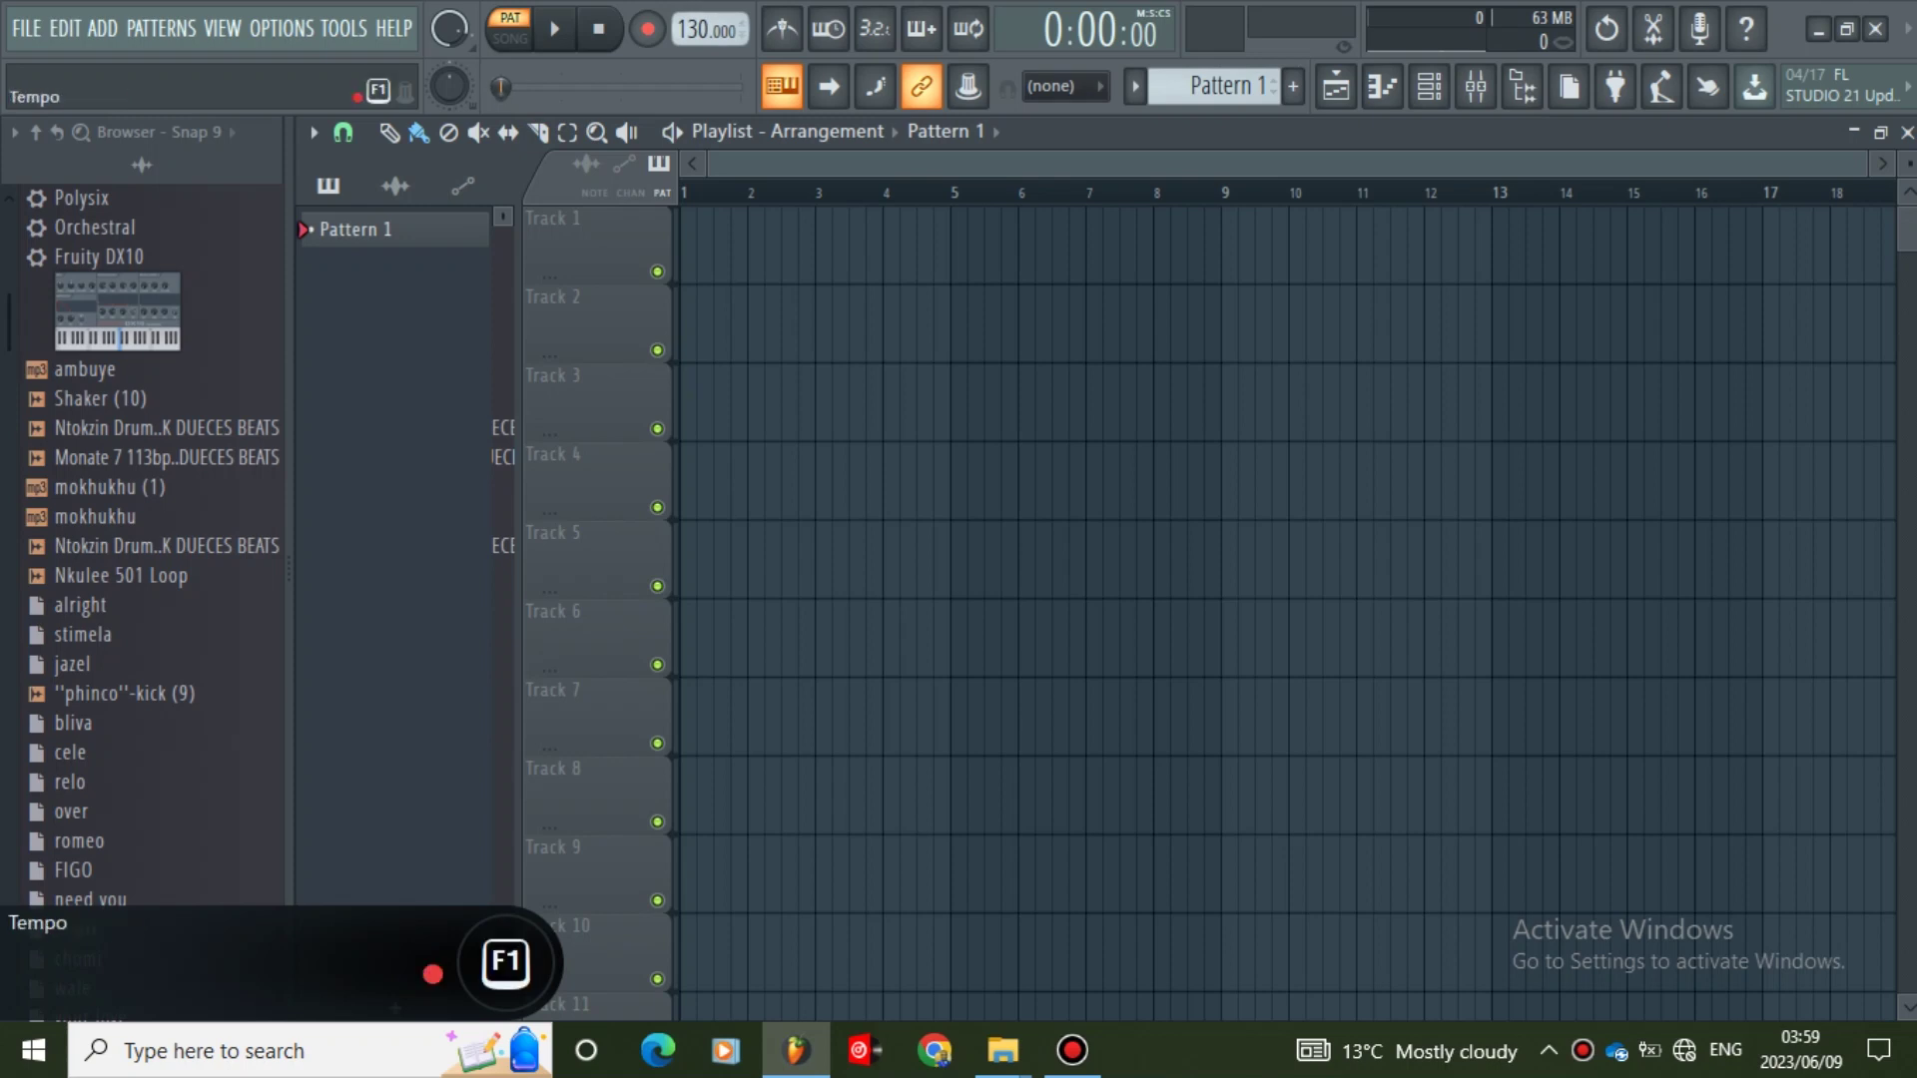
# - Set the tempo to 113 BPM in song mode and place the Monate 7 113bpm loop on Track 3 at bar 33
pyautogui.moveTo(696, 30); pyautogui.dragTo(696, 44)
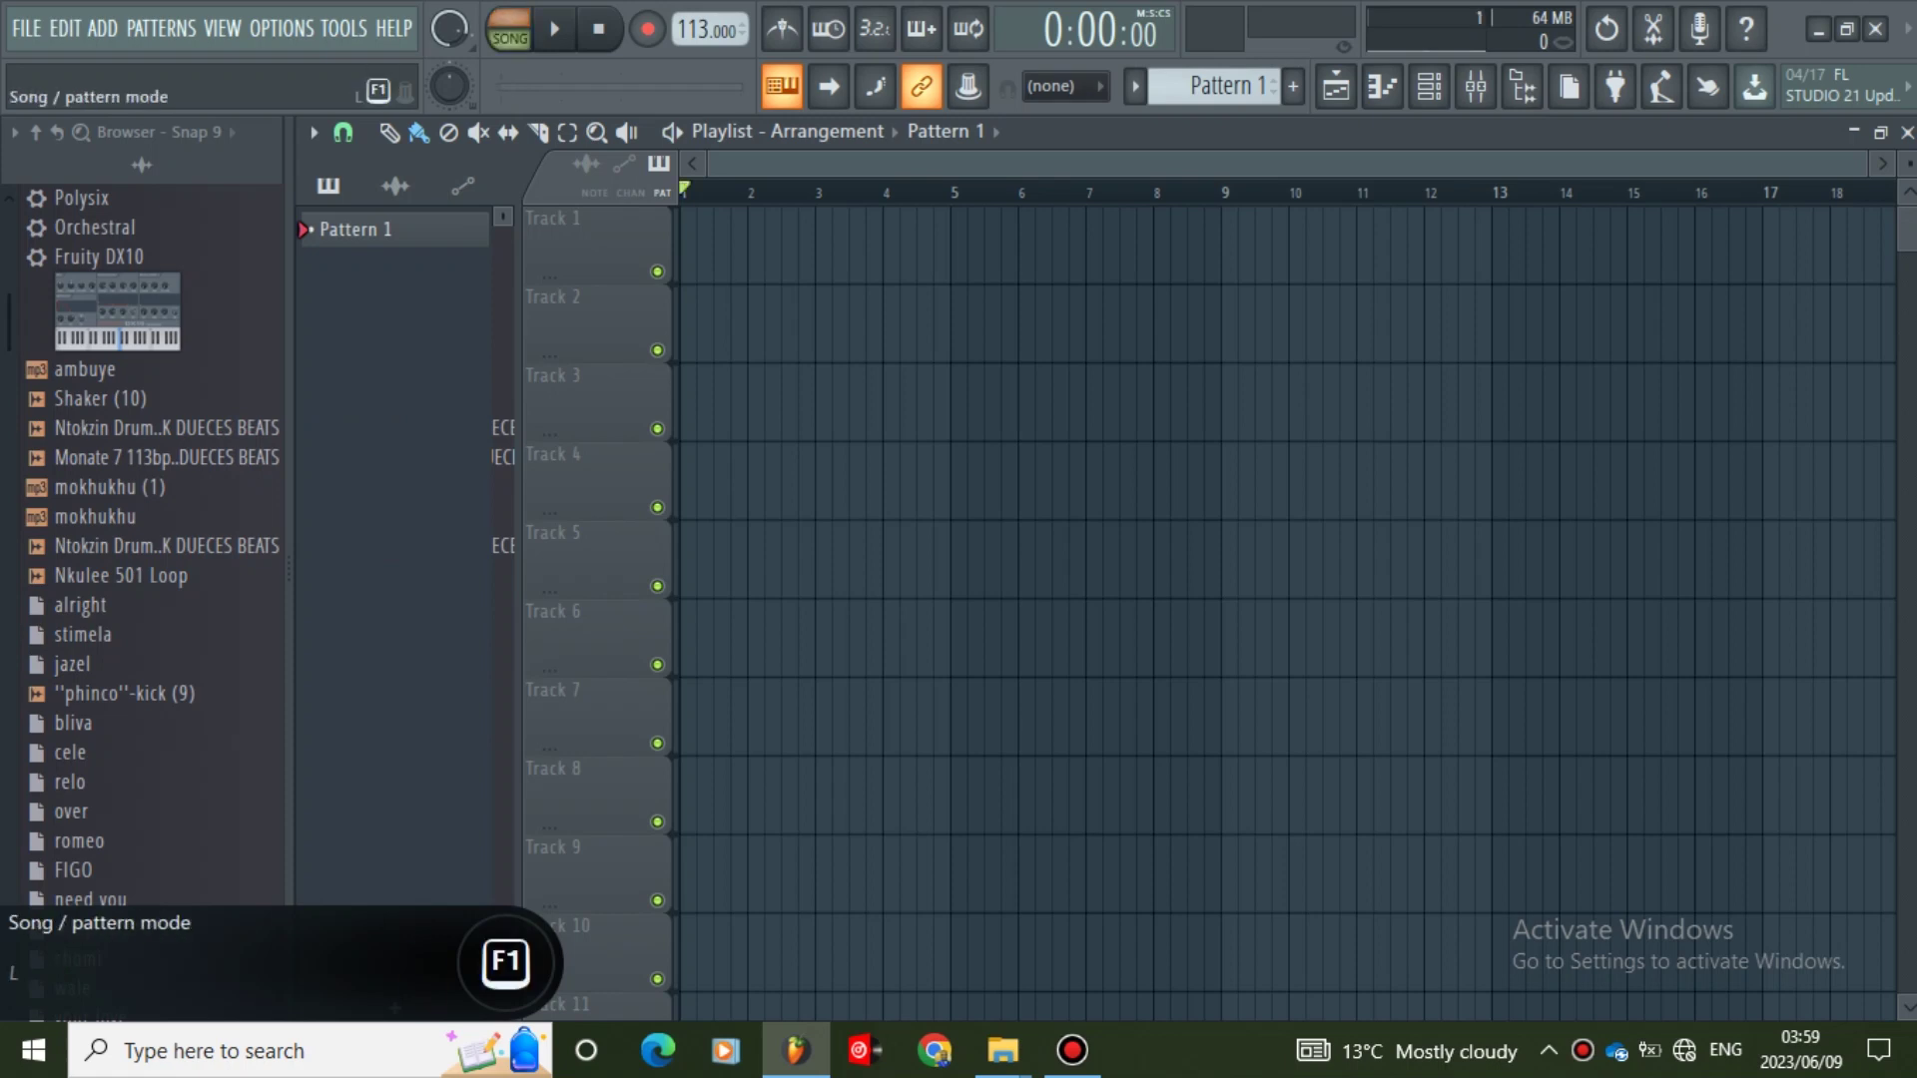
pyautogui.moveTo(734, 165); pyautogui.dragTo(1878, 165)
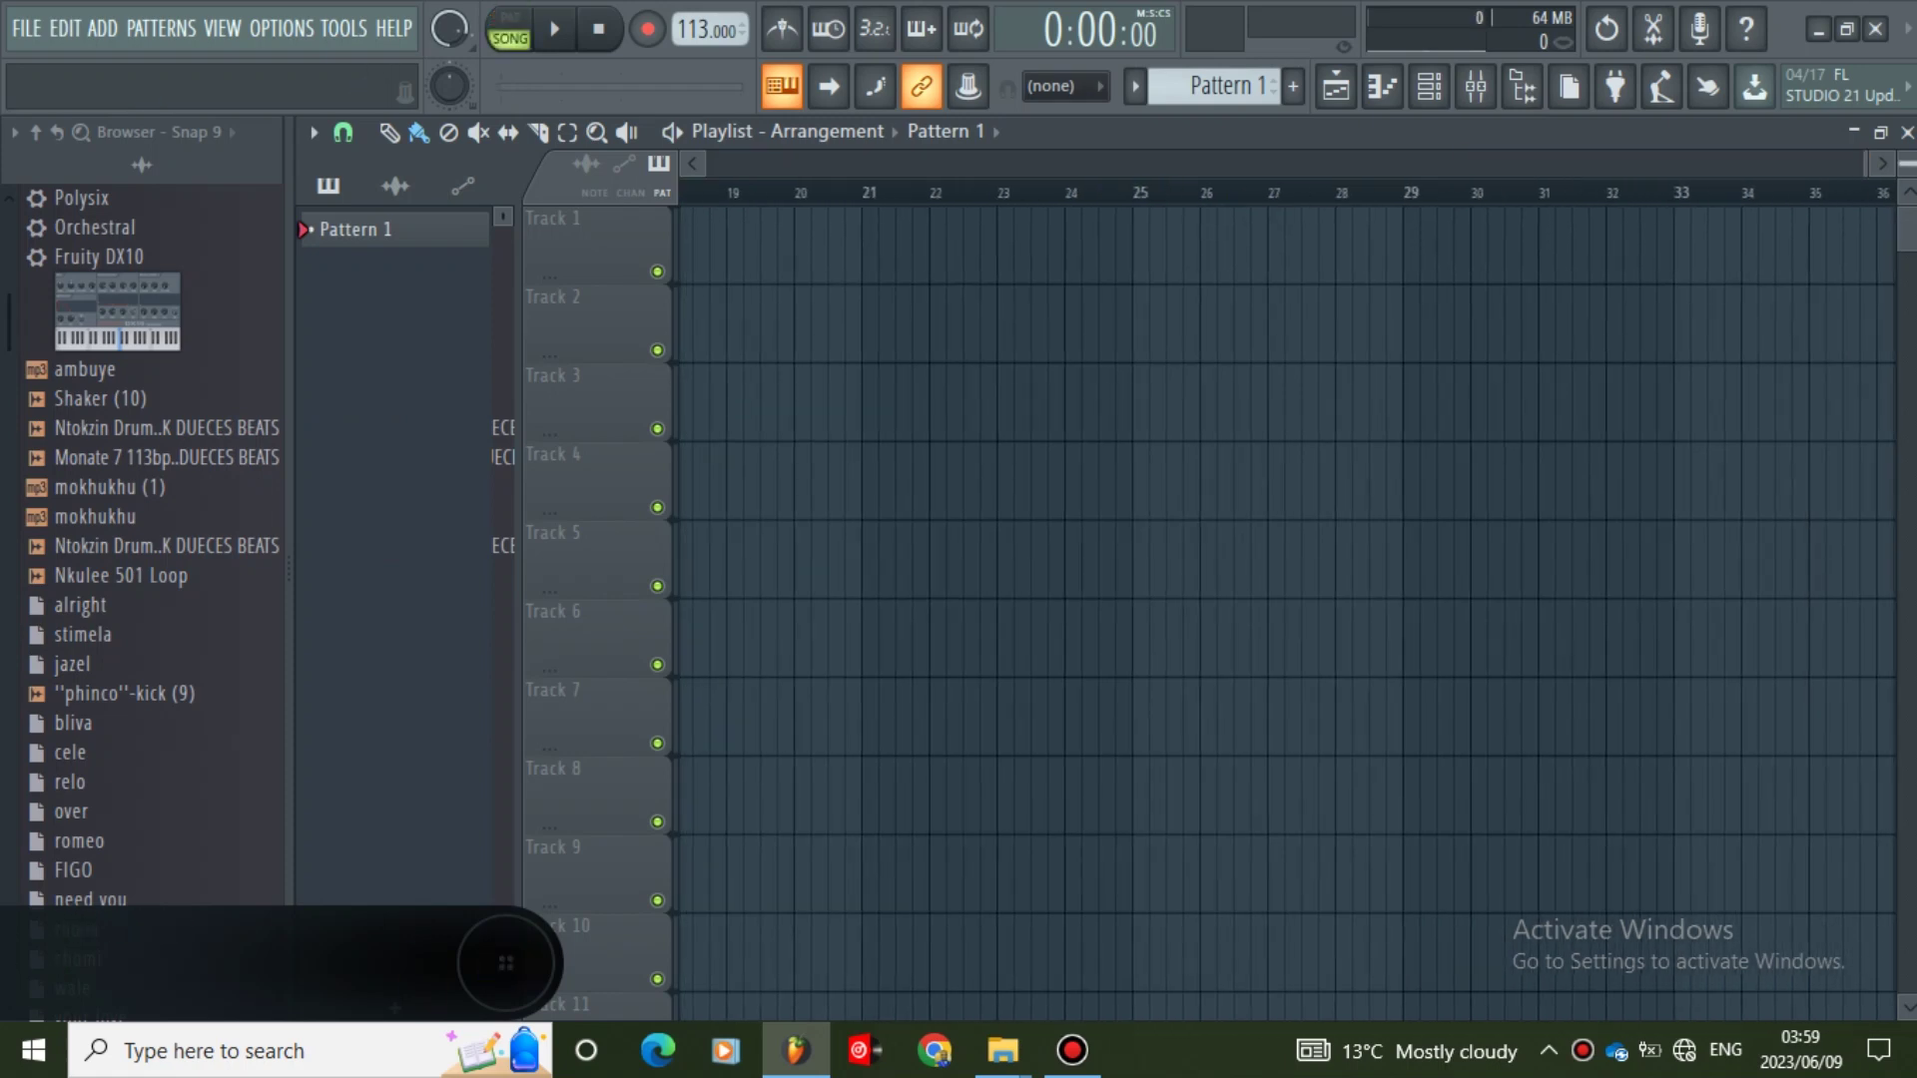
pyautogui.click(1885, 163)
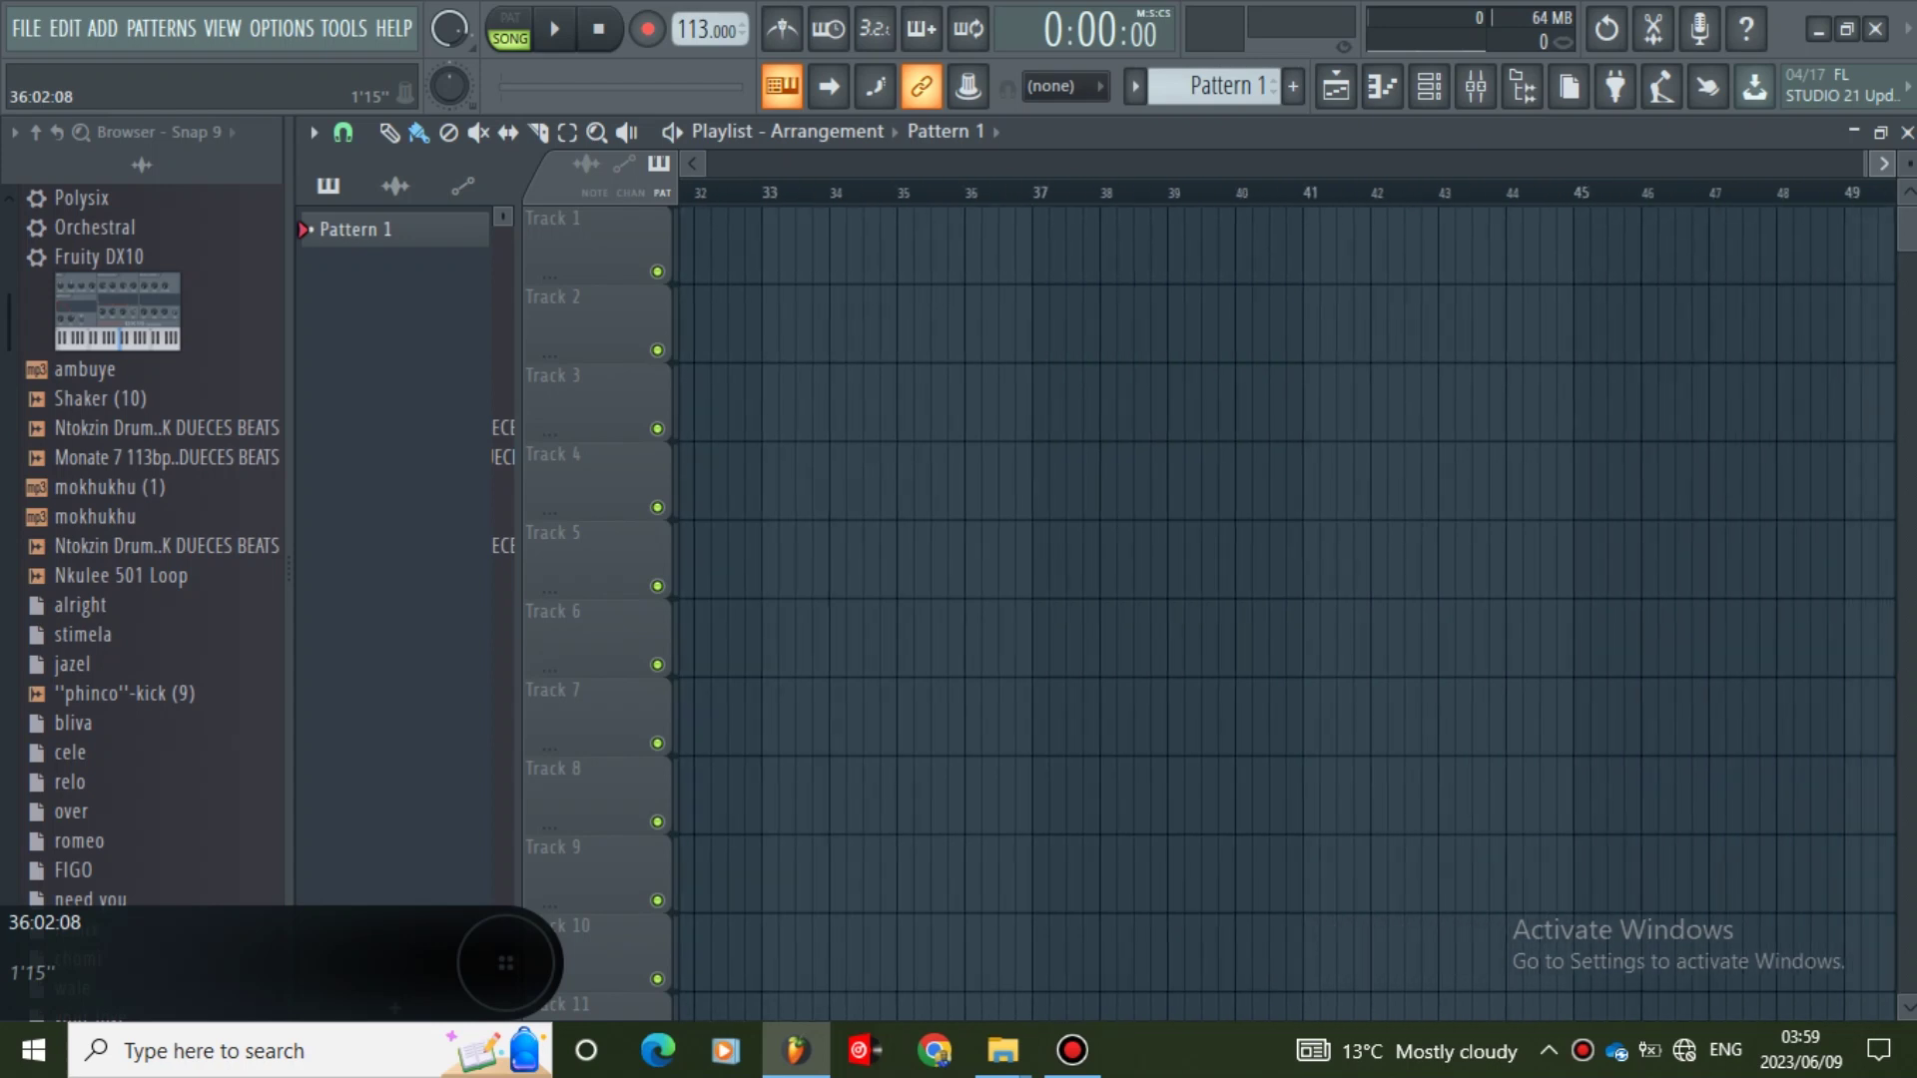
pyautogui.click(167, 429)
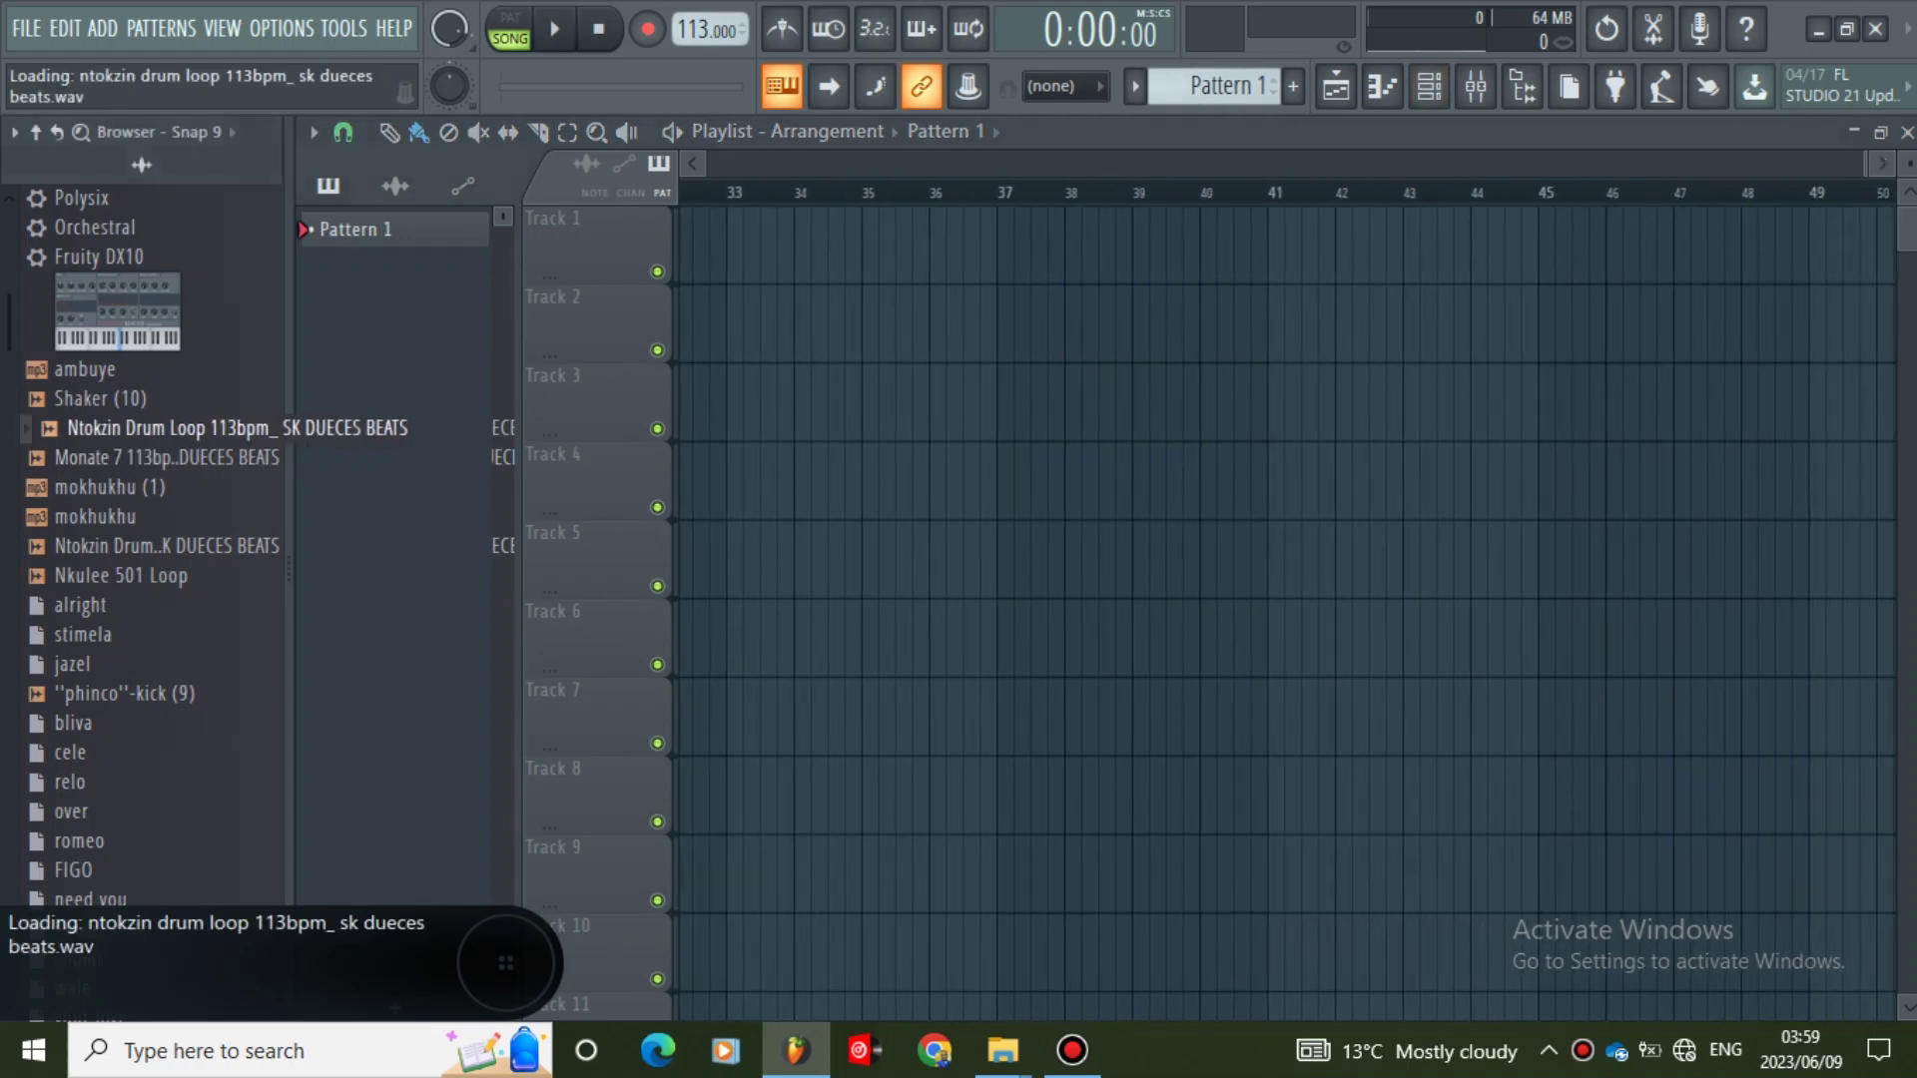
pyautogui.click(167, 459)
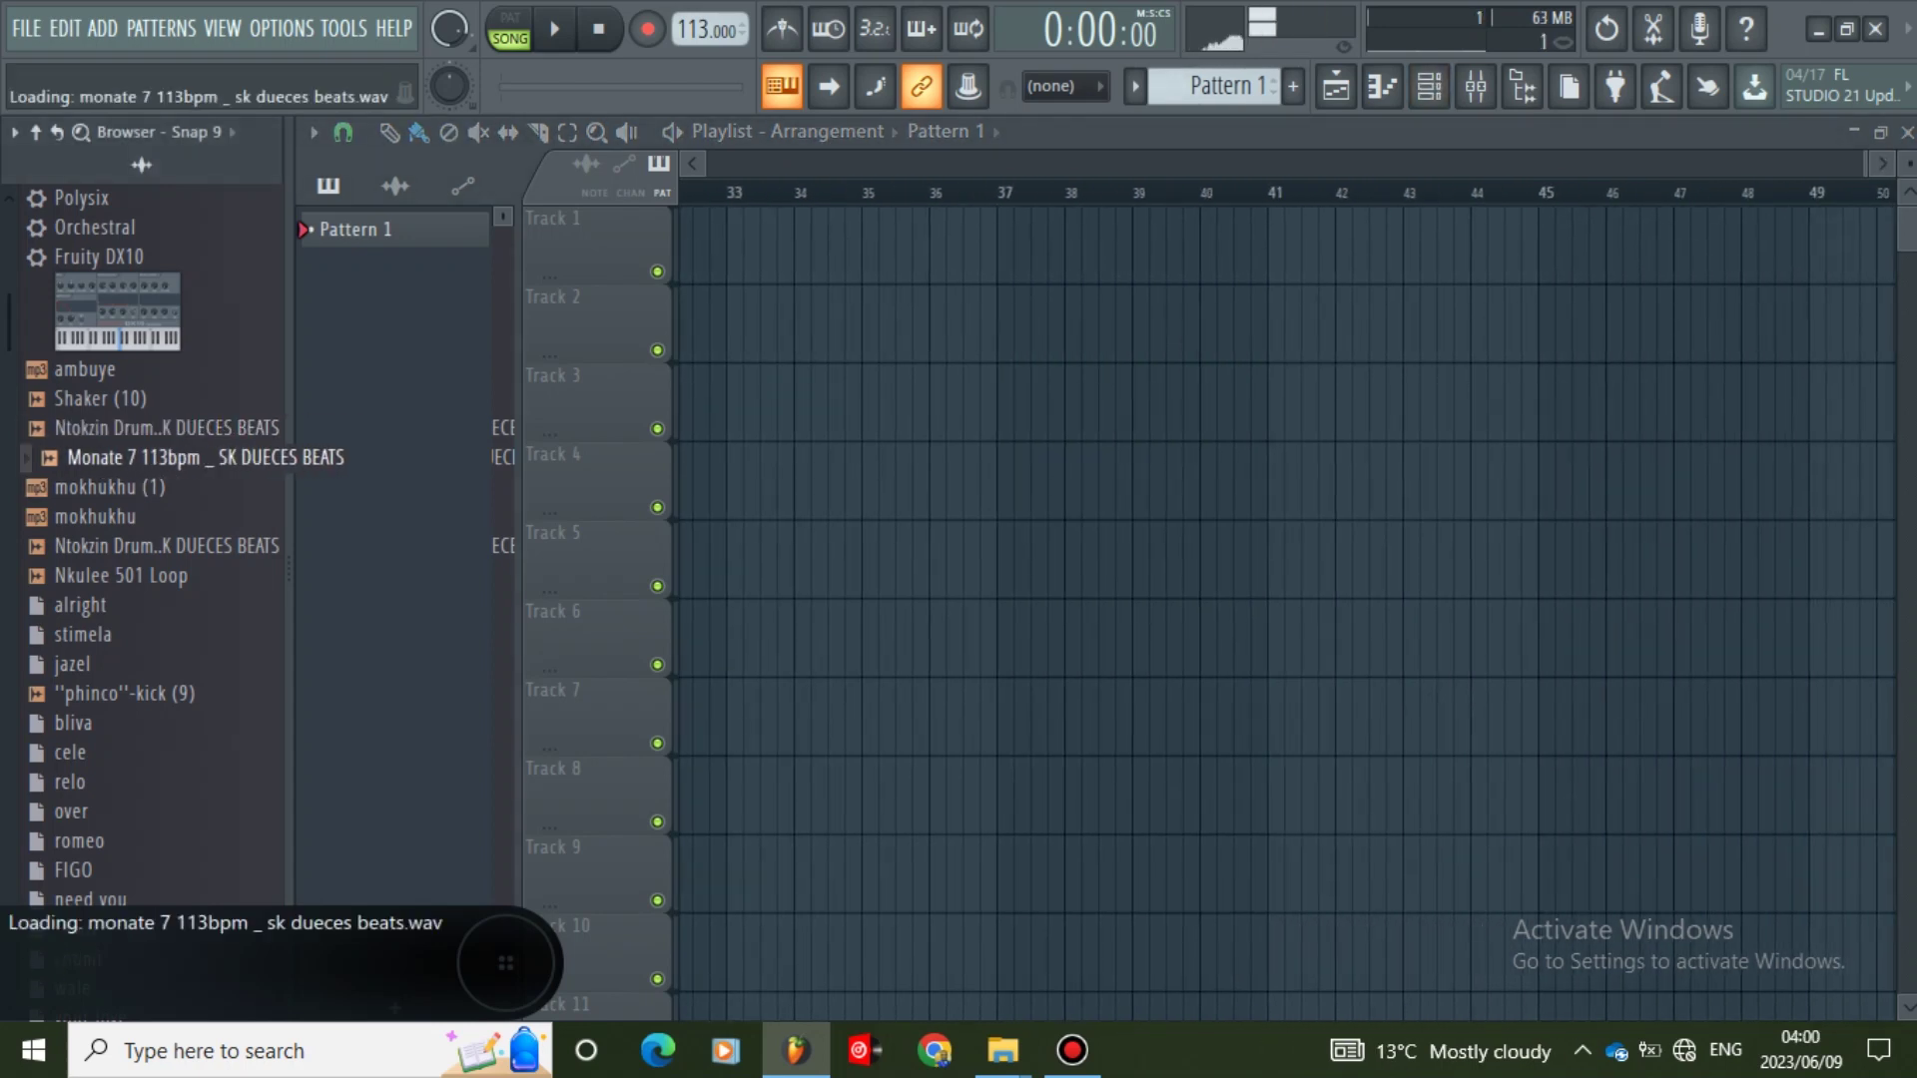
pyautogui.moveTo(167, 459); pyautogui.dragTo(777, 473)
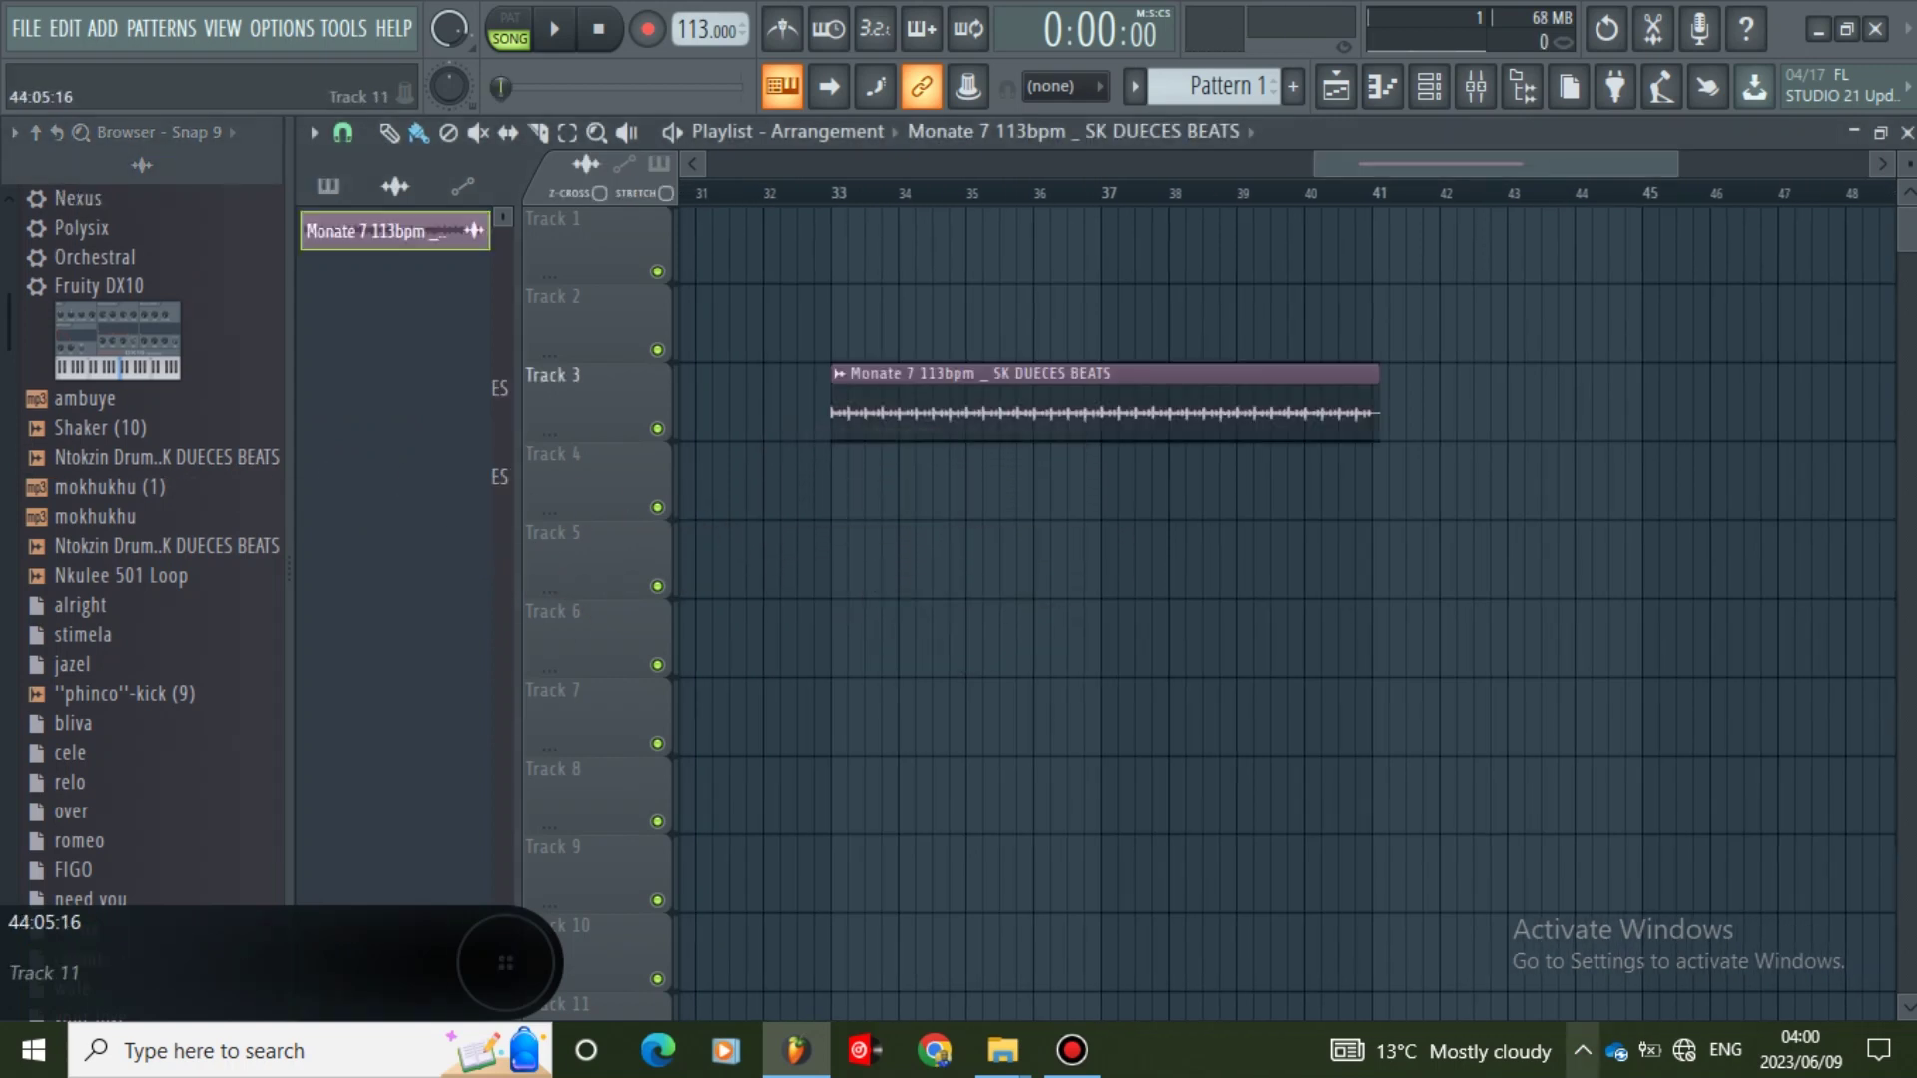
# - Raise the system volume and play the arrangement looped over bars 33 to 41, where the Monate 7 clip sits
pyautogui.click(1583, 1051)
pyautogui.click(1525, 994)
pyautogui.moveTo(1637, 983); pyautogui.dragTo(1682, 983)
pyautogui.click(555, 29)
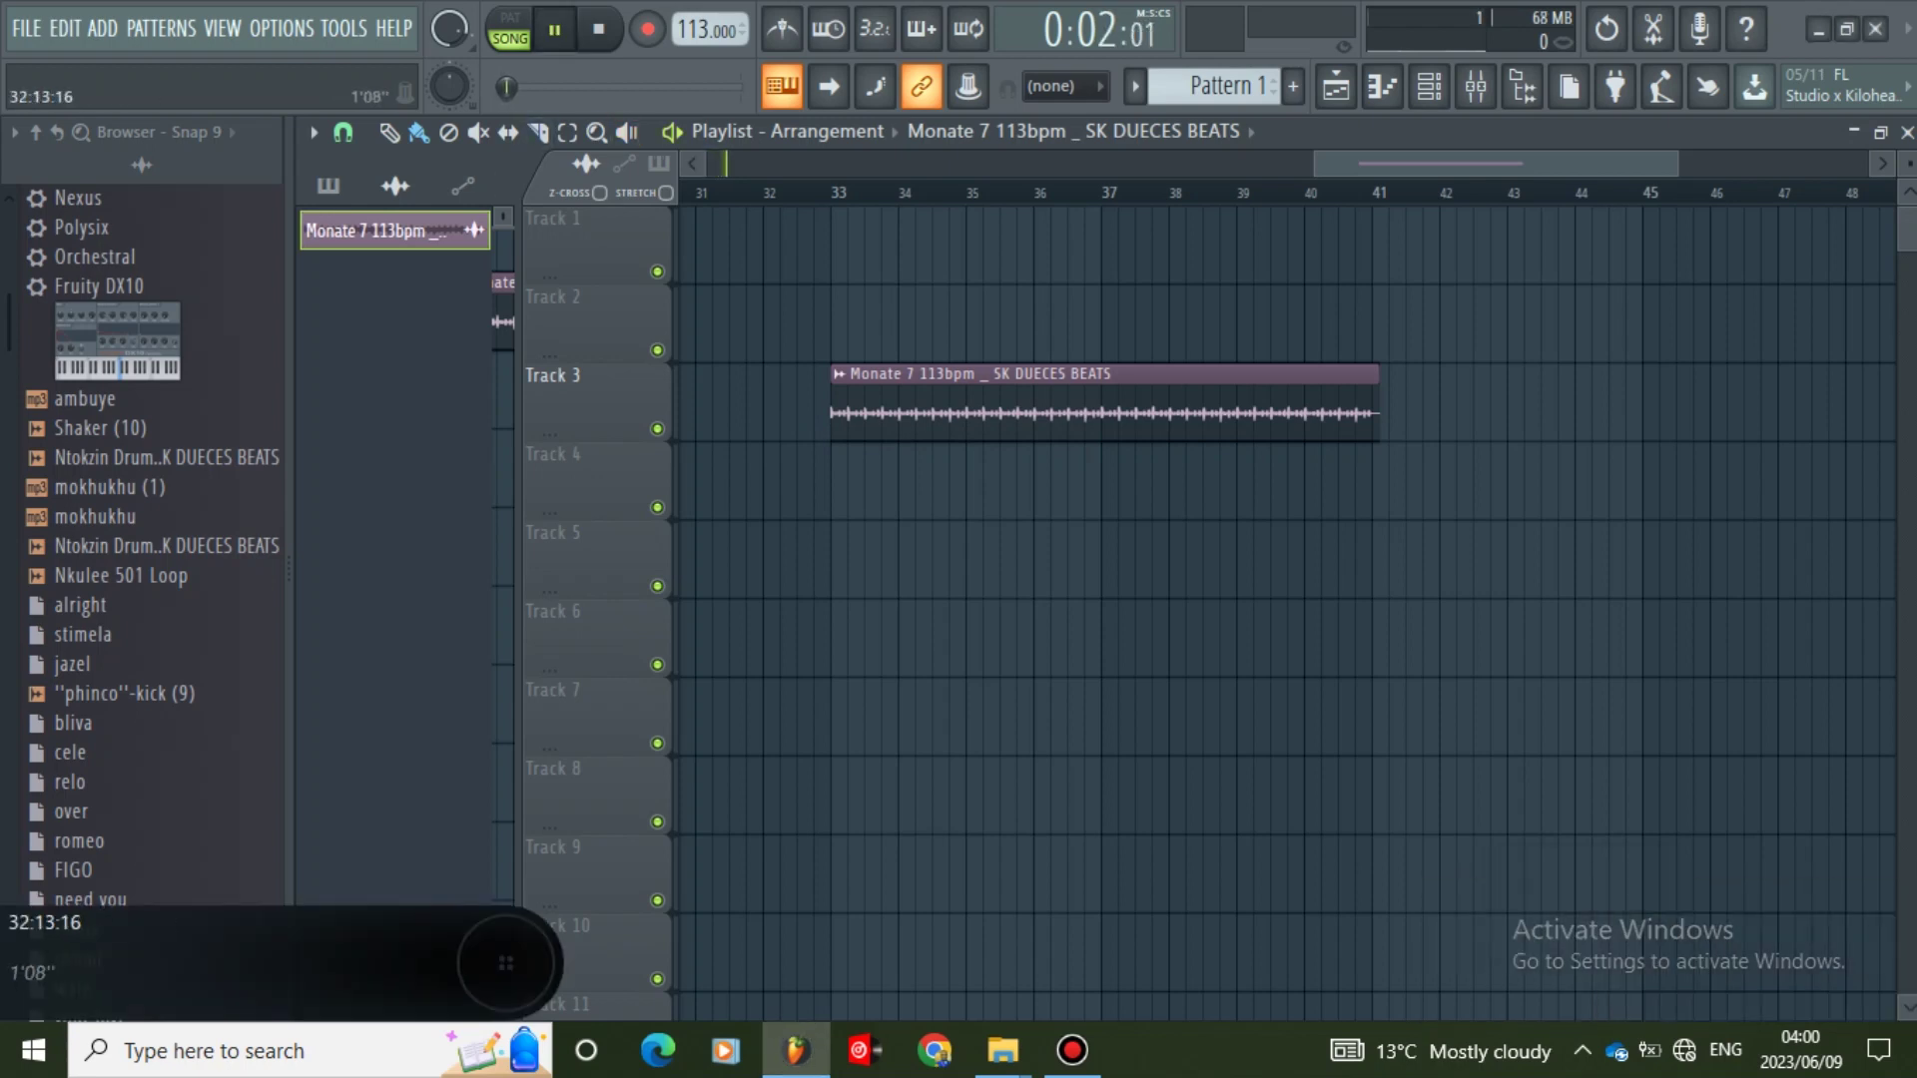
pyautogui.moveTo(835, 193); pyautogui.dragTo(1372, 193)
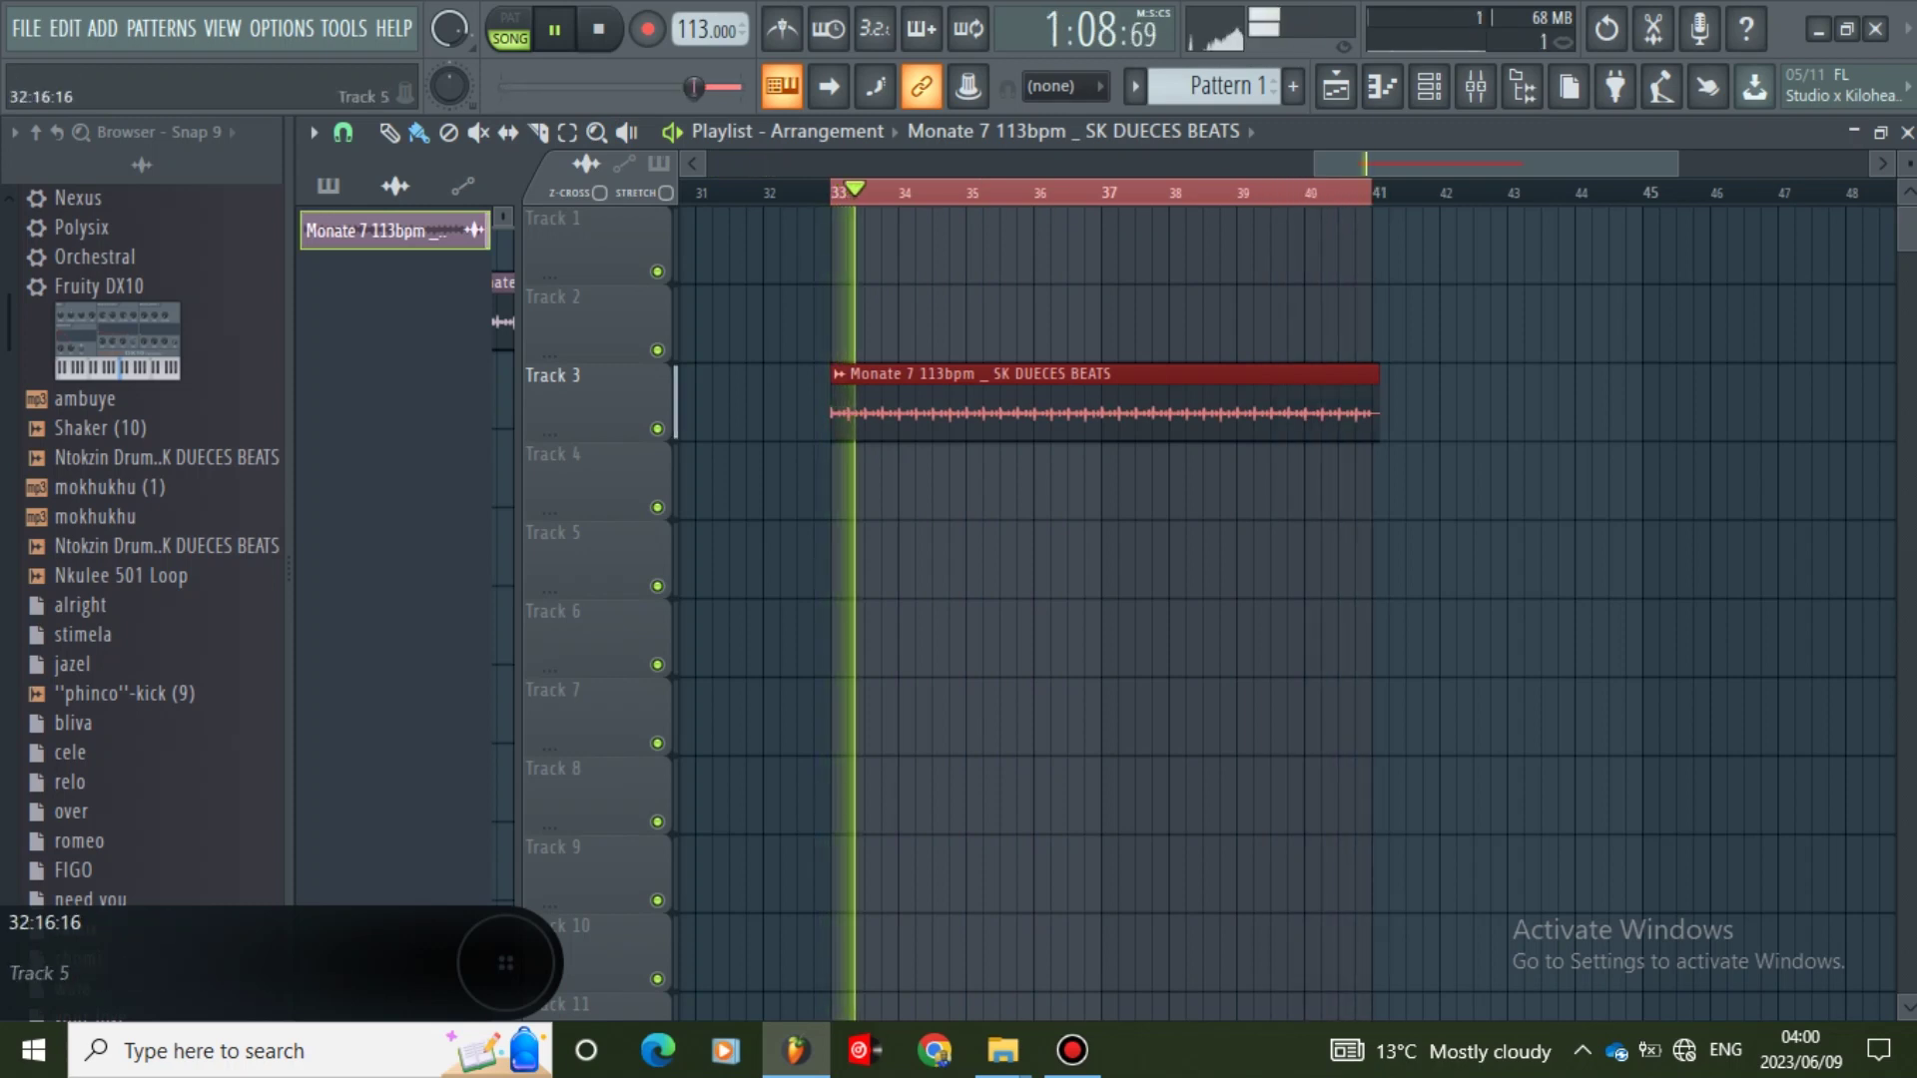
pyautogui.keyDown('ctrl'); pyautogui.click(1447, 559); pyautogui.keyUp('ctrl')
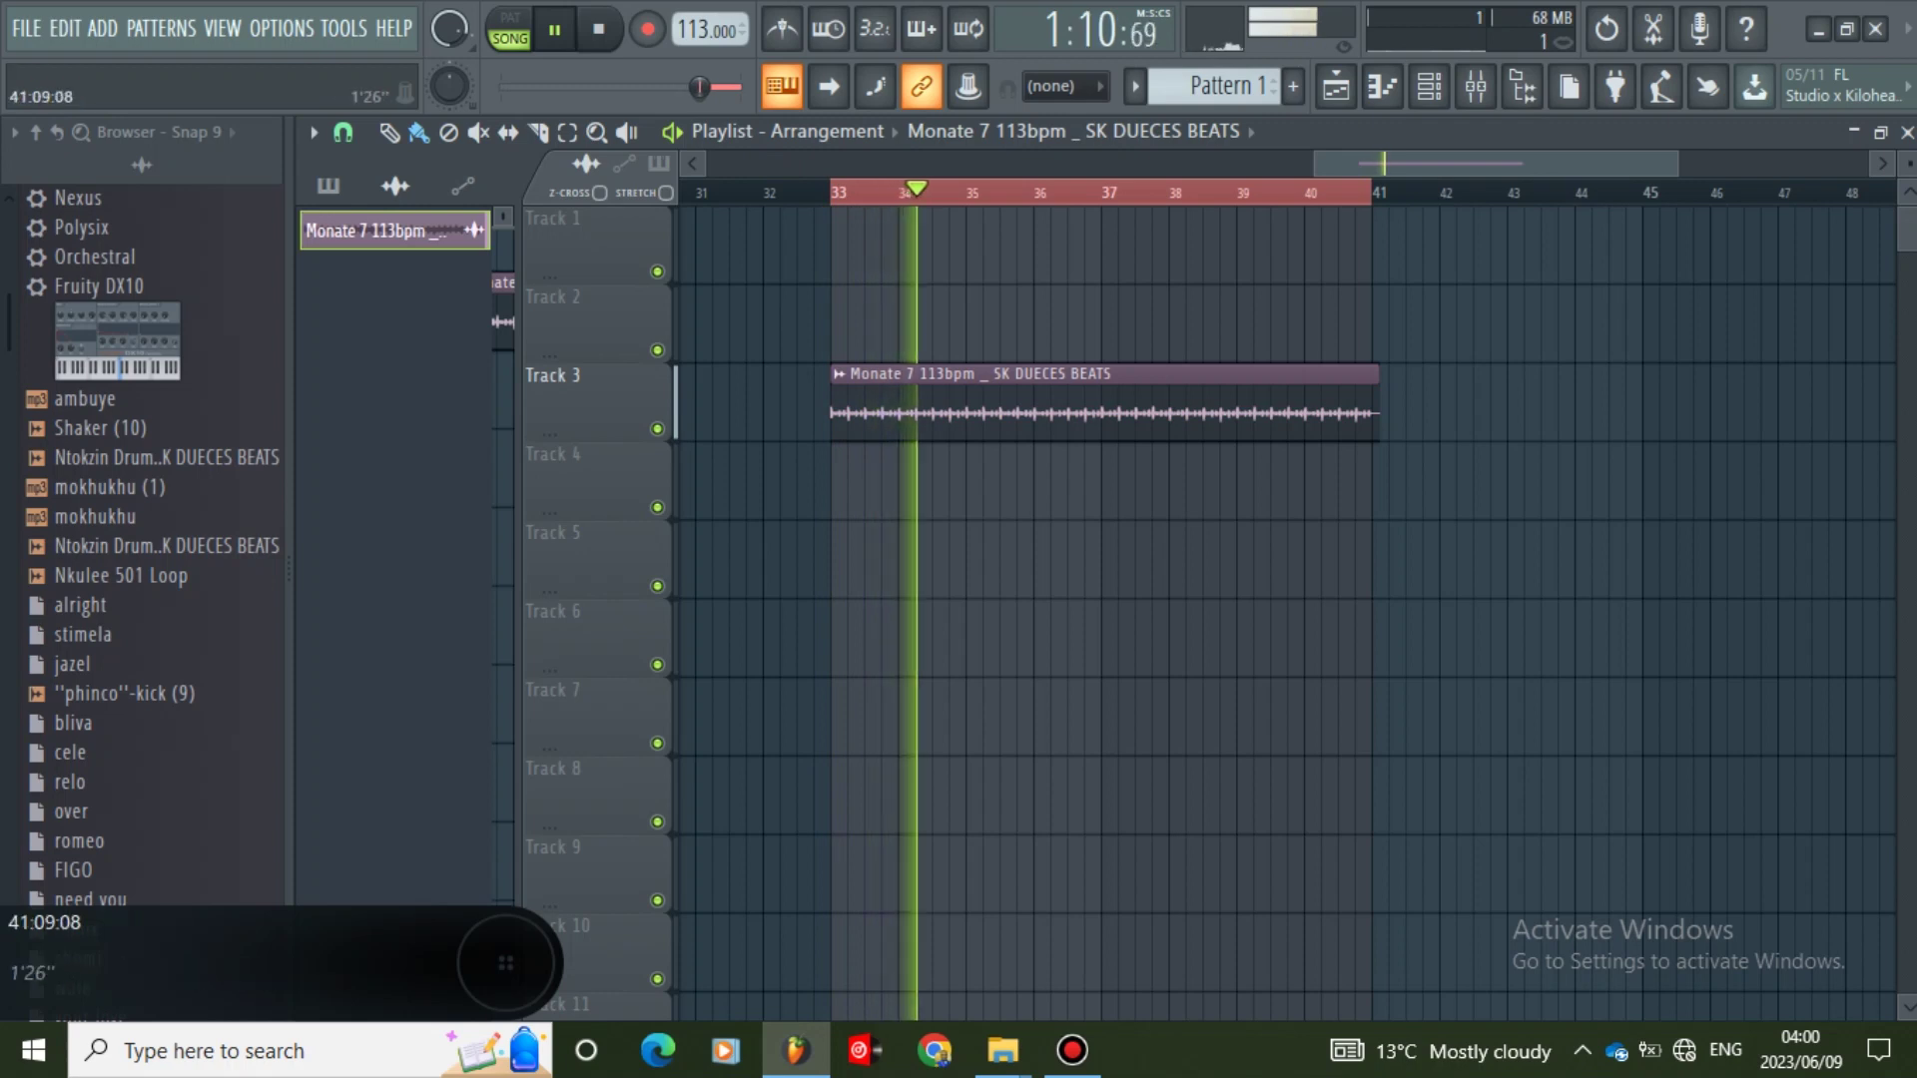
# - Add the Ntokzin Drum Loop 113bpm at bar 33, then arrange it on Track 5 with the Monate 7 clip on Track 6
pyautogui.moveTo(160, 457); pyautogui.dragTo(1148, 330)
pyautogui.press('space')
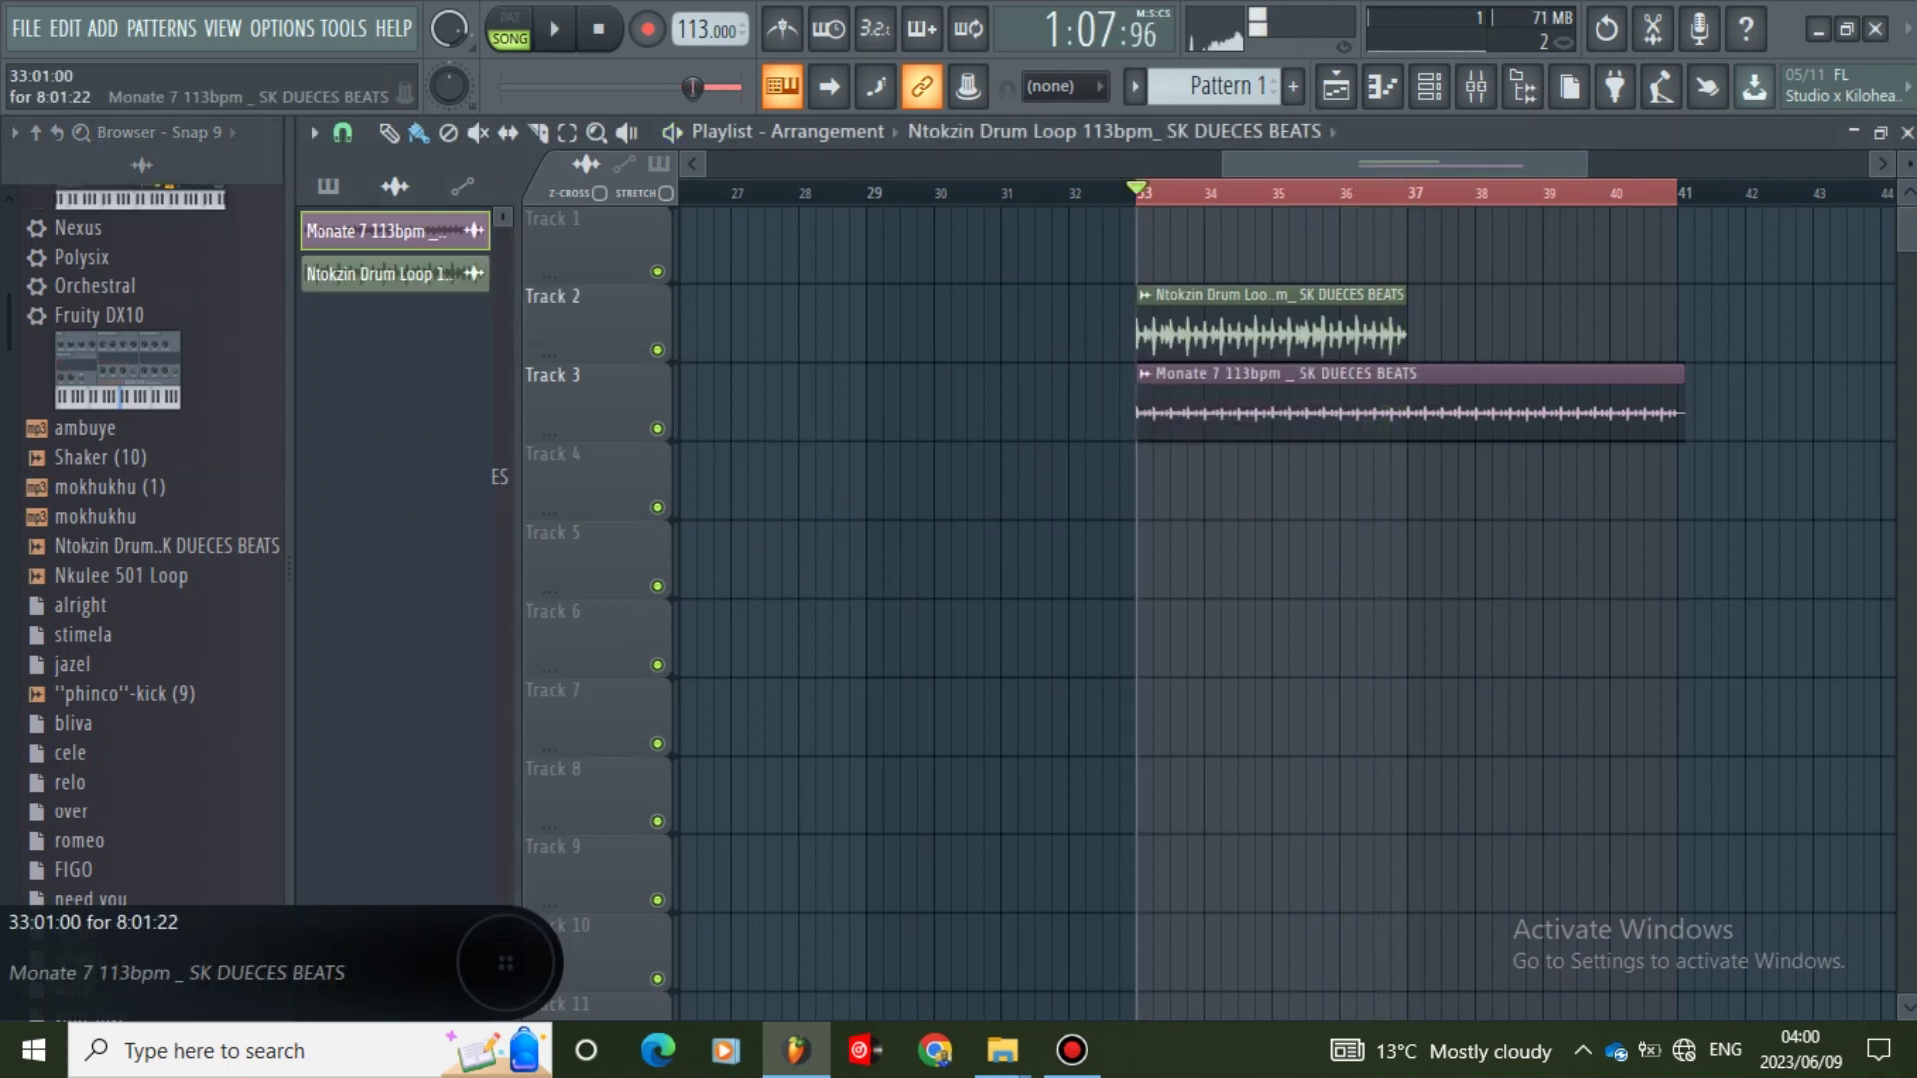
pyautogui.moveTo(1398, 377); pyautogui.dragTo(1381, 614)
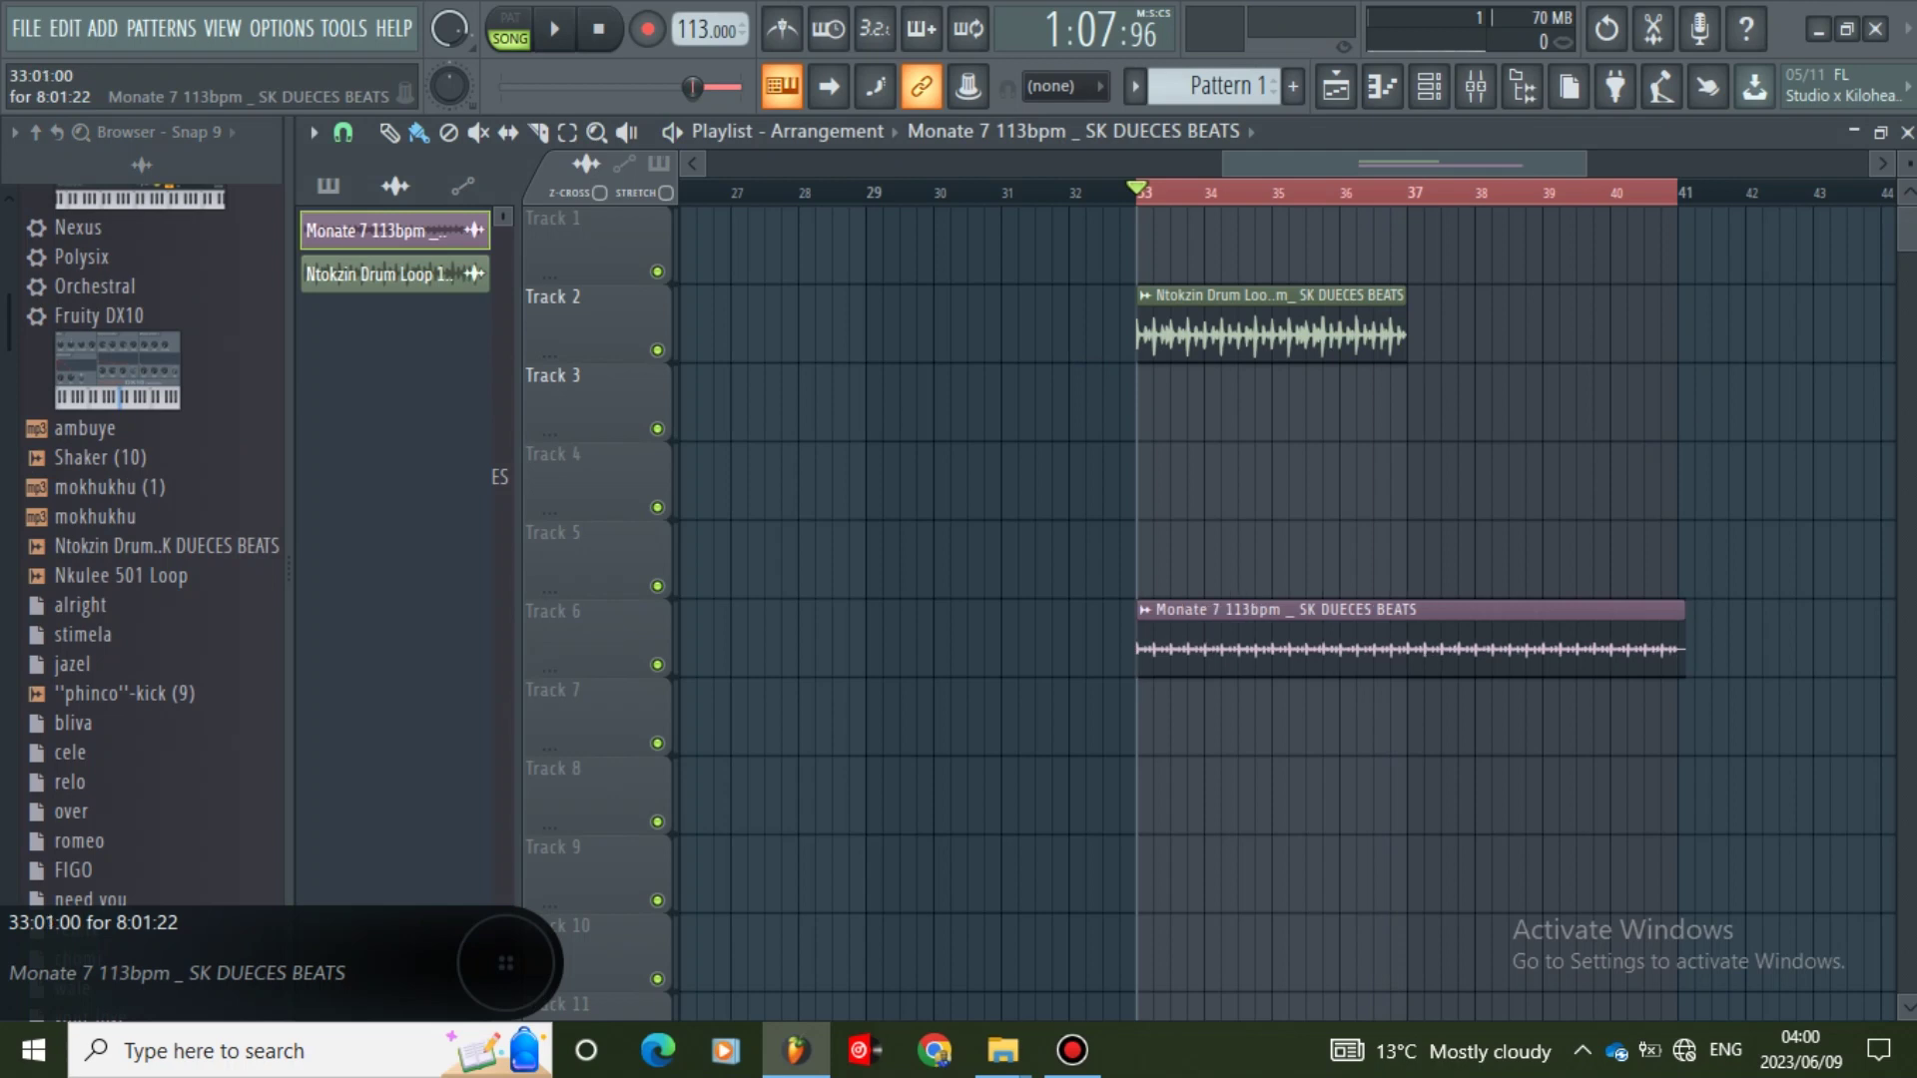
pyautogui.moveTo(1268, 330); pyautogui.dragTo(1268, 565)
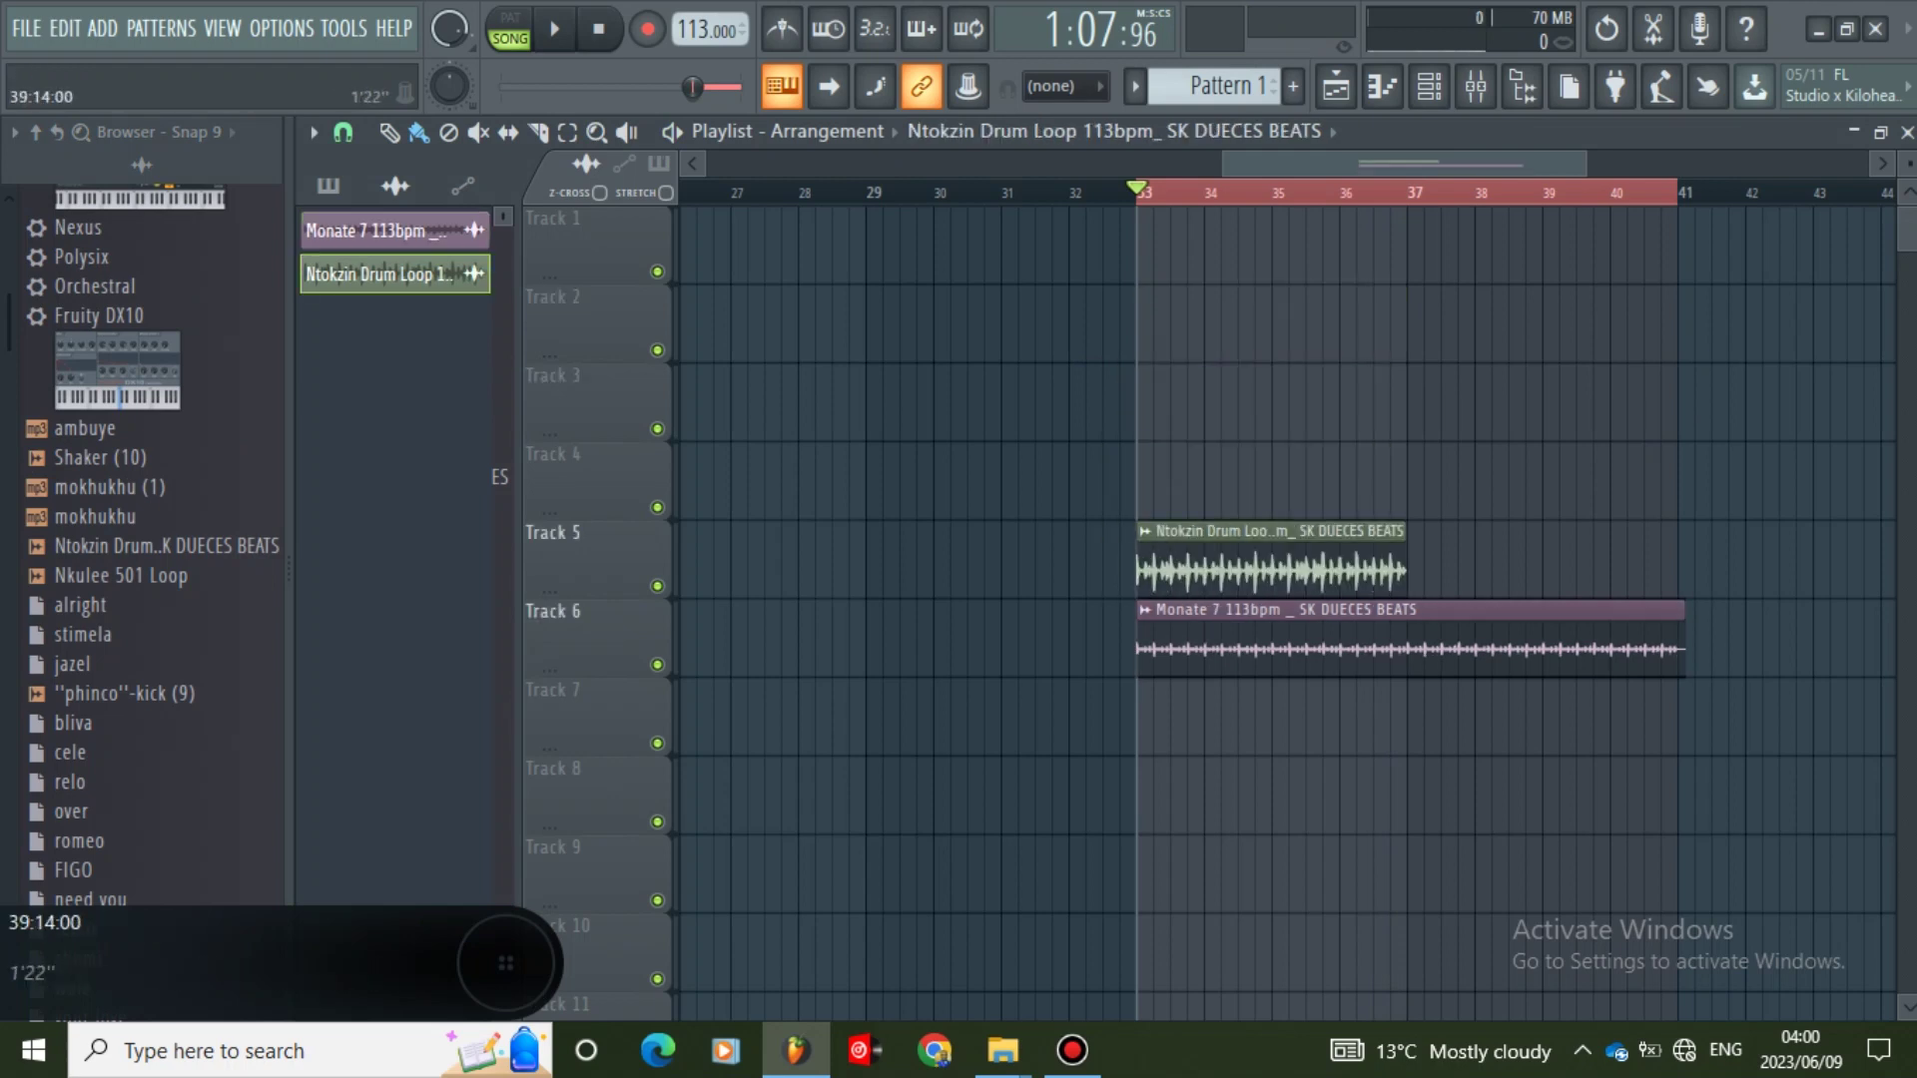
# - Reduce the Ntokzin drum loop's stretch time slightly so the clip ends exactly at bar 37
pyautogui.moveTo(1585, 162)
pyautogui.mouseDown()
pyautogui.moveTo(1310, 162)
pyautogui.moveTo(1473, 162)
pyautogui.moveTo(1403, 162)
pyautogui.mouseUp()
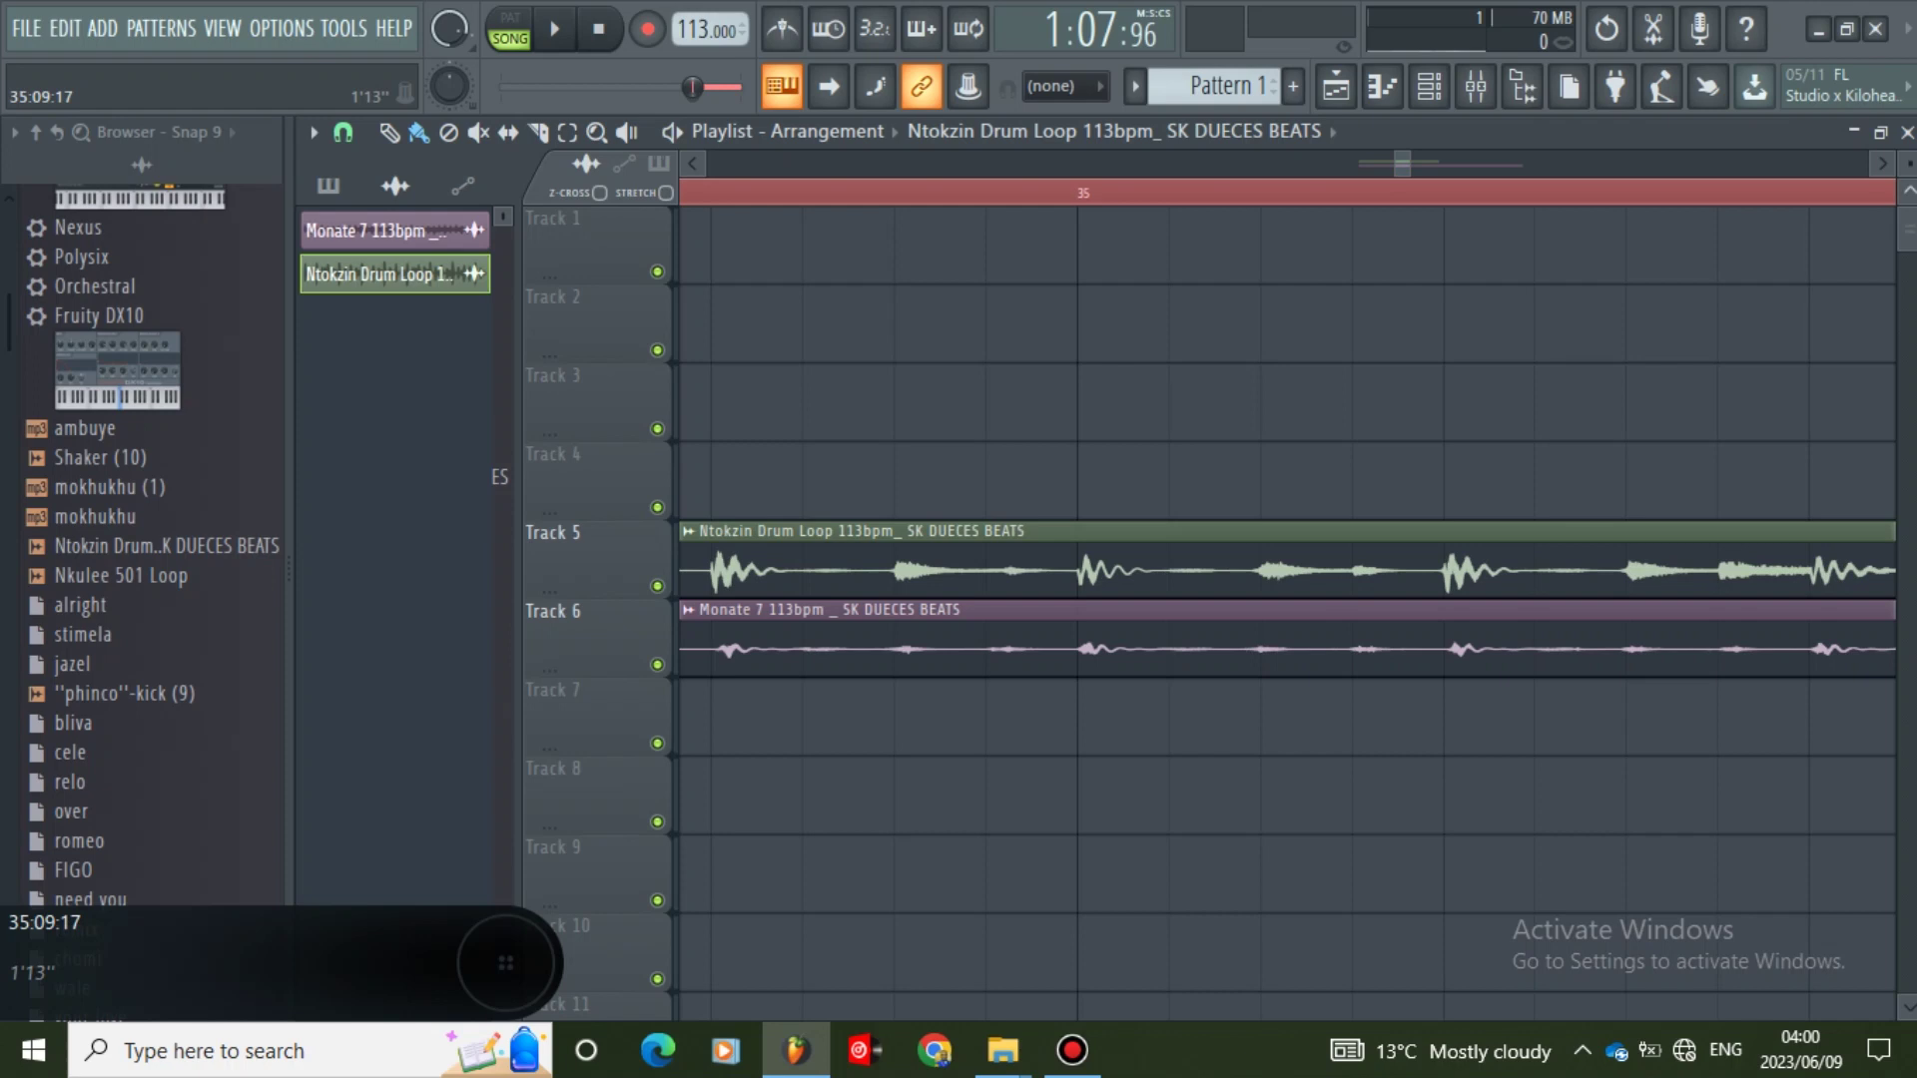
pyautogui.click(1884, 163)
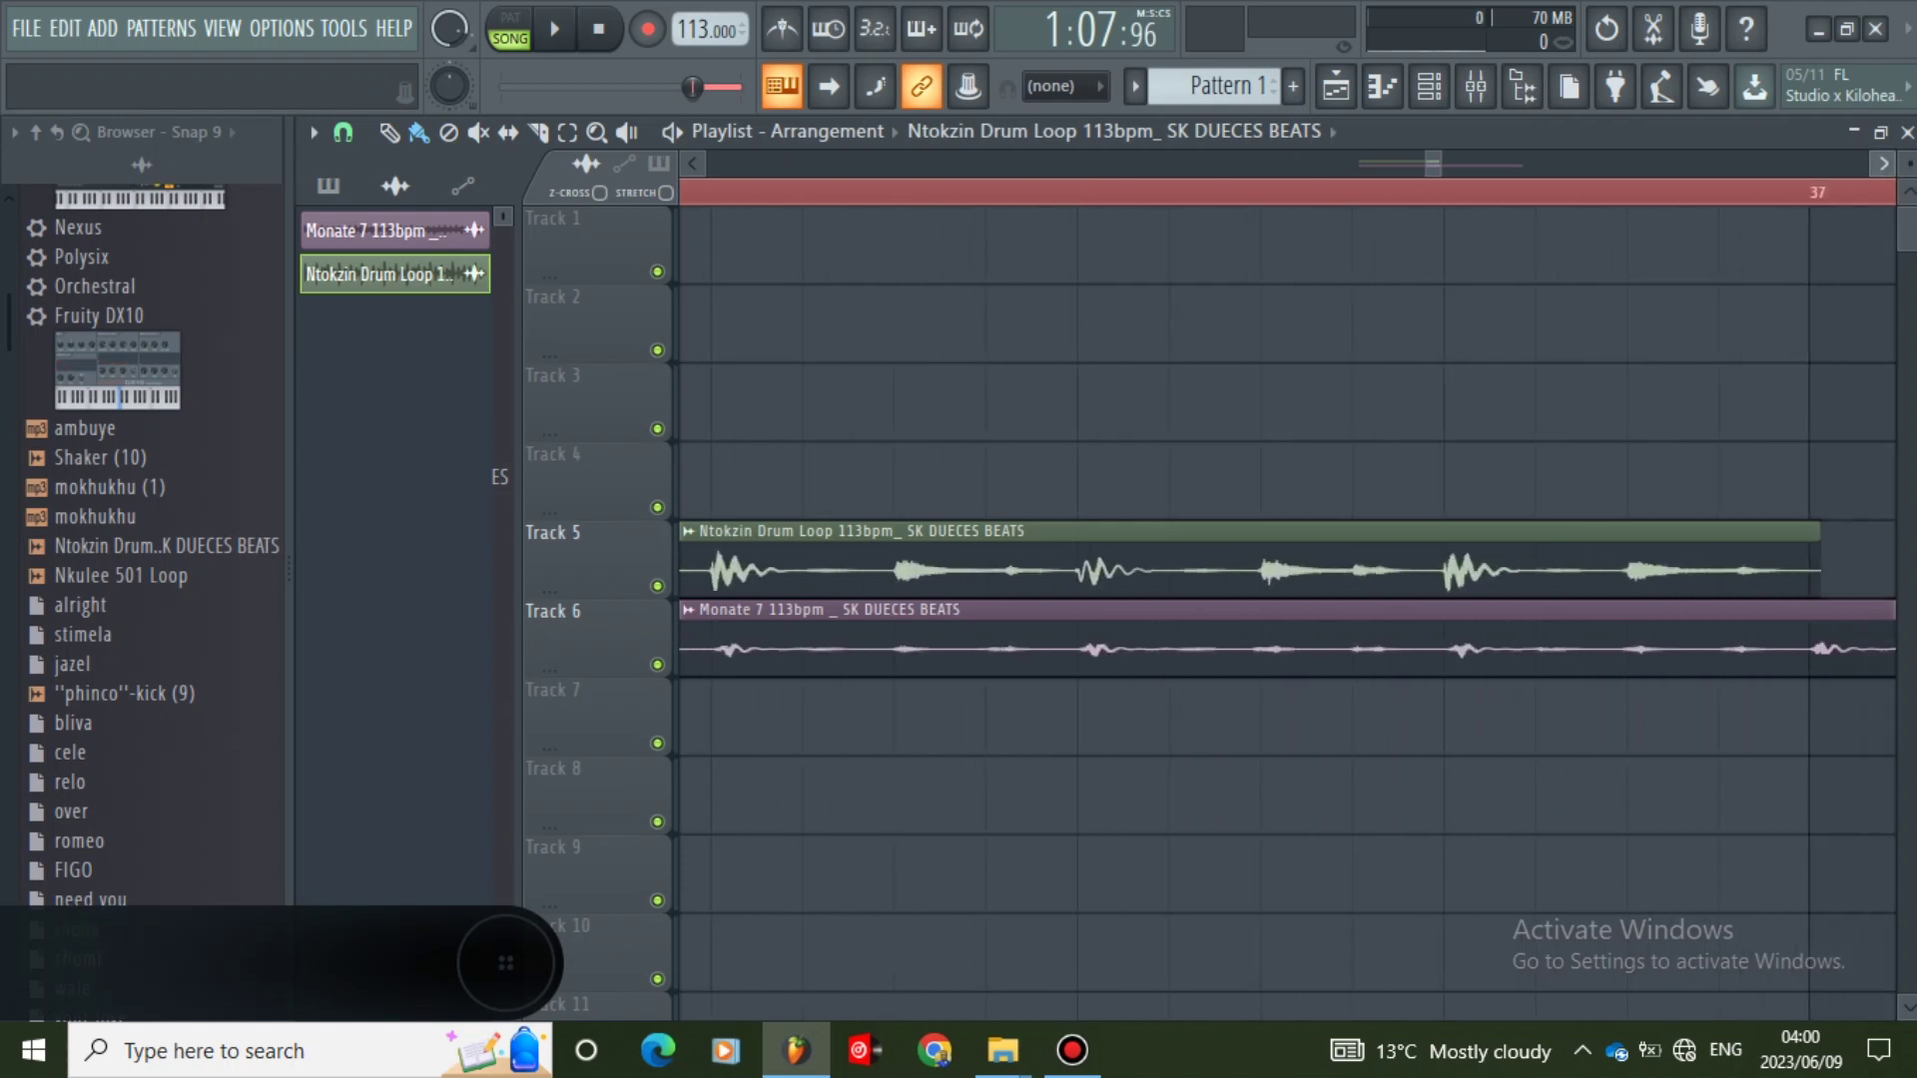
pyautogui.click(1883, 163)
pyautogui.doubleClick(1009, 559)
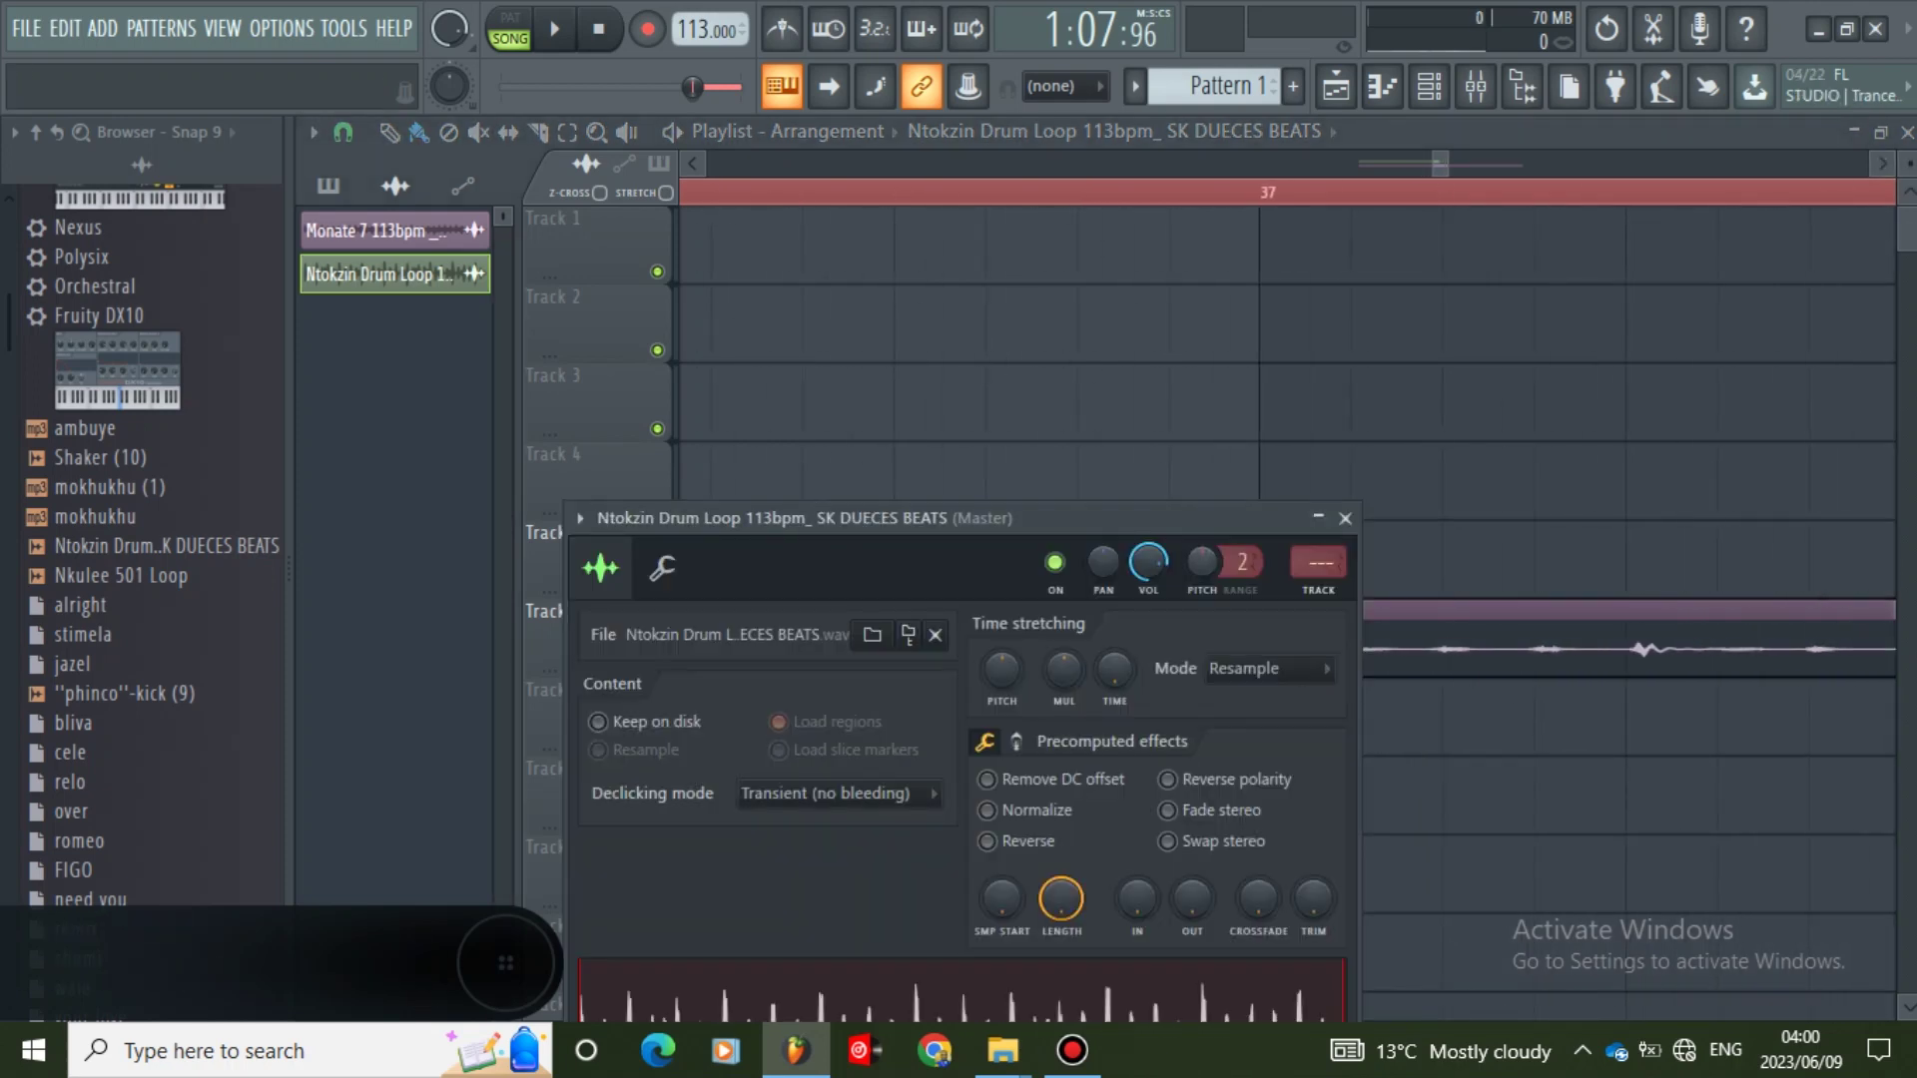
pyautogui.moveTo(999, 518); pyautogui.dragTo(746, 456)
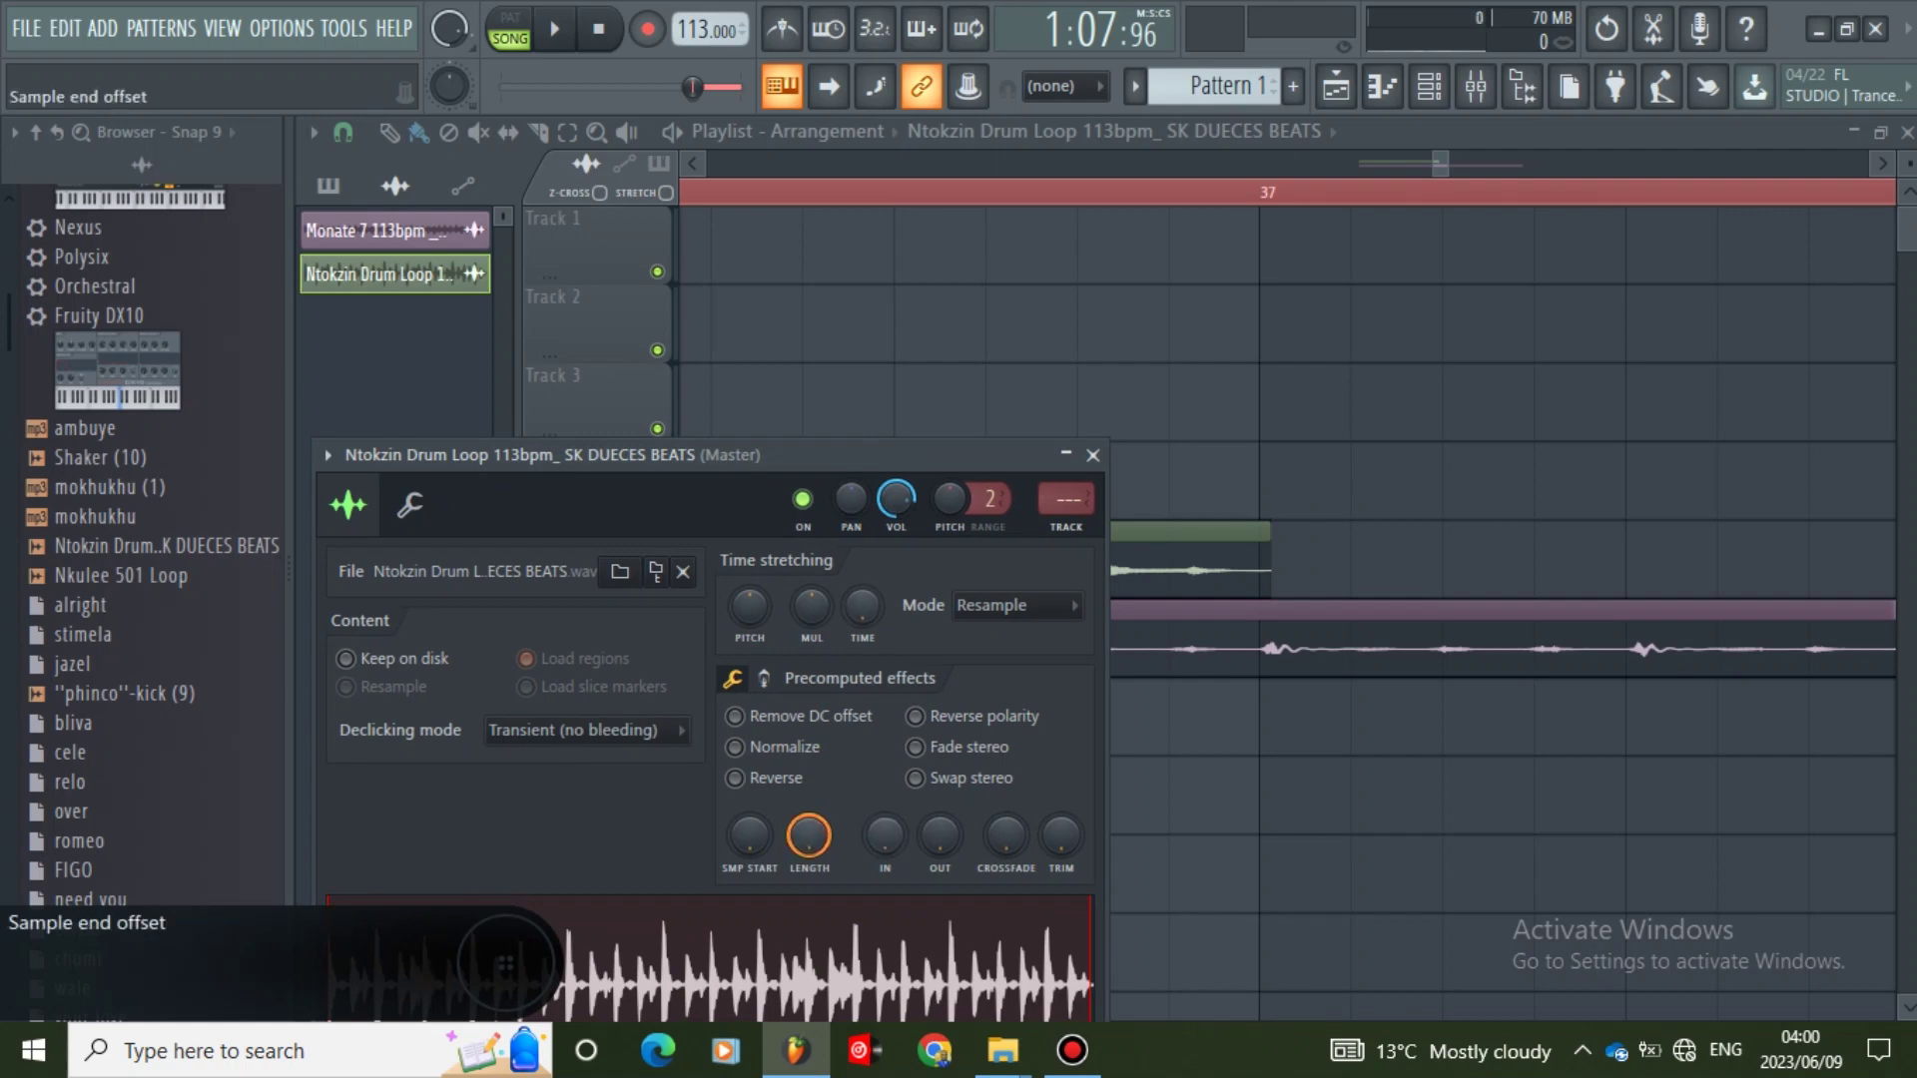
pyautogui.moveTo(862, 607); pyautogui.dragTo(861, 603)
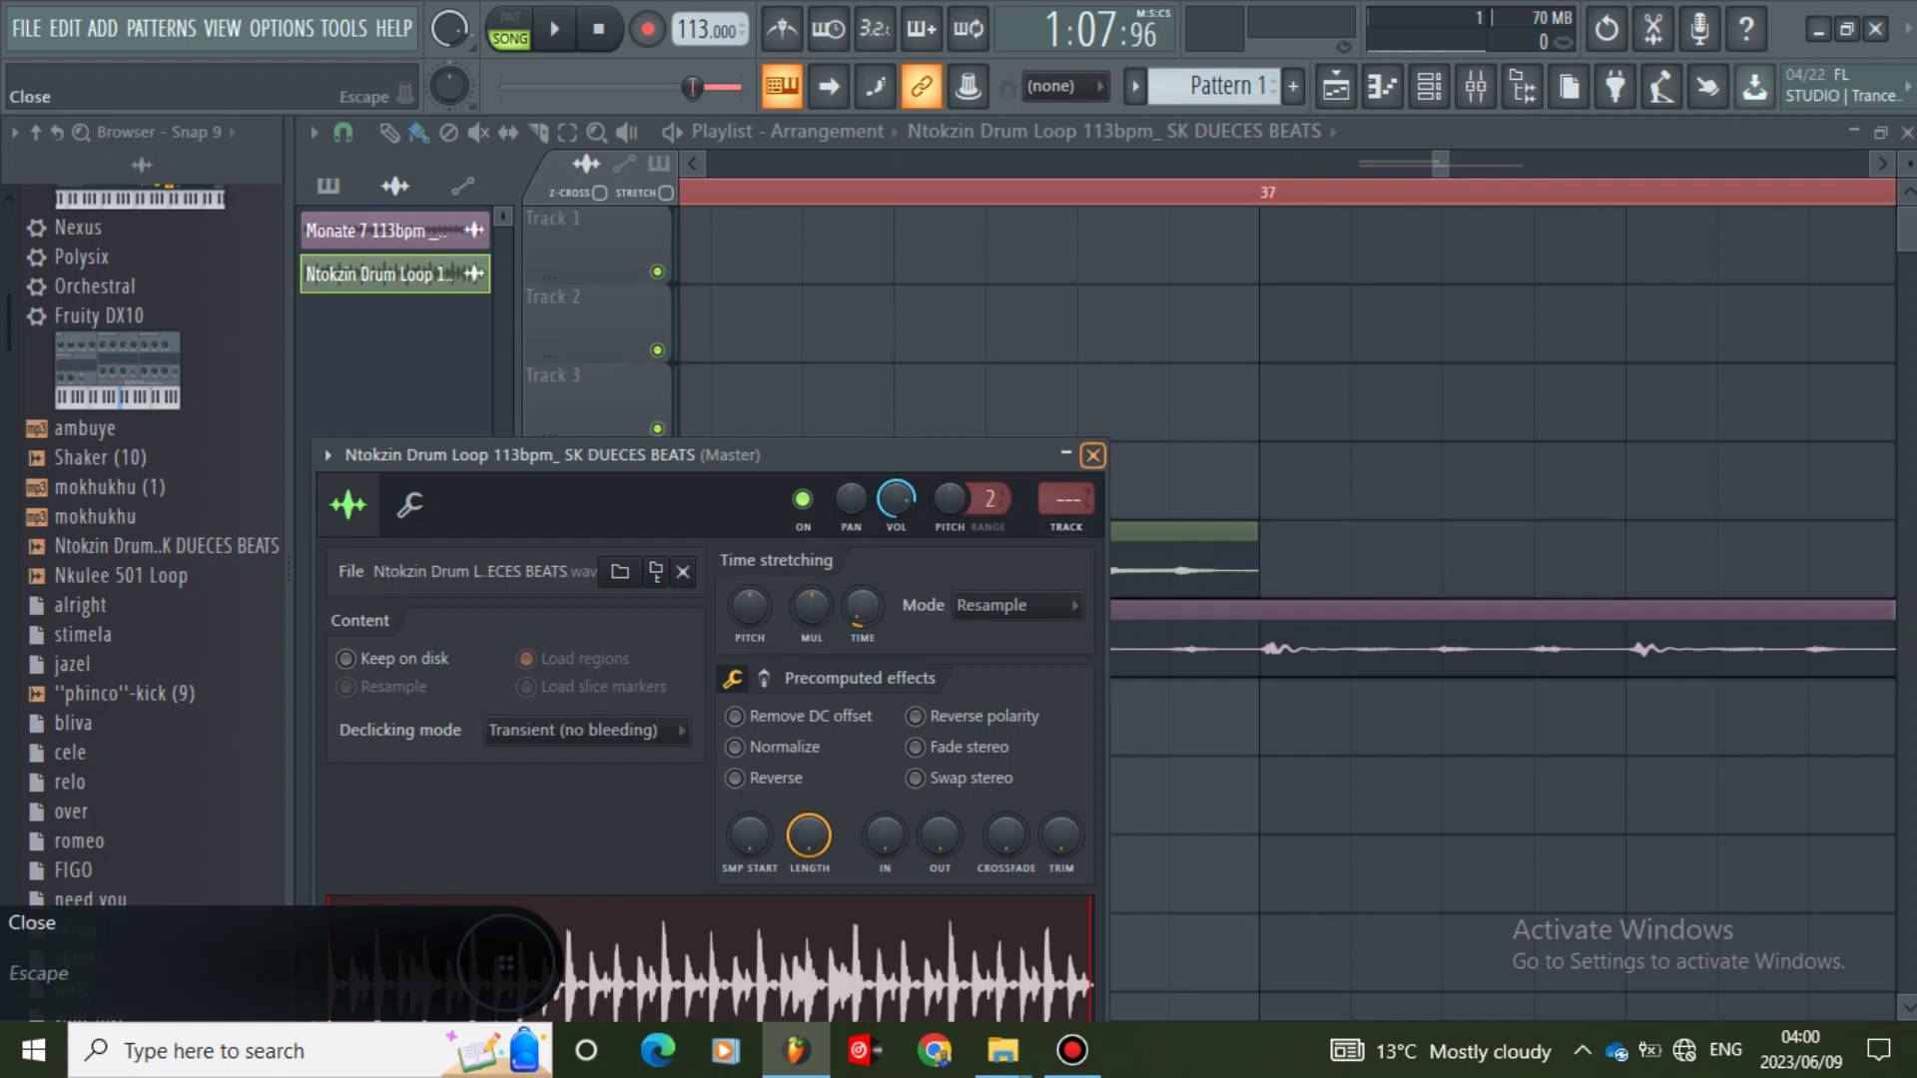
pyautogui.click(1092, 456)
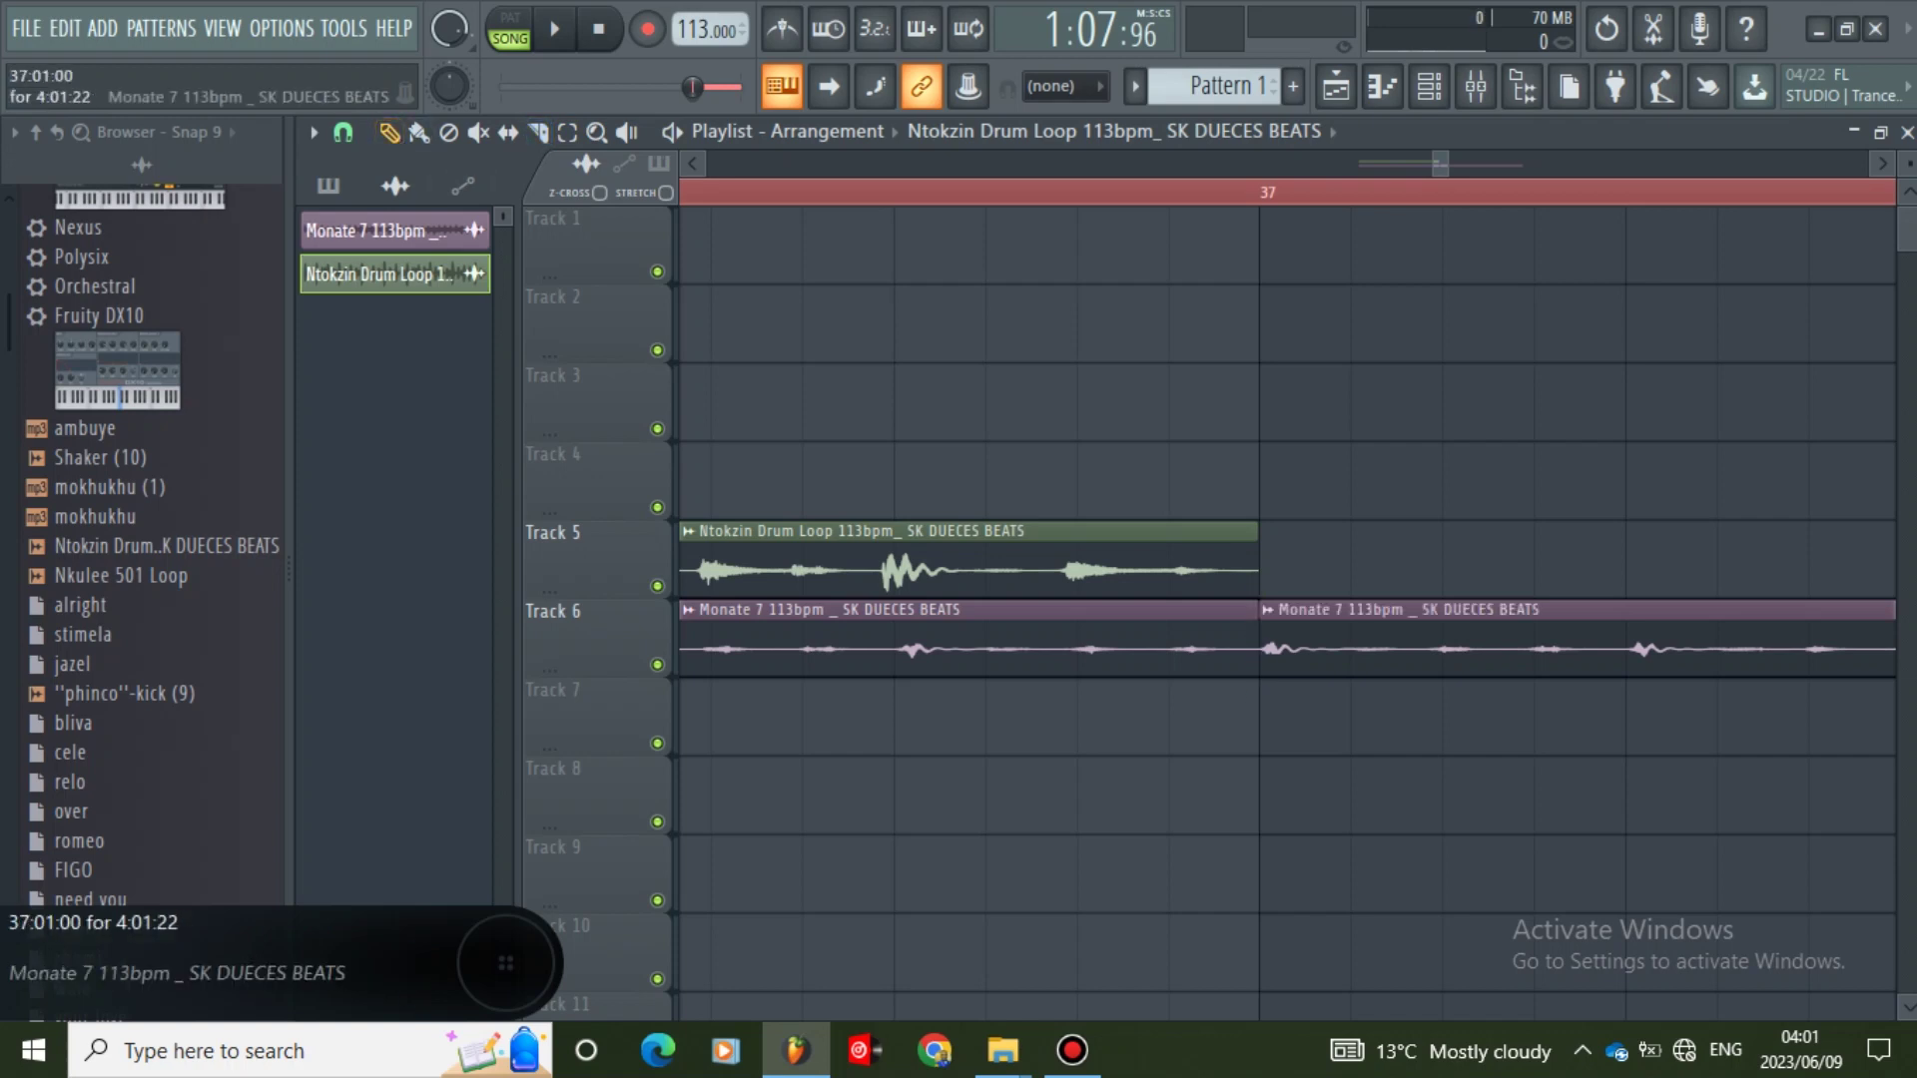
# - Replace the Monate 7 segment at bar 37 with a copy of its first four bars, and repeat the drum loop at bar 37
pyautogui.rightClick(1302, 645)
pyautogui.click(1188, 647)
pyautogui.click(1304, 648)
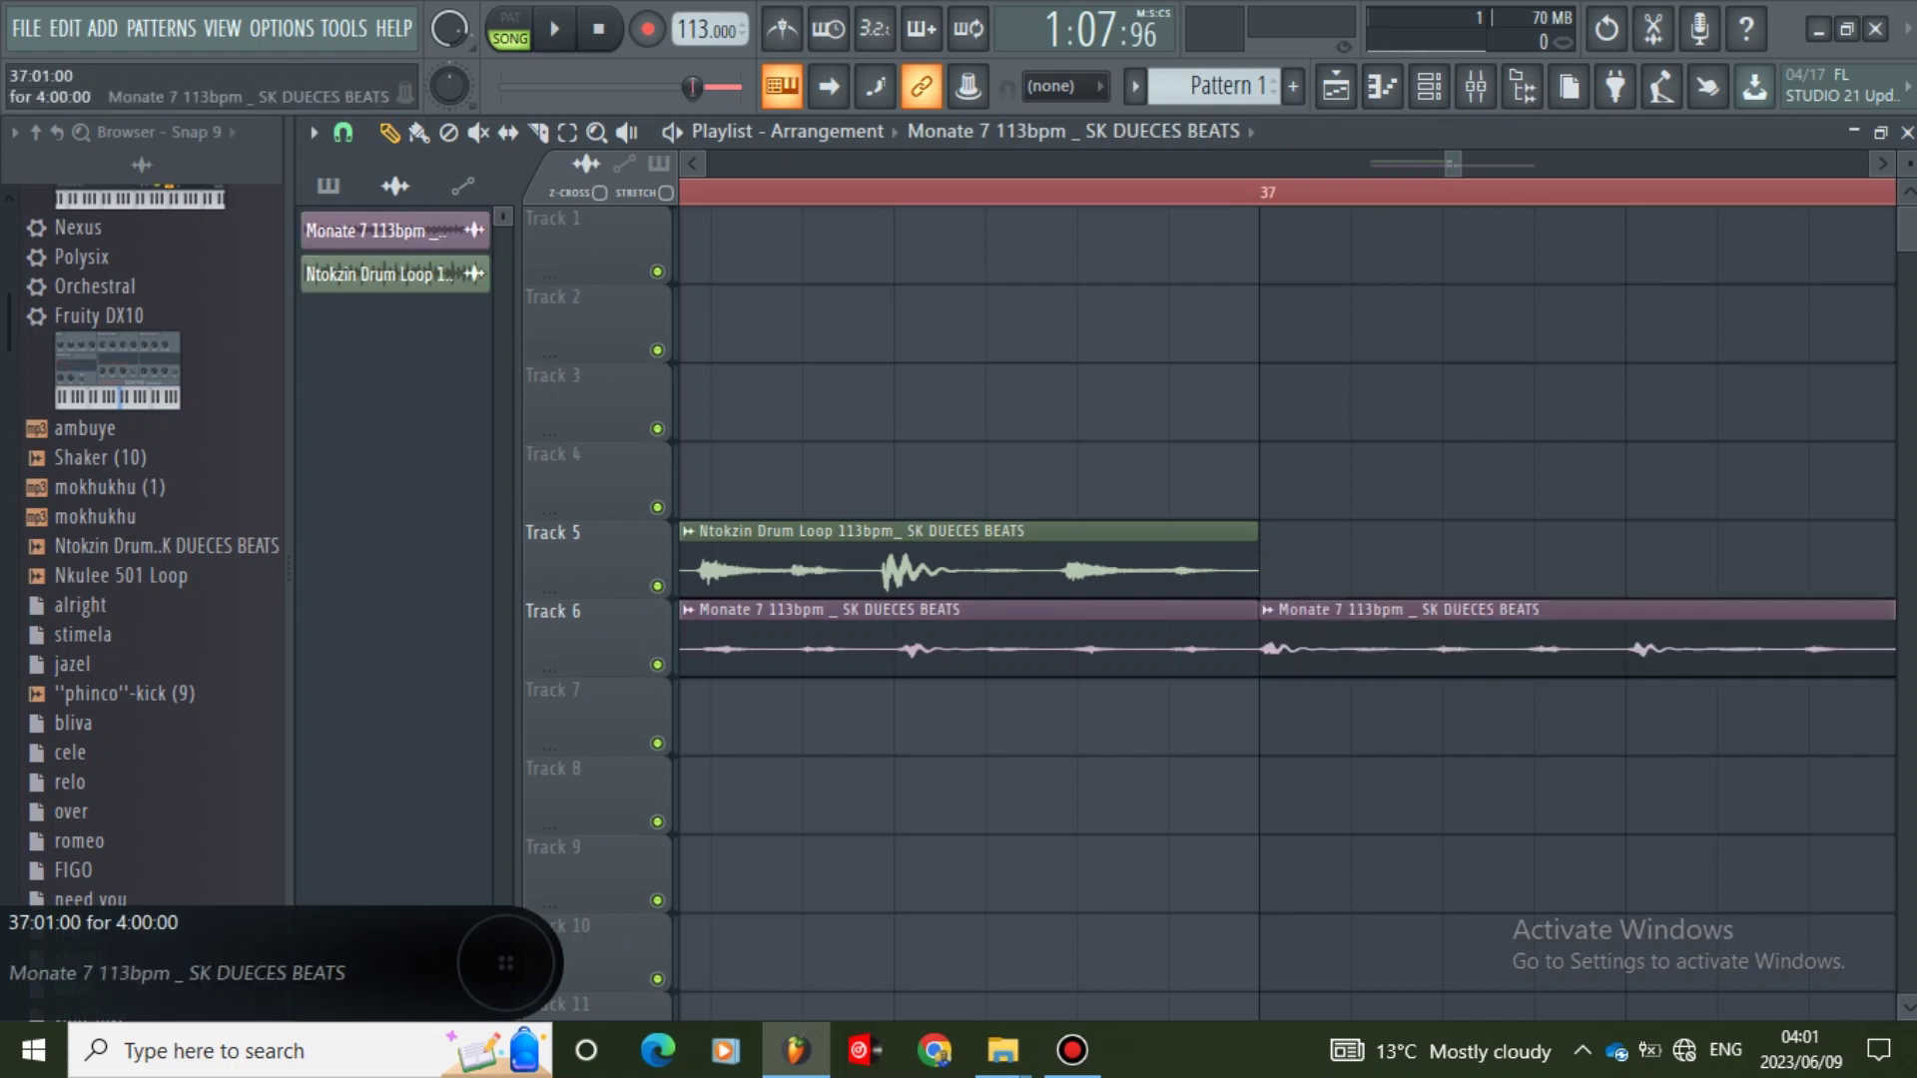
pyautogui.click(1188, 568)
pyautogui.click(1302, 567)
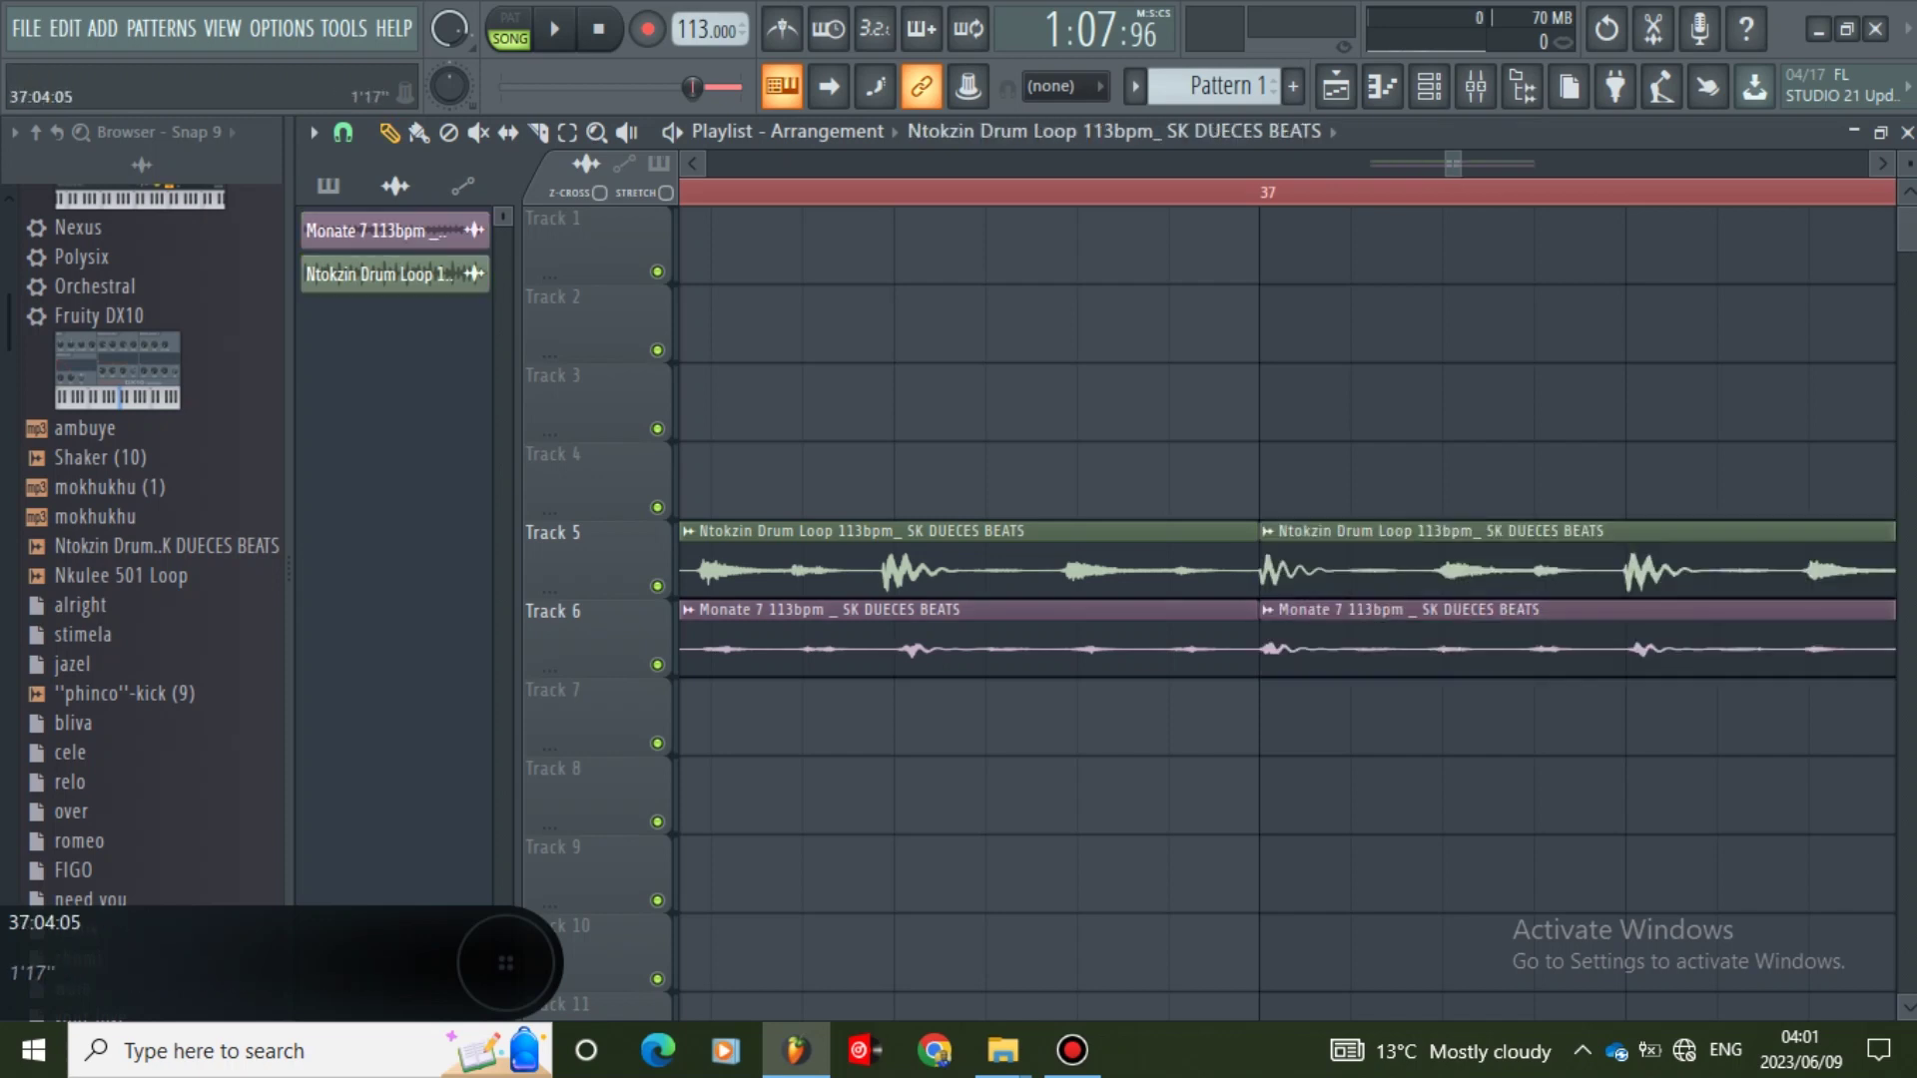
# - Check the waveform alignment around bar 37 and place the Shaker (10) sample on Track 7 at bar 33
pyautogui.moveTo(1459, 164)
pyautogui.mouseDown()
pyautogui.moveTo(1631, 164)
pyautogui.moveTo(1451, 164)
pyautogui.mouseUp()
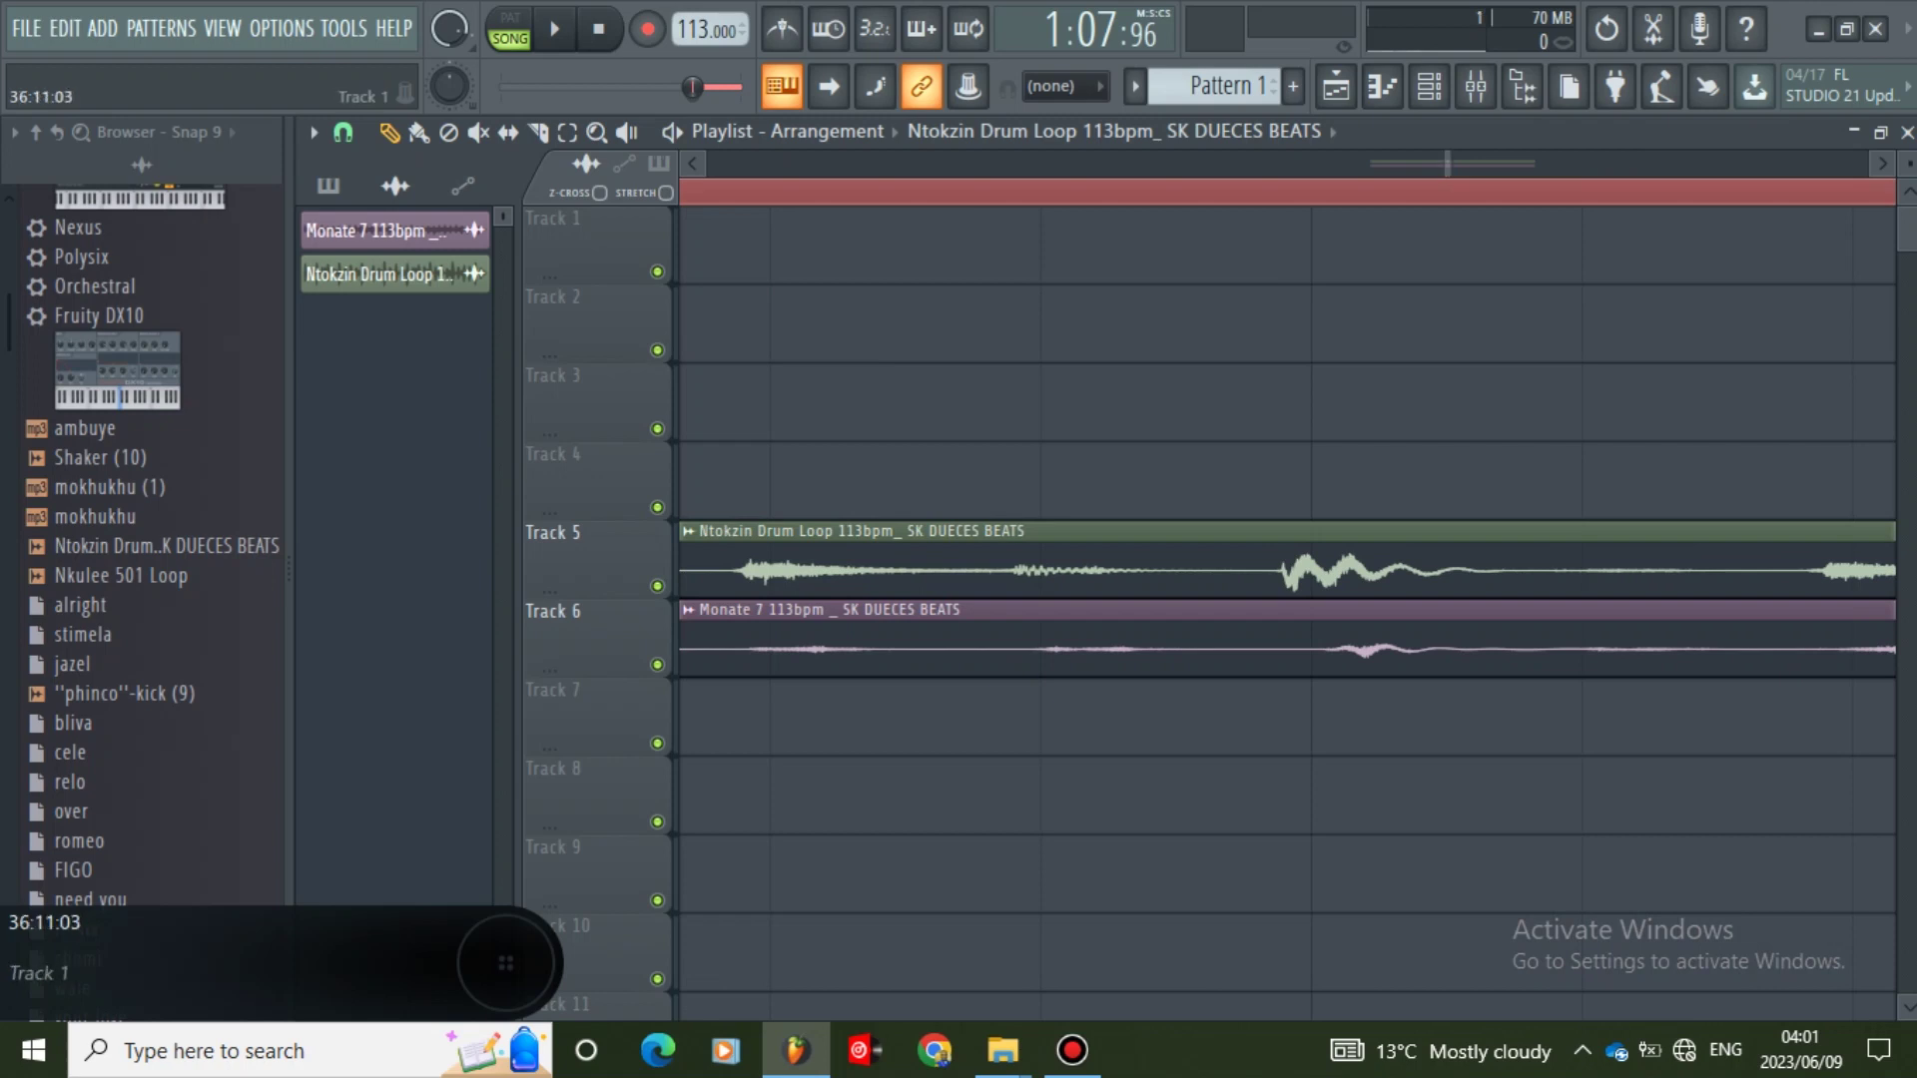
pyautogui.hscroll(-10, 1288, 599)
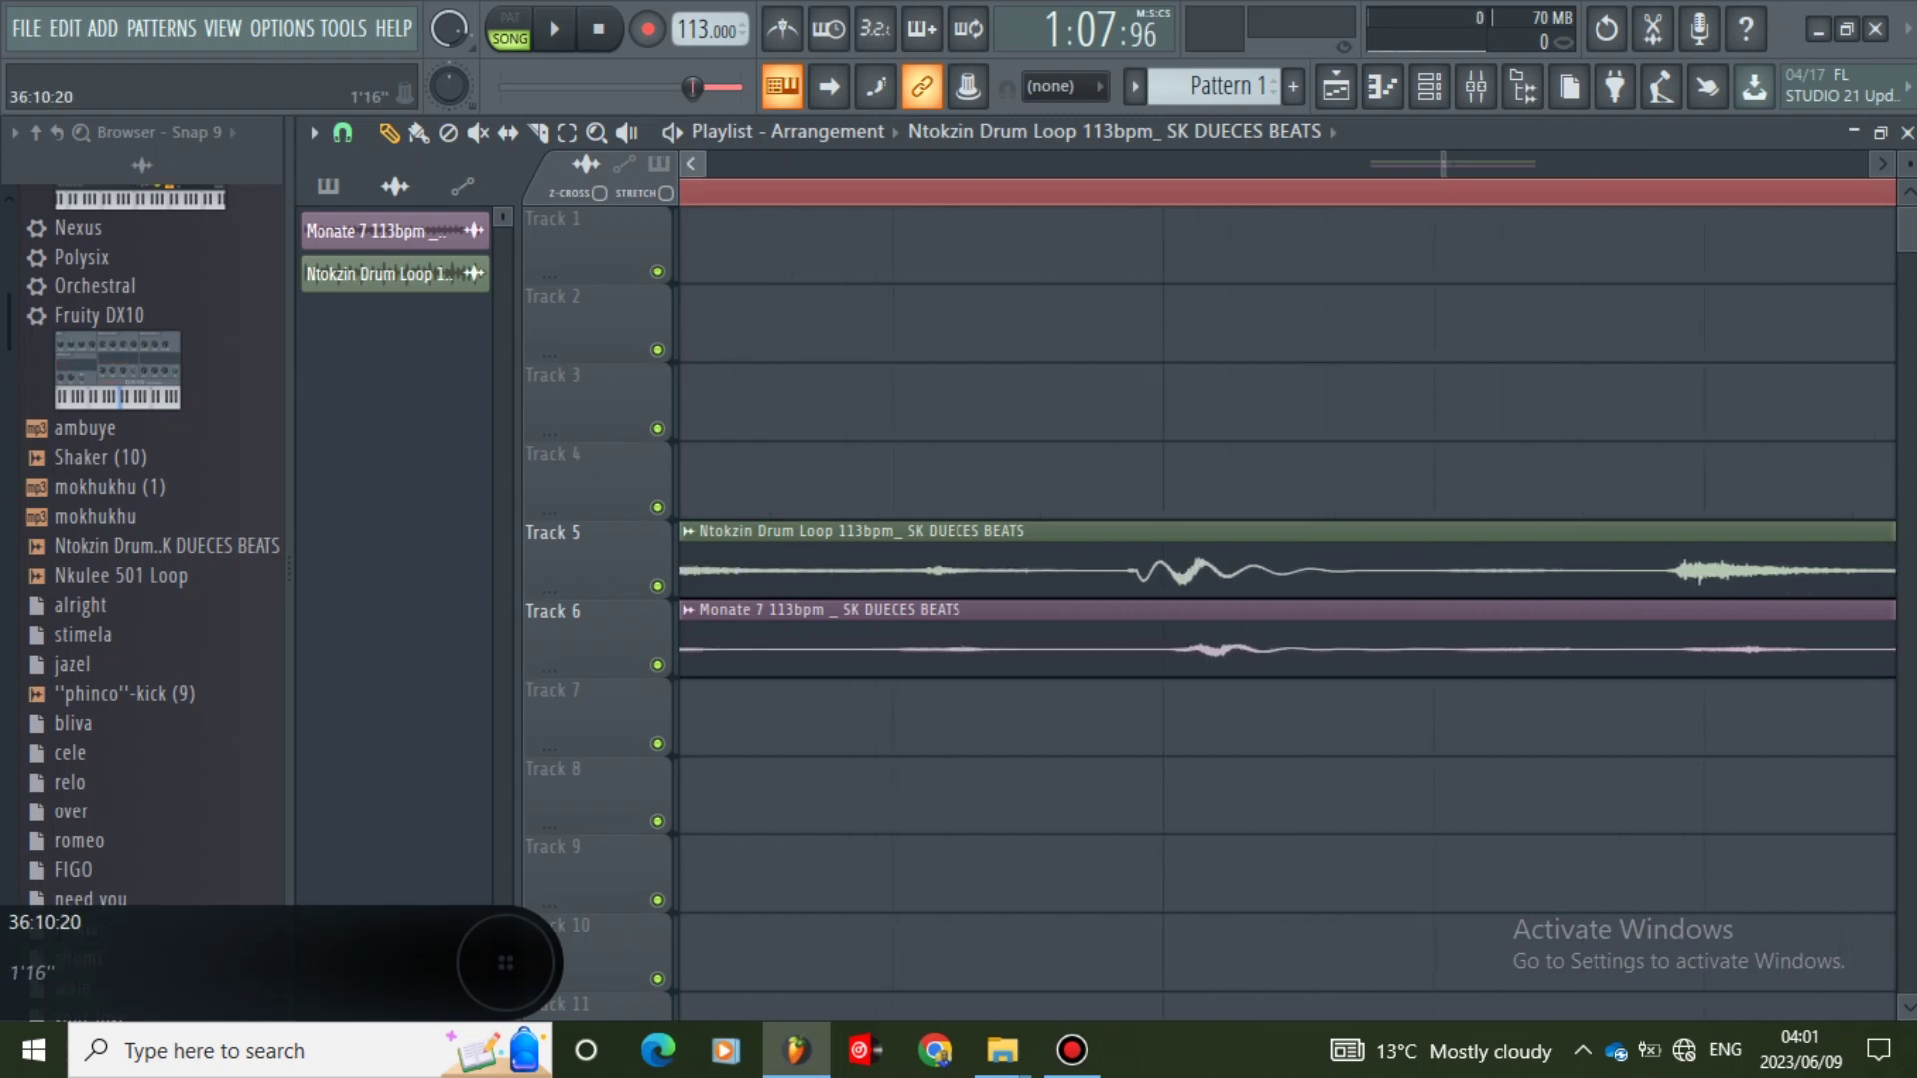
pyautogui.hscroll(-3, 1289, 599)
pyautogui.scroll(-8, 1558, 599)
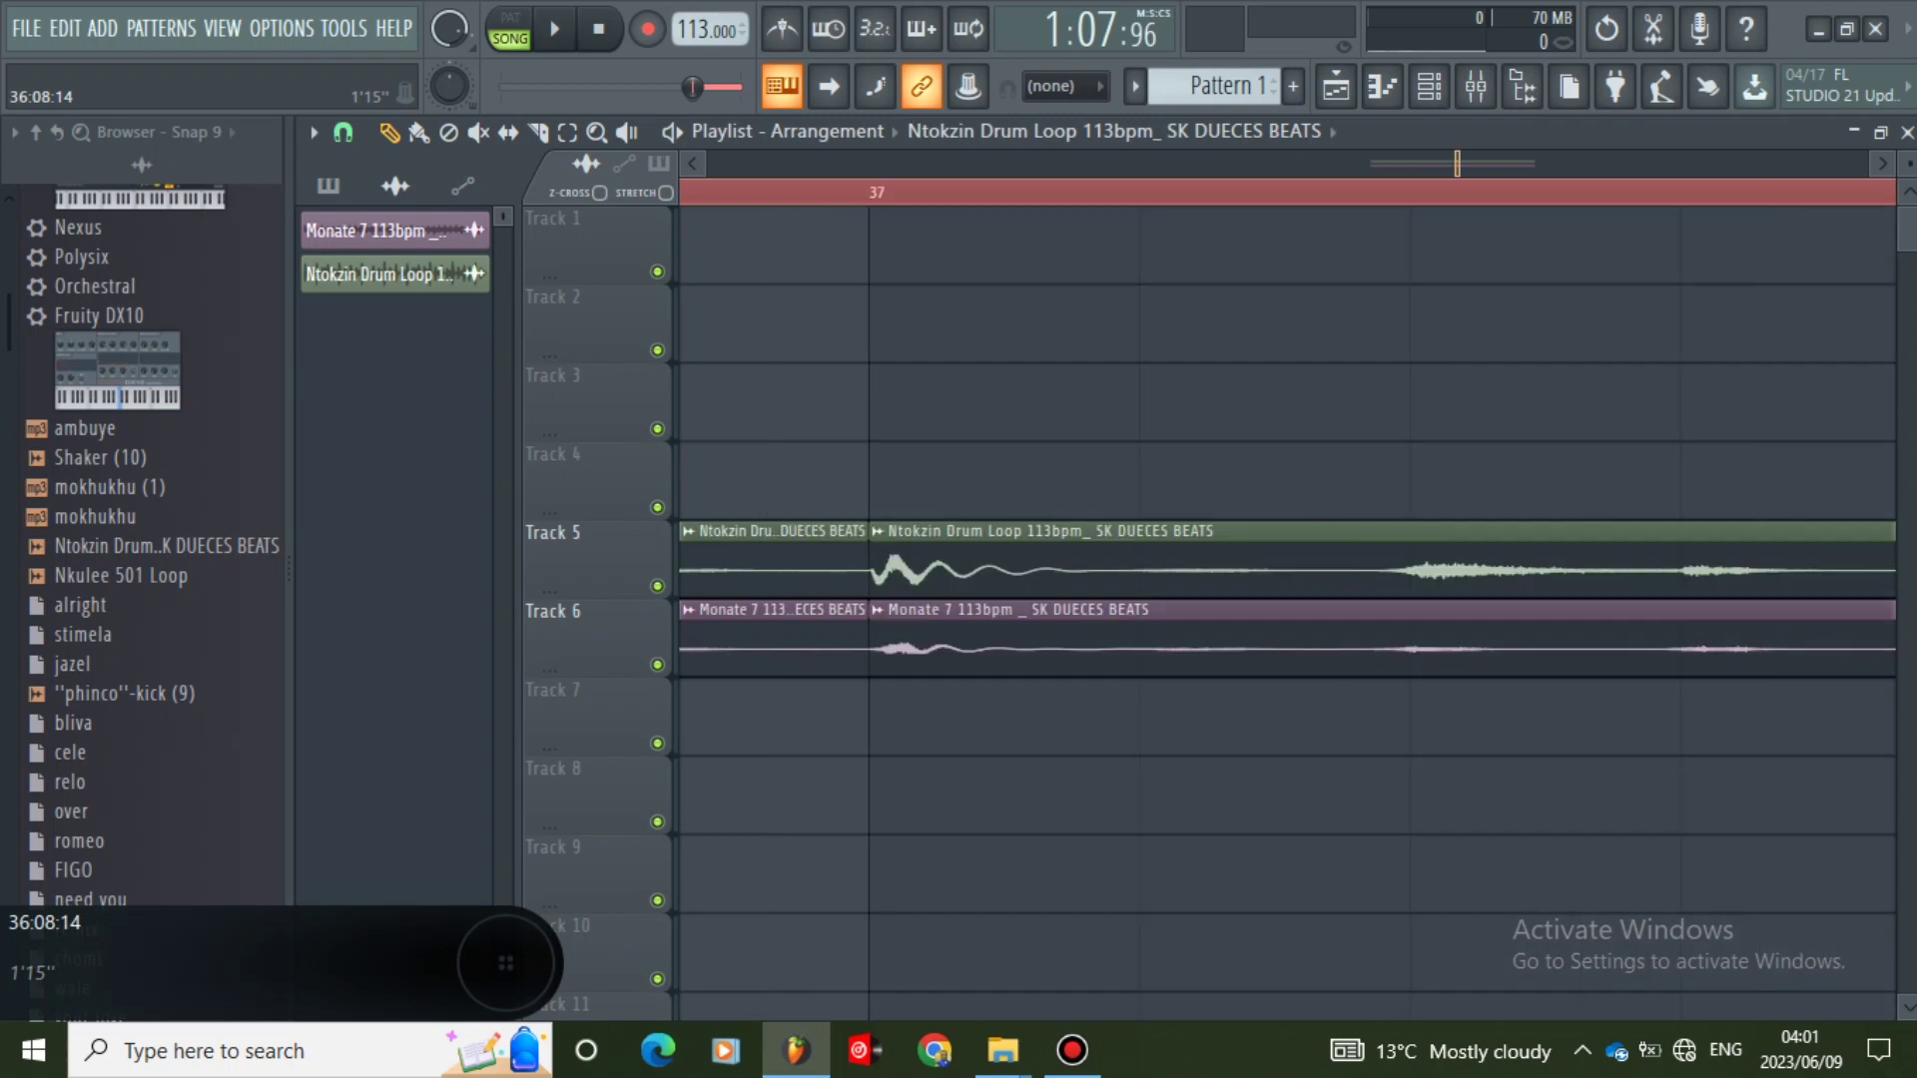
pyautogui.moveTo(1515, 162); pyautogui.dragTo(1394, 163)
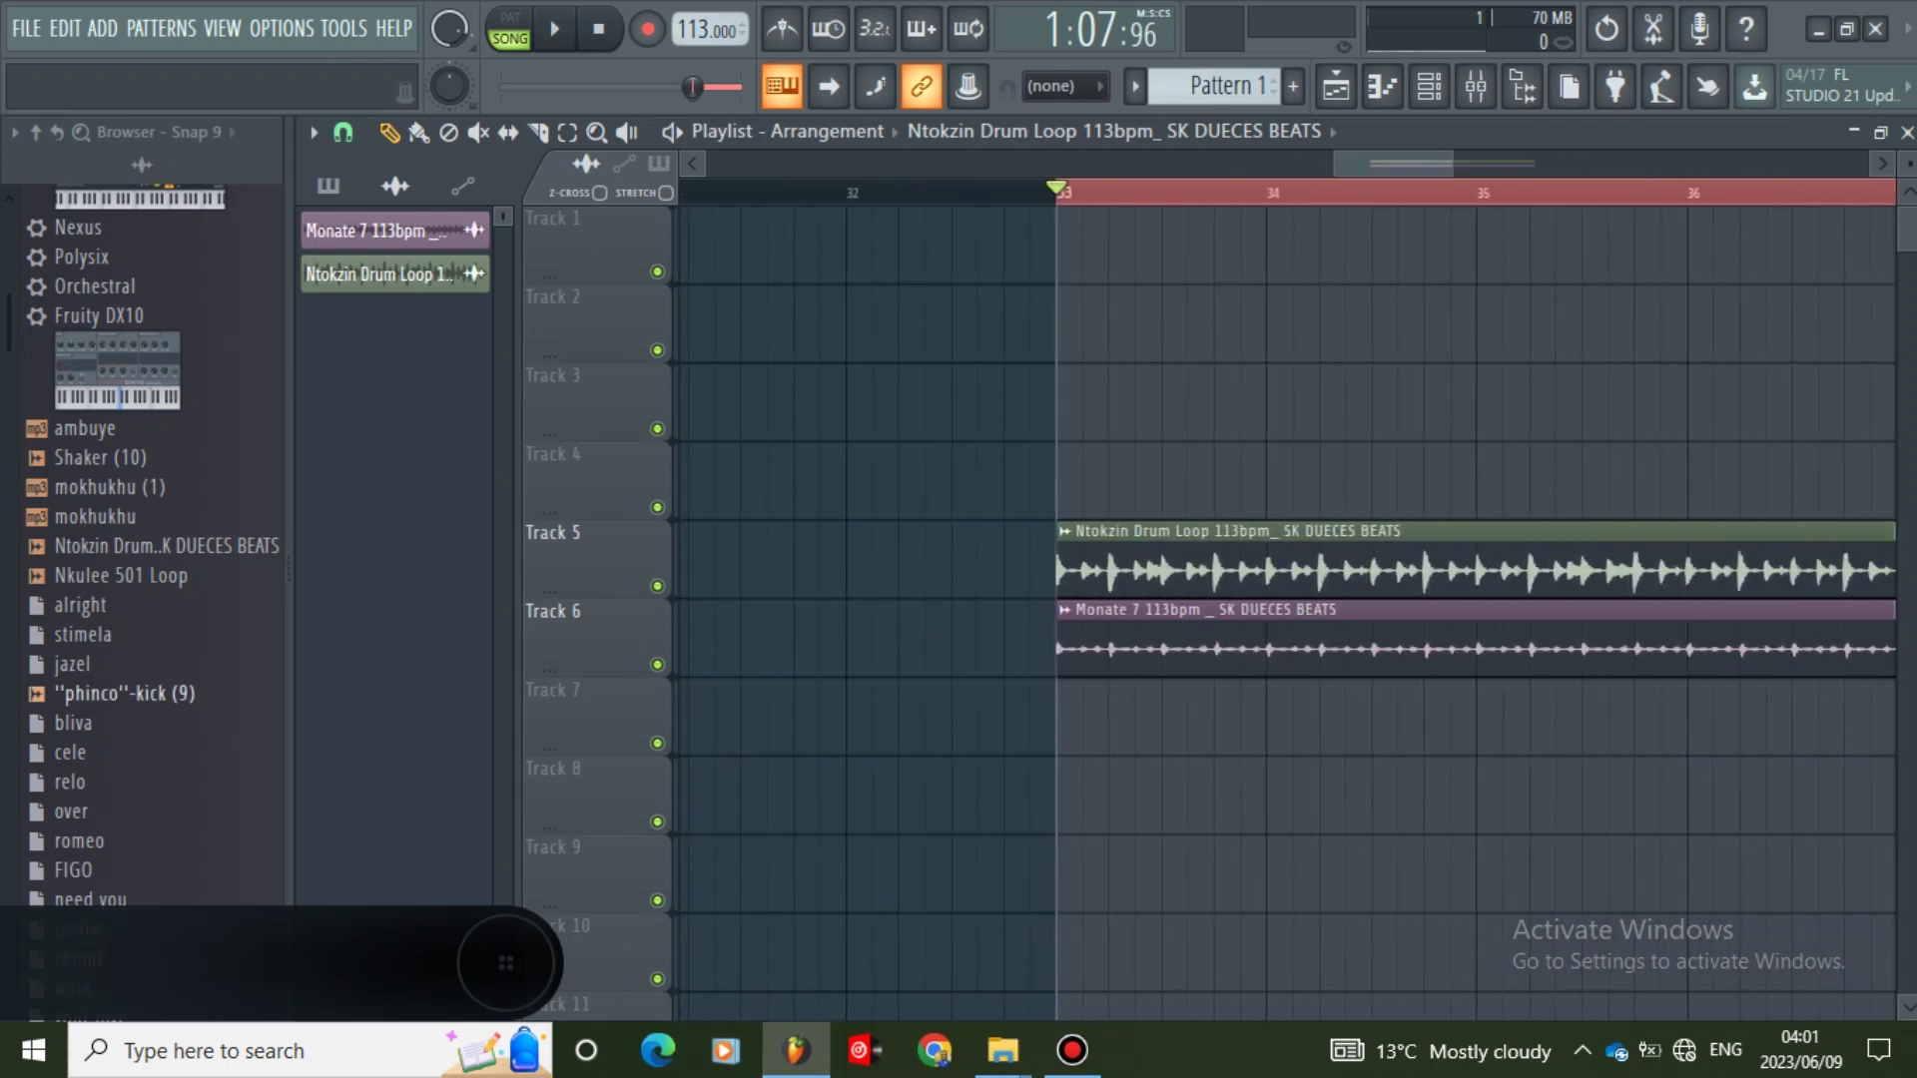
pyautogui.click(106, 458)
pyautogui.moveTo(106, 459); pyautogui.dragTo(1189, 729)
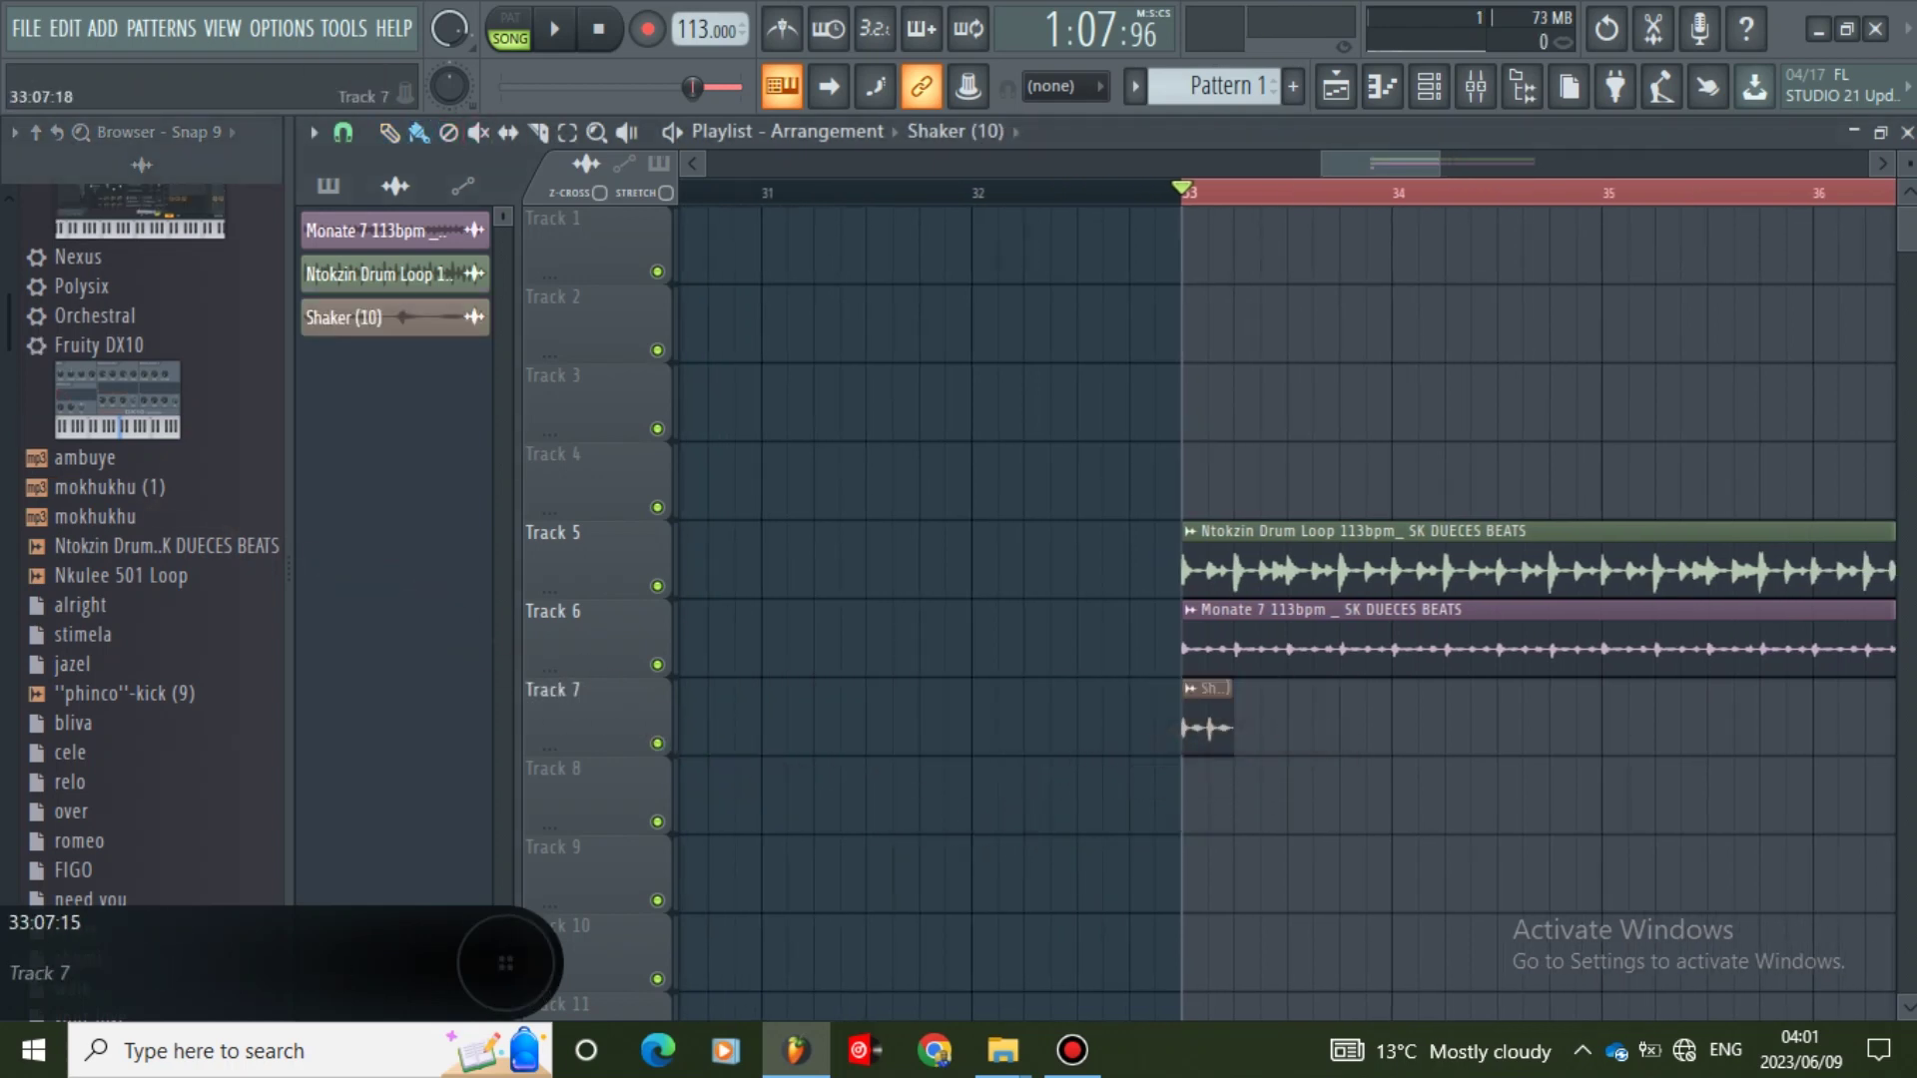
# - Repeat the Shaker (10) clip back to back along Track 7 from bar 33 to beyond bar 37
pyautogui.doubleClick(1210, 549)
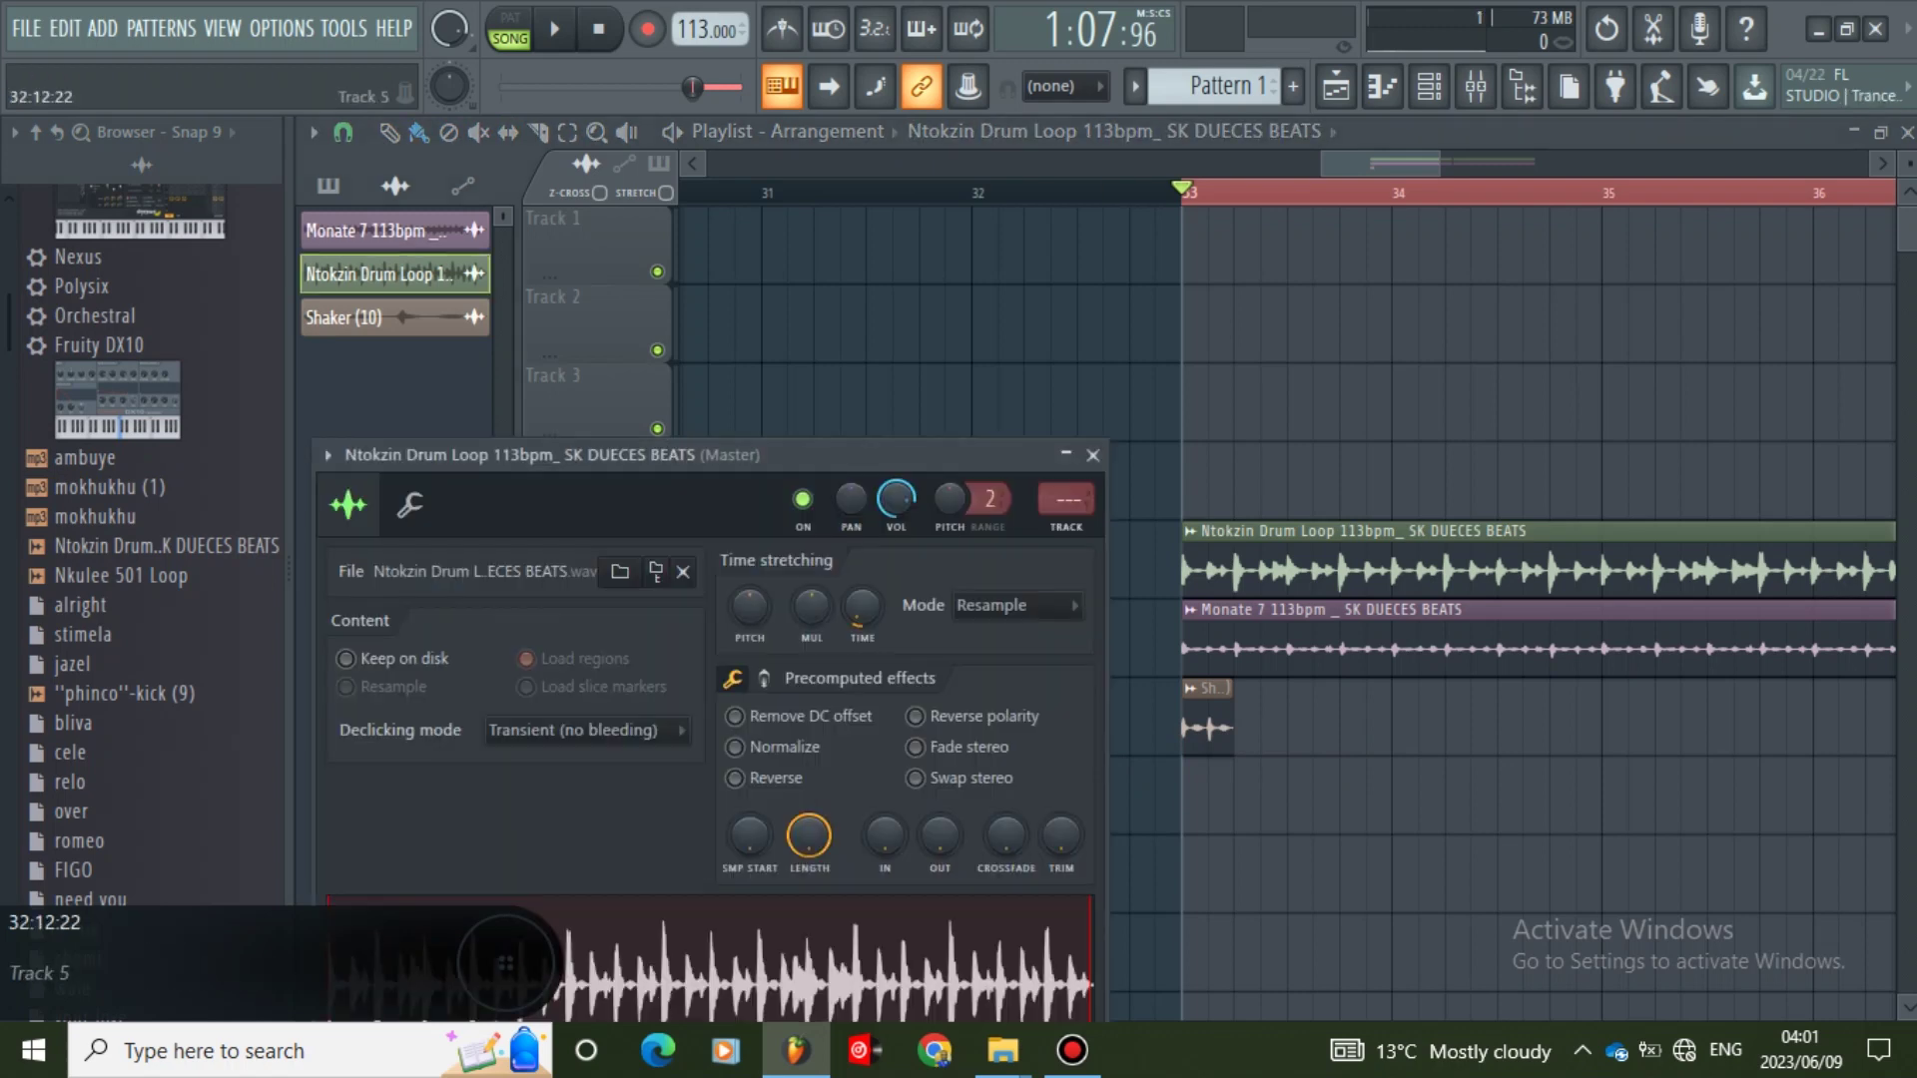
pyautogui.click(1093, 456)
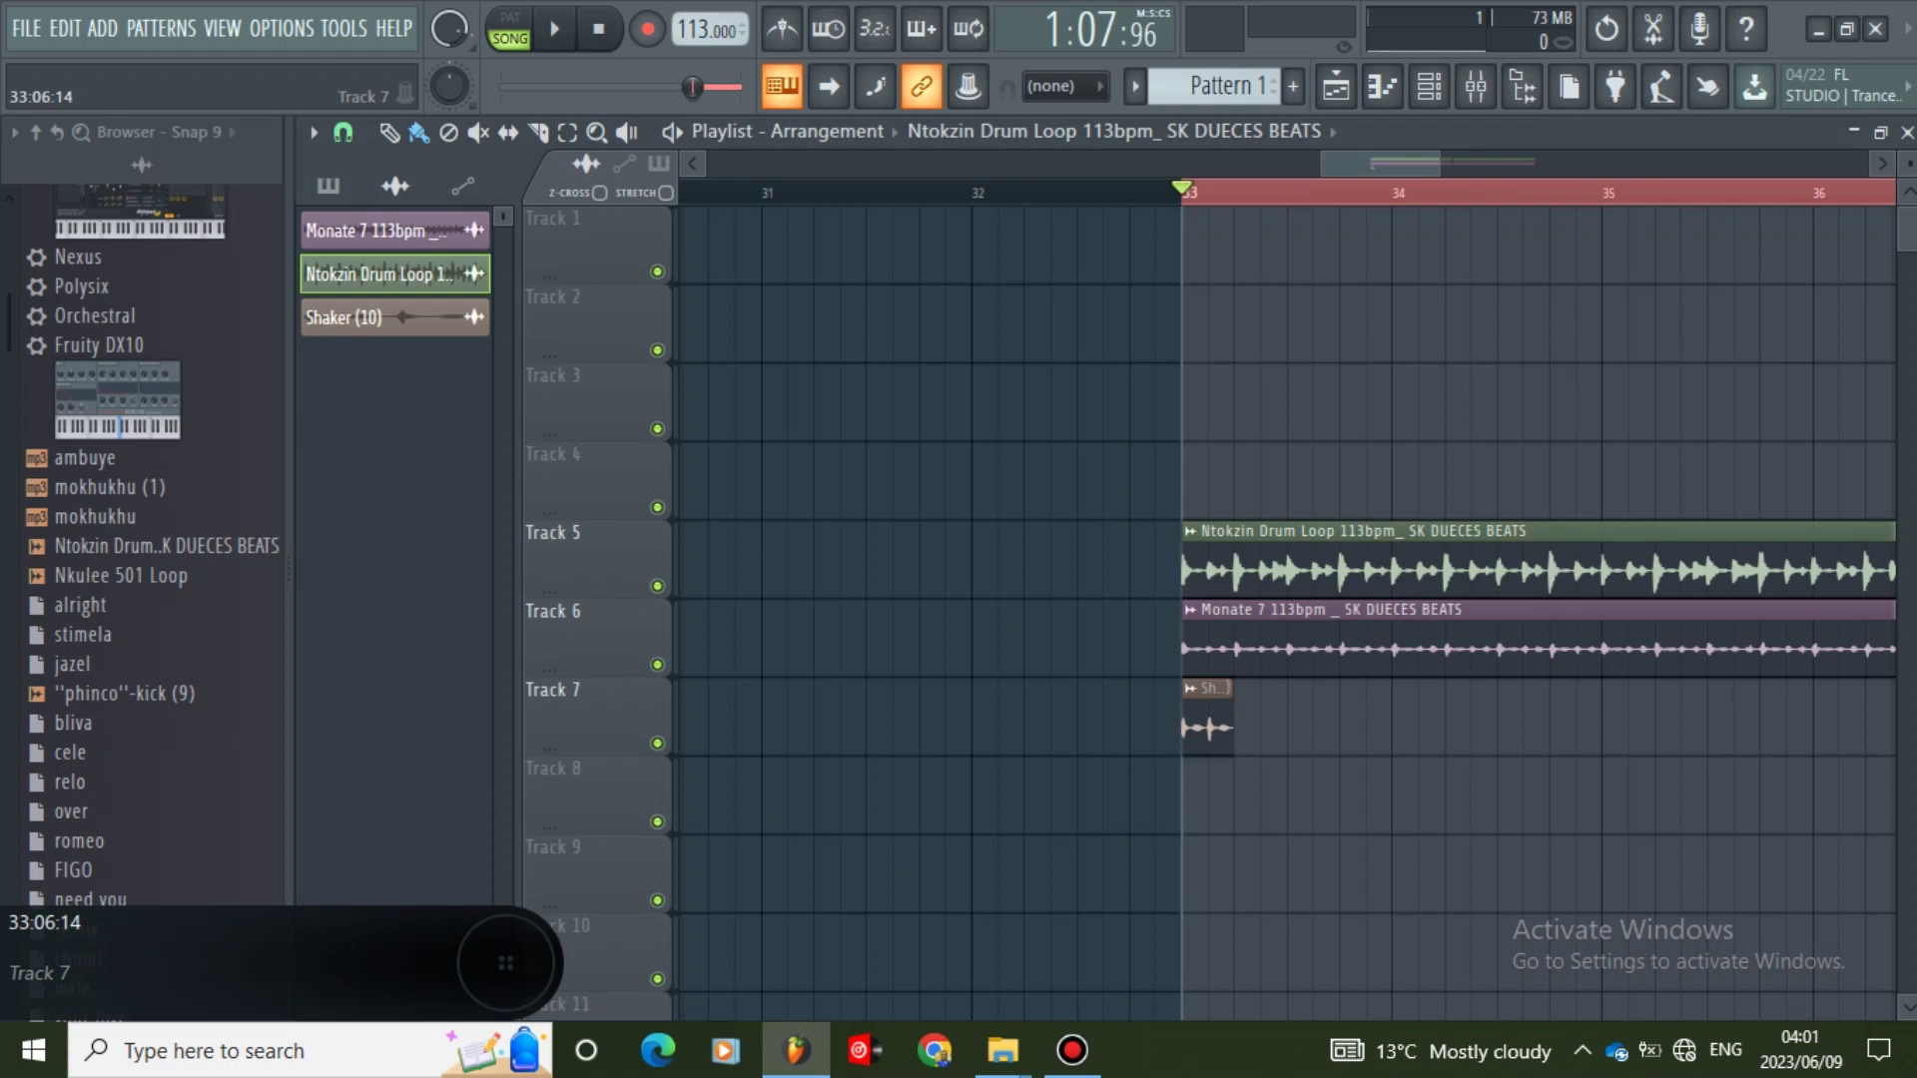
pyautogui.moveTo(1241, 721); pyautogui.dragTo(1910, 764)
pyautogui.rightClick(1418, 721)
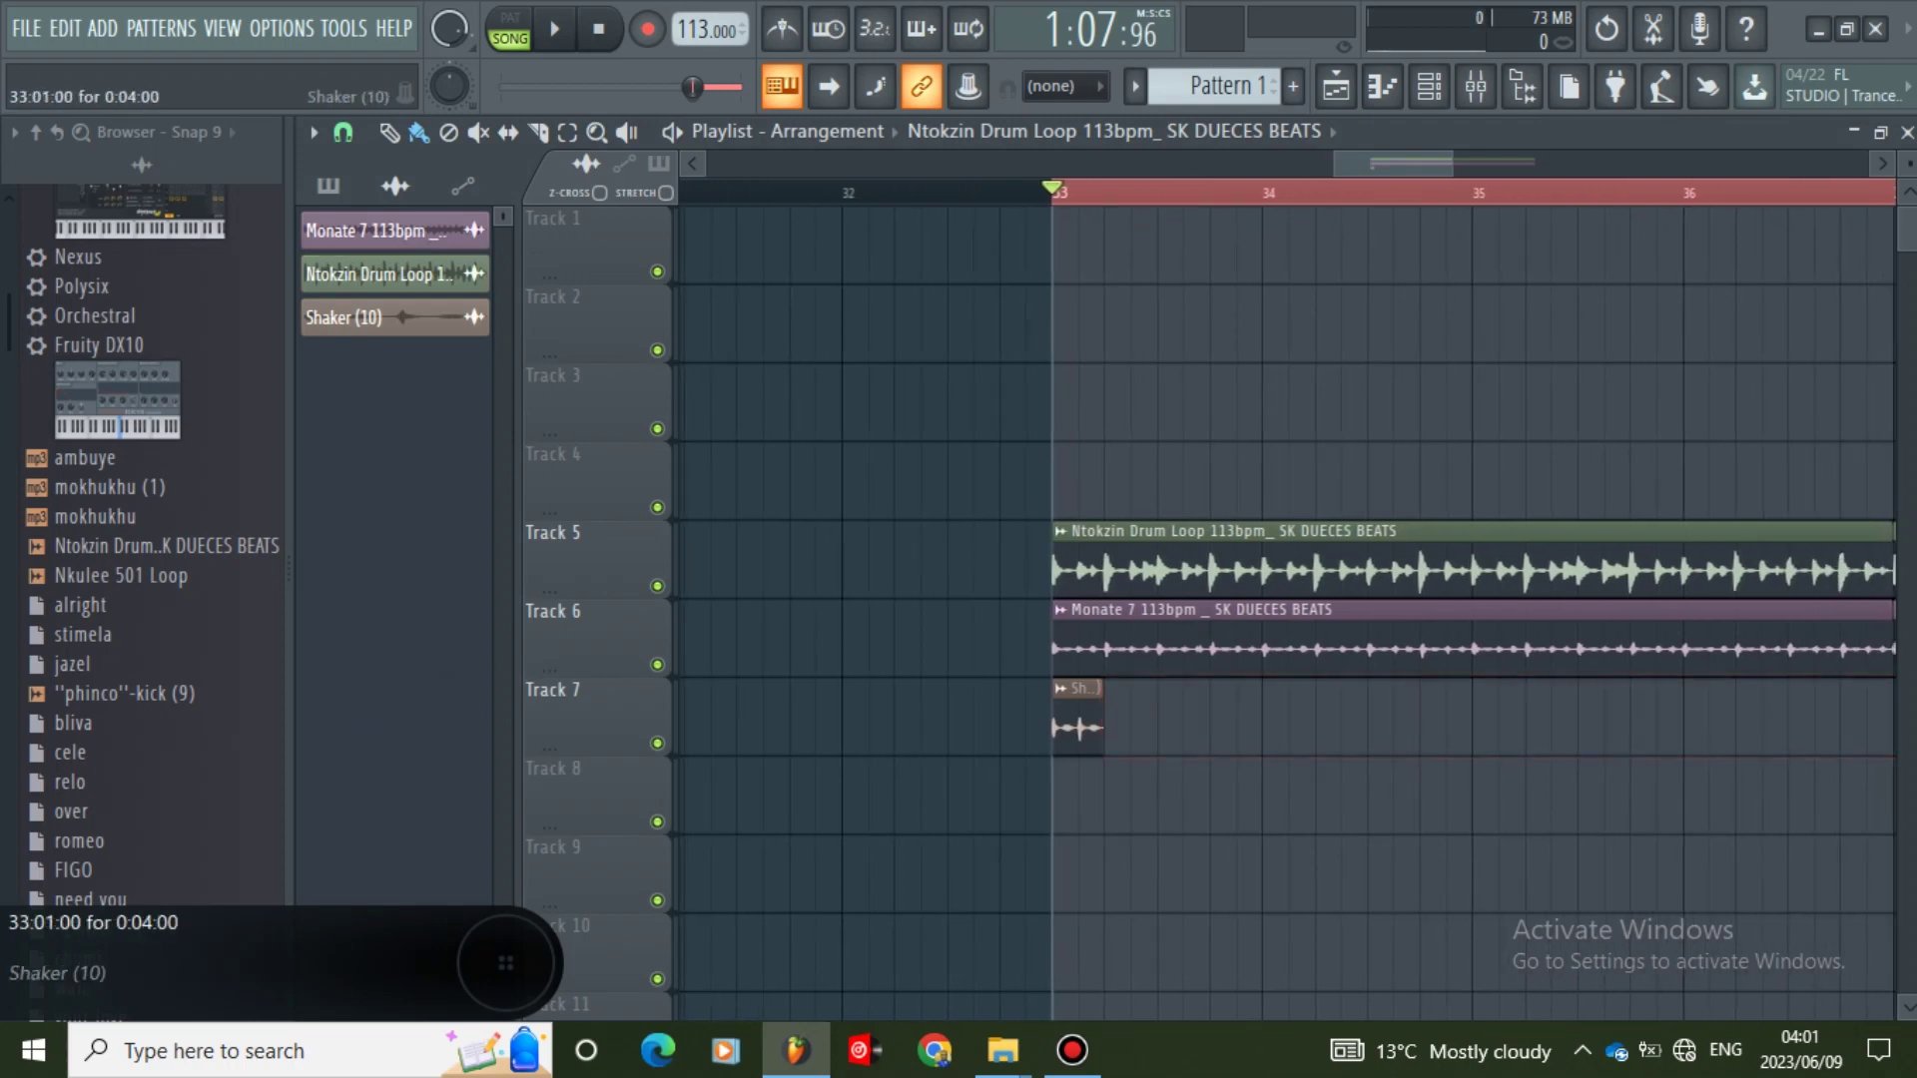
pyautogui.moveTo(1103, 728)
pyautogui.mouseDown()
pyautogui.moveTo(1914, 776)
pyautogui.moveTo(1742, 764)
pyautogui.moveTo(1909, 724)
pyautogui.mouseUp()
pyautogui.rightClick(1716, 729)
pyautogui.moveTo(1516, 164); pyautogui.dragTo(1339, 164)
# - Set the playlist time selection to bars 33 through 37, covering the clips on Tracks 5 to 7
pyautogui.doubleClick(1310, 191)
pyautogui.moveTo(1596, 191); pyautogui.dragTo(1546, 191)
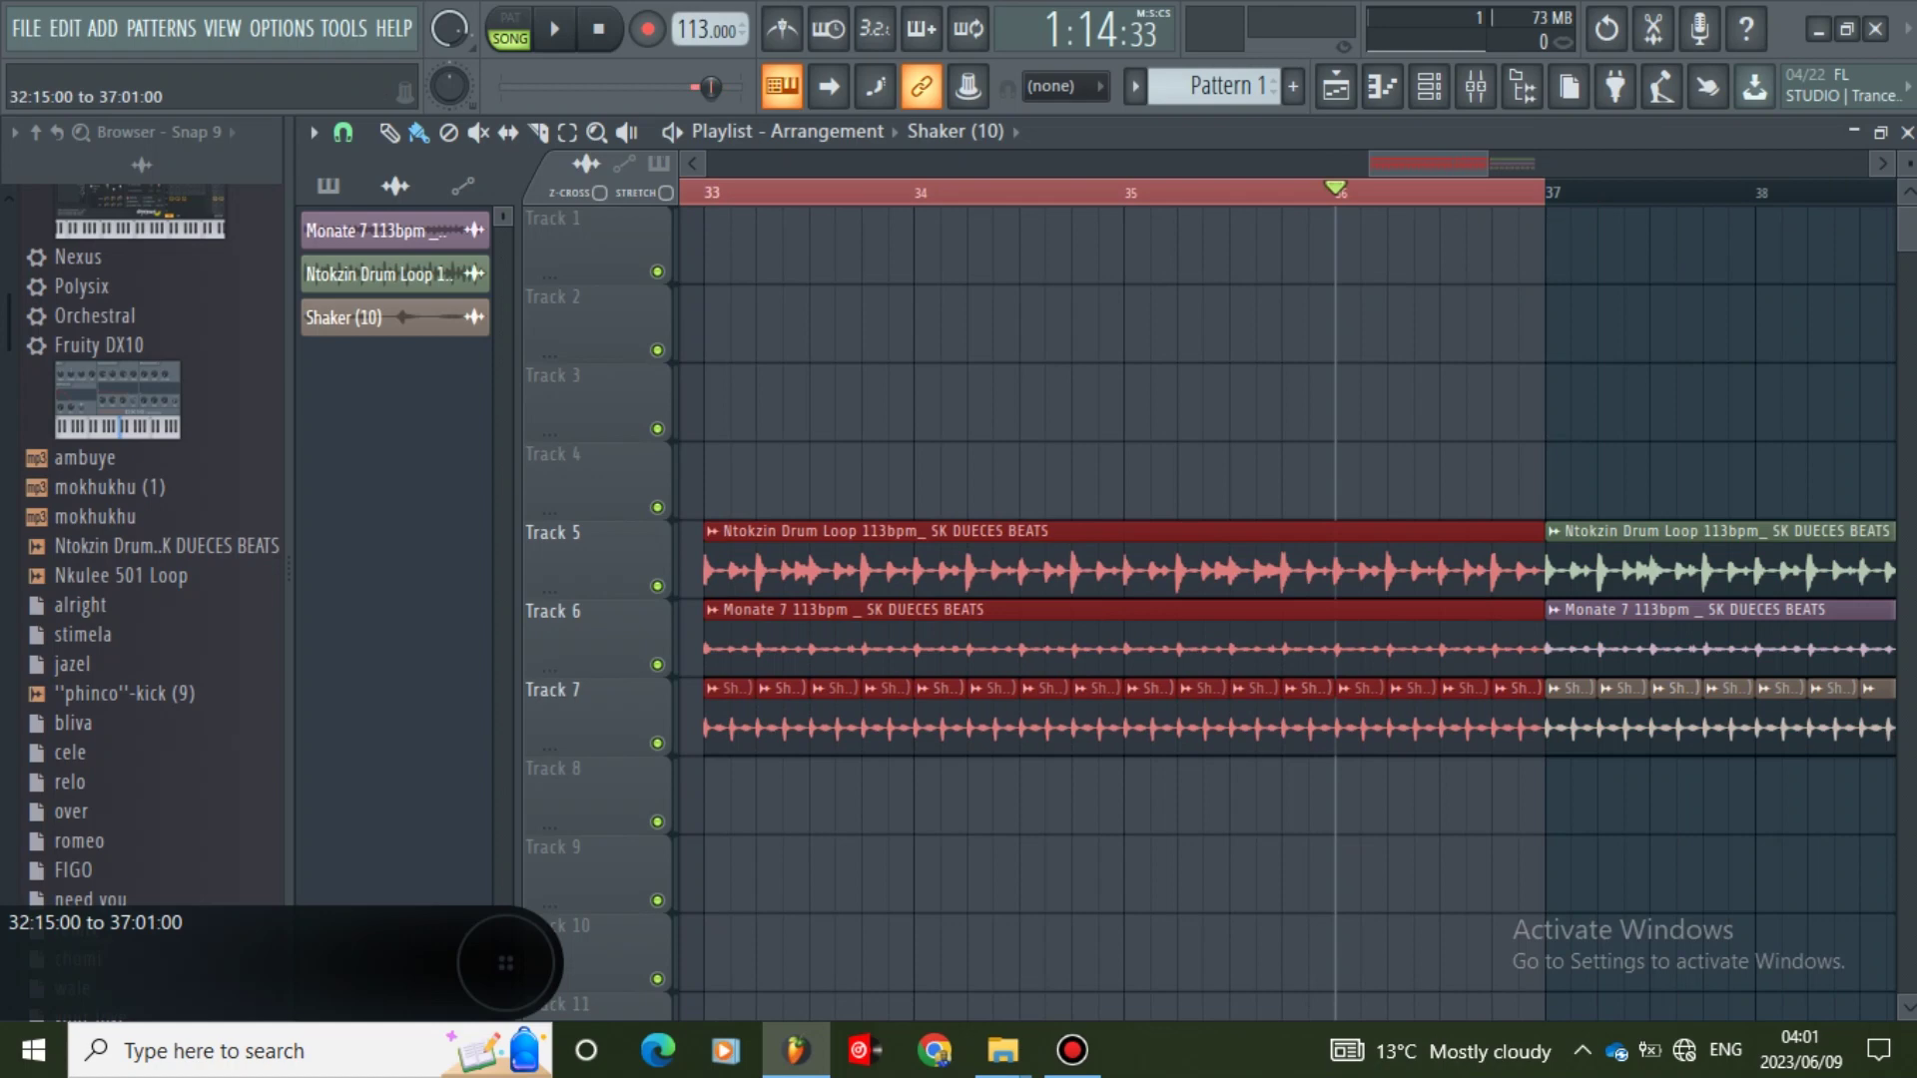
pyautogui.click(1269, 402)
pyautogui.hscroll(-4, 1206, 402)
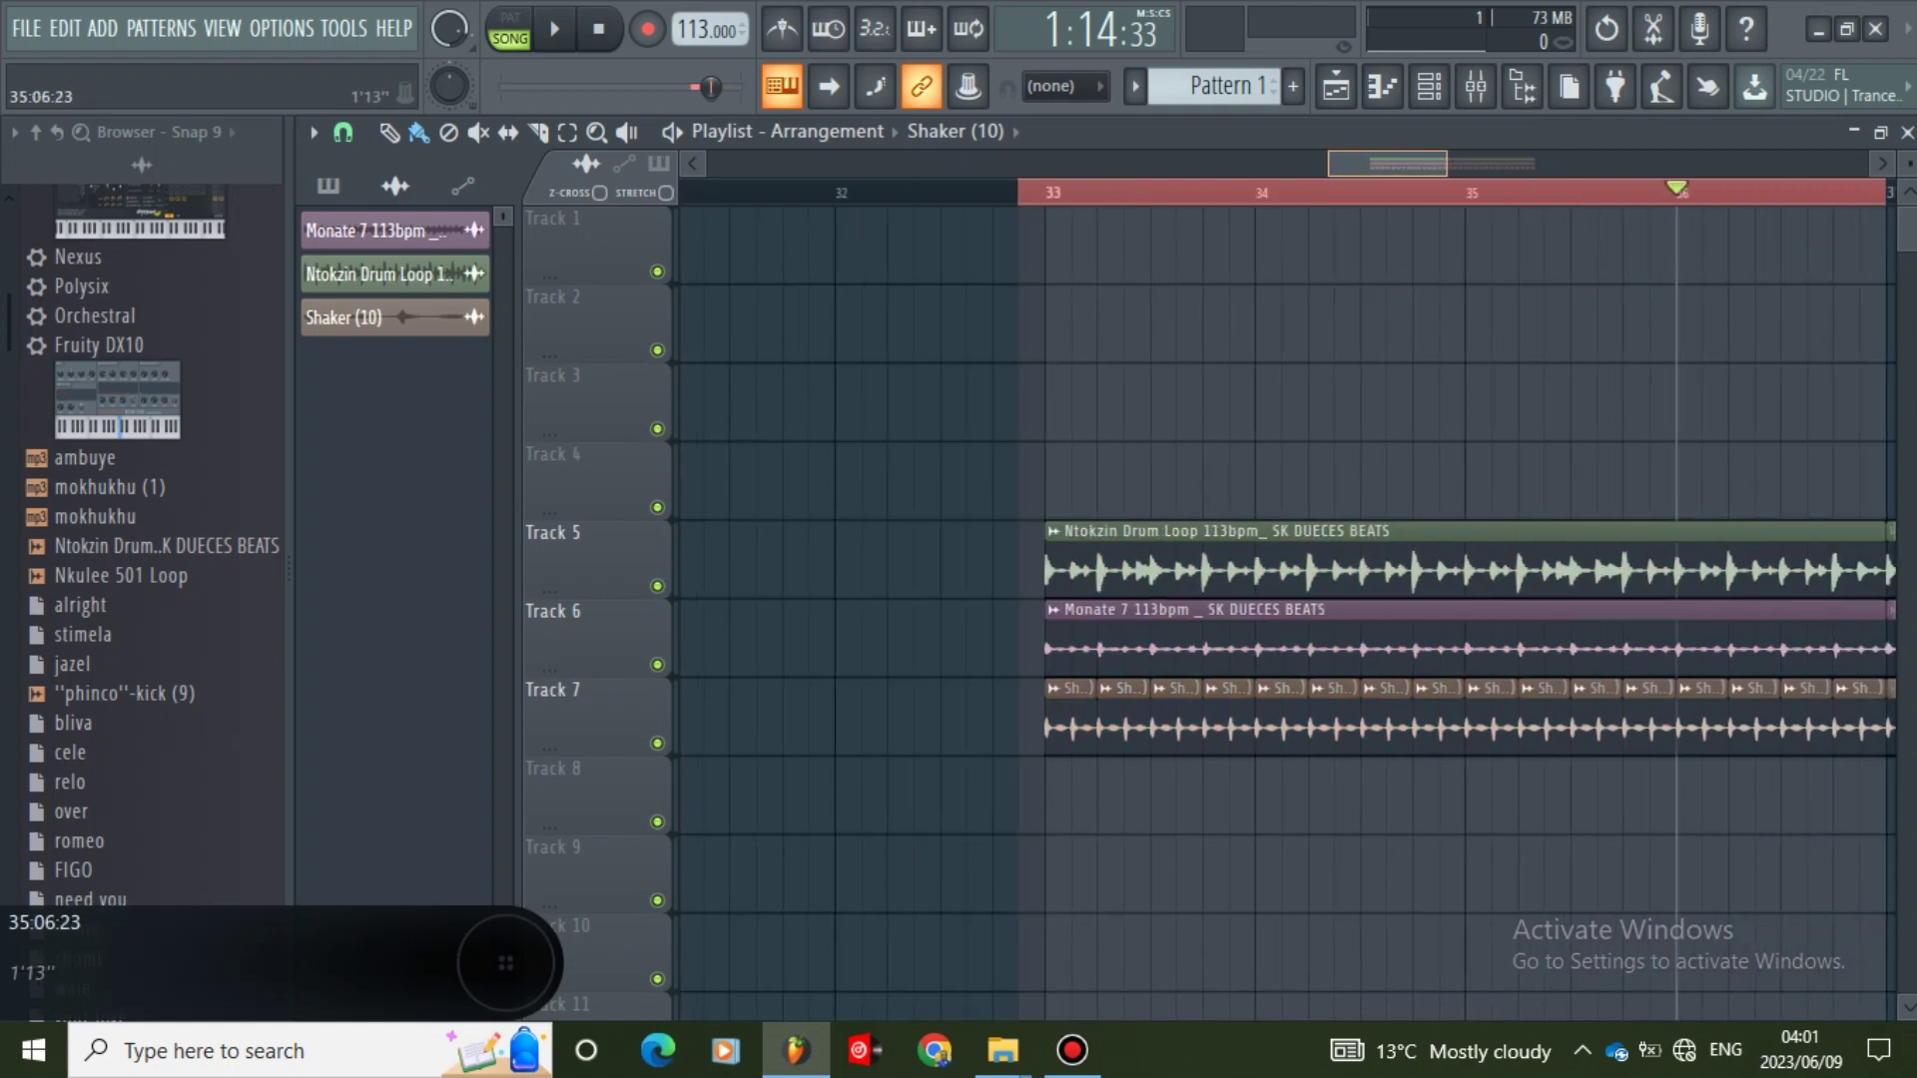
pyautogui.moveTo(1134, 192); pyautogui.dragTo(1157, 192)
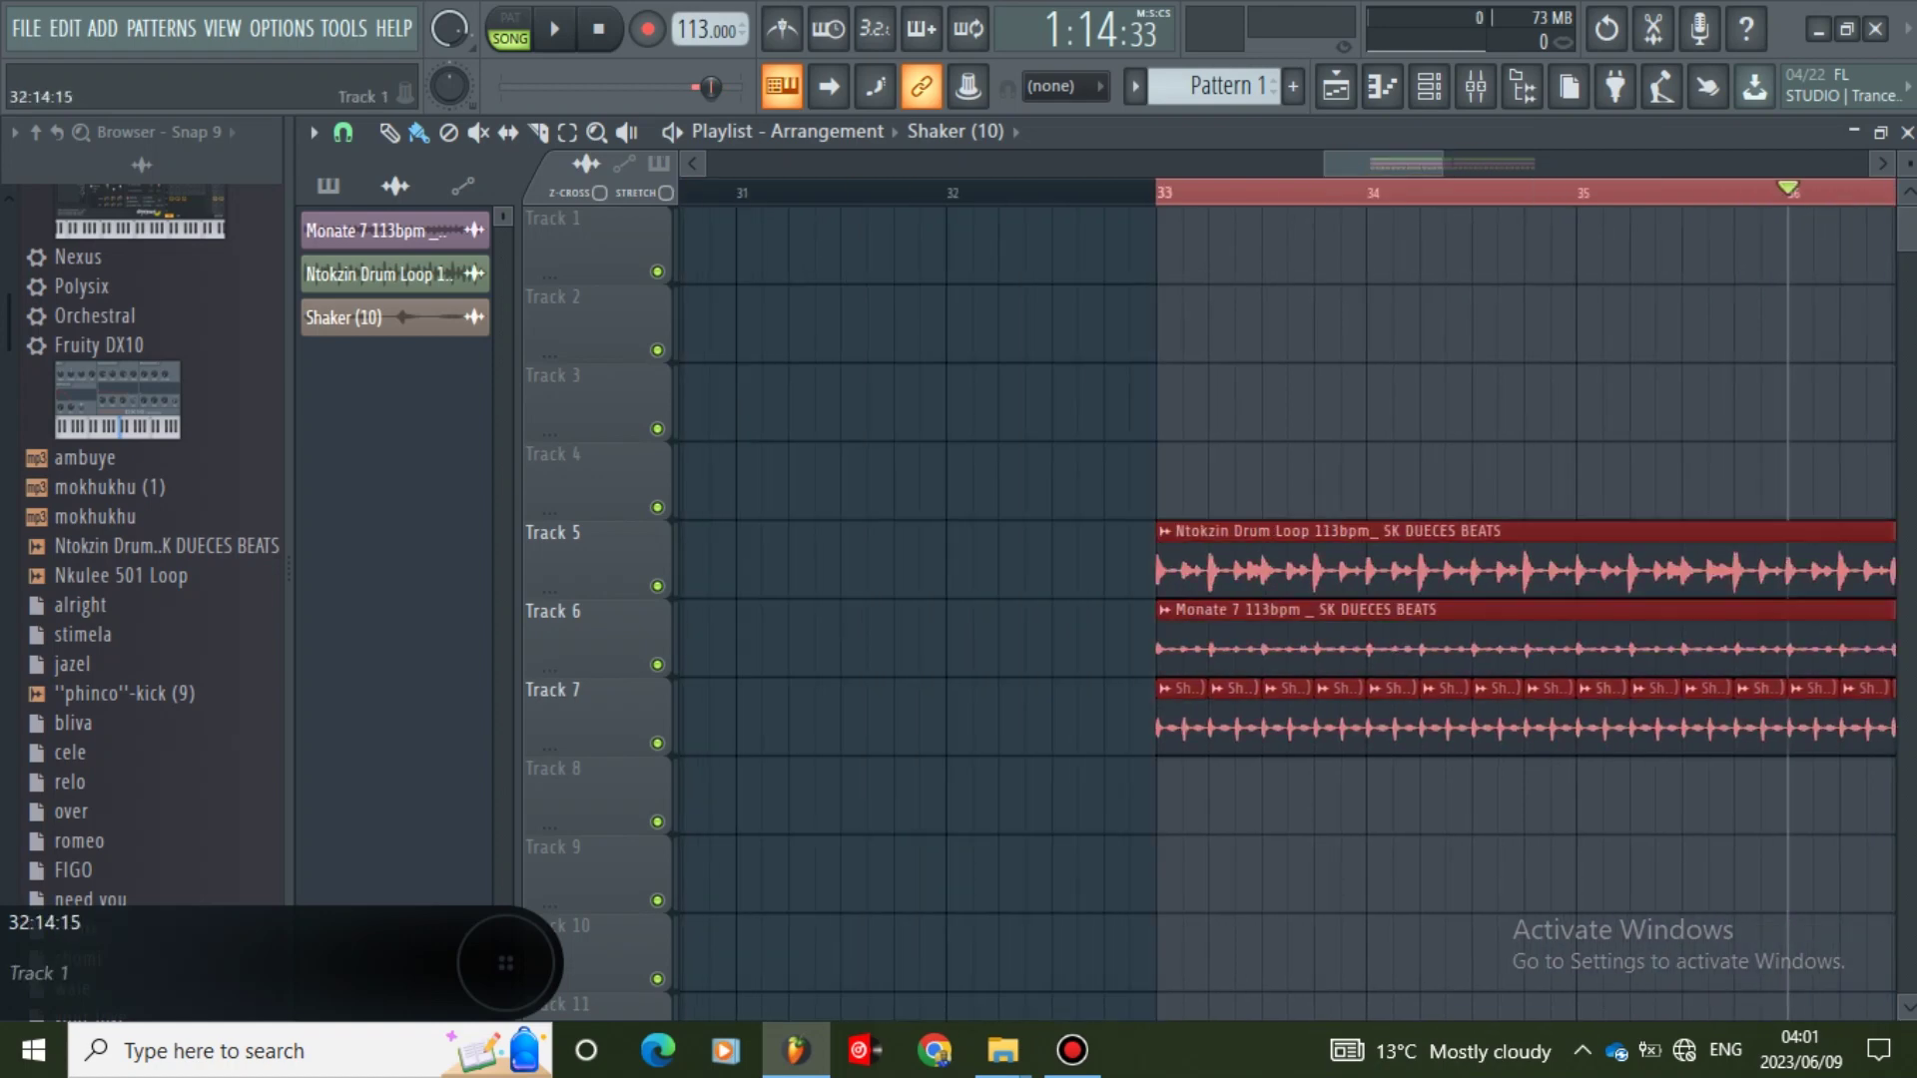
# - Save the project as messiah in the Remix folder, as an FL Studio song file
pyautogui.hotkey('ctrl', 'shift', 's')
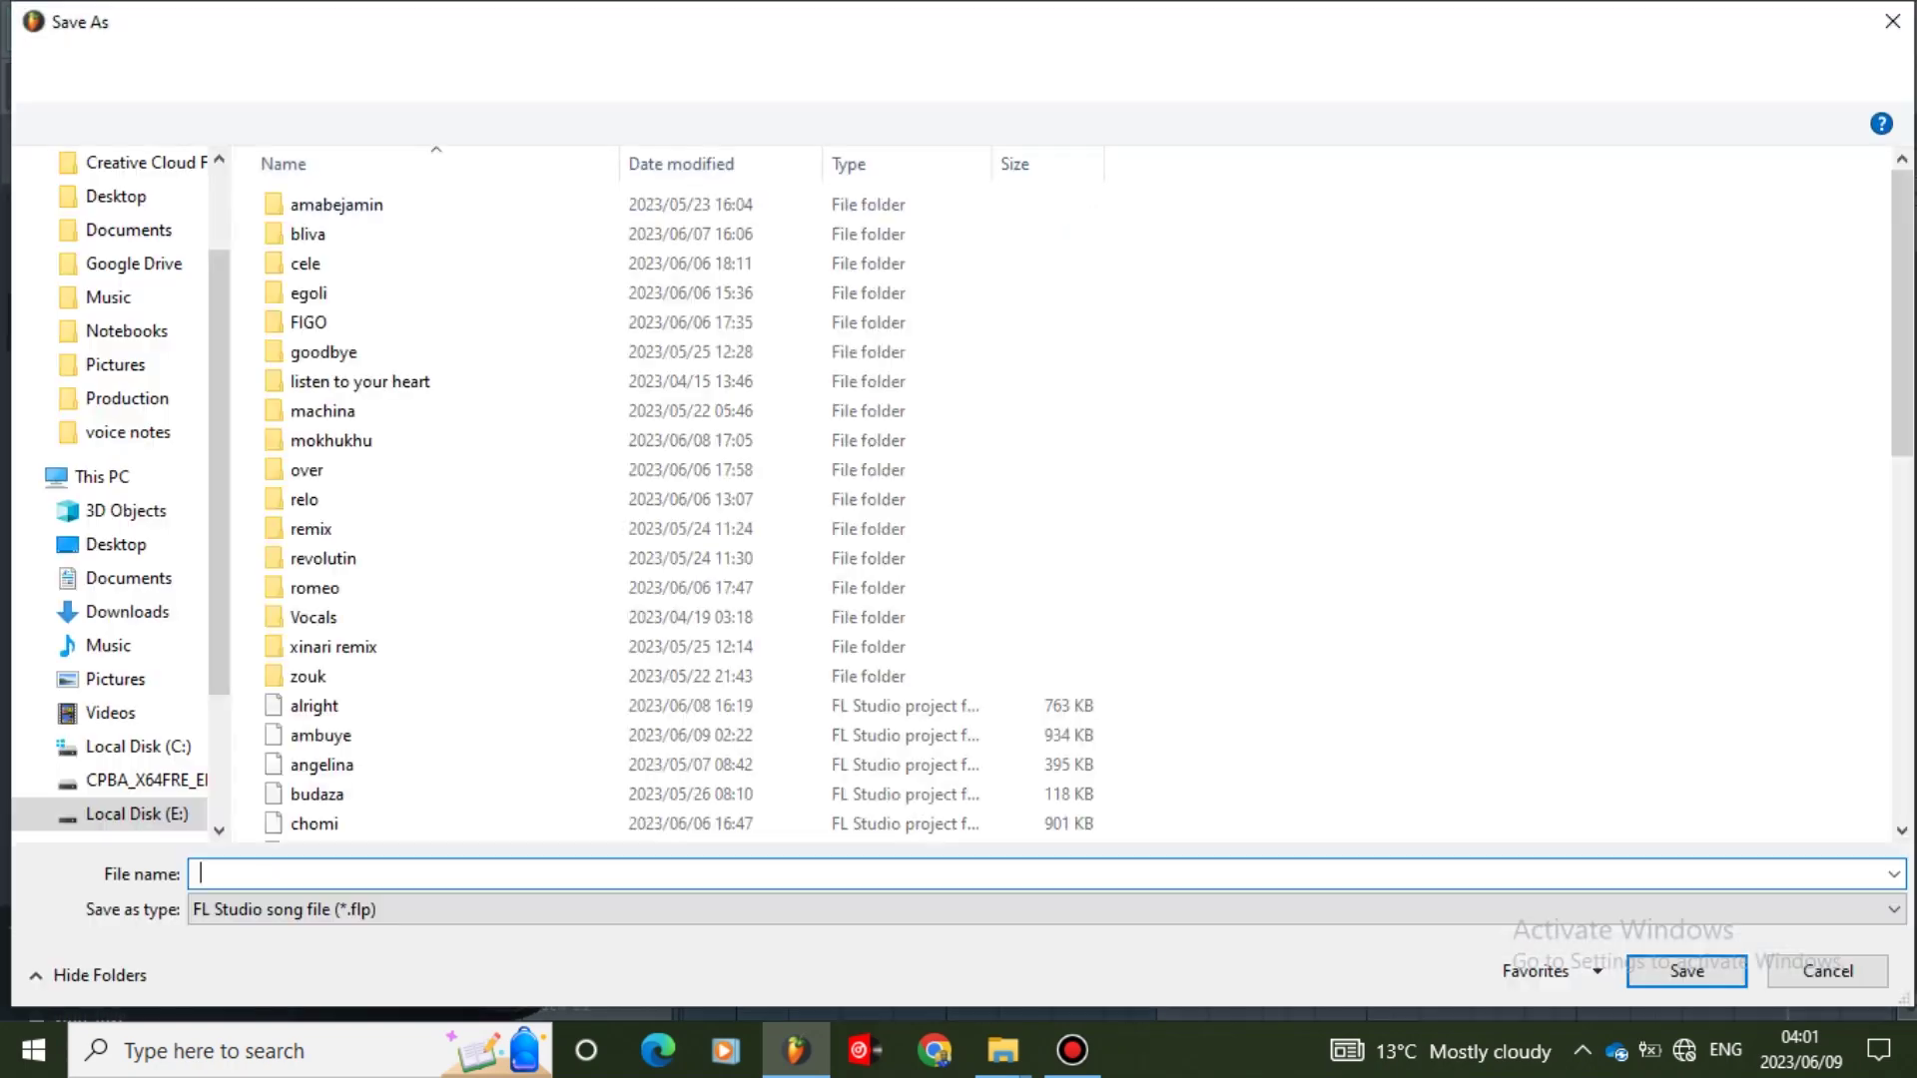
pyautogui.write('m')
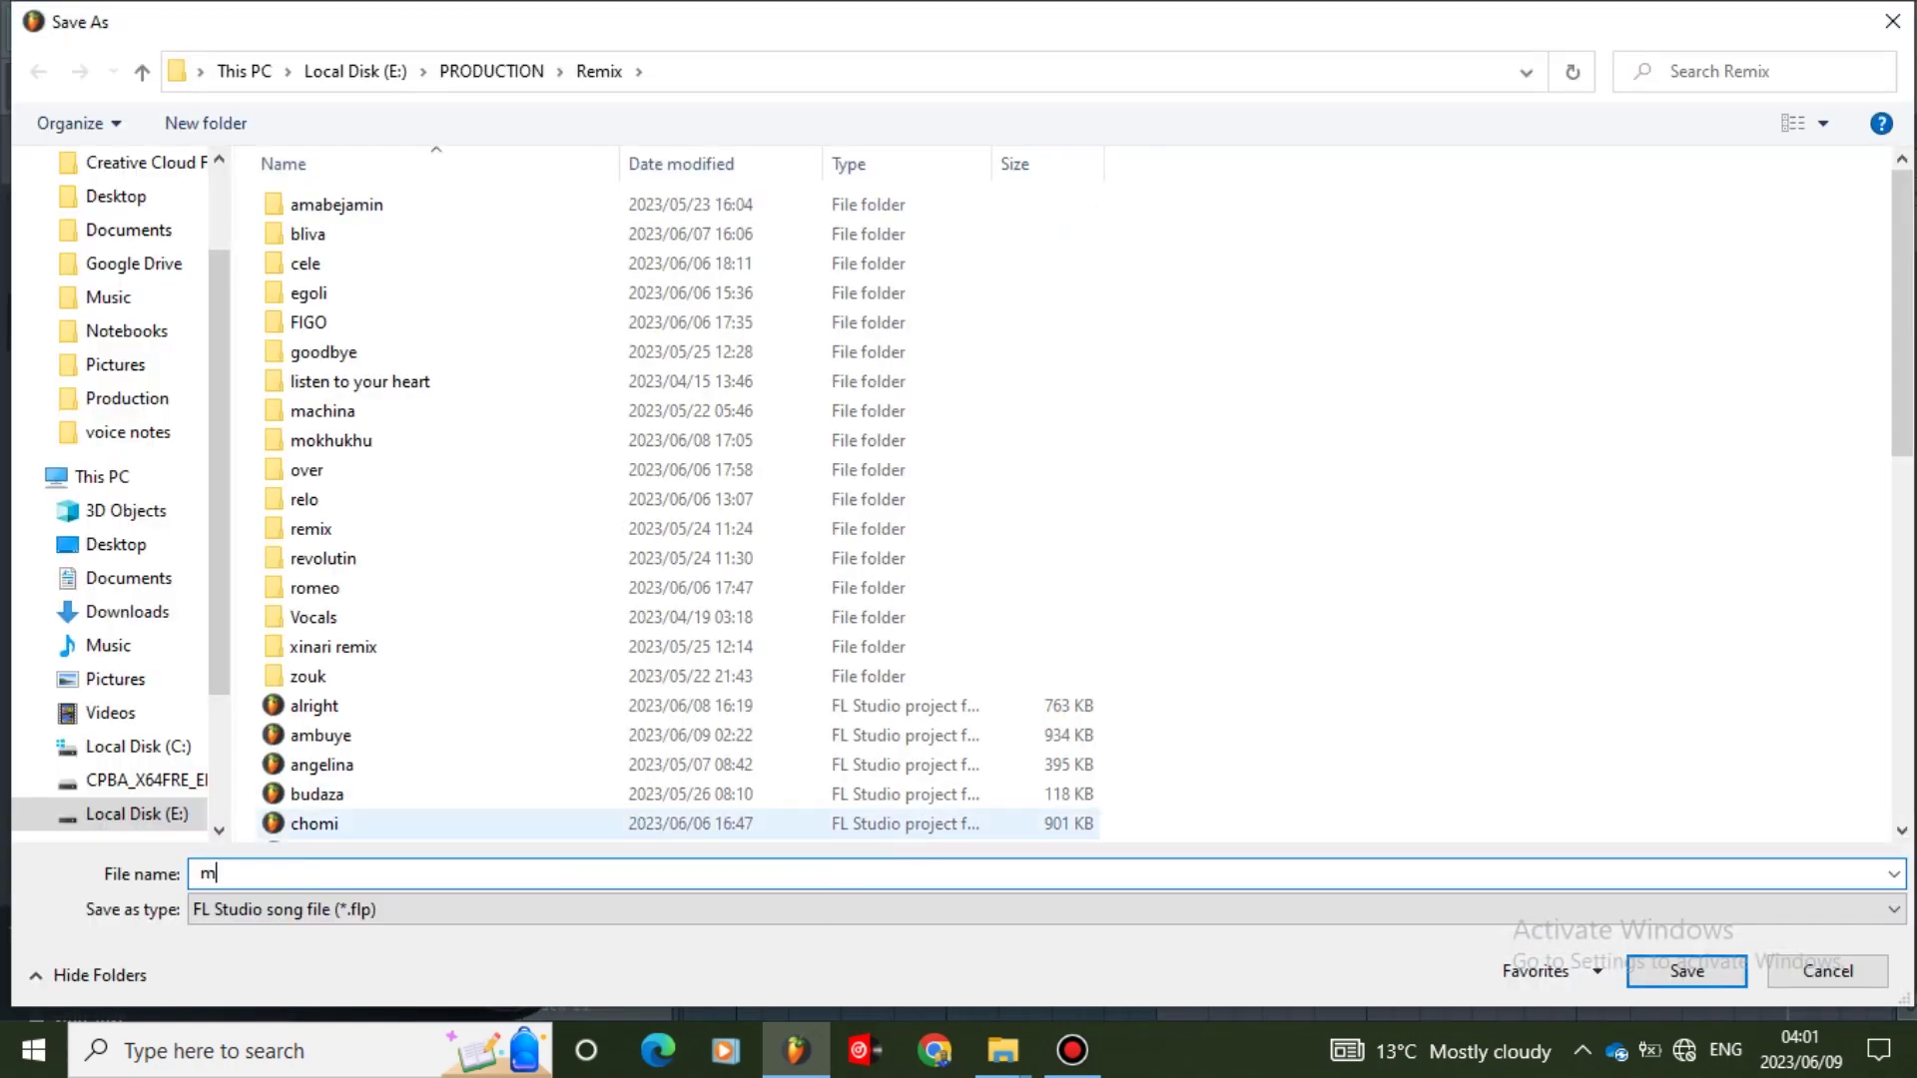
pyautogui.write('ea')
pyautogui.press('BackSpace')
pyautogui.write('sia')
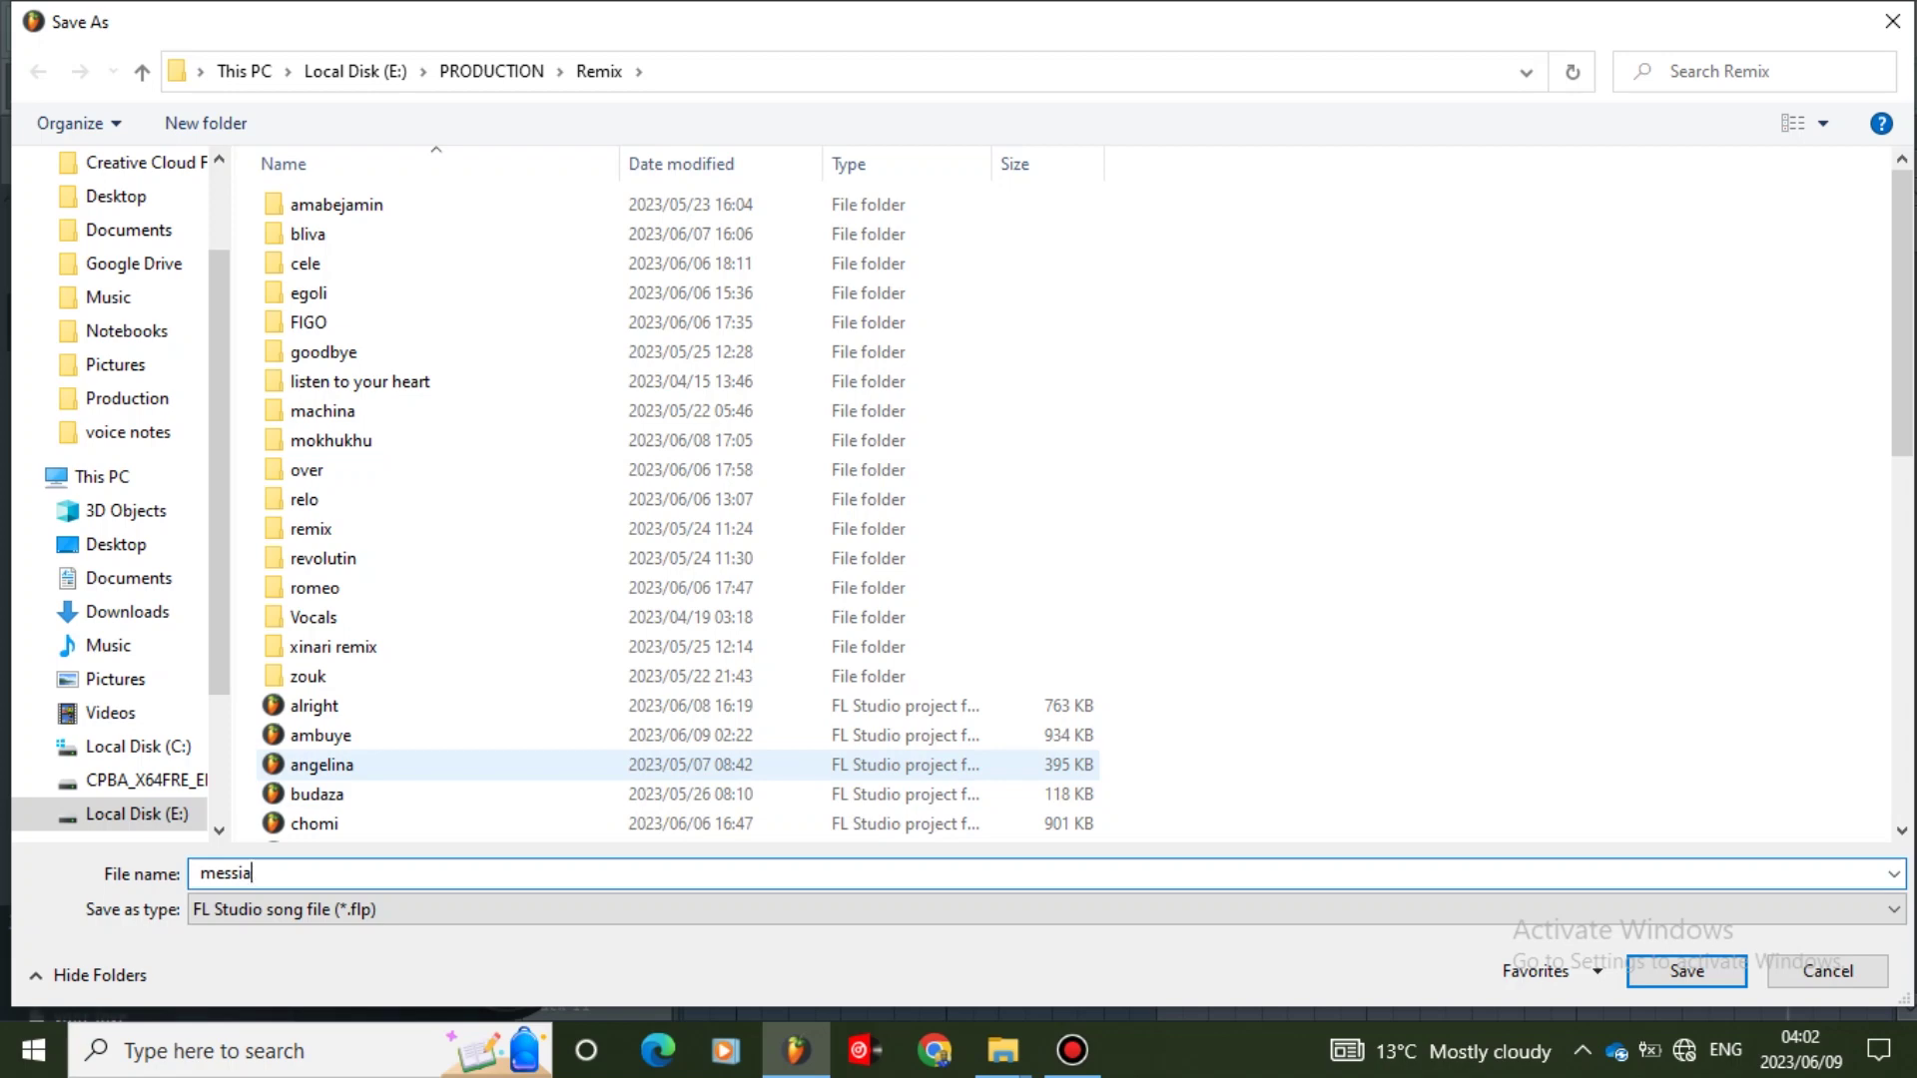
pyautogui.write('h')
pyautogui.press('Return')
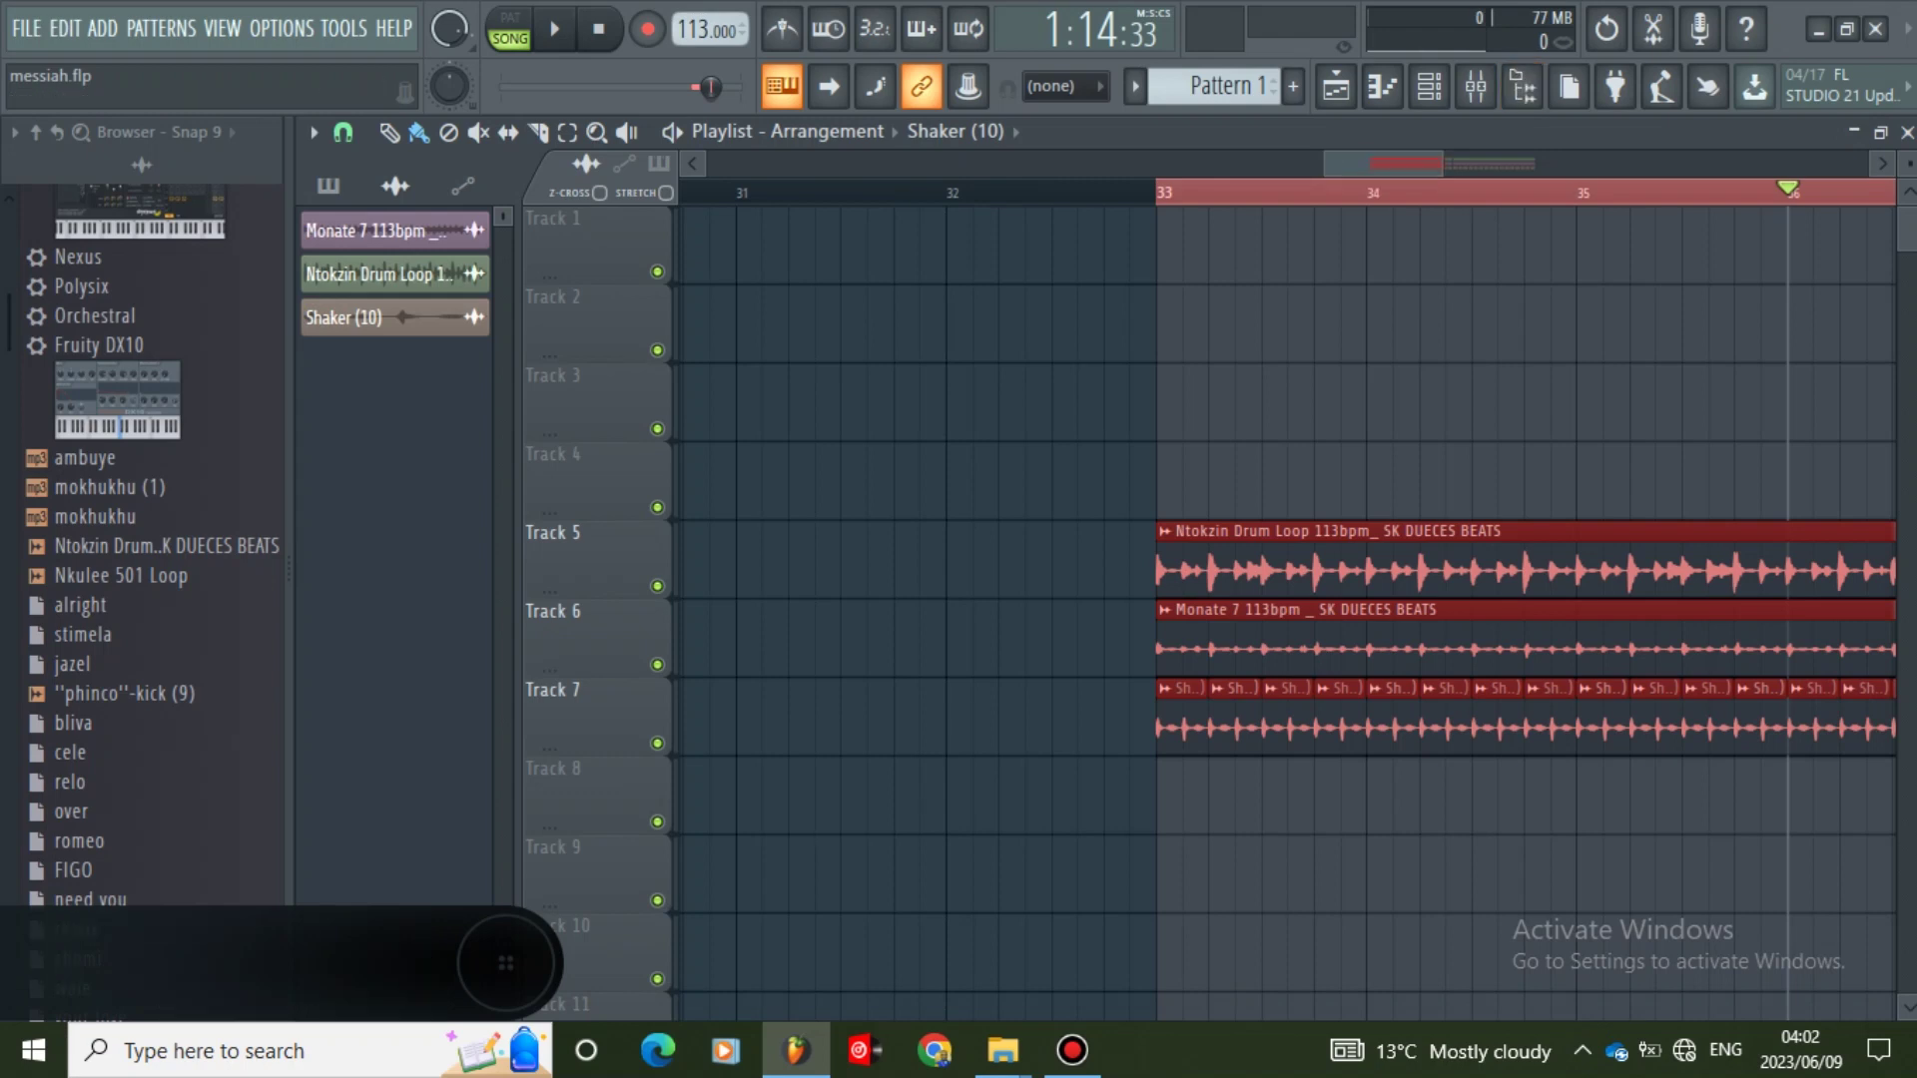
# - Play back the looped bars 33 to 37 and deselect the clips
pyautogui.moveTo(1442, 164); pyautogui.dragTo(1510, 164)
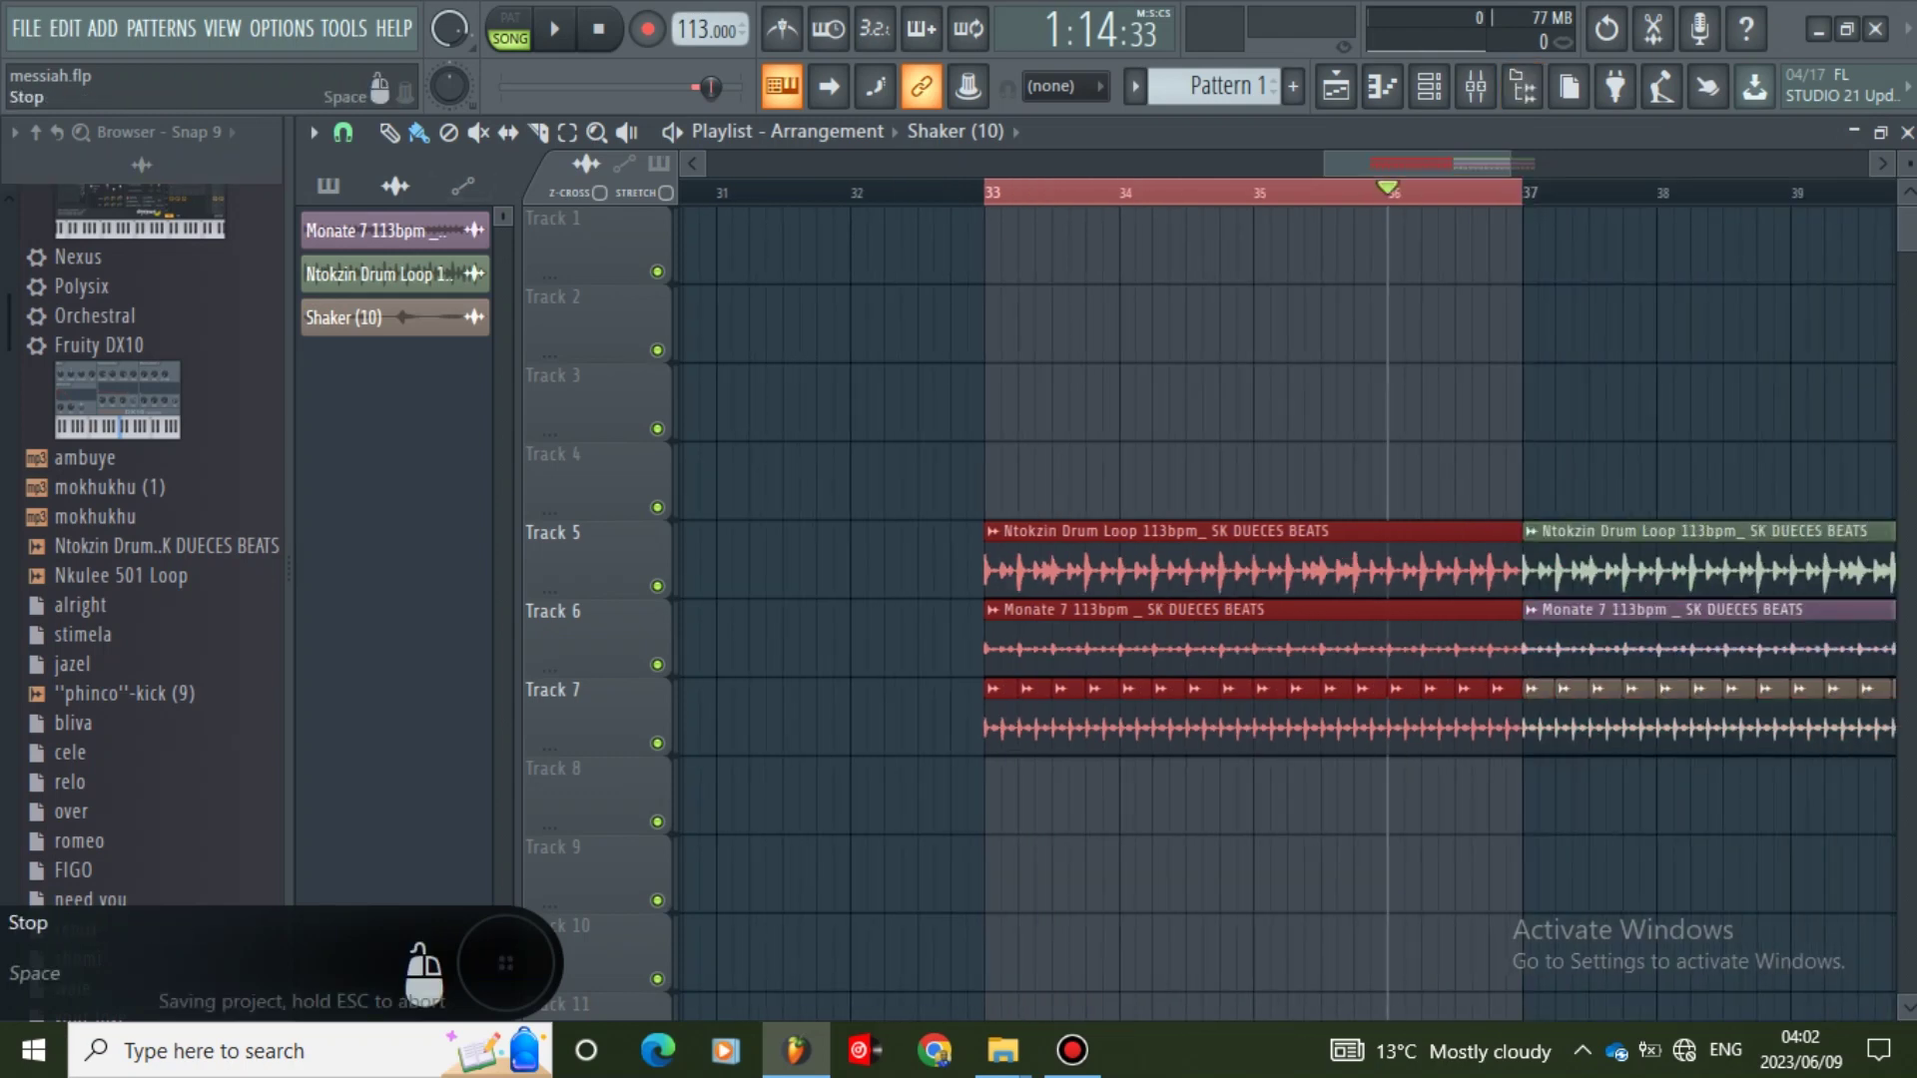
pyautogui.press('space')
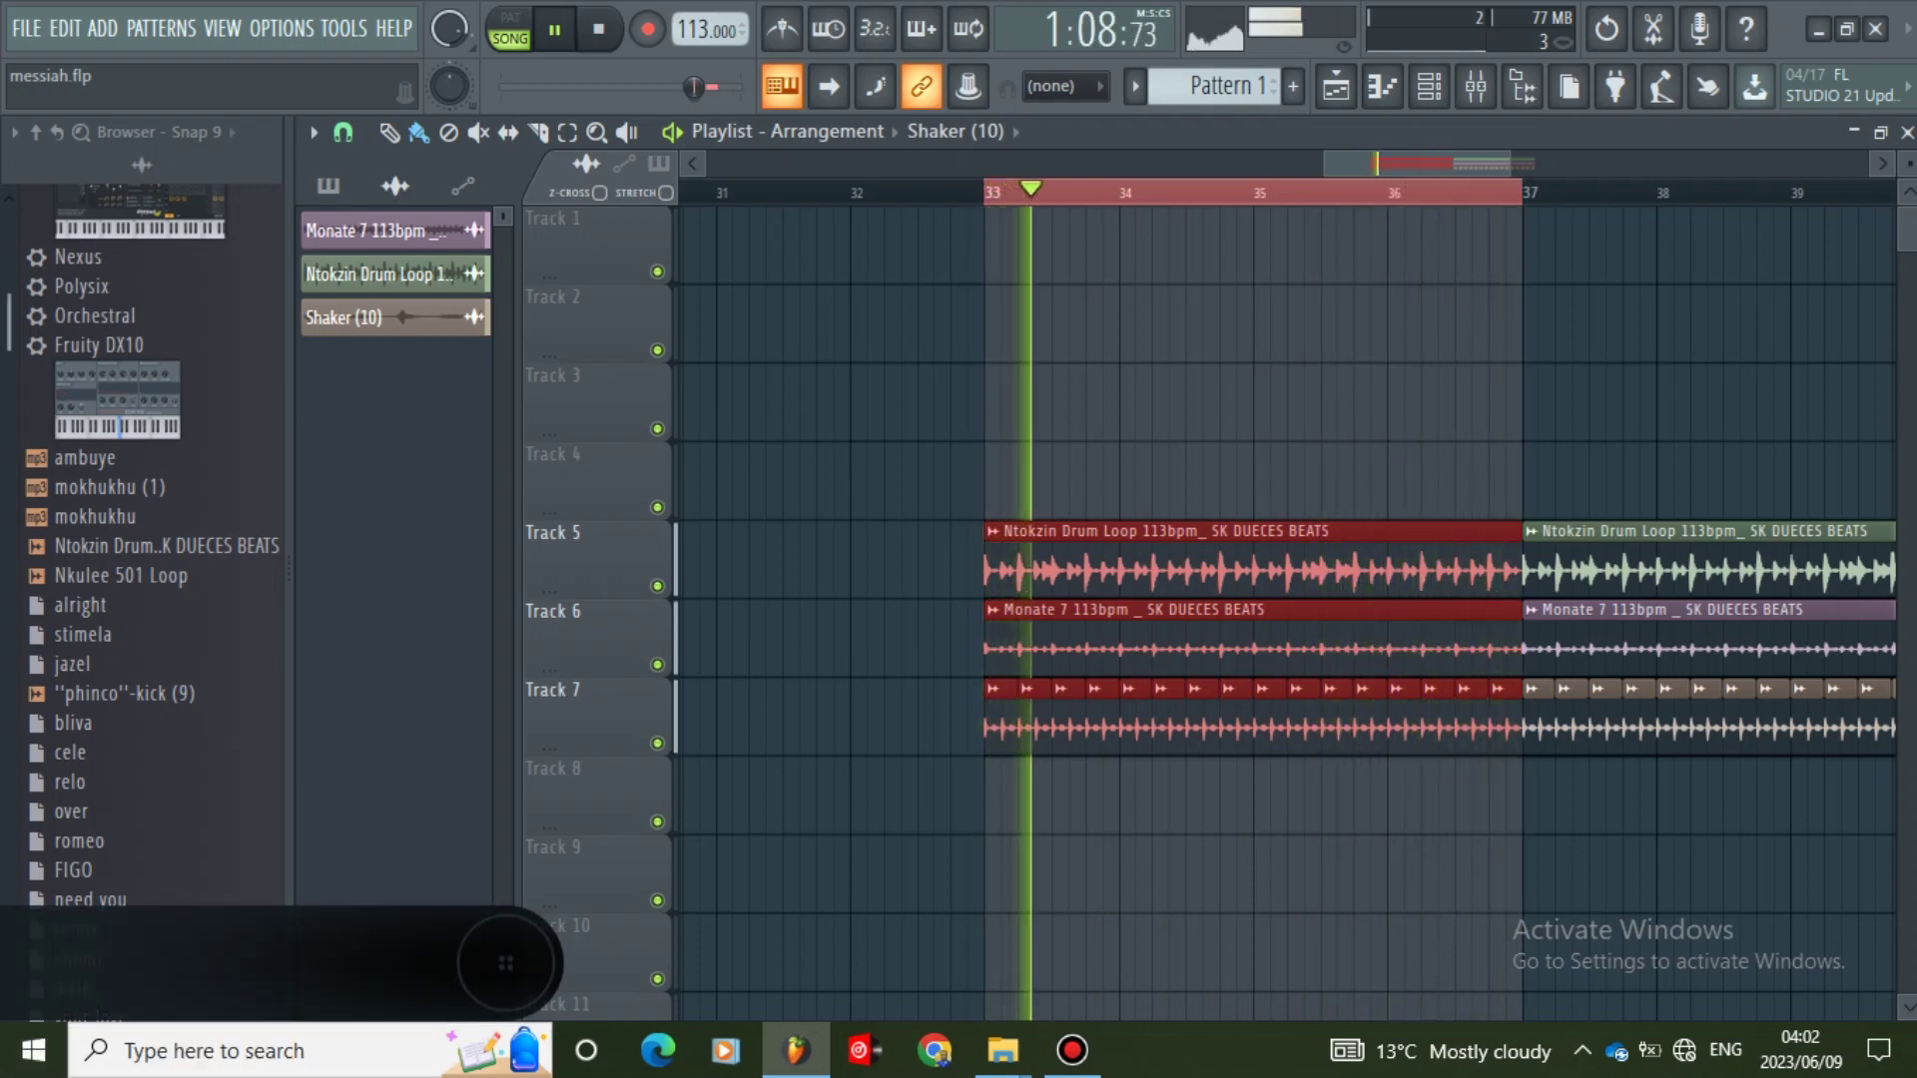
pyautogui.keyDown('ctrl'); pyautogui.click(924, 874); pyautogui.keyUp('ctrl')
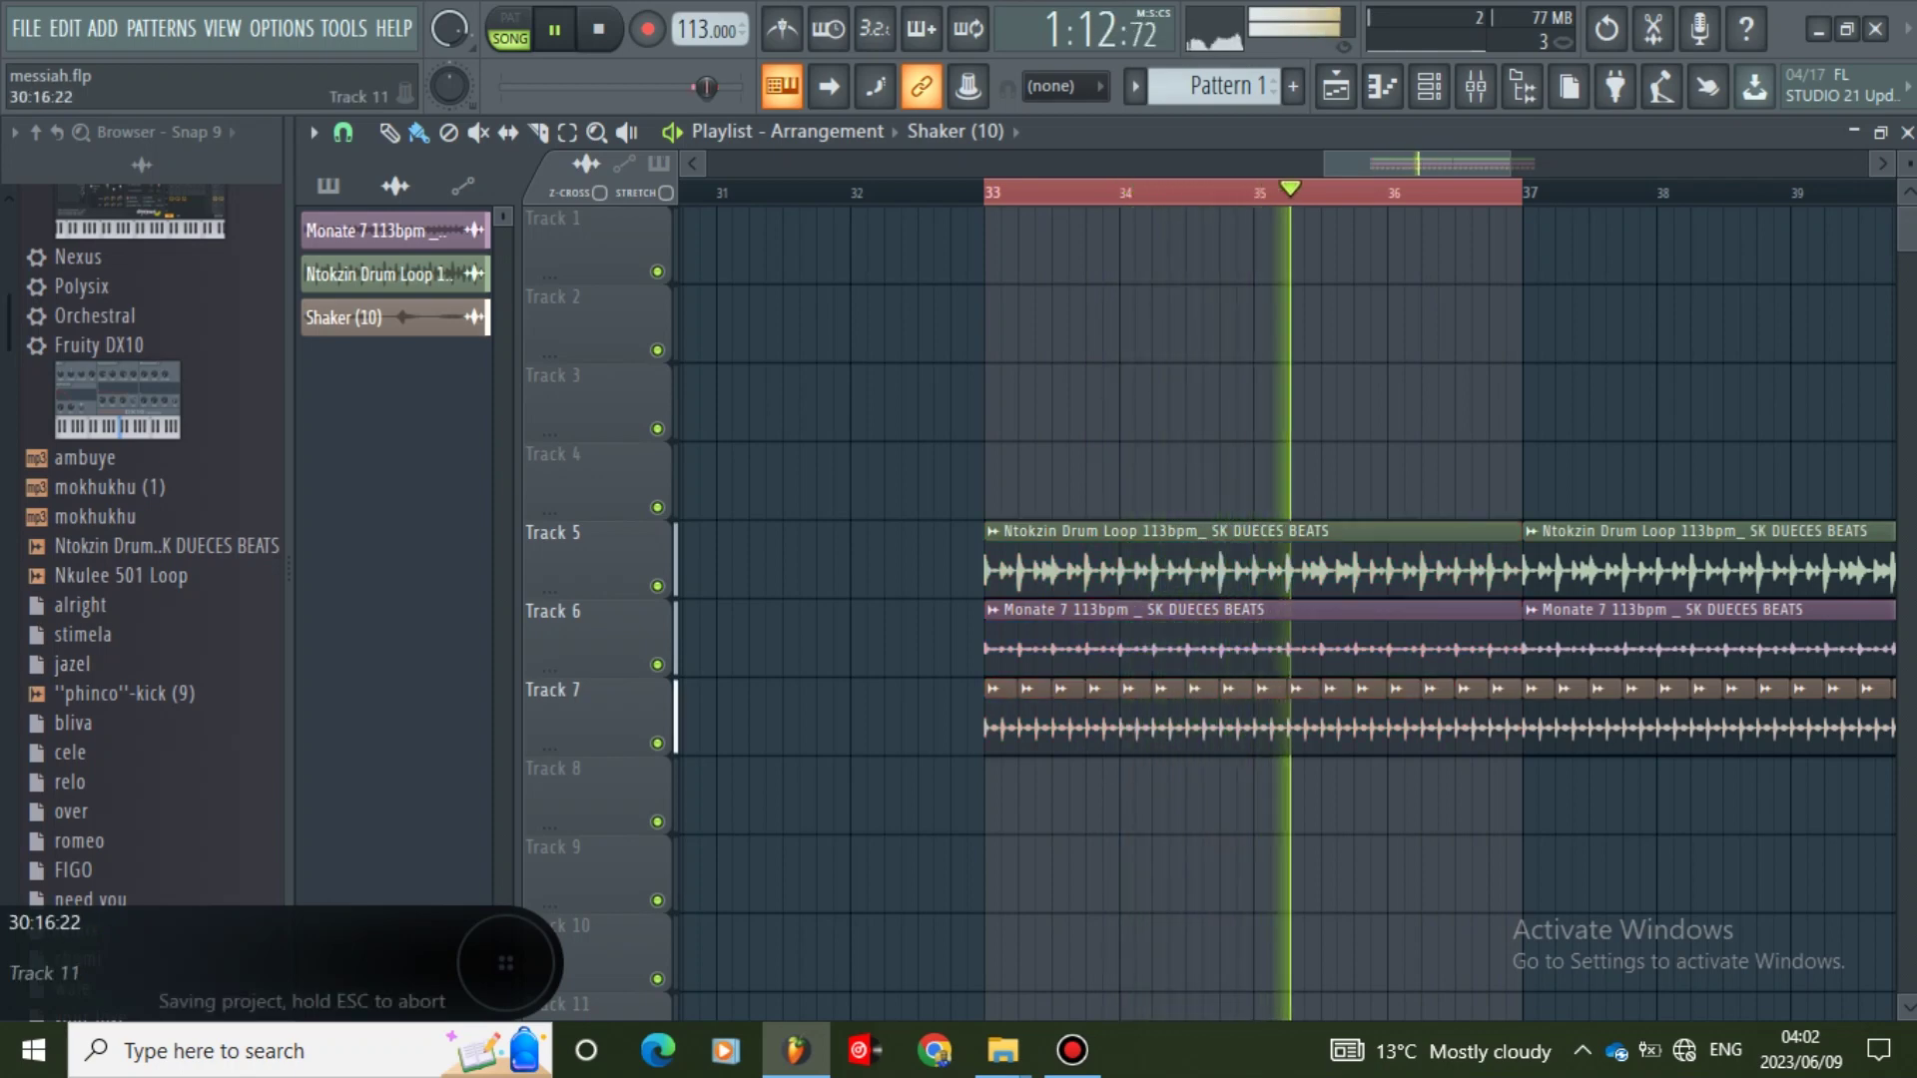
pyautogui.moveTo(1003, 1050)
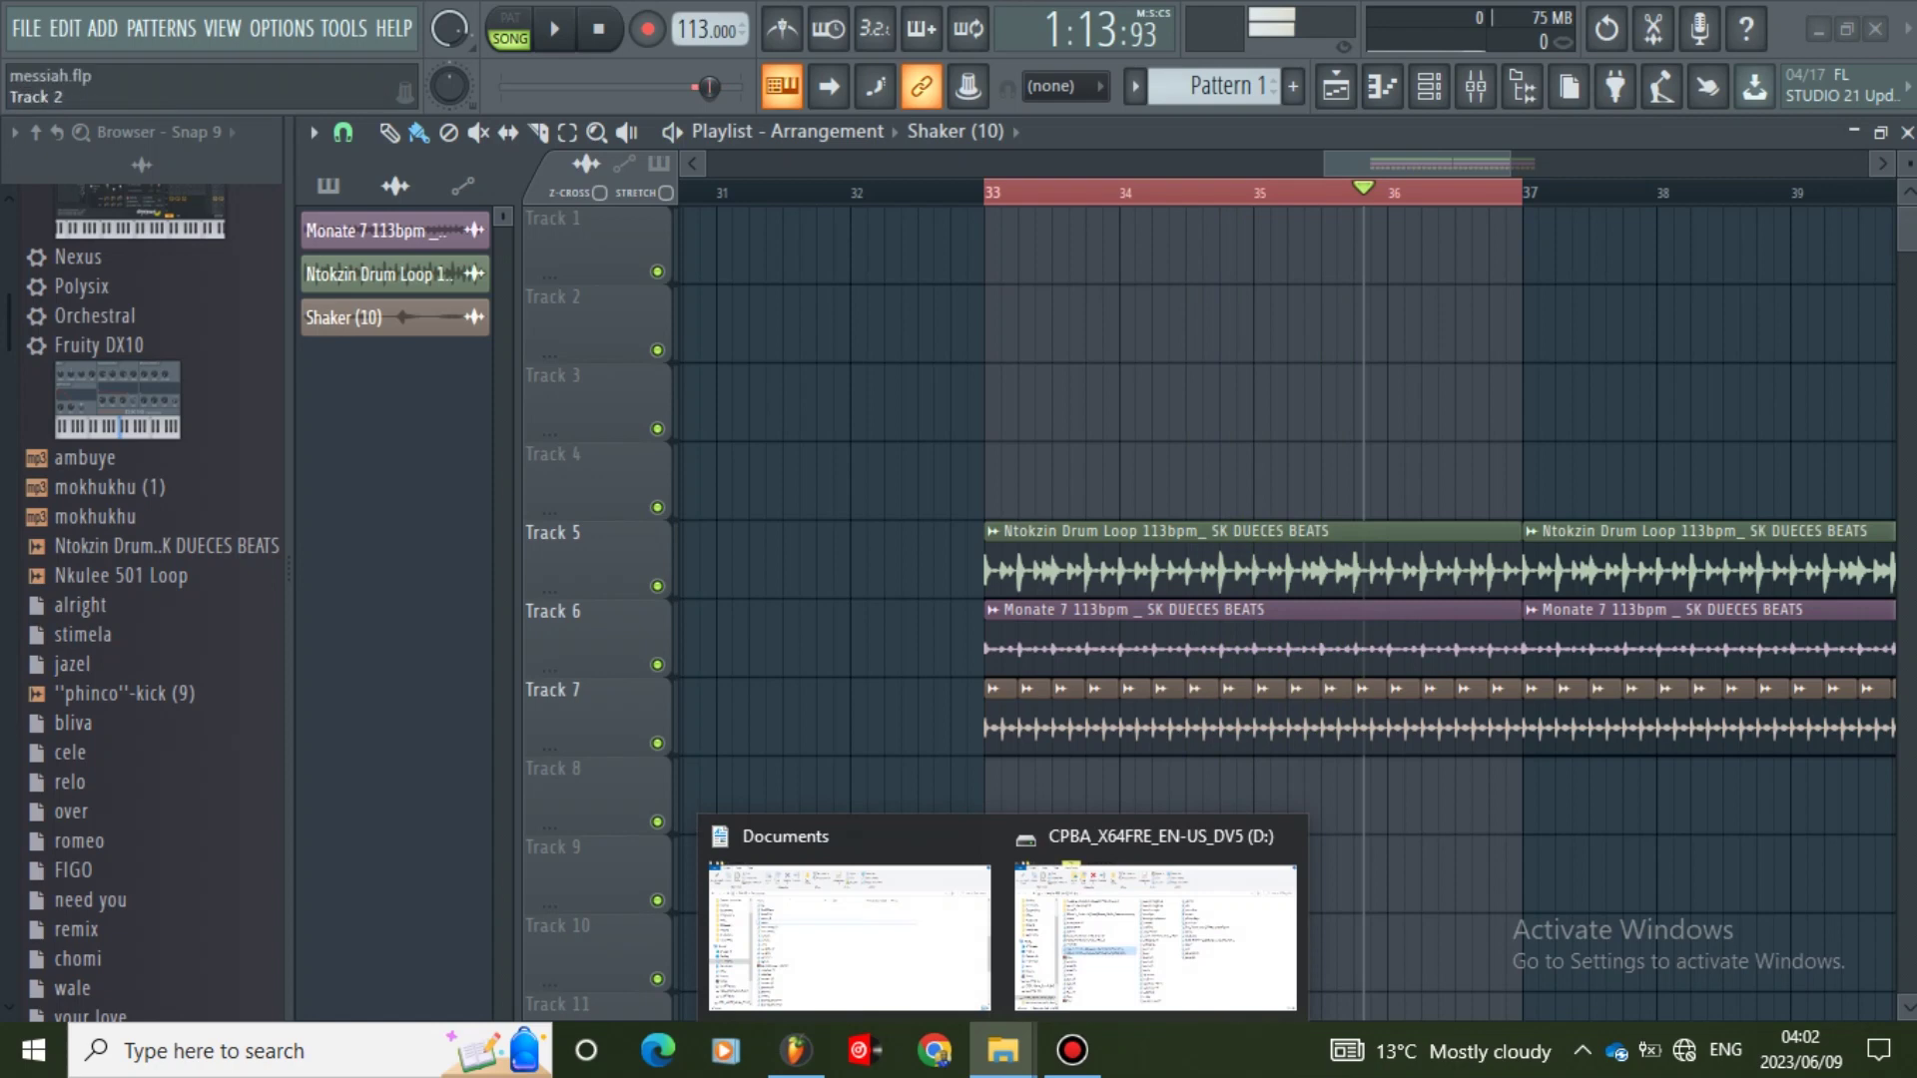
pyautogui.press('space')
# - Move all drum loop and shaker clips down one track, from Tracks 5–7 to Tracks 6–8, and clear the selection
pyautogui.moveTo(911, 444)
pyautogui.mouseDown()
pyautogui.moveTo(1096, 677)
pyautogui.moveTo(1427, 827)
pyautogui.moveTo(1897, 832)
pyautogui.mouseUp()
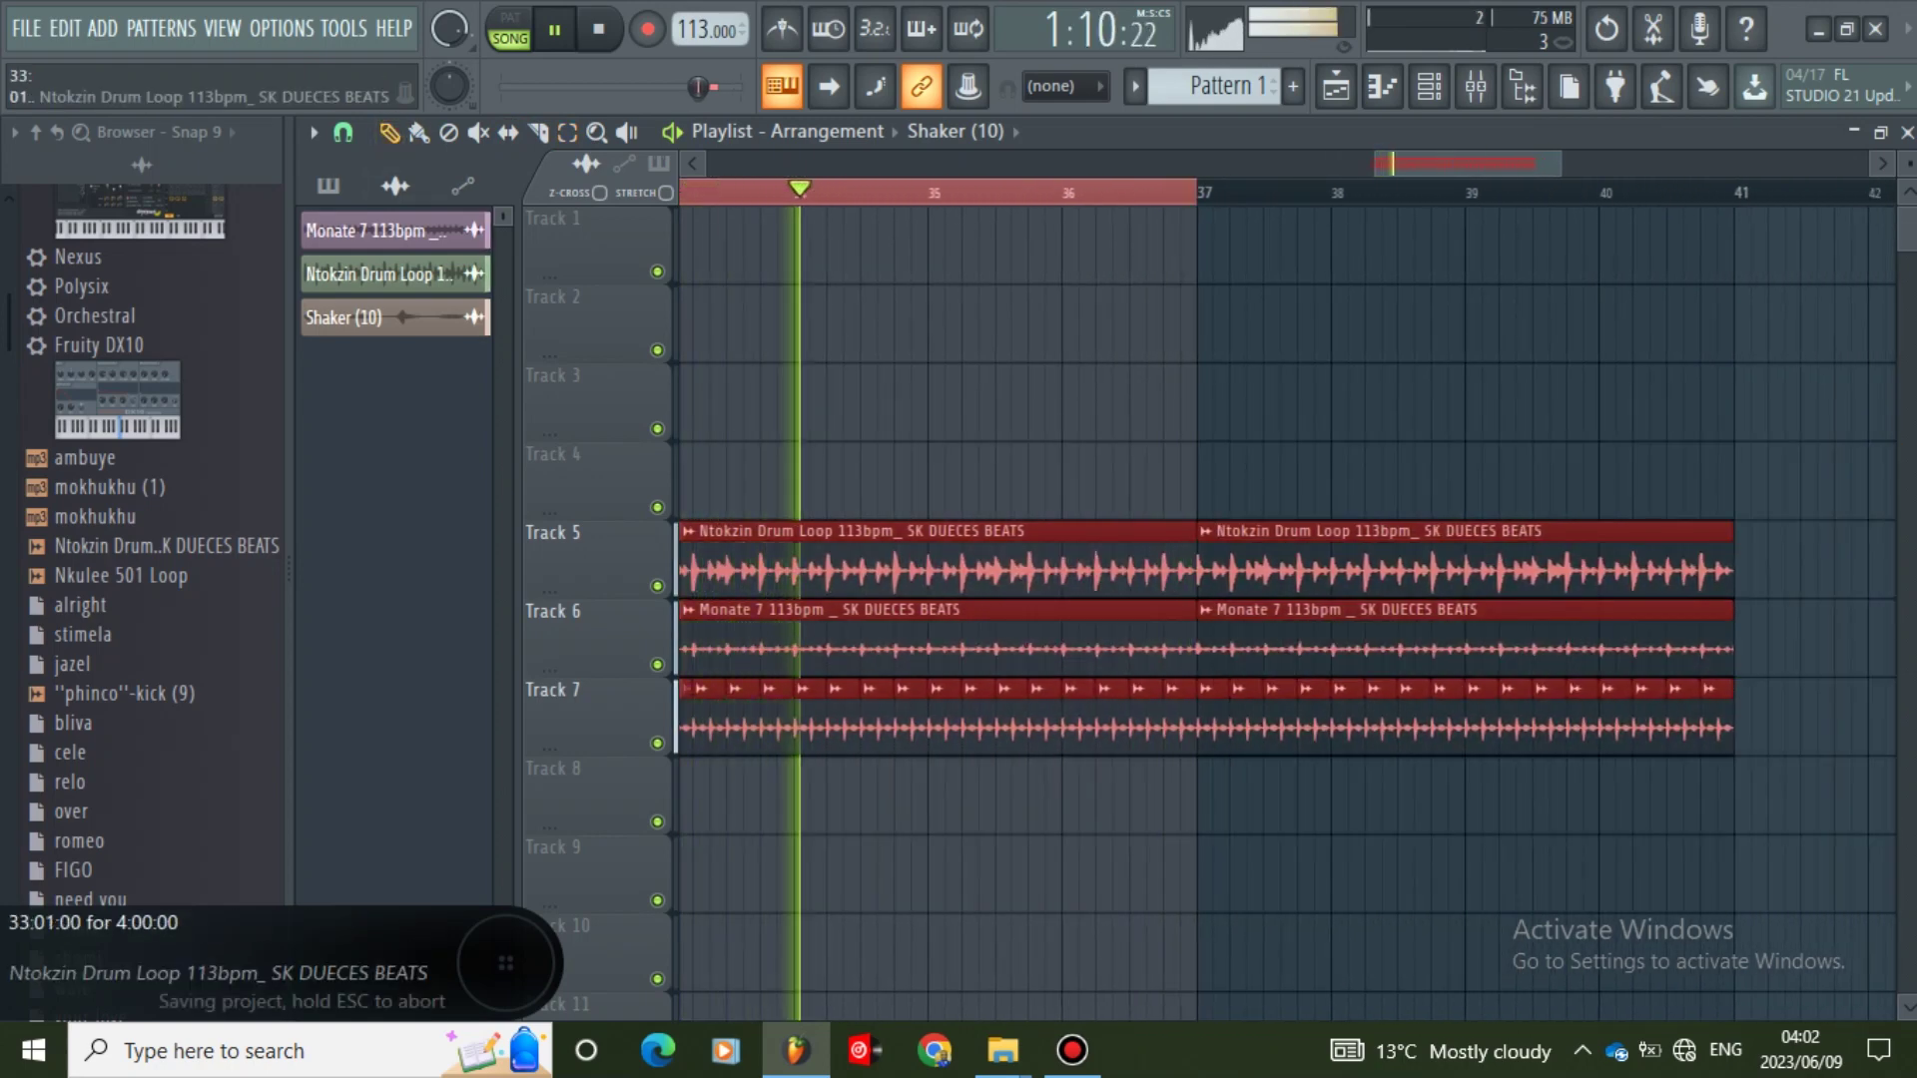
pyautogui.moveTo(872, 560); pyautogui.dragTo(877, 629)
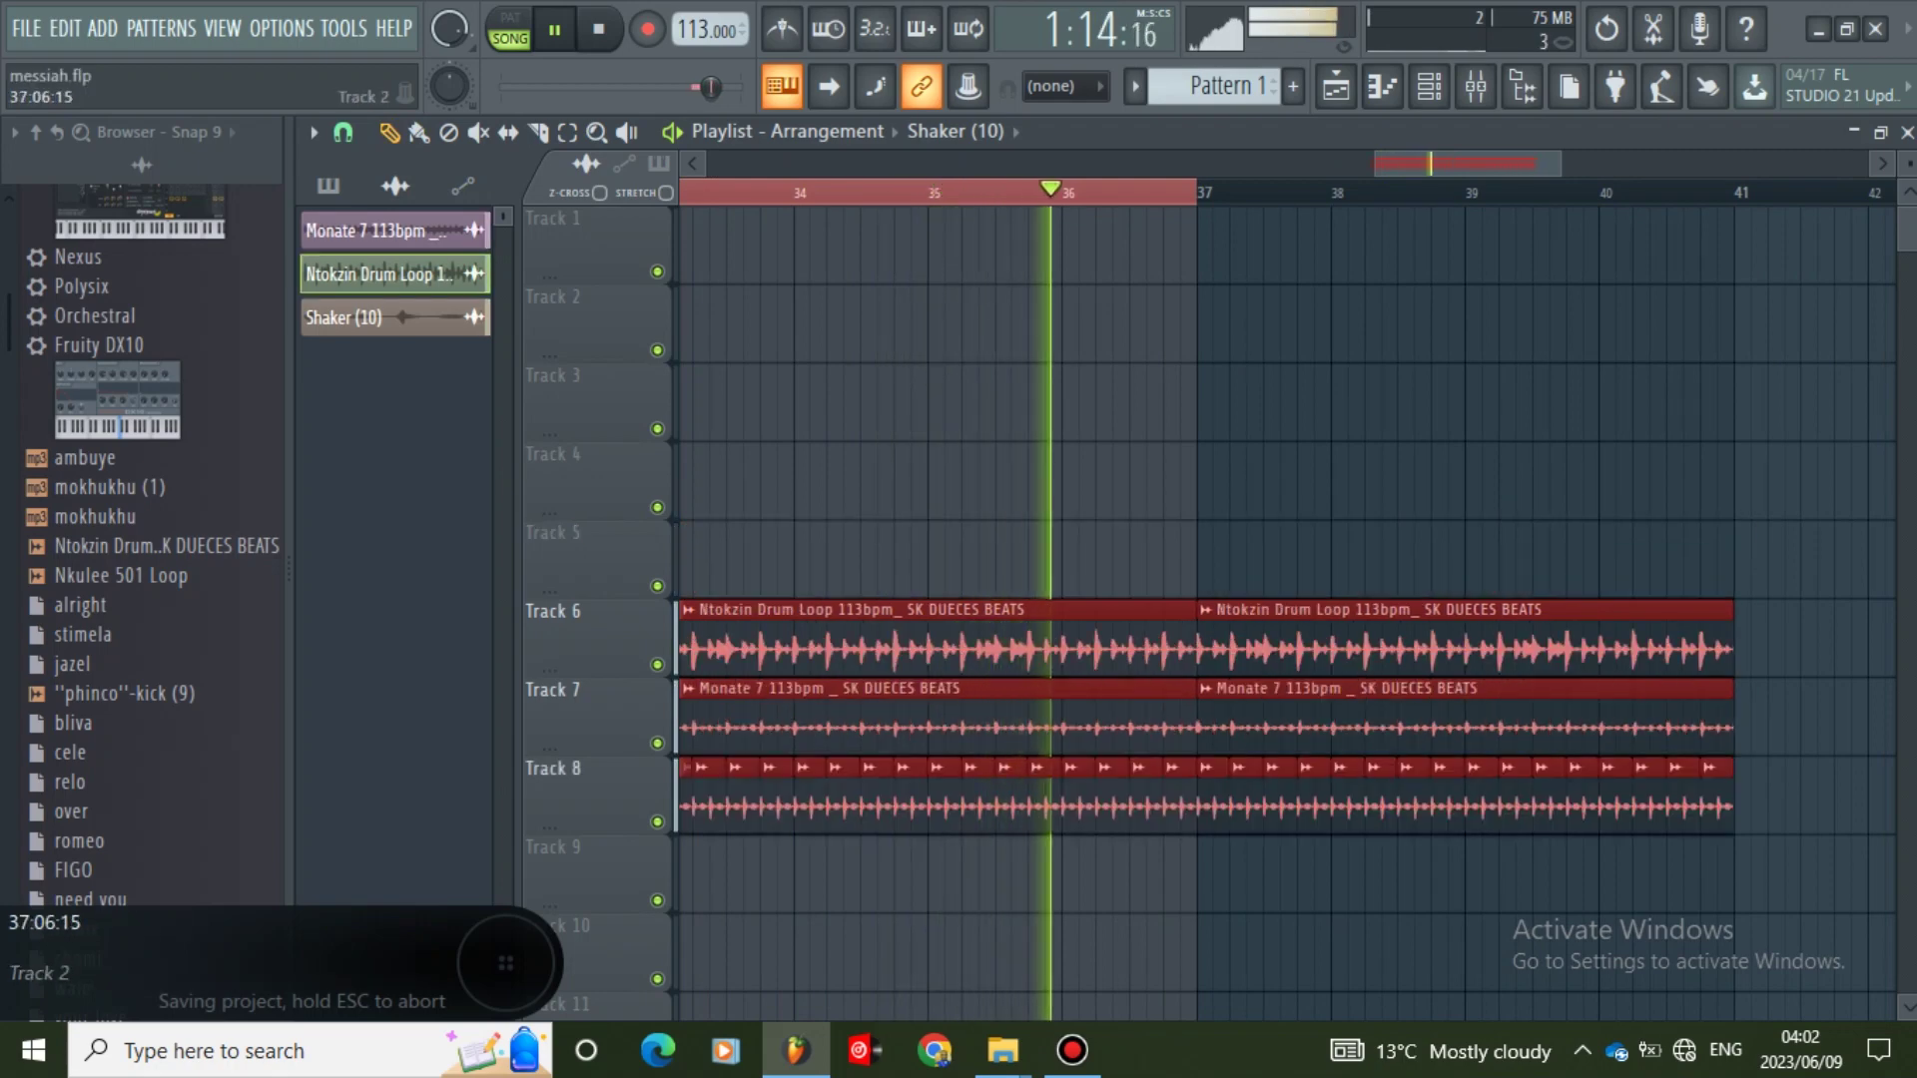
pyautogui.moveTo(1434, 164); pyautogui.dragTo(1369, 164)
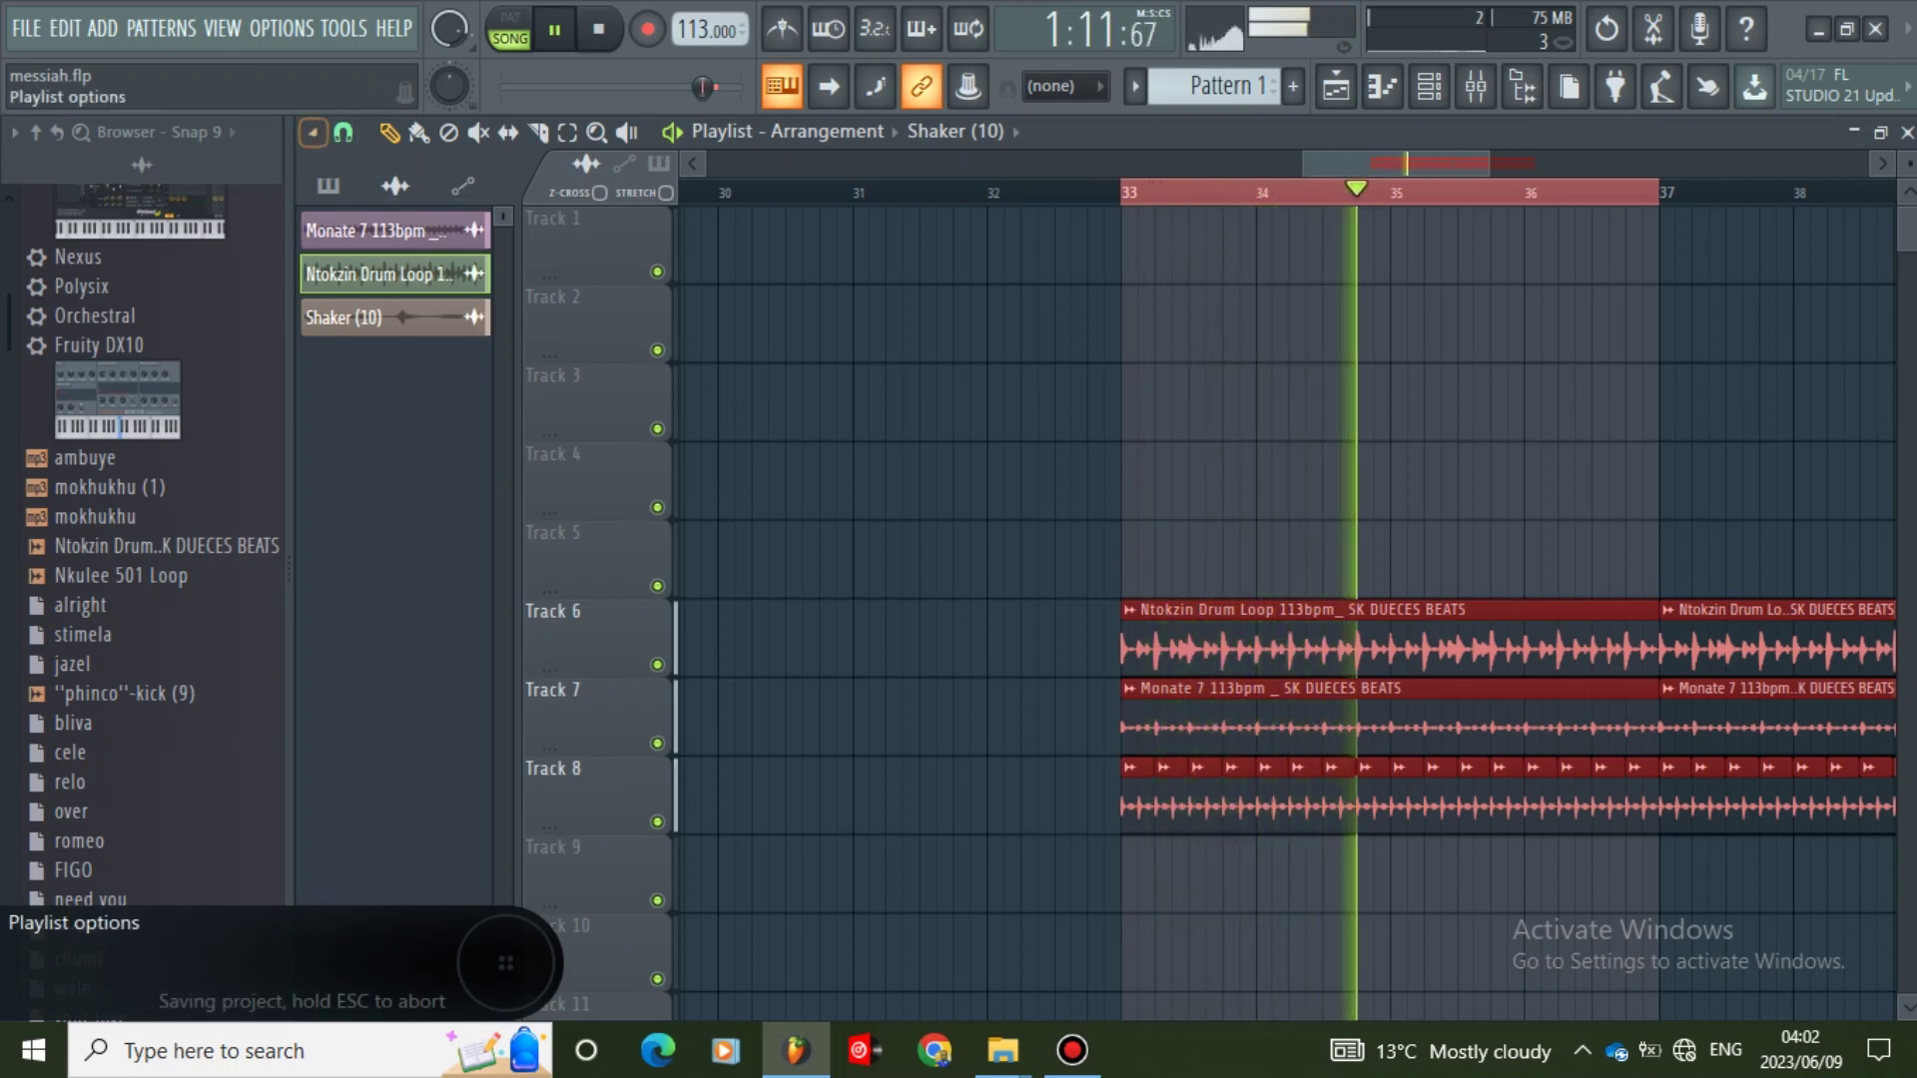
pyautogui.click(313, 132)
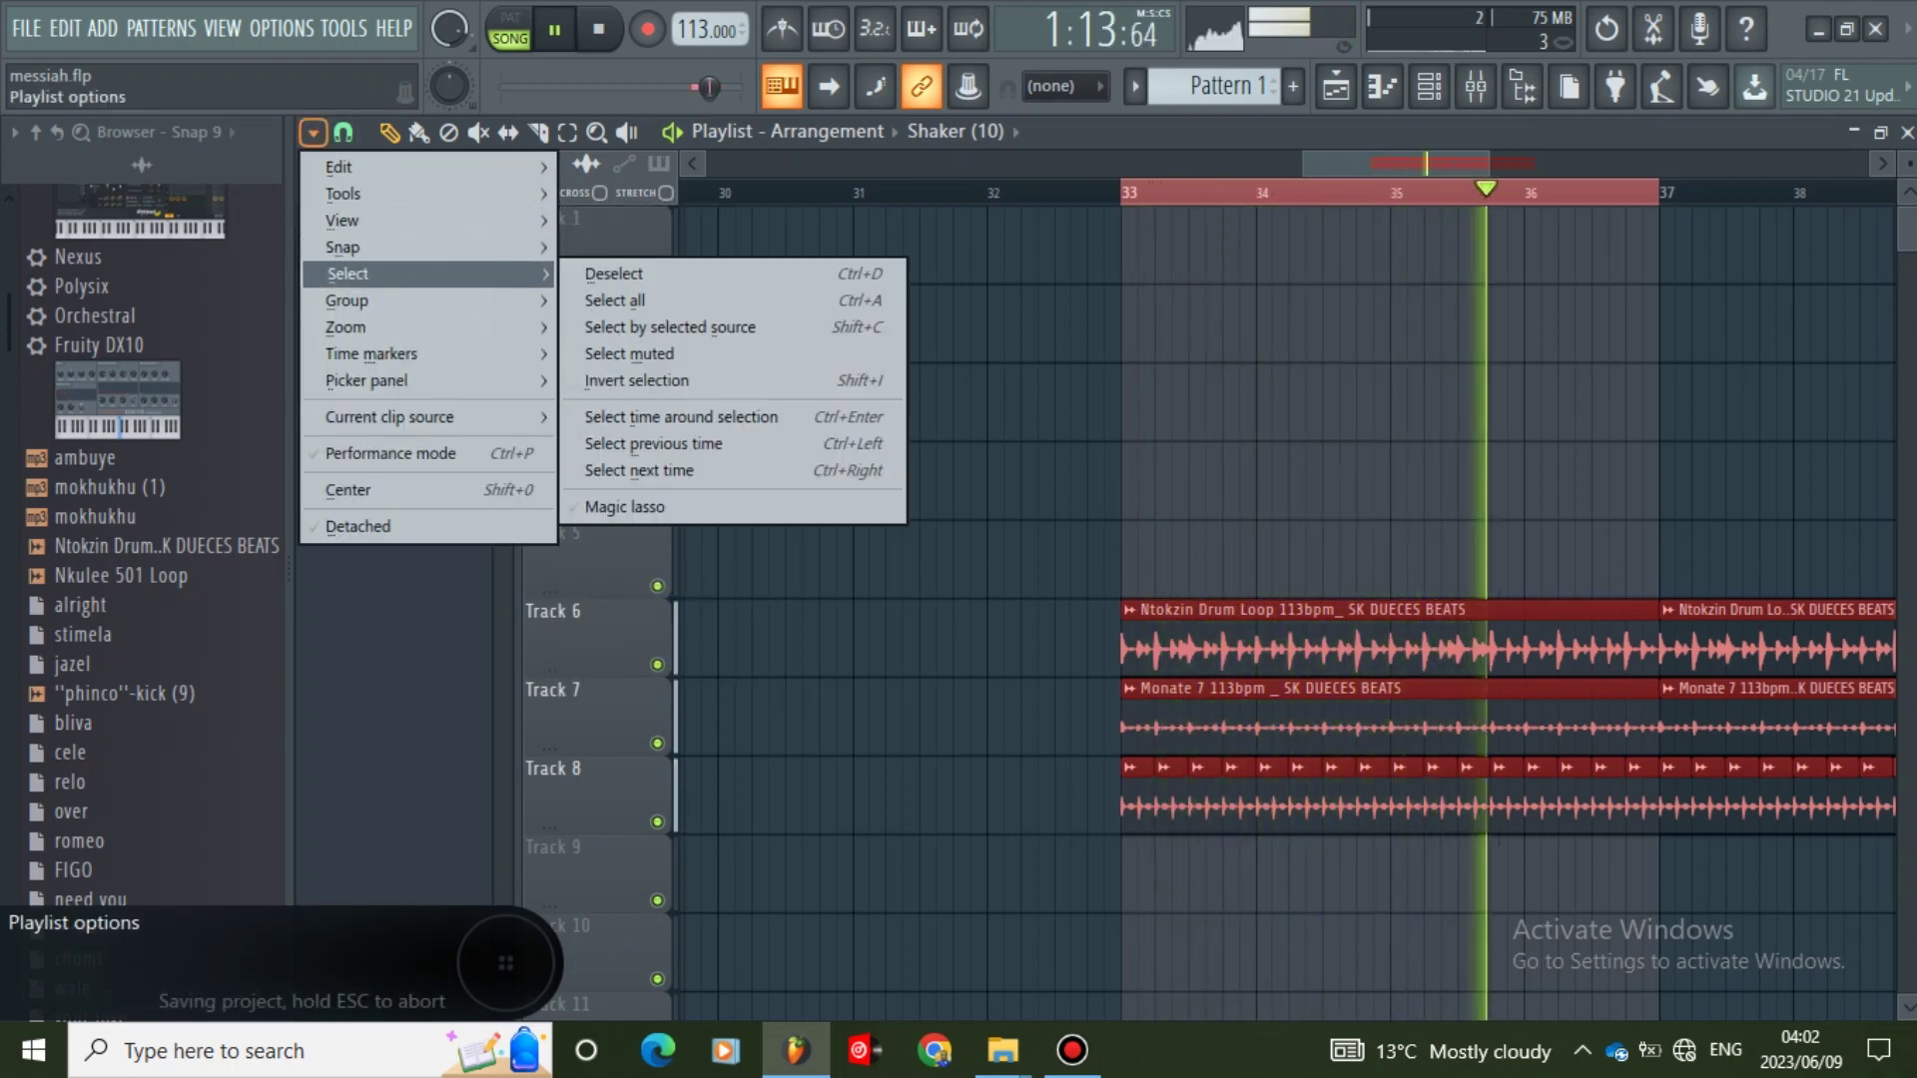
pyautogui.moveTo(430, 248)
pyautogui.click(1110, 480)
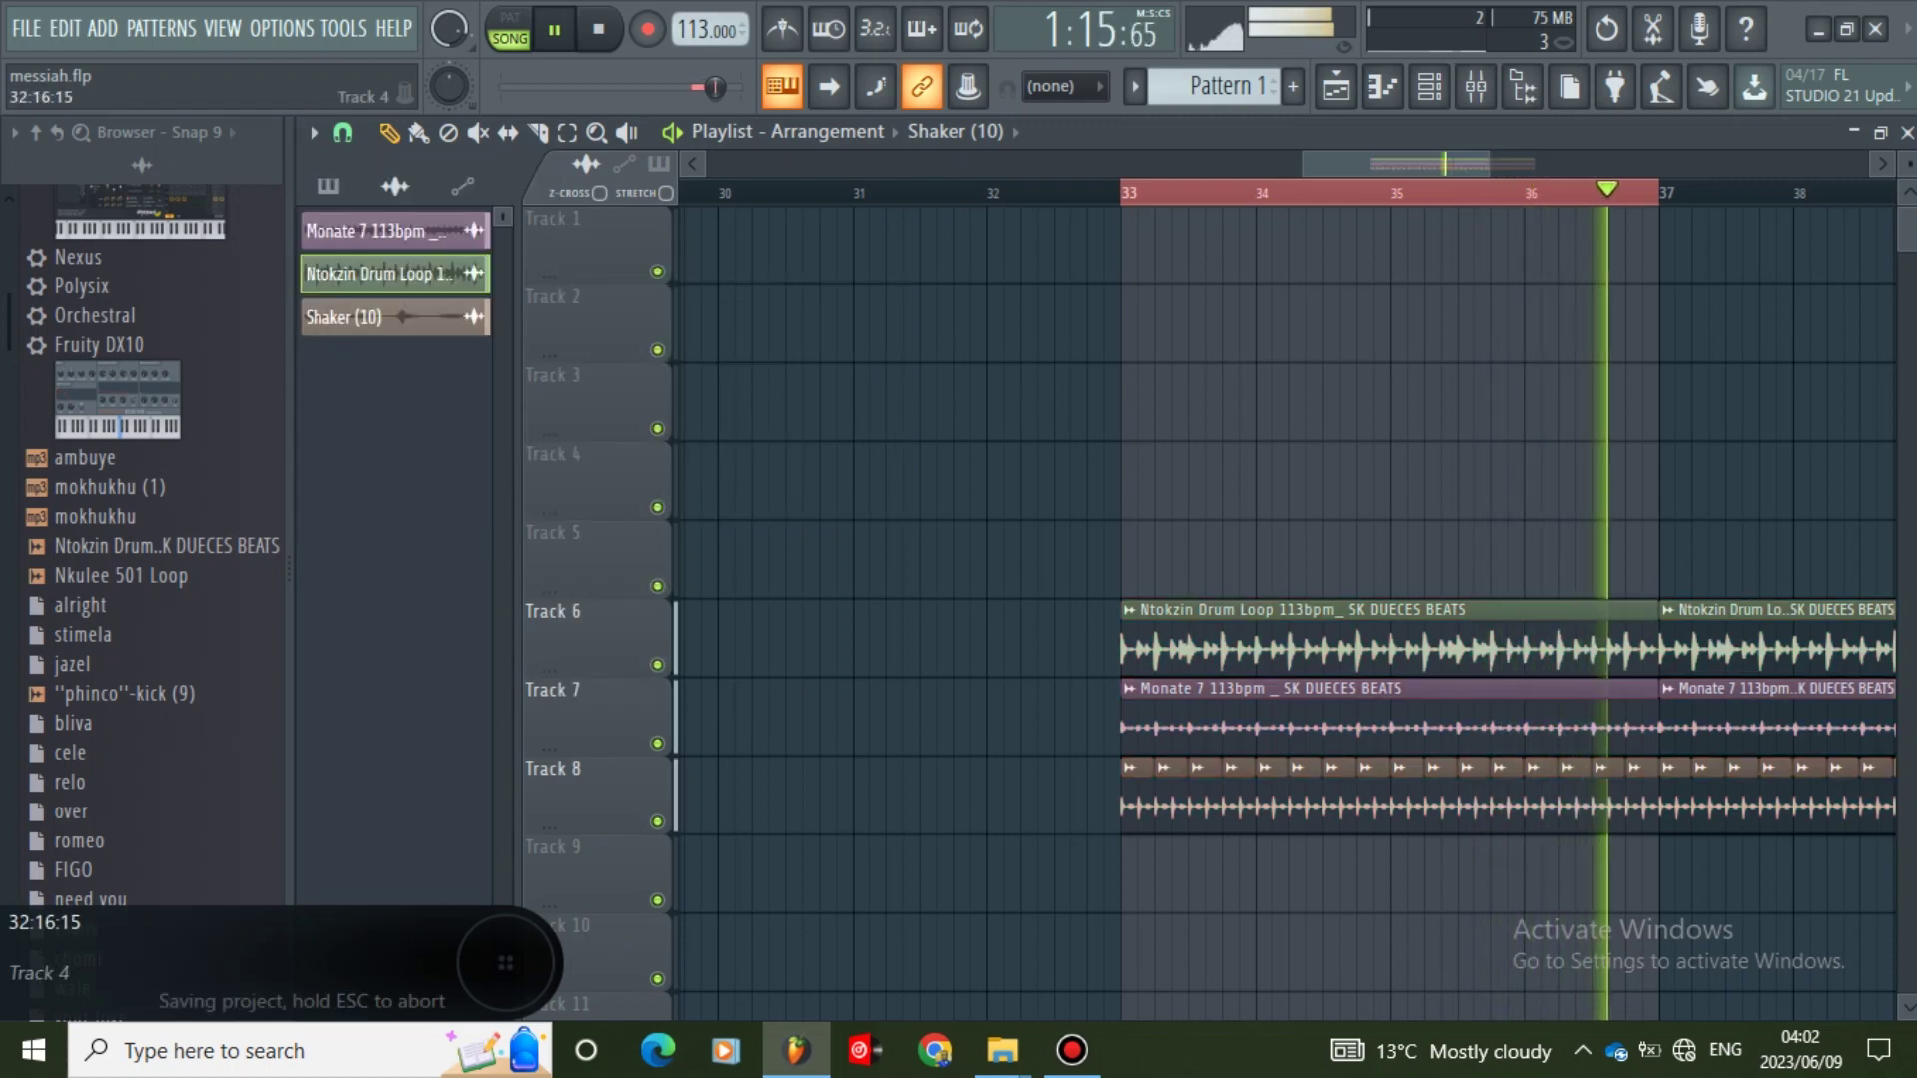
# - Switch to File Explorer and bring the mesia audio file from the Documents folder onto Track 4 at bar 33
pyautogui.moveTo(1489, 163)
pyautogui.mouseDown()
pyautogui.moveTo(1541, 163)
pyautogui.moveTo(1310, 162)
pyautogui.moveTo(1496, 163)
pyautogui.mouseUp()
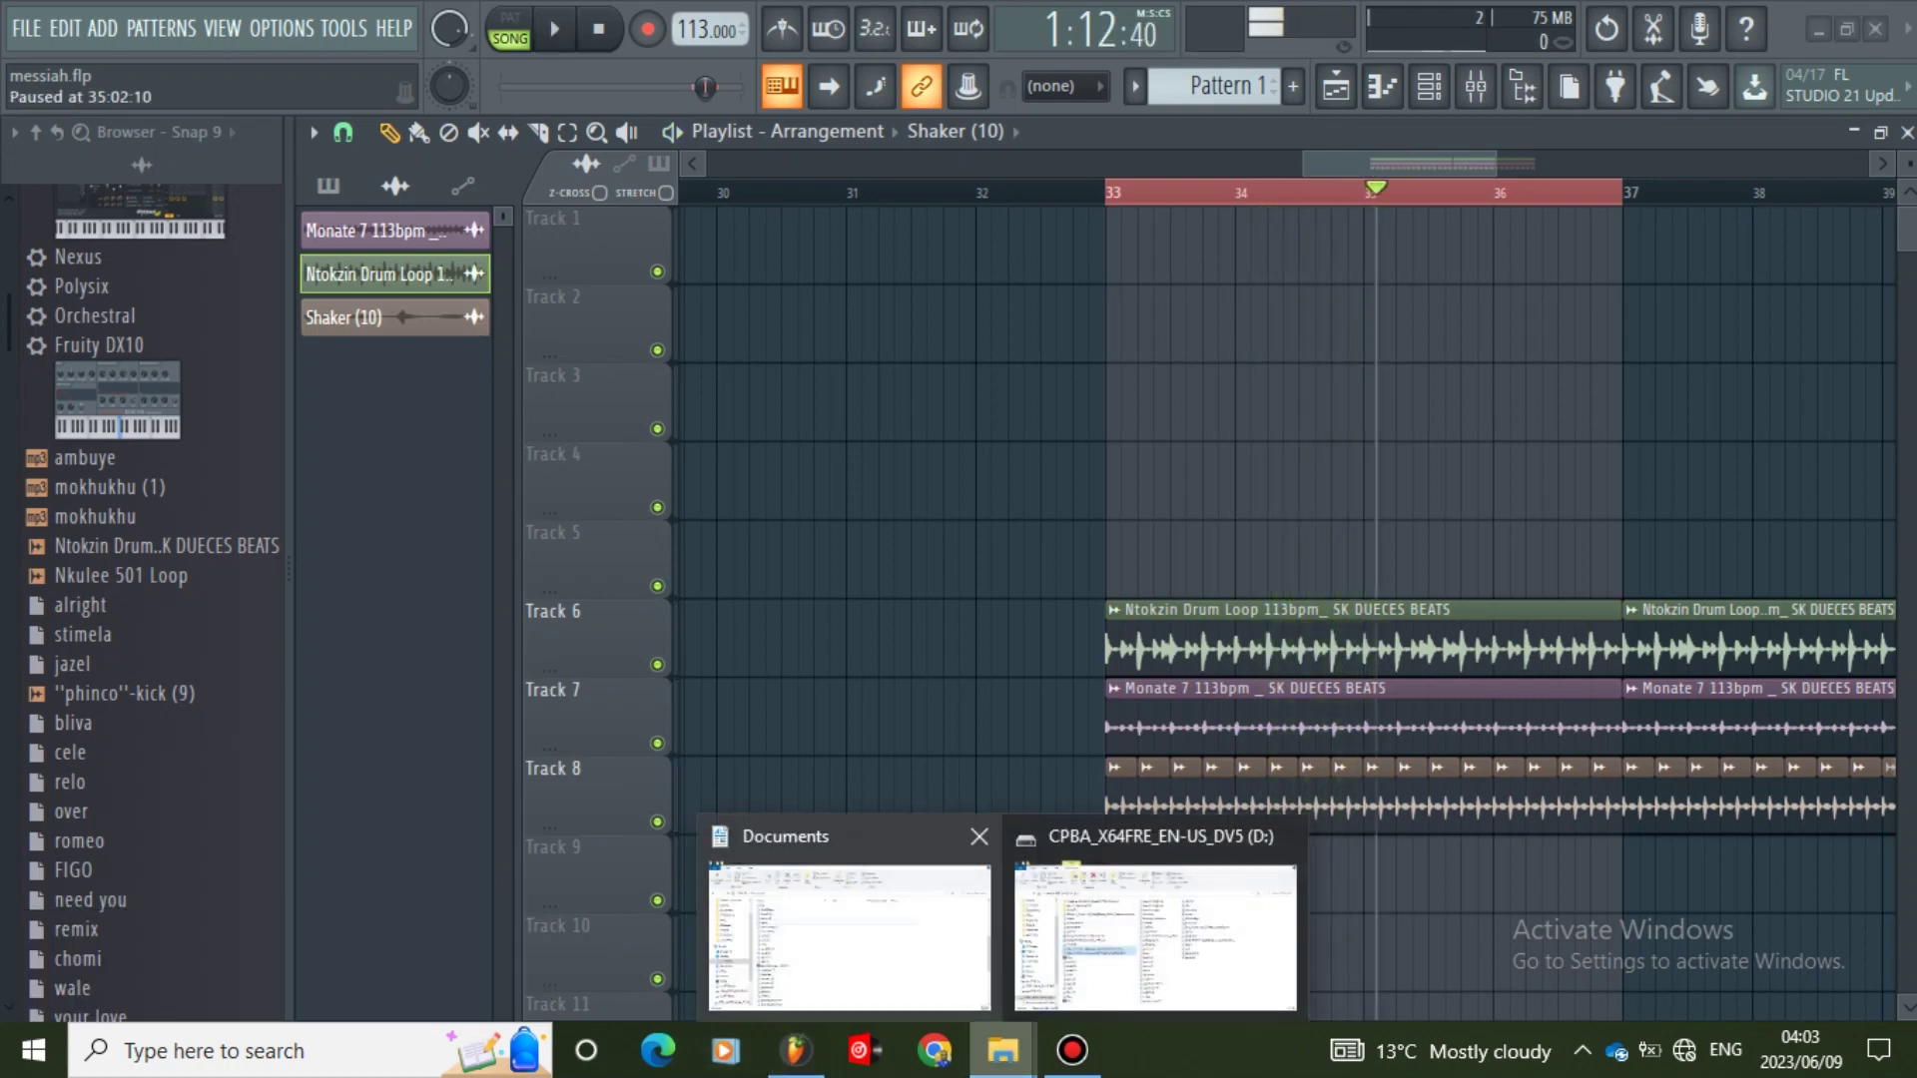
pyautogui.click(1155, 939)
pyautogui.click(1219, 838)
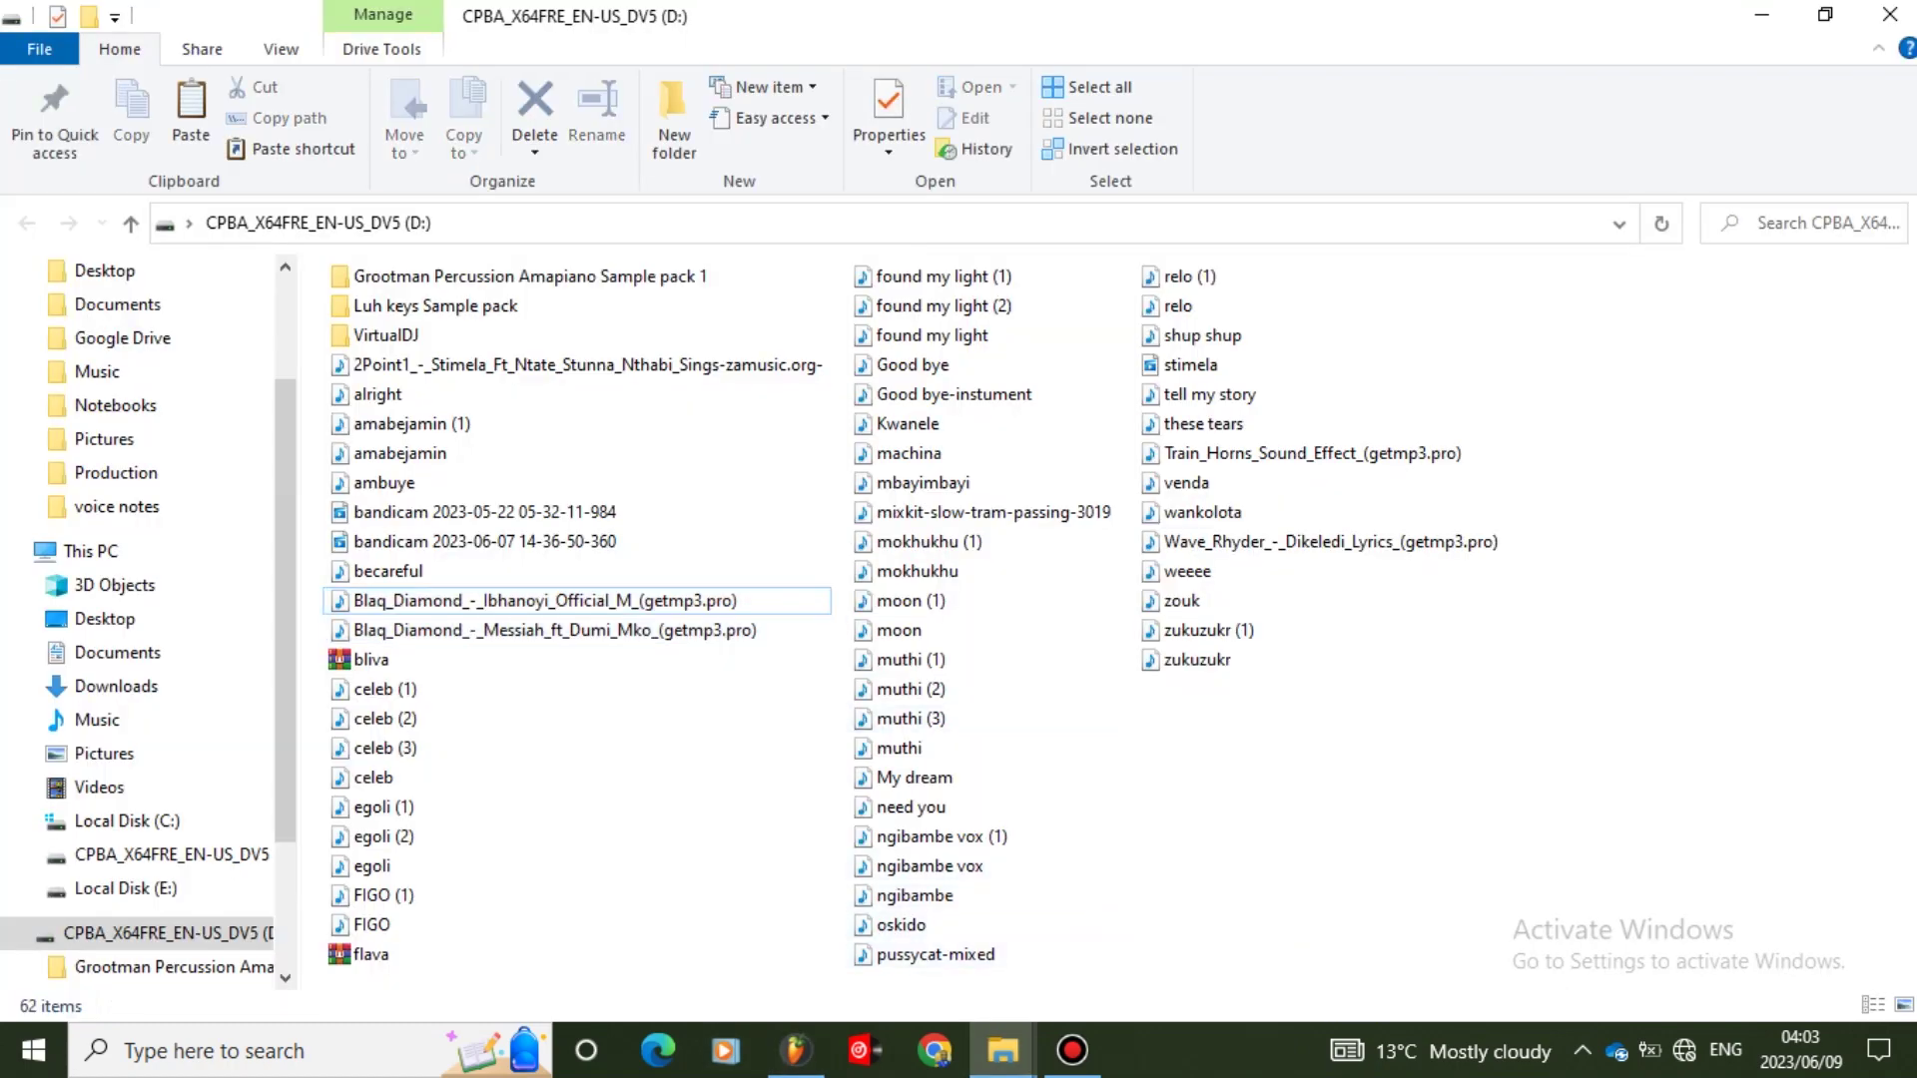
pyautogui.click(117, 652)
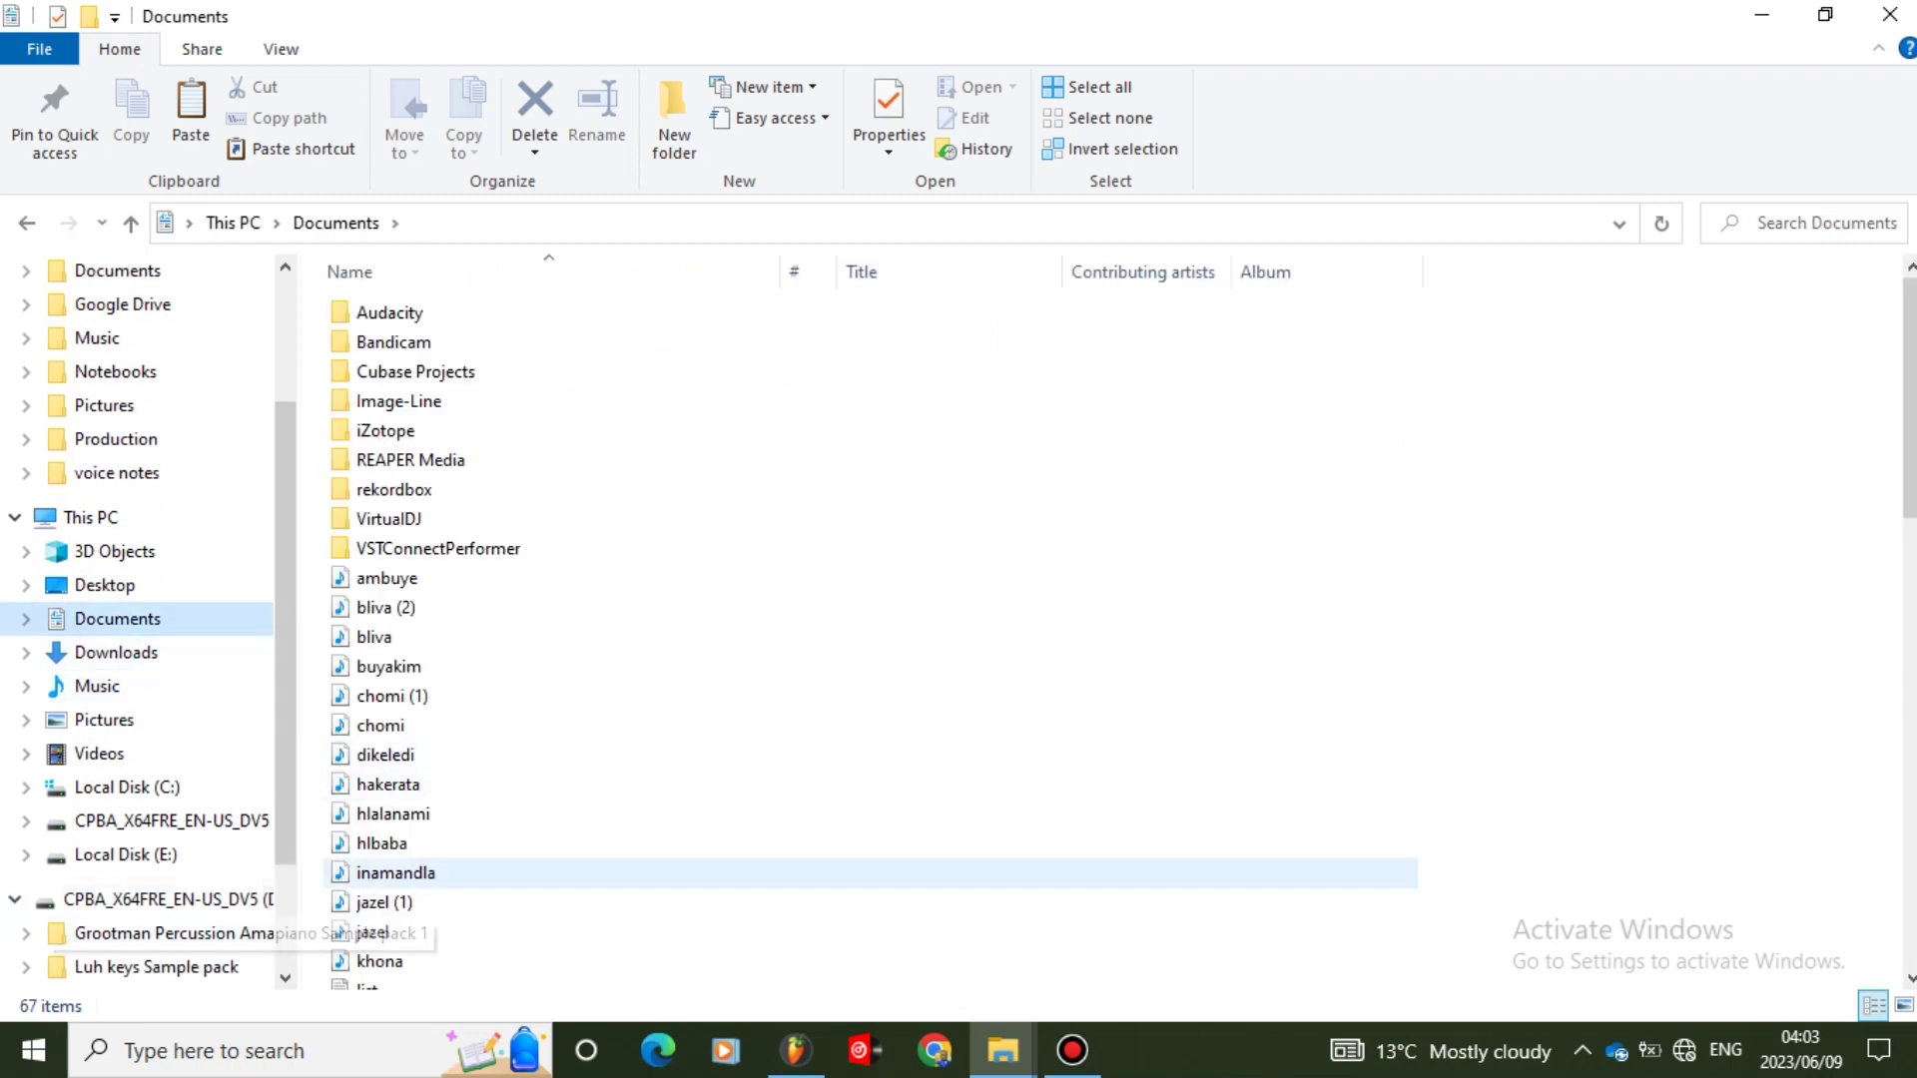
pyautogui.scroll(-2, 455, 869)
pyautogui.moveTo(439, 944); pyautogui.dragTo(1121, 447)
# - Play the section from bar 33 to hear the mesia clip together with the drum loops and shaker
pyautogui.press('space')
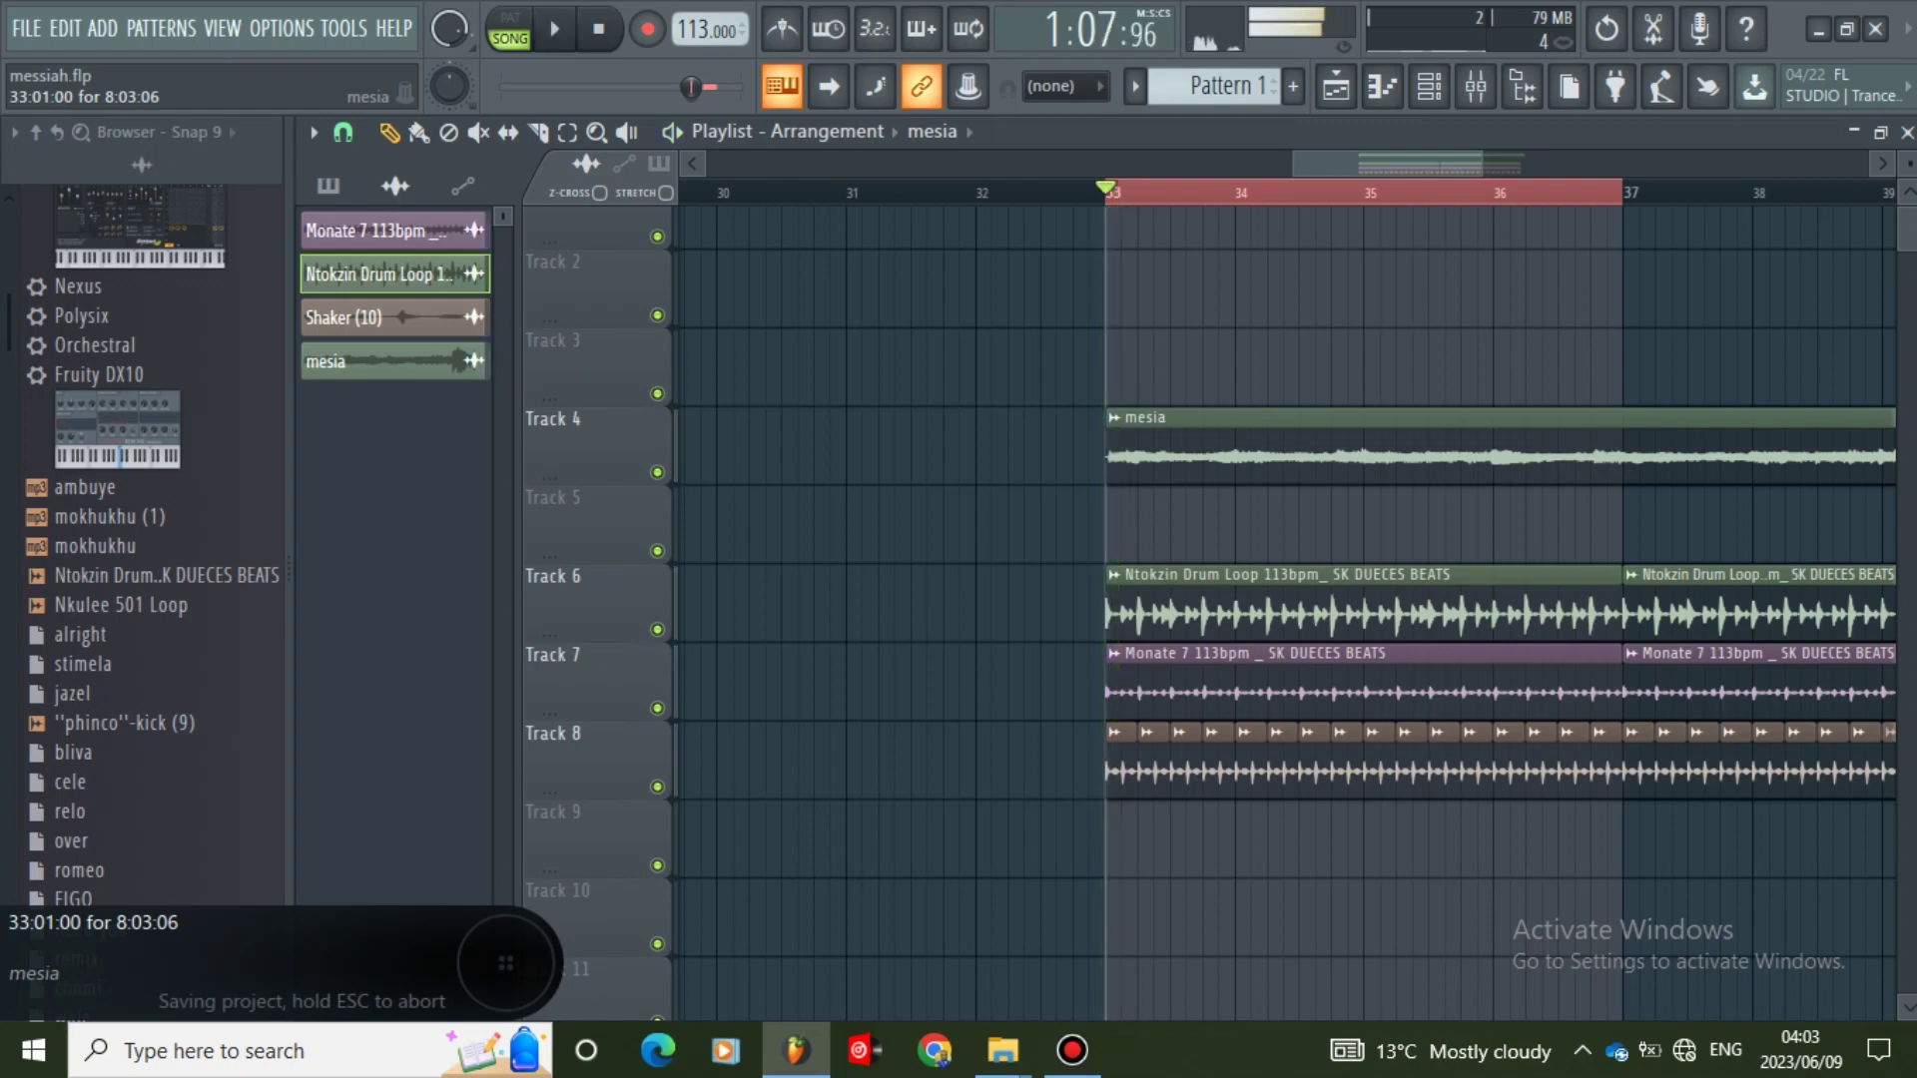
pyautogui.moveTo(1481, 164); pyautogui.dragTo(1583, 163)
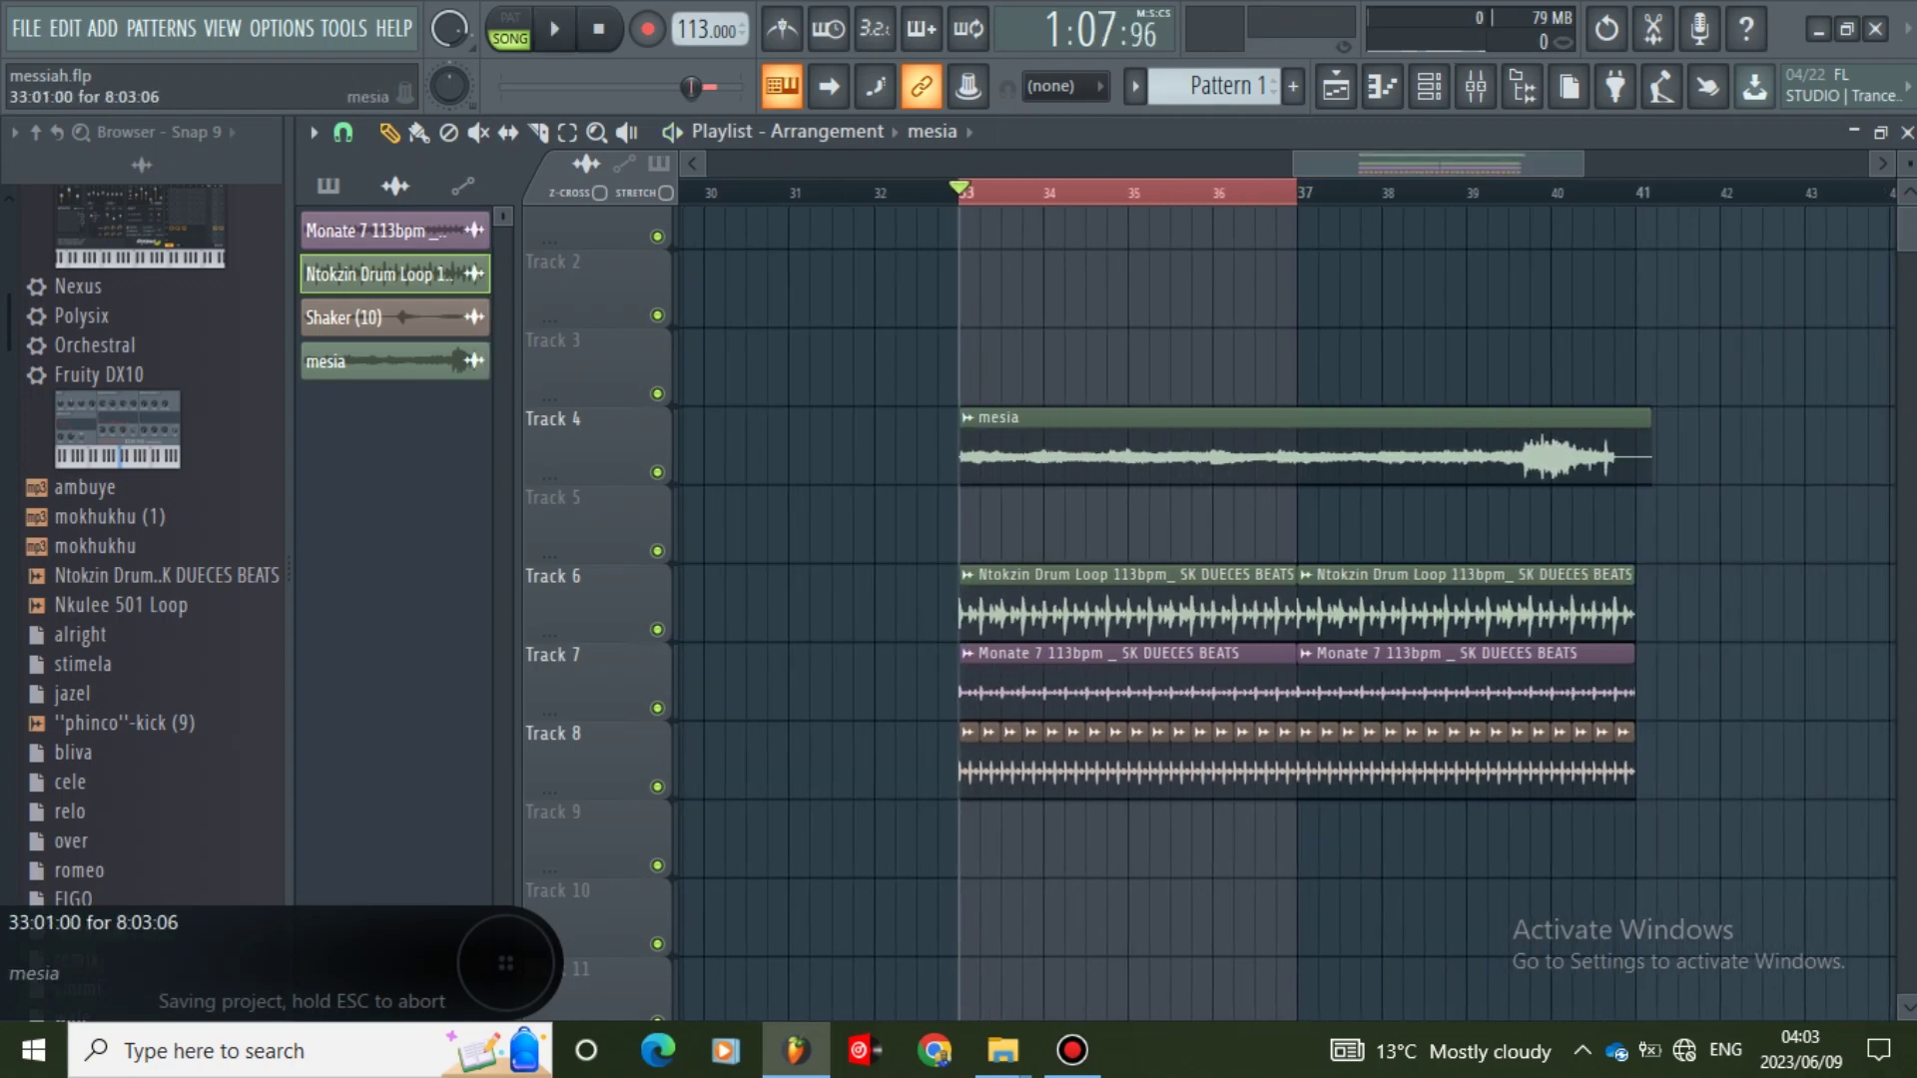
pyautogui.press('space')
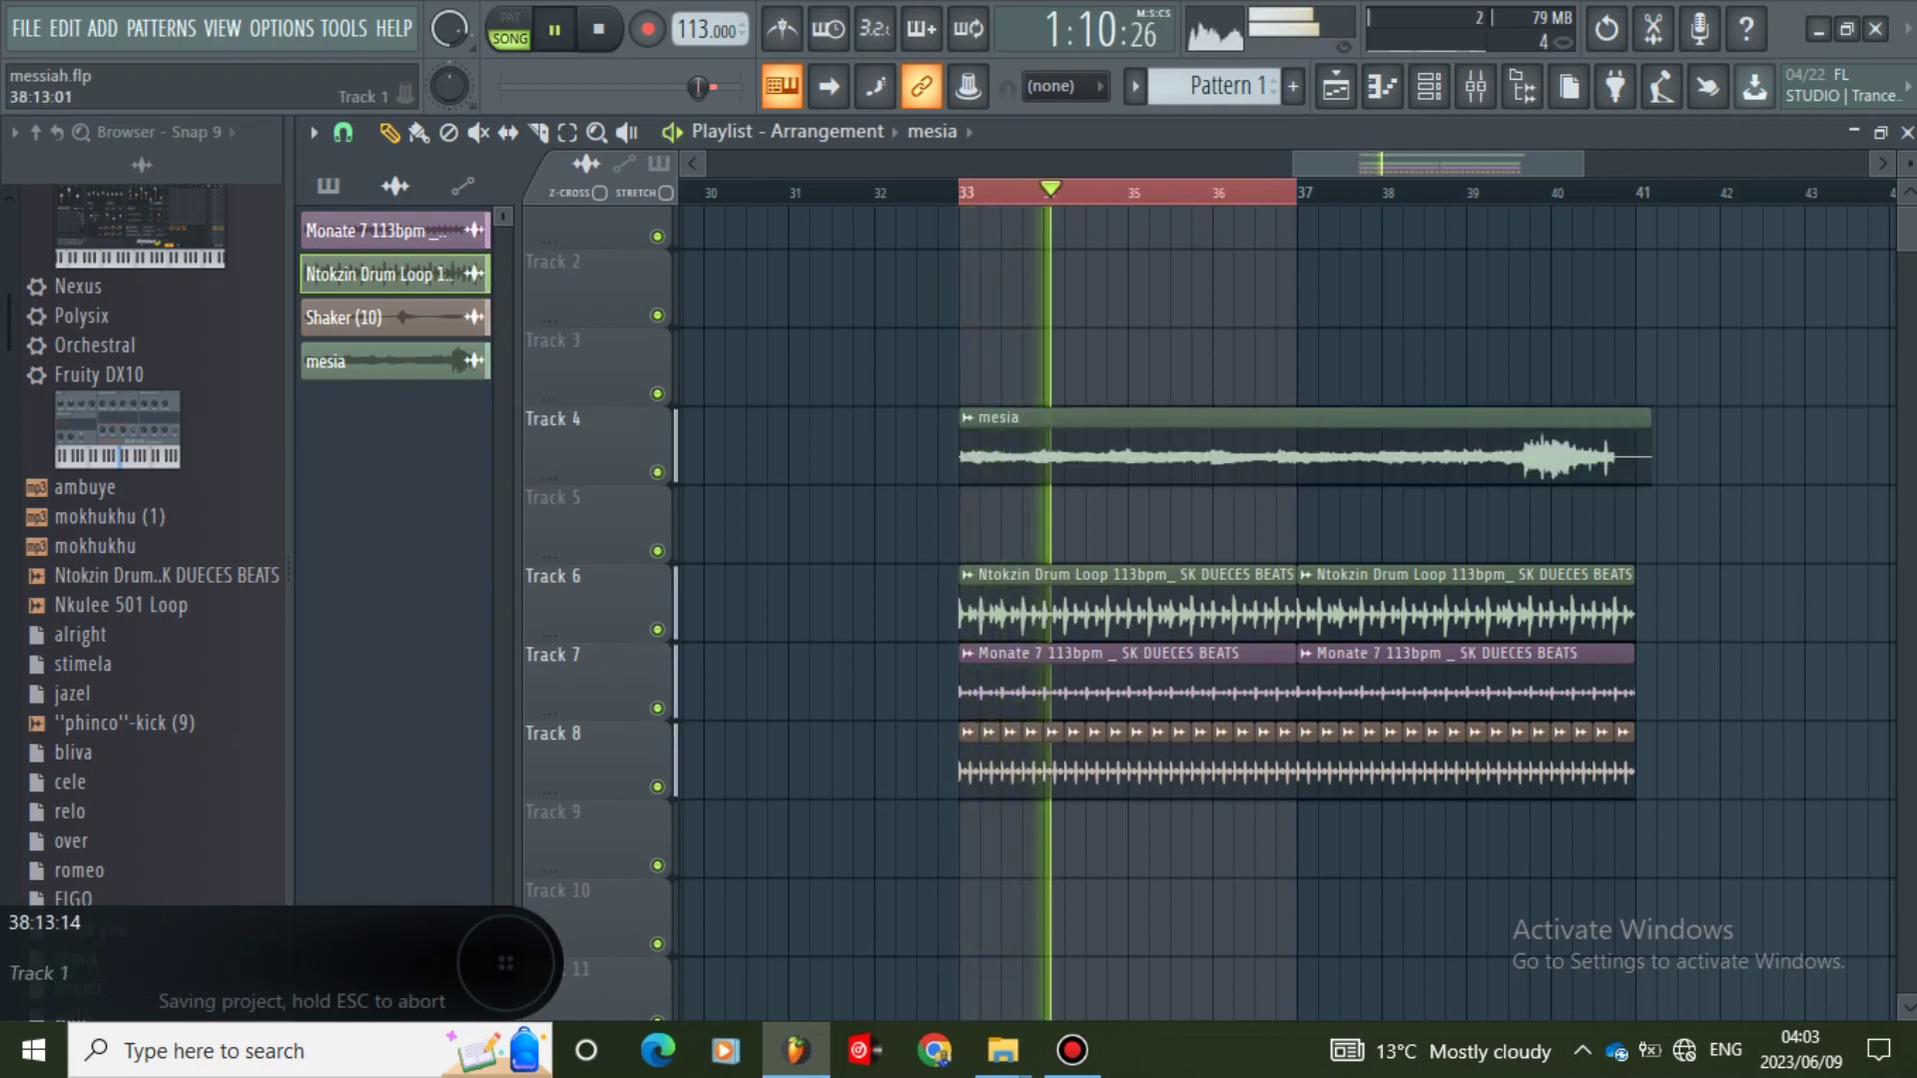
# - Route the mesia clip to mixer track 2 and lower that insert's volume to -2.9 dB
pyautogui.moveTo(1583, 164); pyautogui.dragTo(1381, 164)
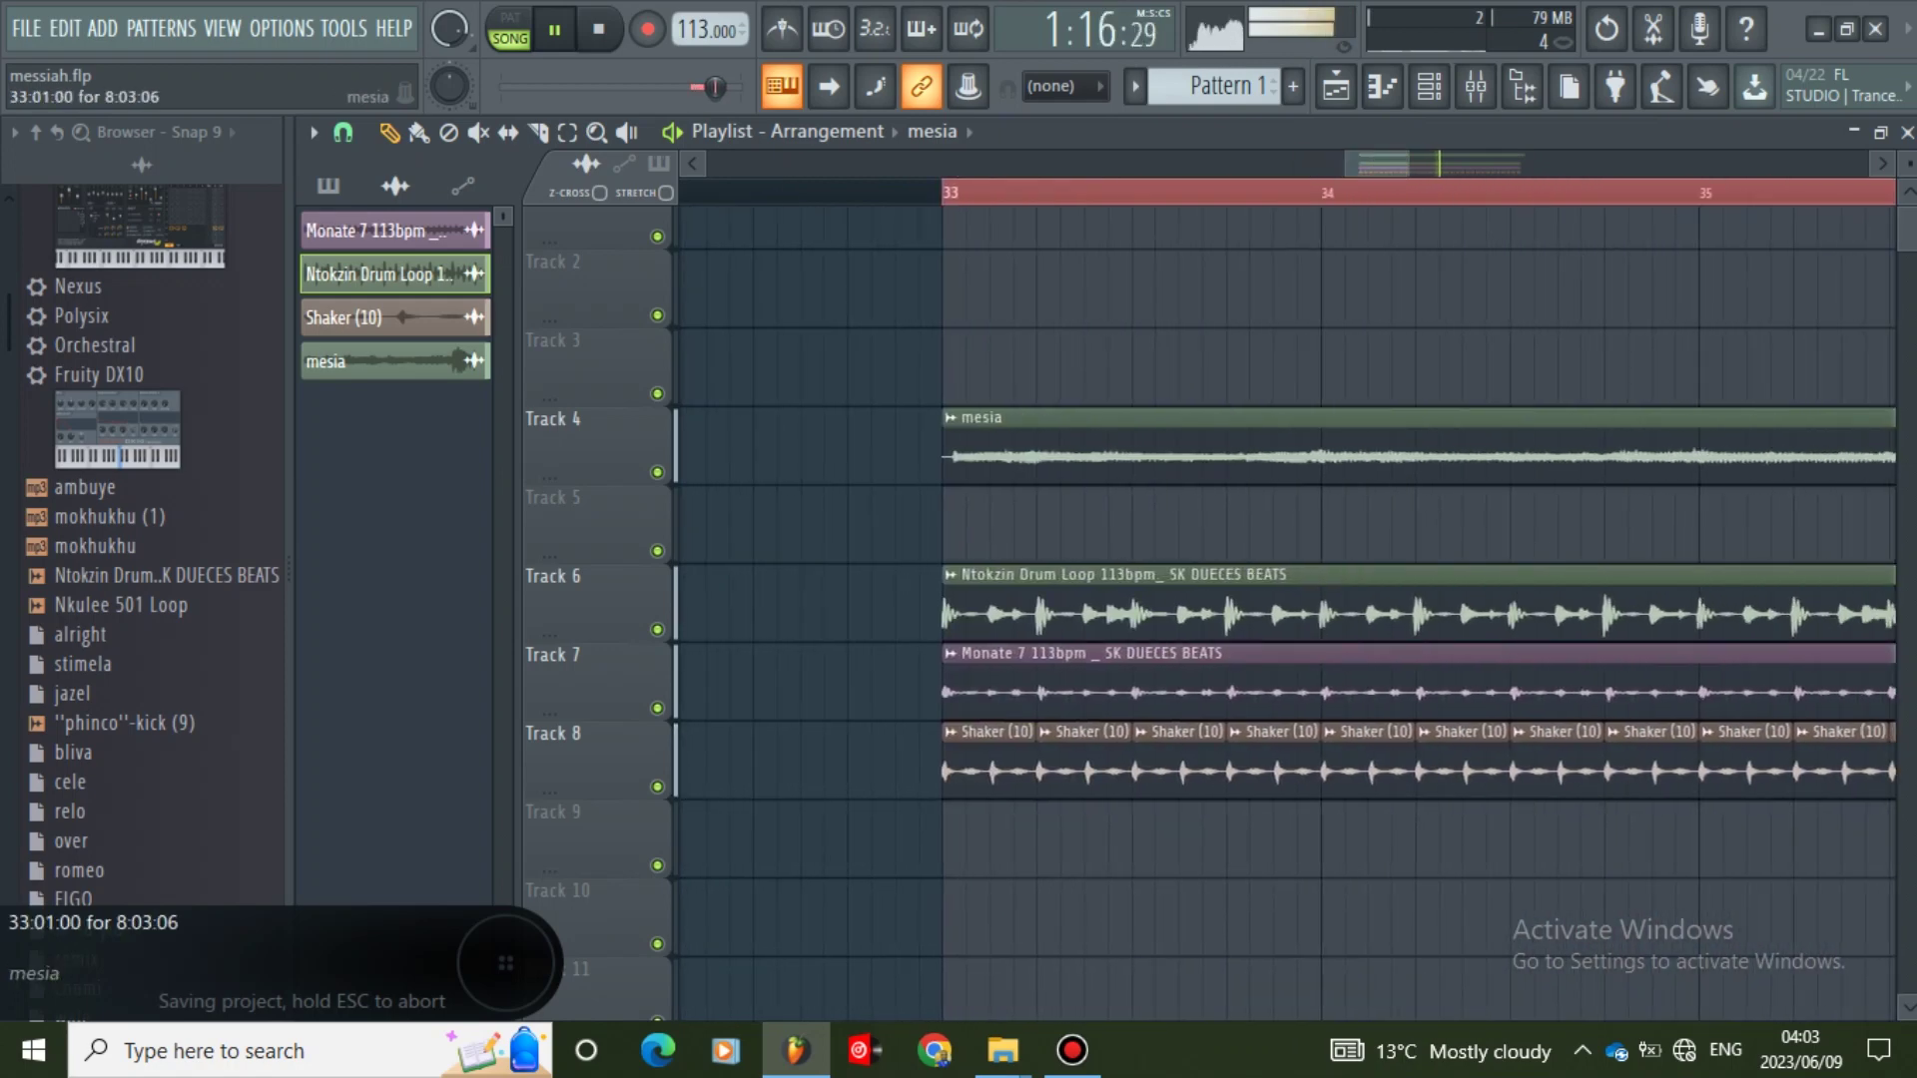
pyautogui.doubleClick(1198, 445)
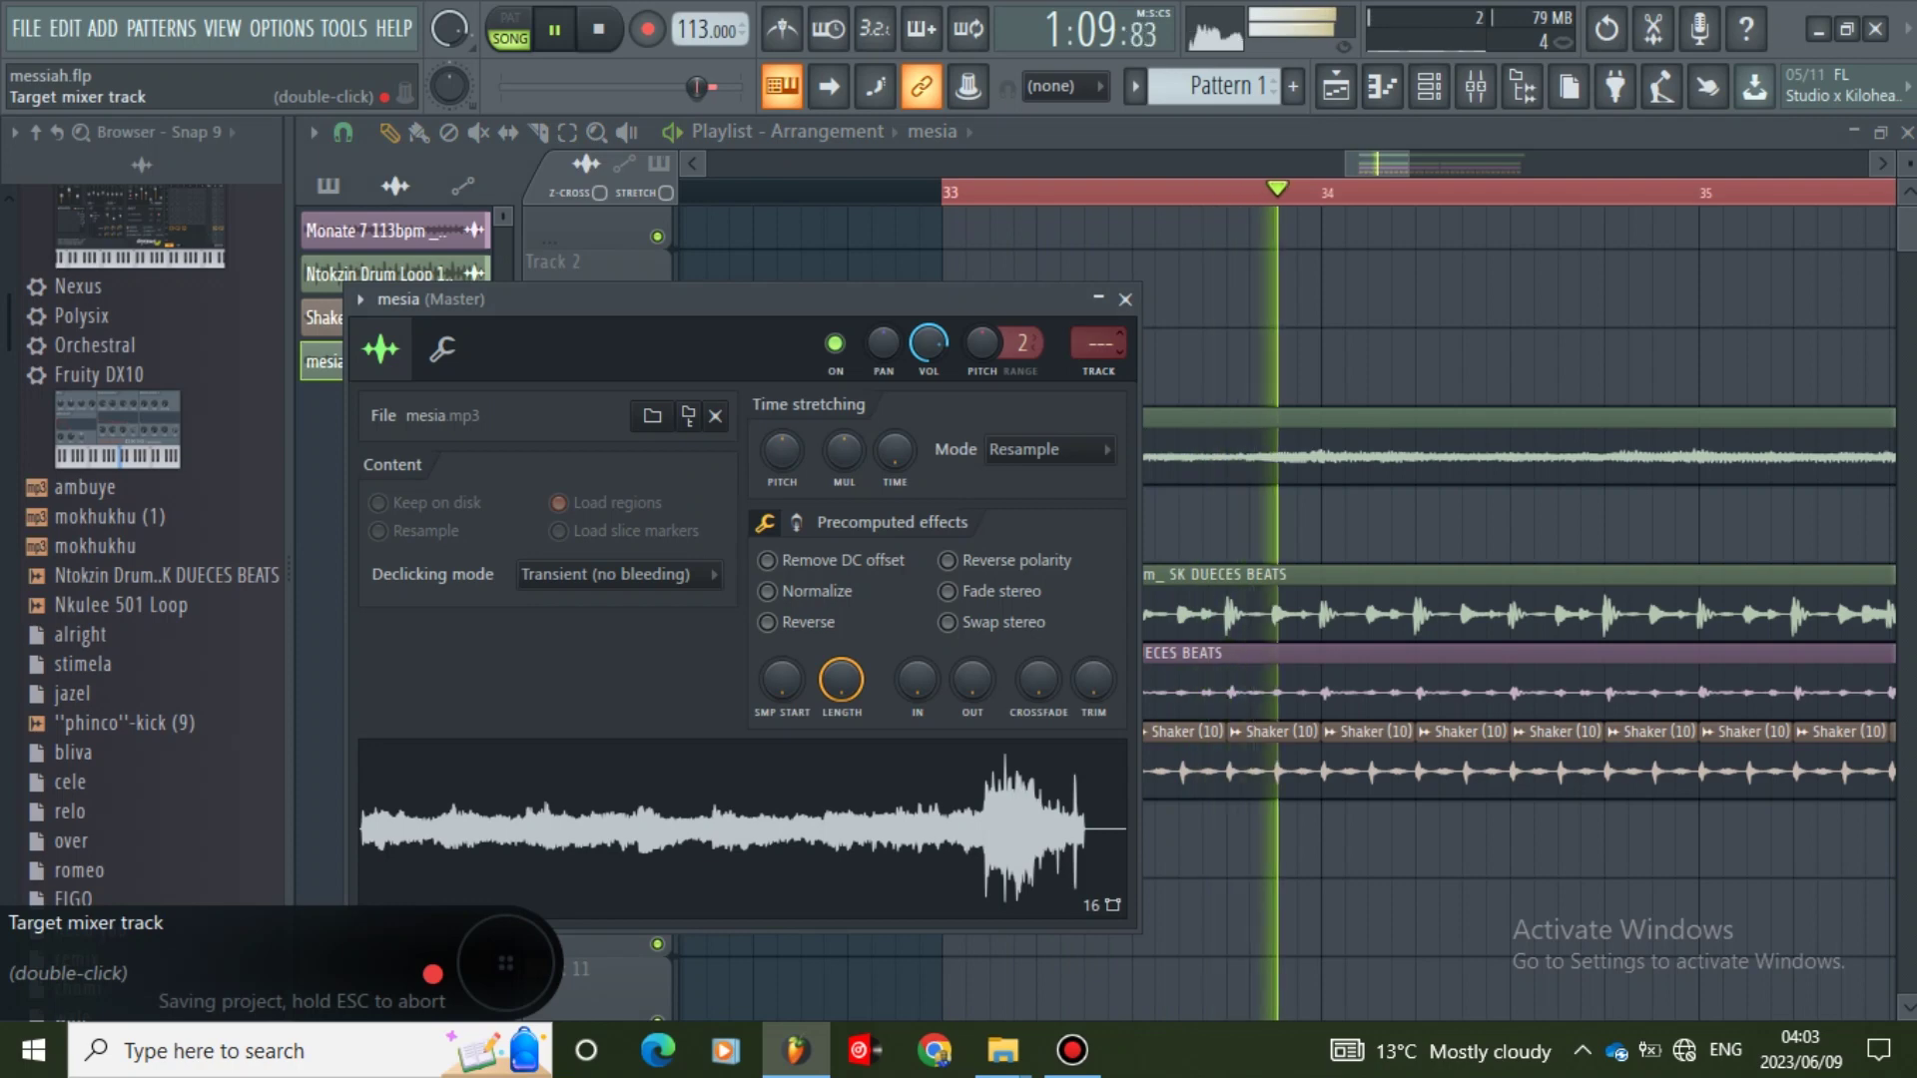
pyautogui.moveTo(1099, 344); pyautogui.dragTo(1098, 327)
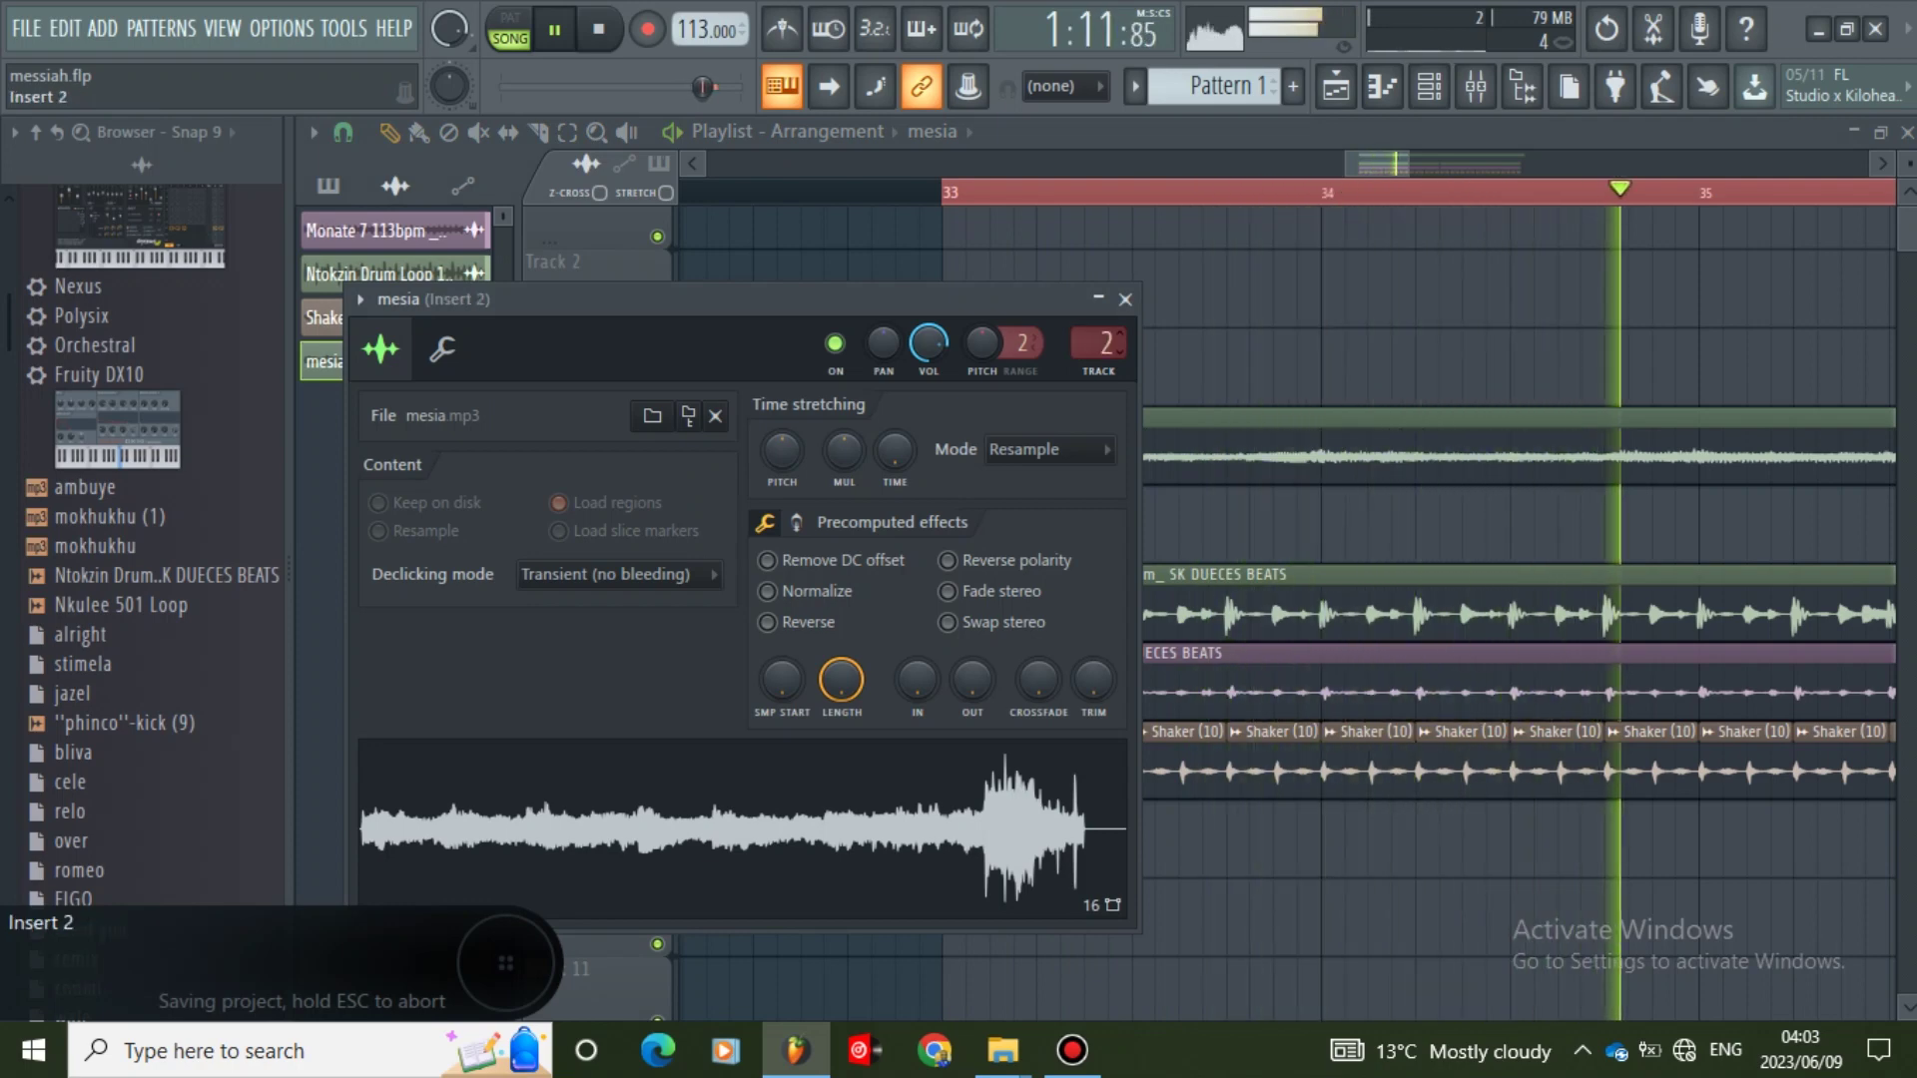
pyautogui.click(1125, 299)
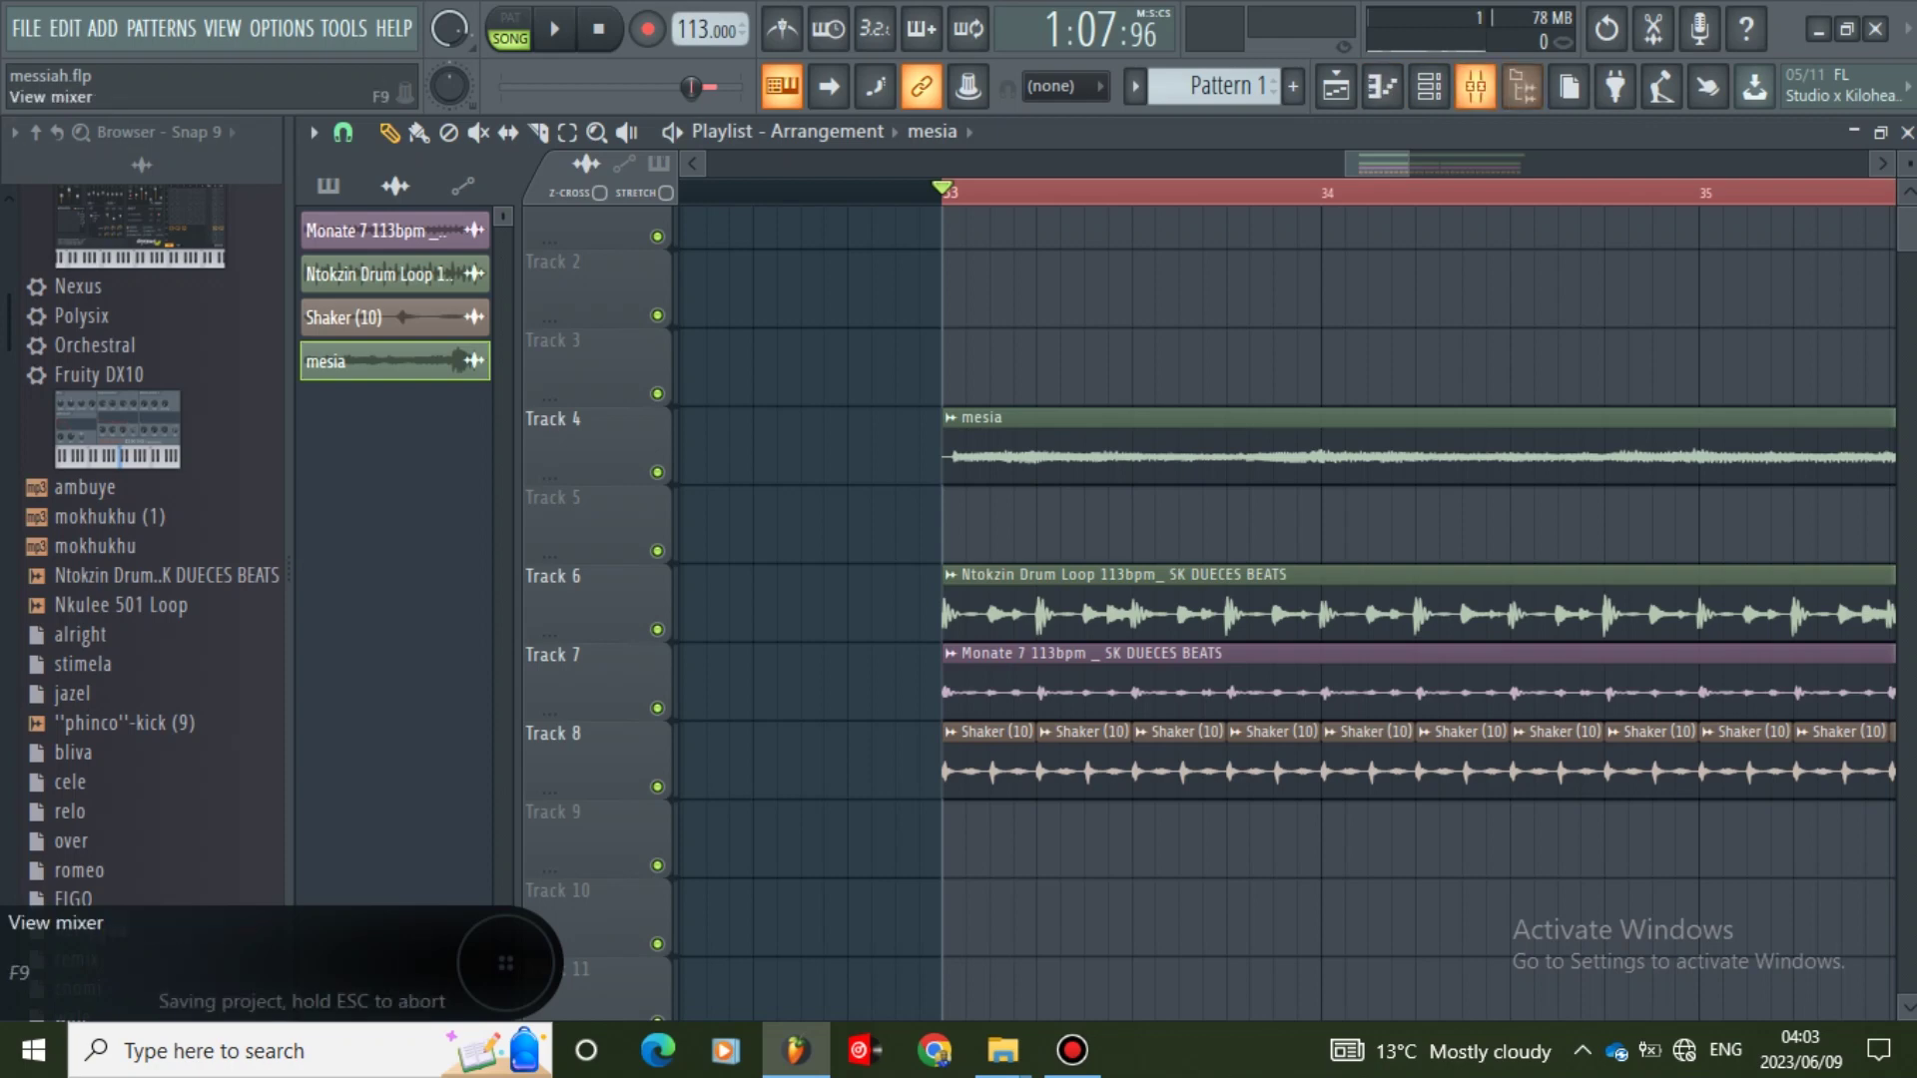
pyautogui.click(1476, 87)
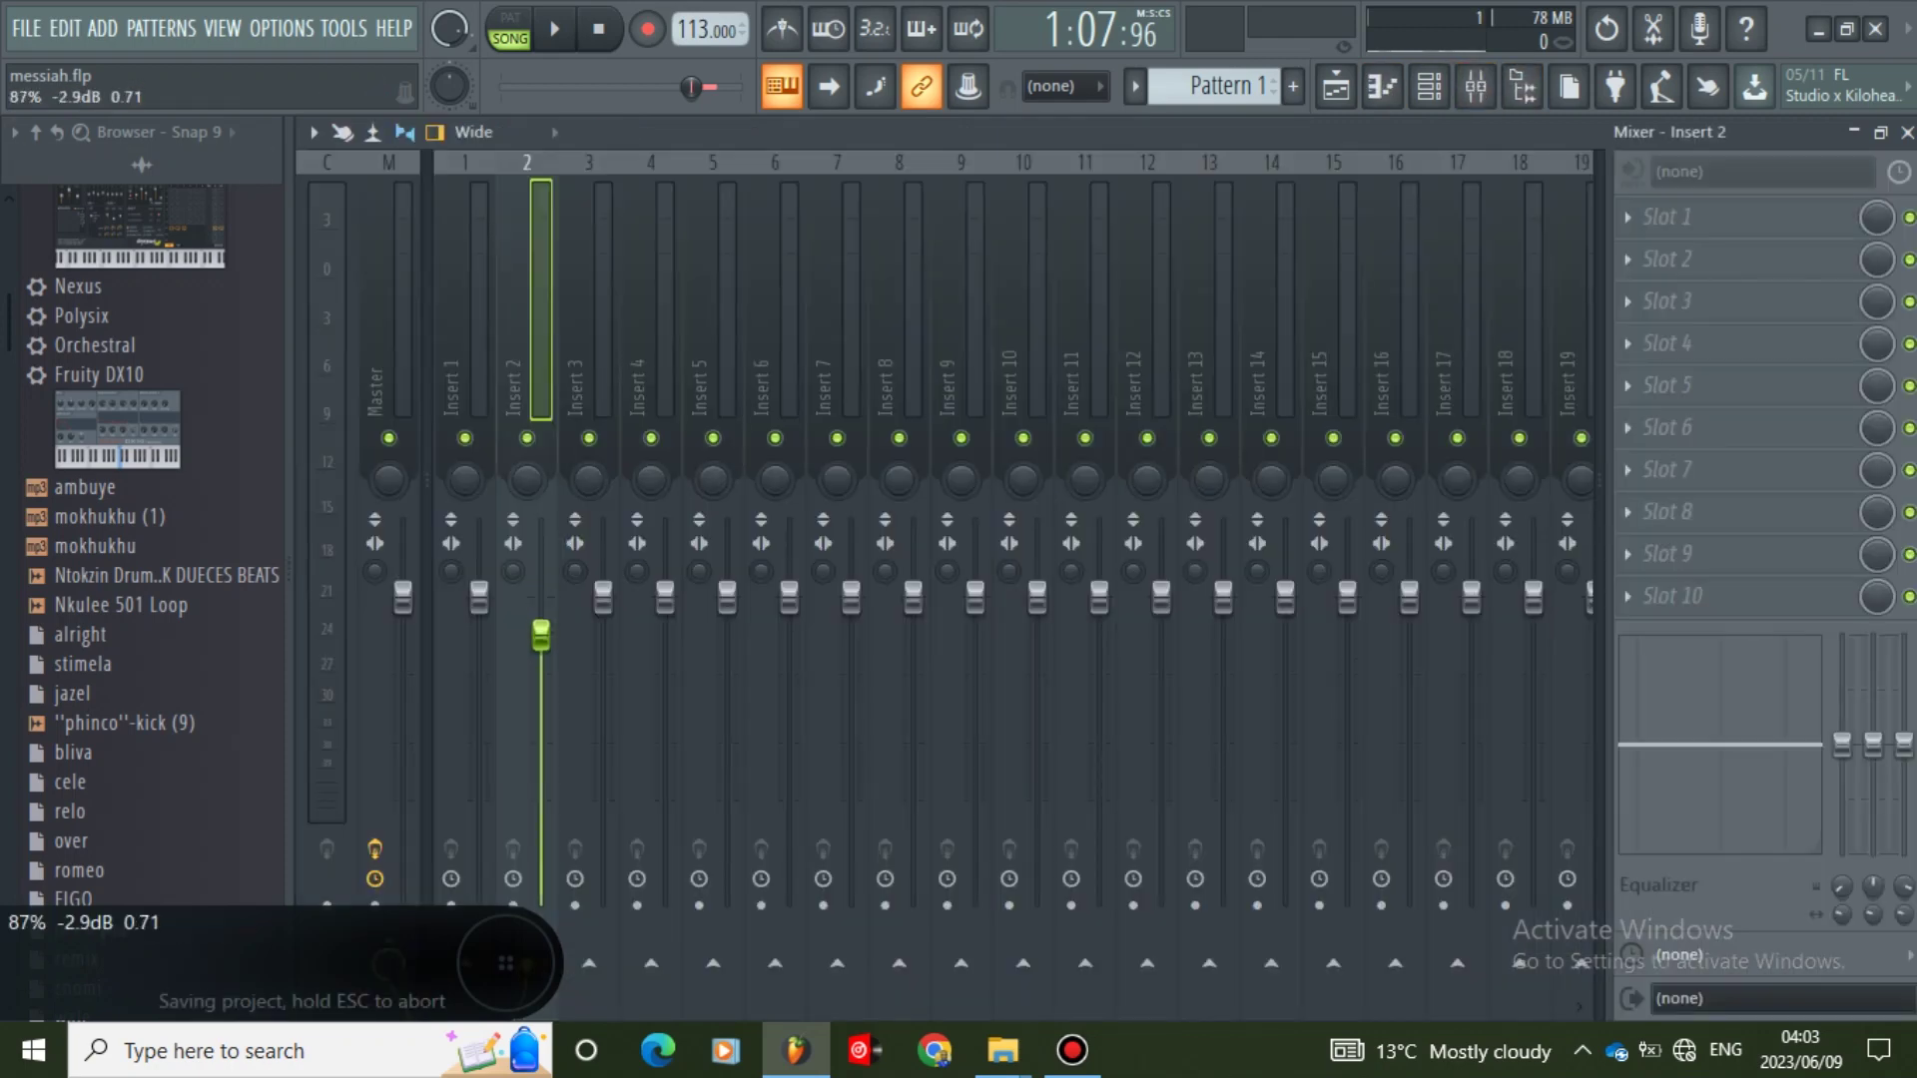
pyautogui.click(1907, 131)
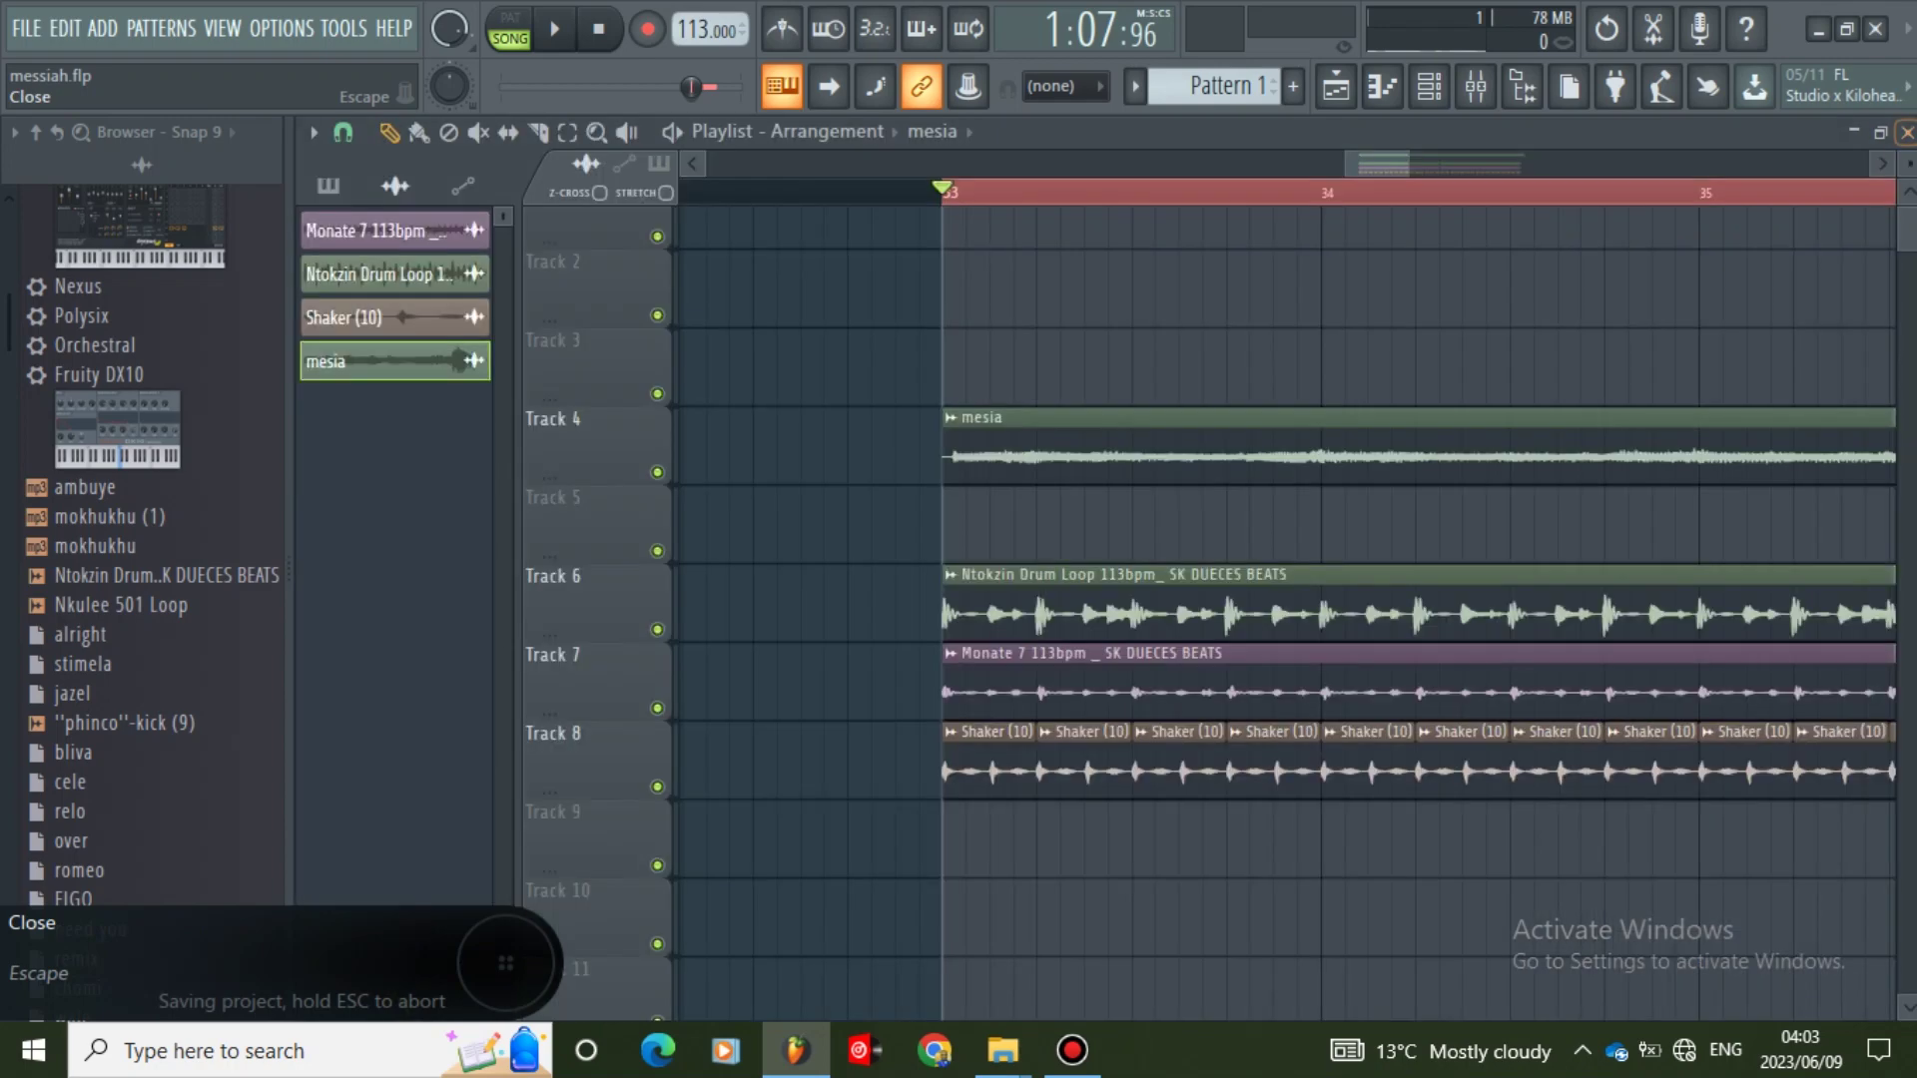
# - Set the playlist snap to 1/2 step and shift the mesia clip earlier to 32:16:12, lining its sound up with bar 33
pyautogui.press('pageup')
pyautogui.press('pageup')
pyautogui.press('pageup')
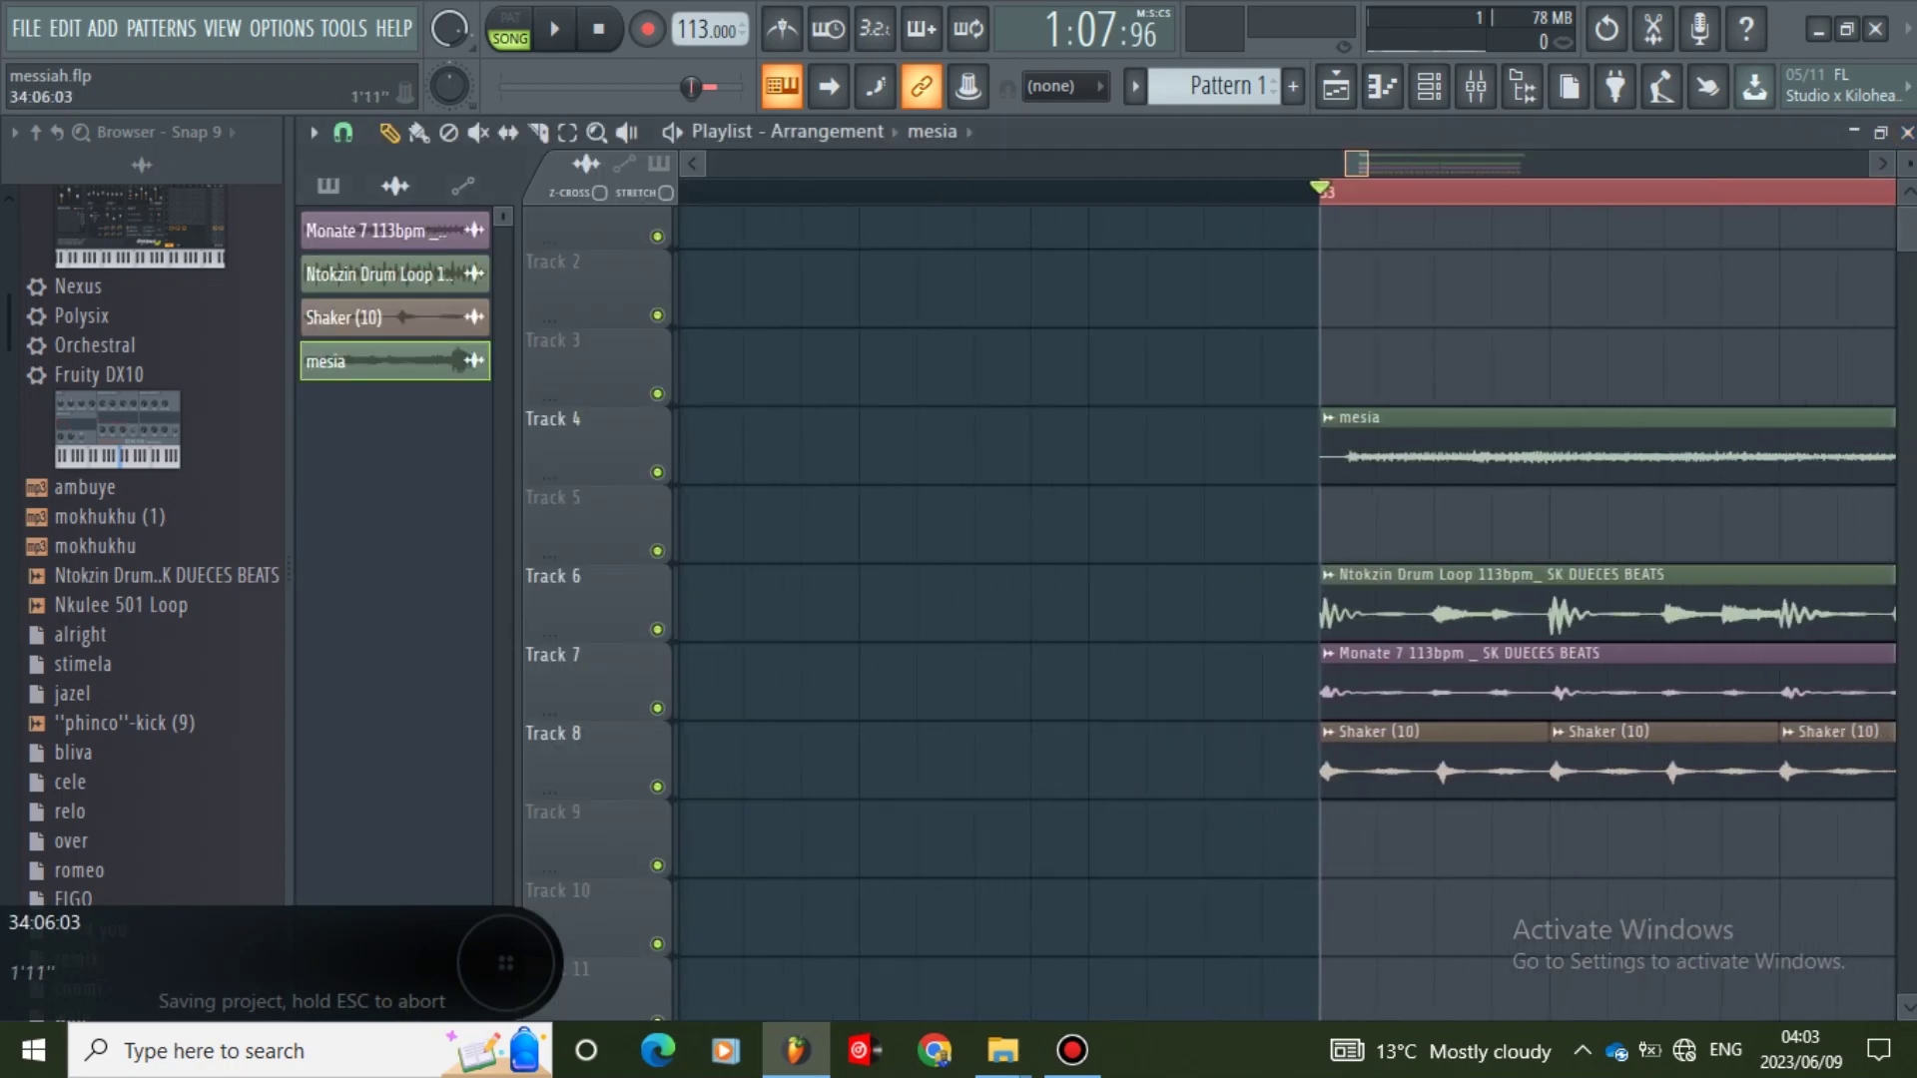
pyautogui.moveTo(1356, 164); pyautogui.dragTo(1364, 163)
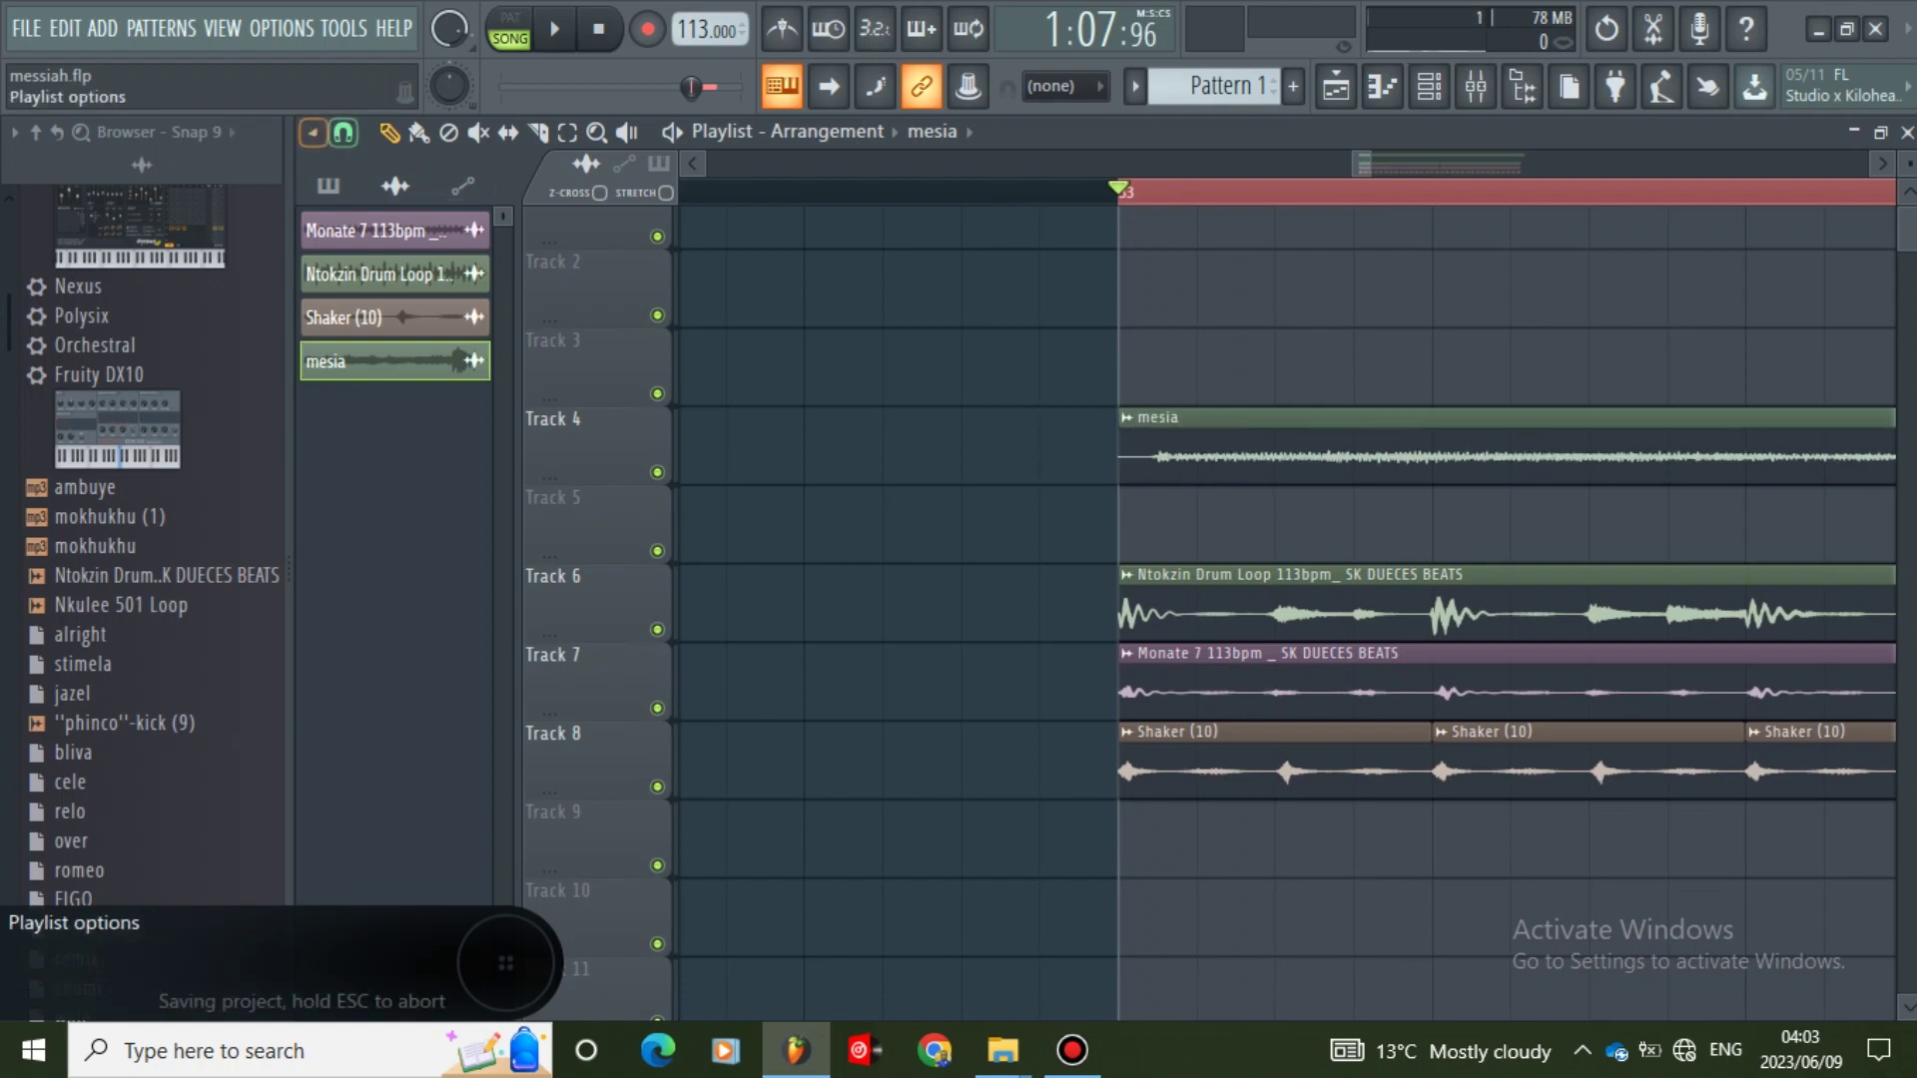
pyautogui.click(313, 132)
pyautogui.moveTo(345, 248)
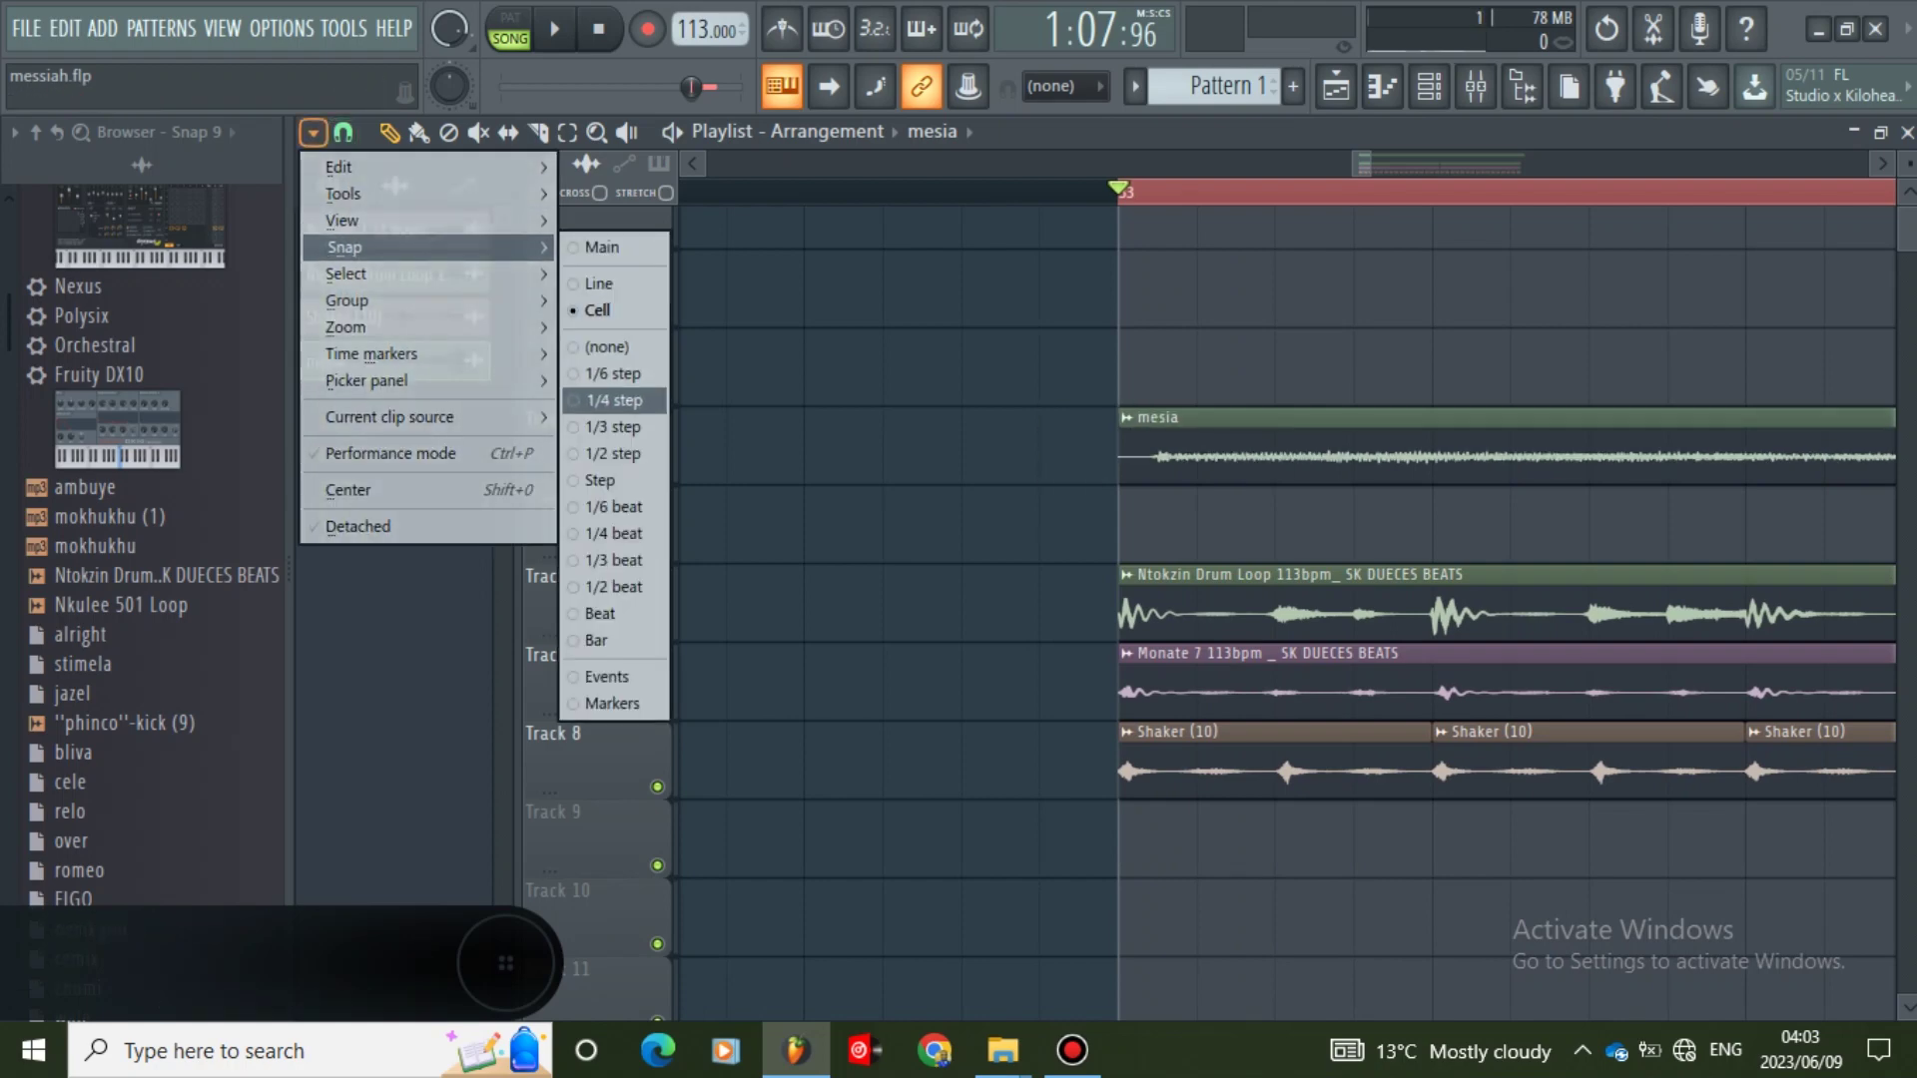
pyautogui.click(614, 454)
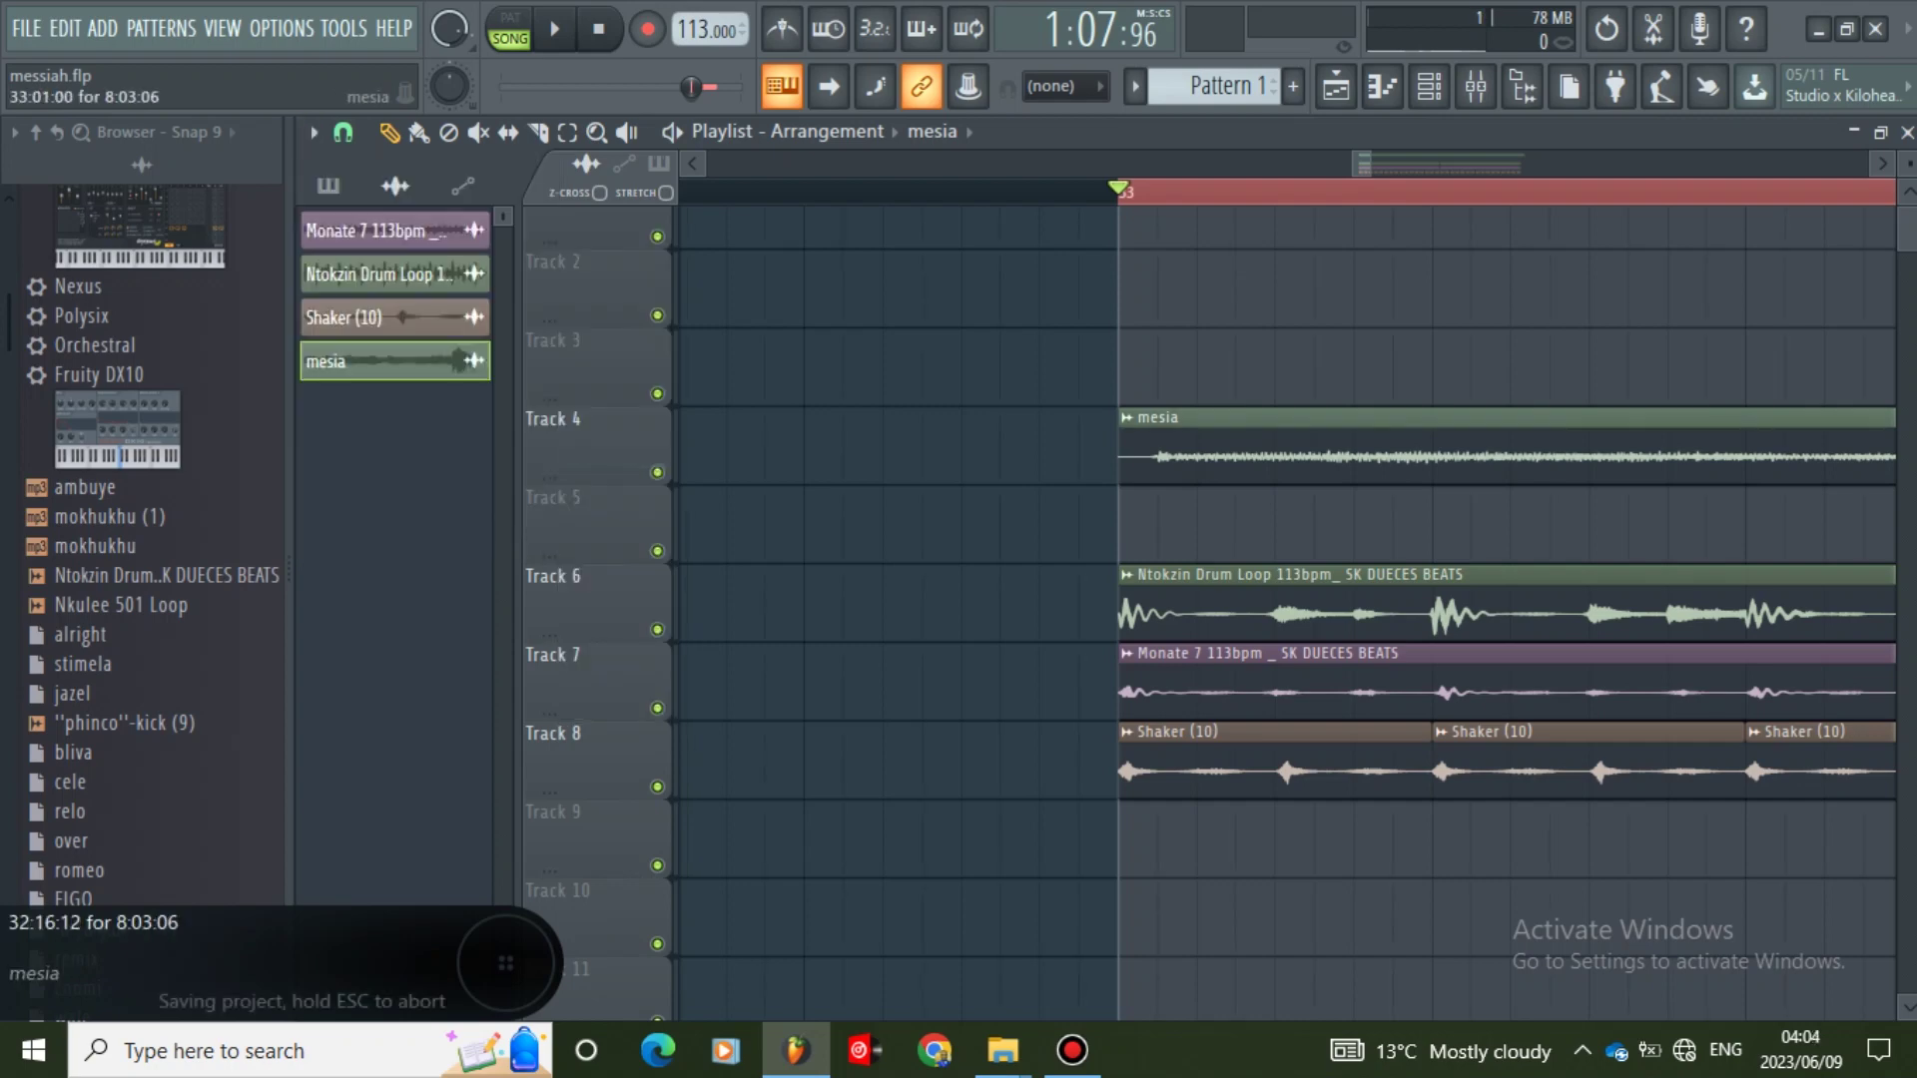
# - Play the realigned section and extend the playlist time selection to bars 33 through 41
pyautogui.press('space')
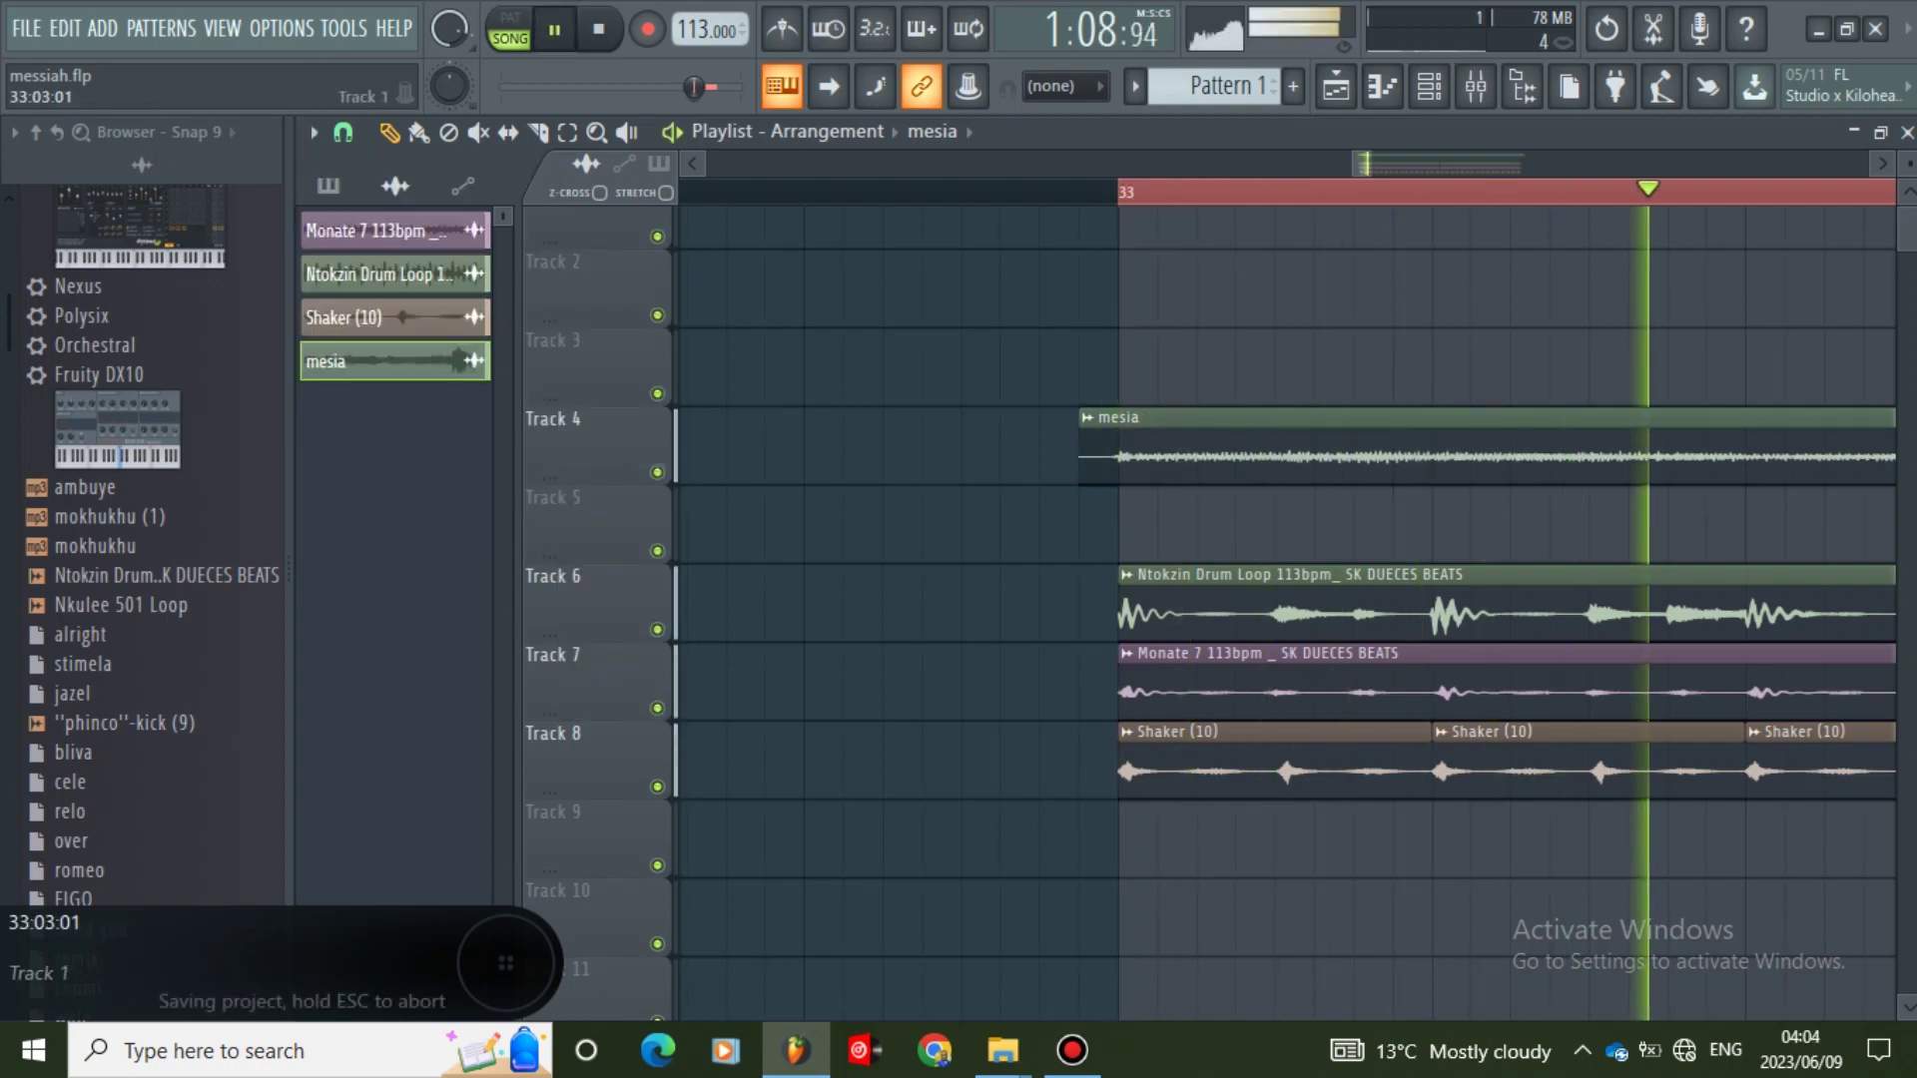
pyautogui.moveTo(1372, 163); pyautogui.dragTo(1463, 164)
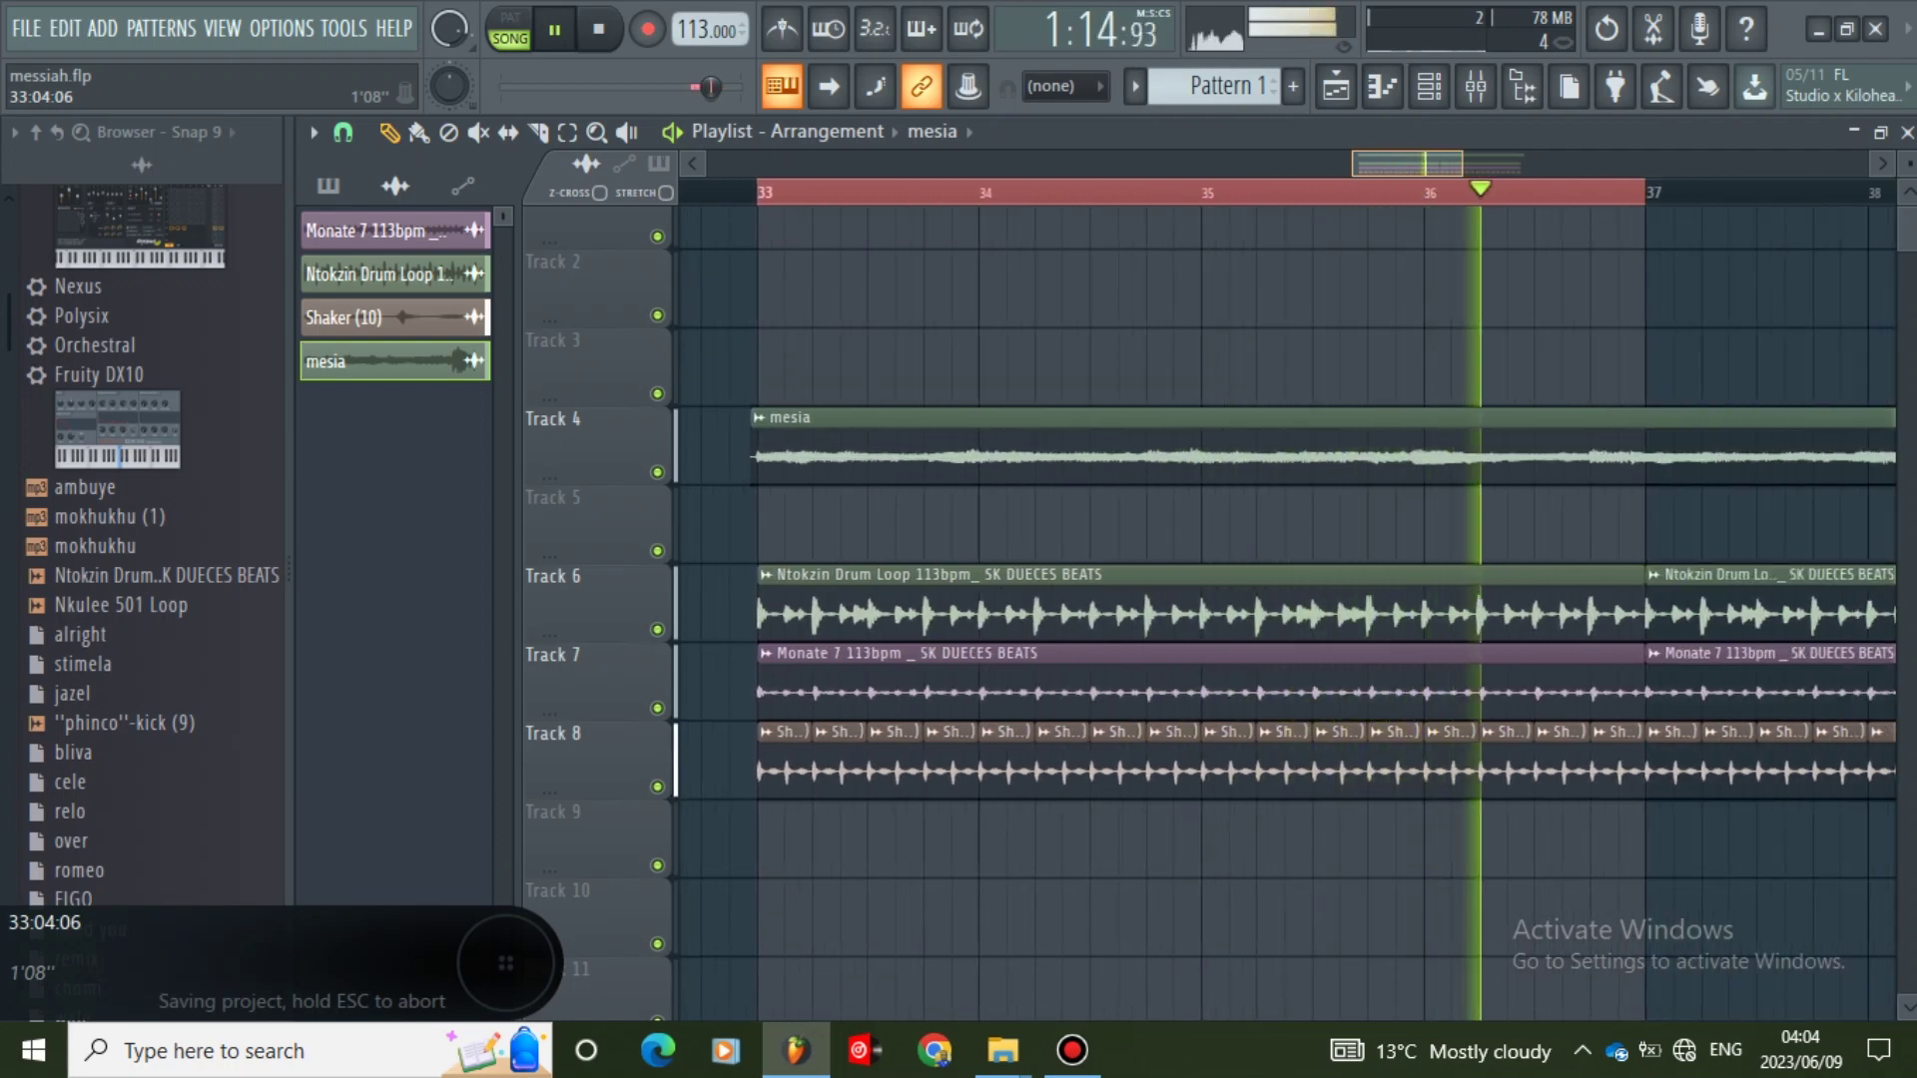
pyautogui.moveTo(1463, 164); pyautogui.dragTo(1553, 164)
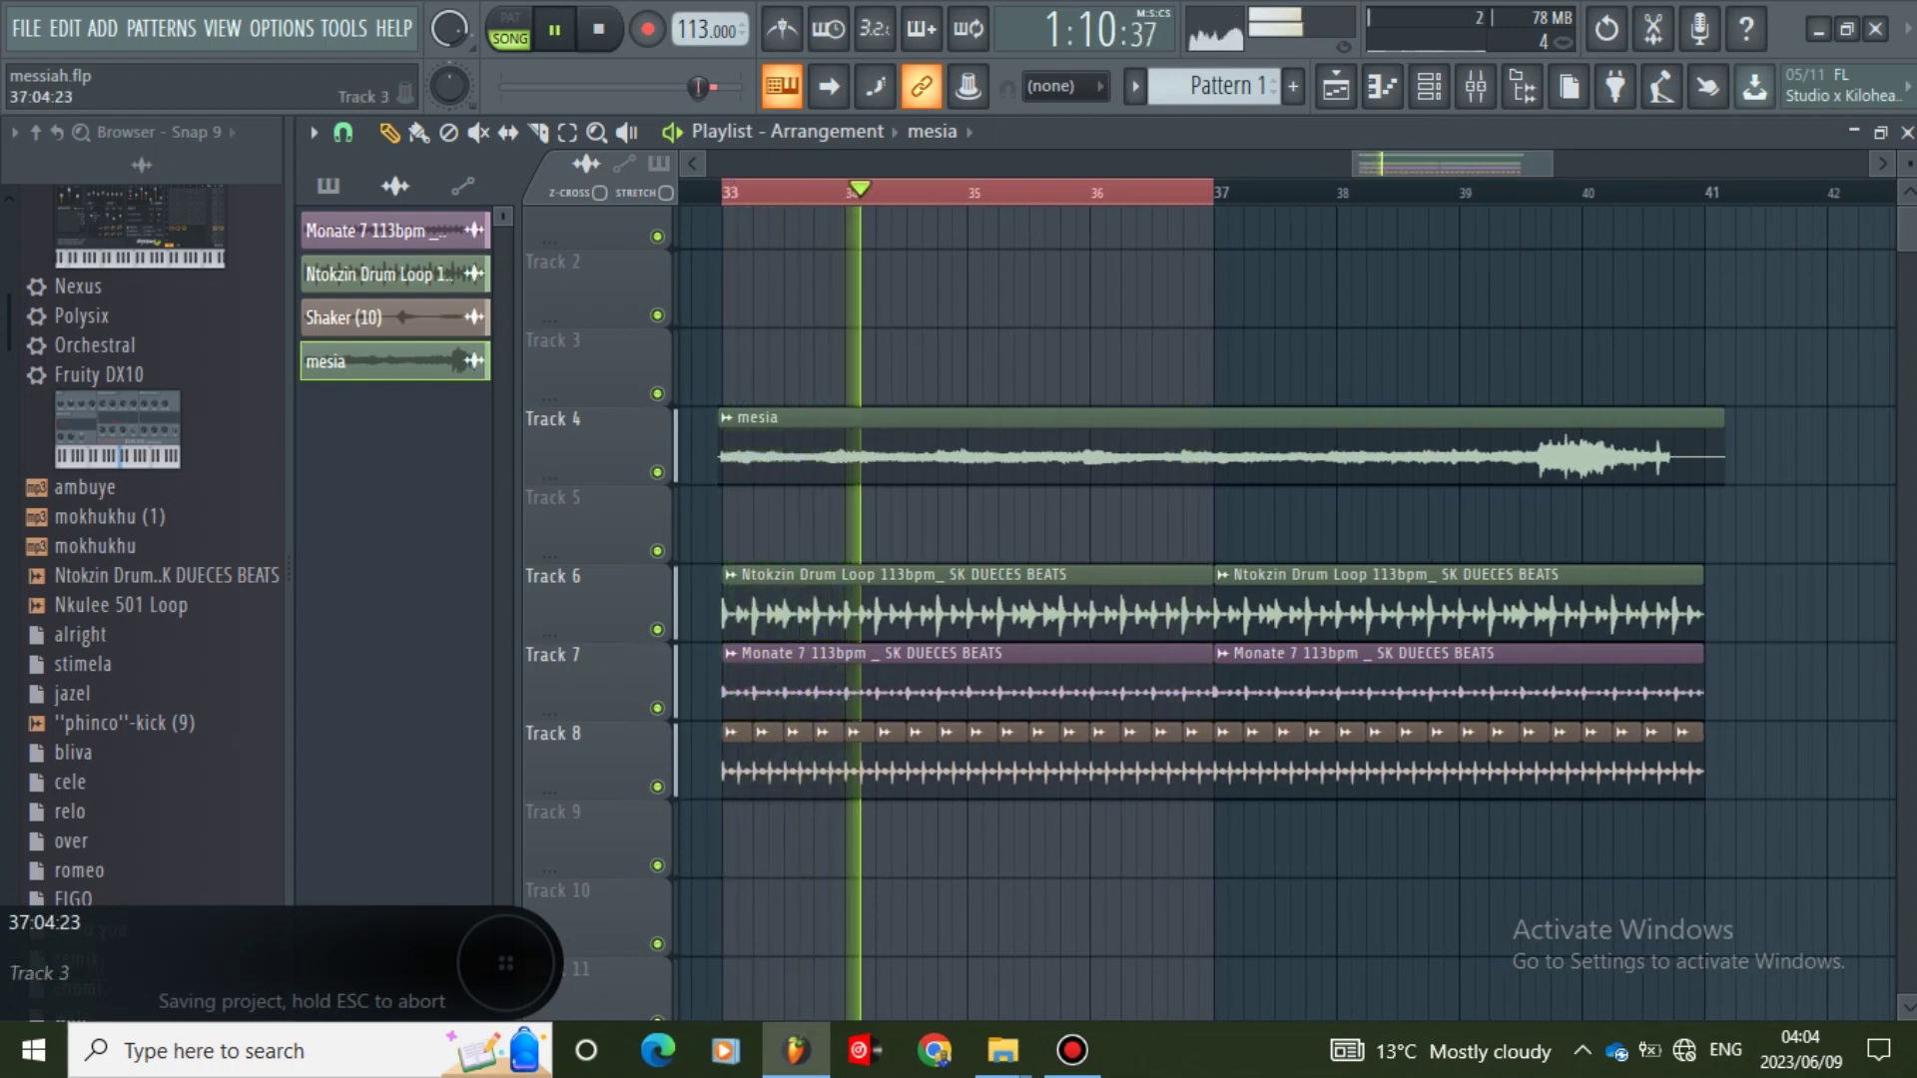
pyautogui.moveTo(1208, 193); pyautogui.dragTo(1705, 193)
# - Change the playlist snap to 1/6 step
pyautogui.click(313, 132)
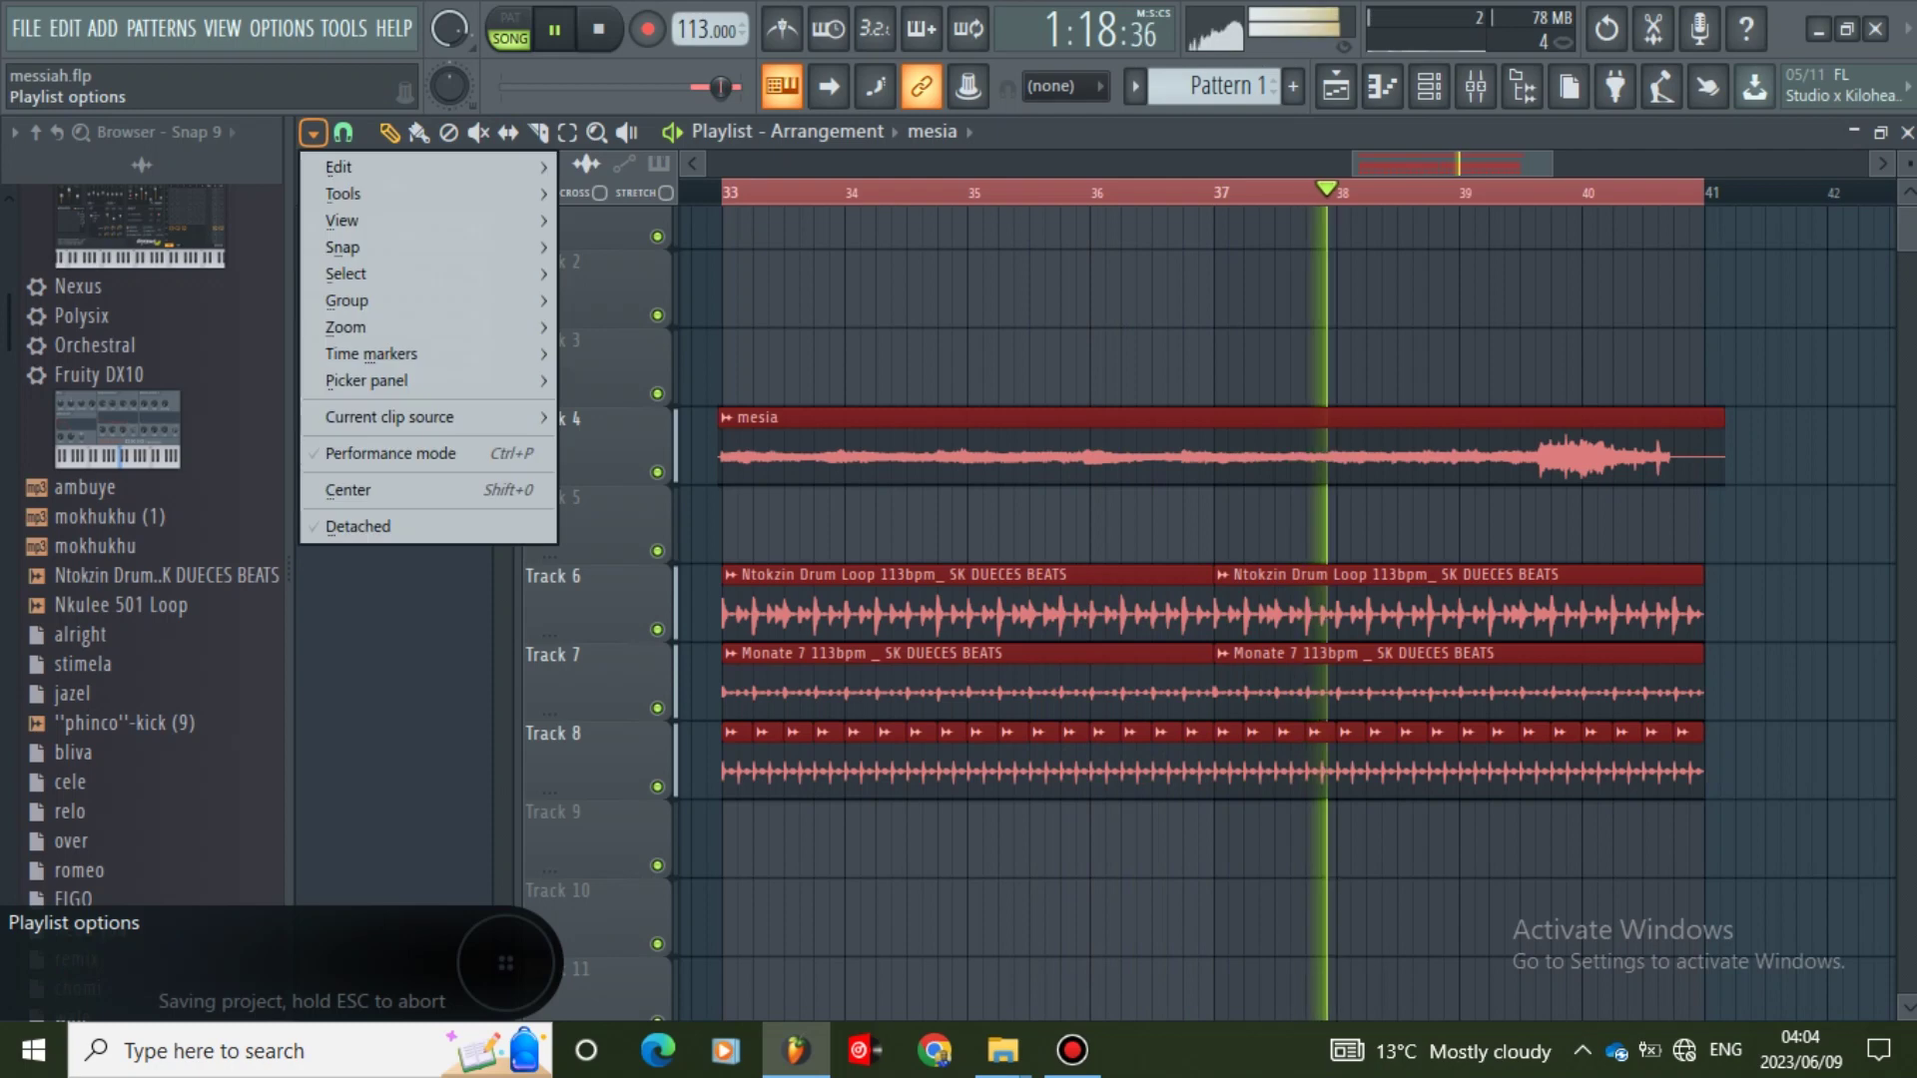
pyautogui.moveTo(400, 247)
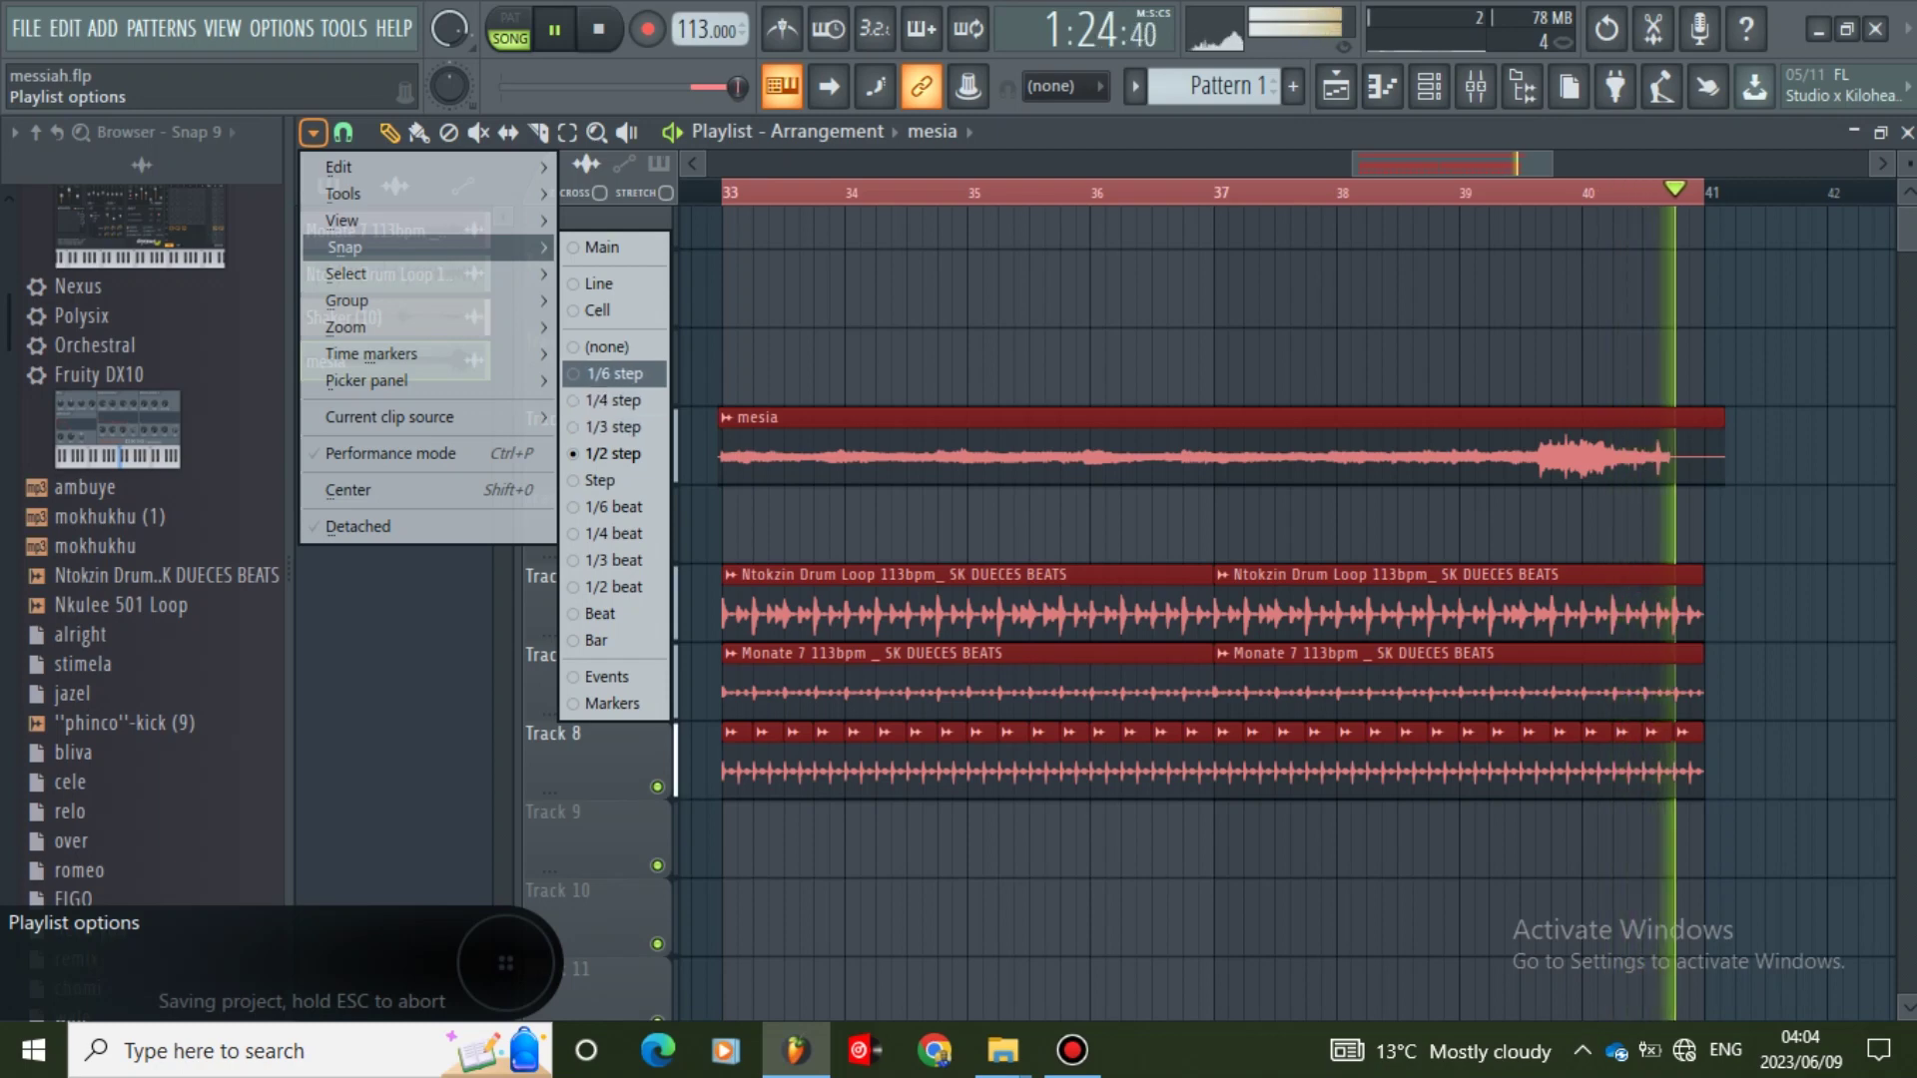
pyautogui.click(615, 374)
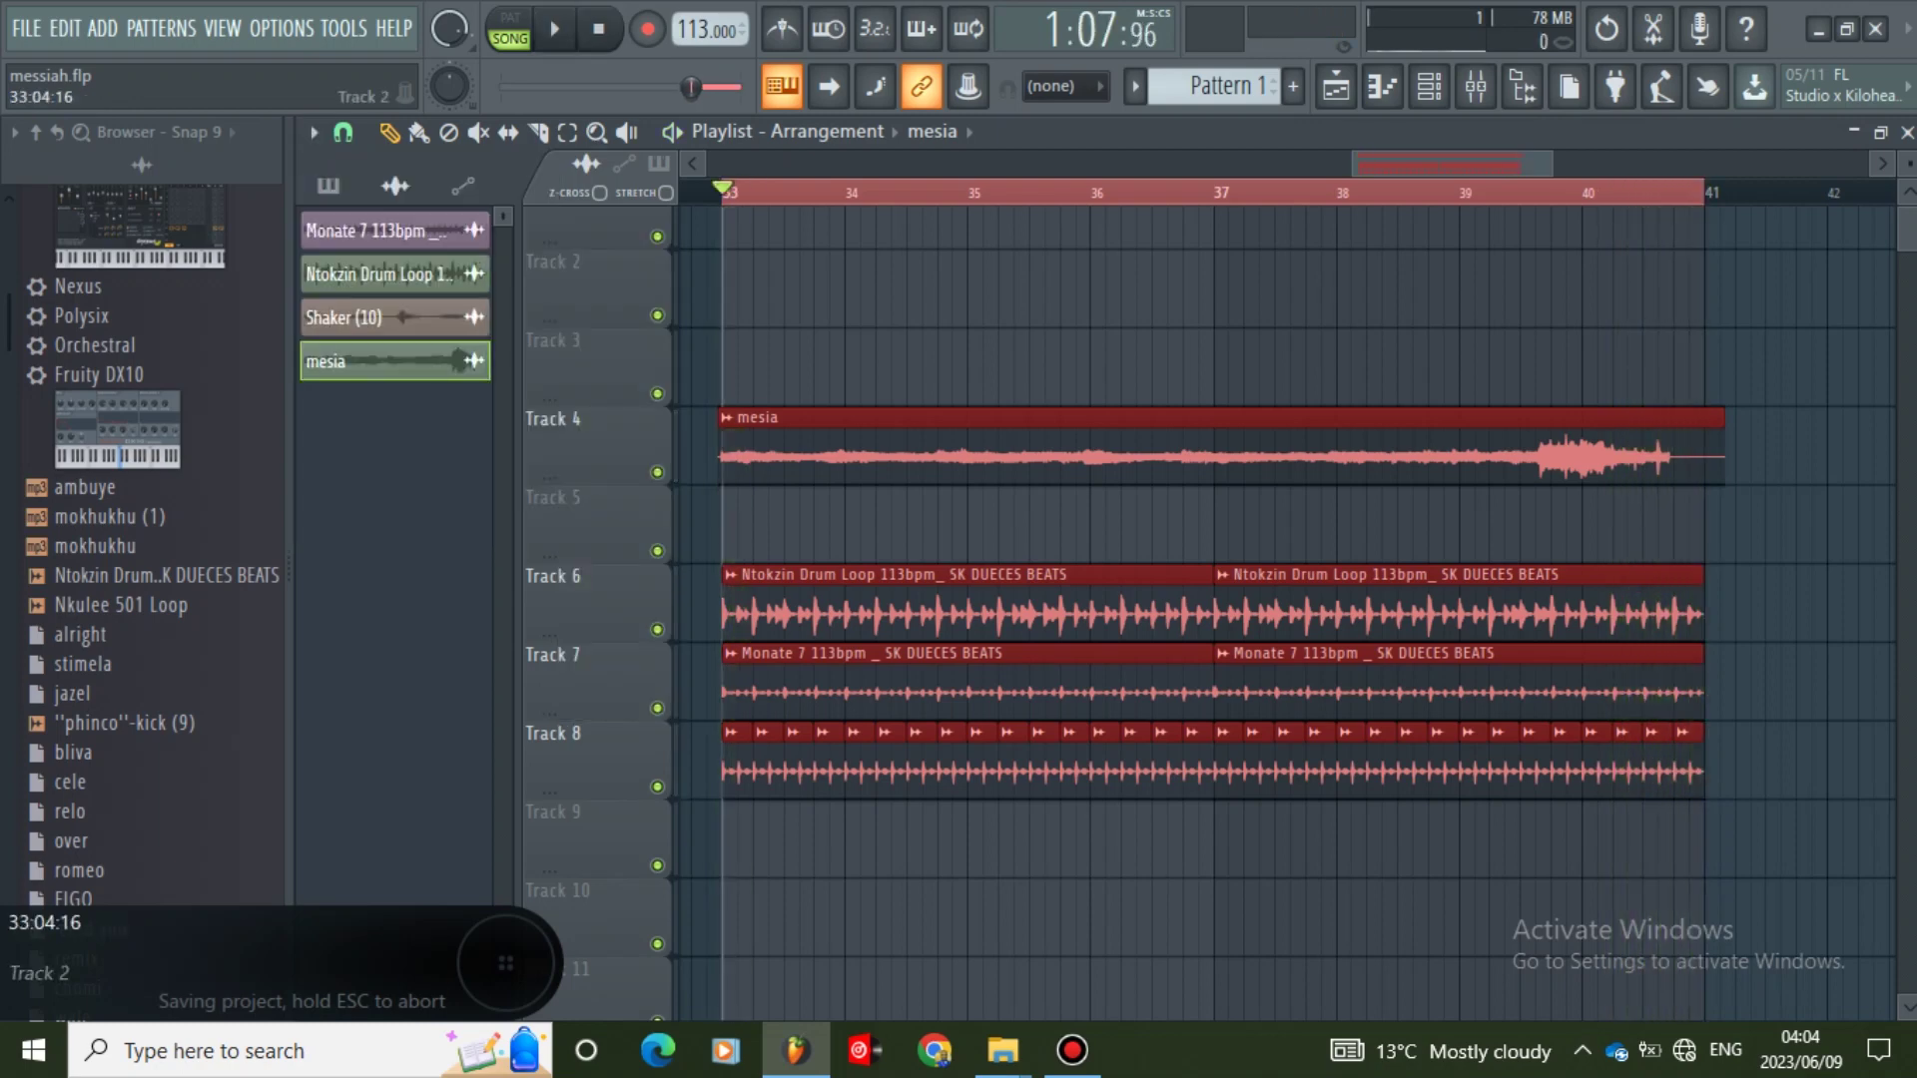
# - Mute the mesia clip's track and play the drum loops and shaker from bar 33
pyautogui.moveTo(1418, 164); pyautogui.dragTo(1392, 164)
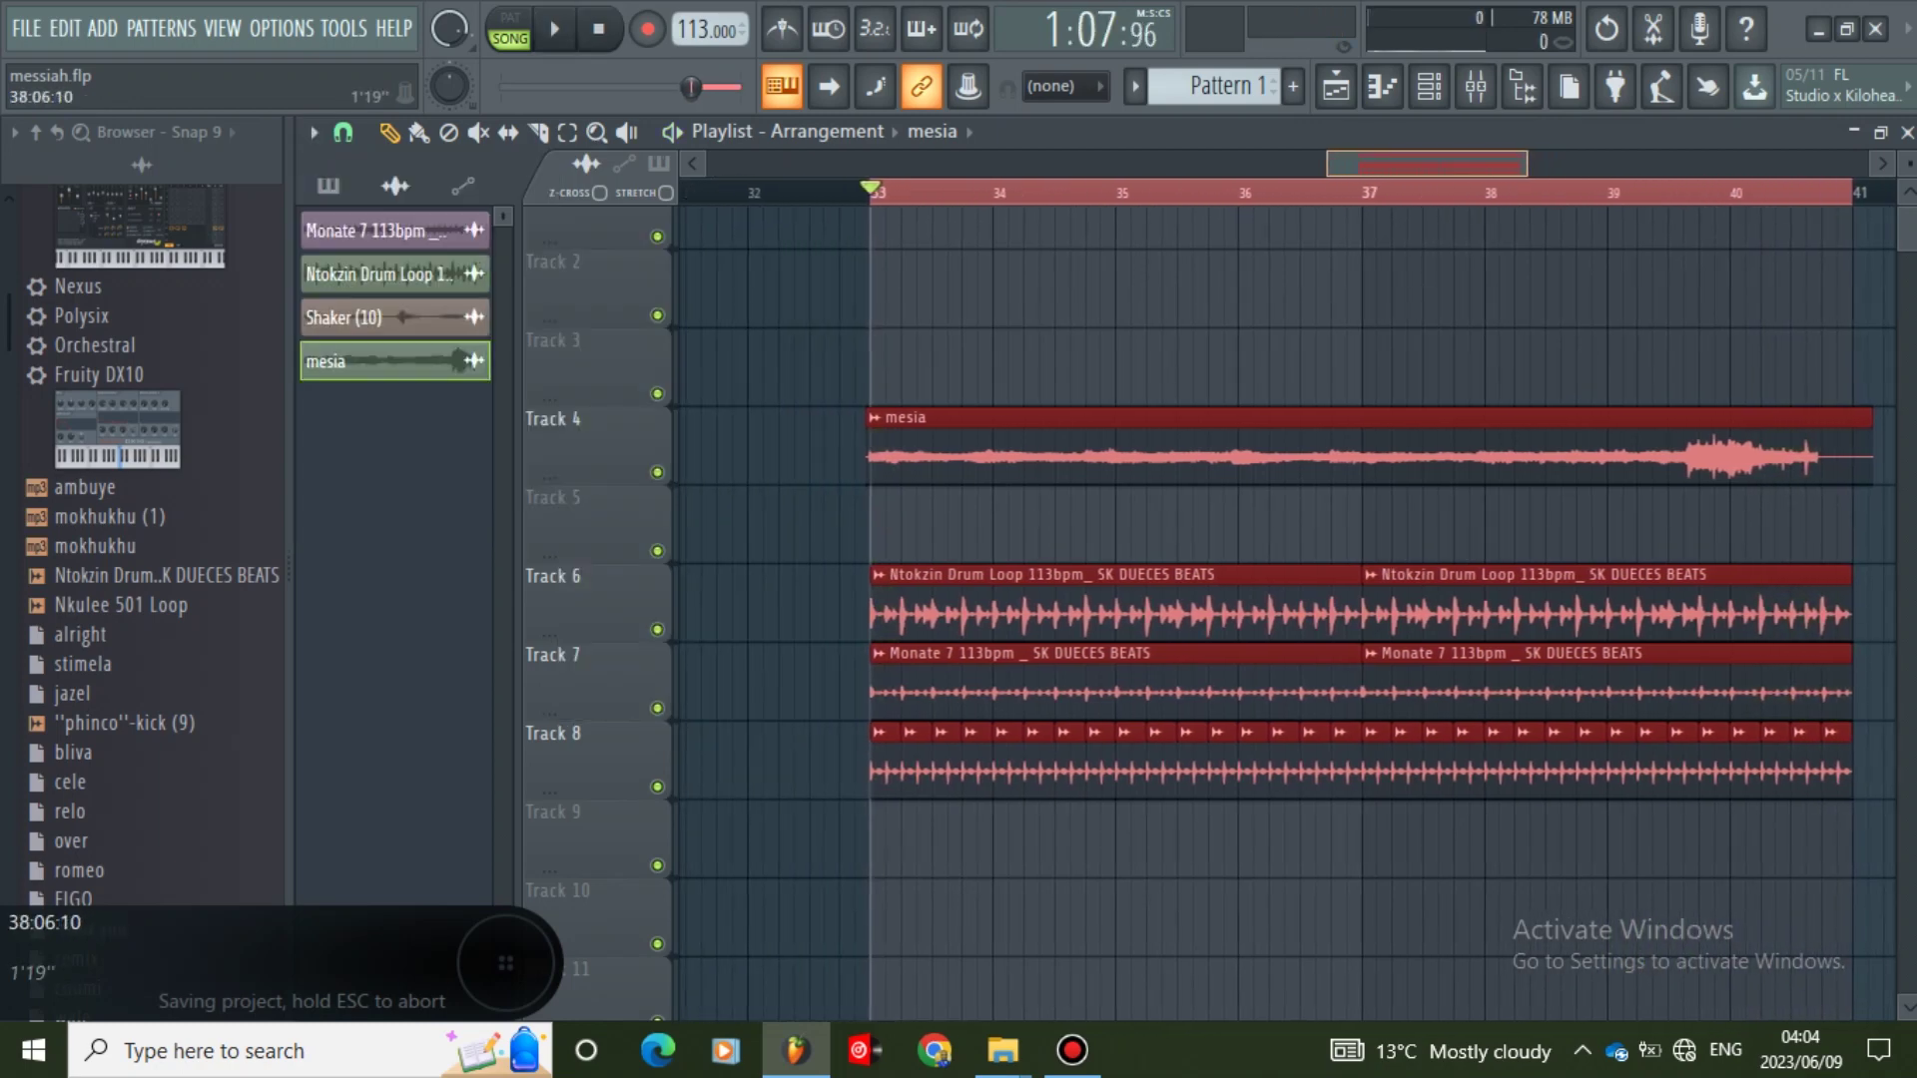
pyautogui.moveTo(1525, 163); pyautogui.dragTo(1425, 164)
pyautogui.click(658, 472)
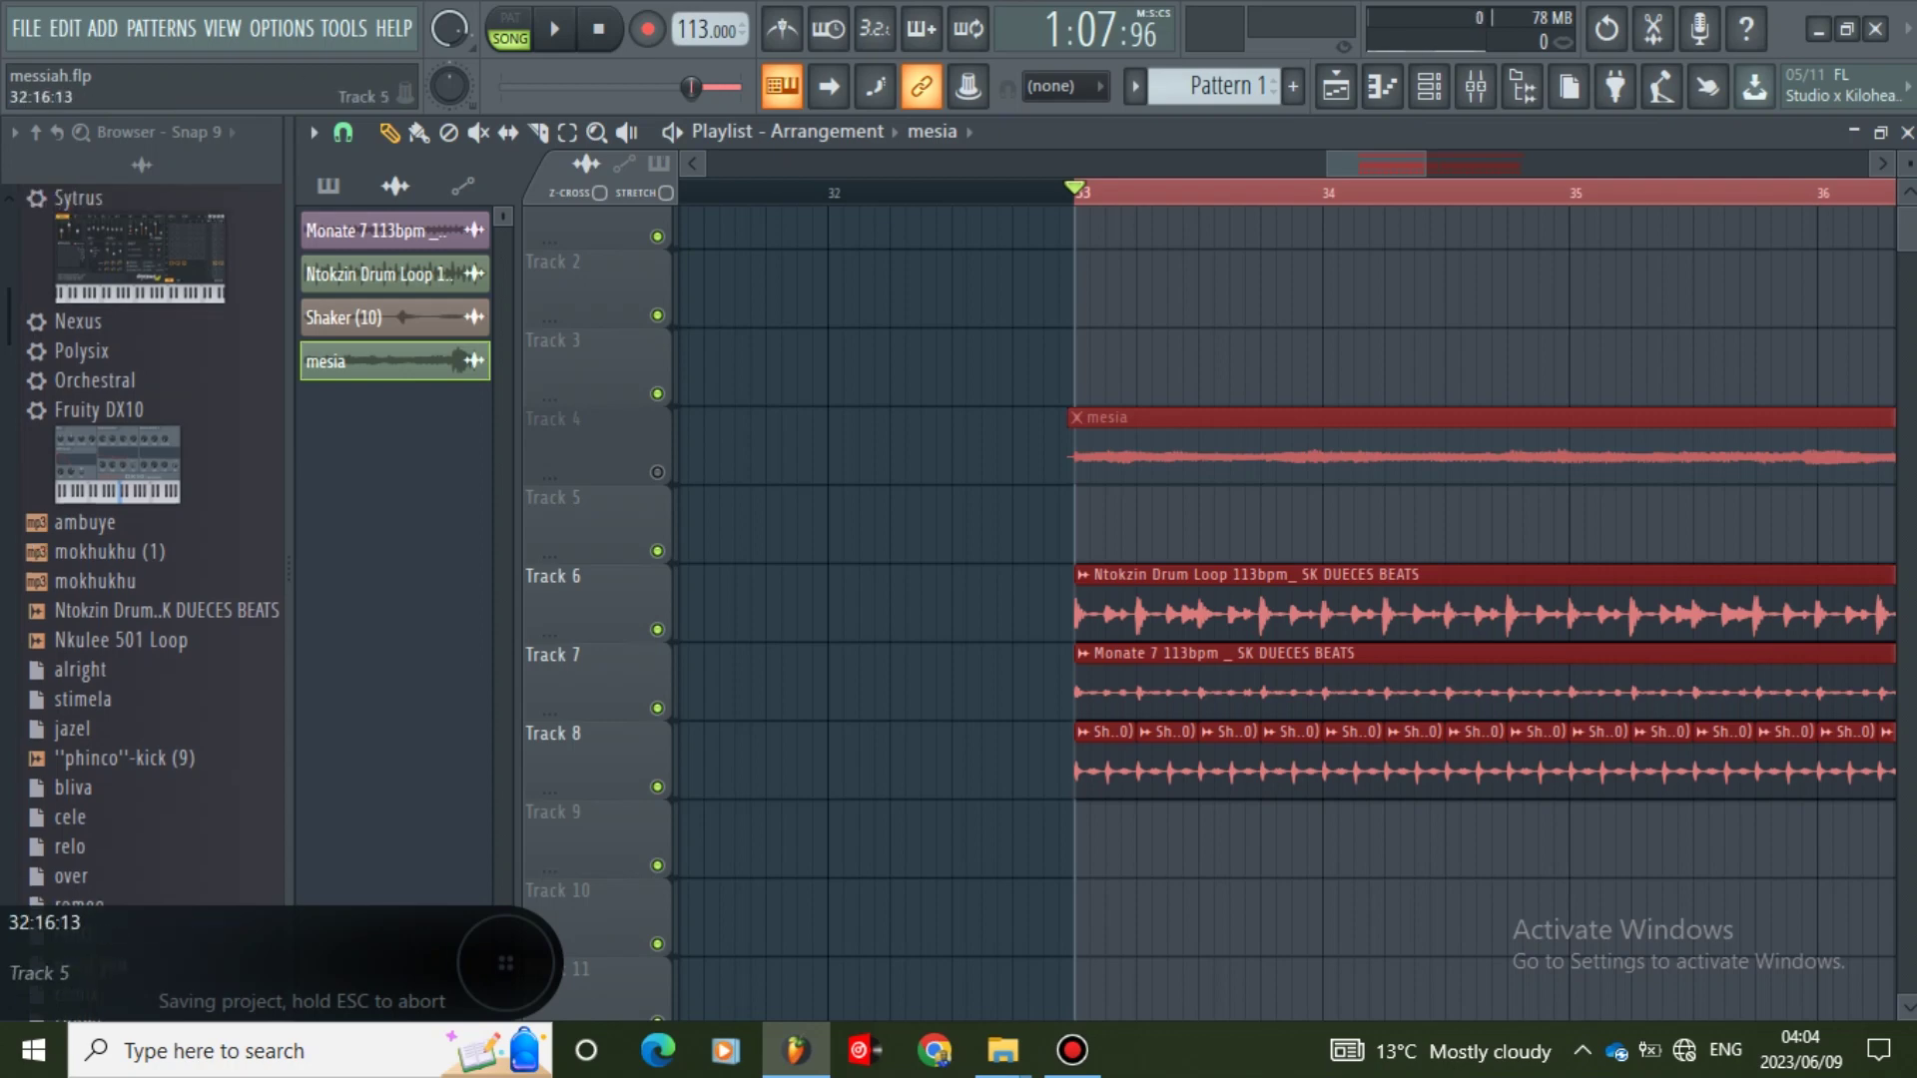
pyautogui.scroll(-1, 1059, 679)
pyautogui.press('space')
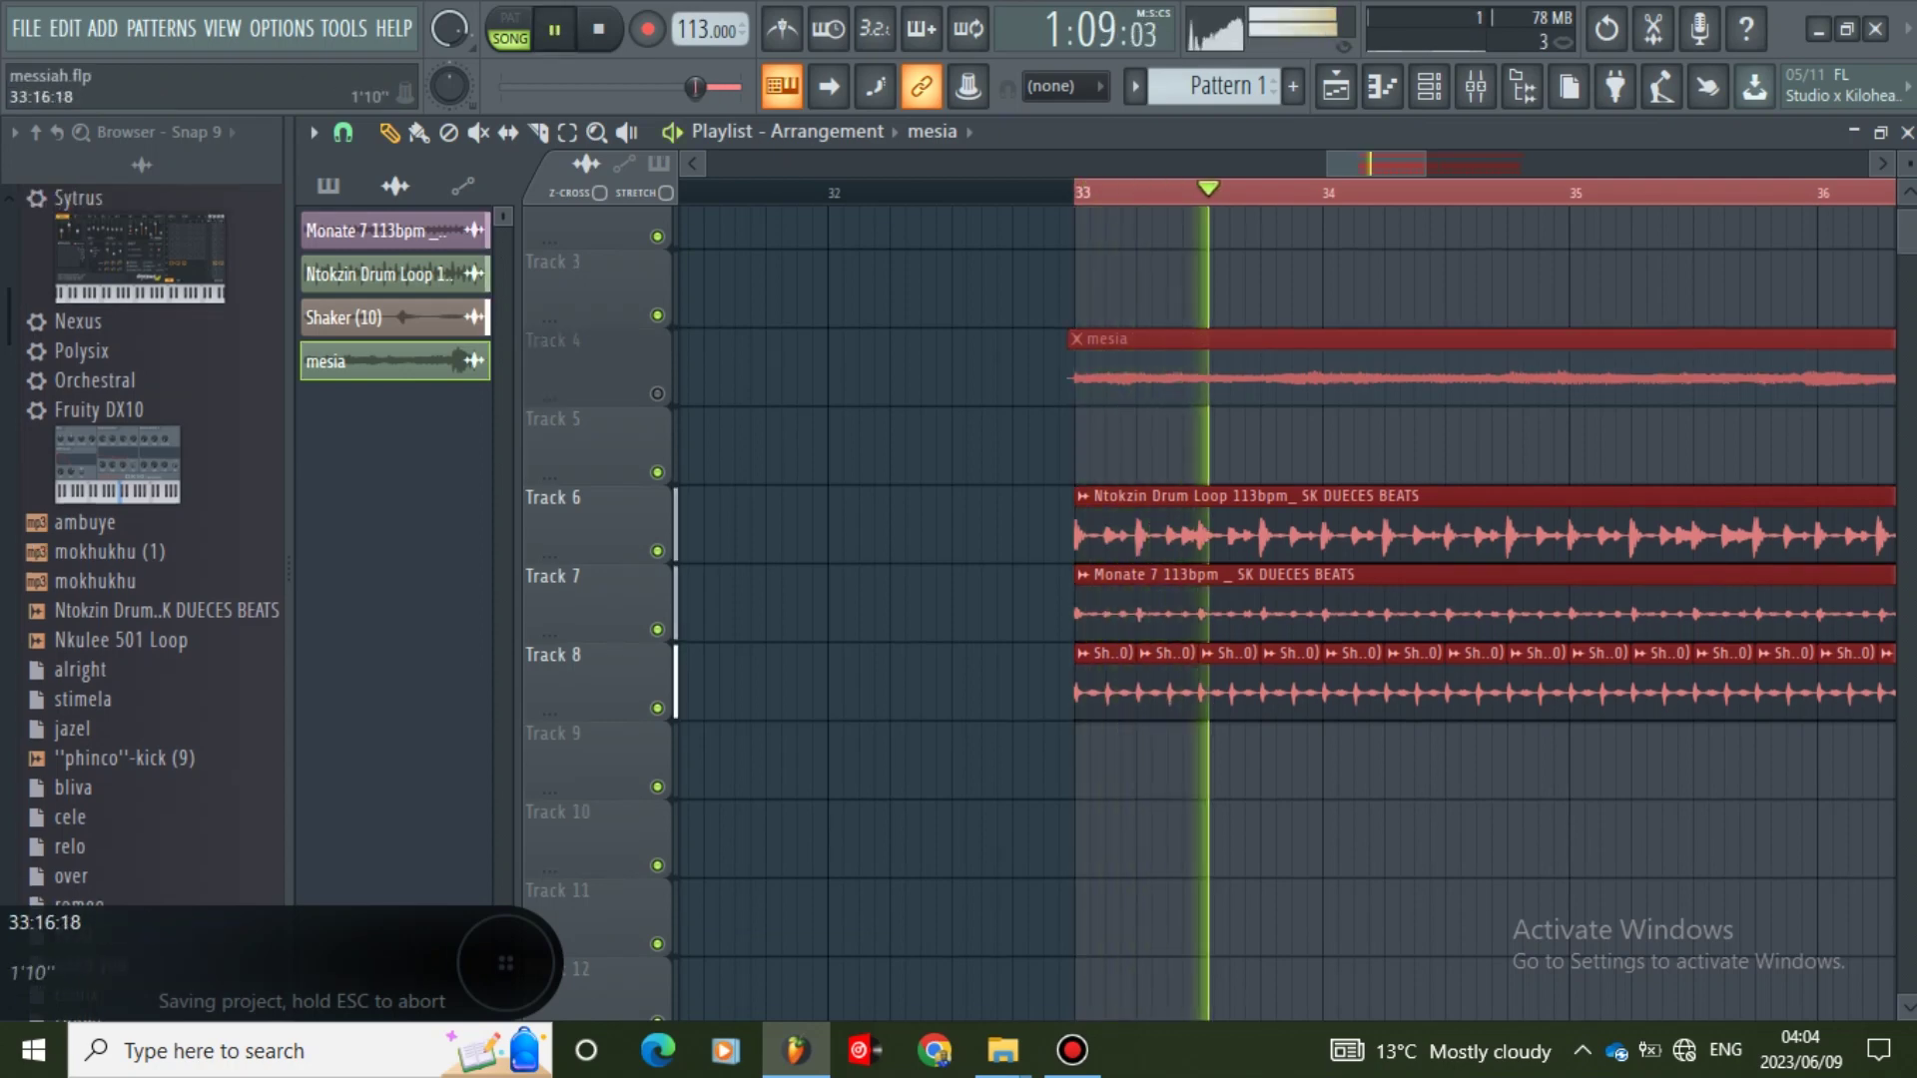
pyautogui.moveTo(1426, 162); pyautogui.dragTo(1484, 163)
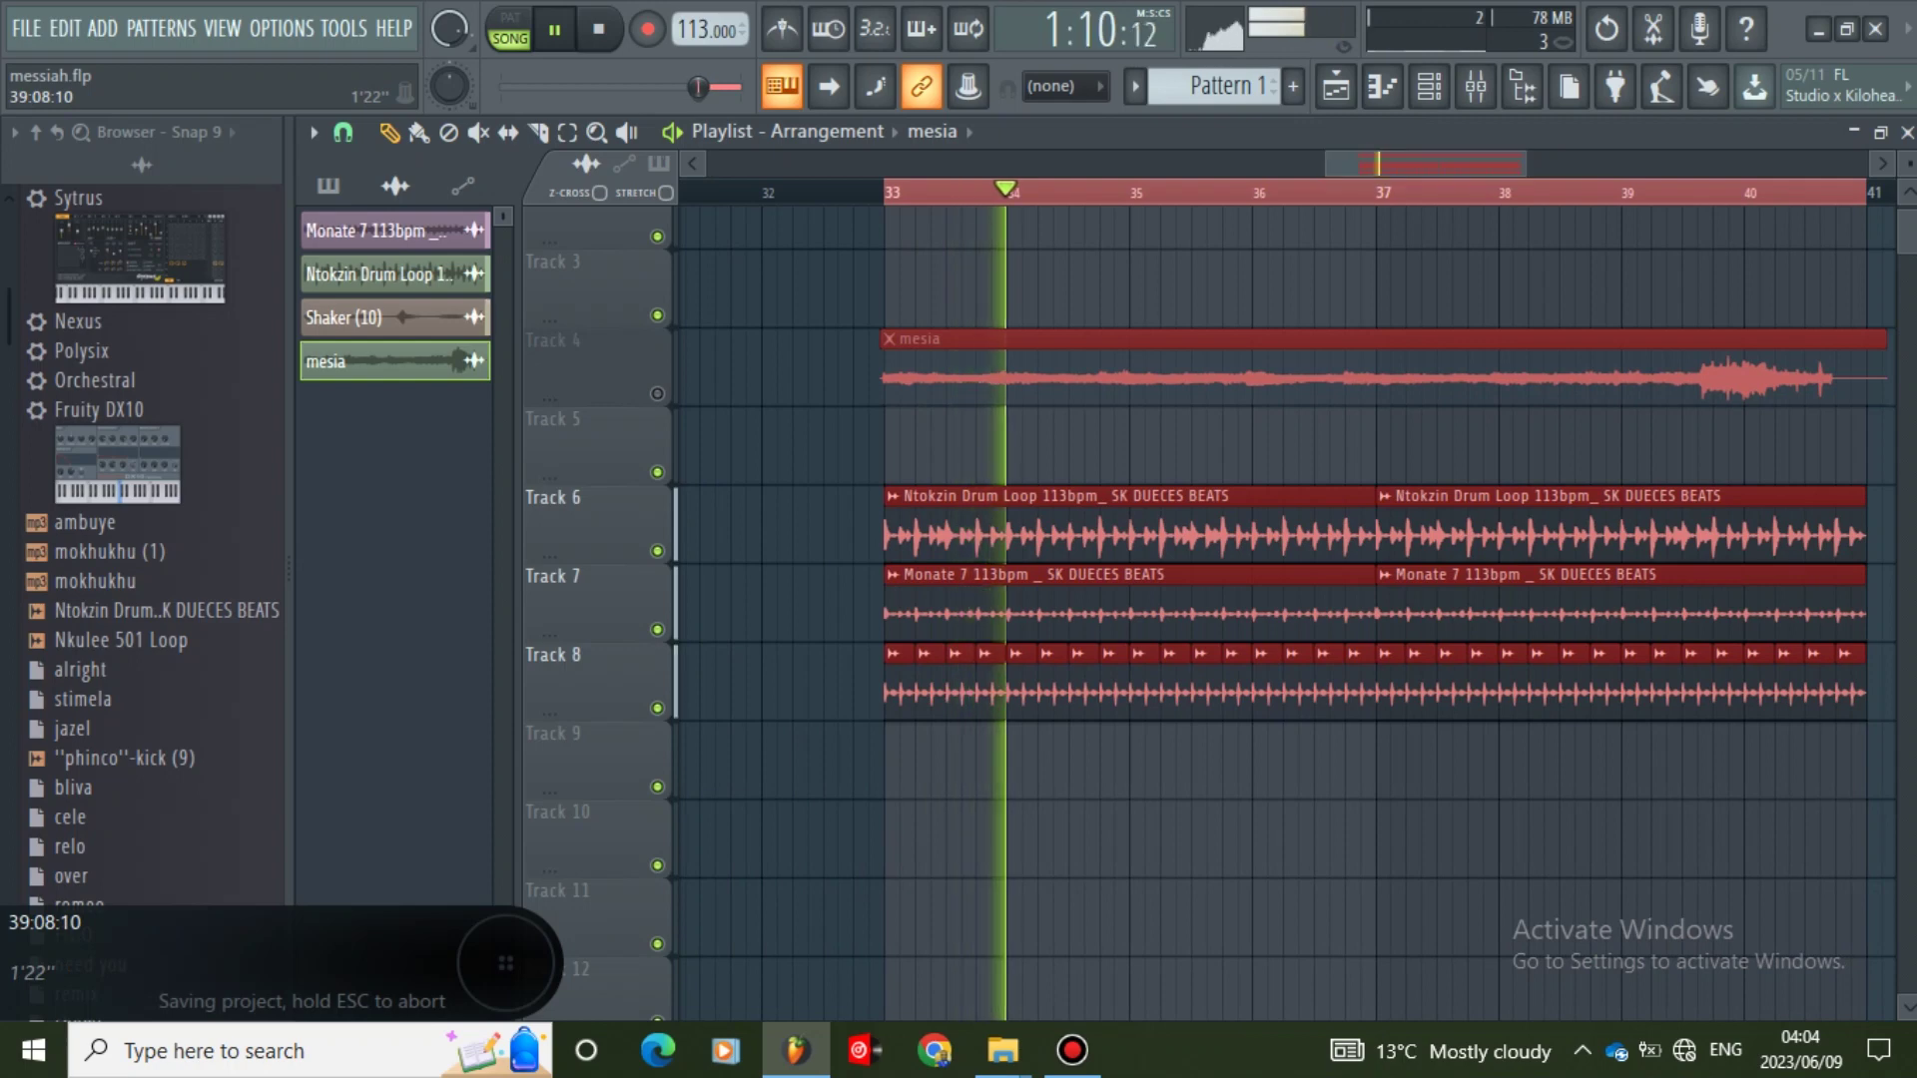
# - Unmute the mesia clip's track during playback and shorten the playlist time selection to run from bar 33 to bar 40
pyautogui.press('space')
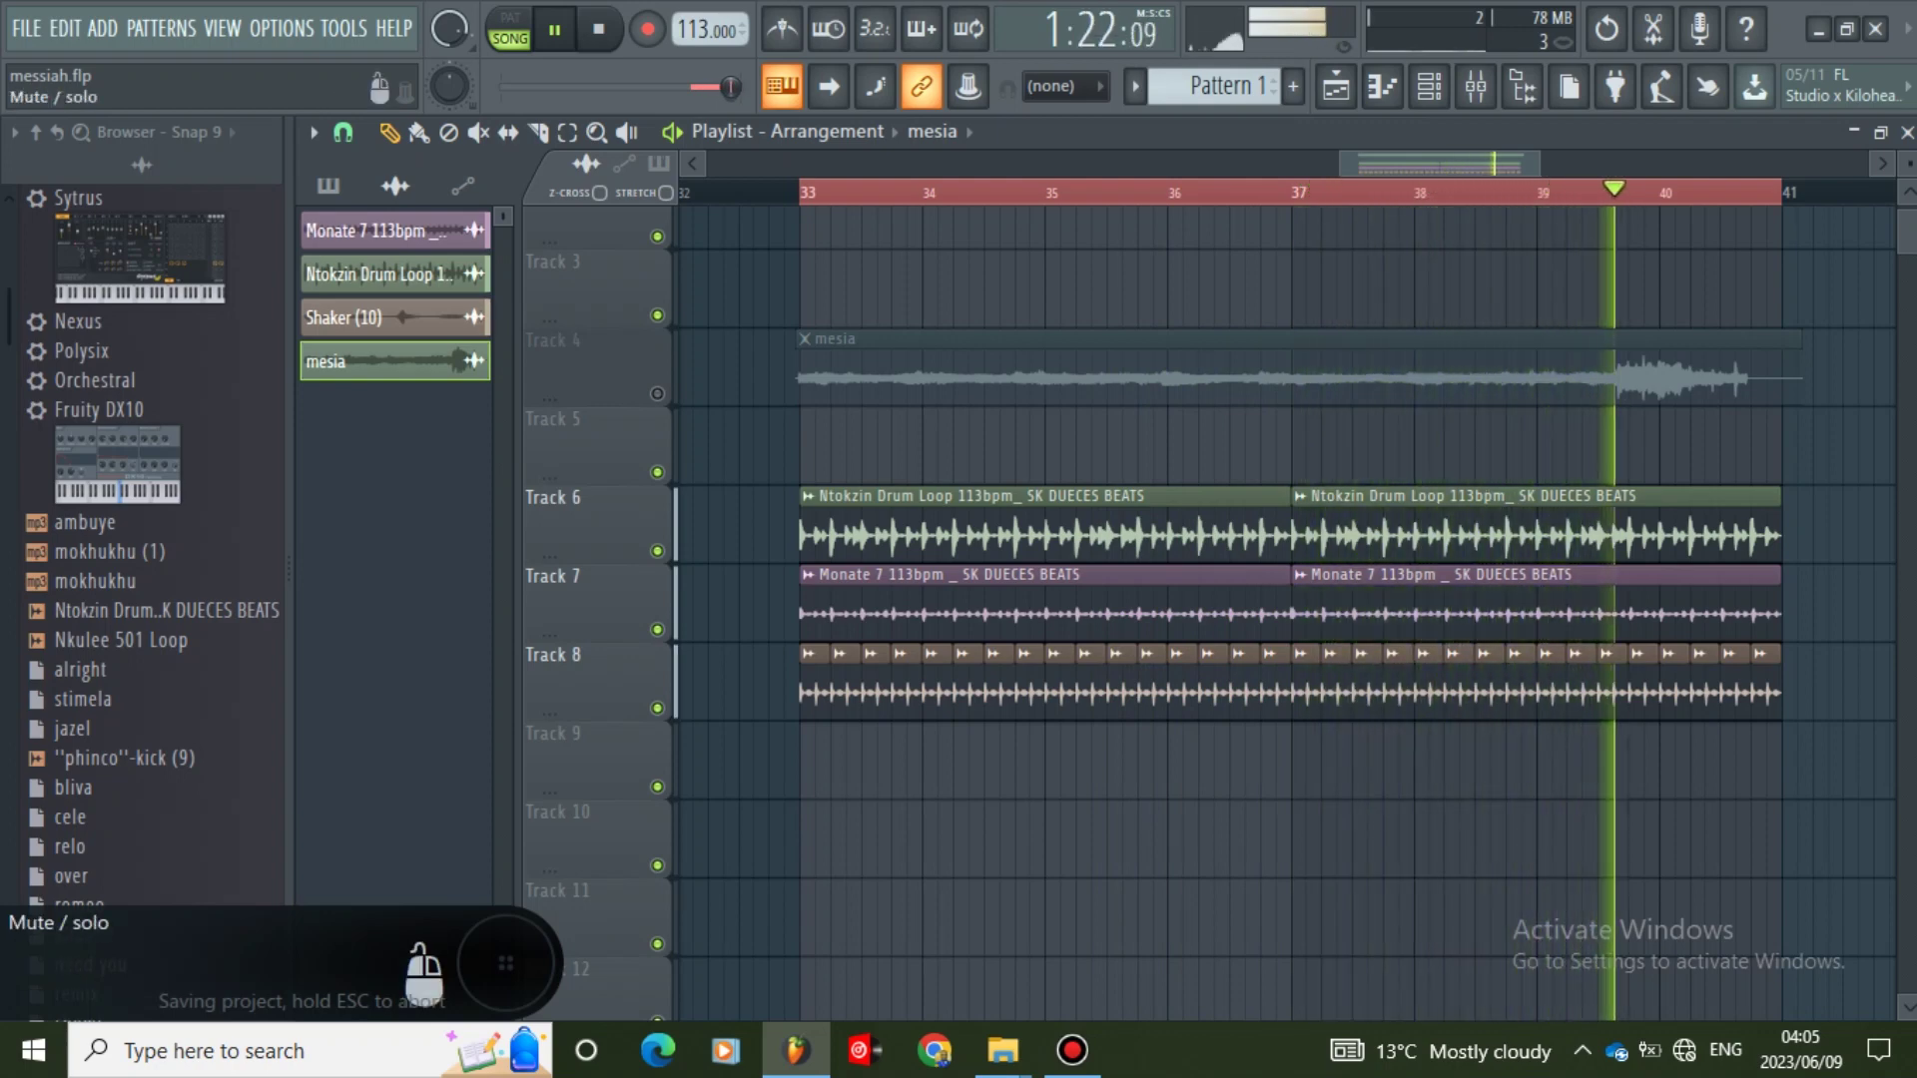
pyautogui.click(657, 393)
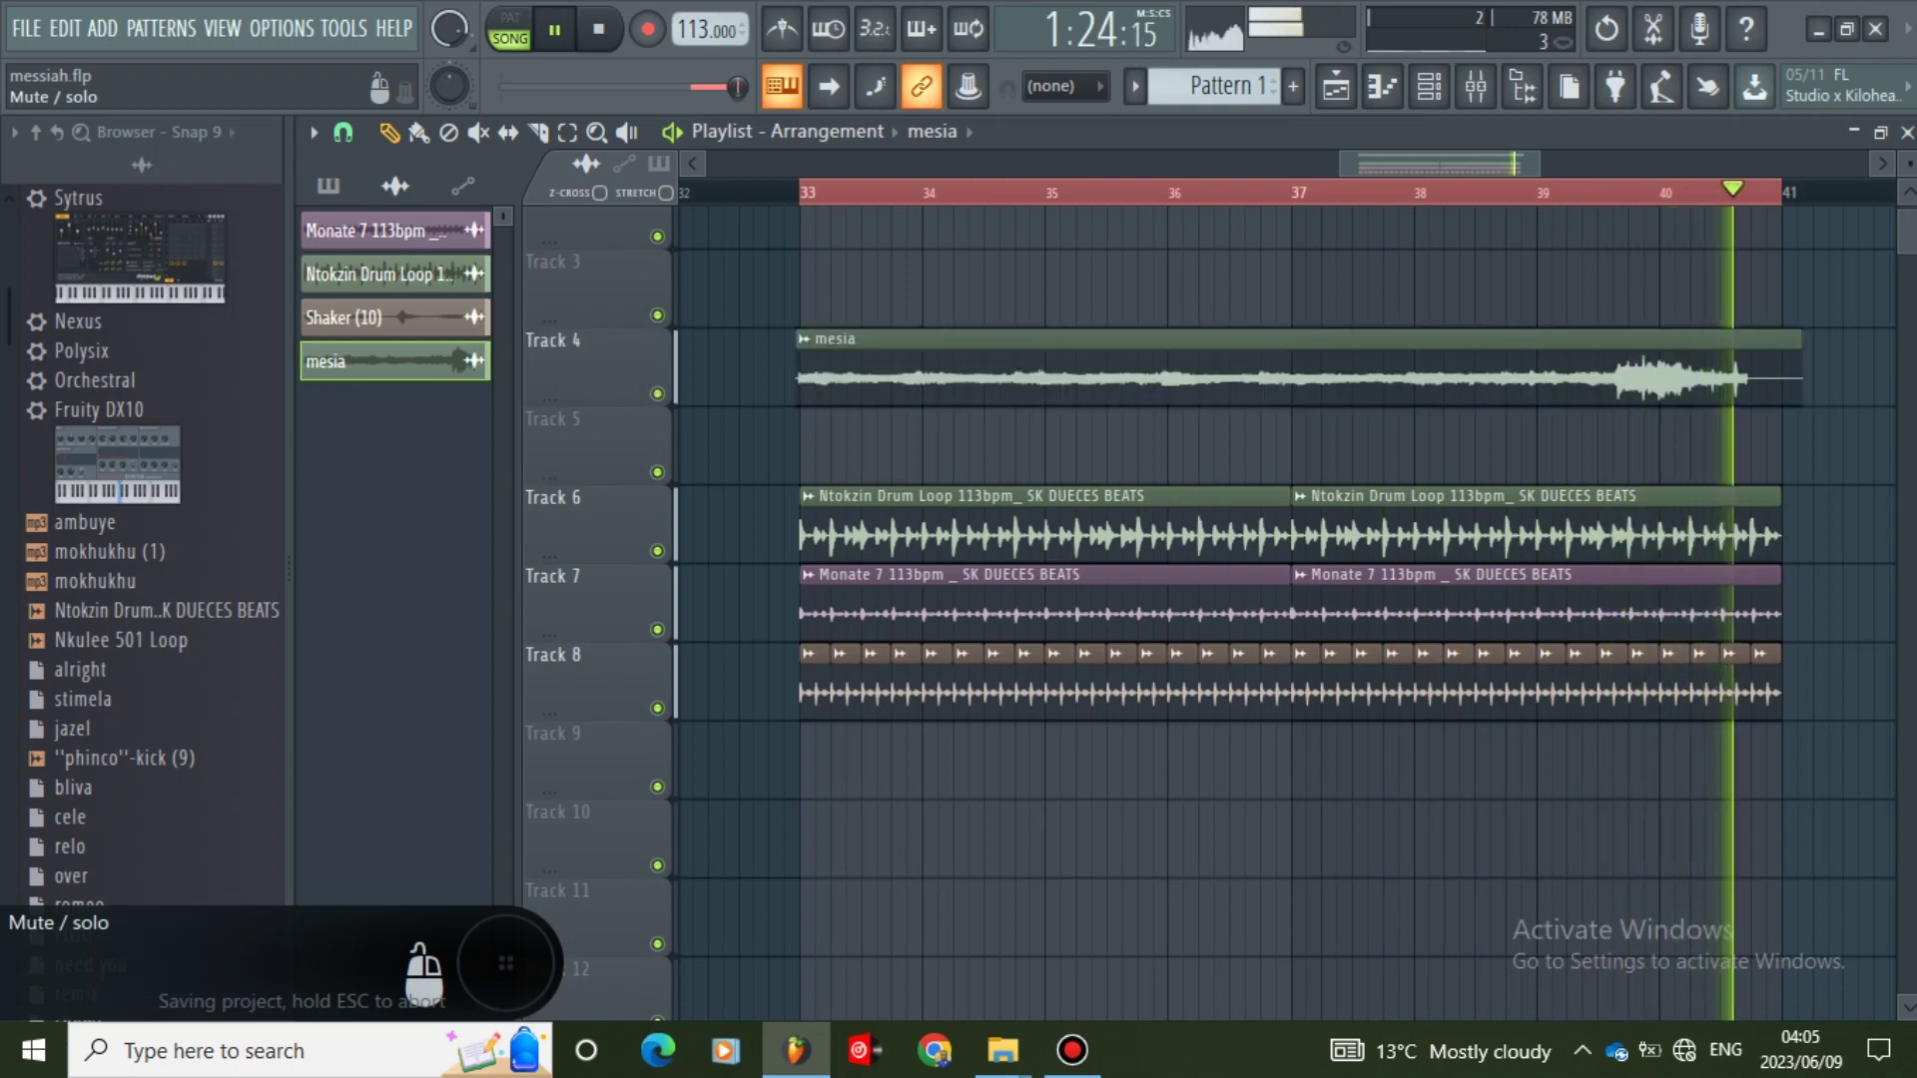
pyautogui.moveTo(1778, 192); pyautogui.dragTo(1661, 191)
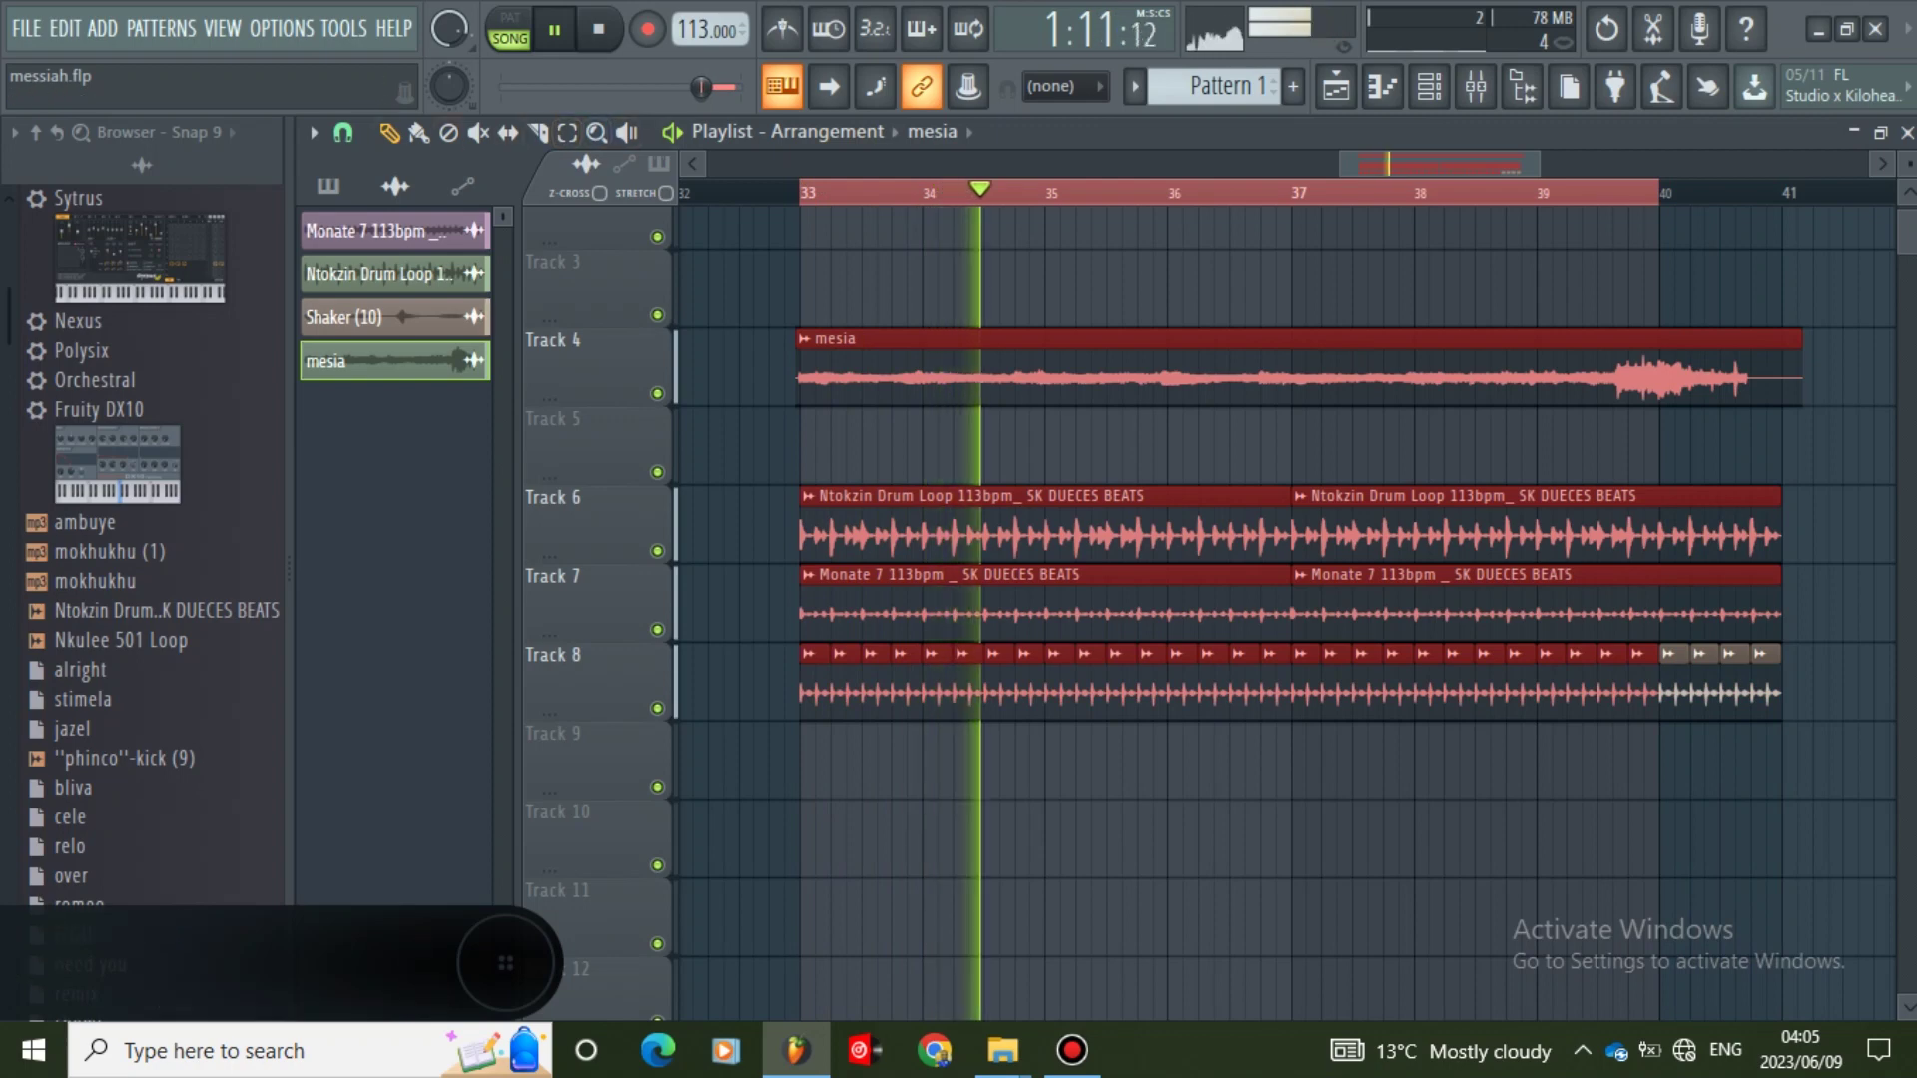
# - Change the playlist snap to Cell
pyautogui.click(312, 132)
pyautogui.moveTo(343, 246)
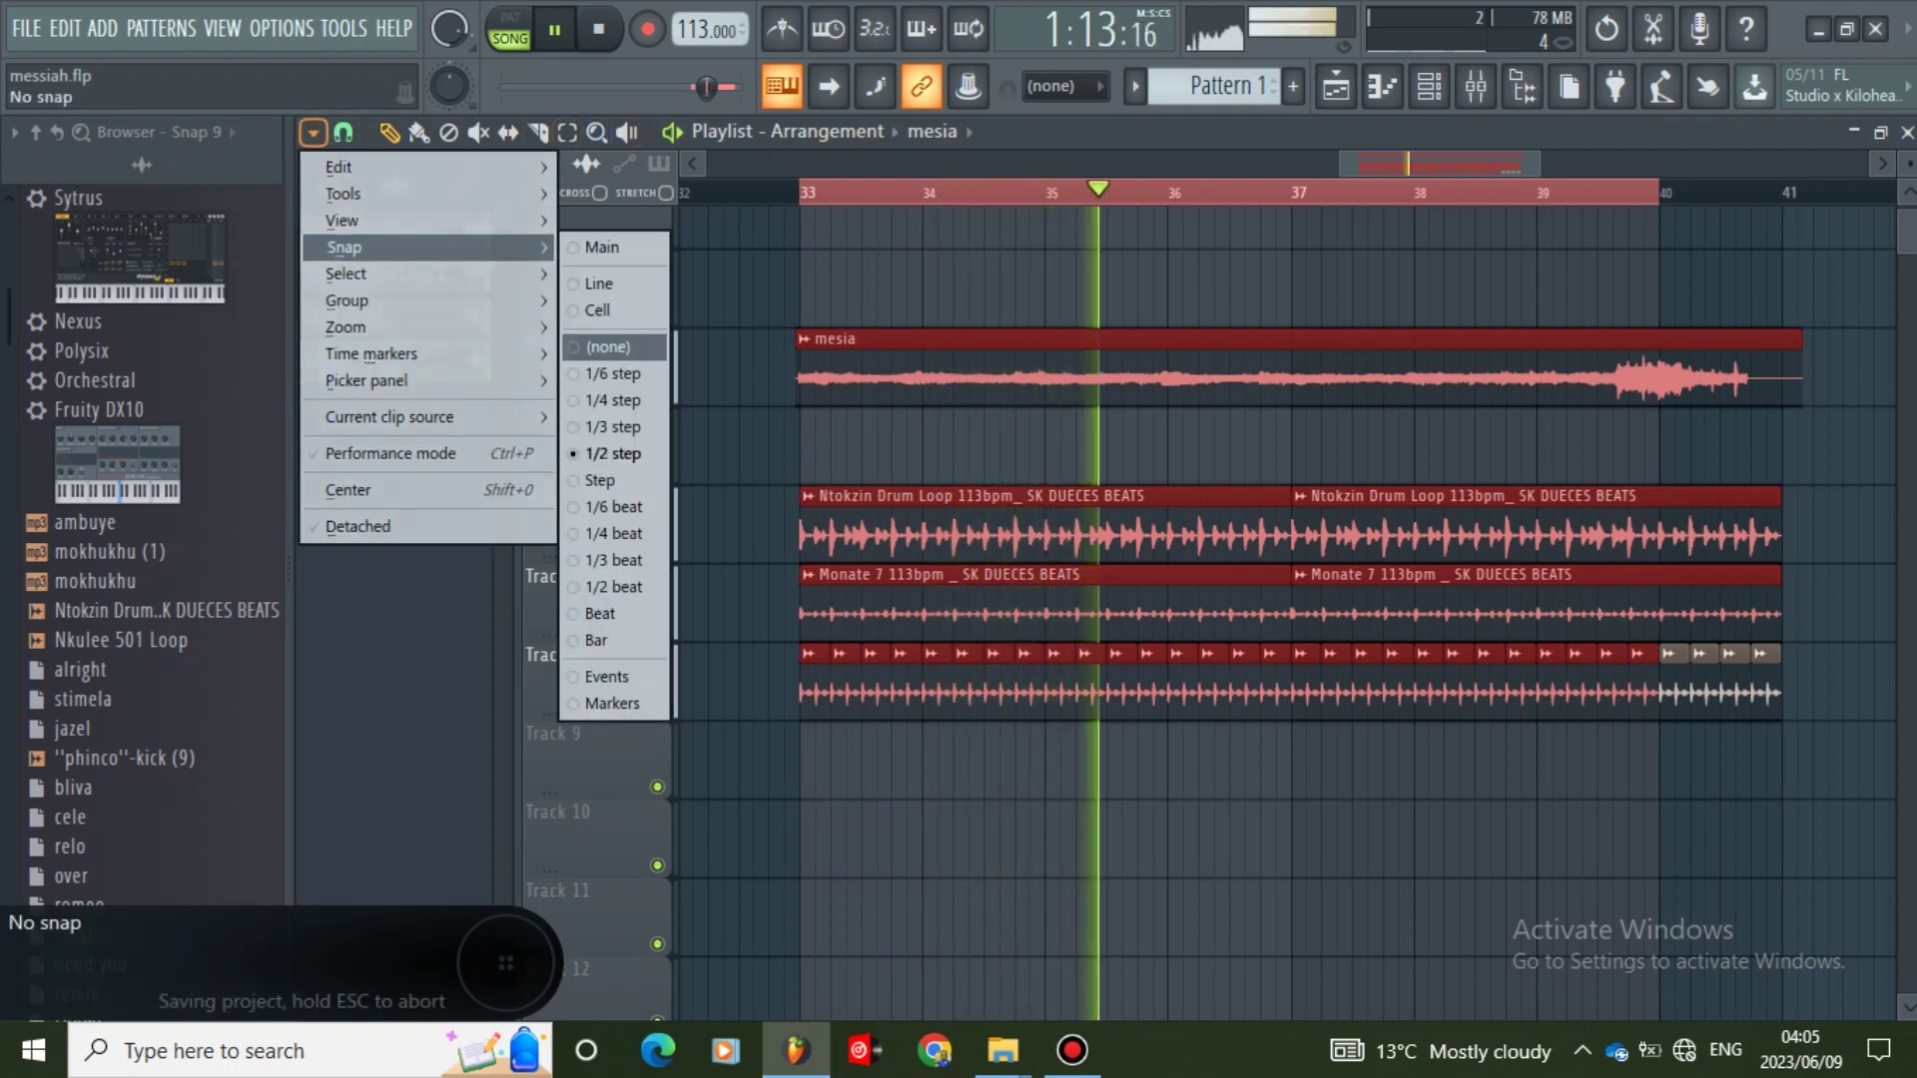
pyautogui.click(599, 301)
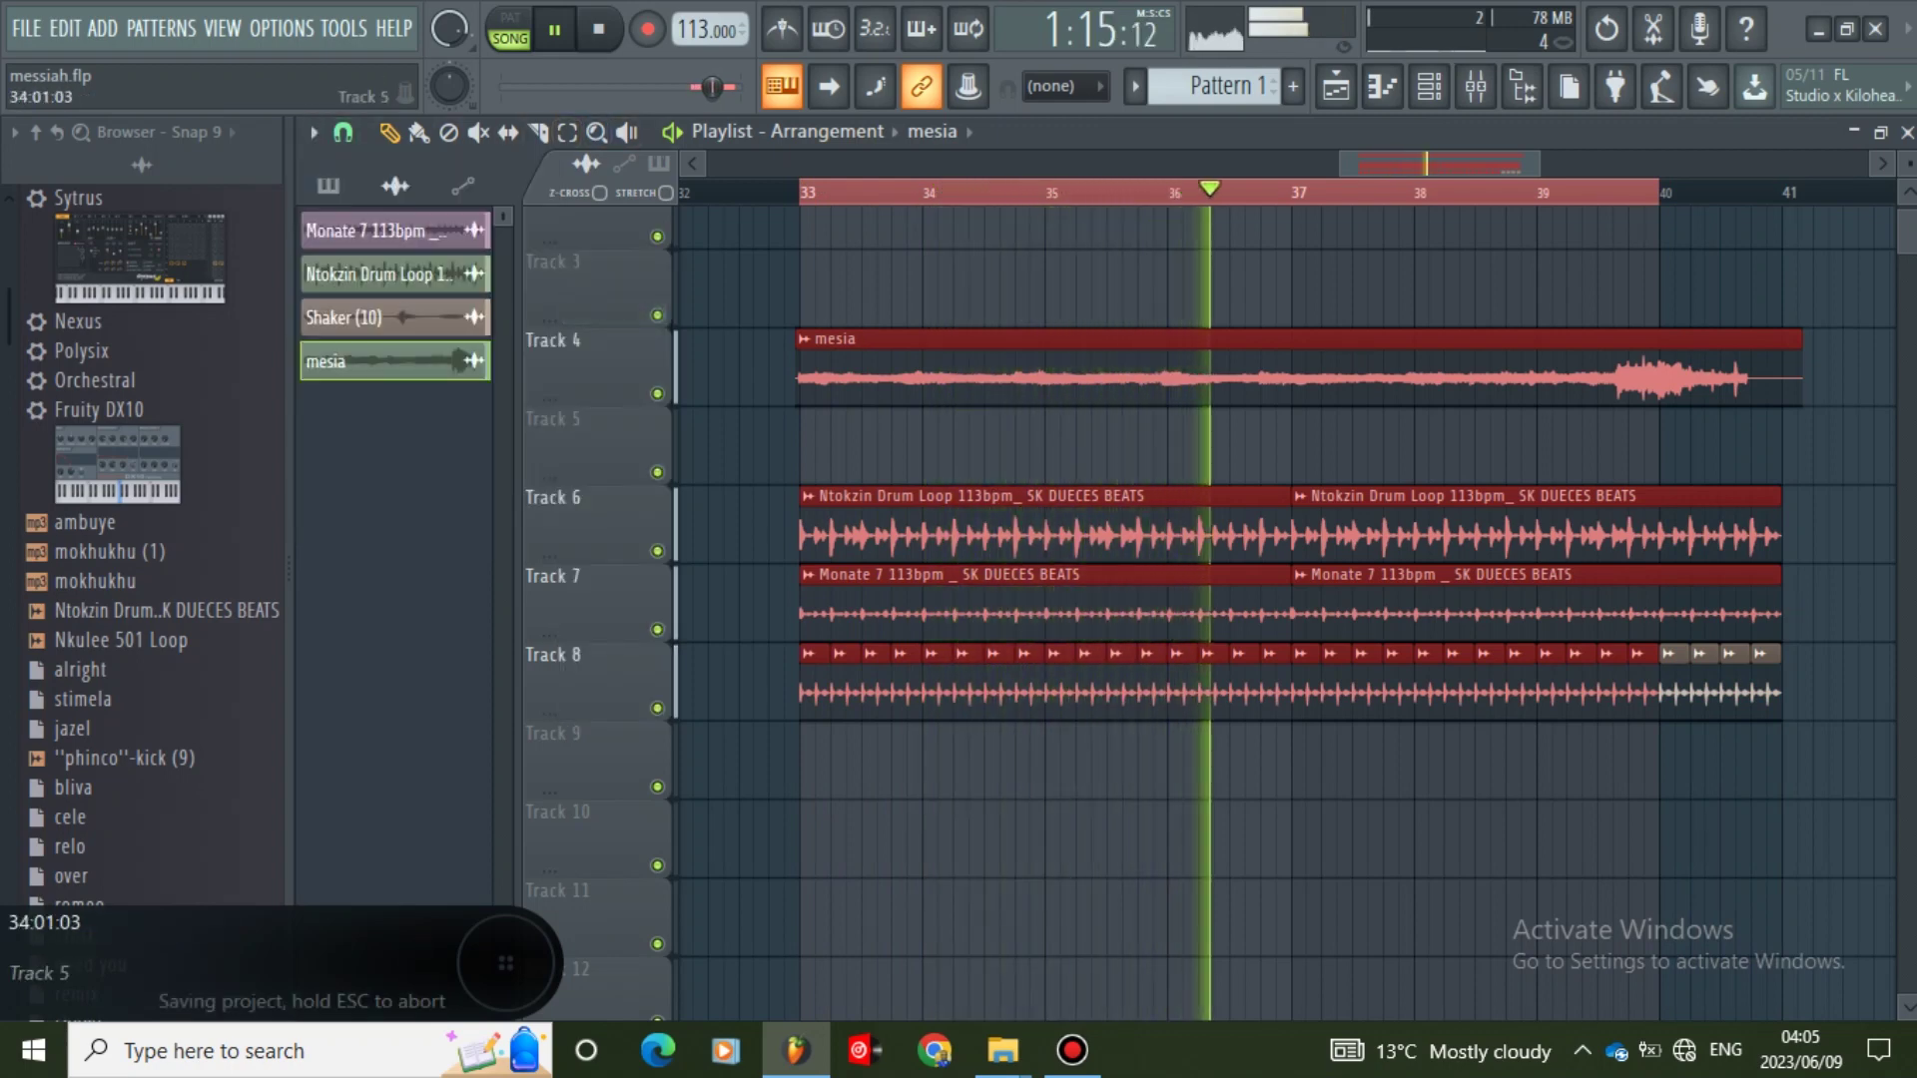
# - Deselect the clips and listen to the mesia clip looping with the drum loops and shaker from bar 33 to bar 40
pyautogui.moveTo(1467, 163); pyautogui.dragTo(1459, 163)
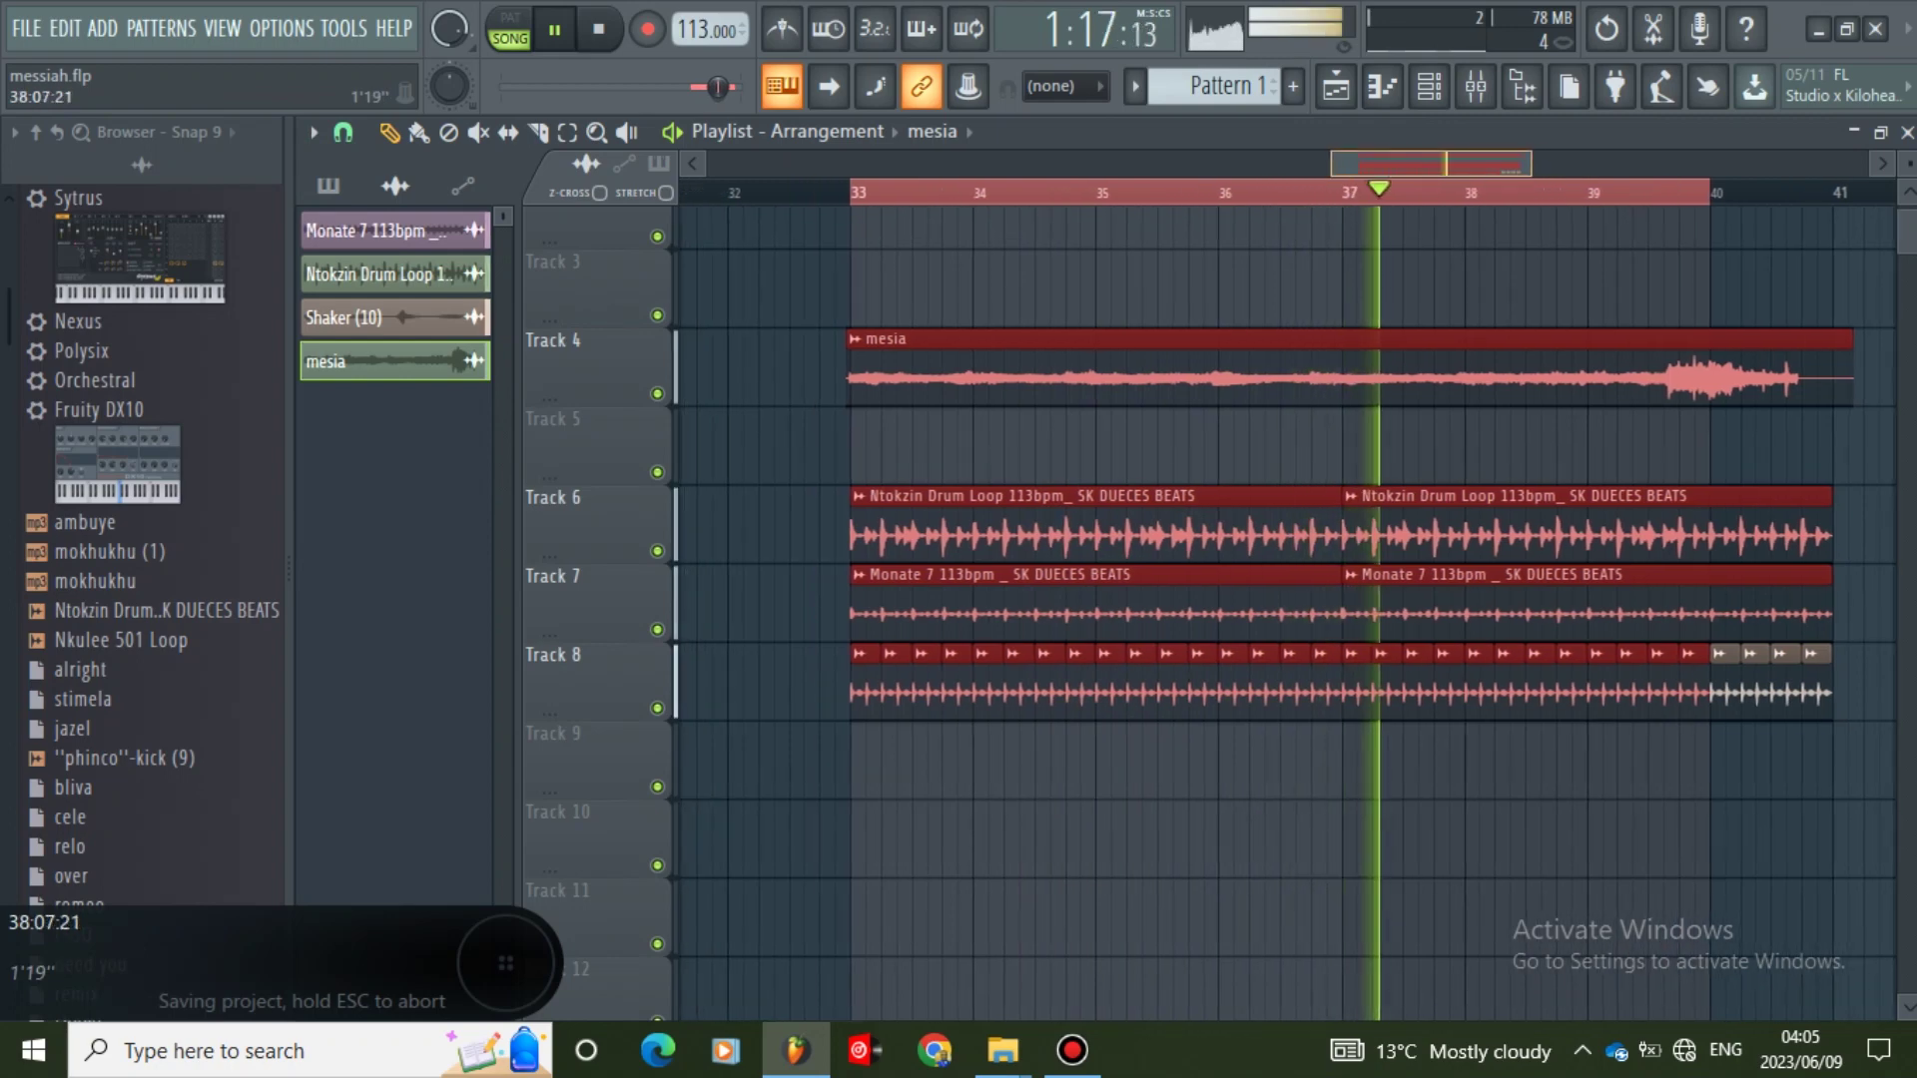
pyautogui.keyDown('ctrl'); pyautogui.click(1549, 289); pyautogui.keyUp('ctrl')
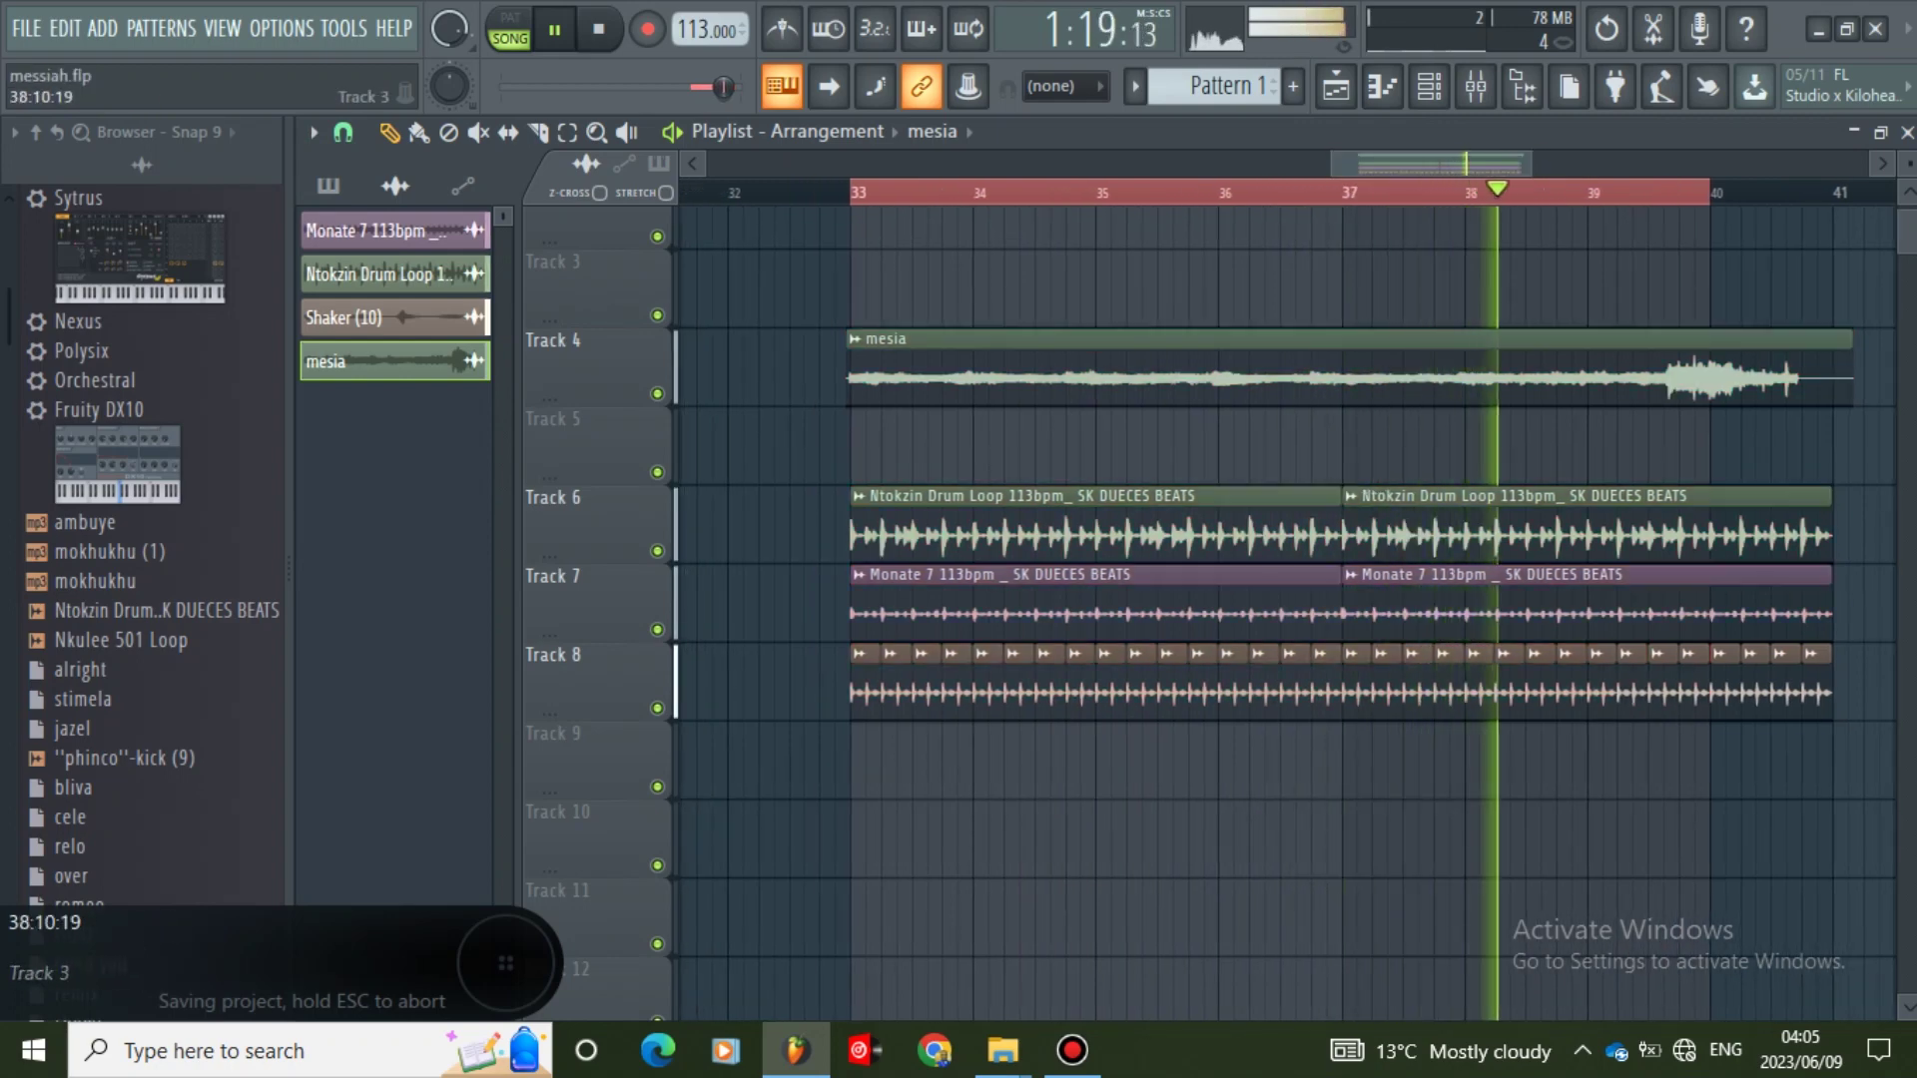
pyautogui.moveTo(1408, 163); pyautogui.dragTo(1400, 163)
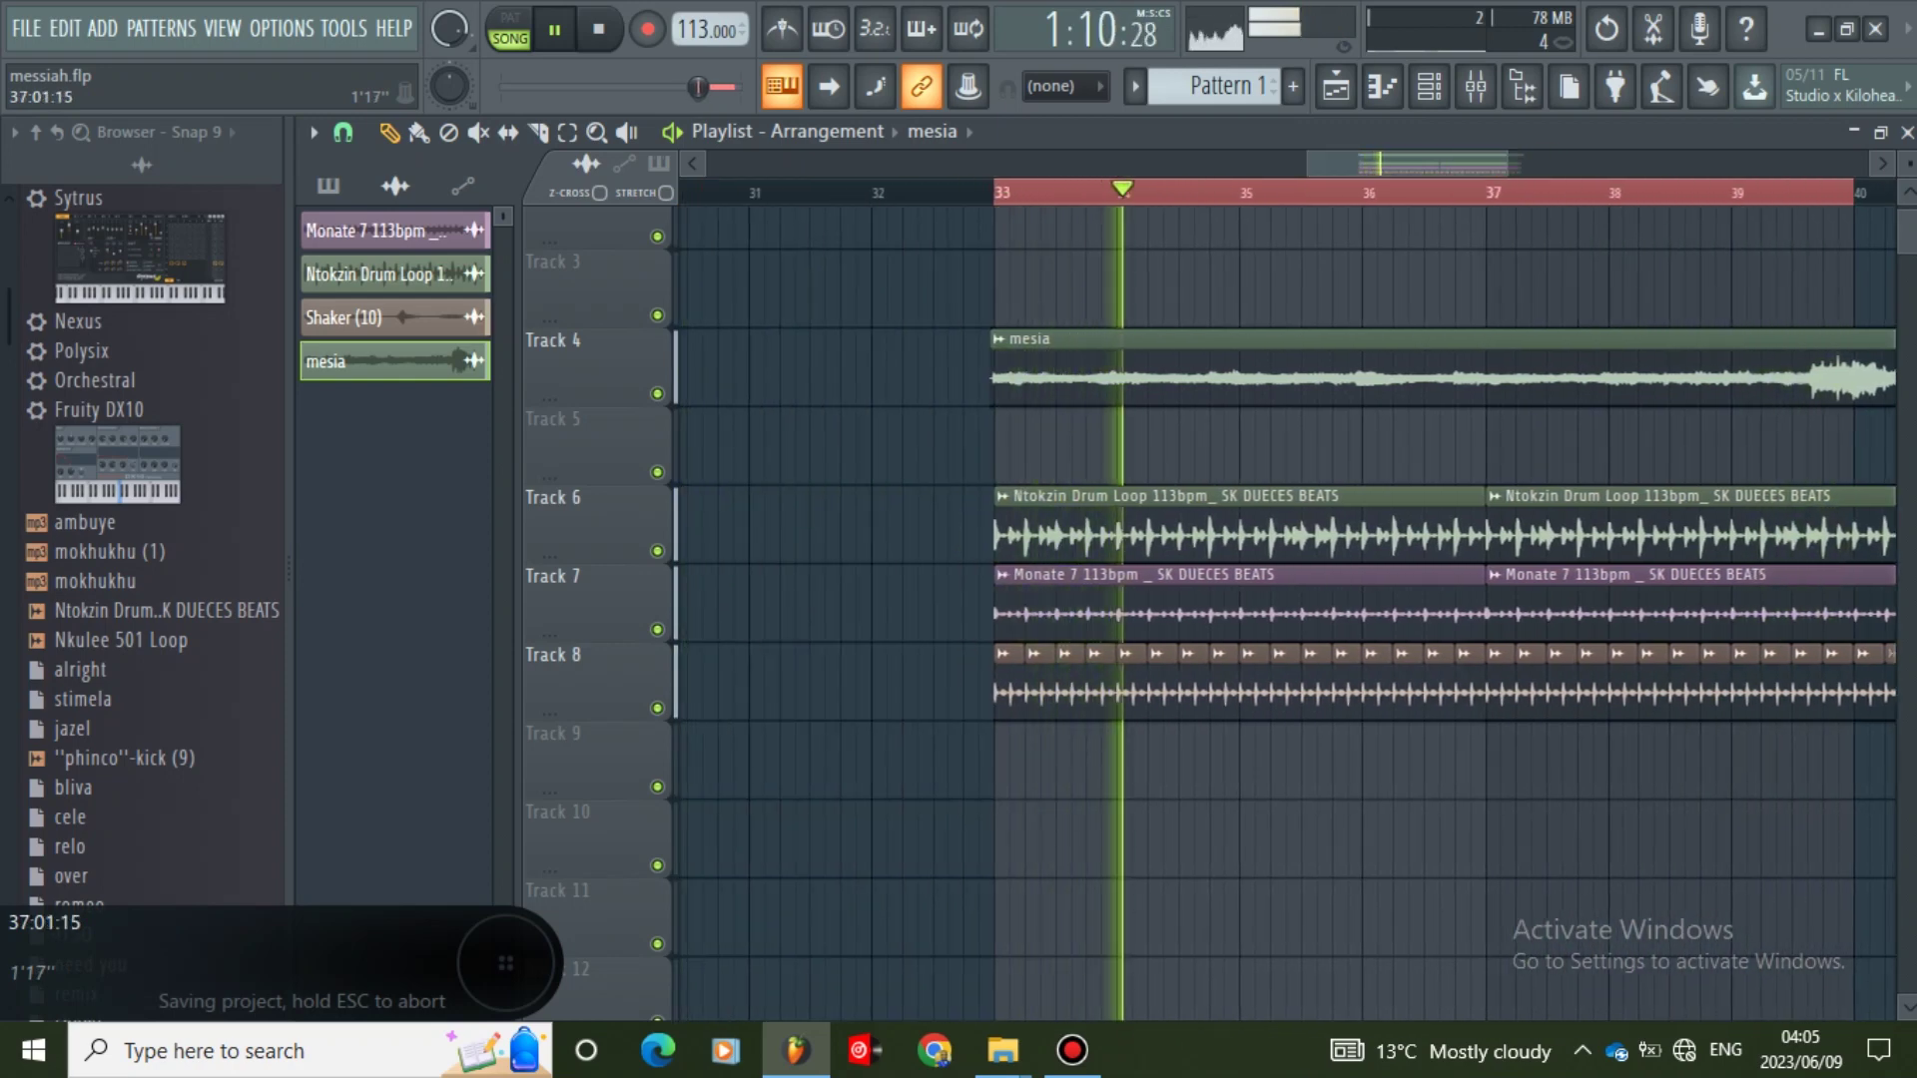
pyautogui.moveTo(1507, 163); pyautogui.dragTo(1414, 163)
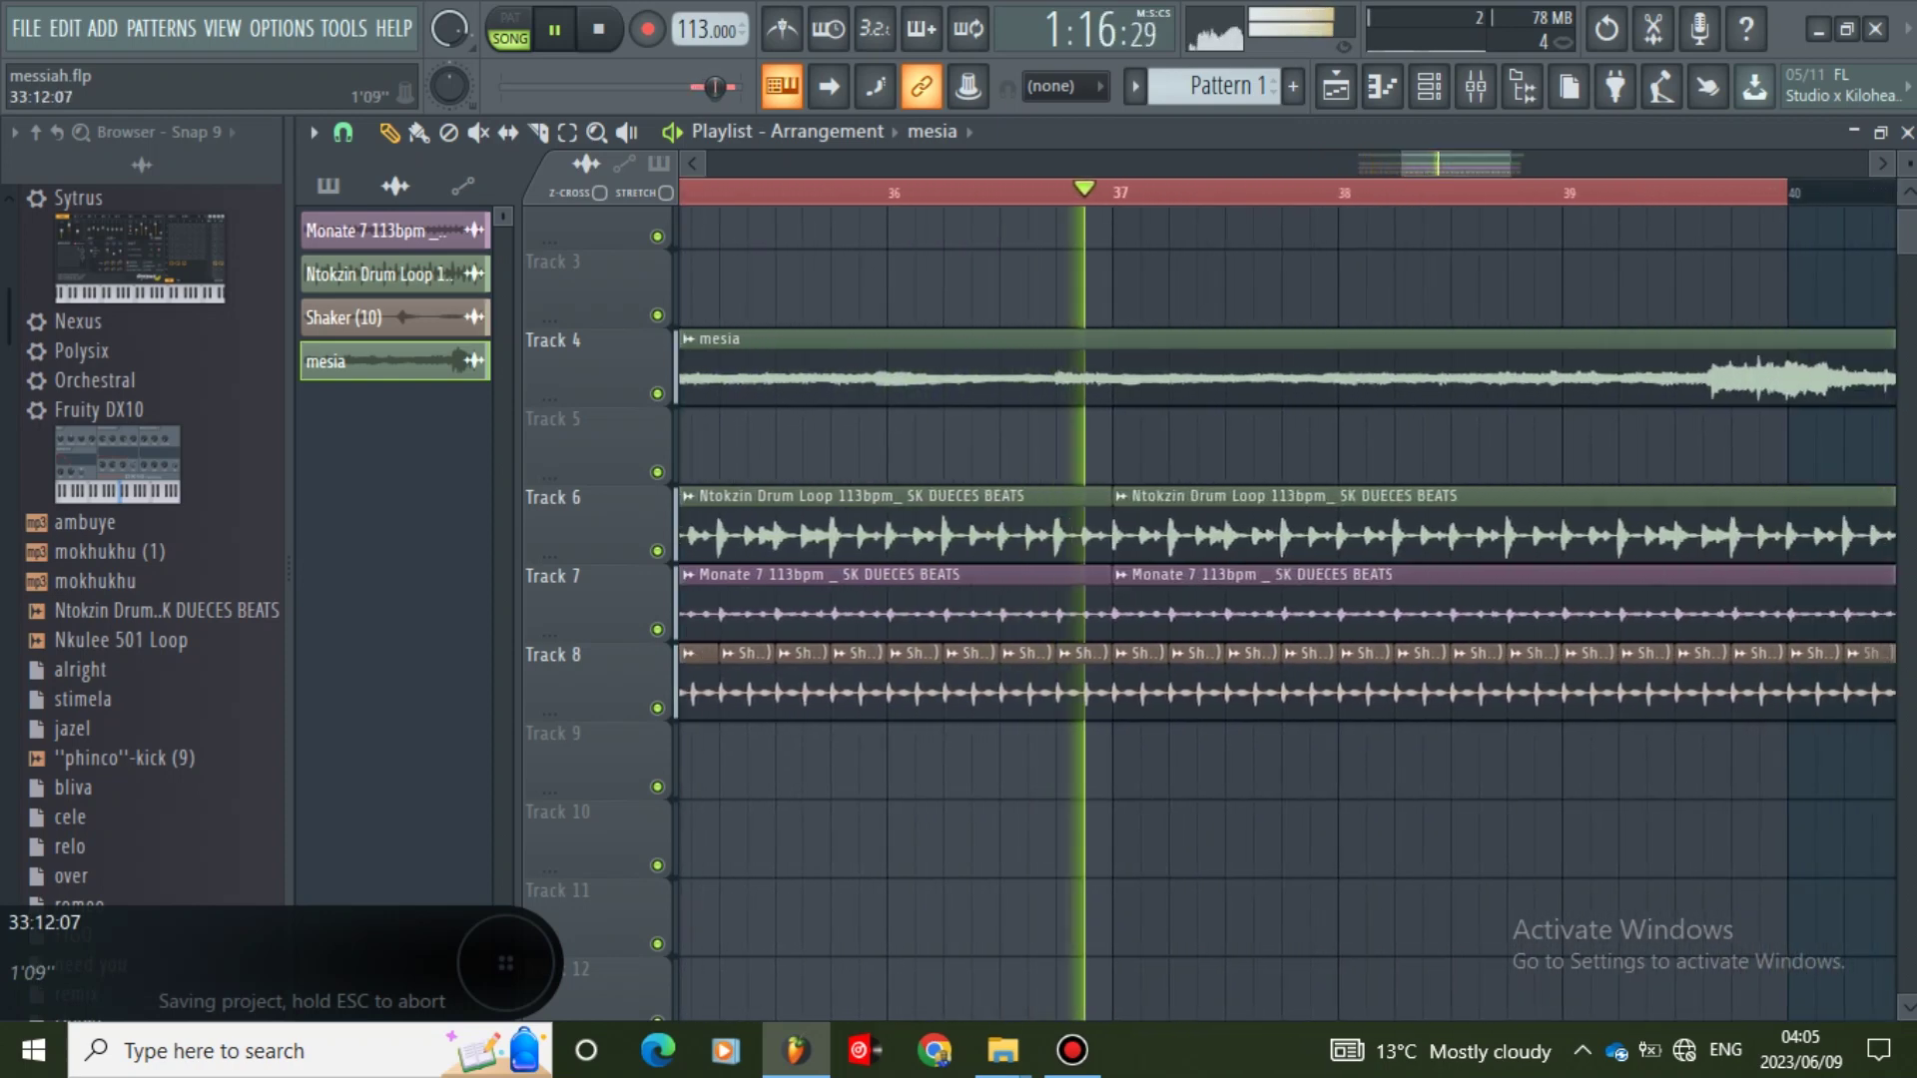
pyautogui.moveTo(1471, 163); pyautogui.dragTo(1579, 163)
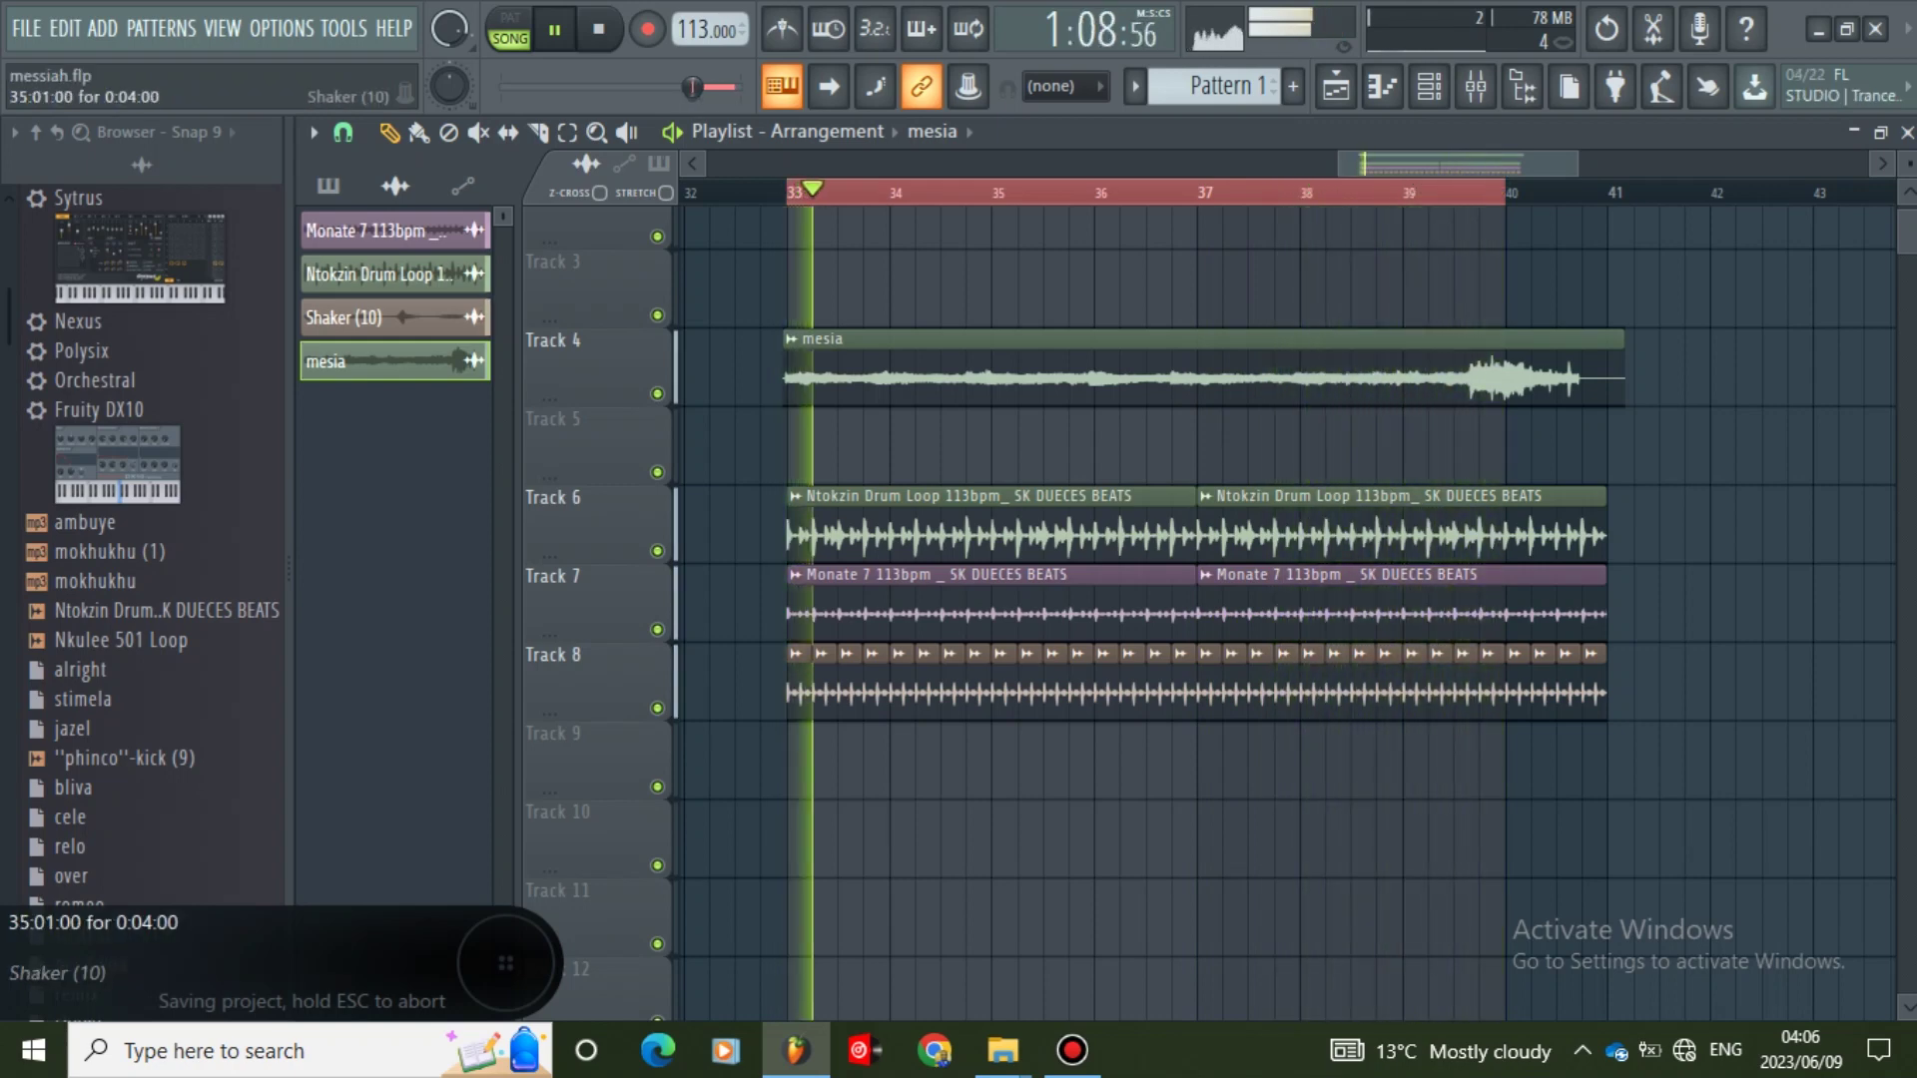
# - Check the mesia clip's target mixer track and load Fruity Parametric EQ 2 in the first effect slot of Insert 2
pyautogui.doubleClick(1053, 377)
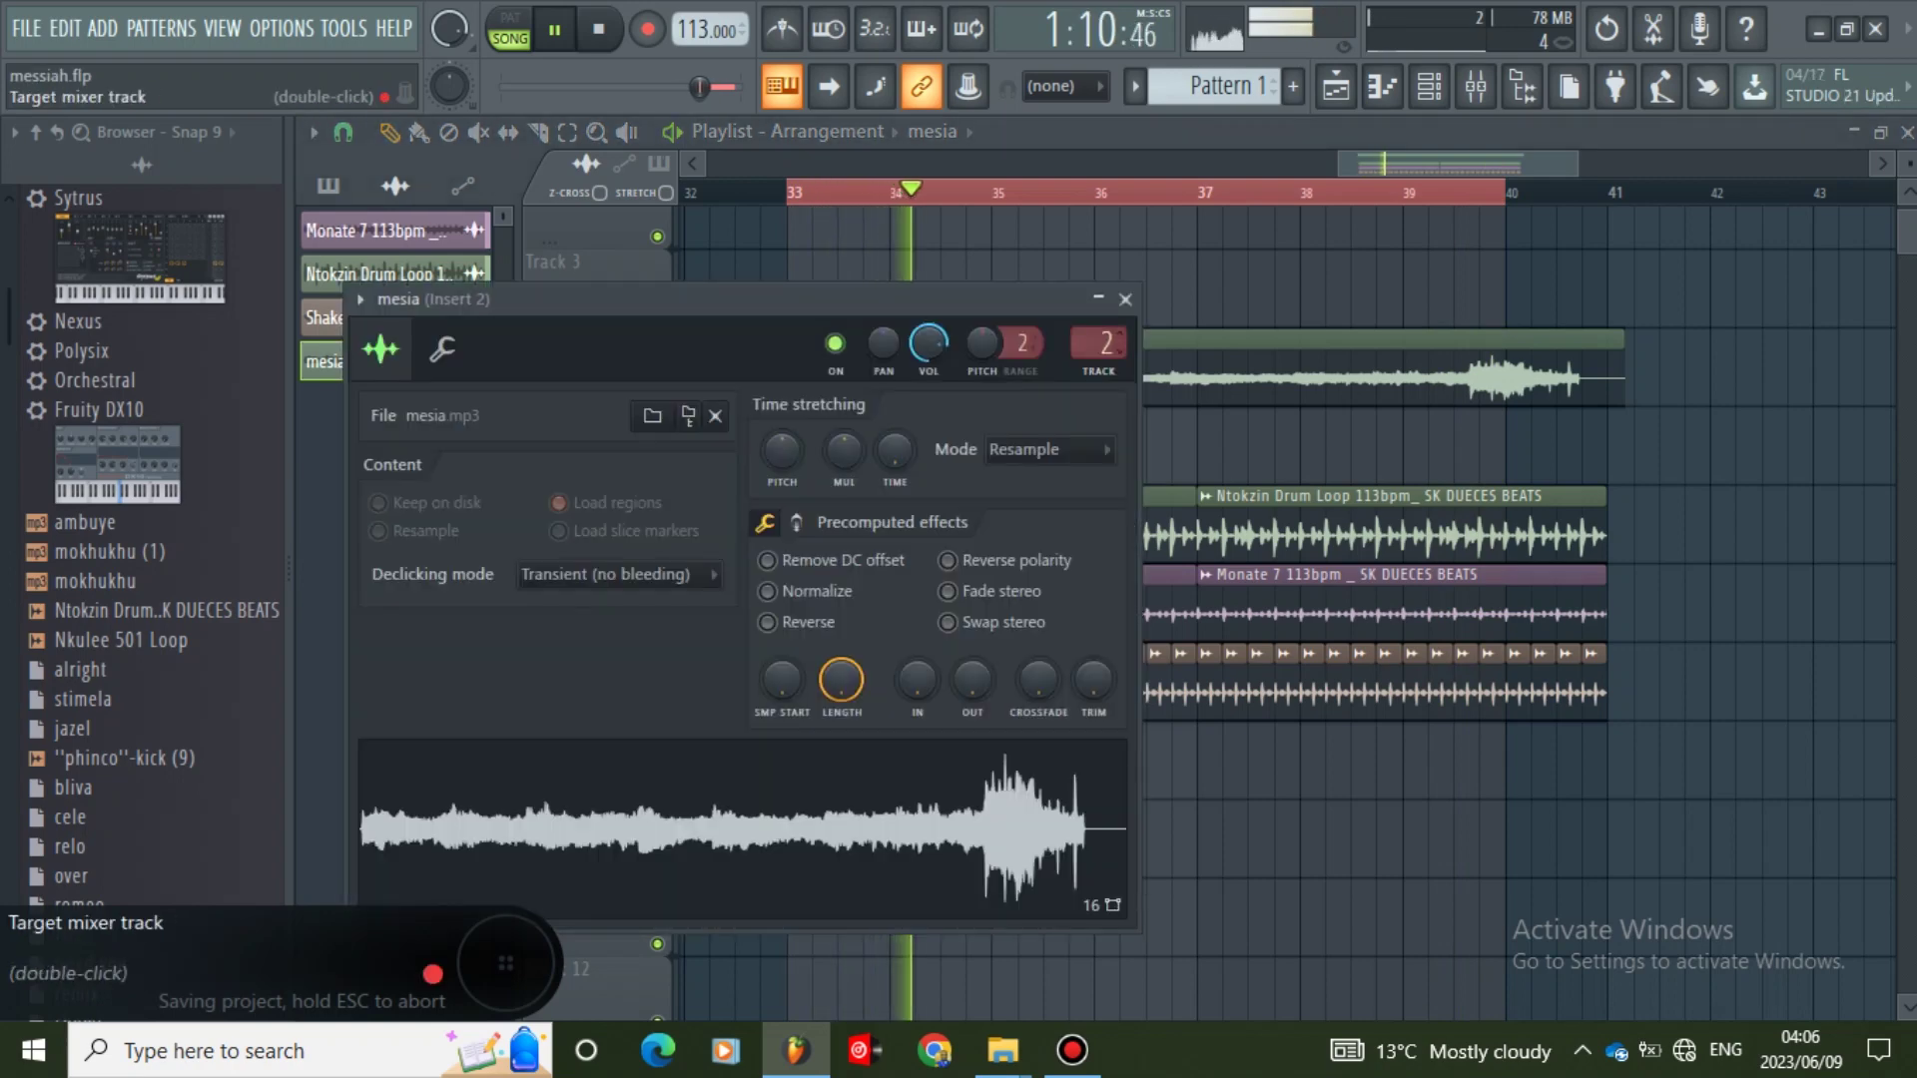
pyautogui.click(1126, 300)
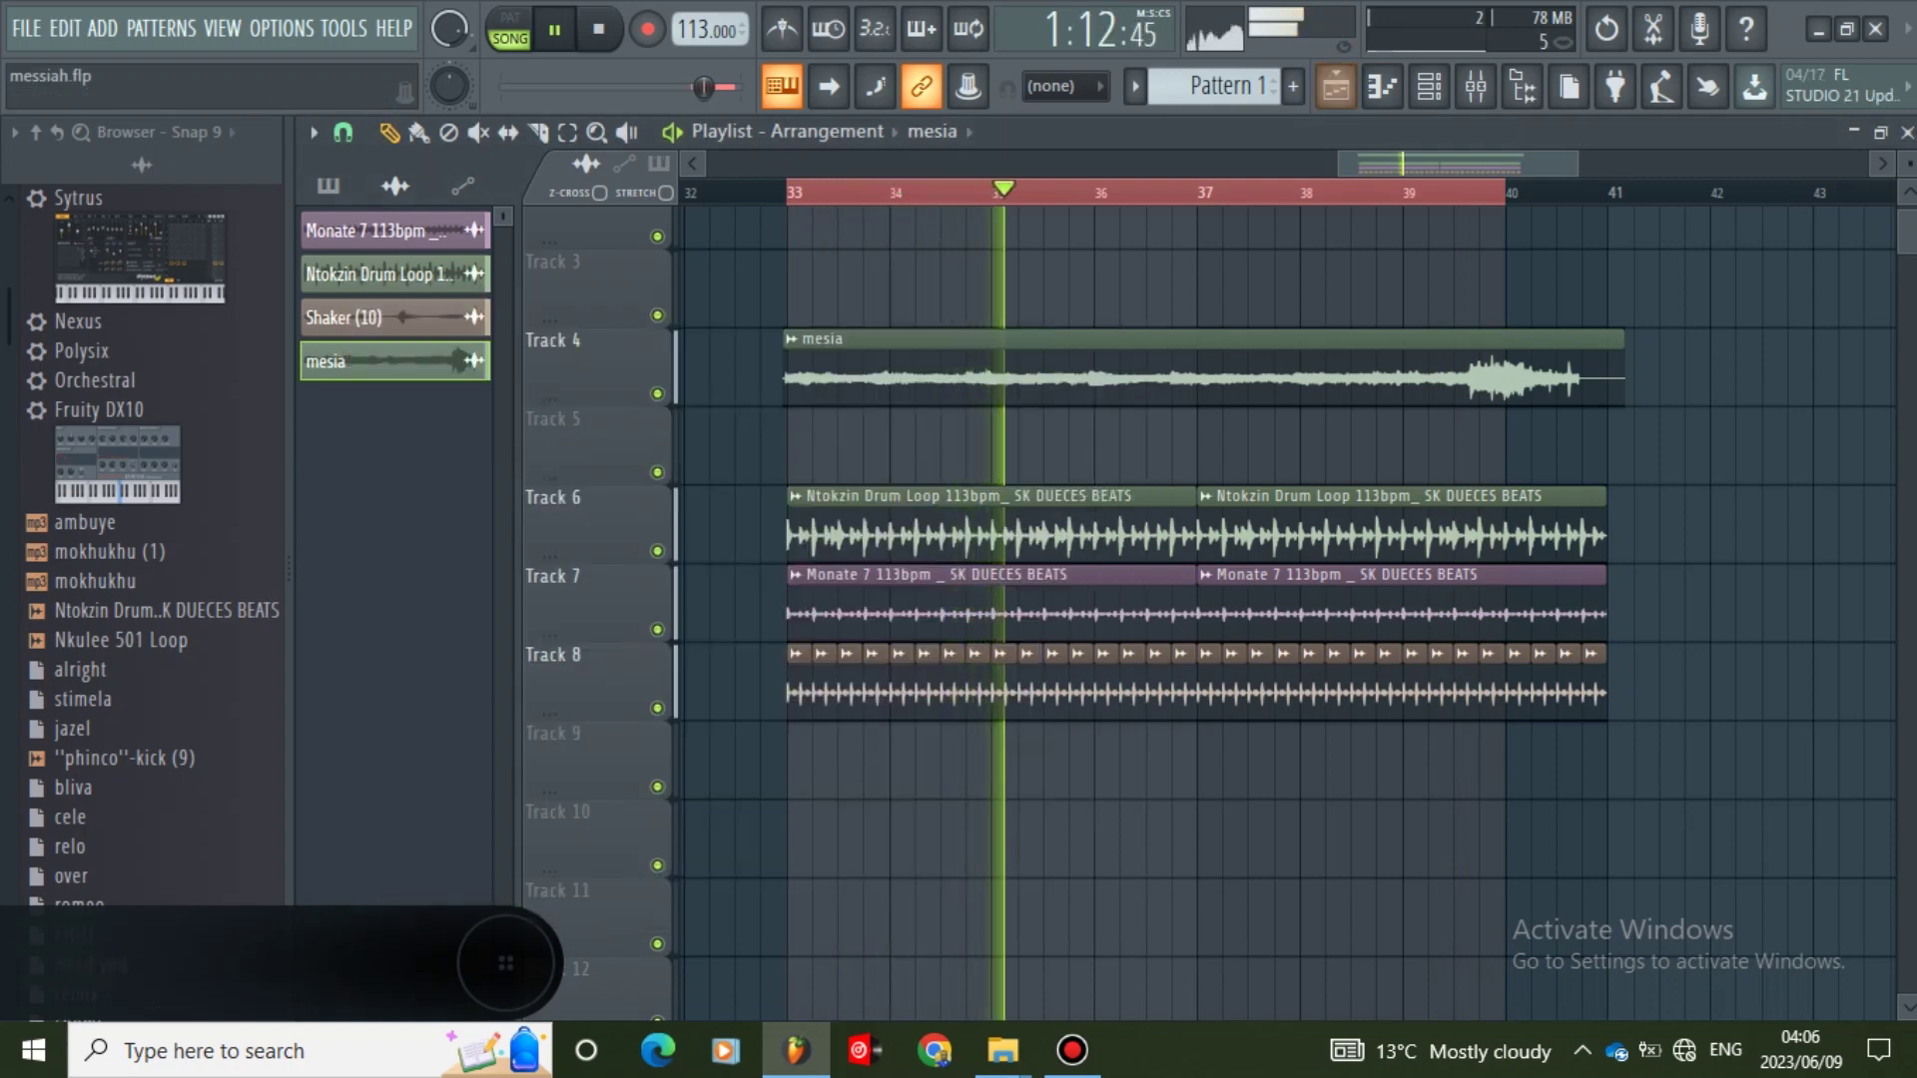
pyautogui.click(1476, 86)
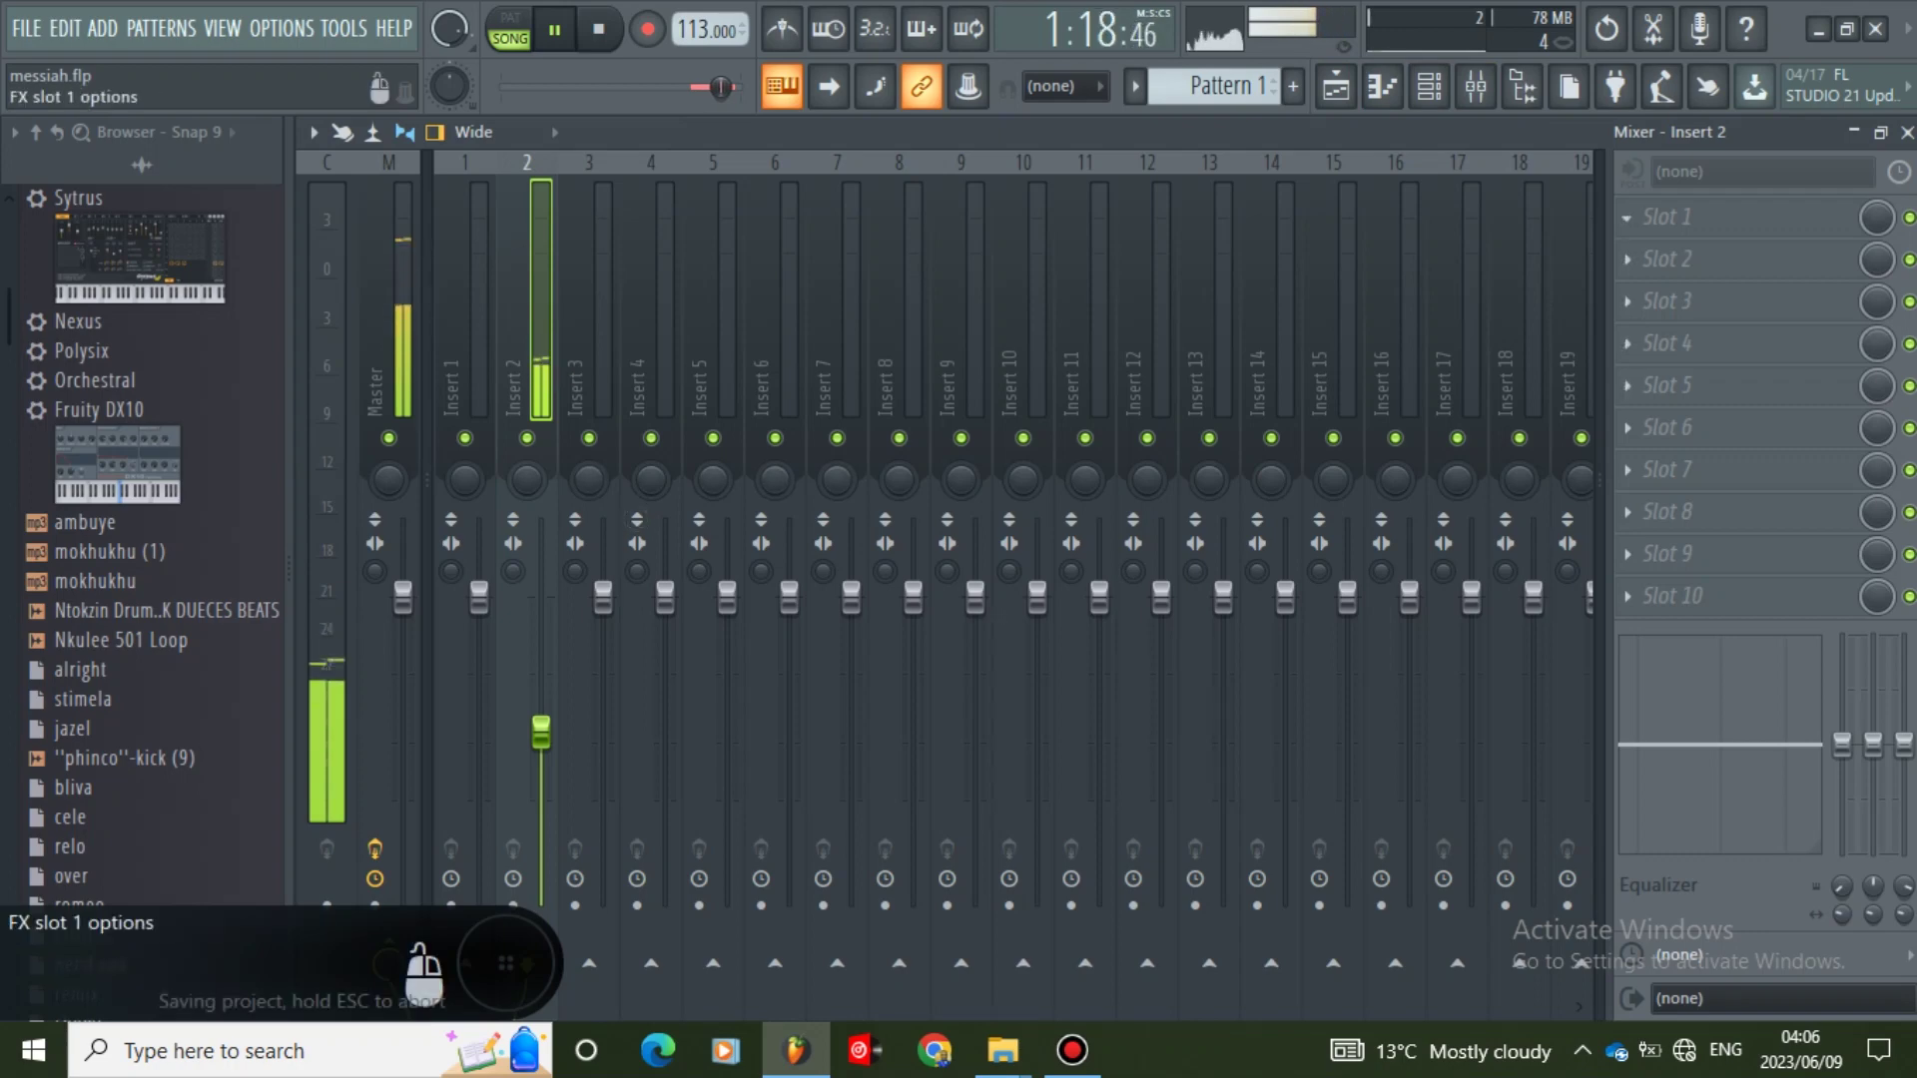
pyautogui.click(1628, 218)
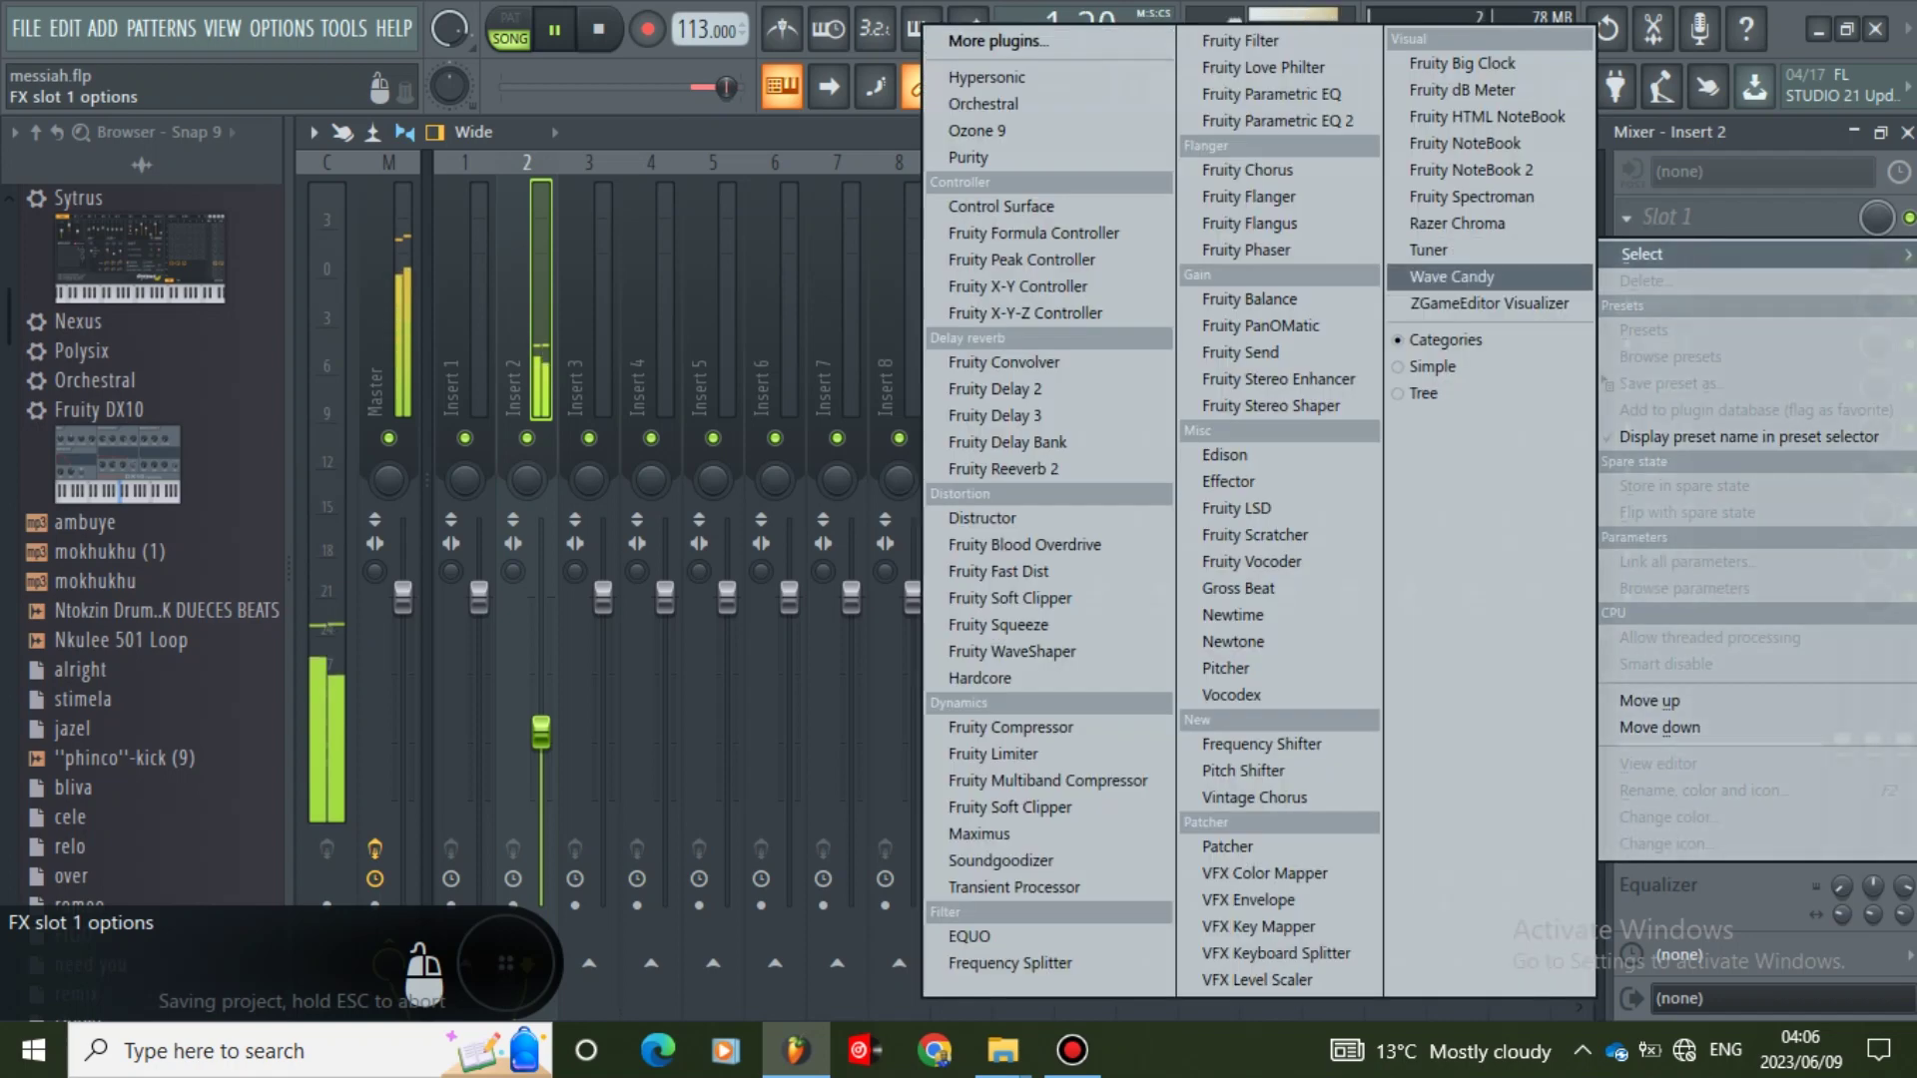
pyautogui.click(1279, 122)
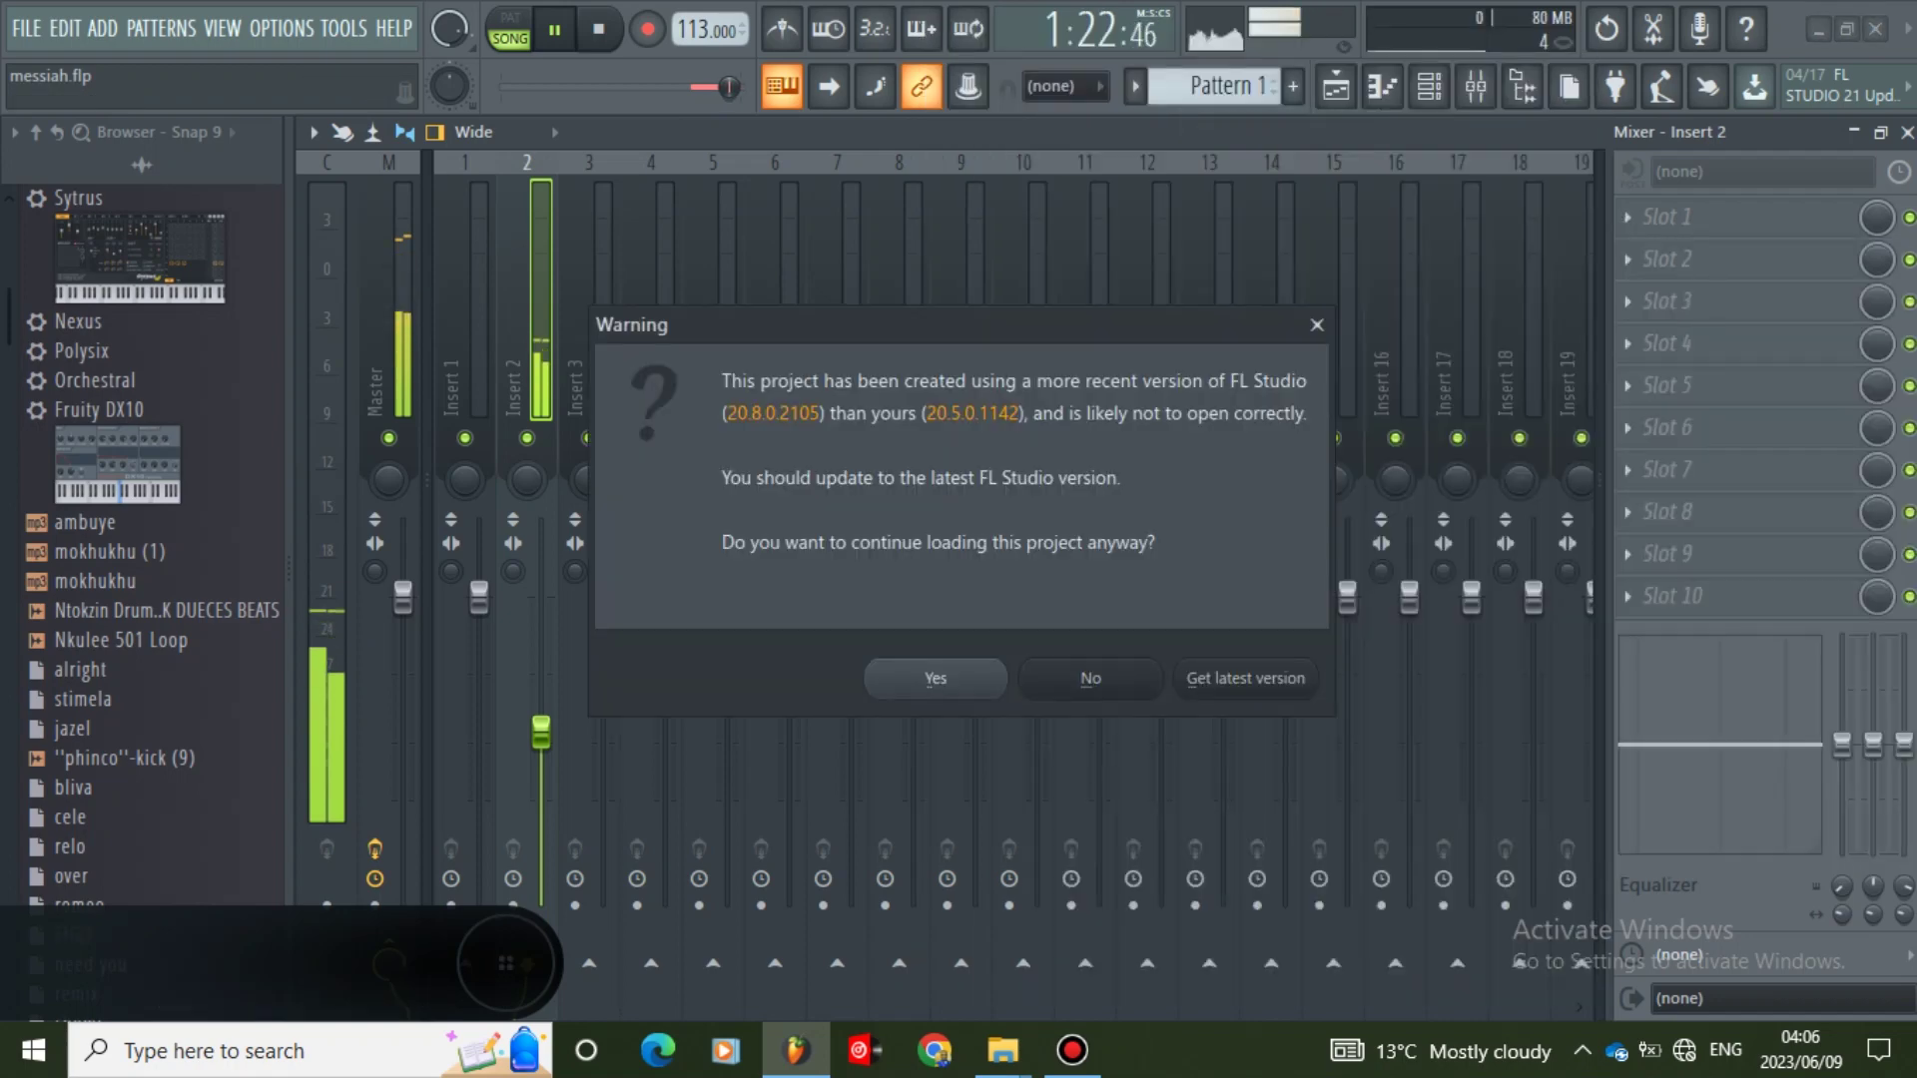
pyautogui.click(936, 678)
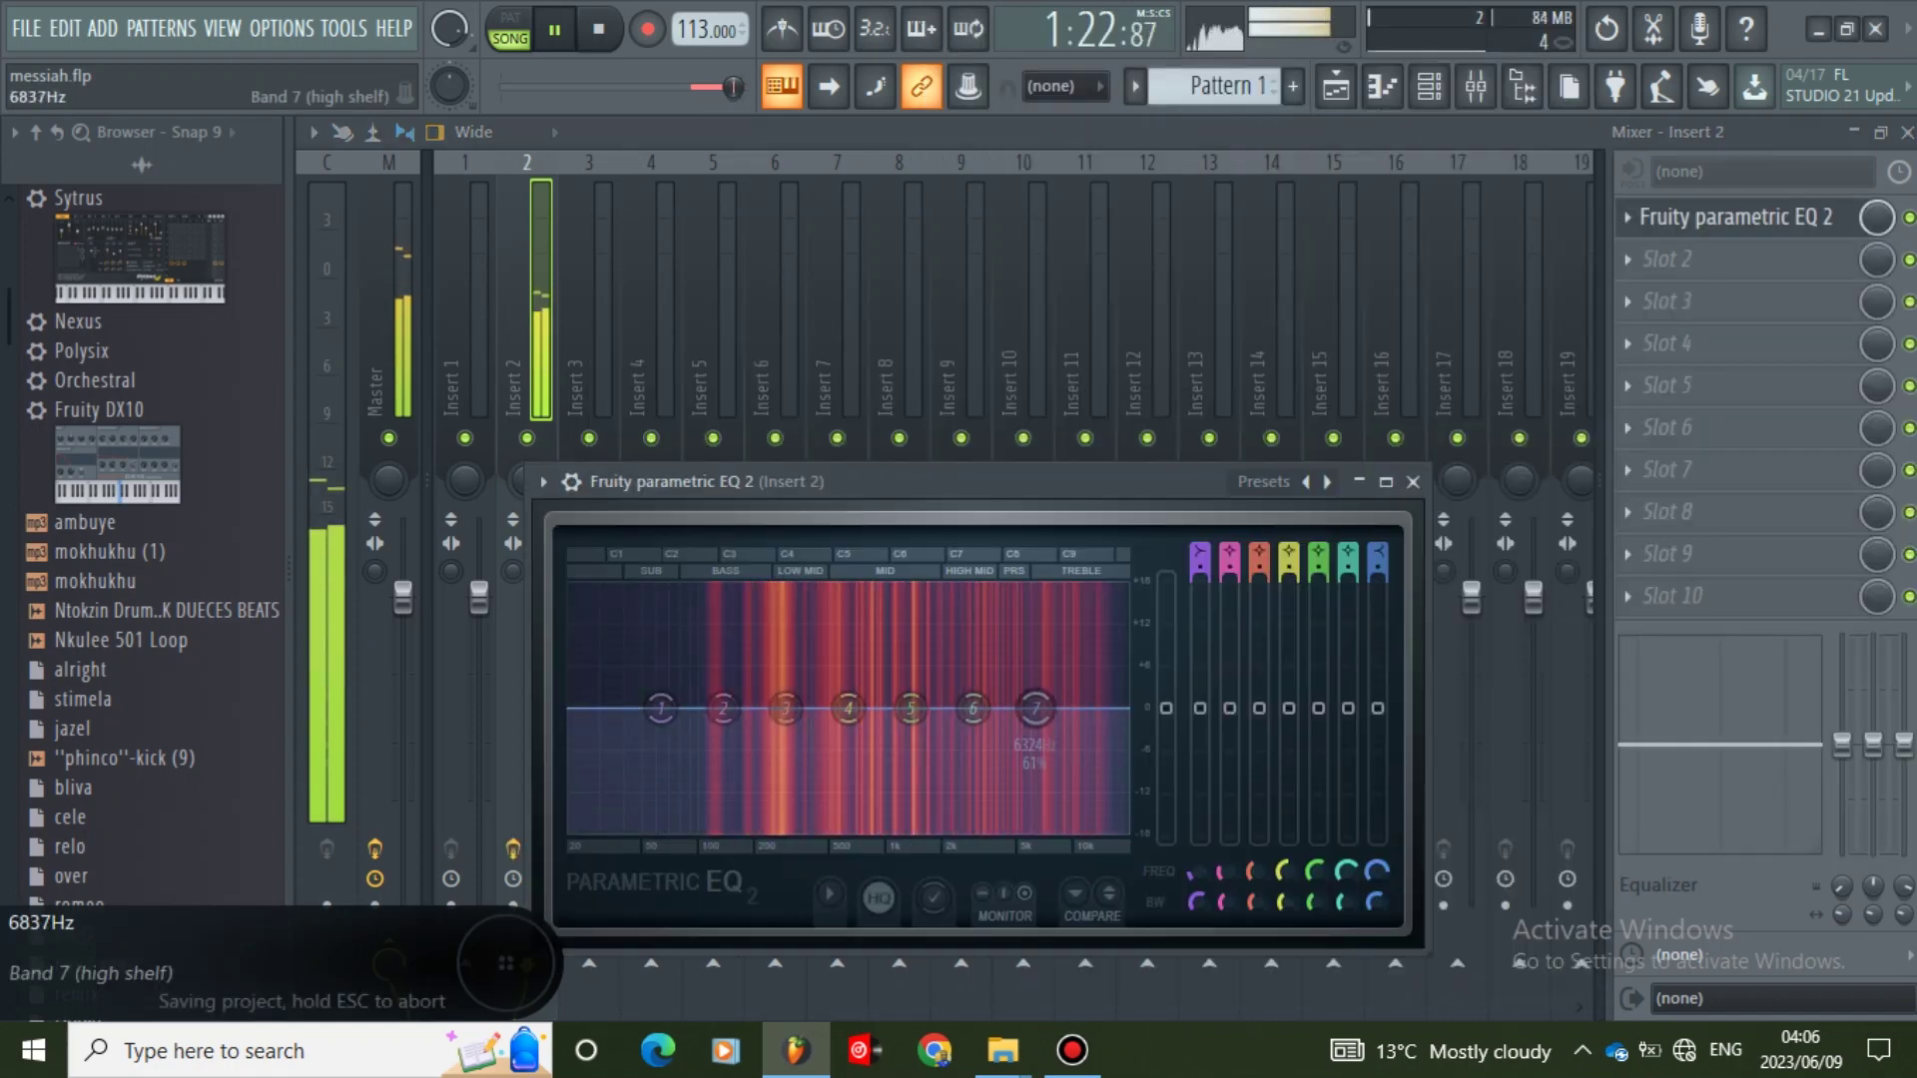
# - Set band 7 of the equalizer to a low-pass filter with Steep 8 order
pyautogui.rightClick(1035, 709)
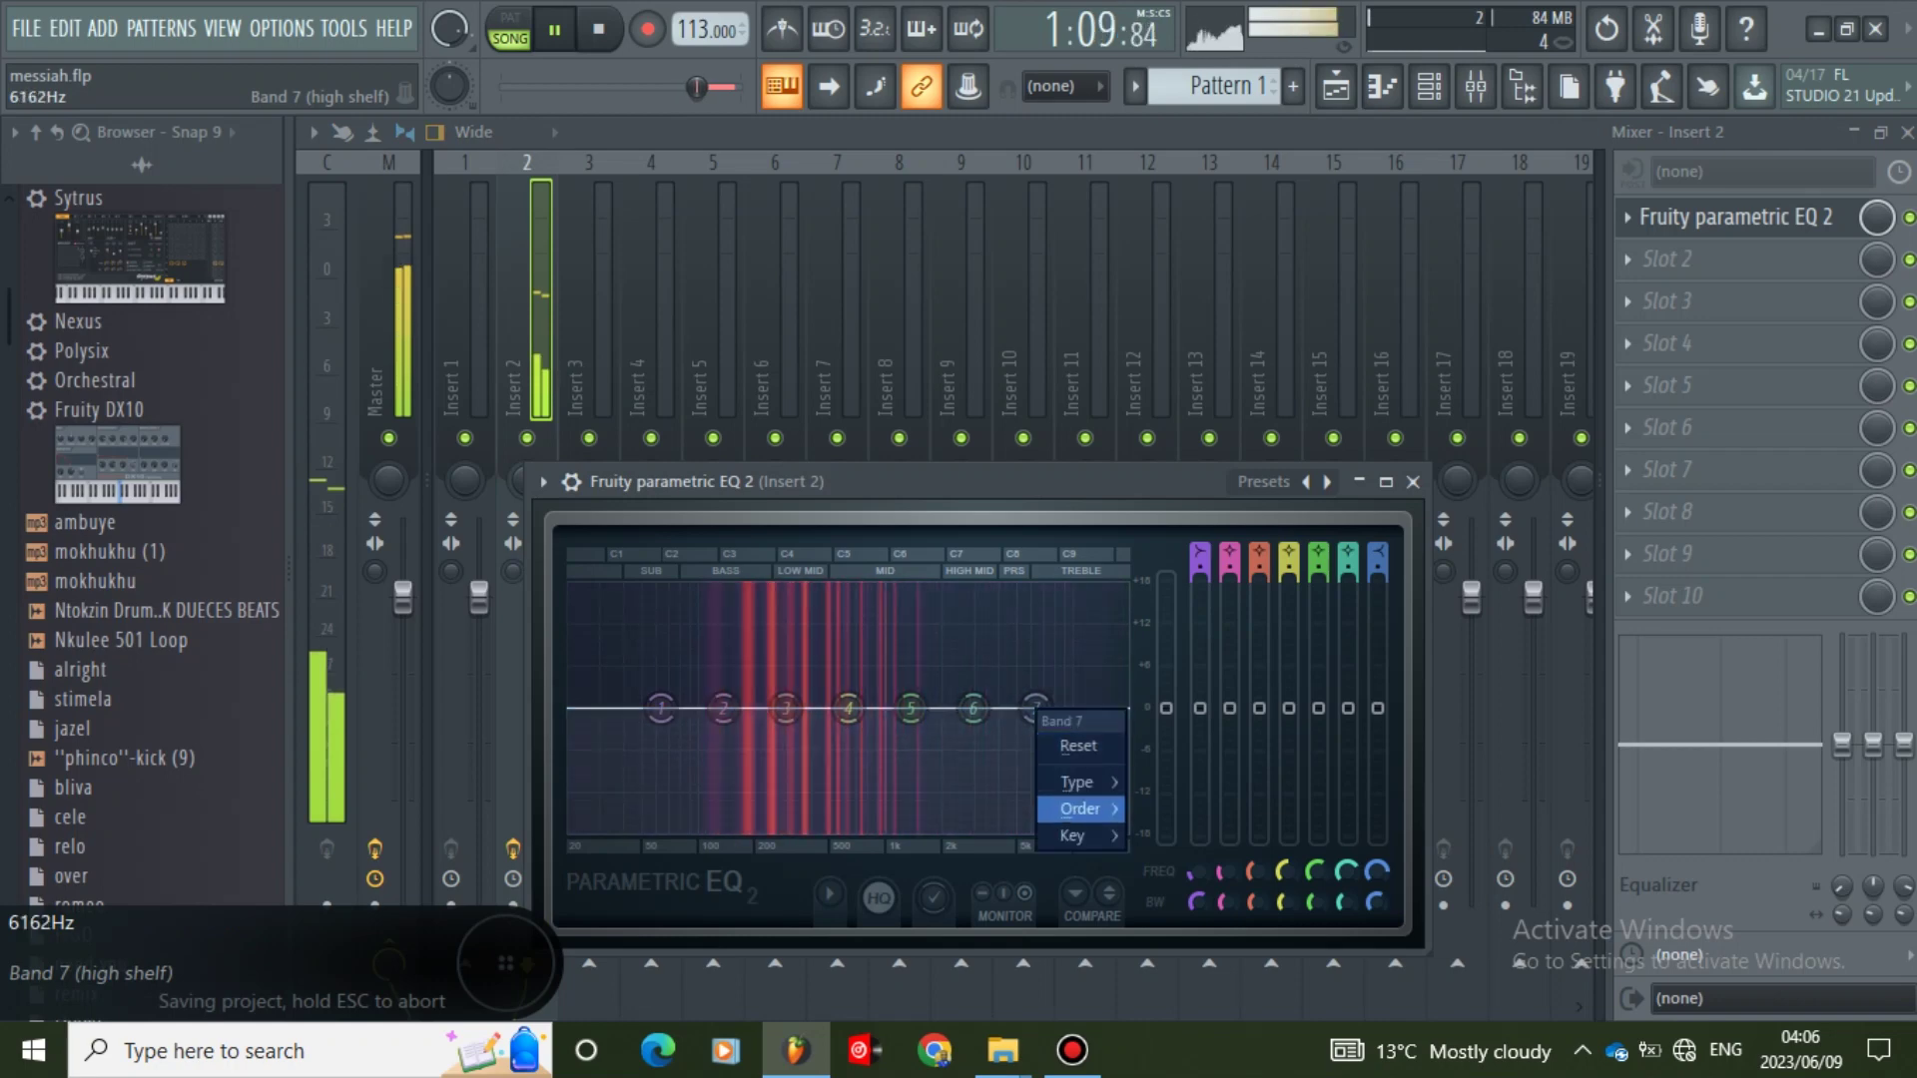
pyautogui.moveTo(1081, 809)
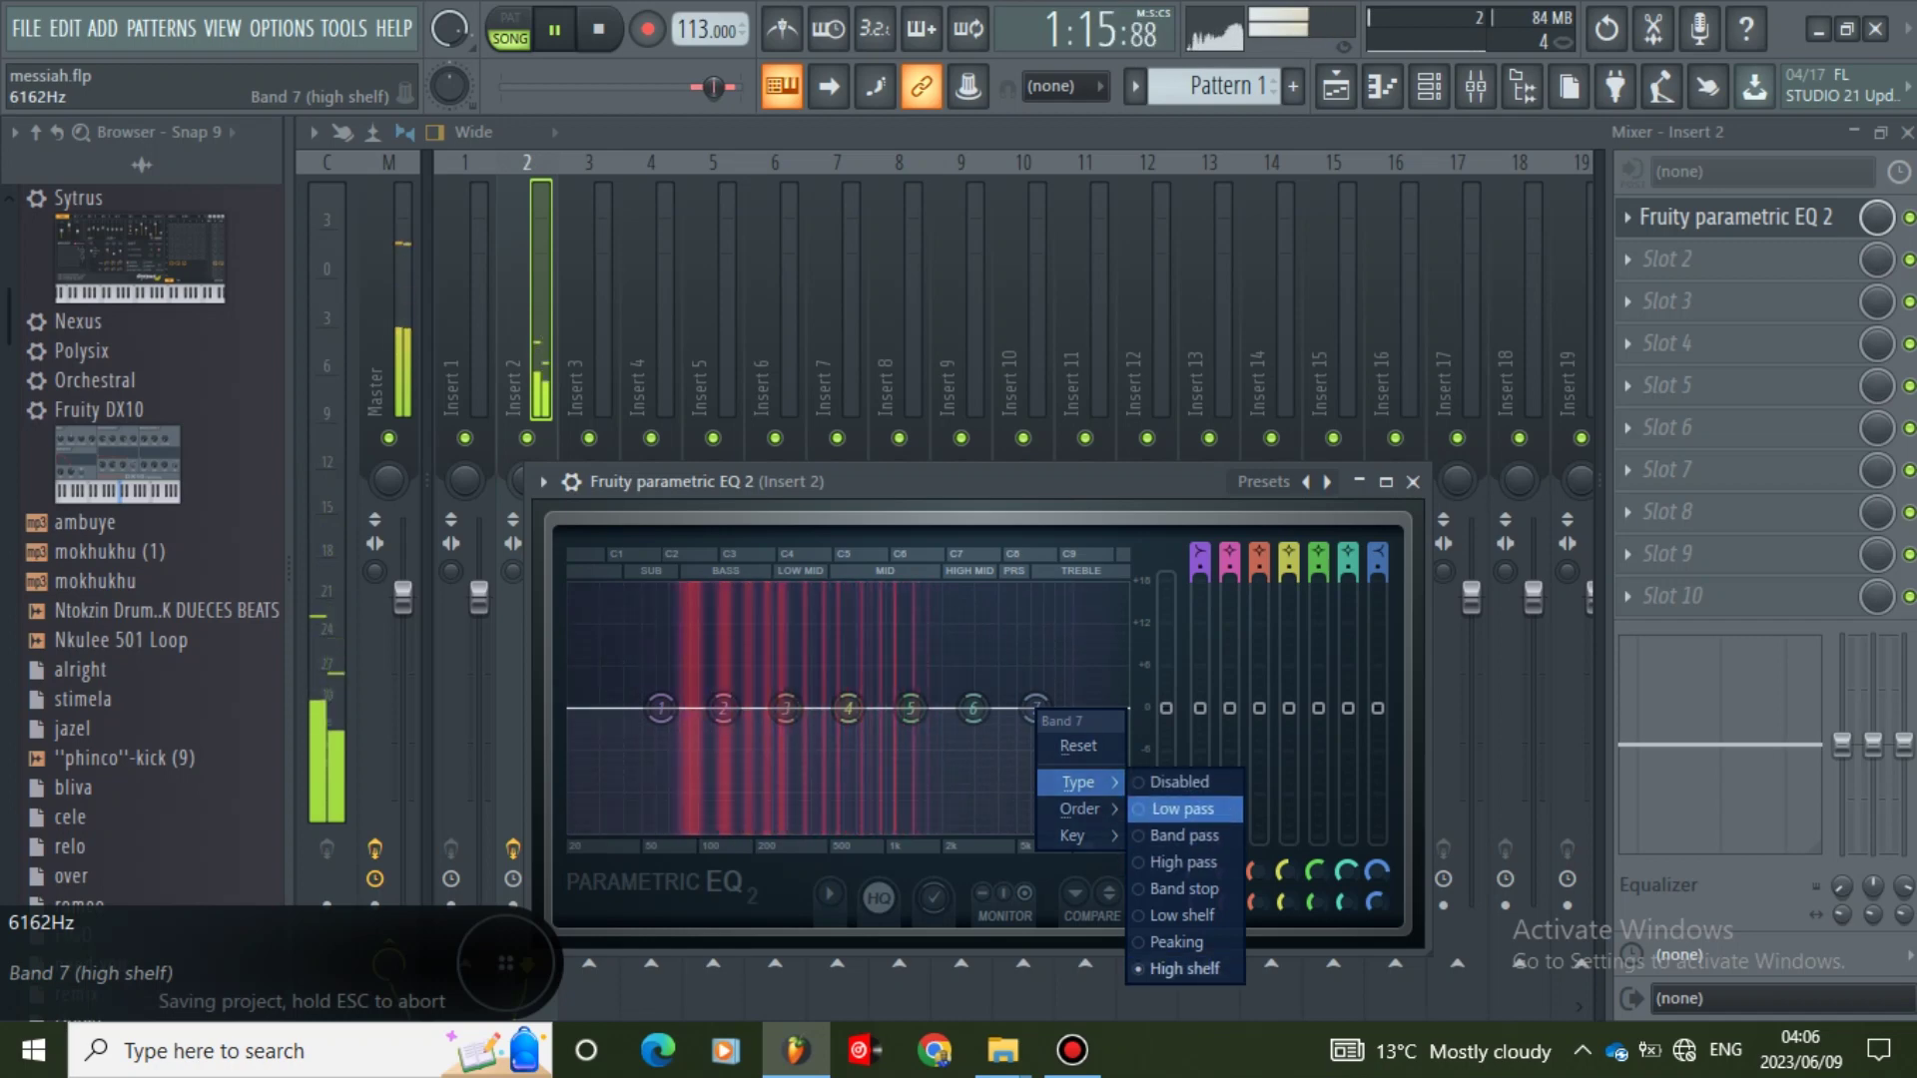
pyautogui.click(1182, 808)
pyautogui.rightClick(1036, 709)
pyautogui.moveTo(1081, 809)
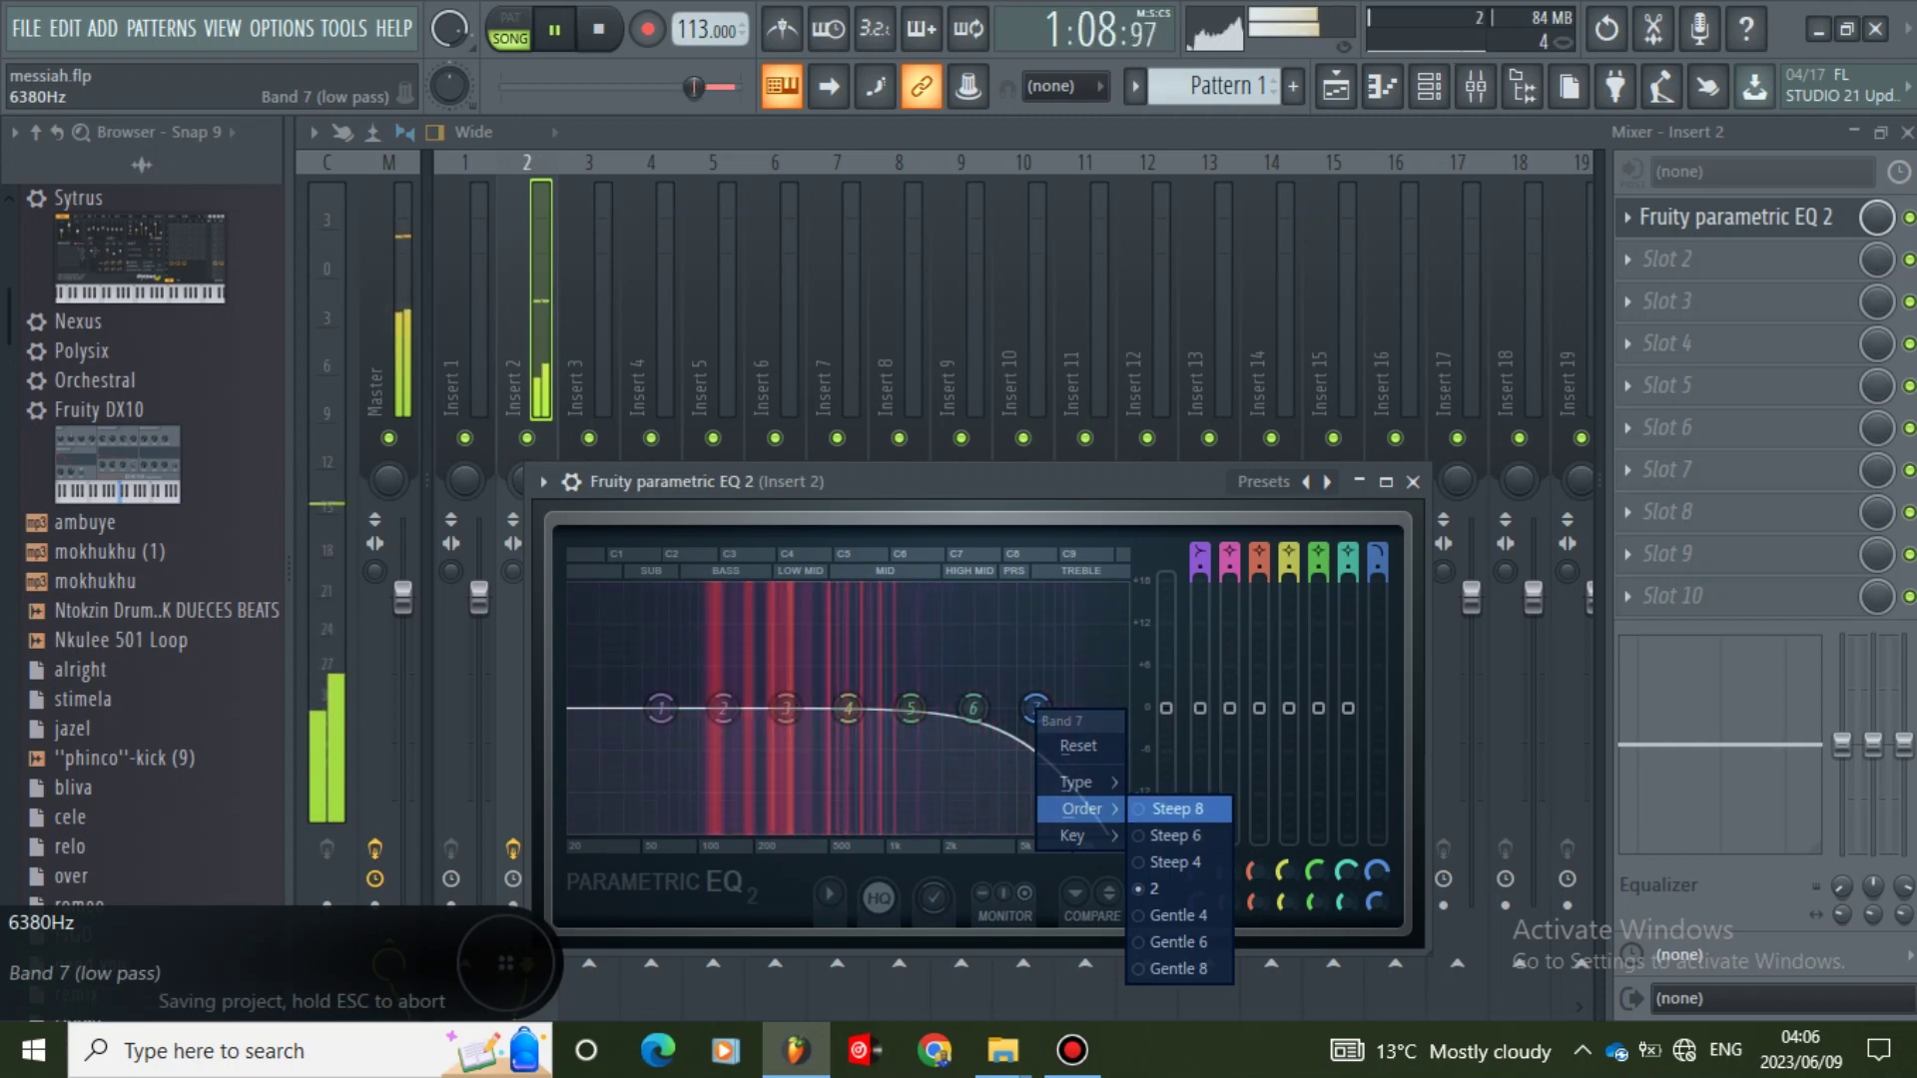
pyautogui.click(1163, 809)
# - Lower the band 7 low-pass cutoff to about 1 kHz and boost band 2 near 114 Hz and band 3 by 3.6 dB at 250 Hz
pyautogui.moveTo(1035, 709); pyautogui.dragTo(988, 709)
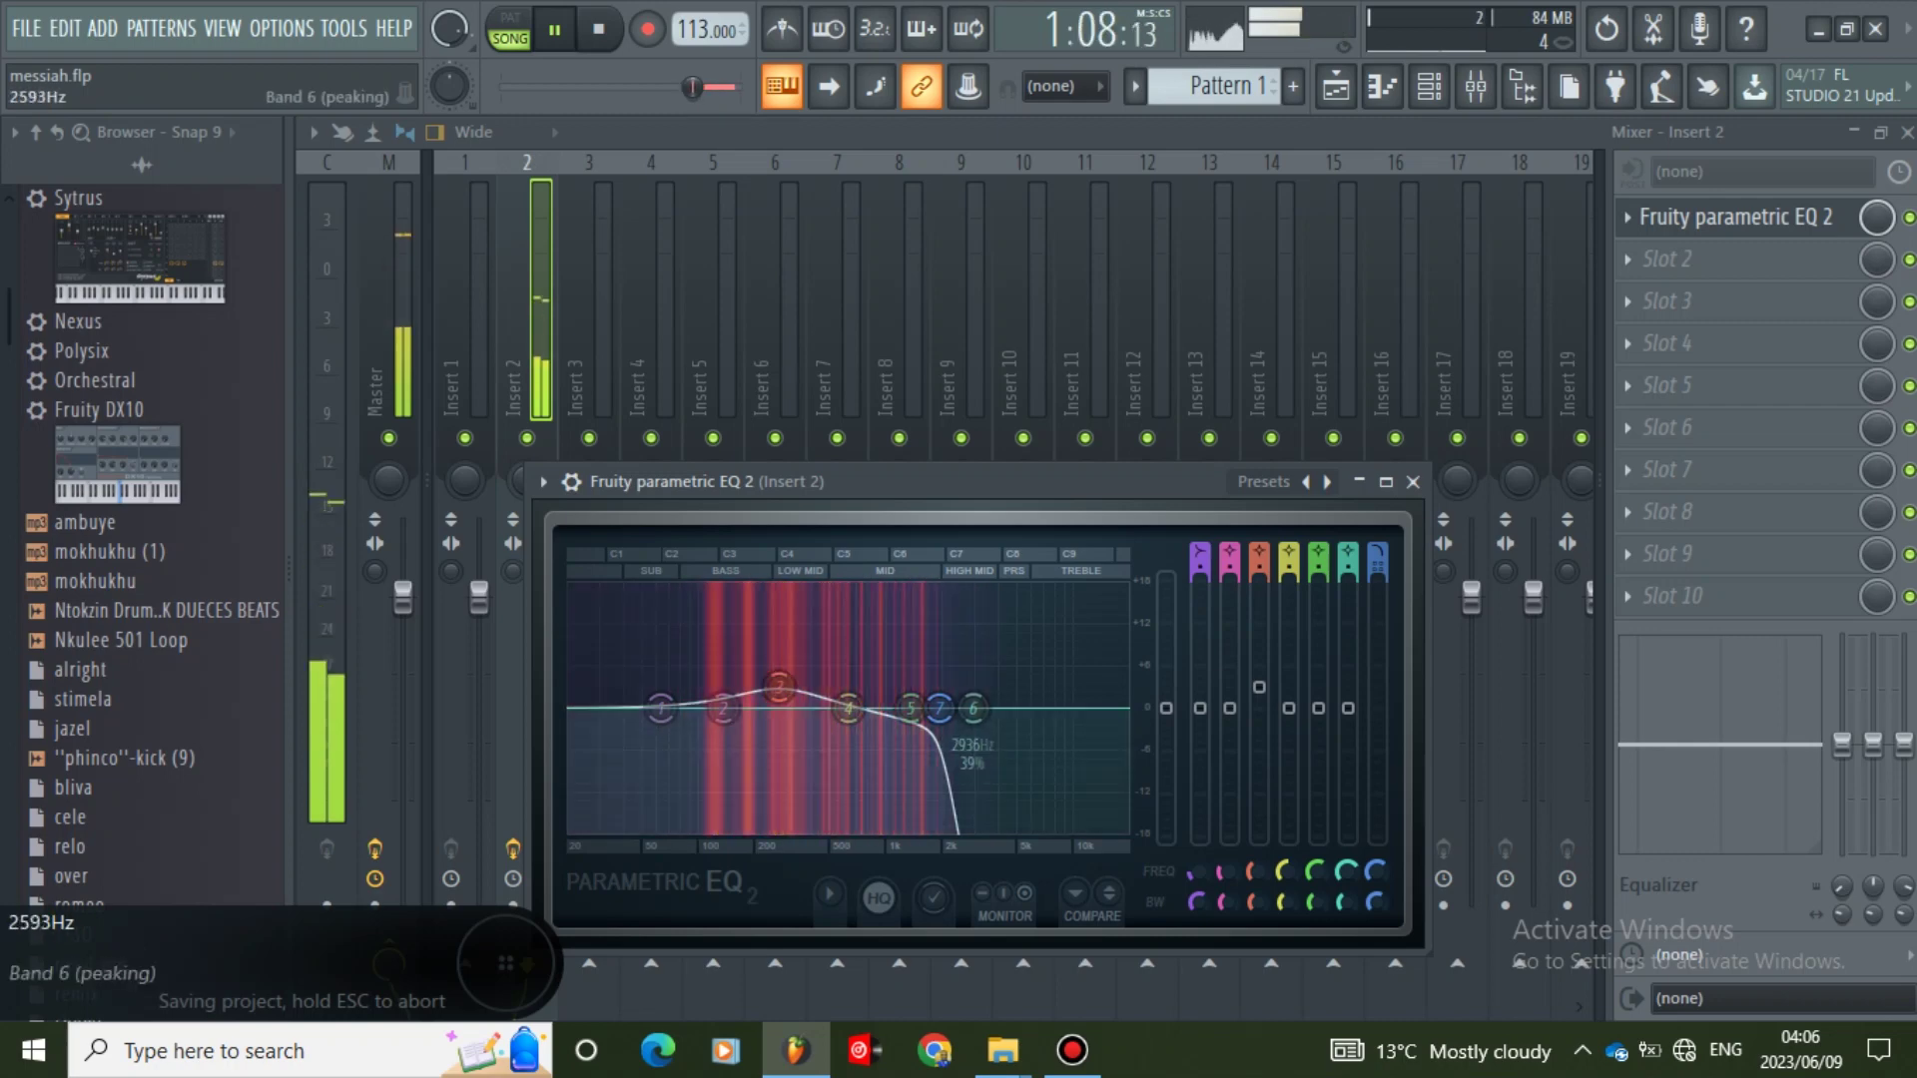
pyautogui.moveTo(939, 709); pyautogui.dragTo(919, 709)
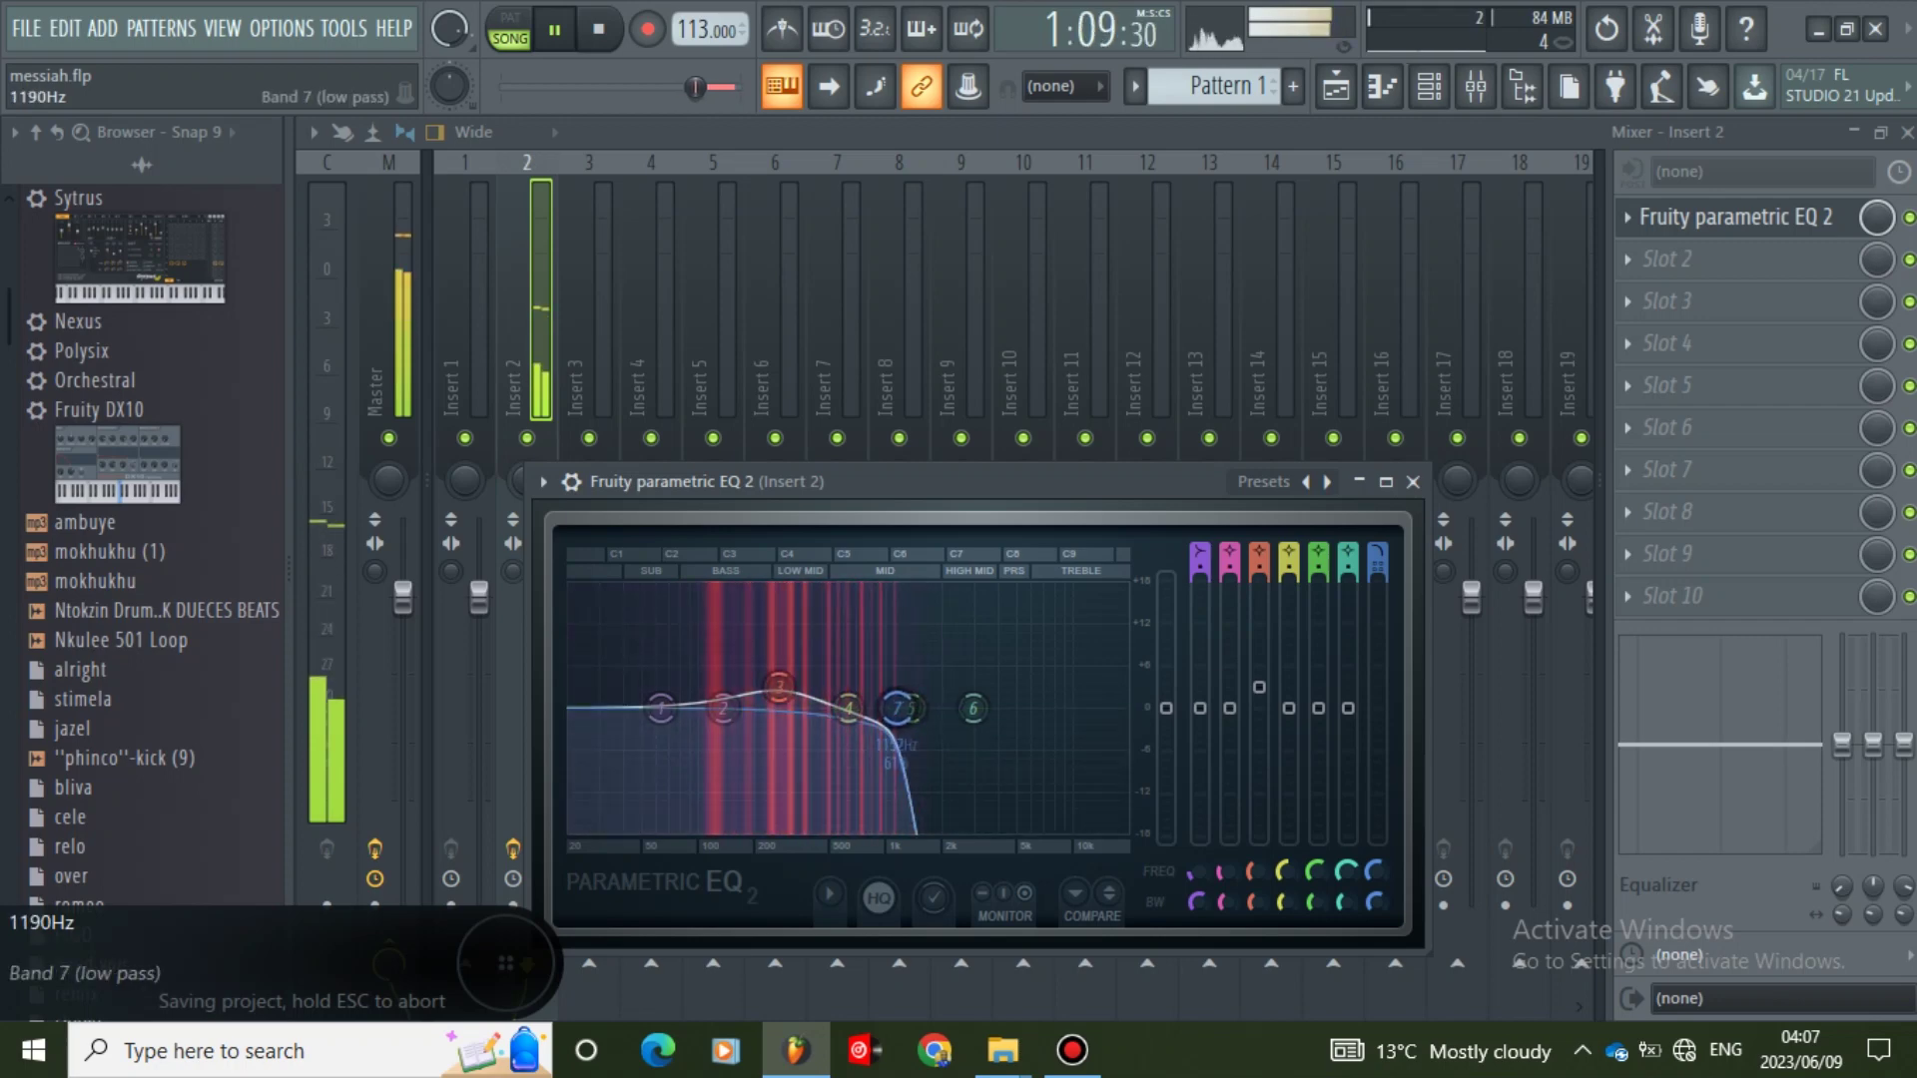
pyautogui.moveTo(897, 708); pyautogui.dragTo(886, 708)
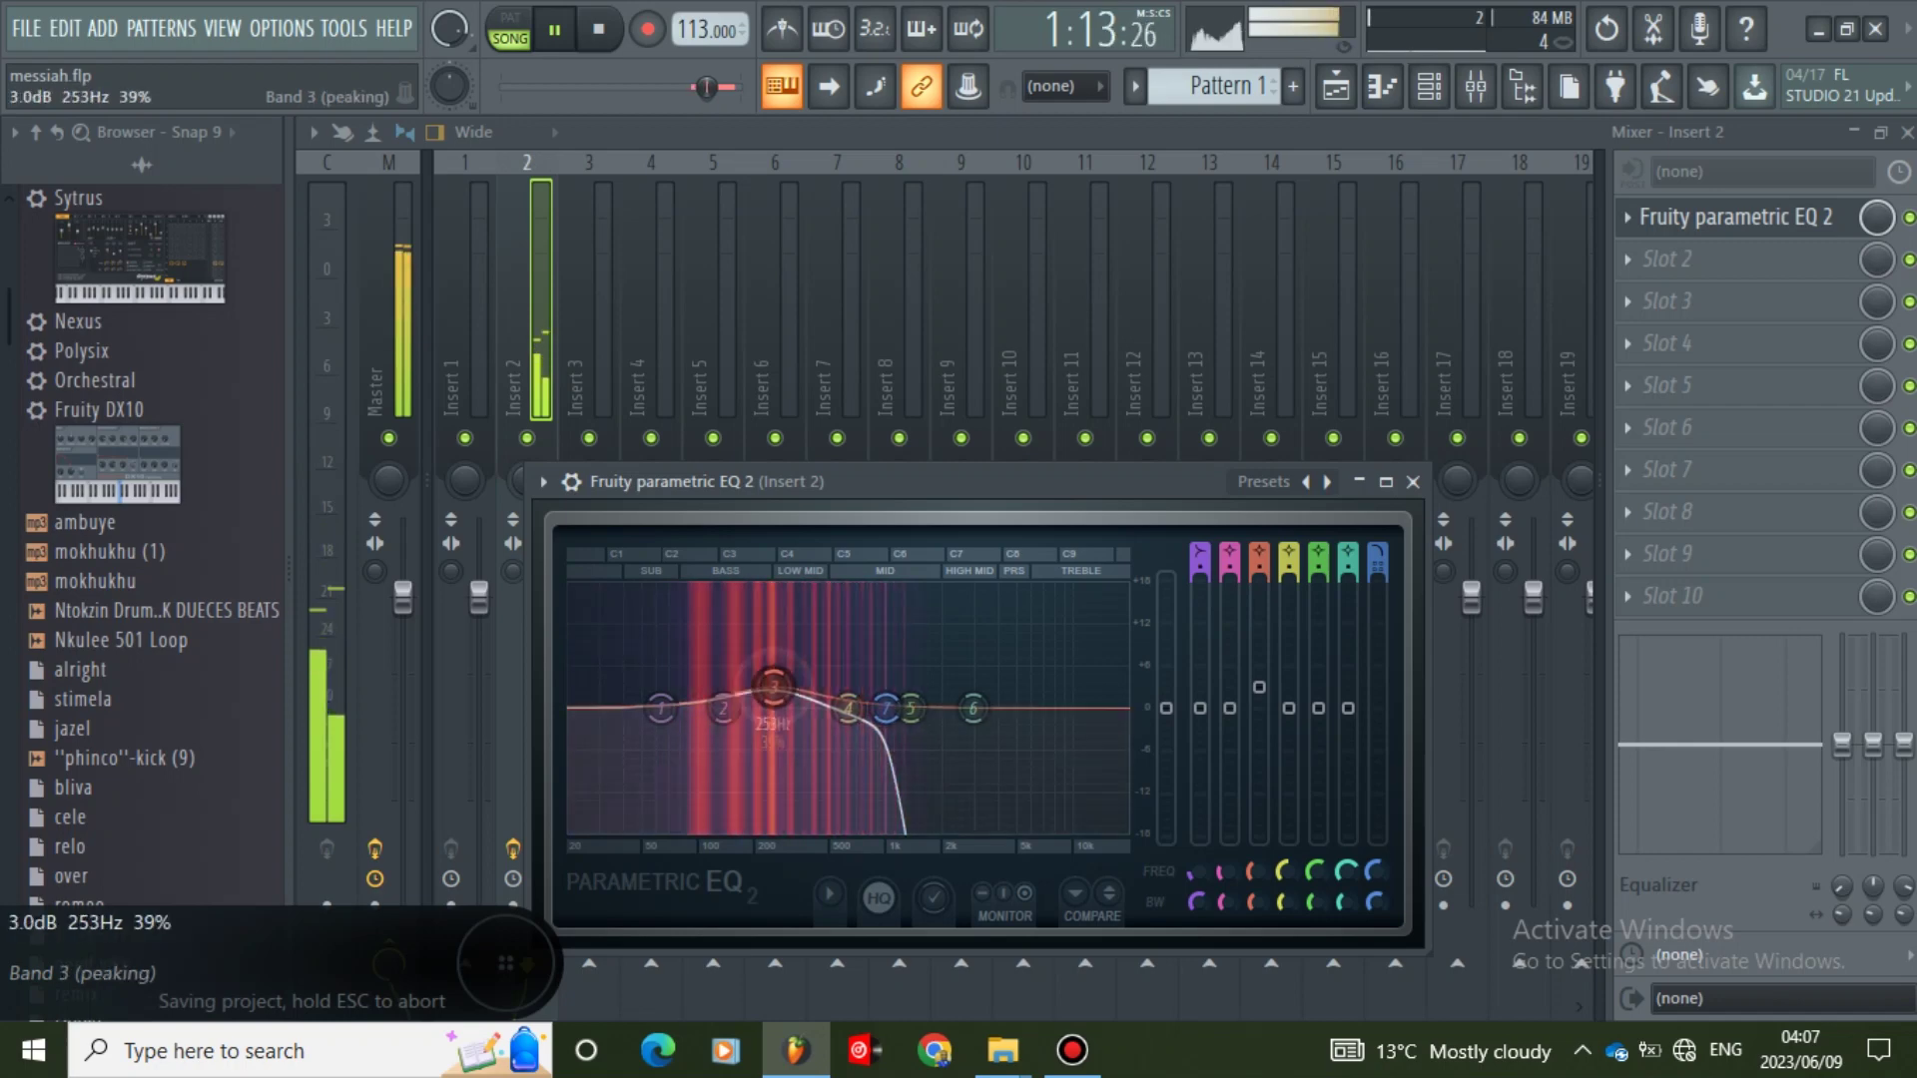
pyautogui.moveTo(723, 709); pyautogui.dragTo(712, 702)
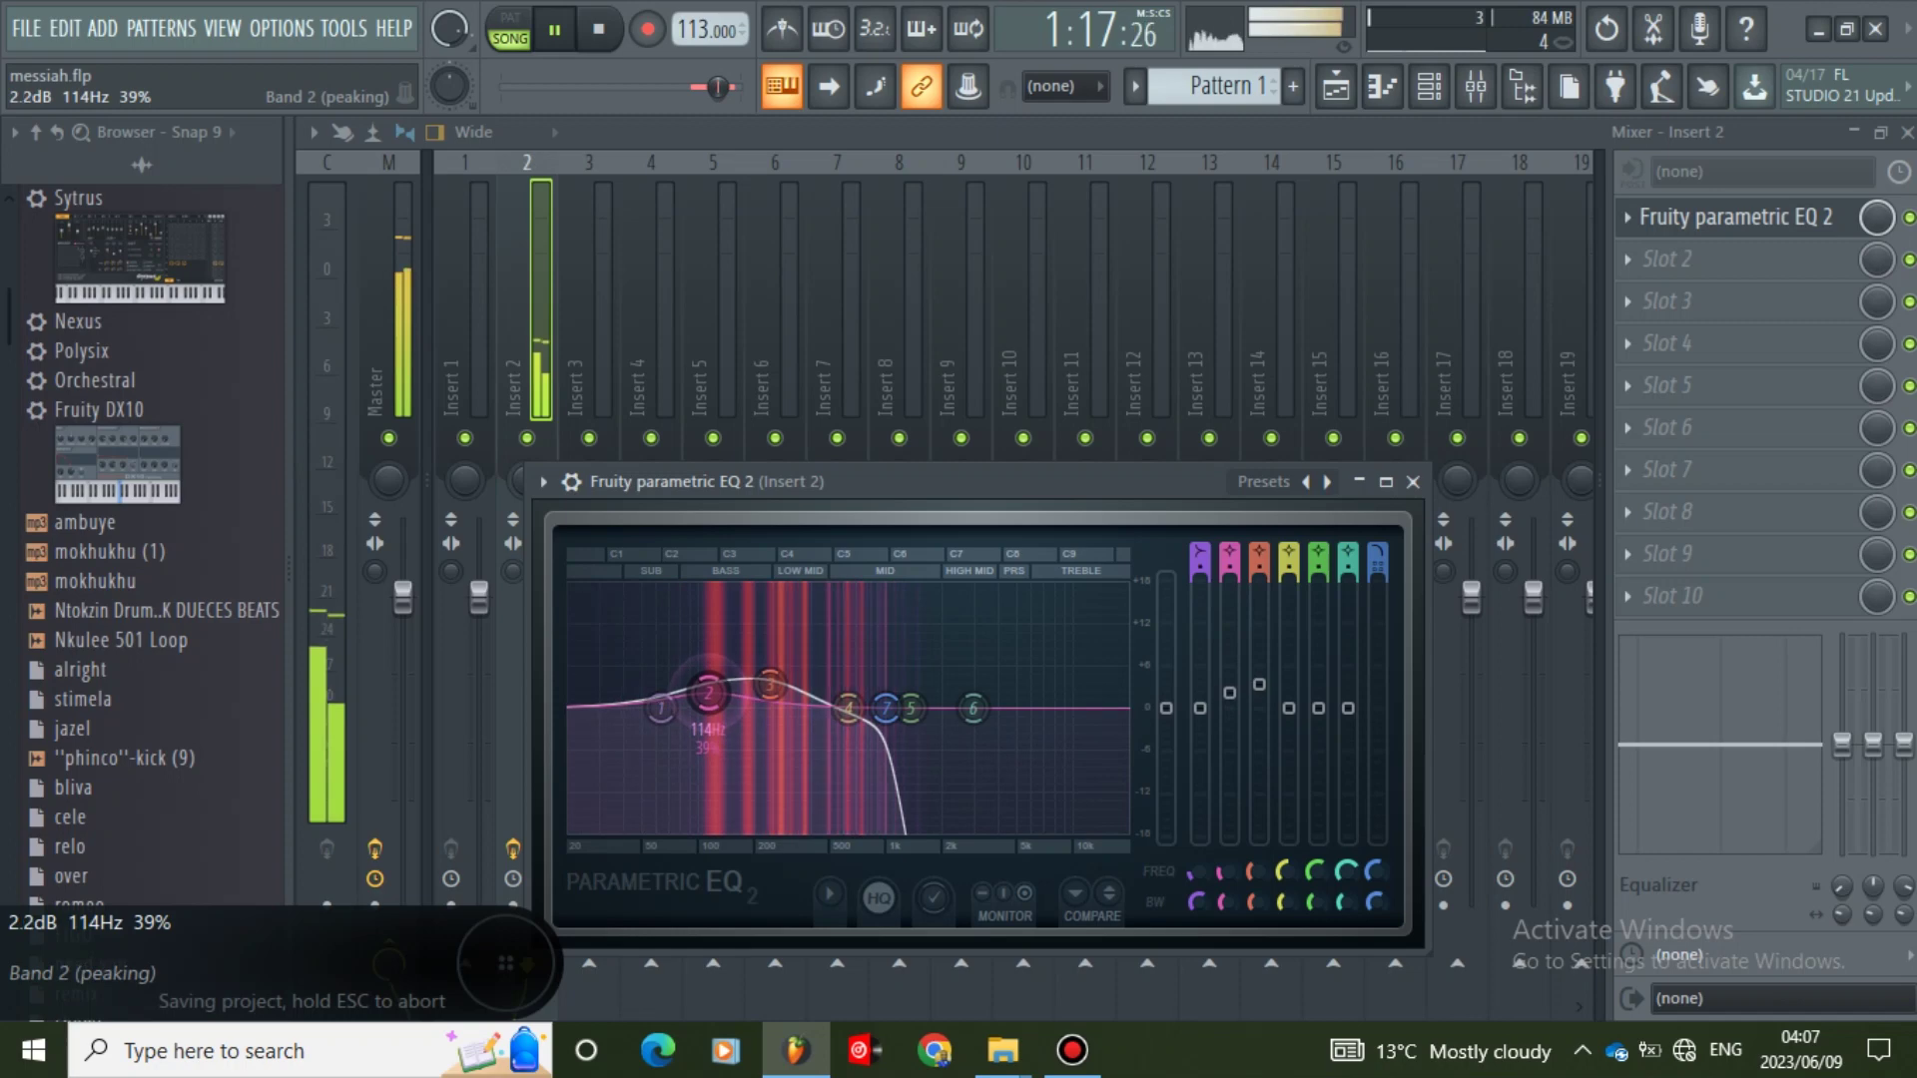
pyautogui.moveTo(770, 685); pyautogui.dragTo(773, 683)
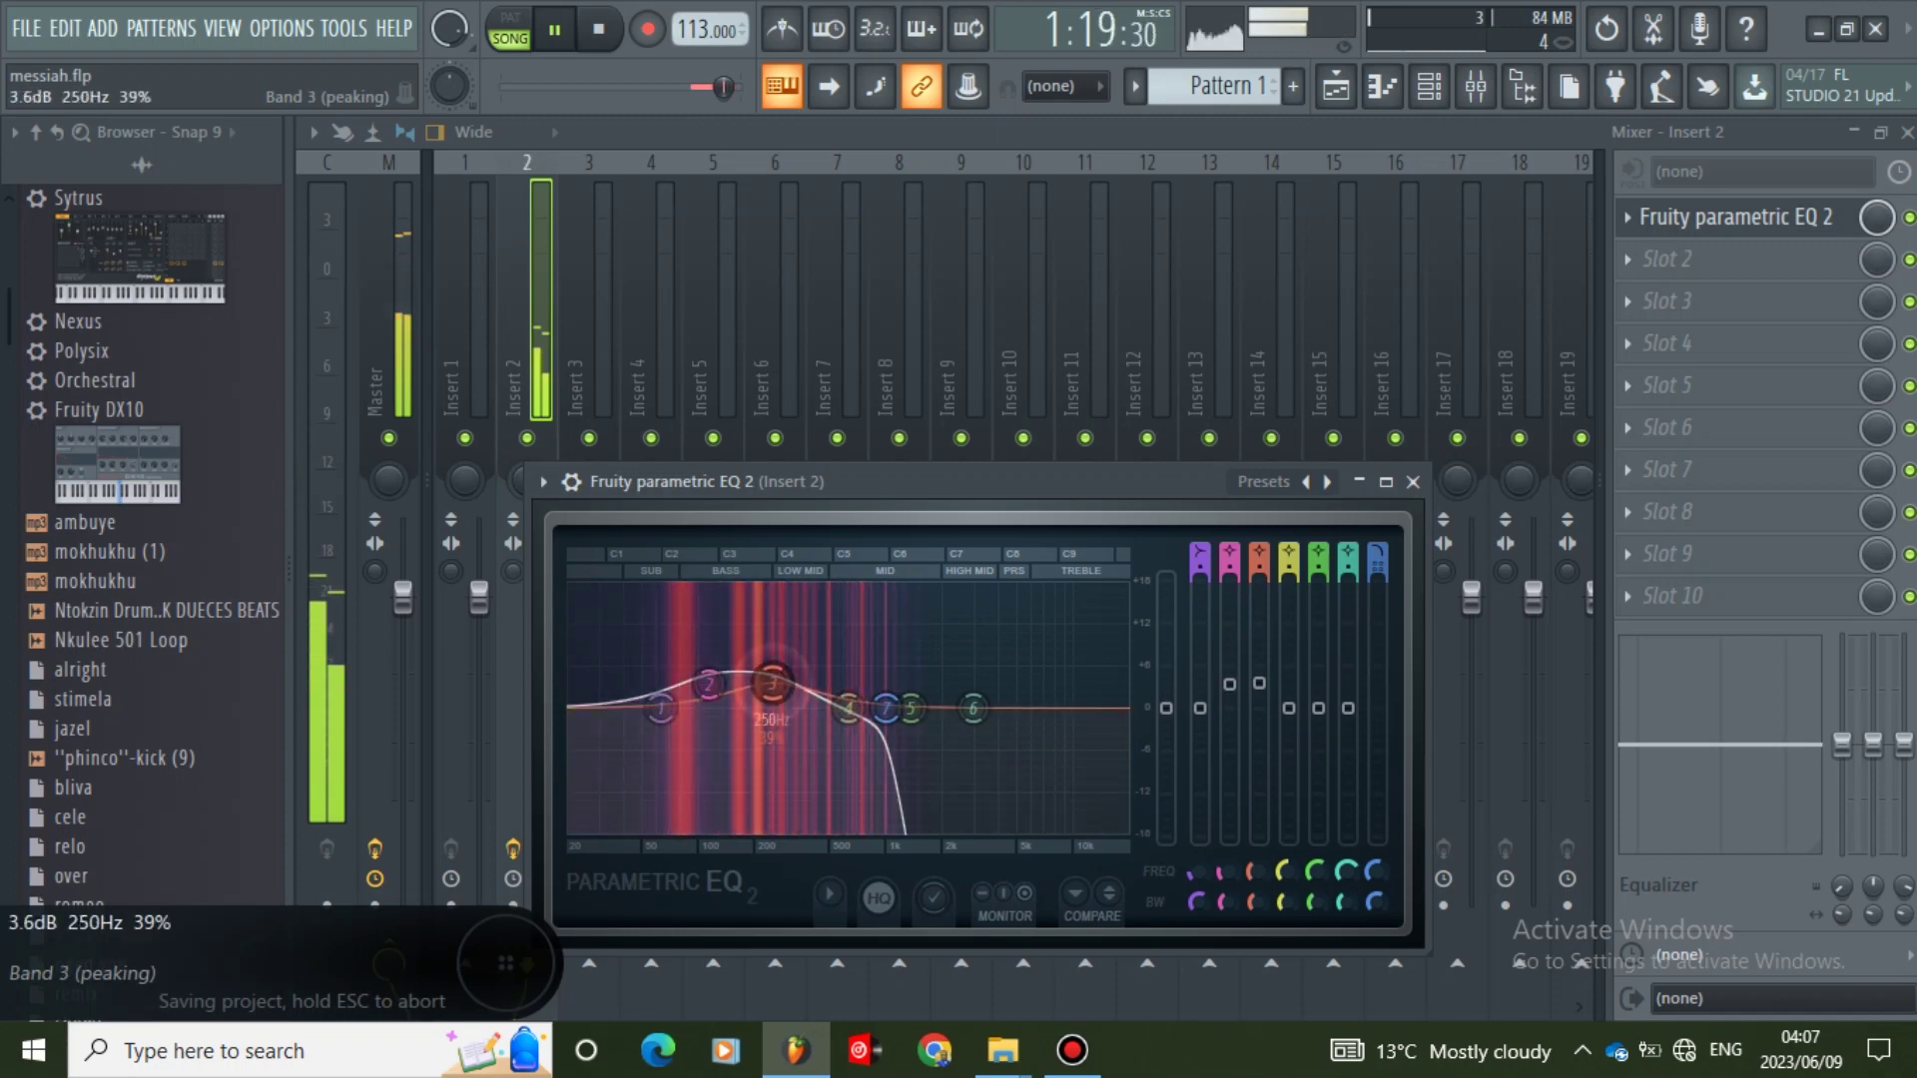
# - Lower the low-pass cutoff to about 600 Hz, boost band 2 further and raise band 3 near 386 Hz
pyautogui.moveTo(886, 709); pyautogui.dragTo(873, 709)
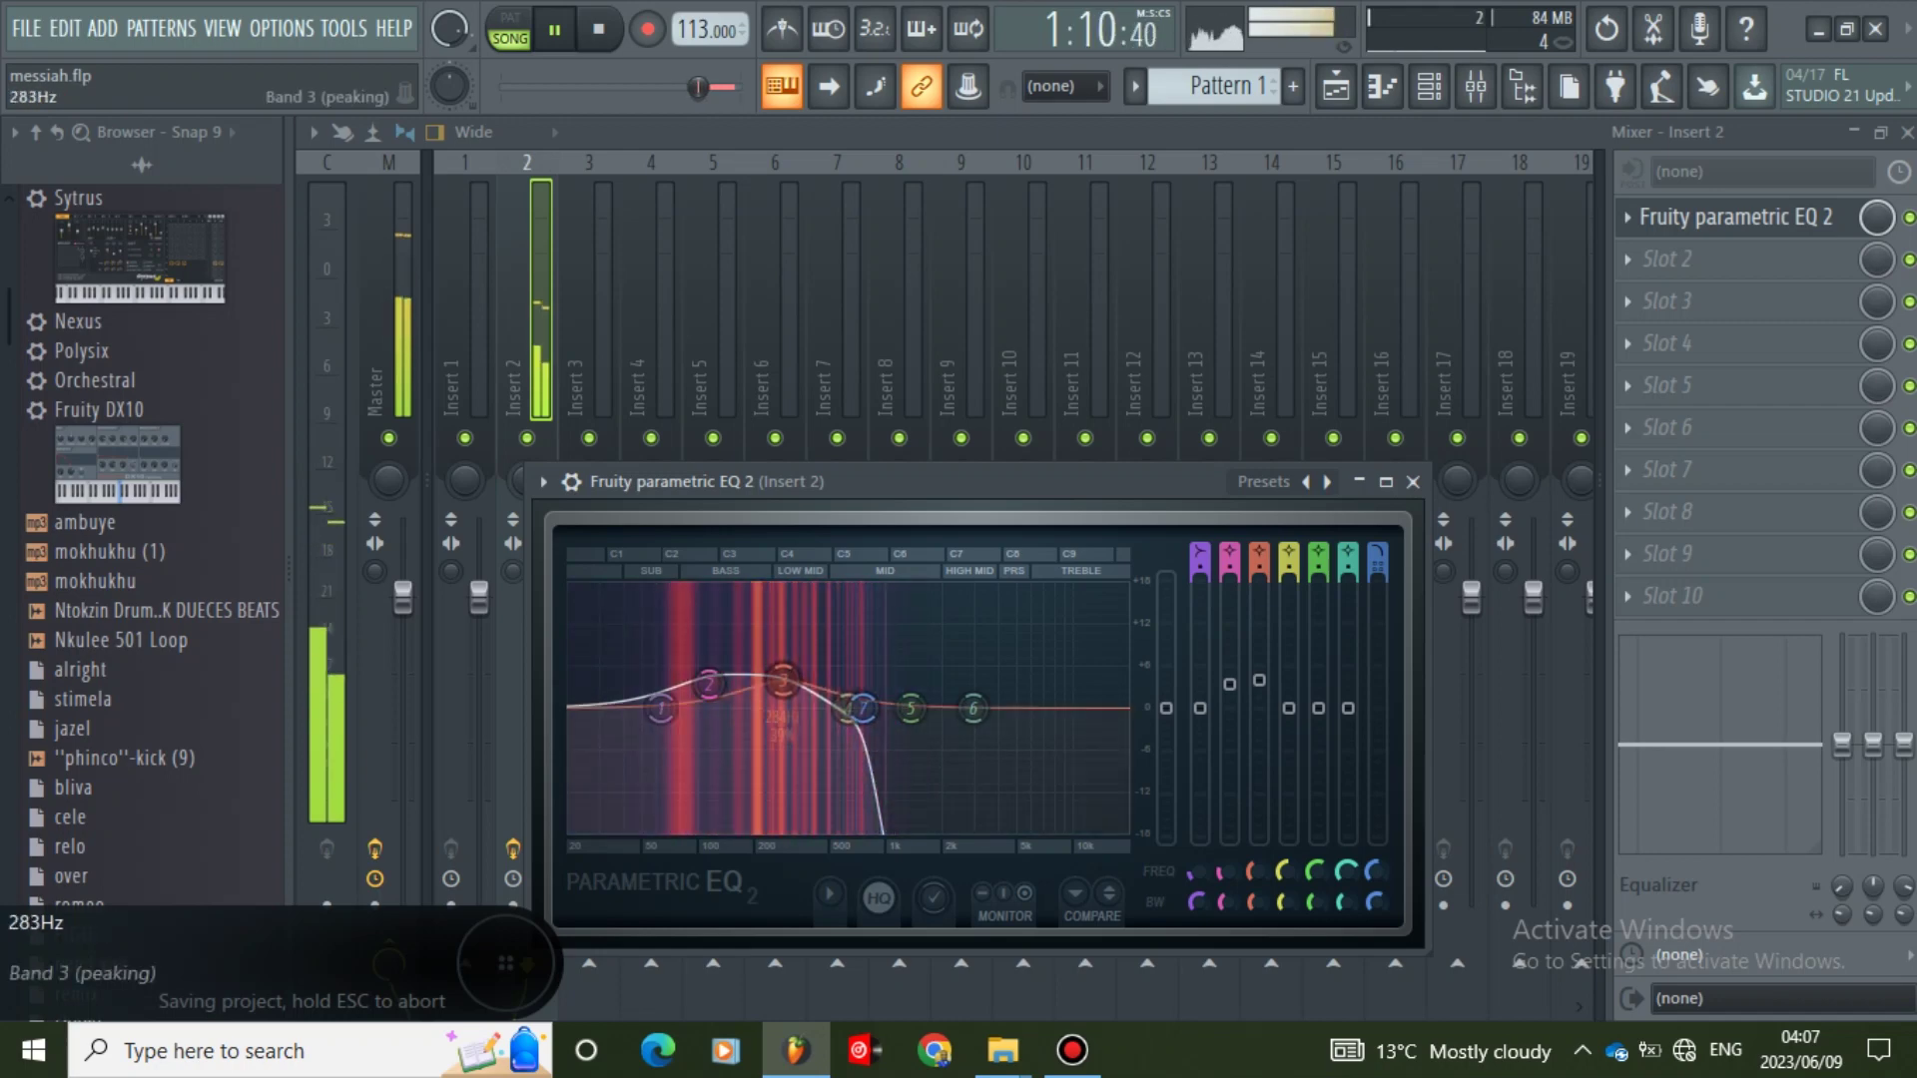
pyautogui.moveTo(863, 709); pyautogui.dragTo(851, 709)
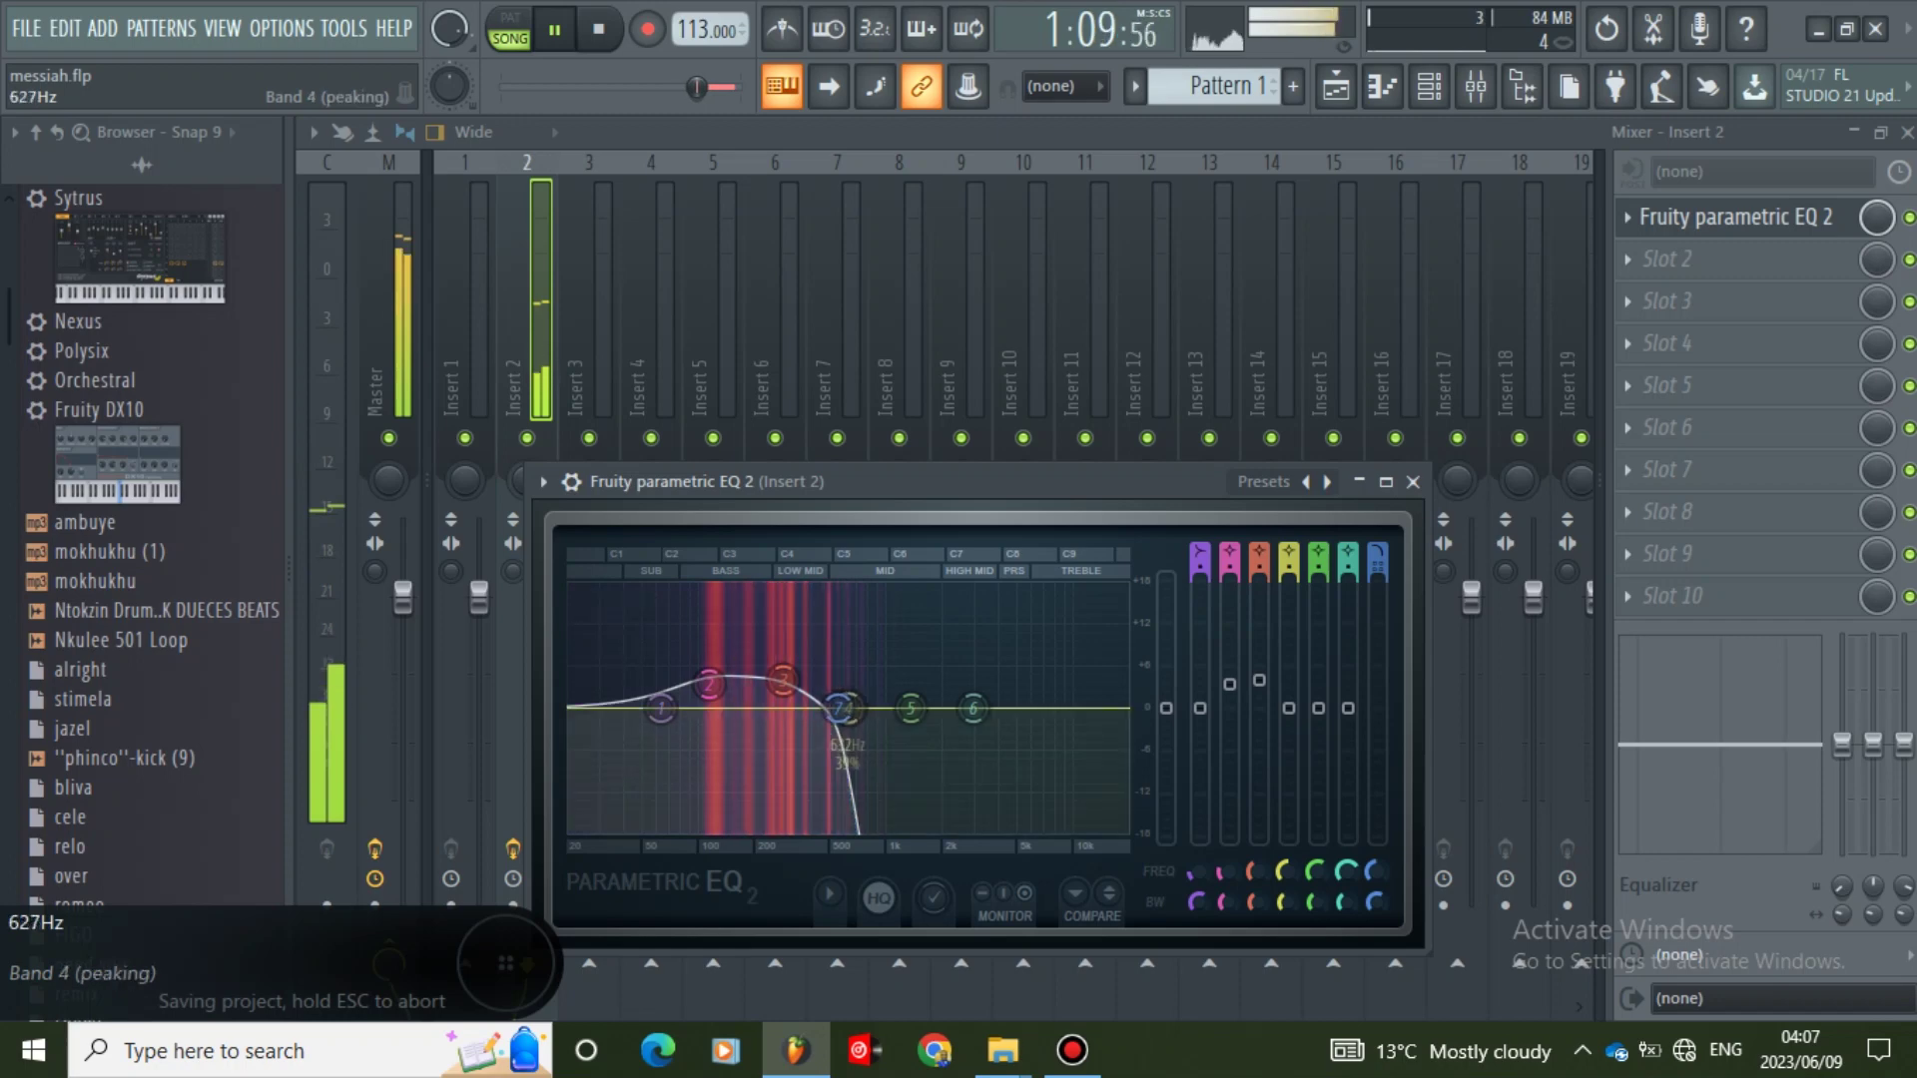
pyautogui.moveTo(839, 708); pyautogui.dragTo(831, 708)
pyautogui.moveTo(709, 684)
pyautogui.mouseDown()
pyautogui.moveTo(801, 660)
pyautogui.moveTo(696, 675)
pyautogui.mouseUp()
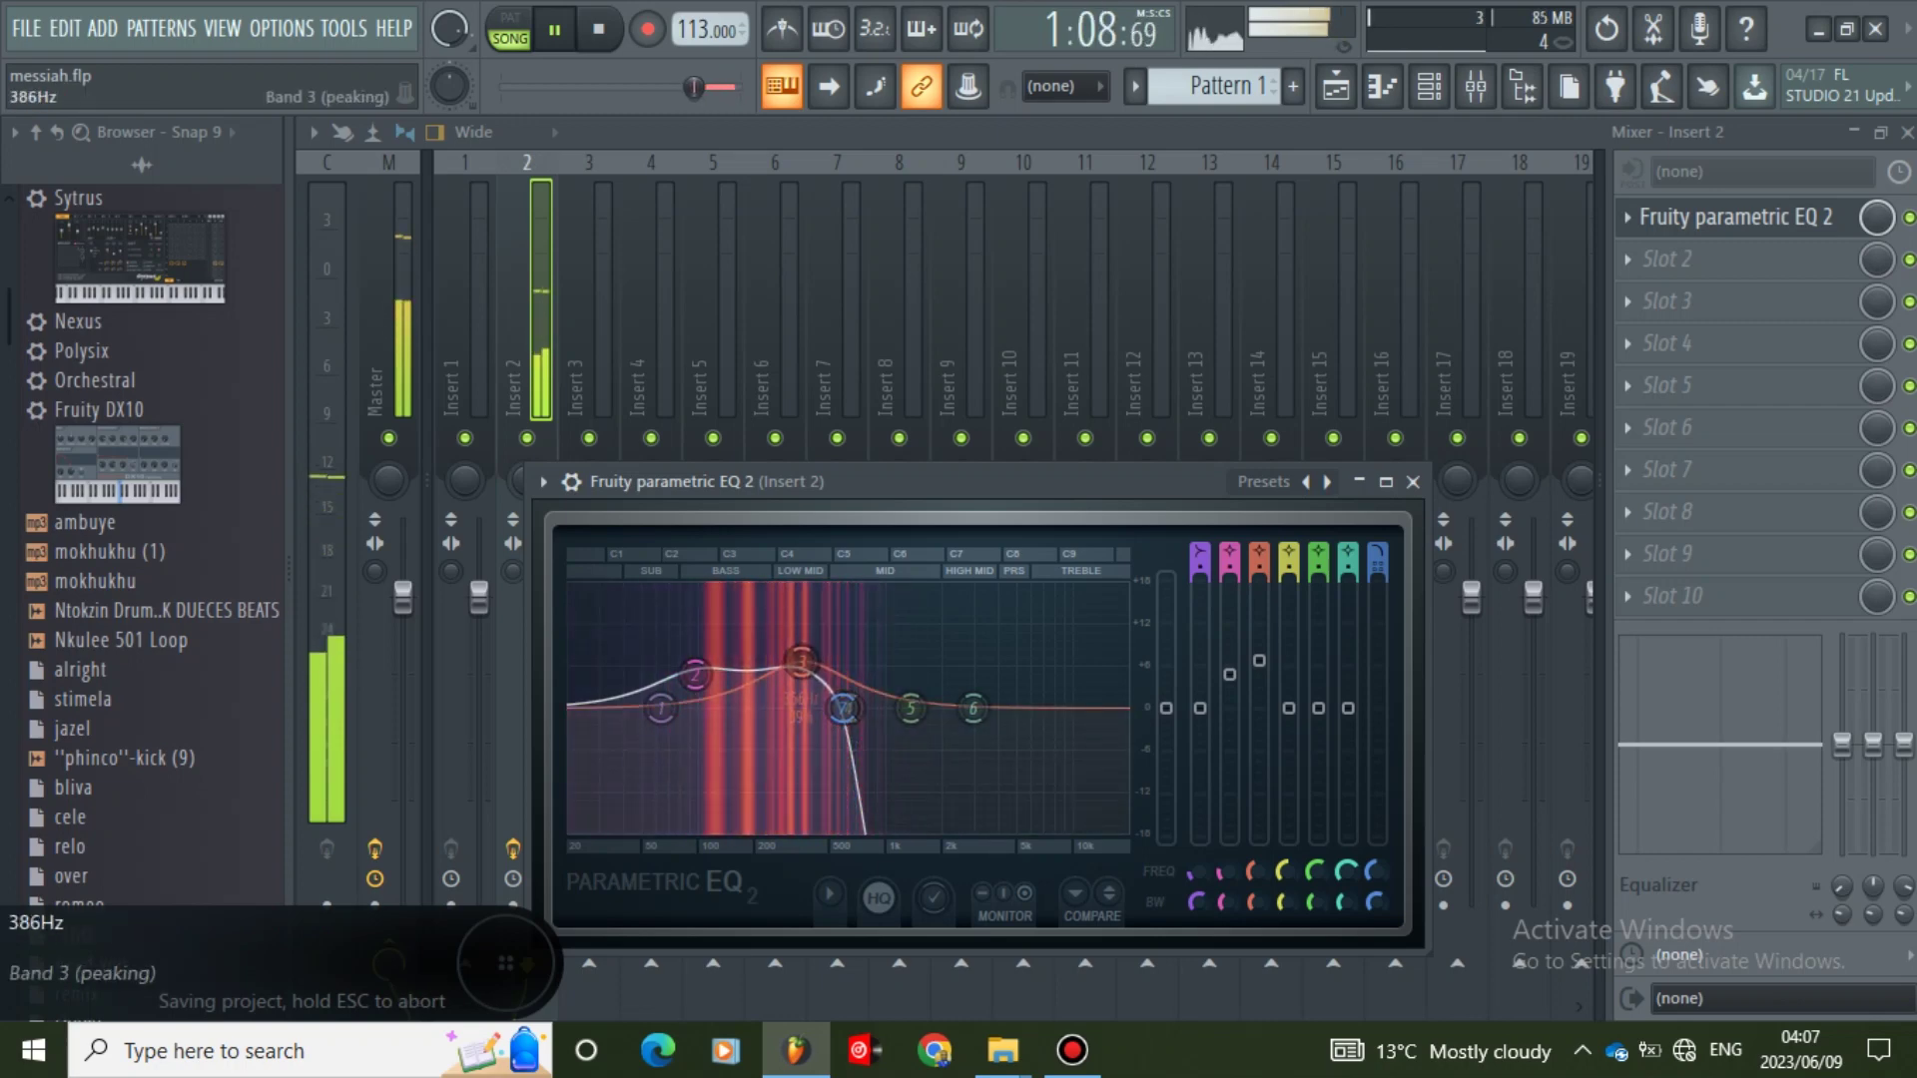
# - Save the project and close the equalizer and the mixer
pyautogui.click(26, 28)
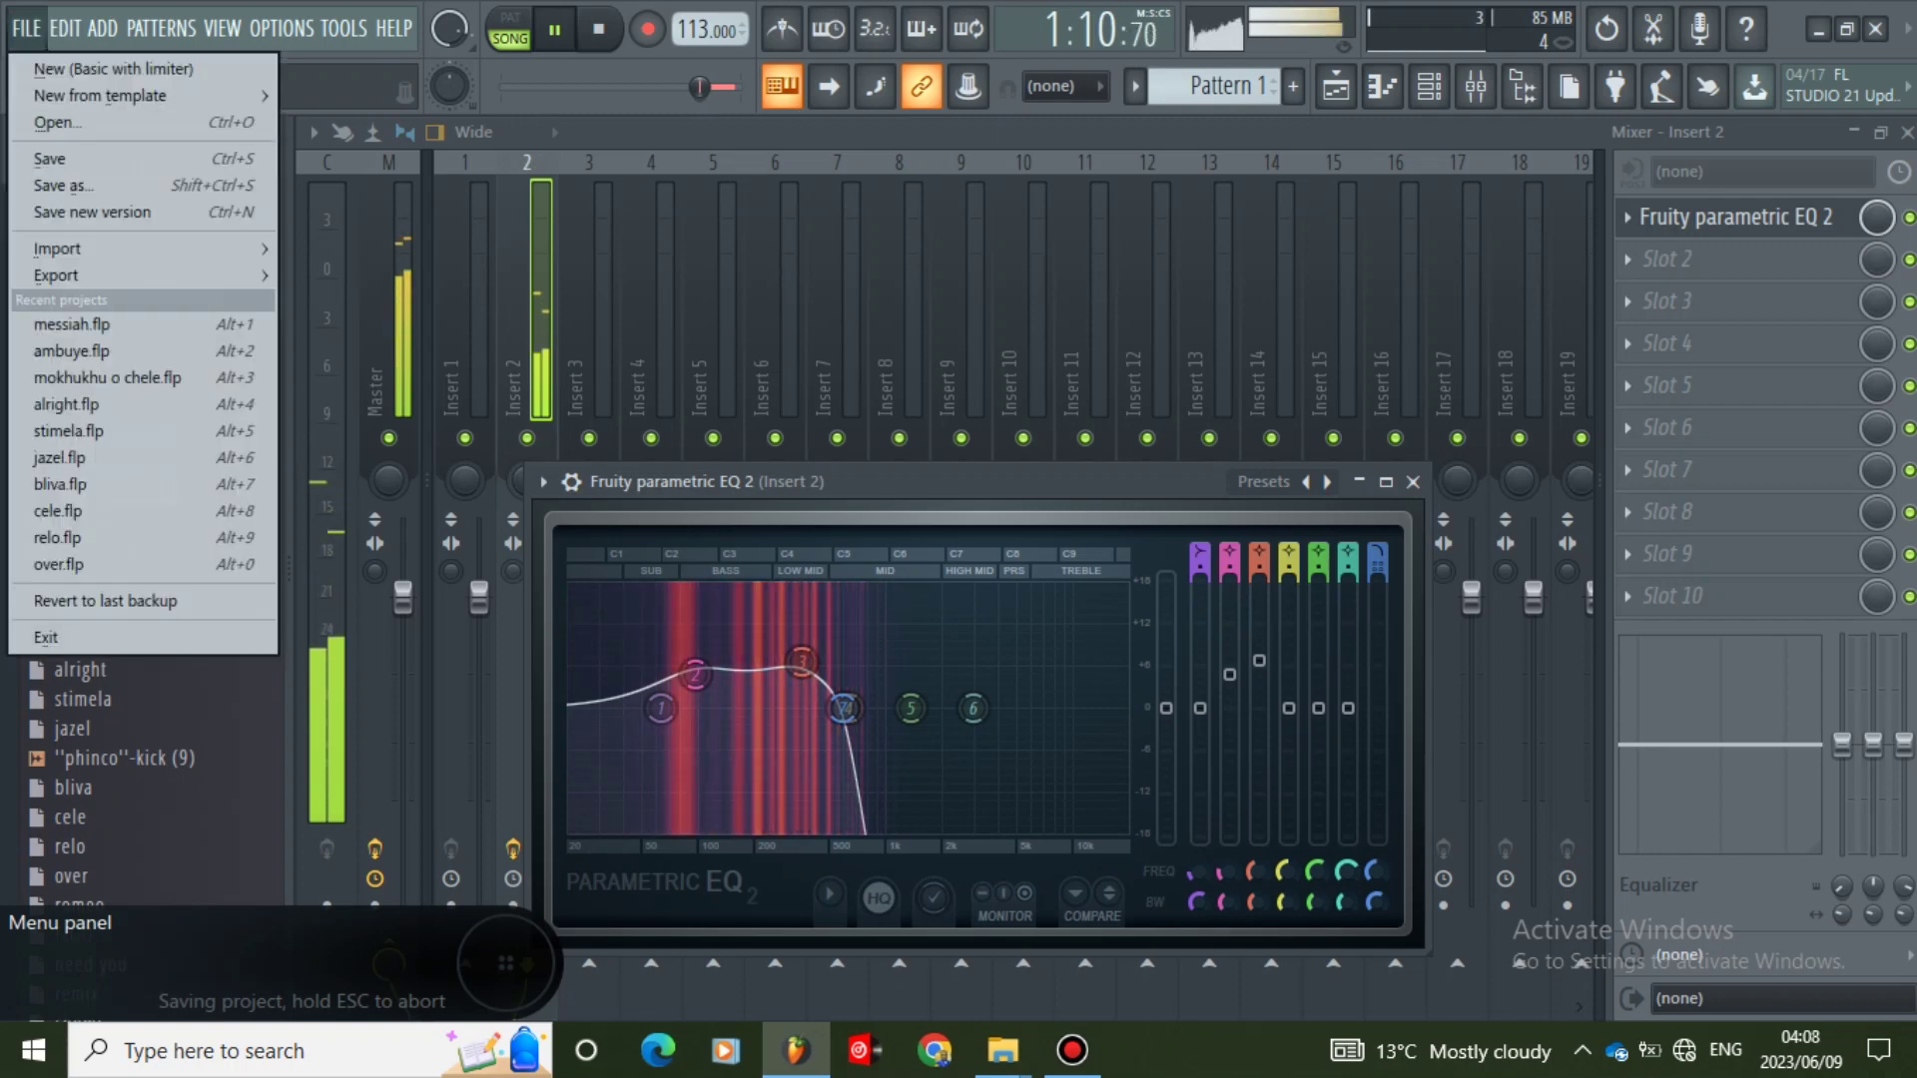
pyautogui.hotkey('ctrl', 's')
pyautogui.click(1413, 482)
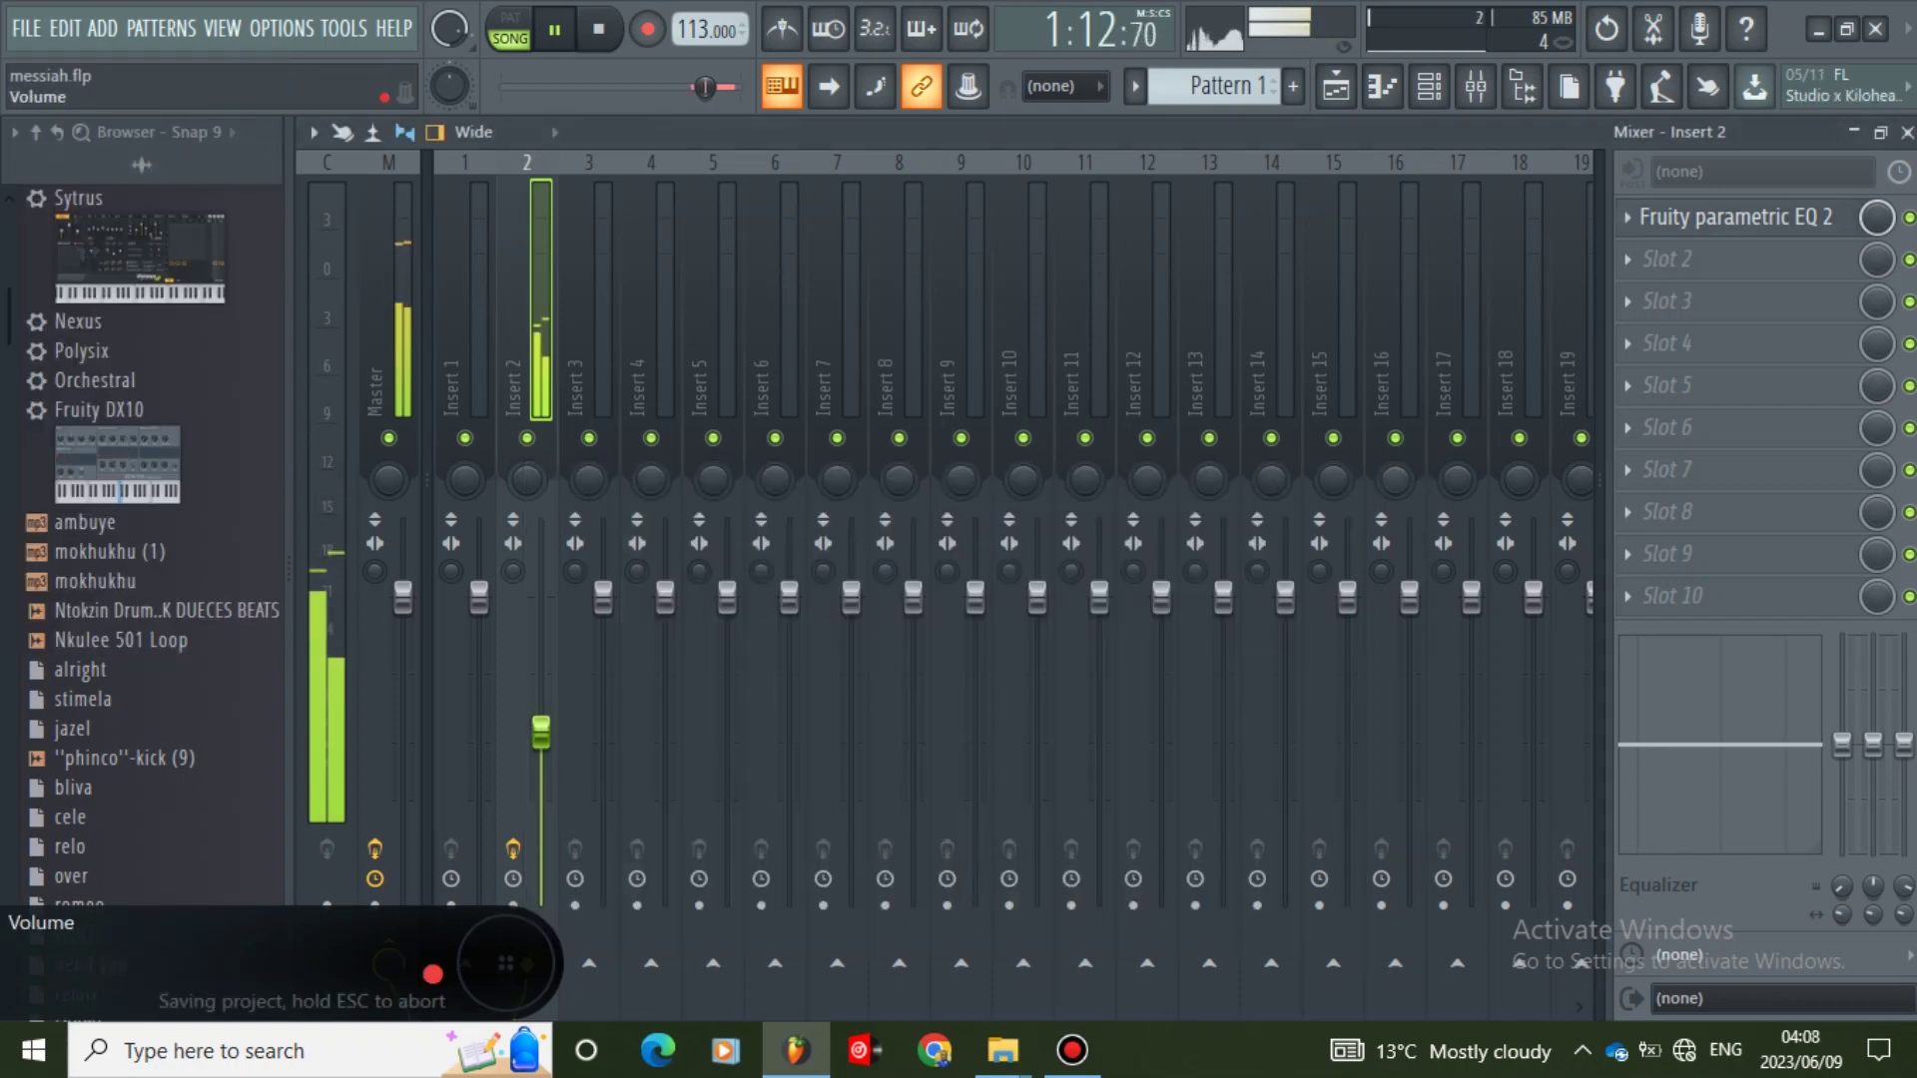
pyautogui.click(1907, 132)
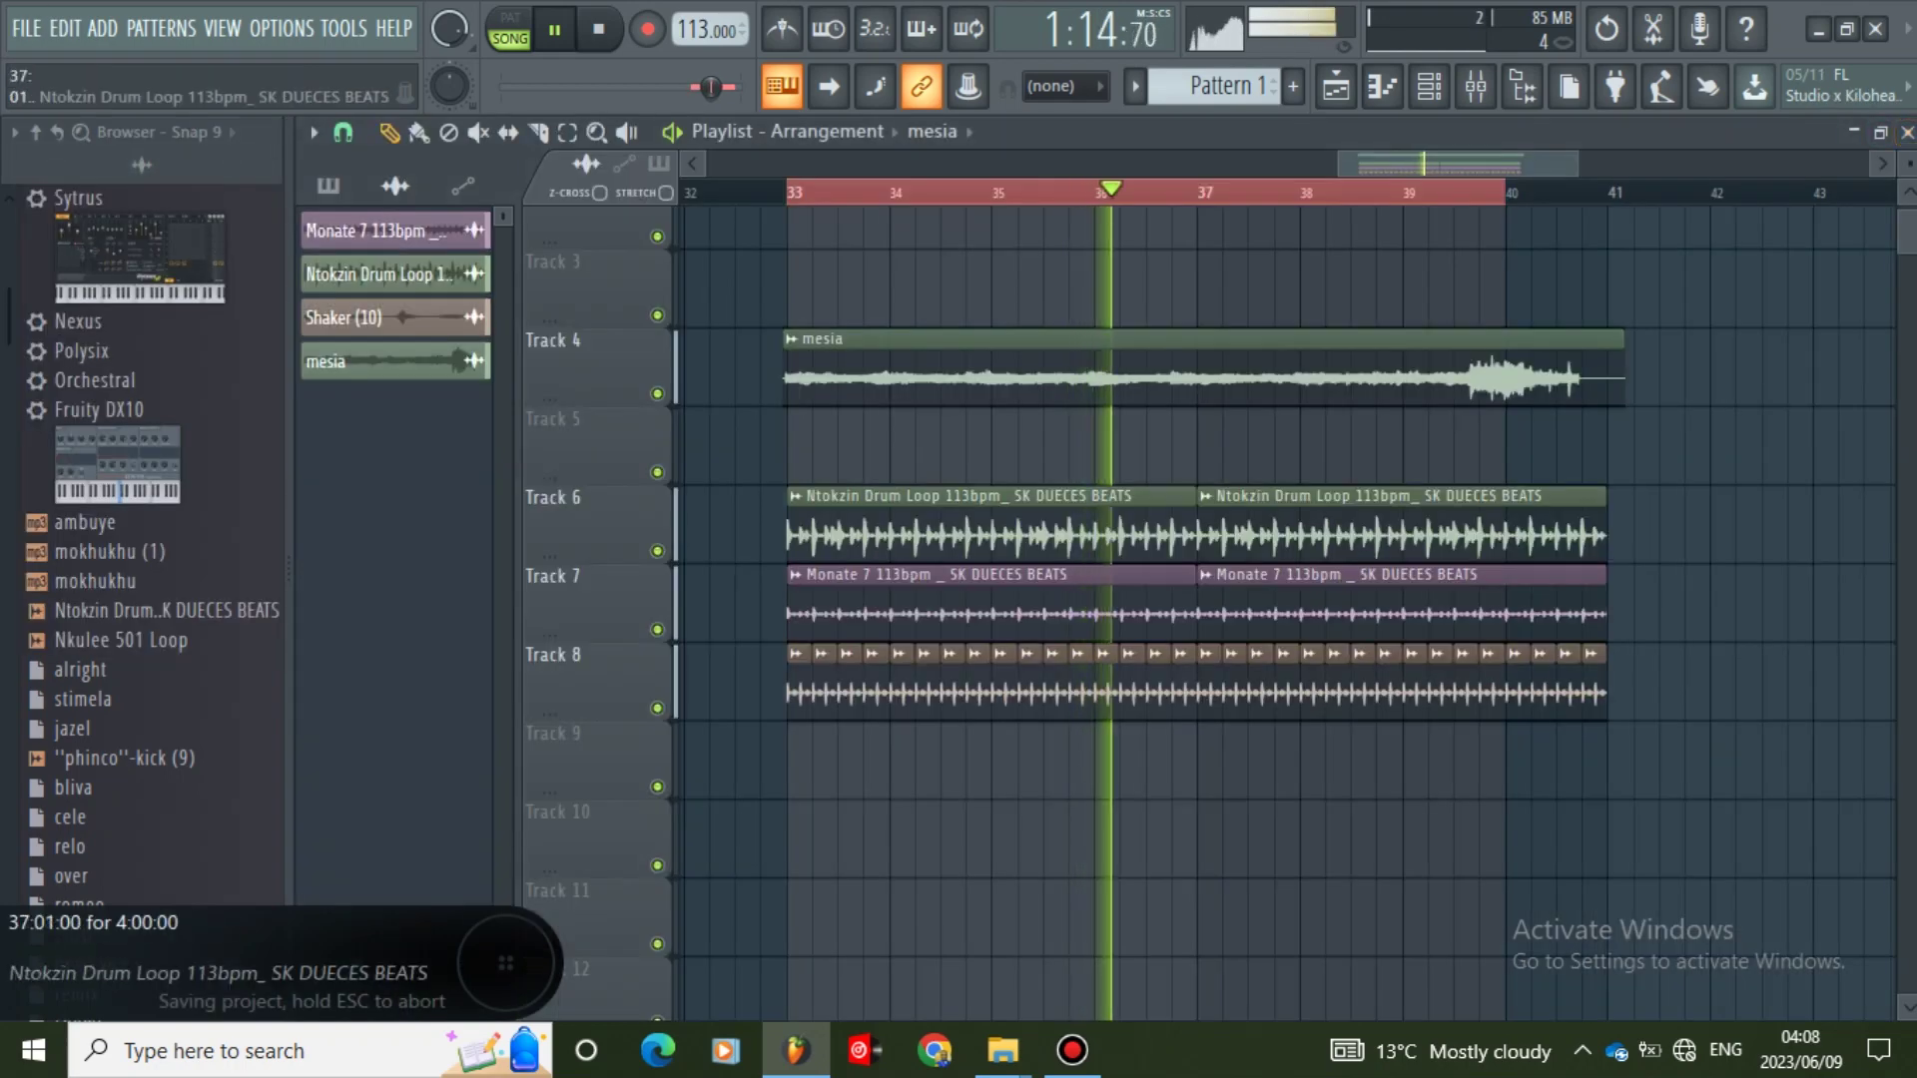
# - Delete the shaker clips after bar 40 on Track 8 and save the project
pyautogui.scroll(2, 1594, 699)
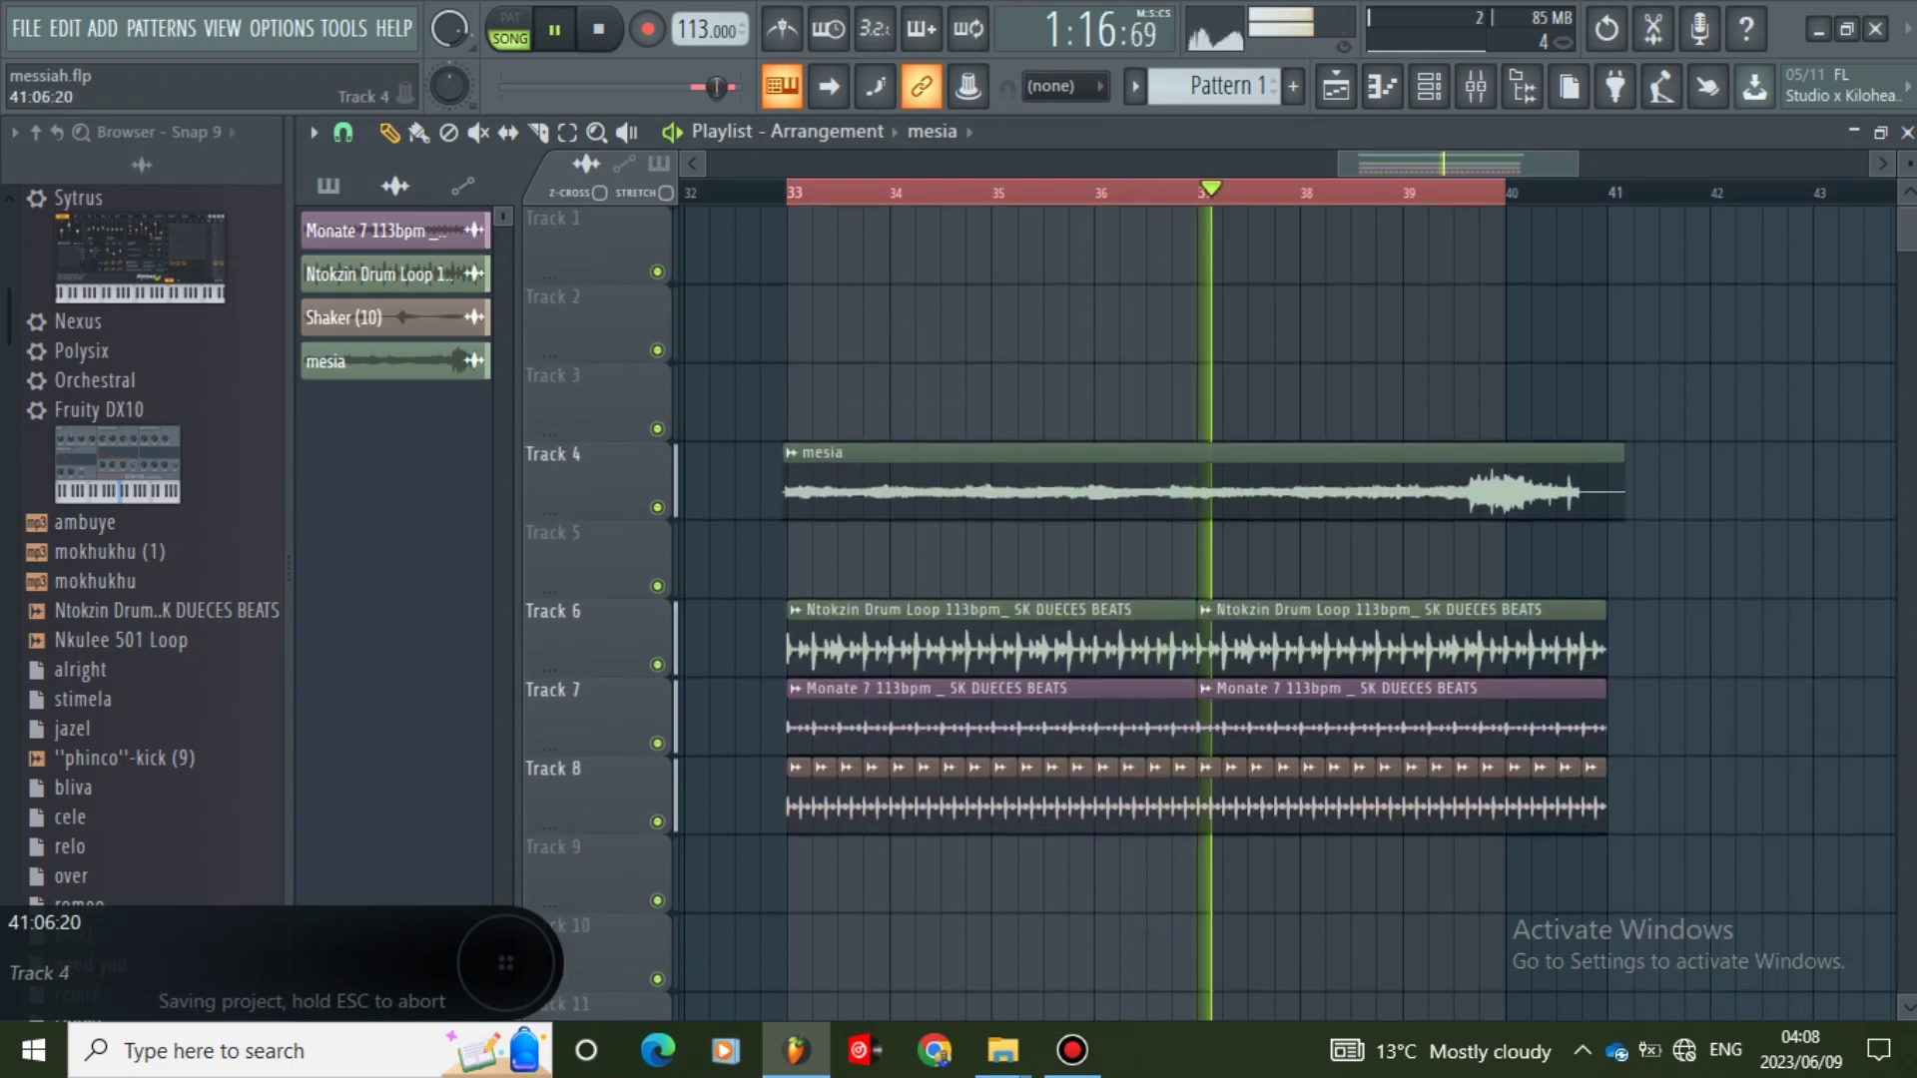
pyautogui.rightClick(1568, 802)
pyautogui.rightClick(1543, 802)
pyautogui.rightClick(1518, 802)
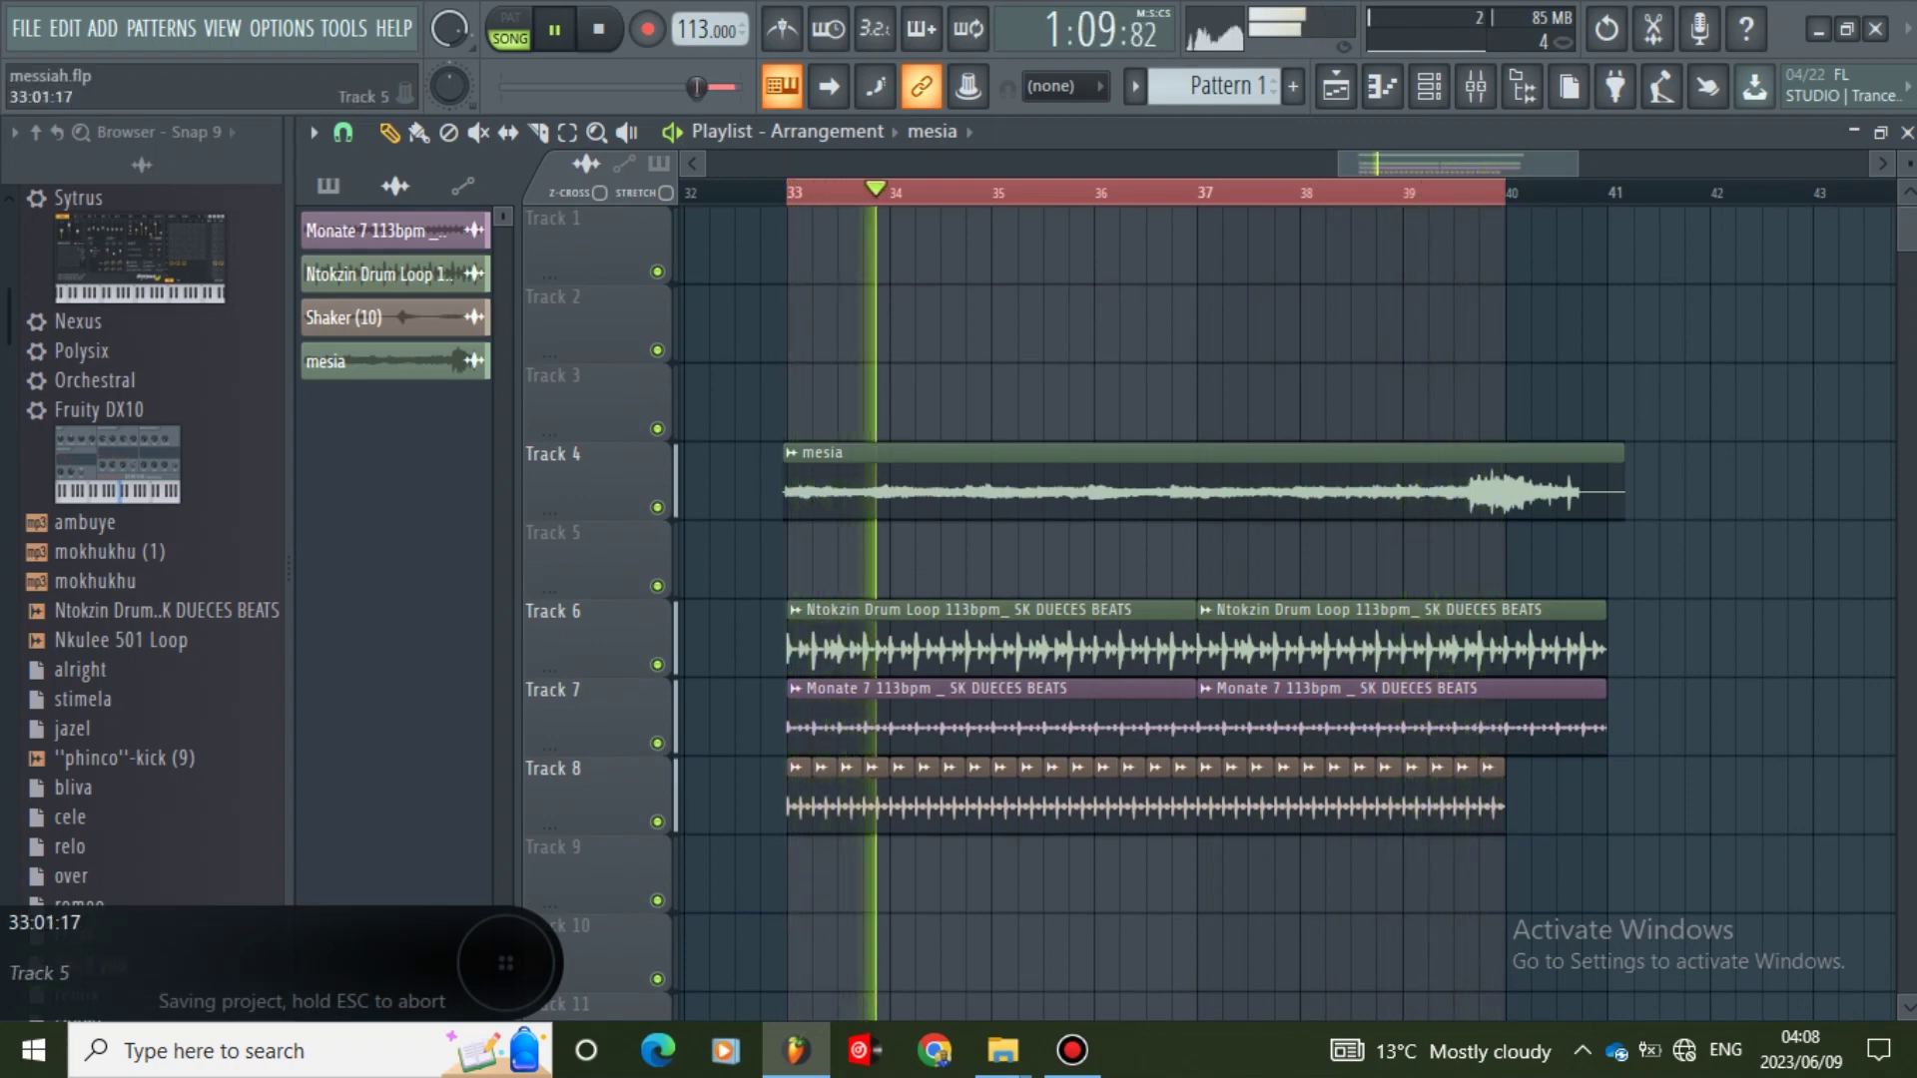
pyautogui.scroll(-2, 600, 799)
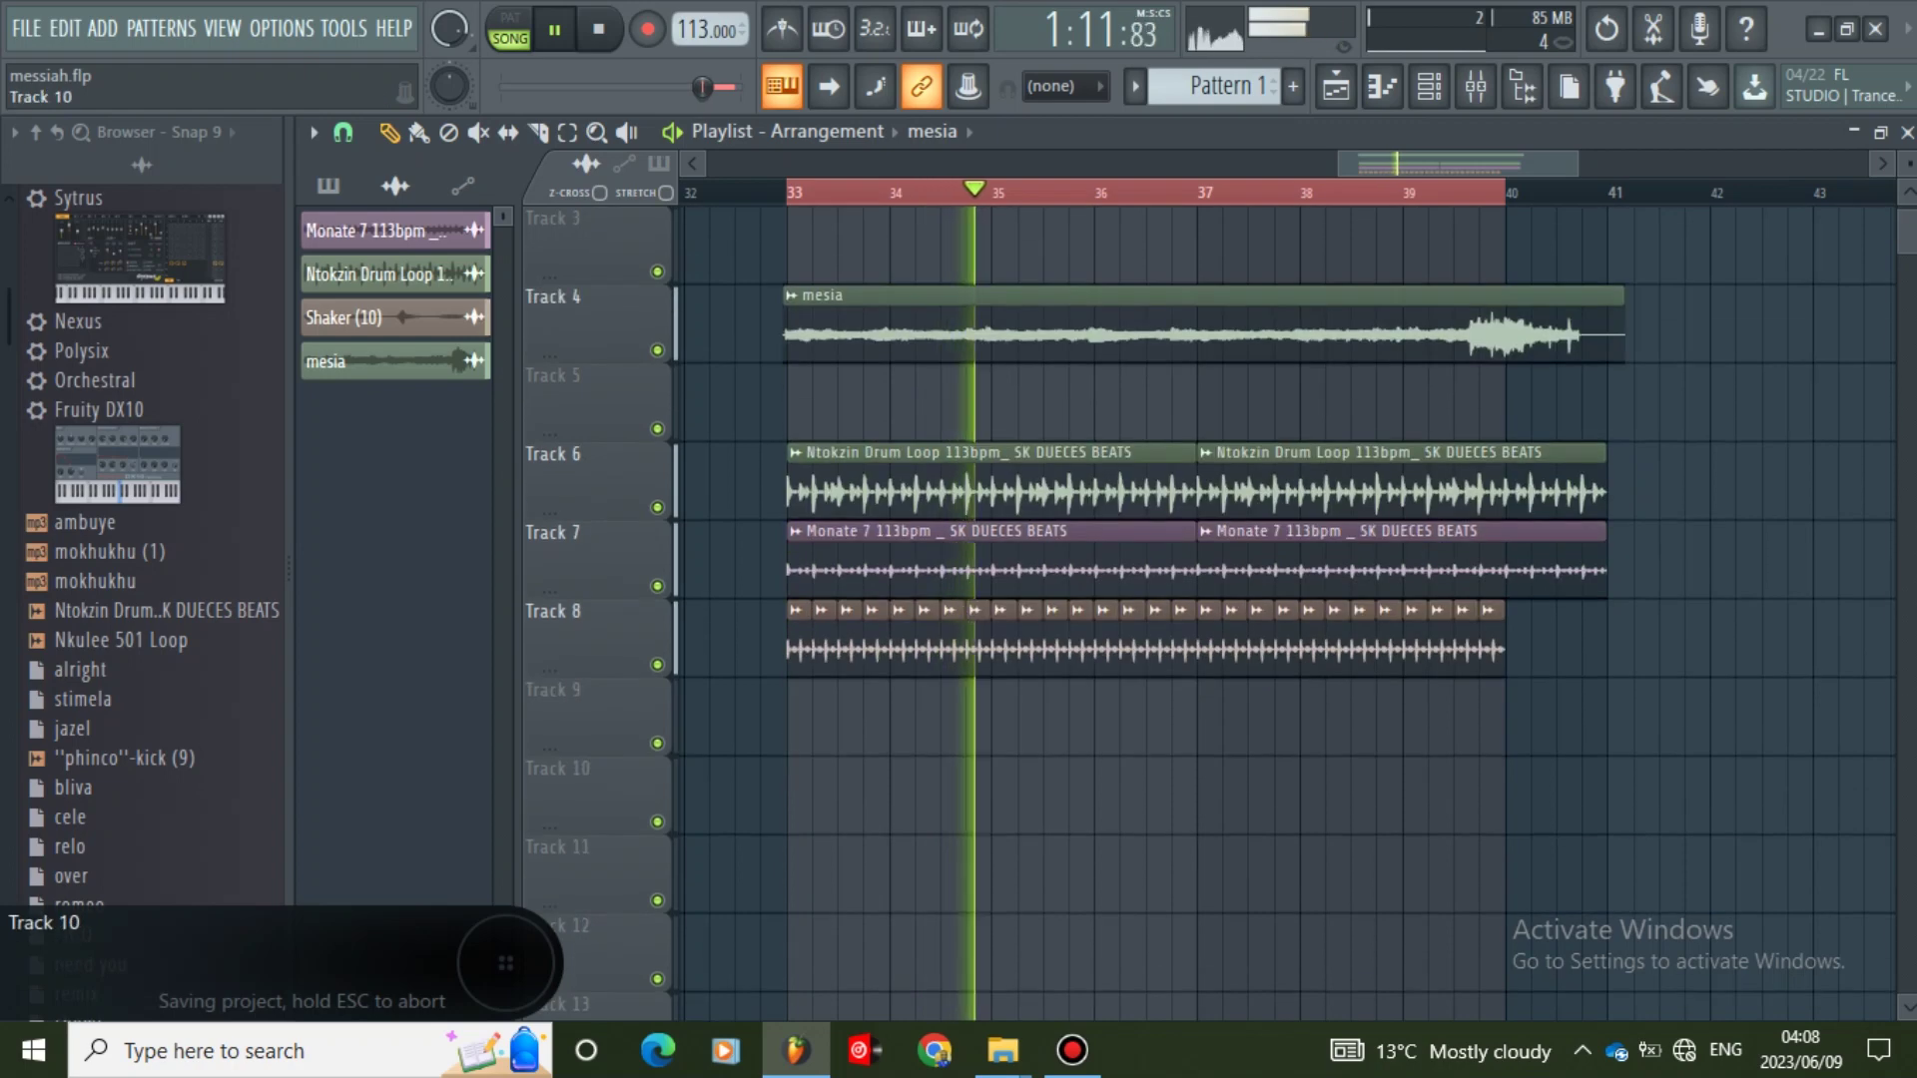
pyautogui.hotkey('ctrl', 's')
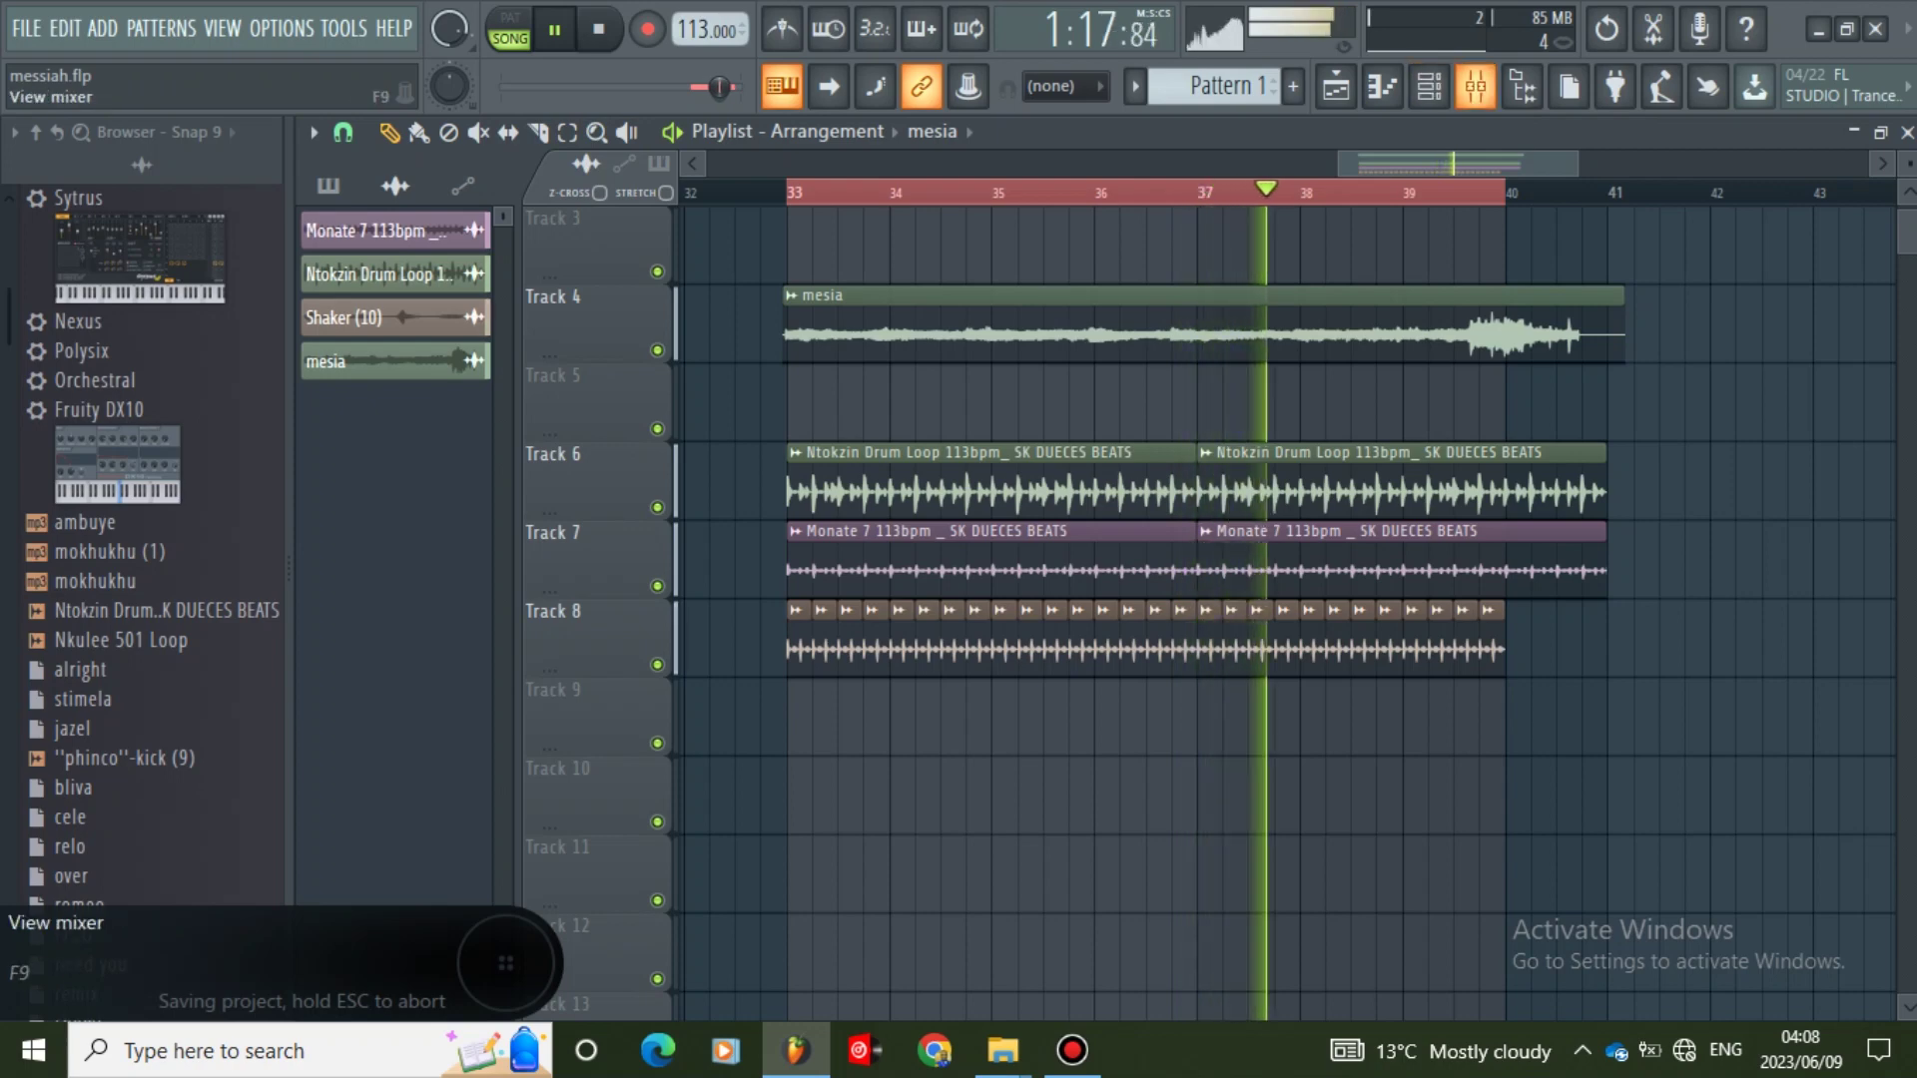
# - Reopen the Insert 2 parametric equalizer and raise the band 7 low-pass cutoff to about 746 Hz
pyautogui.click(1475, 87)
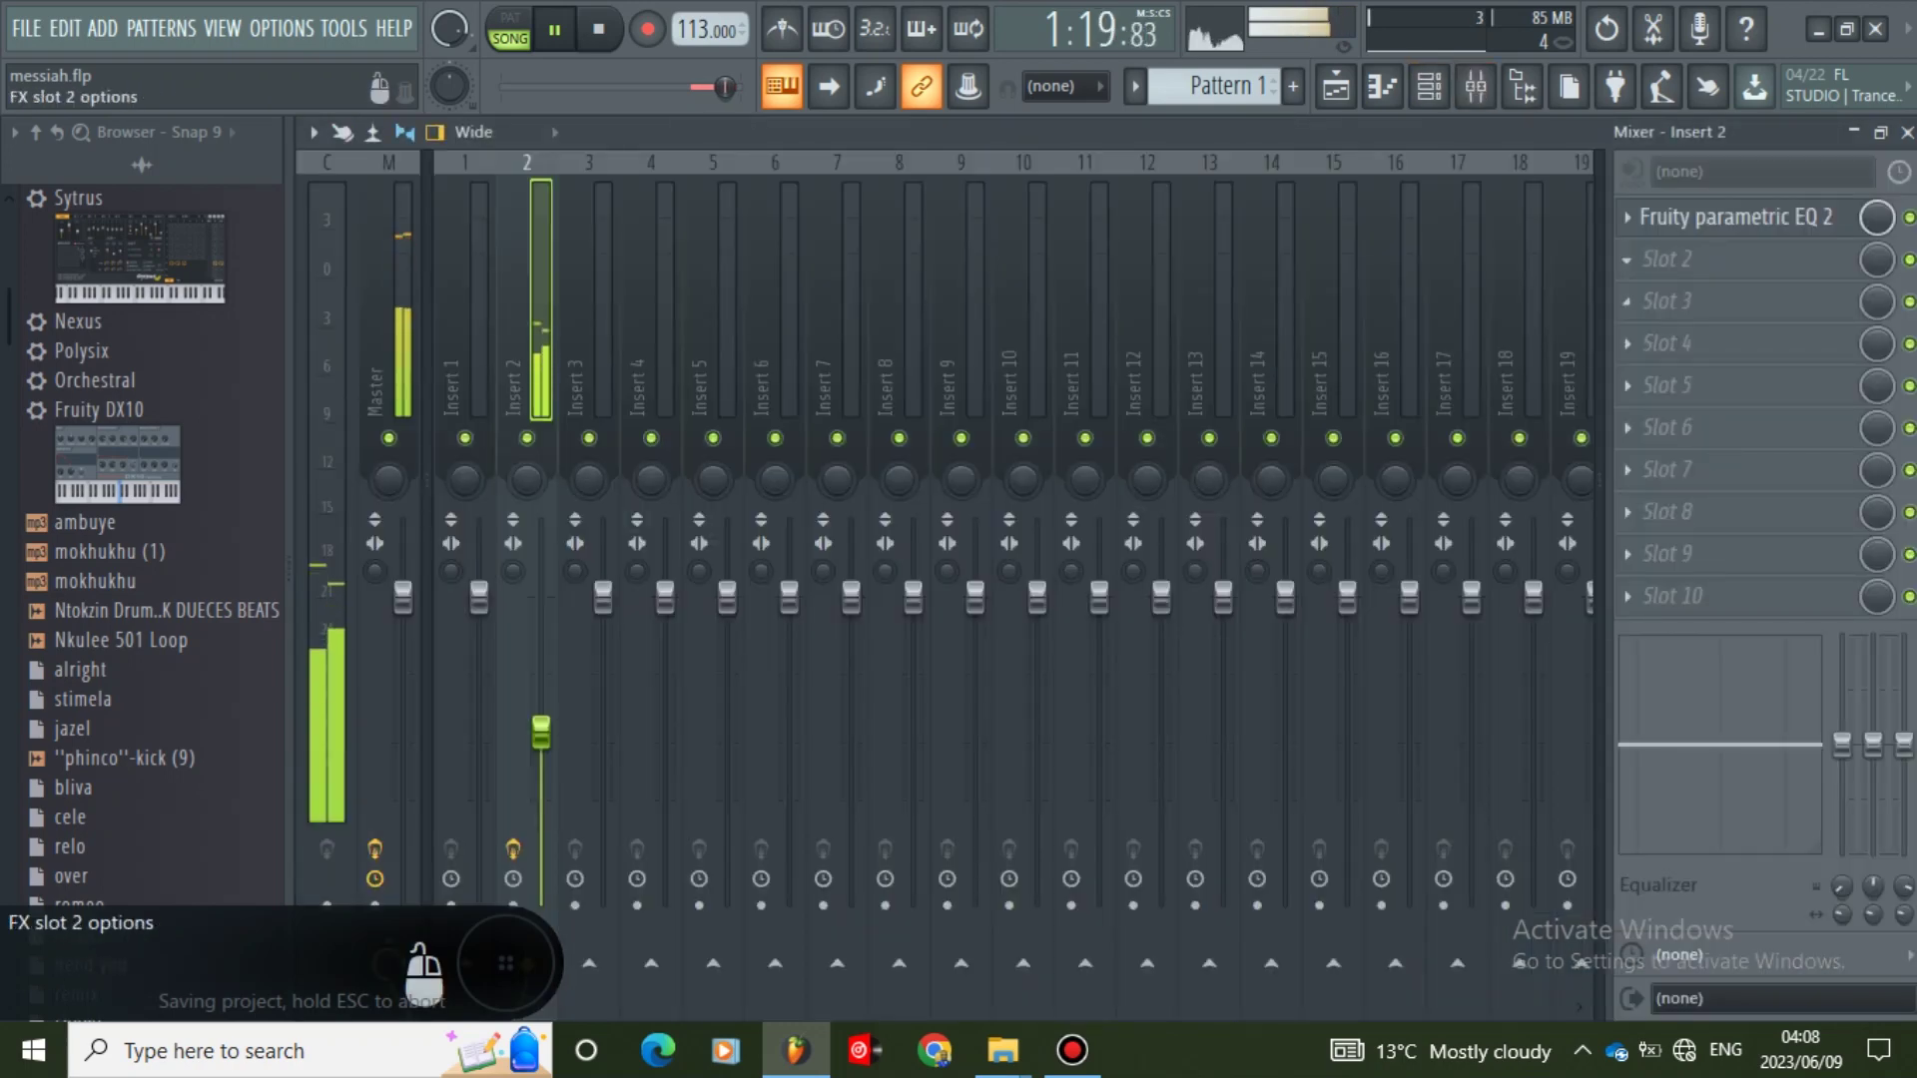
pyautogui.click(1737, 217)
pyautogui.moveTo(696, 674); pyautogui.dragTo(704, 696)
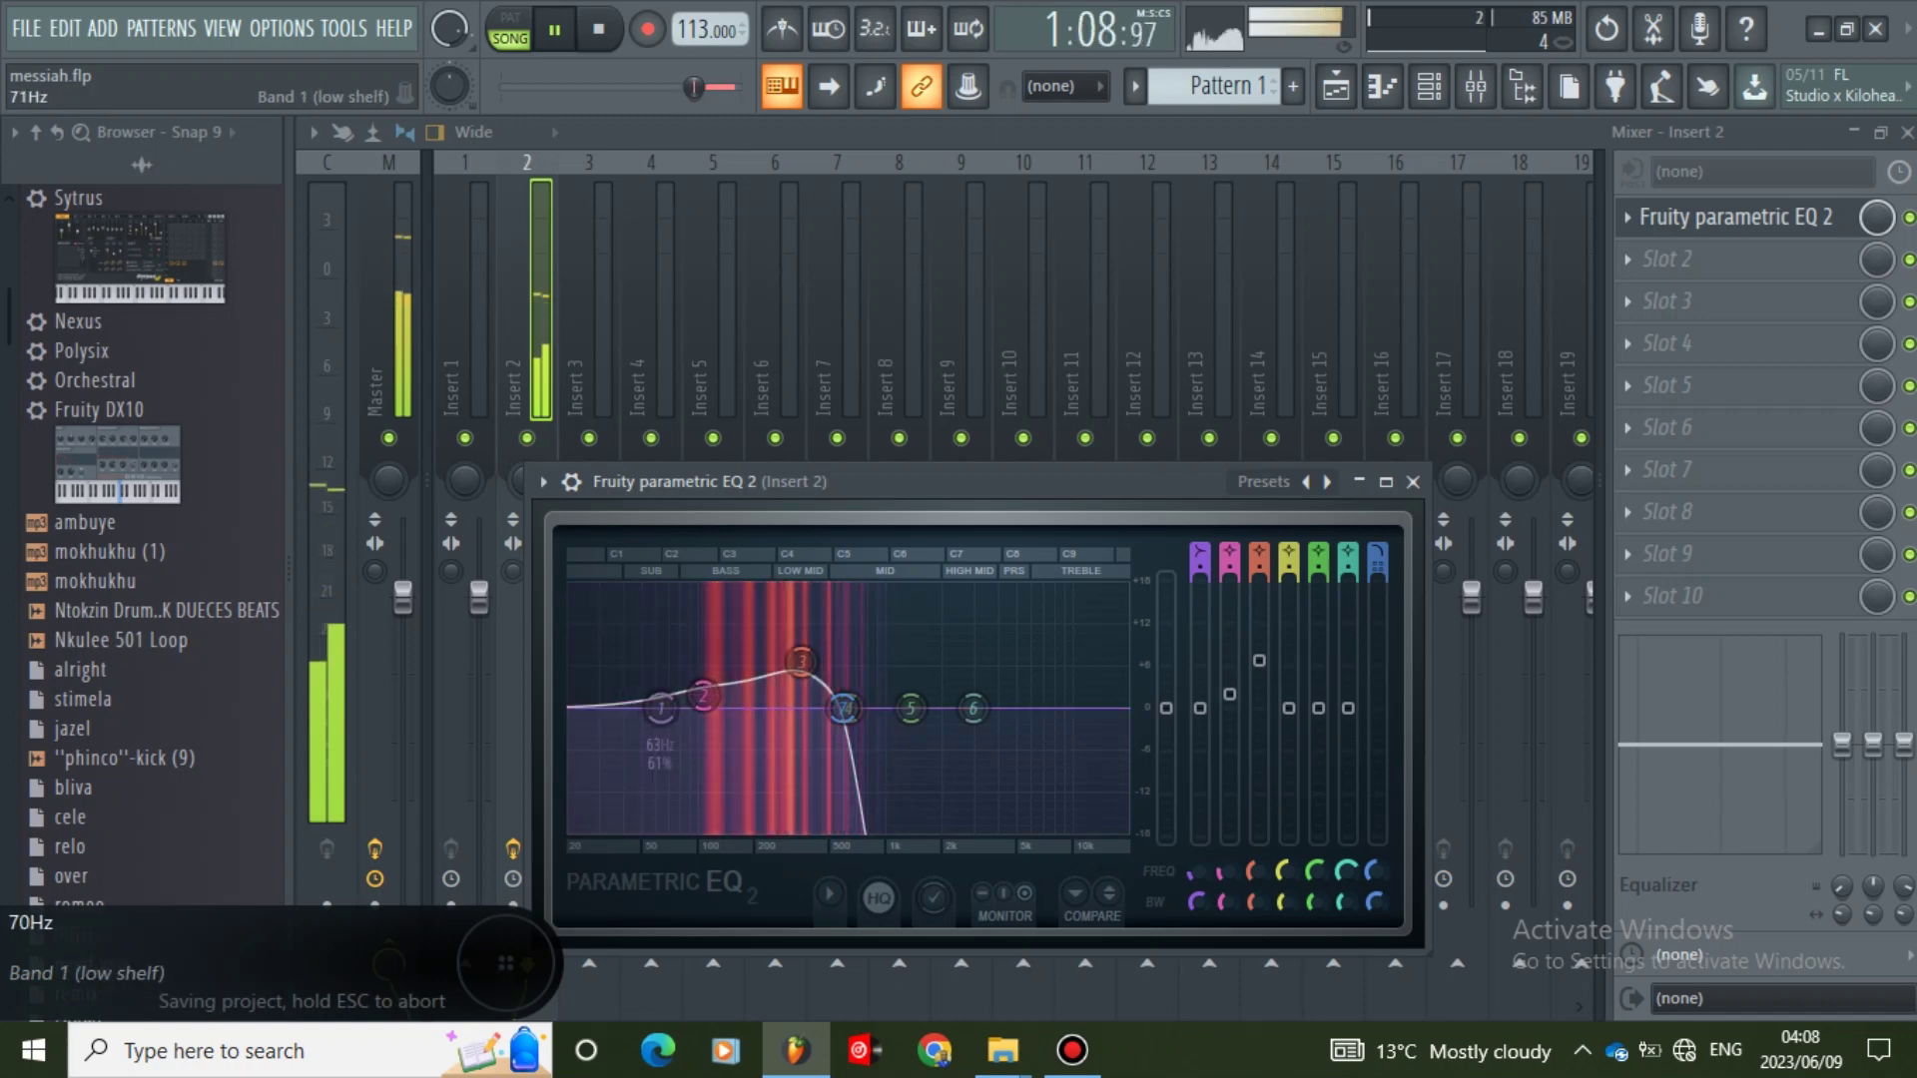
pyautogui.rightClick(660, 709)
pyautogui.moveTo(704, 781)
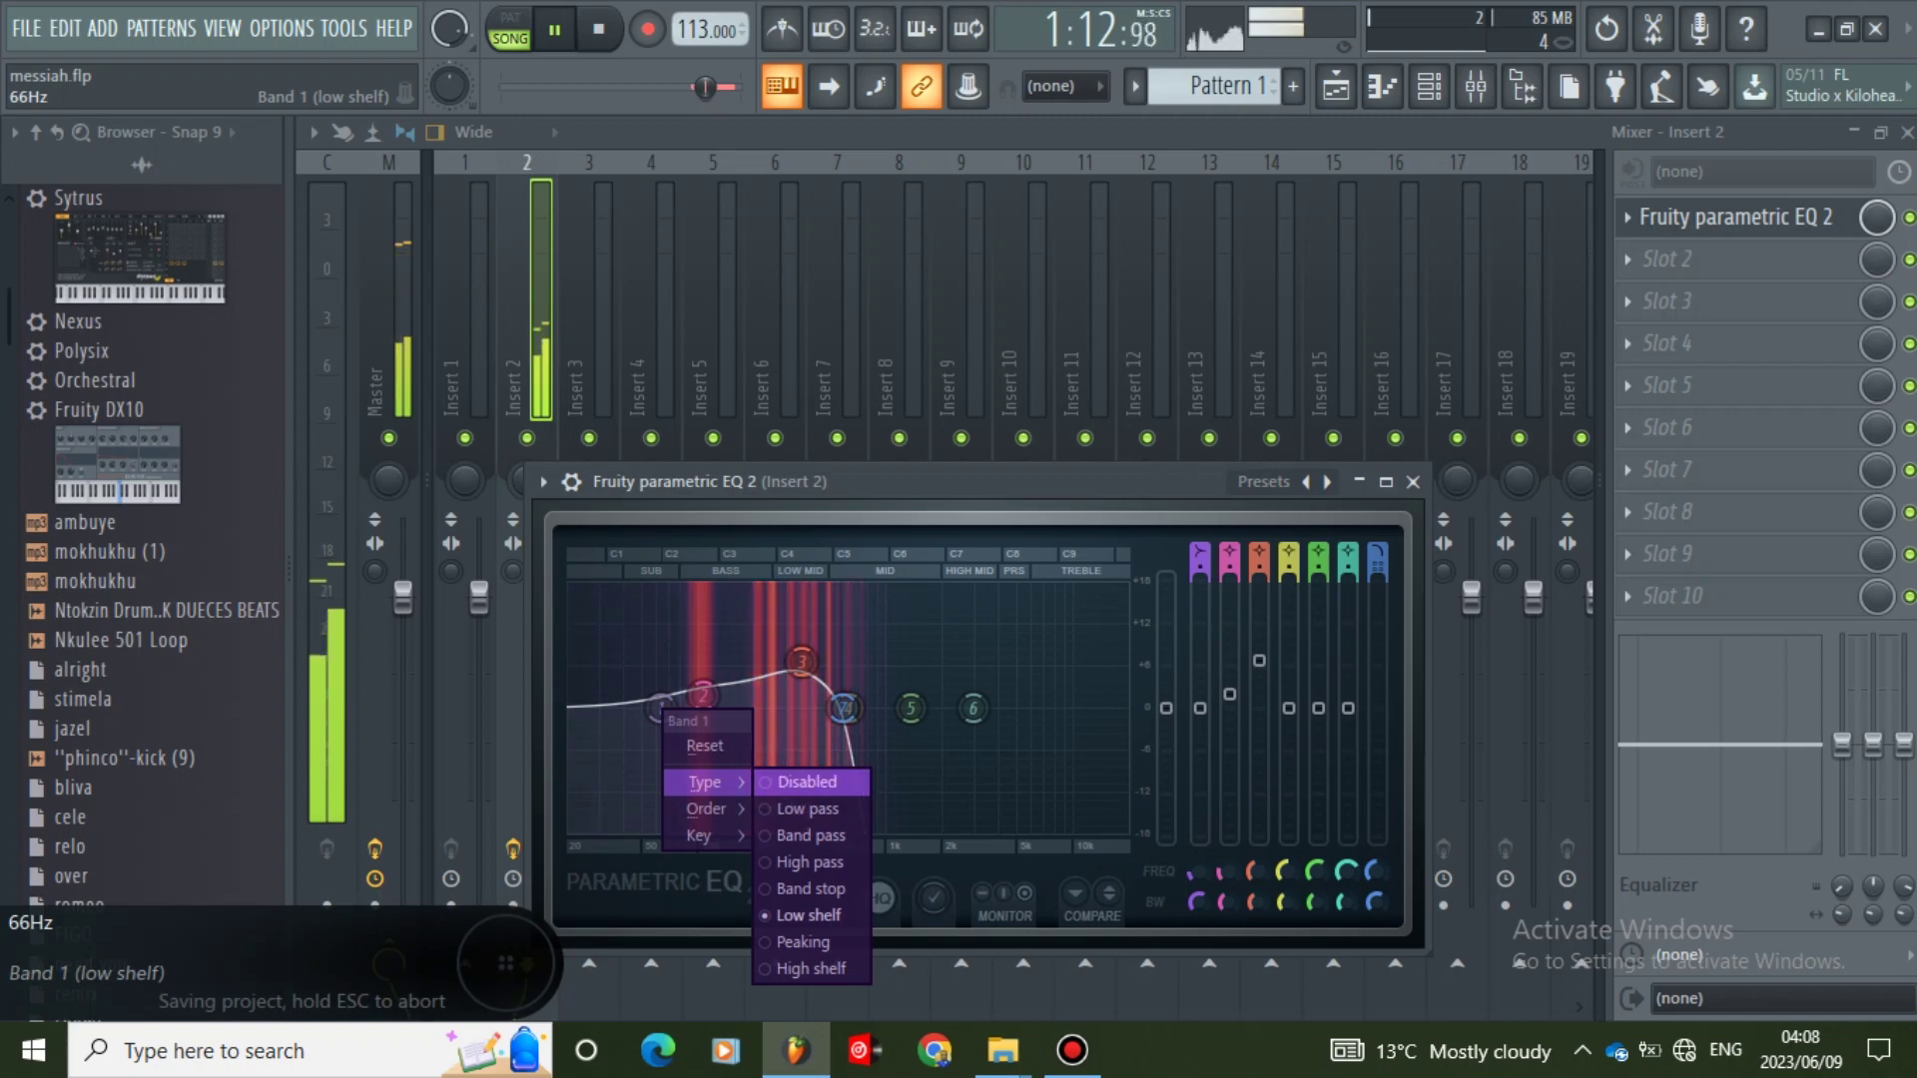
pyautogui.click(855, 711)
pyautogui.moveTo(843, 709); pyautogui.dragTo(867, 709)
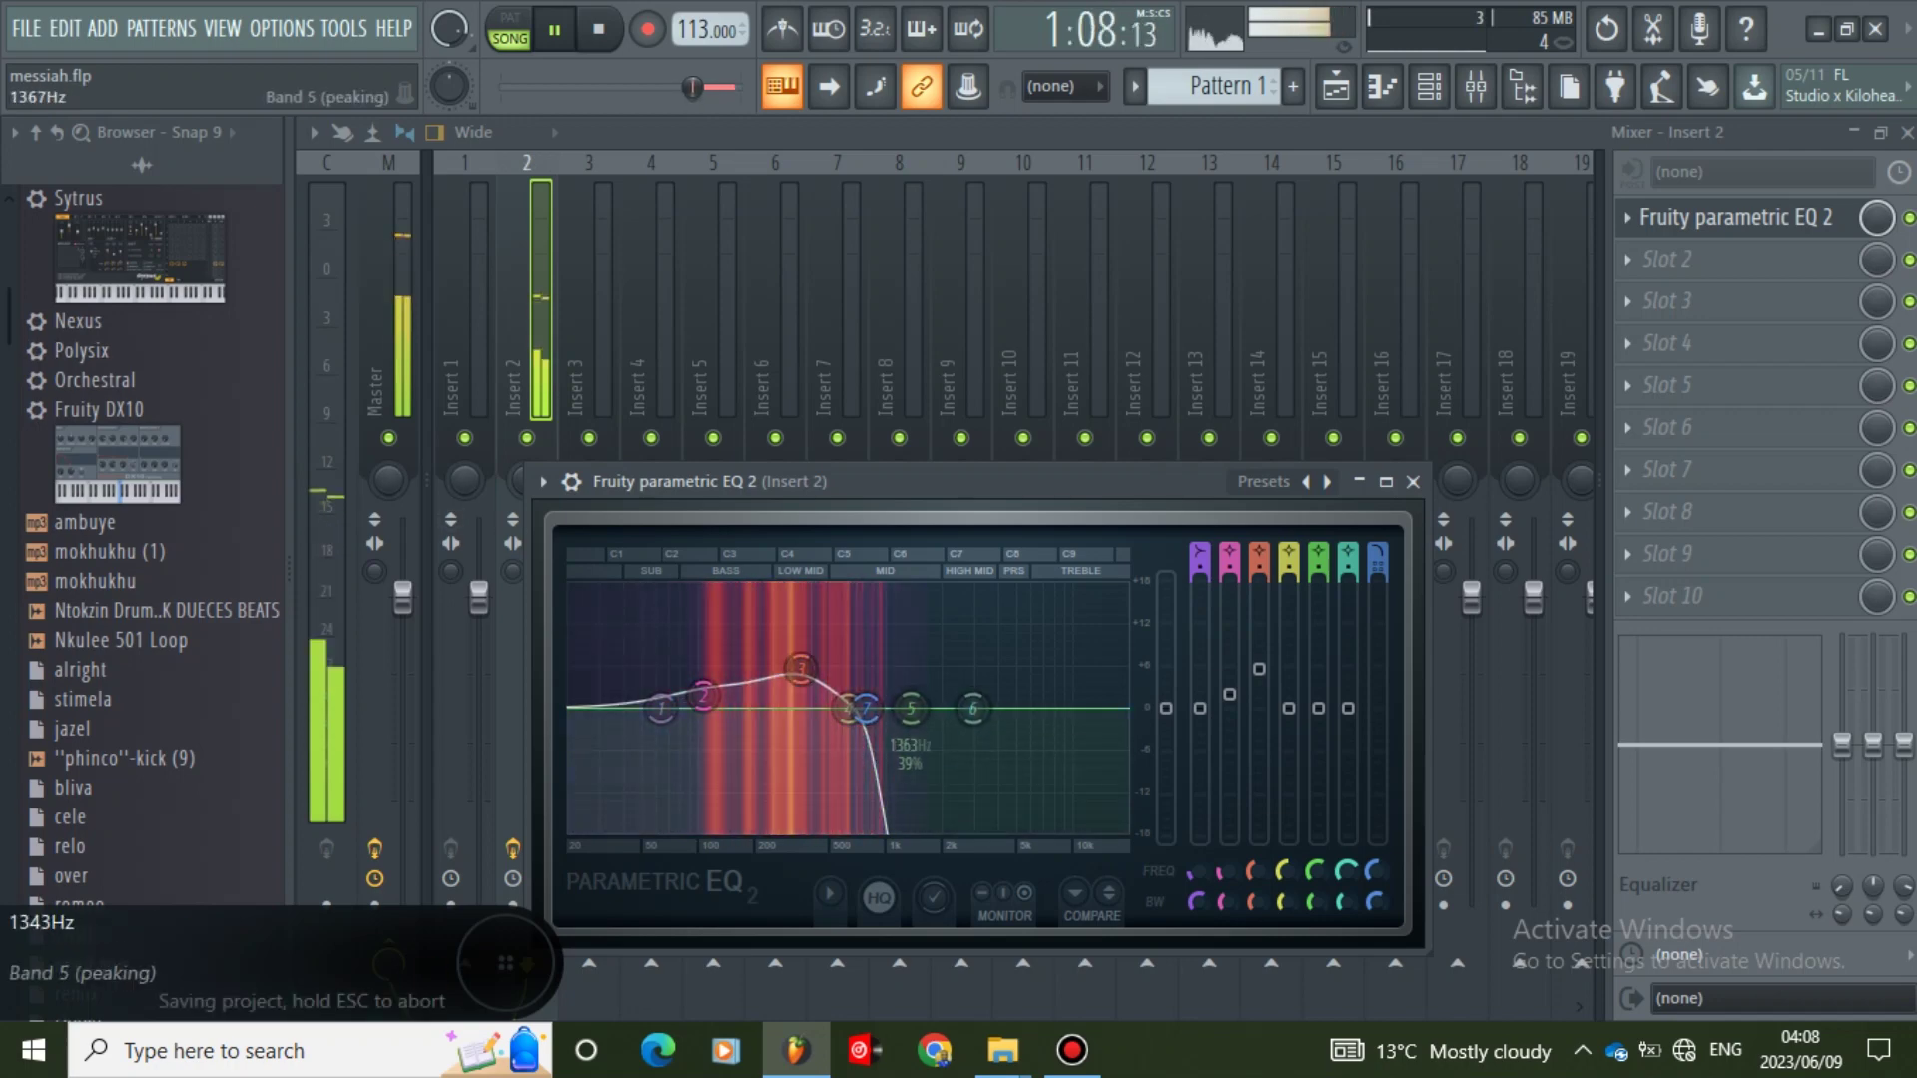
# - Reduce equalizer band 3 to a 1.8 dB boost at 321 Hz and raise band 4 slightly above zero gain
pyautogui.moveTo(800, 667); pyautogui.dragTo(799, 675)
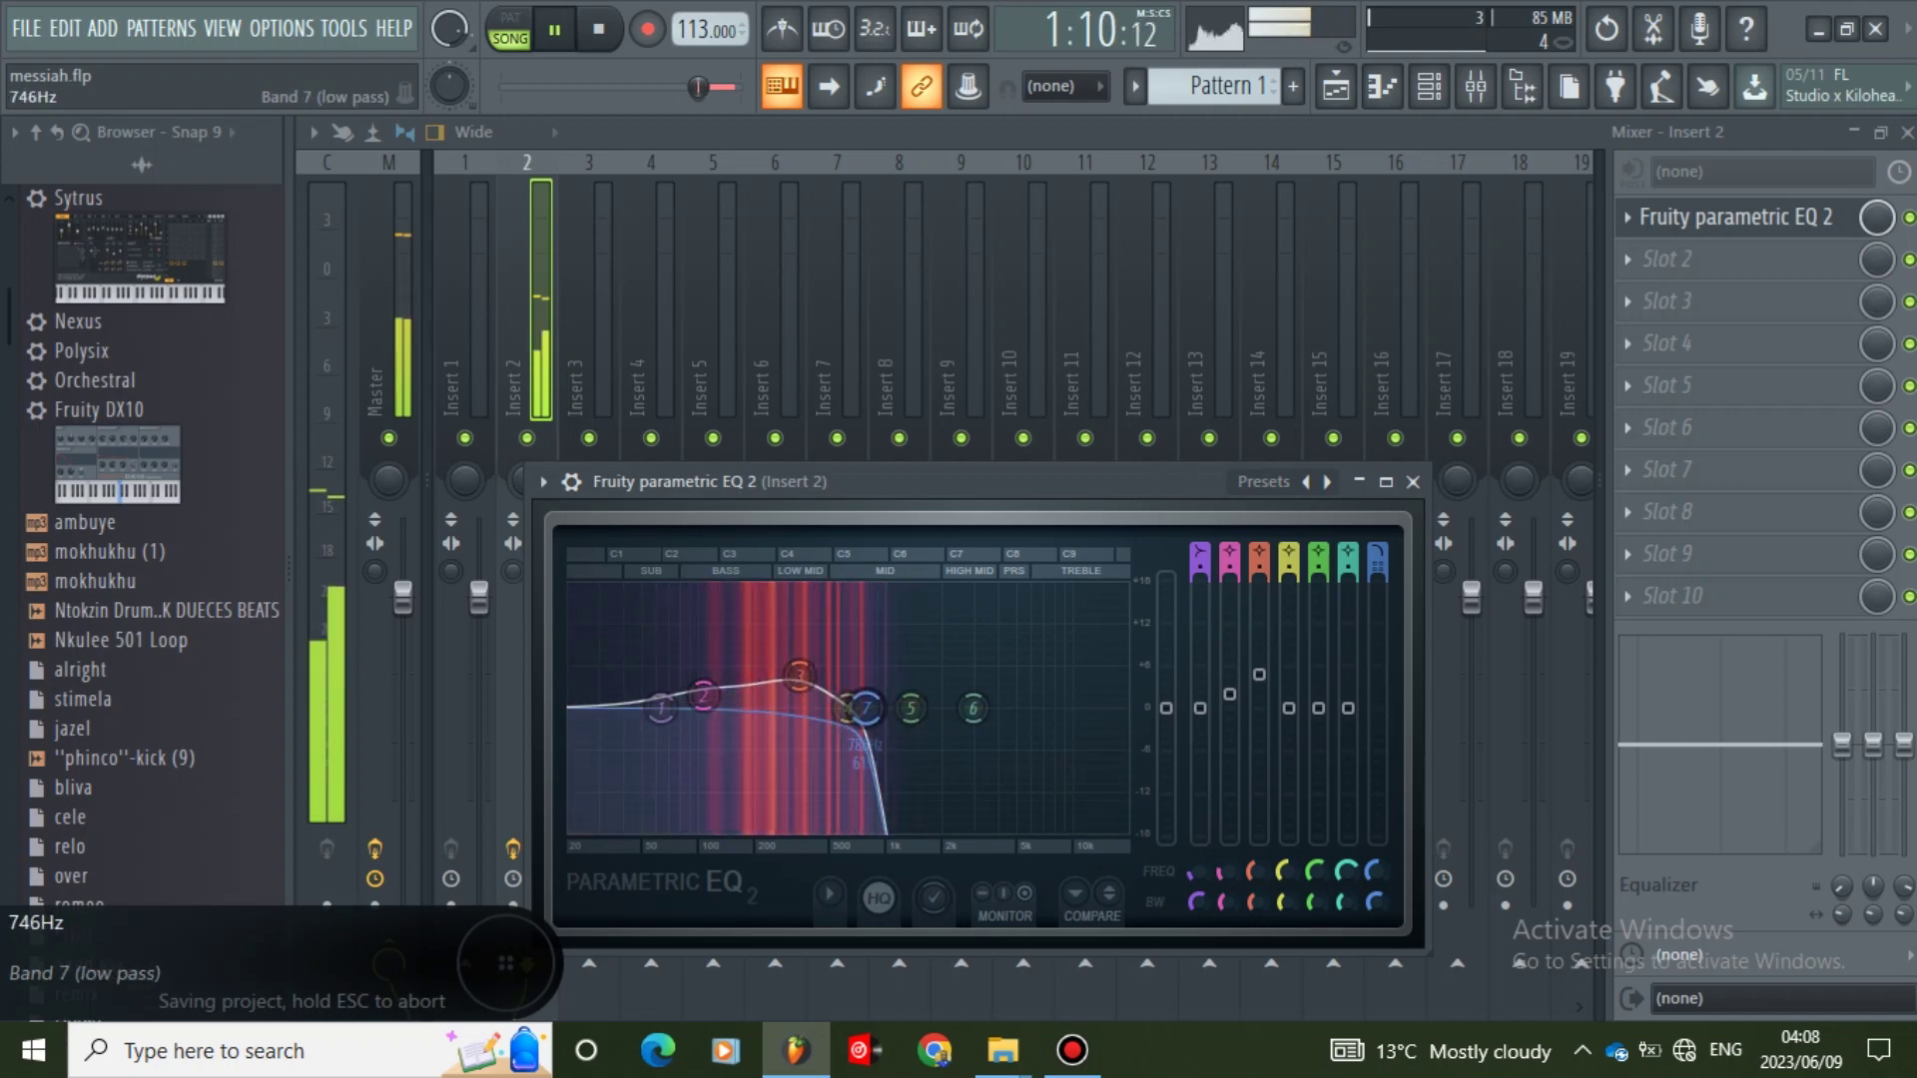
pyautogui.moveTo(848, 708); pyautogui.dragTo(854, 716)
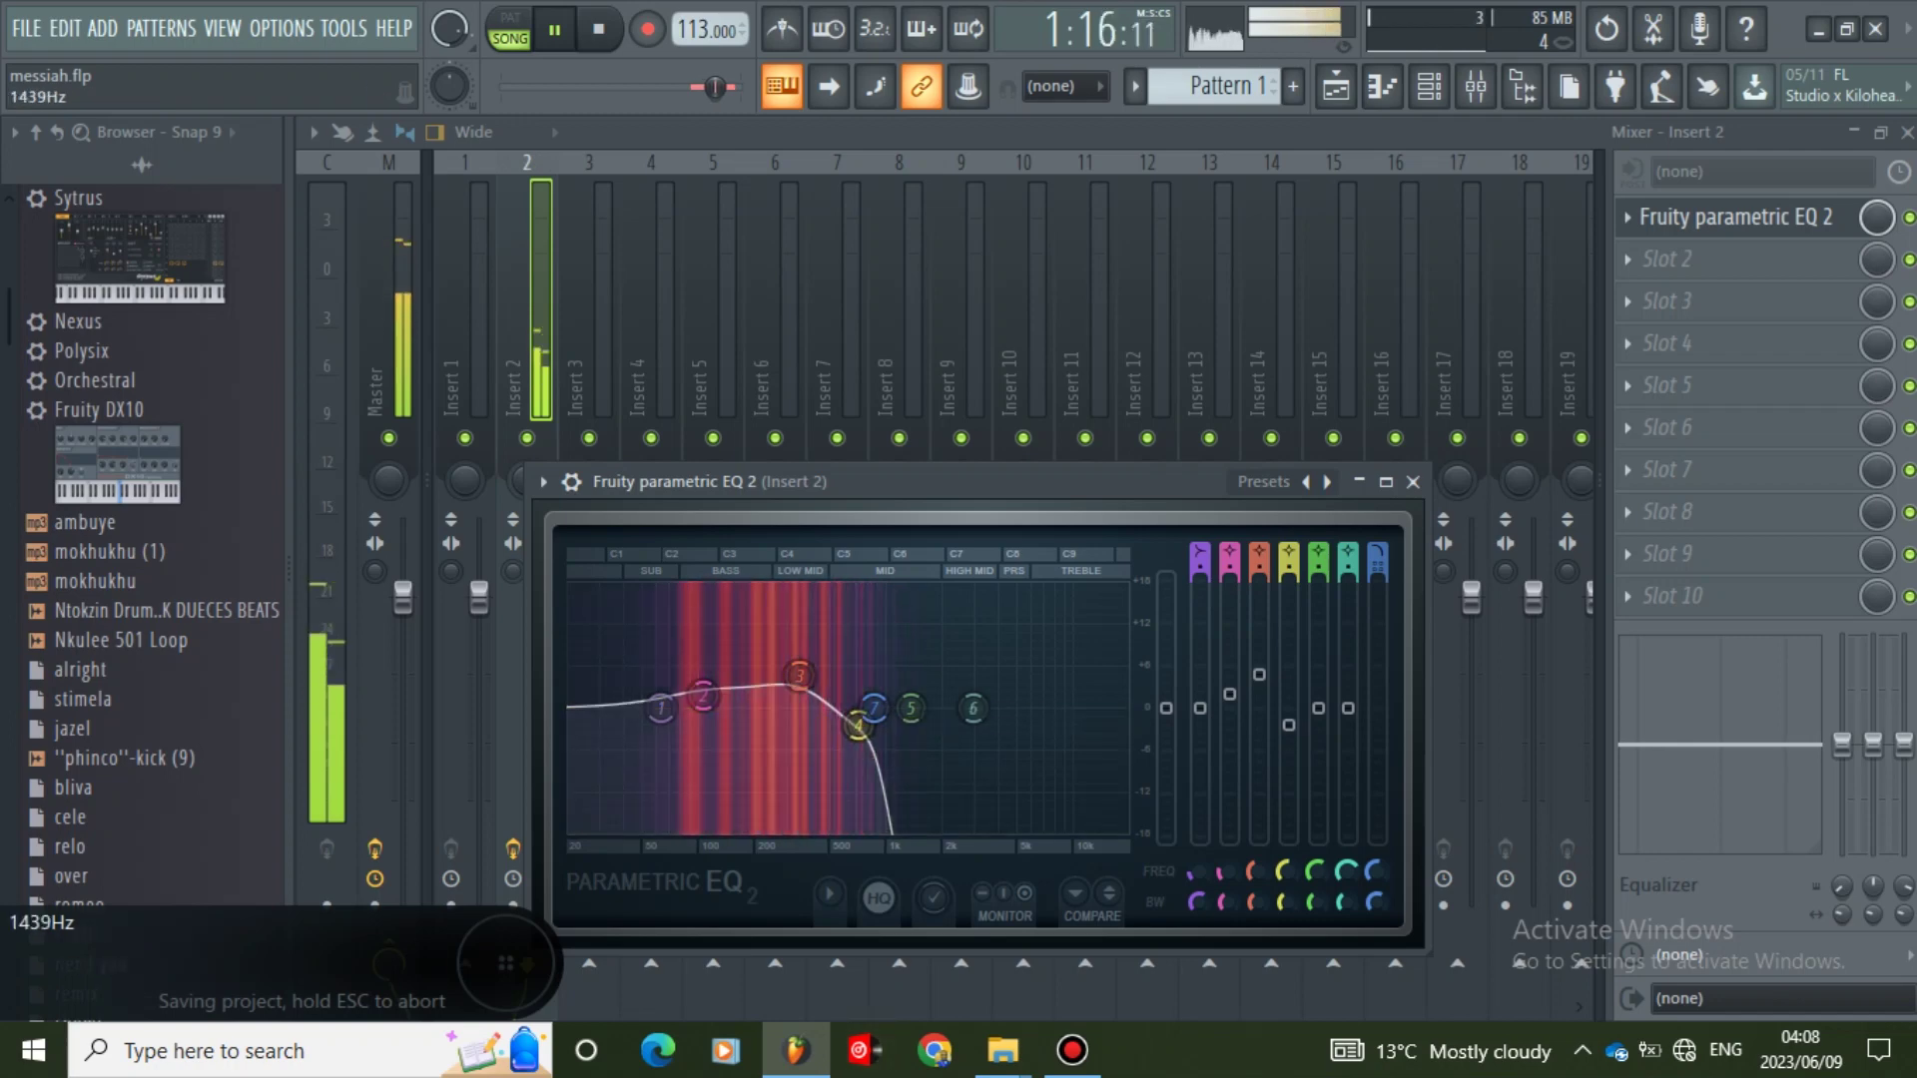
pyautogui.moveTo(857, 726); pyautogui.dragTo(791, 699)
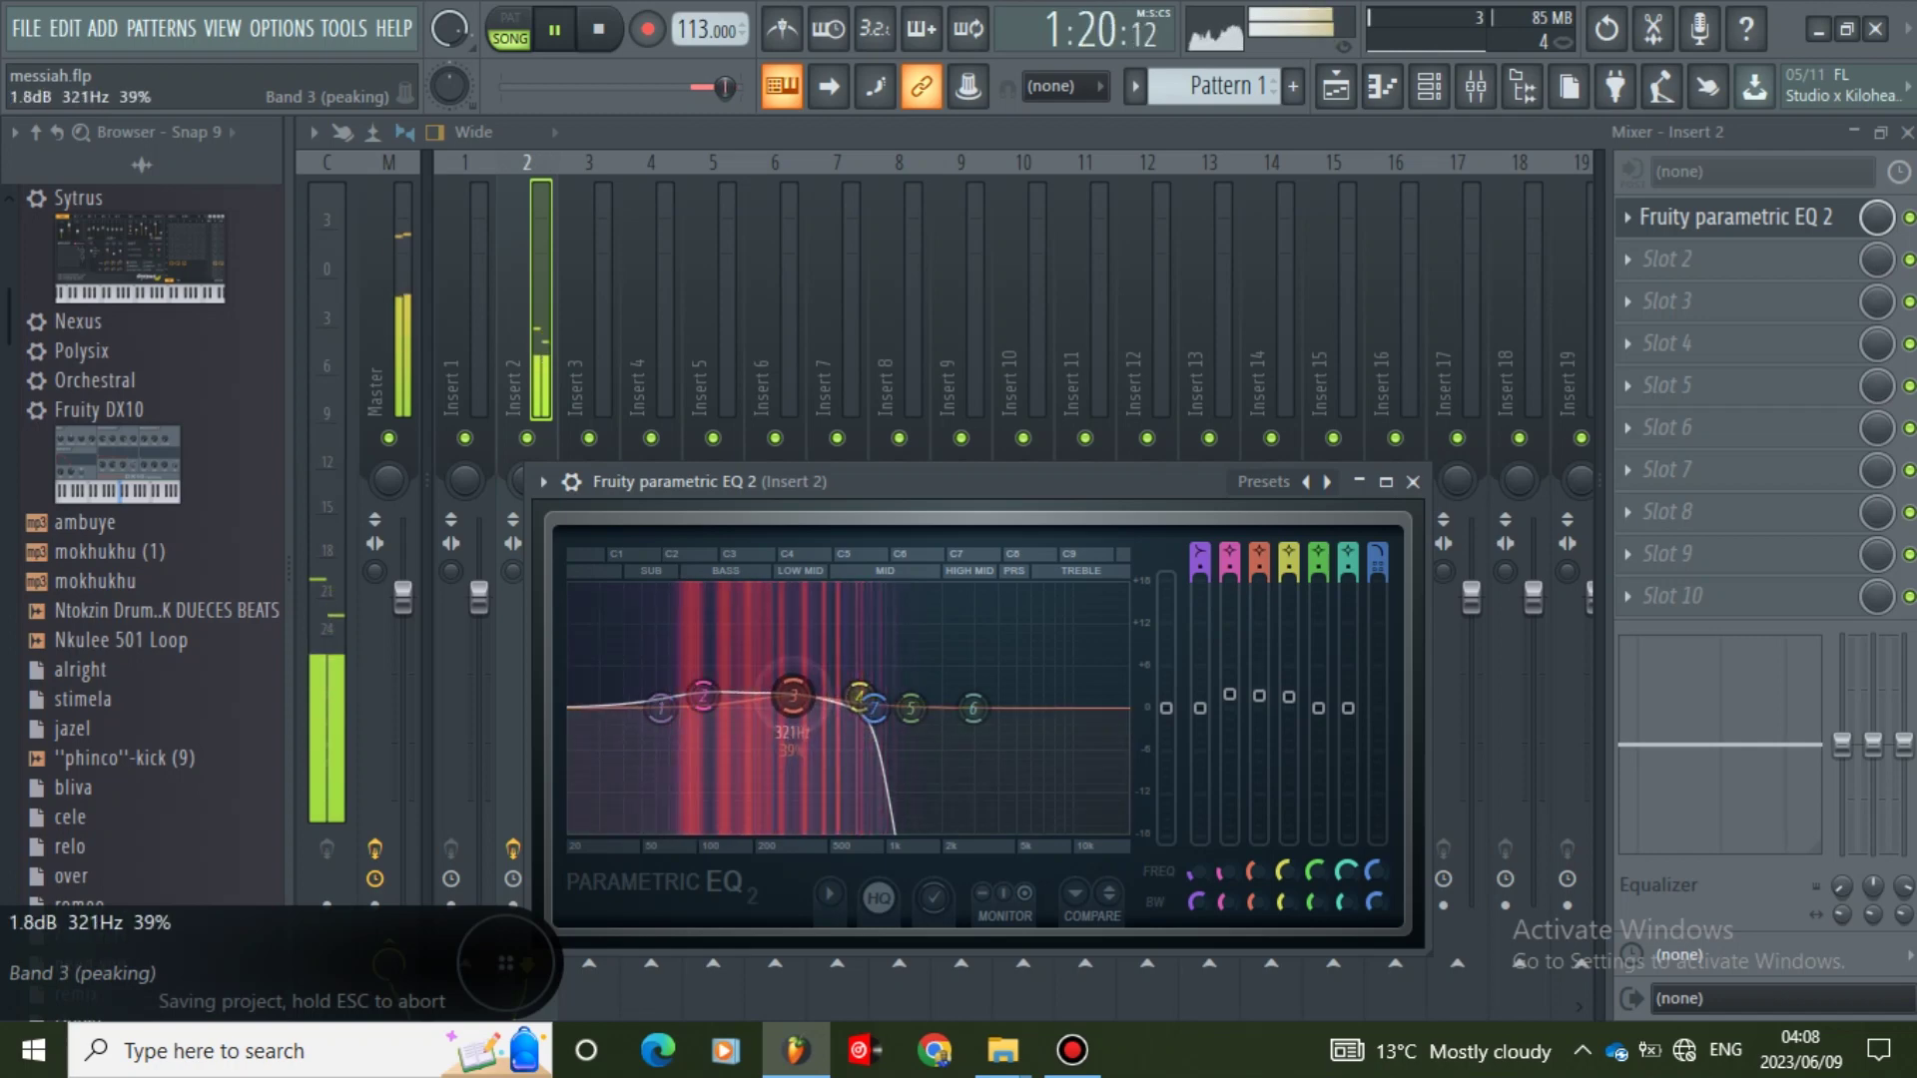
# - Save the project and close the mixer and the equalizer window
pyautogui.click(26, 28)
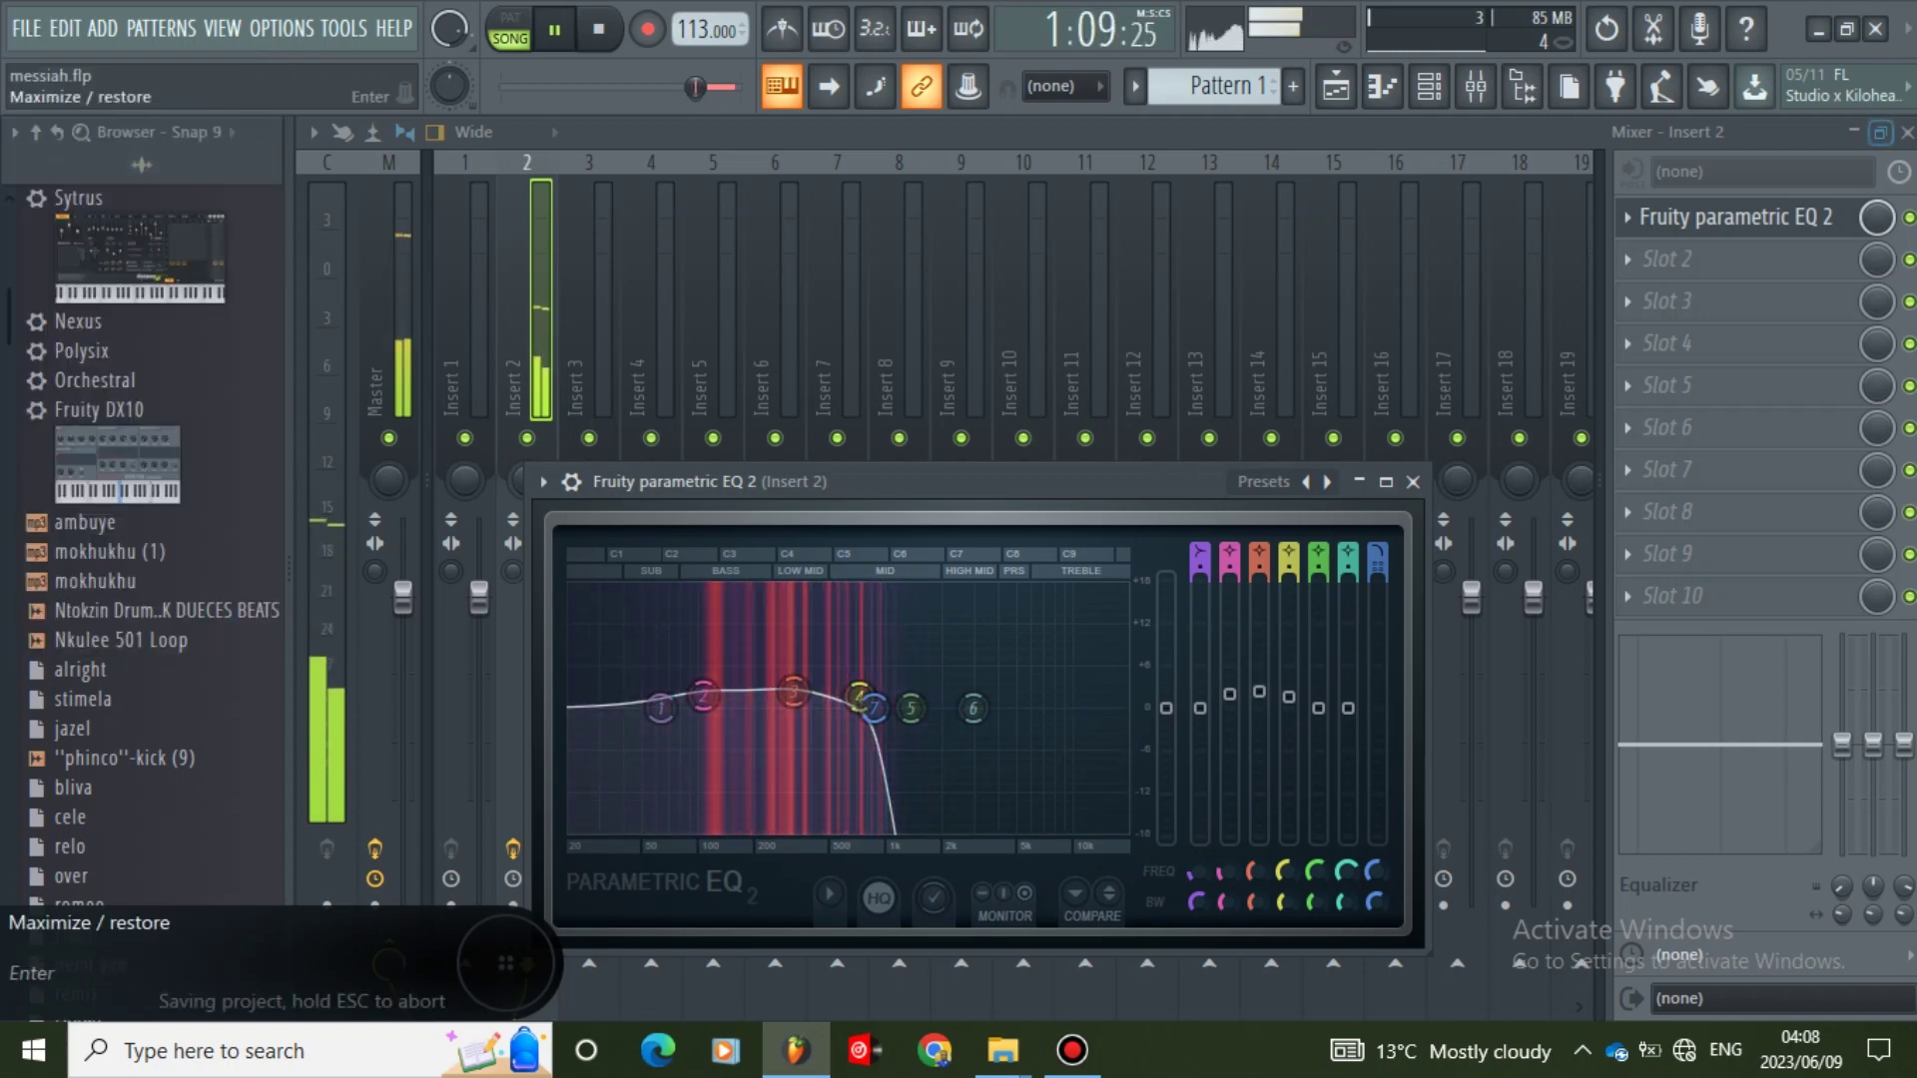
pyautogui.click(1907, 133)
pyautogui.click(1413, 483)
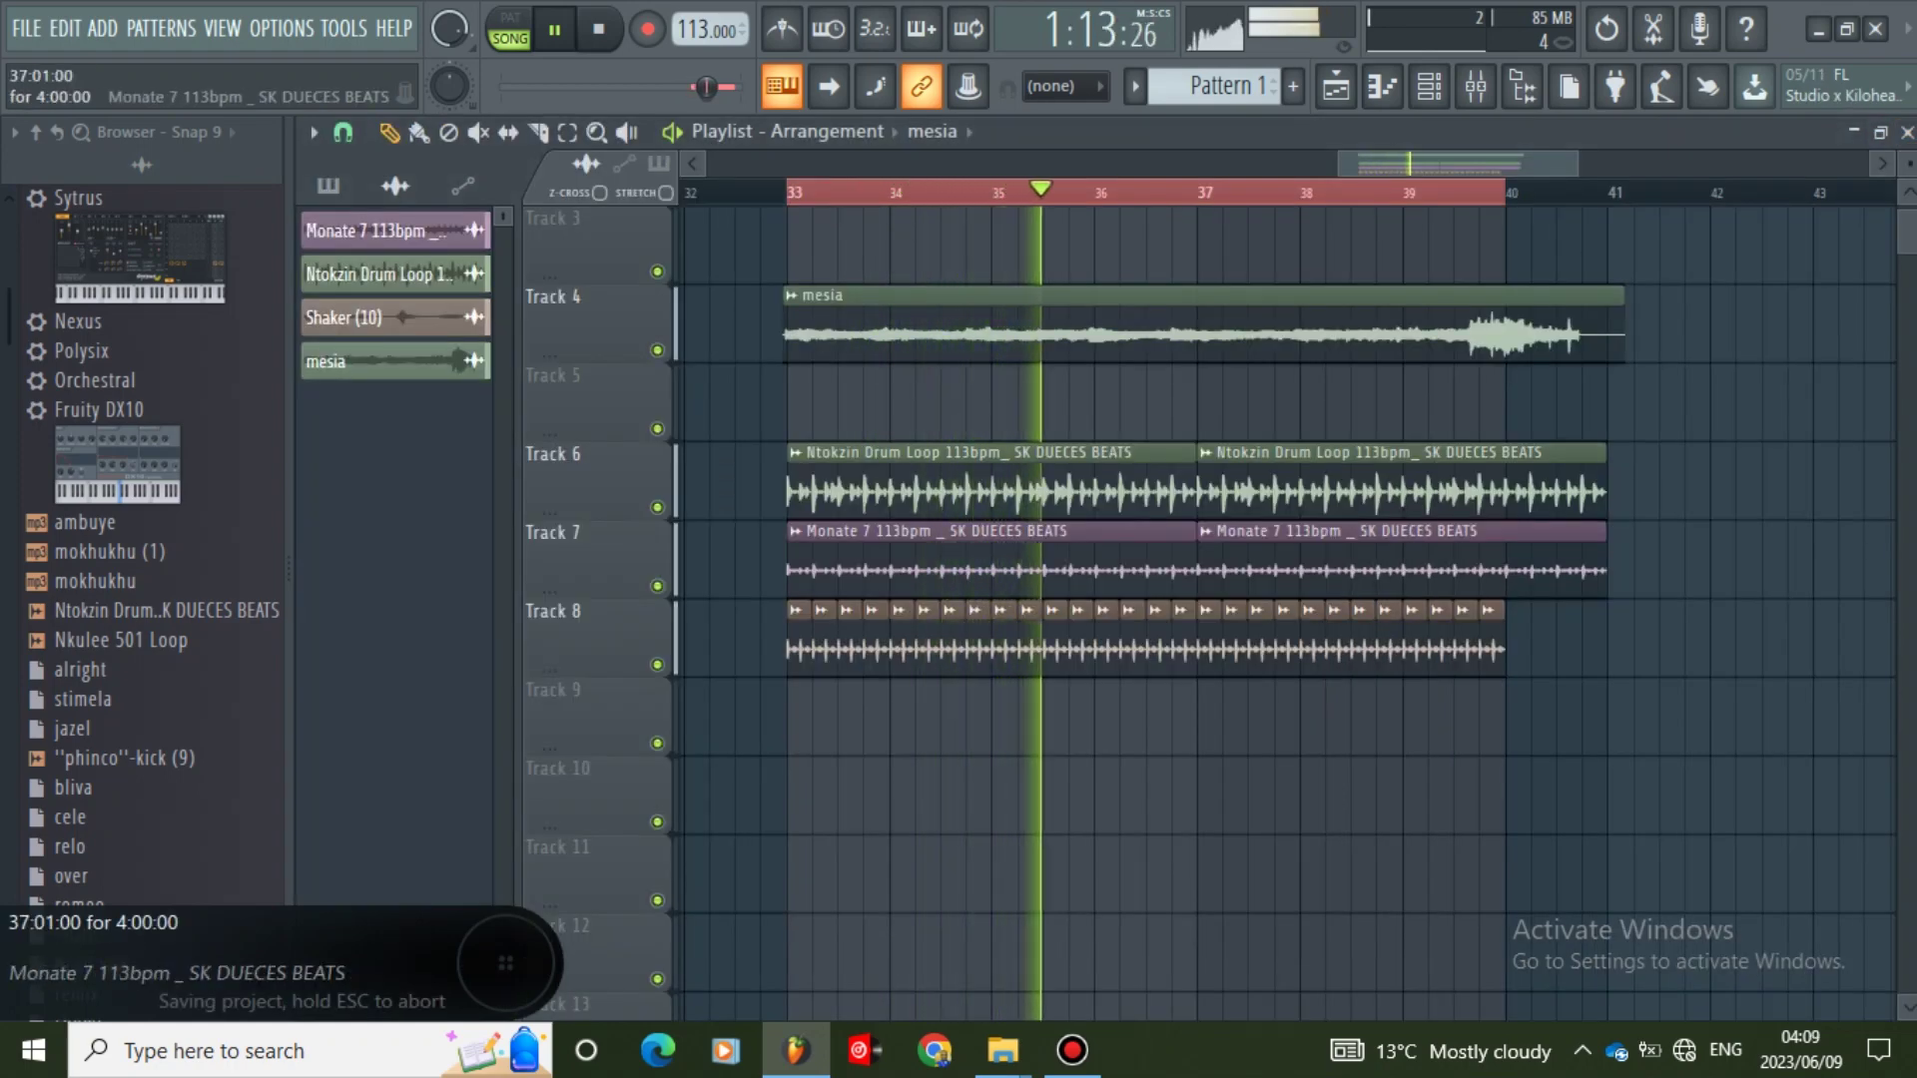
# - Trim the second Monate 7 and Ntokzin drum loop clips to bar 40 and shorten the mesia clip to just past bar 40
pyautogui.moveTo(1603, 569); pyautogui.dragTo(1503, 569)
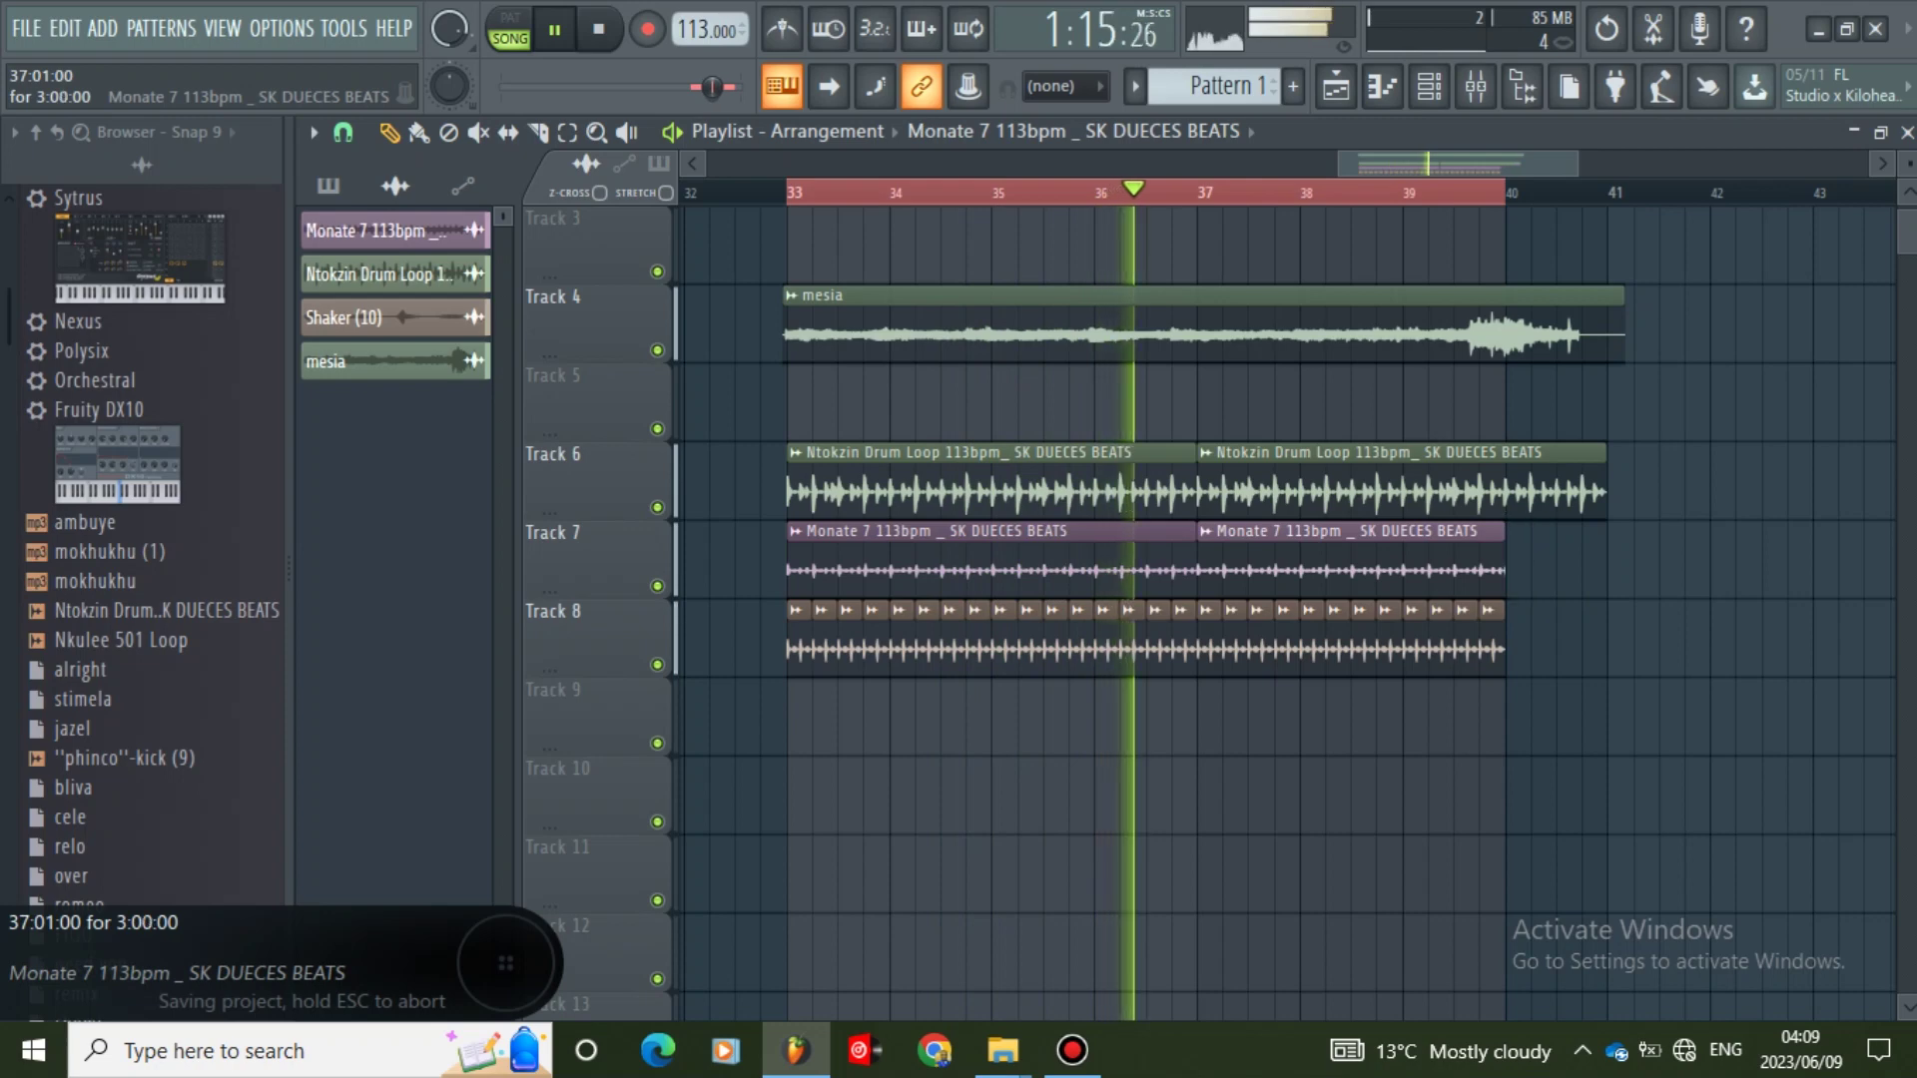
pyautogui.moveTo(1604, 491); pyautogui.dragTo(1503, 491)
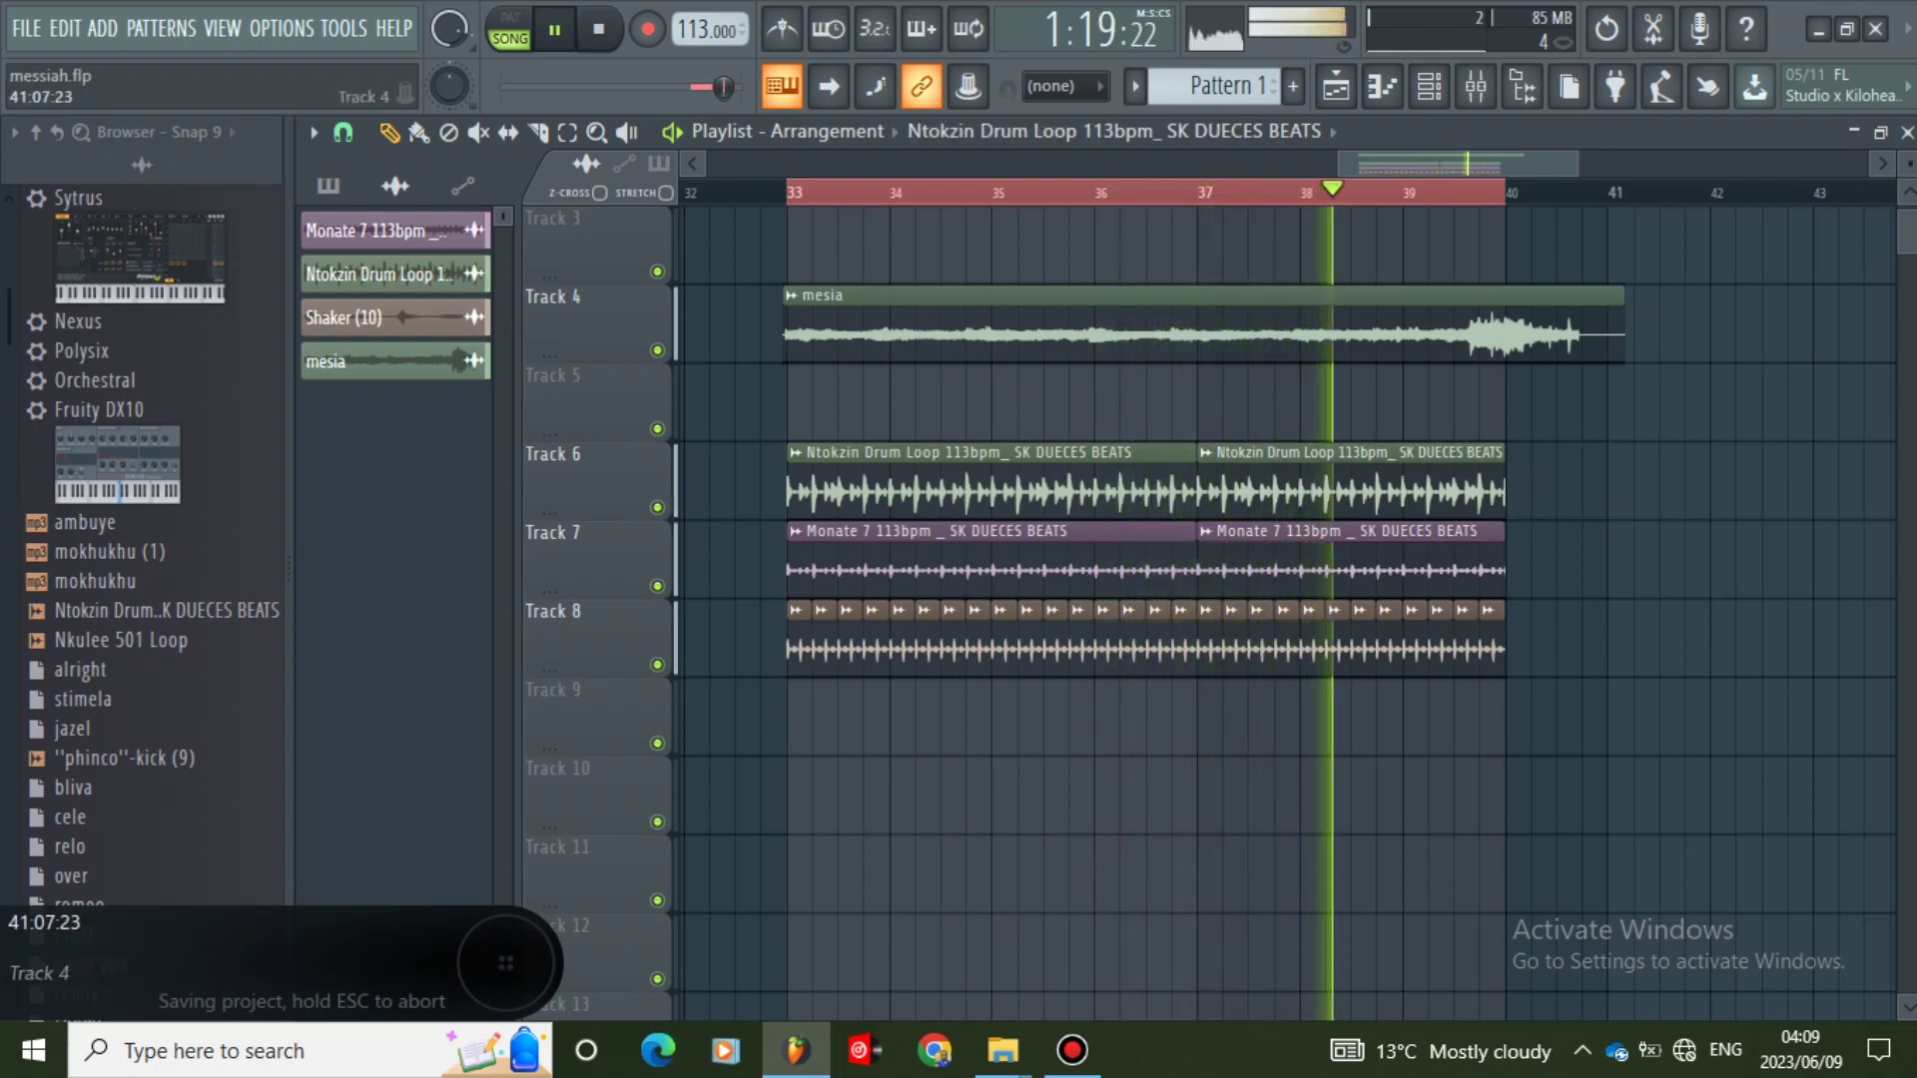
pyautogui.moveTo(1623, 329); pyautogui.dragTo(1523, 330)
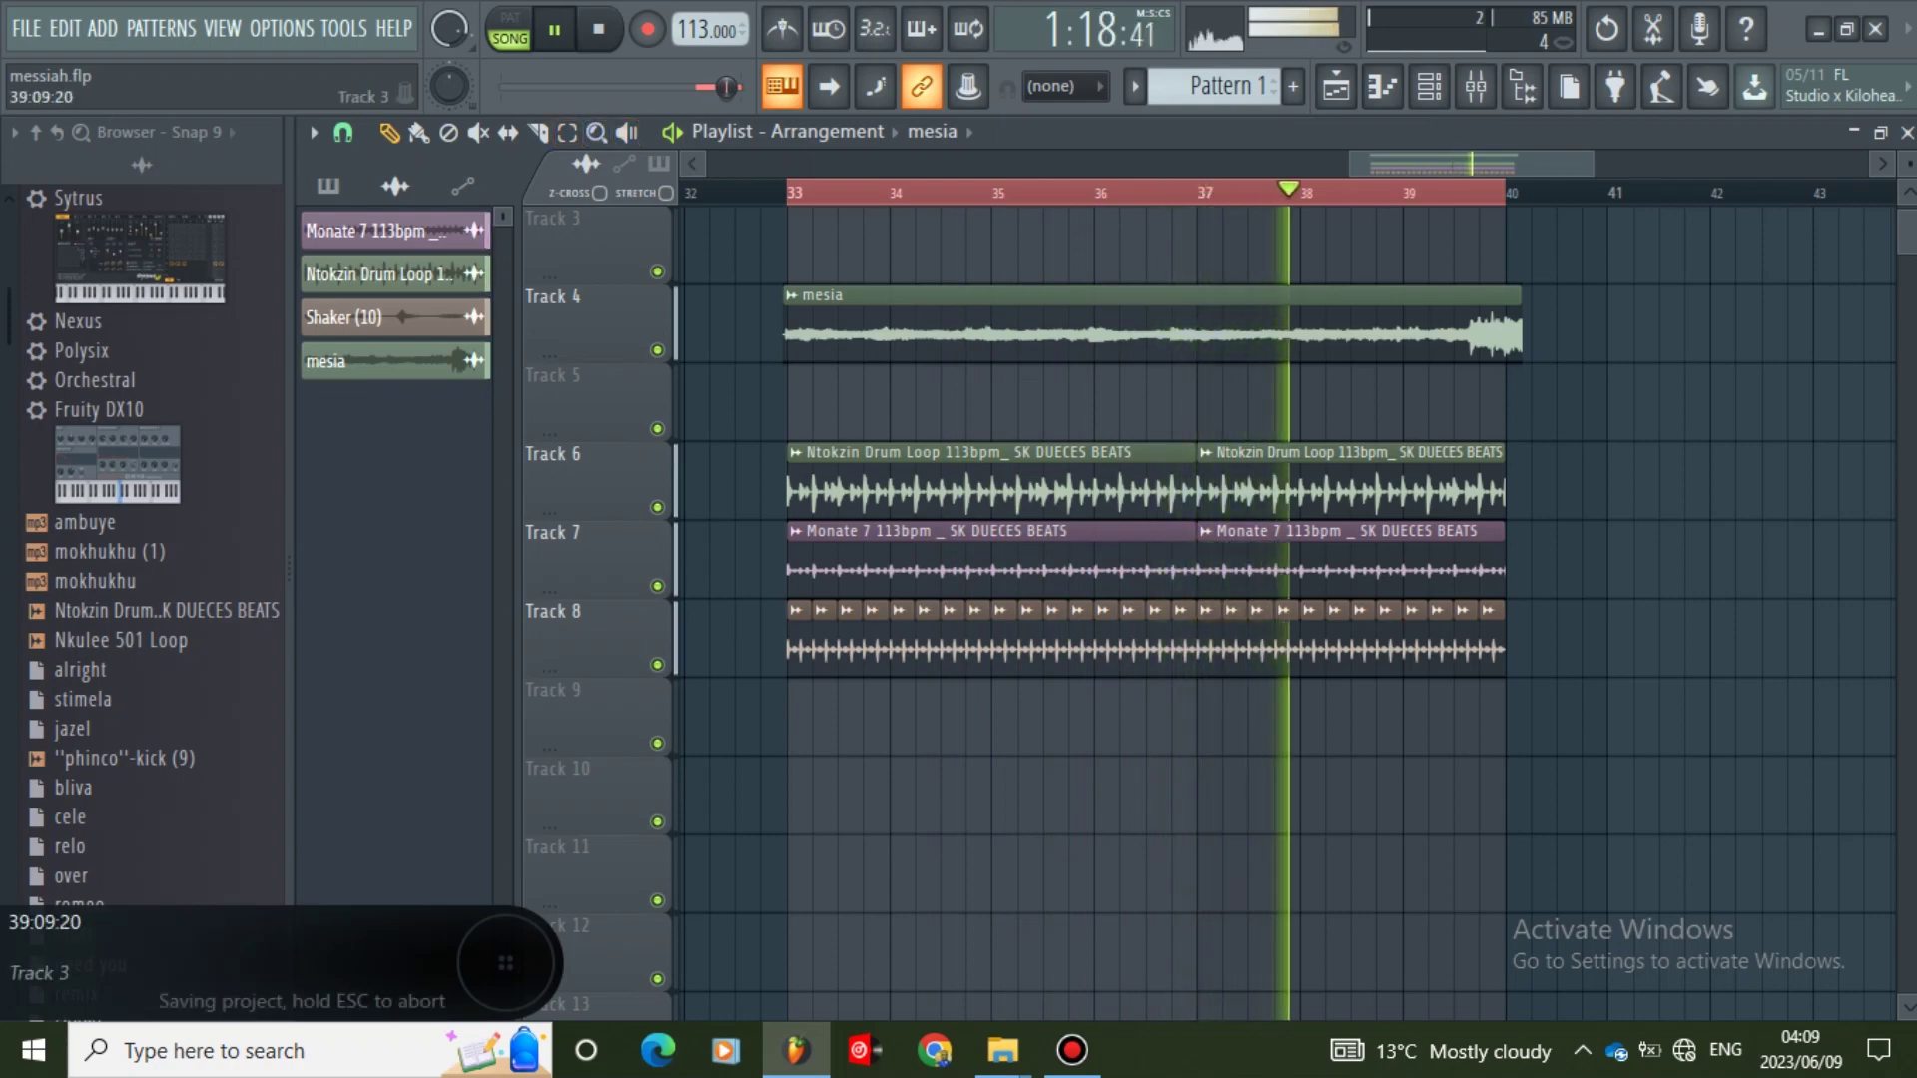
pyautogui.moveTo(1593, 164); pyautogui.dragTo(1507, 164)
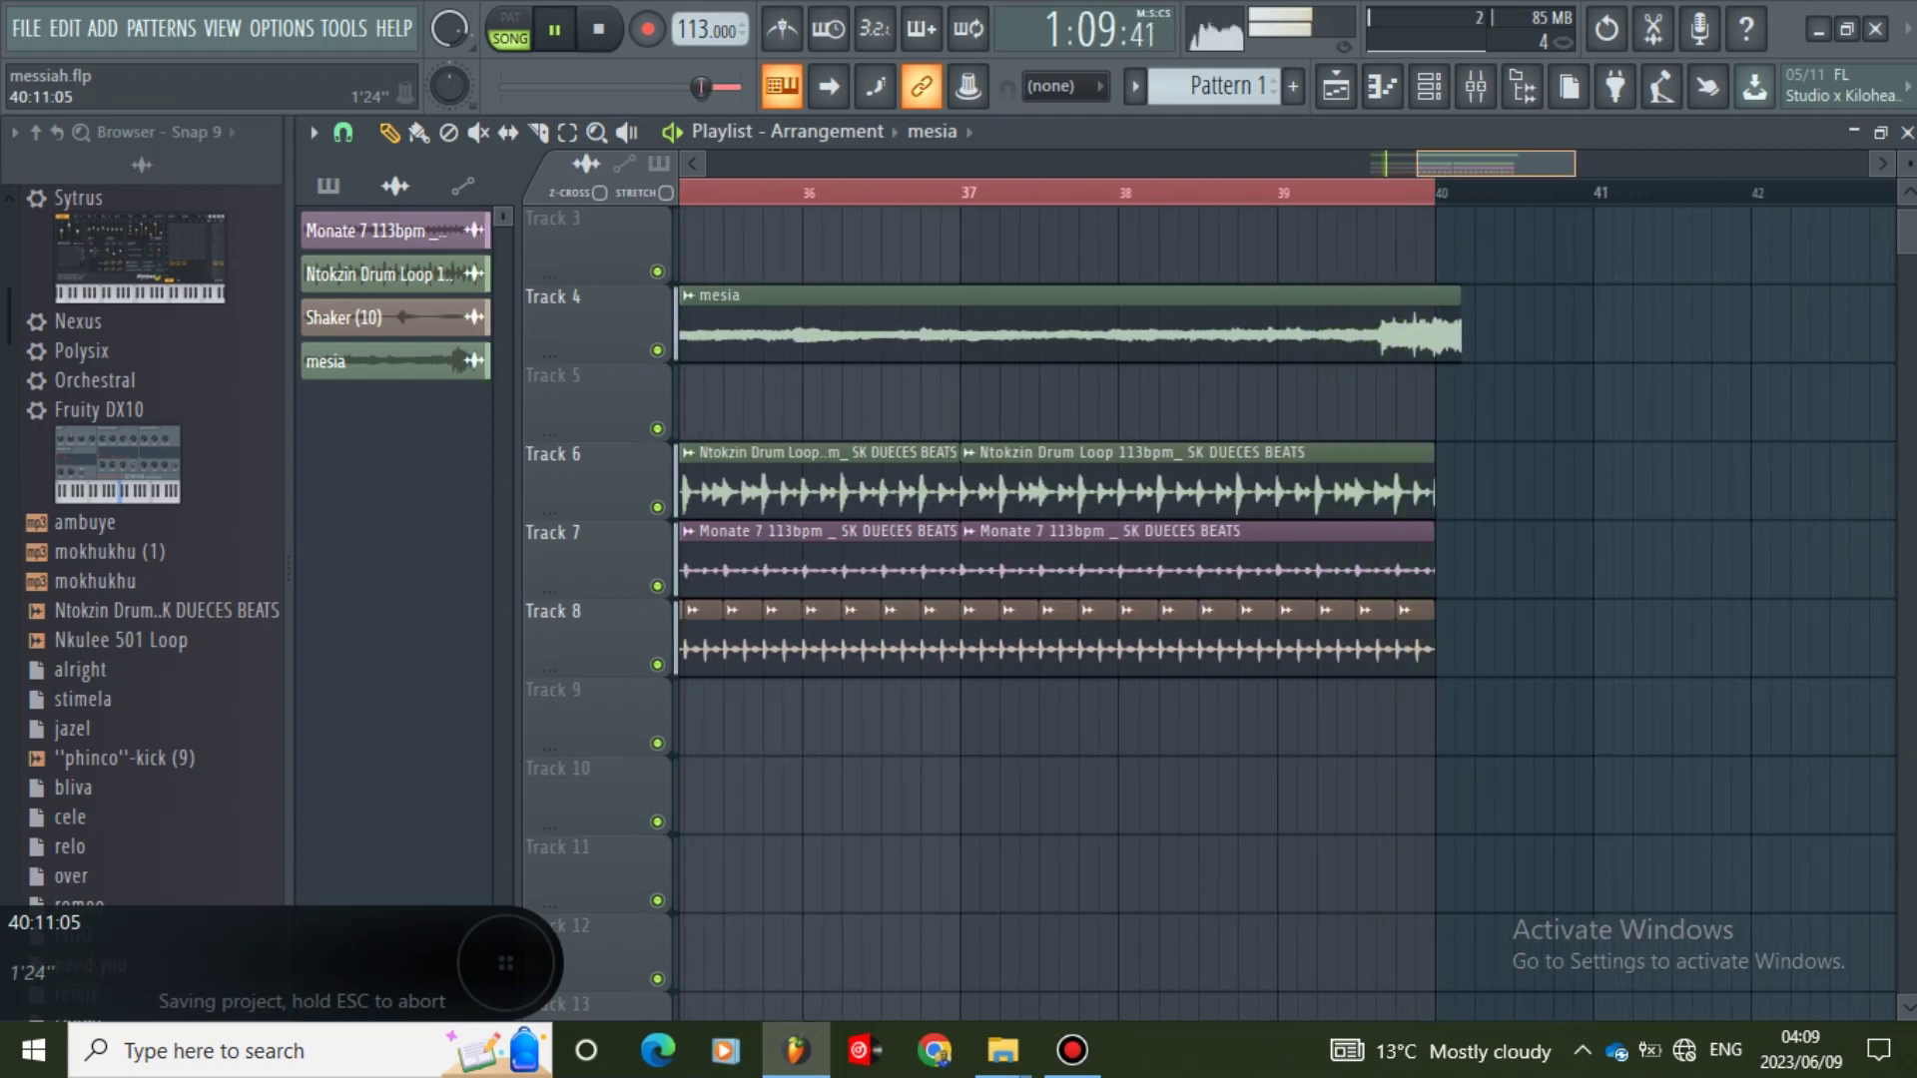
pyautogui.moveTo(1575, 163); pyautogui.dragTo(1505, 164)
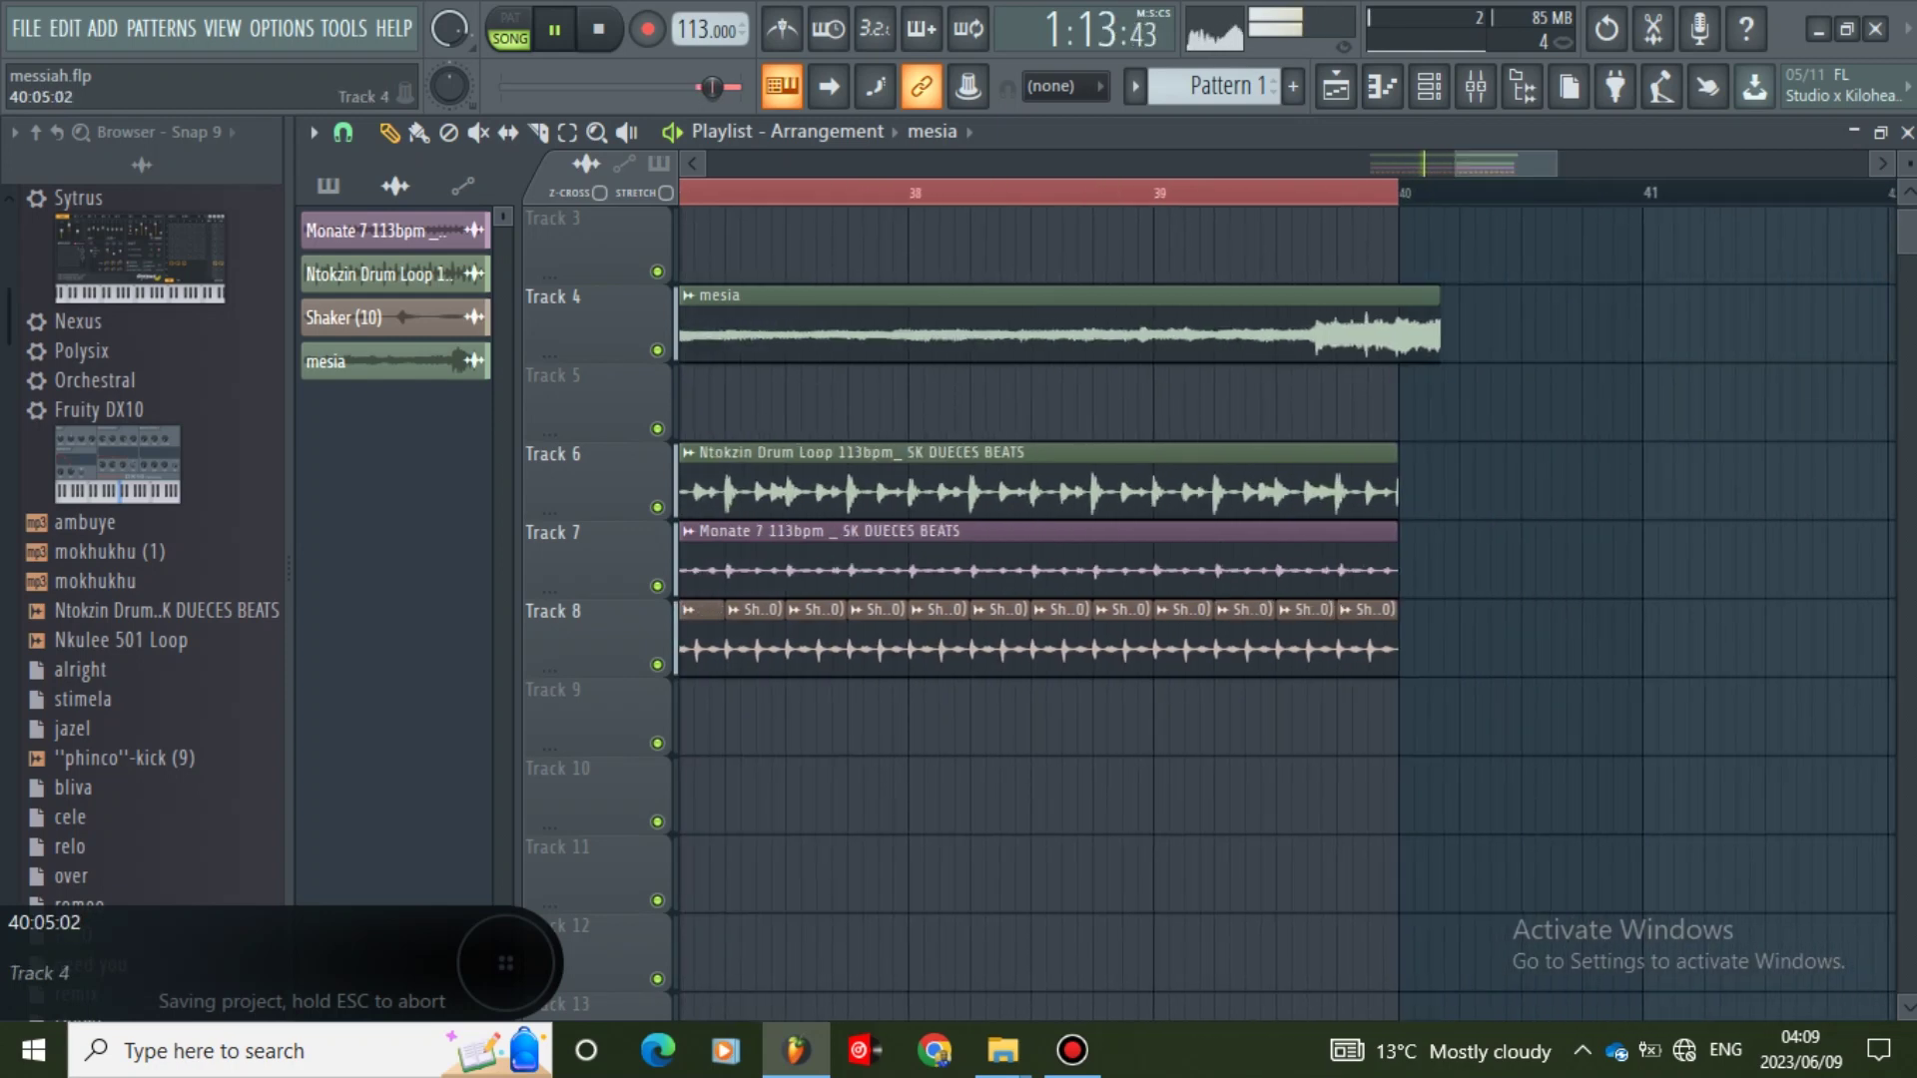
pyautogui.moveTo(1438, 324); pyautogui.dragTo(1408, 325)
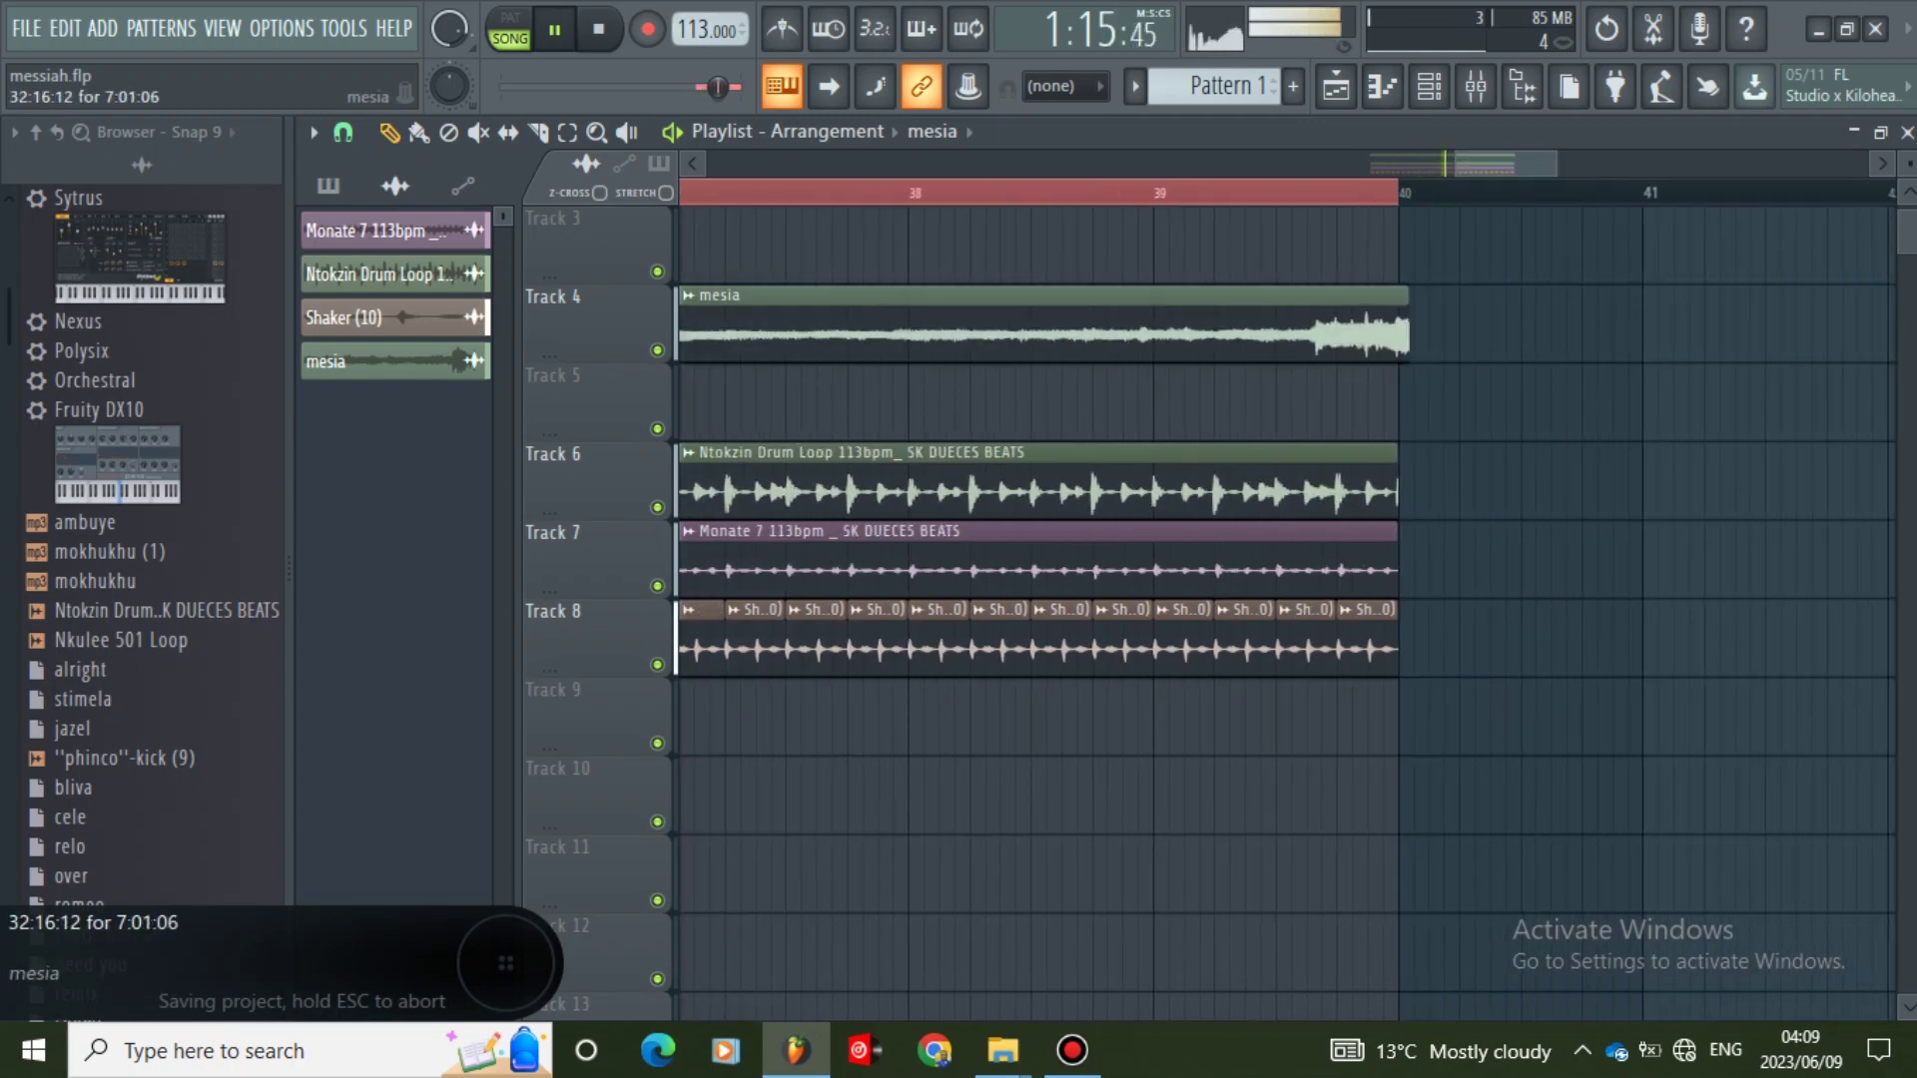
# - Cut the mesia clip on Track 4 at bar 40, delete the leftover piece and save the project
pyautogui.moveTo(1555, 164); pyautogui.dragTo(1461, 164)
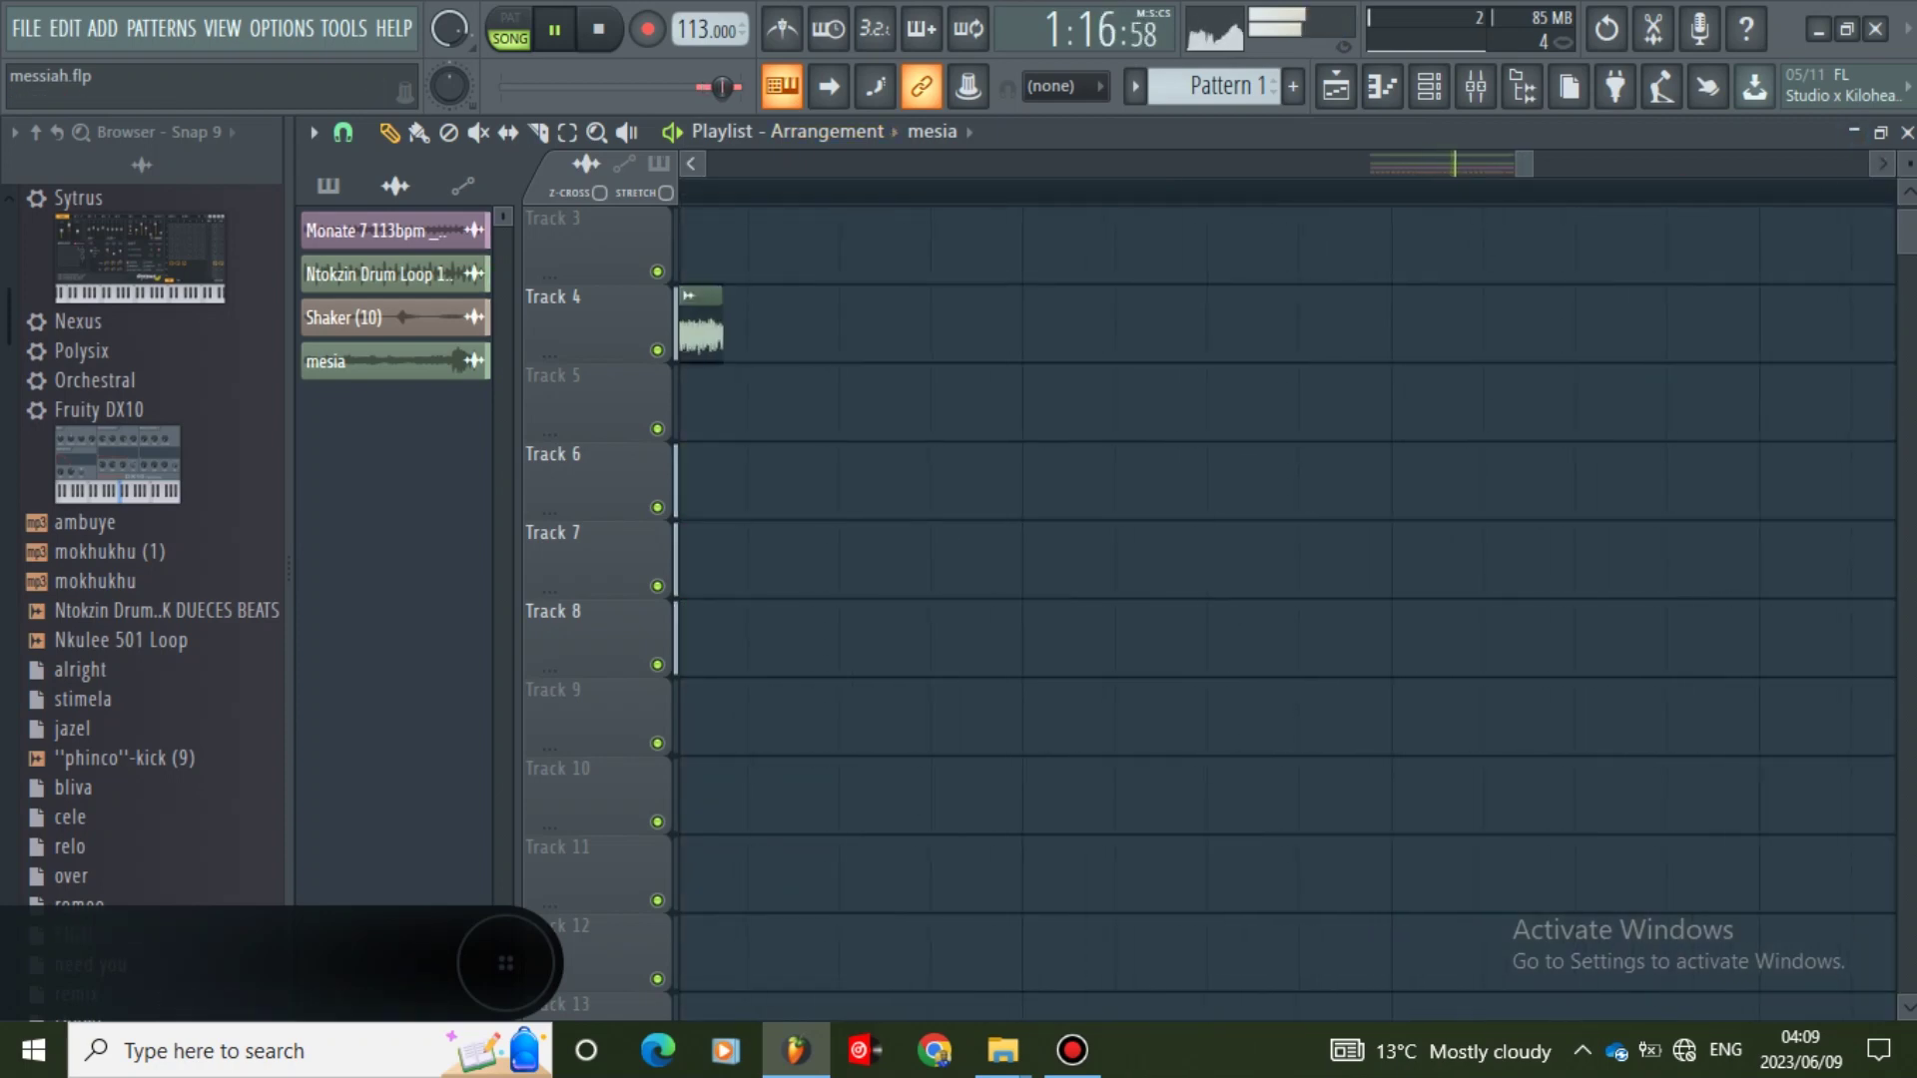
pyautogui.hotkey('ctrl', 's')
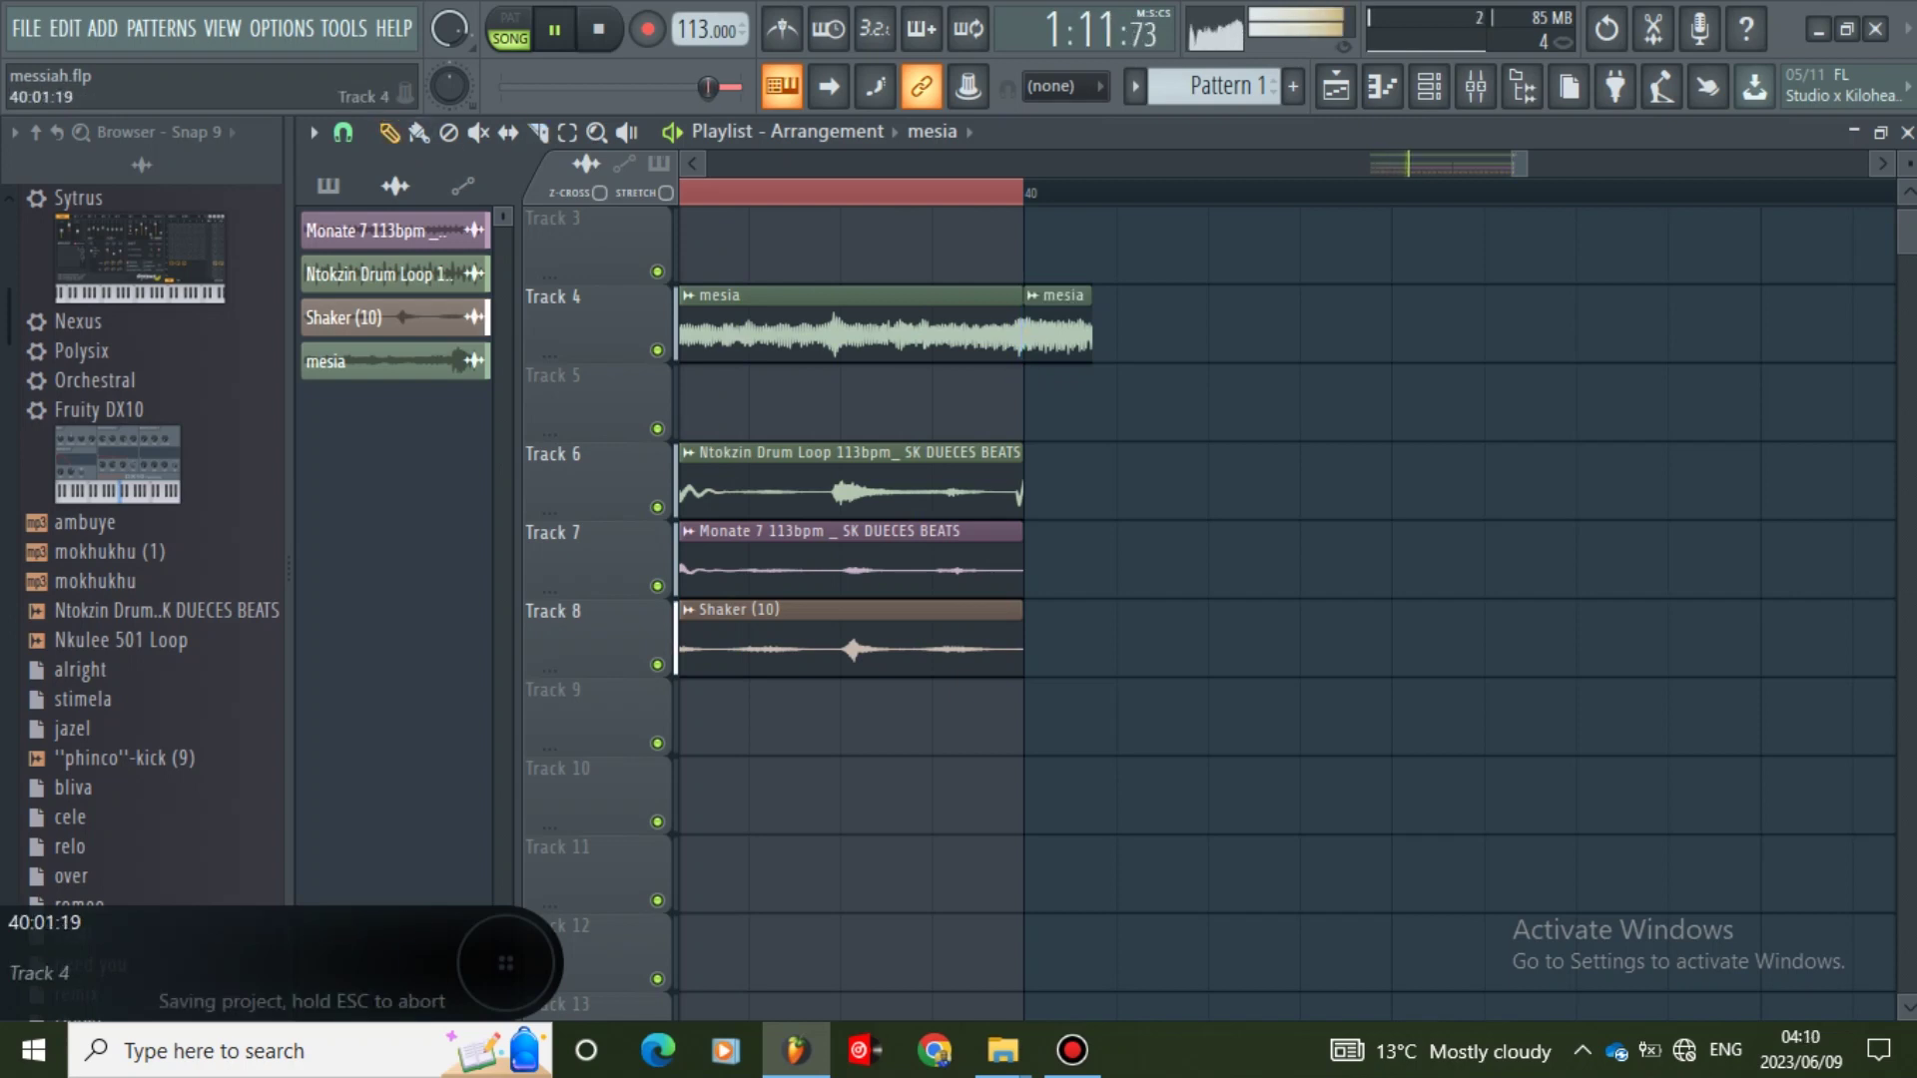
pyautogui.rightClick(1036, 334)
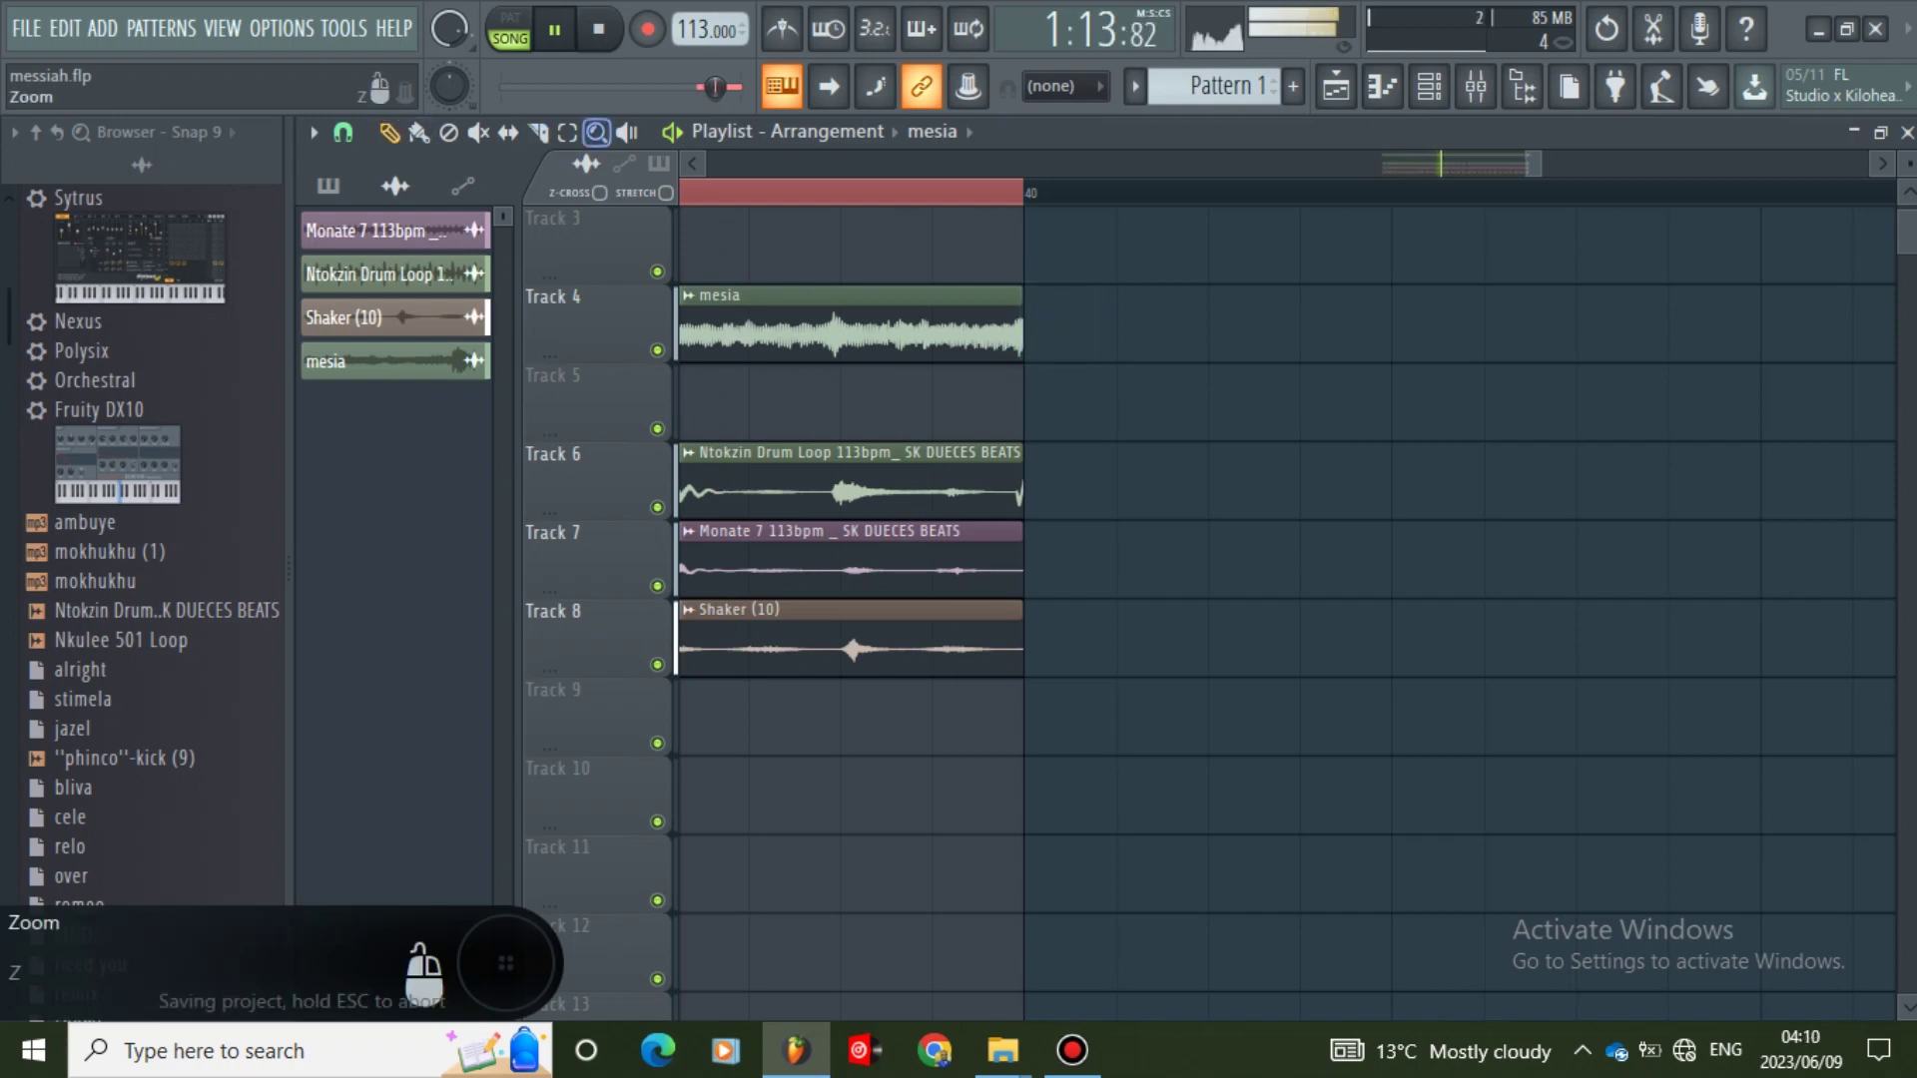
pyautogui.click(26, 28)
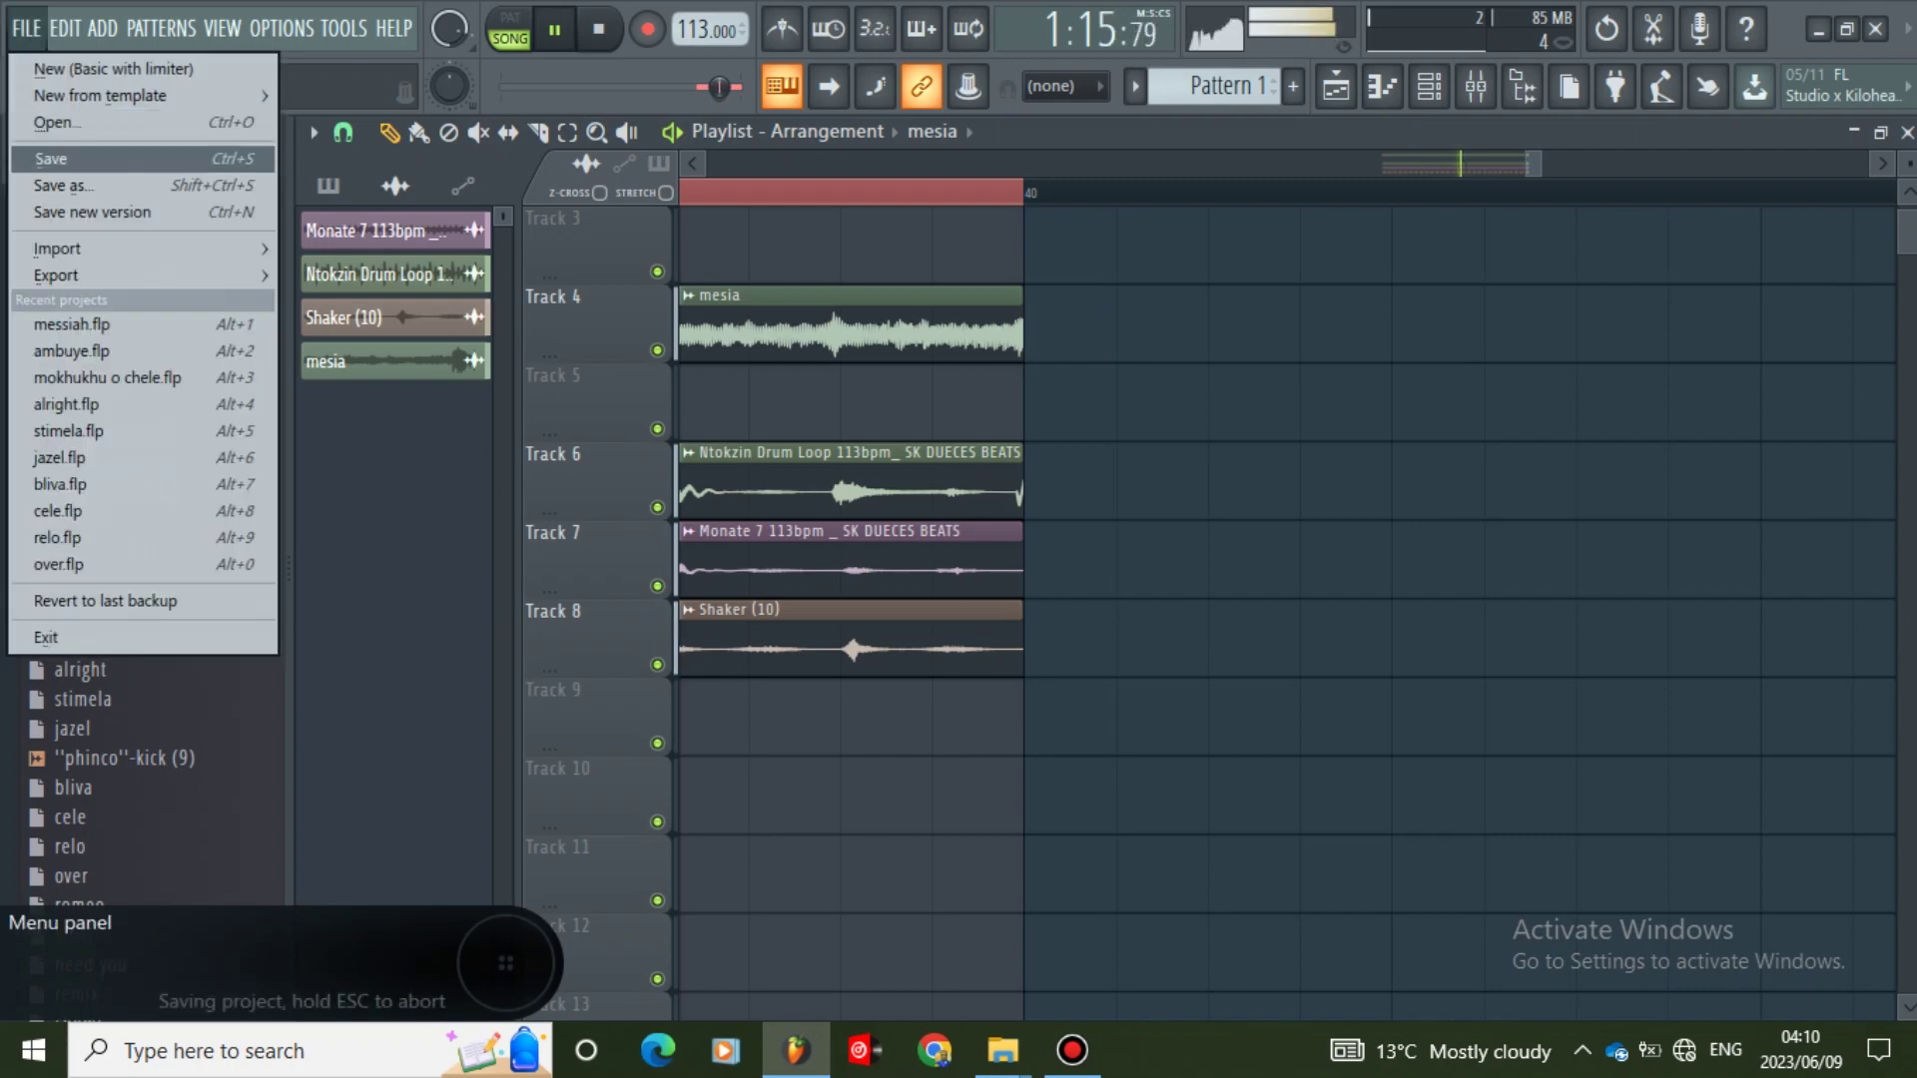
pyautogui.click(49, 159)
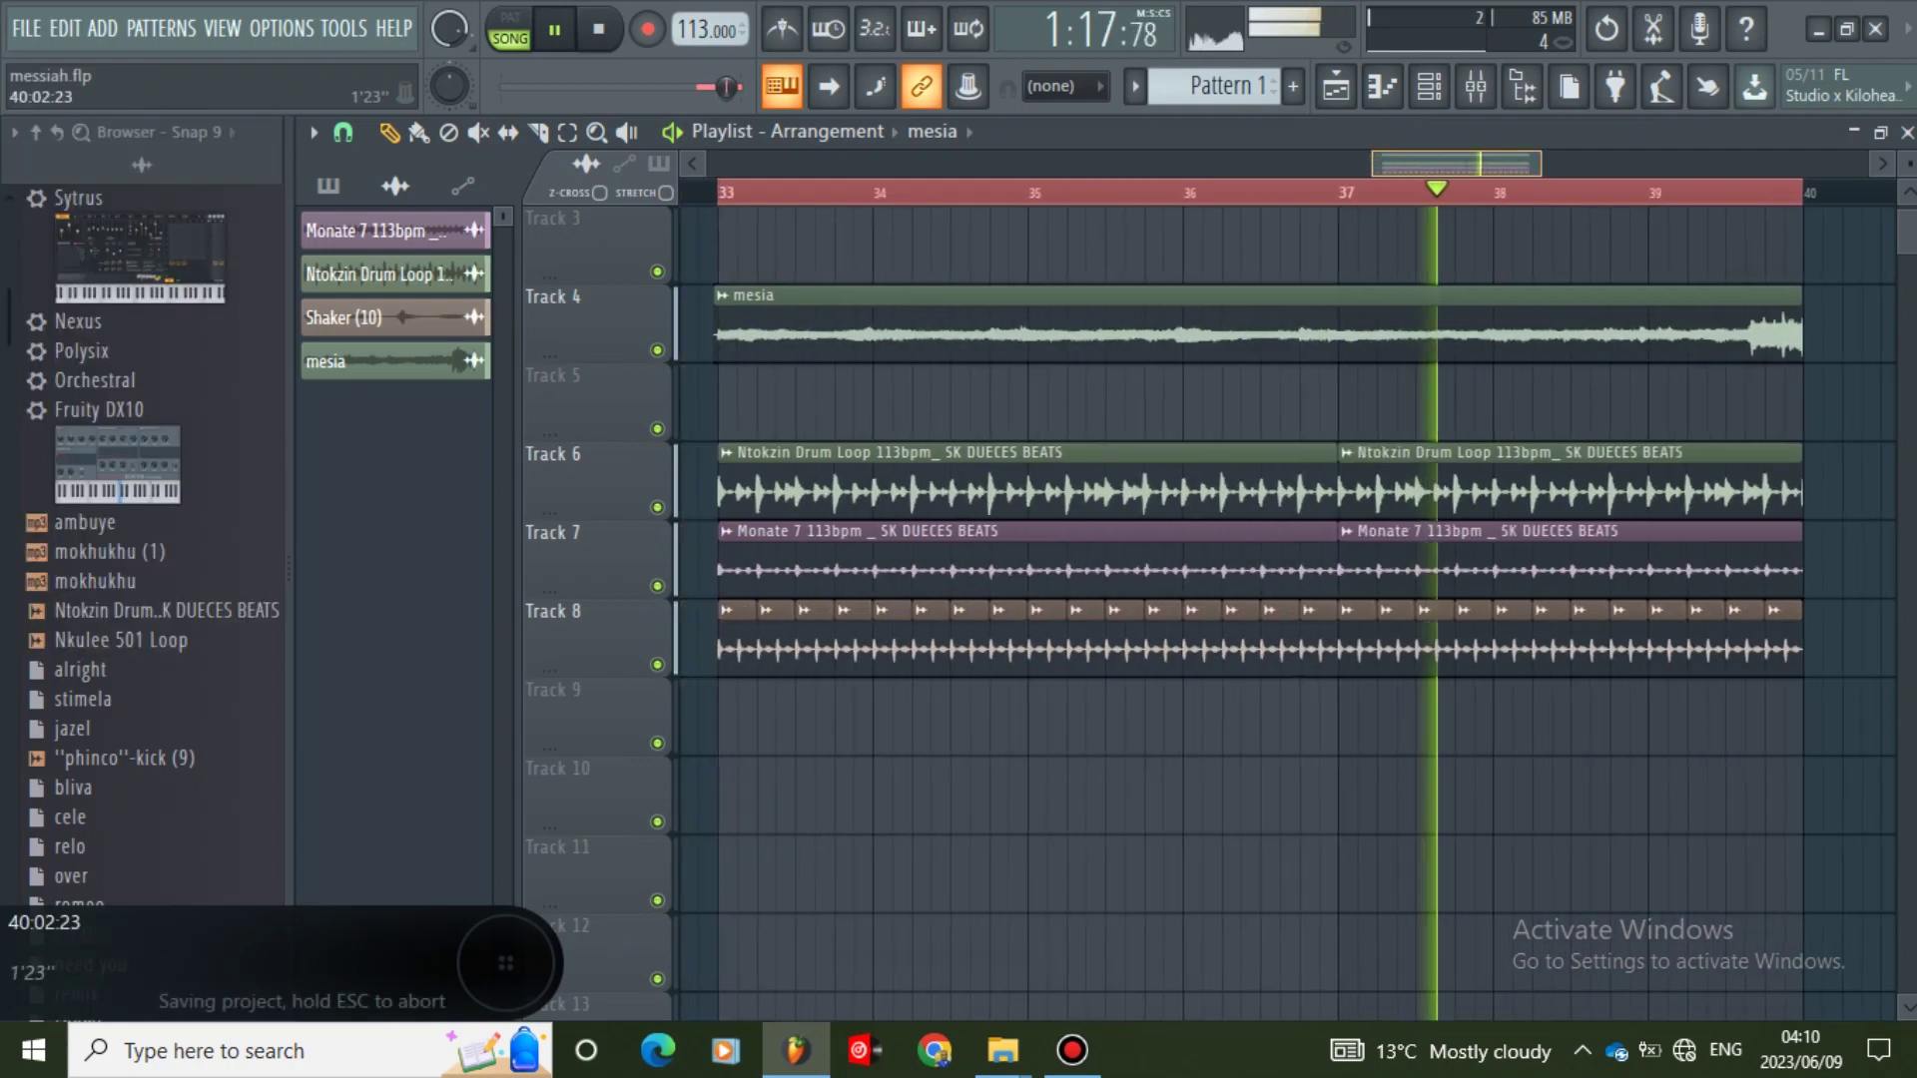
# - Set the playlist snap to 1/2 step and slice the mesia clip at 39:11:12, where its loud section begins
pyautogui.moveTo(1290, 164); pyautogui.dragTo(1515, 164)
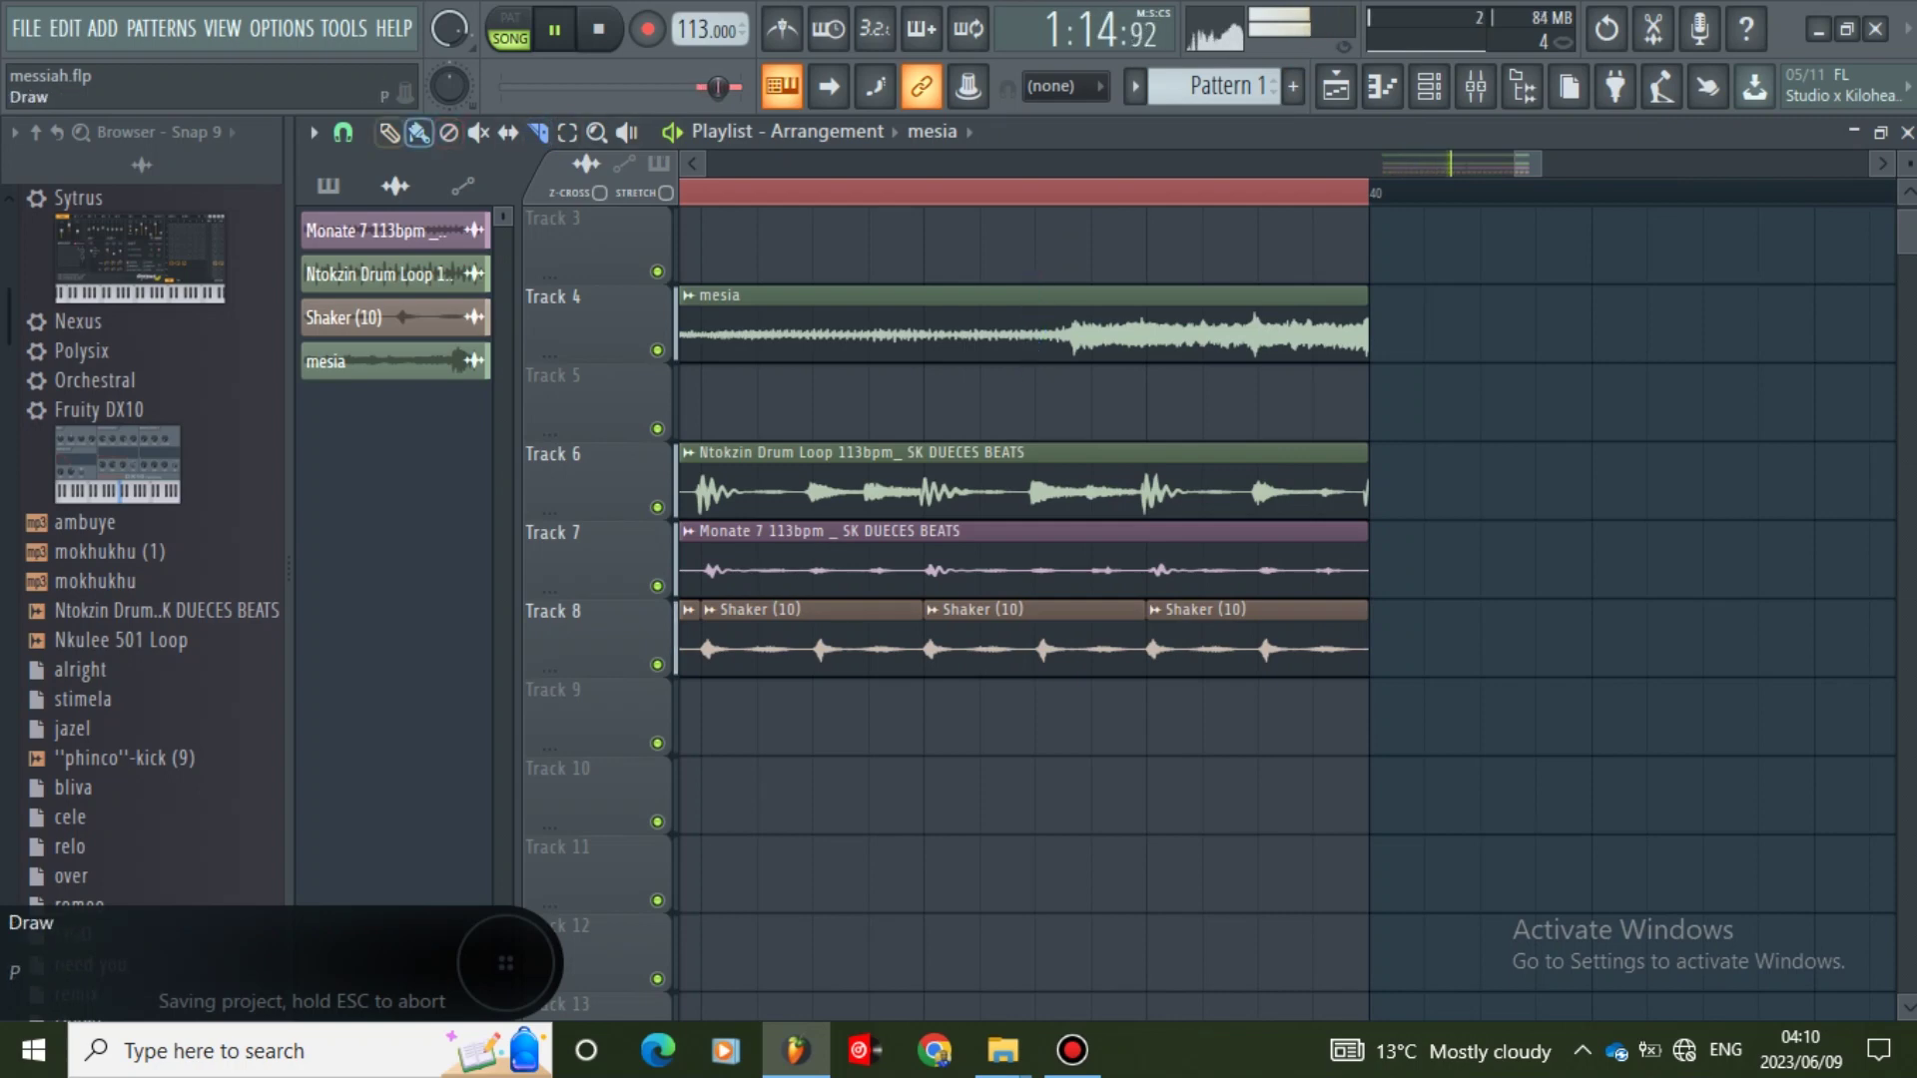
pyautogui.click(313, 132)
pyautogui.moveTo(344, 246)
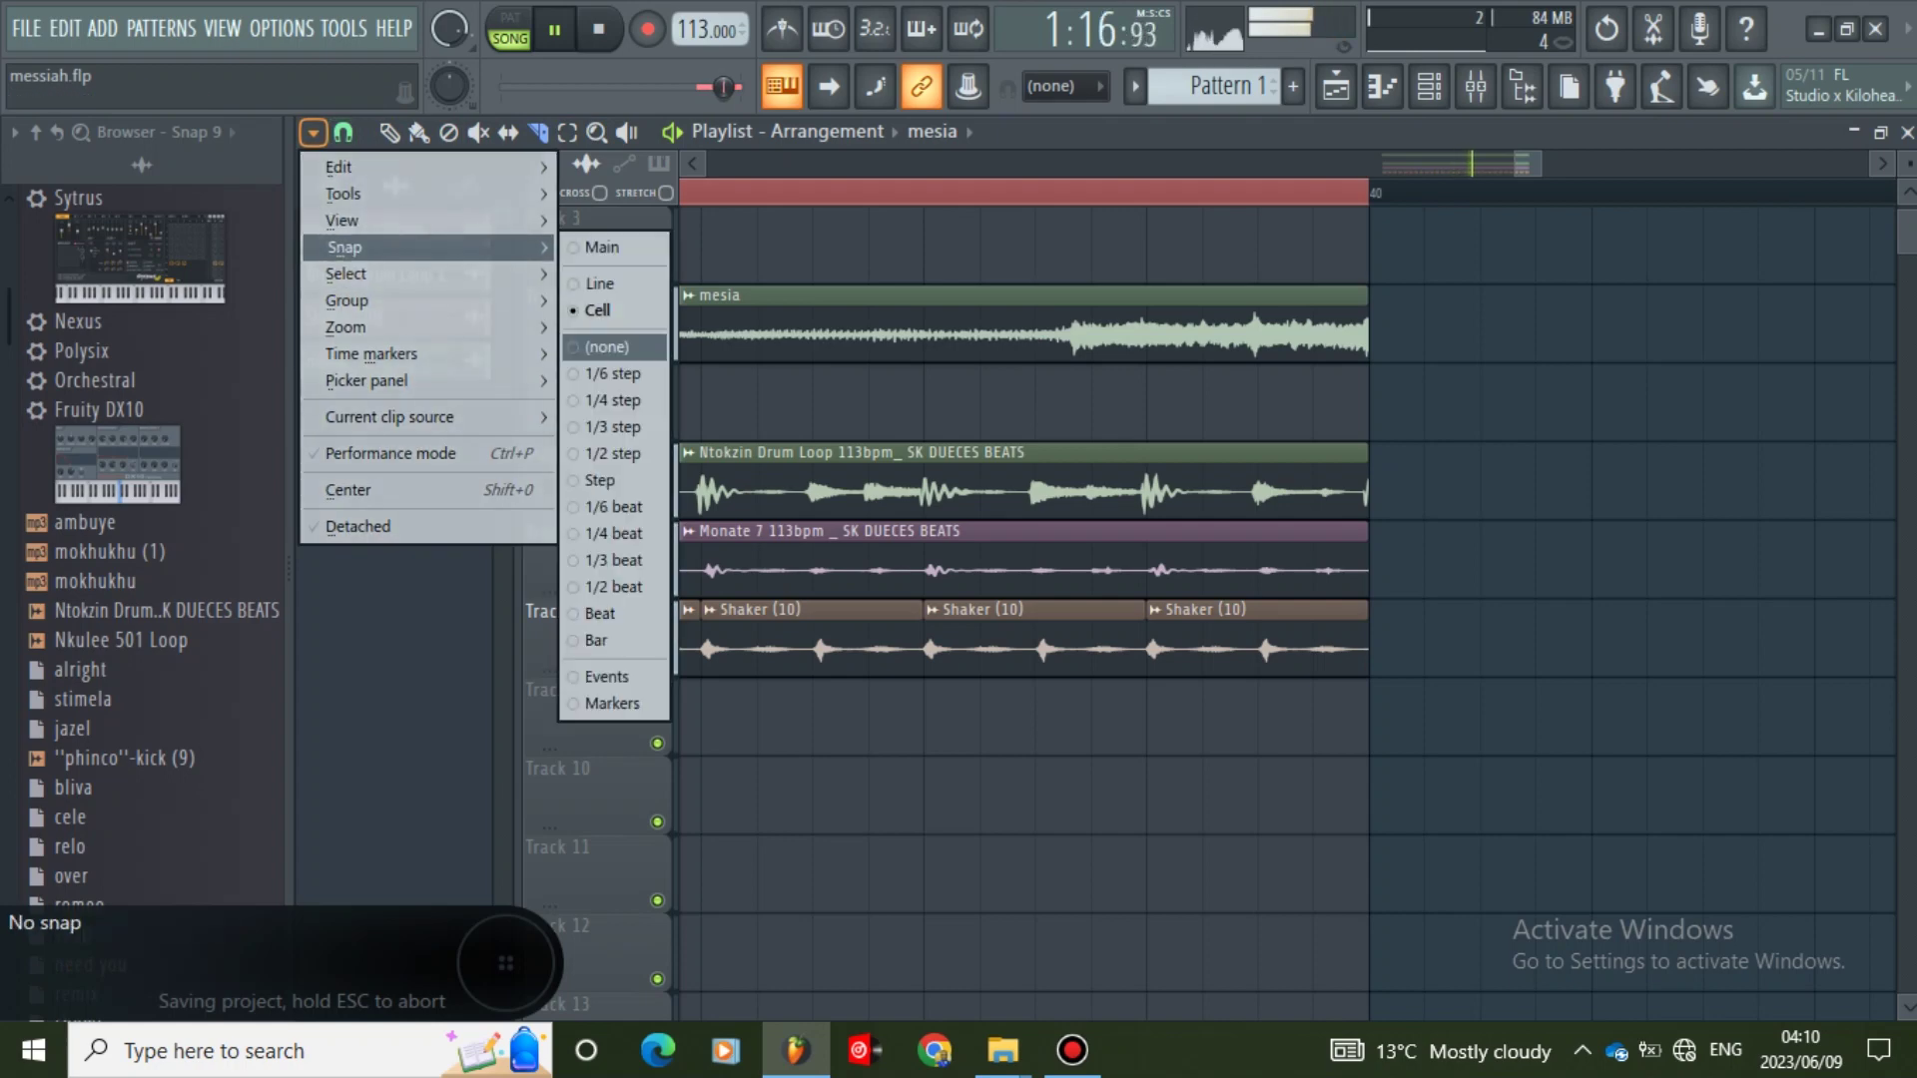
pyautogui.click(613, 454)
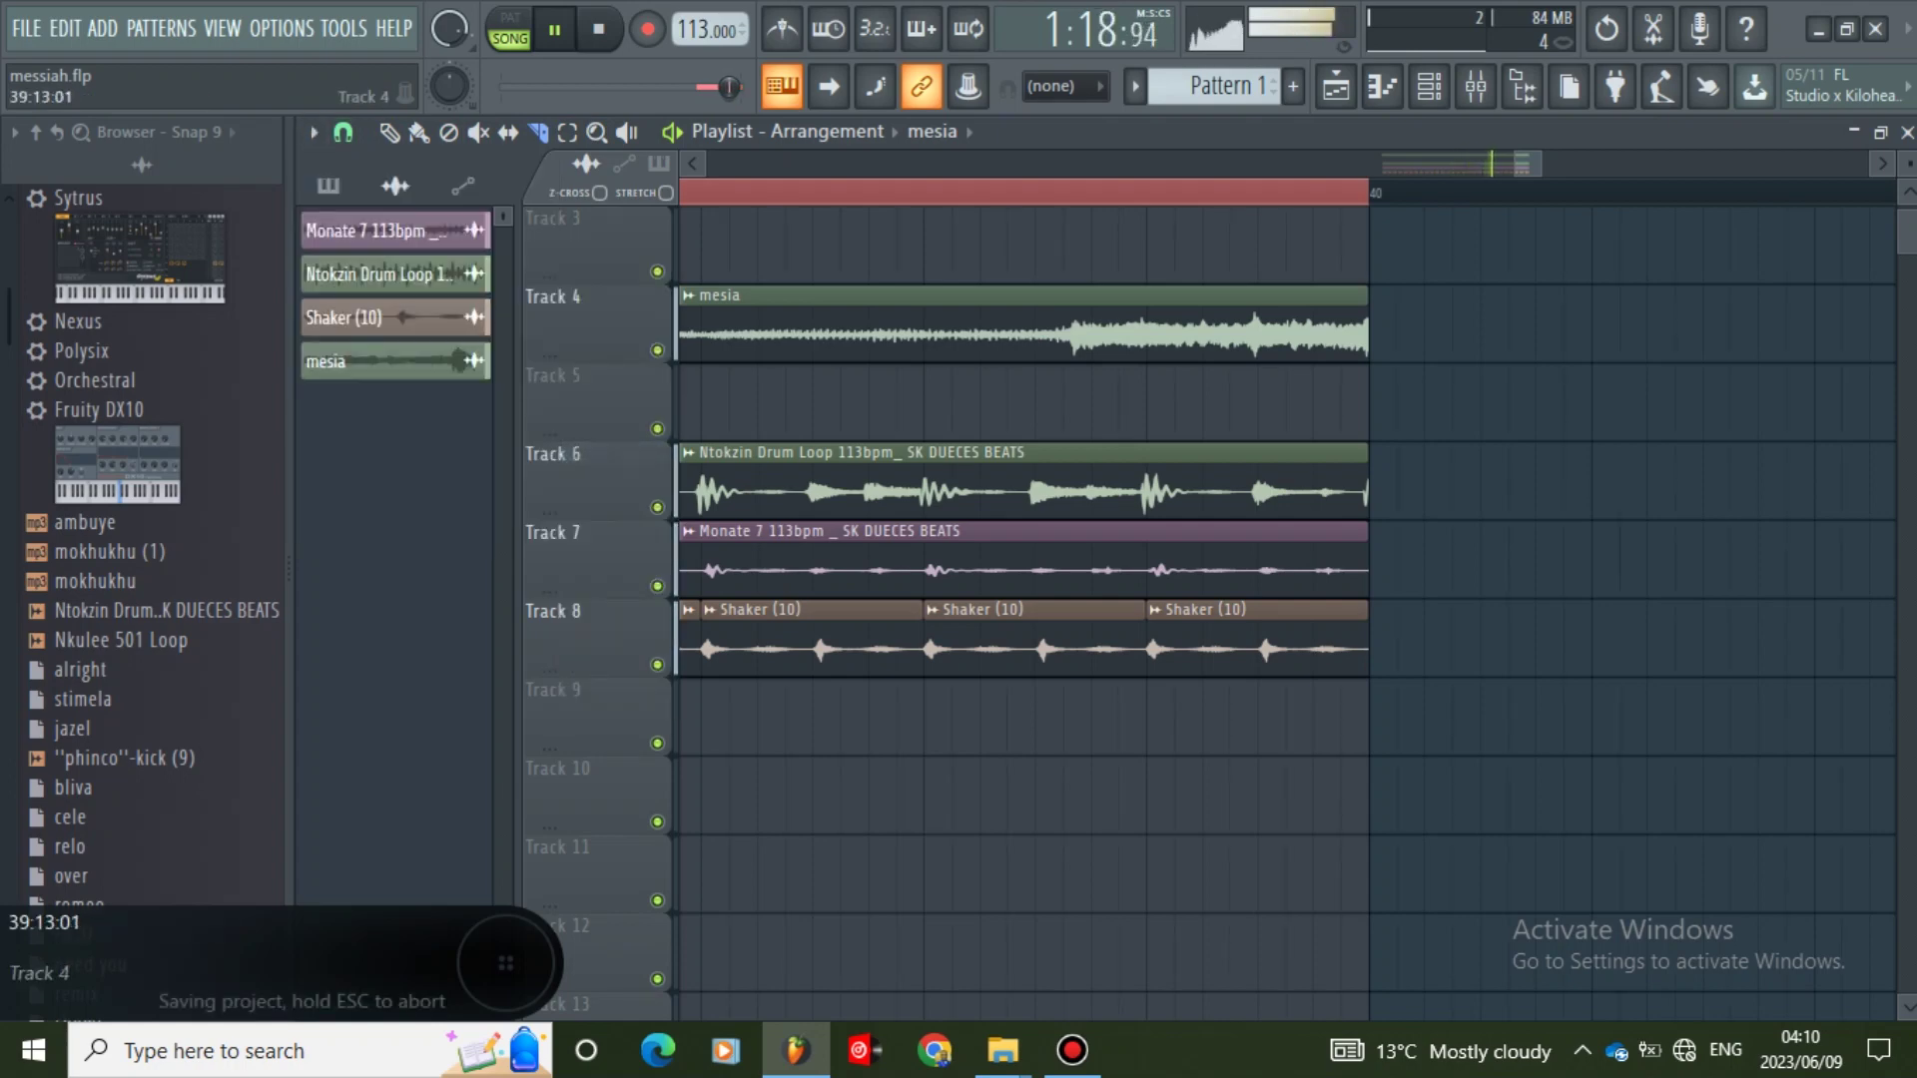
pyautogui.click(1064, 299)
pyautogui.press('p')
pyautogui.press('c')
pyautogui.press('c')
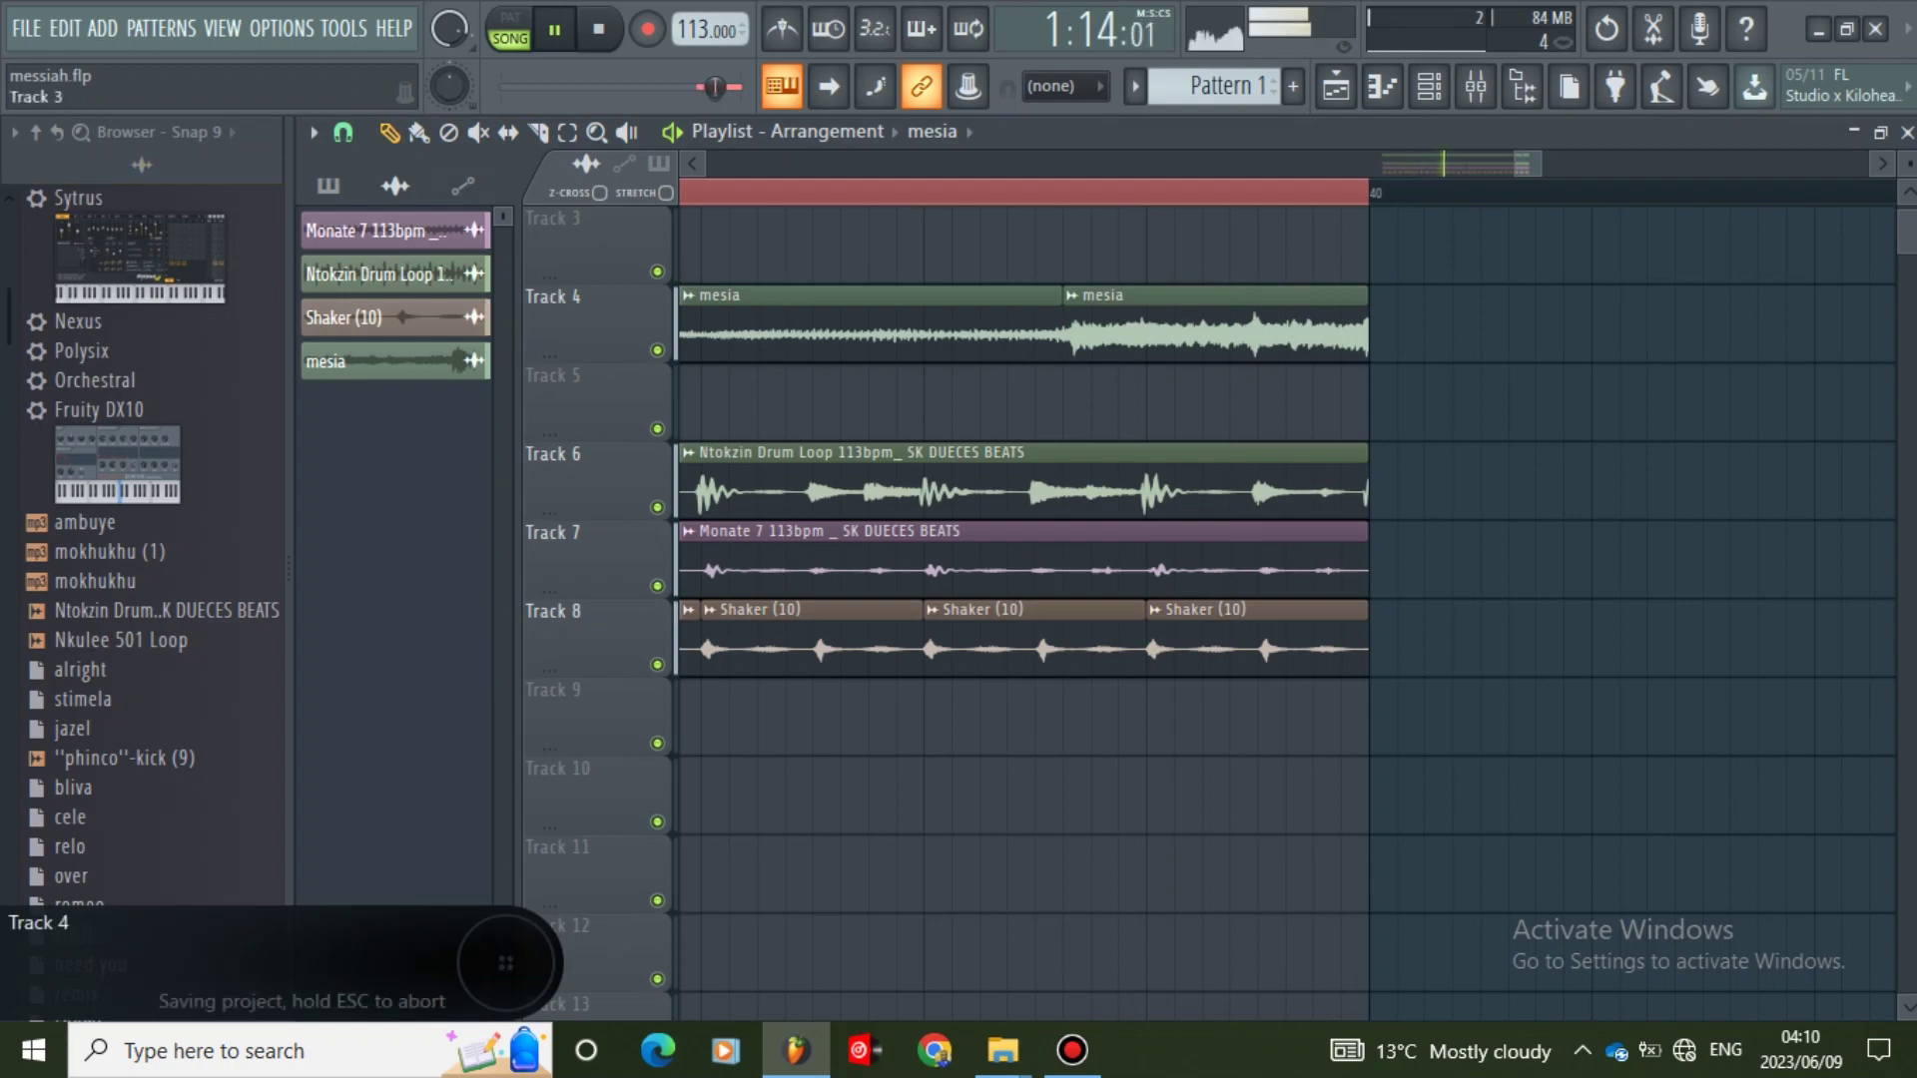
# - Make the sliced-off loud end section of mesia on Track 4 a unique clip
pyautogui.press('b')
pyautogui.doubleClick(1137, 335)
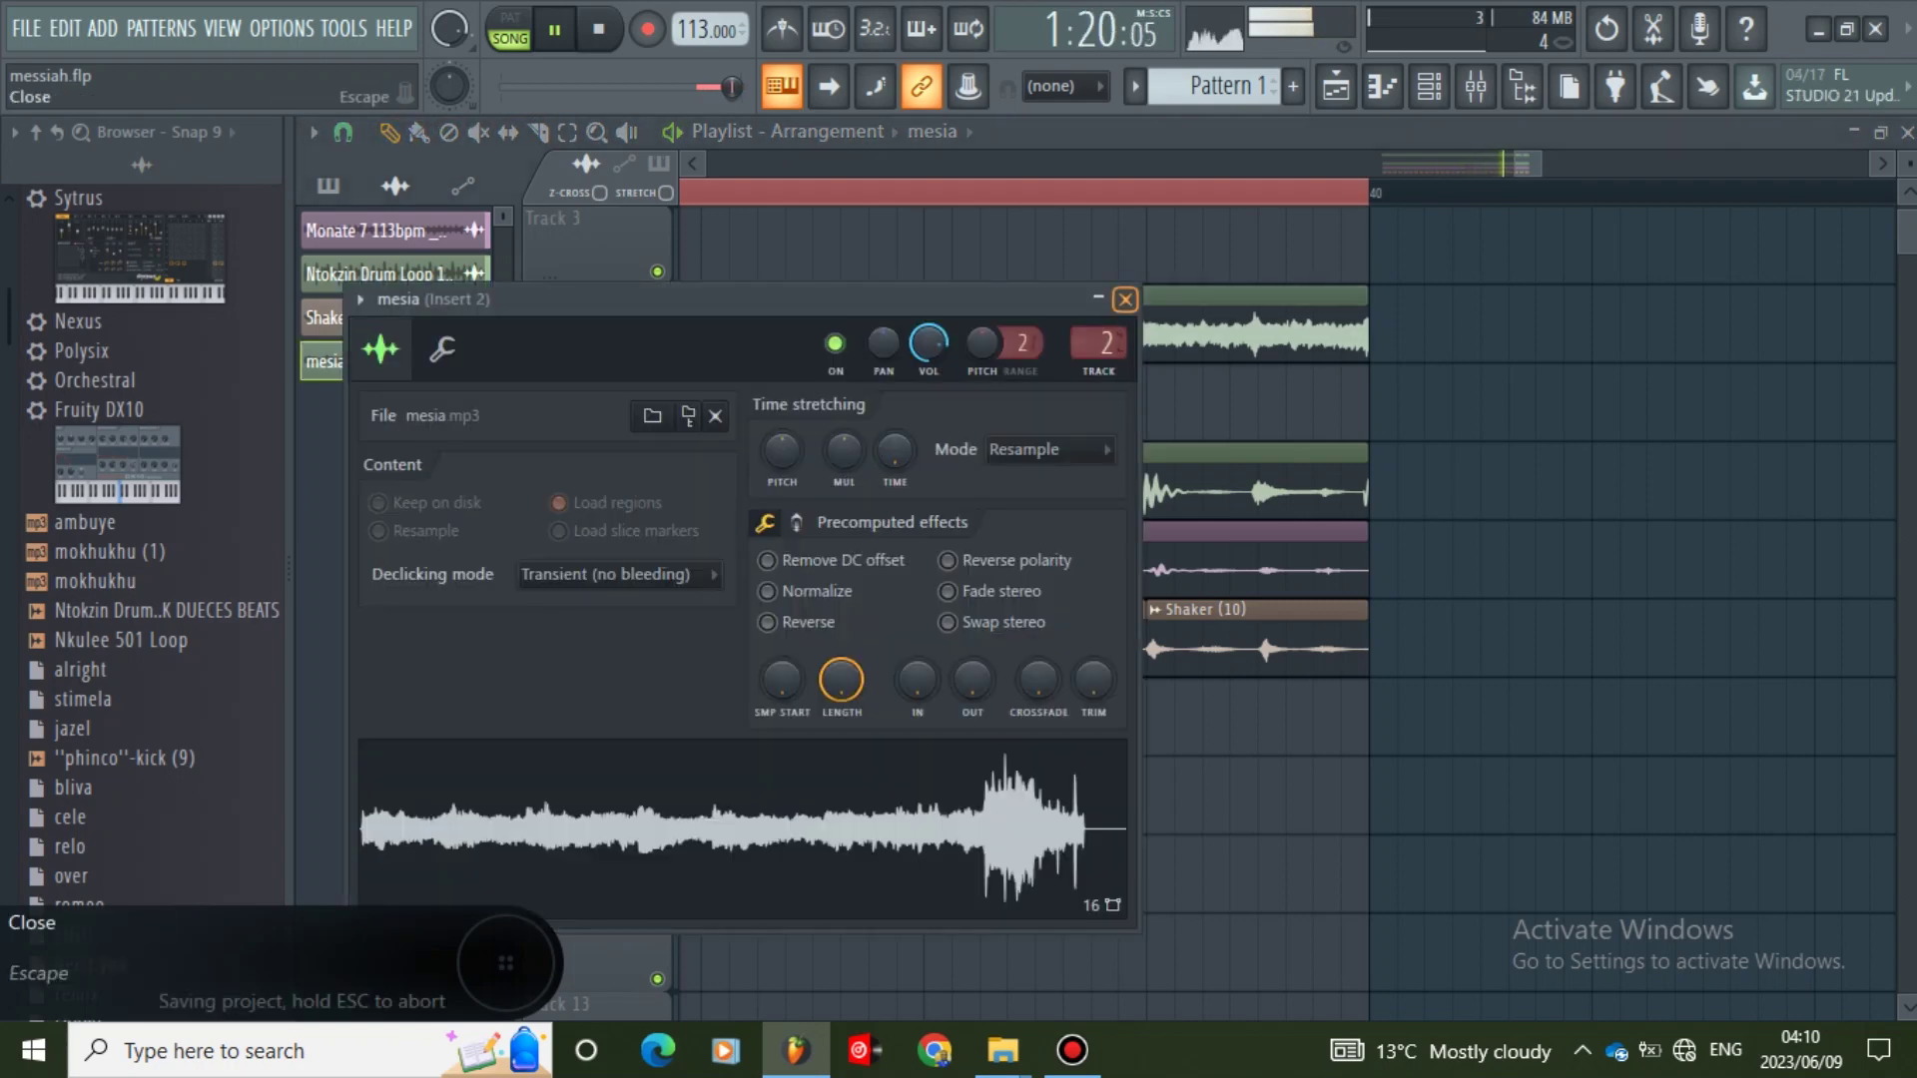
pyautogui.click(1125, 298)
pyautogui.click(1071, 296)
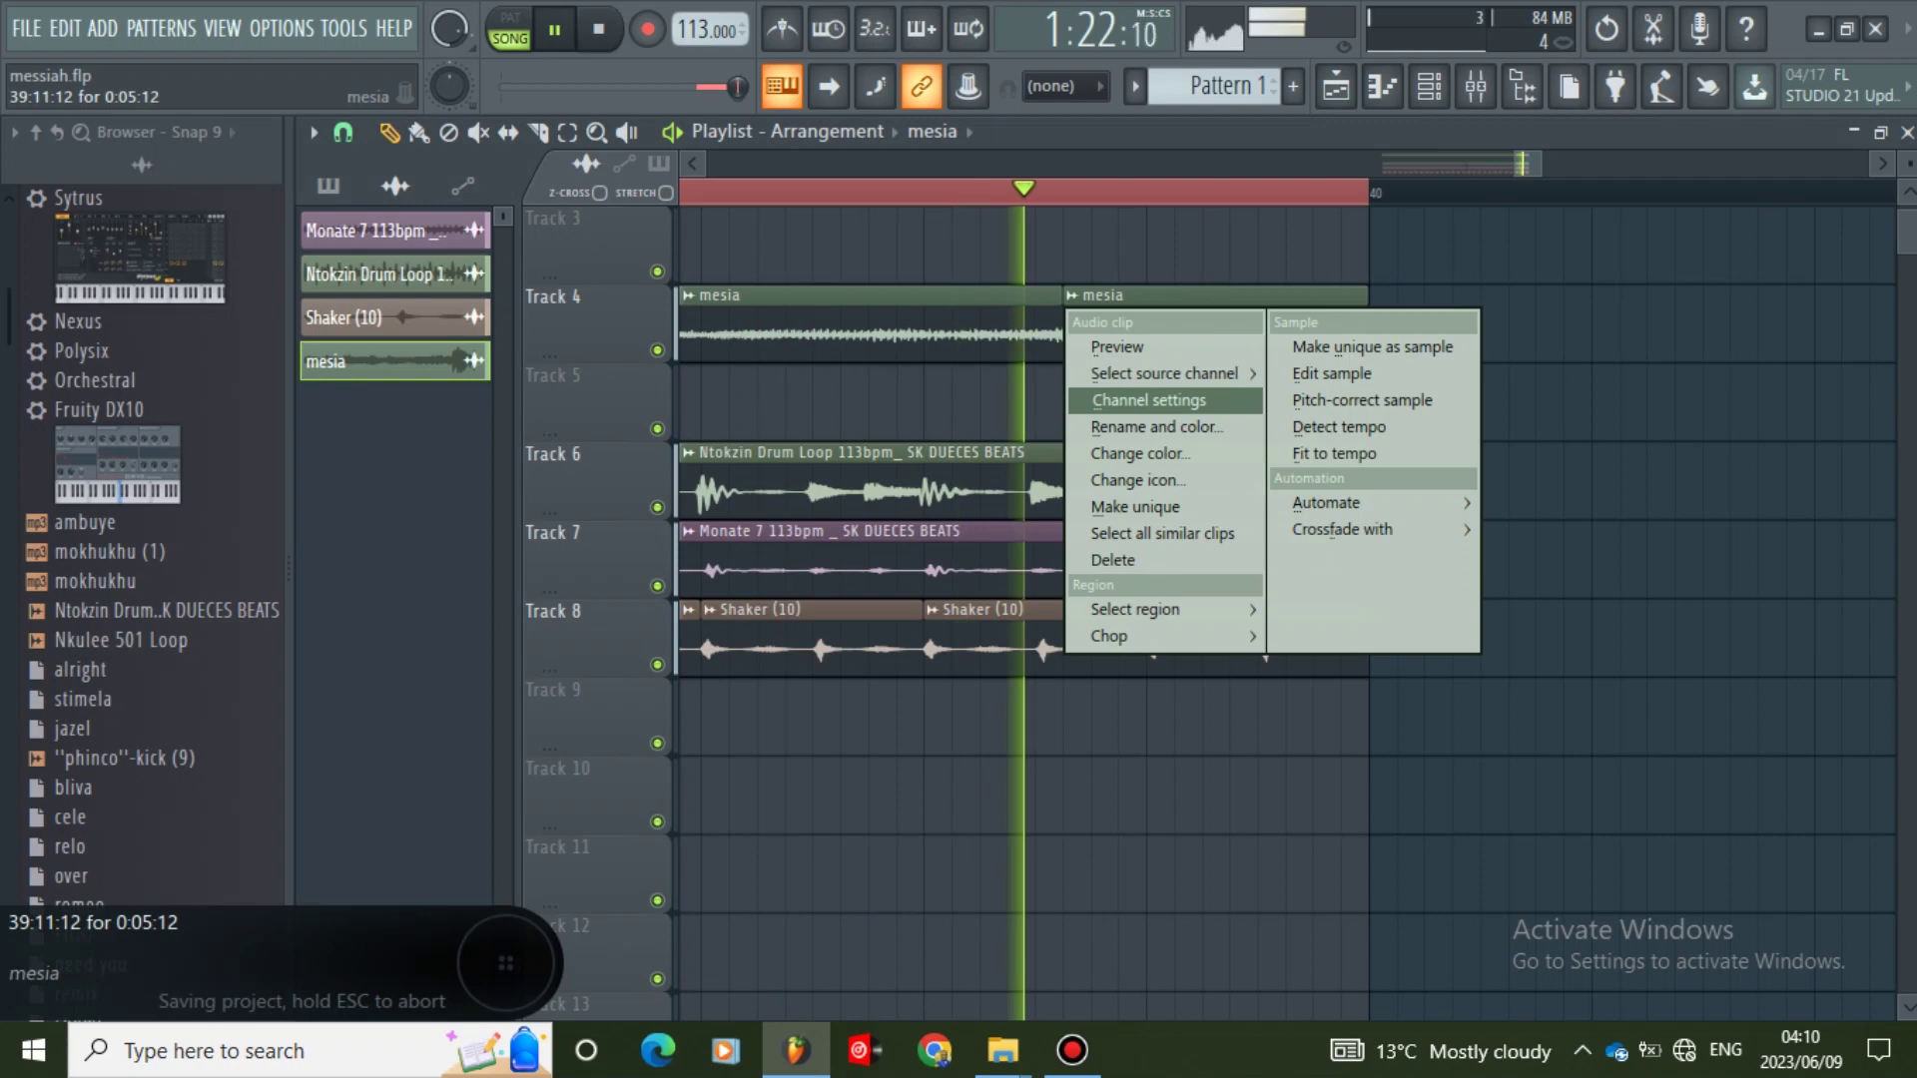
pyautogui.click(1138, 504)
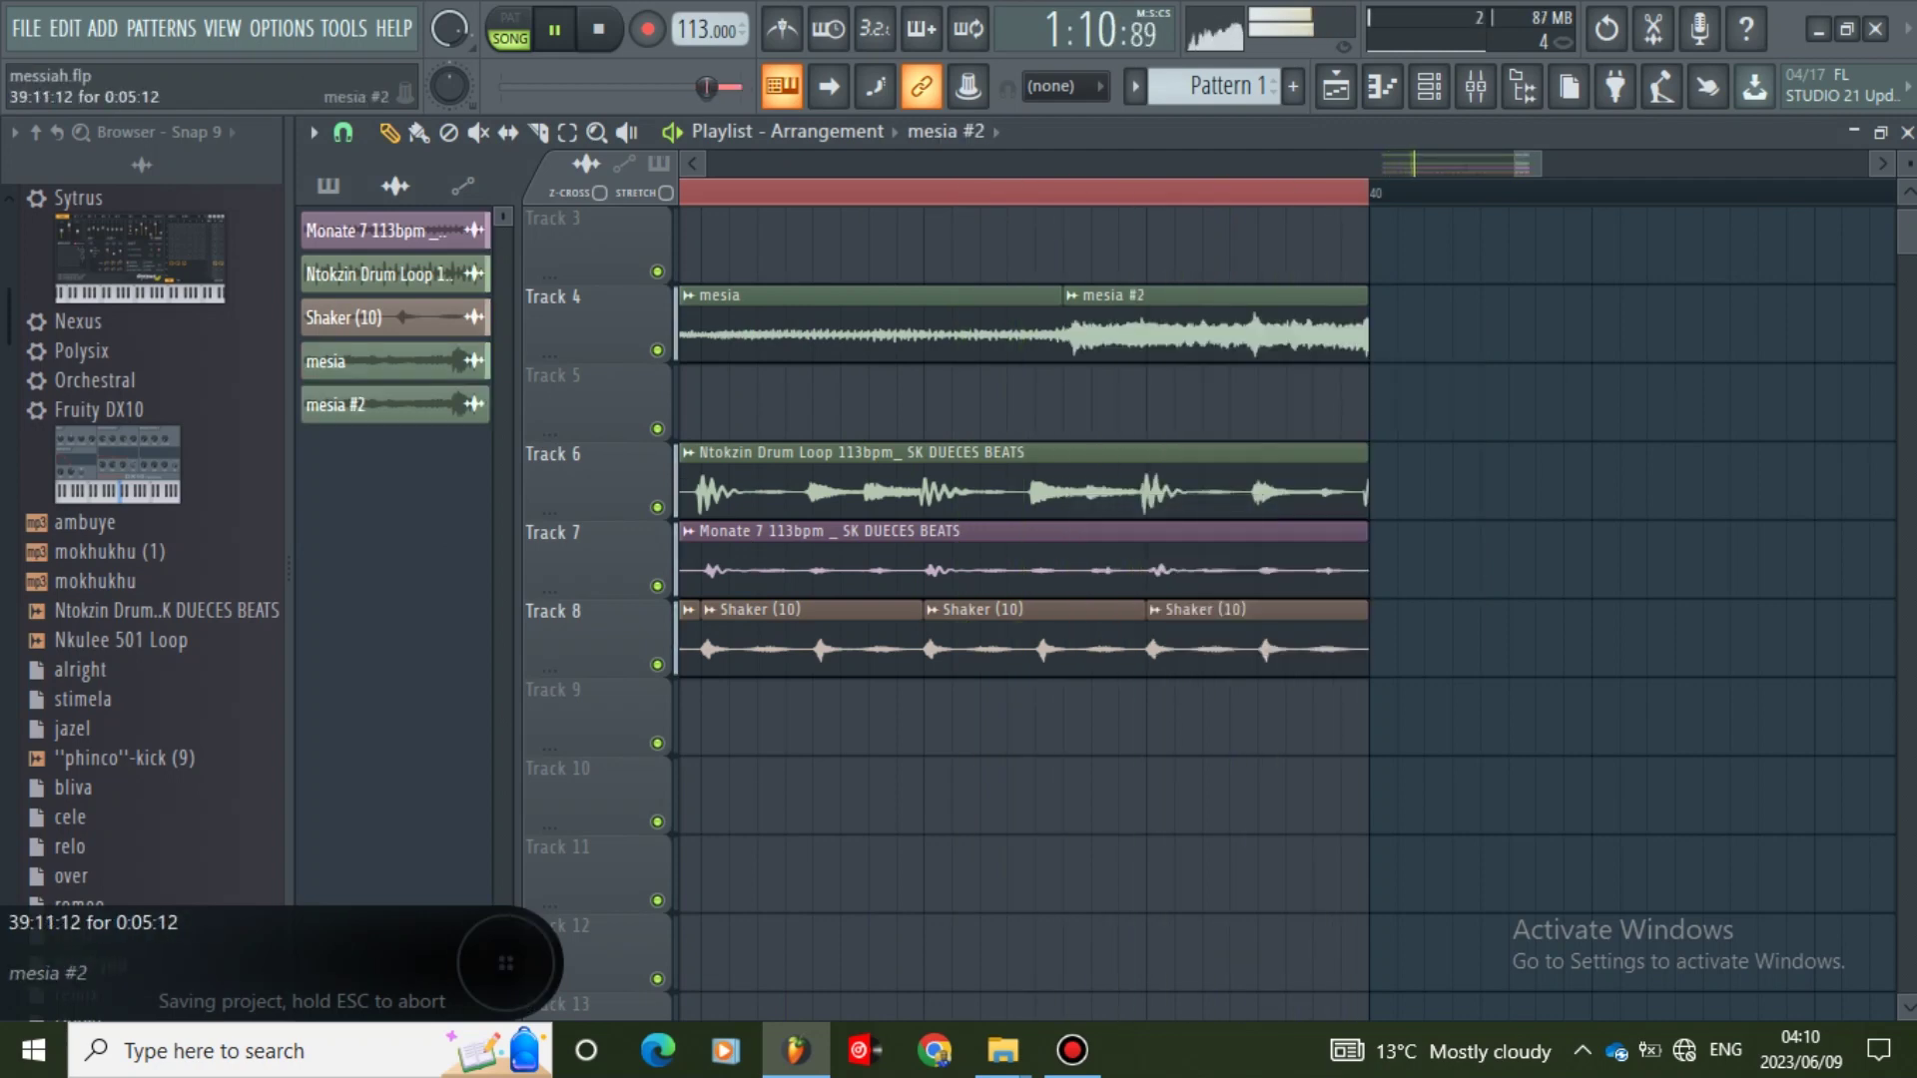
# - Lower the channel volume of the mesia #2 clip slightly and close its channel settings
pyautogui.doubleClick(1112, 295)
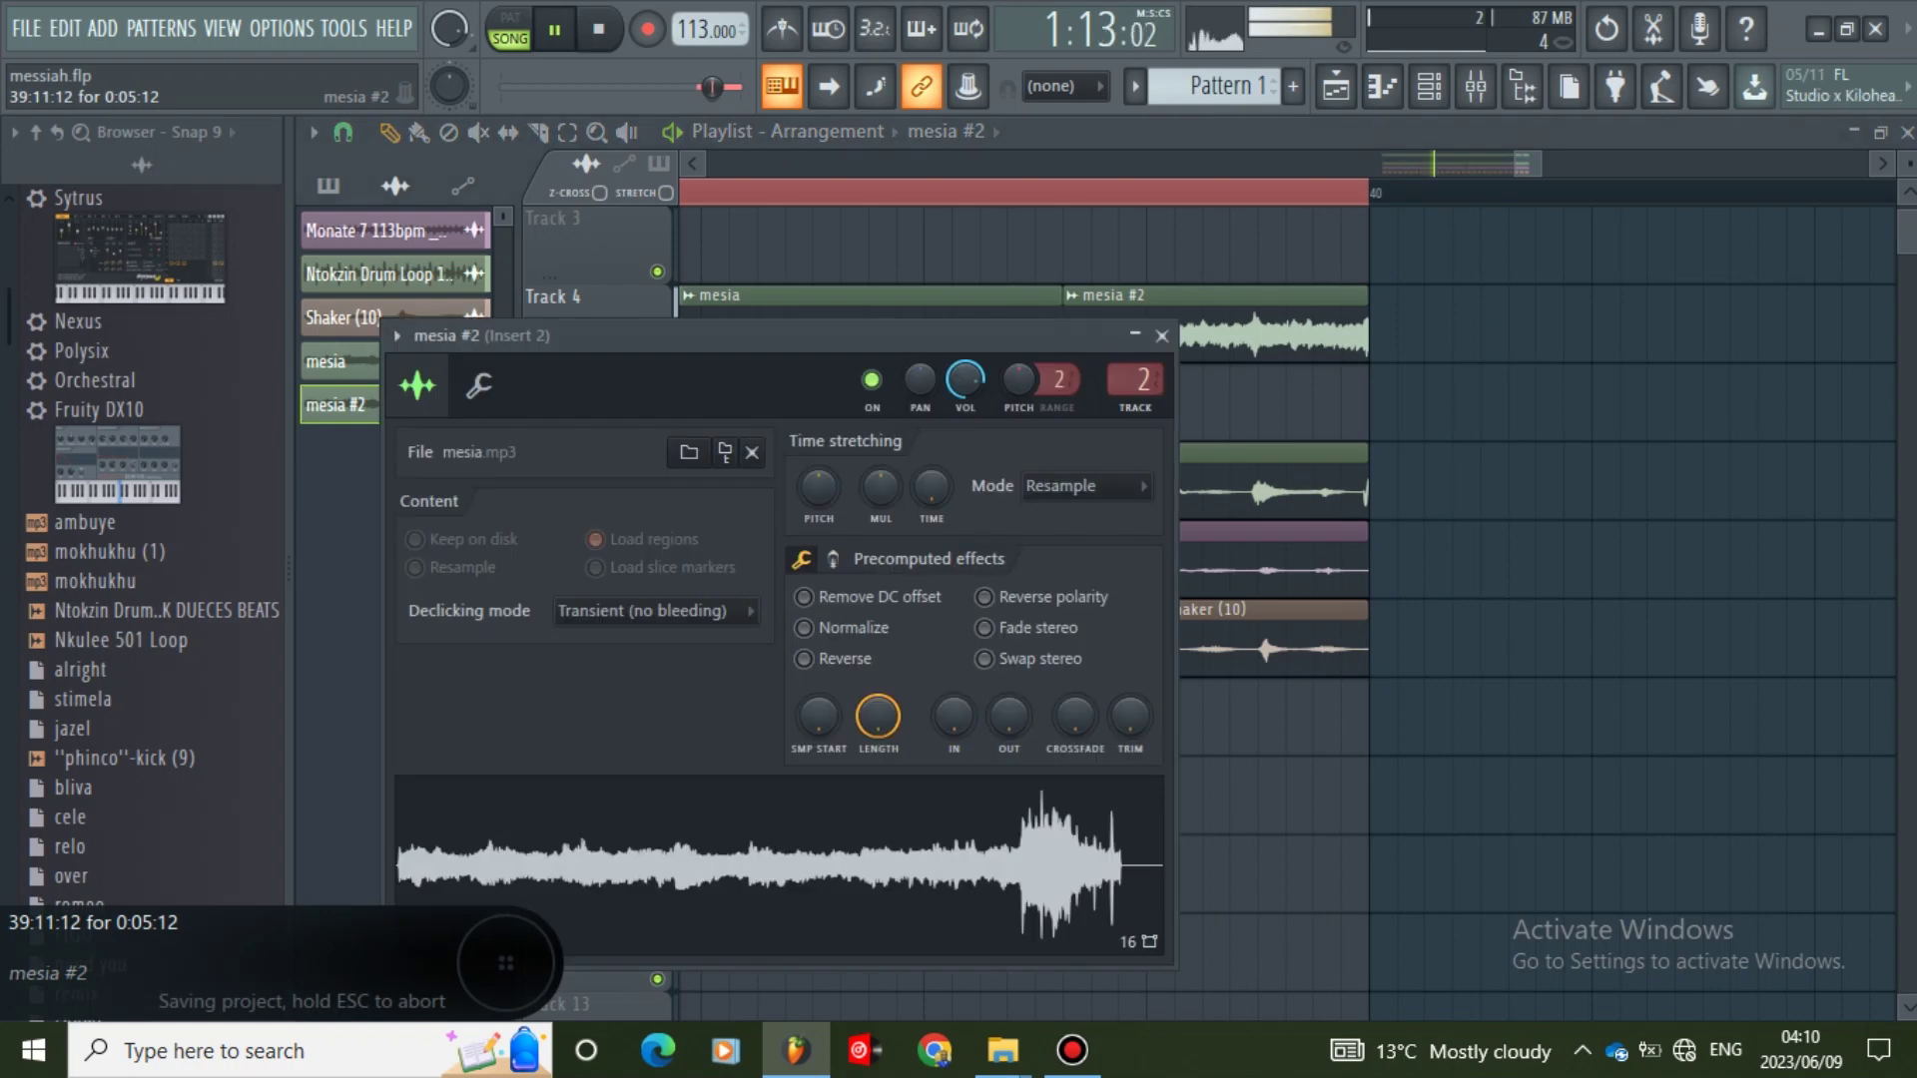
pyautogui.moveTo(963, 380); pyautogui.dragTo(964, 420)
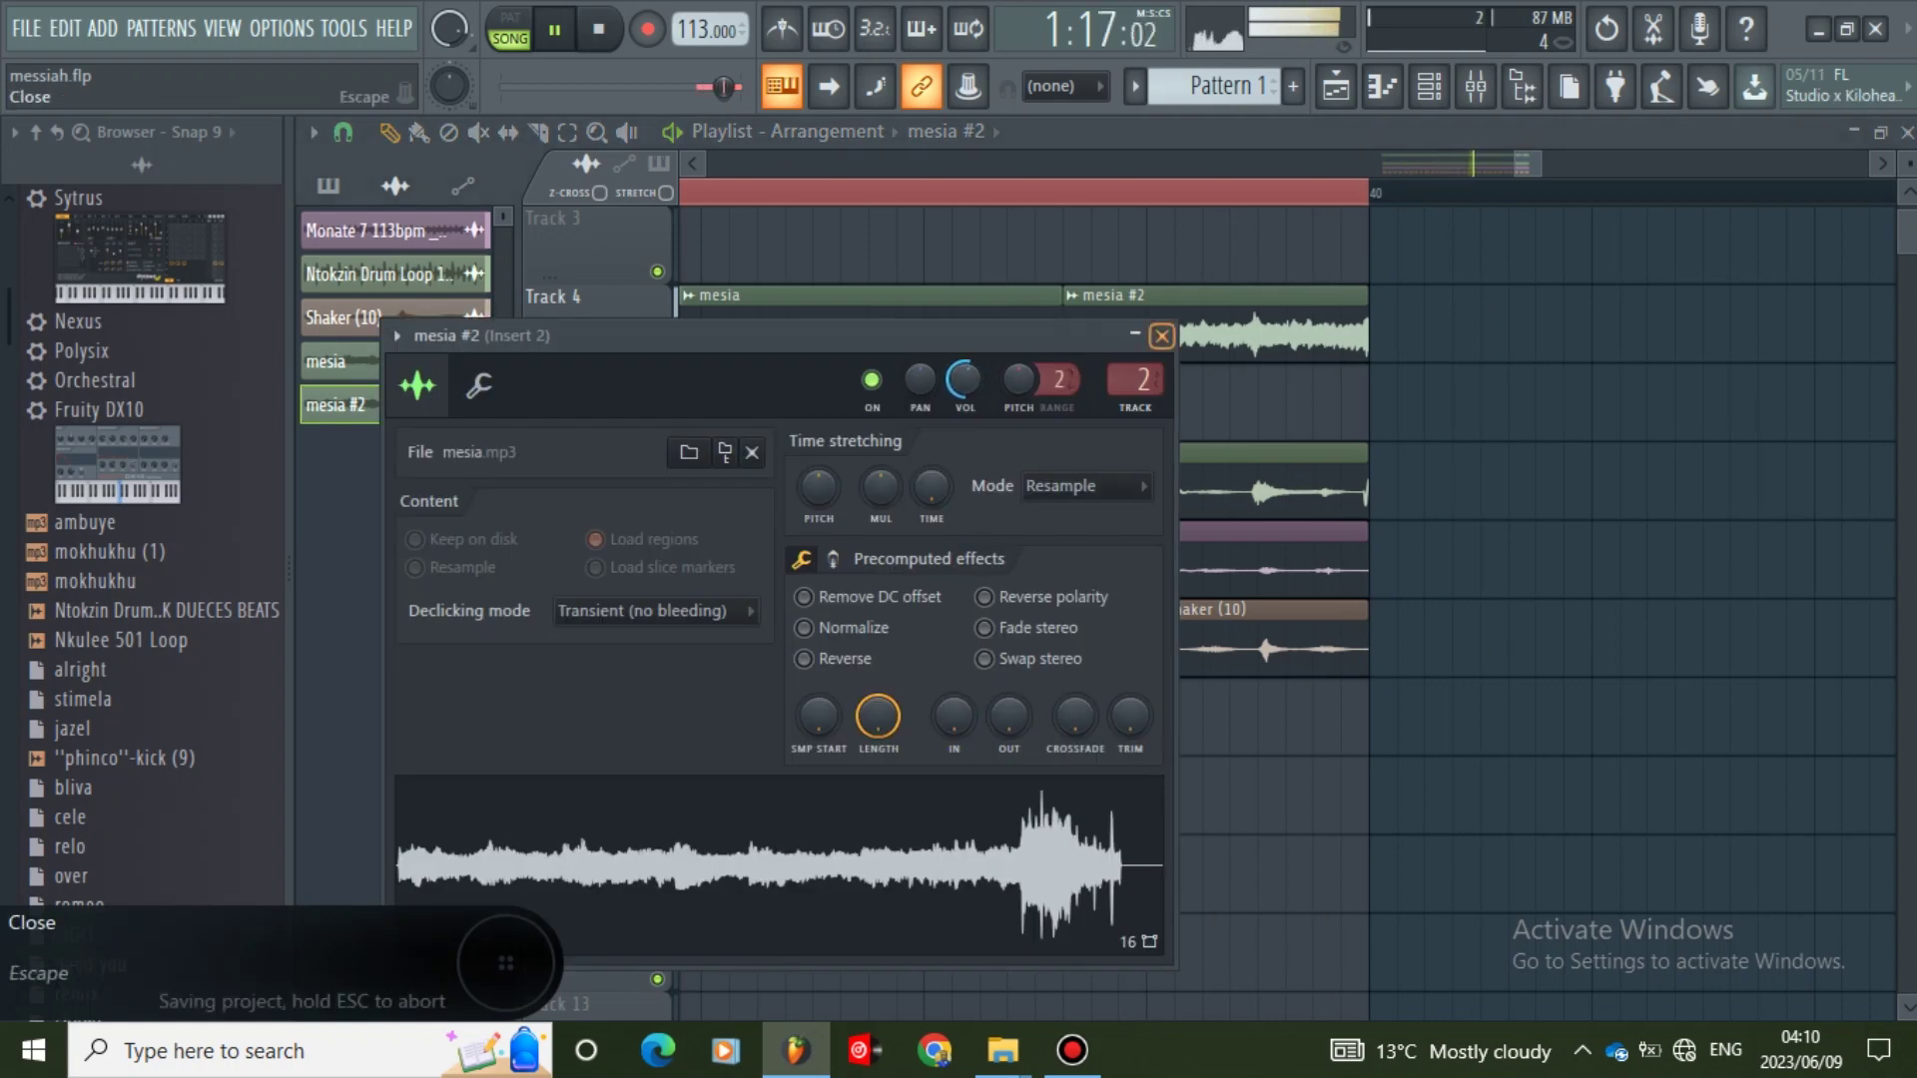
pyautogui.click(1163, 335)
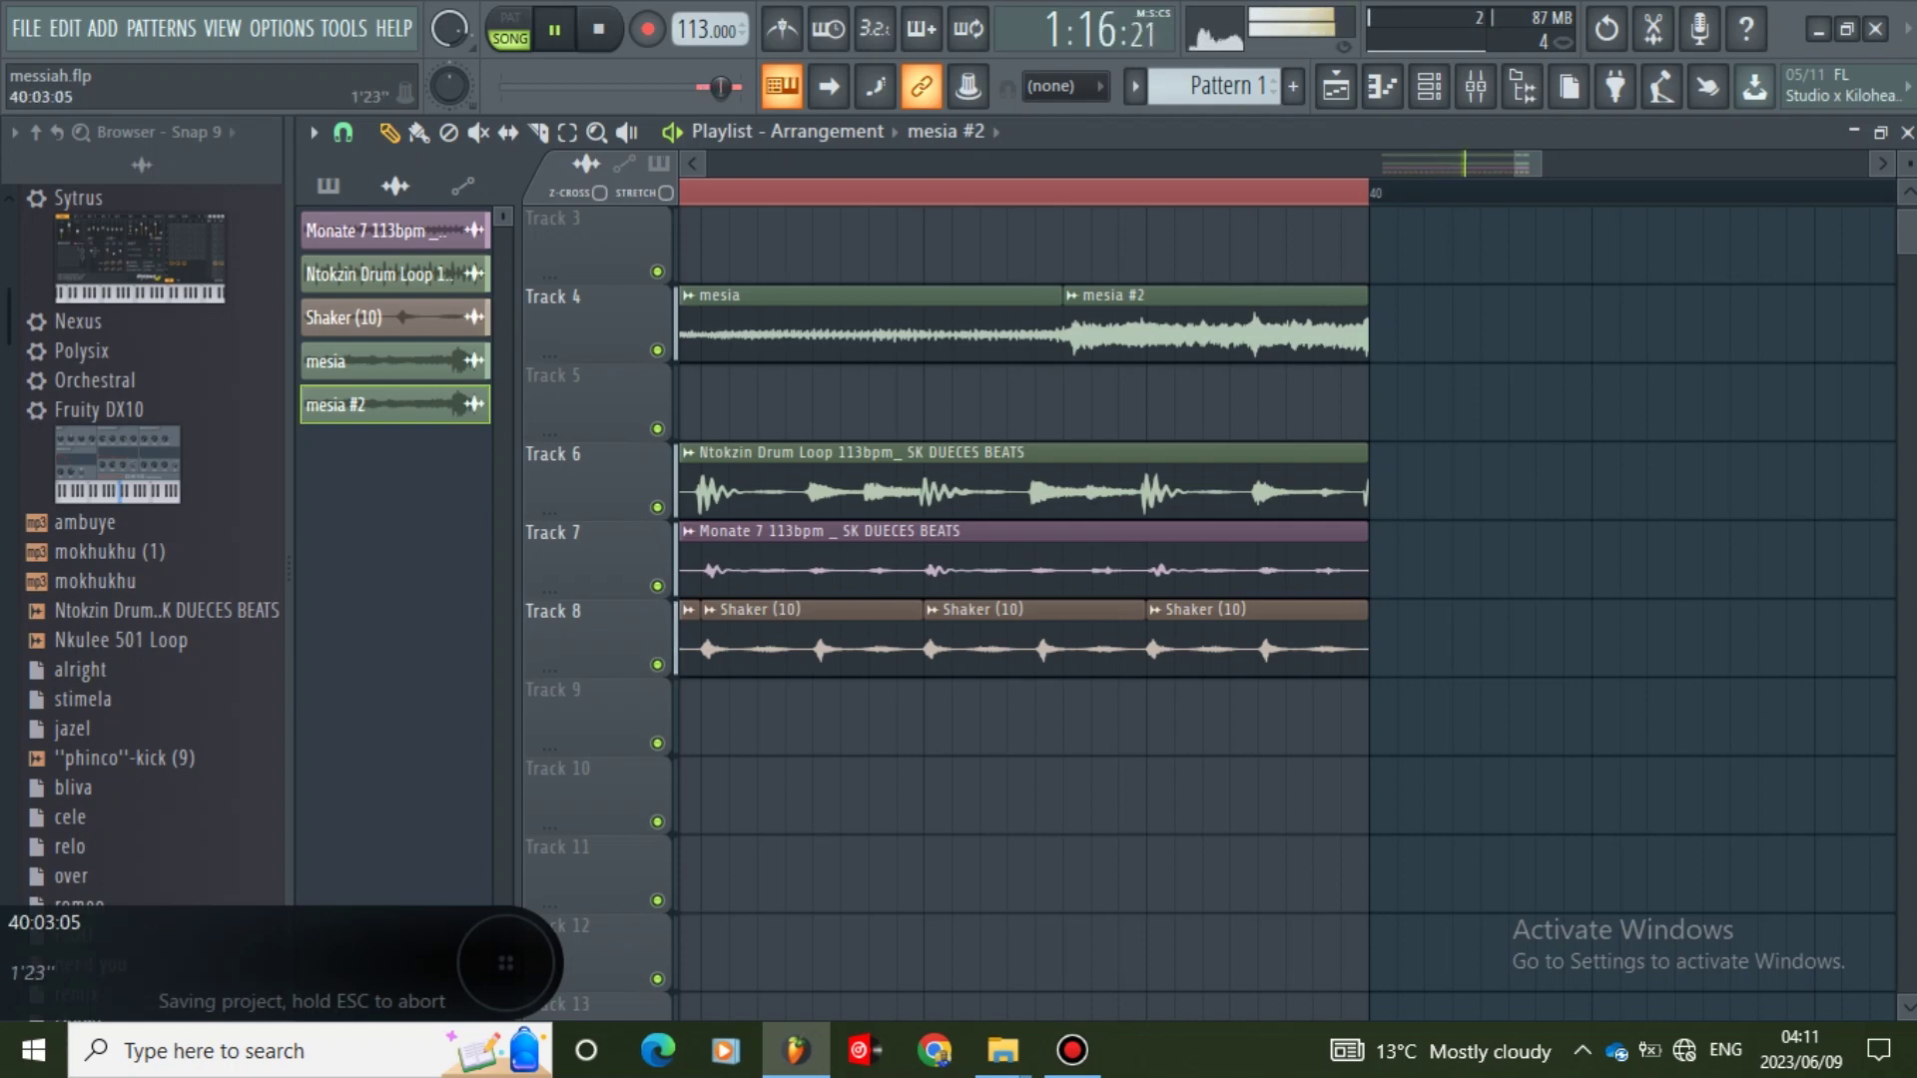
# - Stop playback and place a copy of the mesia #2 clip on Track 3 at 33:03:12
pyautogui.scroll(-3, 1528, 168)
pyautogui.scroll(2, 1527, 168)
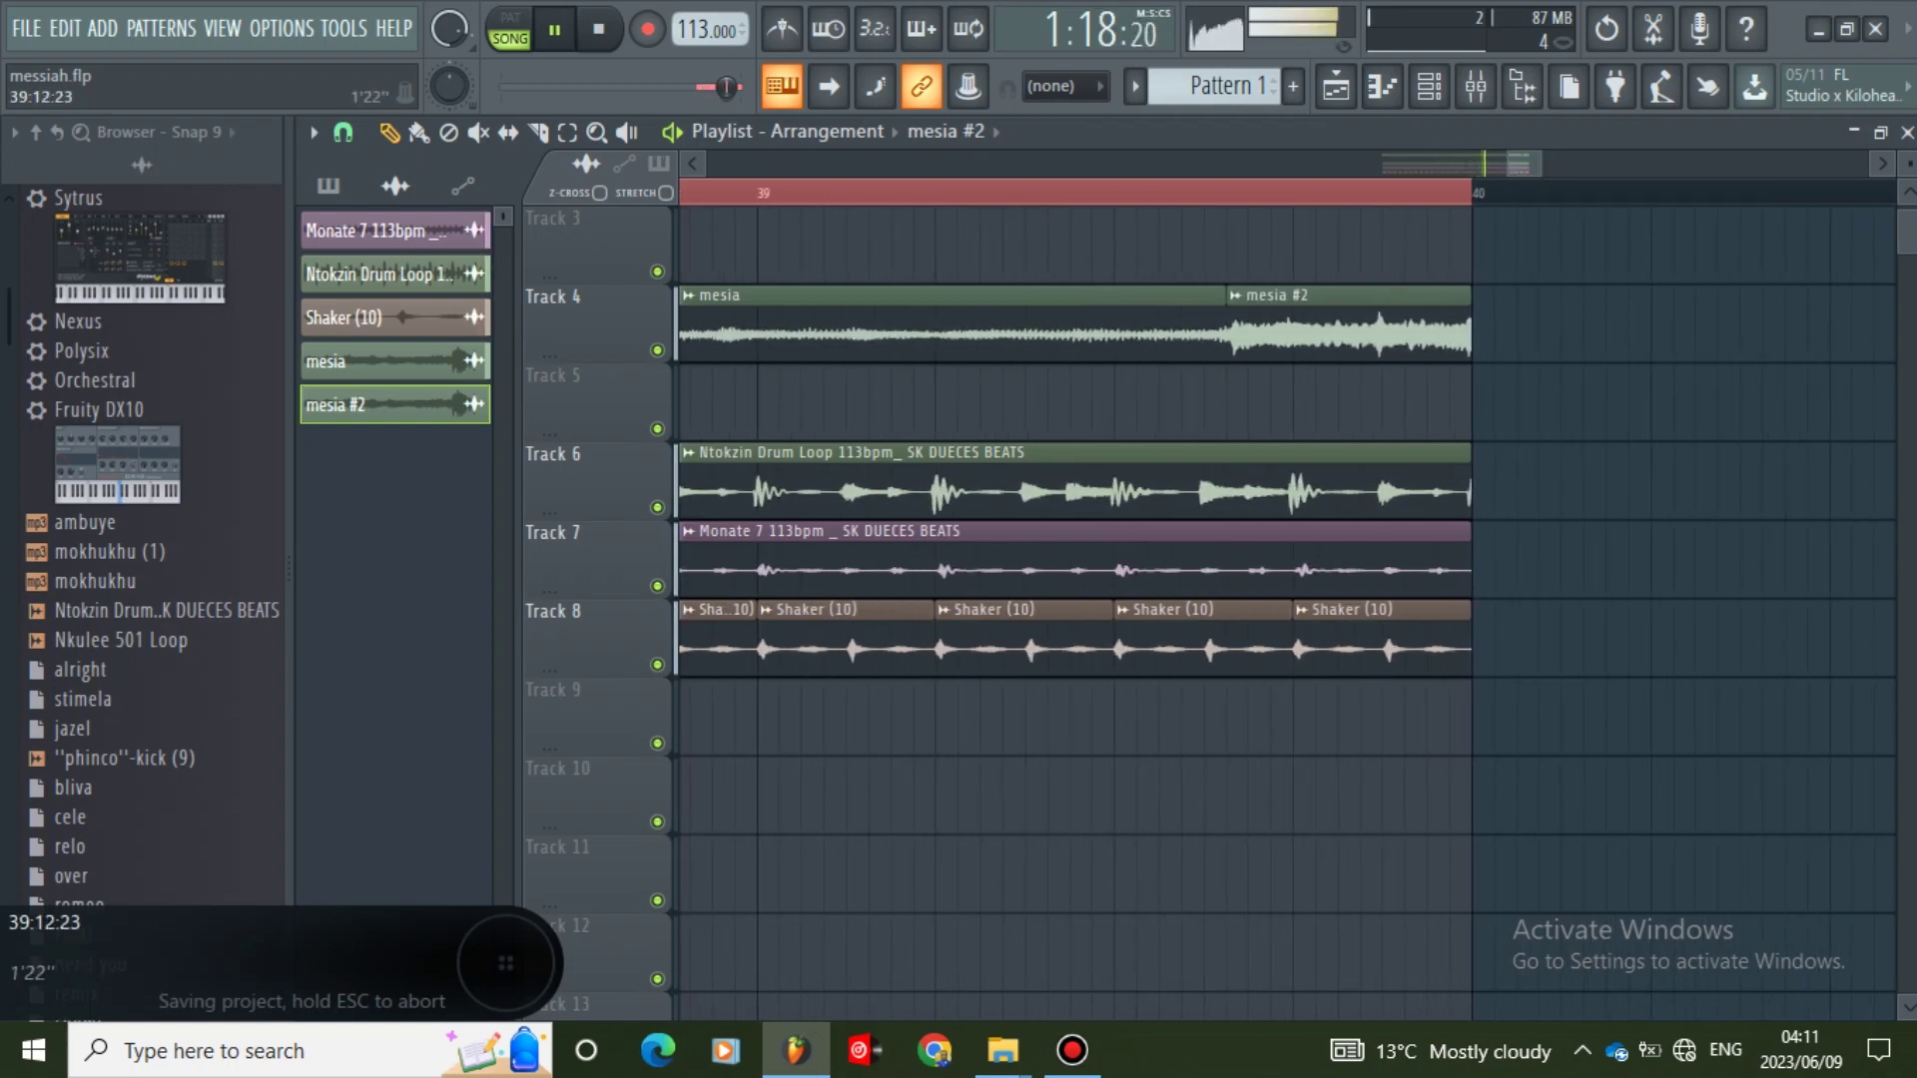
pyautogui.scroll(1, 1528, 168)
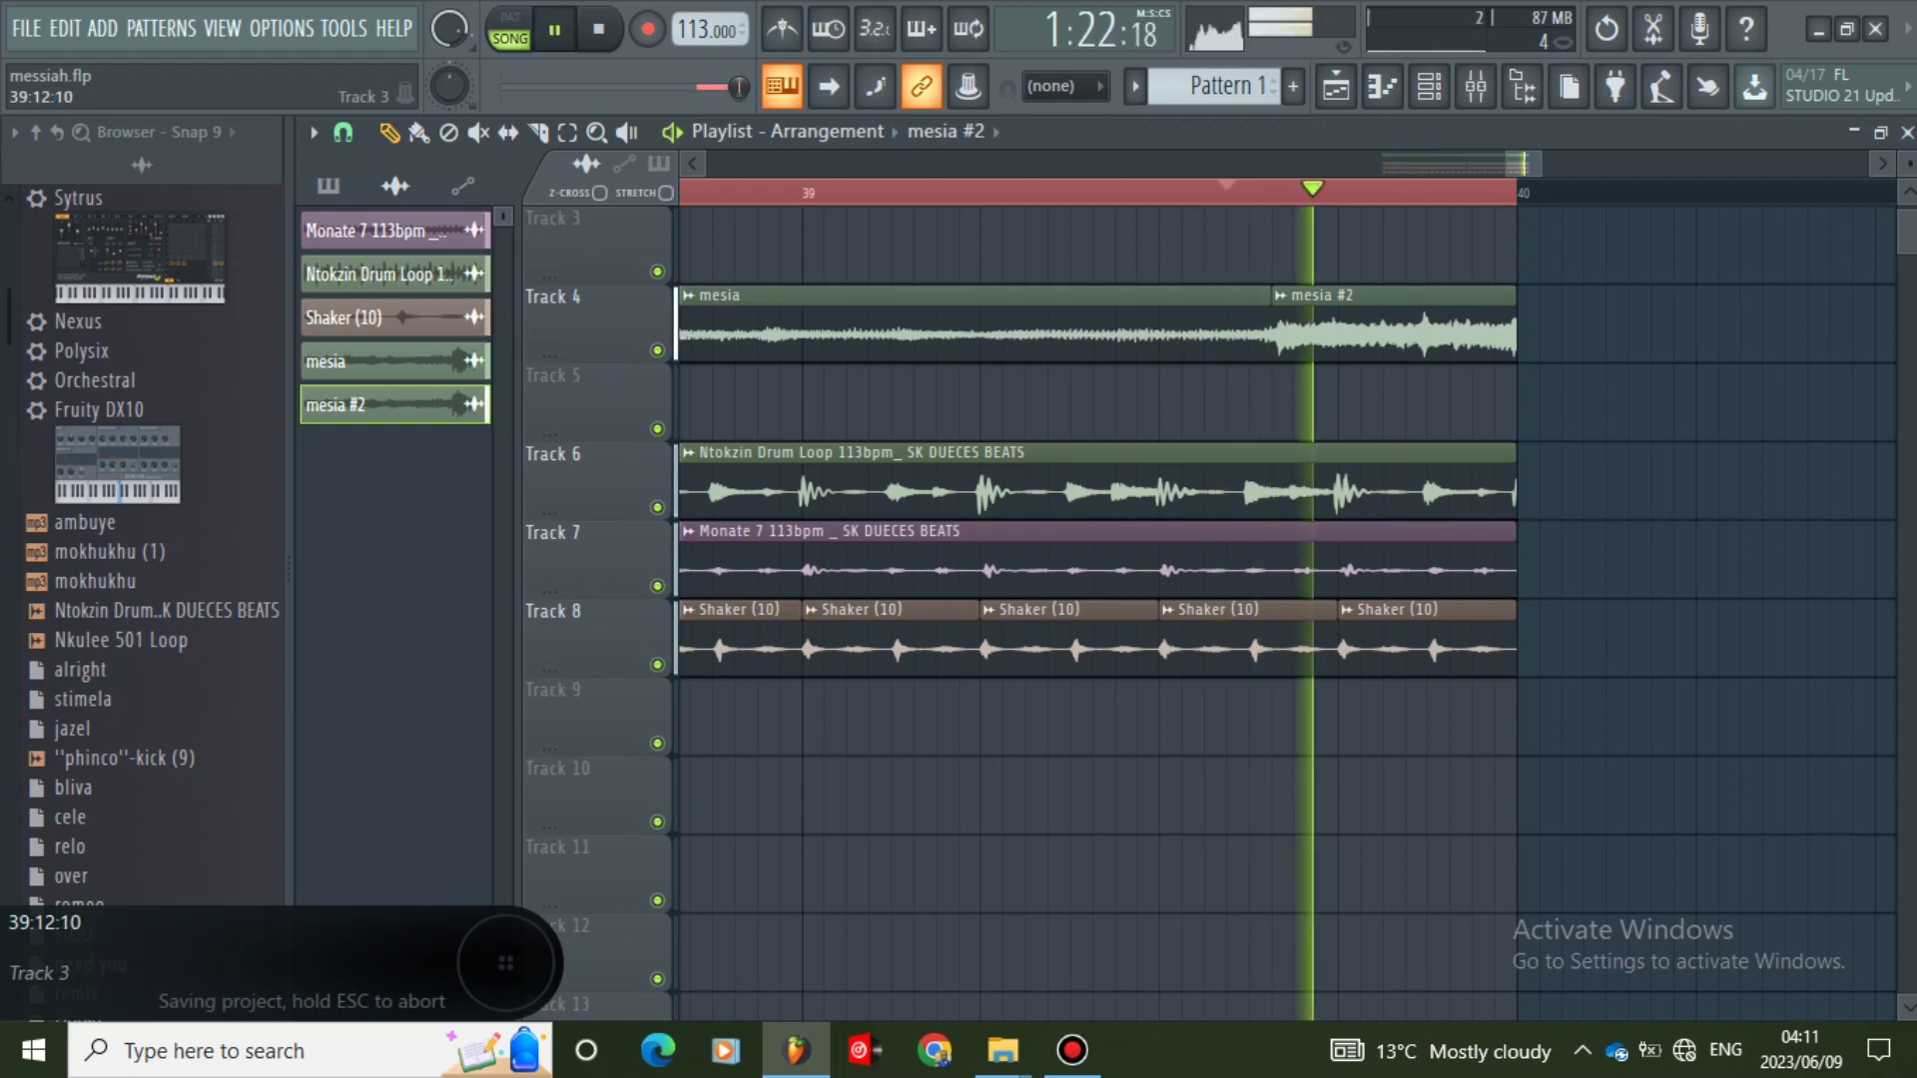
pyautogui.press('space')
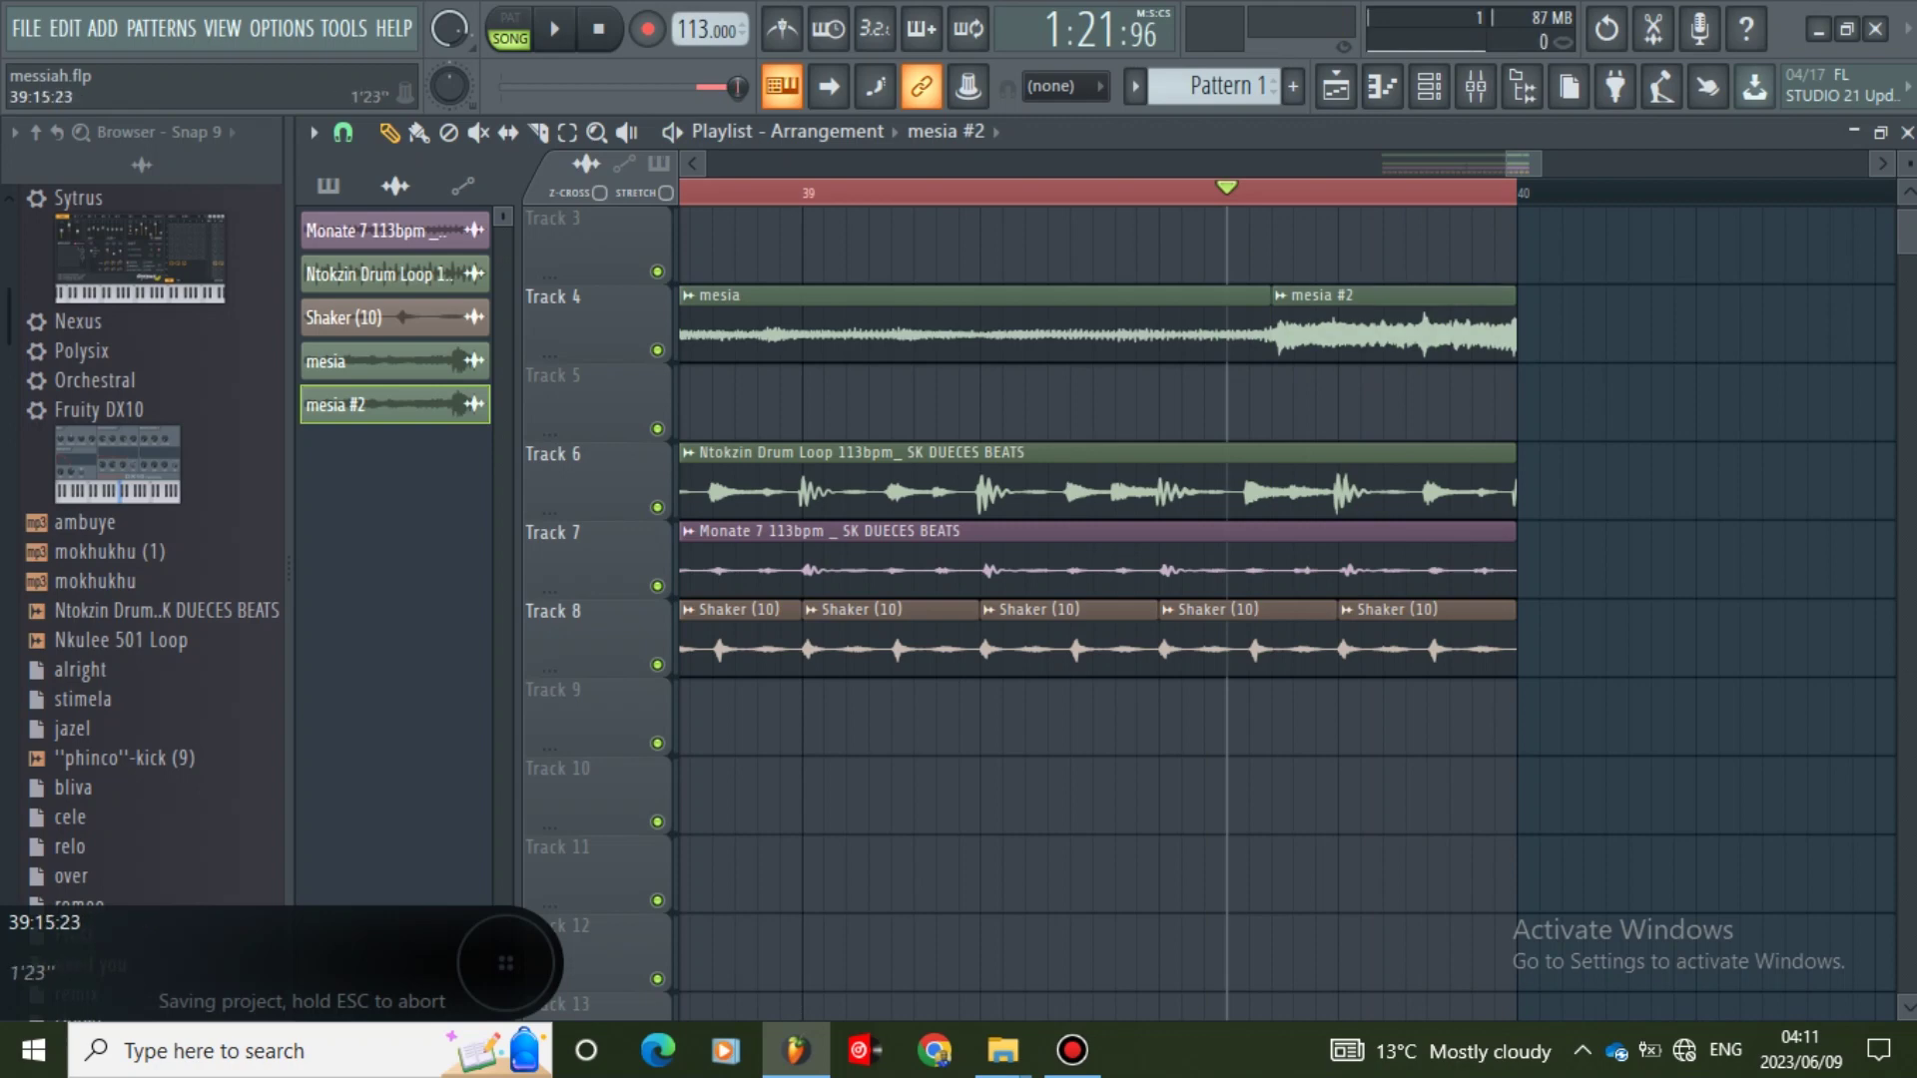
pyautogui.moveTo(1523, 164); pyautogui.dragTo(1389, 163)
pyautogui.scroll(2, 999, 259)
pyautogui.click(1303, 400)
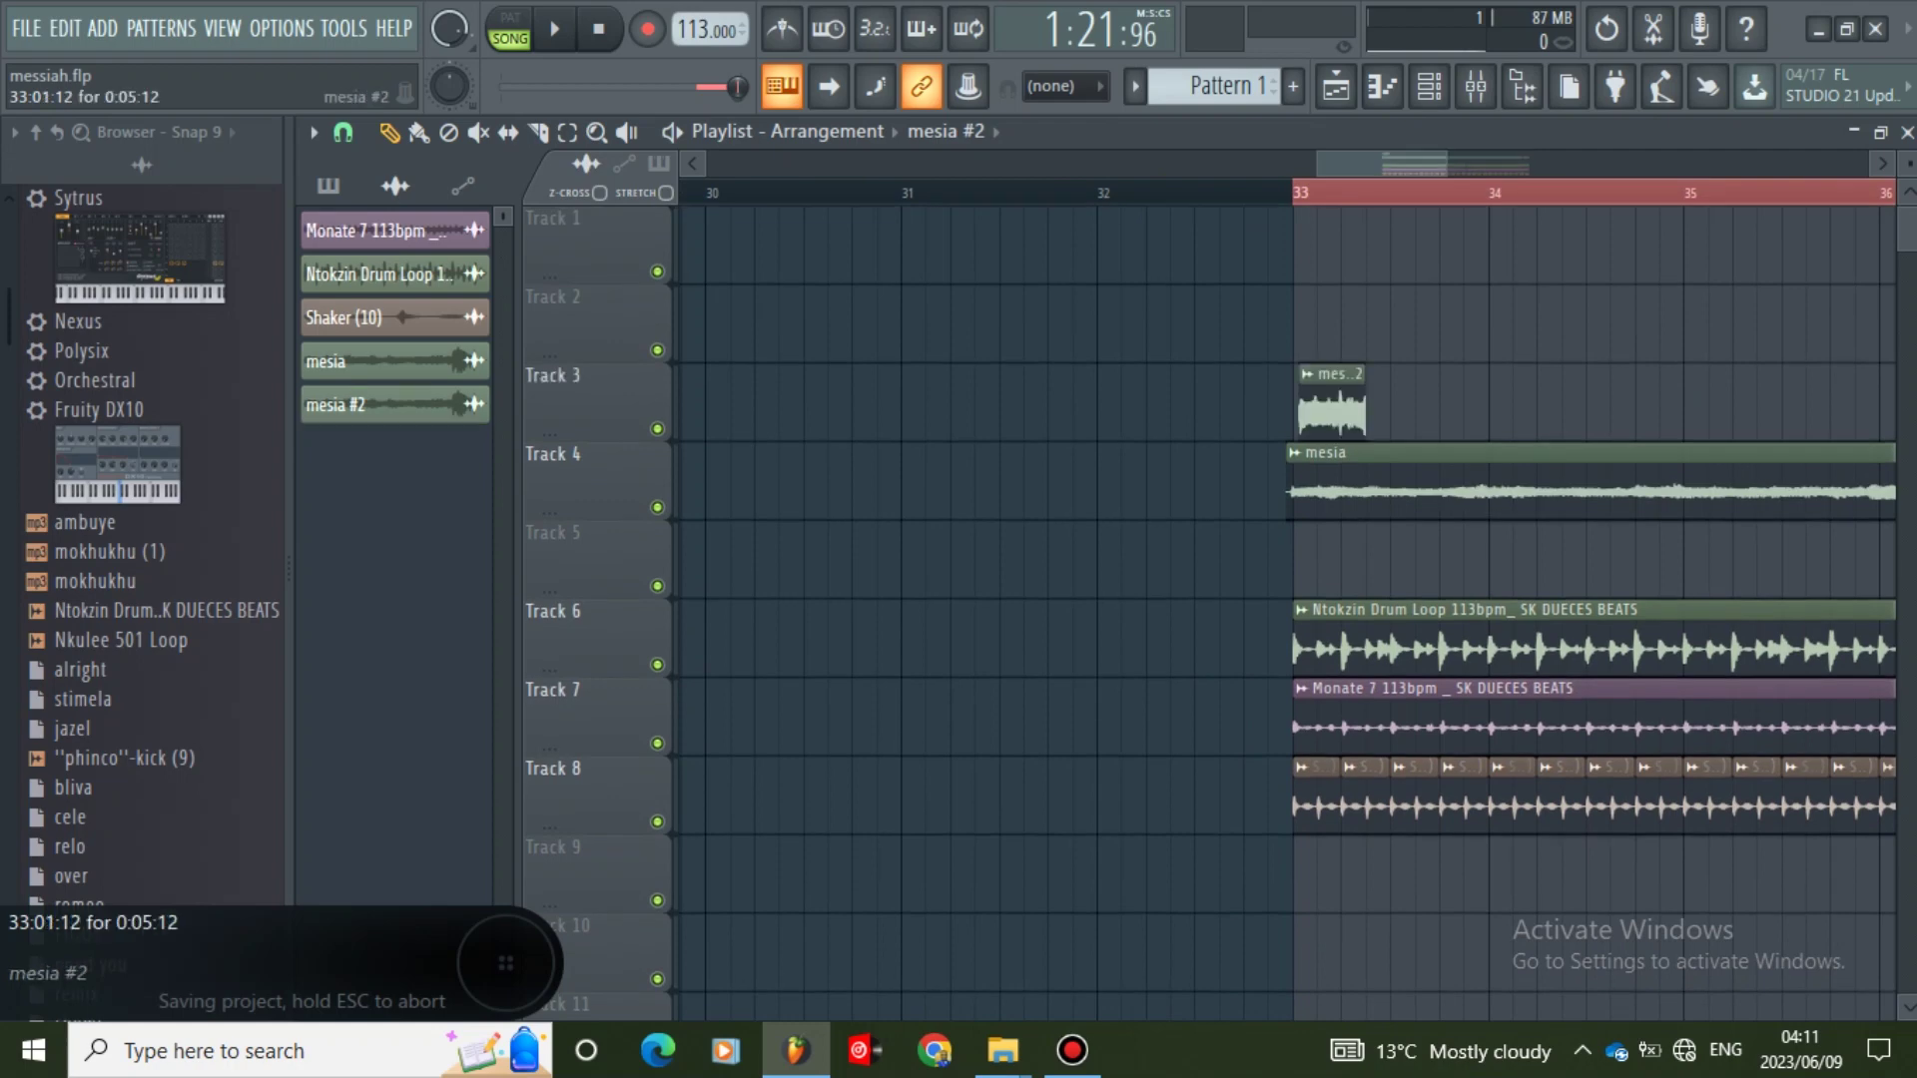
pyautogui.rightClick(1319, 405)
pyautogui.click(1328, 408)
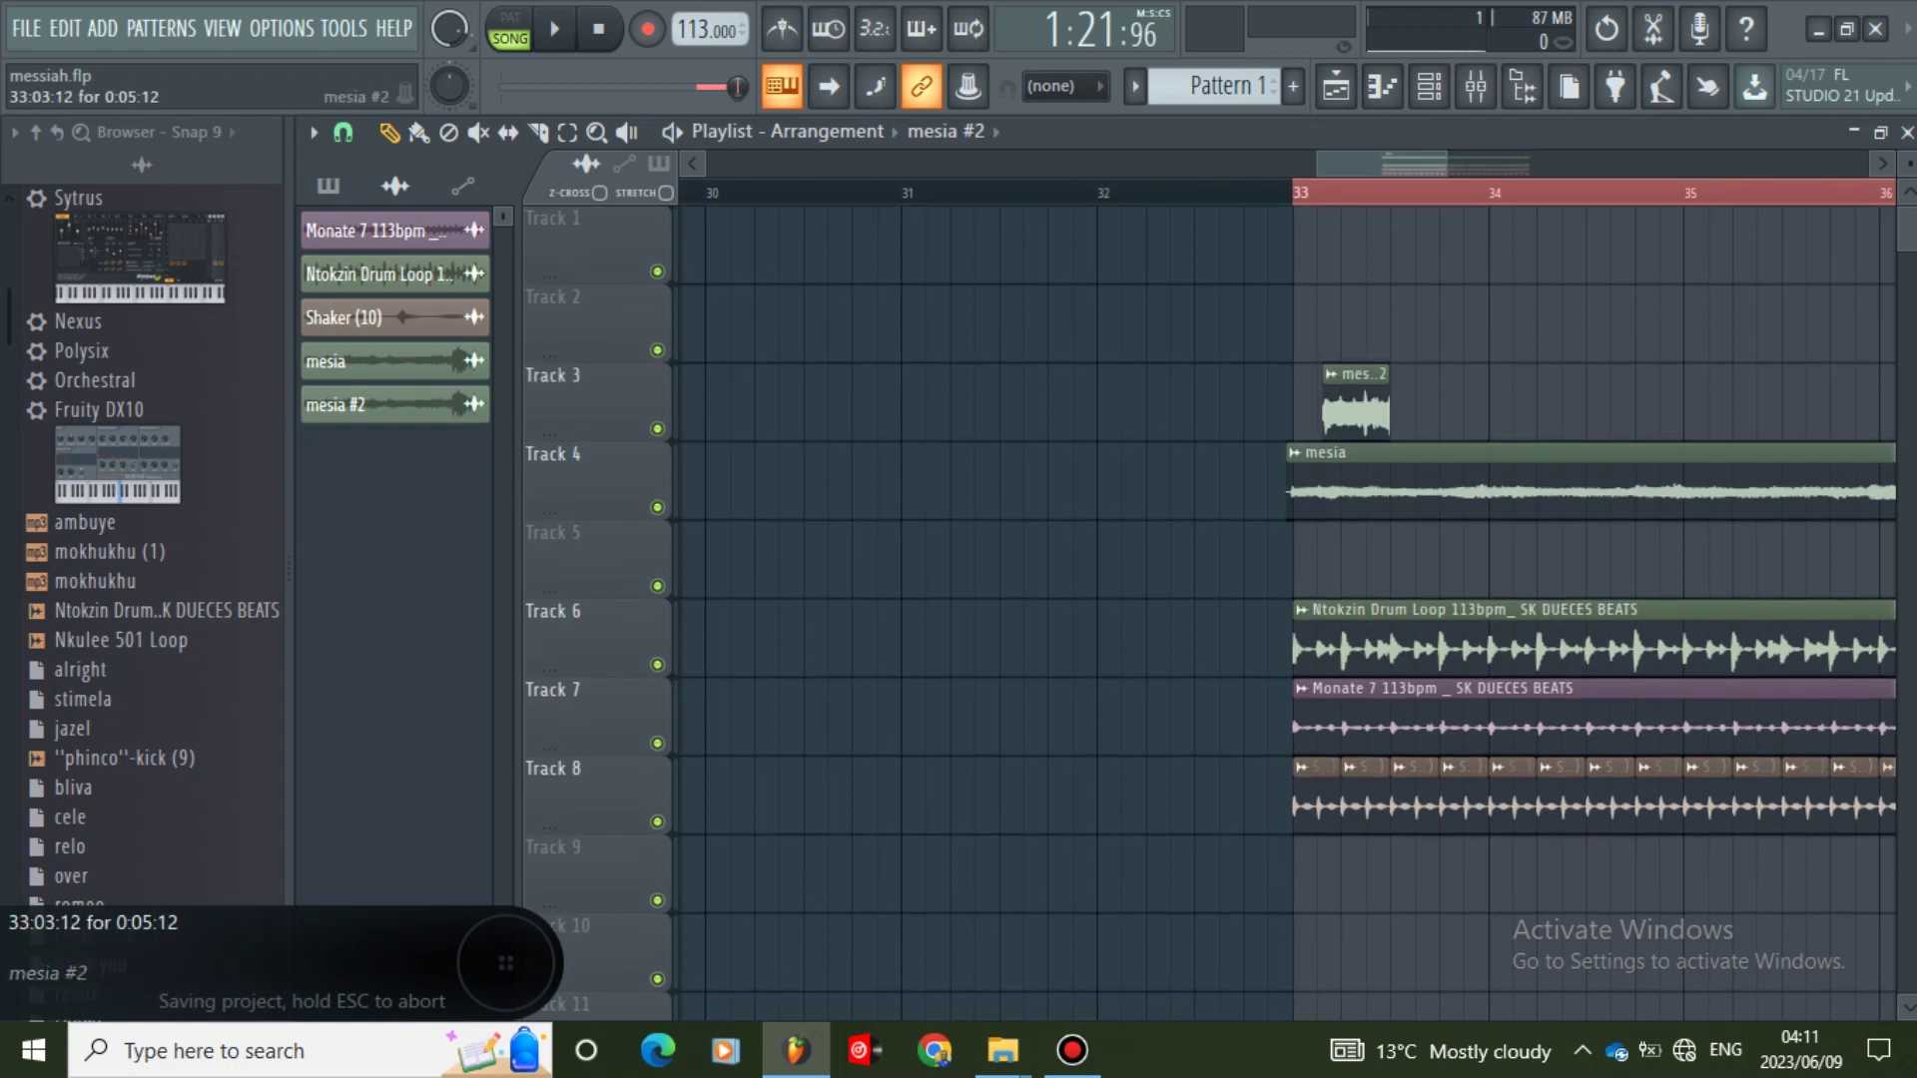
# - Set the playlist snap to Cell and move the mesia #2 clip on Track 3 to 33:01:00
pyautogui.click(313, 131)
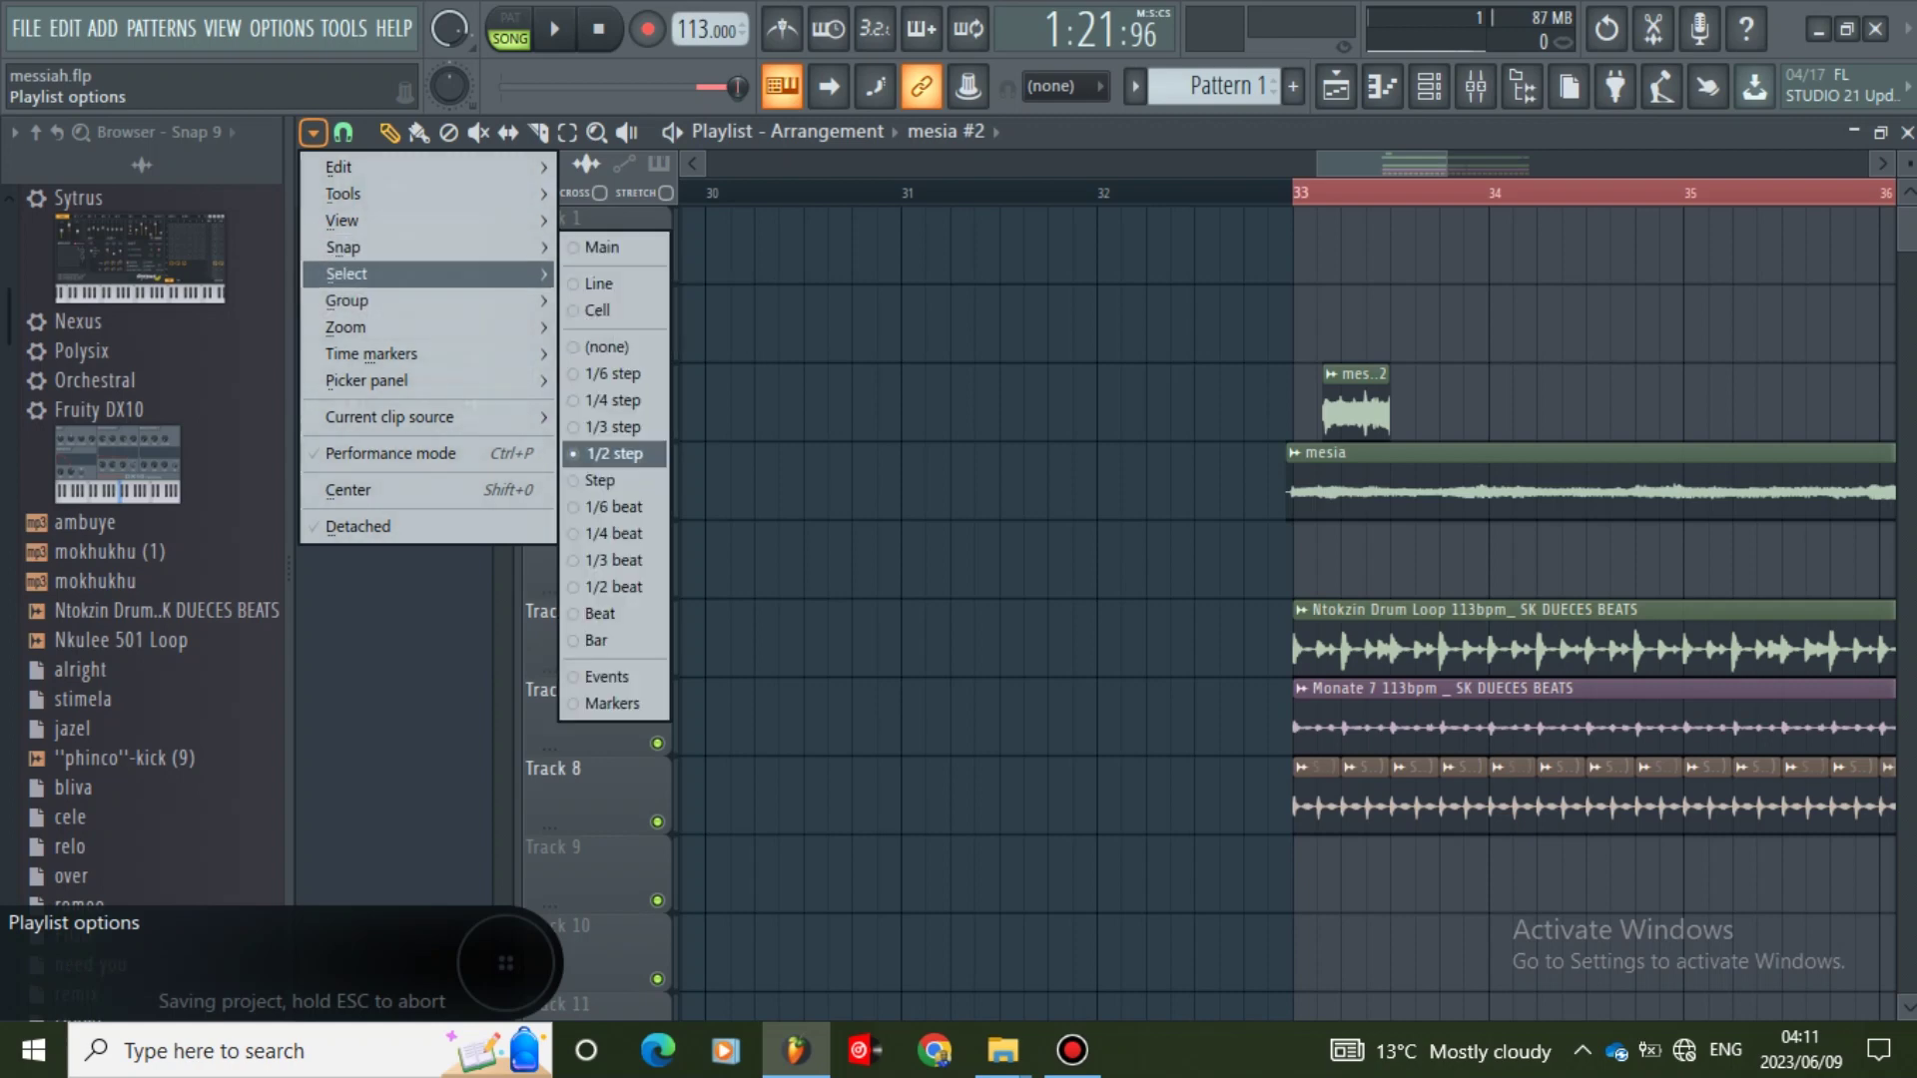
pyautogui.moveTo(348, 274)
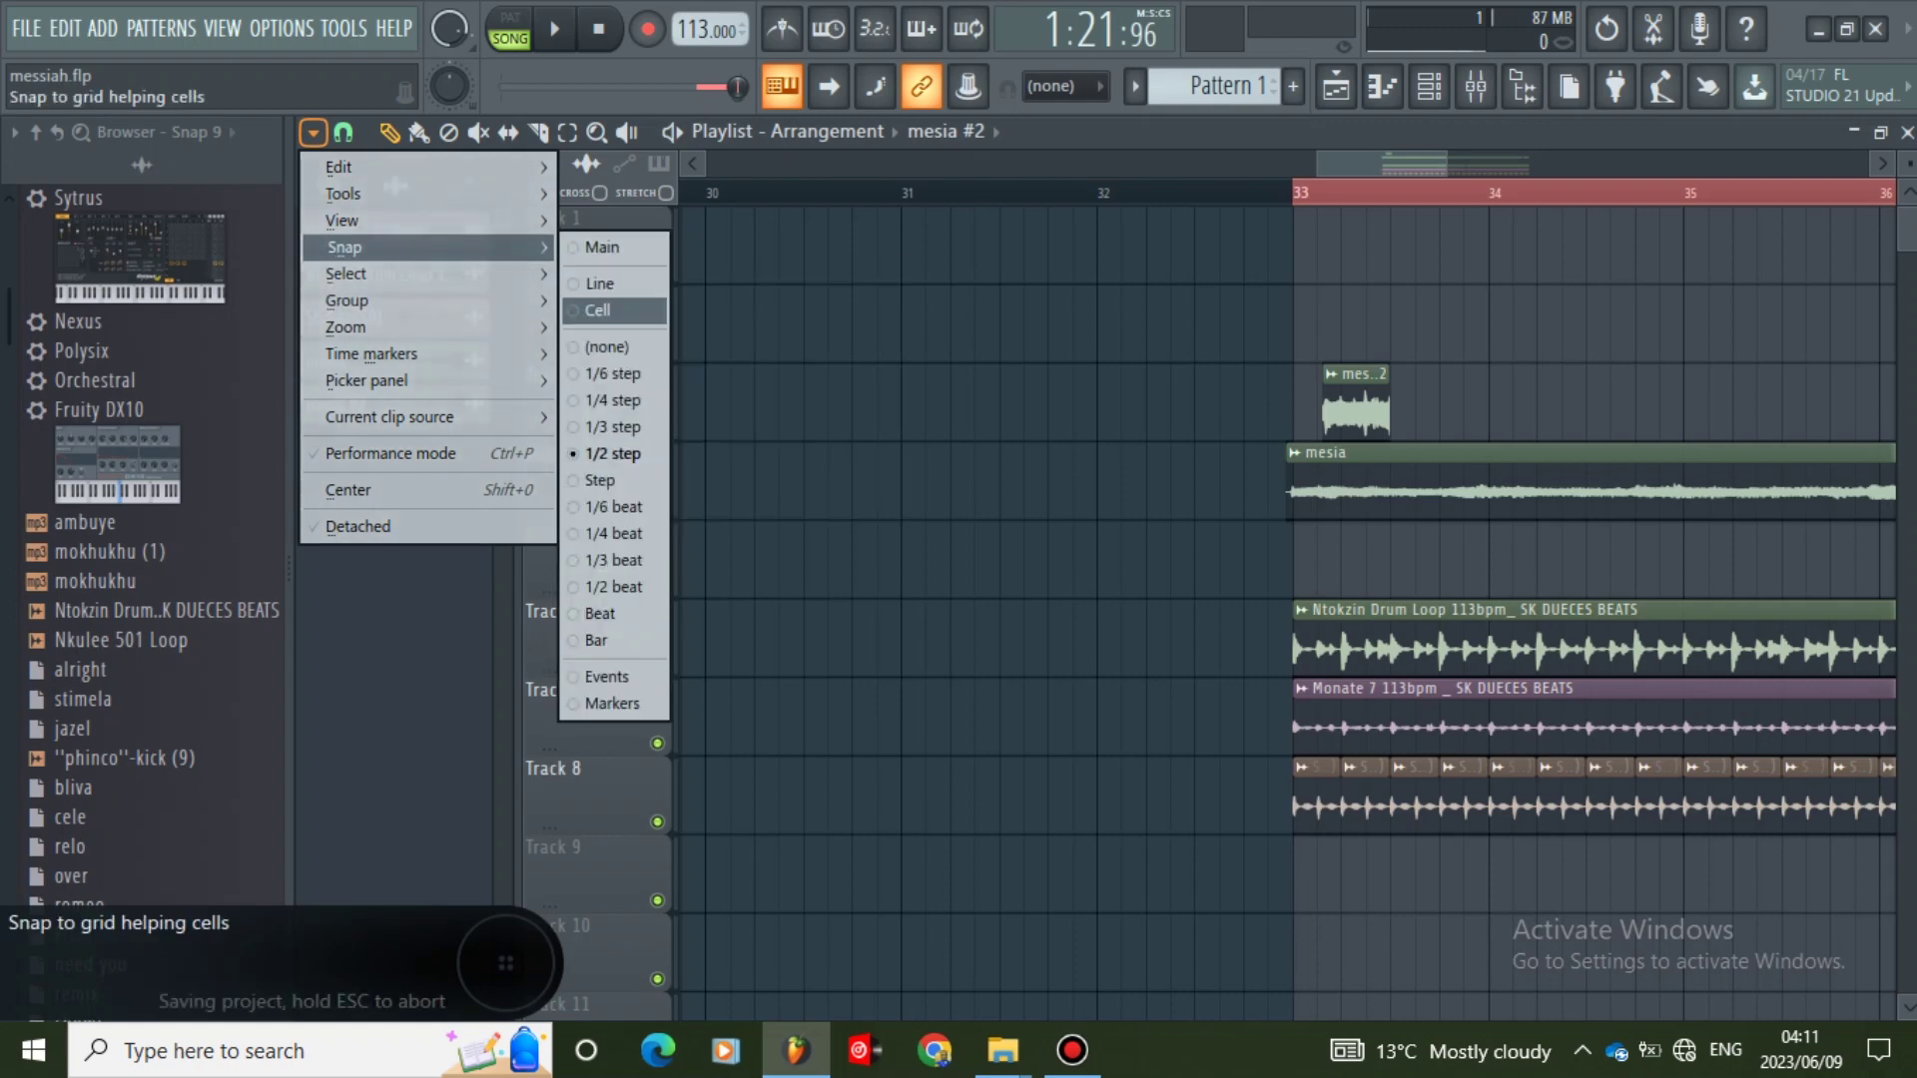
pyautogui.click(599, 309)
pyautogui.moveTo(1357, 410); pyautogui.dragTo(1332, 410)
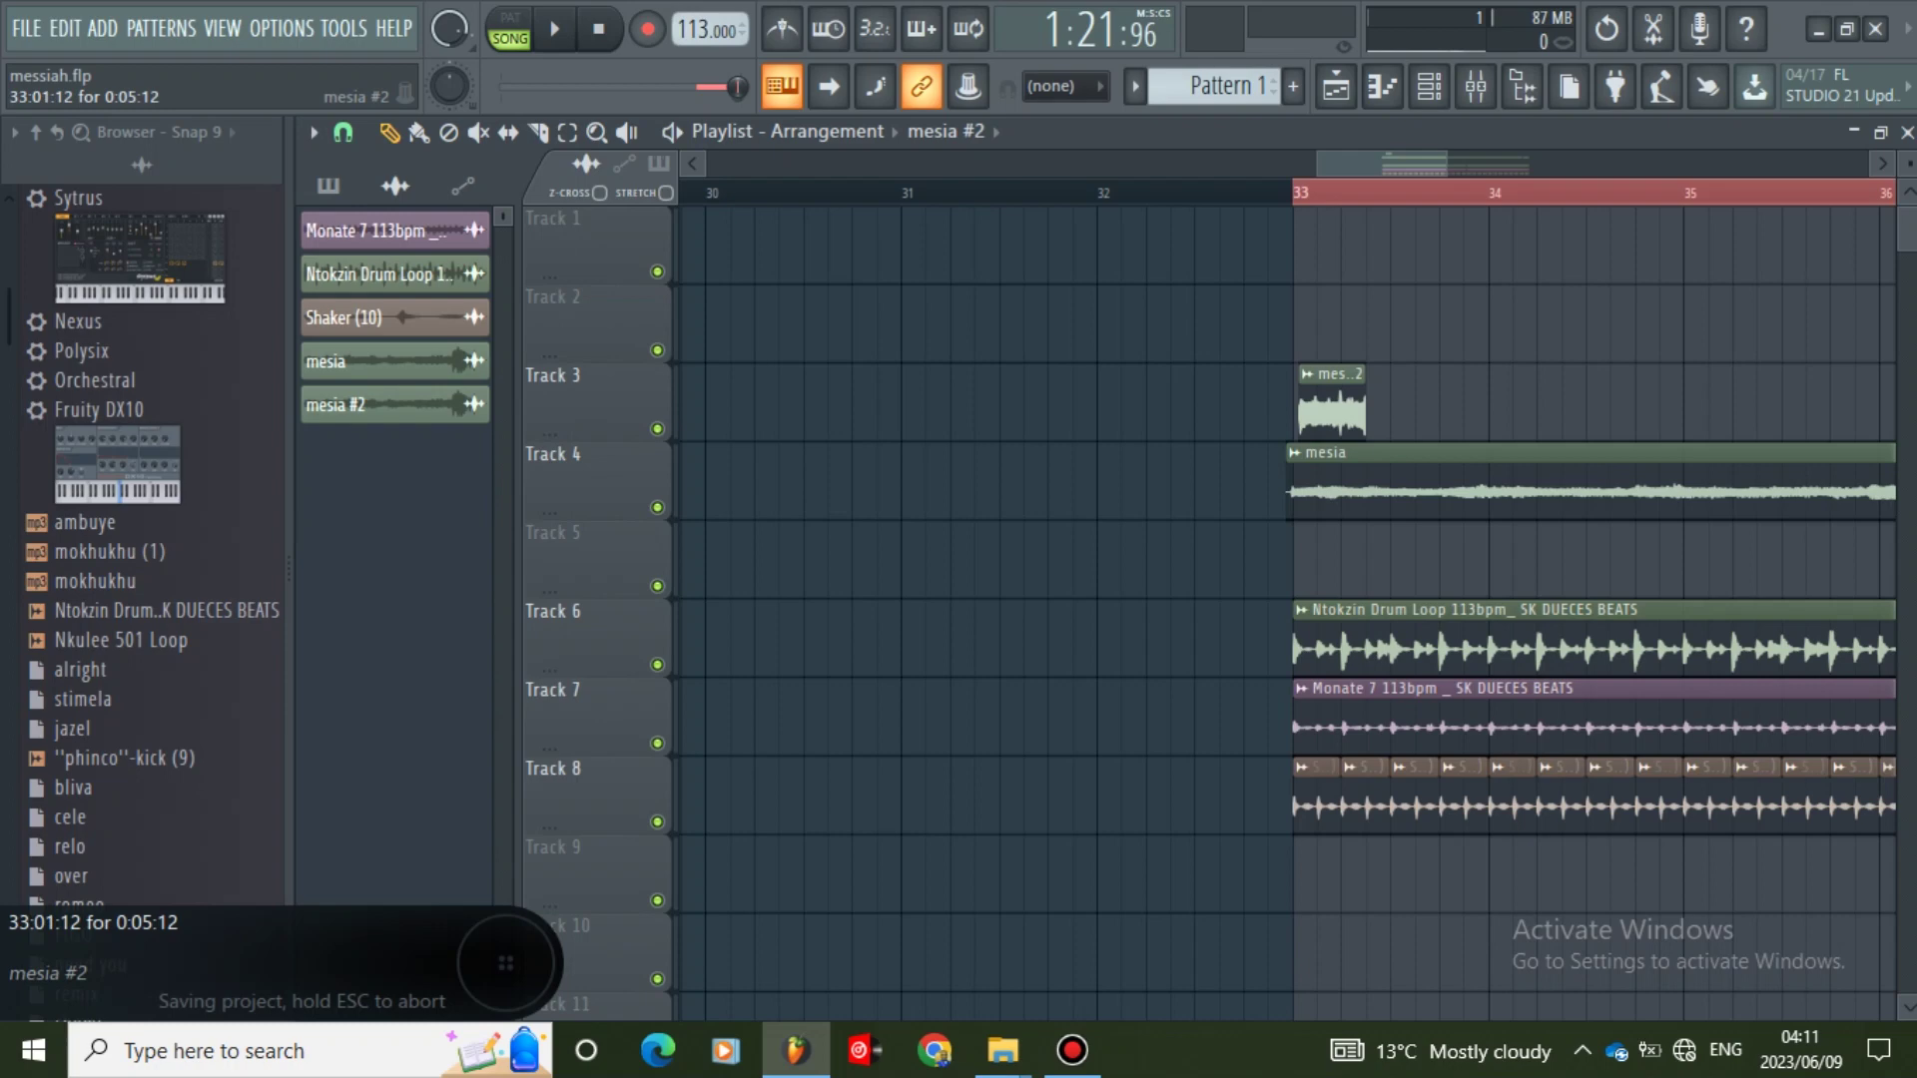
pyautogui.rightClick(1324, 407)
pyautogui.click(1301, 408)
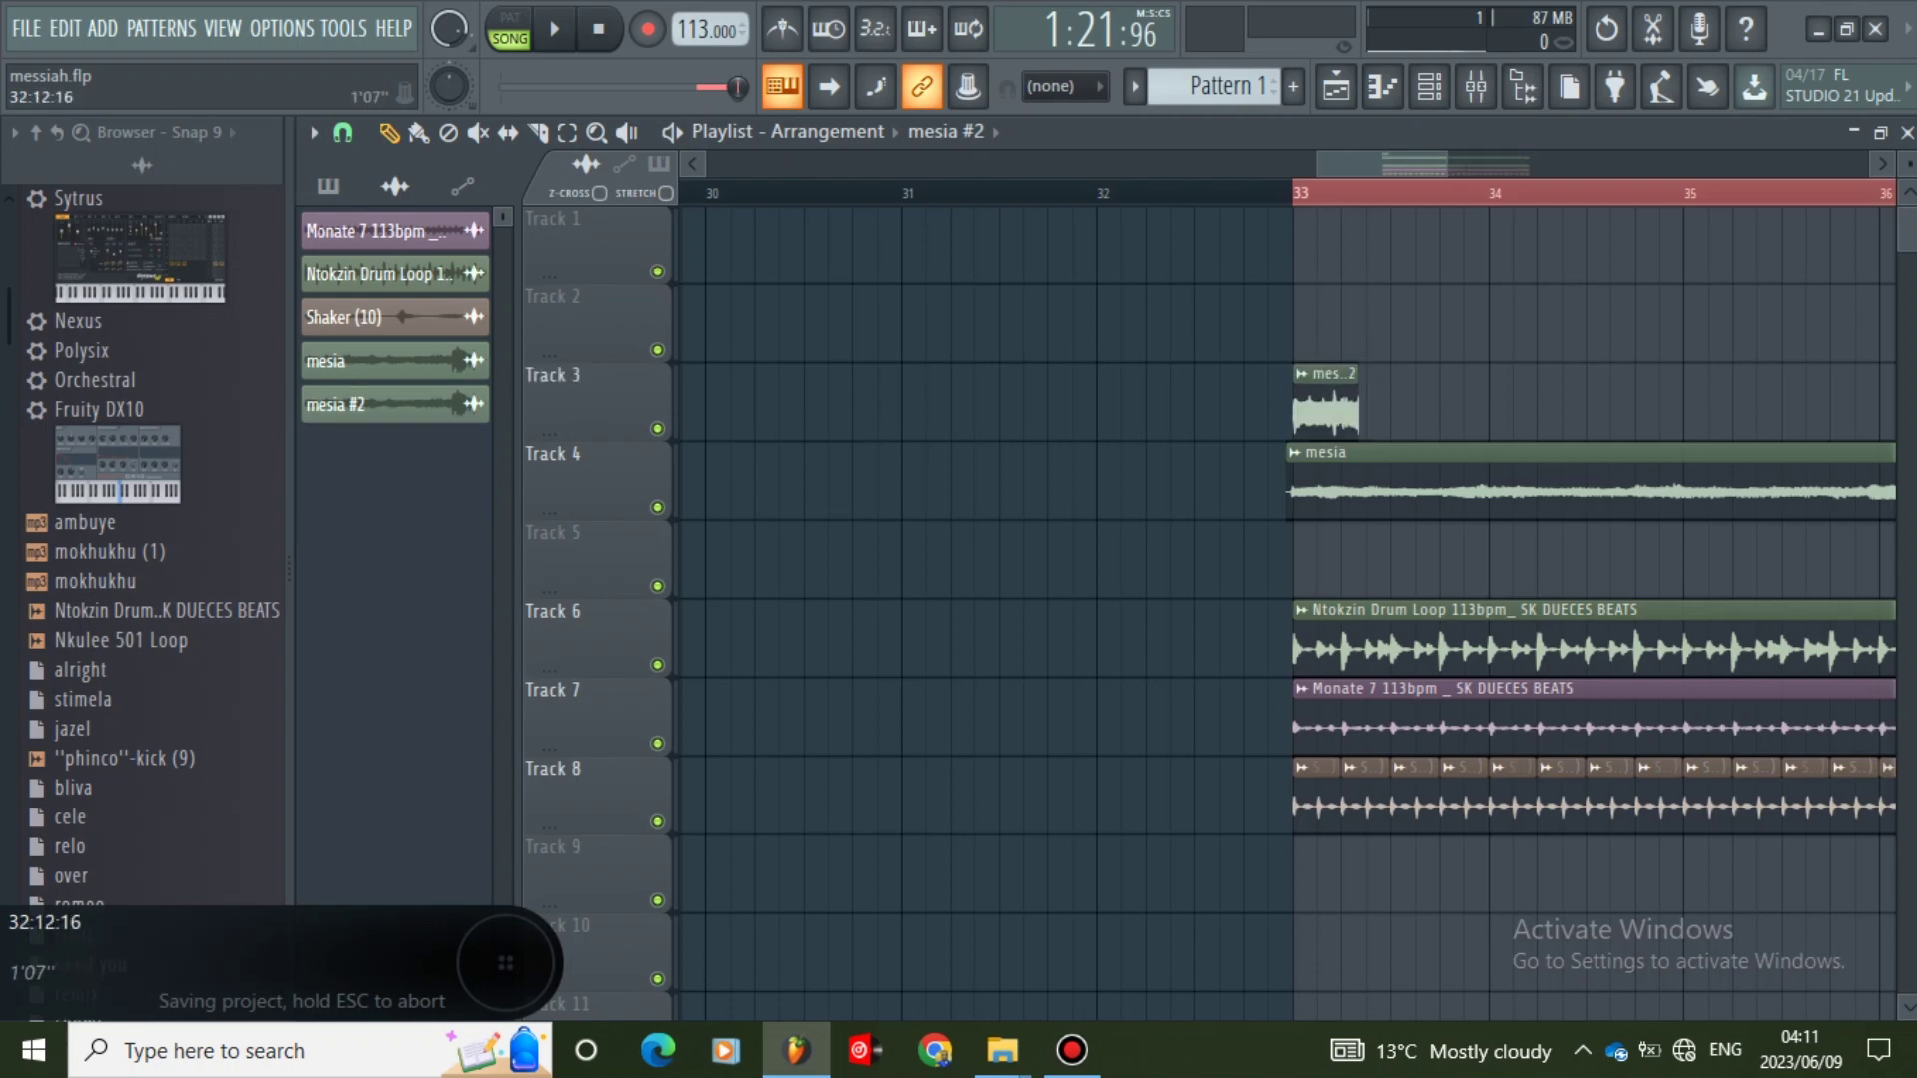
# - During playback, raise the channel volume of the mesia #2 clip slightly and route it to the Master mixer track
pyautogui.moveTo(1446, 164); pyautogui.dragTo(1379, 164)
pyautogui.press('space')
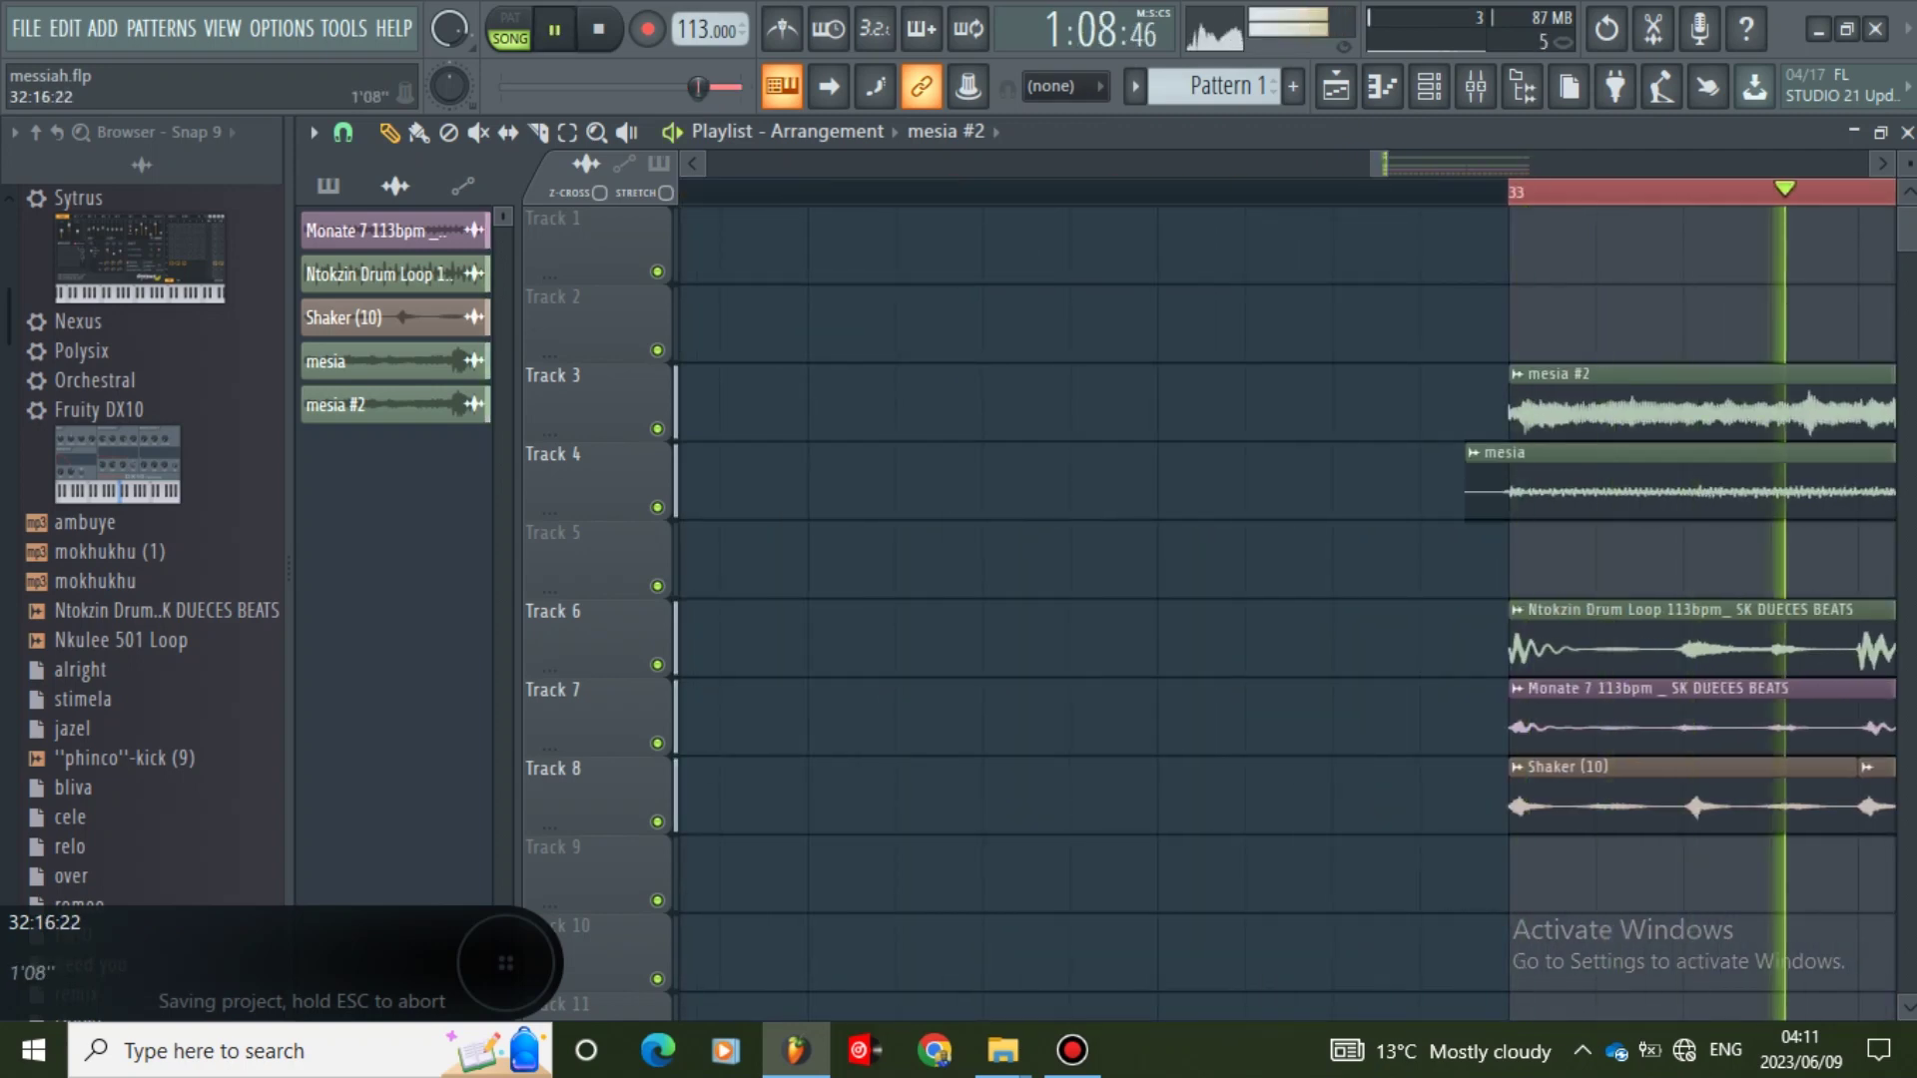
pyautogui.click(1884, 163)
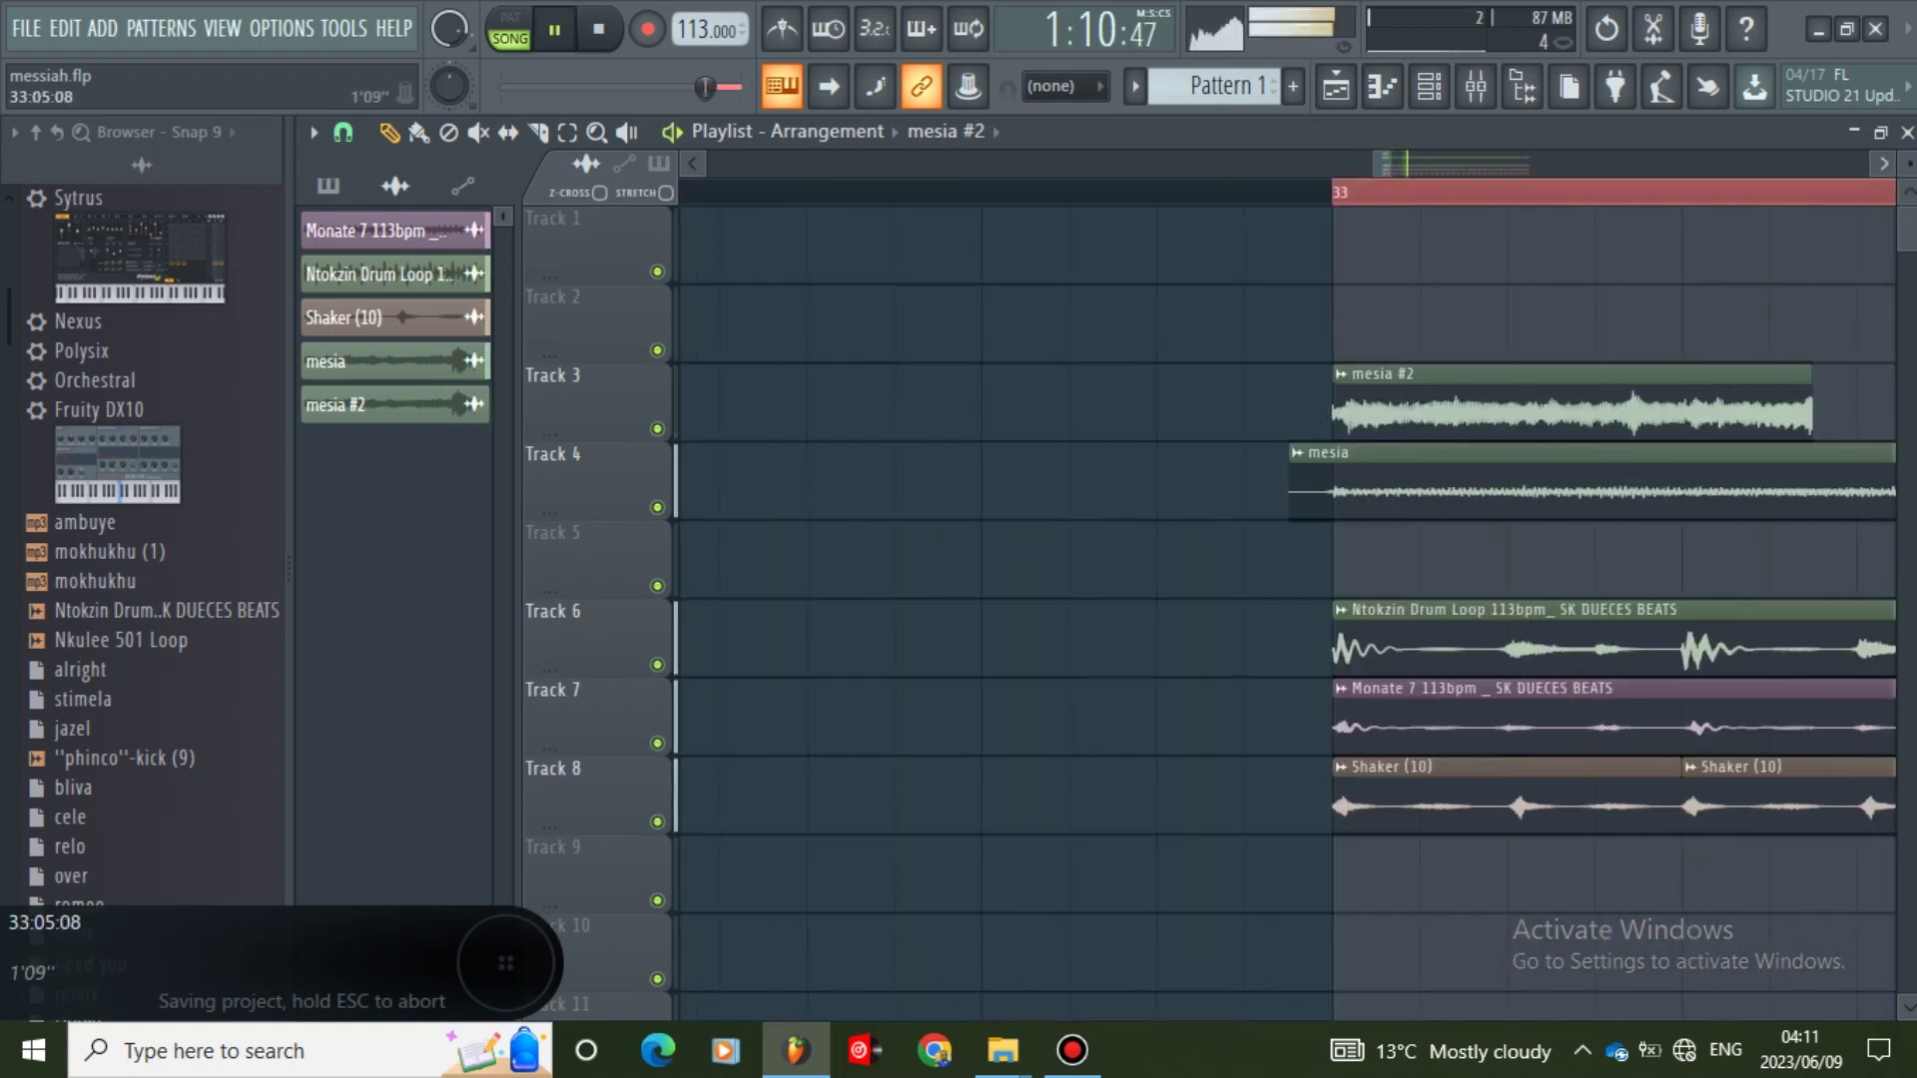
pyautogui.click(1883, 164)
pyautogui.doubleClick(1398, 405)
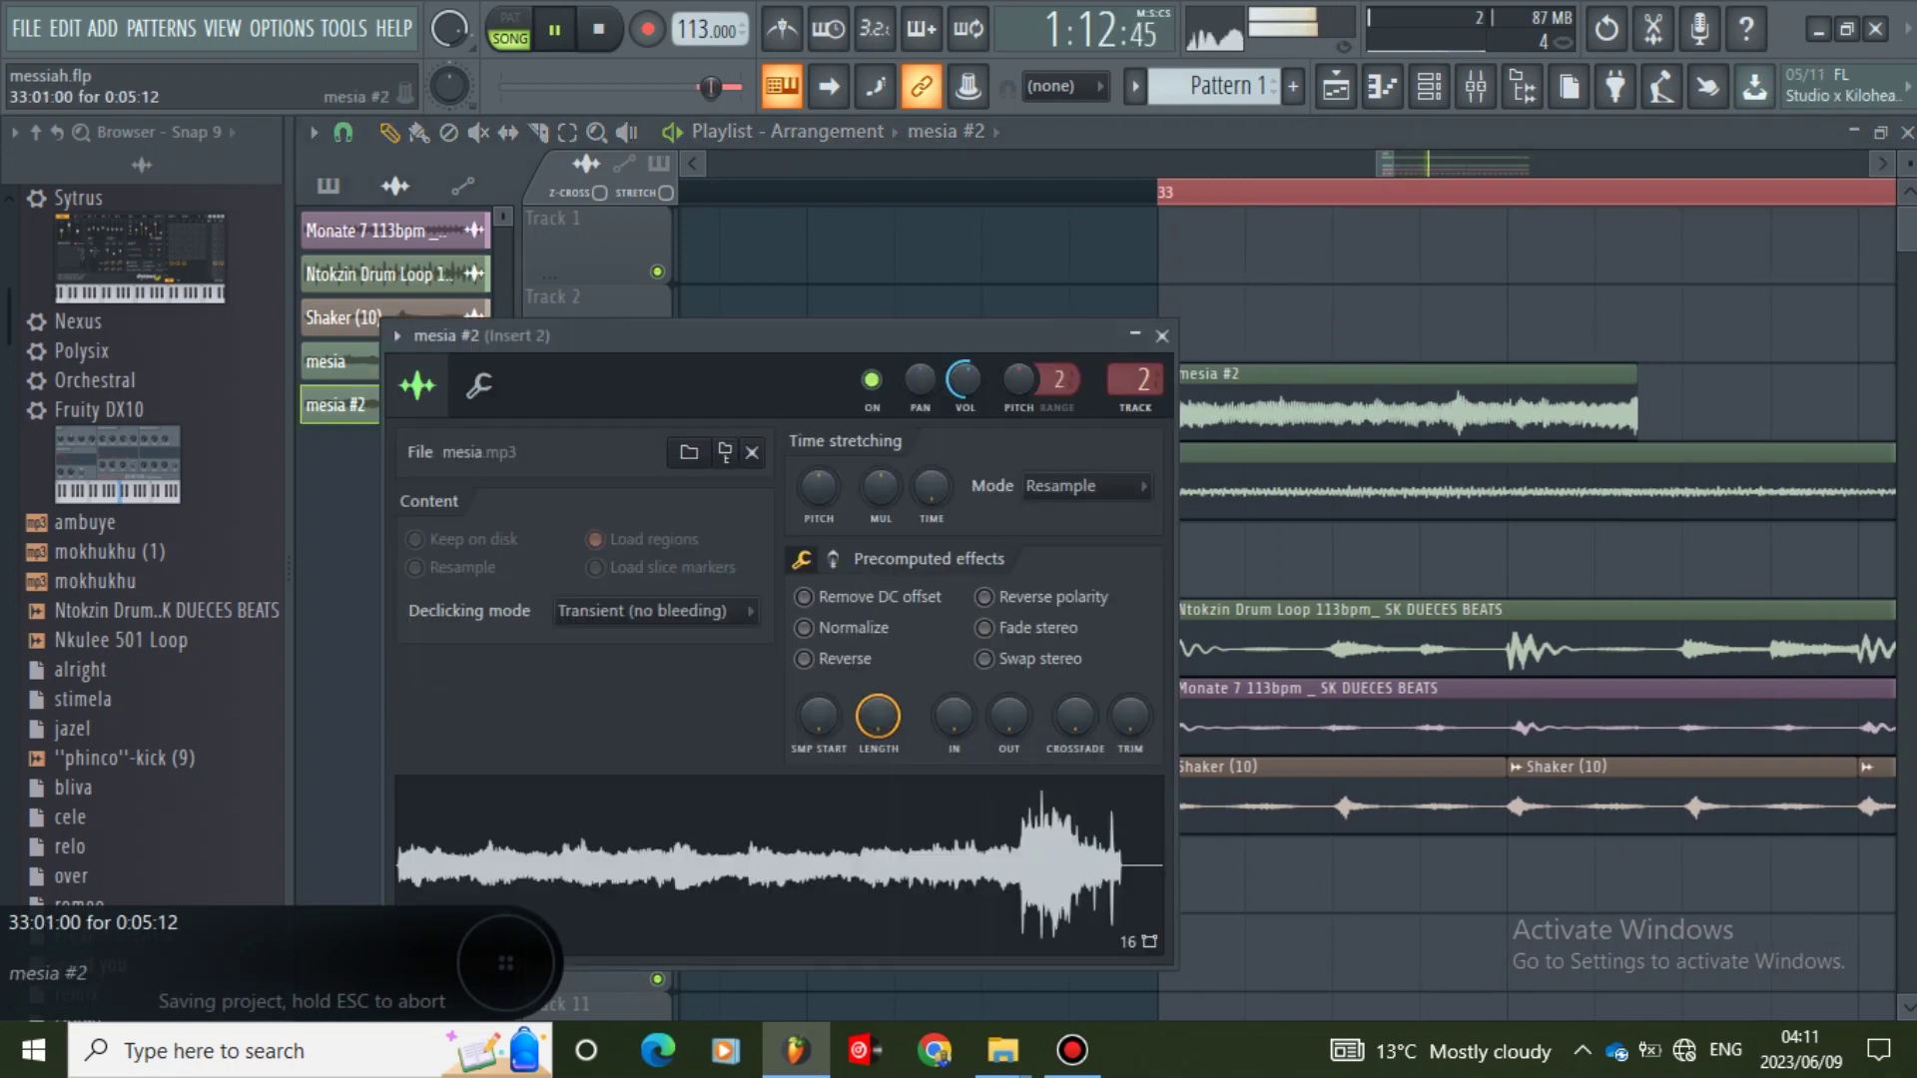
pyautogui.moveTo(964, 380)
pyautogui.mouseDown()
pyautogui.moveTo(964, 397)
pyautogui.moveTo(964, 364)
pyautogui.mouseUp()
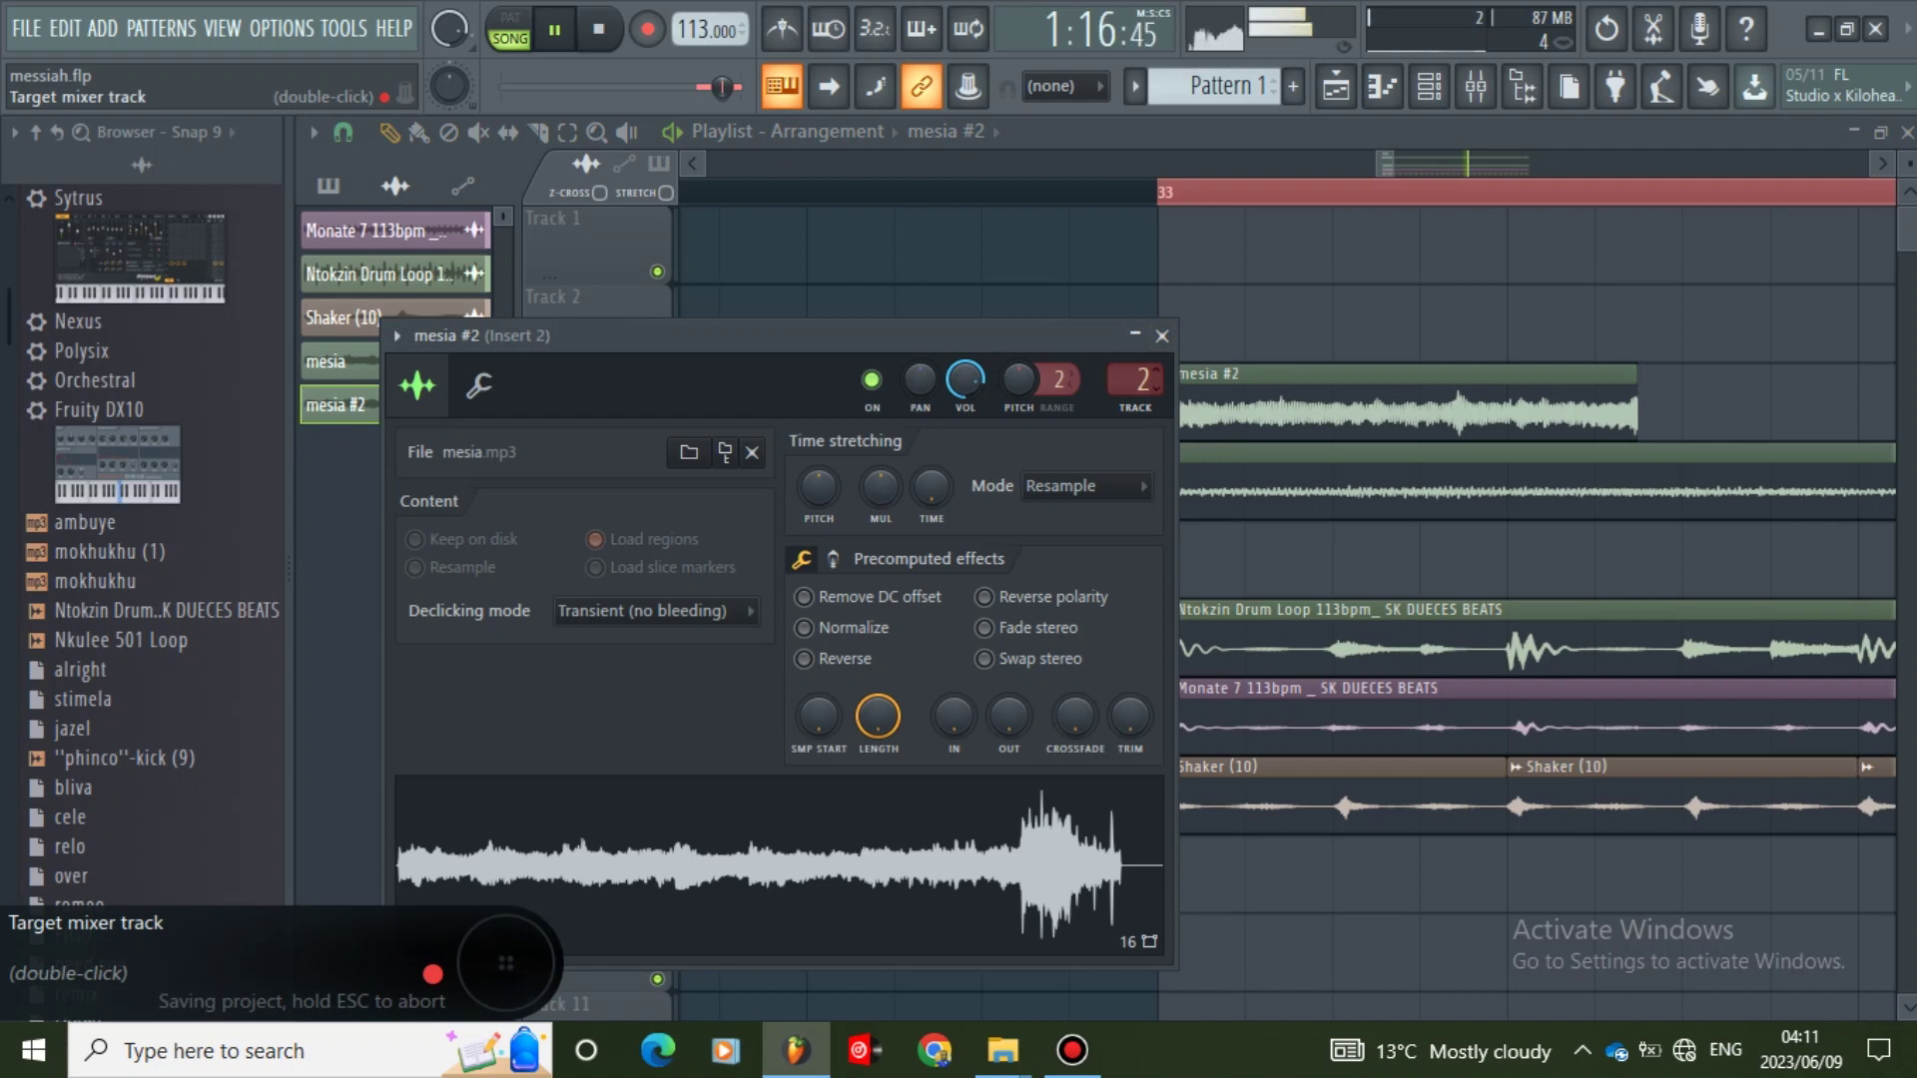
pyautogui.scroll(-1, 1136, 379)
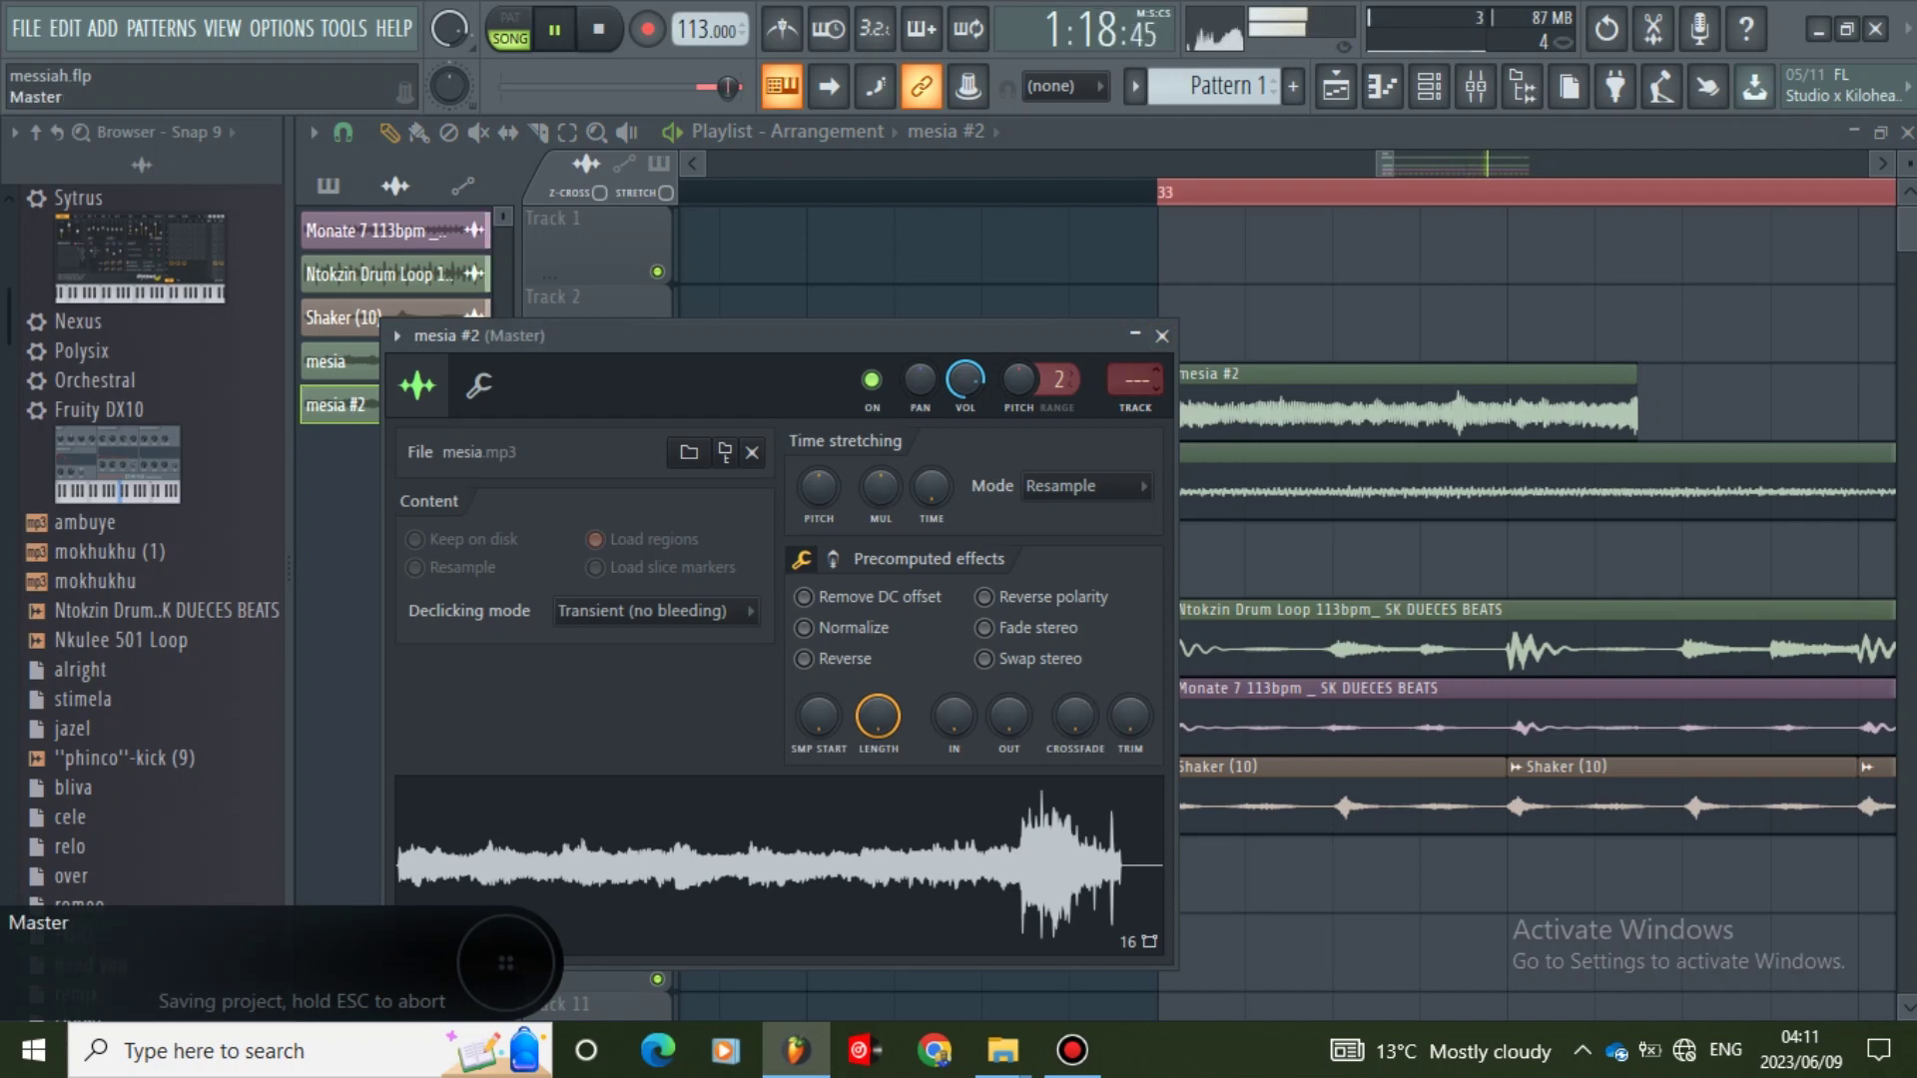
pyautogui.click(1162, 336)
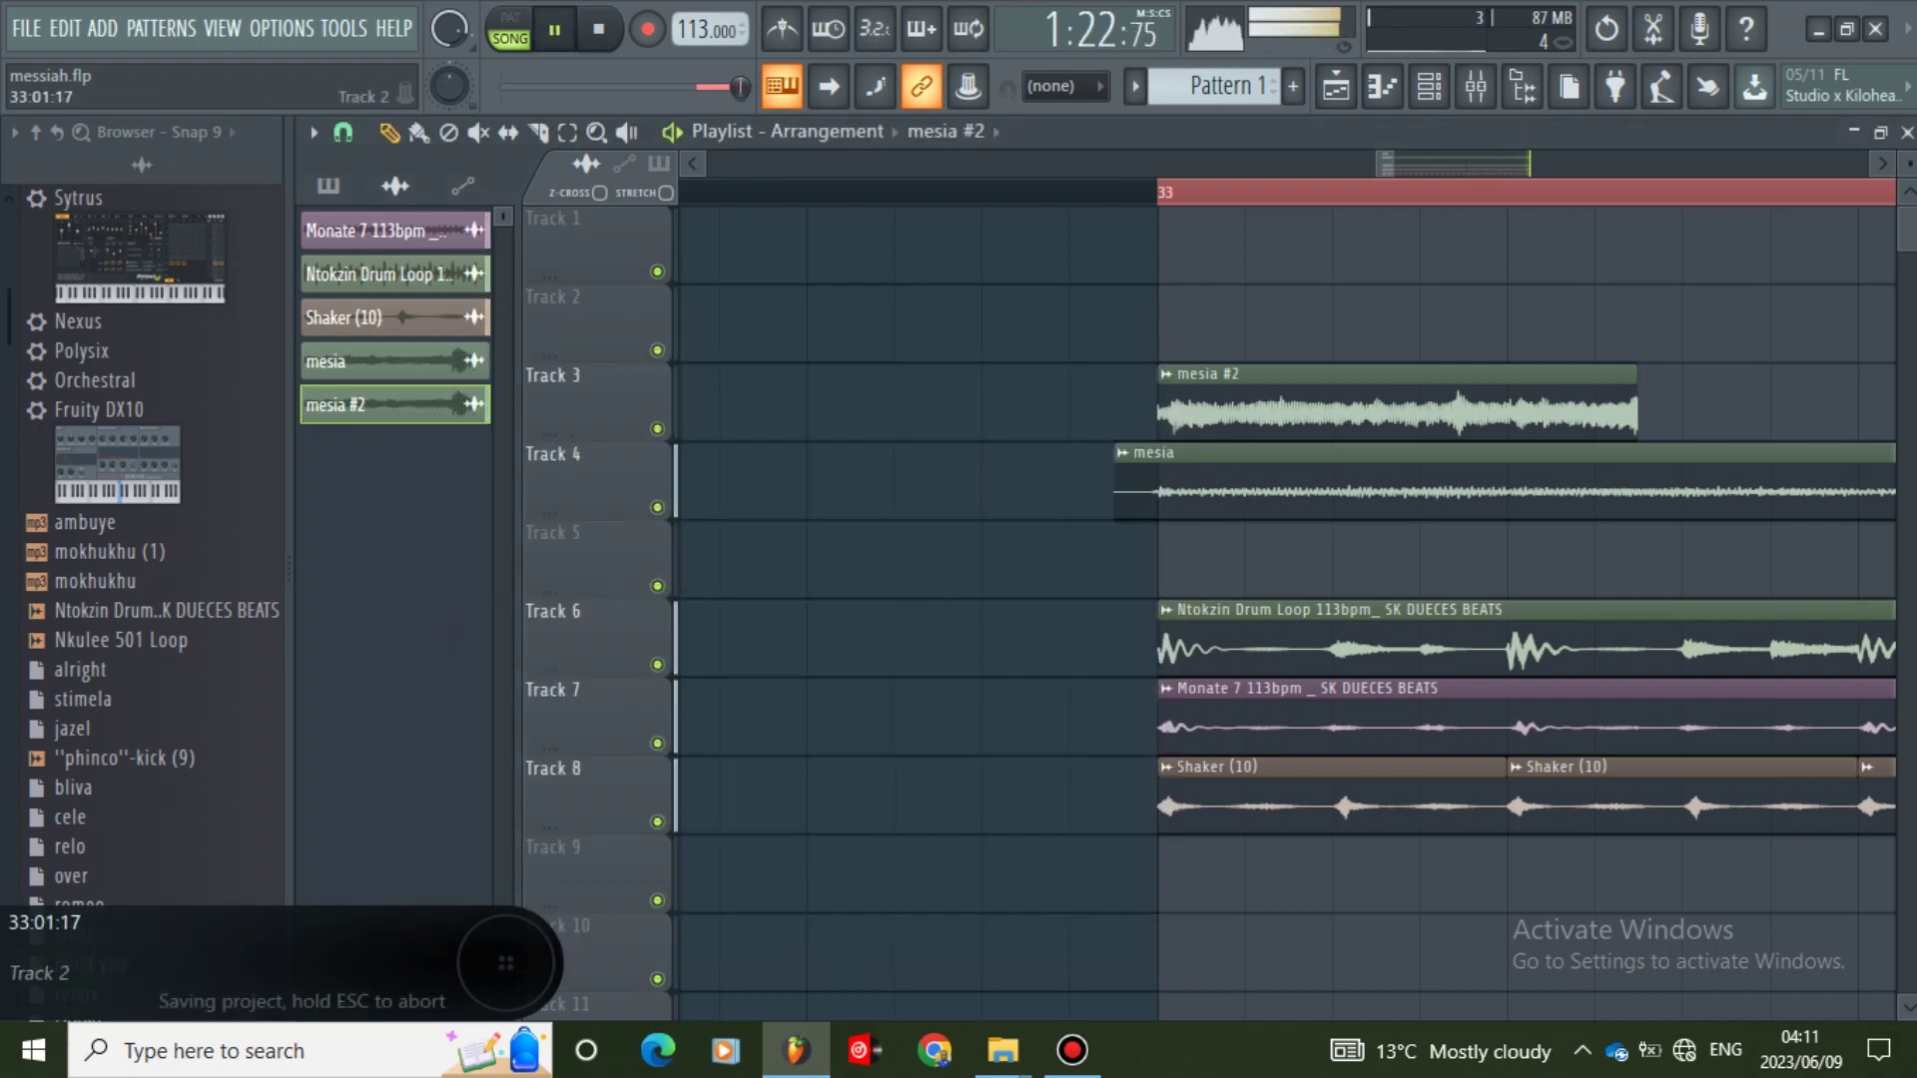
pyautogui.press('space')
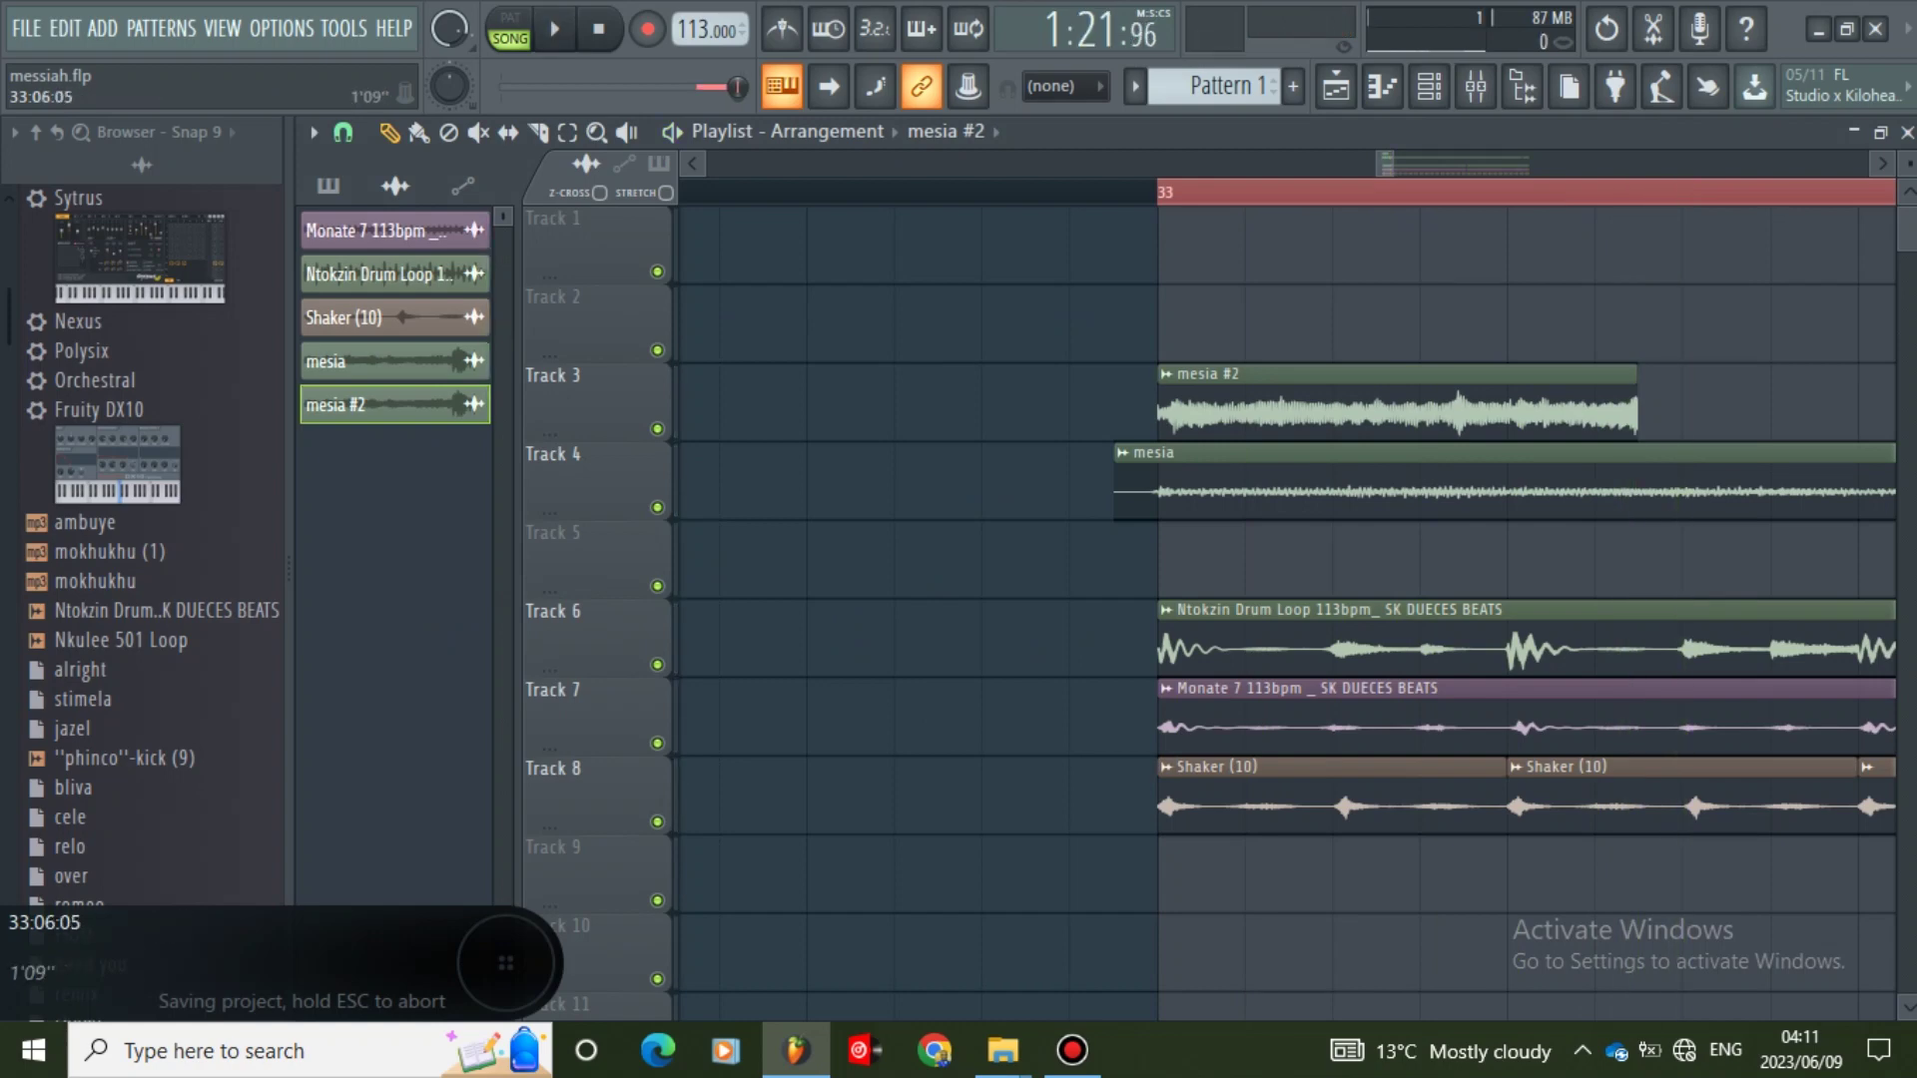
# - Route the mesia #2 channel back to mixer track 2 and play the arrangement briefly
pyautogui.click(1365, 330)
pyautogui.rightClick(1365, 330)
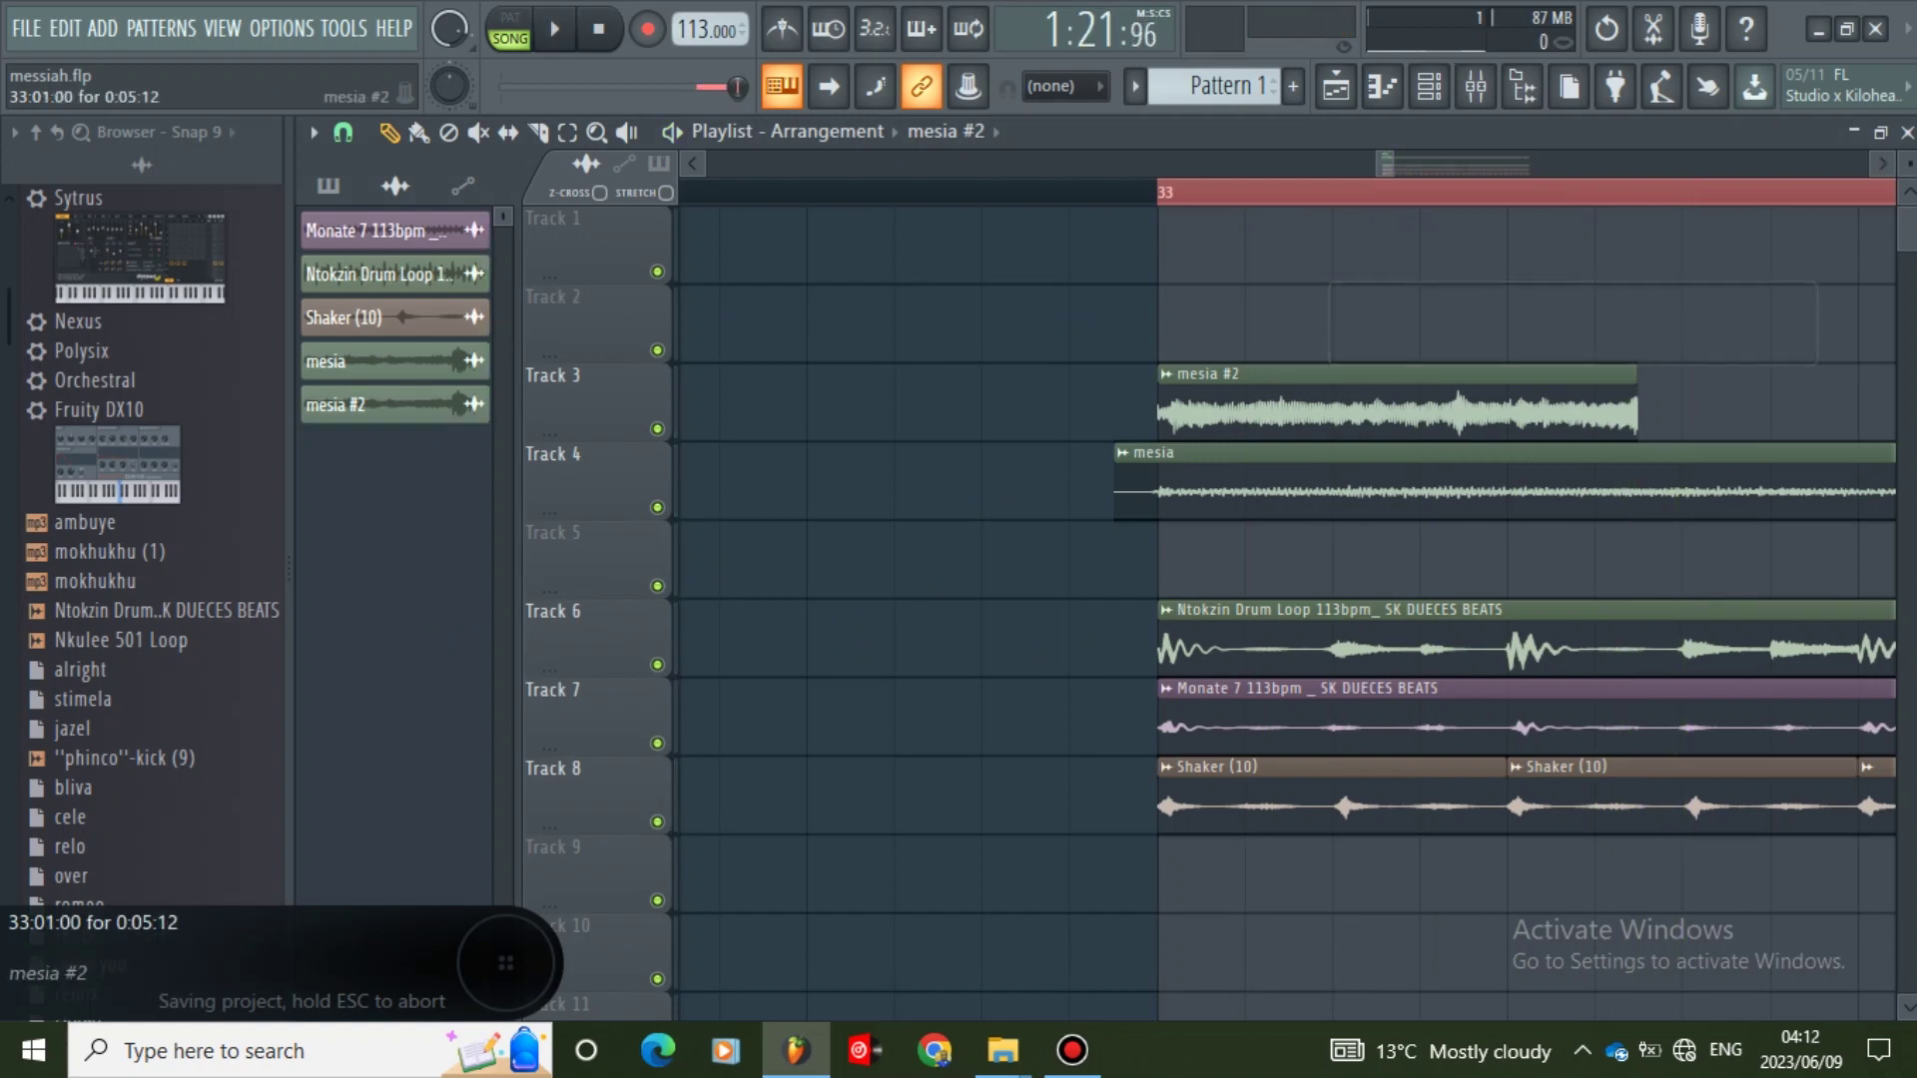
pyautogui.doubleClick(1366, 385)
pyautogui.scroll(1, 1135, 379)
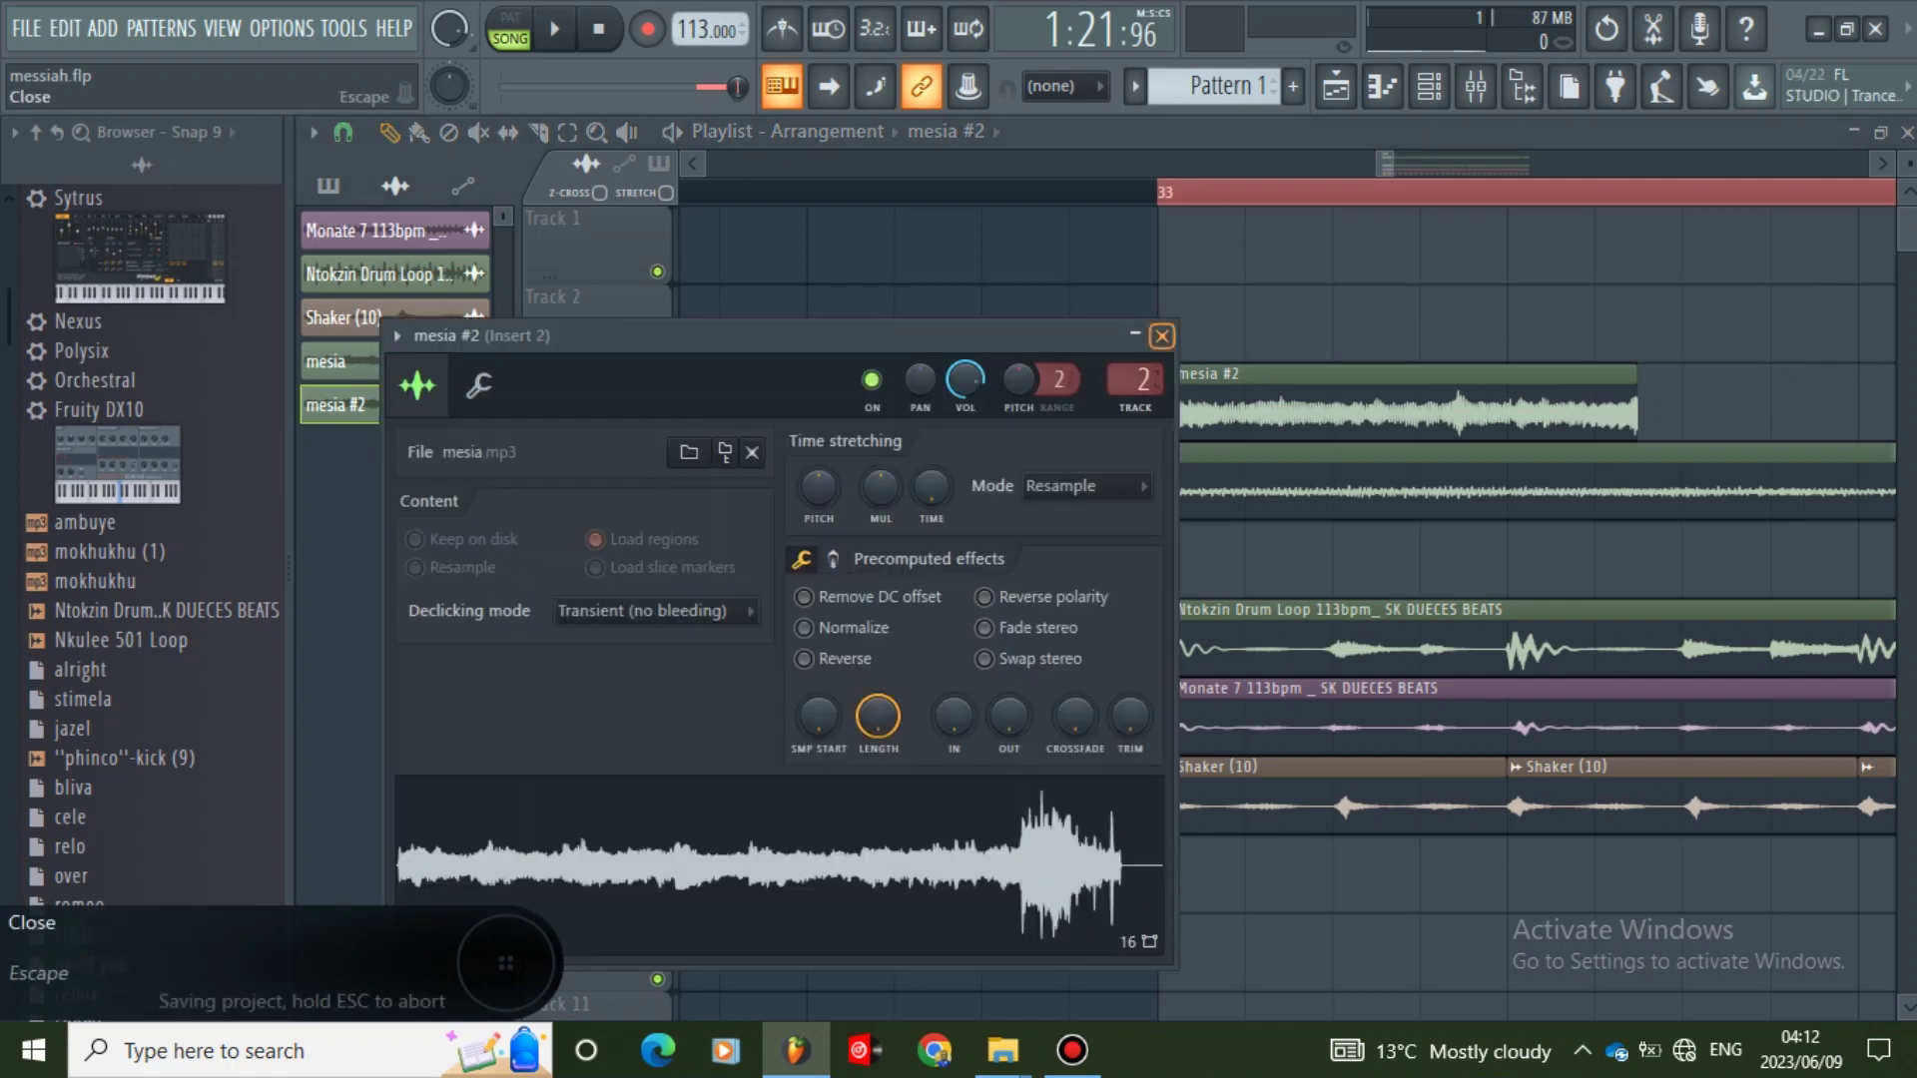
pyautogui.click(1161, 336)
pyautogui.press('space')
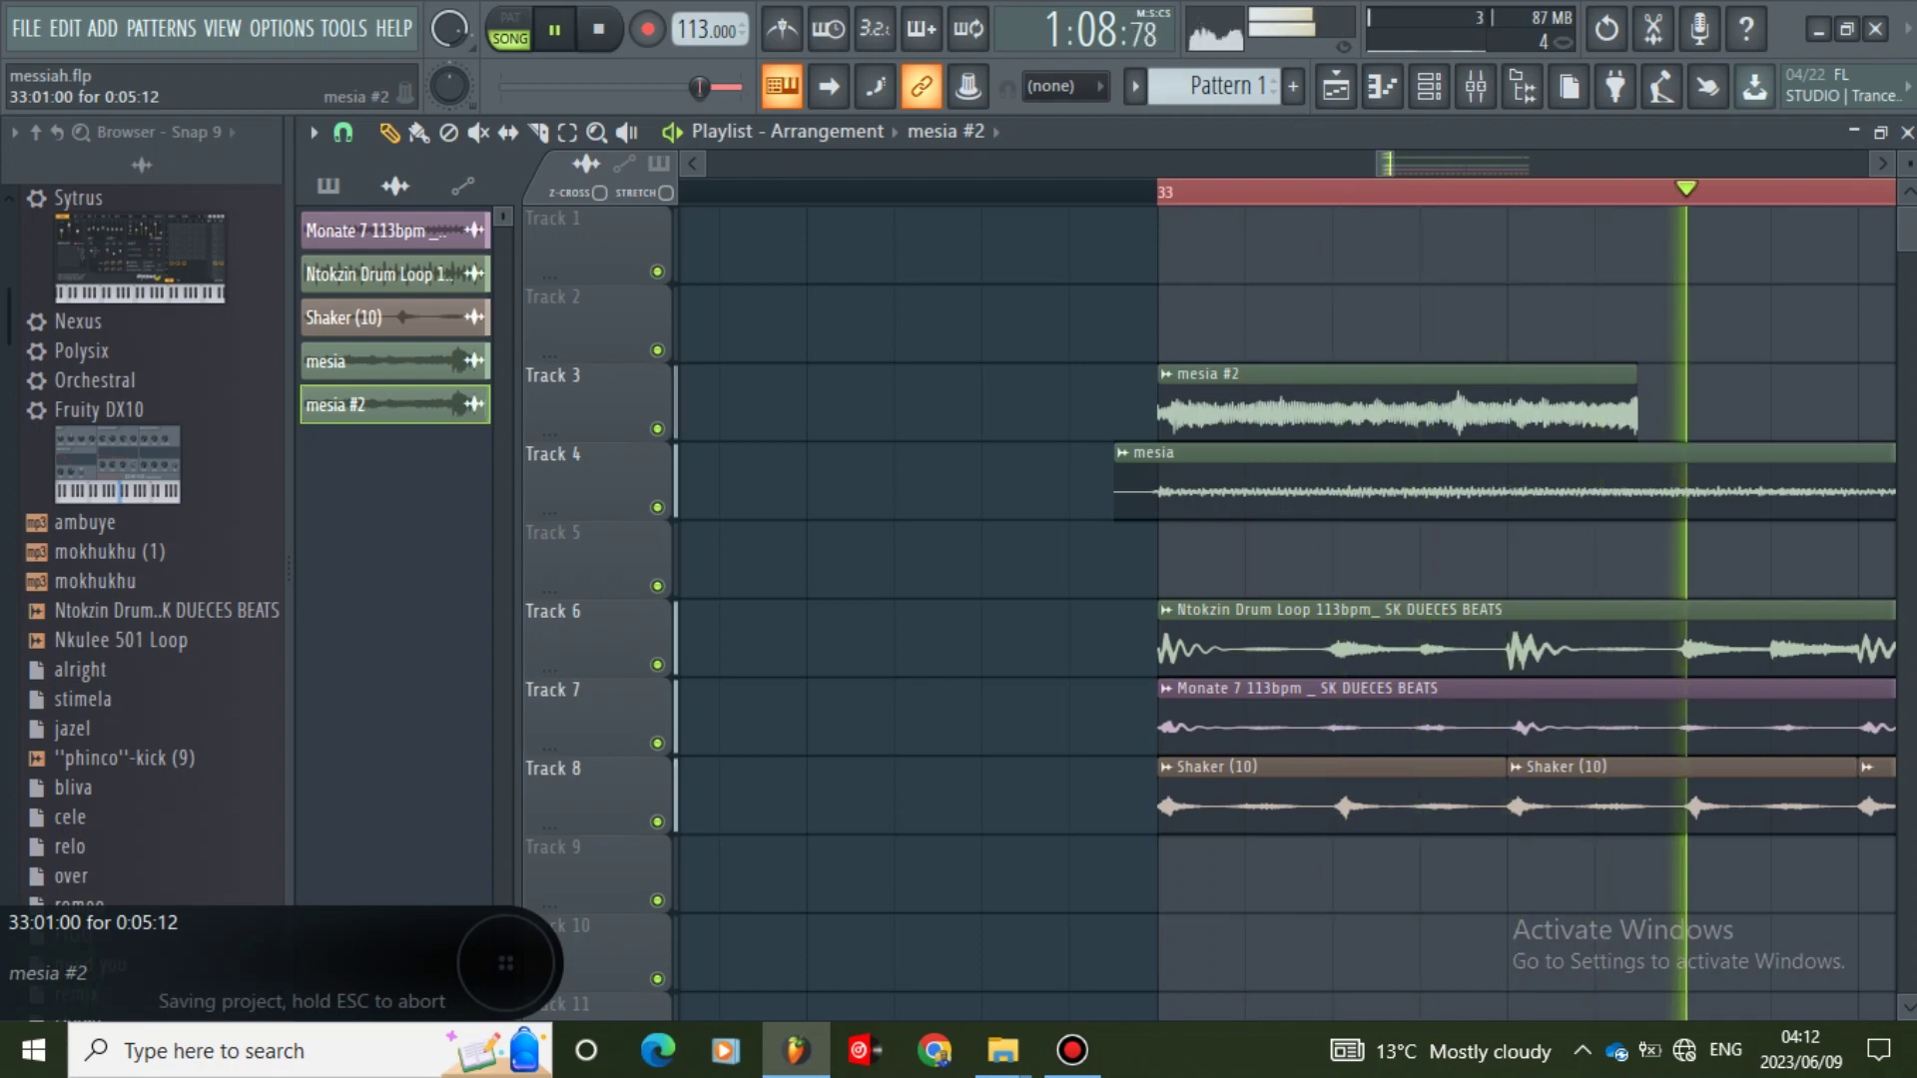
pyautogui.press('space')
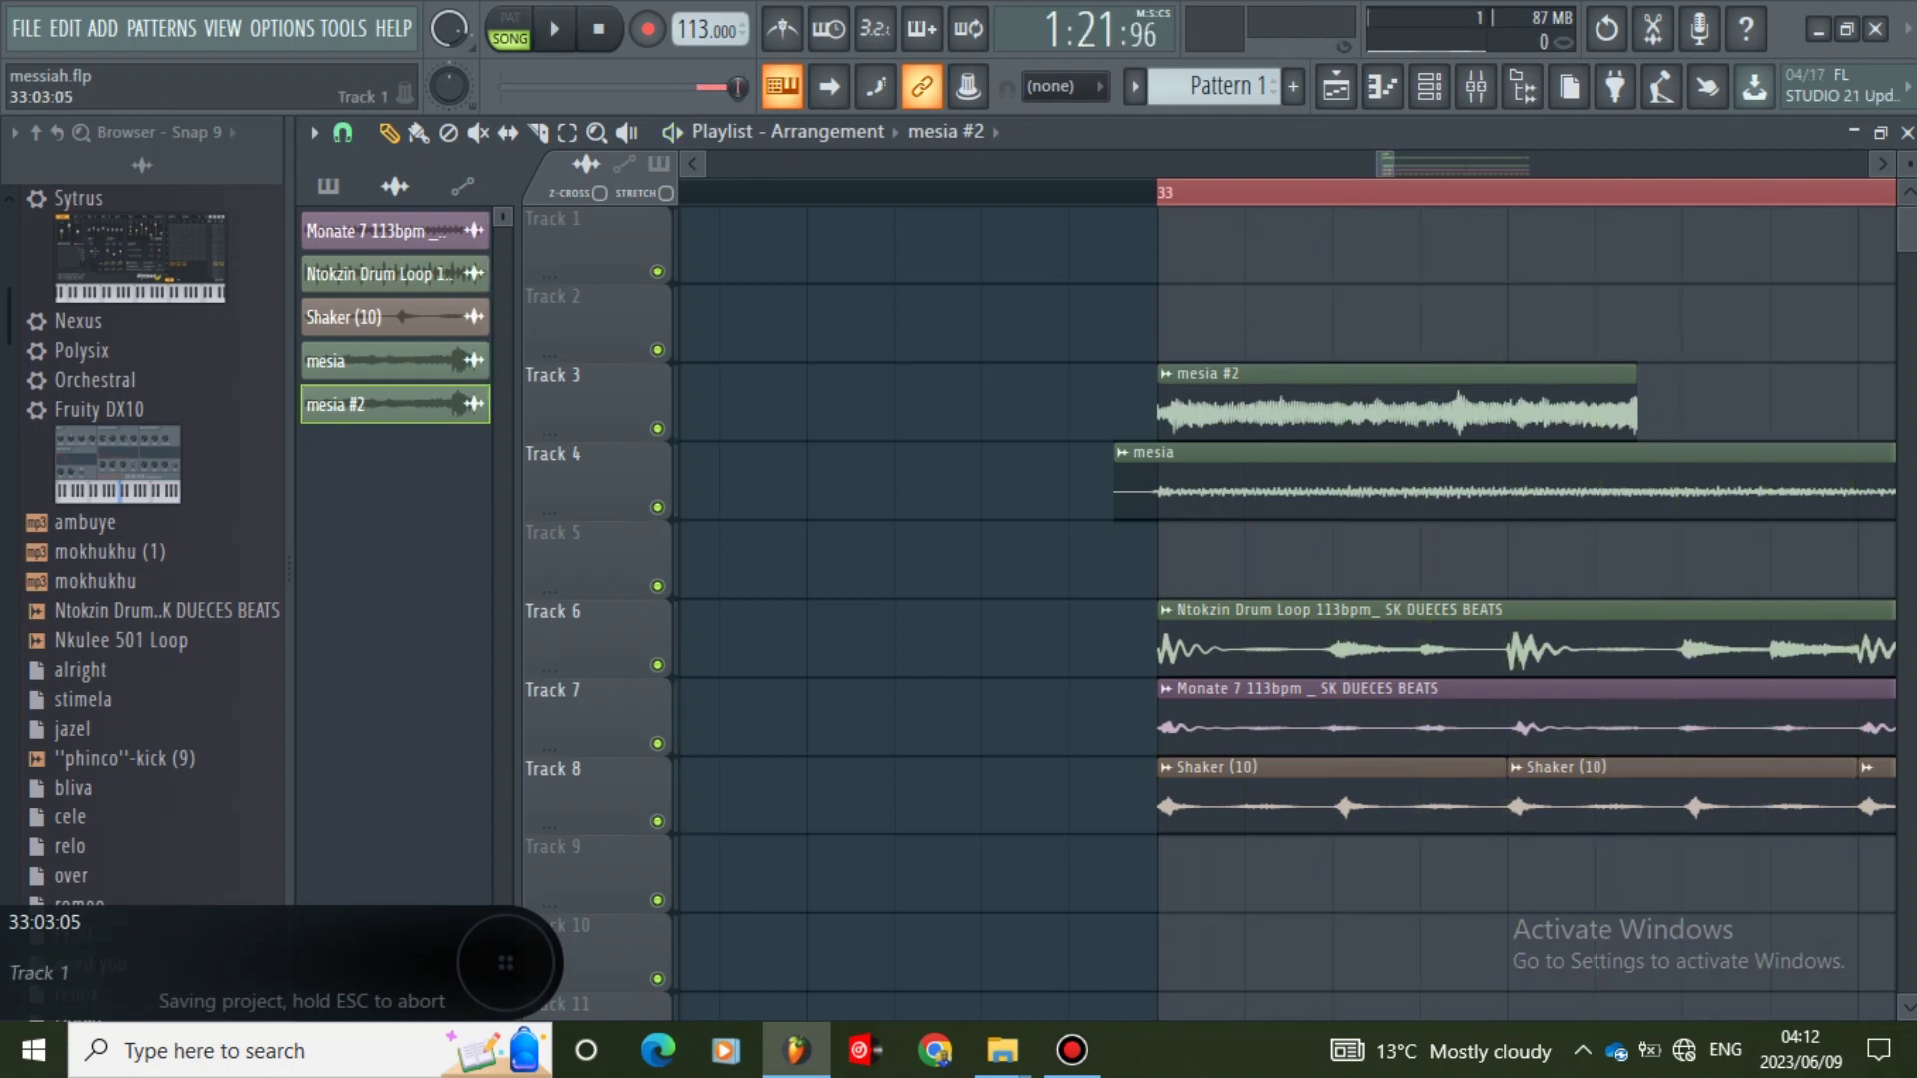
# - Move mesia #2 on Track 3 ahead of bar 33, ending where the Track 4 mesia clip starts, and play from just before it
pyautogui.press('space')
pyautogui.press('space')
pyautogui.moveTo(1348, 407); pyautogui.dragTo(822, 407)
pyautogui.click(692, 164)
pyautogui.click(896, 192)
pyautogui.press('space')
pyautogui.press('space')
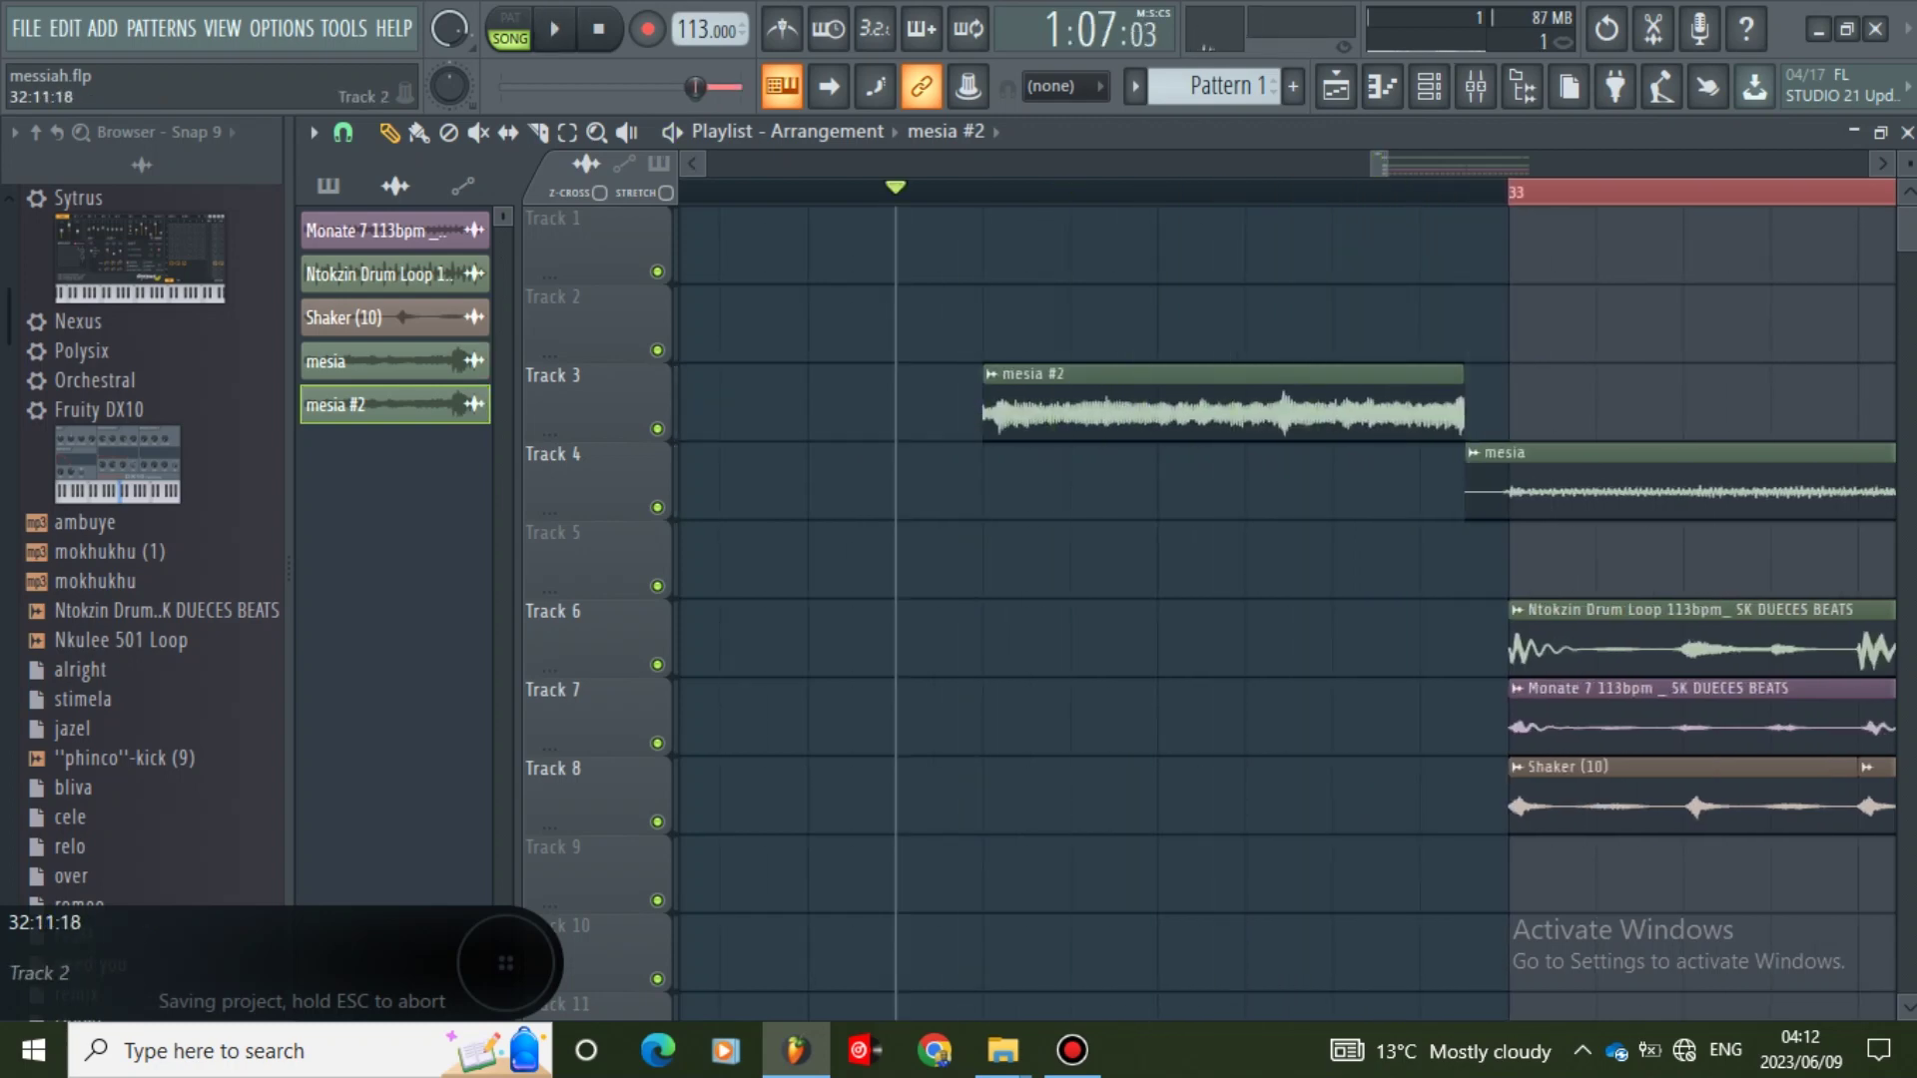
# - Trim the beginning of the mesia #2 clip so that it starts at 32:13:00, and audition it
pyautogui.moveTo(986, 409); pyautogui.dragTo(1160, 409)
pyautogui.press('space')
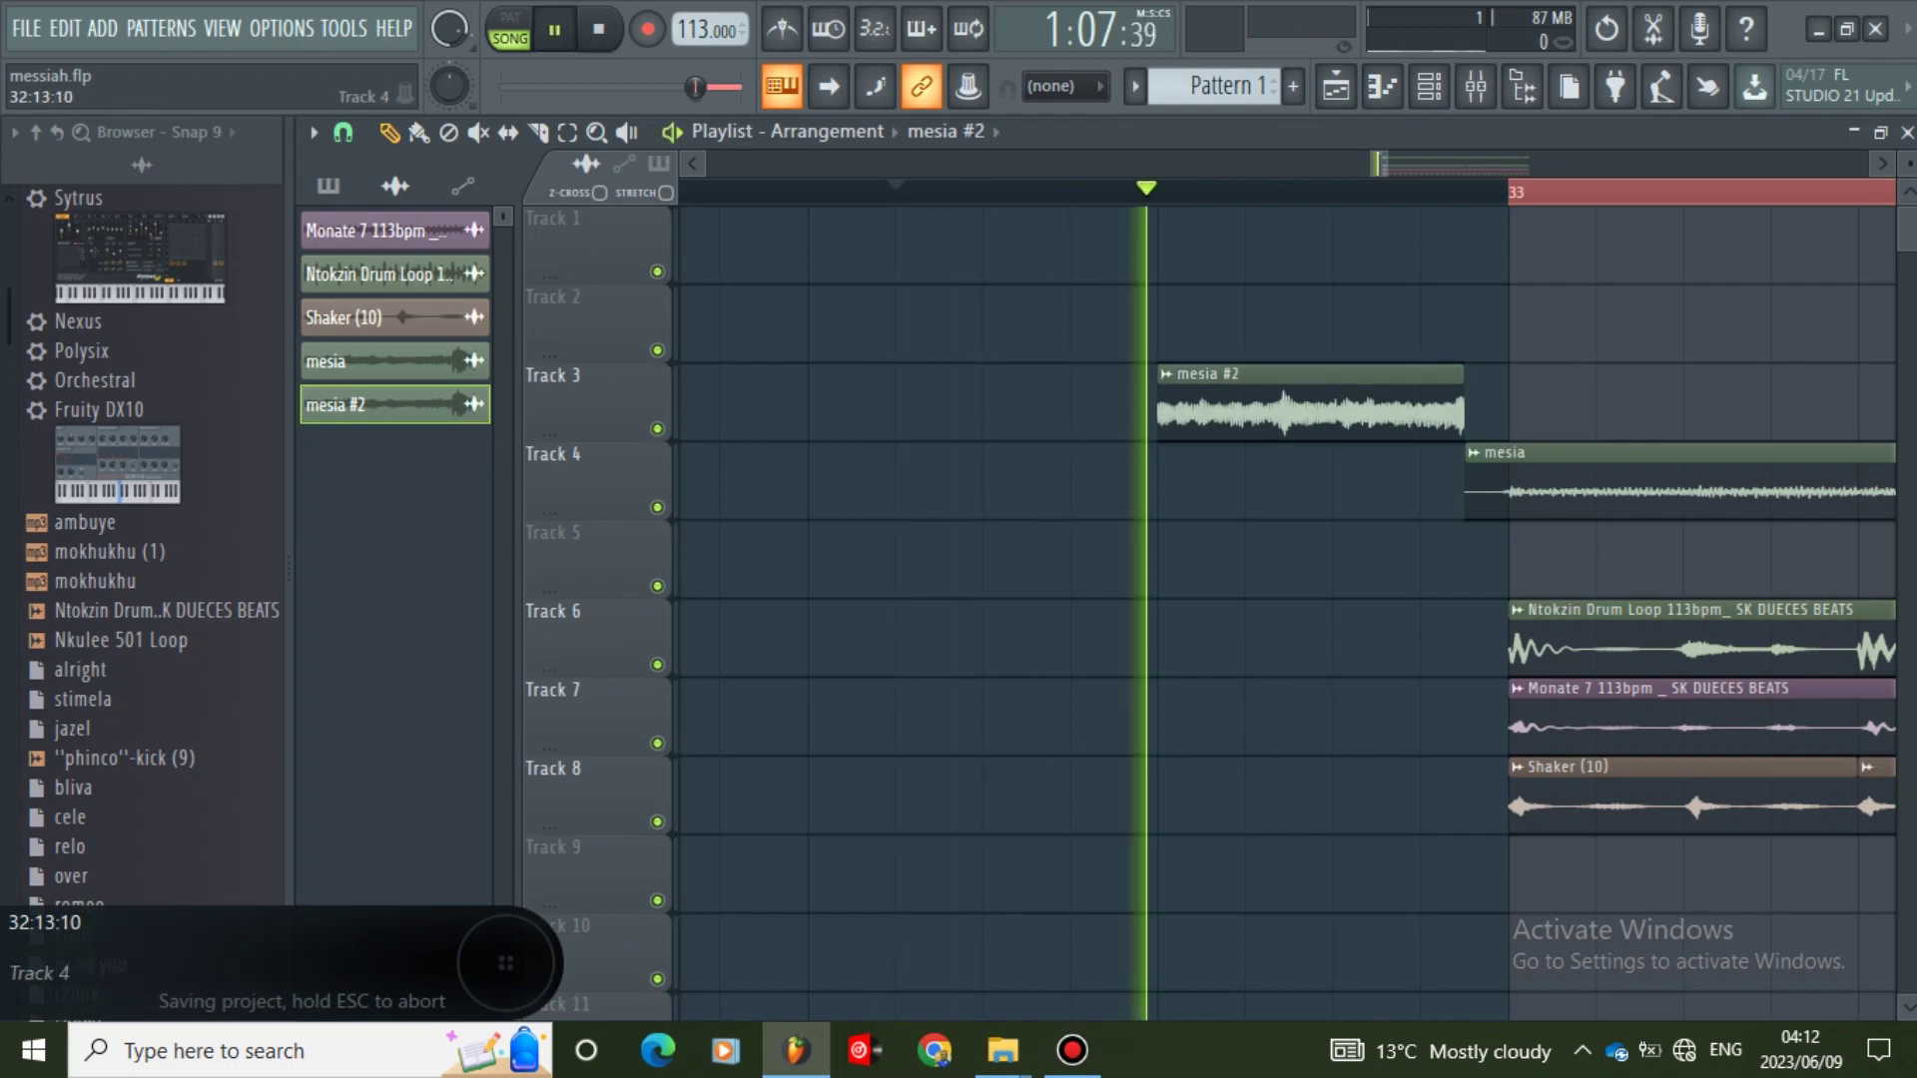
pyautogui.press('space')
pyautogui.press('space')
pyautogui.press('space')
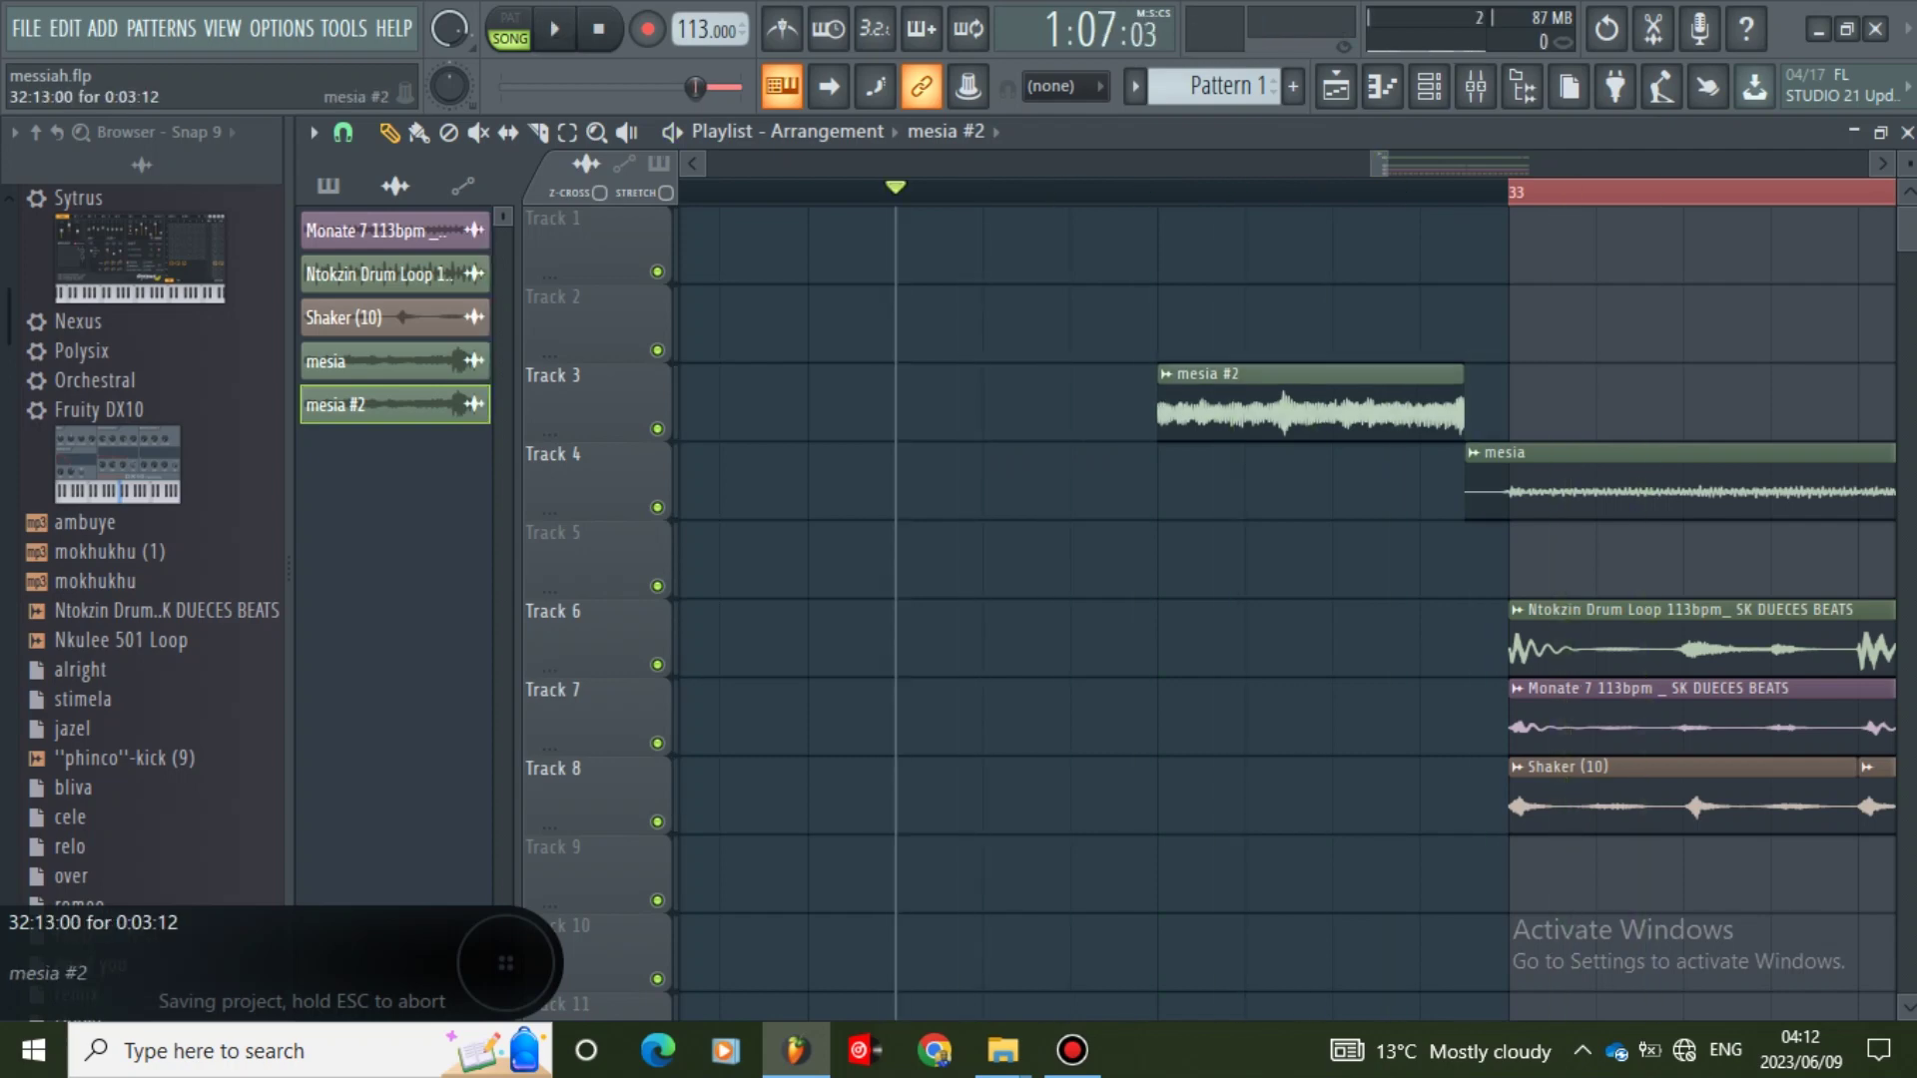
# - Try shortening the end of the mesia #2 clip by one step, audition it, and undo the trim
pyautogui.moveTo(1462, 410); pyautogui.dragTo(1374, 410)
pyautogui.press('space')
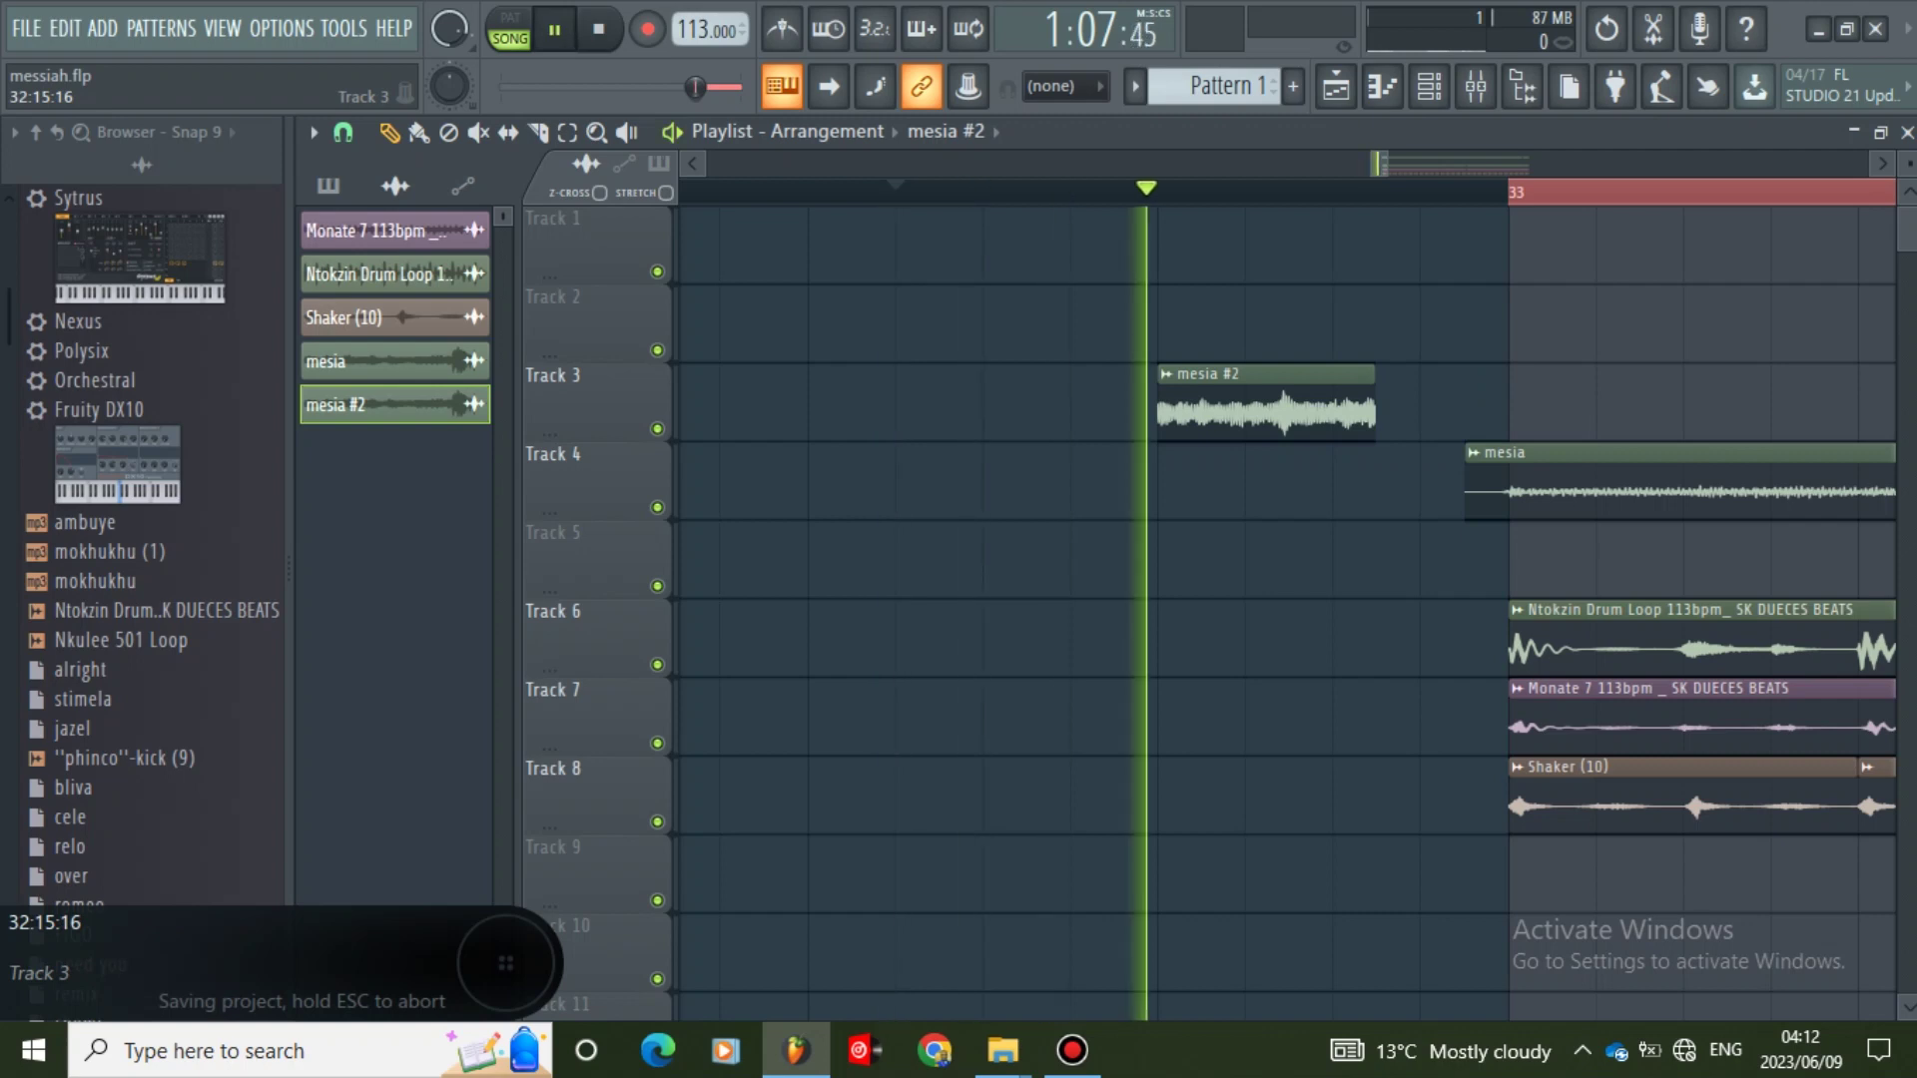
pyautogui.press('space')
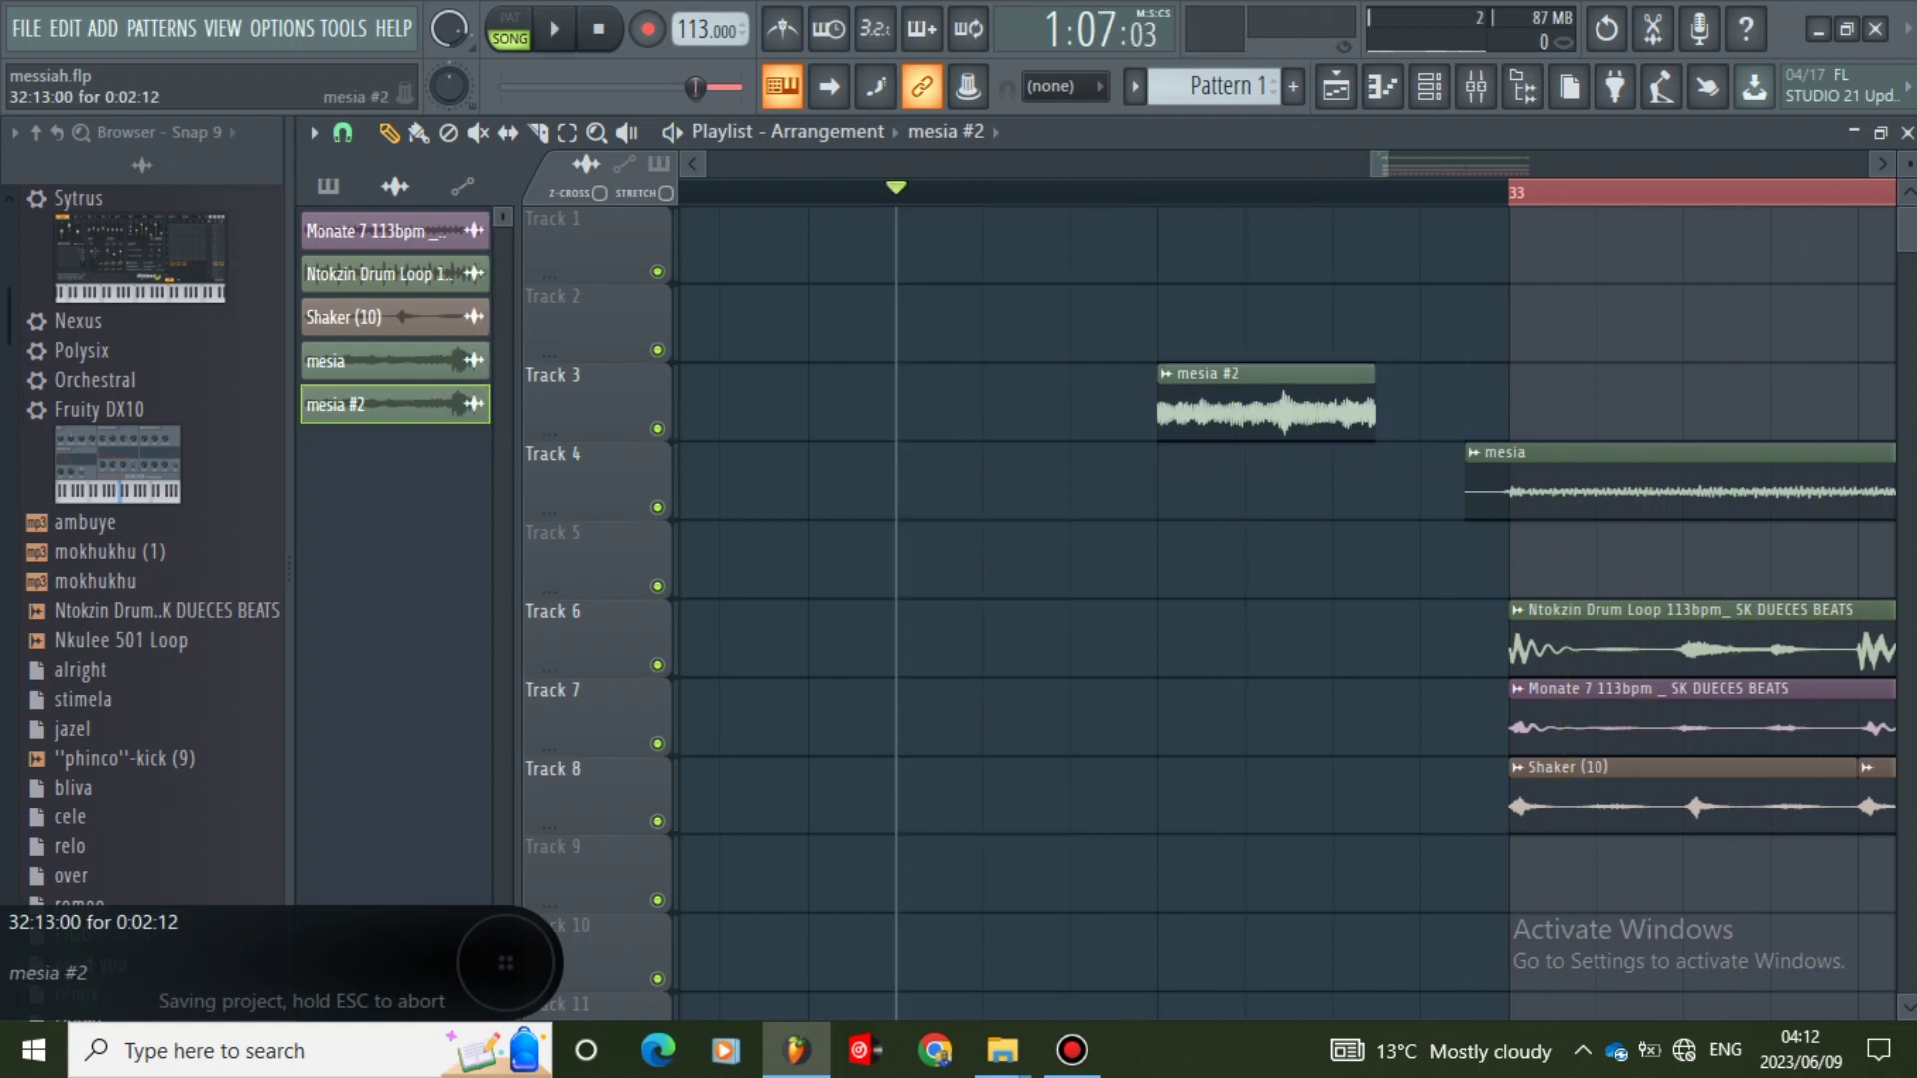
pyautogui.hotkey('ctrl', 'z')
pyautogui.press('space')
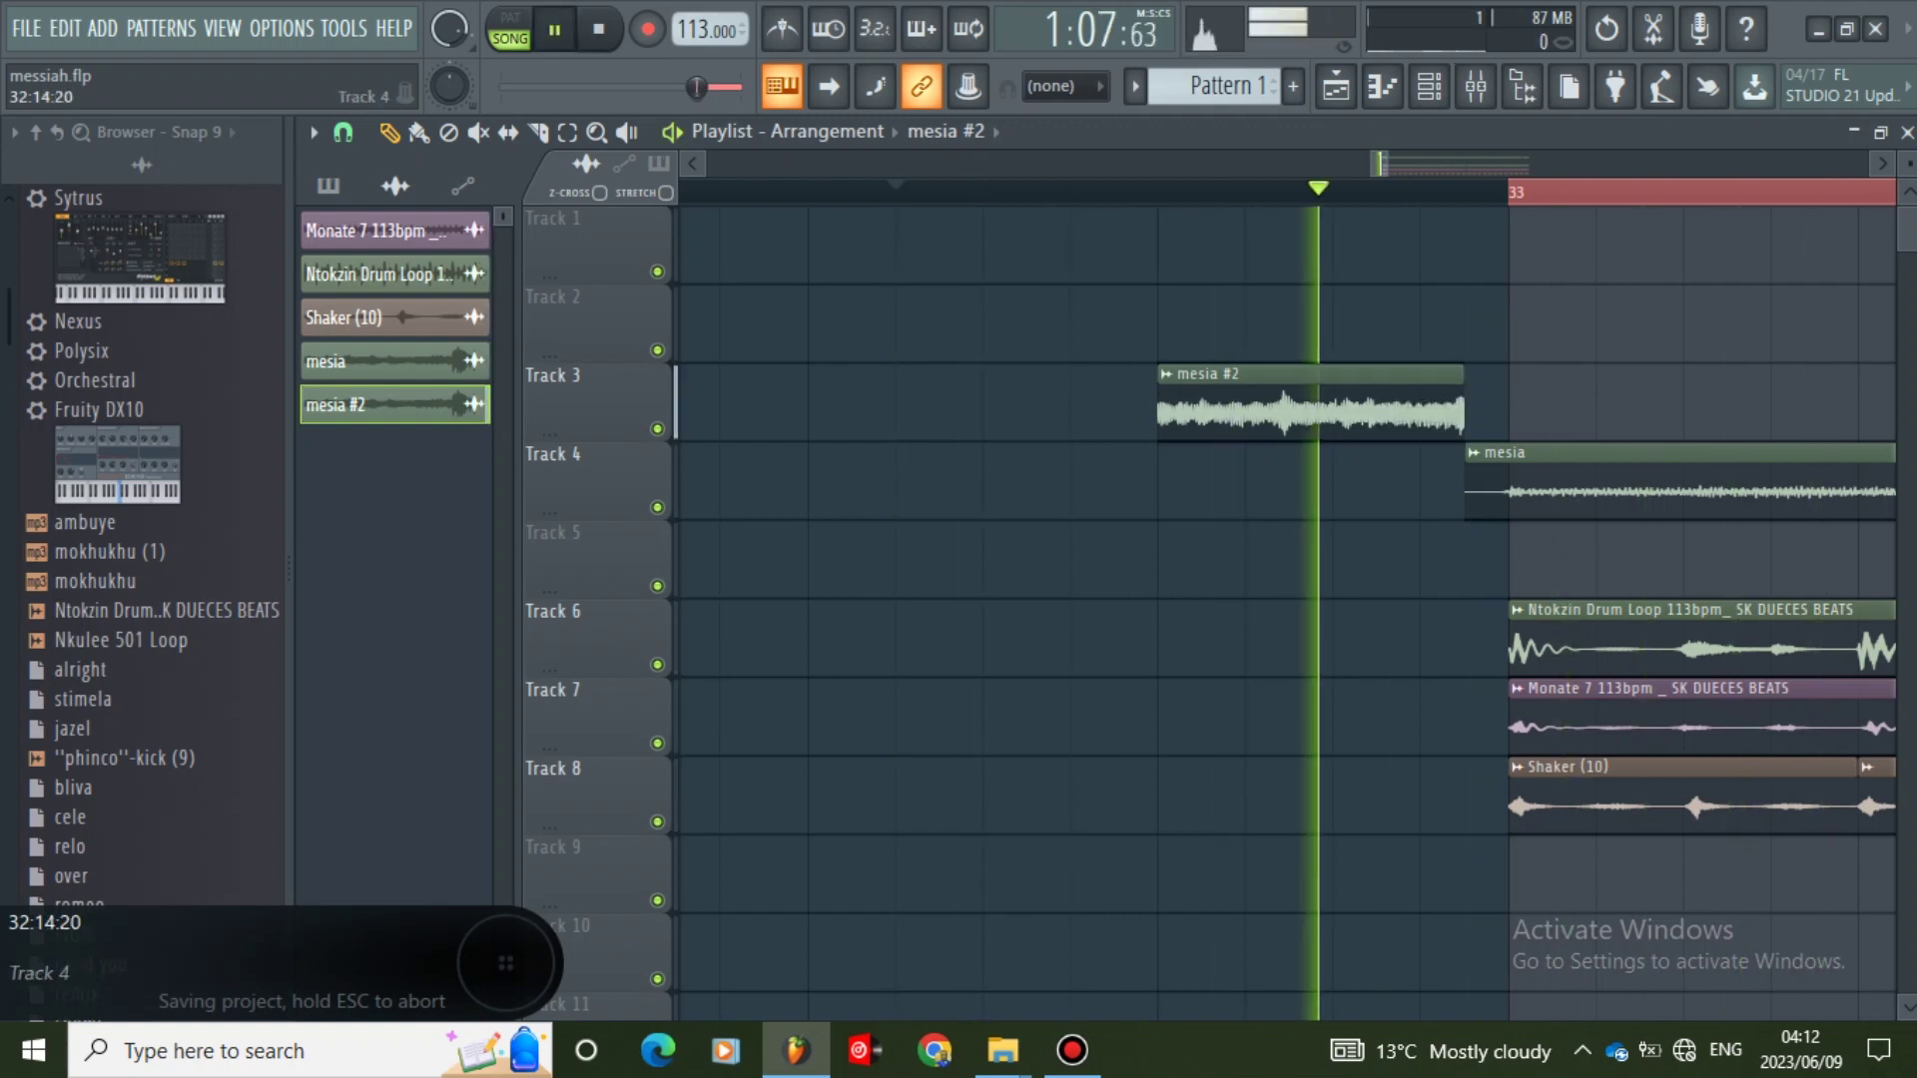
pyautogui.press('space')
# - Try trimming one more step off the start of the mesia #2 clip, audition it, and undo the trim
pyautogui.moveTo(1160, 411); pyautogui.dragTo(1247, 411)
pyautogui.press('space')
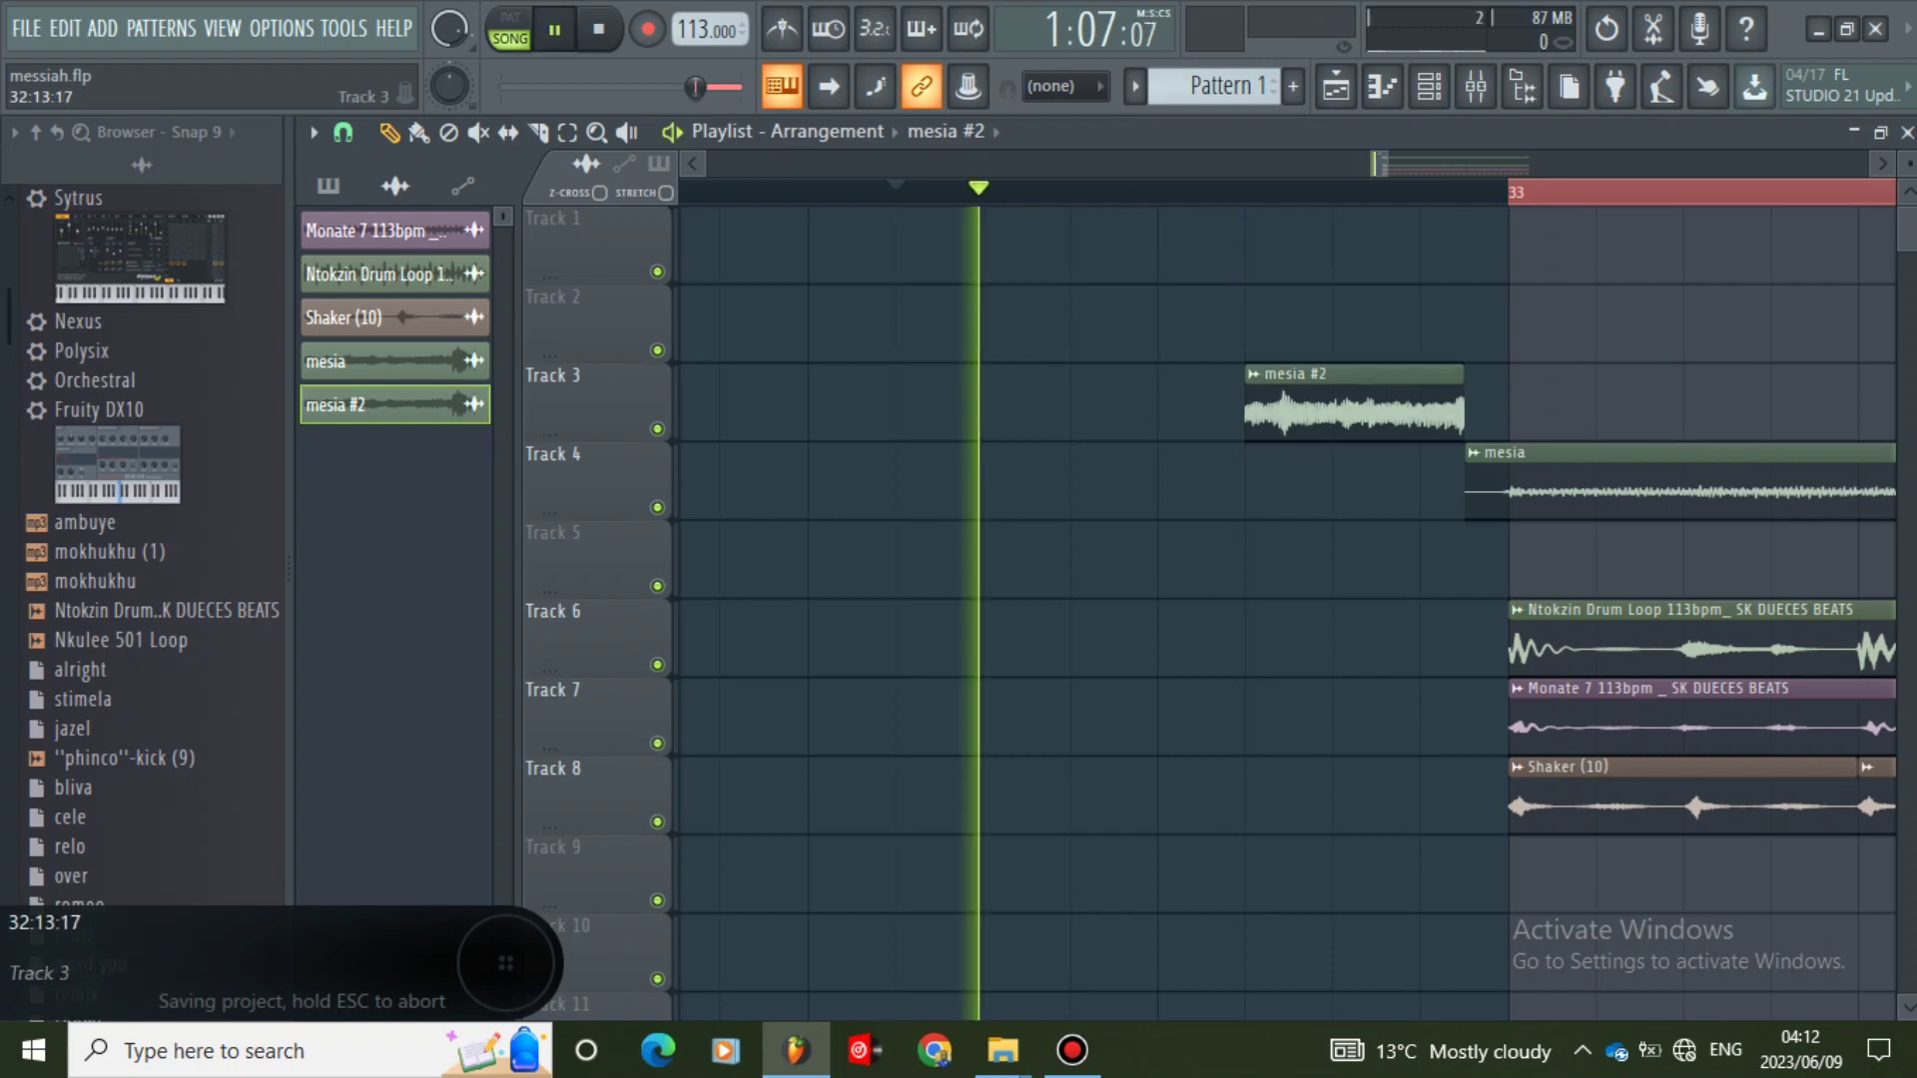
pyautogui.press('space')
pyautogui.hotkey('ctrl', 'z')
pyautogui.press('space')
pyautogui.press('space')
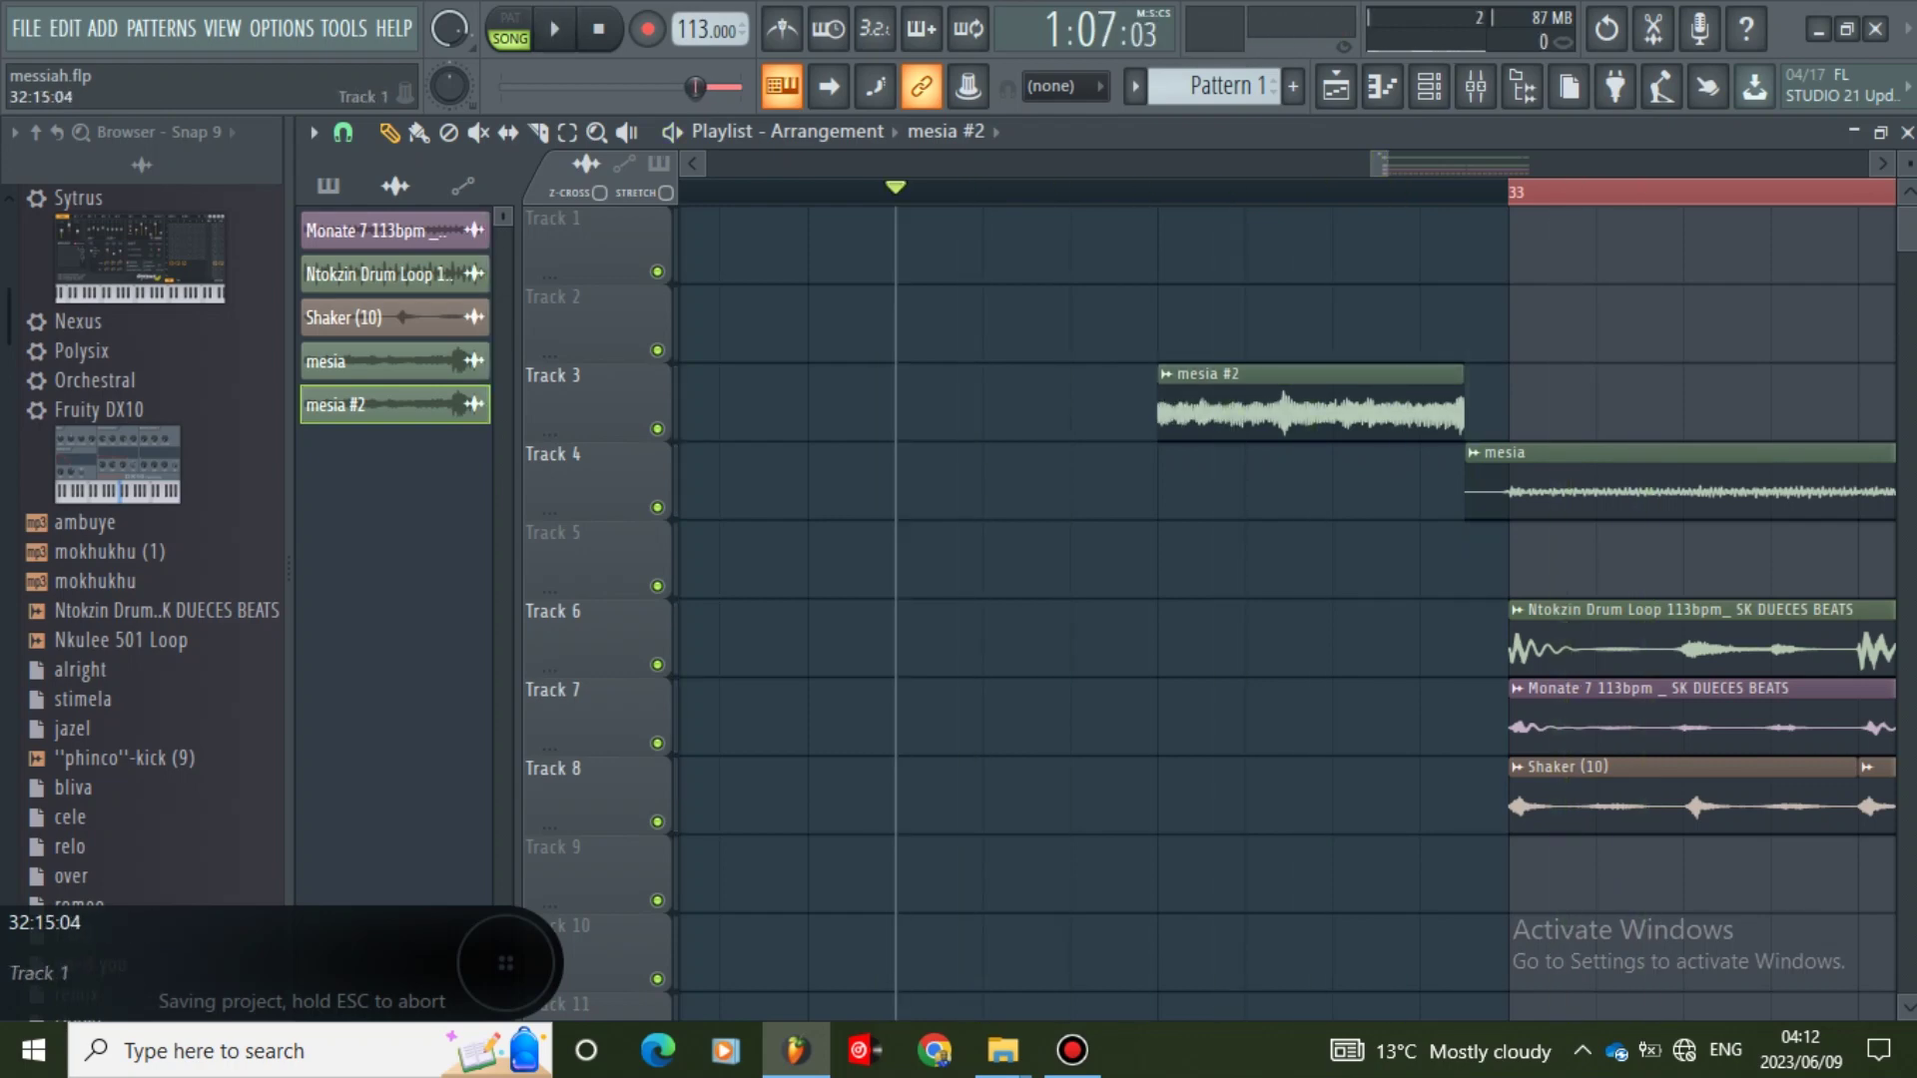
# - Move the mesia #2 clip on Track 3 one bar later, to the last beat of bar 33, and play the arrangement
pyautogui.moveTo(1385, 163); pyautogui.dragTo(1403, 163)
pyautogui.press('space')
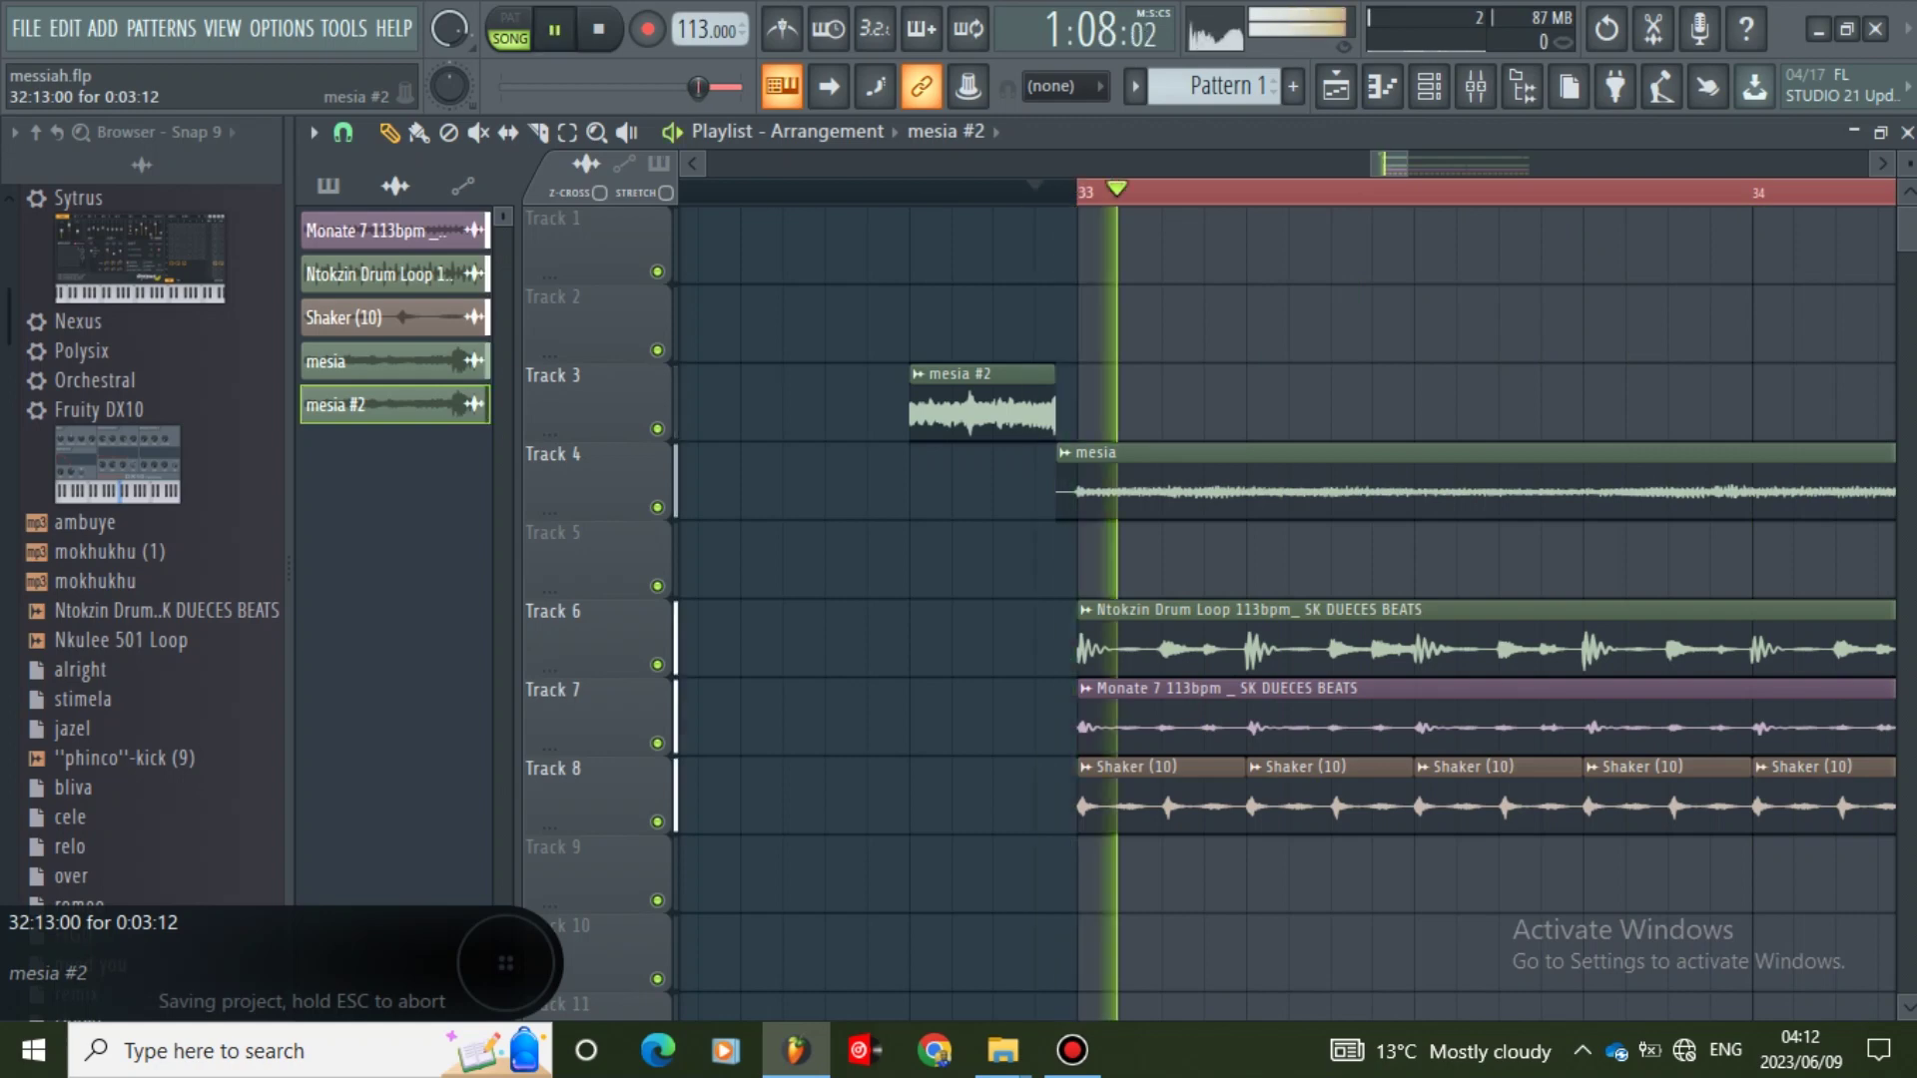
pyautogui.press('space')
pyautogui.moveTo(983, 411); pyautogui.dragTo(1656, 412)
pyautogui.press('space')
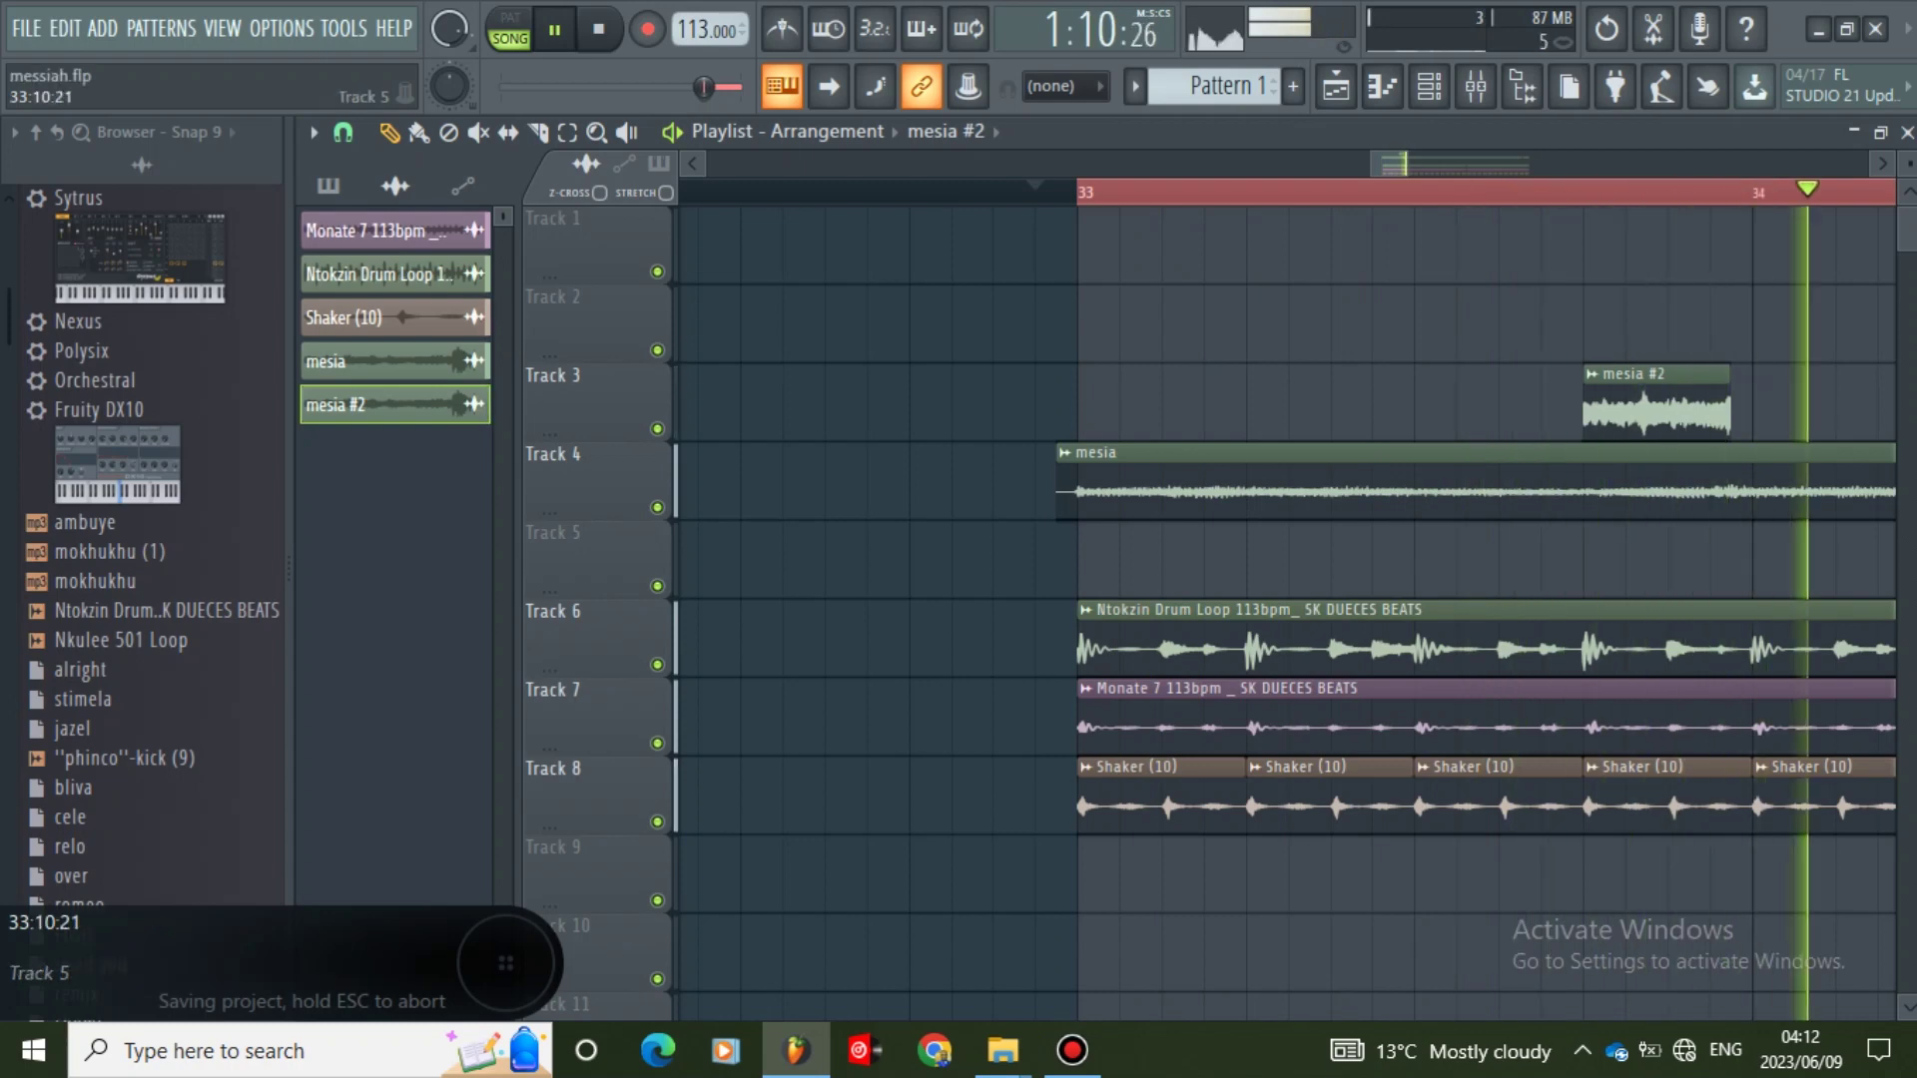
pyautogui.press('pagedown')
pyautogui.press('pagedown')
pyautogui.press('pageup')
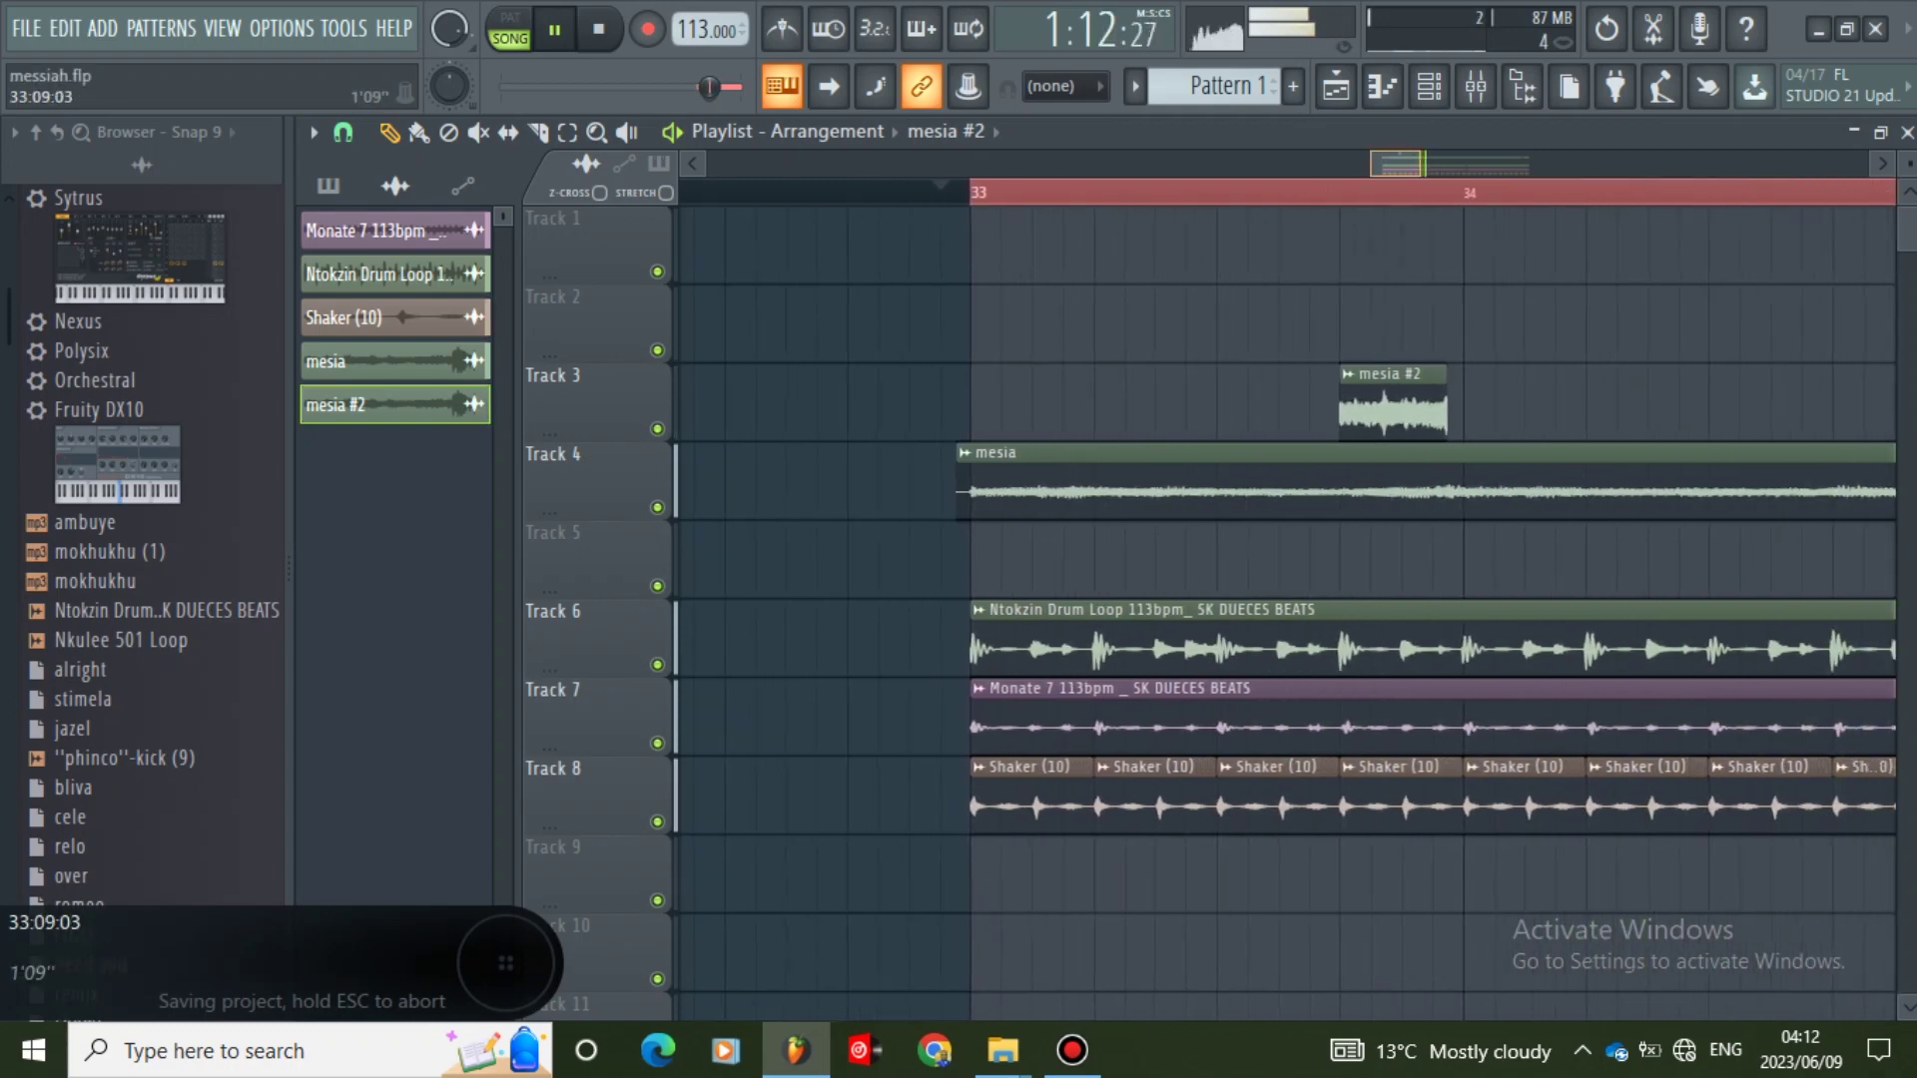
pyautogui.press('pageup')
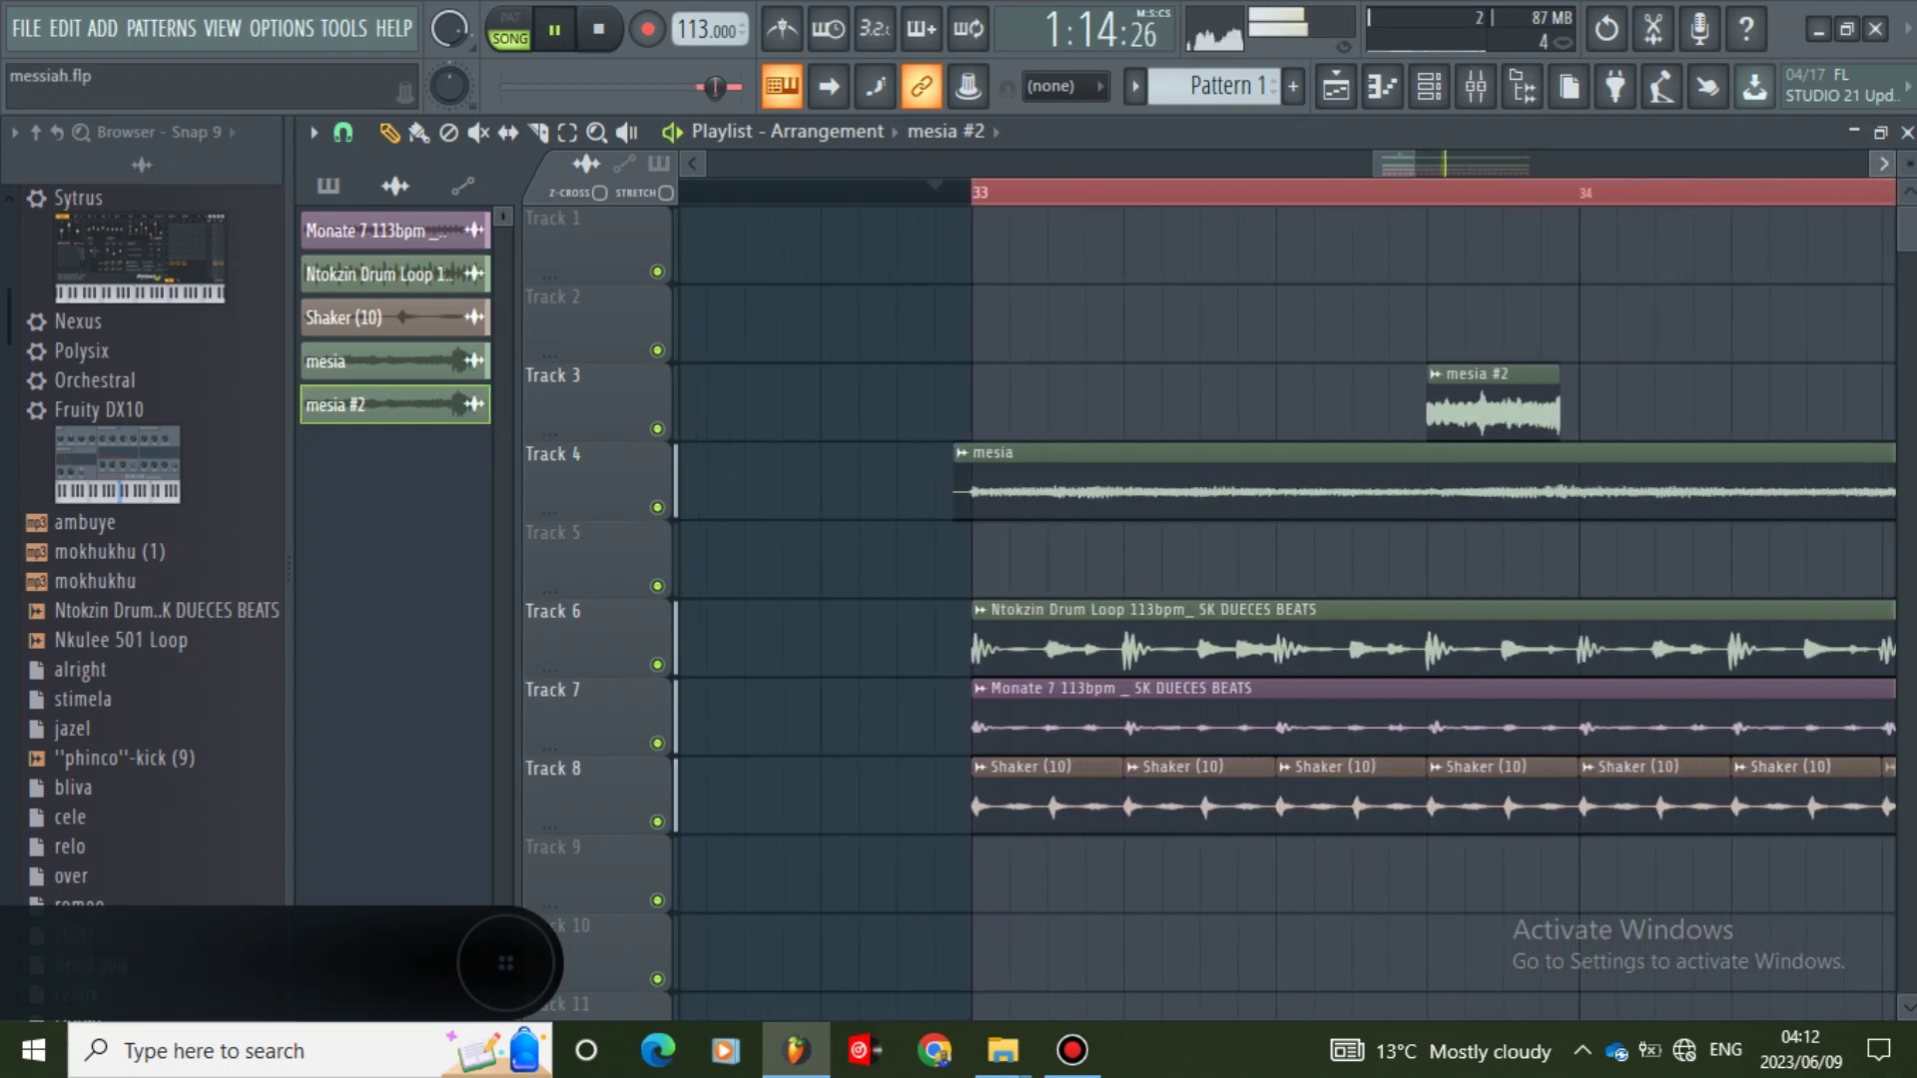
pyautogui.hotkey('ctrl', 's')
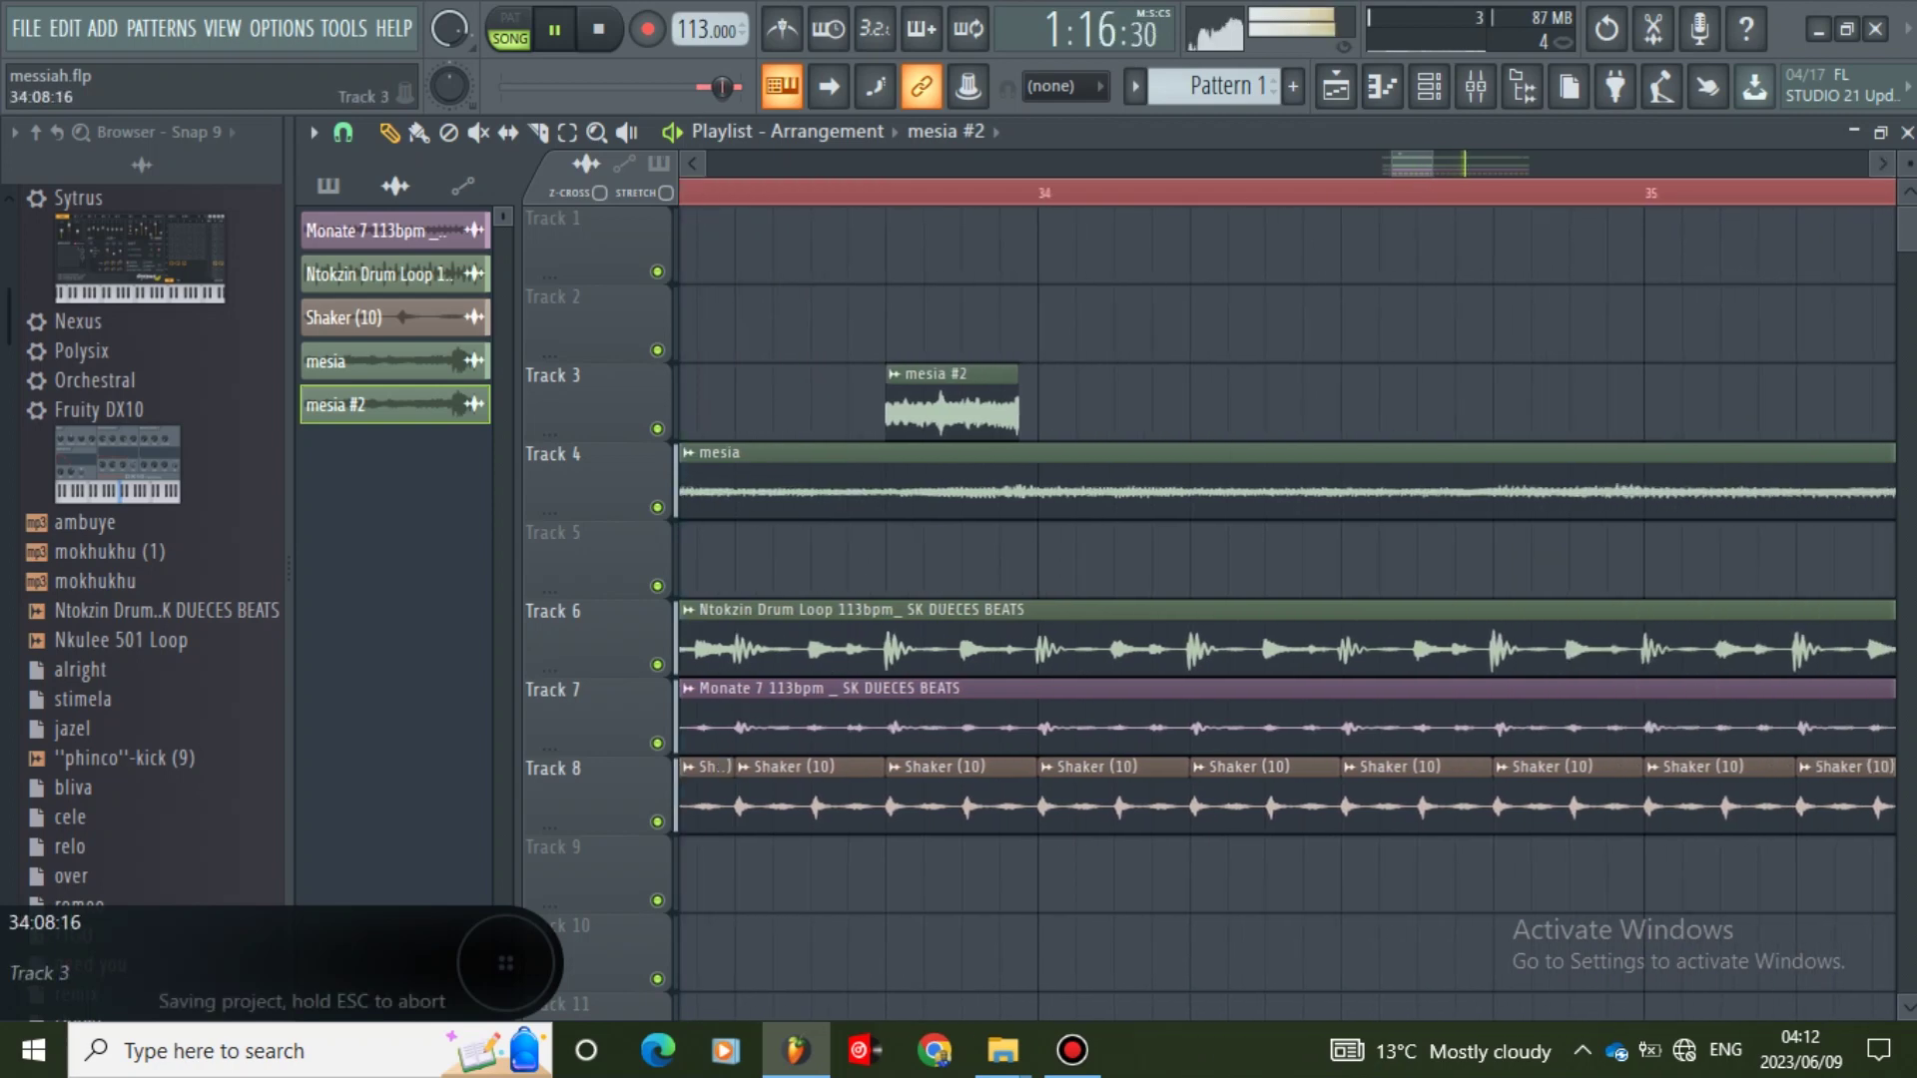
# - Try a second mesia #2 clip on Track 3 at the last beat of bar 34 during playback, and delete it
pyautogui.press('space')
pyautogui.press('space')
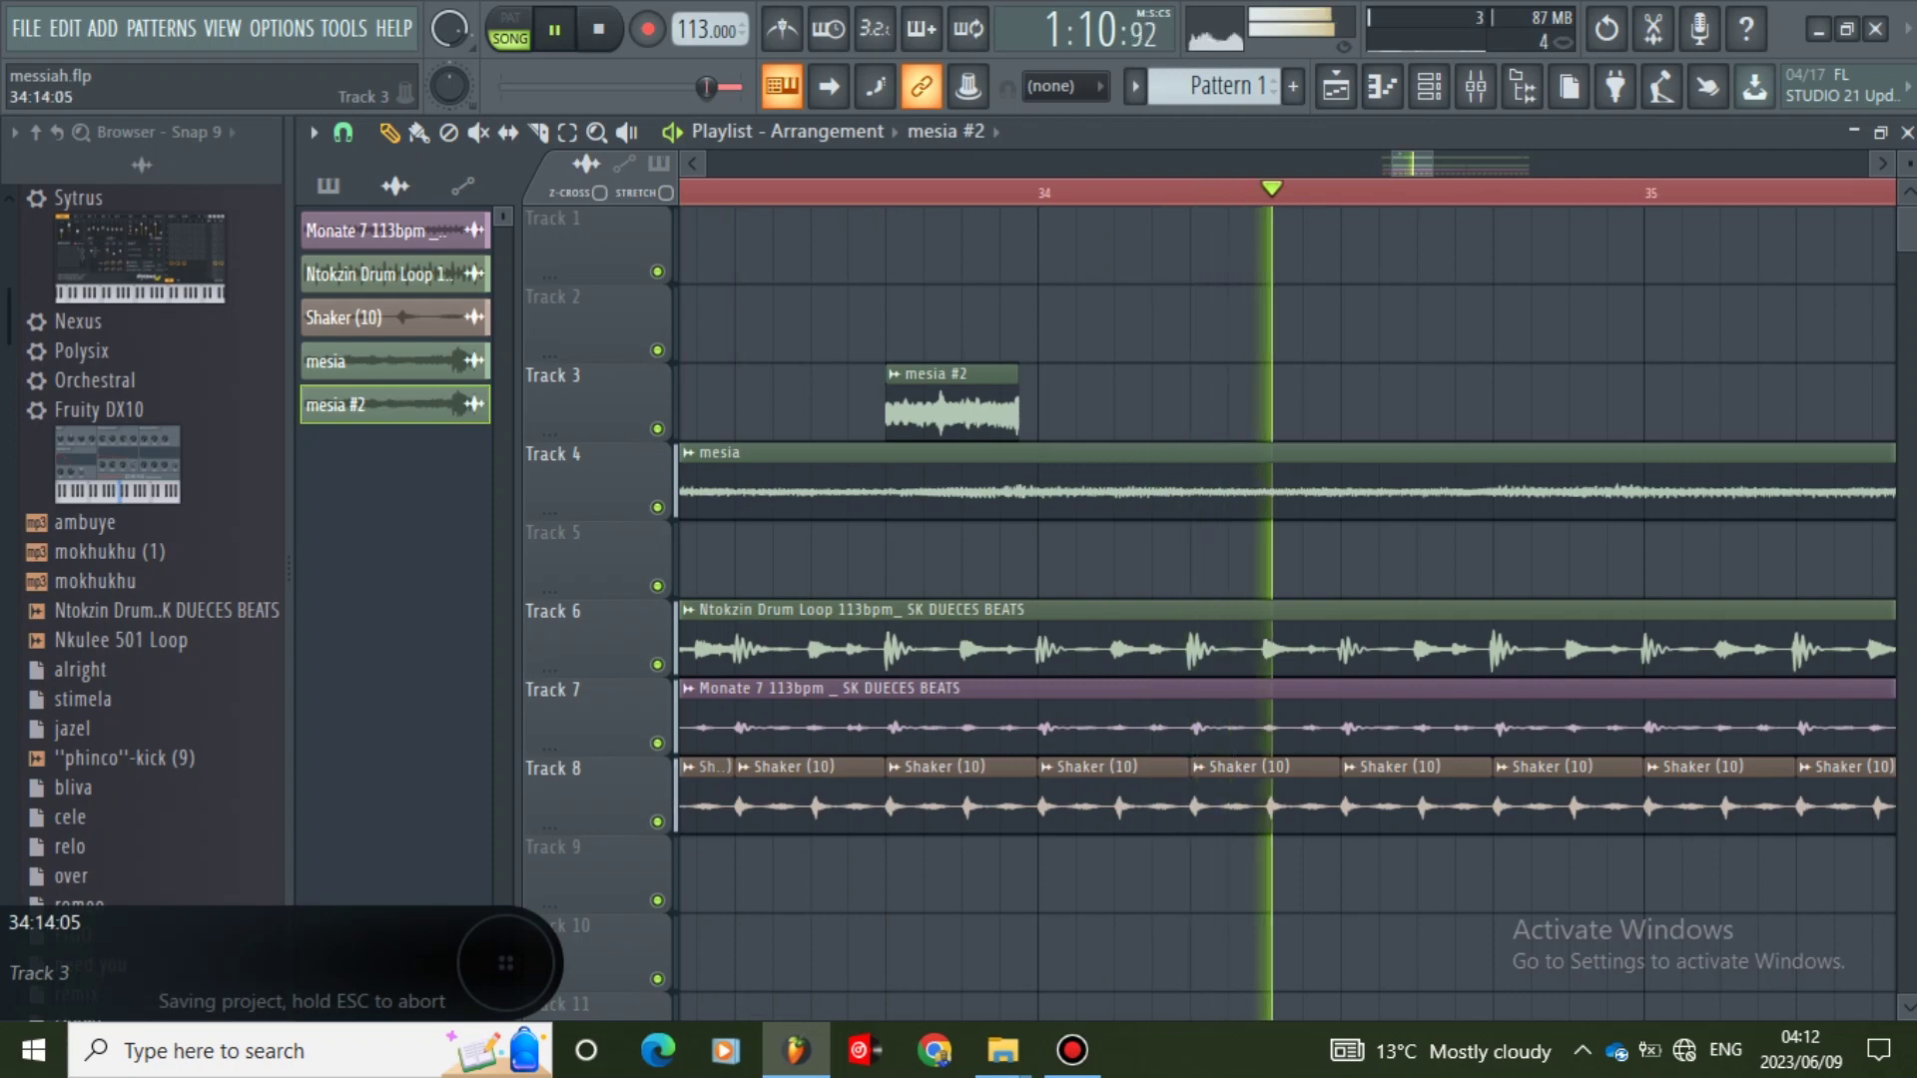
pyautogui.click(1510, 404)
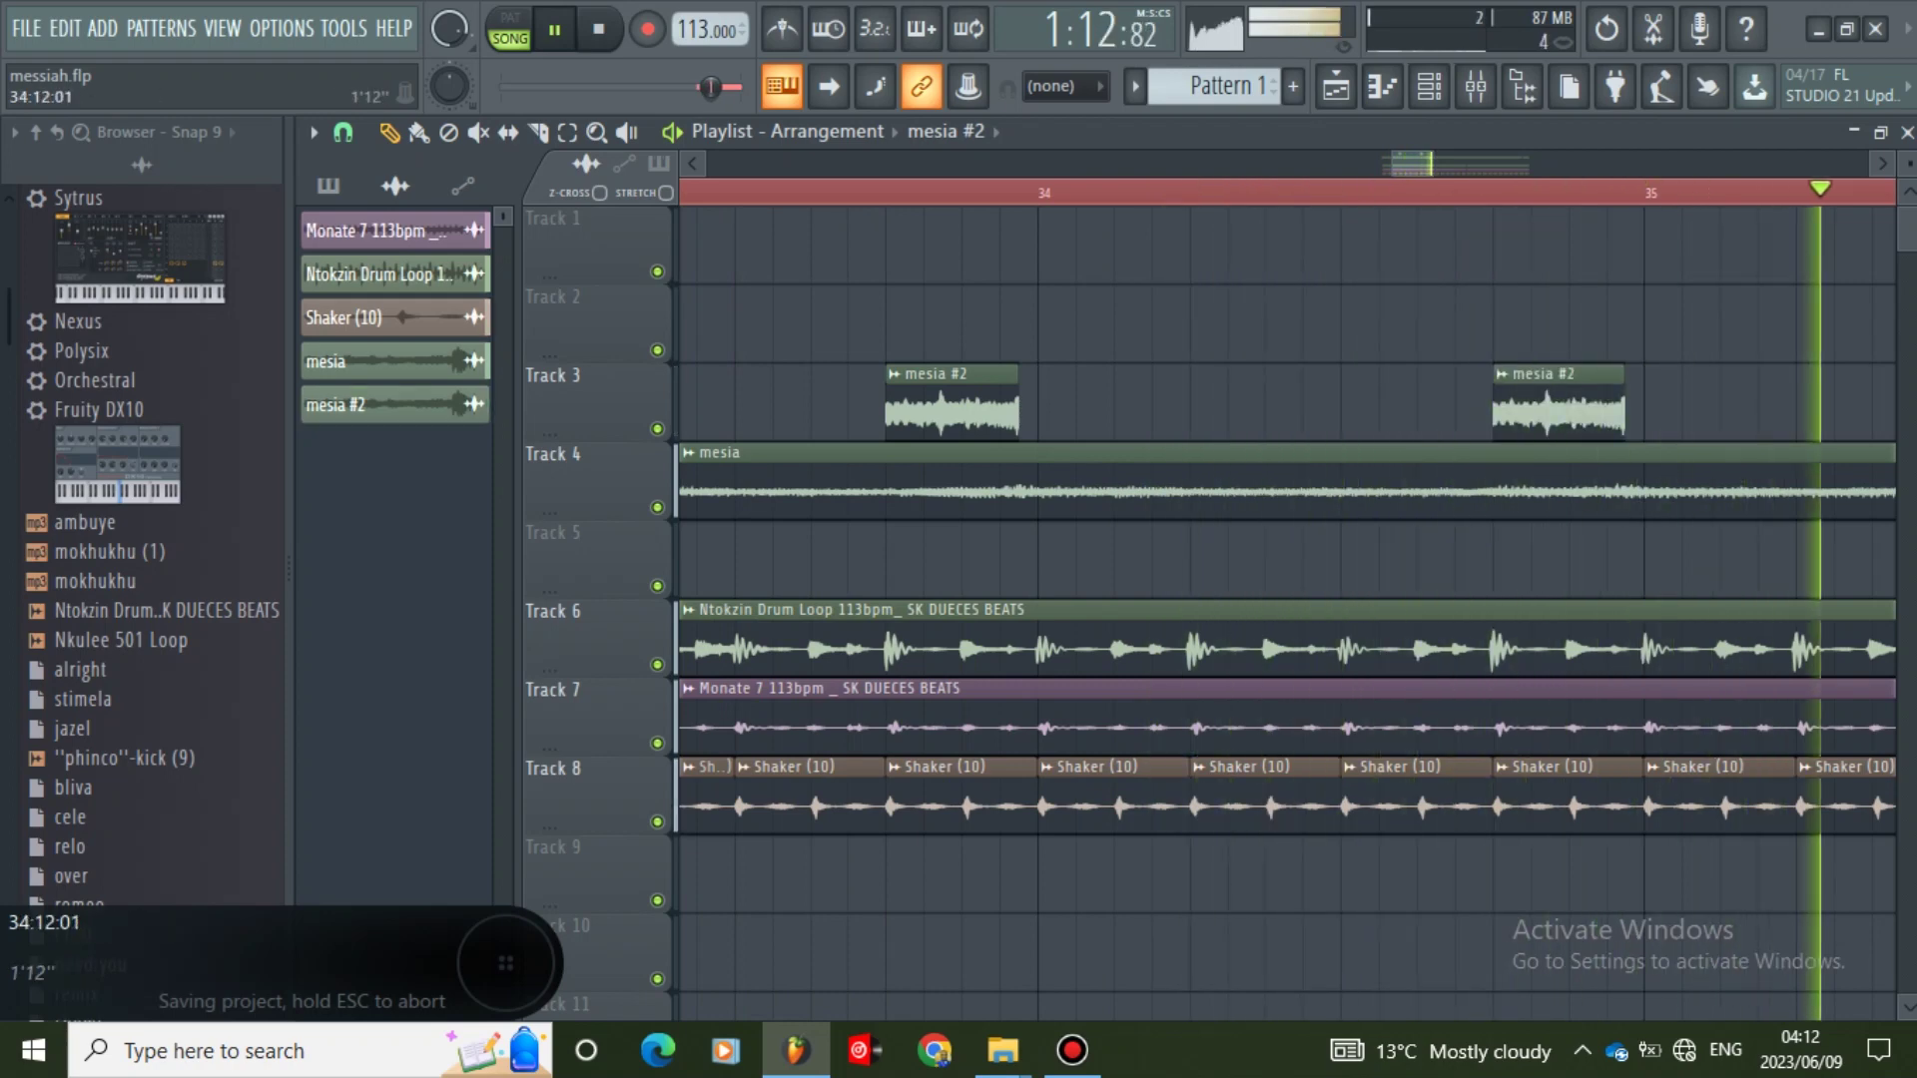
pyautogui.press('space')
pyautogui.moveTo(1408, 164); pyautogui.dragTo(1410, 164)
pyautogui.rightClick(1509, 405)
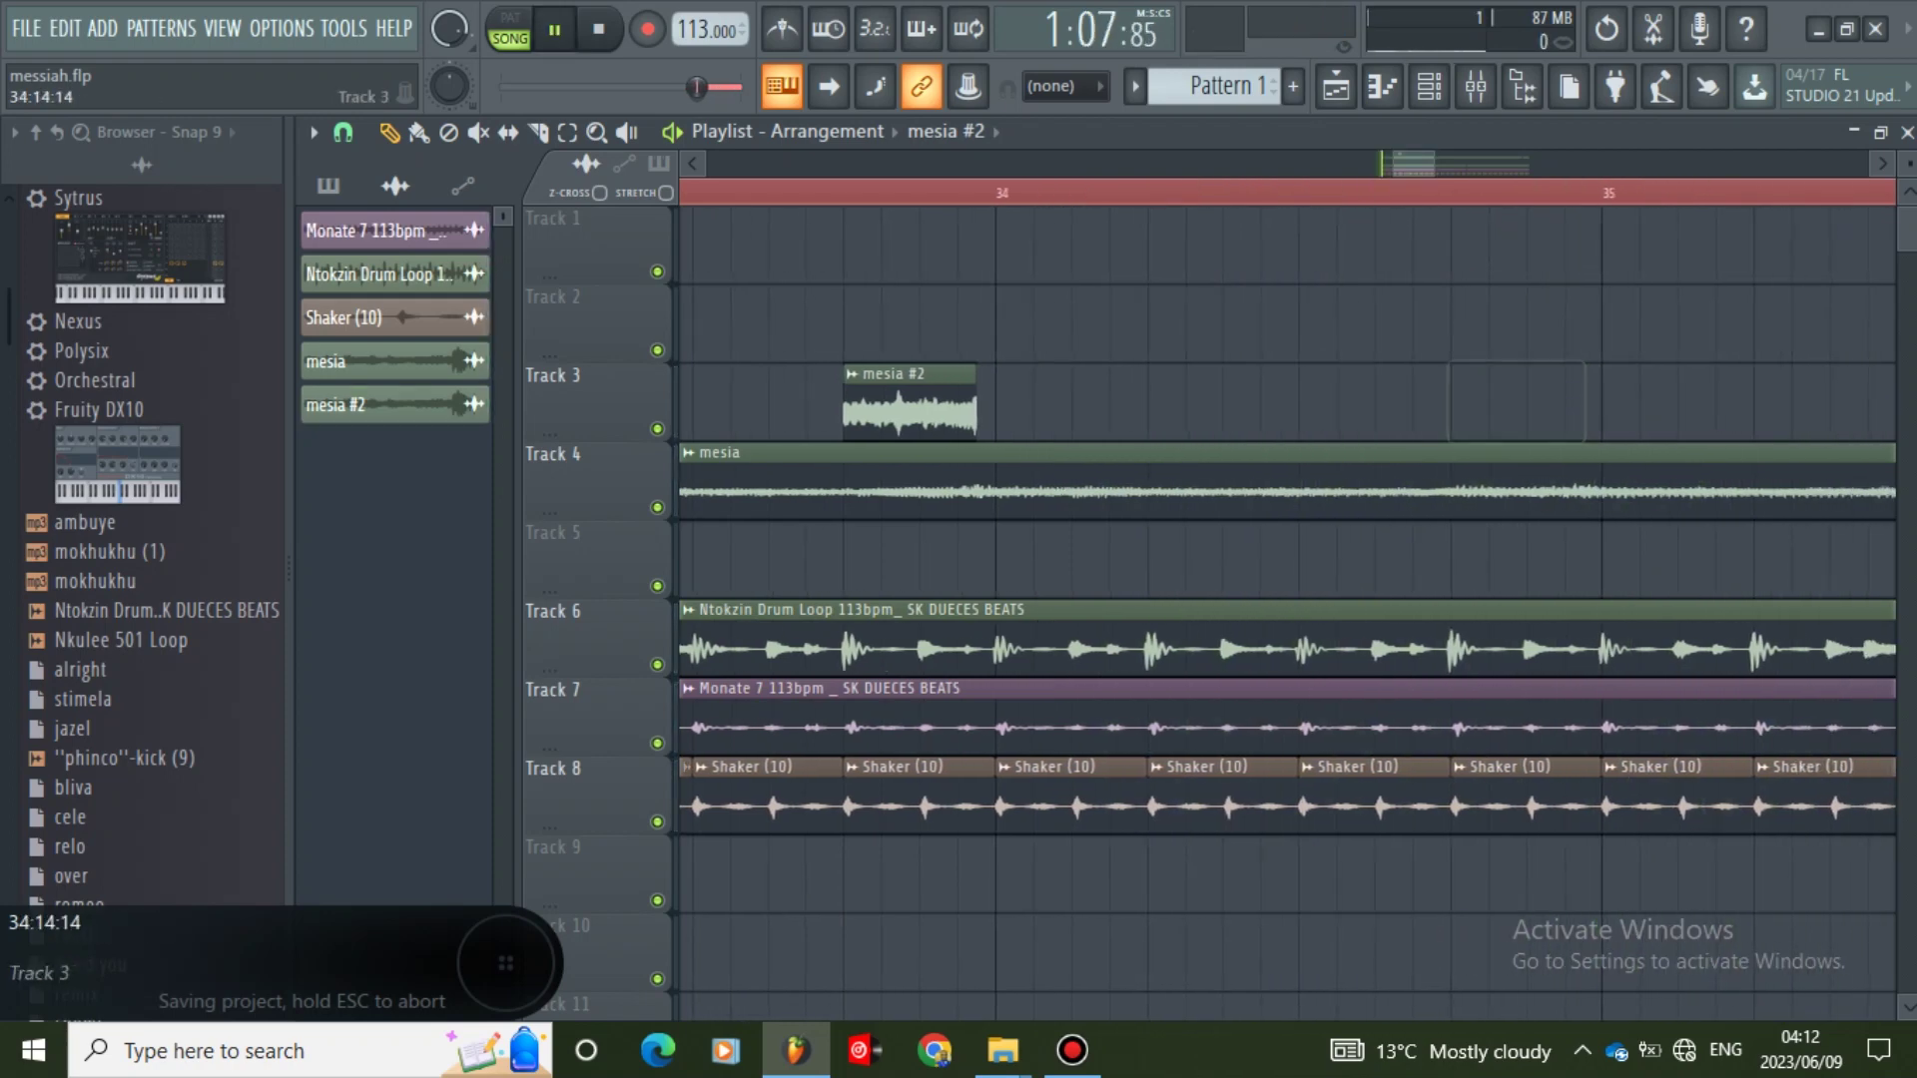
# - Place a copy of the mesia #2 clip on Track 3 at the last beat of bar 34 and play the arrangement
pyautogui.press('space')
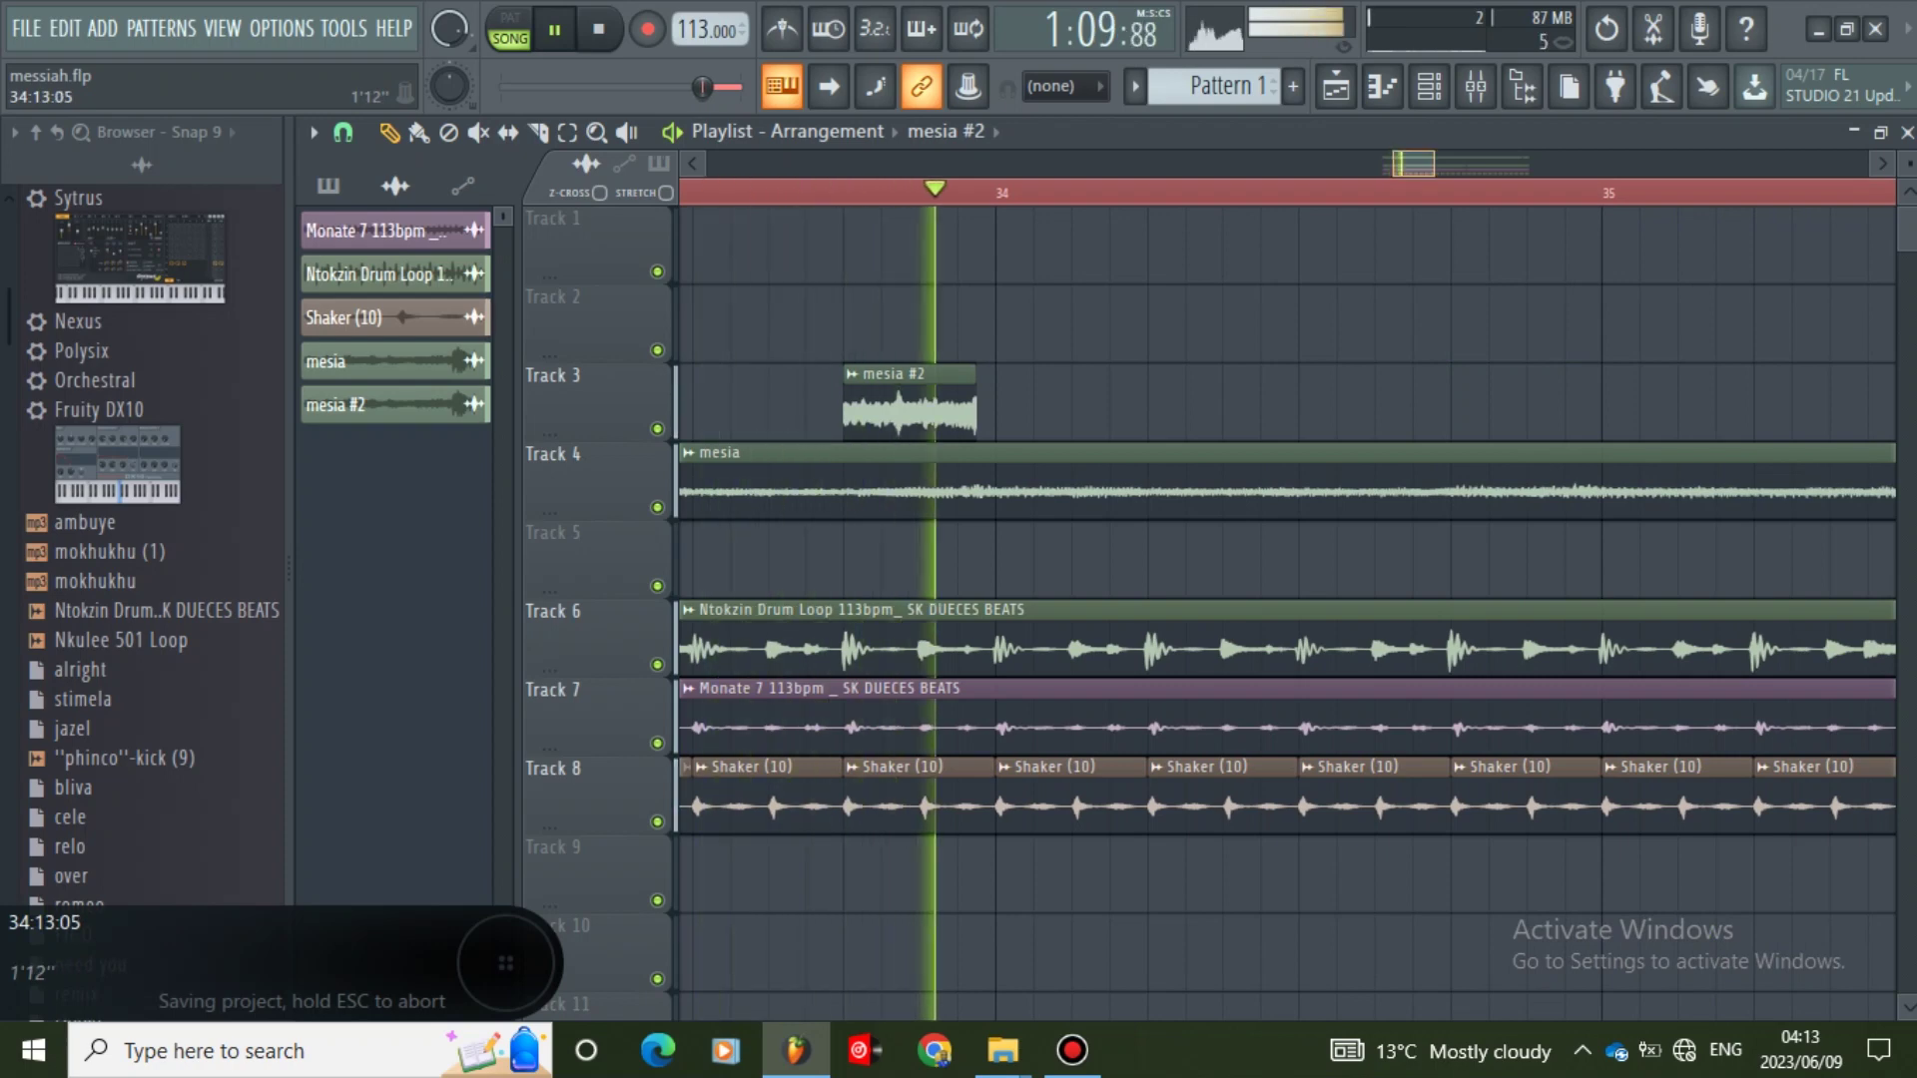
pyautogui.moveTo(1435, 164); pyautogui.dragTo(1456, 164)
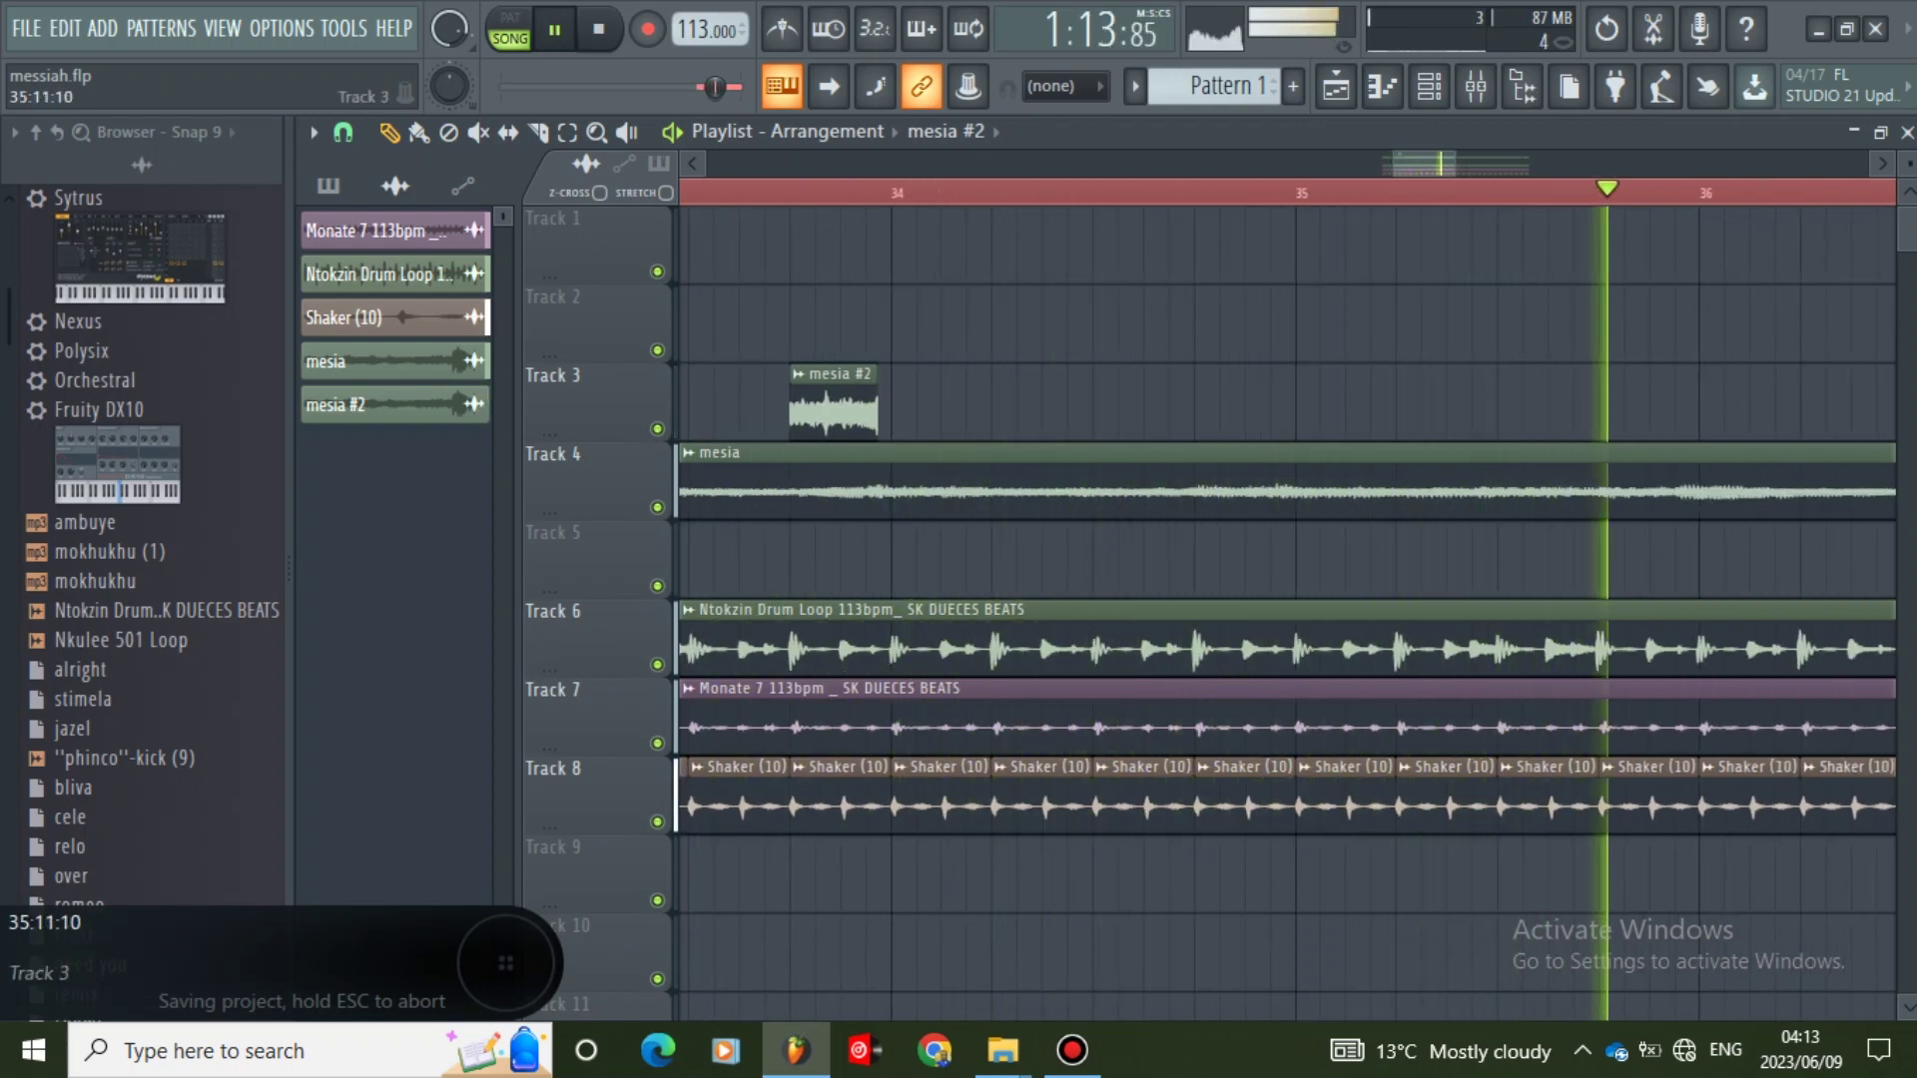
pyautogui.press('space')
pyautogui.press('space')
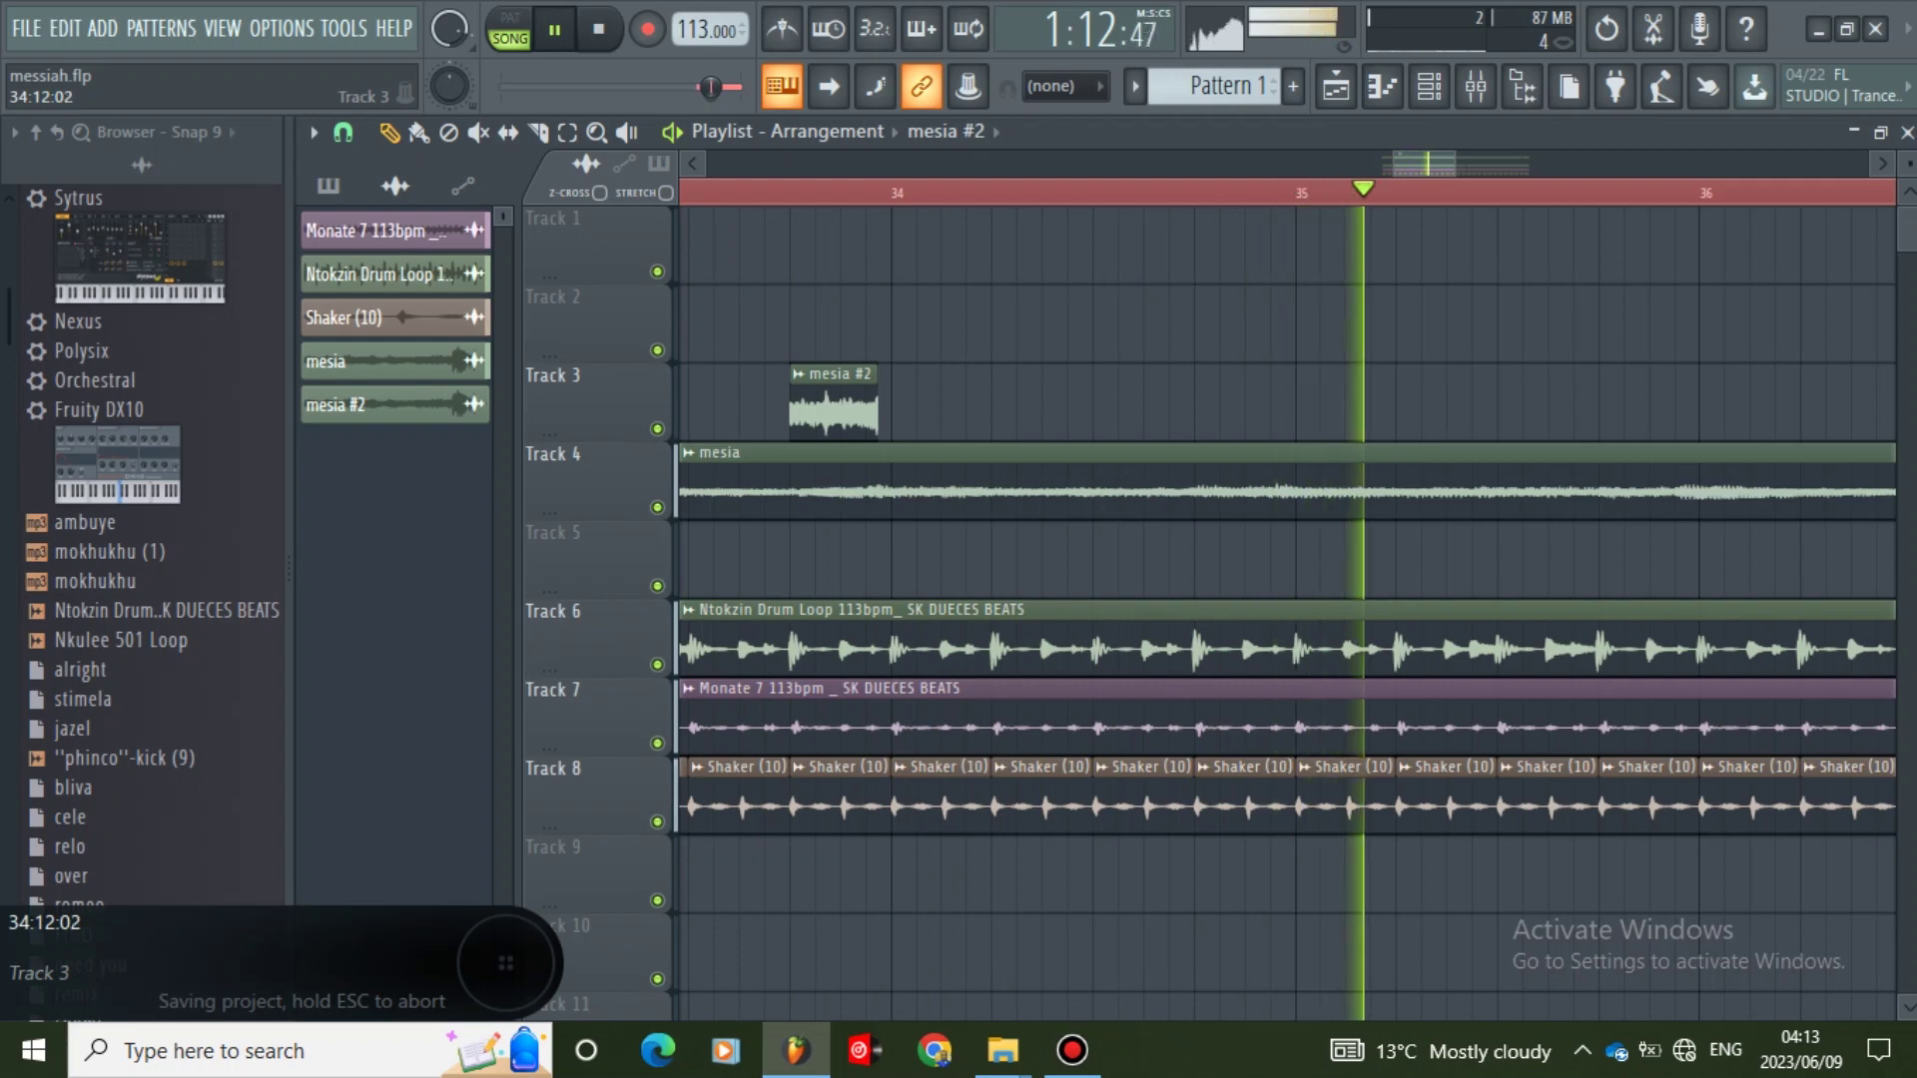
pyautogui.click(1201, 407)
pyautogui.press('space')
pyautogui.press('space')
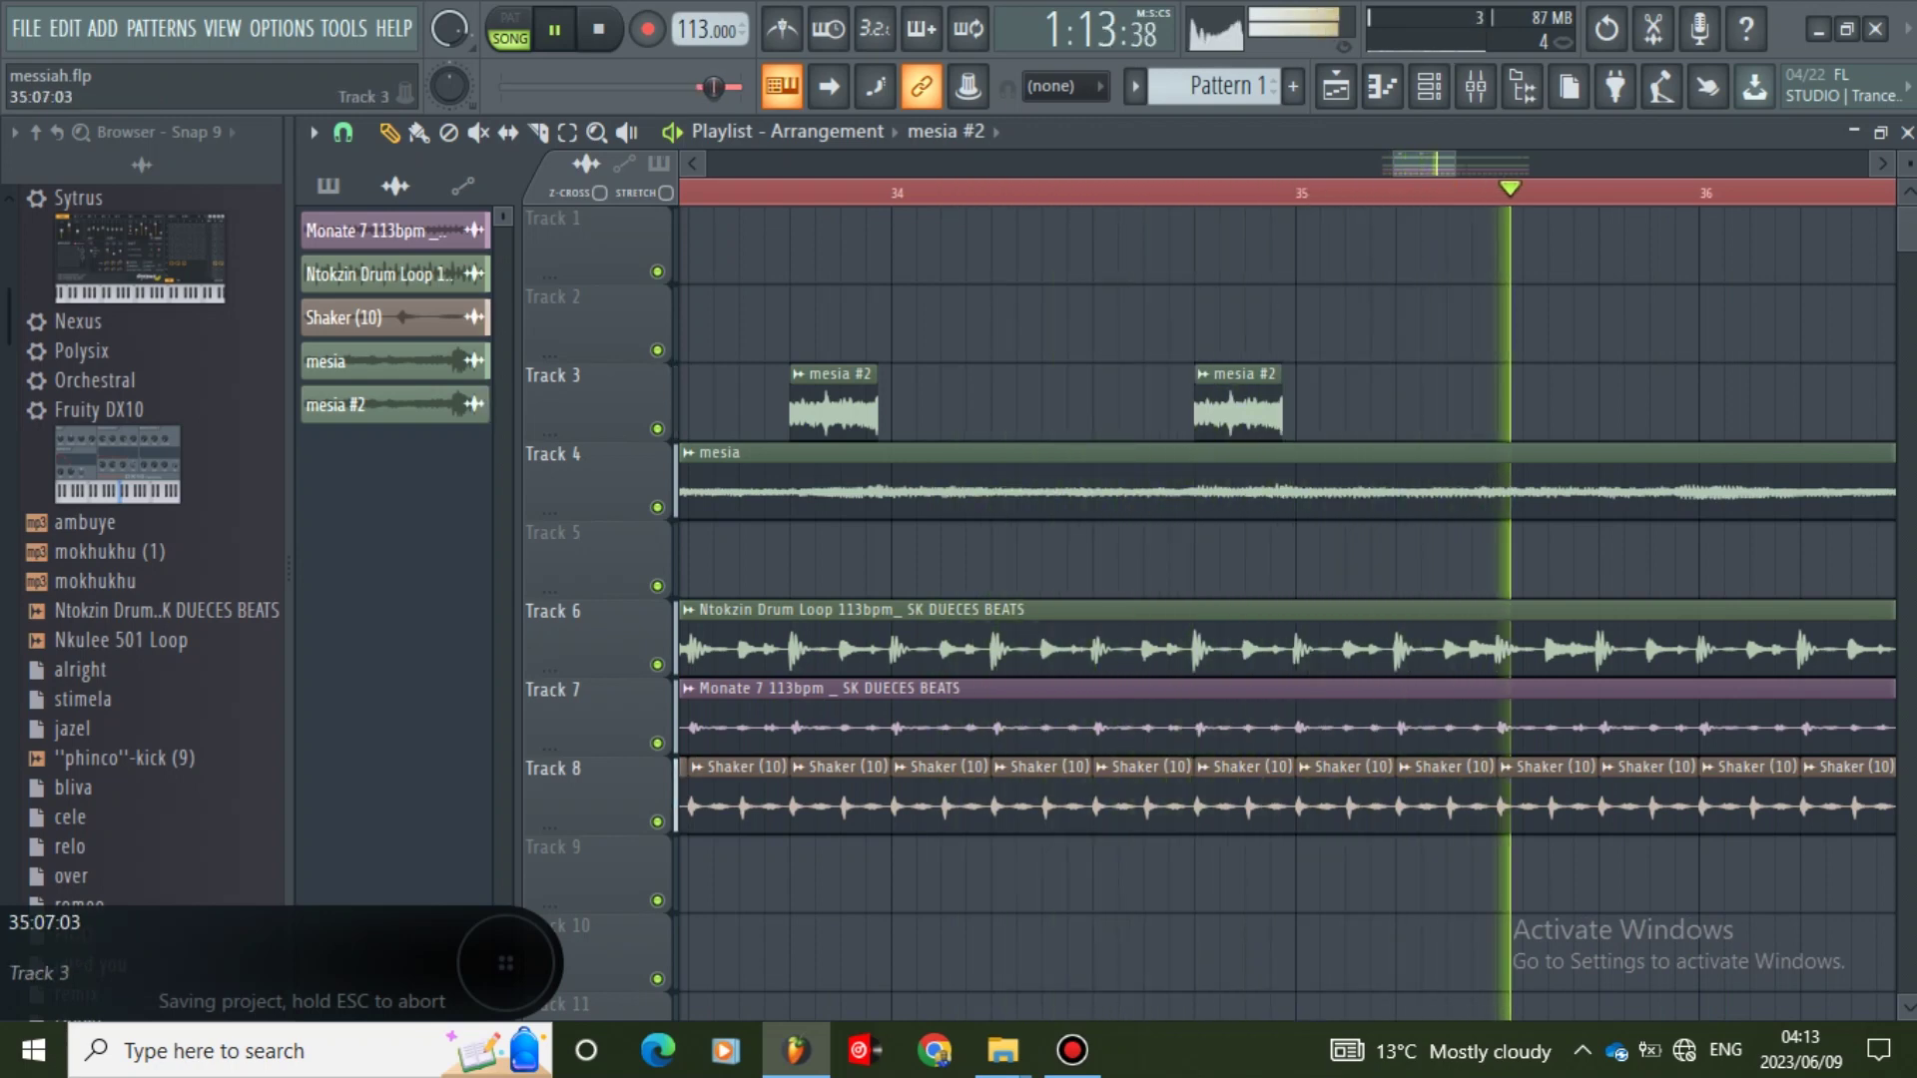
# - Place copies of the mesia #2 clip on Track 3 at the last beat of bars 35, 36 and 37, and play the arrangement
pyautogui.click(1509, 408)
pyautogui.press('space')
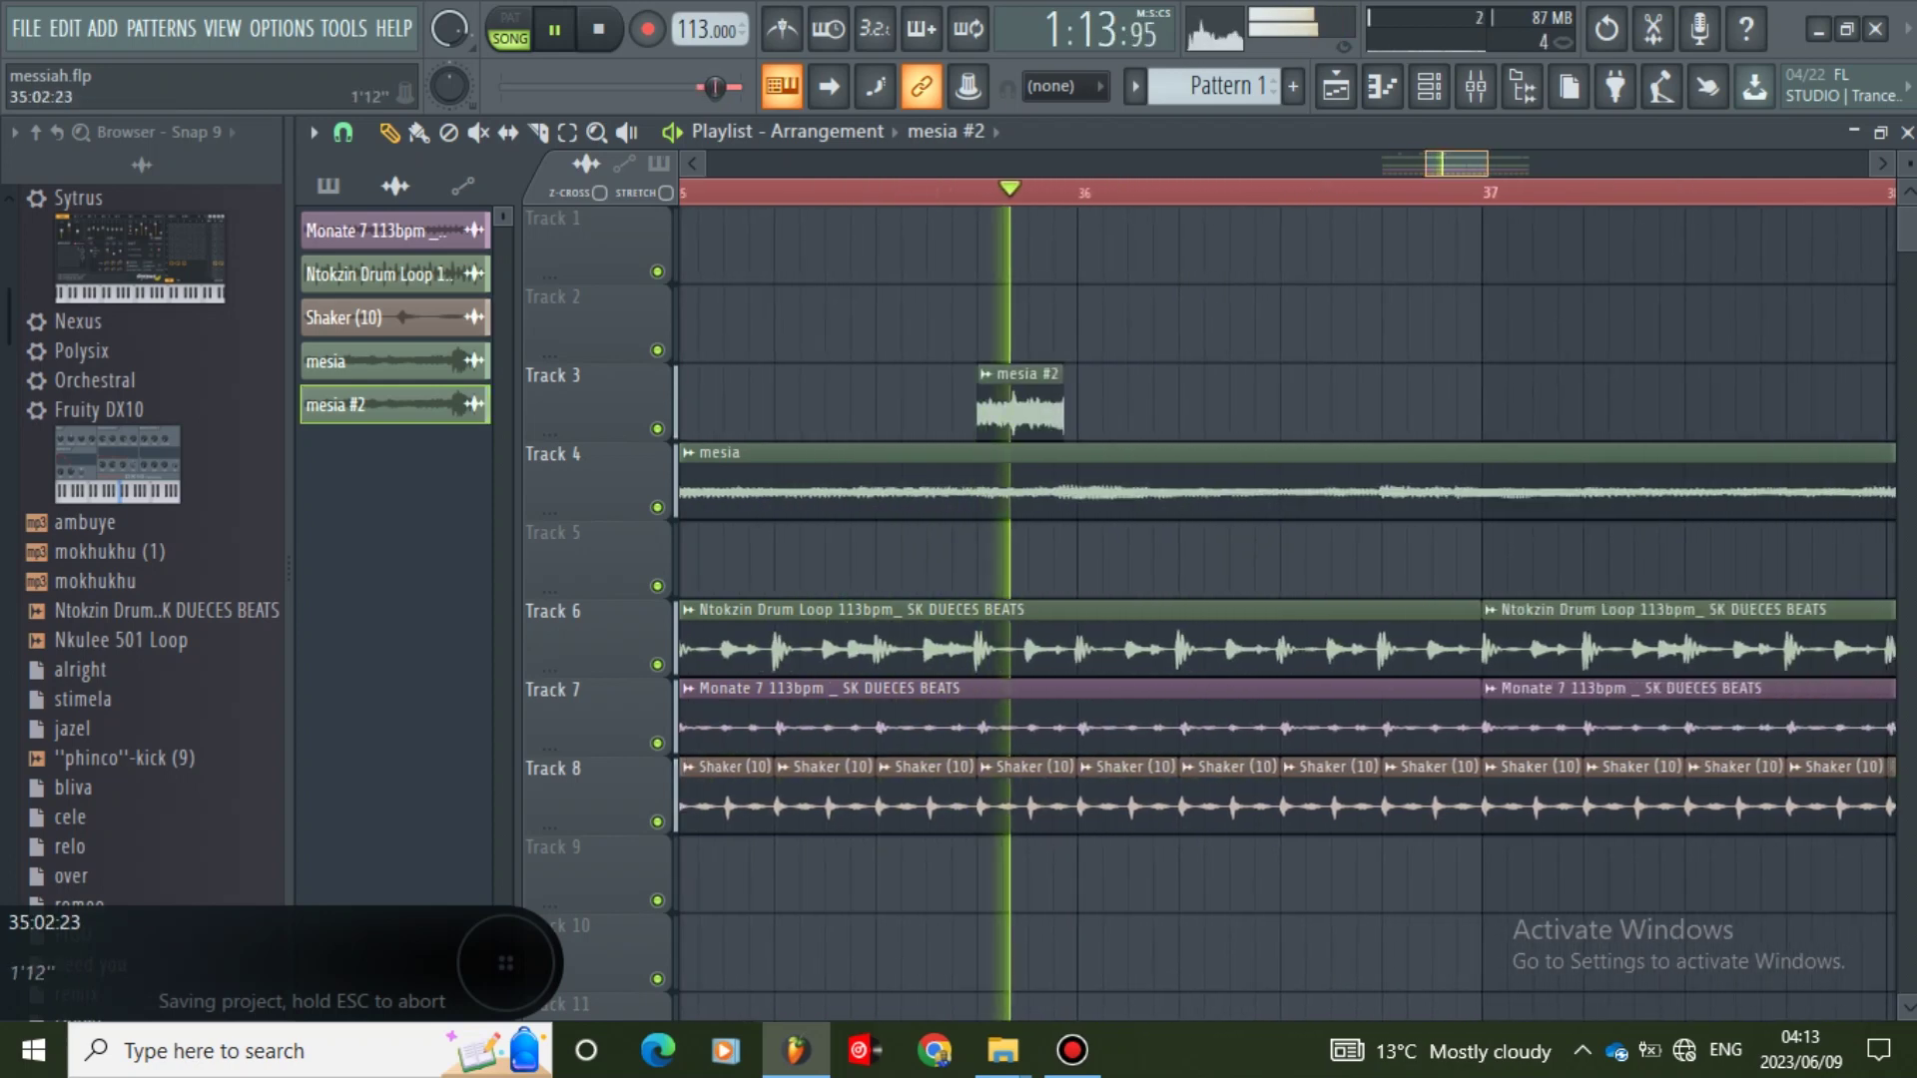
pyautogui.click(1358, 404)
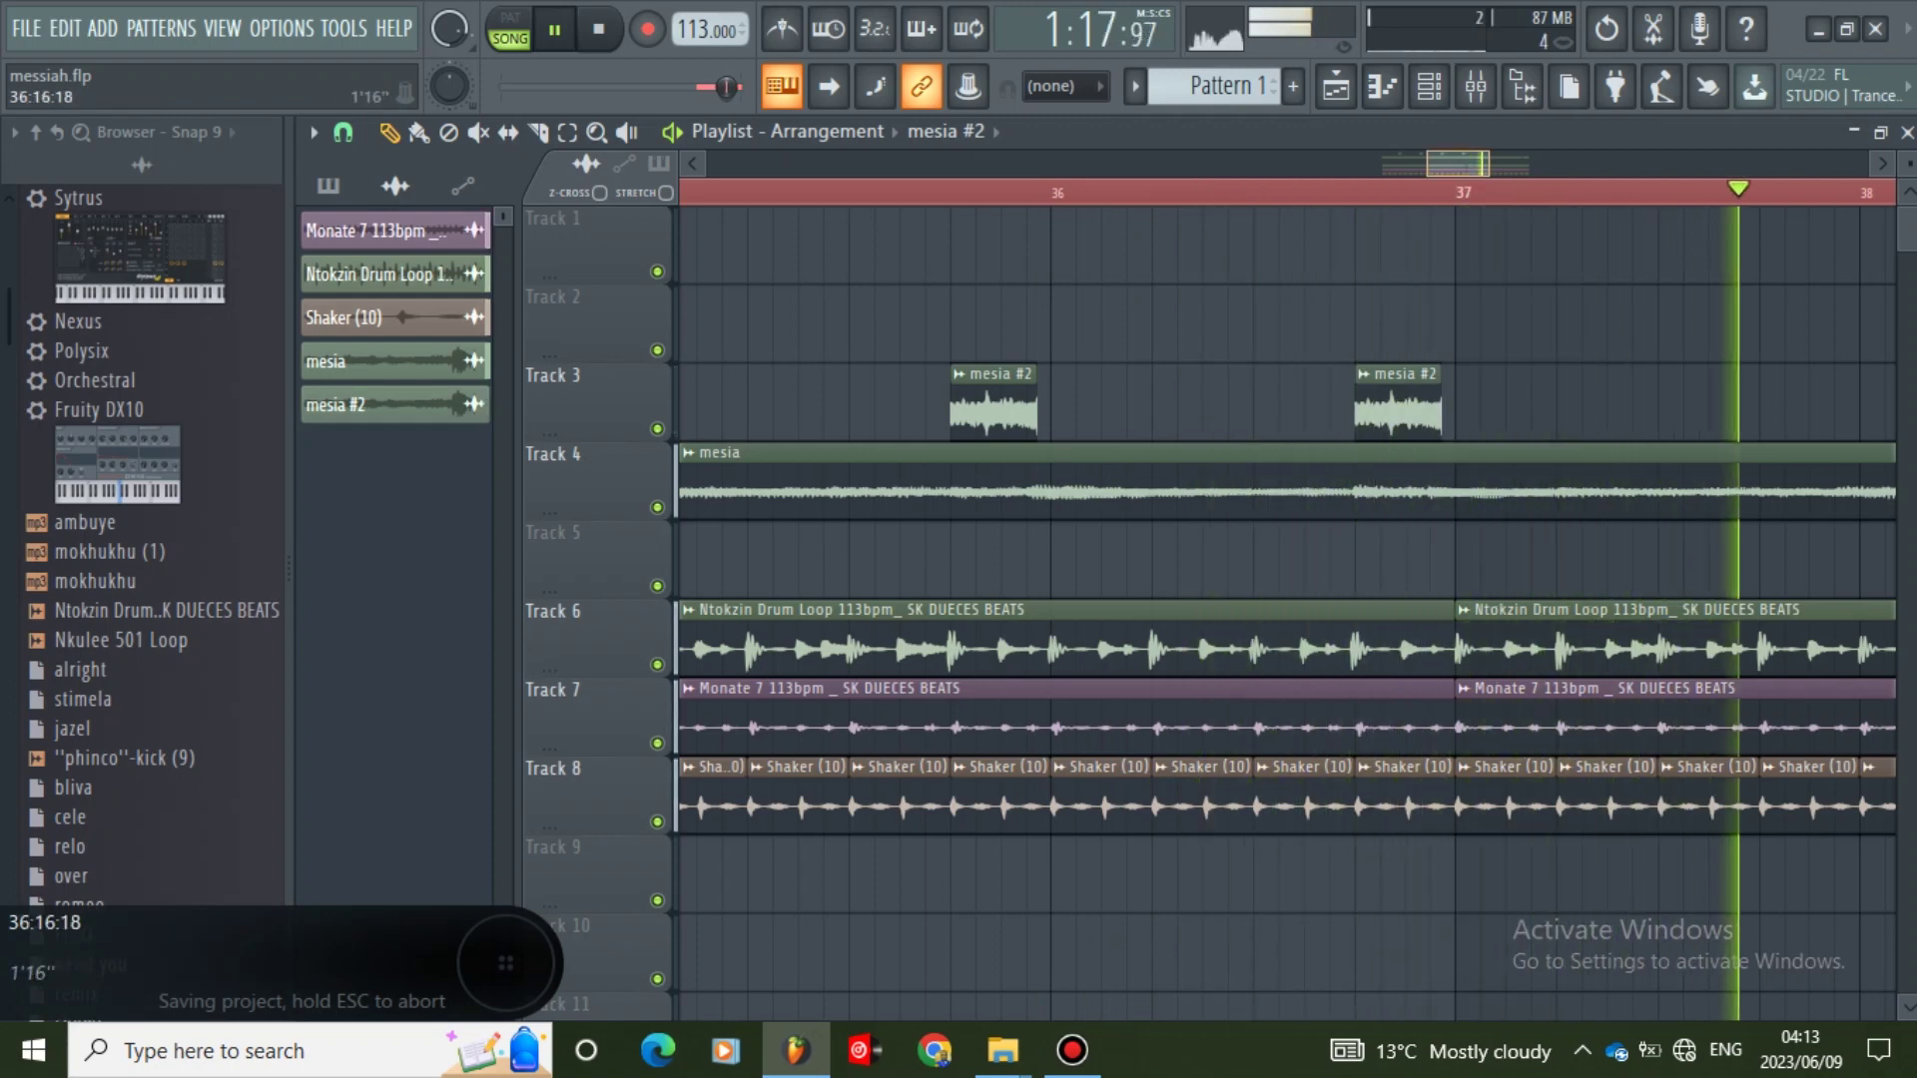
pyautogui.click(1398, 410)
pyautogui.press('space')
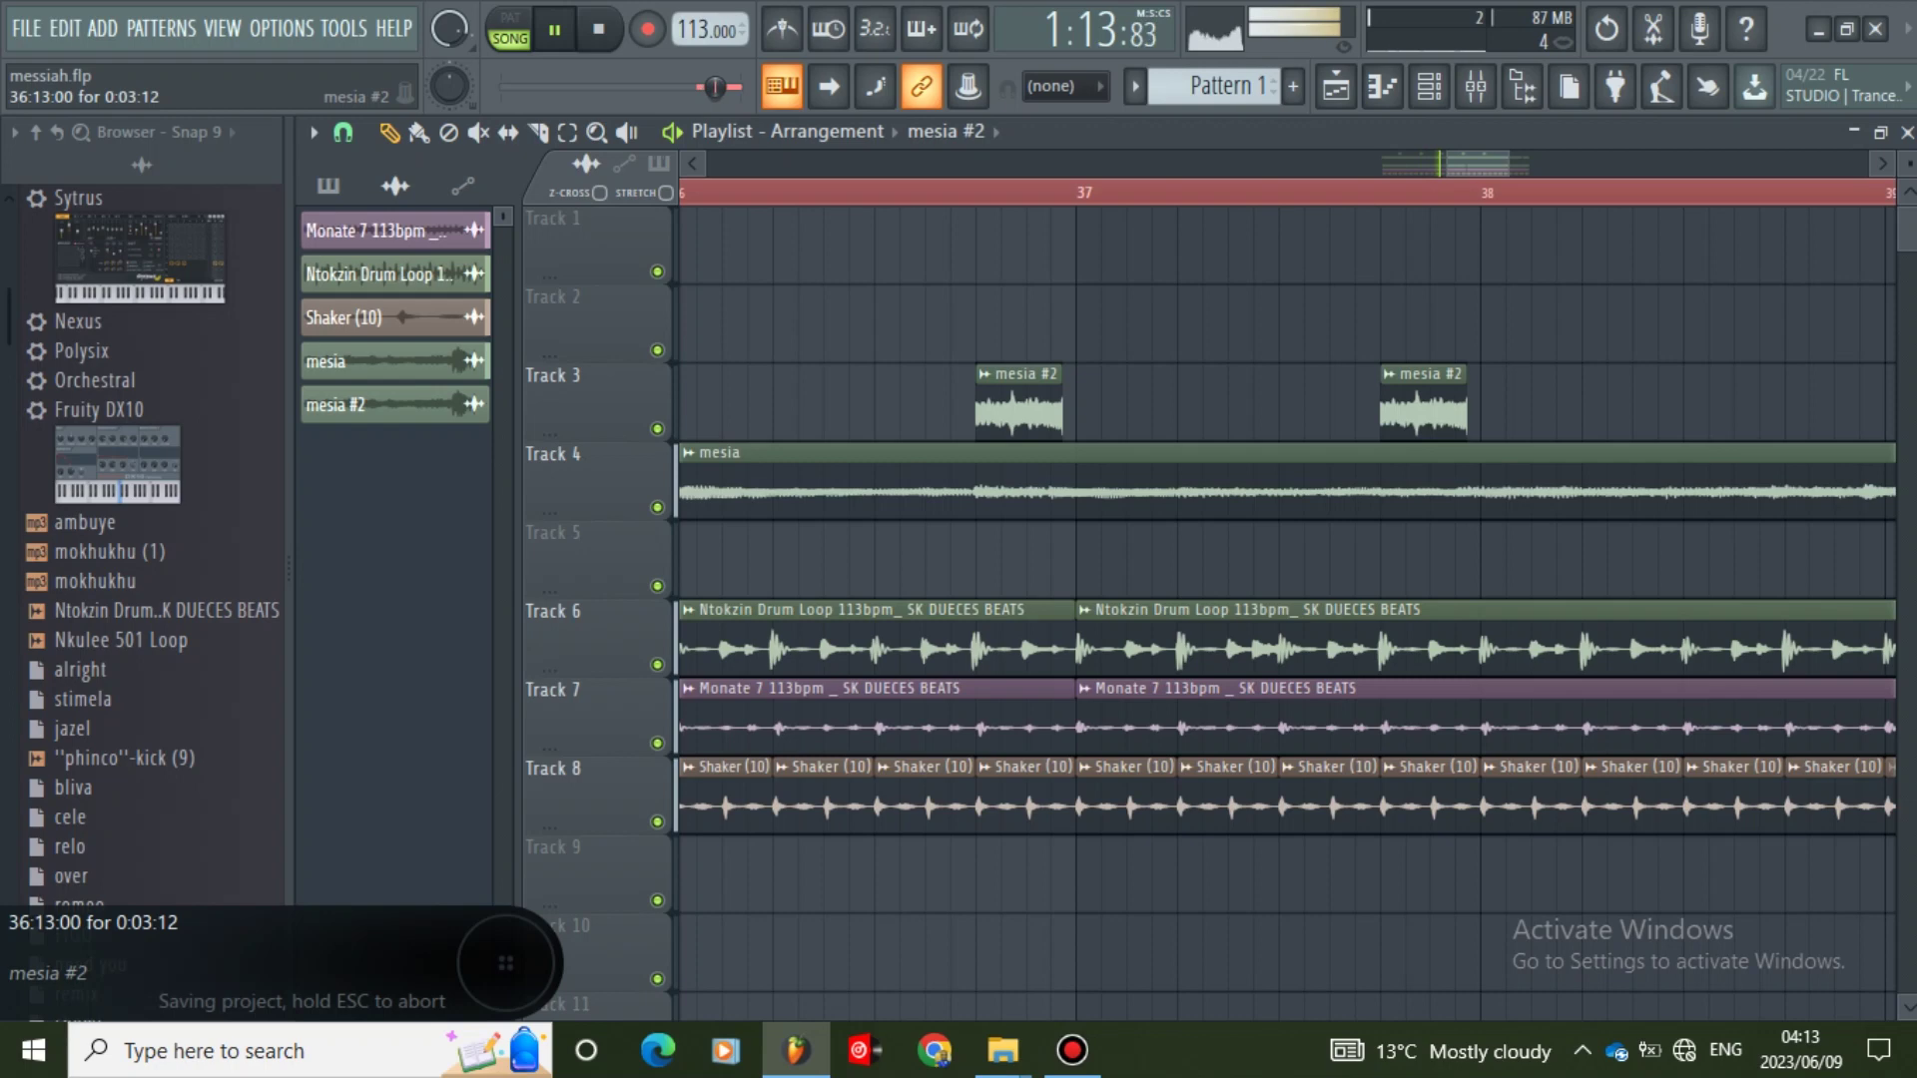
# - Place another copy of the mesia #2 clip on Track 3 at the last beat of bar 38
pyautogui.doubleClick(1019, 402)
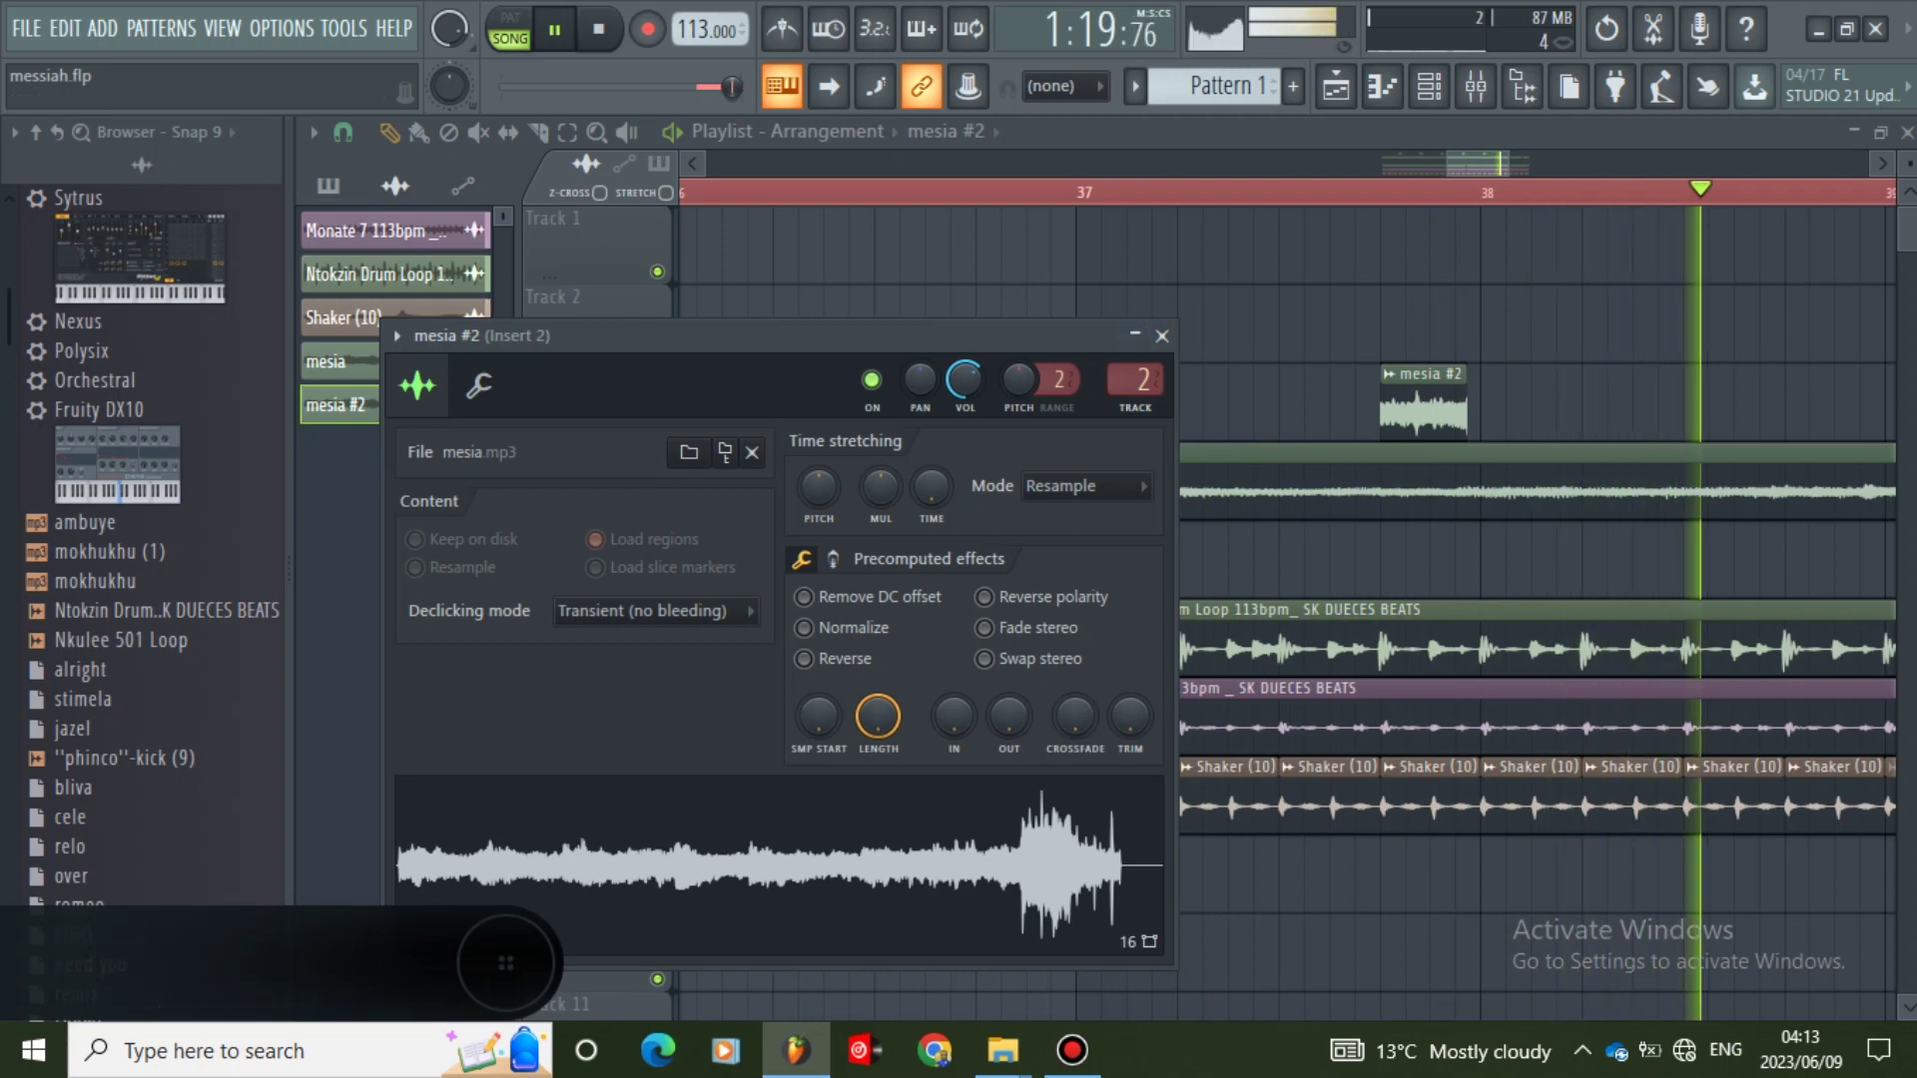
pyautogui.click(26, 29)
pyautogui.click(50, 159)
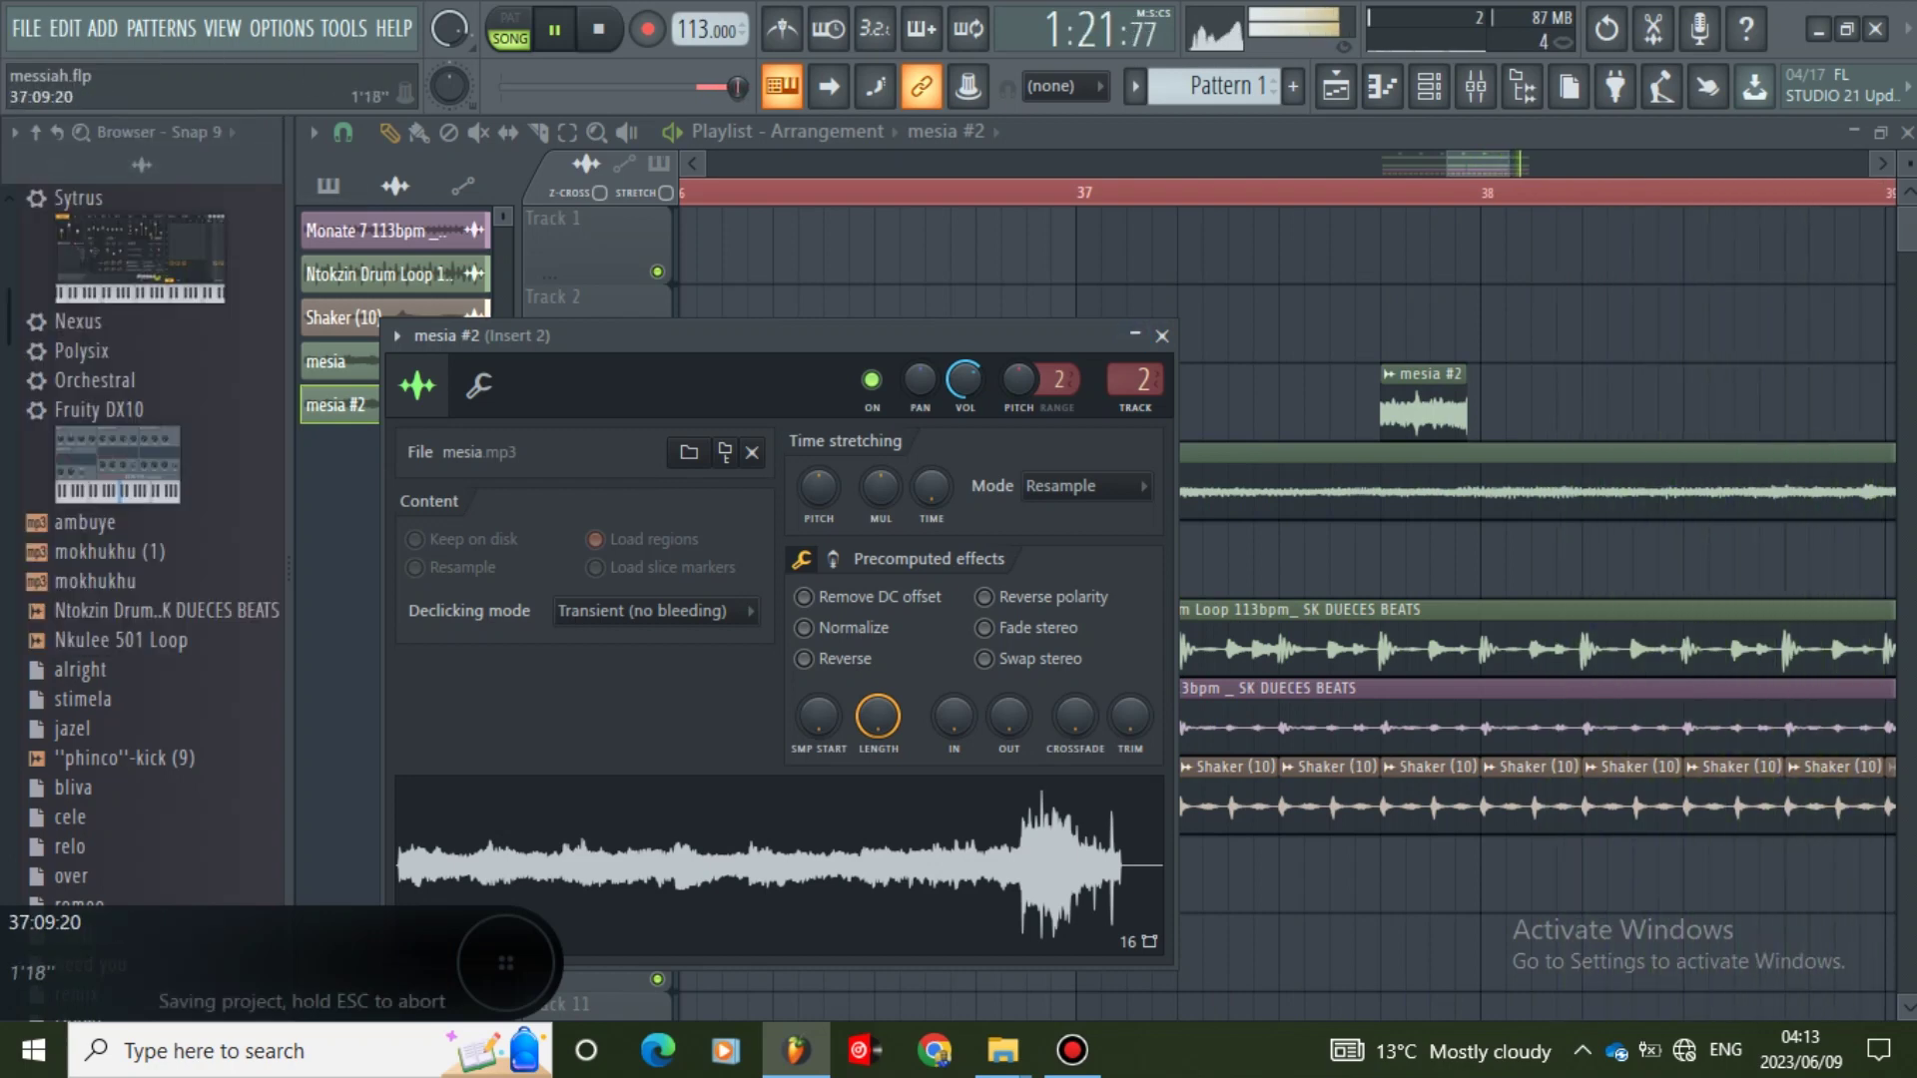
pyautogui.moveTo(1478, 164); pyautogui.dragTo(1514, 164)
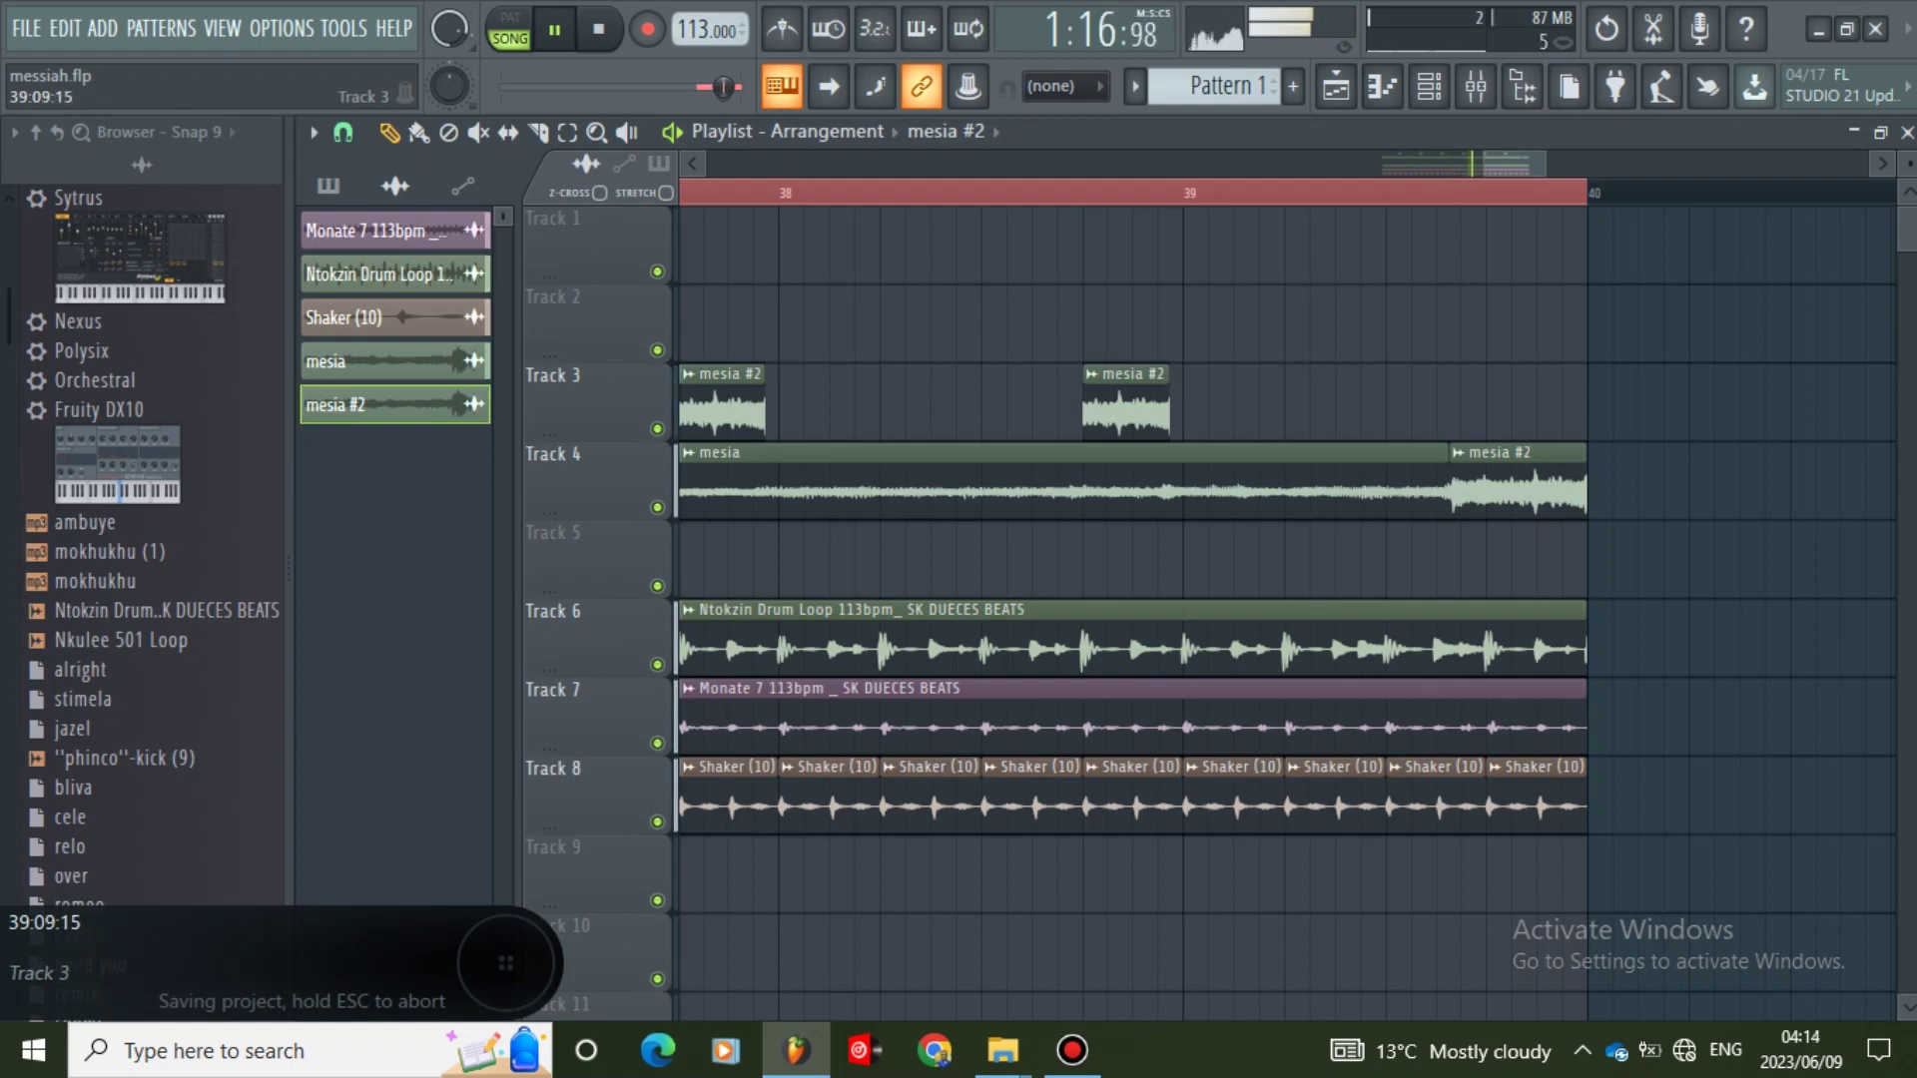
# - Delete the trial mesia #2 clip near the end of bar 39 on Track 3 and the mesia #2 ending on Track 4, and play
pyautogui.moveTo(1429, 414); pyautogui.dragTo(1504, 413)
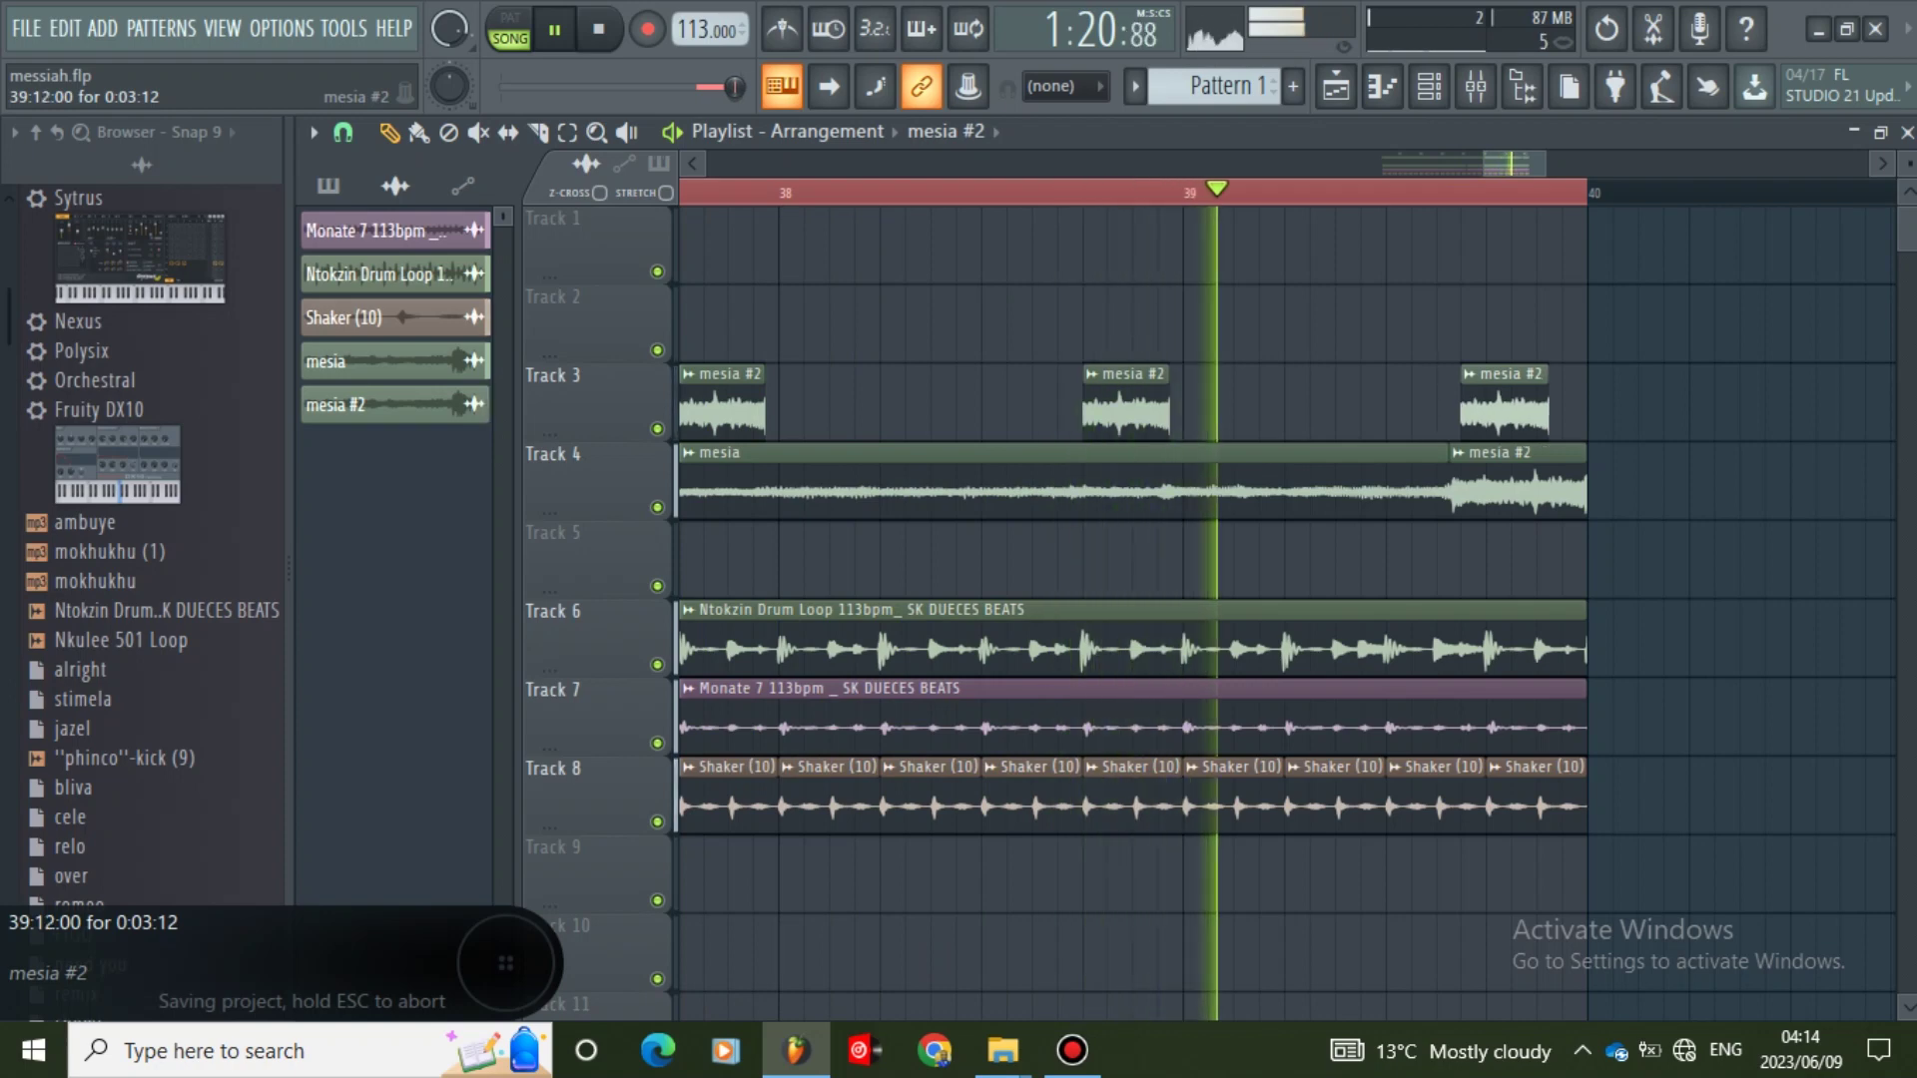
pyautogui.rightClick(1498, 413)
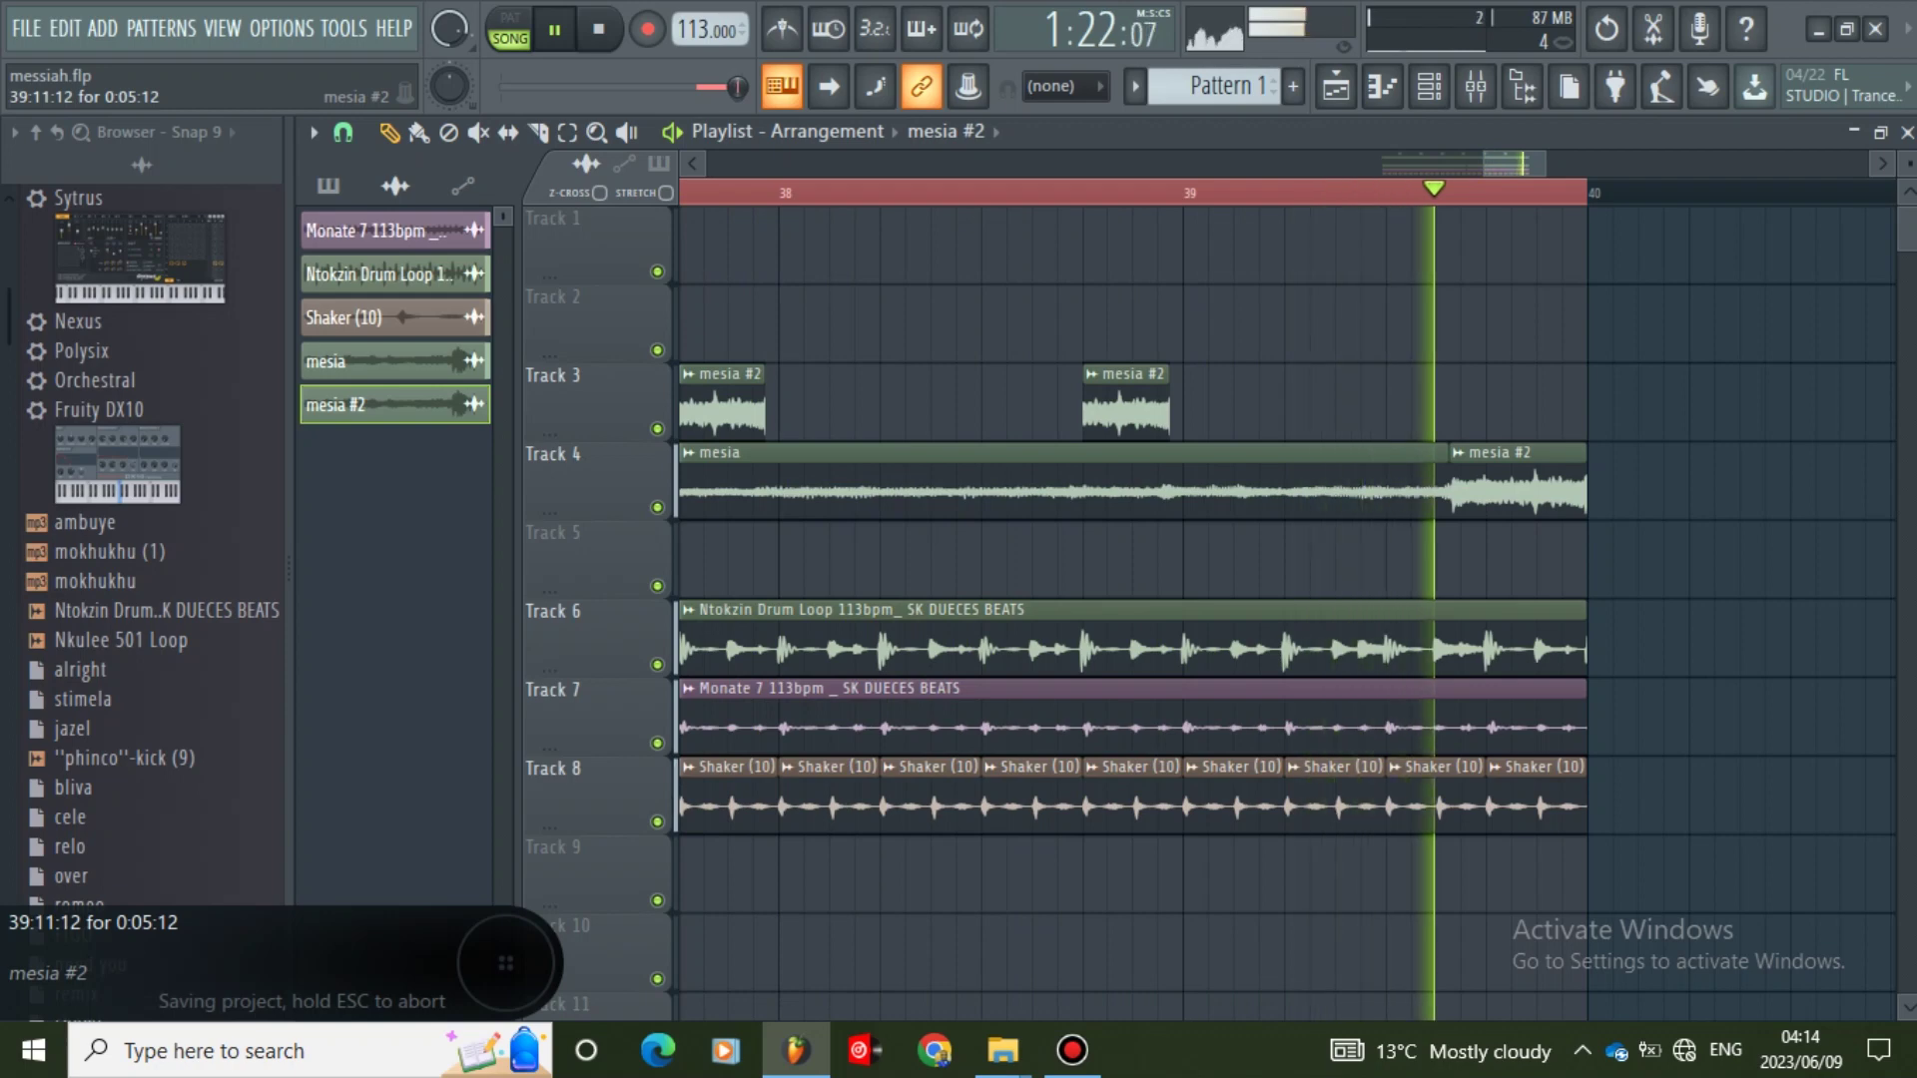
pyautogui.rightClick(1474, 484)
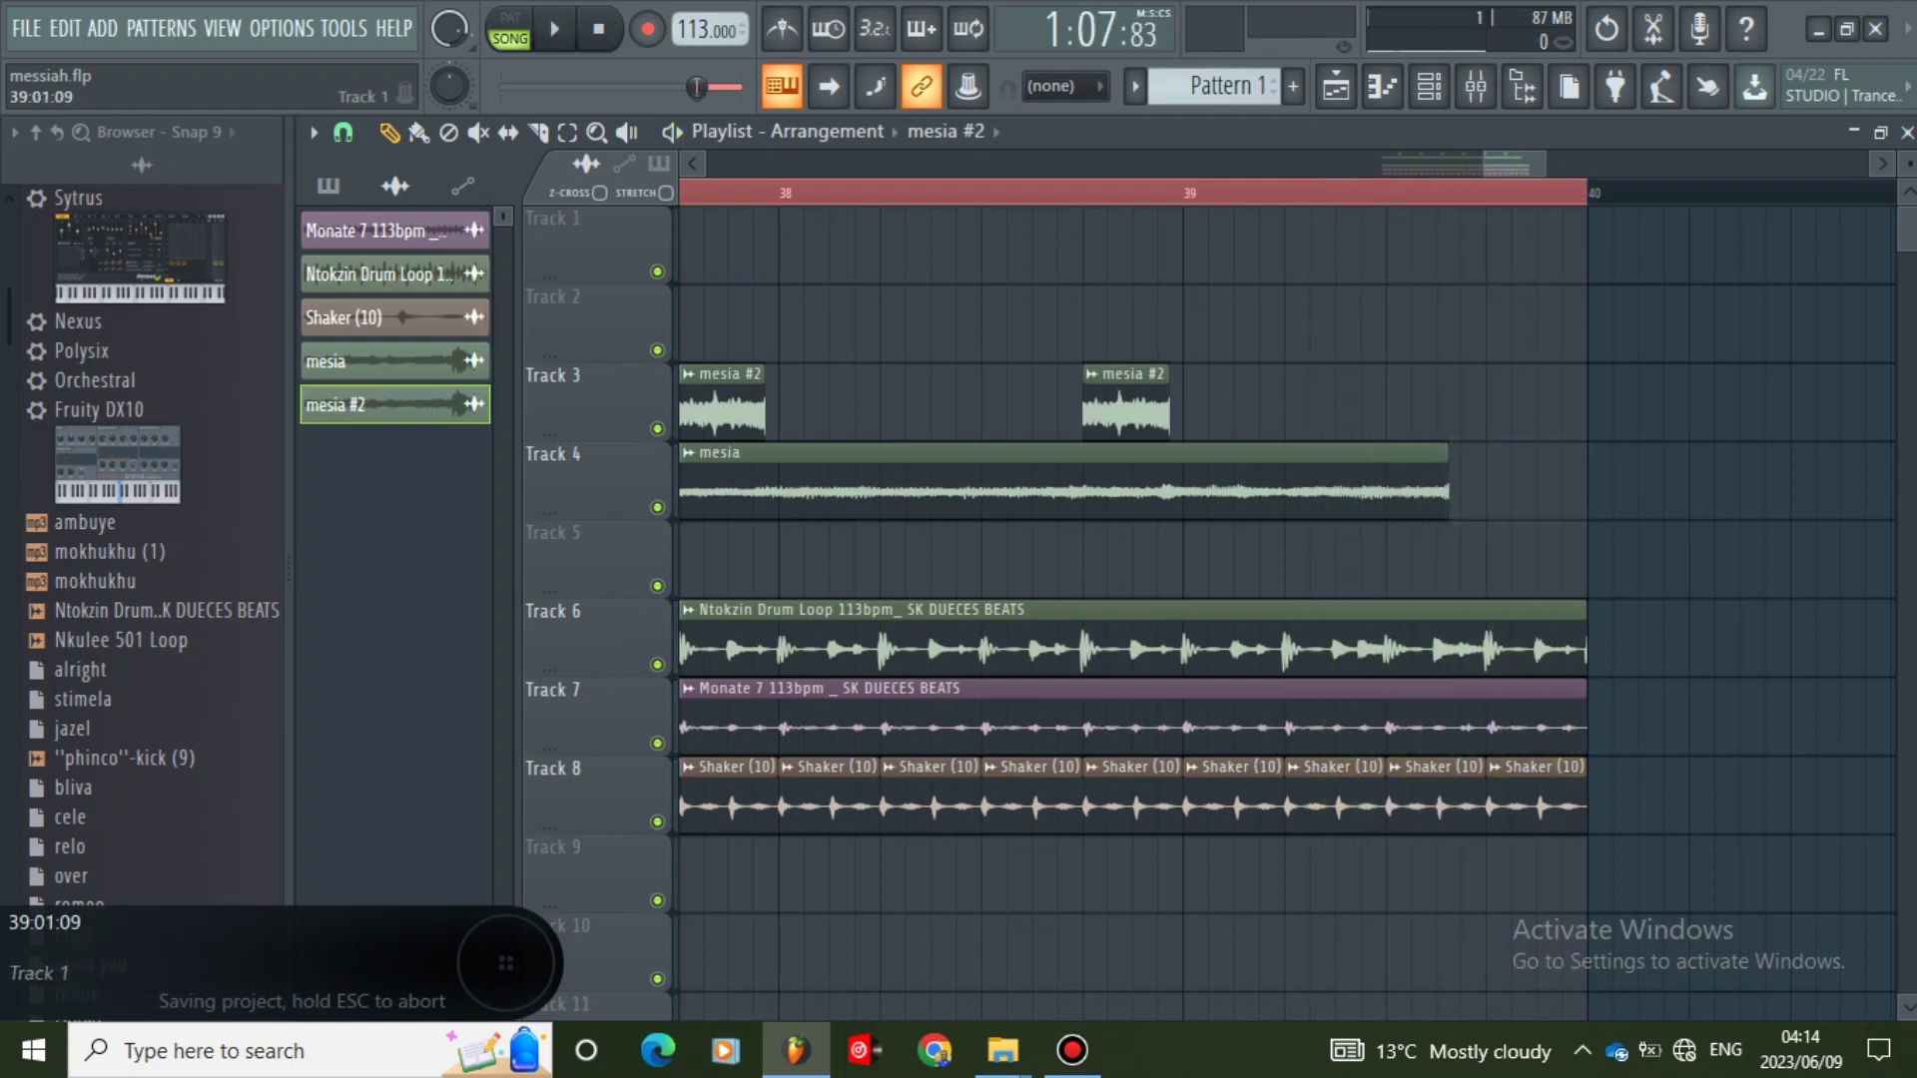
pyautogui.press('space')
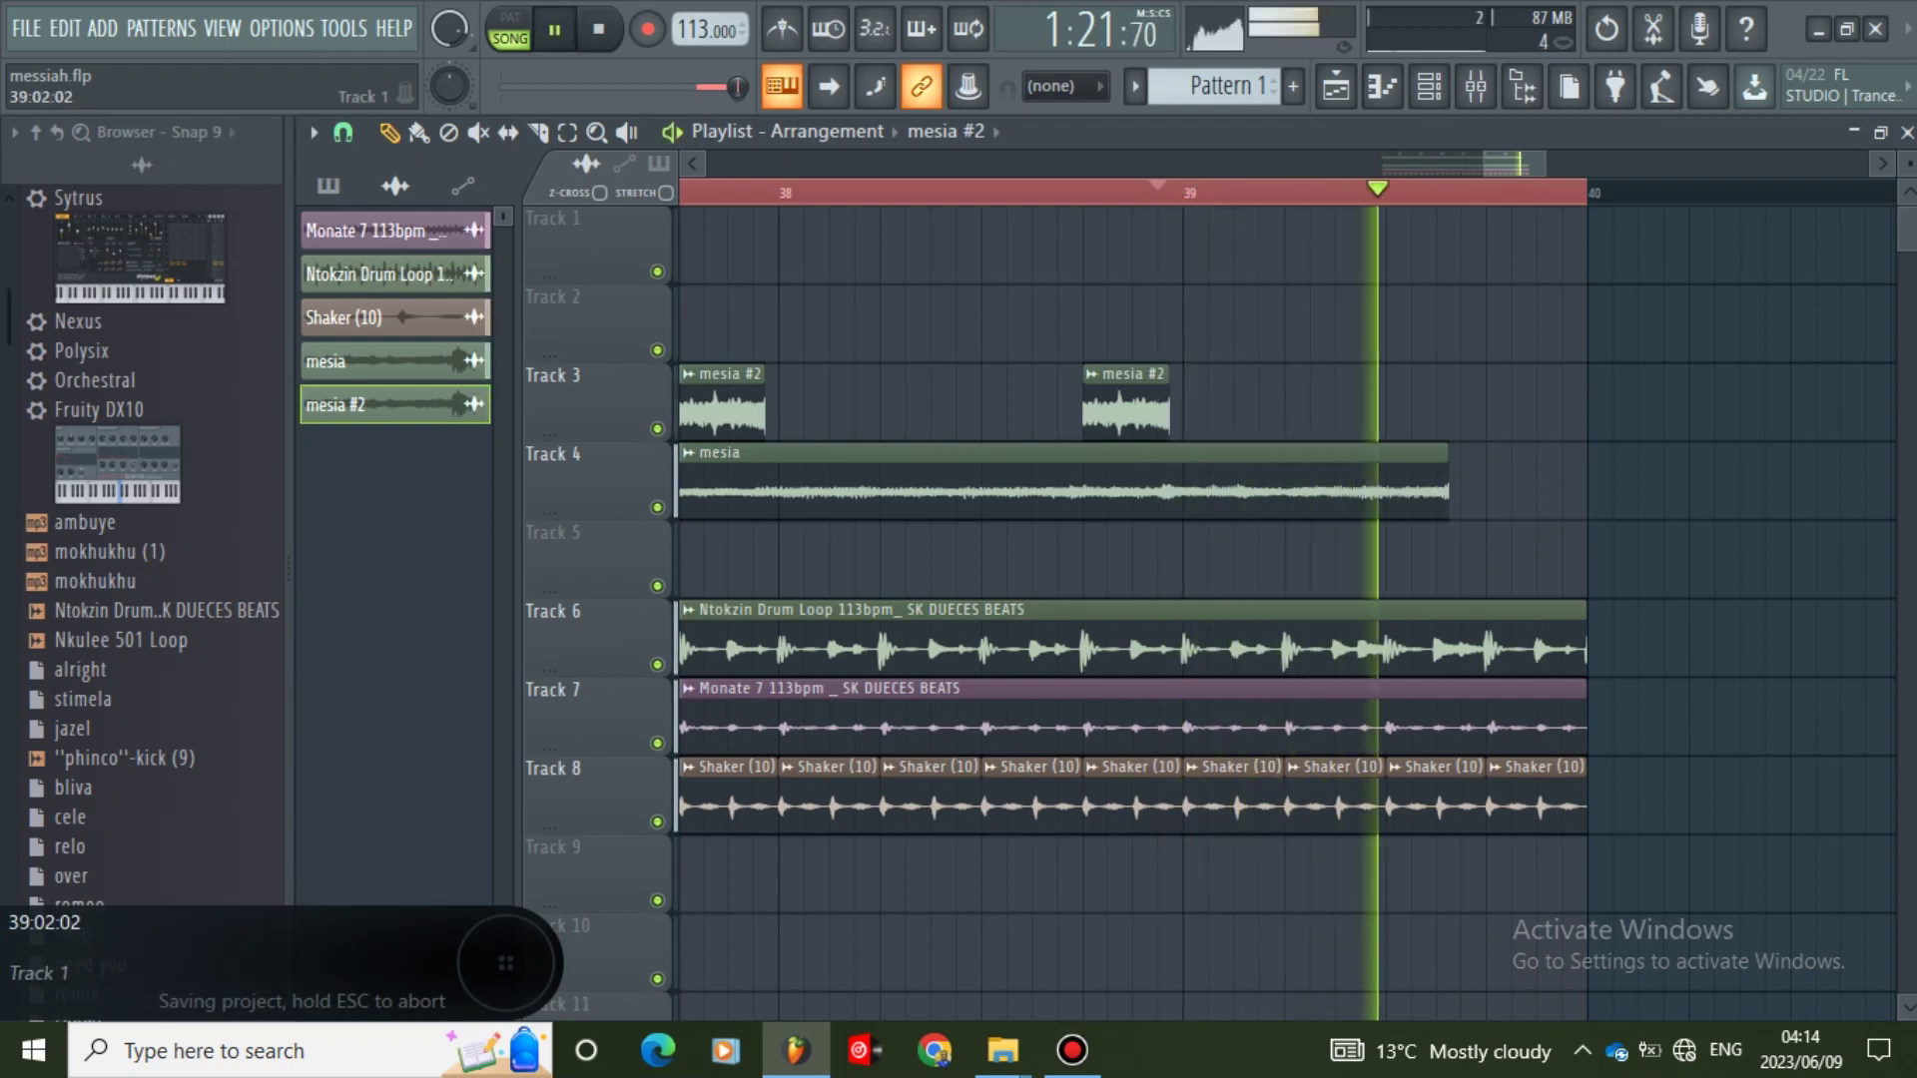
pyautogui.press('space')
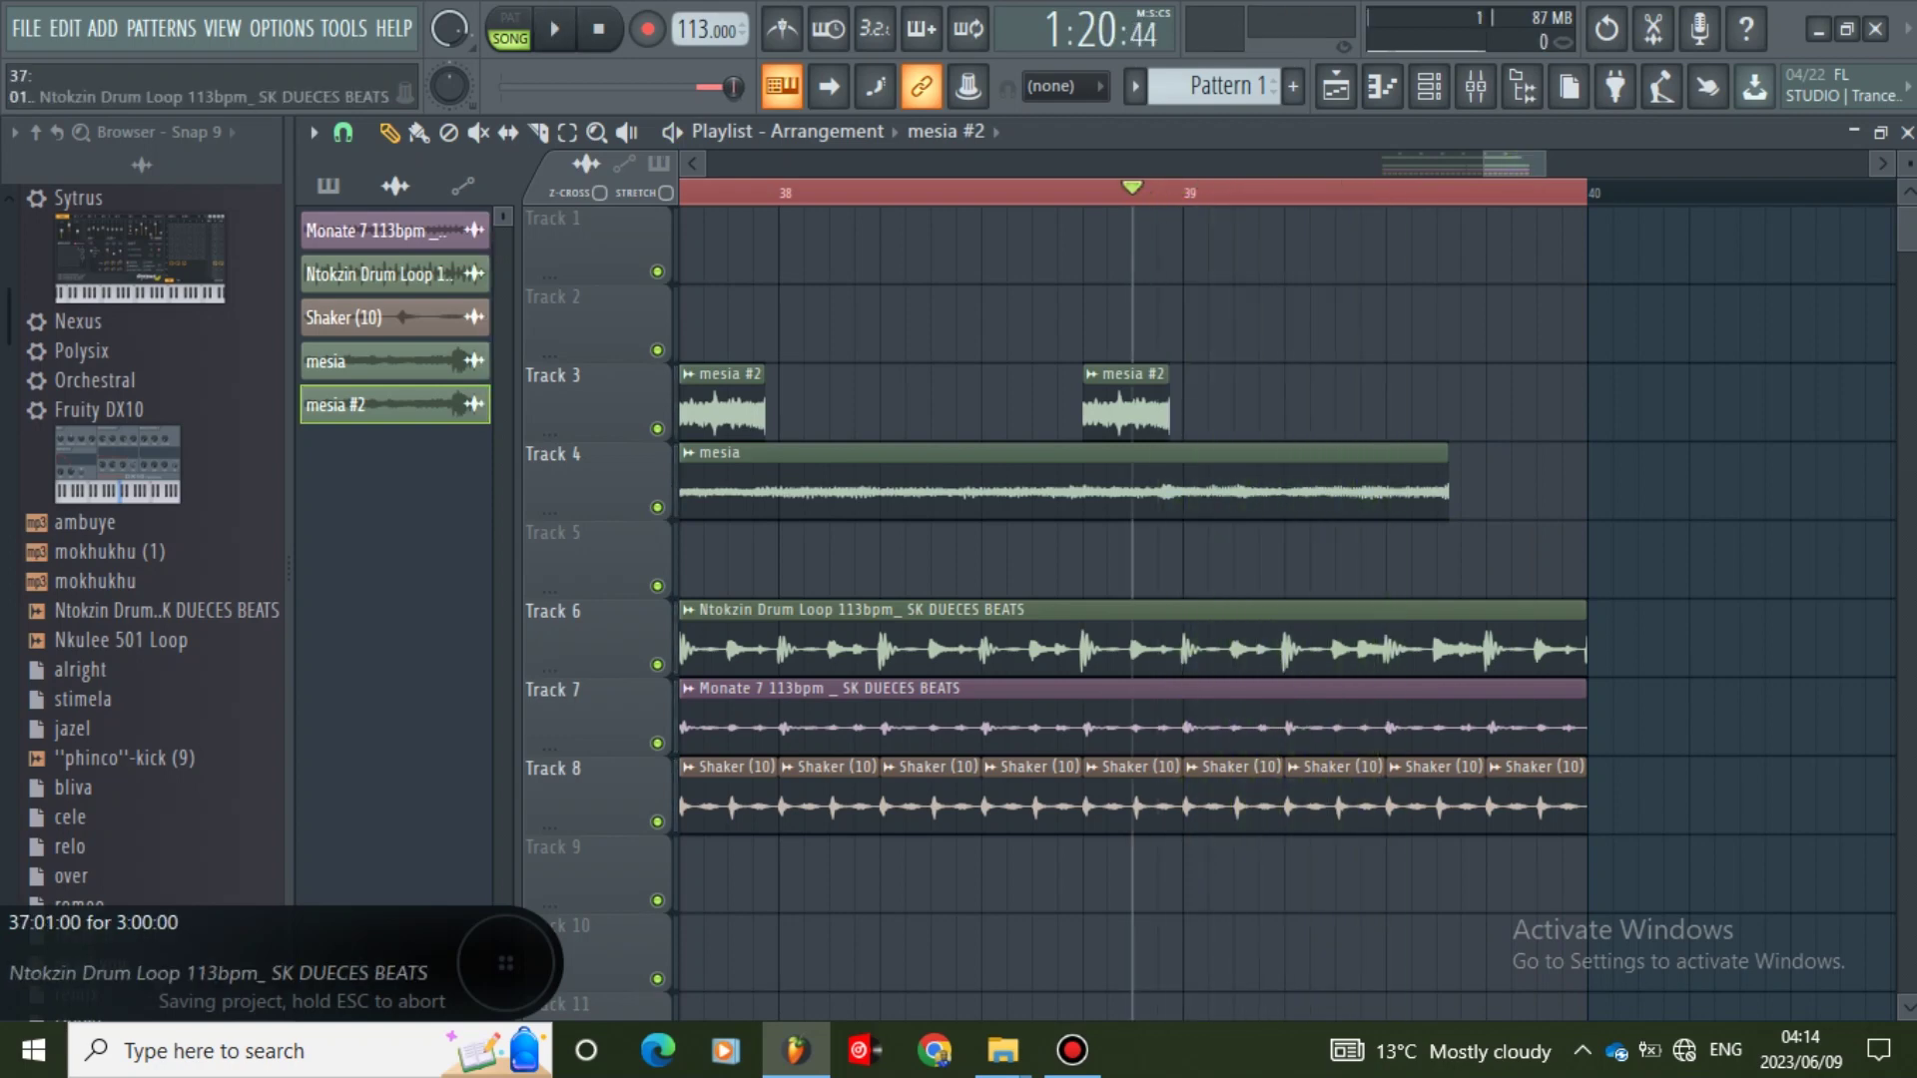
# - Mute the Ntokzin drum loop on Track 6 and audition the arrangement from the end of bar 38
pyautogui.click(657, 664)
pyautogui.press('space')
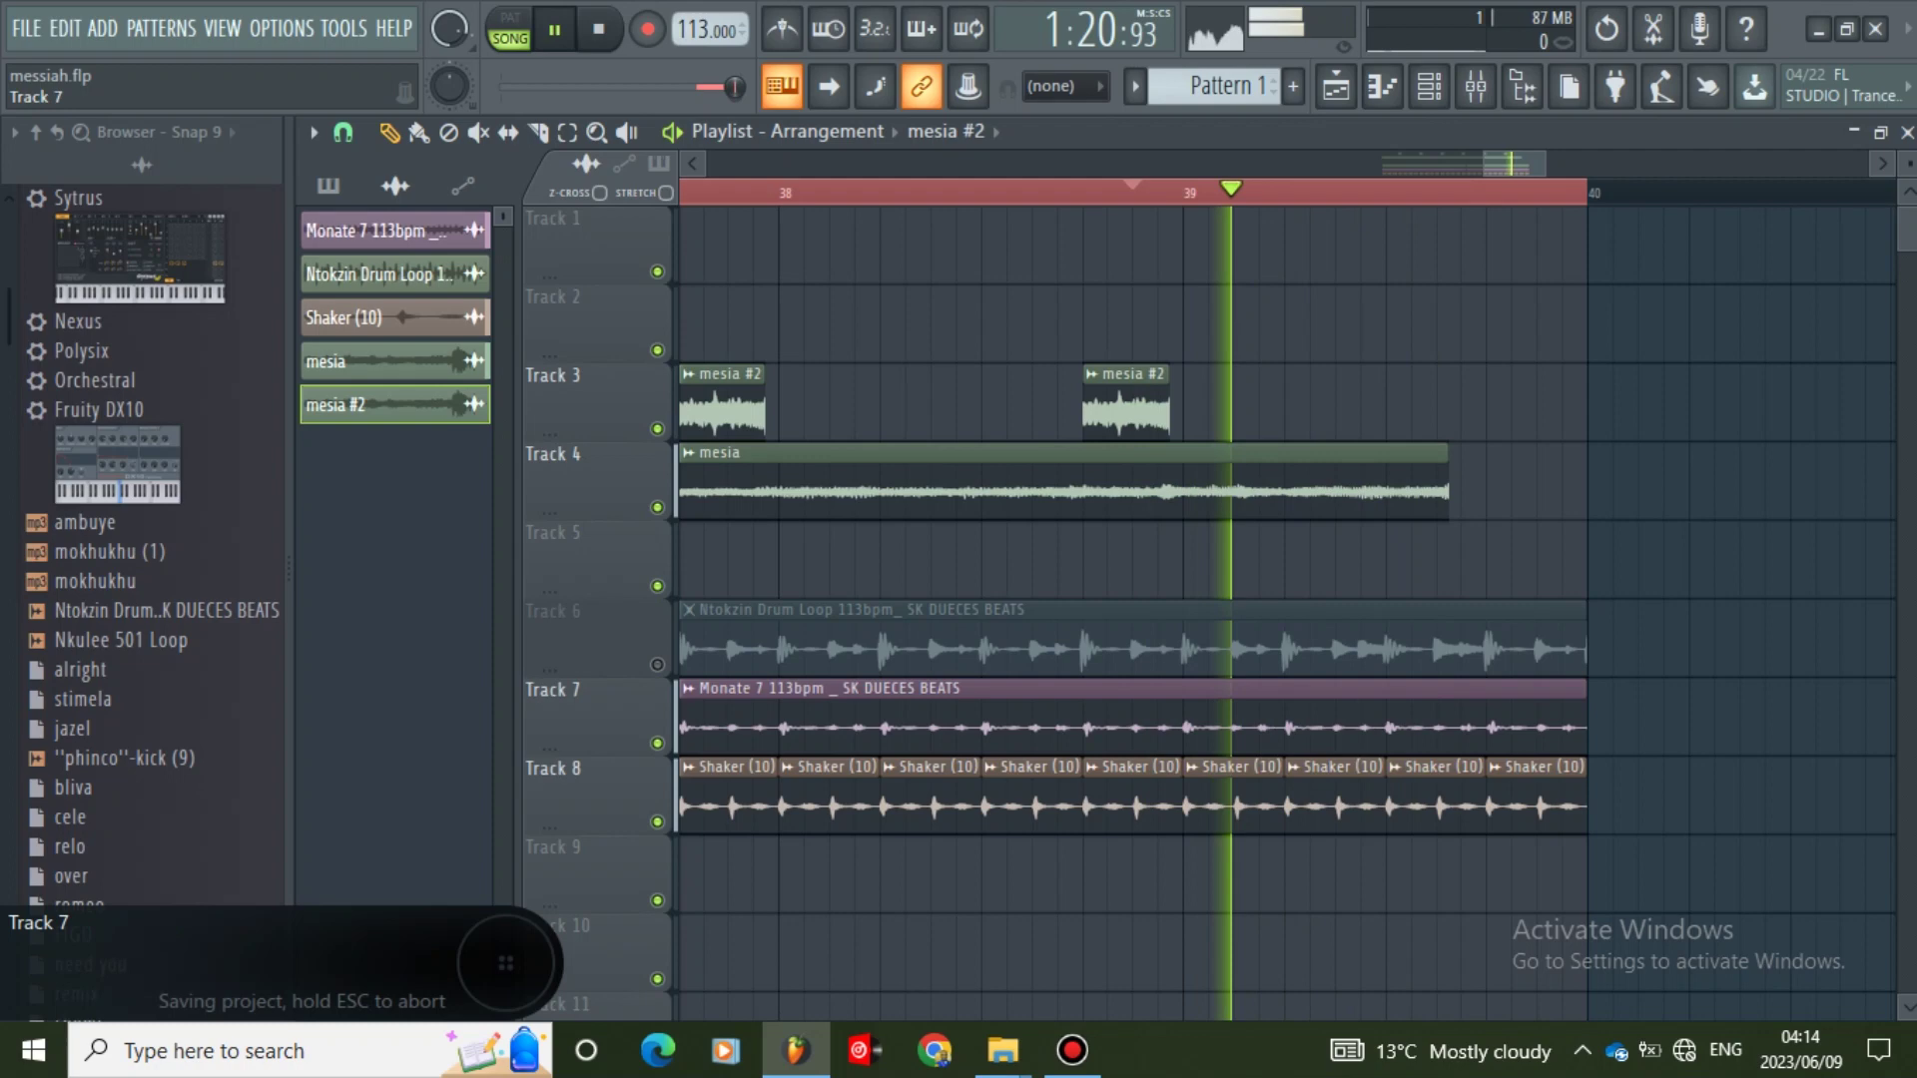
pyautogui.press('space')
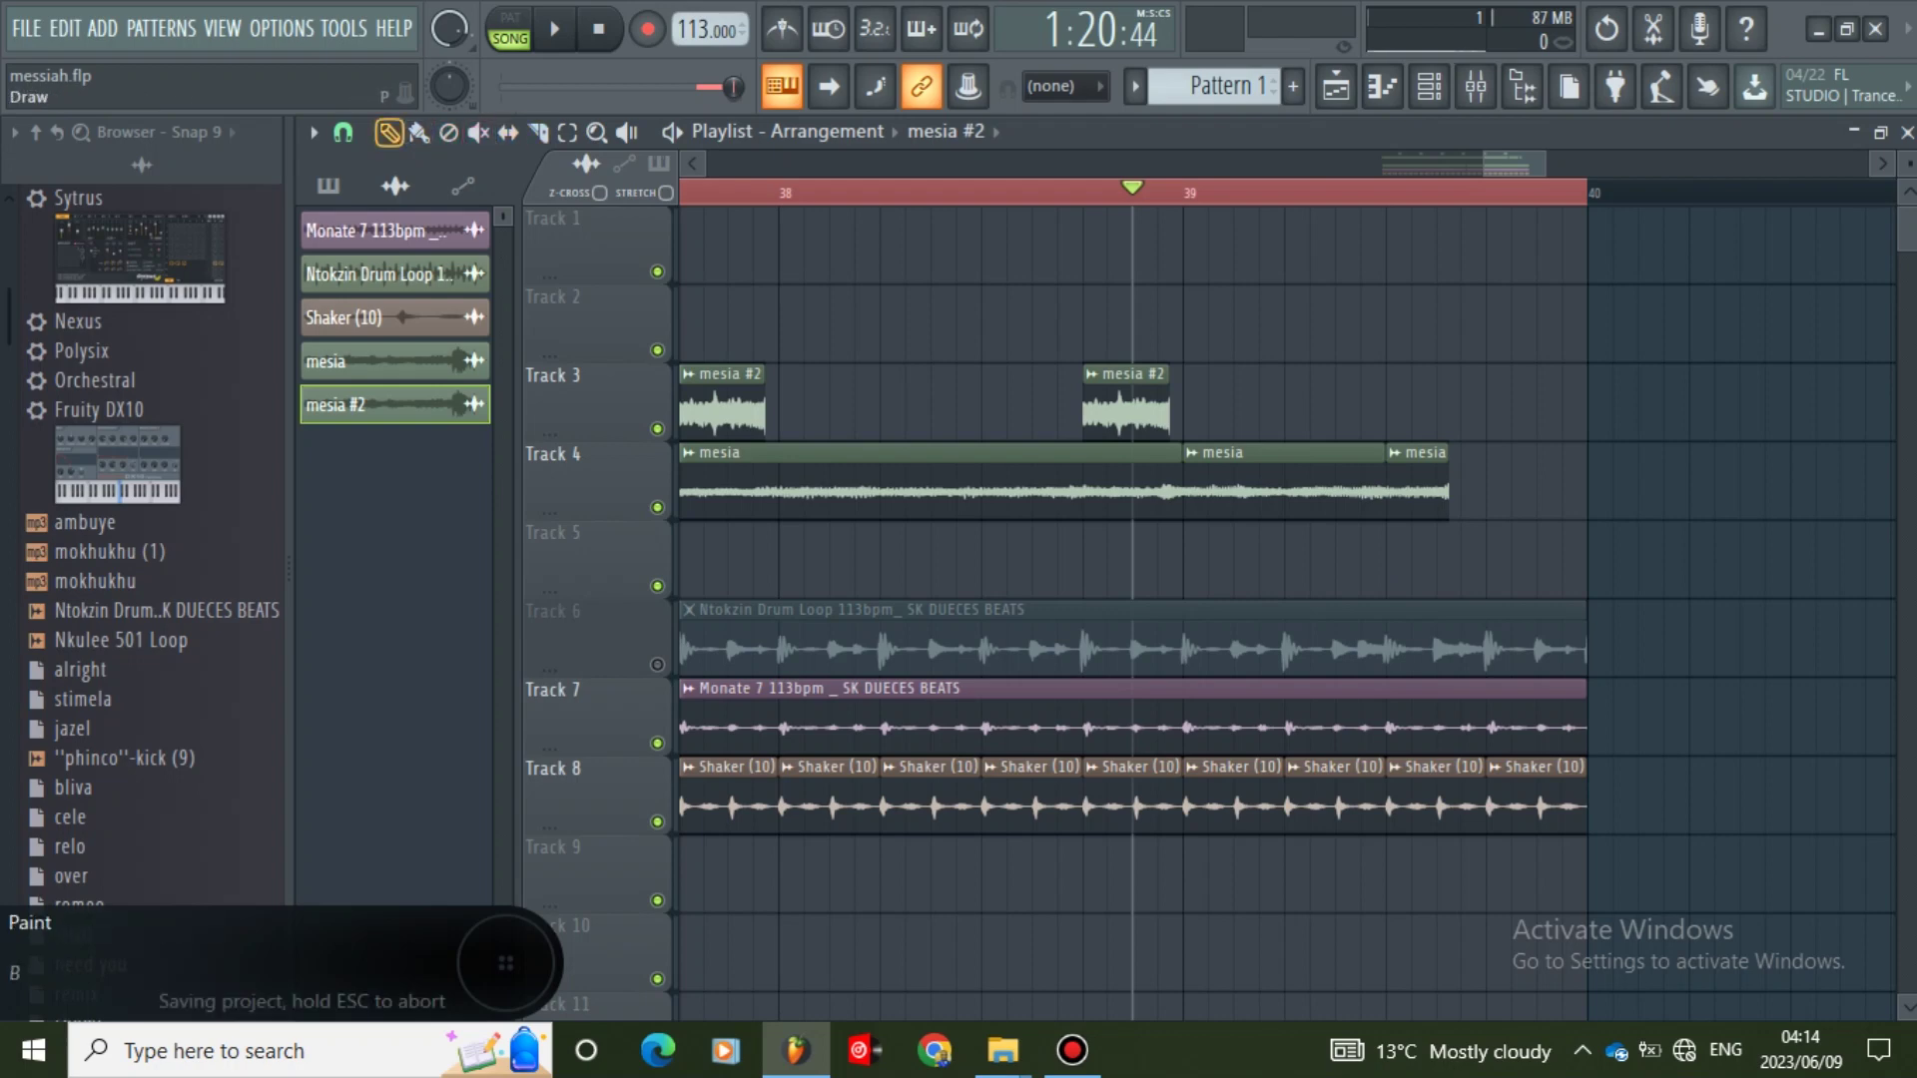
# - Slice the mesia clip on Track 4 at bar 39 and half a bar further, extend its last slice to bar 40, and play
pyautogui.click(1410, 490)
pyautogui.press('space')
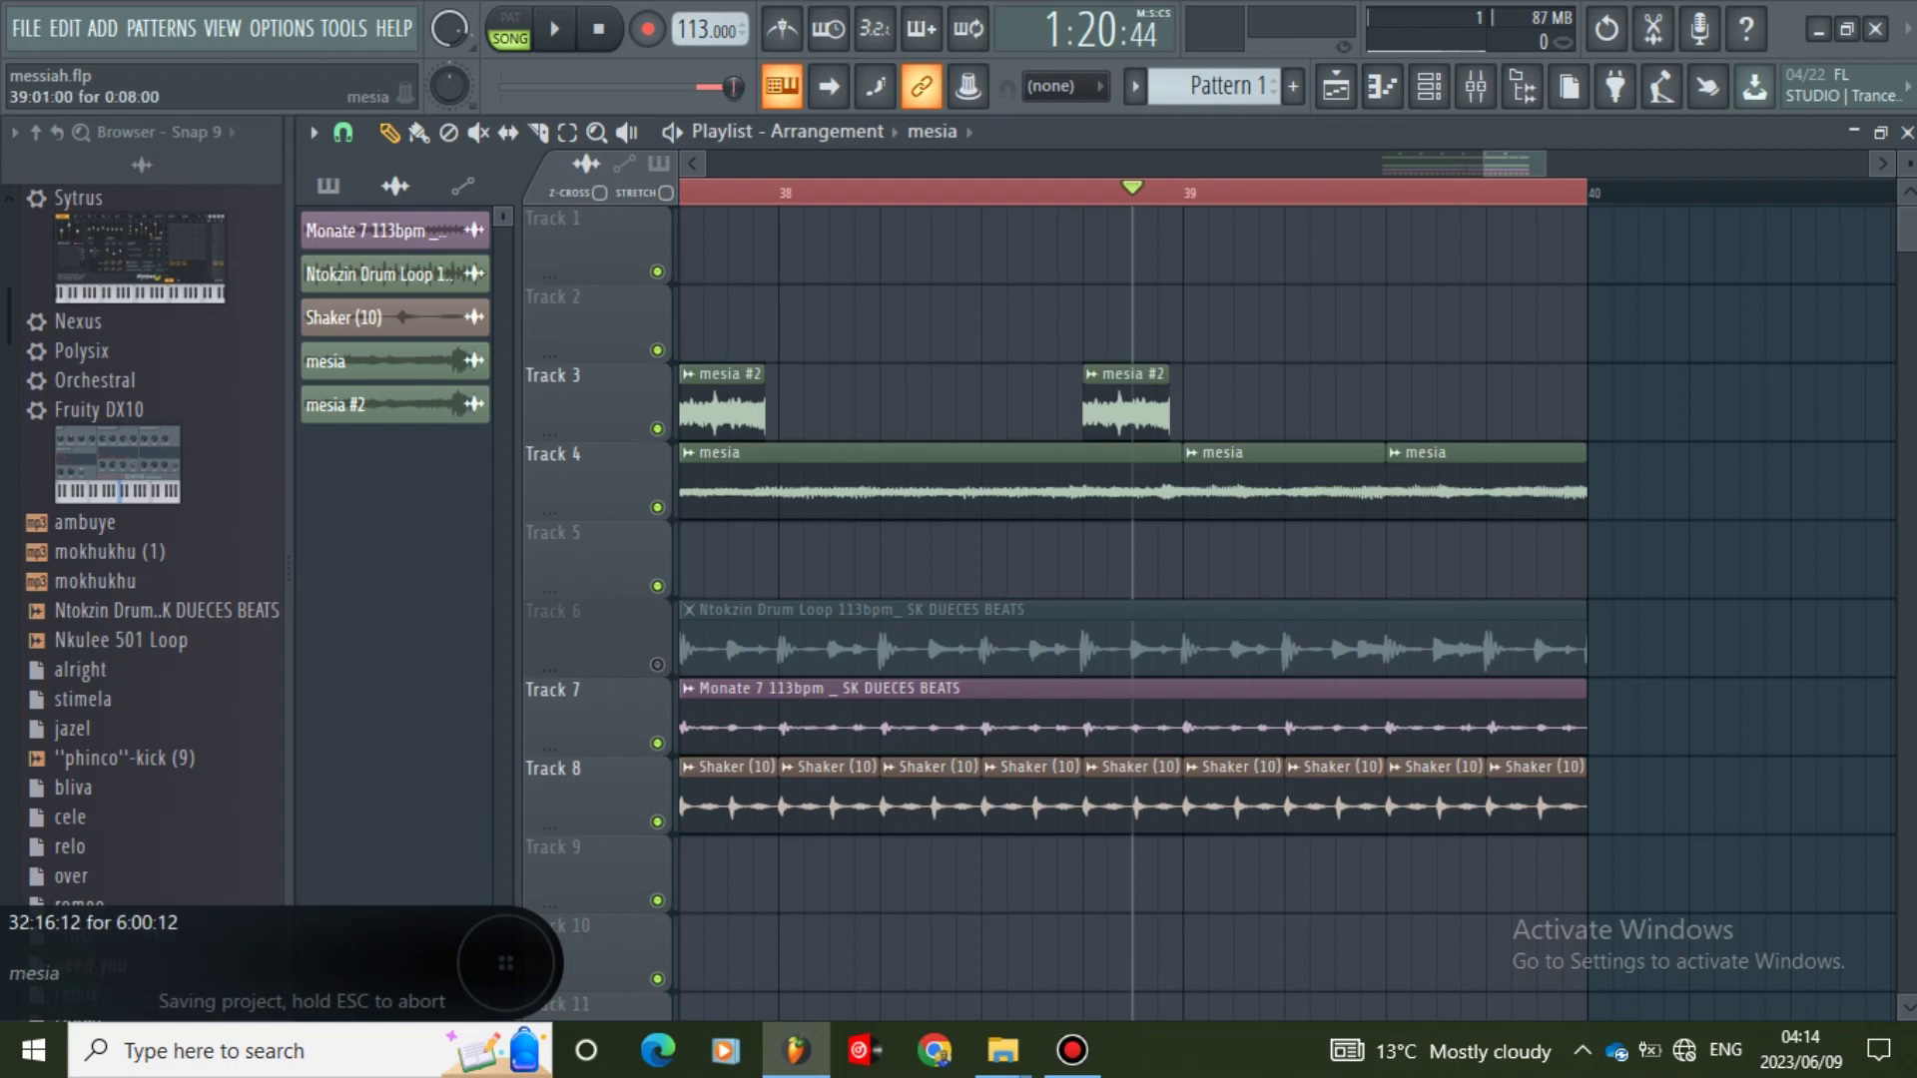
pyautogui.press('space')
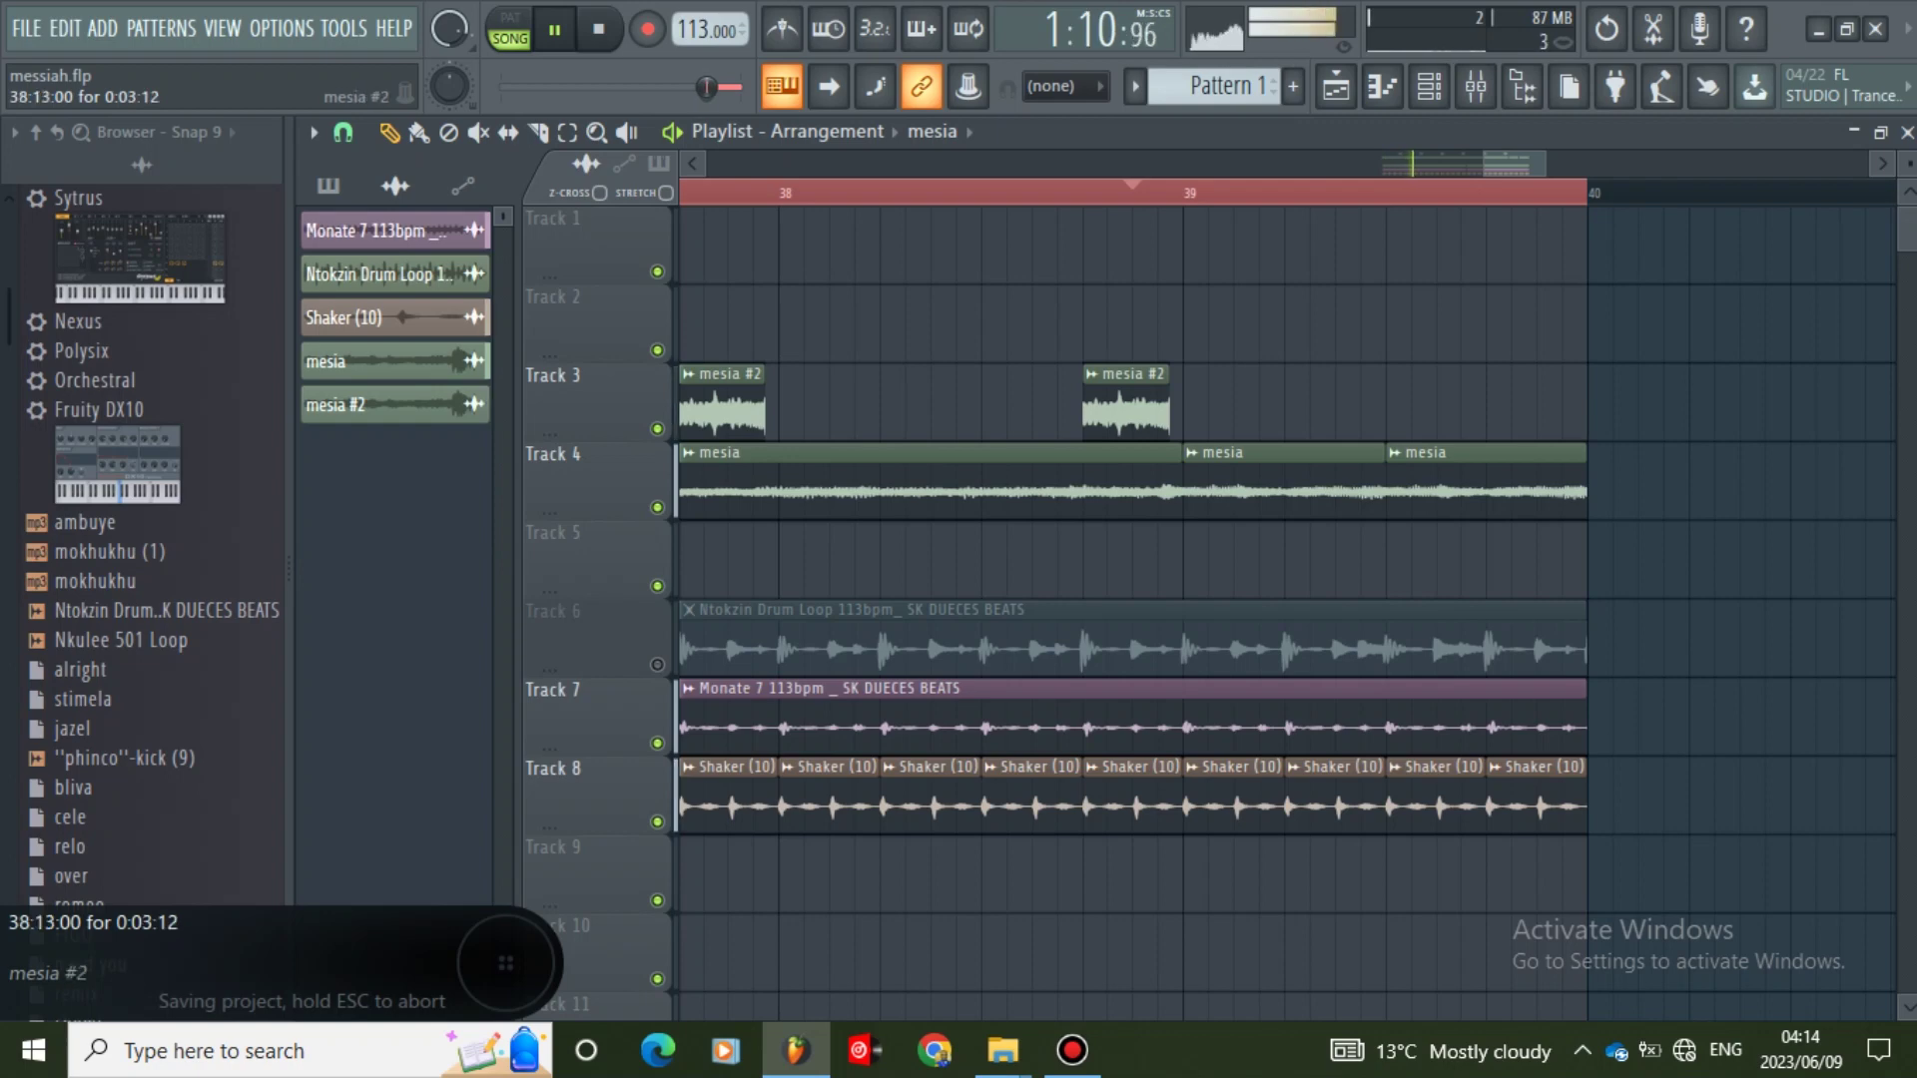
pyautogui.click(26, 29)
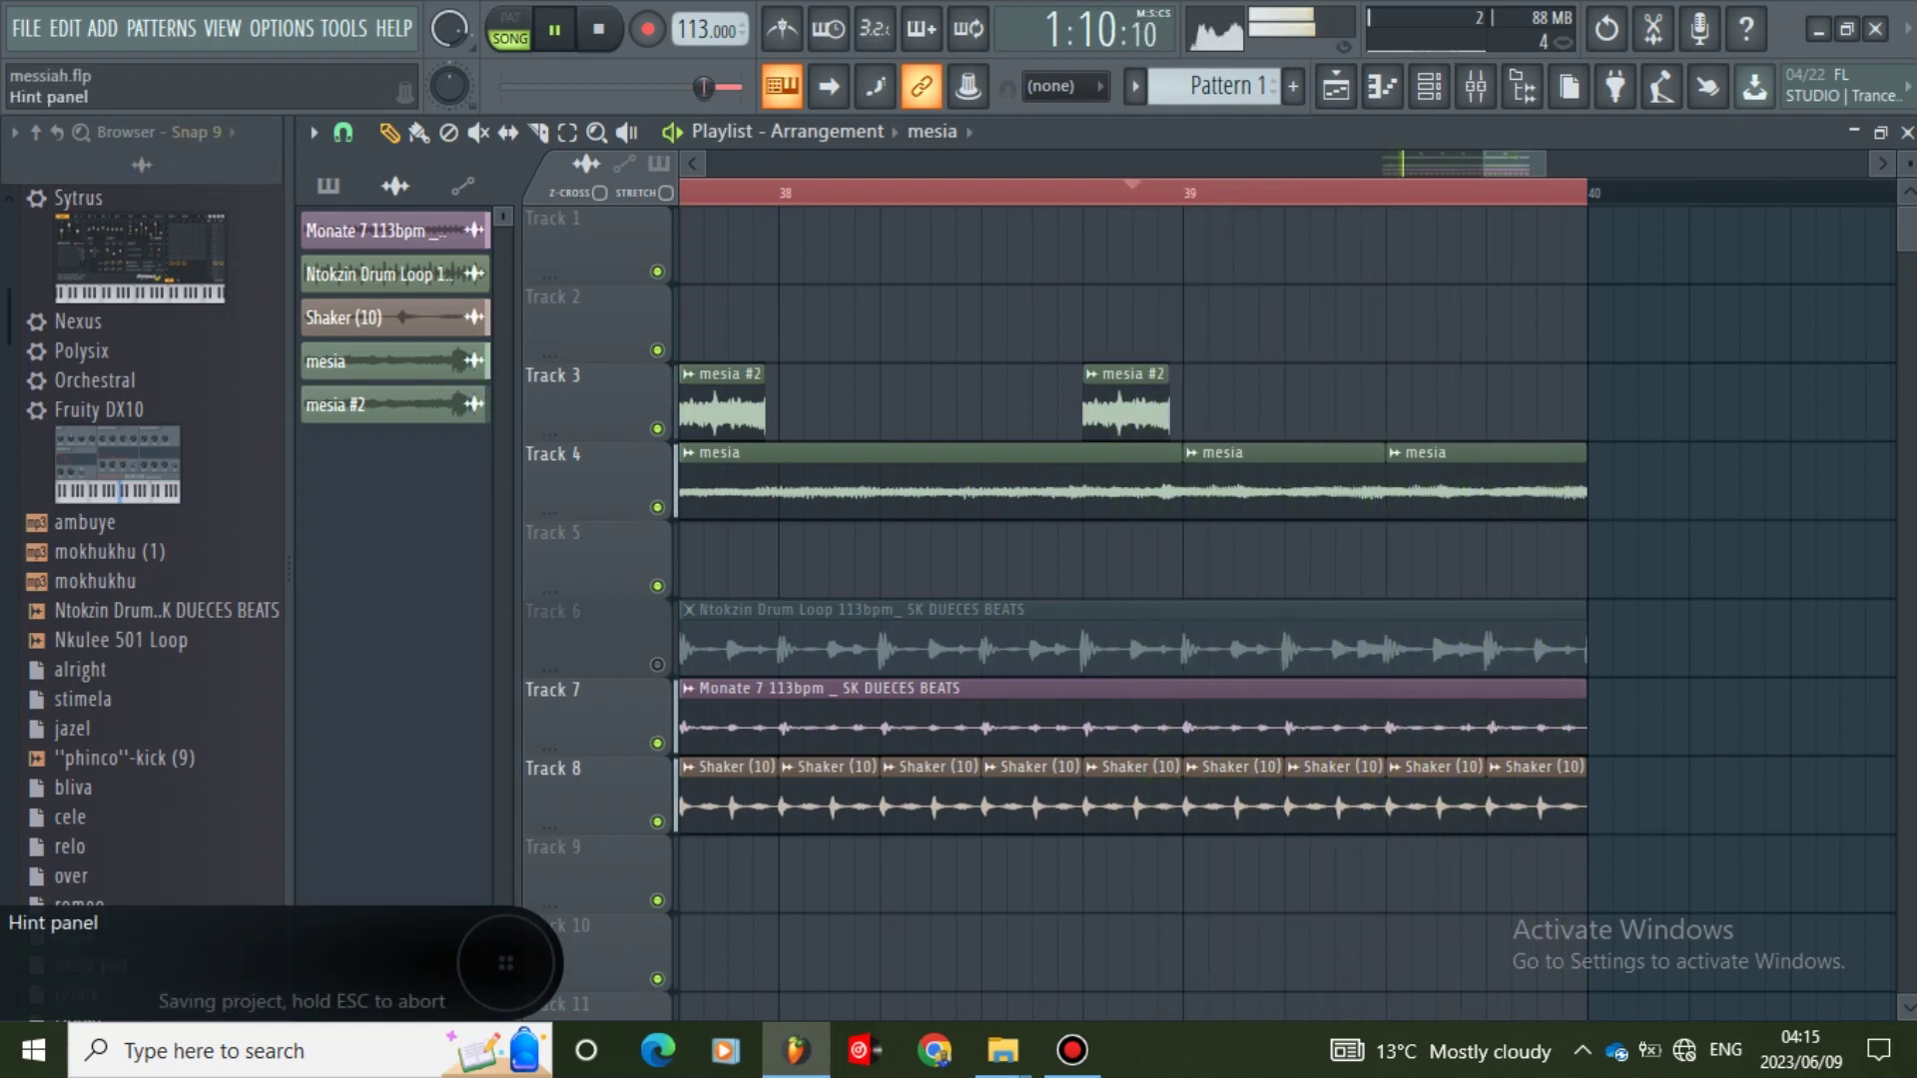
pyautogui.click(26, 29)
pyautogui.click(60, 159)
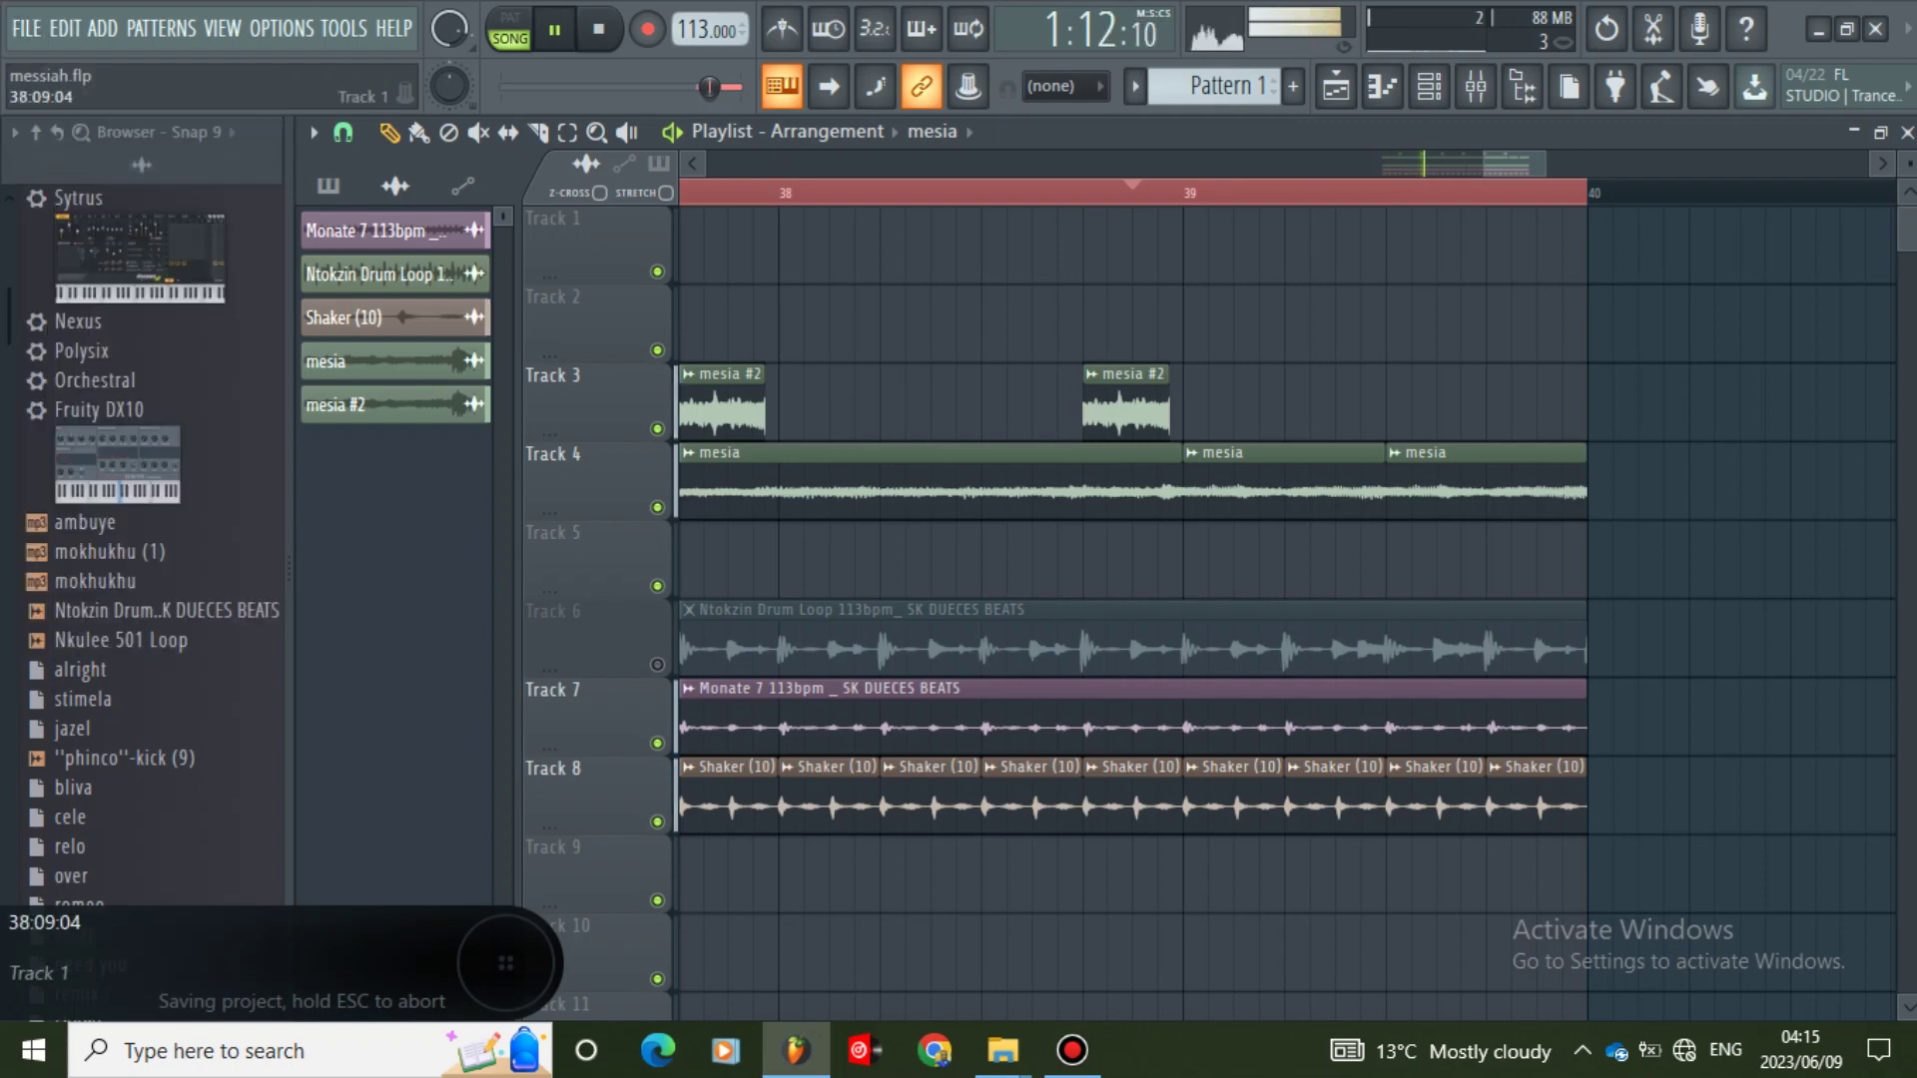
pyautogui.doubleClick(1132, 408)
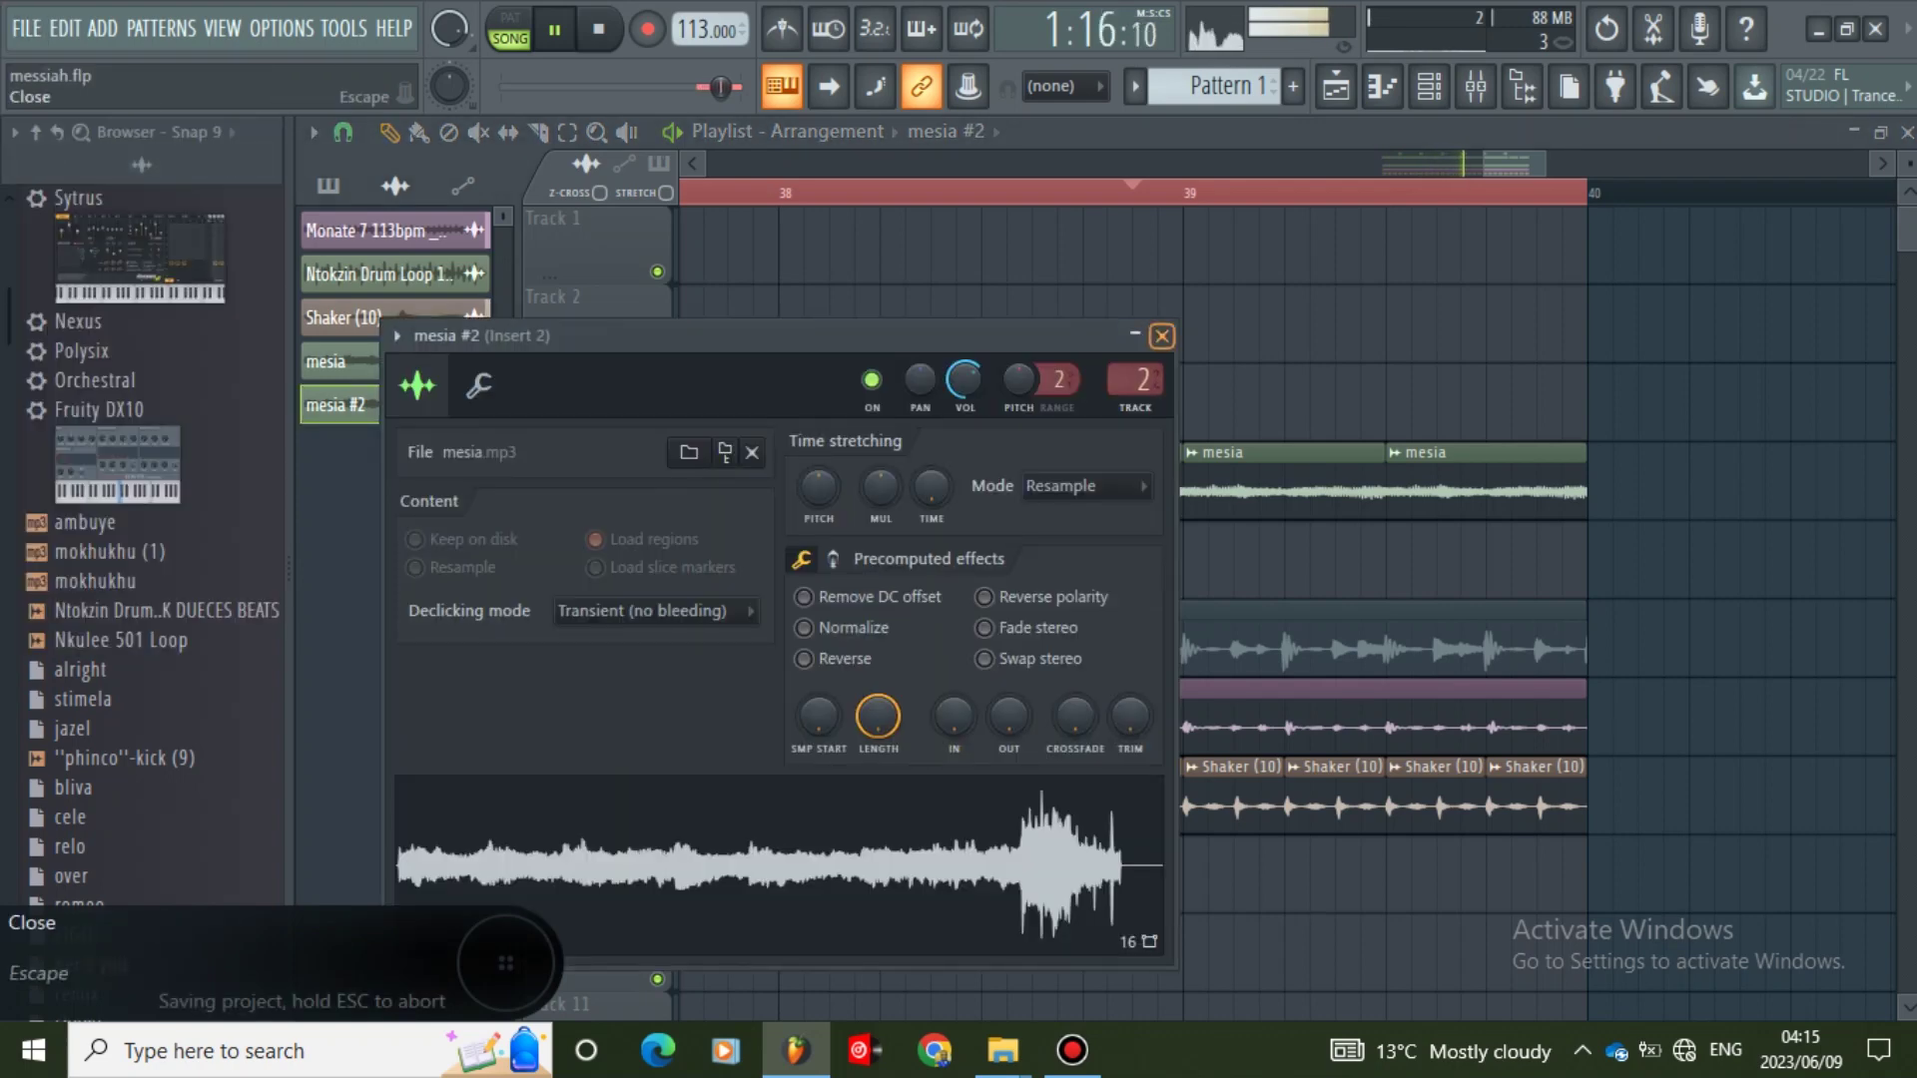
pyautogui.click(1162, 336)
# - Unmute the Ntokzin drum loop on Track 6 during playback
pyautogui.moveTo(1515, 163); pyautogui.dragTo(1469, 164)
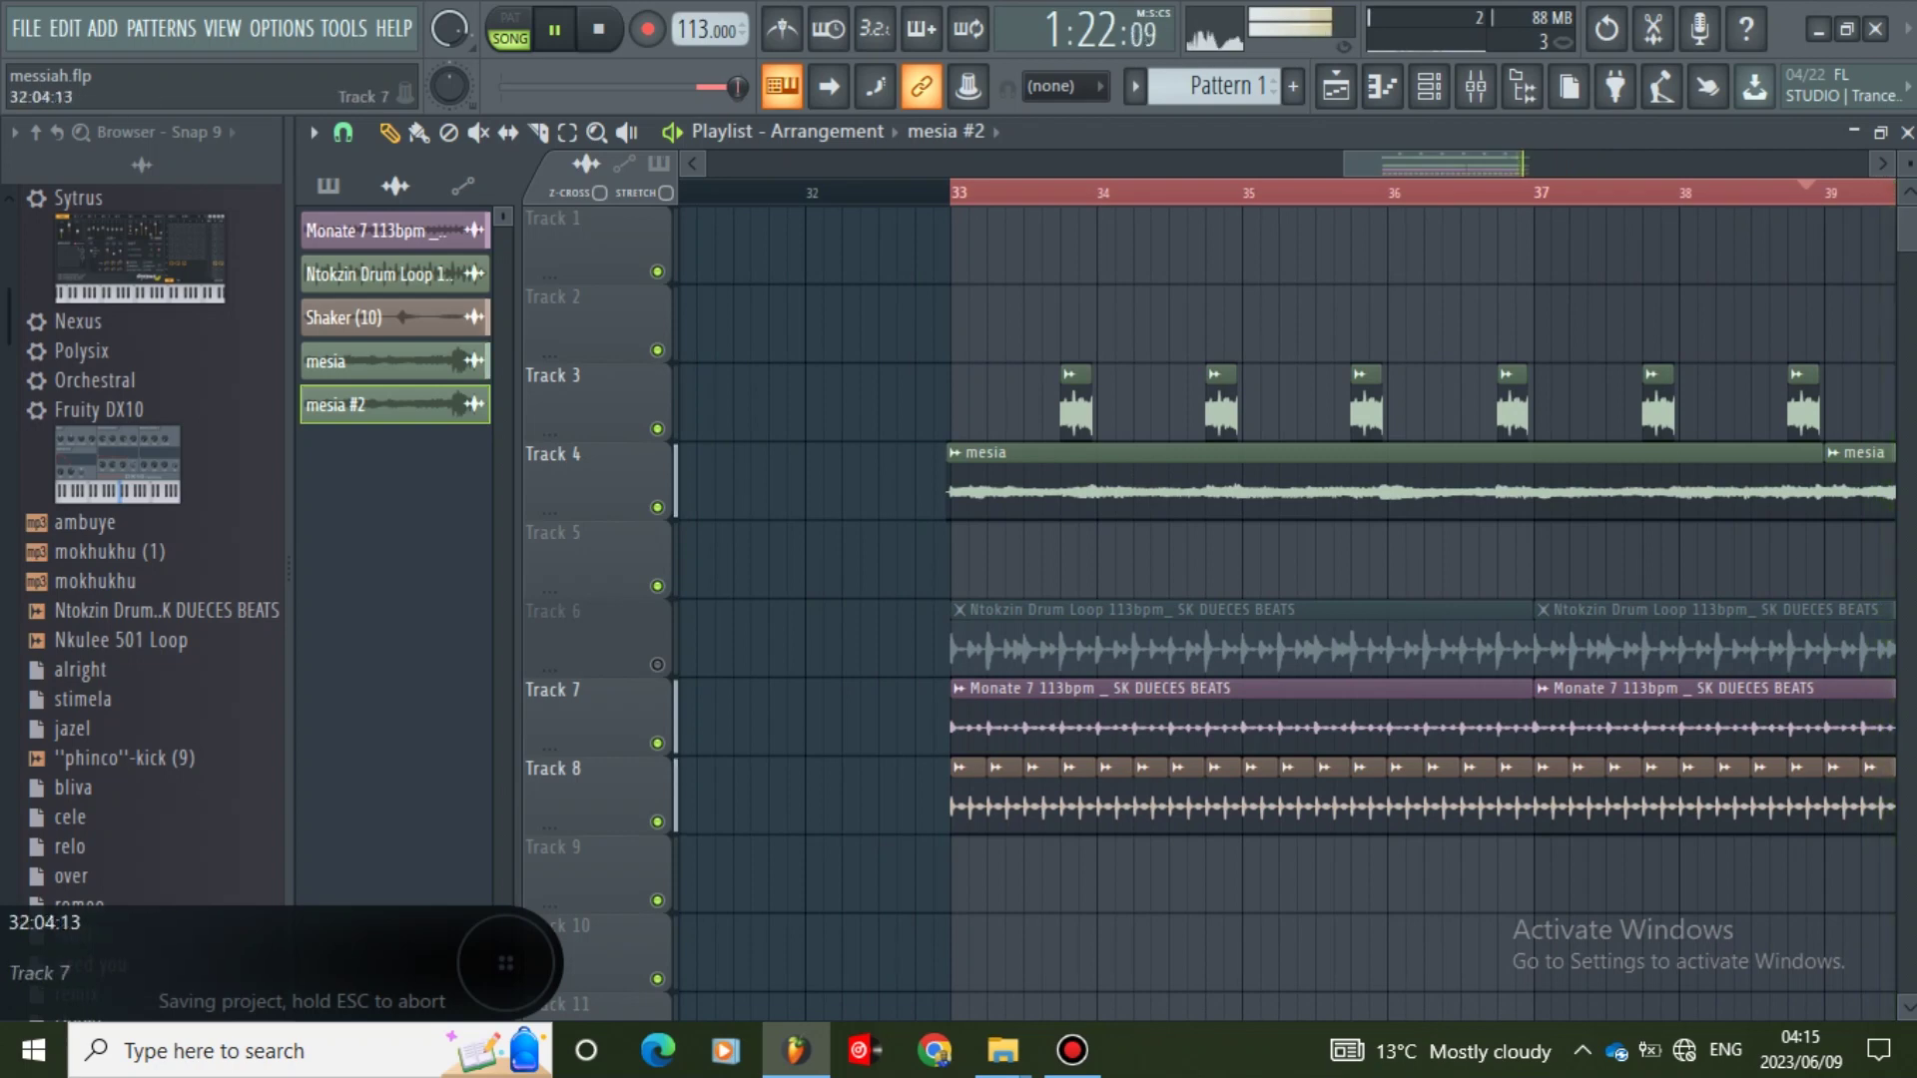
pyautogui.click(657, 664)
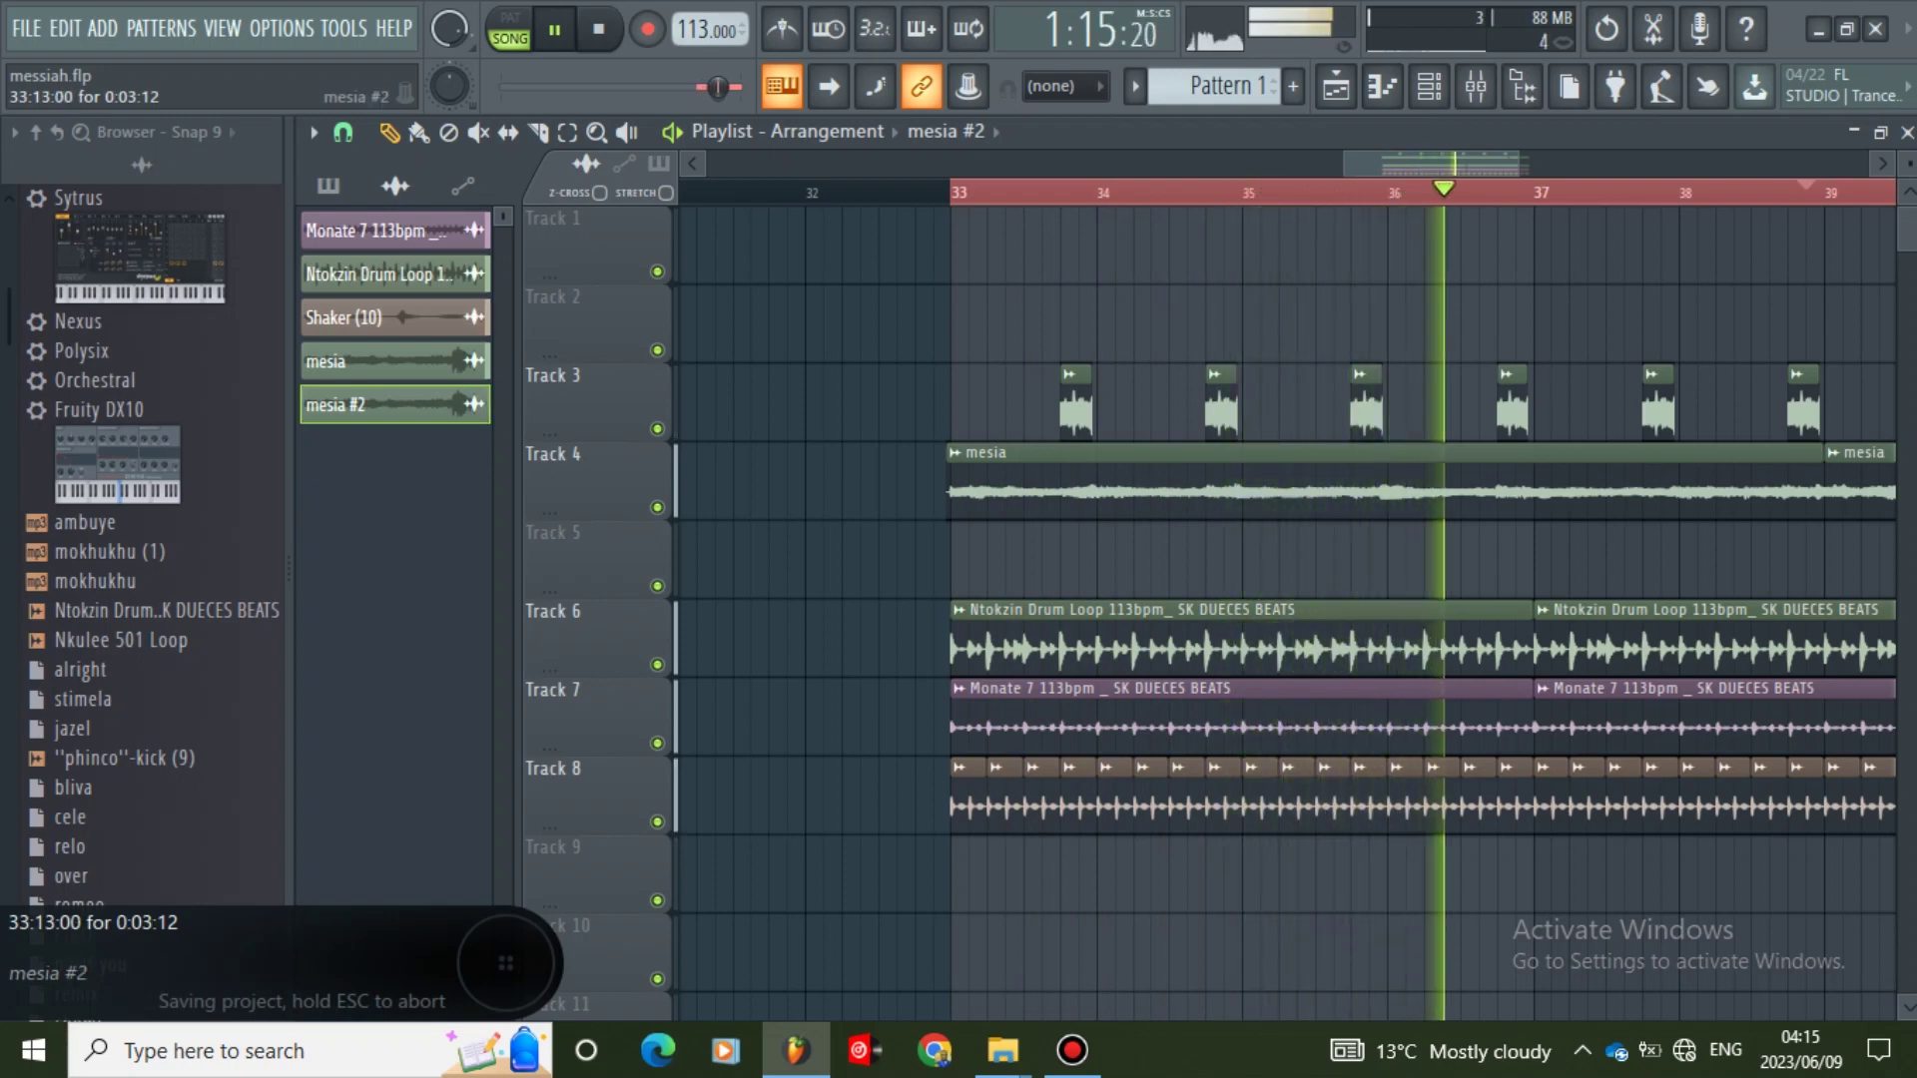
# - Route the mesia #2 channel directly to the Master instead of a mixer insert
pyautogui.click(1069, 375)
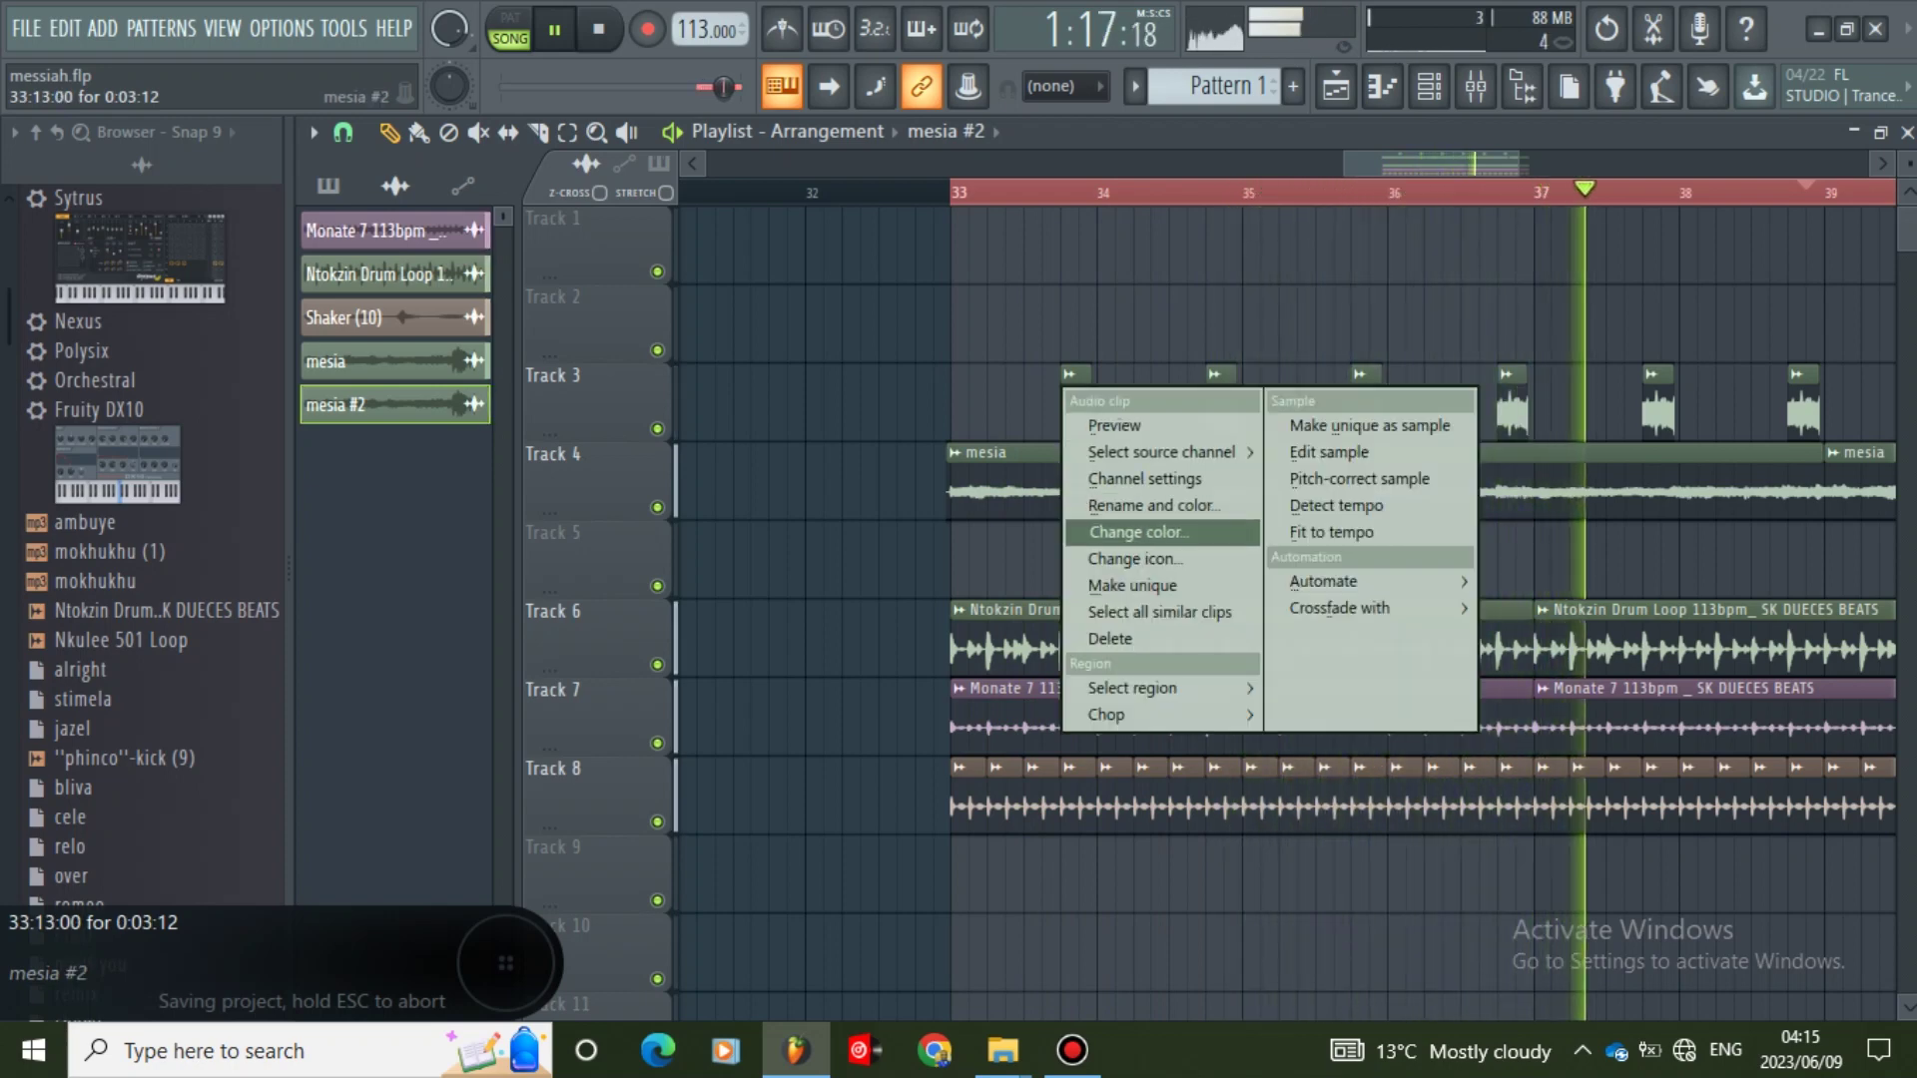
pyautogui.click(1190, 325)
pyautogui.doubleClick(1077, 411)
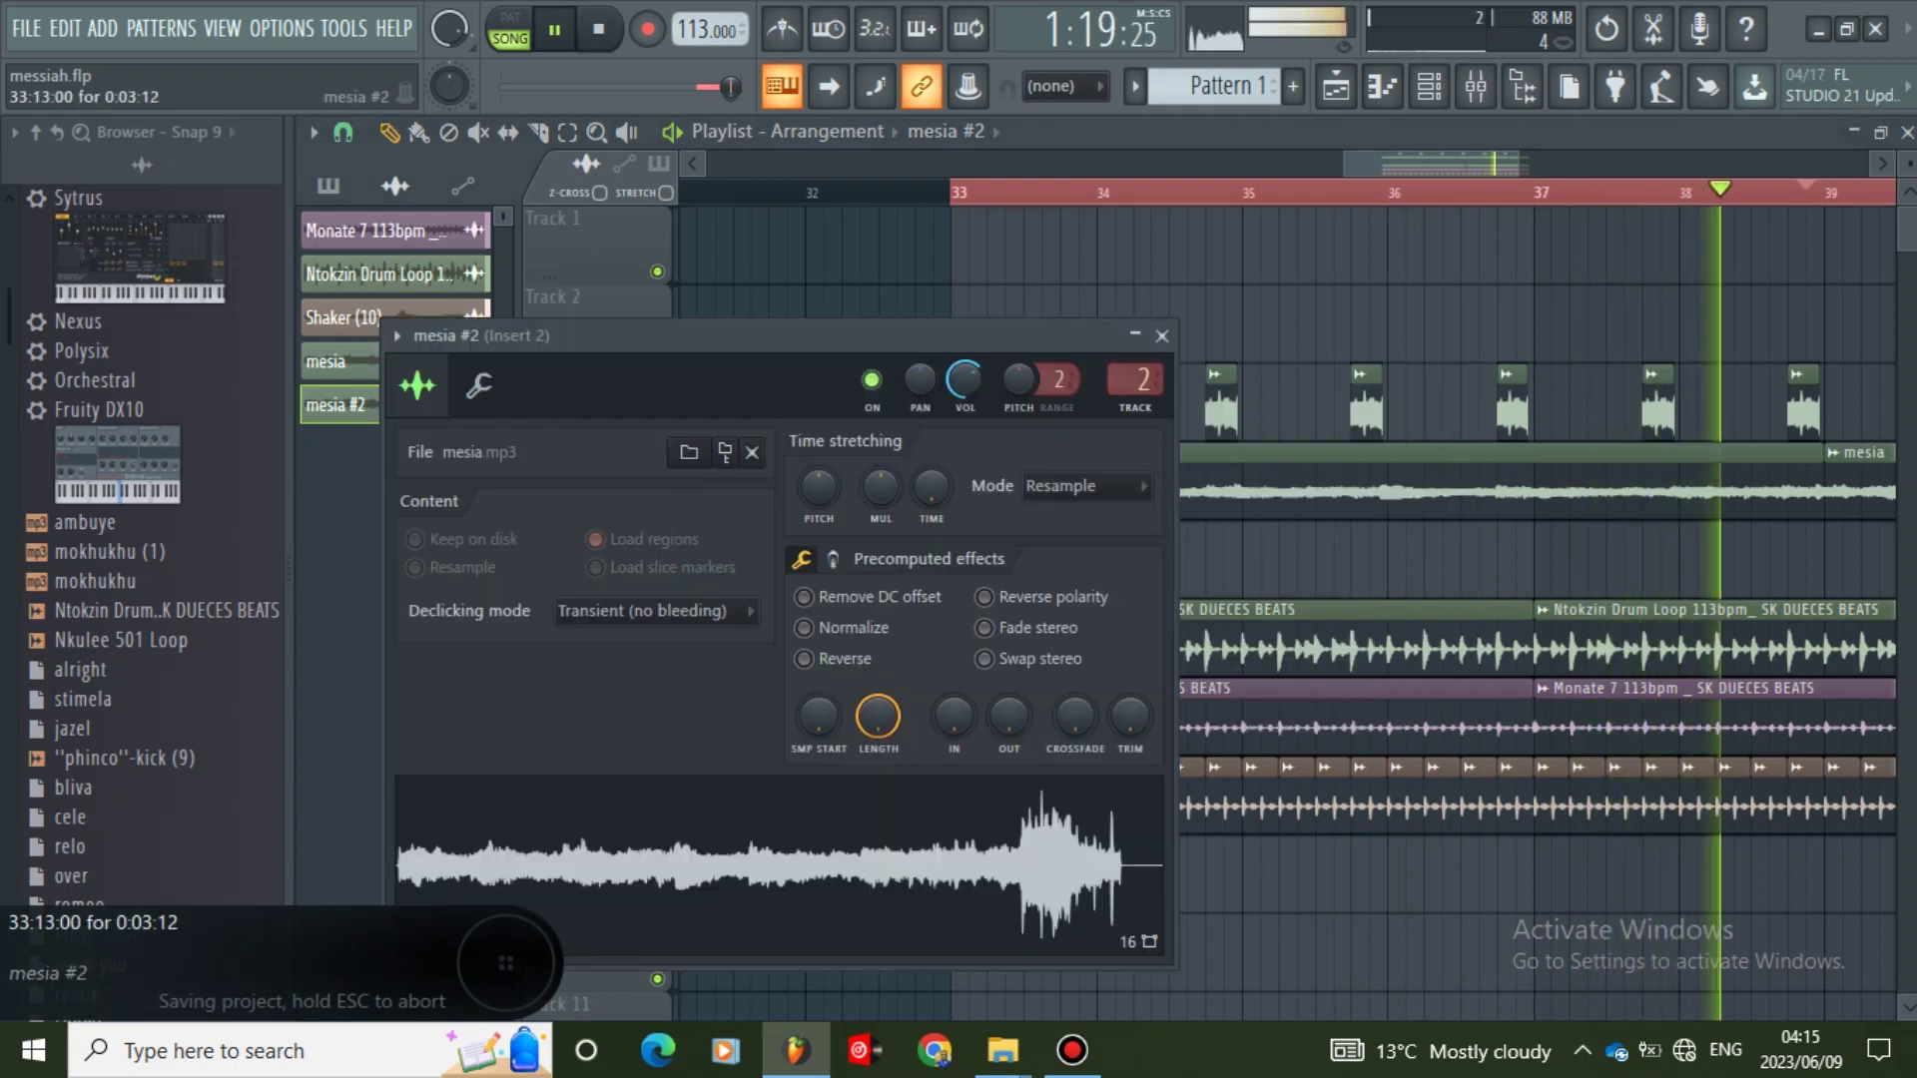
pyautogui.moveTo(1138, 379); pyautogui.dragTo(1139, 403)
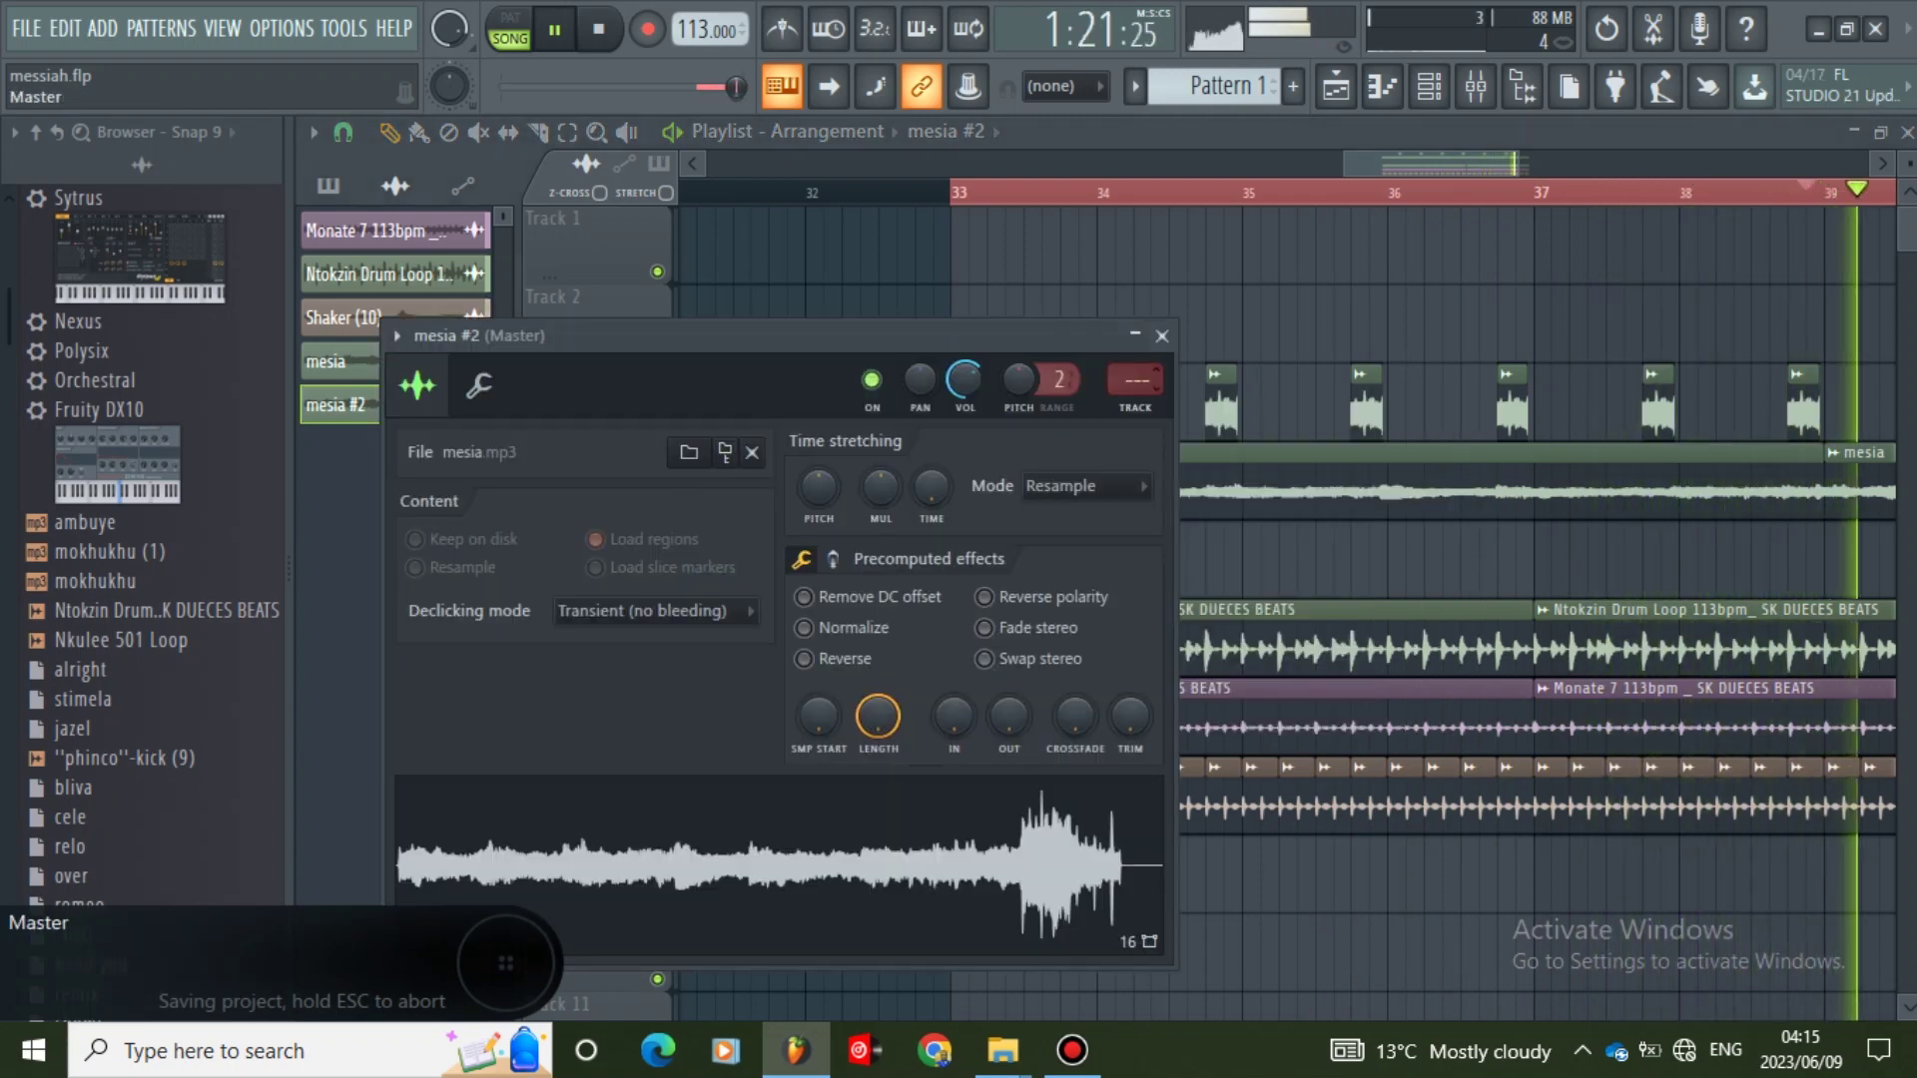
pyautogui.click(1161, 335)
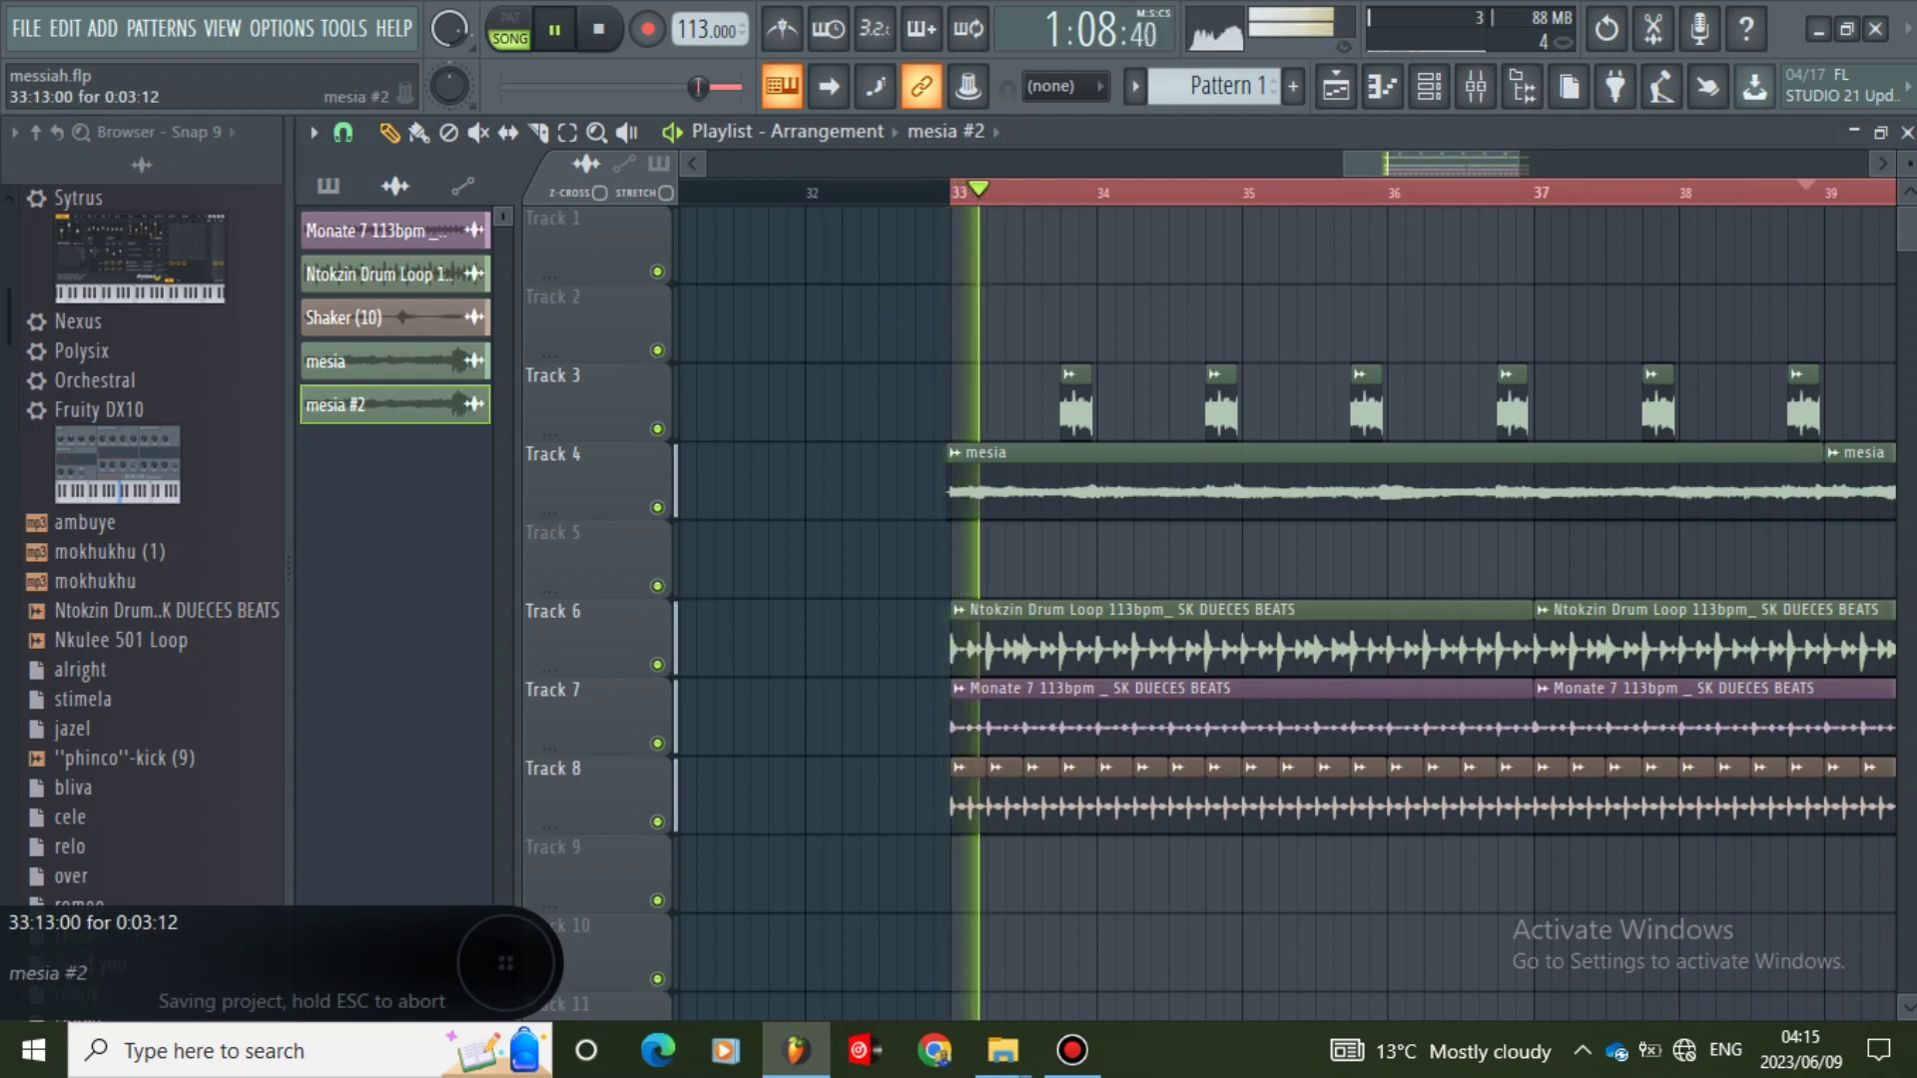
# - Reset the channel volume of mesia #2 to its default
pyautogui.doubleClick(1077, 411)
pyautogui.rightClick(965, 388)
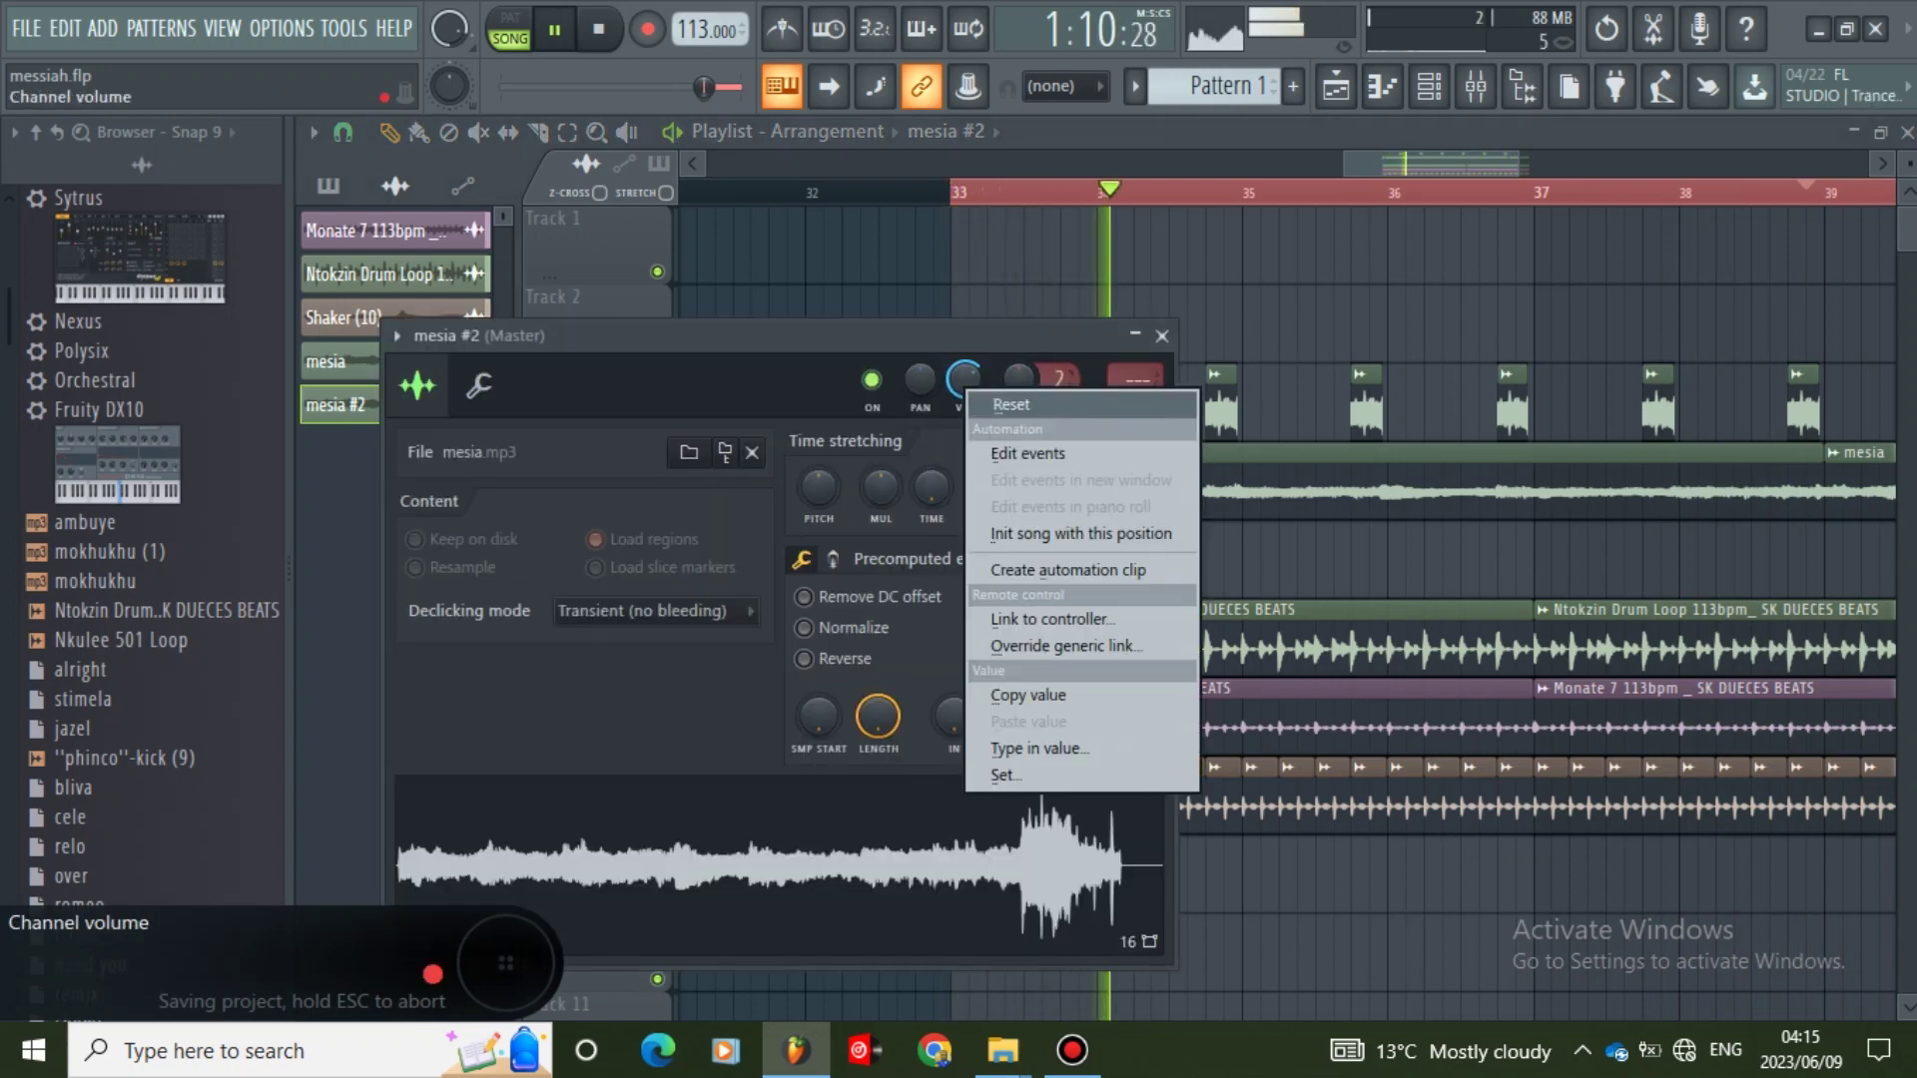
pyautogui.click(1011, 405)
pyautogui.click(1161, 335)
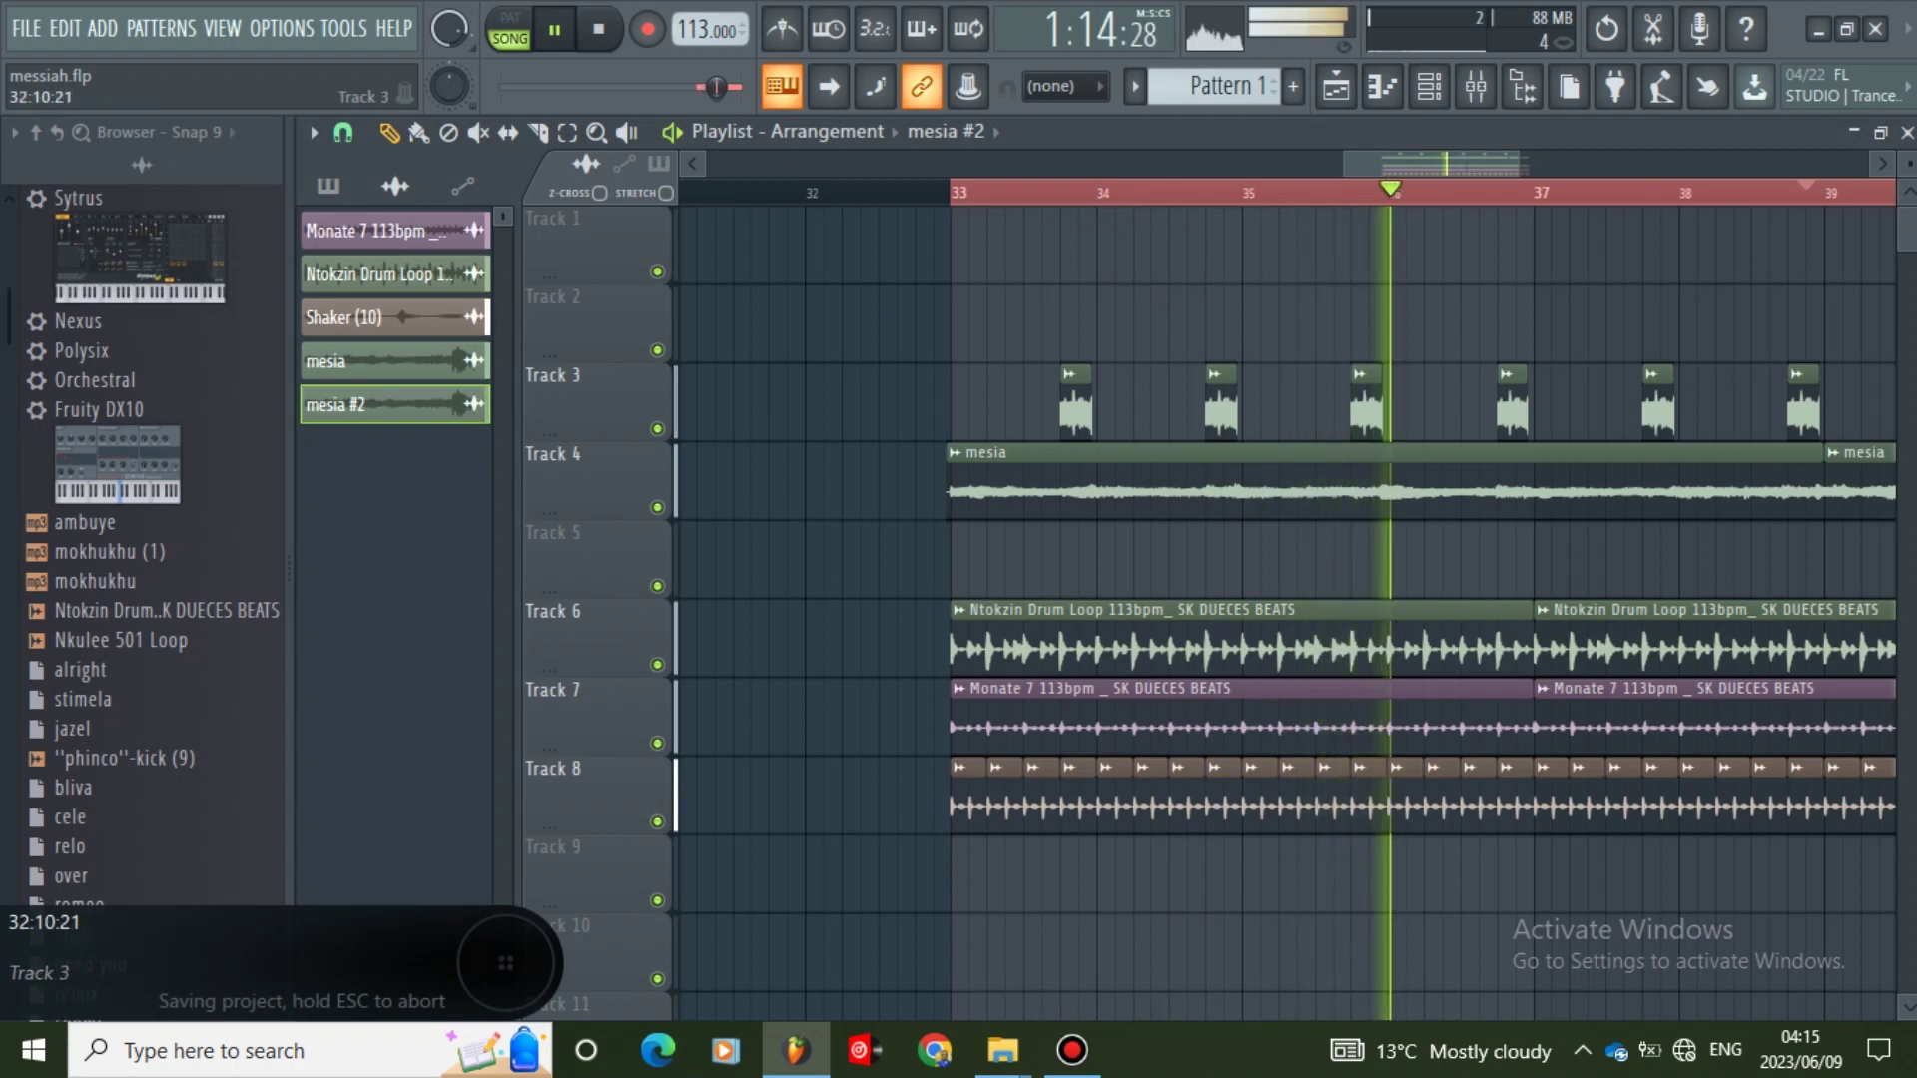
# - Route the mesia #2 channel to mixer track 3
pyautogui.click(327, 360)
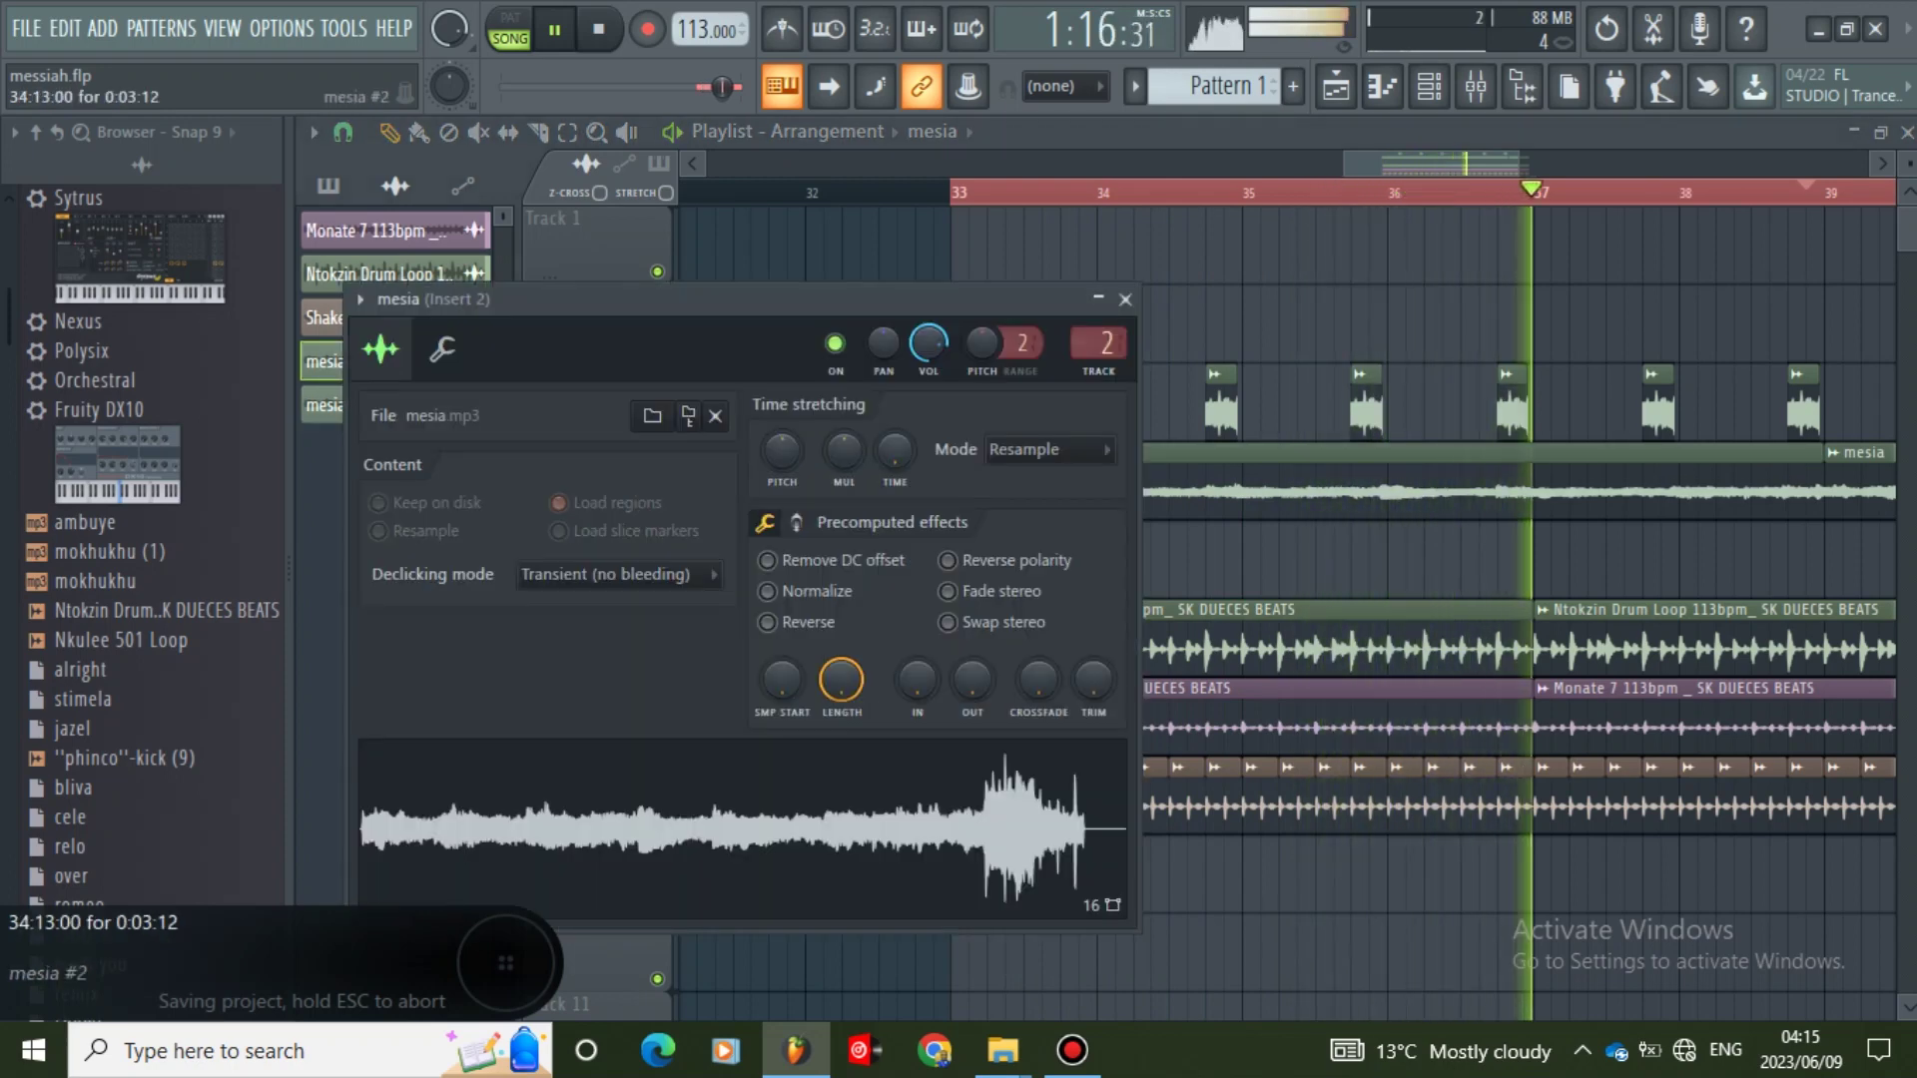
pyautogui.click(1129, 292)
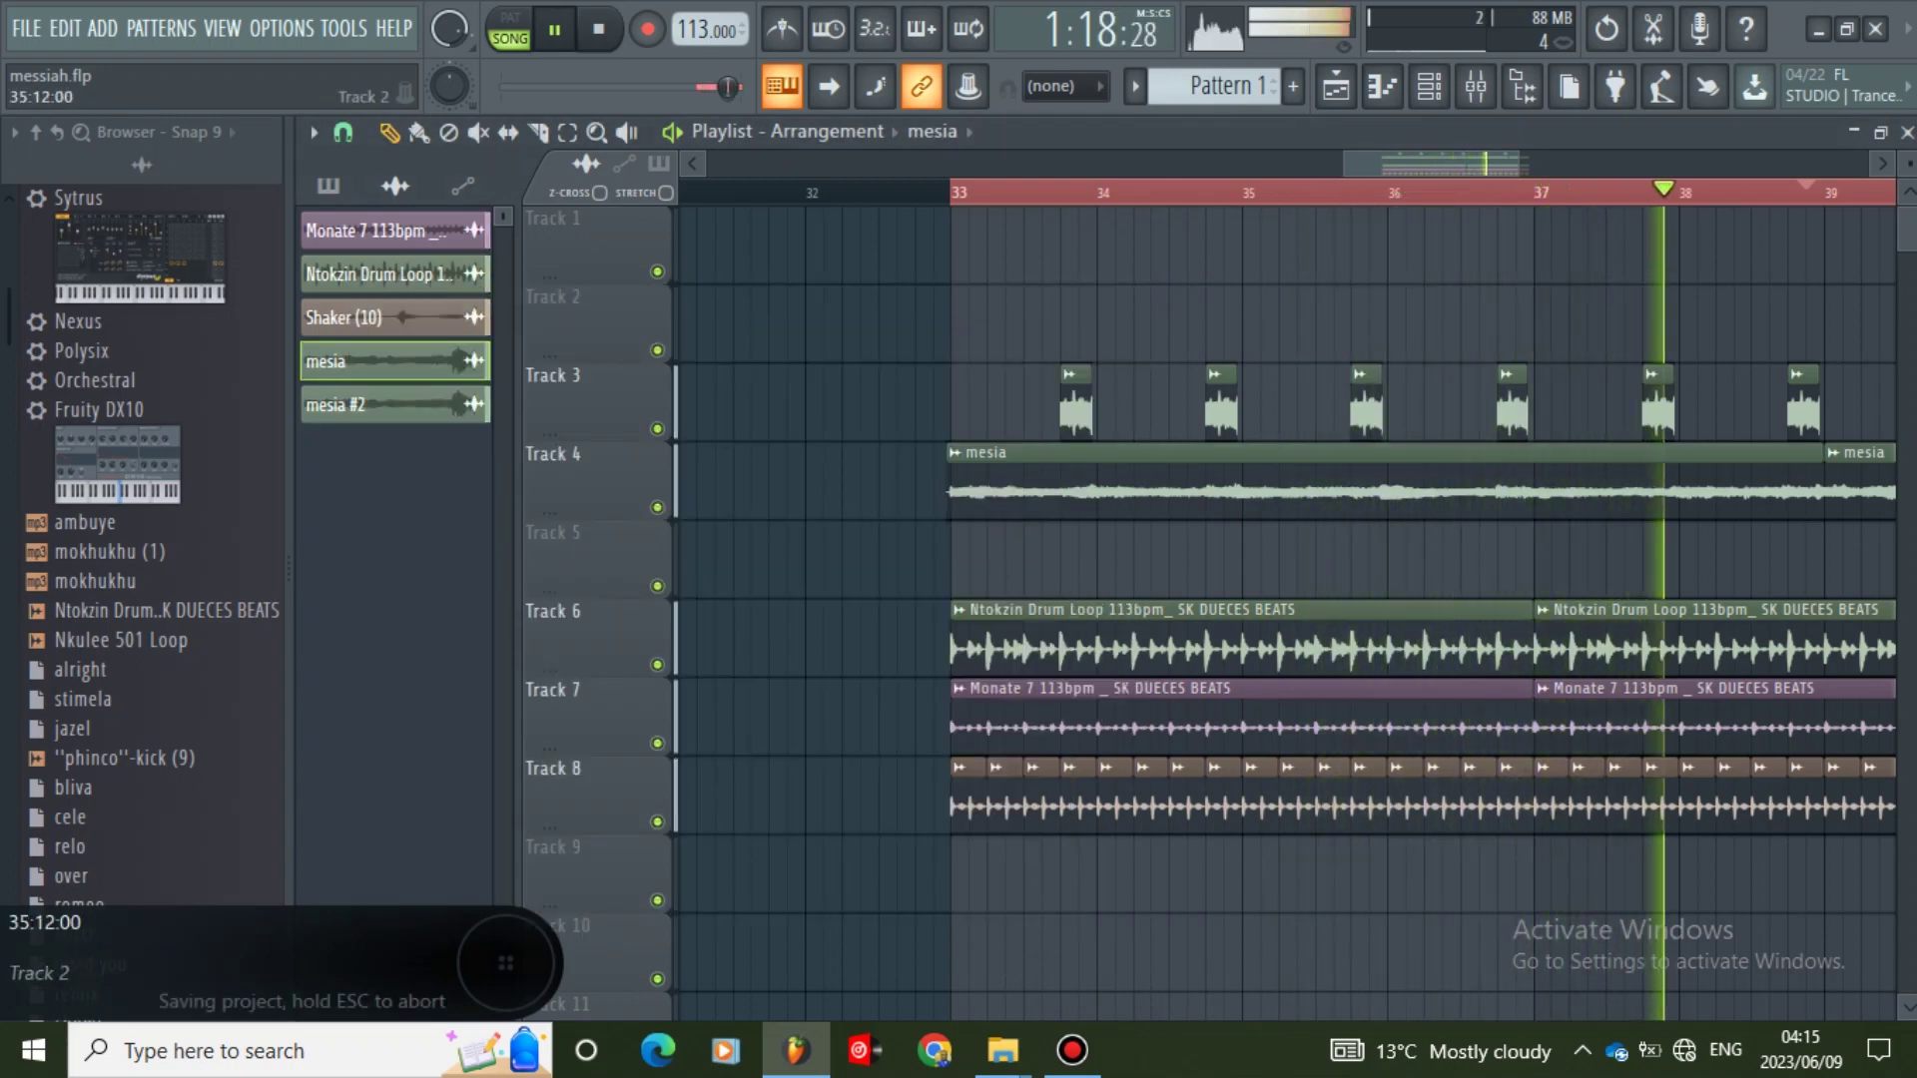
pyautogui.click(334, 404)
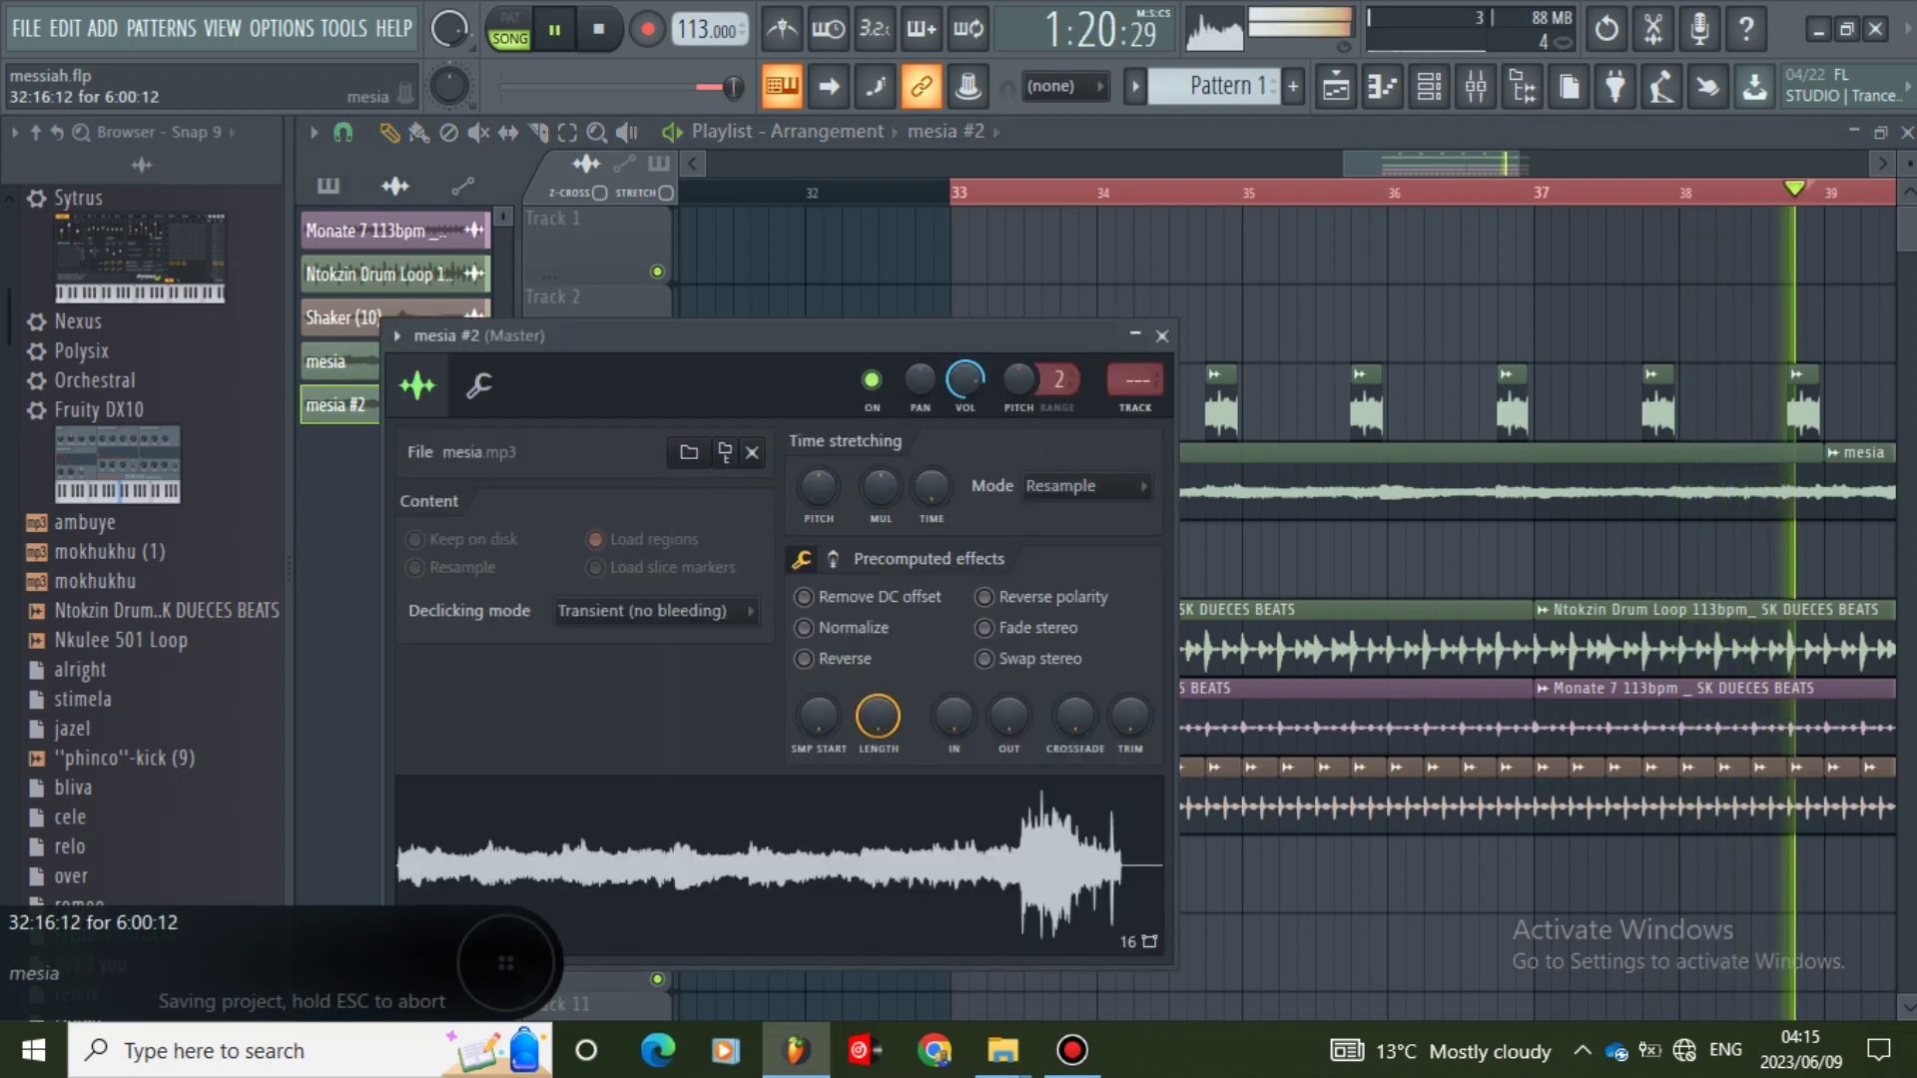
pyautogui.moveTo(1137, 381); pyautogui.dragTo(1136, 363)
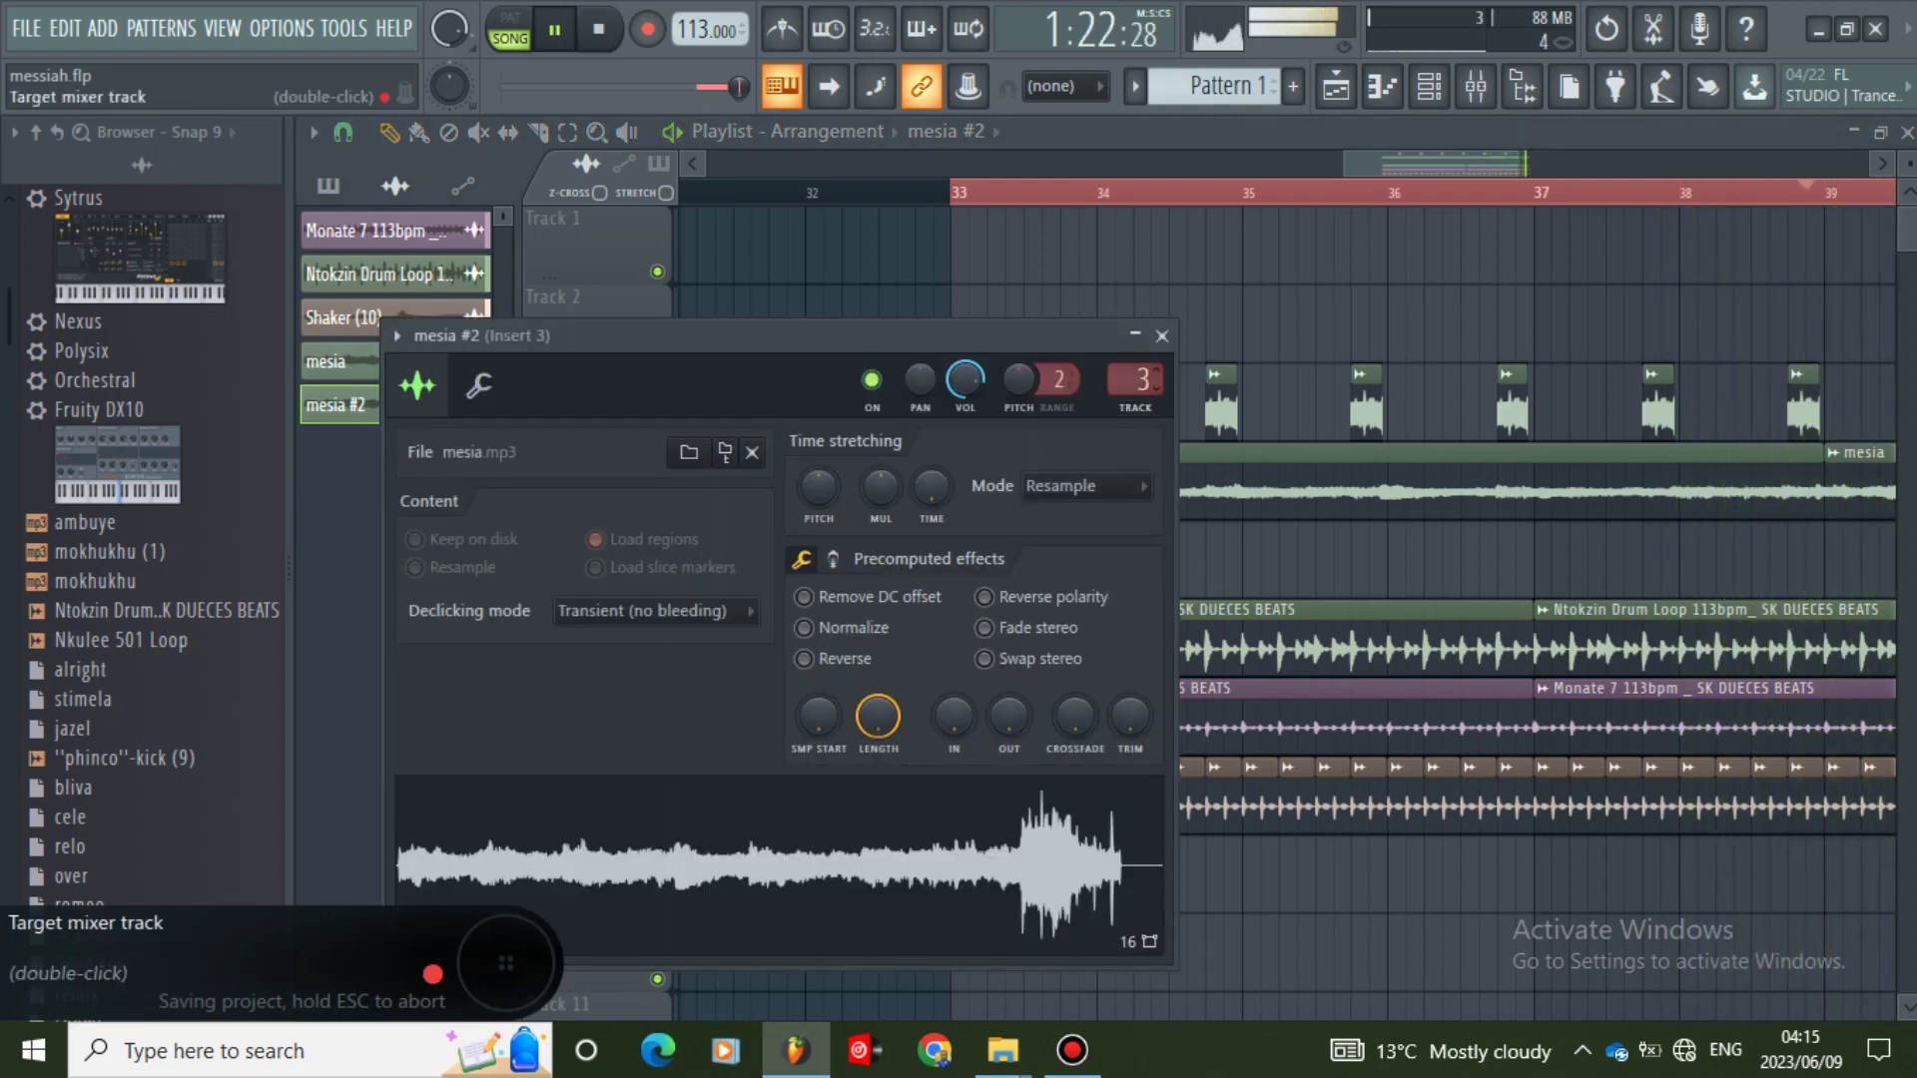
pyautogui.click(1161, 335)
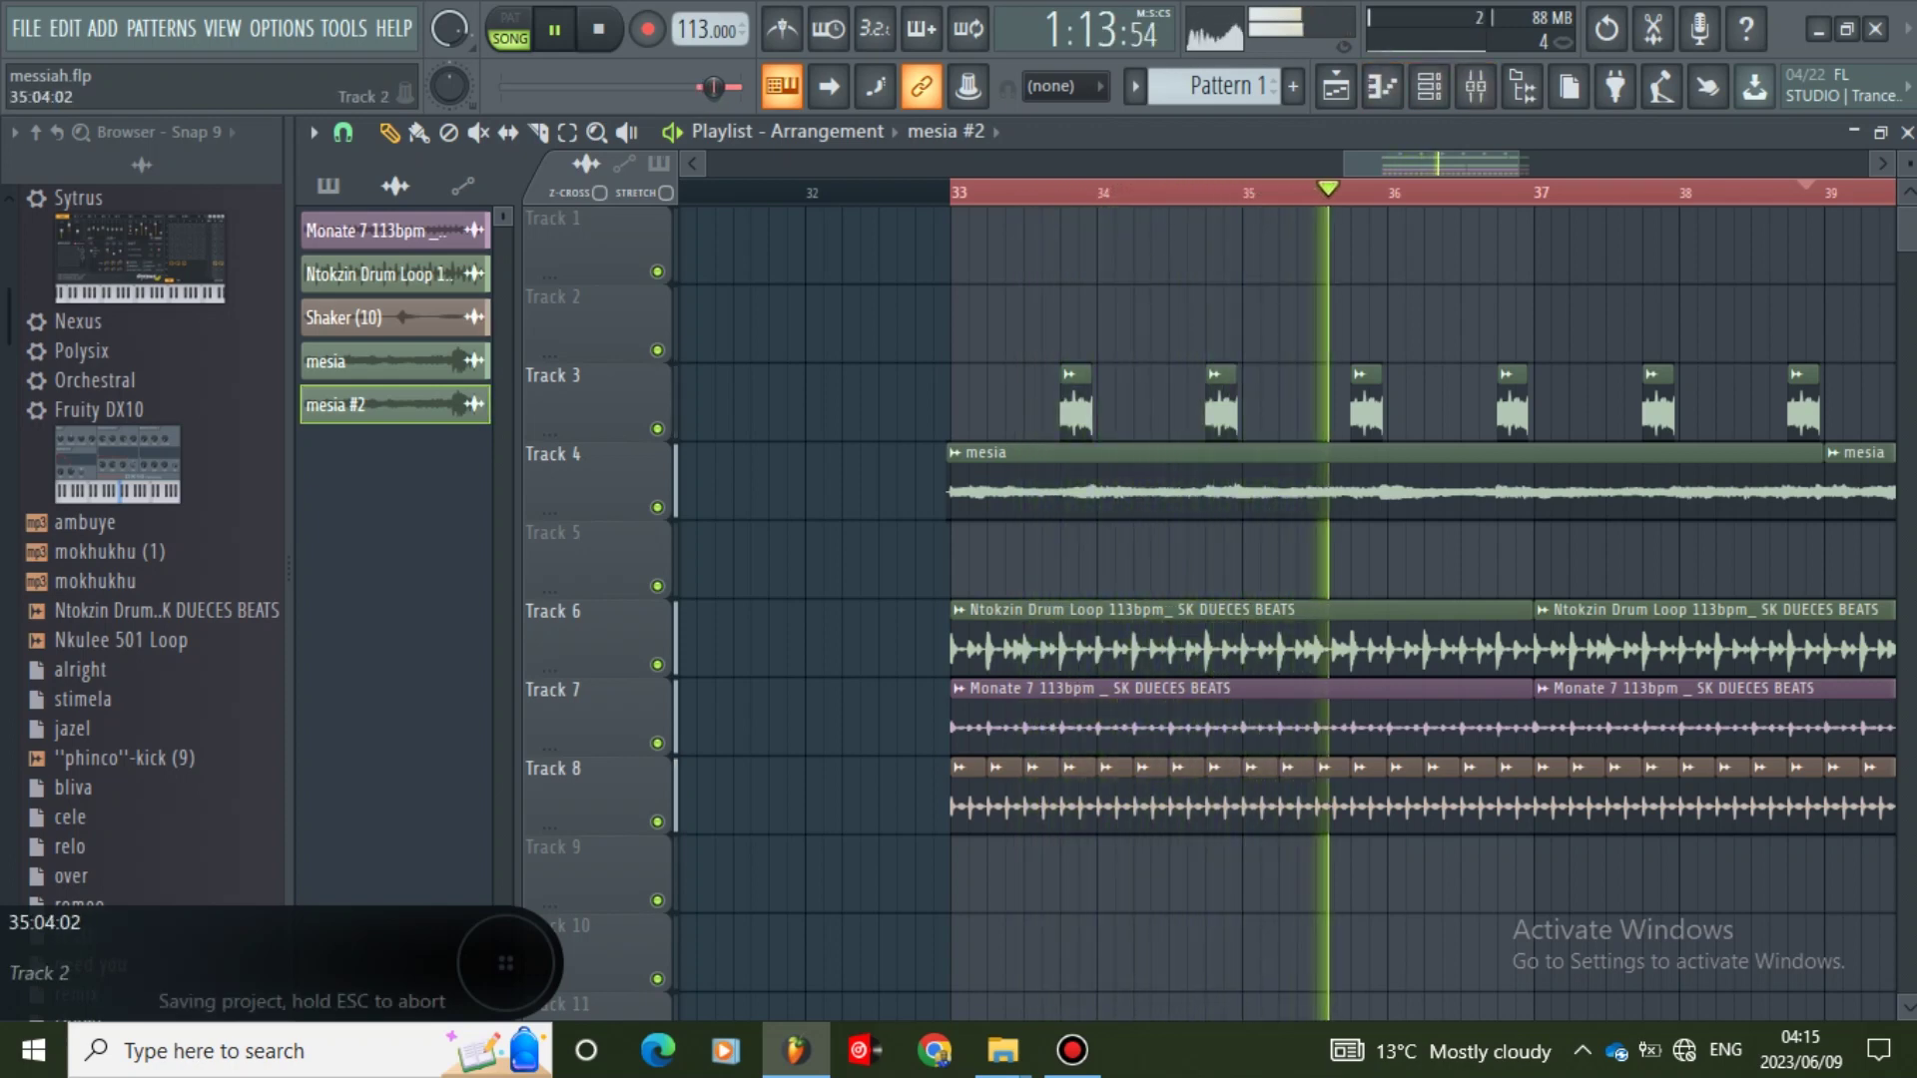
# - Mute Insert 3 in the mixer and raise the Insert 2 level slightly
pyautogui.click(1476, 87)
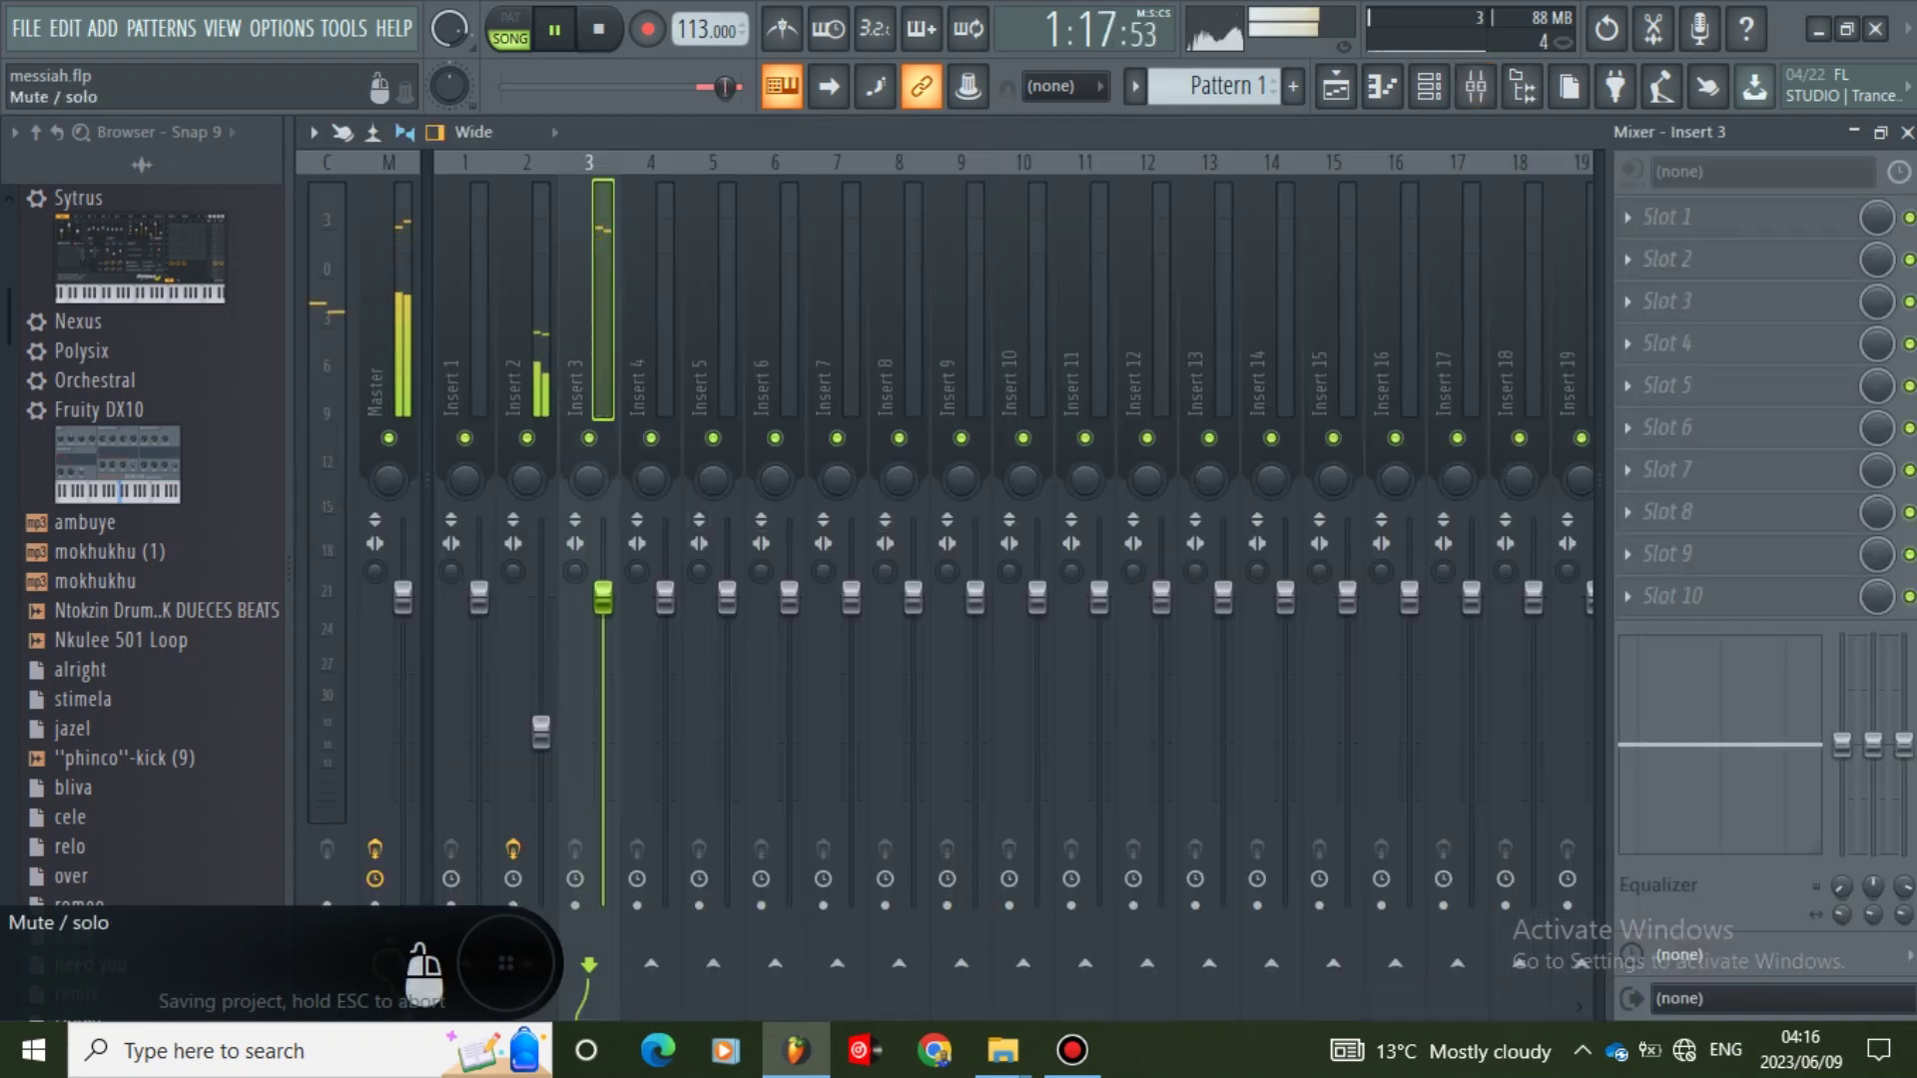
pyautogui.moveTo(540, 732); pyautogui.dragTo(540, 721)
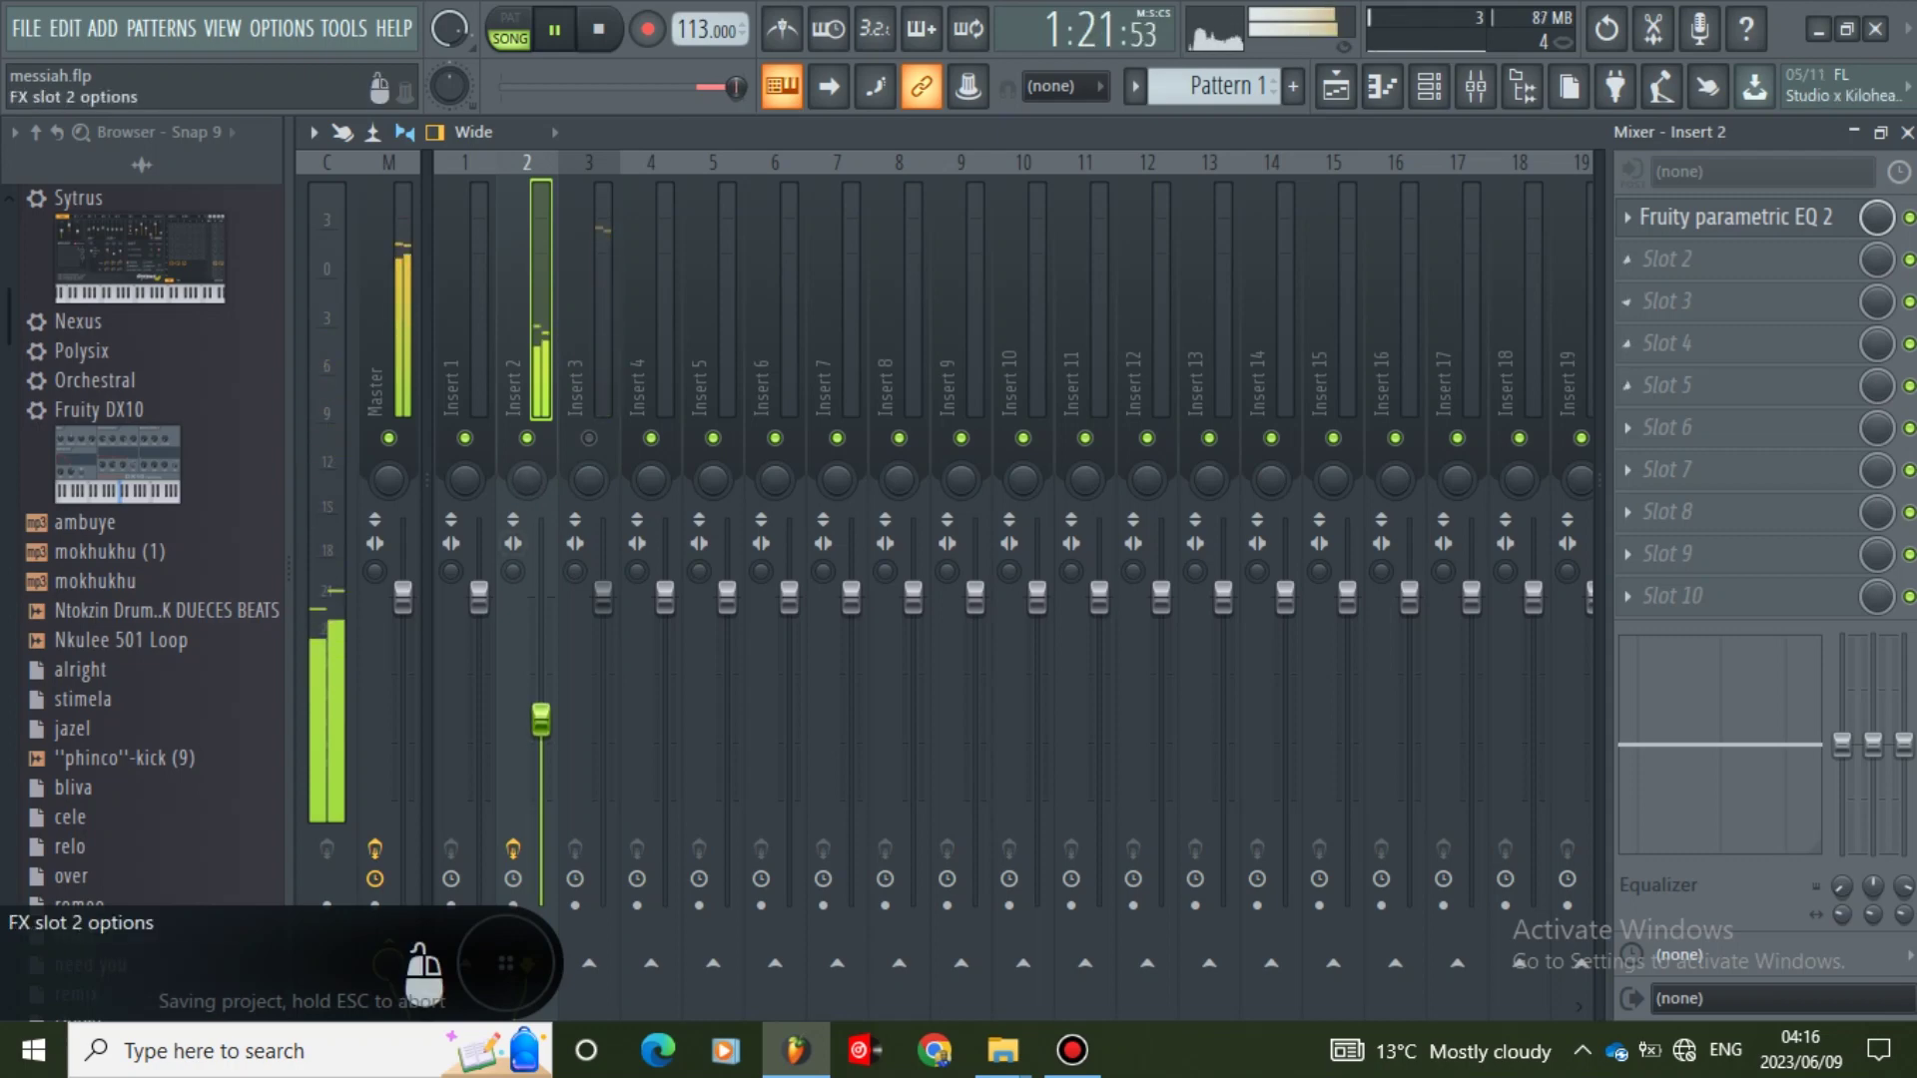
# - Raise the cutoff frequency of the band 7 low pass in Fruity parametric EQ 2 on Insert 2
pyautogui.click(1738, 217)
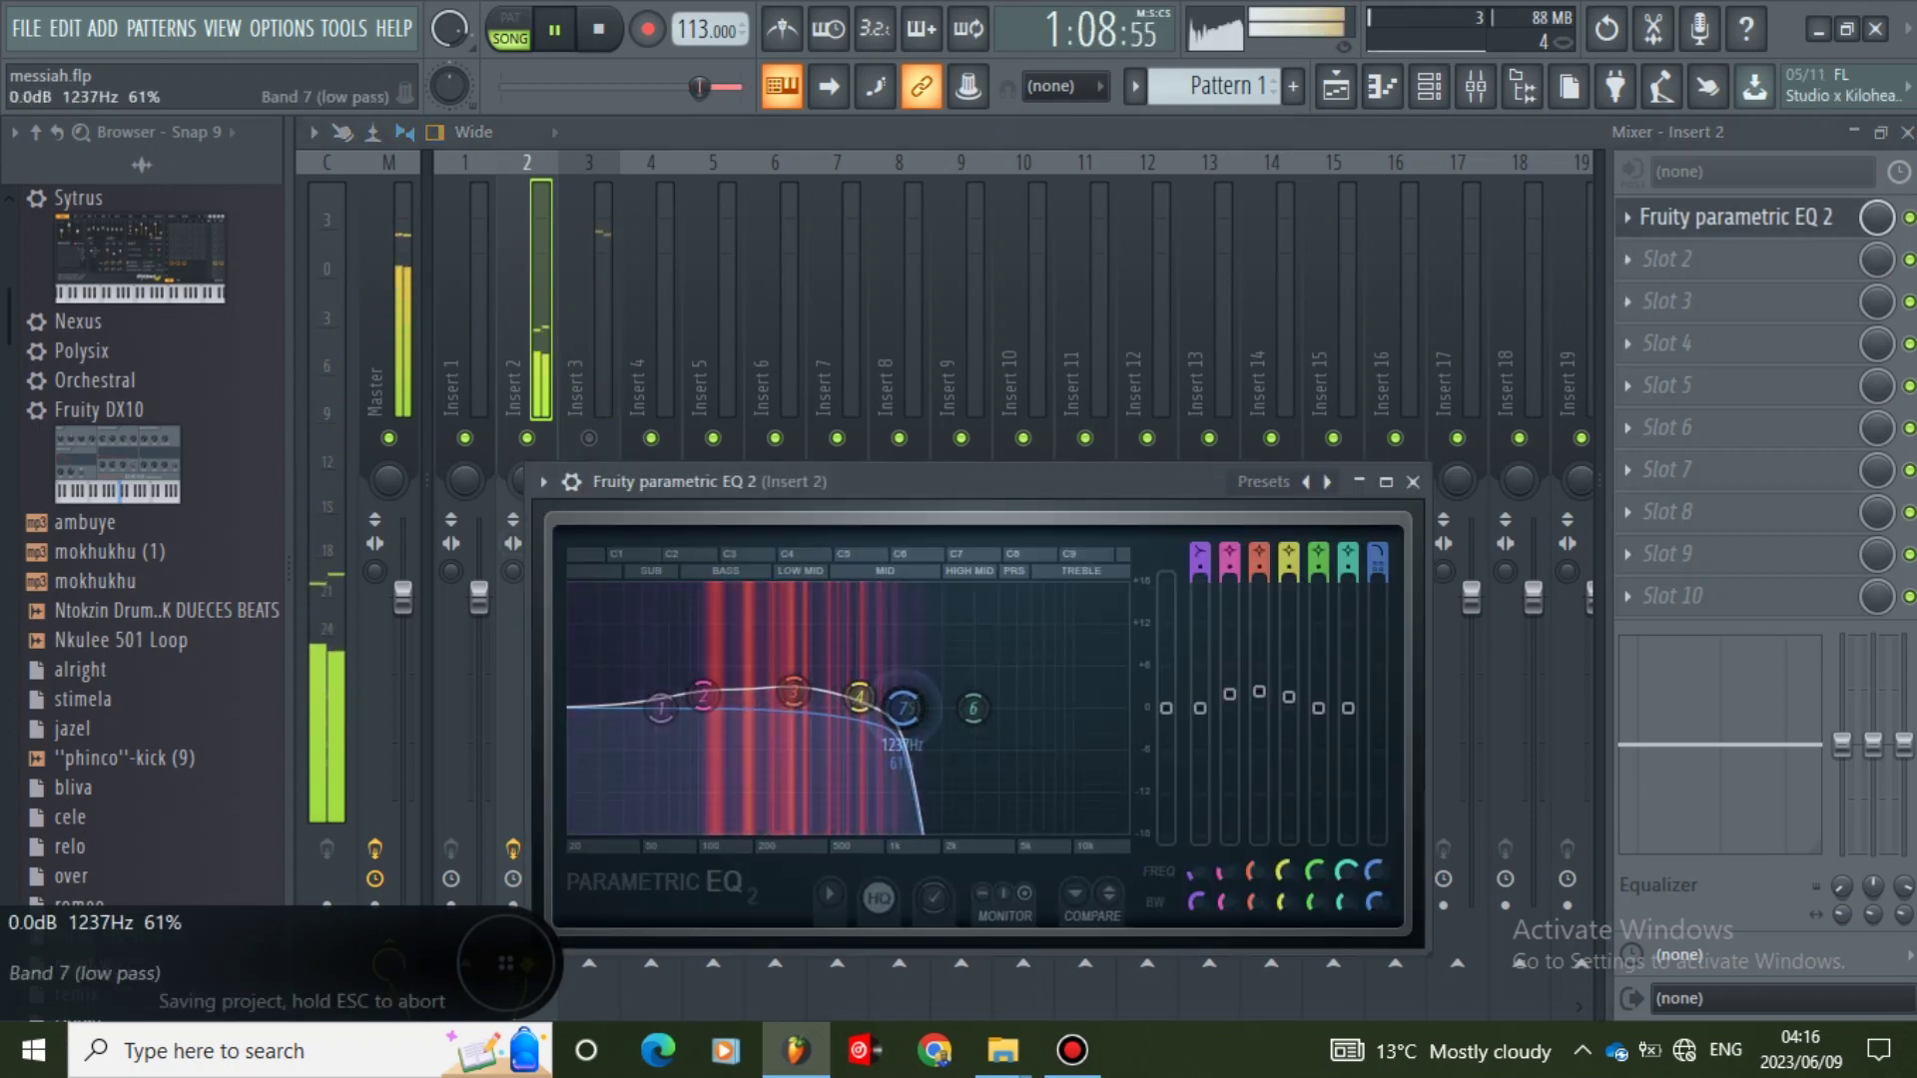
pyautogui.moveTo(912, 708); pyautogui.dragTo(932, 708)
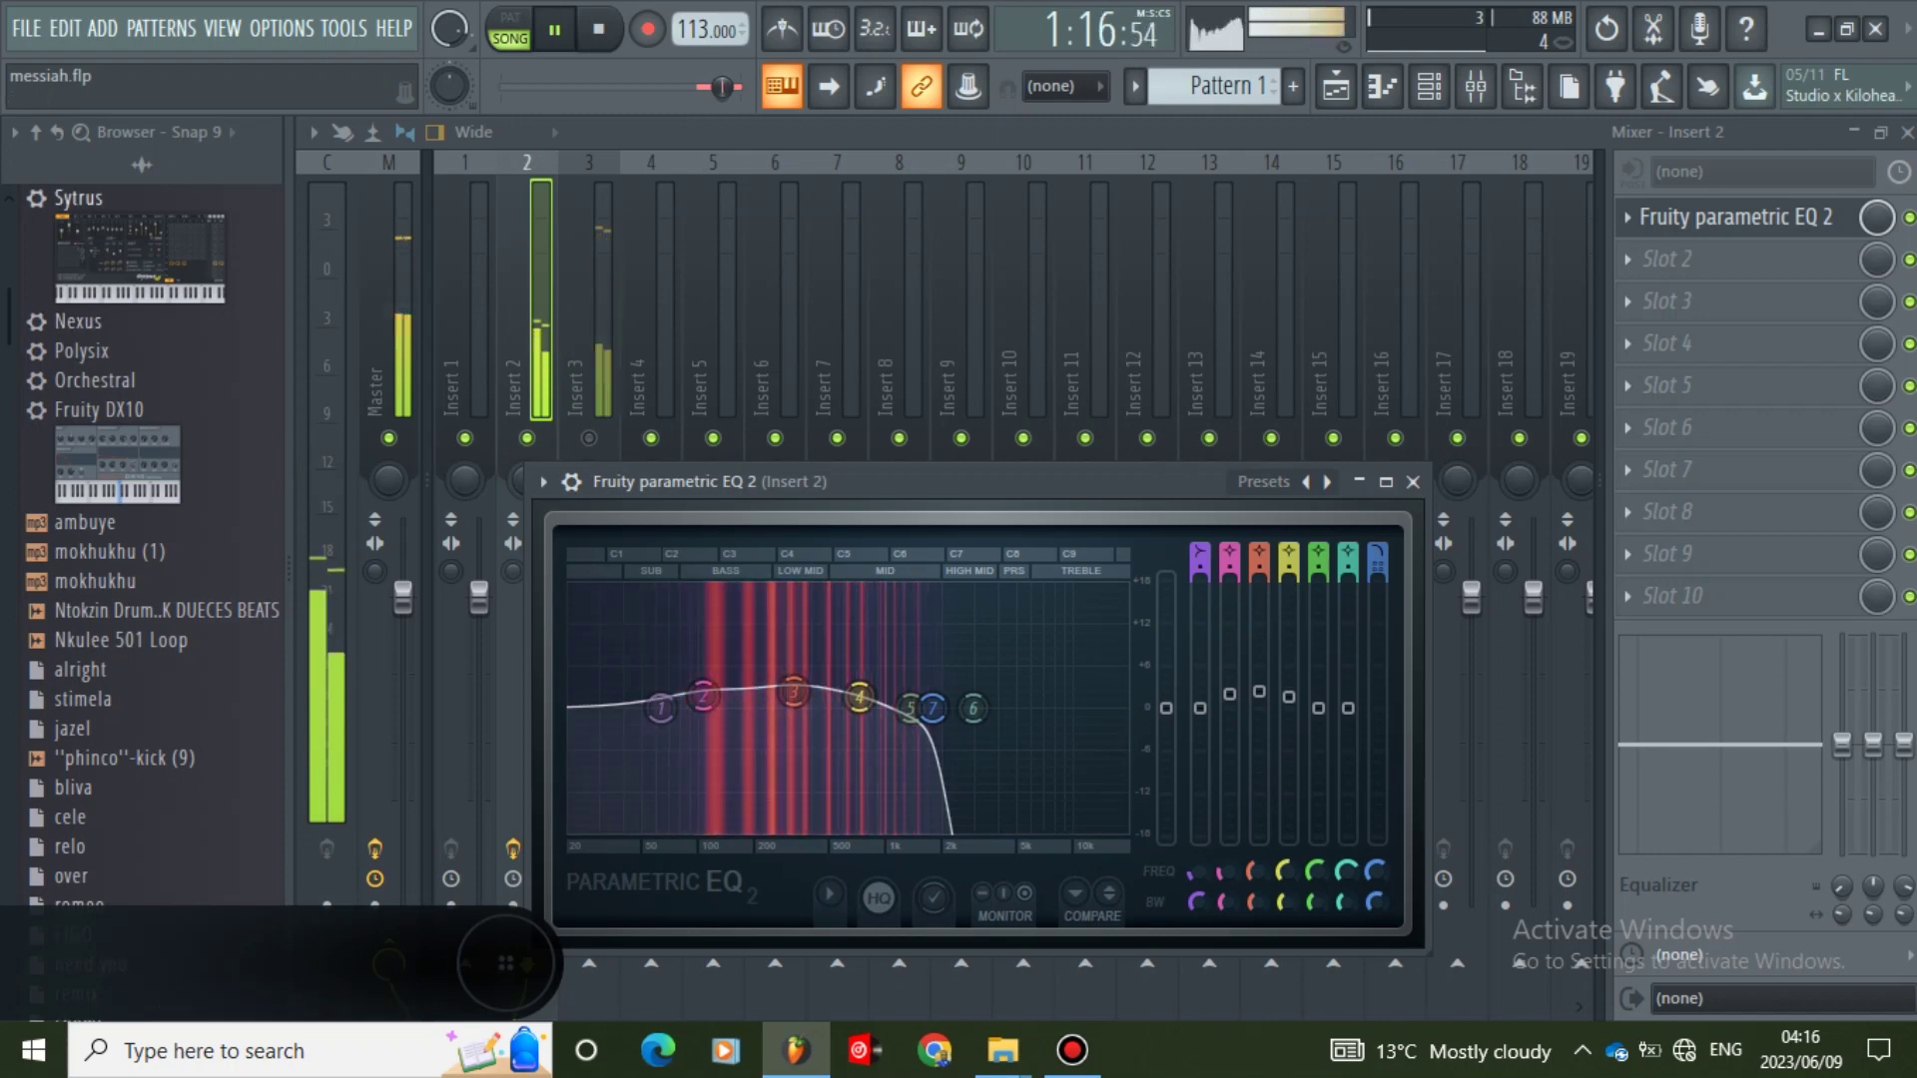
# - Save the project, close the Insert 2 equalizer and the mixer, and save again from the playlist
pyautogui.click(27, 28)
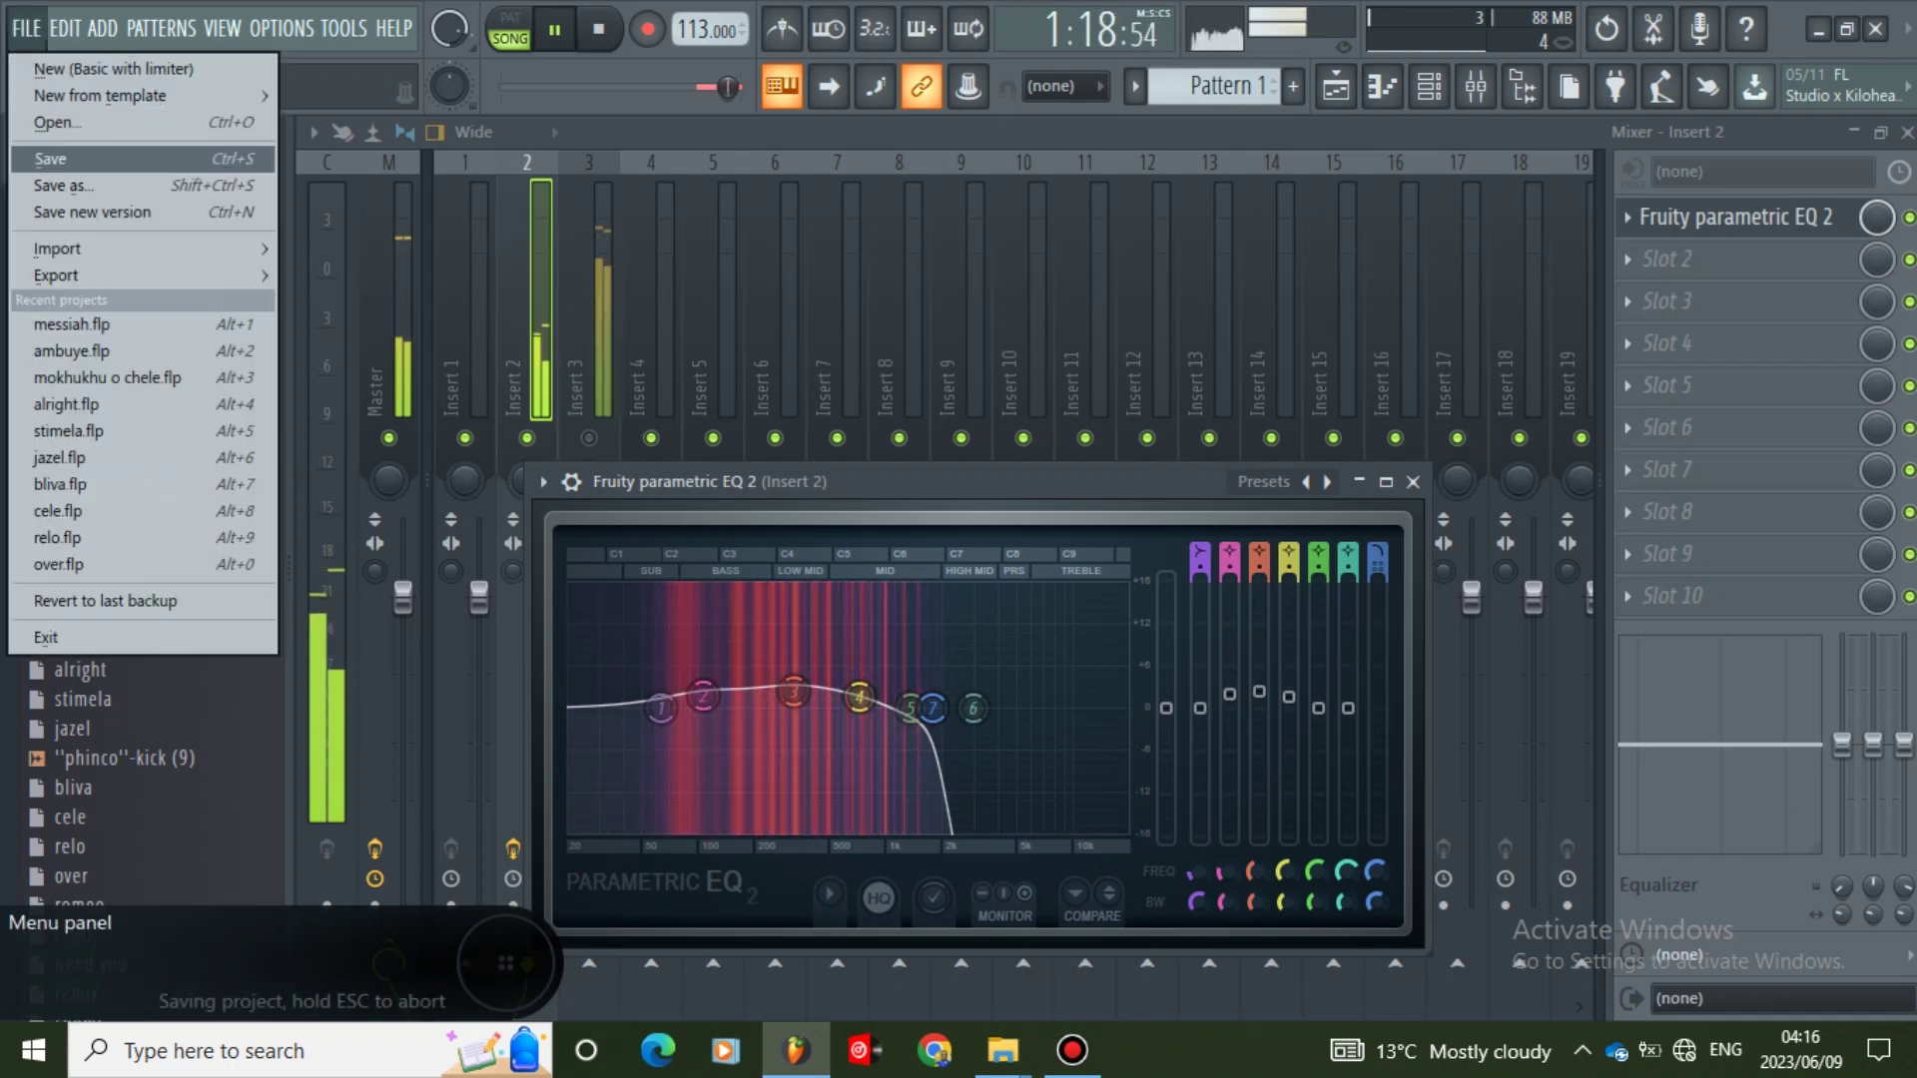
pyautogui.click(52, 159)
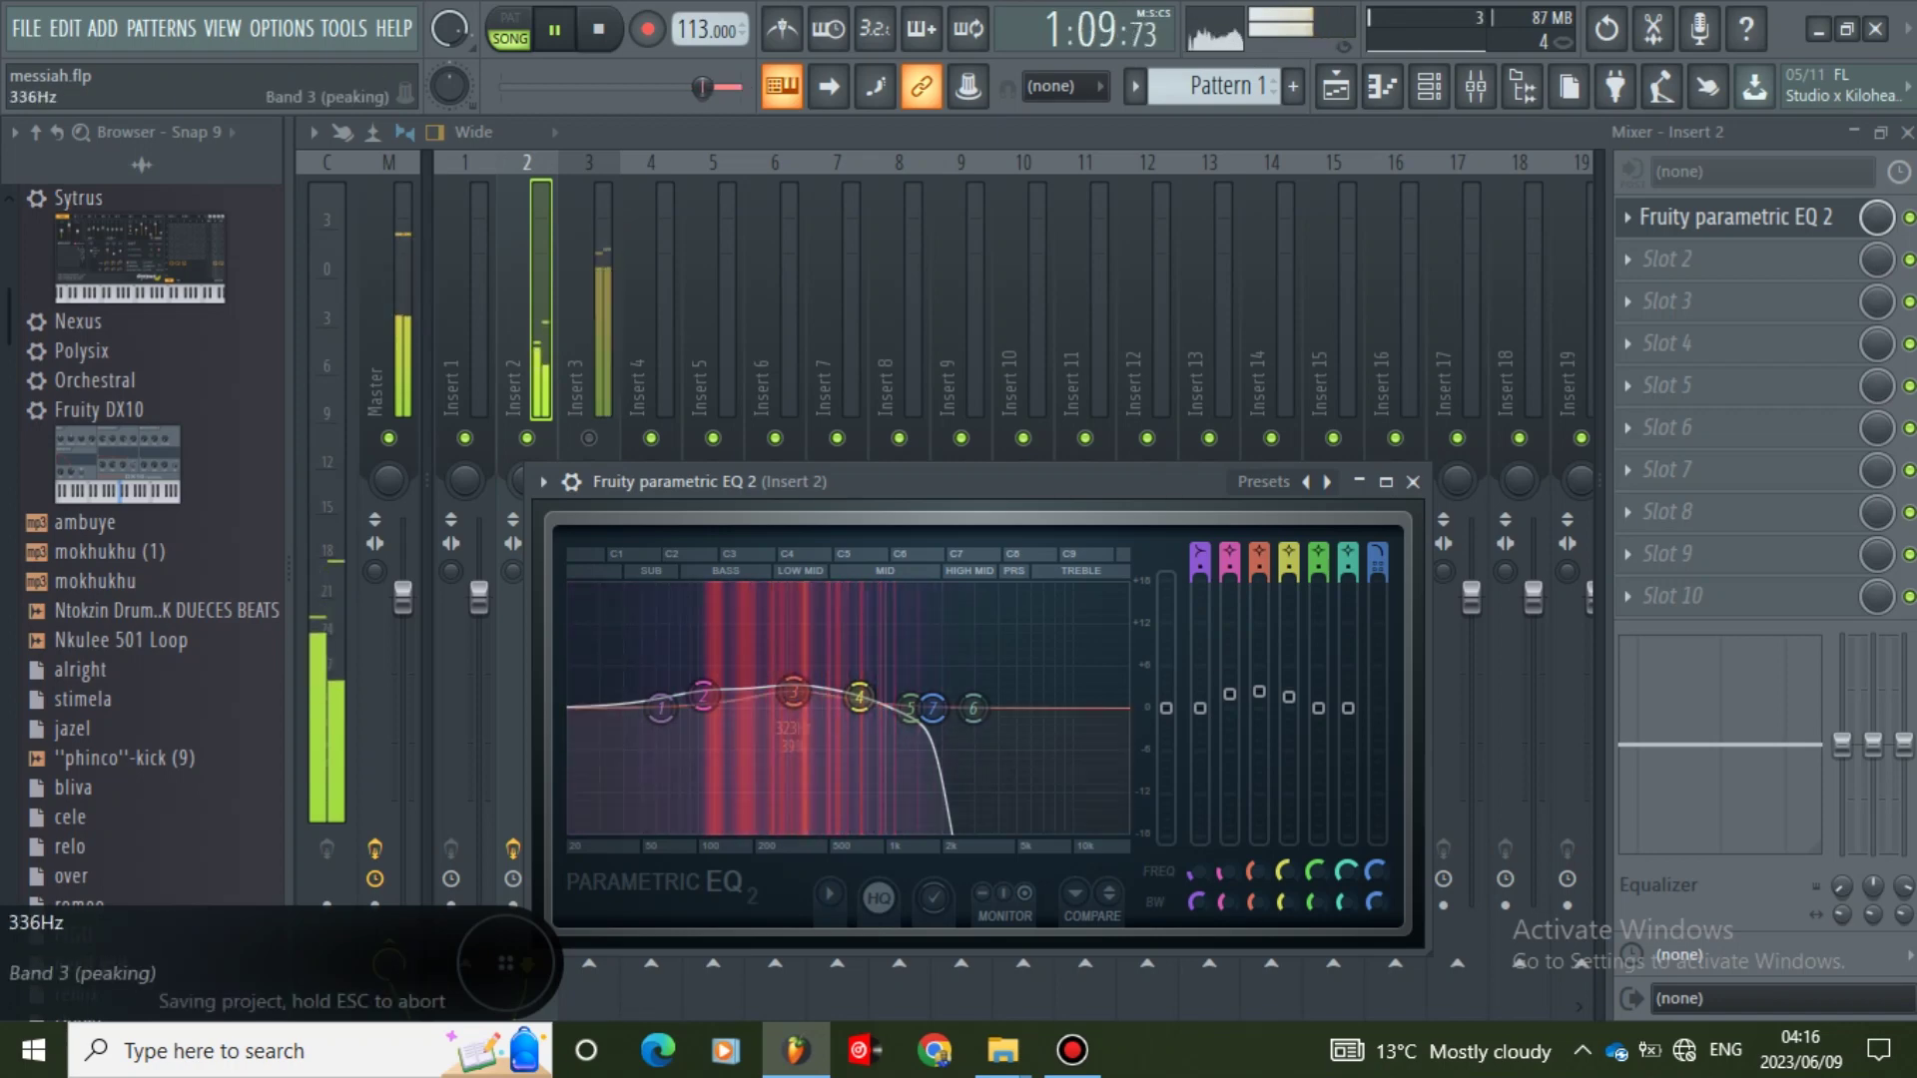
pyautogui.press('Escape')
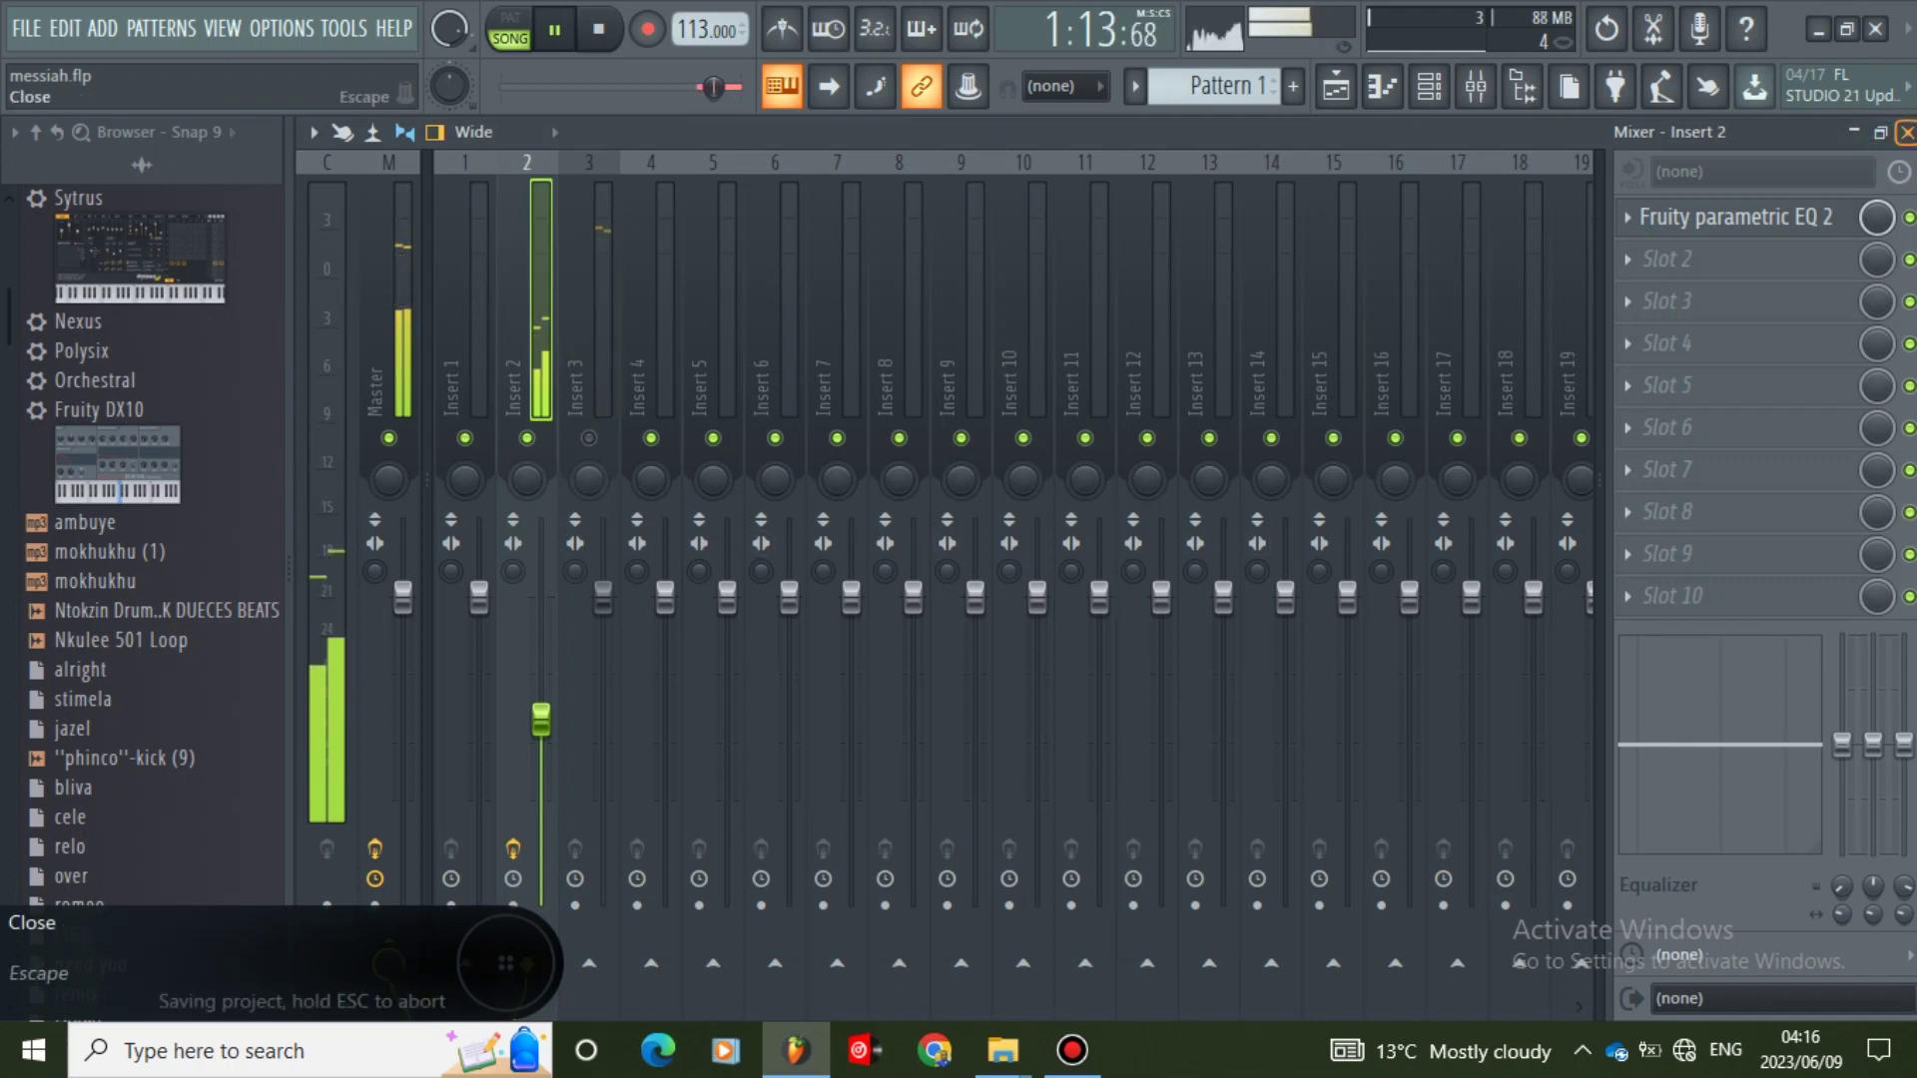
pyautogui.click(1907, 132)
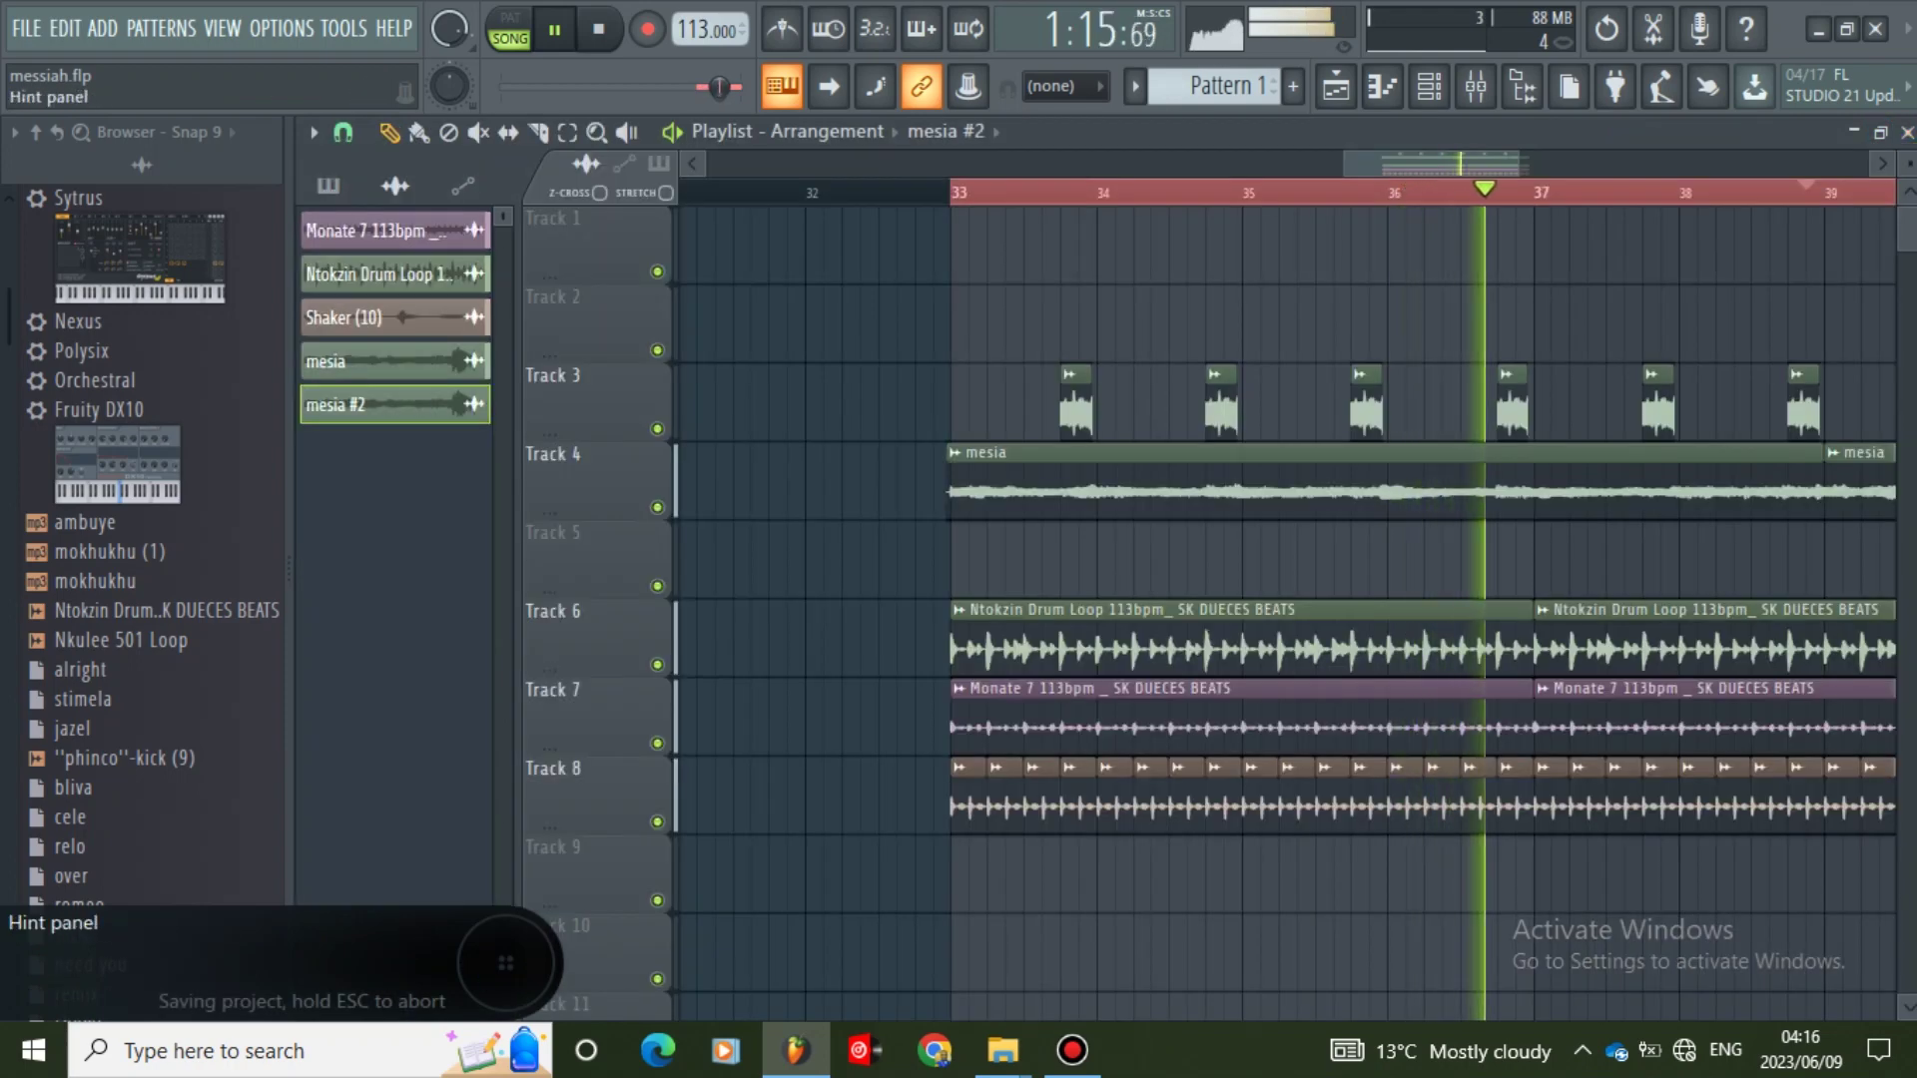
pyautogui.click(27, 29)
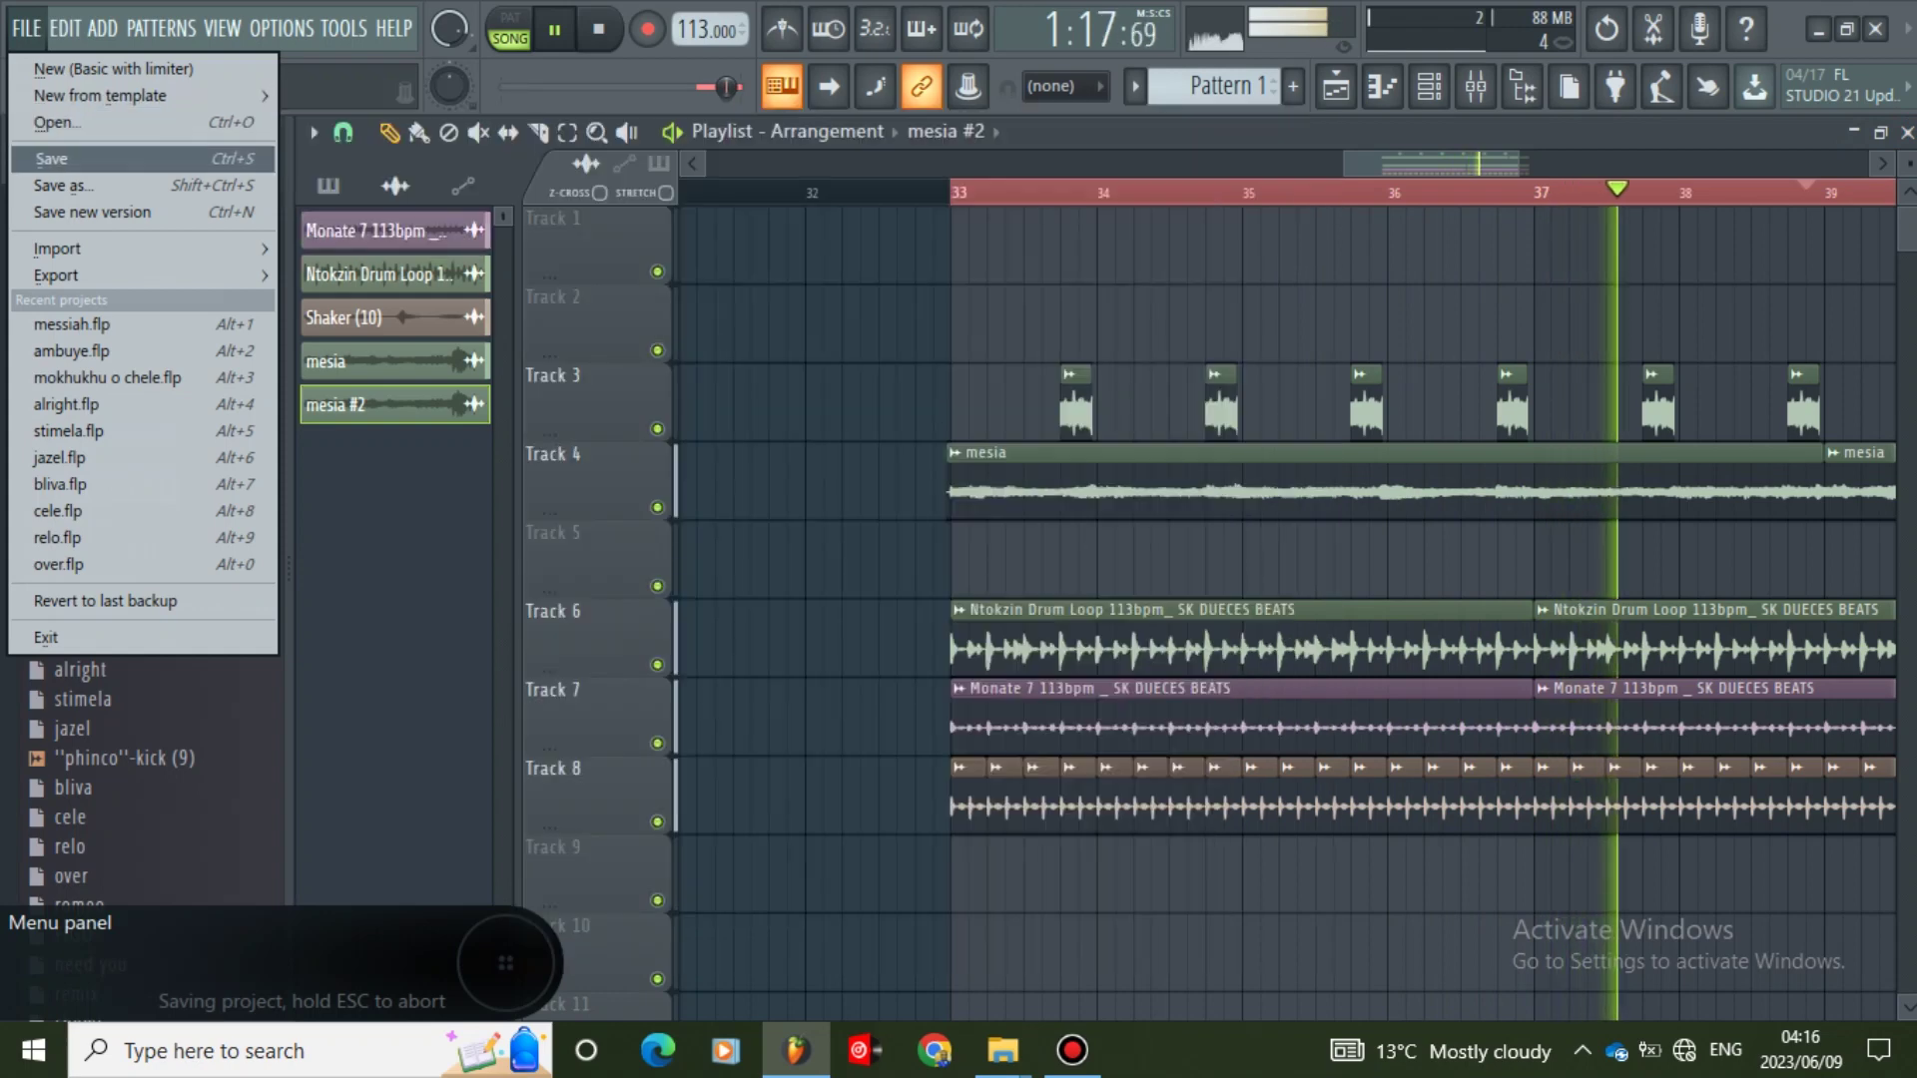
pyautogui.click(60, 159)
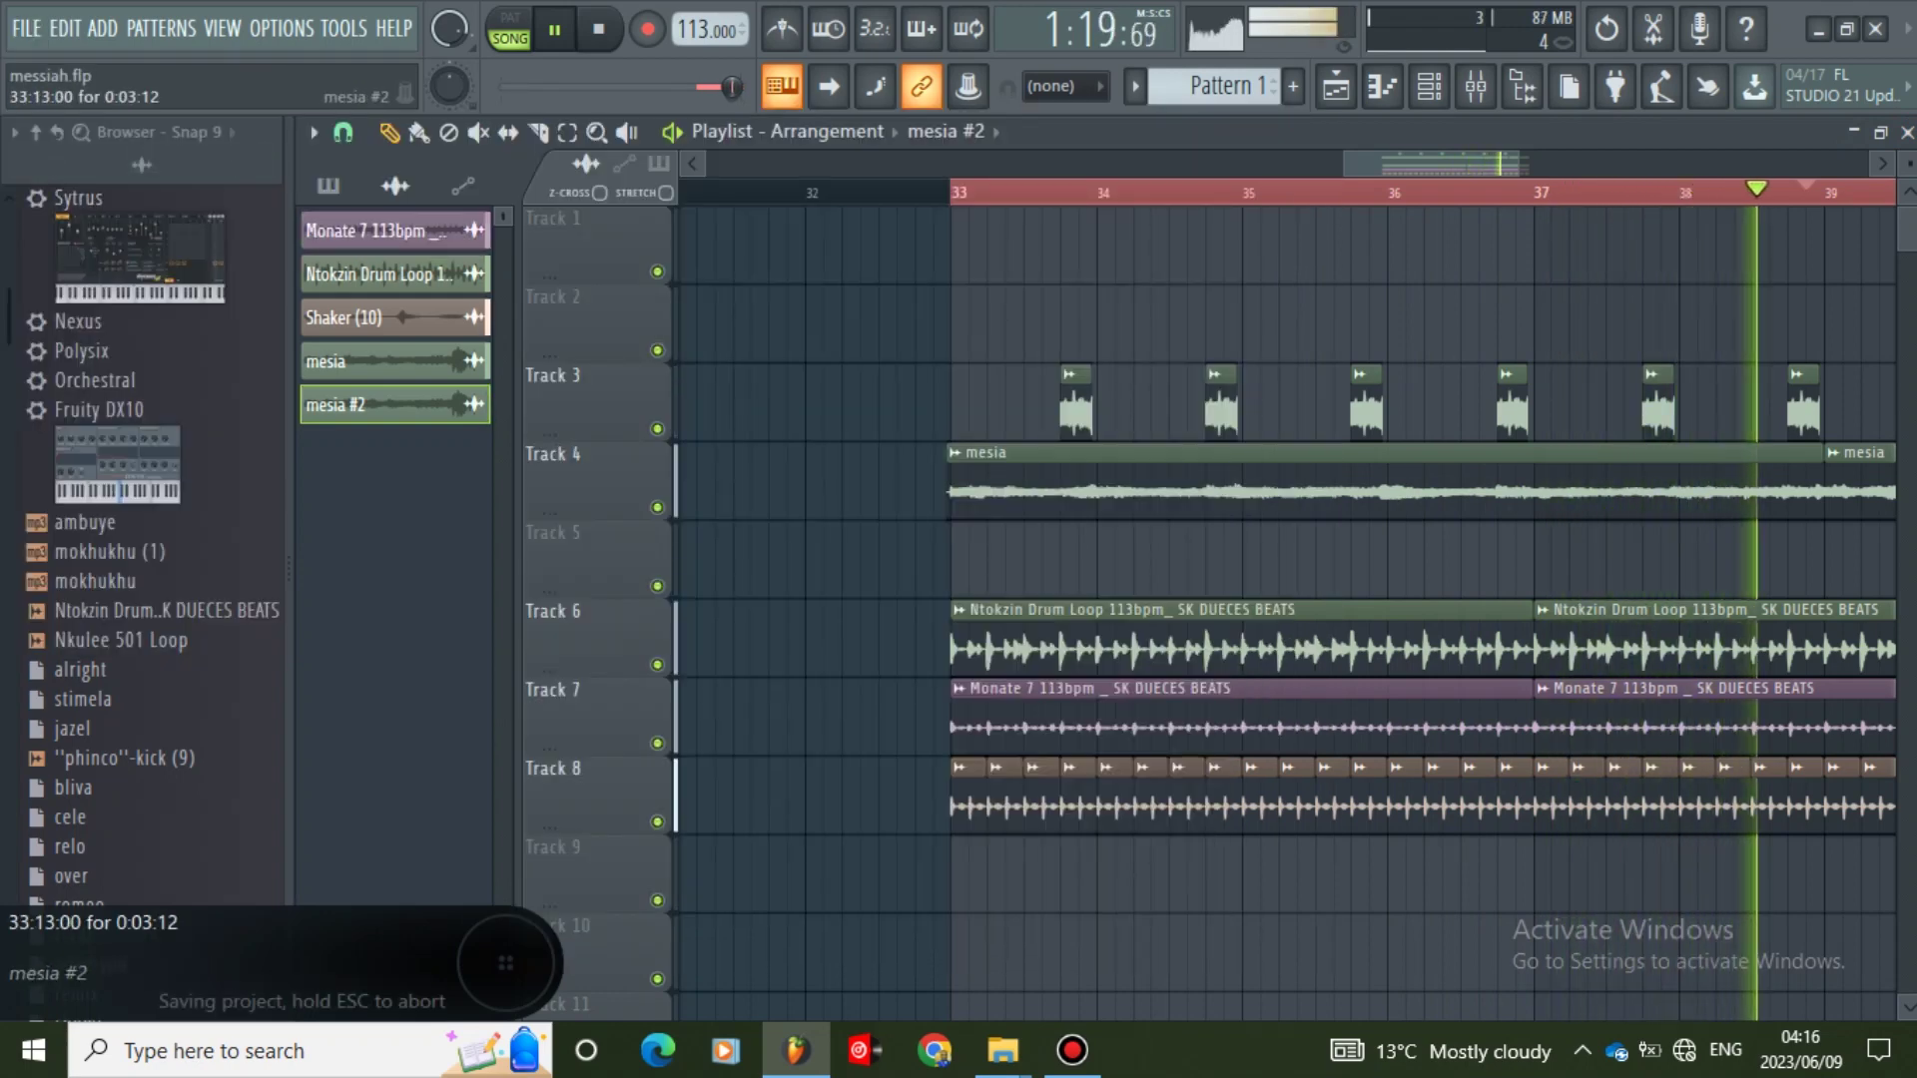
# - Check the mixer routing of mesia #2, unmute Insert 3 in the mixer, and save the project
pyautogui.click(334, 405)
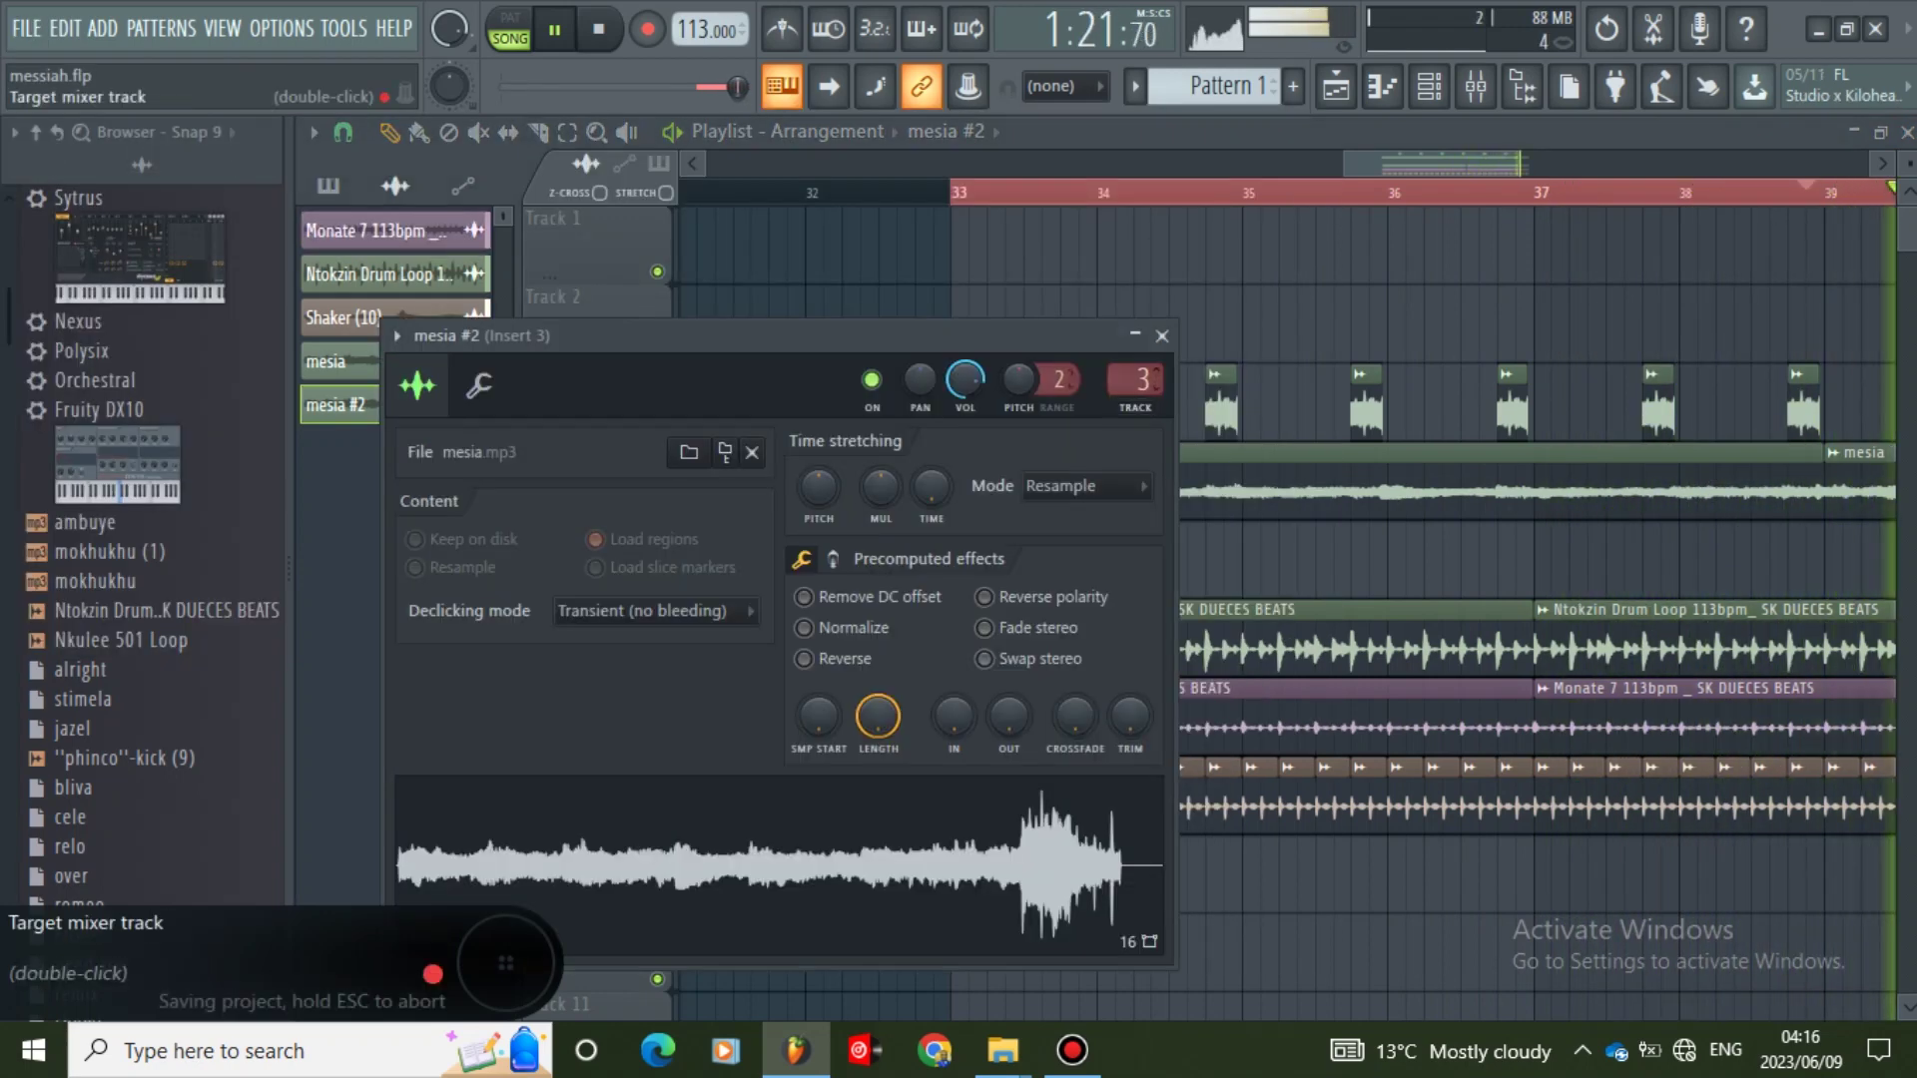
pyautogui.click(1162, 336)
pyautogui.click(1476, 86)
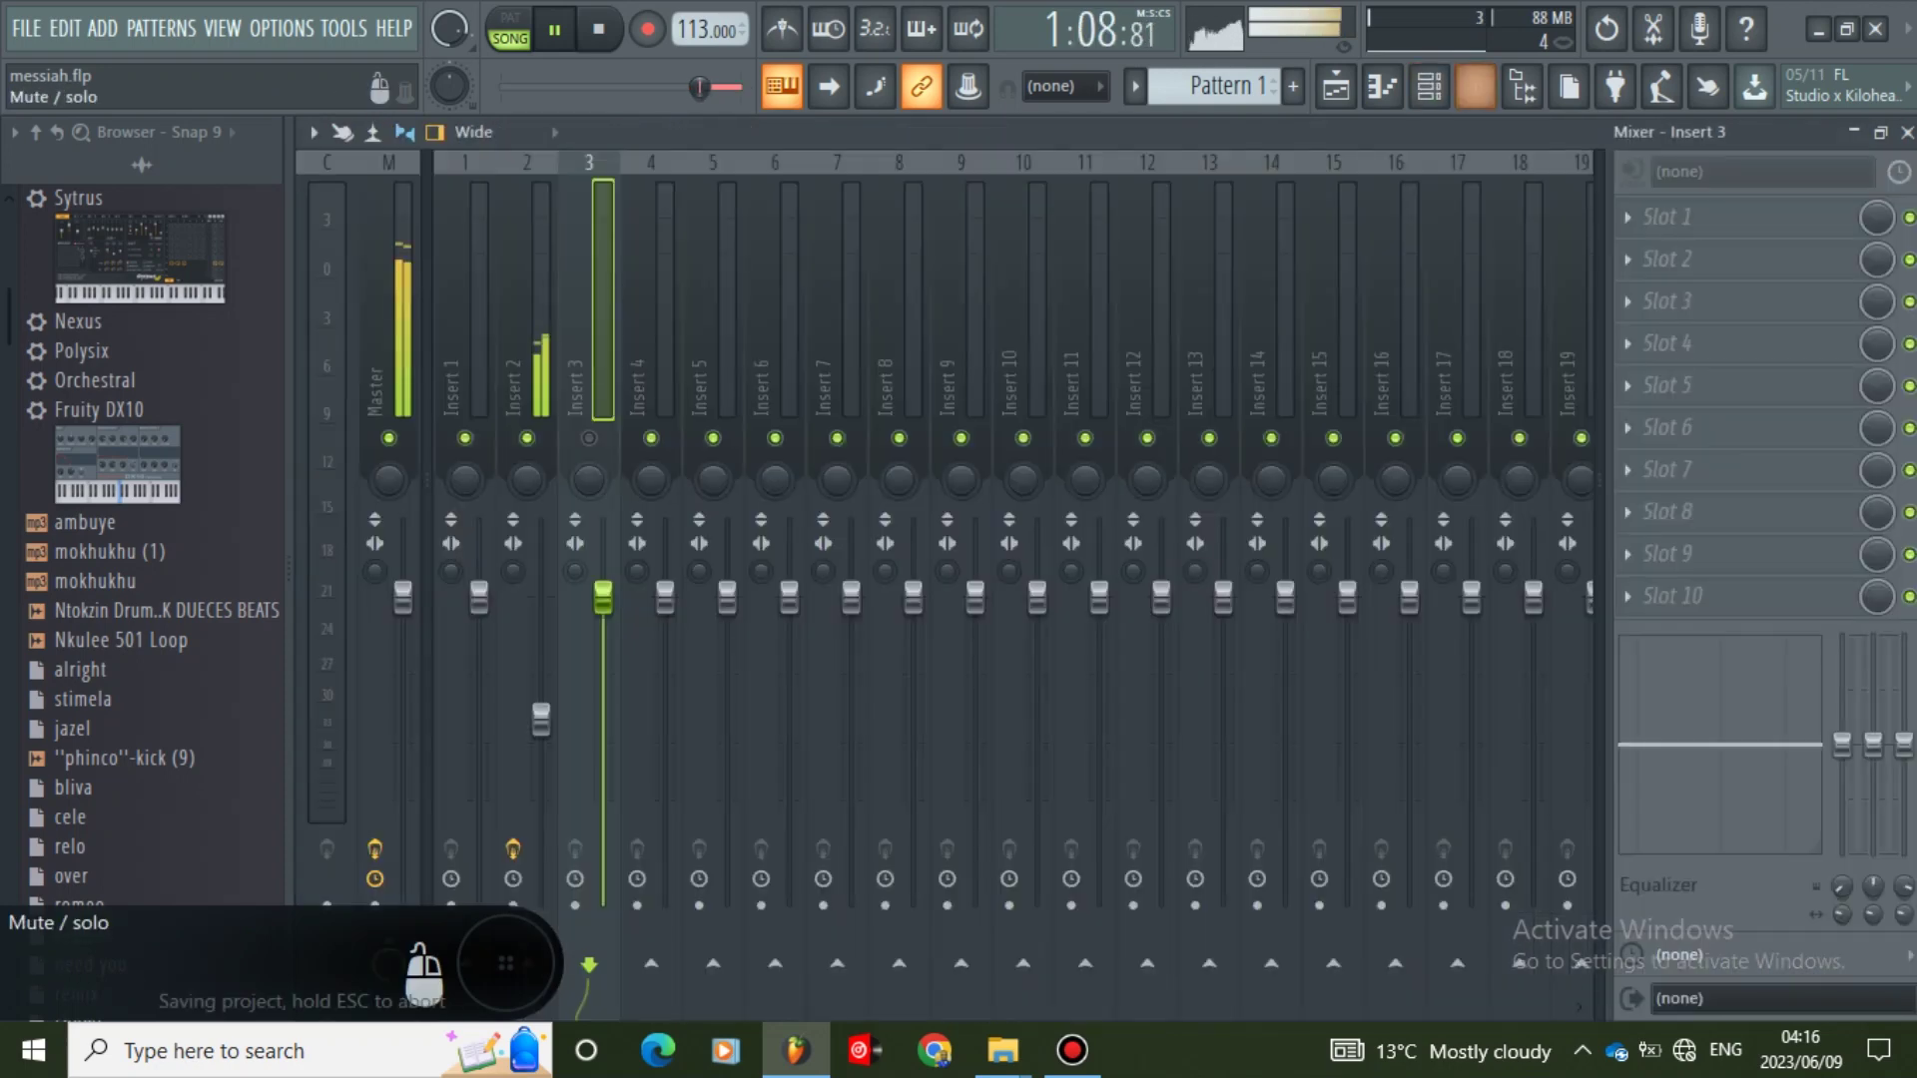
pyautogui.click(589, 437)
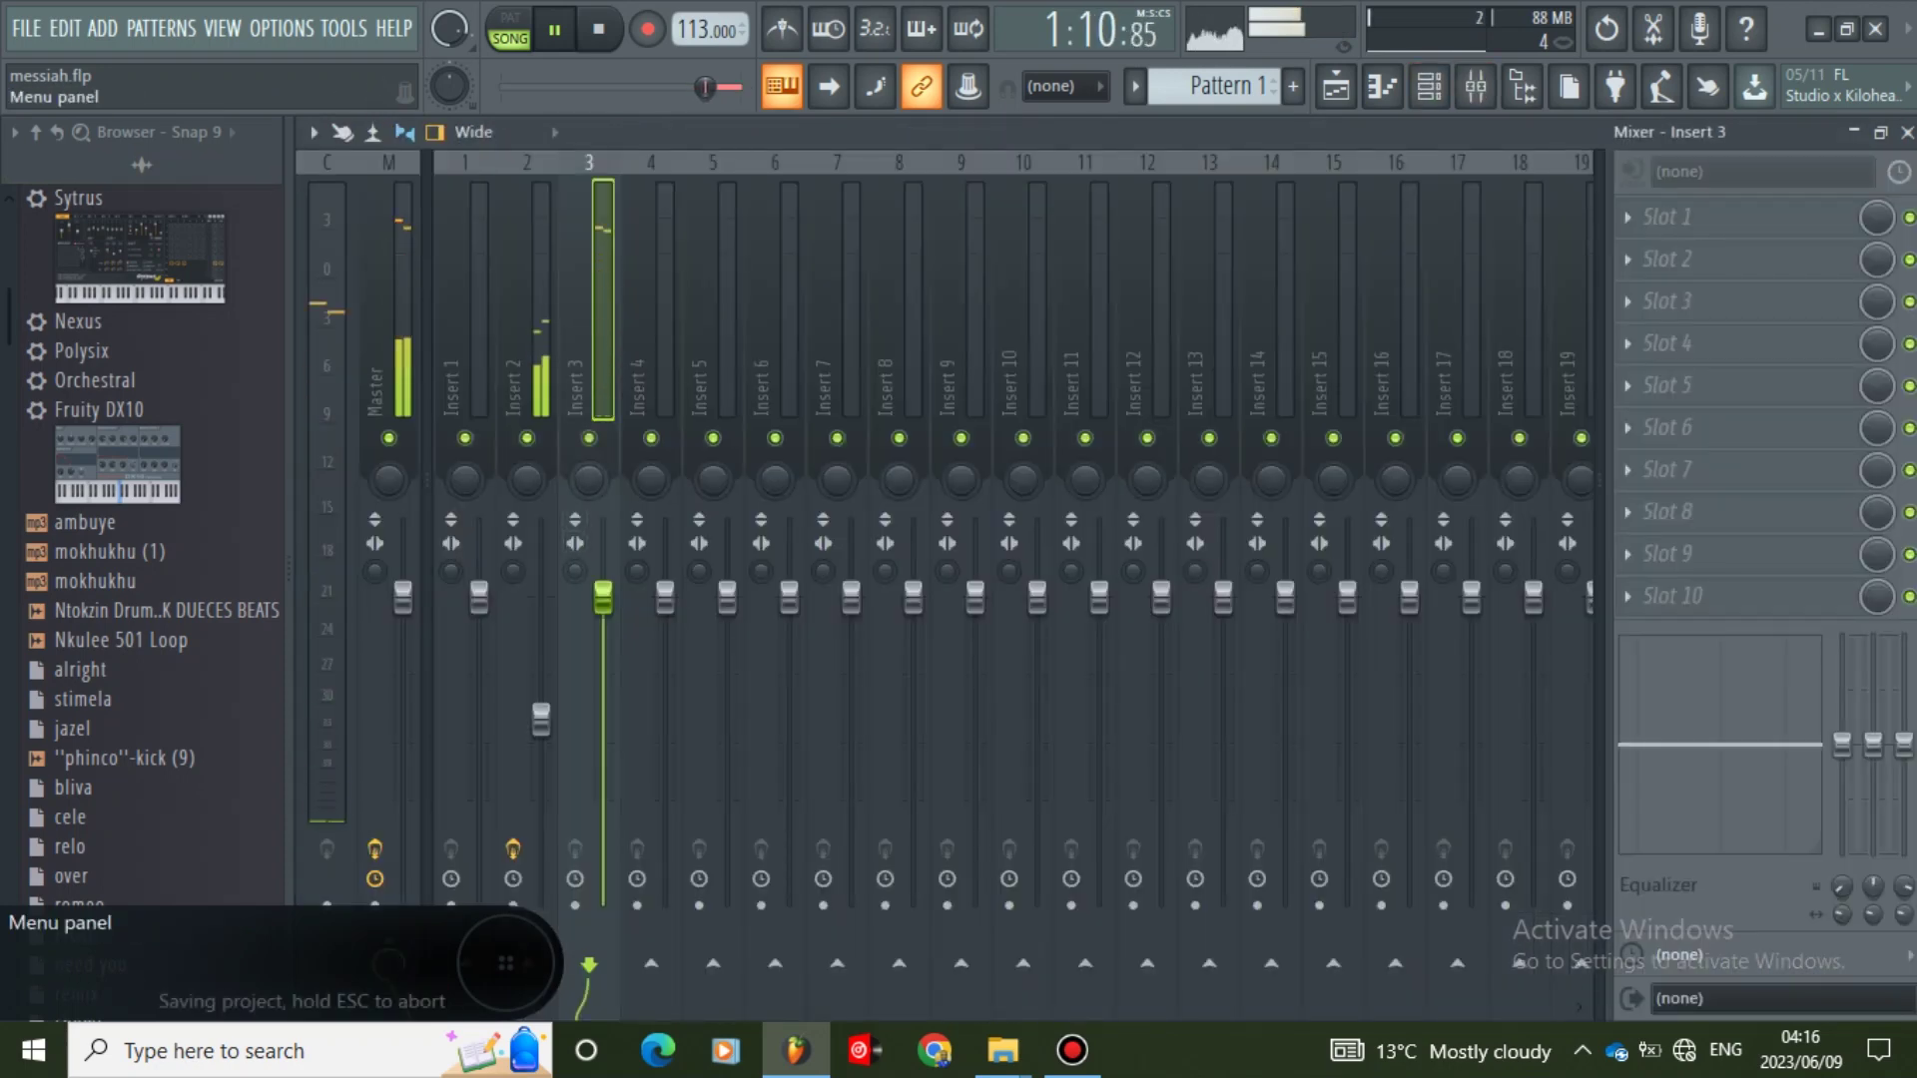
pyautogui.click(26, 29)
pyautogui.click(84, 159)
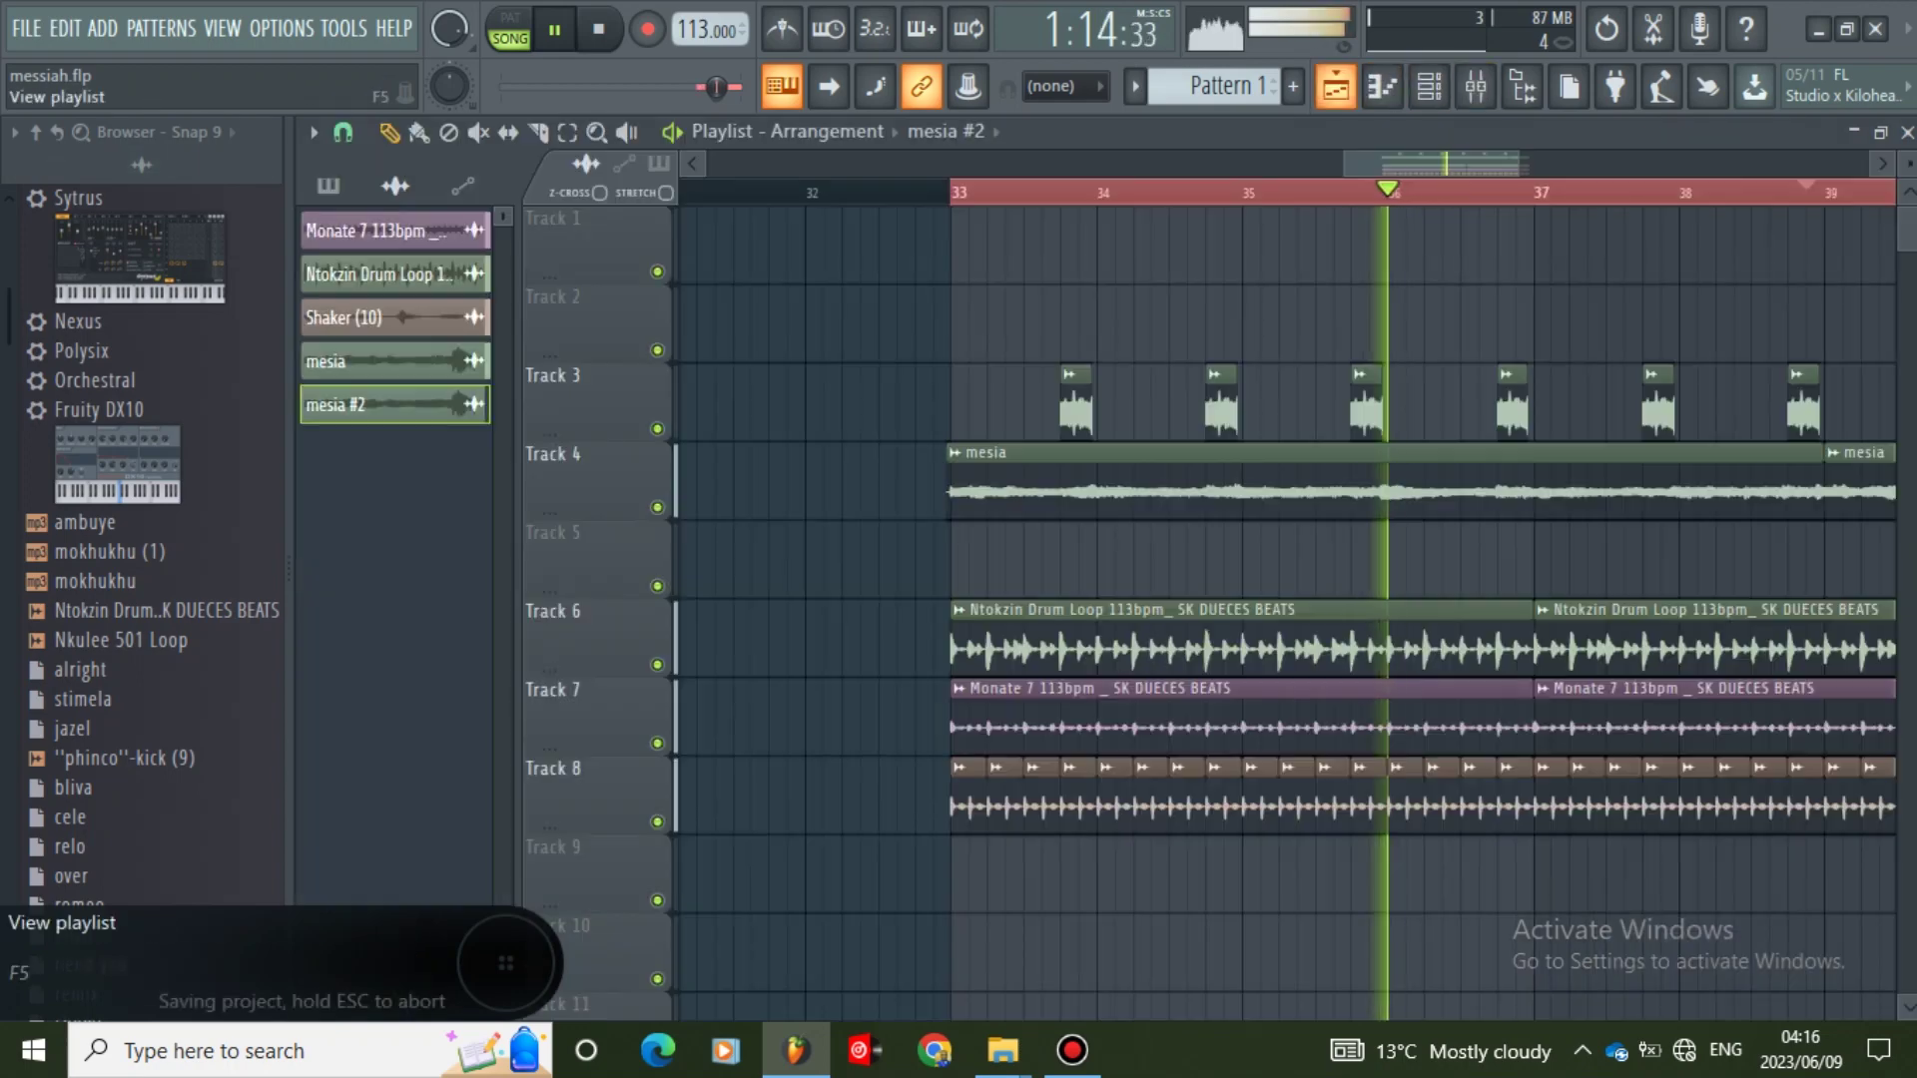
# - Bring up the playlist at the end of the arrangement, around bars 38 and 39
pyautogui.click(1336, 86)
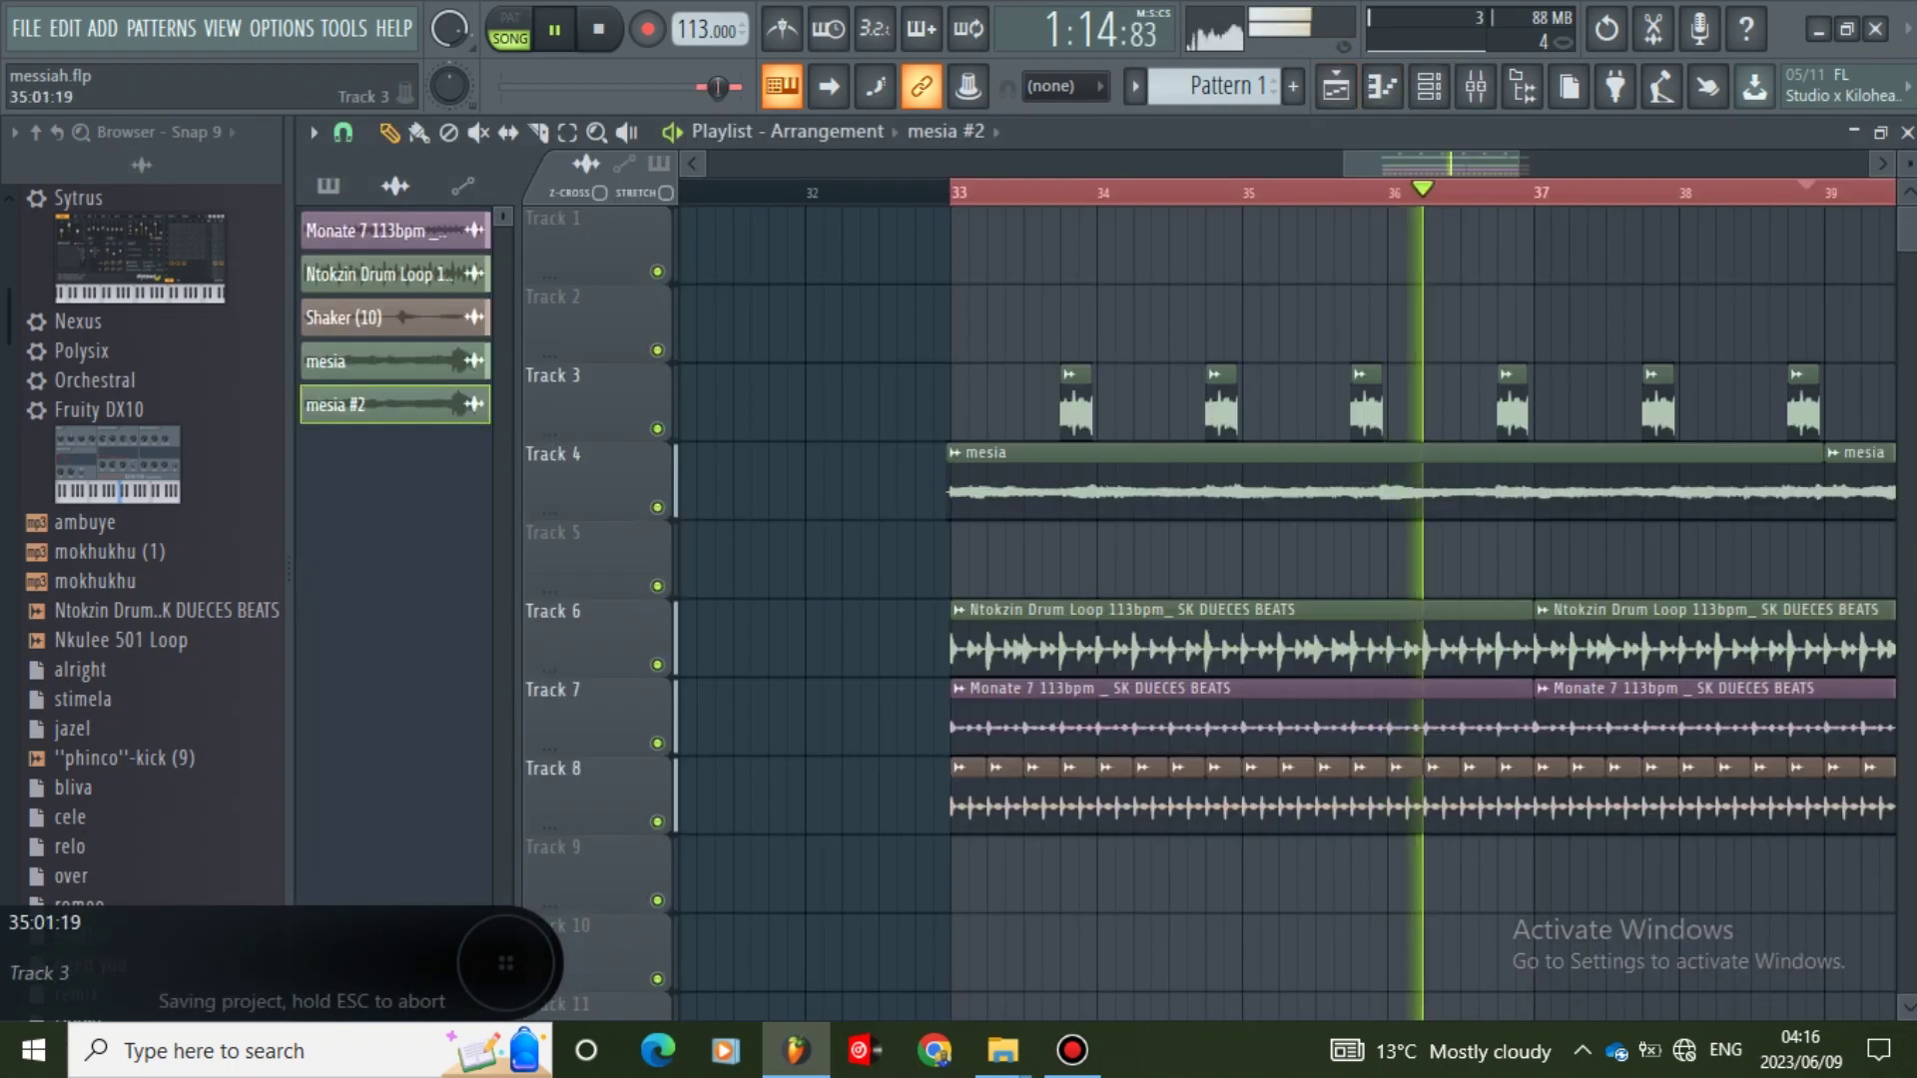
pyautogui.moveTo(1519, 163); pyautogui.dragTo(1389, 164)
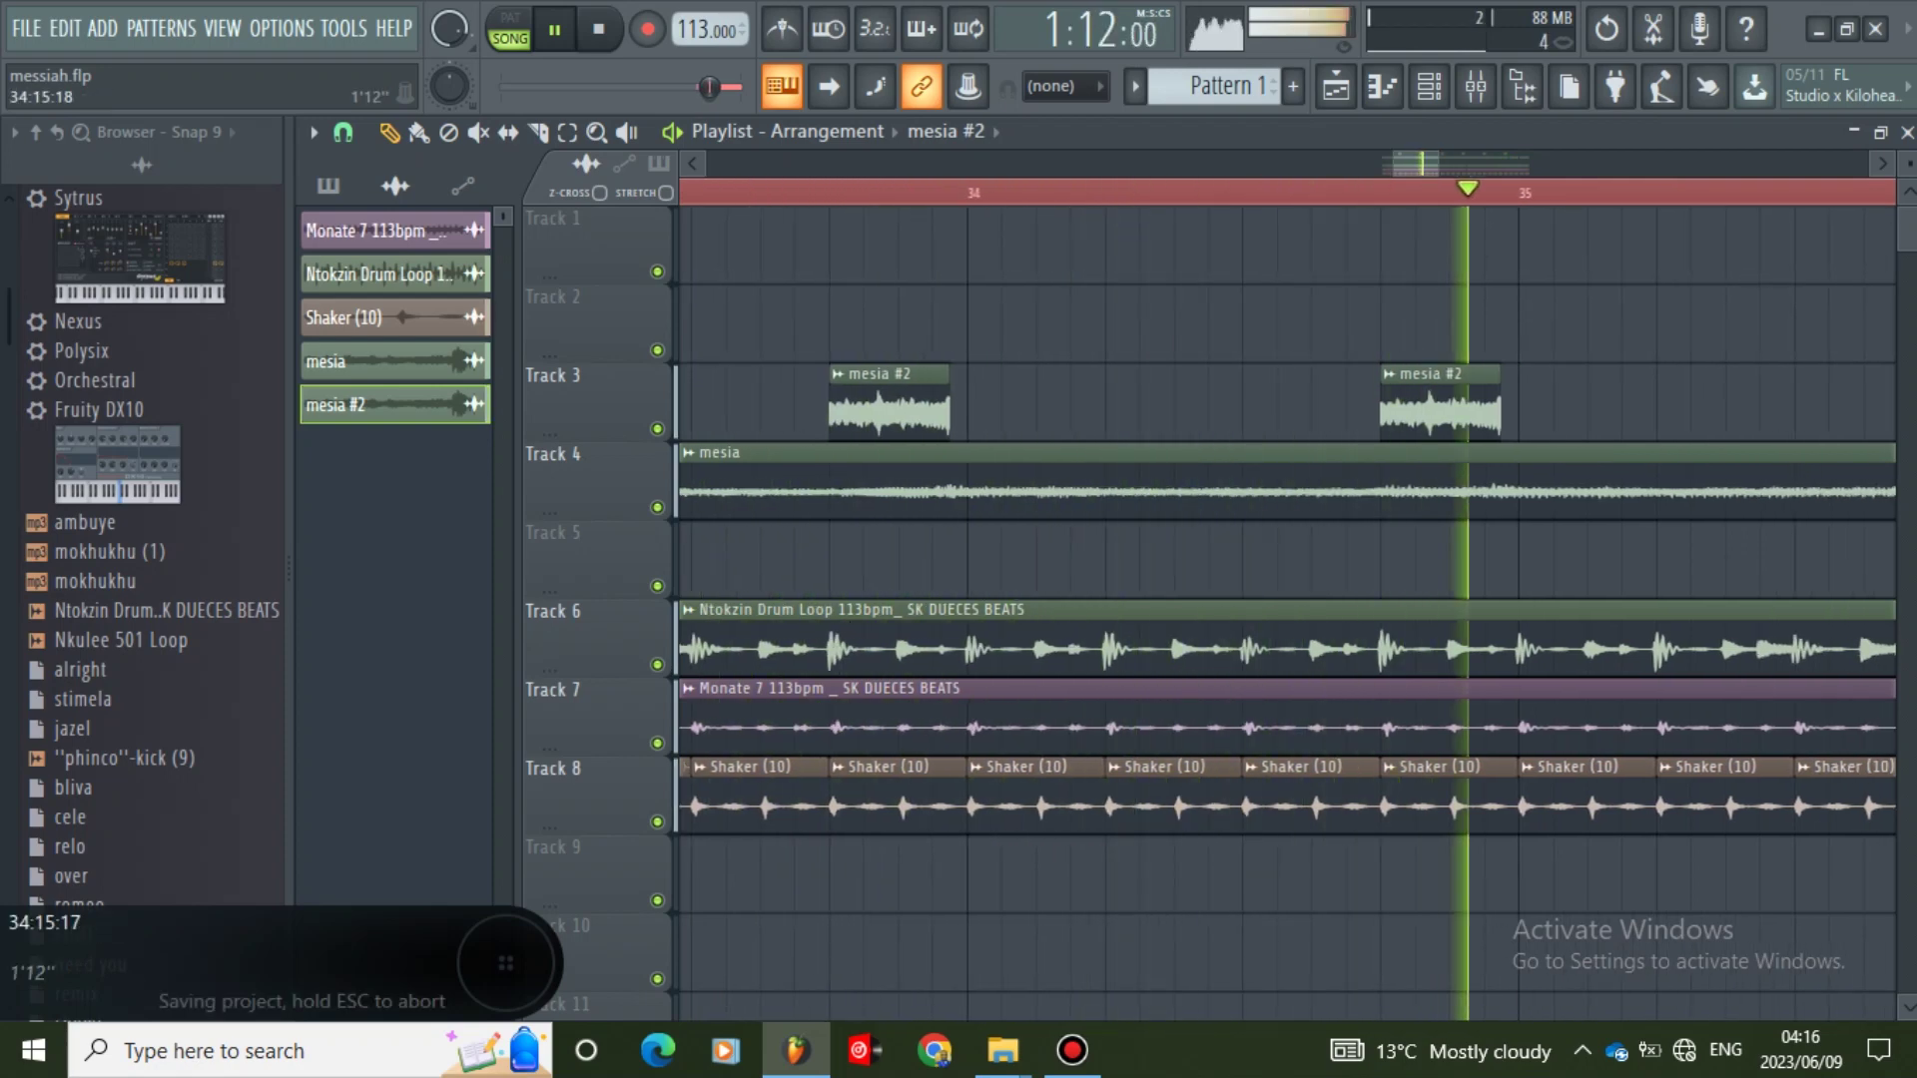
pyautogui.moveTo(1438, 164); pyautogui.dragTo(1510, 164)
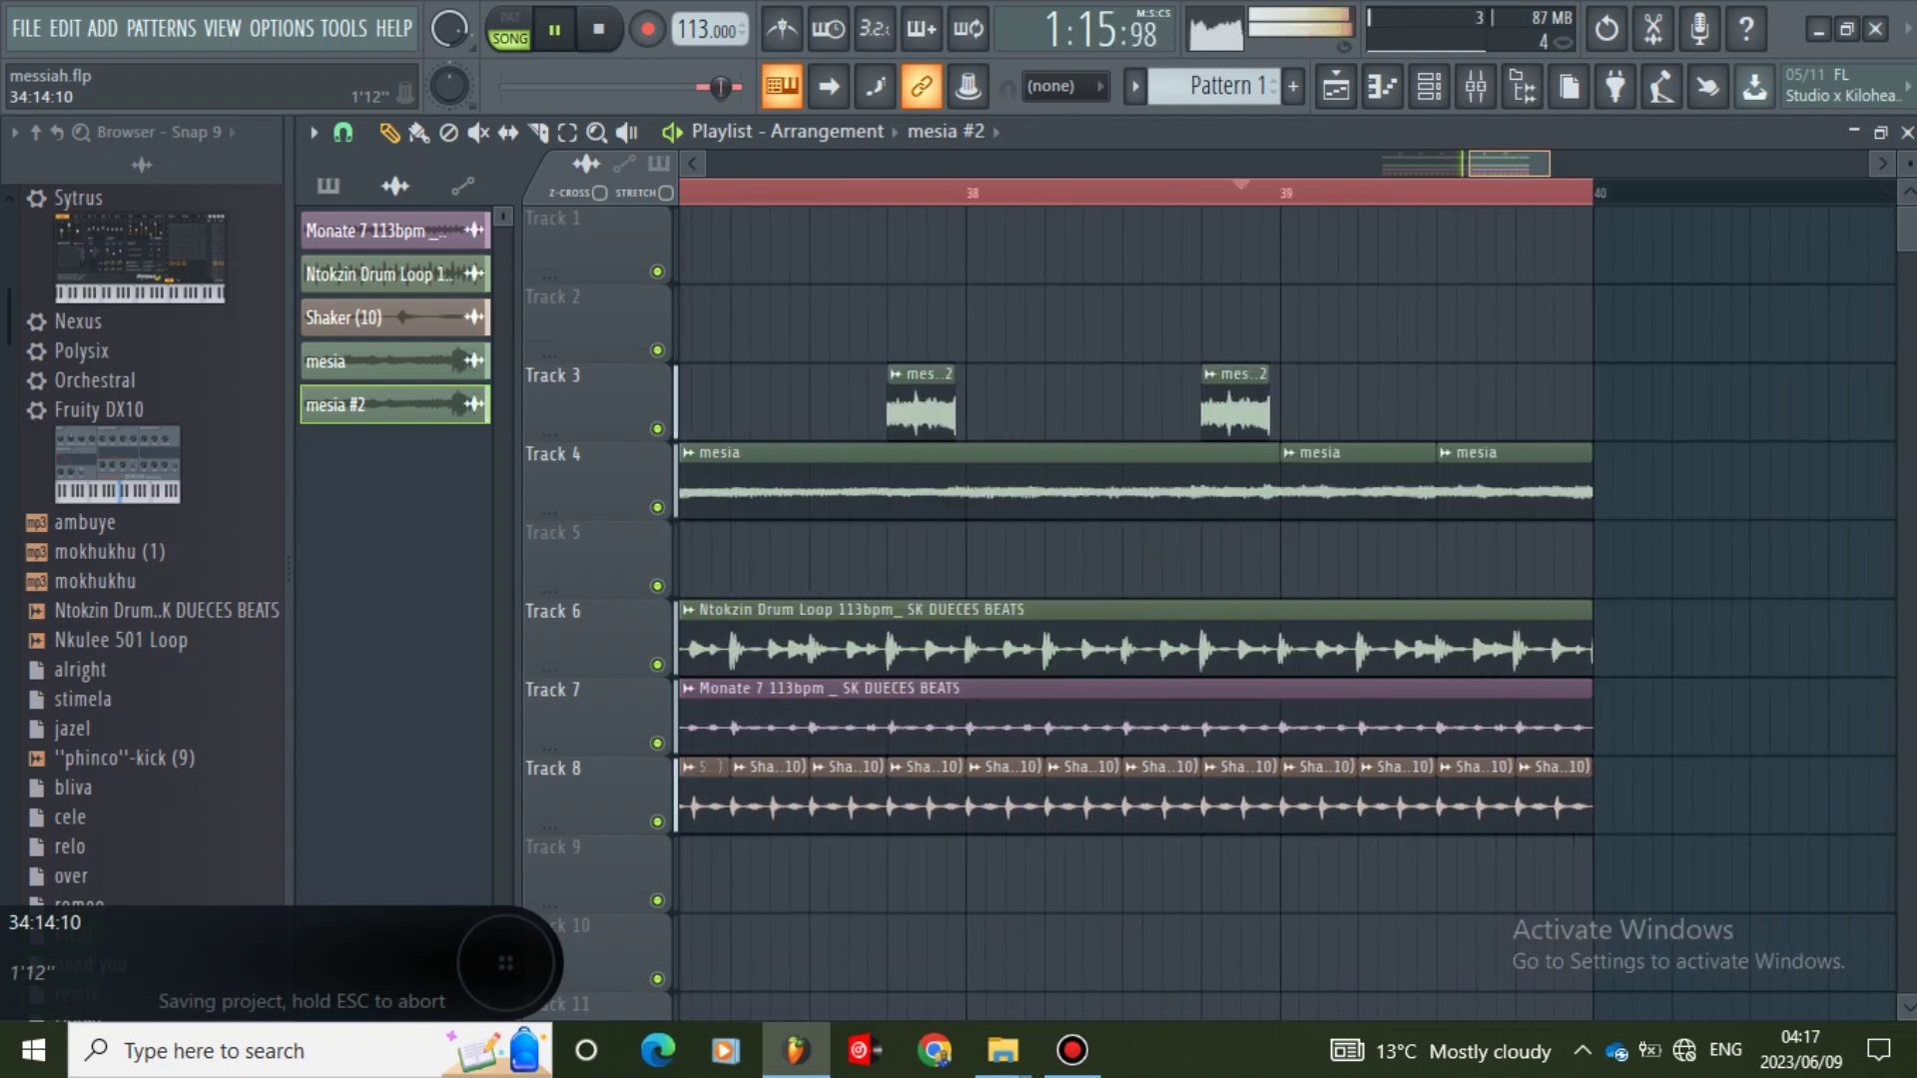
pyautogui.click(1443, 409)
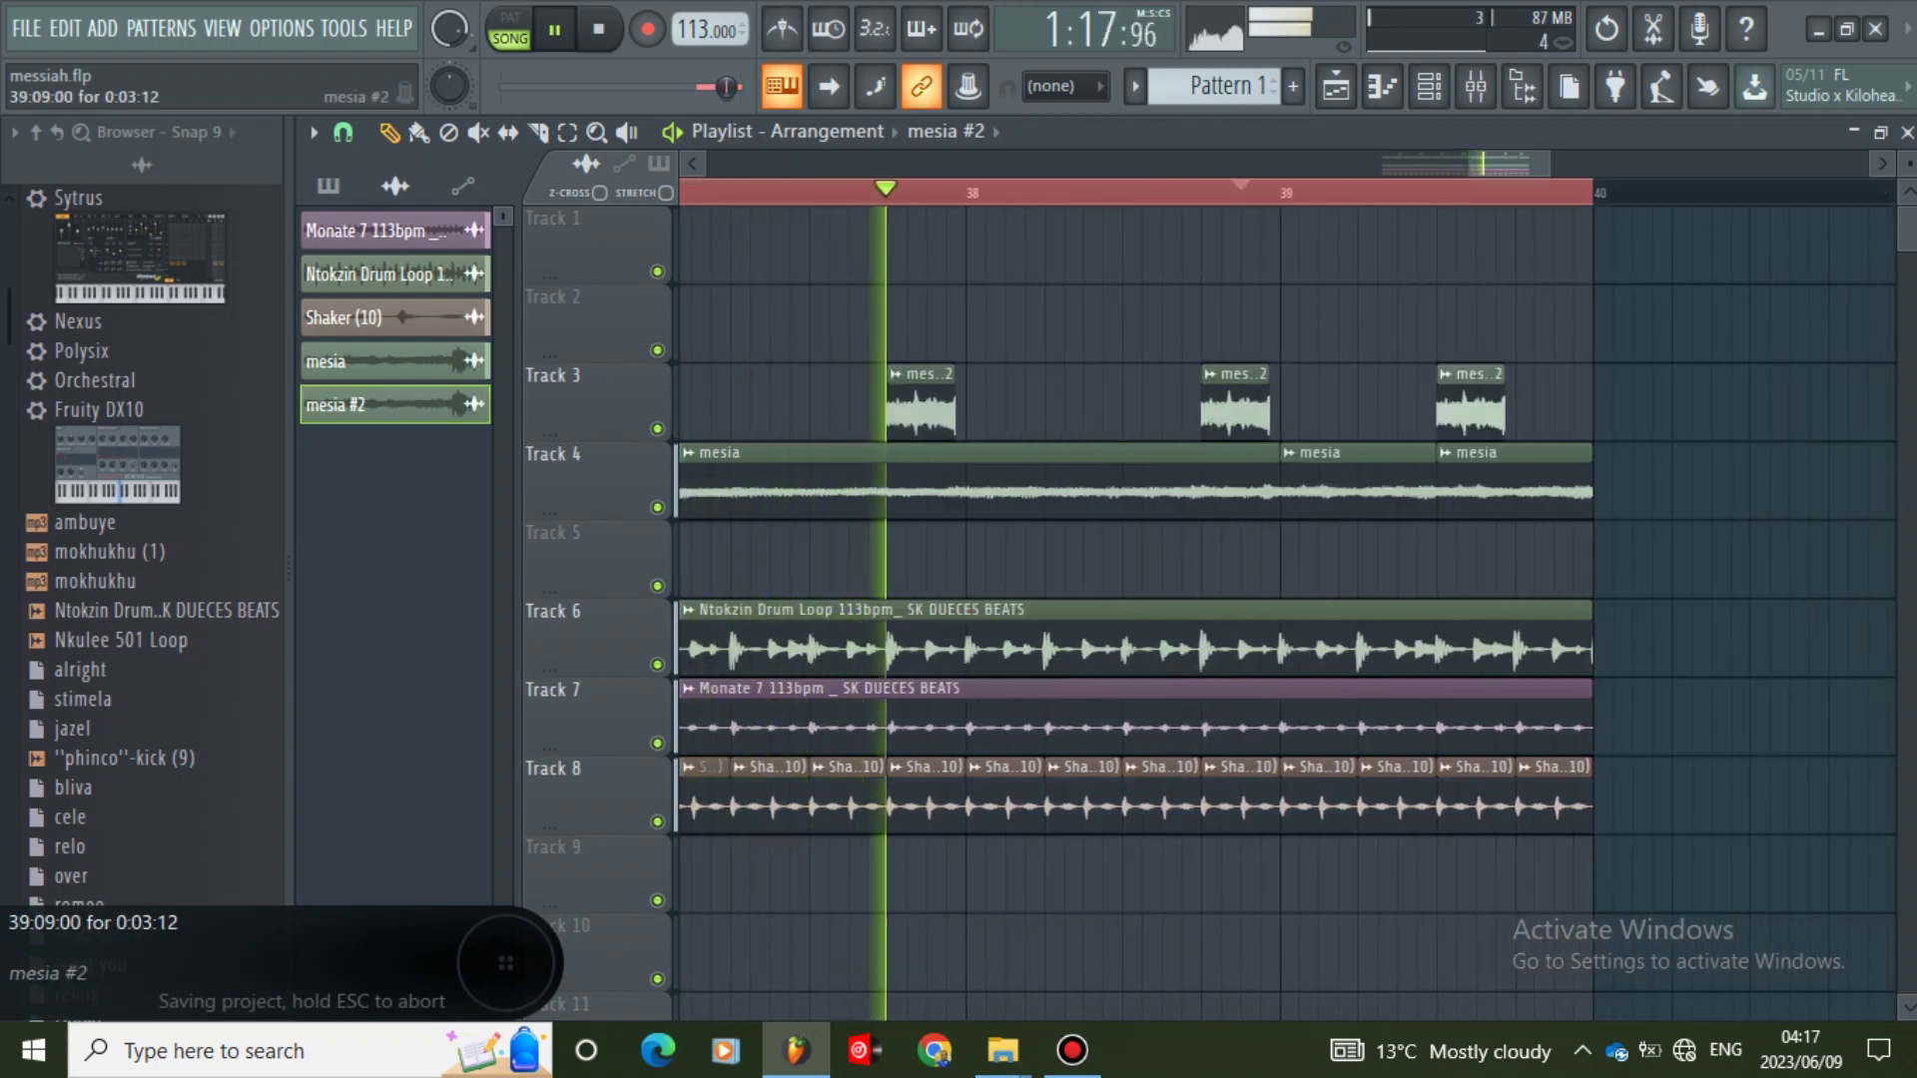
pyautogui.moveTo(1464, 407); pyautogui.dragTo(1503, 407)
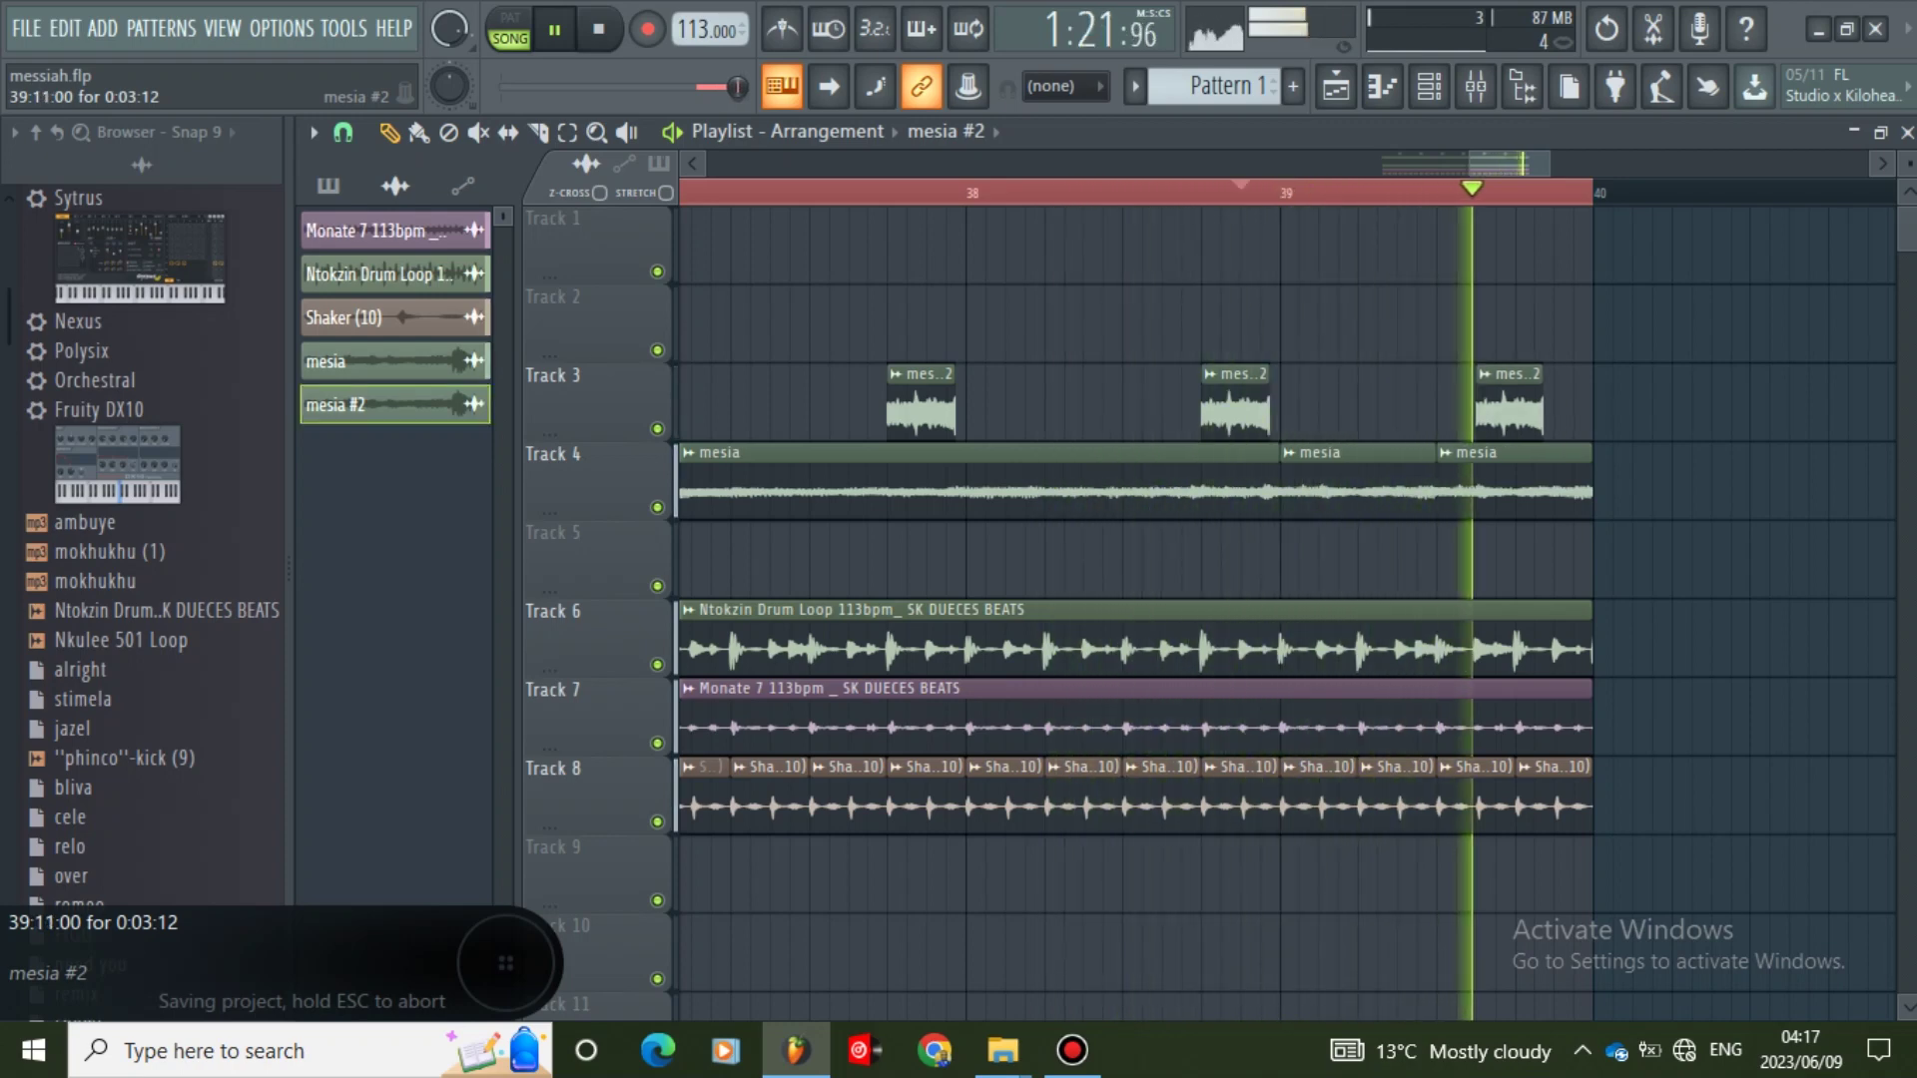
pyautogui.rightClick(1506, 407)
# - Place another mesia #2 clip on Track 3 at the last beat of bar 39 and save the project
pyautogui.moveTo(1535, 164)
pyautogui.mouseDown()
pyautogui.moveTo(1455, 163)
pyautogui.moveTo(1573, 164)
pyautogui.moveTo(1555, 163)
pyautogui.mouseUp()
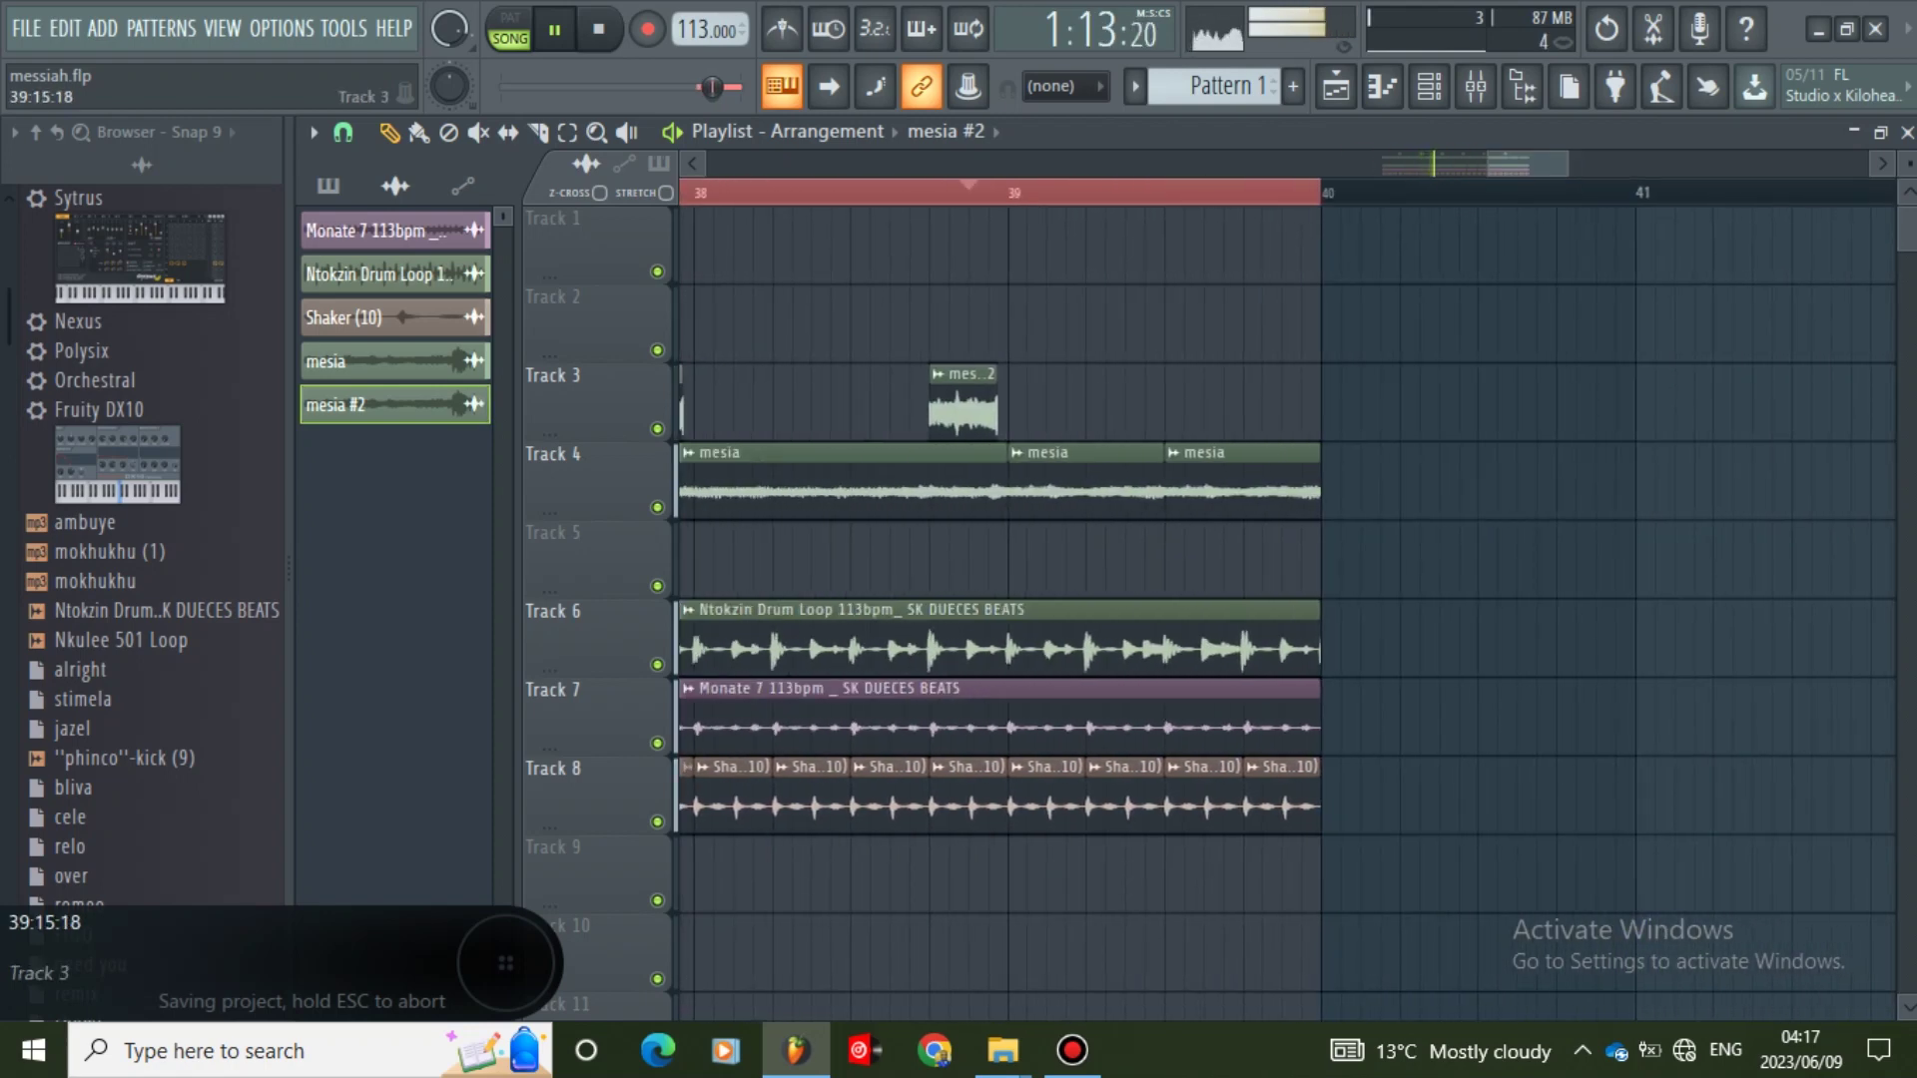
pyautogui.click(1248, 405)
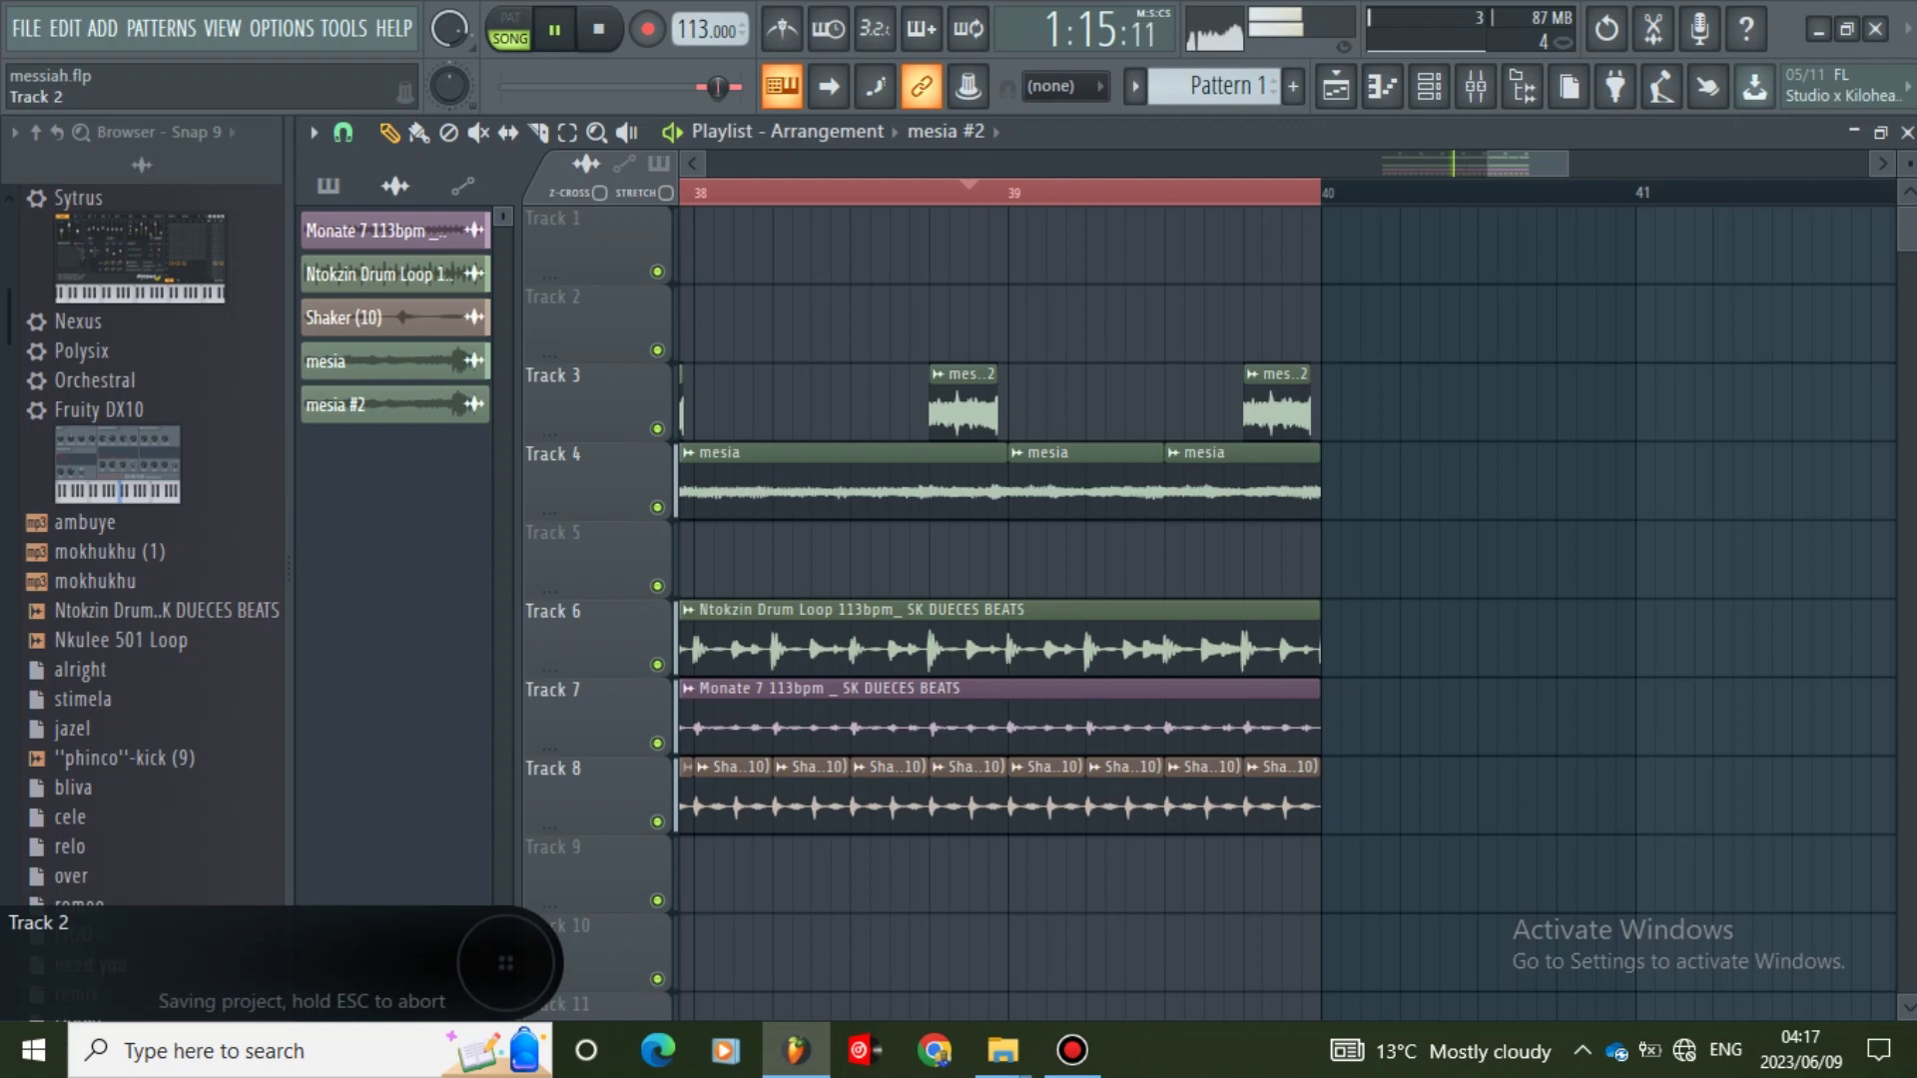
pyautogui.click(26, 29)
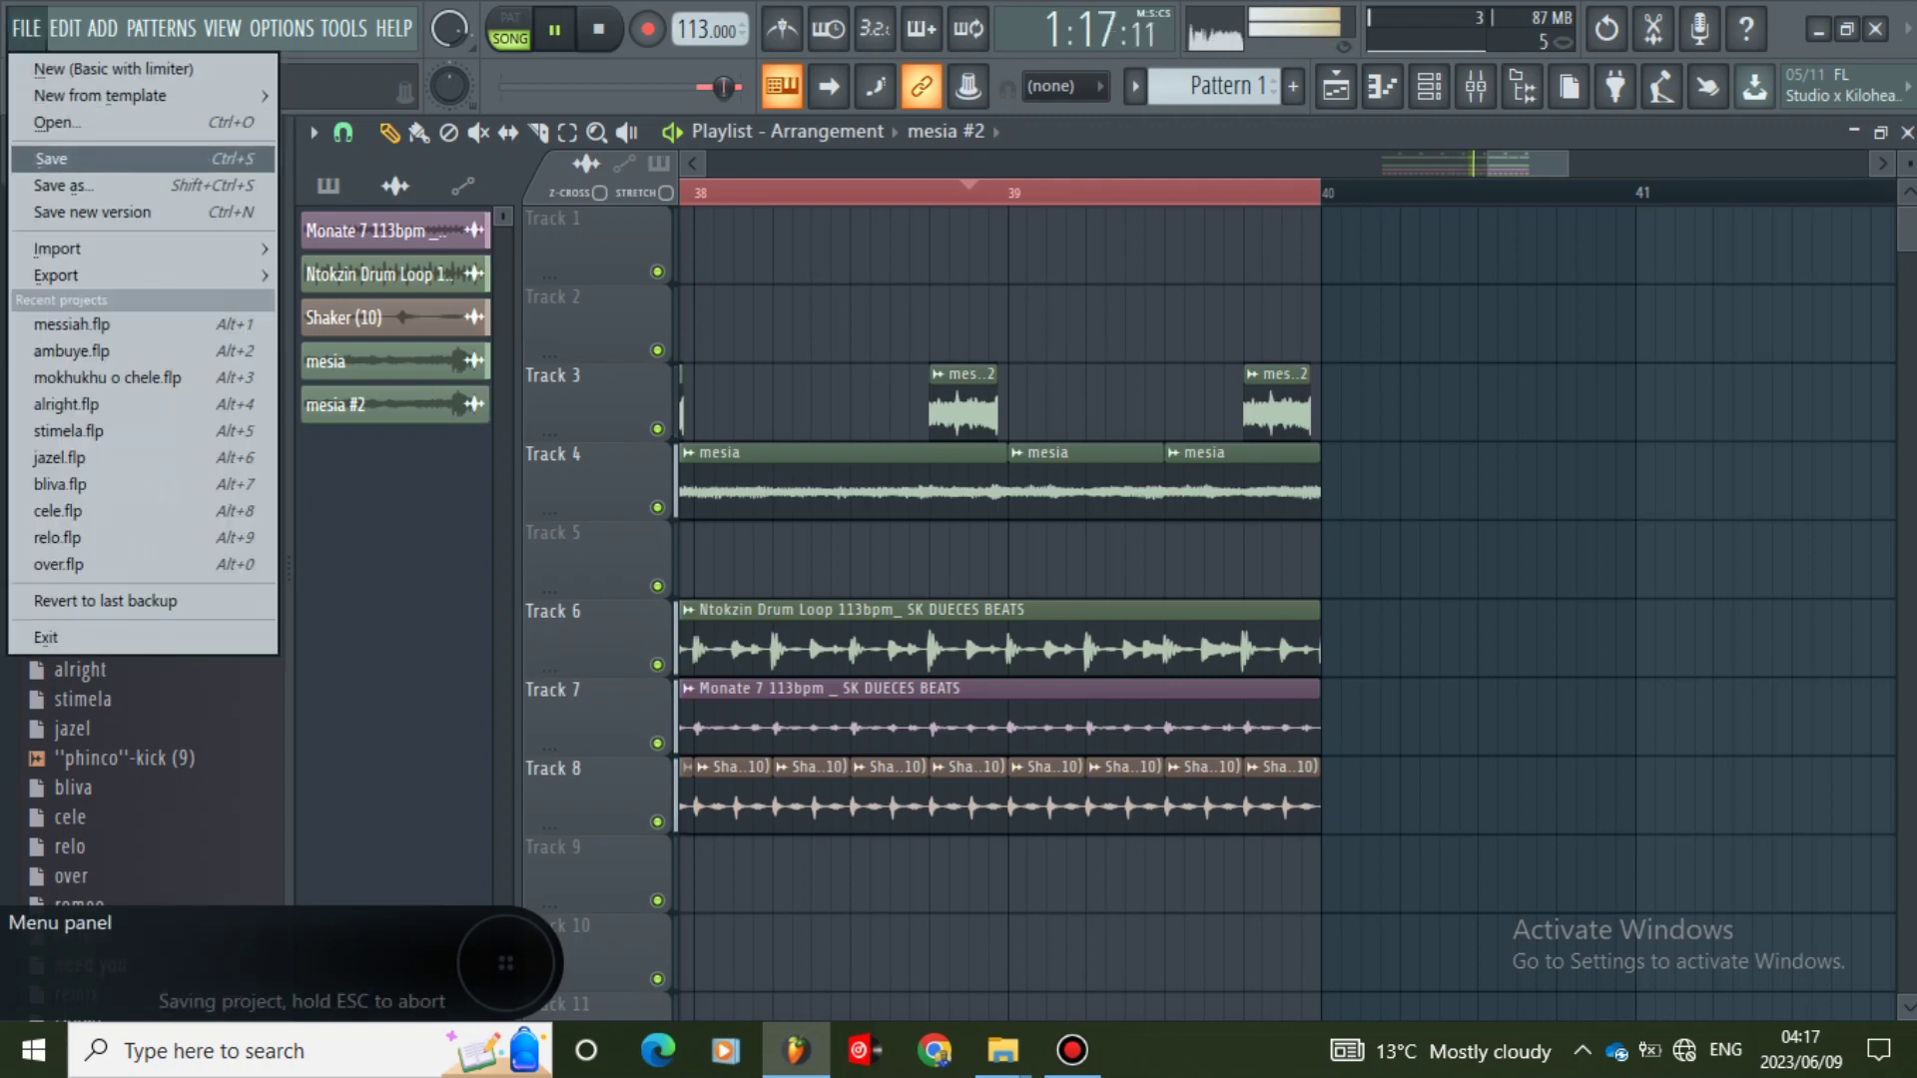
pyautogui.click(54, 158)
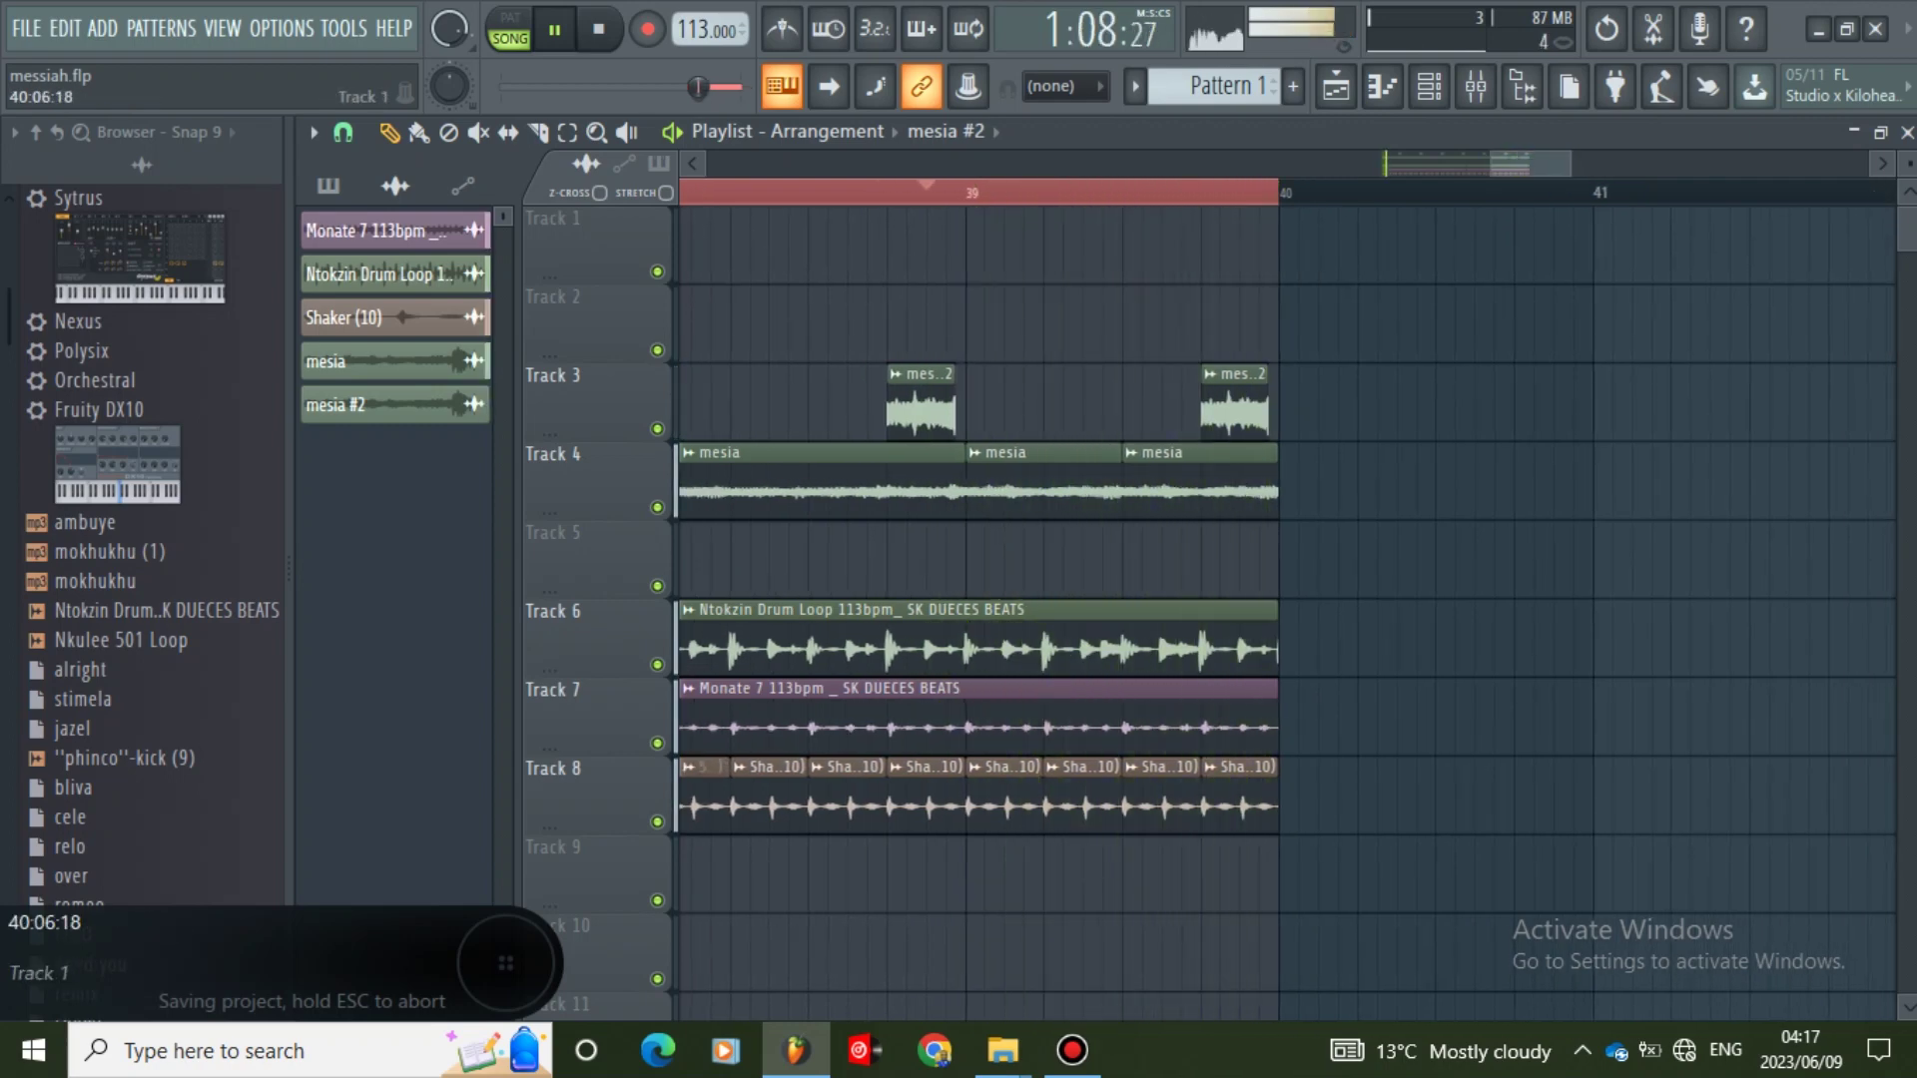
# - Lower the Insert 3 level in the mixer to about -13 dB, below the Insert 2 fader
pyautogui.click(1476, 86)
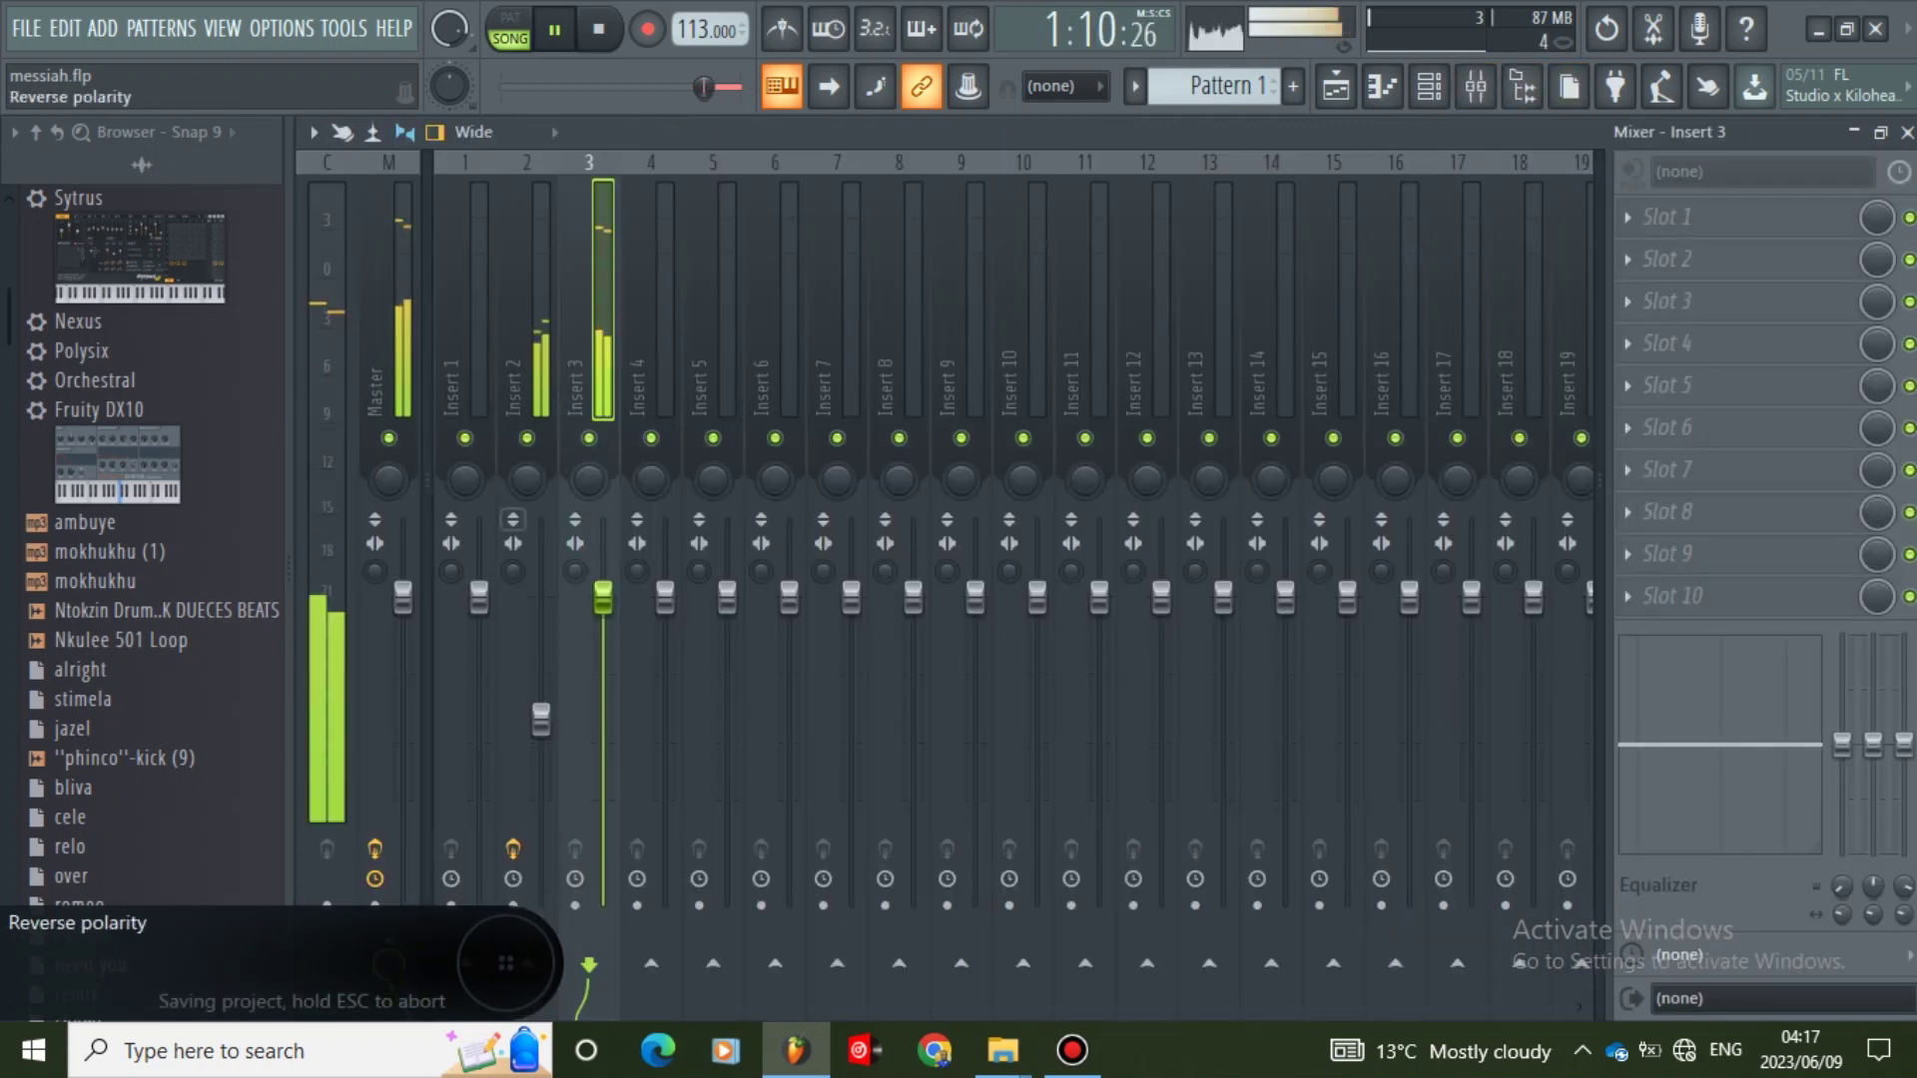
pyautogui.moveTo(603, 598); pyautogui.dragTo(603, 710)
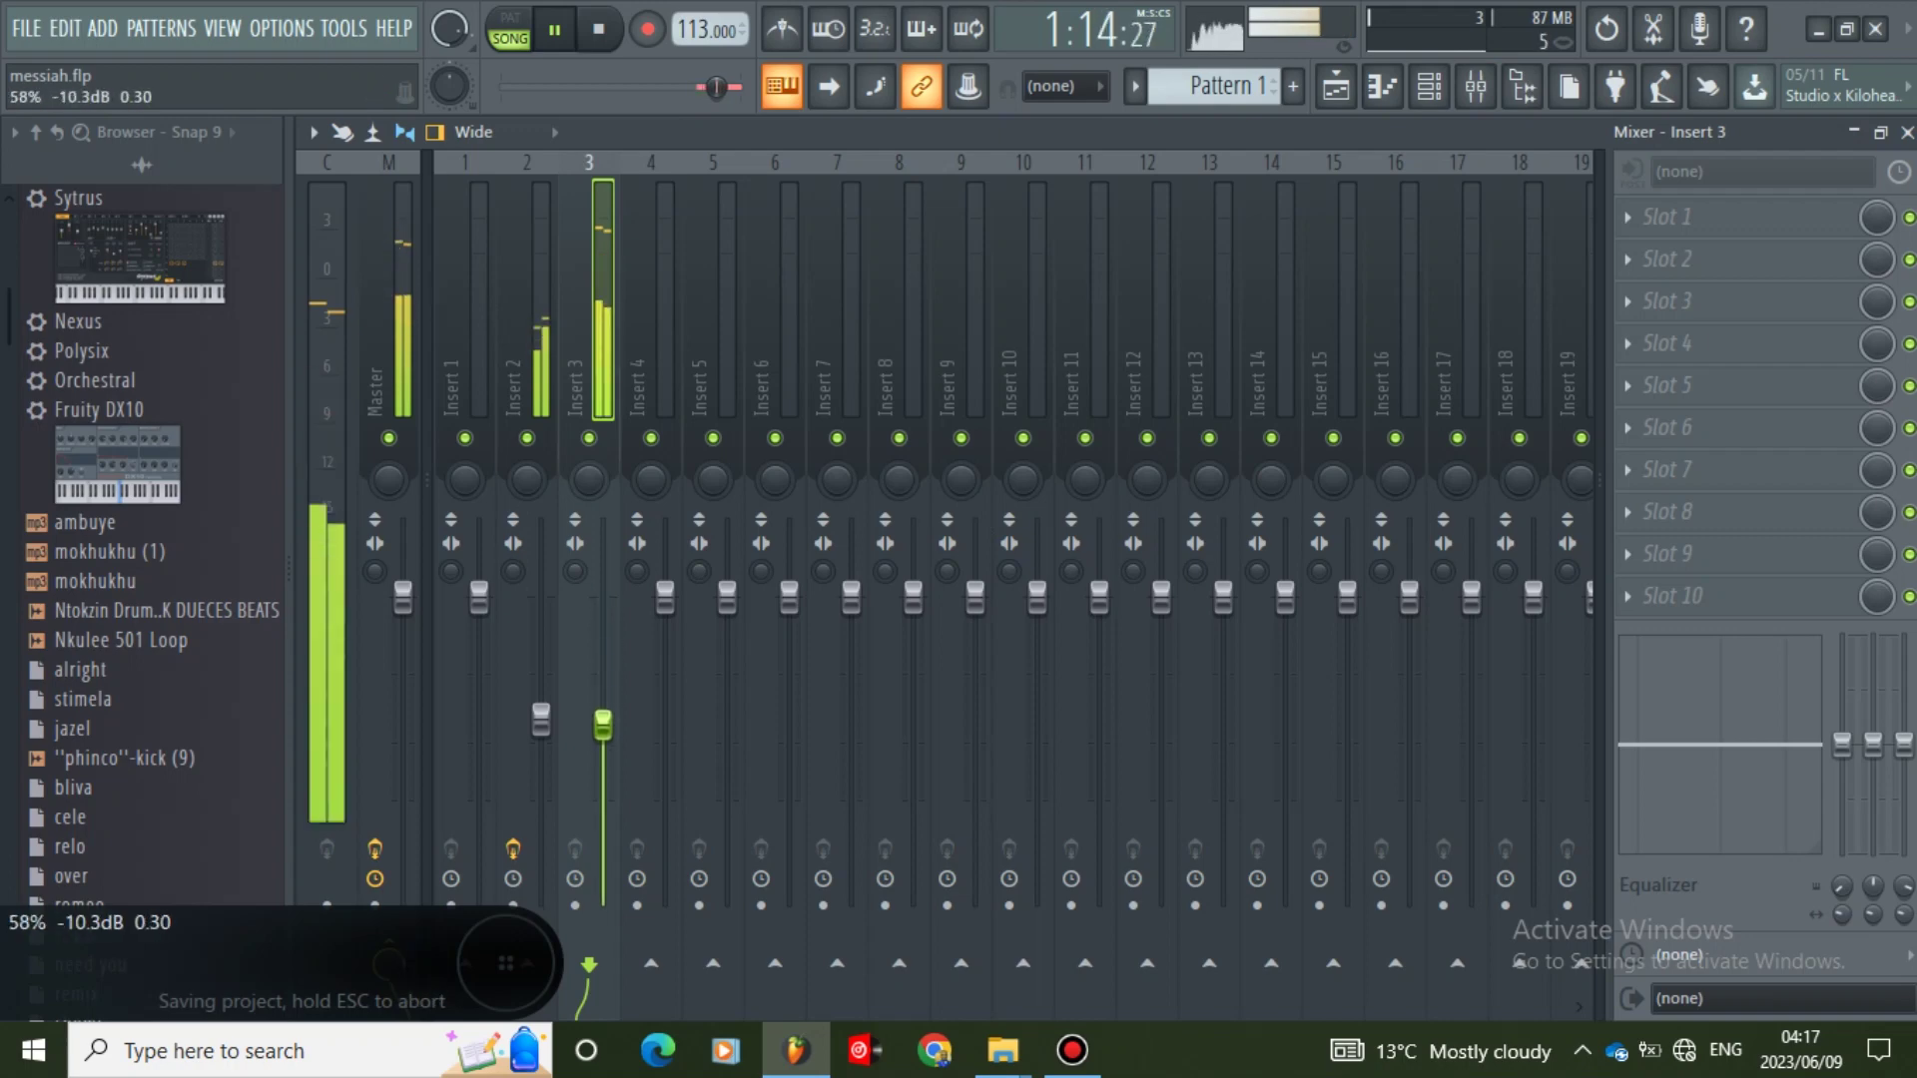
pyautogui.moveTo(604, 727); pyautogui.dragTo(603, 749)
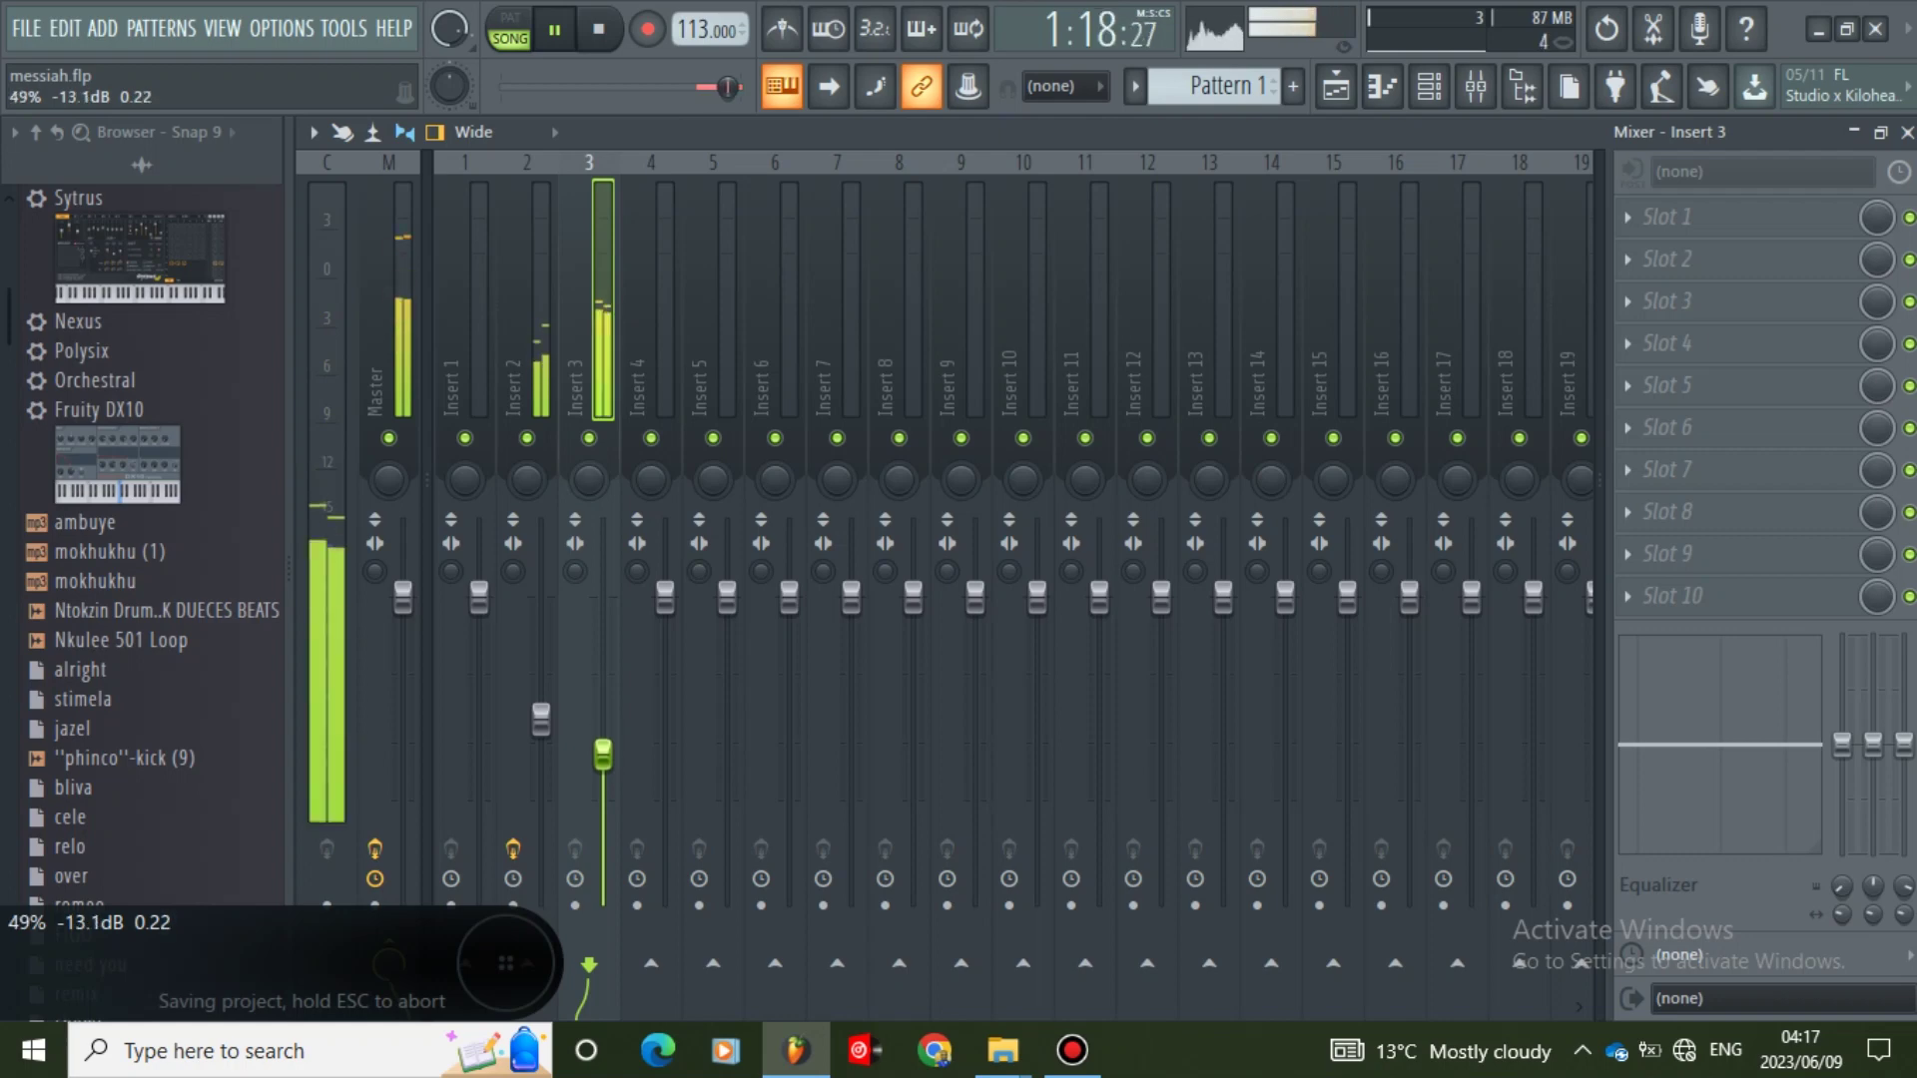
pyautogui.click(1073, 1051)
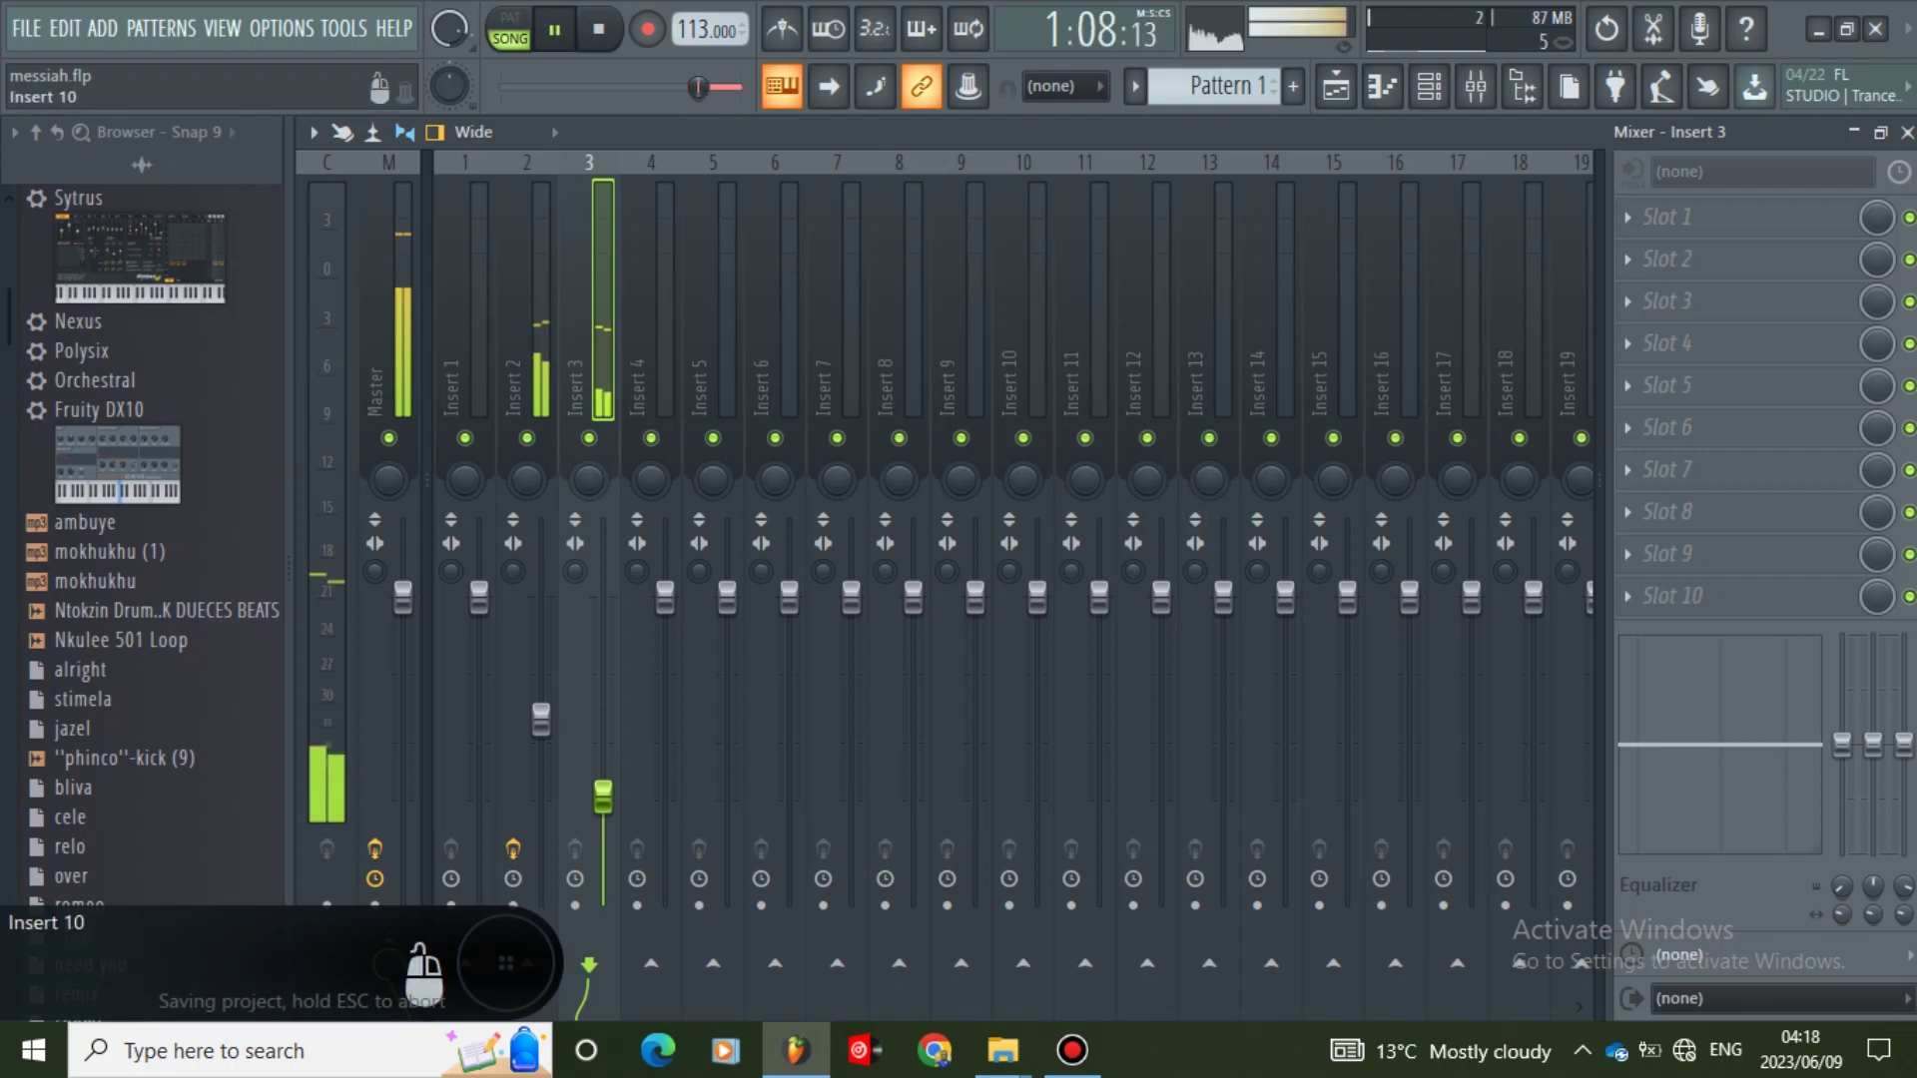
pyautogui.click(1073, 1050)
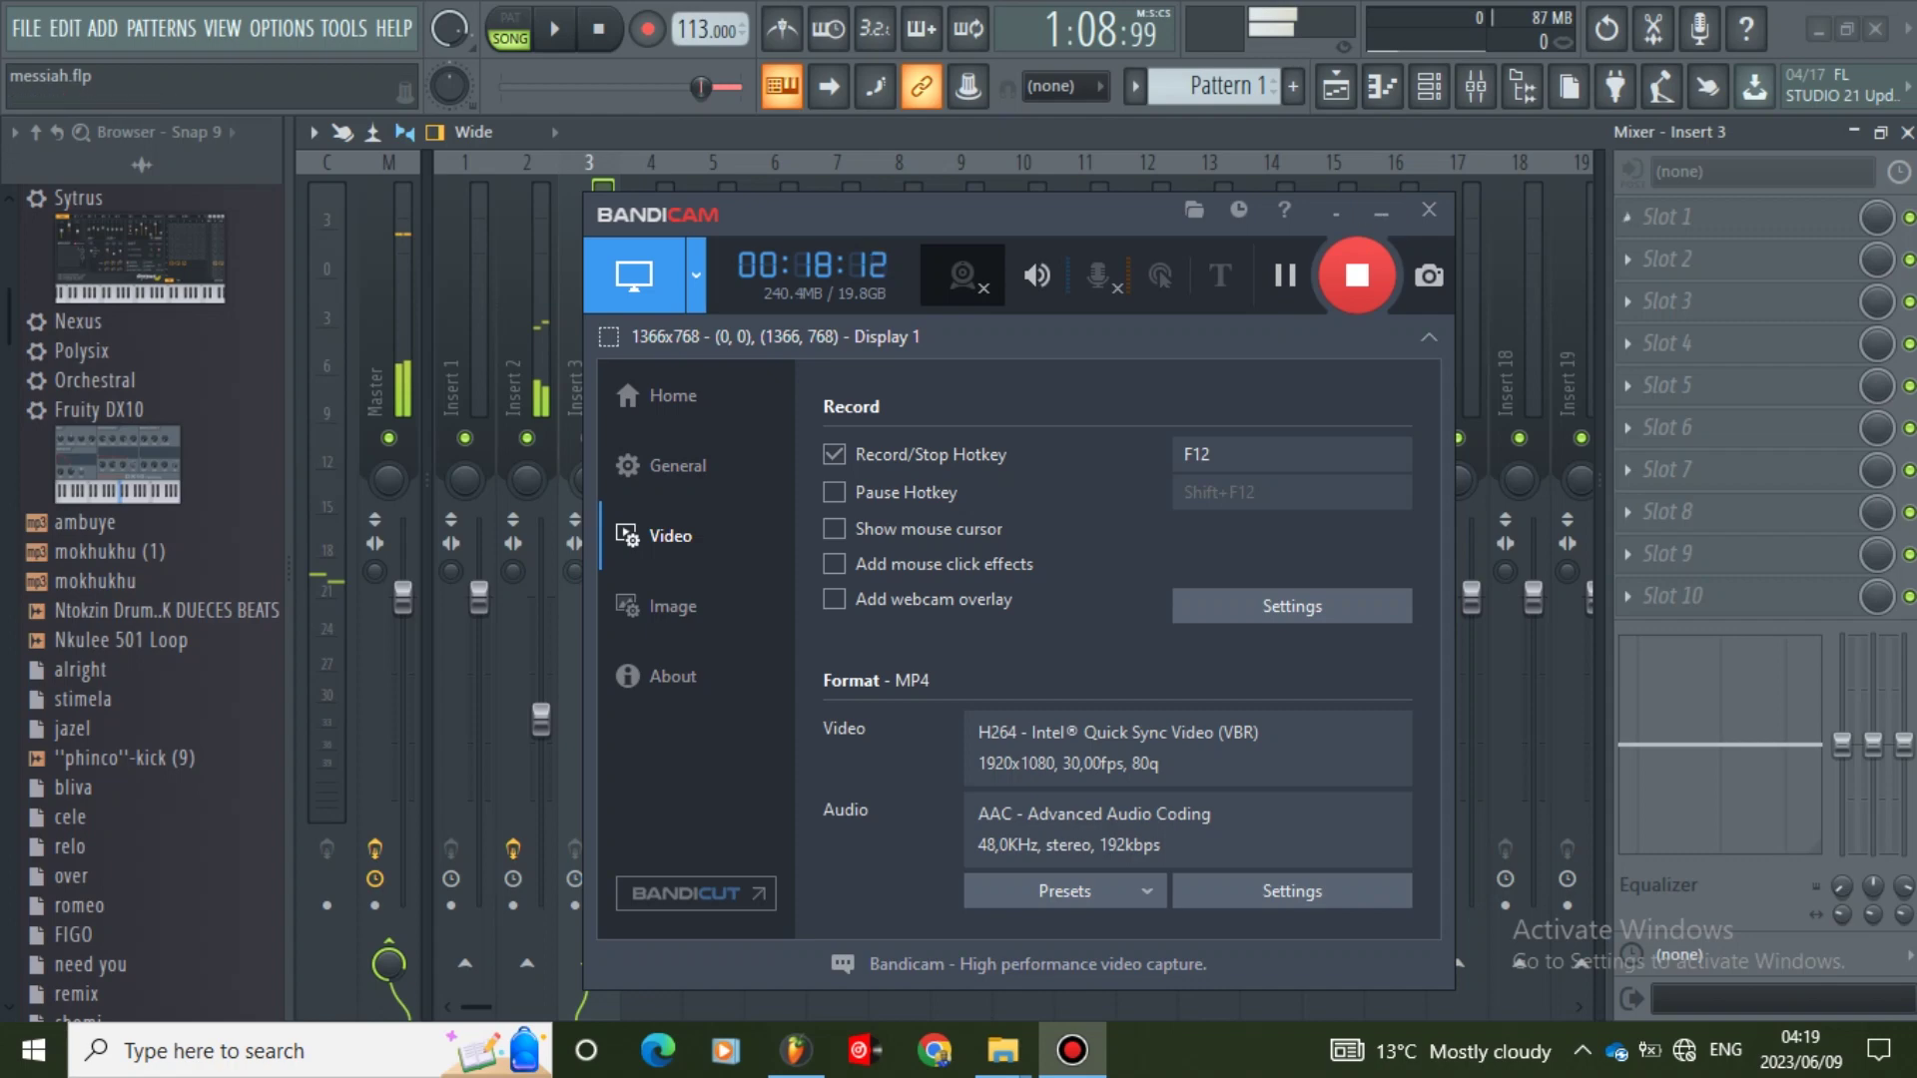
pyautogui.click(1072, 1051)
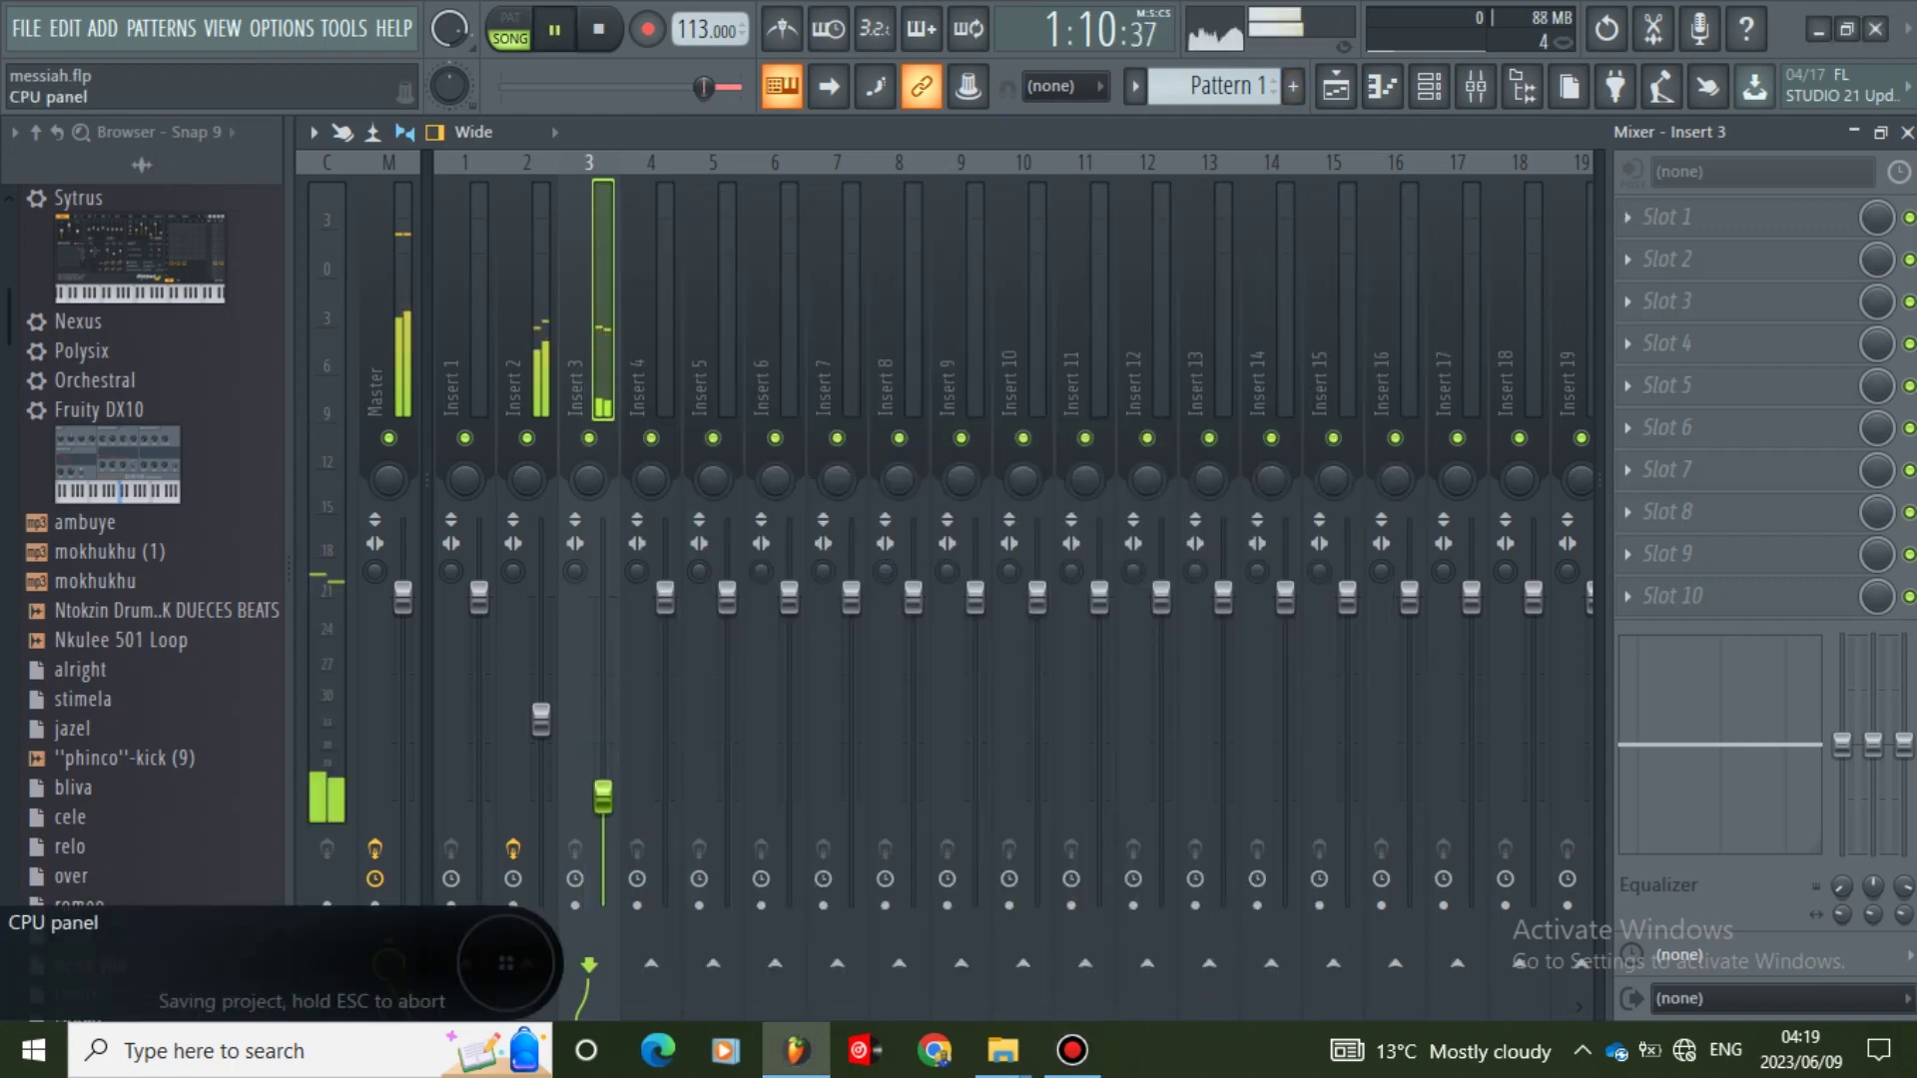
# - Load Fruity Parametric EQ 2 into slot 1 of Insert 3, accepting the version warning
pyautogui.click(1476, 87)
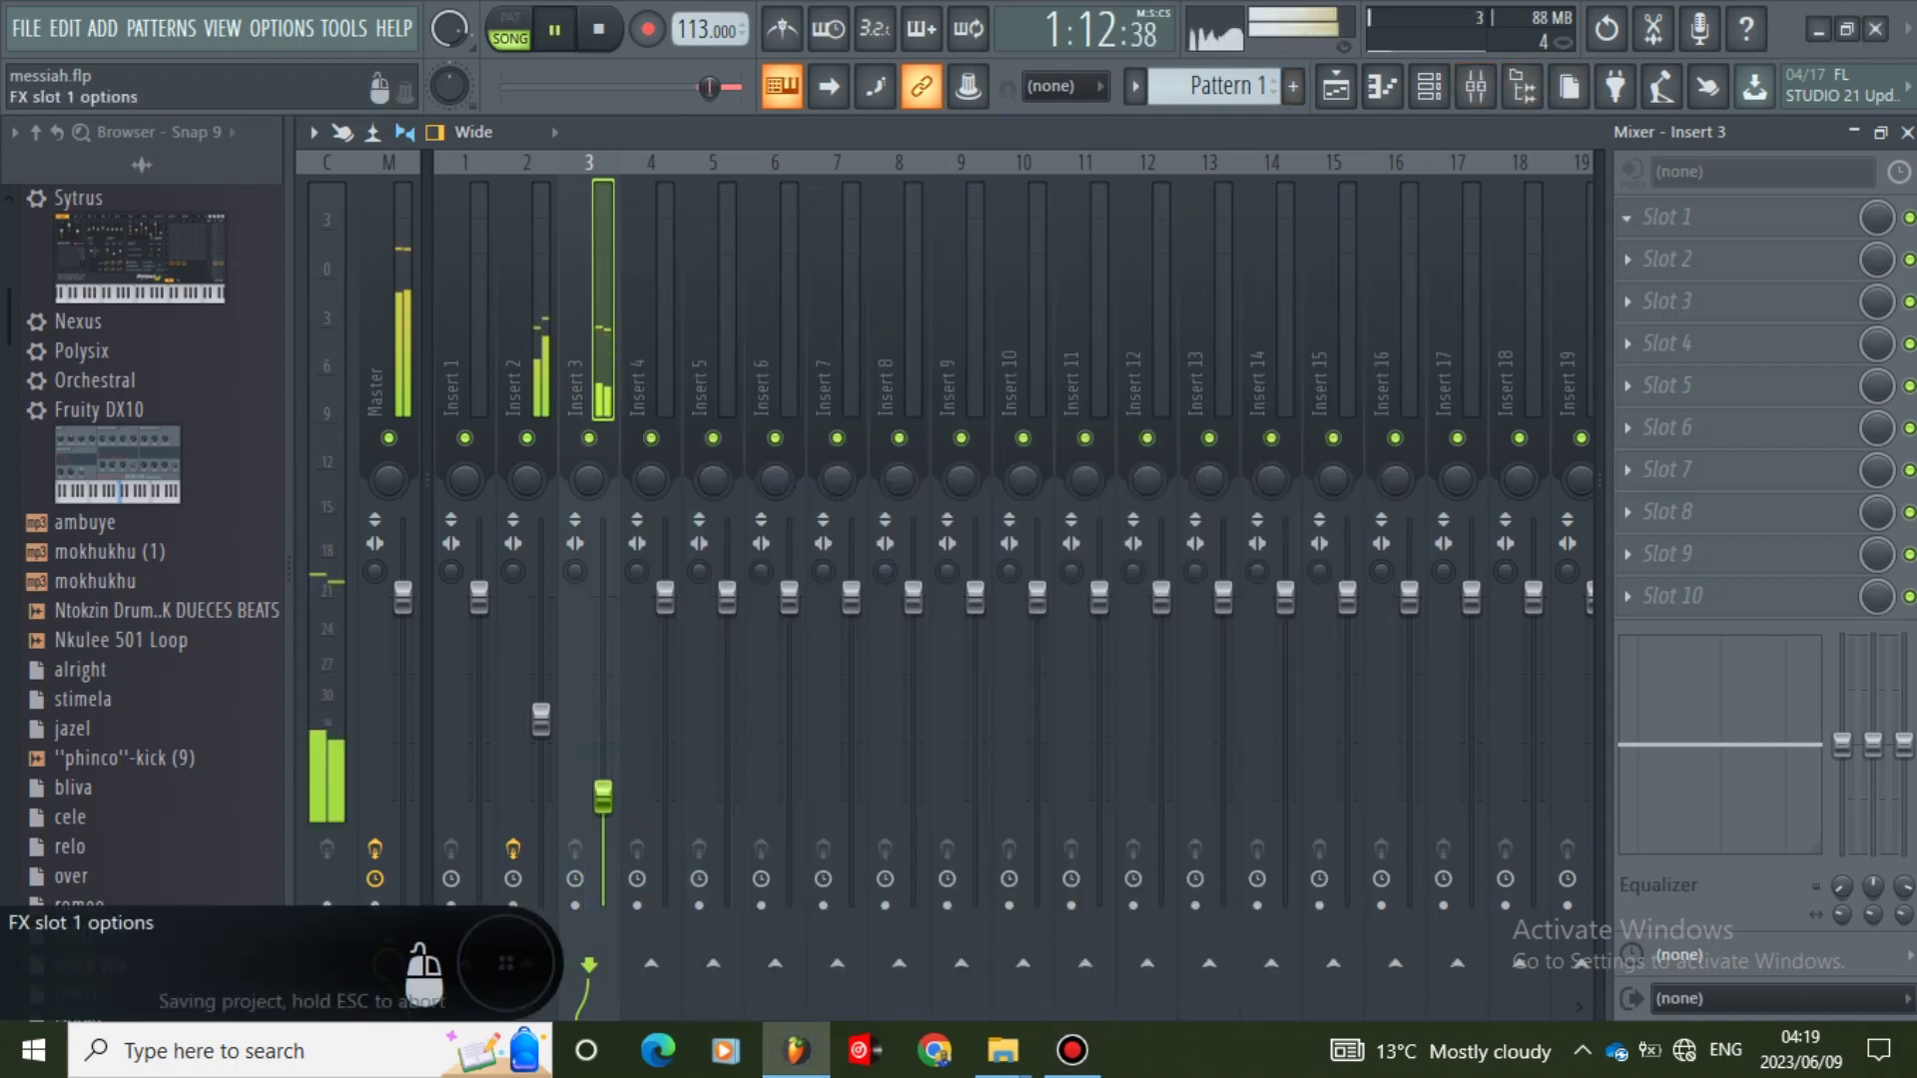
pyautogui.click(1698, 217)
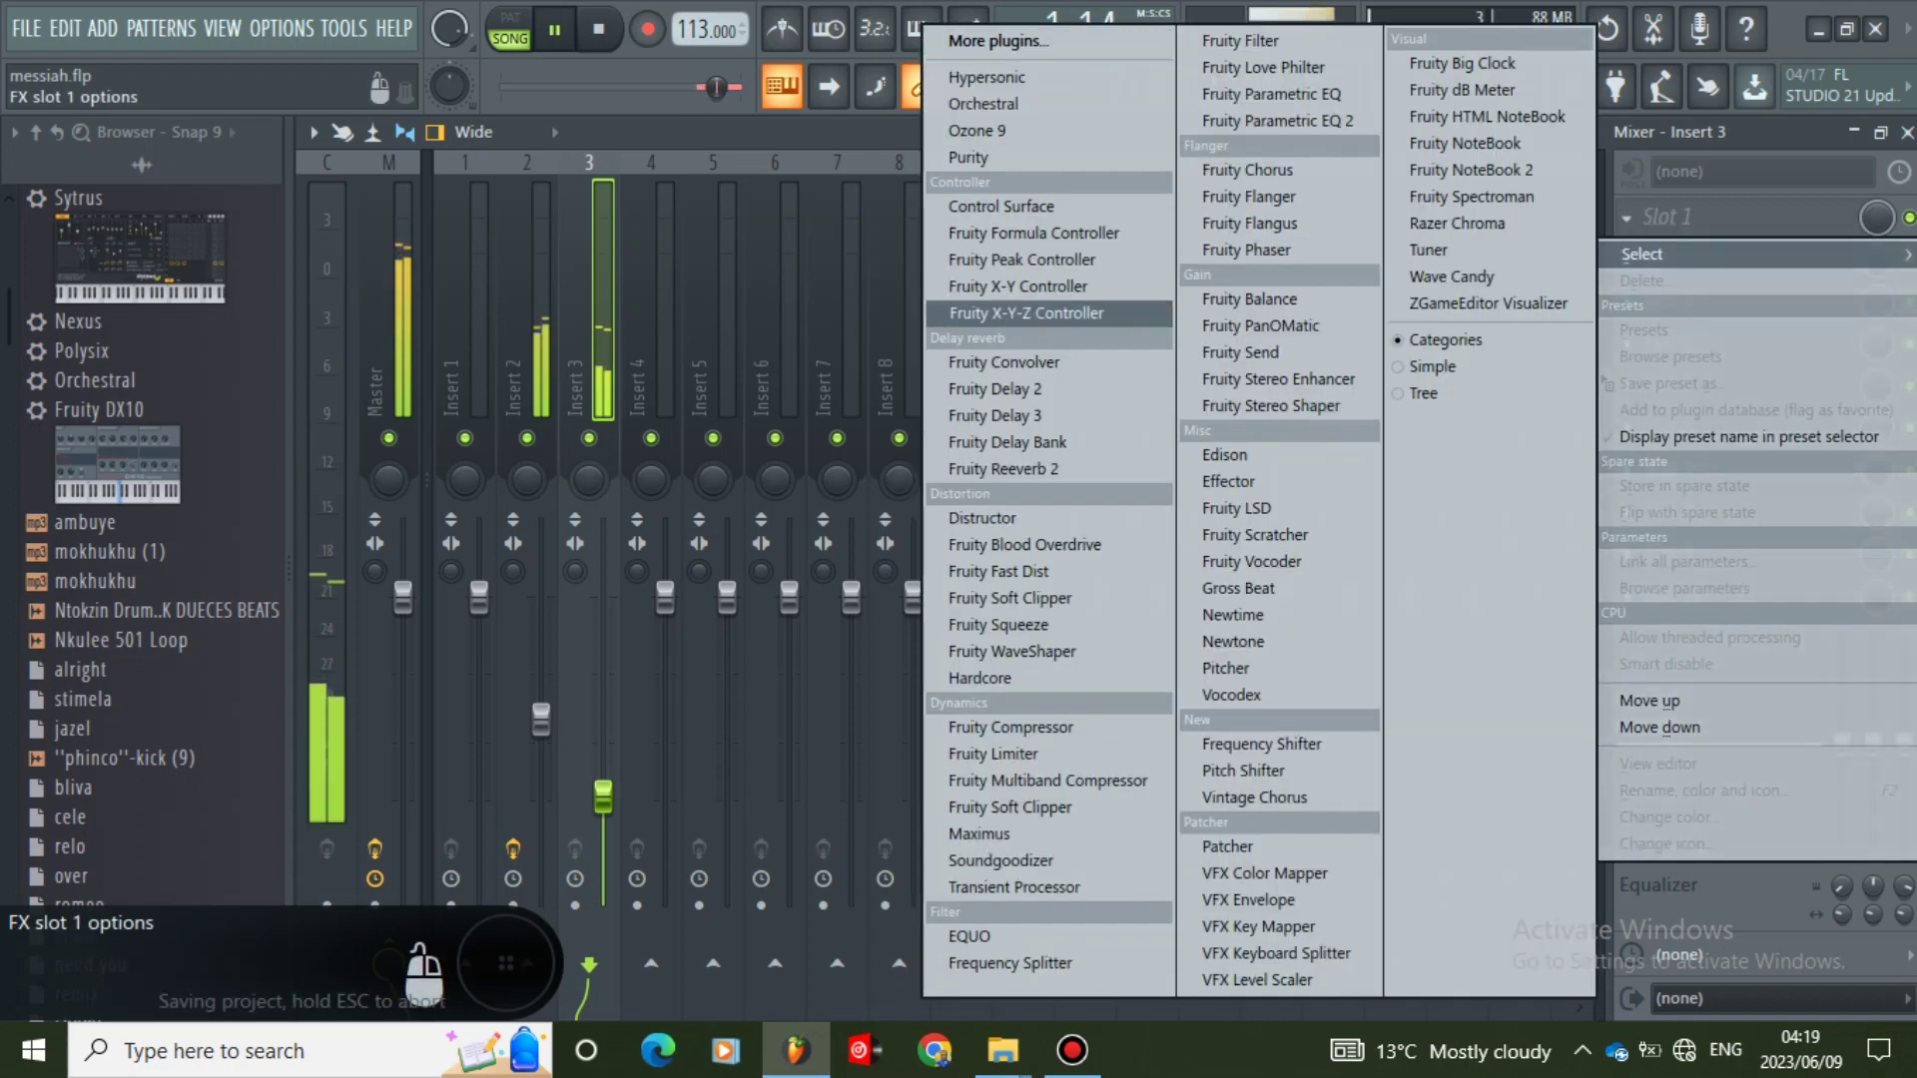
pyautogui.click(1279, 121)
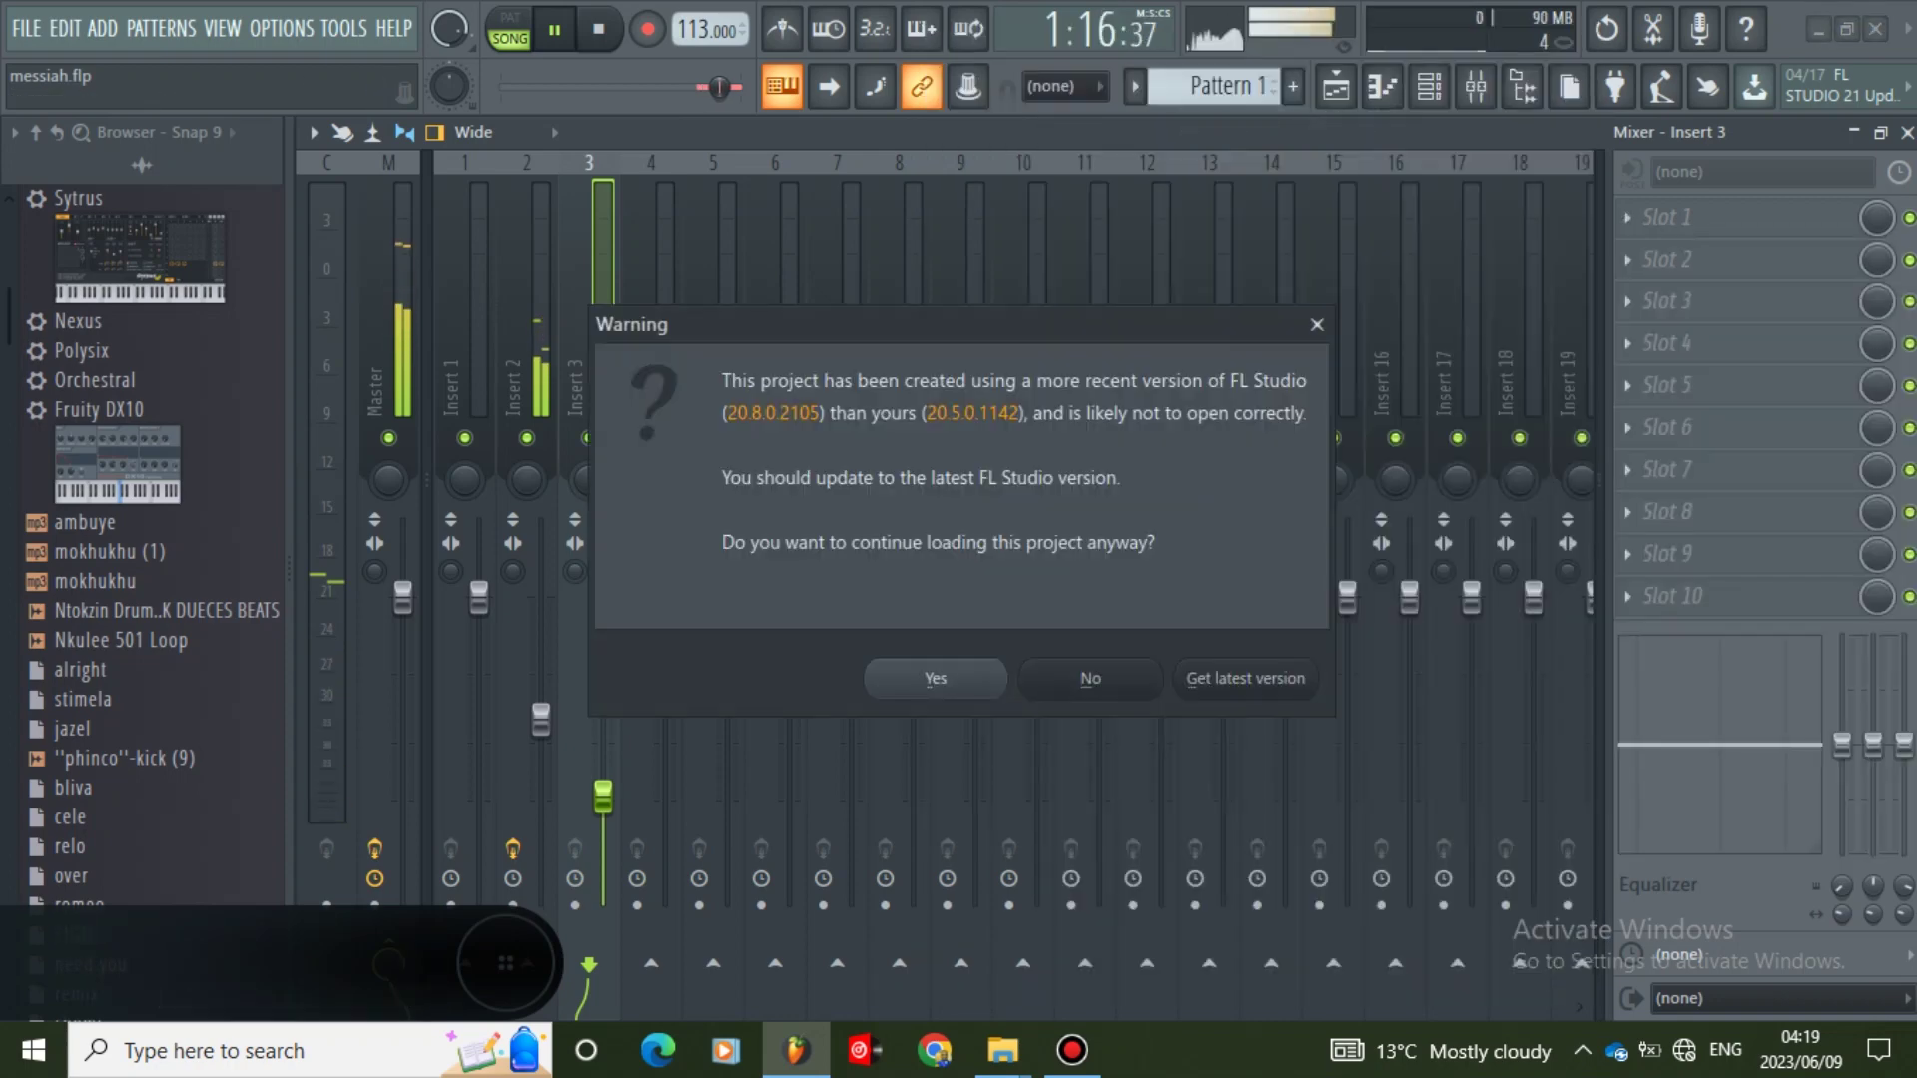
pyautogui.click(936, 678)
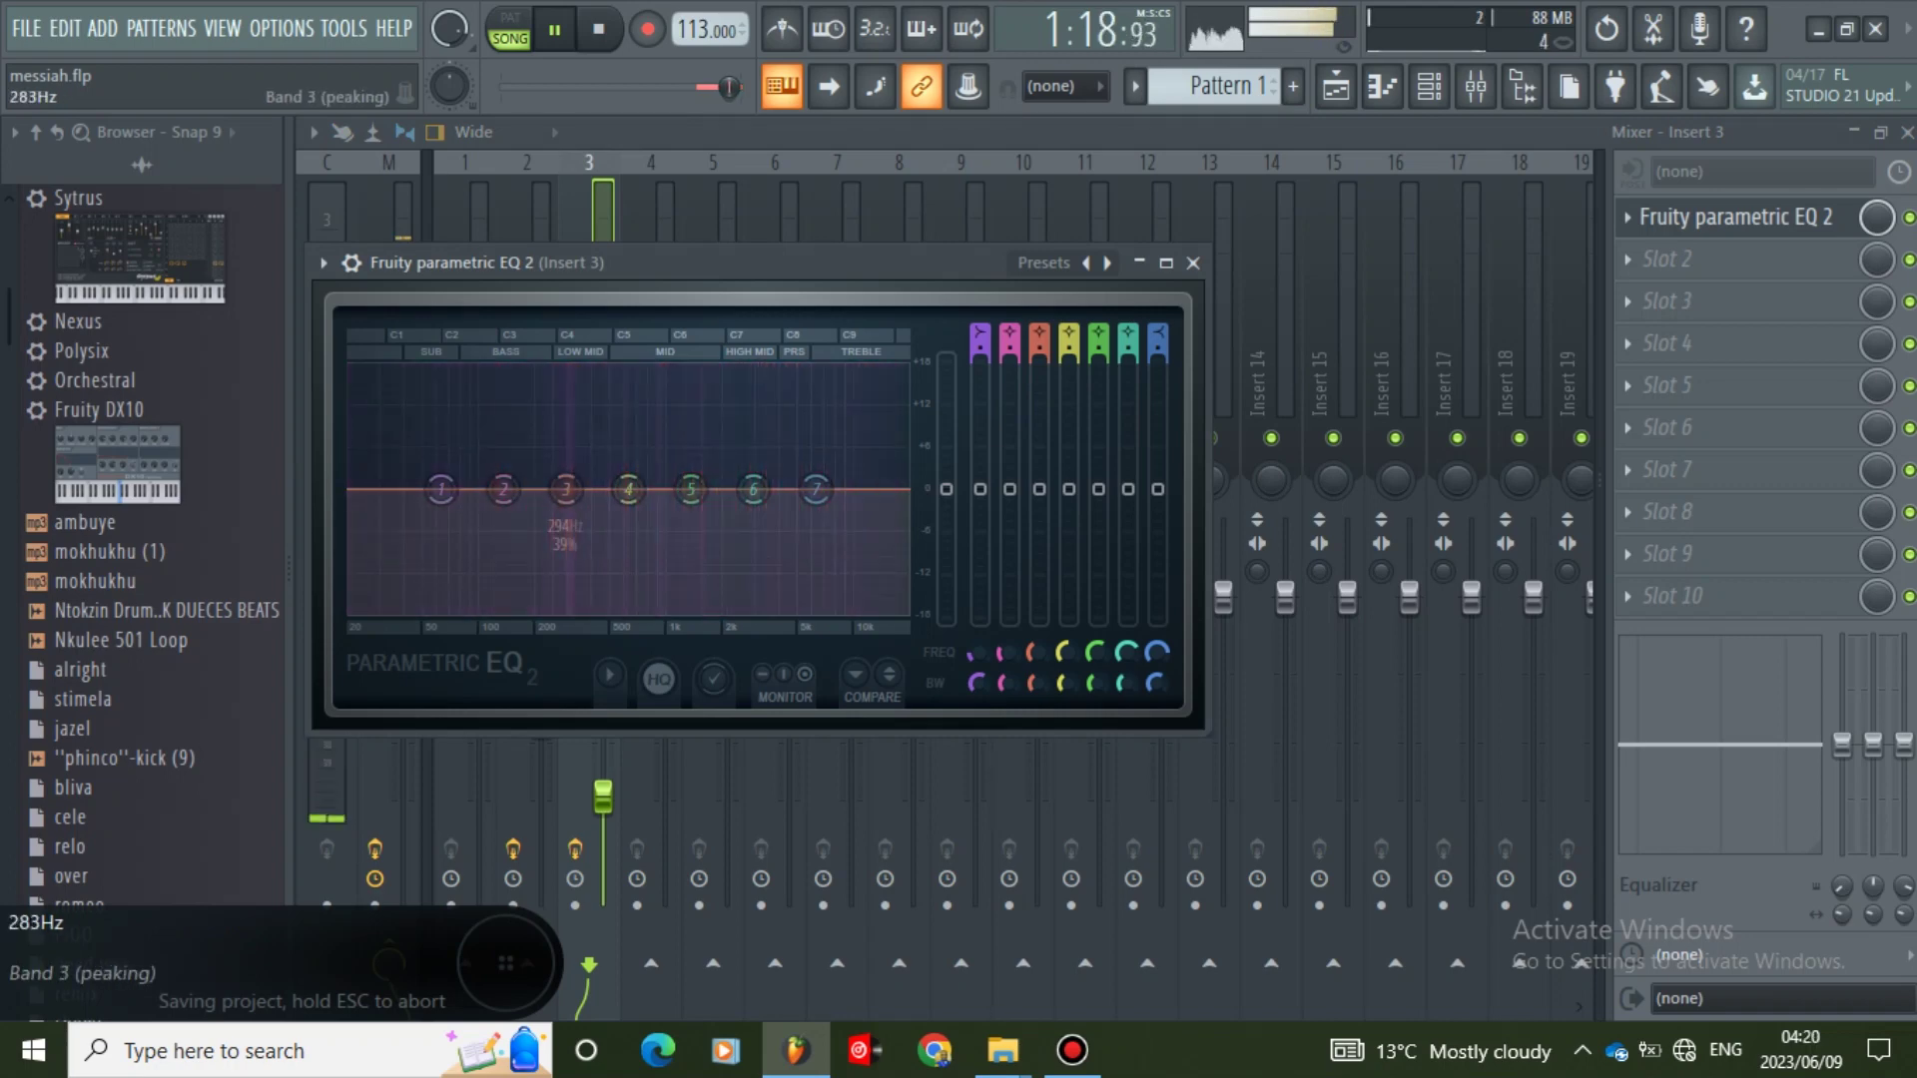
# - Make band 1 of the Insert 3 equalizer a high pass, adjust its filter order and raise its cutoff to about 565 Hz
pyautogui.rightClick(440, 489)
pyautogui.moveTo(484, 563)
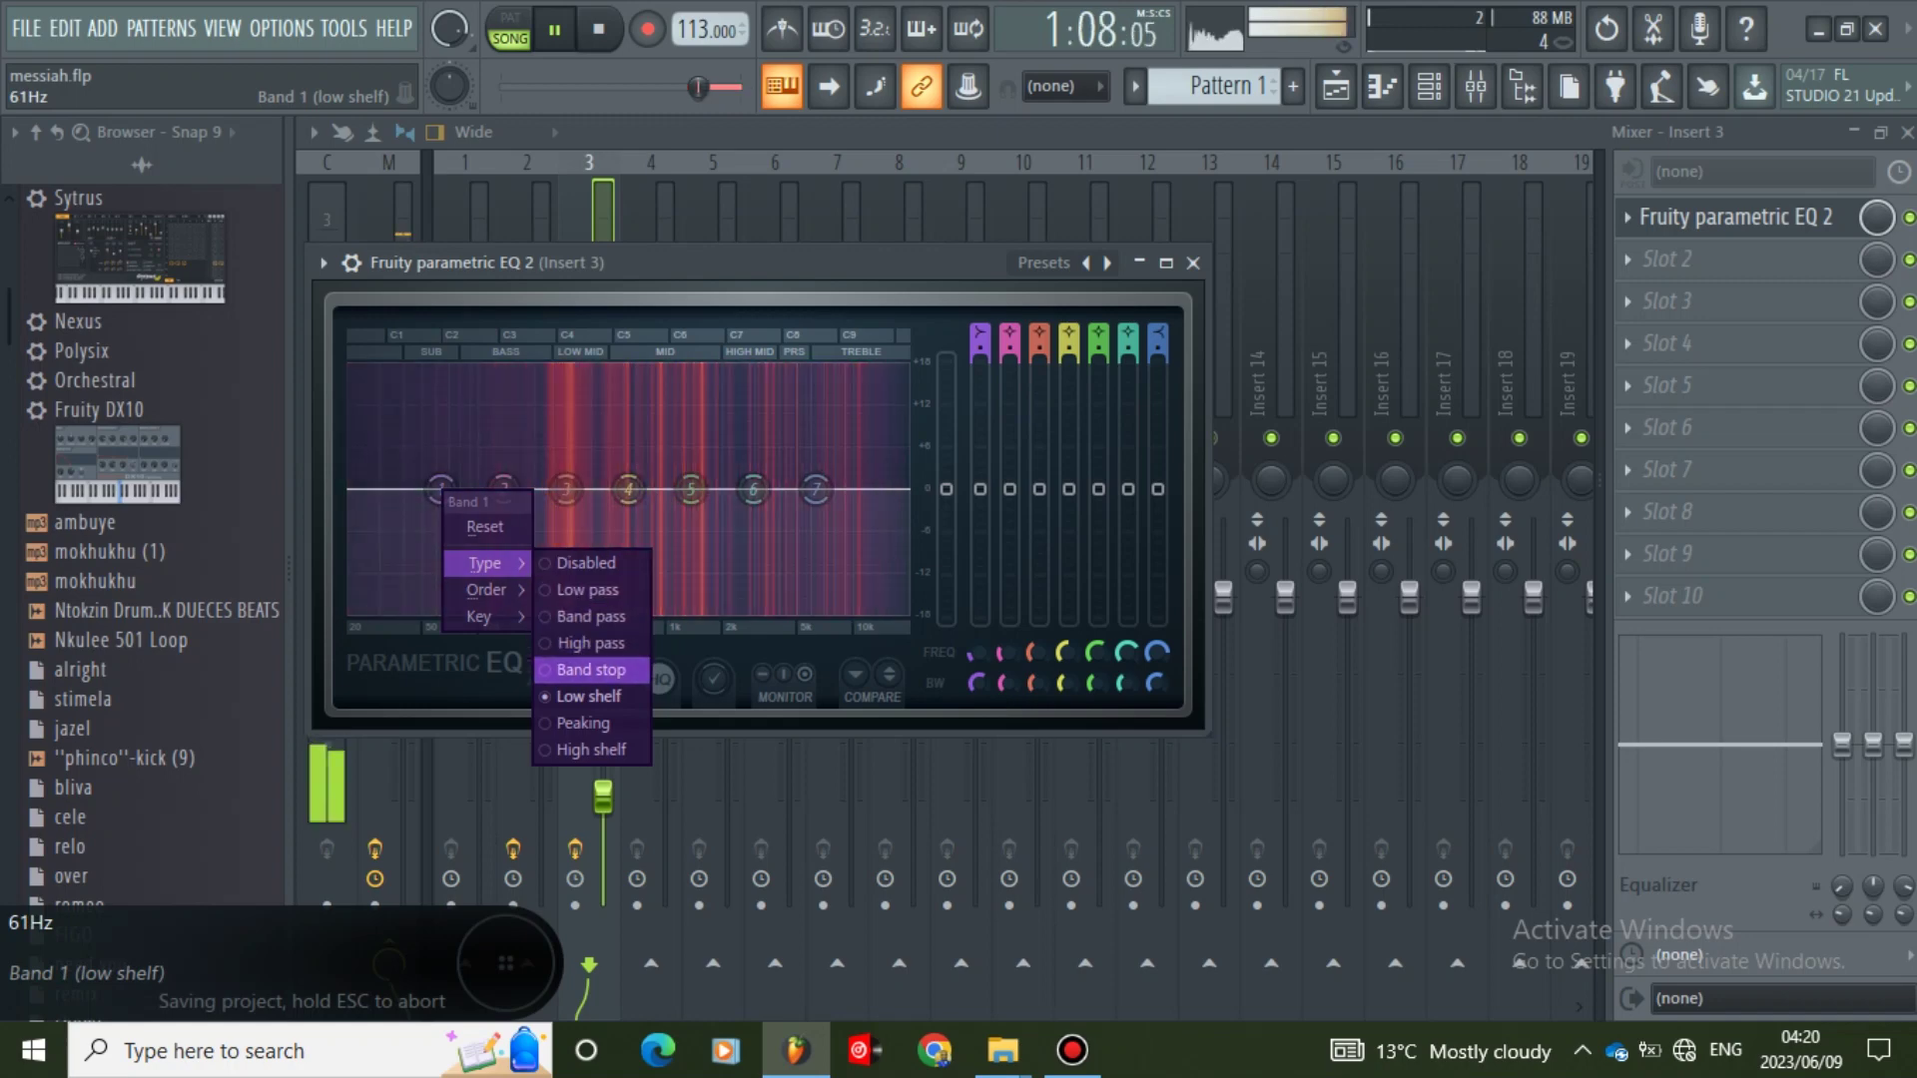
pyautogui.click(592, 645)
pyautogui.moveTo(440, 488)
pyautogui.mouseDown()
pyautogui.moveTo(501, 489)
pyautogui.moveTo(460, 489)
pyautogui.mouseUp()
pyautogui.rightClick(459, 490)
pyautogui.moveTo(506, 591)
pyautogui.click(602, 590)
pyautogui.moveTo(460, 489); pyautogui.dragTo(589, 489)
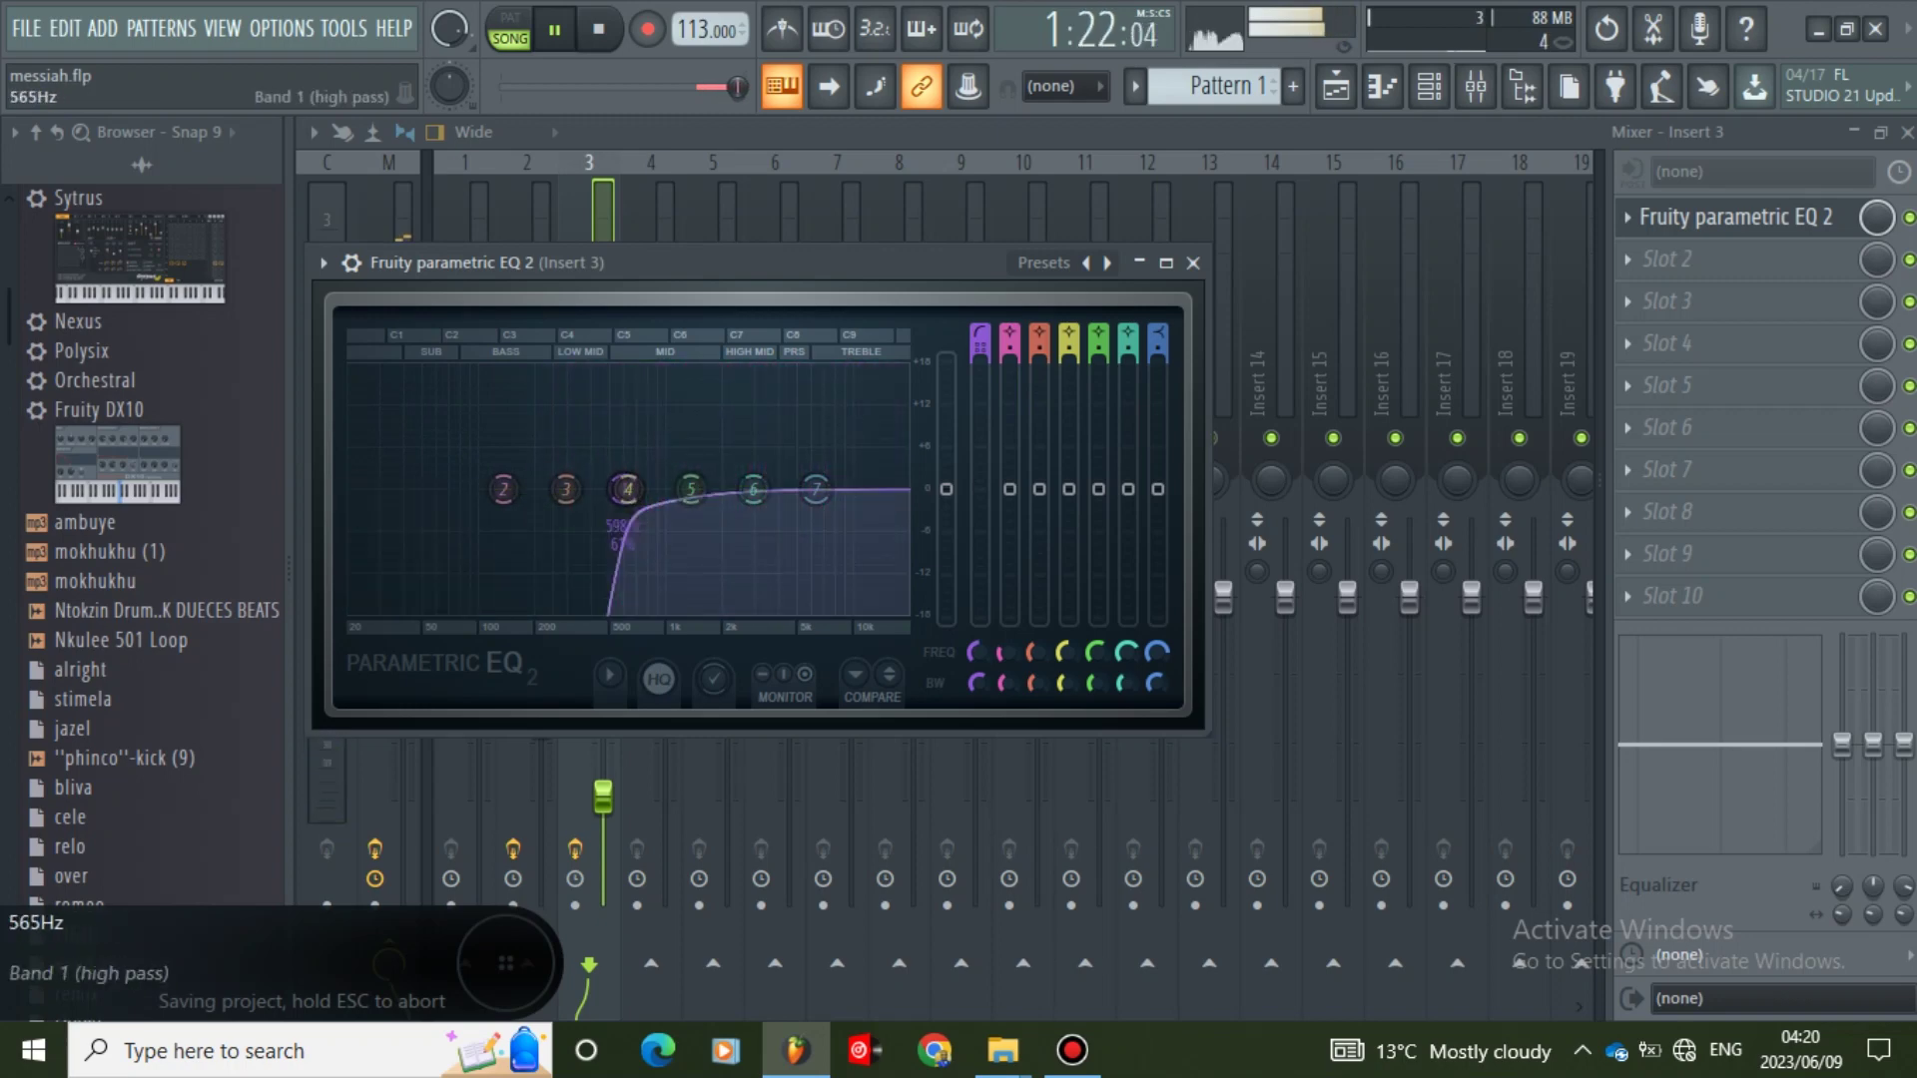
# - Boost band 5 slightly above the band 1 high pass cutoff in the Insert 3 equalizer, and save the project
pyautogui.moveTo(663, 468); pyautogui.dragTo(657, 455)
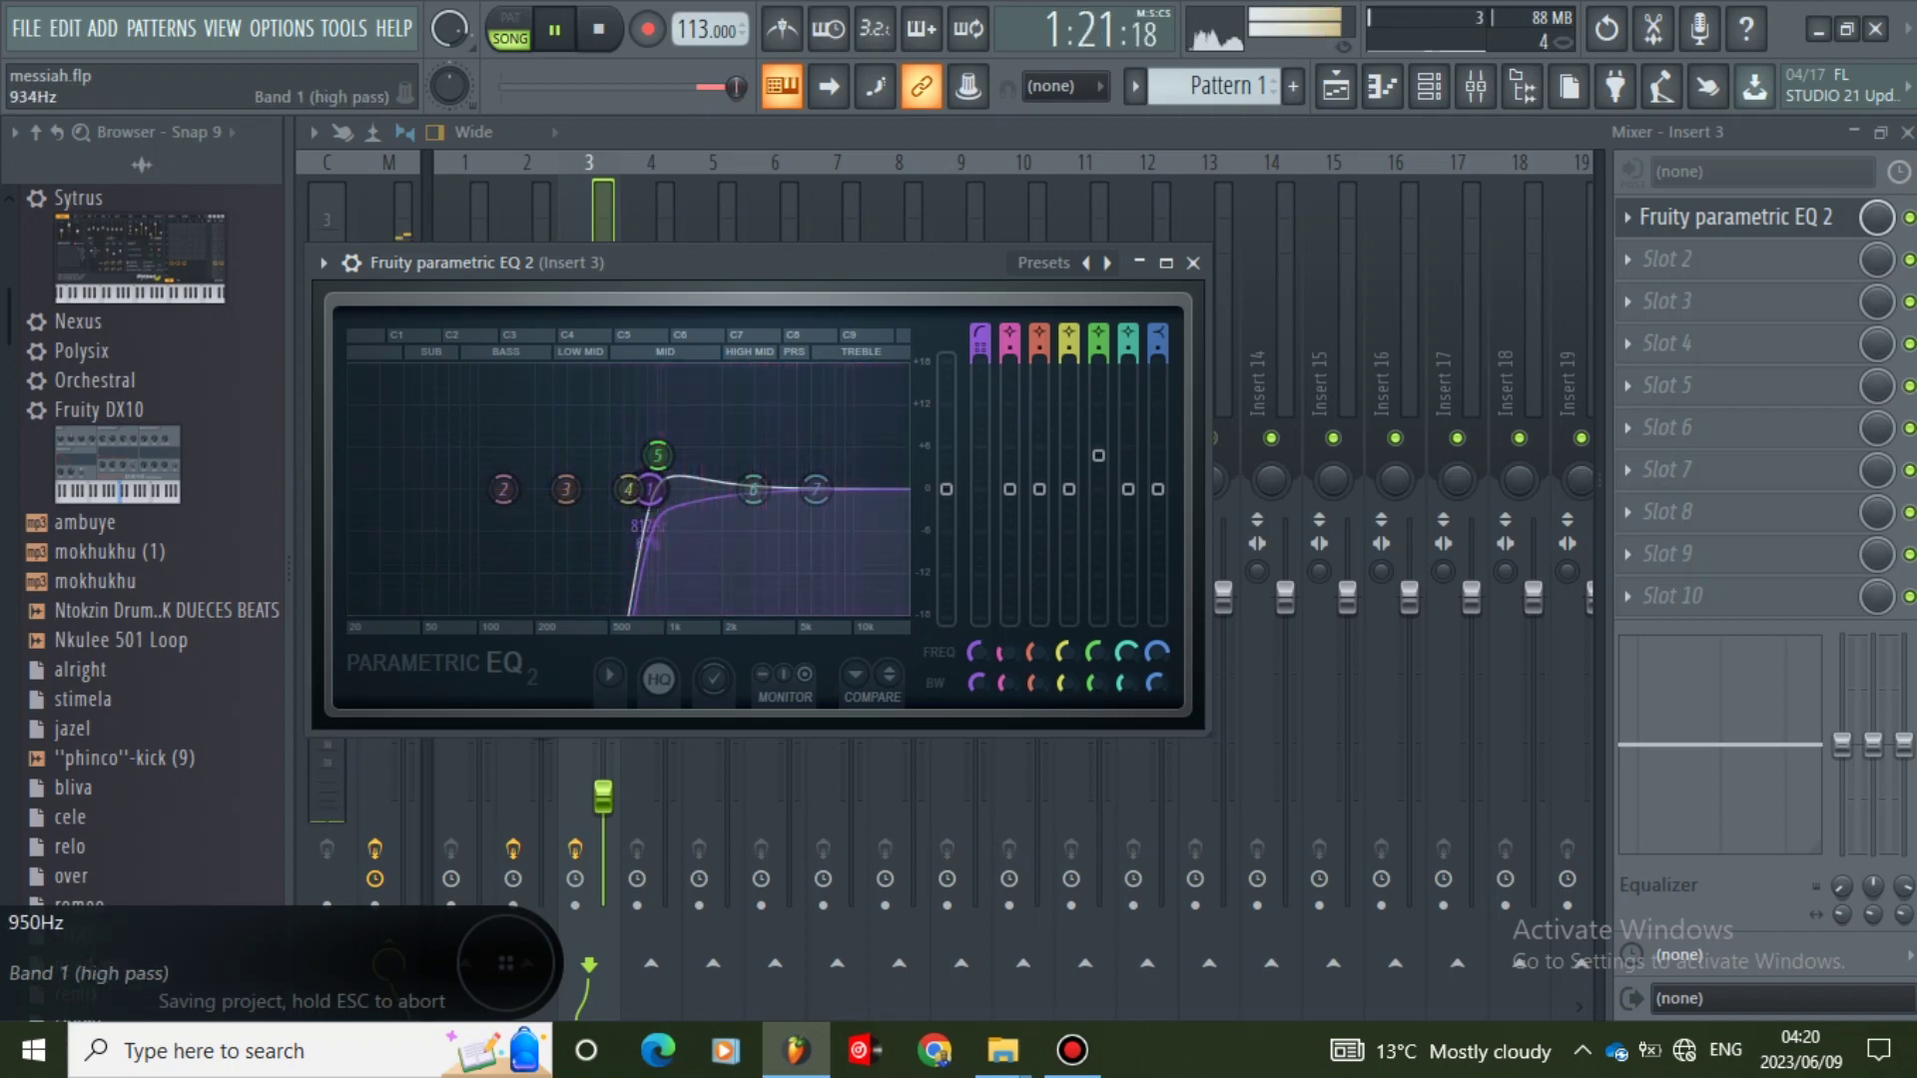
pyautogui.moveTo(667, 457); pyautogui.dragTo(683, 451)
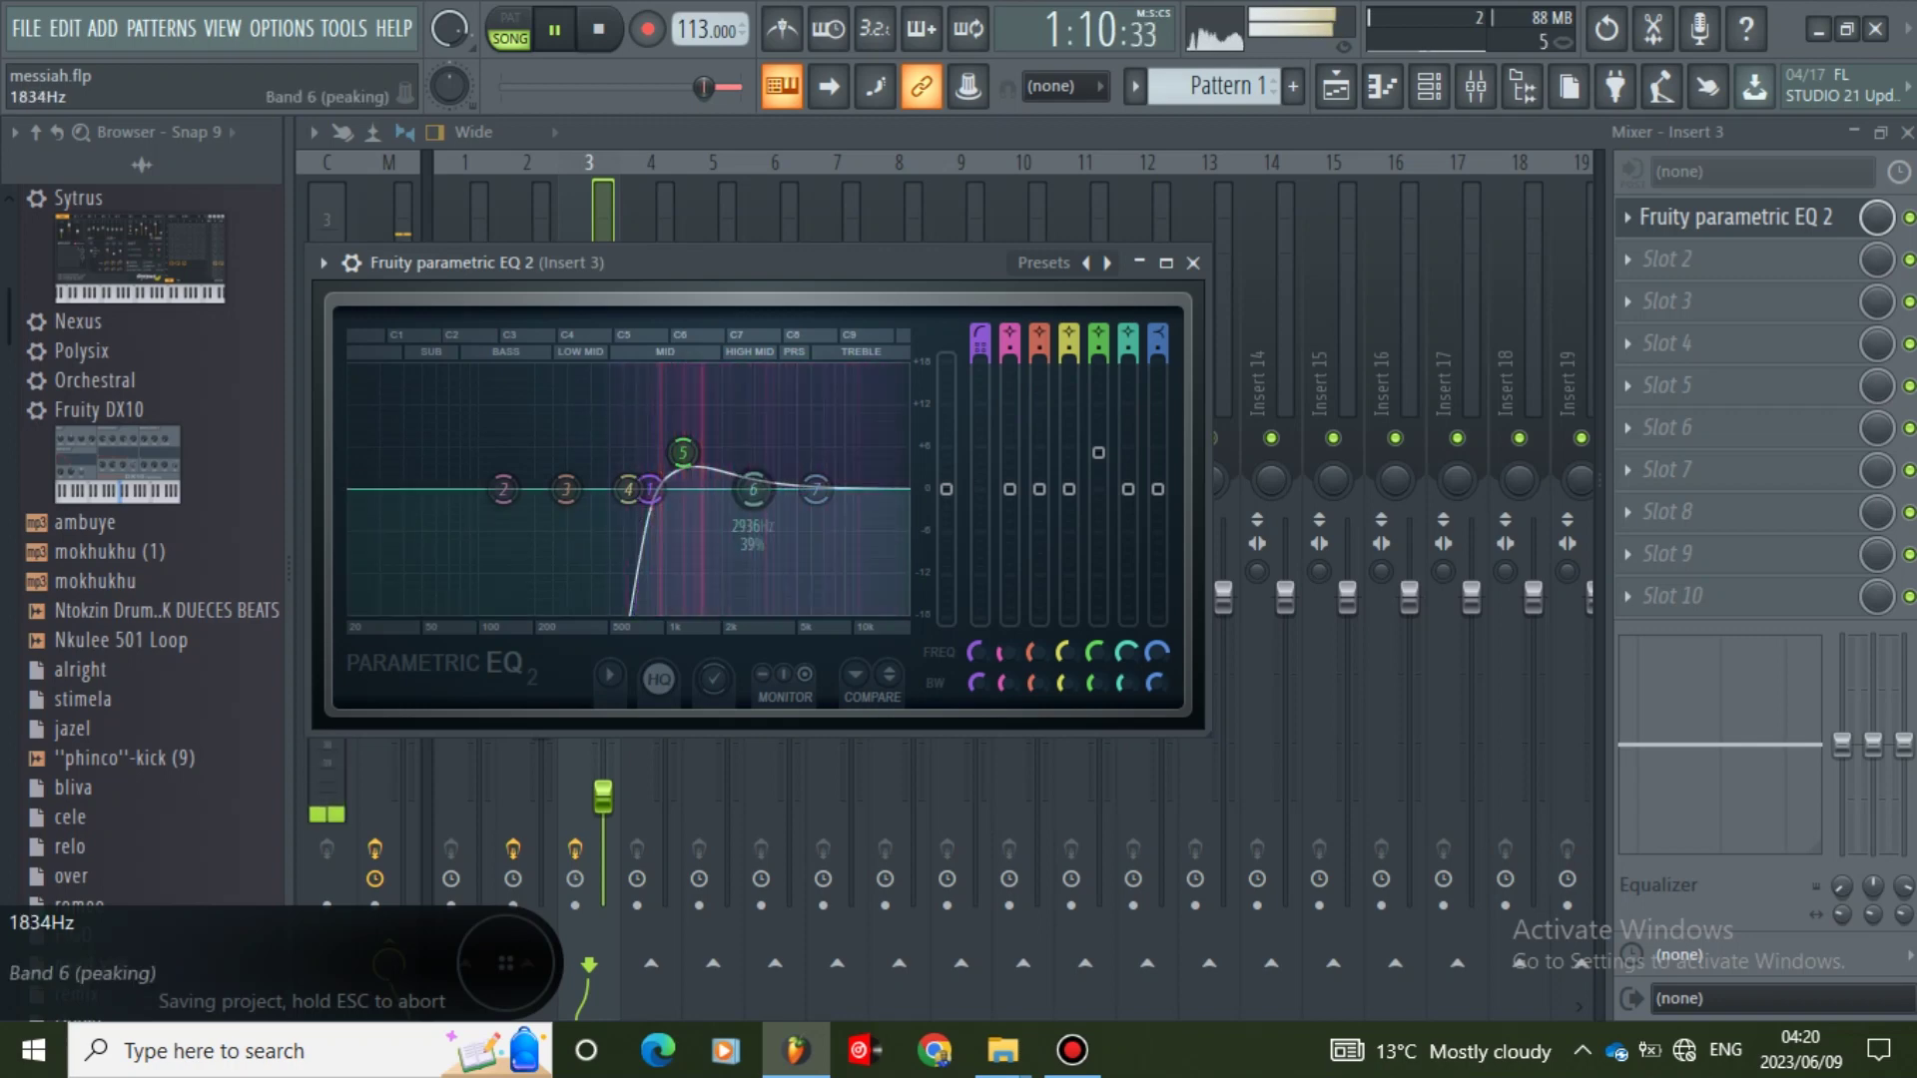
pyautogui.click(27, 29)
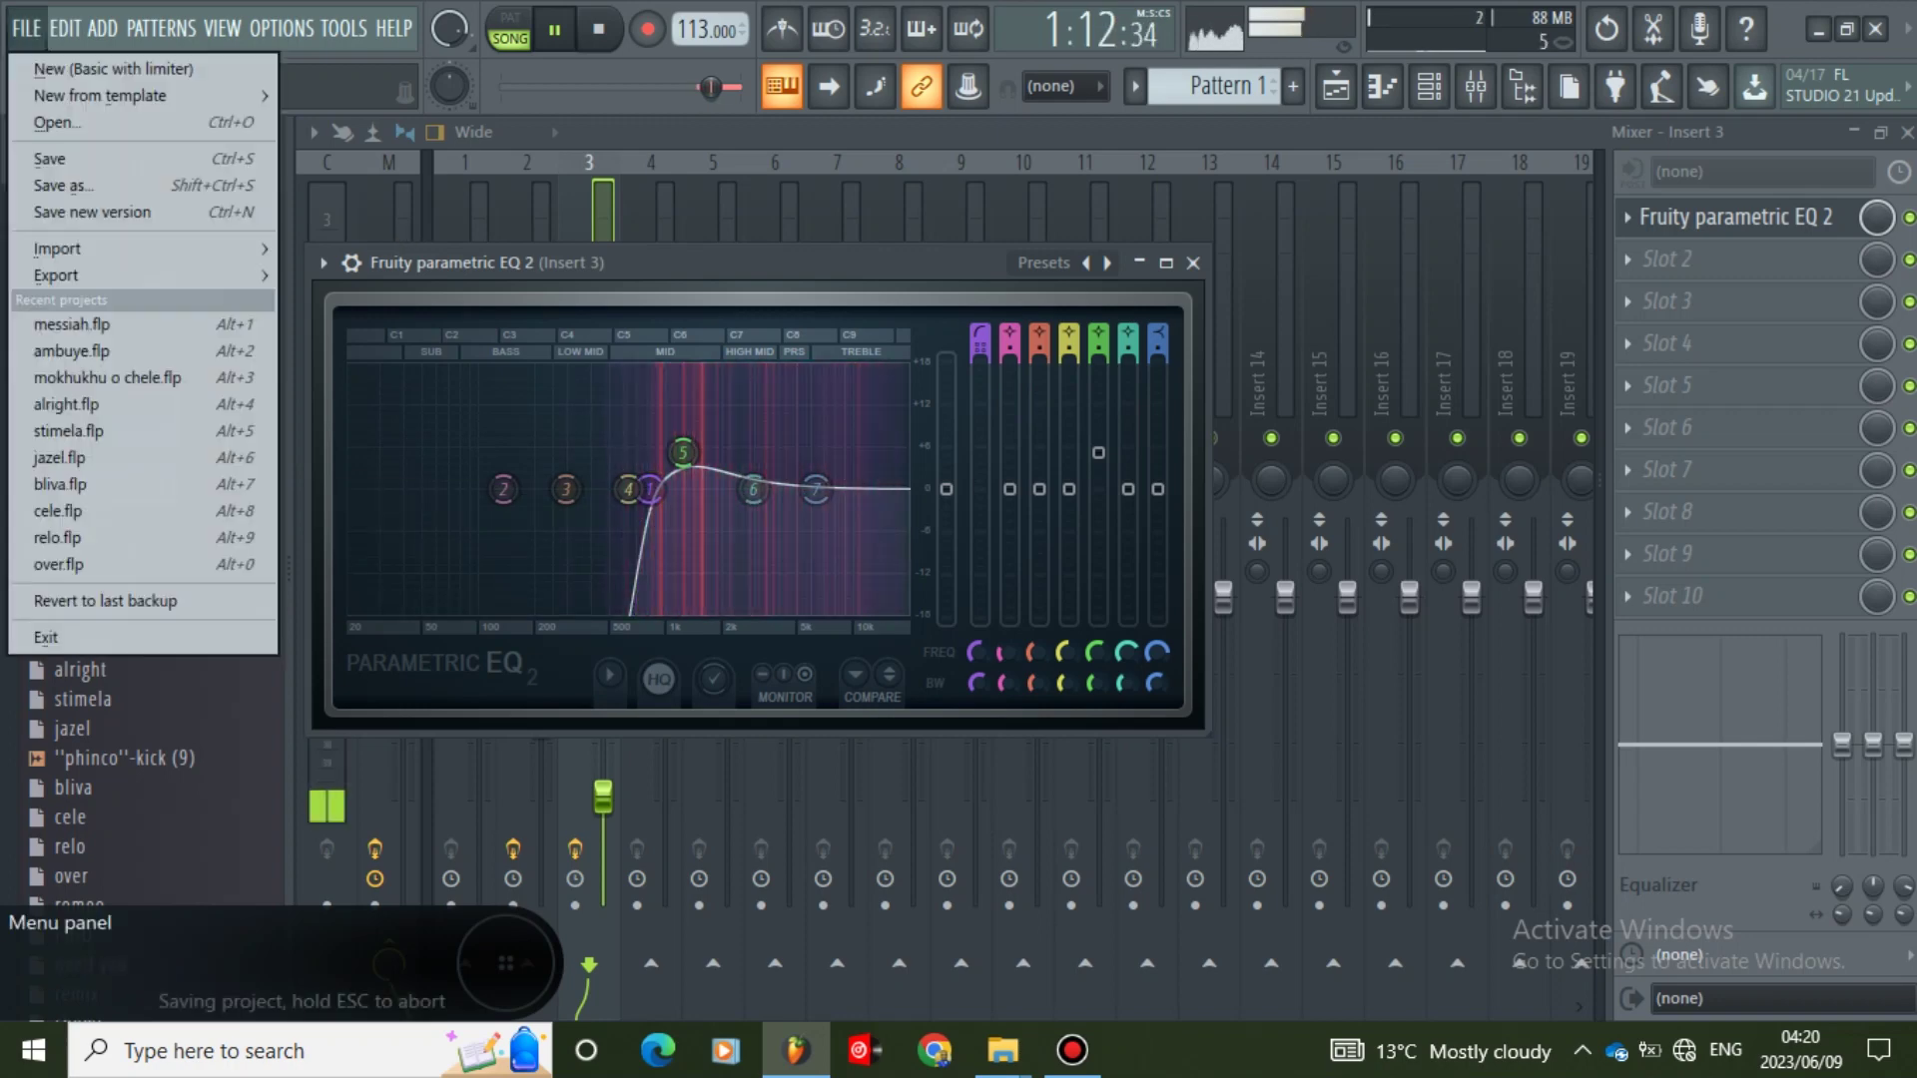
pyautogui.click(52, 159)
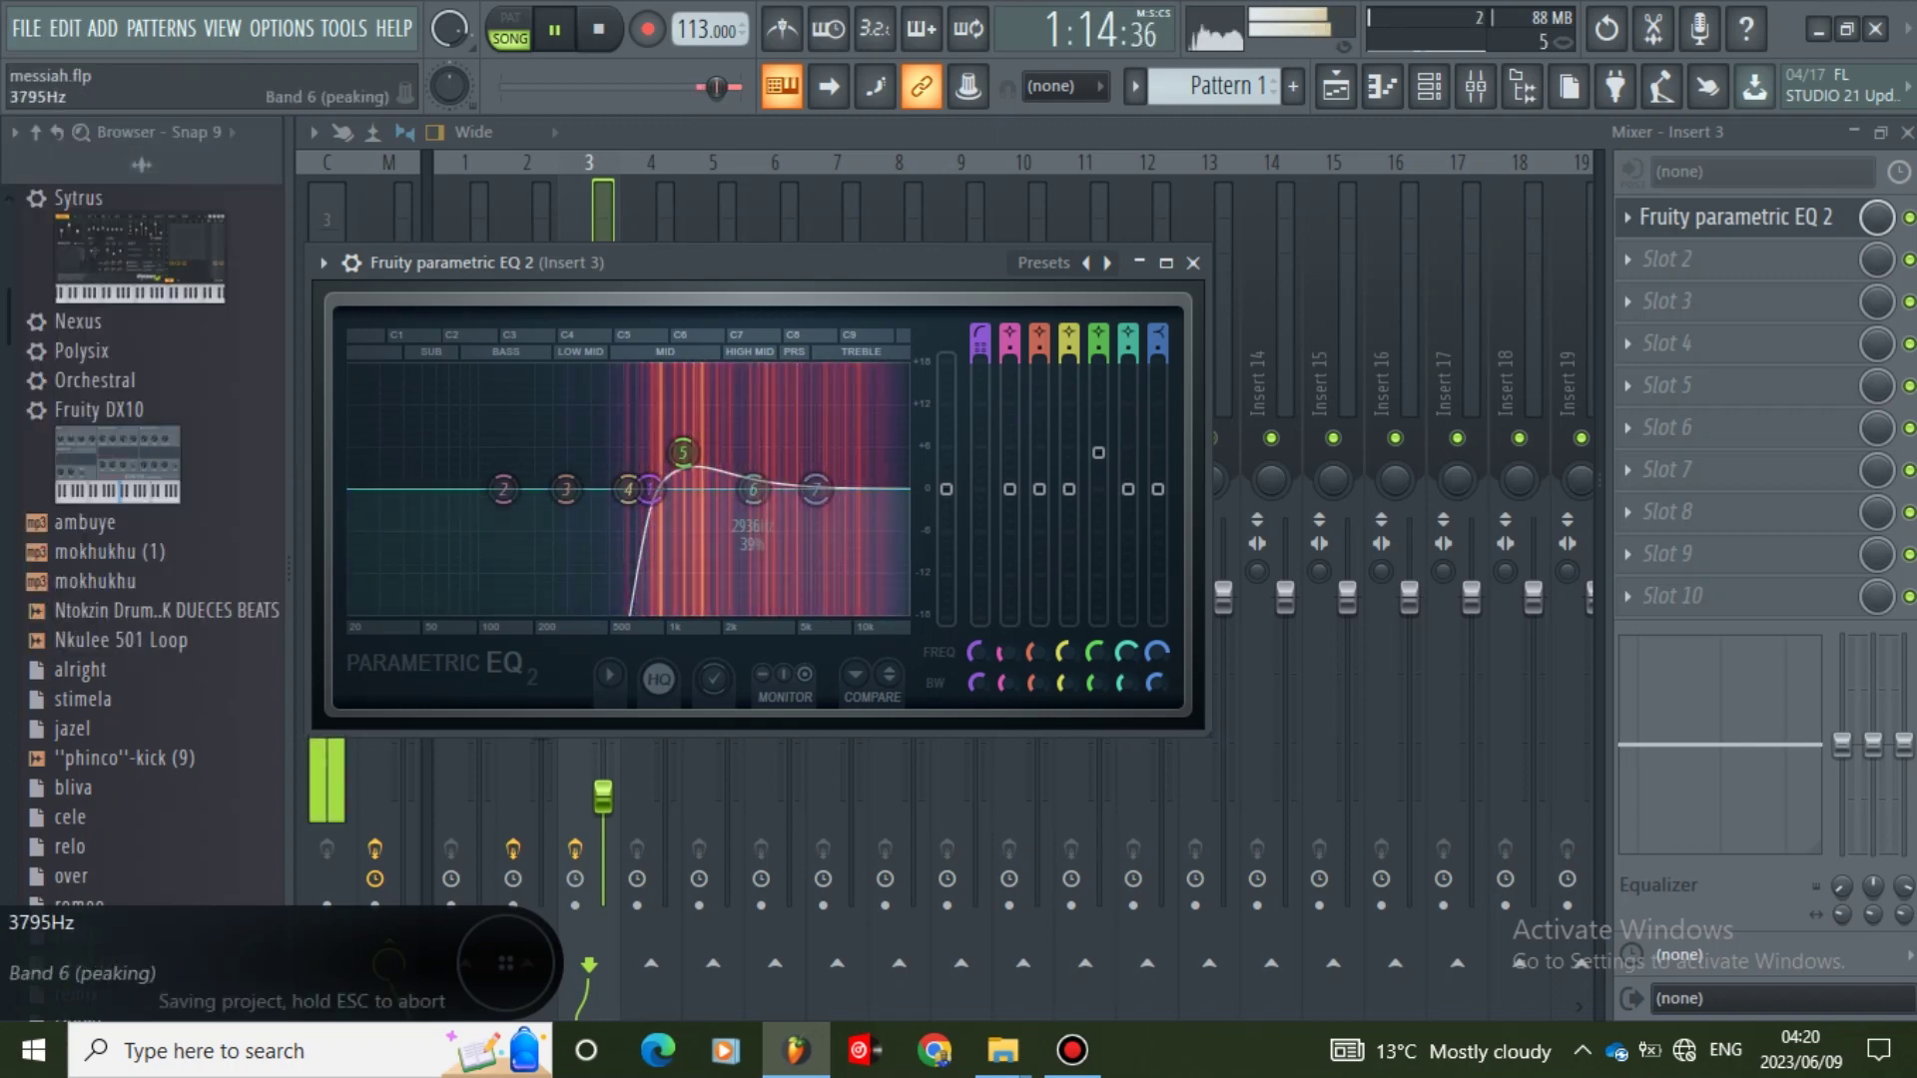
# - Lower band 1's high pass cutoff in the Insert 3 equalizer and make band 7 a low pass at about 1 kHz
pyautogui.moveTo(664, 489); pyautogui.dragTo(682, 489)
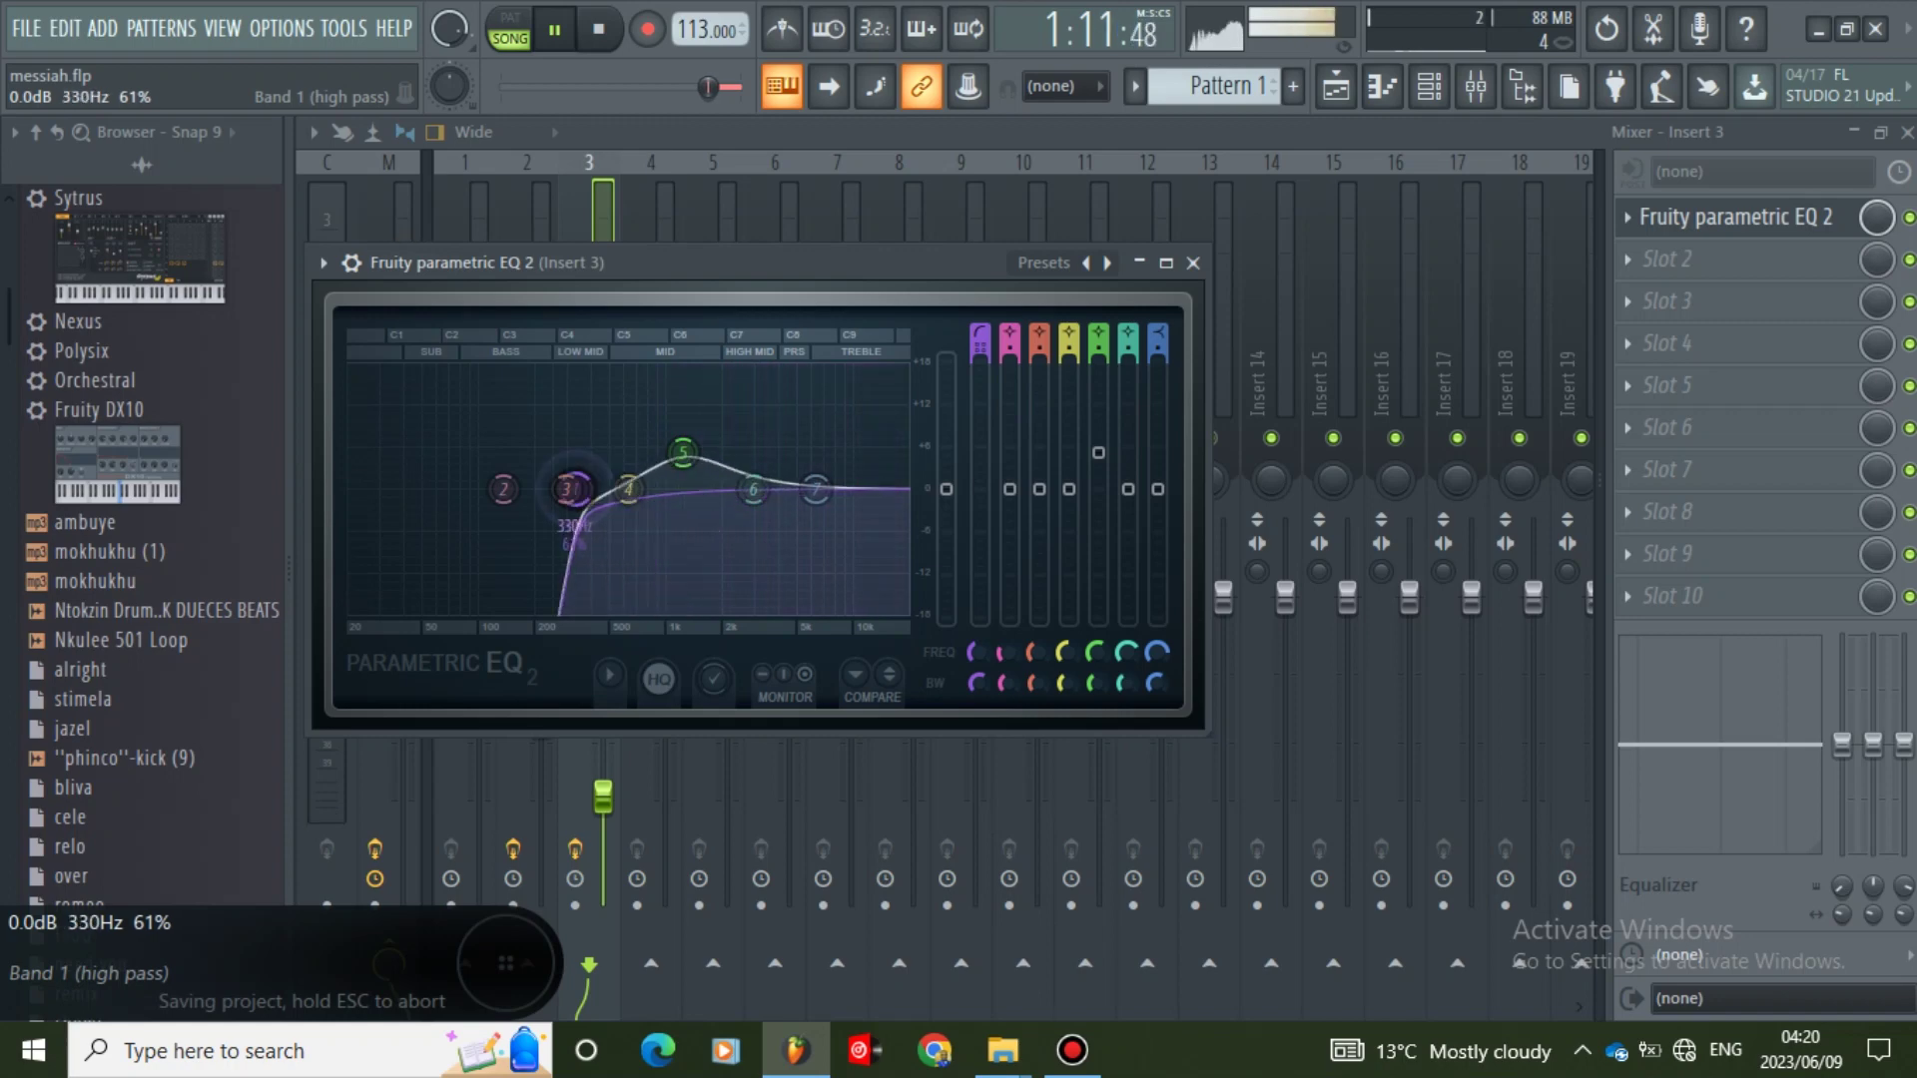
pyautogui.moveTo(573, 489); pyautogui.dragTo(479, 490)
pyautogui.rightClick(816, 489)
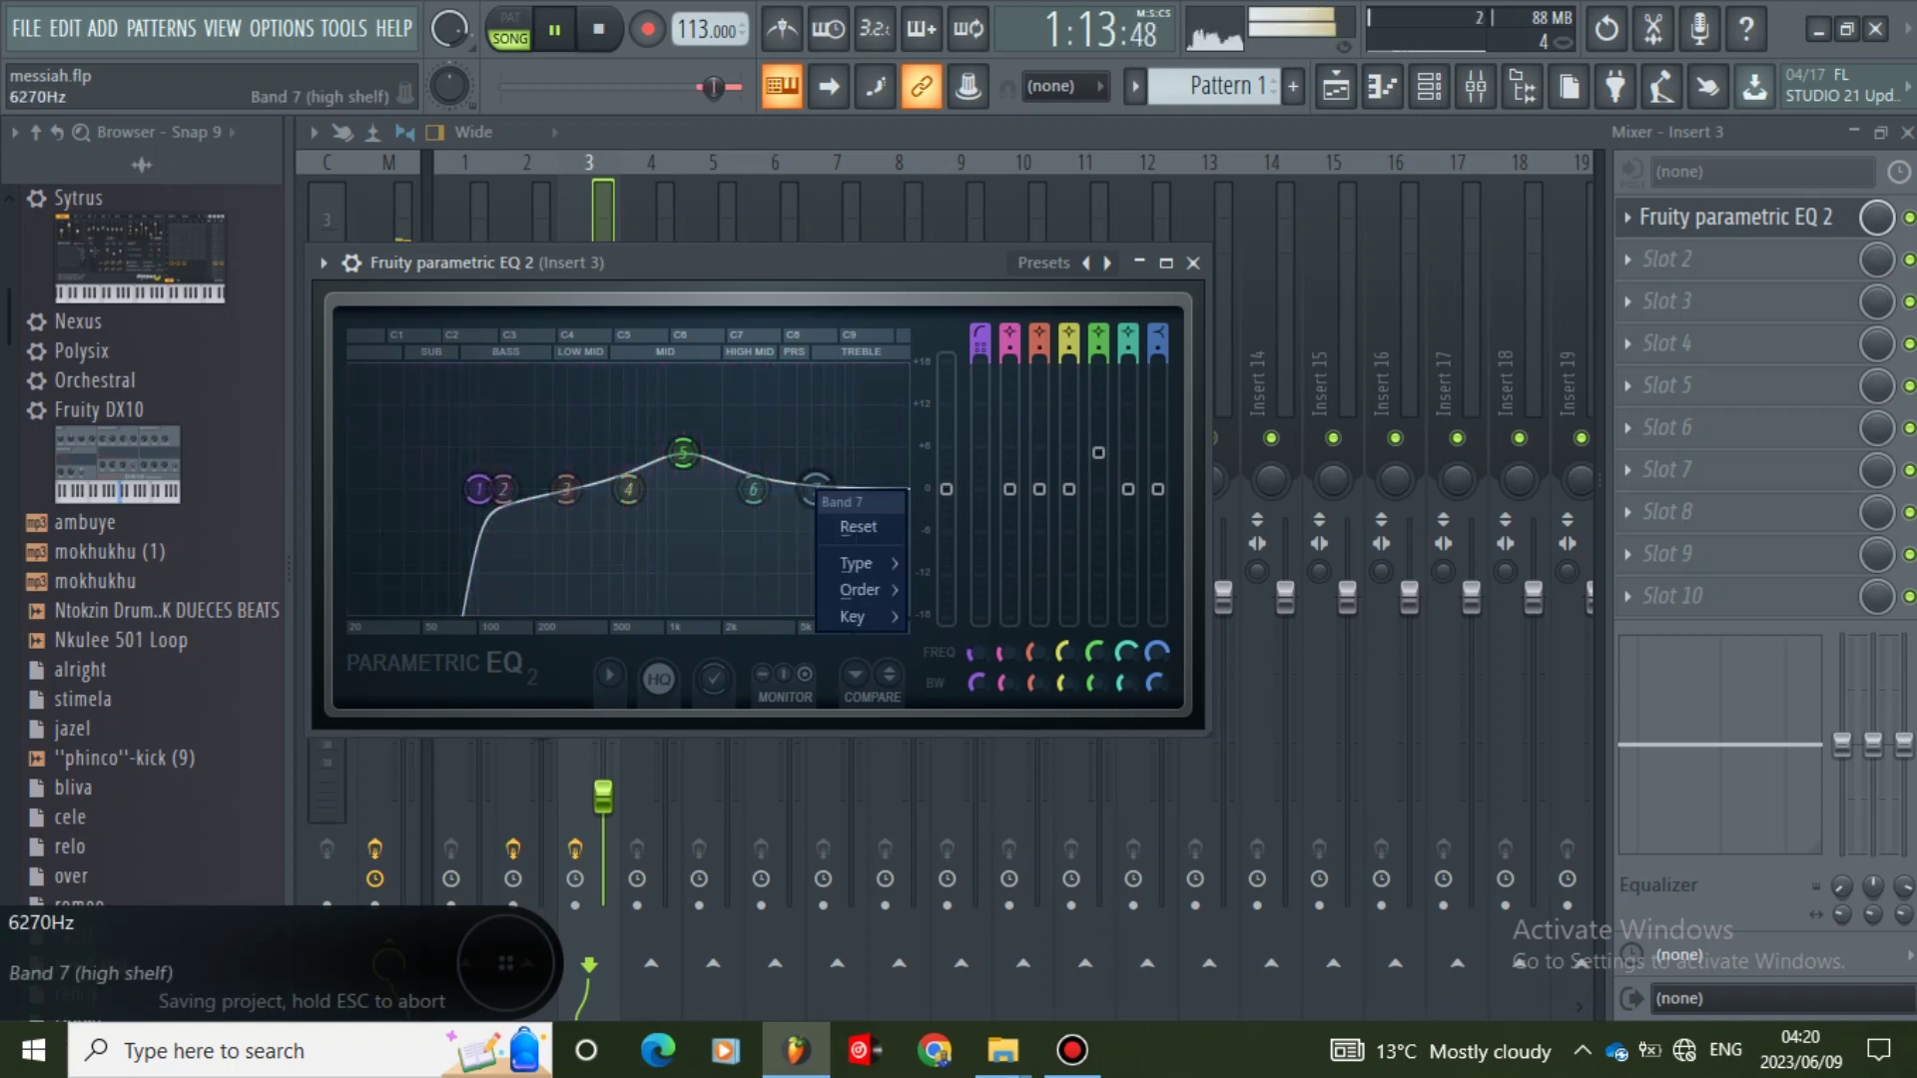
pyautogui.moveTo(857, 563)
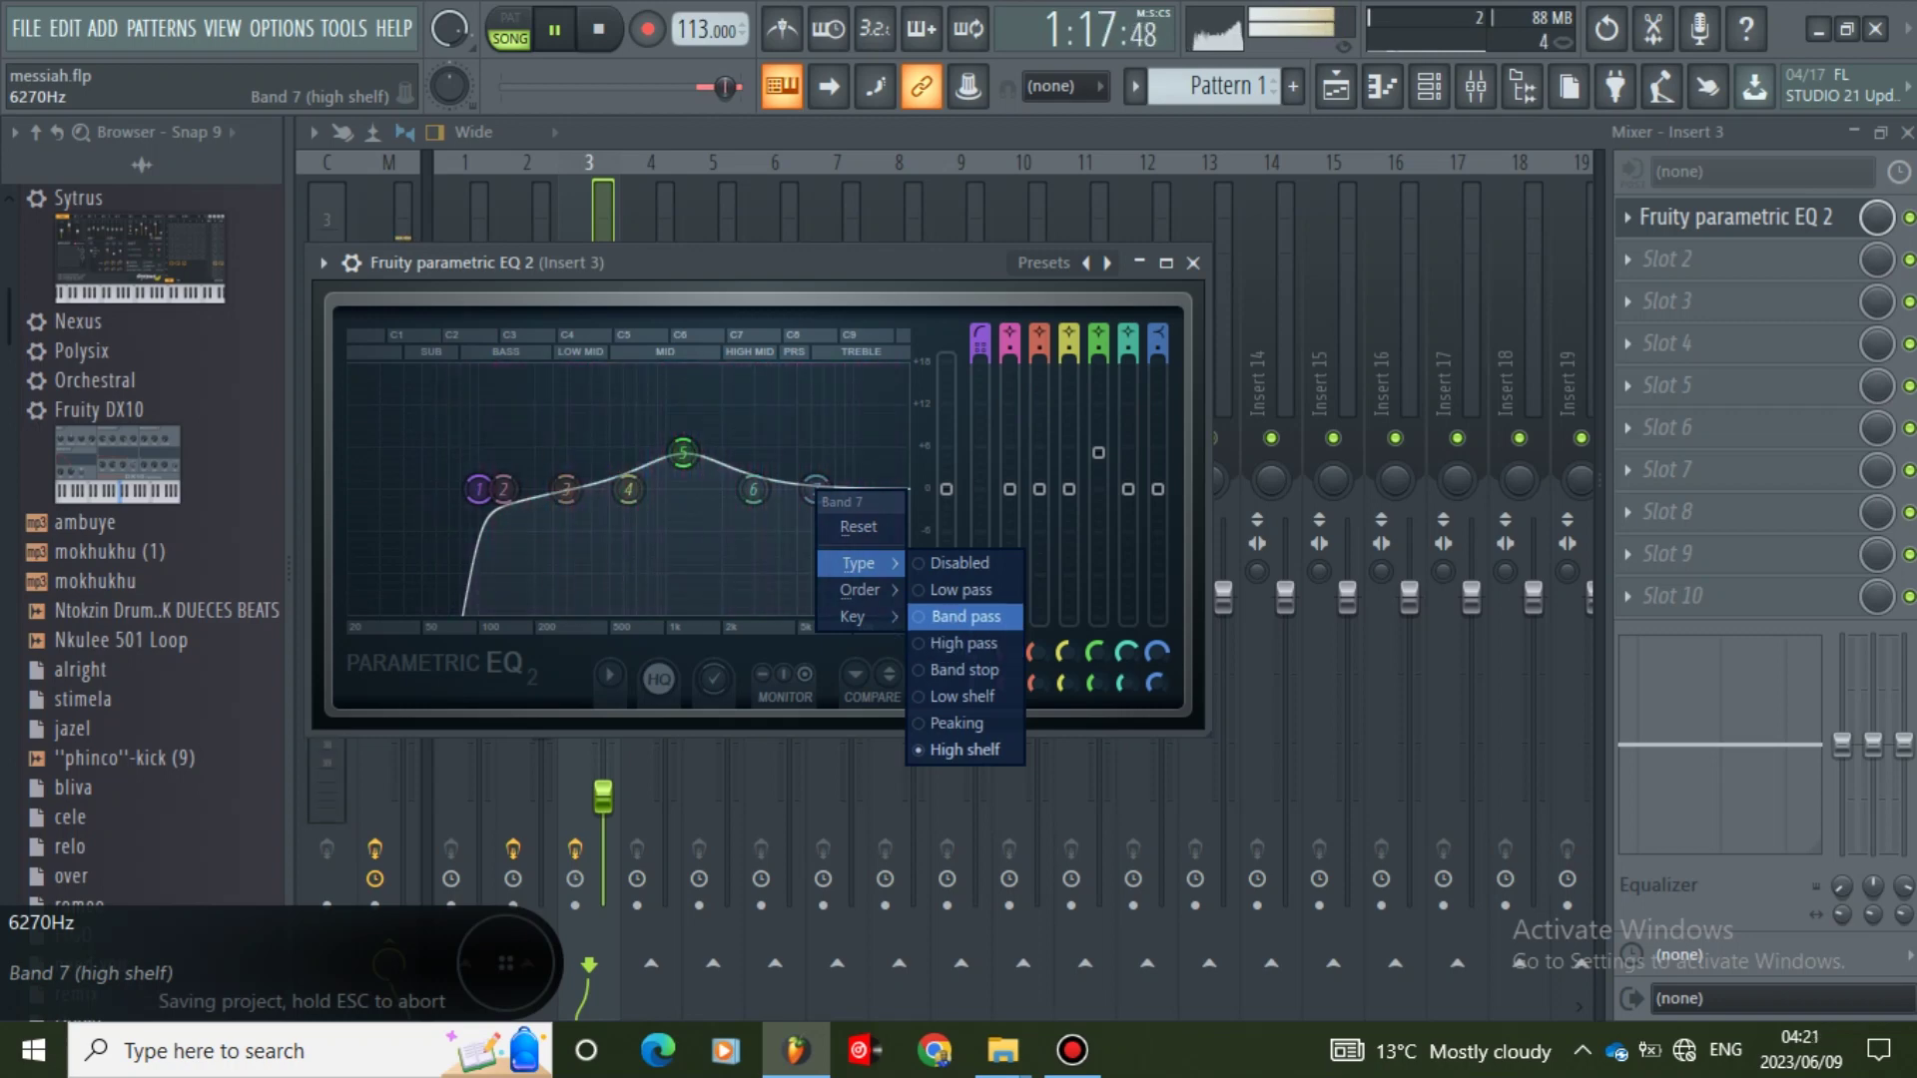
pyautogui.click(961, 589)
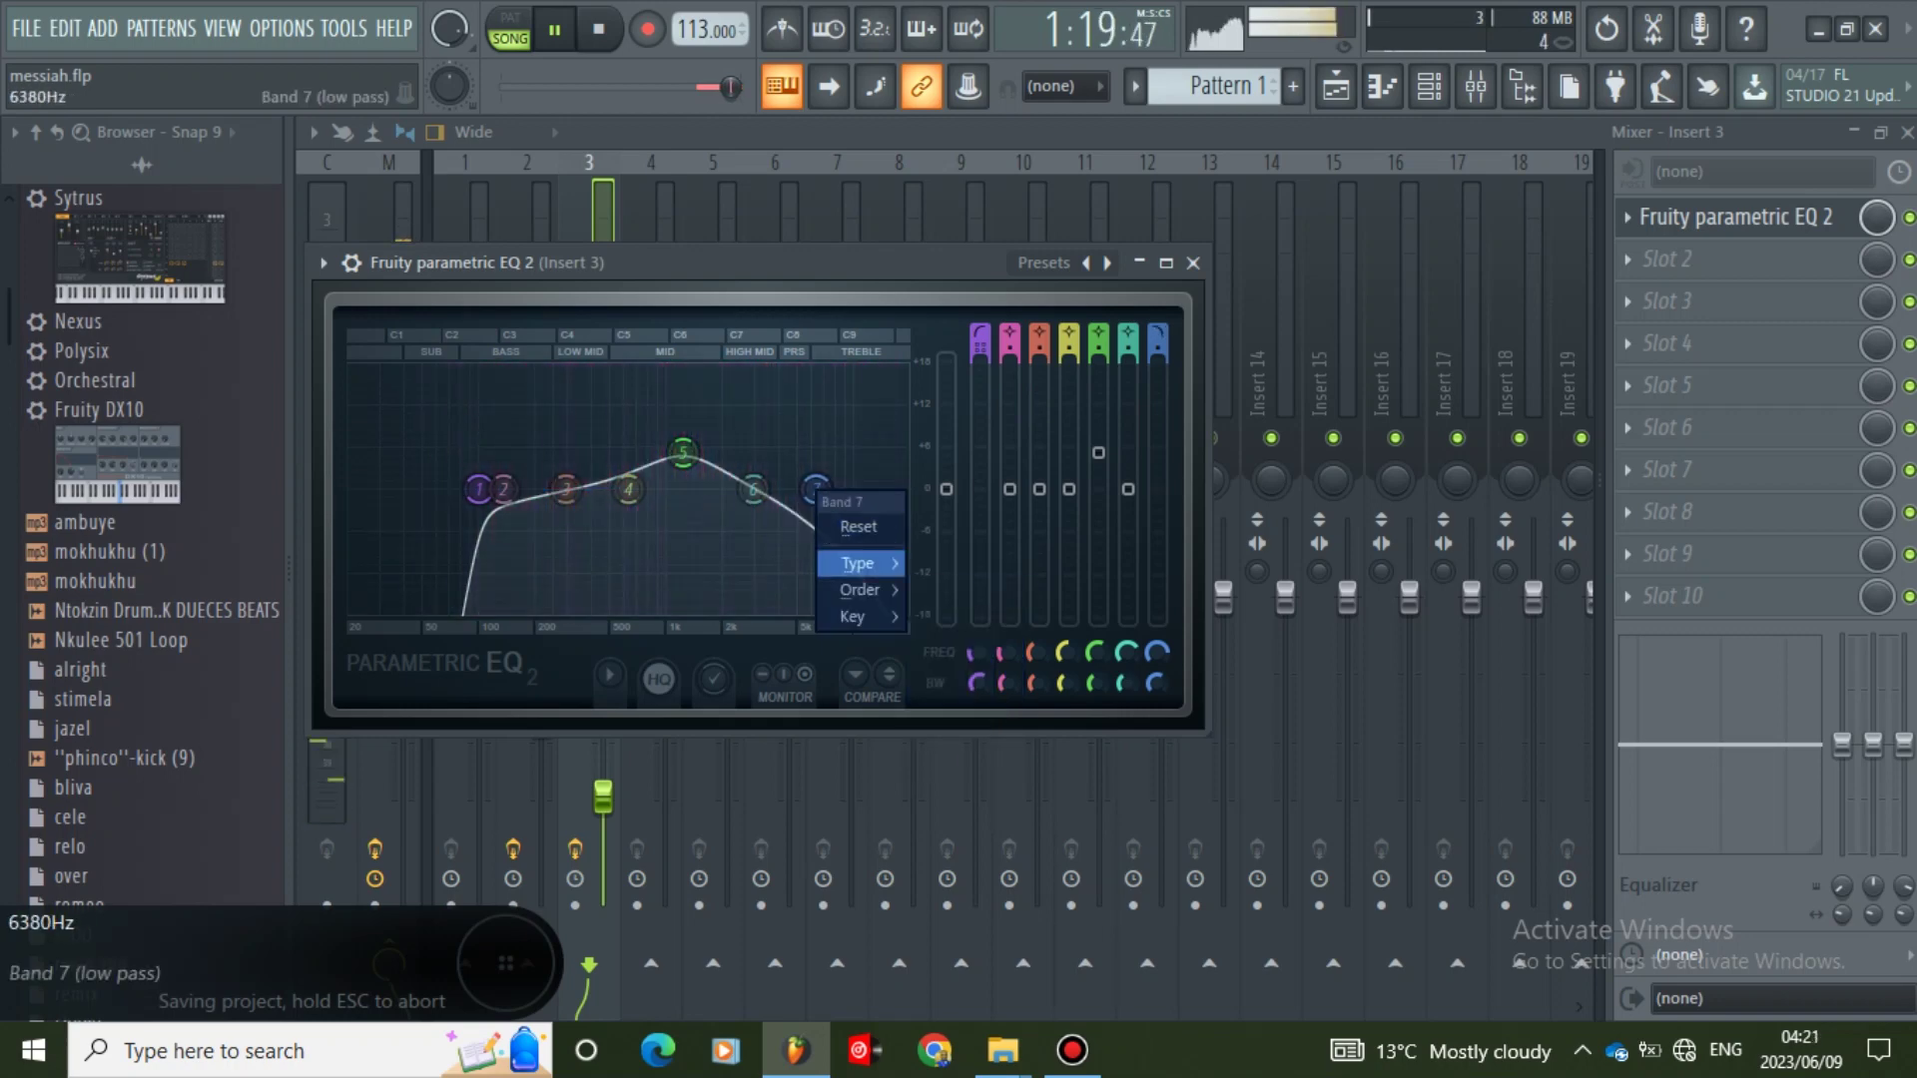
pyautogui.moveTo(857, 563)
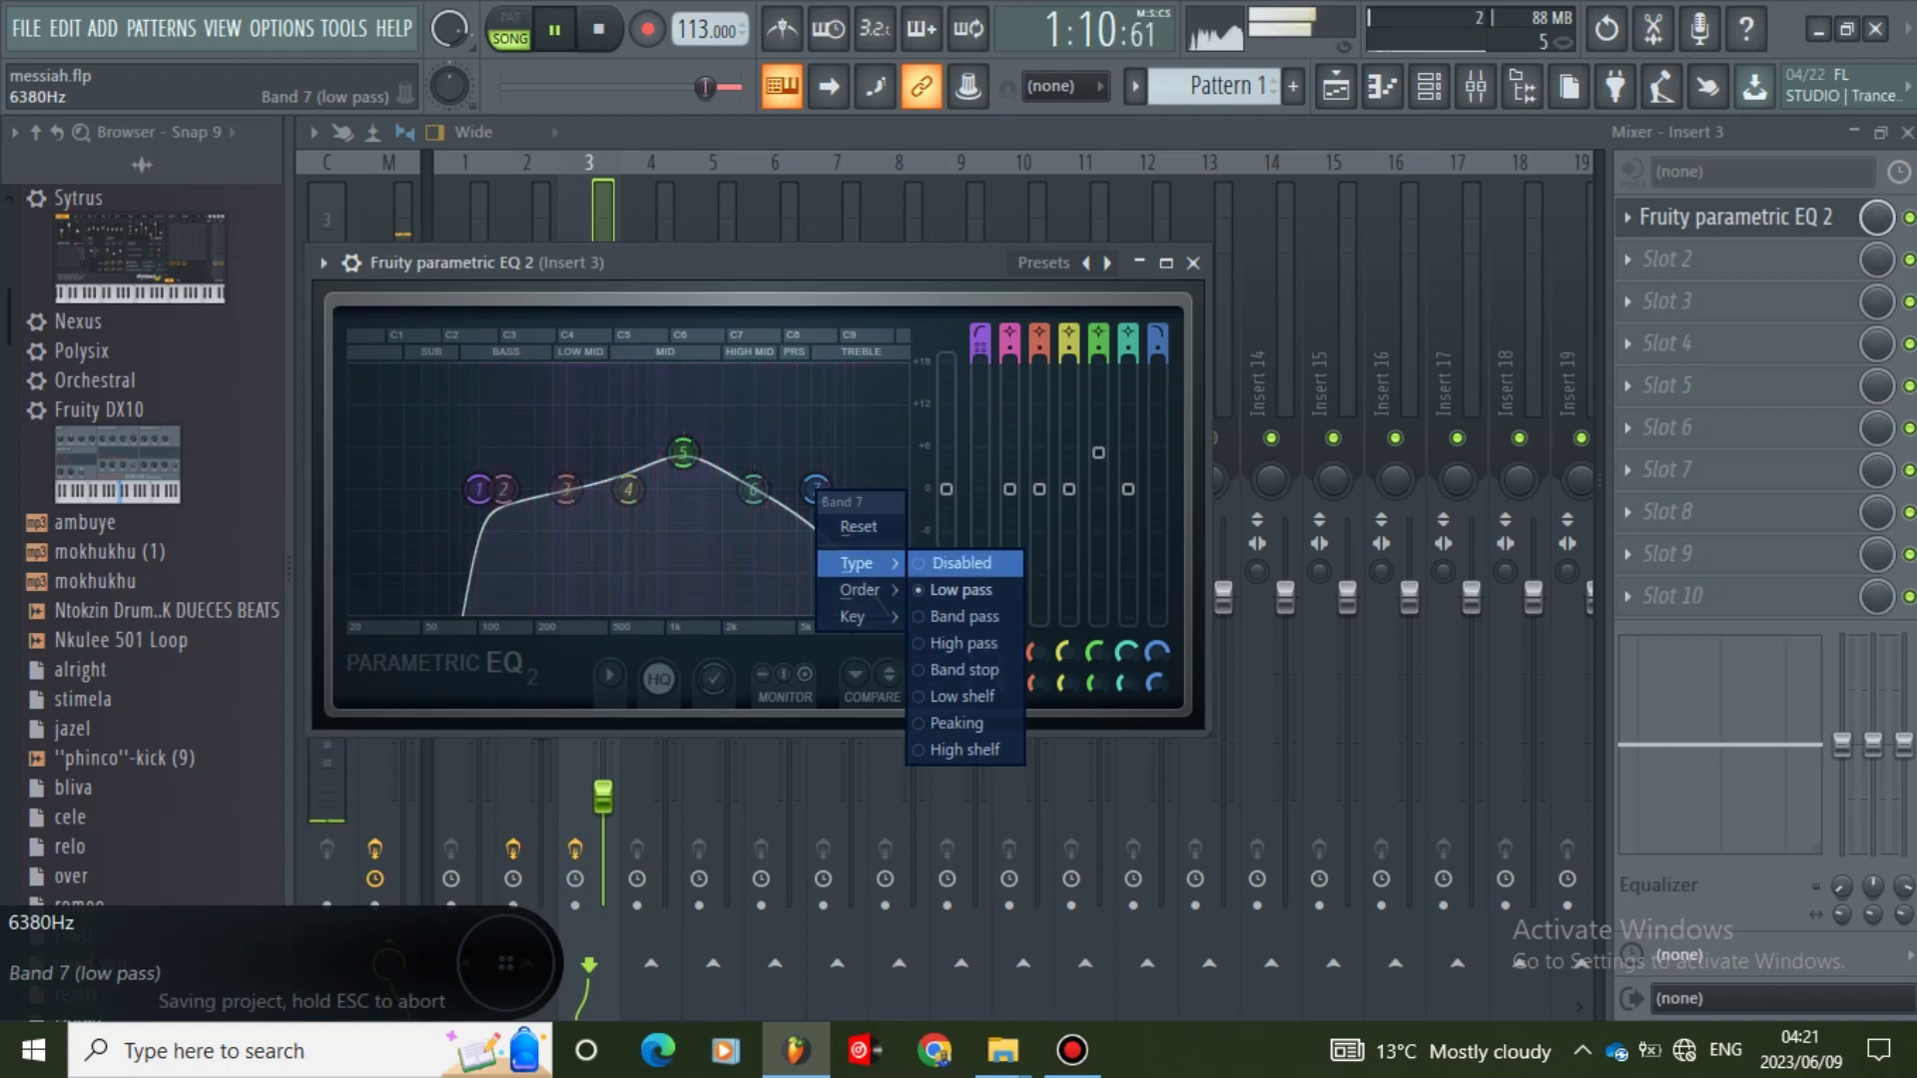
pyautogui.click(957, 590)
pyautogui.moveTo(816, 489); pyautogui.dragTo(776, 490)
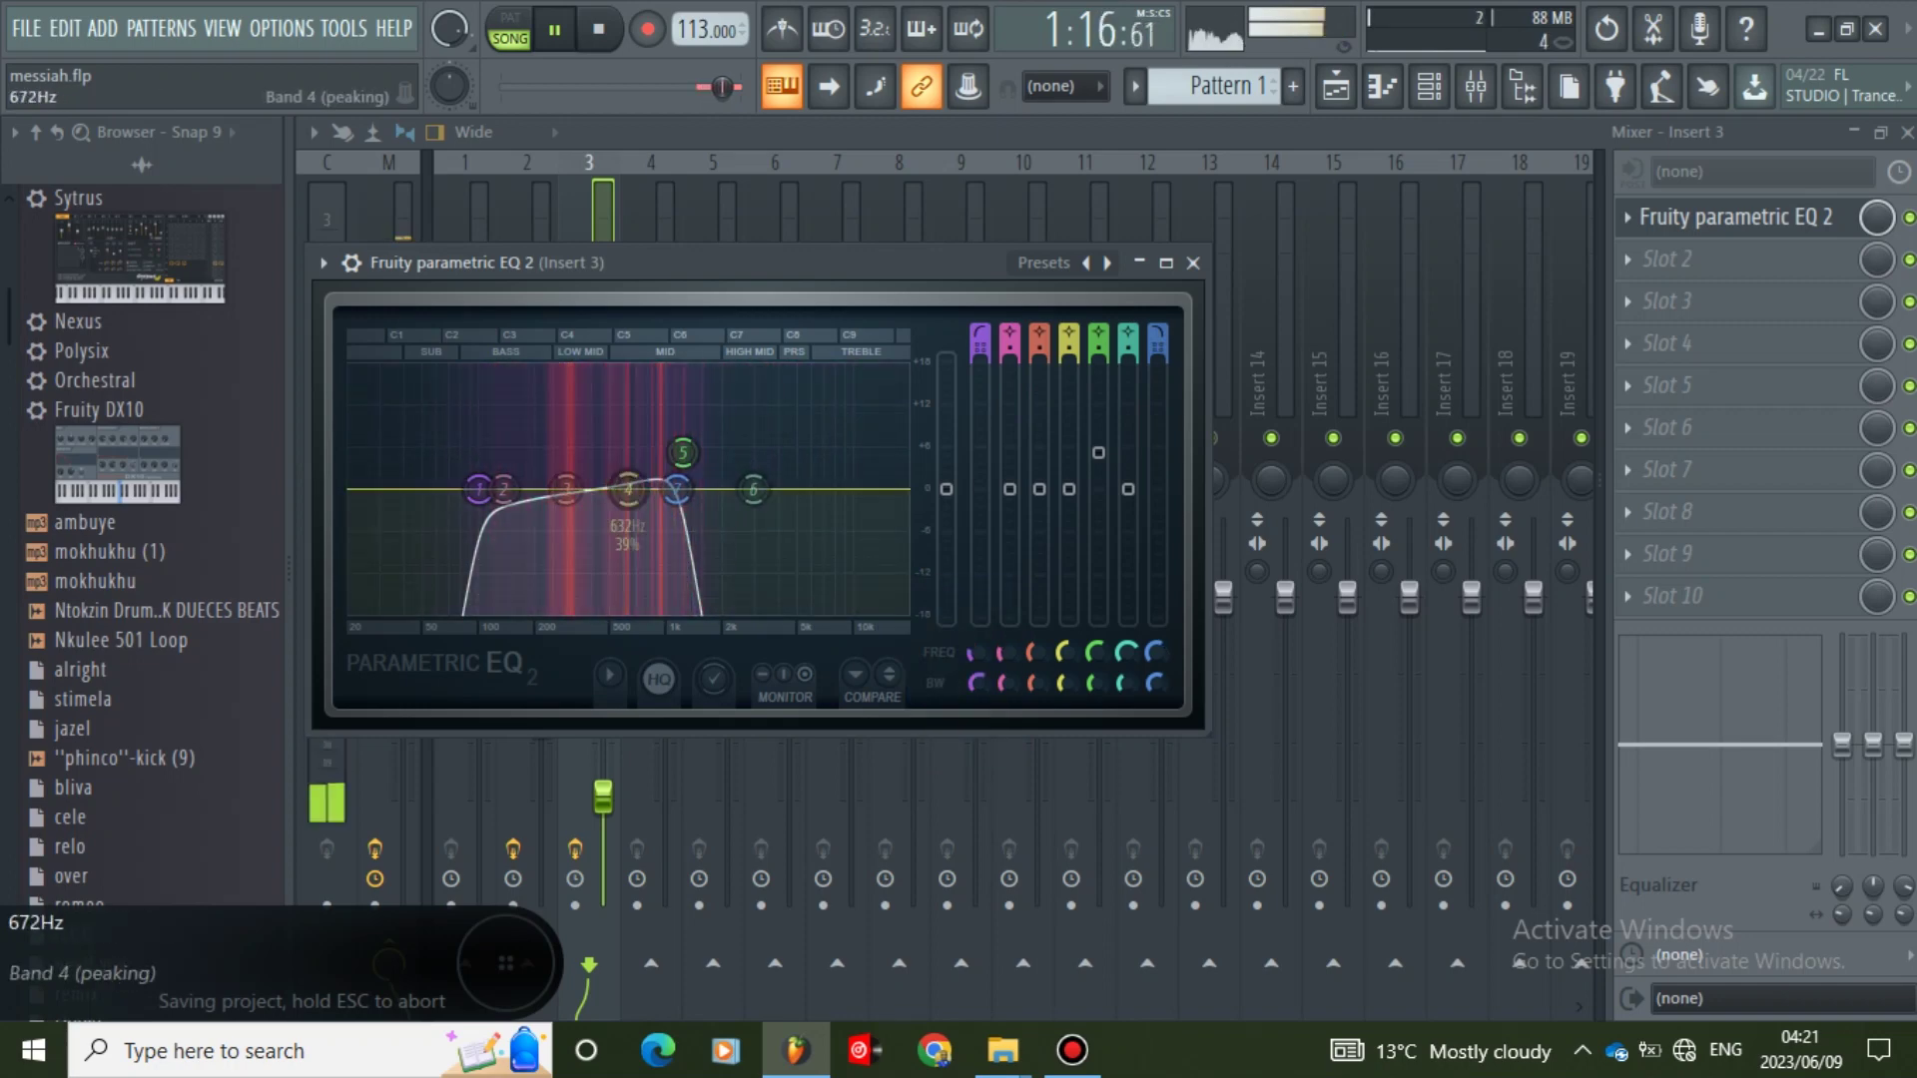
pyautogui.moveTo(676, 489); pyautogui.dragTo(671, 490)
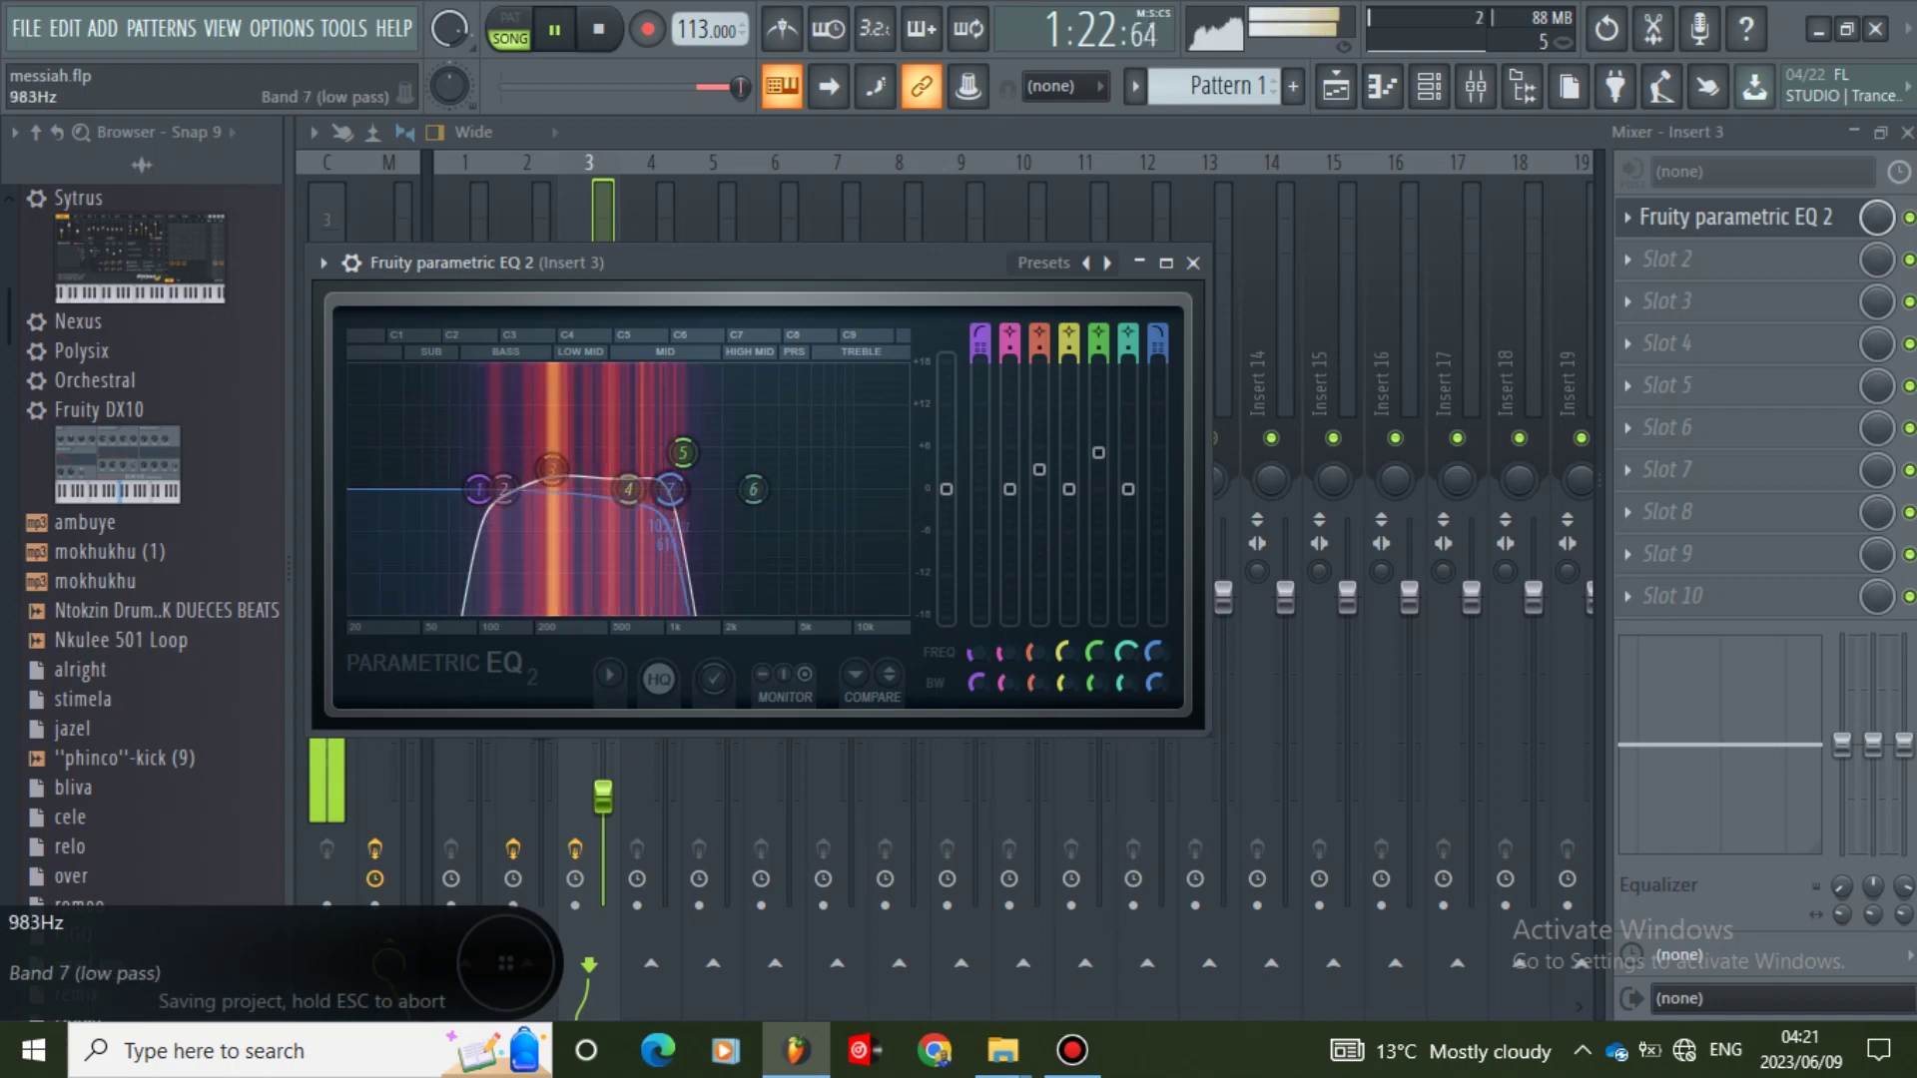
# - Adjust the gains of bands 2 and 4 and retune the band 7 low pass cutoff to about 1454 Hz
pyautogui.moveTo(627, 471); pyautogui.dragTo(626, 467)
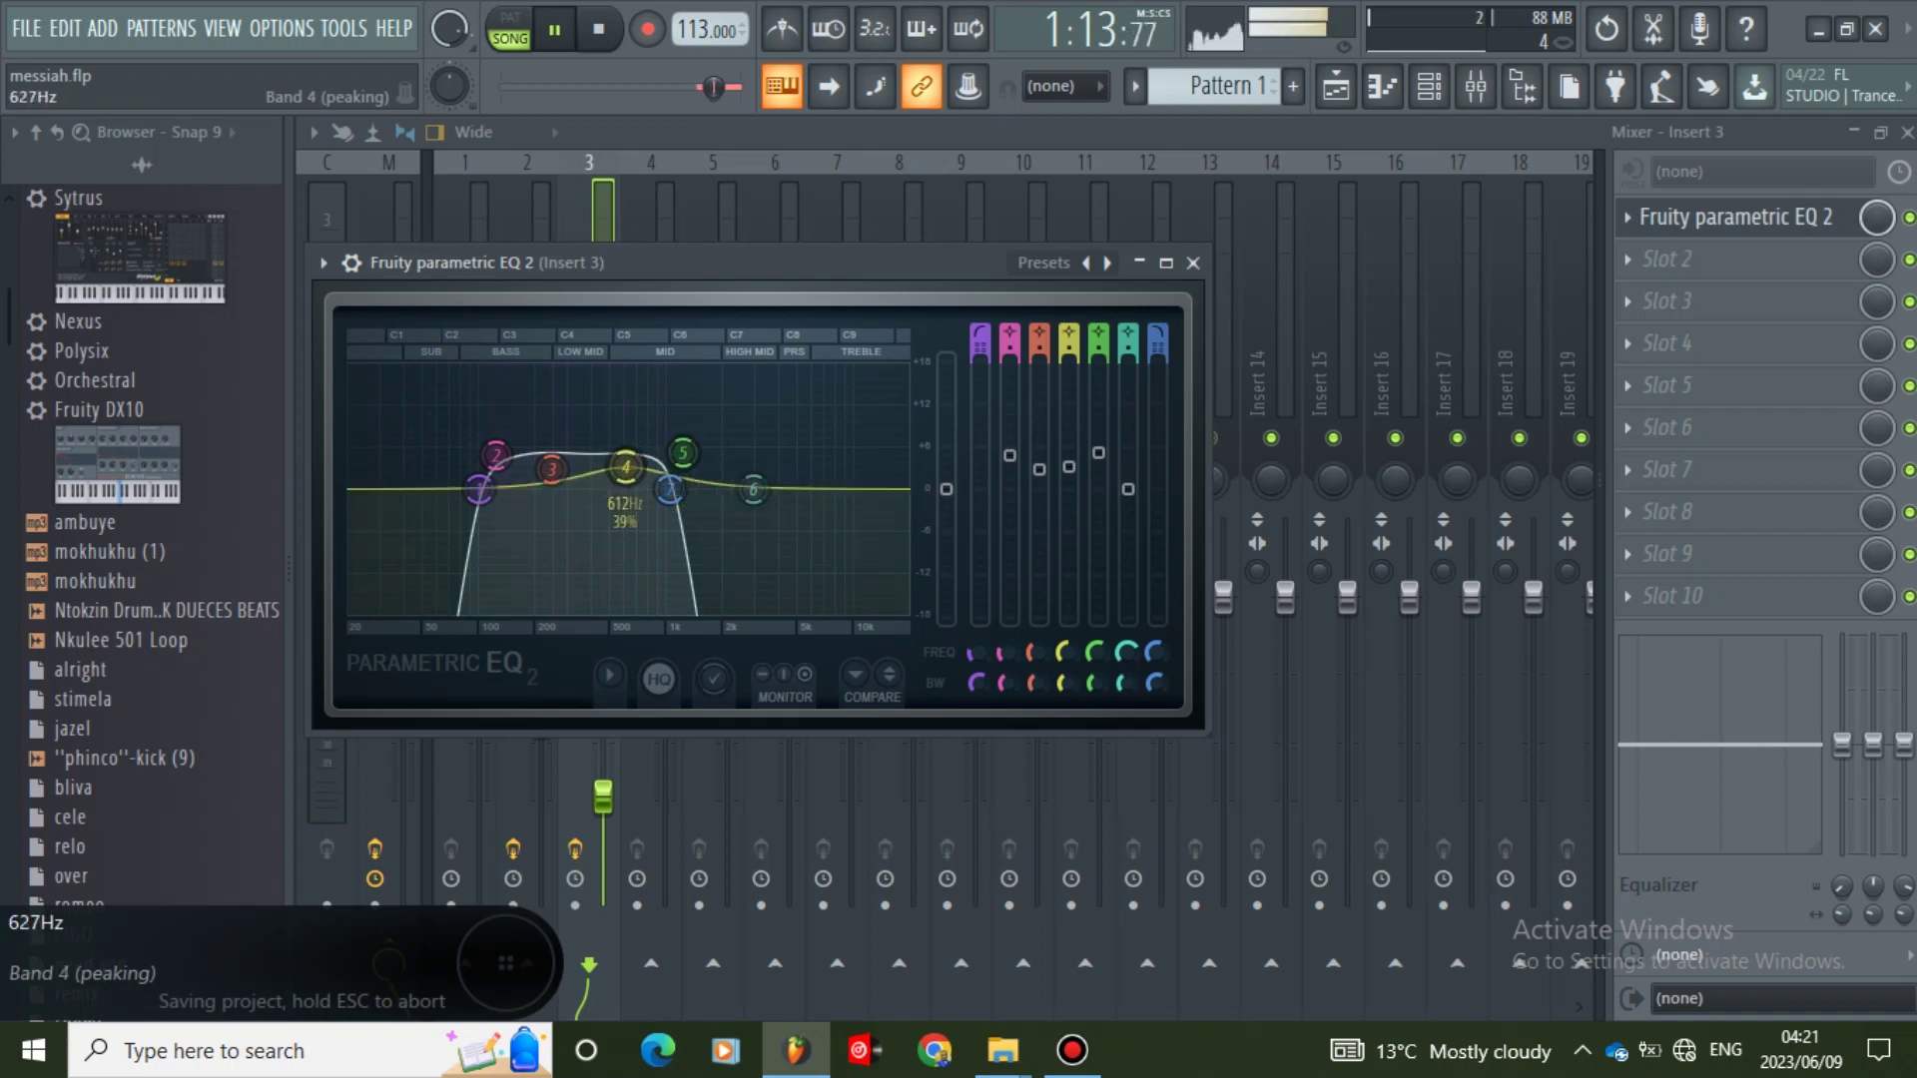
pyautogui.moveTo(627, 467); pyautogui.dragTo(623, 461)
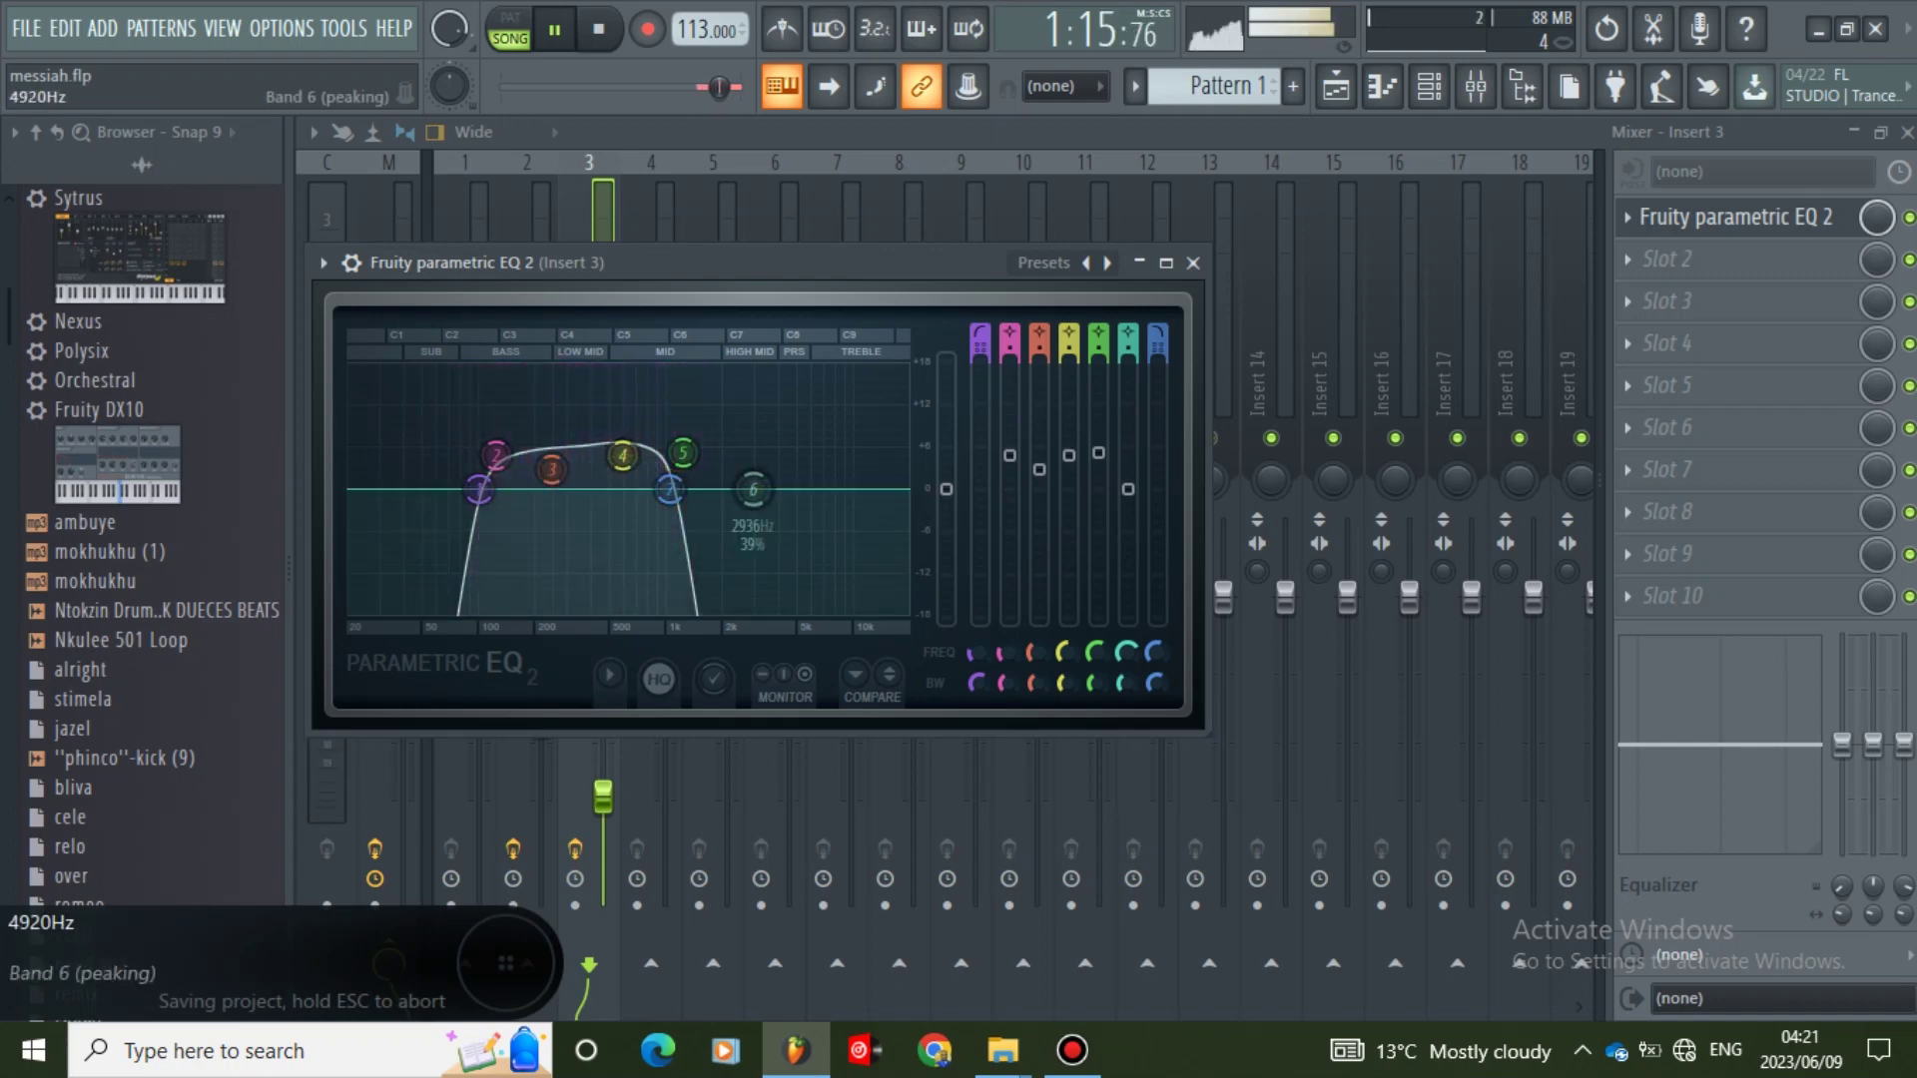
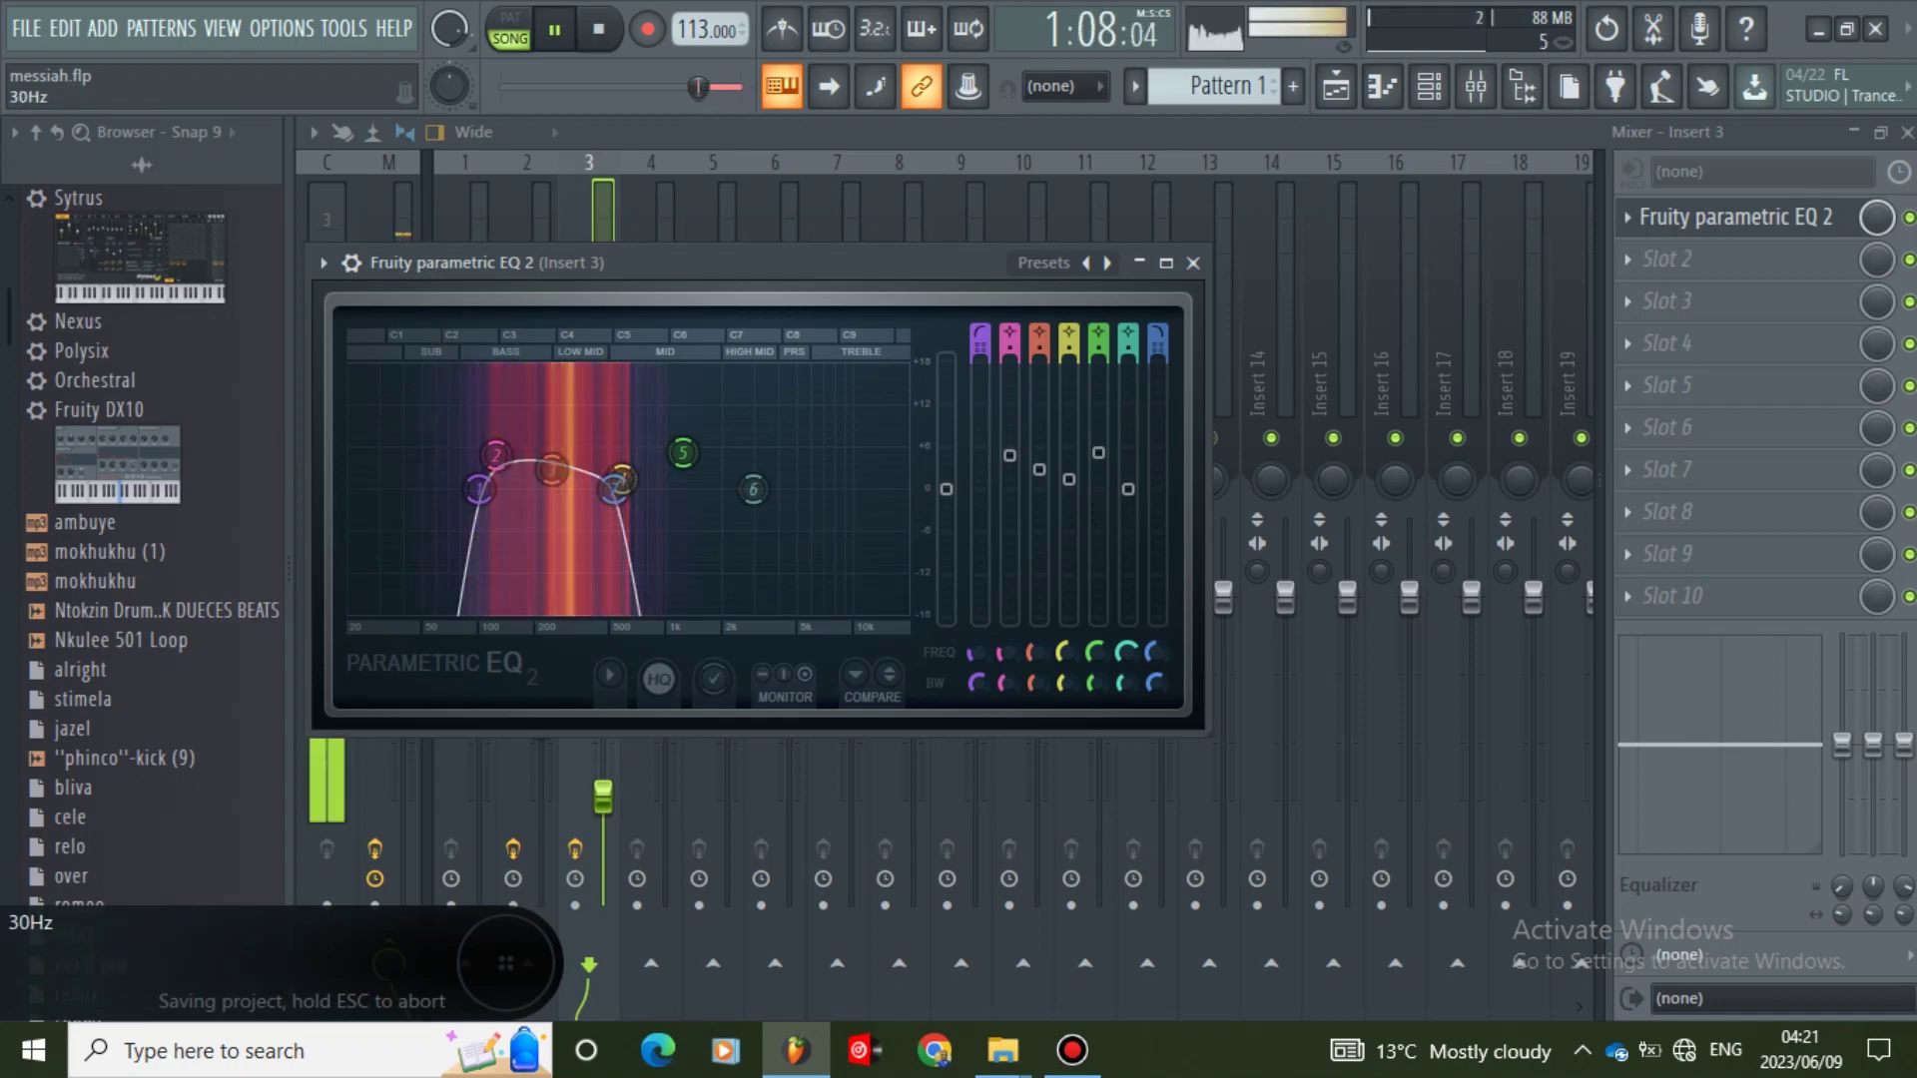
pyautogui.click(27, 29)
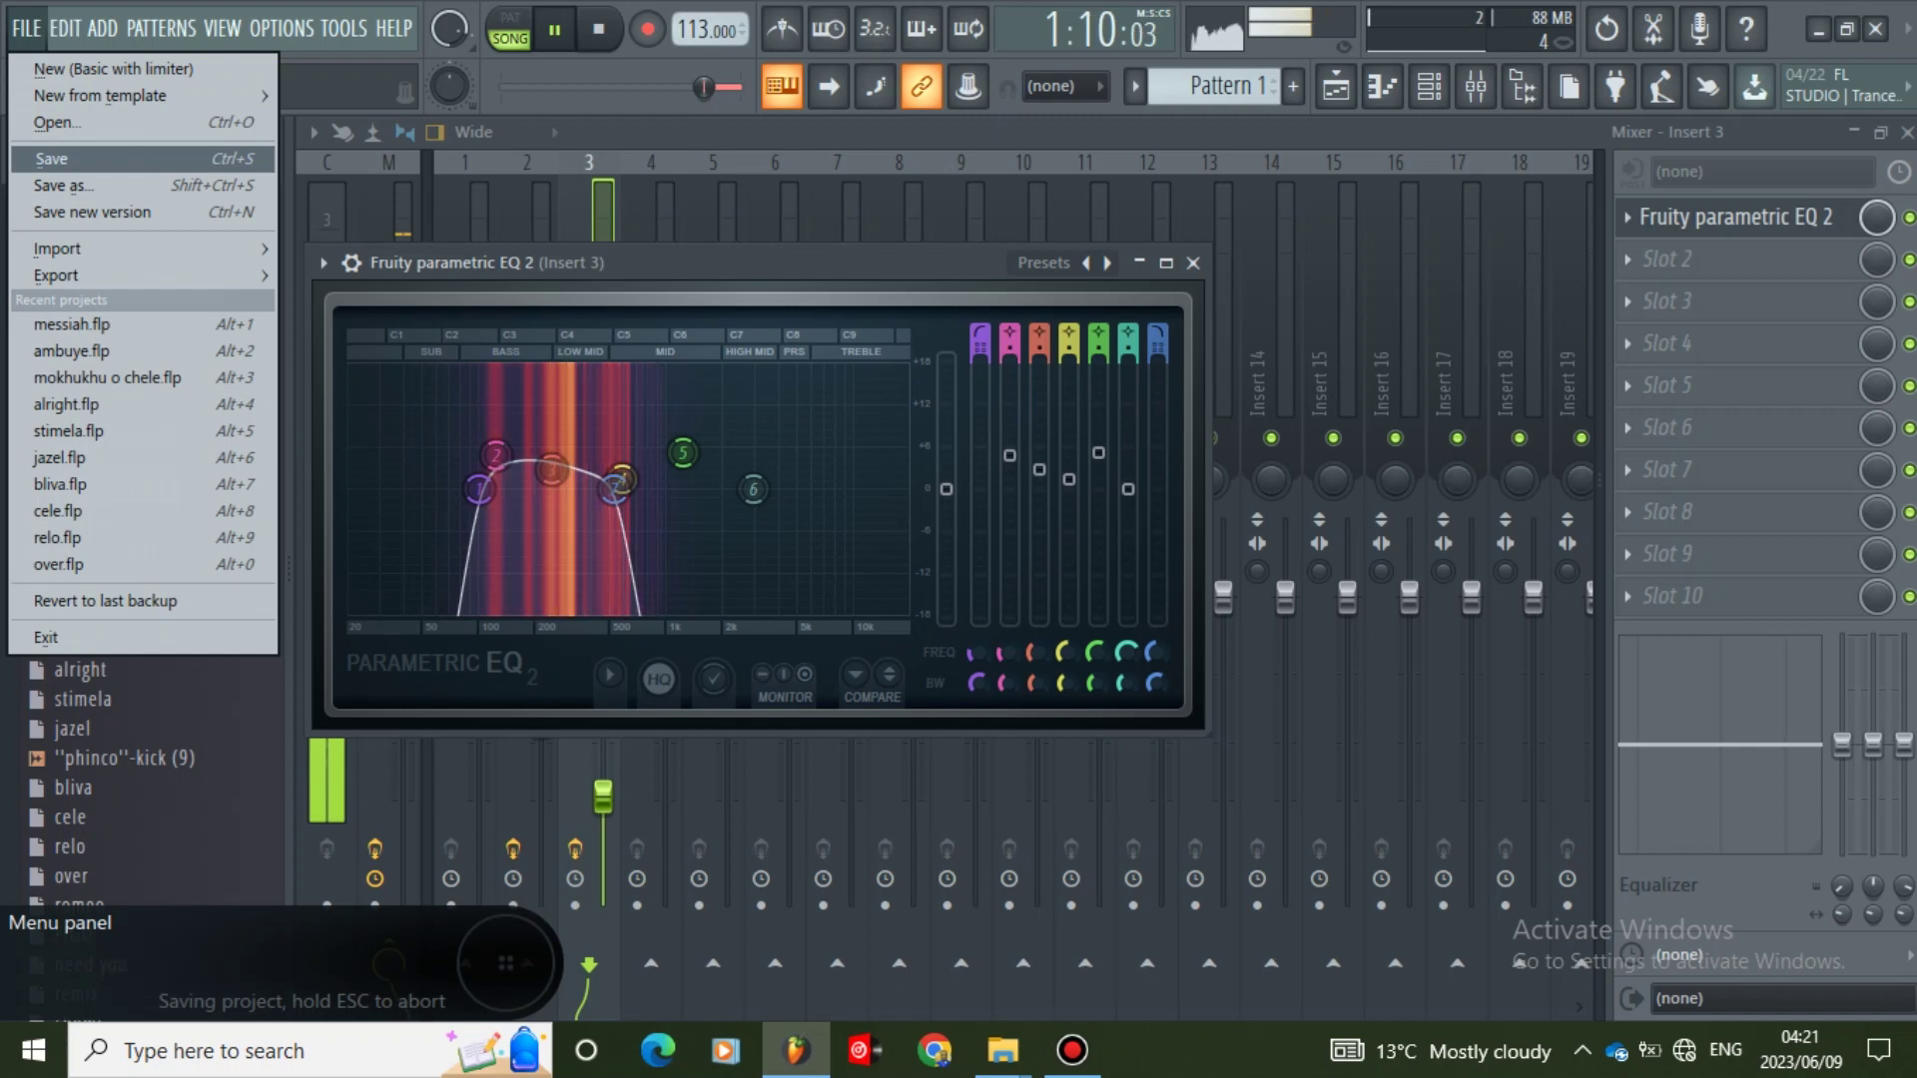
pyautogui.moveTo(613, 489); pyautogui.dragTo(619, 489)
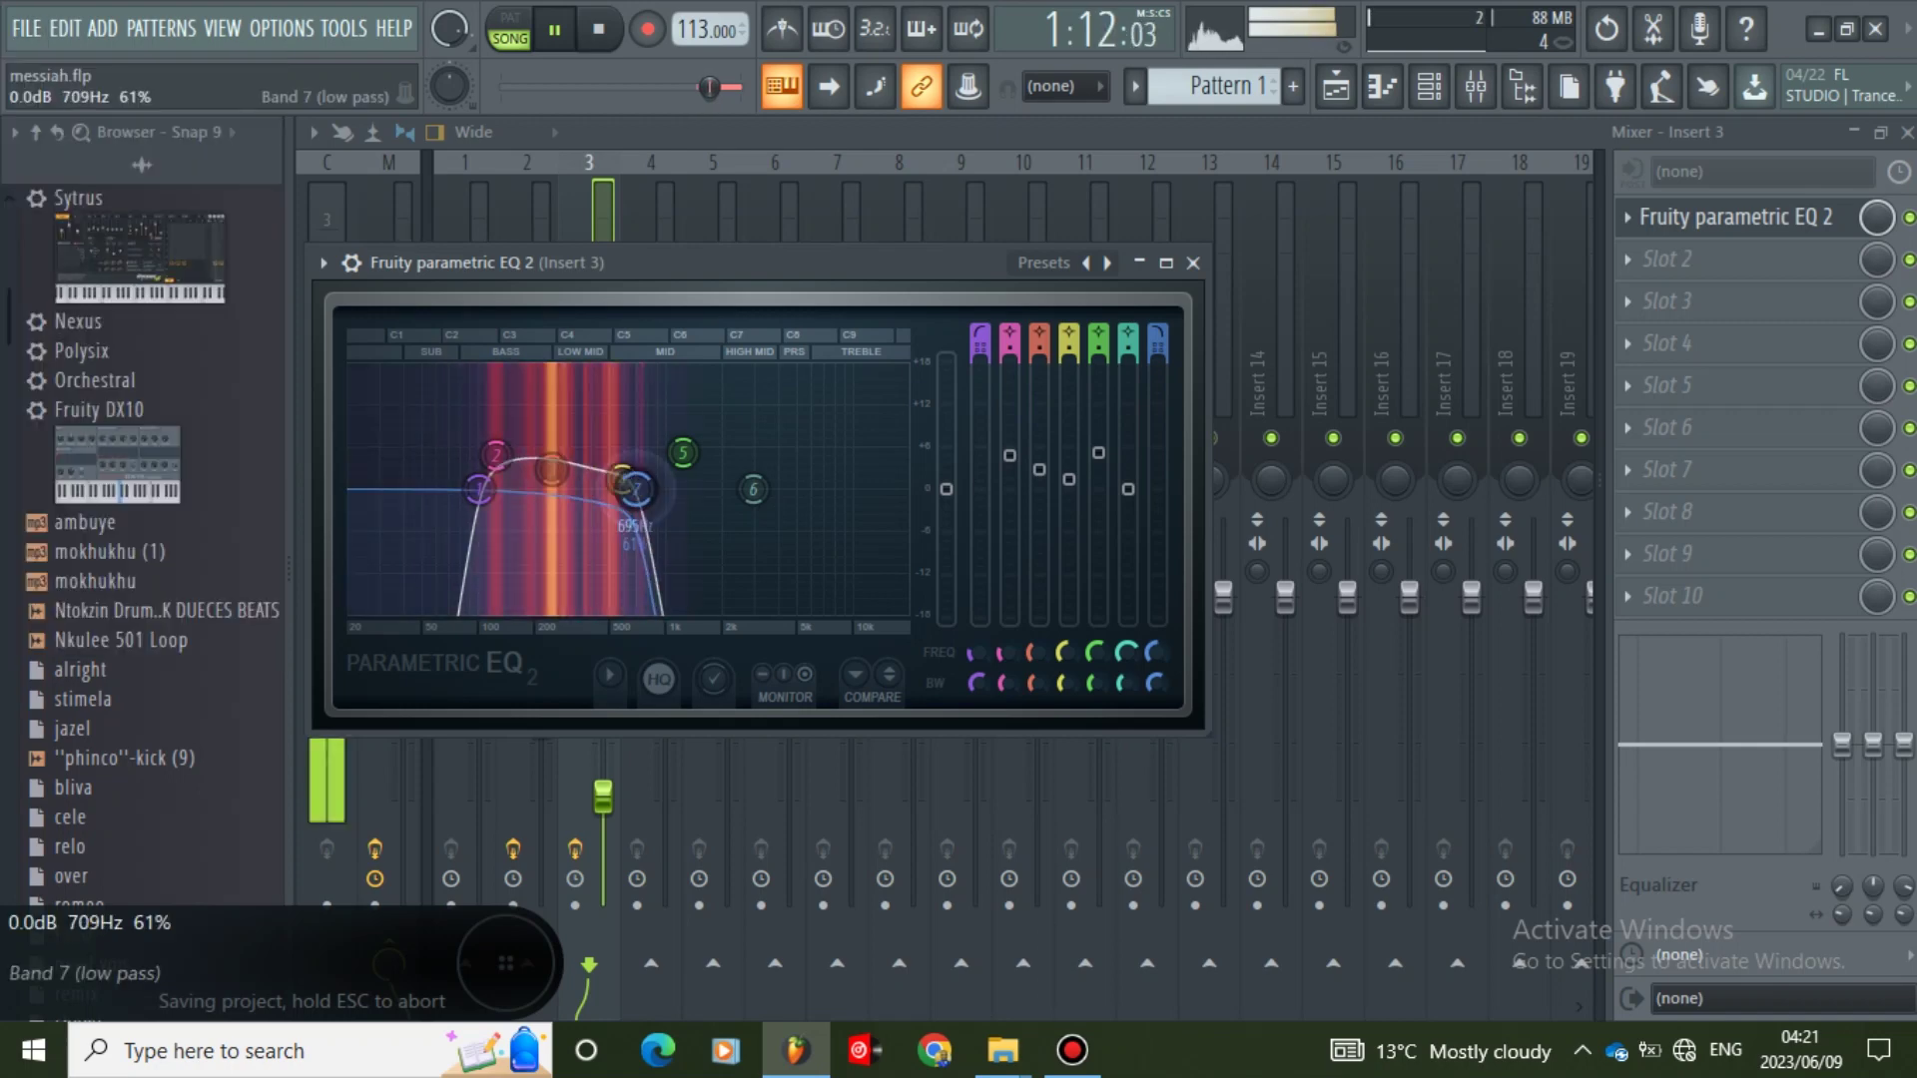
pyautogui.moveTo(723, 489); pyautogui.dragTo(755, 489)
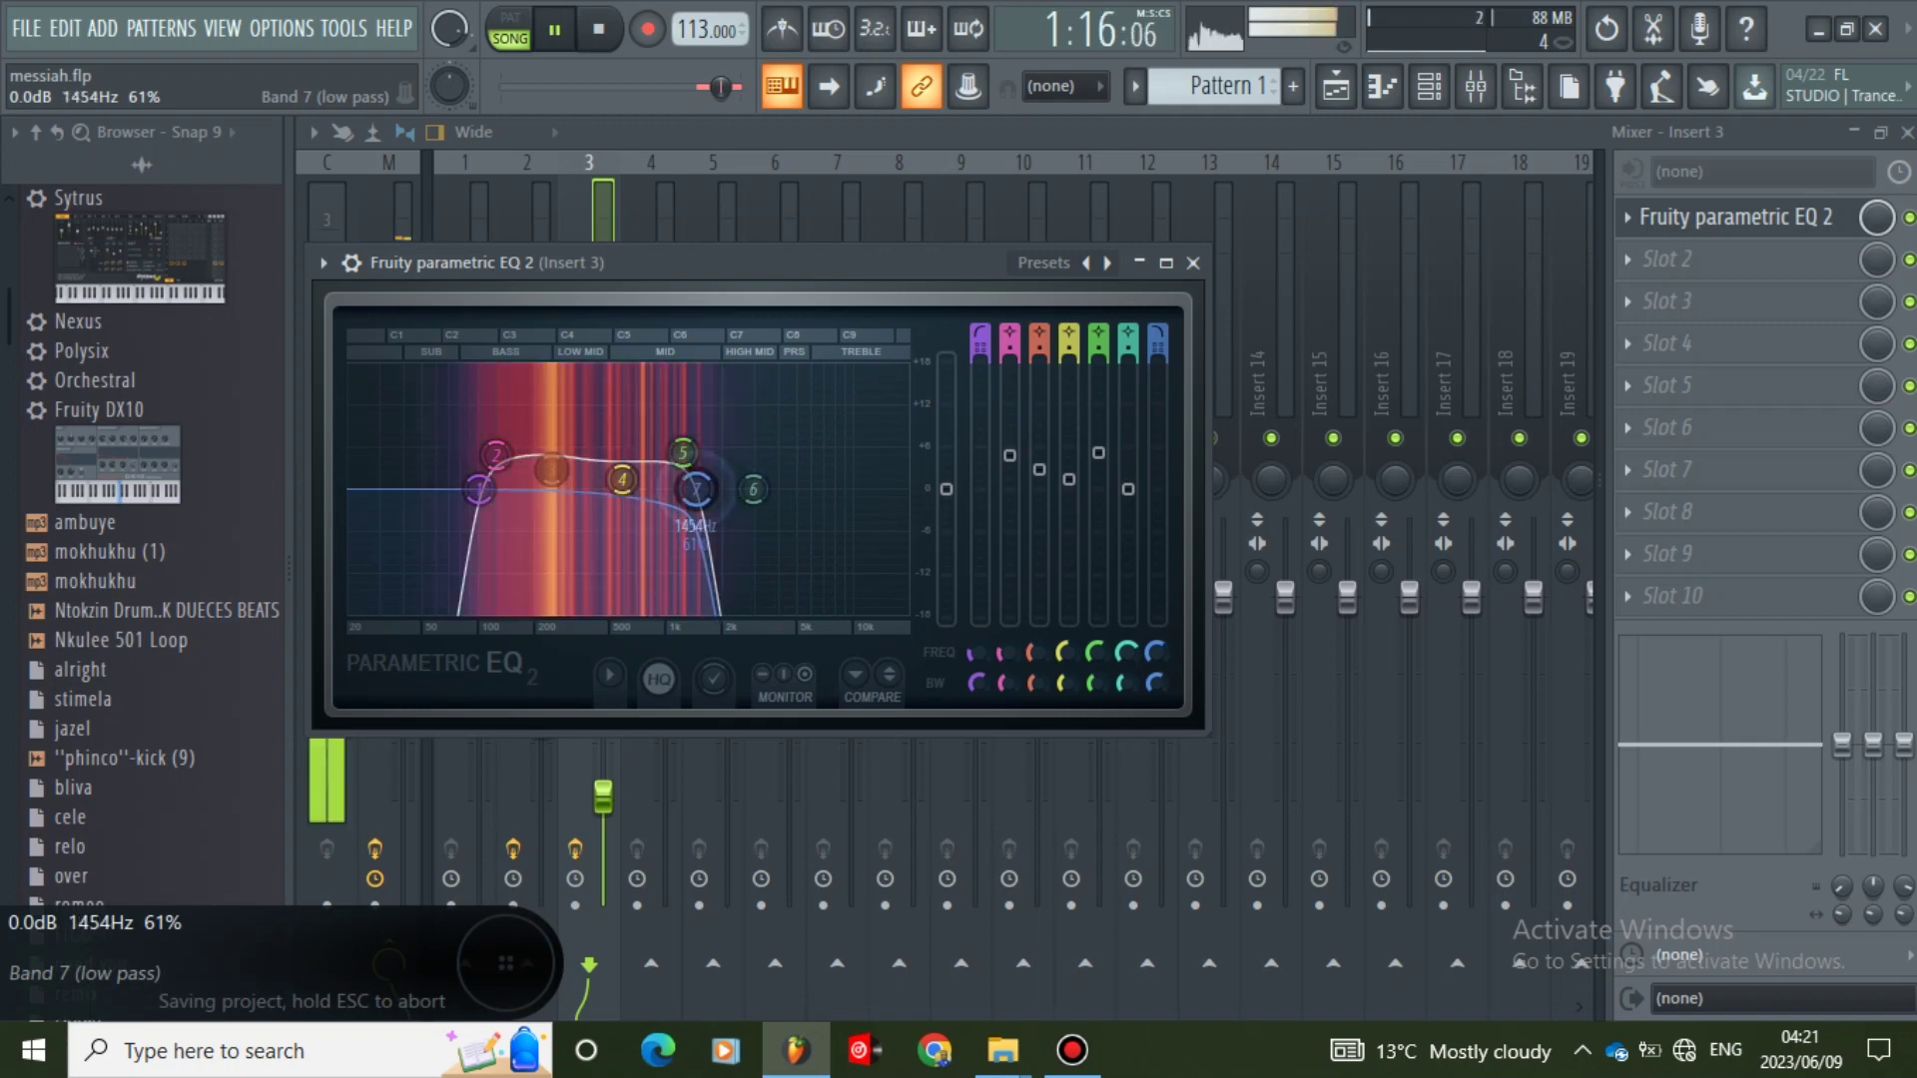
pyautogui.moveTo(496, 468); pyautogui.dragTo(516, 475)
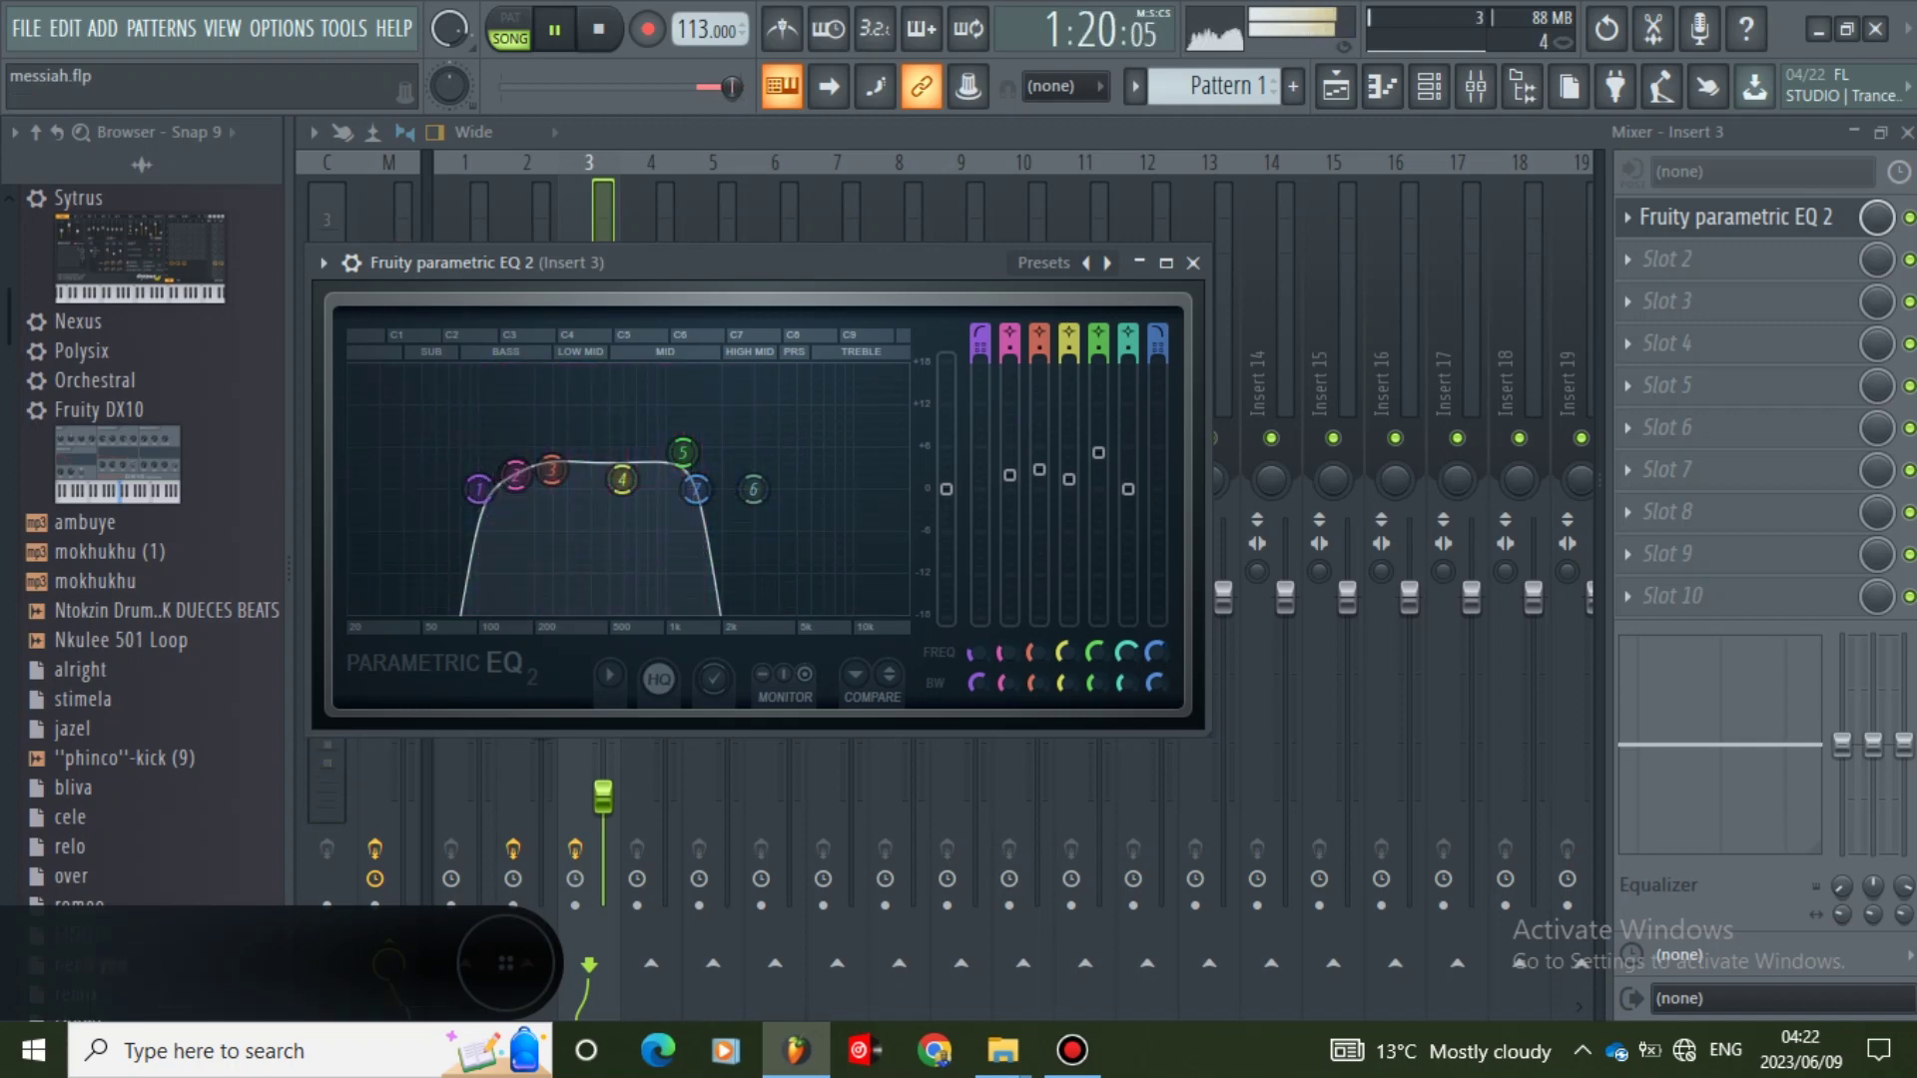
# - Apply the Radio preset to the Insert 3 equalizer and save the project
pyautogui.click(1043, 262)
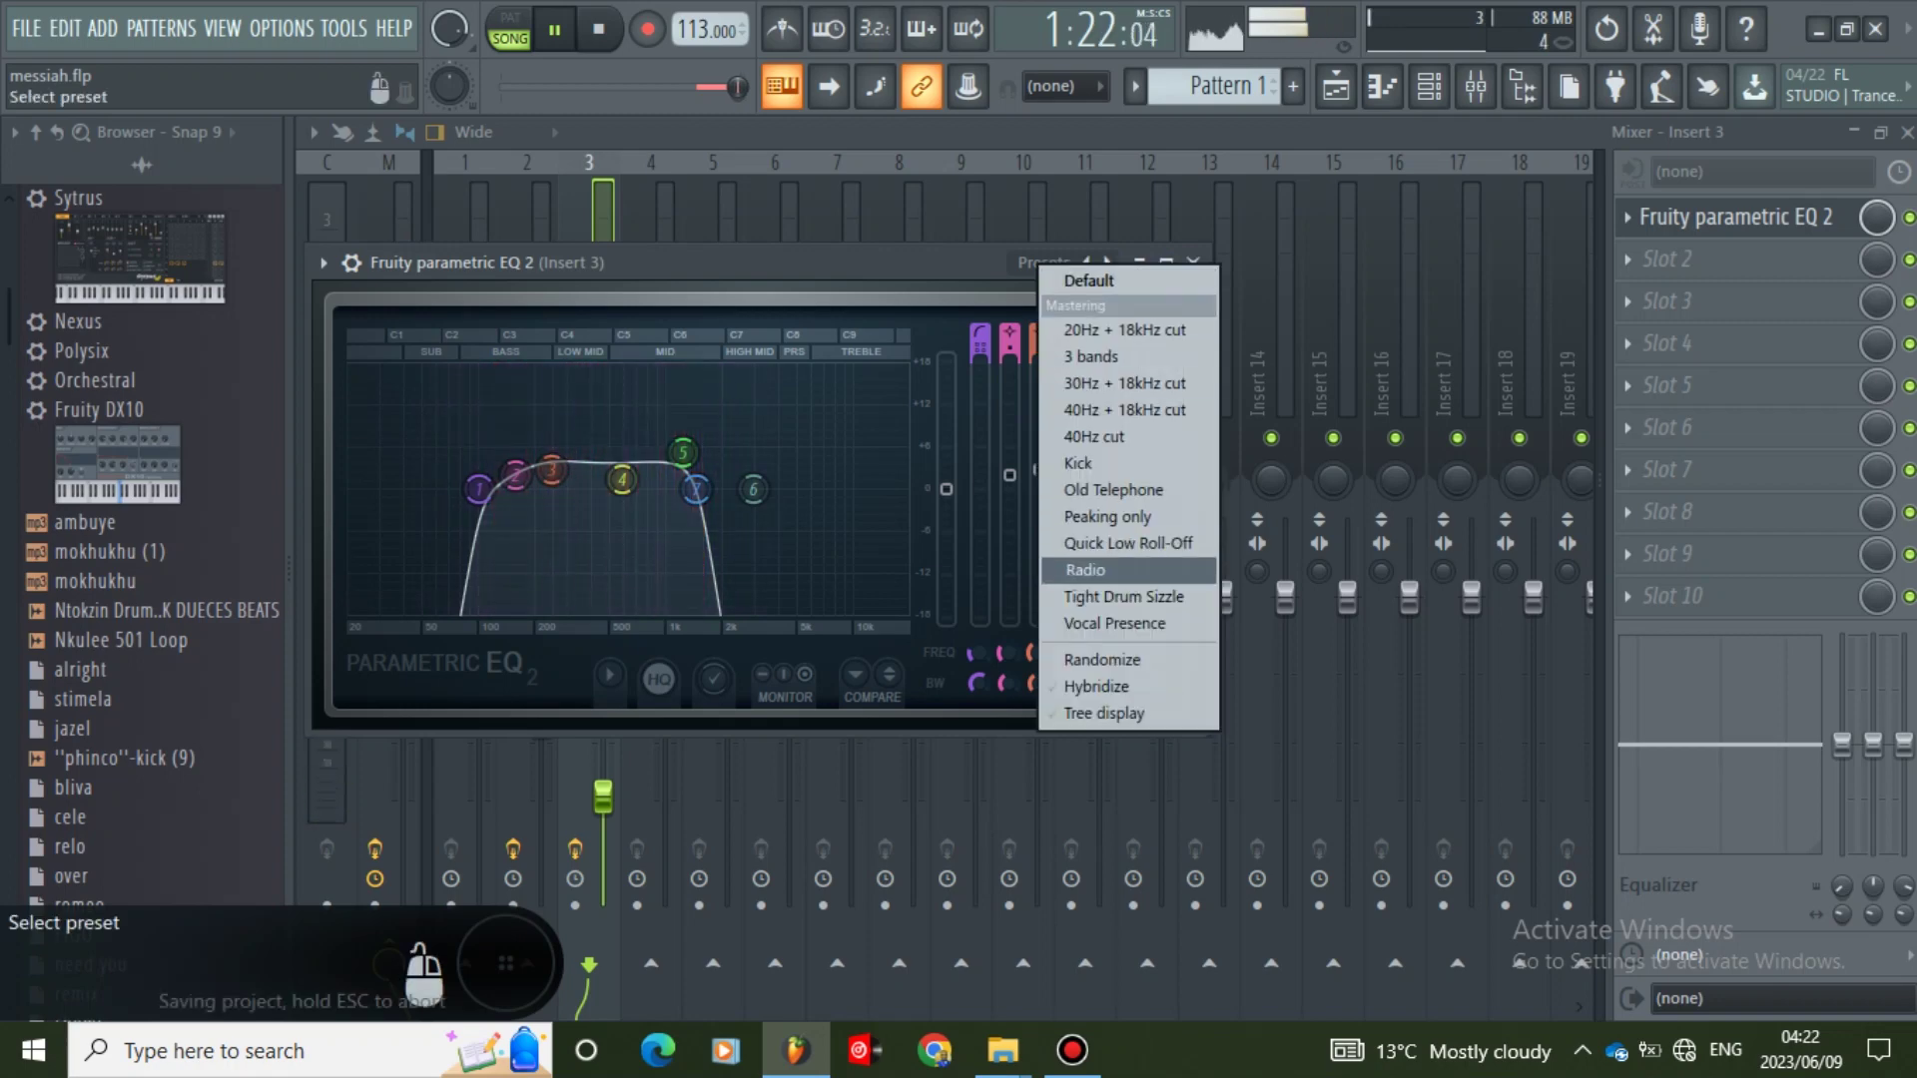
pyautogui.click(1086, 570)
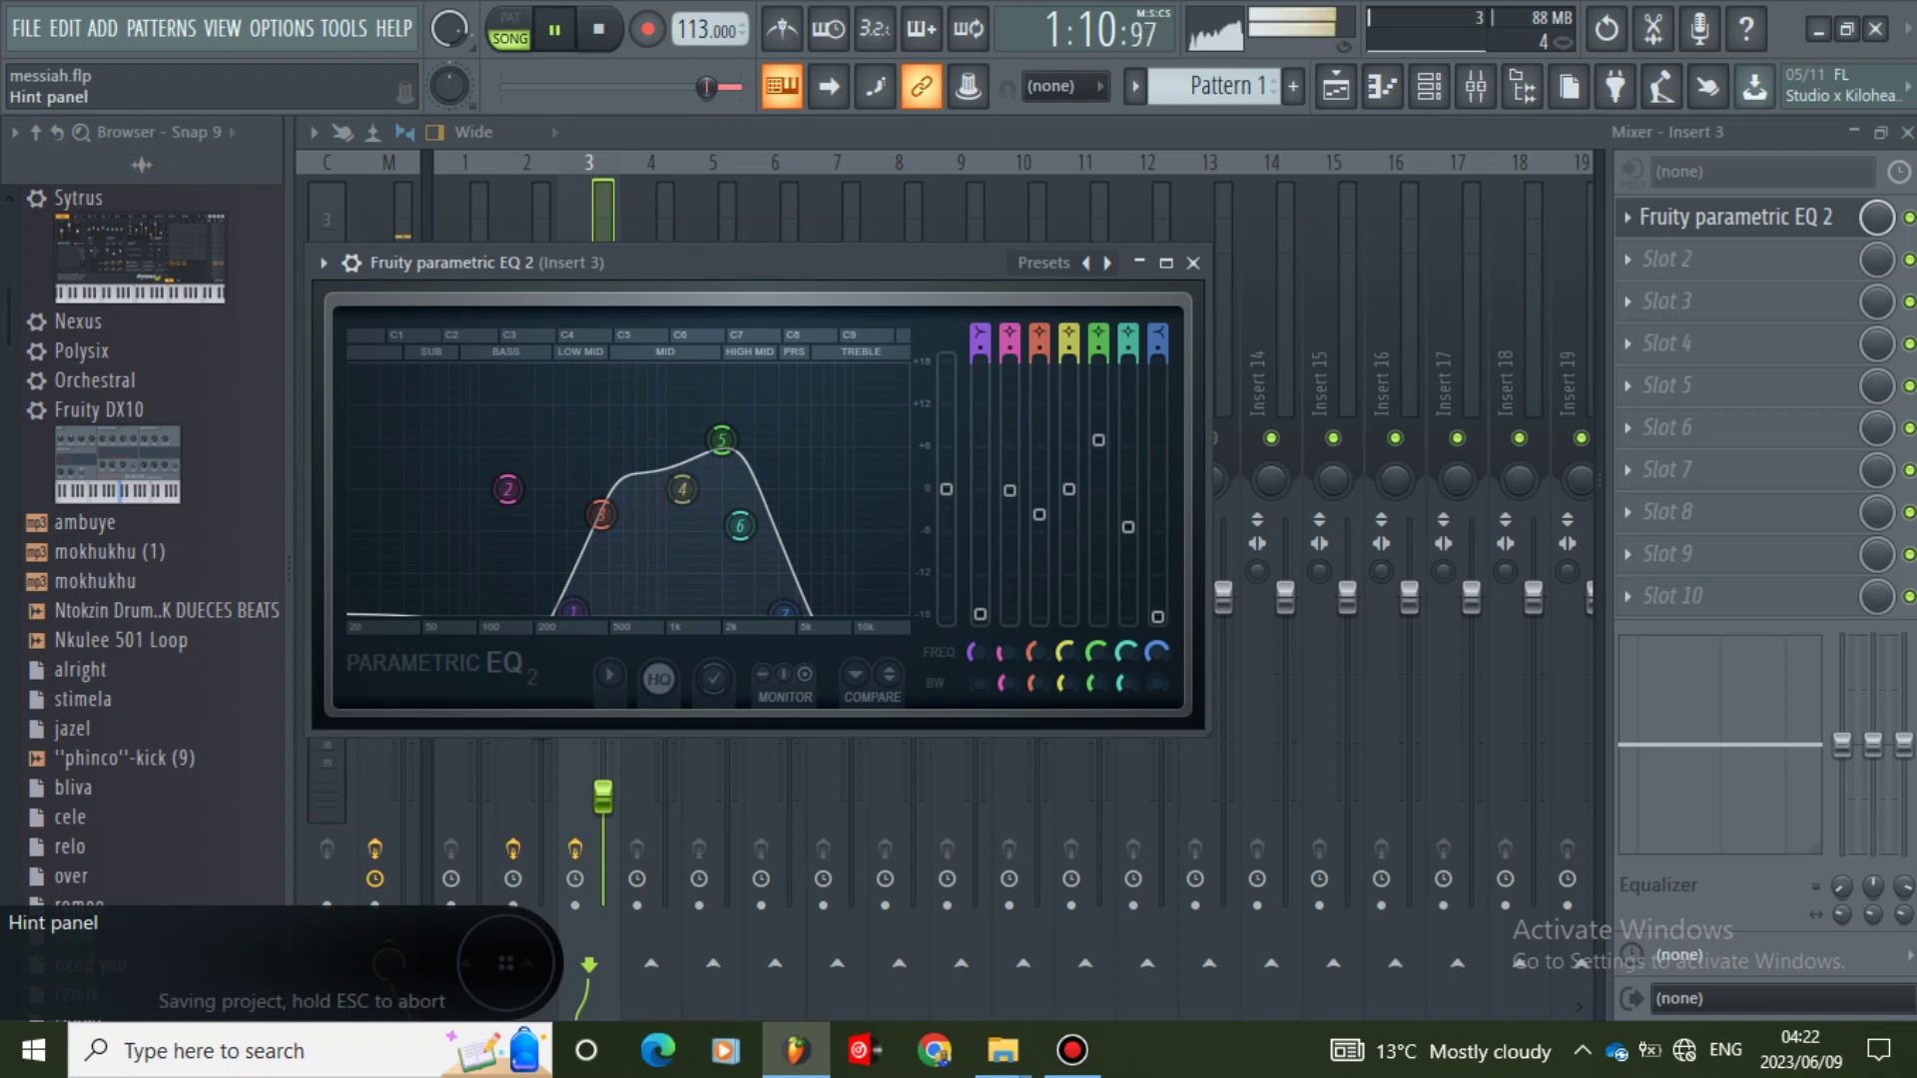
pyautogui.click(26, 29)
pyautogui.click(56, 159)
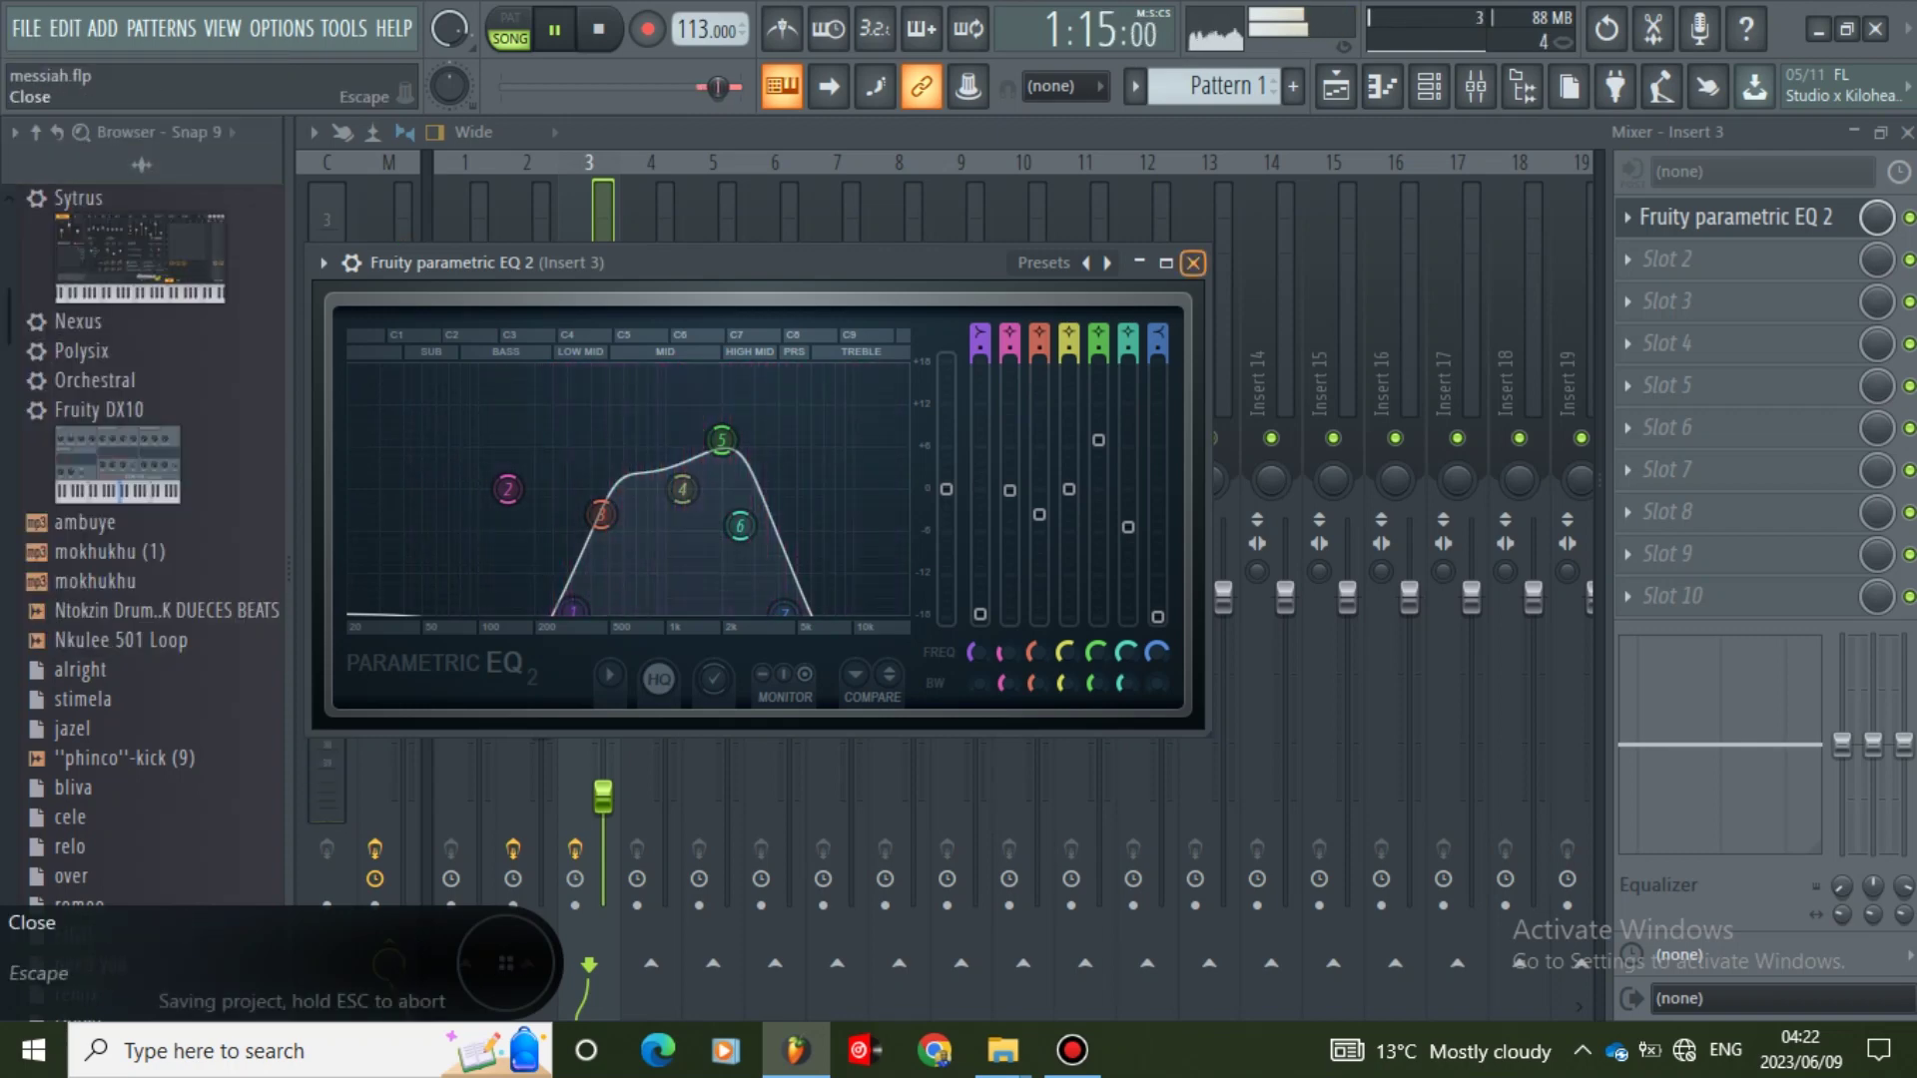
# - Close the equalizer, the mixer and the mesia #2 channel settings to return to the playlist
pyautogui.click(1192, 263)
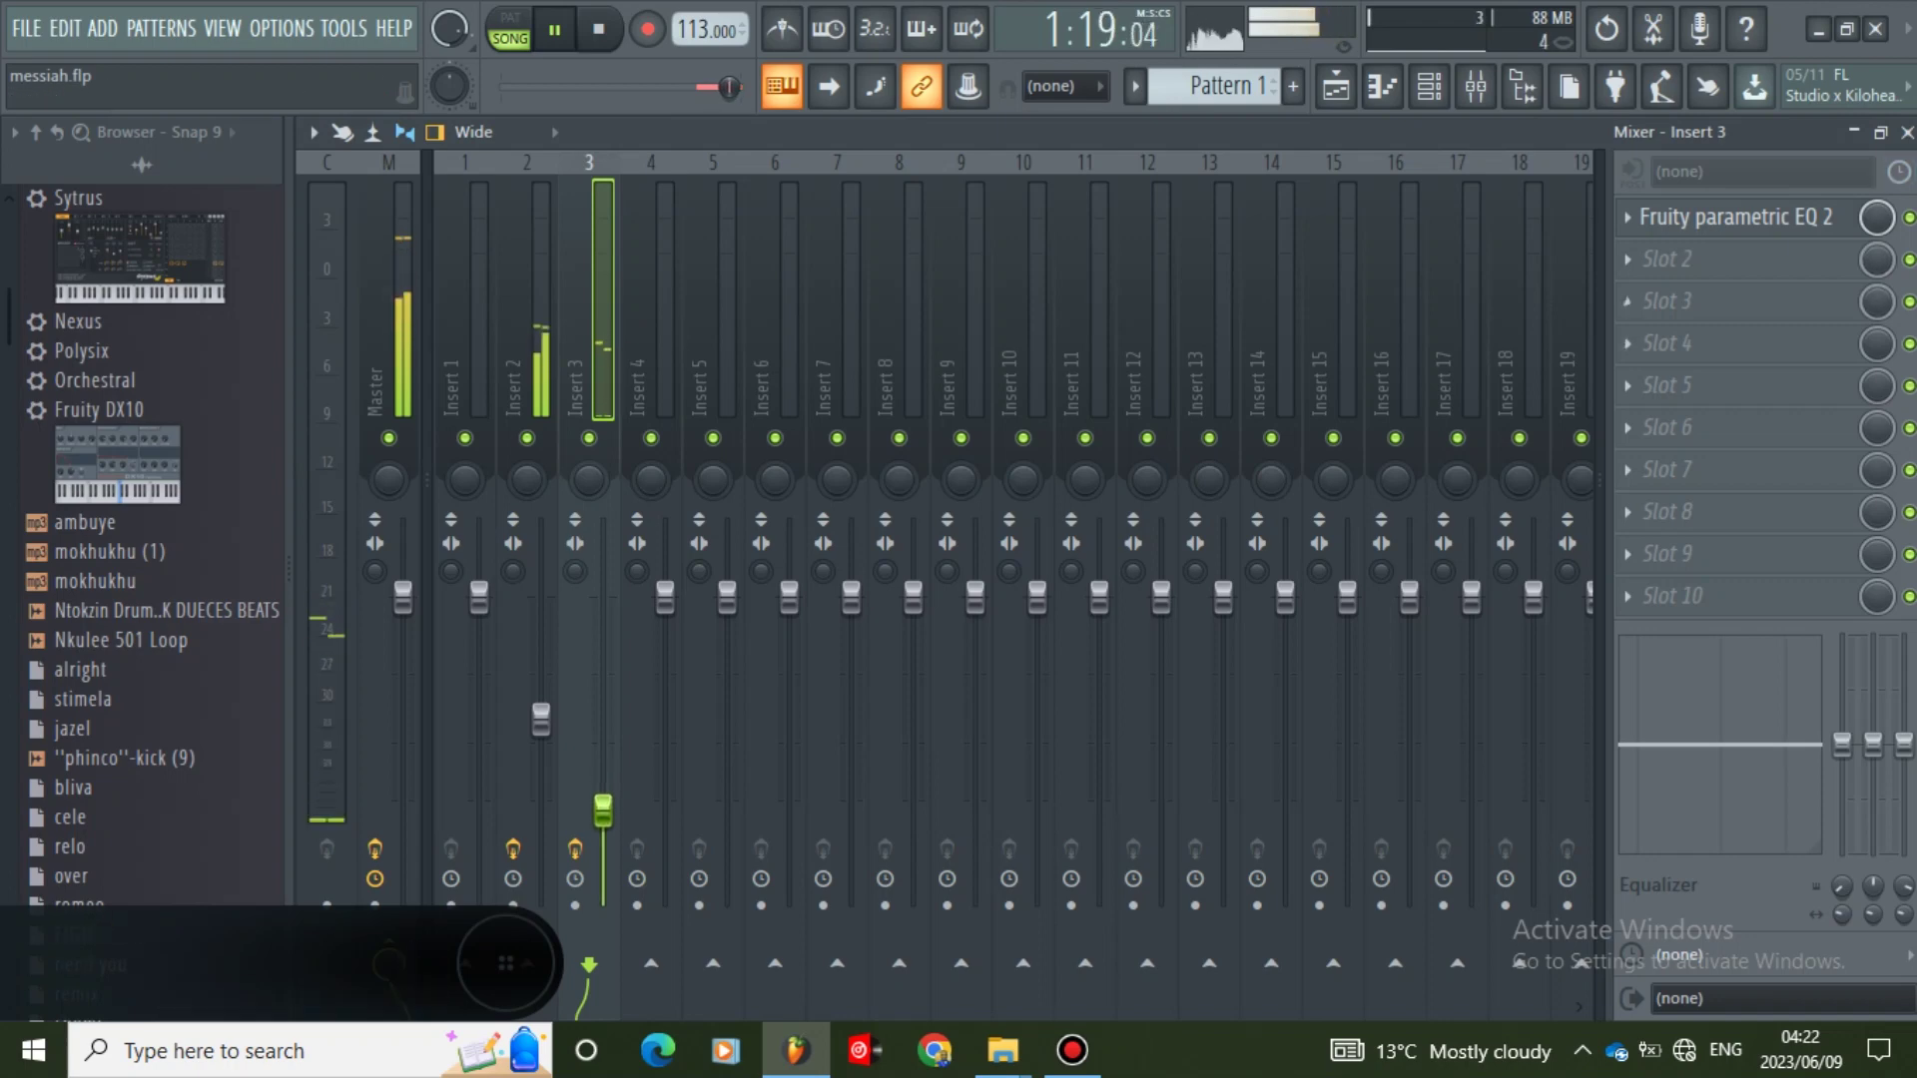
pyautogui.click(1907, 132)
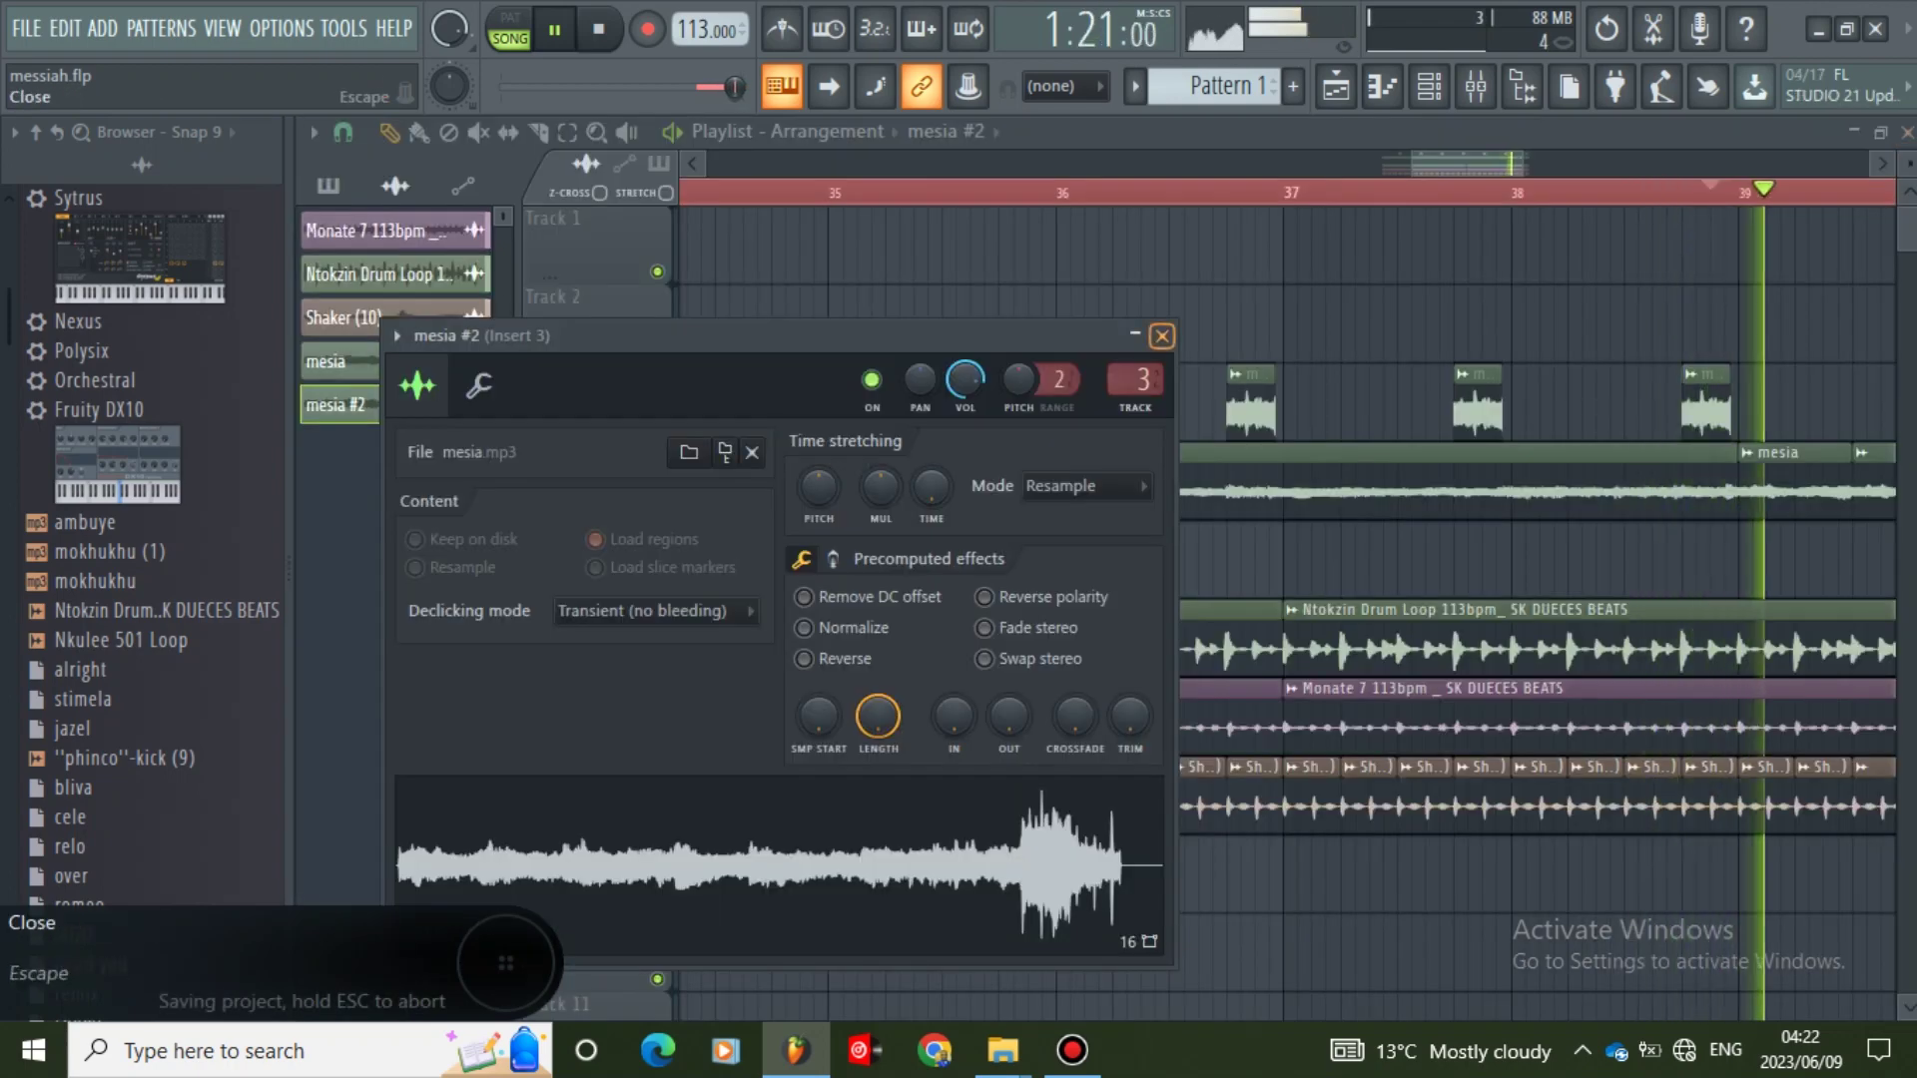
pyautogui.click(1163, 334)
# - Place a Pattern 1 clip on Track 10 from bar 33, spanning the seven bars below the existing loops
pyautogui.moveTo(1523, 164); pyautogui.dragTo(1456, 164)
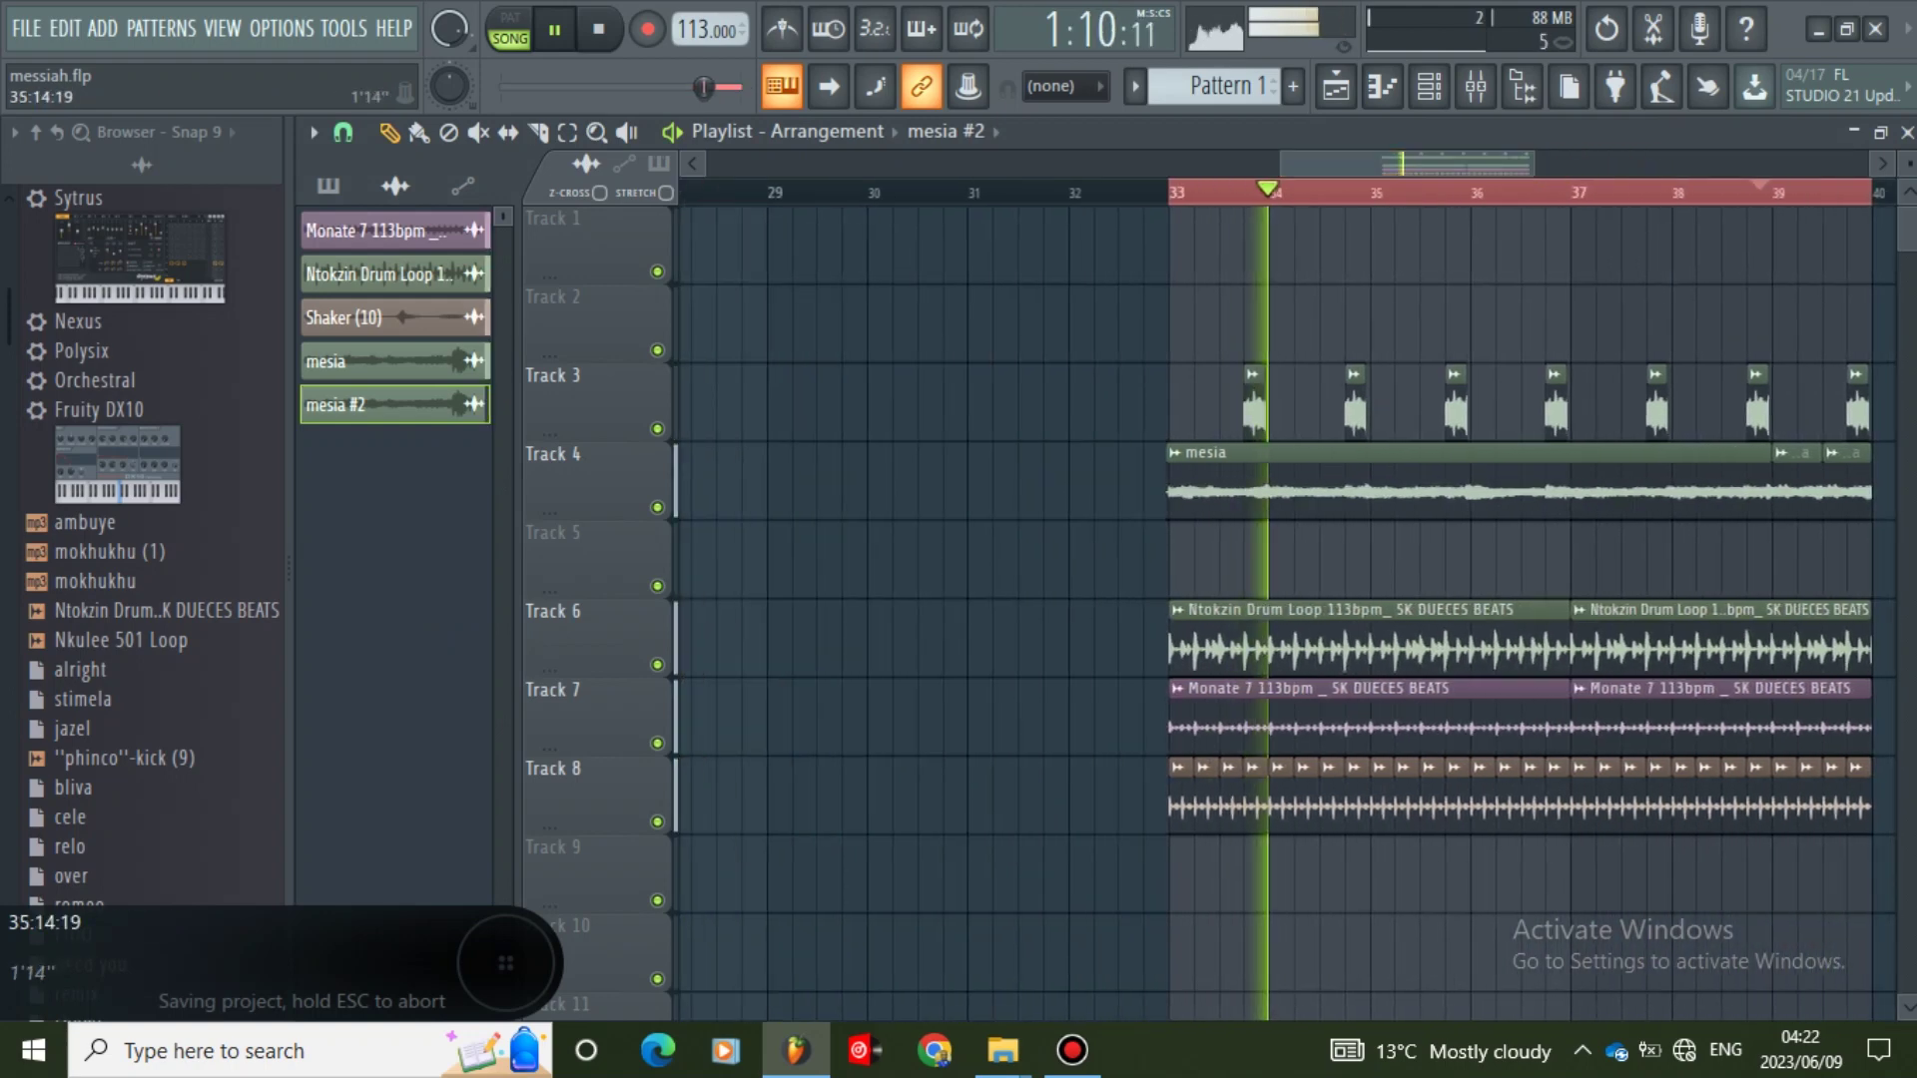
pyautogui.scroll(-2, 589, 789)
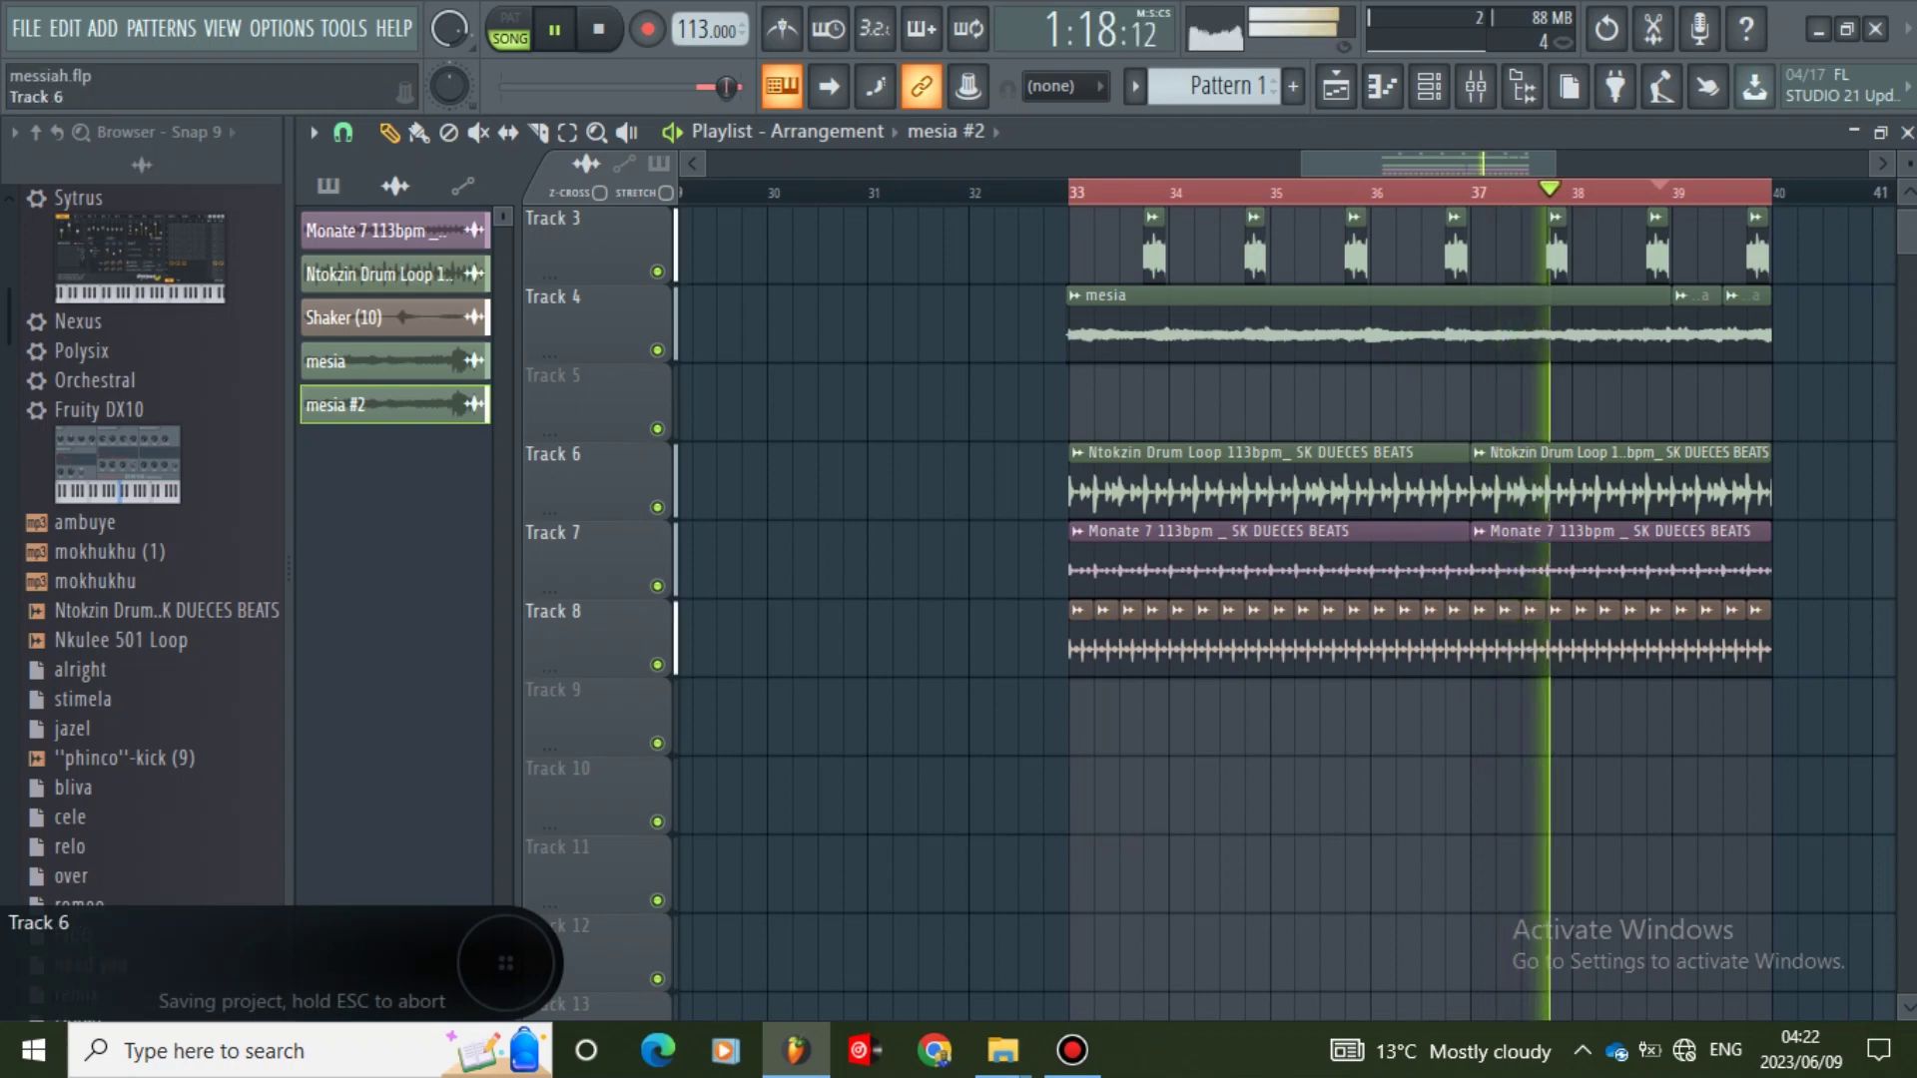
pyautogui.click(328, 186)
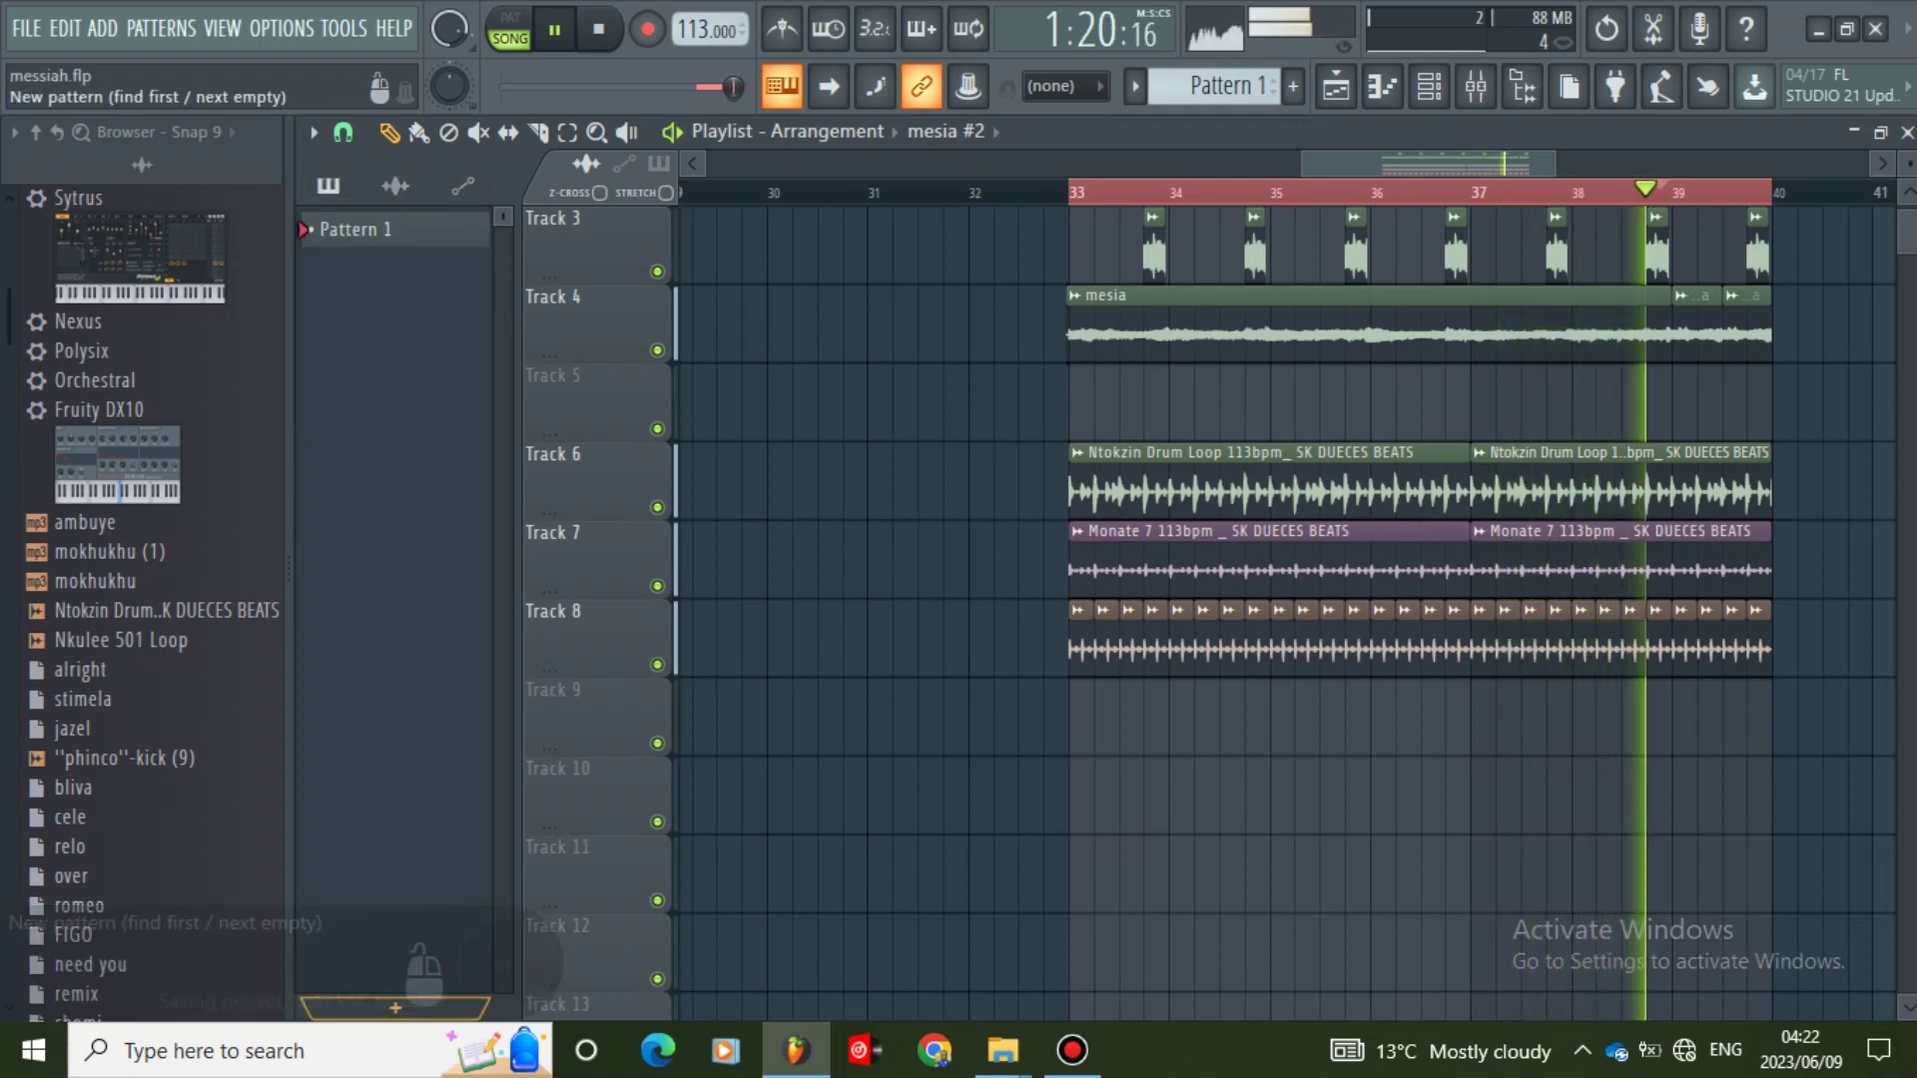
pyautogui.click(394, 229)
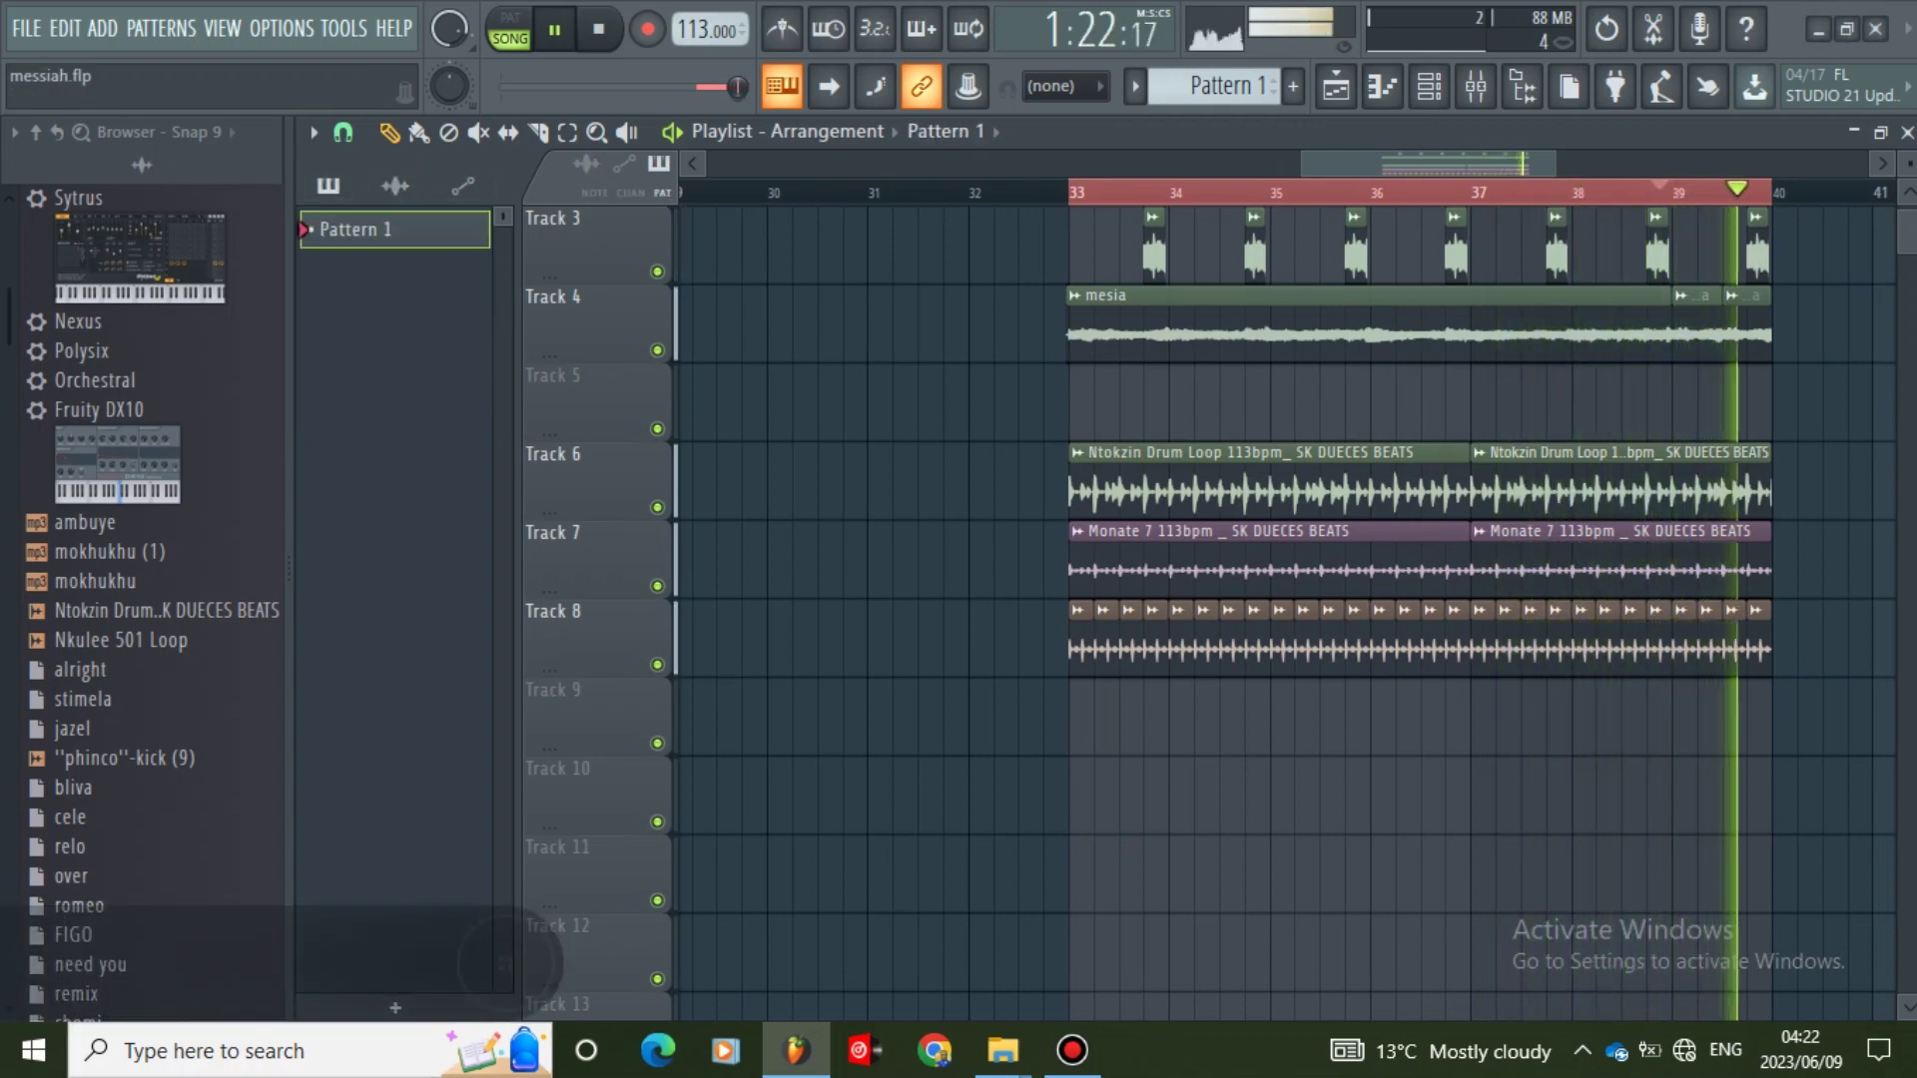
pyautogui.moveTo(394, 229); pyautogui.dragTo(1806, 789)
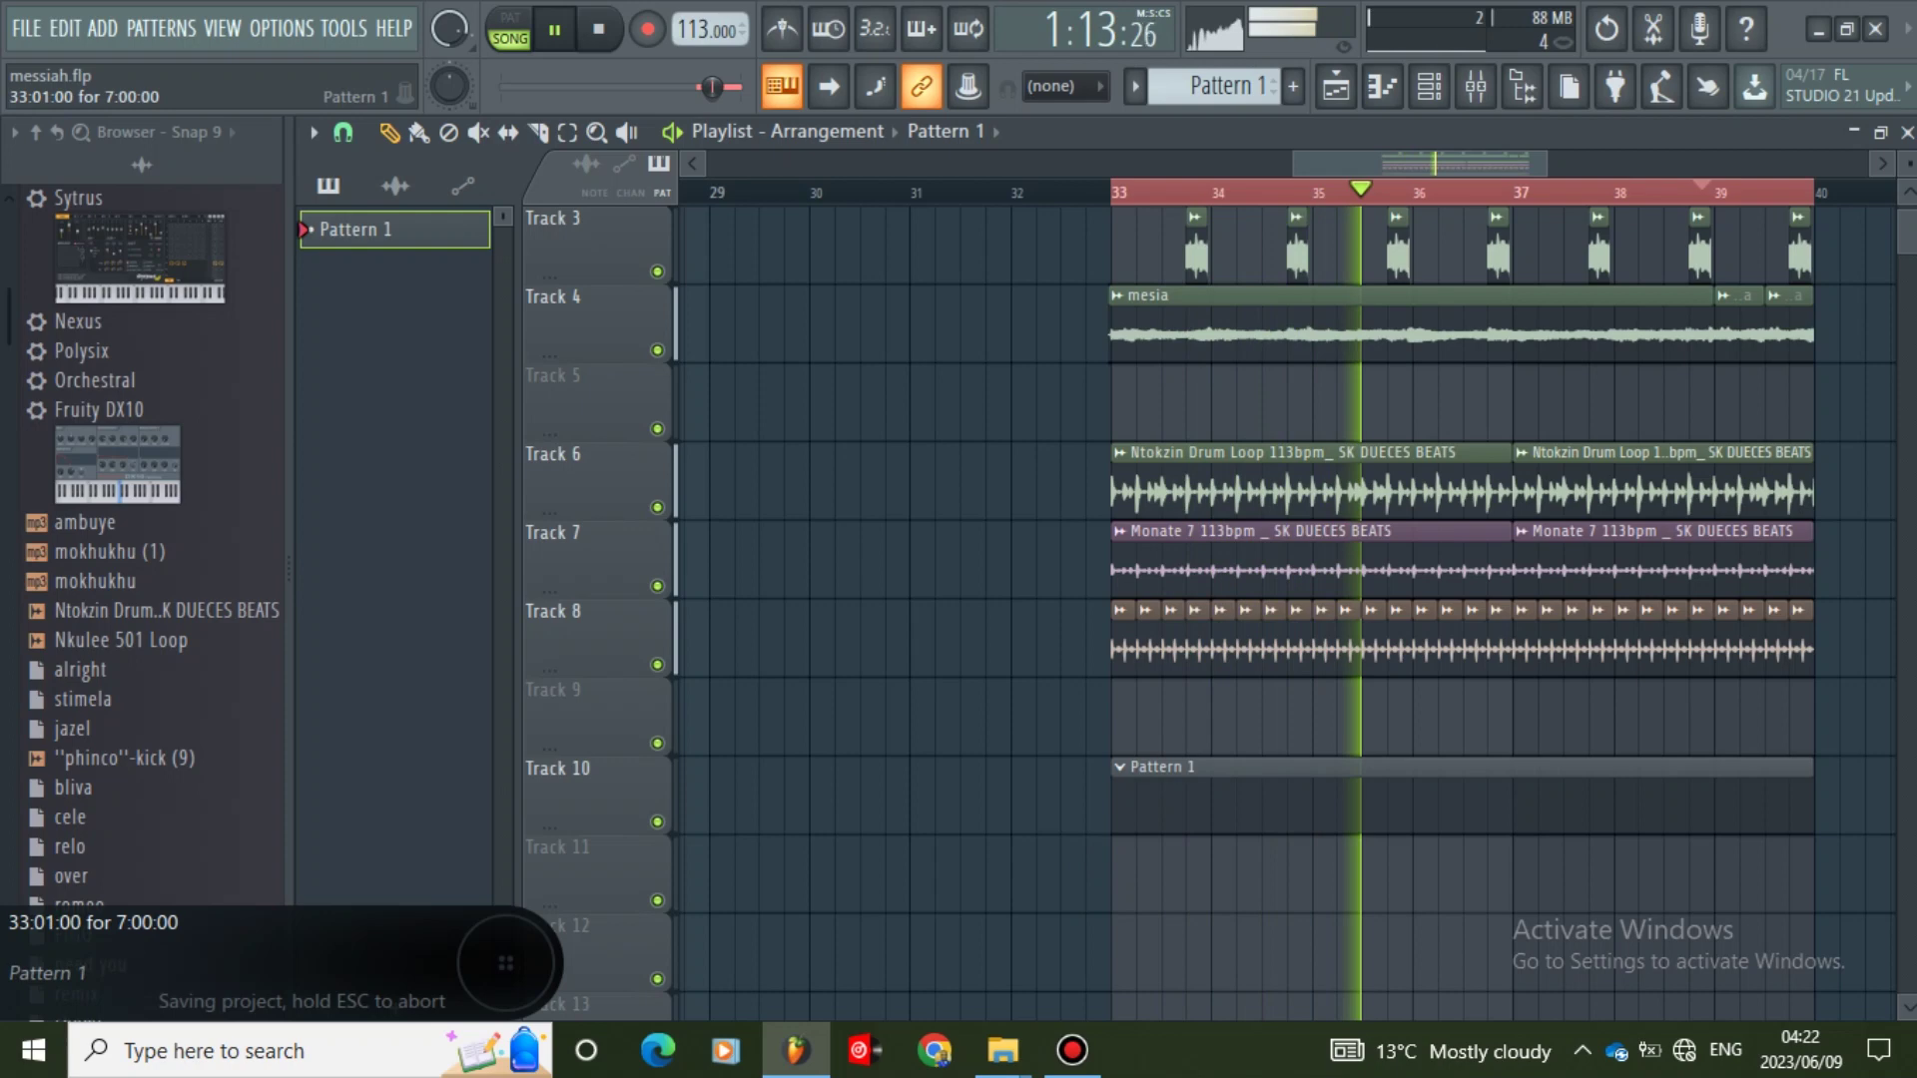
# - Add a Polysix channel to the channel rack, load its Trance Anthem preset and close the synth window
pyautogui.press('F6')
pyautogui.click(691, 618)
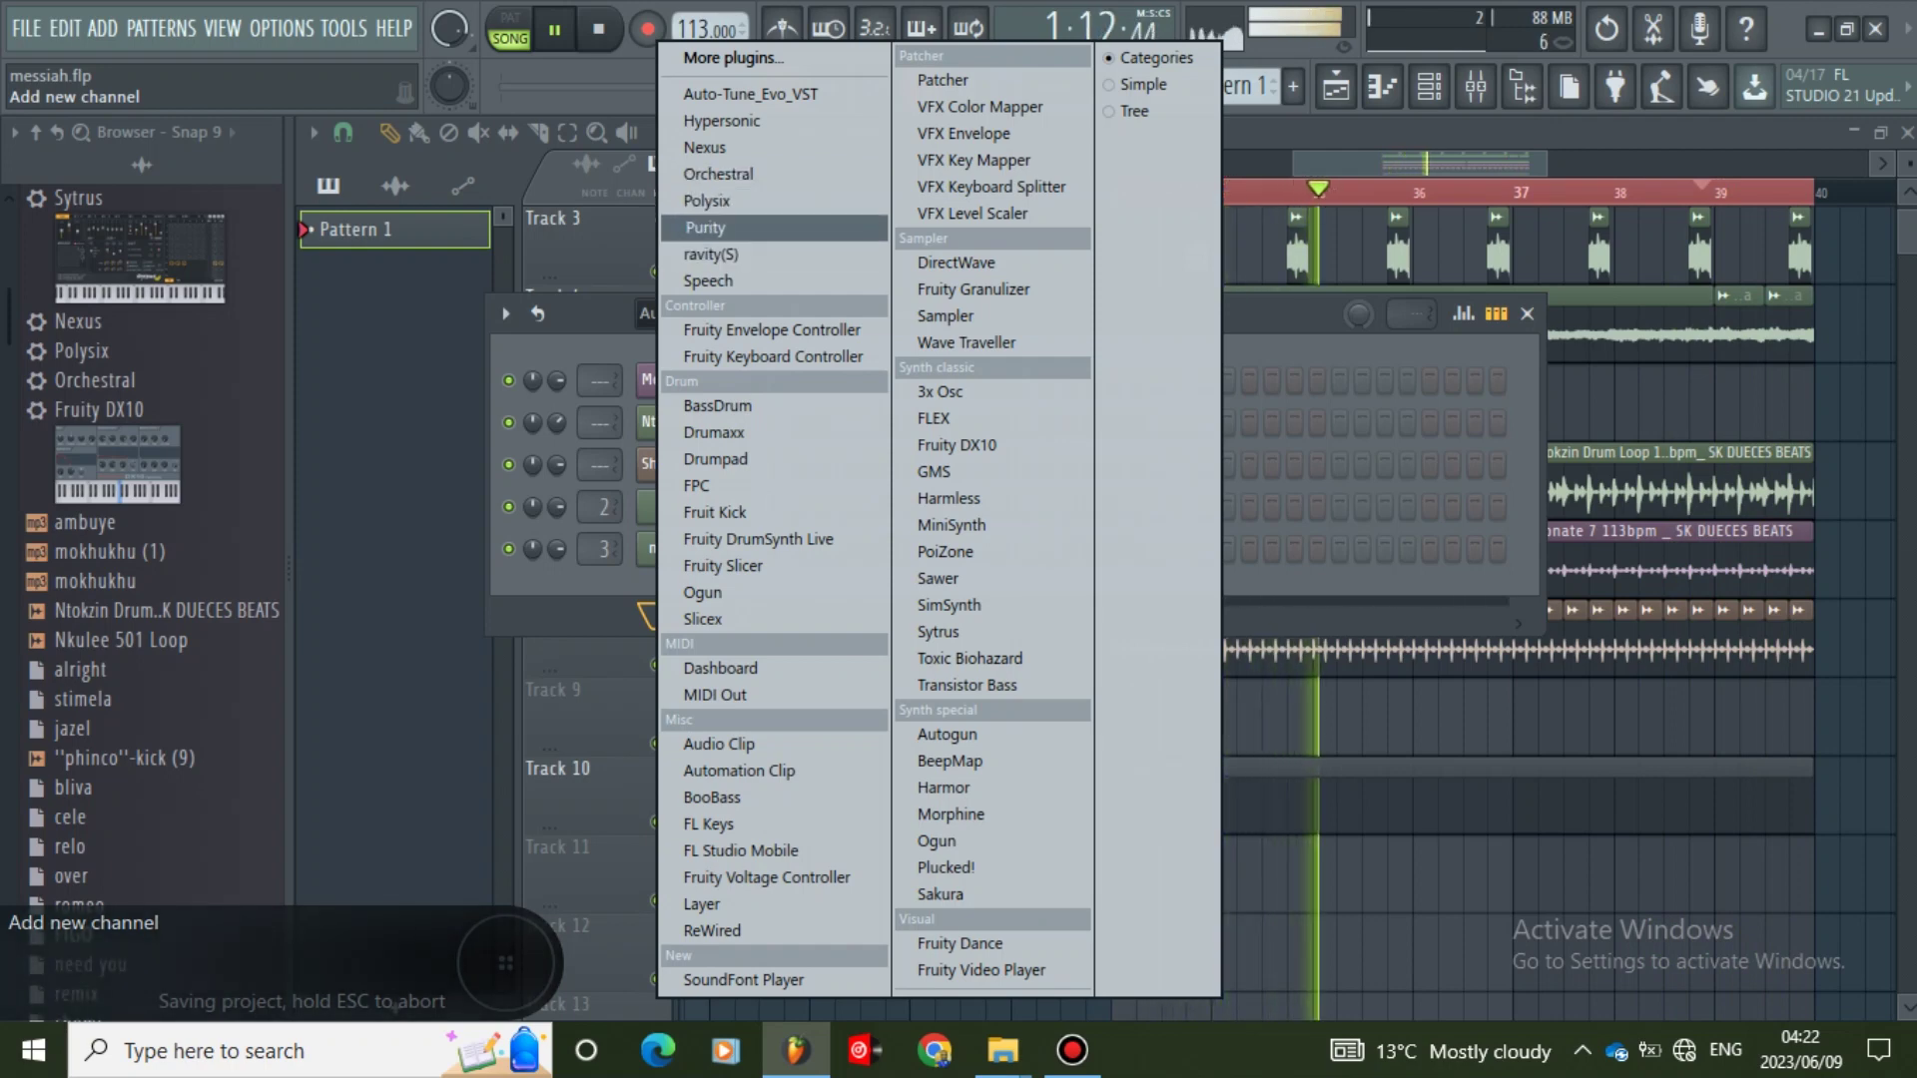
pyautogui.click(709, 202)
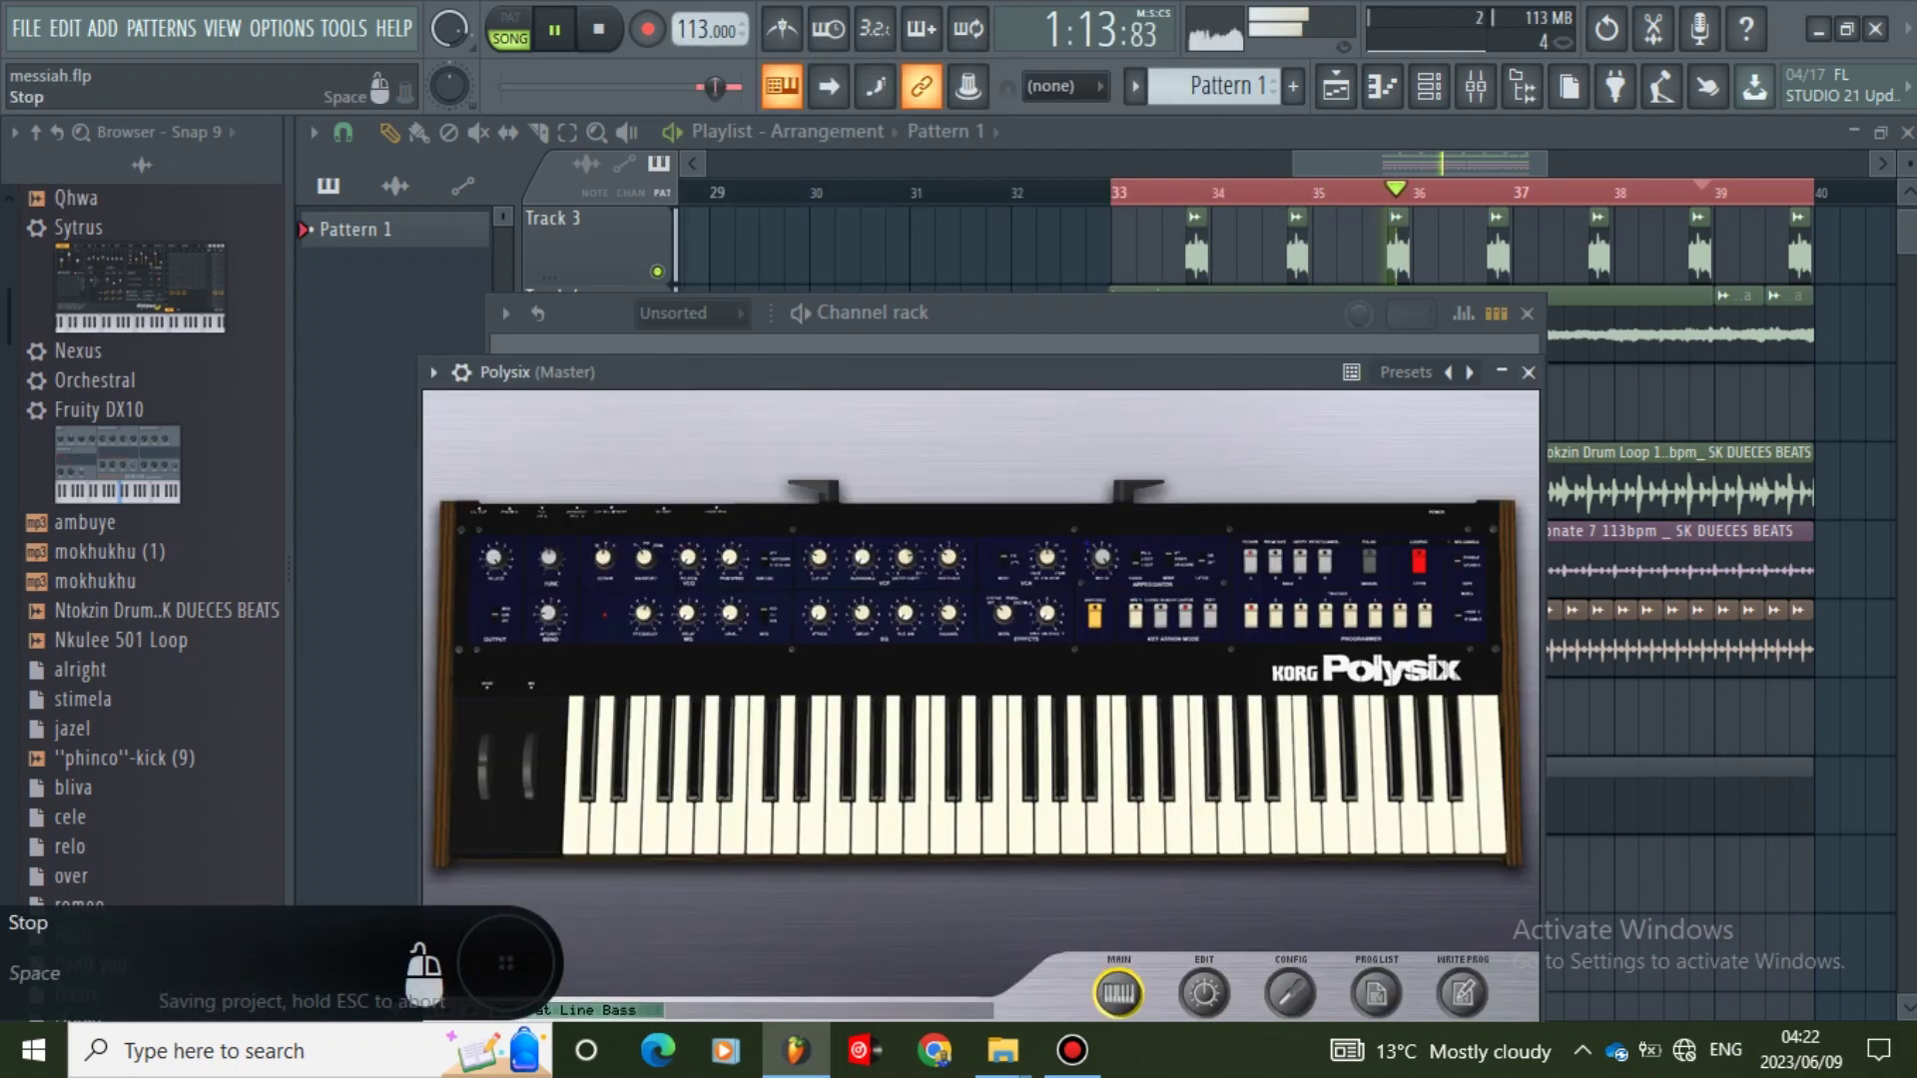
pyautogui.click(433, 372)
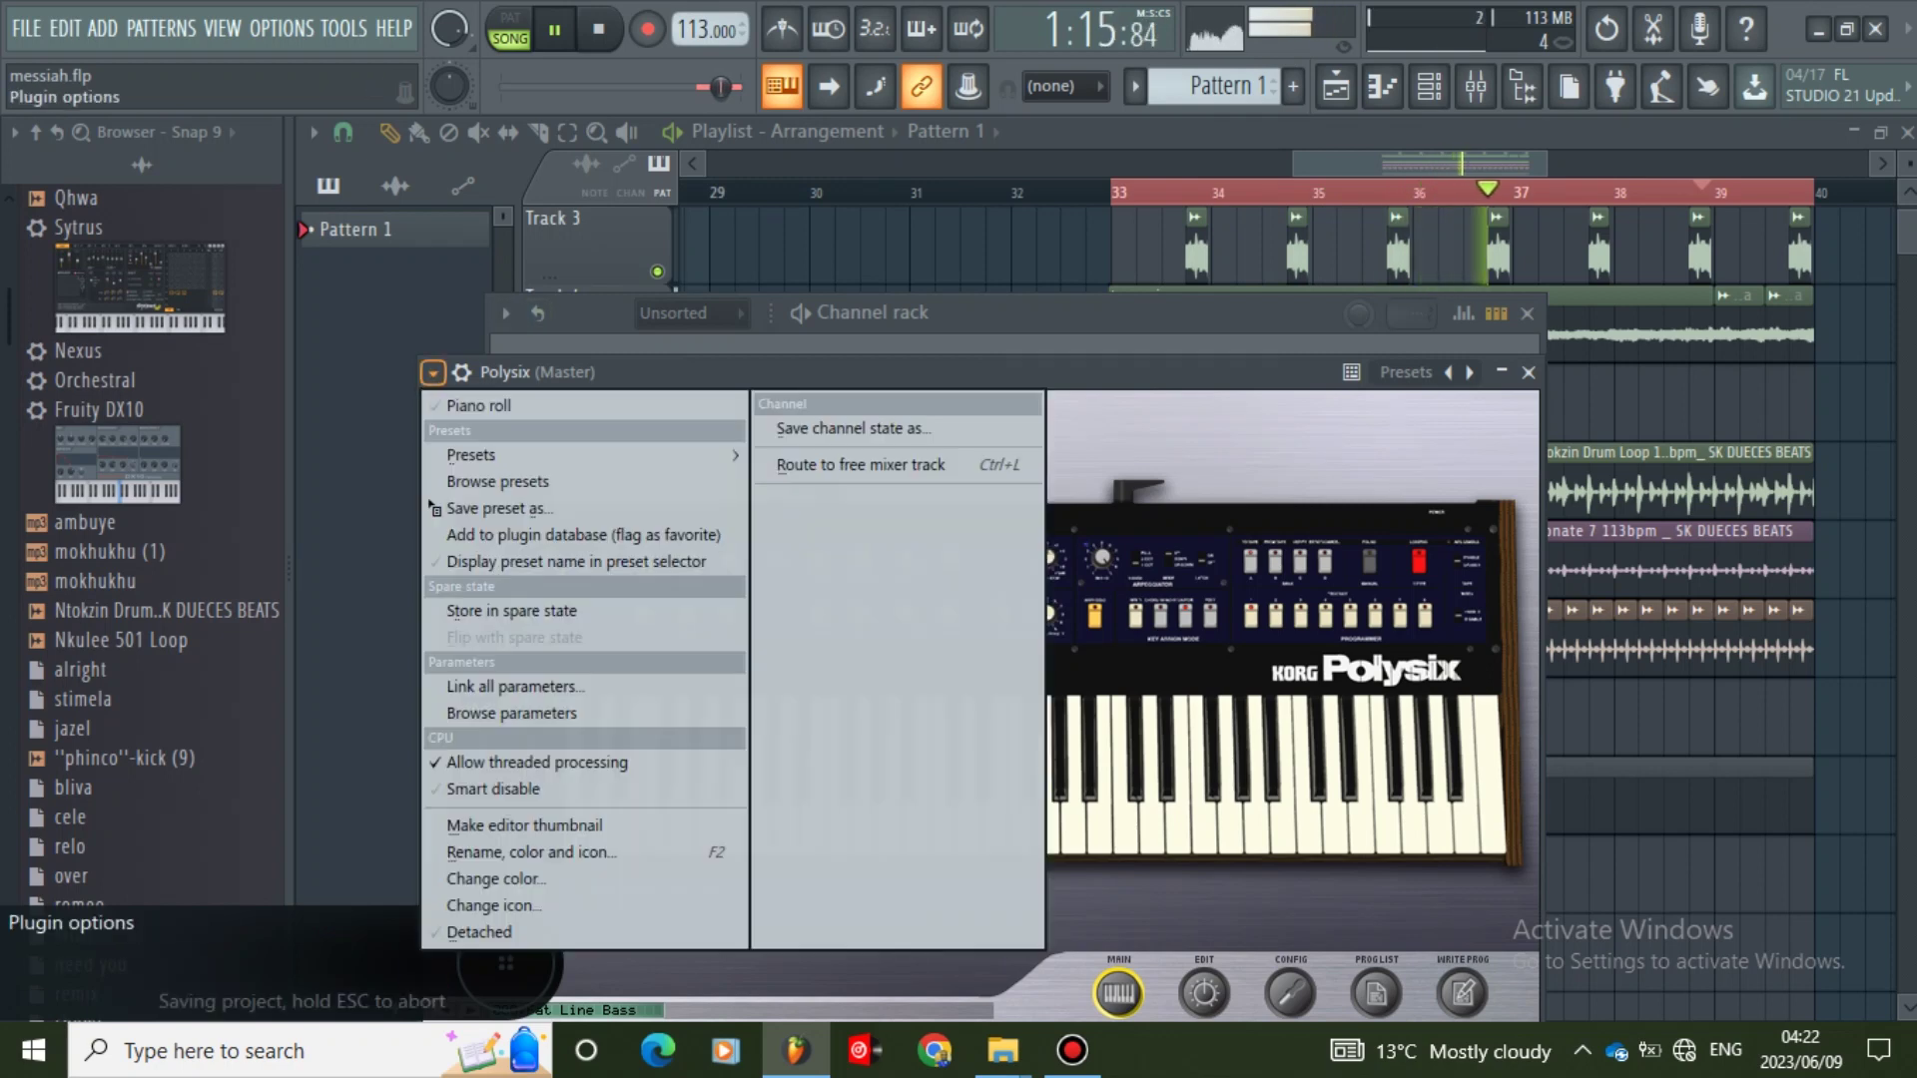
pyautogui.moveTo(699, 455)
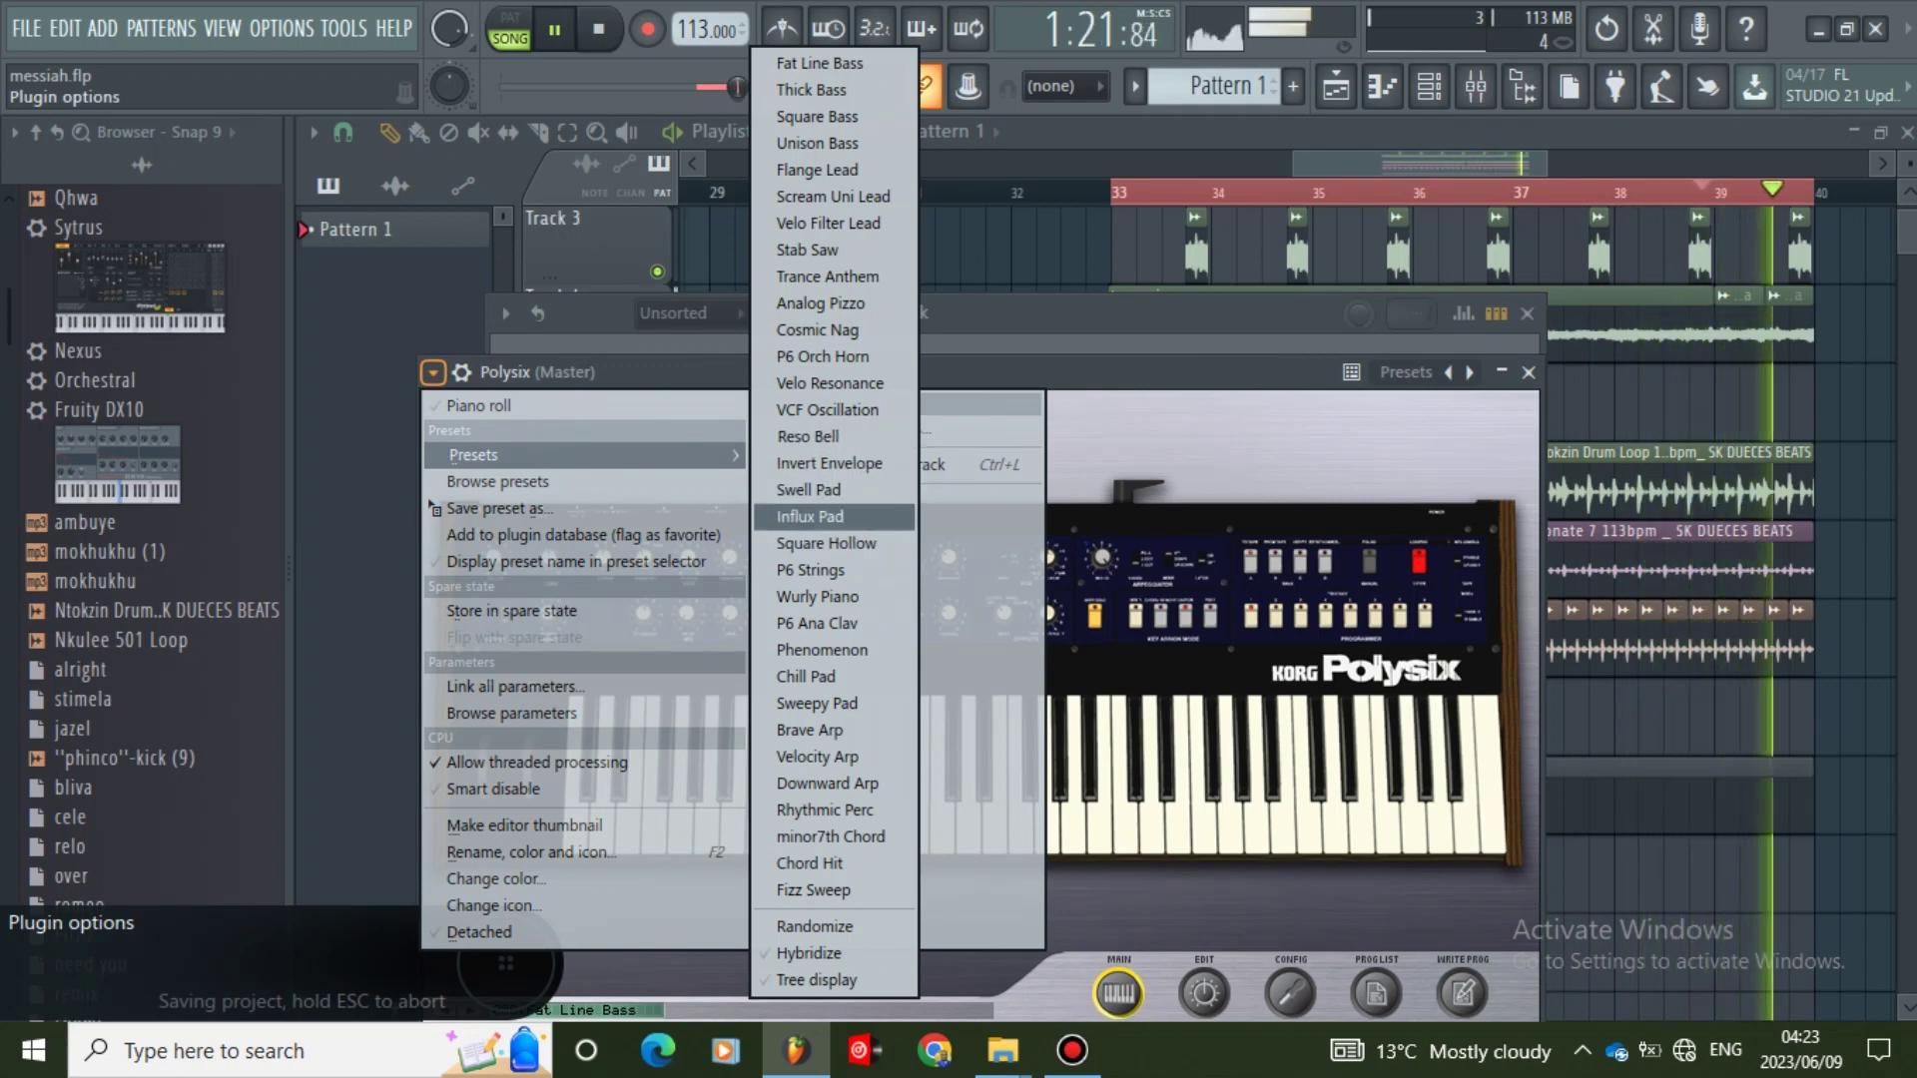
pyautogui.click(828, 276)
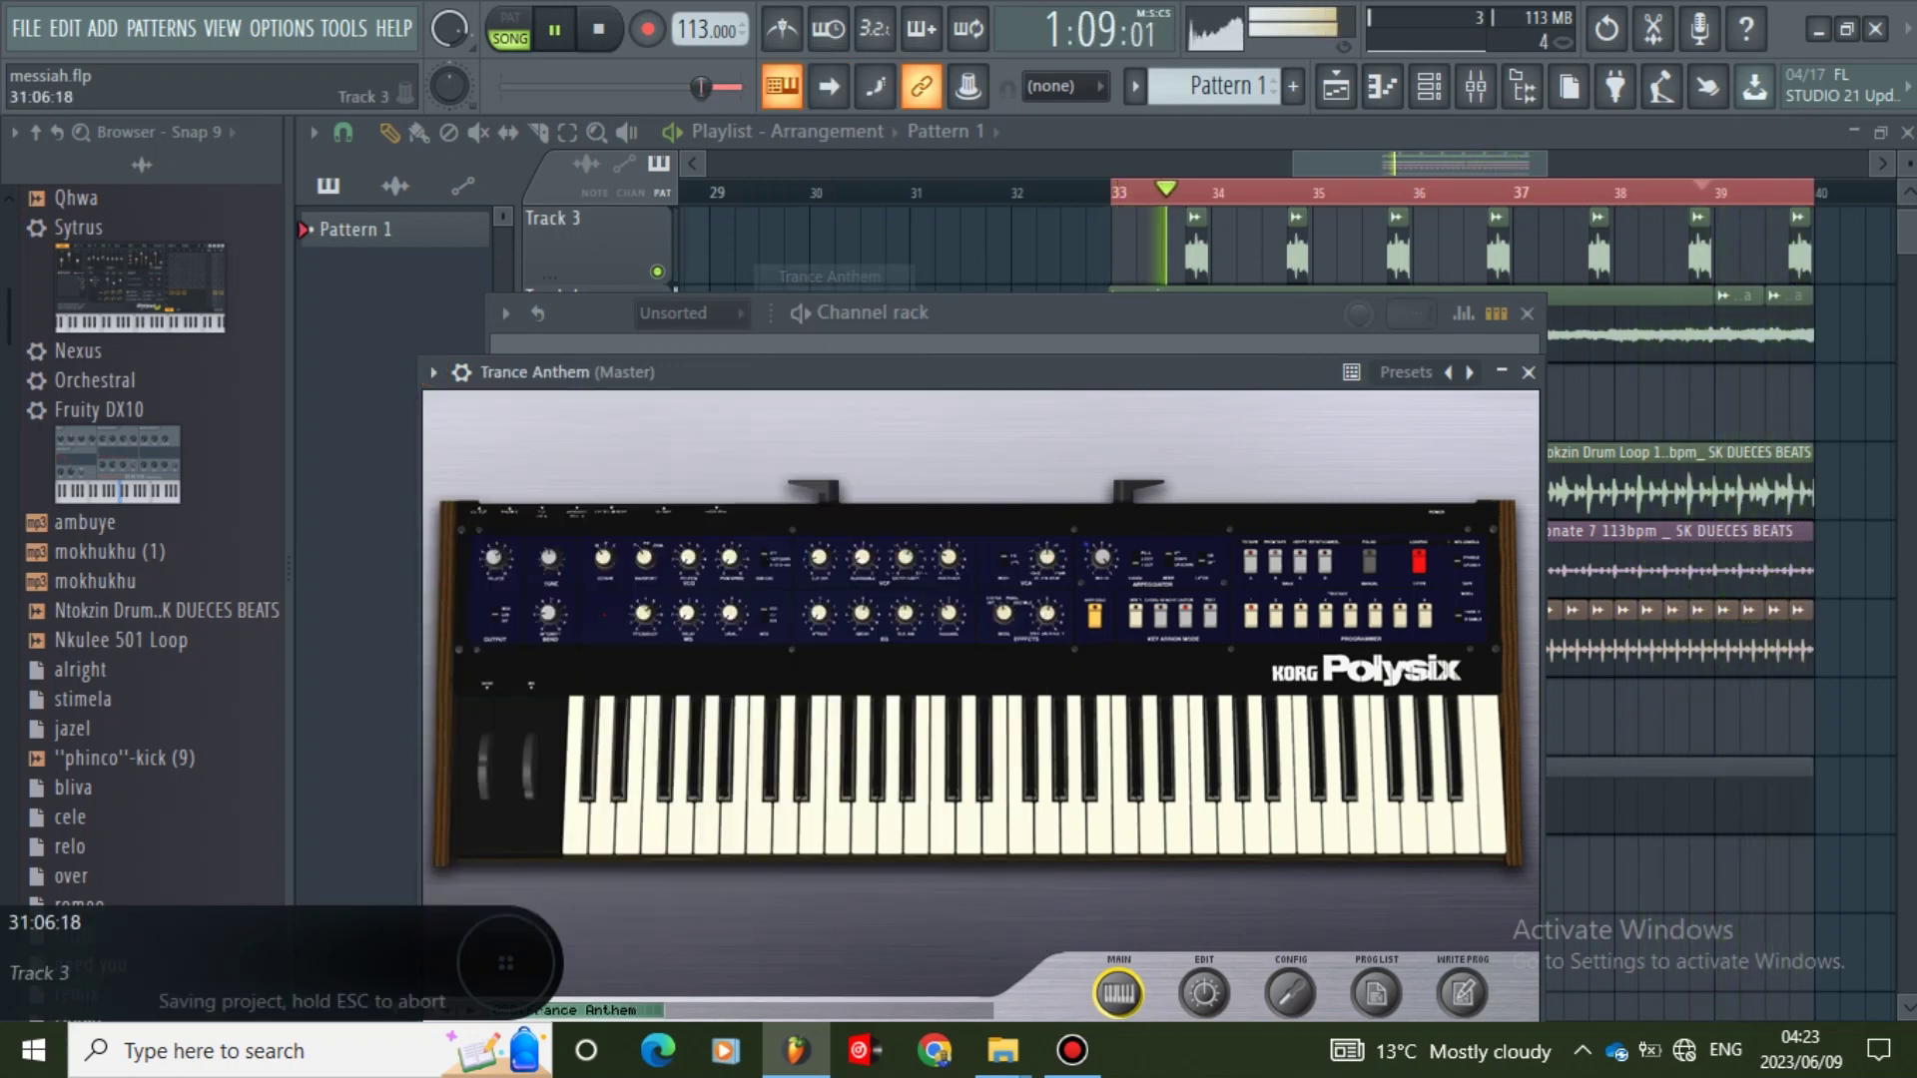
pyautogui.click(1528, 372)
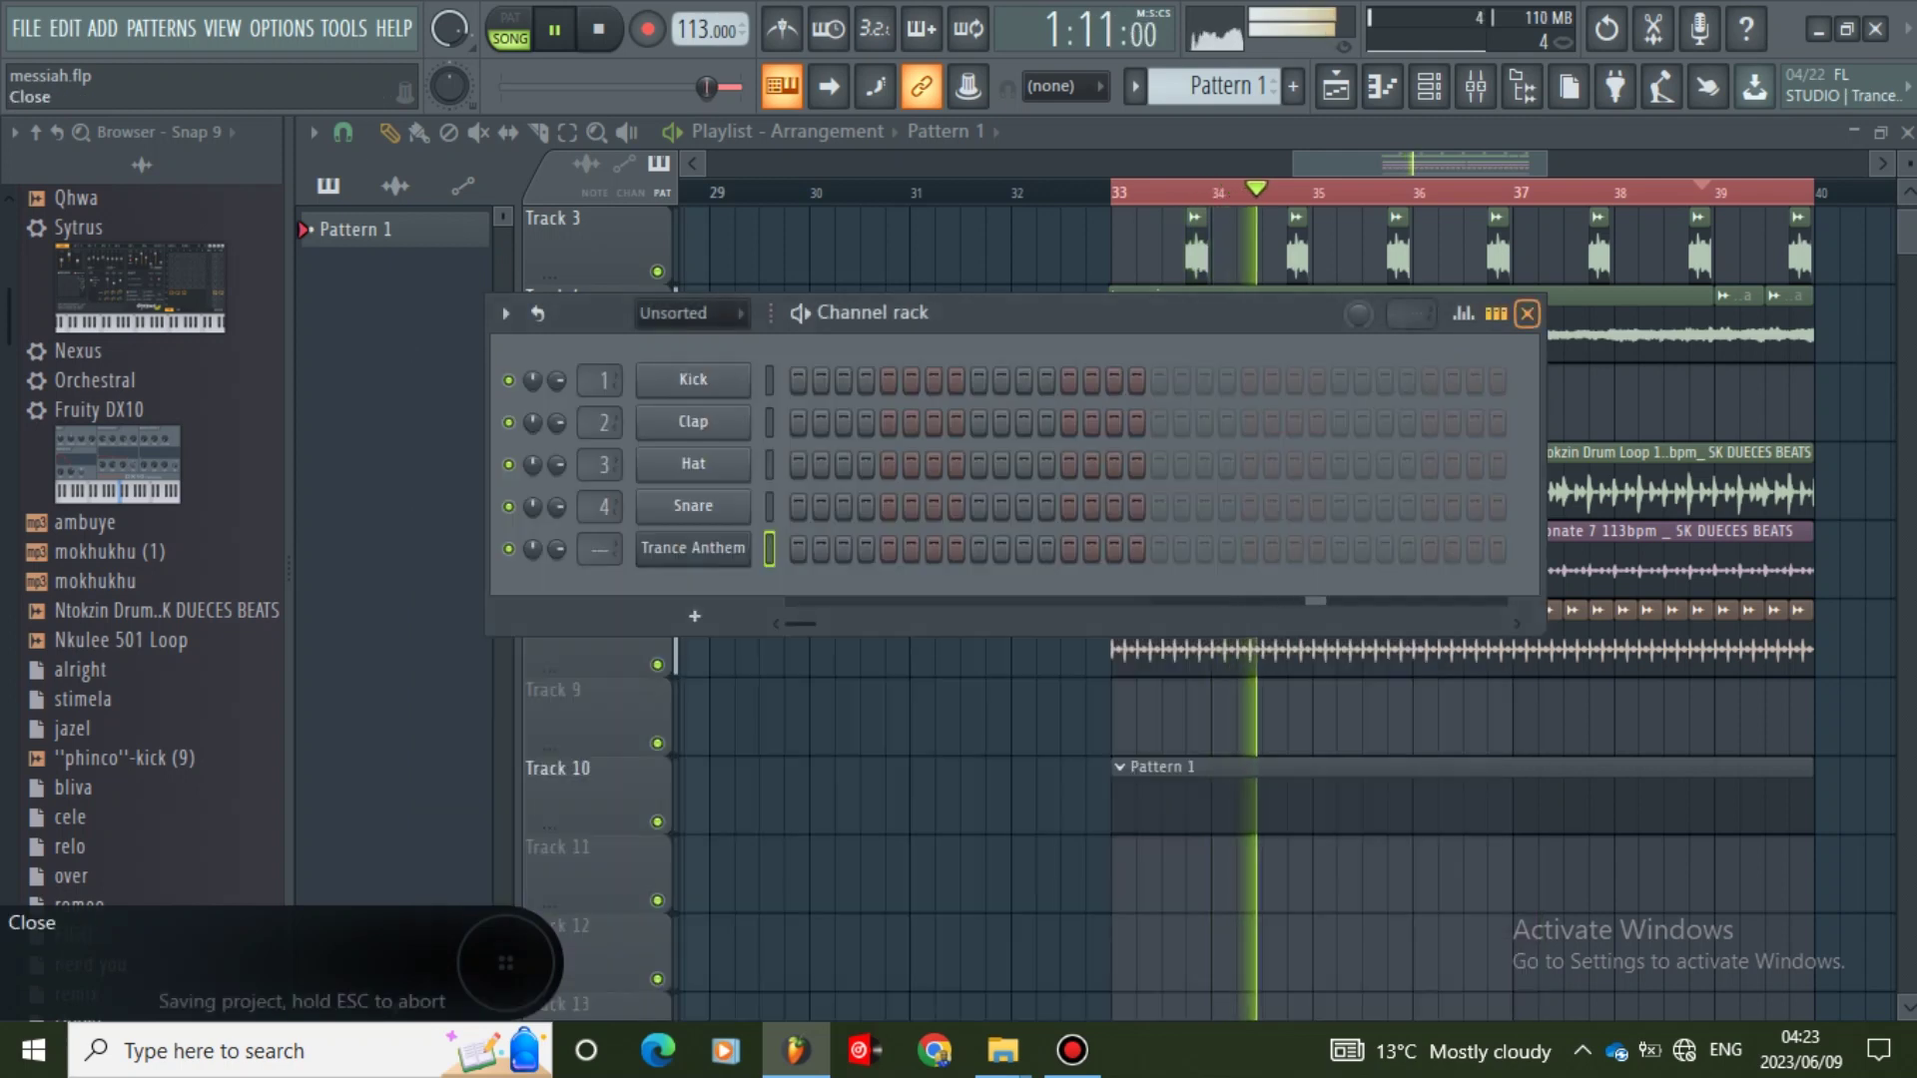
# - Open the Trance Anthem channel's piano roll and add a one-bar B4 note at the start of bar 1
pyautogui.rightClick(744, 547)
pyautogui.click(789, 549)
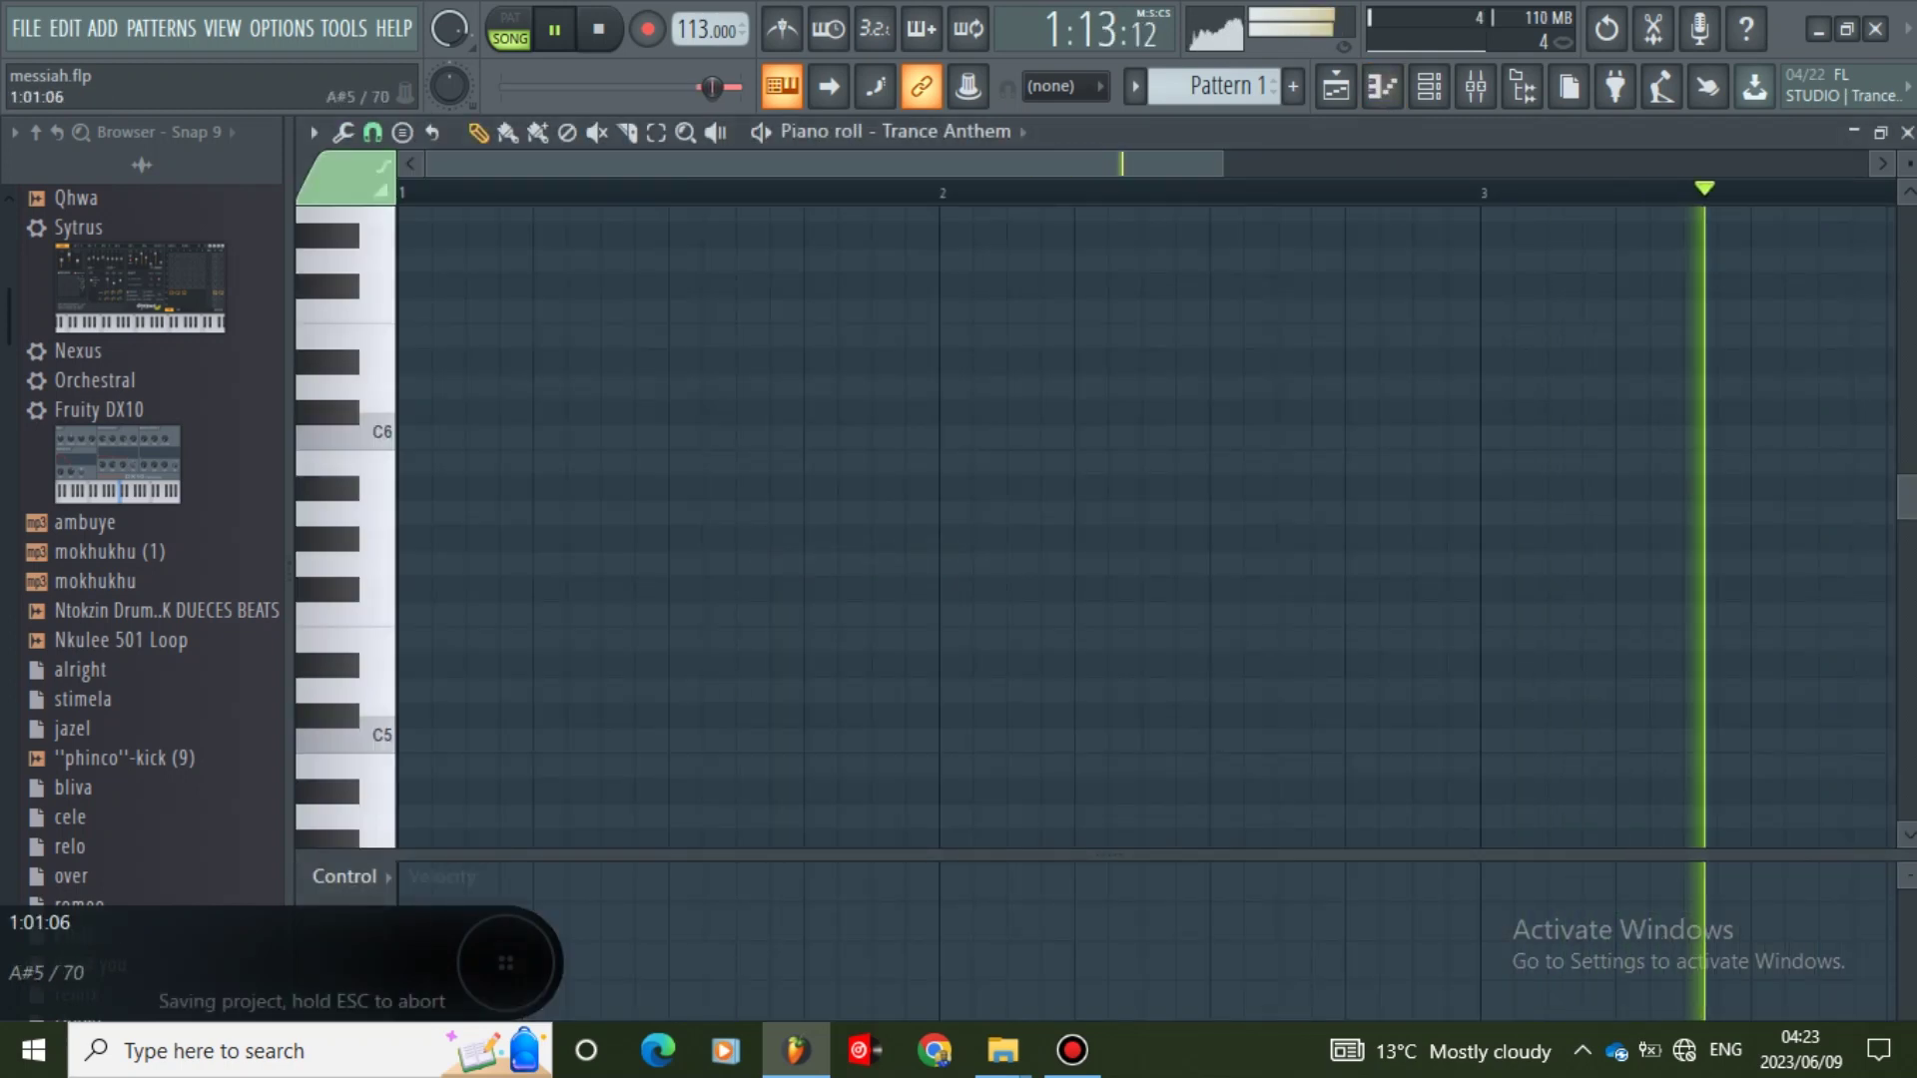
pyautogui.rightClick(424, 489)
pyautogui.scroll(-1, 1099, 519)
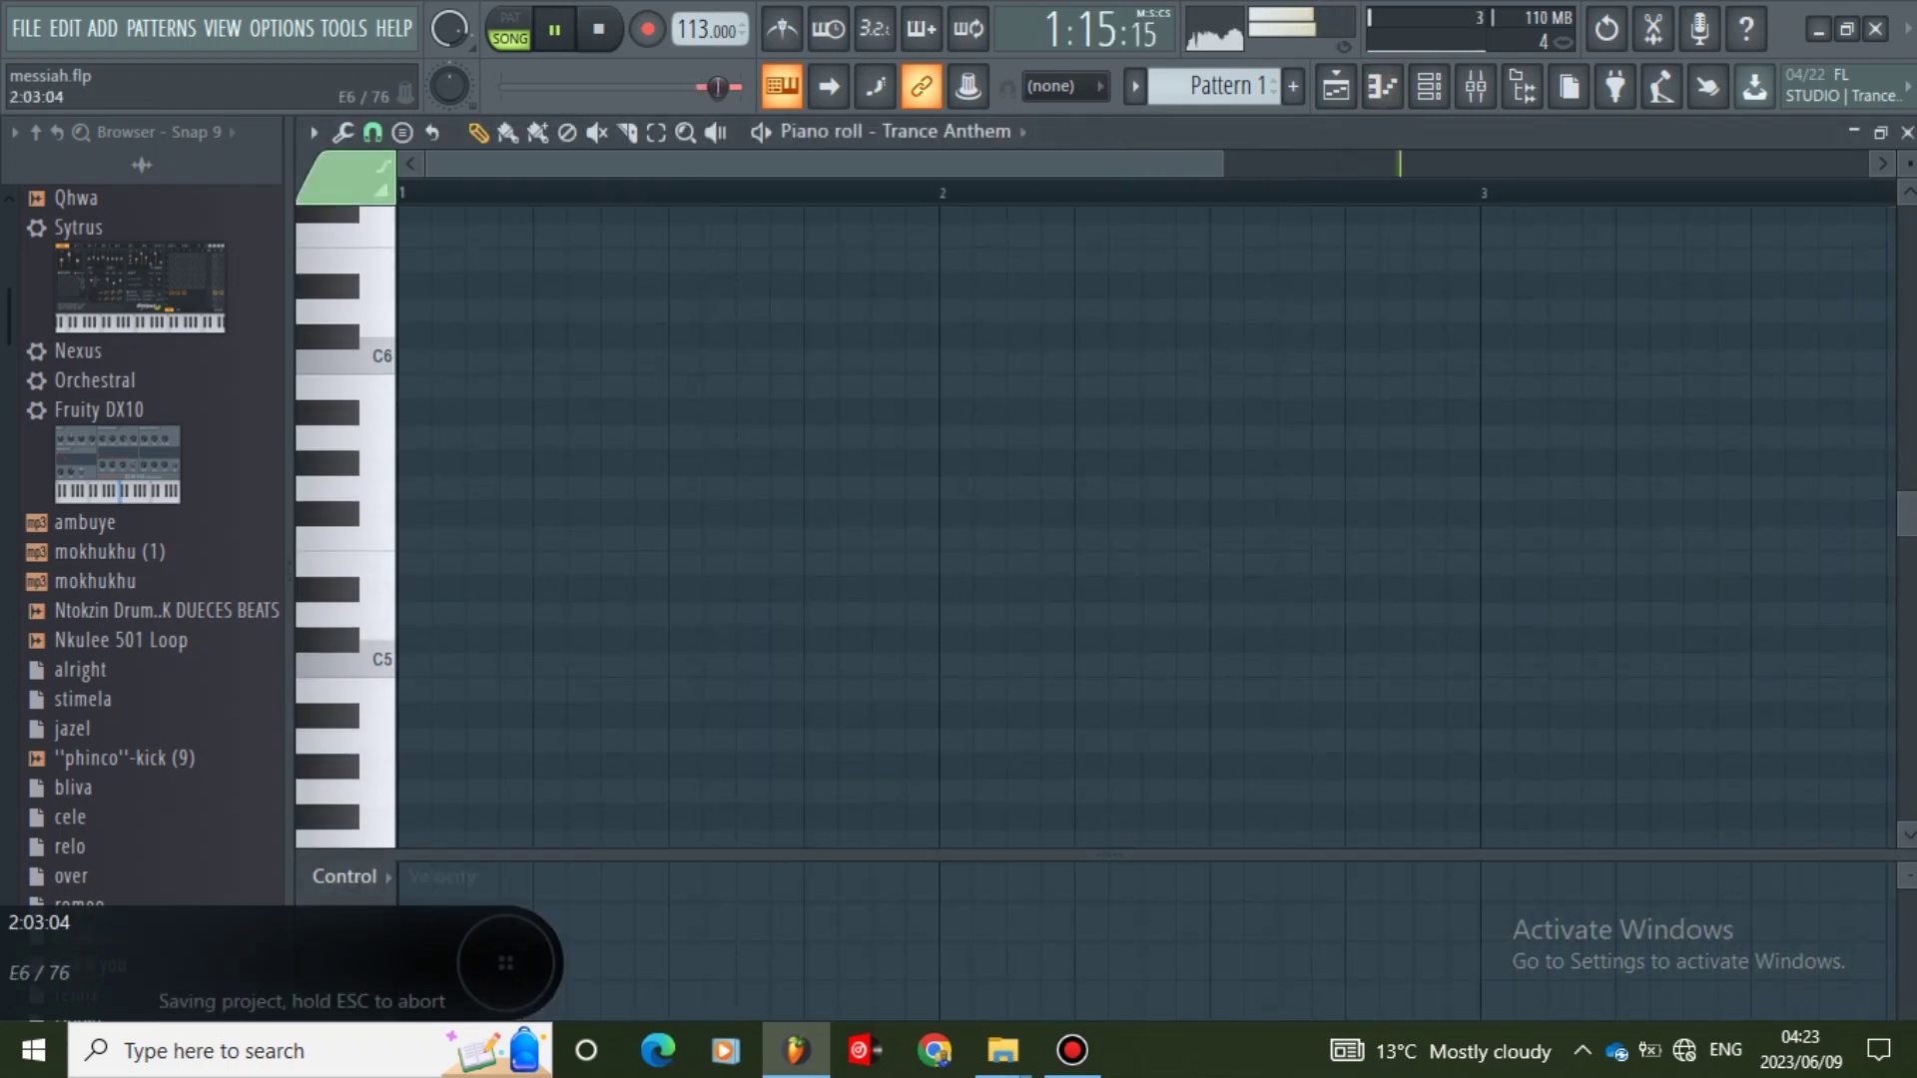
pyautogui.moveTo(1218, 164); pyautogui.dragTo(1877, 164)
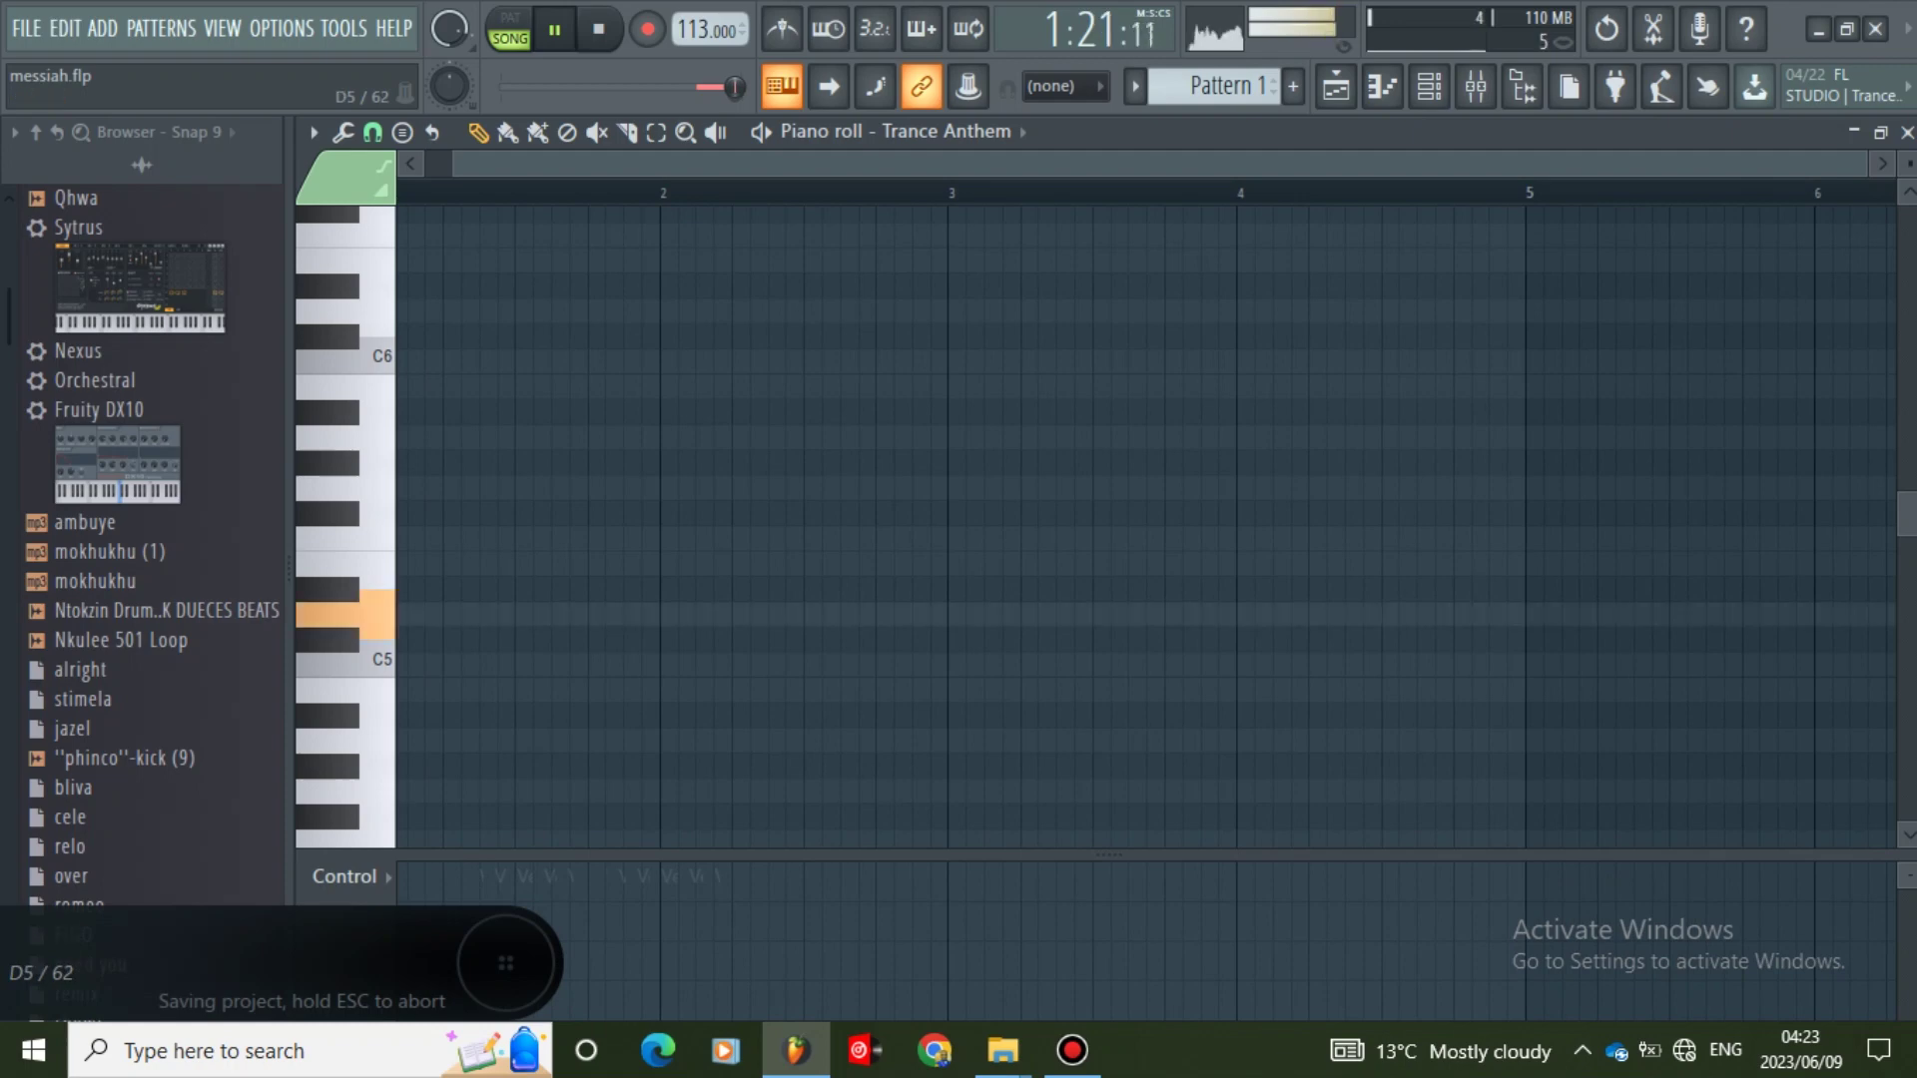
pyautogui.scroll(-1, 344, 614)
pyautogui.click(344, 614)
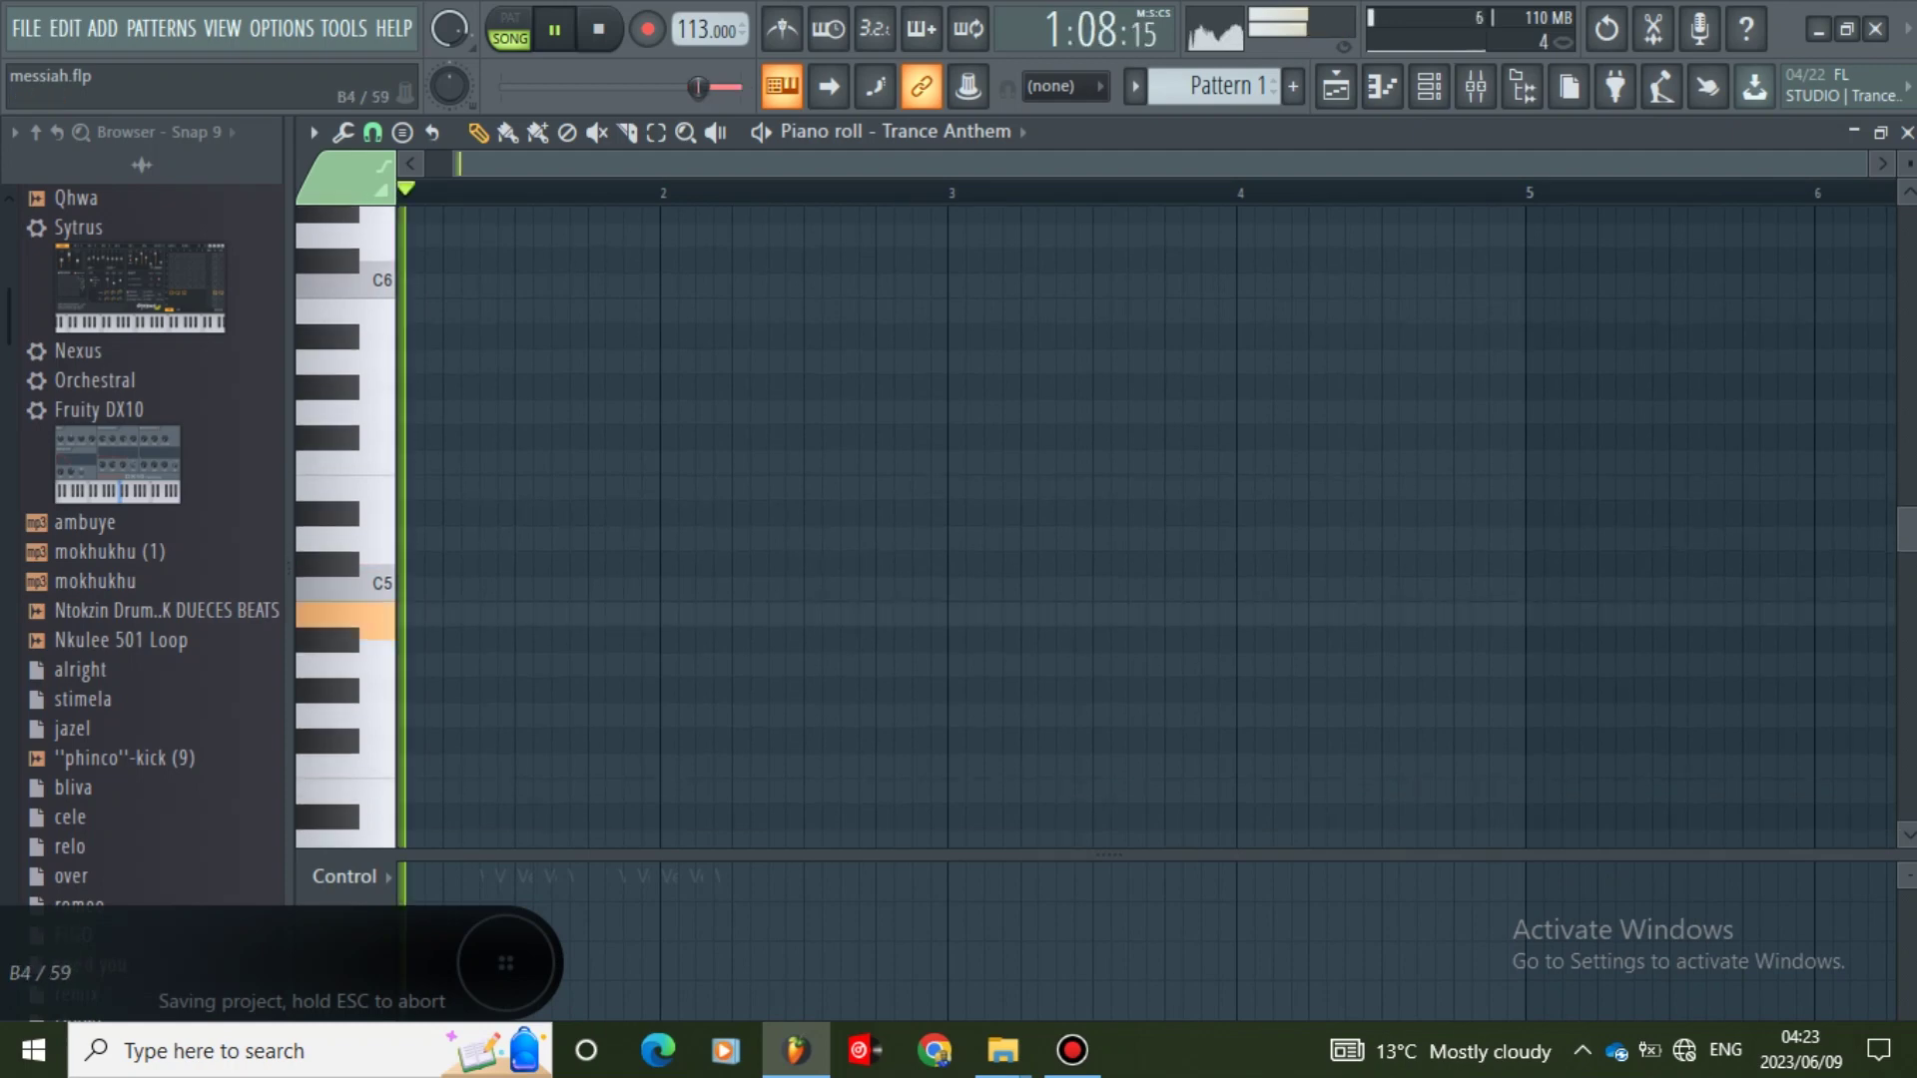
pyautogui.click(405, 614)
pyautogui.press('space')
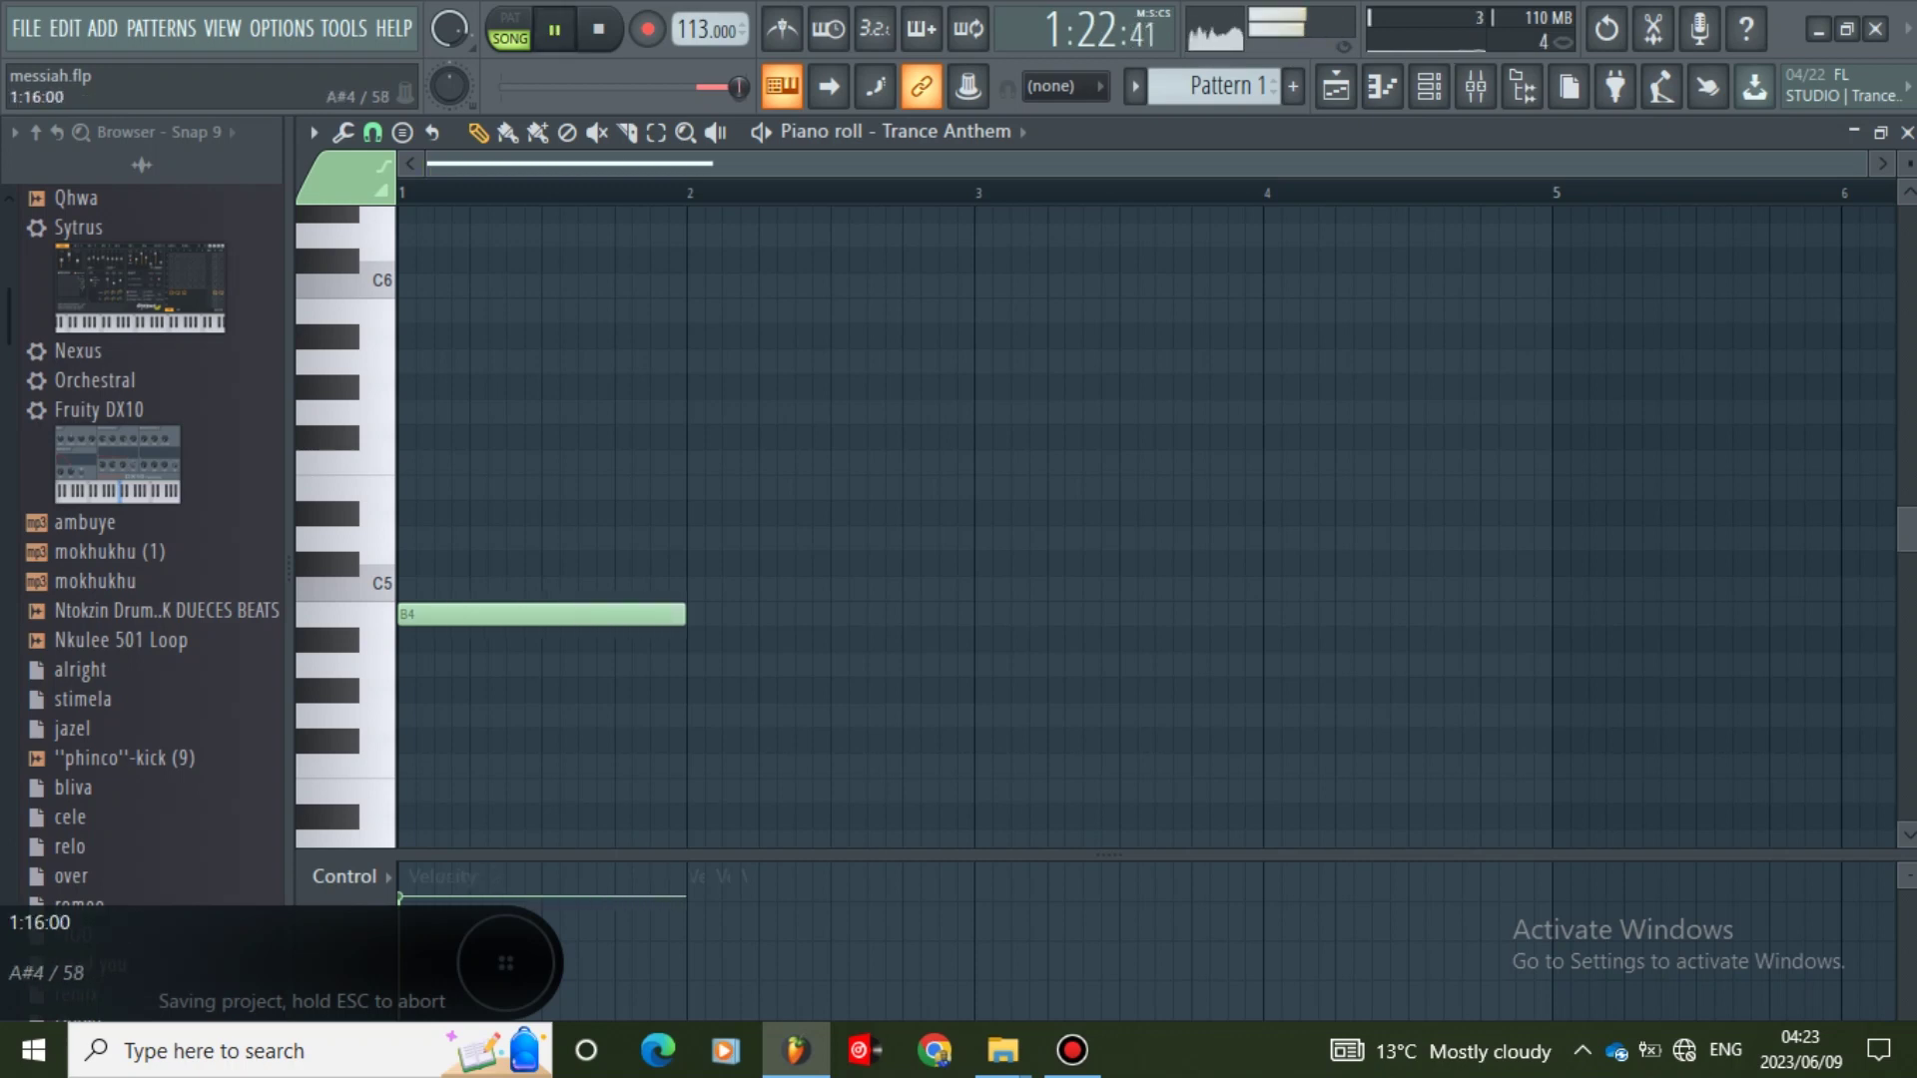
# - Add a one-bar note at the start of bar 2 and raise it to E5, playing the melody to check its pitch
pyautogui.press('space')
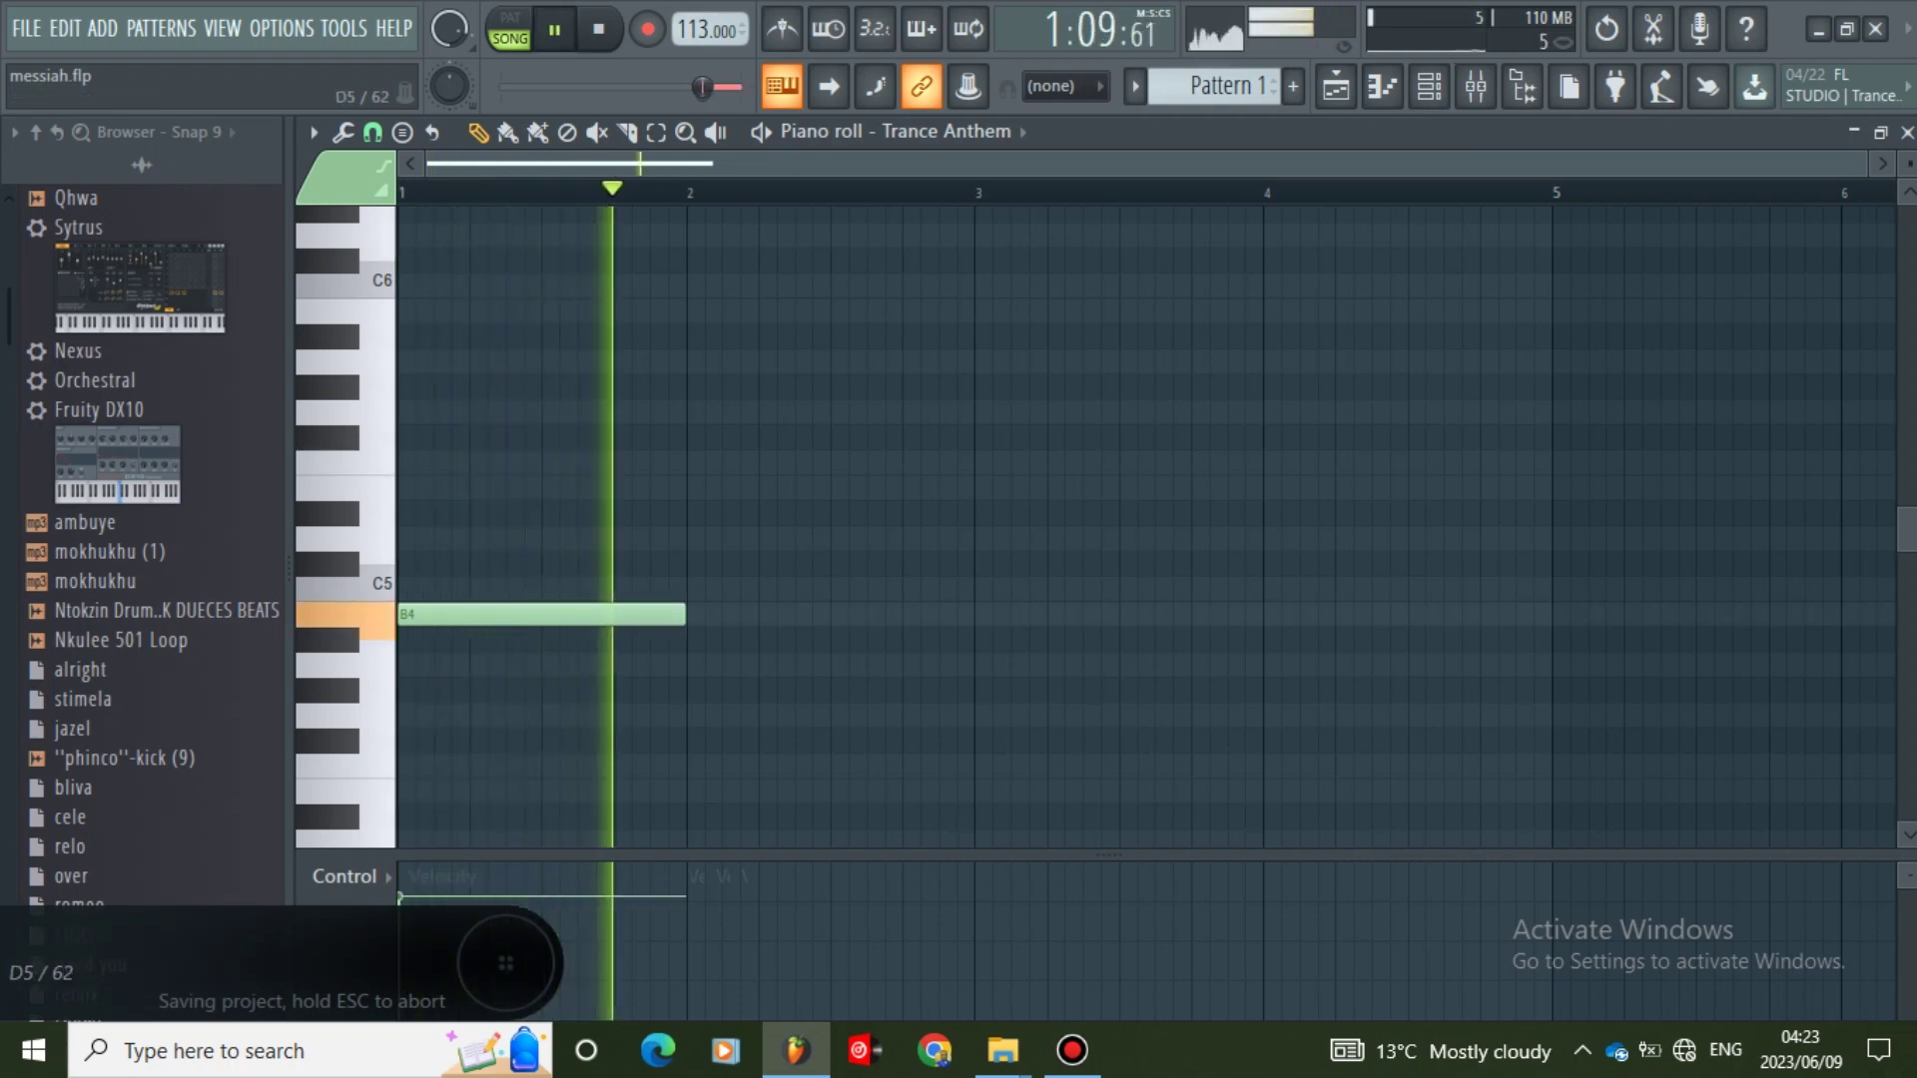
pyautogui.press('space')
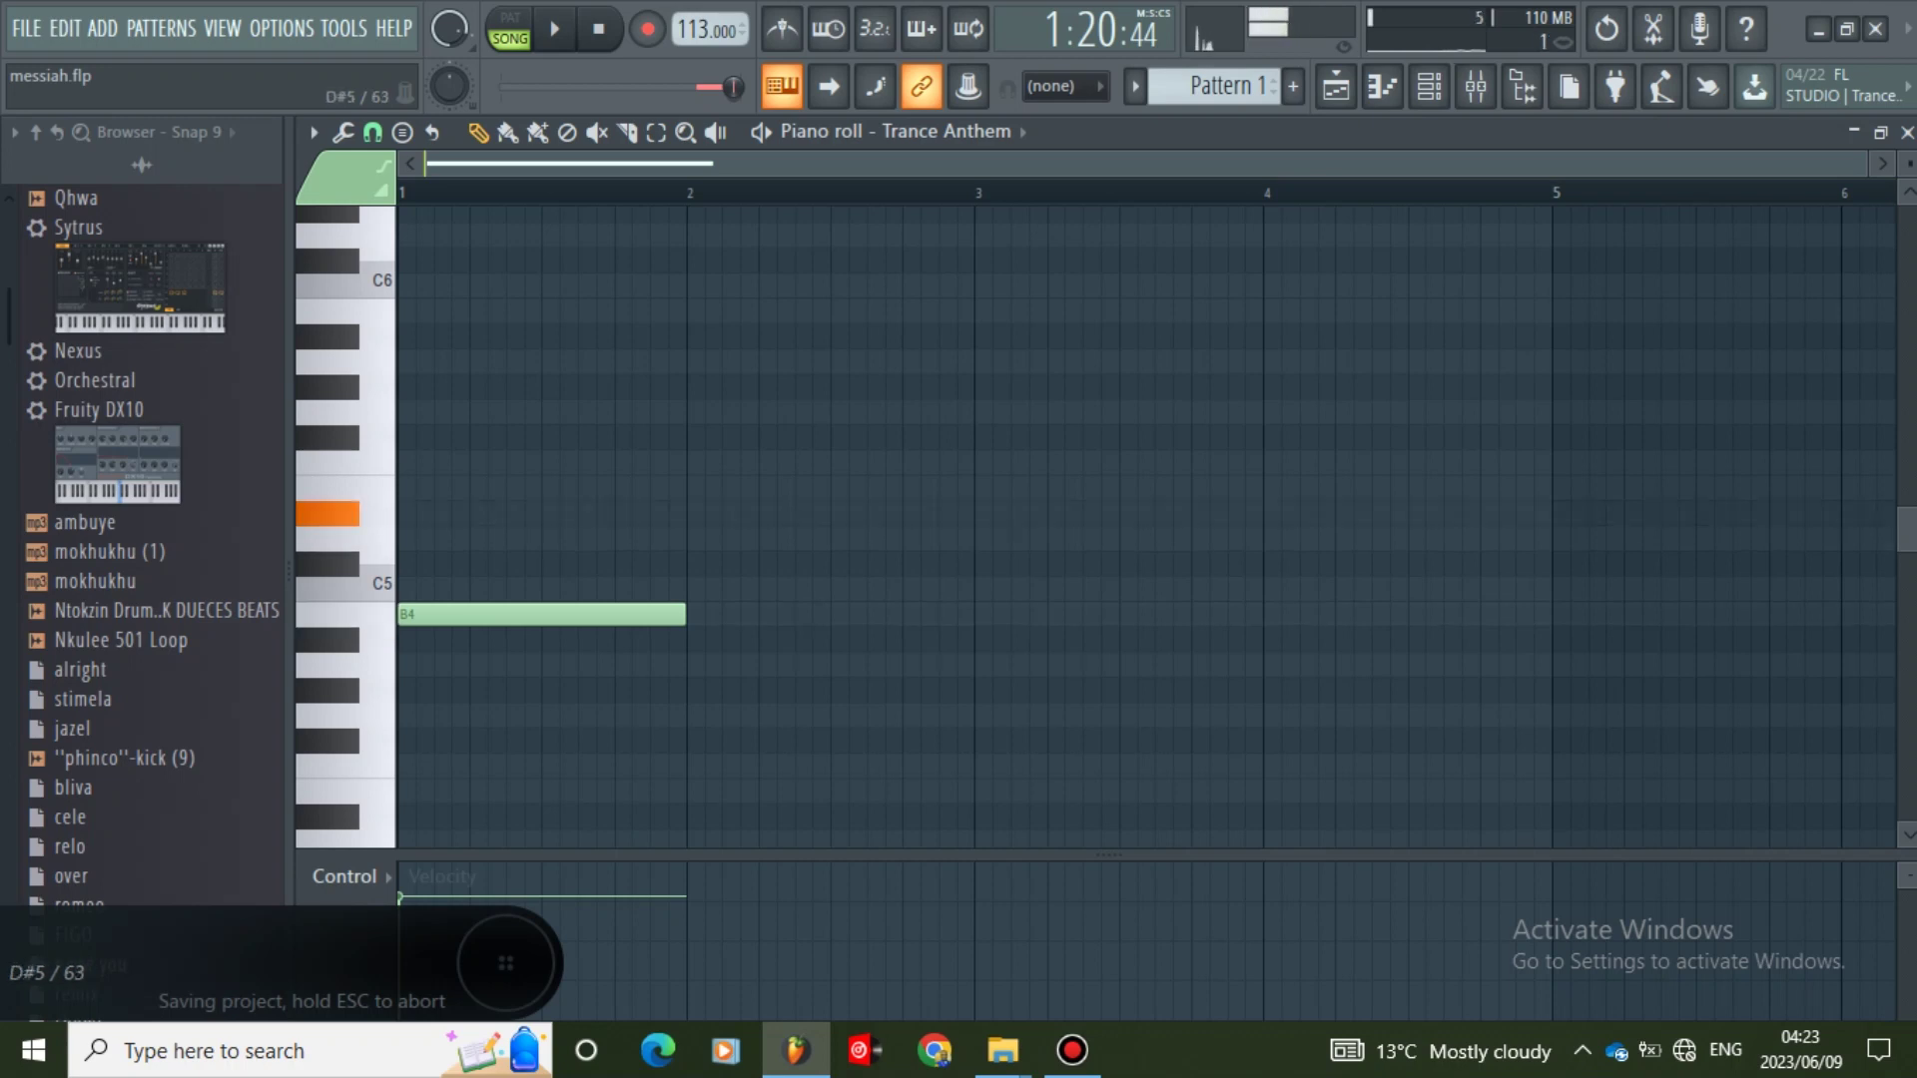
pyautogui.click(696, 514)
pyautogui.press('space')
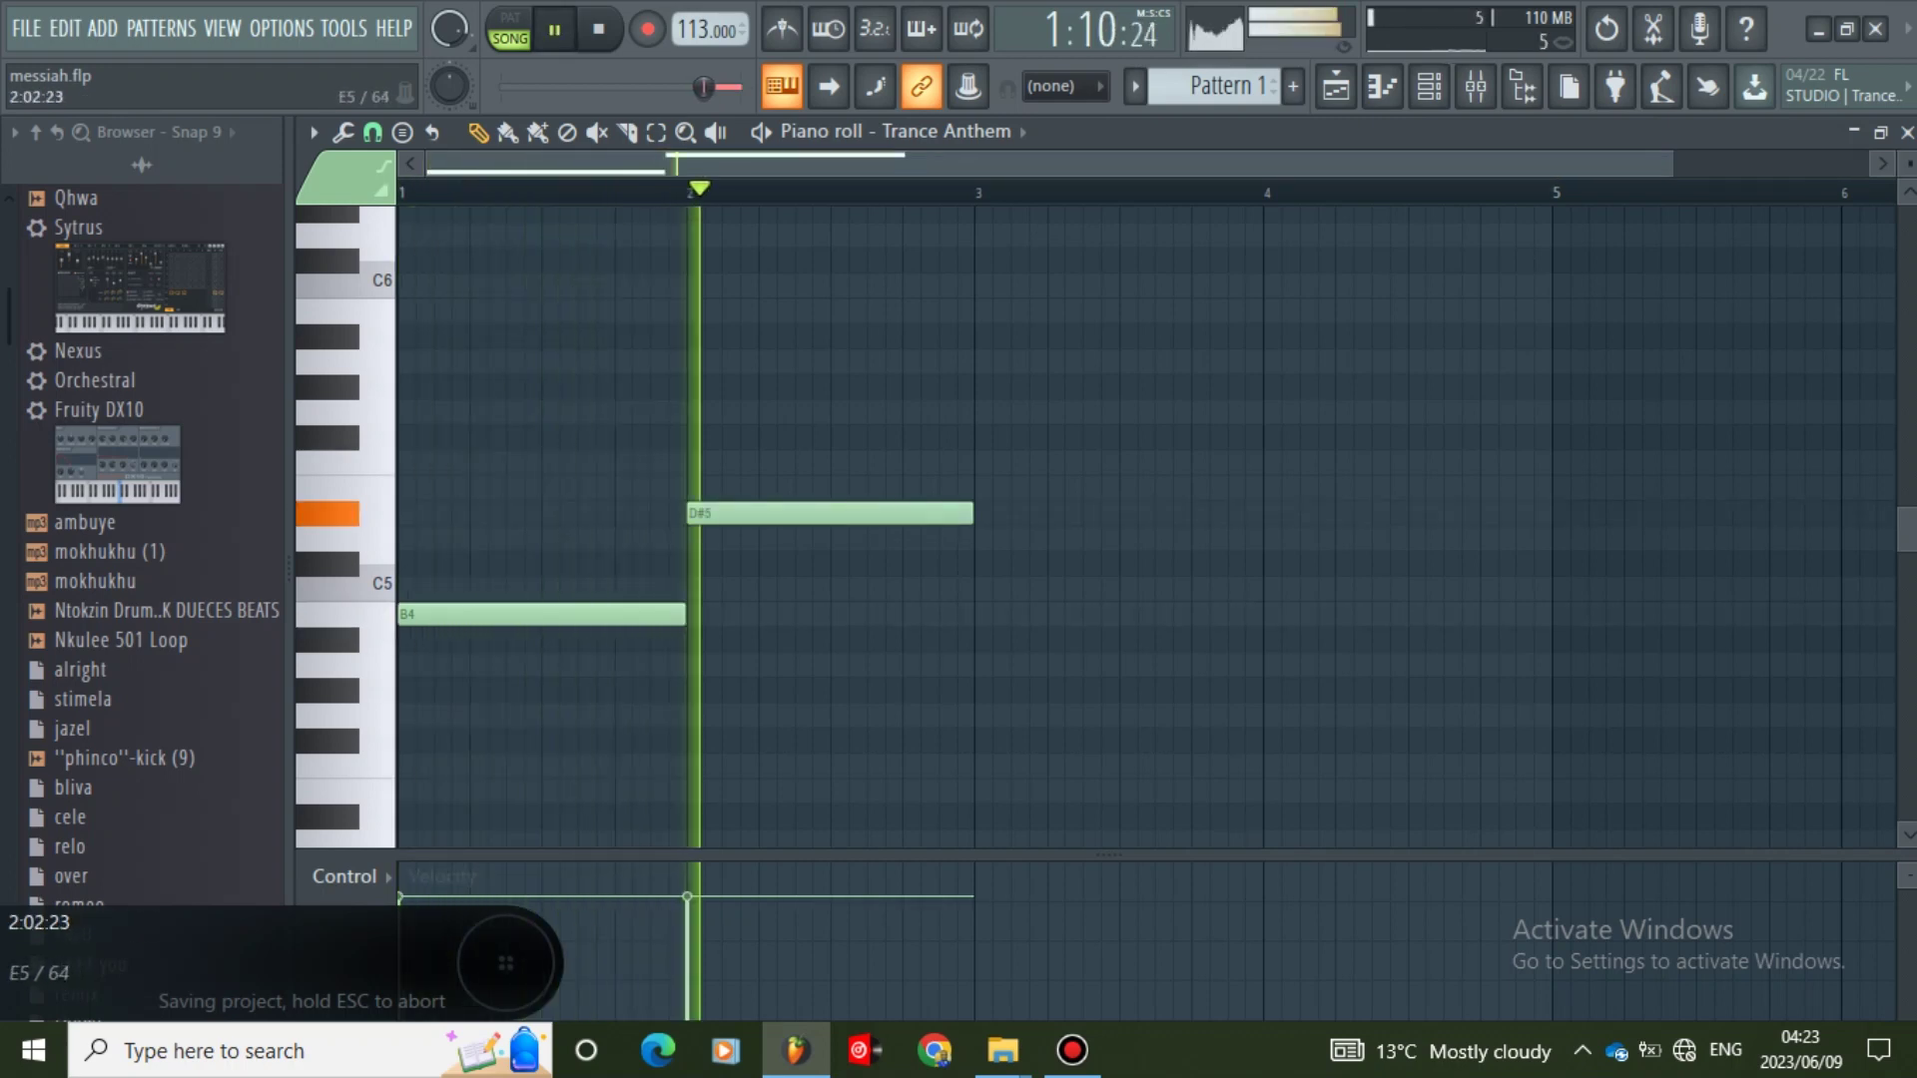
pyautogui.press('space')
pyautogui.moveTo(721, 513); pyautogui.dragTo(721, 488)
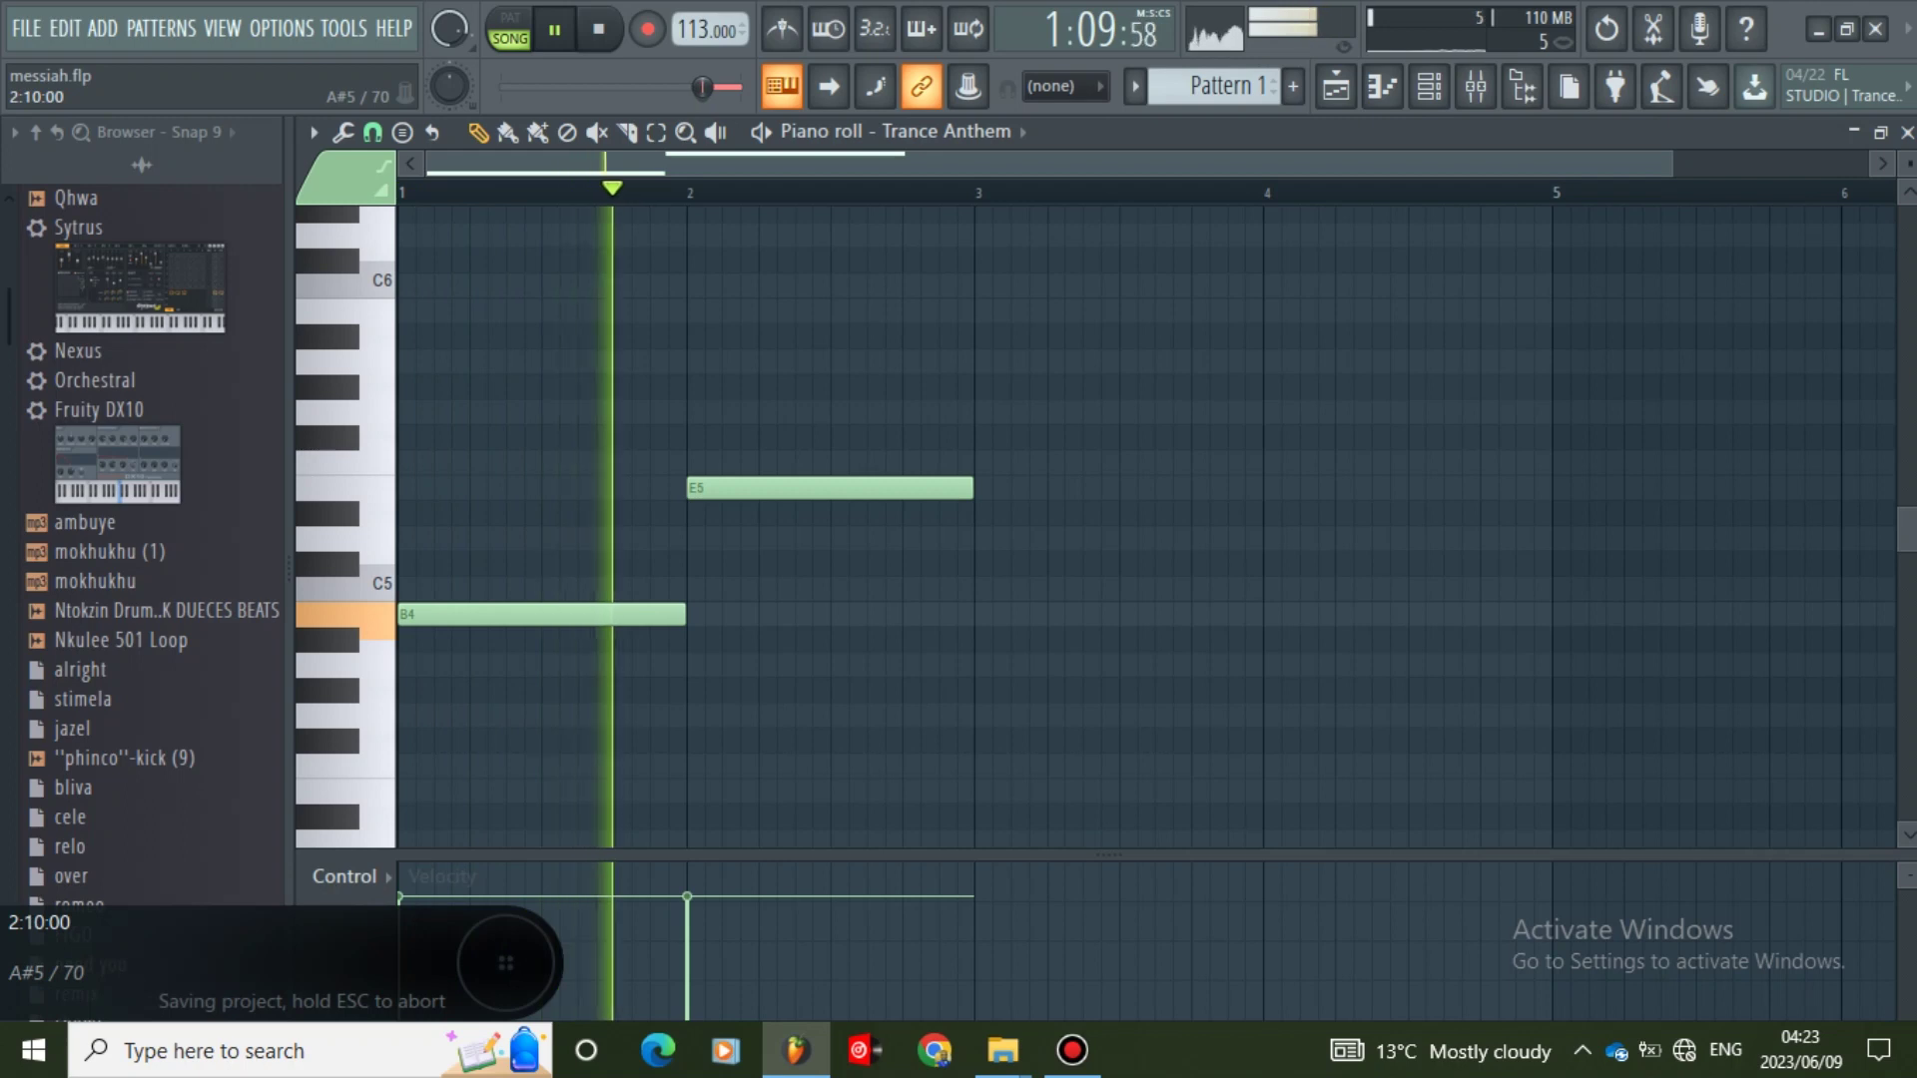
pyautogui.press('space')
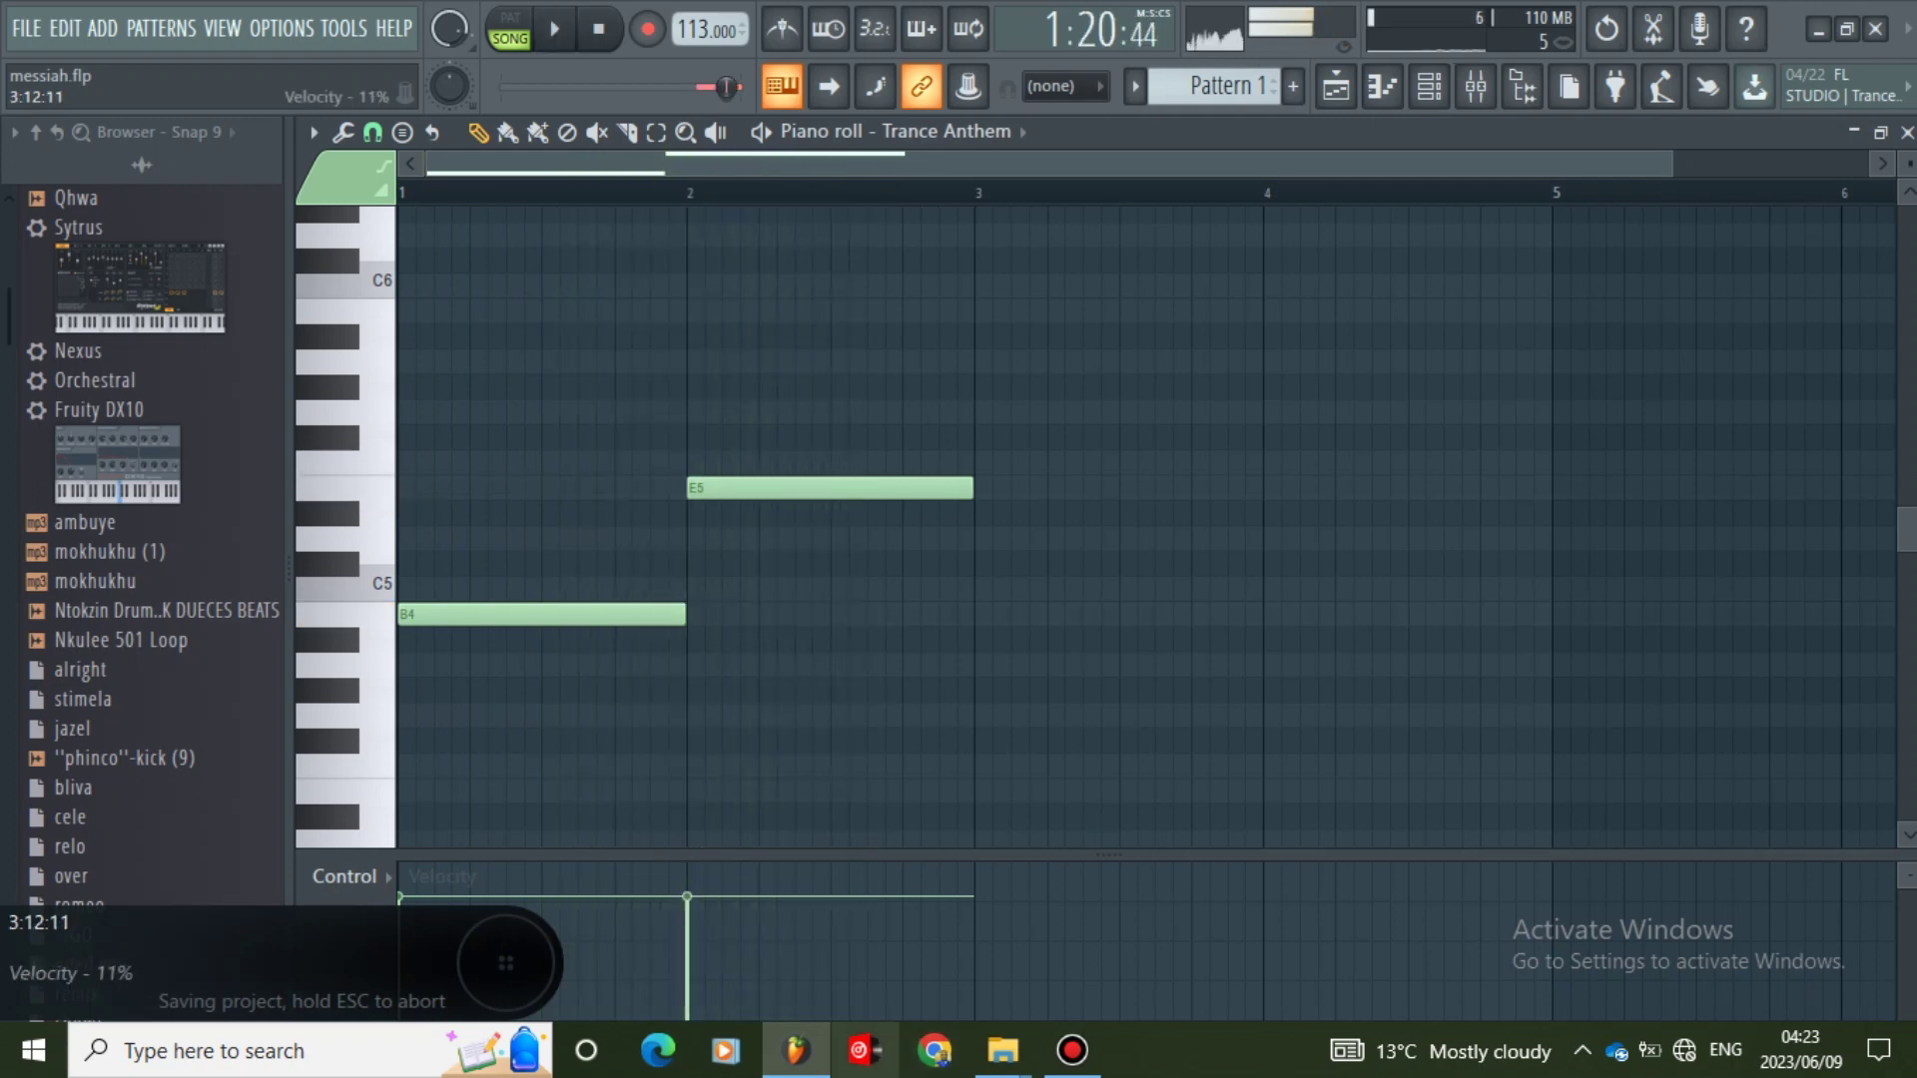
# - Start the E5 note one step before bar 2, trim B4 to meet it and shorten E5 to about half a bar
pyautogui.moveTo(829, 488); pyautogui.dragTo(811, 488)
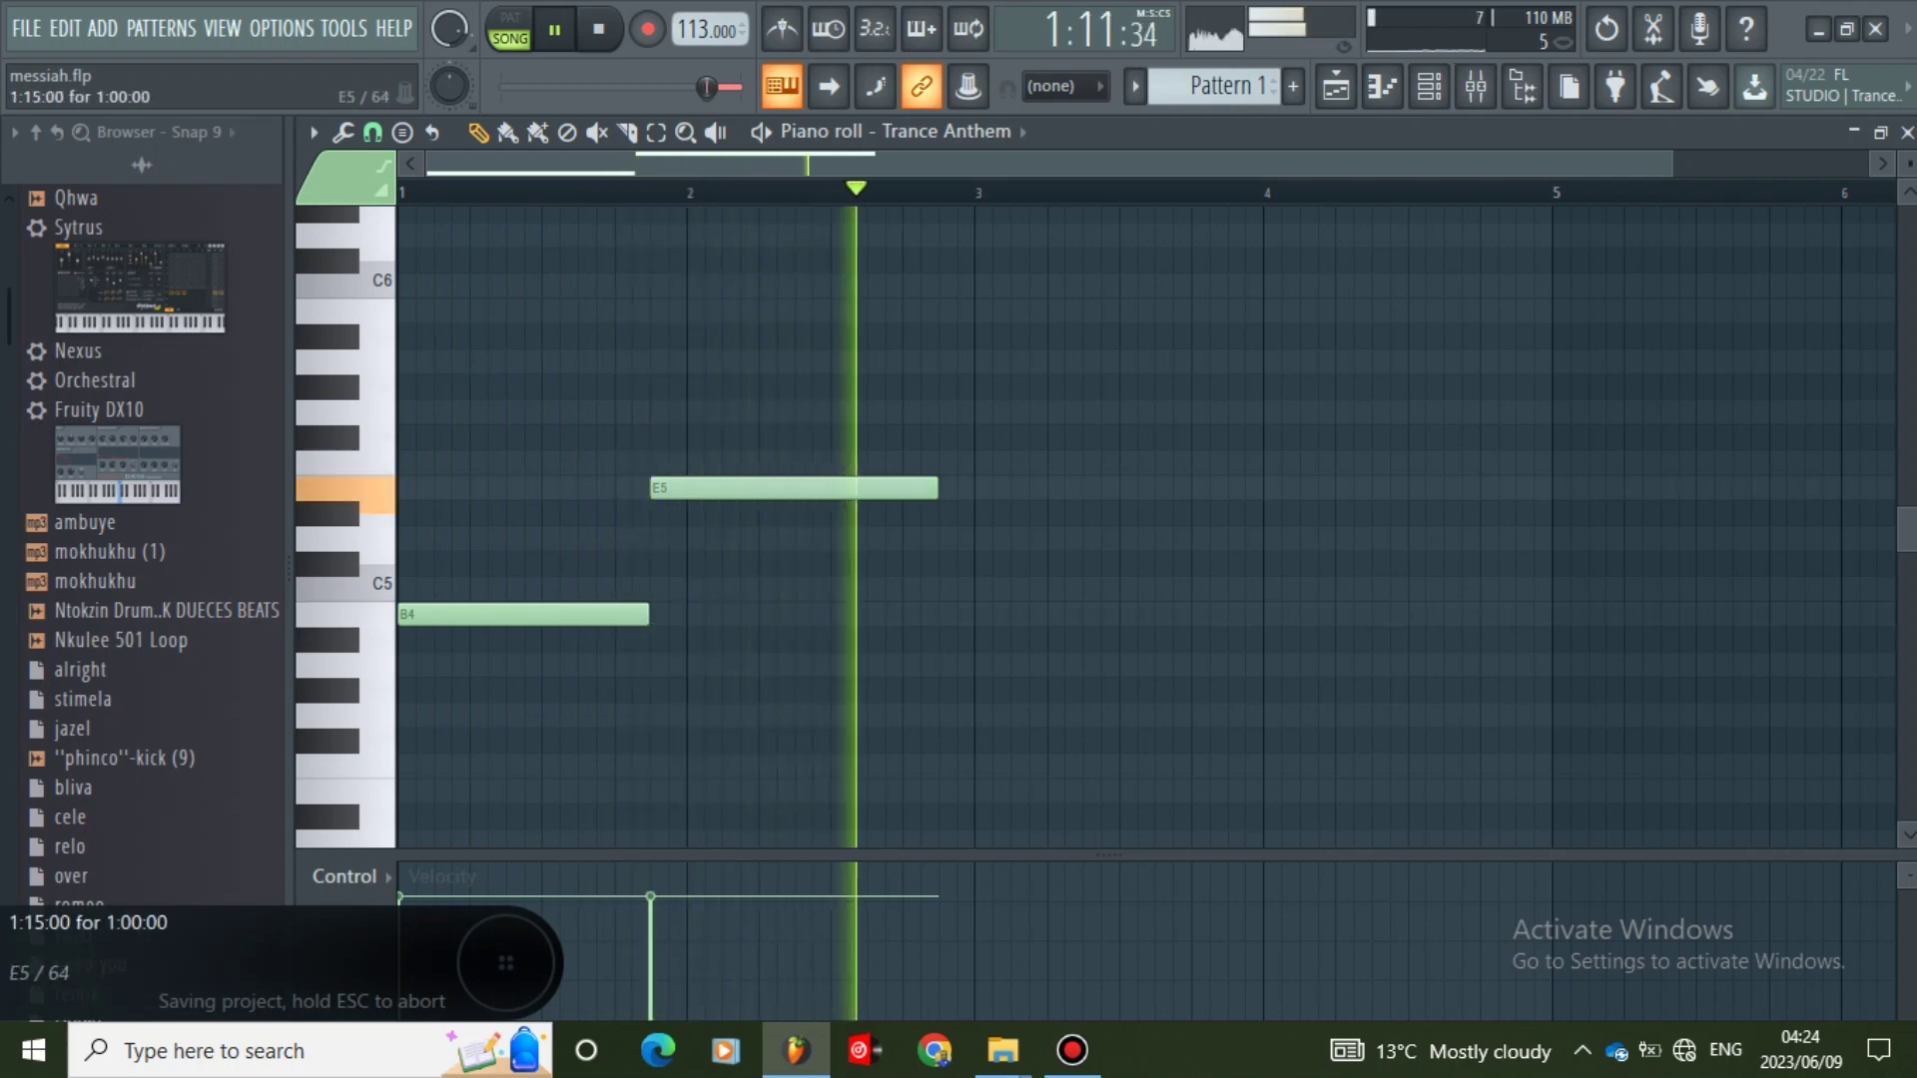
pyautogui.moveTo(769, 488); pyautogui.dragTo(787, 488)
pyautogui.press('space')
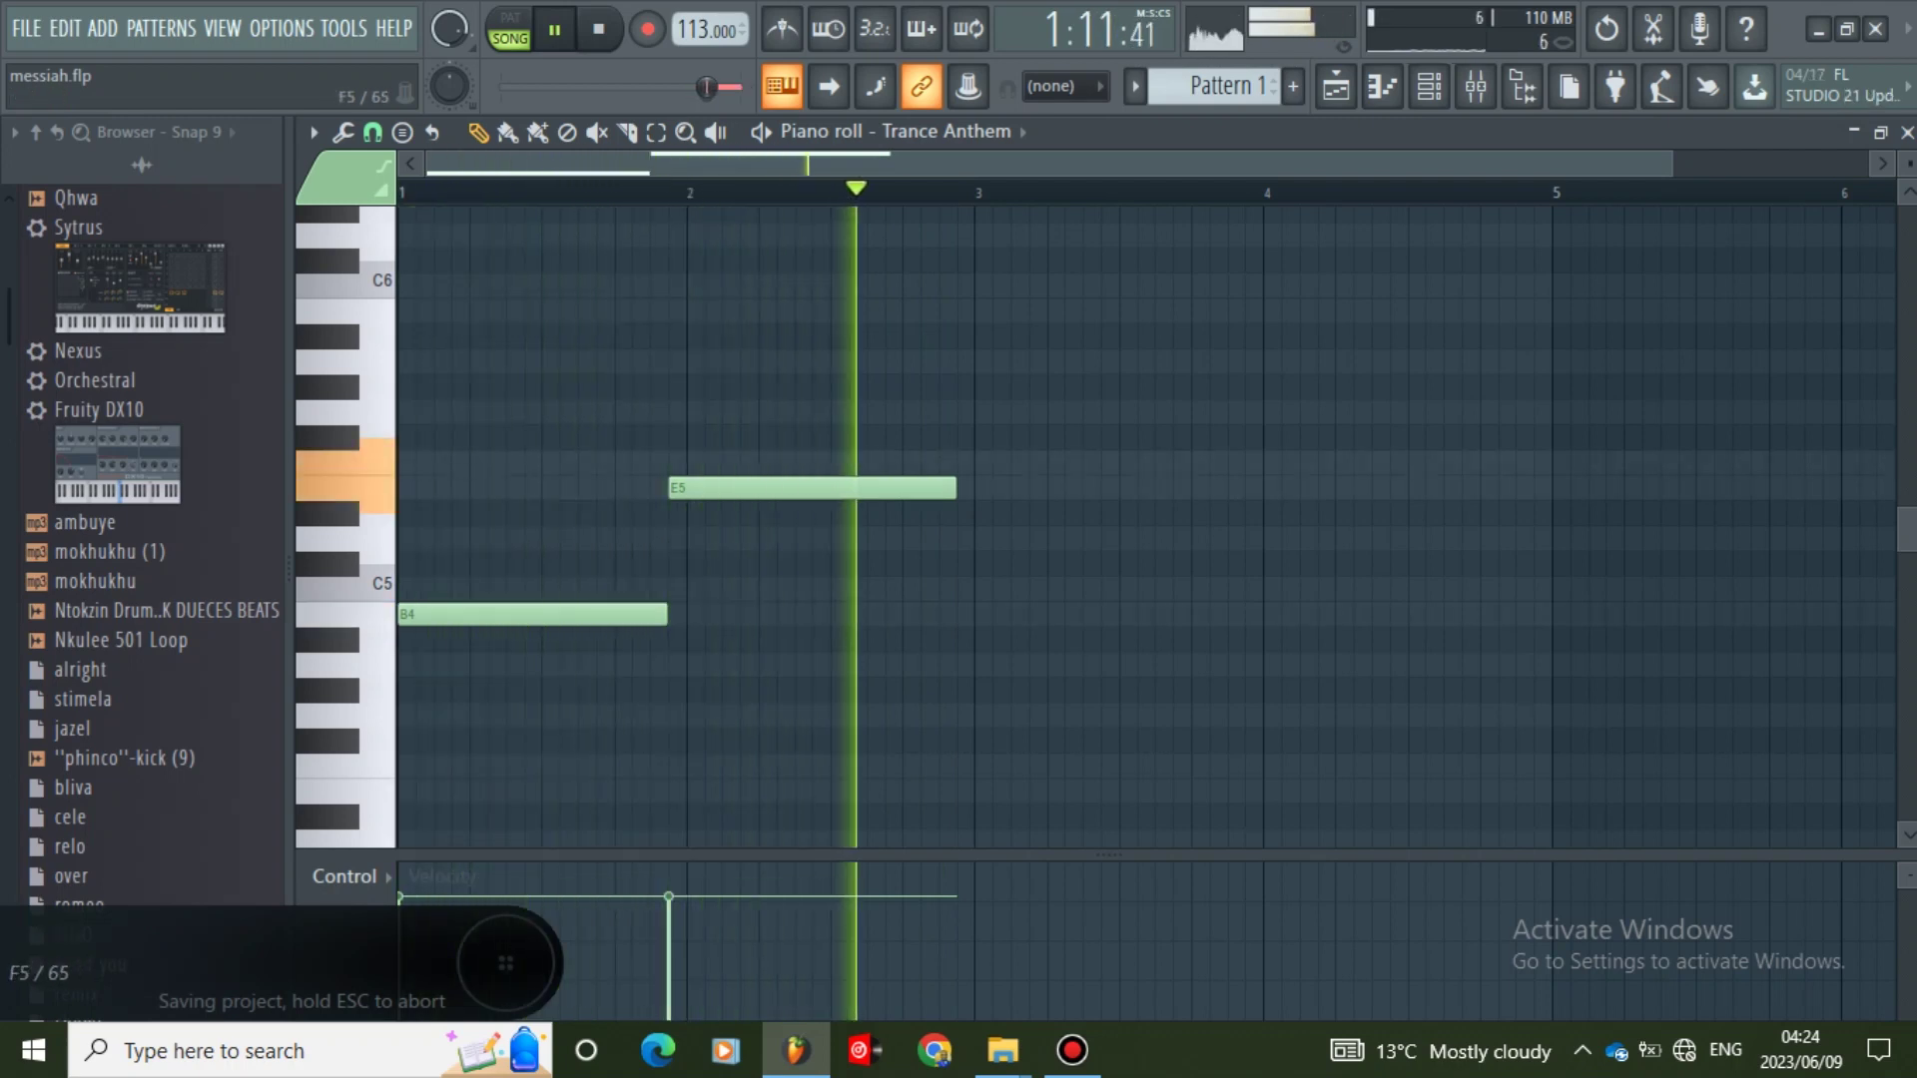
pyautogui.press('space')
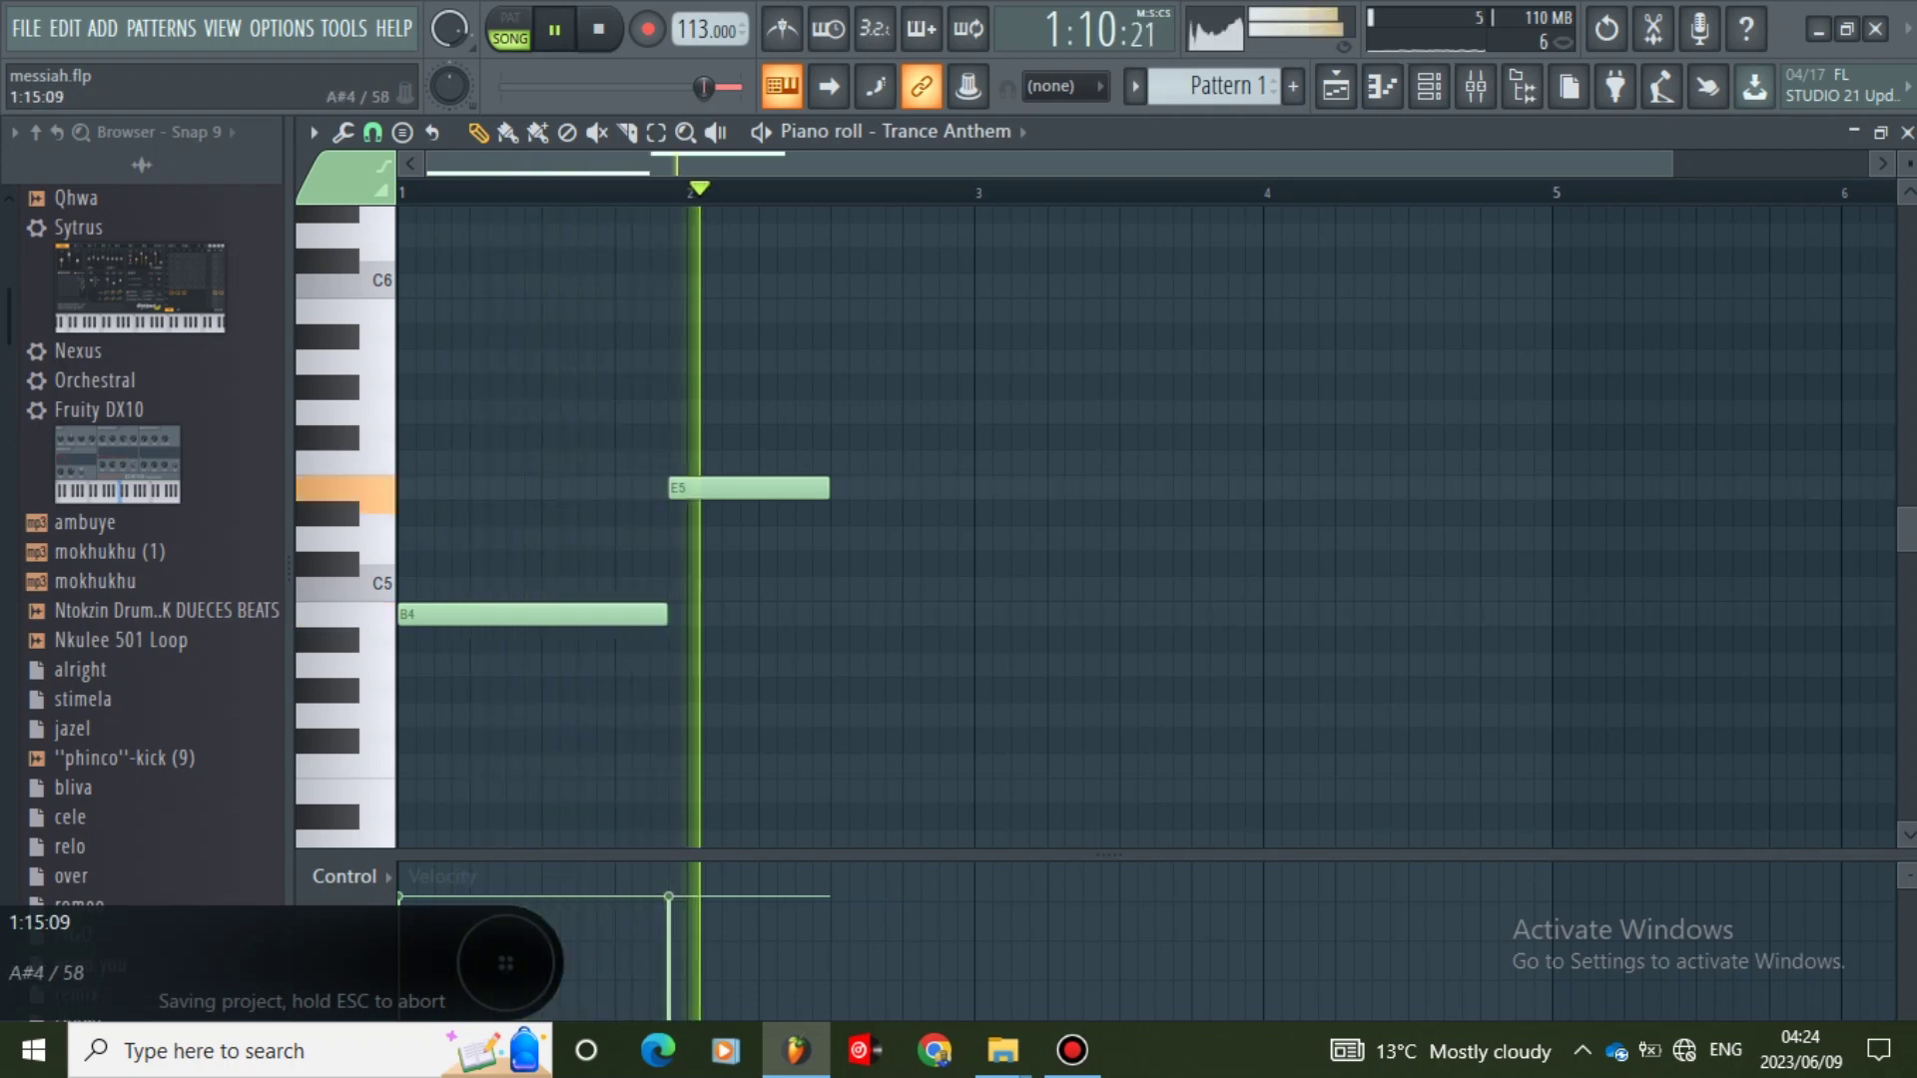
pyautogui.press('space')
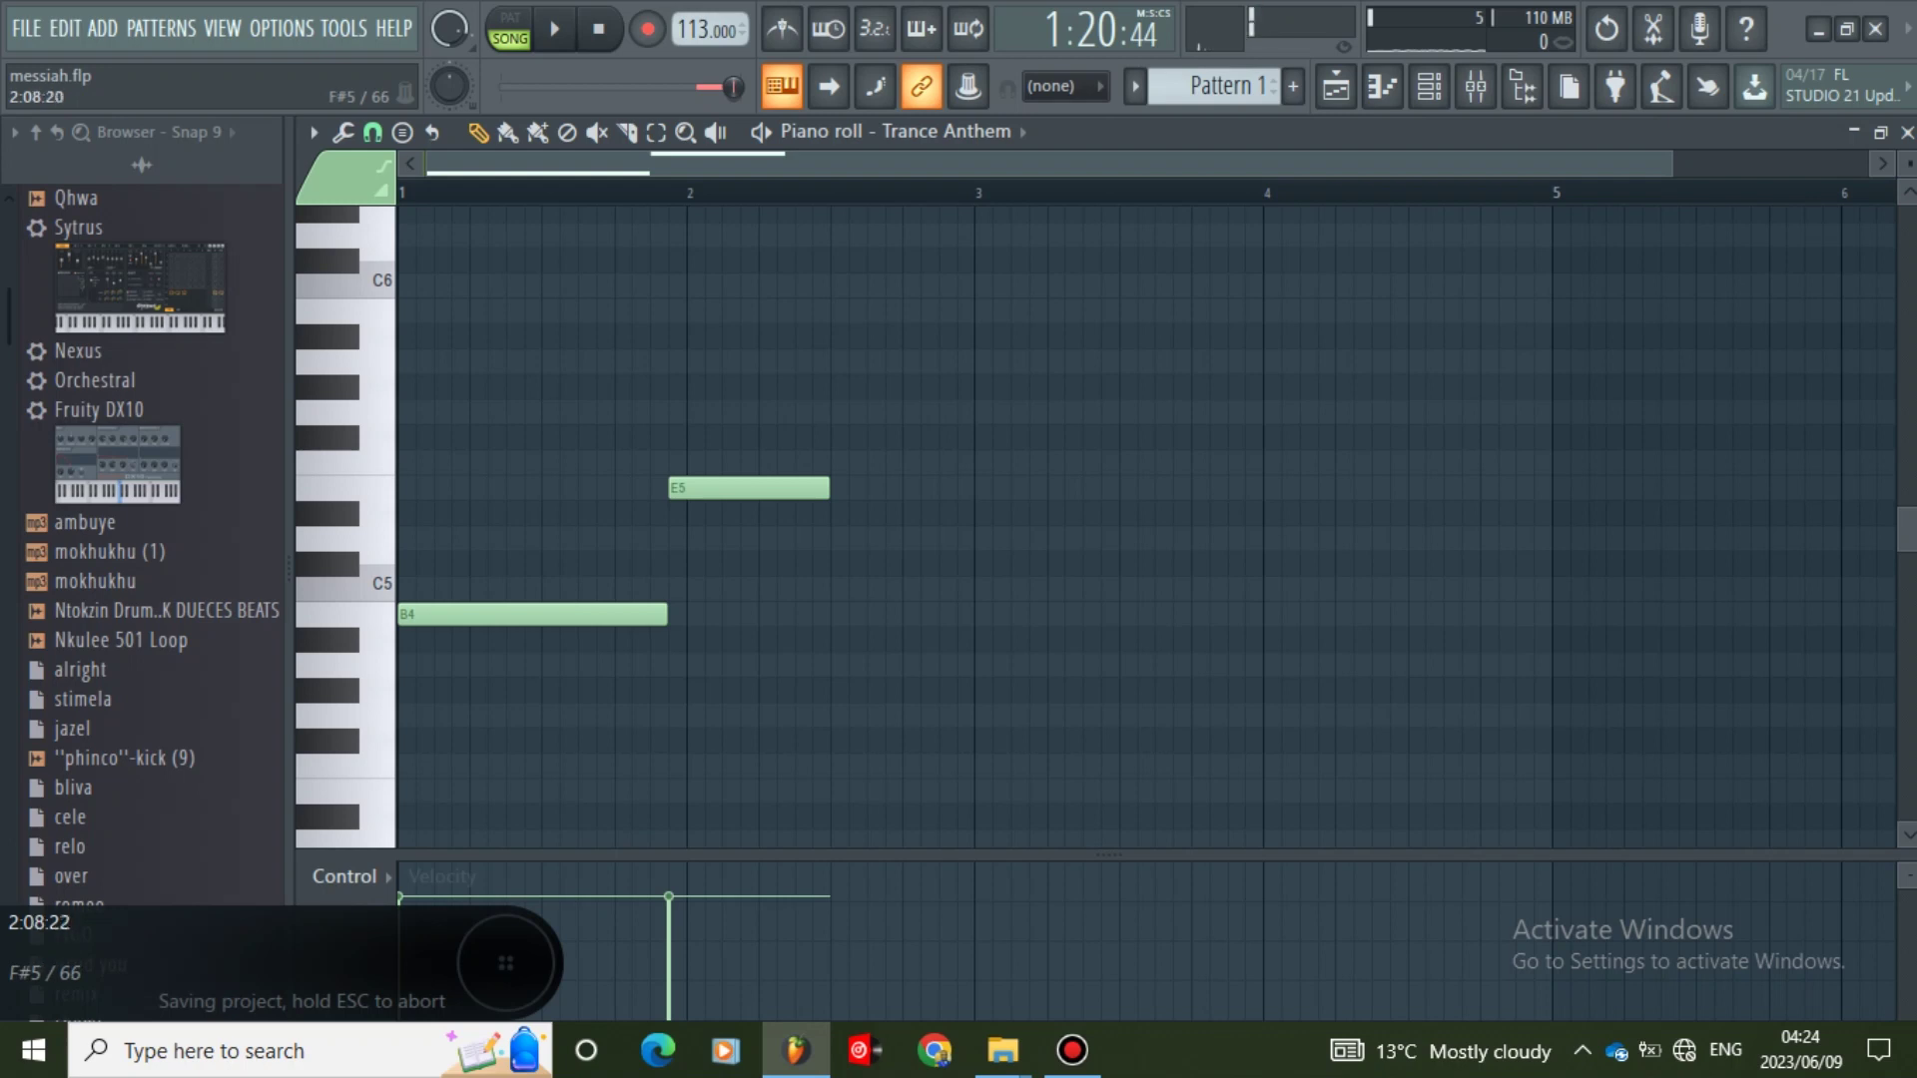
# - Add F#5 and muted G#5 notes after E5, and set the F#5 note to start at 2:08 for eight steps
pyautogui.click(835, 436)
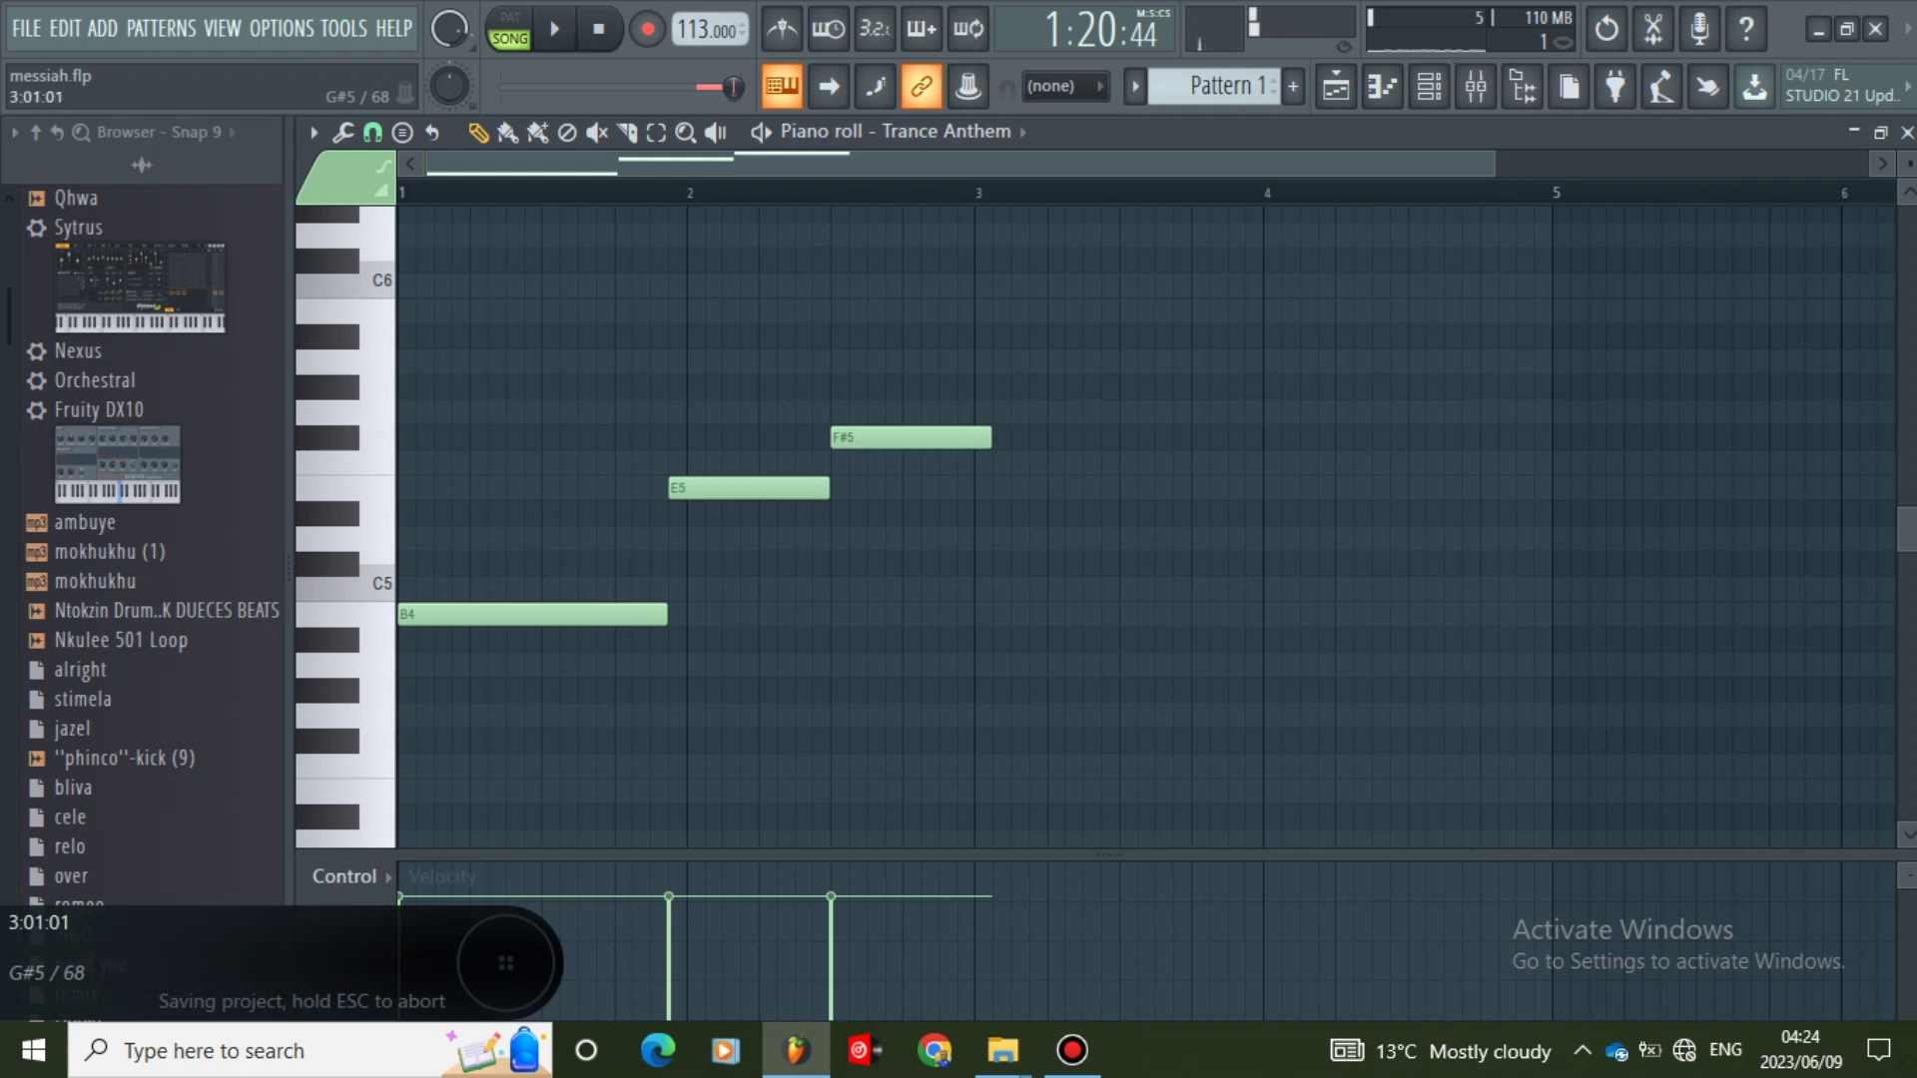
pyautogui.click(977, 386)
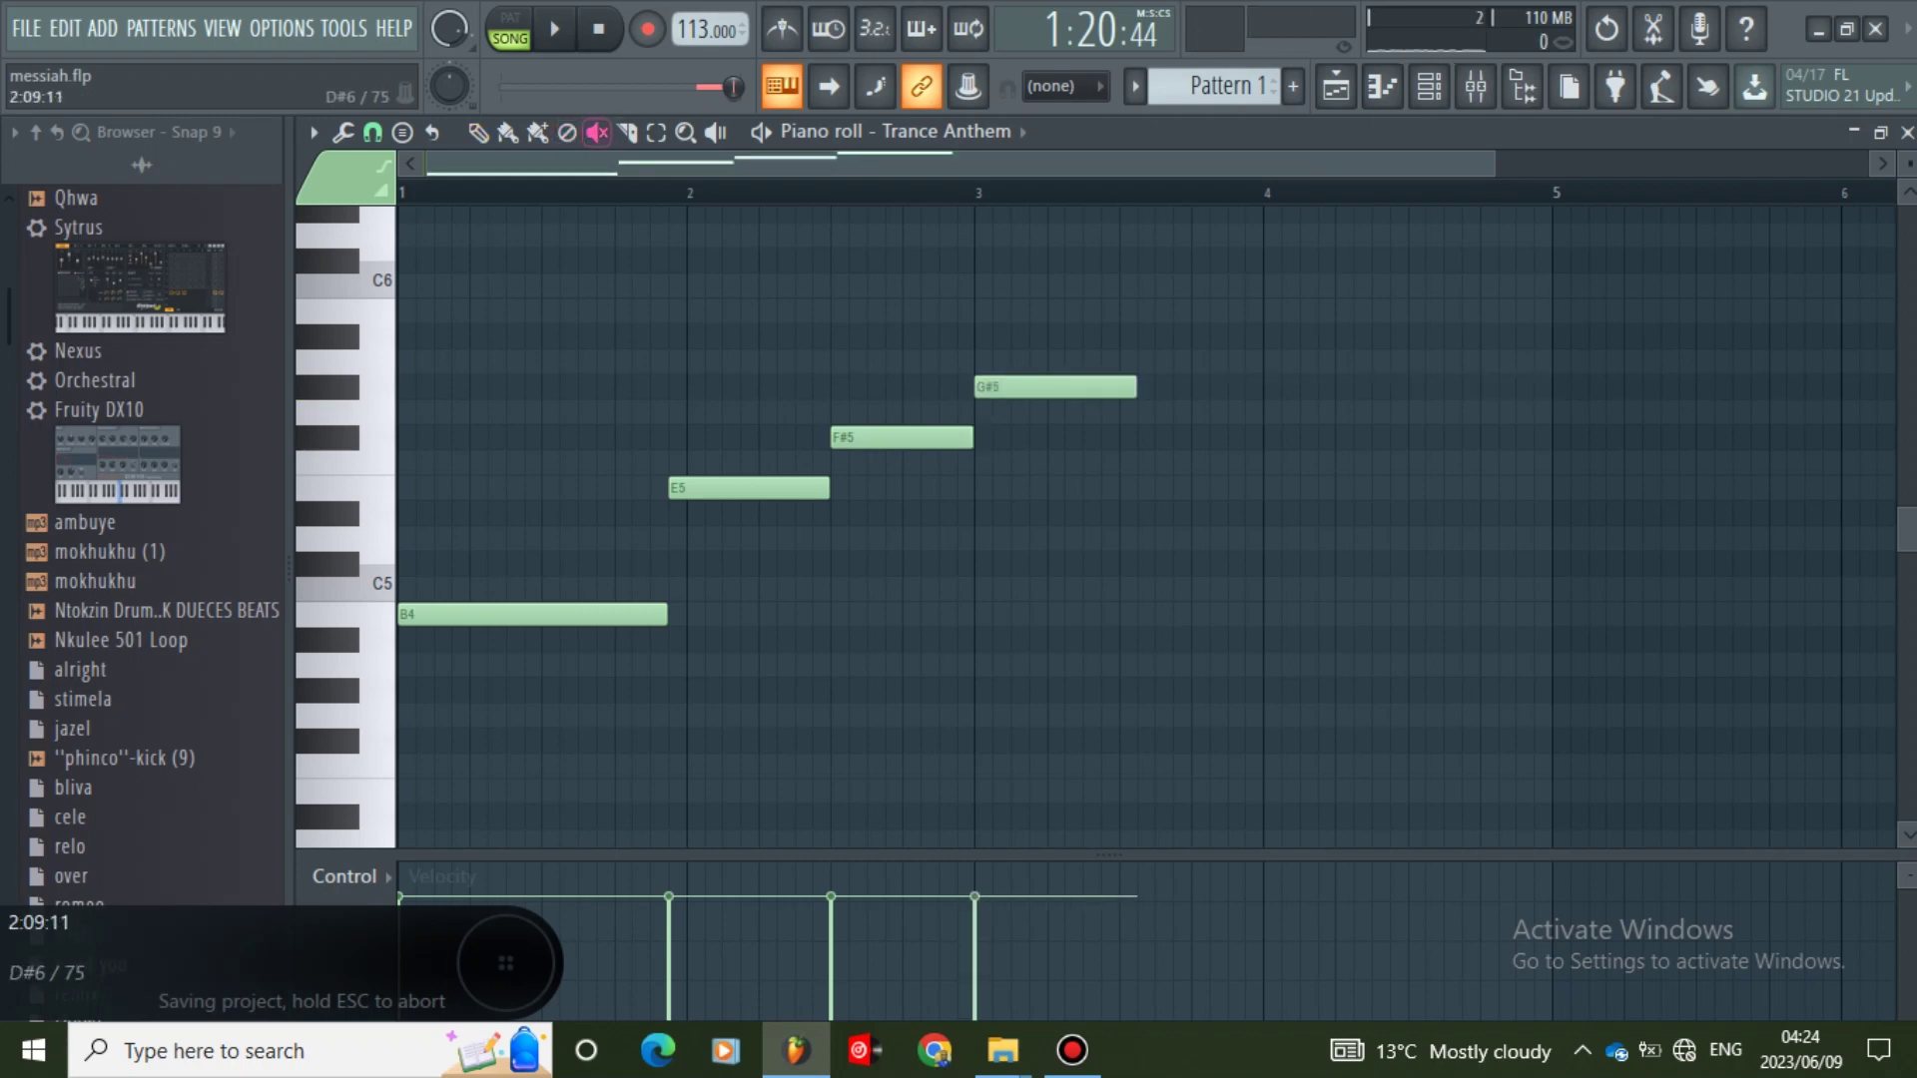
pyautogui.click(1036, 388)
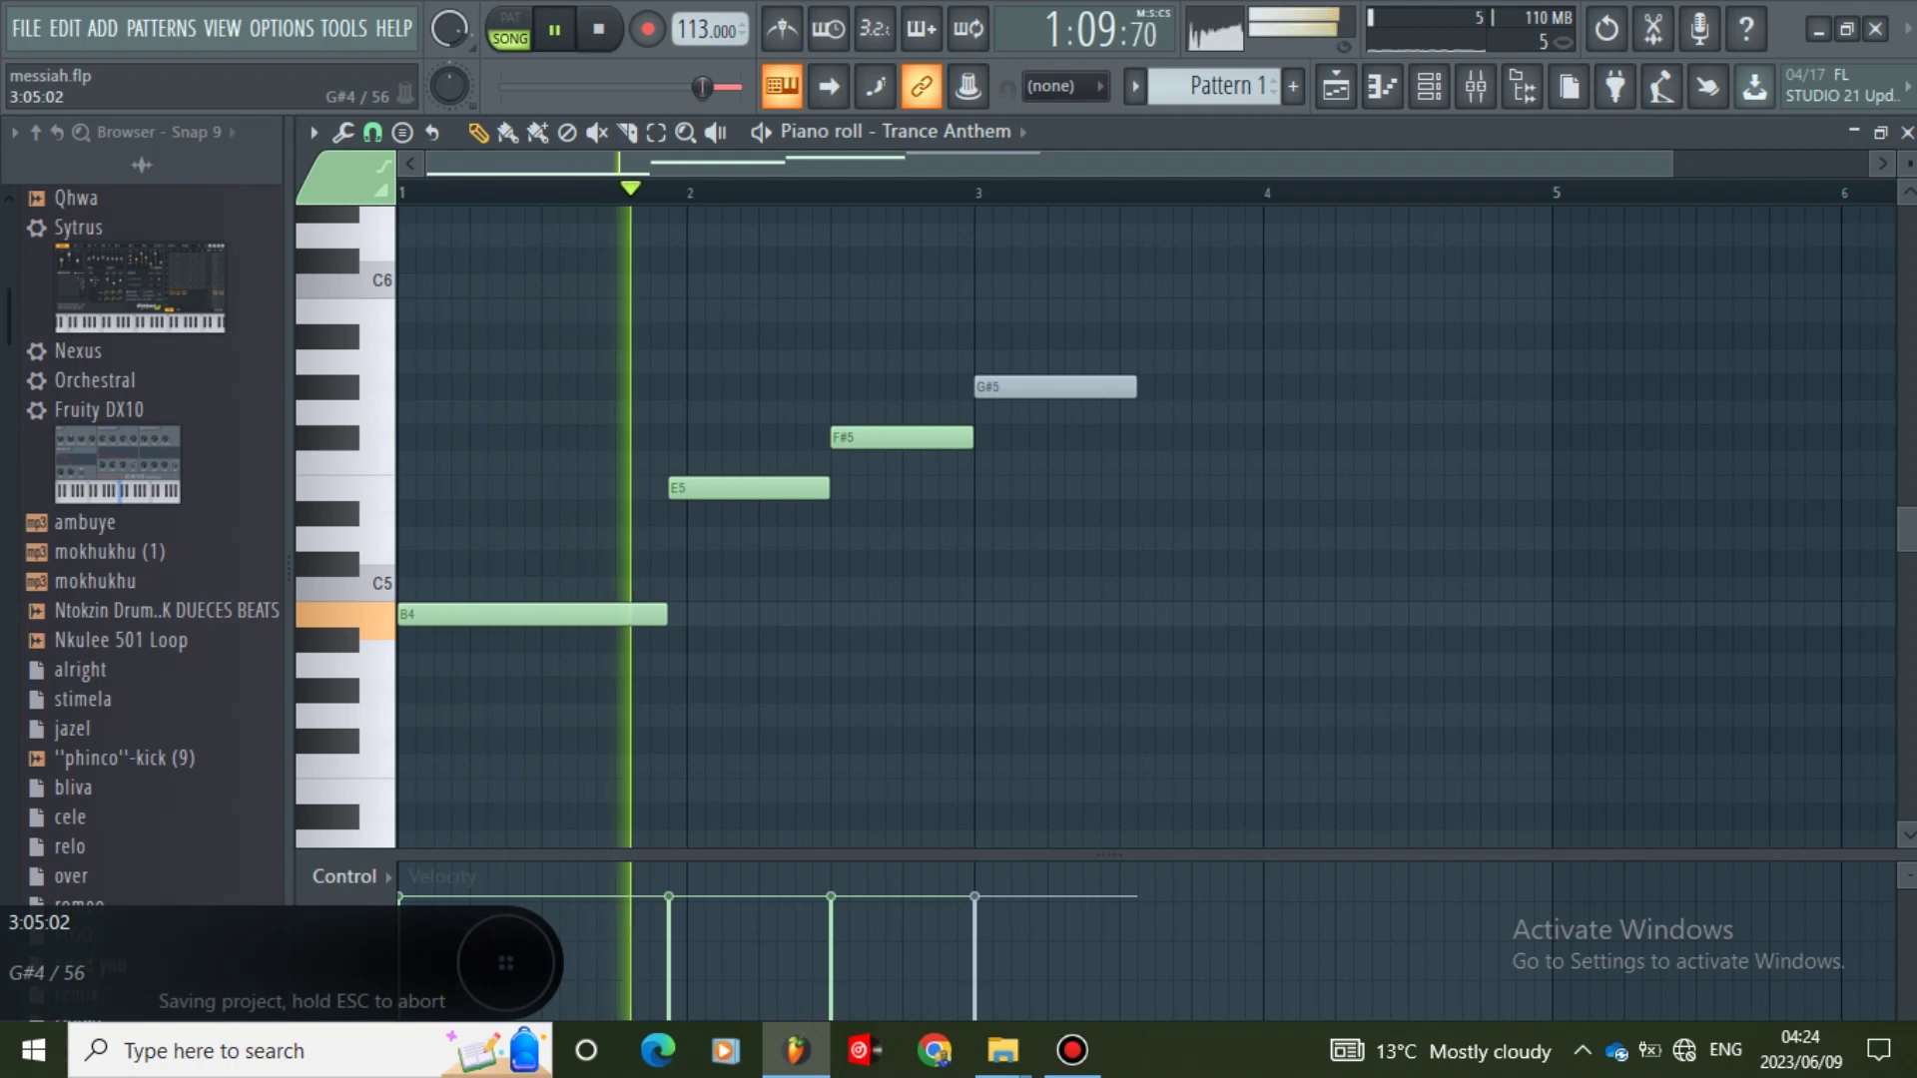
pyautogui.press('space')
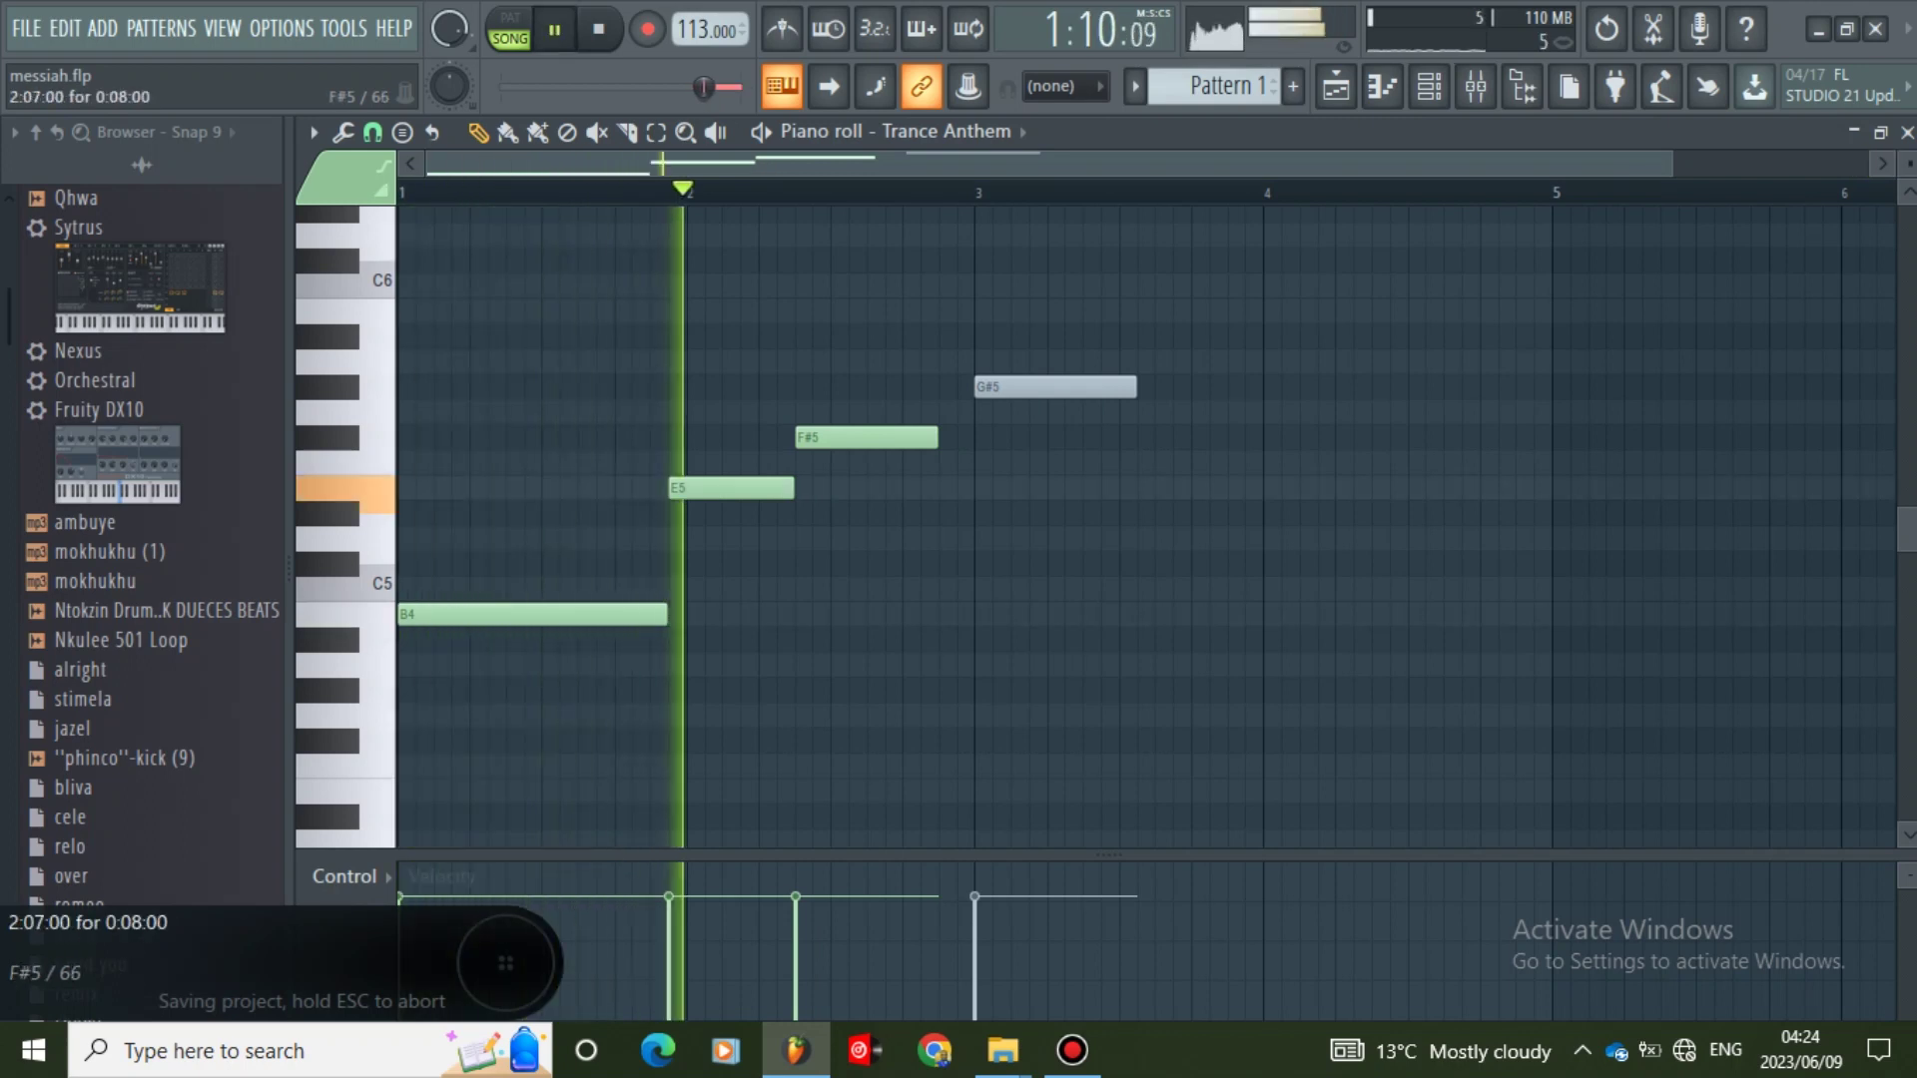
pyautogui.press('space')
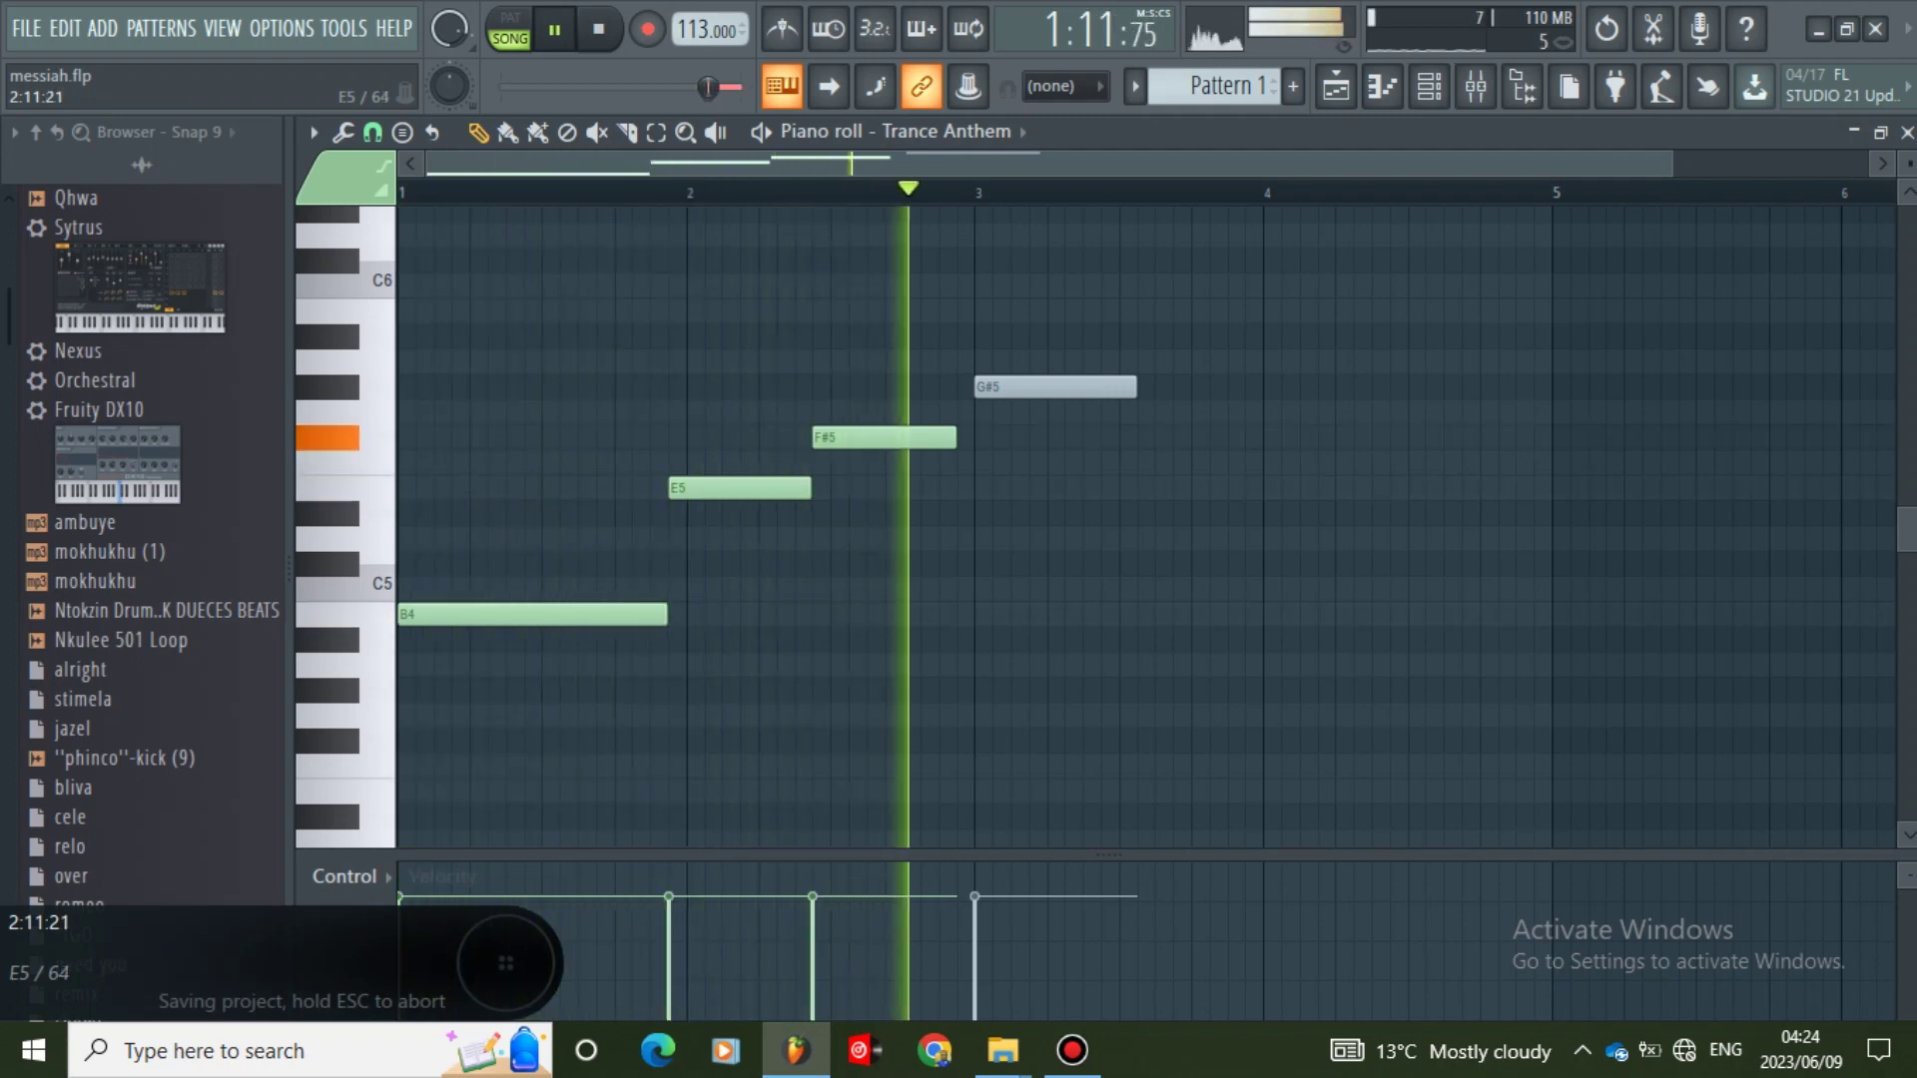
# - Start the G#5 note one step before bar 3, unmute it and extend it to the start of bar 4
pyautogui.moveTo(1049, 388); pyautogui.dragTo(1030, 387)
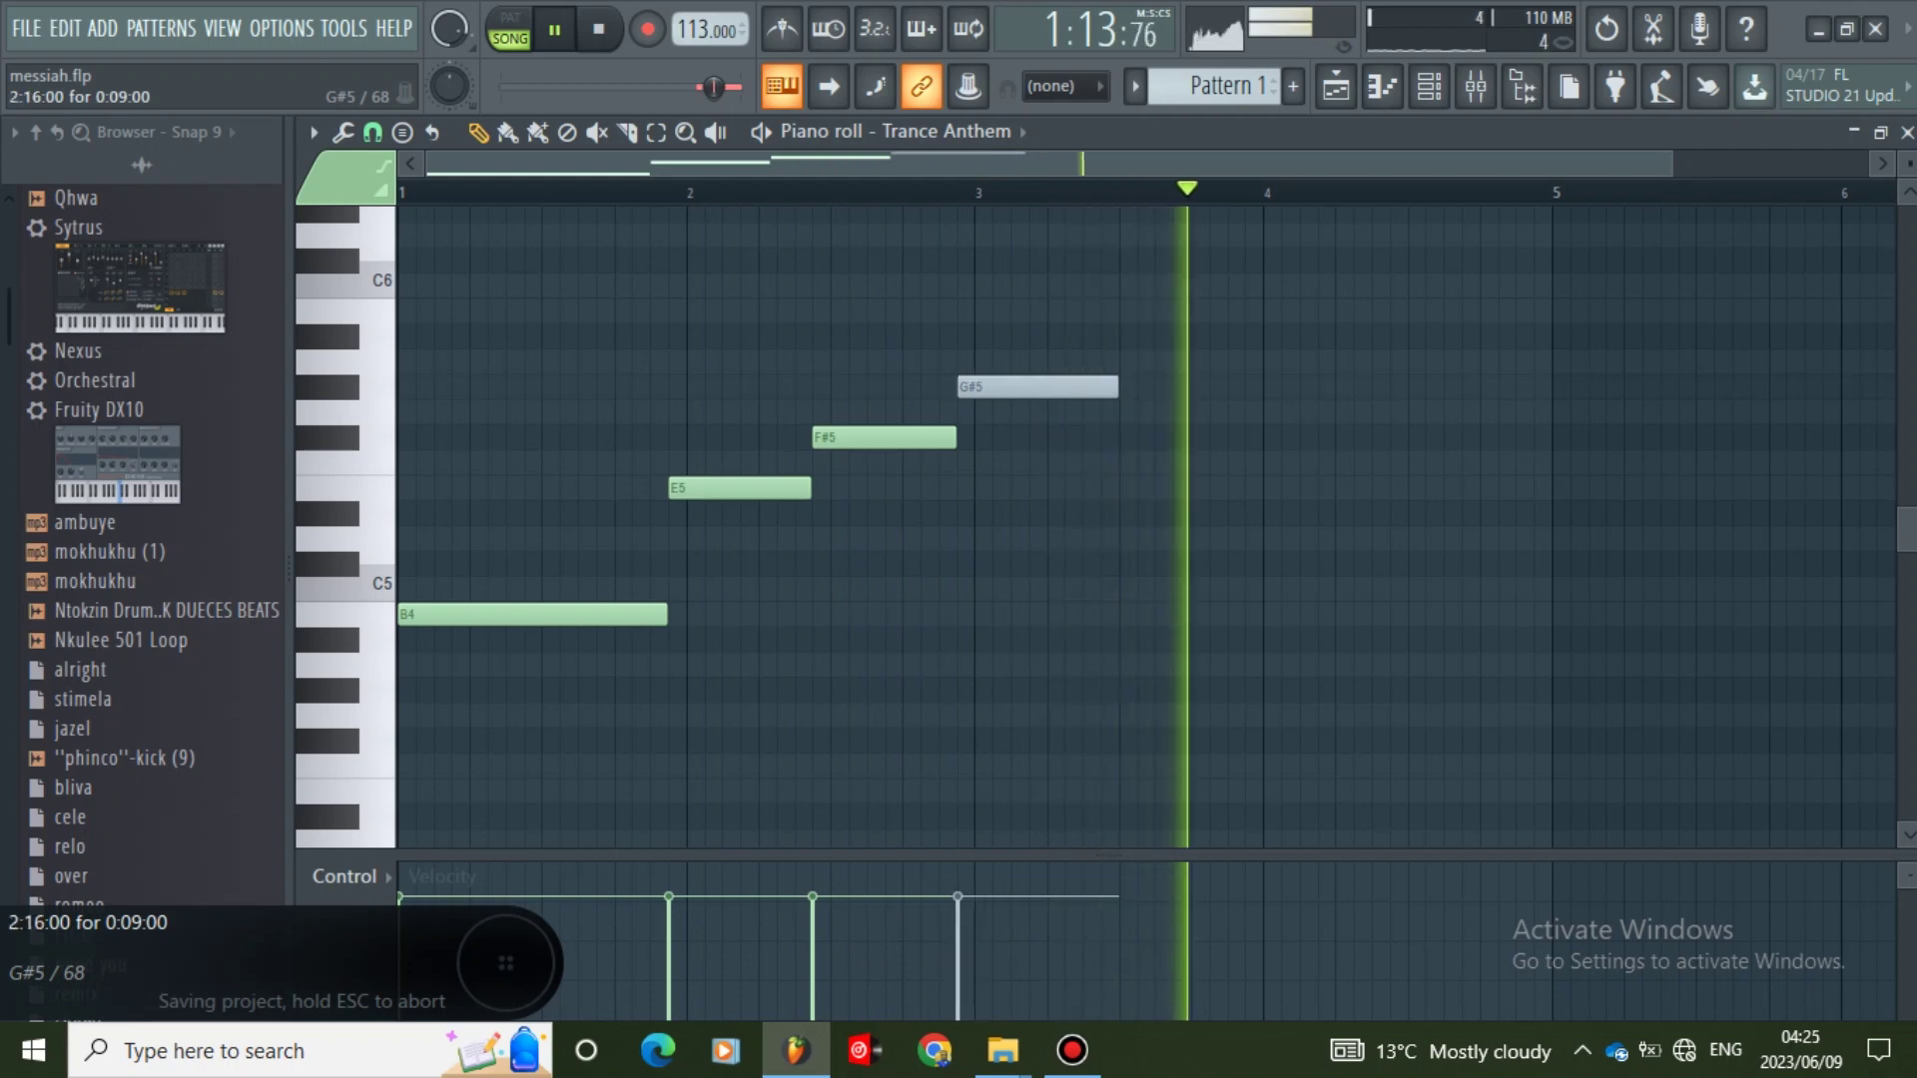
pyautogui.press('space')
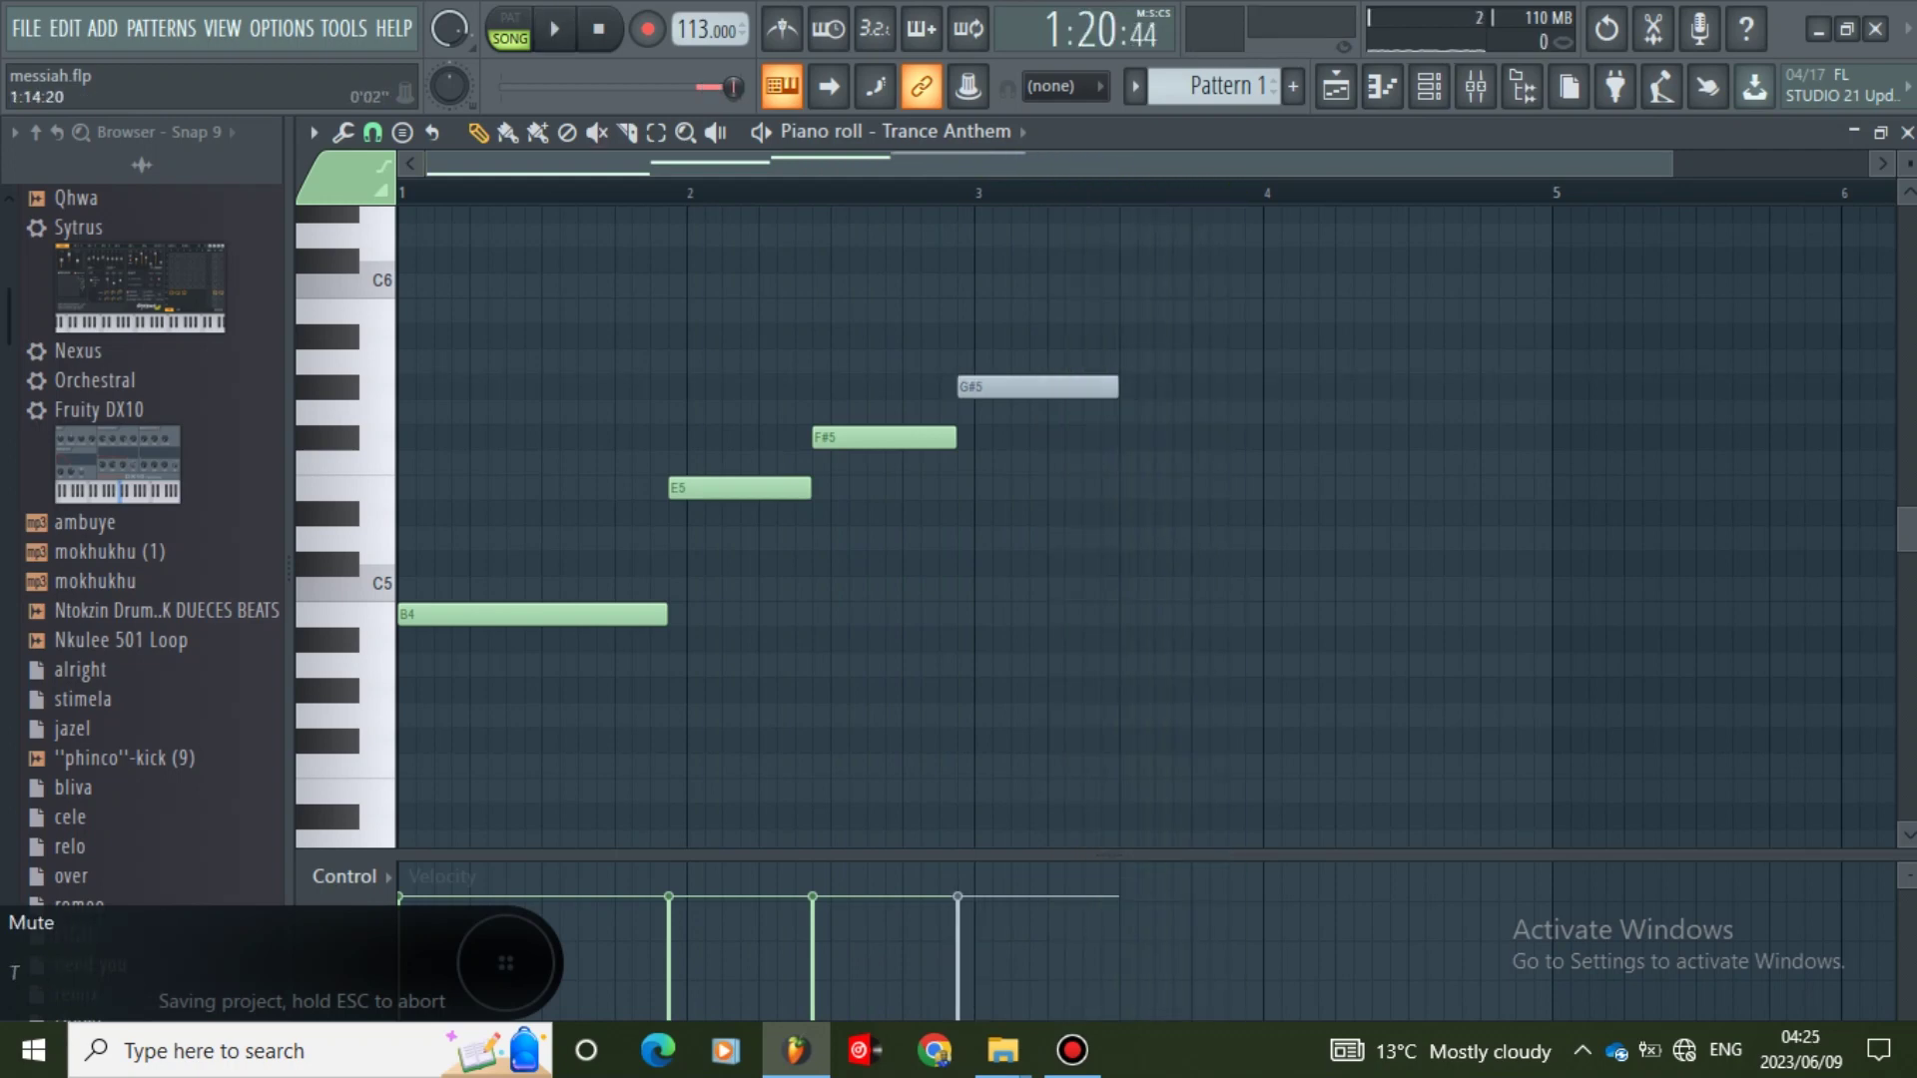
pyautogui.click(1029, 387)
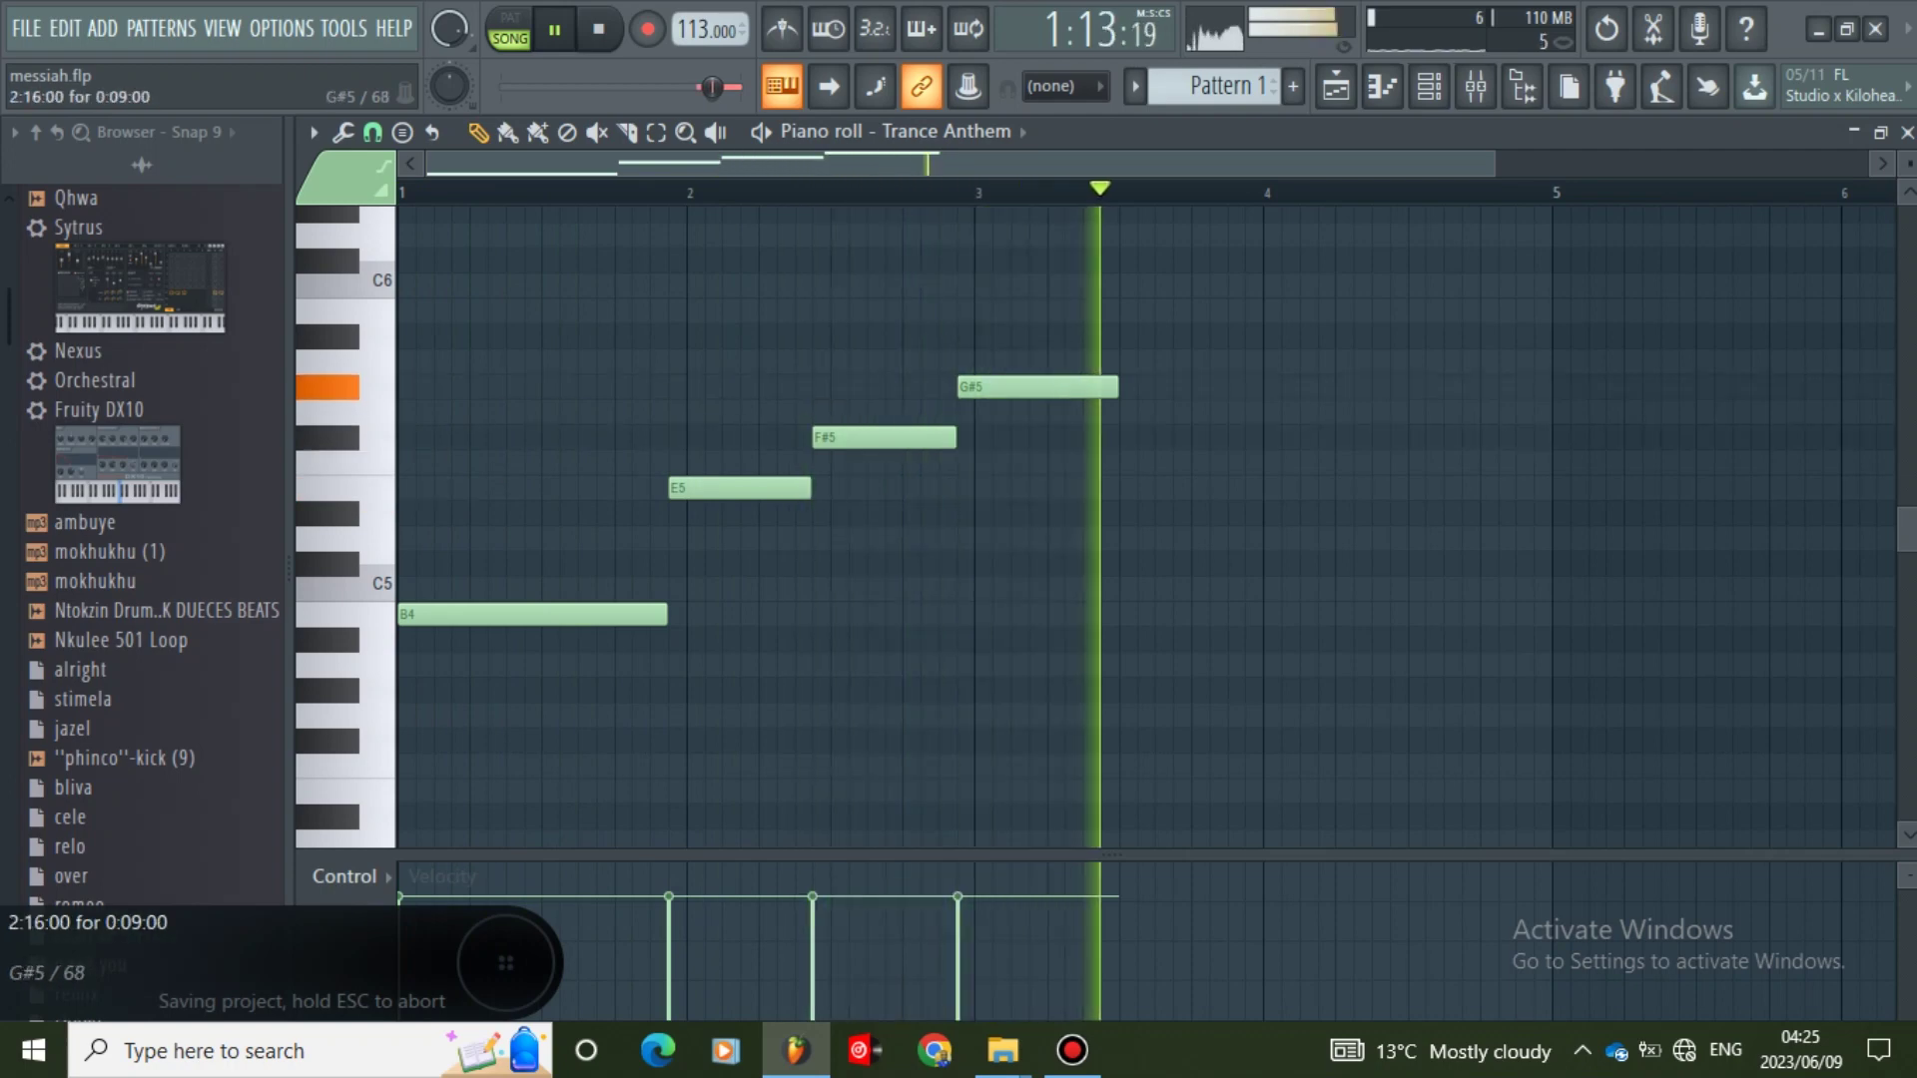
pyautogui.moveTo(1115, 388); pyautogui.dragTo(1259, 388)
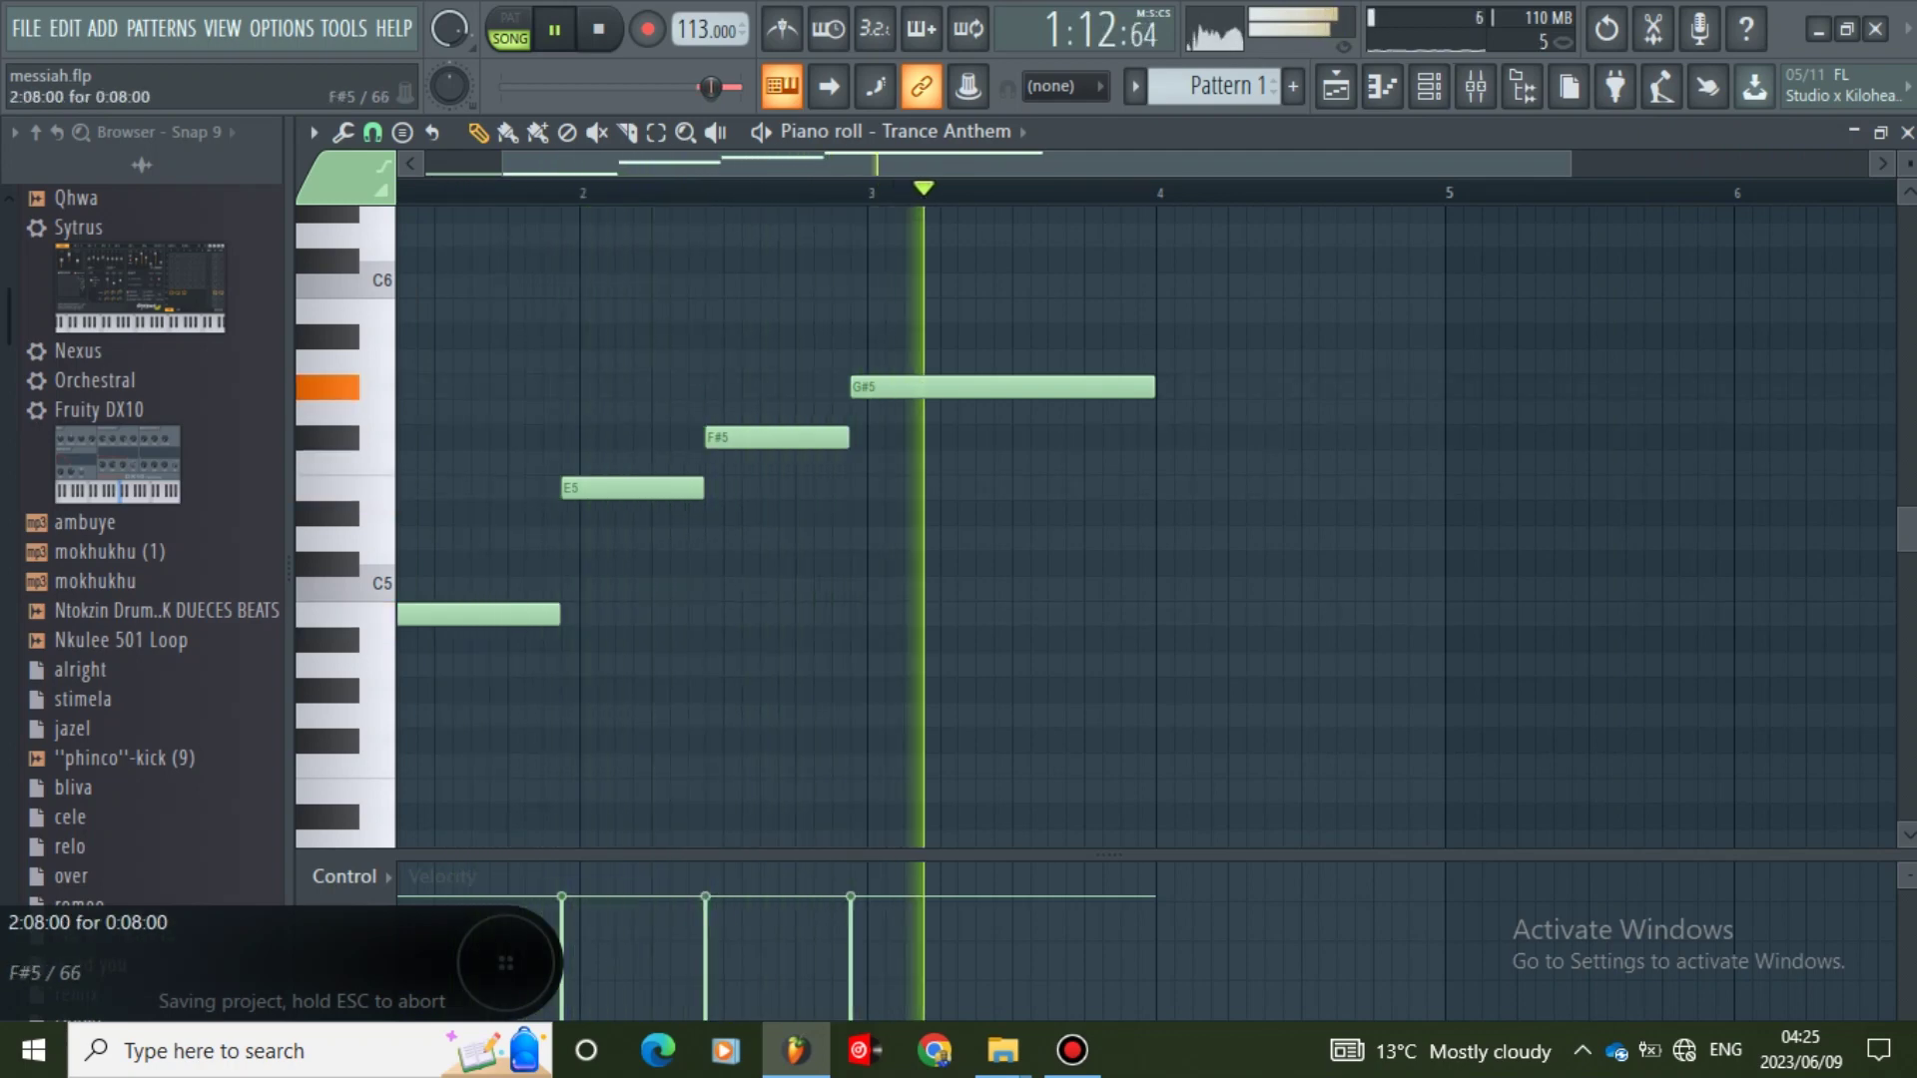
pyautogui.press('space')
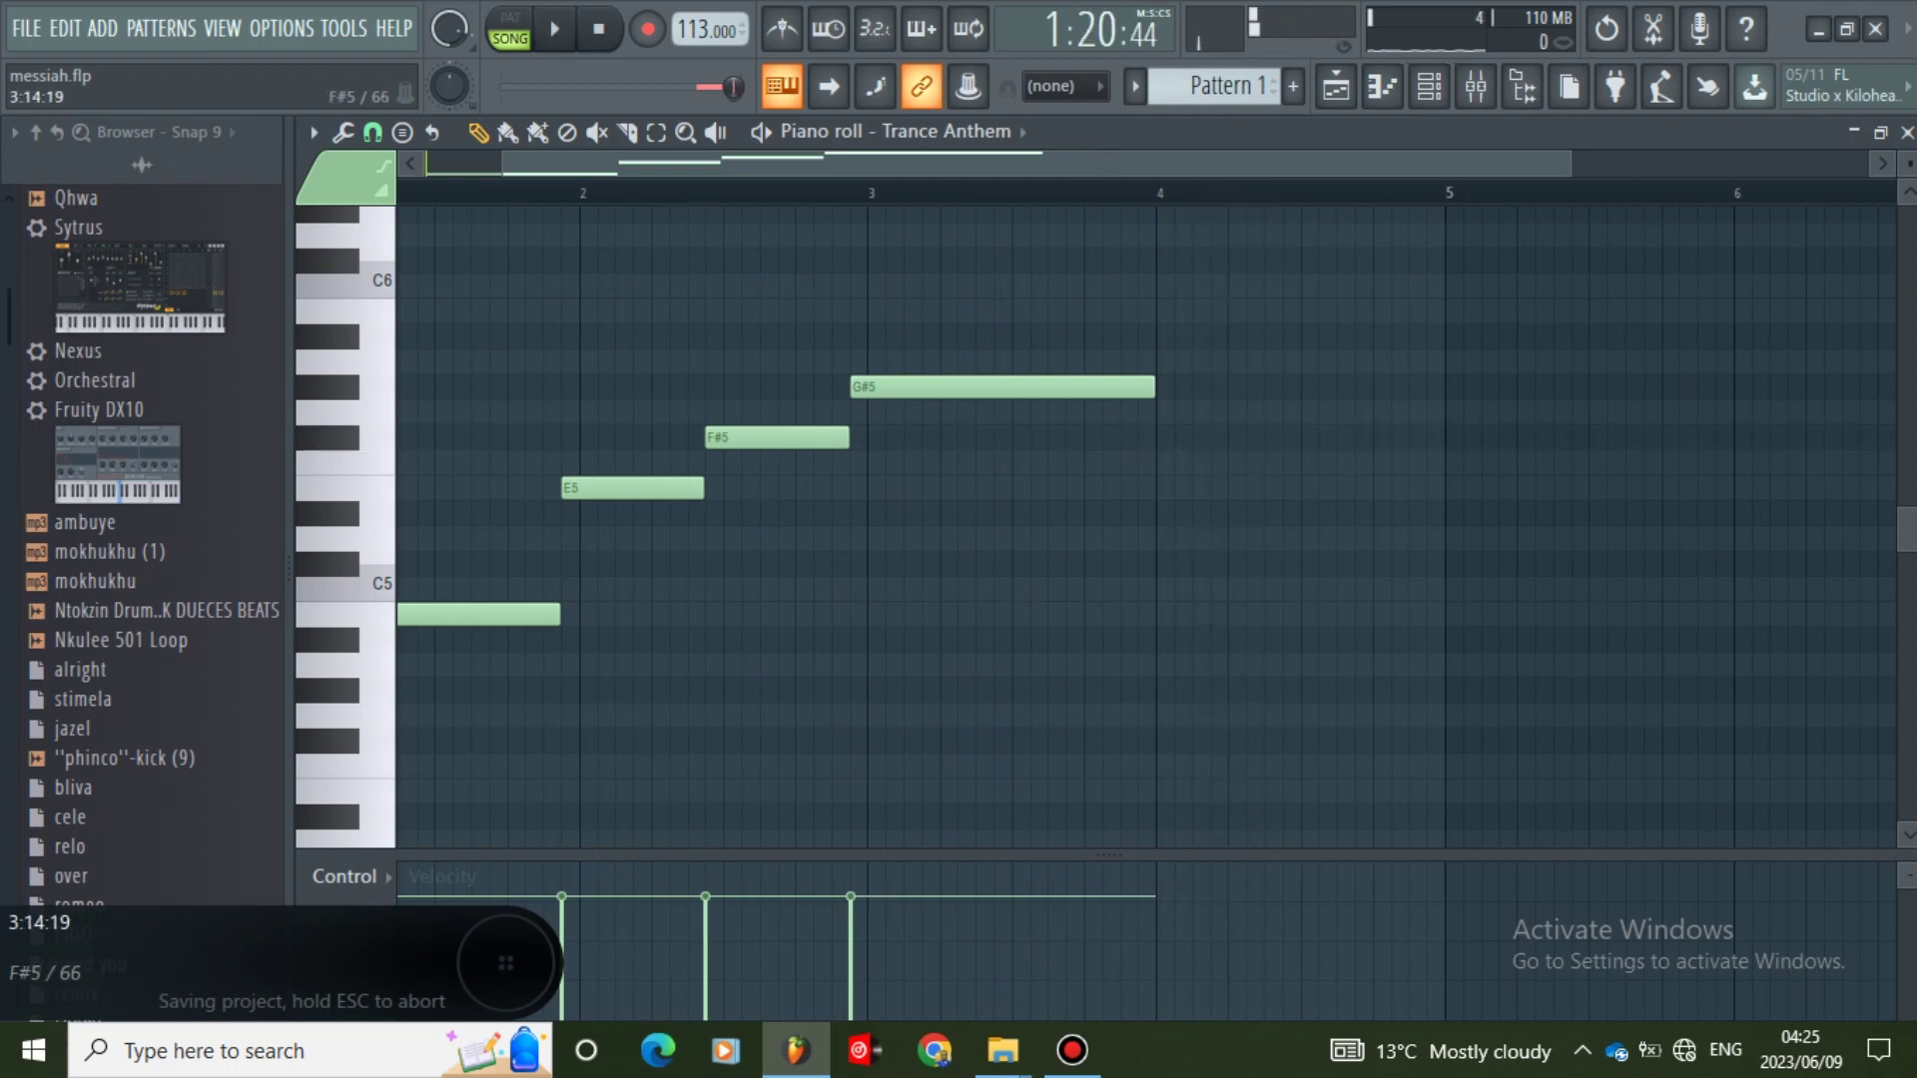
# - Add a 15-step F#5 note starting one step before bar 4, trimming the G#5 note to meet it
pyautogui.click(1169, 437)
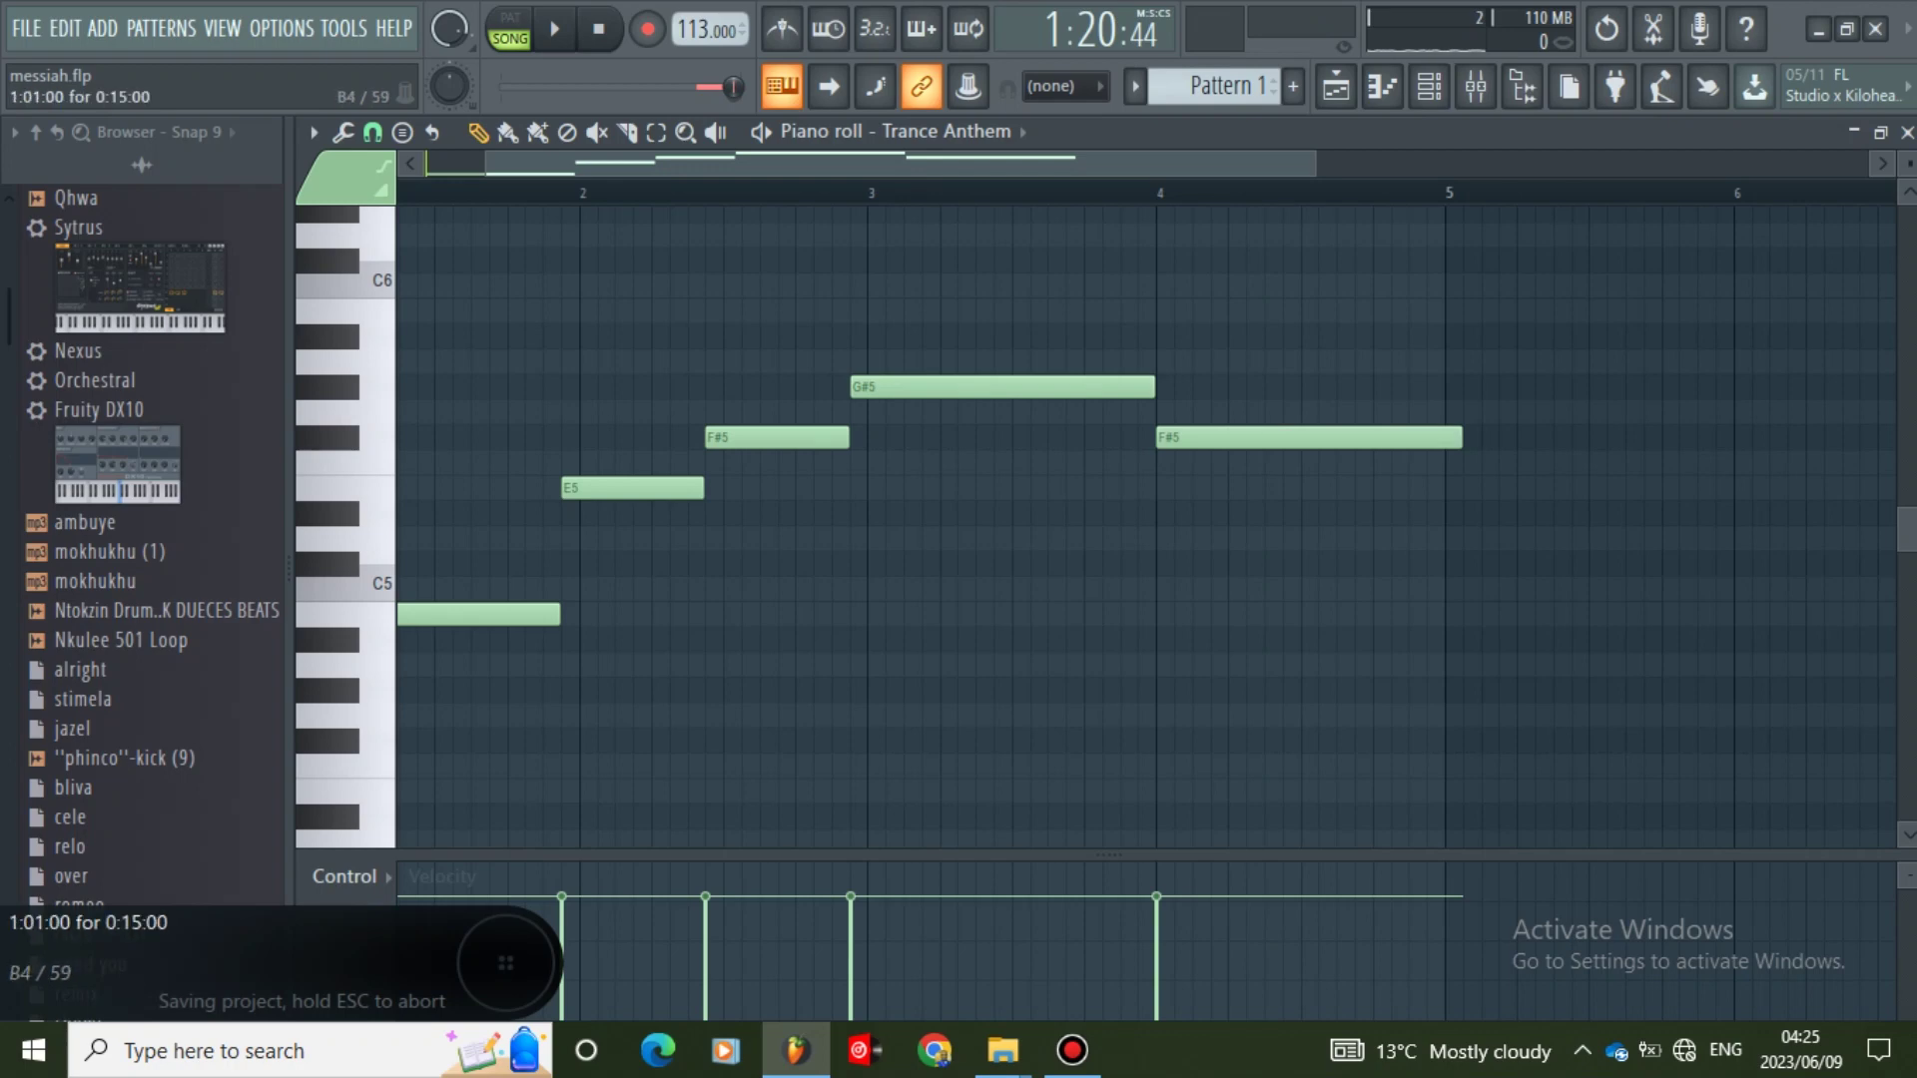
pyautogui.click(1166, 463)
pyautogui.rightClick(1190, 437)
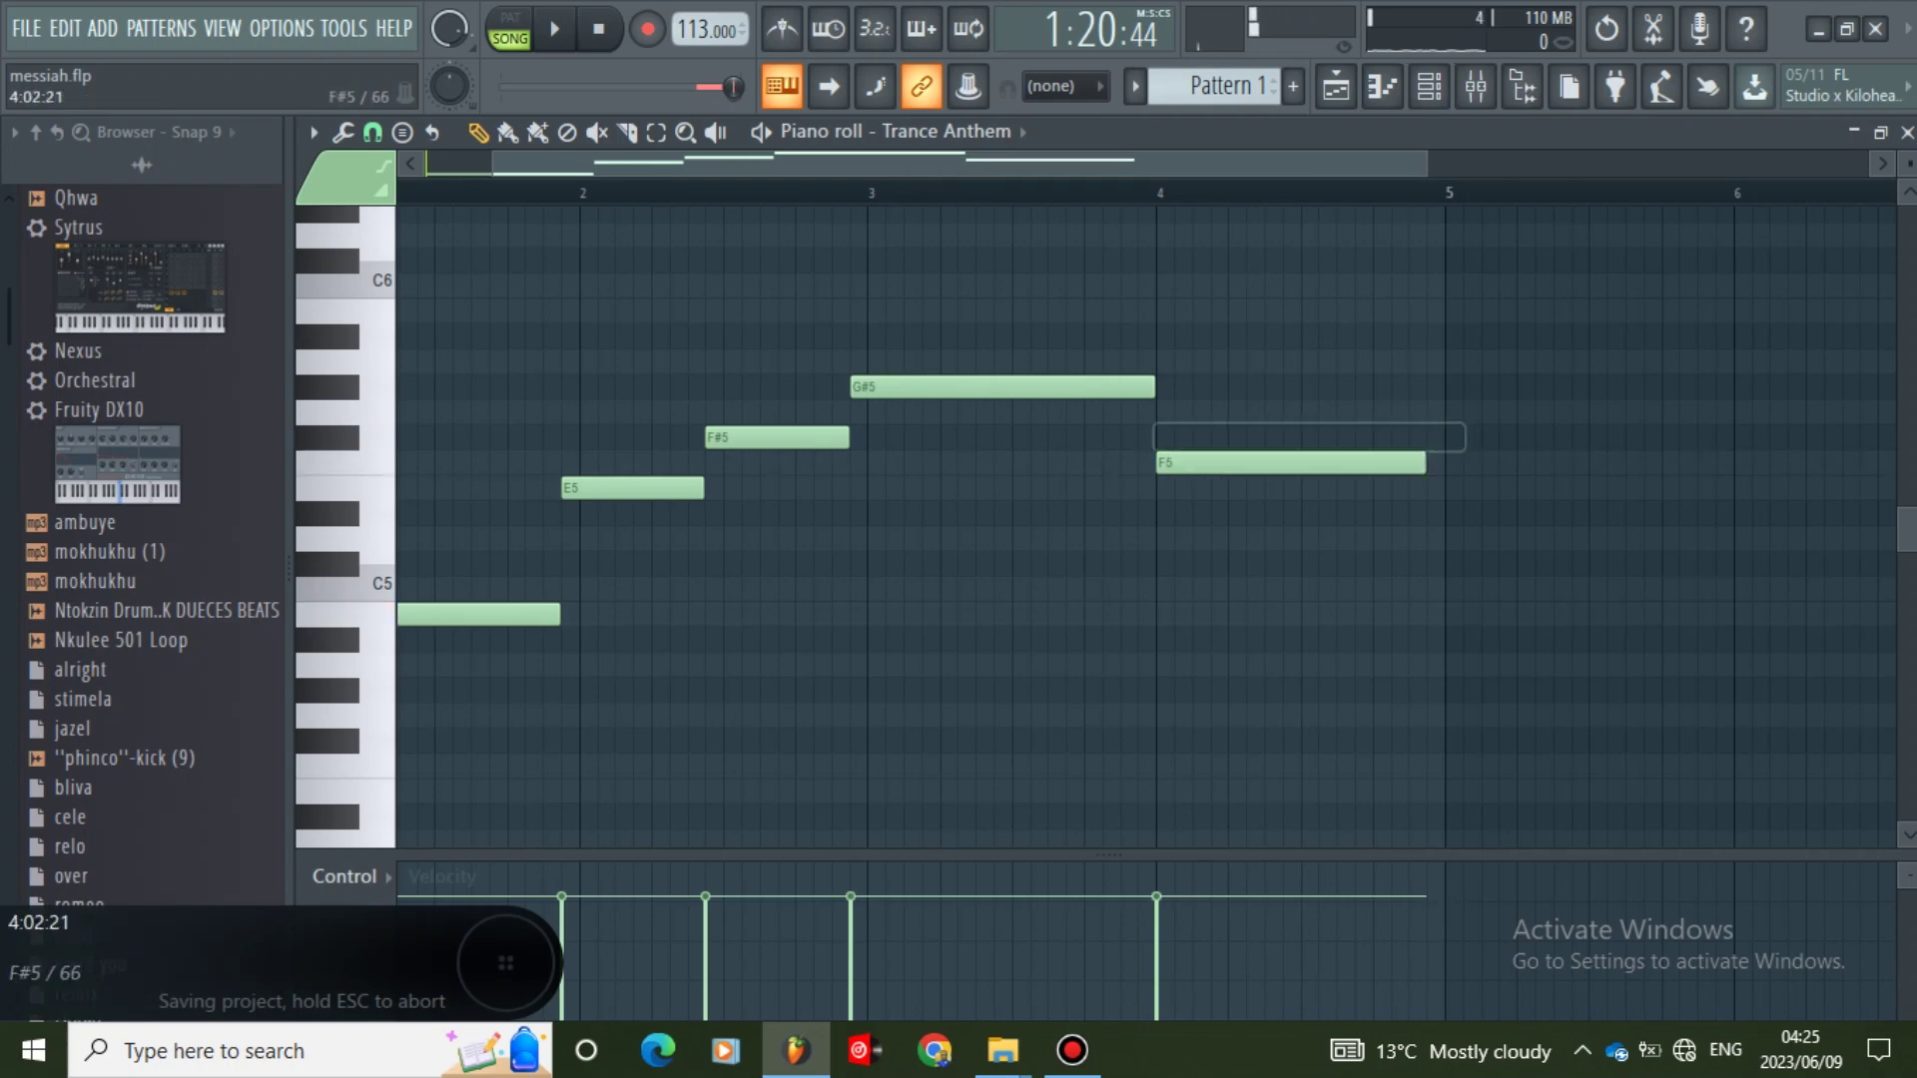
pyautogui.moveTo(1169, 462); pyautogui.dragTo(1170, 437)
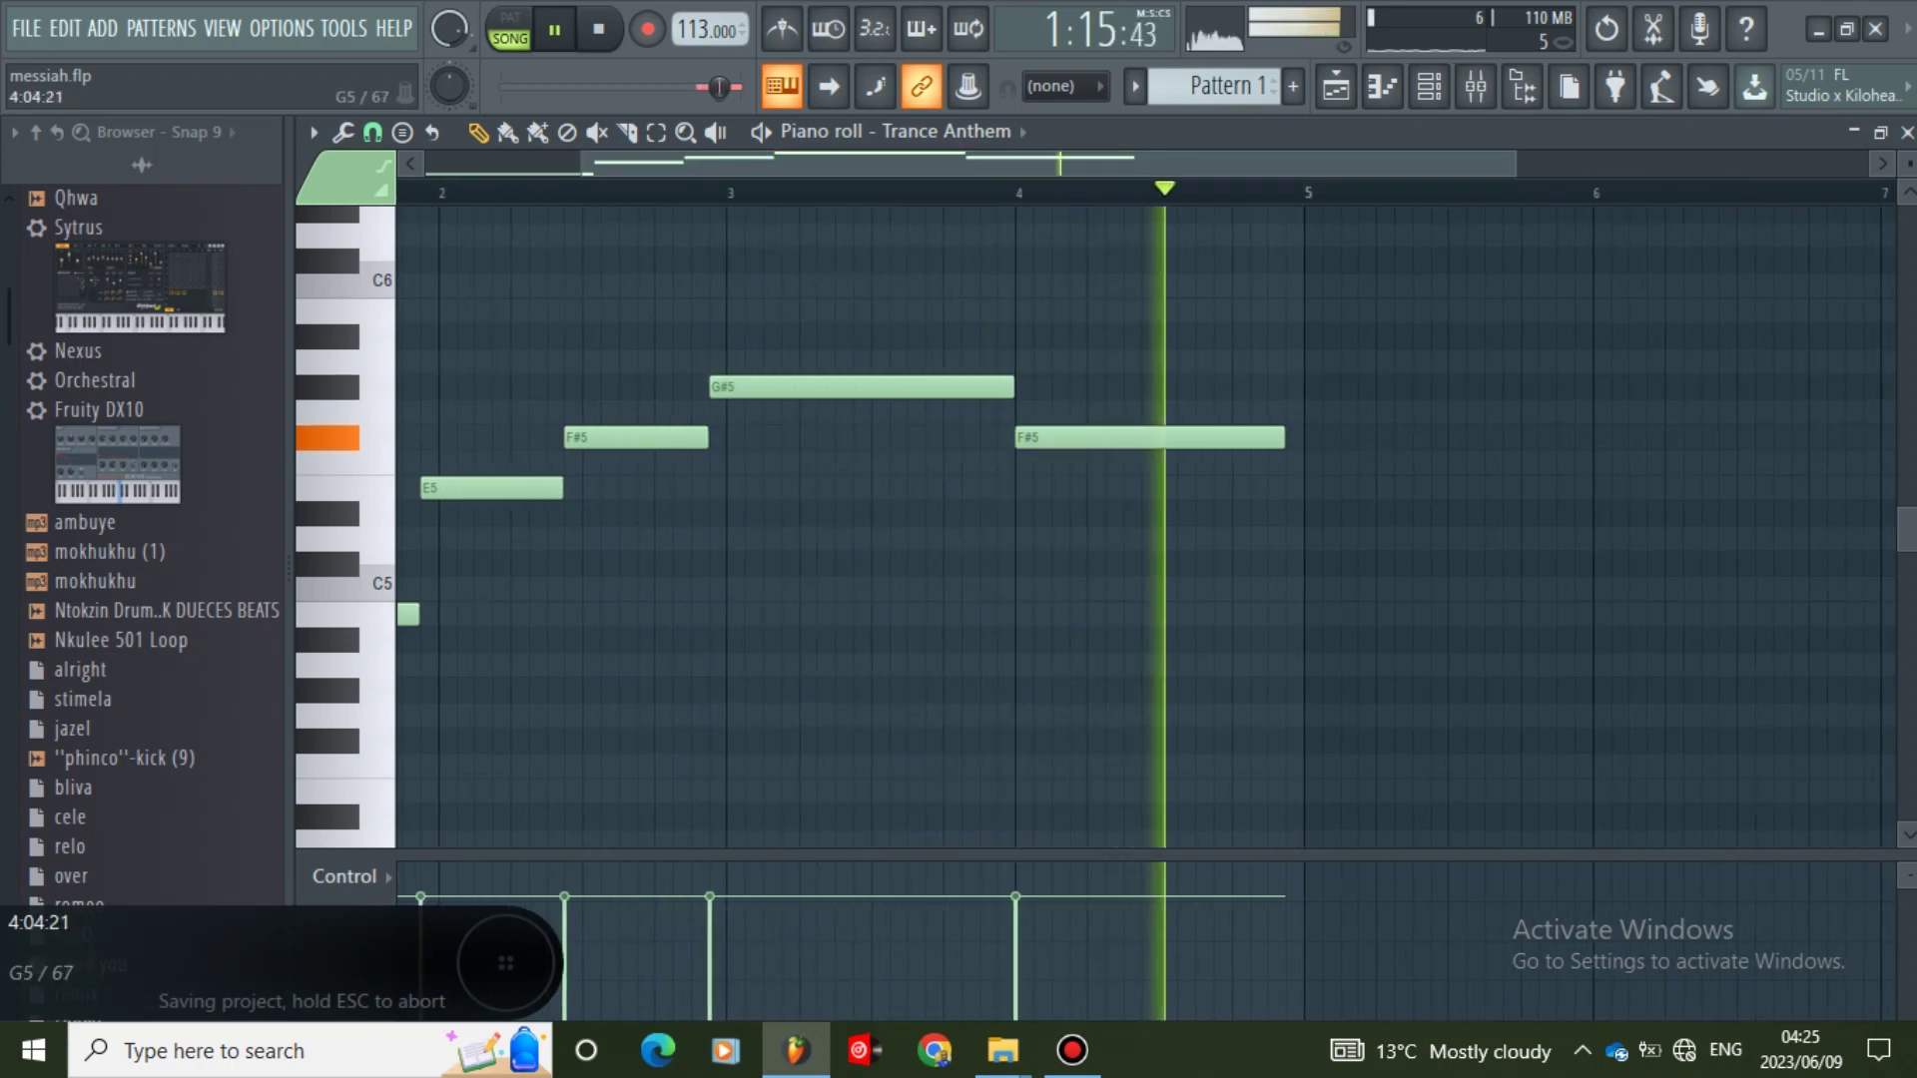
pyautogui.press('space')
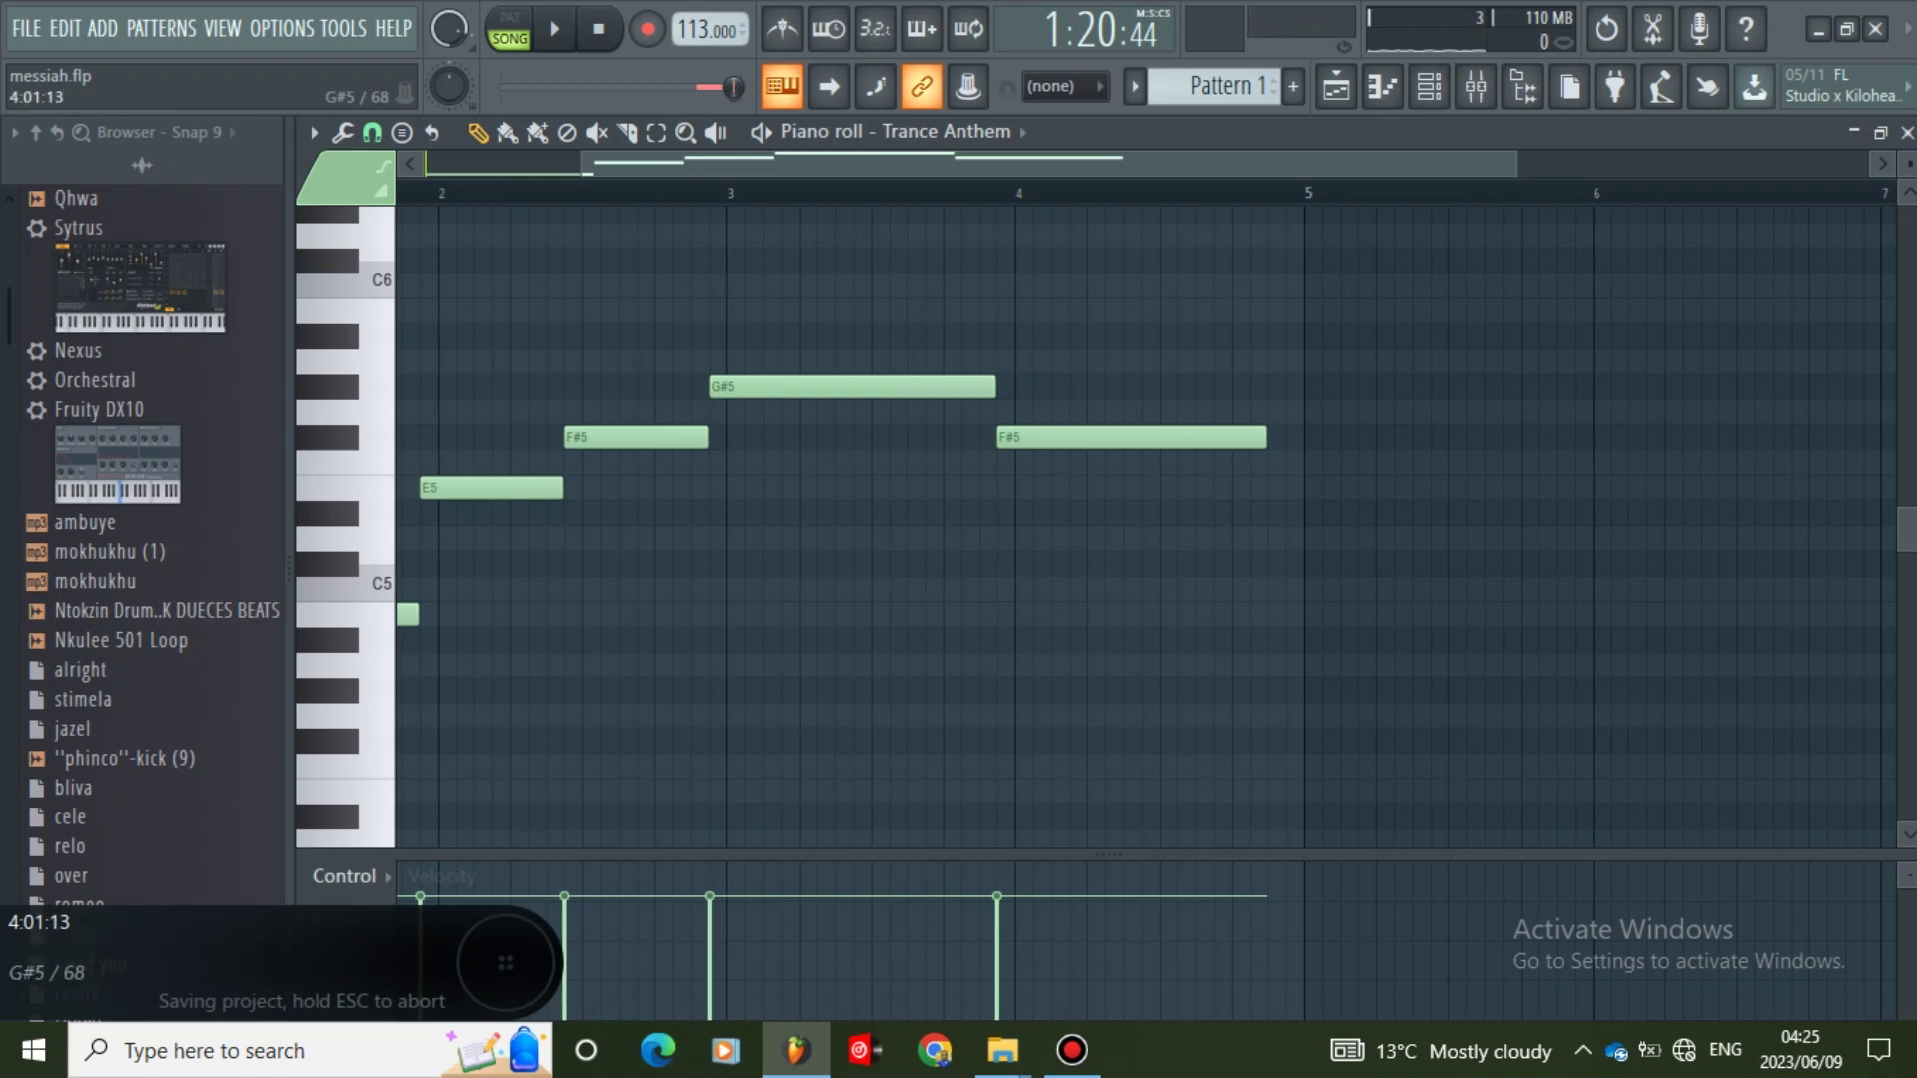
# - Try the whole melody one octave lower during playback and return it to its original octave
pyautogui.press('space')
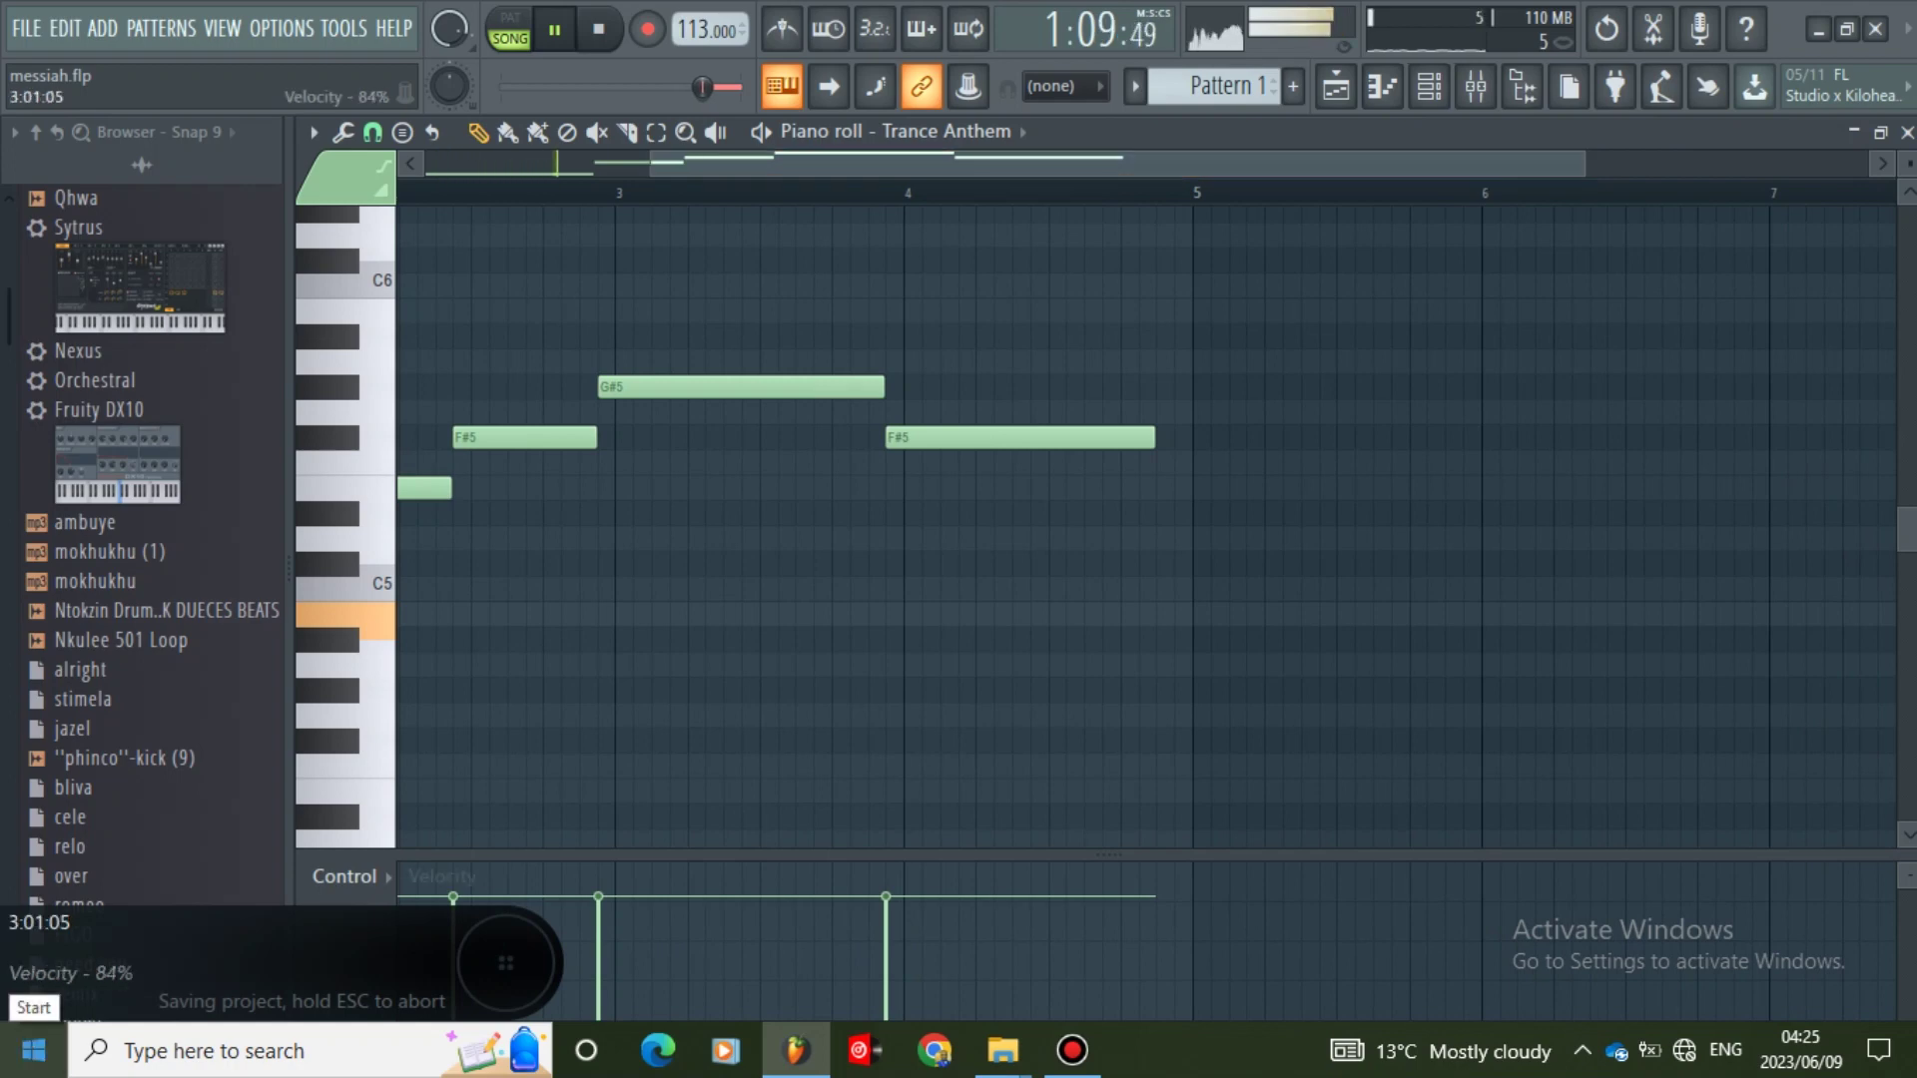
pyautogui.hotkey('ctrl', 'Down')
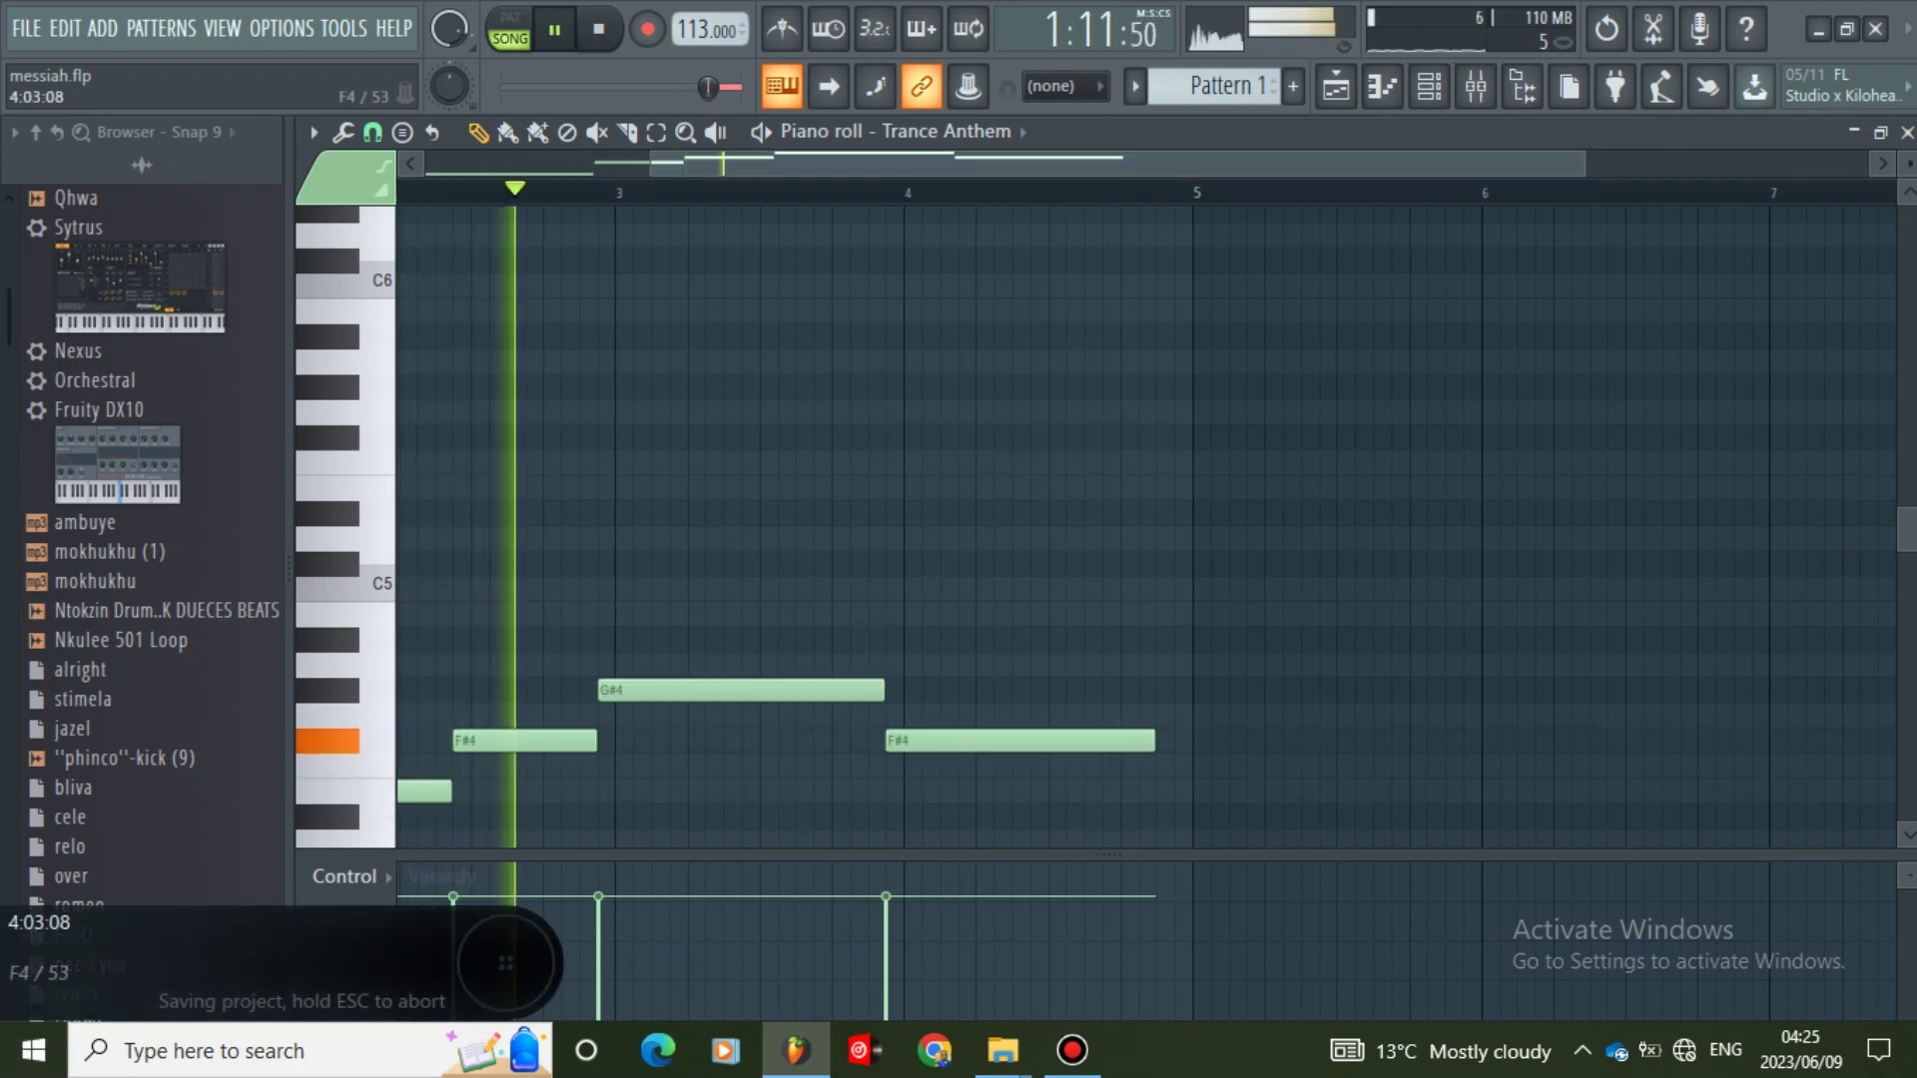
pyautogui.scroll(-1, 866, 739)
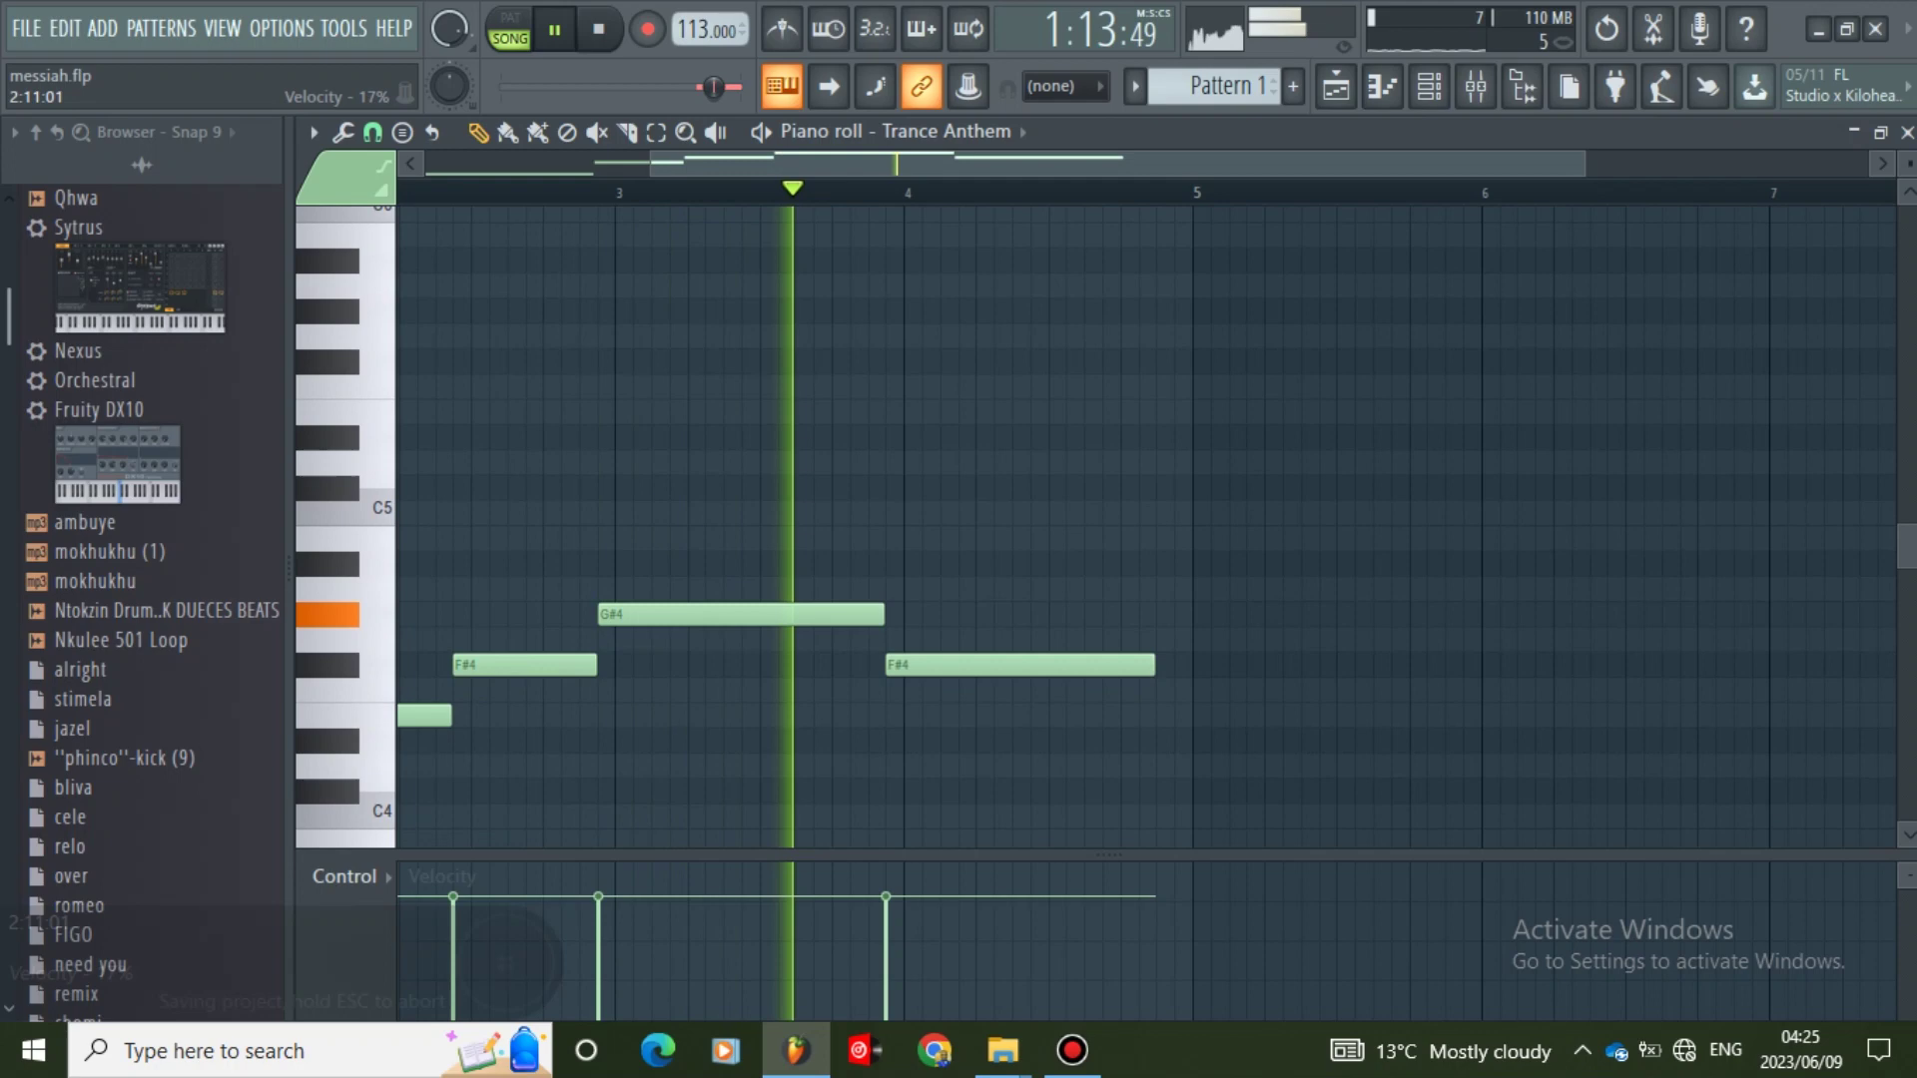
pyautogui.hotkey('ctrl', 'Up')
# - Save the project and add a B5 note from one step before bar 5 to bar 6, extending the preceding F#5 to meet it
pyautogui.hotkey('ctrl', 's')
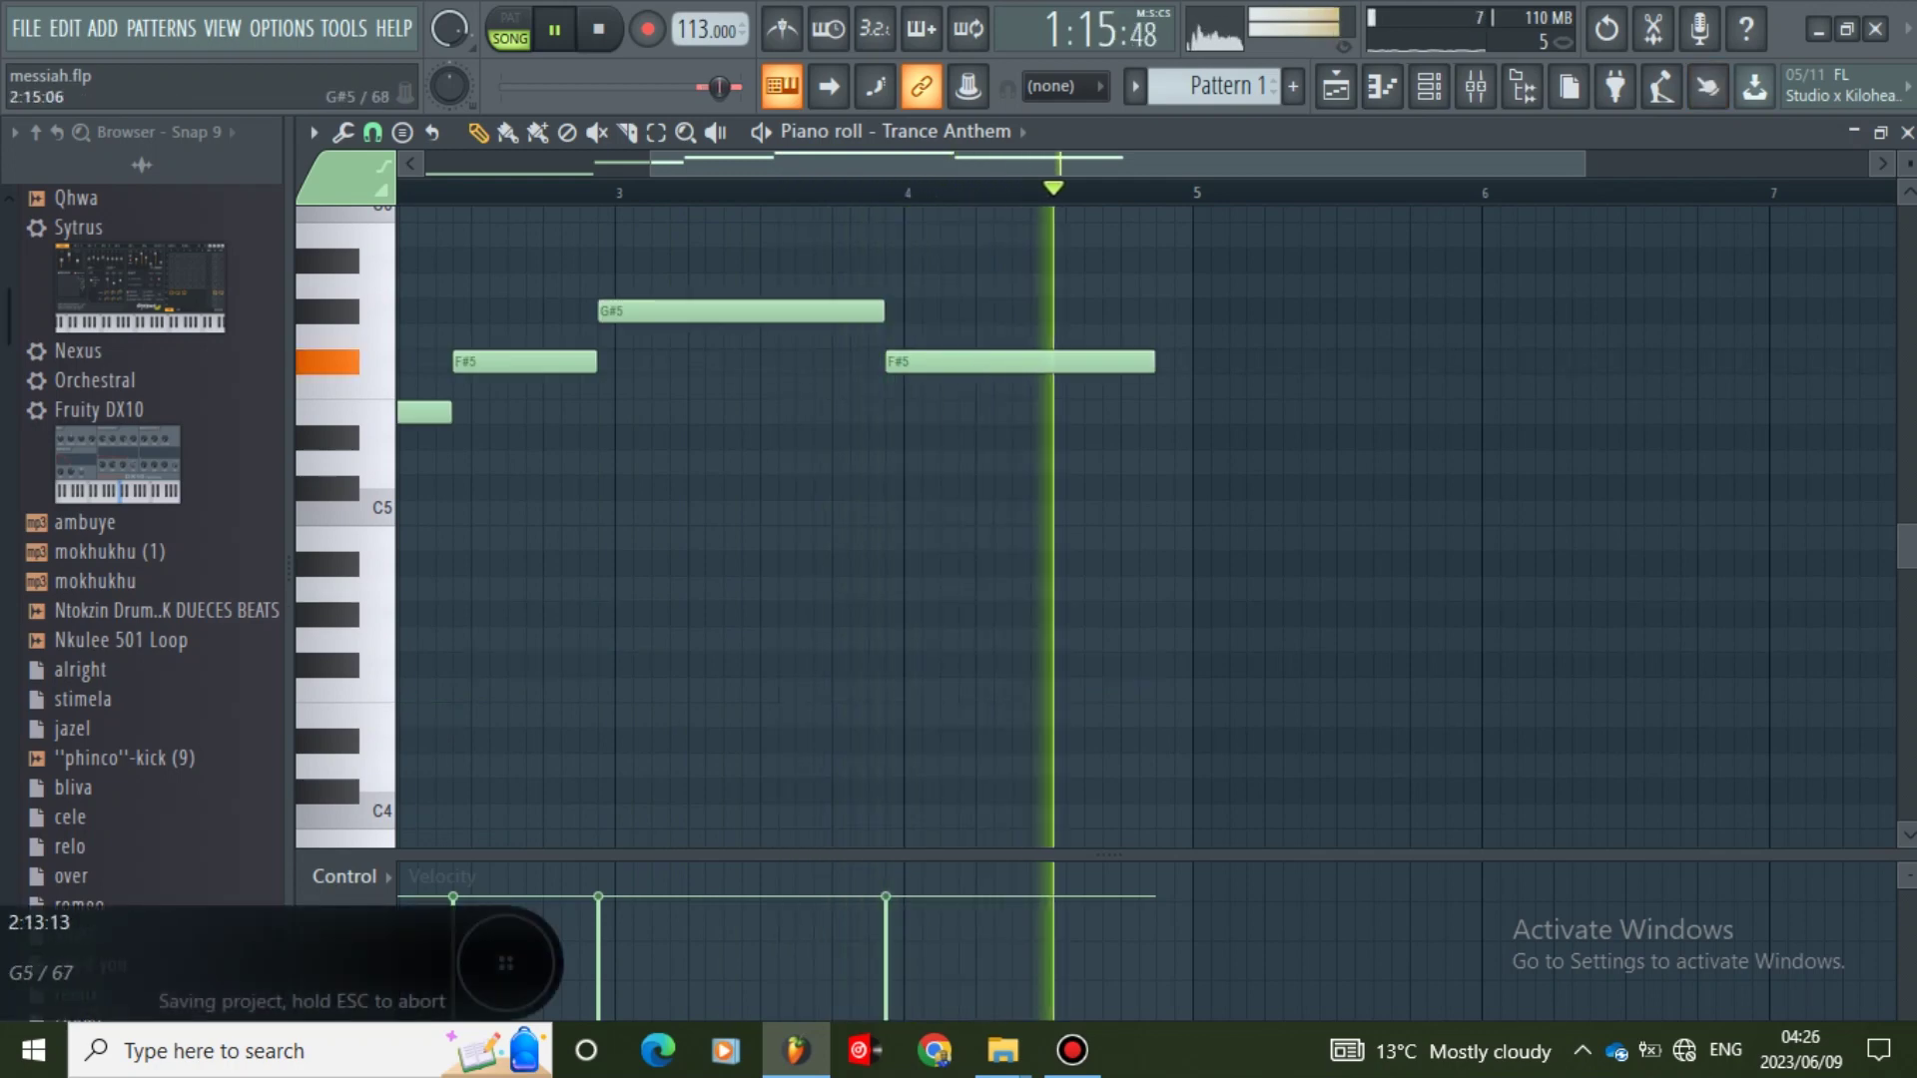
pyautogui.press('space')
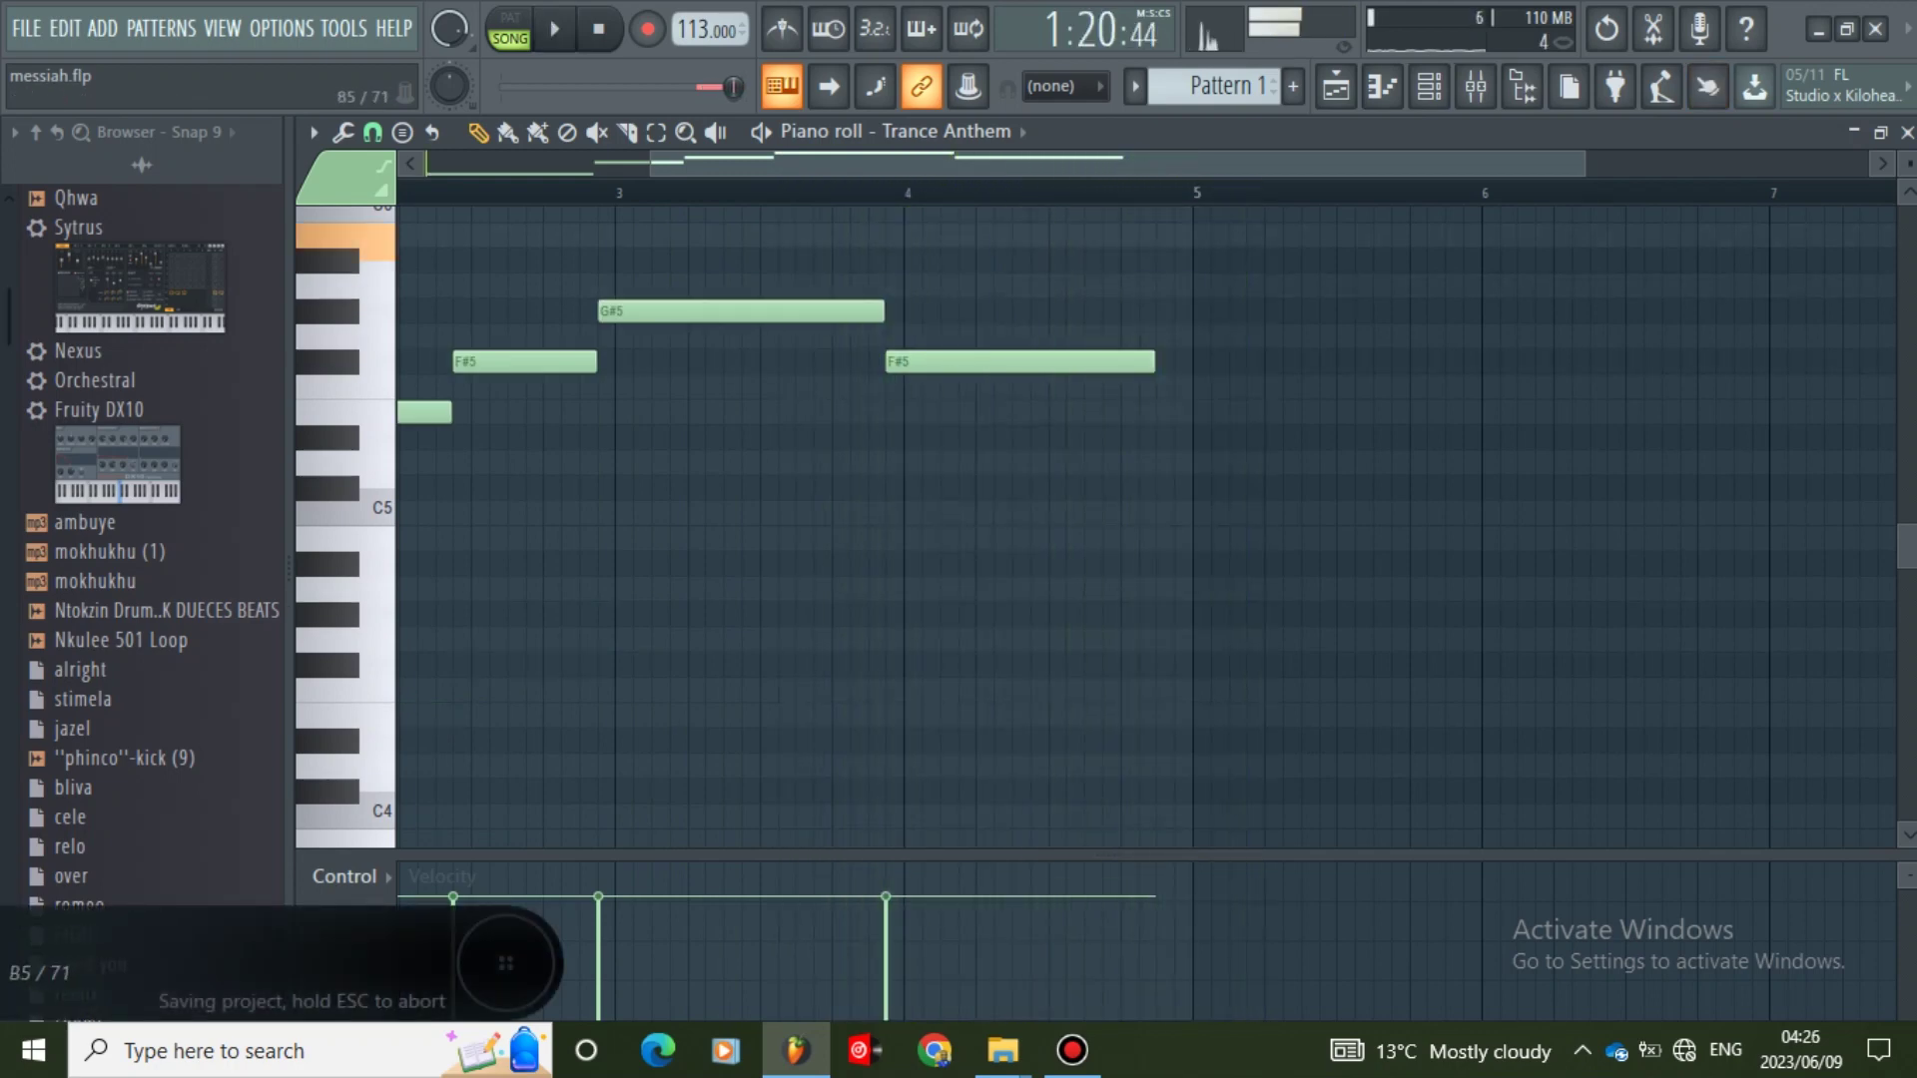
pyautogui.click(1165, 236)
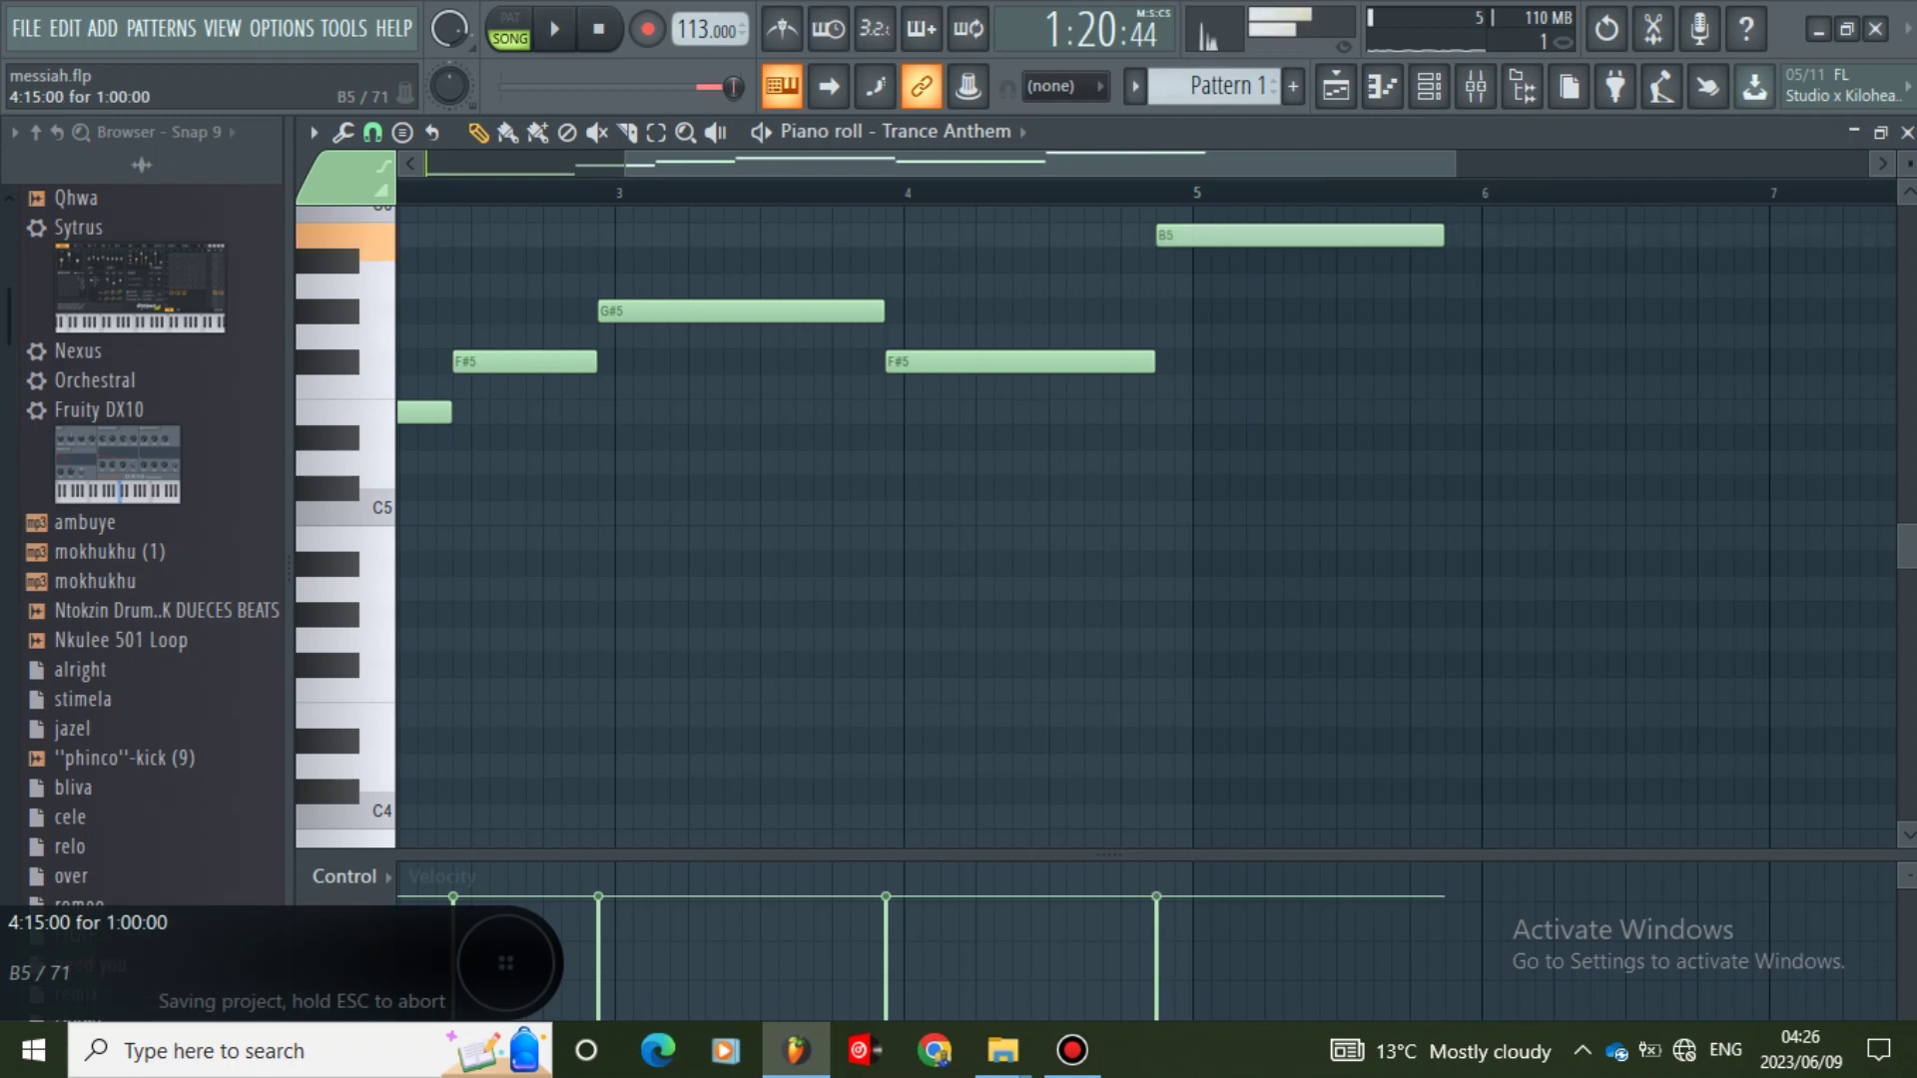
pyautogui.press('space')
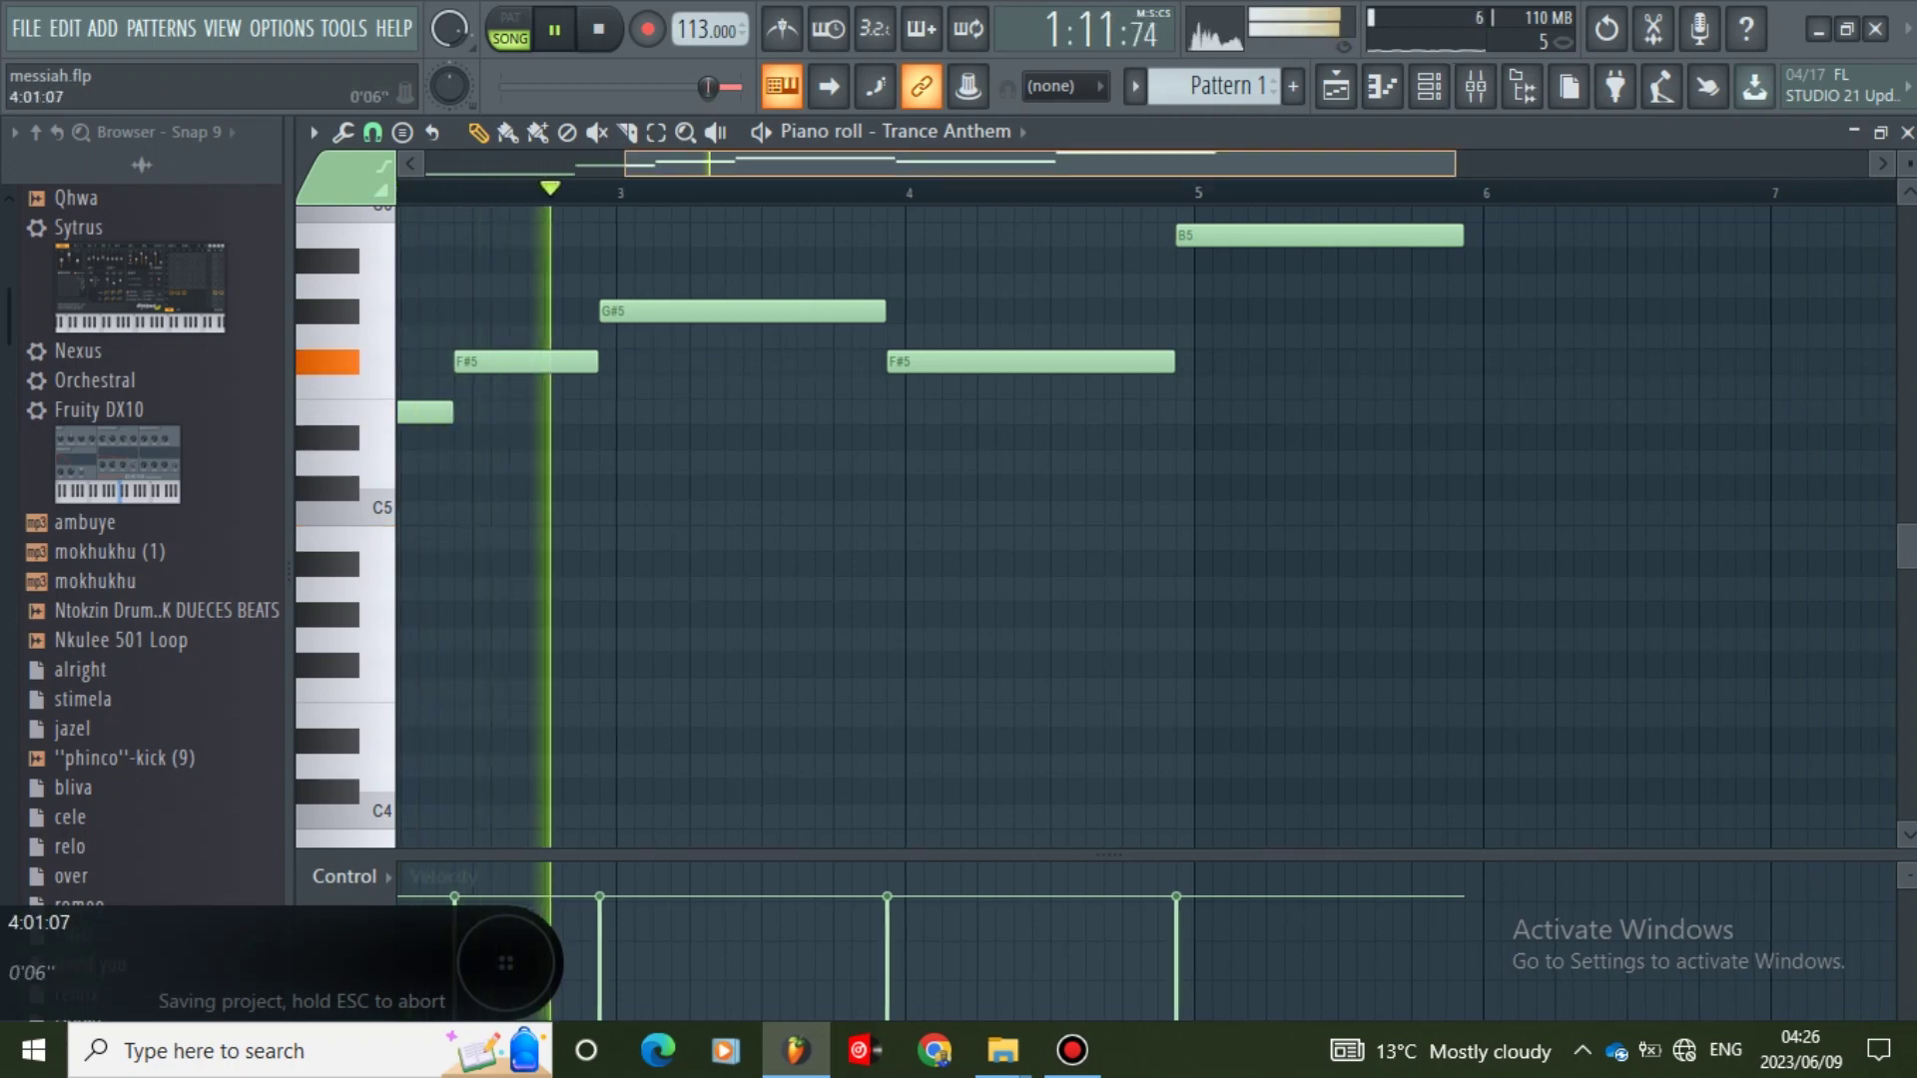
pyautogui.moveTo(914, 162); pyautogui.dragTo(1009, 163)
pyautogui.scroll(3, 1388, 559)
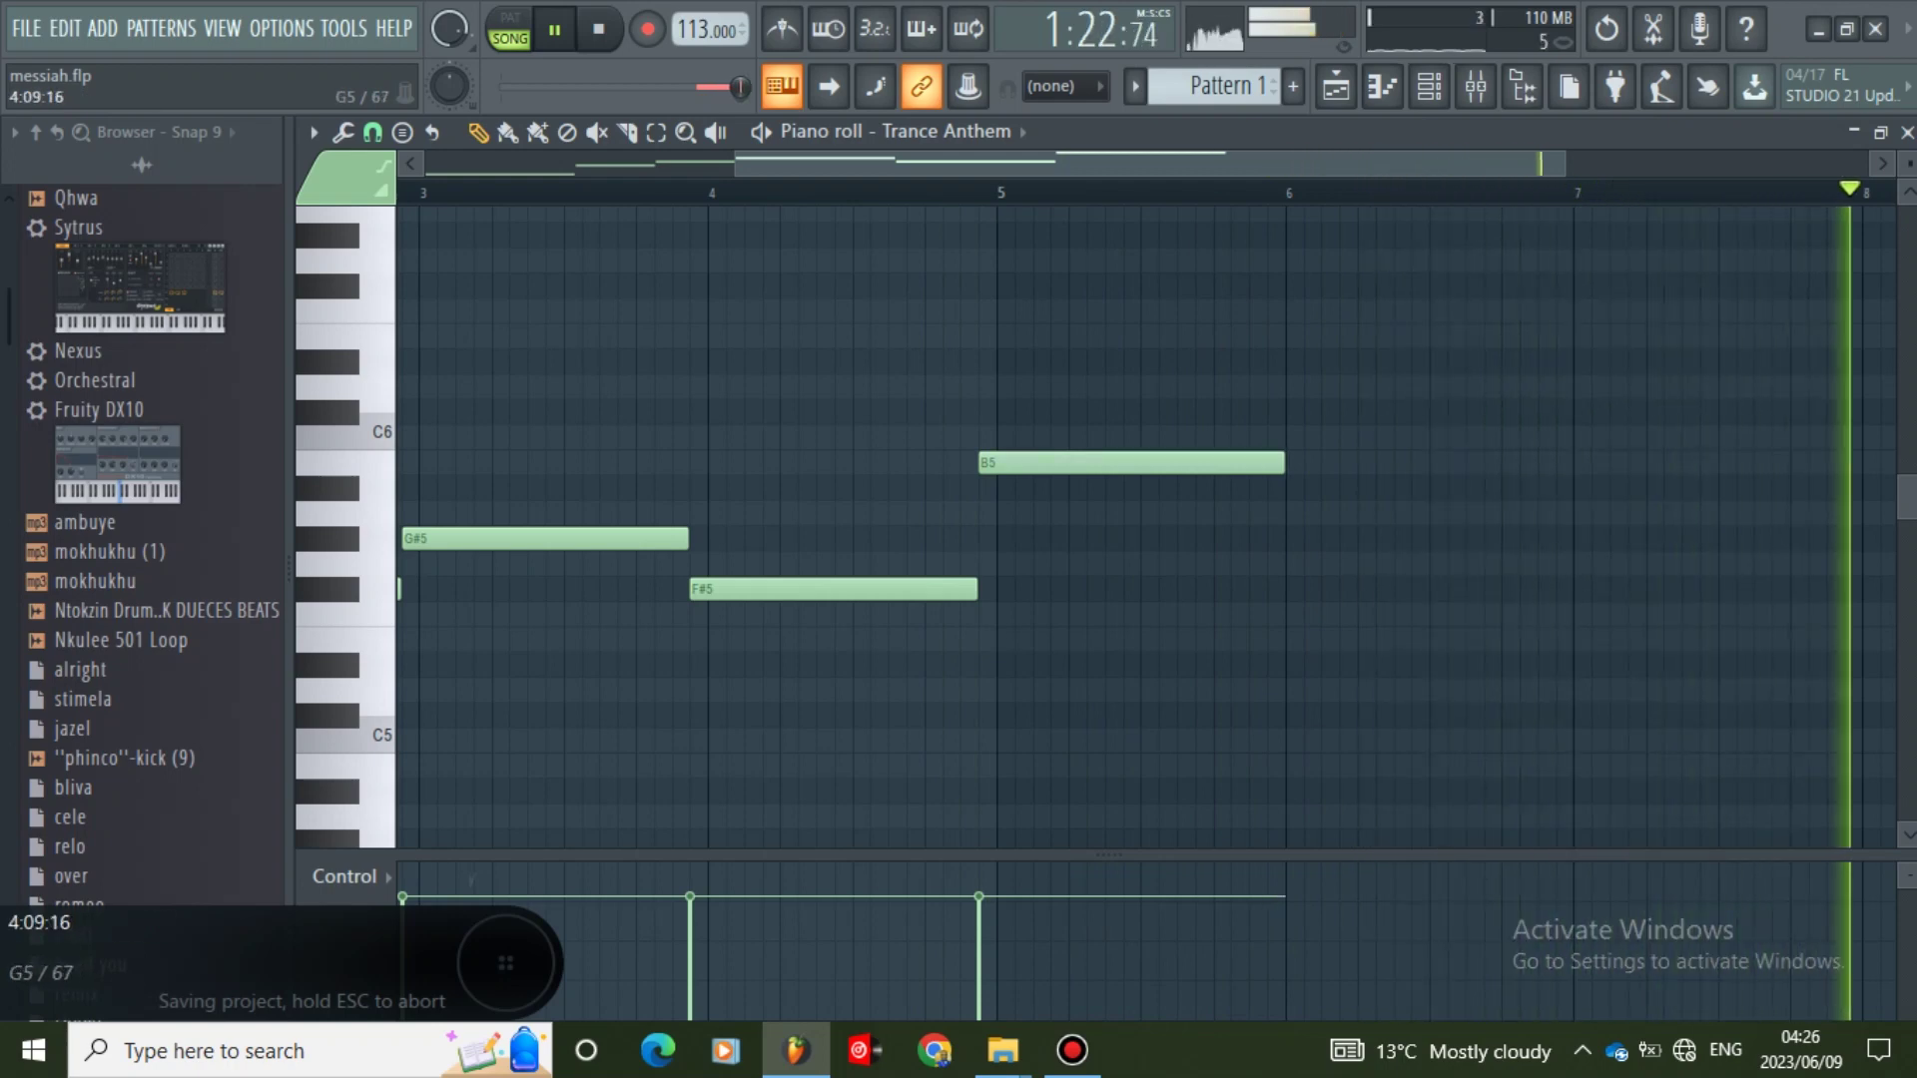
pyautogui.press('space')
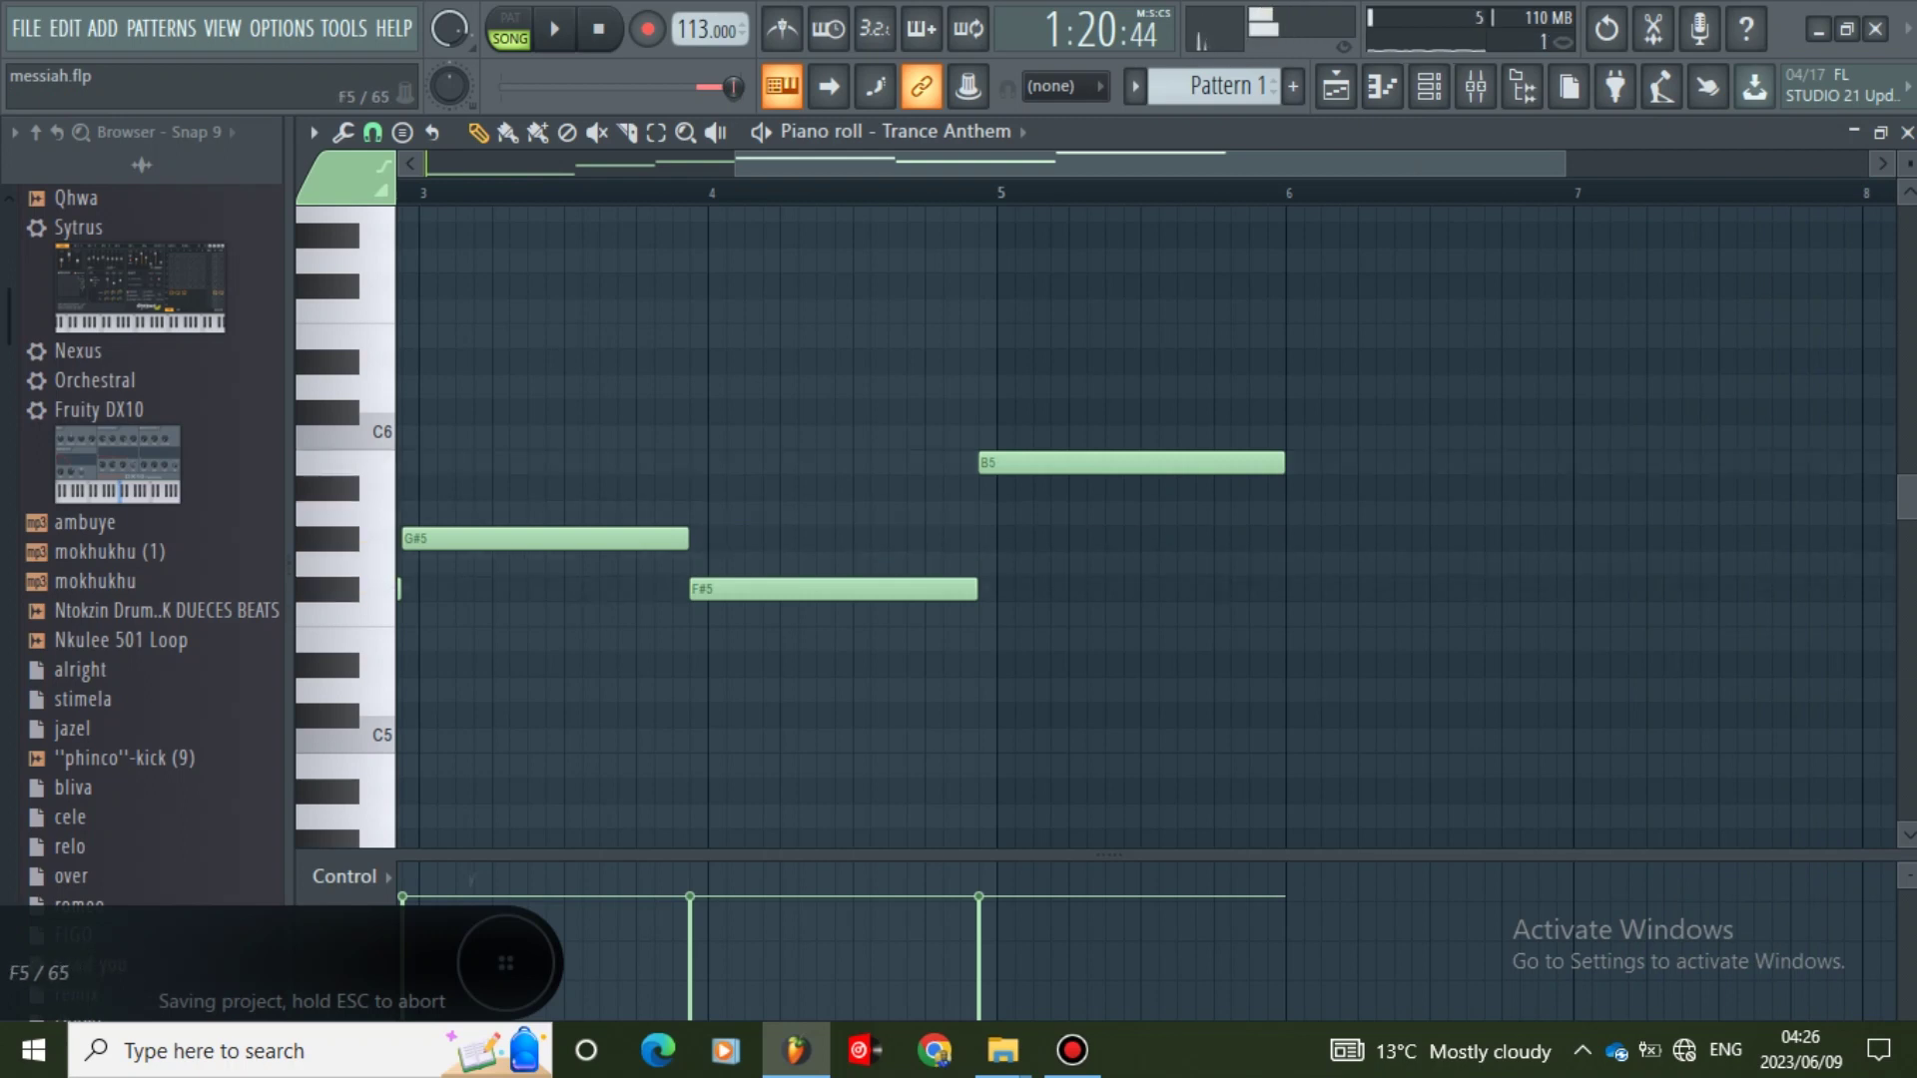
# - Add an E5 note at the start of bar 6 and an F#5 note at the start of bar 7
pyautogui.click(1293, 639)
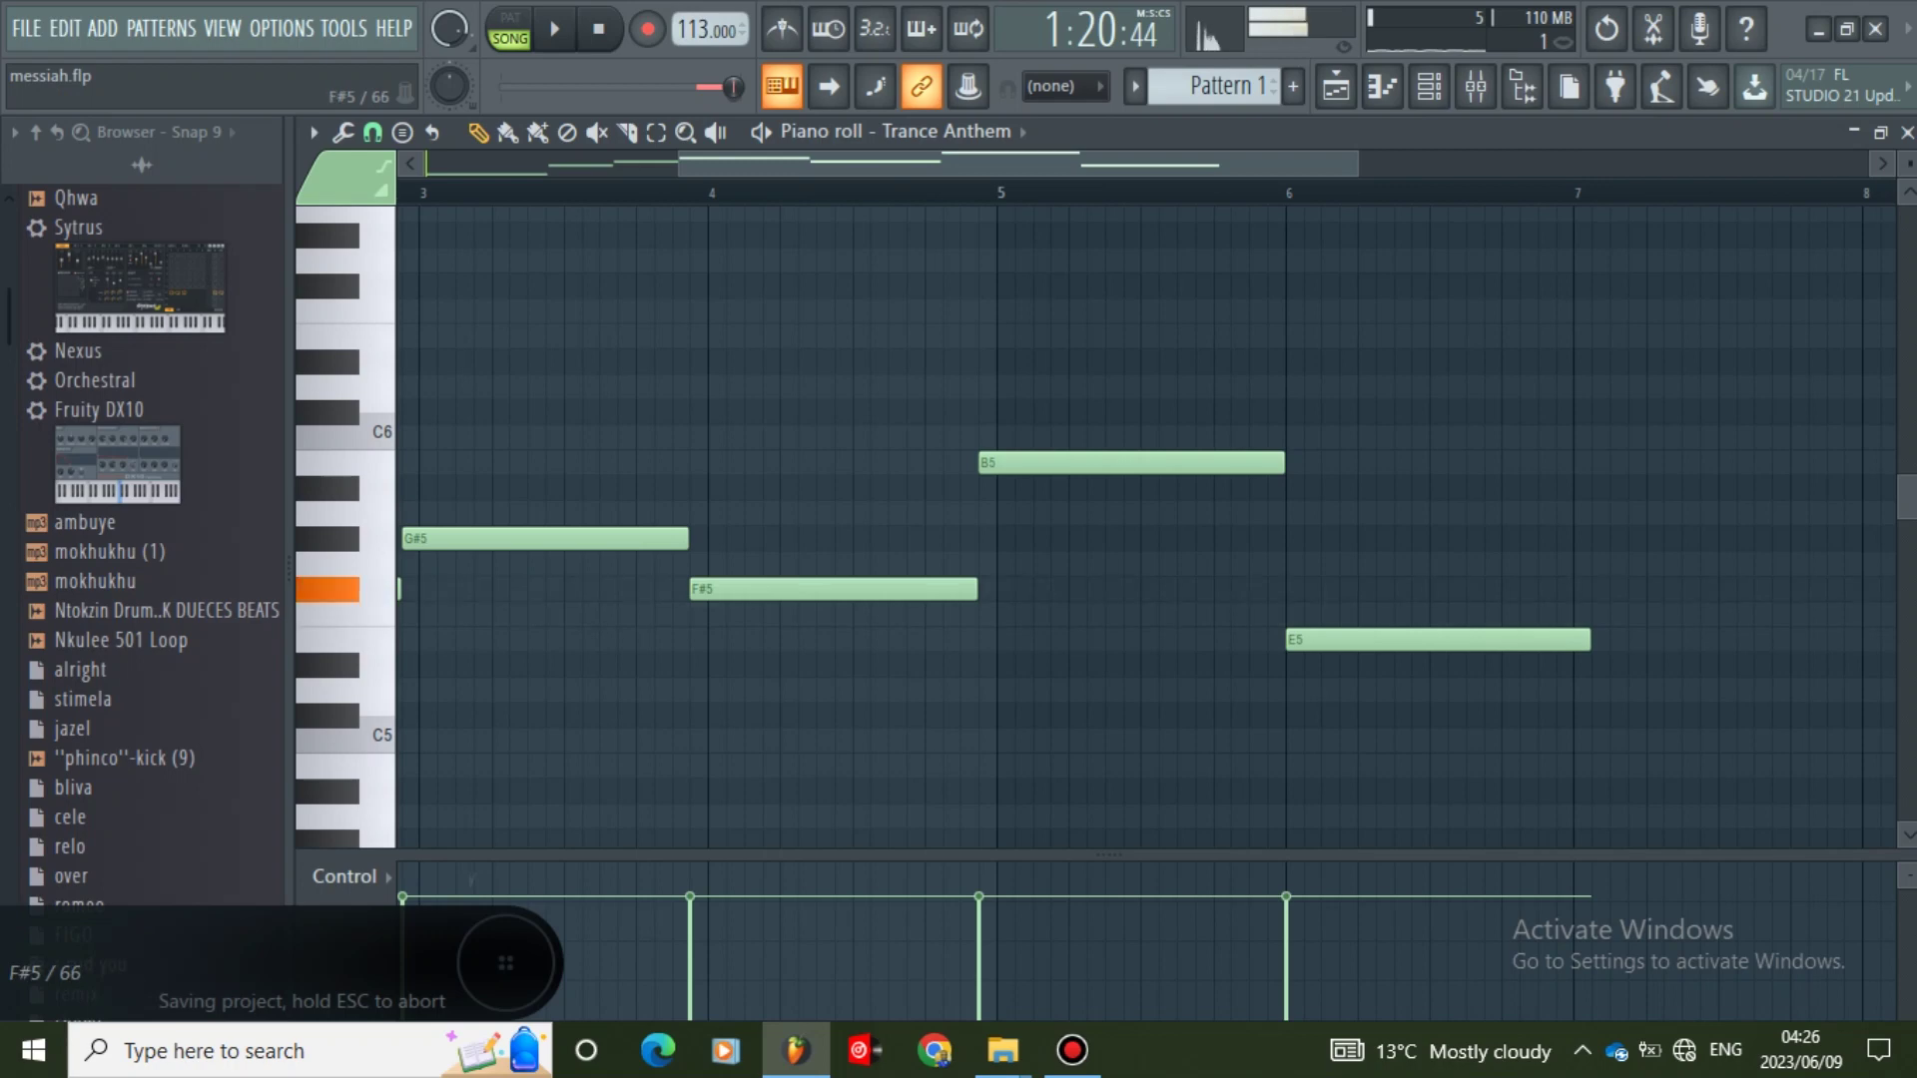
pyautogui.click(1583, 590)
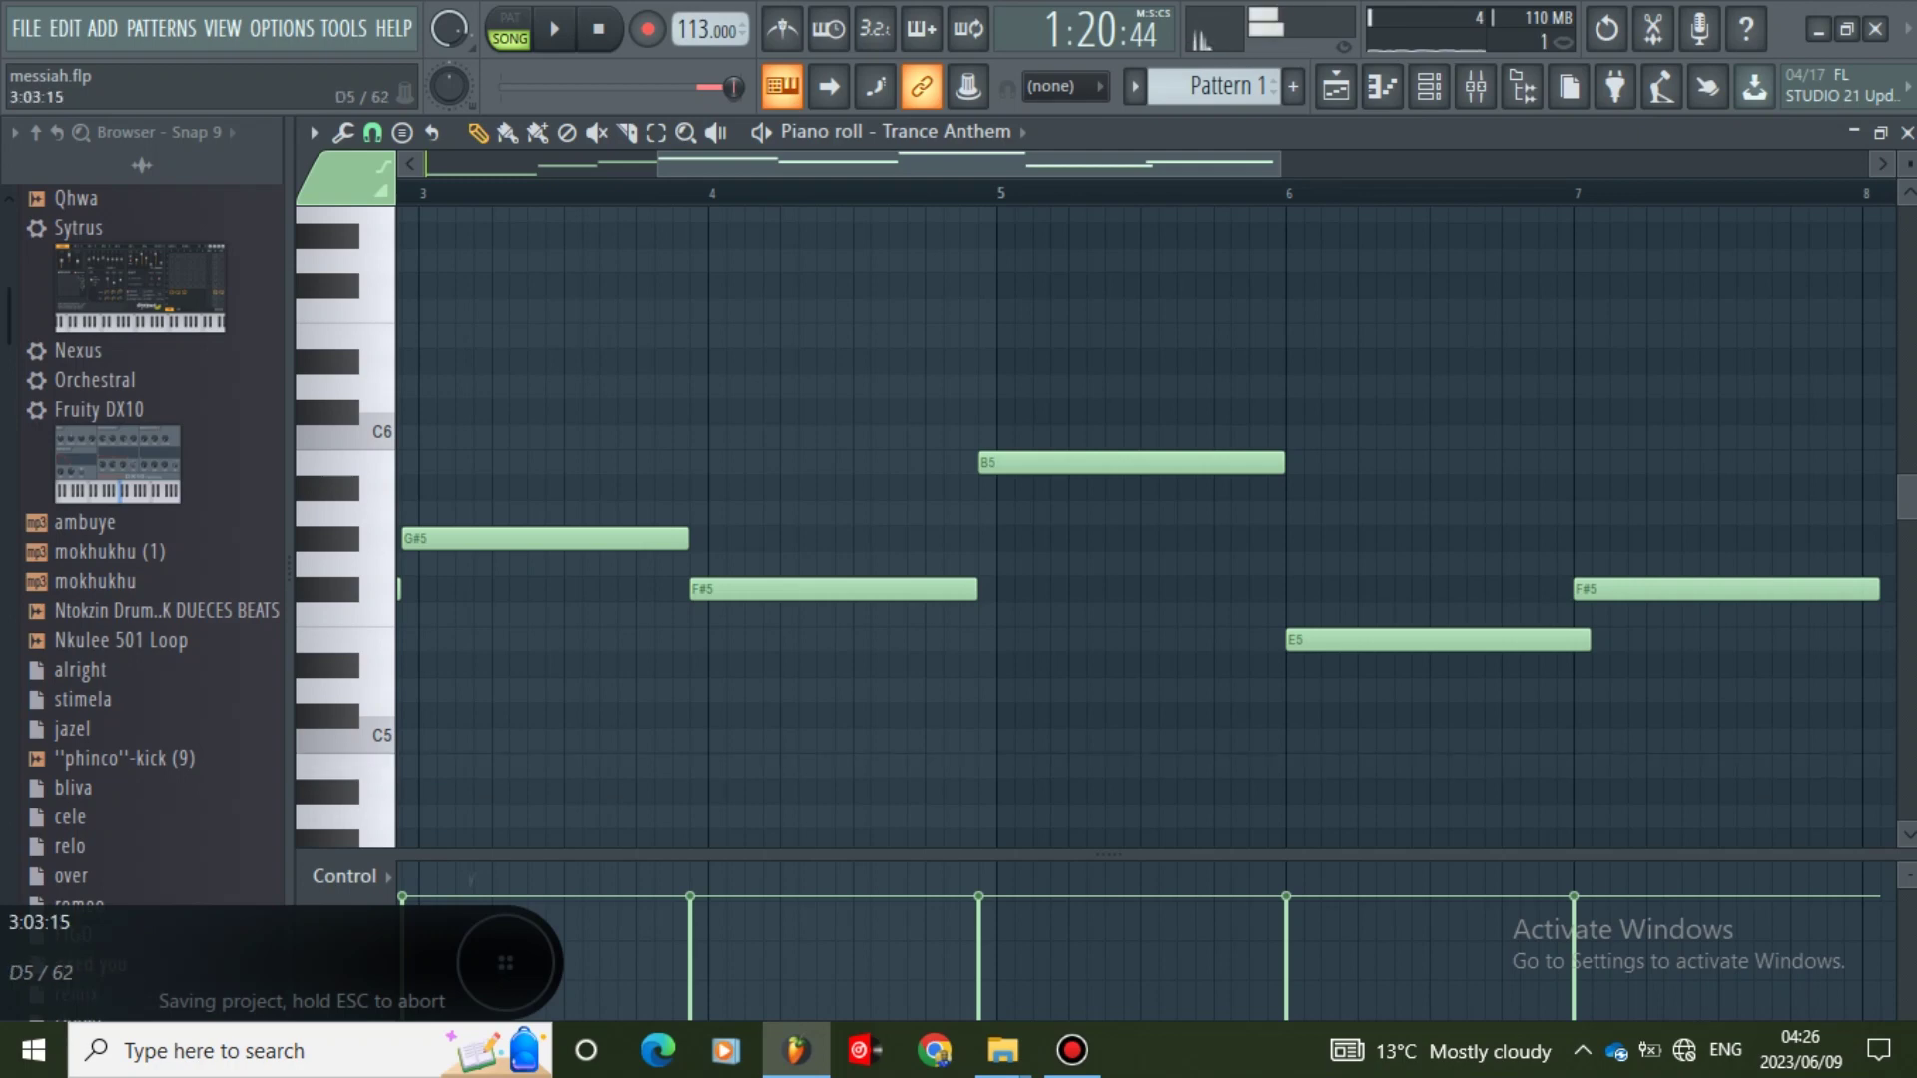
pyautogui.moveTo(968, 162); pyautogui.dragTo(737, 163)
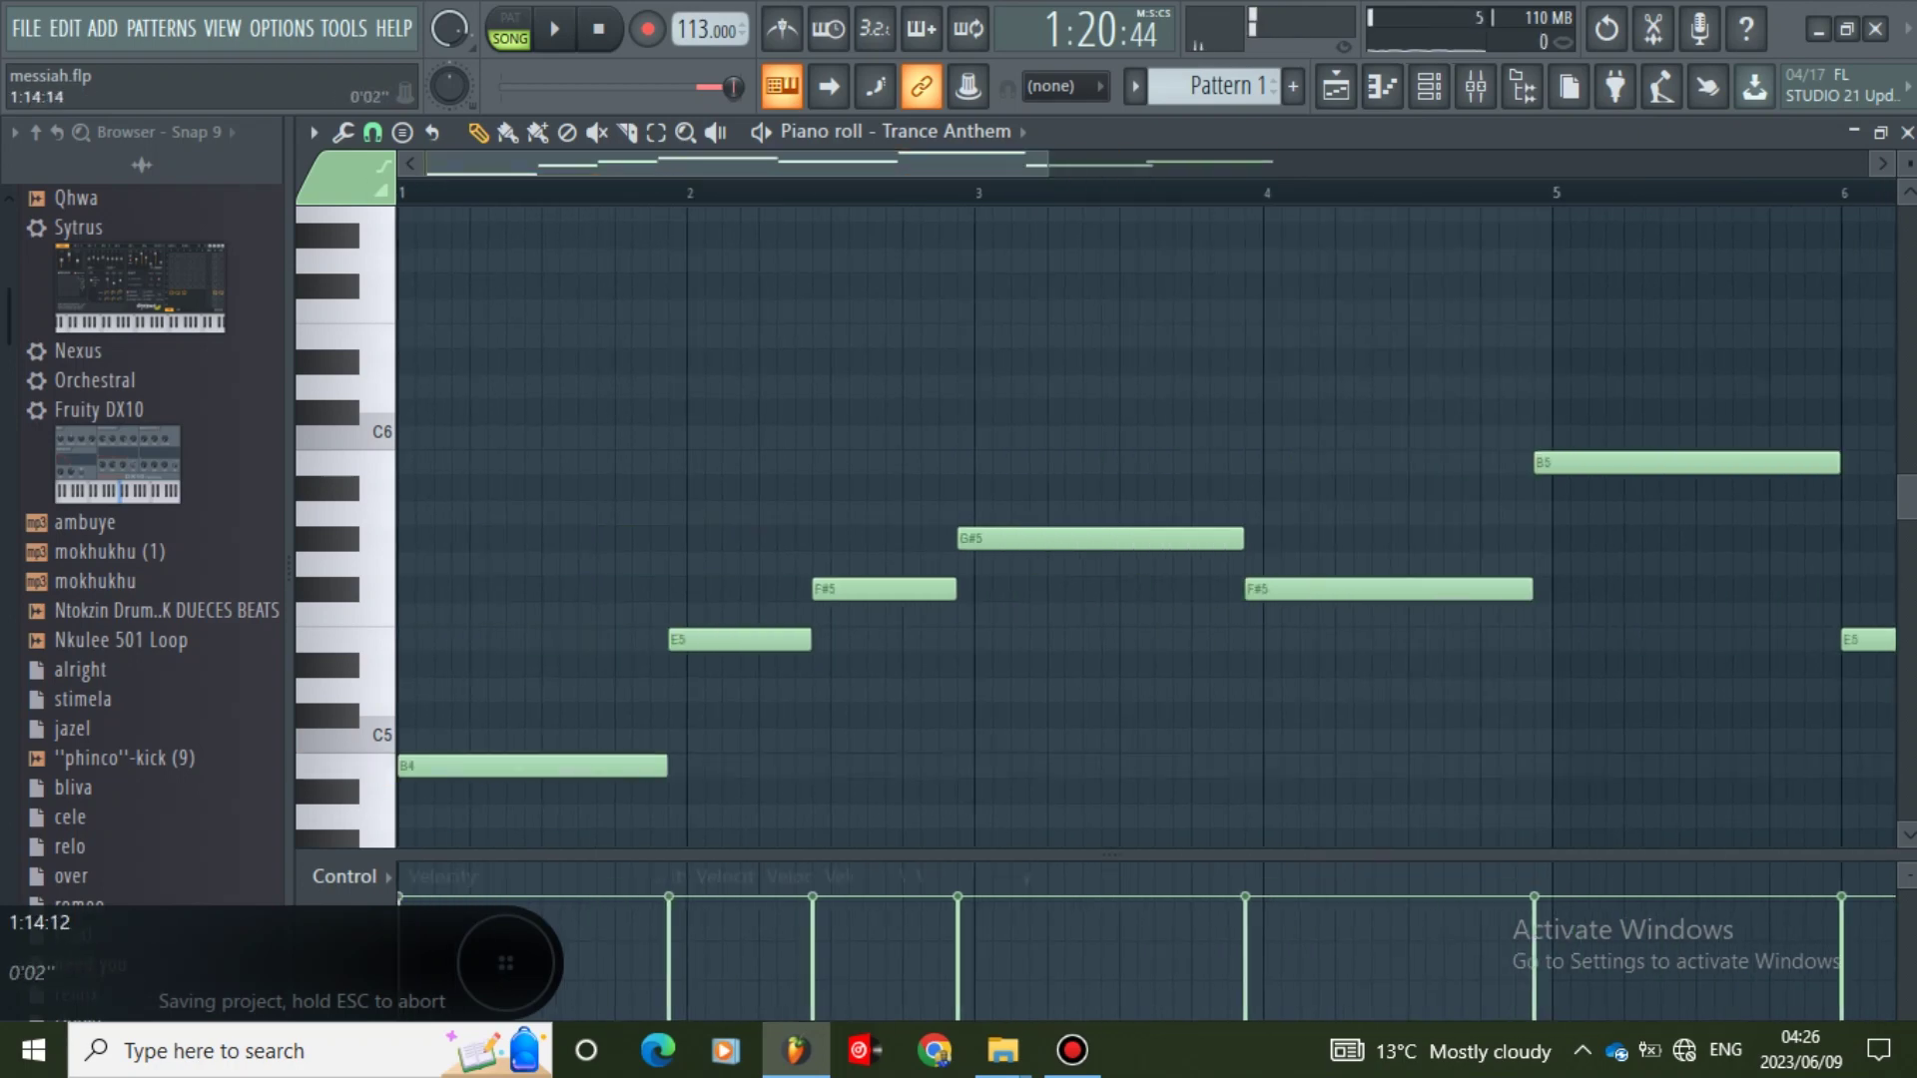
# - Add a 15-step B4 note at the start of bar 8 and play the melody back
pyautogui.moveTo(625, 164); pyautogui.dragTo(1229, 164)
pyautogui.click(976, 665)
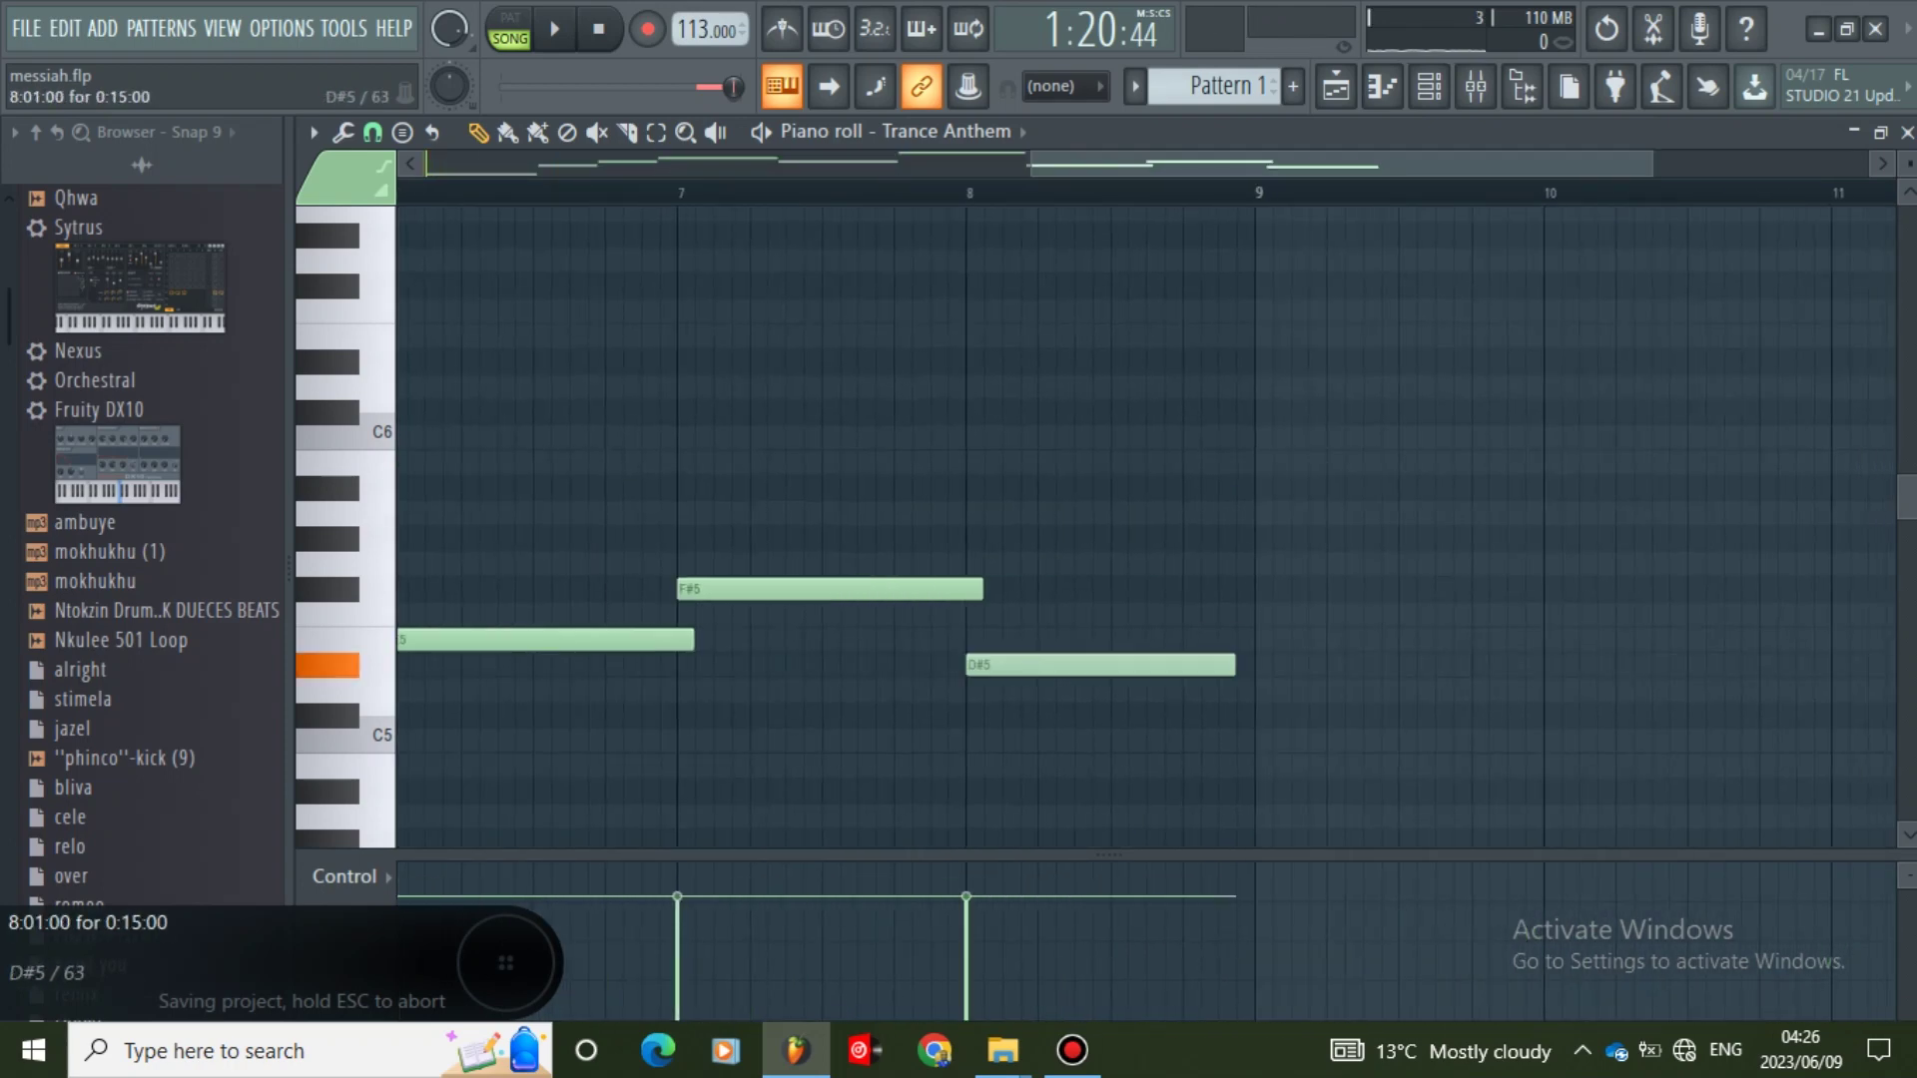
pyautogui.moveTo(976, 665); pyautogui.dragTo(976, 766)
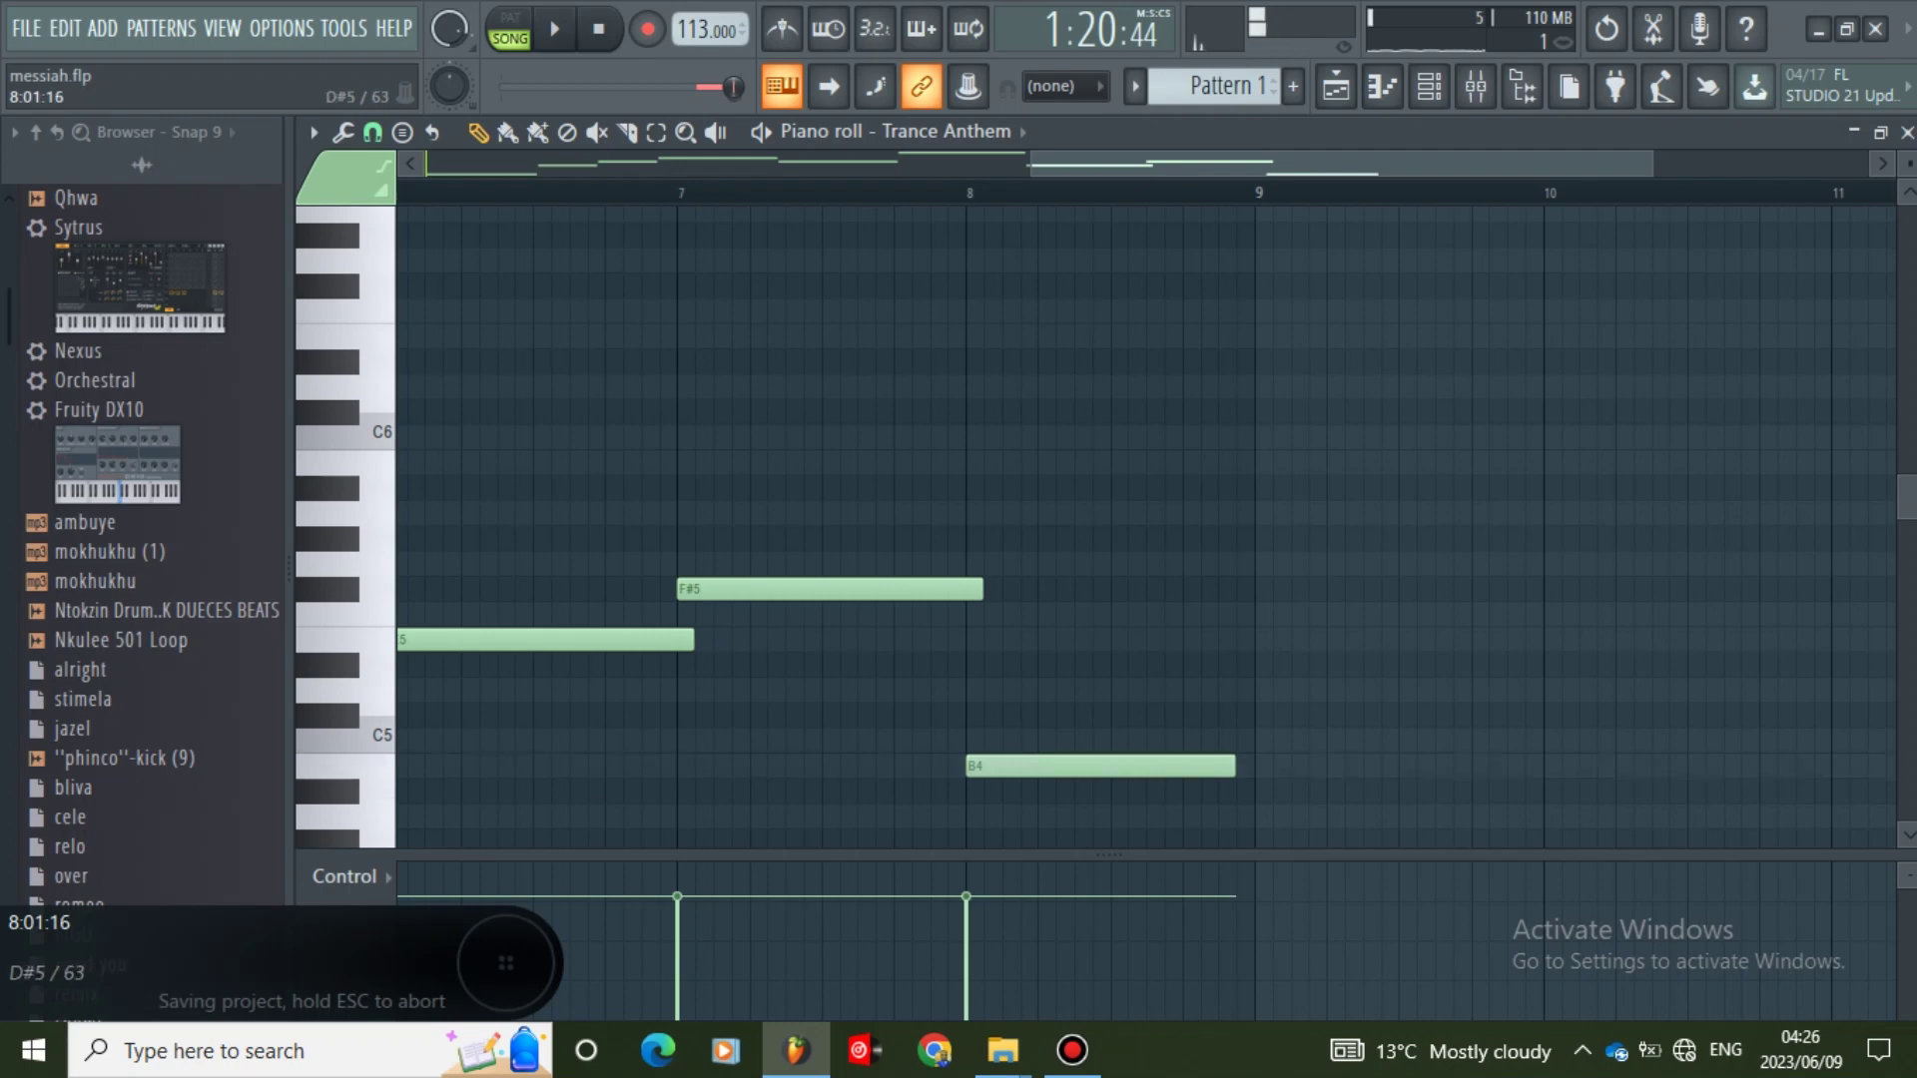
pyautogui.press('space')
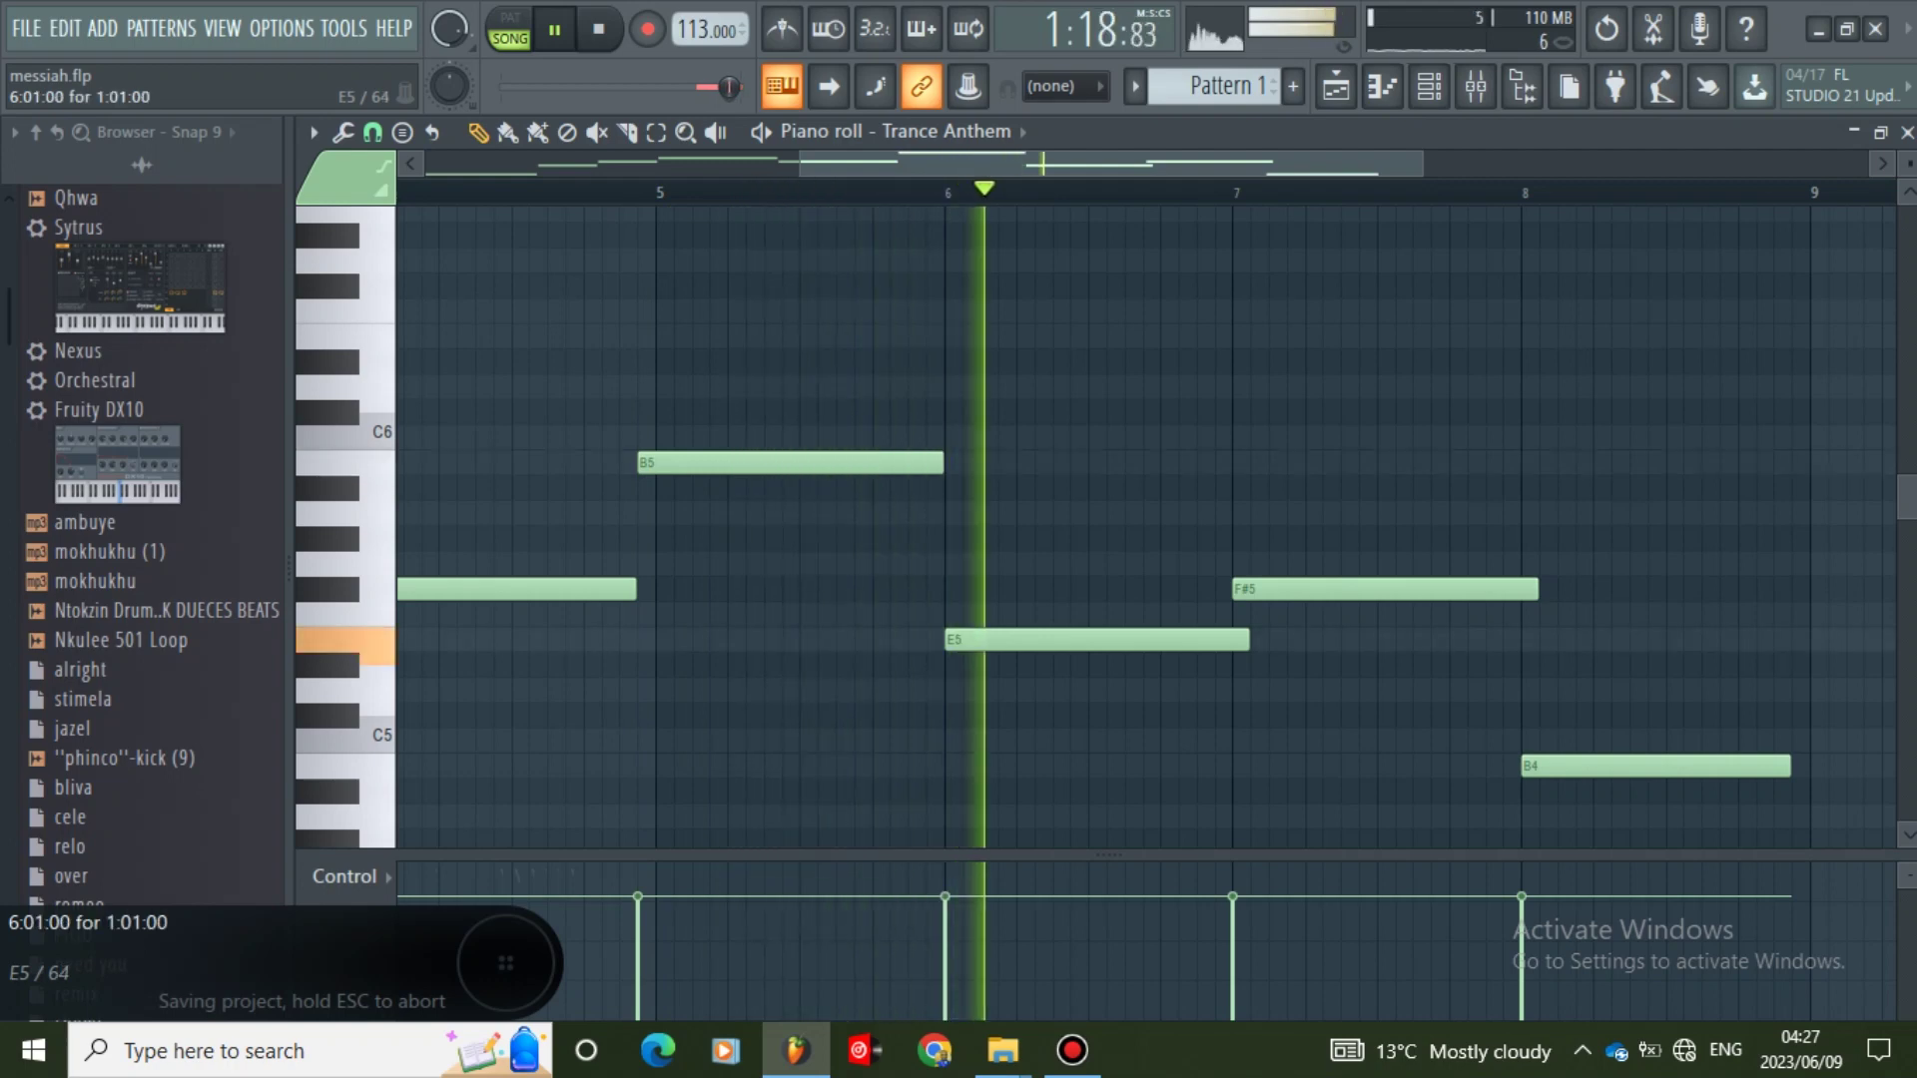
# - Trim the B5 note to one bar and shift the E5 note one step earlier to meet it, checking by playback
pyautogui.press('space')
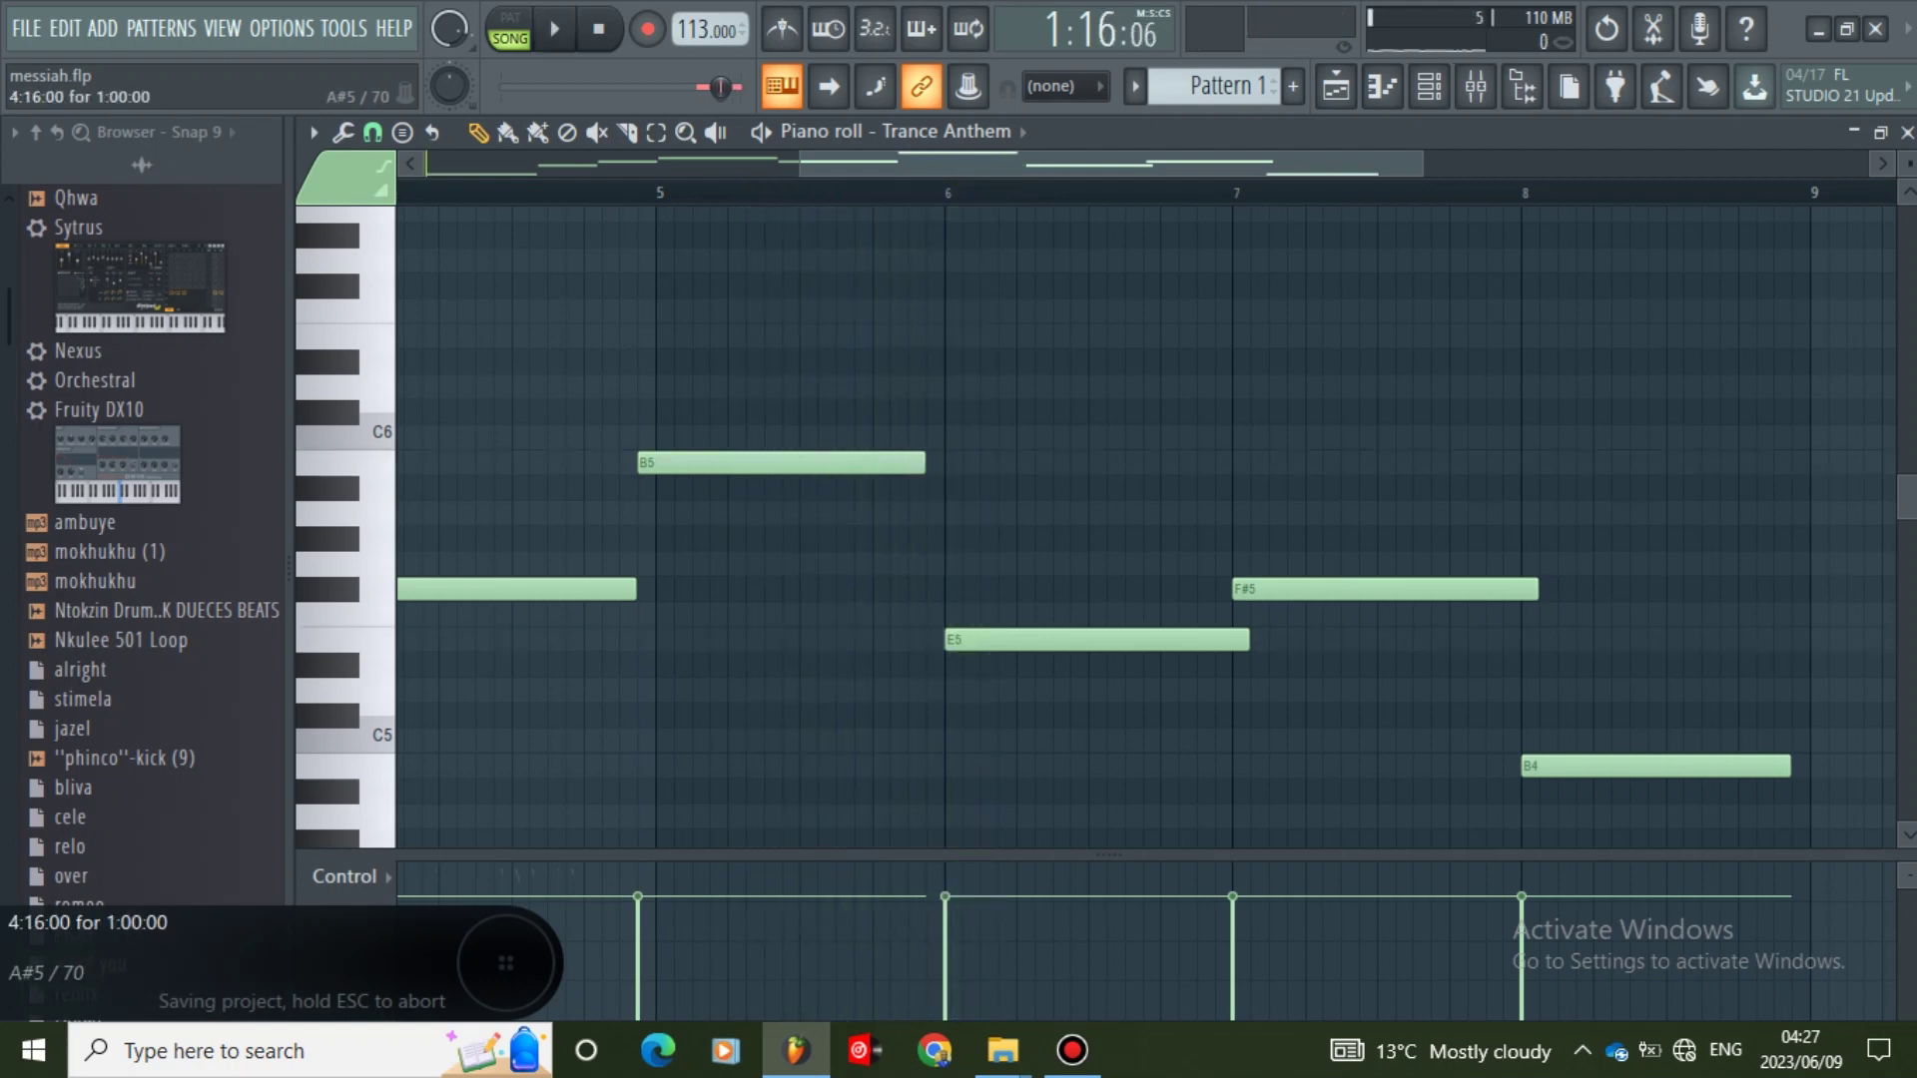
pyautogui.press('space')
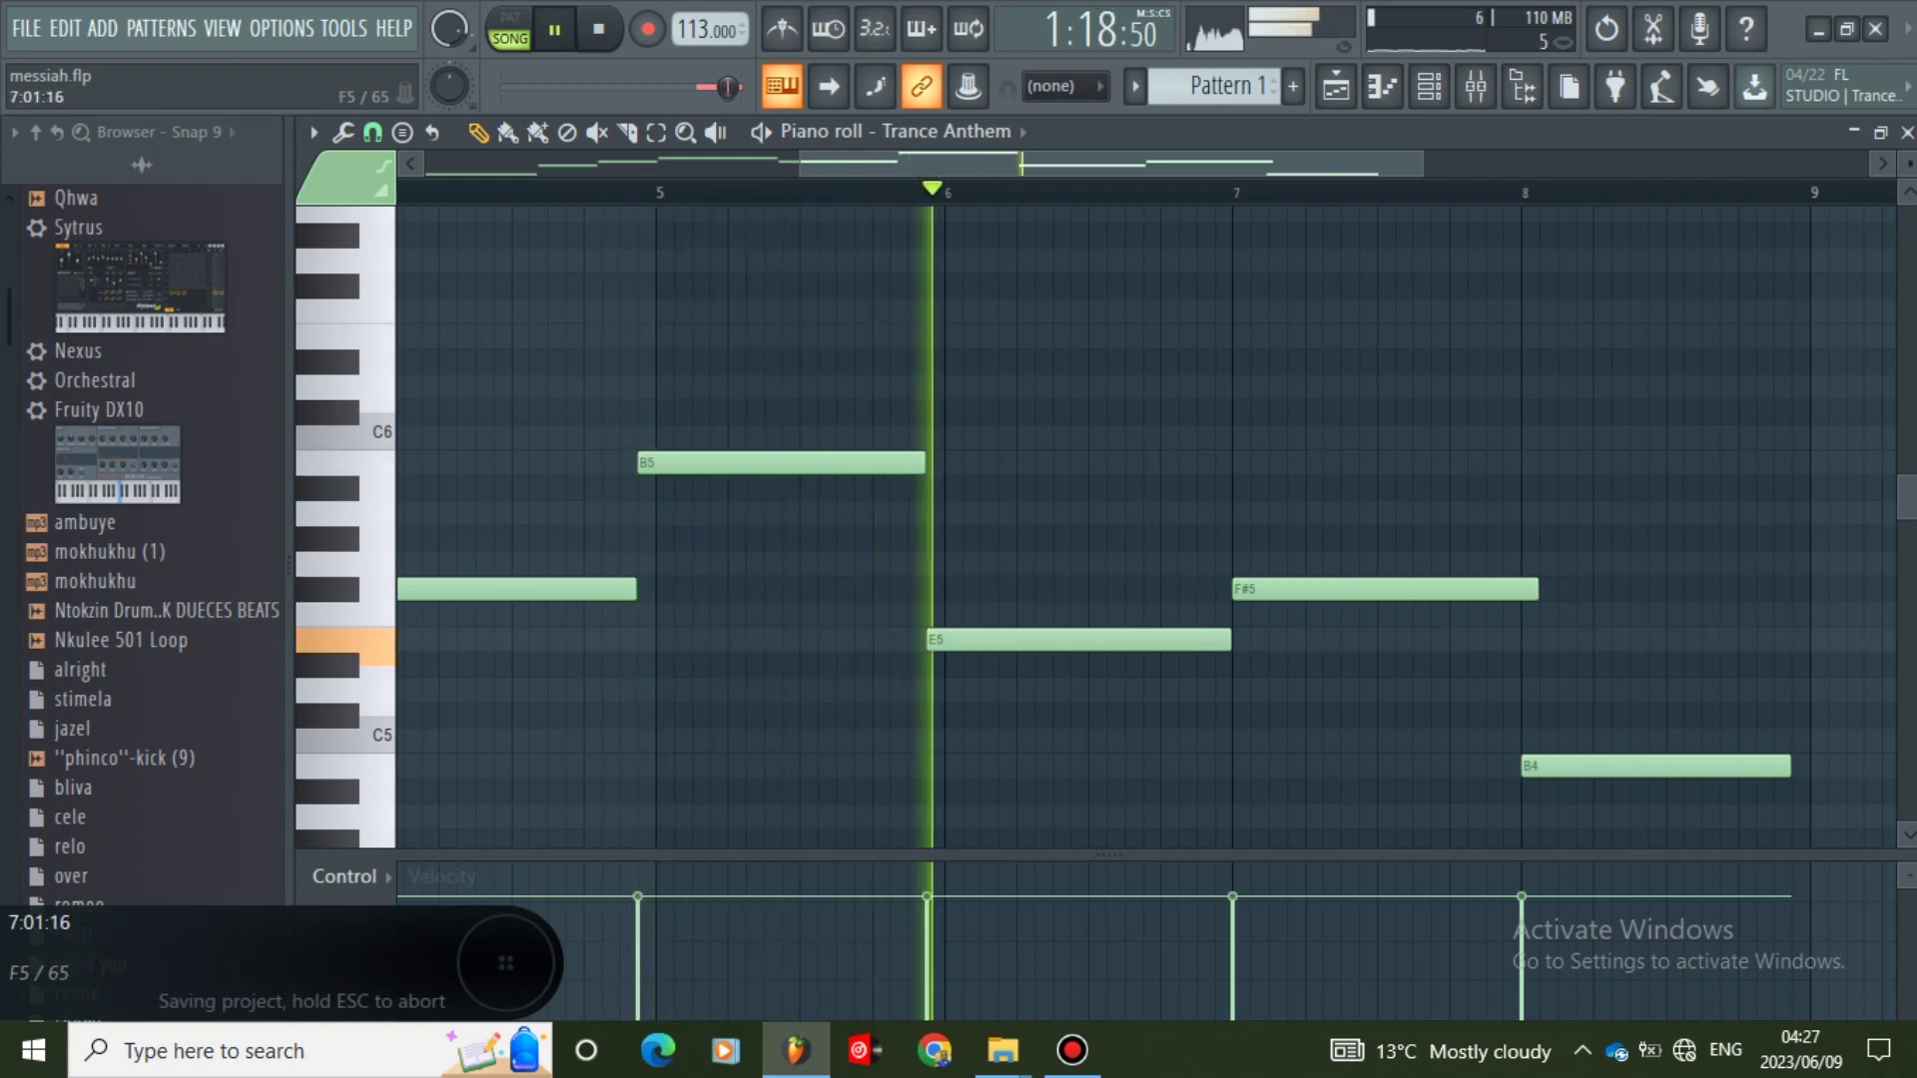
pyautogui.press('space')
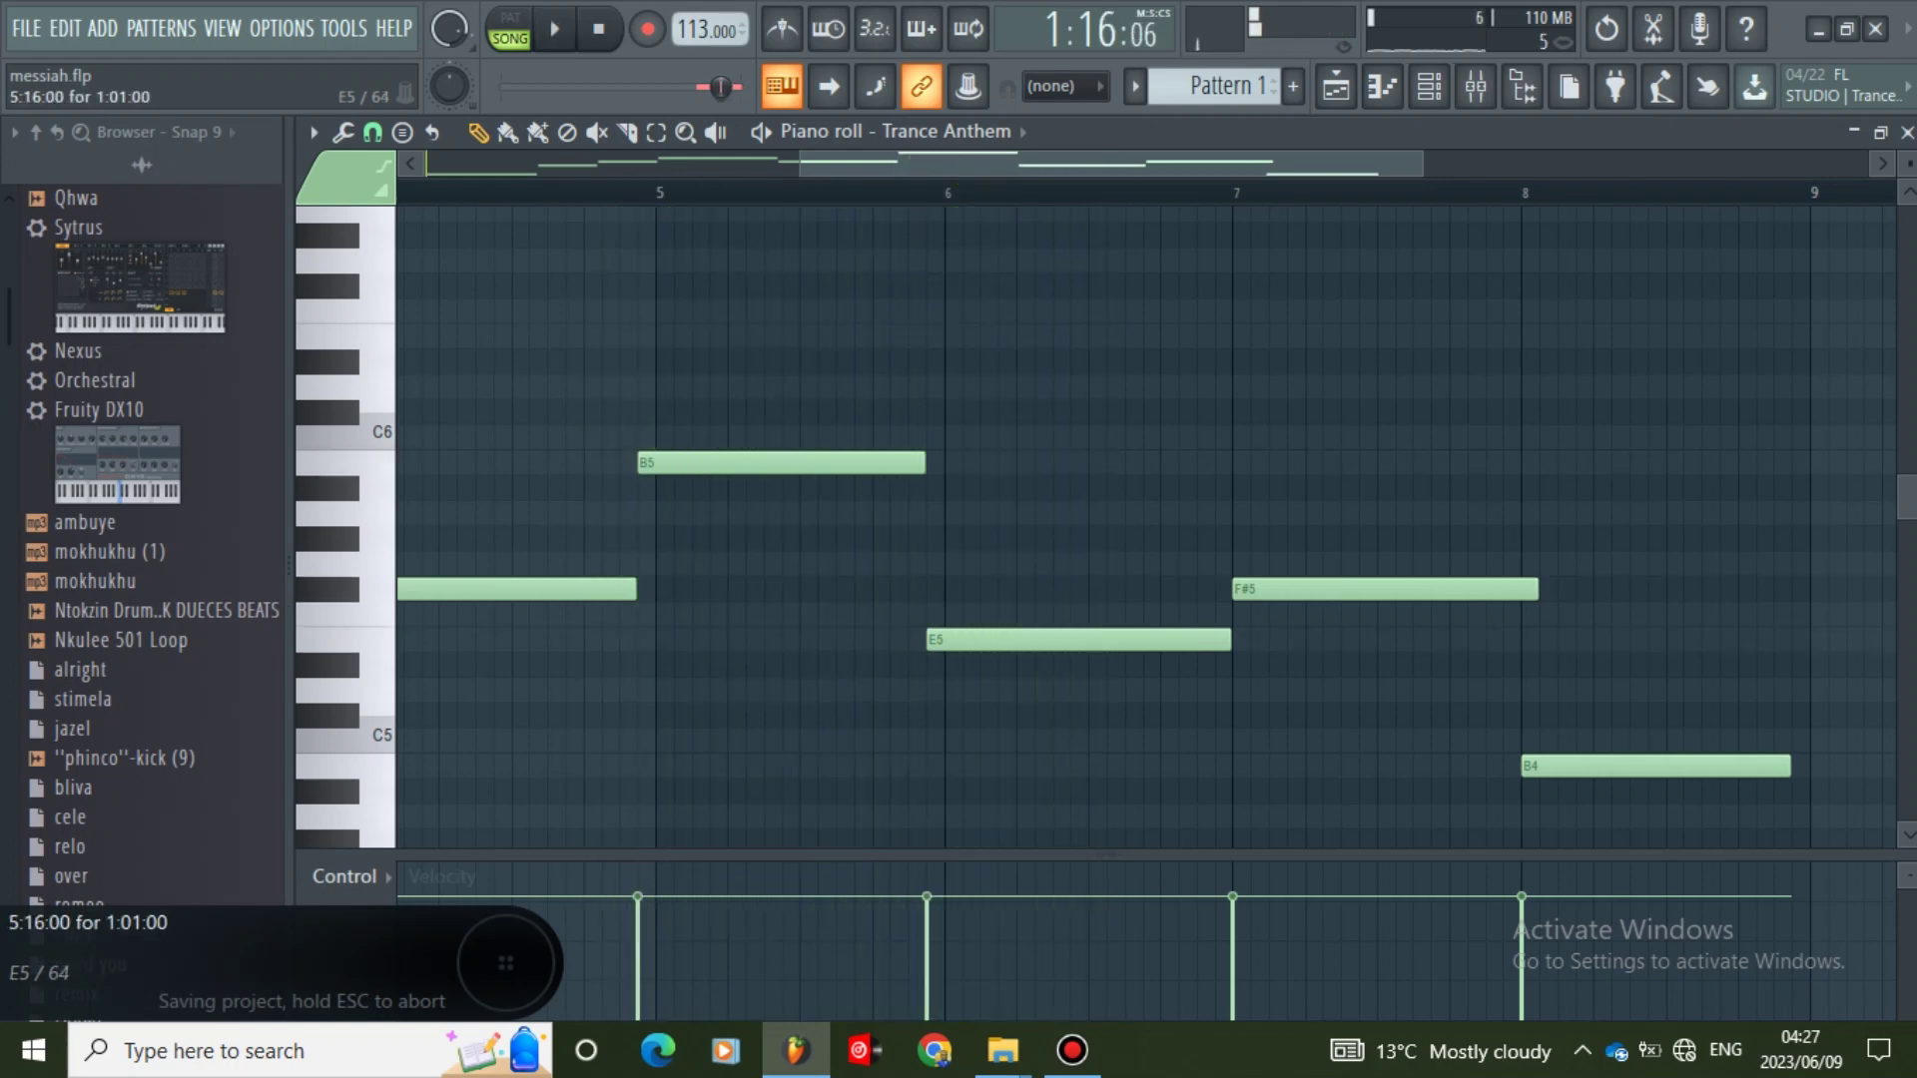
# - Move F#5 to step 9 of bar 6 and B4 to bar 7, trimming E5 and F#5 to meet the following notes, and play back
pyautogui.moveTo(1366, 589); pyautogui.dragTo(1260, 590)
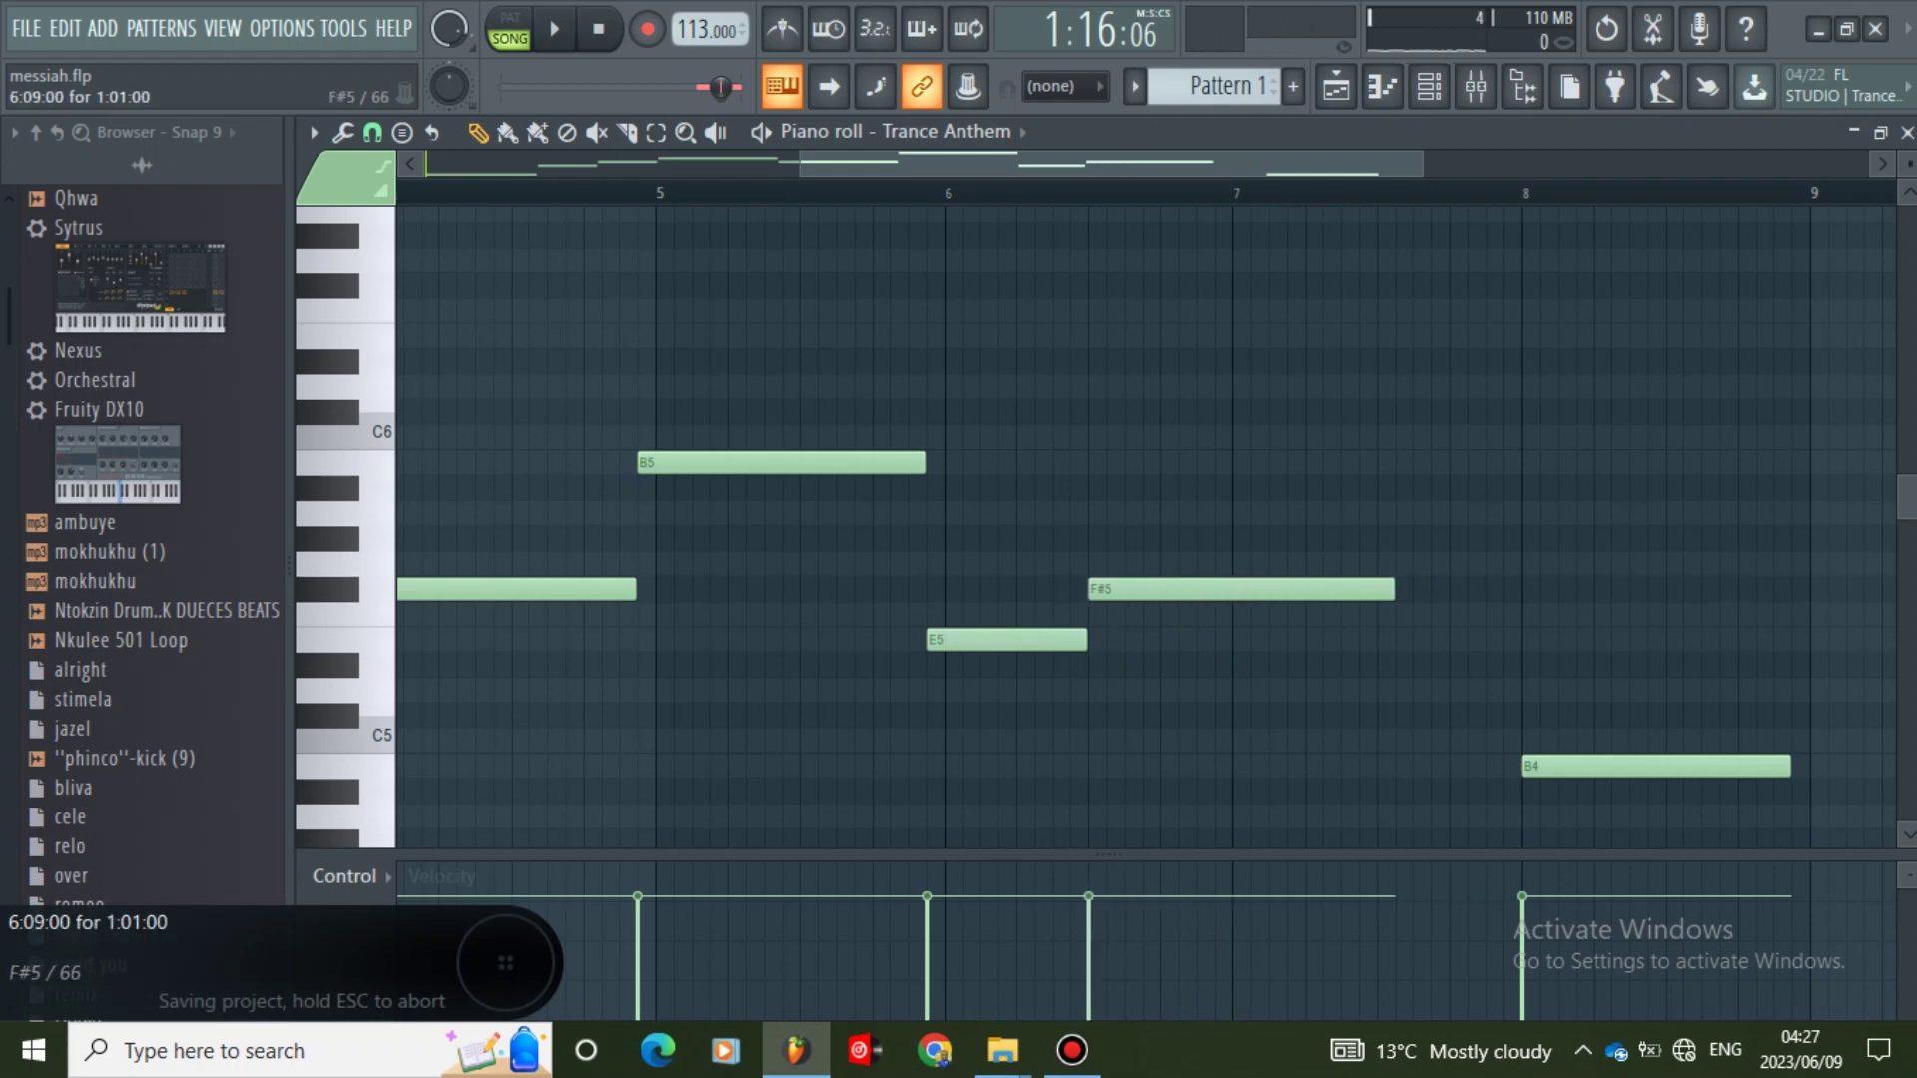
pyautogui.moveTo(1598, 766); pyautogui.dragTo(1310, 766)
pyautogui.press('space')
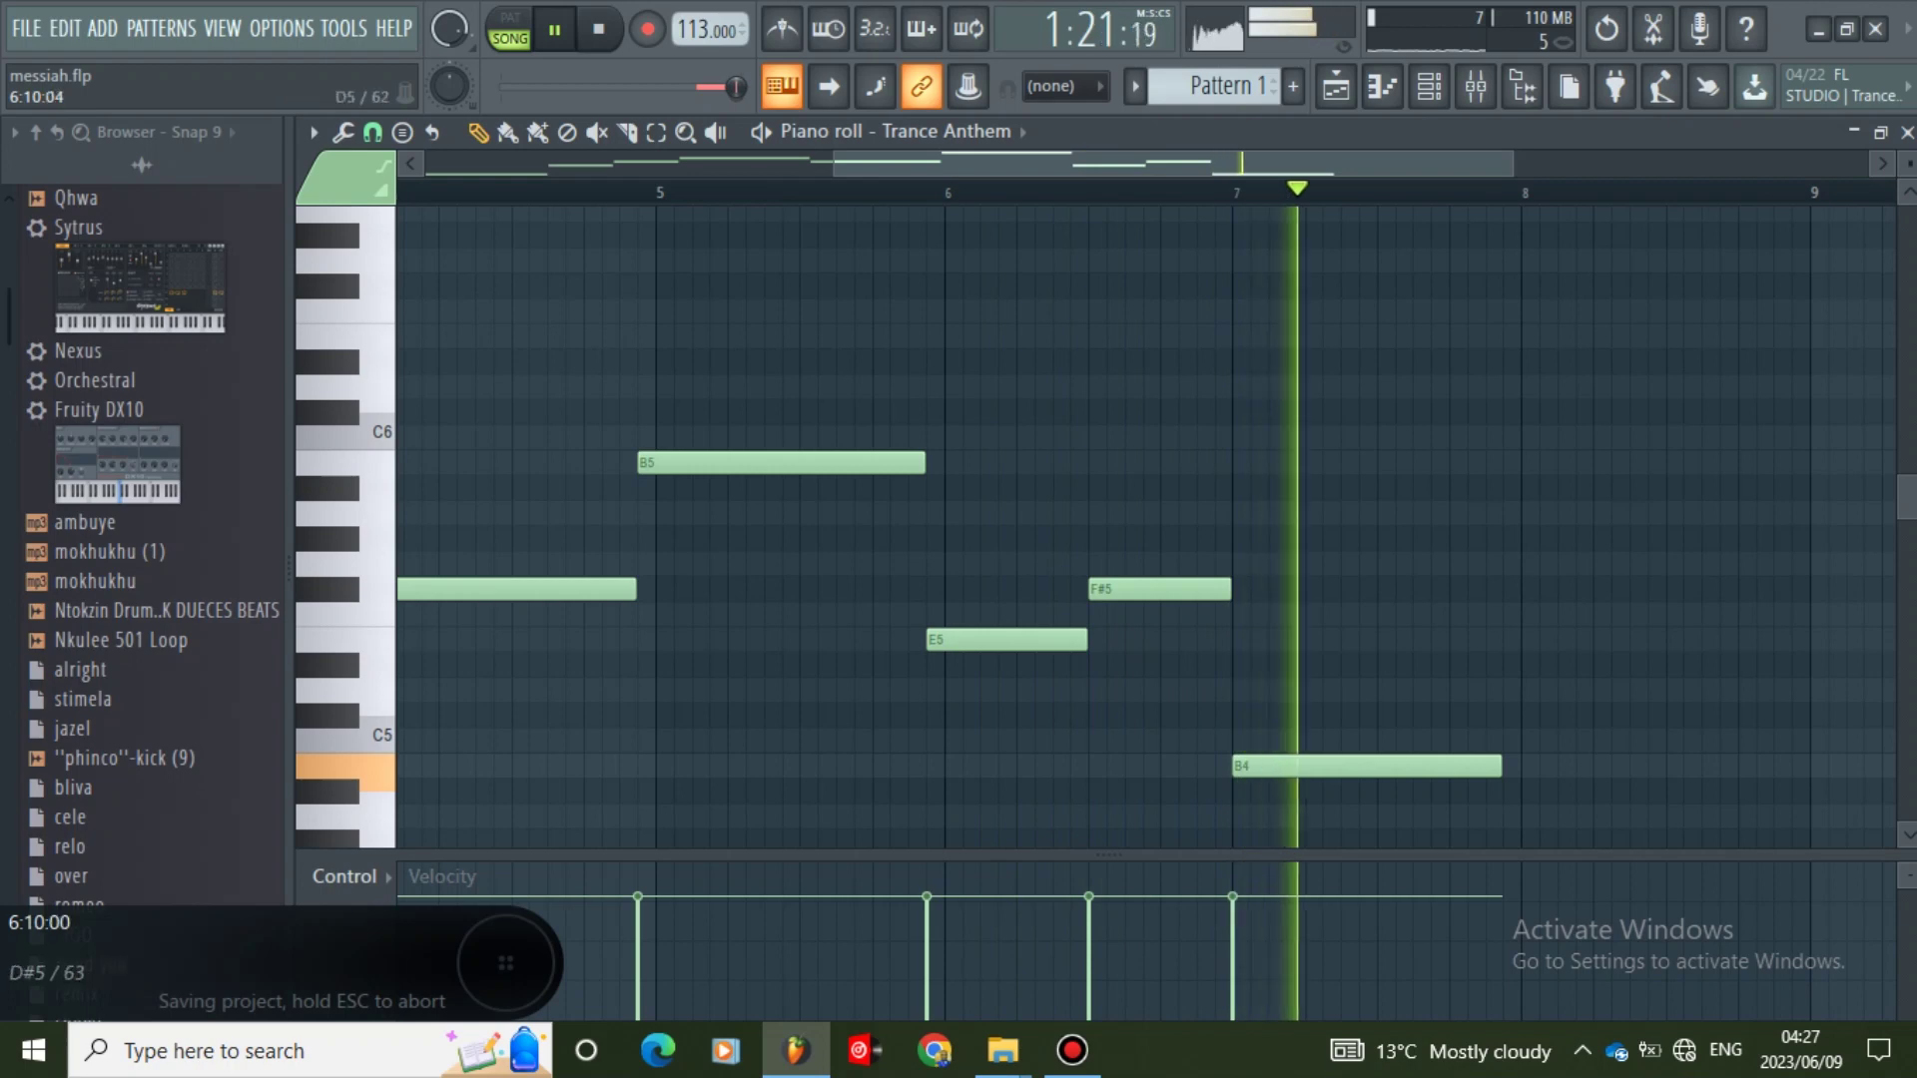
# - Shift the last F#5 and B4 notes one step earlier, trim E5 to meet F#5, extend B4 to bar 8, and play back
pyautogui.press('space')
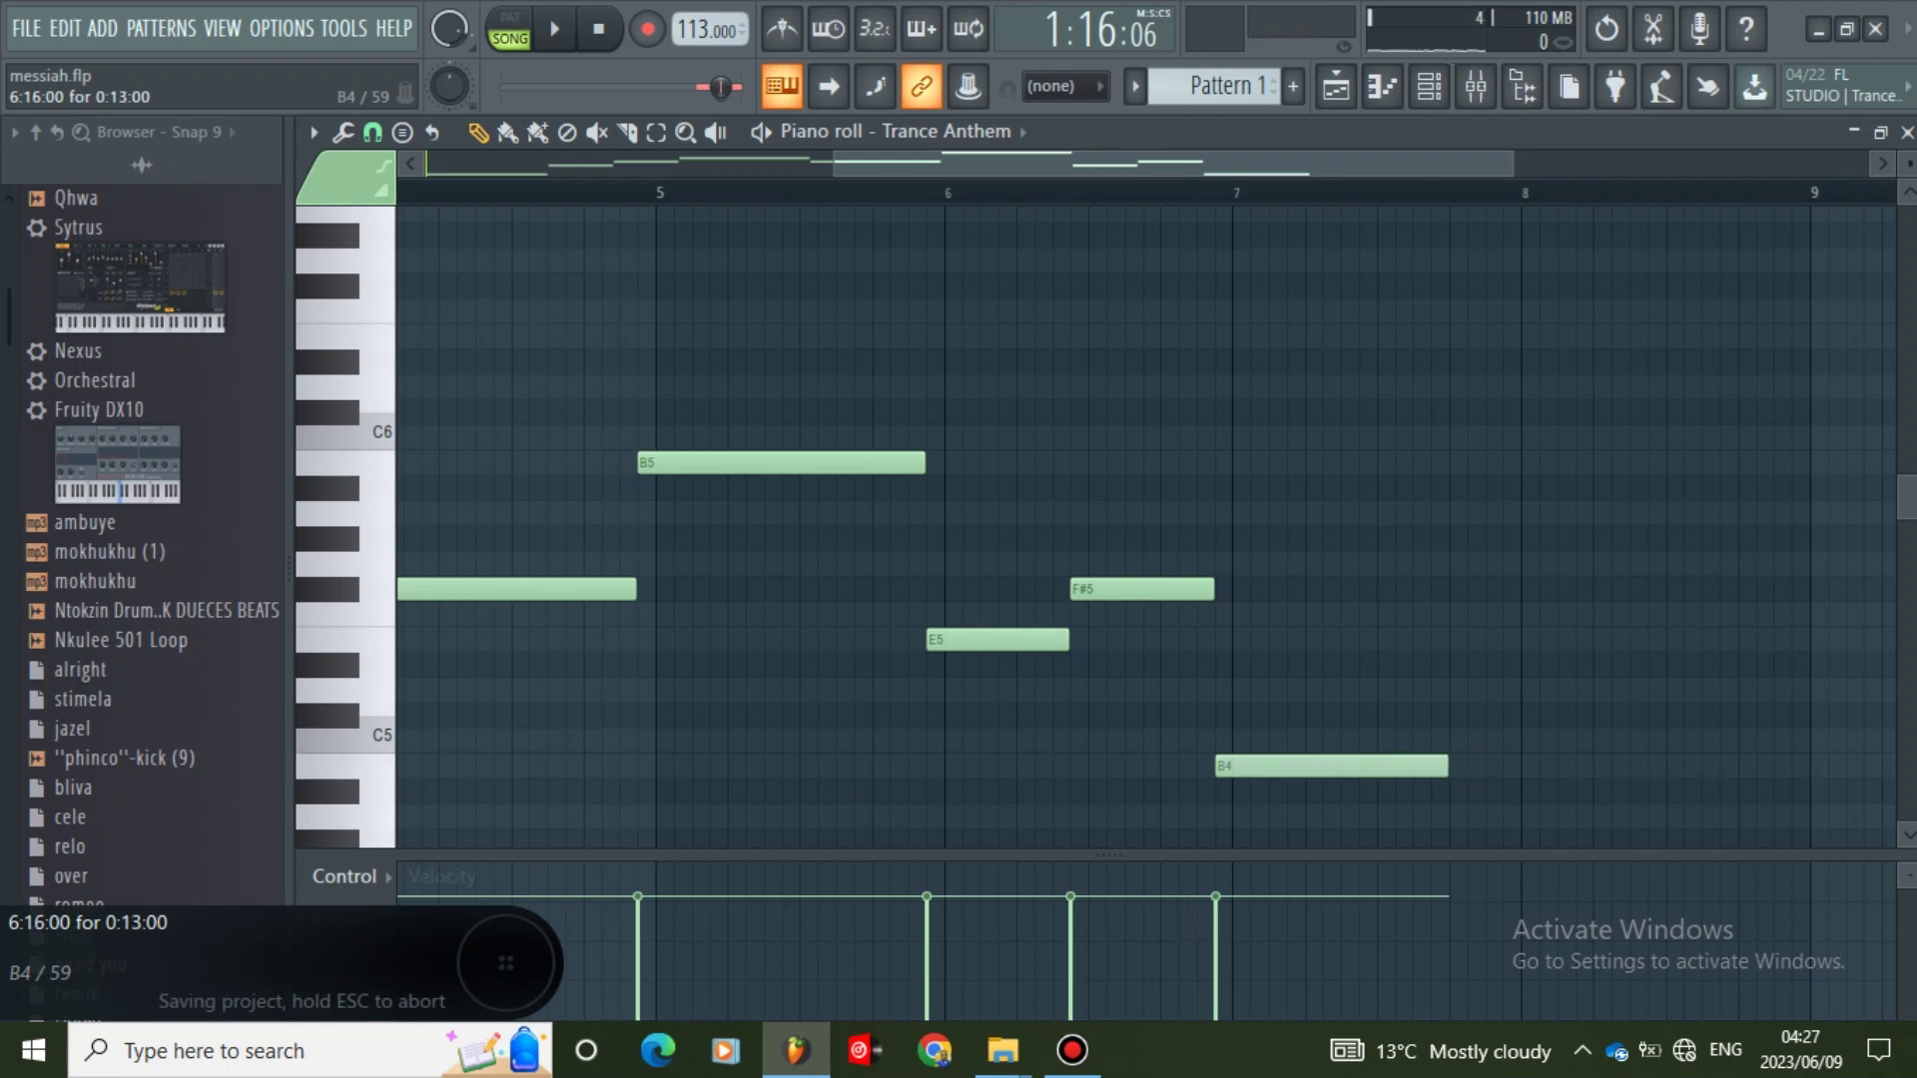
pyautogui.press('space')
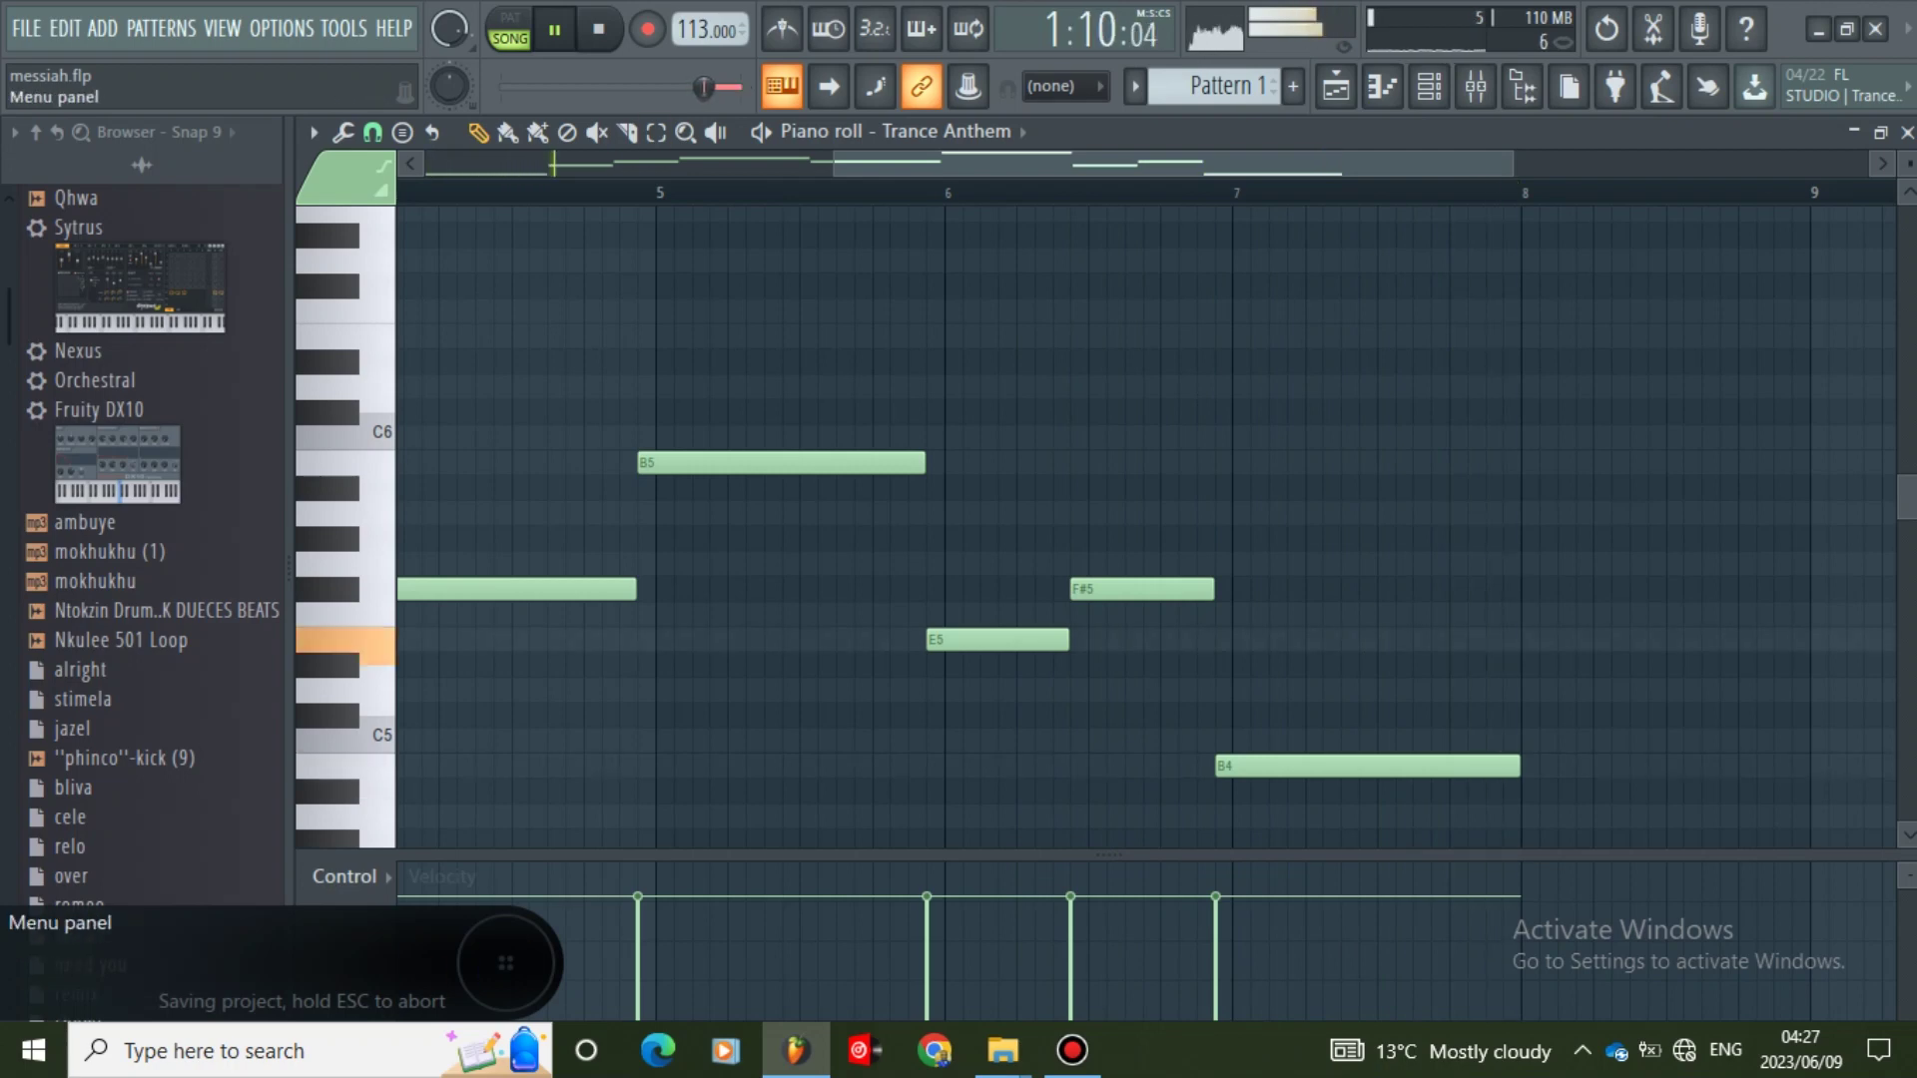
# - Save the project
pyautogui.click(26, 29)
pyautogui.click(61, 159)
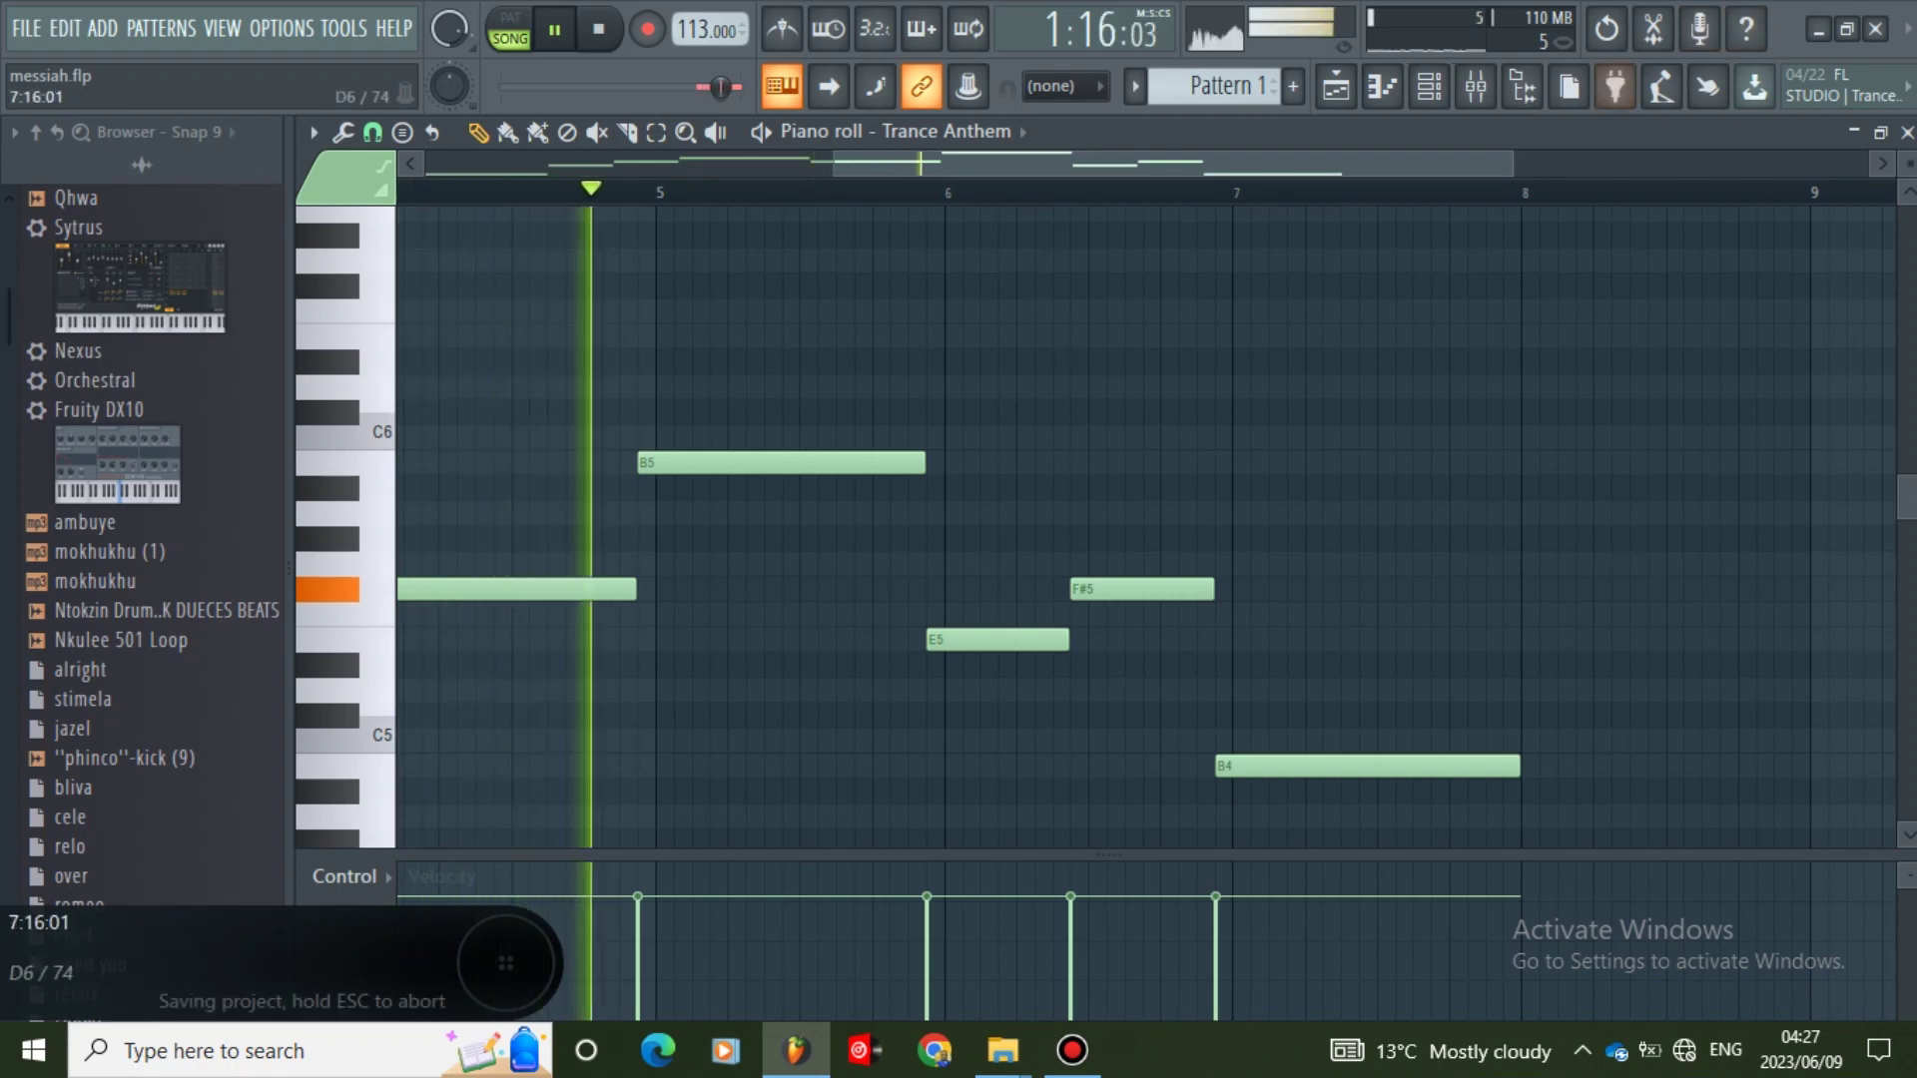
# - Stop playback and add a Fruity DX10 instrument channel to the channel rack
pyautogui.click(1430, 87)
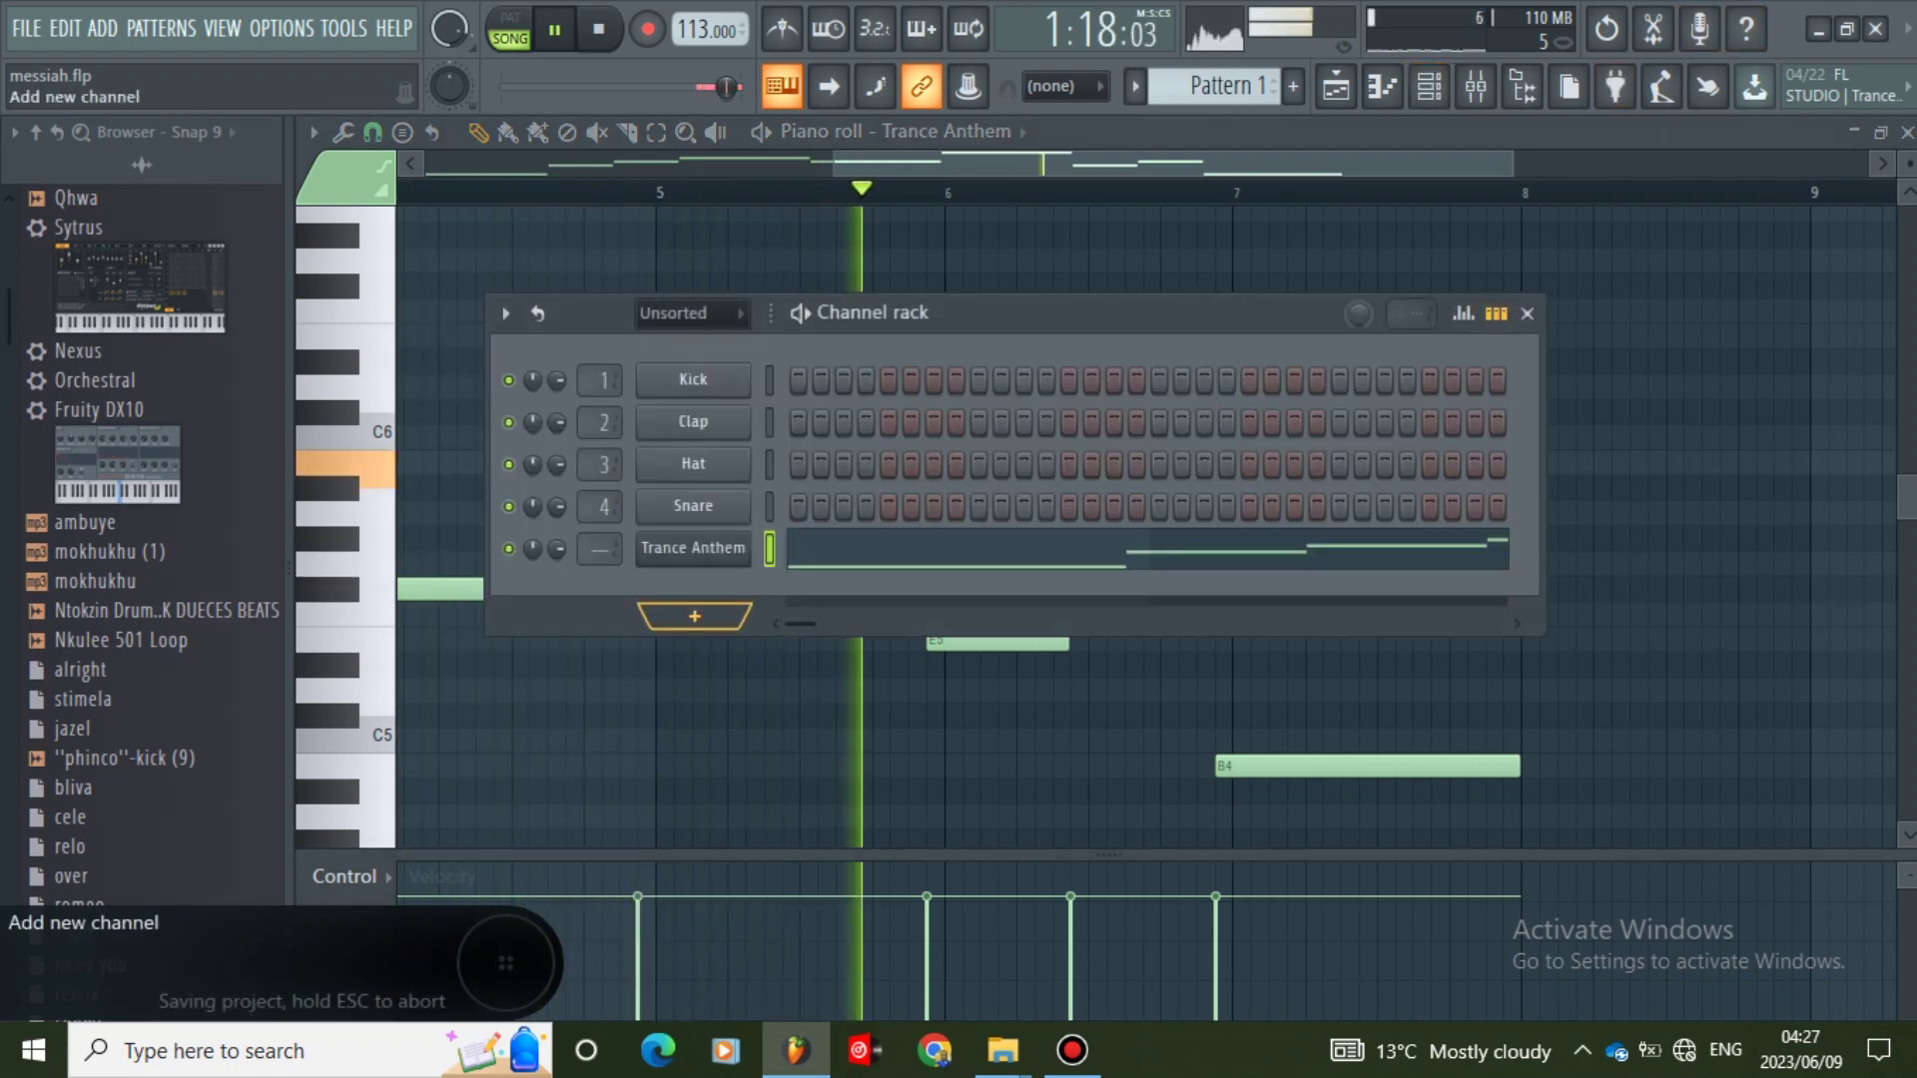
pyautogui.click(699, 614)
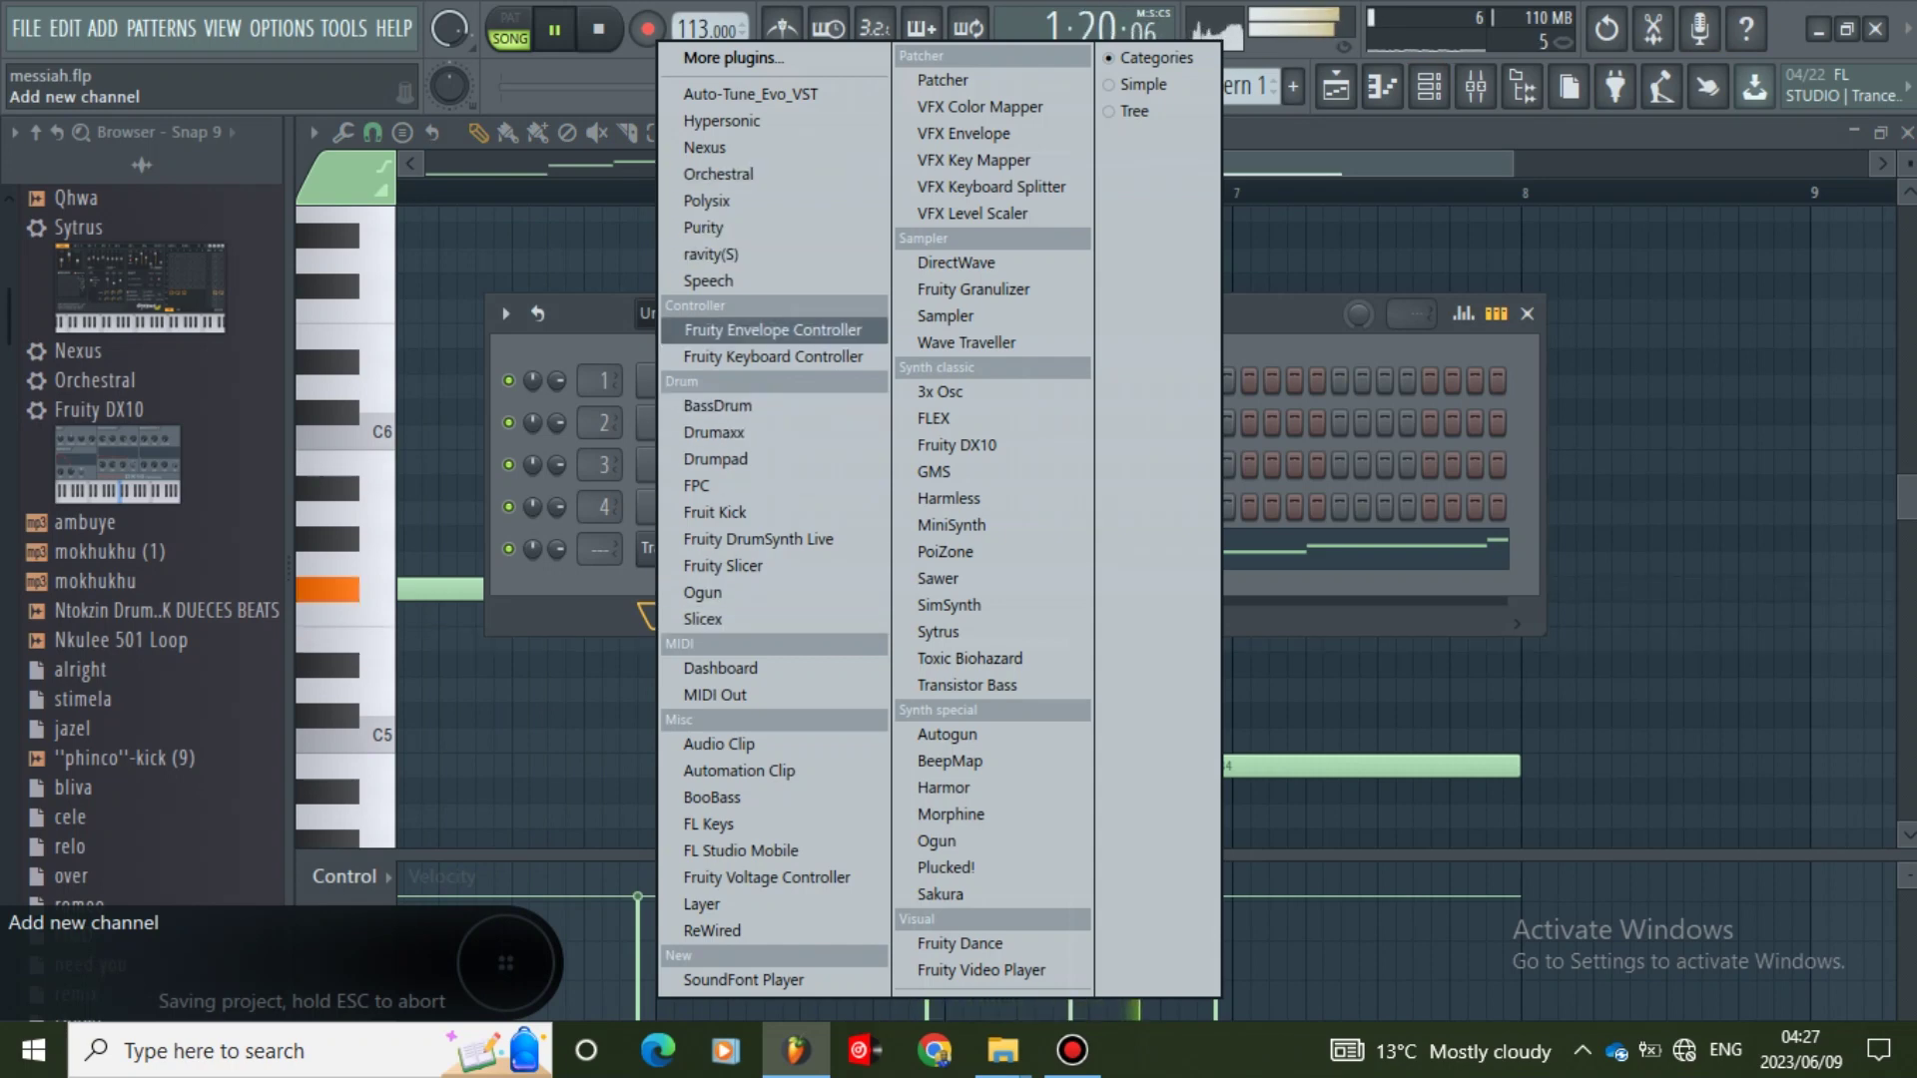
pyautogui.press('Escape')
pyautogui.press('space')
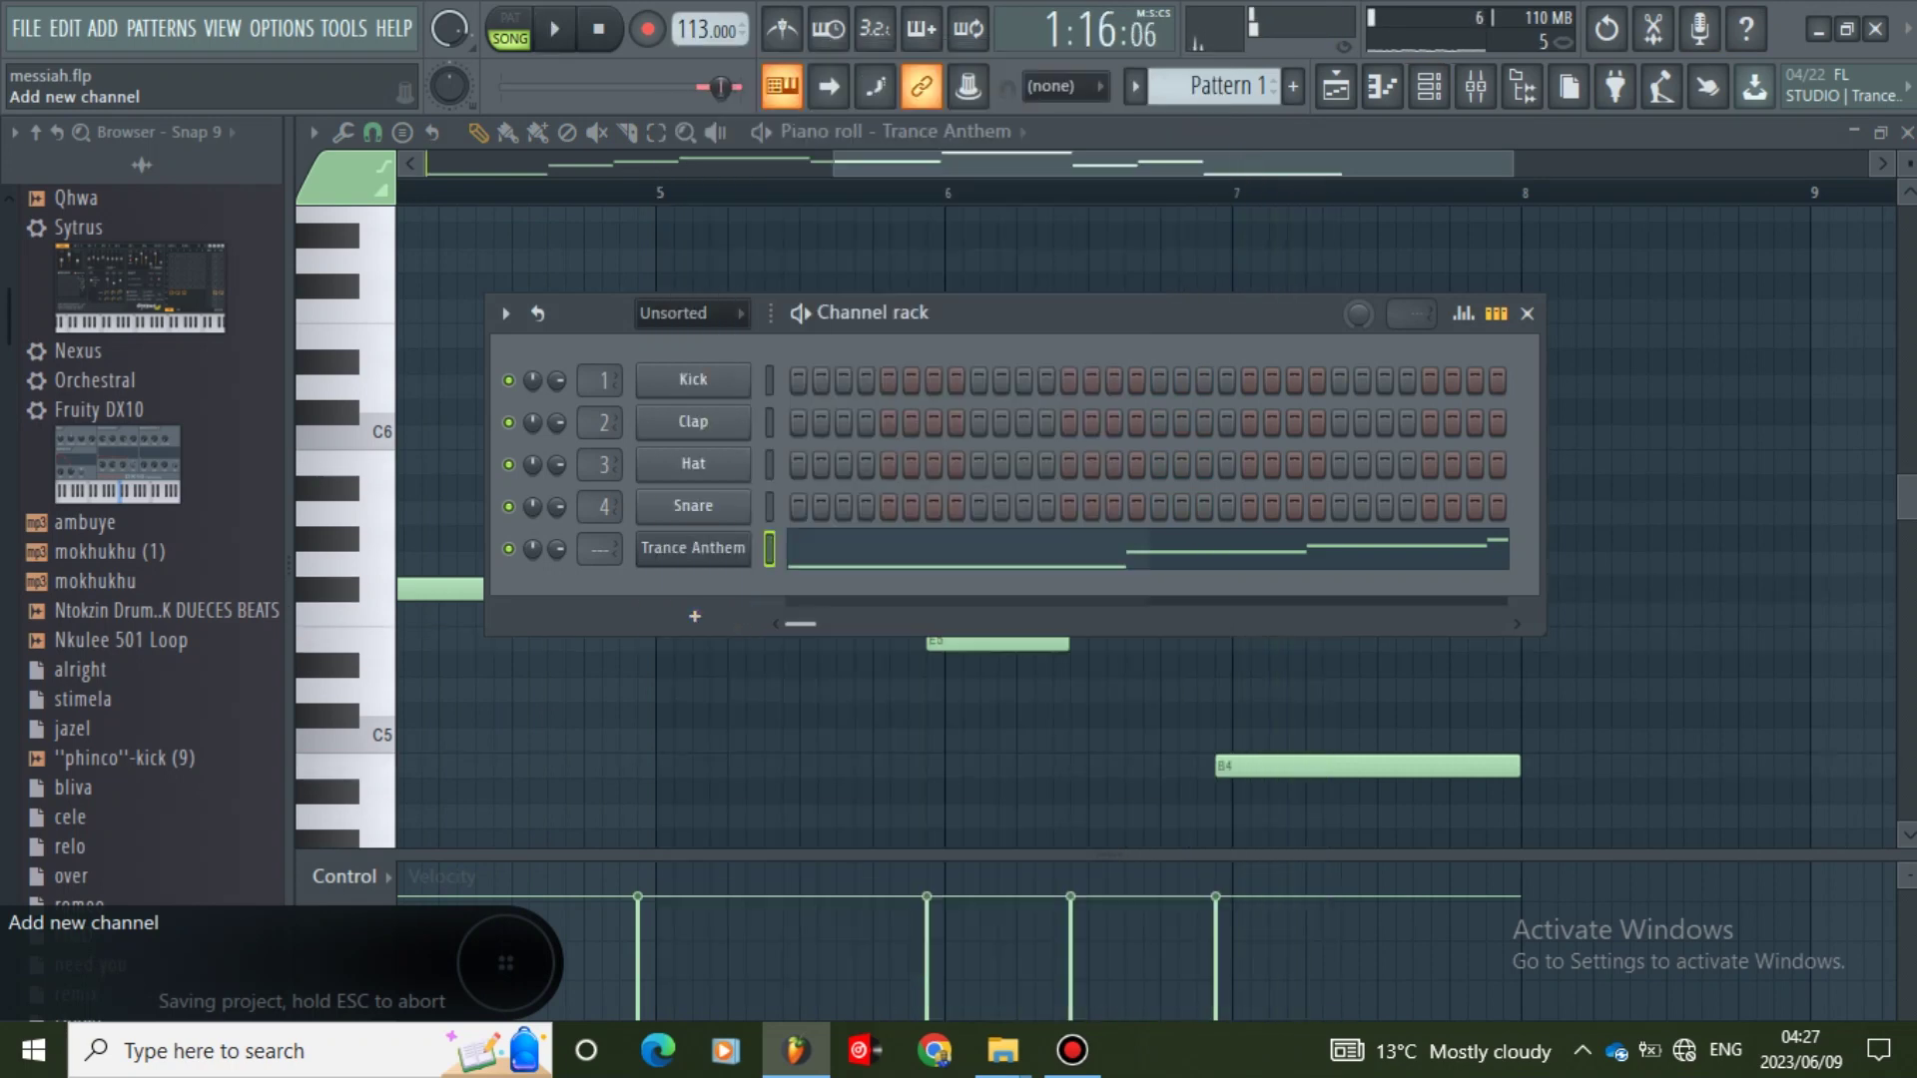
pyautogui.click(695, 617)
pyautogui.click(992, 447)
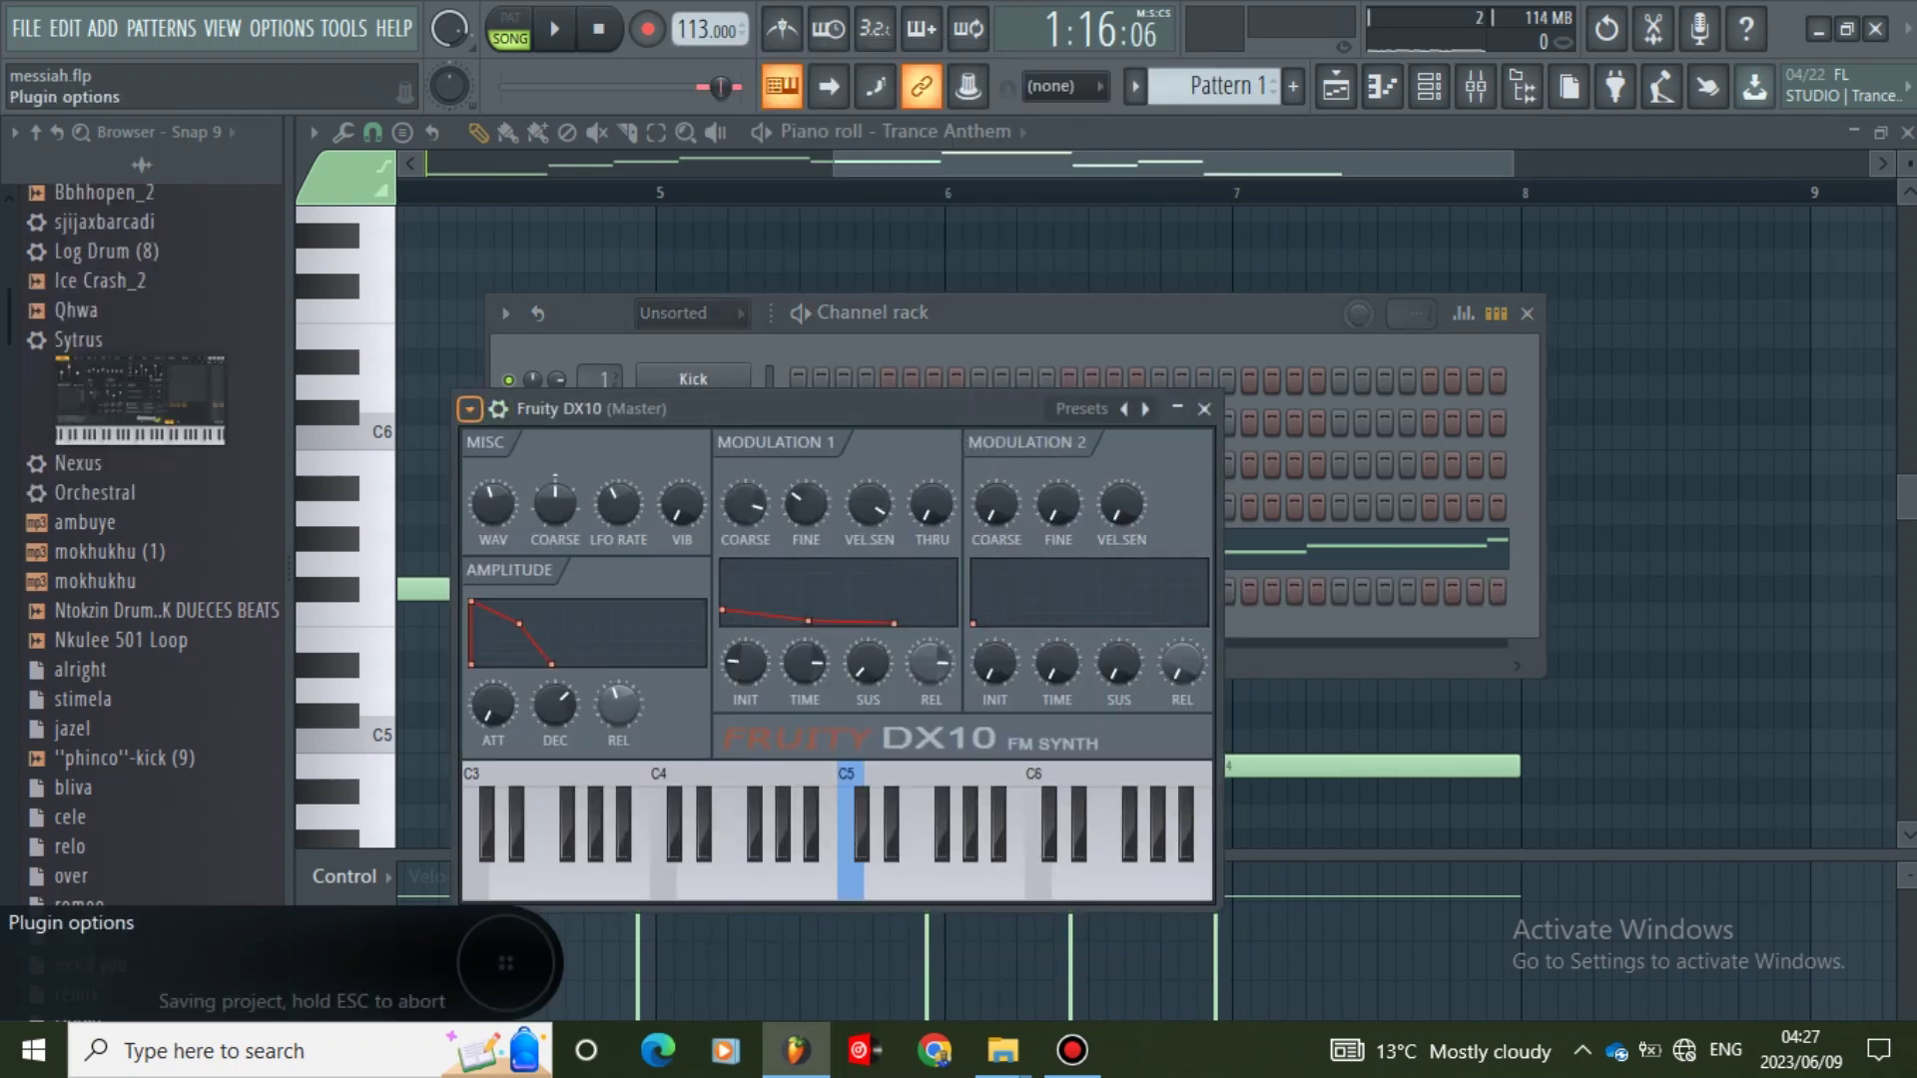
# - Load the eFlute preset in Fruity DX10 and close the plugin window
pyautogui.click(470, 409)
pyautogui.moveTo(559, 491)
pyautogui.click(1018, 420)
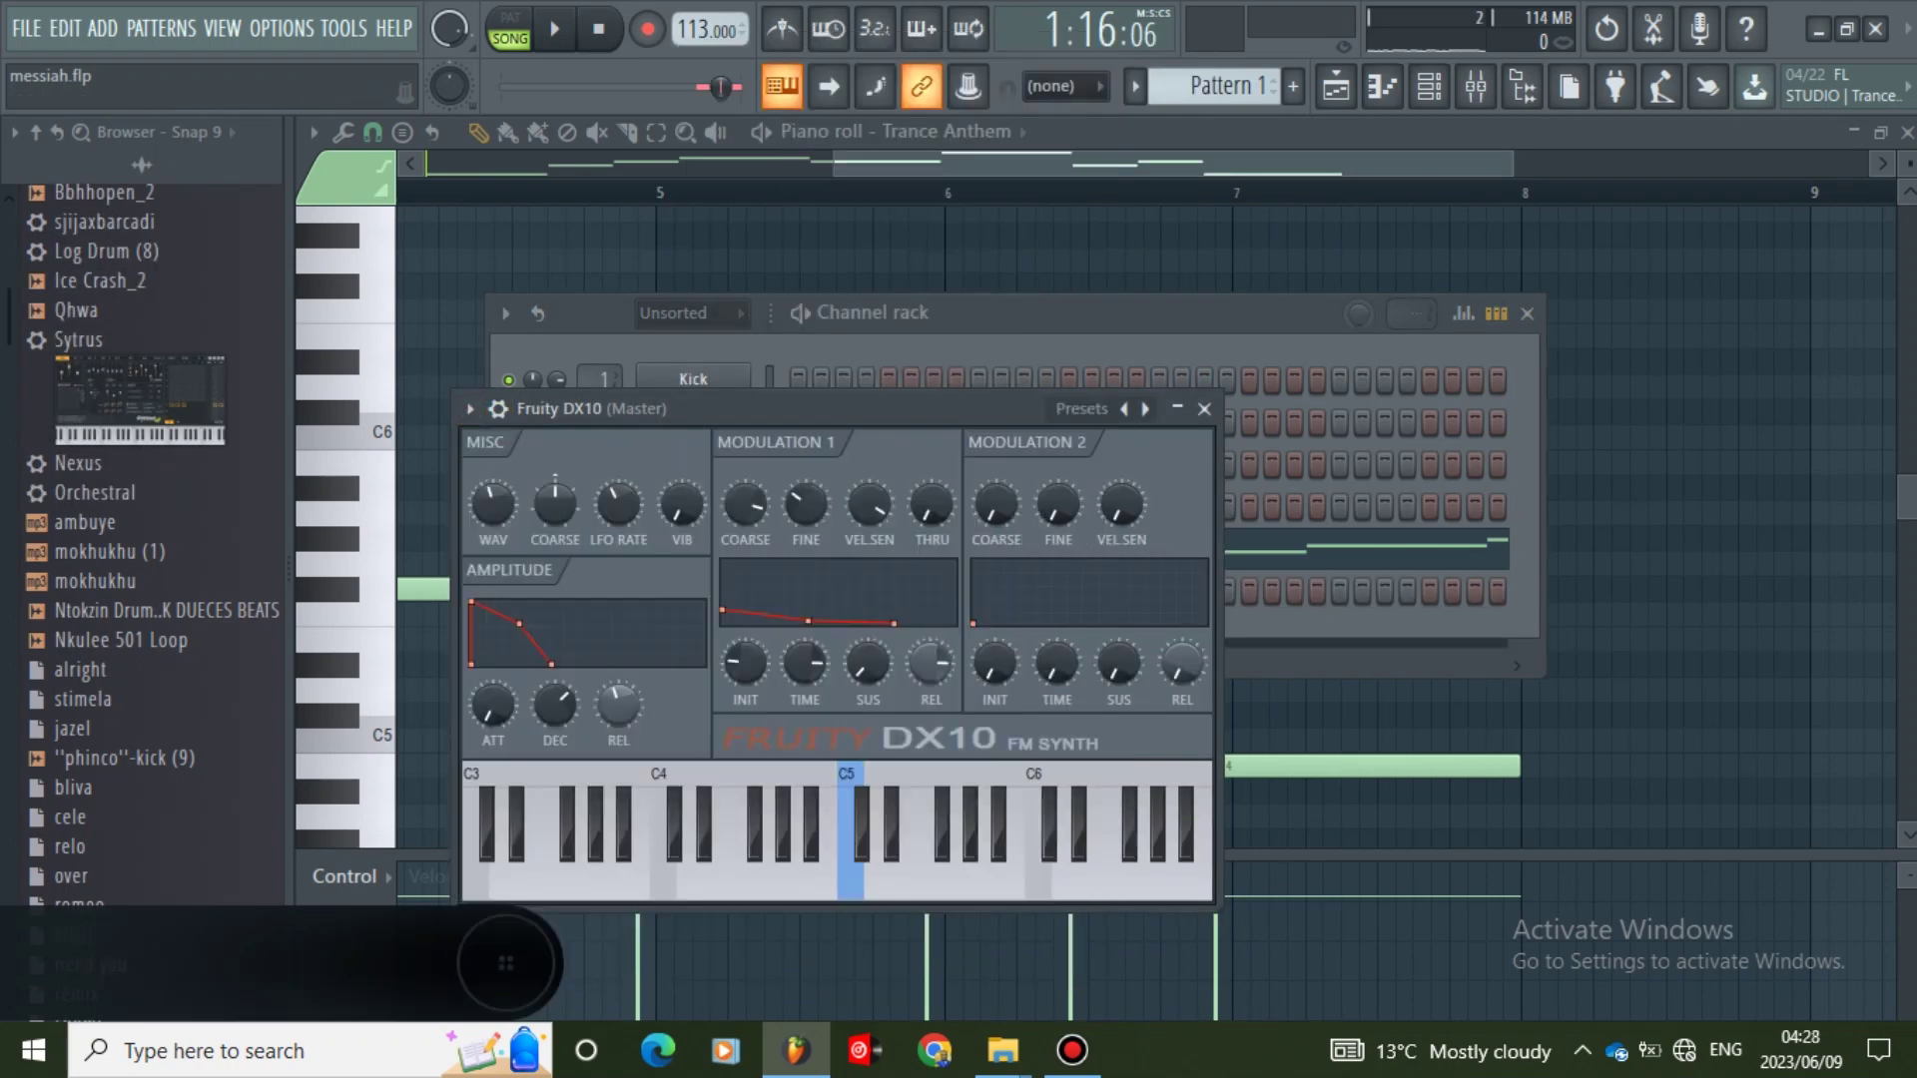
pyautogui.click(470, 410)
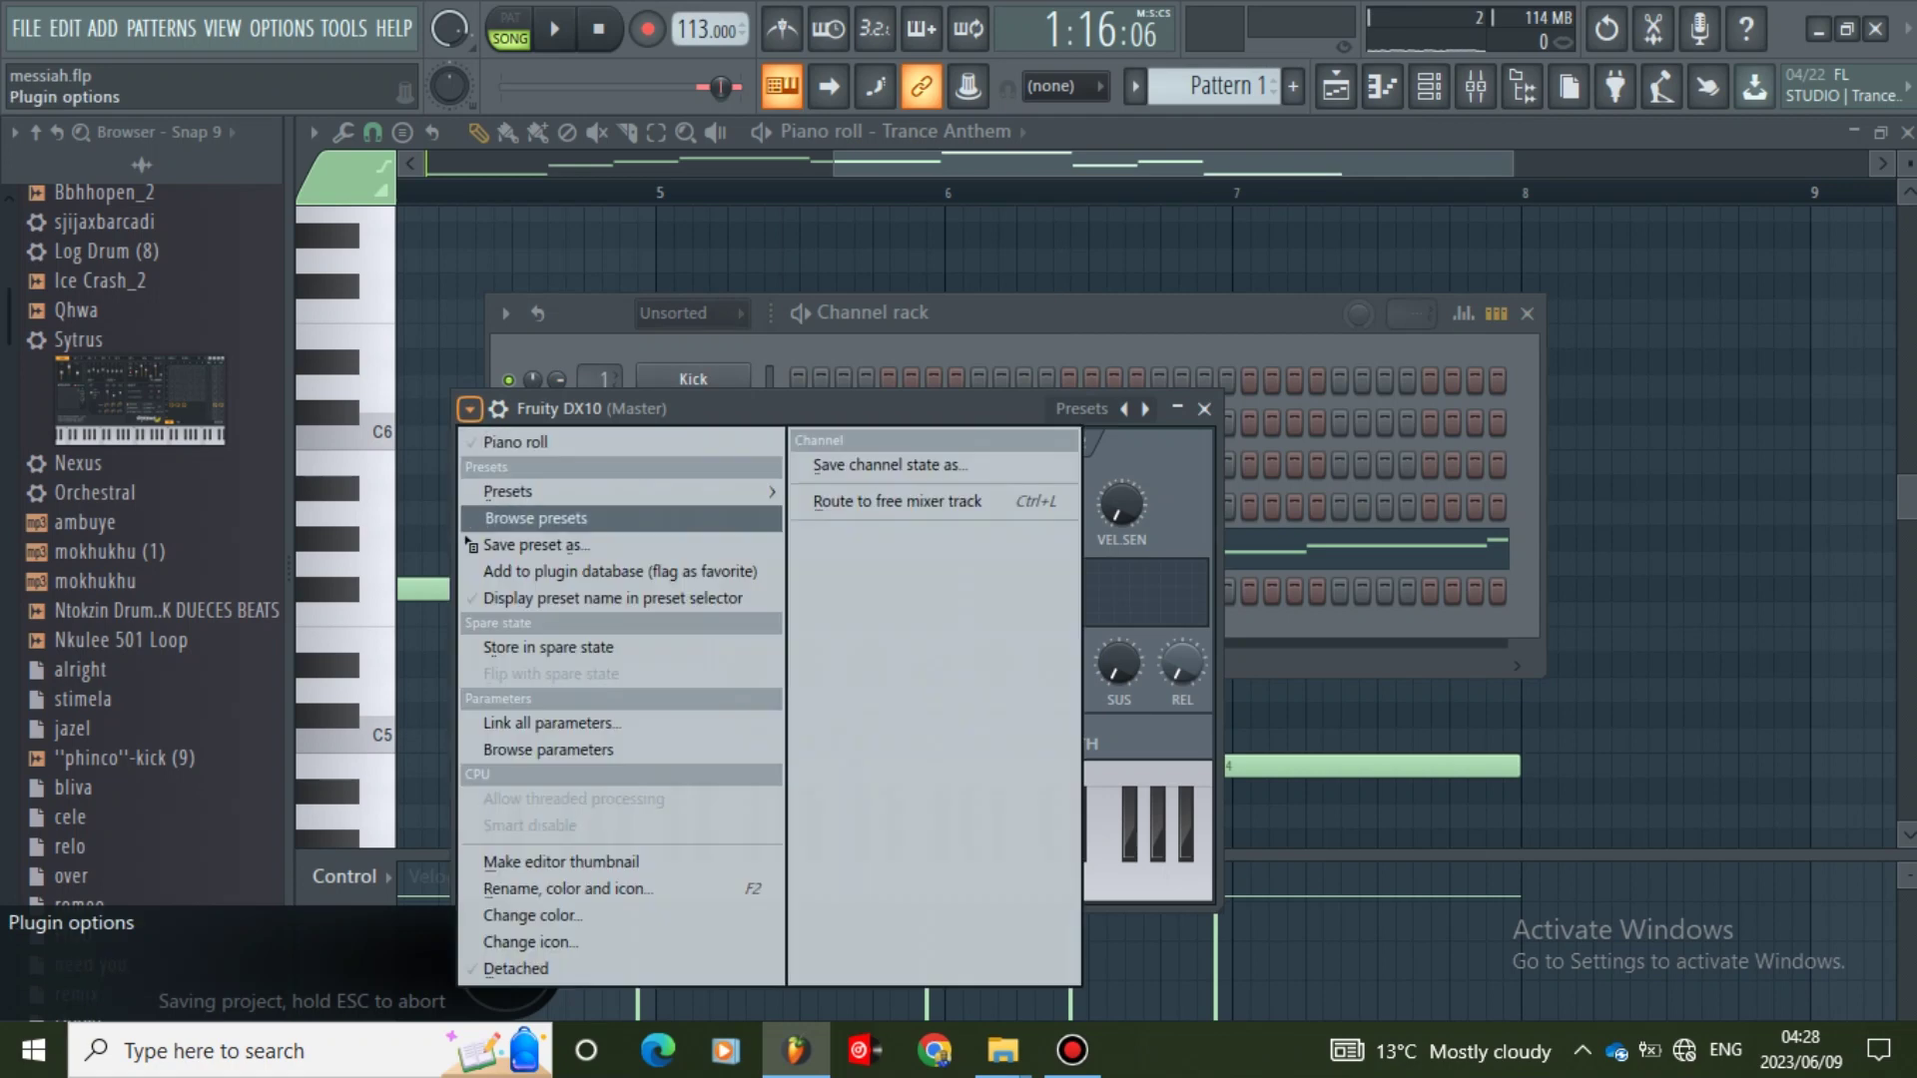
pyautogui.moveTo(559, 491)
pyautogui.click(849, 312)
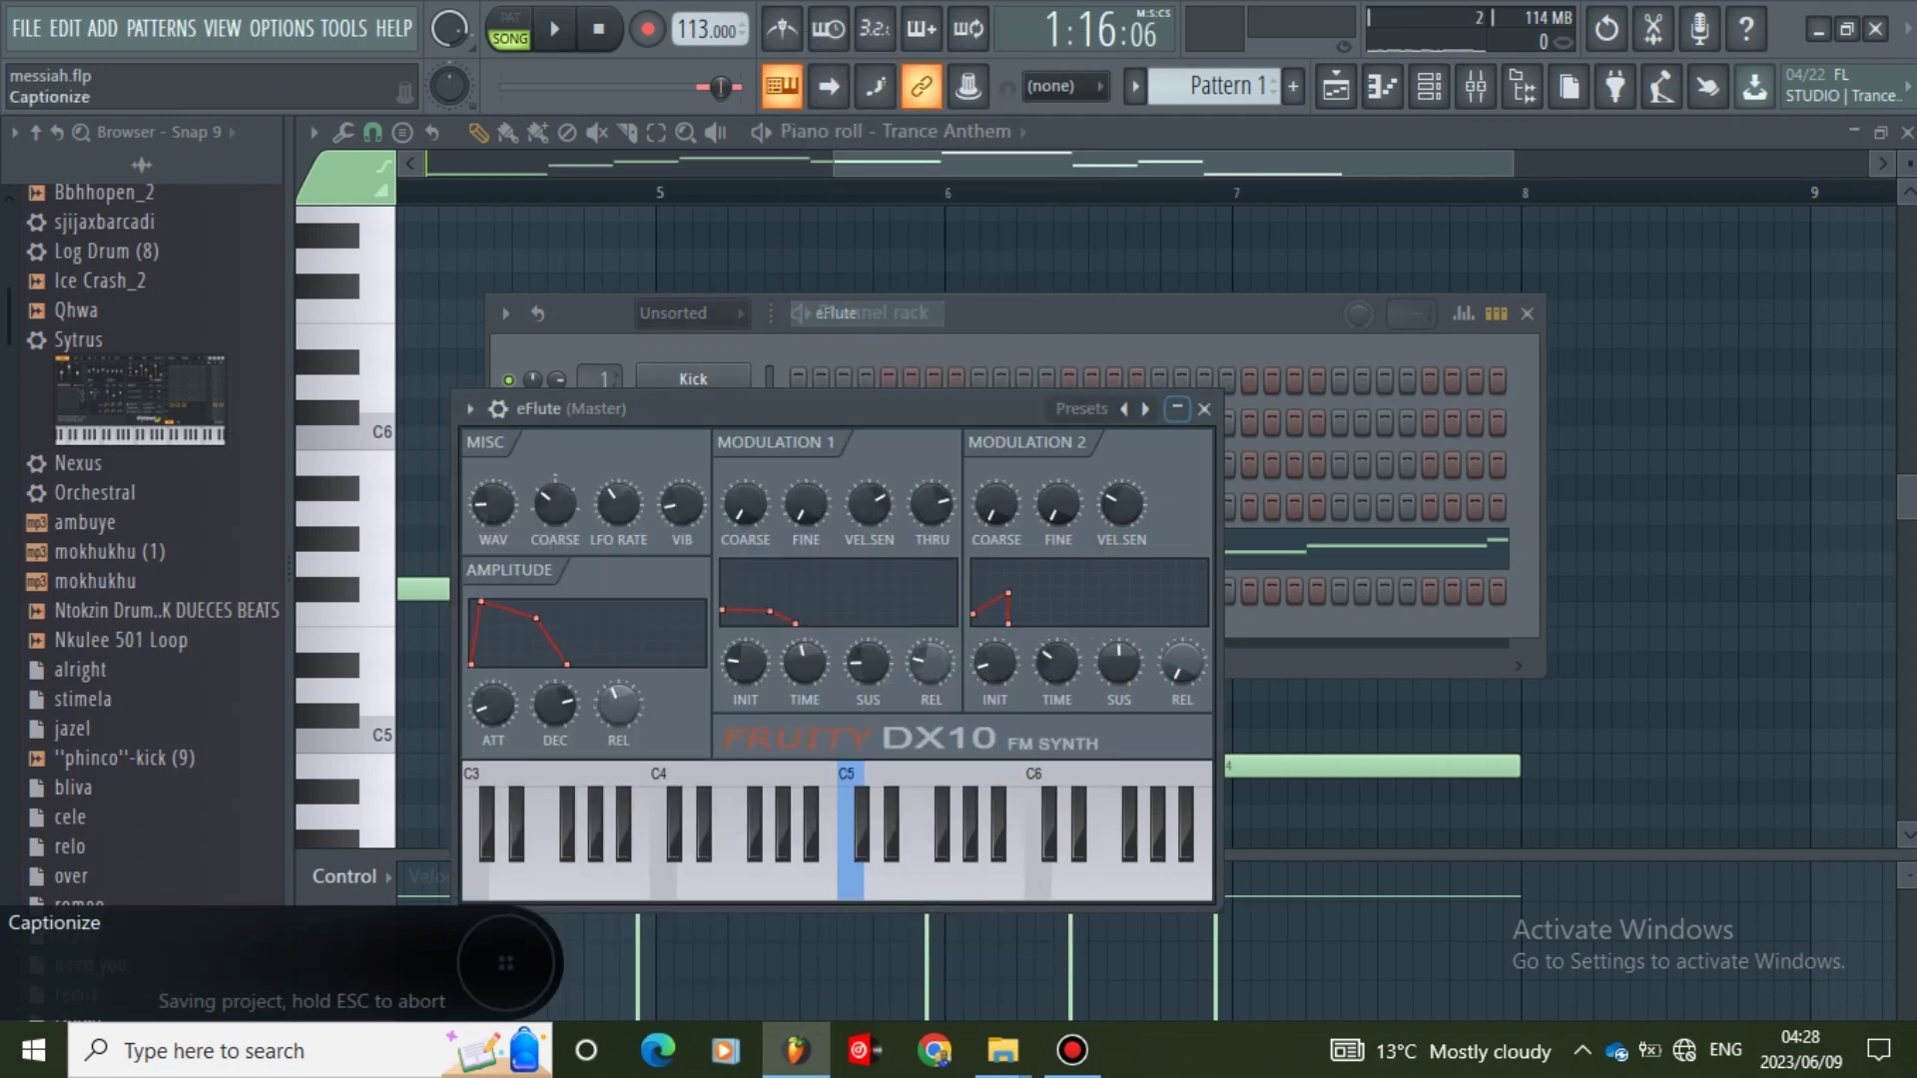
pyautogui.click(1205, 408)
# - Copy the Trance Anthem channel's notes into the eFlute channel and start playback
pyautogui.rightClick(747, 548)
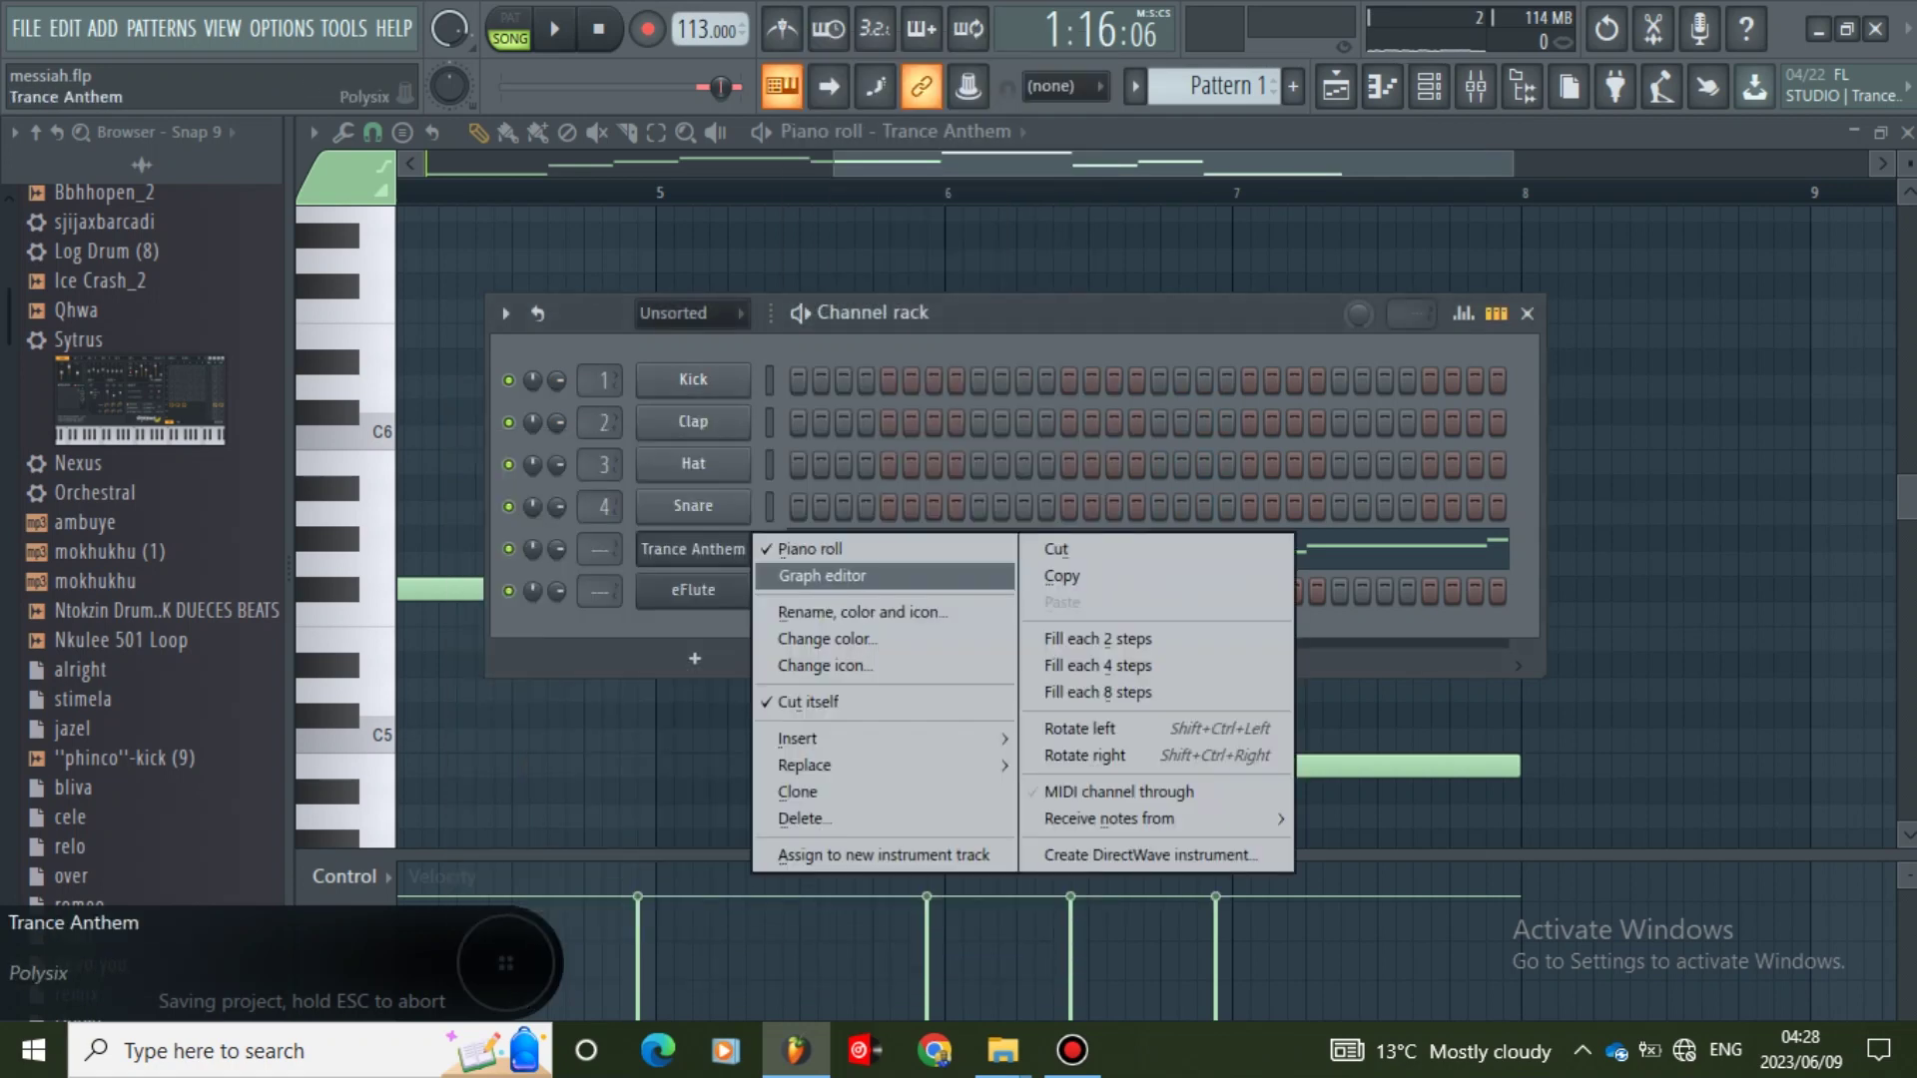
pyautogui.click(1062, 576)
pyautogui.rightClick(693, 591)
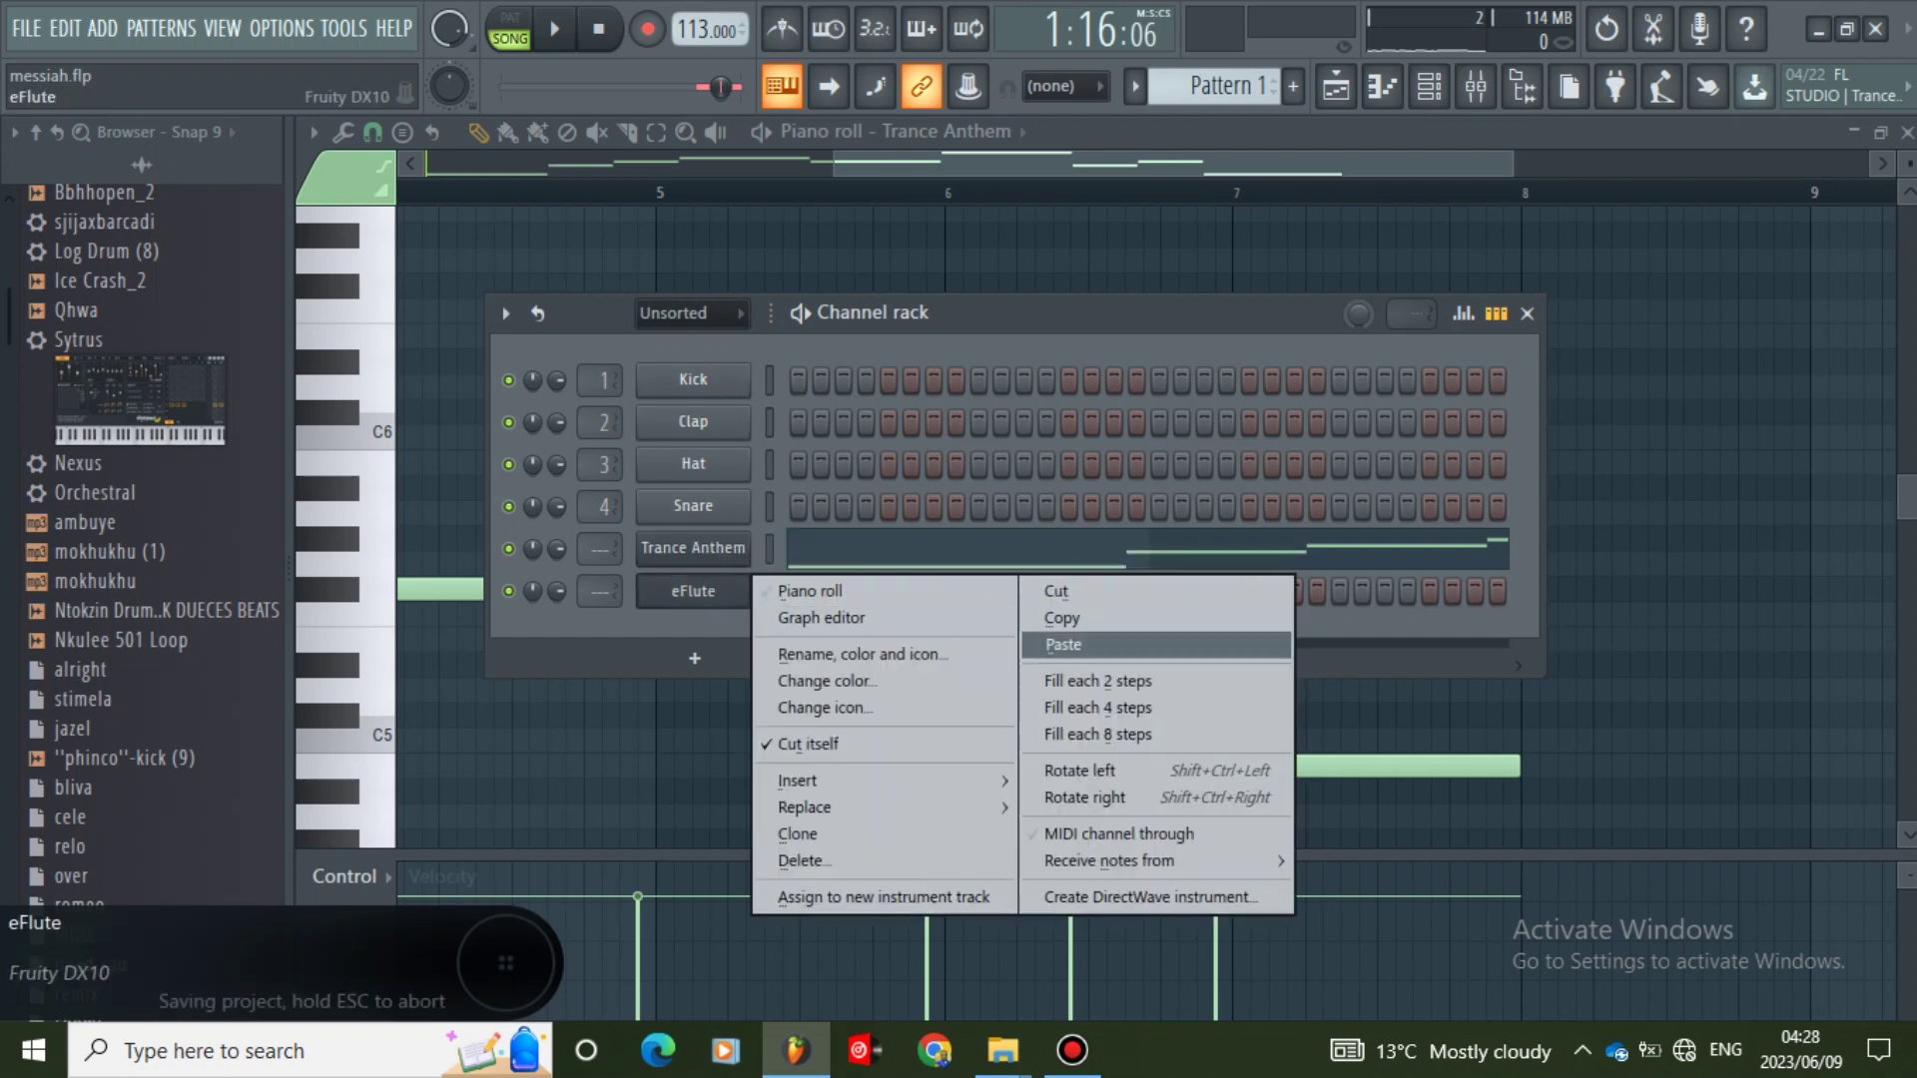
pyautogui.click(1063, 644)
pyautogui.press('space')
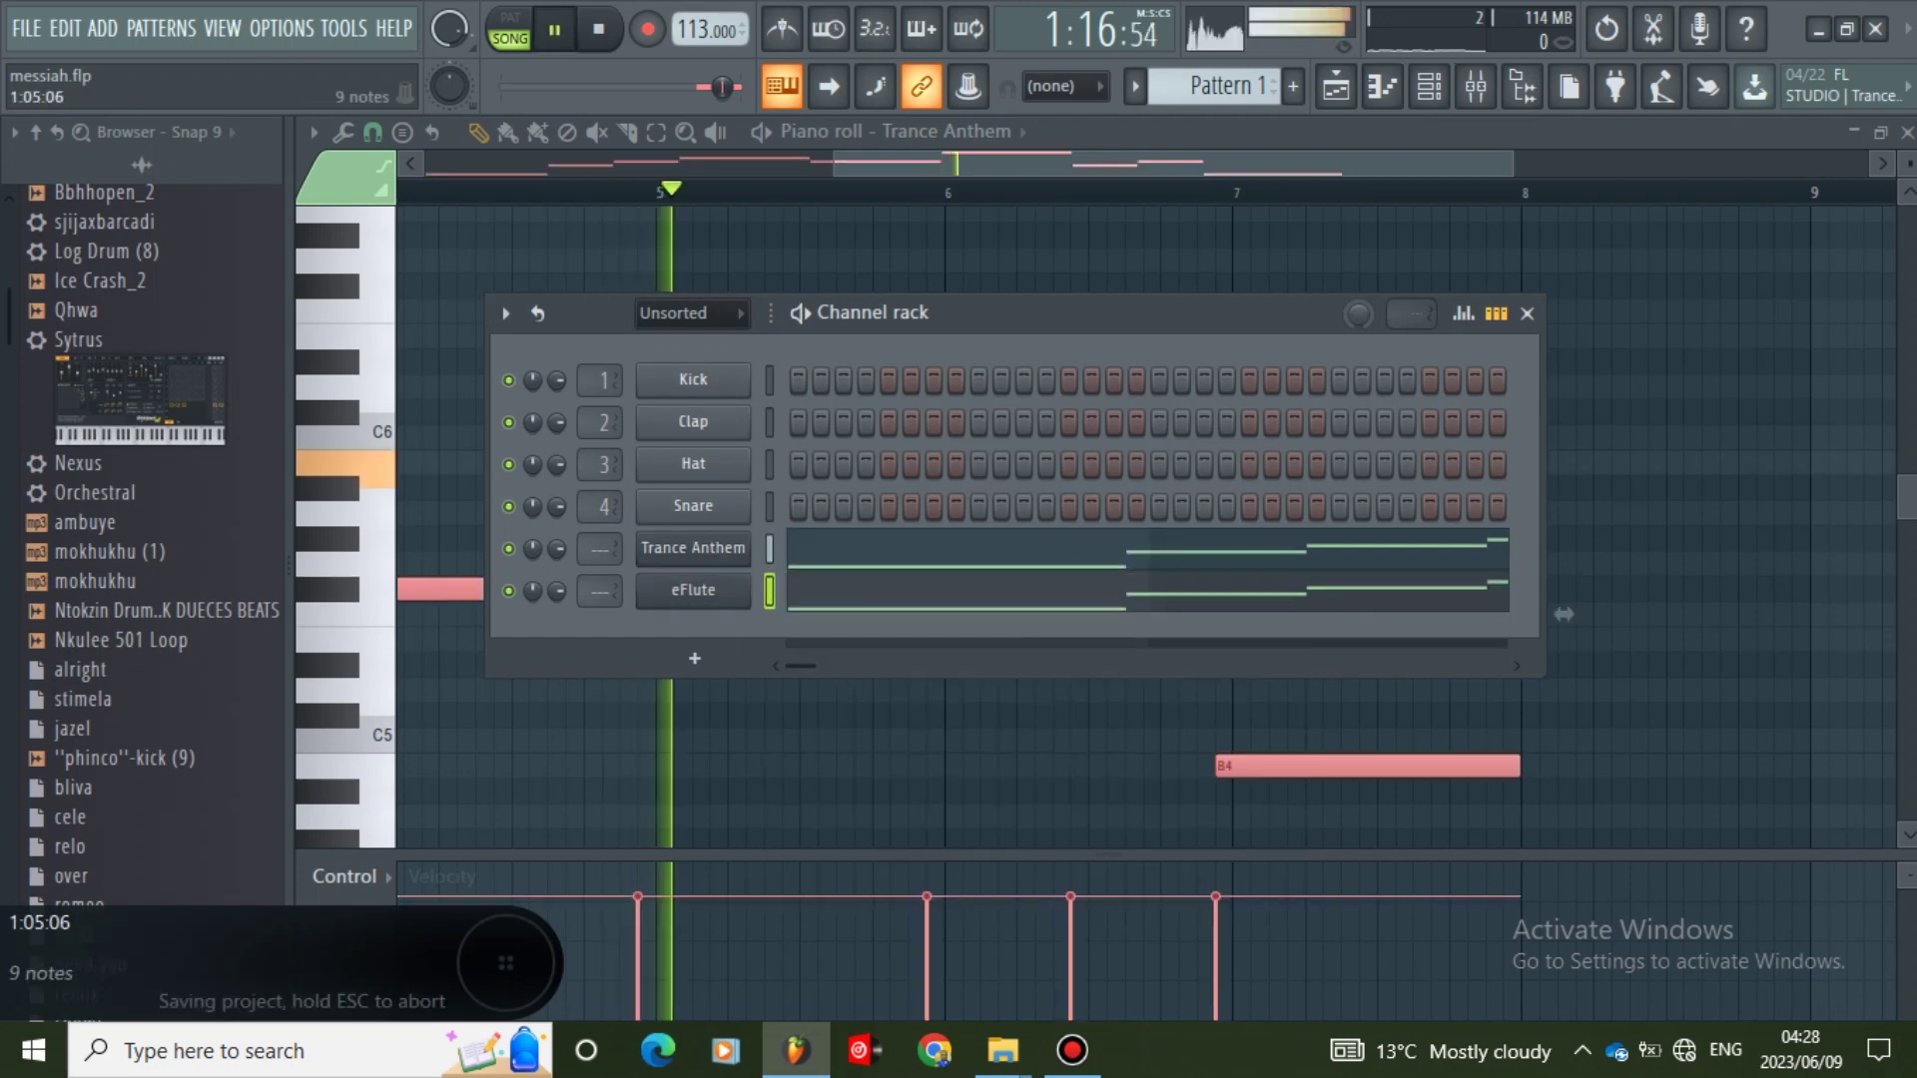
# - Transpose all the eFlute notes down one octave in the piano roll, trying two octaves down as well
pyautogui.click(880, 595)
pyautogui.hotkey('ctrl', 'Down')
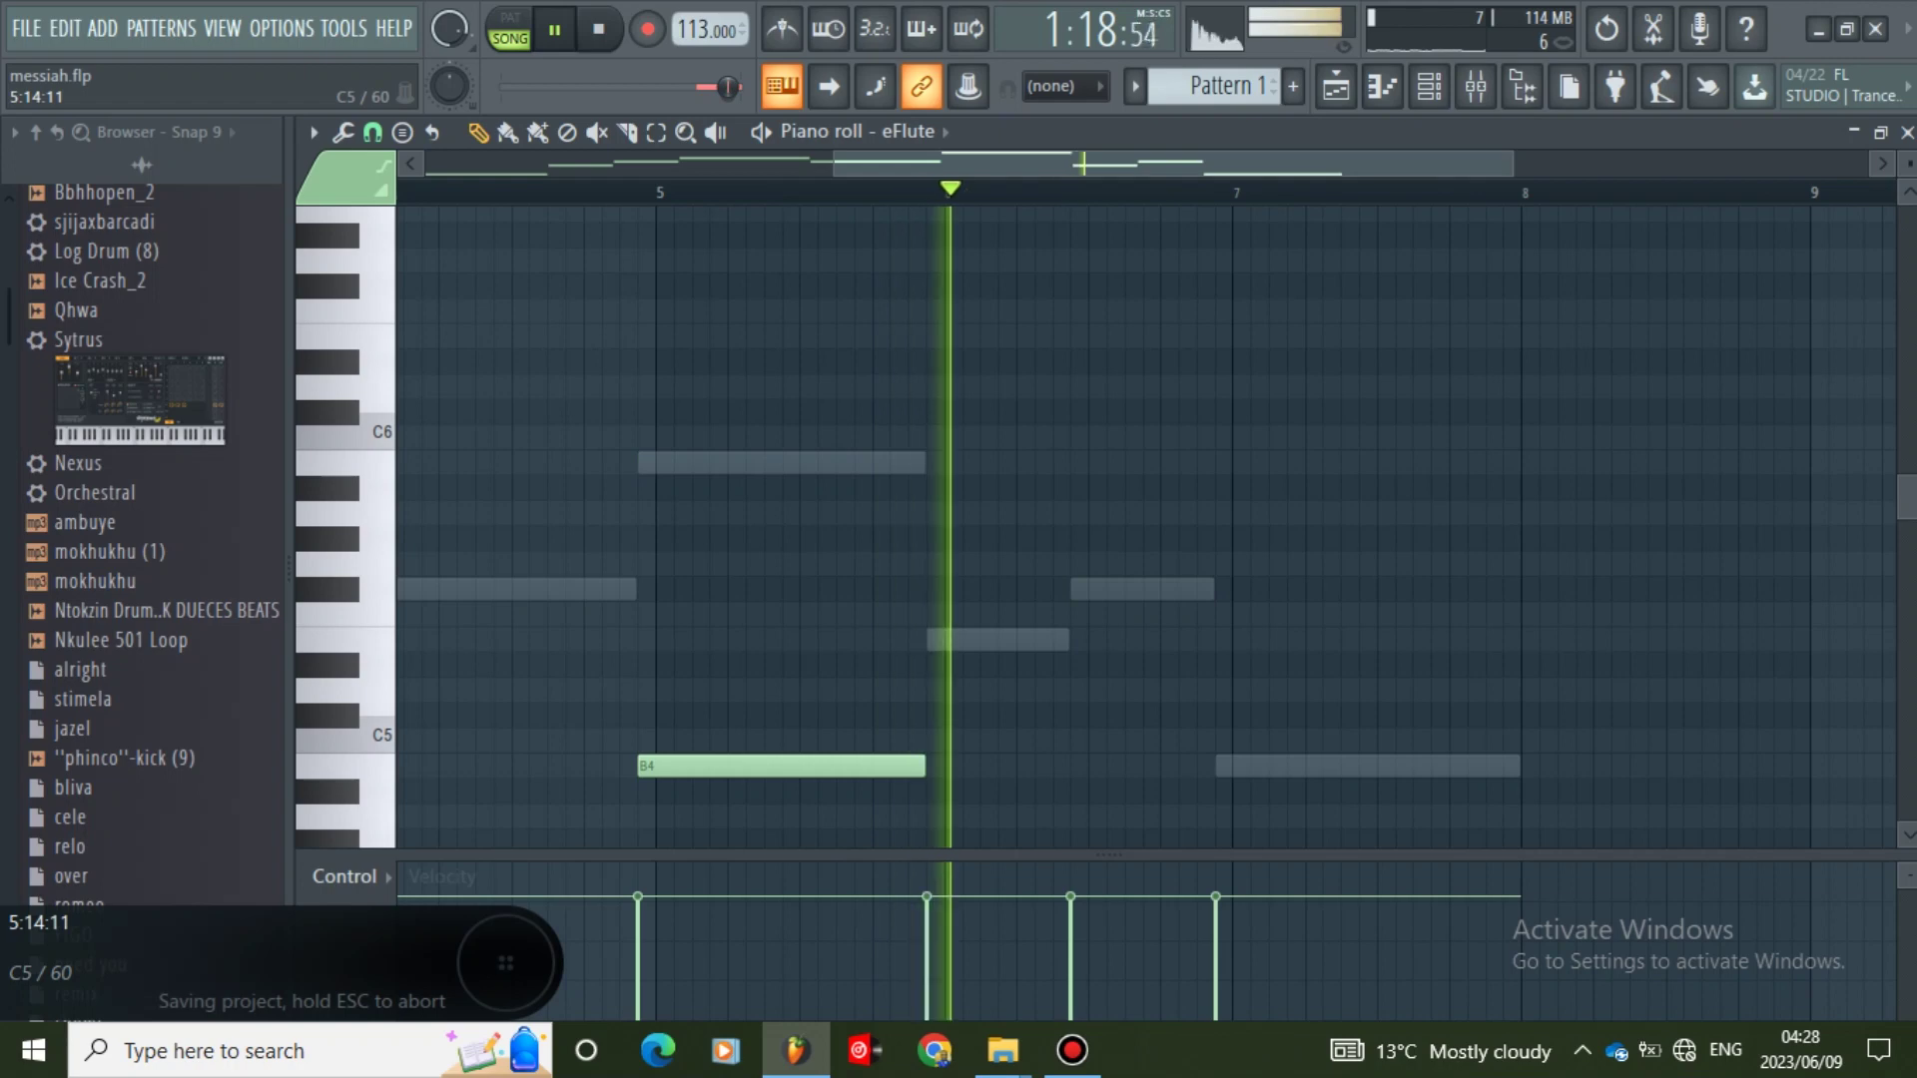
pyautogui.hotkey('ctrl', 'Down')
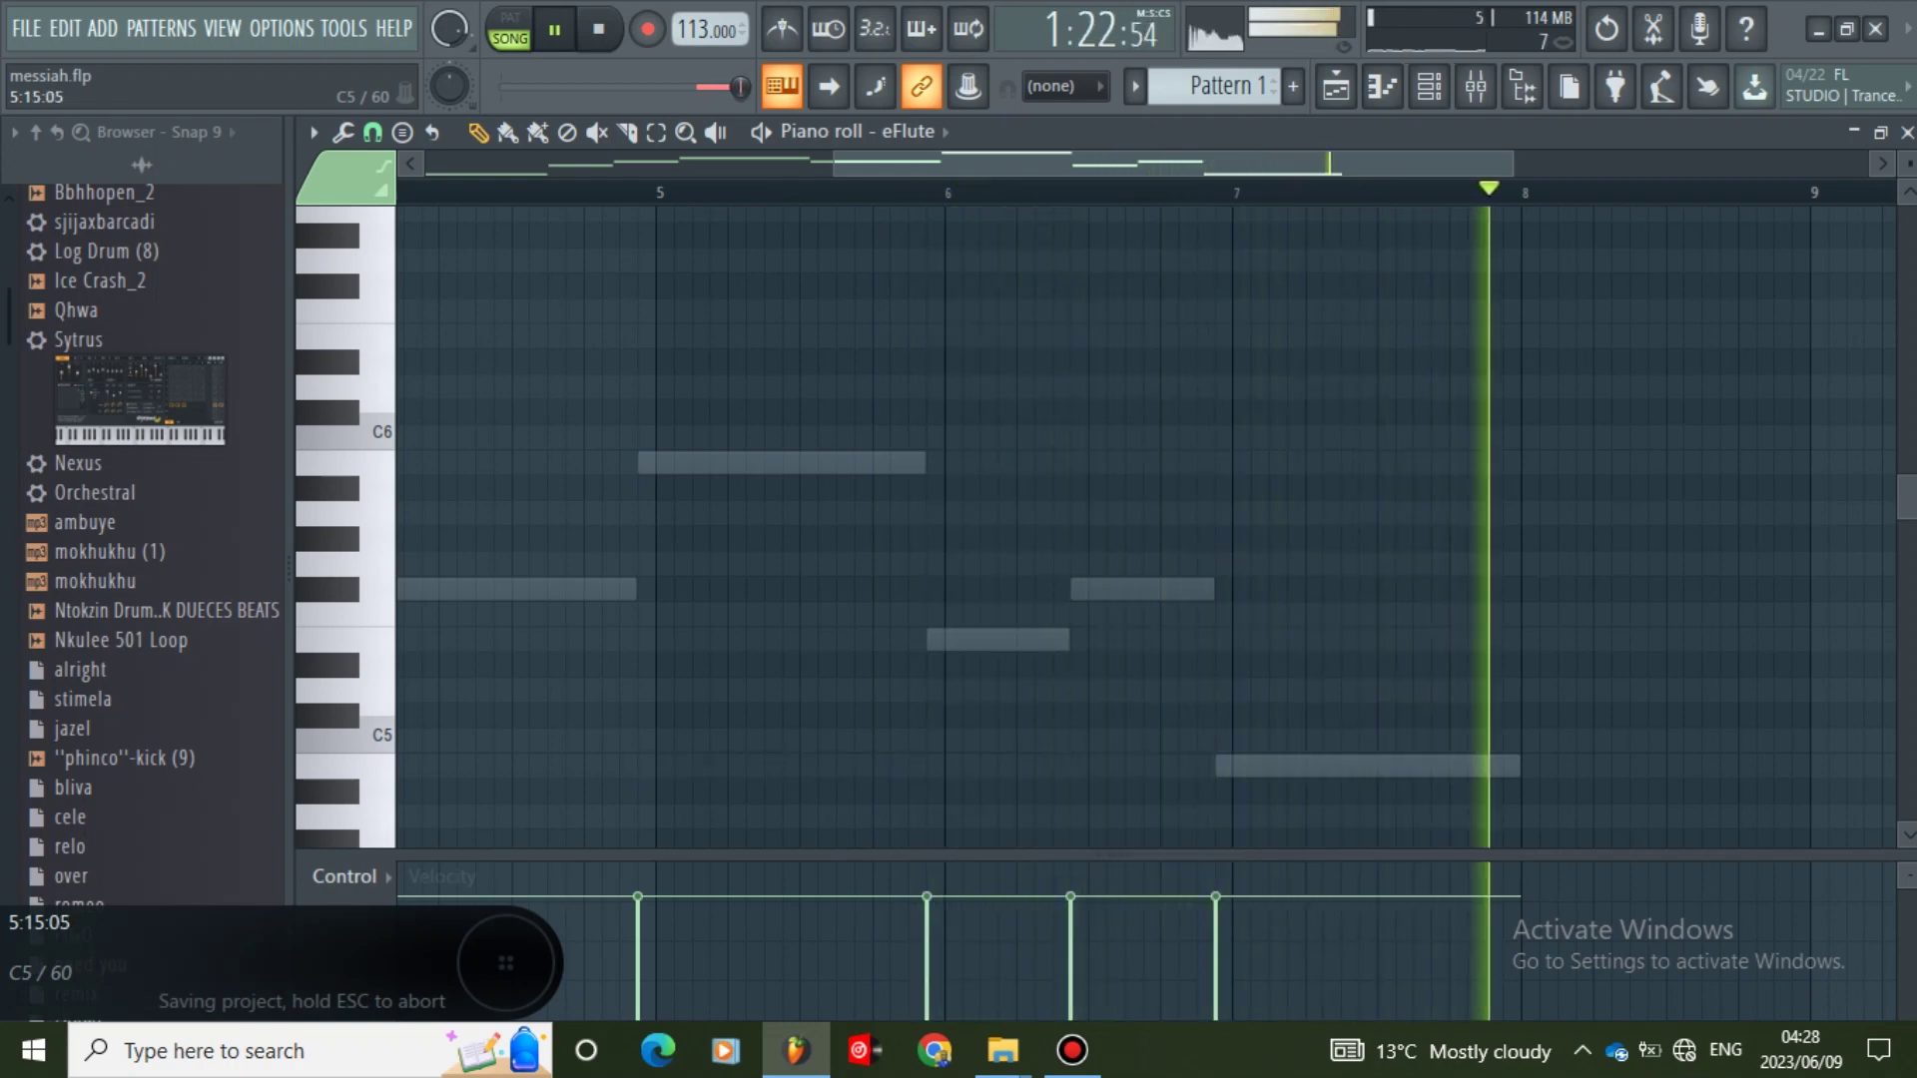
pyautogui.hotkey('ctrl', 'Up')
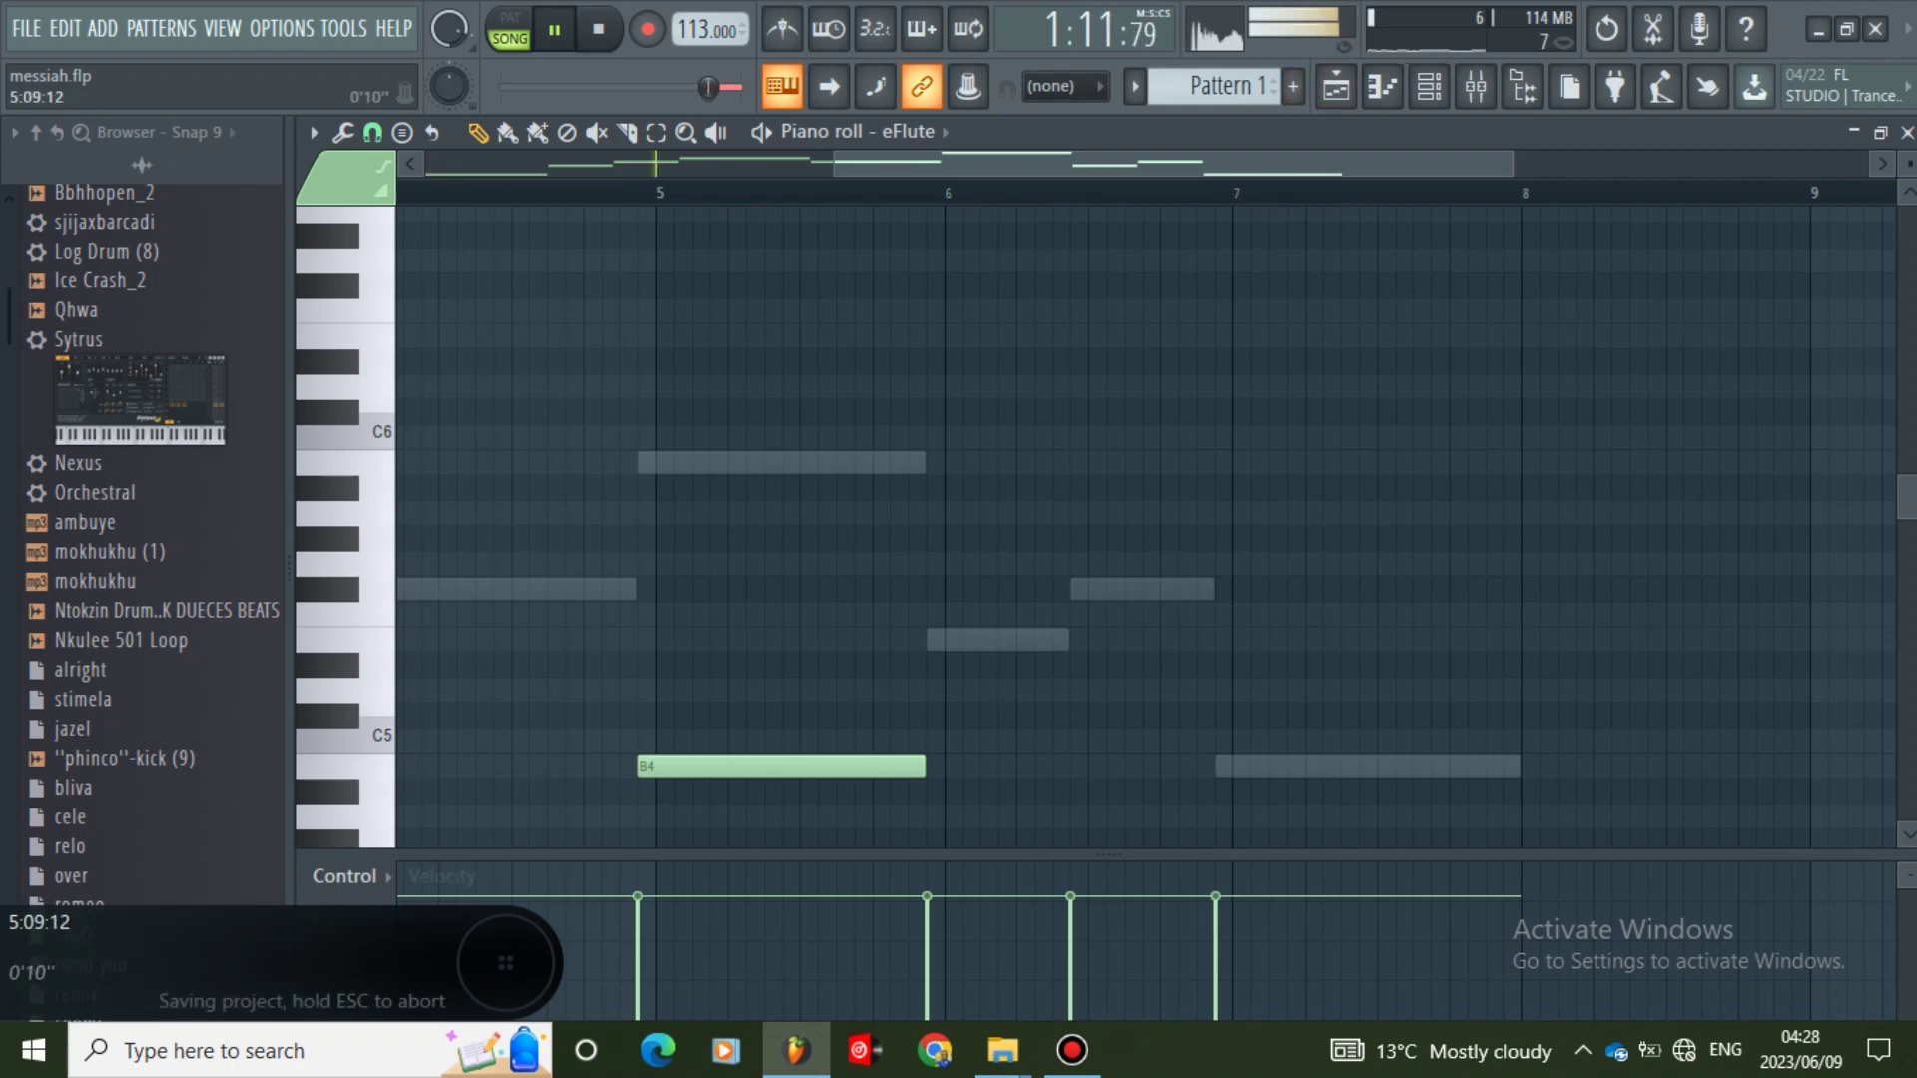
pyautogui.moveTo(835, 164); pyautogui.dragTo(428, 164)
pyautogui.scroll(-3, 1283, 634)
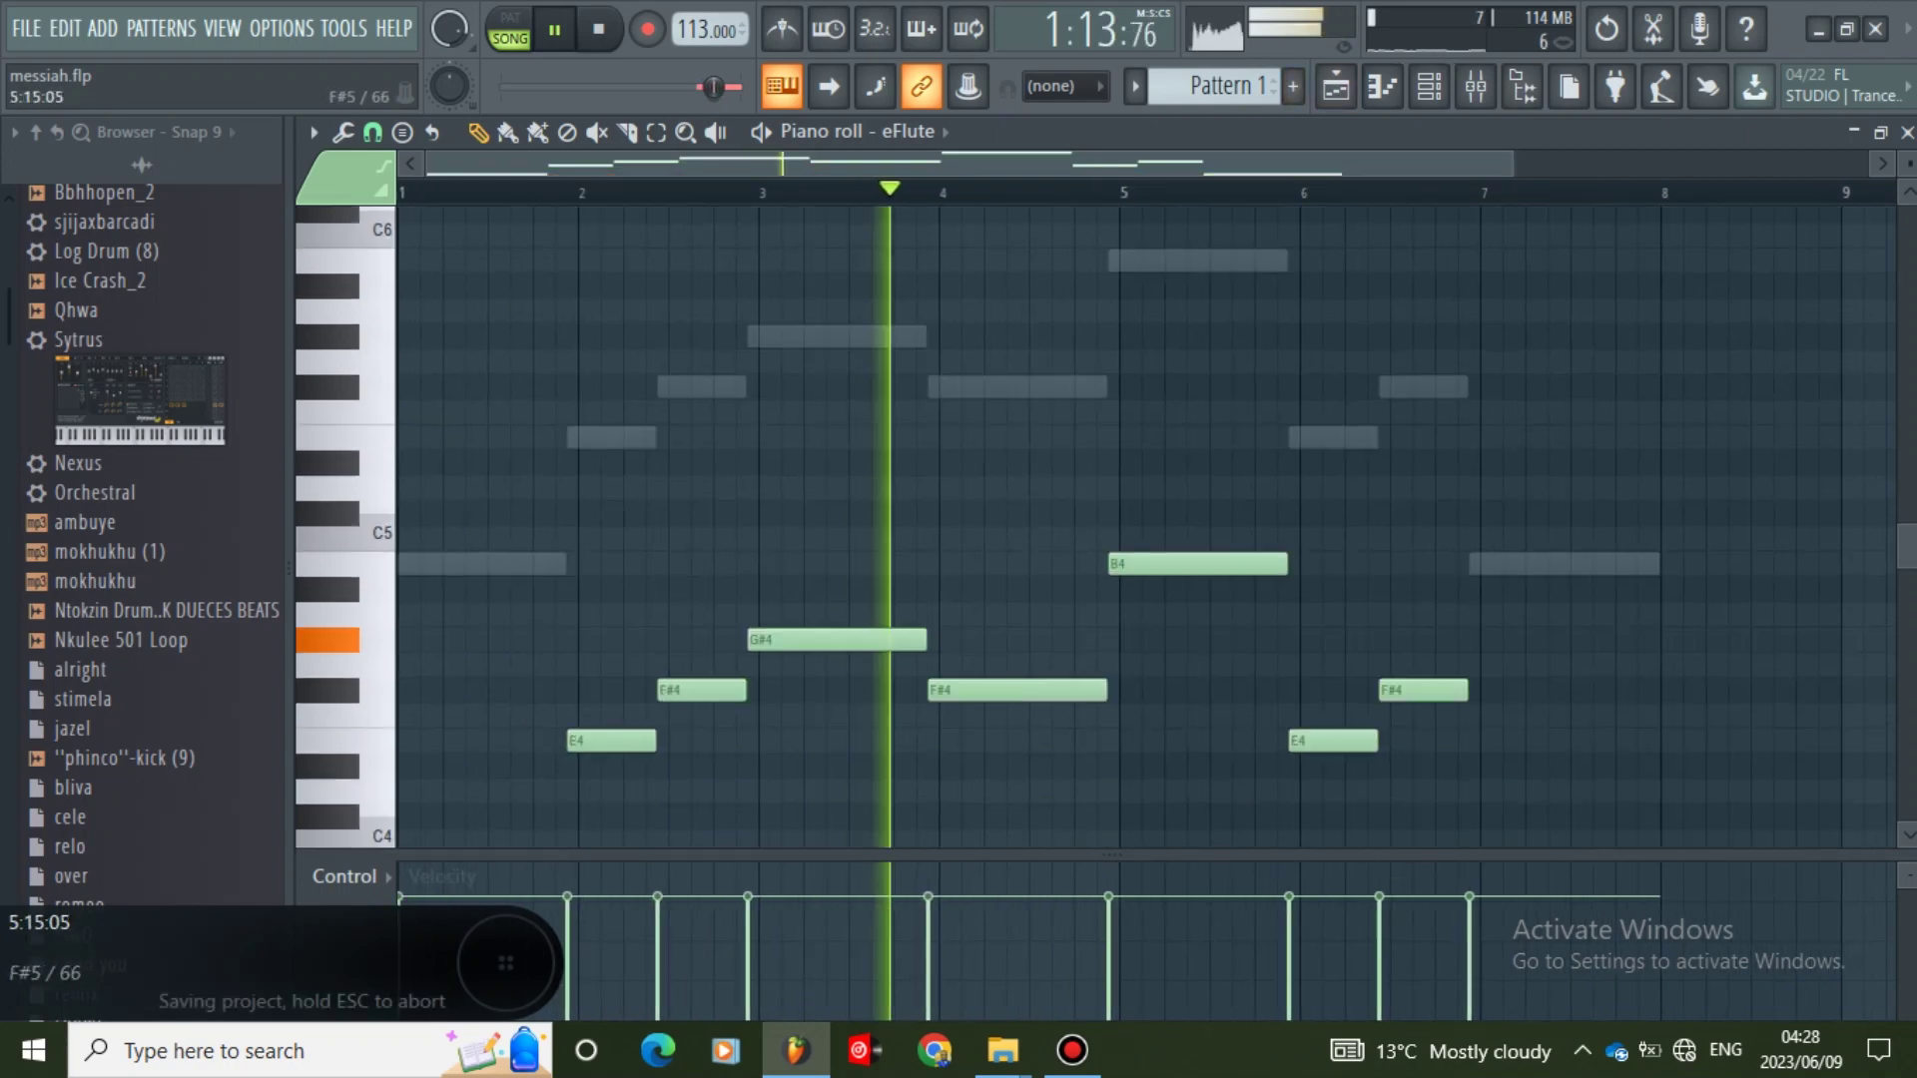
pyautogui.scroll(-3, 1146, 527)
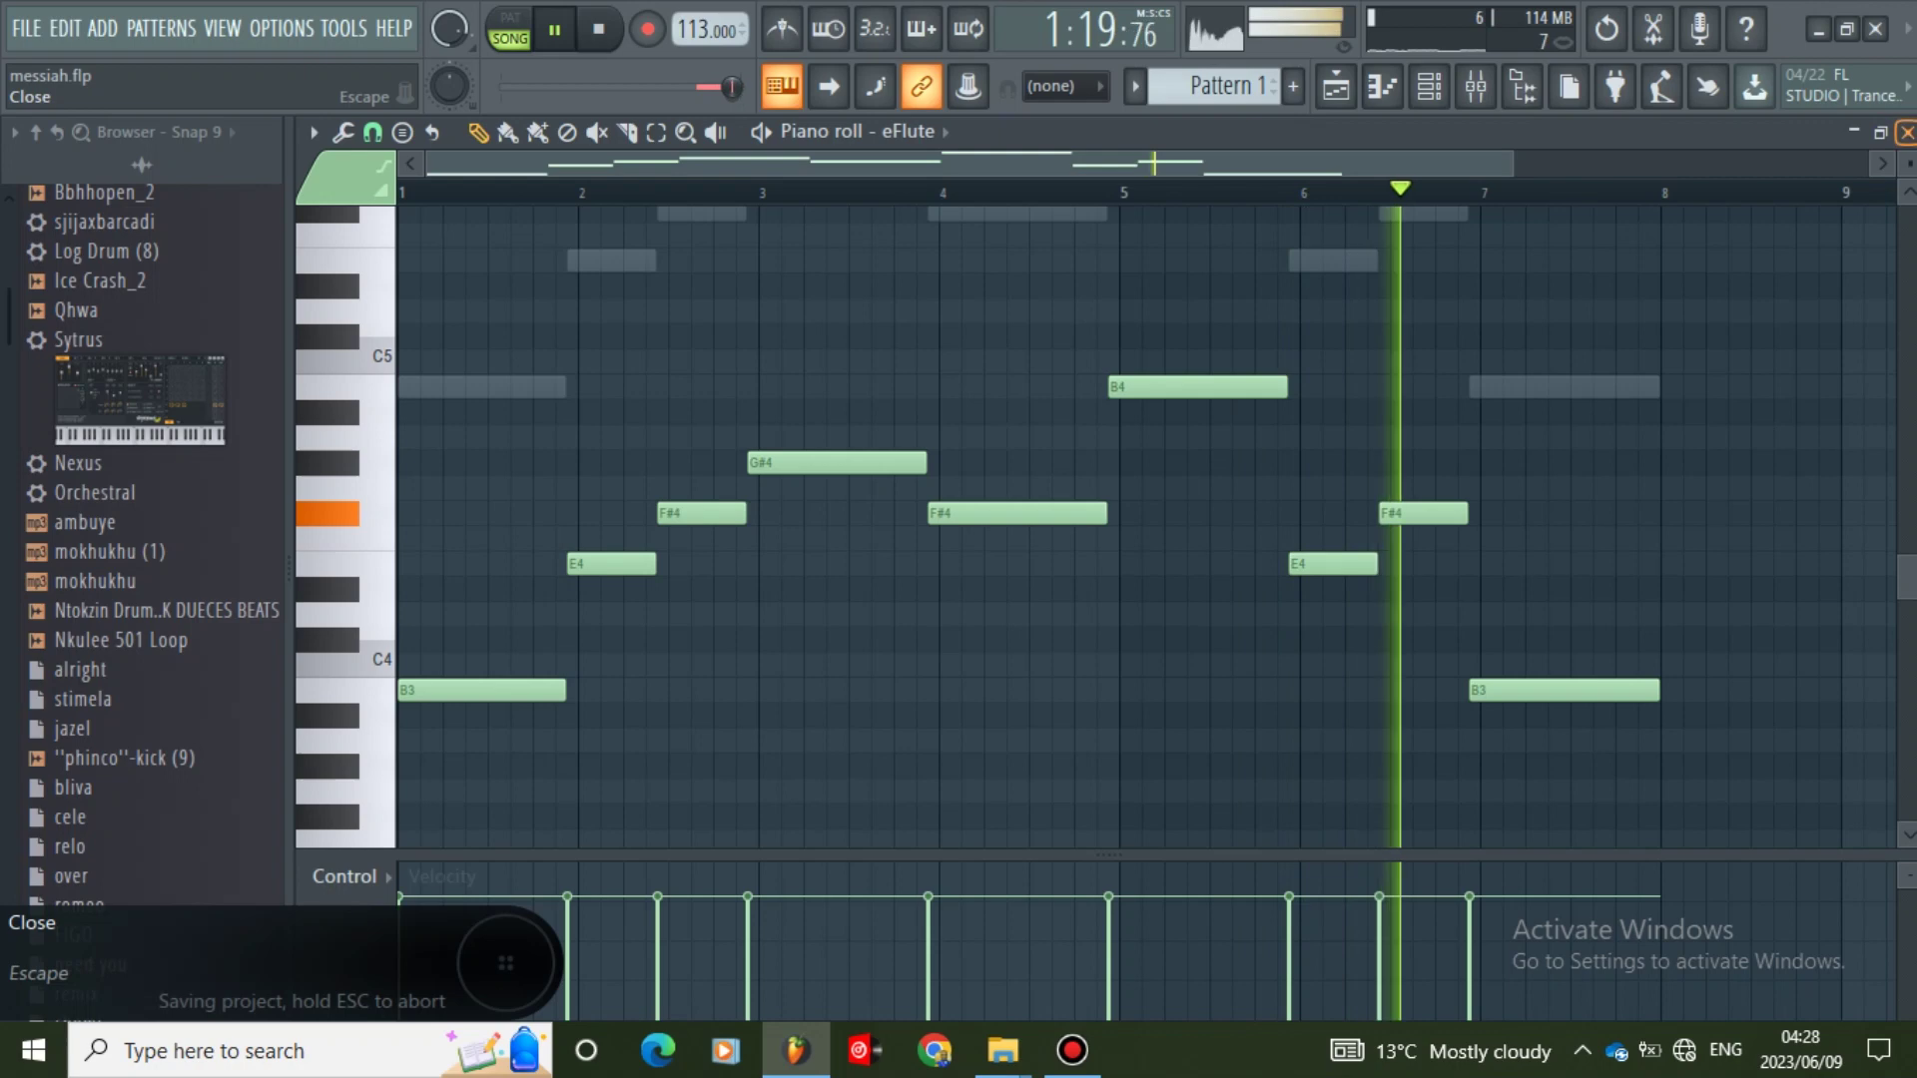
# - Transpose all the Trance Anthem notes down one octave in the piano roll
pyautogui.click(1907, 132)
pyautogui.click(810, 548)
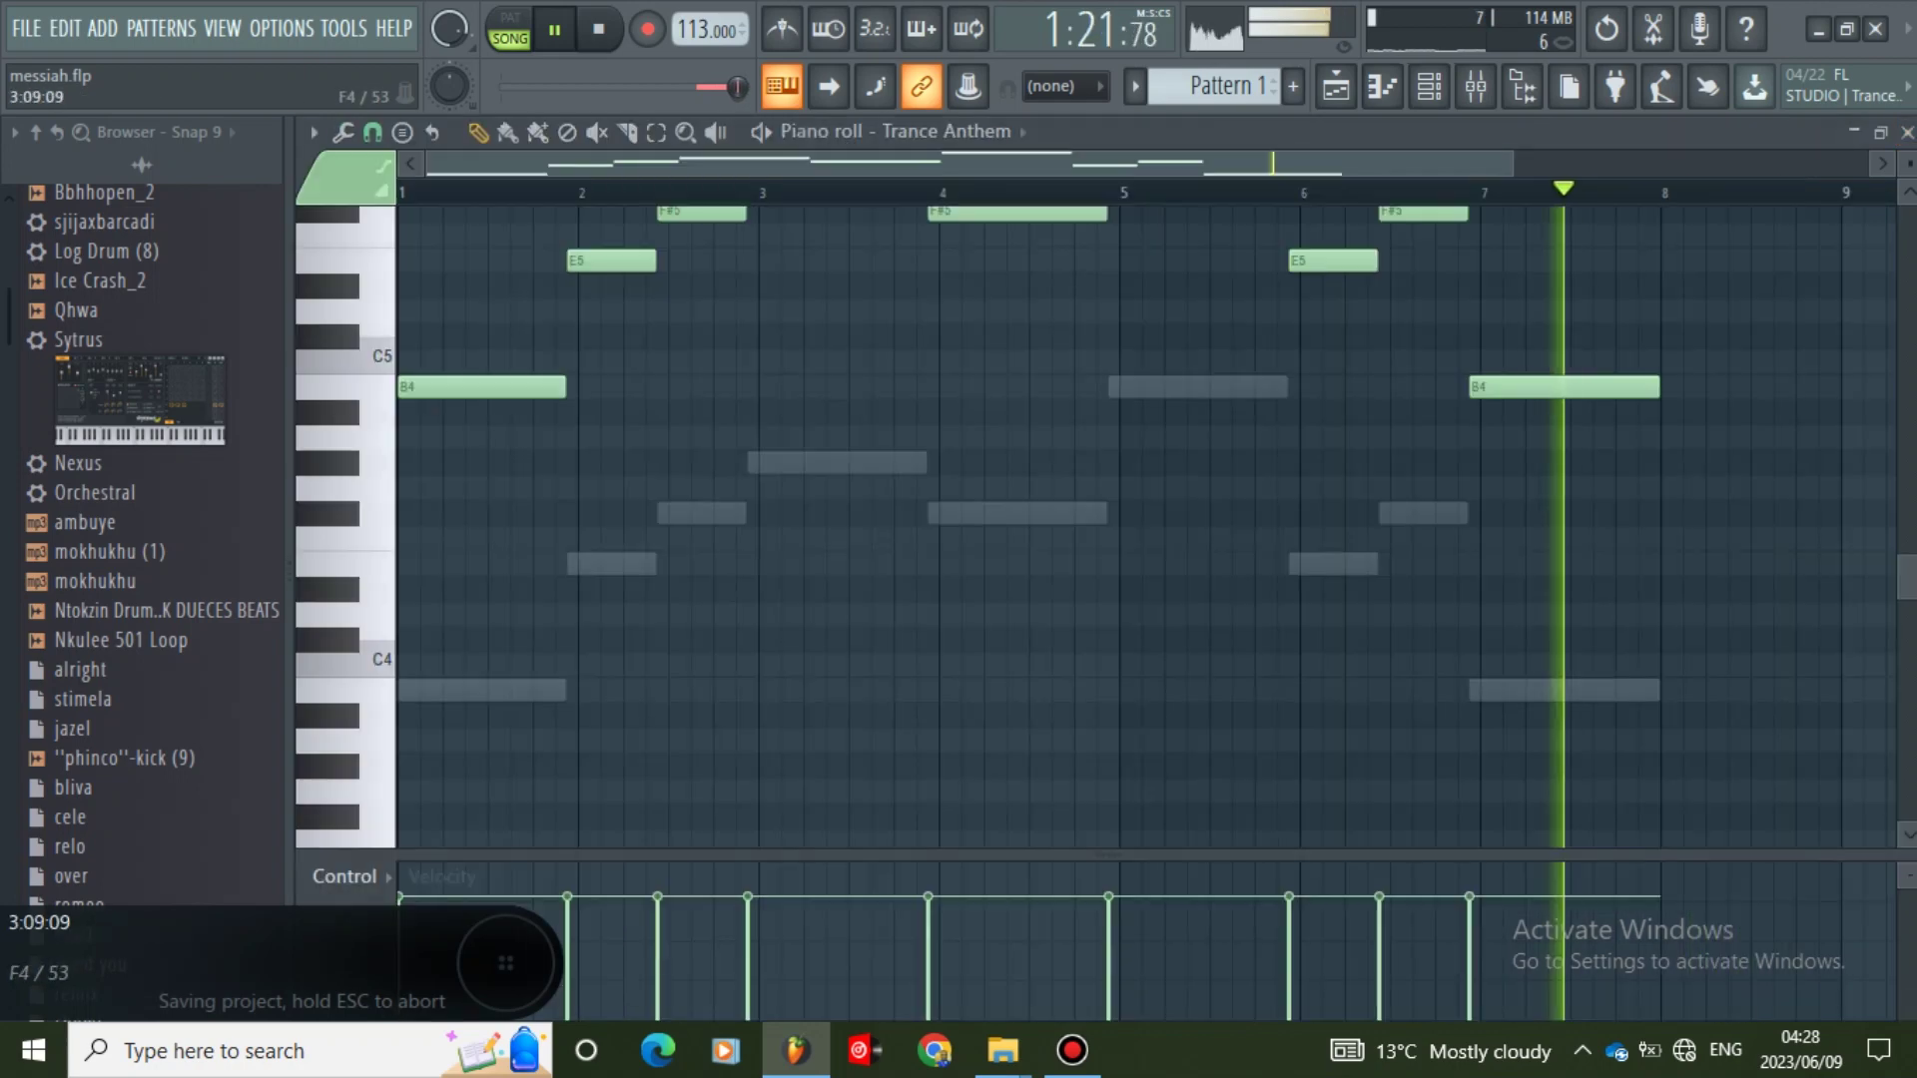
pyautogui.hotkey('ctrl', 'Down')
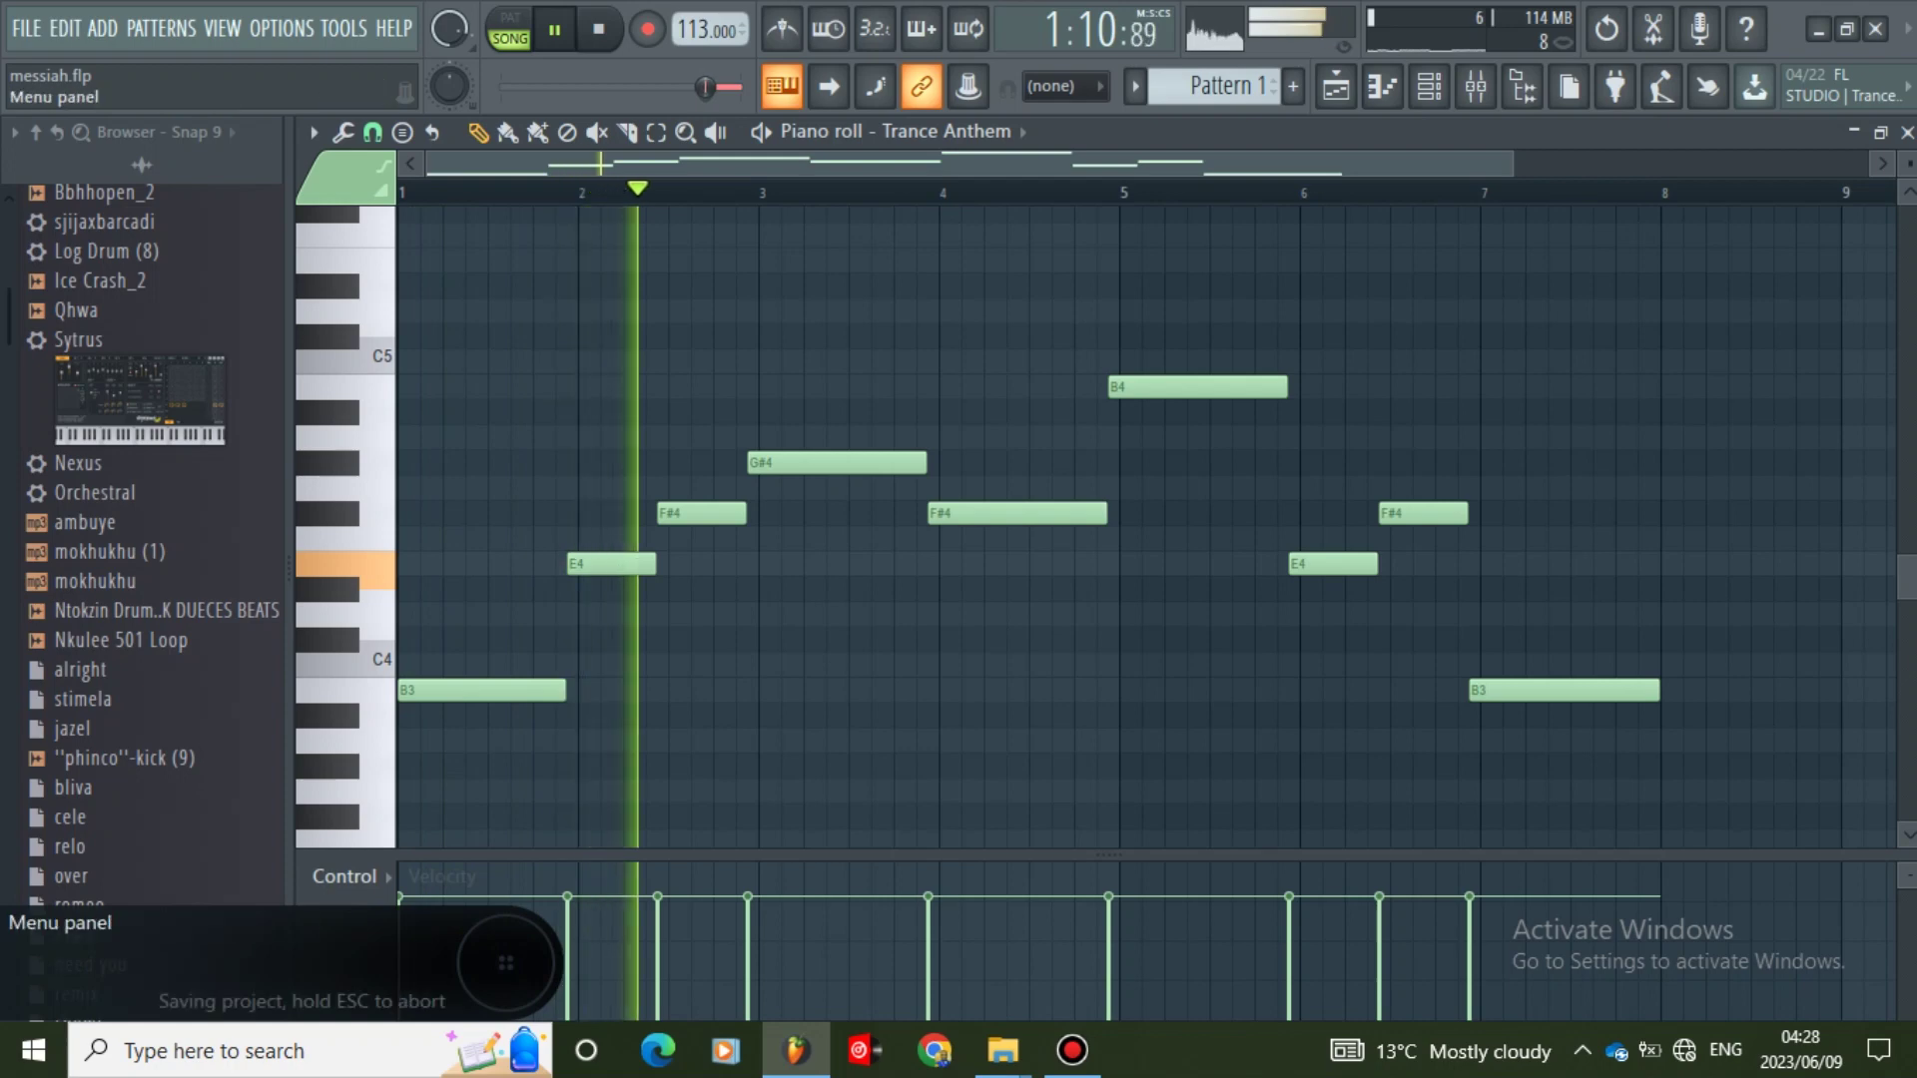
# - Save the project and close the piano roll and the channel rack to return to the playlist
pyautogui.click(26, 28)
pyautogui.click(52, 159)
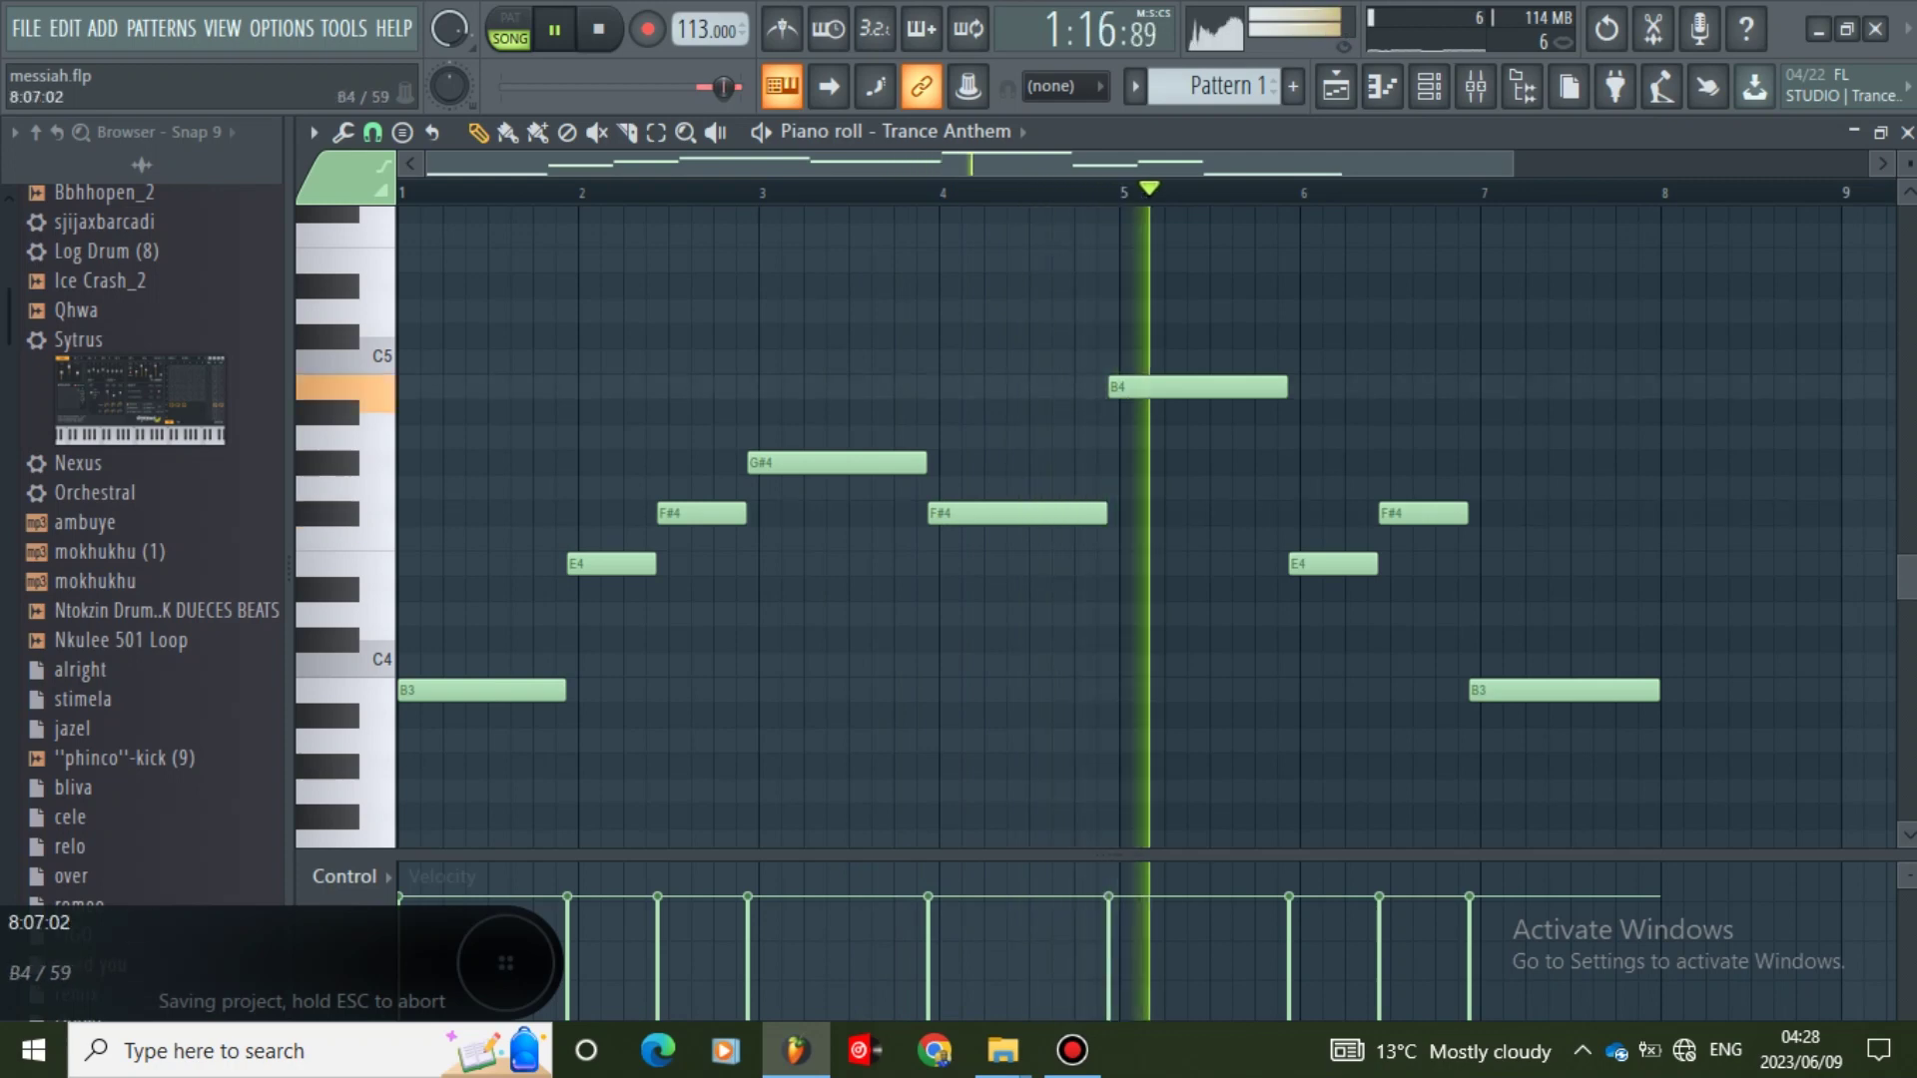
pyautogui.scroll(3, 1147, 527)
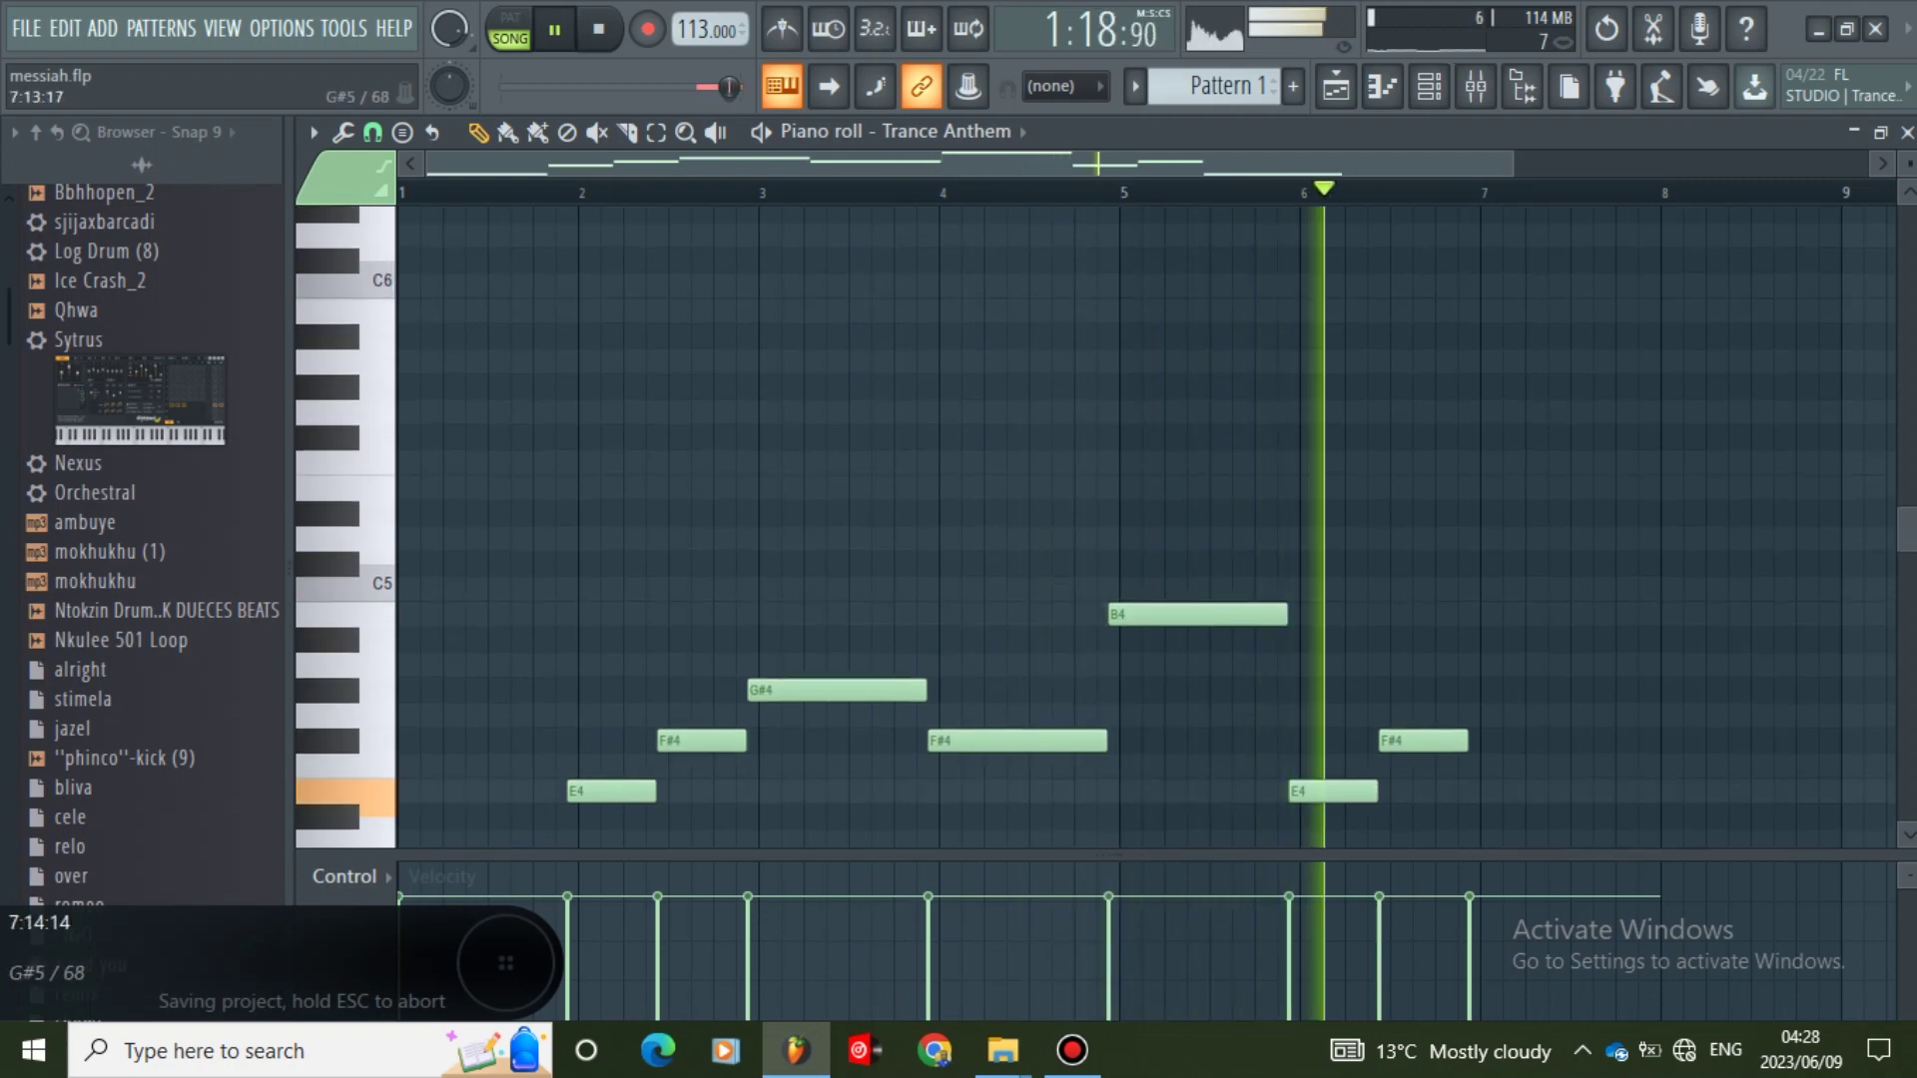
pyautogui.click(1907, 132)
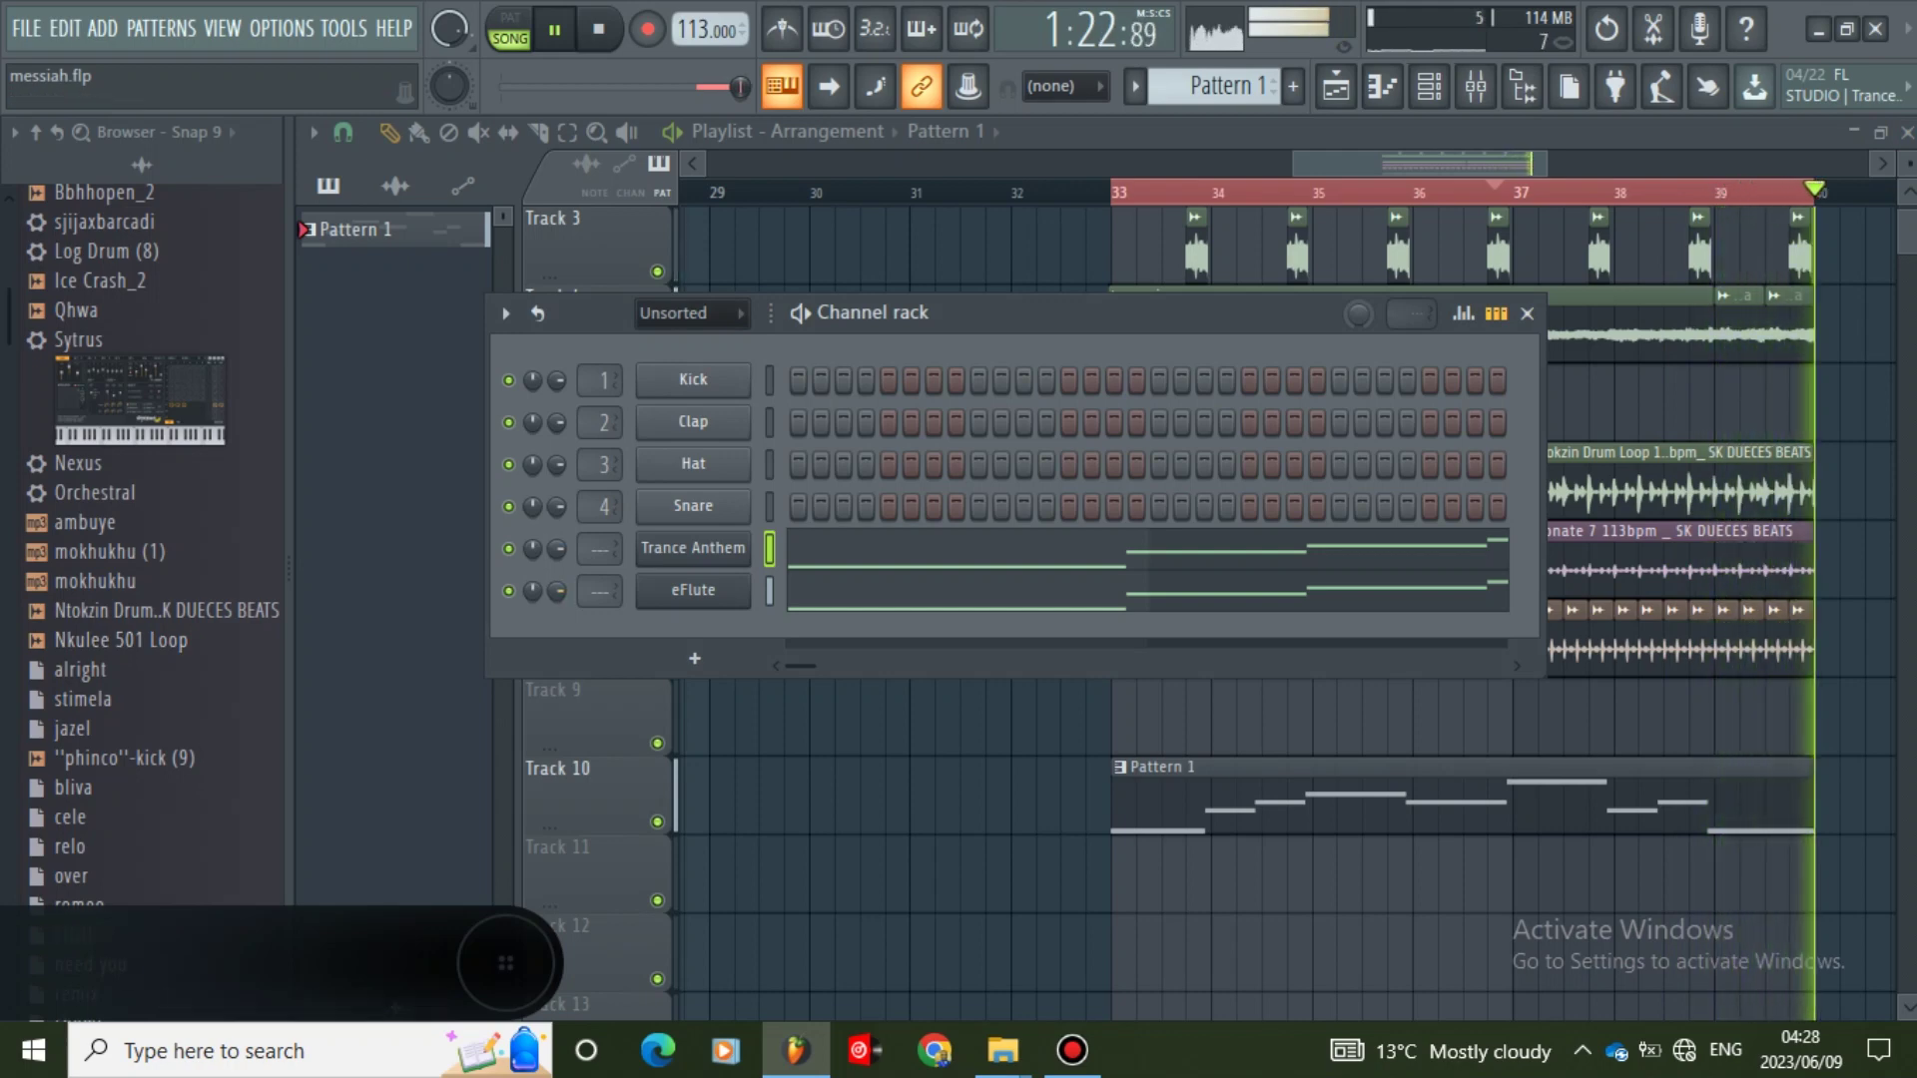
pyautogui.hotkey('ctrl', 's')
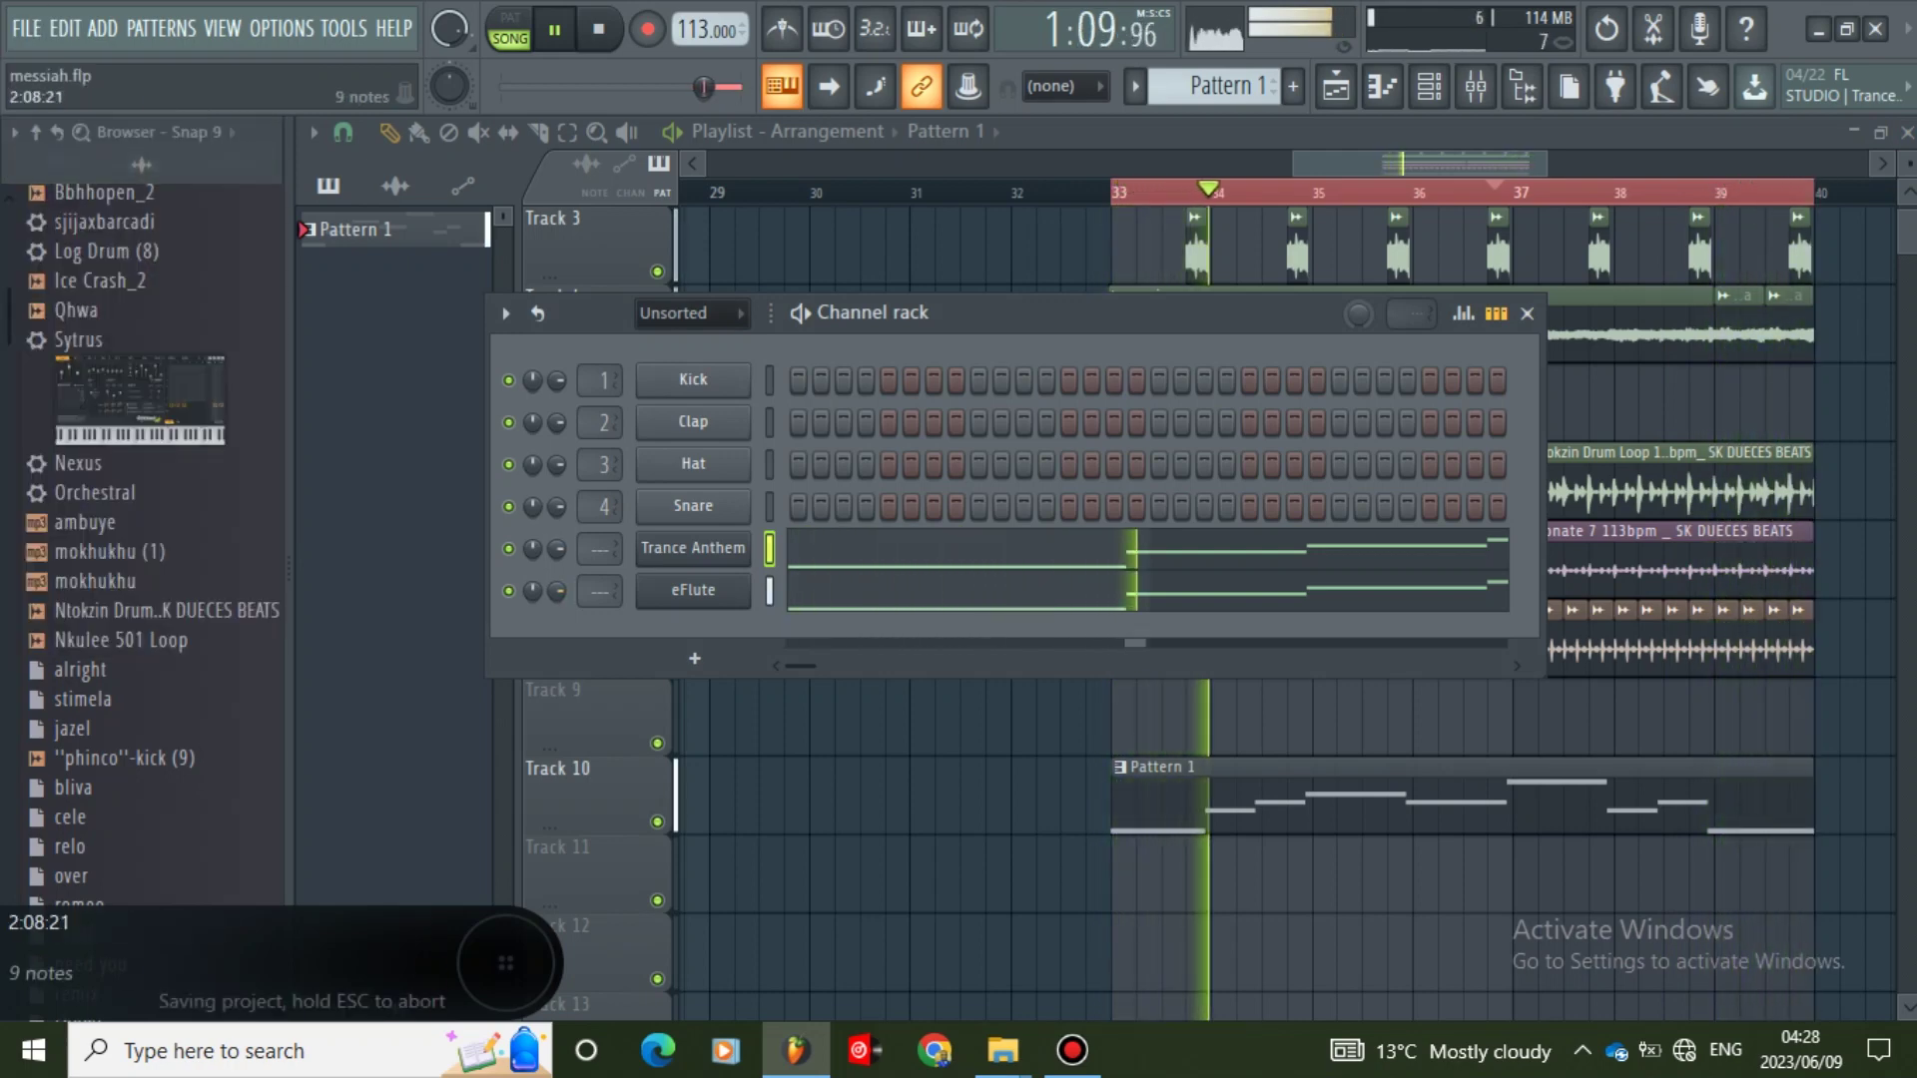
pyautogui.press('F6')
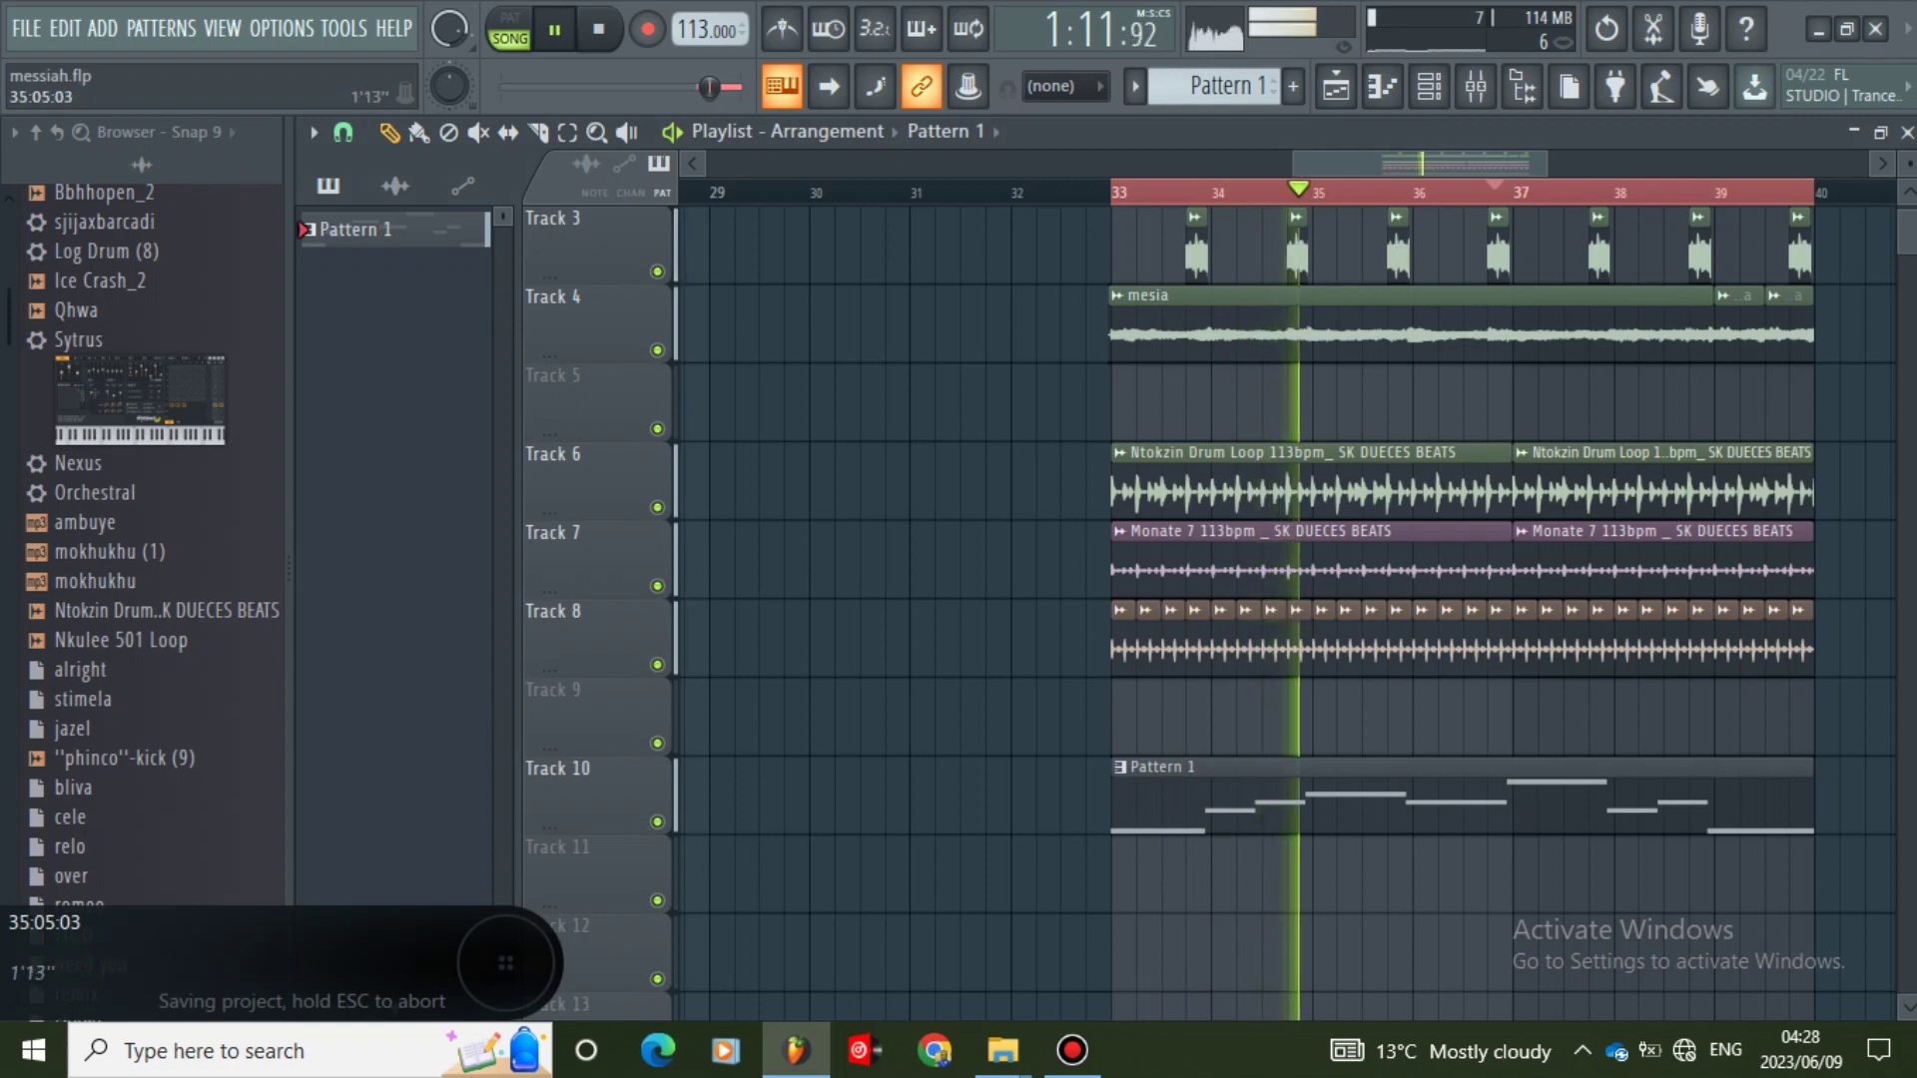
# - Review all the playlist tracks between bars 33 and 40 while the arrangement plays, and stop playback
pyautogui.moveTo(1461, 163); pyautogui.dragTo(1519, 163)
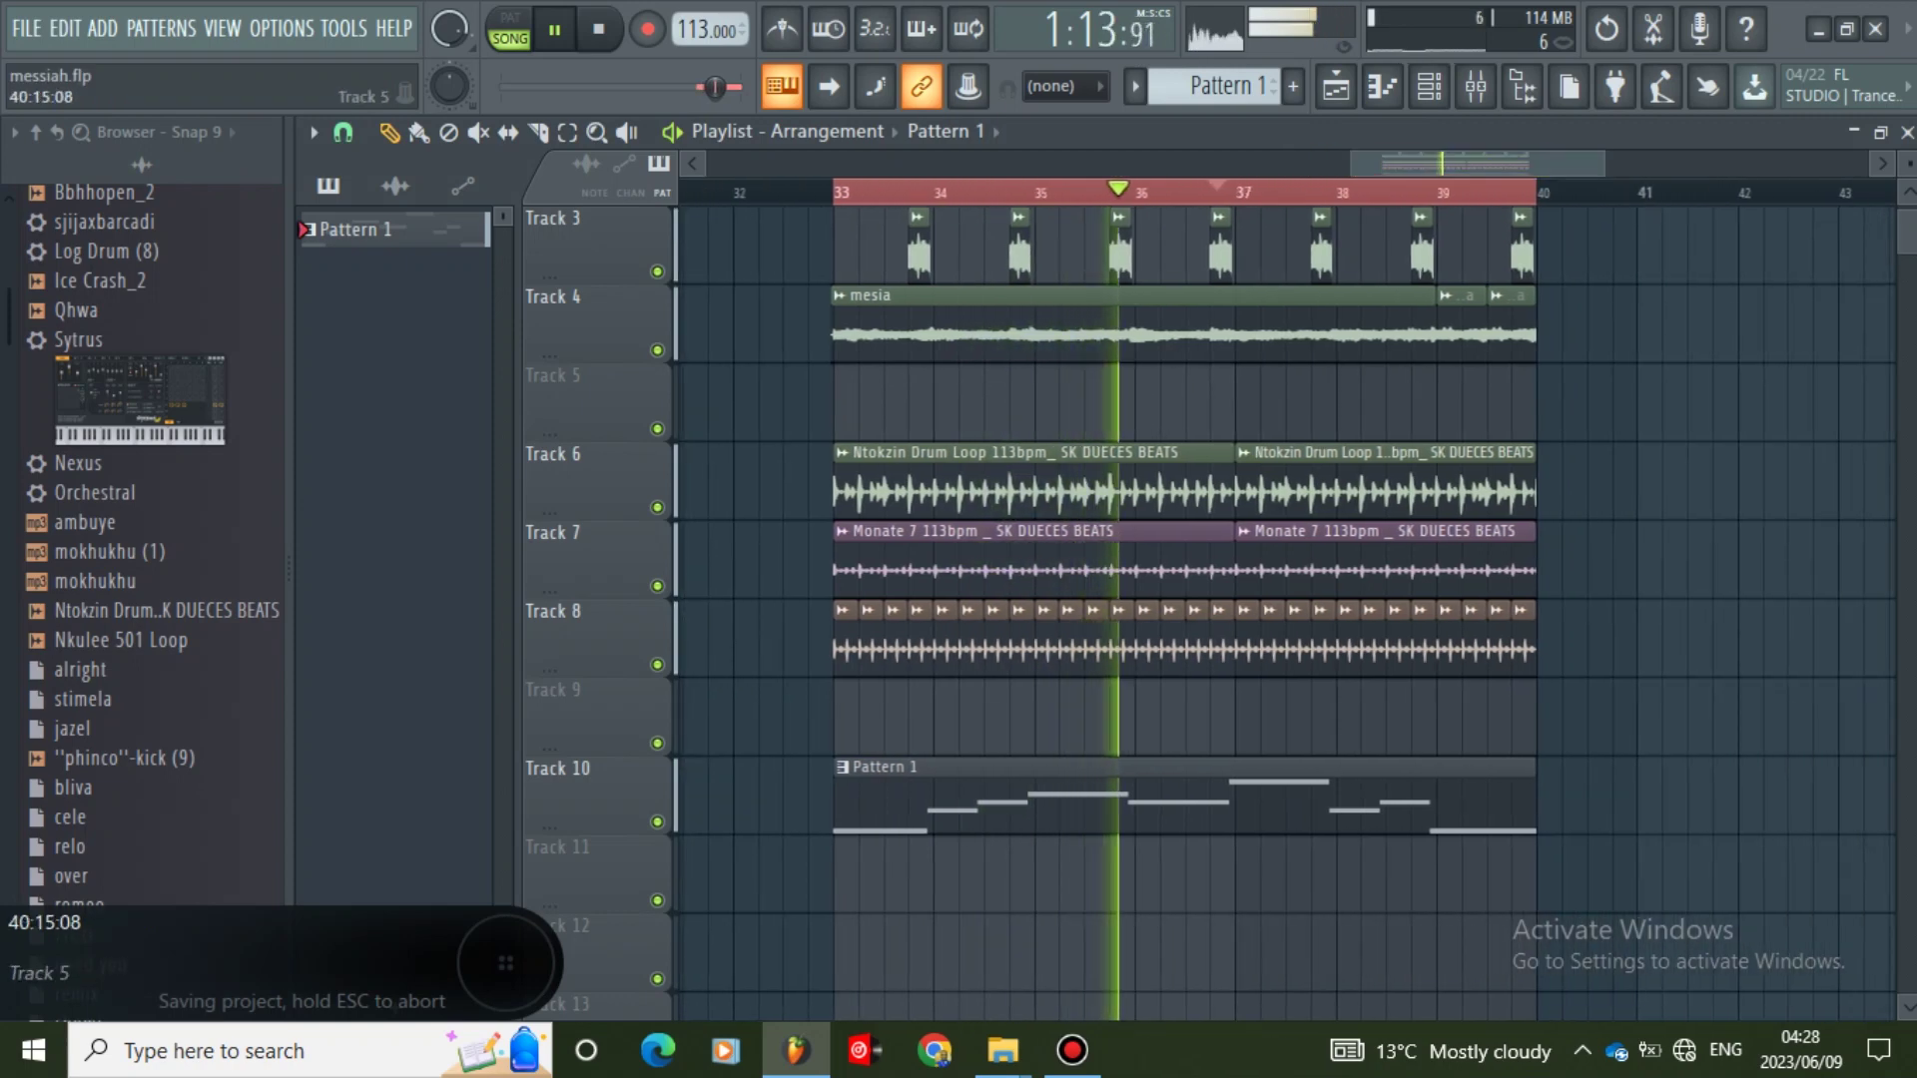
pyautogui.scroll(2, 1653, 401)
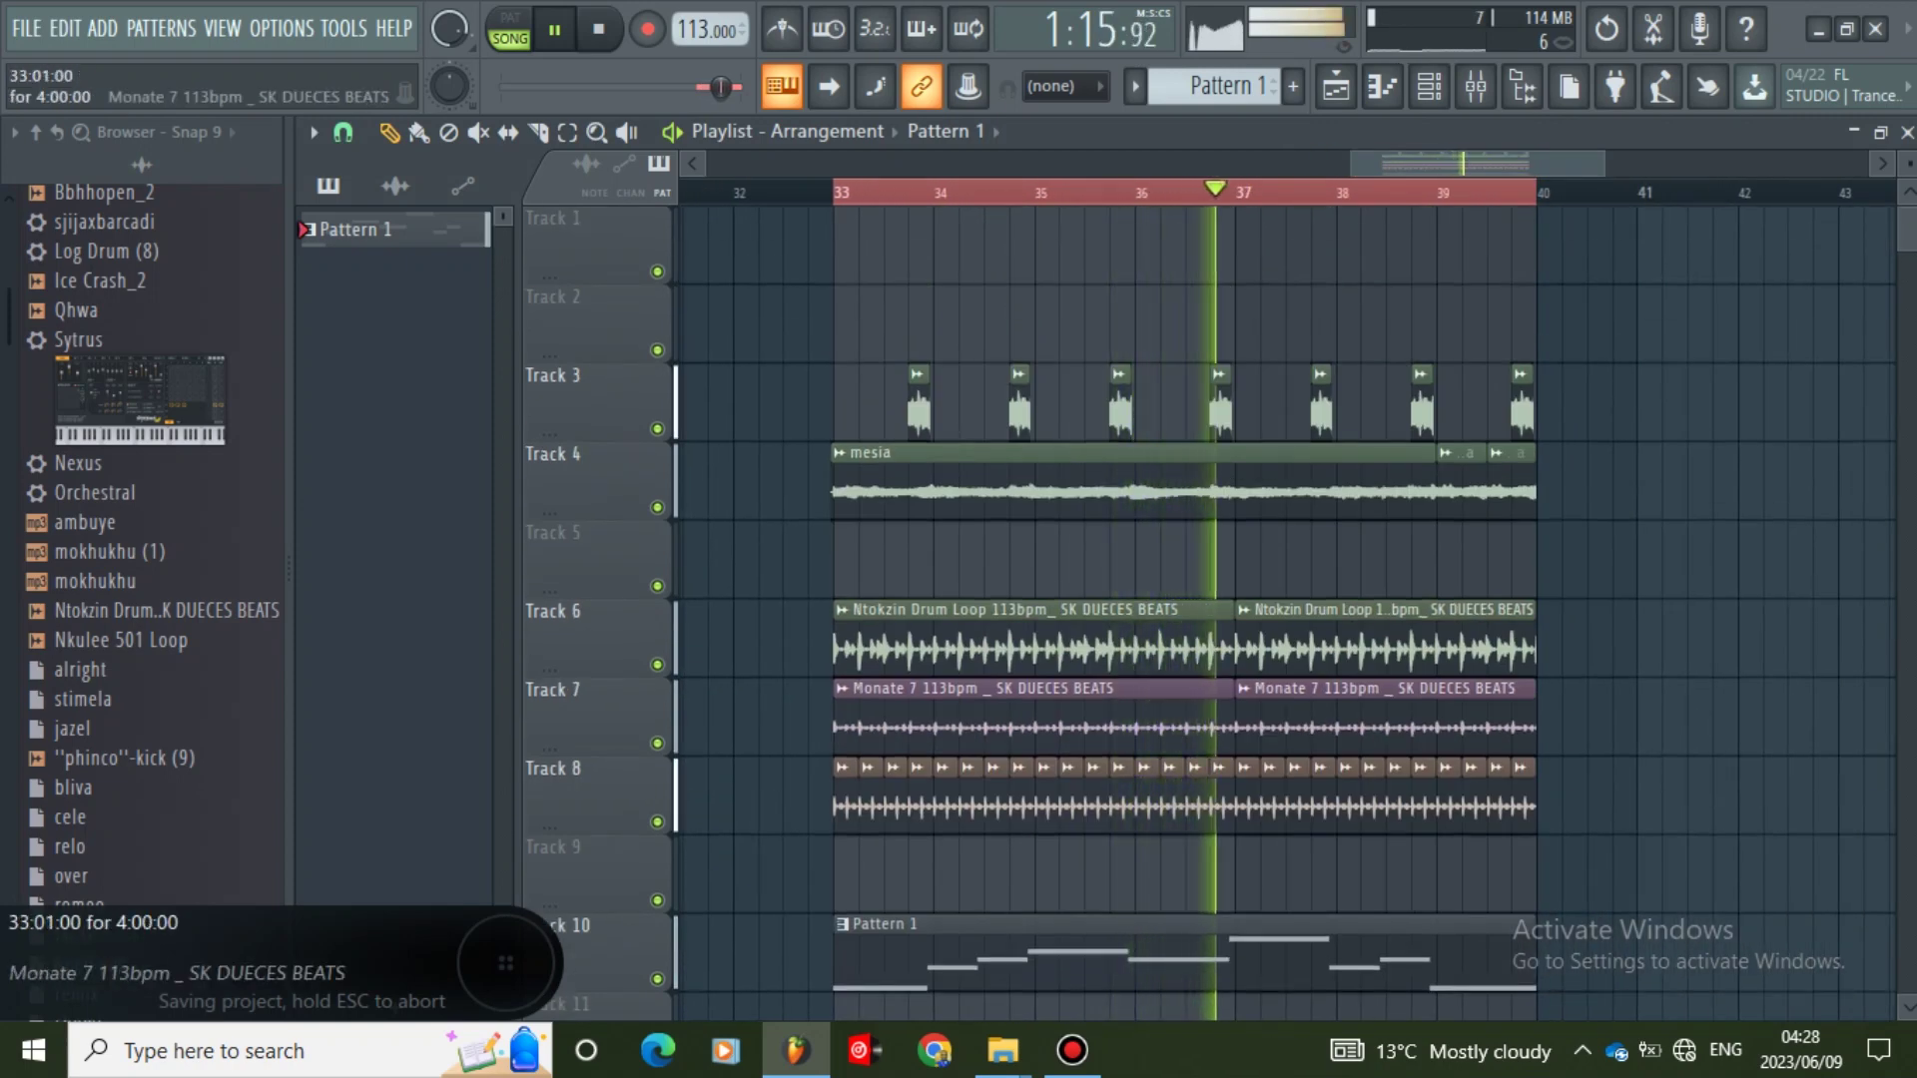
pyautogui.scroll(-2, 1128, 719)
pyautogui.scroll(2, 1128, 719)
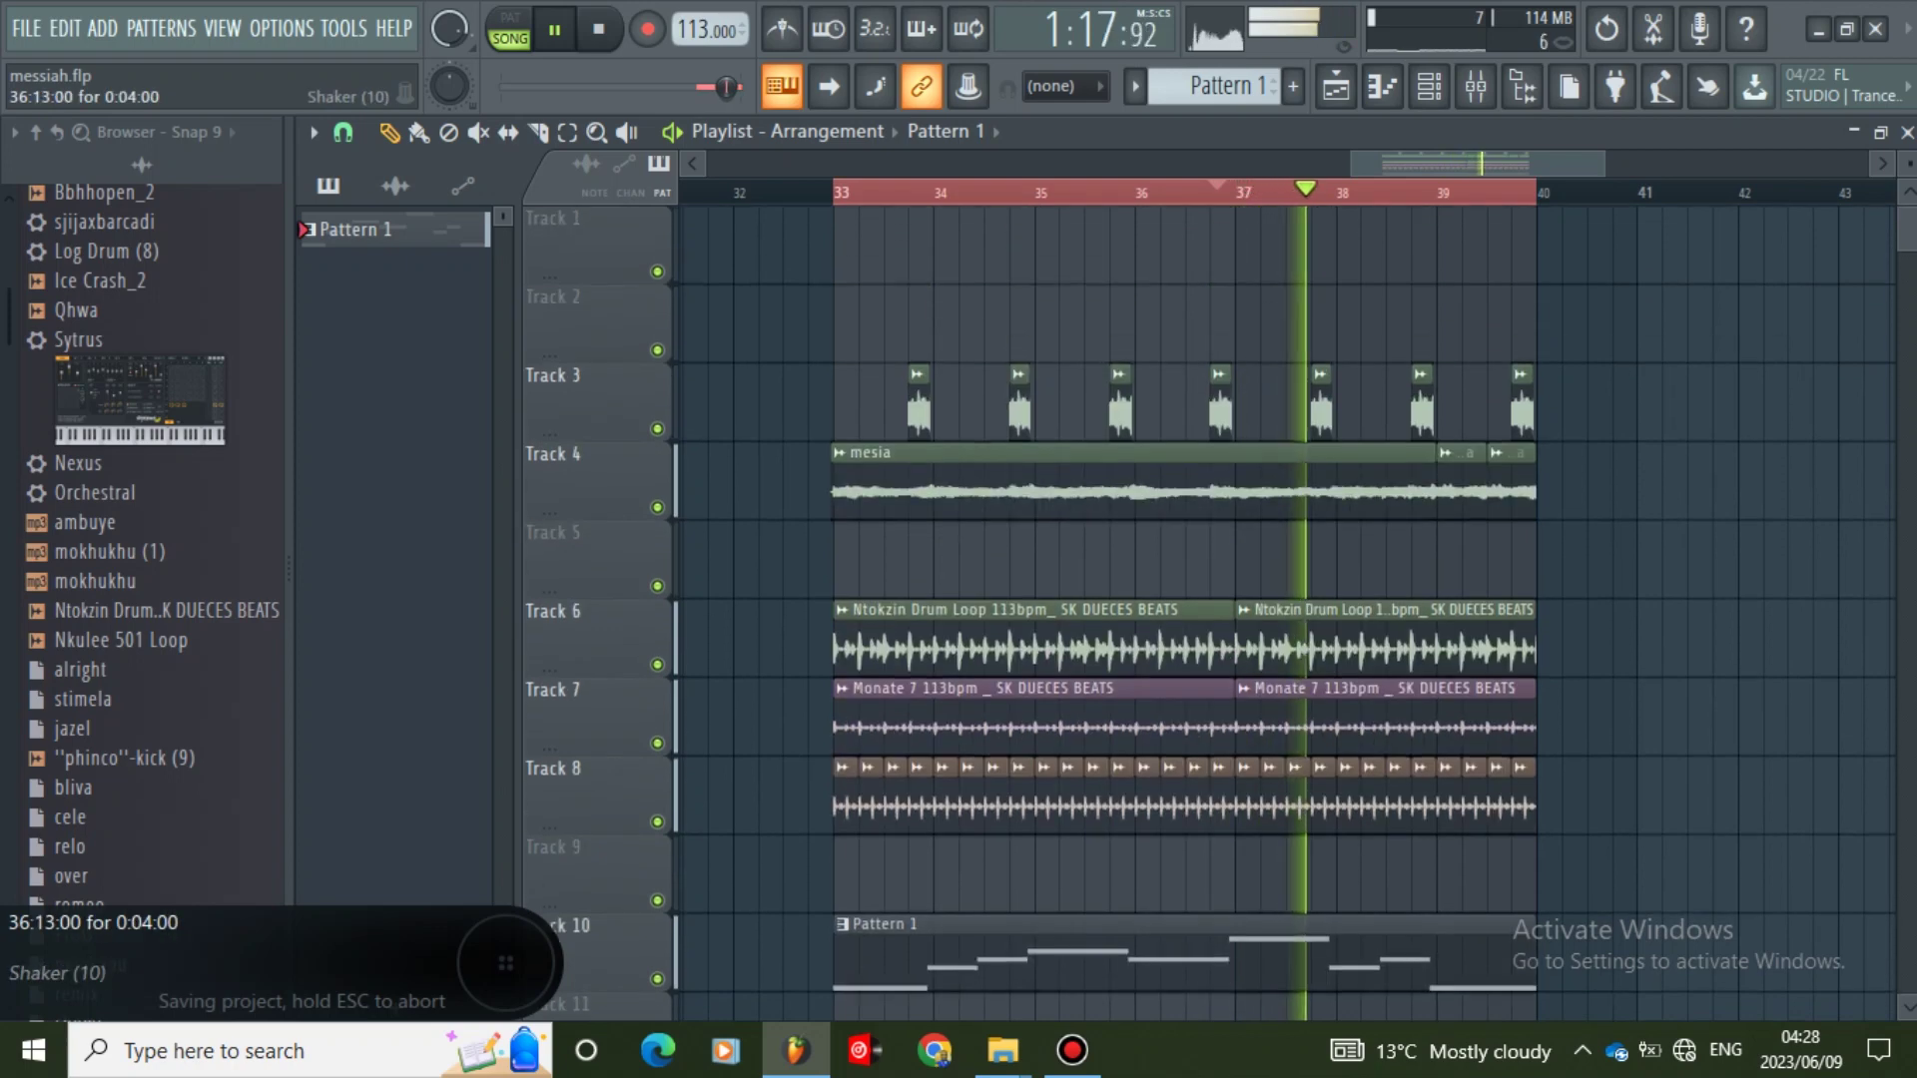
pyautogui.scroll(-6, 1128, 679)
pyautogui.scroll(6, 1128, 619)
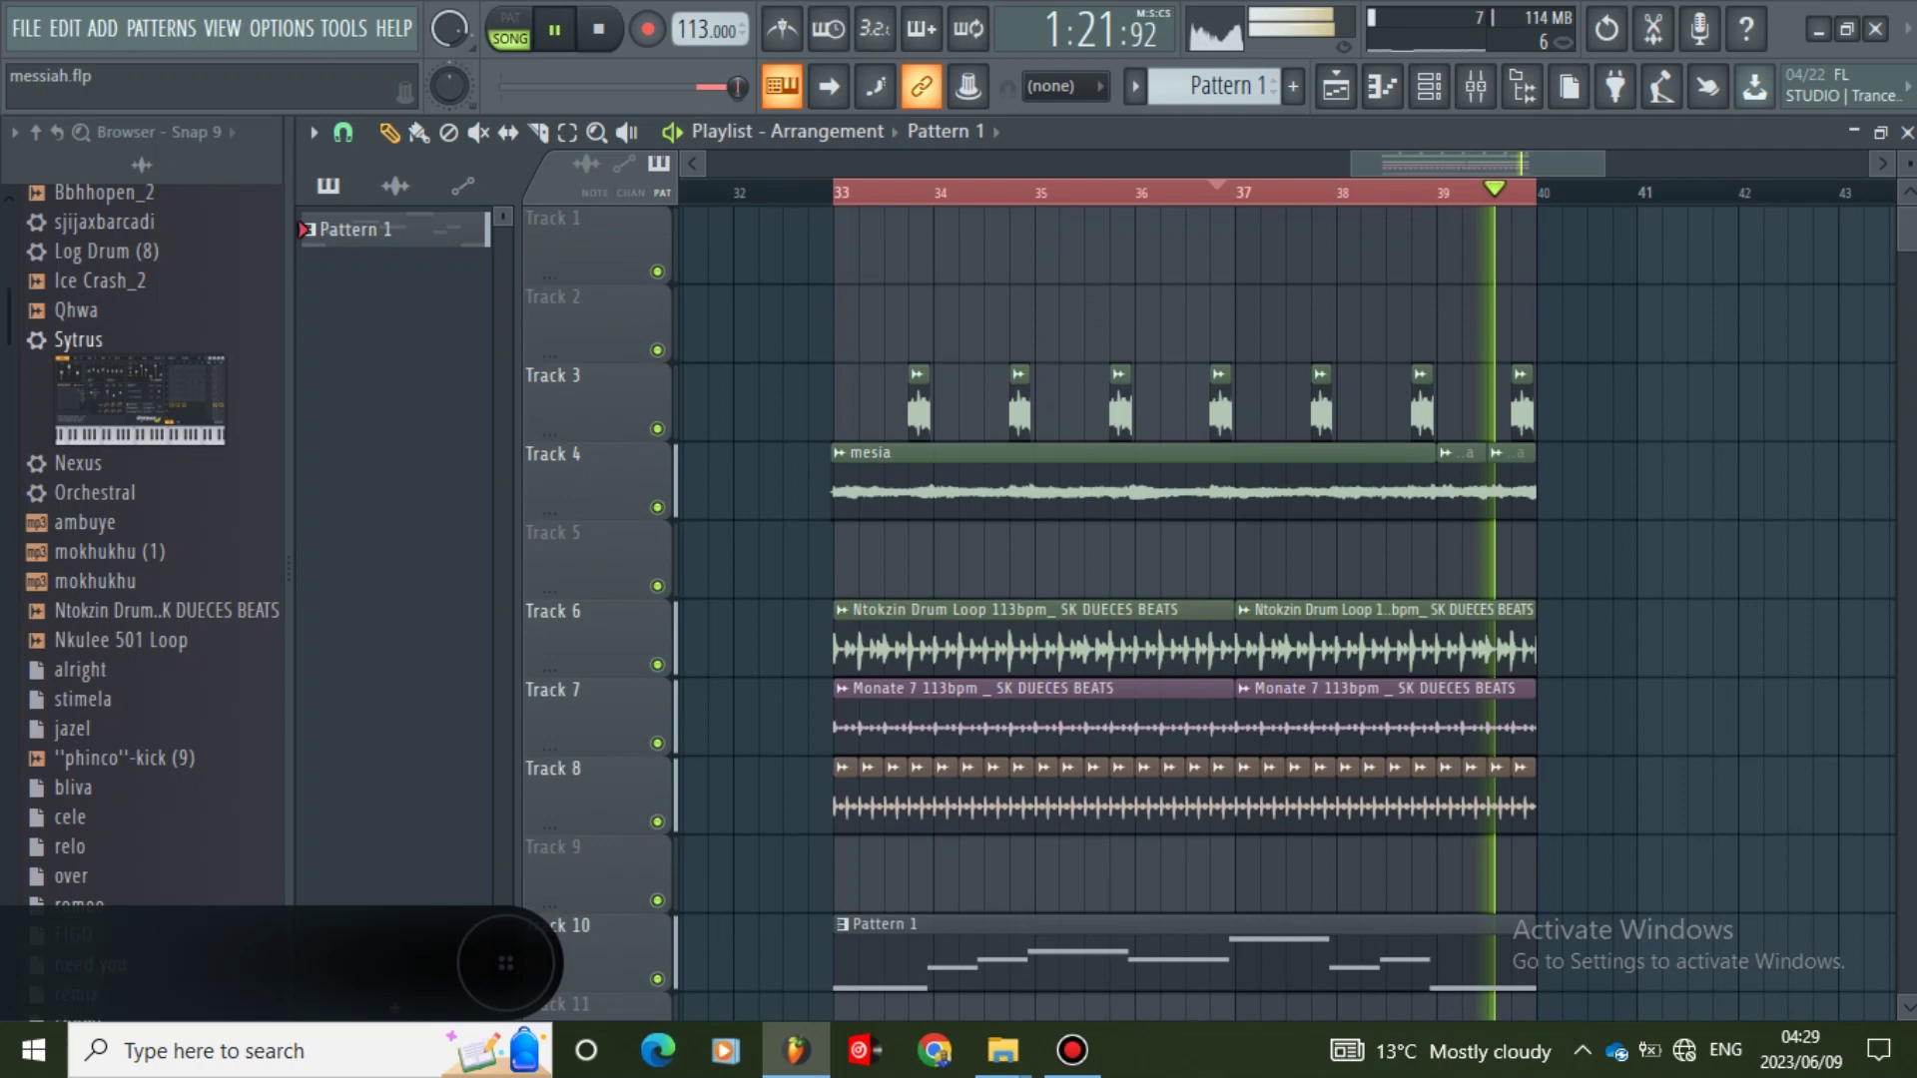
pyautogui.press('space')
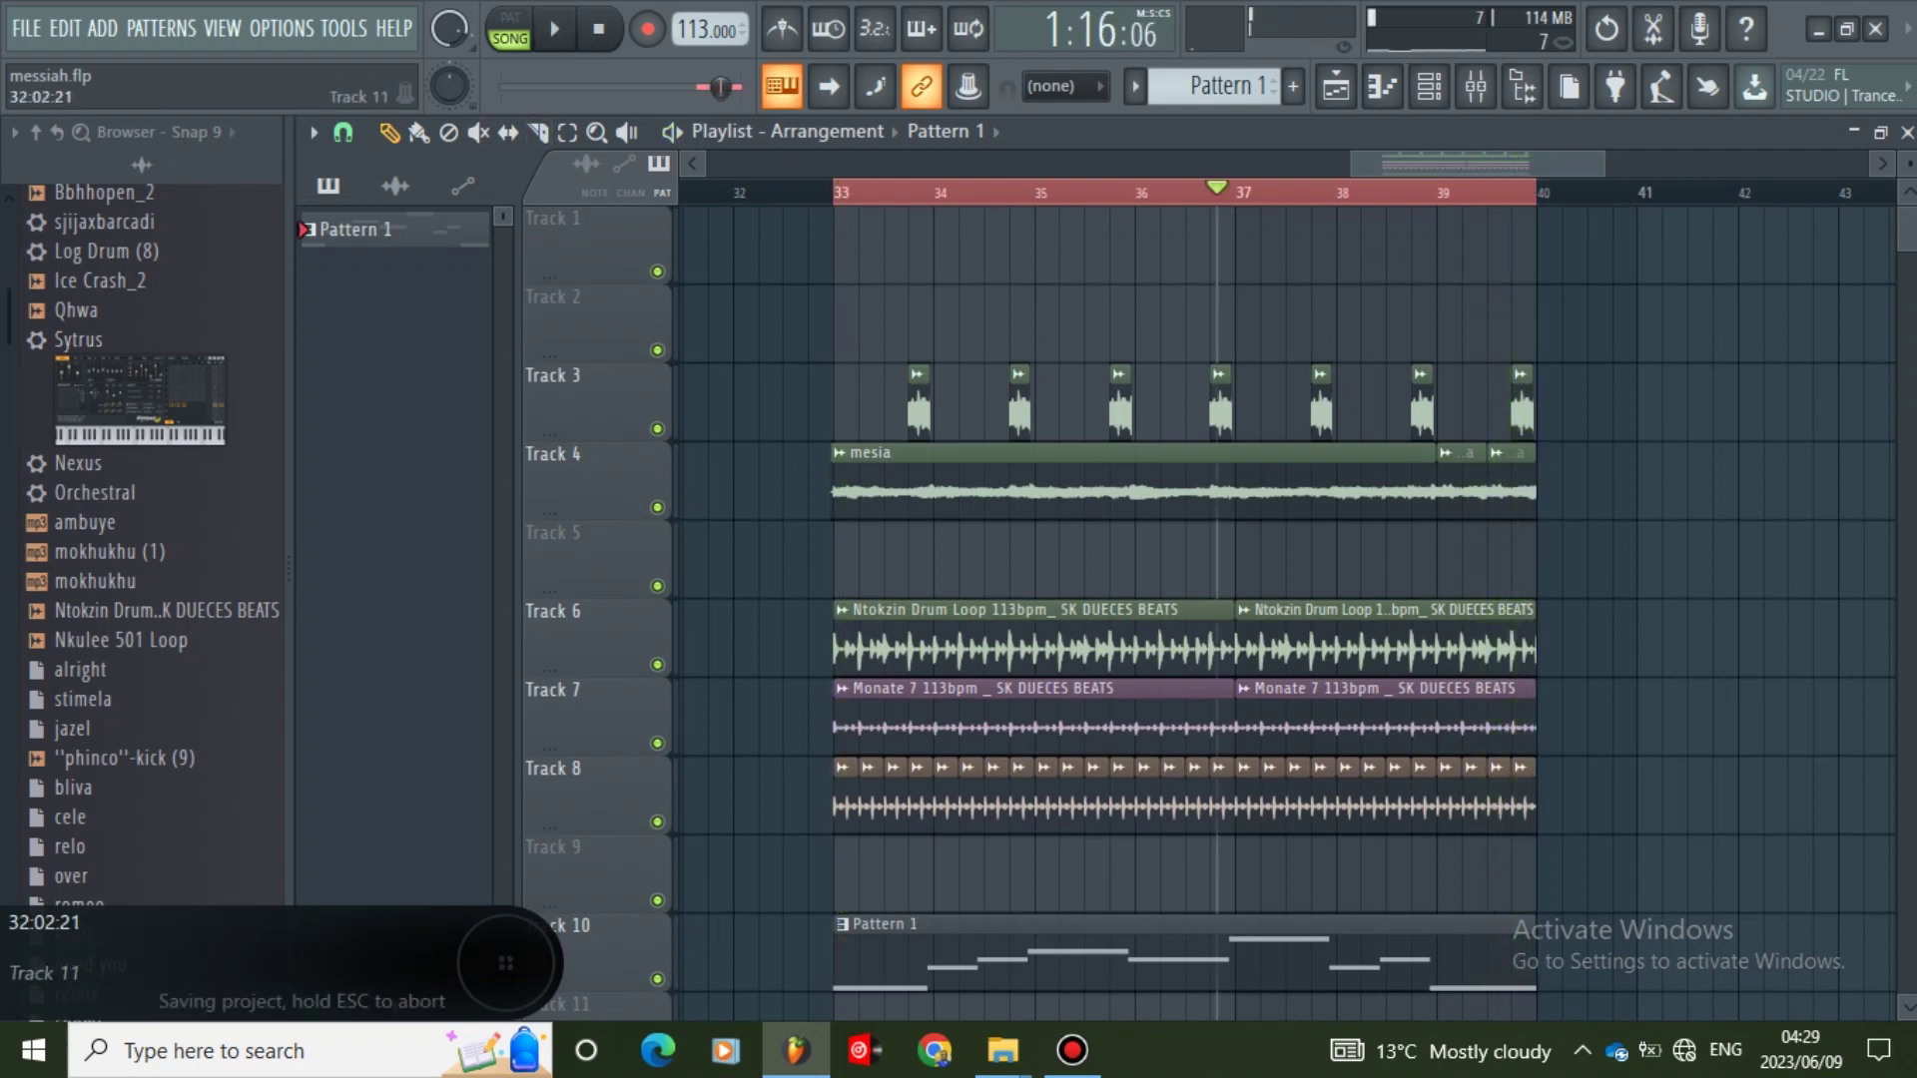
# - Switch to the Documents folder in File Explorer and bring the audio file mesia (1) into the FL Studio playlist
pyautogui.click(1002, 1050)
pyautogui.click(859, 926)
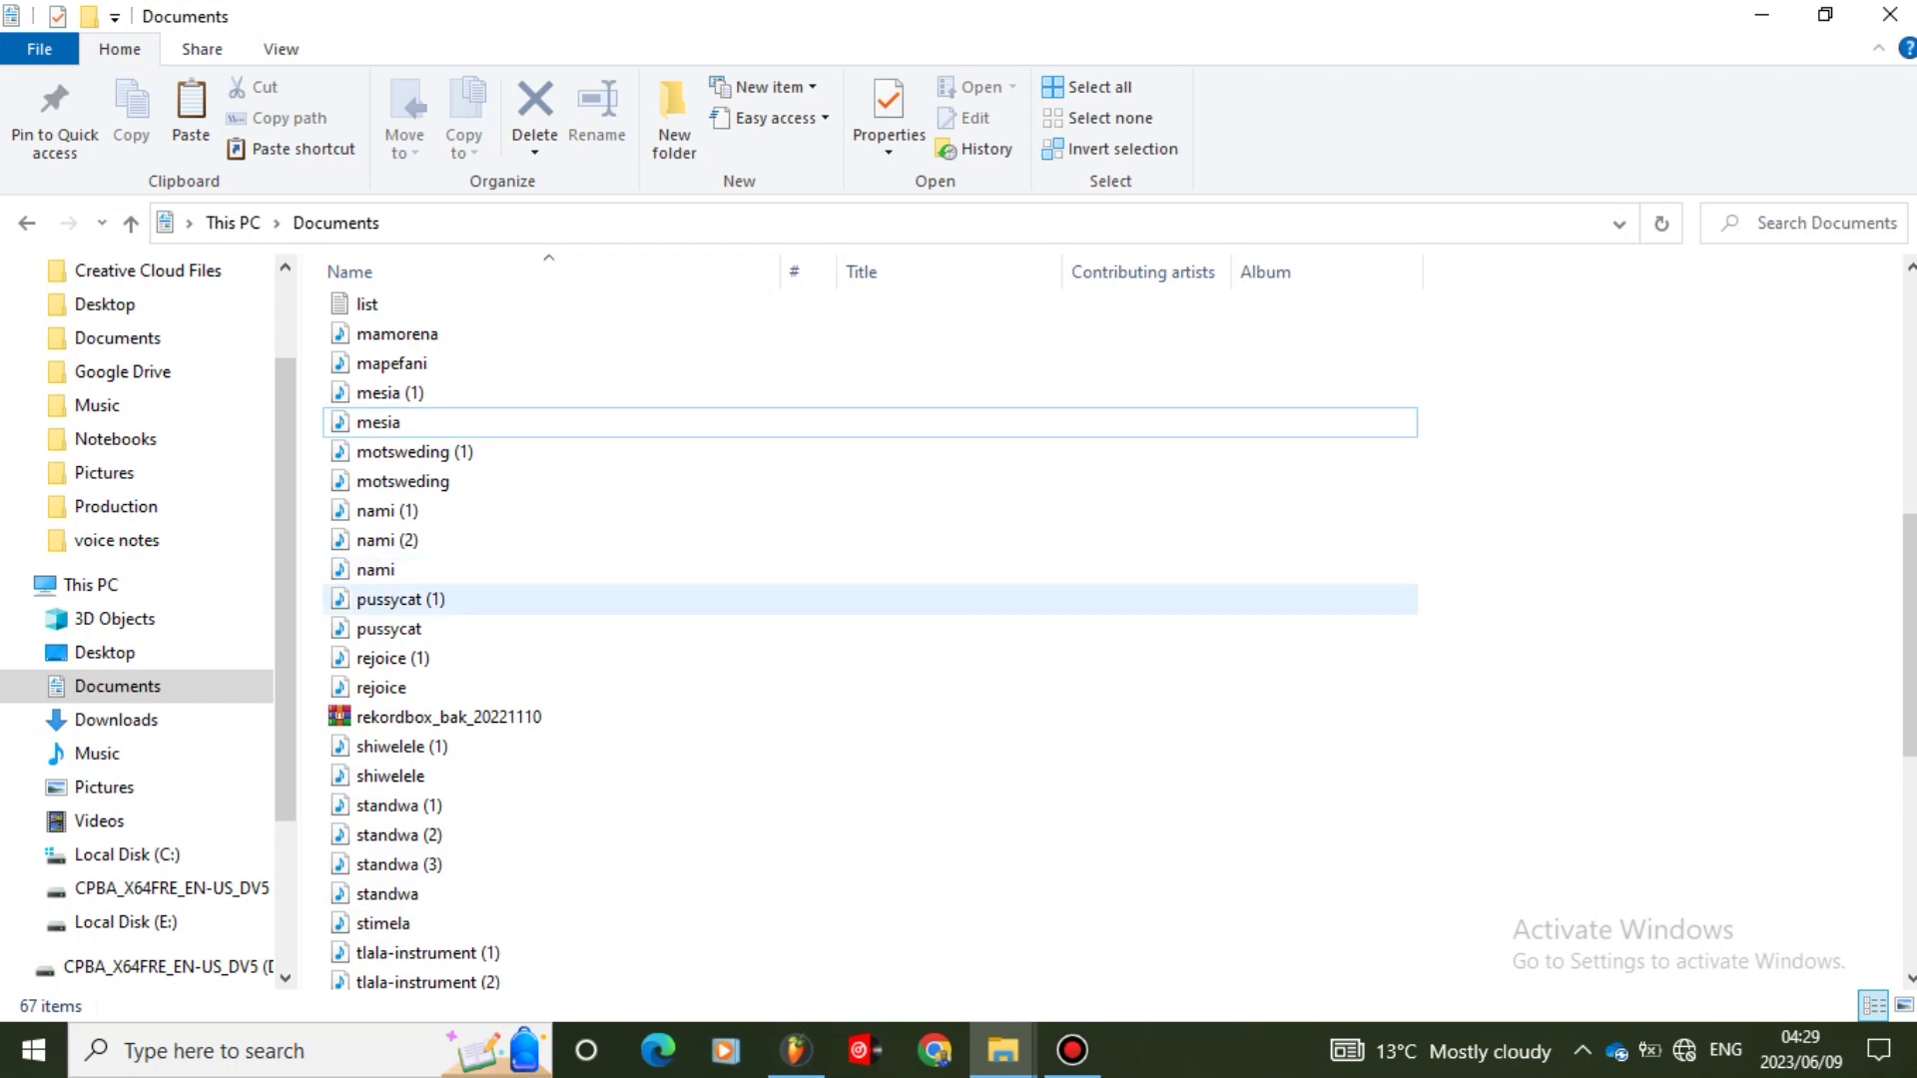
pyautogui.scroll(-2, 599, 829)
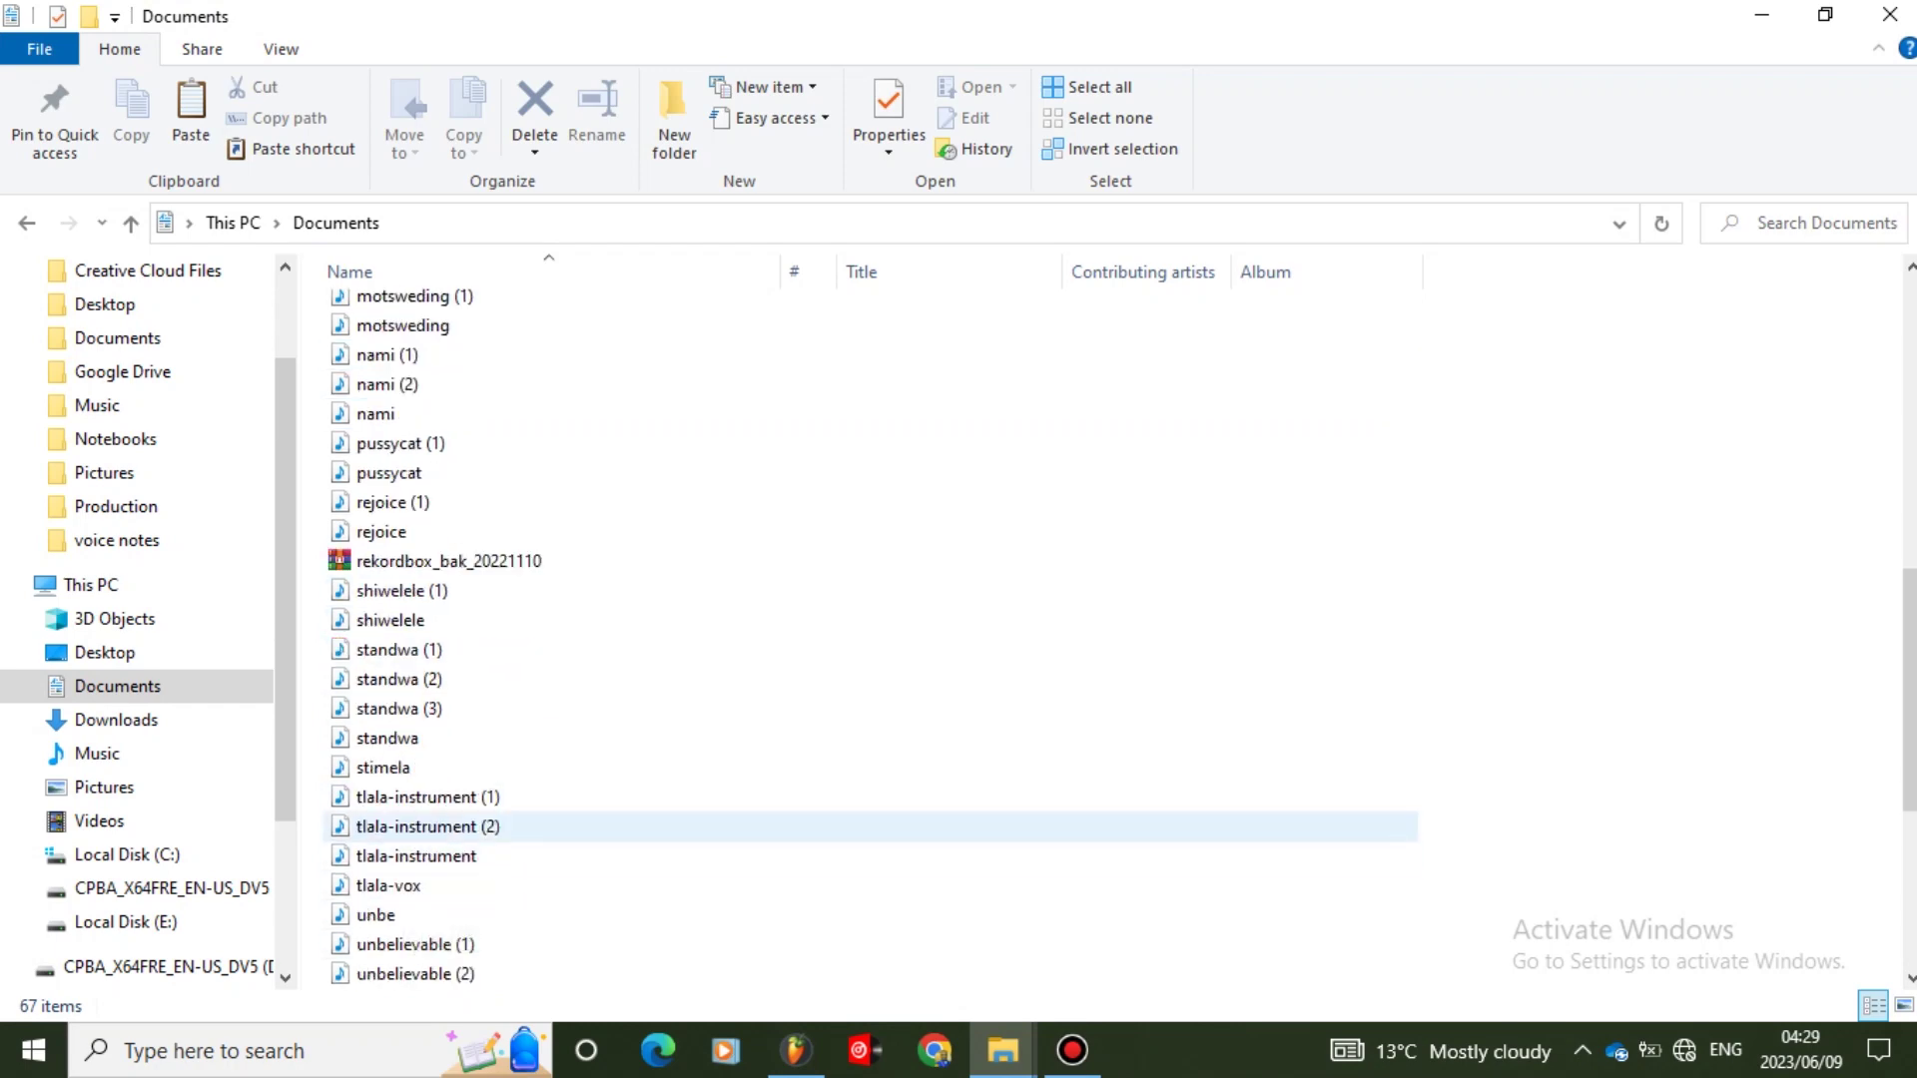
pyautogui.scroll(3, 699, 599)
pyautogui.moveTo(699, 481); pyautogui.dragTo(844, 470)
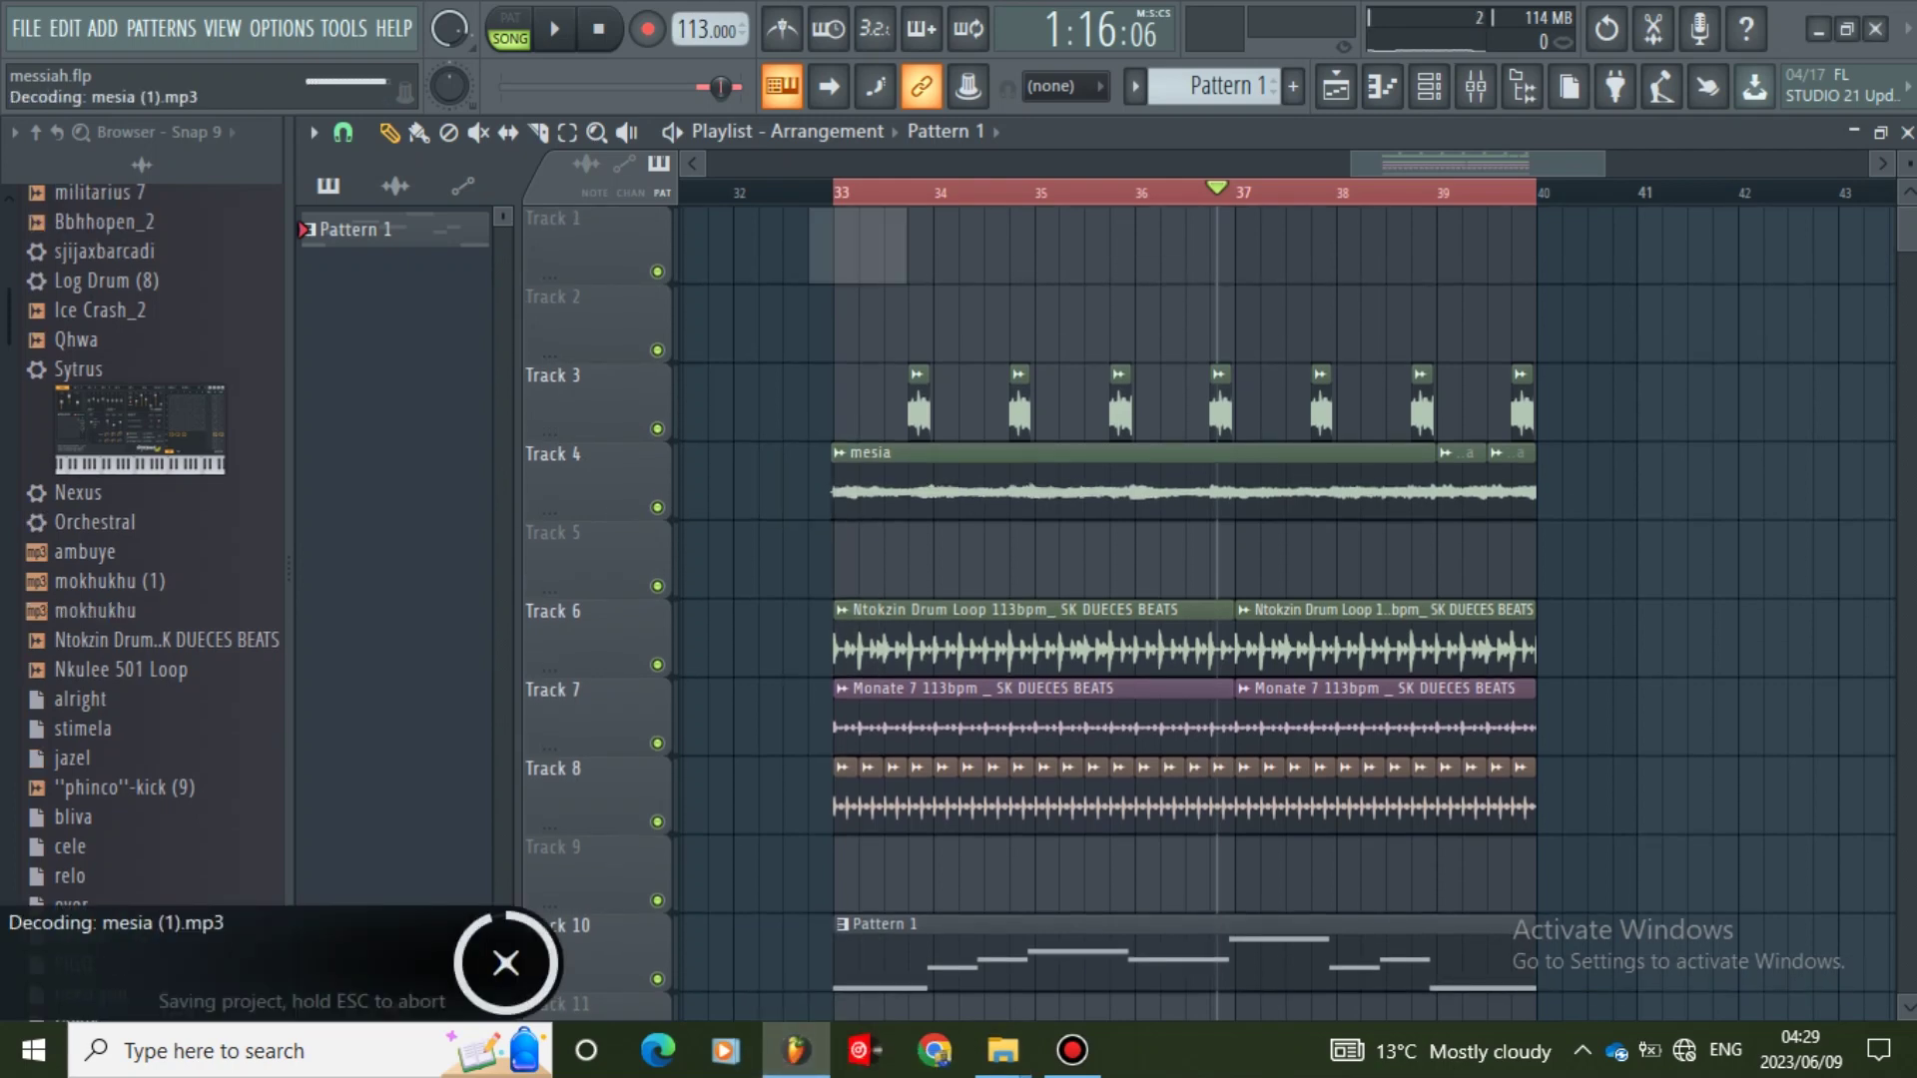
# - Move the mesia (1) clip to Track 2, starting at about bar 26, and play the arrangement with it
pyautogui.moveTo(1079, 255); pyautogui.dragTo(1023, 332)
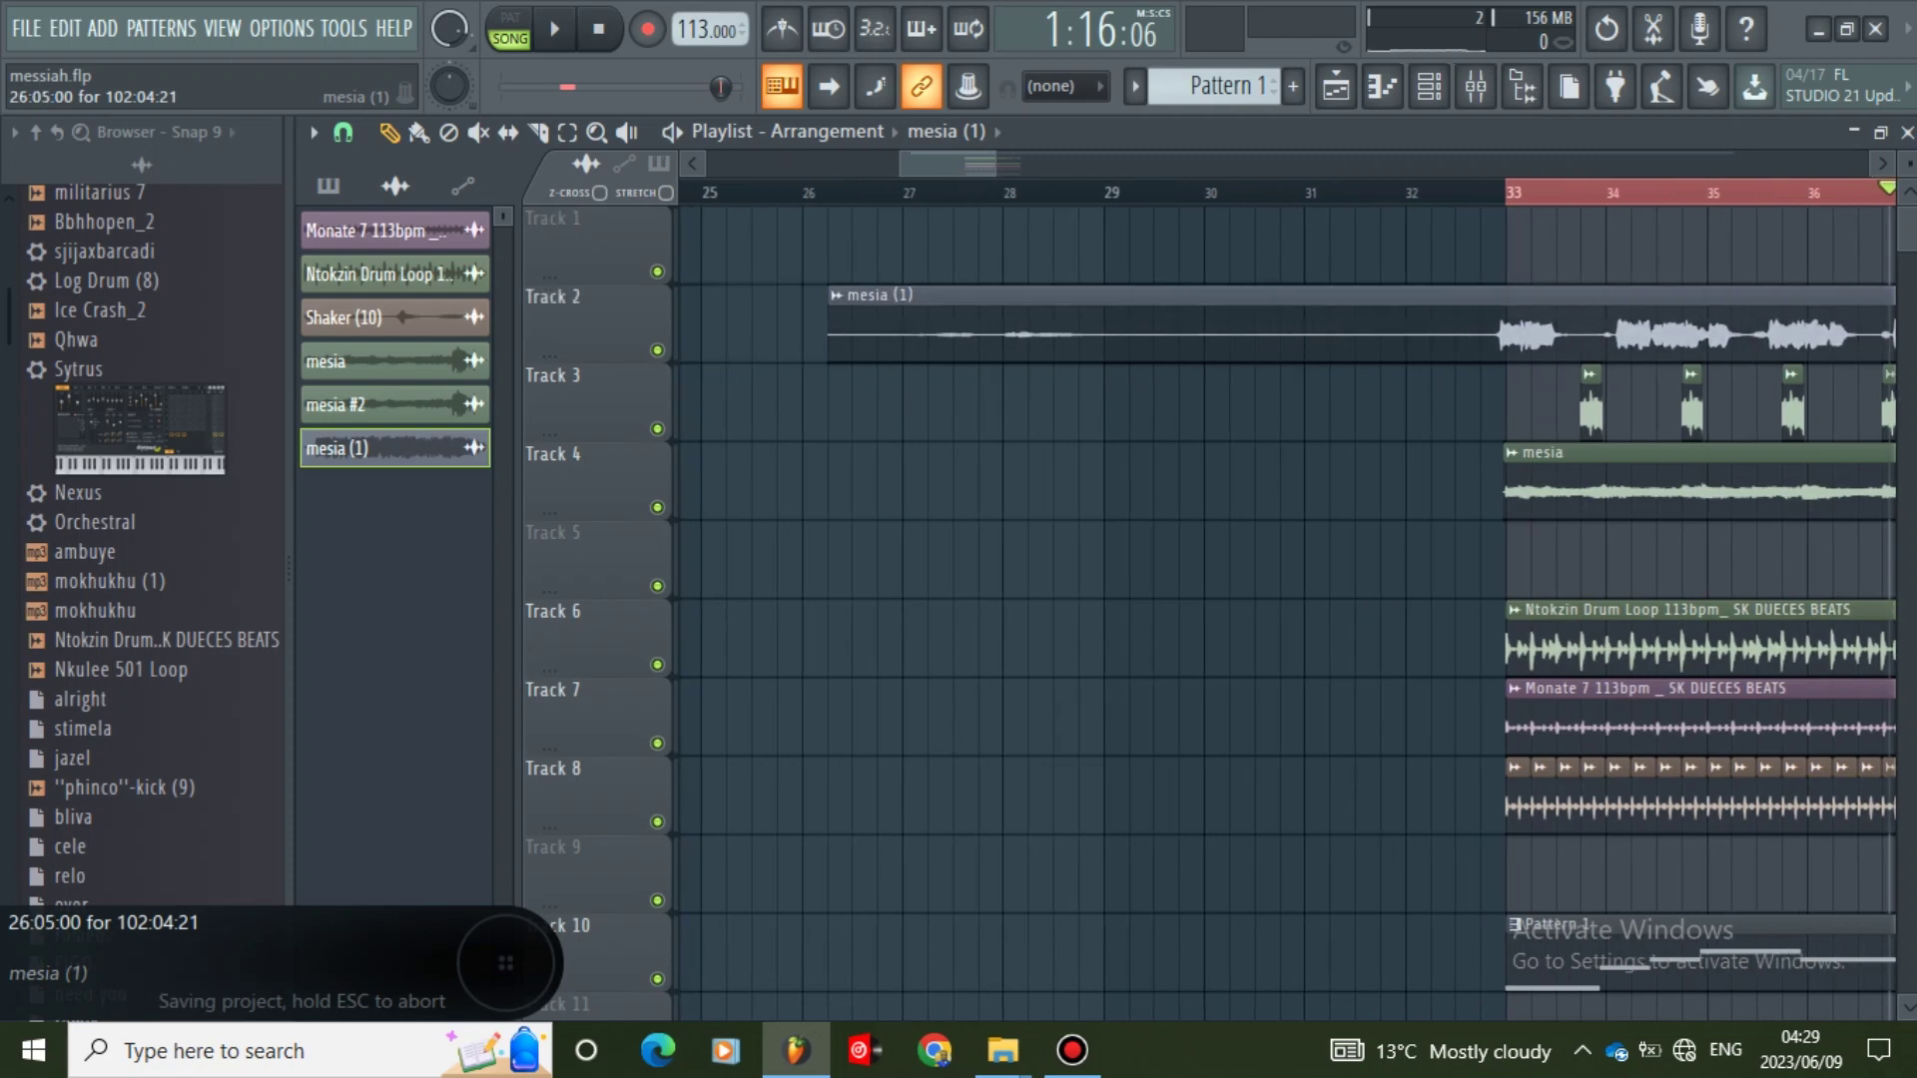
pyautogui.moveTo(949, 163); pyautogui.dragTo(995, 164)
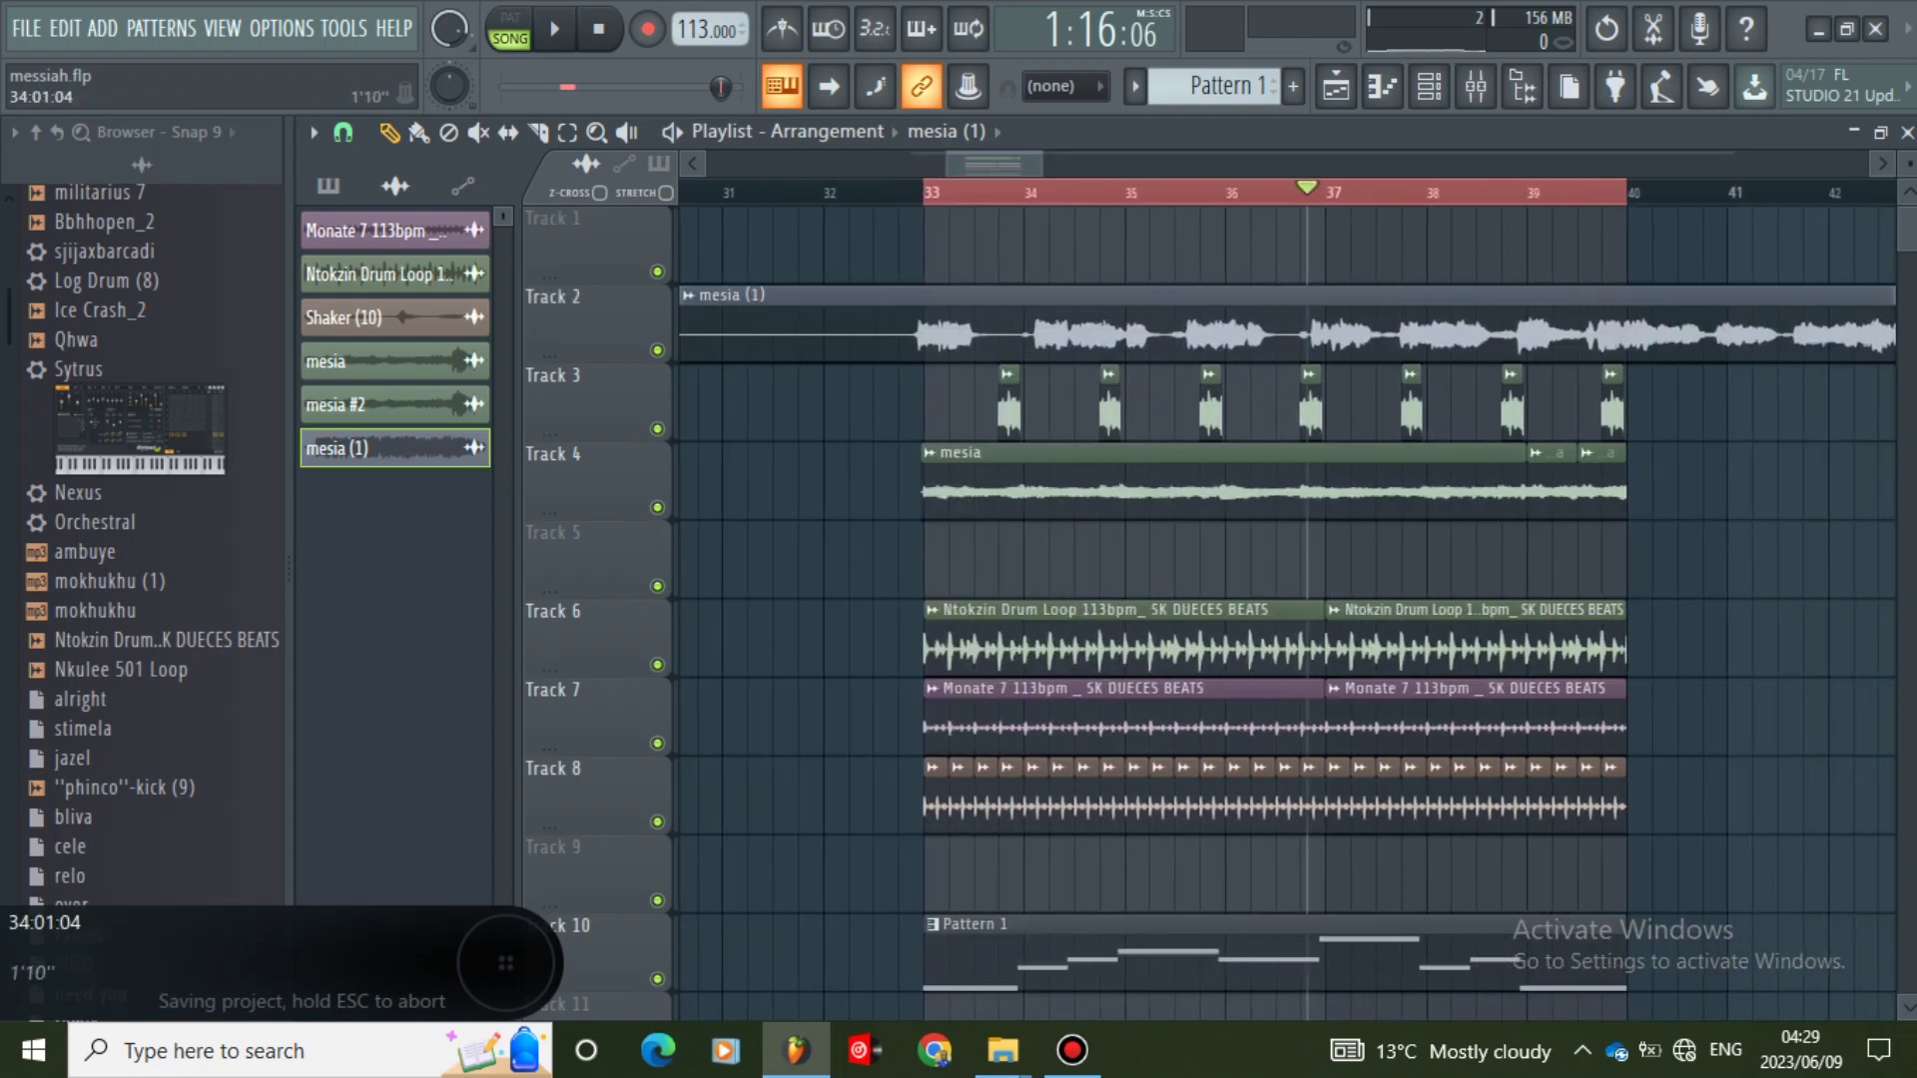
pyautogui.moveTo(1040, 164); pyautogui.dragTo(1097, 166)
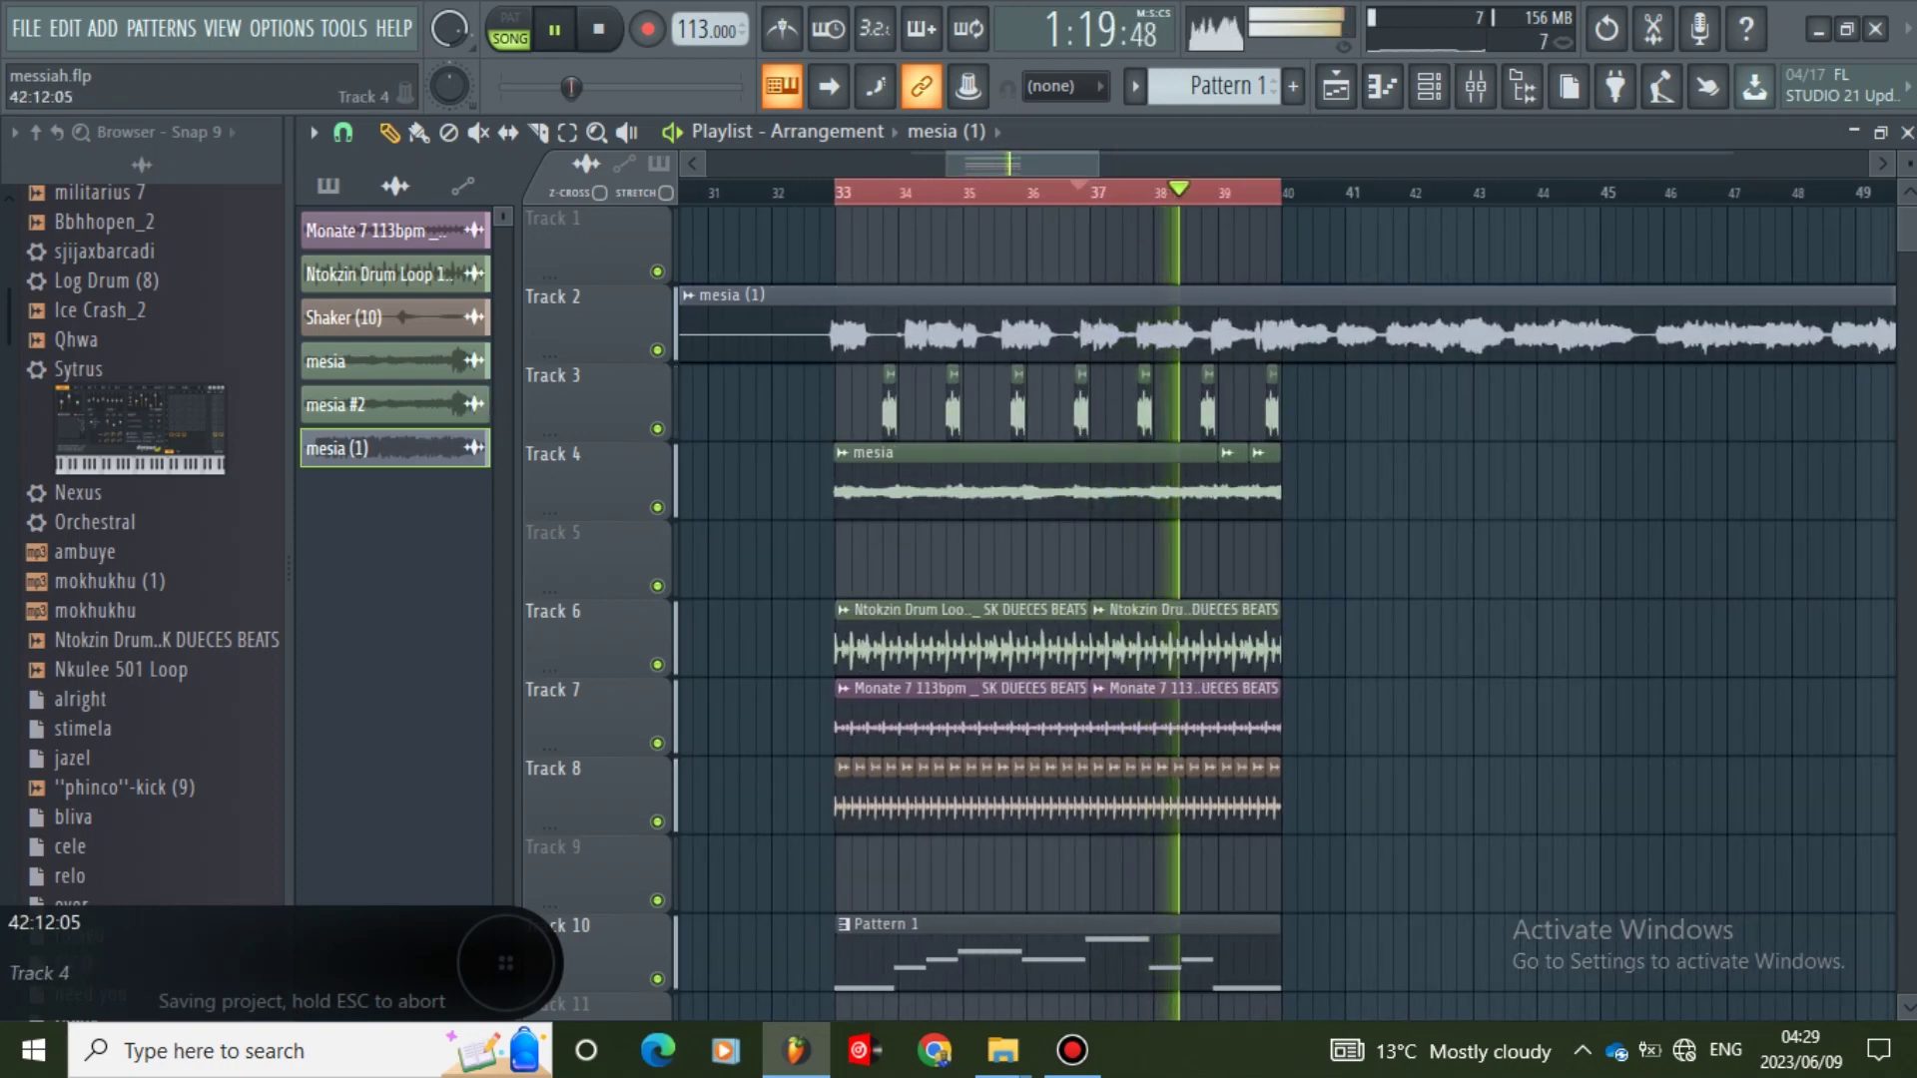
pyautogui.press('space')
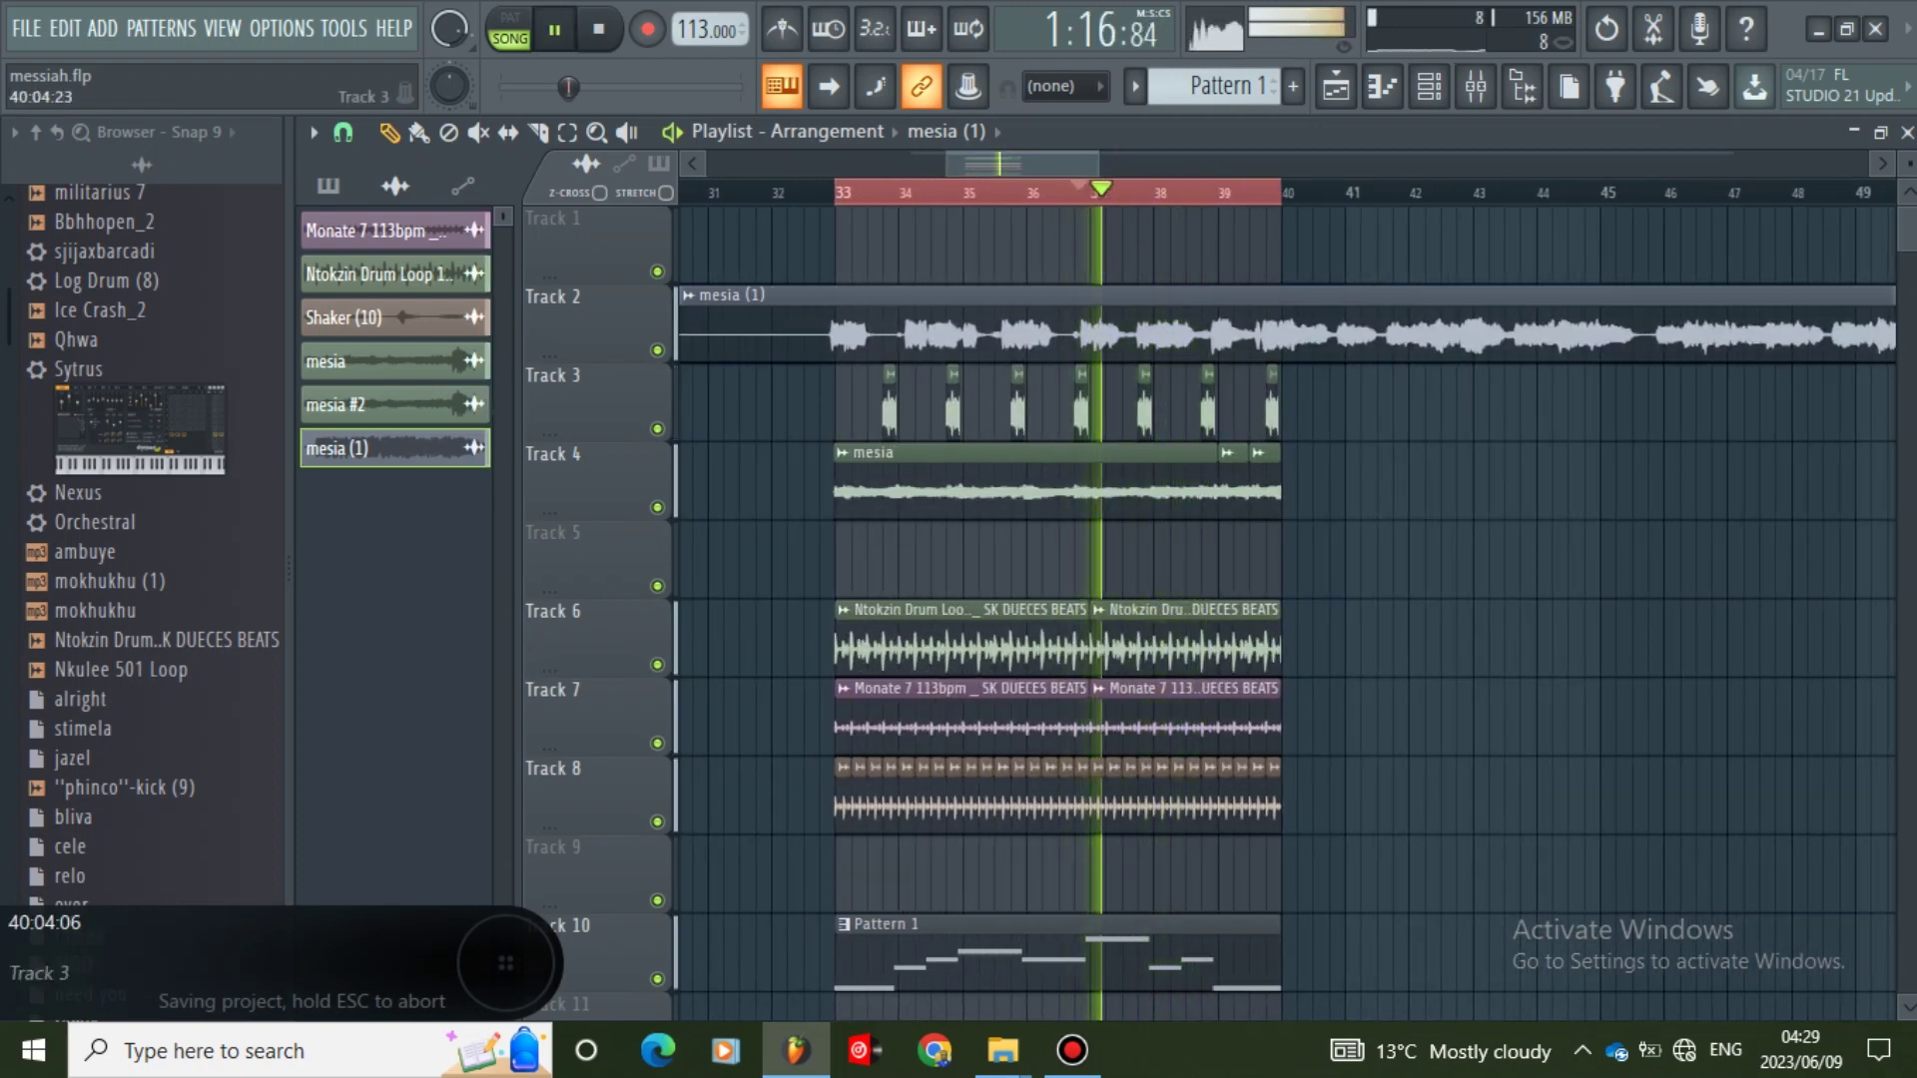
# - Move the mesia (1) clip on Track 2 earlier so it starts at 20:09:00, and replay the loop from bar 33
pyautogui.doubleClick(1300, 324)
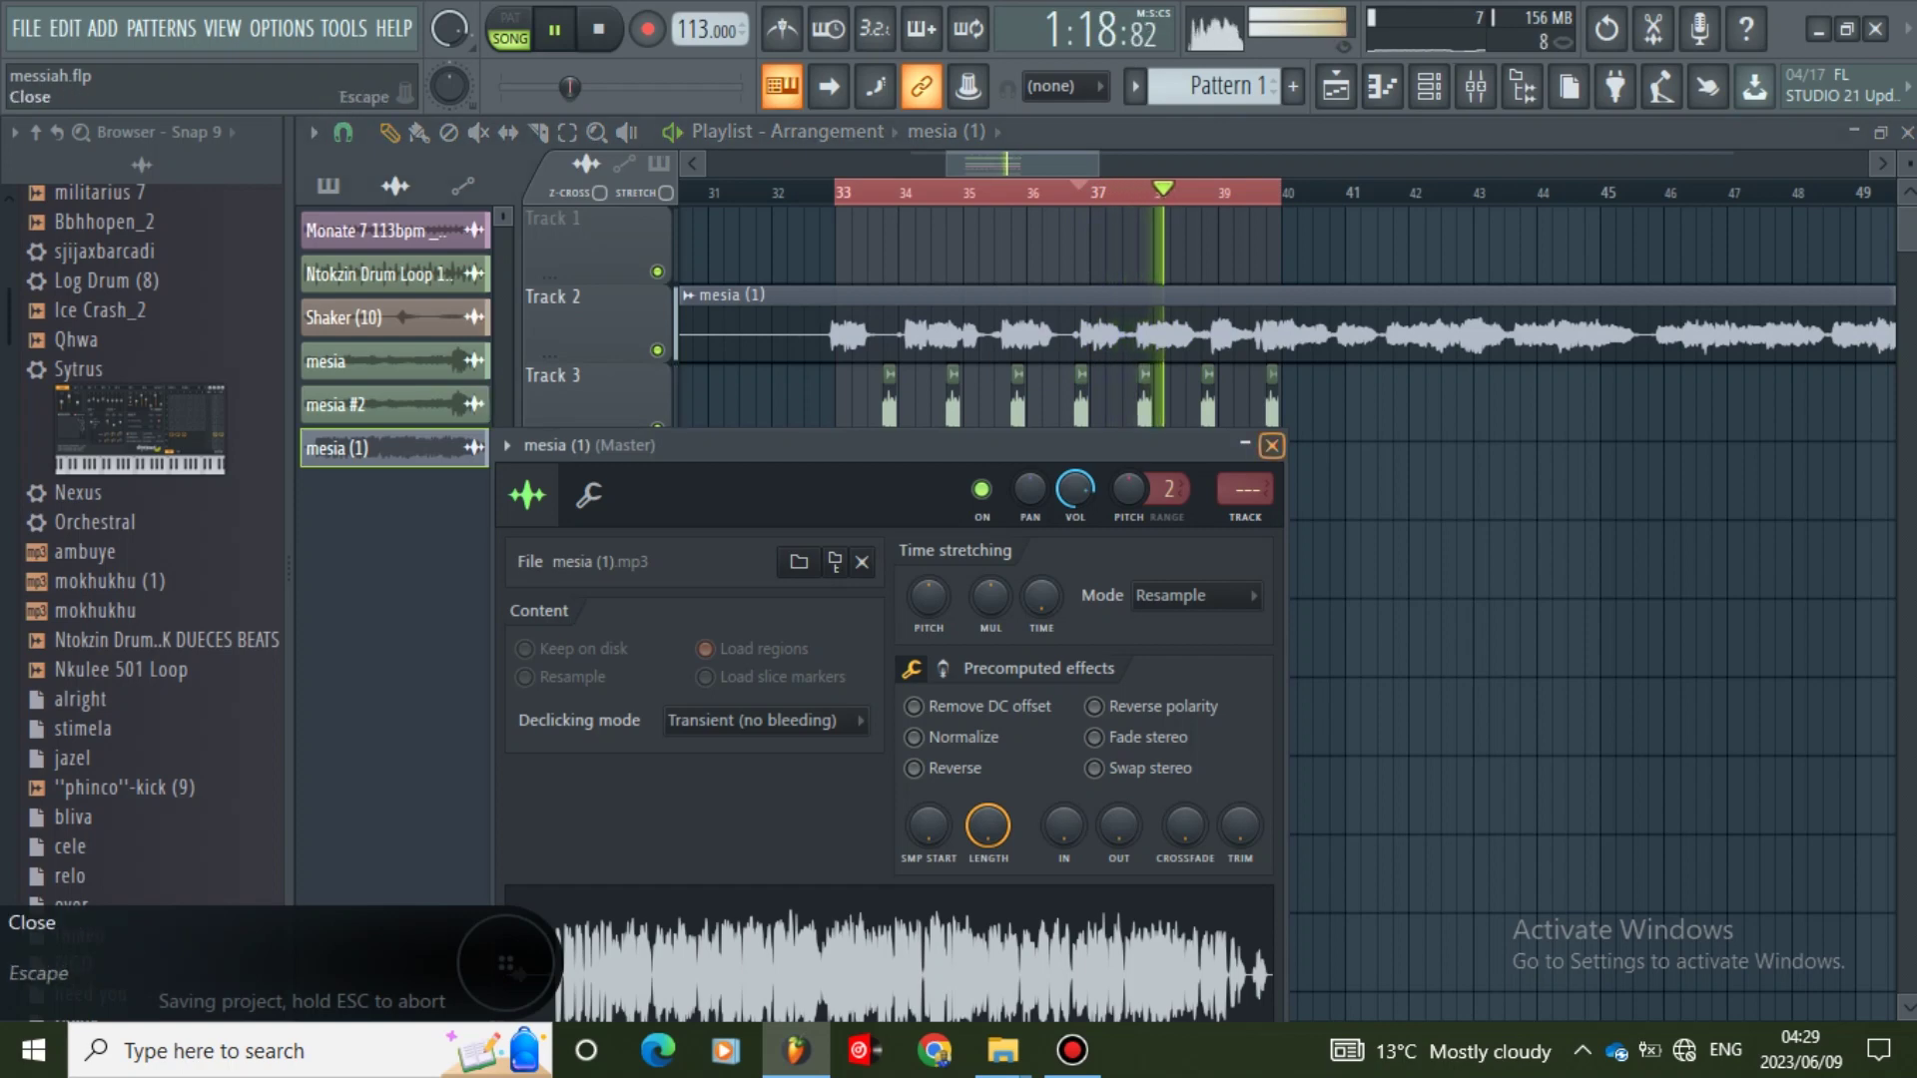
pyautogui.click(1272, 446)
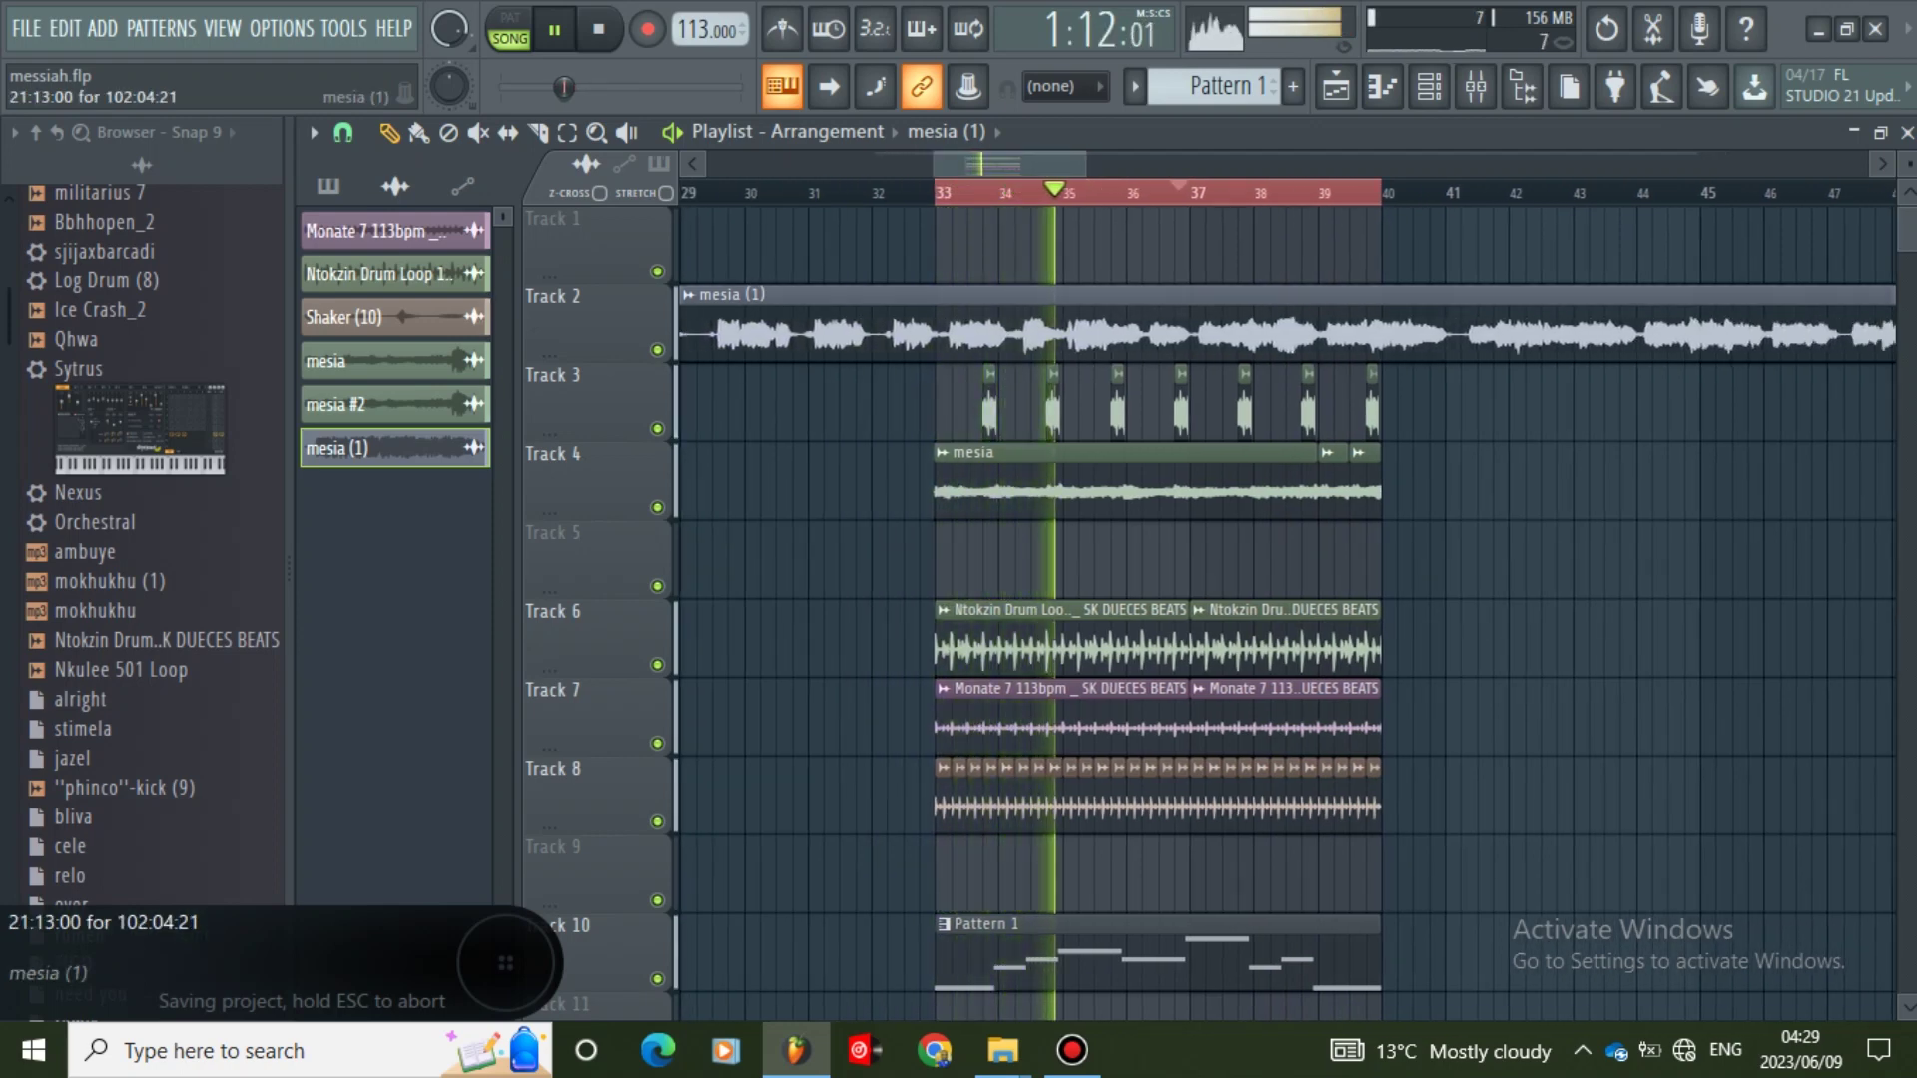
pyautogui.moveTo(1100, 163); pyautogui.dragTo(971, 164)
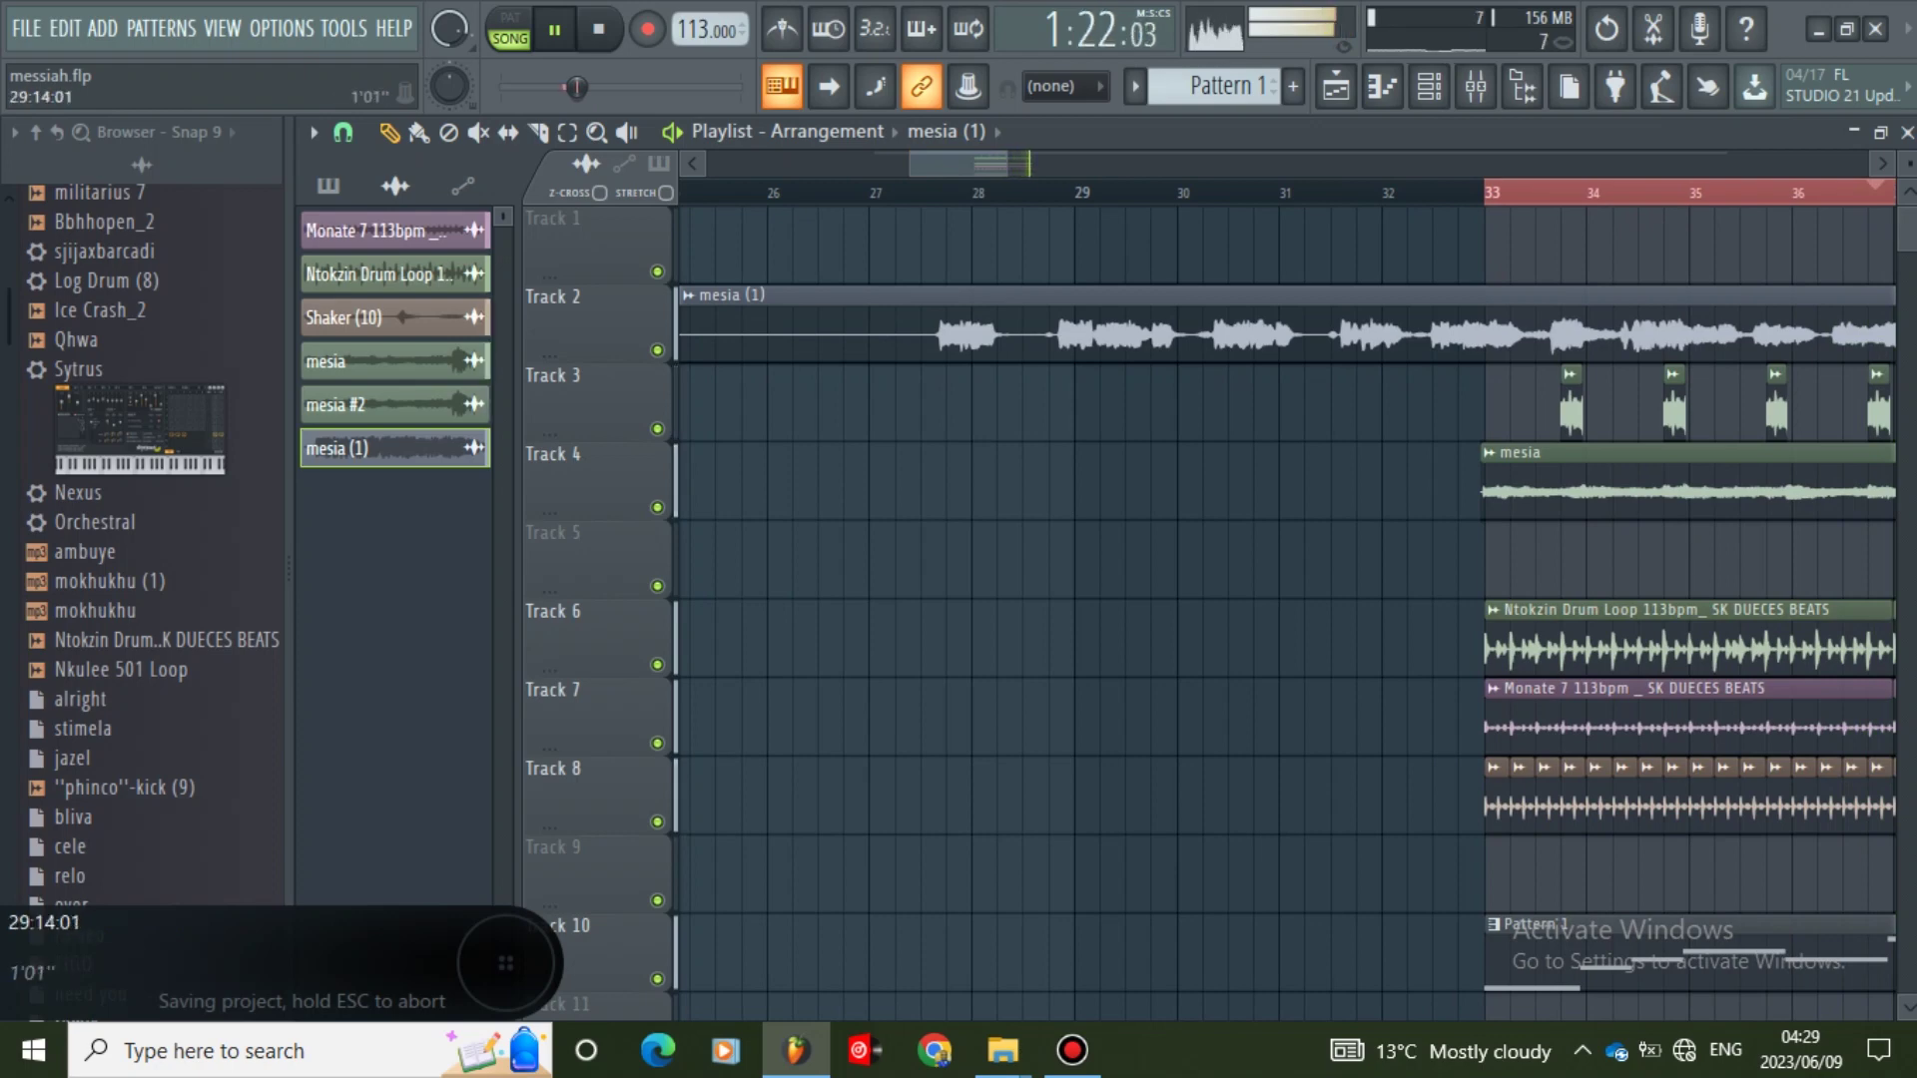
pyautogui.press('space')
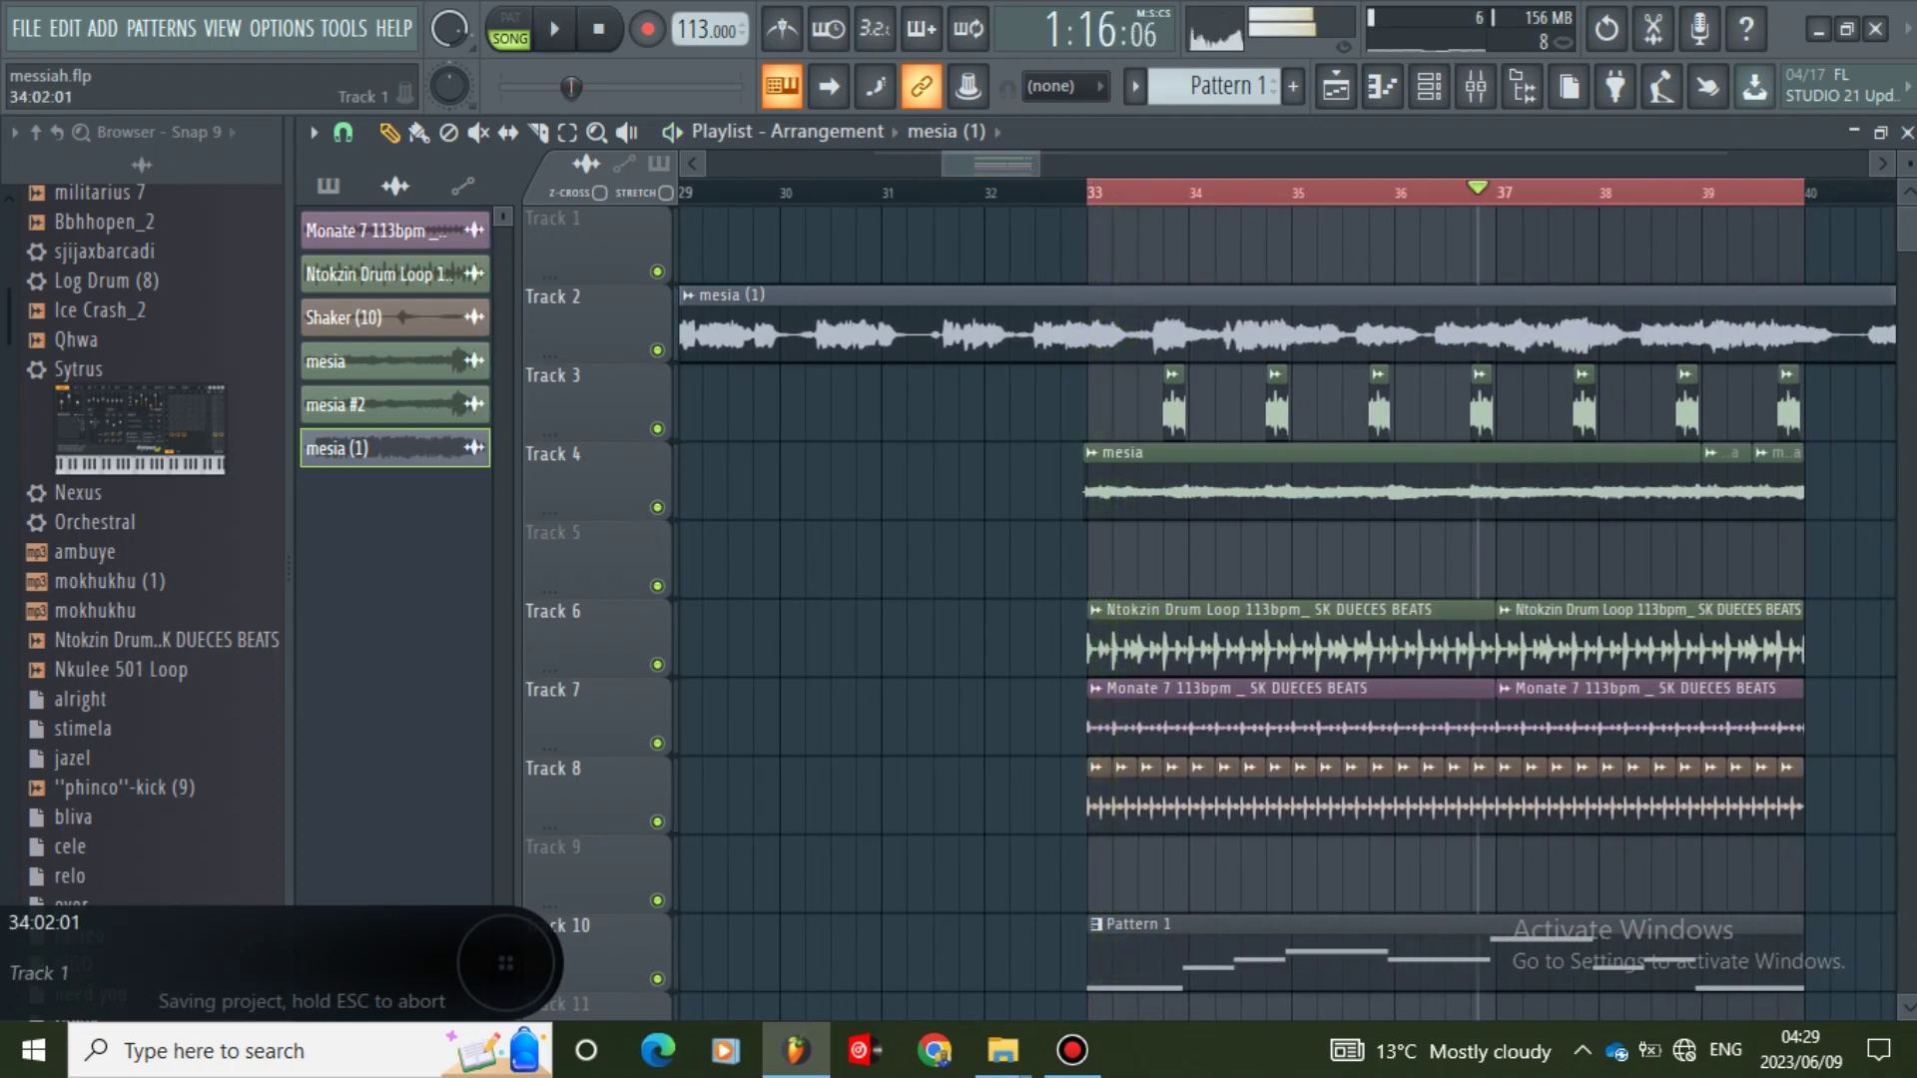
pyautogui.press('space')
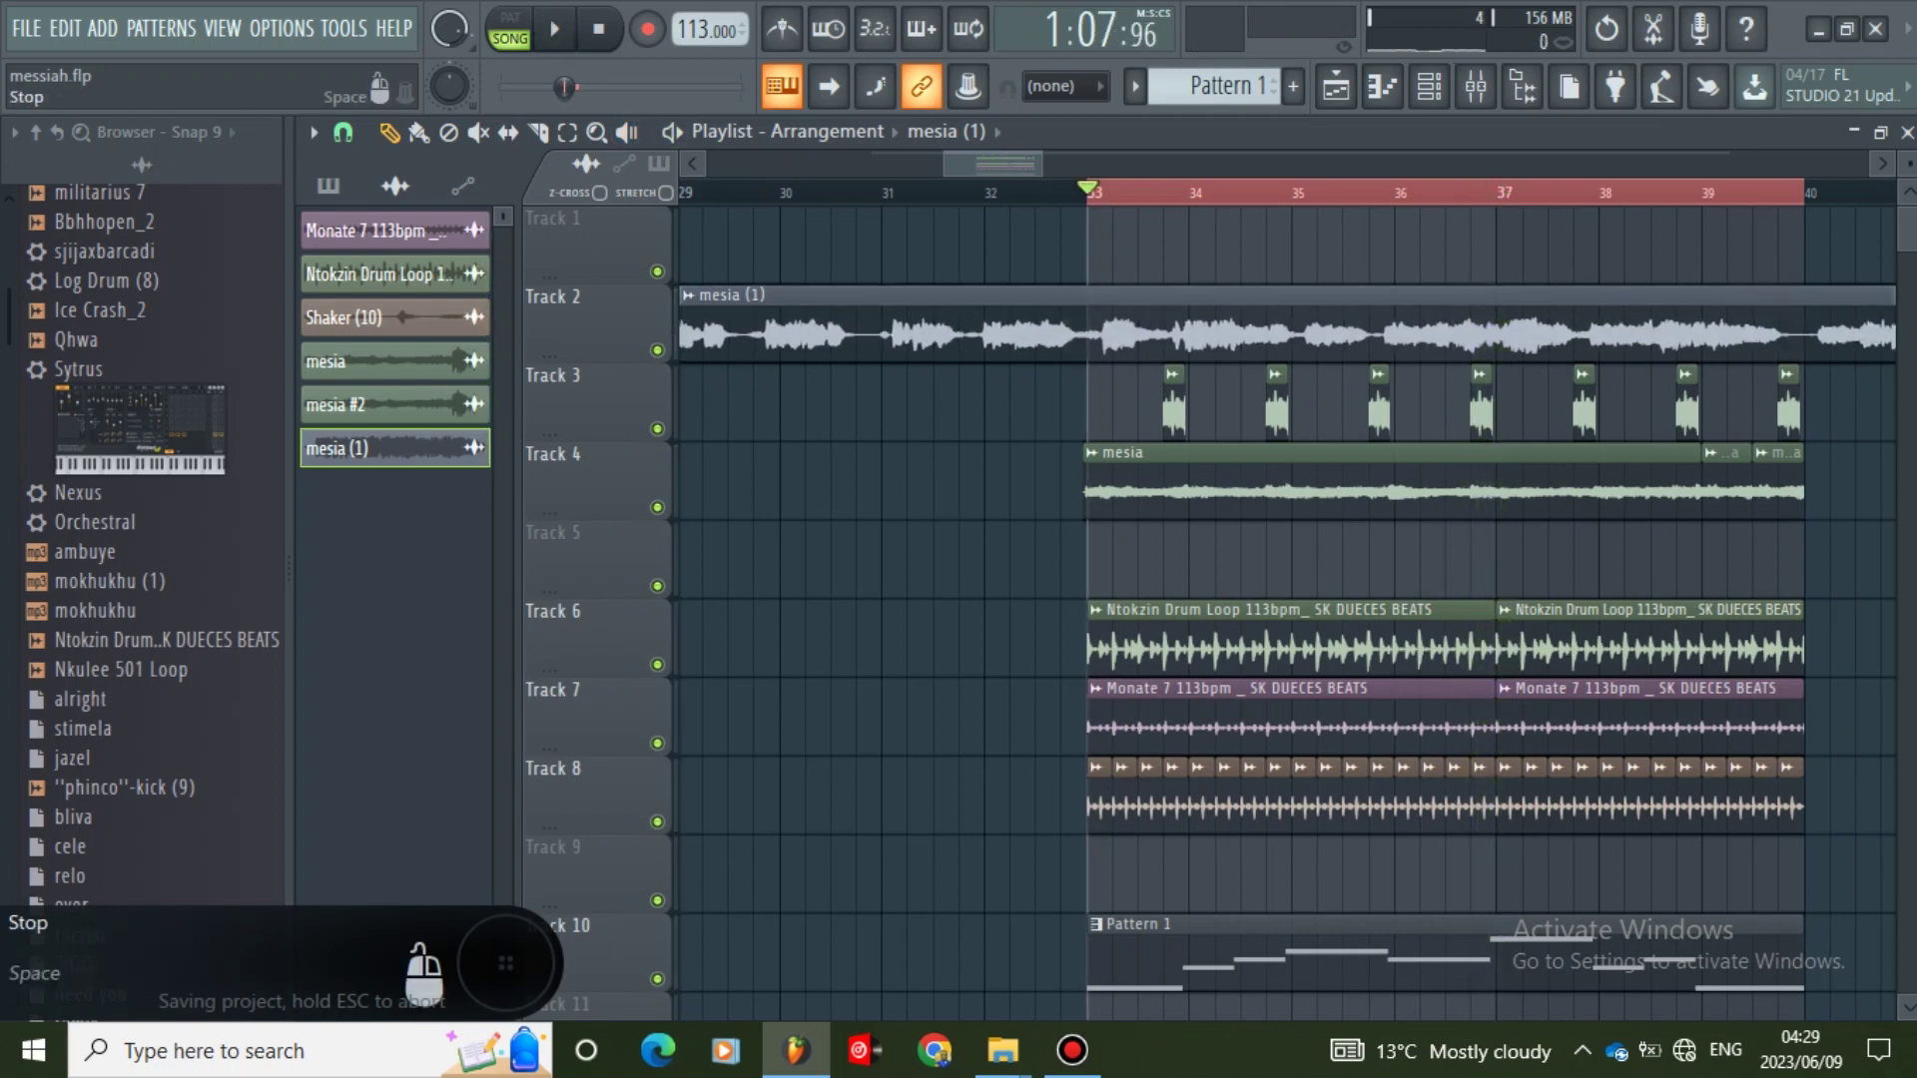
pyautogui.press('space')
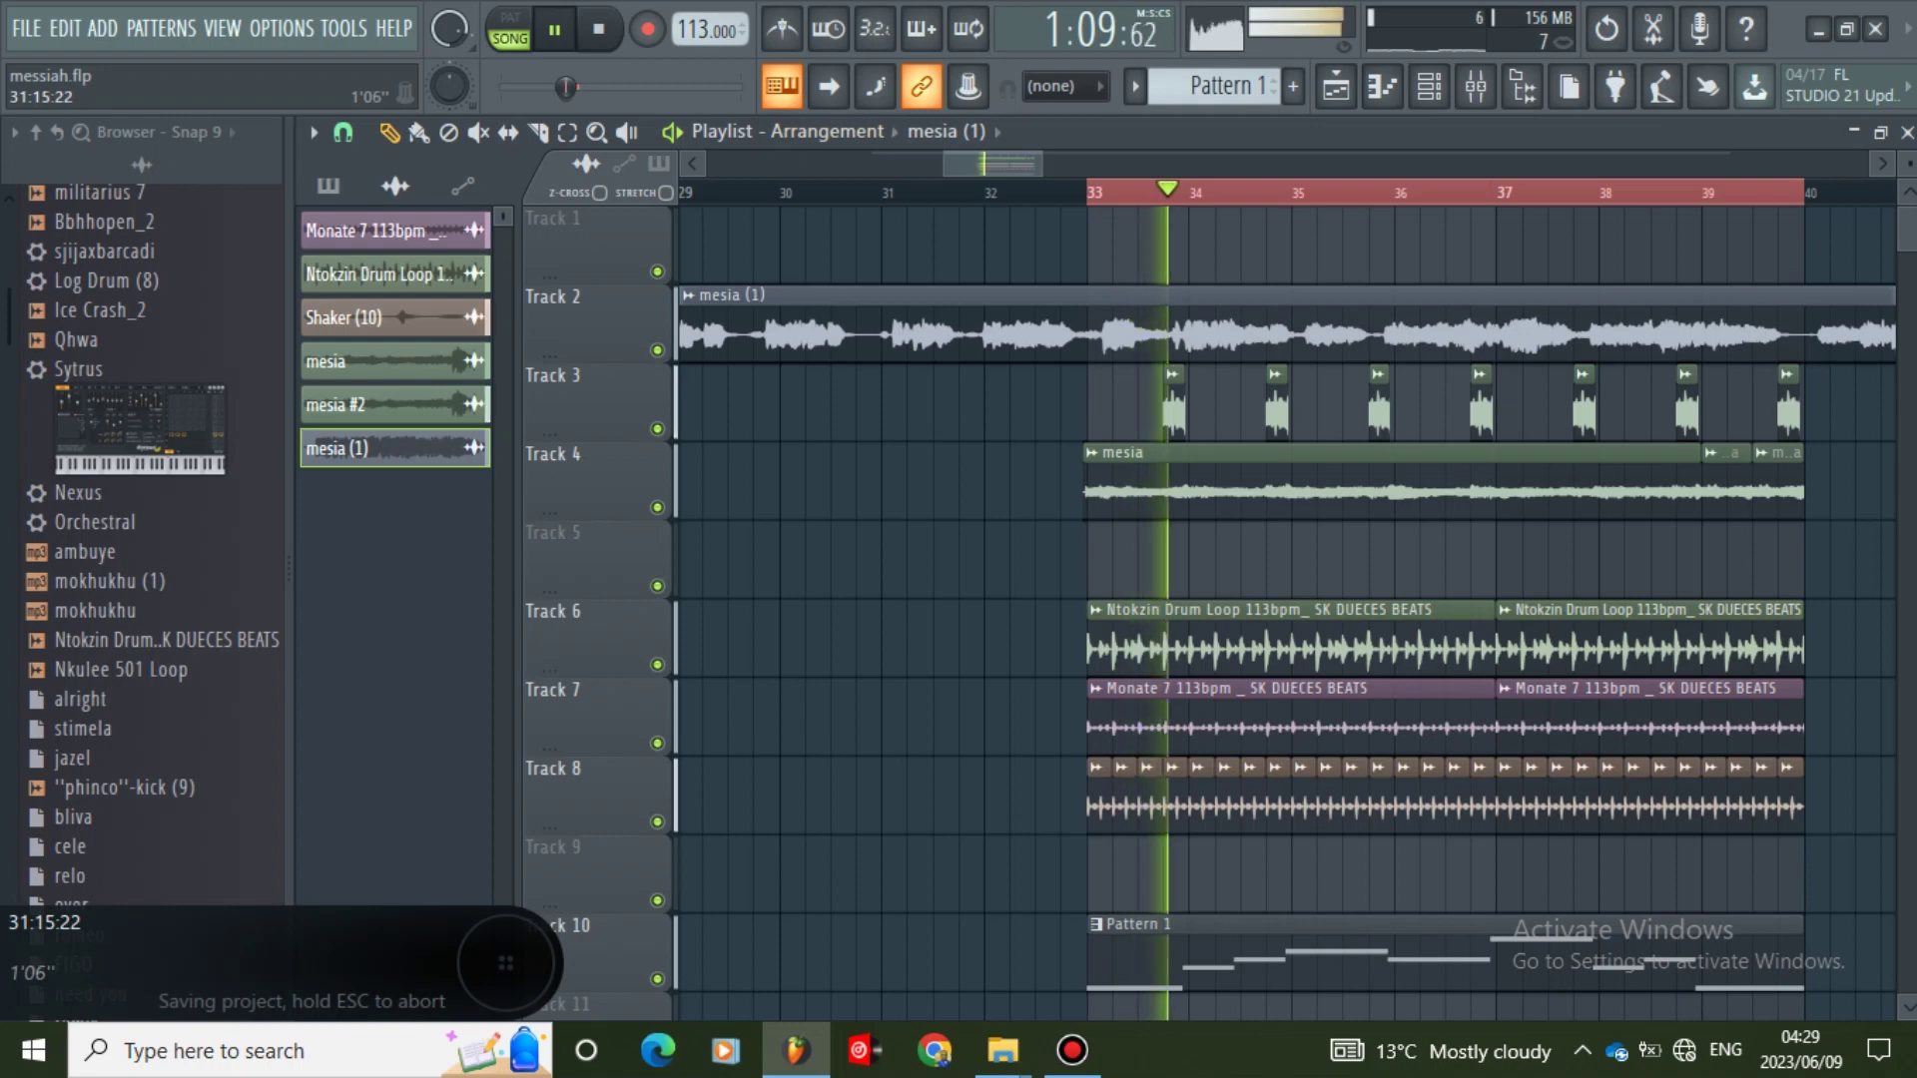
# - Play the loop with Track 2 muted, and again with it enabled, to compare the beat without and with mesia (1)
pyautogui.press('pageup')
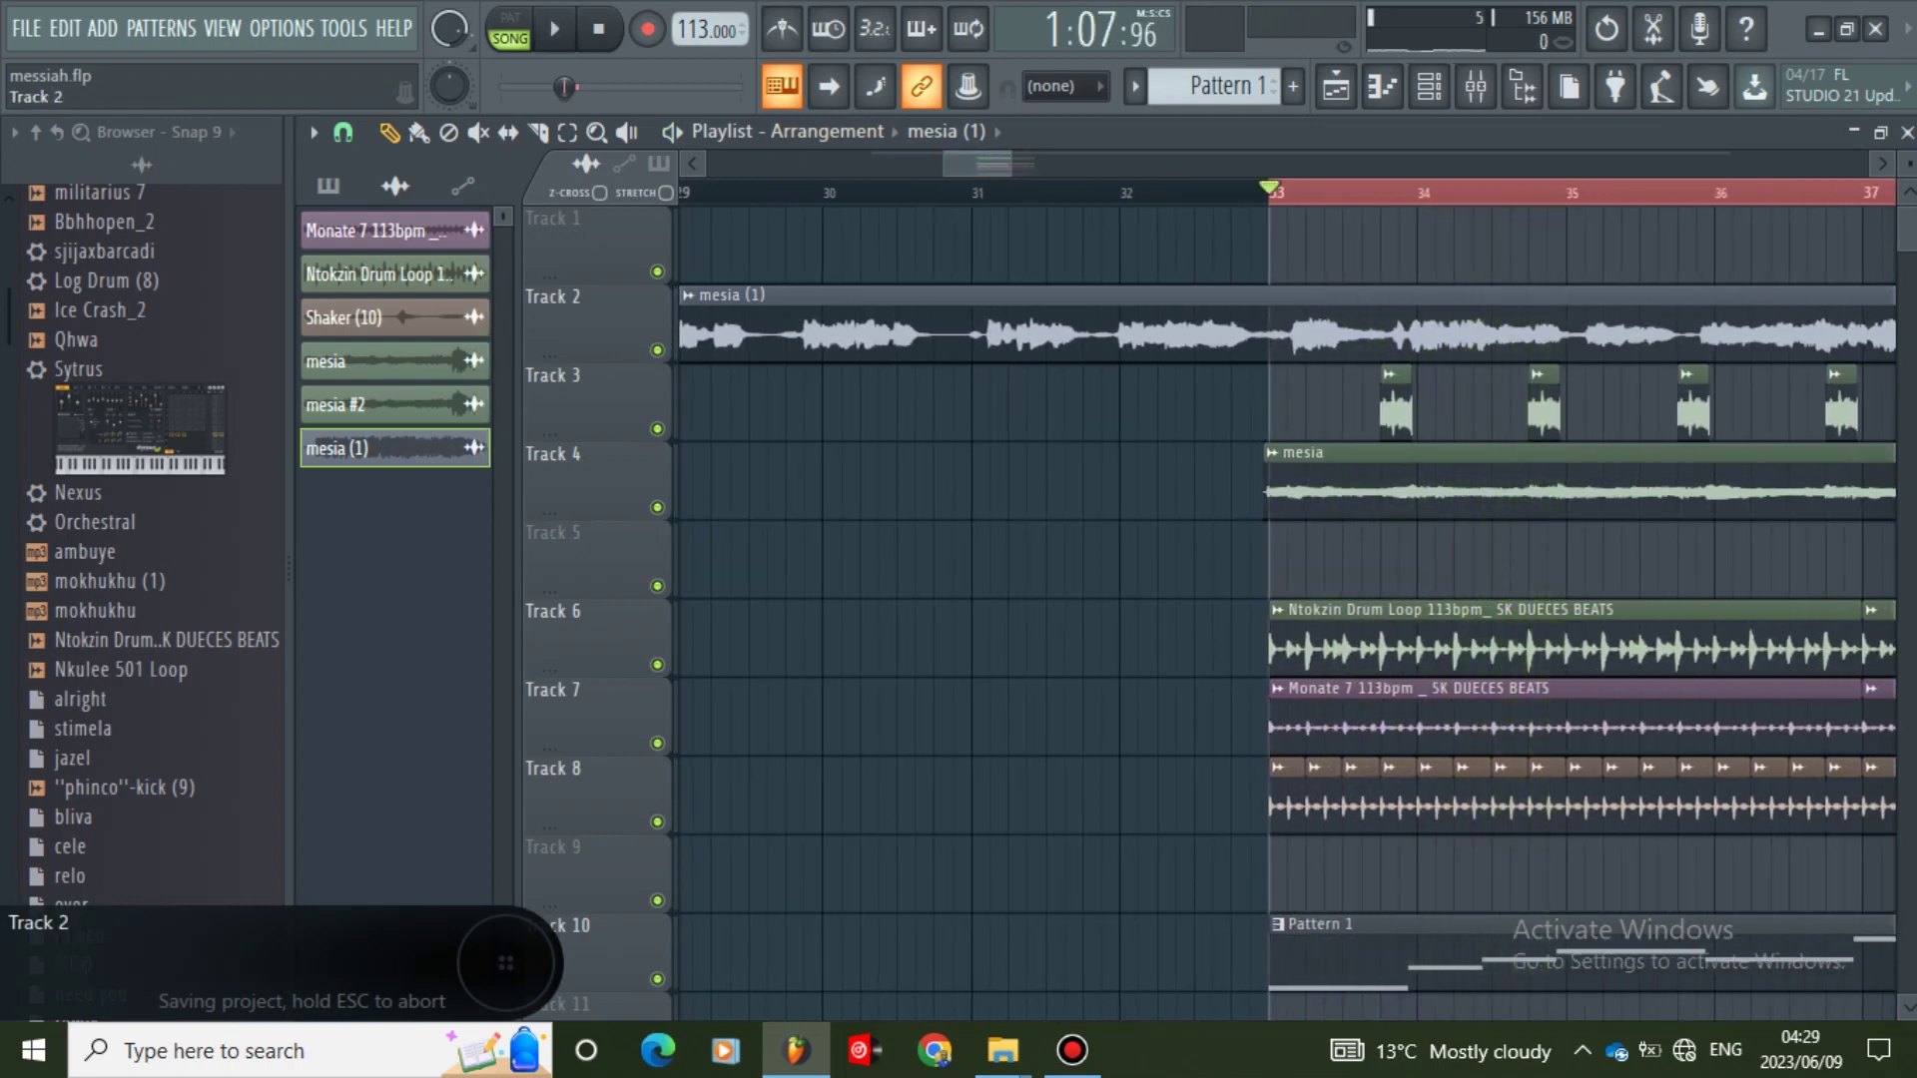
pyautogui.click(657, 350)
pyautogui.press('space')
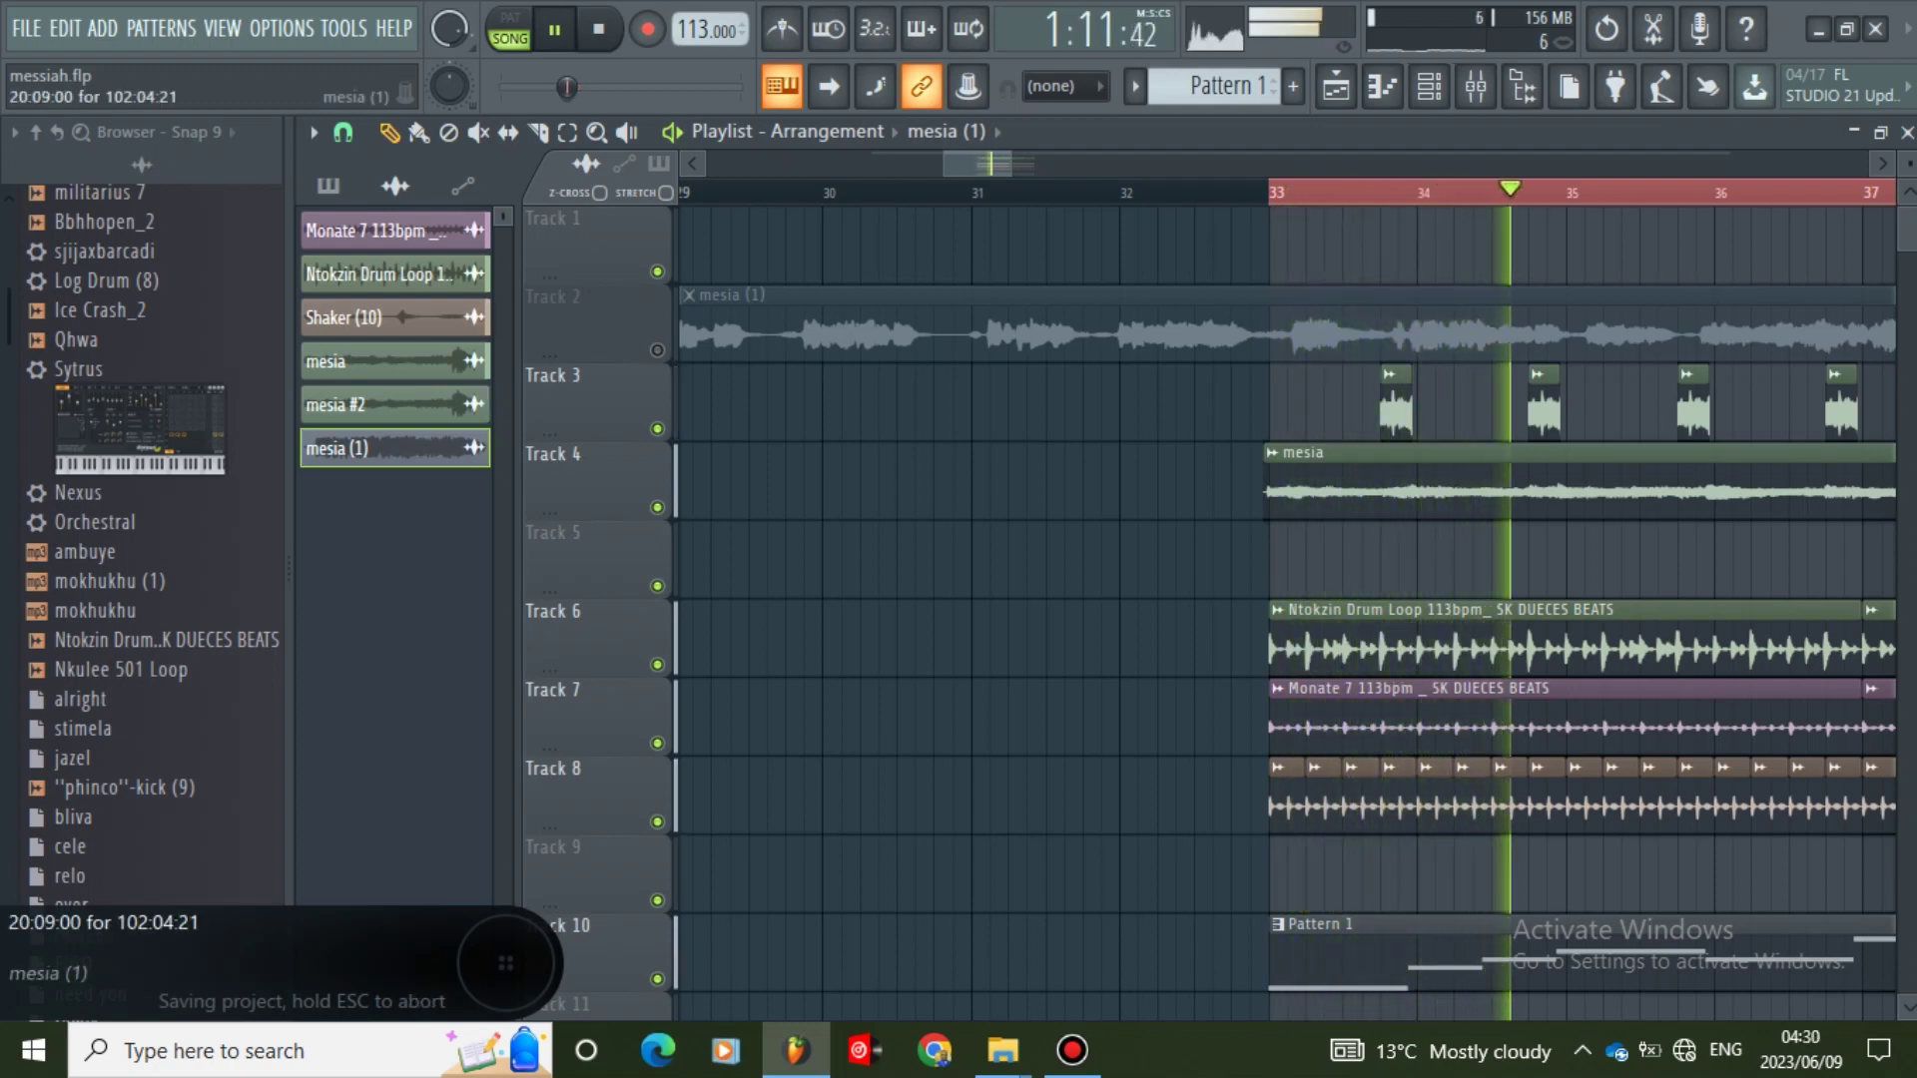
pyautogui.click(657, 351)
pyautogui.press('space')
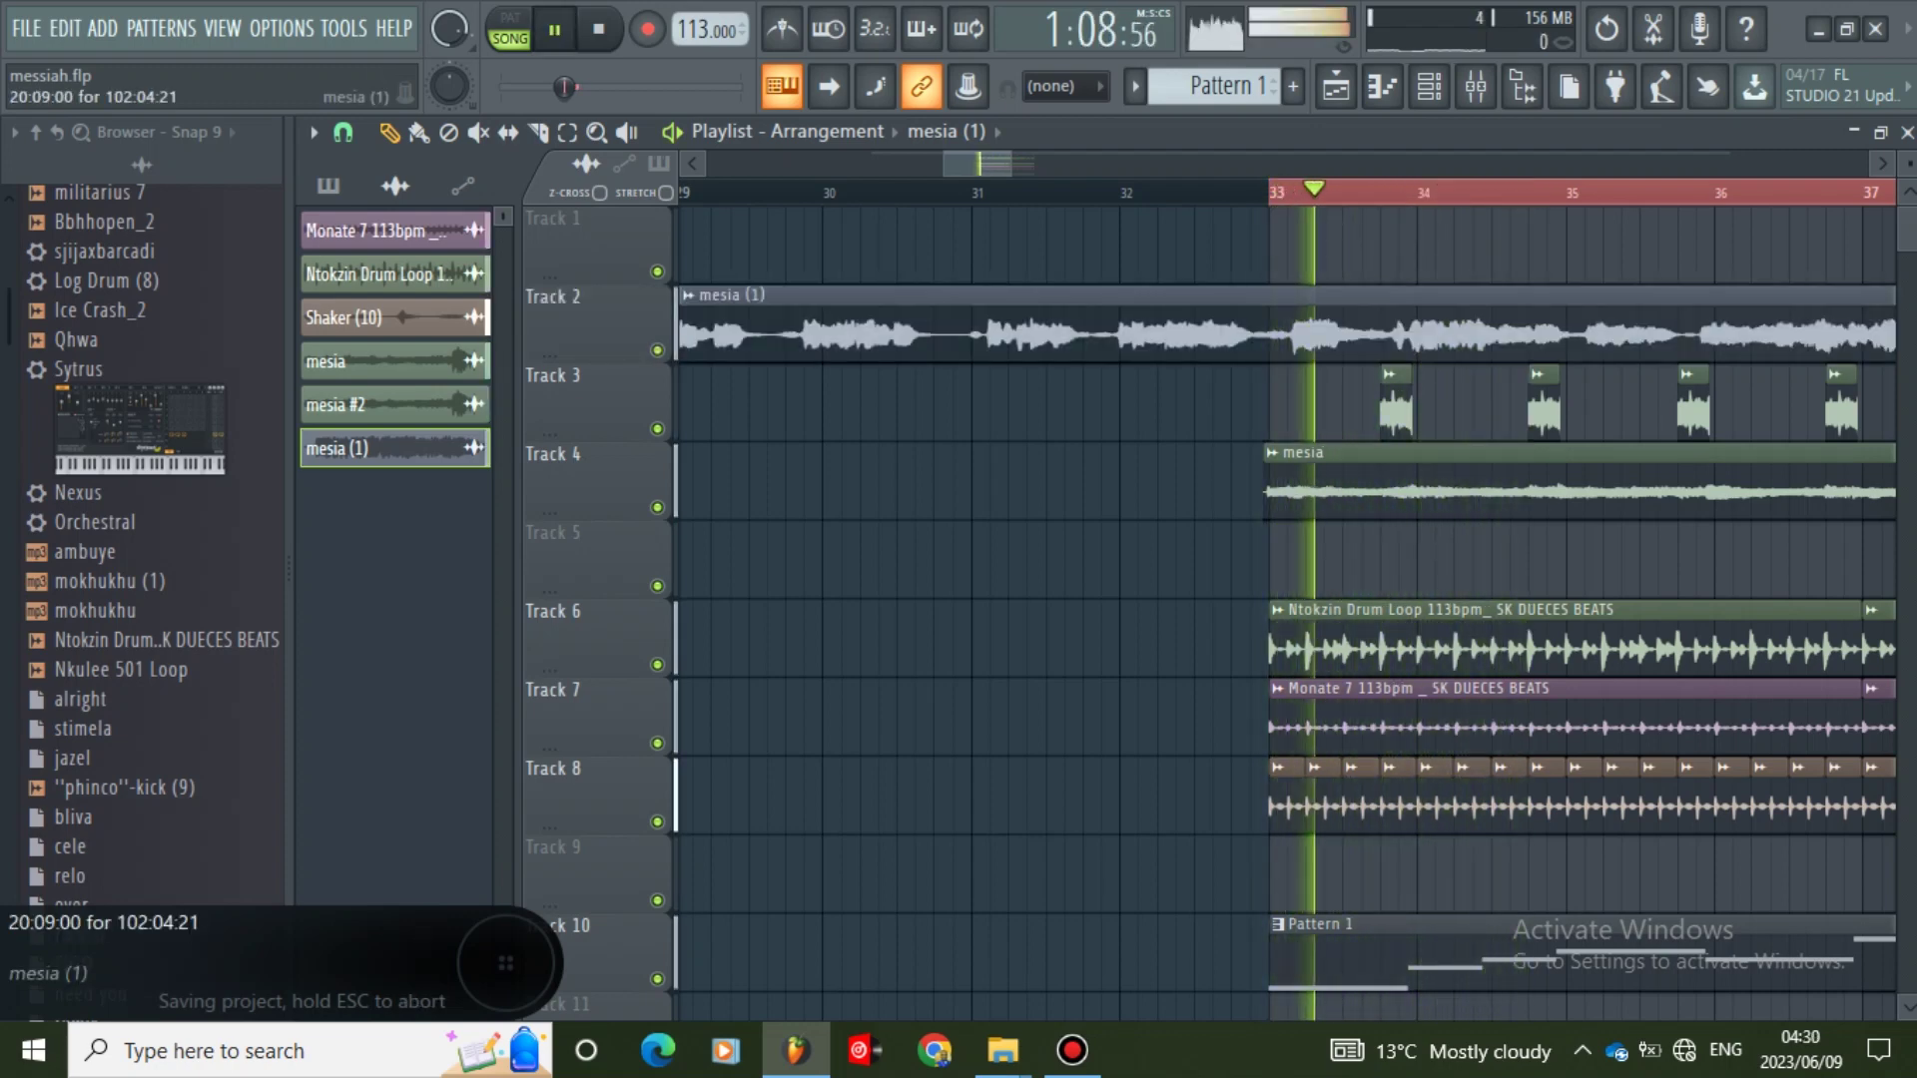
# - Try the mesia (1) clip at 21:11:00, move it to 20:07:00 instead, and play the loop
pyautogui.press('space')
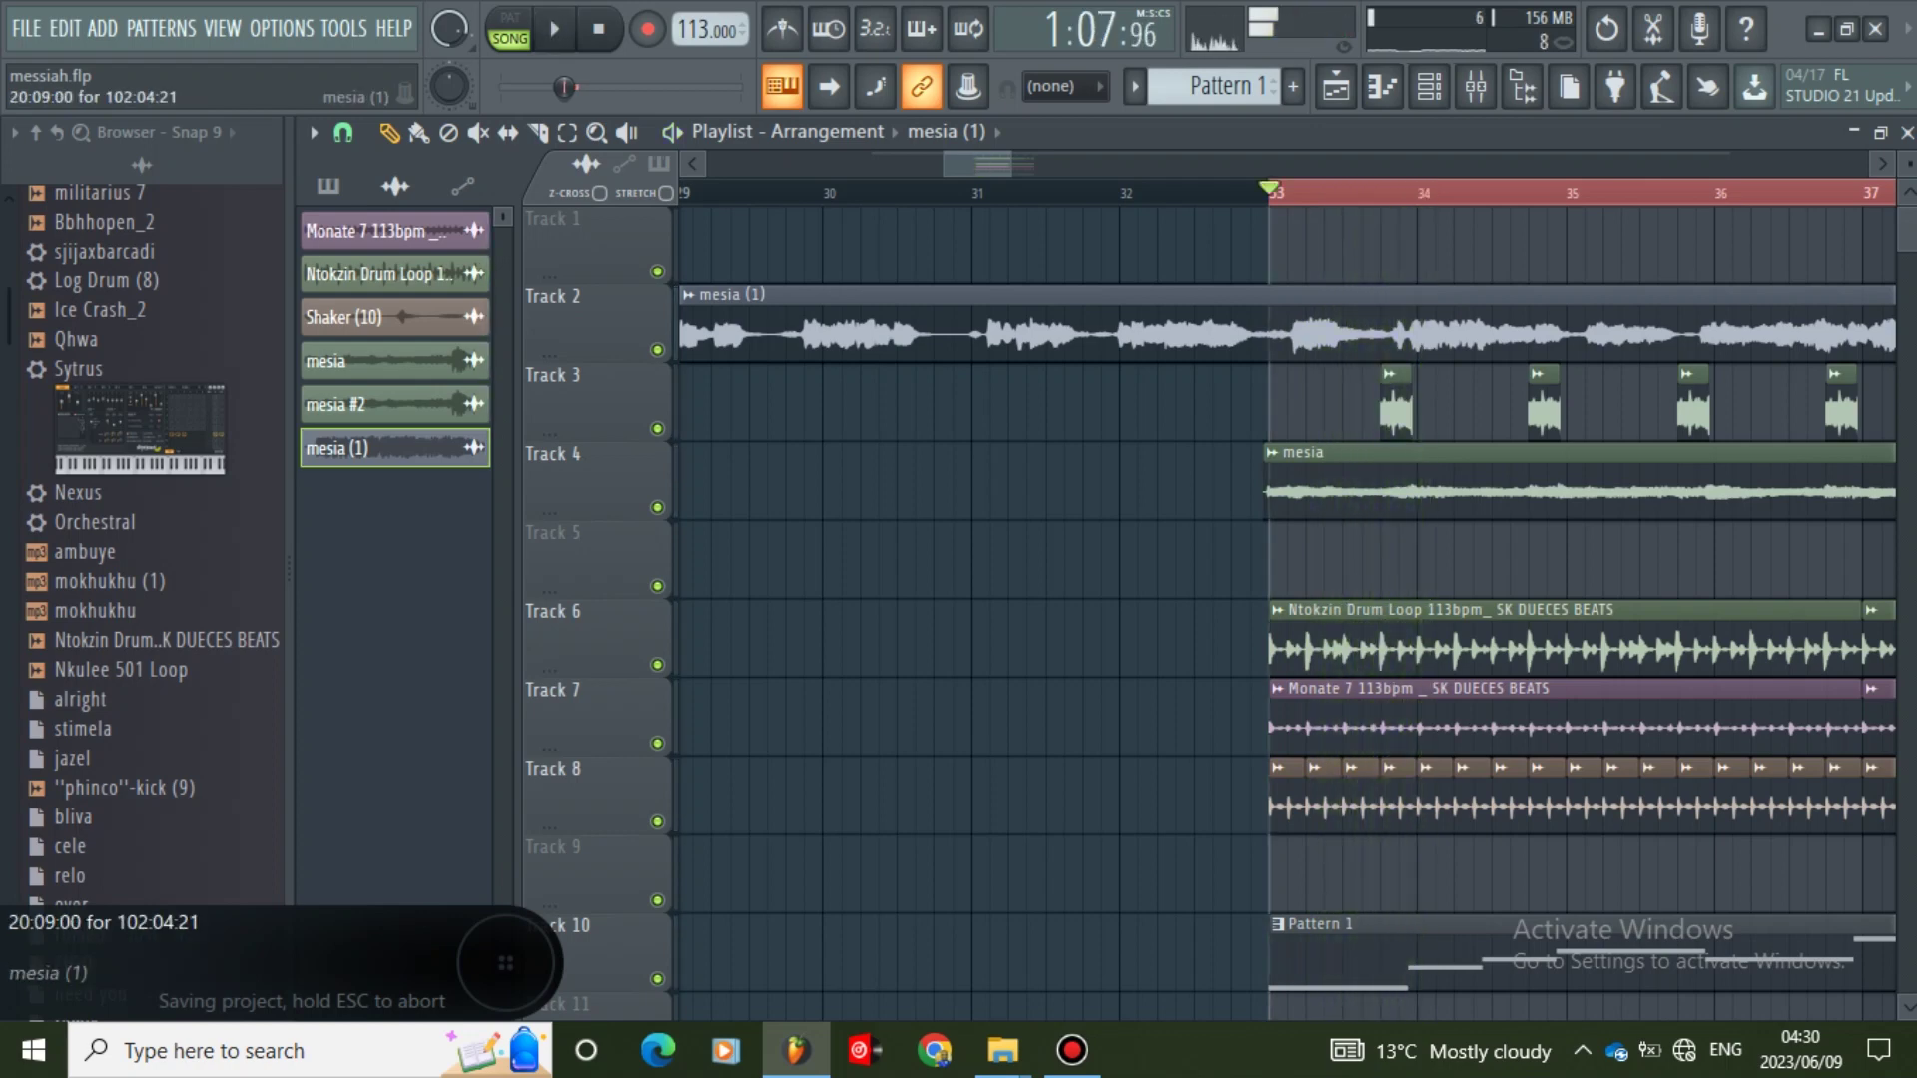
pyautogui.press('space')
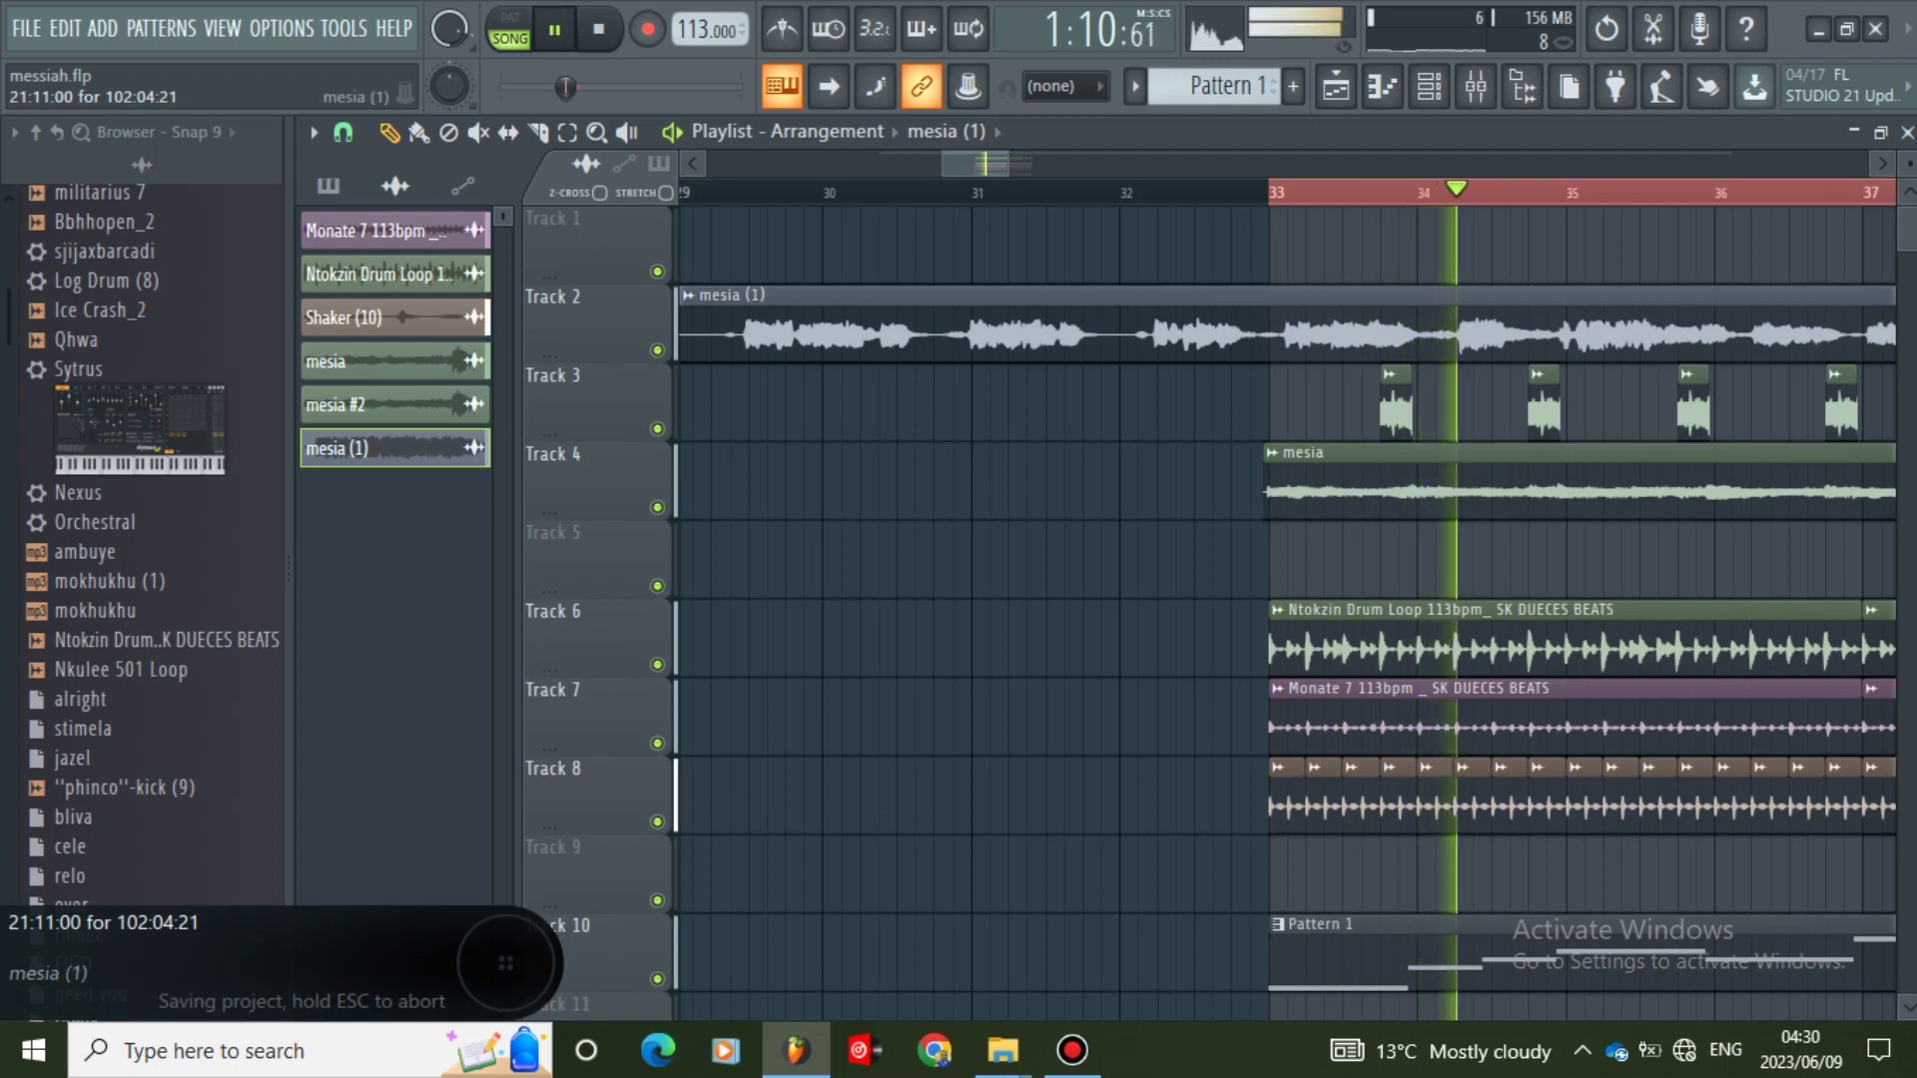
pyautogui.press('space')
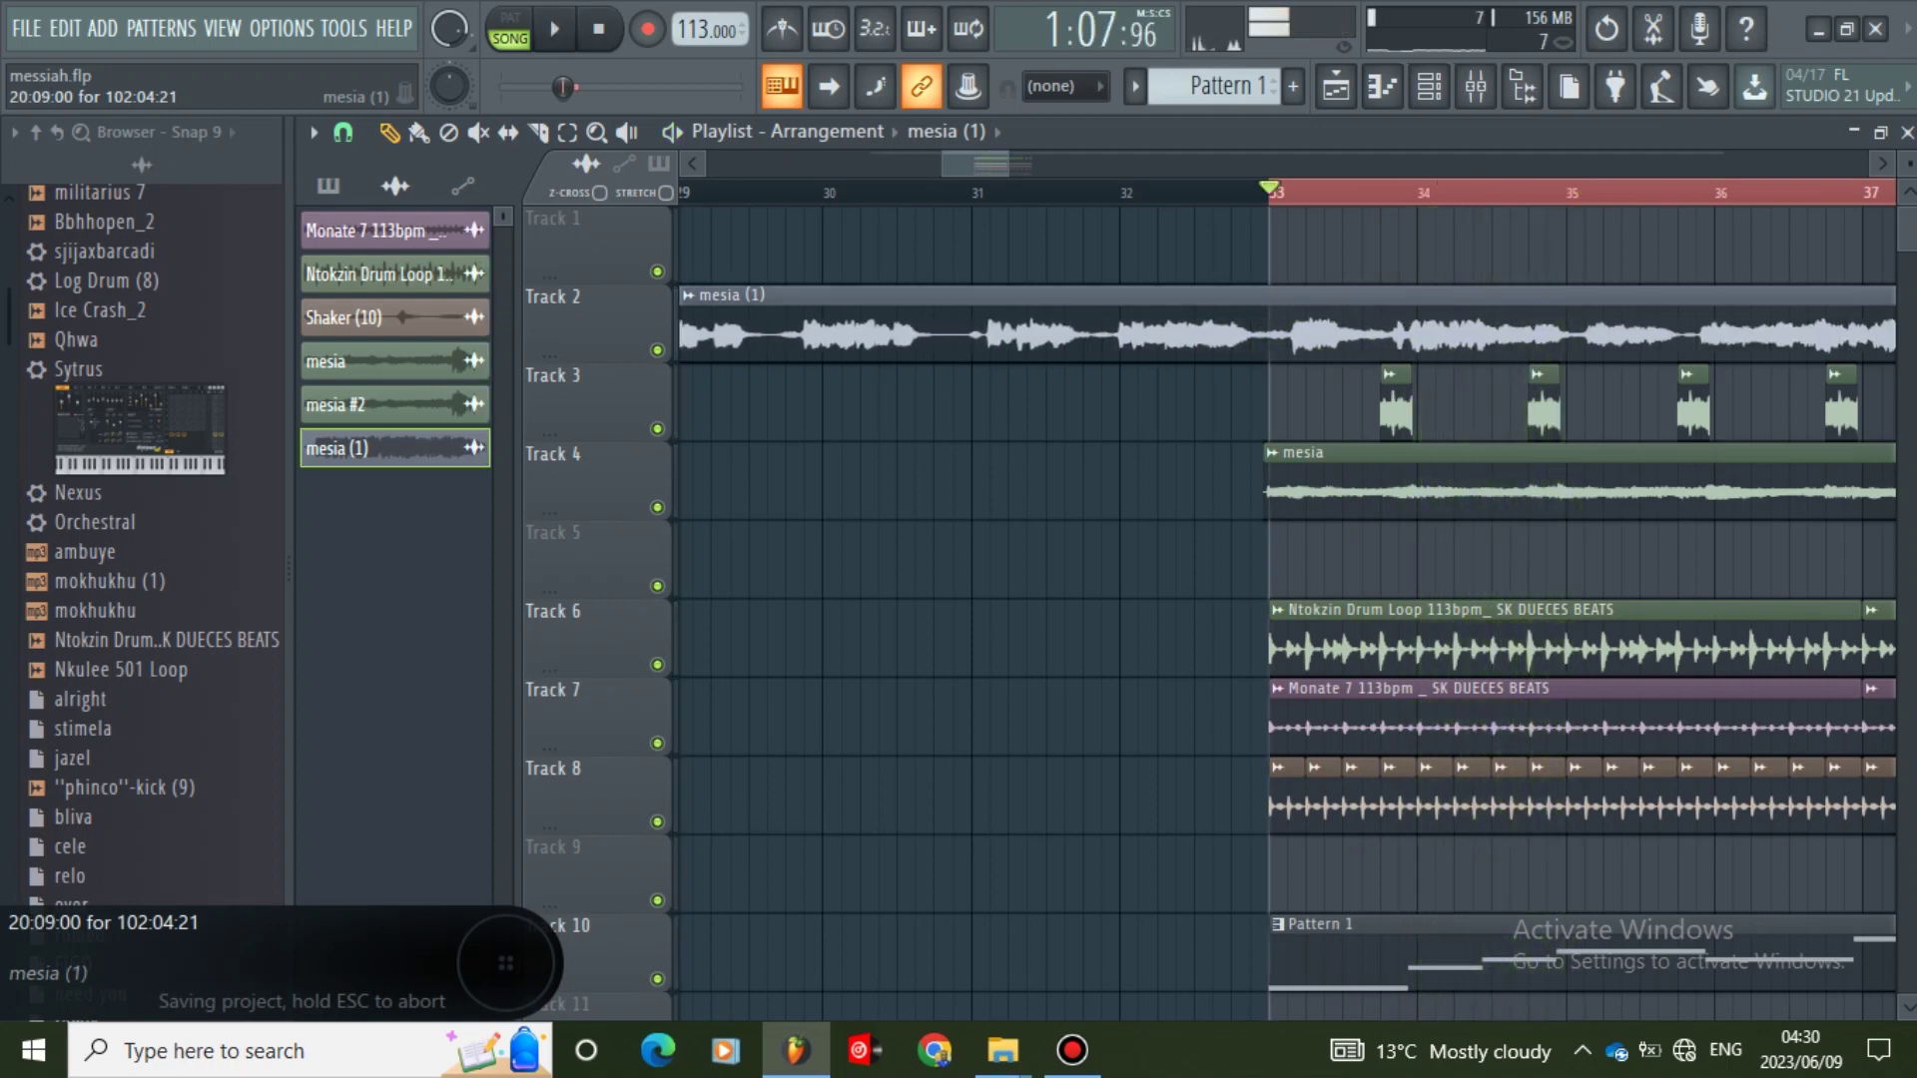
pyautogui.moveTo(1010, 164)
pyautogui.mouseDown()
pyautogui.moveTo(972, 164)
pyautogui.moveTo(991, 163)
pyautogui.mouseUp()
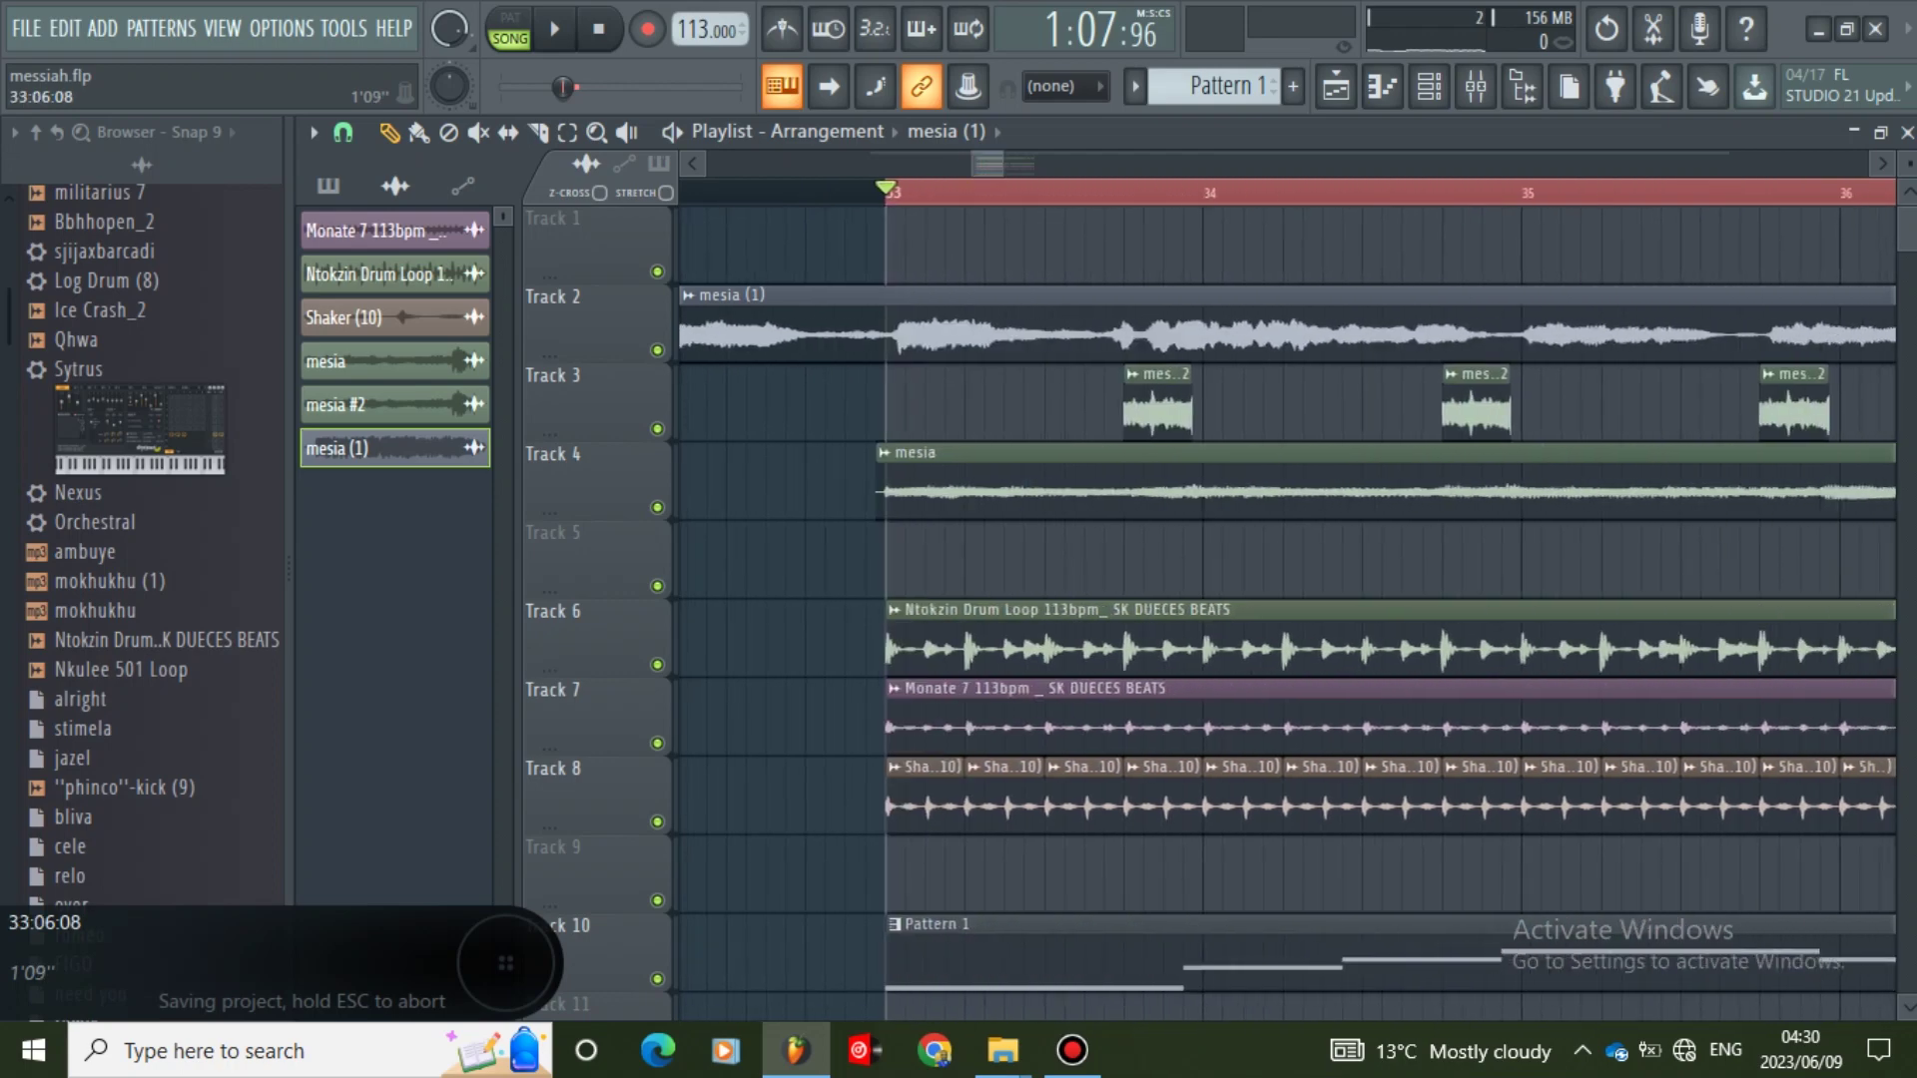
pyautogui.press('space')
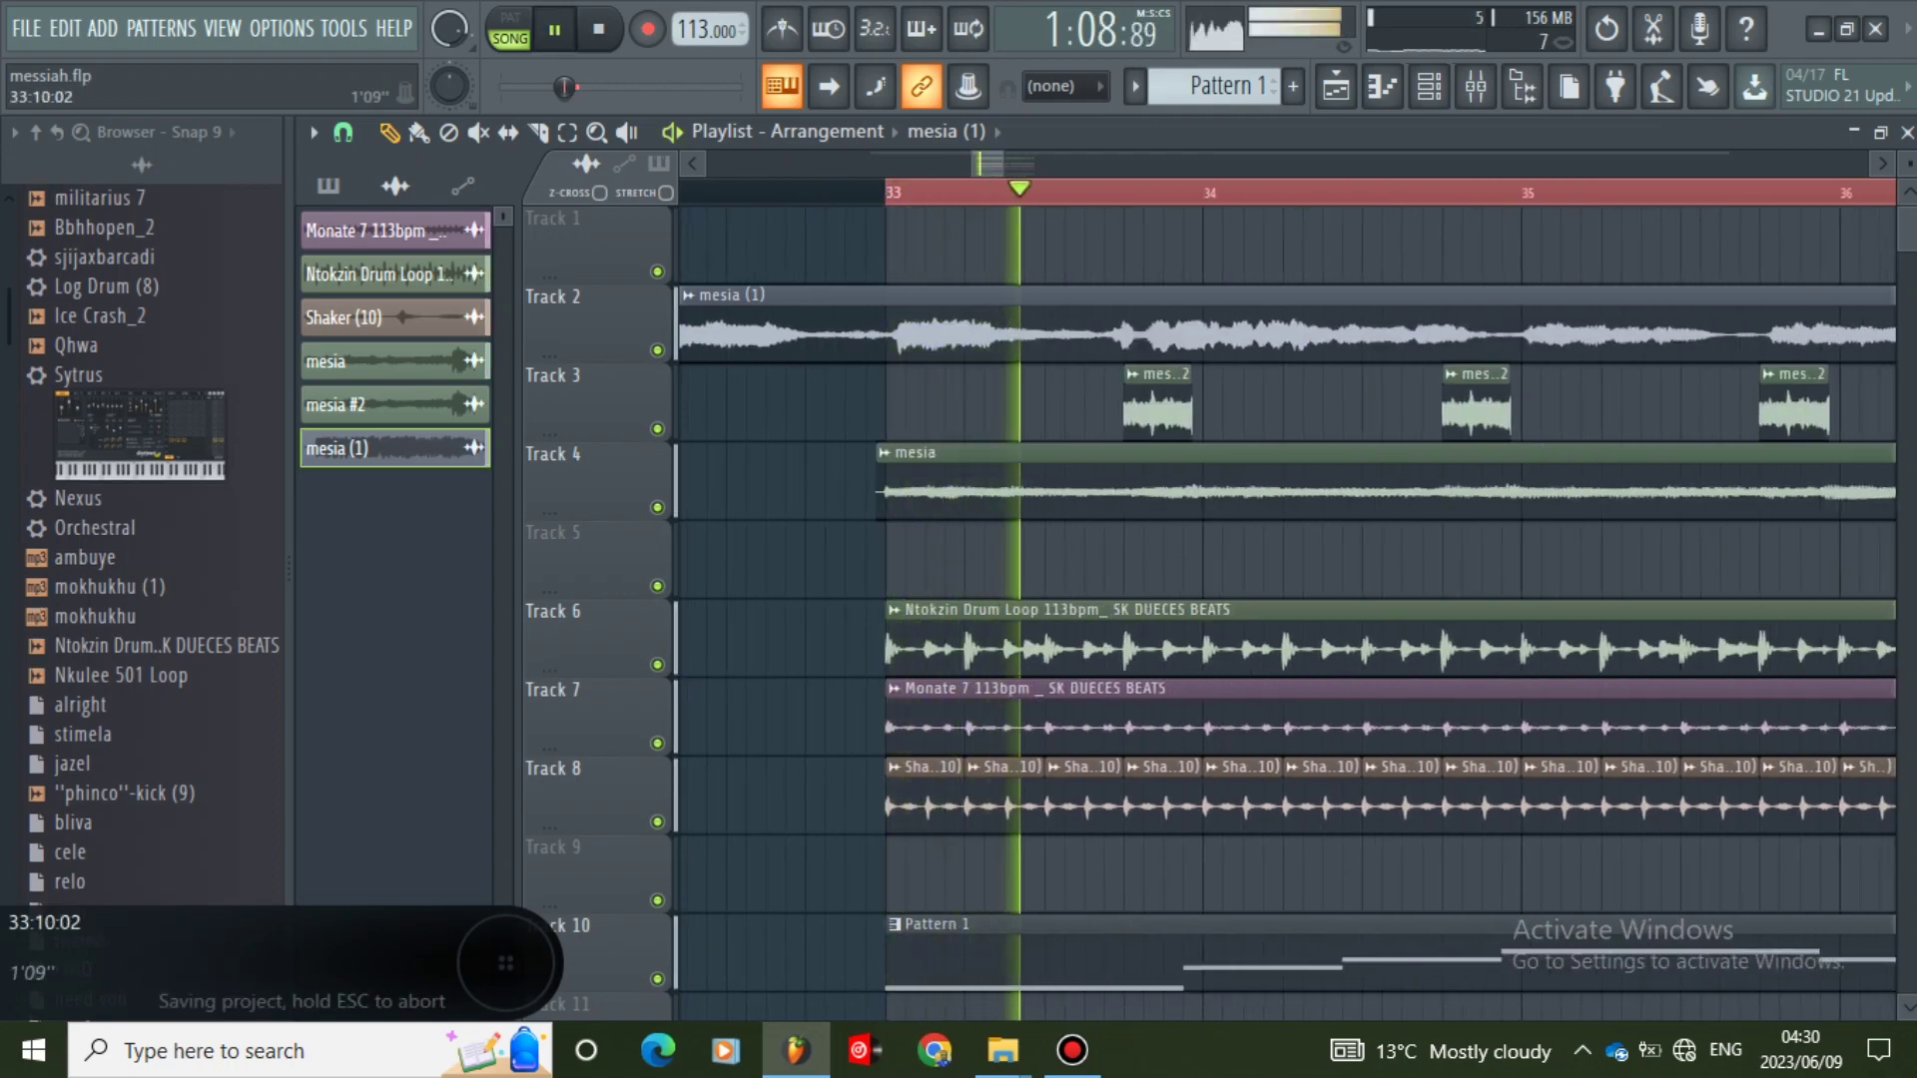
pyautogui.moveTo(1002, 163)
pyautogui.mouseDown()
pyautogui.moveTo(1039, 164)
pyautogui.moveTo(992, 164)
pyautogui.moveTo(1027, 164)
pyautogui.moveTo(1008, 164)
pyautogui.mouseUp()
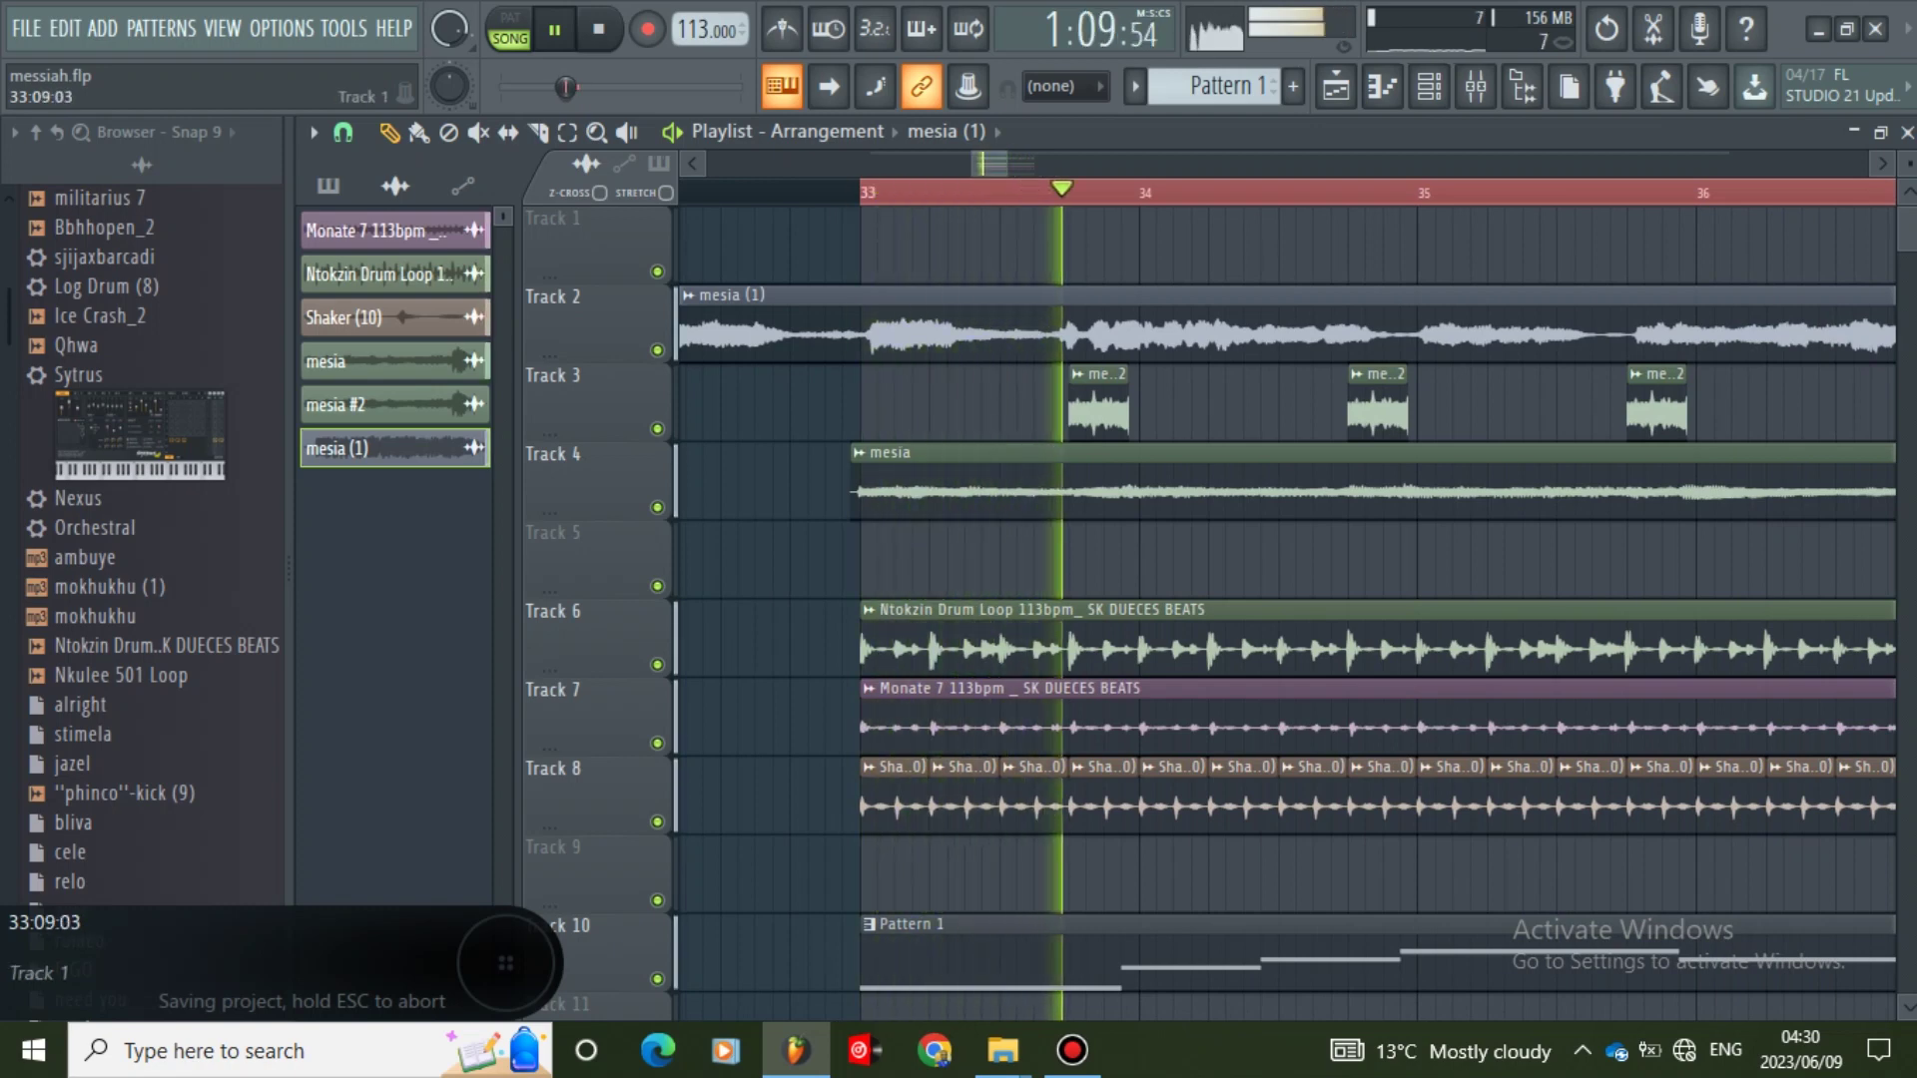
# - Toggle the mute of Track 2, and solo the track to listen to the mesia (1) audio on its own
pyautogui.click(657, 350)
pyautogui.click(657, 350)
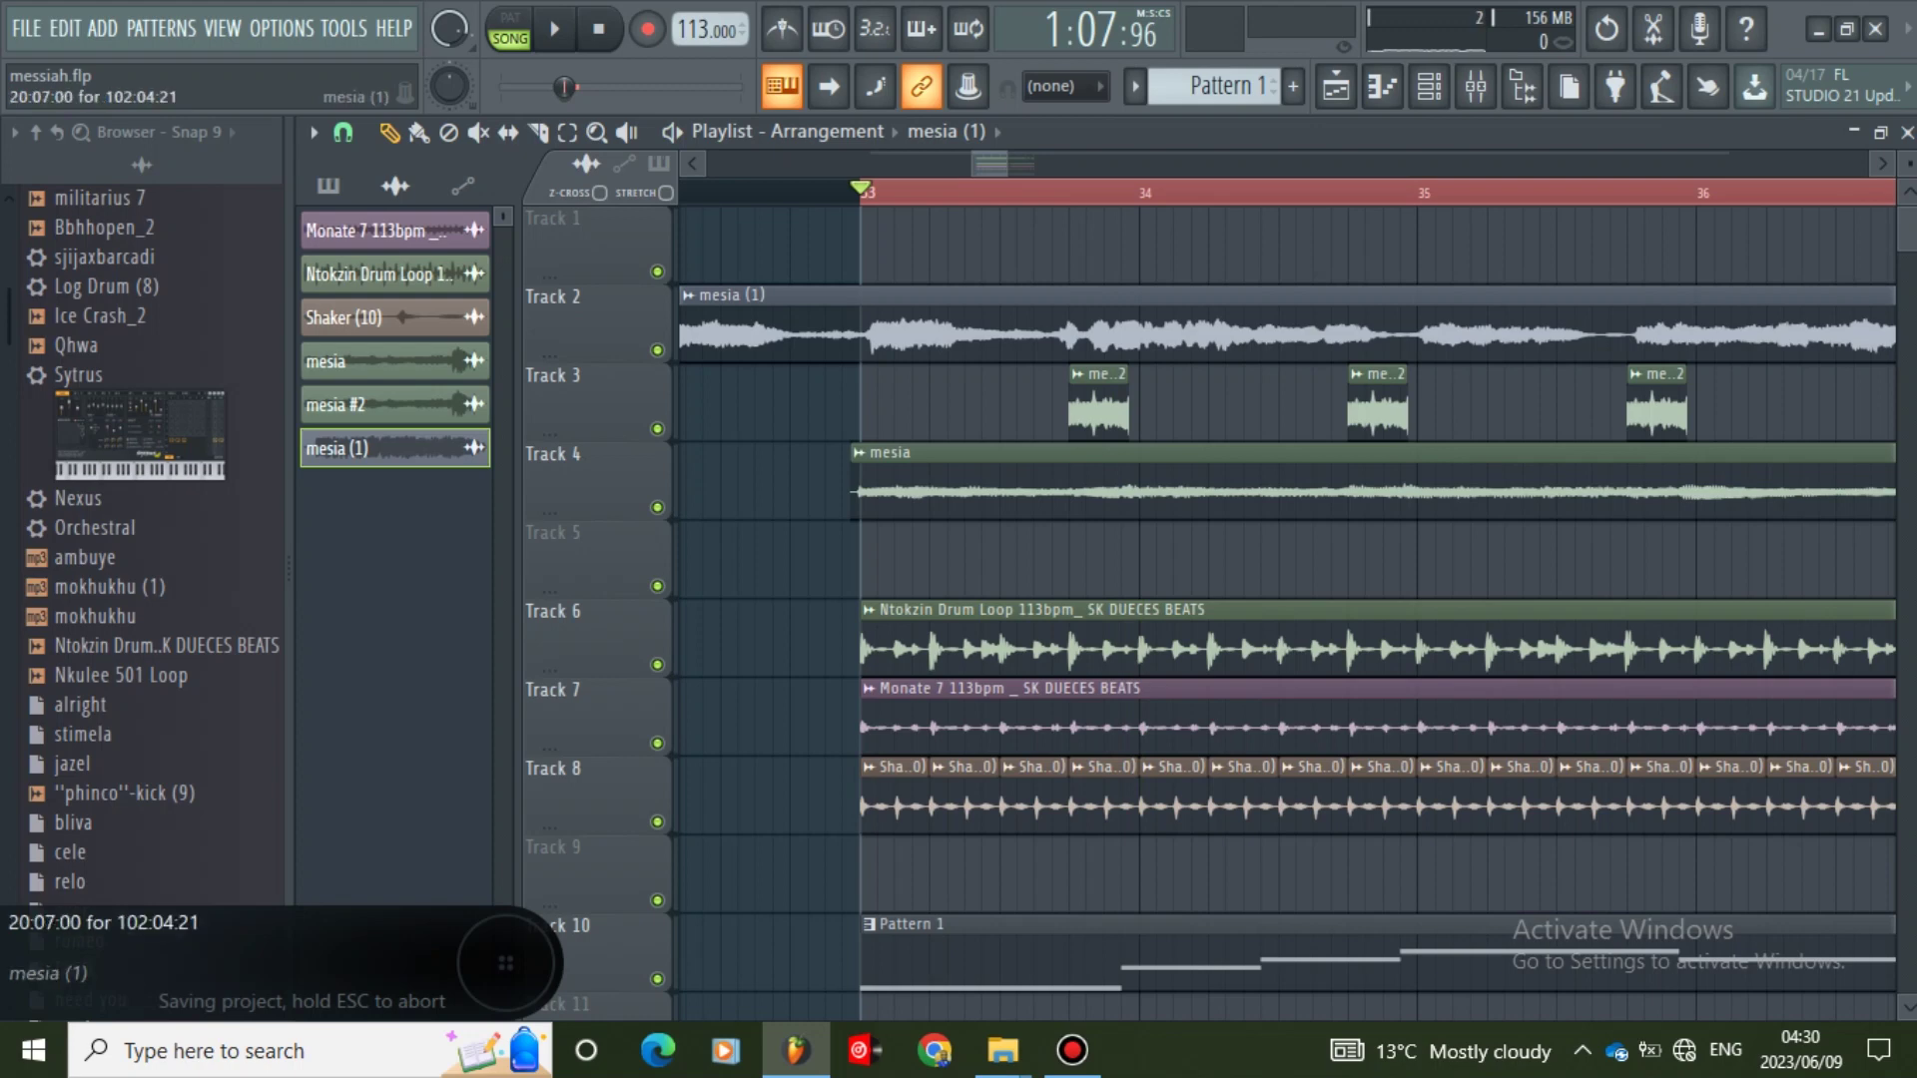
pyautogui.rightClick(657, 351)
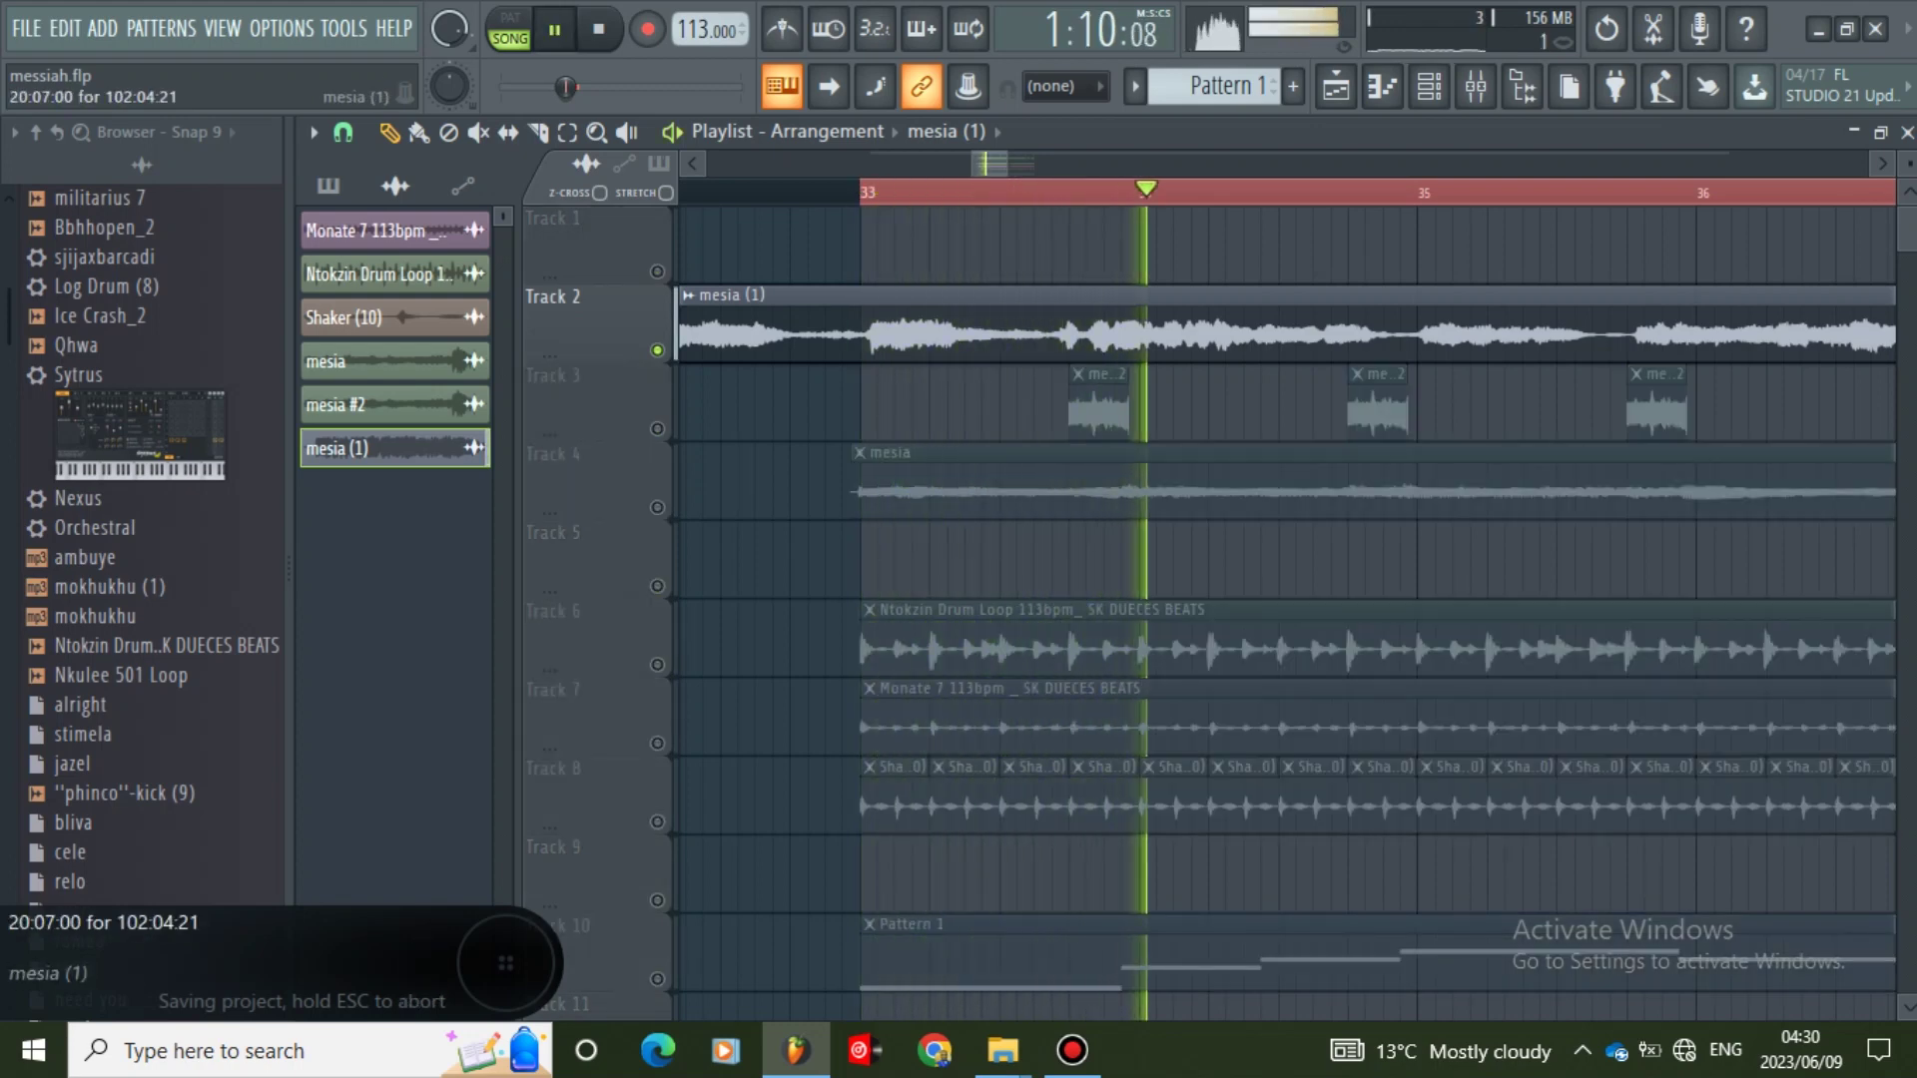
pyautogui.moveTo(1006, 164); pyautogui.dragTo(1050, 164)
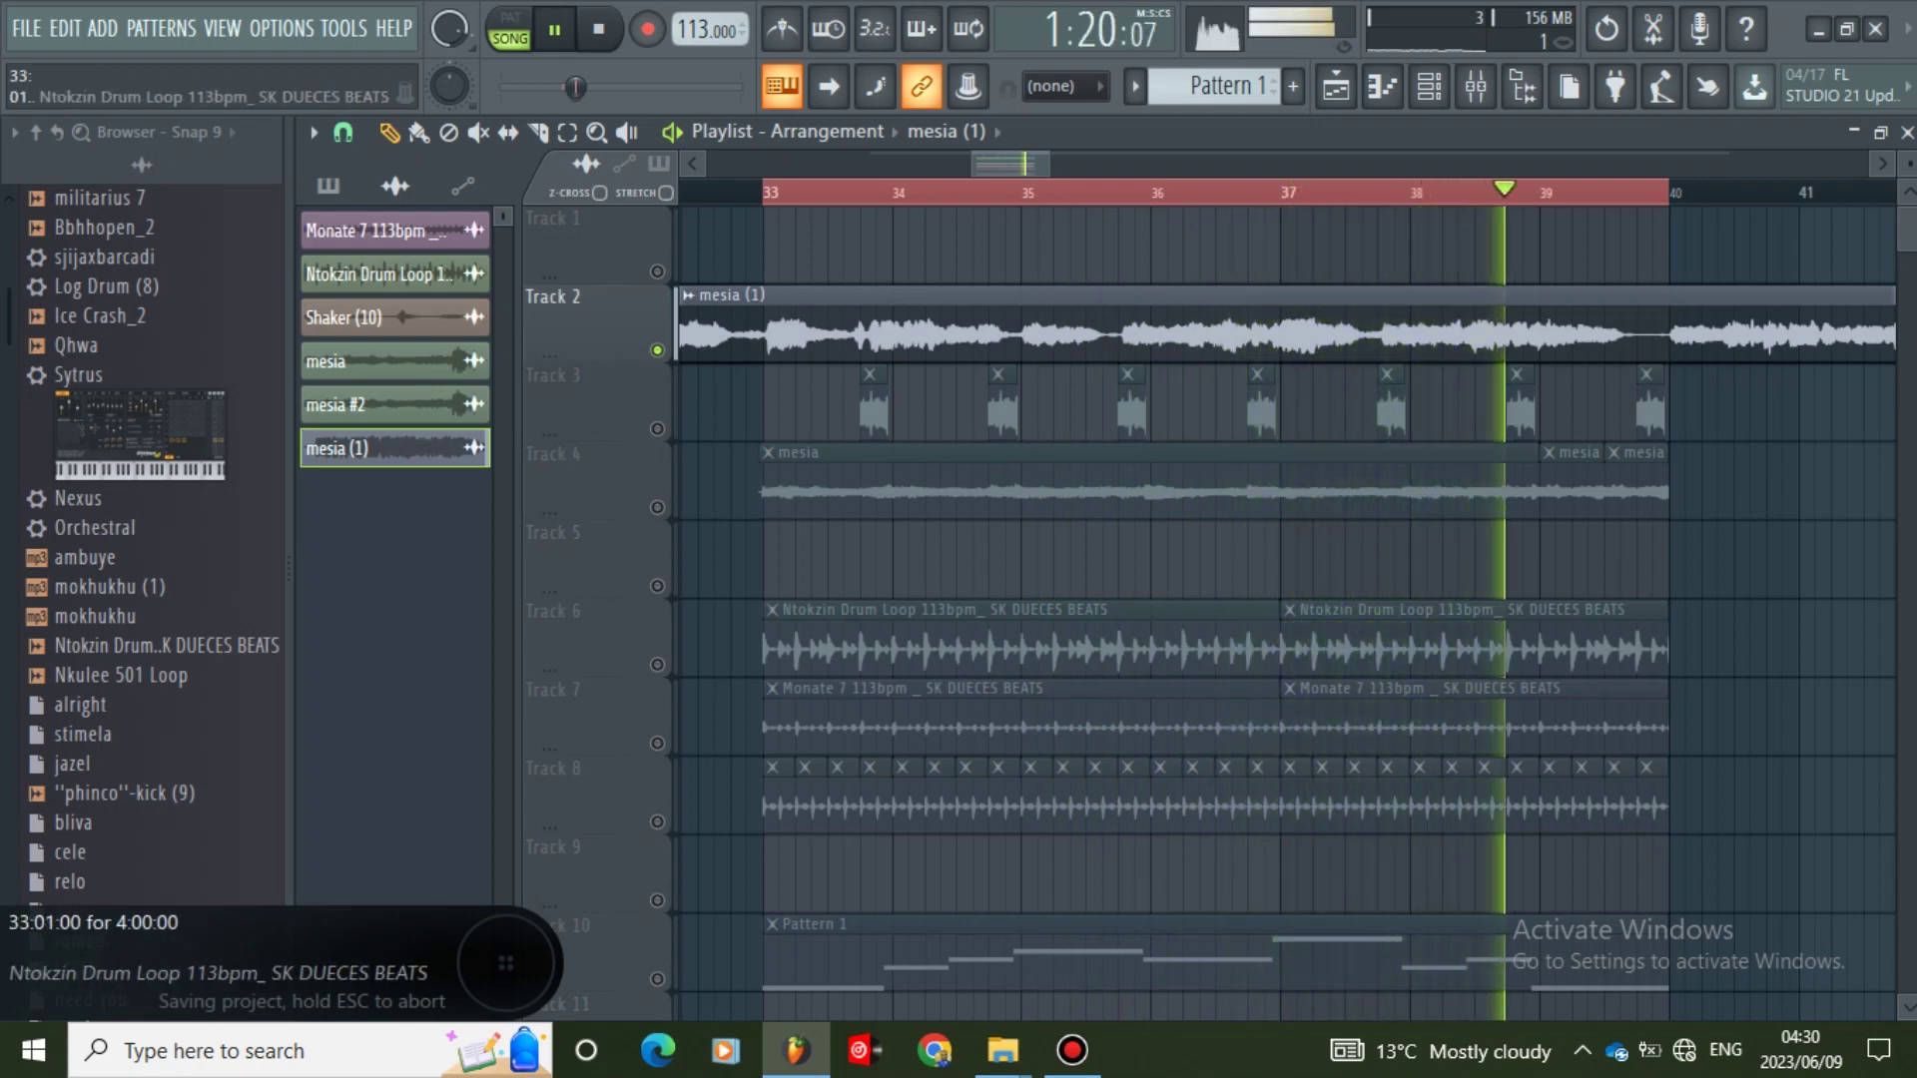
# - Try the soloed mesia (1) clip at 20:13:00 and play it from bar 33
pyautogui.scroll(-1, 1208, 569)
pyautogui.scroll(1, 1208, 569)
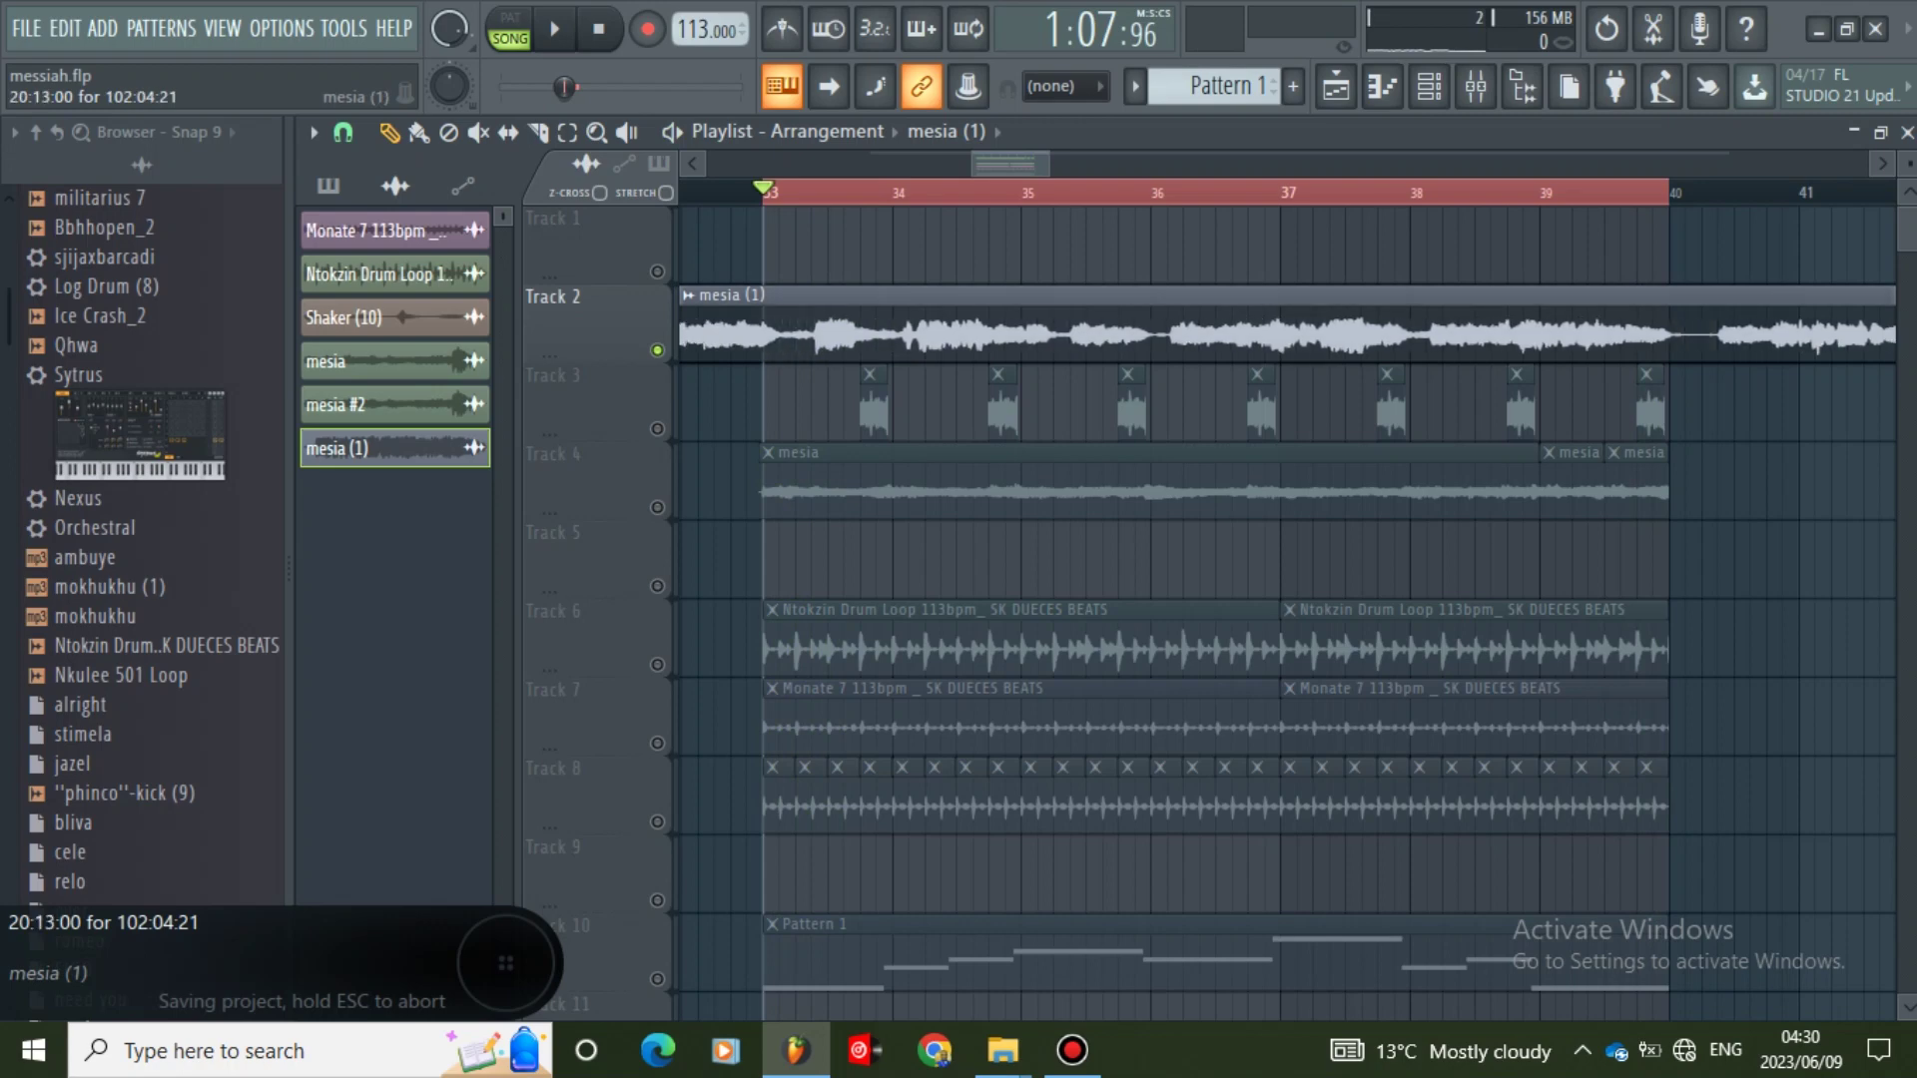
pyautogui.press('space')
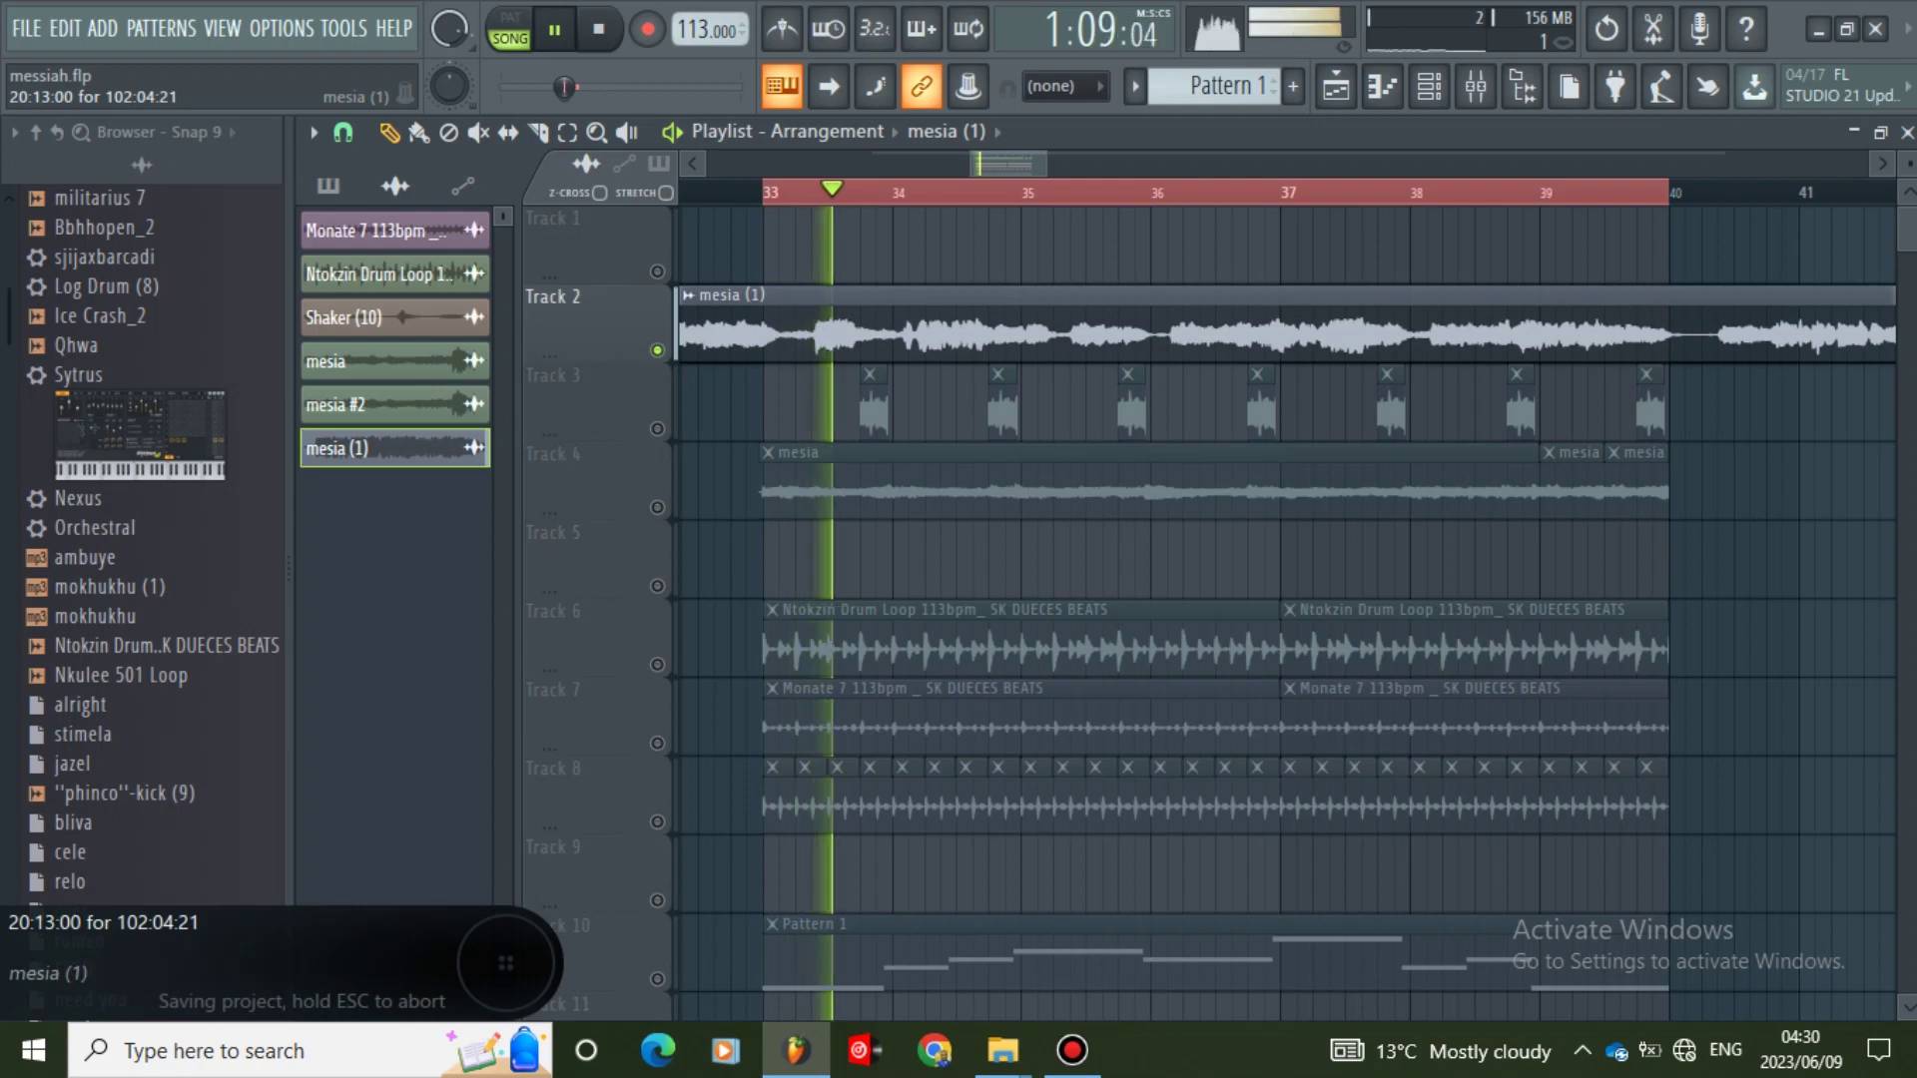
# - Enable Track 4, compare it with Track 2 muted and unmuted, and return the mesia (1) clip to 20:07:00
pyautogui.click(657, 507)
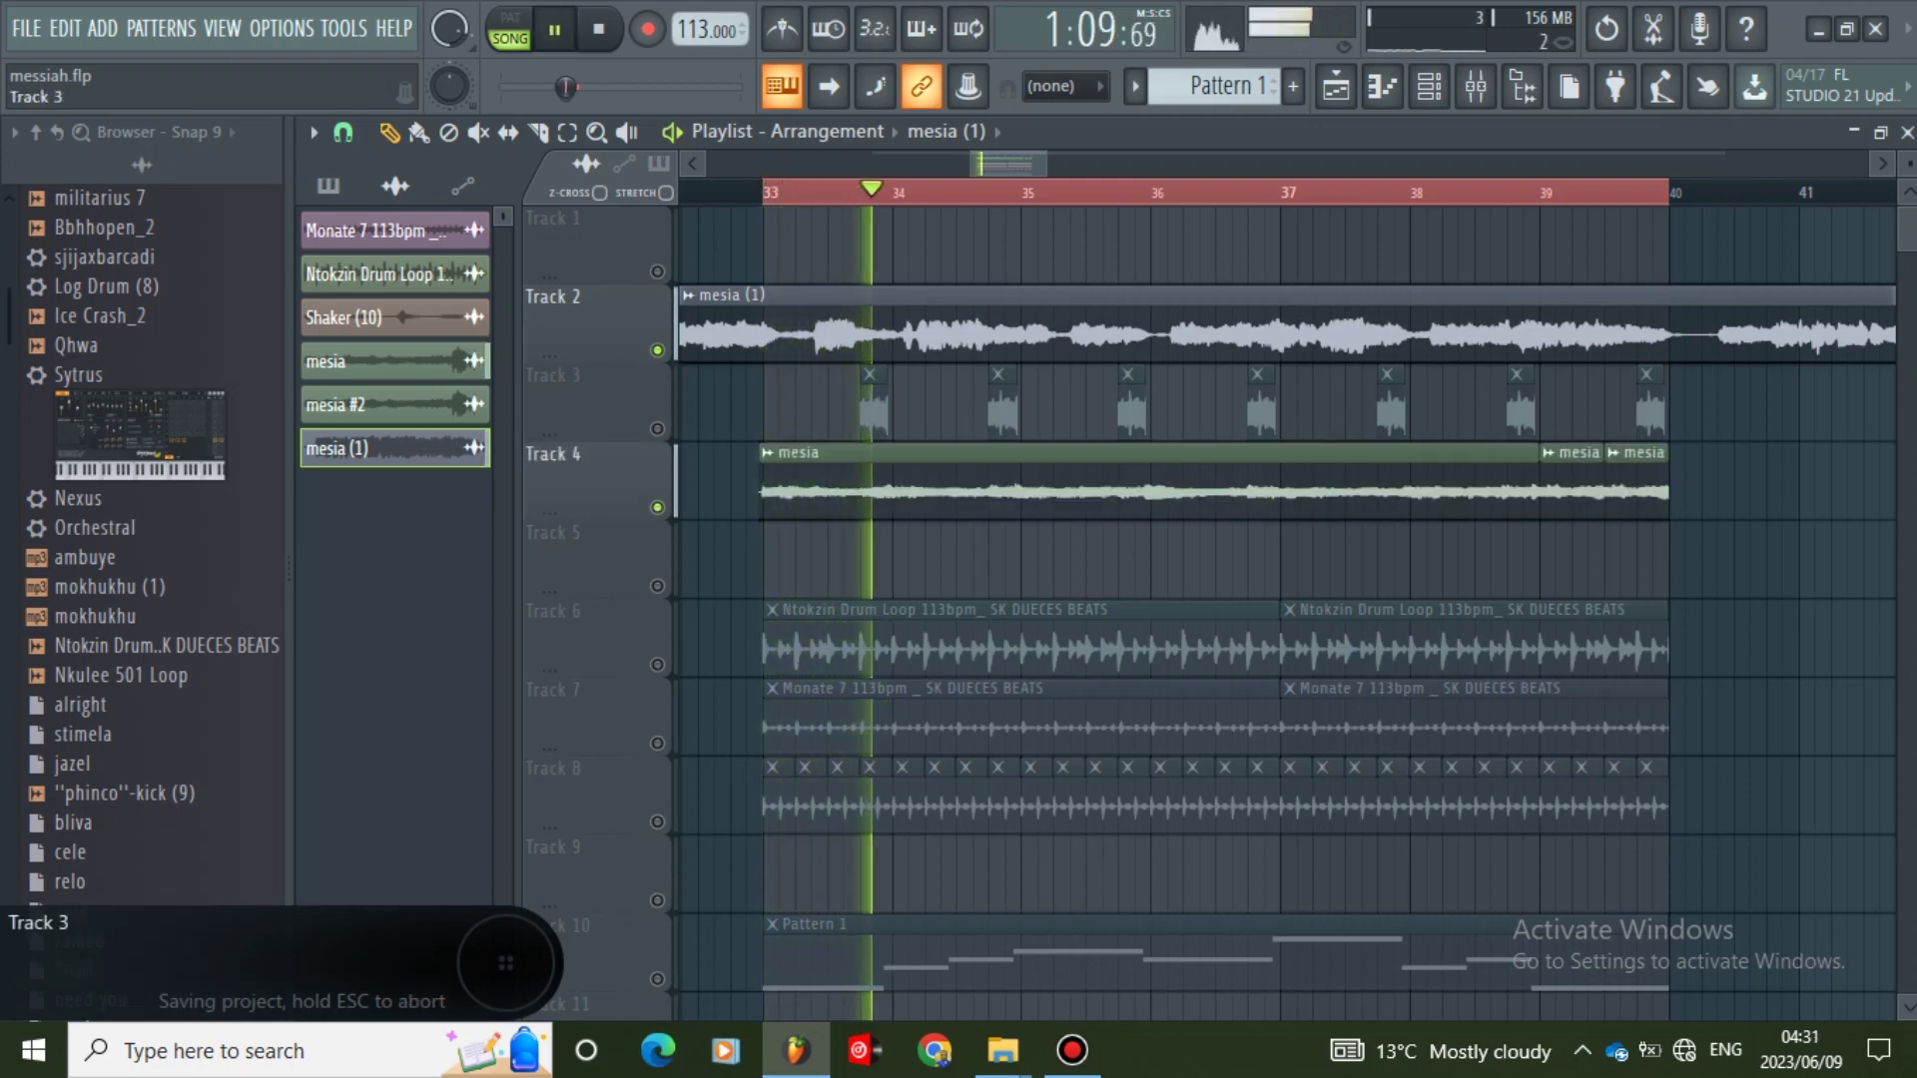
pyautogui.click(657, 350)
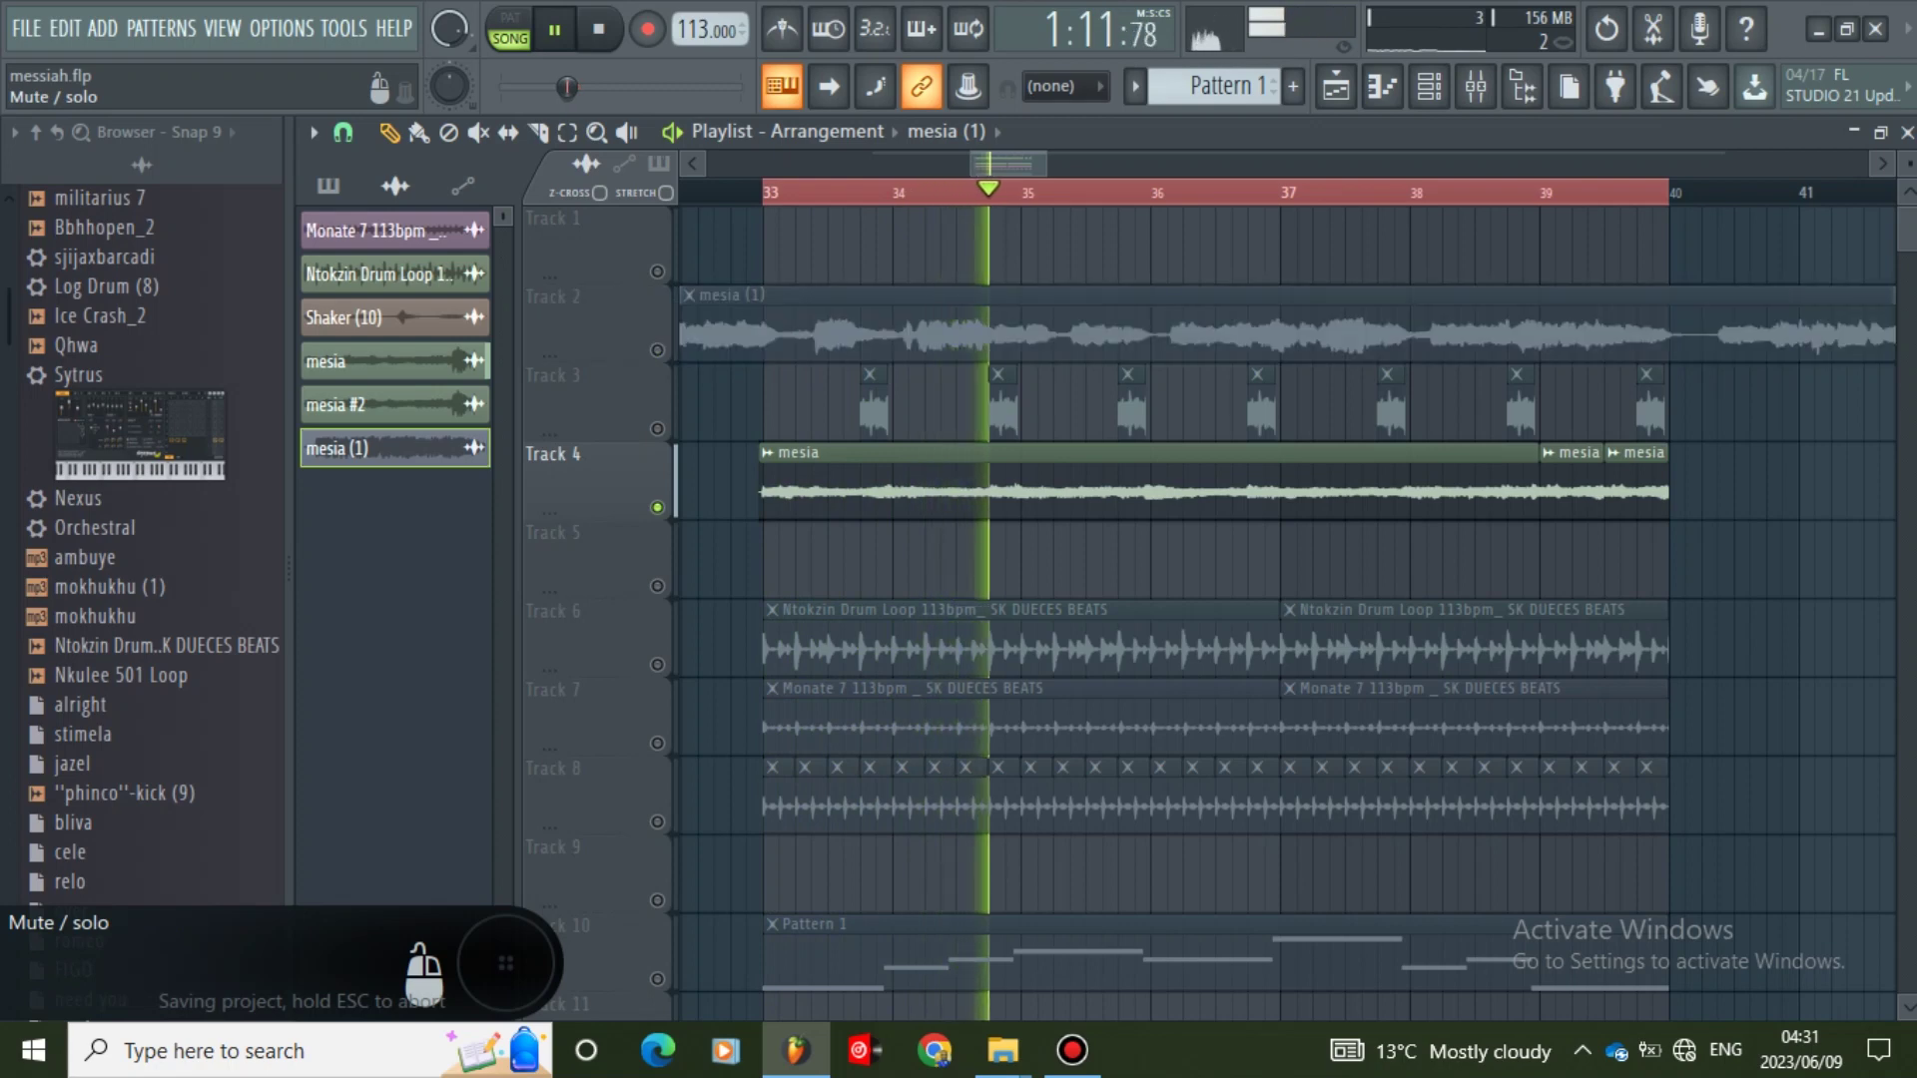
pyautogui.click(657, 349)
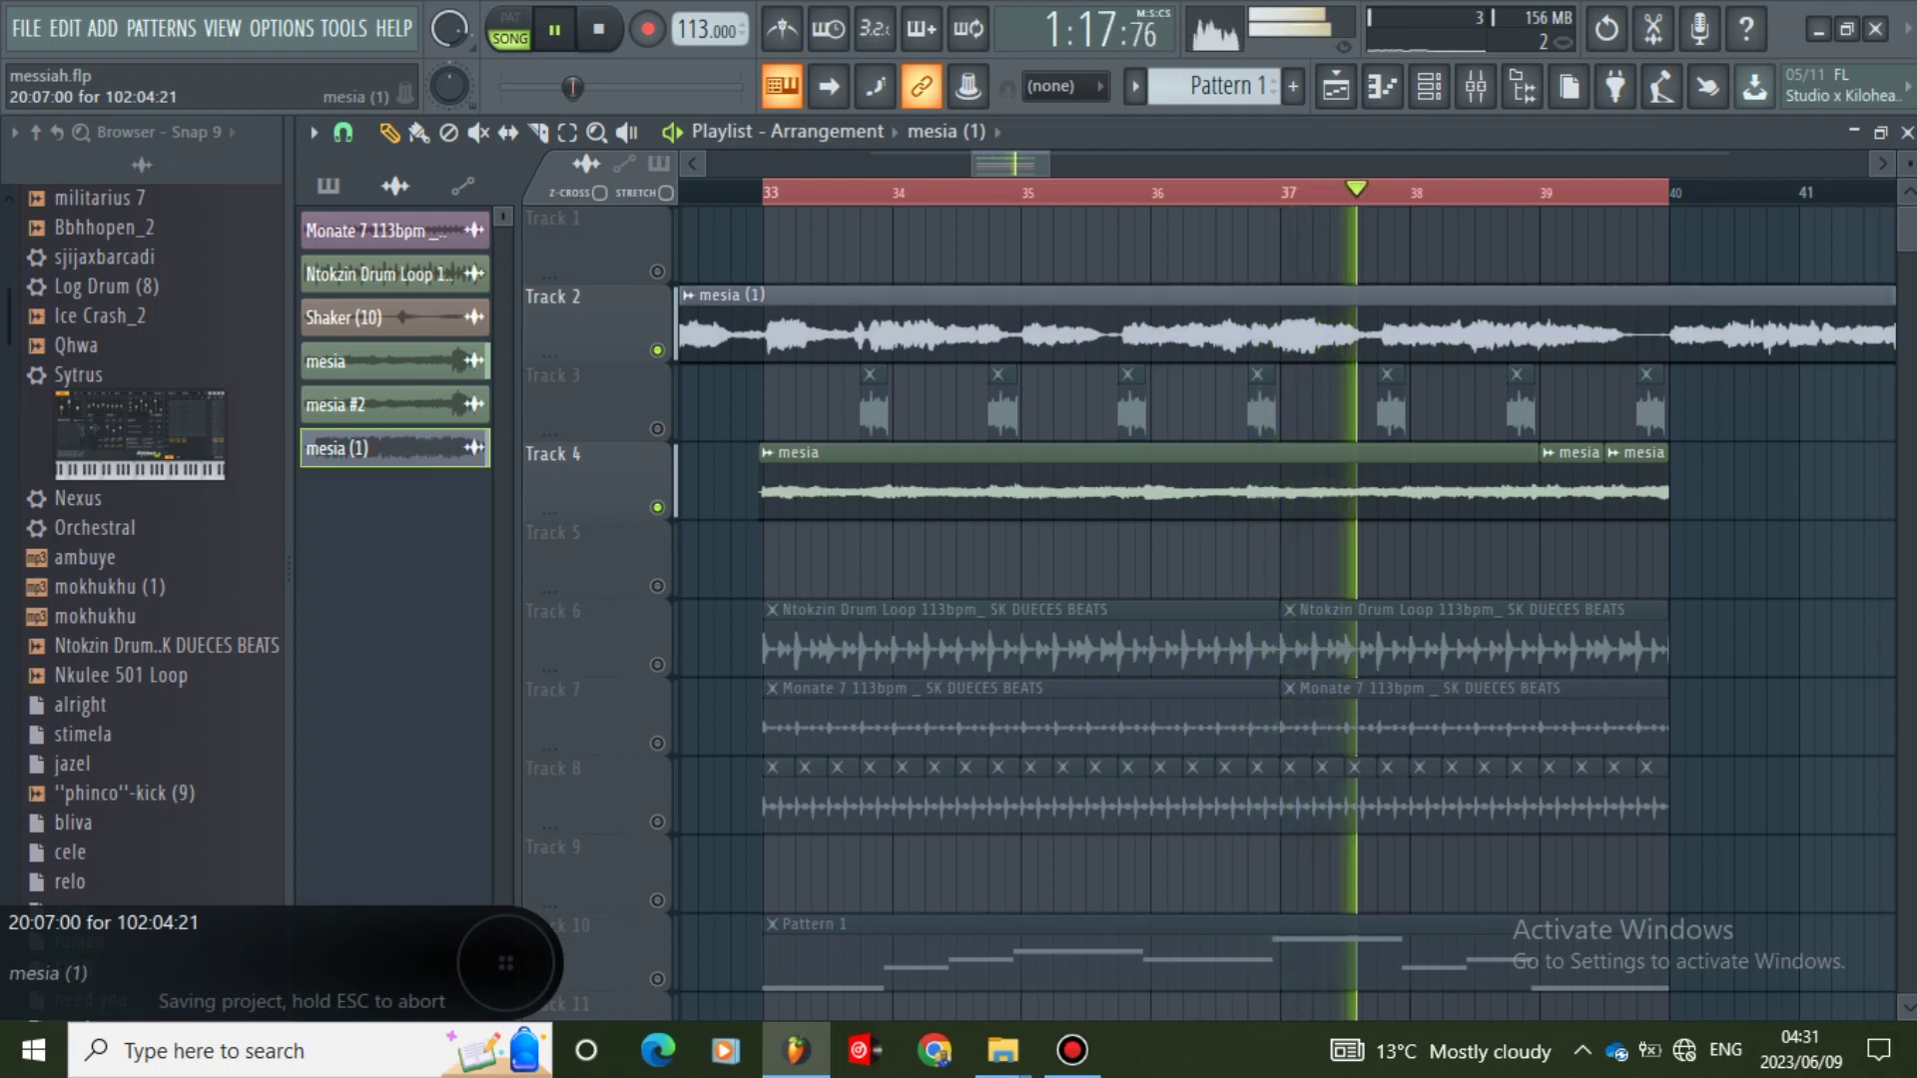
# - Save the project and re-enable all the playlist tracks
pyautogui.click(26, 29)
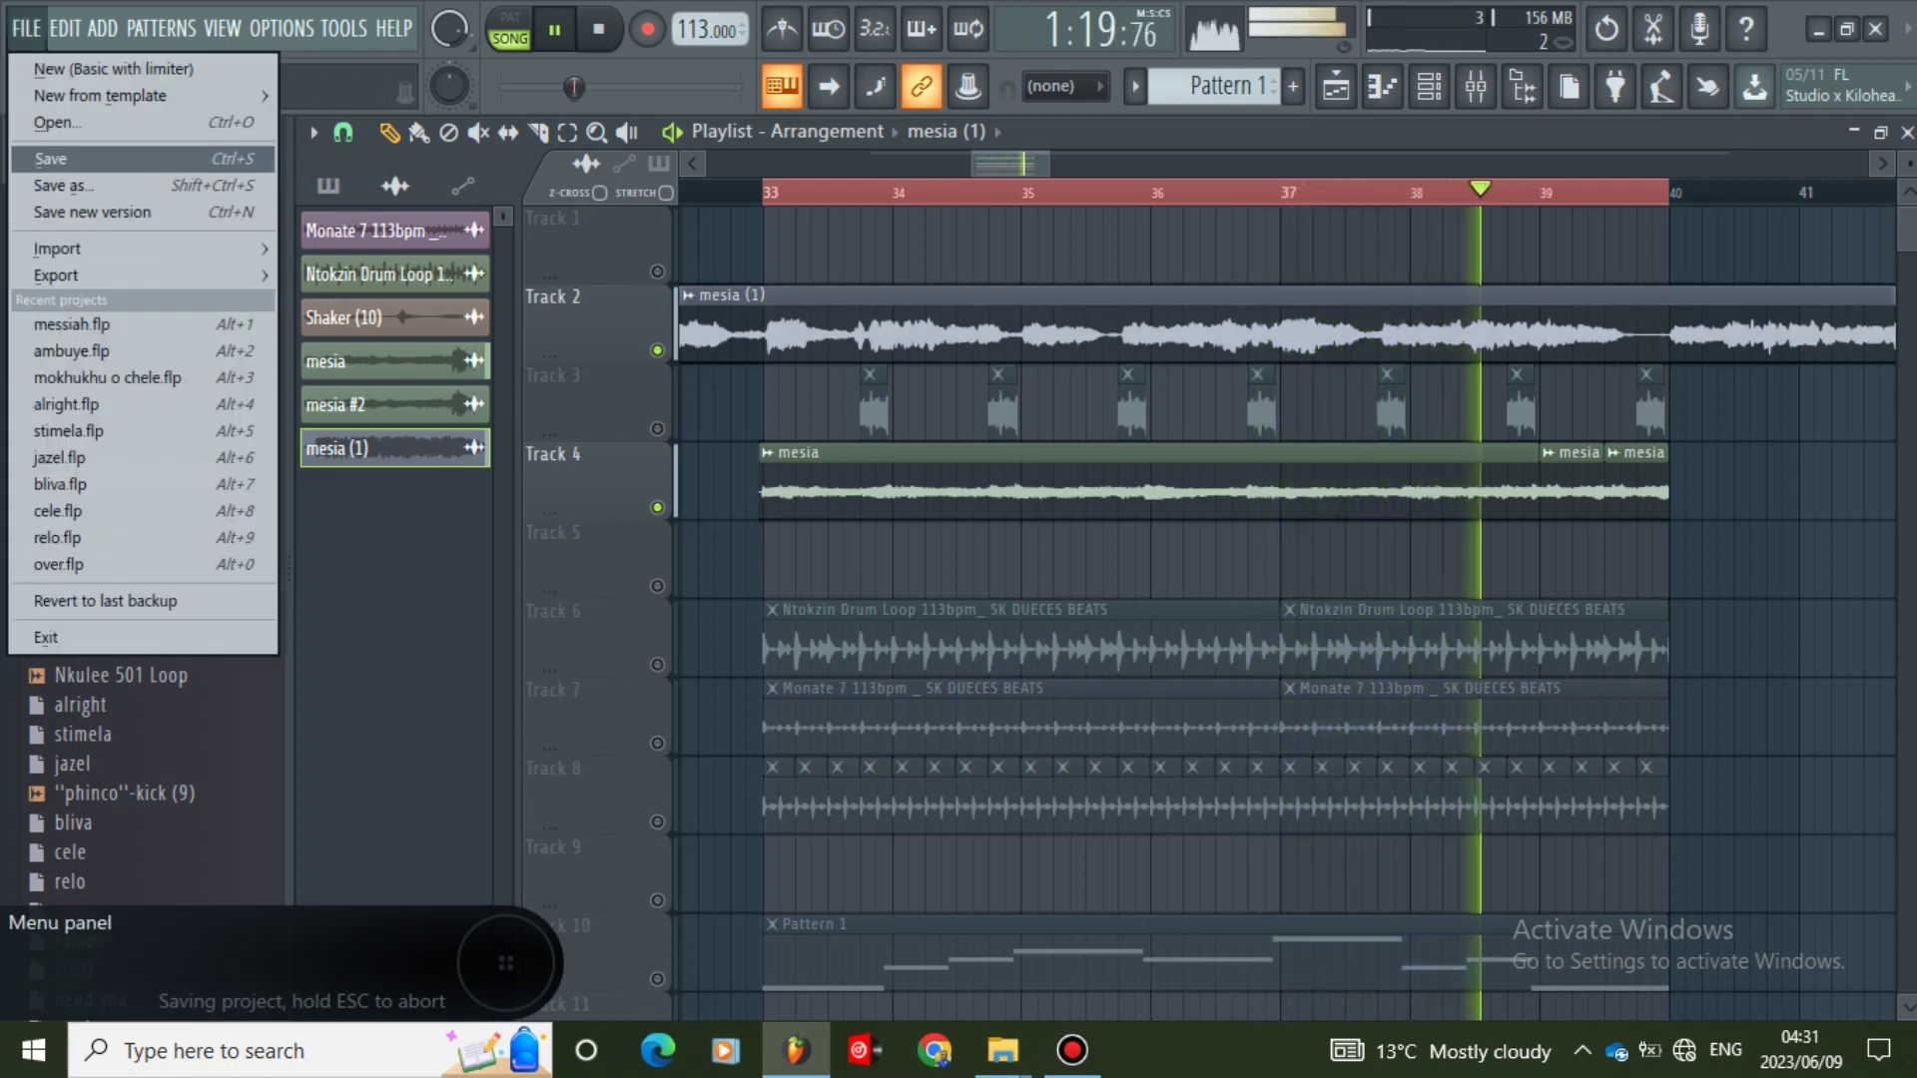
pyautogui.click(50, 159)
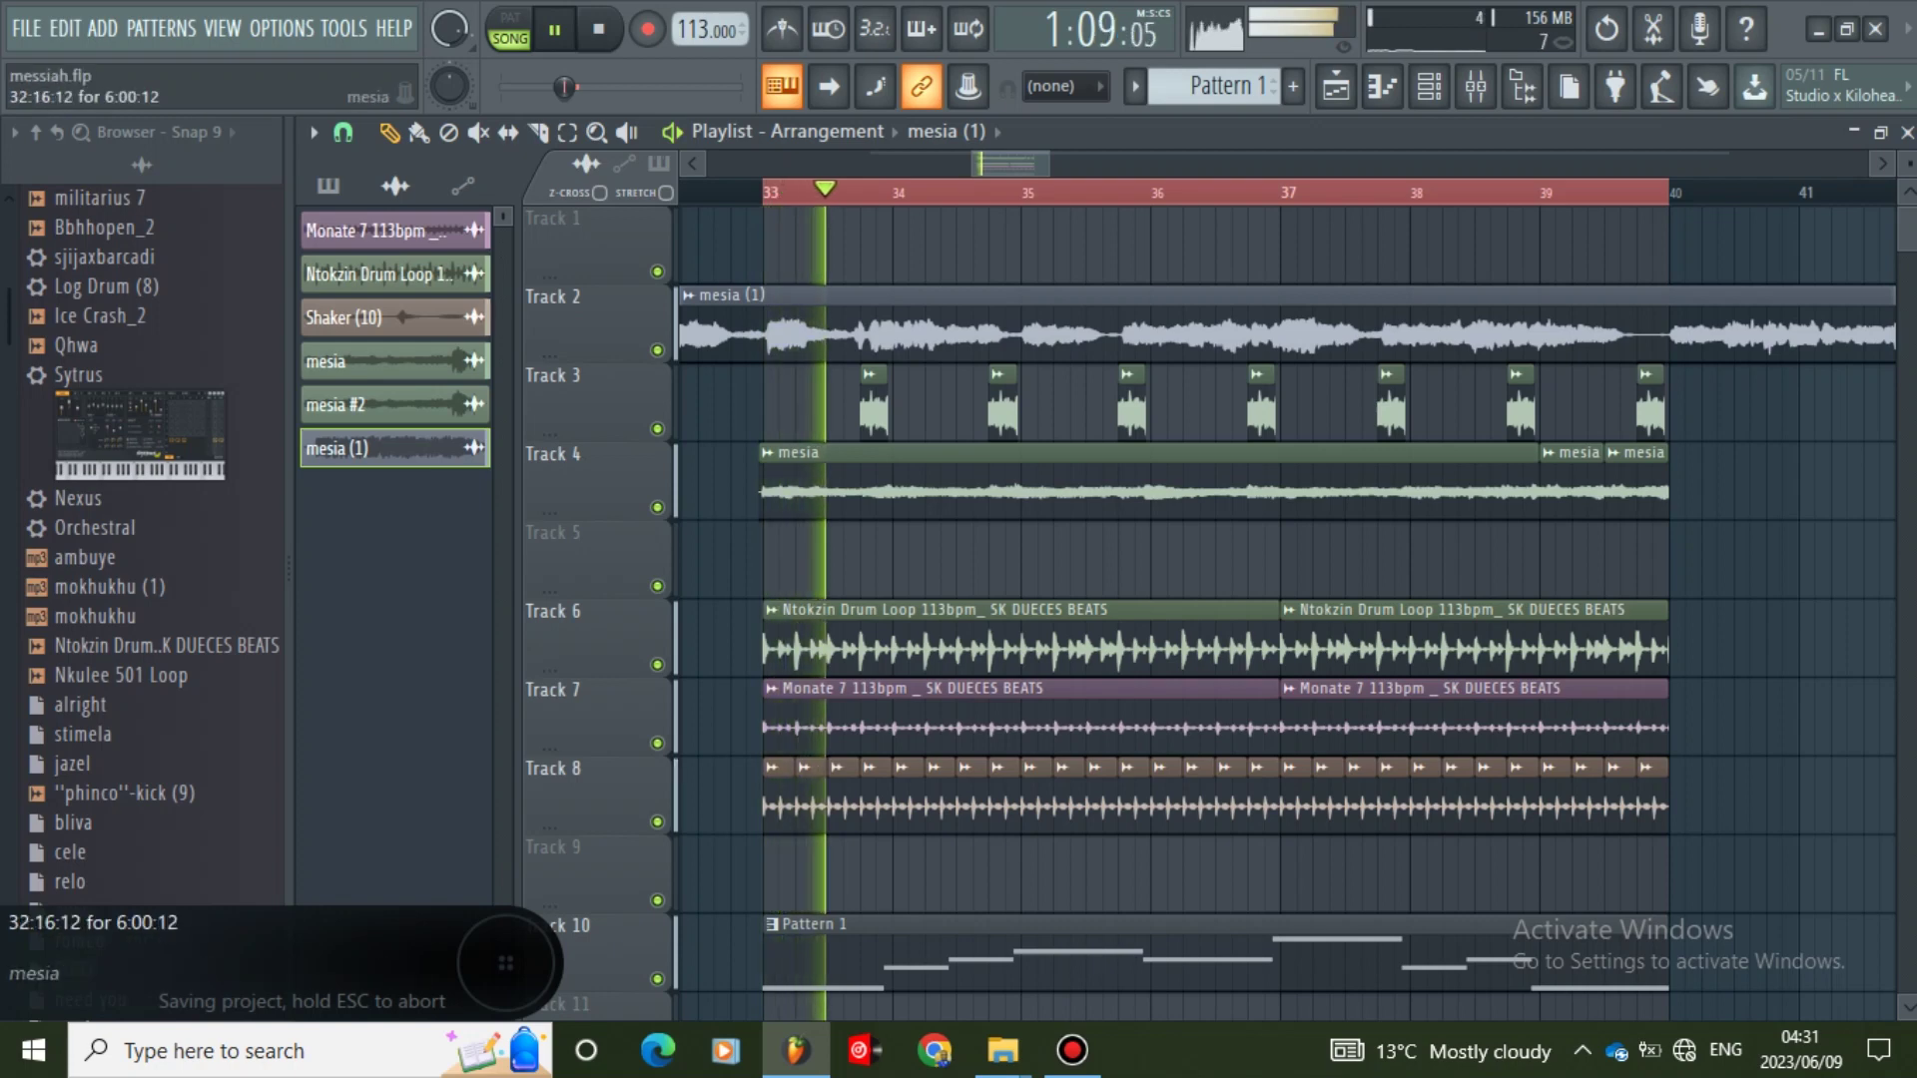
# - Shift the mesia (1) clip on Track 2 to start at 20:09:00
pyautogui.moveTo(1046, 164); pyautogui.dragTo(988, 164)
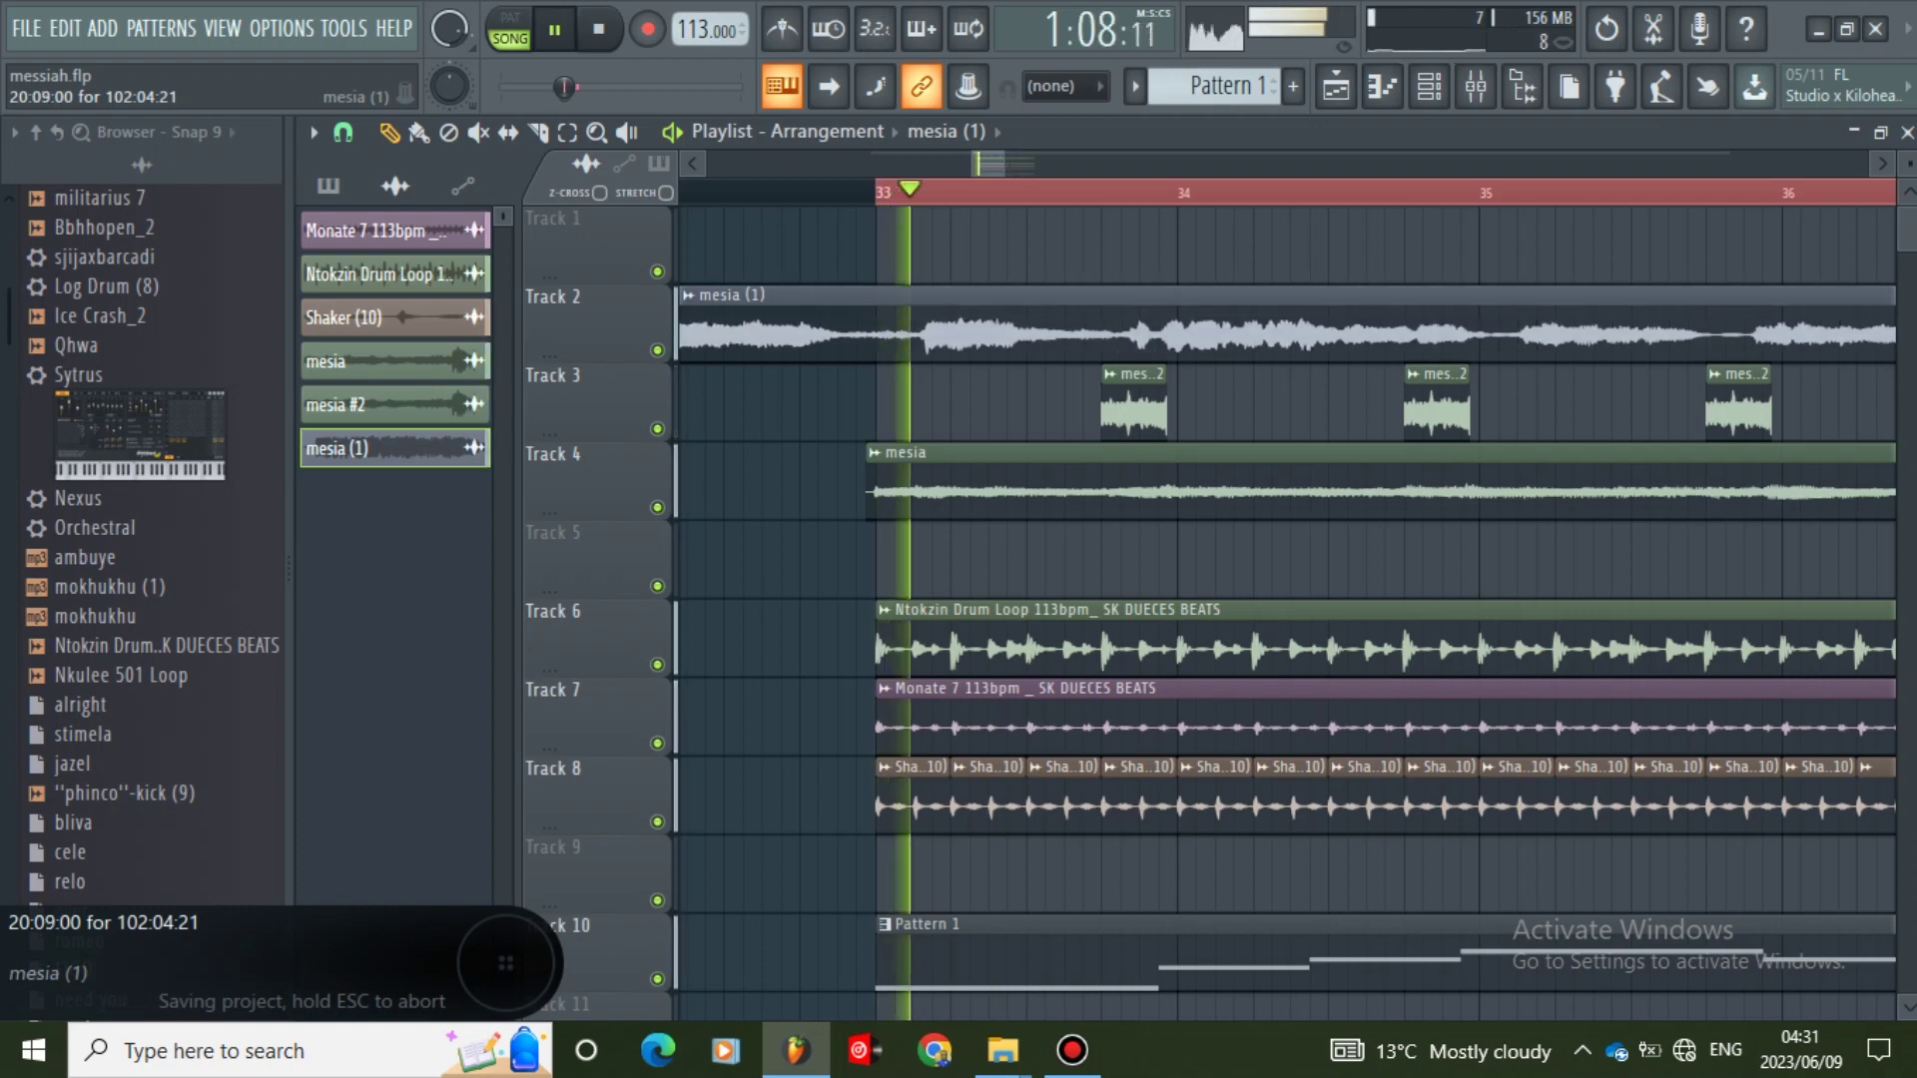
pyautogui.click(1072, 1051)
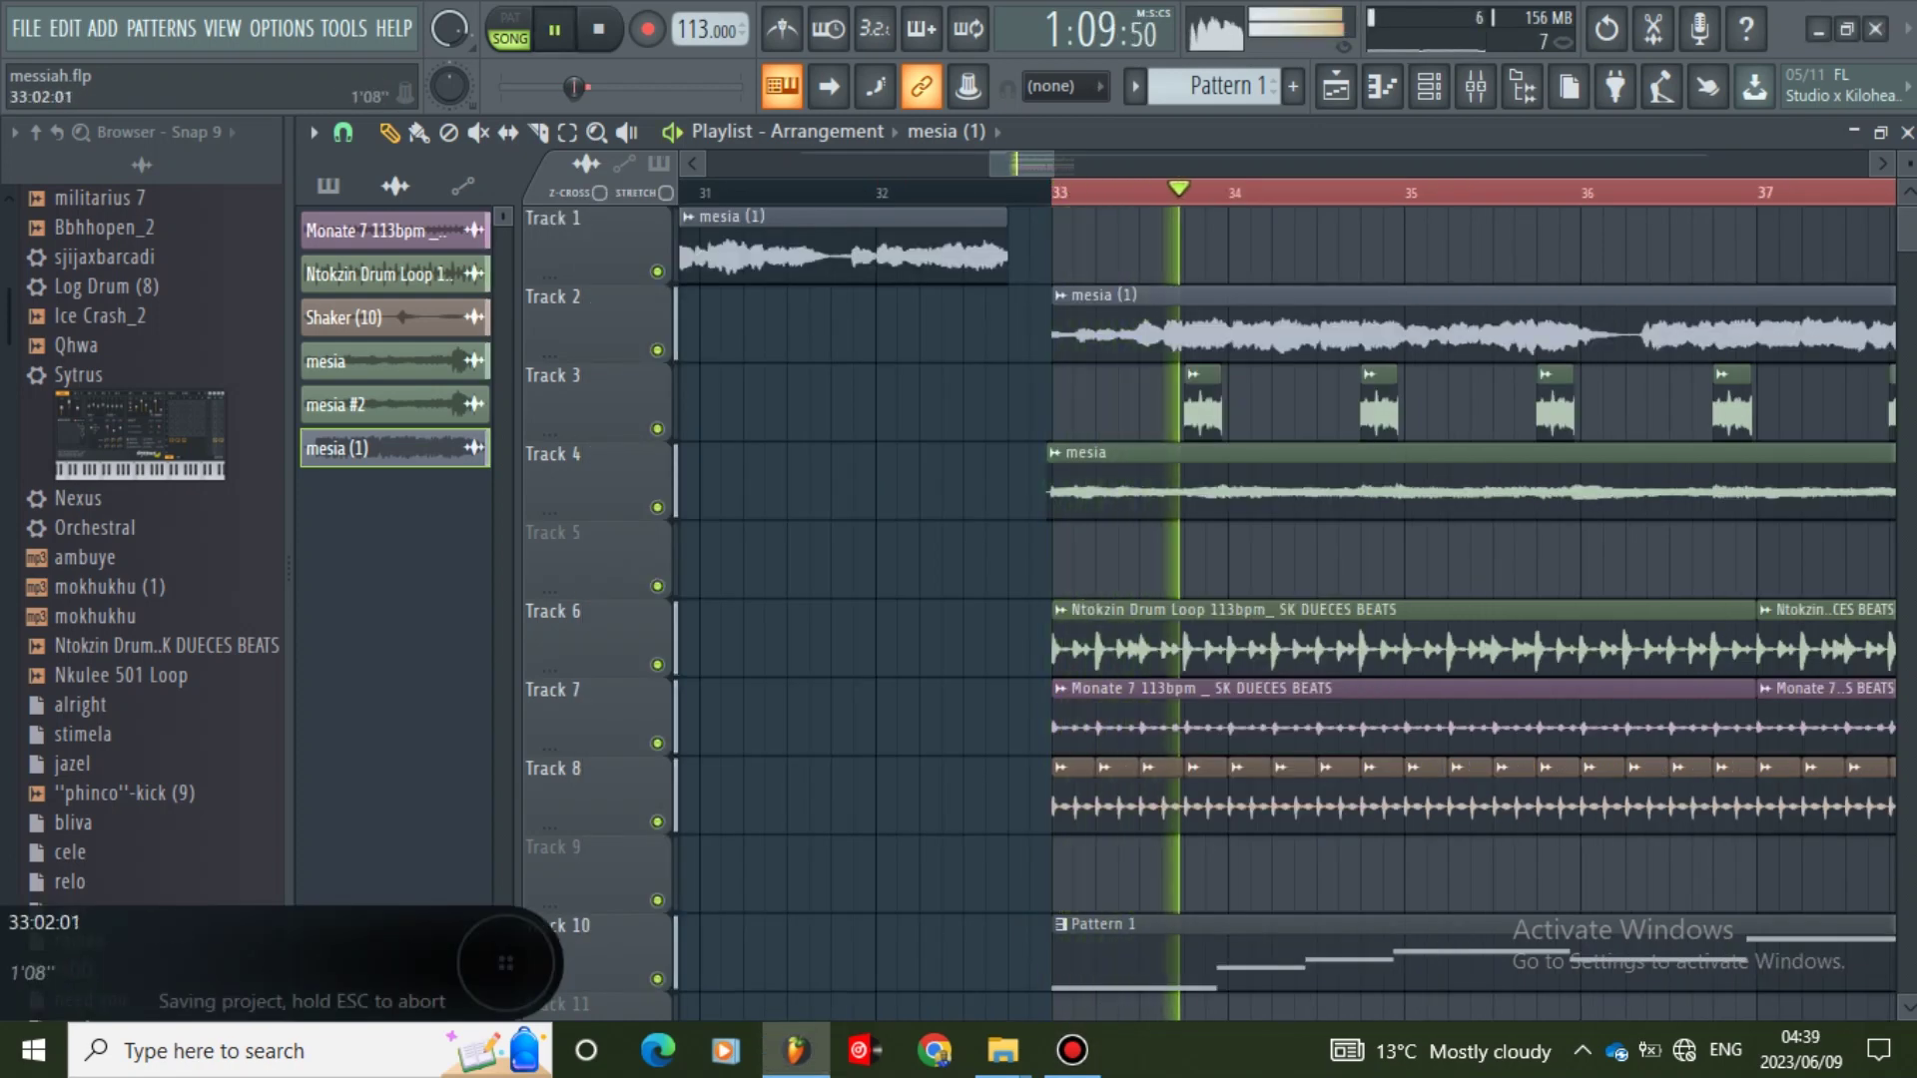
# - Shift the second mesia (1) segment on Track 2 earlier from bar 33 in stages, down to a start at 32:08:00, during playback
pyautogui.moveTo(1054, 164); pyautogui.dragTo(1040, 164)
pyautogui.press('space')
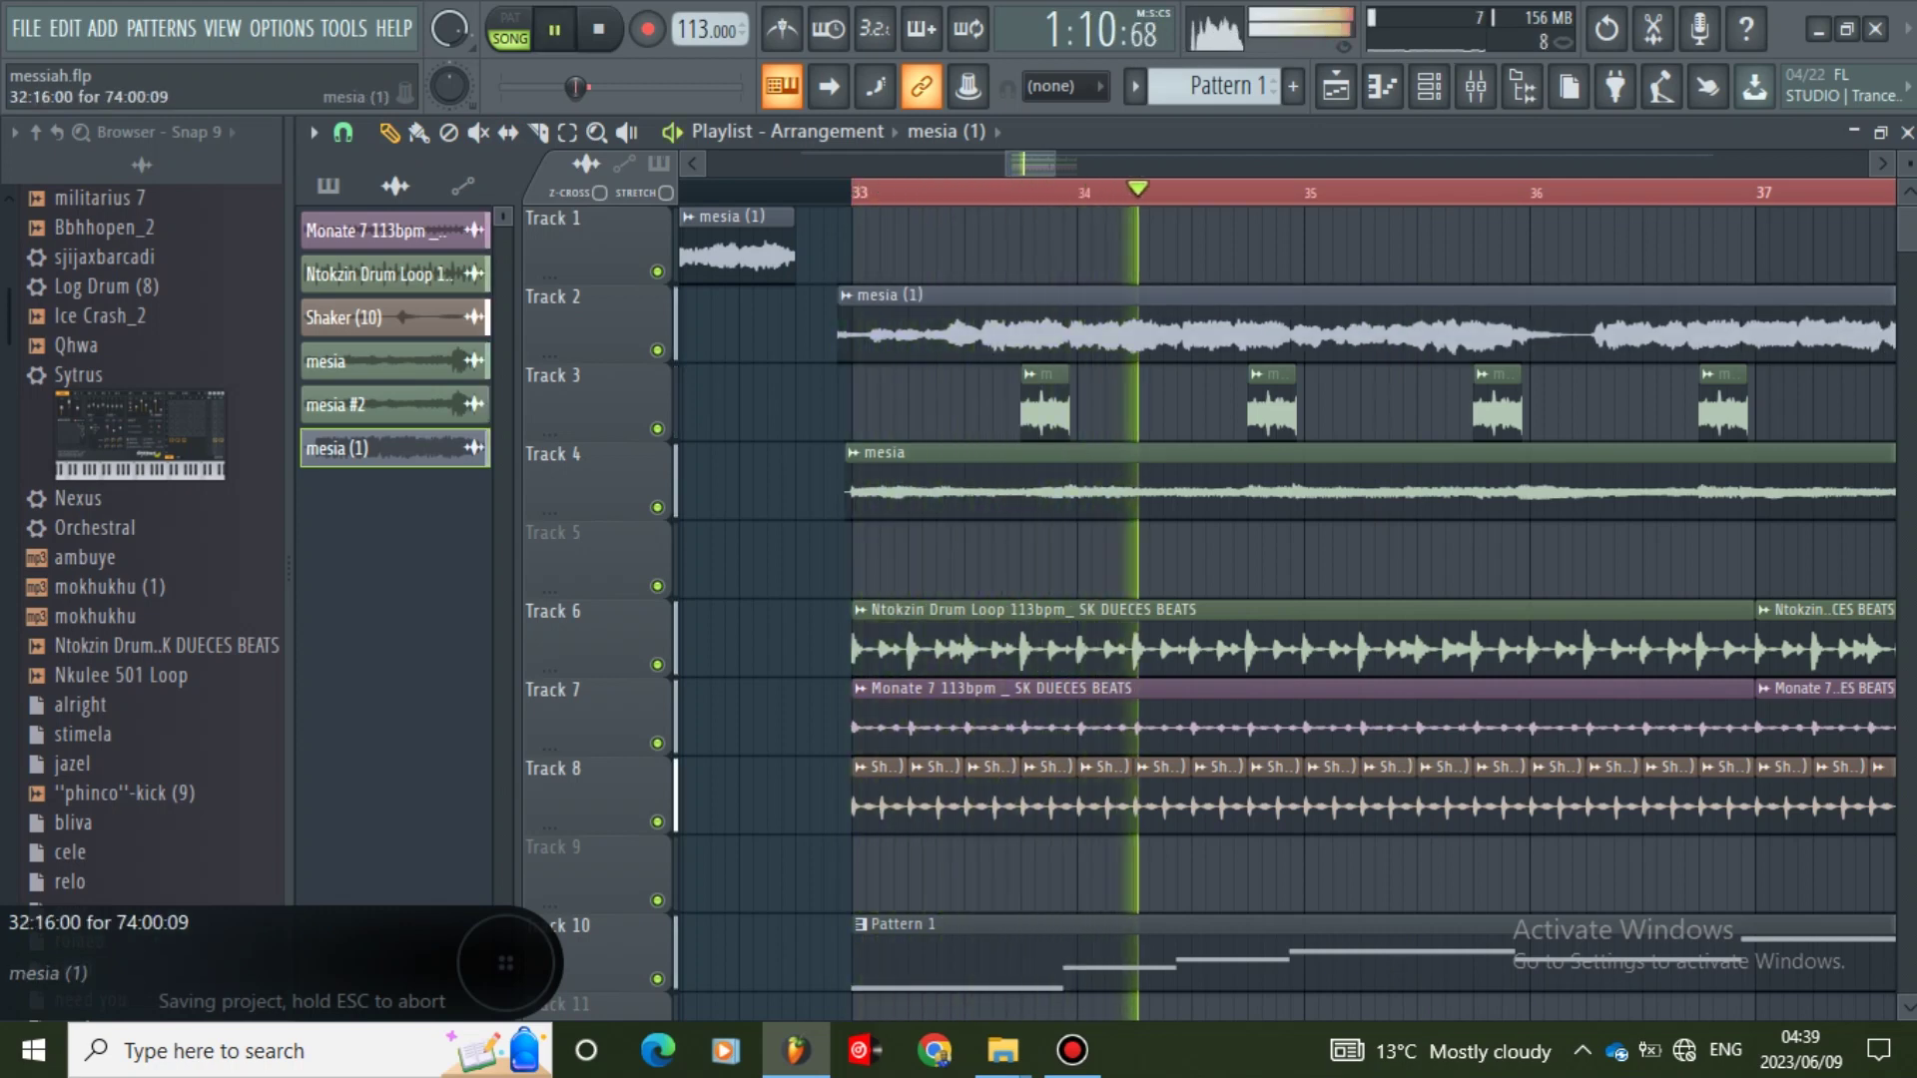
pyautogui.moveTo(898, 330); pyautogui.dragTo(828, 329)
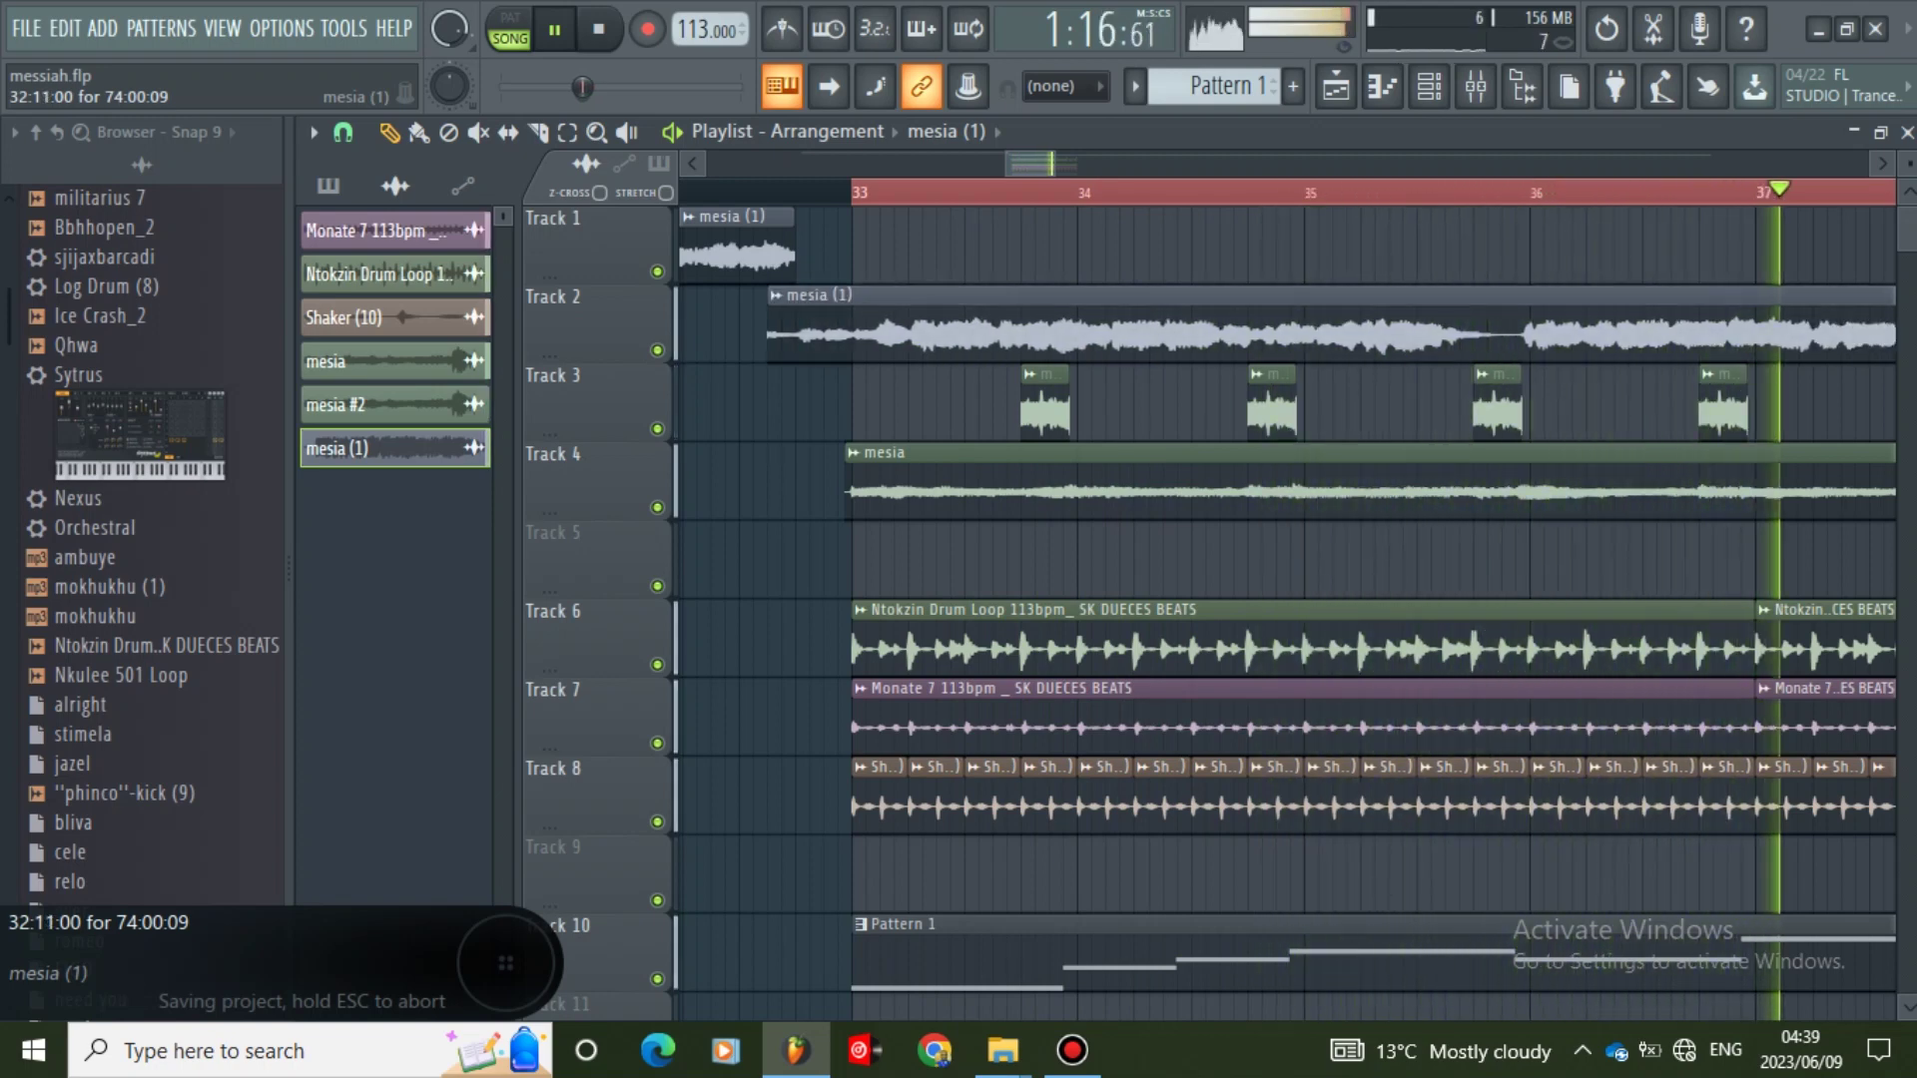
pyautogui.moveTo(1057, 164); pyautogui.dragTo(1017, 163)
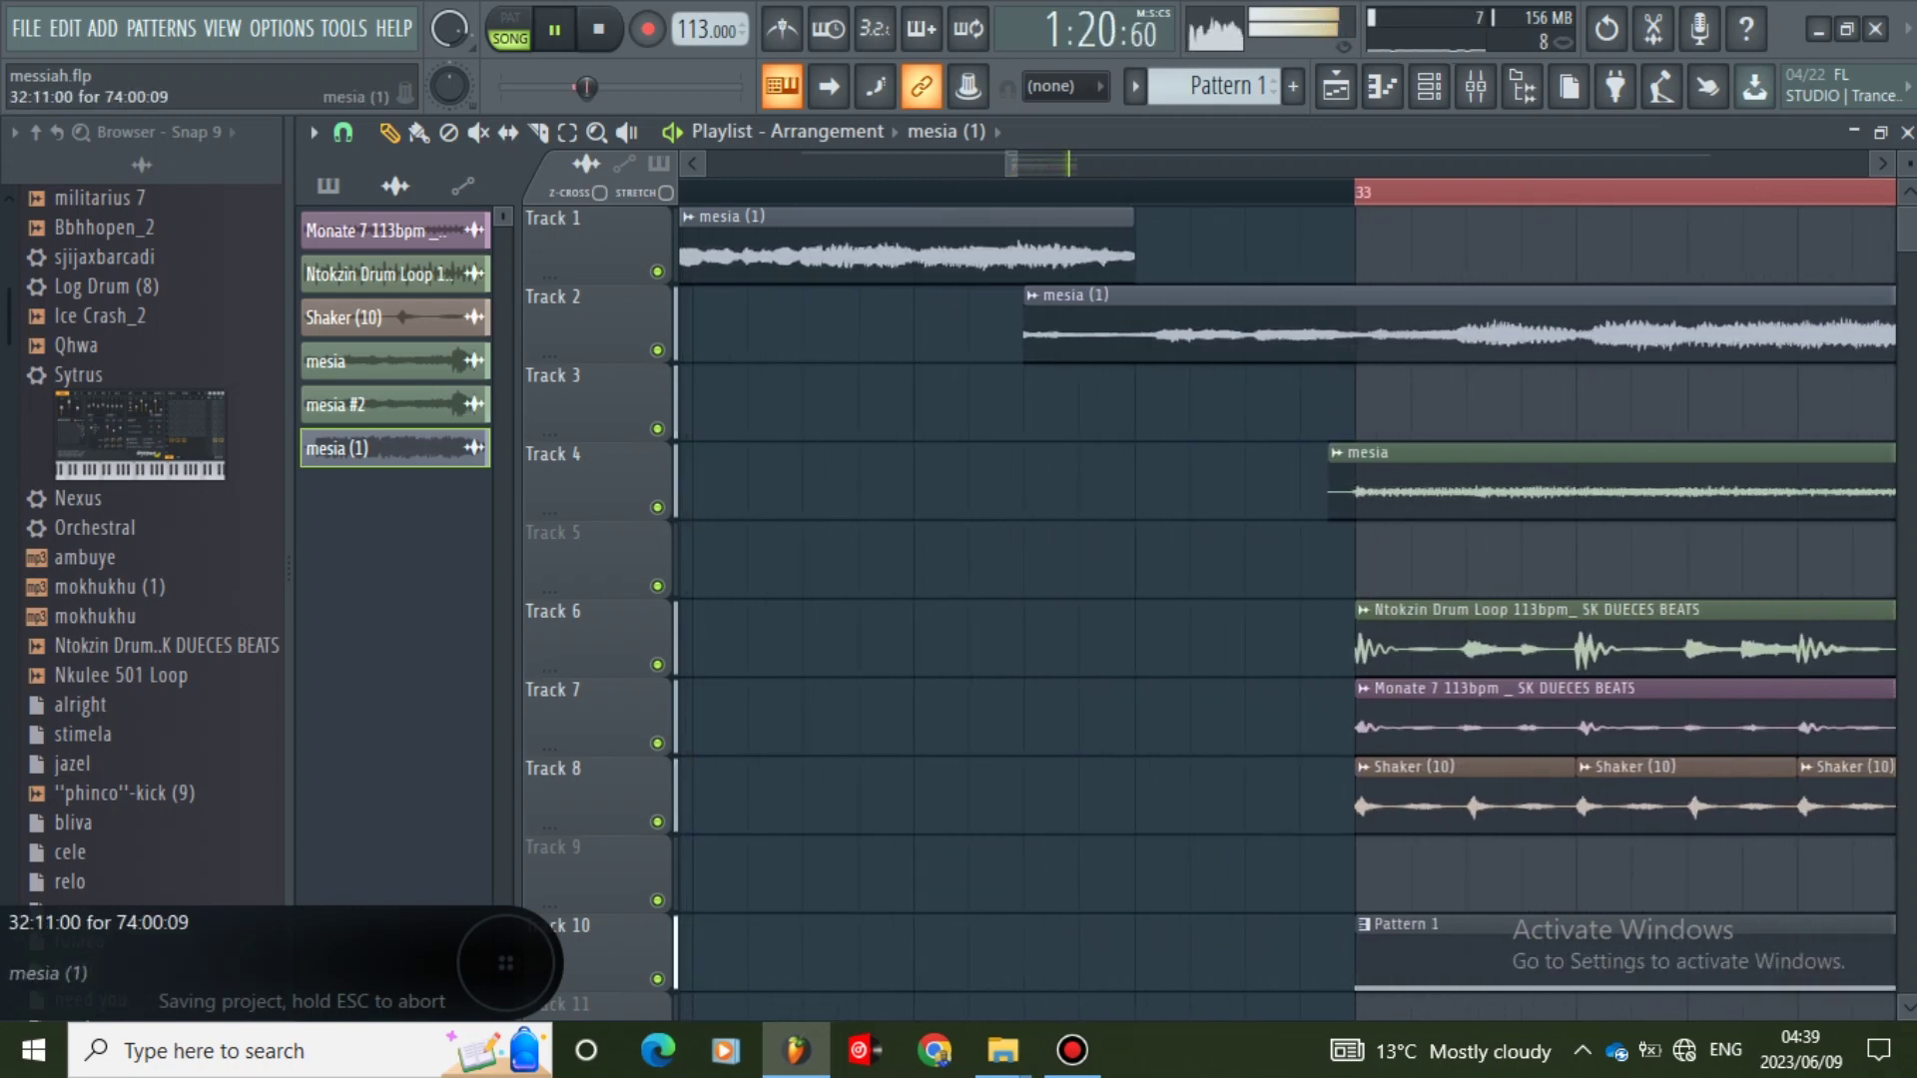
pyautogui.moveTo(1109, 334); pyautogui.dragTo(1000, 335)
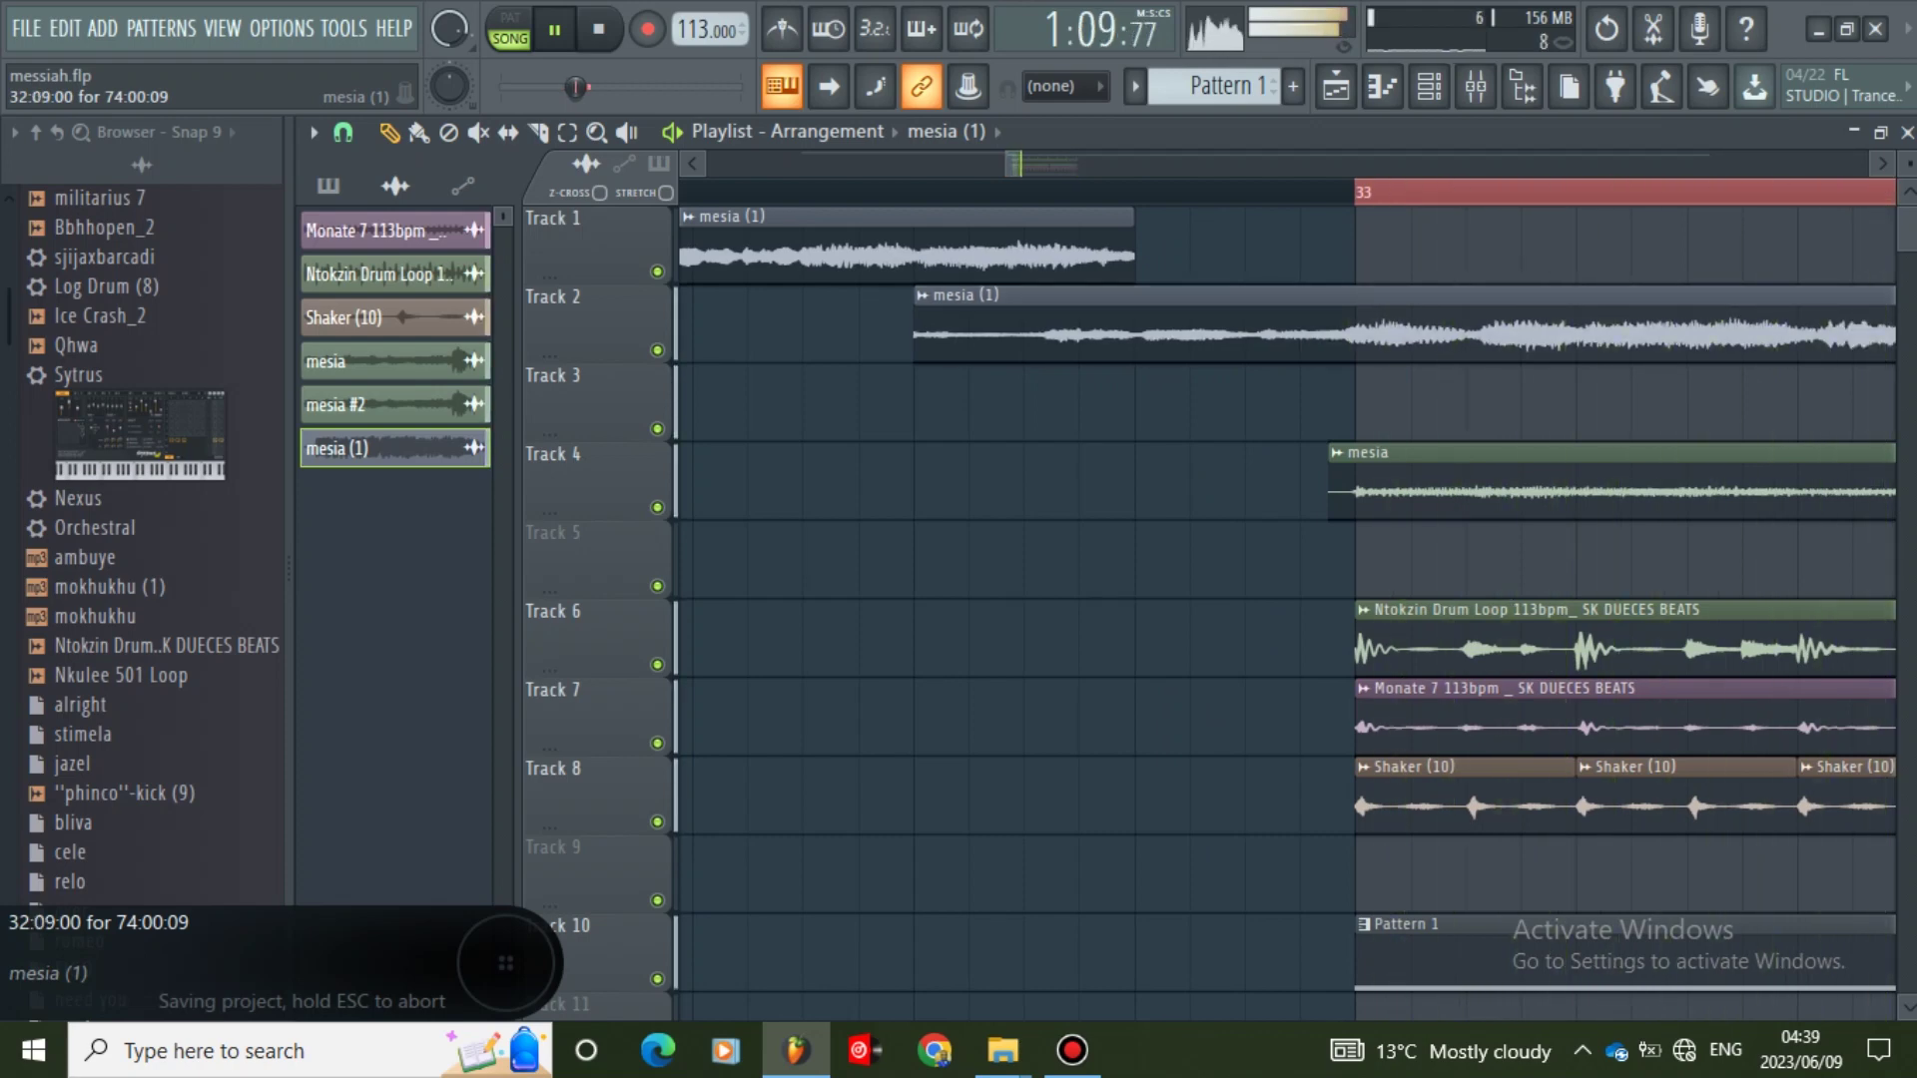
pyautogui.moveTo(1000, 335); pyautogui.dragTo(946, 334)
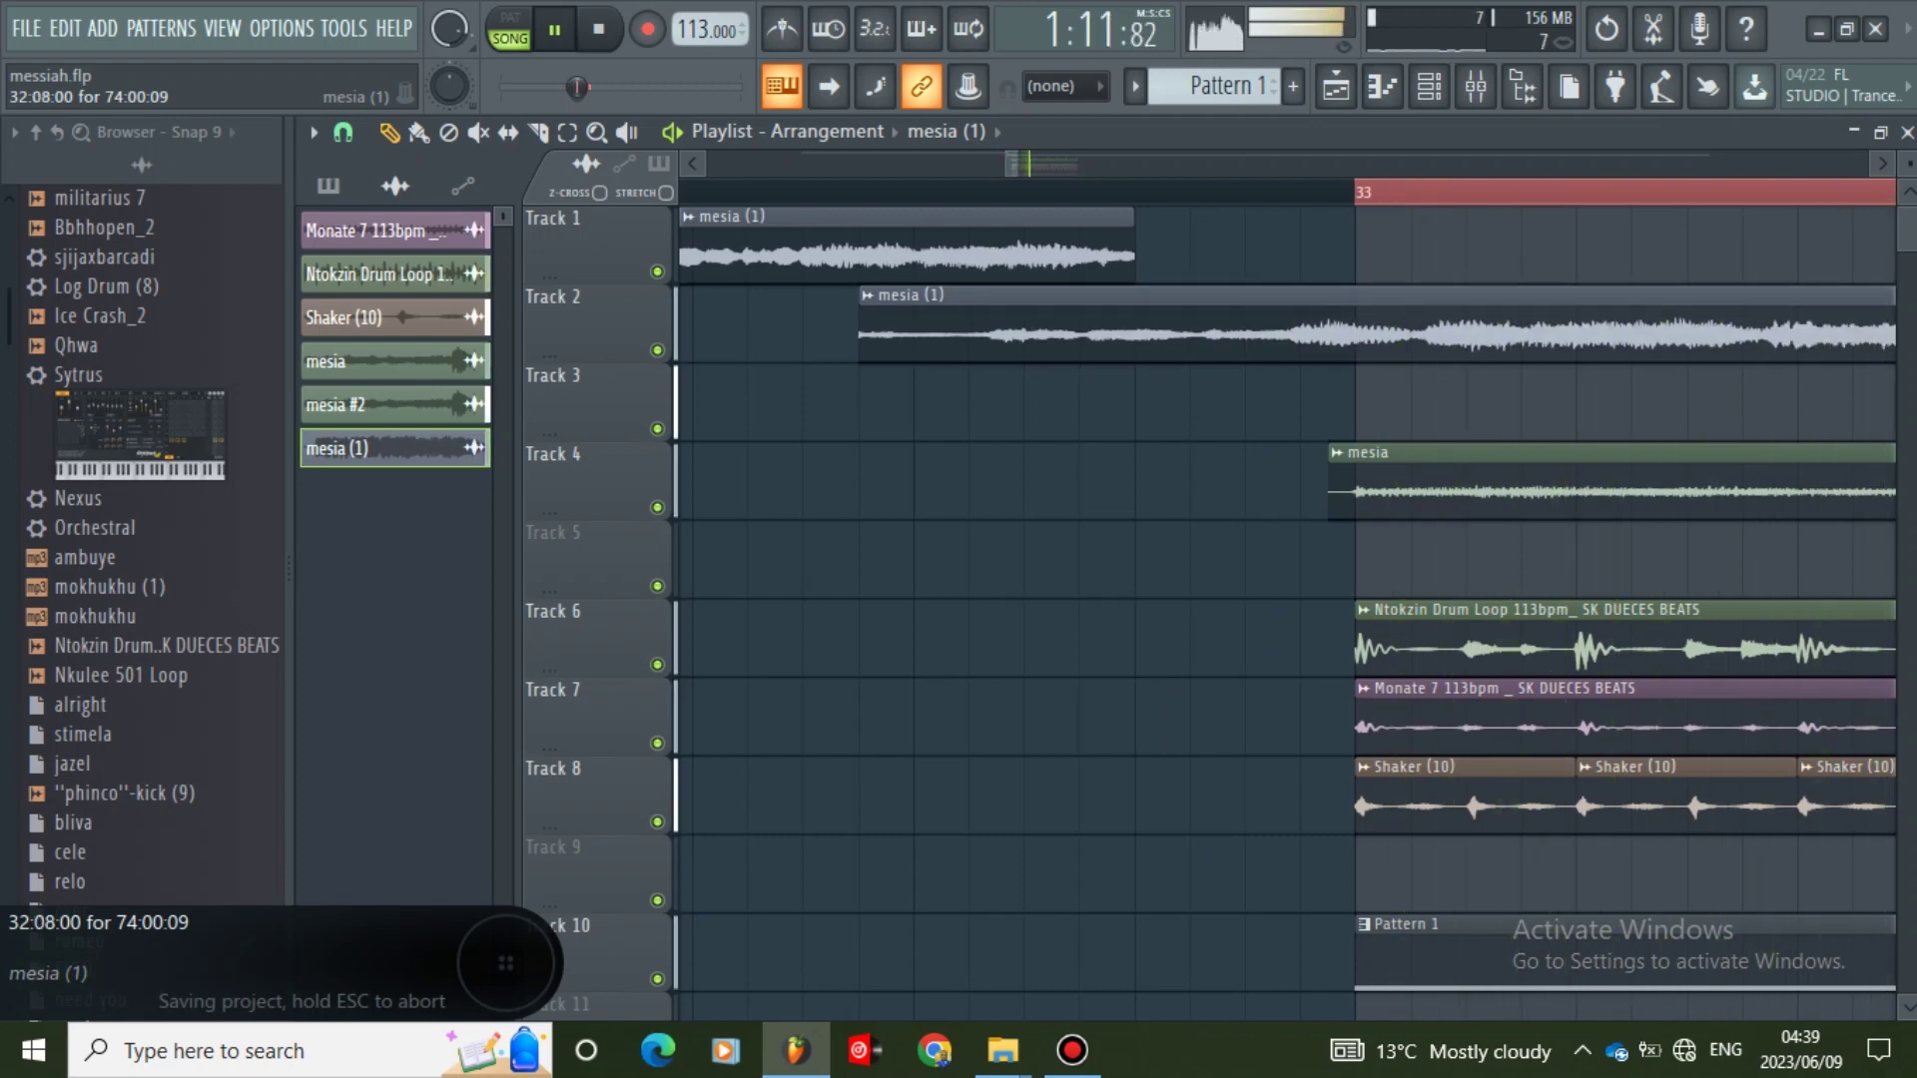
# - Shift the second mesia (1) segment on Track 2 to start at 32:14:00 while listening to it against the loops
pyautogui.moveTo(1018, 164); pyautogui.dragTo(1070, 163)
pyautogui.moveTo(1058, 325); pyautogui.dragTo(1103, 324)
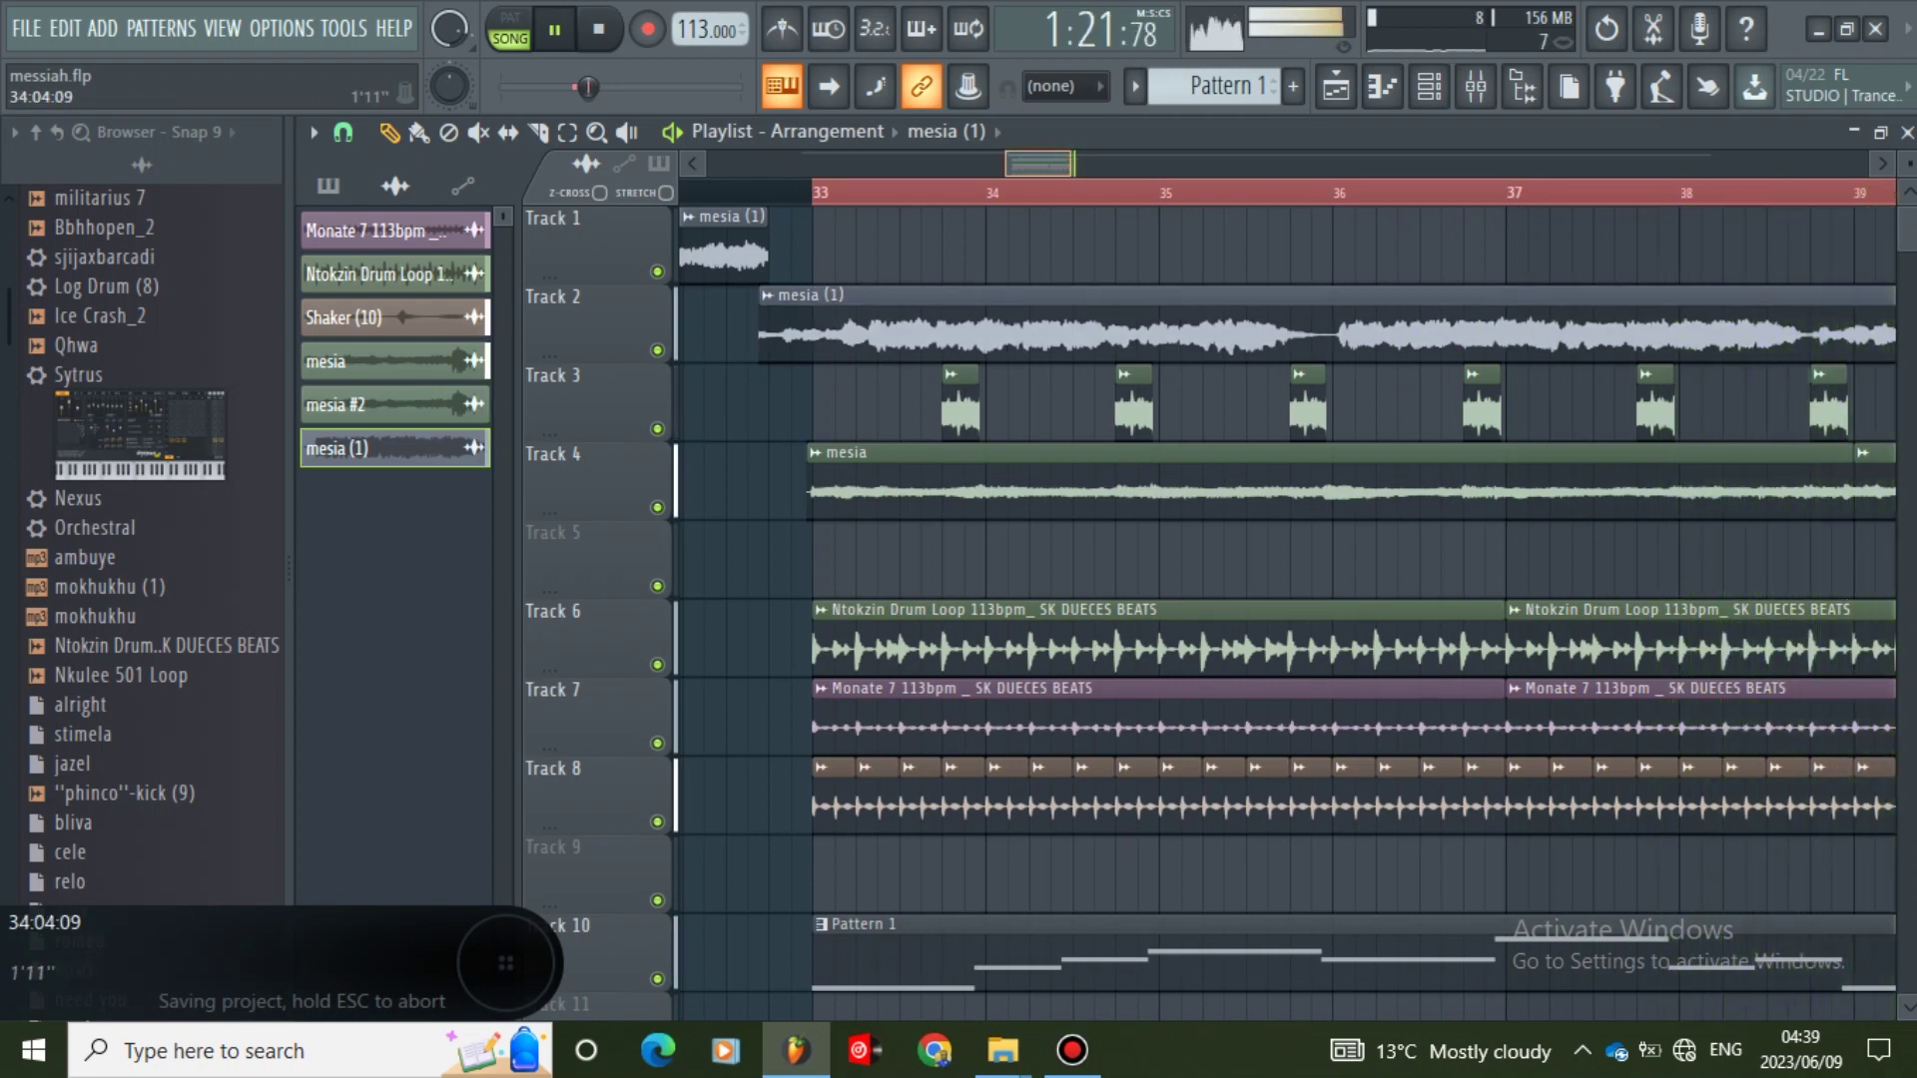
pyautogui.moveTo(1071, 164); pyautogui.dragTo(1045, 163)
pyautogui.moveTo(873, 334); pyautogui.dragTo(891, 335)
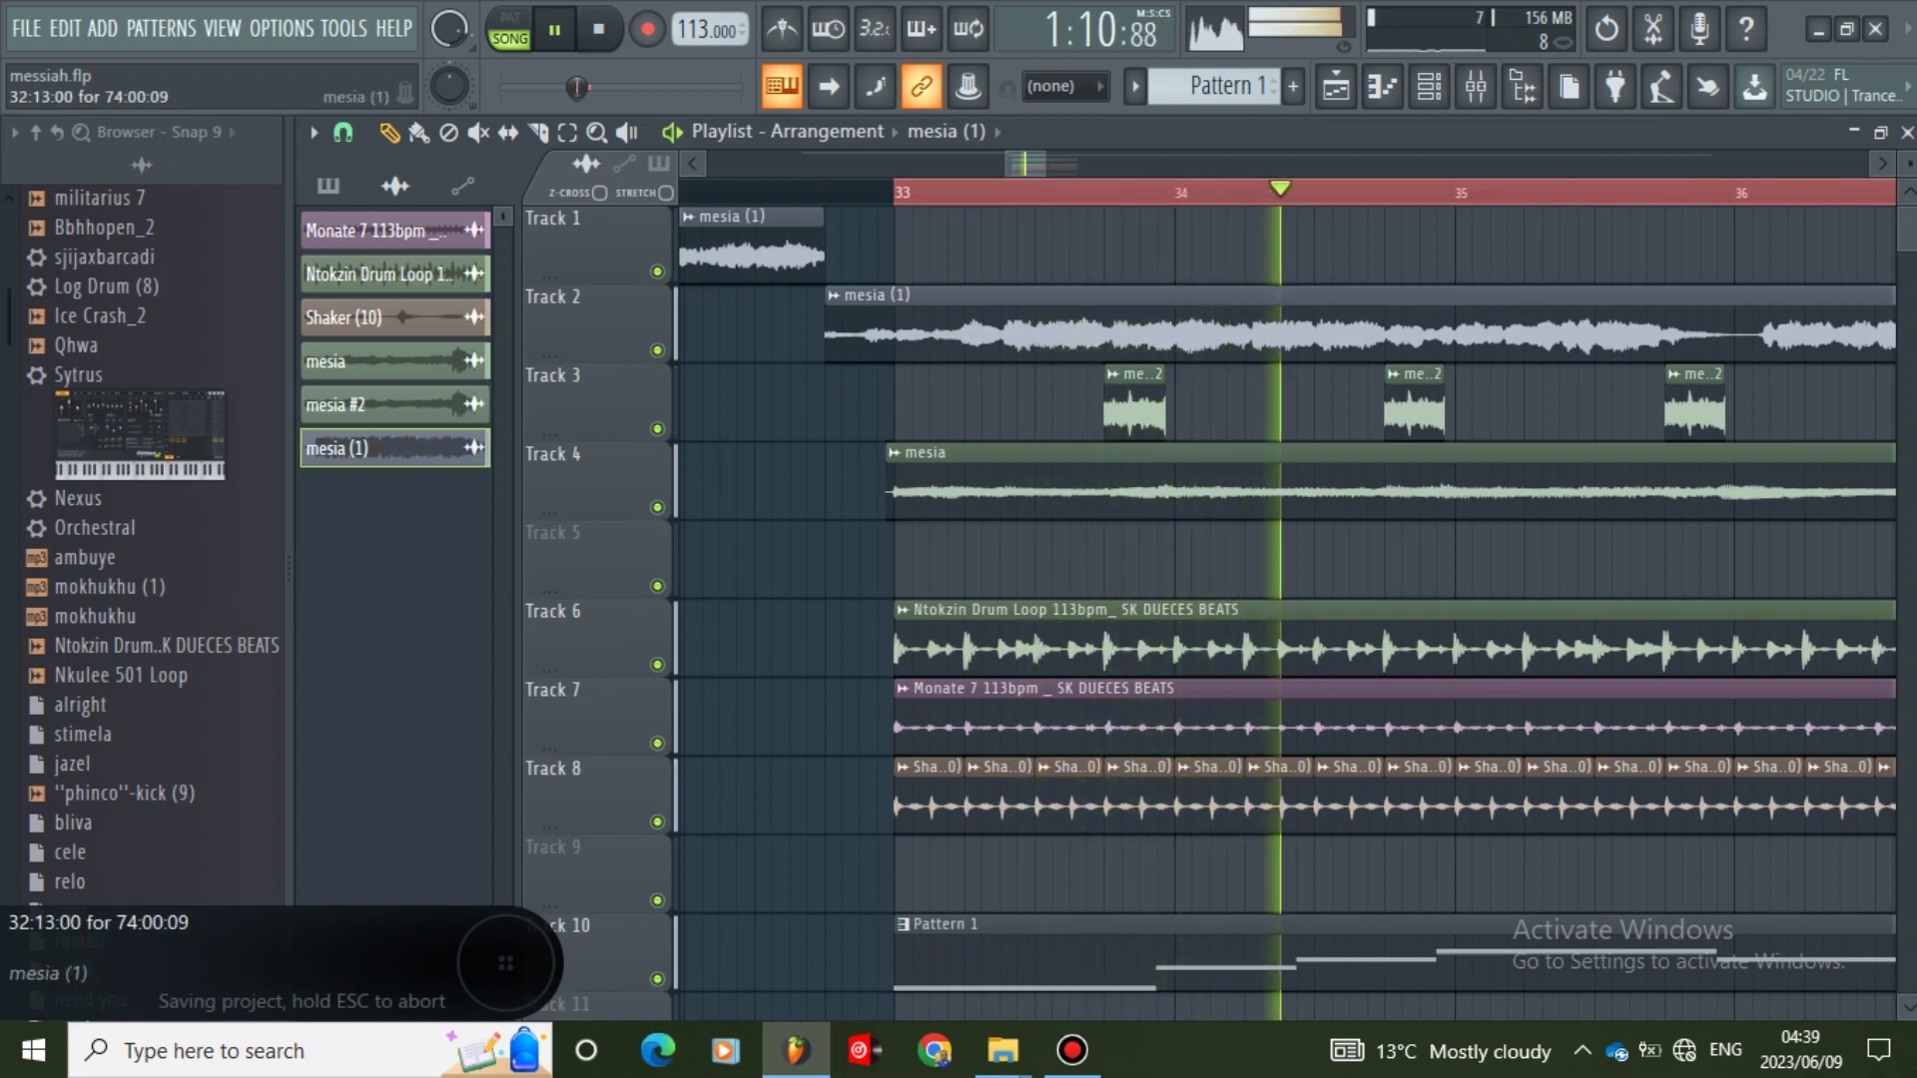
pyautogui.moveTo(891, 334); pyautogui.dragTo(908, 334)
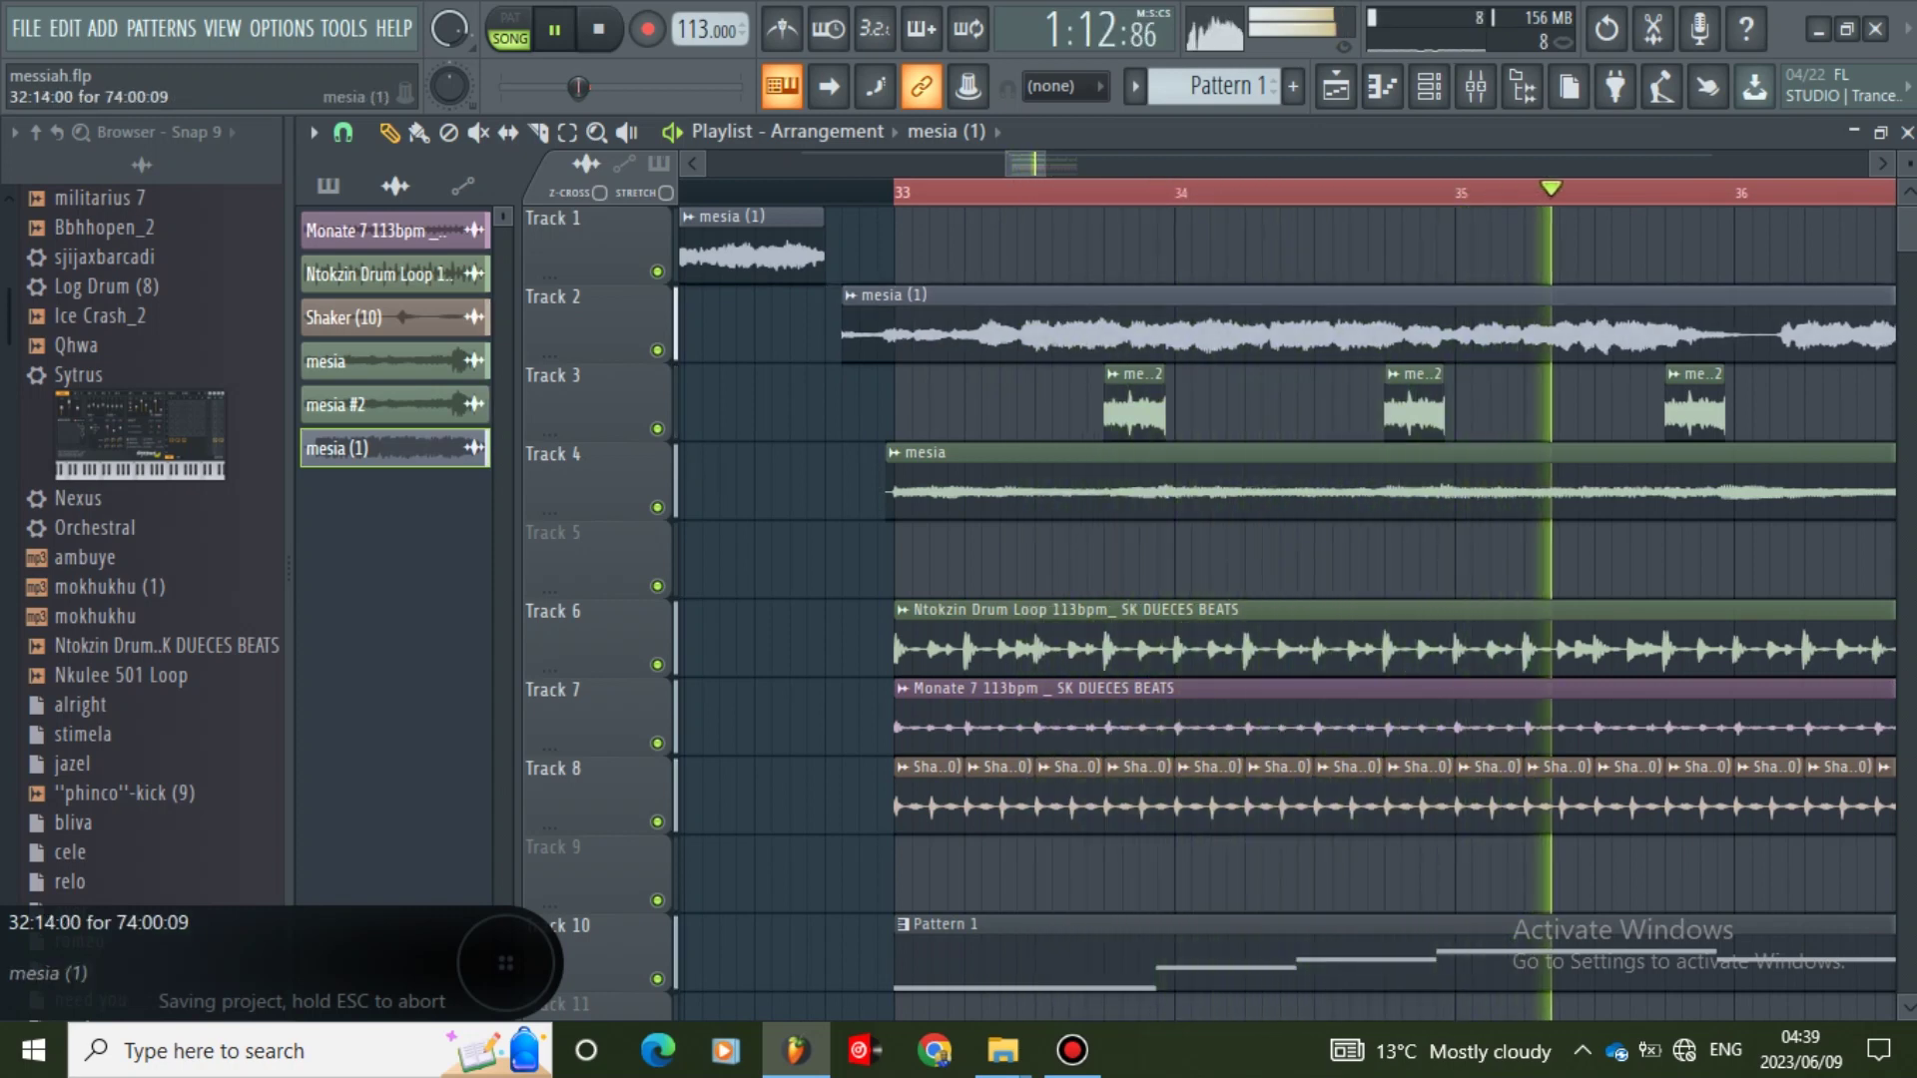
# - Shift the second mesia (1) segment on Track 2 to start at 32:15:00 and set the playlist snap to 1/2 step
pyautogui.moveTo(1044, 162); pyautogui.dragTo(1030, 163)
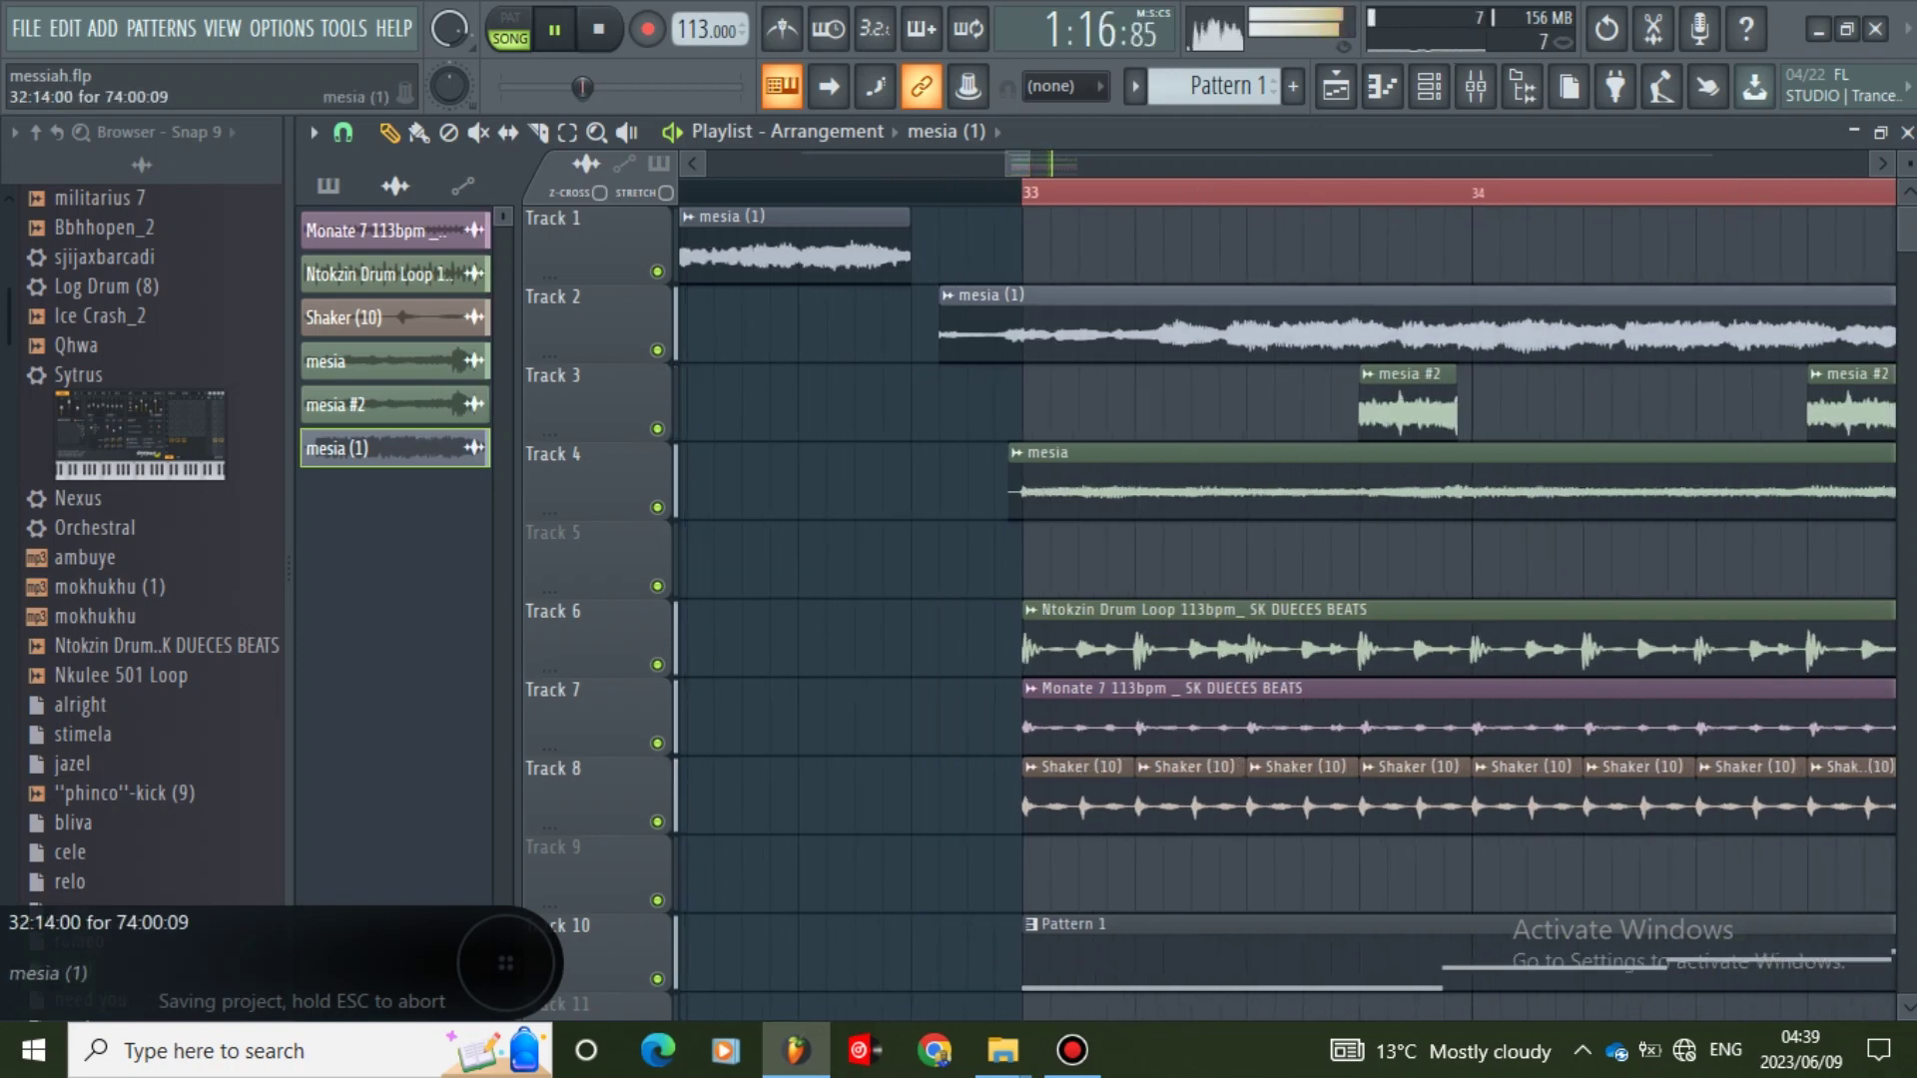
pyautogui.moveTo(1111, 338); pyautogui.dragTo(1139, 338)
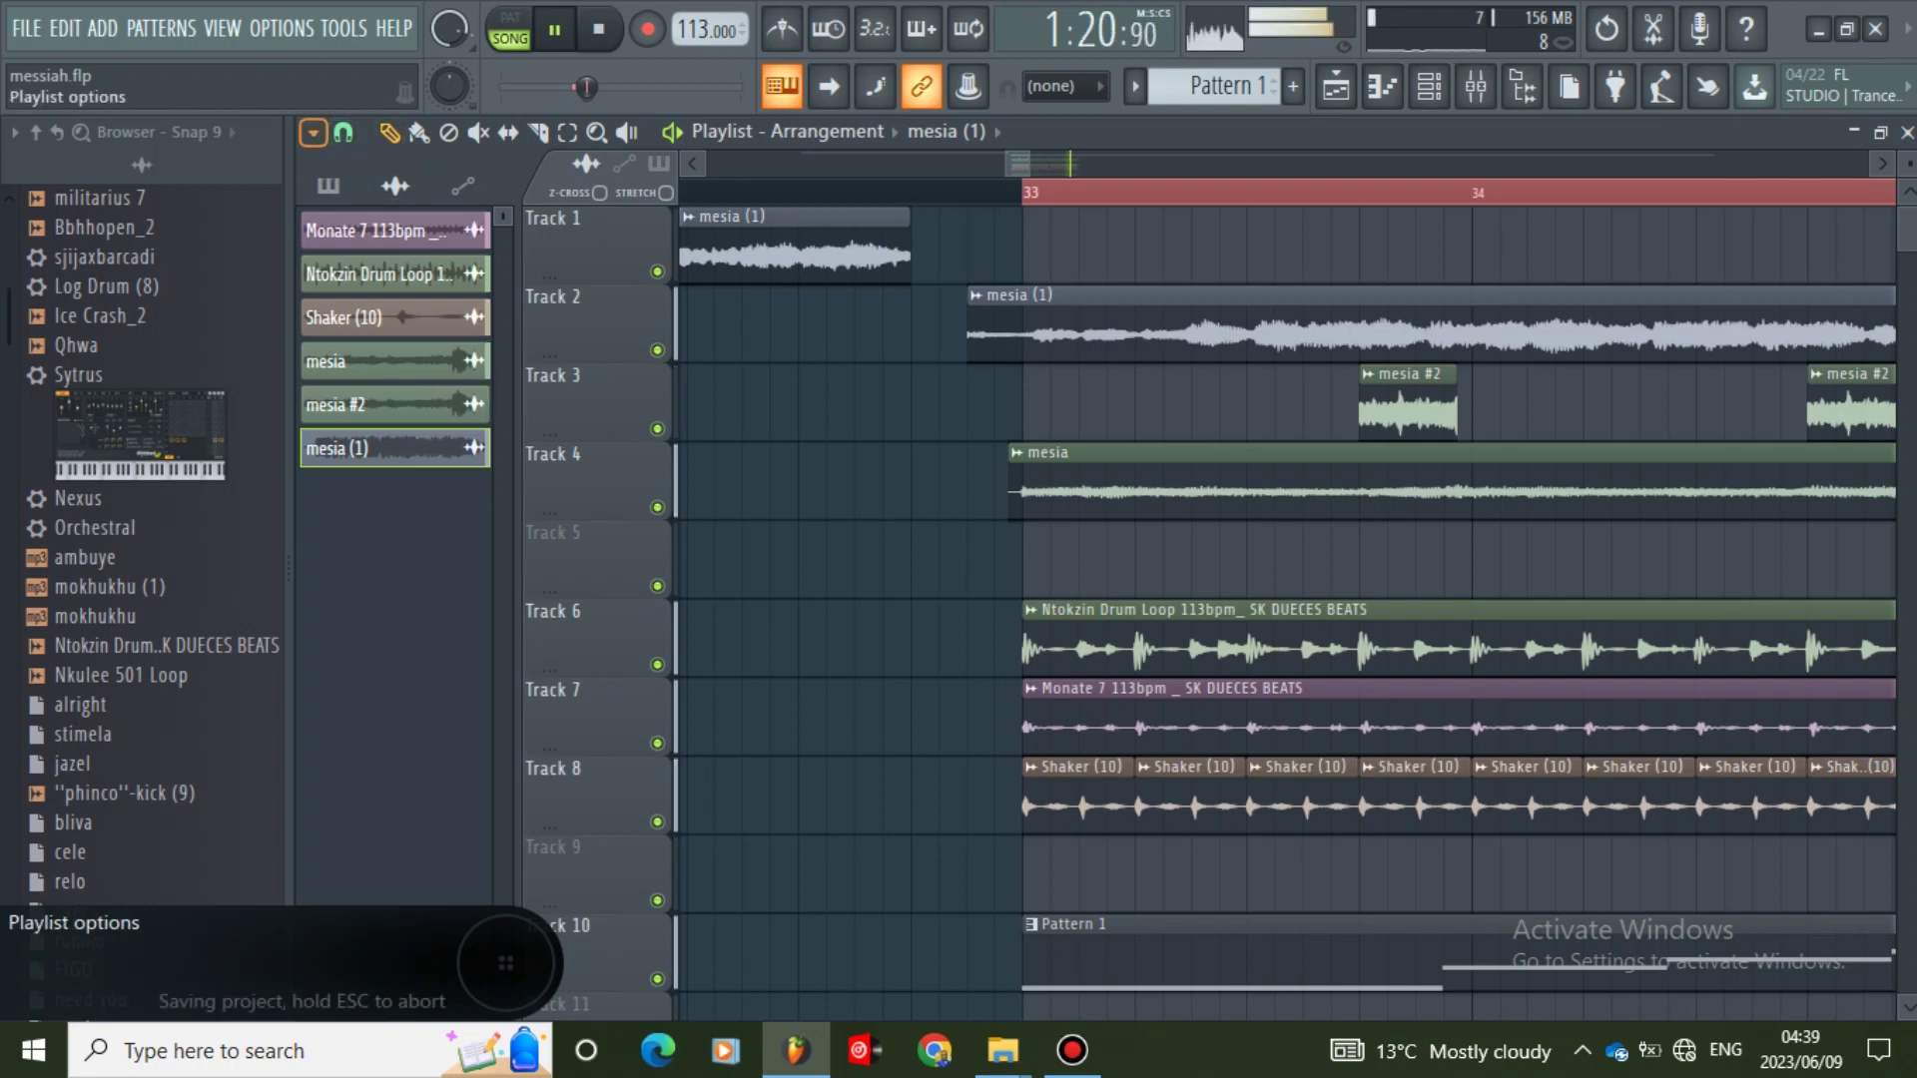
pyautogui.click(313, 131)
pyautogui.moveTo(400, 248)
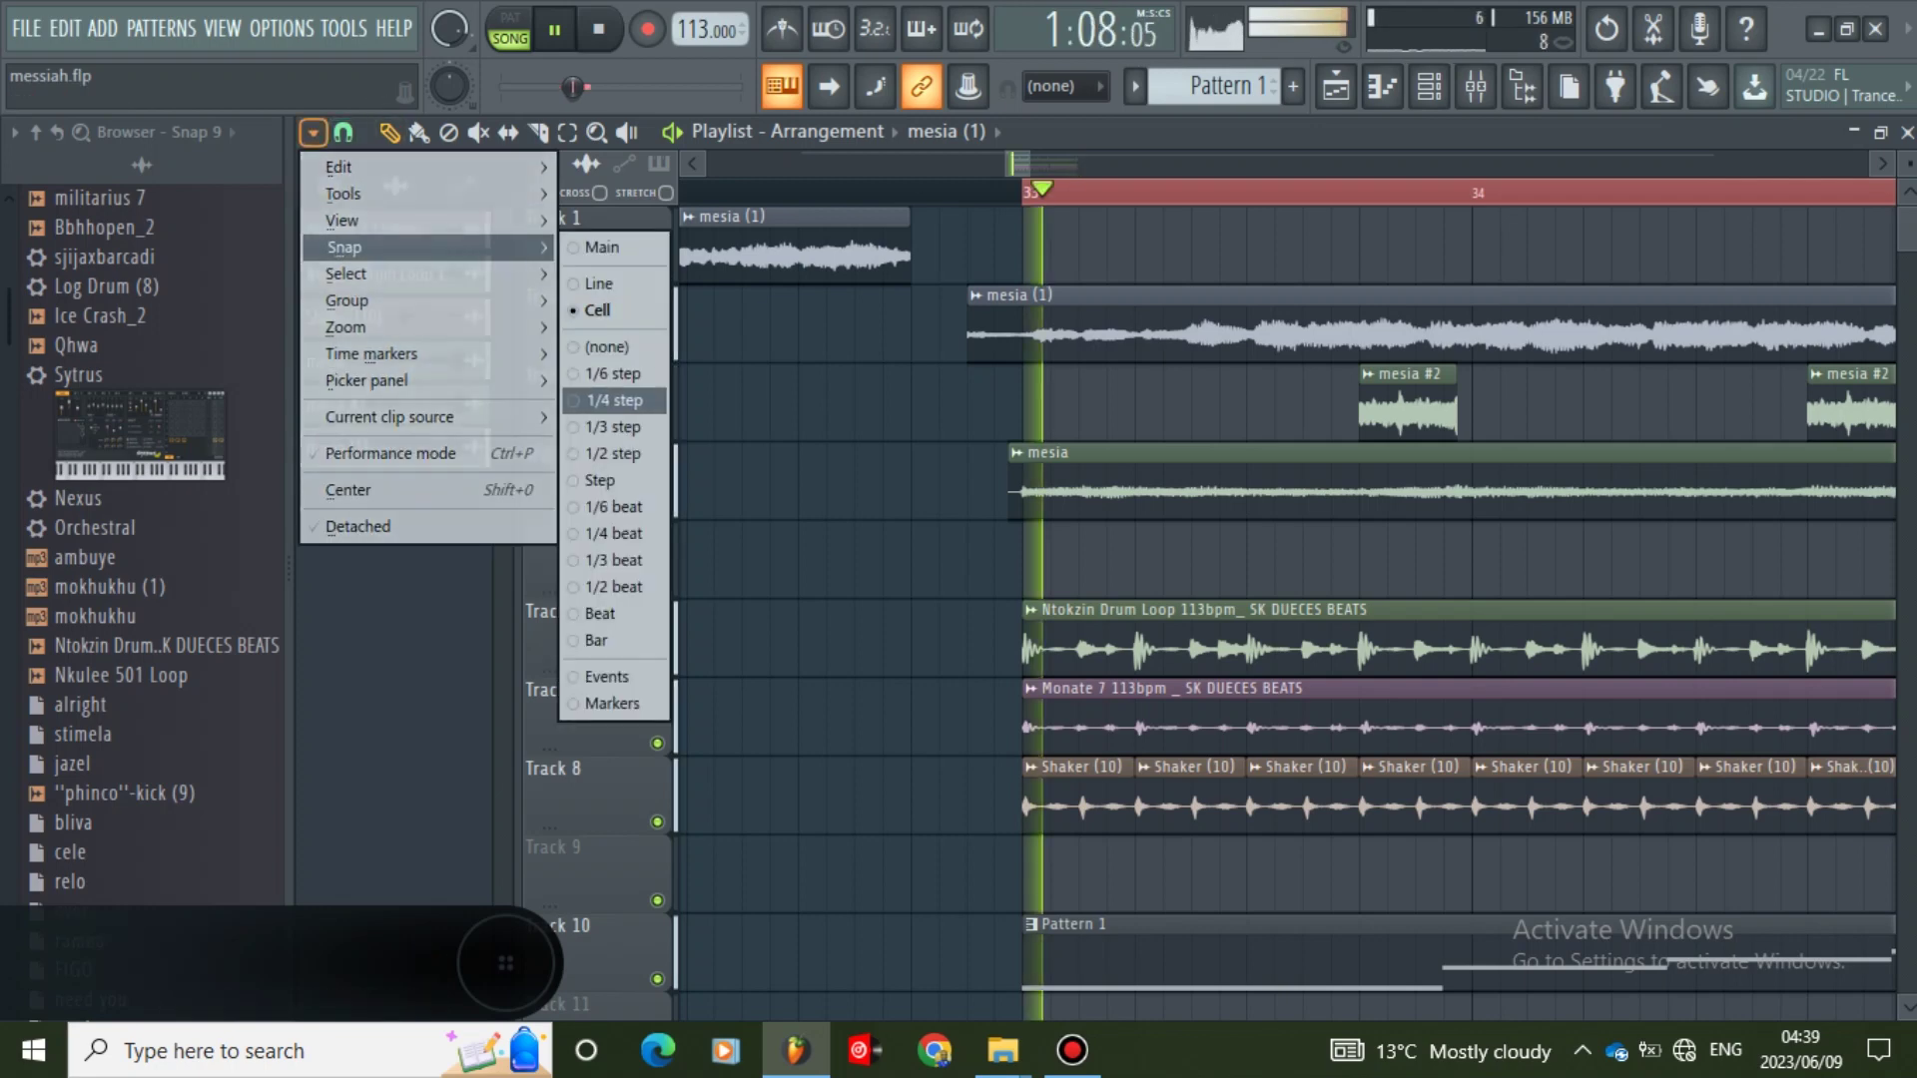
pyautogui.click(613, 454)
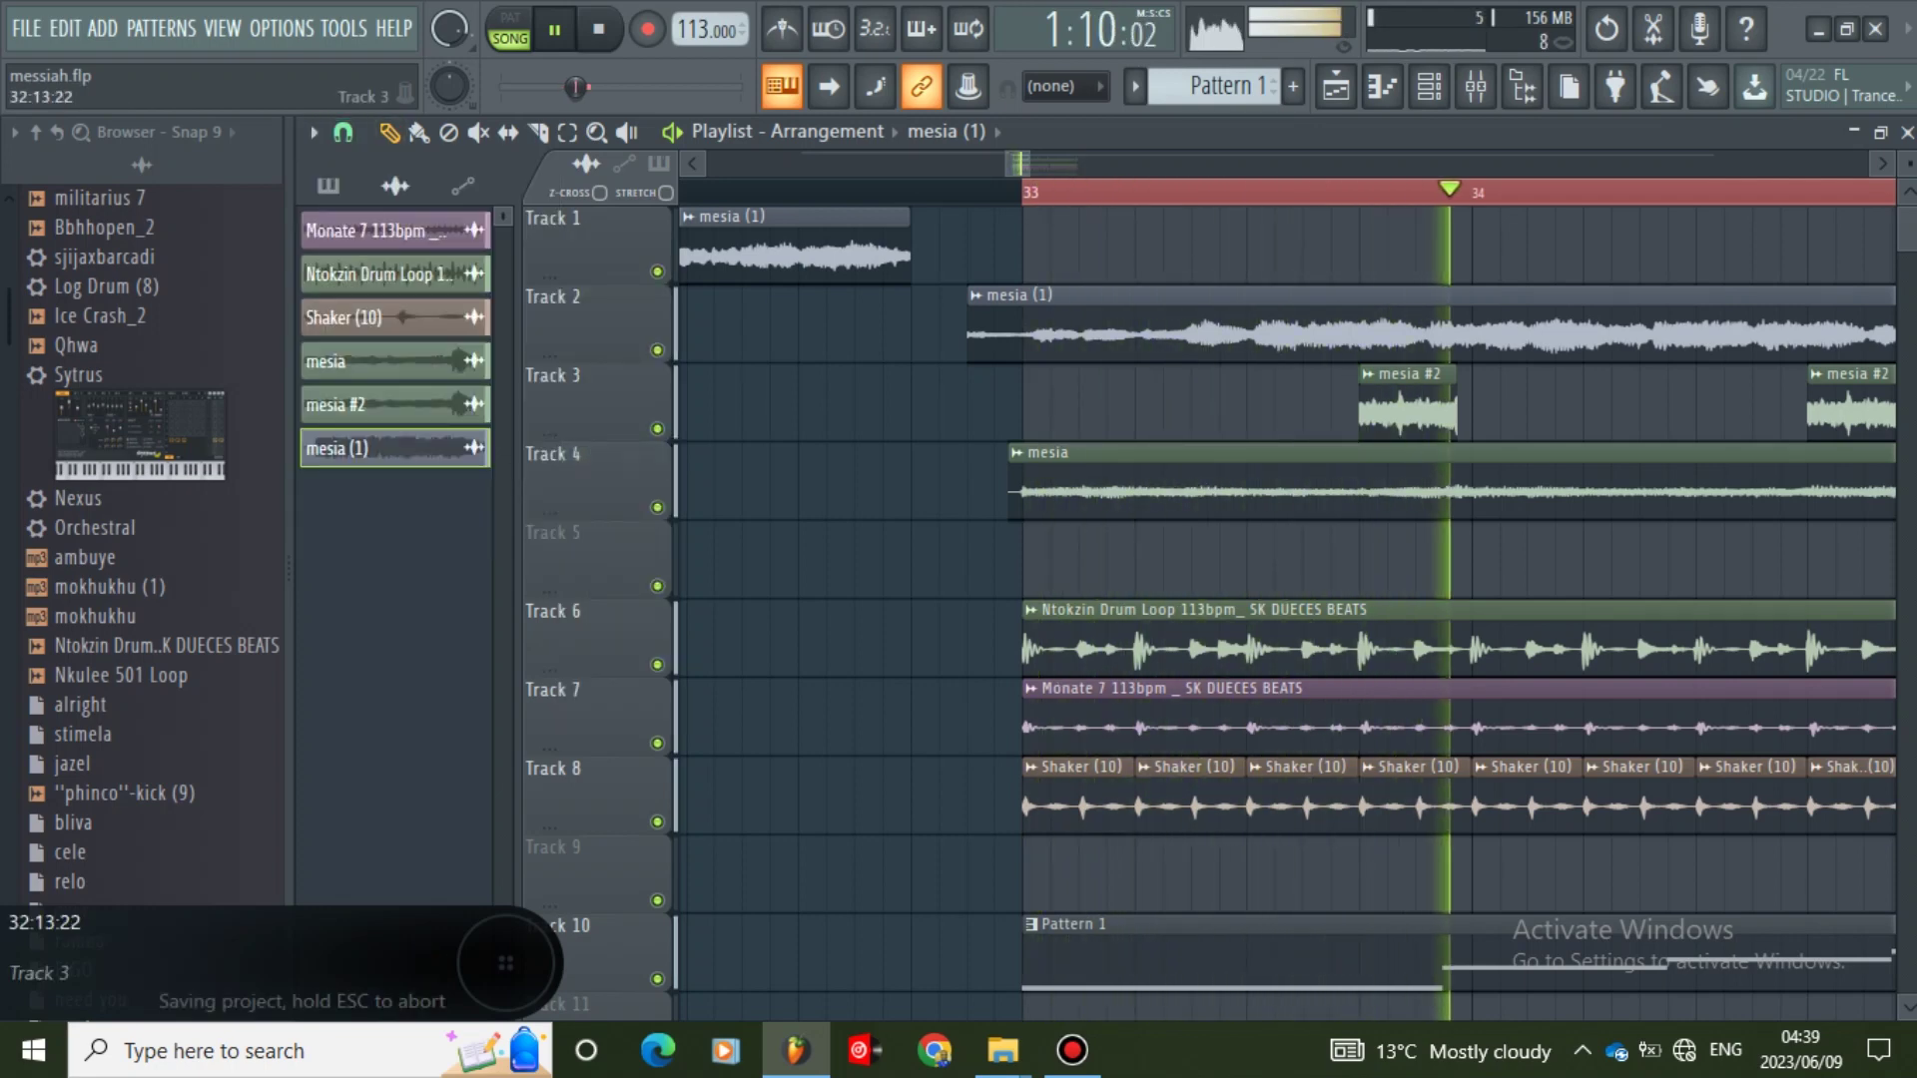
# - Shift the second mesia (1) segment on Track 2 earlier in half steps to 32:14:12 and on to 32:14:00 during playback
pyautogui.moveTo(1028, 164); pyautogui.dragTo(1012, 164)
pyautogui.click(1884, 164)
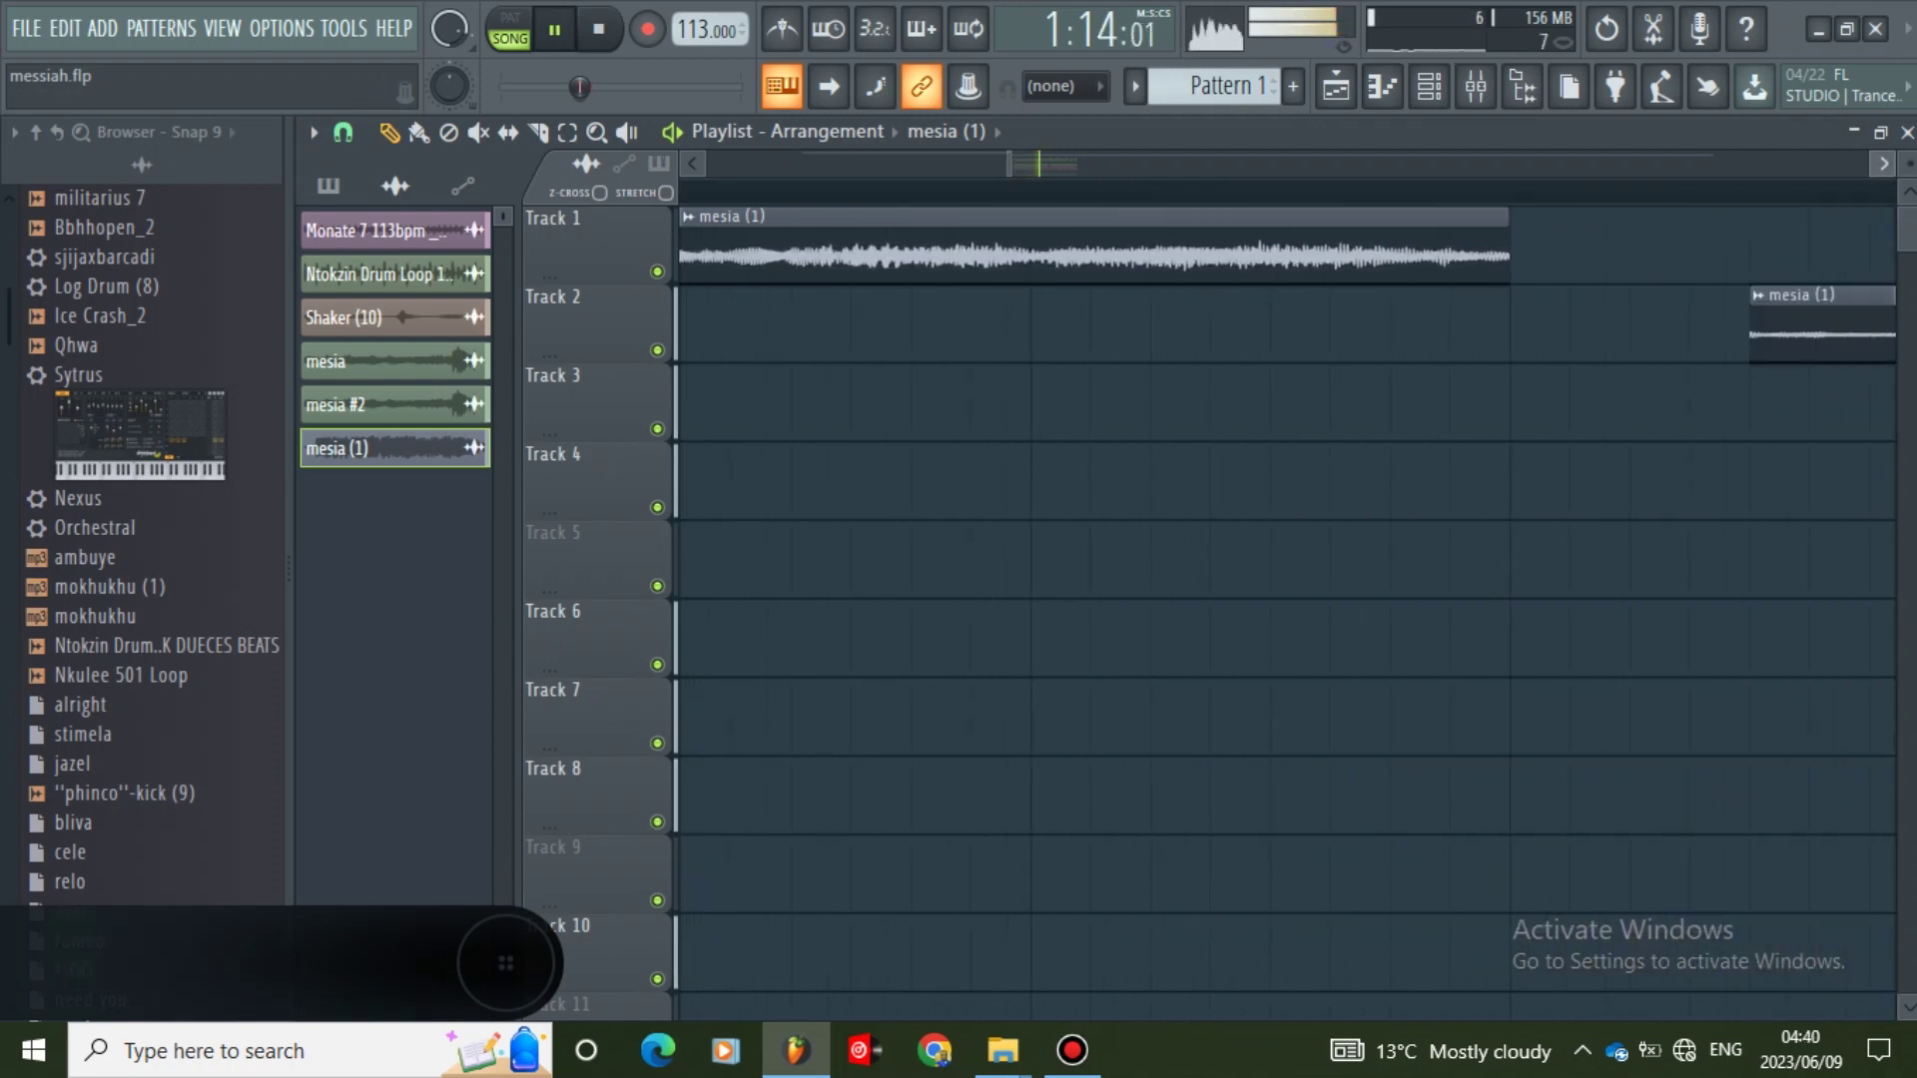
pyautogui.click(1883, 164)
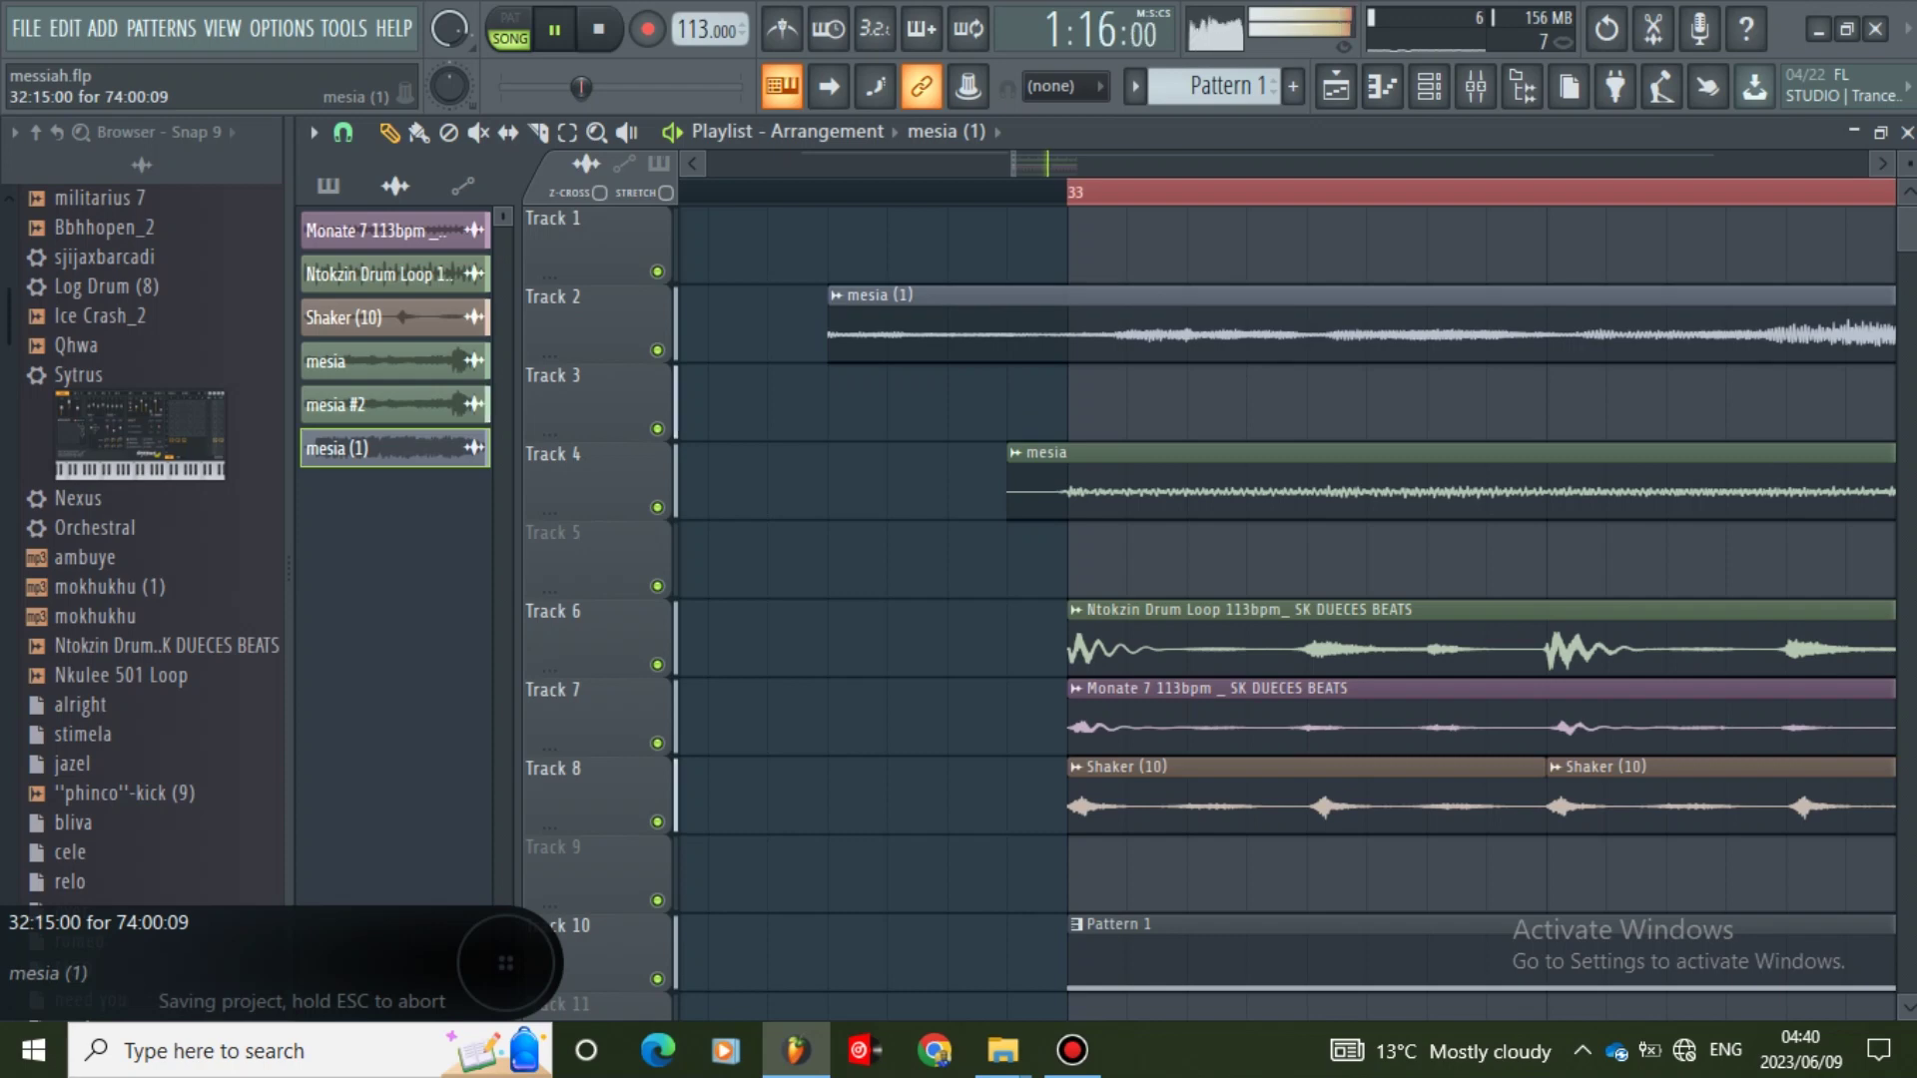
pyautogui.moveTo(979, 327); pyautogui.dragTo(919, 328)
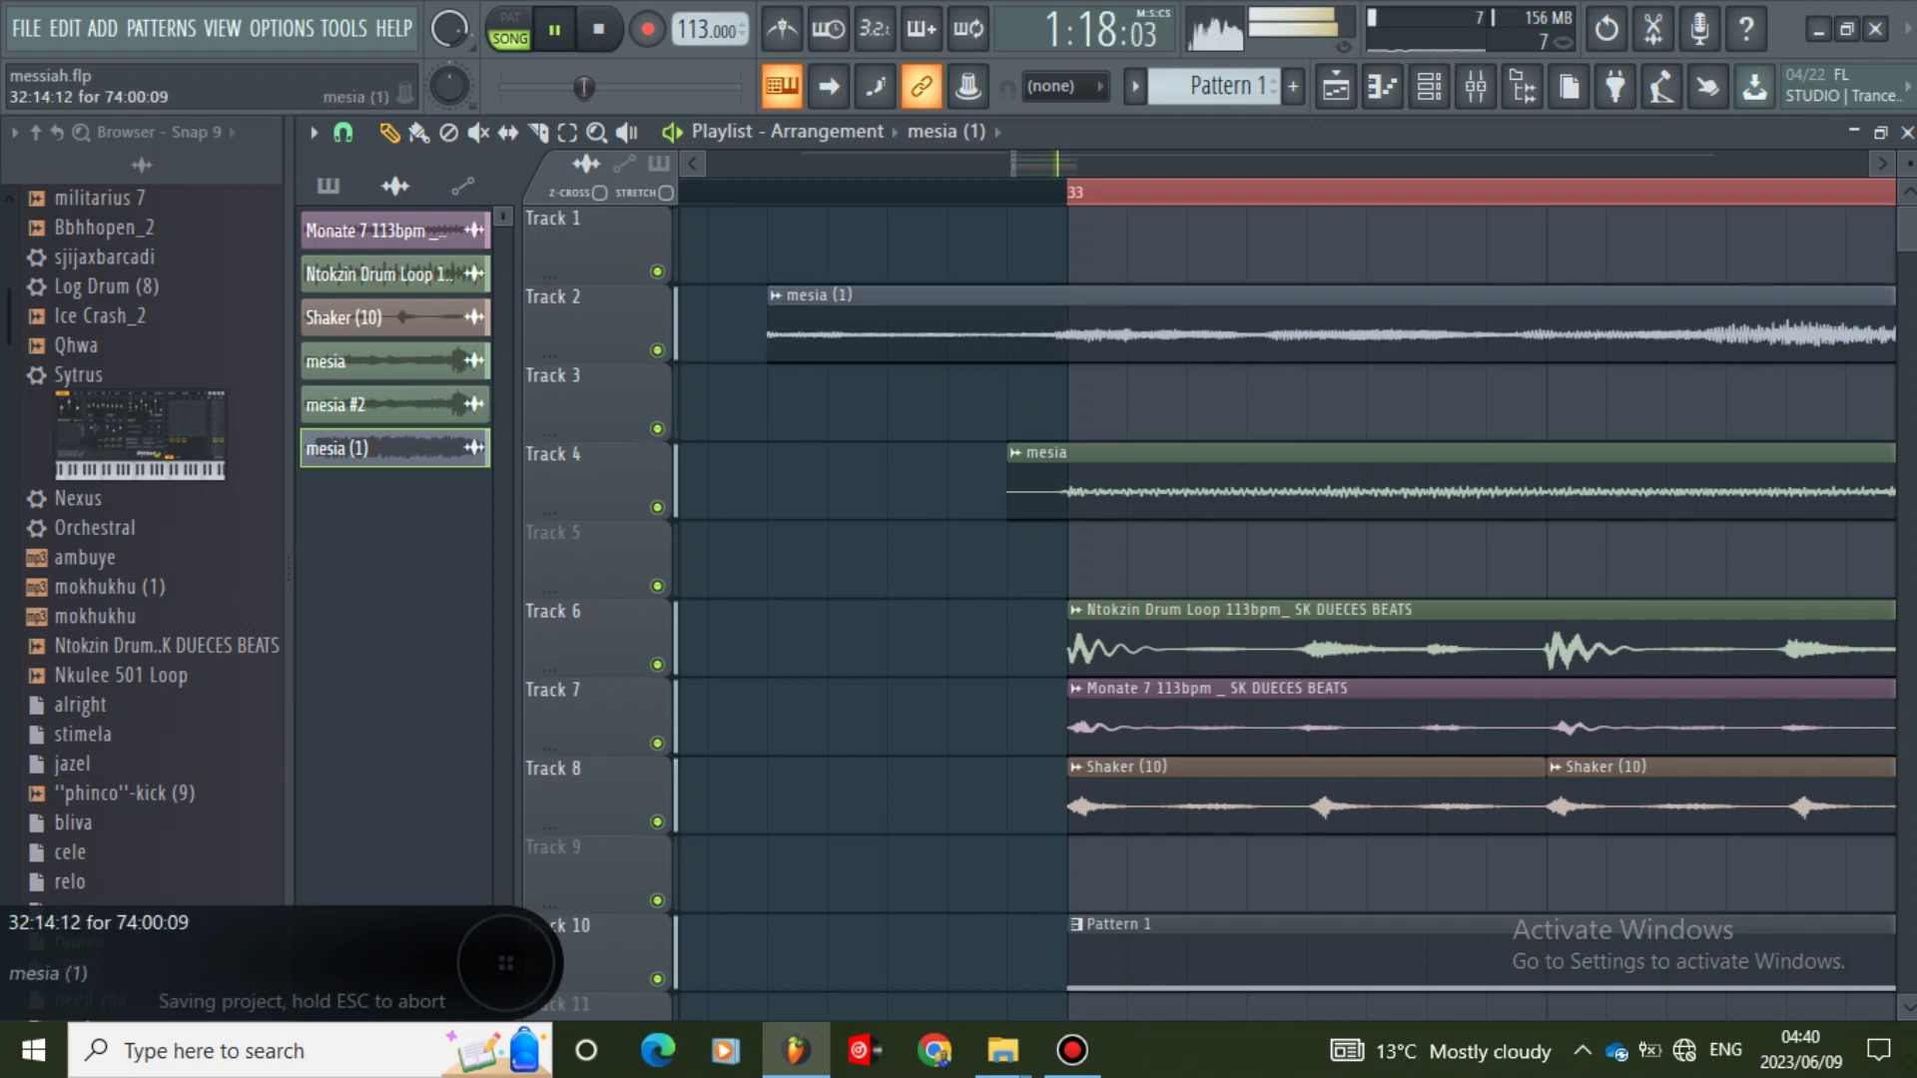
pyautogui.moveTo(919, 328); pyautogui.dragTo(859, 327)
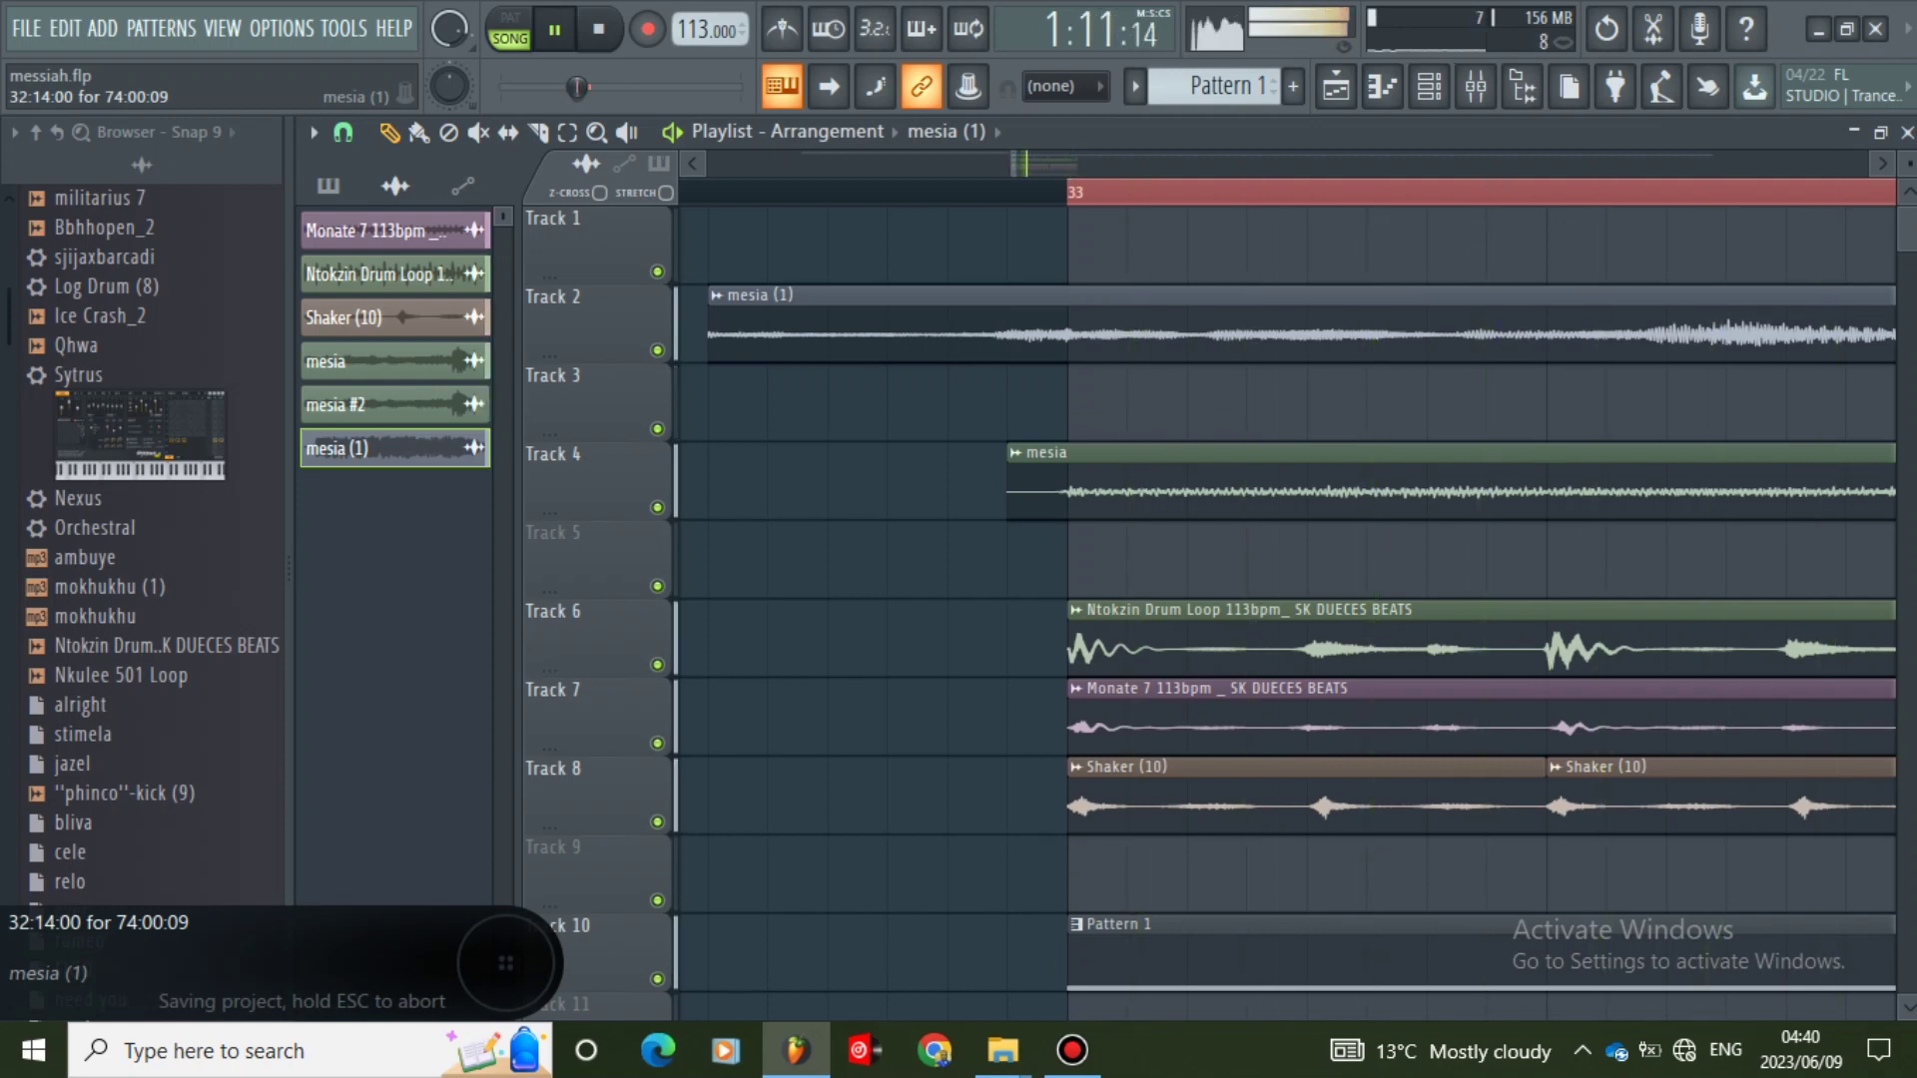
# - Shift the second mesia (1) segment on Track 2 half a step earlier to start at 32:13:12 and replay the loop
pyautogui.moveTo(1016, 163); pyautogui.dragTo(1027, 163)
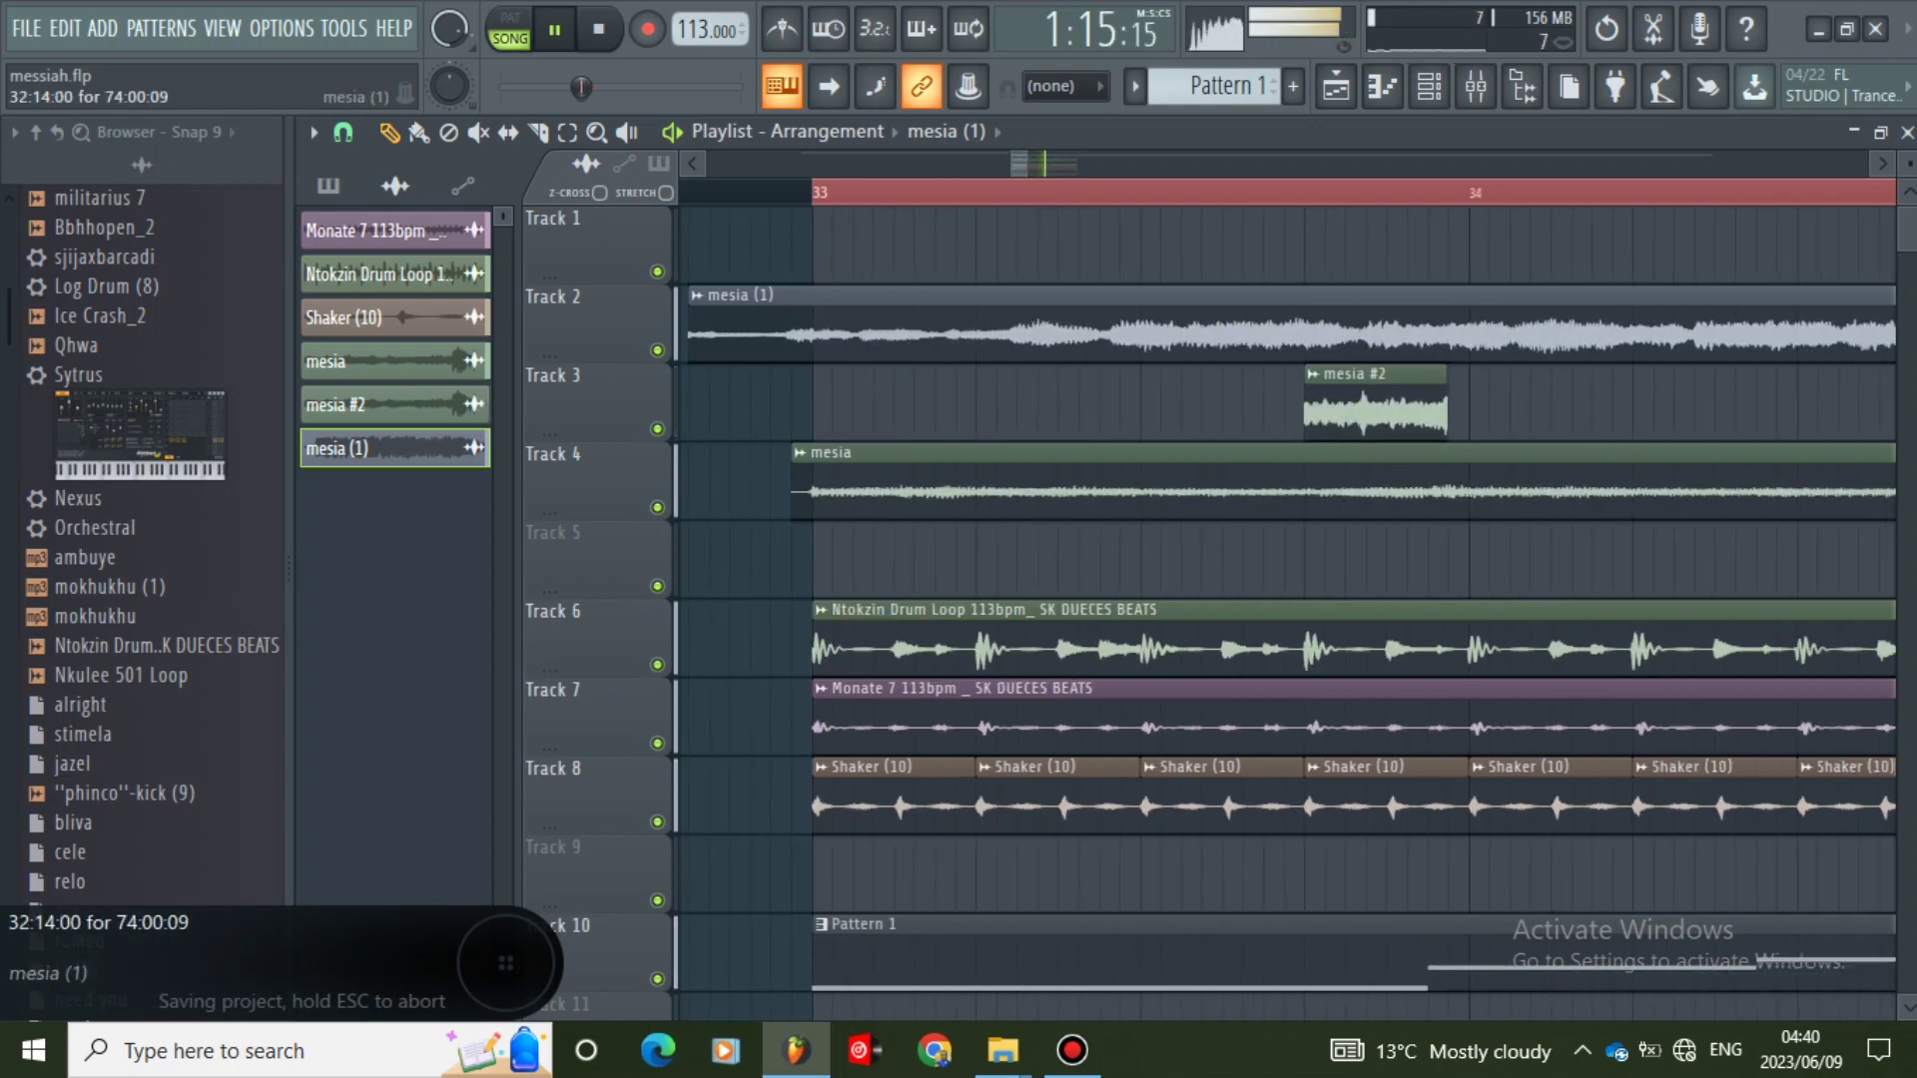
pyautogui.press('space')
pyautogui.moveTo(999, 334); pyautogui.dragTo(978, 334)
pyautogui.press('space')
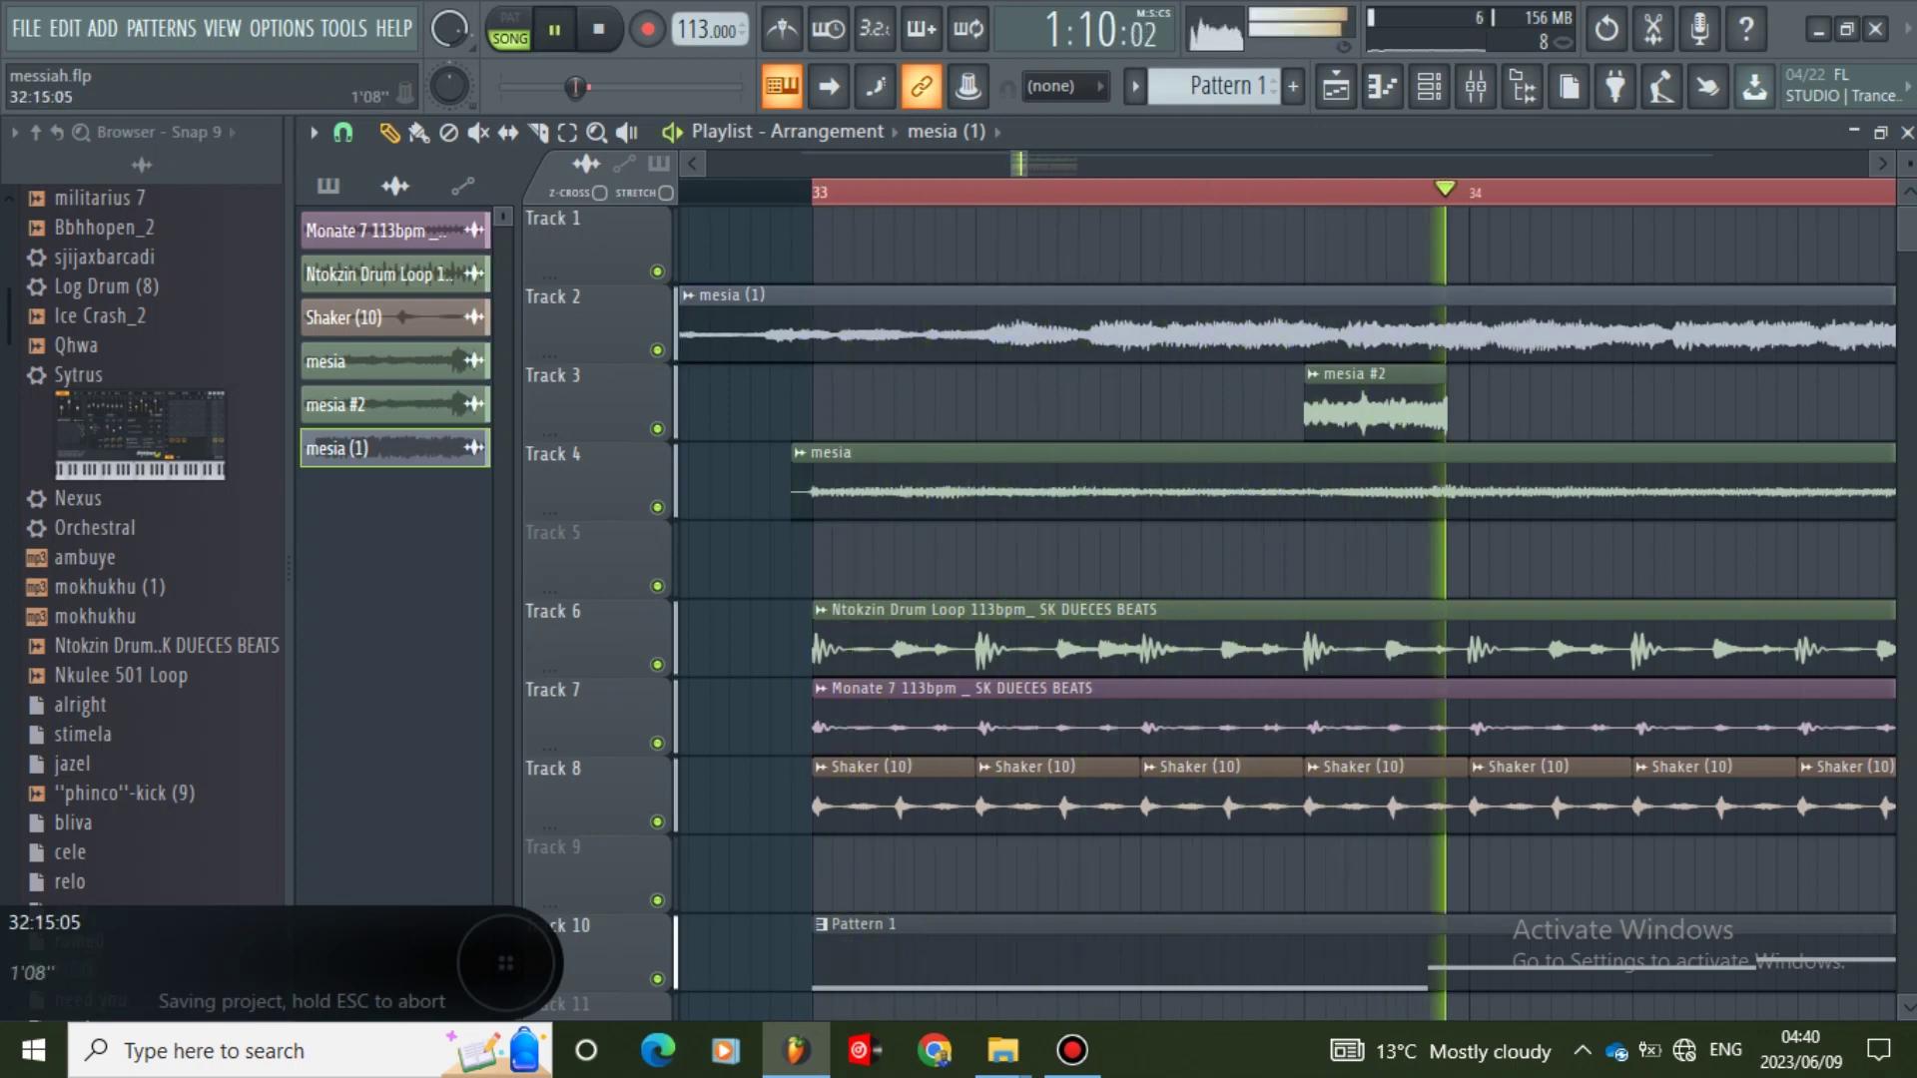
# - Shift the second mesia (1) segment on Track 2 to start at 32:13:00 and replay the loop from bar 33
pyautogui.click(692, 163)
pyautogui.click(692, 163)
pyautogui.click(692, 163)
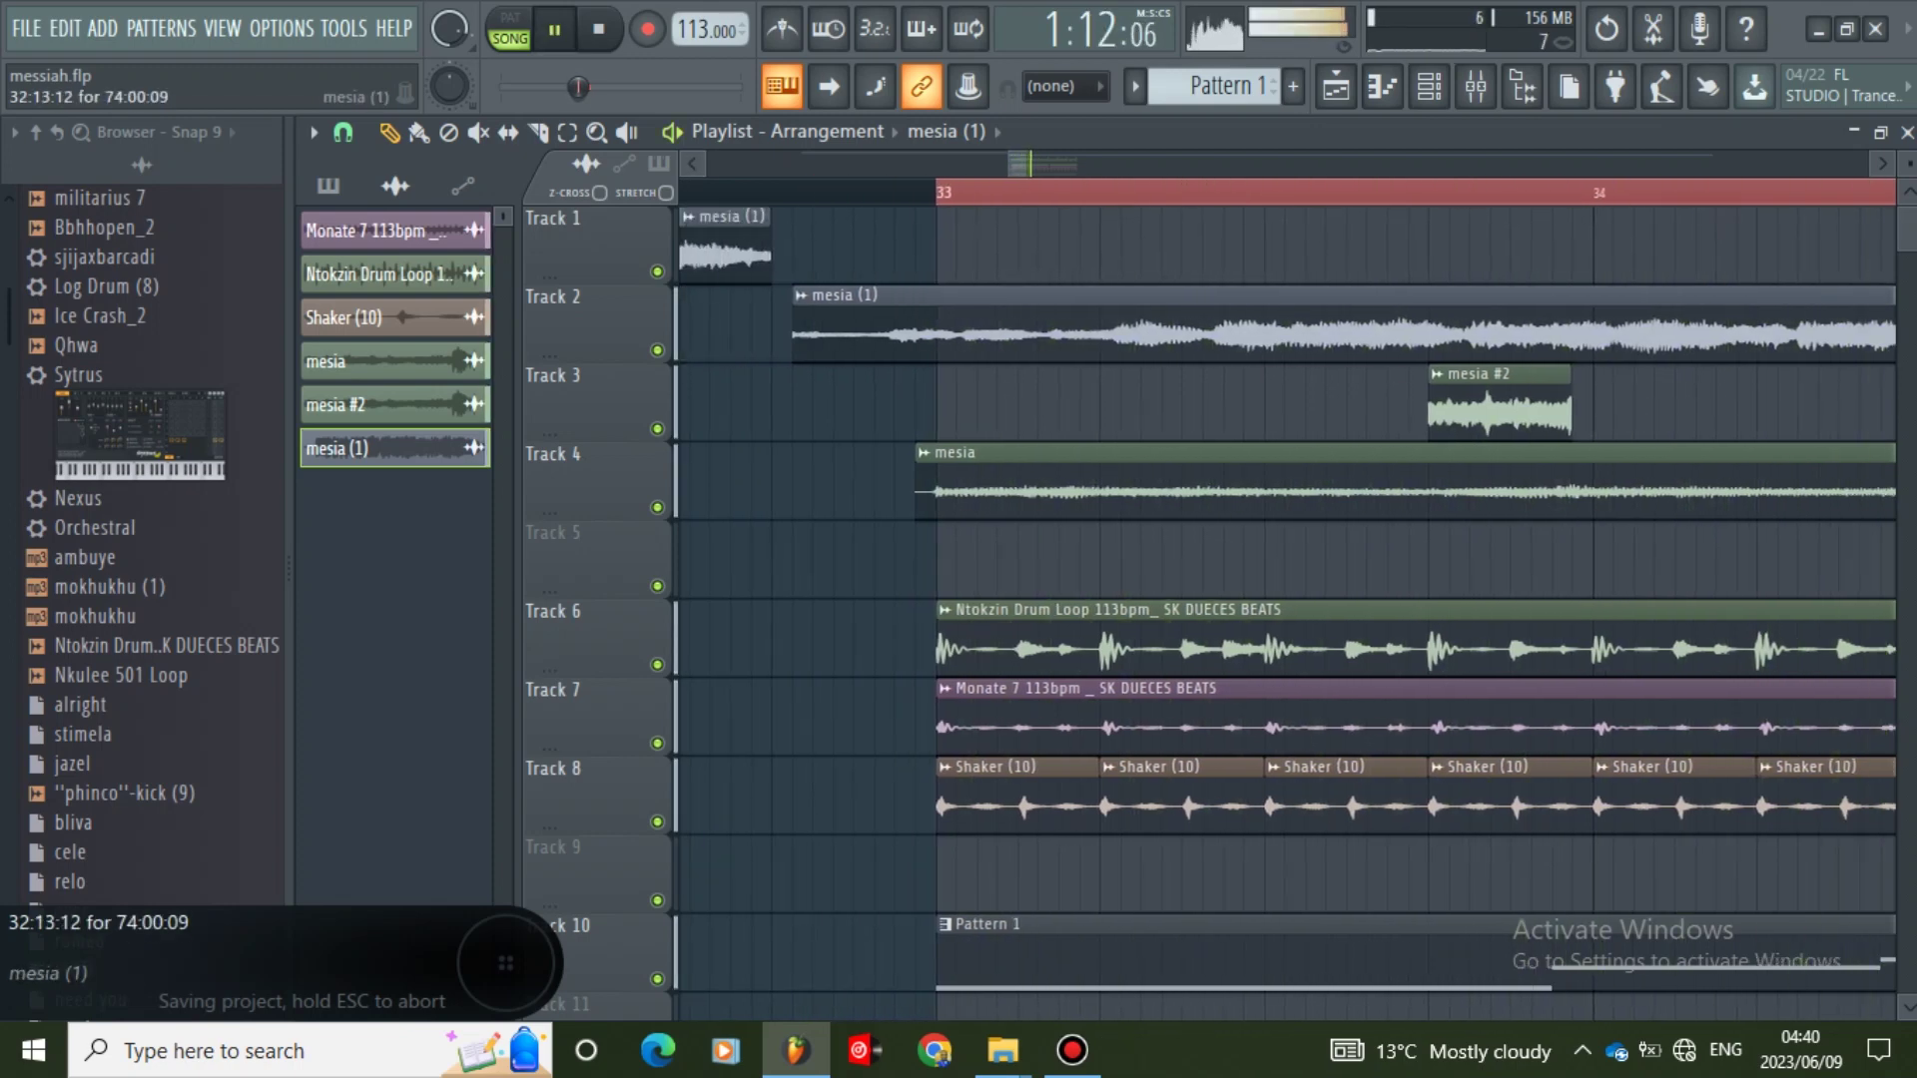
pyautogui.press('space')
pyautogui.moveTo(959, 334); pyautogui.dragTo(938, 335)
pyautogui.press('space')
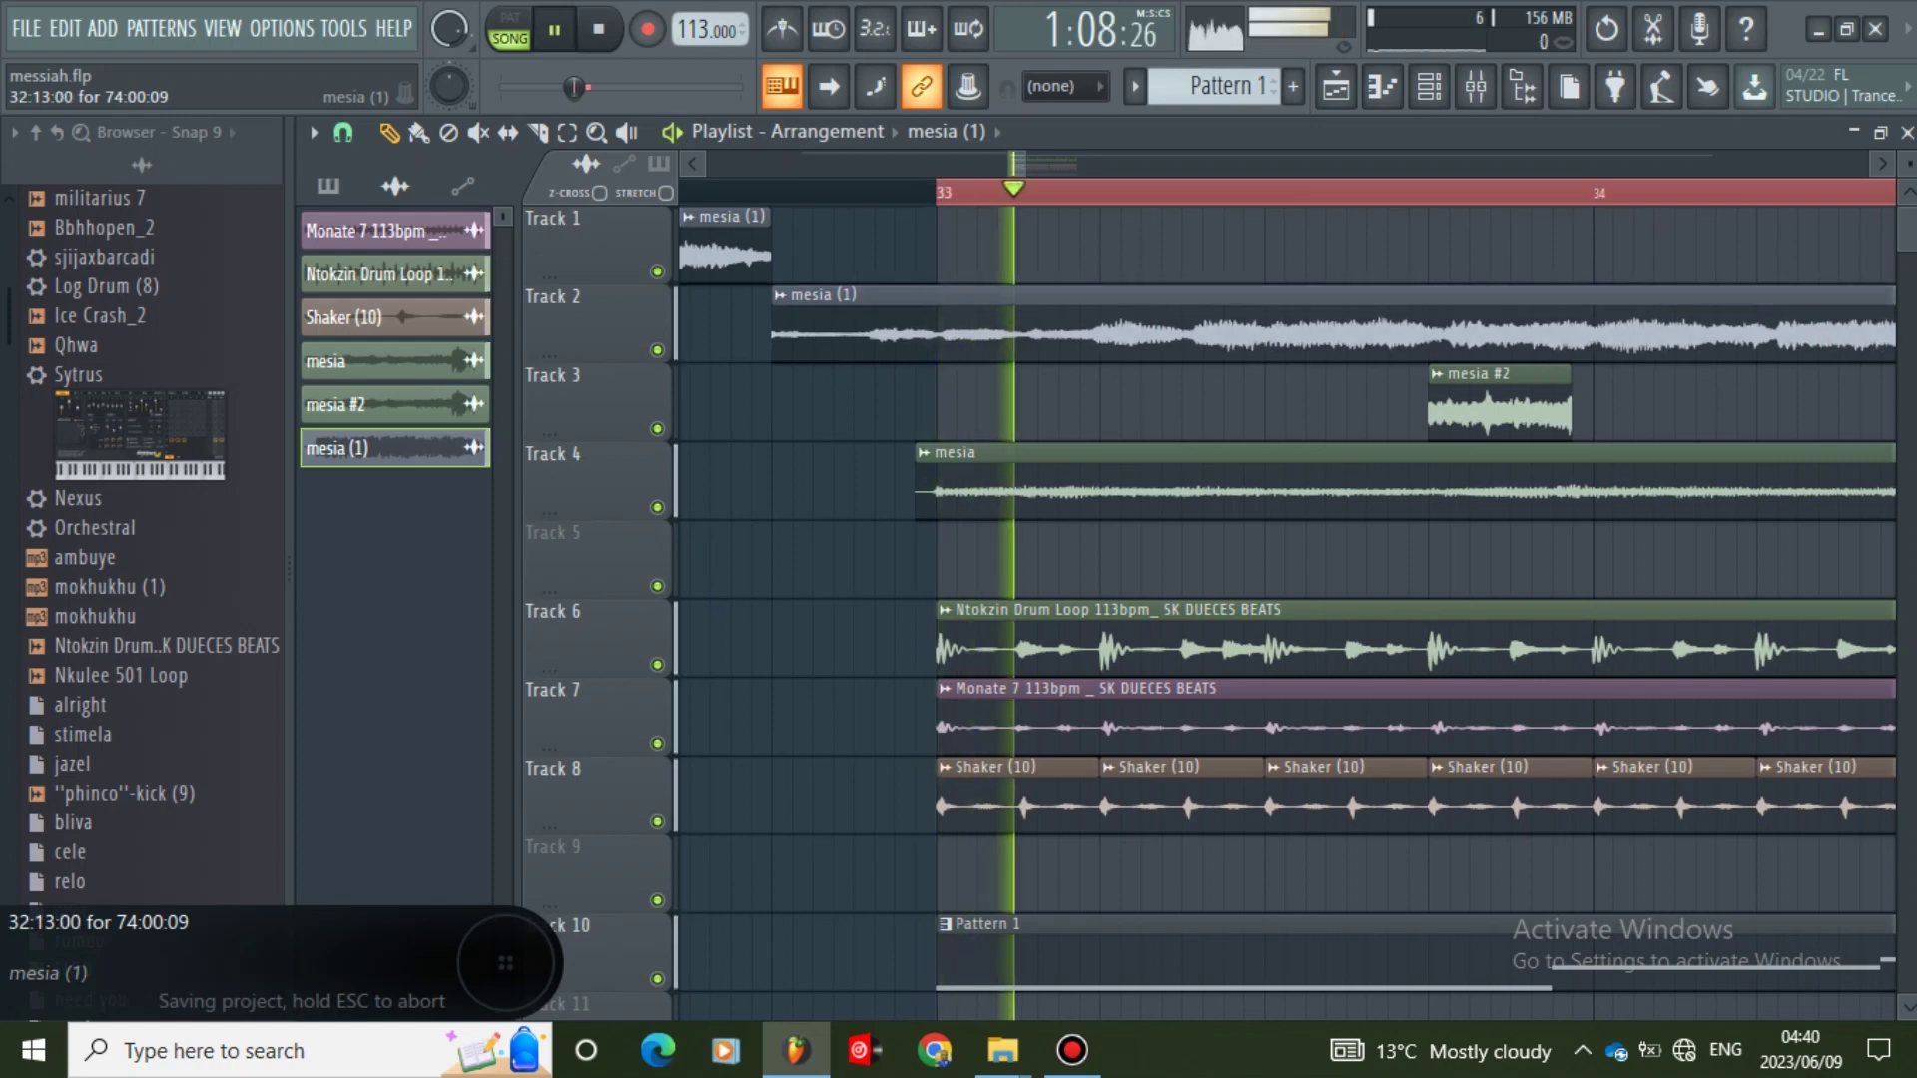
# - Stop playback and set the playlist snap to 1/4 step
pyautogui.press('space')
pyautogui.click(312, 131)
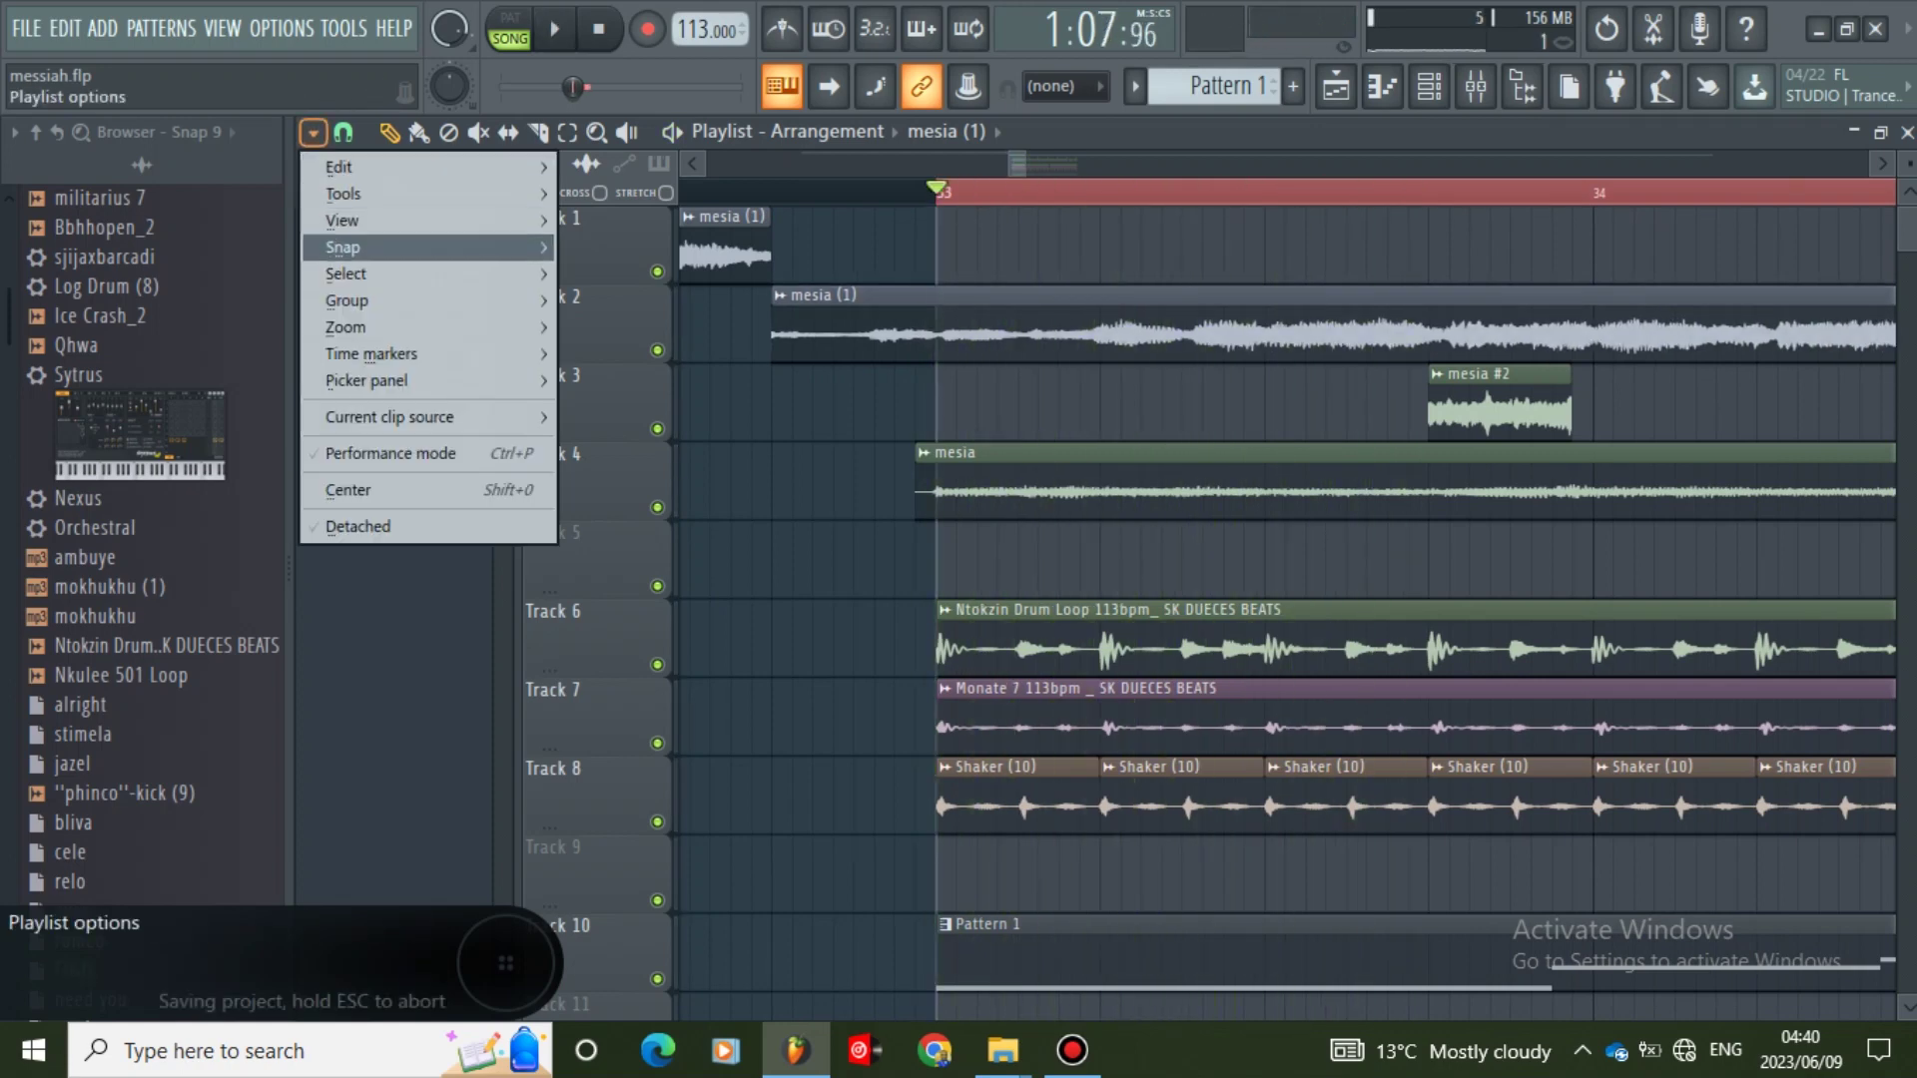
pyautogui.moveTo(345, 248)
pyautogui.click(621, 400)
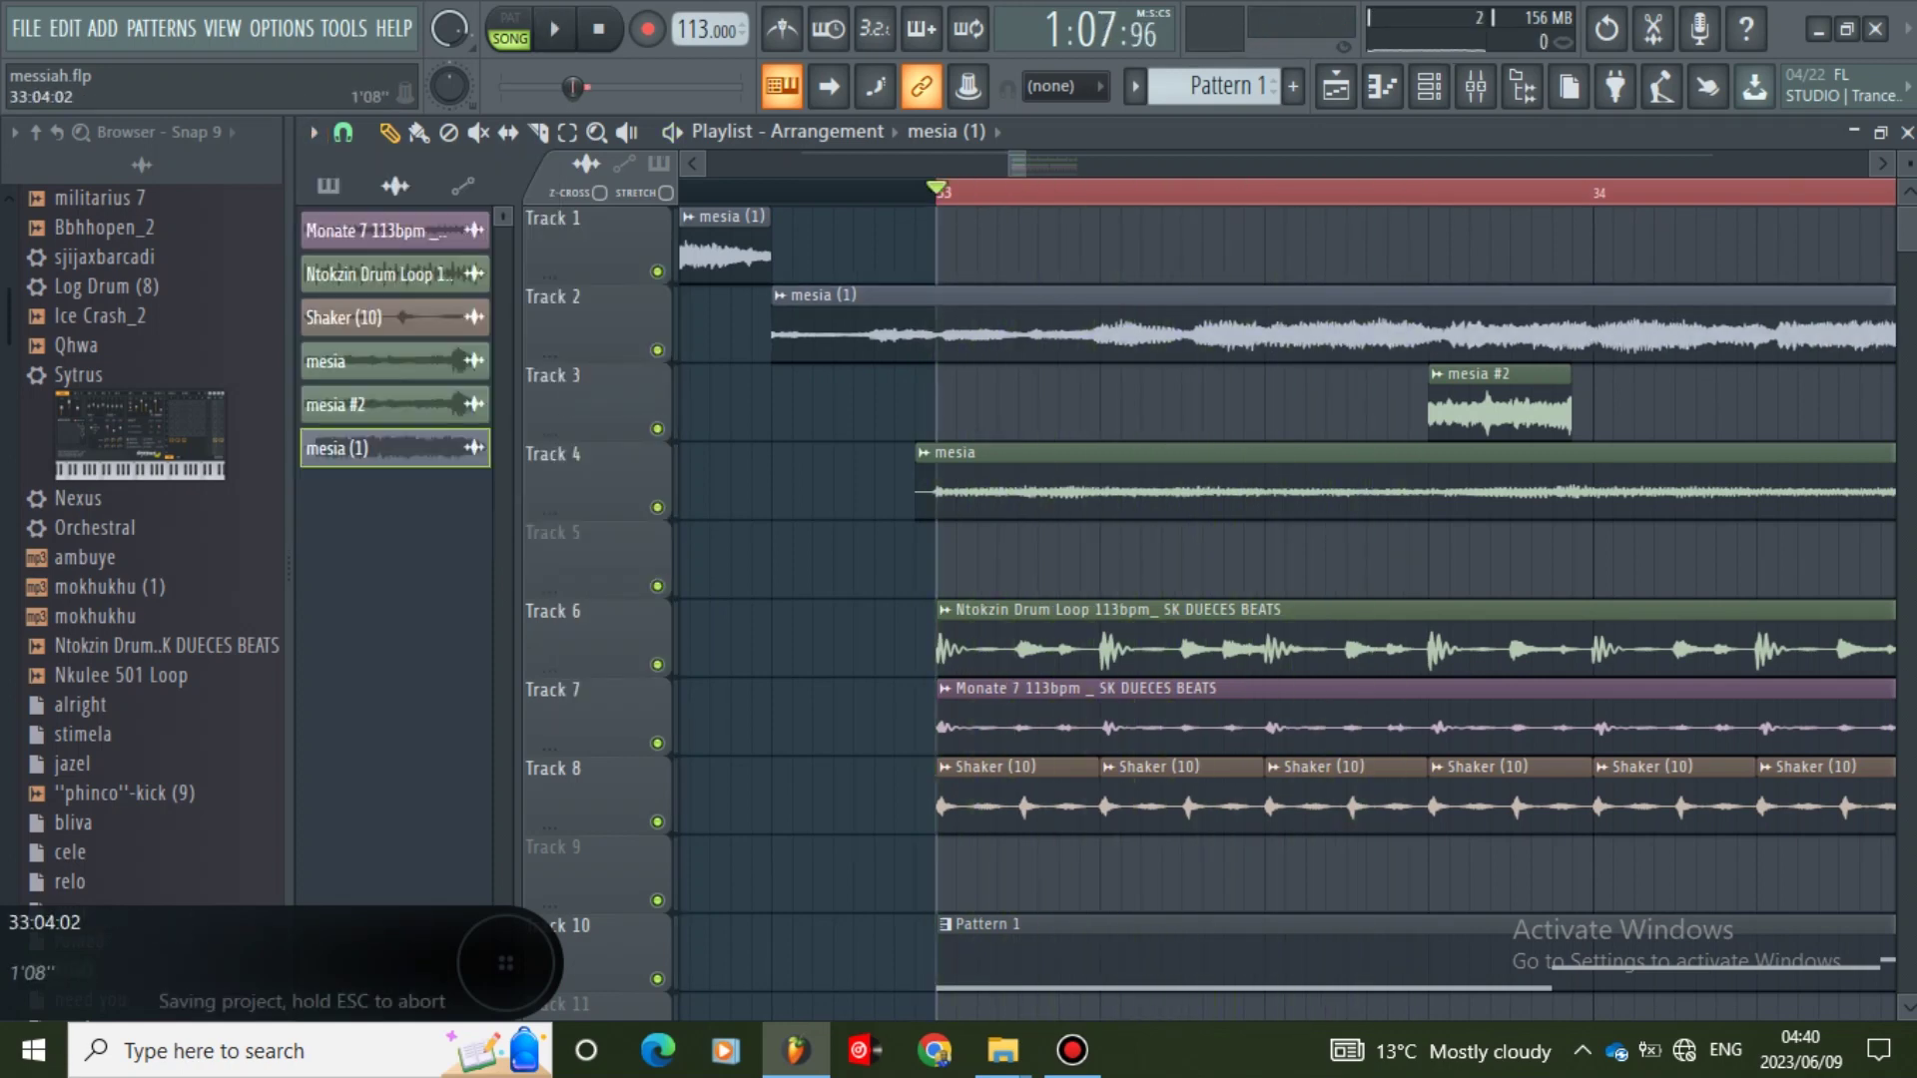
# - Play the loop and shift the second mesia (1) segment on Track 2 later to start at 32:14:12
pyautogui.moveTo(1024, 164); pyautogui.dragTo(1010, 164)
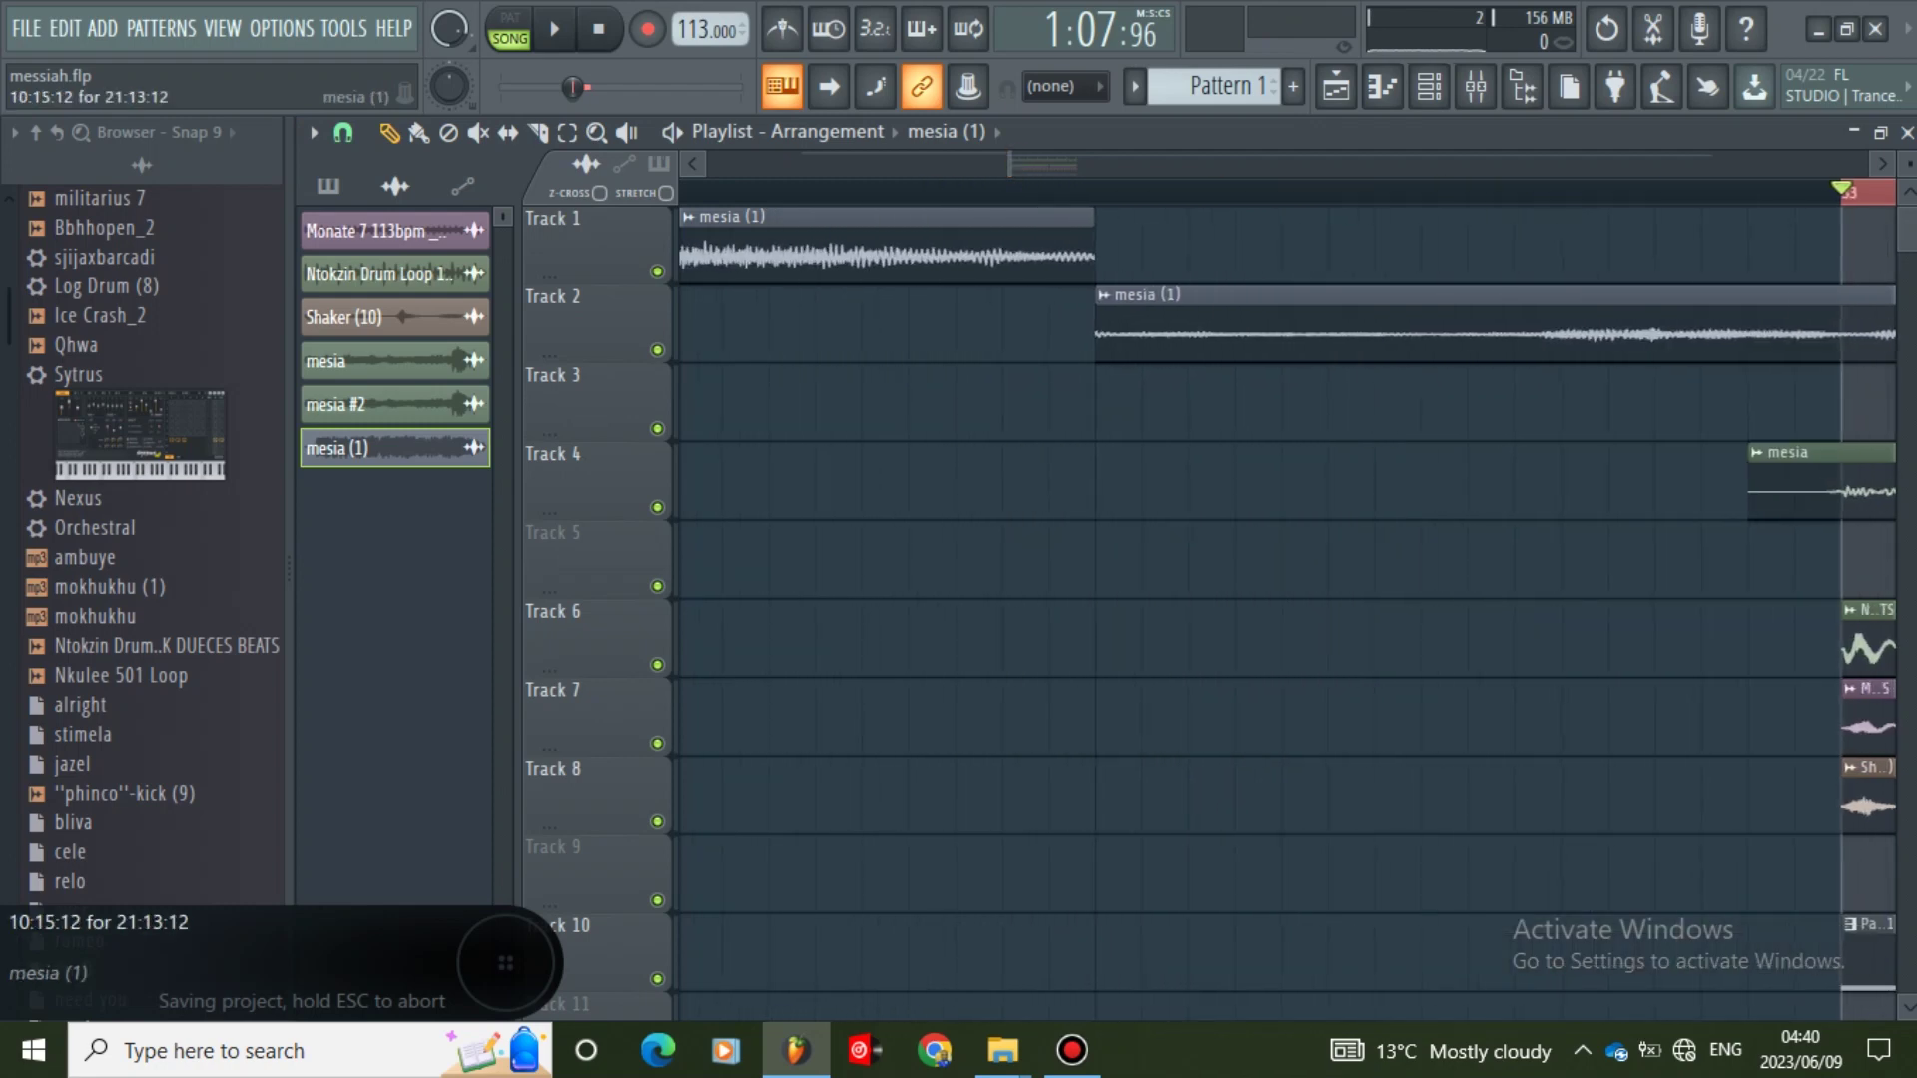
pyautogui.press('space')
pyautogui.moveTo(1398, 327); pyautogui.dragTo(1538, 328)
pyautogui.moveTo(1263, 331); pyautogui.dragTo(1403, 332)
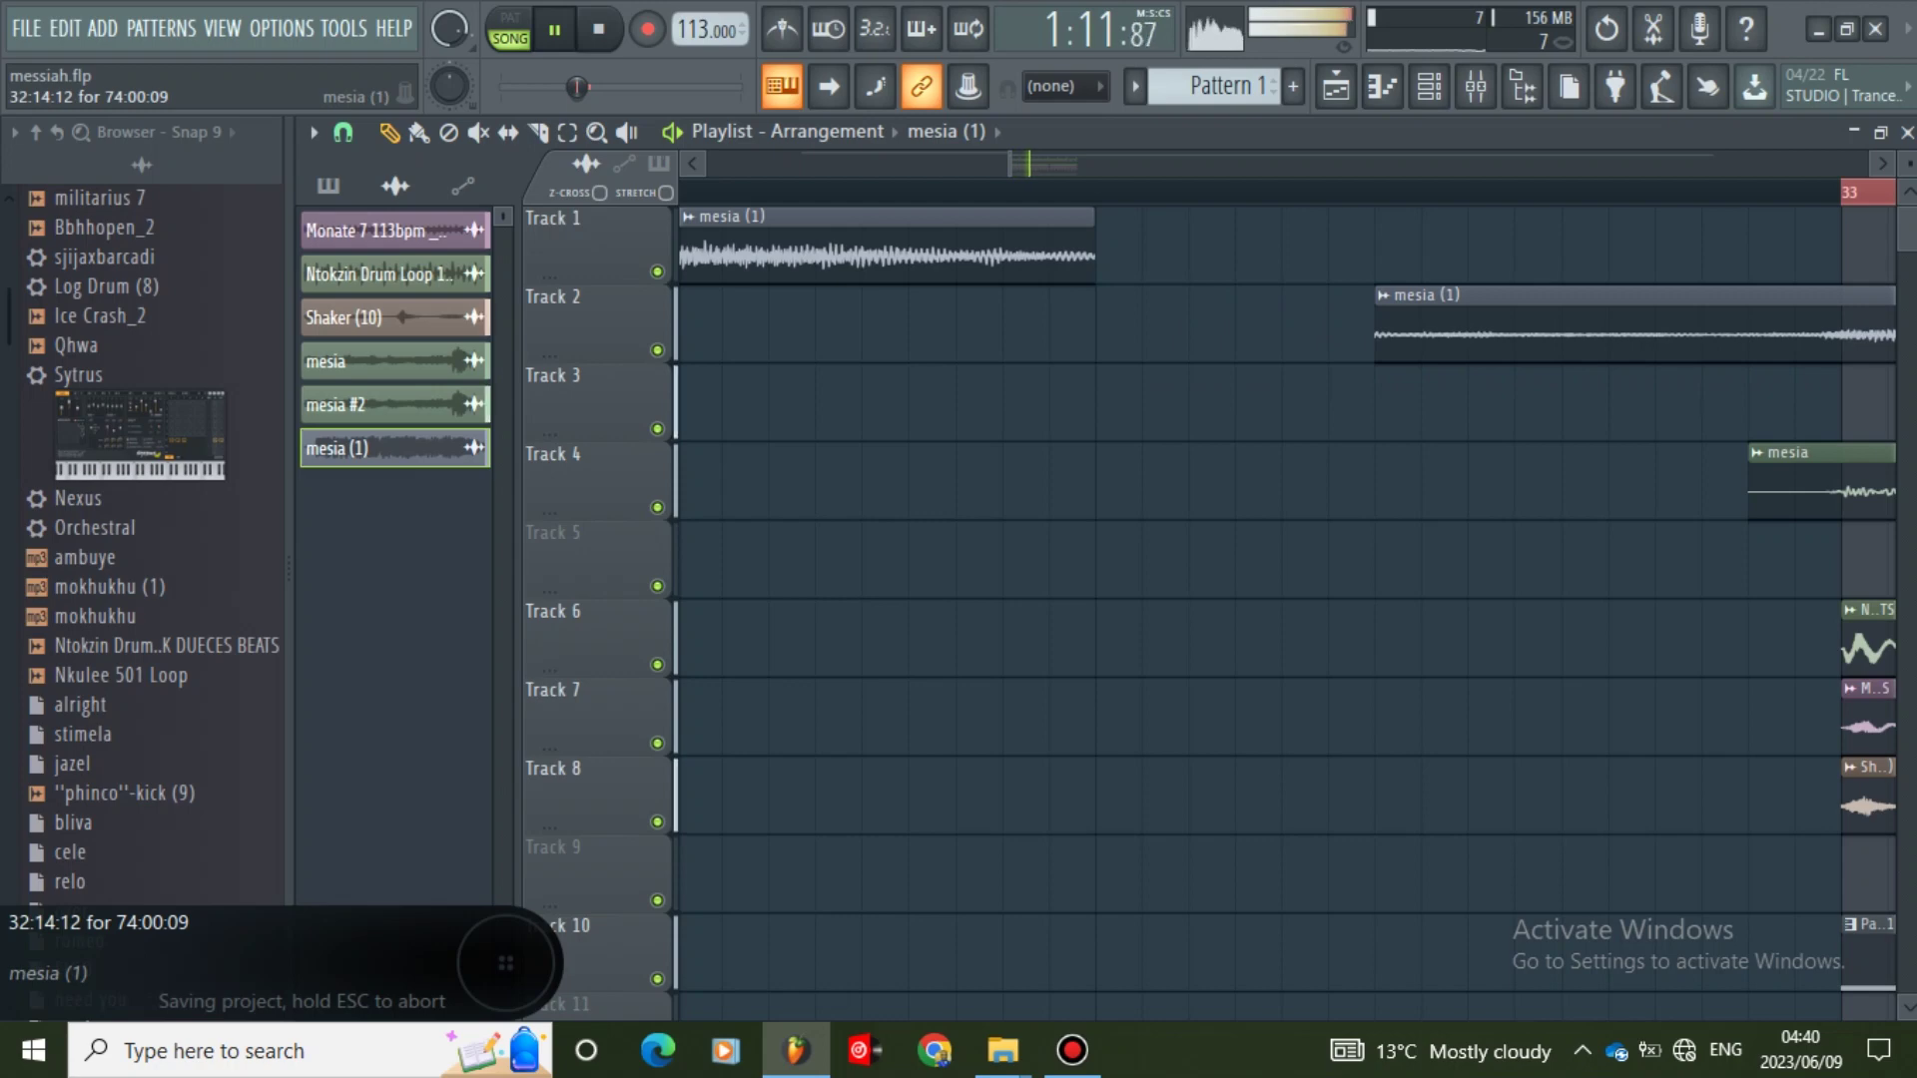
# - Shift the second mesia (1) segment on Track 2 earlier in quarter steps from 32:14:12 down to 32:13:00 while listening
pyautogui.moveTo(1403, 331); pyautogui.dragTo(1356, 331)
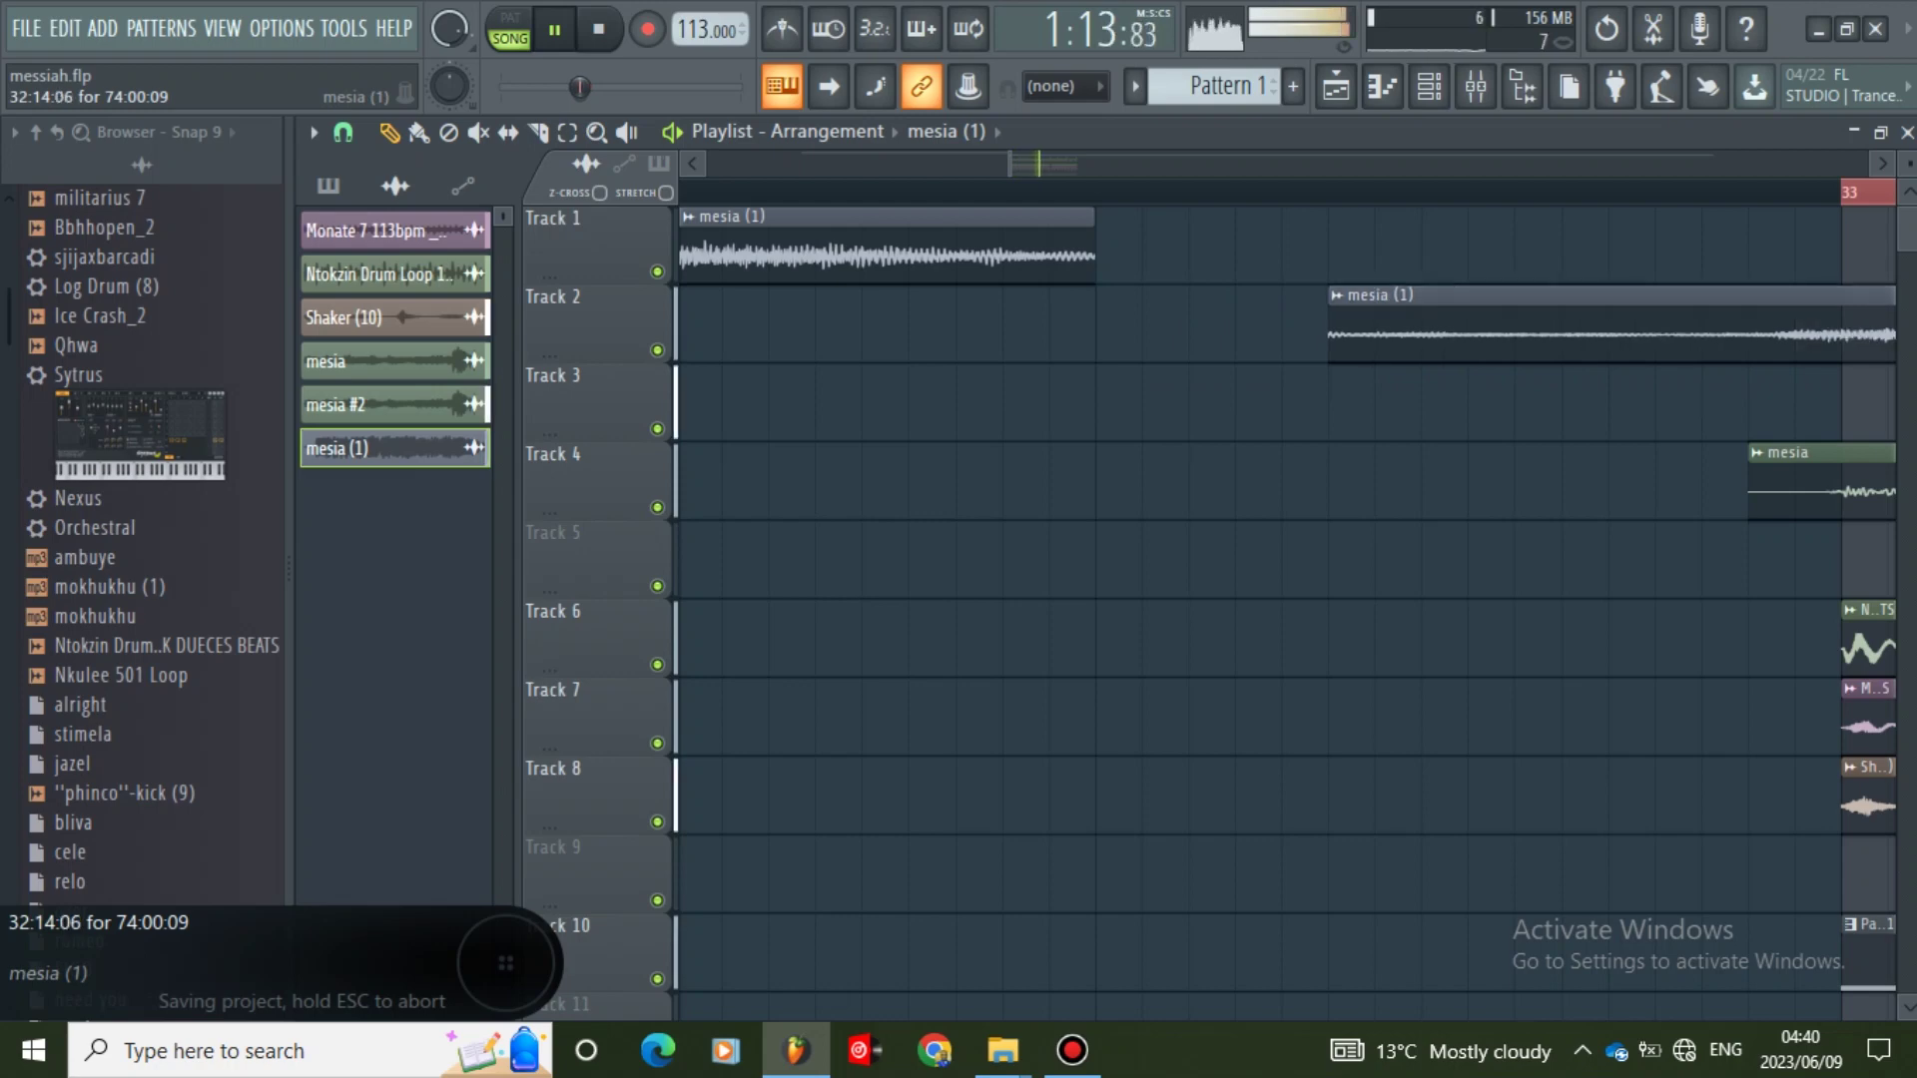
pyautogui.moveTo(1356, 332); pyautogui.dragTo(1309, 332)
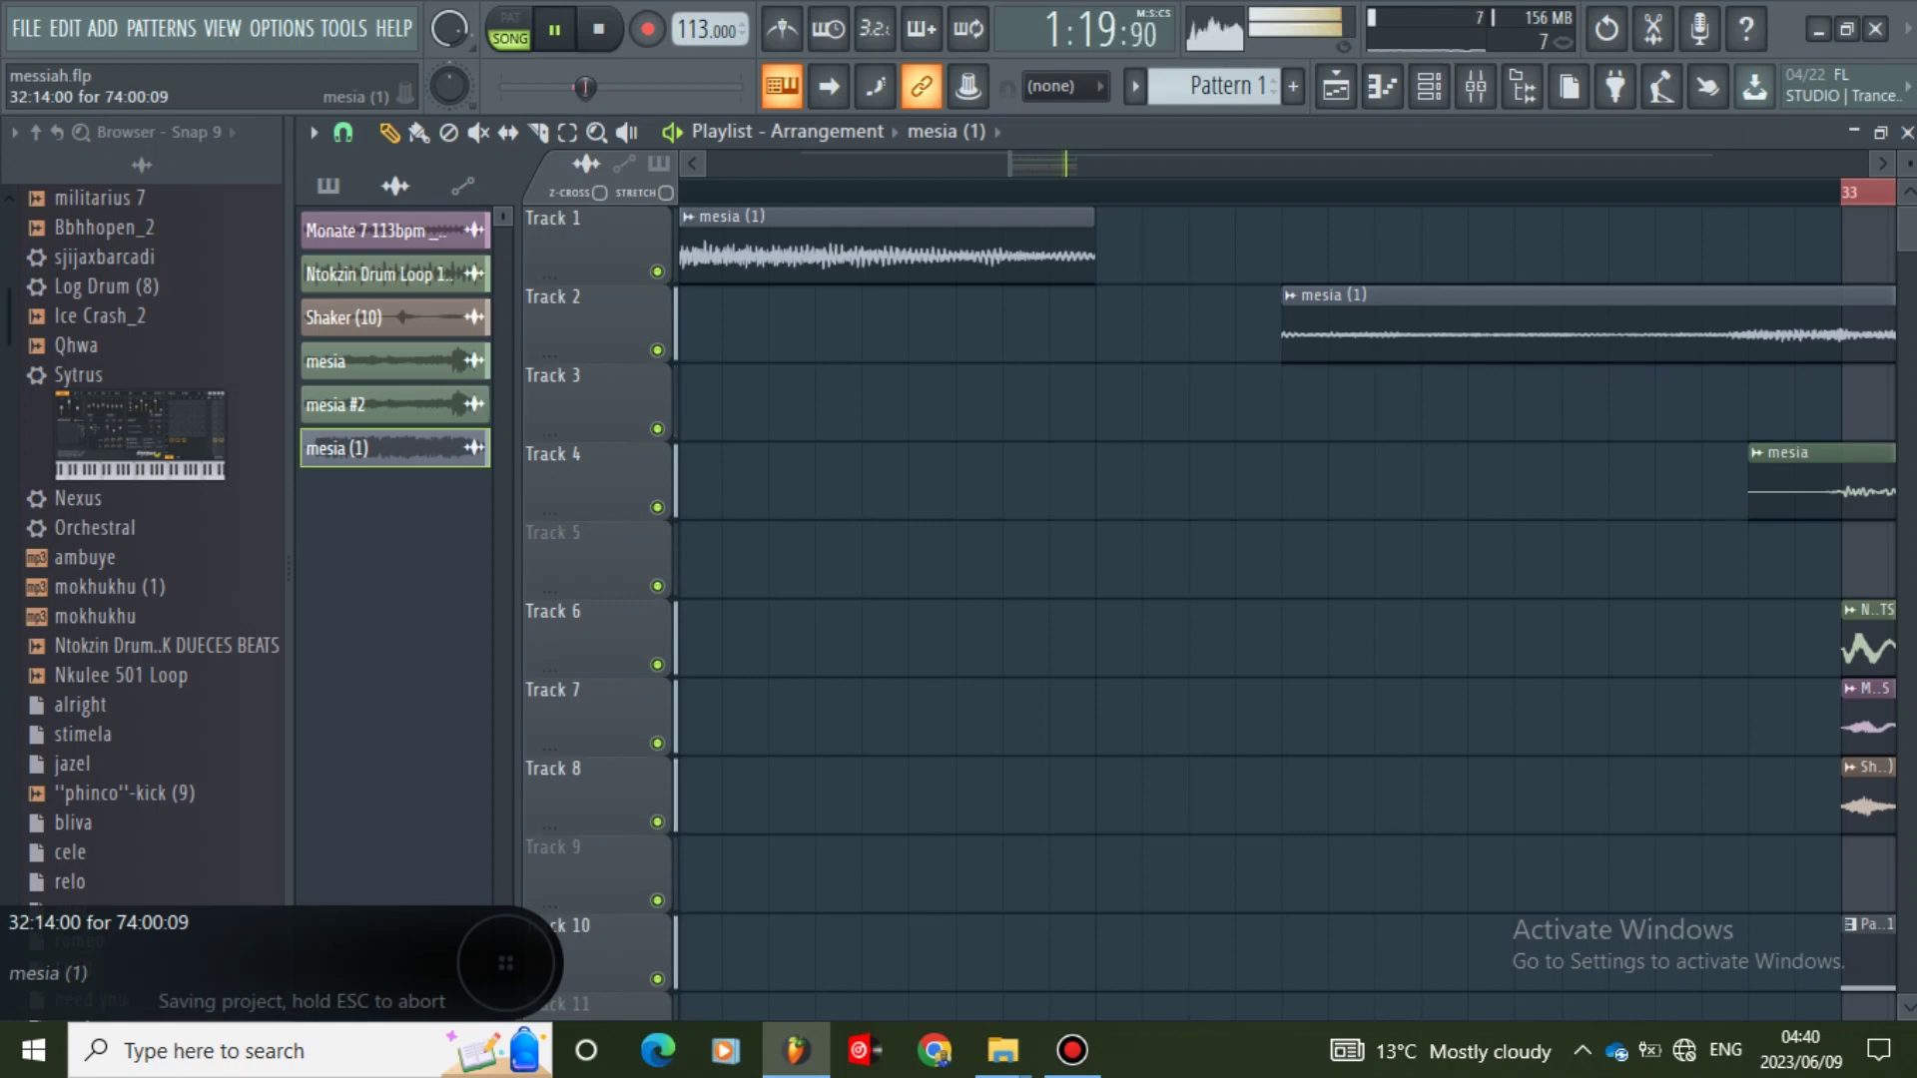
pyautogui.moveTo(1309, 332); pyautogui.dragTo(1262, 331)
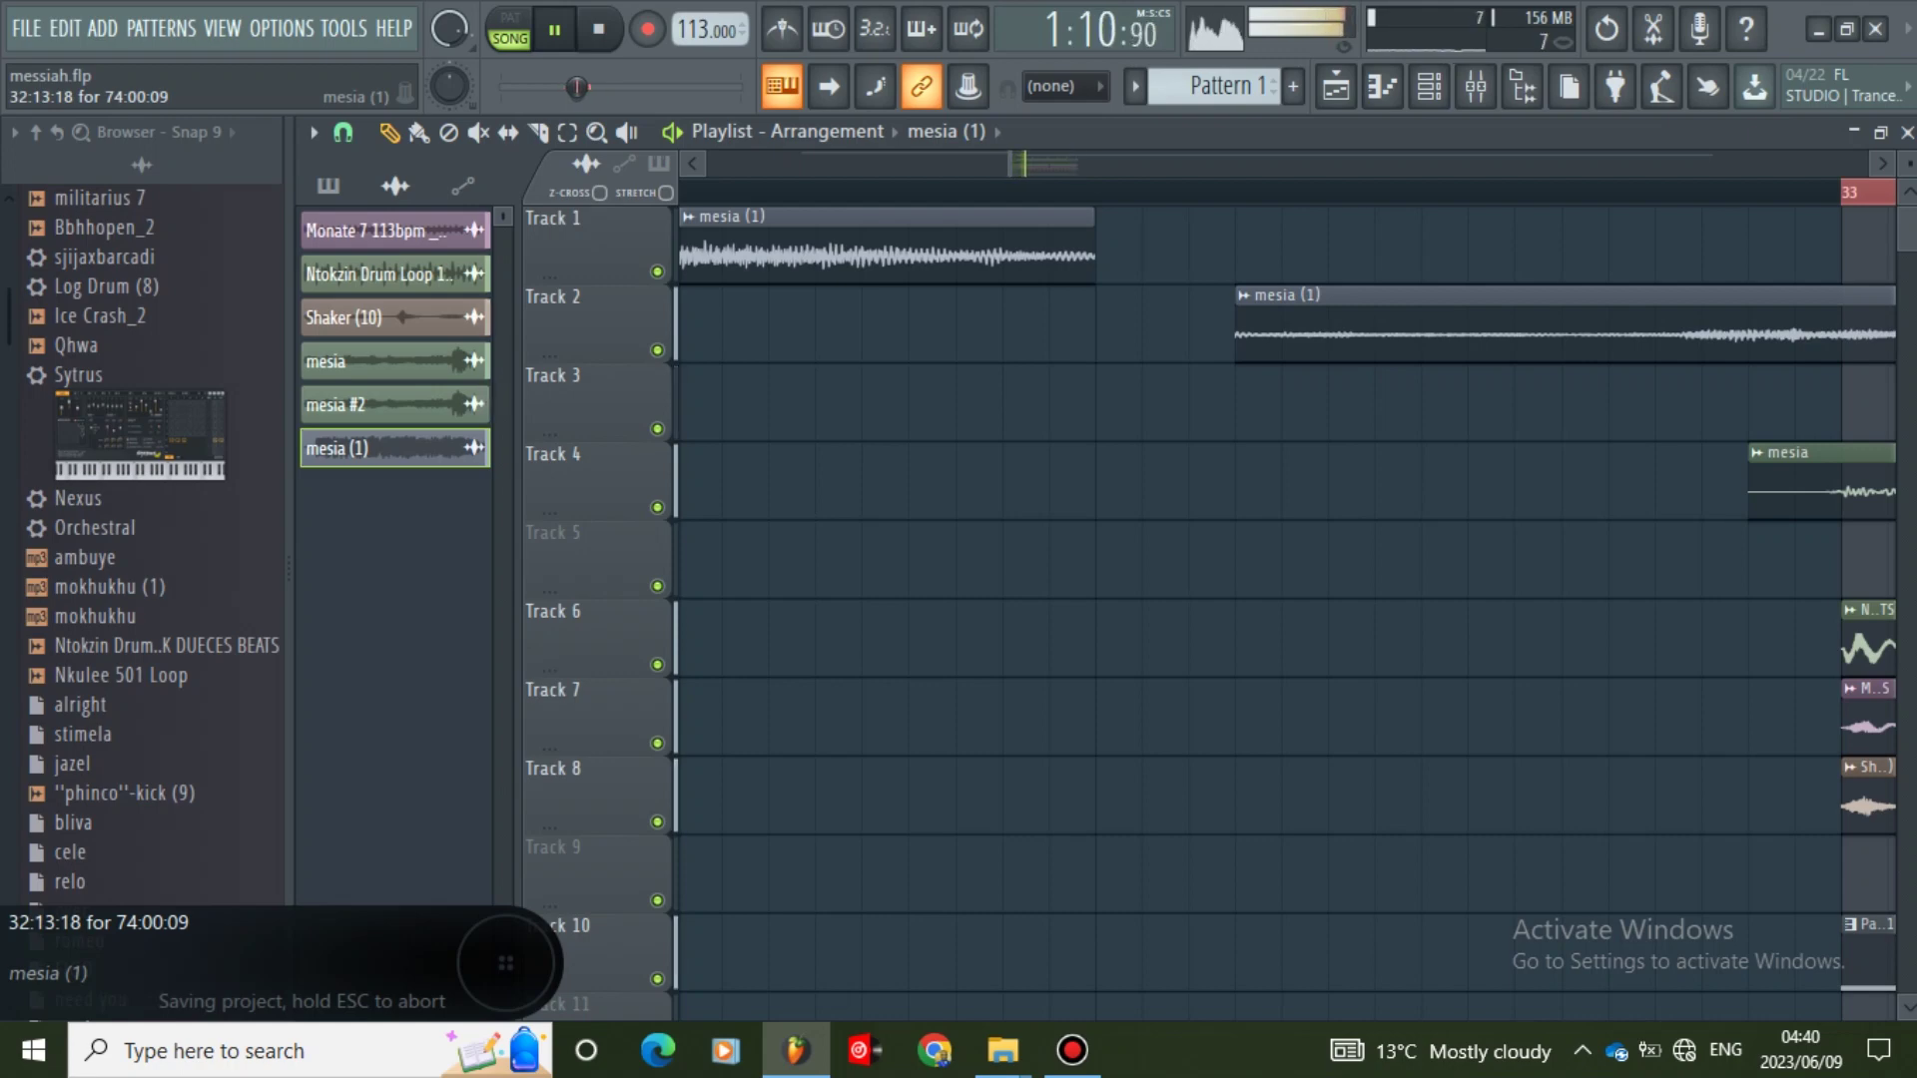
pyautogui.moveTo(1262, 331); pyautogui.dragTo(1215, 331)
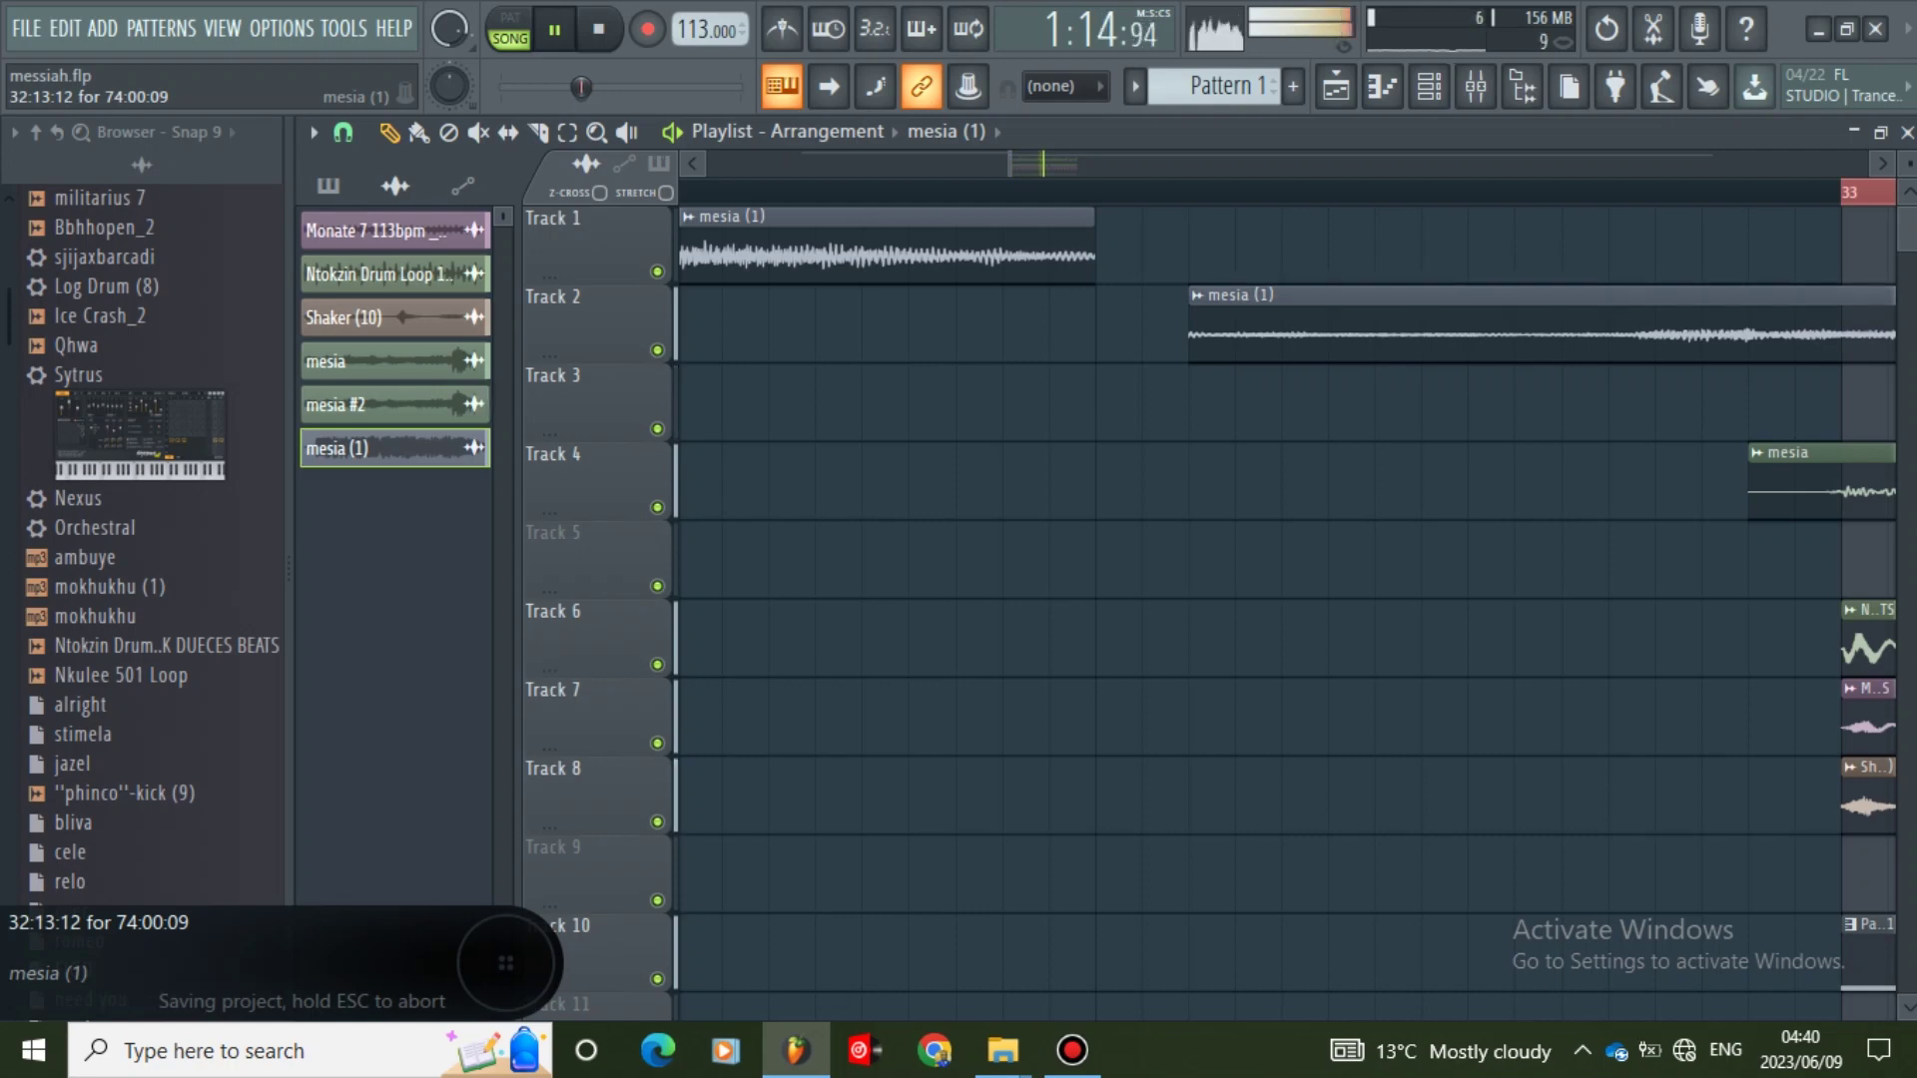
pyautogui.moveTo(1215, 332); pyautogui.dragTo(1169, 332)
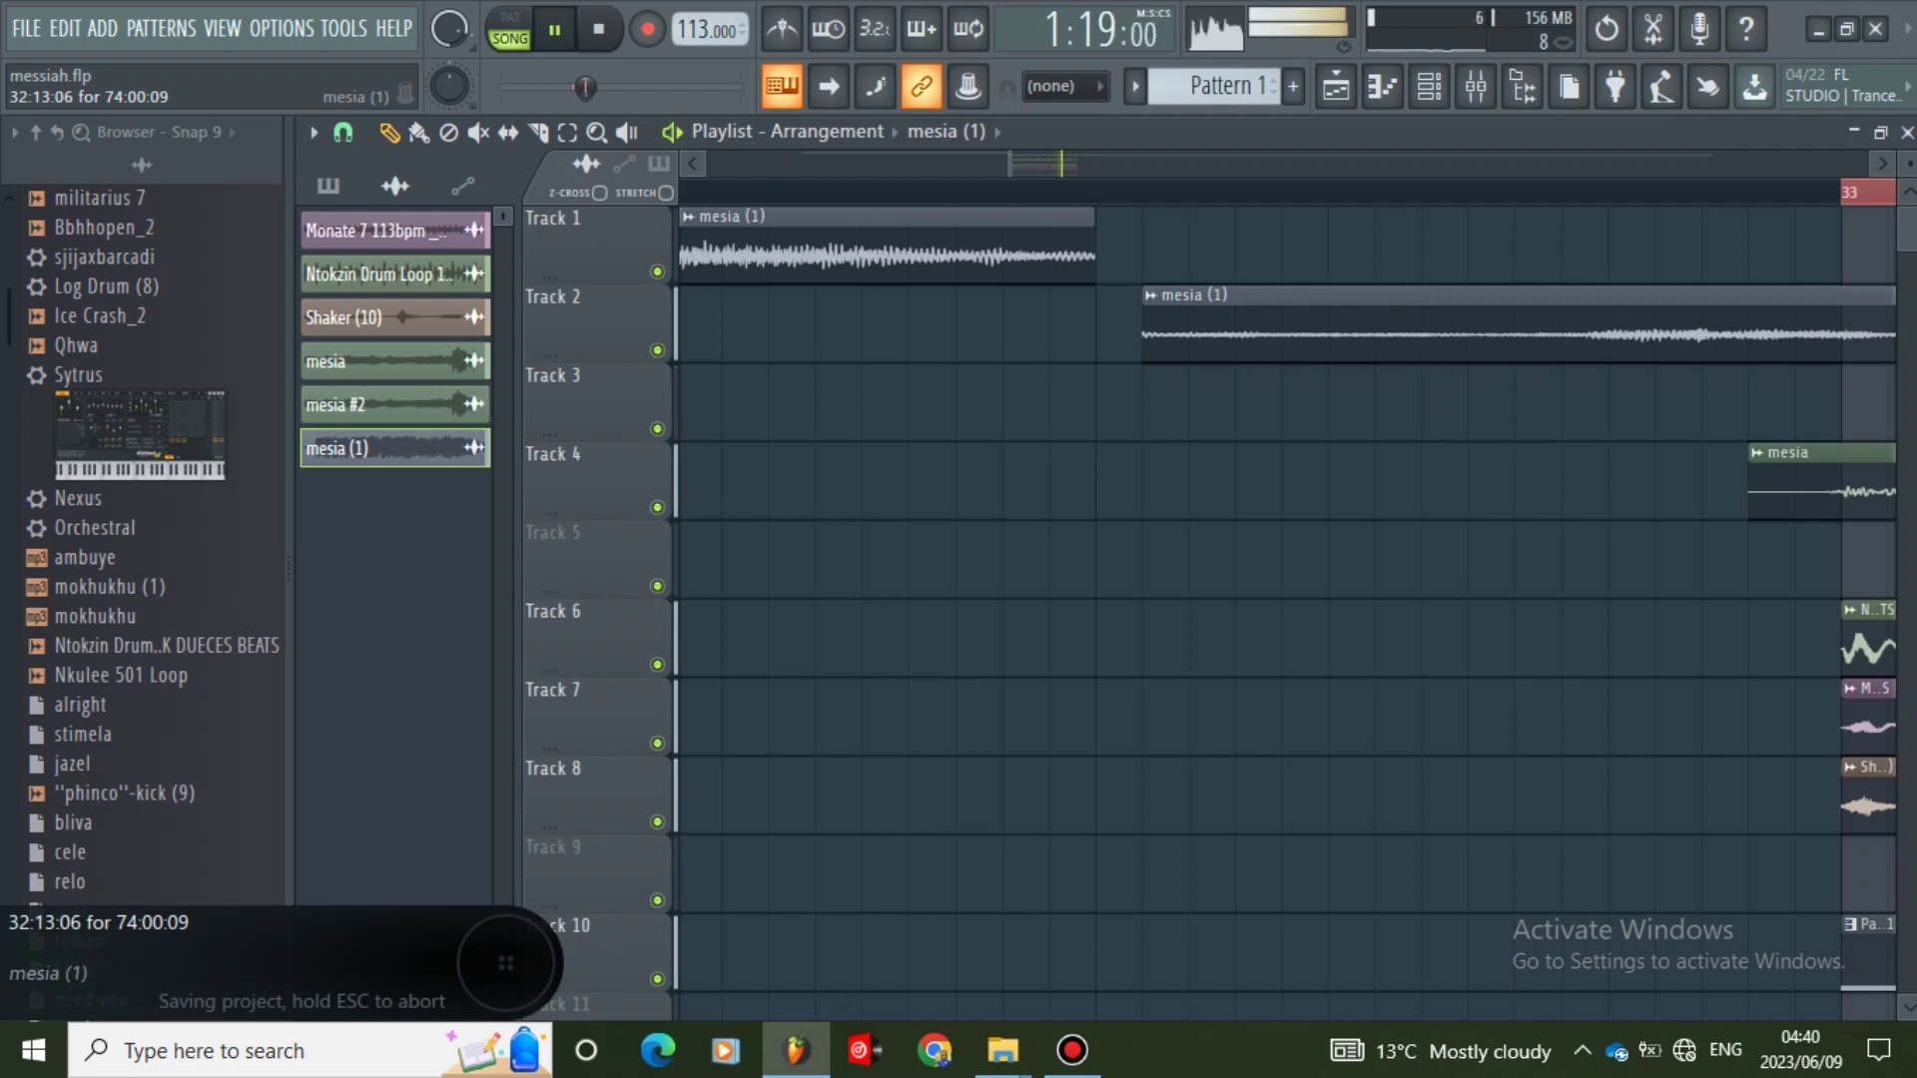
pyautogui.moveTo(1170, 331); pyautogui.dragTo(1122, 332)
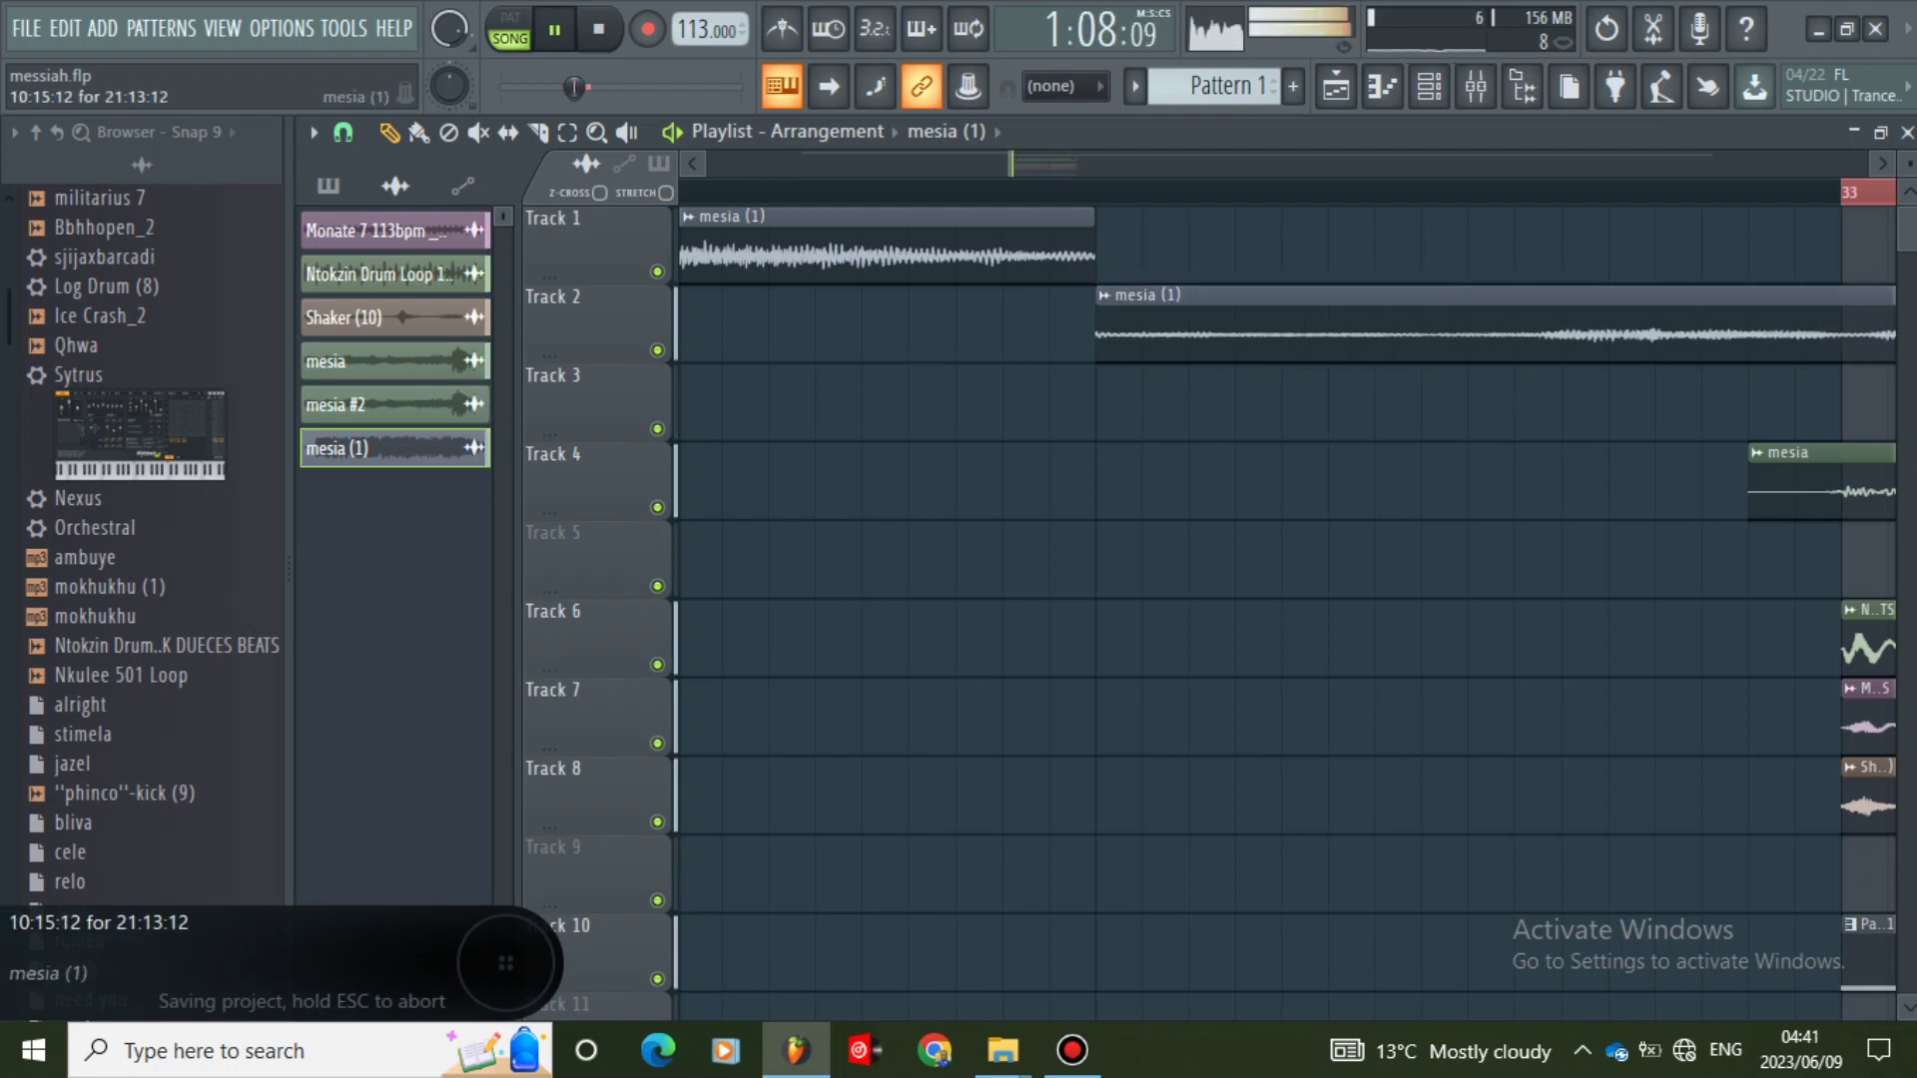
# - Shift the second mesia (1) segment on Track 2 earlier in stages to 32:12:00, then a quarter step later to 32:12:06
pyautogui.scroll(-3, 1026, 191)
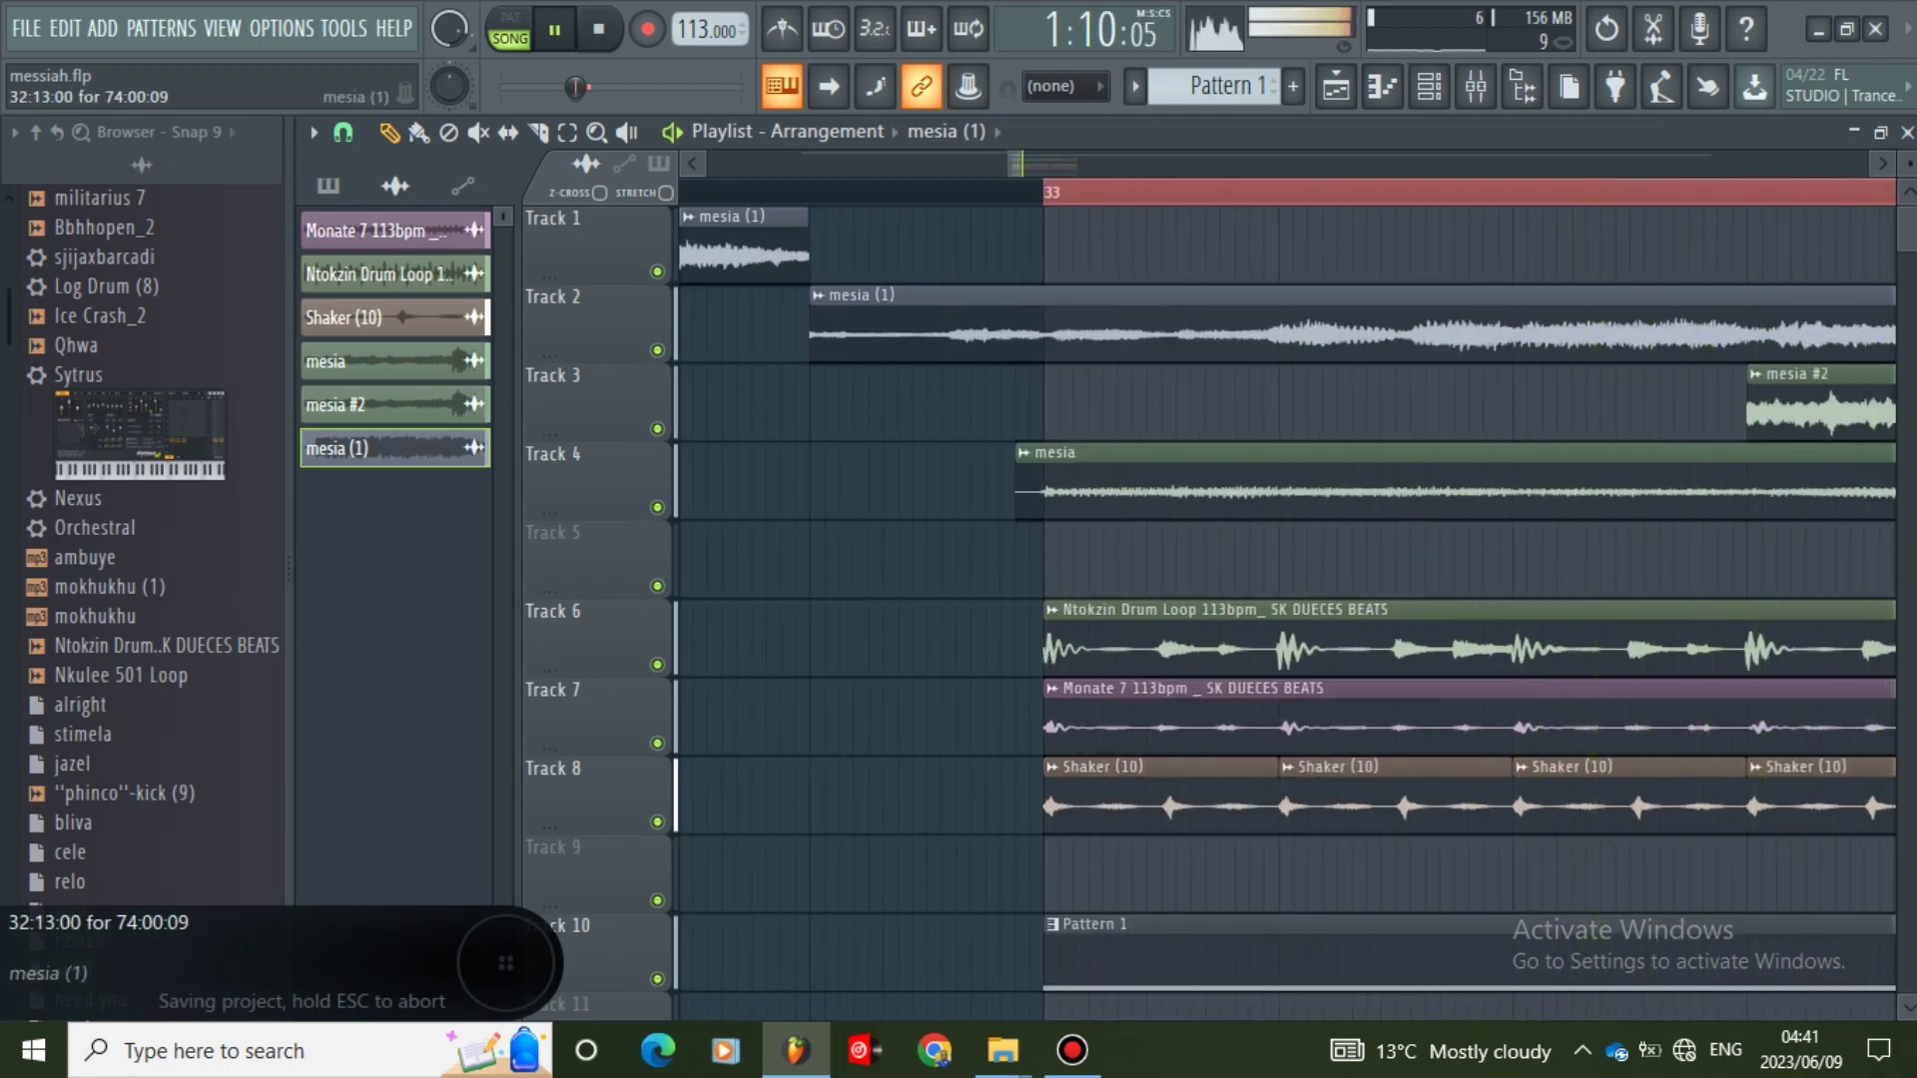
pyautogui.moveTo(1028, 331); pyautogui.dragTo(1014, 332)
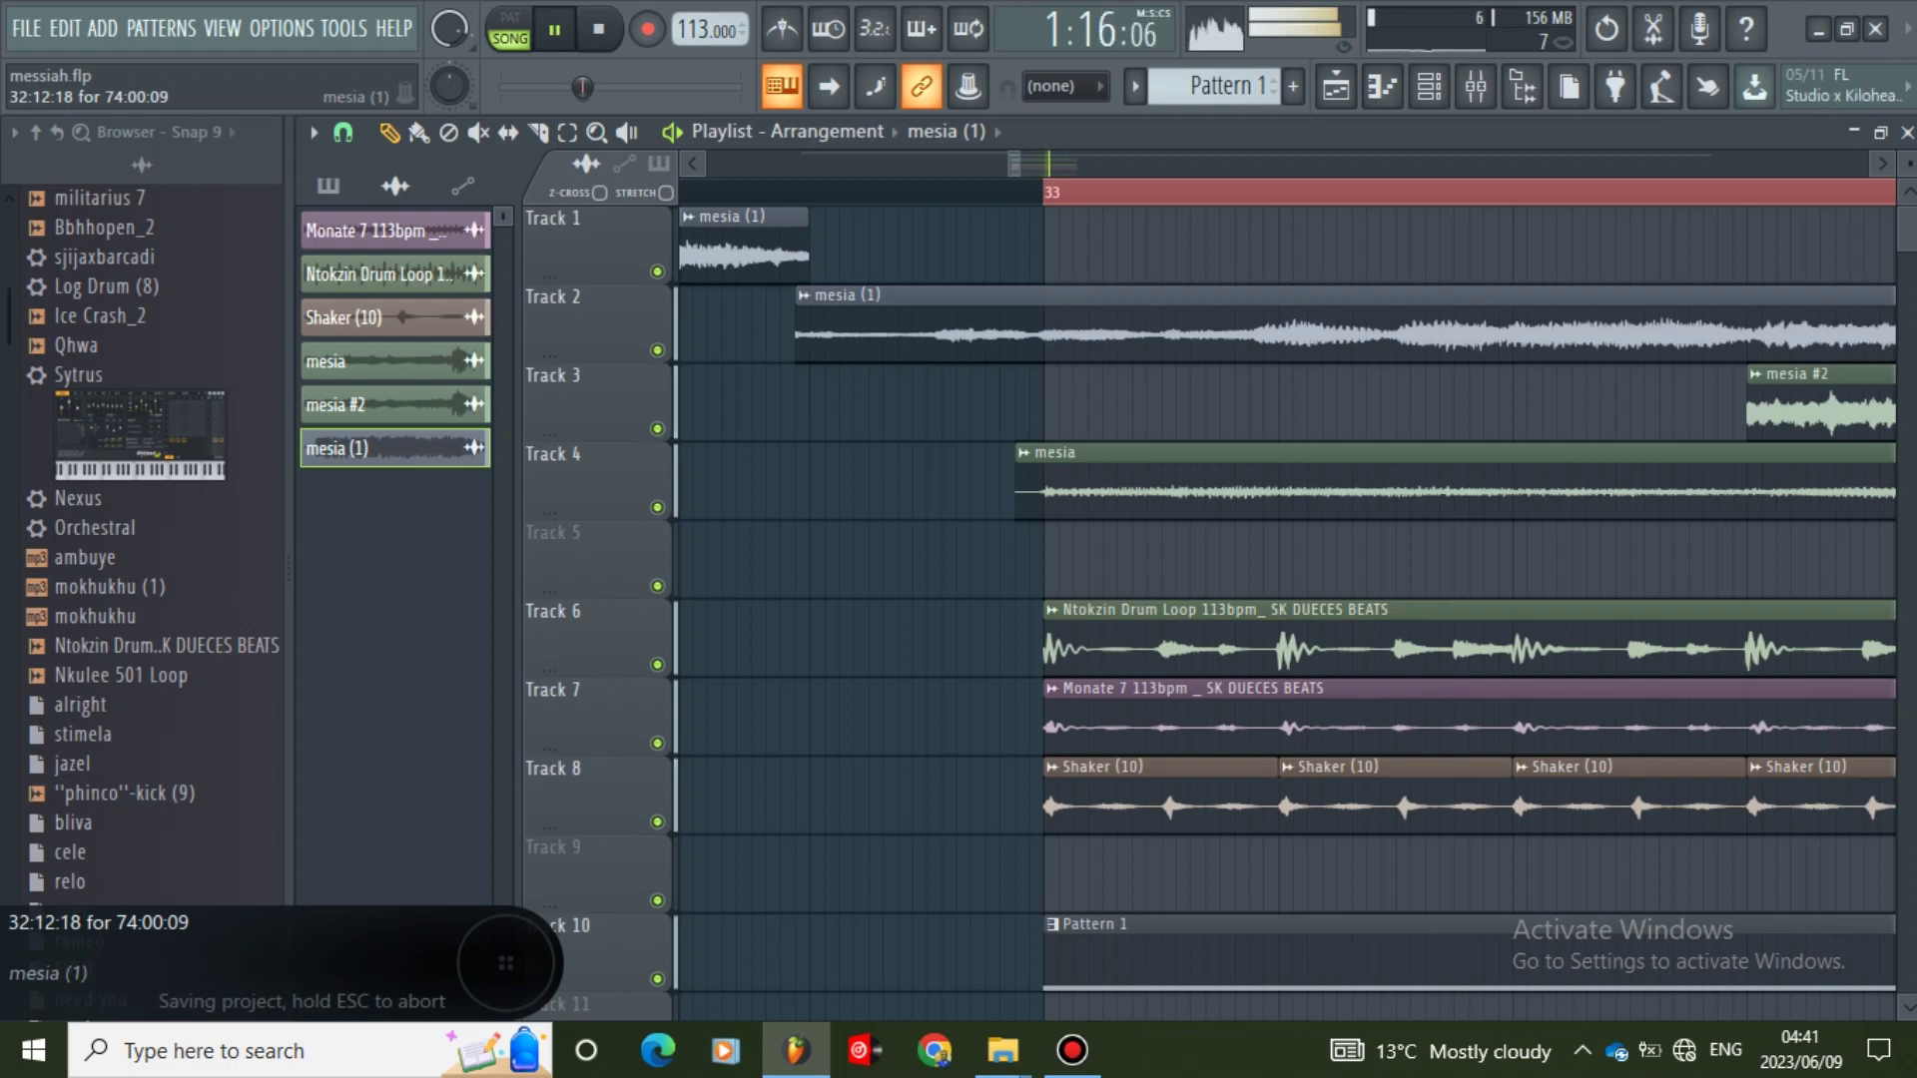
pyautogui.moveTo(1010, 331); pyautogui.dragTo(996, 331)
pyautogui.moveTo(1020, 164); pyautogui.dragTo(1017, 164)
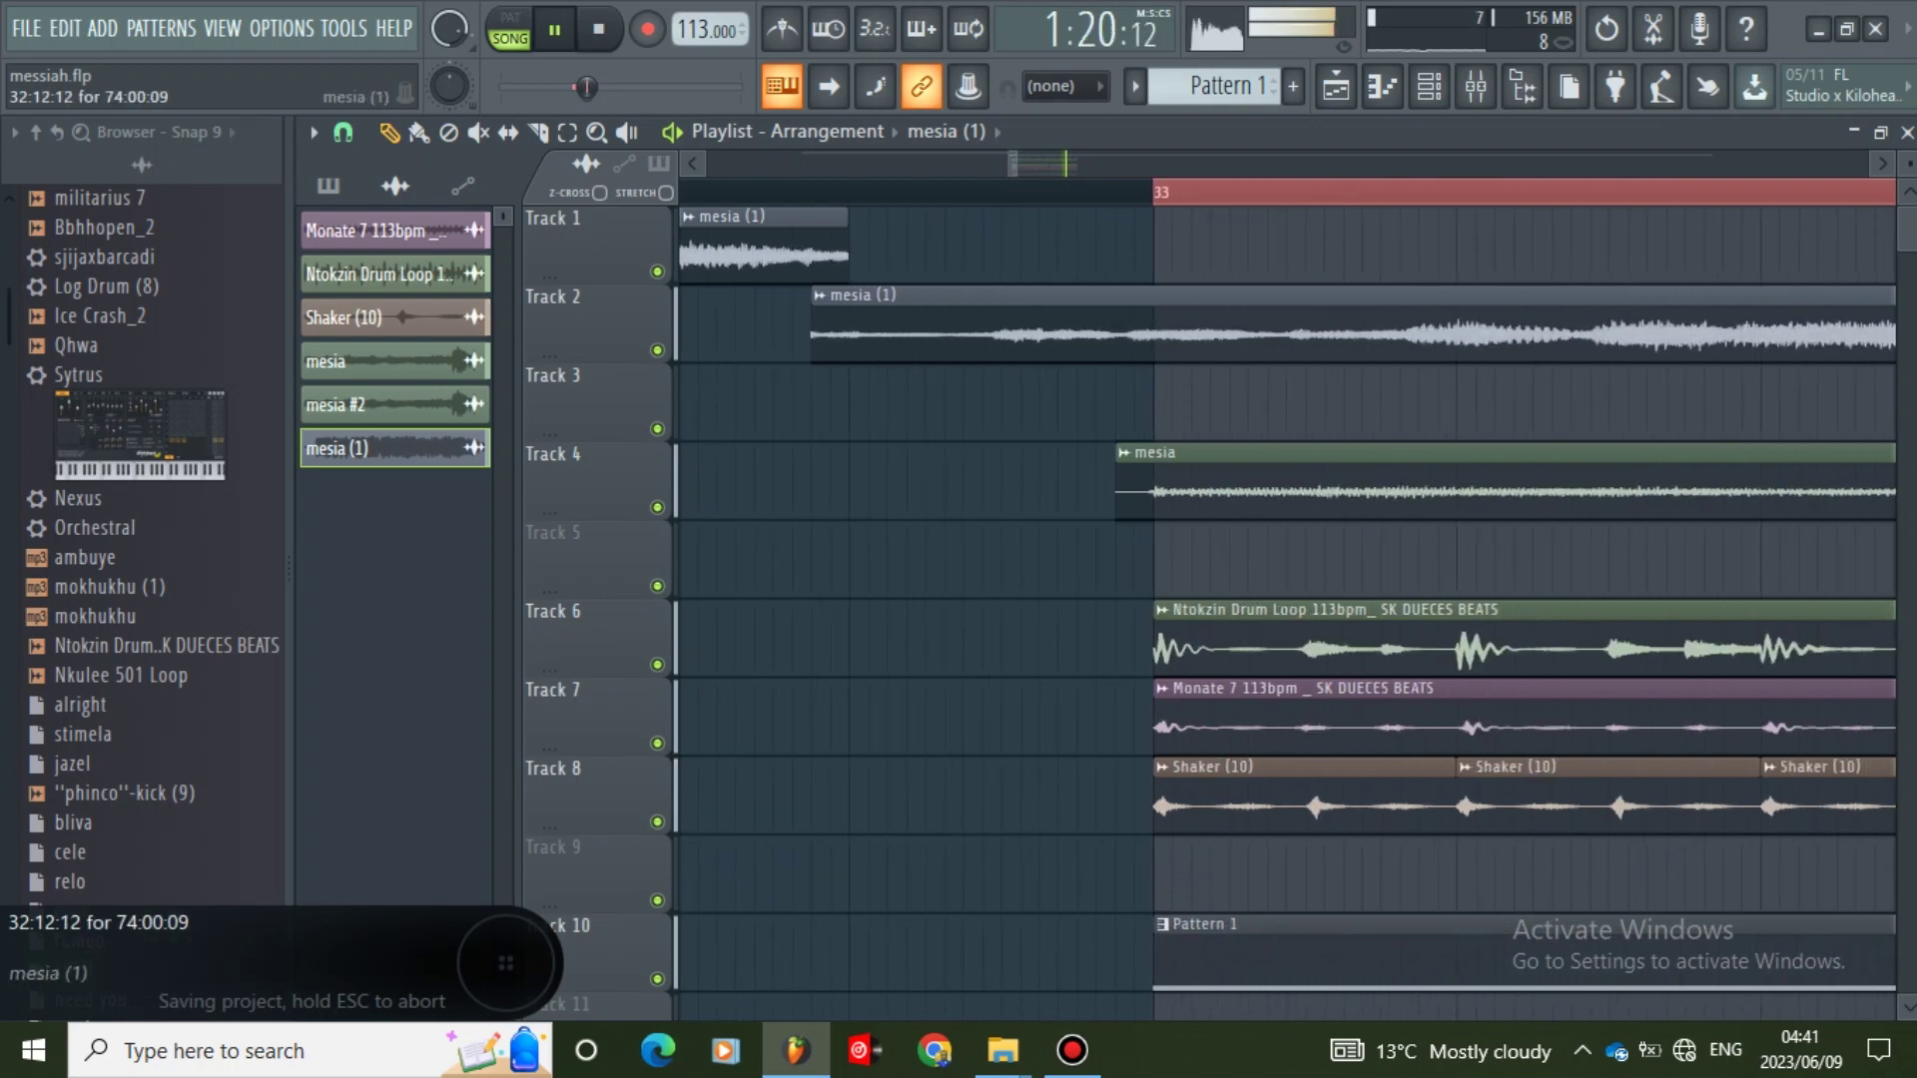
pyautogui.moveTo(1013, 331); pyautogui.dragTo(979, 331)
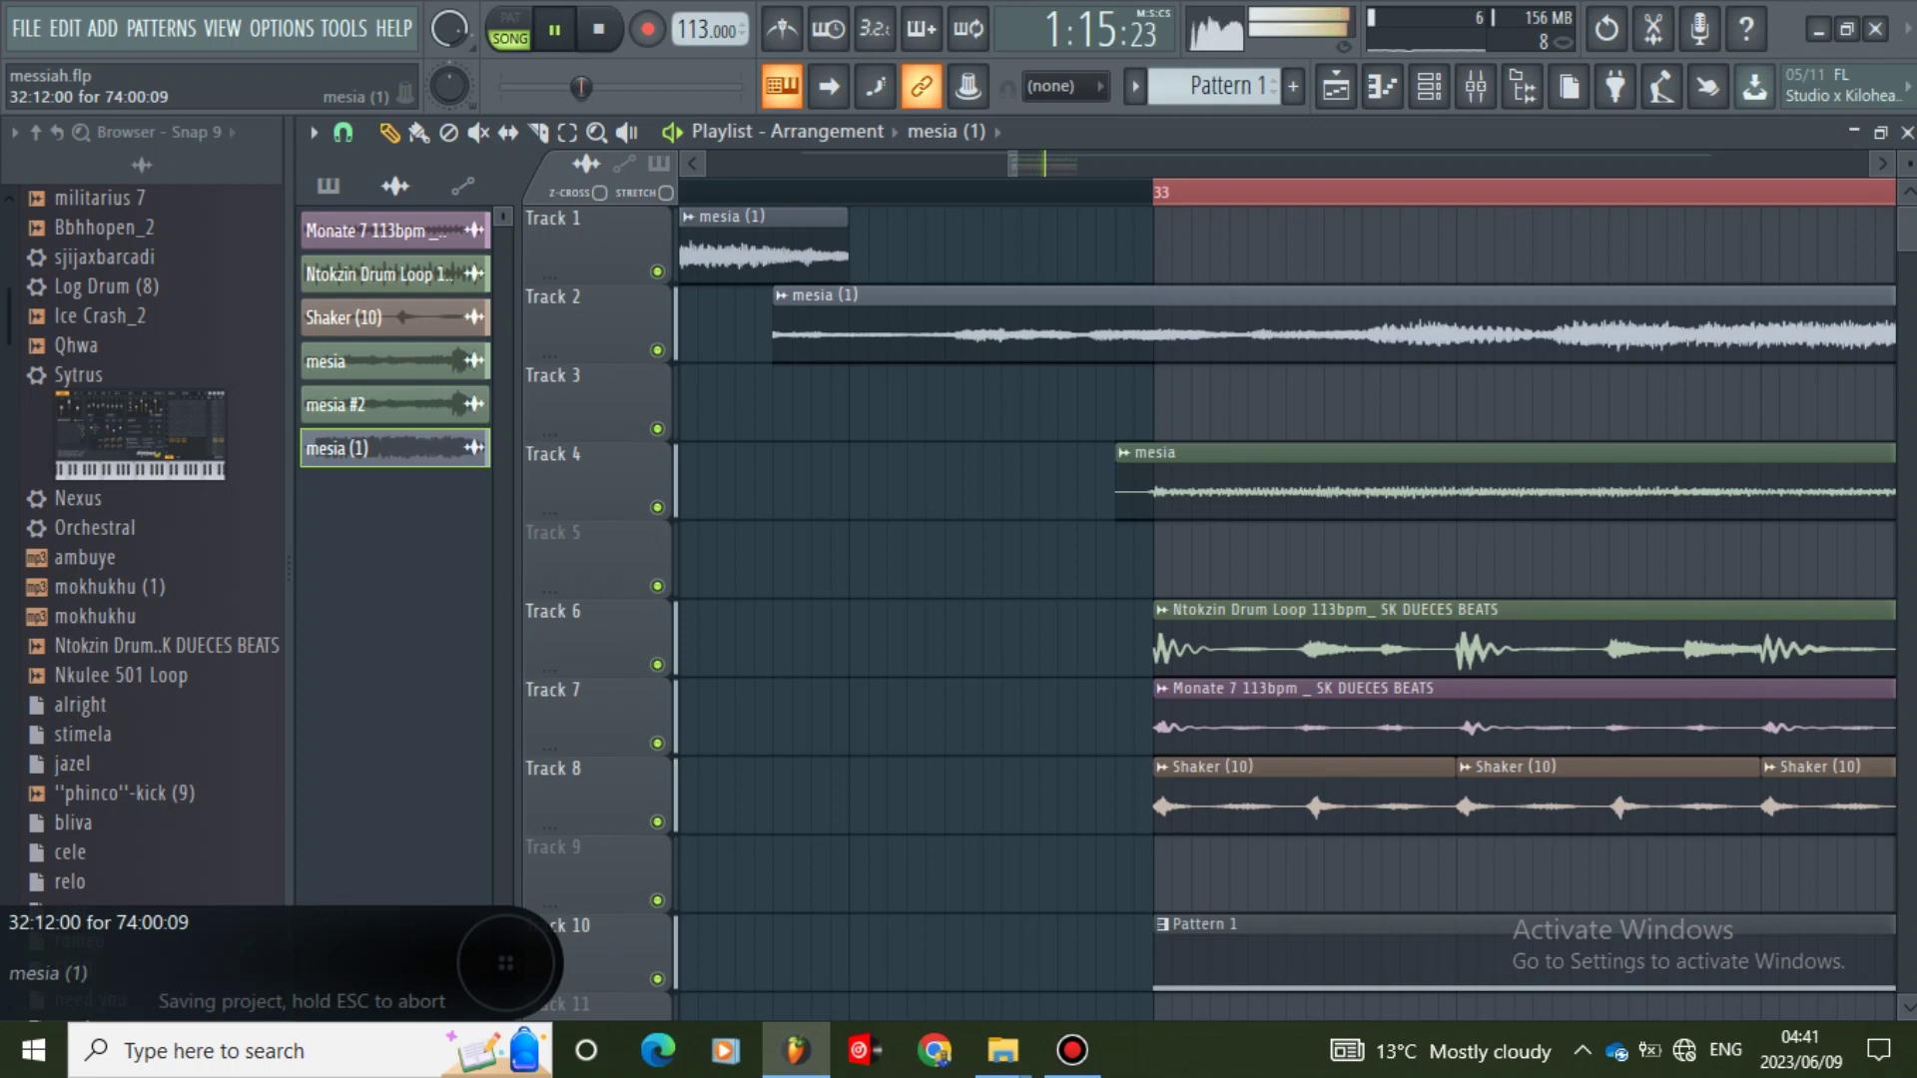
pyautogui.moveTo(929, 317); pyautogui.dragTo(949, 317)
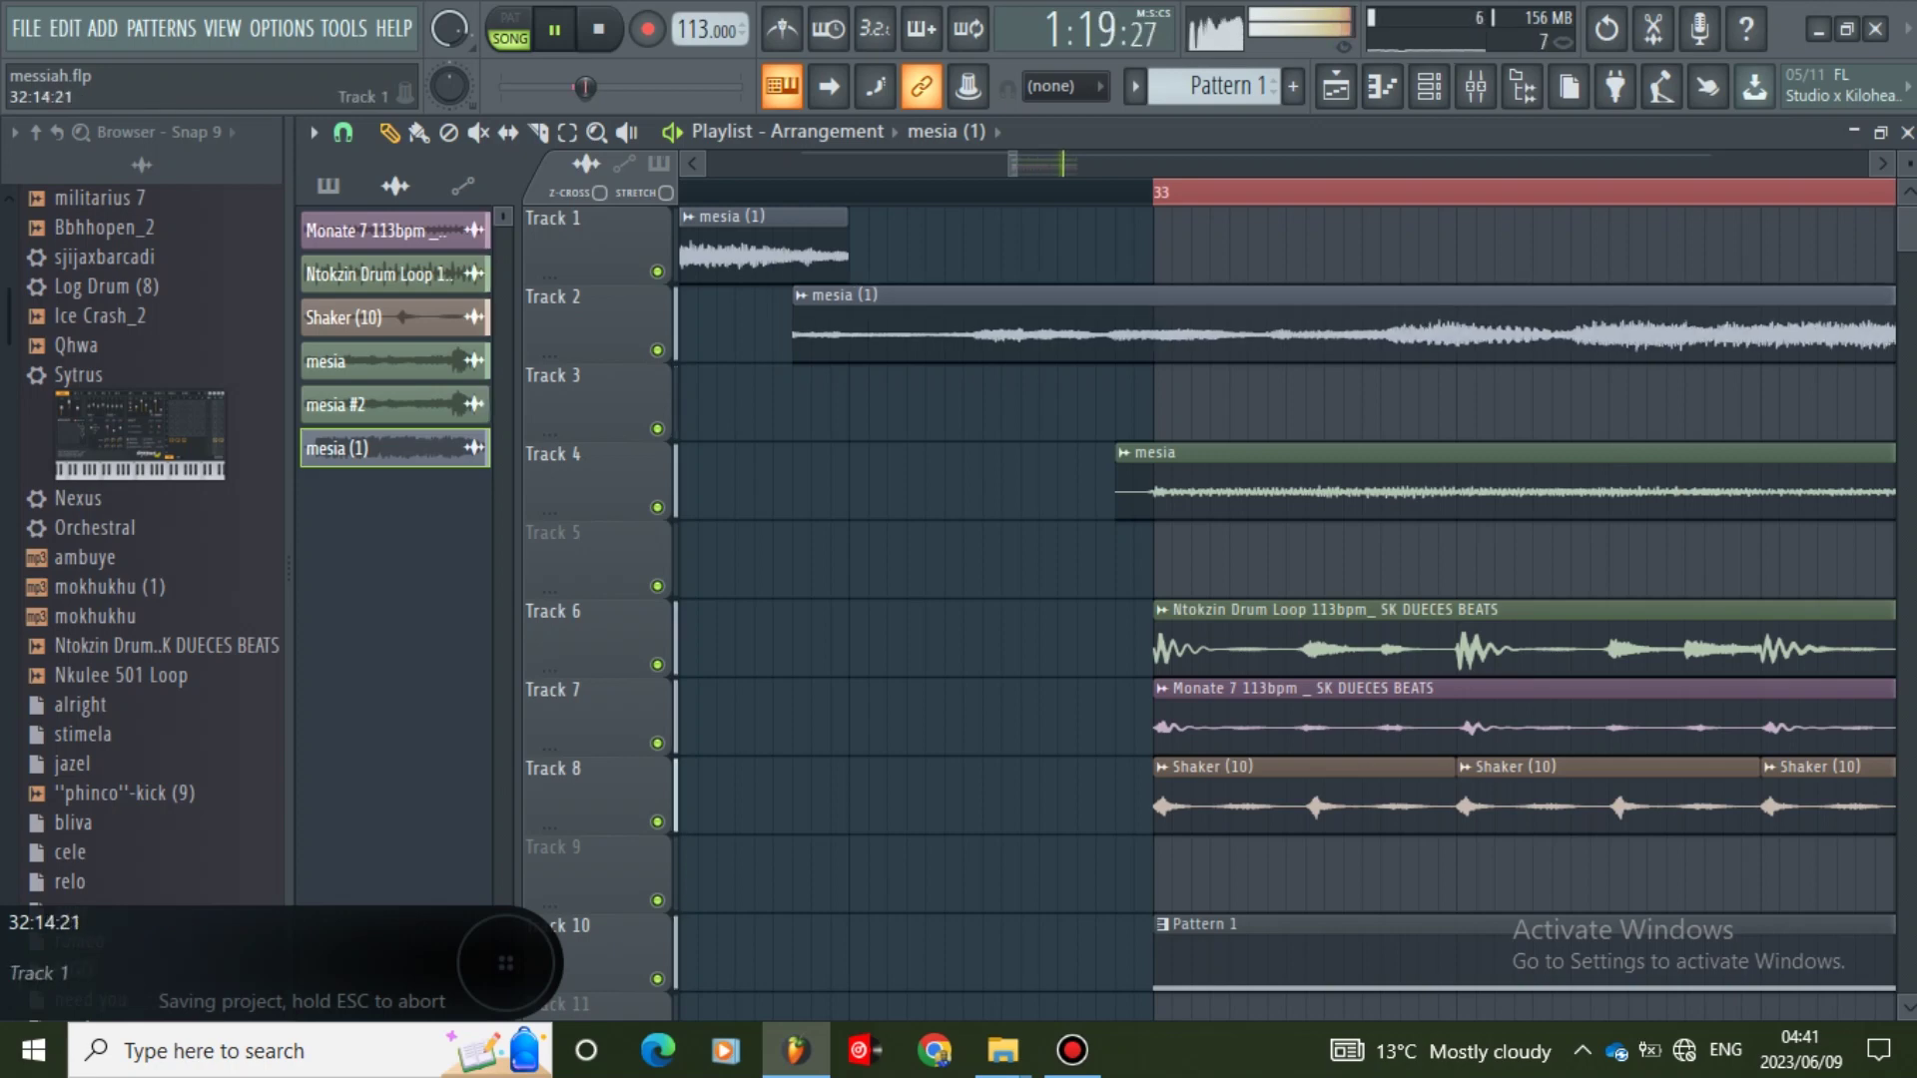
# - Shift the second mesia (1) segment on Track 2 to start at 32:13:00, comparing it with the loops near bar 40 during playback
pyautogui.press('space')
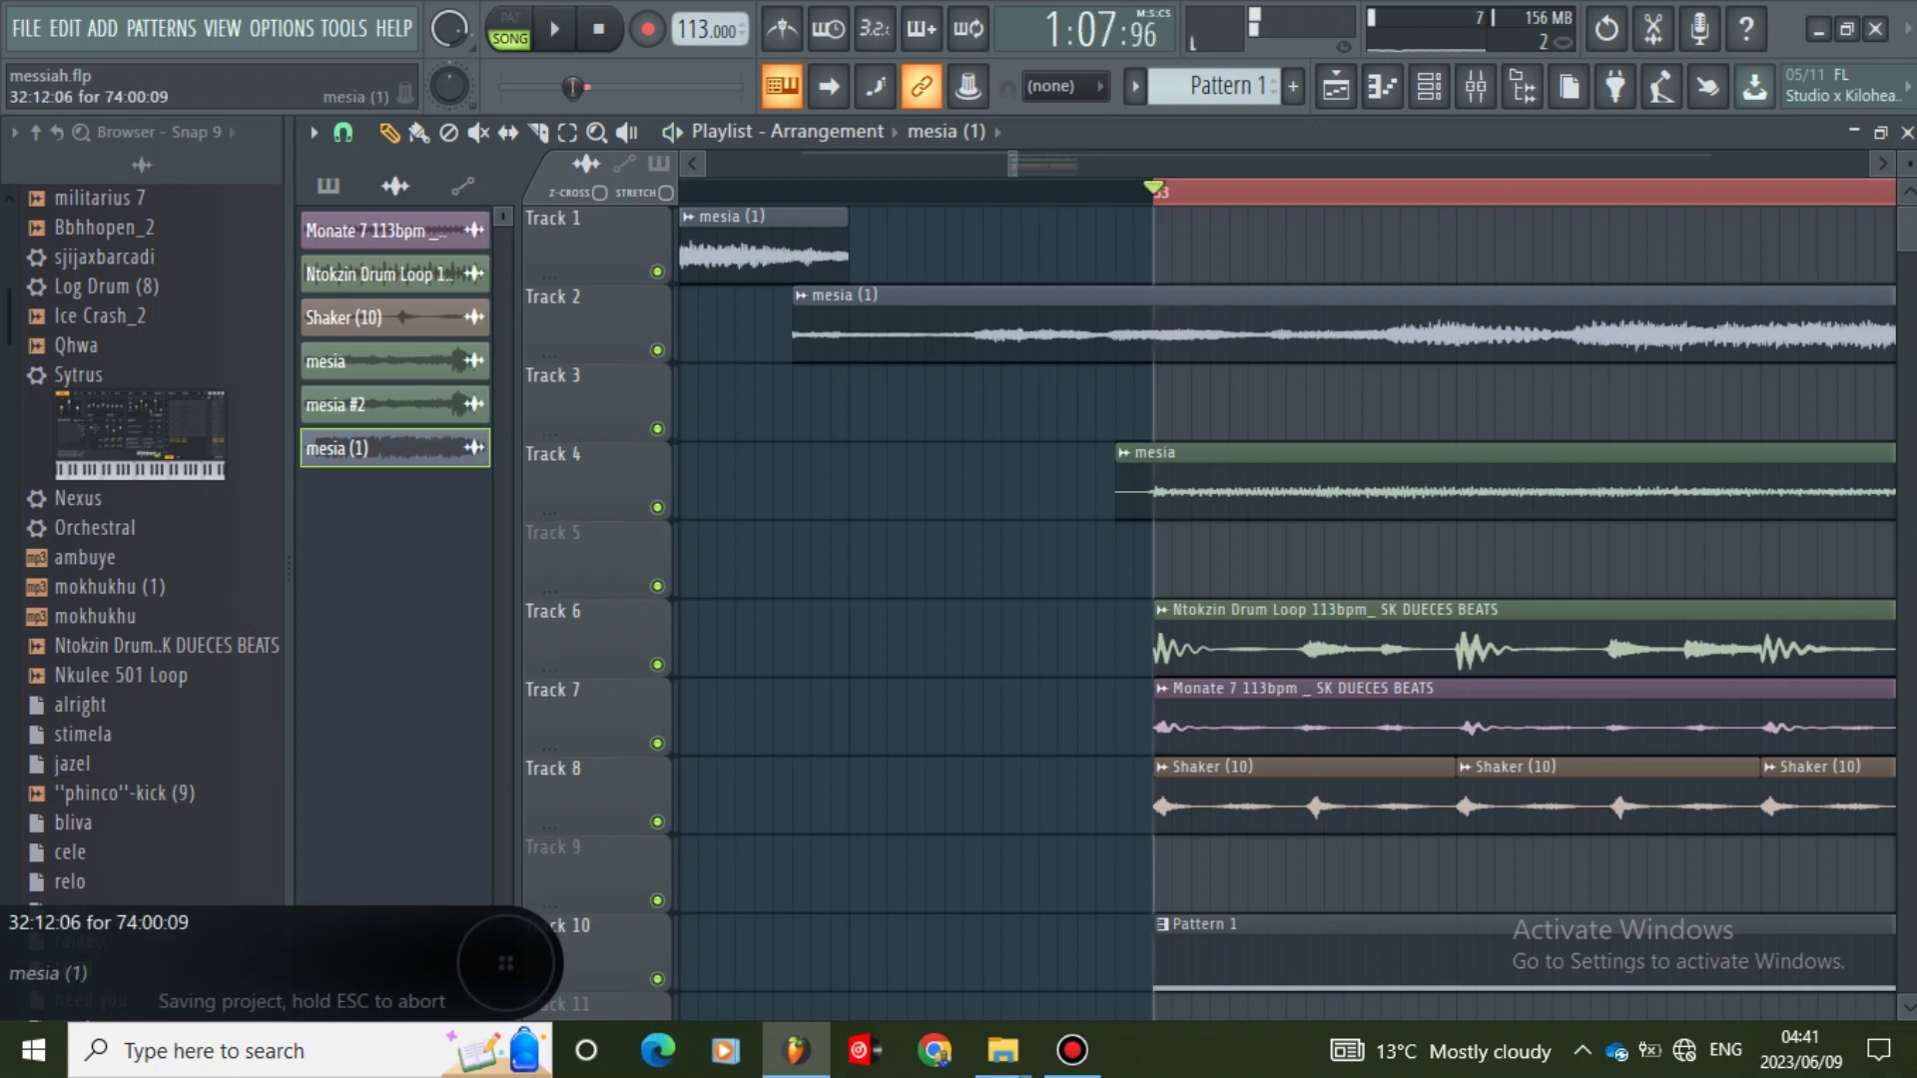
pyautogui.moveTo(1014, 162); pyautogui.dragTo(1042, 163)
pyautogui.press('space')
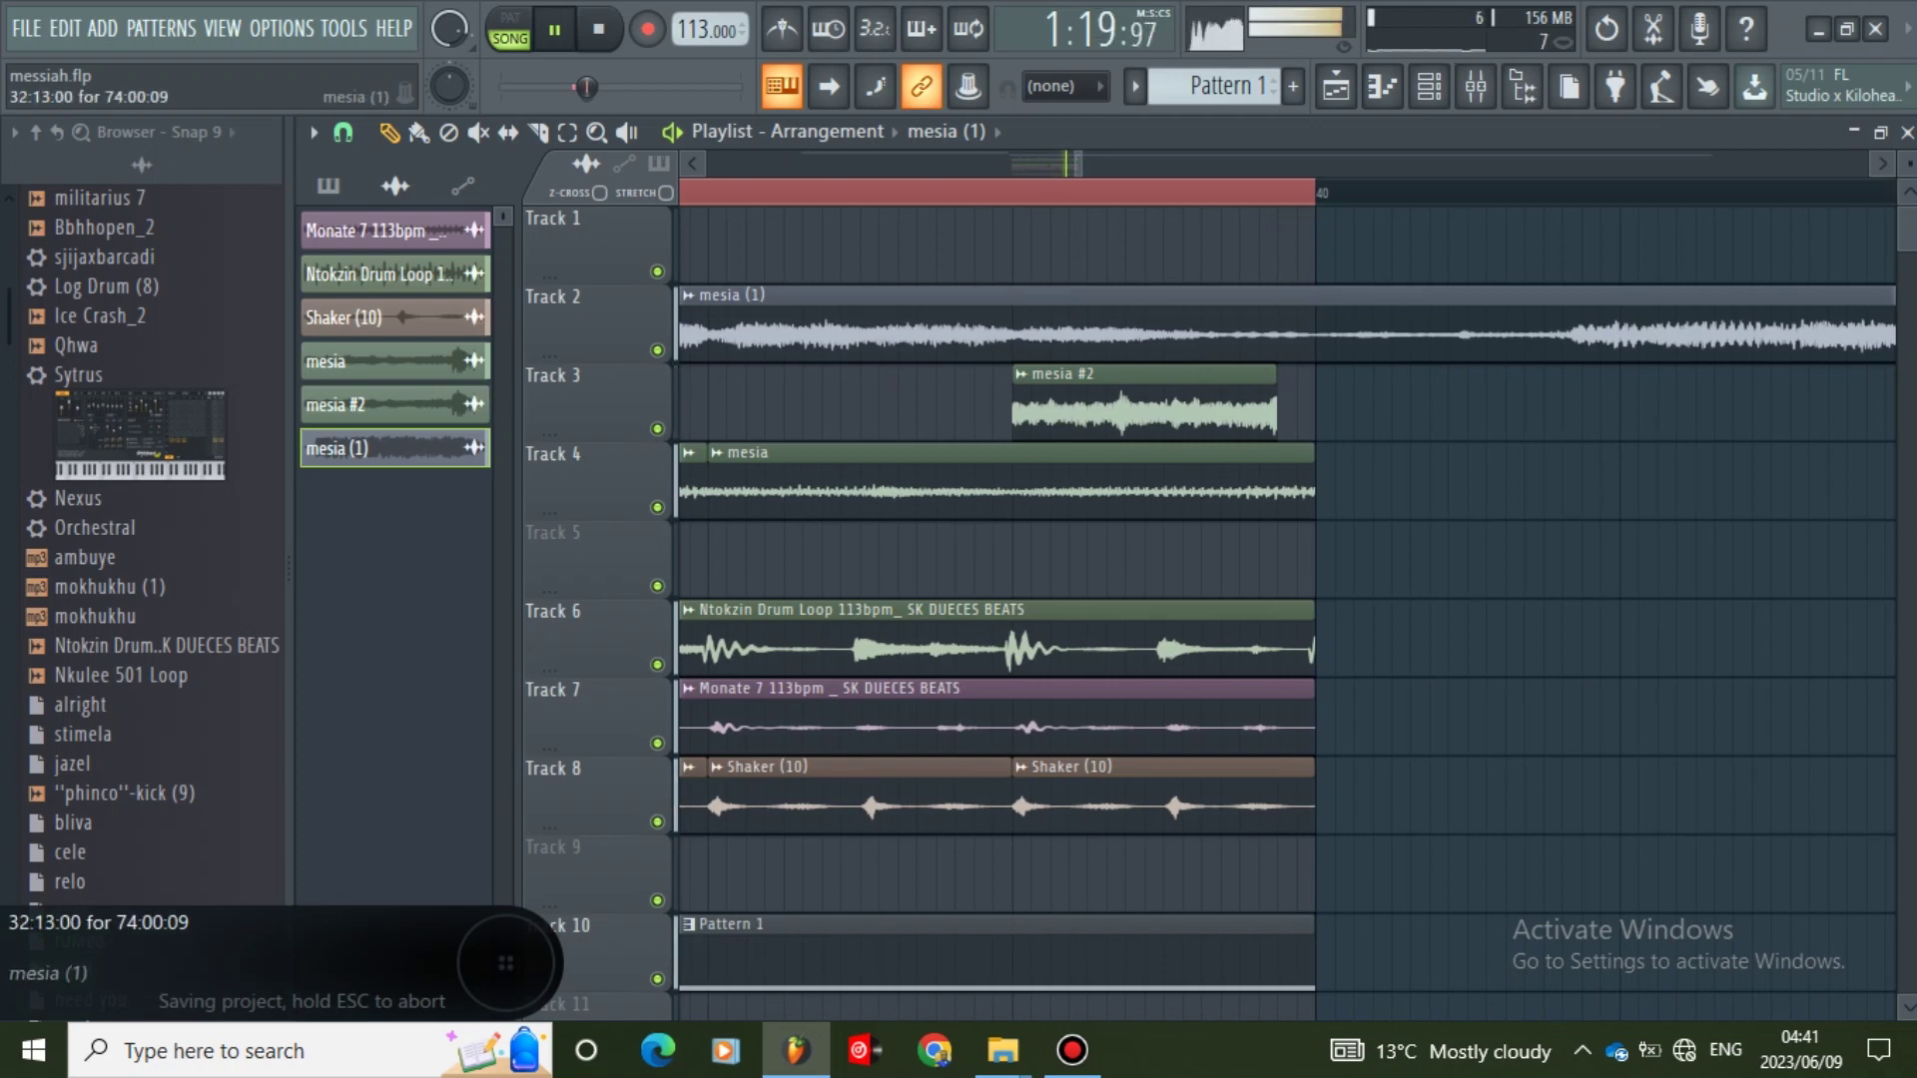
pyautogui.press('space')
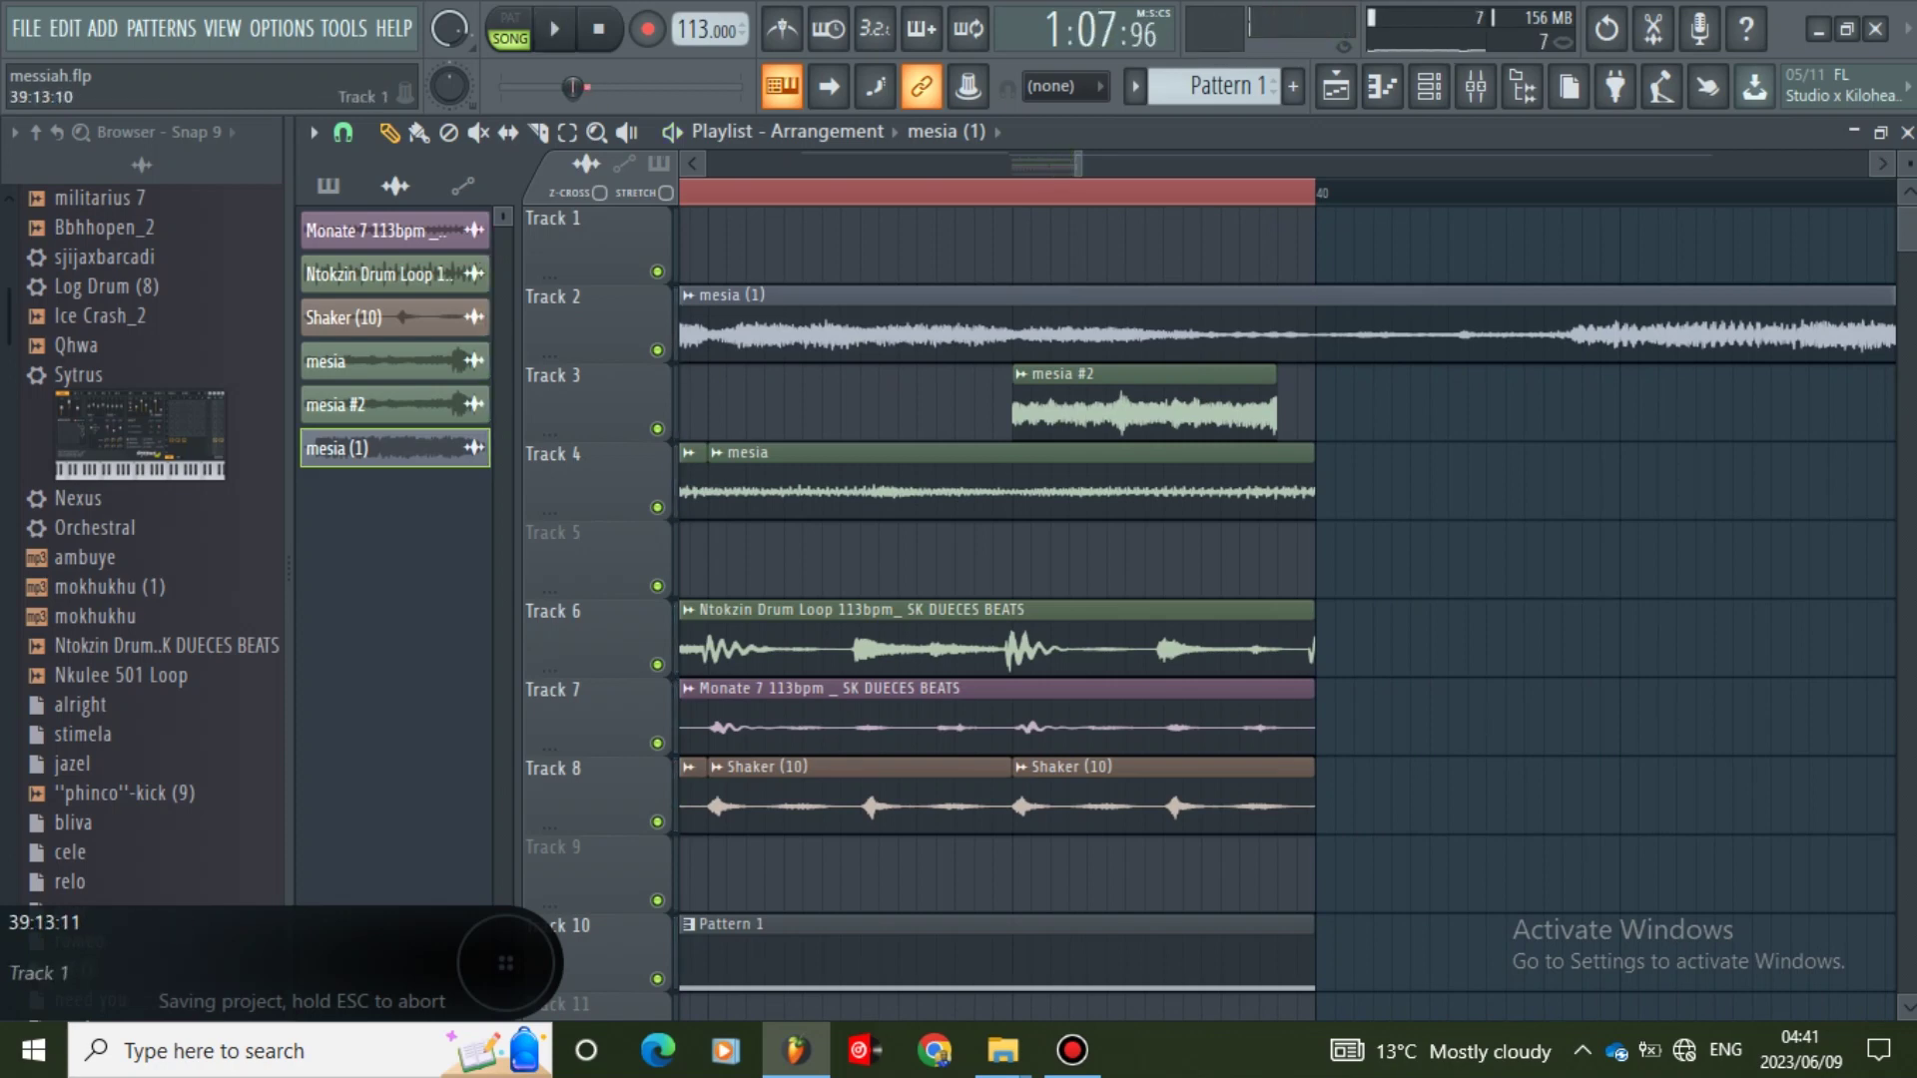
# - Shift the second mesia (1) segment on Track 2 to 32:13:18 and on to a start at 32:15:12, replaying the loop
pyautogui.moveTo(1075, 164); pyautogui.dragTo(1056, 163)
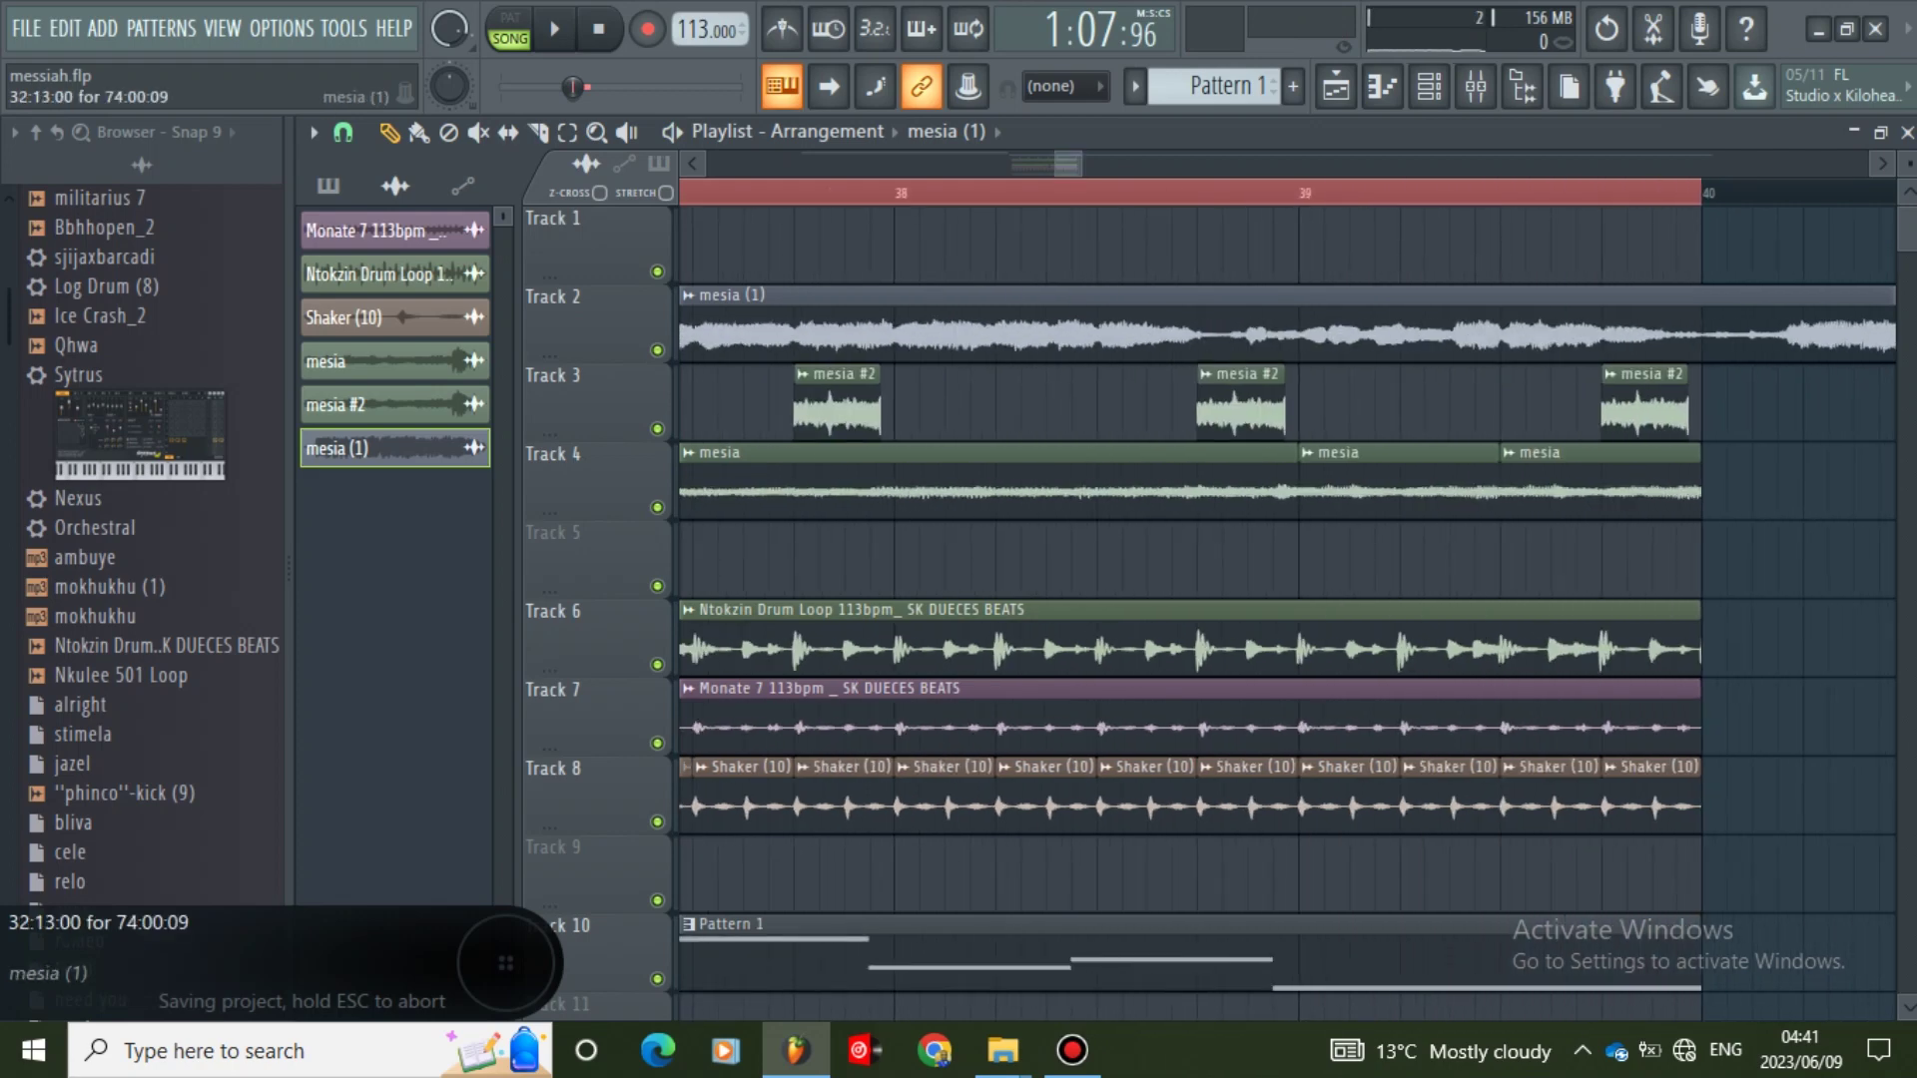
pyautogui.press('space')
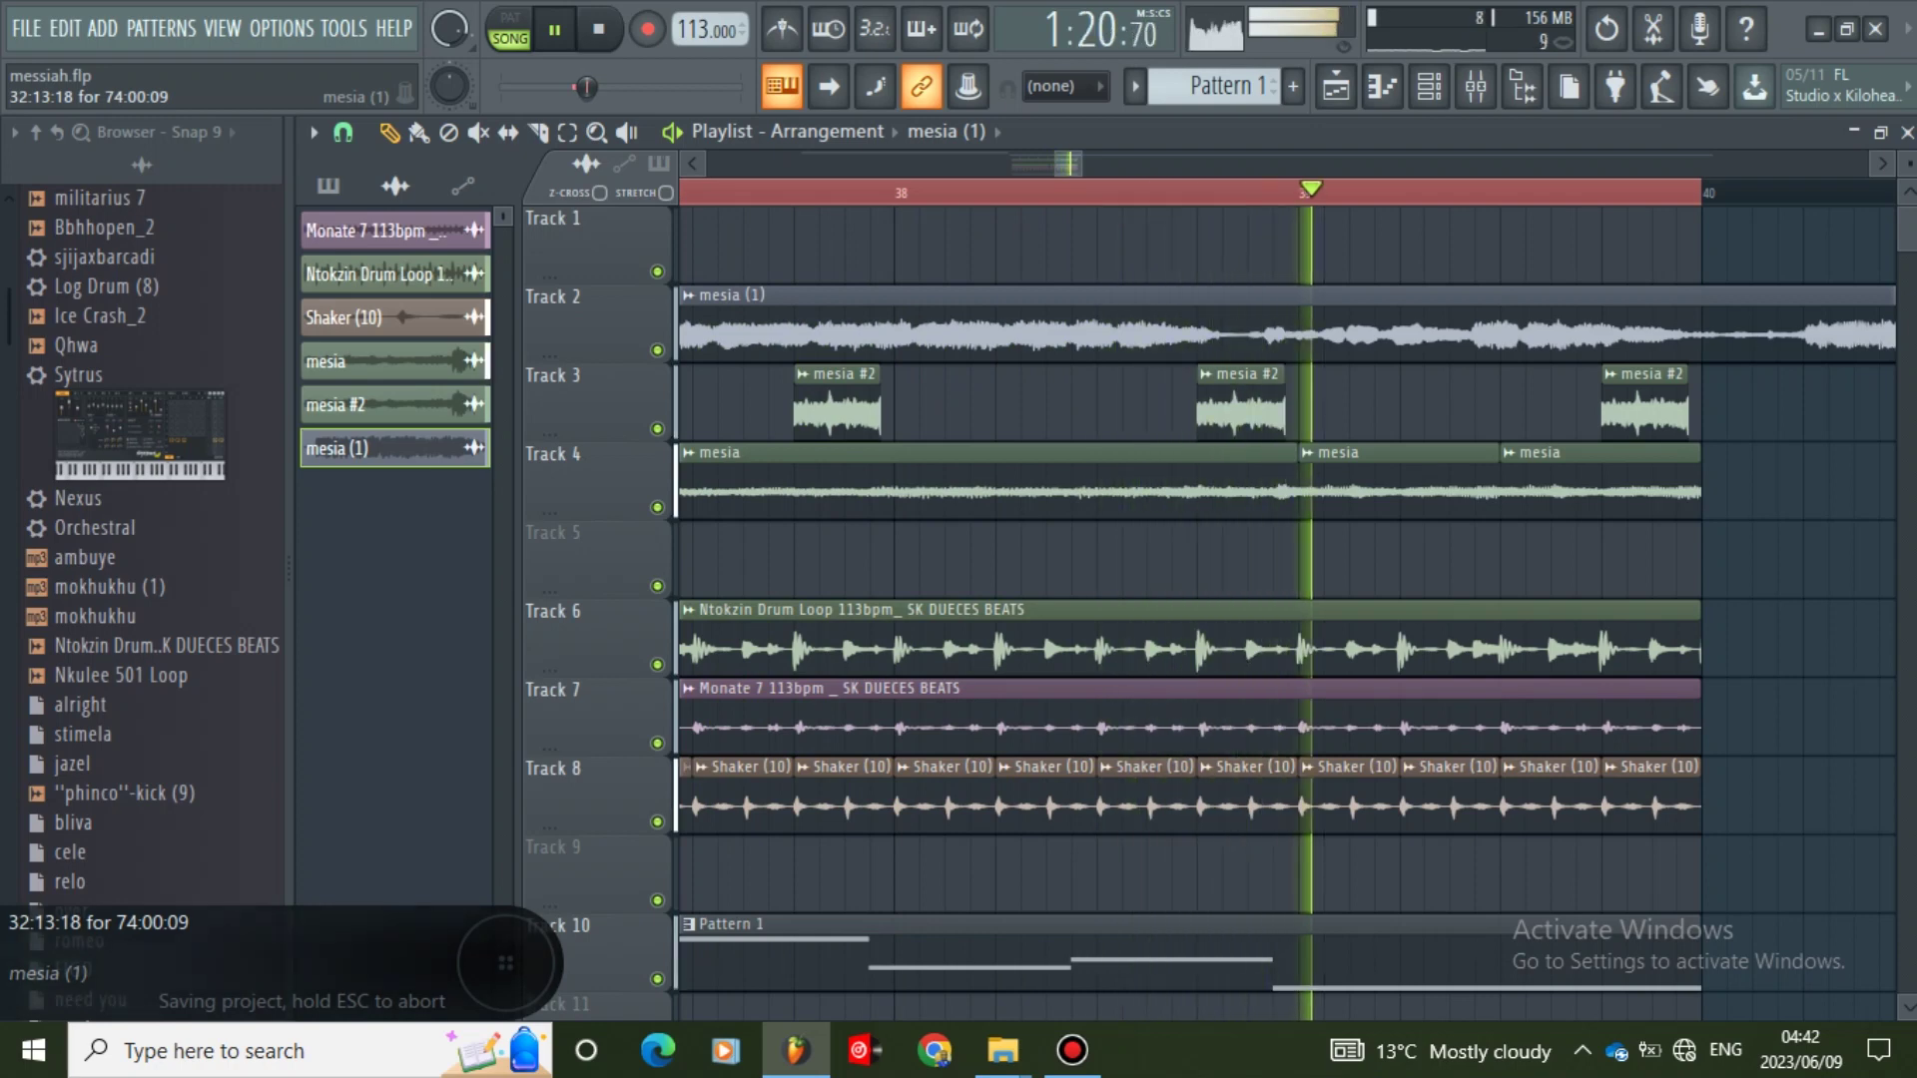
pyautogui.press('space')
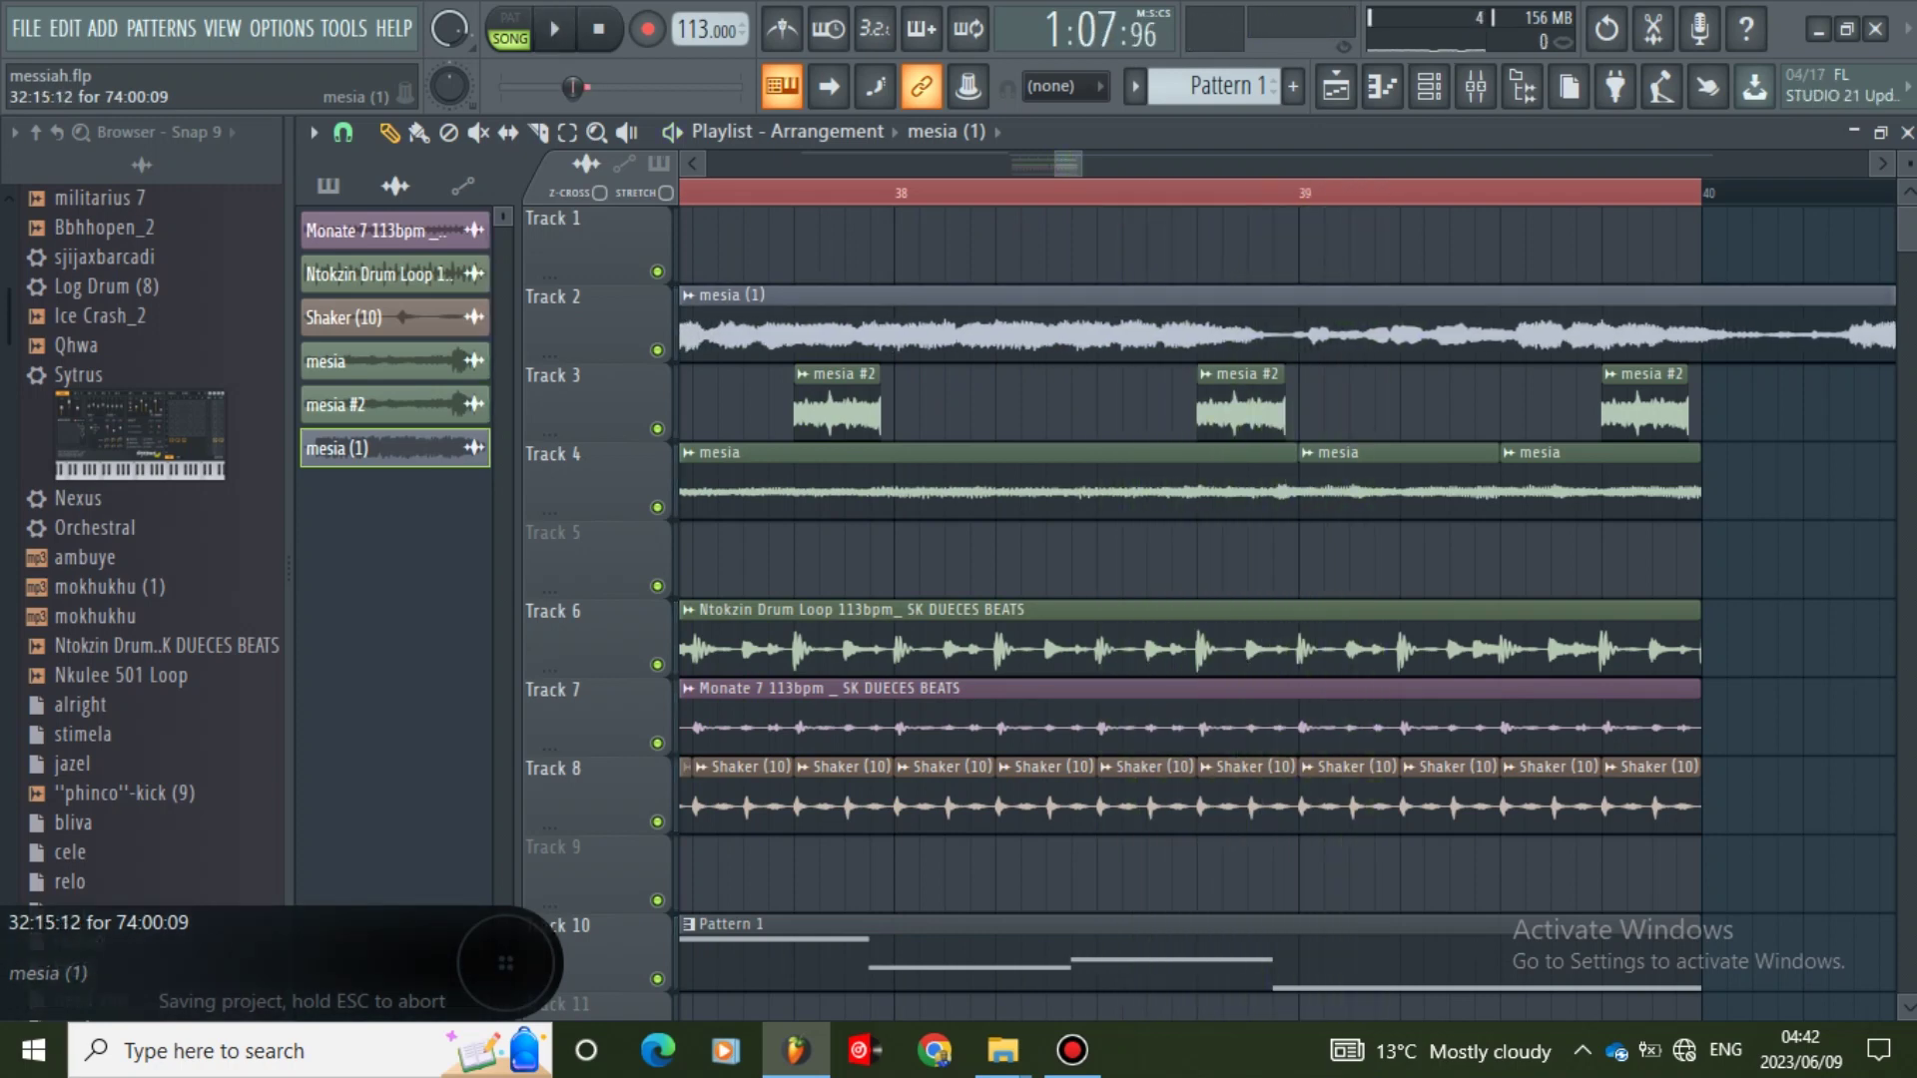
pyautogui.press('space')
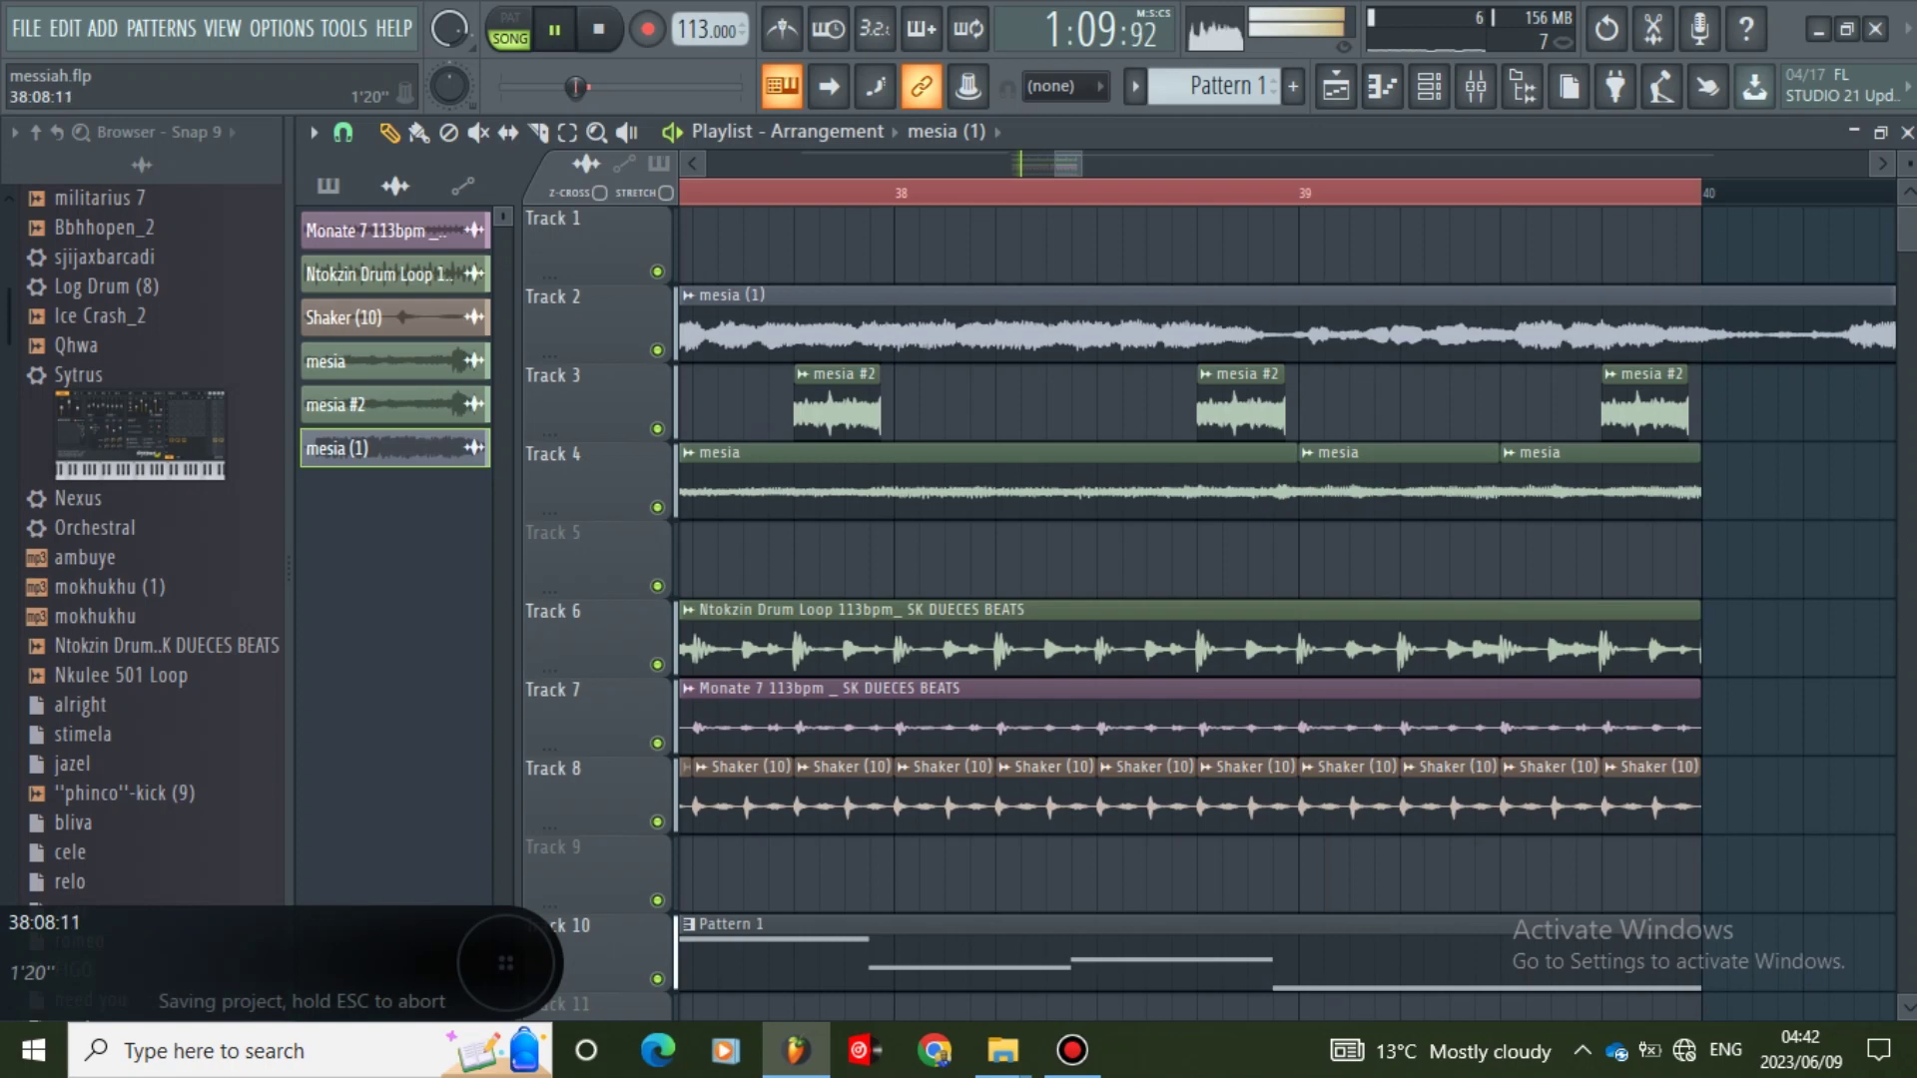
pyautogui.moveTo(1082, 162); pyautogui.dragTo(1072, 163)
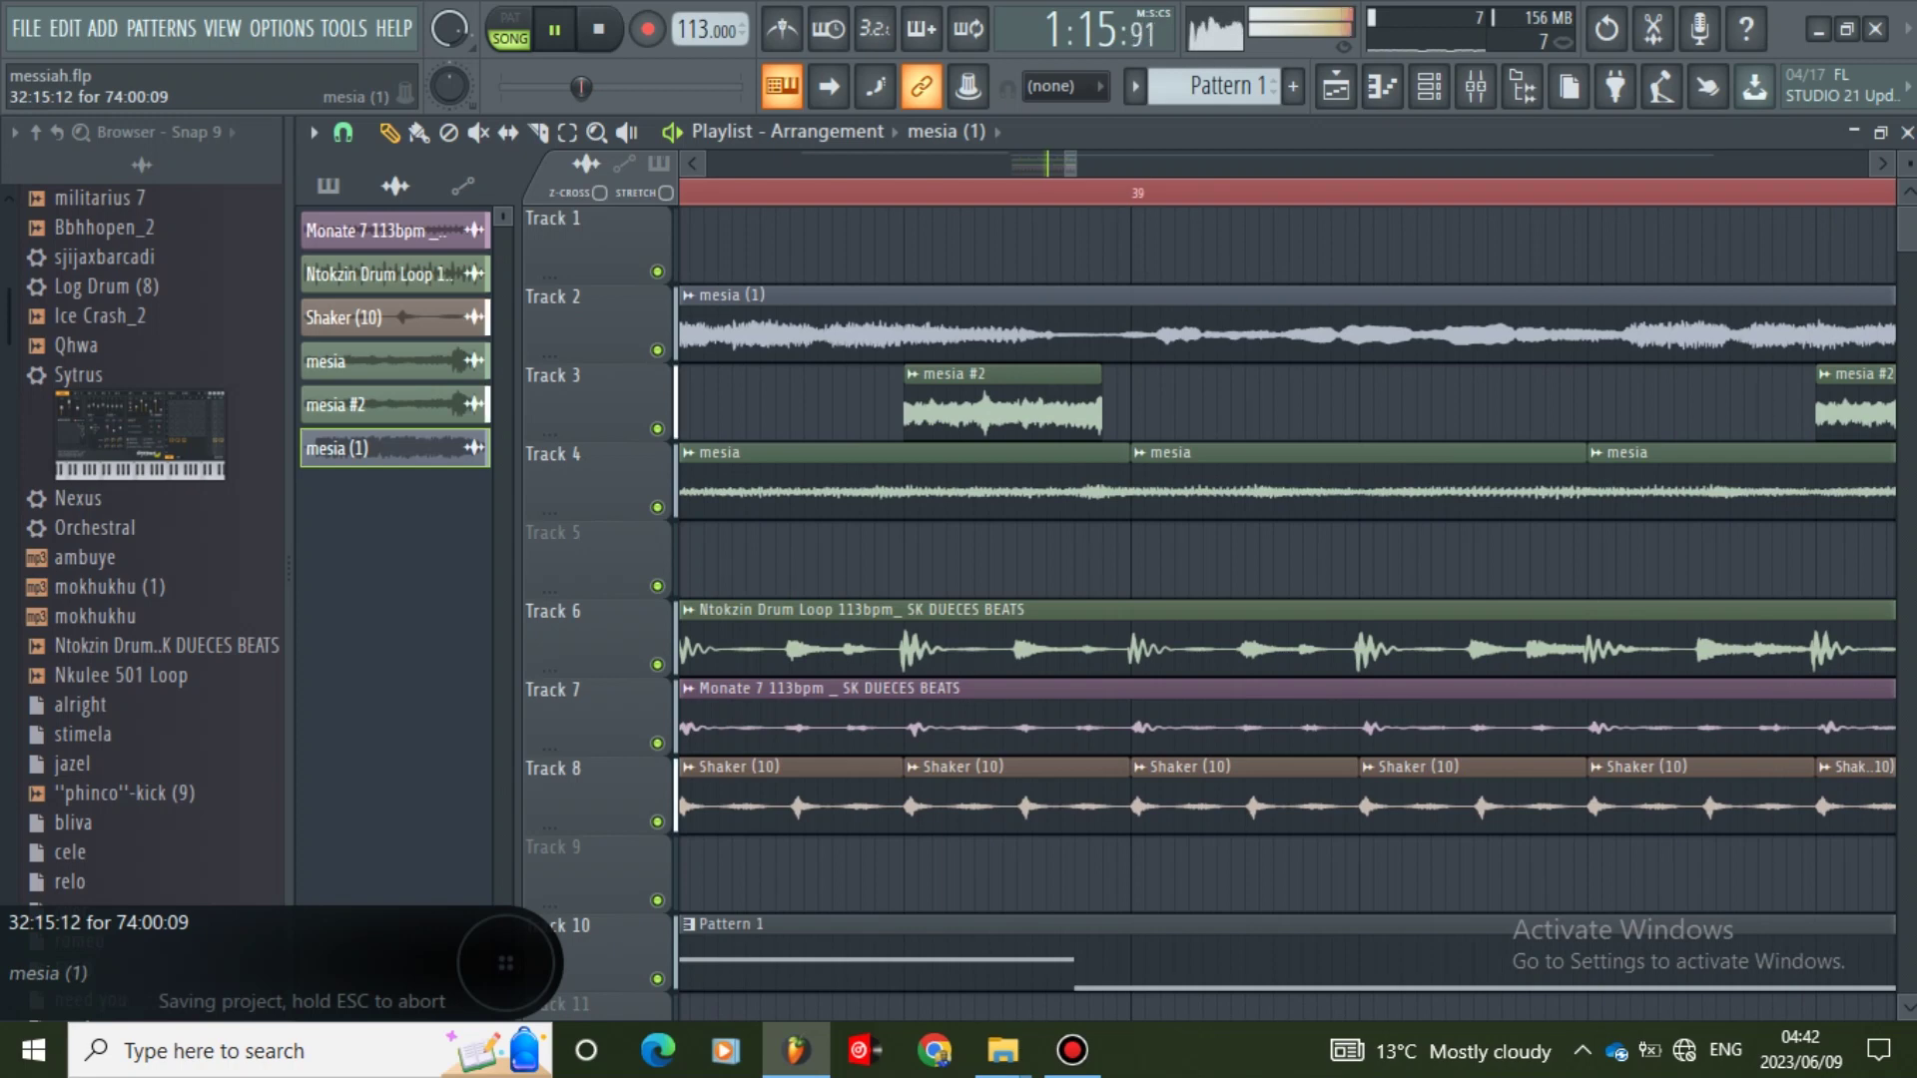
# - Shift the second mesia (1) segment on Track 2 later in stages to 33:05:00, playing the loop from bar 38
pyautogui.moveTo(1148, 326); pyautogui.dragTo(1177, 326)
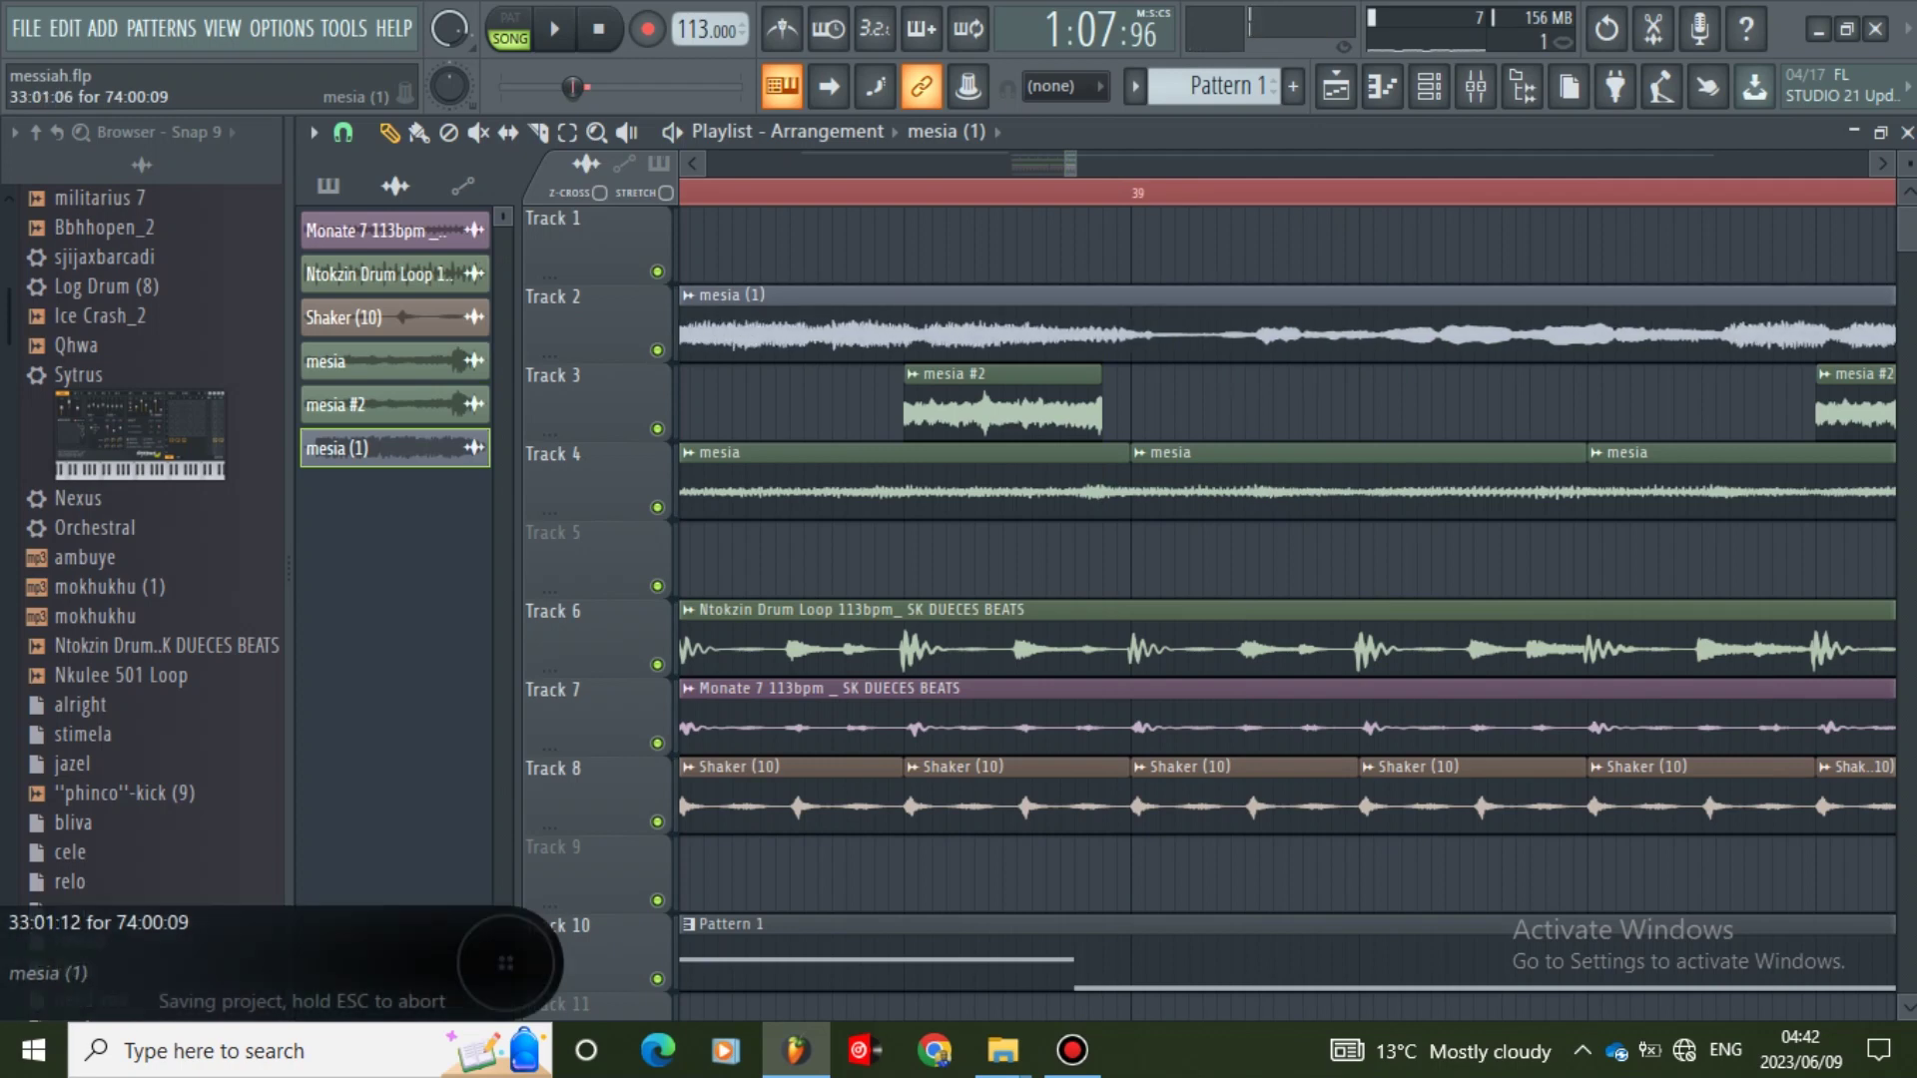
pyautogui.press('space')
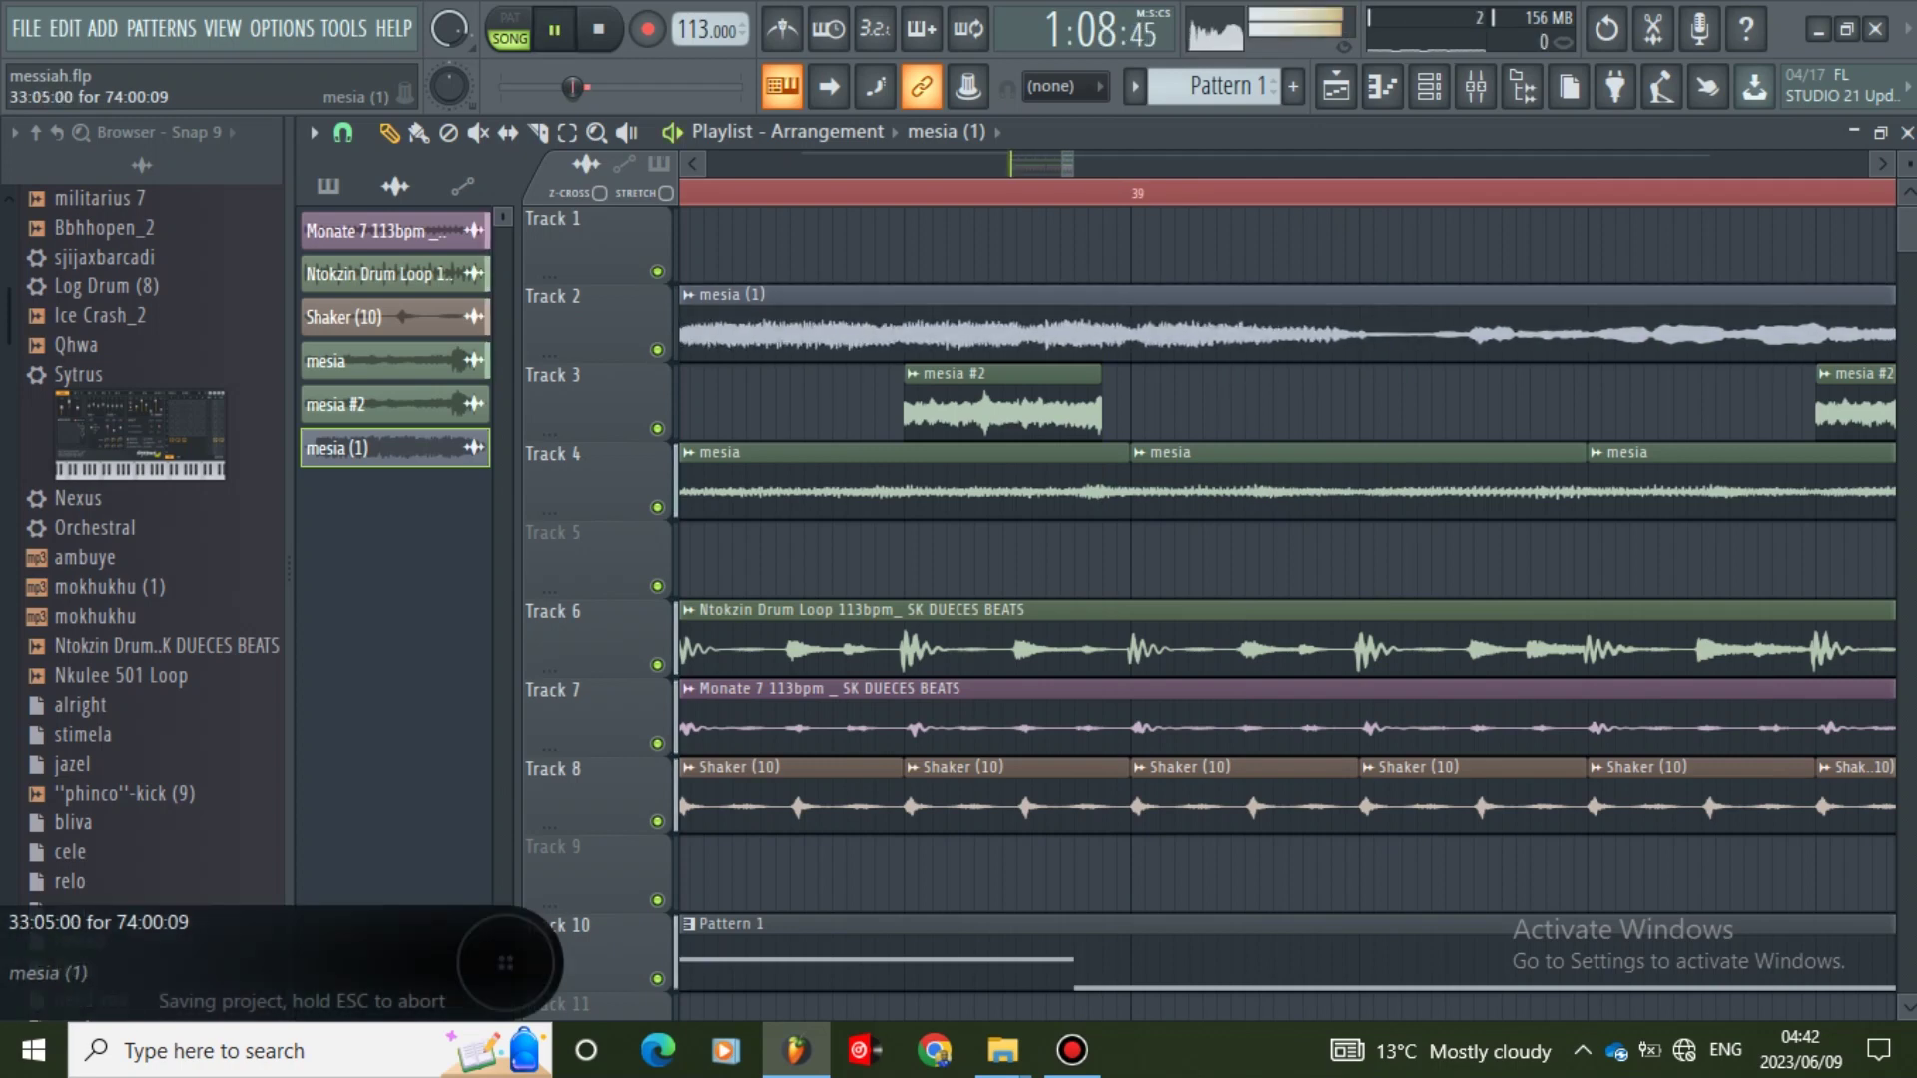
pyautogui.click(748, 191)
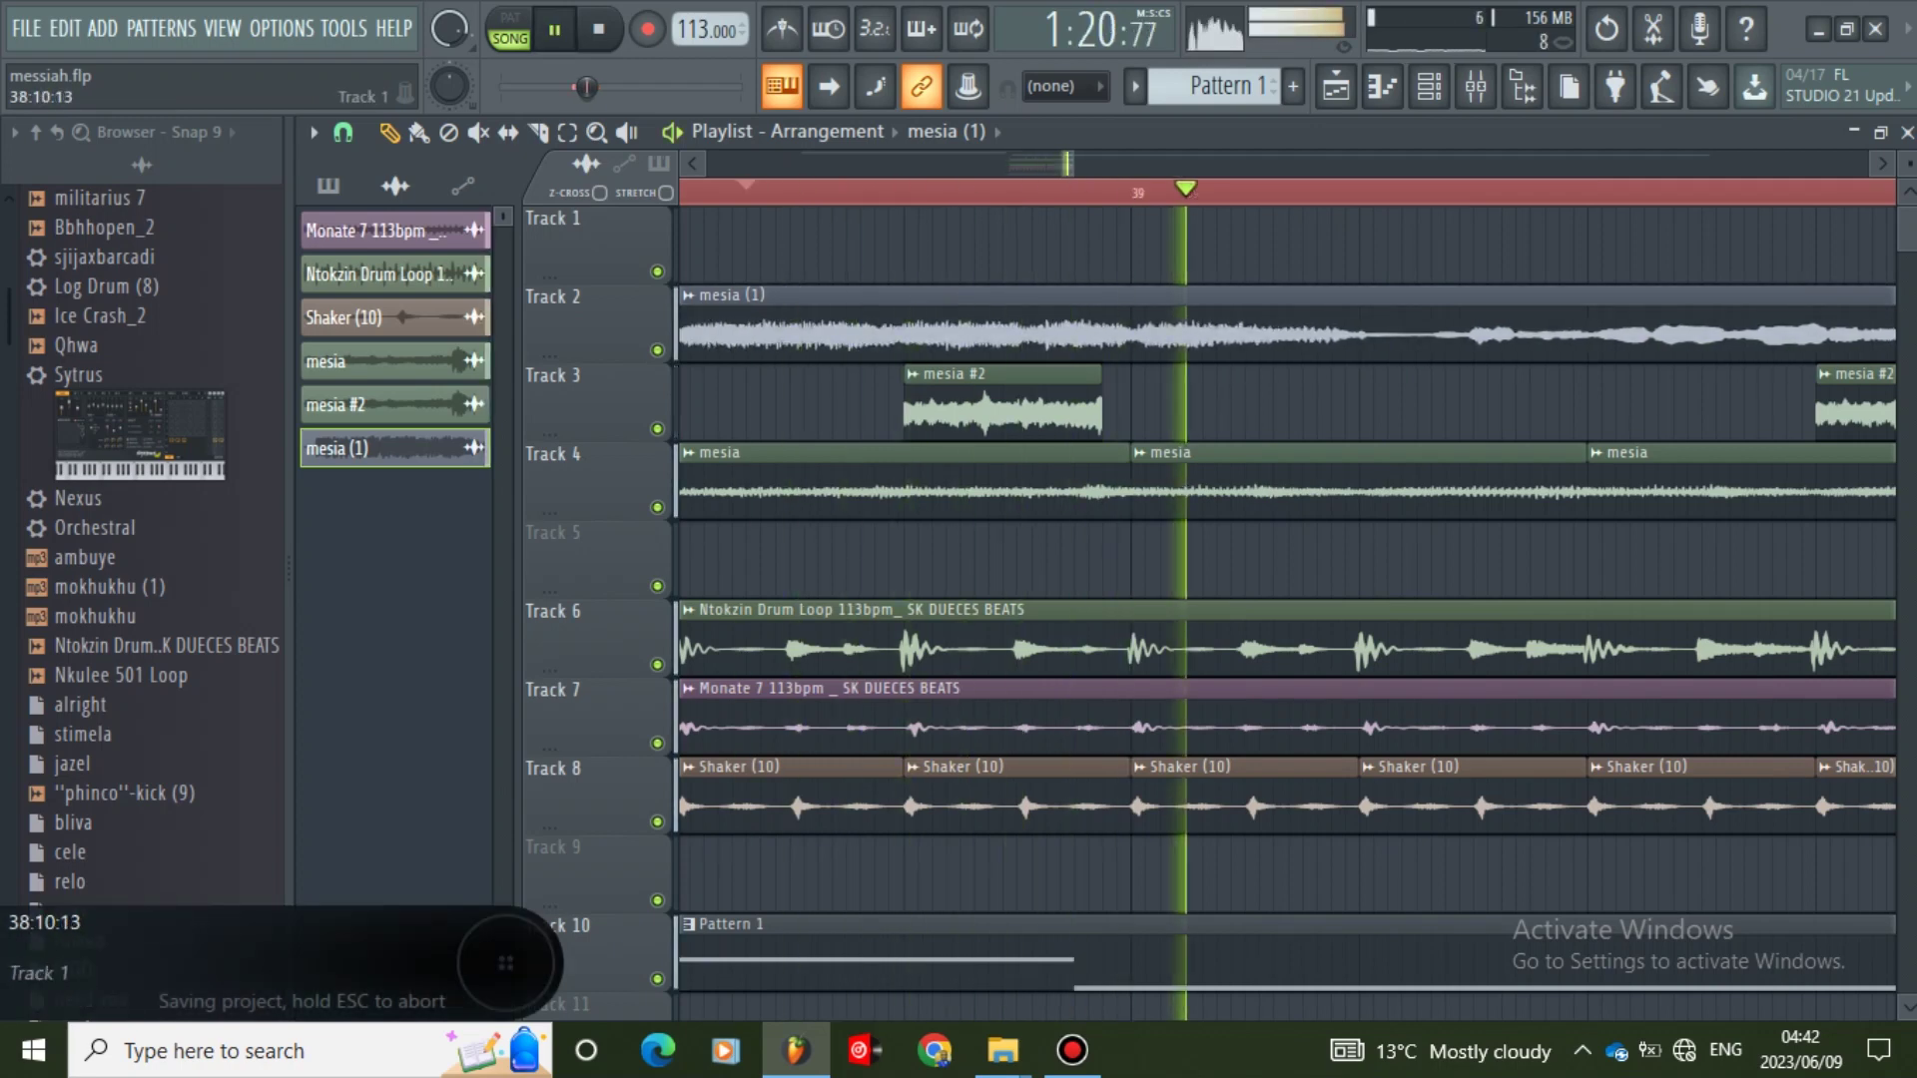
pyautogui.moveTo(1075, 163)
pyautogui.mouseDown()
pyautogui.moveTo(1137, 162)
pyautogui.moveTo(1100, 163)
pyautogui.mouseUp()
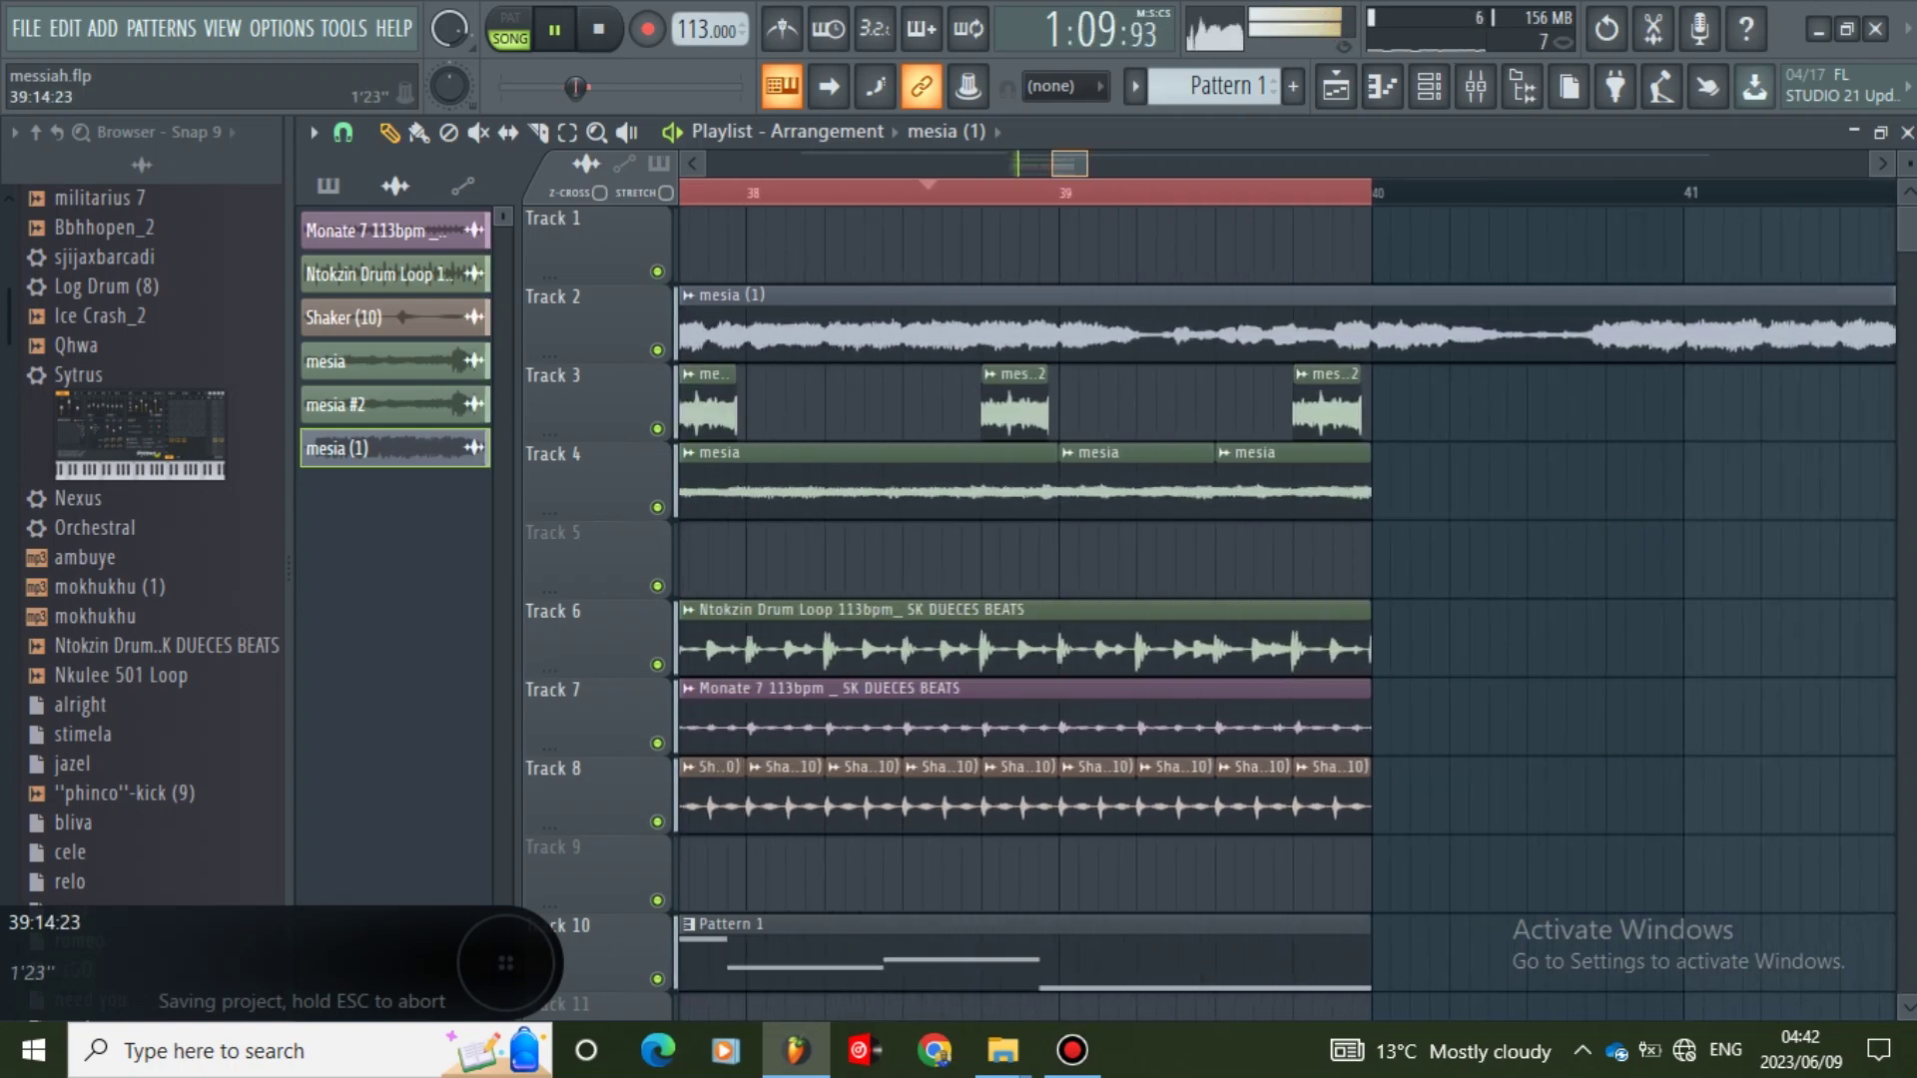
# - Extend the start of the second mesia (1) segment on Track 2 back to 33:01:00 and save the project
pyautogui.moveTo(1186, 331); pyautogui.dragTo(1107, 332)
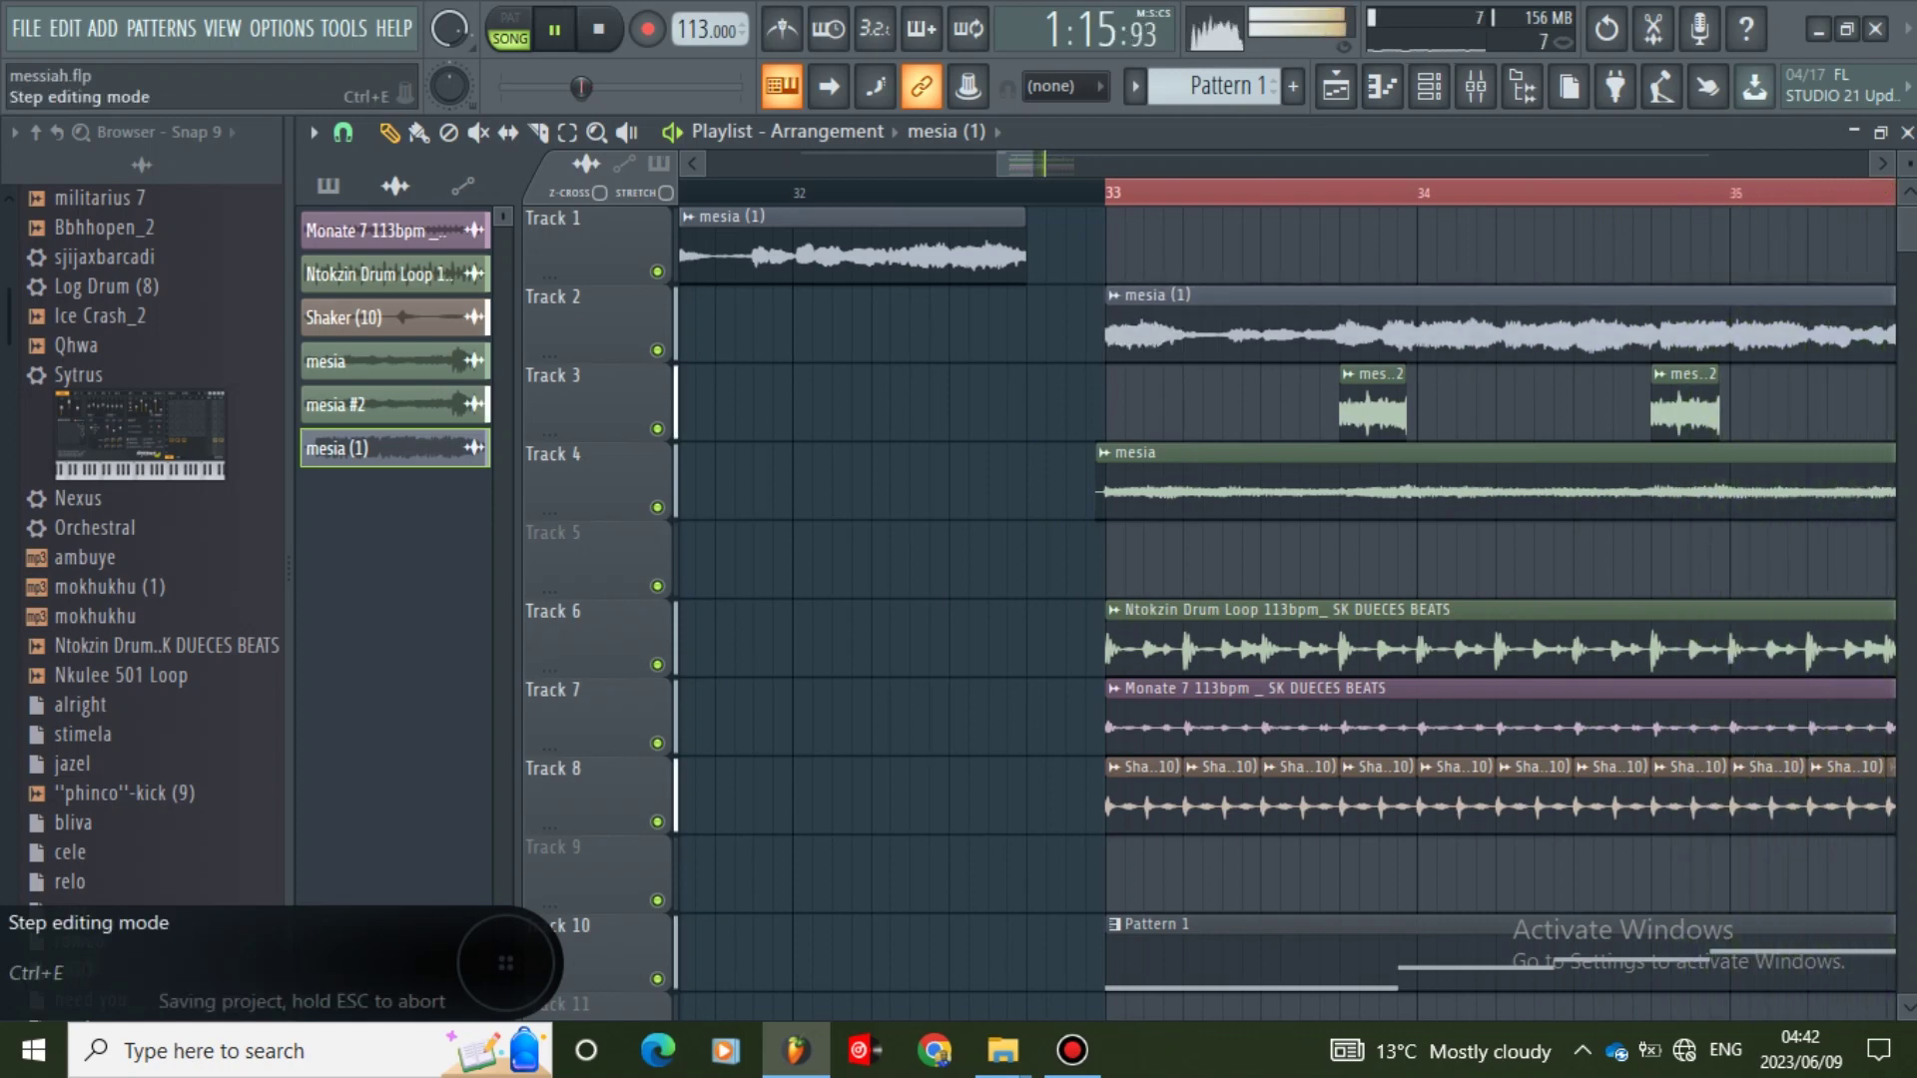
pyautogui.moveTo(1034, 163)
pyautogui.mouseDown()
pyautogui.moveTo(1137, 163)
pyautogui.moveTo(1062, 163)
pyautogui.mouseUp()
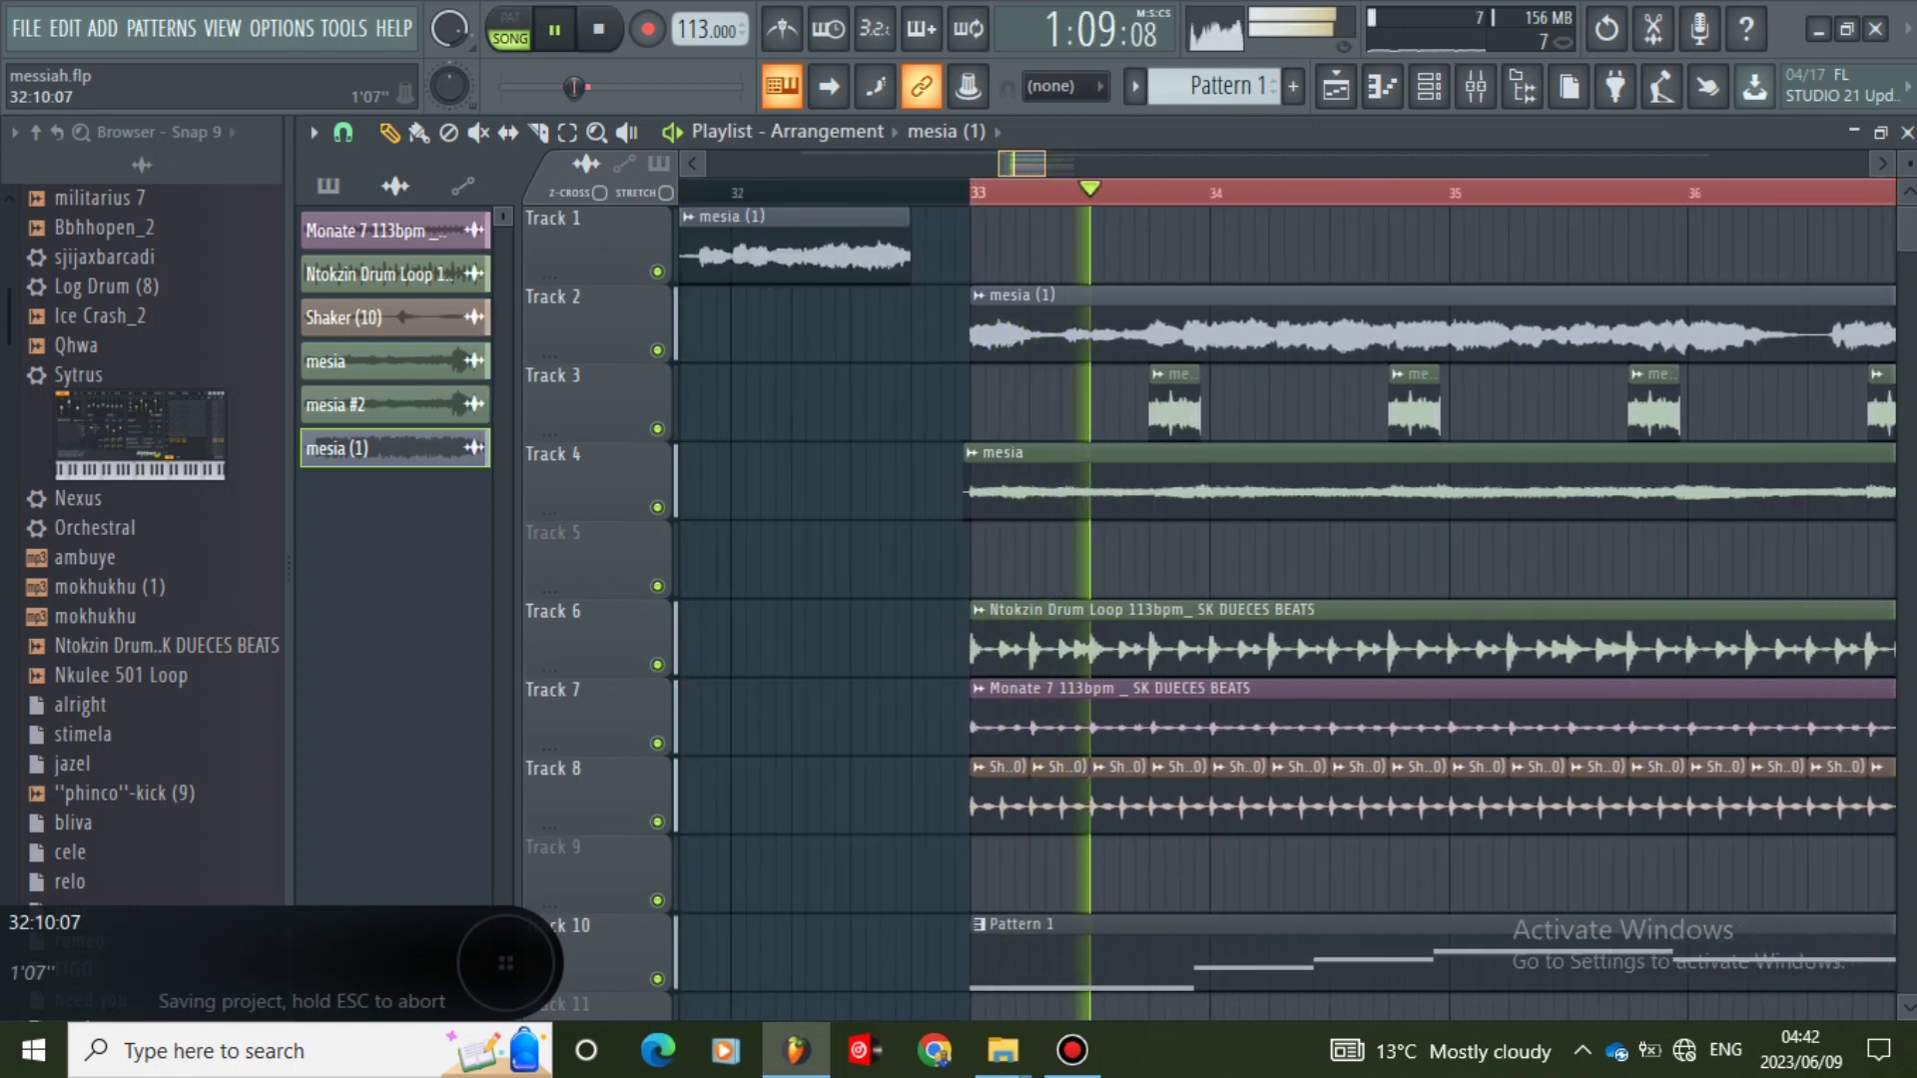
pyautogui.scroll(-2, 1079, 500)
pyautogui.scroll(2, 1078, 499)
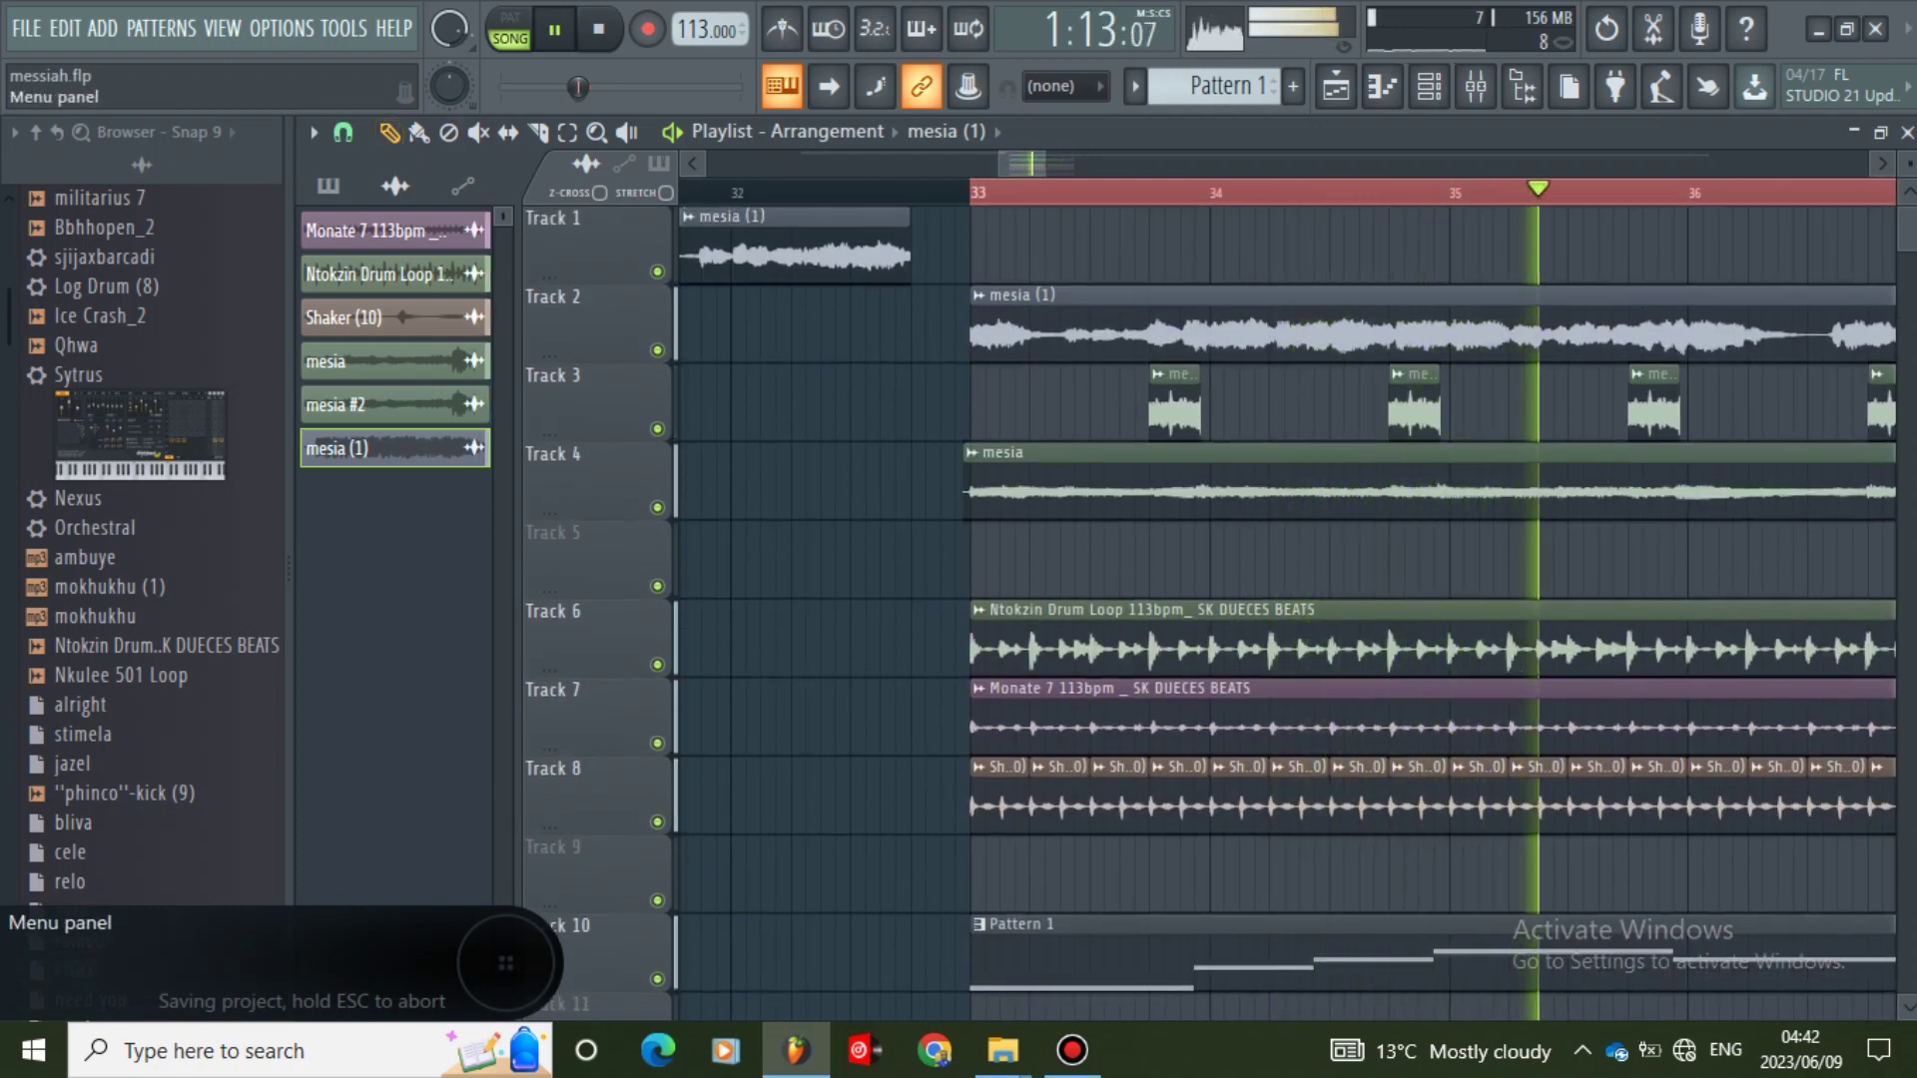
pyautogui.hotkey('ctrl', 's')
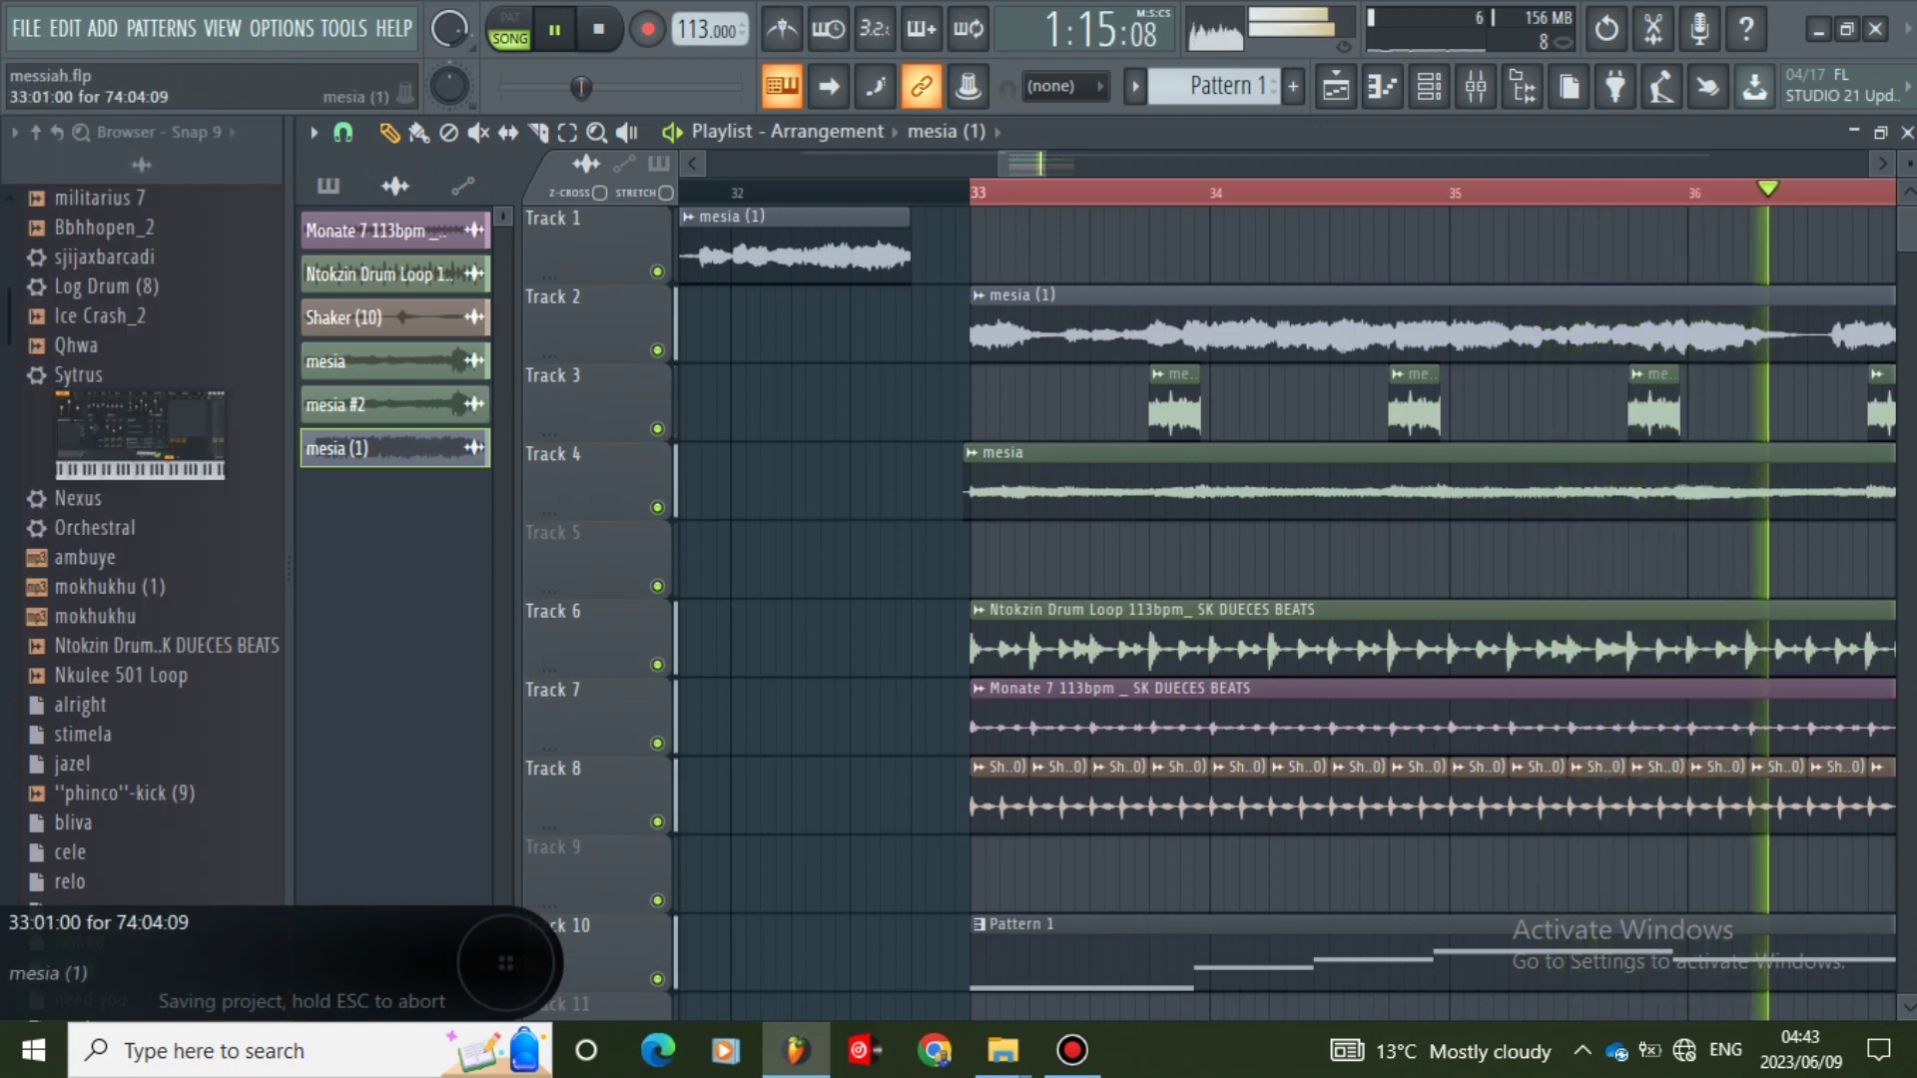
# - Route the mesia (1) sample to mixer Insert 1 and lower that track's volume
pyautogui.doubleClick(1018, 297)
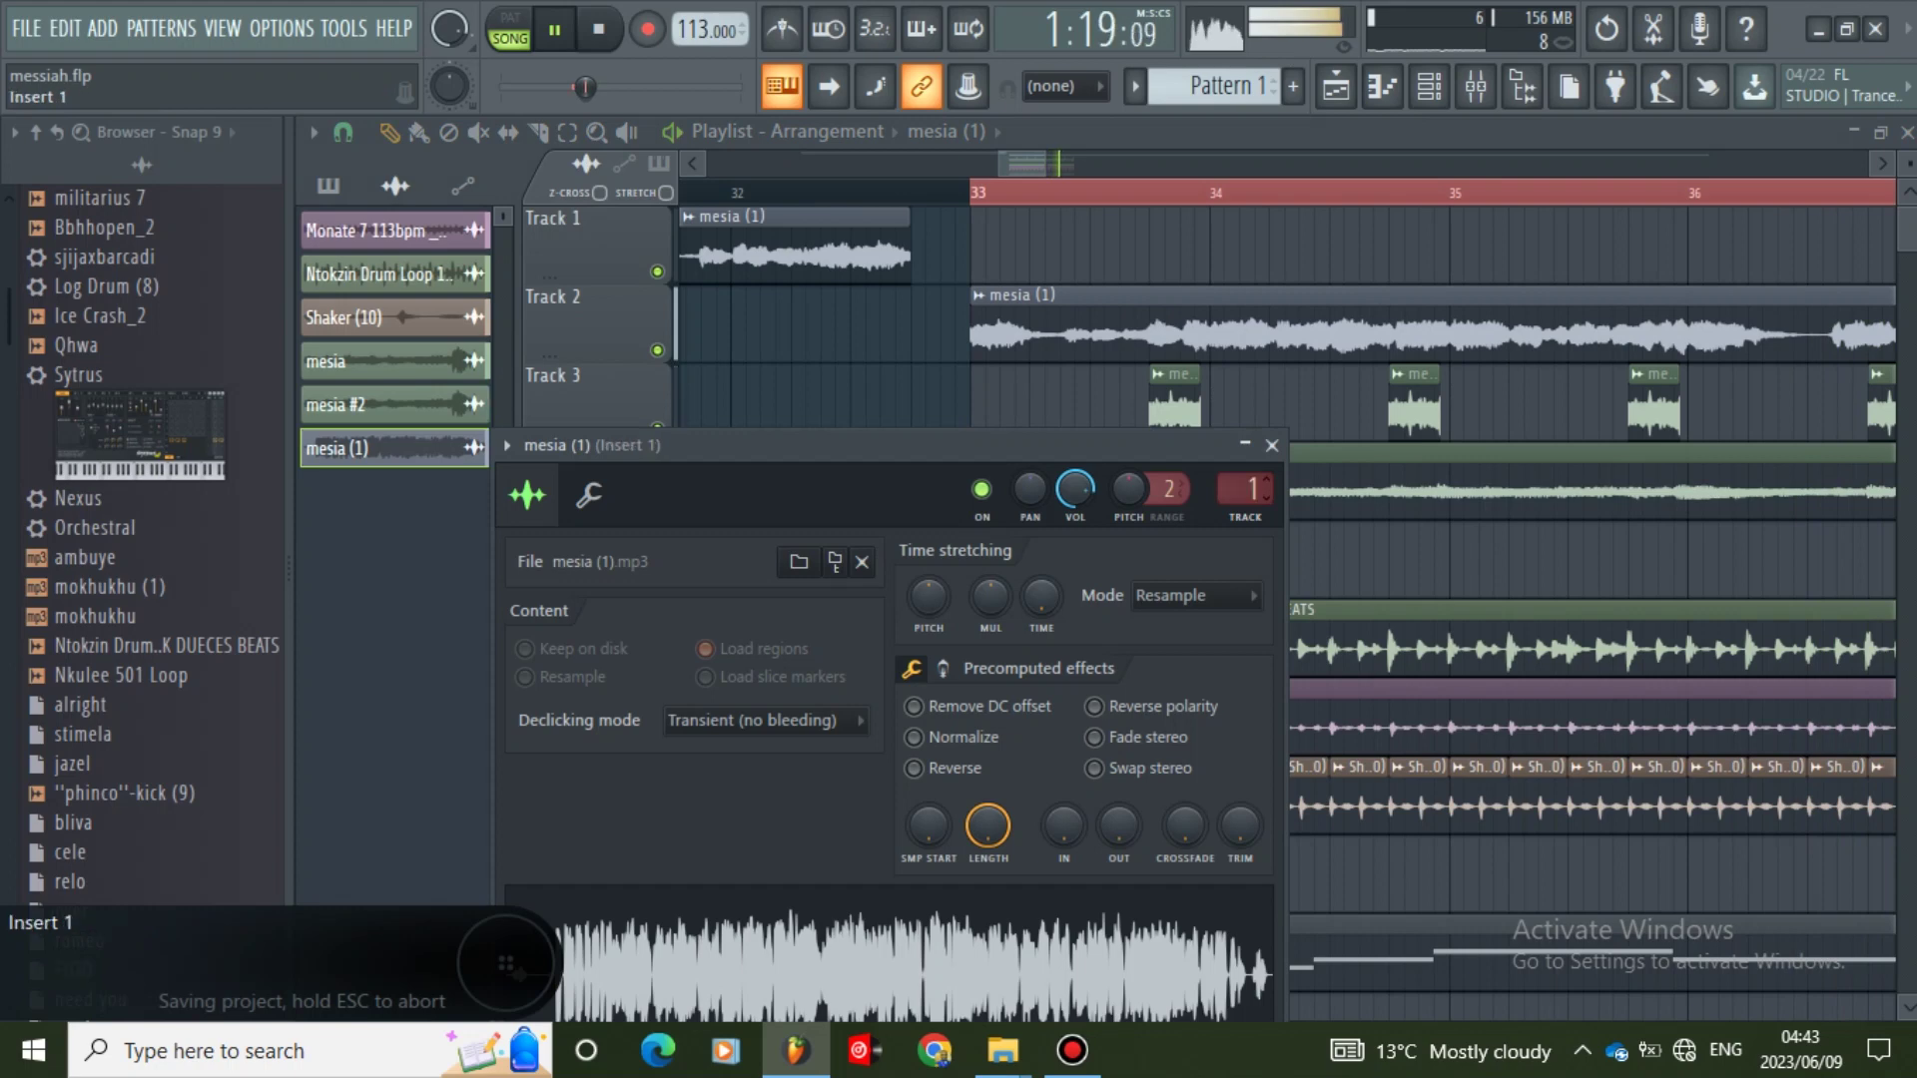
pyautogui.click(1272, 445)
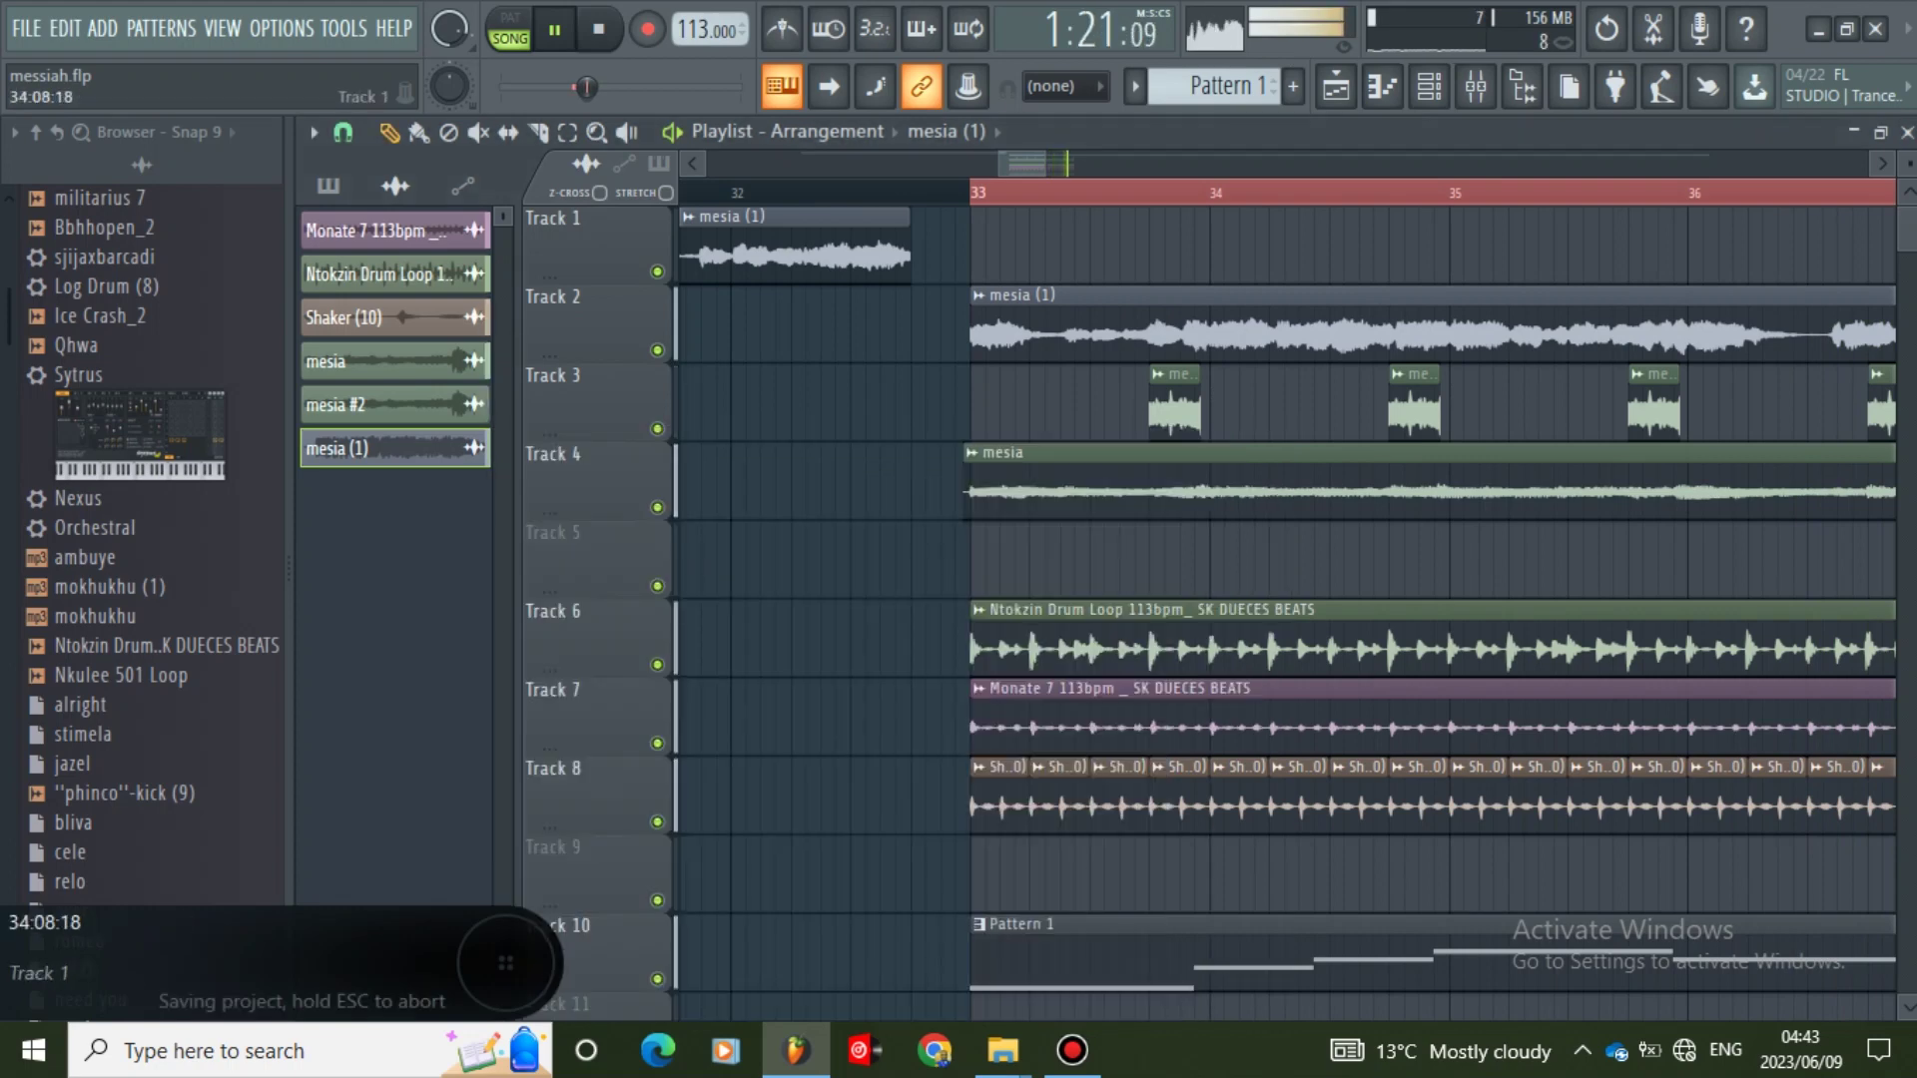
pyautogui.click(1429, 86)
pyautogui.moveTo(479, 596); pyautogui.dragTo(480, 682)
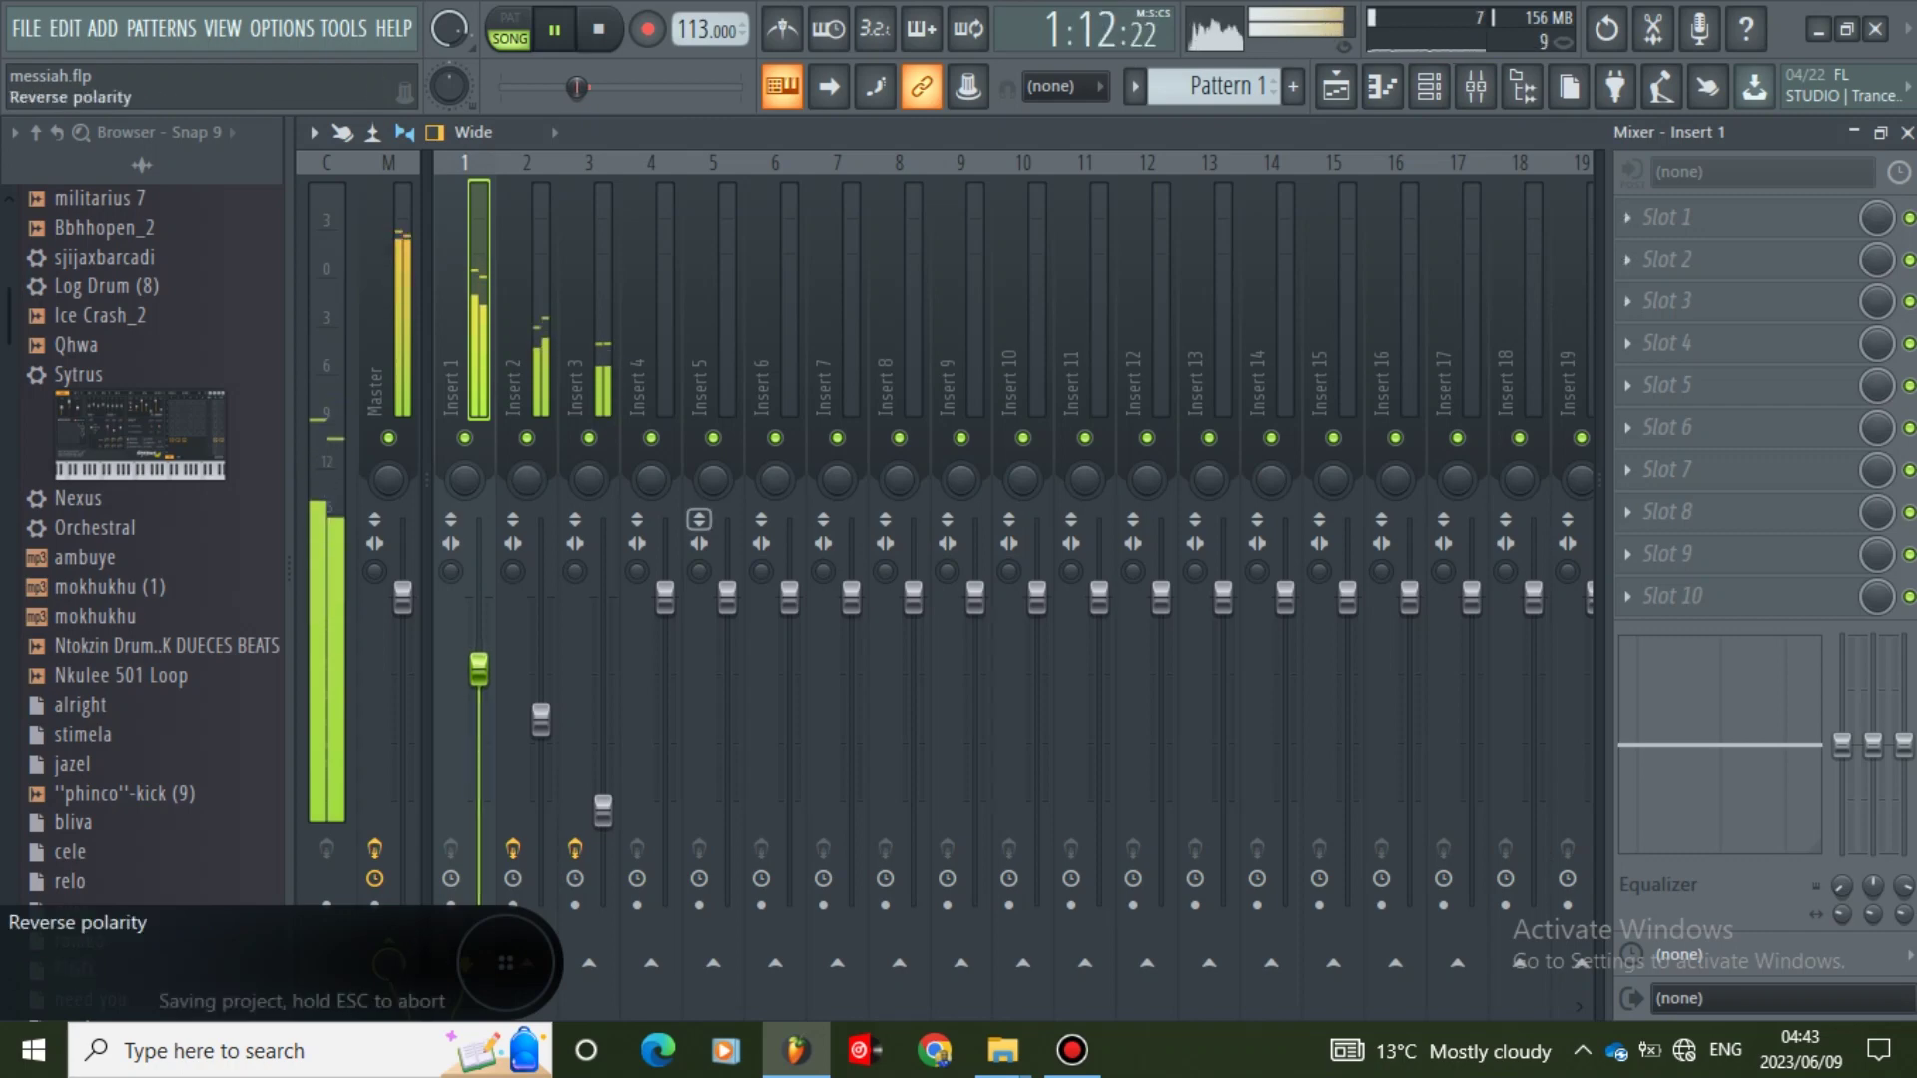
# - Load the saved "listen to your heart (1)" mixer track state onto Insert 1, close the mixer and save the project
pyautogui.rightClick(495, 160)
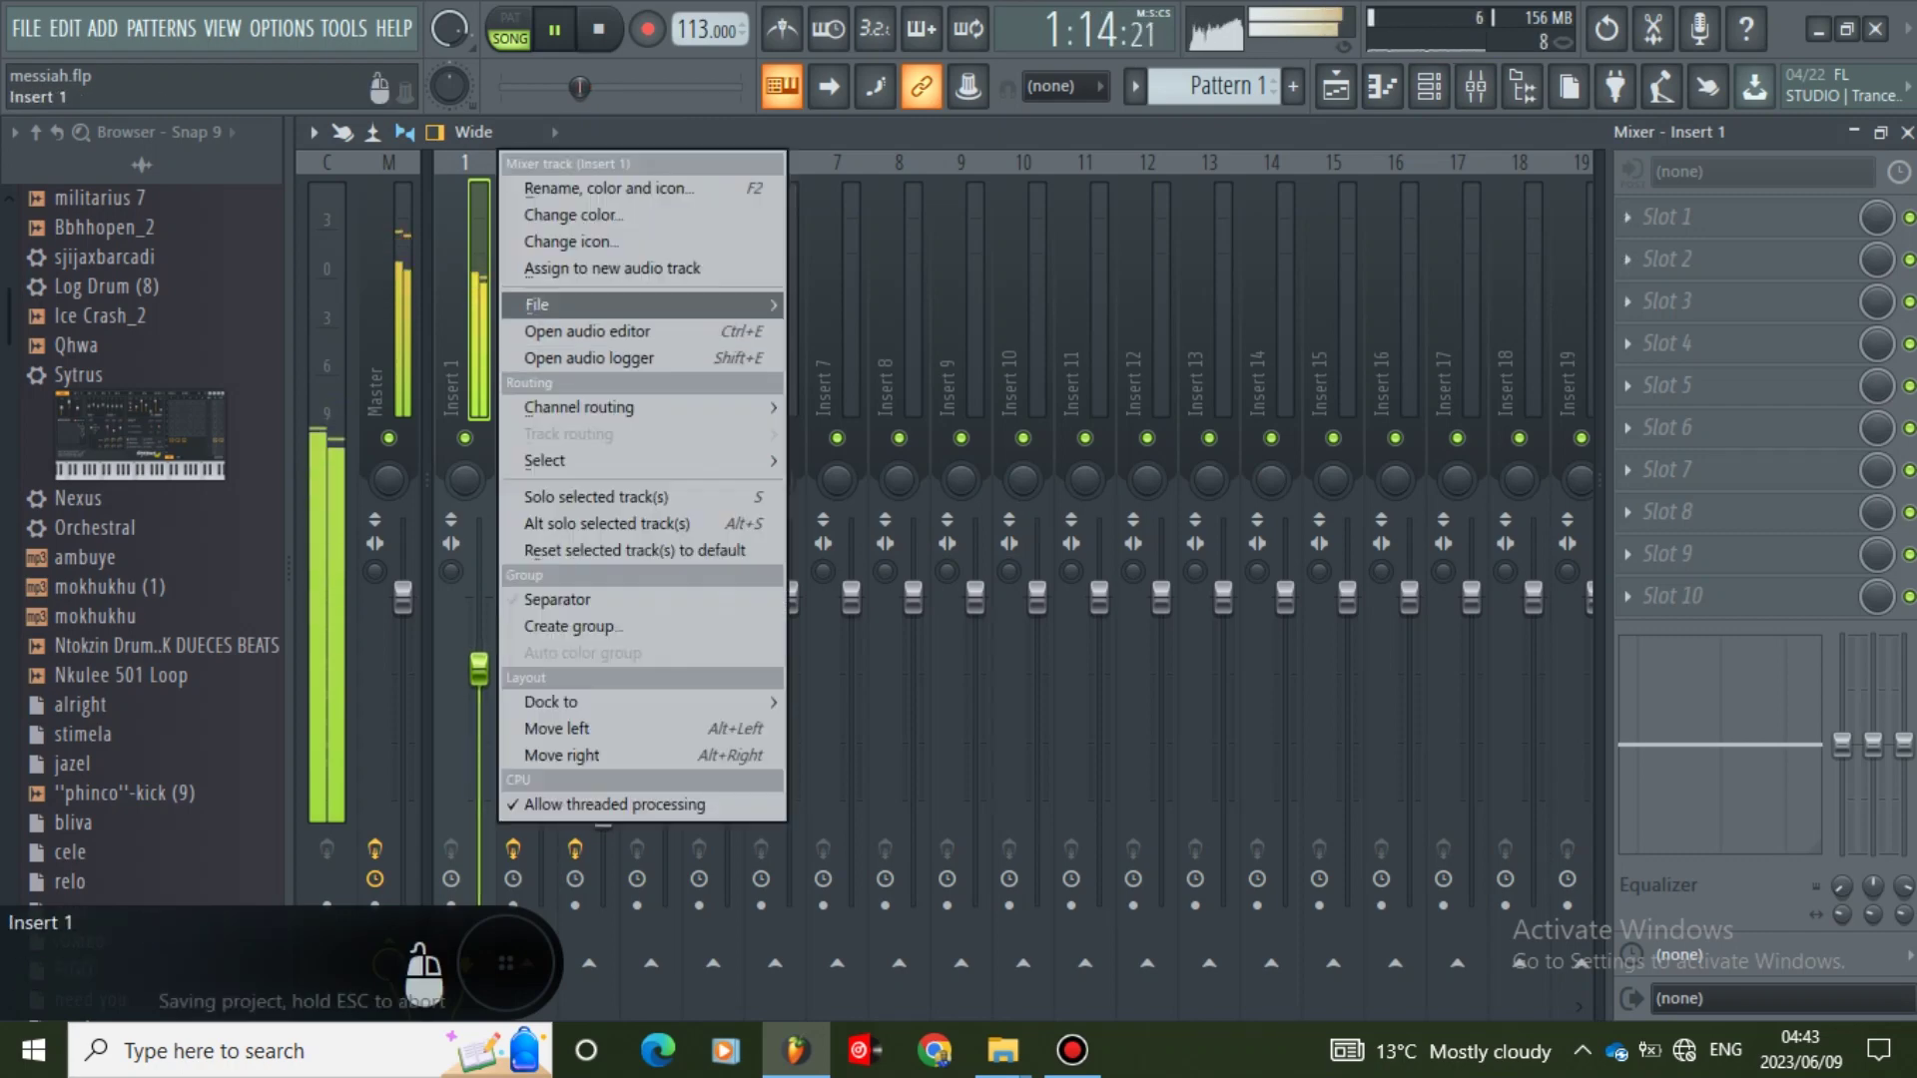
pyautogui.moveTo(639, 304)
pyautogui.click(889, 384)
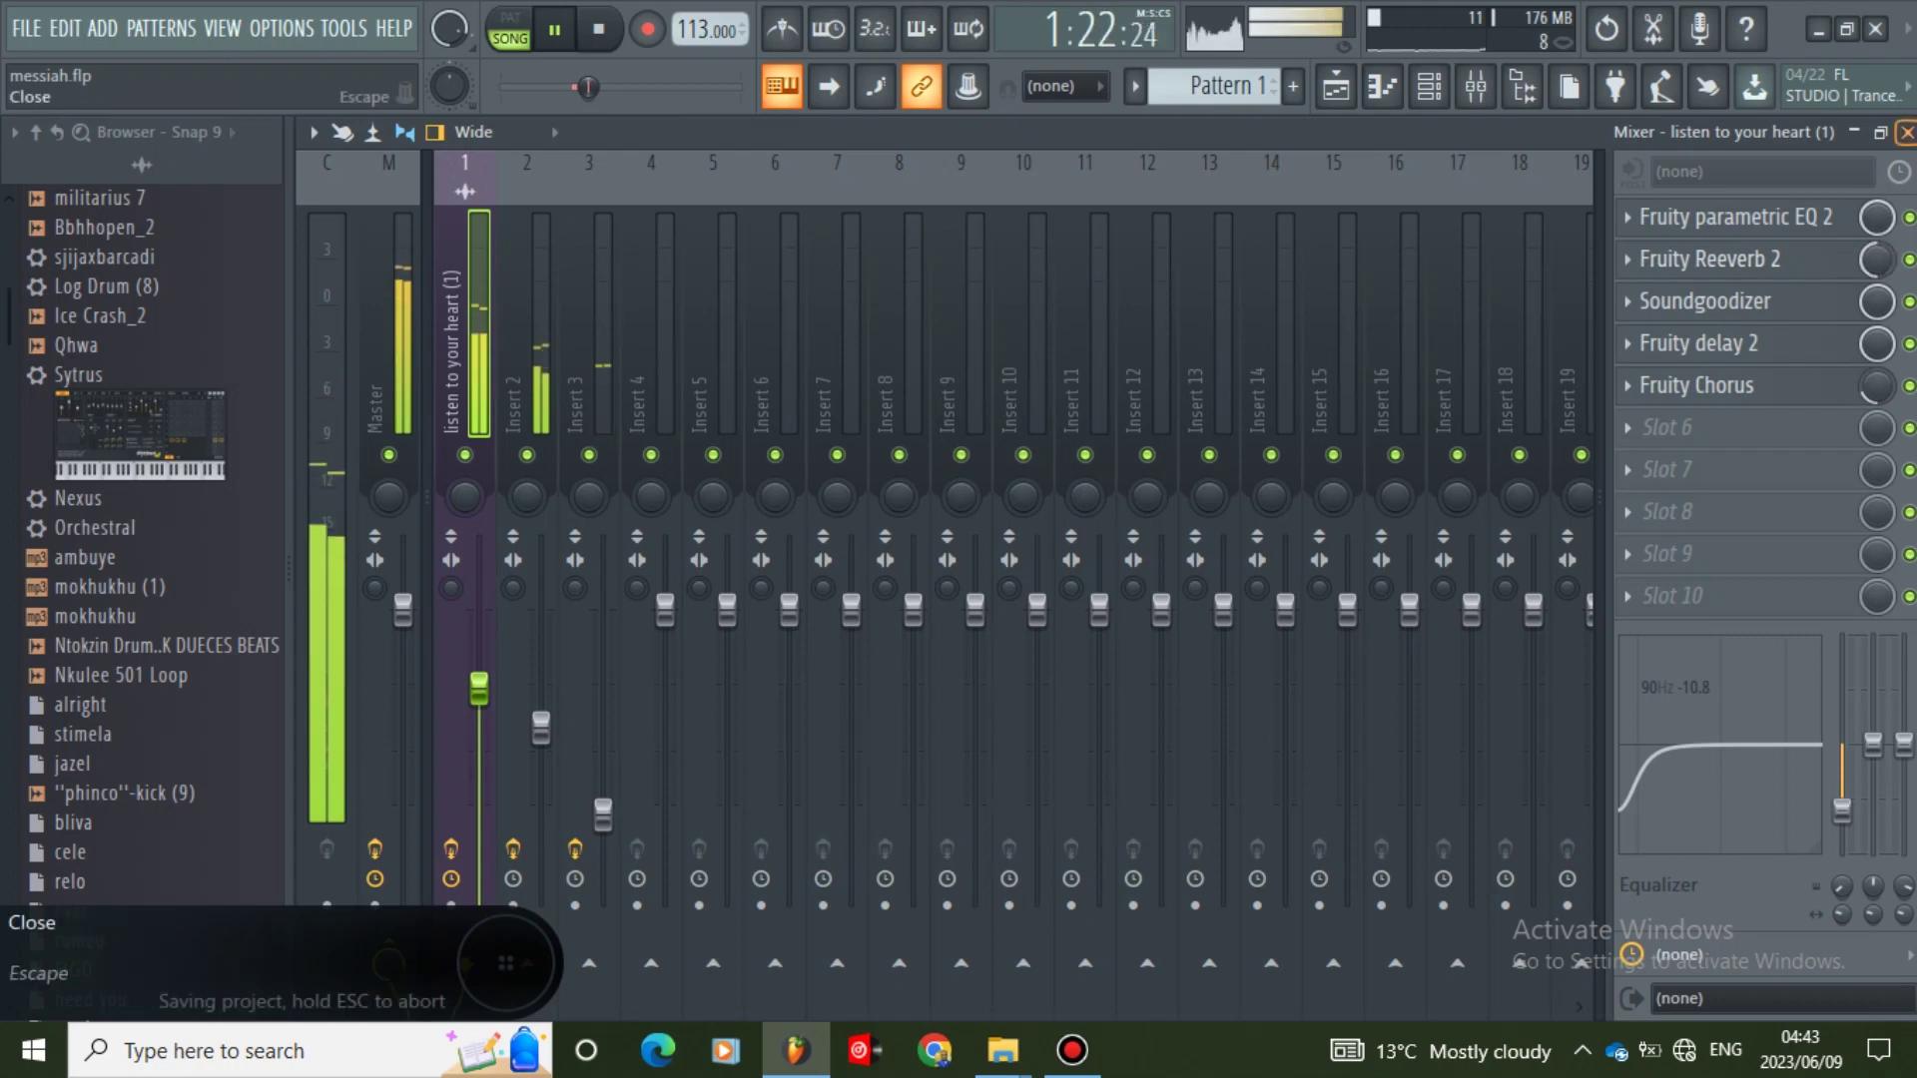
pyautogui.click(1907, 131)
pyautogui.click(25, 29)
pyautogui.click(60, 159)
# - Set the playlist's snap resolution to Cell
pyautogui.scroll(-3, 909, 344)
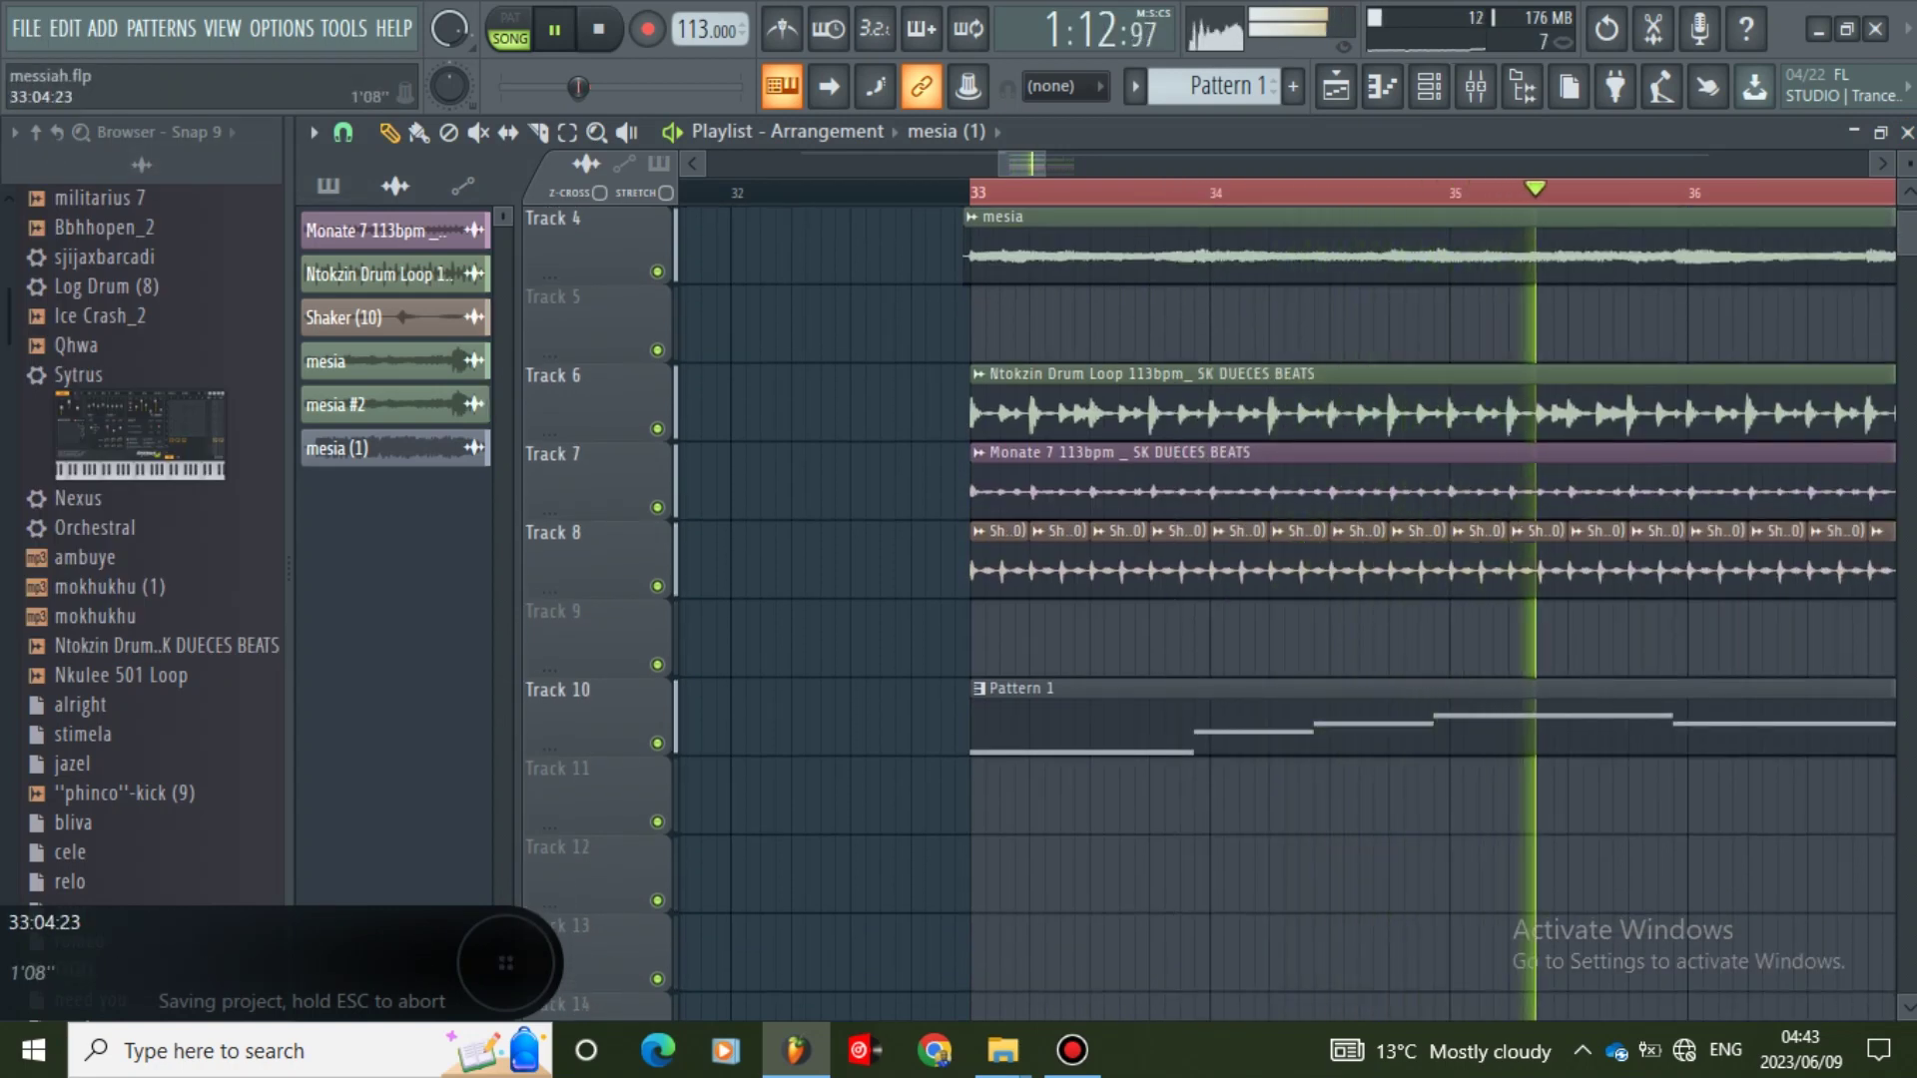
pyautogui.moveTo(1044, 163); pyautogui.dragTo(1137, 164)
pyautogui.scroll(3, 1433, 401)
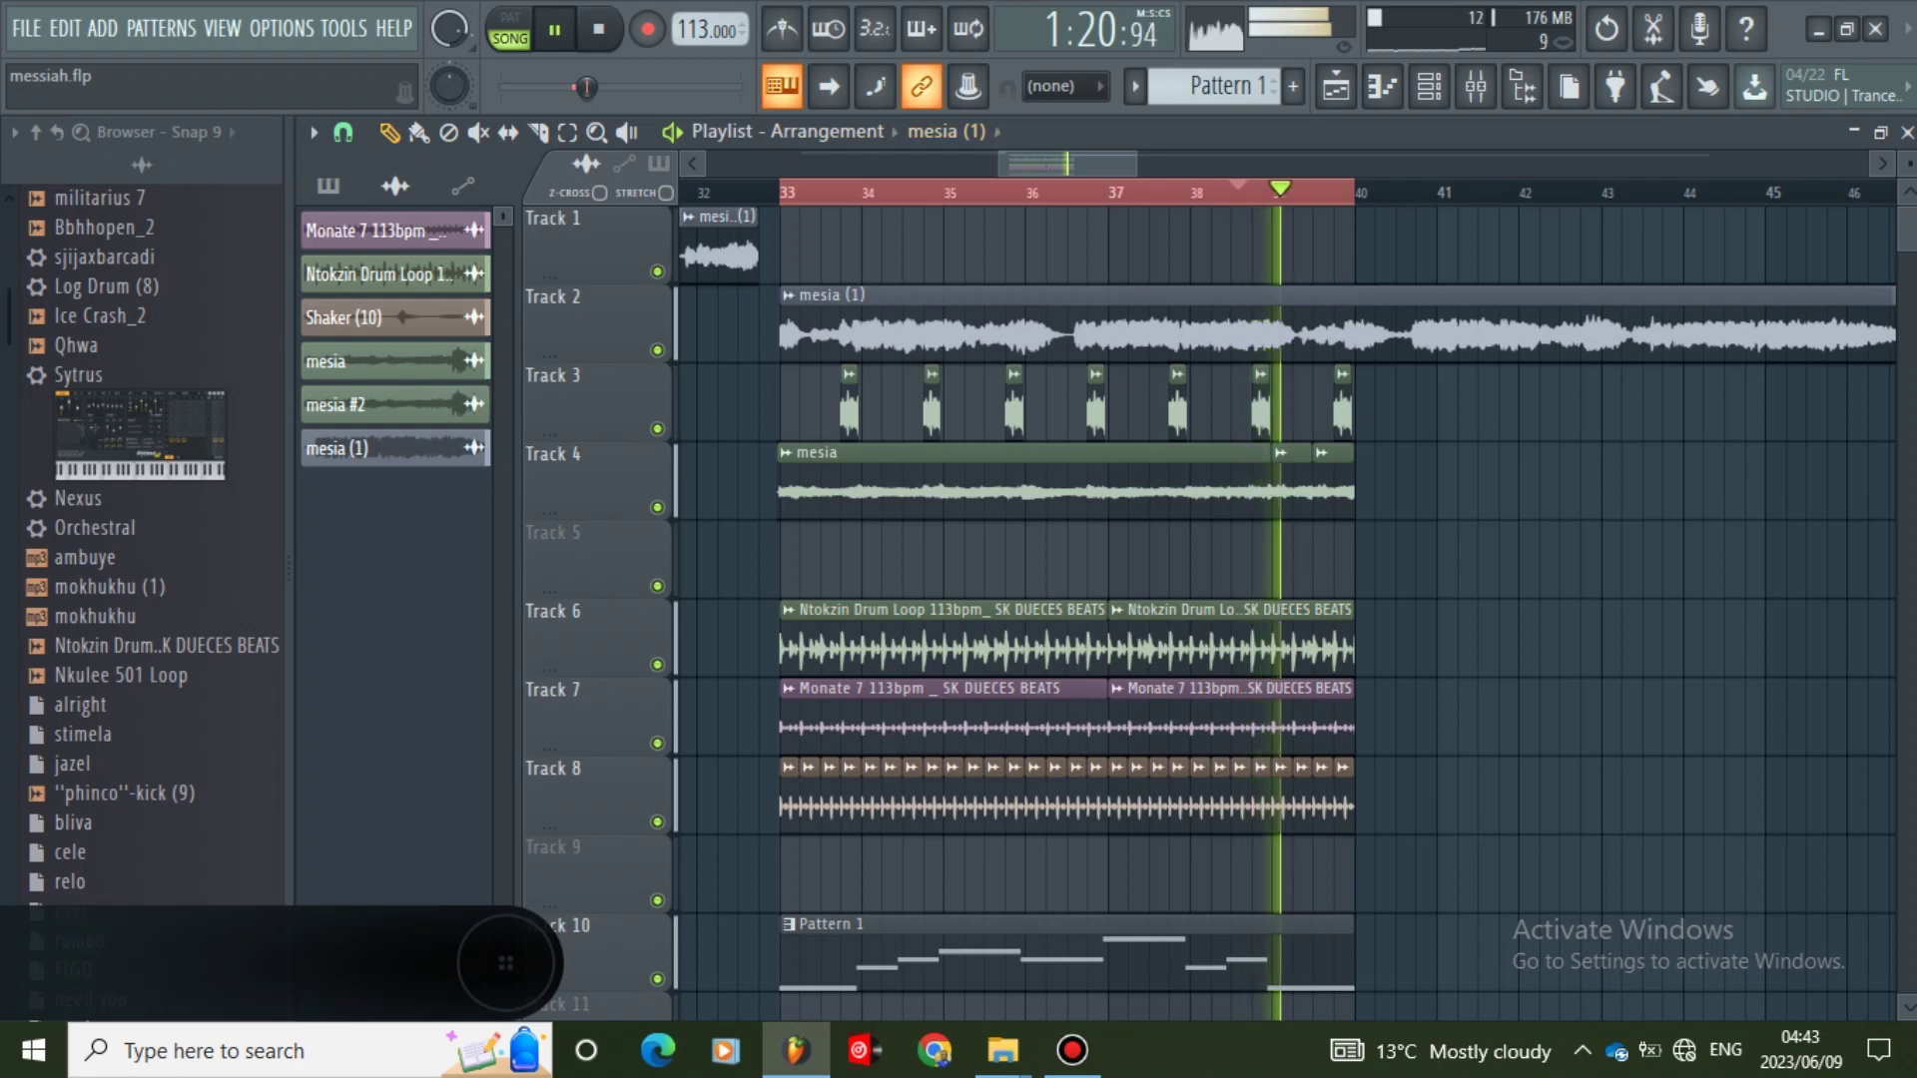
pyautogui.moveTo(1136, 164); pyautogui.dragTo(1026, 163)
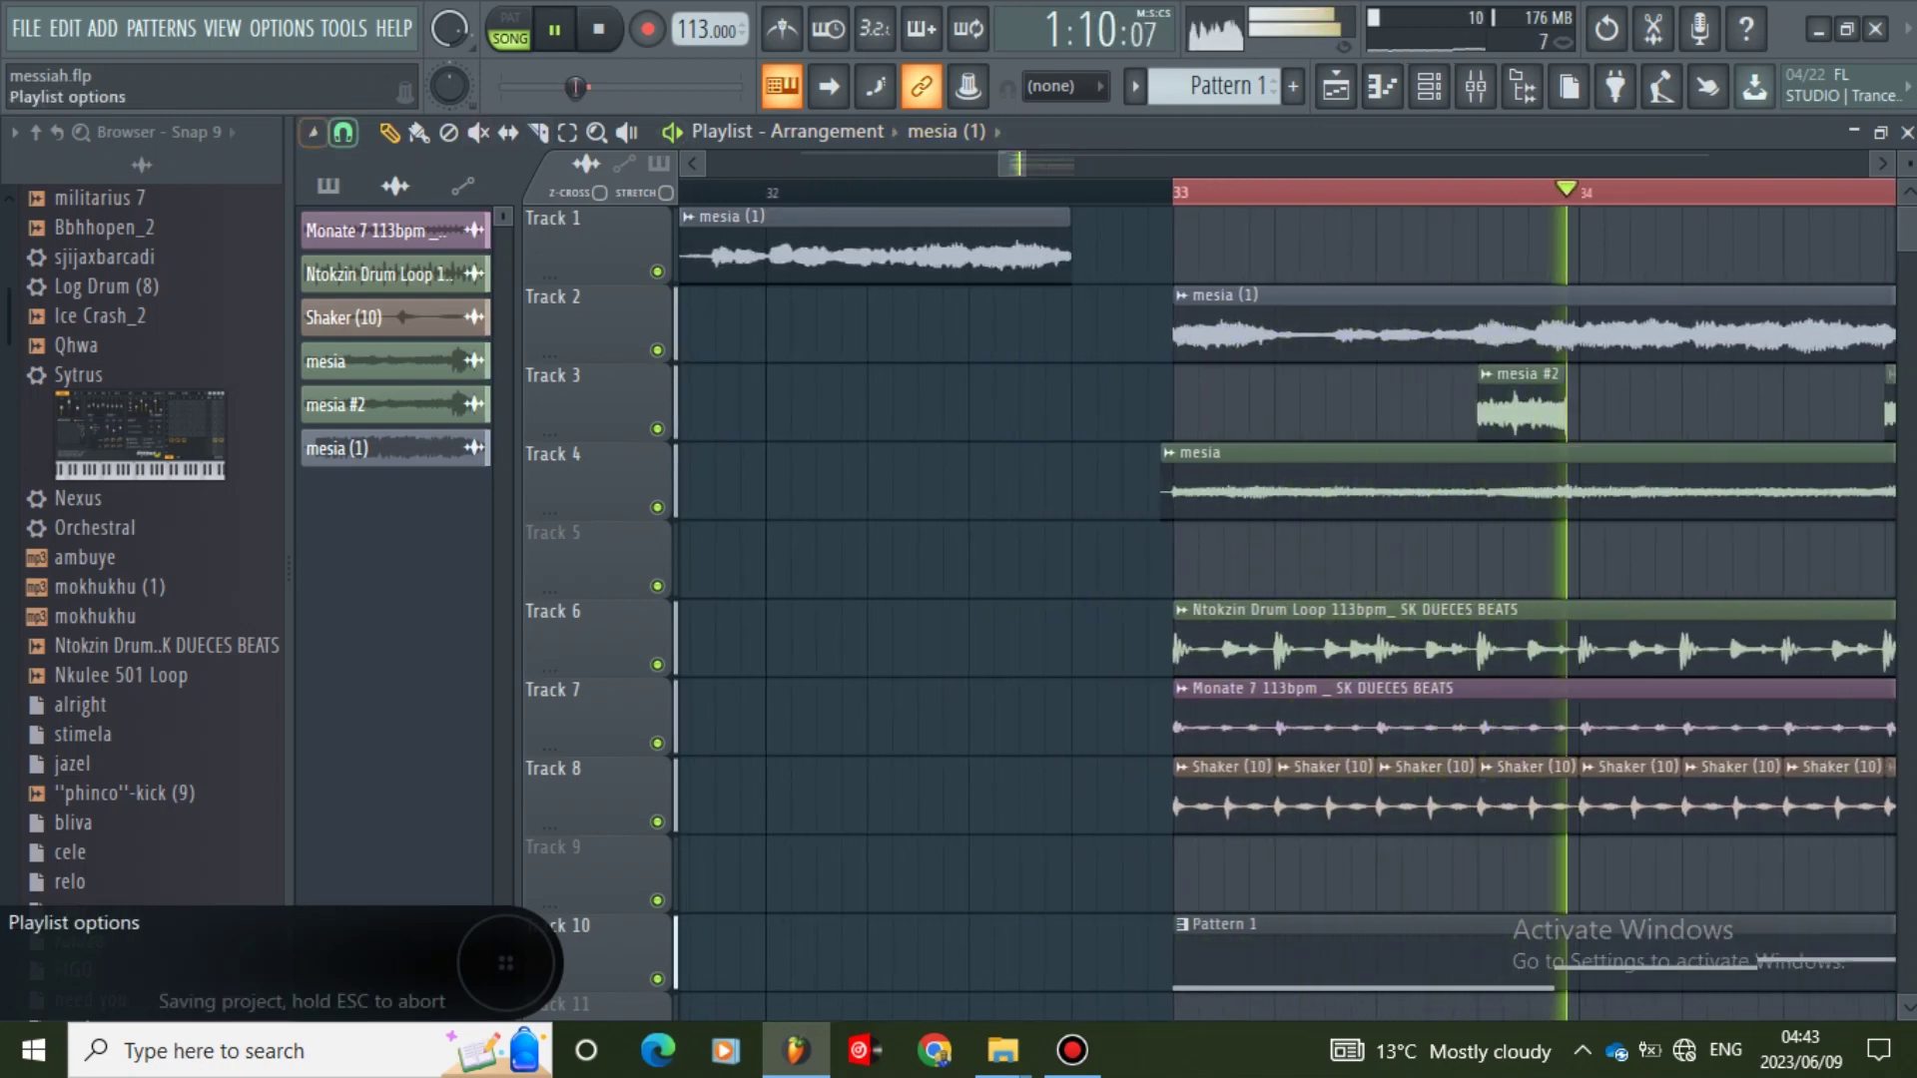
pyautogui.click(313, 132)
pyautogui.moveTo(345, 247)
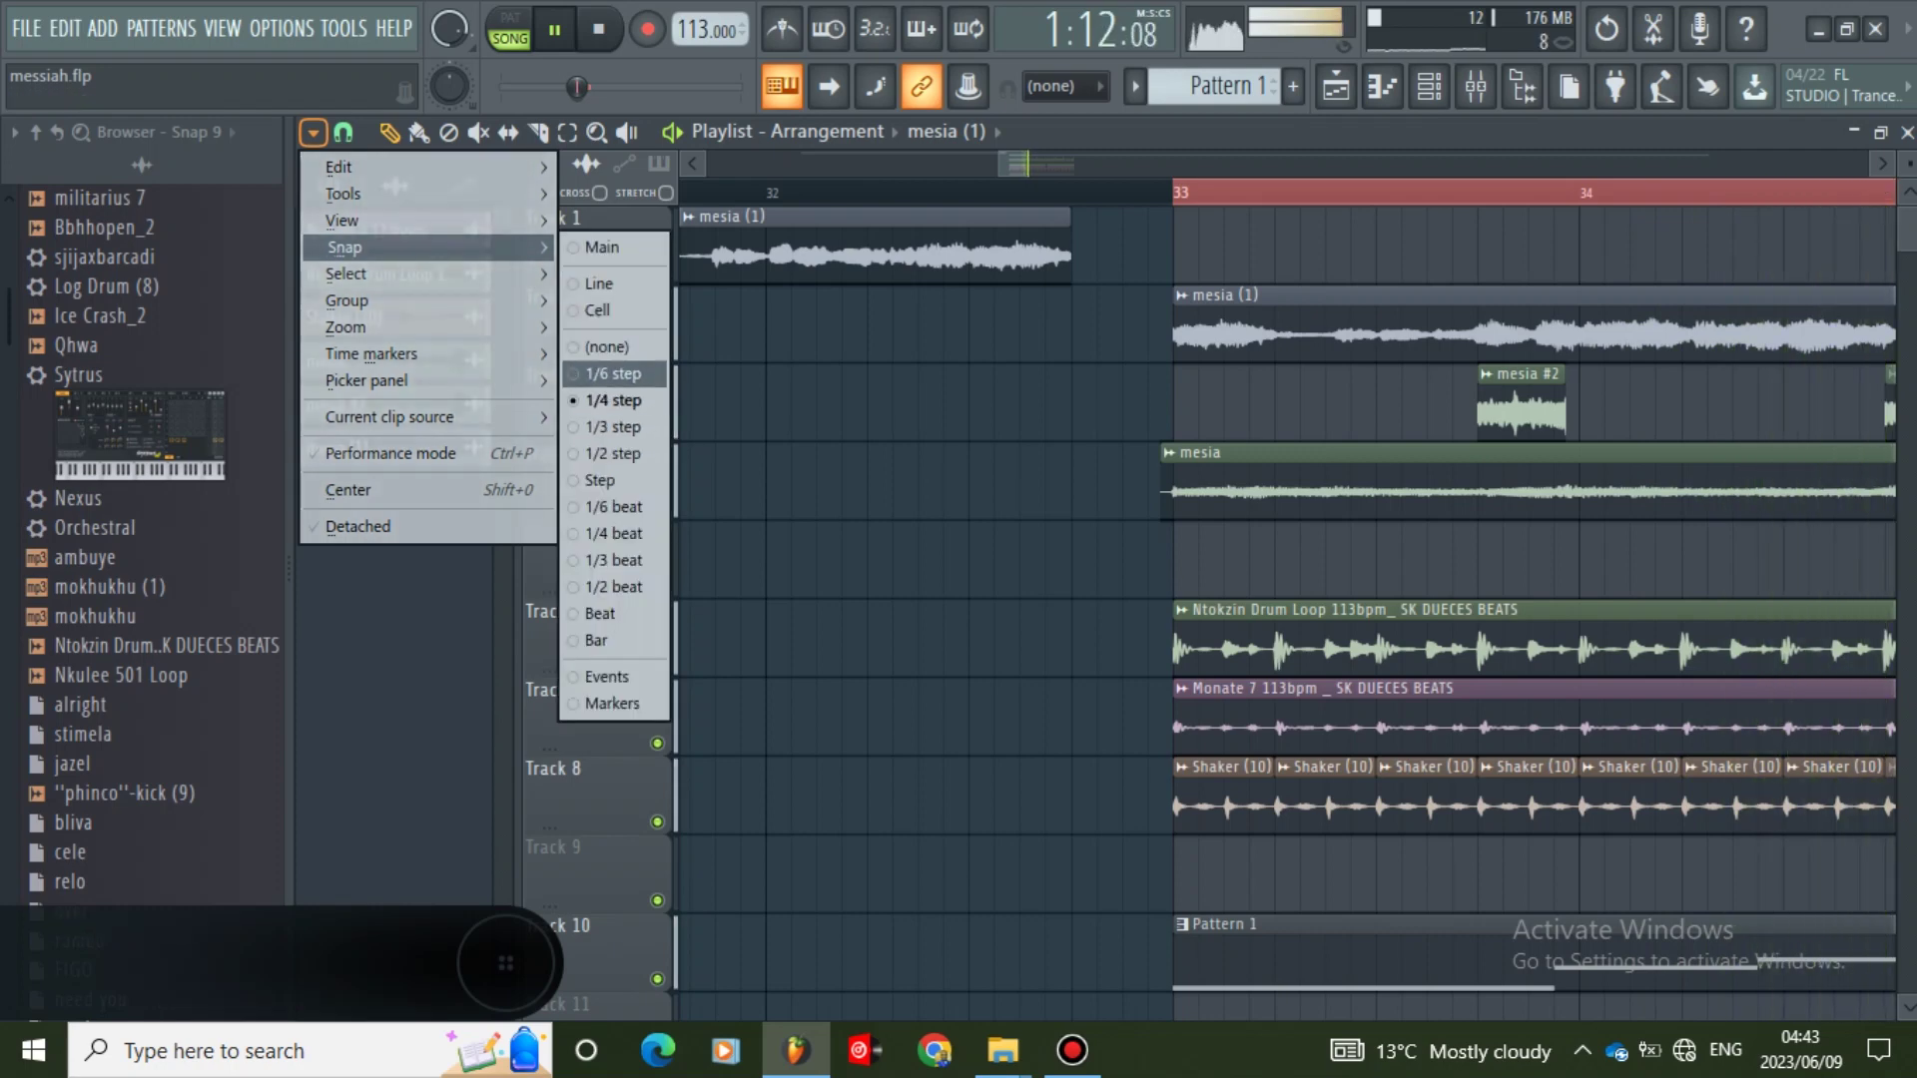
pyautogui.click(599, 311)
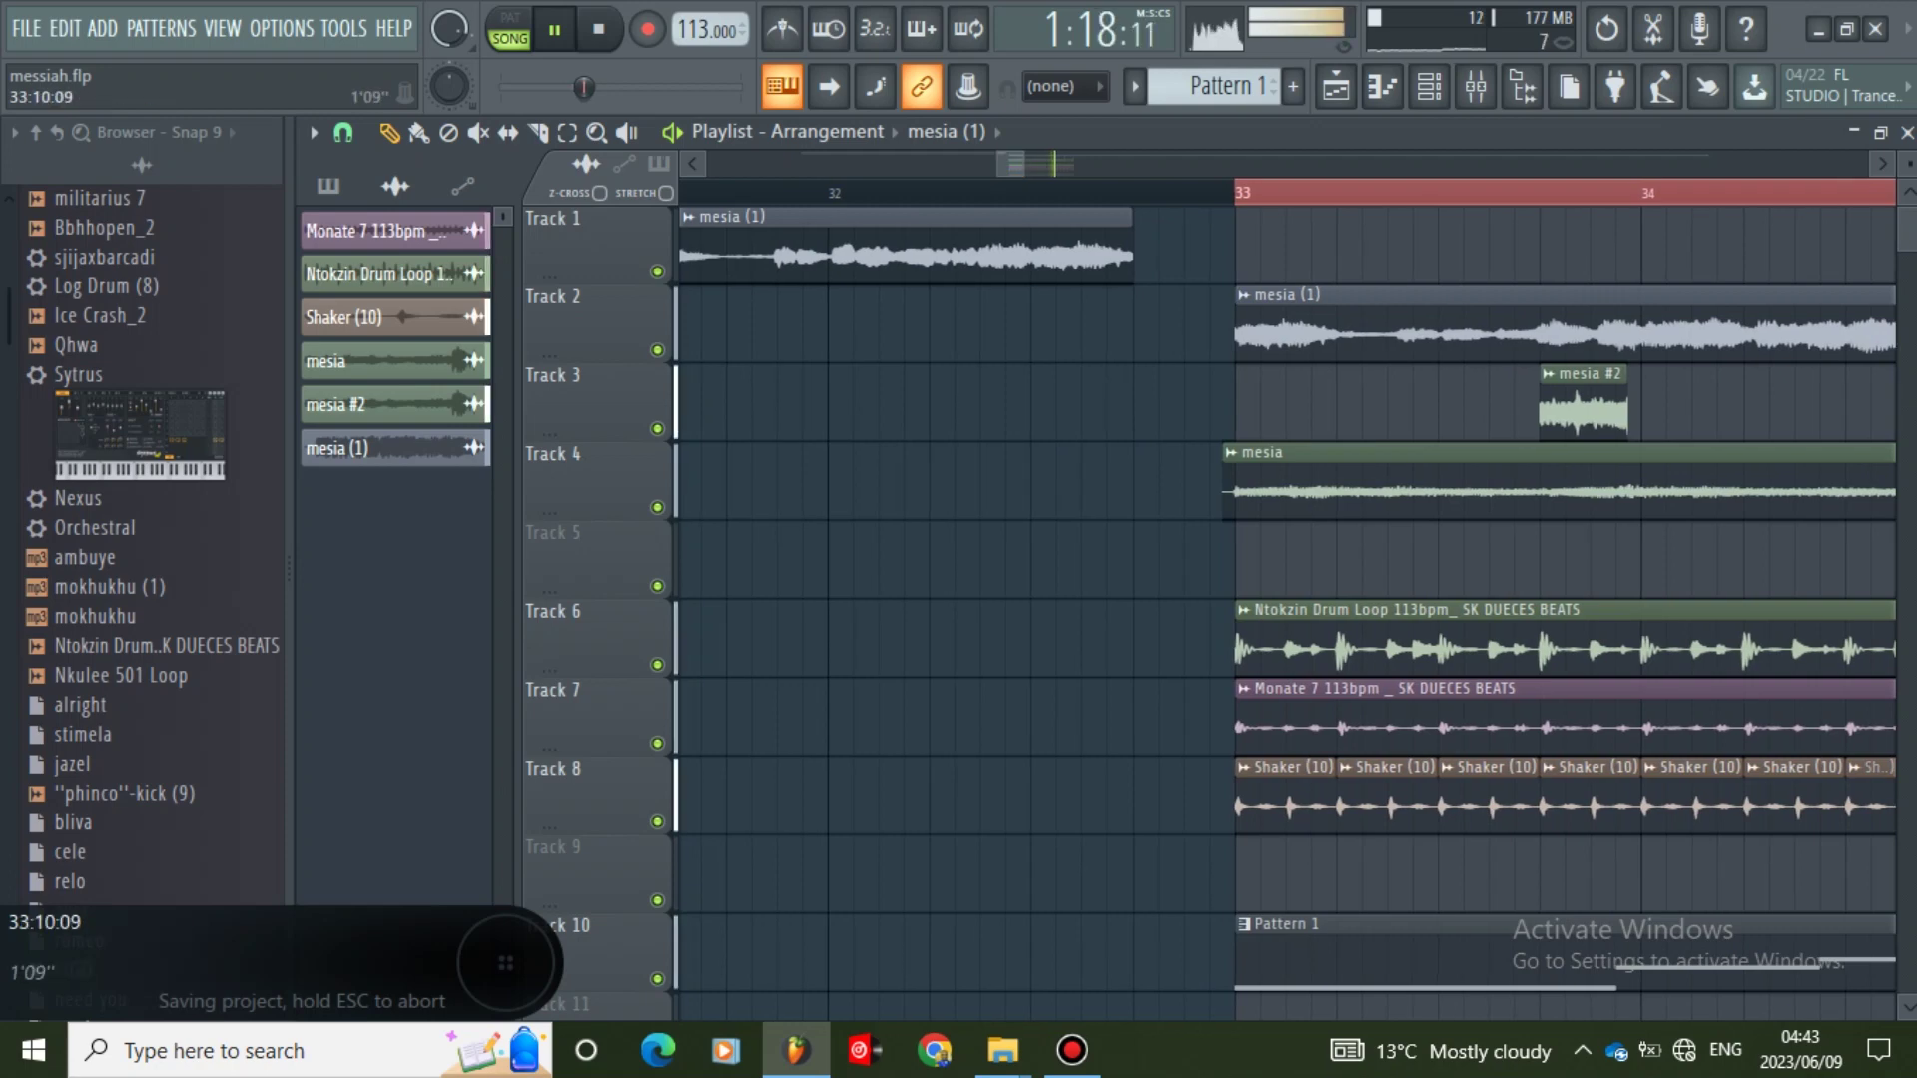
# - Lower the "listen to your heart (1)" mixer track's volume to 56% (-11.0 dB), save the project and close the mixer
pyautogui.click(1476, 86)
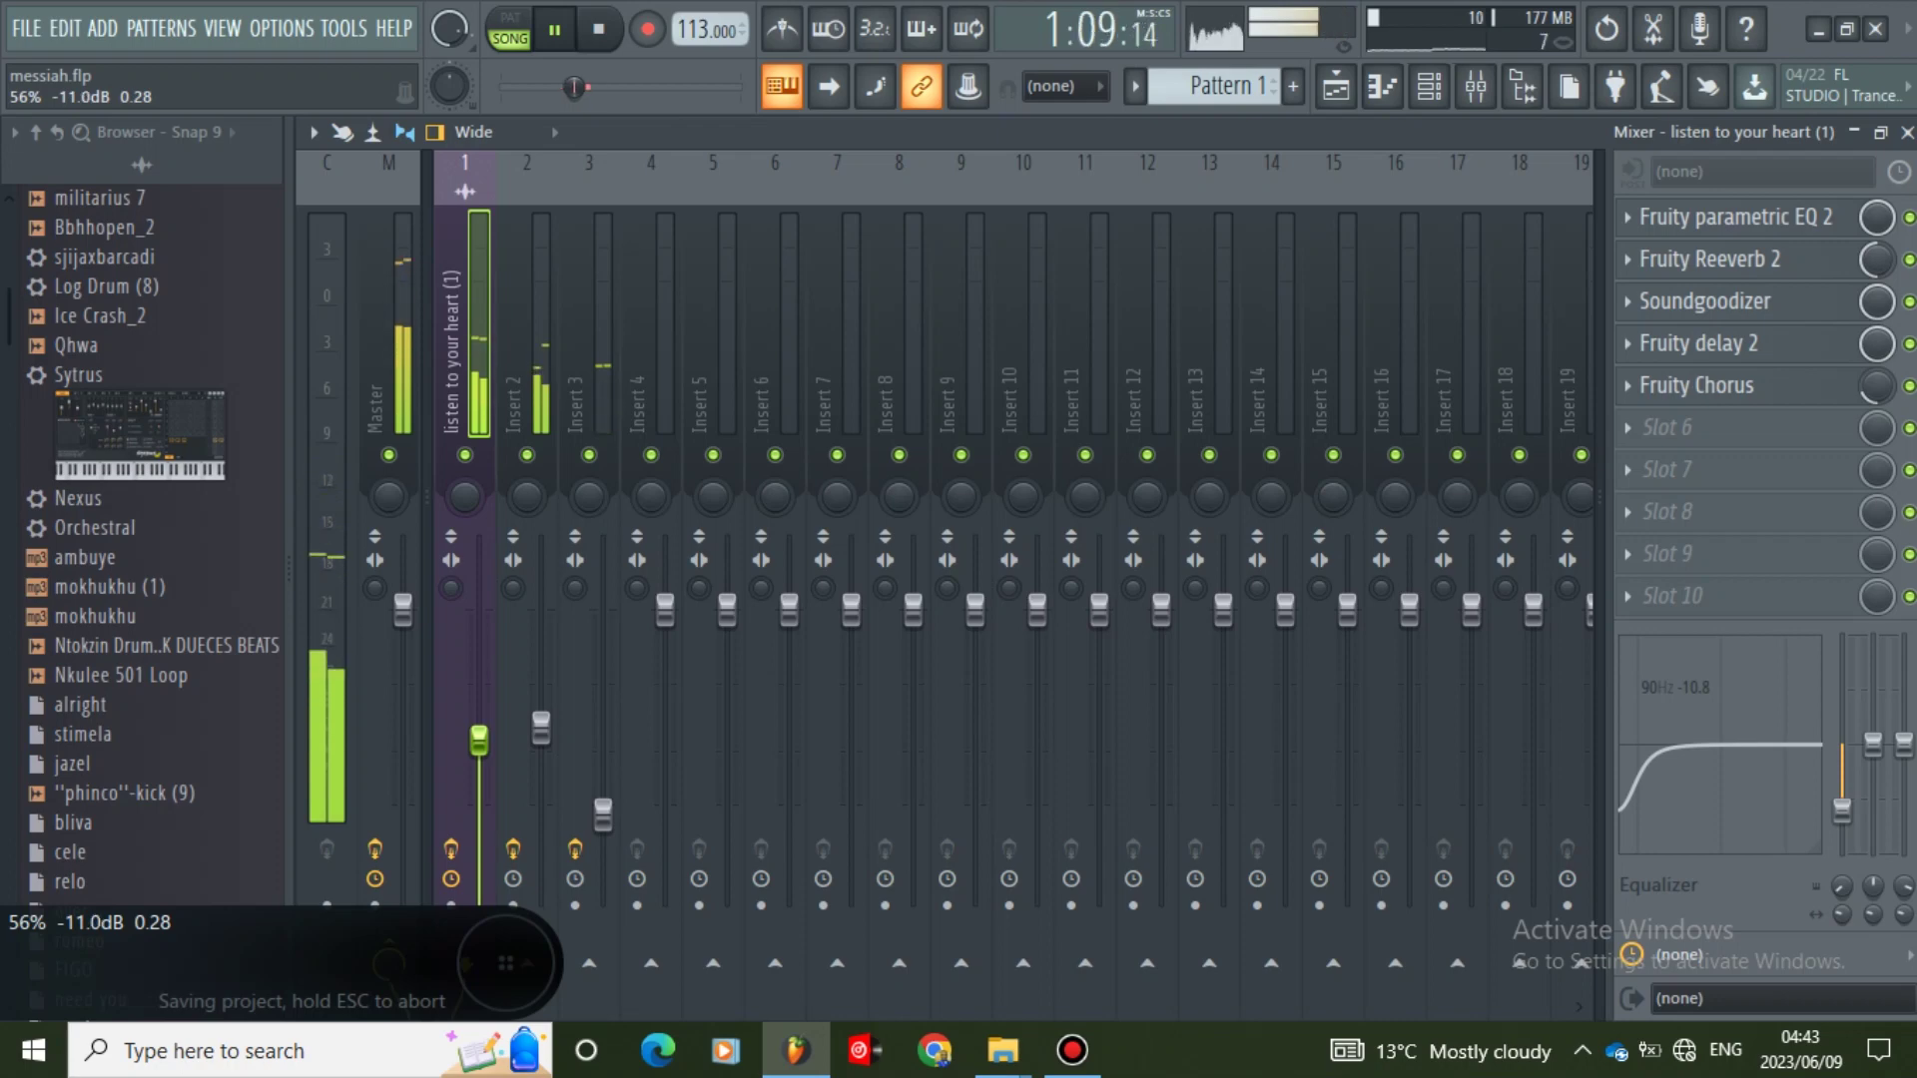
pyautogui.click(26, 29)
pyautogui.click(59, 159)
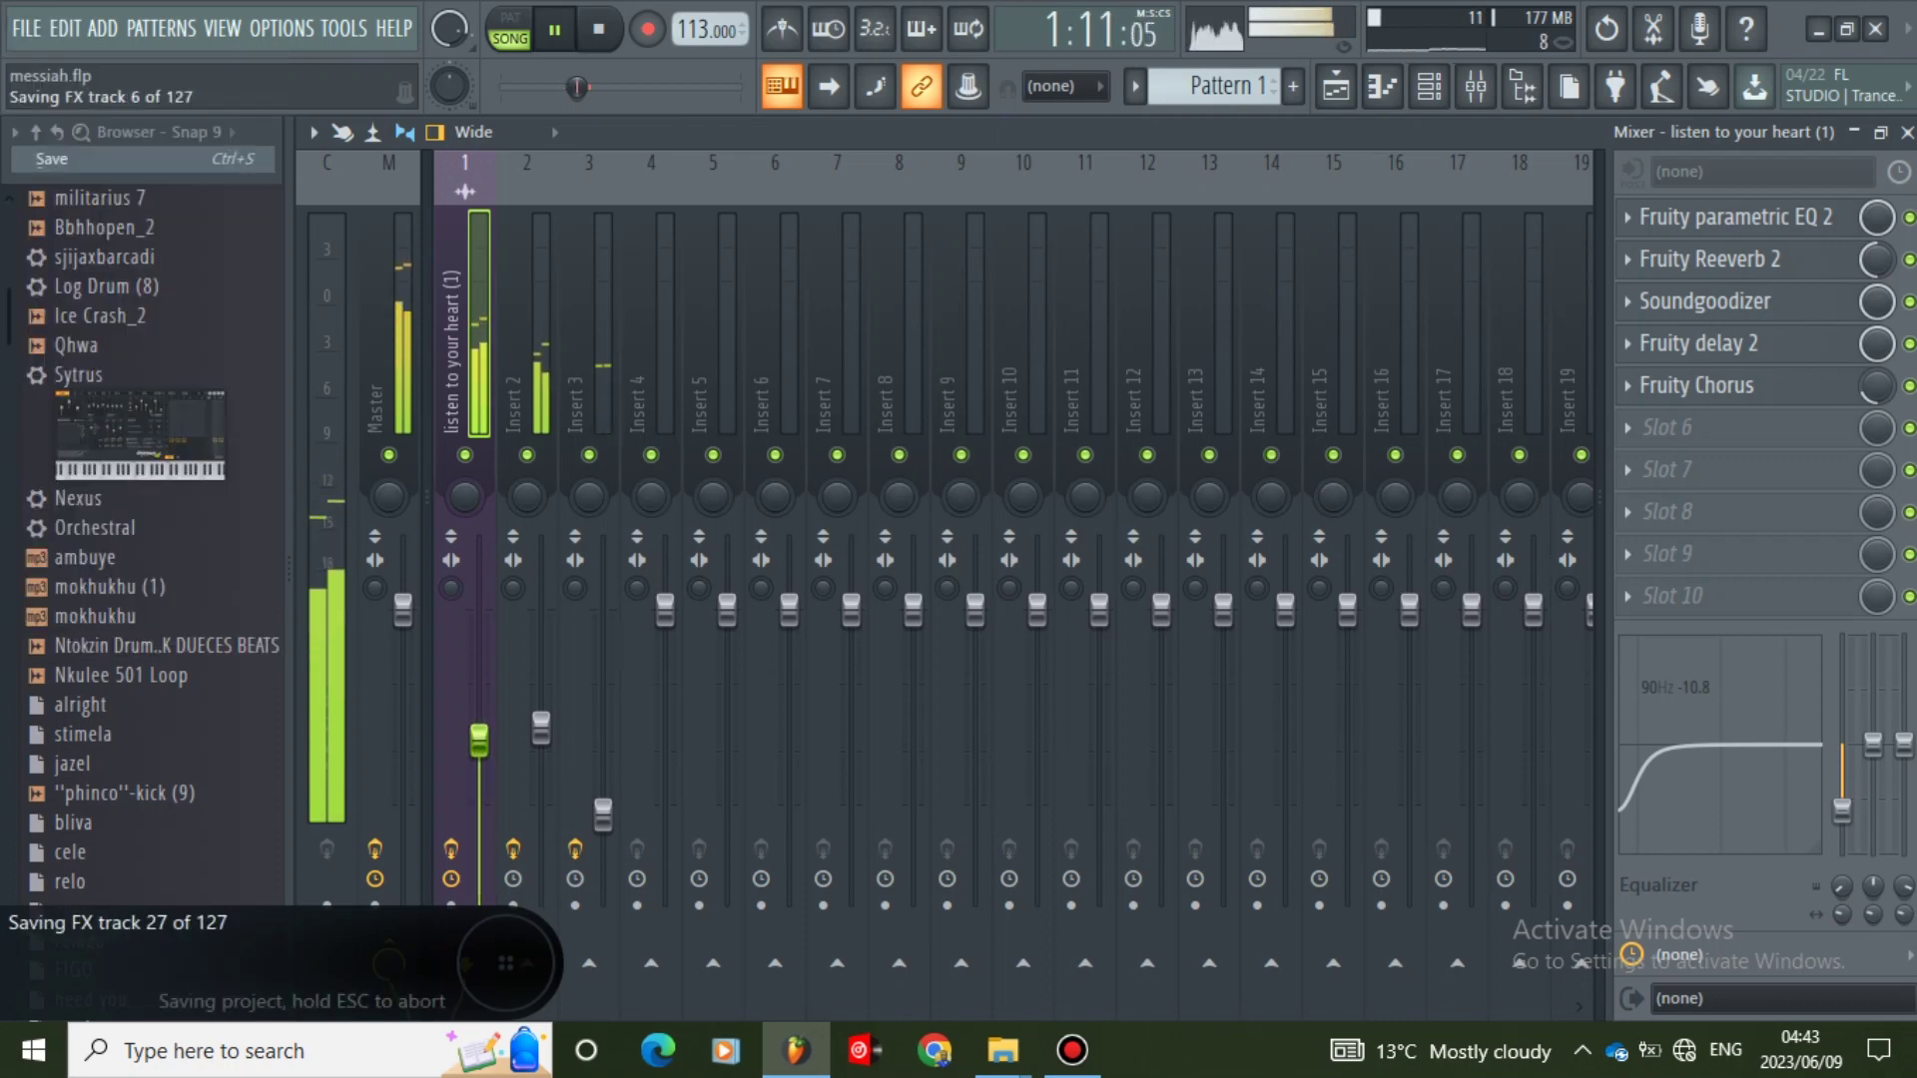
pyautogui.press('Escape')
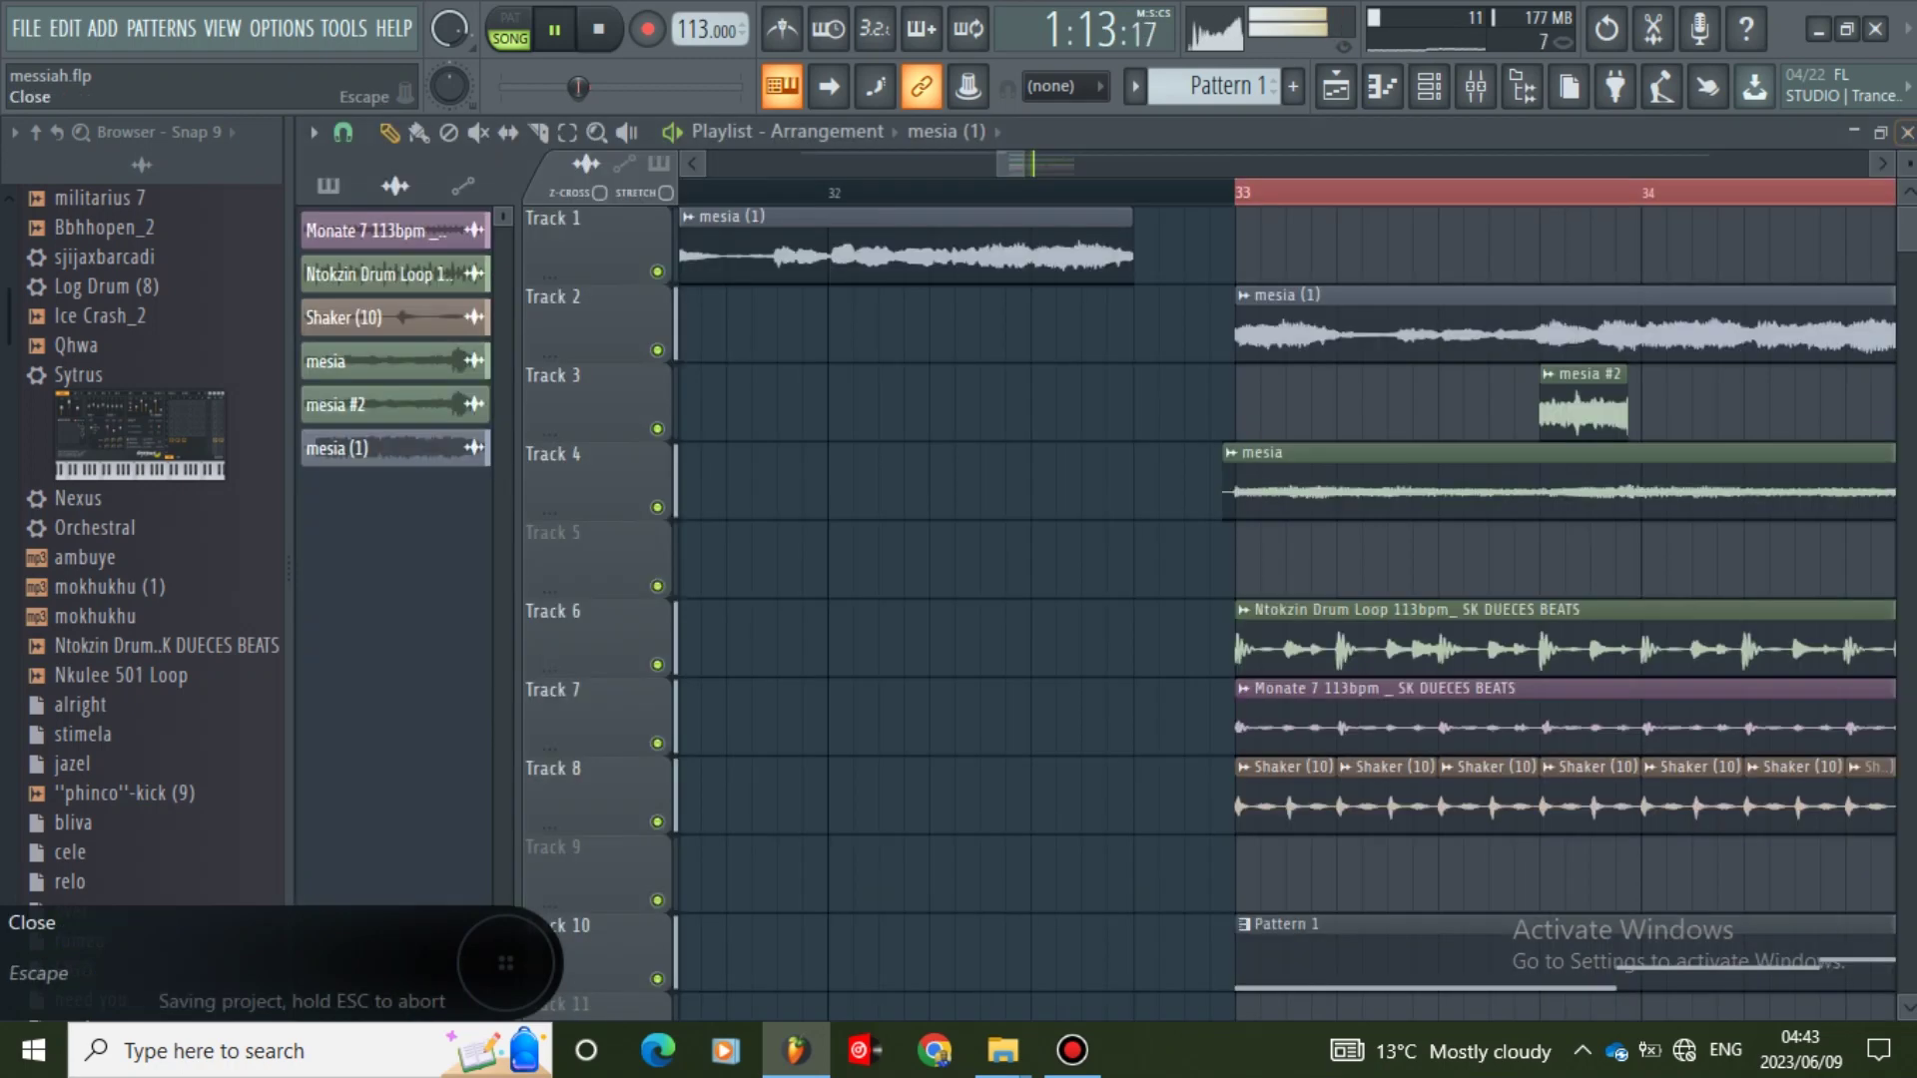
# - Create a new empty pattern with the default name Pattern 2 and save the project
pyautogui.moveTo(1025, 164); pyautogui.dragTo(1114, 164)
pyautogui.scroll(-3, 1217, 325)
pyautogui.scroll(-2, 1133, 599)
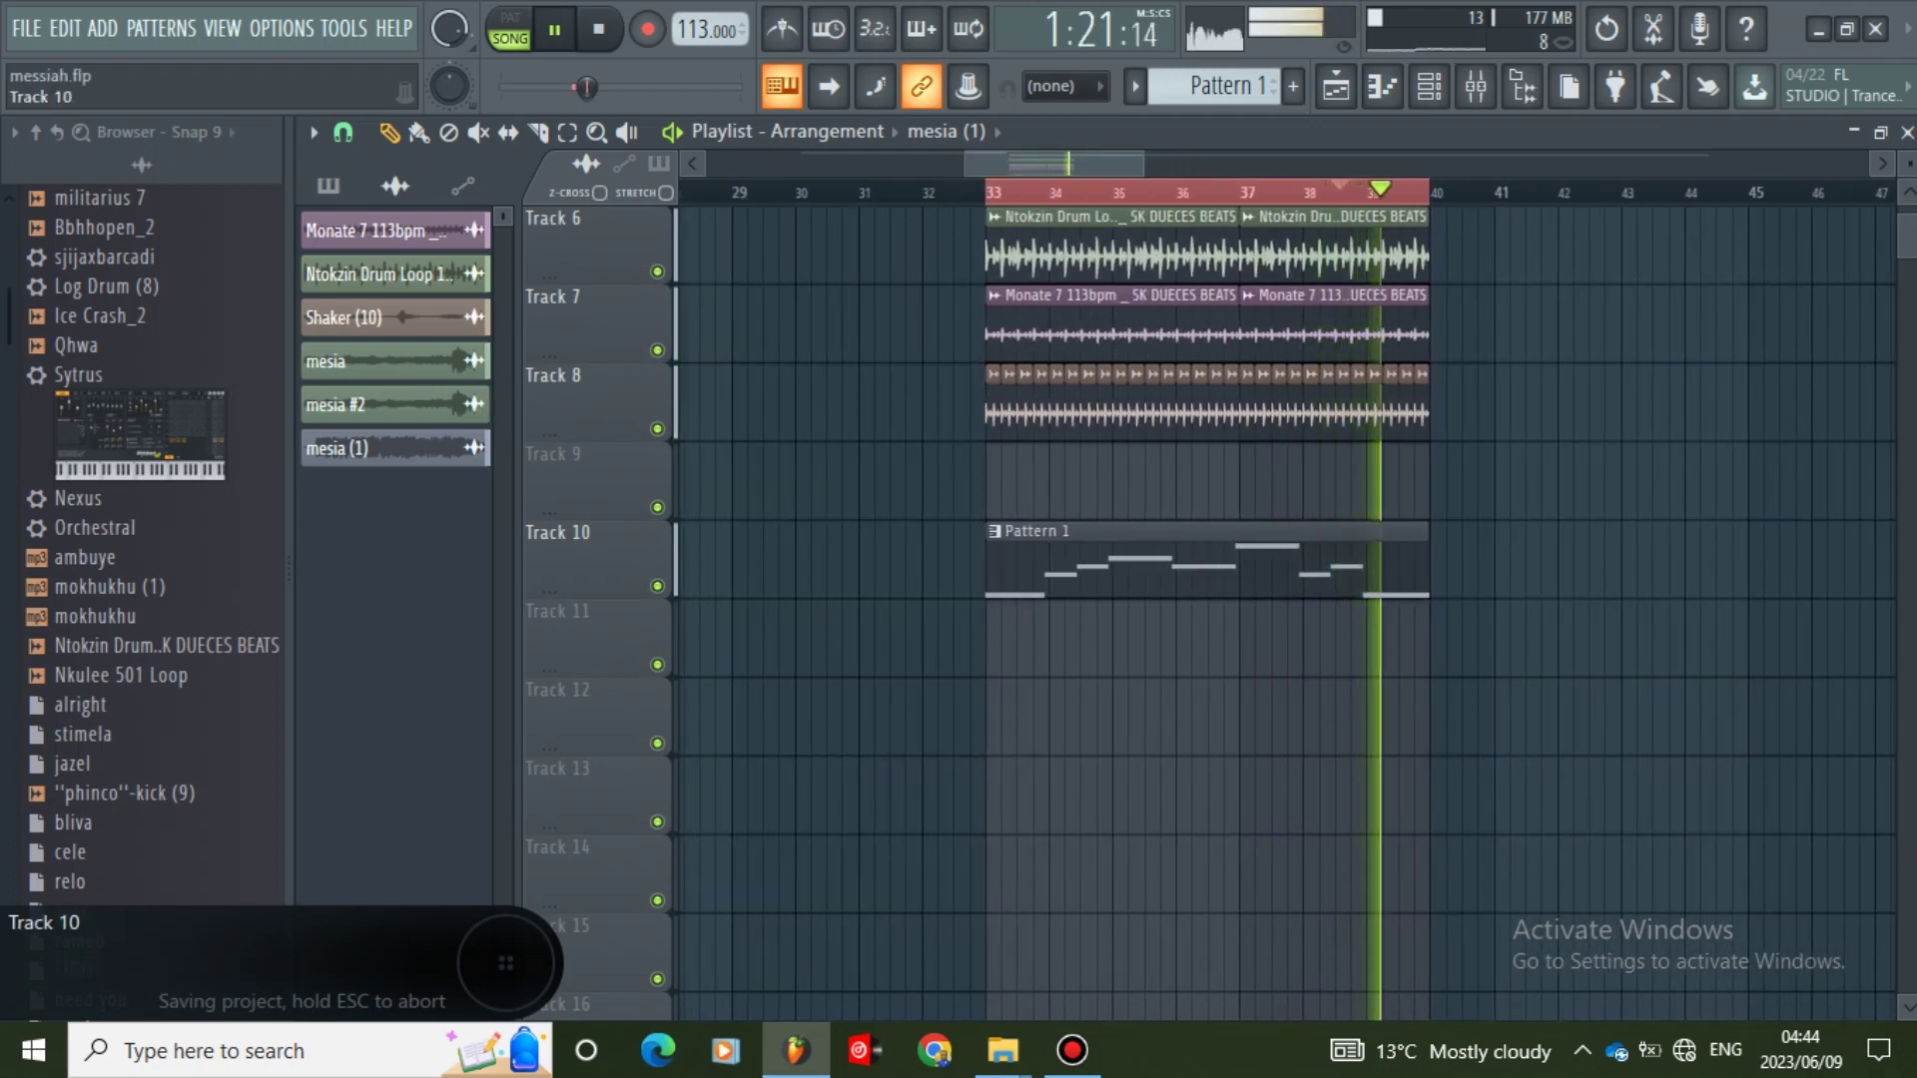
pyautogui.press('p')
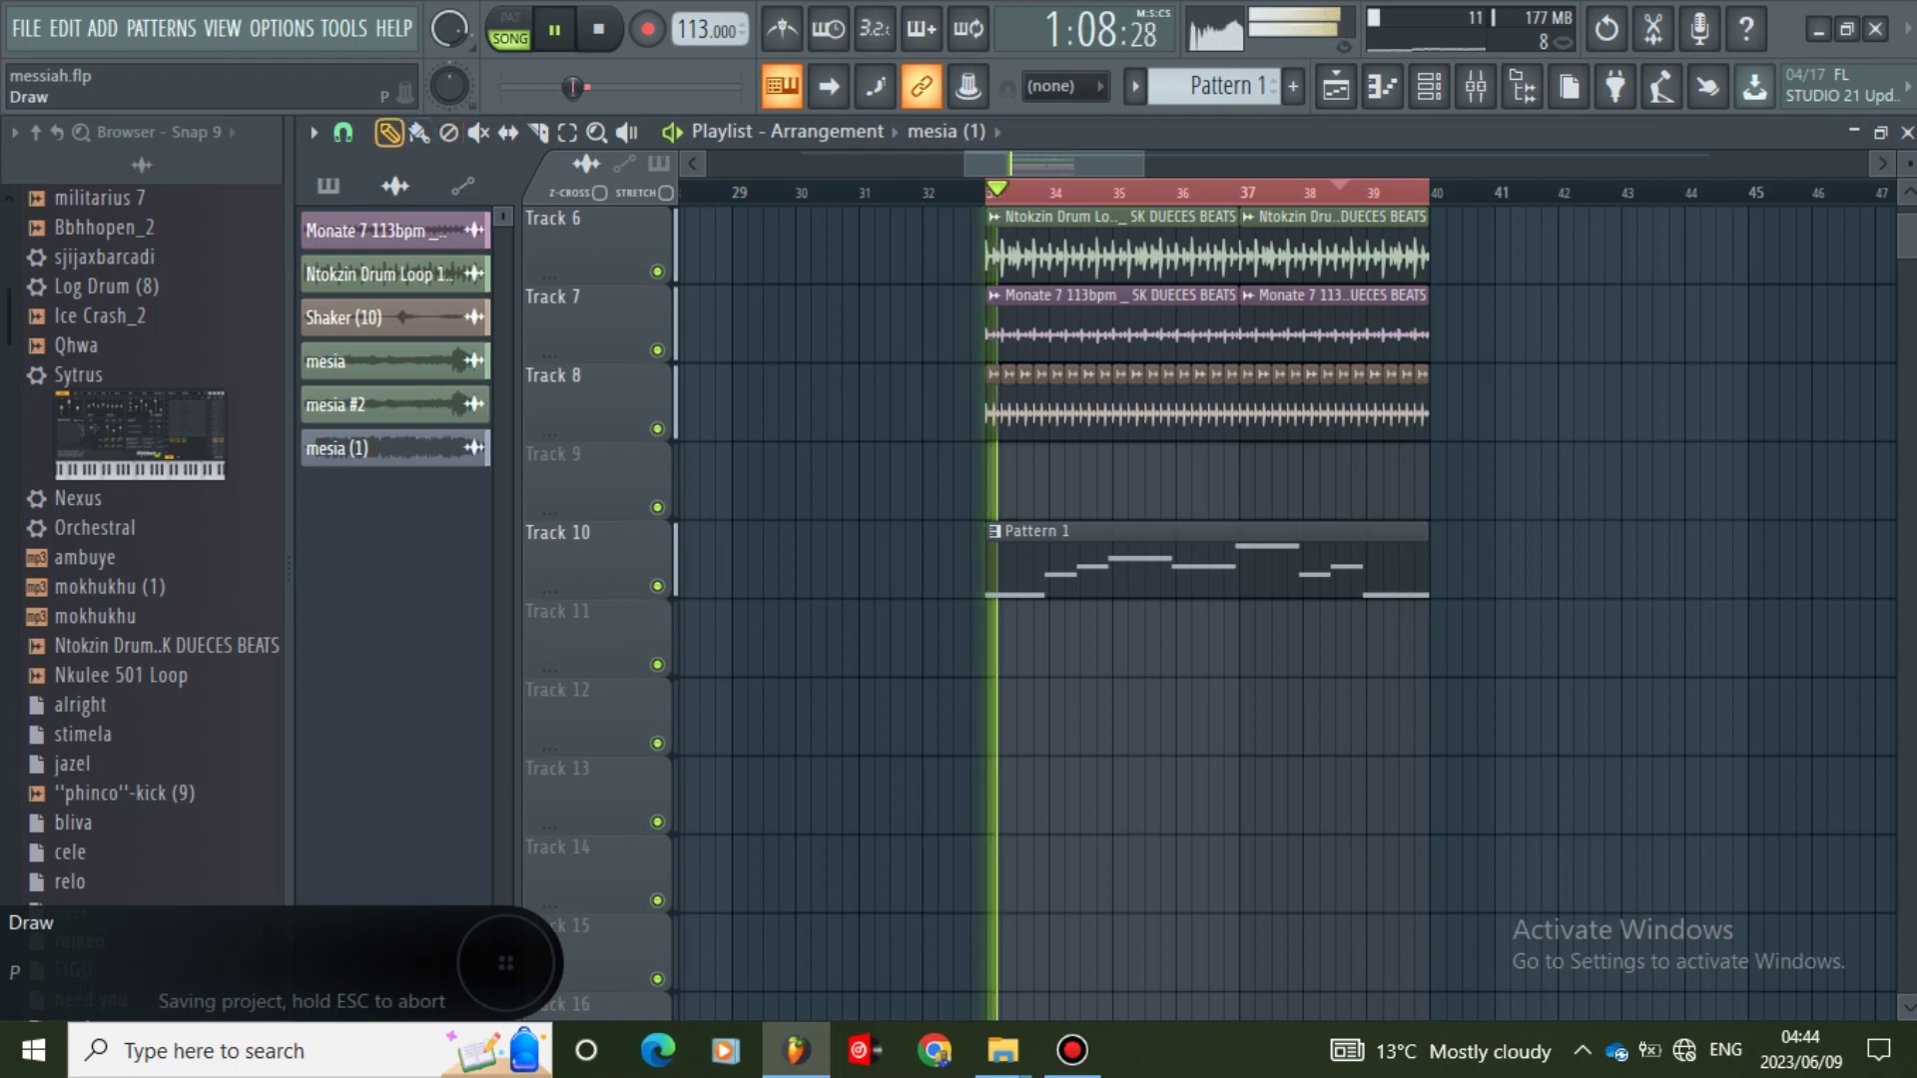
pyautogui.click(328, 186)
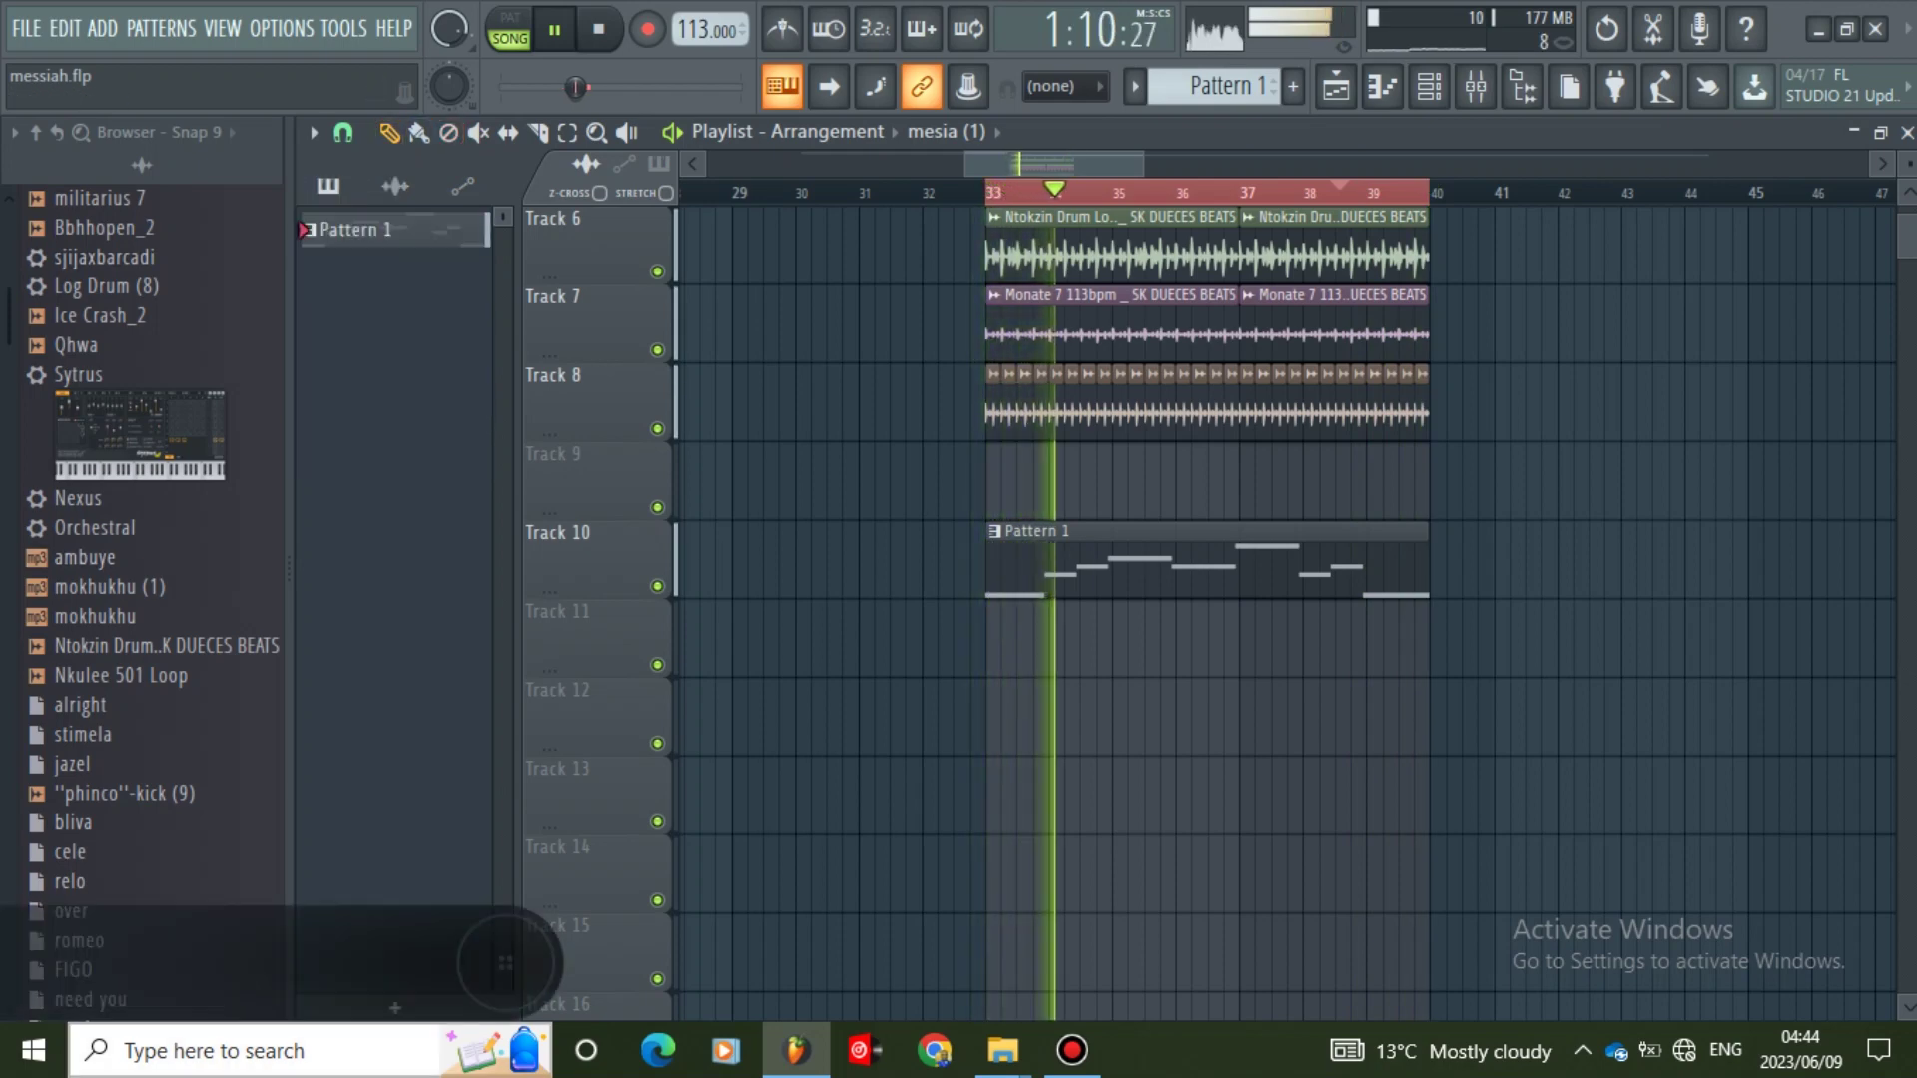
pyautogui.click(1293, 86)
pyautogui.press('Return')
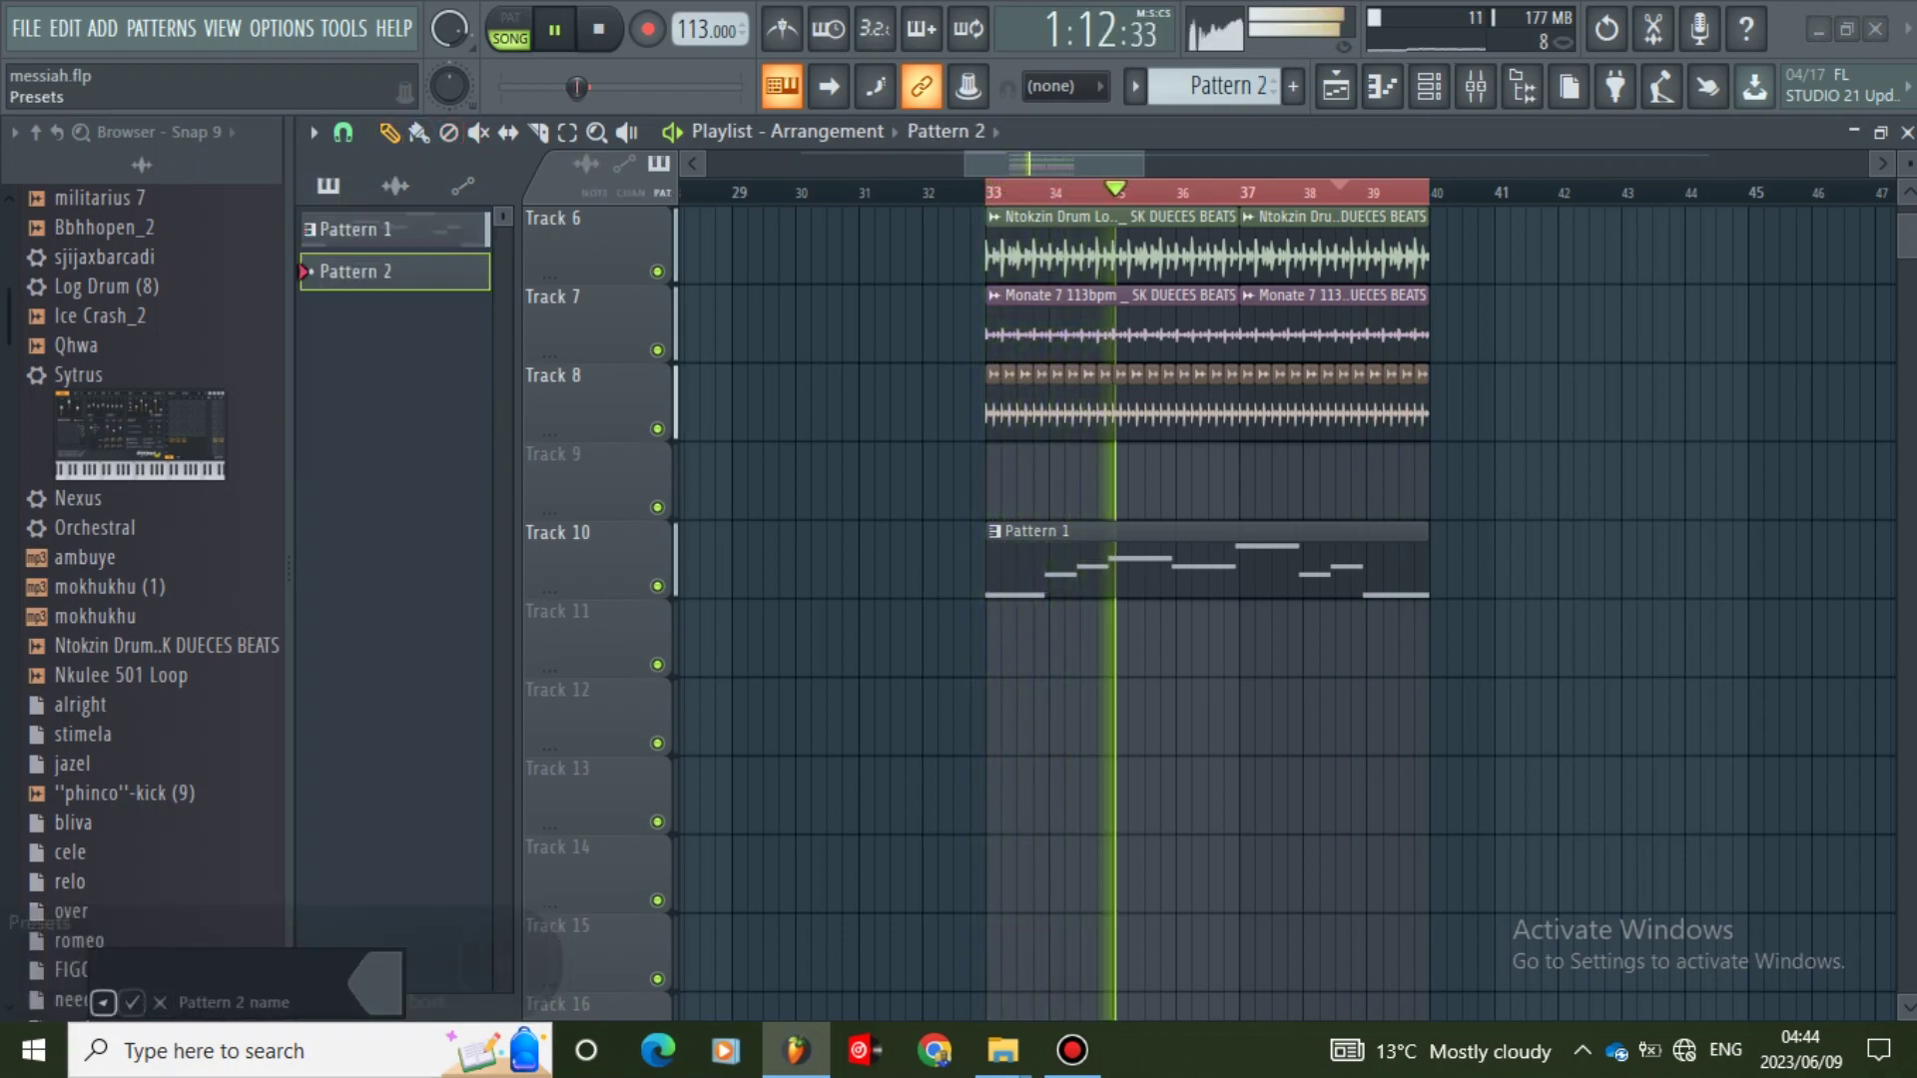
pyautogui.hotkey('ctrl', 's')
# - Fill Track 12 with one-bar Pattern 2 clips from bar 33 through bar 39
pyautogui.moveTo(349, 271); pyautogui.dragTo(1178, 759)
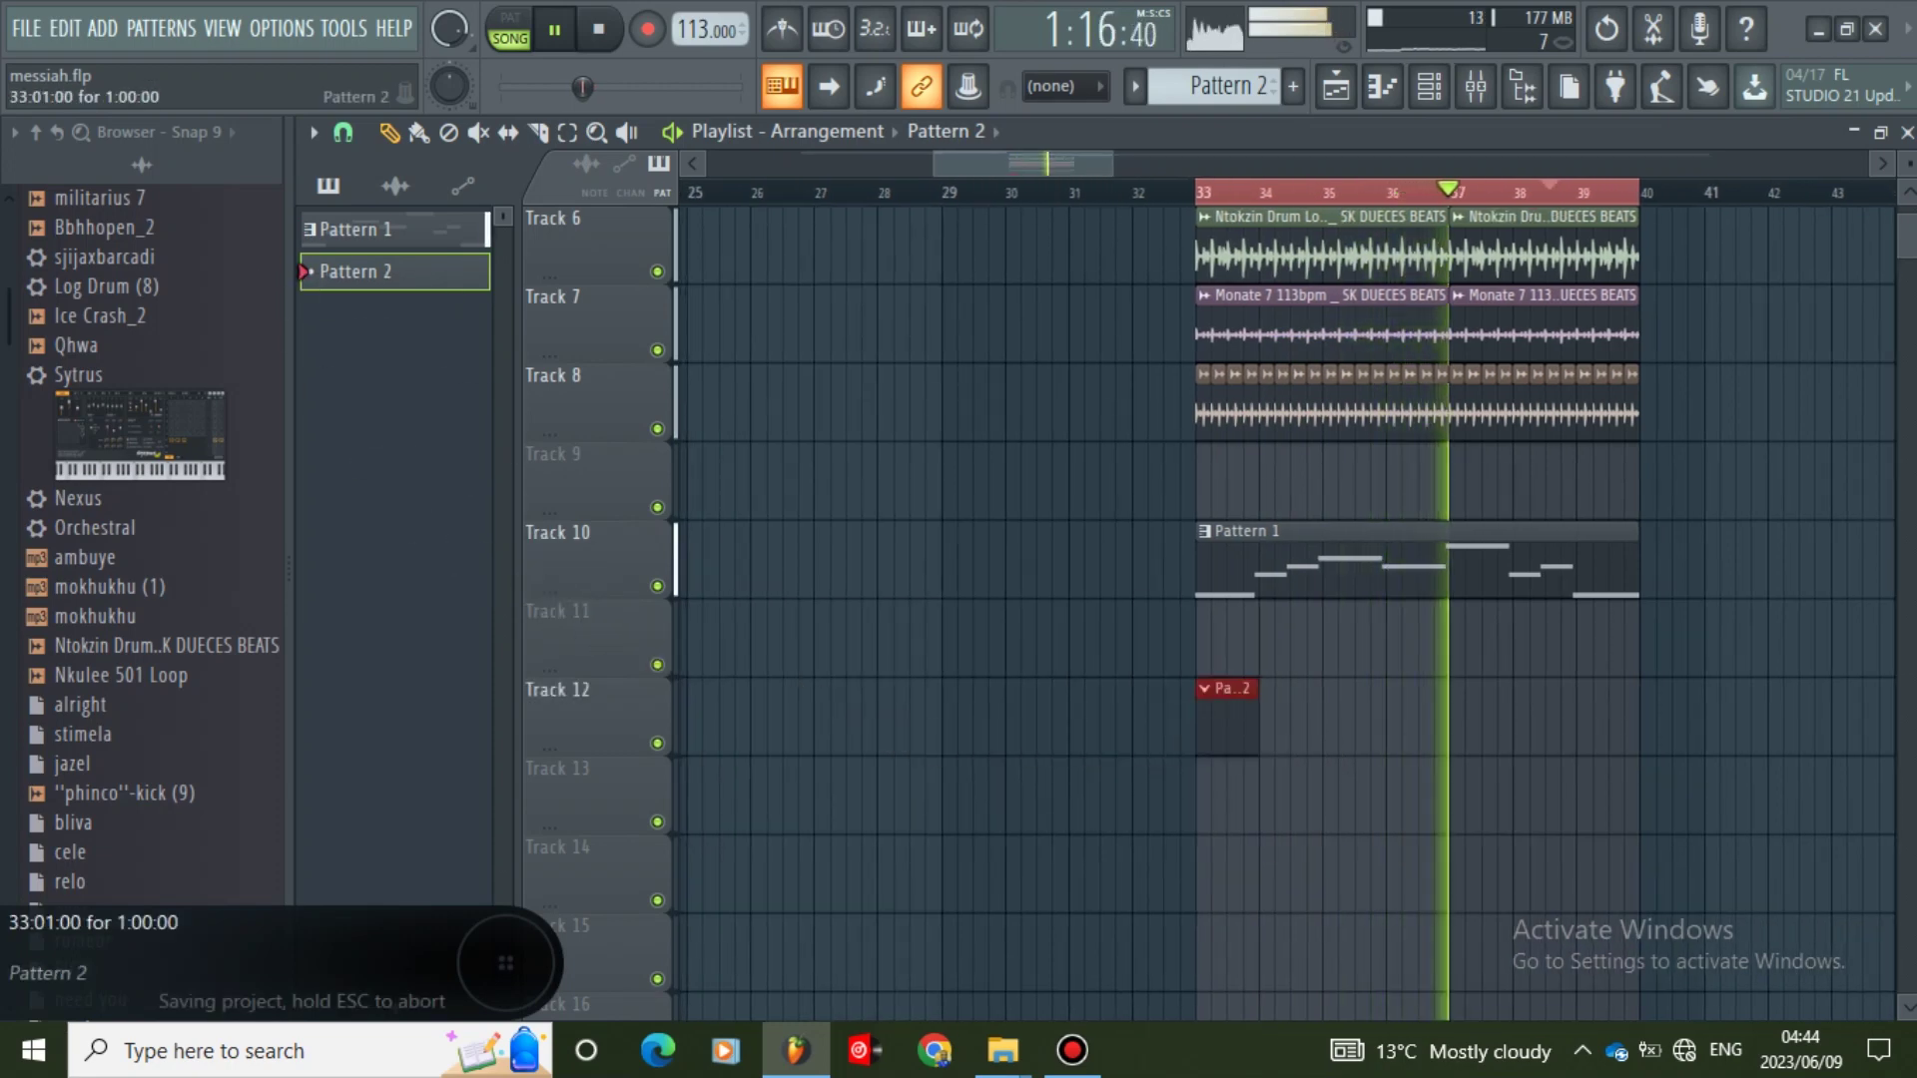
pyautogui.click(1288, 719)
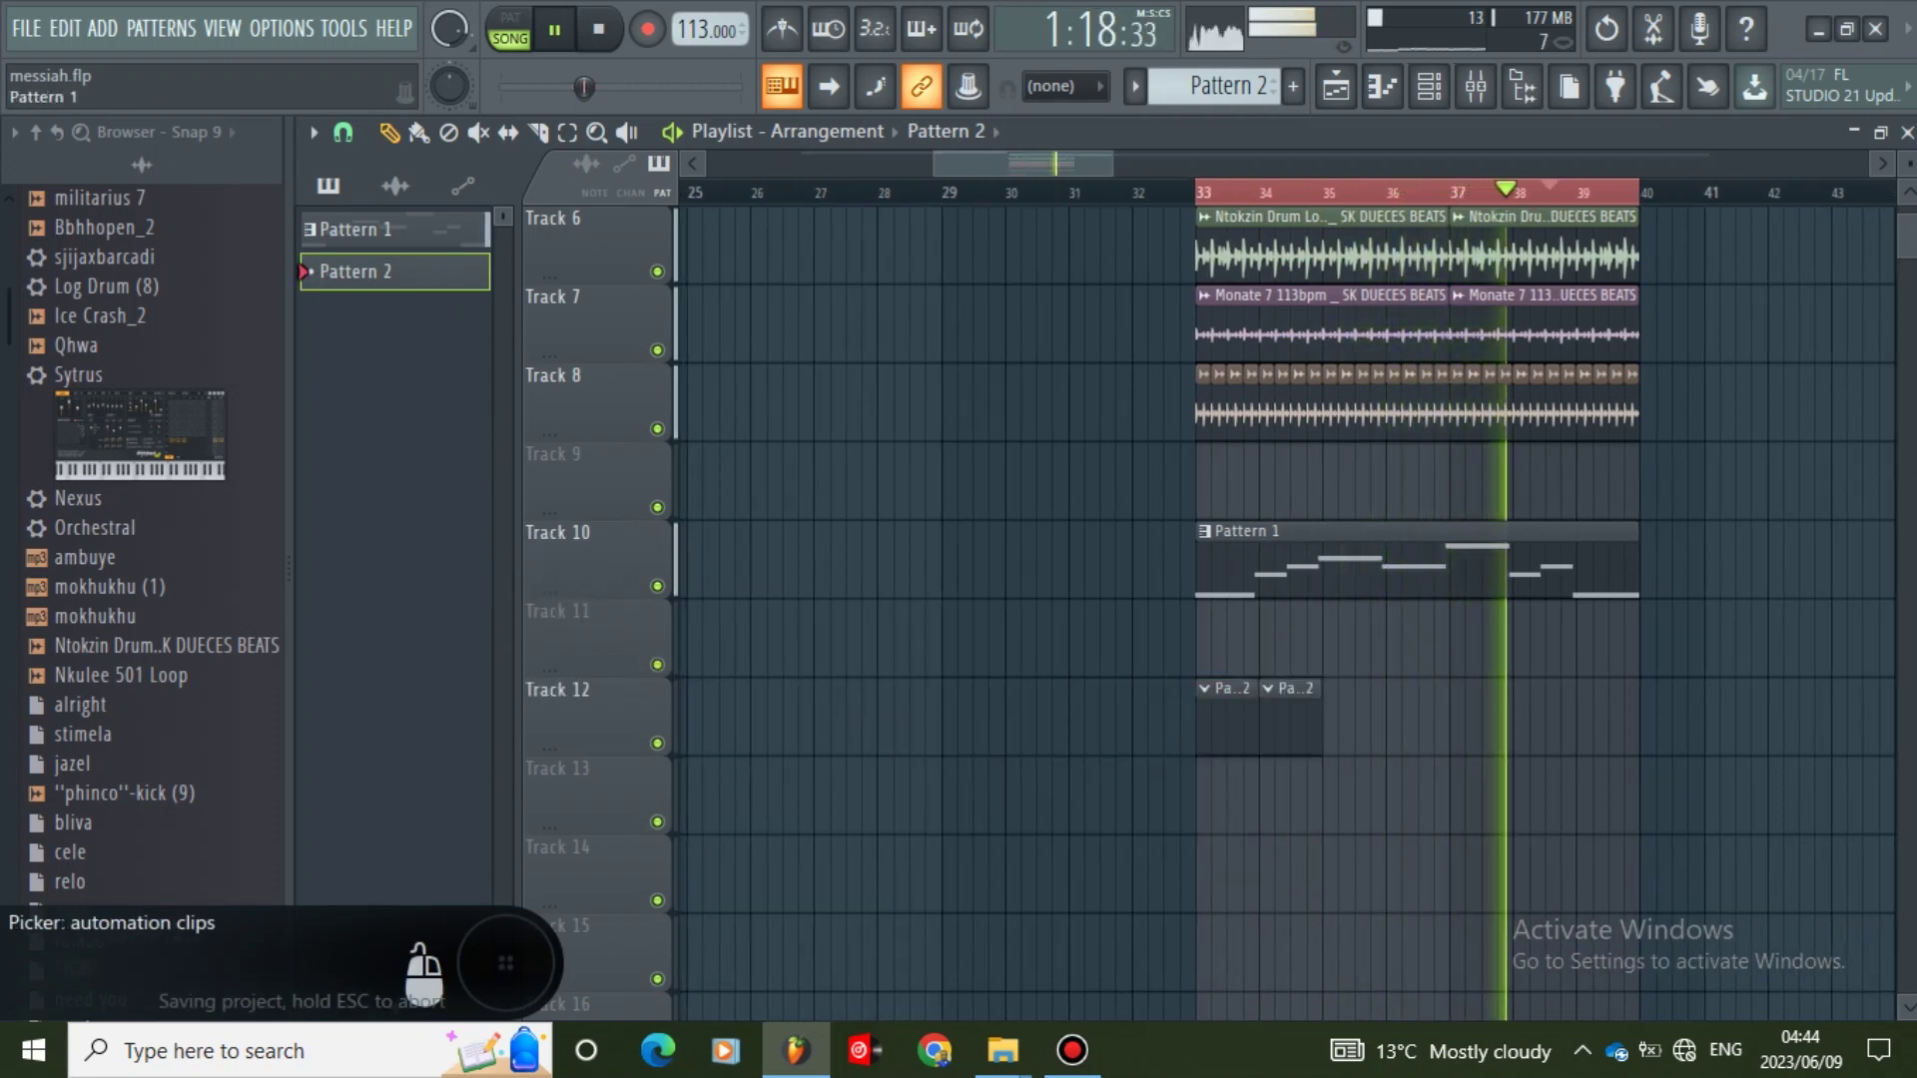
pyautogui.moveTo(1328, 719); pyautogui.dragTo(1612, 719)
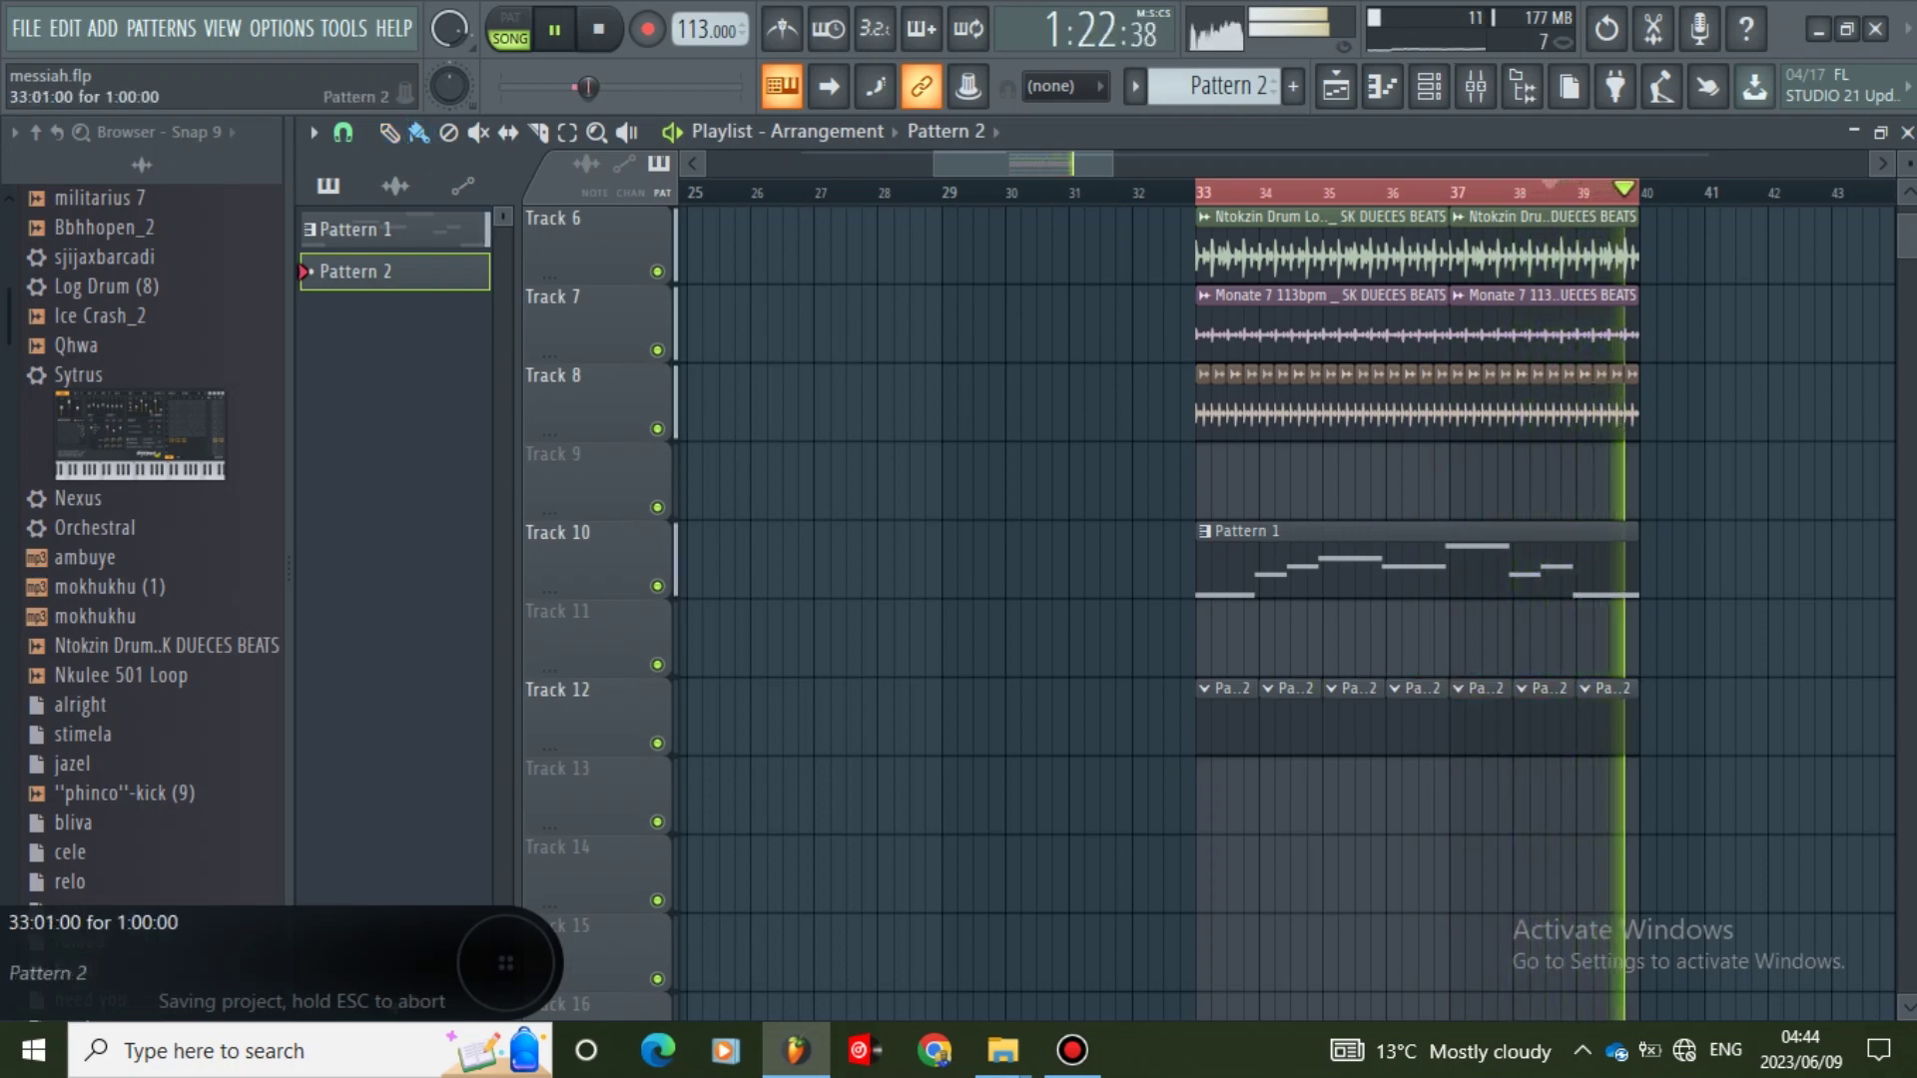
# - Add a Nexus channel with the Plucked preset PL Matrix Pike and open its piano roll in Pattern 2
pyautogui.press('F6')
pyautogui.click(642, 659)
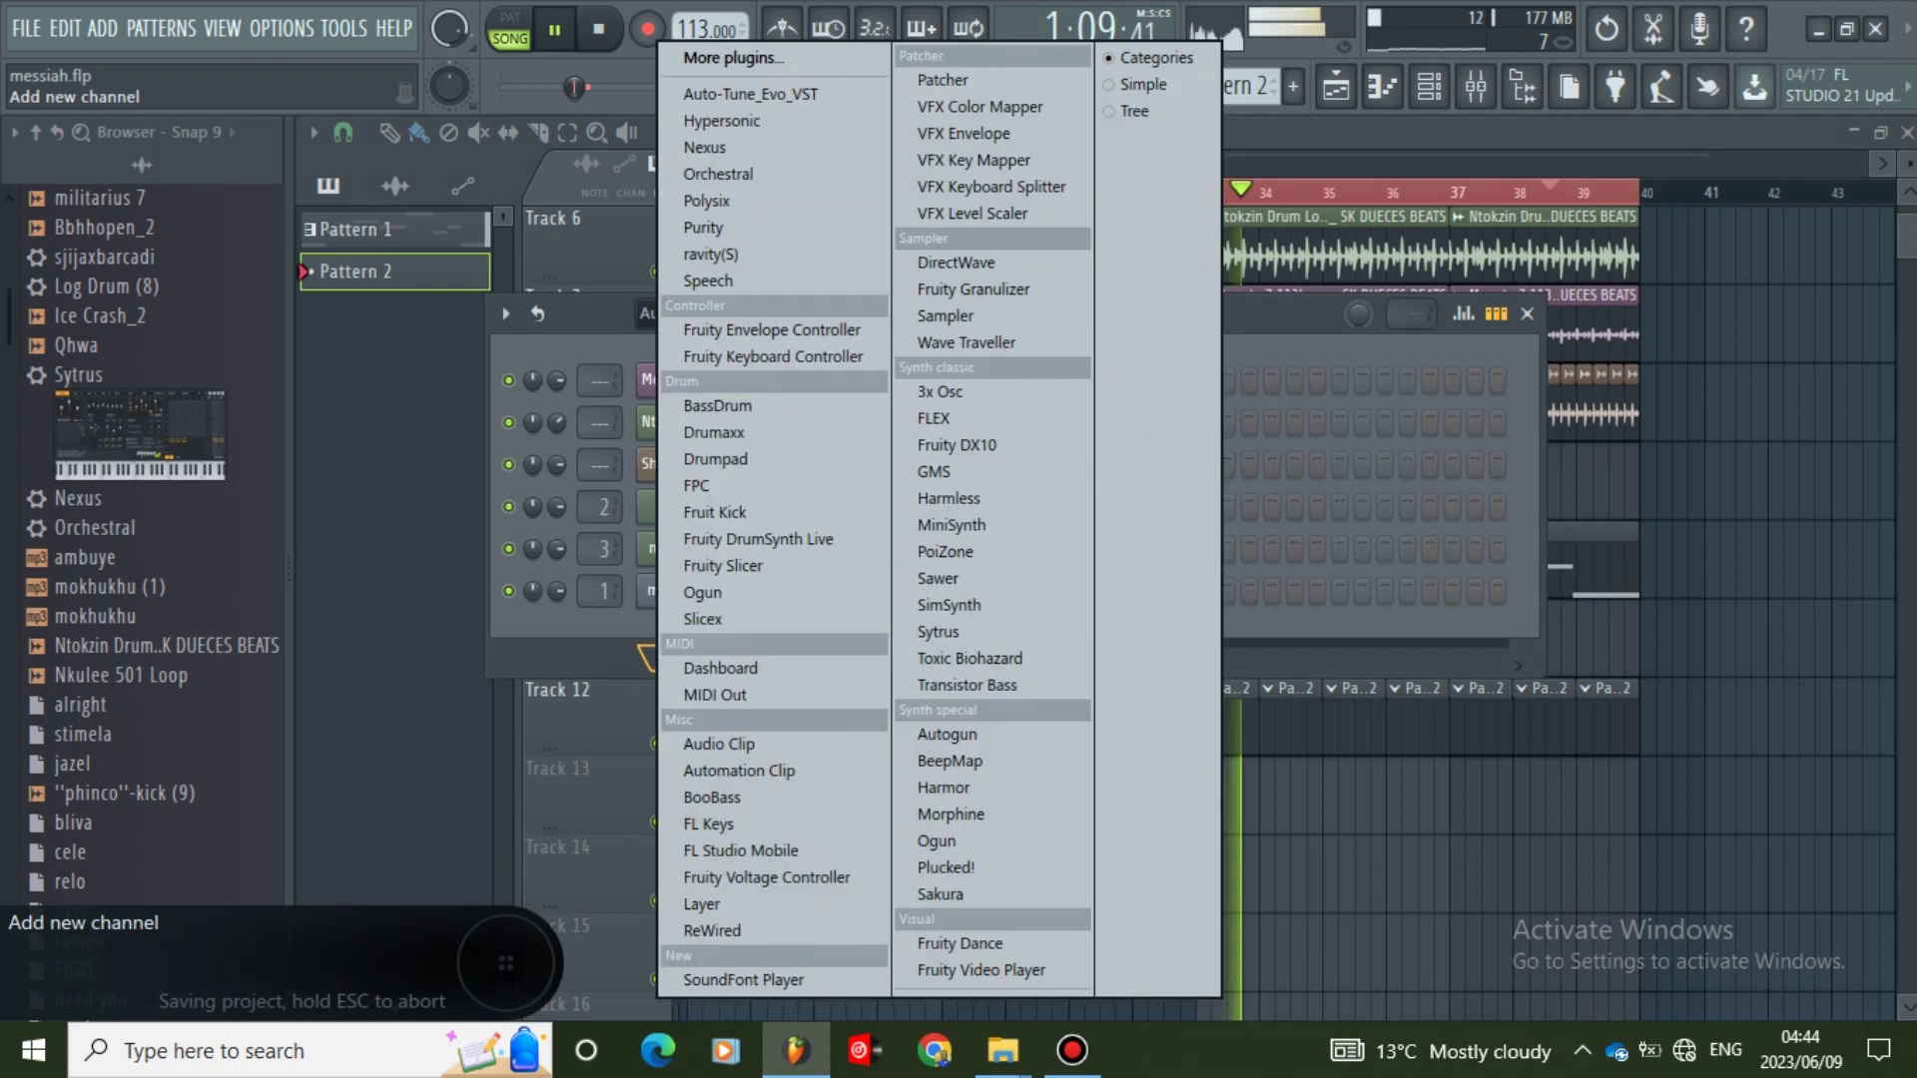
pyautogui.click(705, 147)
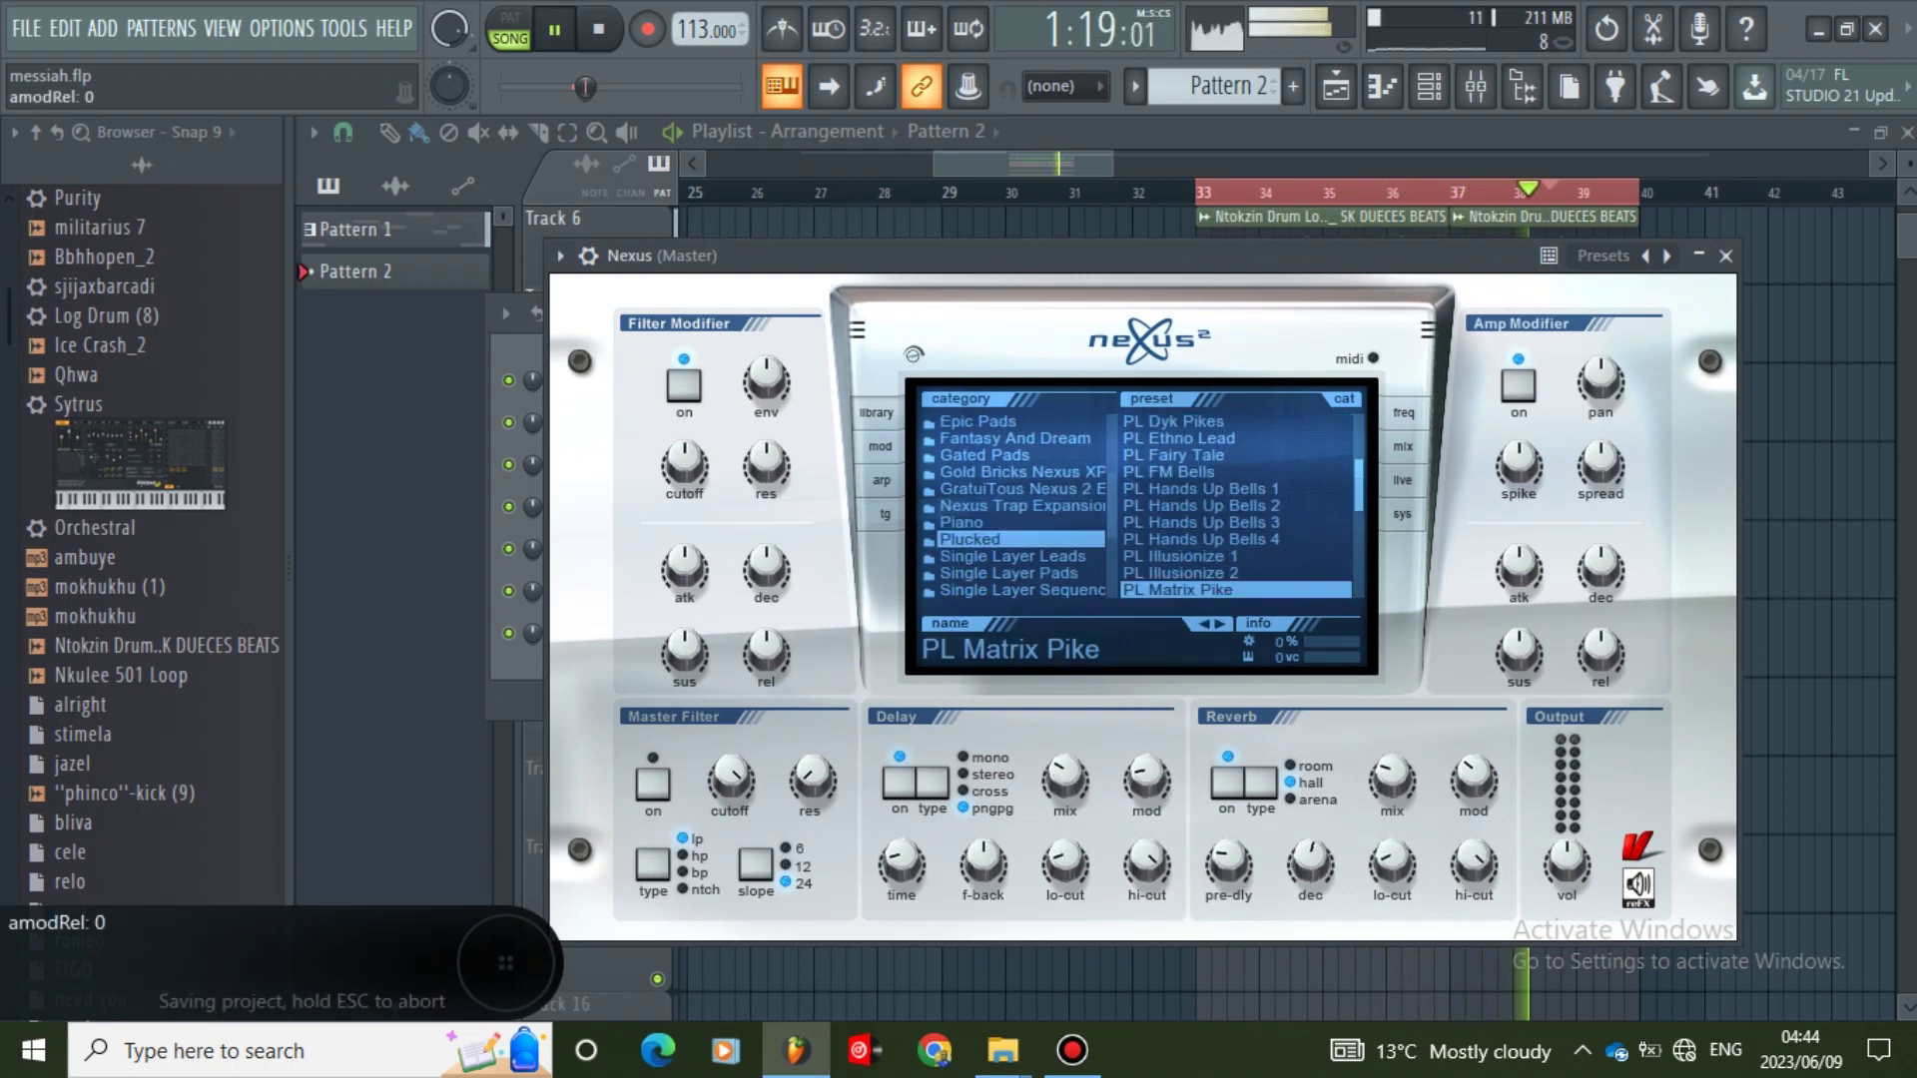
pyautogui.click(1726, 255)
pyautogui.rightClick(644, 621)
pyautogui.click(679, 628)
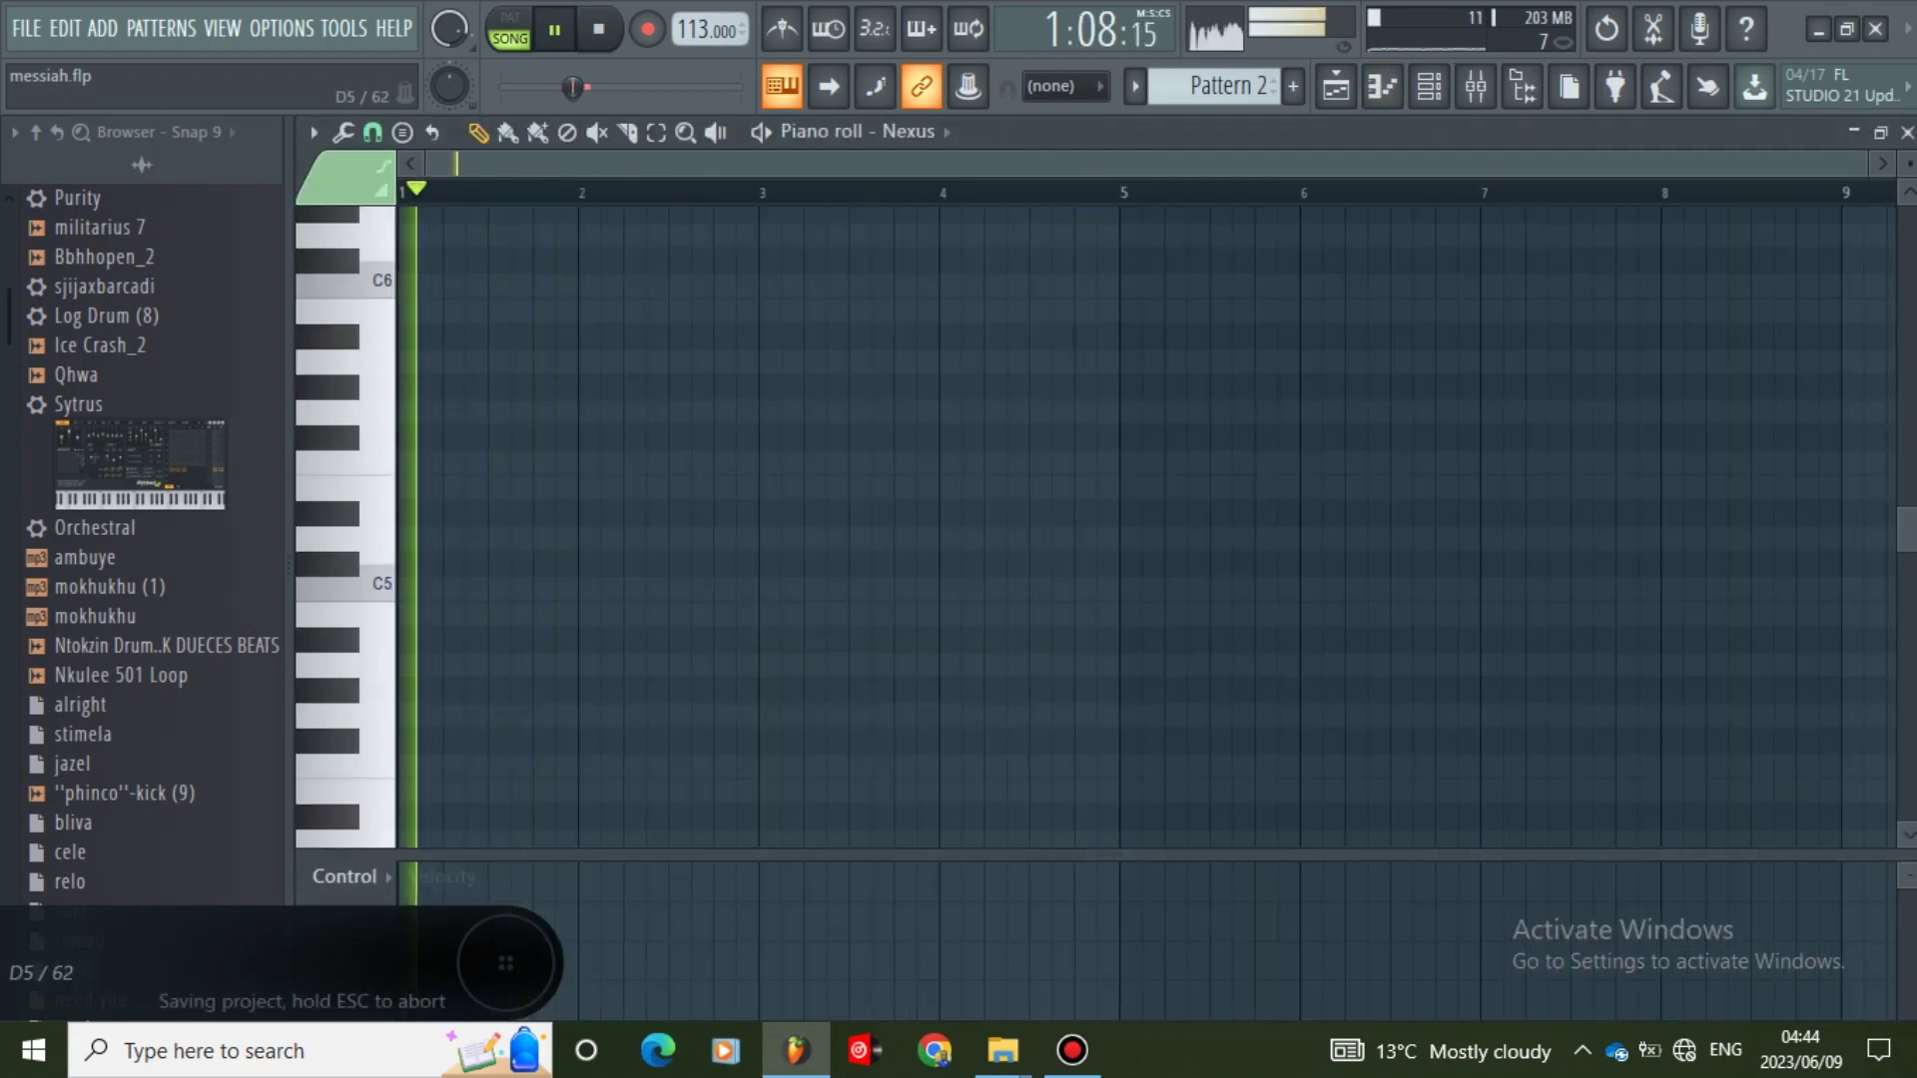
# - Draw two one-step F#5 notes in the Nexus piano roll, starting at 1:05:00 and 1:13:00
pyautogui.moveTo(1866, 164); pyautogui.dragTo(1059, 164)
pyautogui.scroll(1, 599, 424)
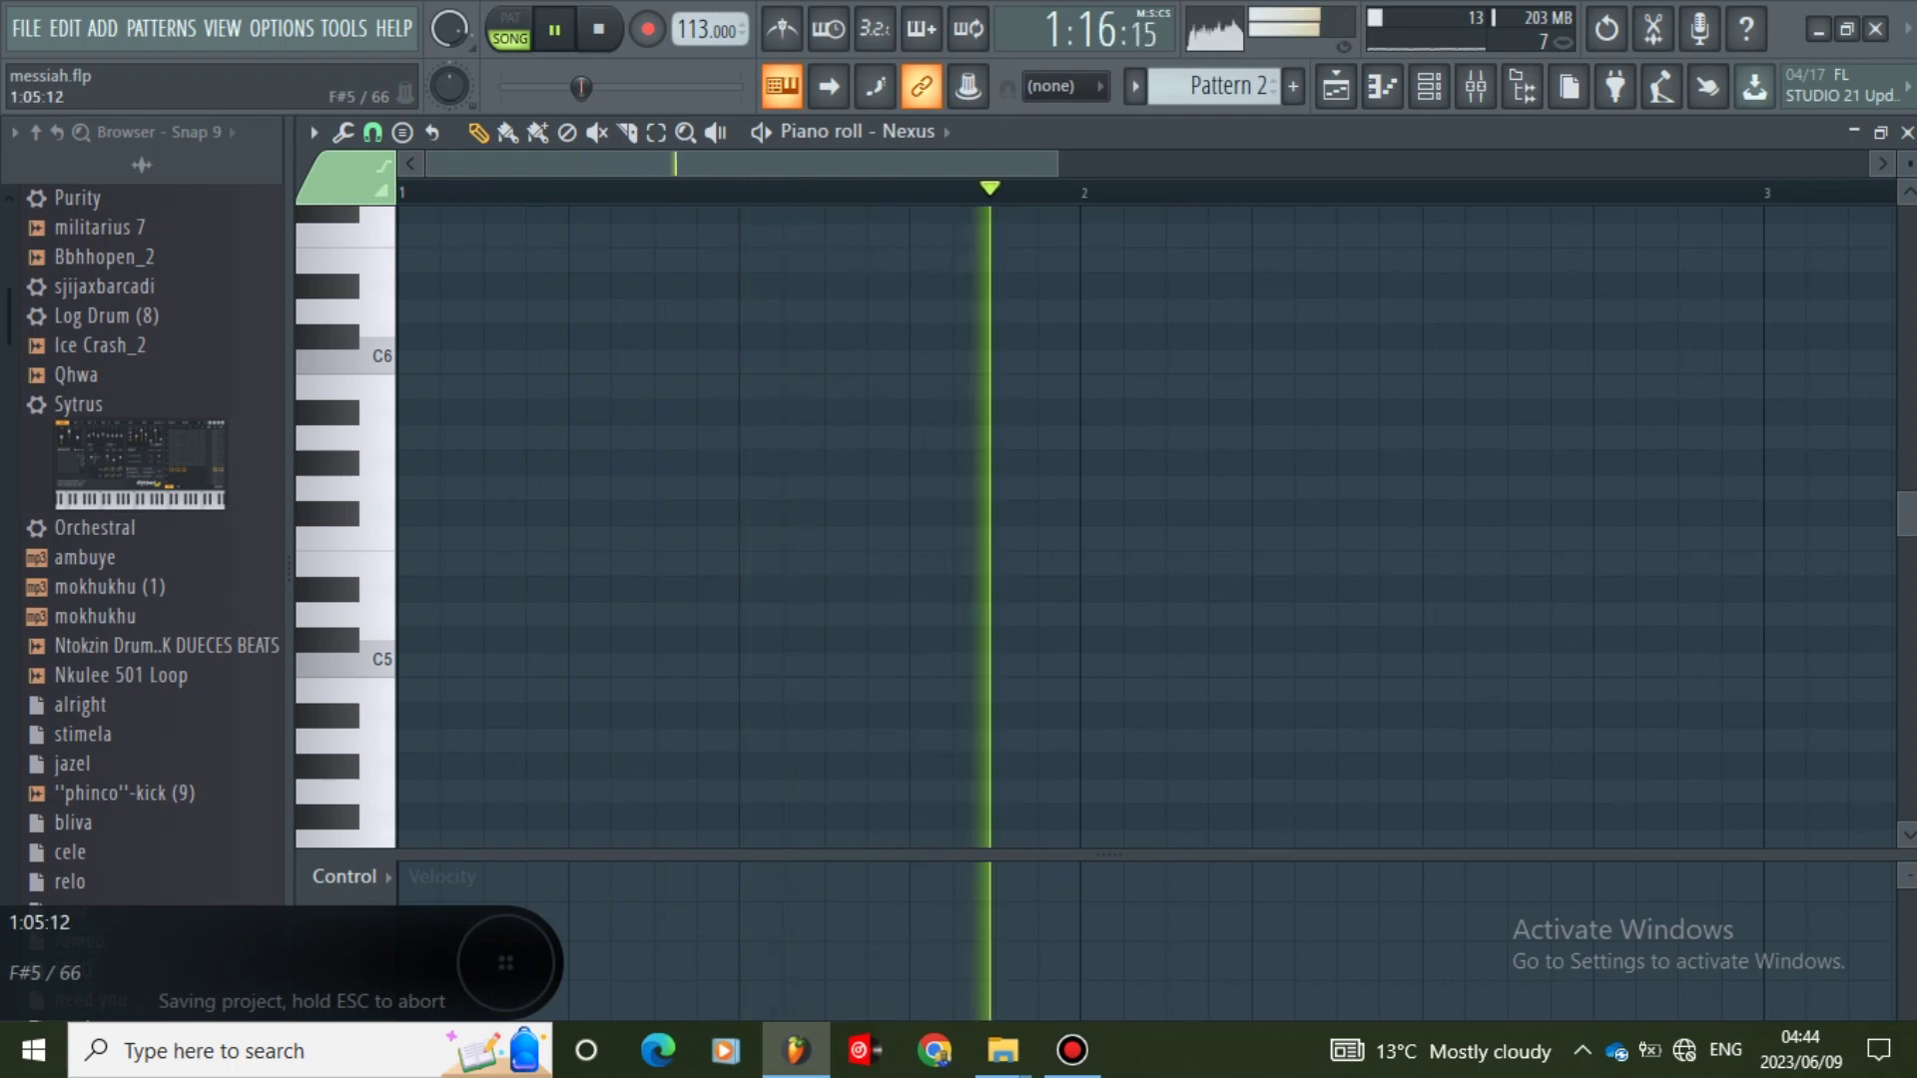
pyautogui.click(589, 513)
pyautogui.moveTo(1286, 514); pyautogui.dragTo(609, 513)
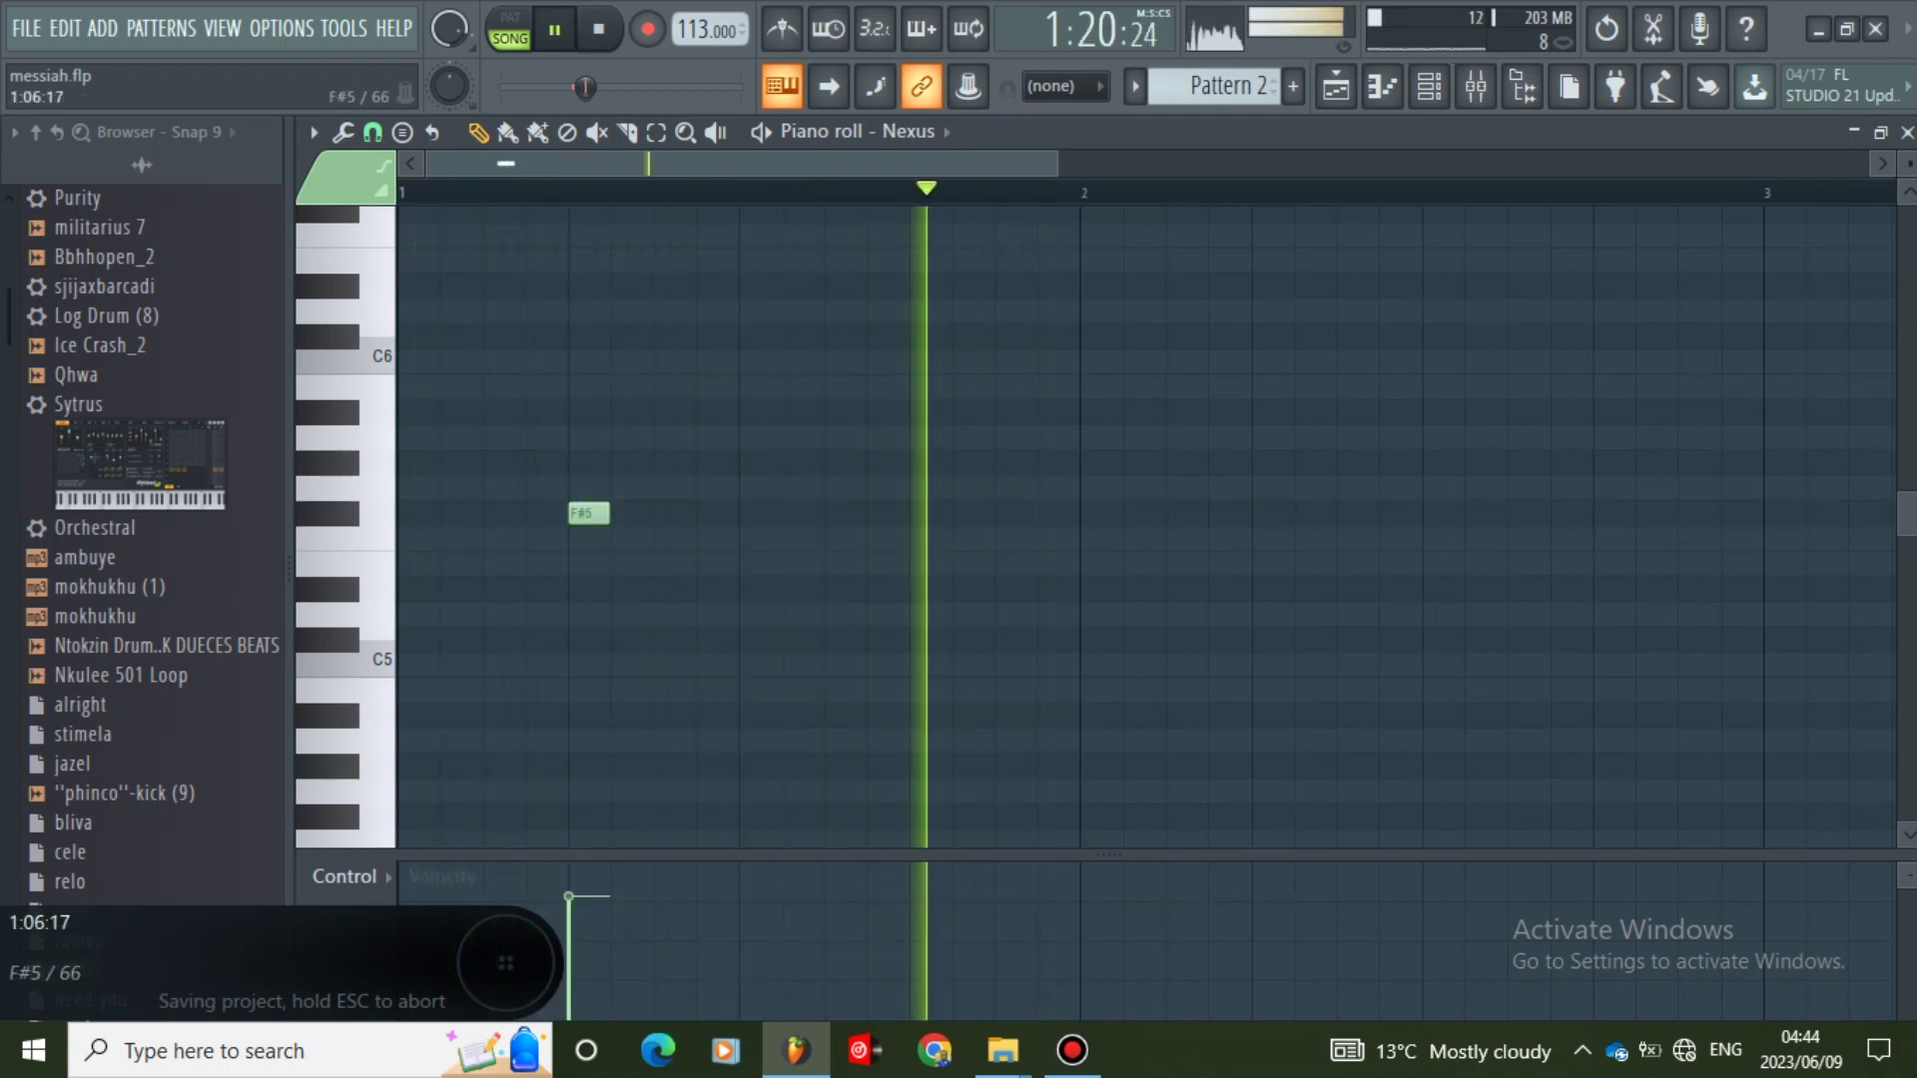
pyautogui.click(881, 514)
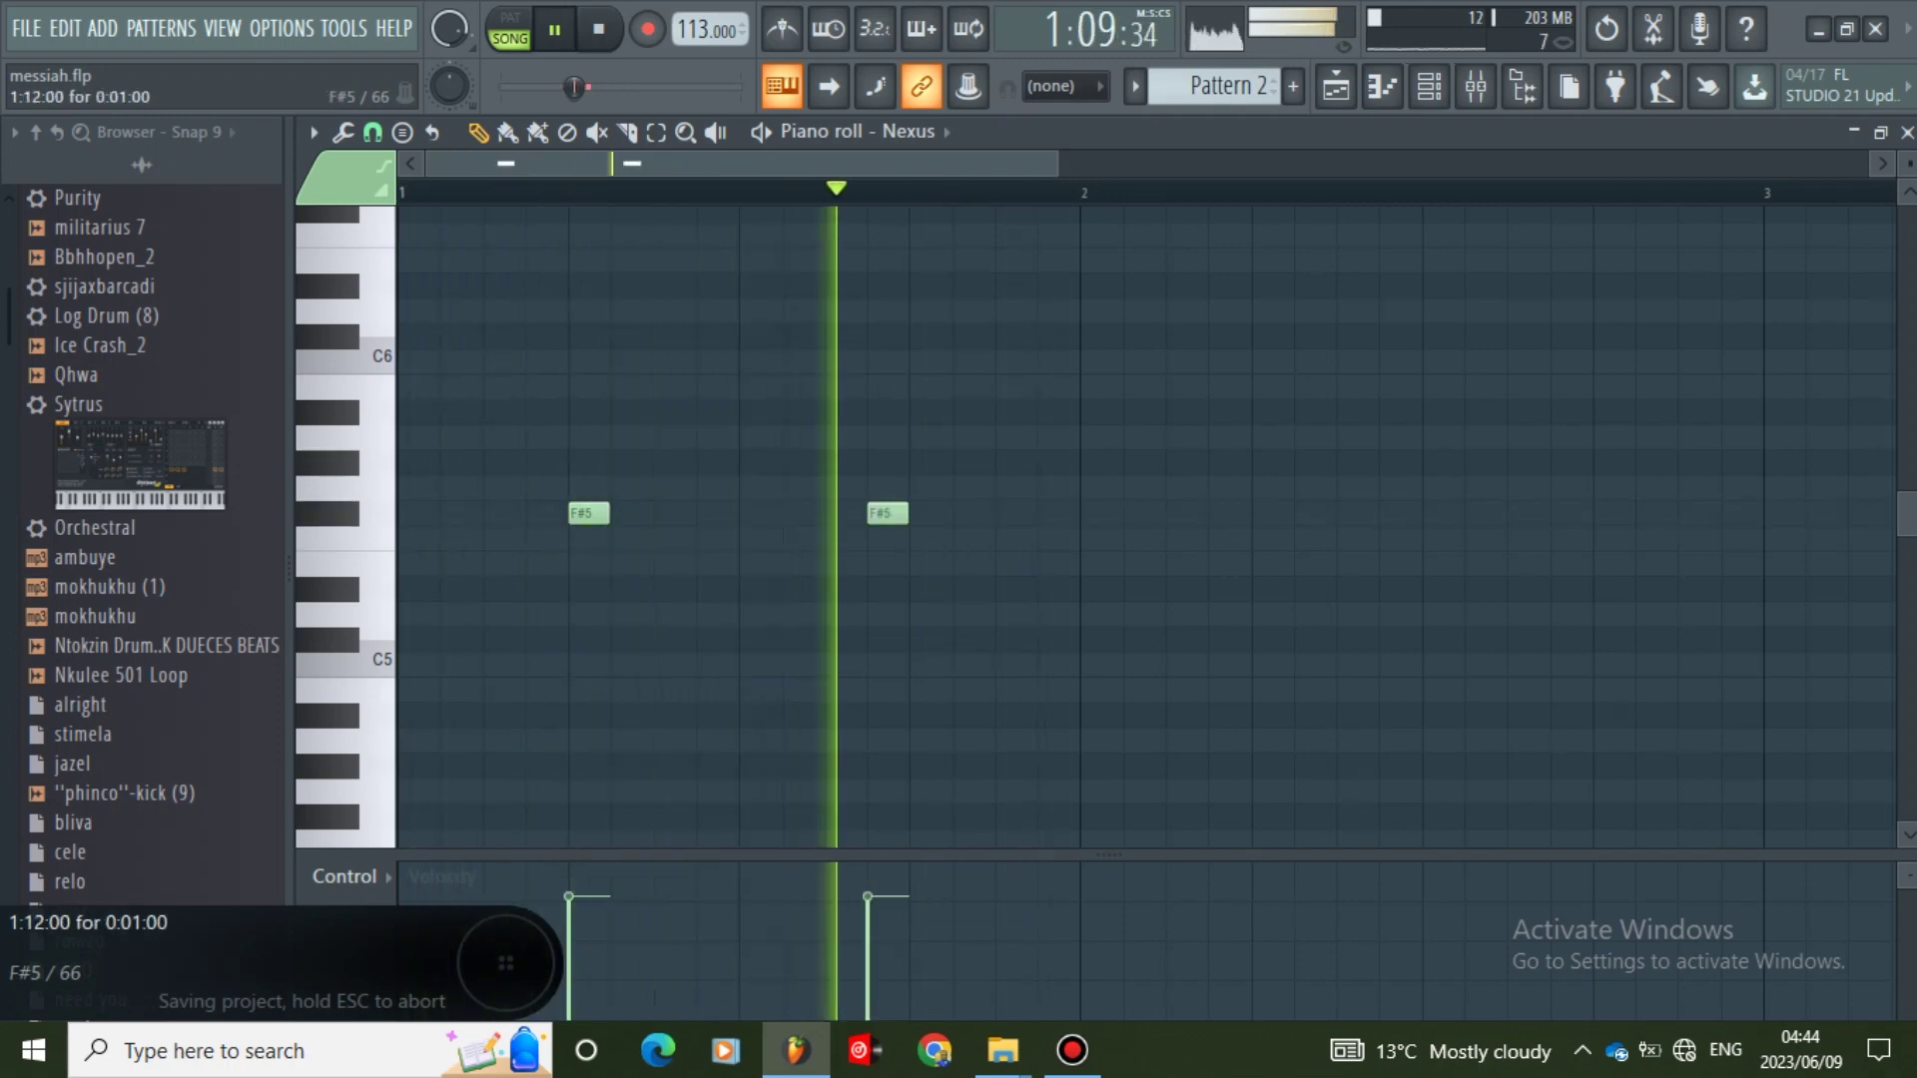
pyautogui.moveTo(885, 513); pyautogui.dragTo(929, 513)
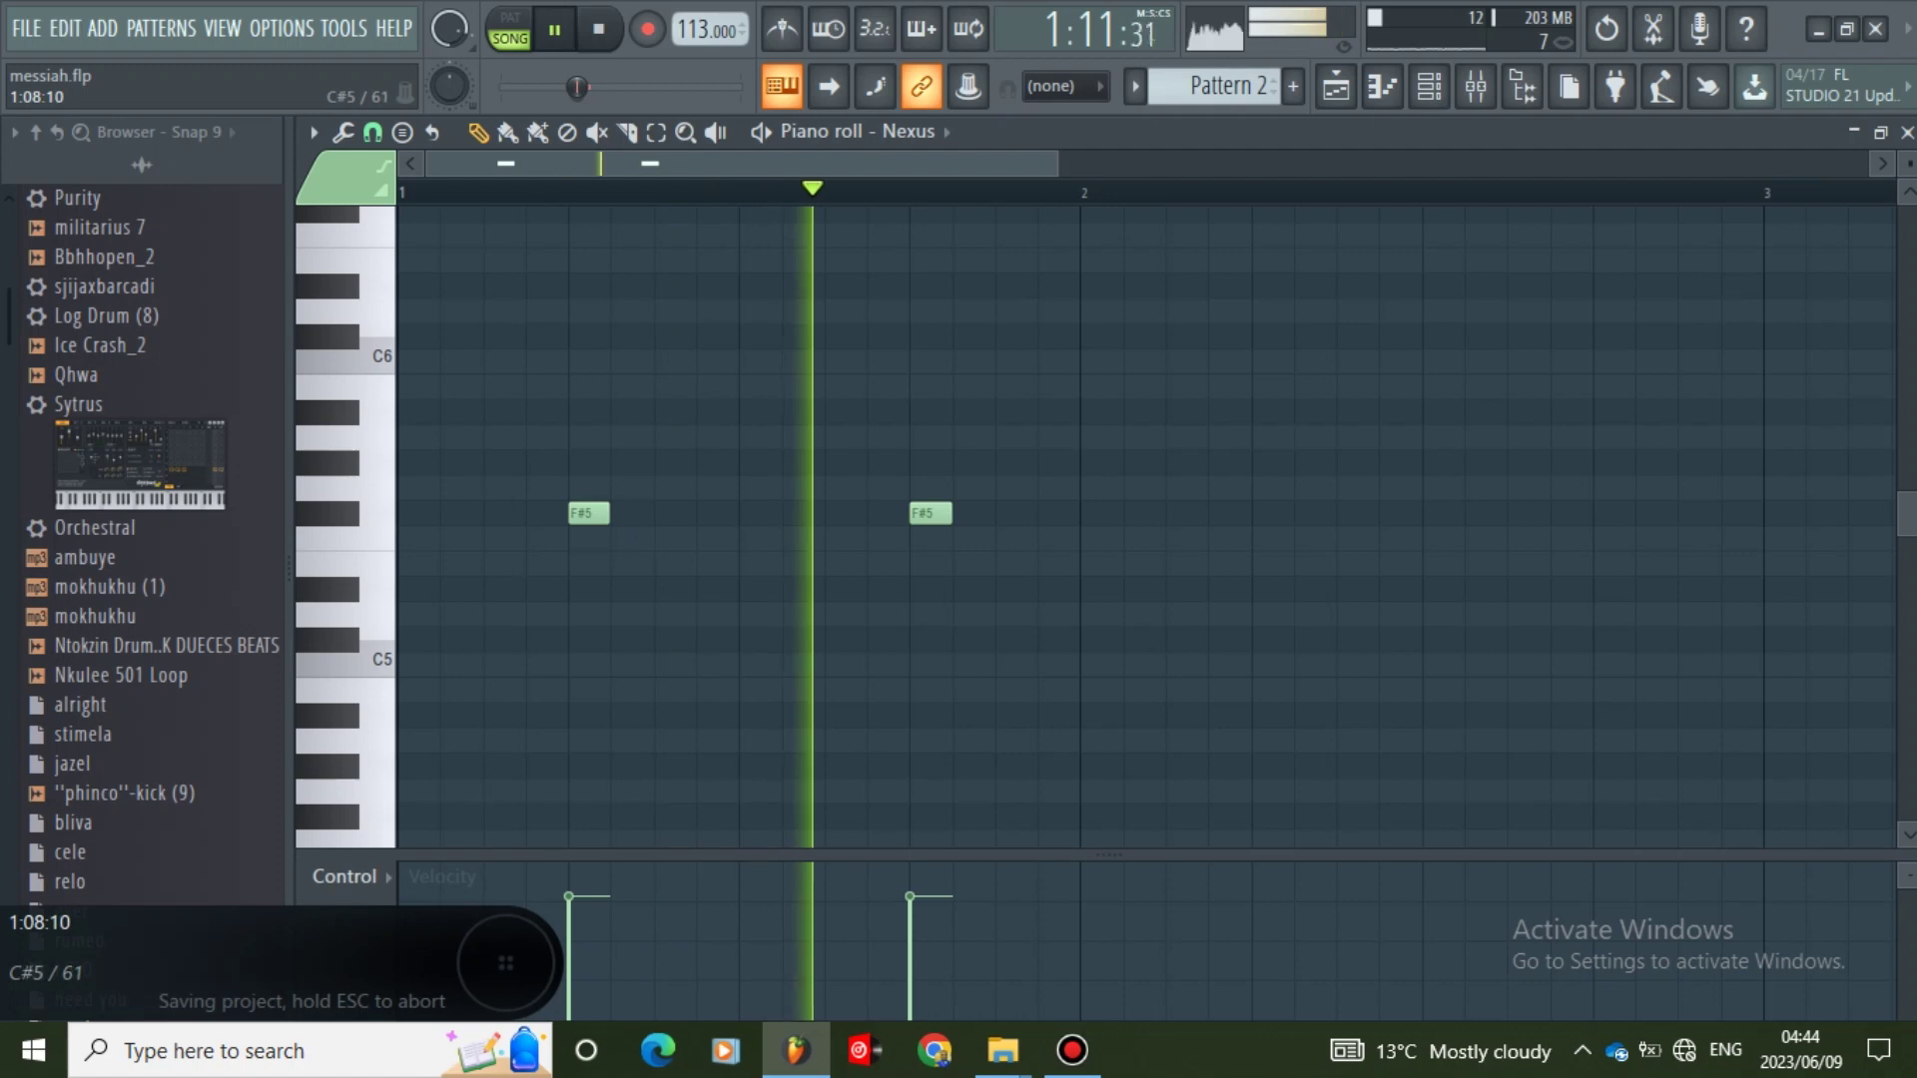
# - Add one-step F#5 notes at 1:09:00 and 1:01:00 in the Nexus piano roll
pyautogui.click(747, 513)
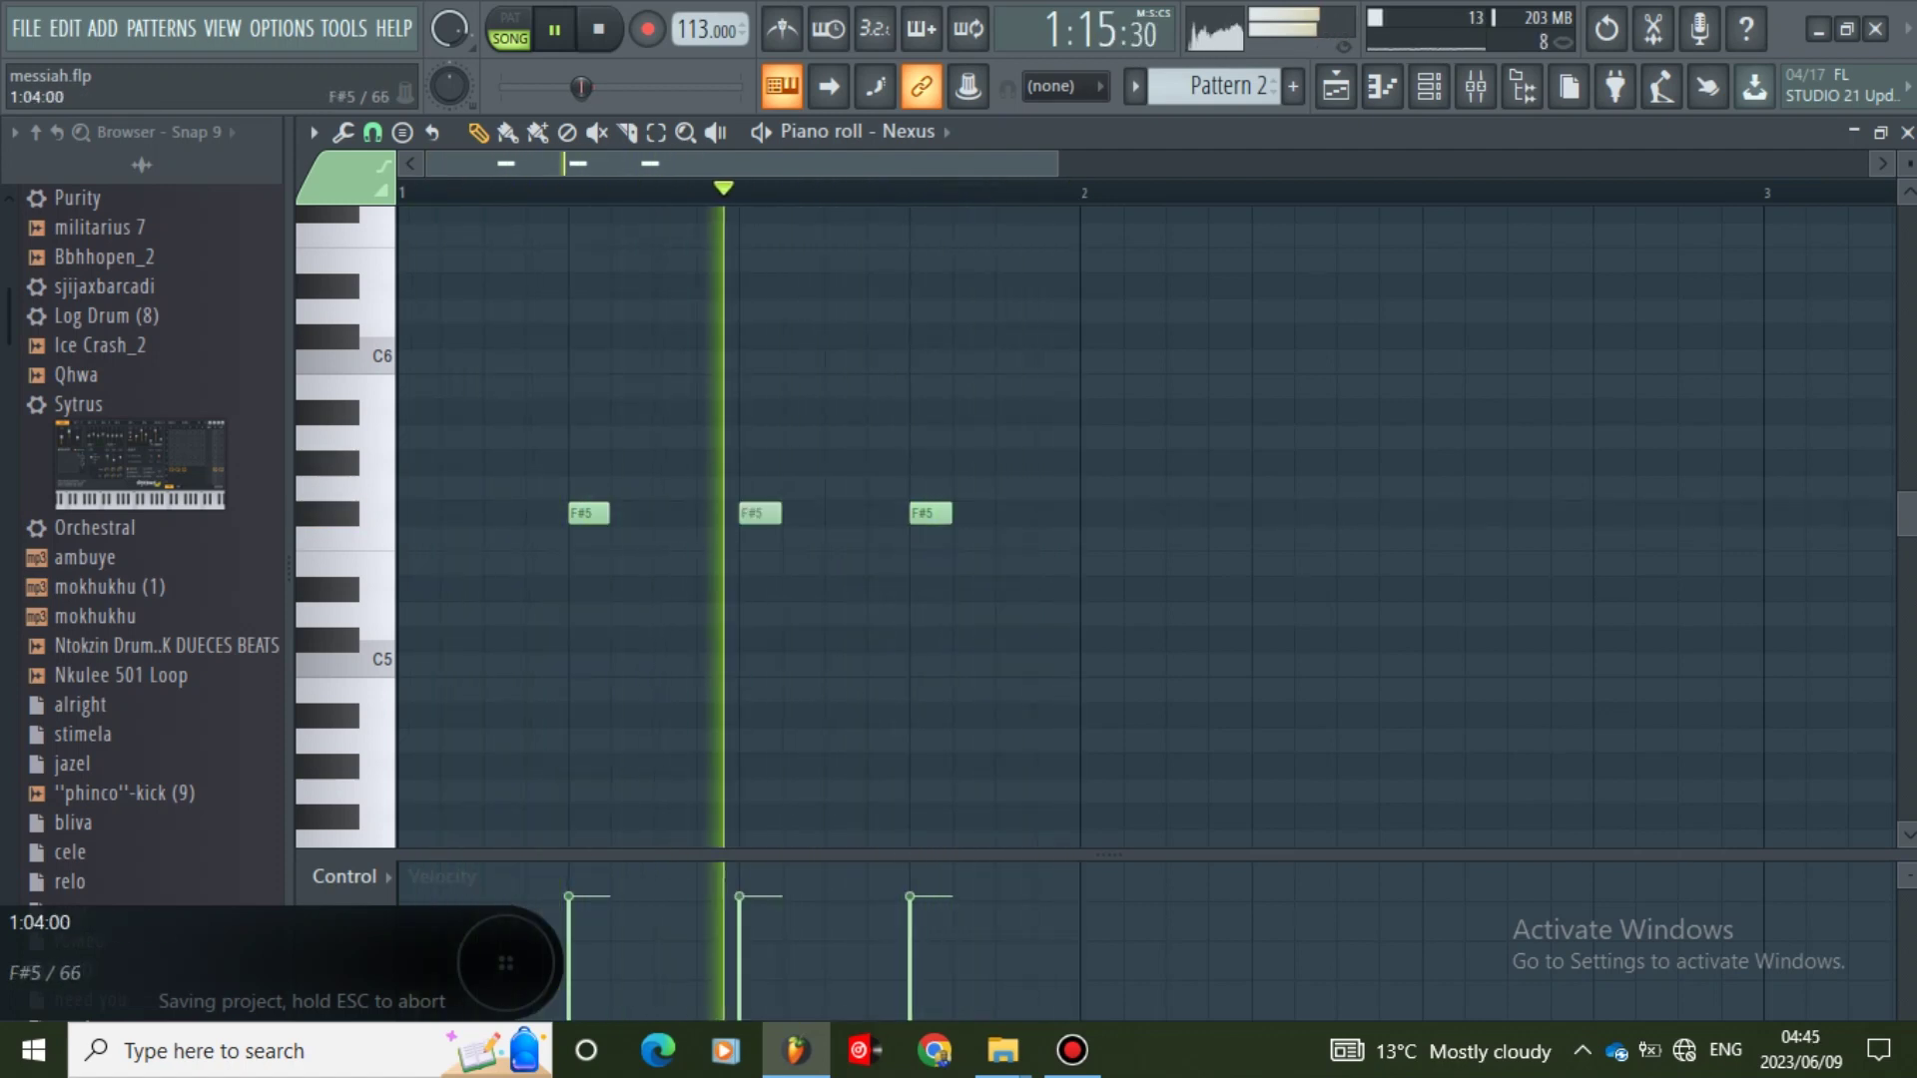
pyautogui.click(408, 514)
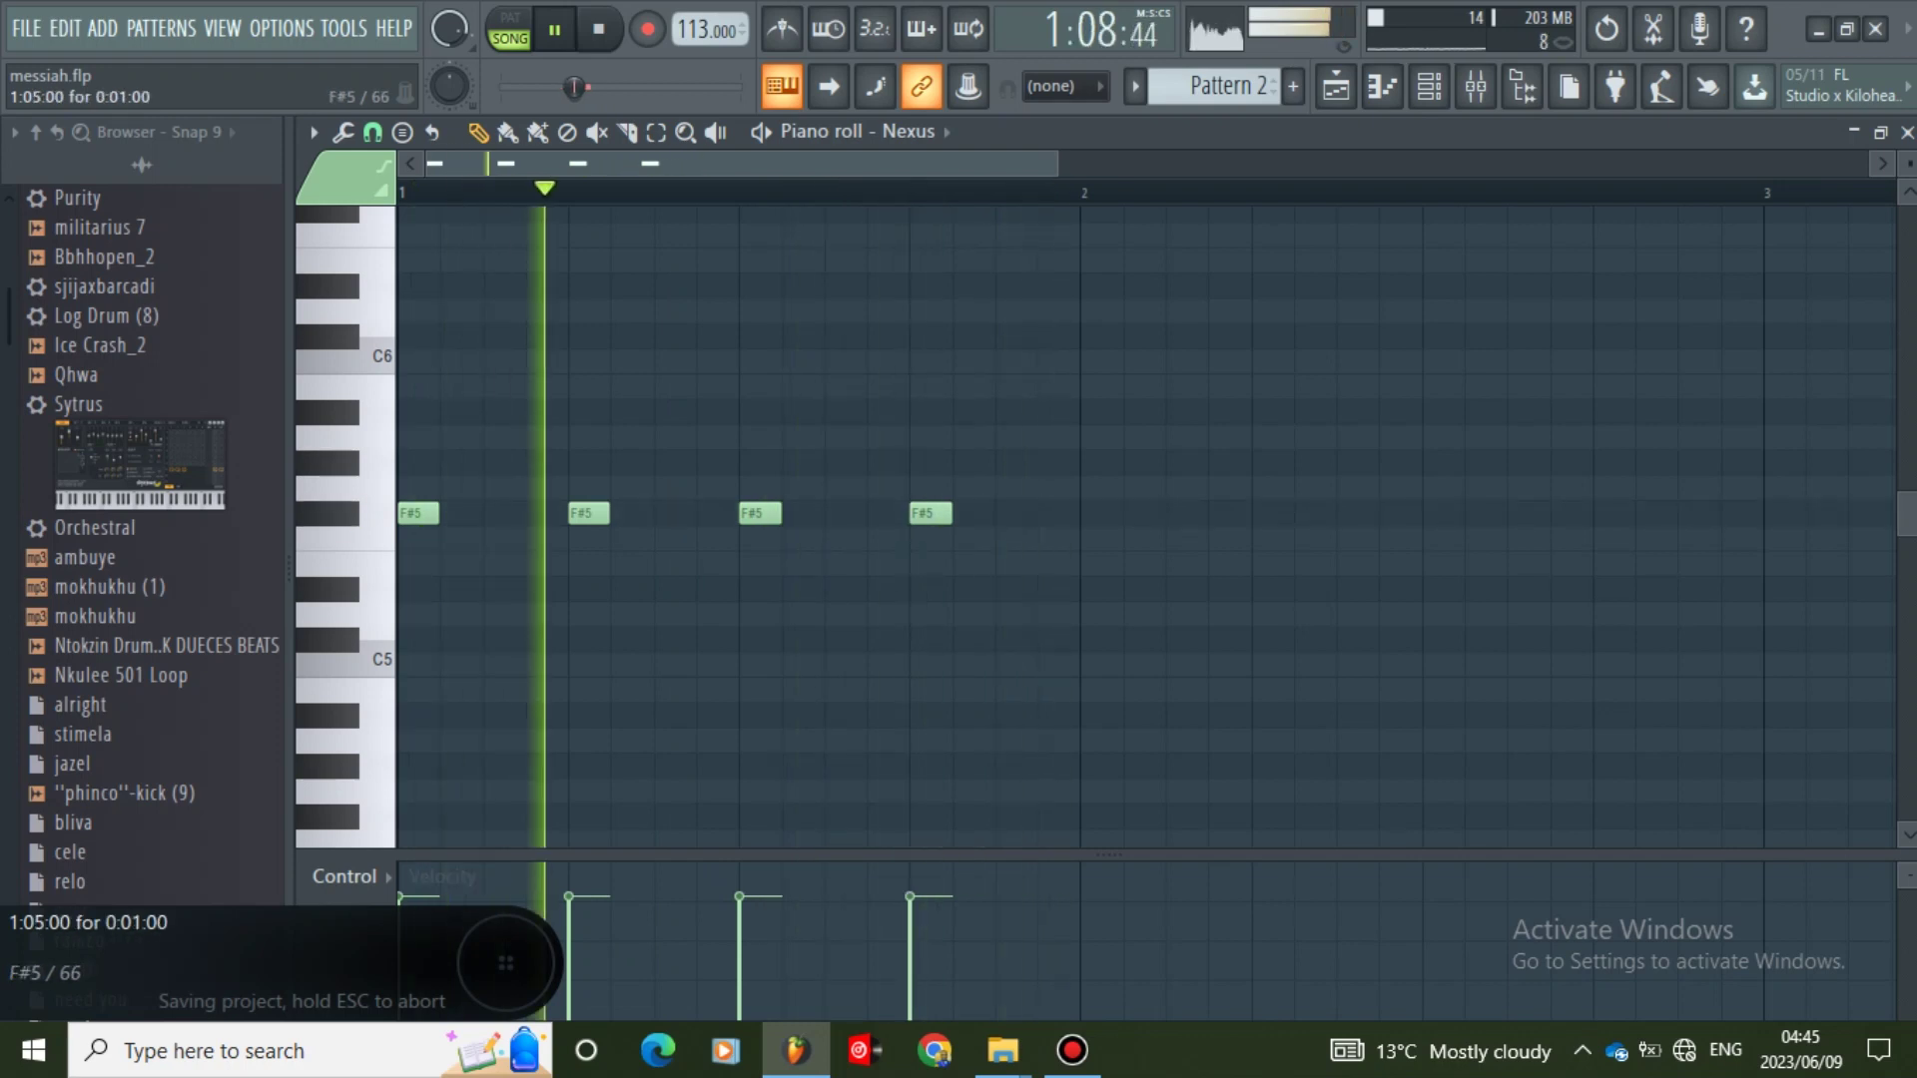
# - Replace the one-step F#5 notes with two-step F#5 notes starting at 1:03:00, 1:07:00, 1:11:00 and 1:15:00
pyautogui.moveTo(610, 514); pyautogui.dragTo(654, 514)
pyautogui.rightClick(760, 513)
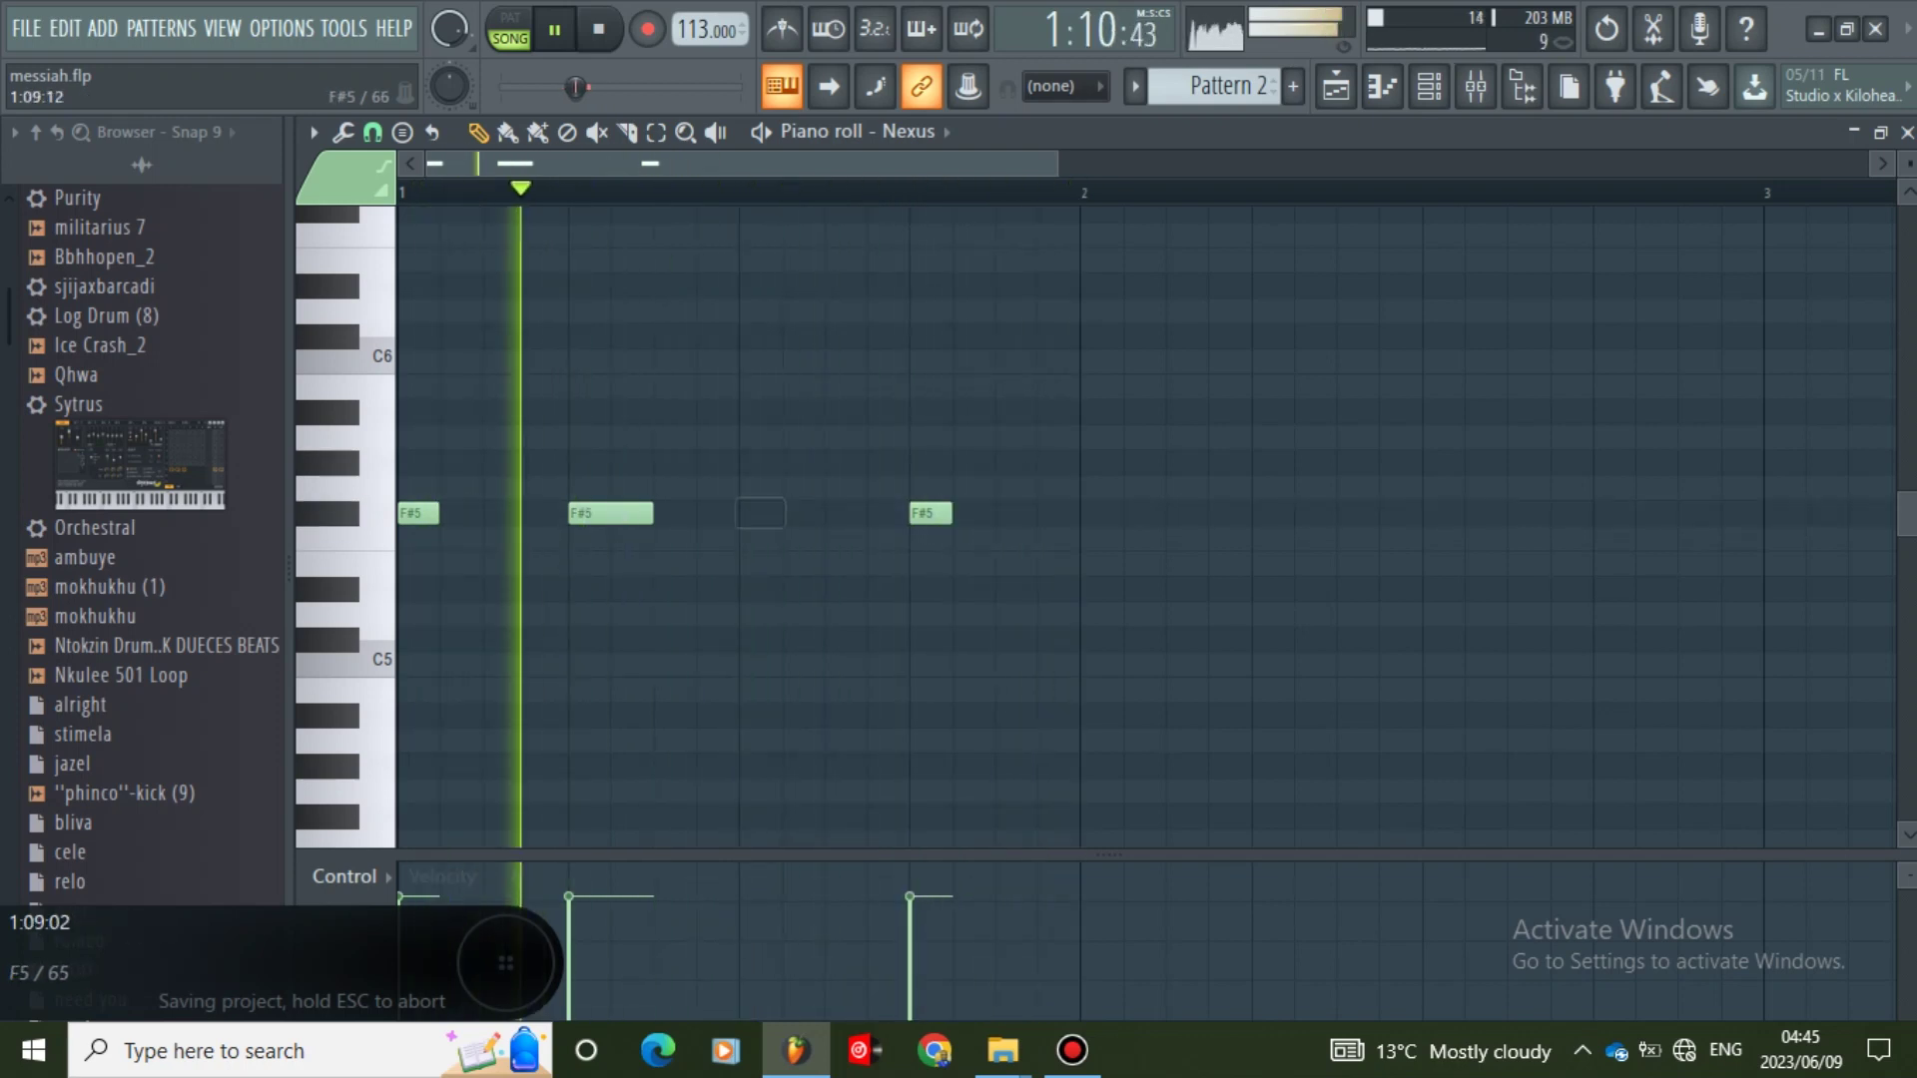
pyautogui.click(676, 513)
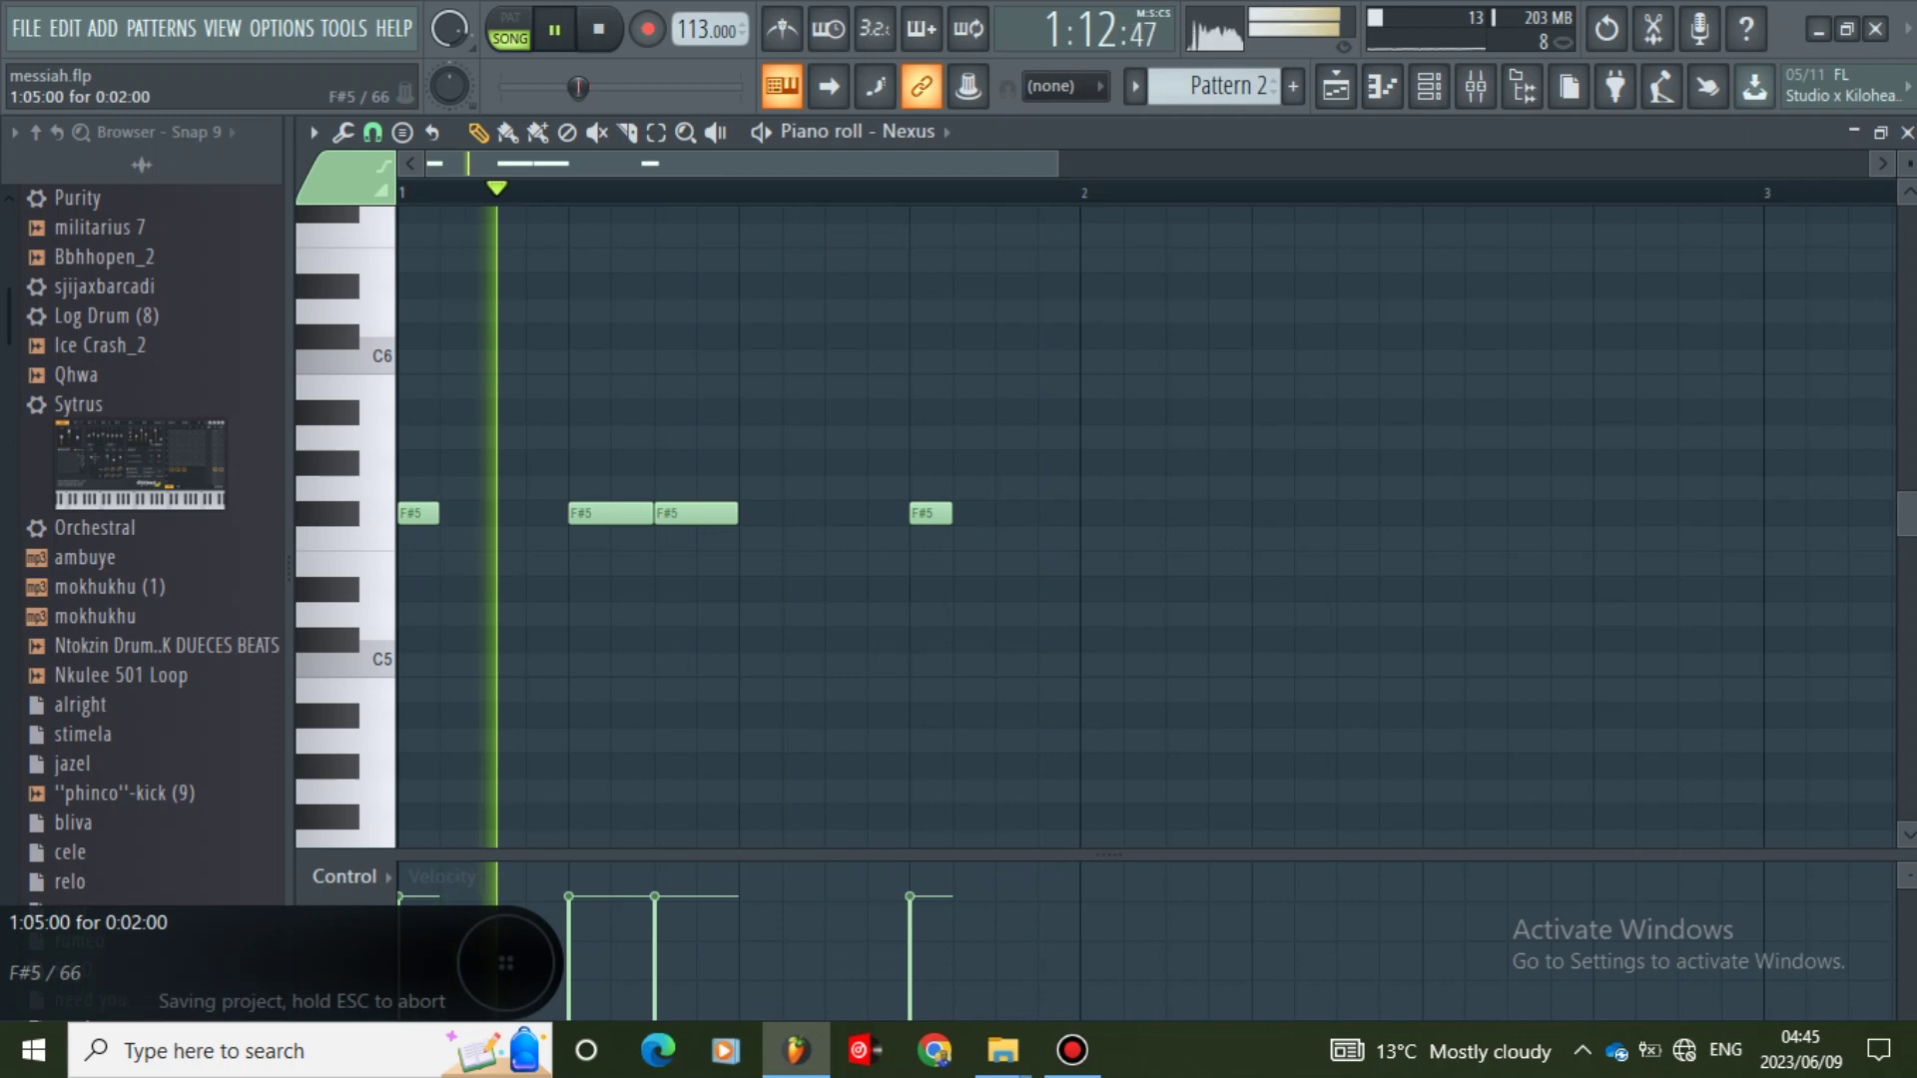
pyautogui.rightClick(629, 514)
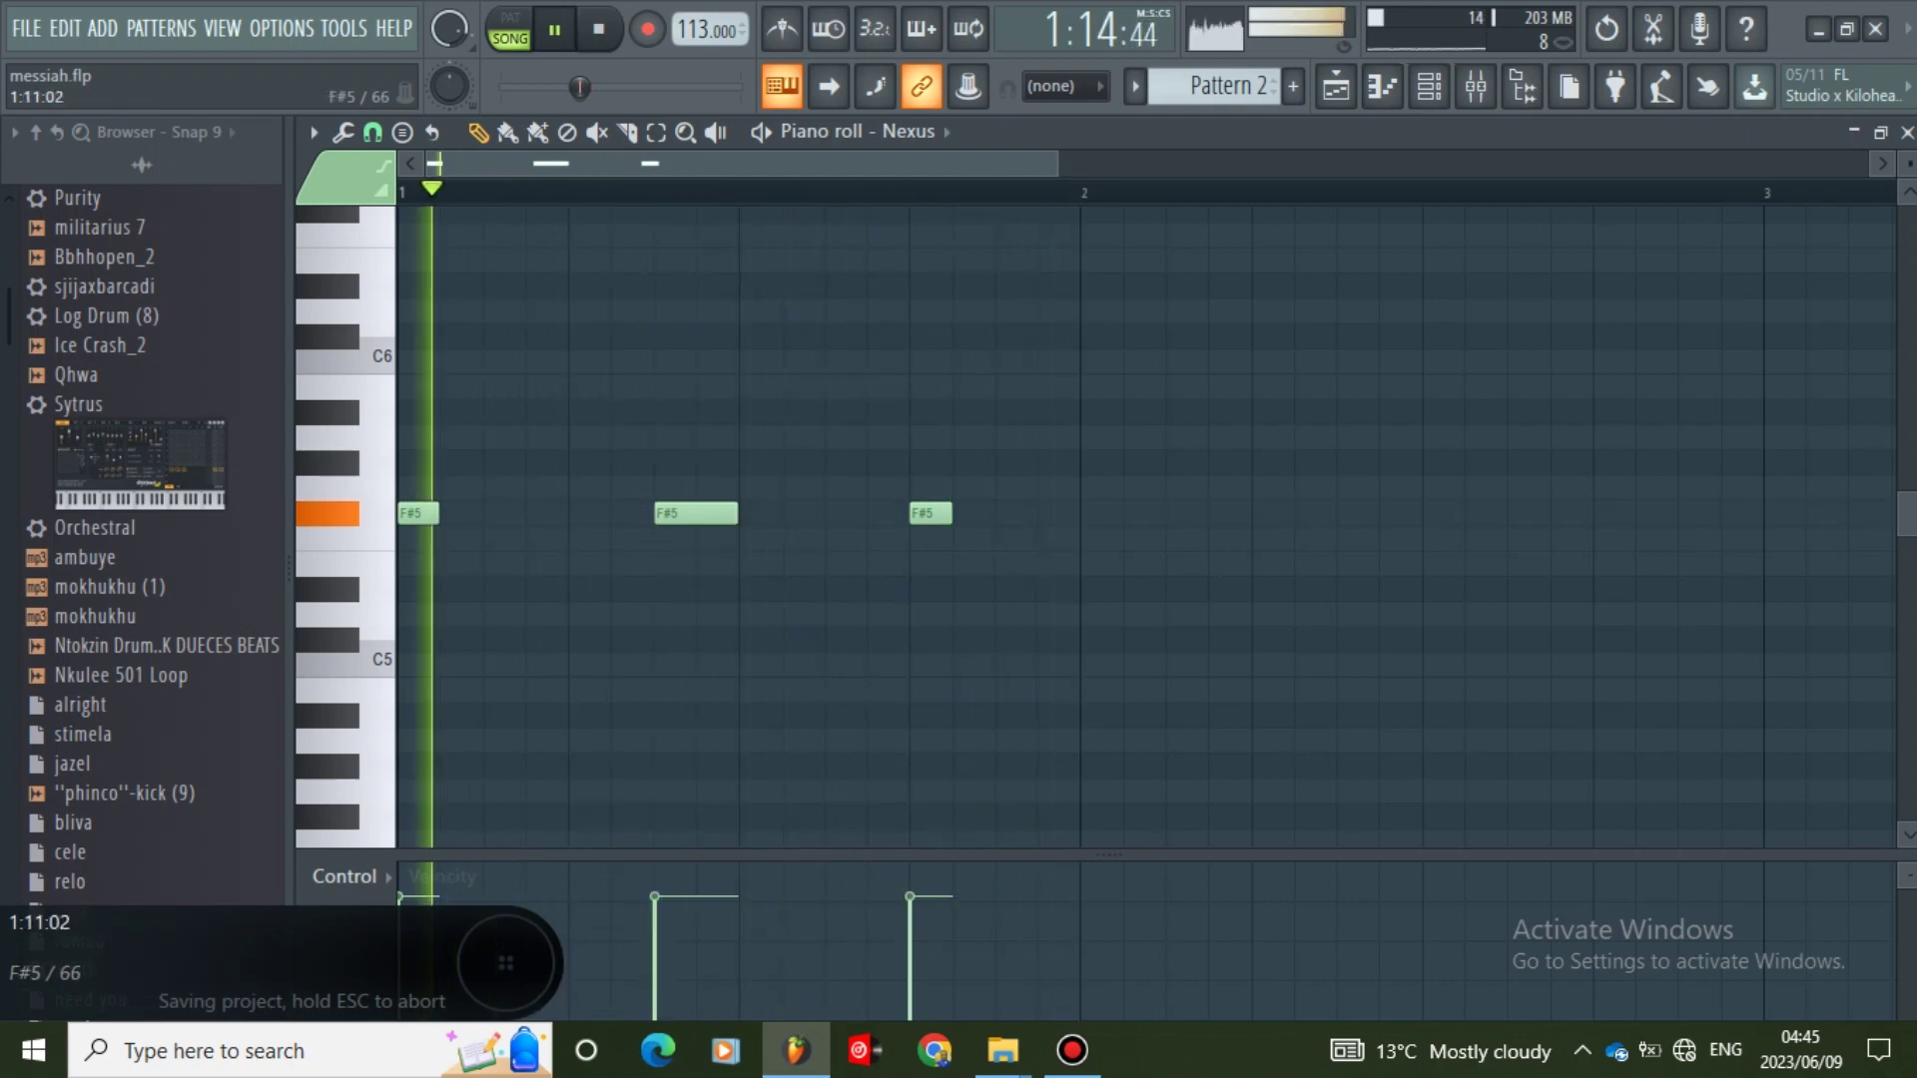
pyautogui.click(830, 513)
pyautogui.rightClick(915, 514)
pyautogui.click(1002, 513)
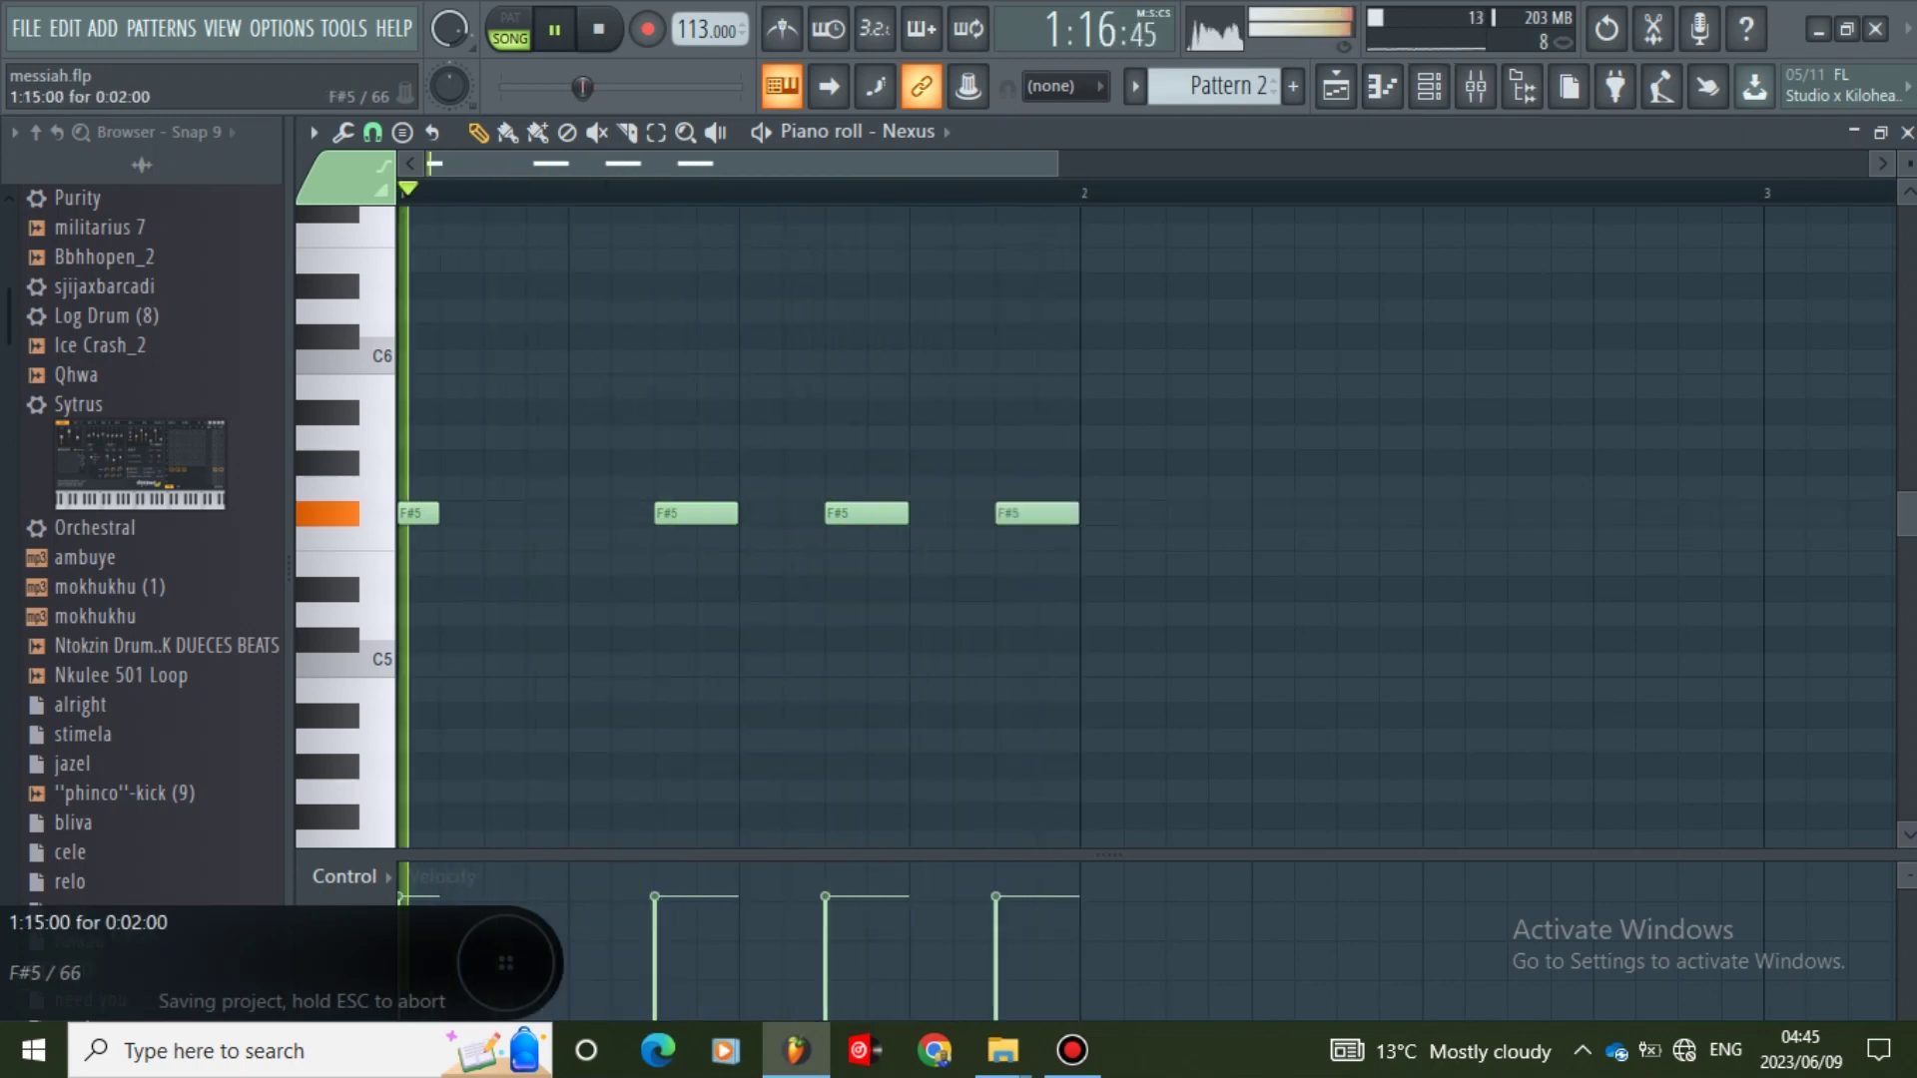
pyautogui.click(508, 513)
pyautogui.rightClick(418, 513)
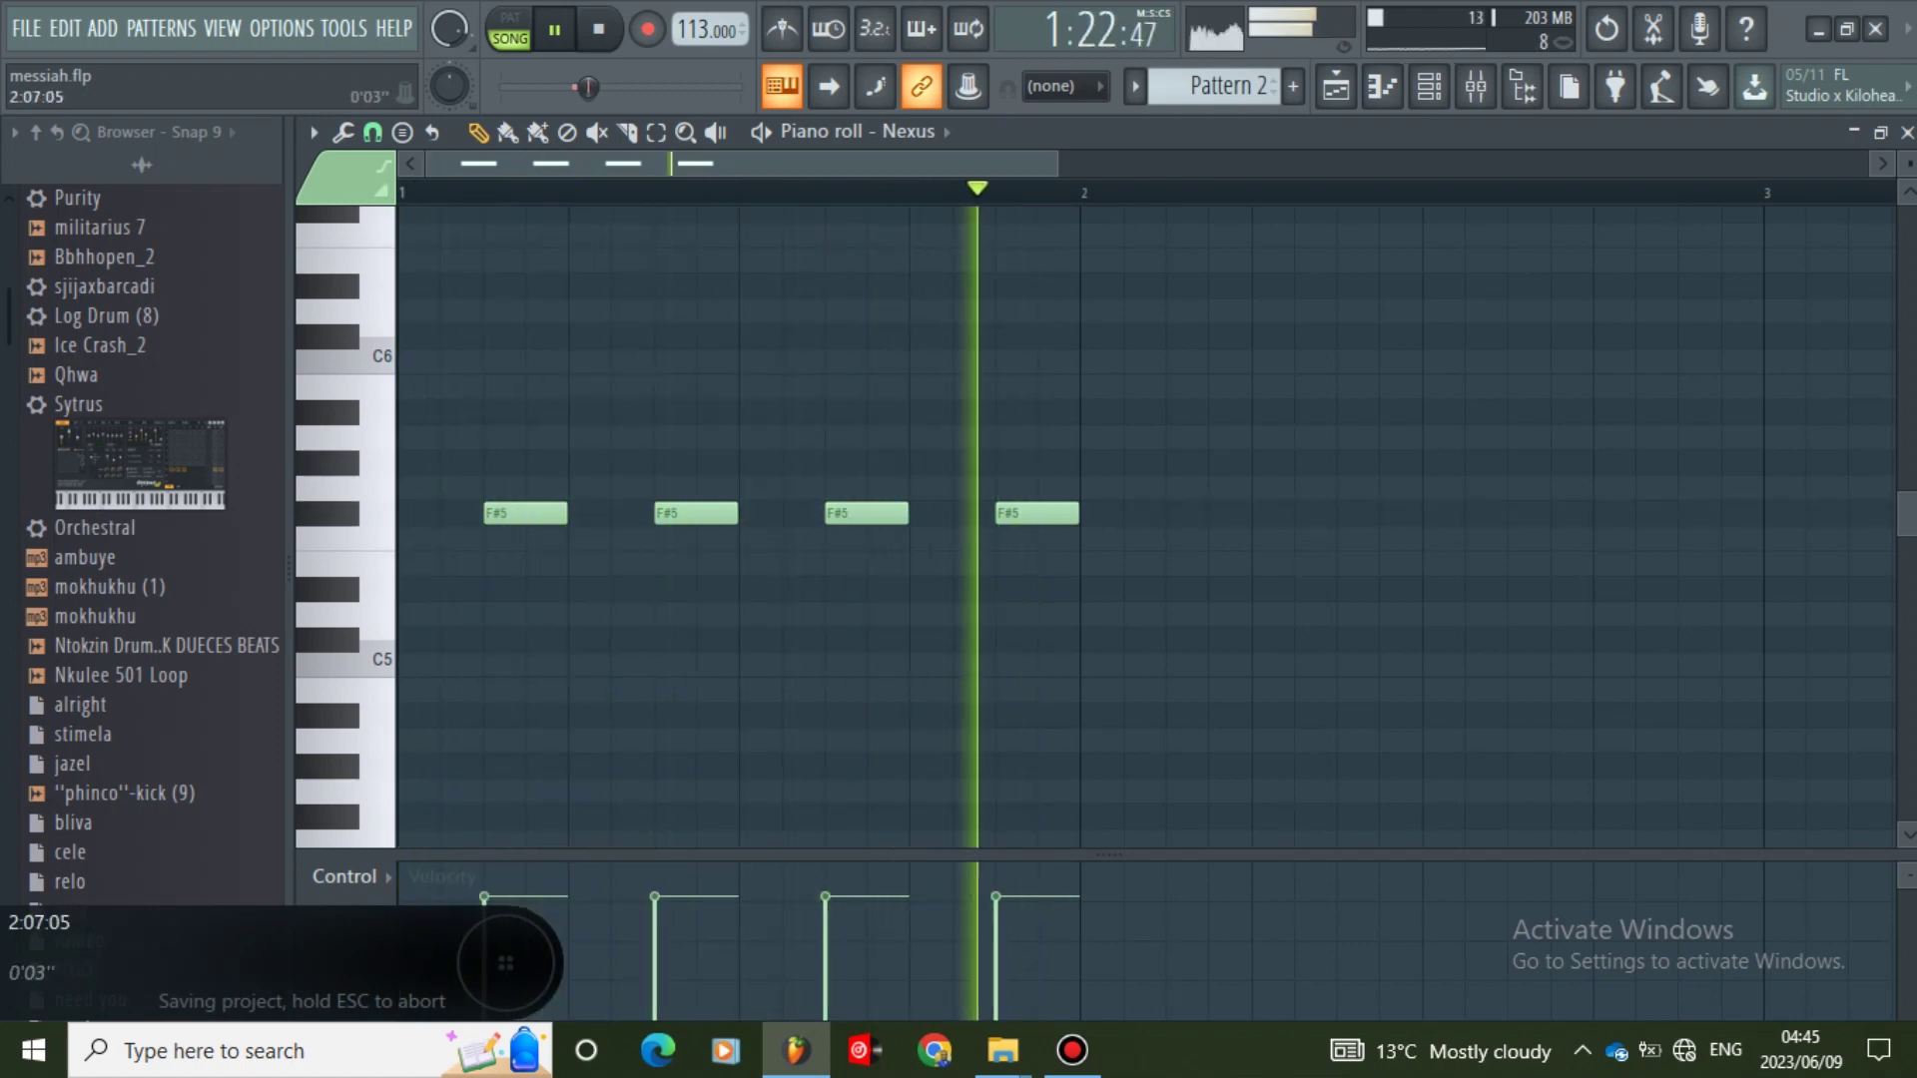
# - Route the Nexus channel to mixer track 5 and lower the Insert 5 volume
pyautogui.click(1429, 87)
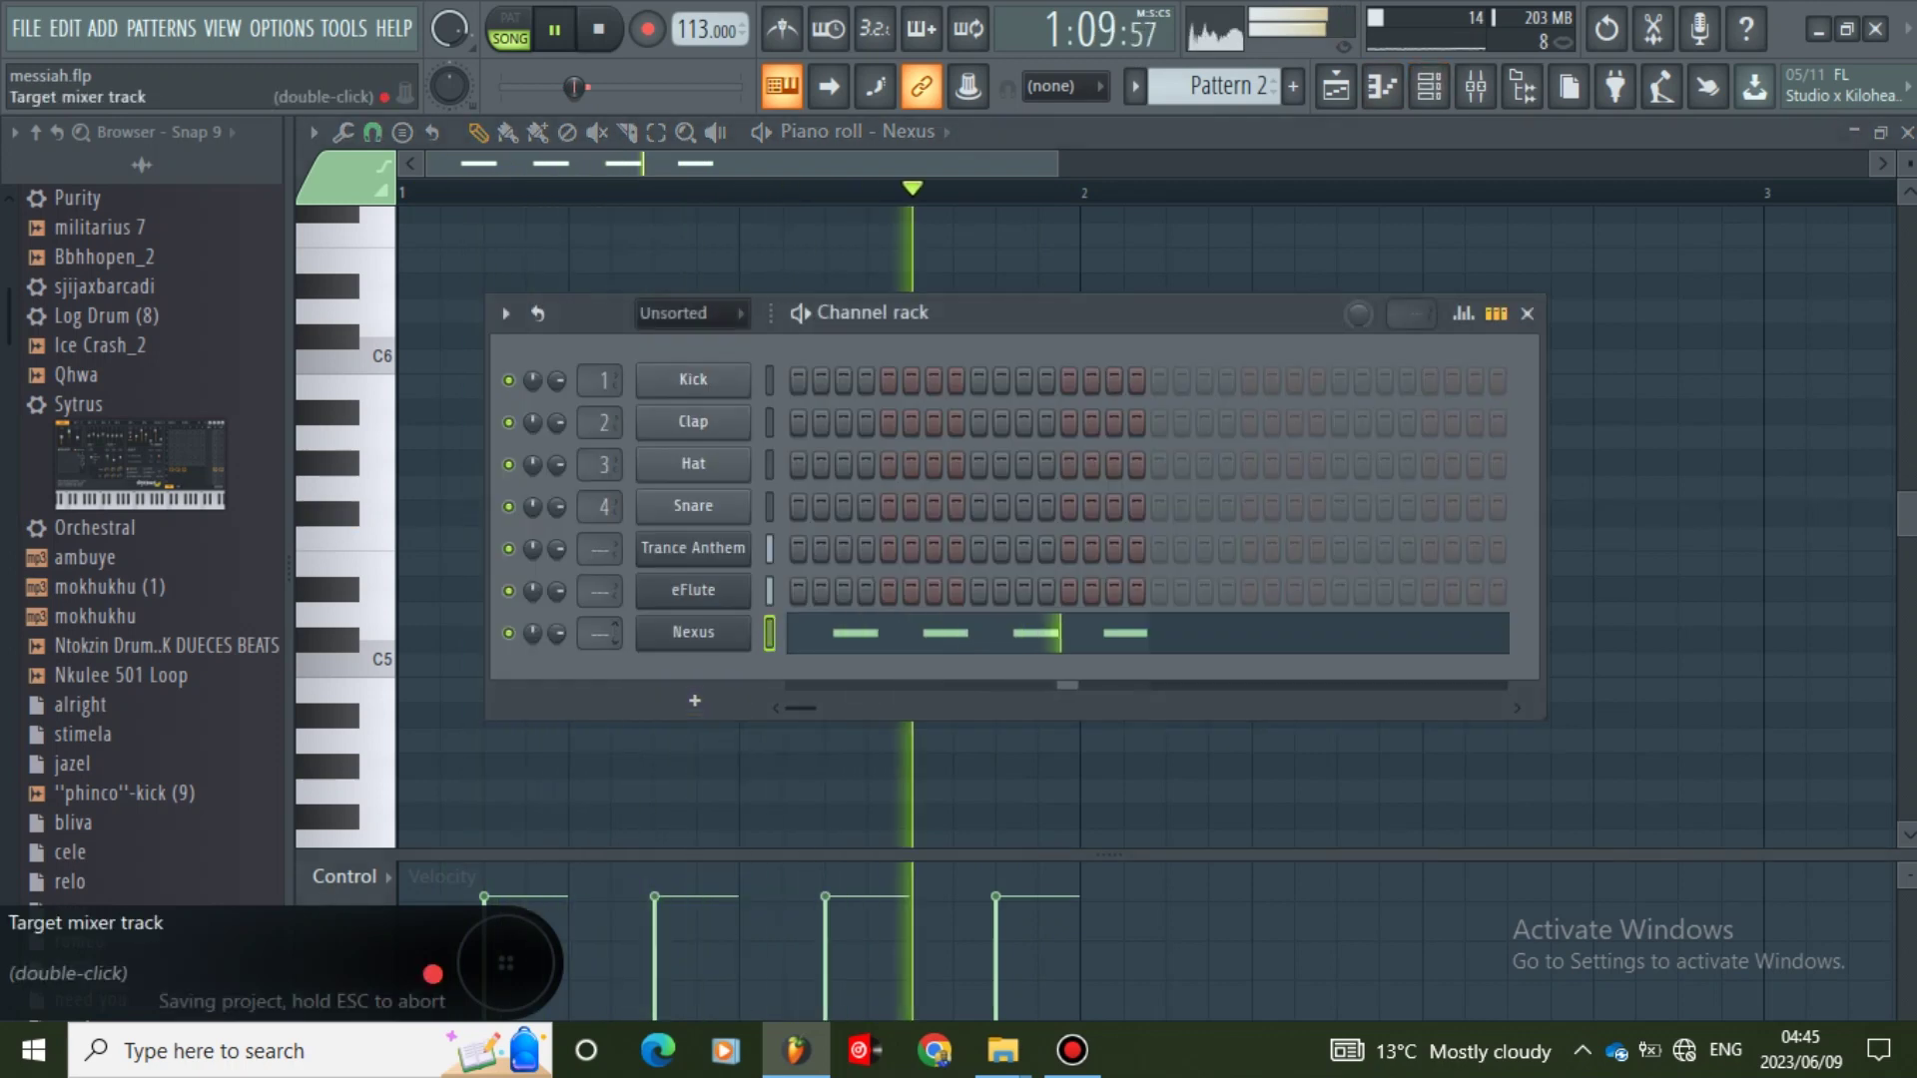
pyautogui.moveTo(601, 633); pyautogui.dragTo(601, 620)
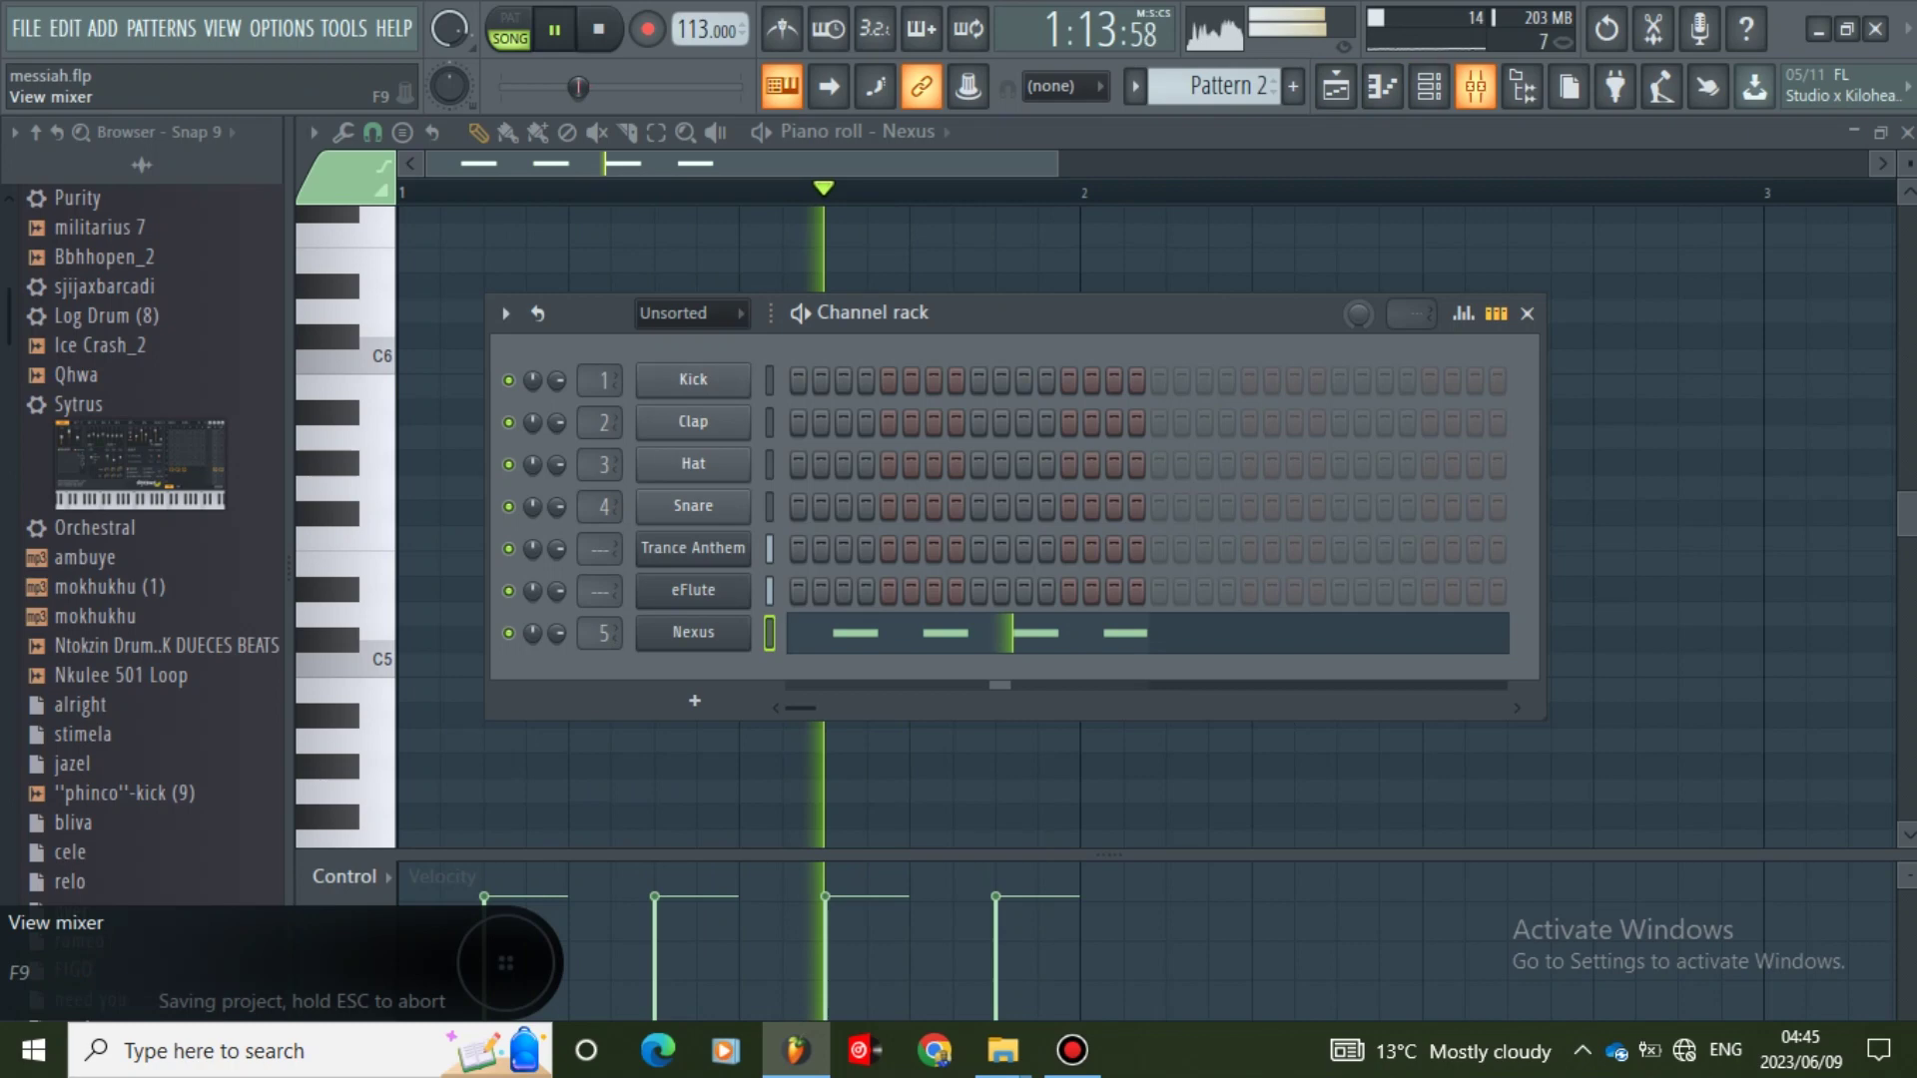
pyautogui.click(1476, 87)
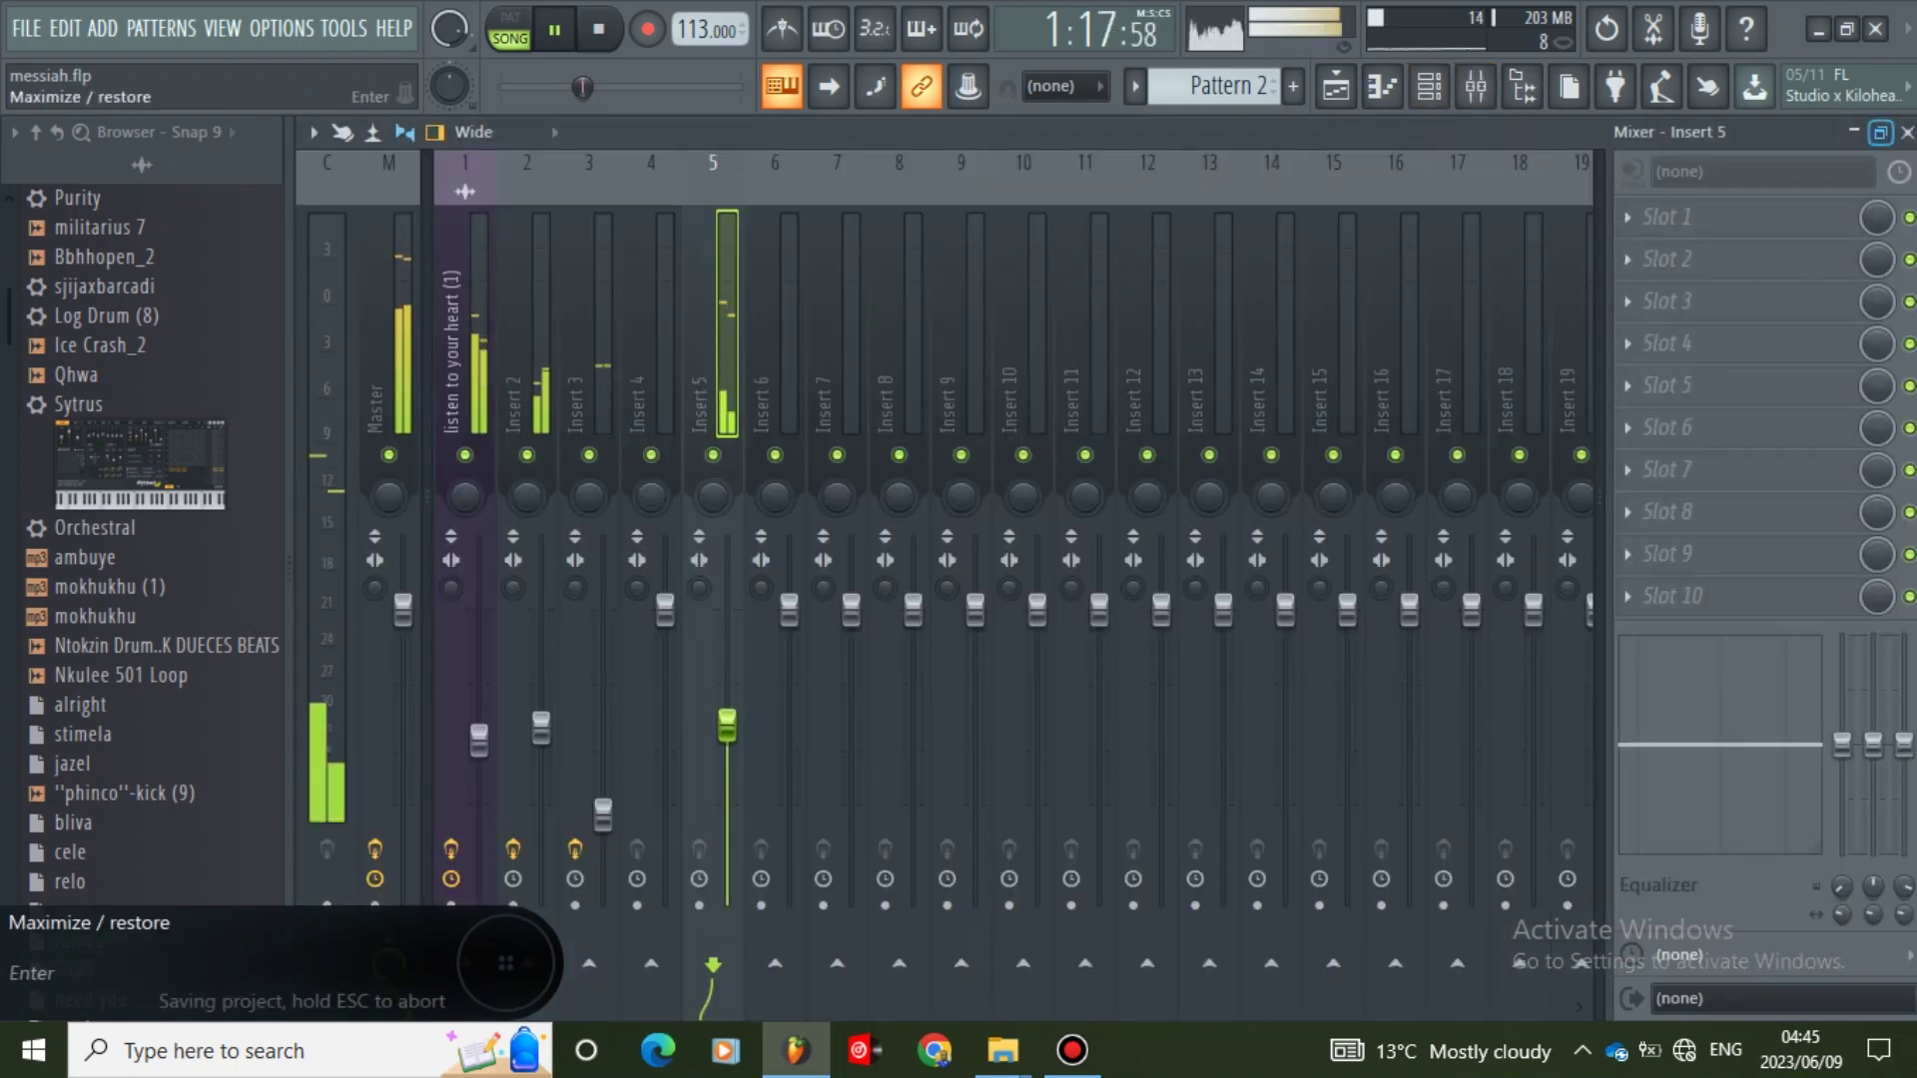
pyautogui.click(1907, 132)
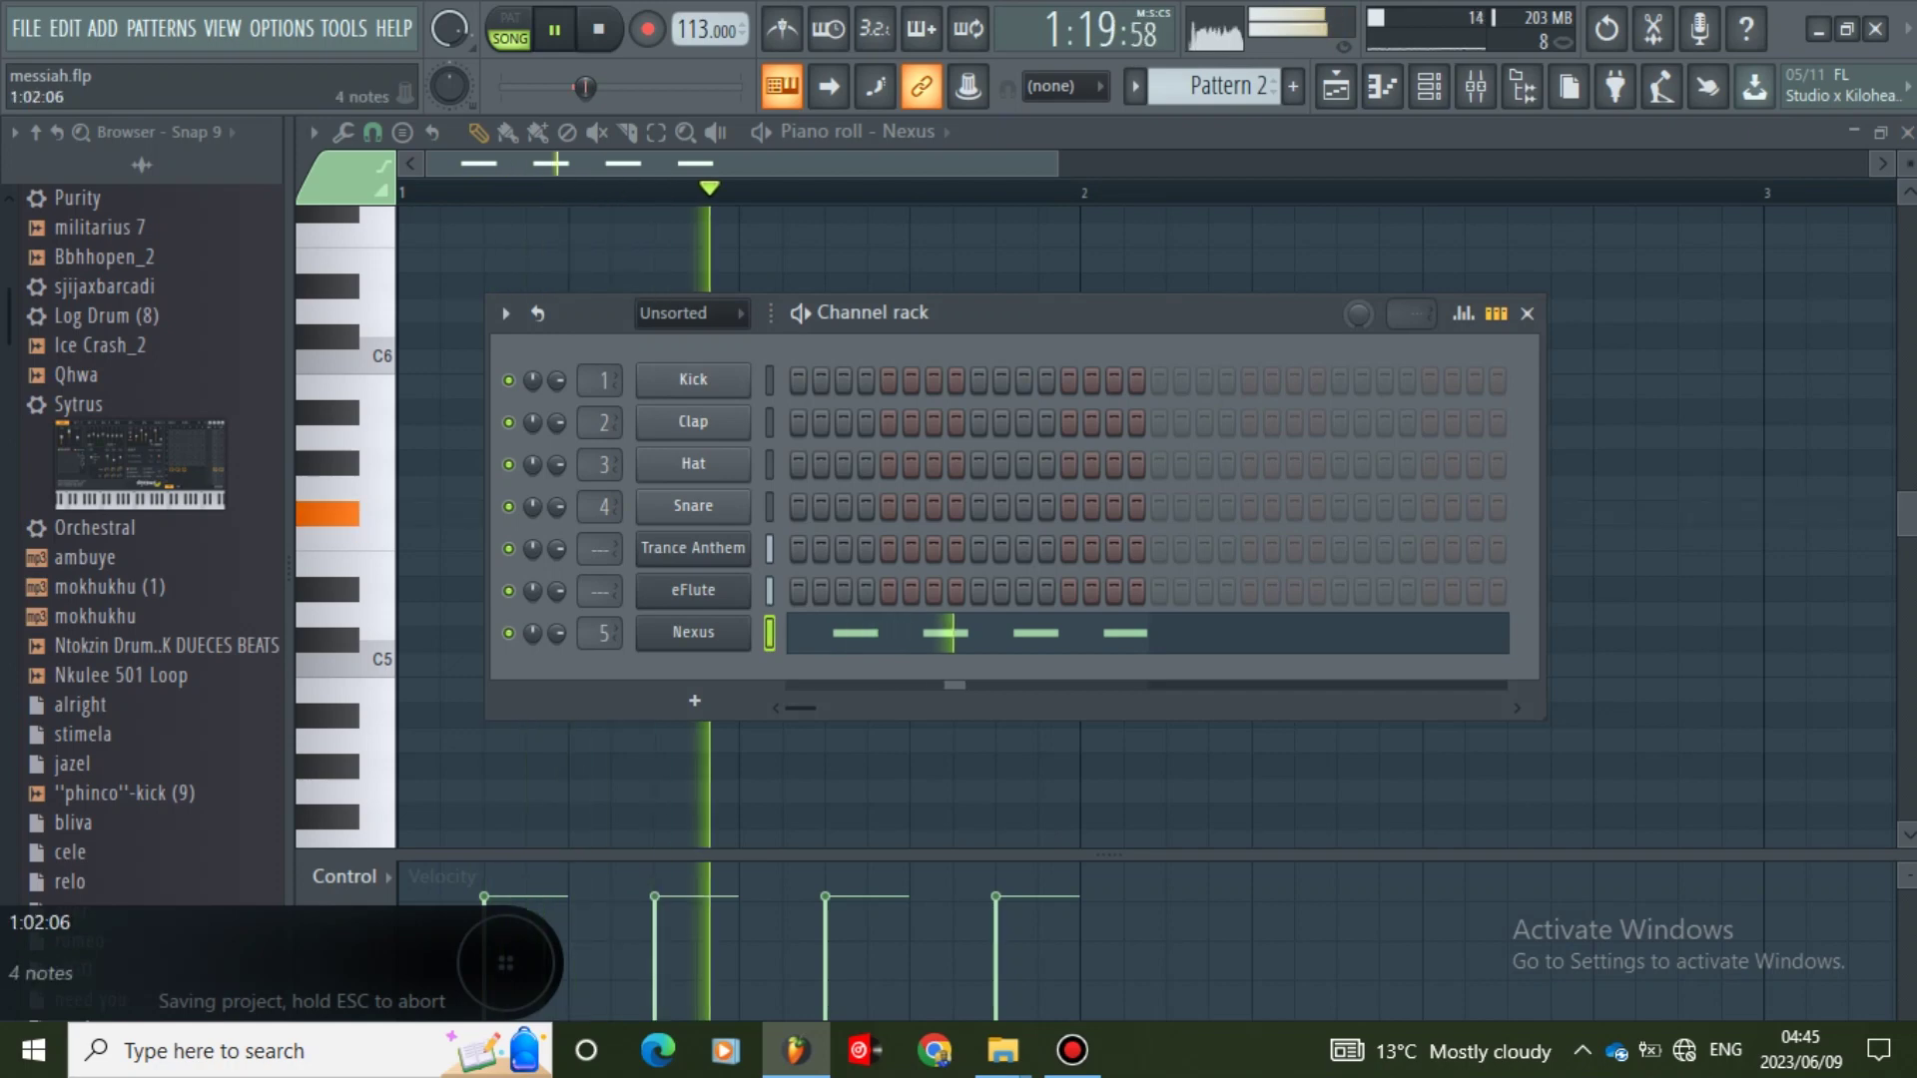
# - Transpose the four Nexus notes up one octave to F#6 and save the project
pyautogui.click(819, 633)
pyautogui.click(819, 634)
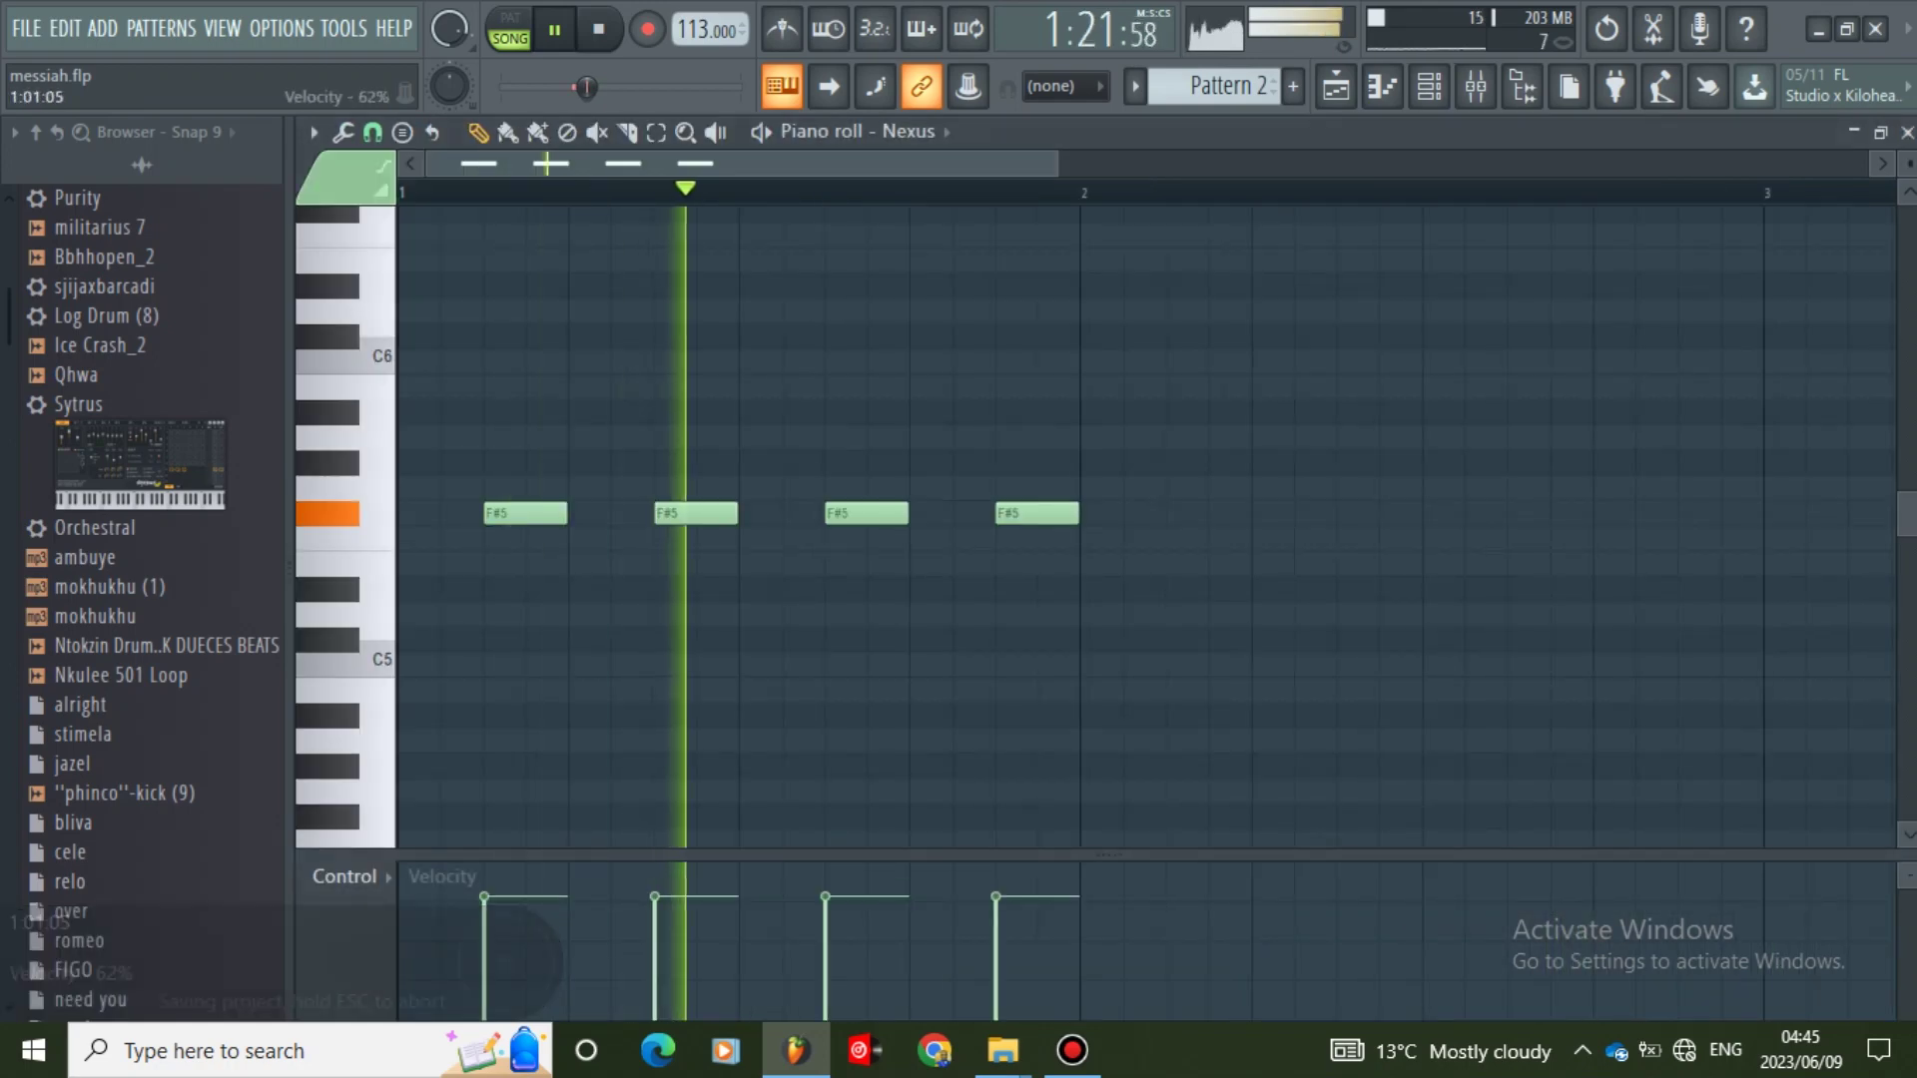
pyautogui.hotkey('ctrl', 'Up')
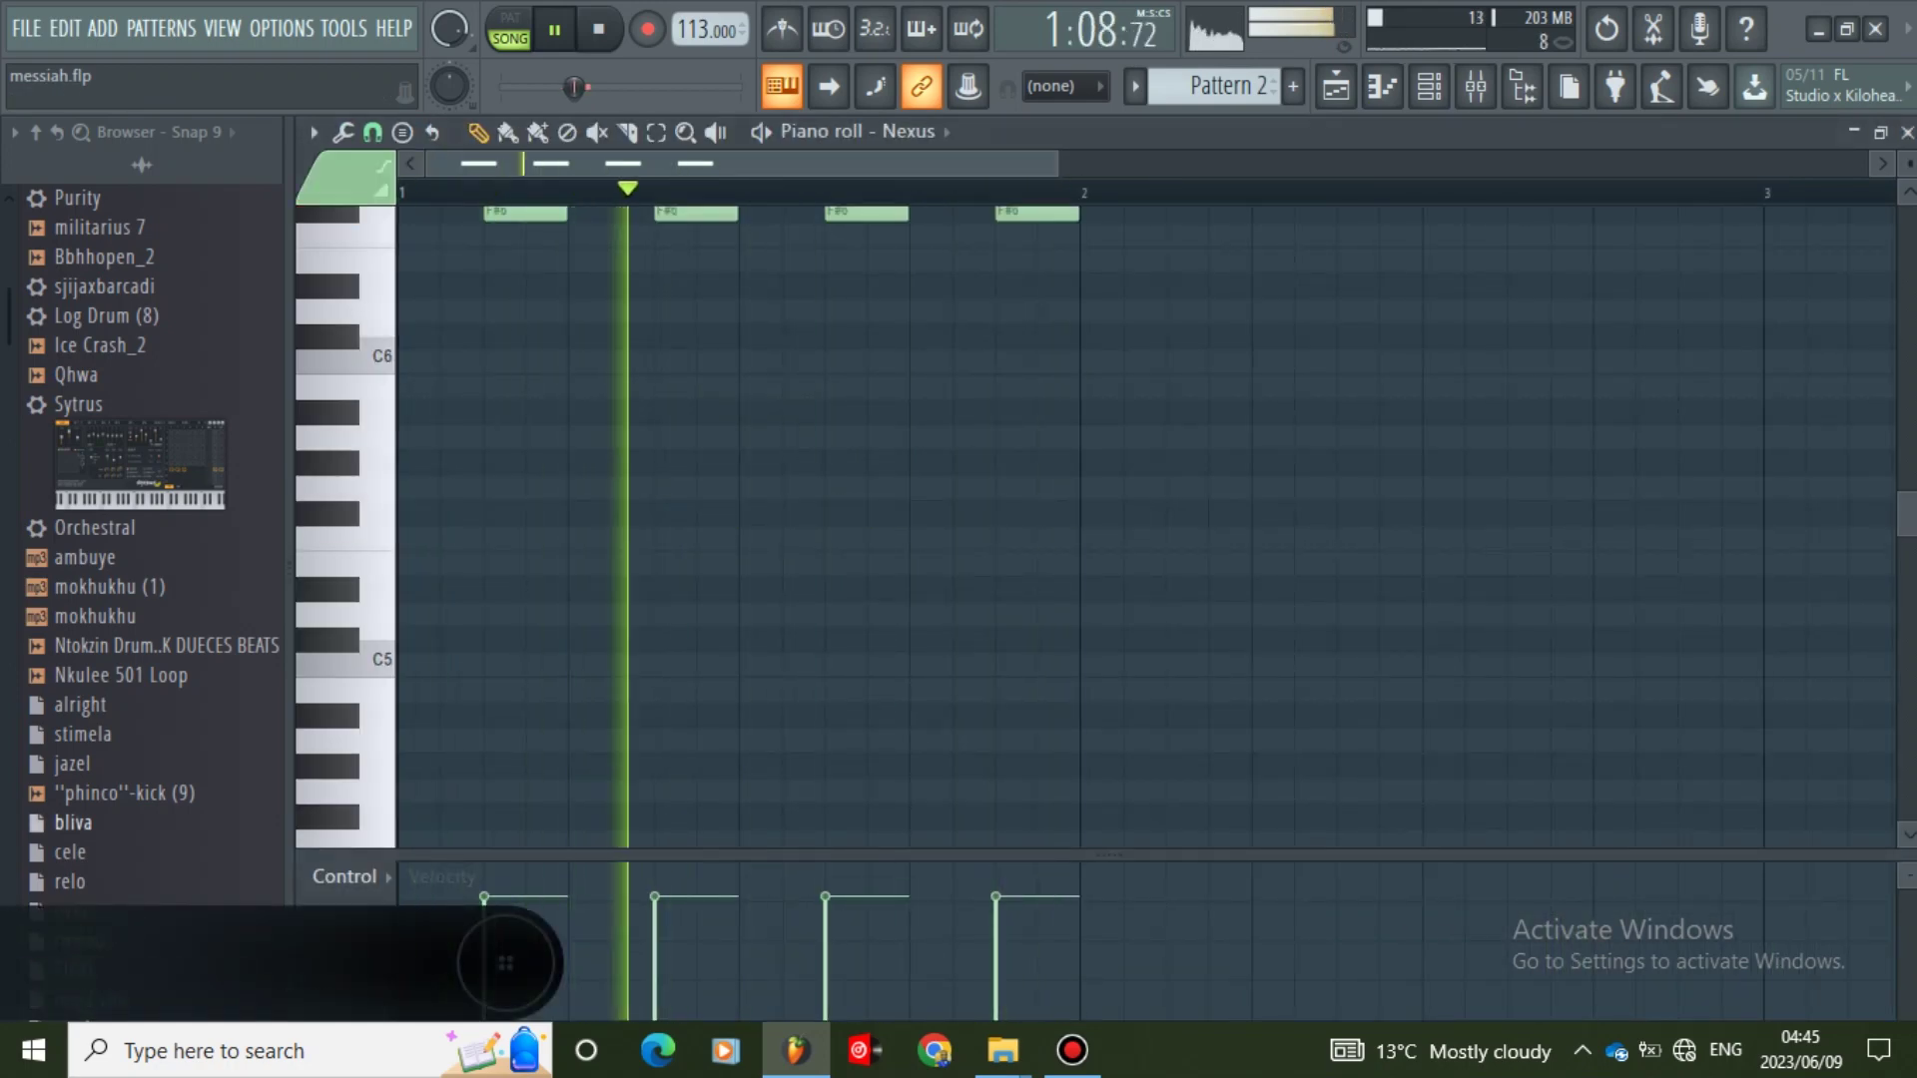
pyautogui.press('F1')
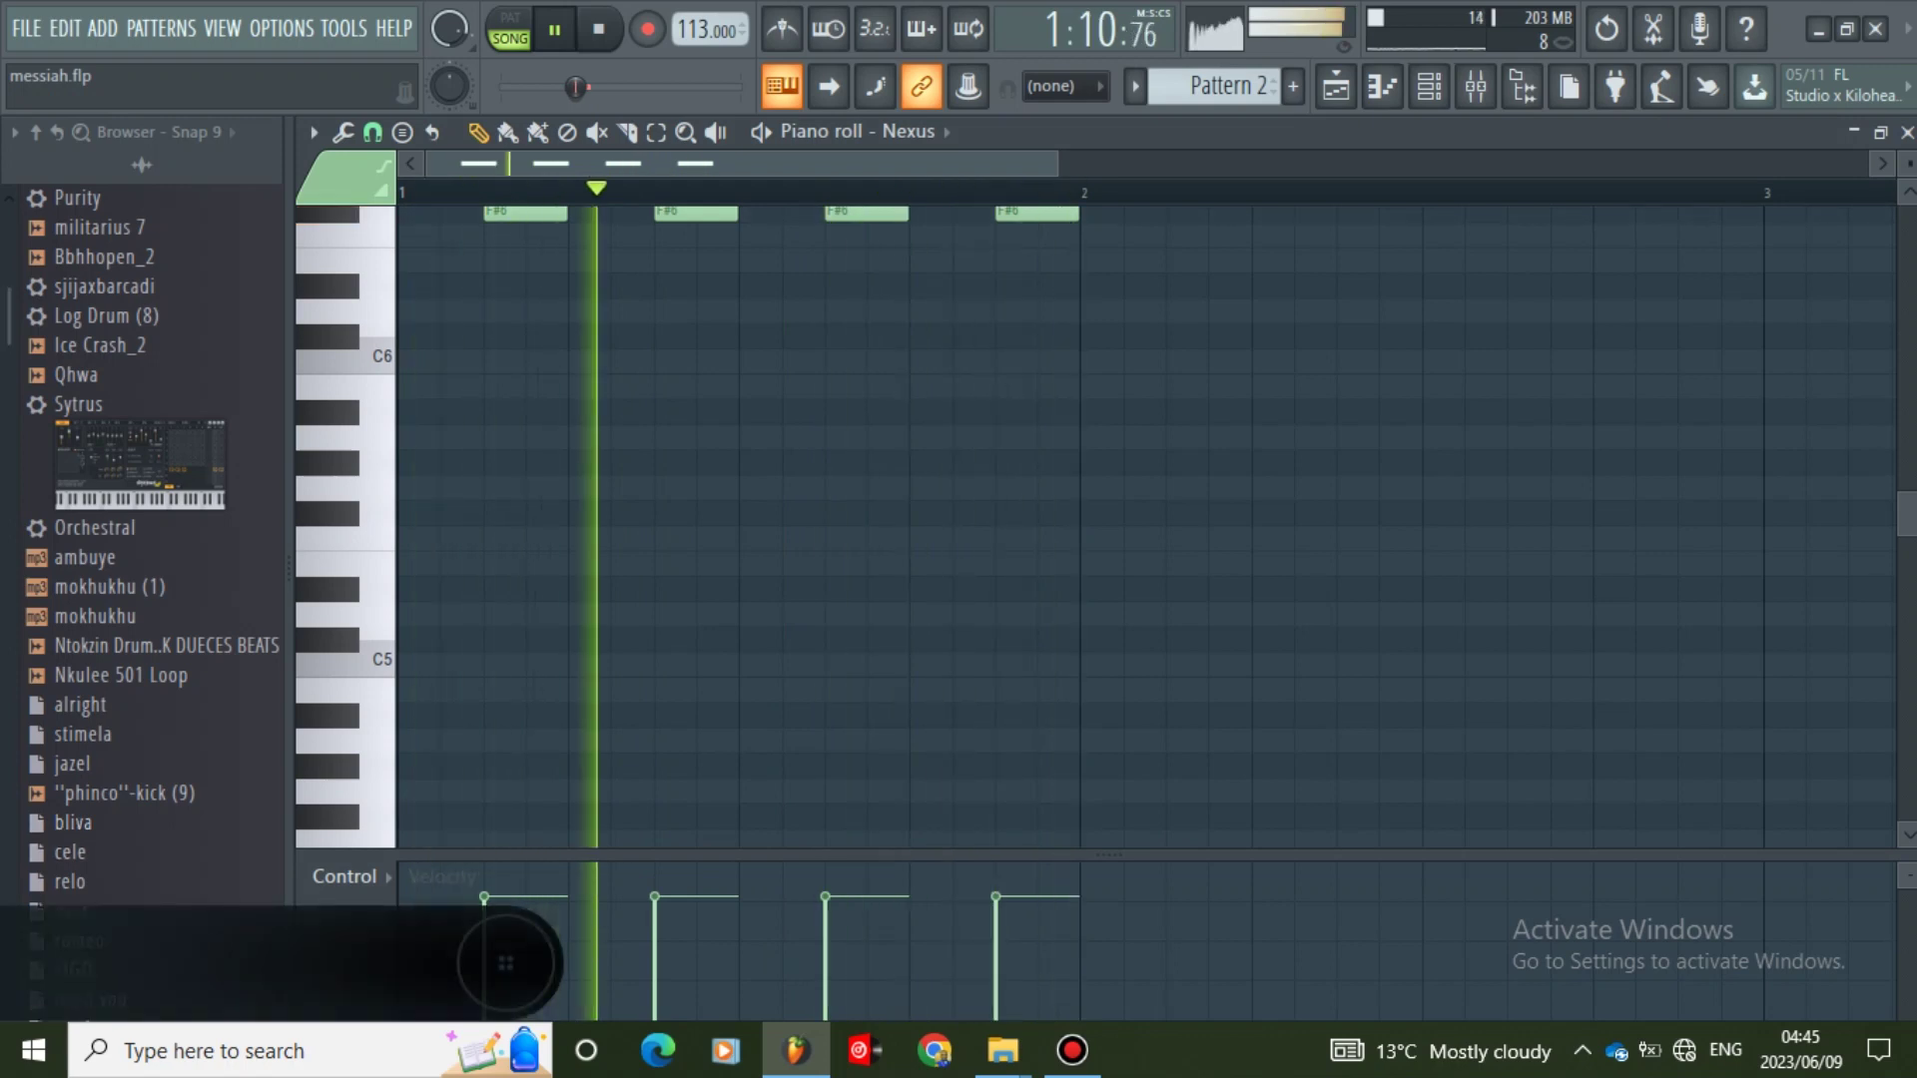
pyautogui.click(27, 29)
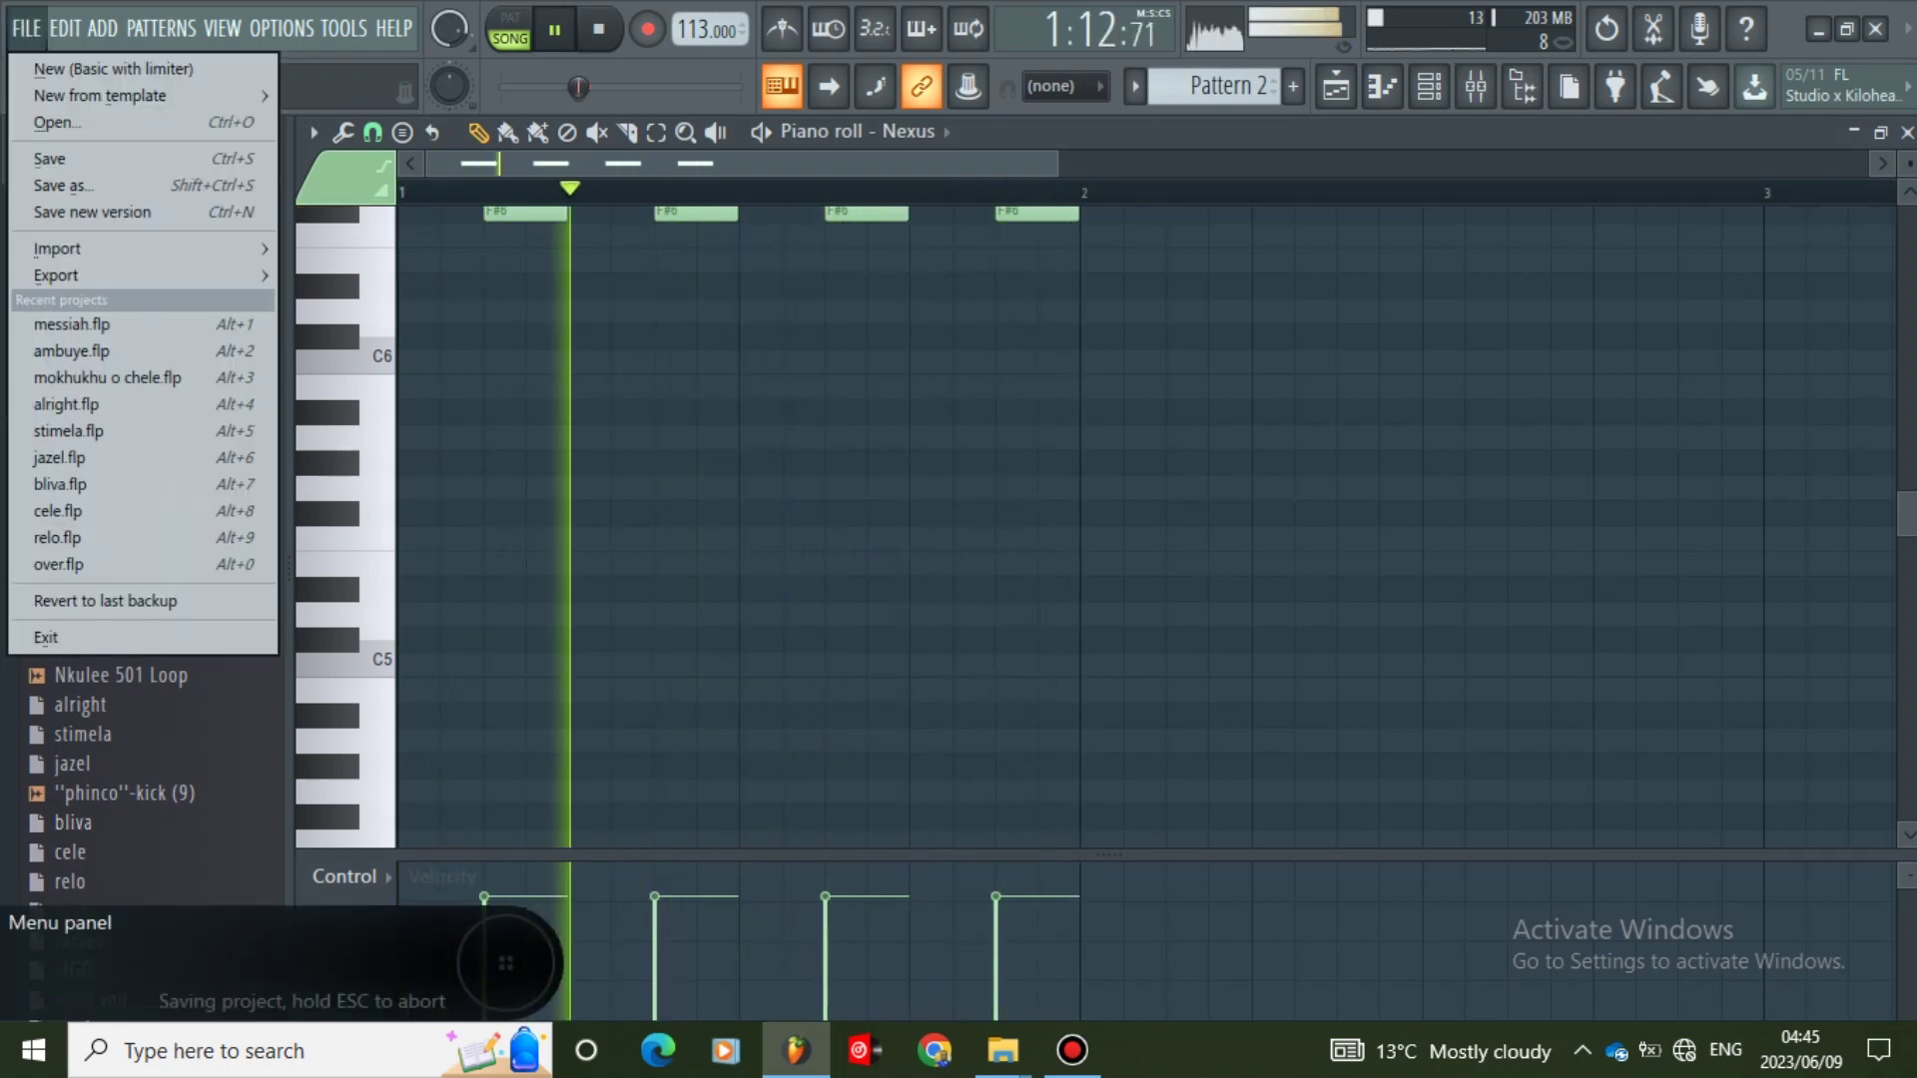
pyautogui.click(49, 159)
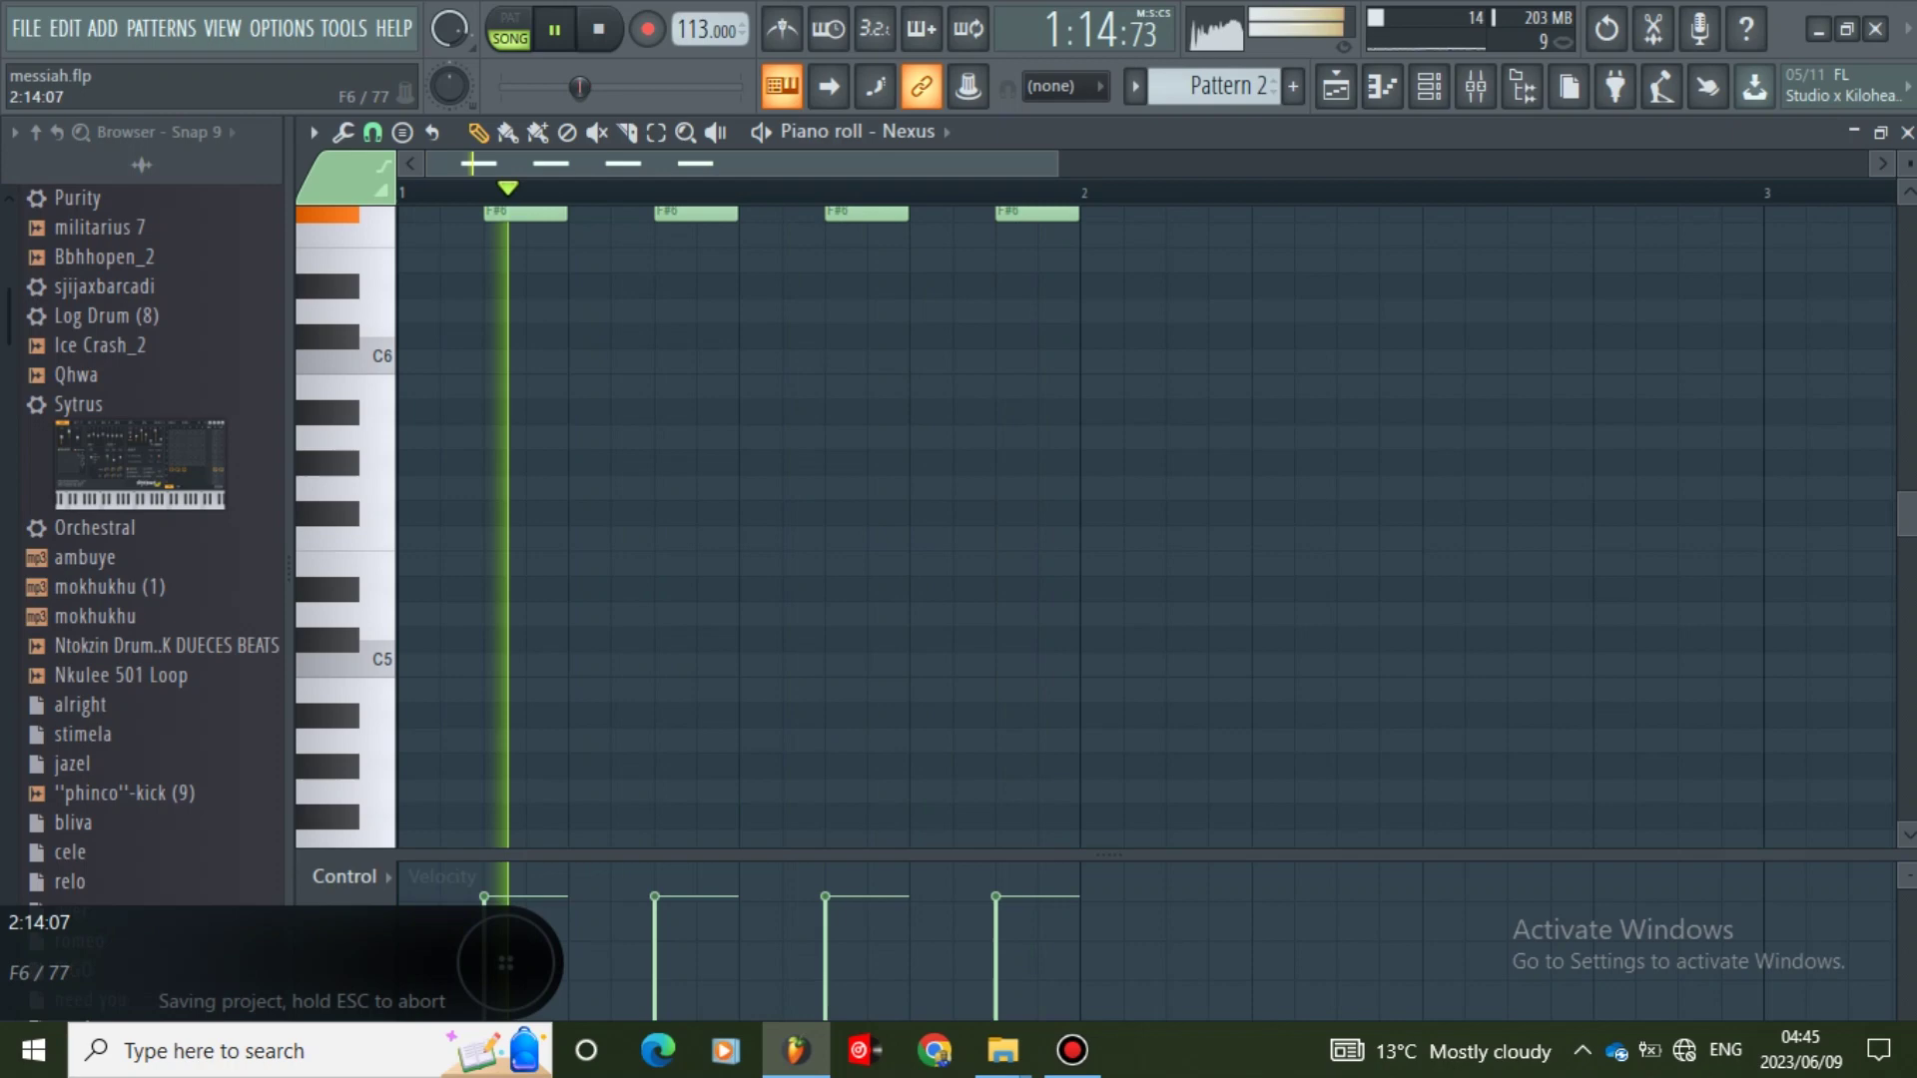
pyautogui.scroll(3, 998, 529)
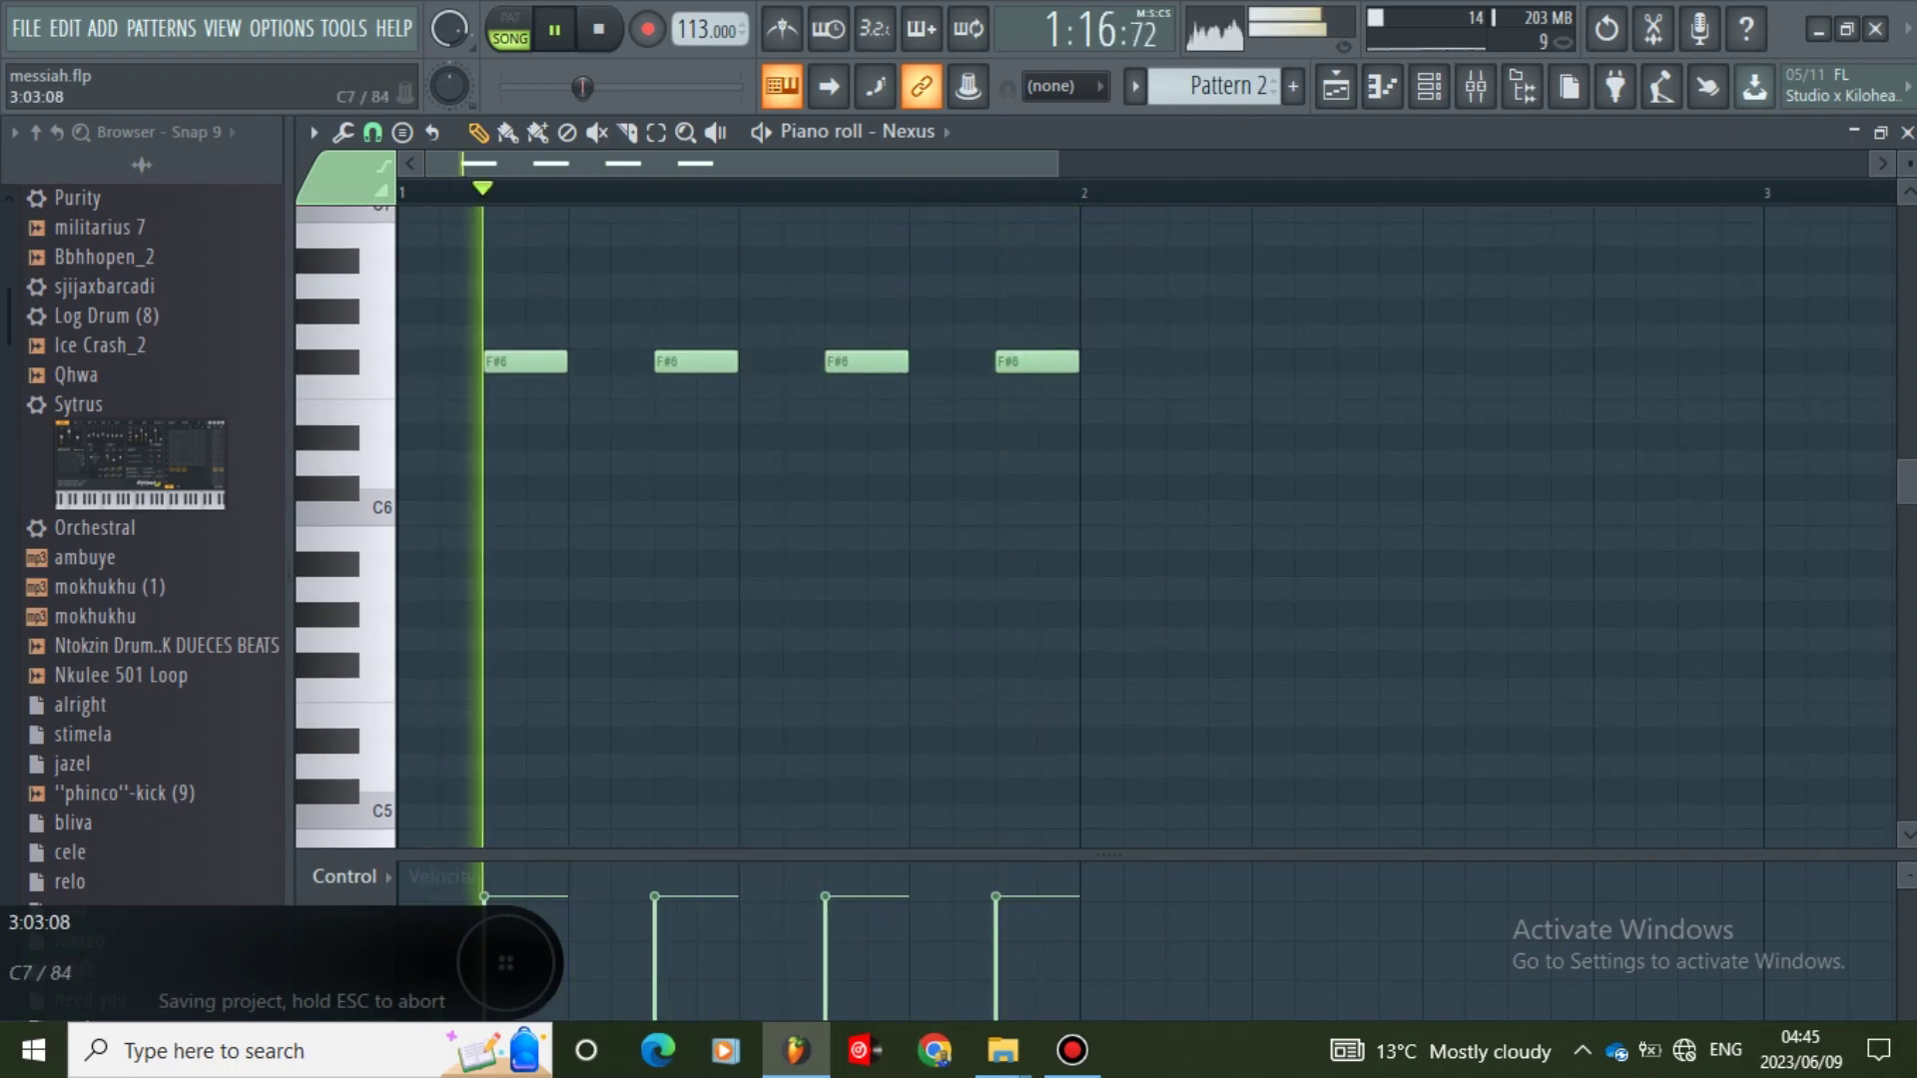
# - Raise the Insert 5 volume slightly in the mixer, then return to the playlist with the channel rack closed
pyautogui.click(1907, 131)
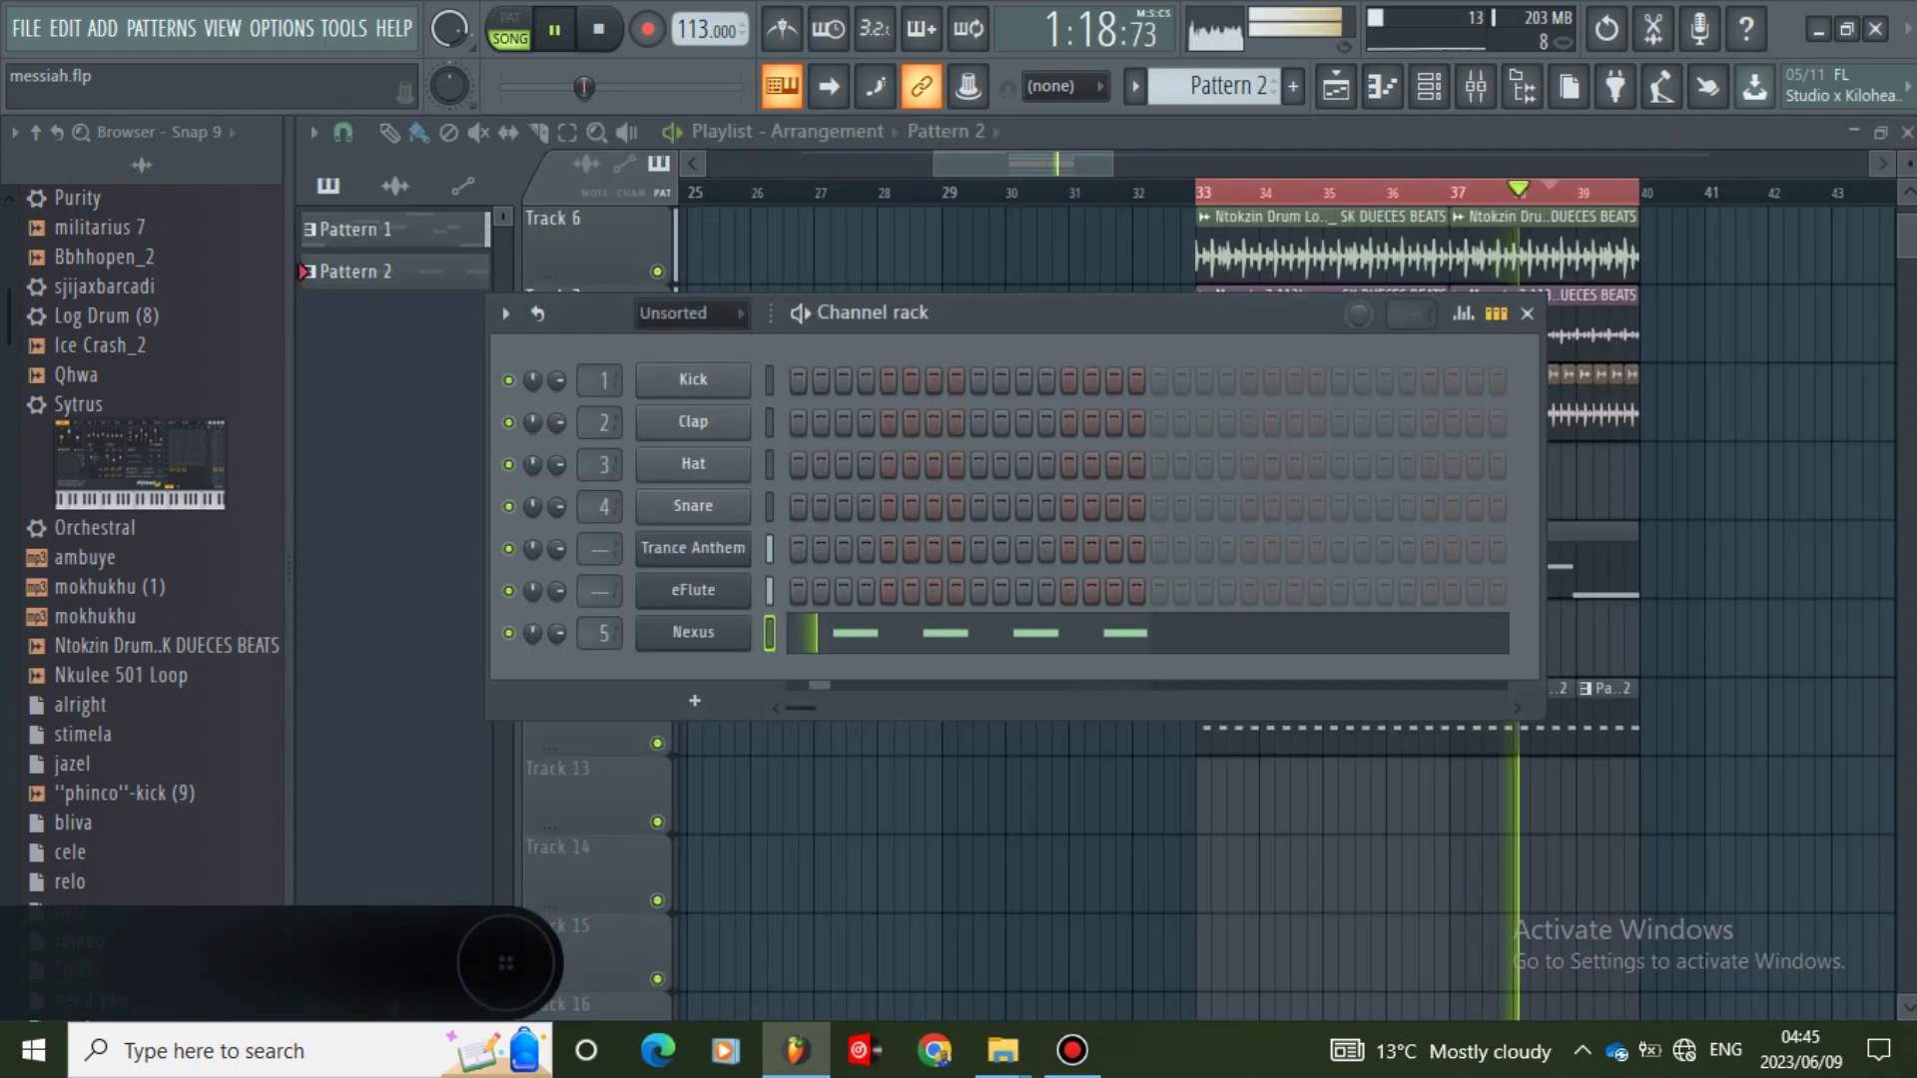
pyautogui.click(1476, 86)
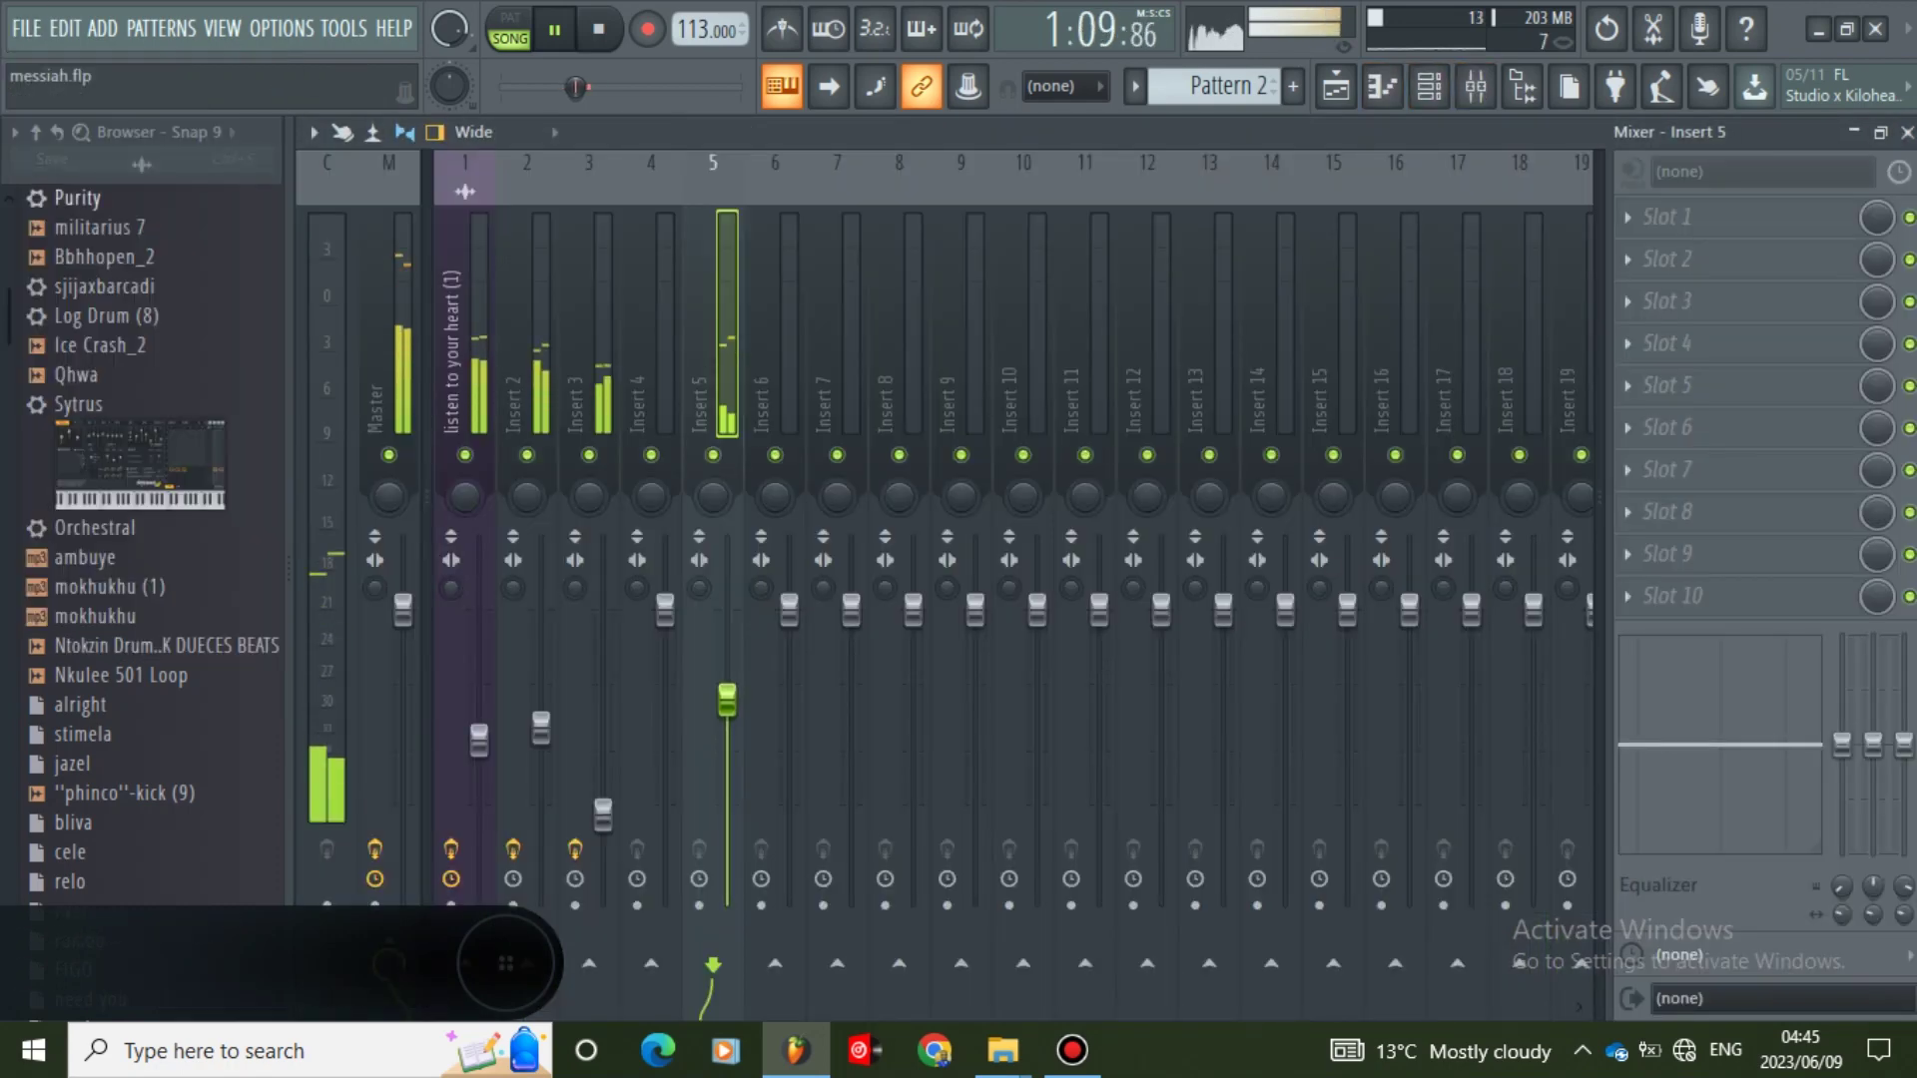
pyautogui.click(1907, 132)
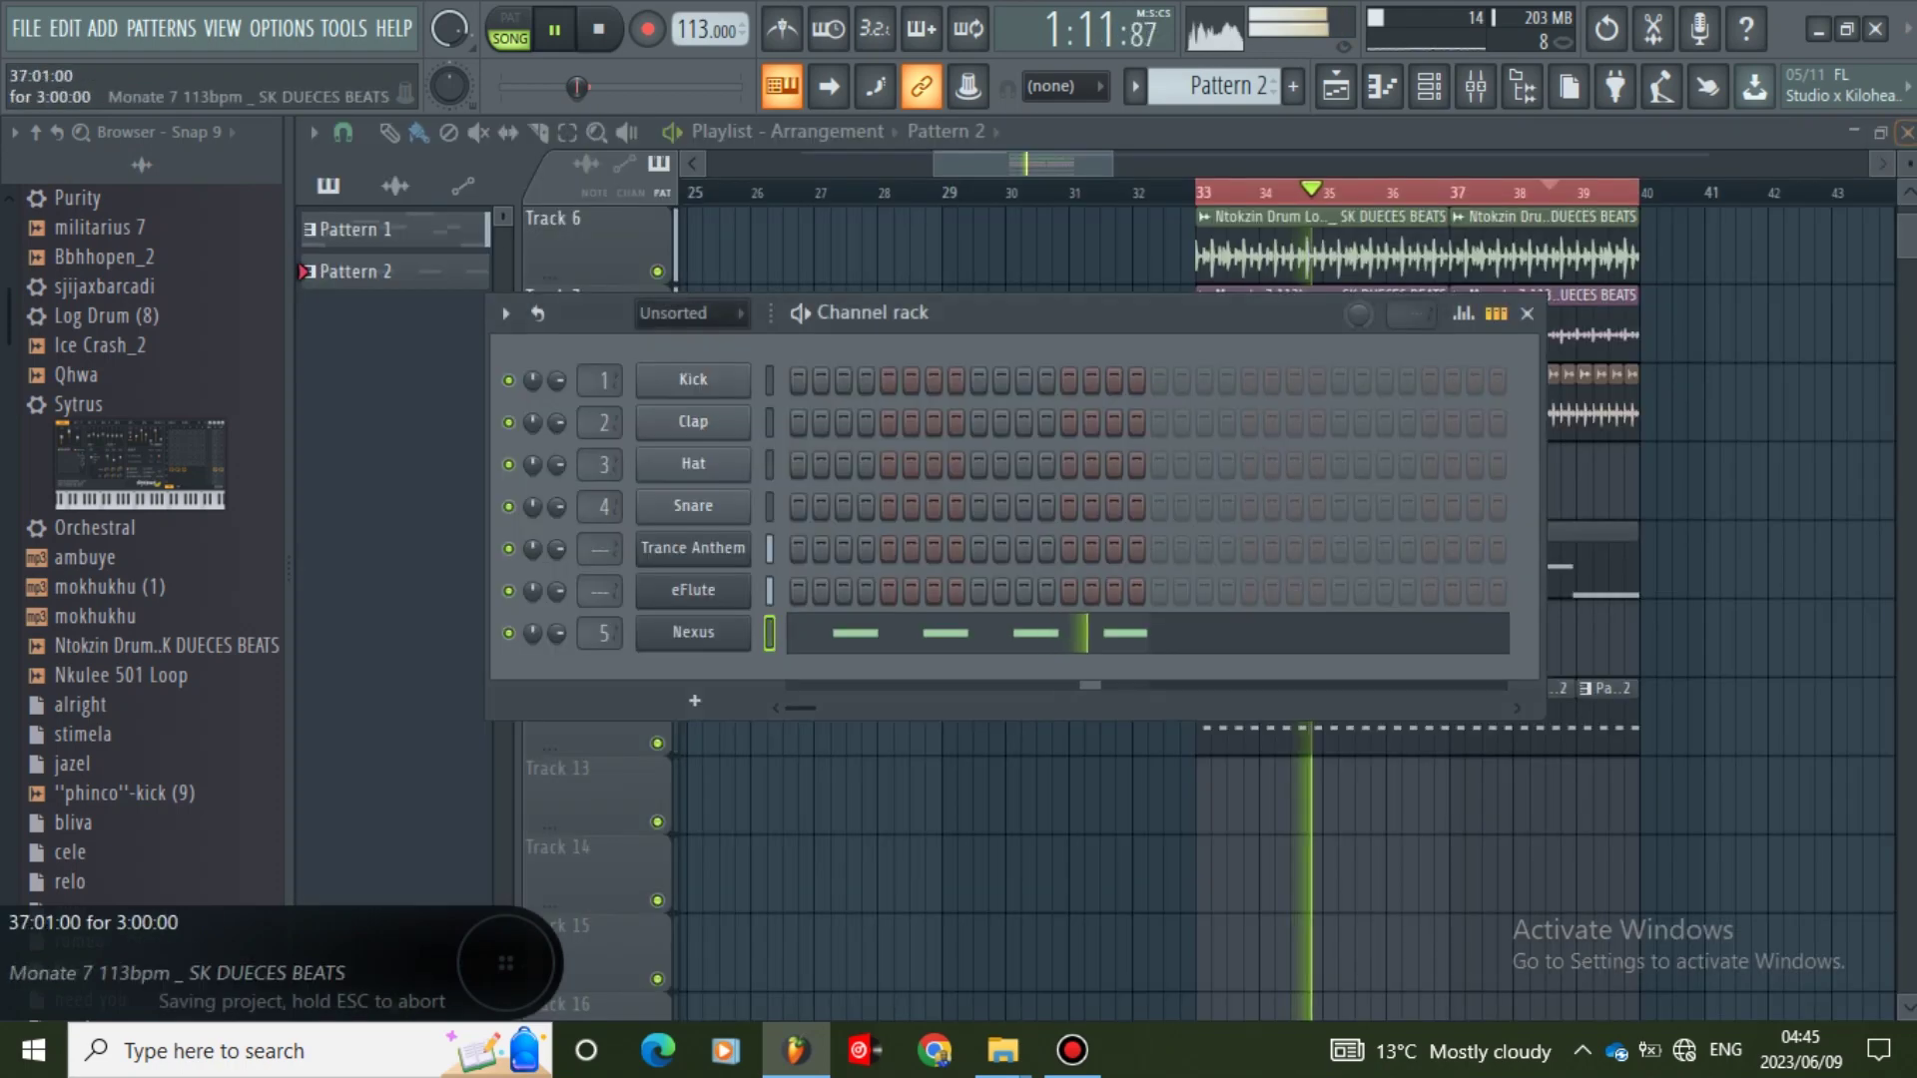
pyautogui.click(1529, 312)
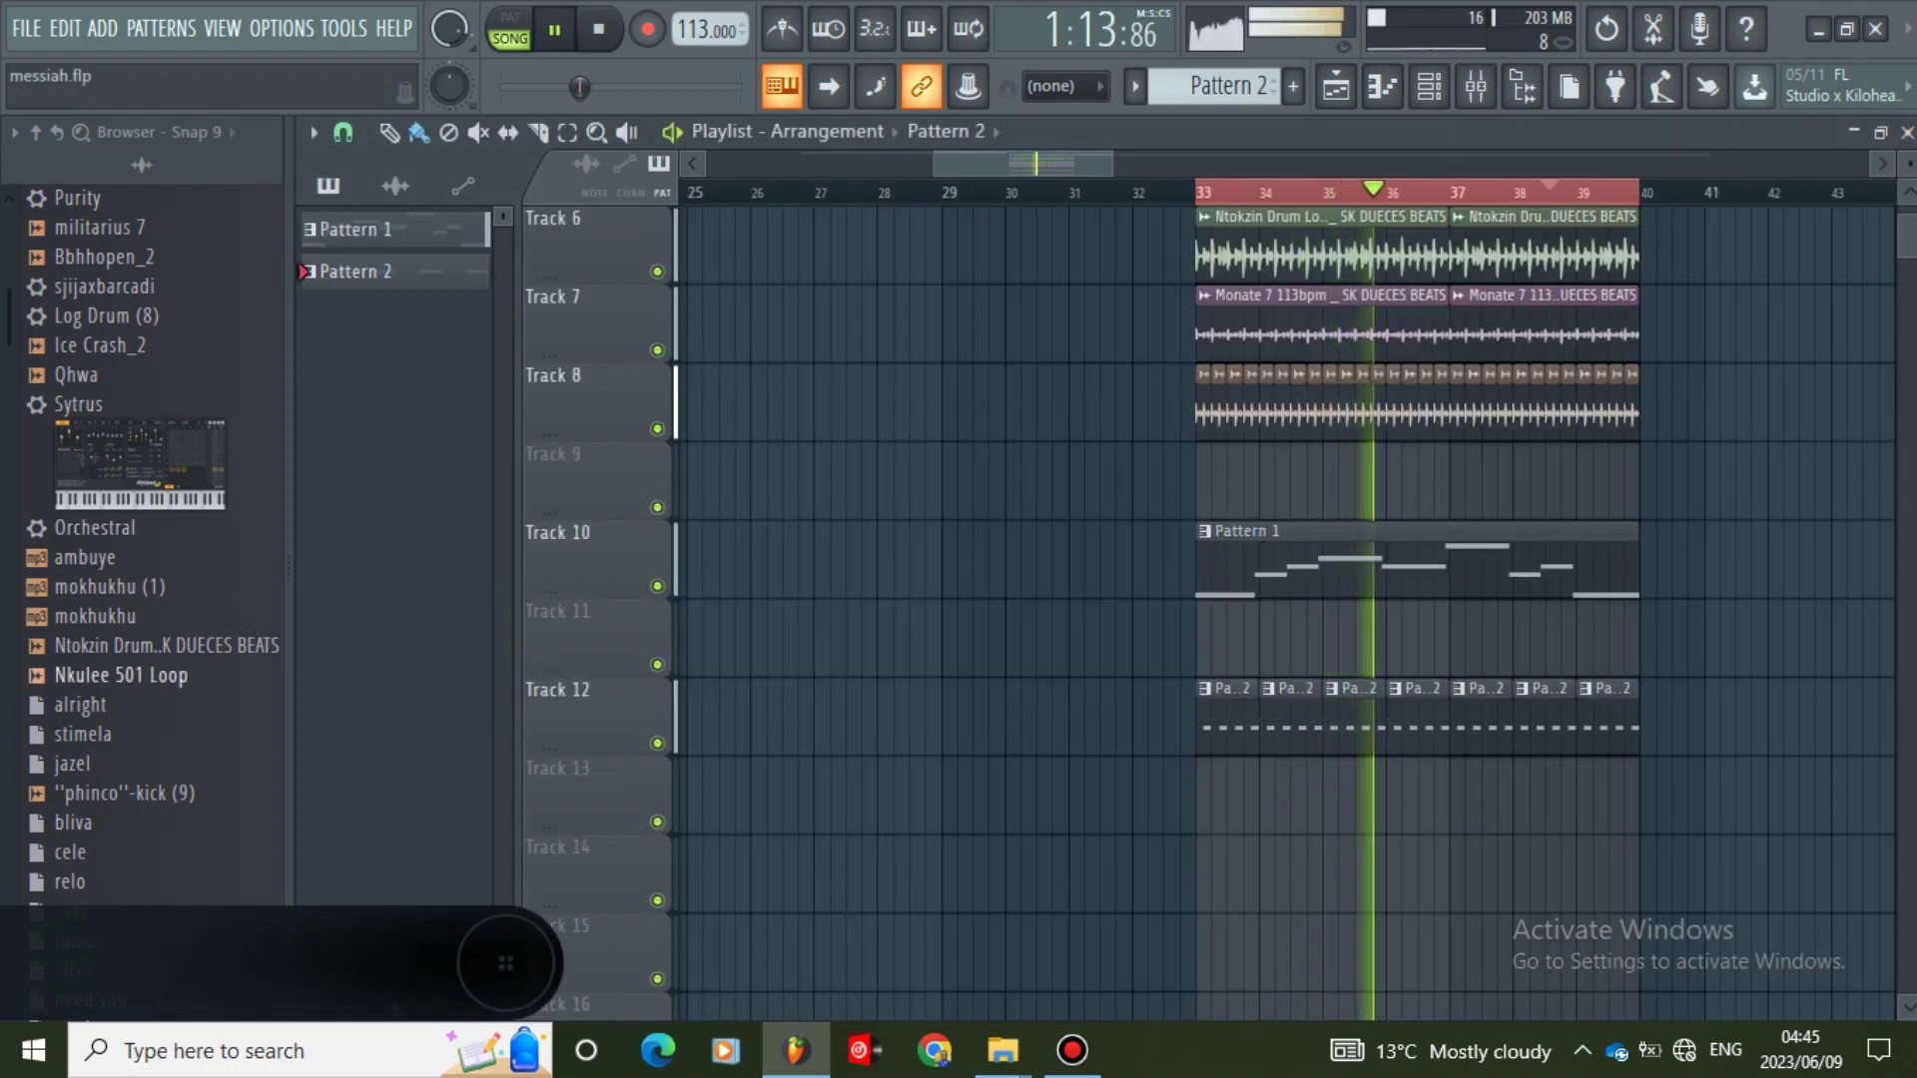
# - Save the messiah.flp project
pyautogui.scroll(5, 1458, 709)
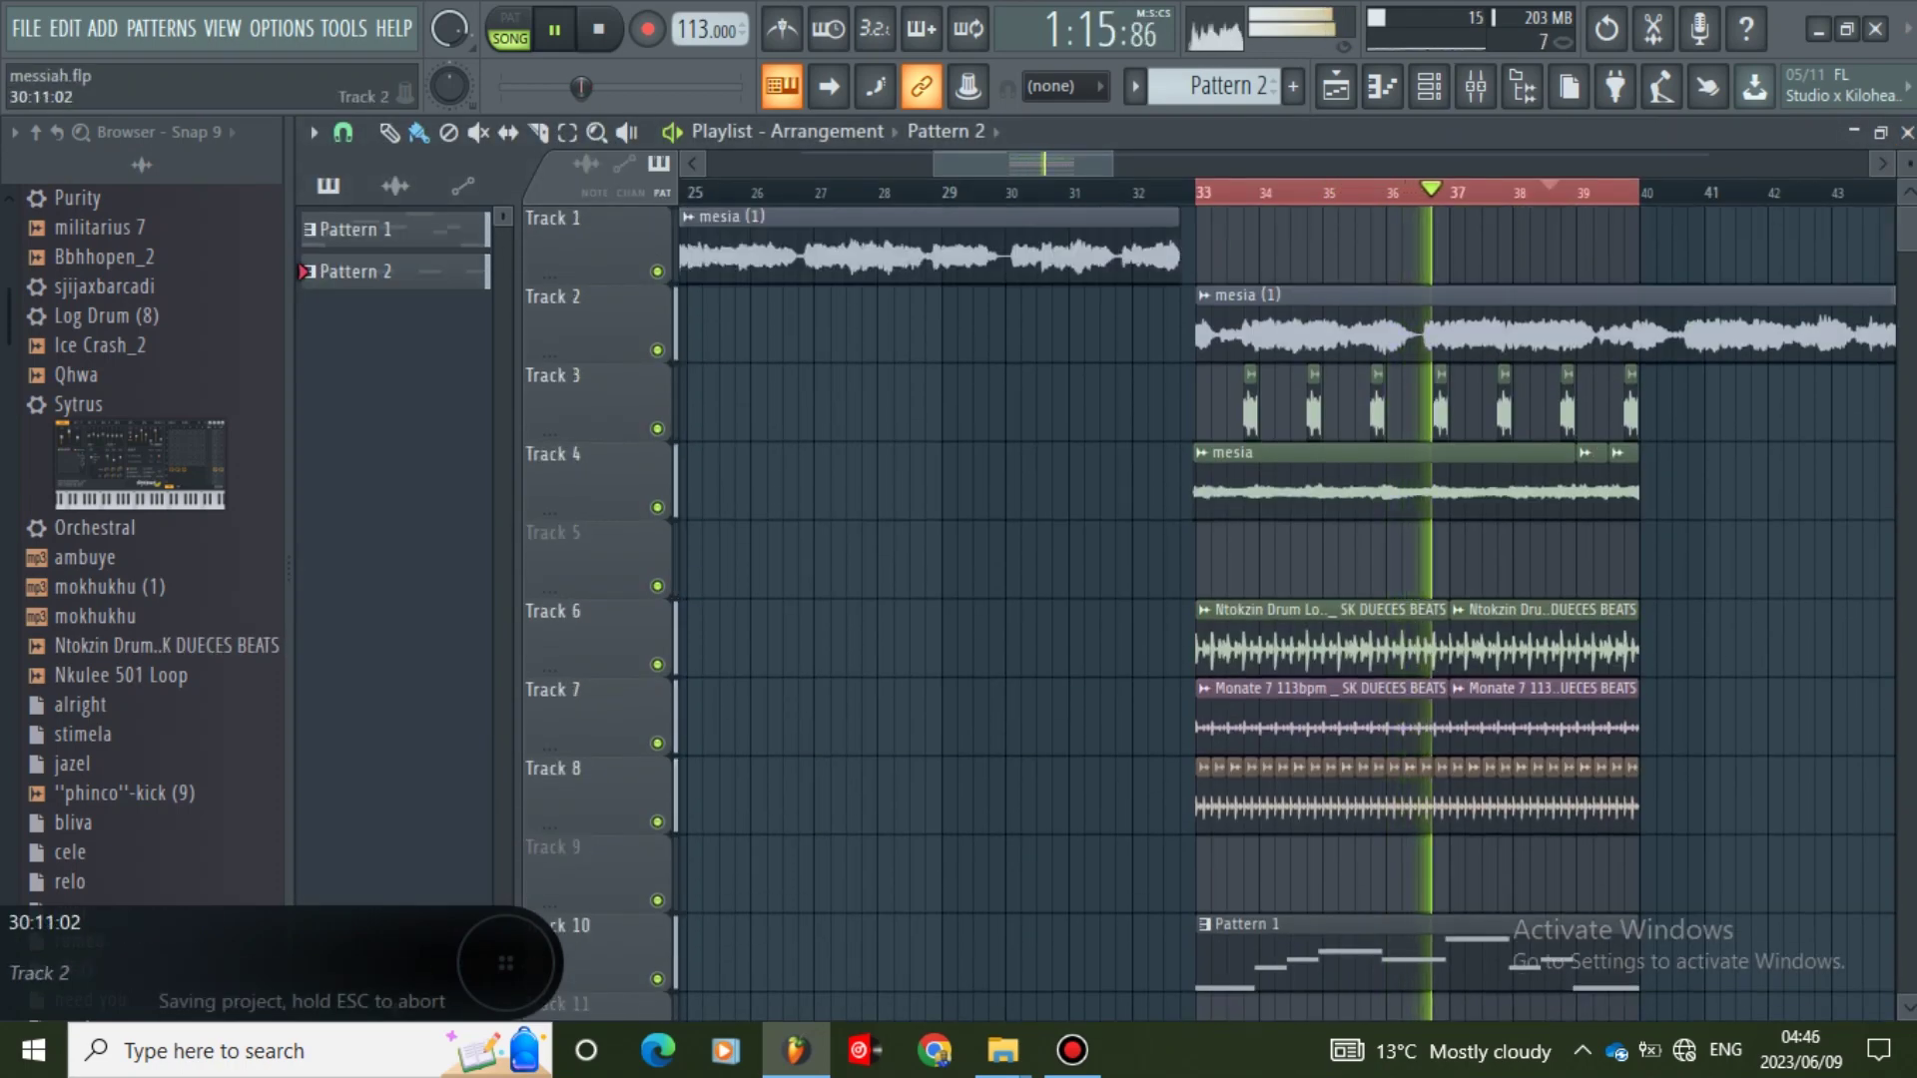
pyautogui.moveTo(1030, 164)
pyautogui.mouseDown()
pyautogui.moveTo(1106, 164)
pyautogui.moveTo(1063, 164)
pyautogui.mouseUp()
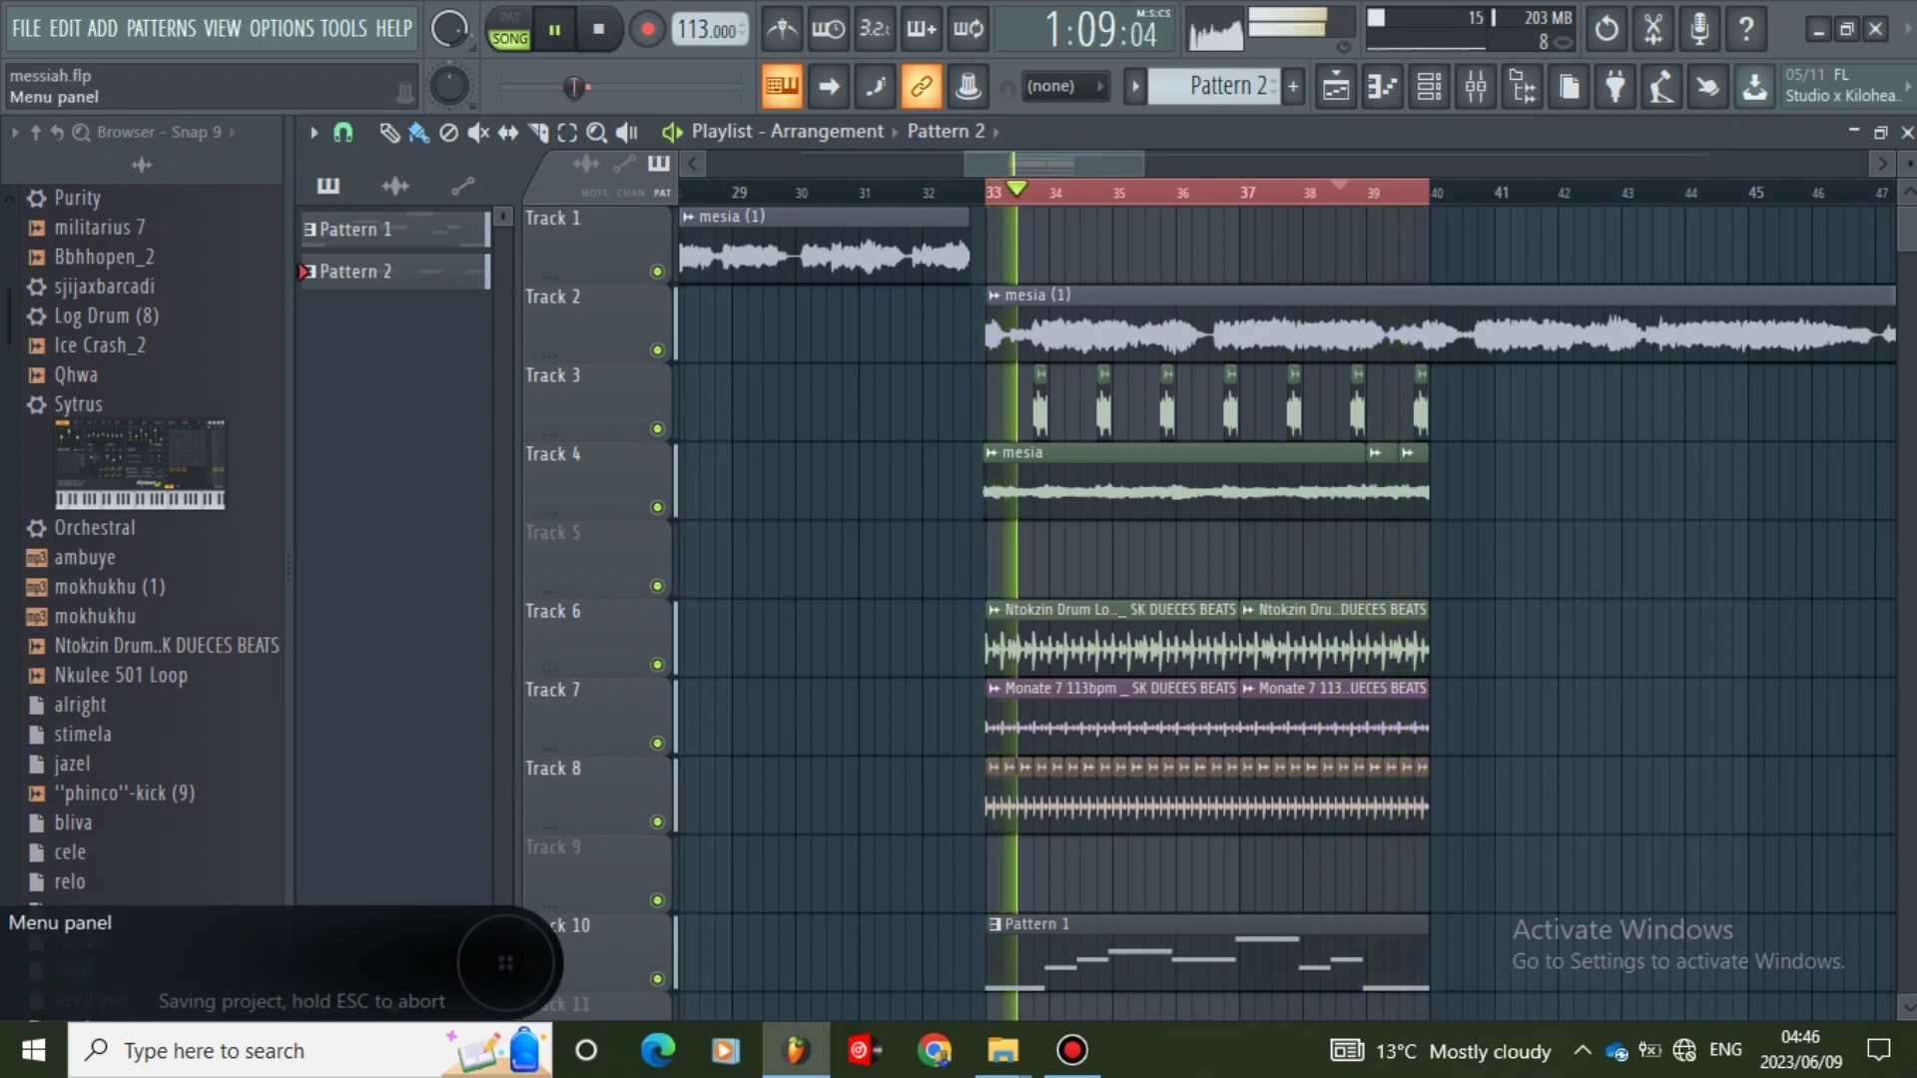
pyautogui.click(27, 29)
pyautogui.click(58, 159)
# - Create a new empty pattern, Pattern 3, and place it on Track 14 spanning bars 33 through 39
pyautogui.moveTo(1054, 164)
pyautogui.mouseDown()
pyautogui.moveTo(1086, 163)
pyautogui.moveTo(1068, 164)
pyautogui.mouseUp()
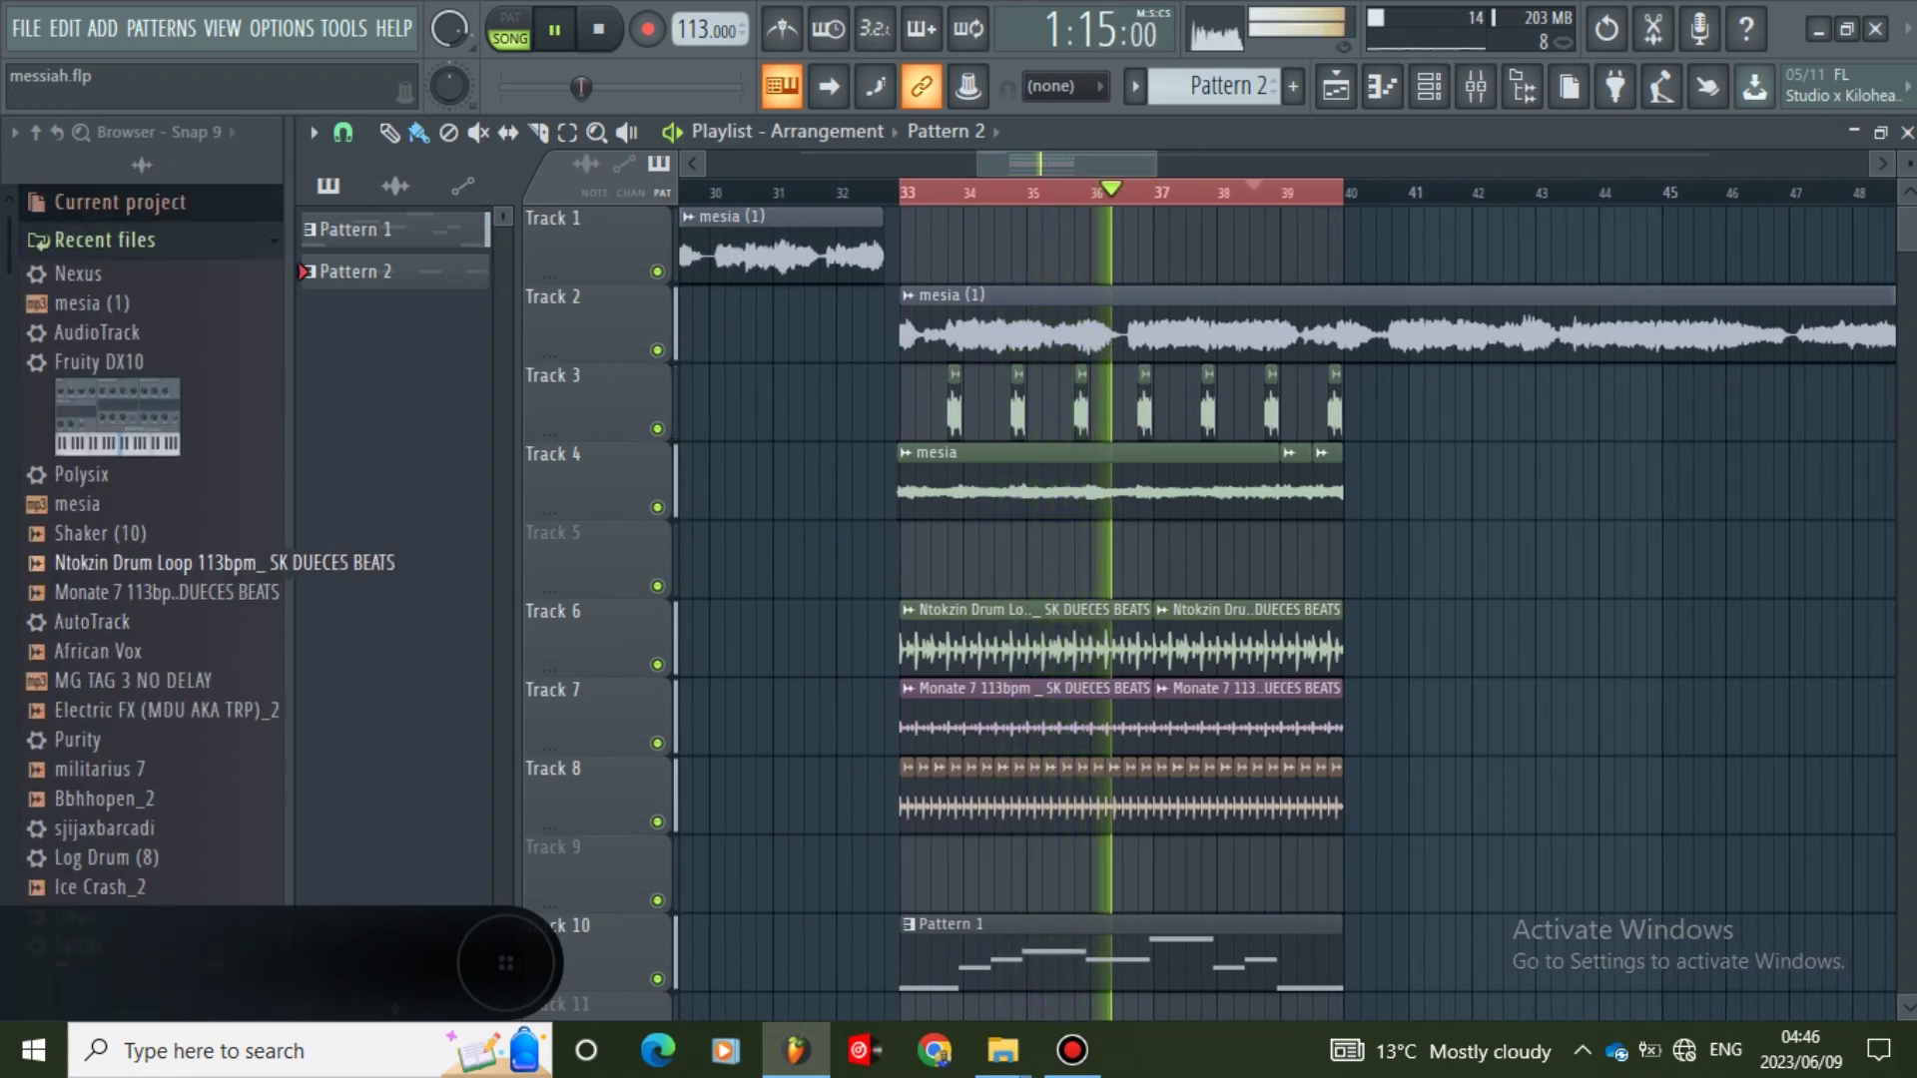
pyautogui.scroll(-7, 1059, 549)
pyautogui.scroll(-2, 1058, 549)
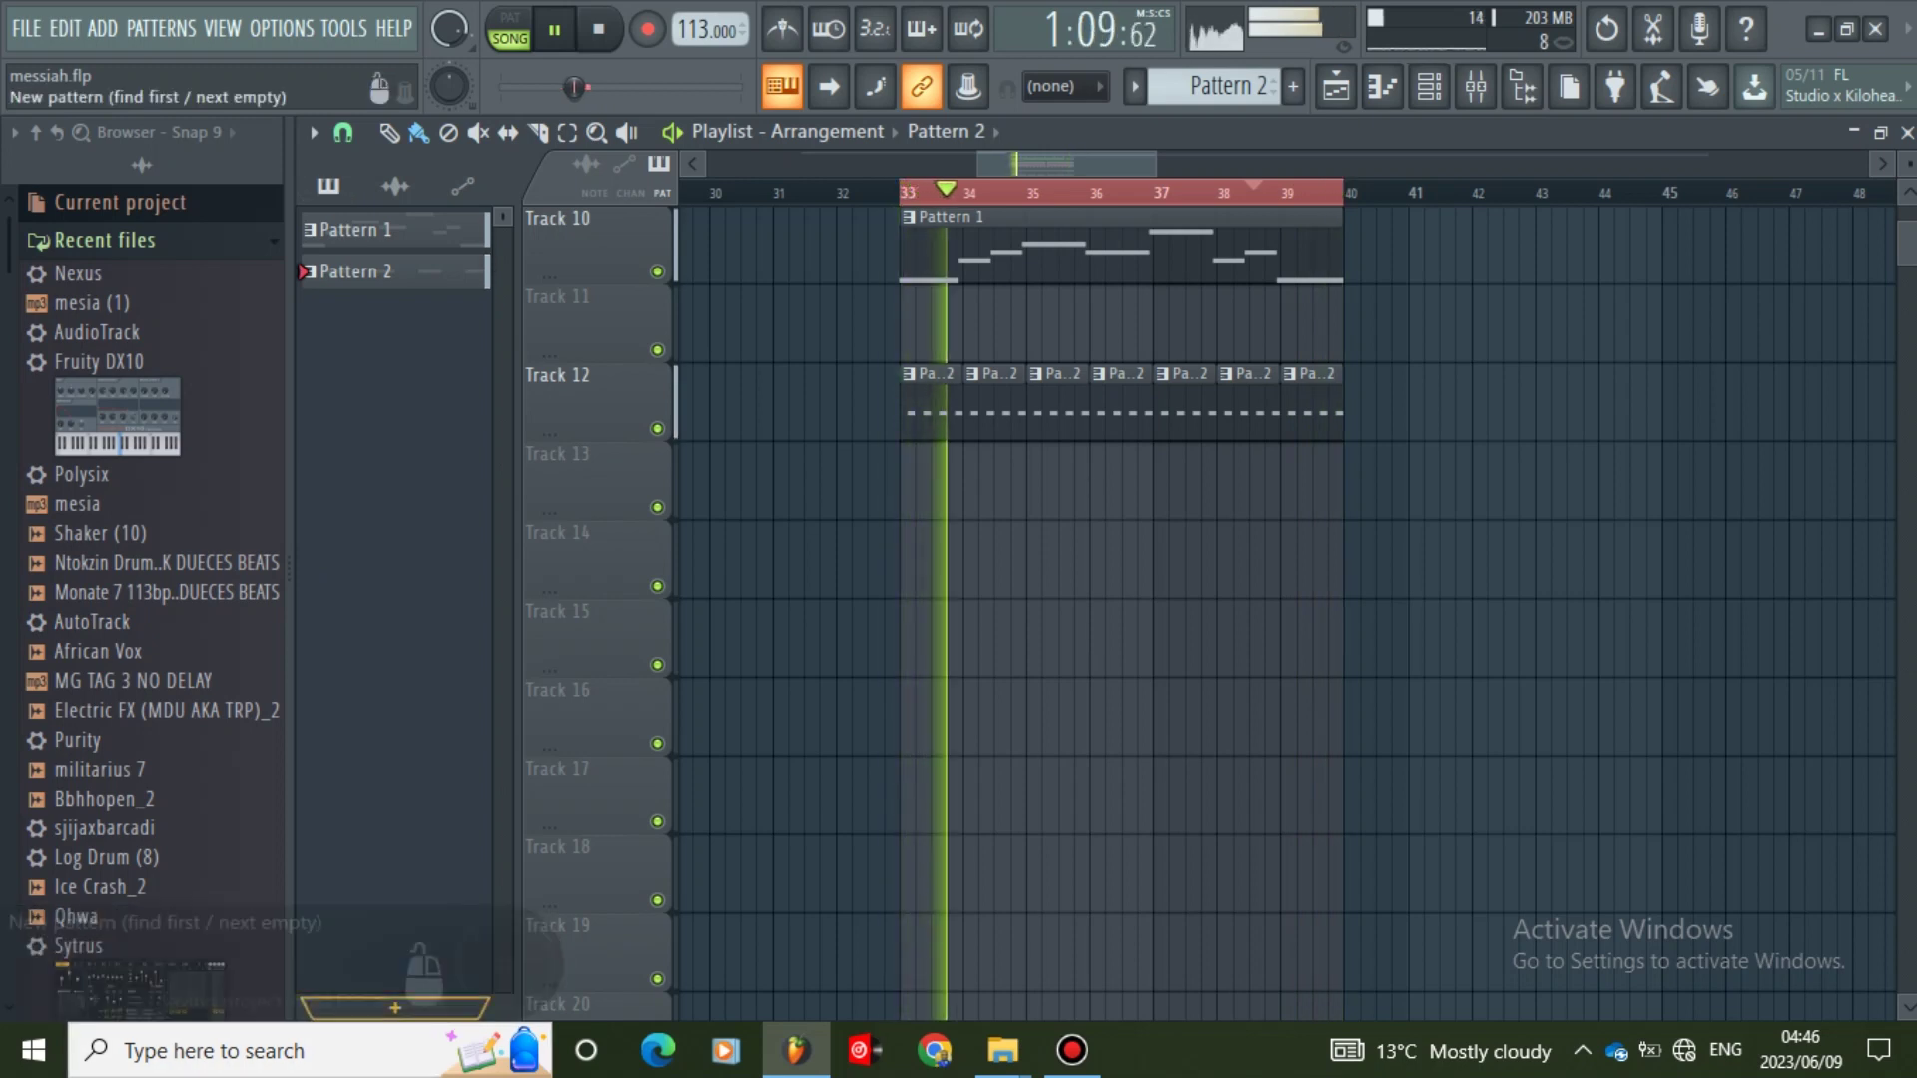
pyautogui.click(395, 1007)
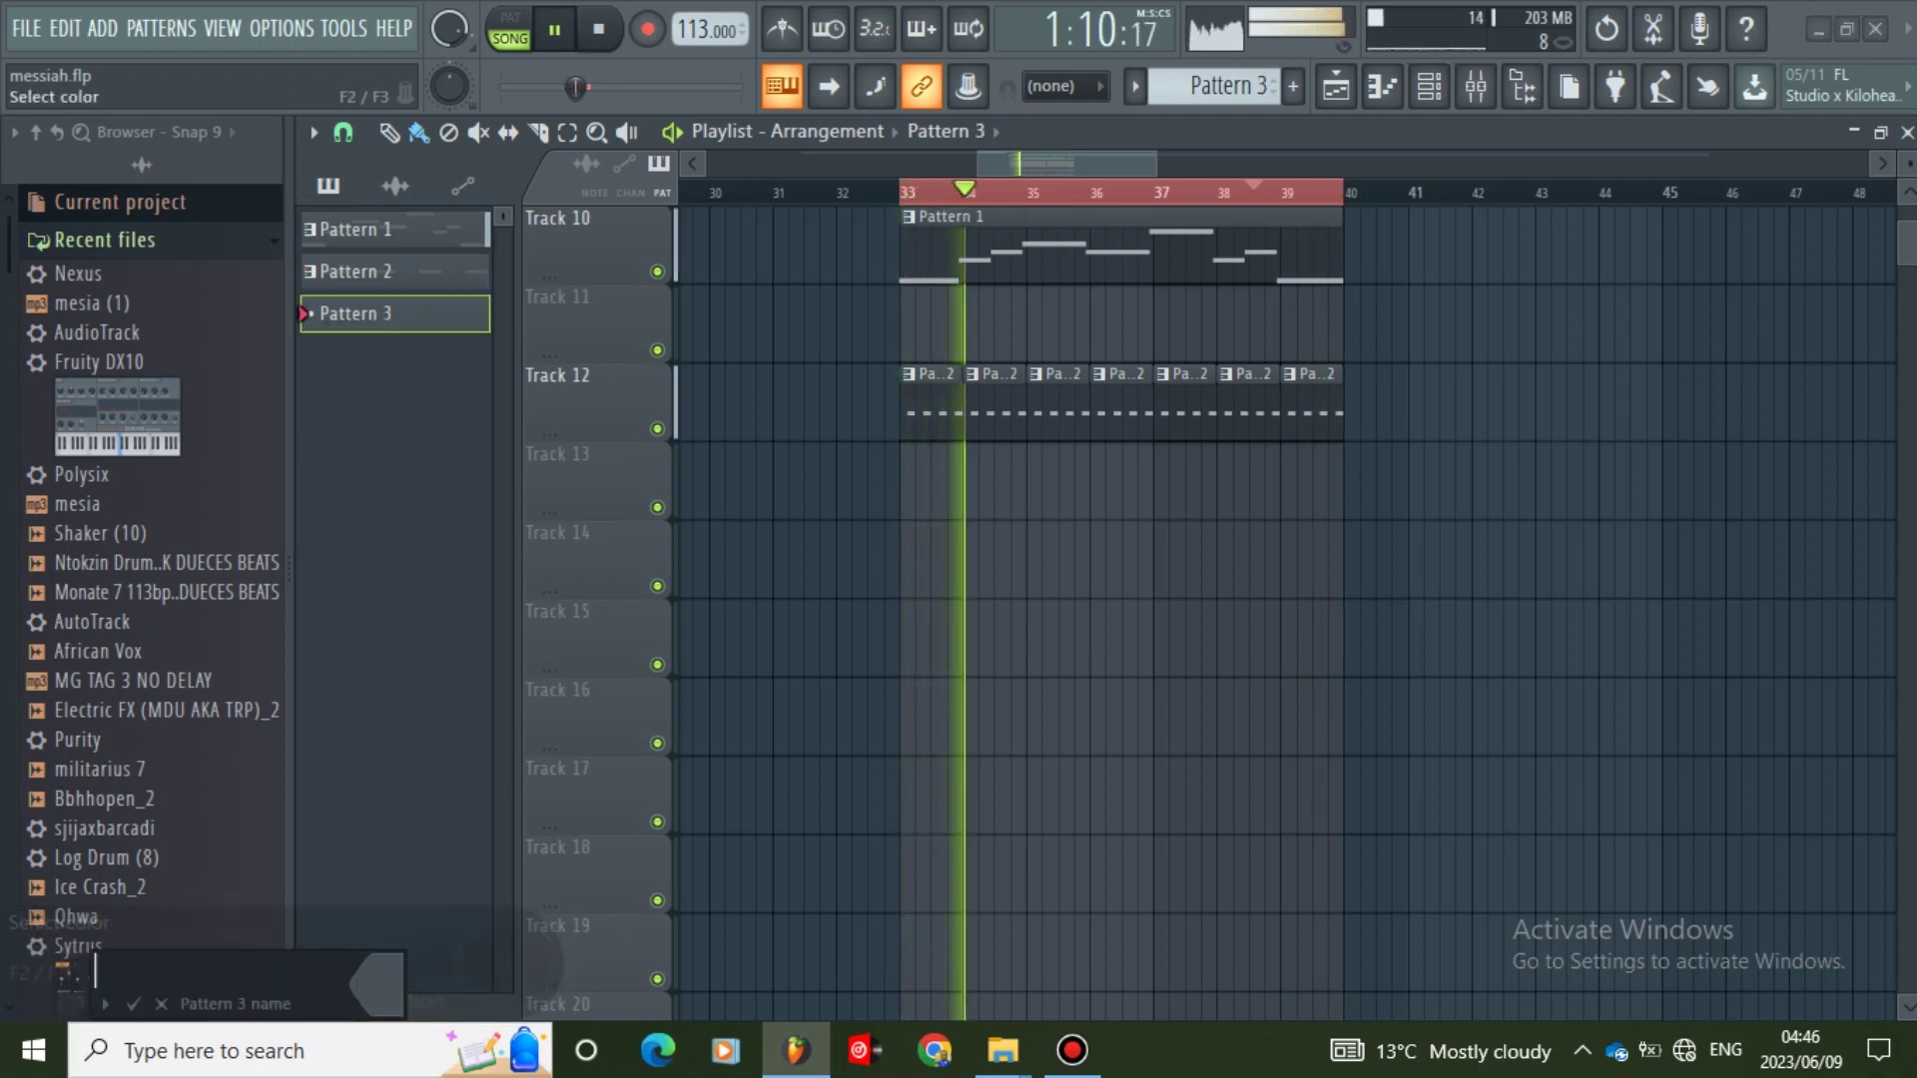
pyautogui.moveTo(395, 312); pyautogui.dragTo(1642, 571)
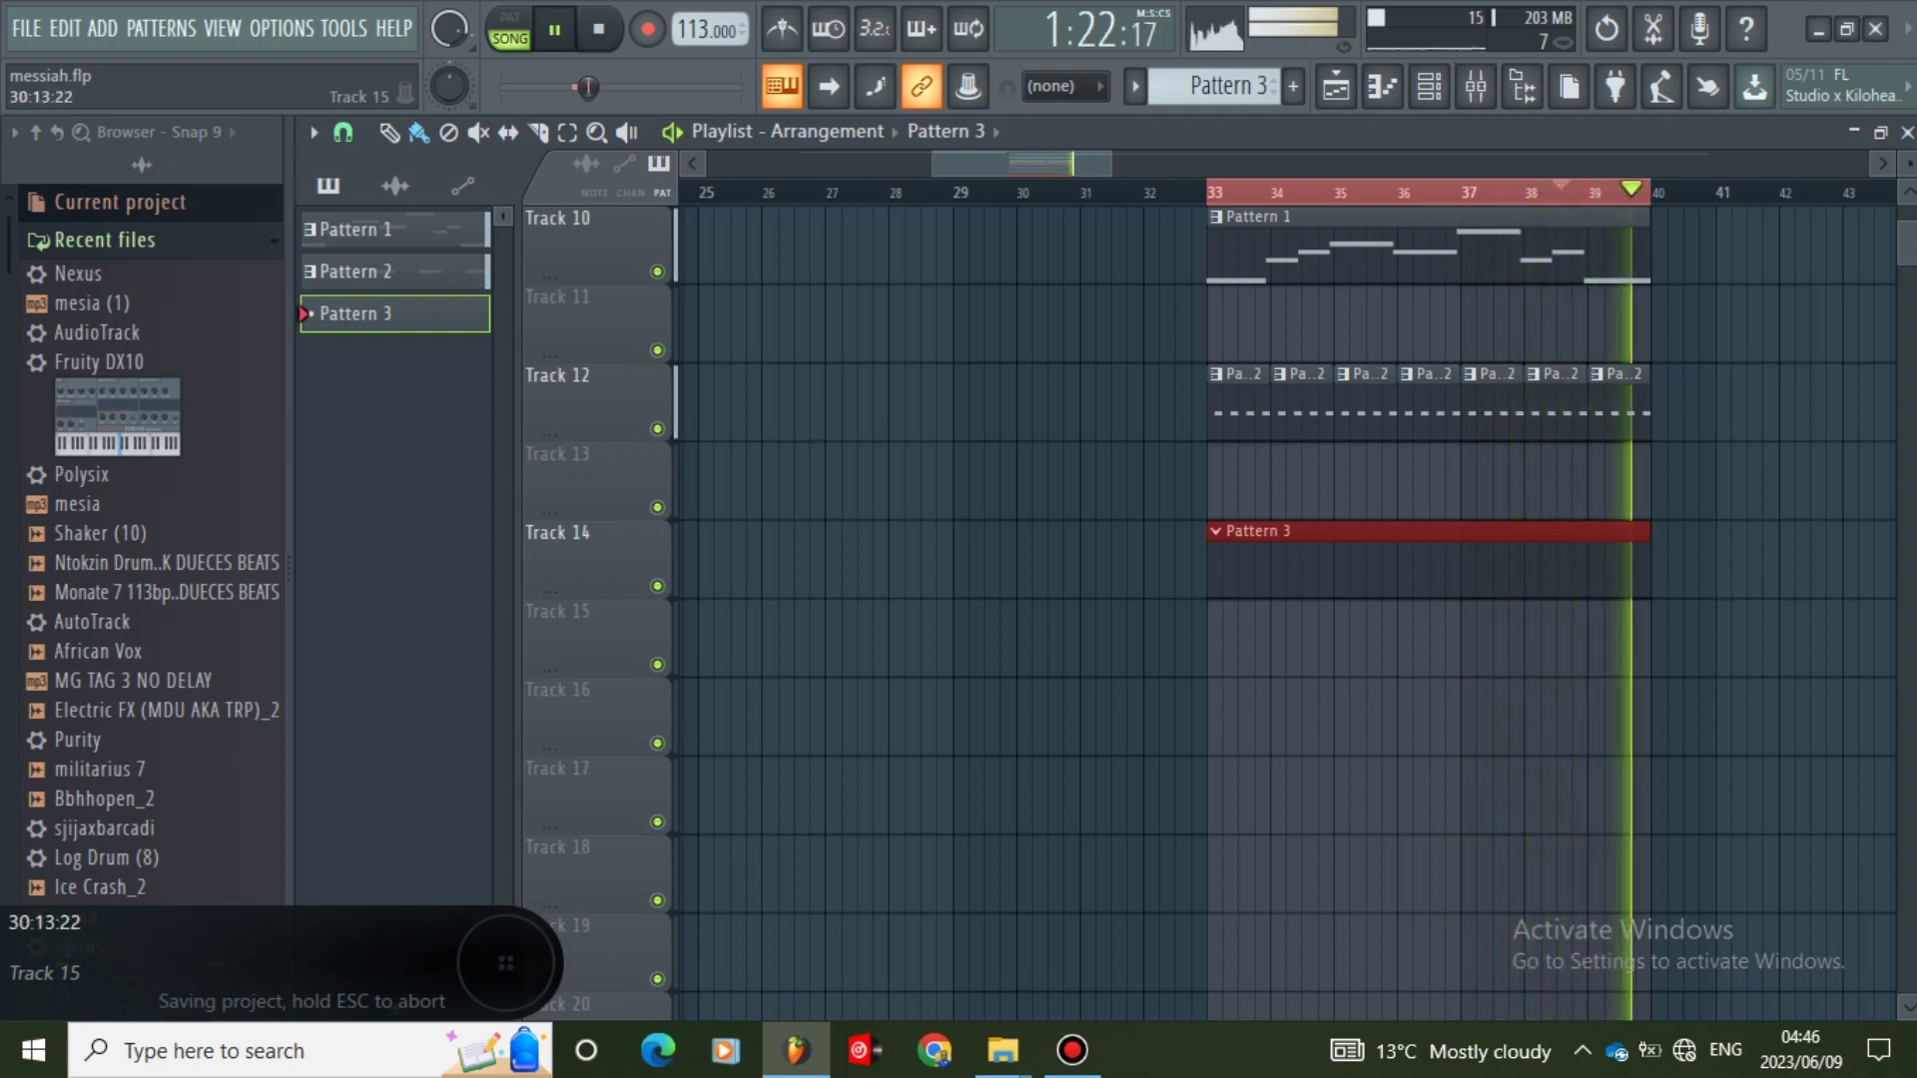
# - Add an Orchestral instrument channel to the channel rack
pyautogui.press('F6')
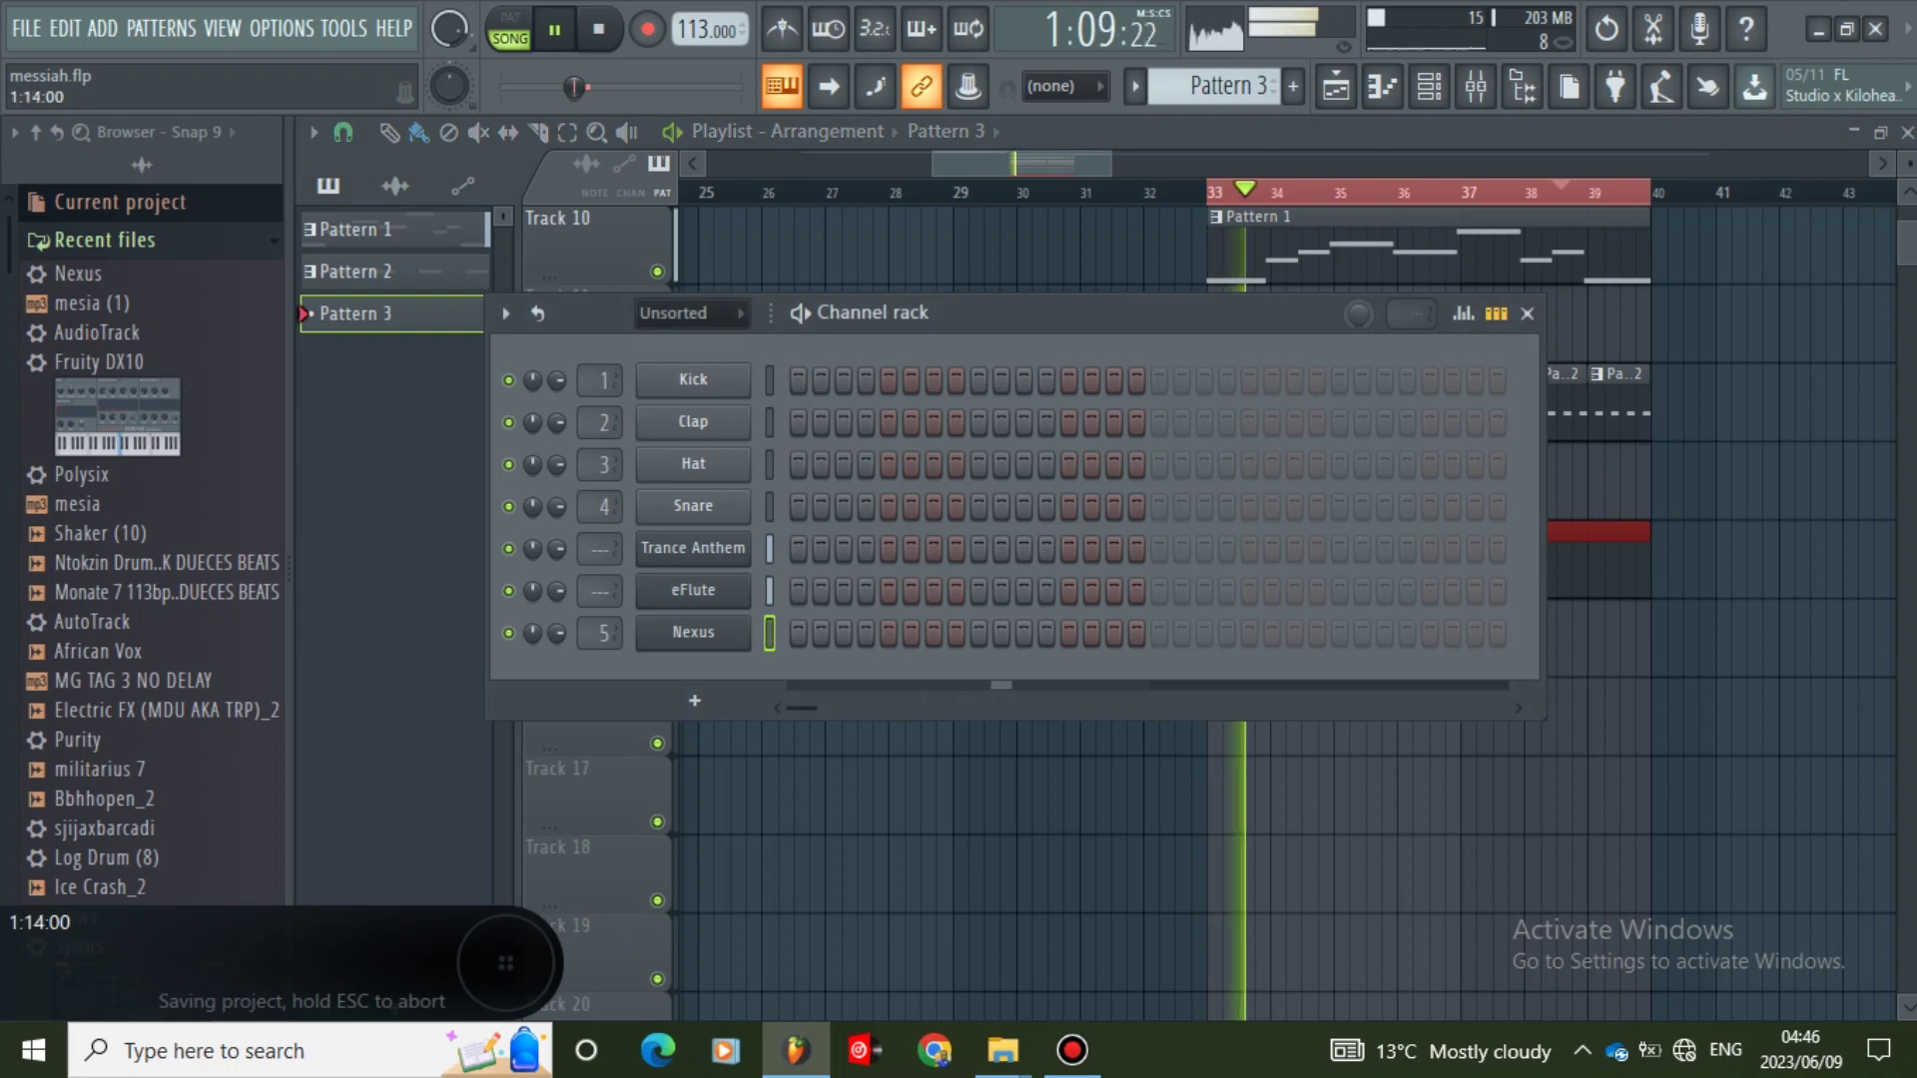
pyautogui.click(691, 701)
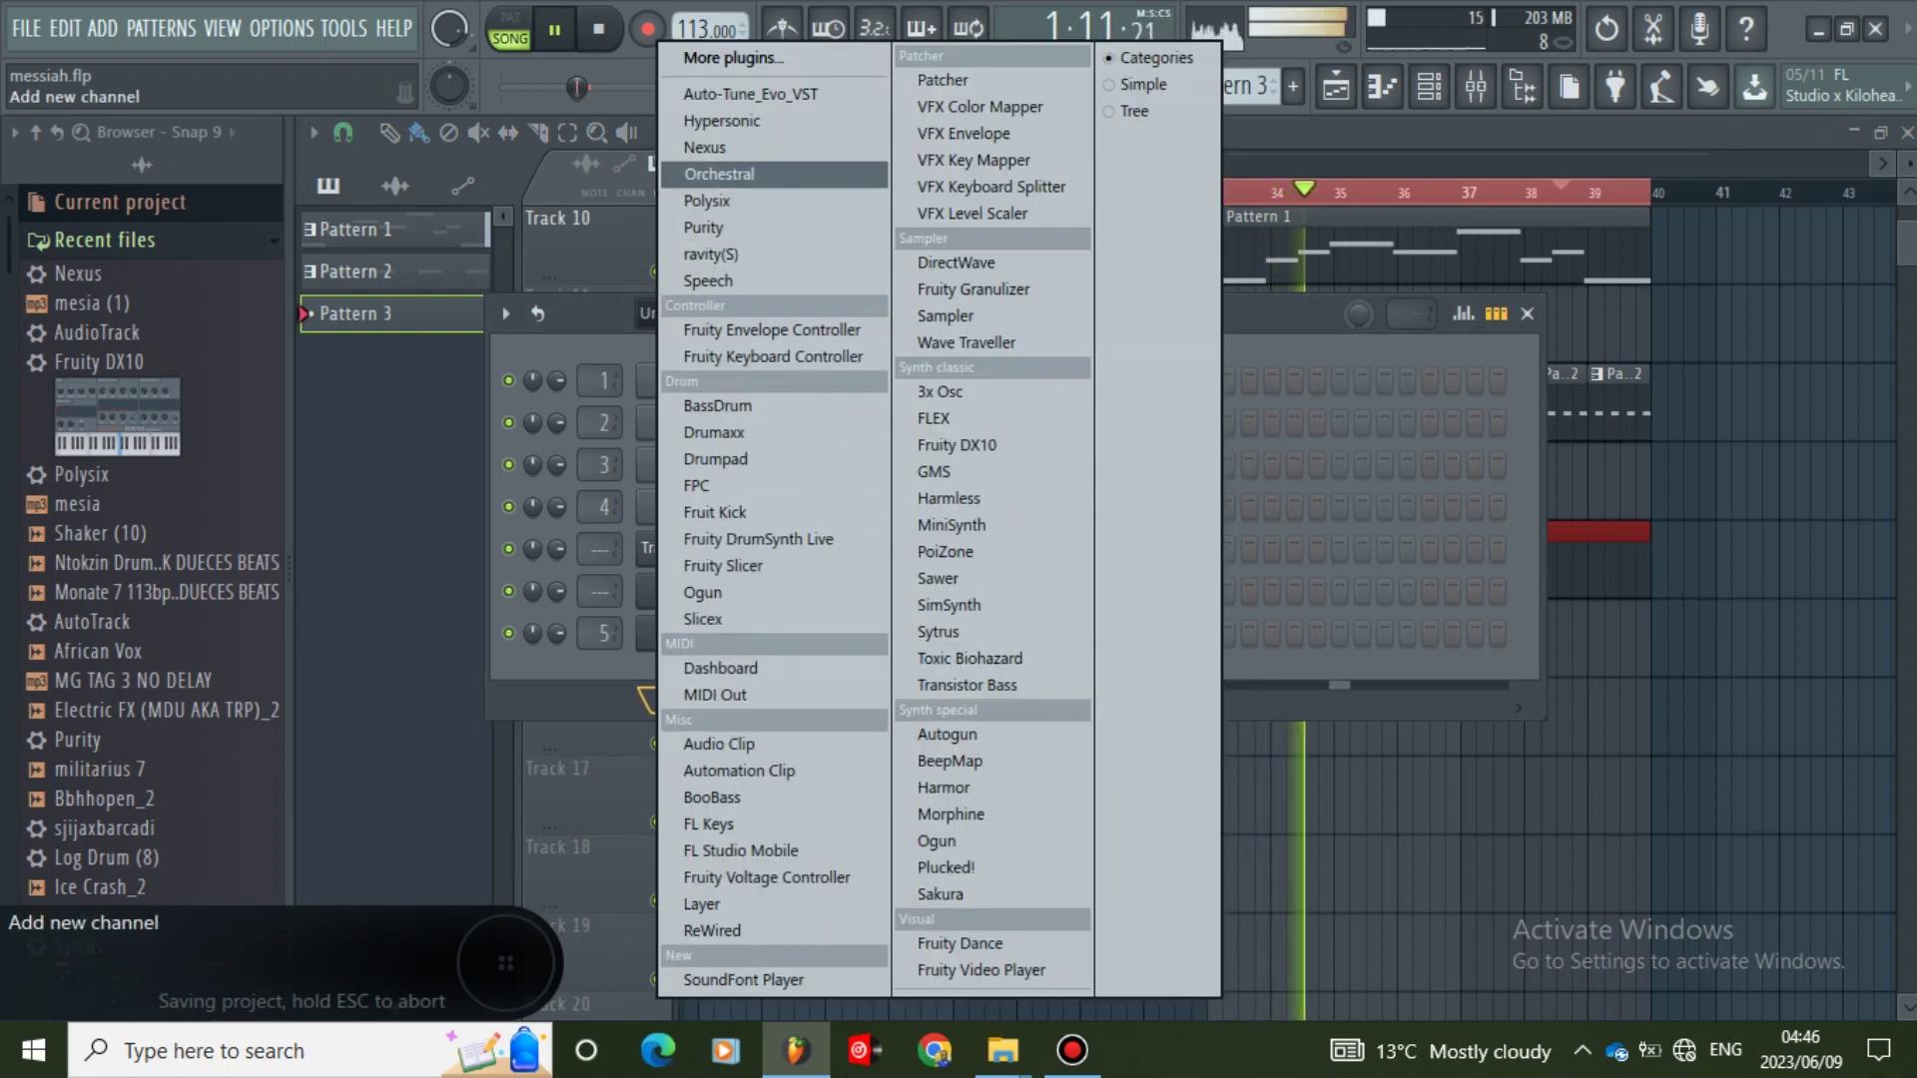
pyautogui.click(717, 174)
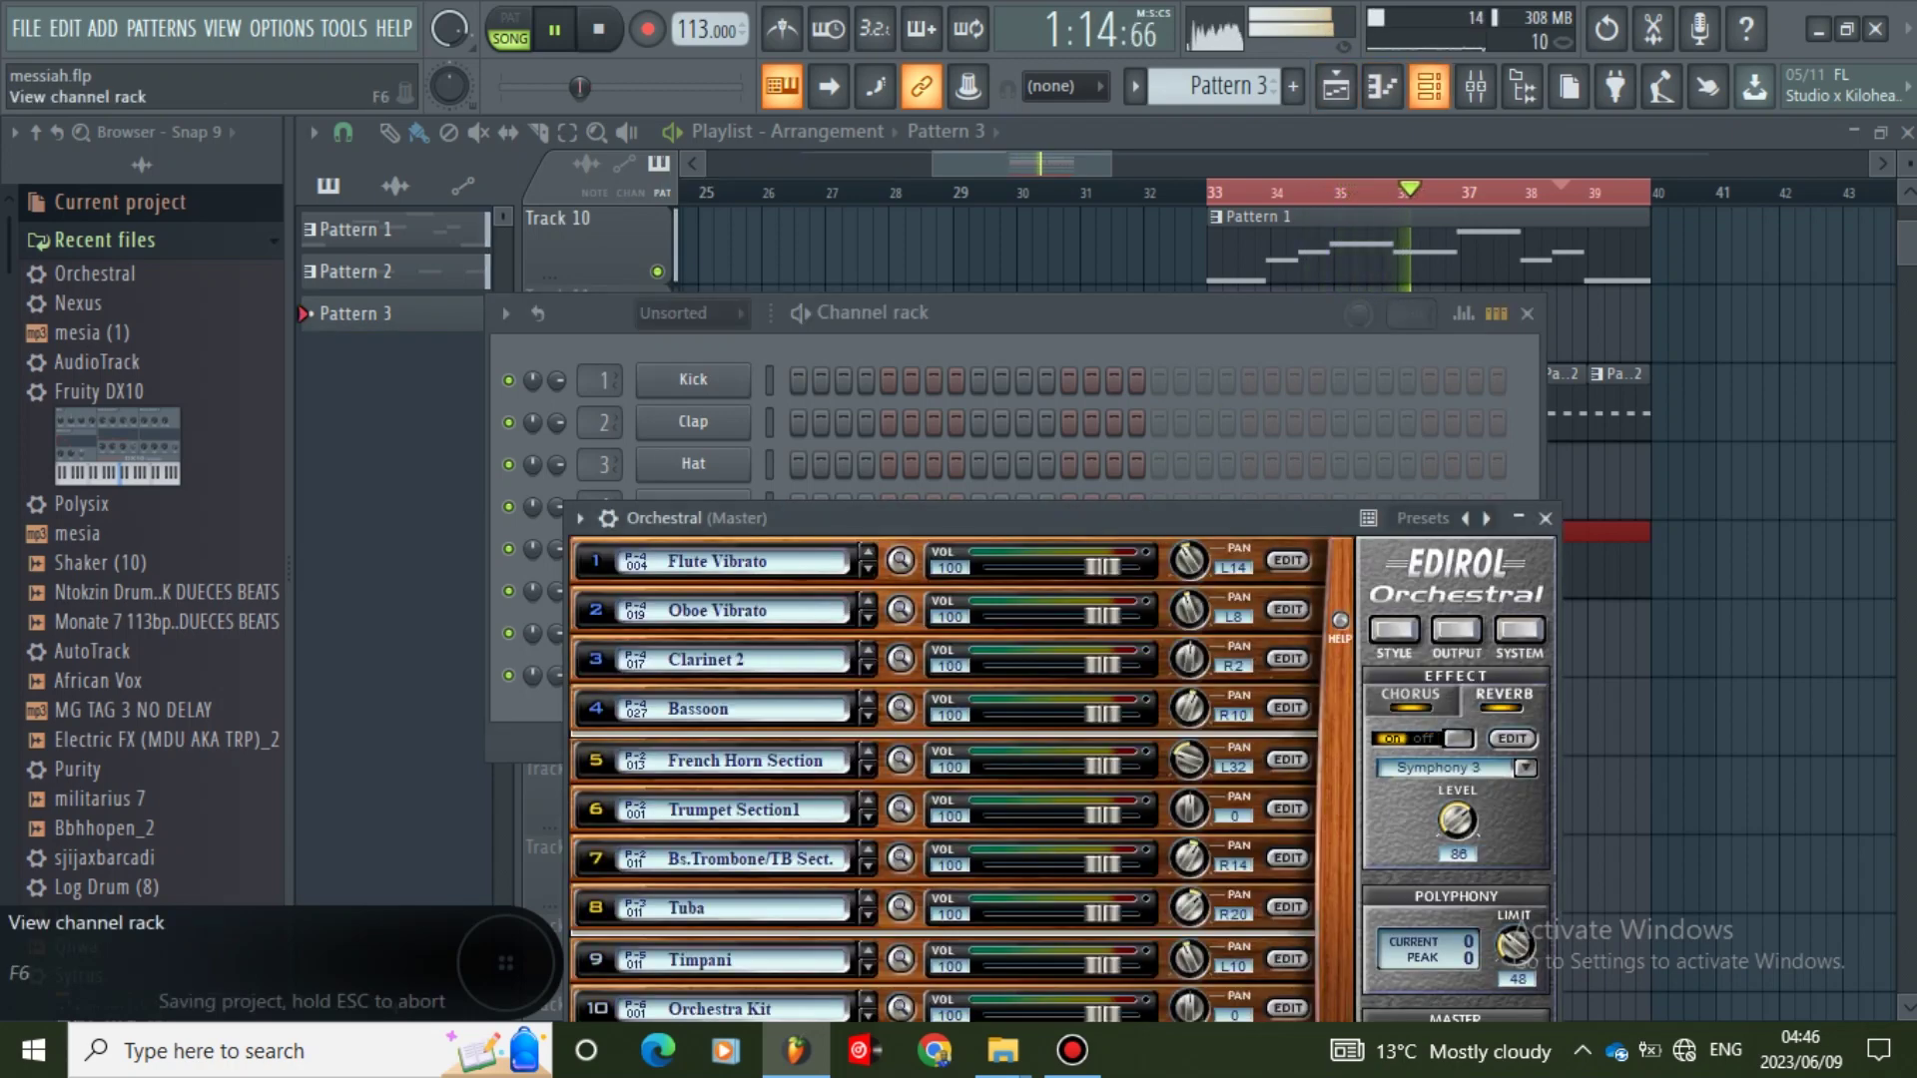
# - Lower the volume of mixer track 1, listen to your heart (1), to 30% (-19.5 dB) and return to the playlist
pyautogui.click(1476, 86)
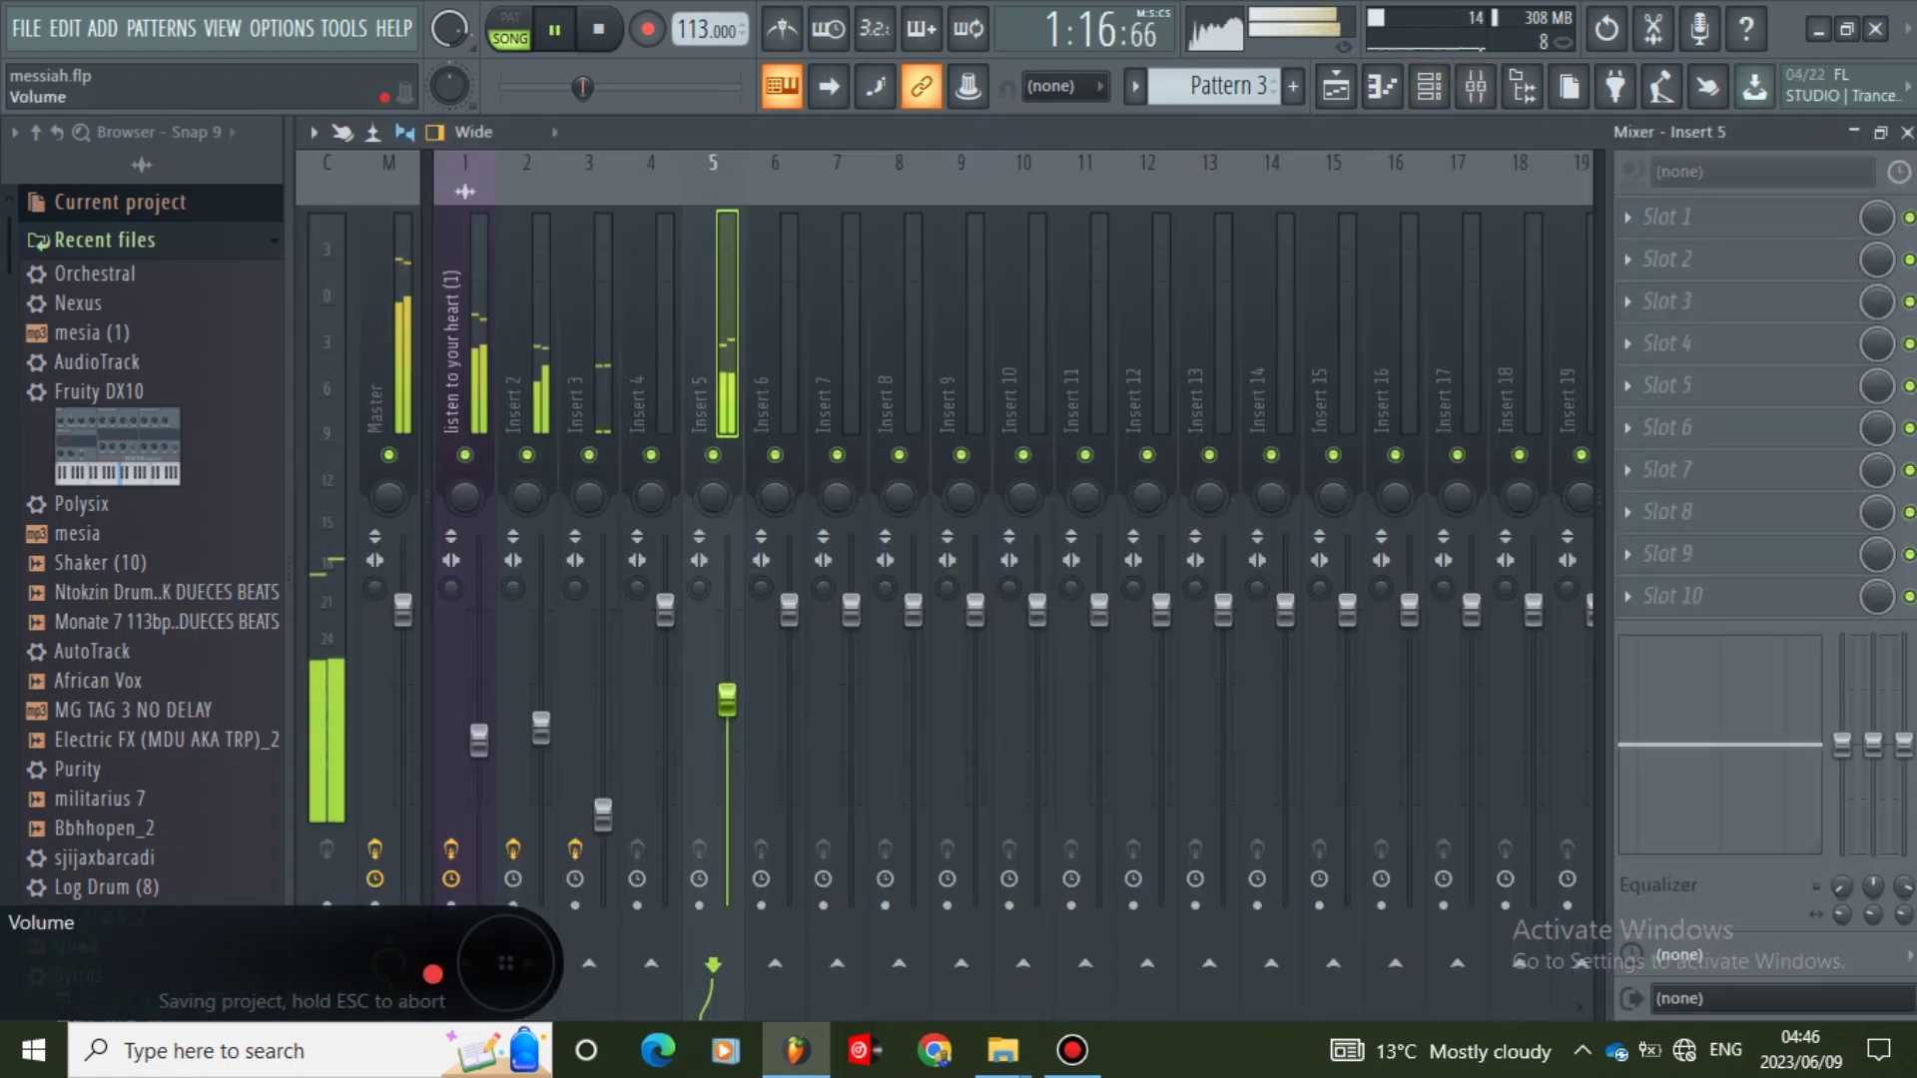
pyautogui.moveTo(479, 739); pyautogui.dragTo(479, 805)
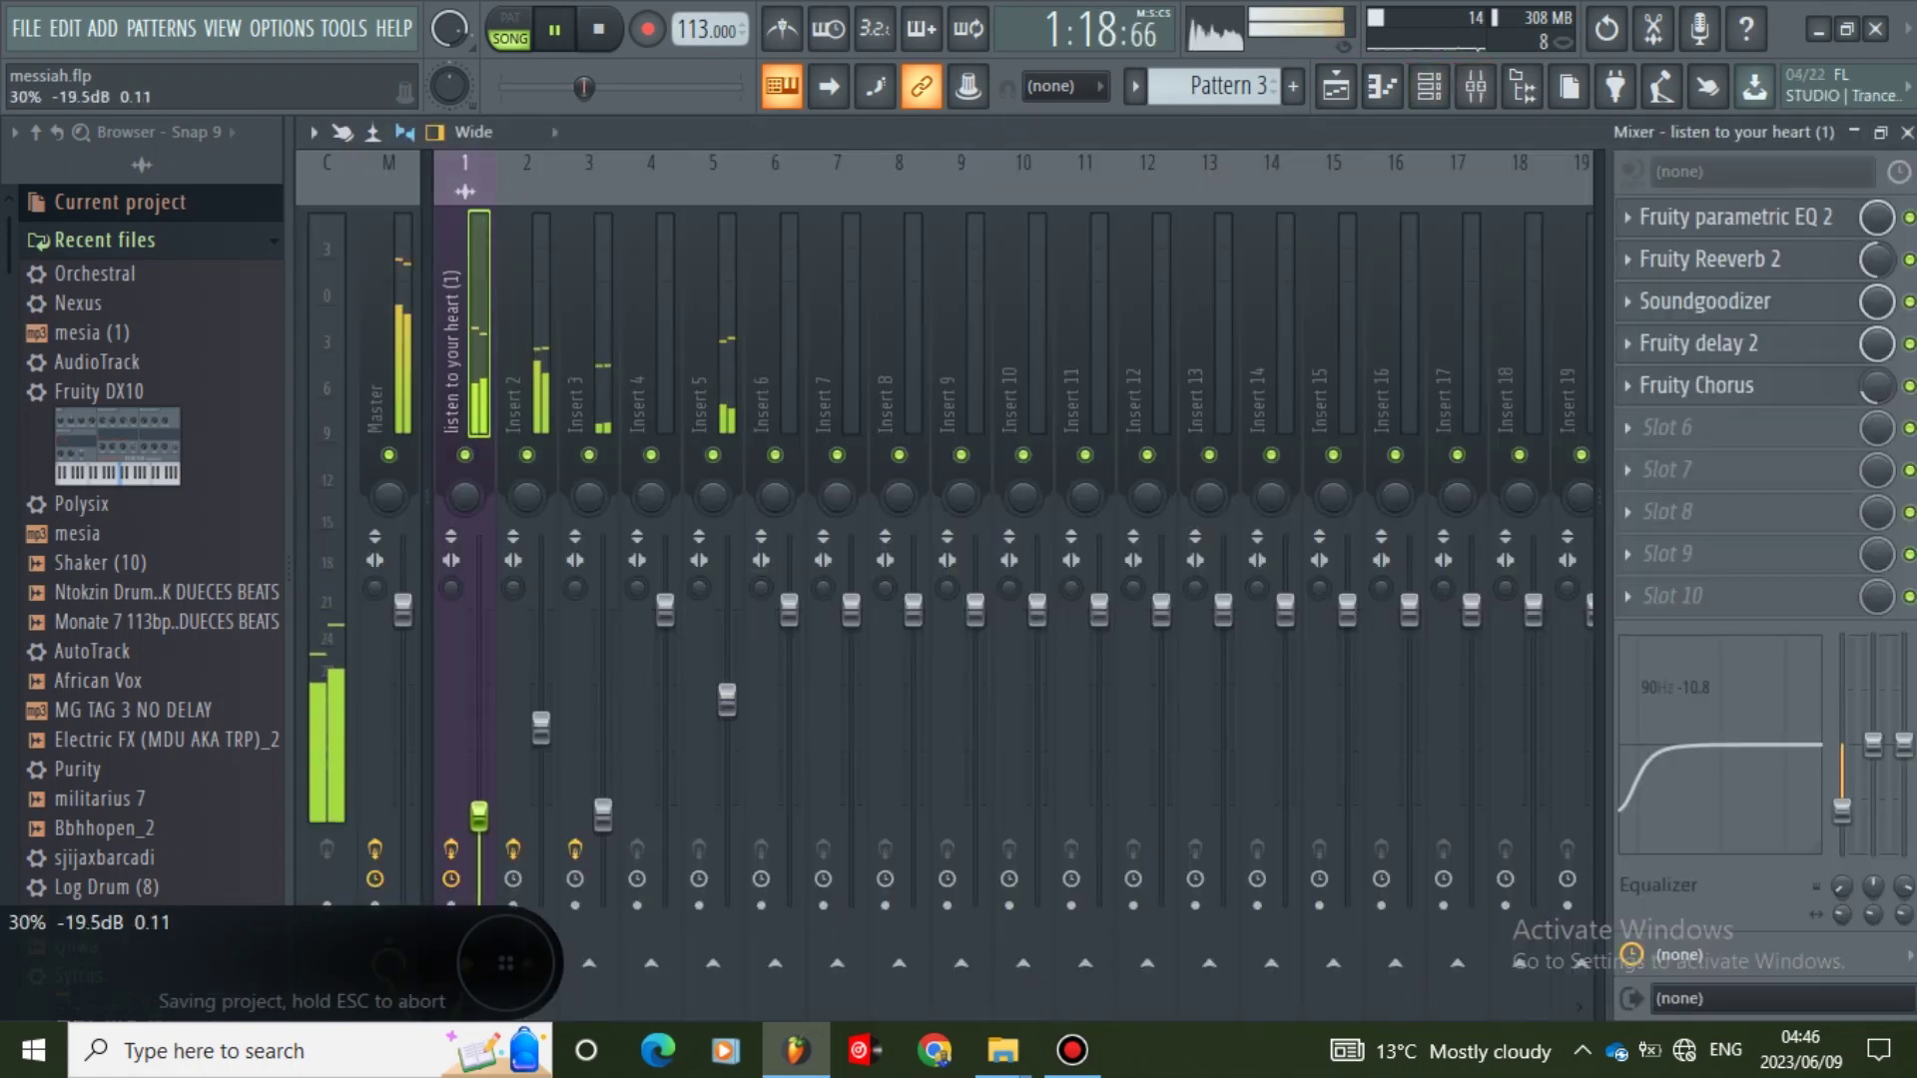
pyautogui.press('F5')
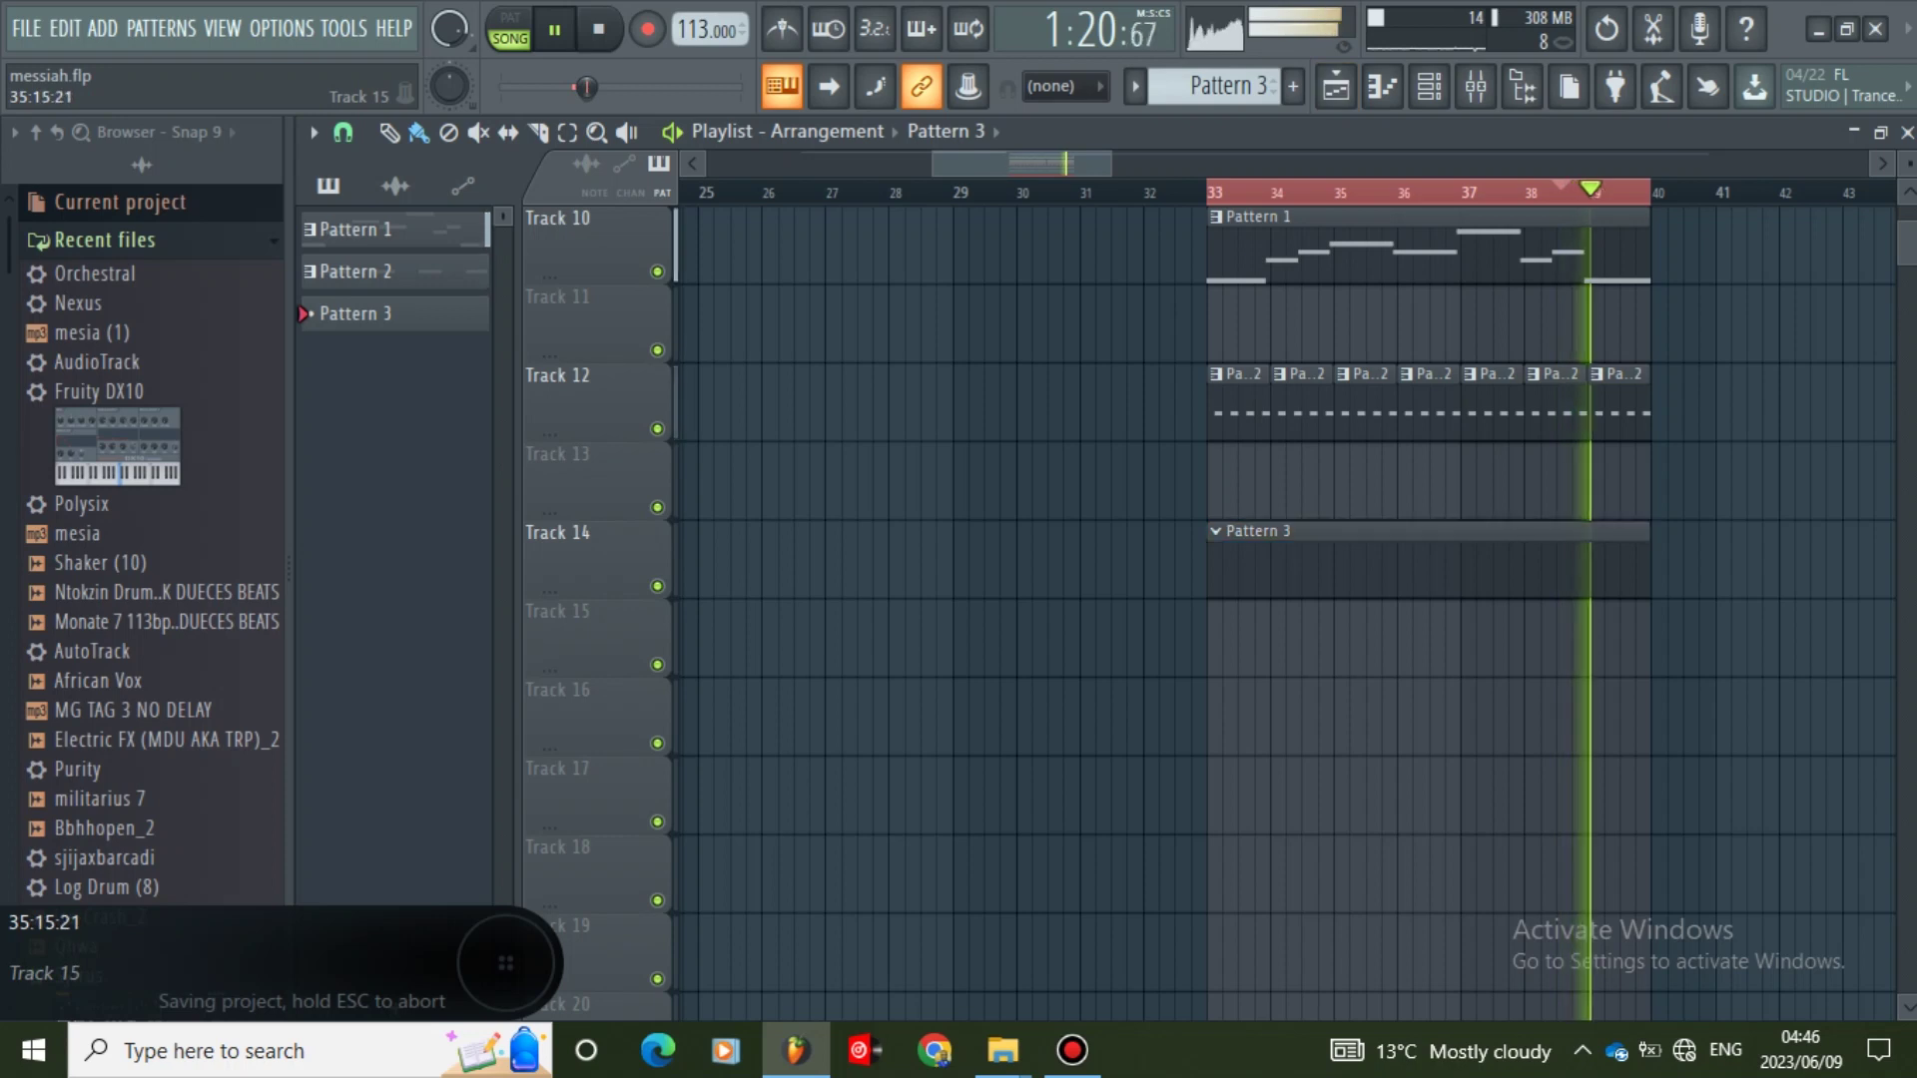
# - Open the Orchestral channel's piano roll in Pattern 3
pyautogui.press('F6')
pyautogui.rightClick(744, 669)
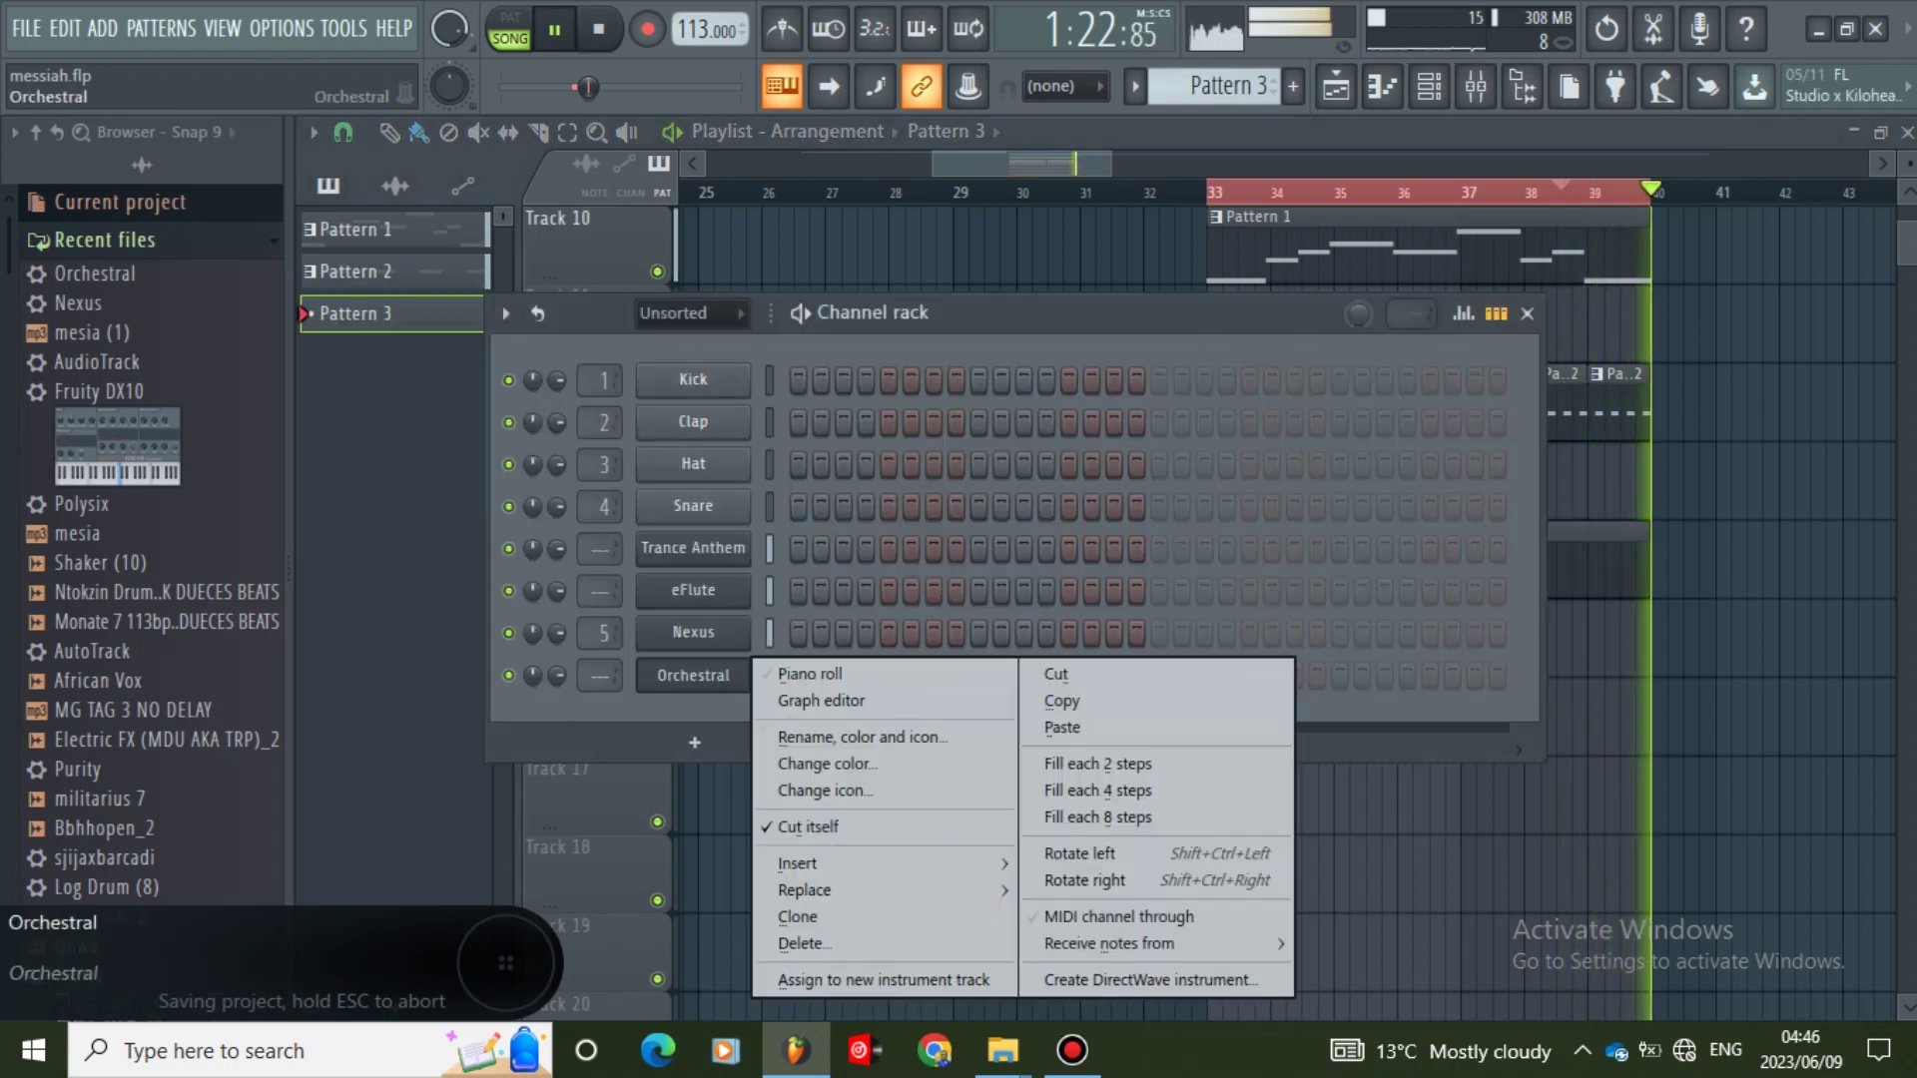
pyautogui.click(789, 674)
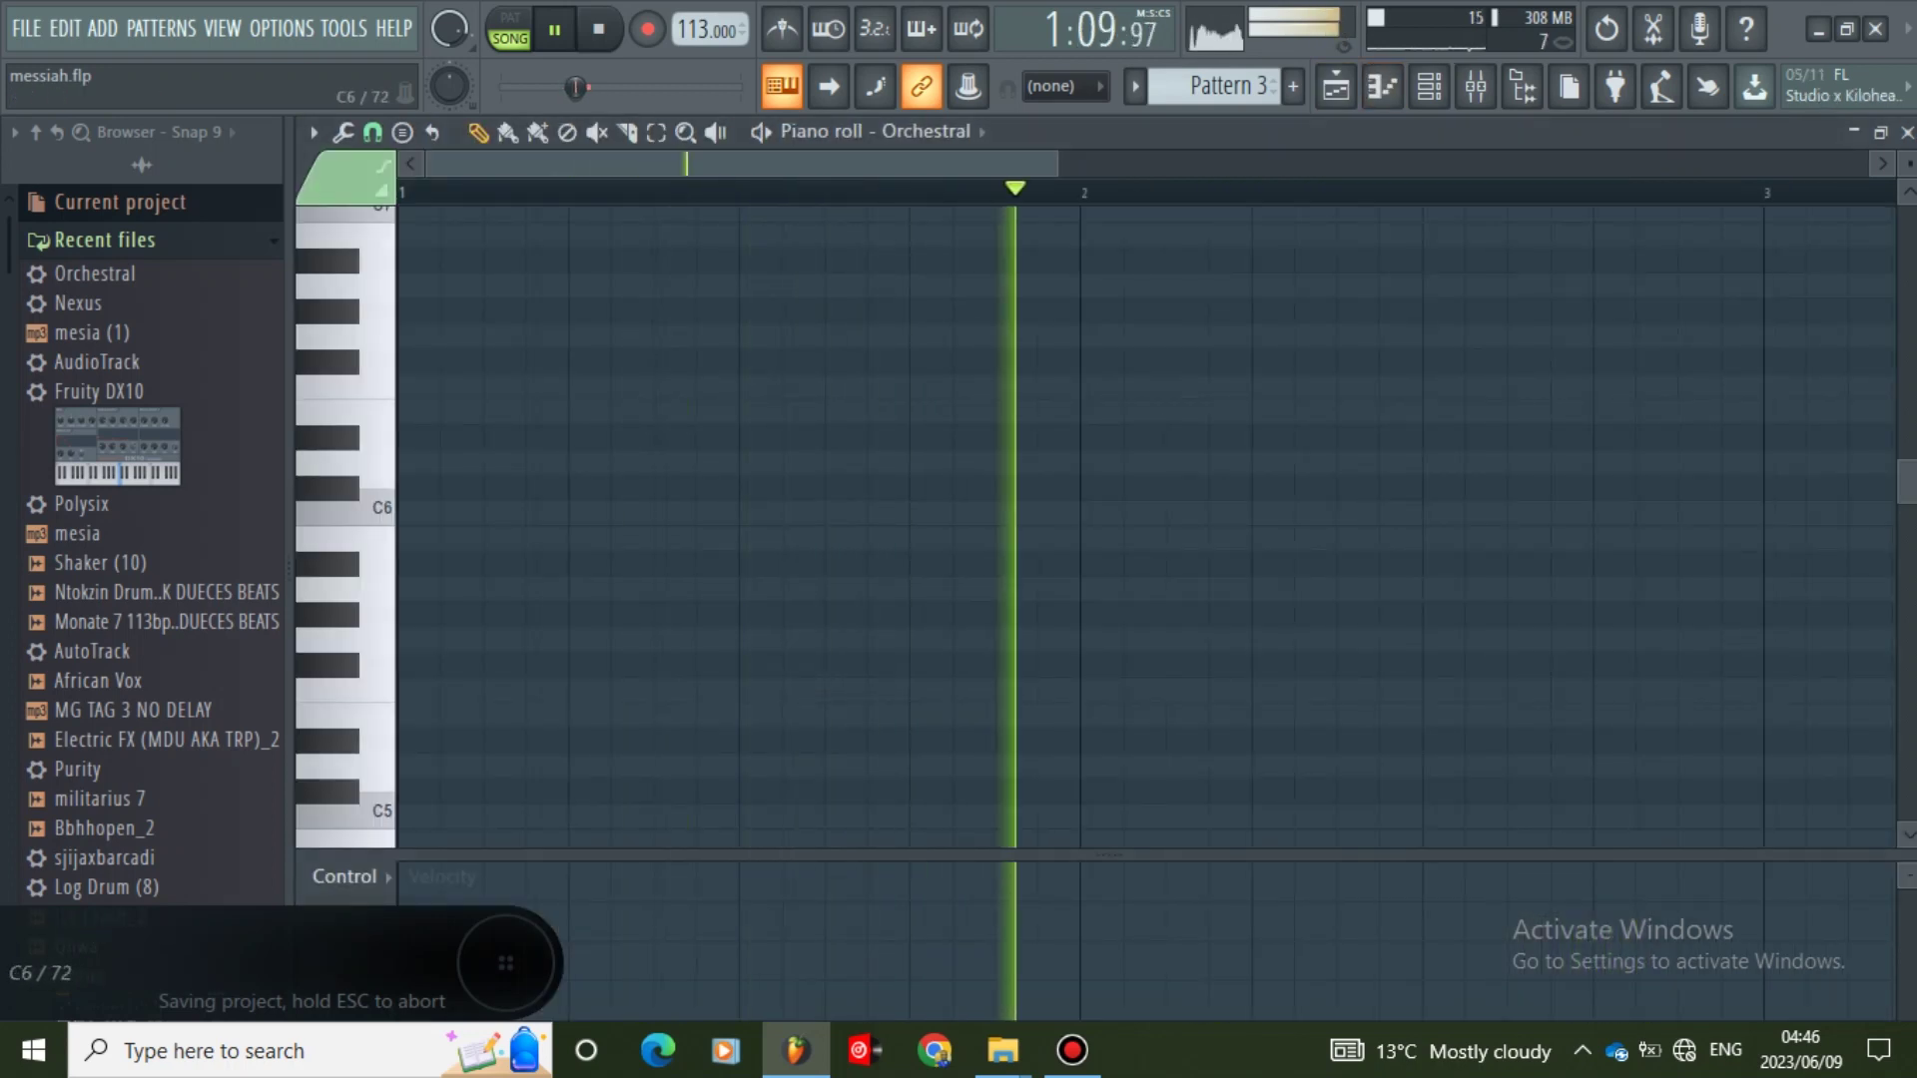
# - Assign the Slow Strings tone from the string section category to part 1 of the Orchestral instrument
pyautogui.scroll(-1, 345, 584)
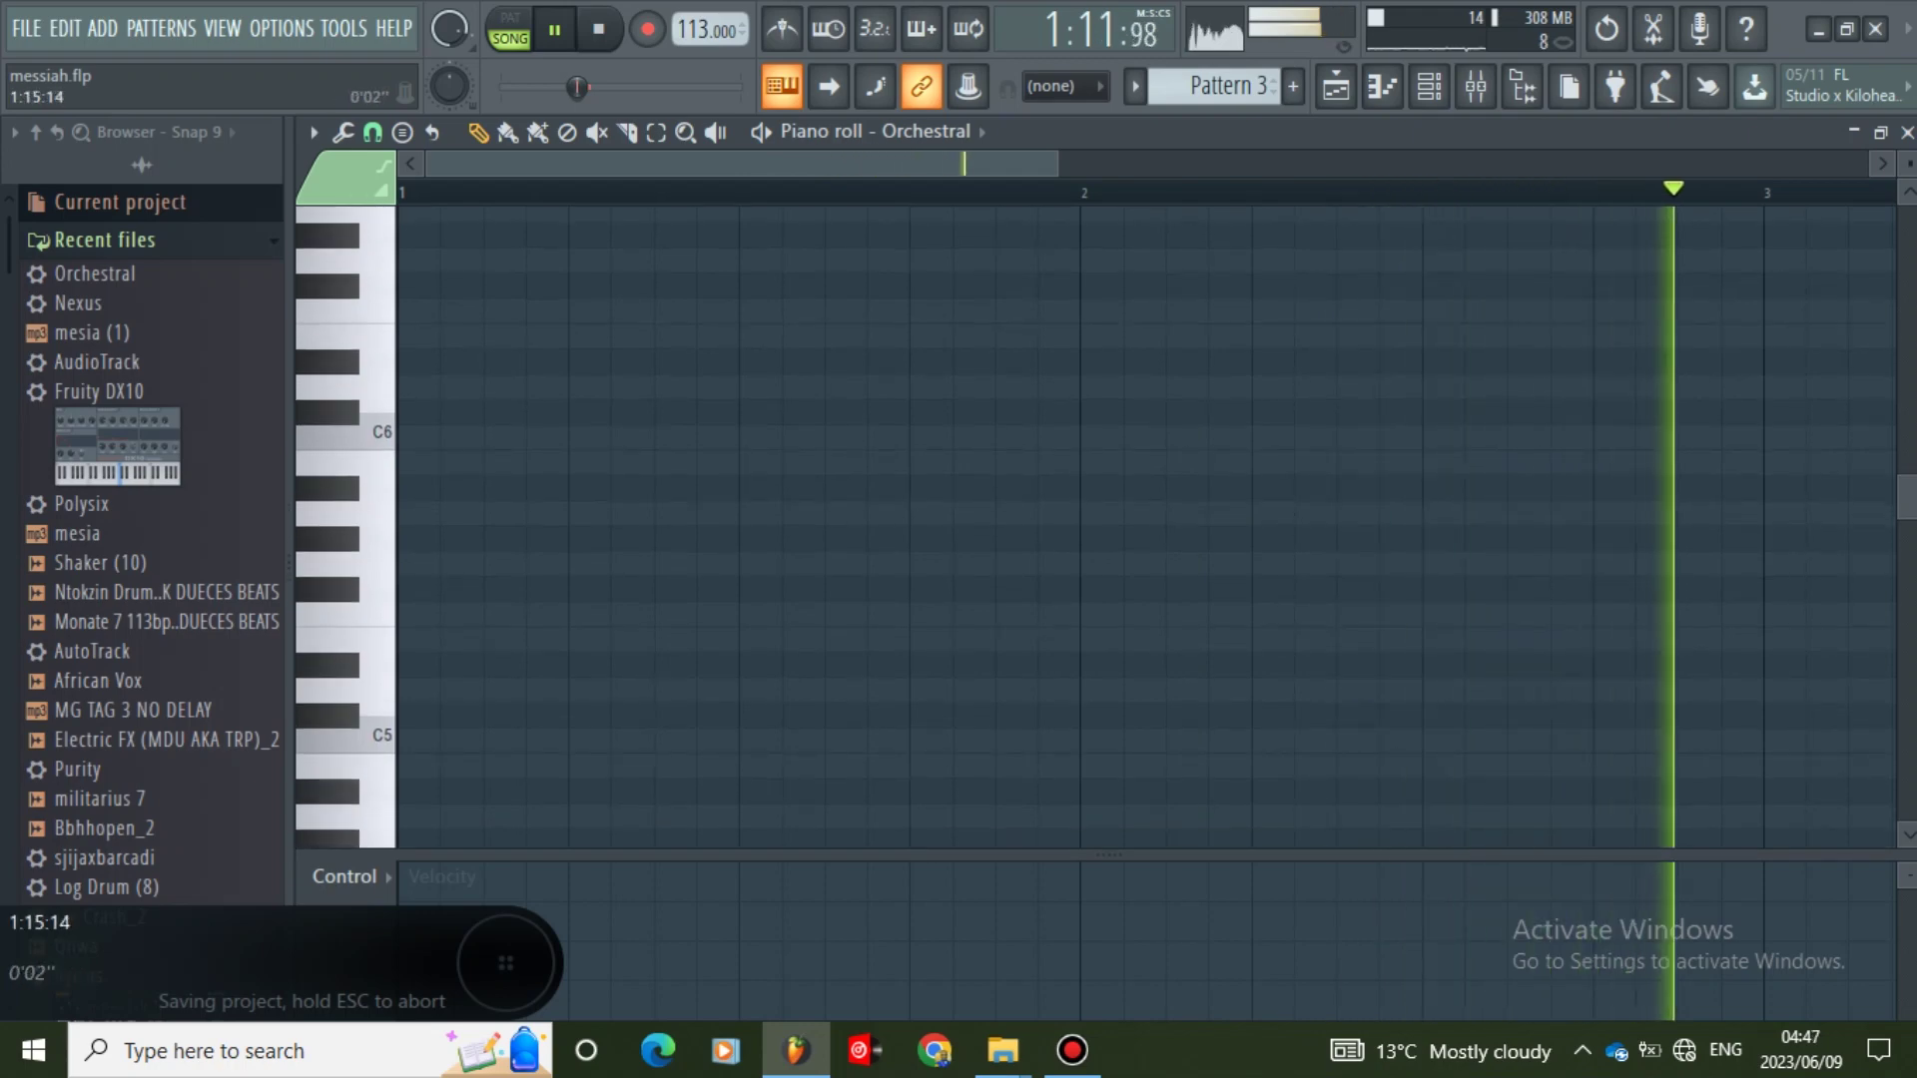
pyautogui.click(1905, 132)
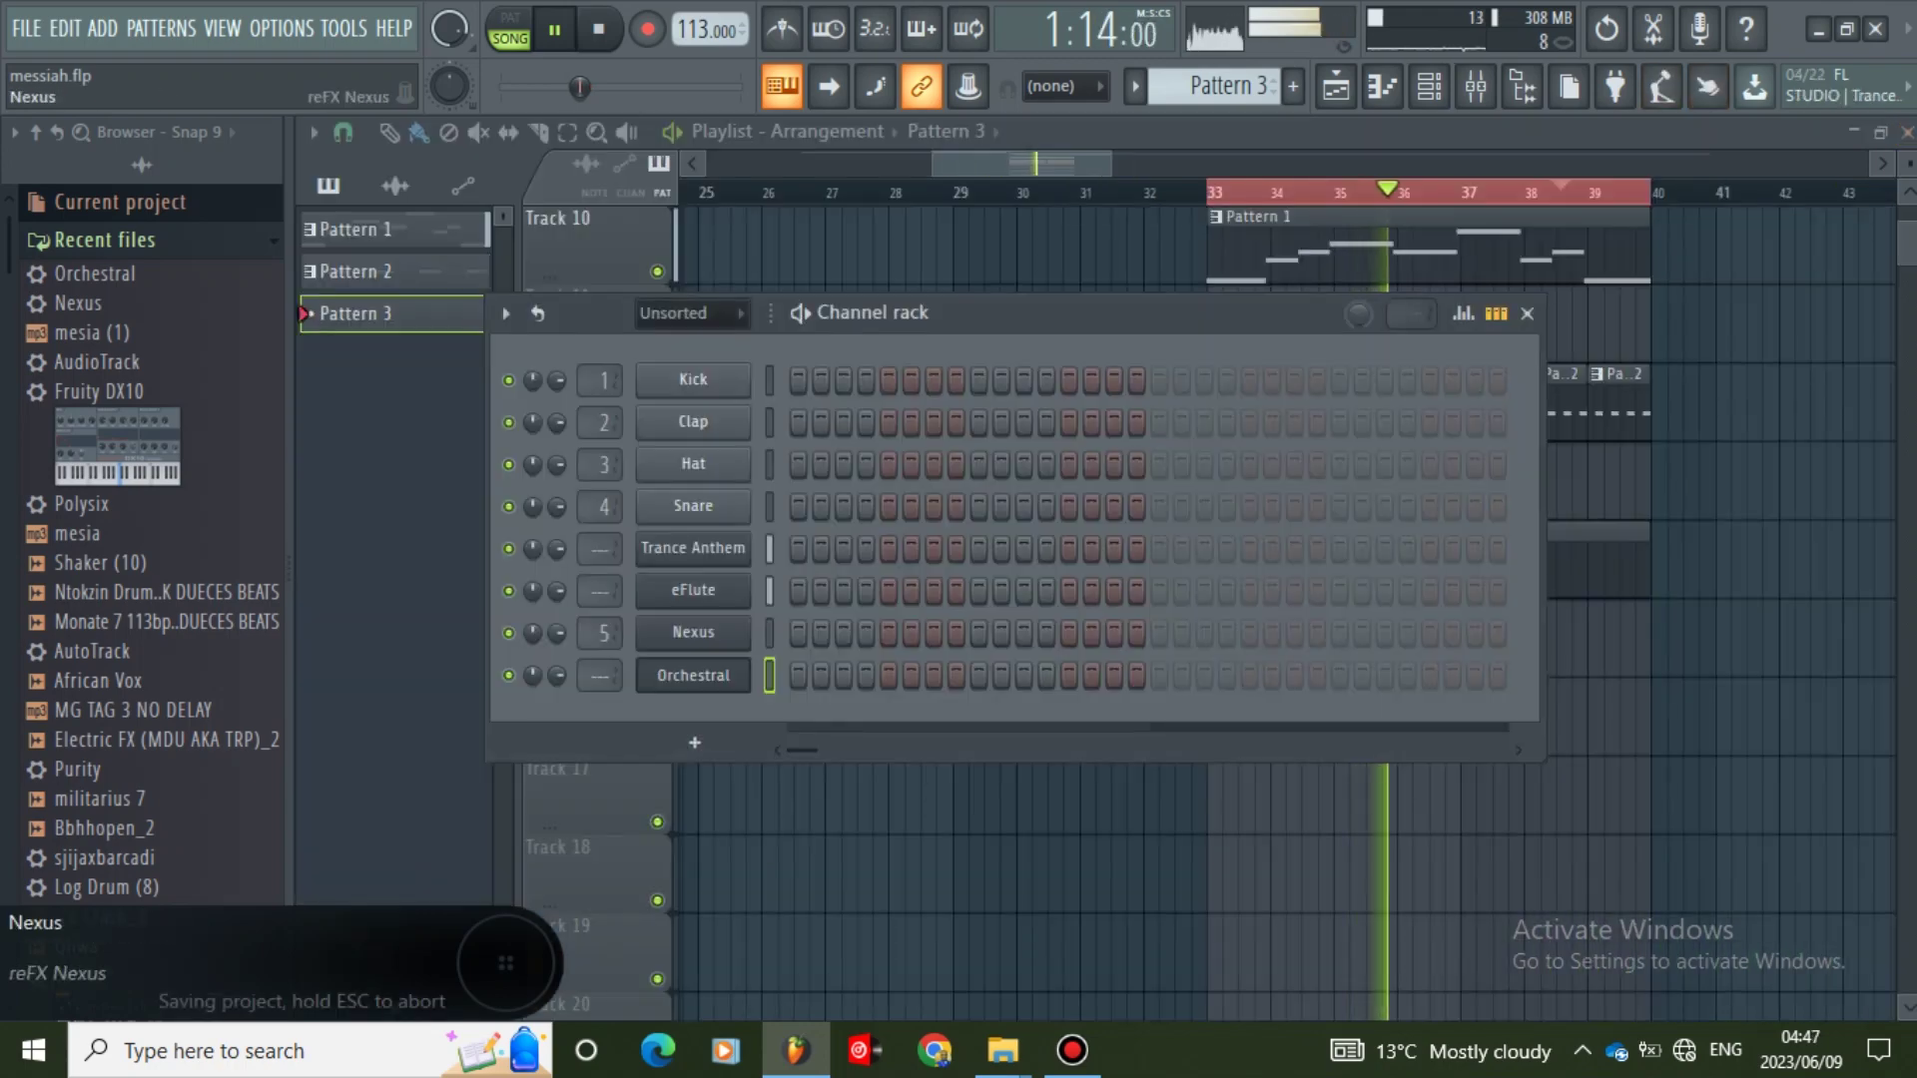
pyautogui.click(693, 669)
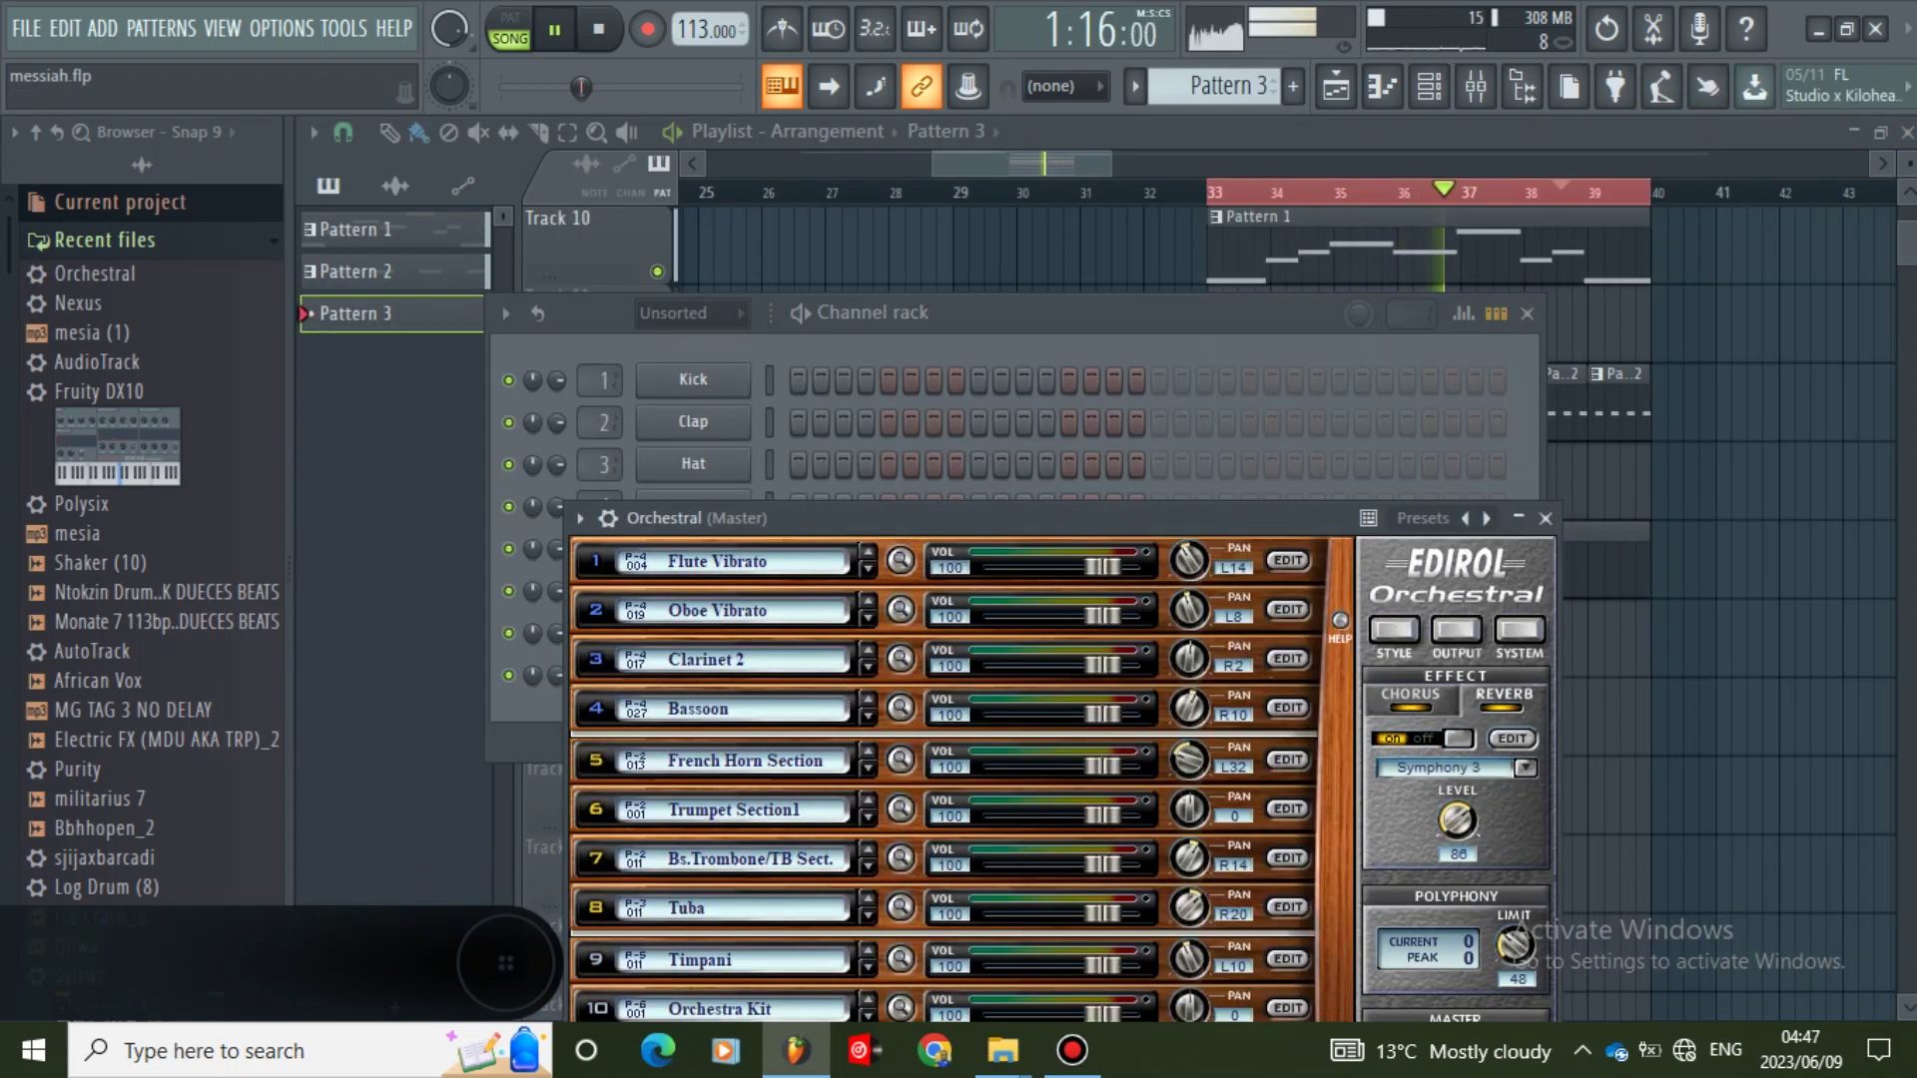
pyautogui.click(901, 560)
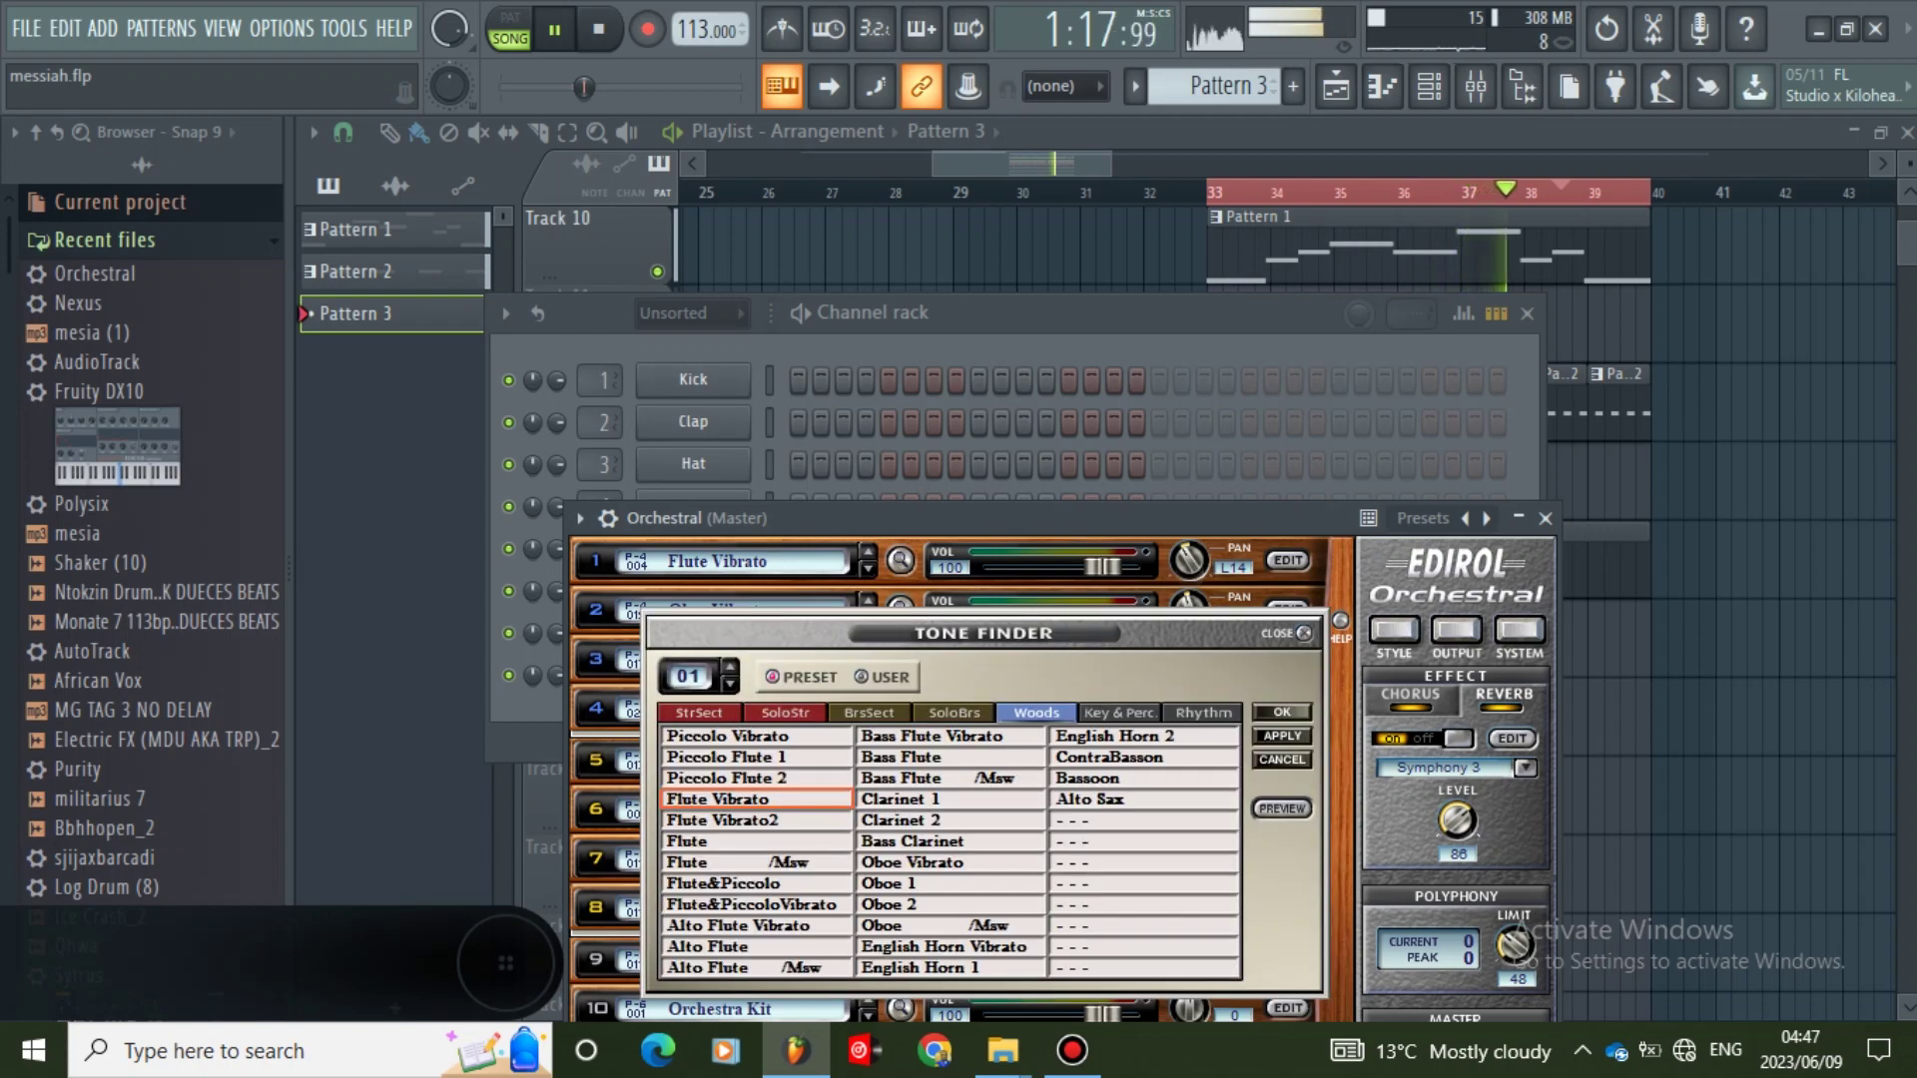
pyautogui.click(699, 713)
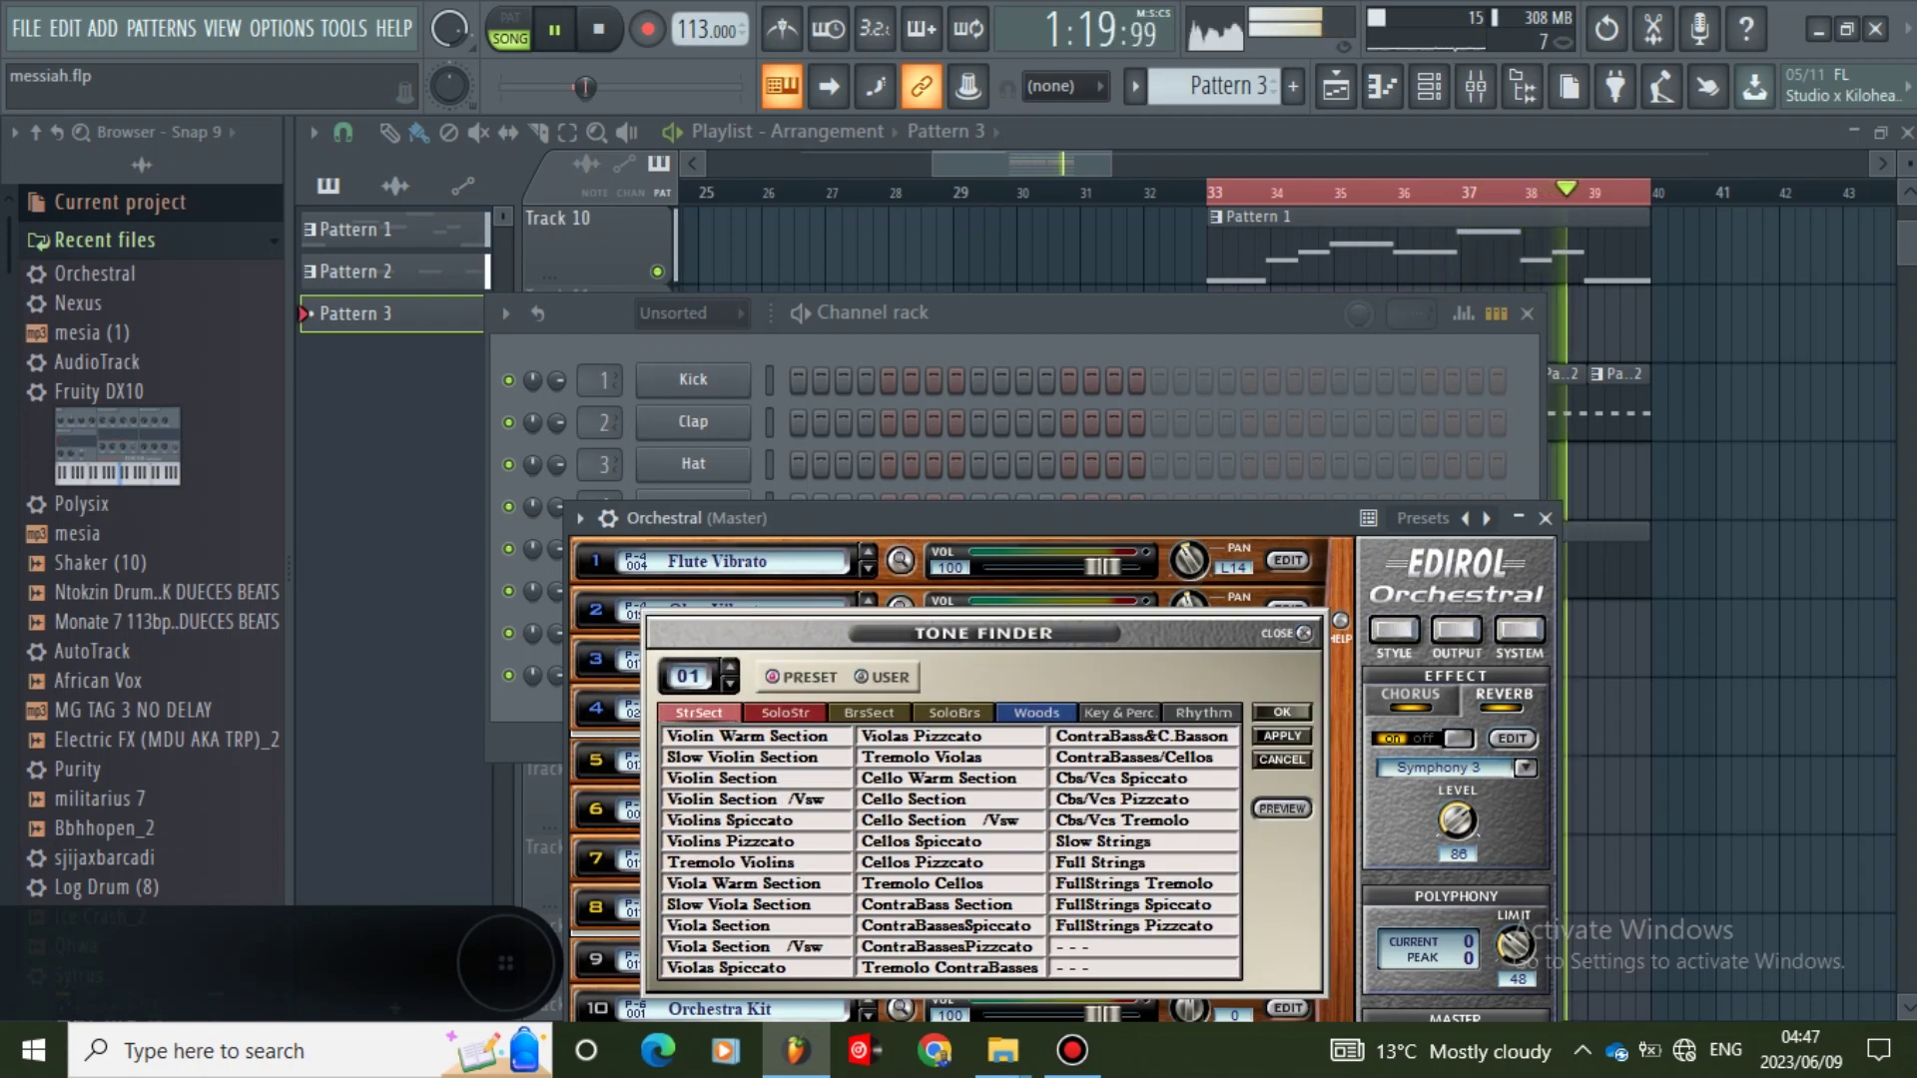
pyautogui.doubleClick(1104, 842)
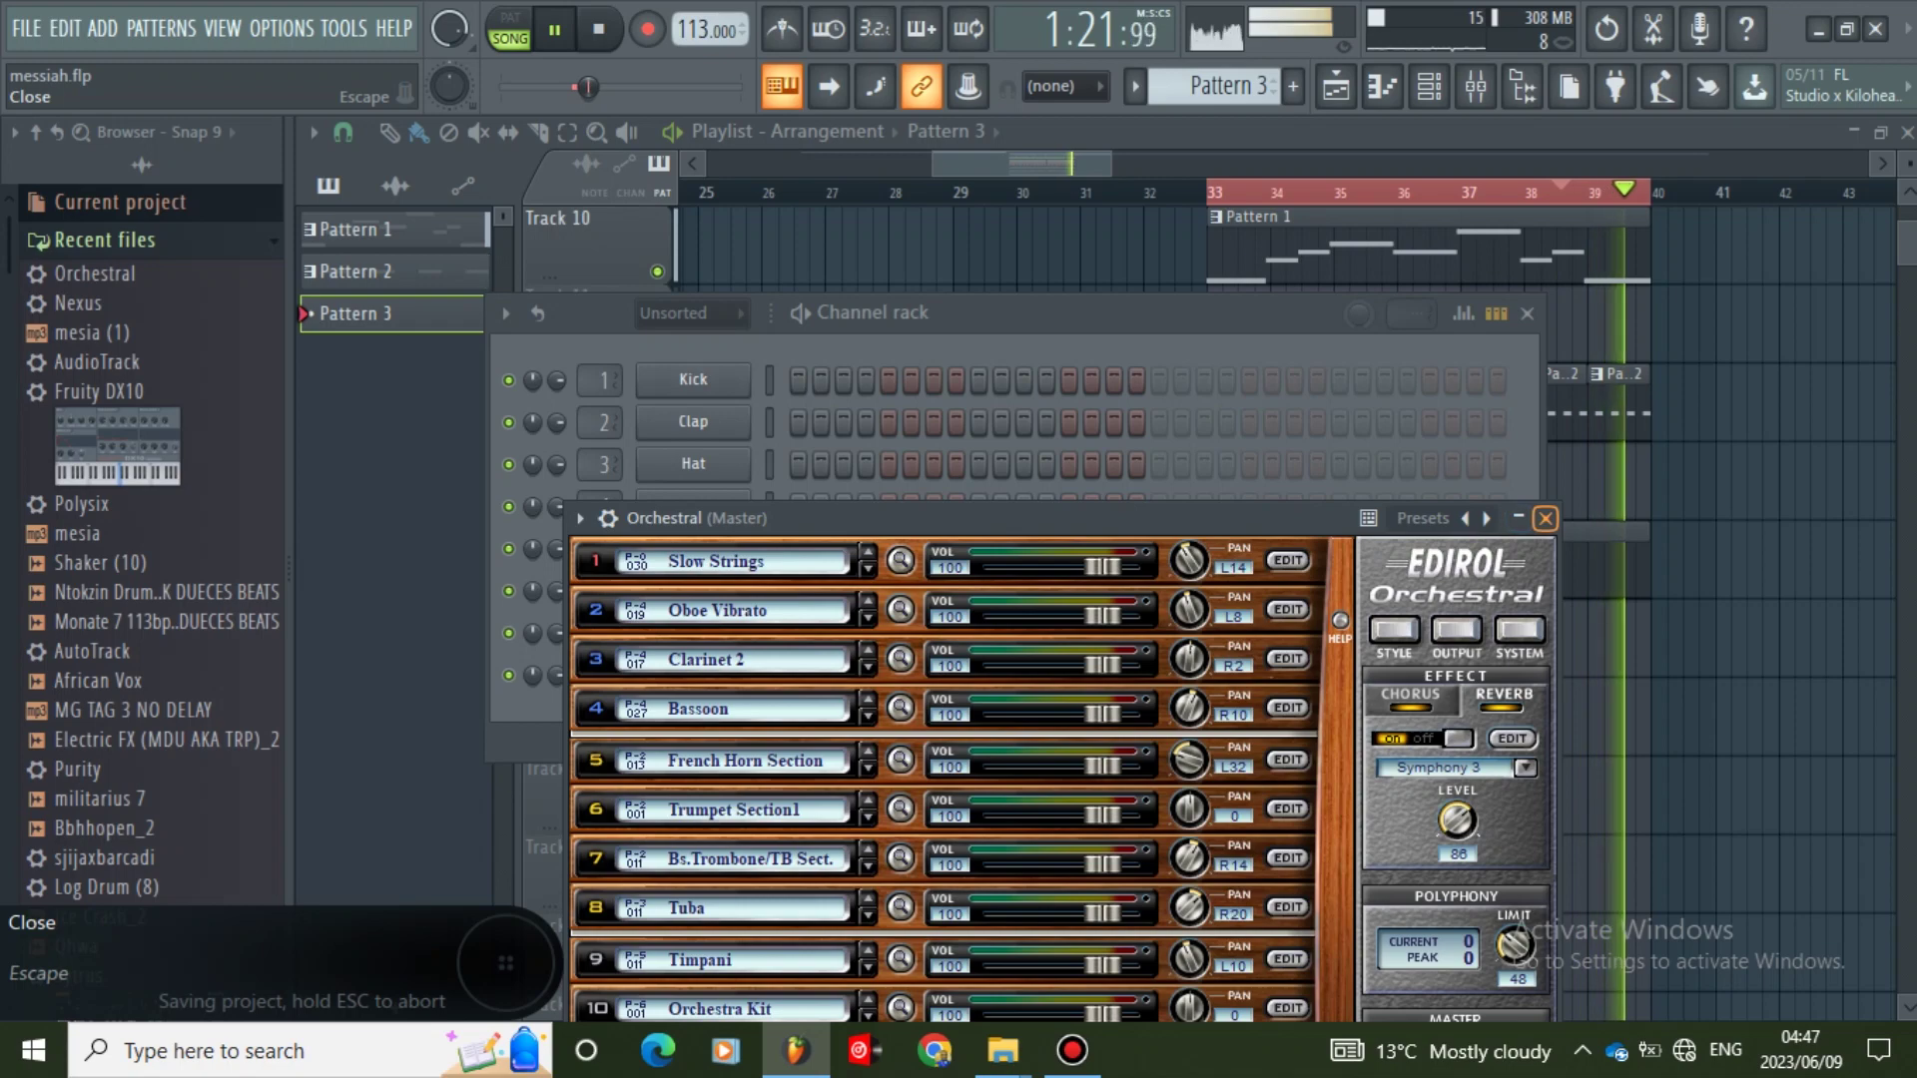
pyautogui.click(1545, 519)
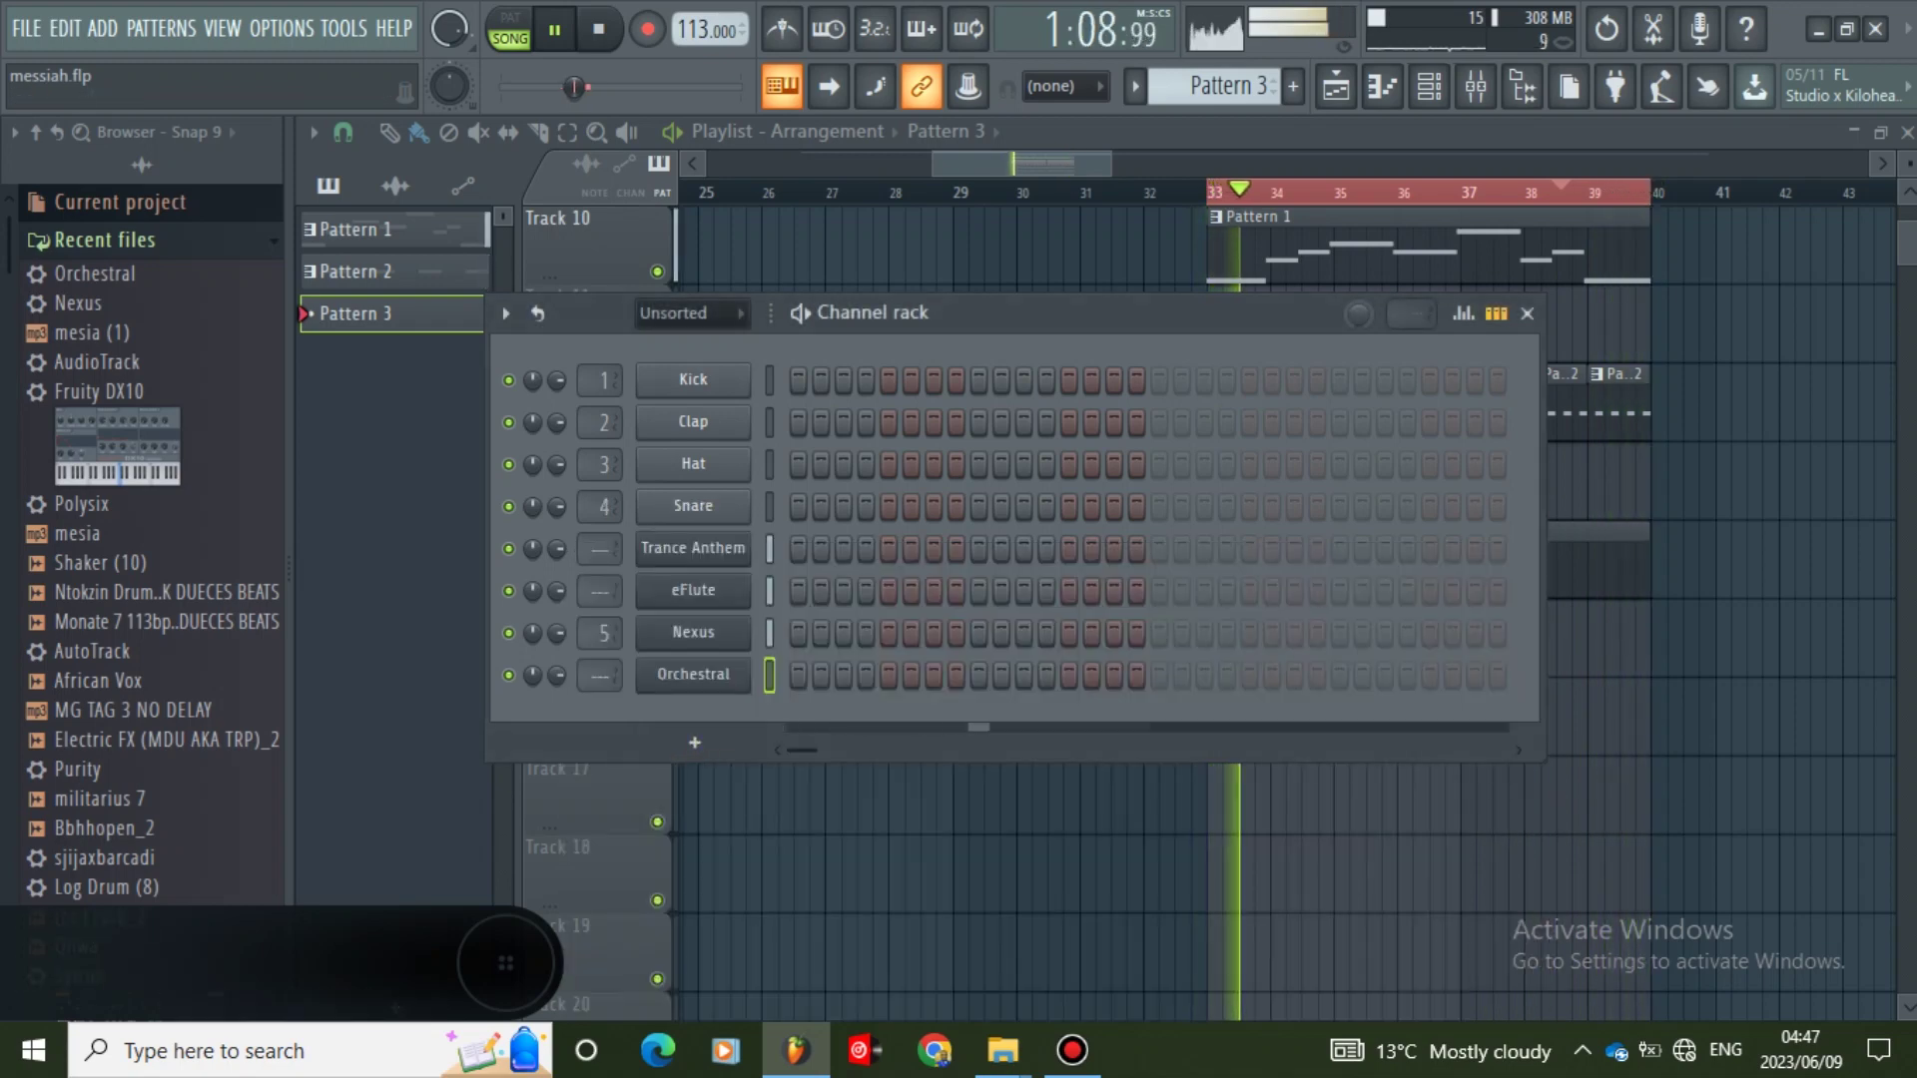
# - Open the Orchestral channel's piano roll and audition the new string sound
pyautogui.rightClick(744, 667)
pyautogui.click(812, 674)
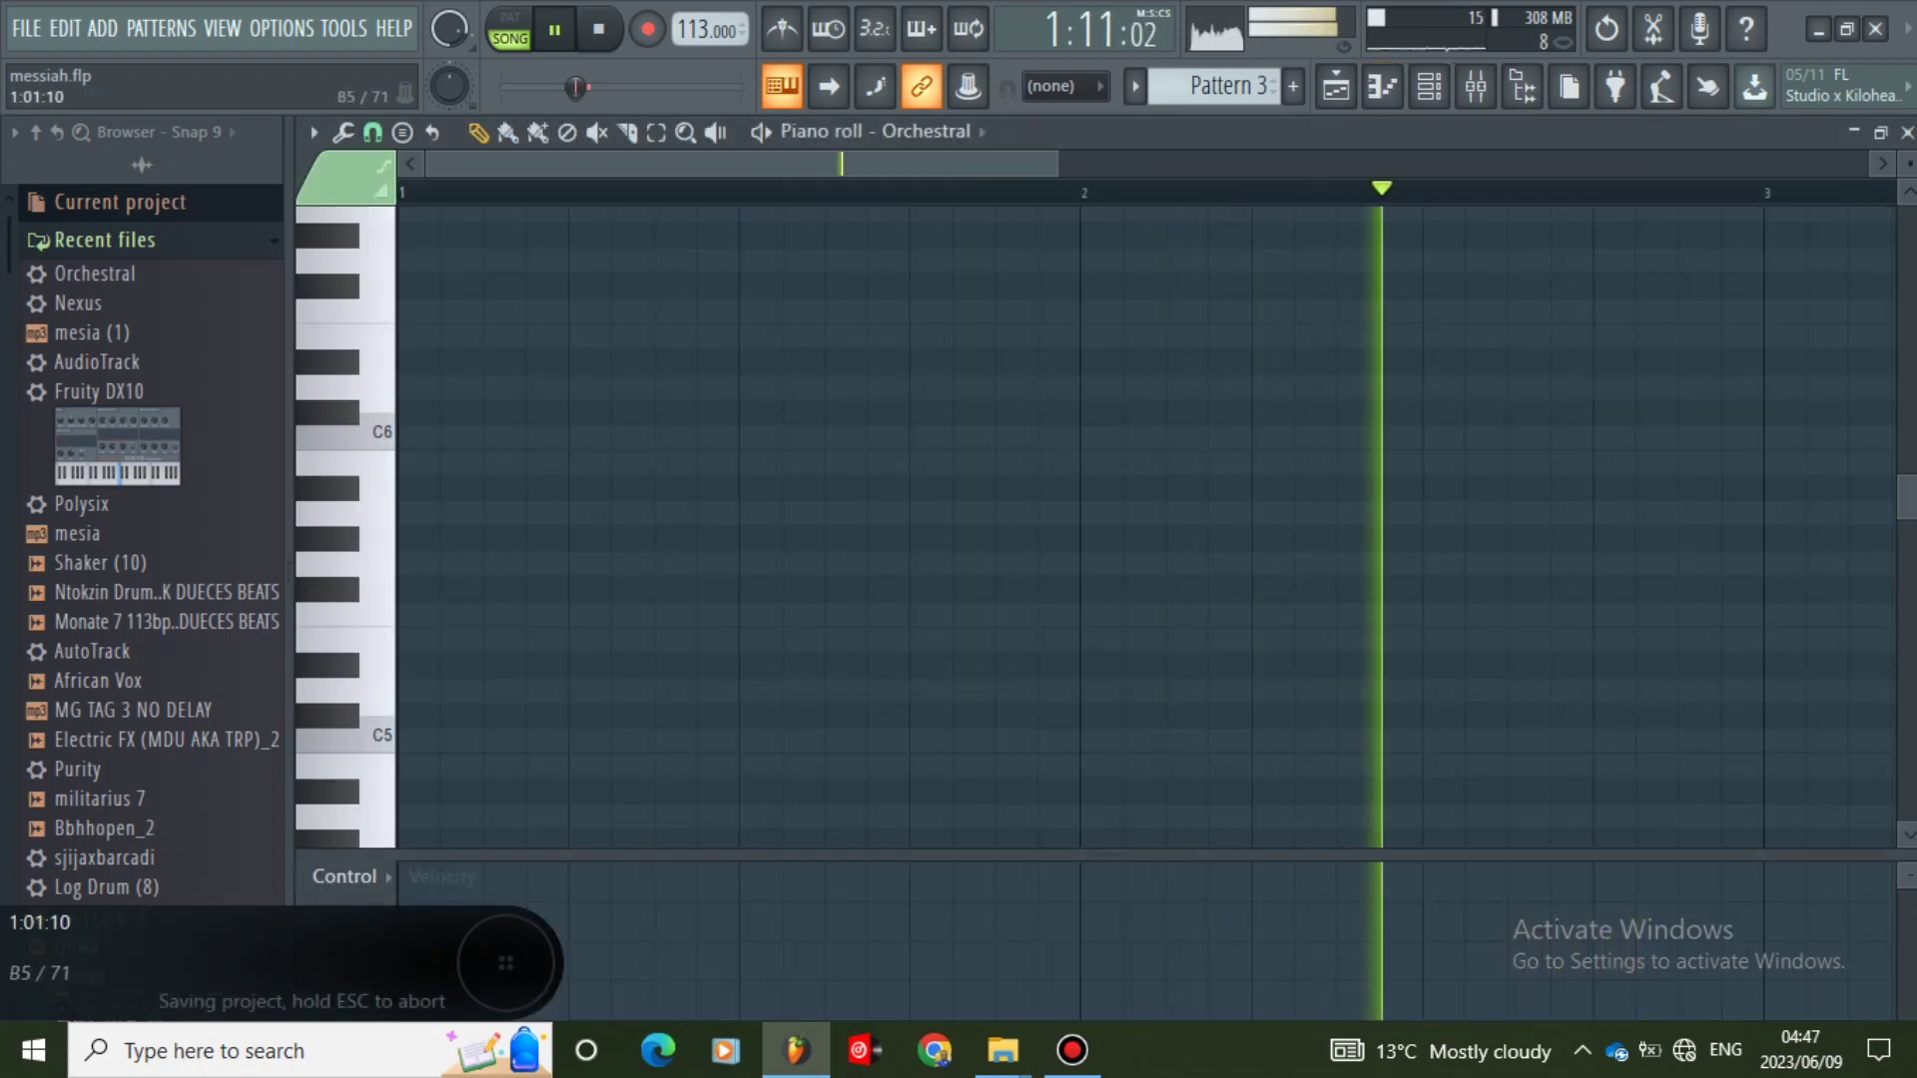
pyautogui.click(351, 489)
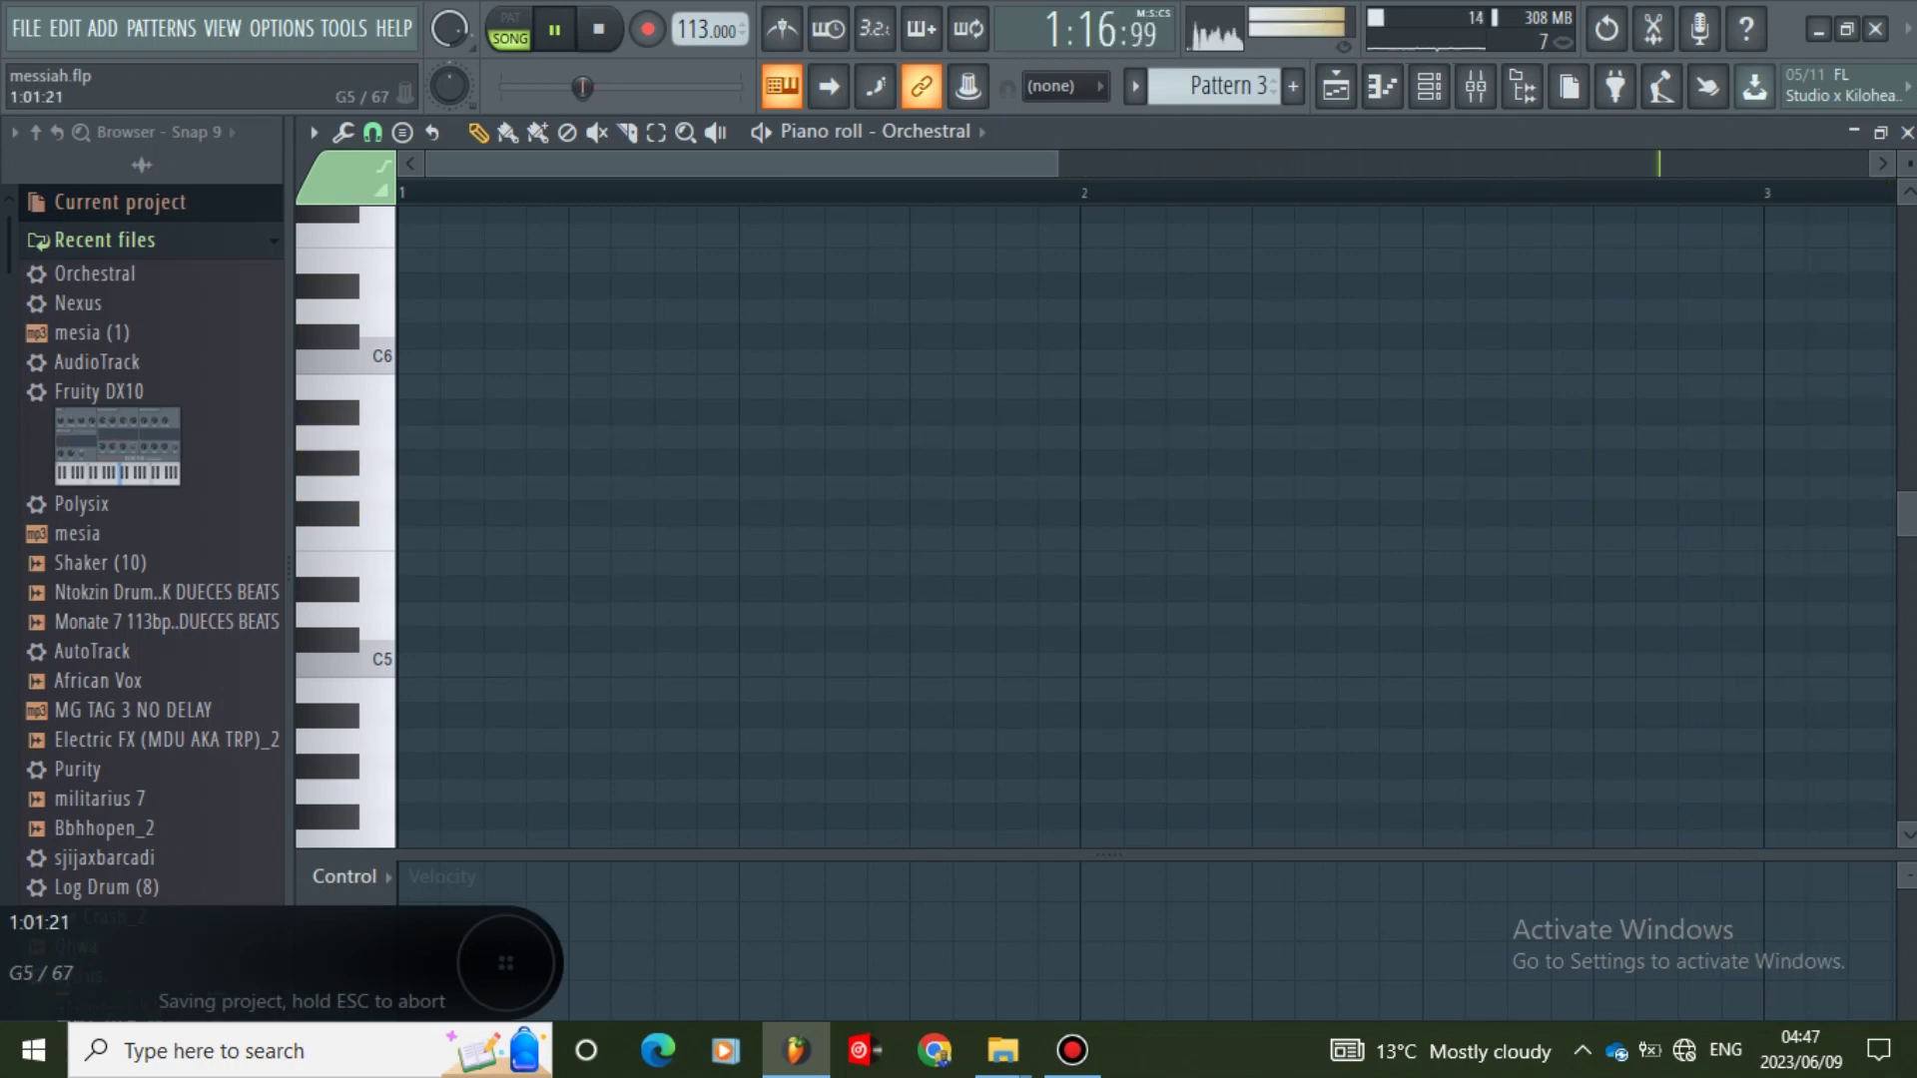
# - Mute Track 4 with the mesia clip in the playlist and save the project
pyautogui.click(1429, 87)
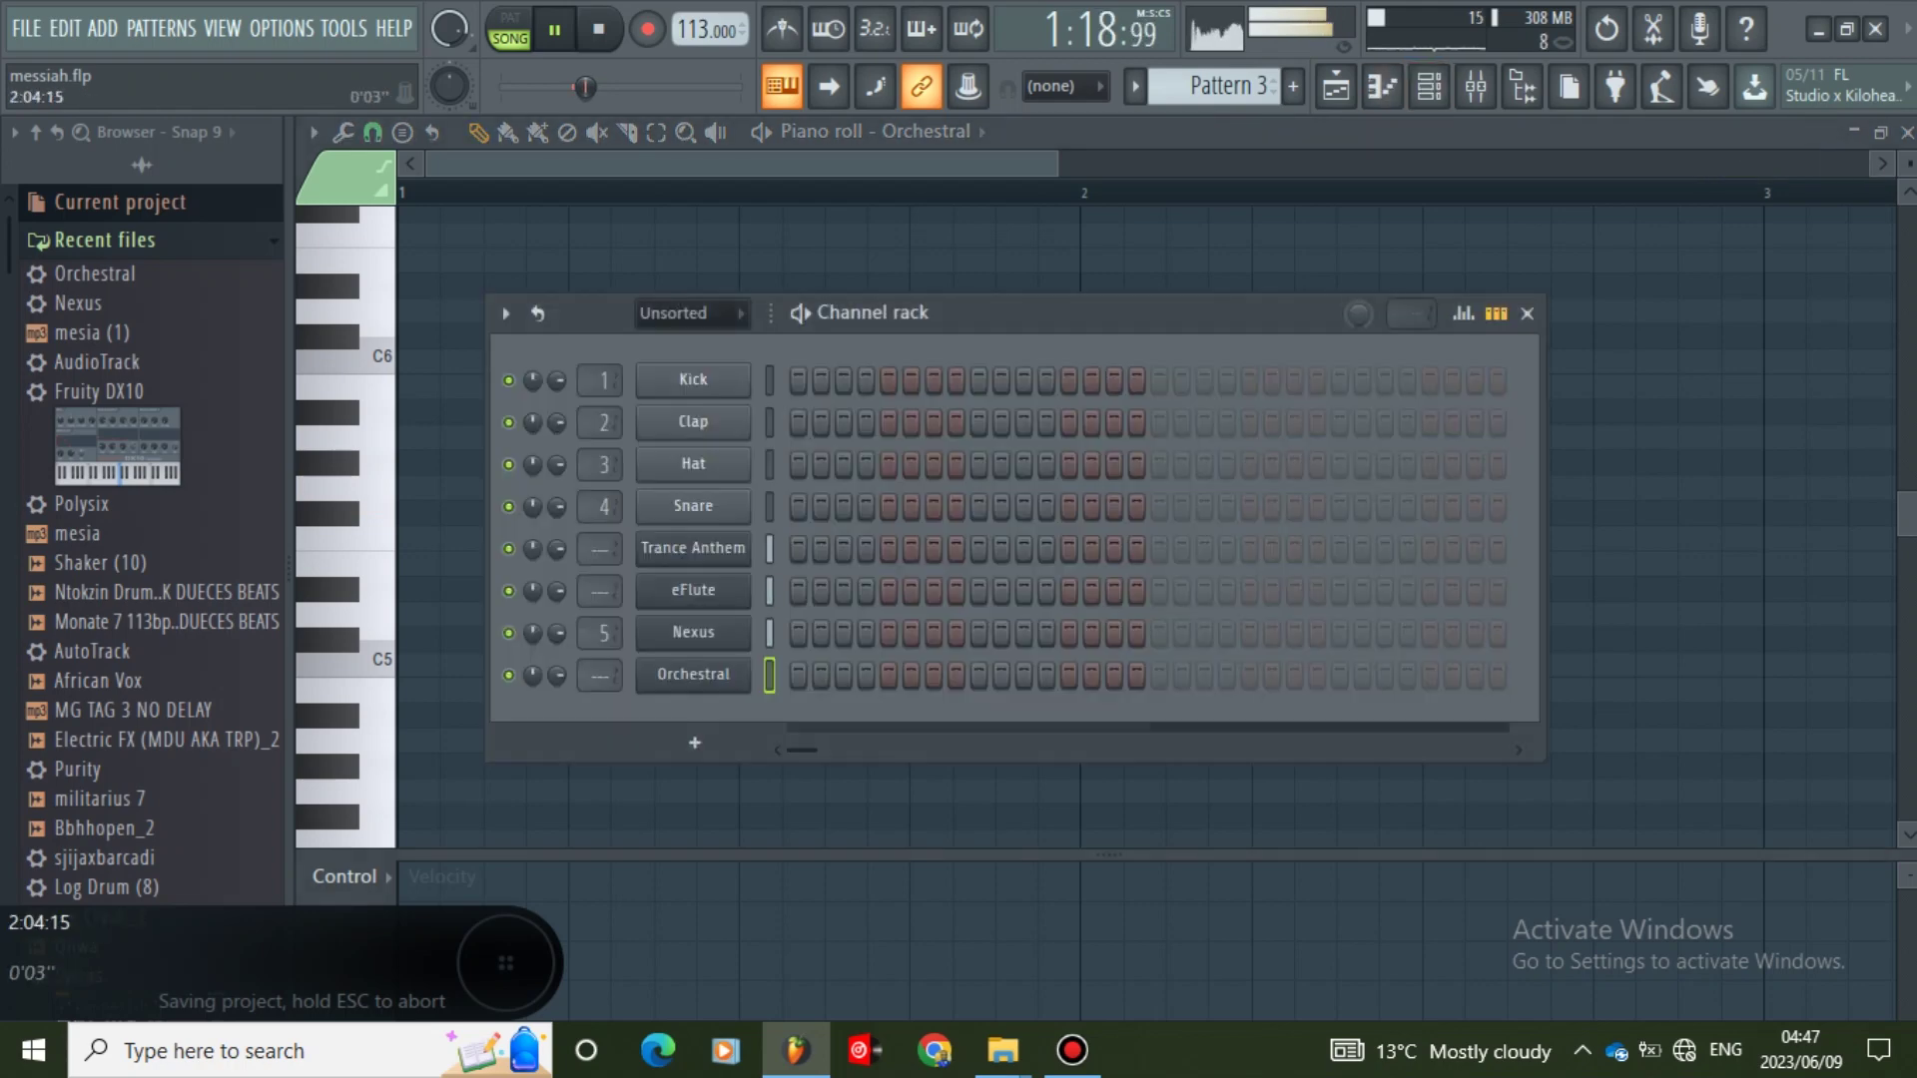
pyautogui.click(1336, 87)
pyautogui.scroll(5, 960, 399)
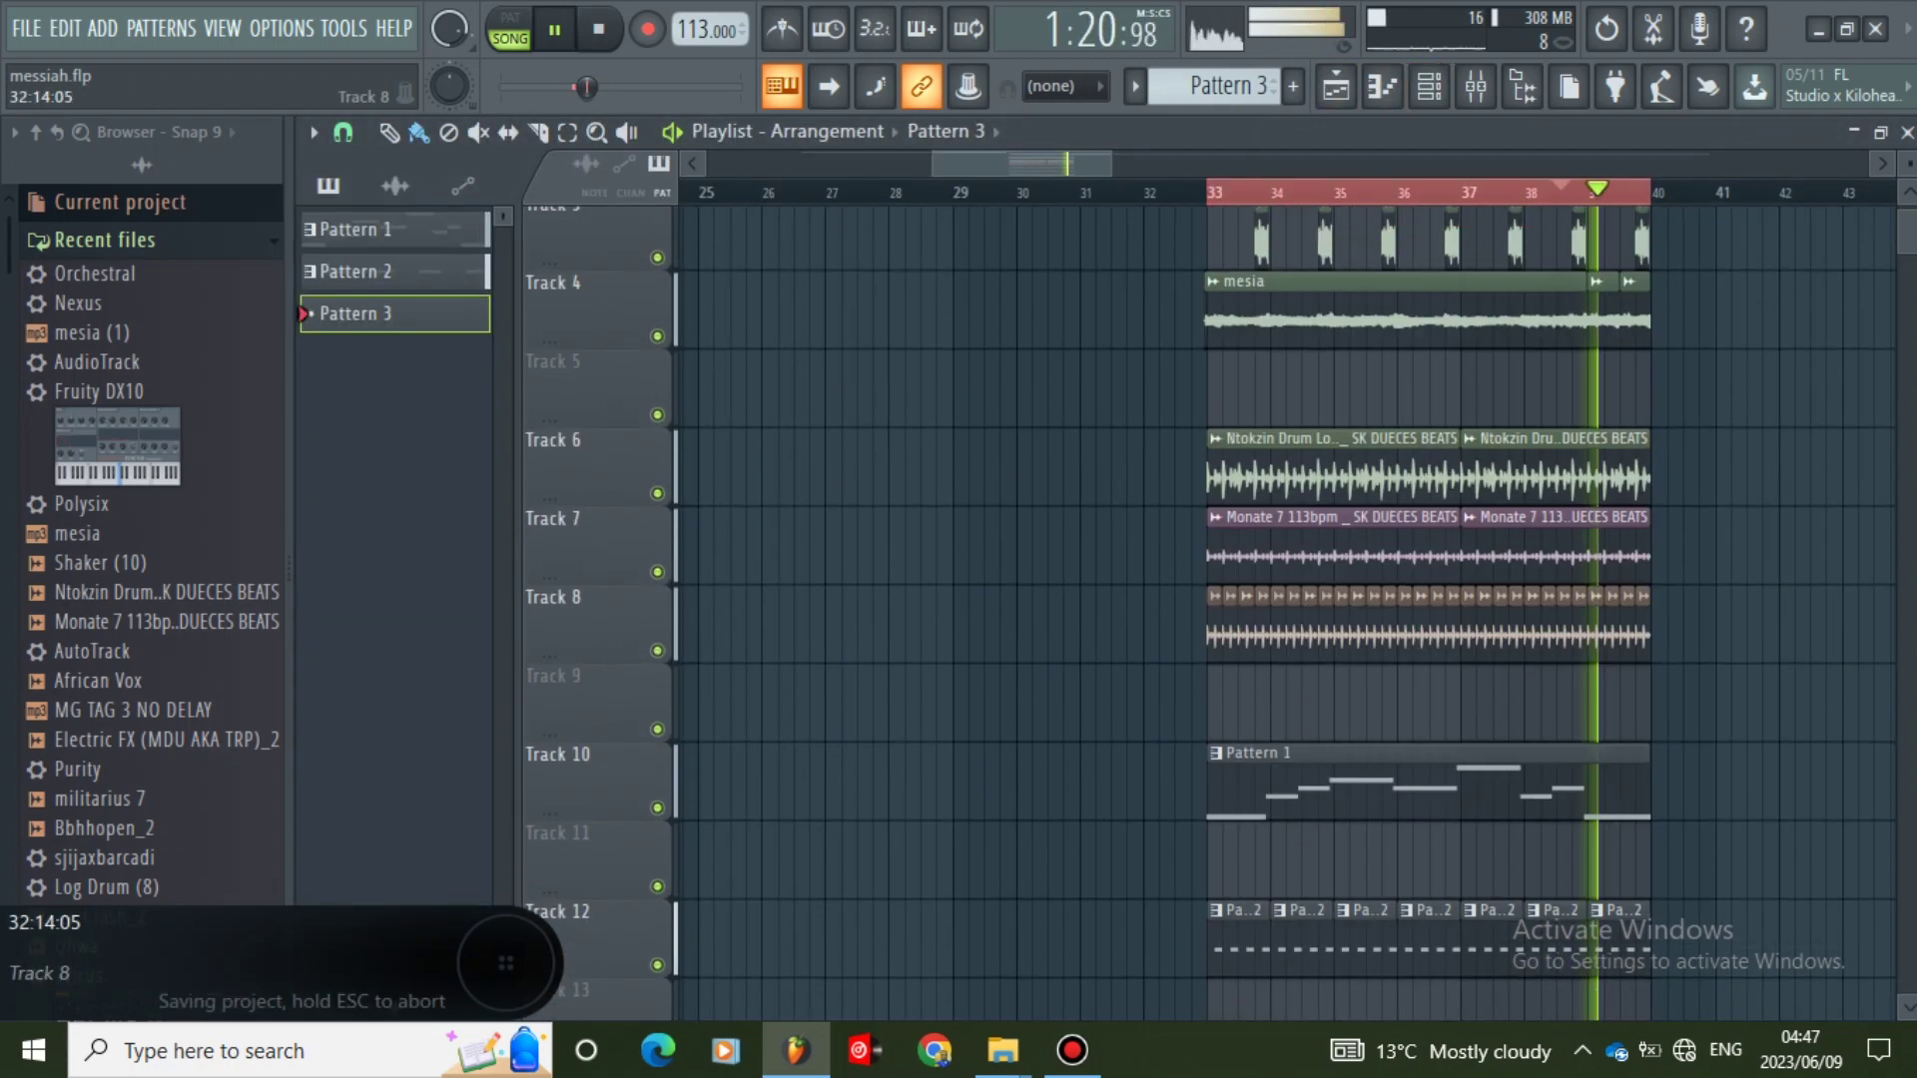
pyautogui.click(657, 507)
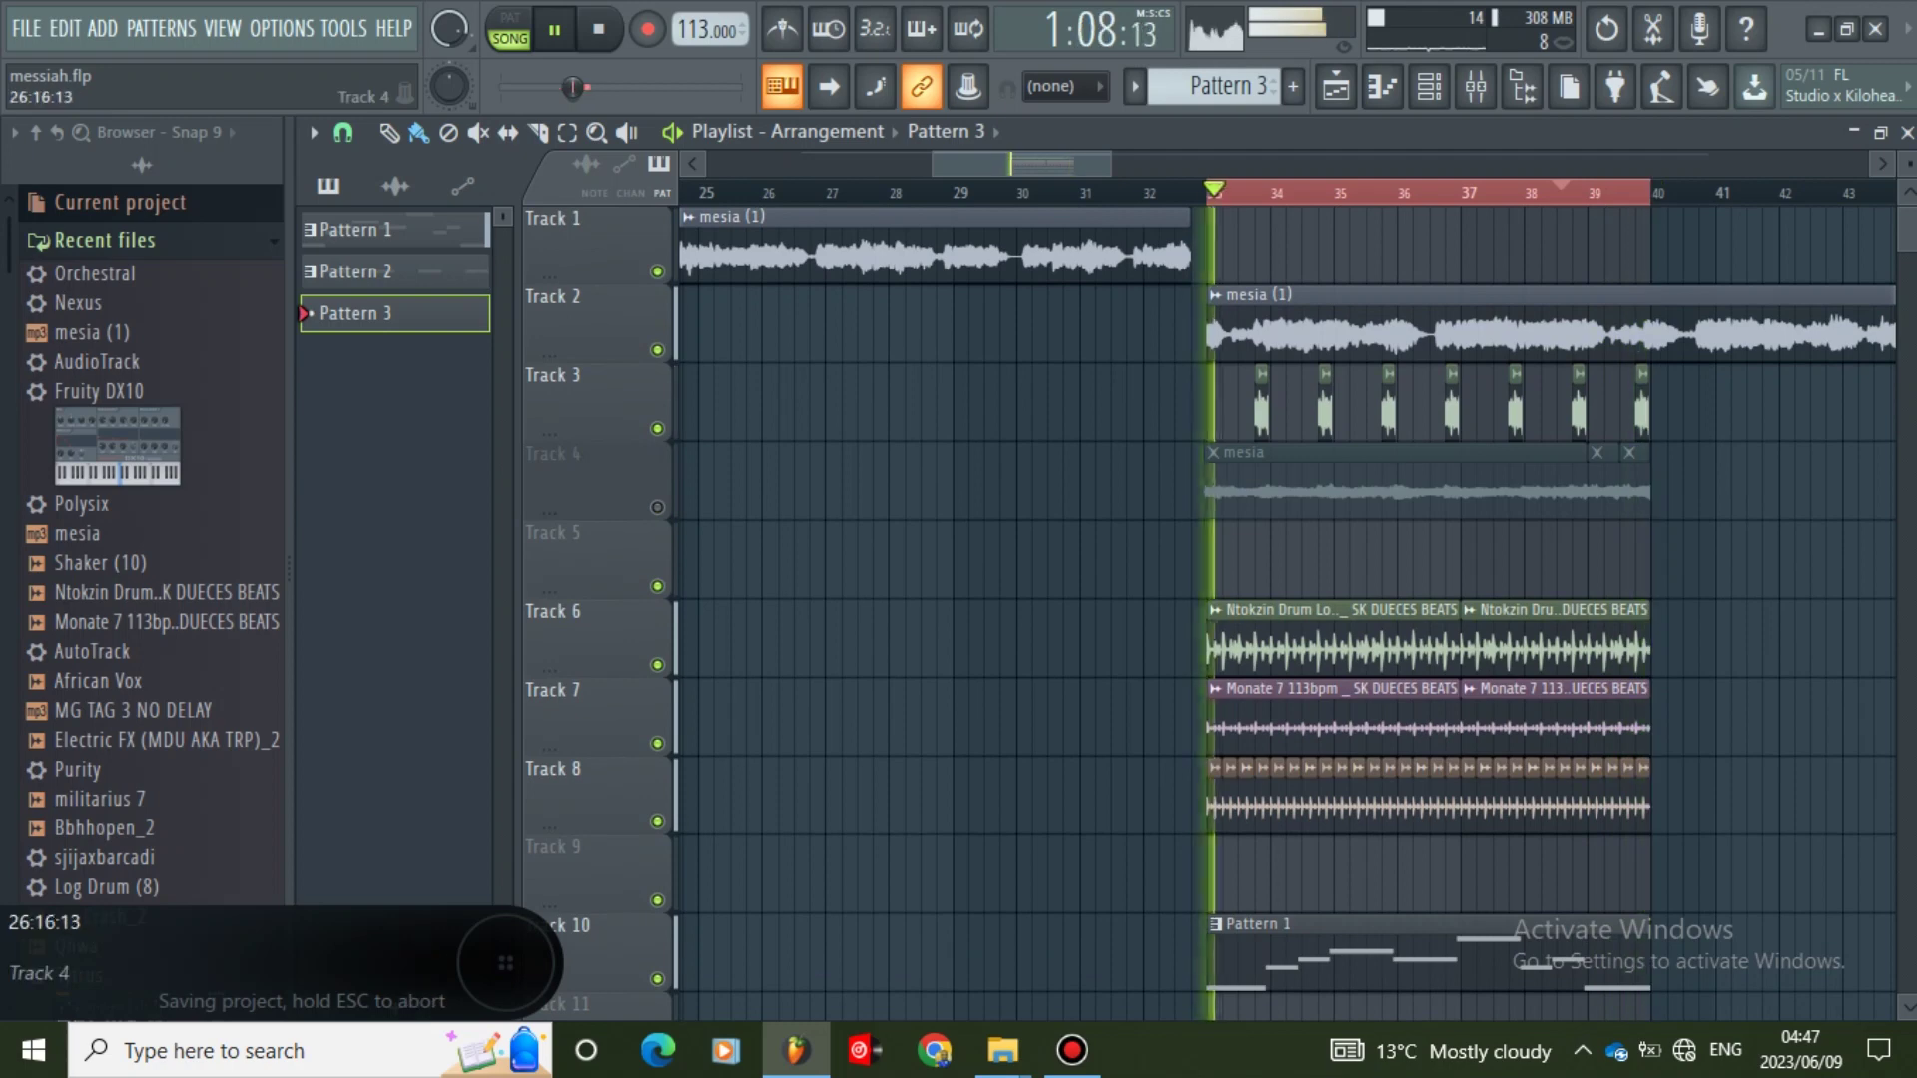
pyautogui.click(27, 29)
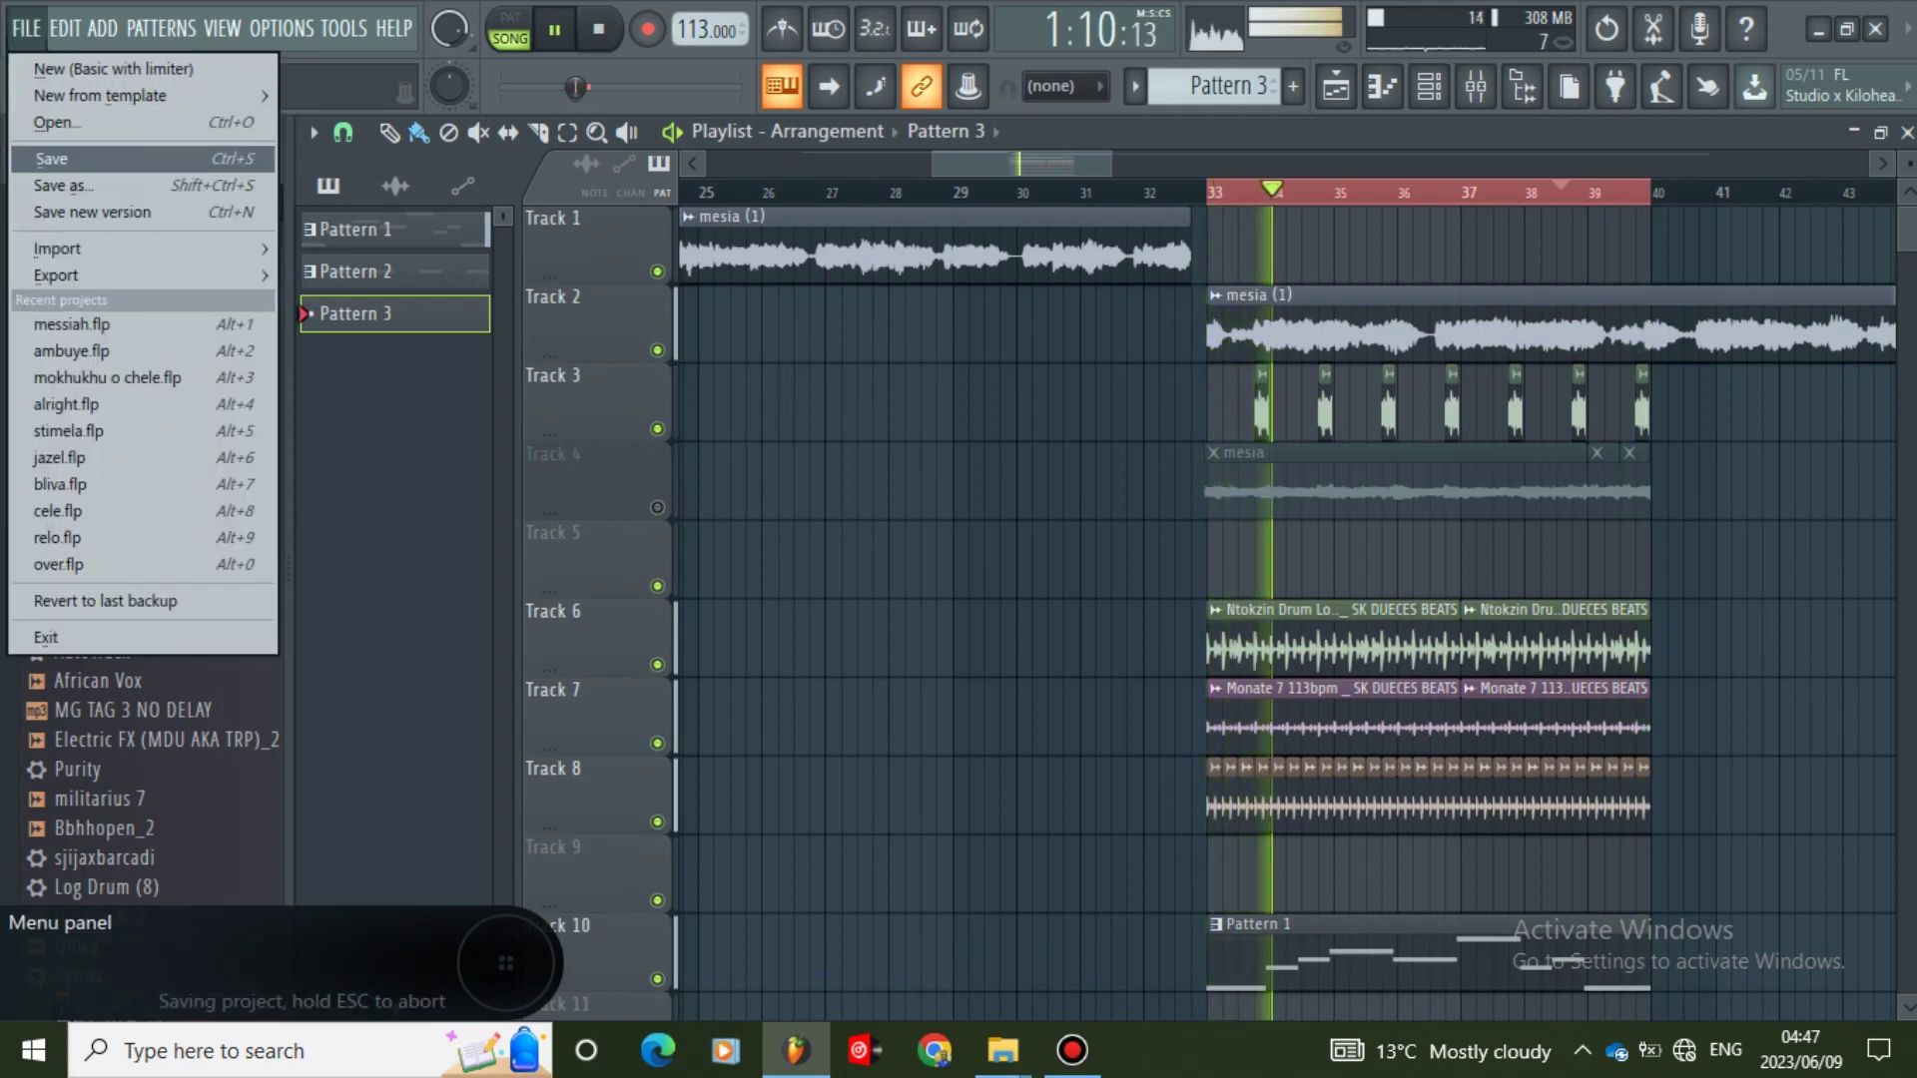
pyautogui.click(60, 159)
# - Reopen the Orchestral channel's piano roll in Pattern 3 from the channel rack
pyautogui.scroll(-8, 1198, 609)
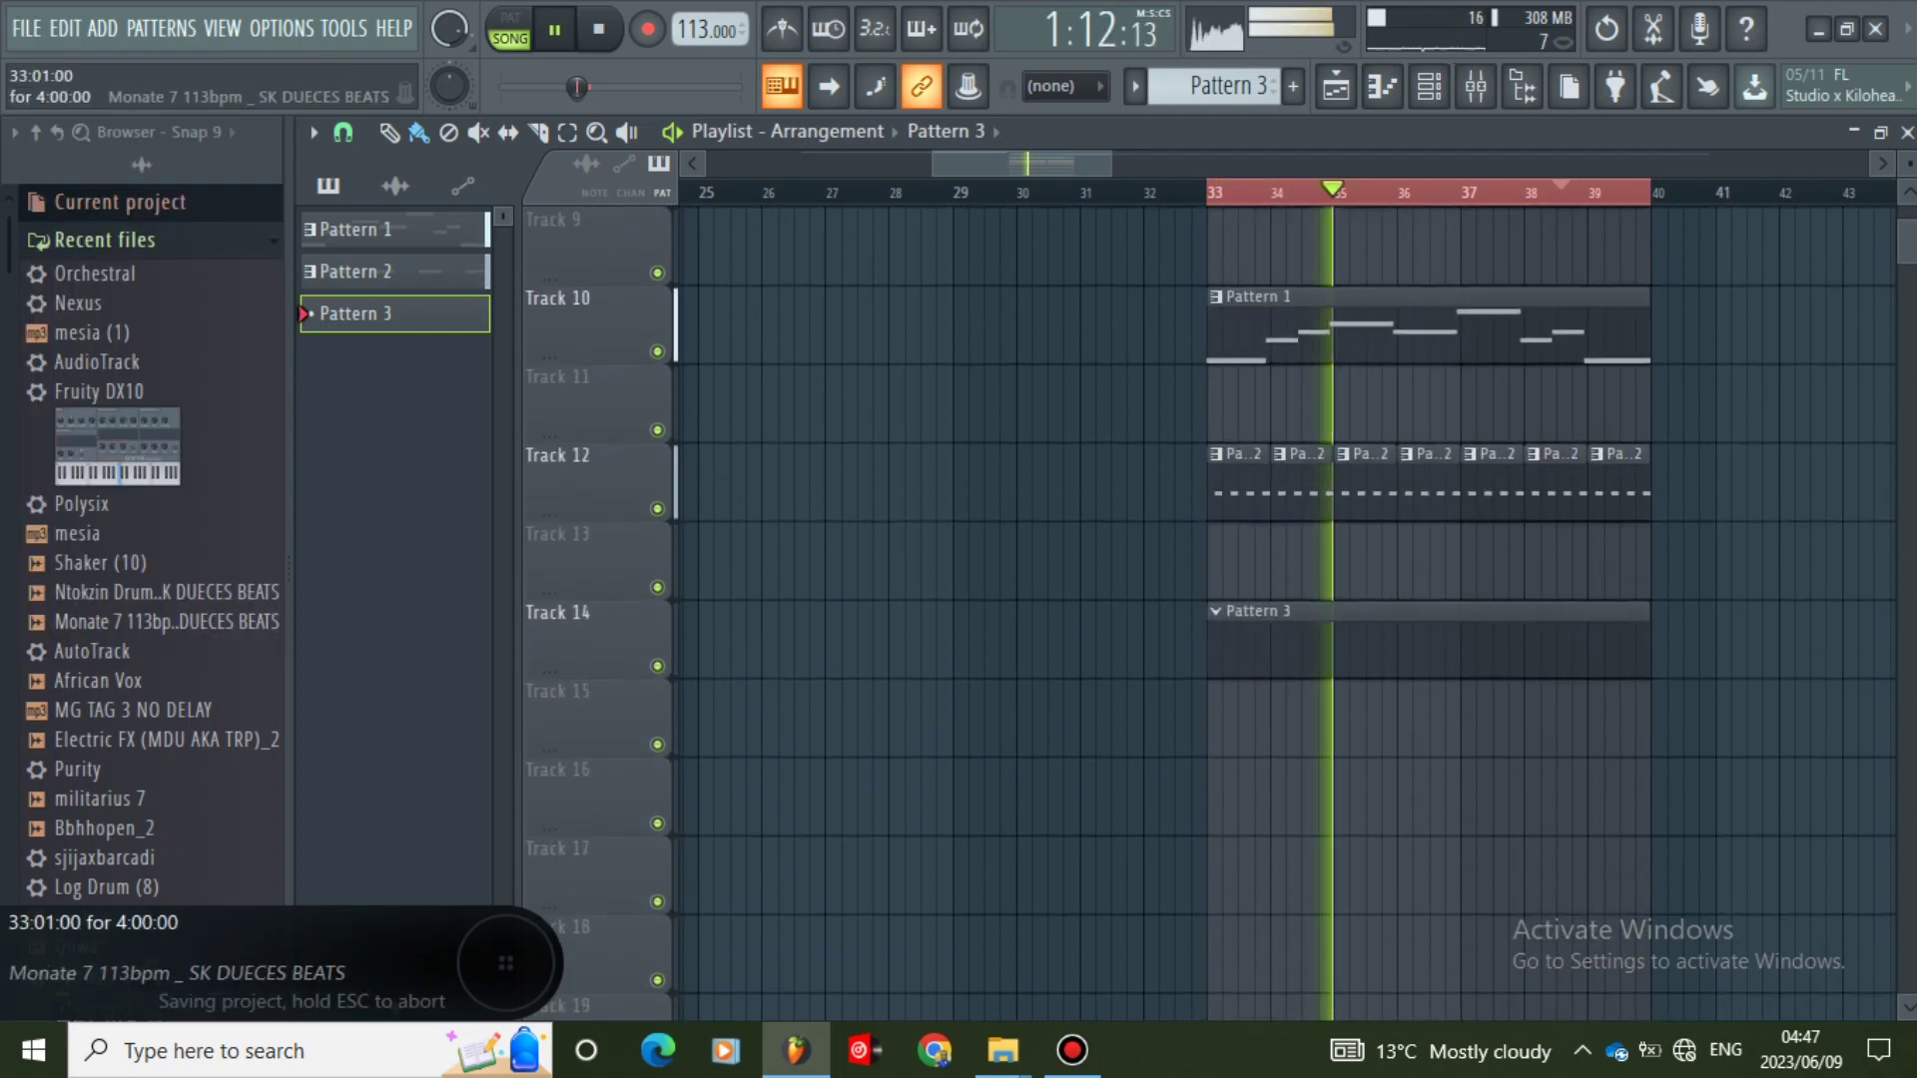
pyautogui.press('F6')
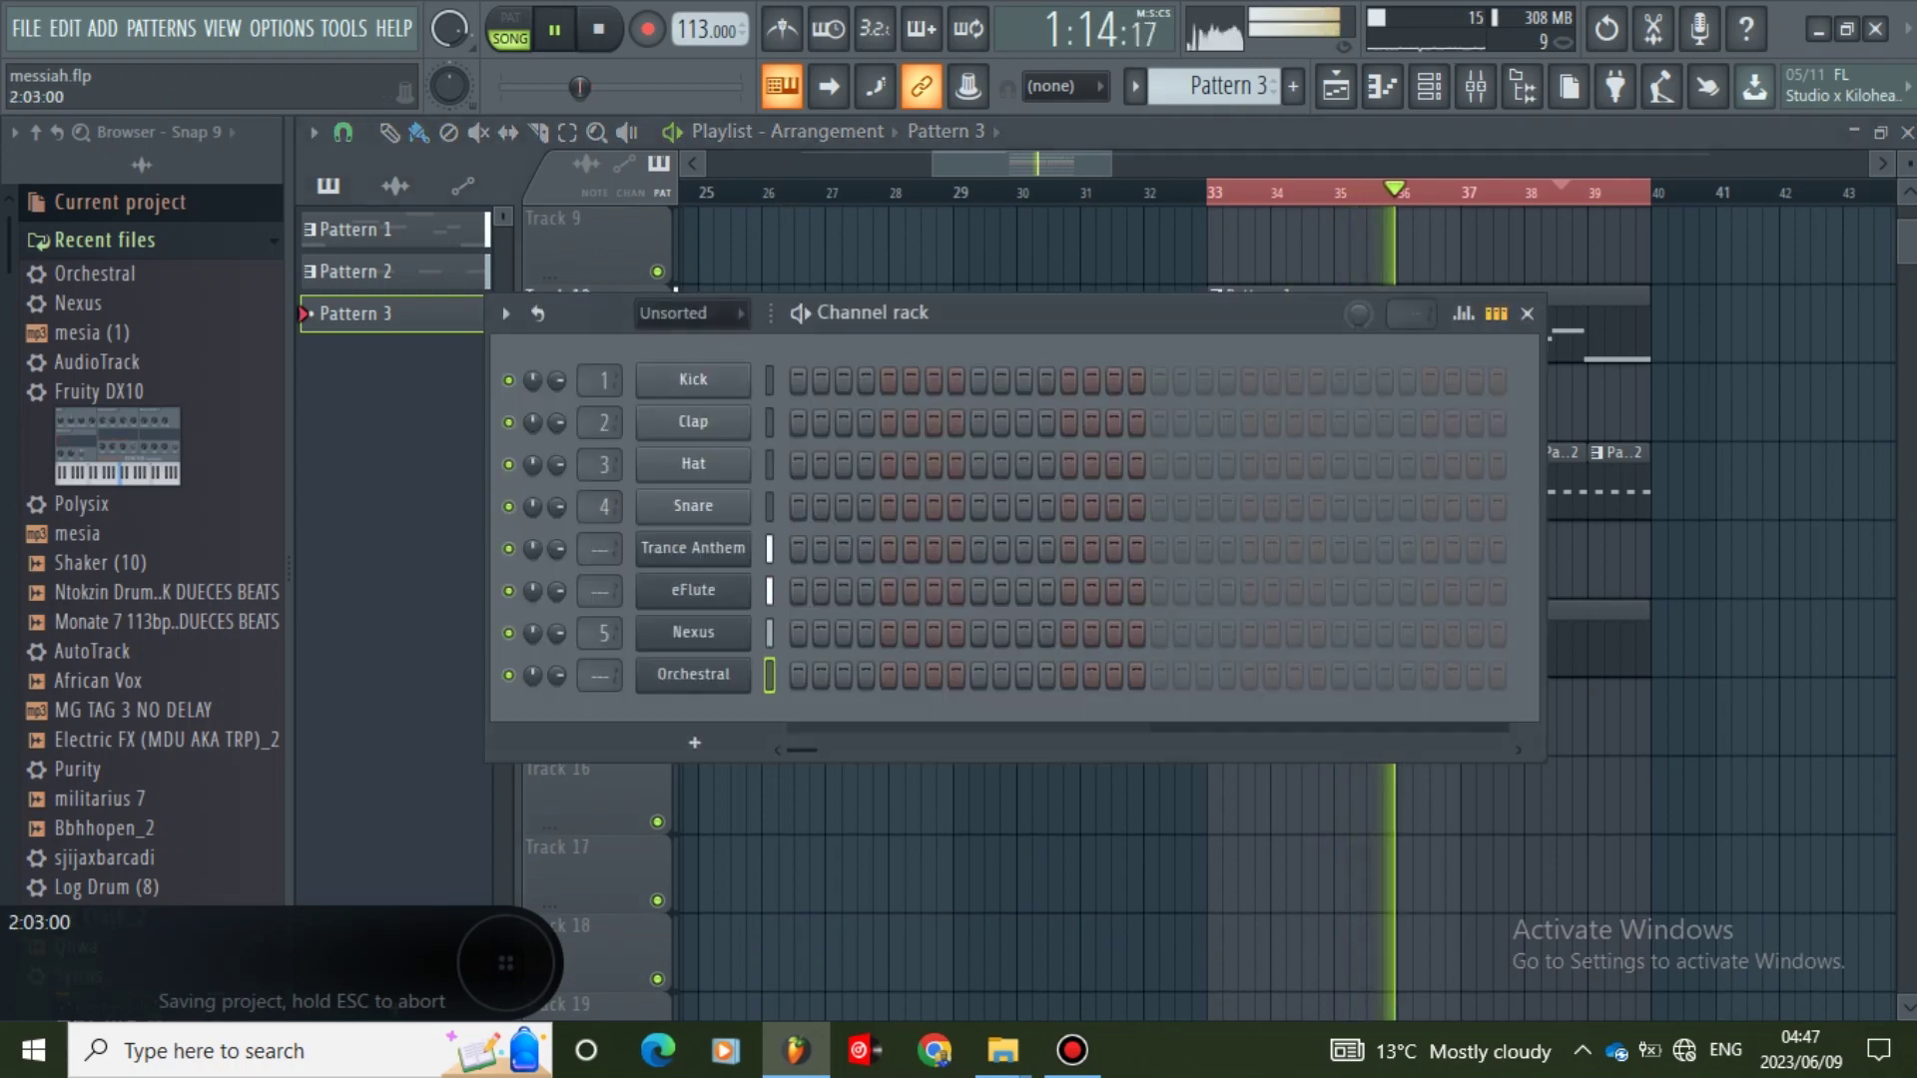
pyautogui.rightClick(694, 675)
pyautogui.click(811, 675)
pyautogui.rightClick(694, 675)
pyautogui.click(811, 674)
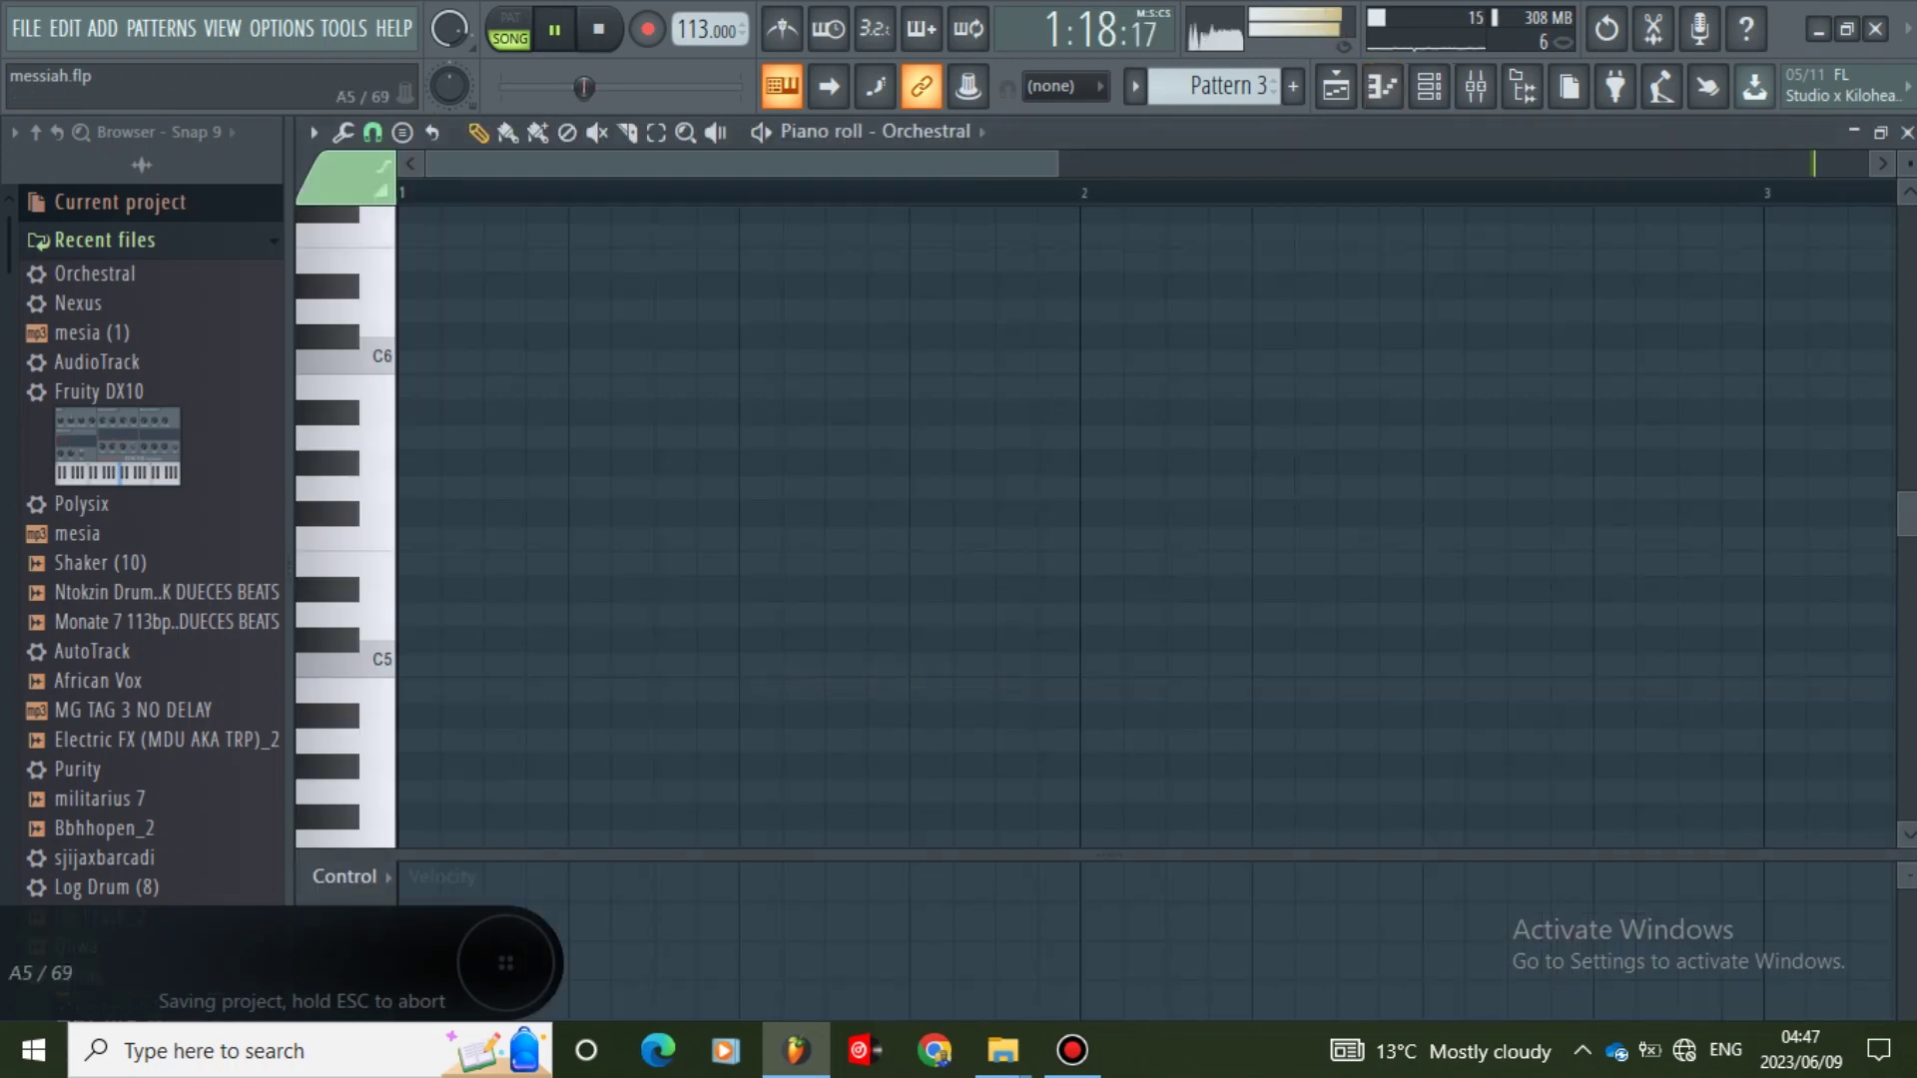
# - Audition keys against the playing song and place a one-bar D#4 note at bar 1
pyautogui.moveTo(1055, 164); pyautogui.dragTo(1897, 166)
pyautogui.scroll(-1, 375, 484)
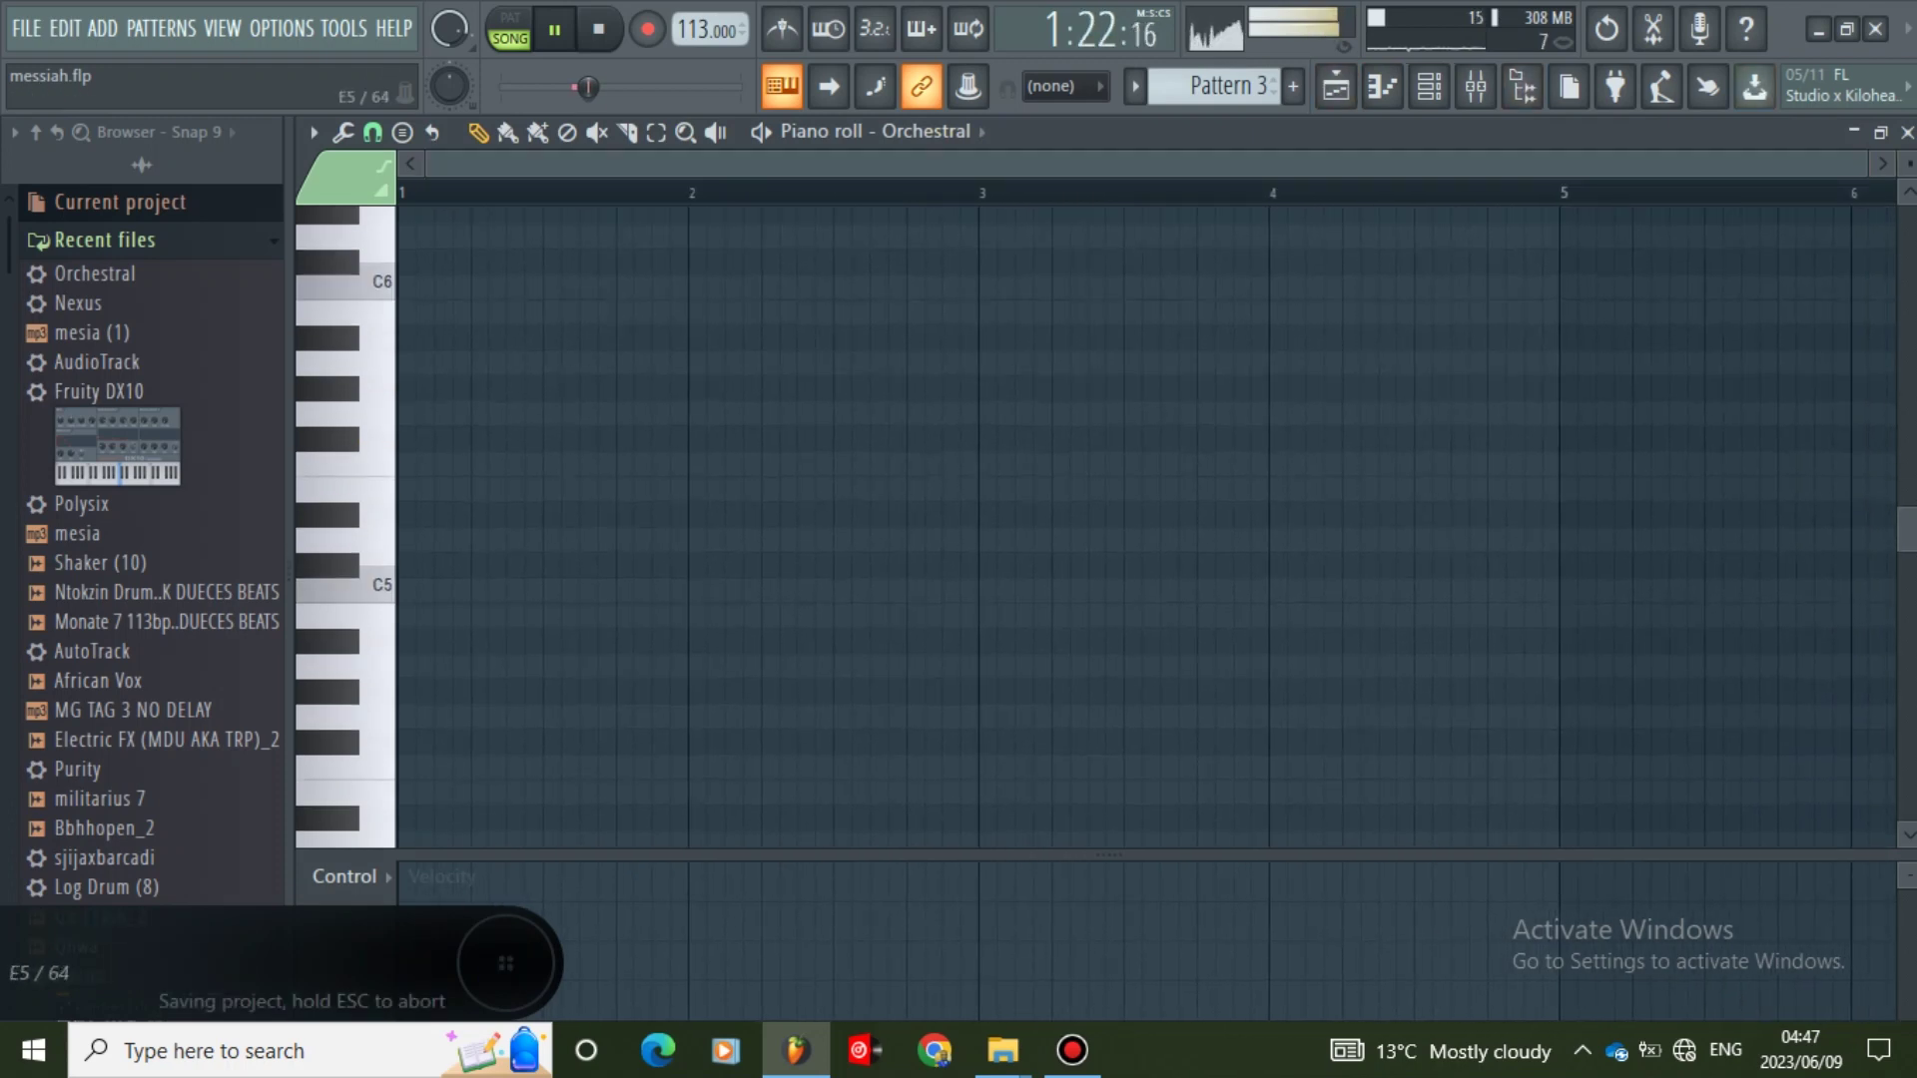
pyautogui.click(374, 584)
pyautogui.scroll(-1, 374, 584)
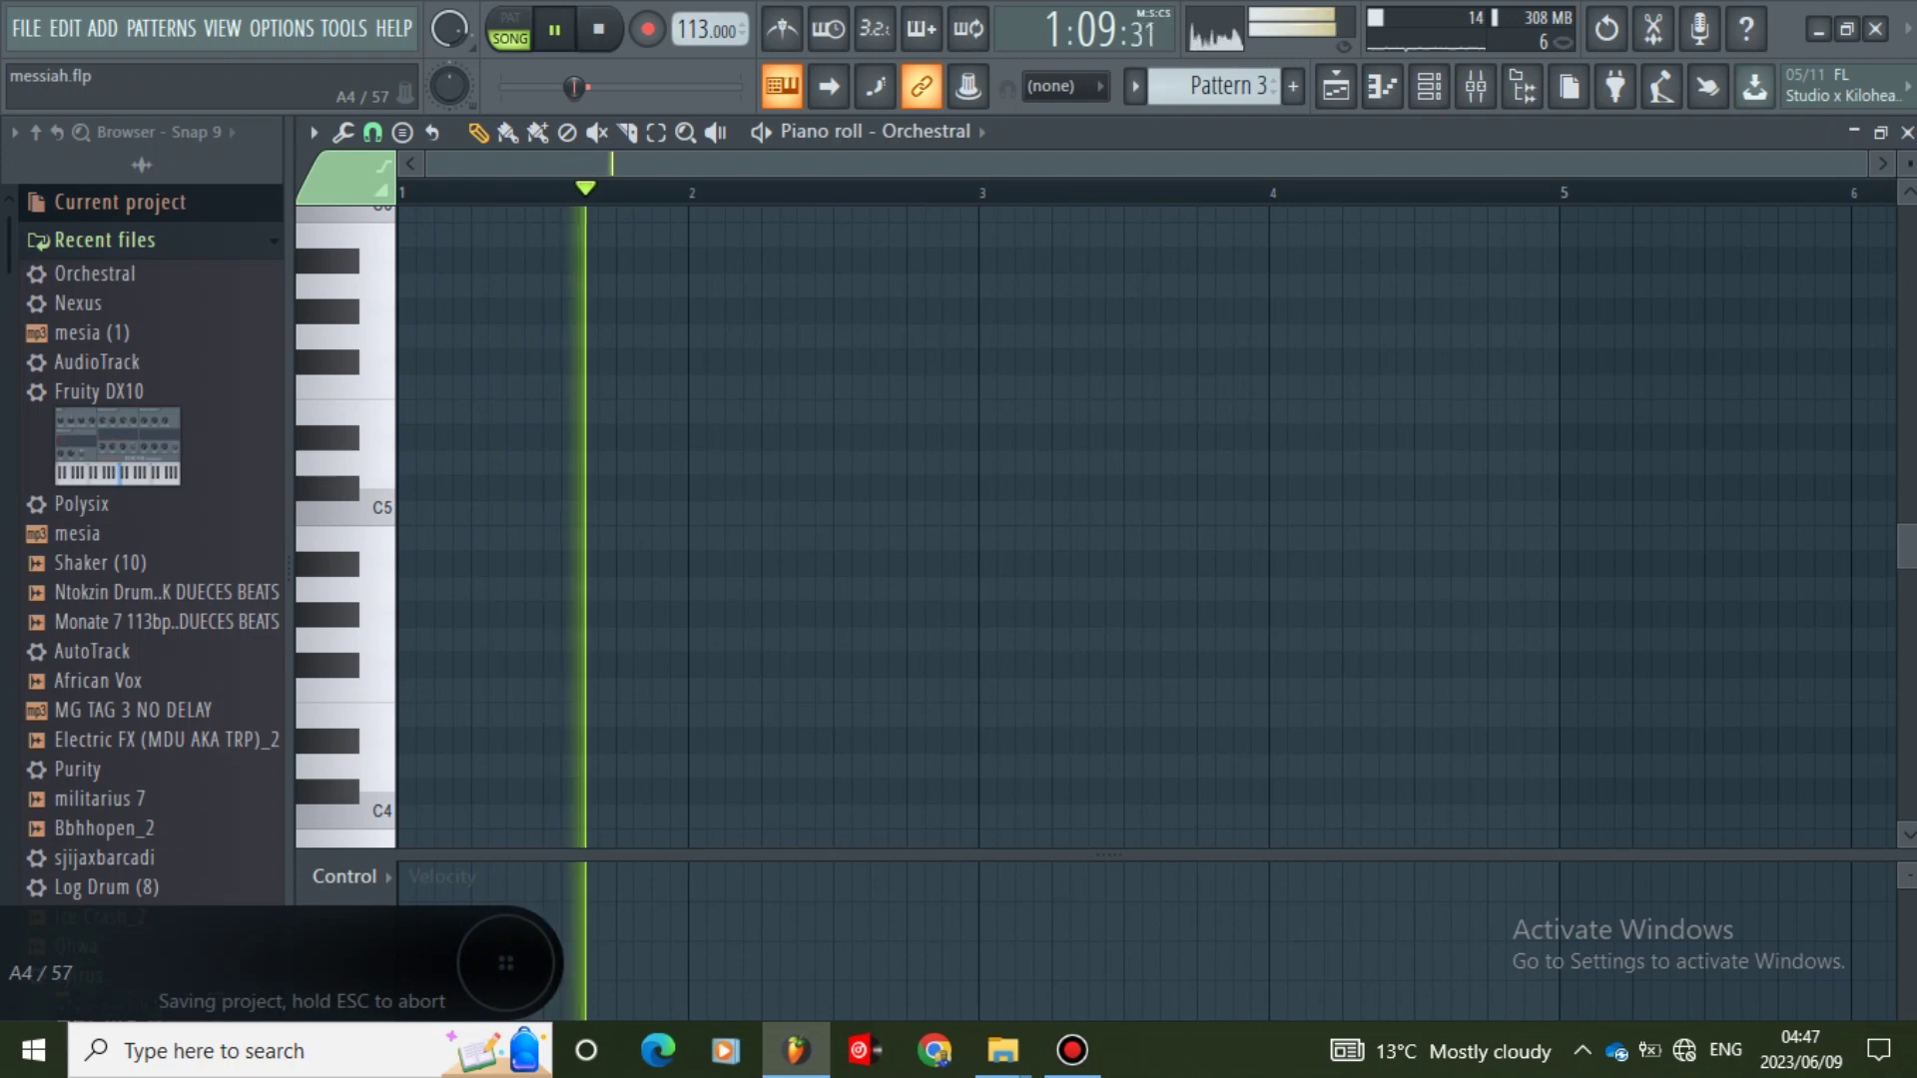
pyautogui.press('space')
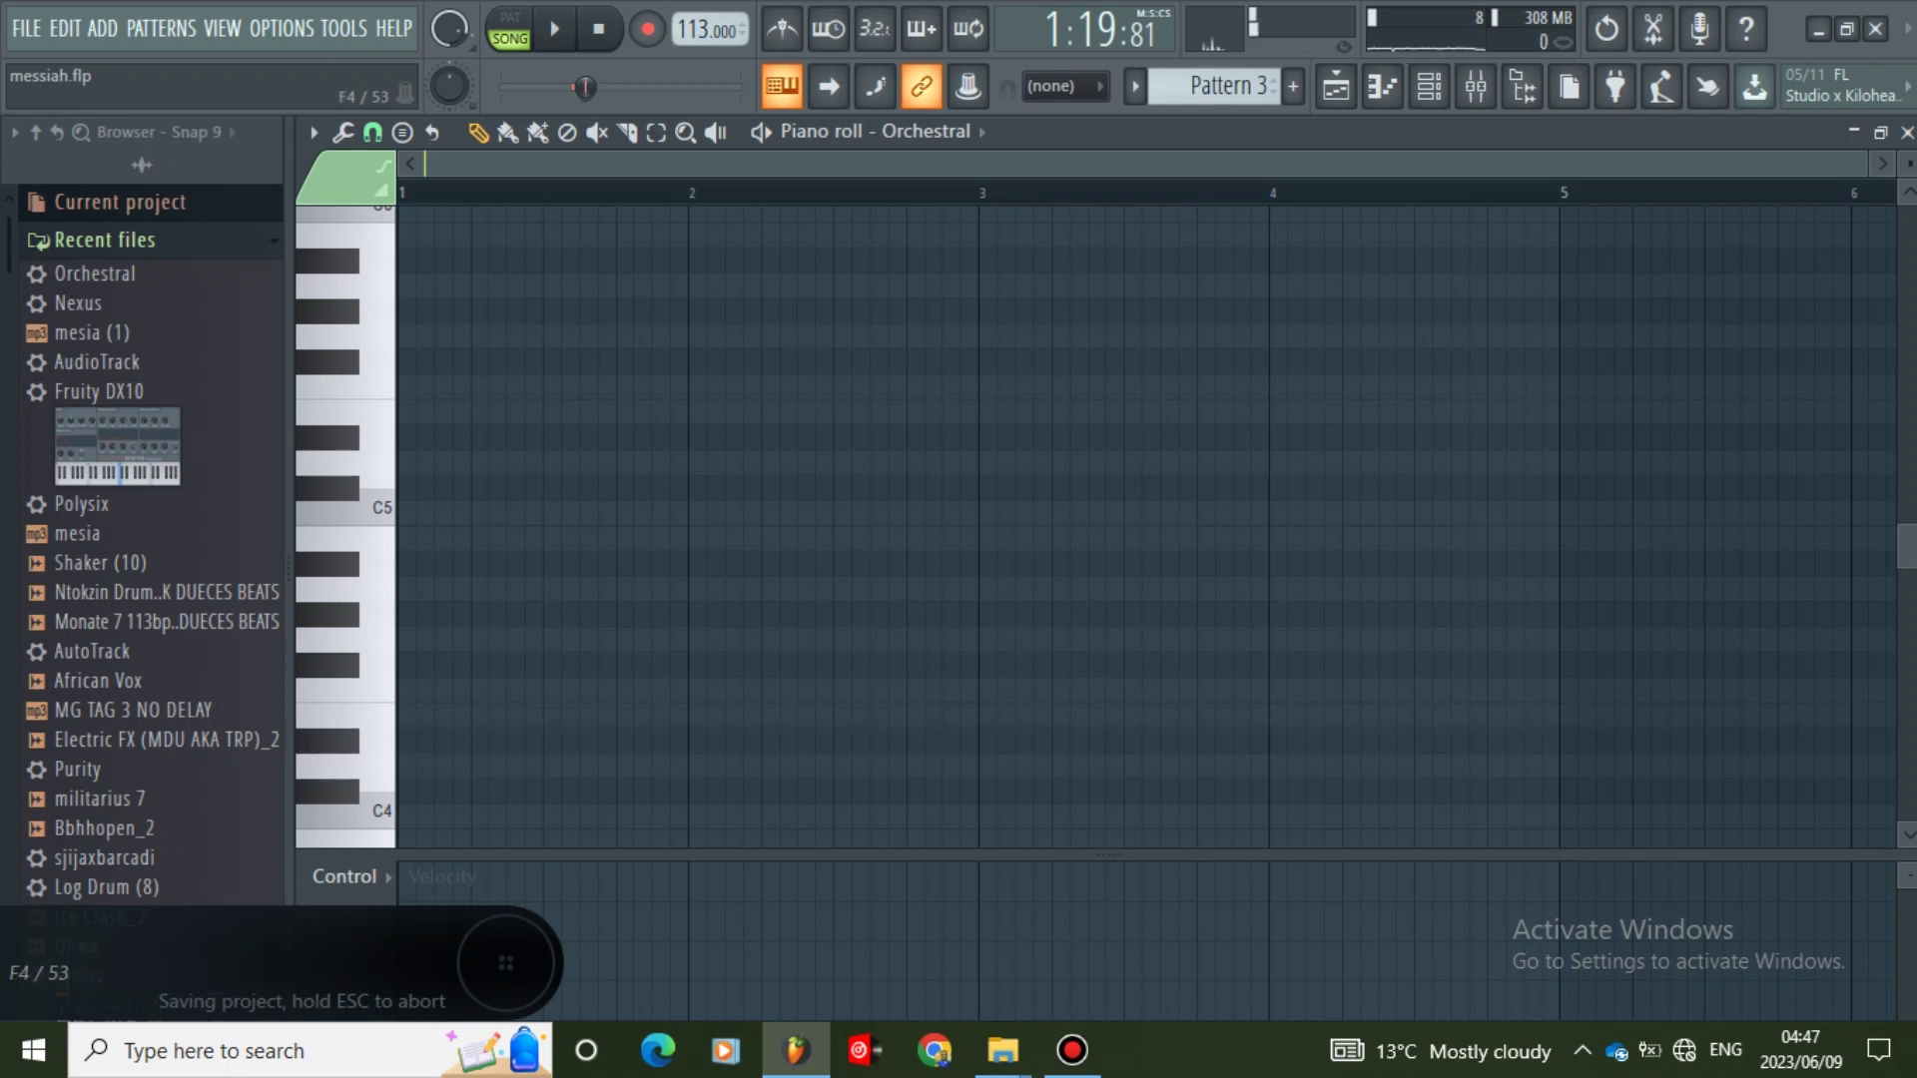
pyautogui.scroll(-1, 374, 679)
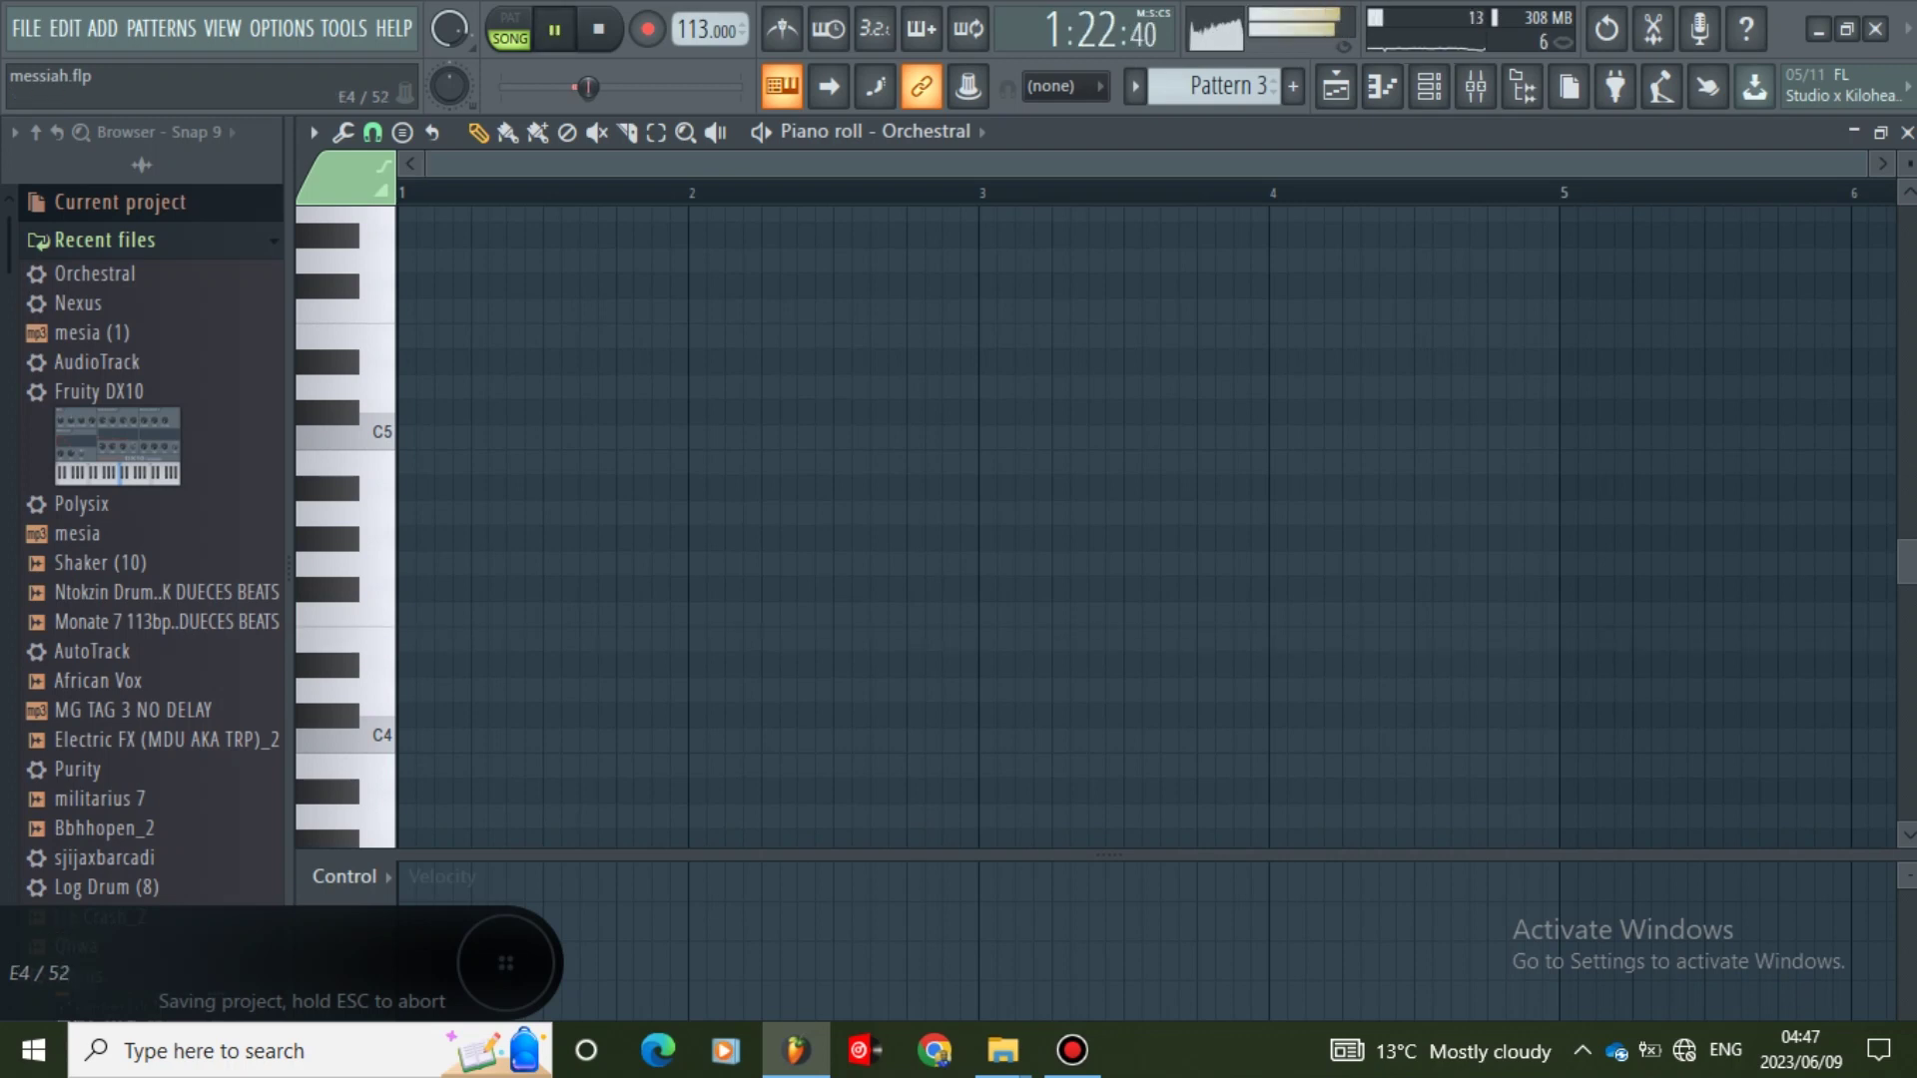
pyautogui.click(334, 642)
pyautogui.click(332, 666)
pyautogui.press('space')
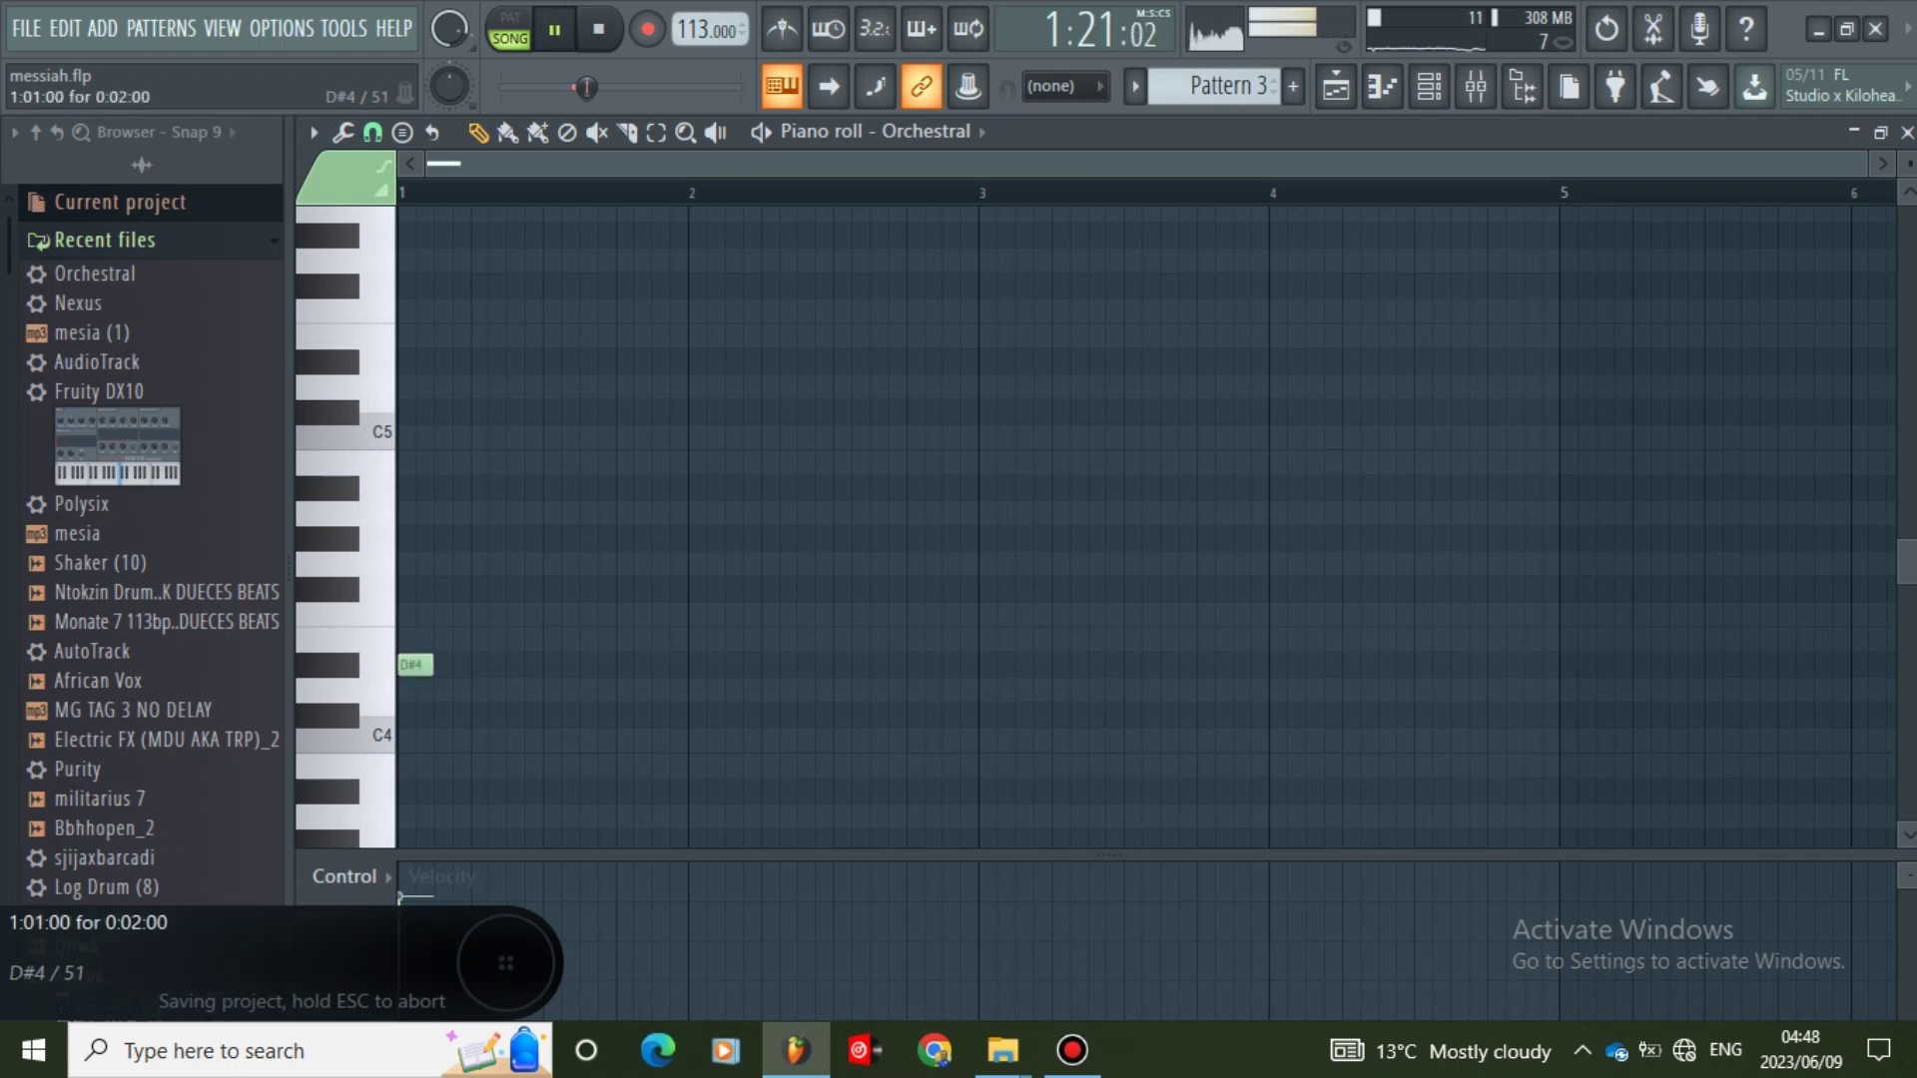
pyautogui.moveTo(633, 681); pyautogui.dragTo(665, 682)
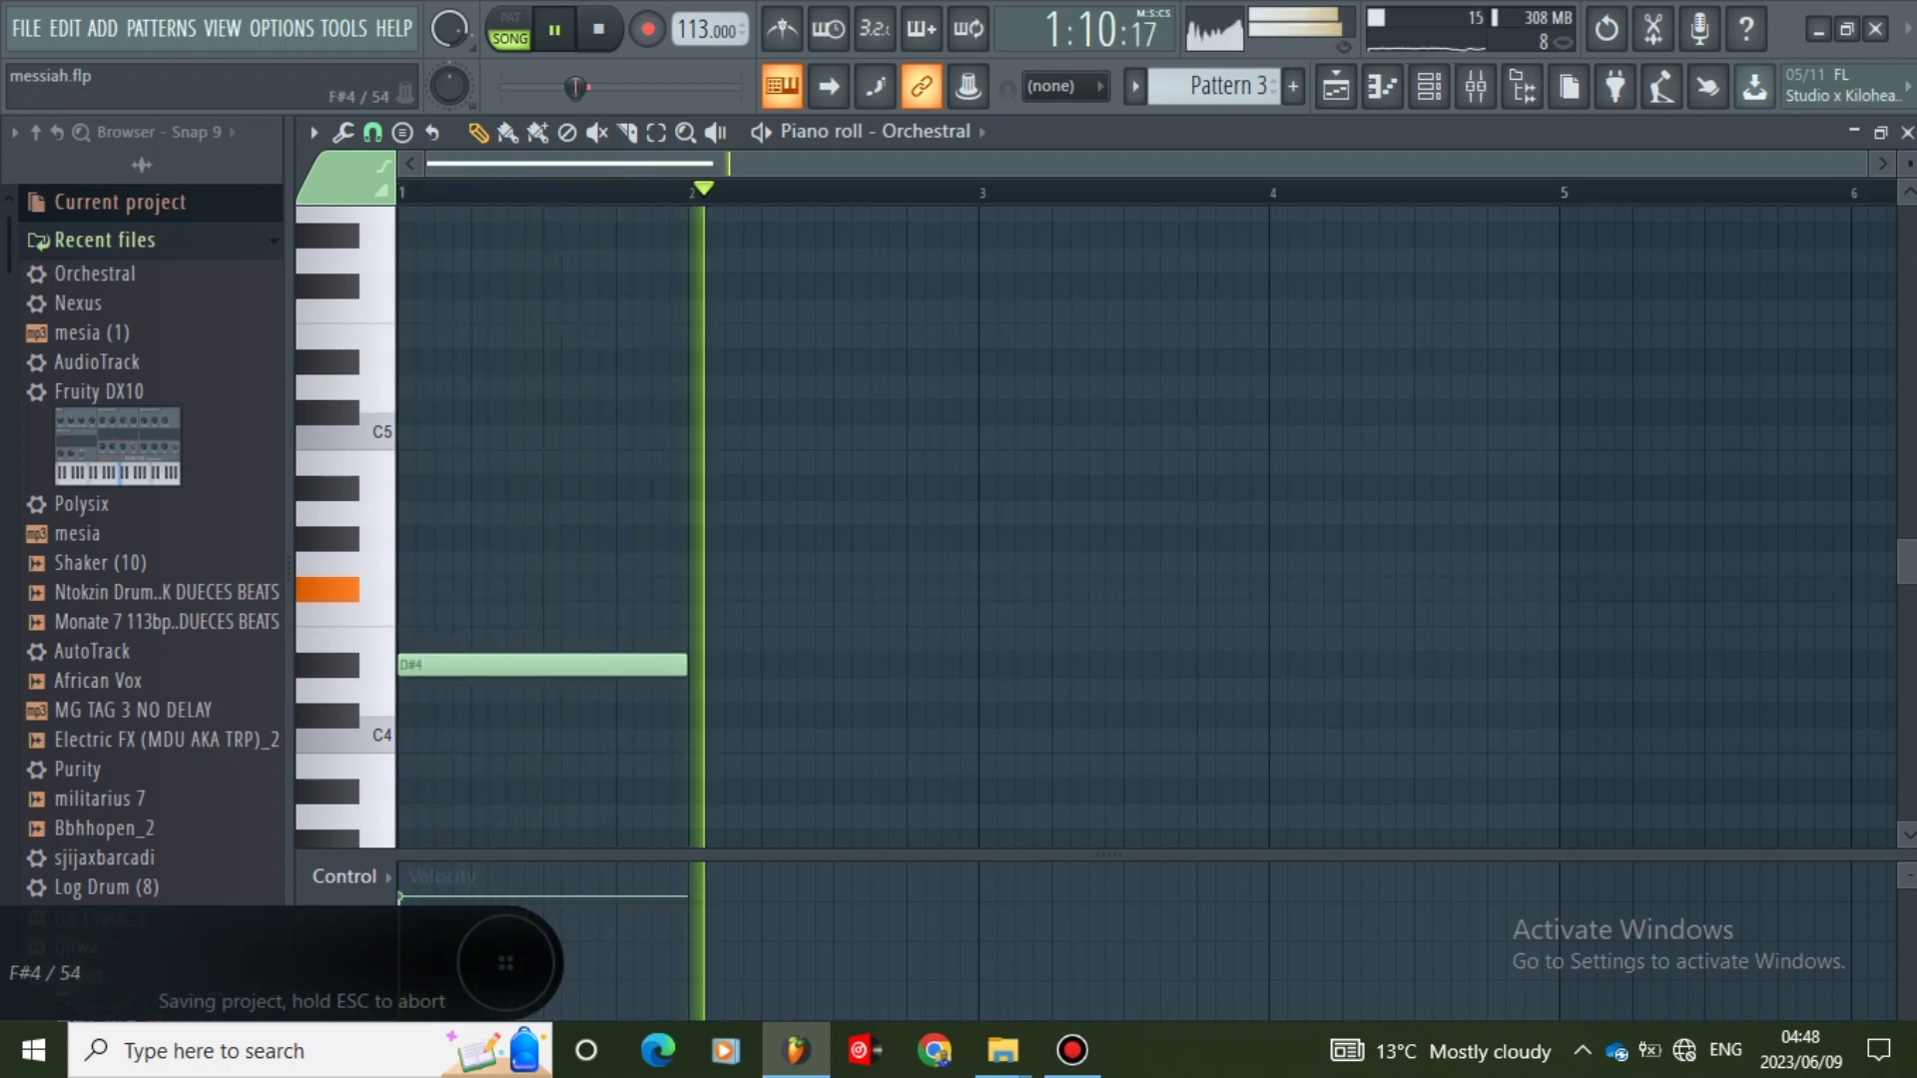
# - Add a one-bar E4 note at bar 2 and save the project
pyautogui.press('space')
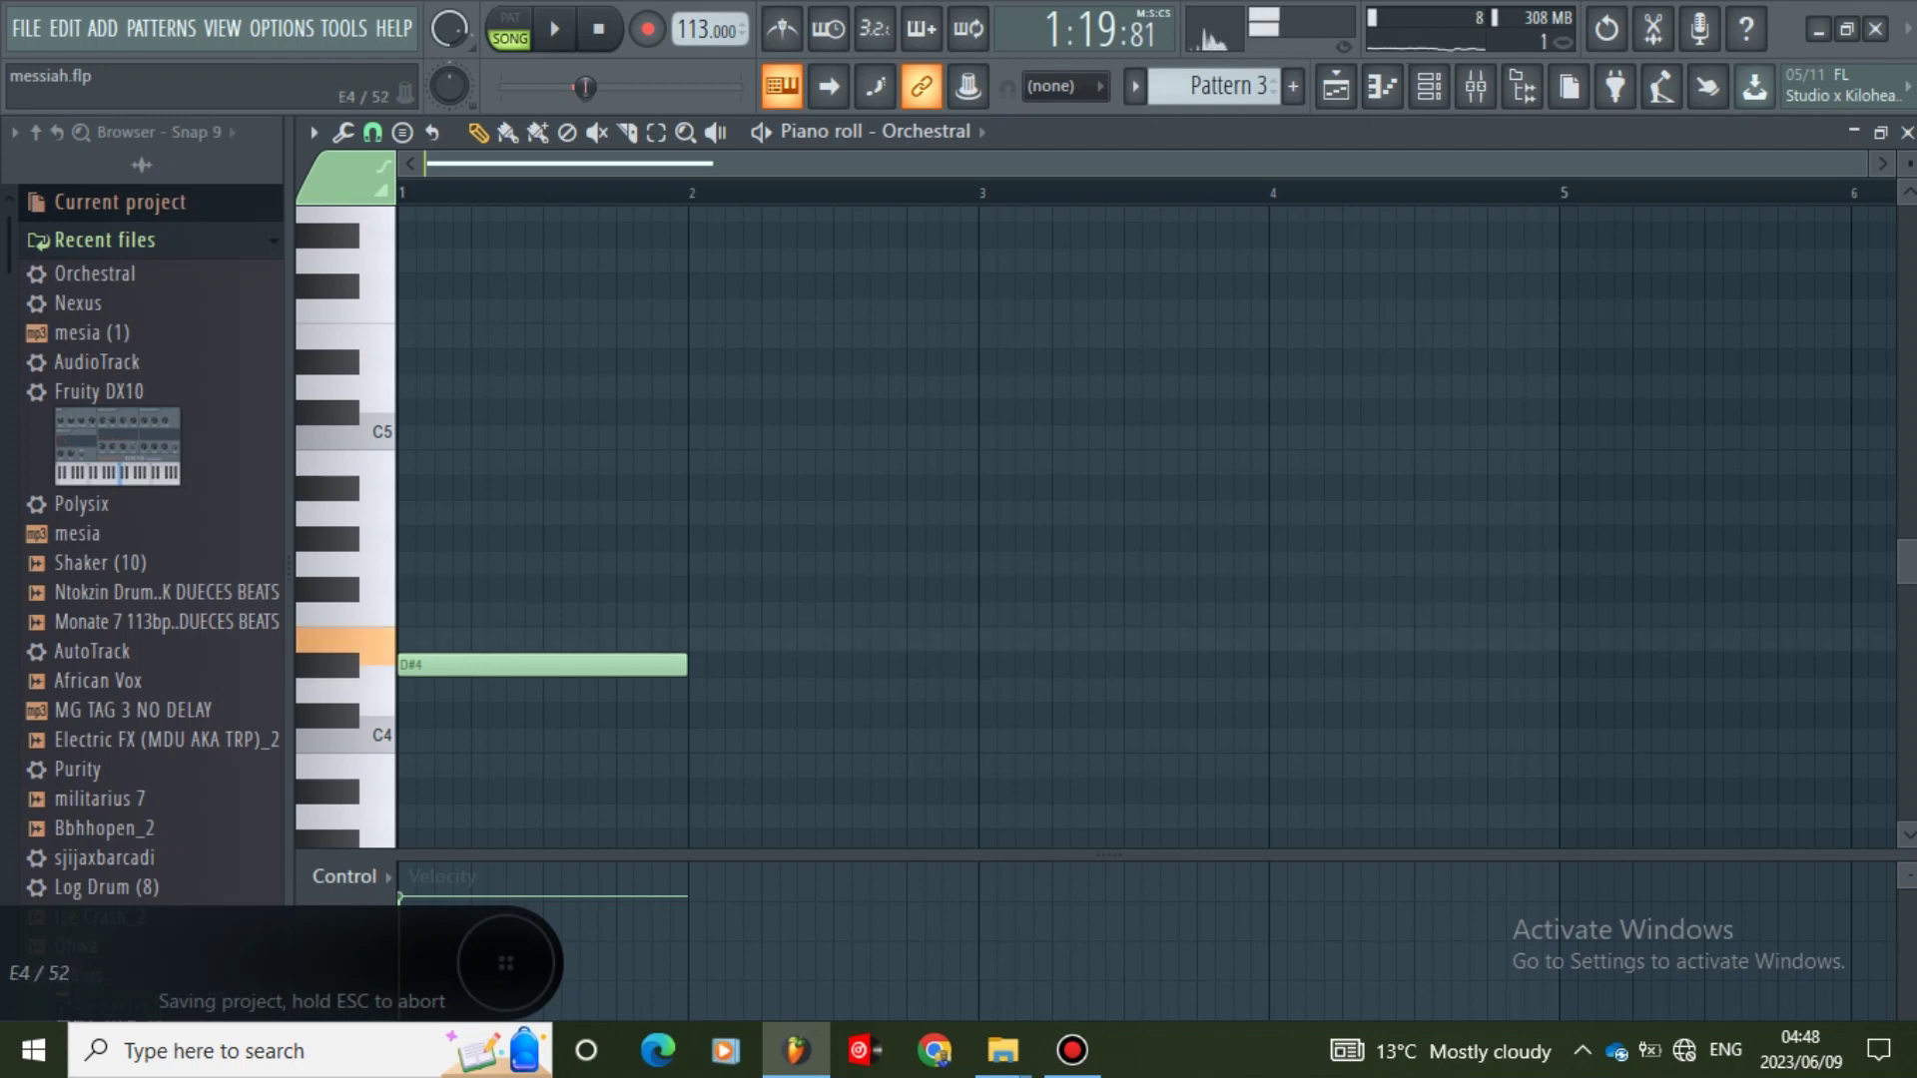
pyautogui.click(699, 640)
pyautogui.press('space')
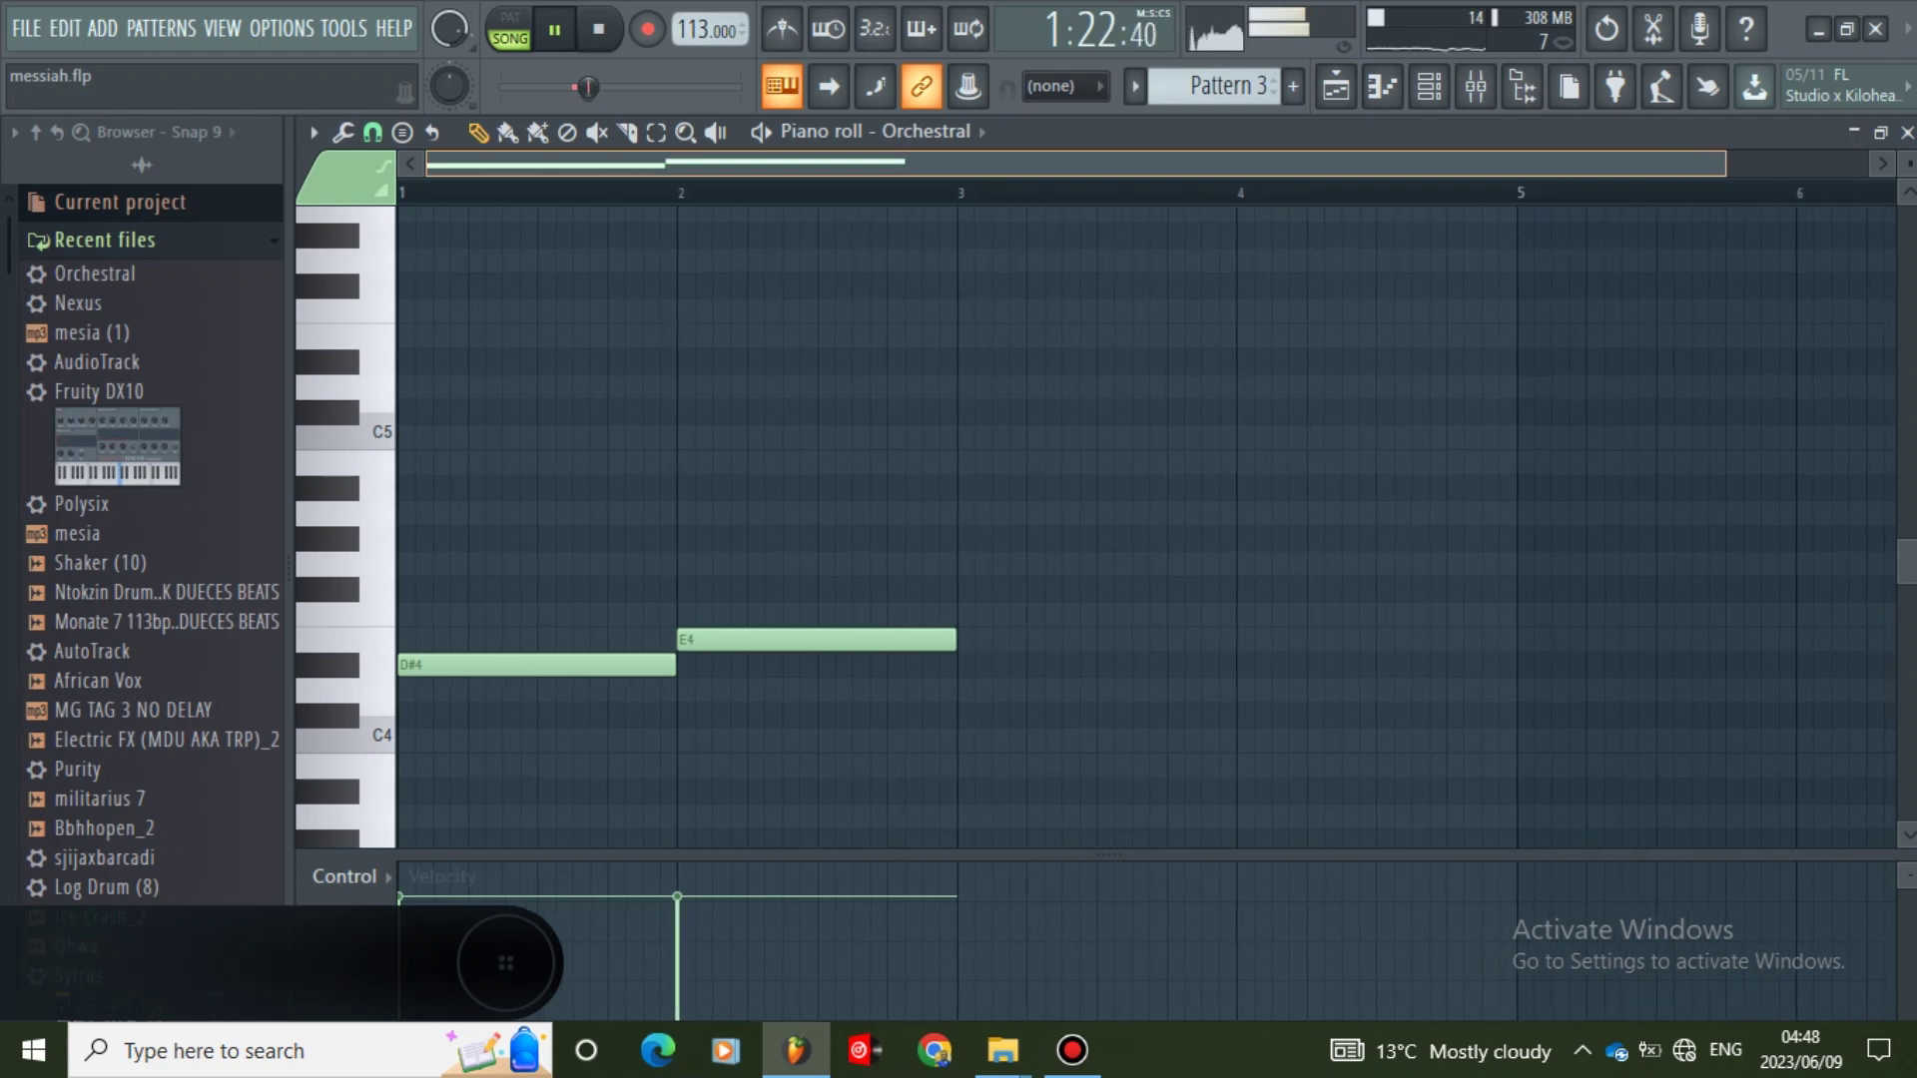
pyautogui.hotkey('ctrl', 's')
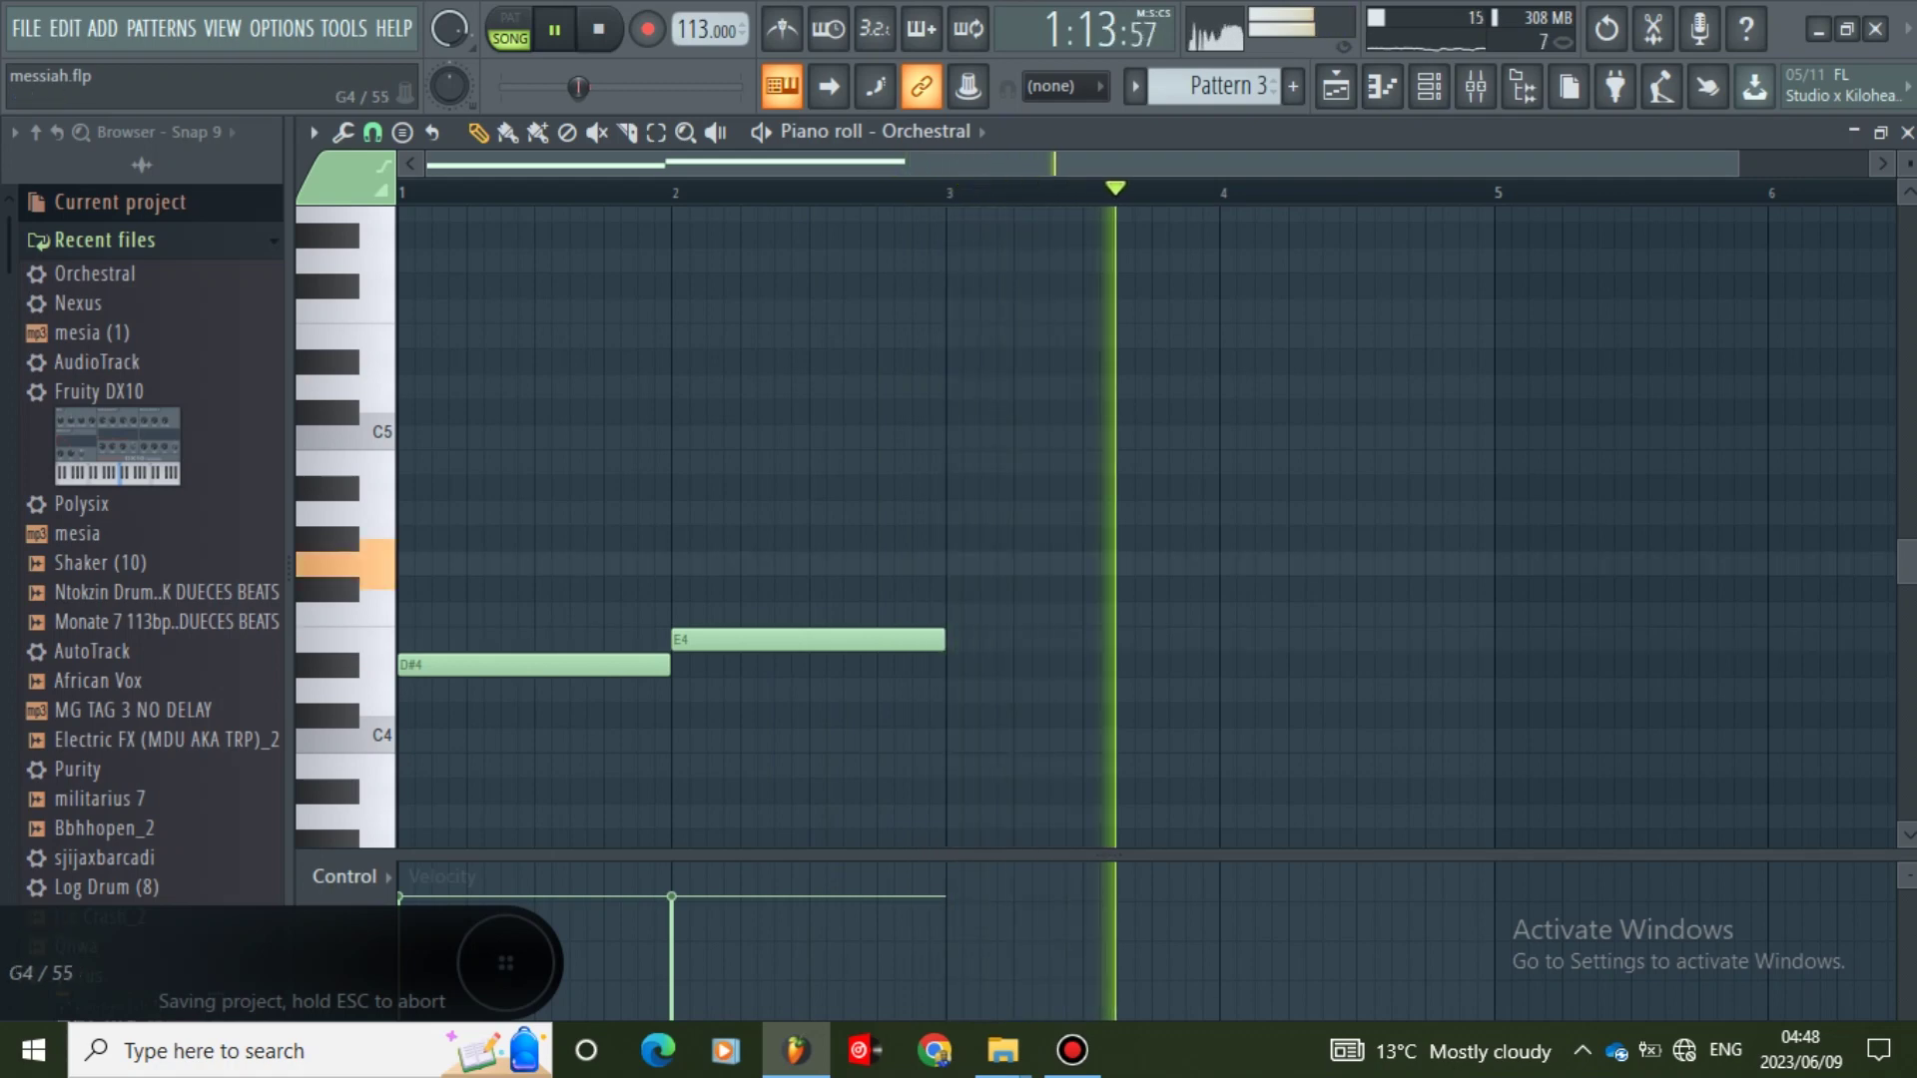
# - Add a one-bar G#4 note at bar 3 and shorten the E4 note in bar 2 to half a bar
pyautogui.press('space')
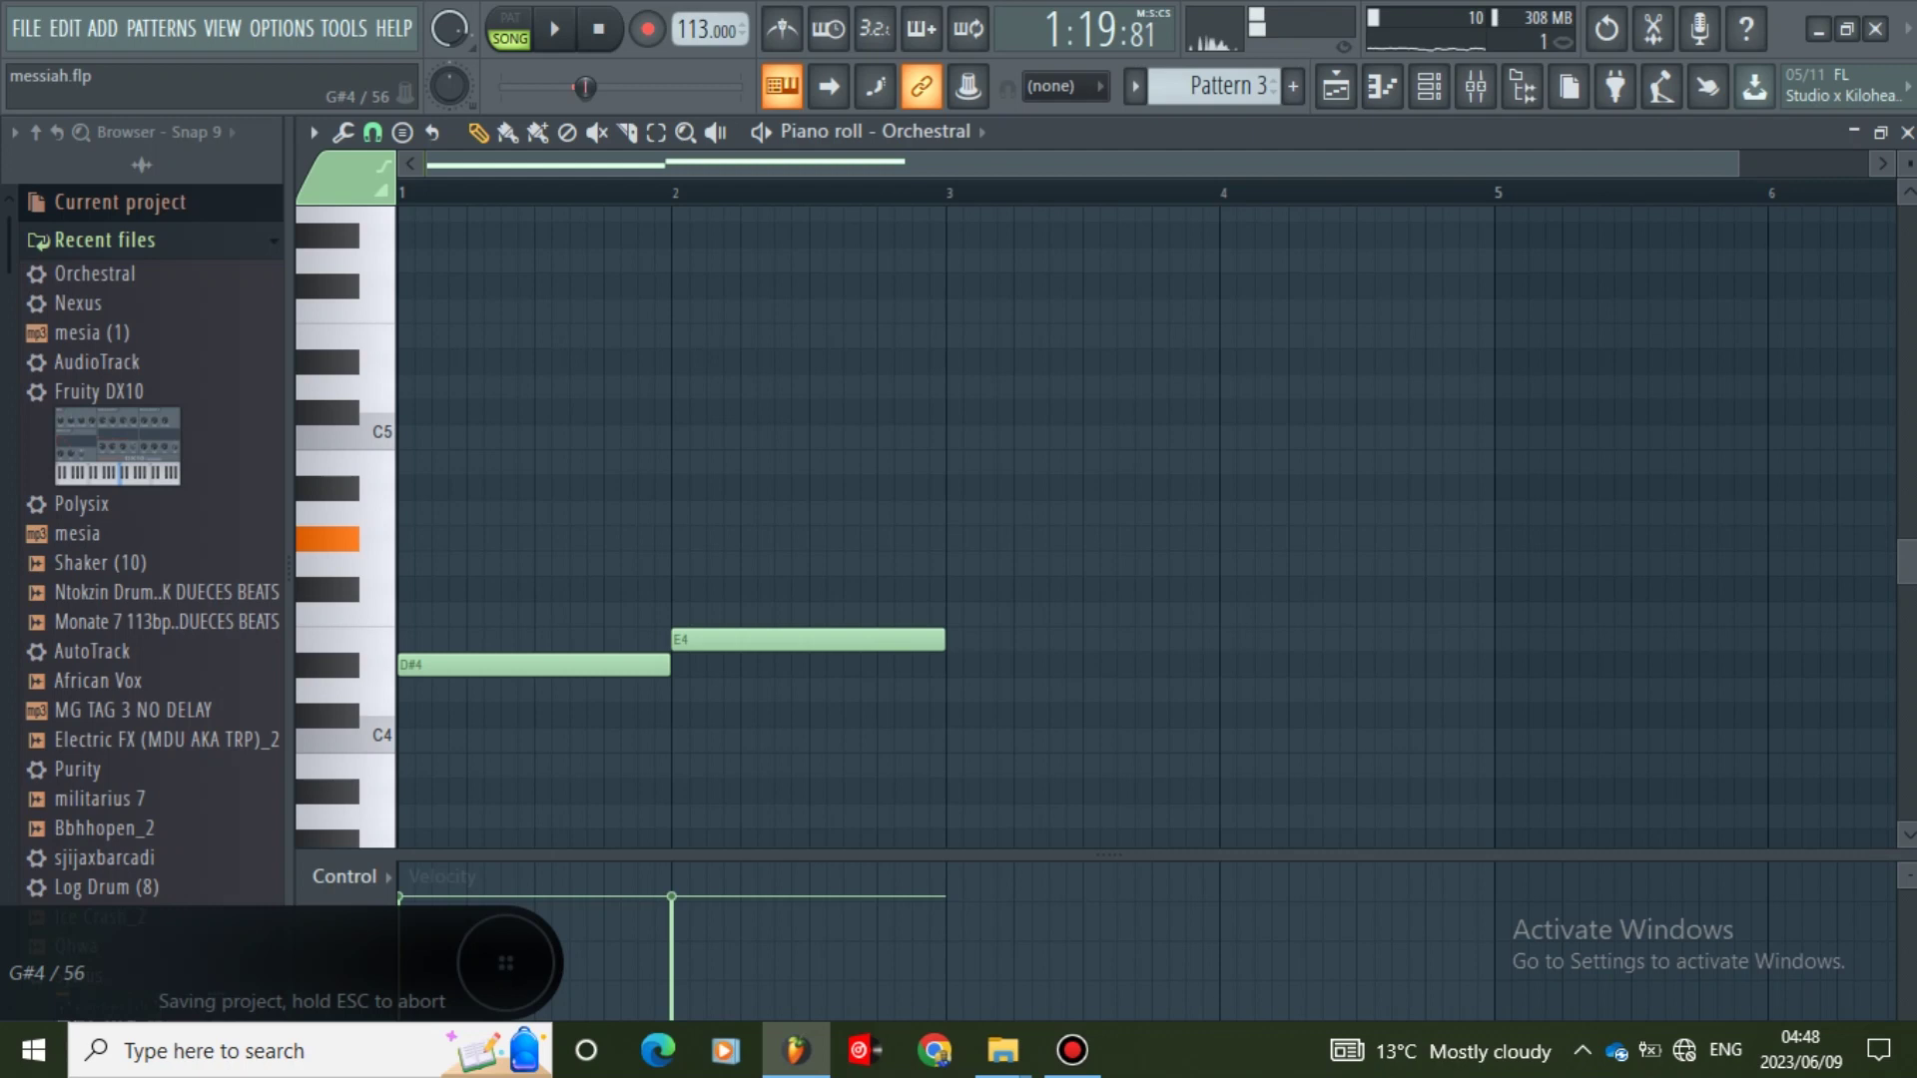
pyautogui.click(939, 539)
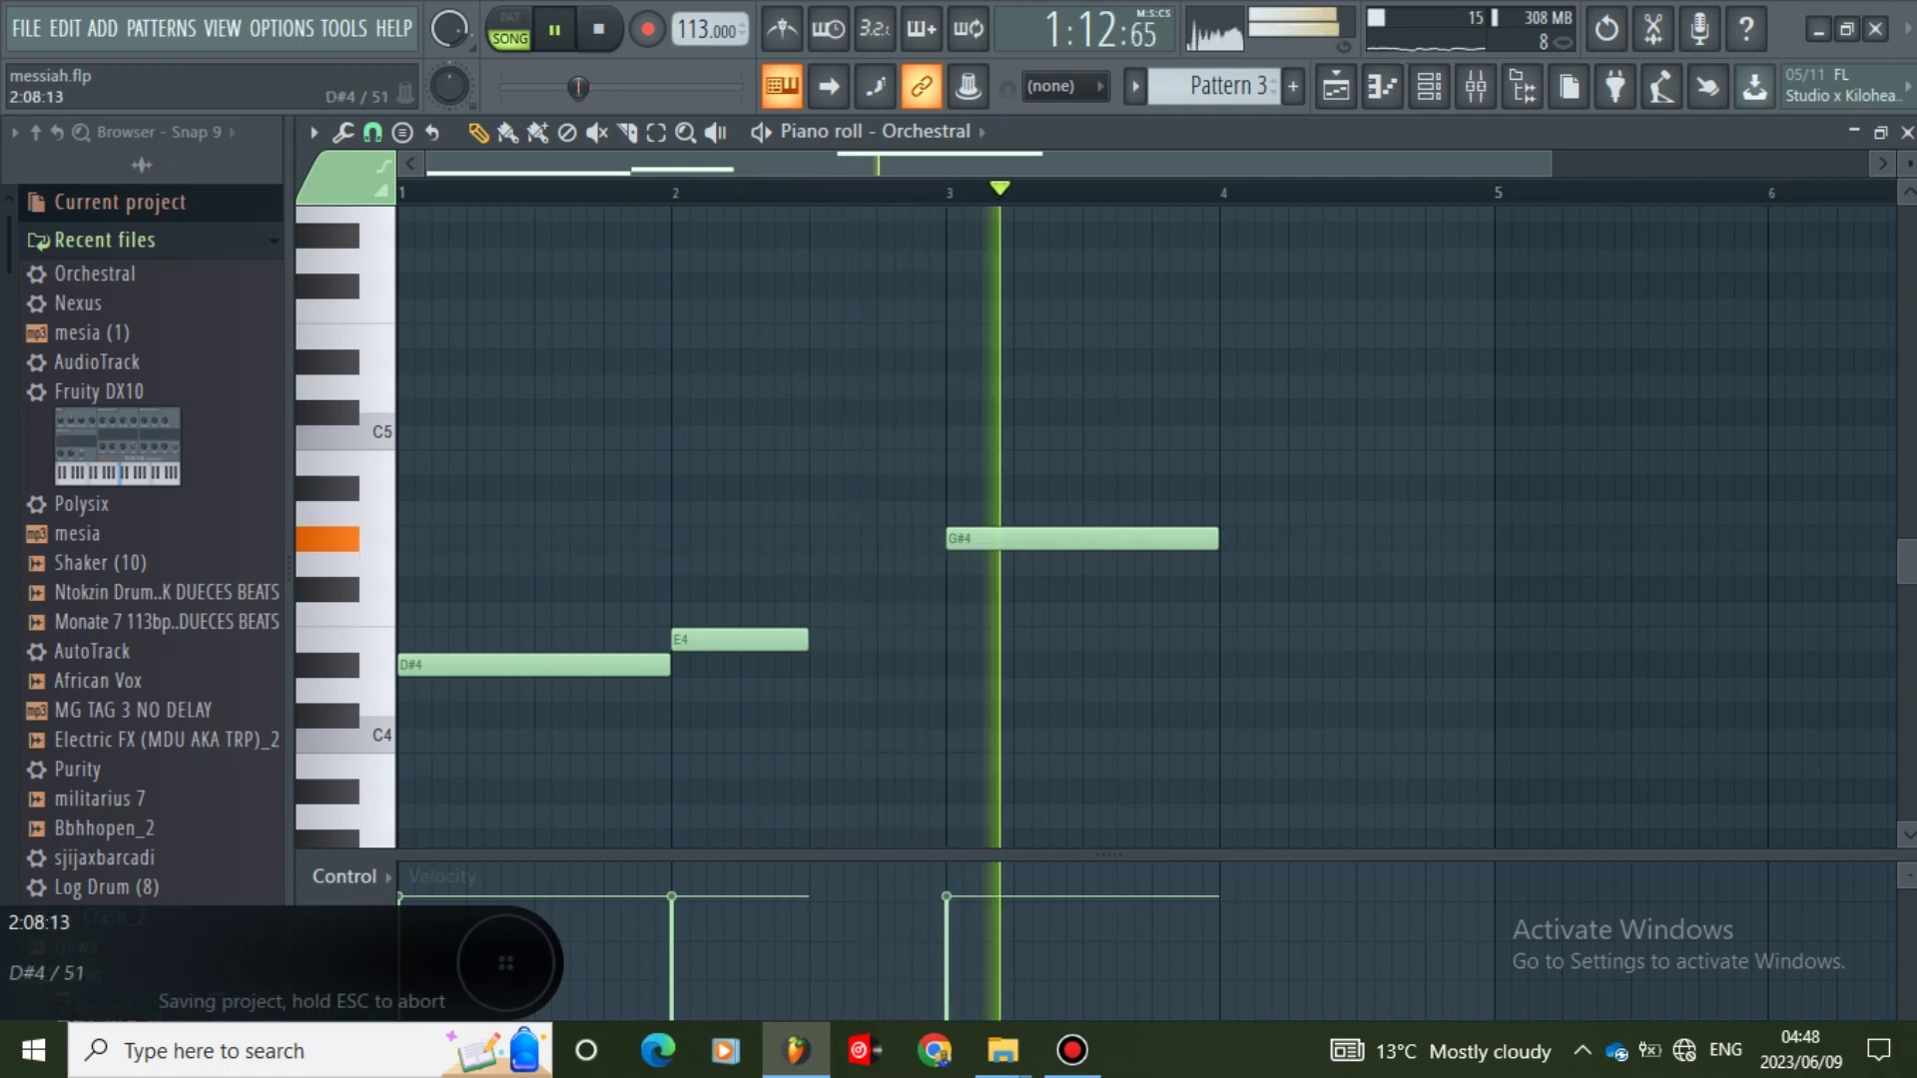
pyautogui.press('space')
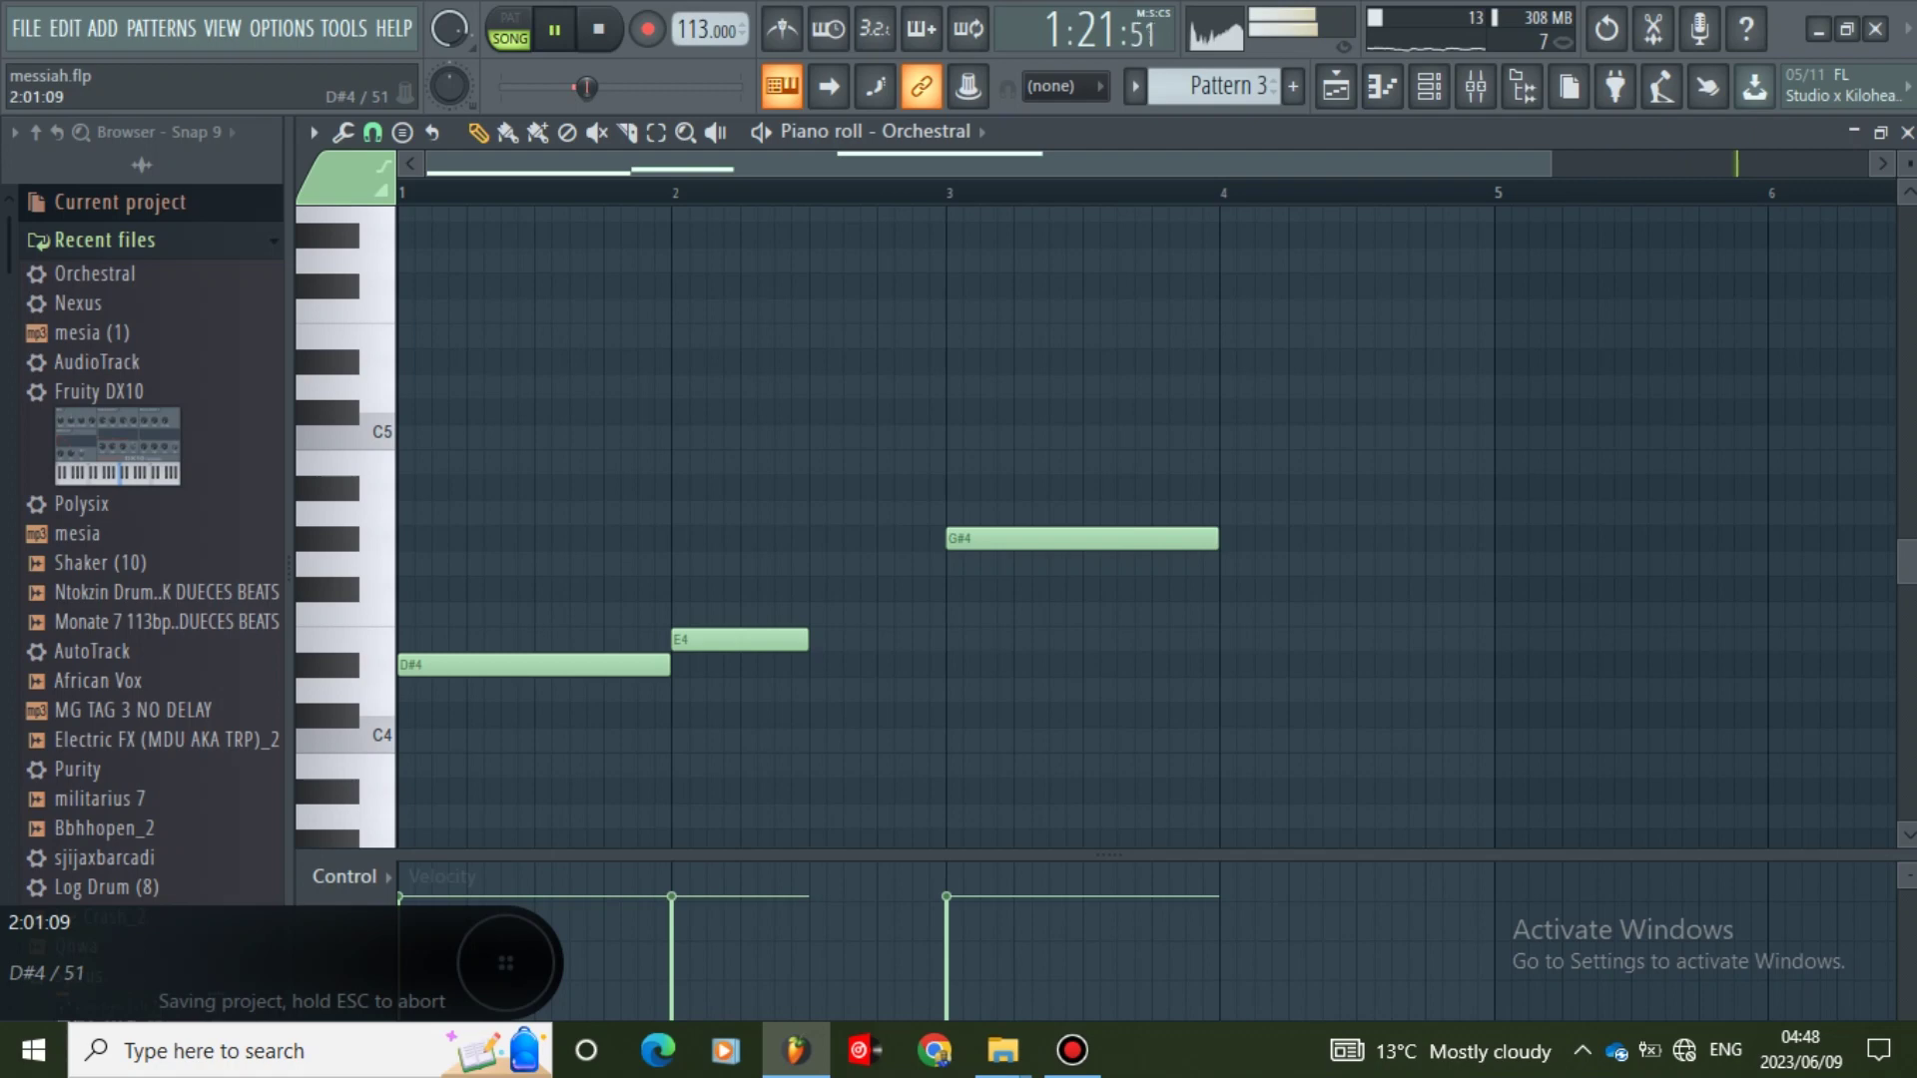
# - Add a half-bar C#4 note in the second half of bar 2, right after the E4 note
pyautogui.scroll(-2, 1149, 519)
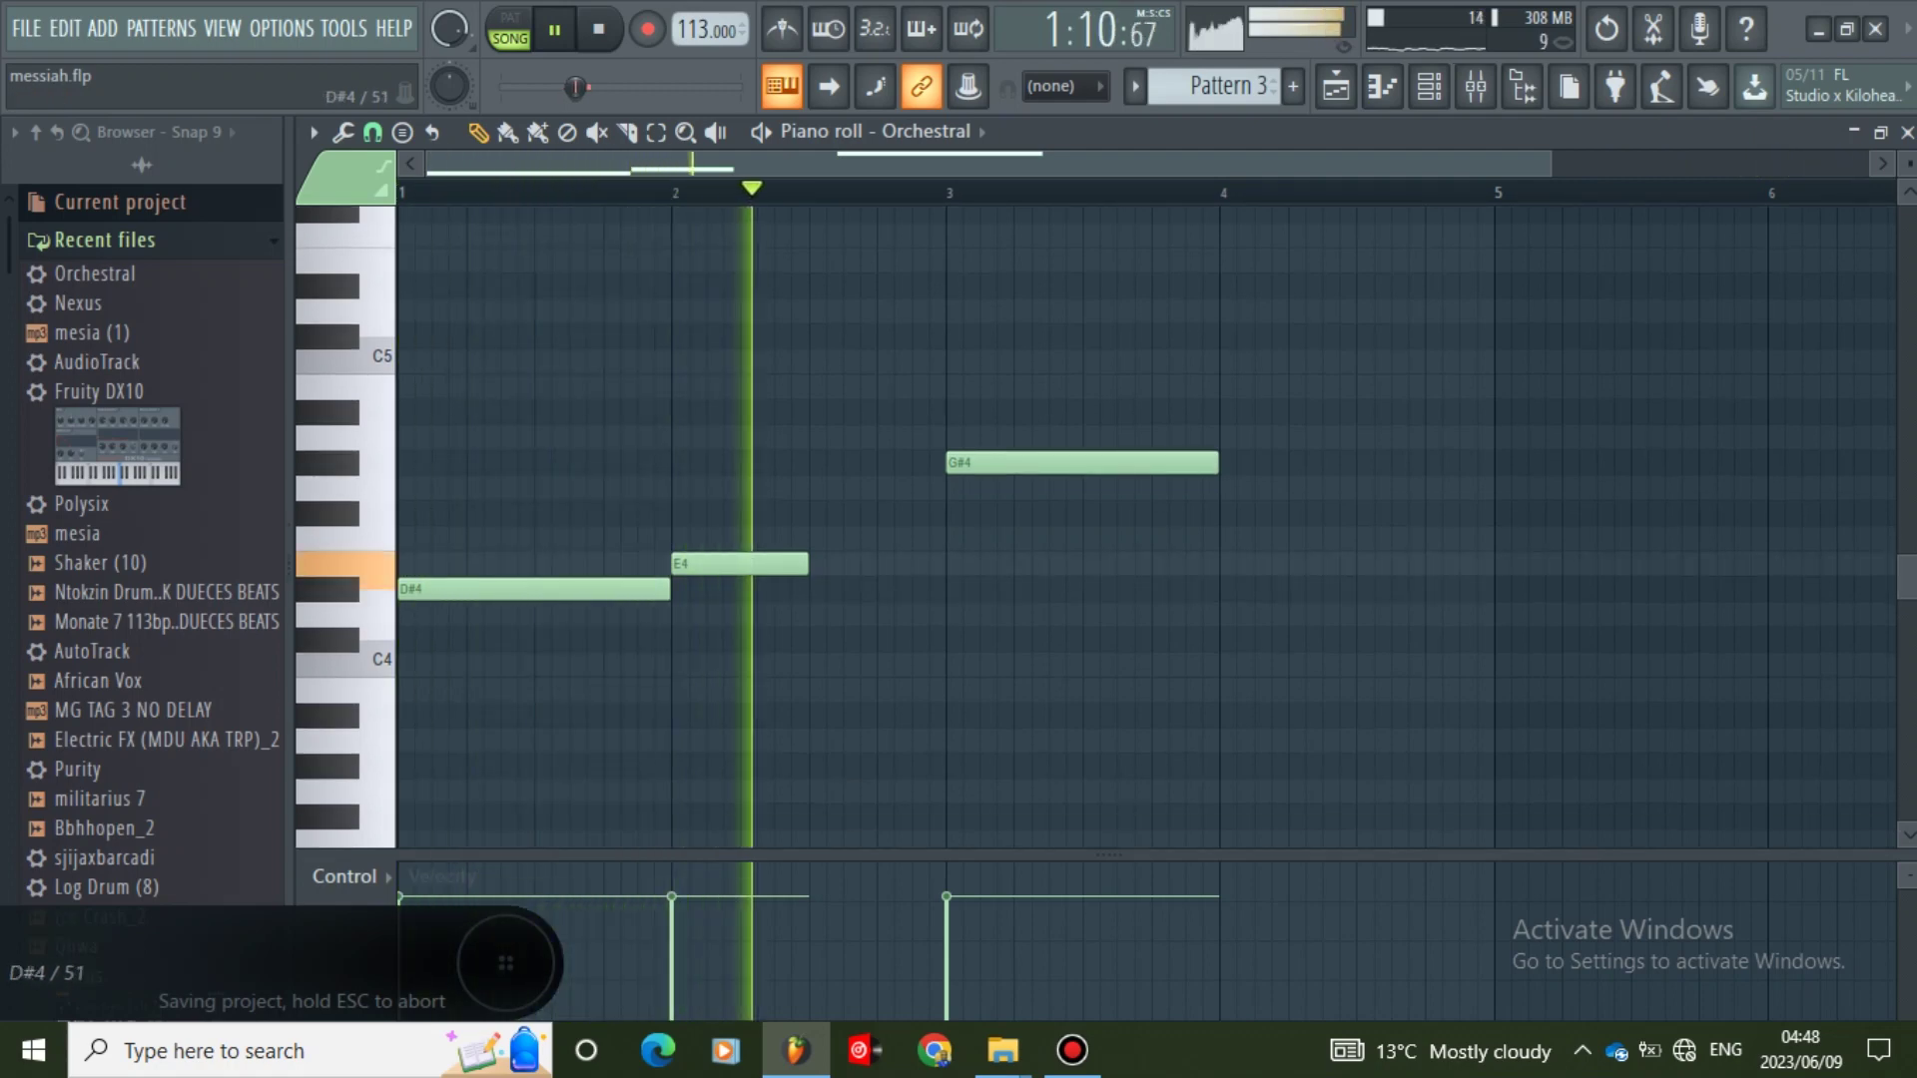
pyautogui.press('space')
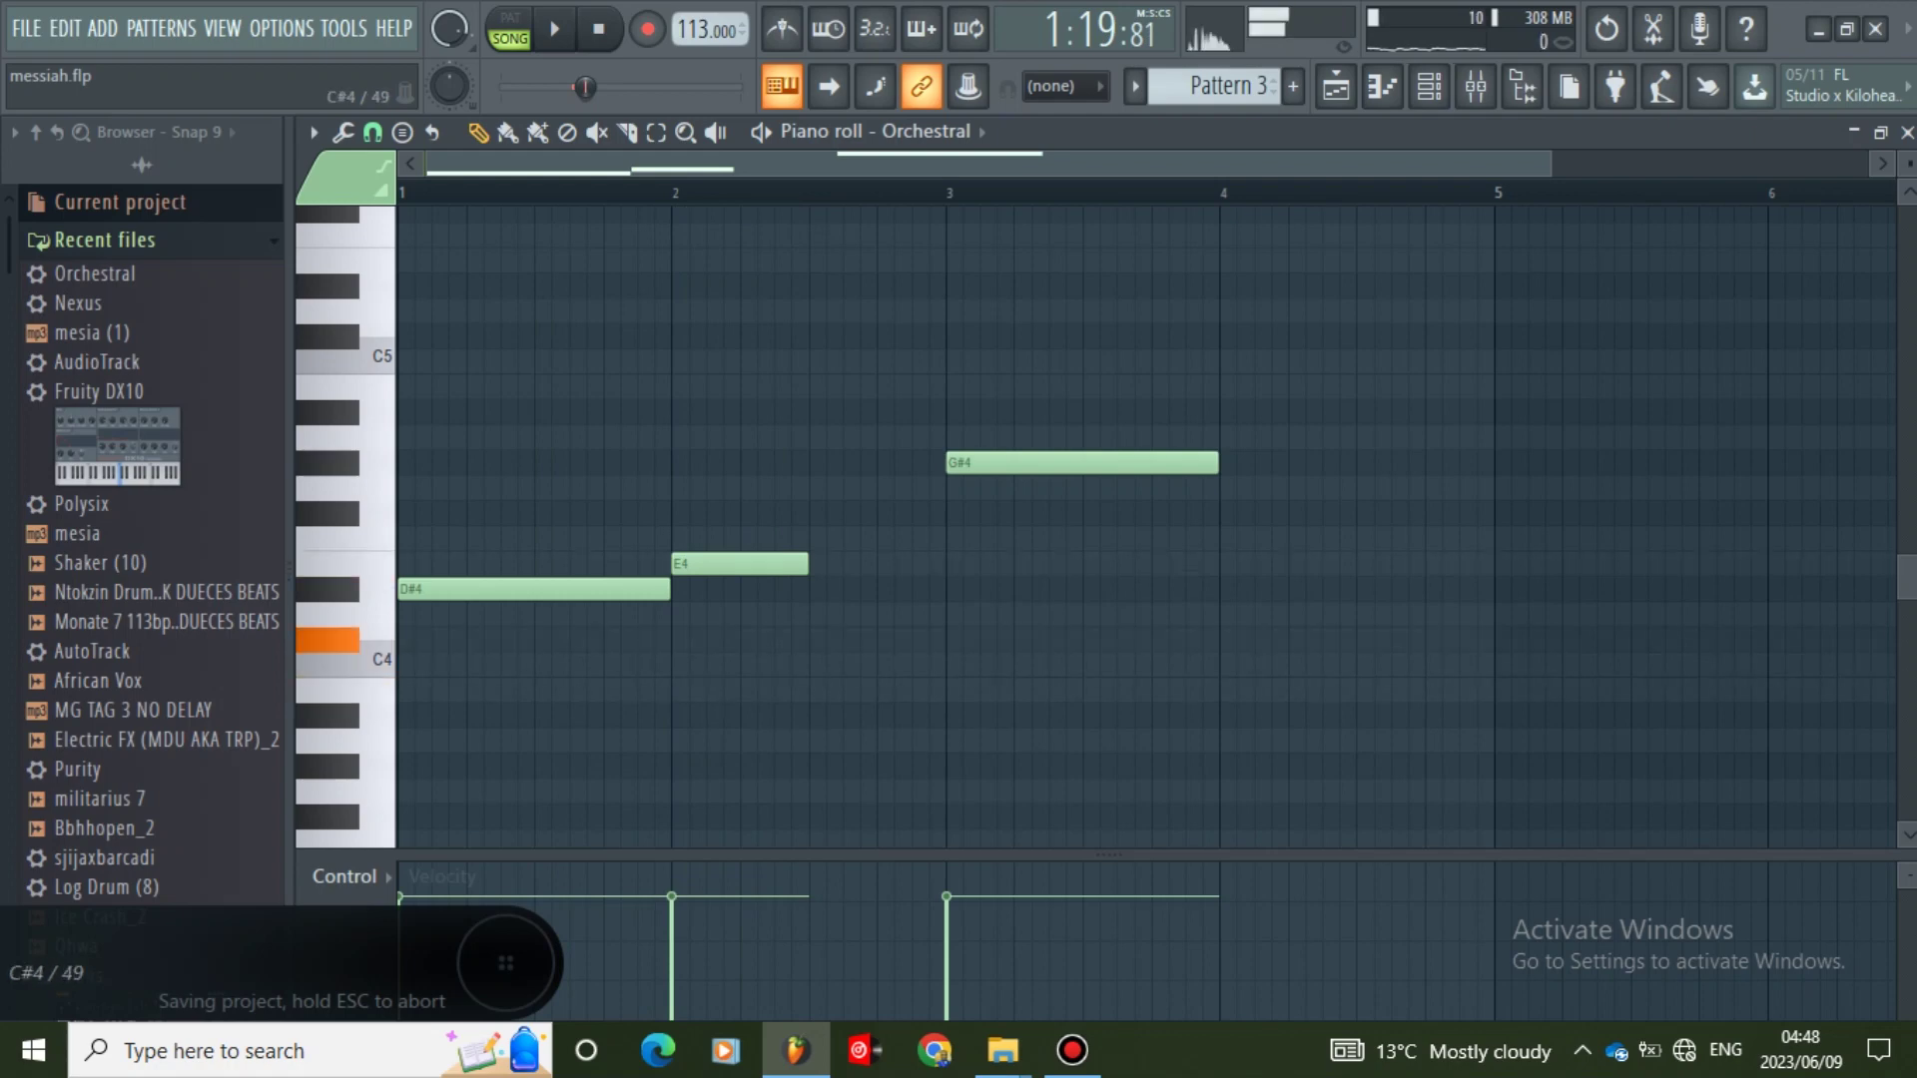
pyautogui.click(829, 640)
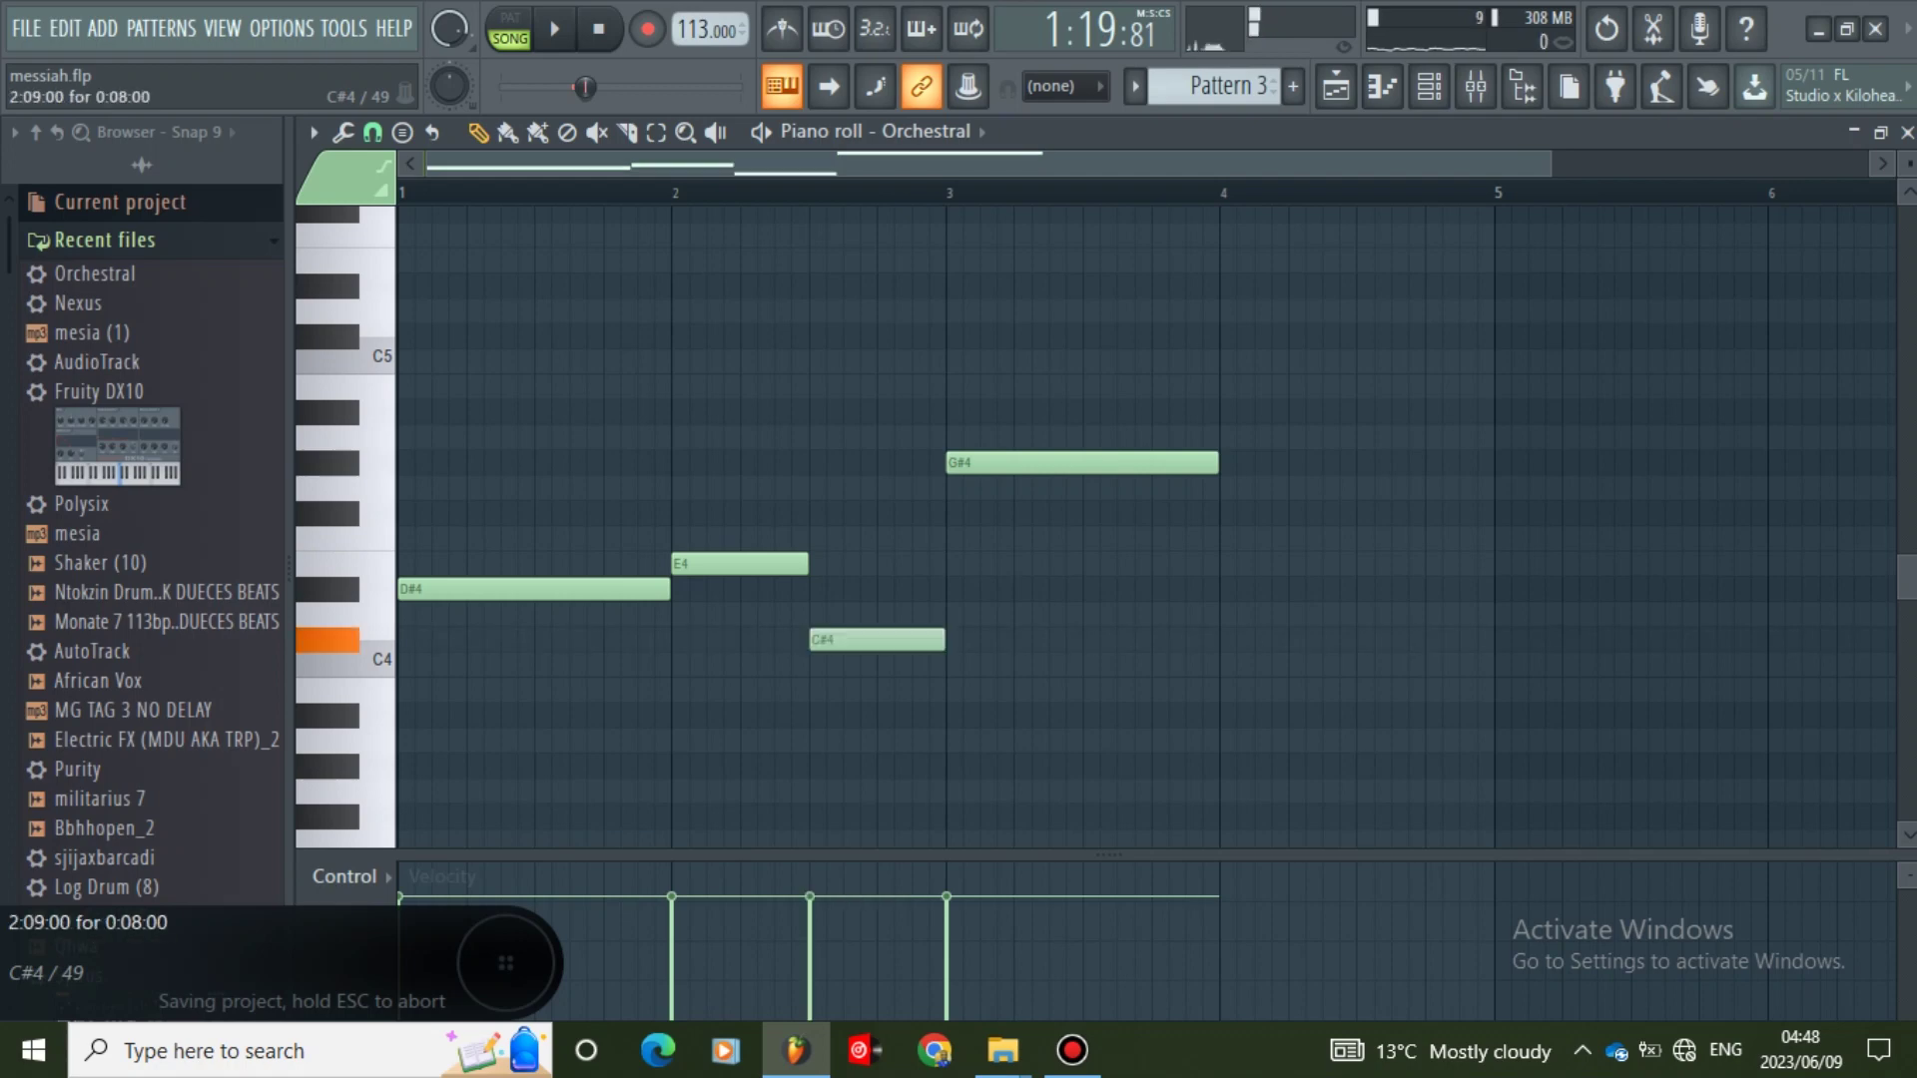
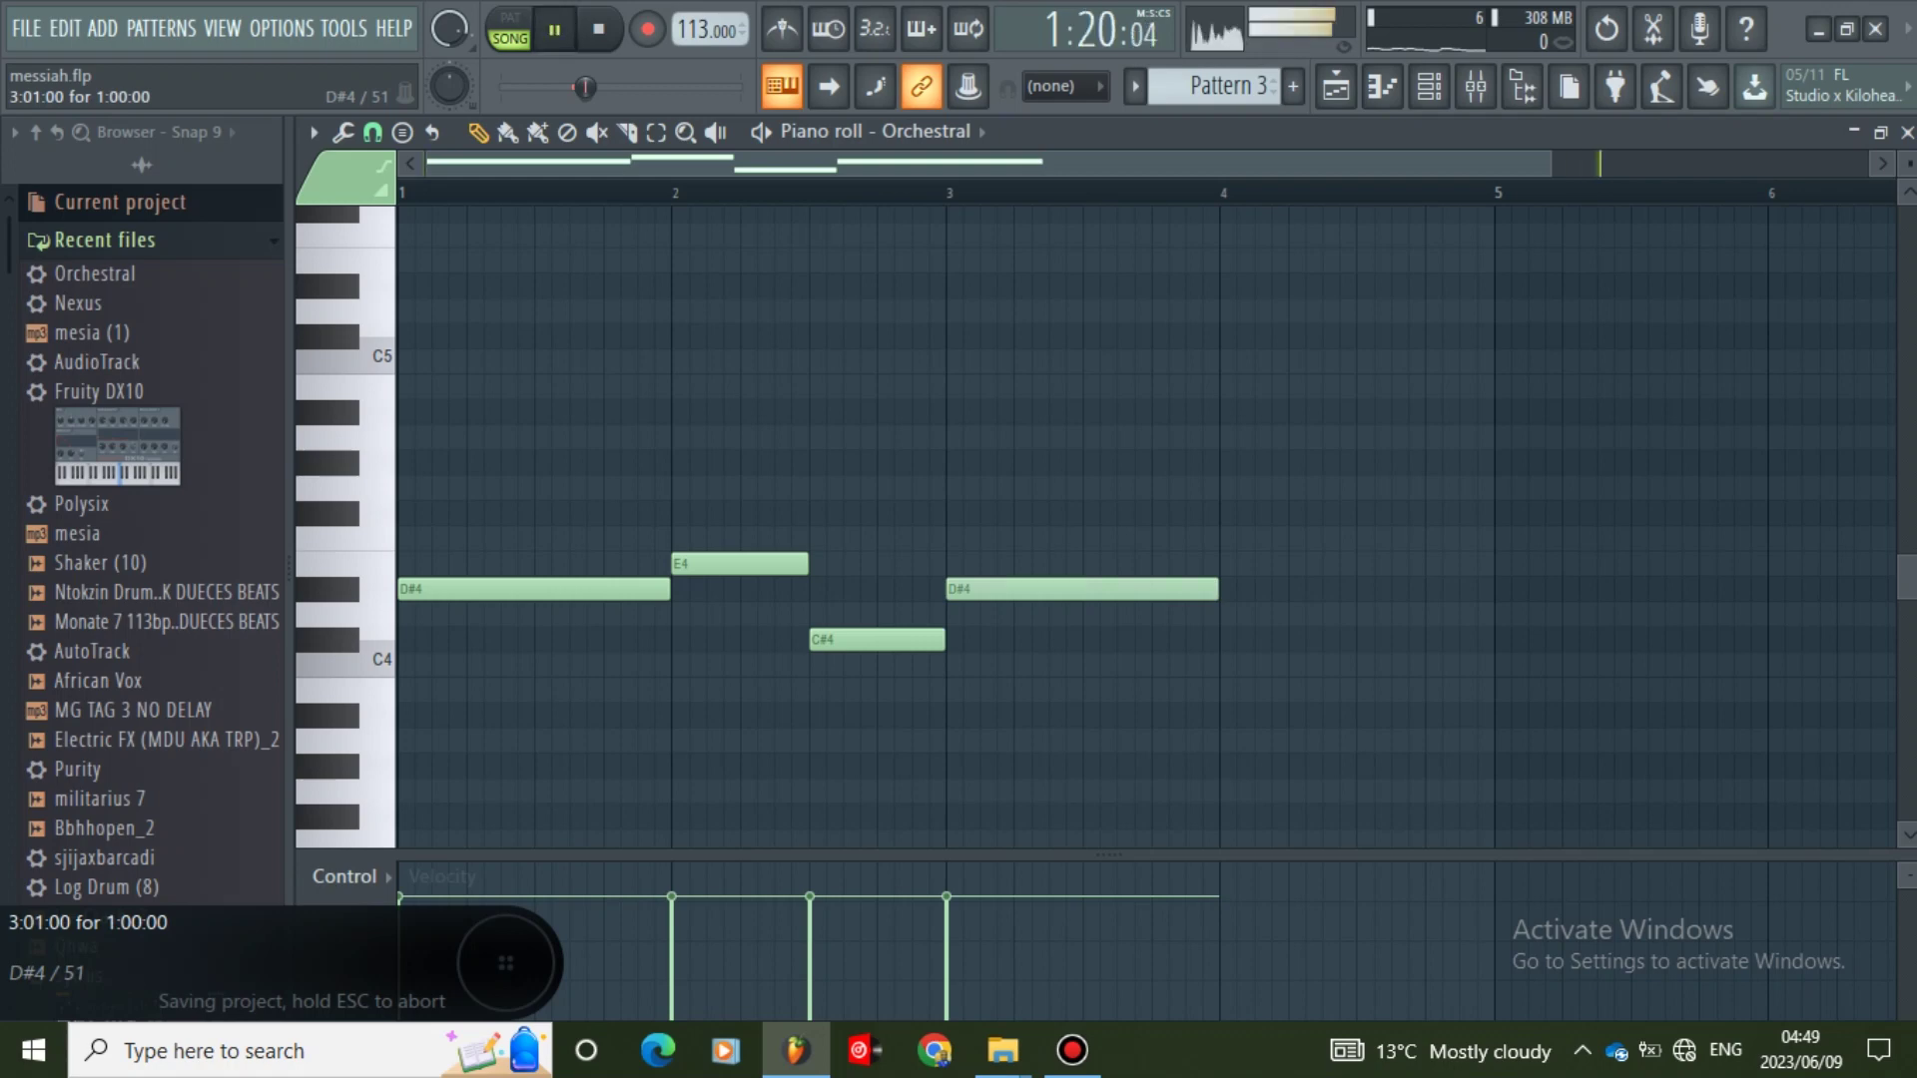
# - Move the half-bar F#4 note to the start of bar 5 and extend the C#4 note in bar 4 to a full bar
pyautogui.hscroll(1, 1061, 528)
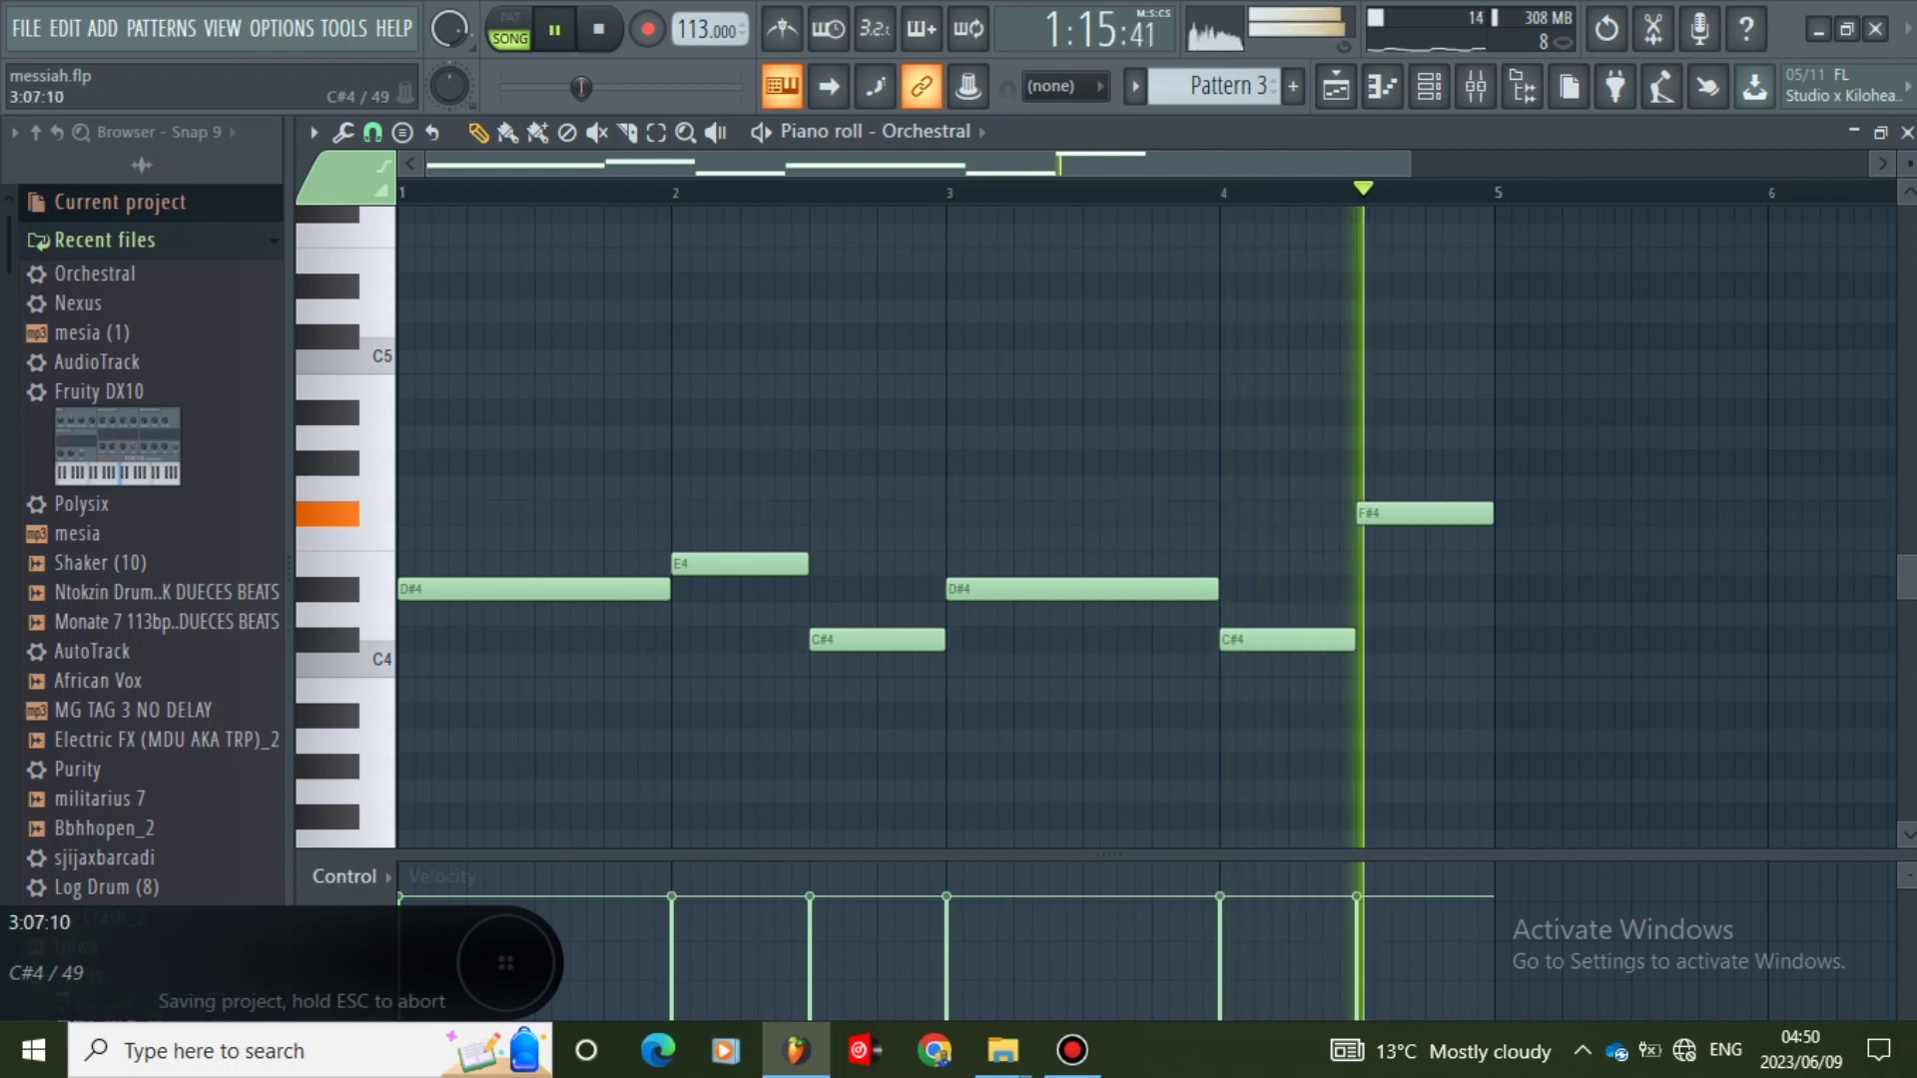
pyautogui.moveTo(1438, 514); pyautogui.dragTo(1576, 529)
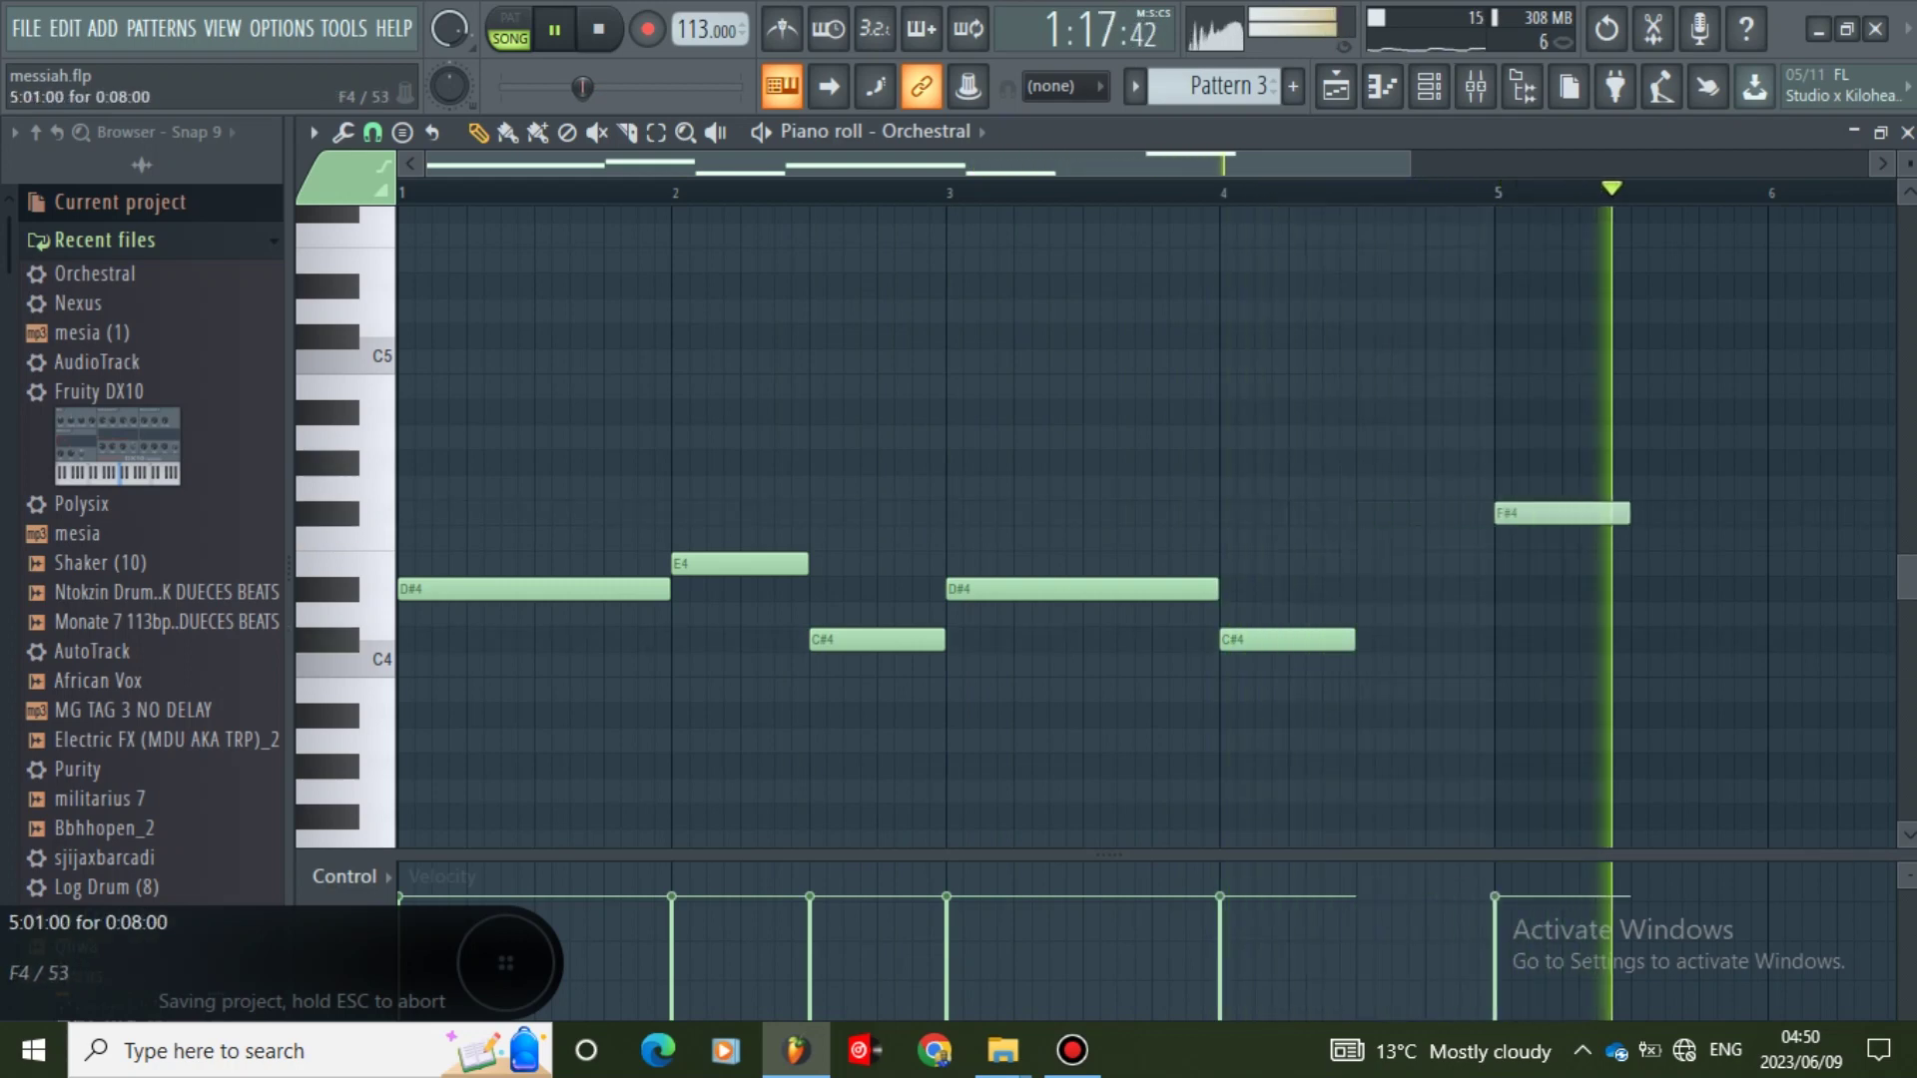
pyautogui.moveTo(1353, 640); pyautogui.dragTo(1493, 640)
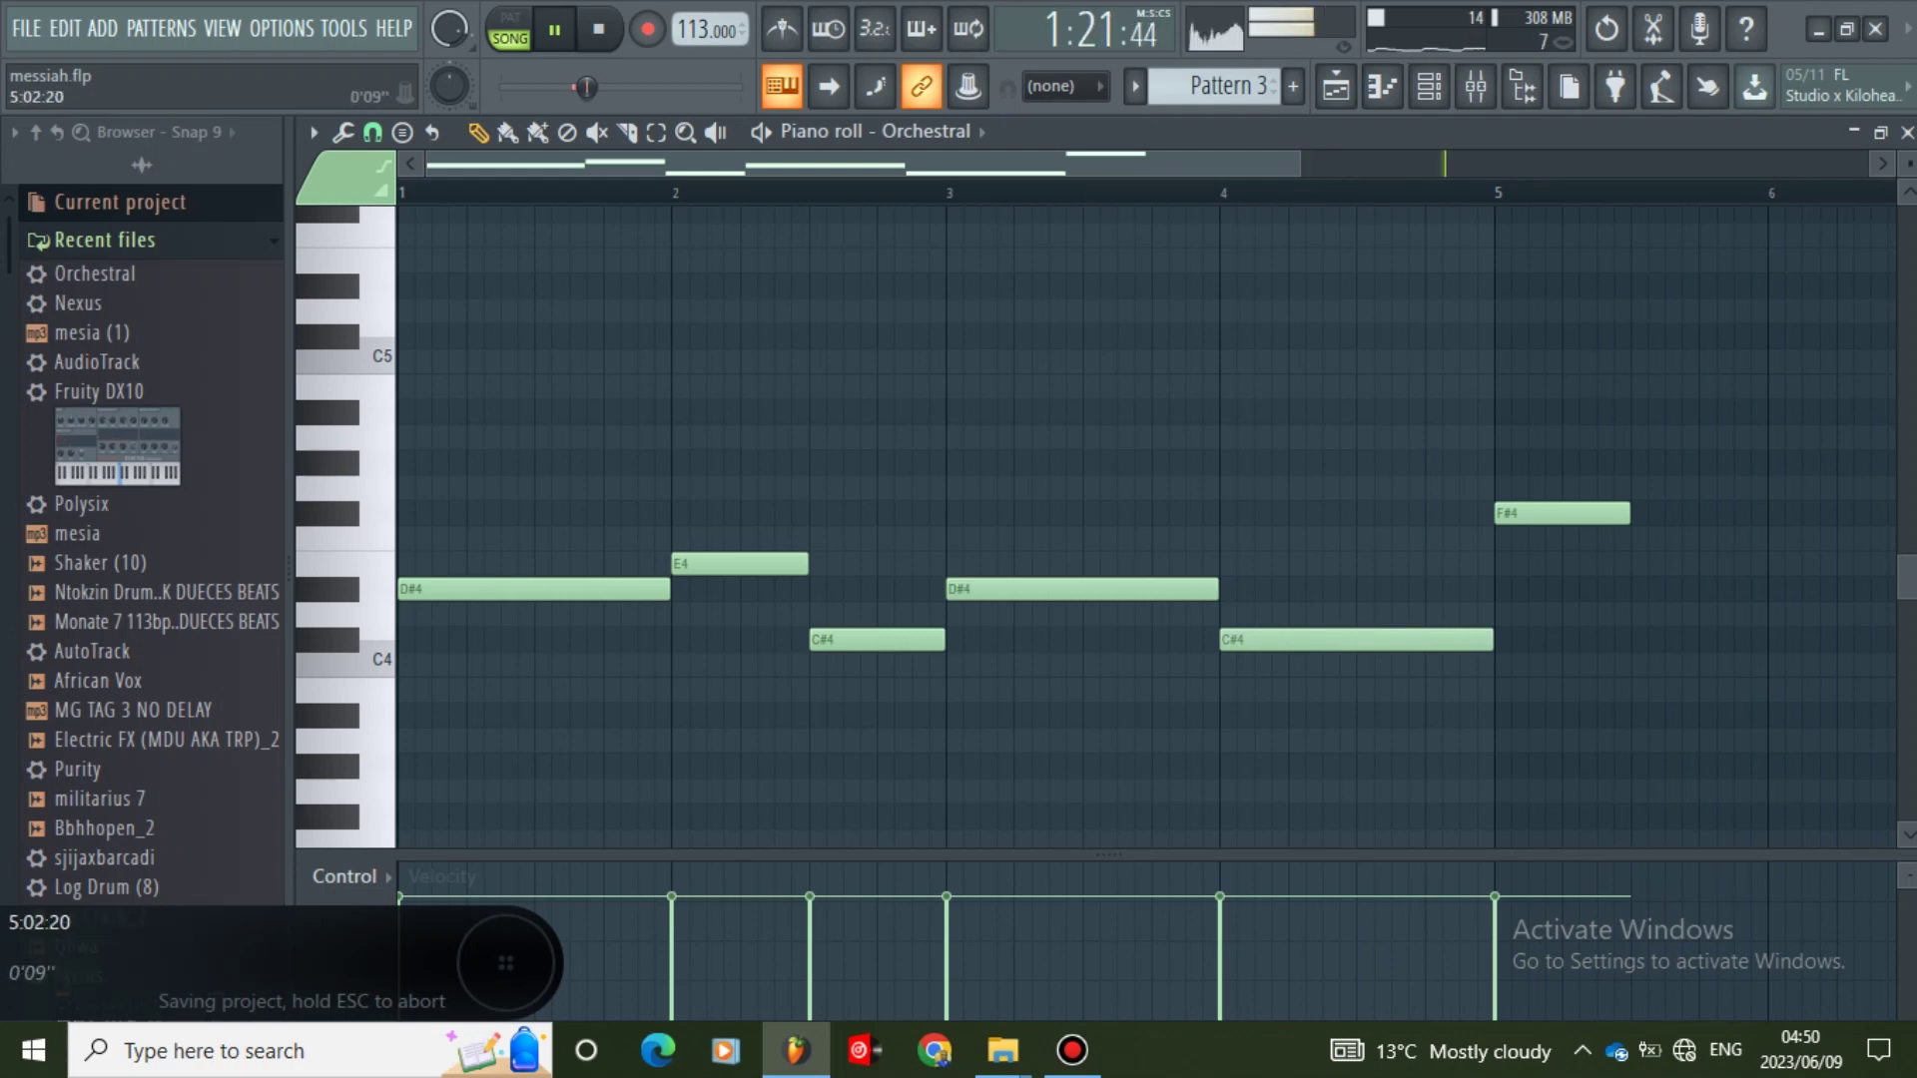
# - Extend the F#4 note in bar 5 to a full bar and add a half-bar E4 at bar 6 and a one-bar C#4 at bar 7
pyautogui.moveTo(1300, 164); pyautogui.dragTo(1563, 164)
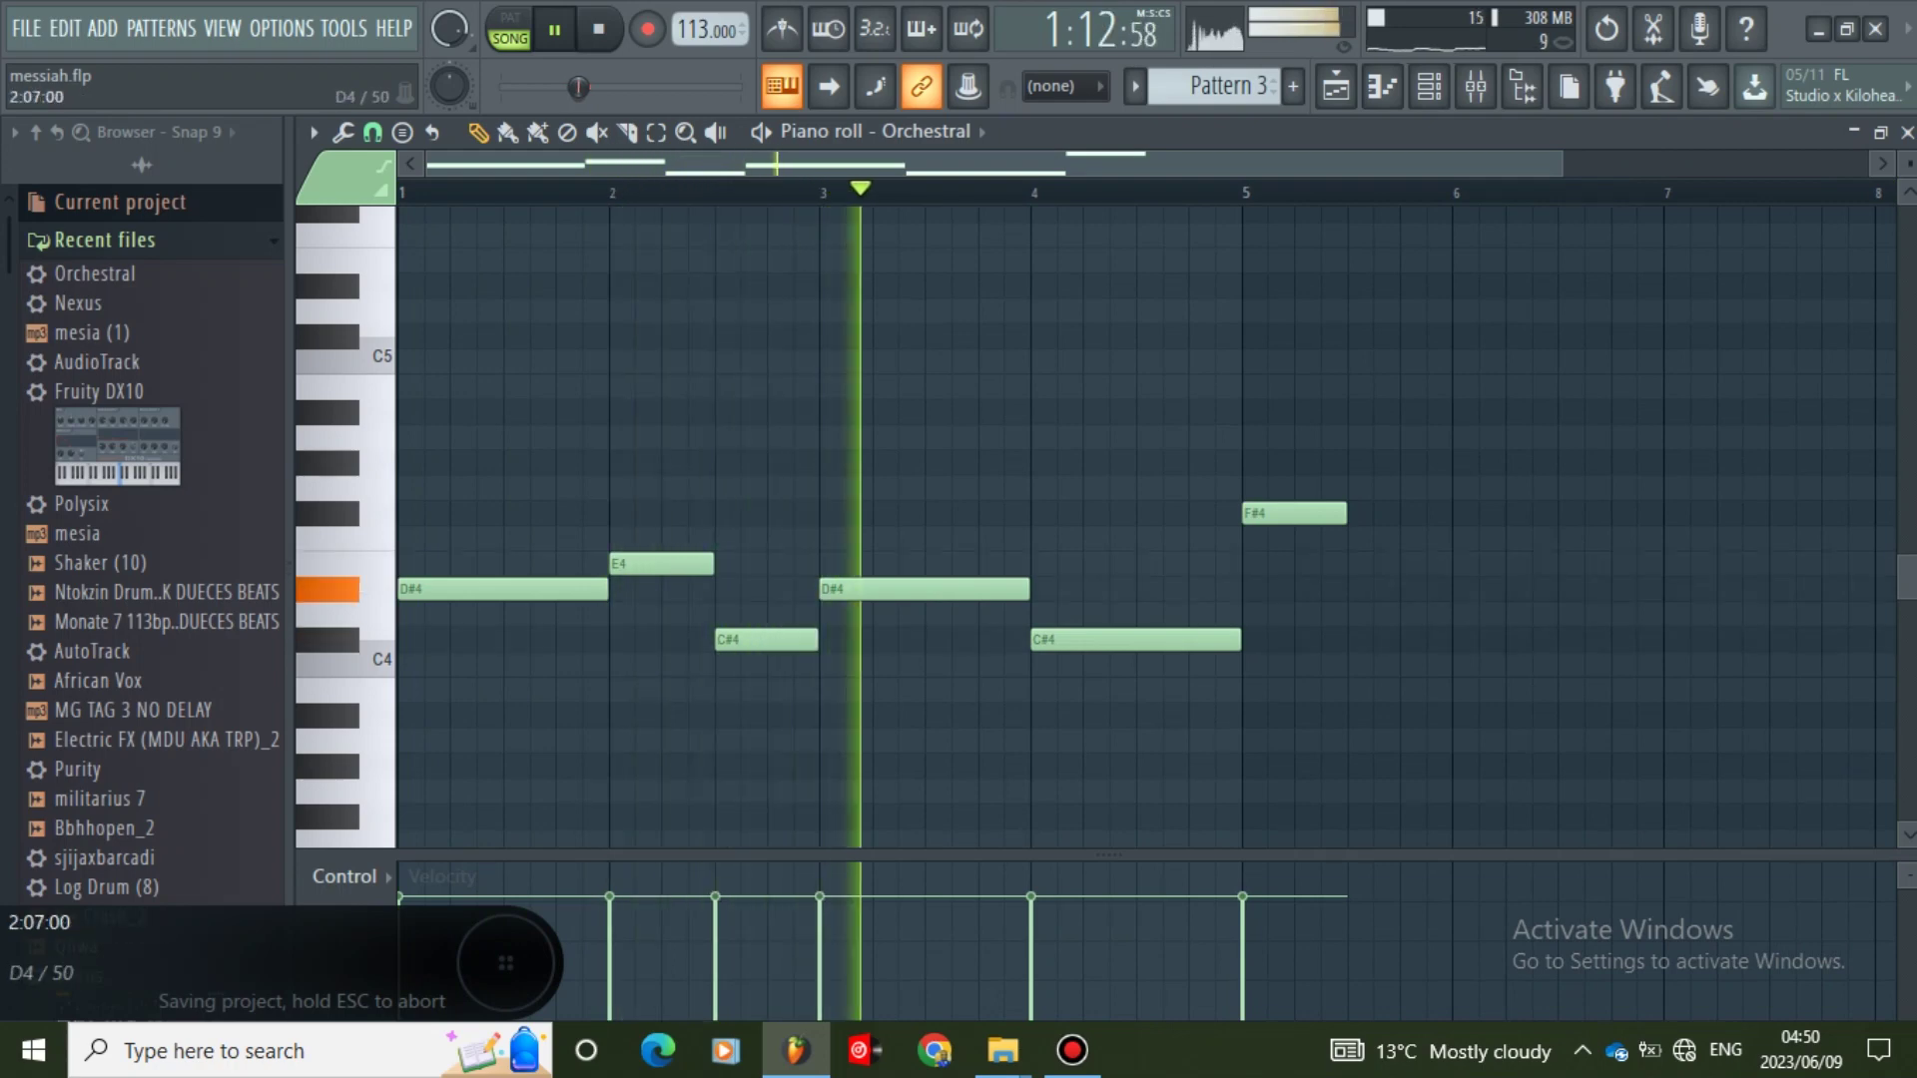
pyautogui.scroll(3, 1146, 527)
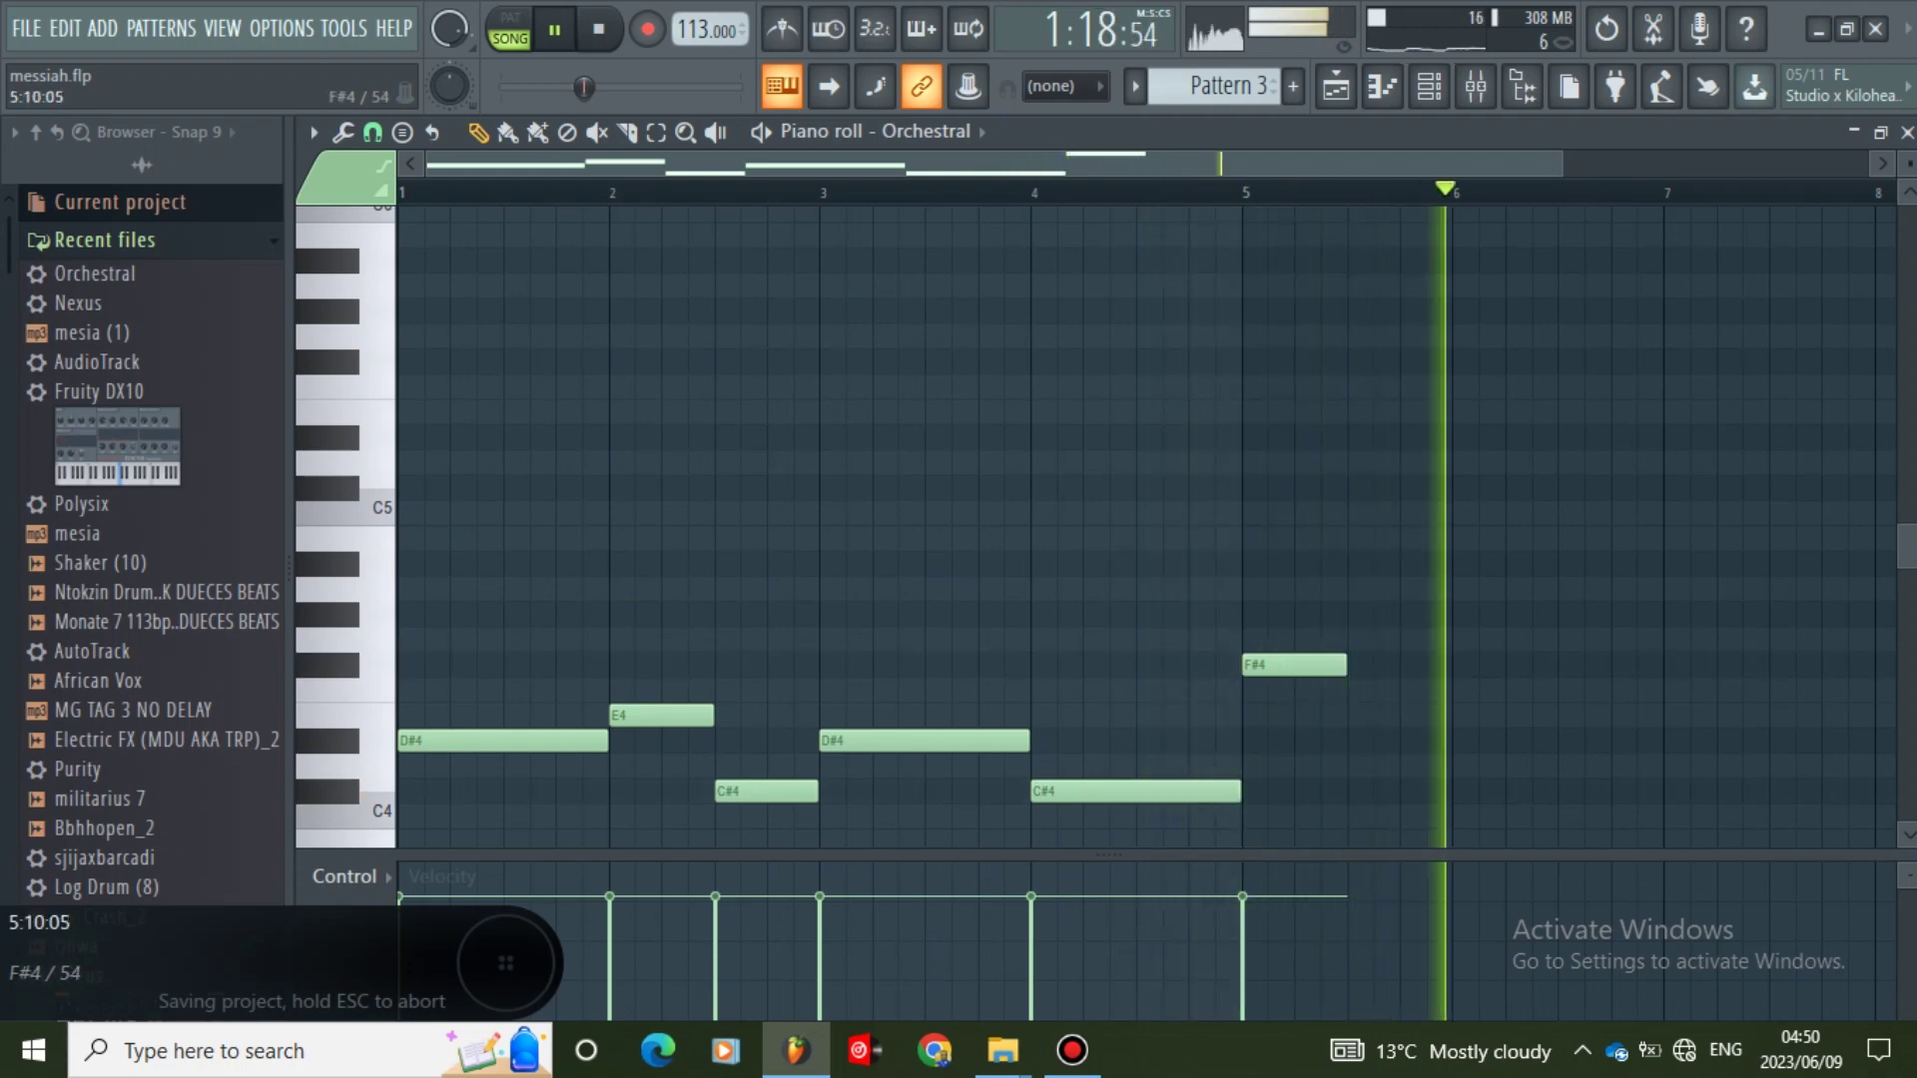
pyautogui.press('space')
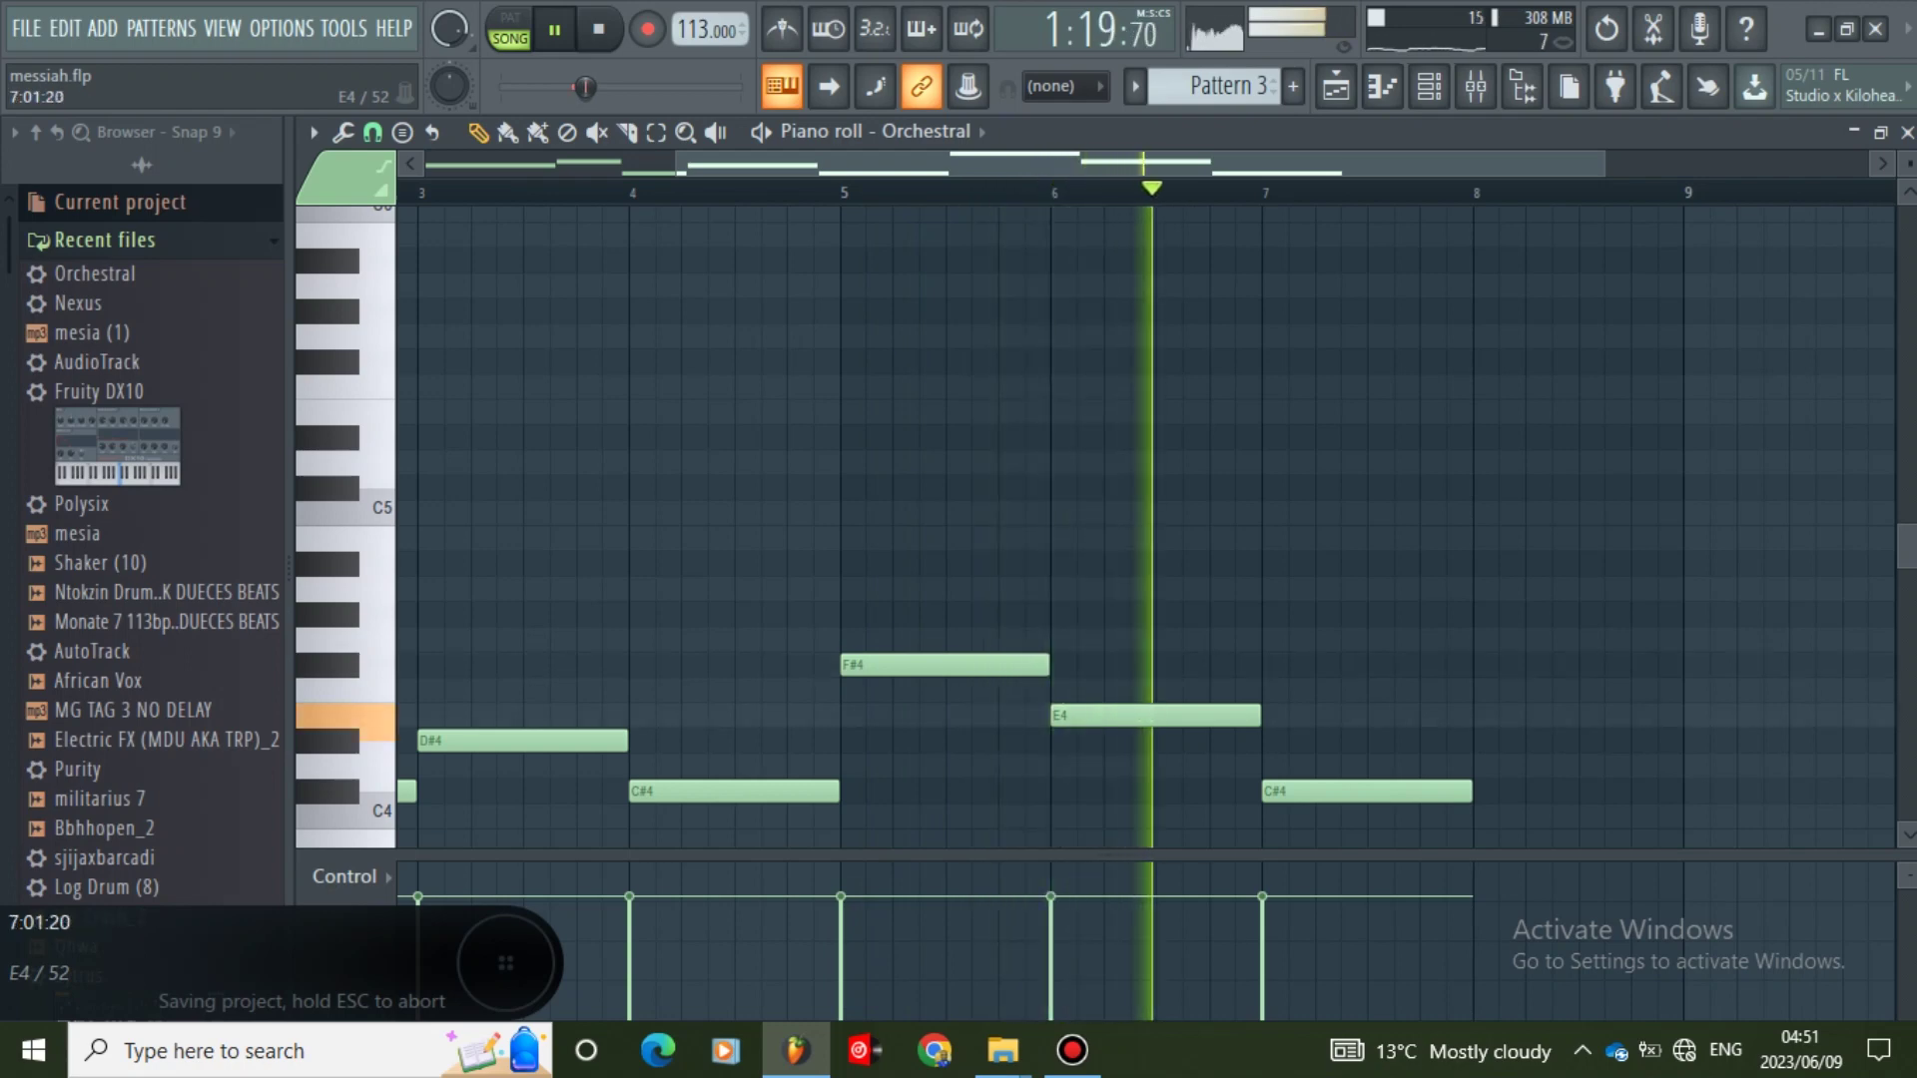
pyautogui.press('space')
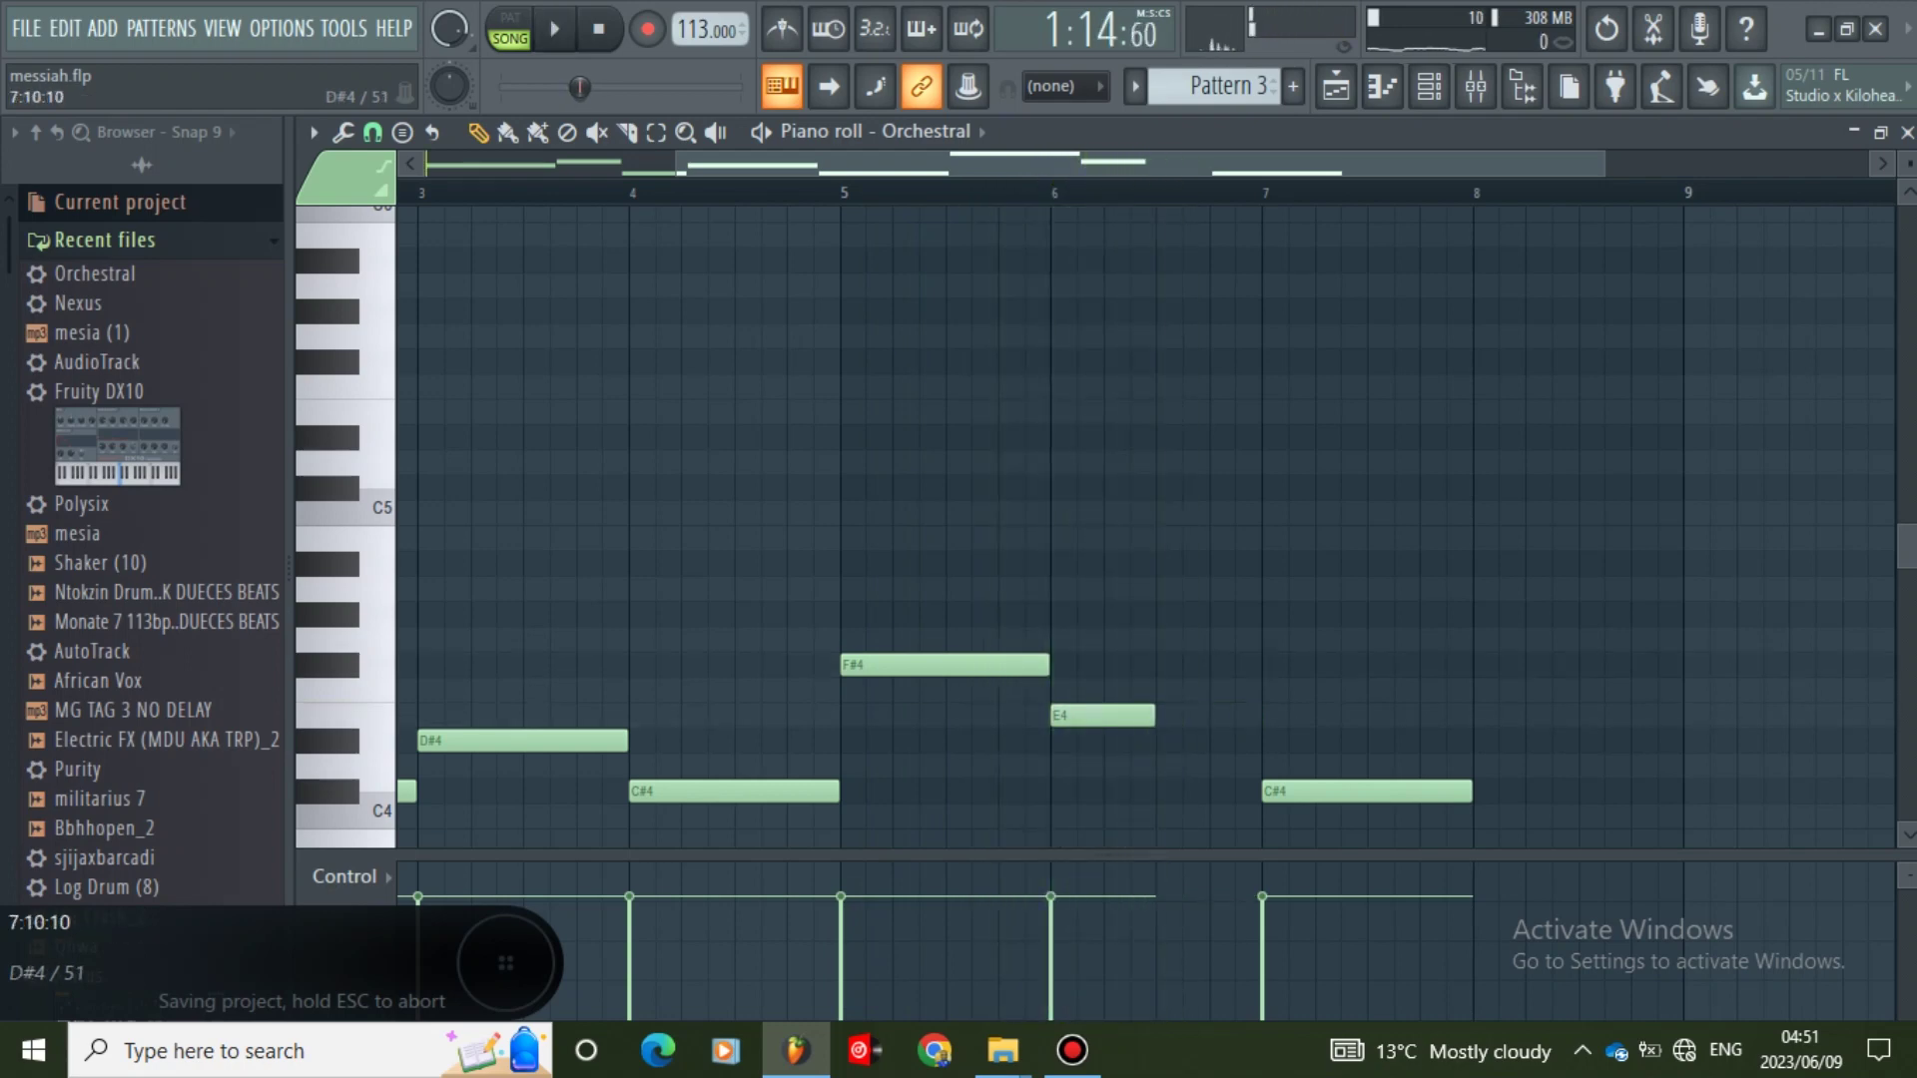
# - Move the C#4 note to the second half of bar 6, shortened to half a bar, and add a one-bar D#4 note at bar 7
pyautogui.press('space')
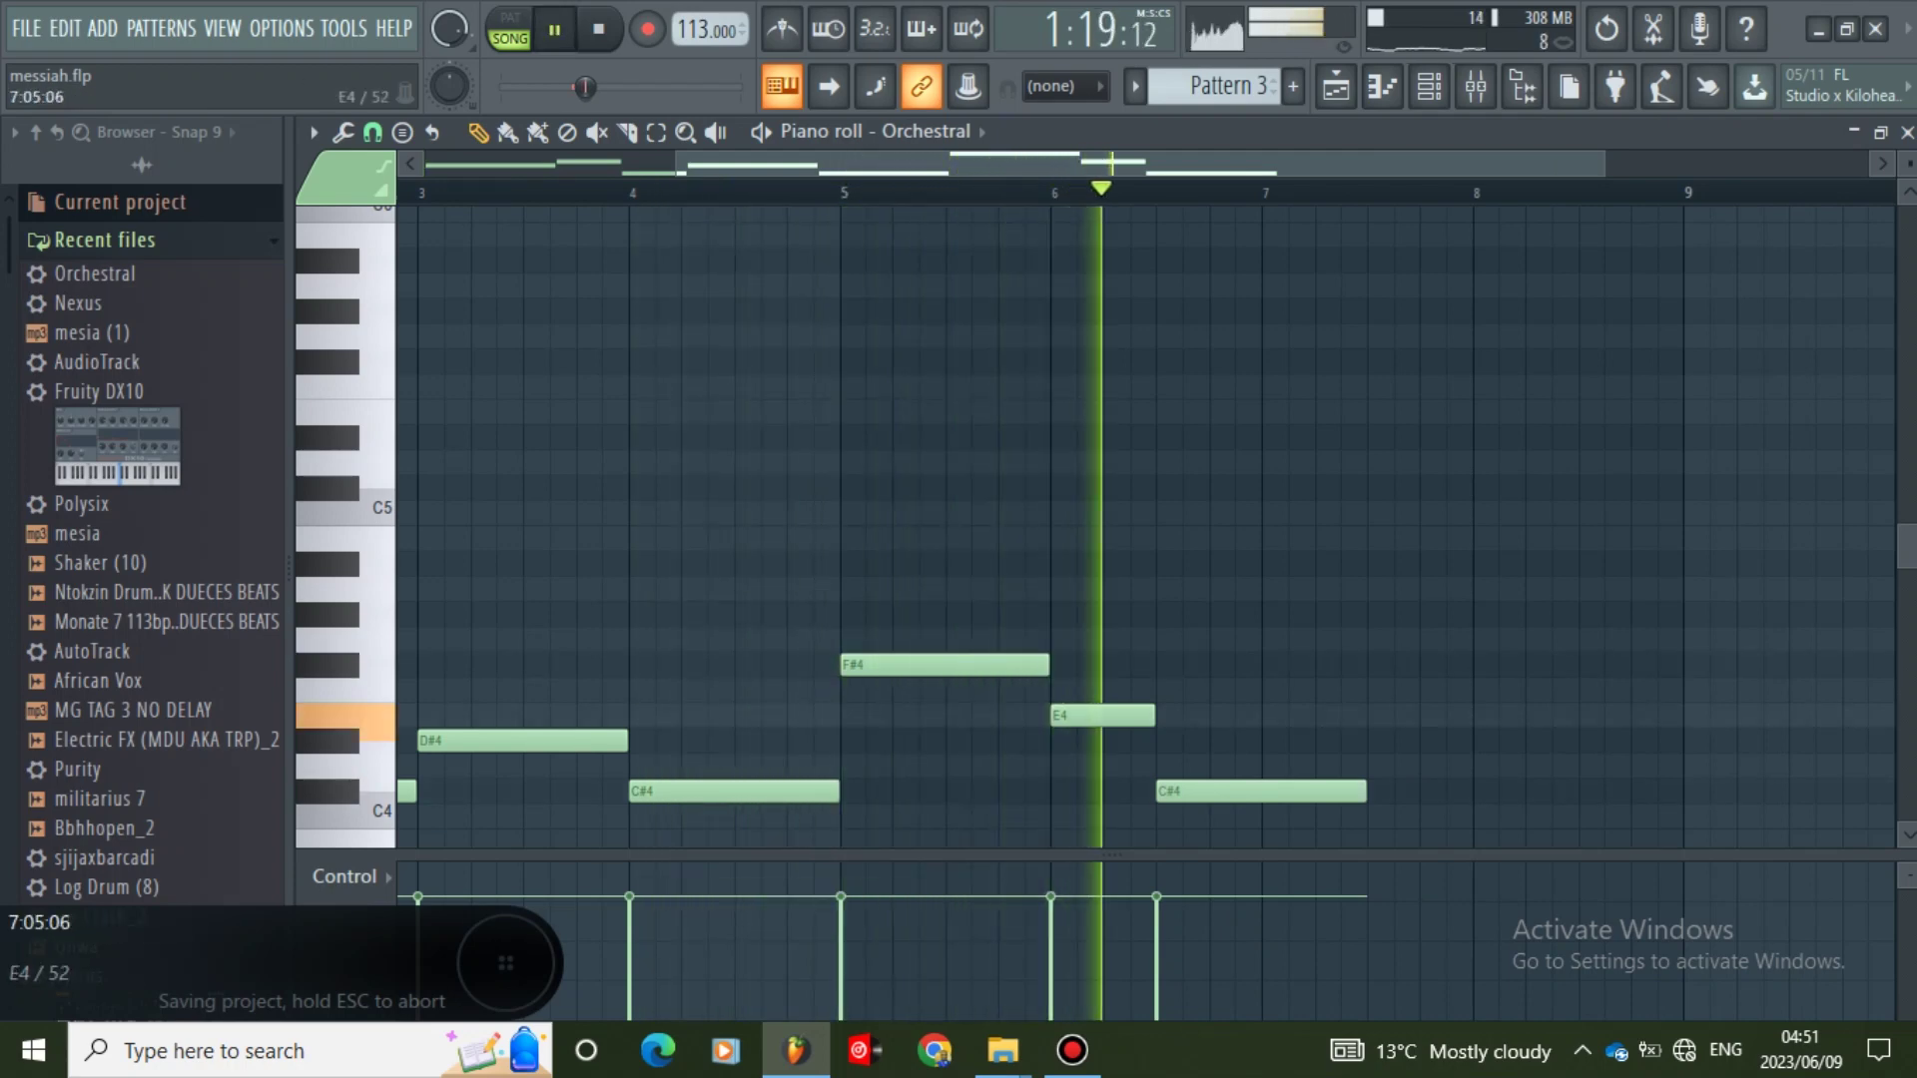
pyautogui.press('space')
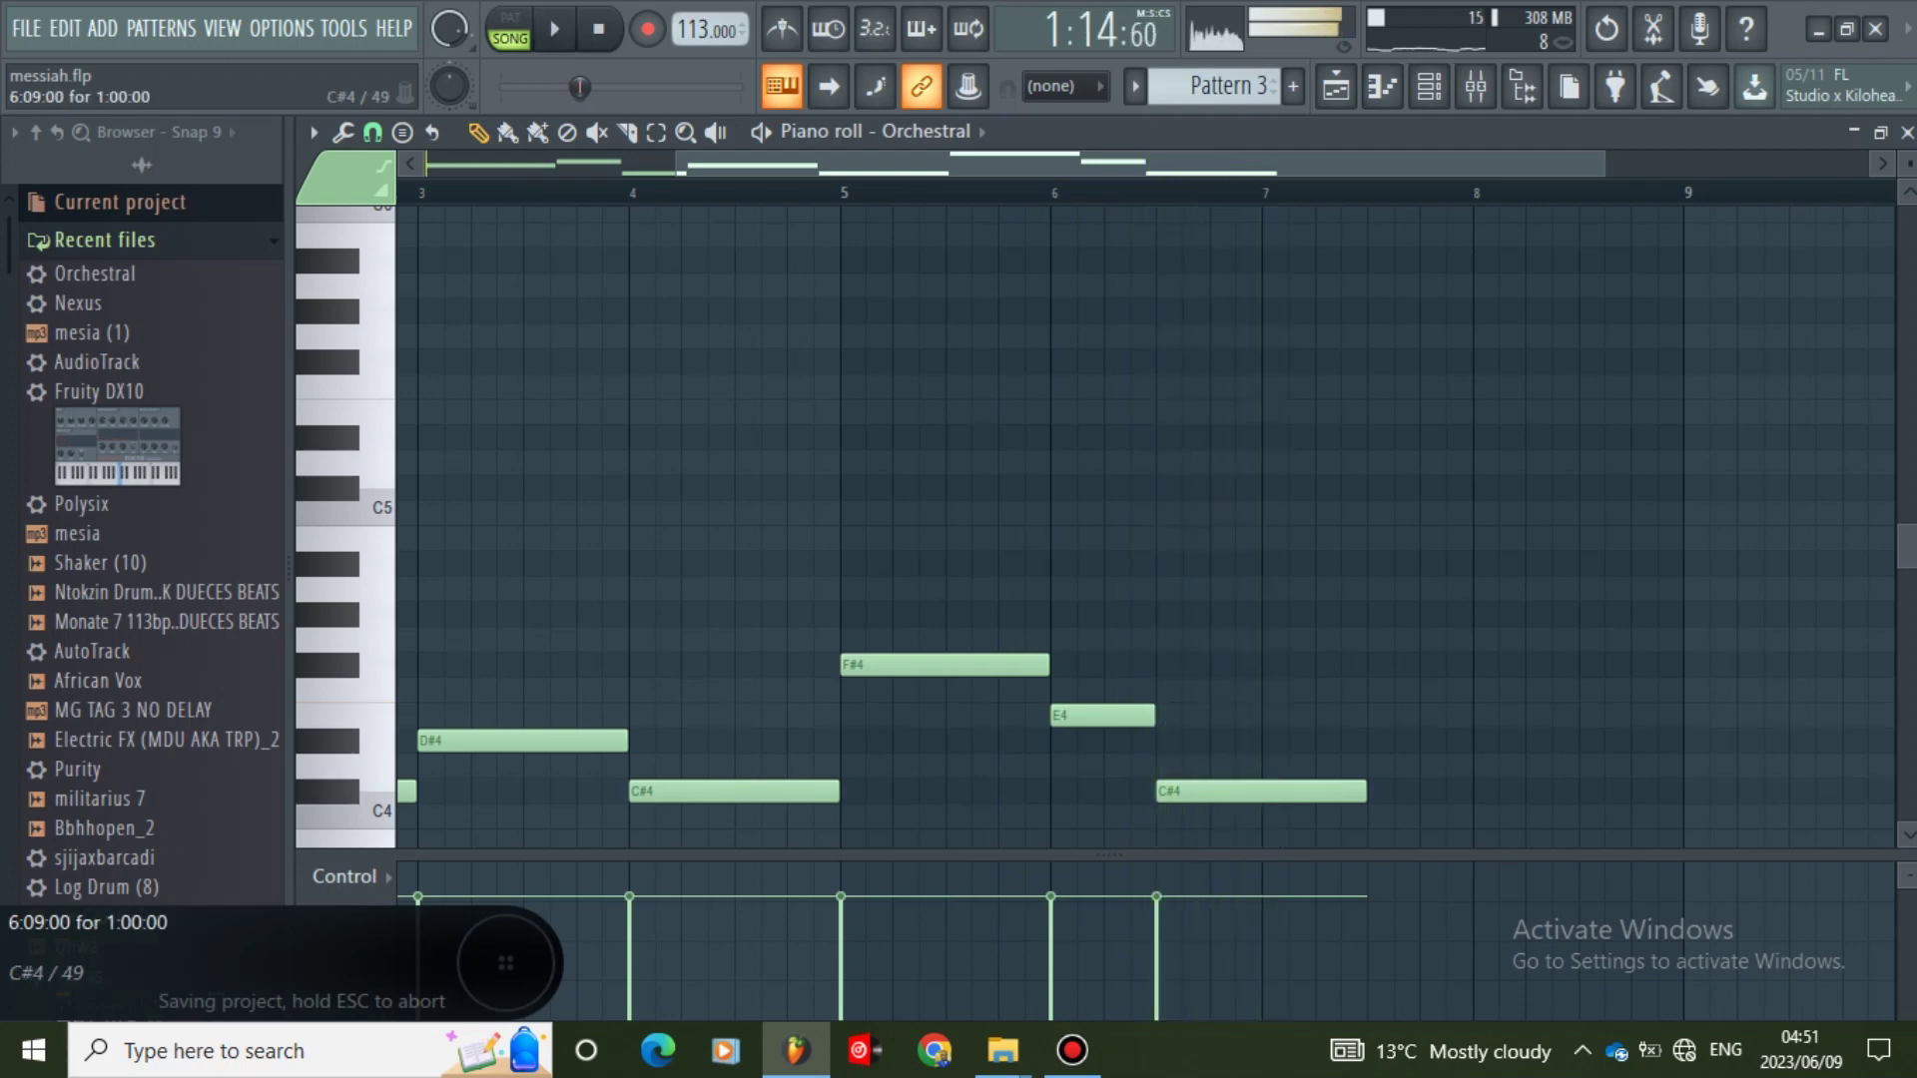
pyautogui.scroll(-3, 1148, 519)
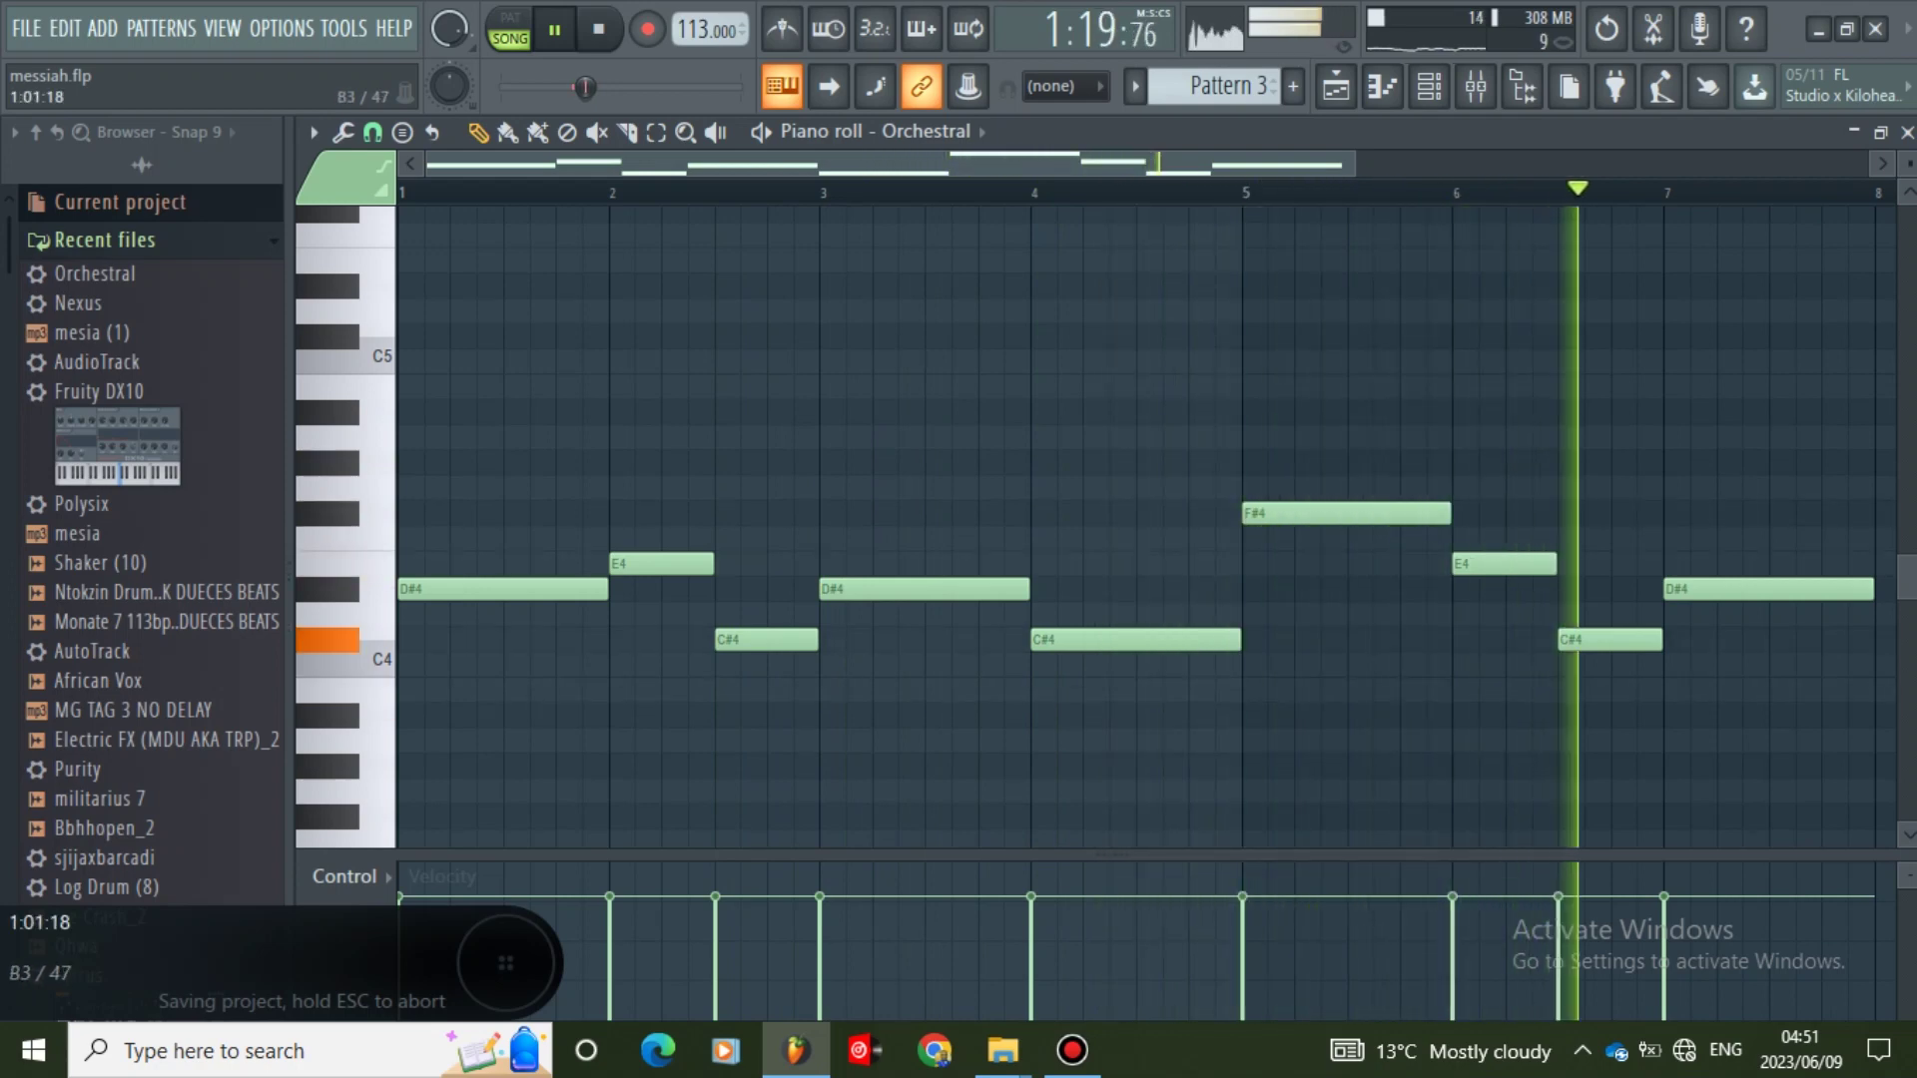
# - Add B3 harmony notes below the melody: half a bar at bar 6 and one bar each at bars 7 and 3
pyautogui.click(1458, 690)
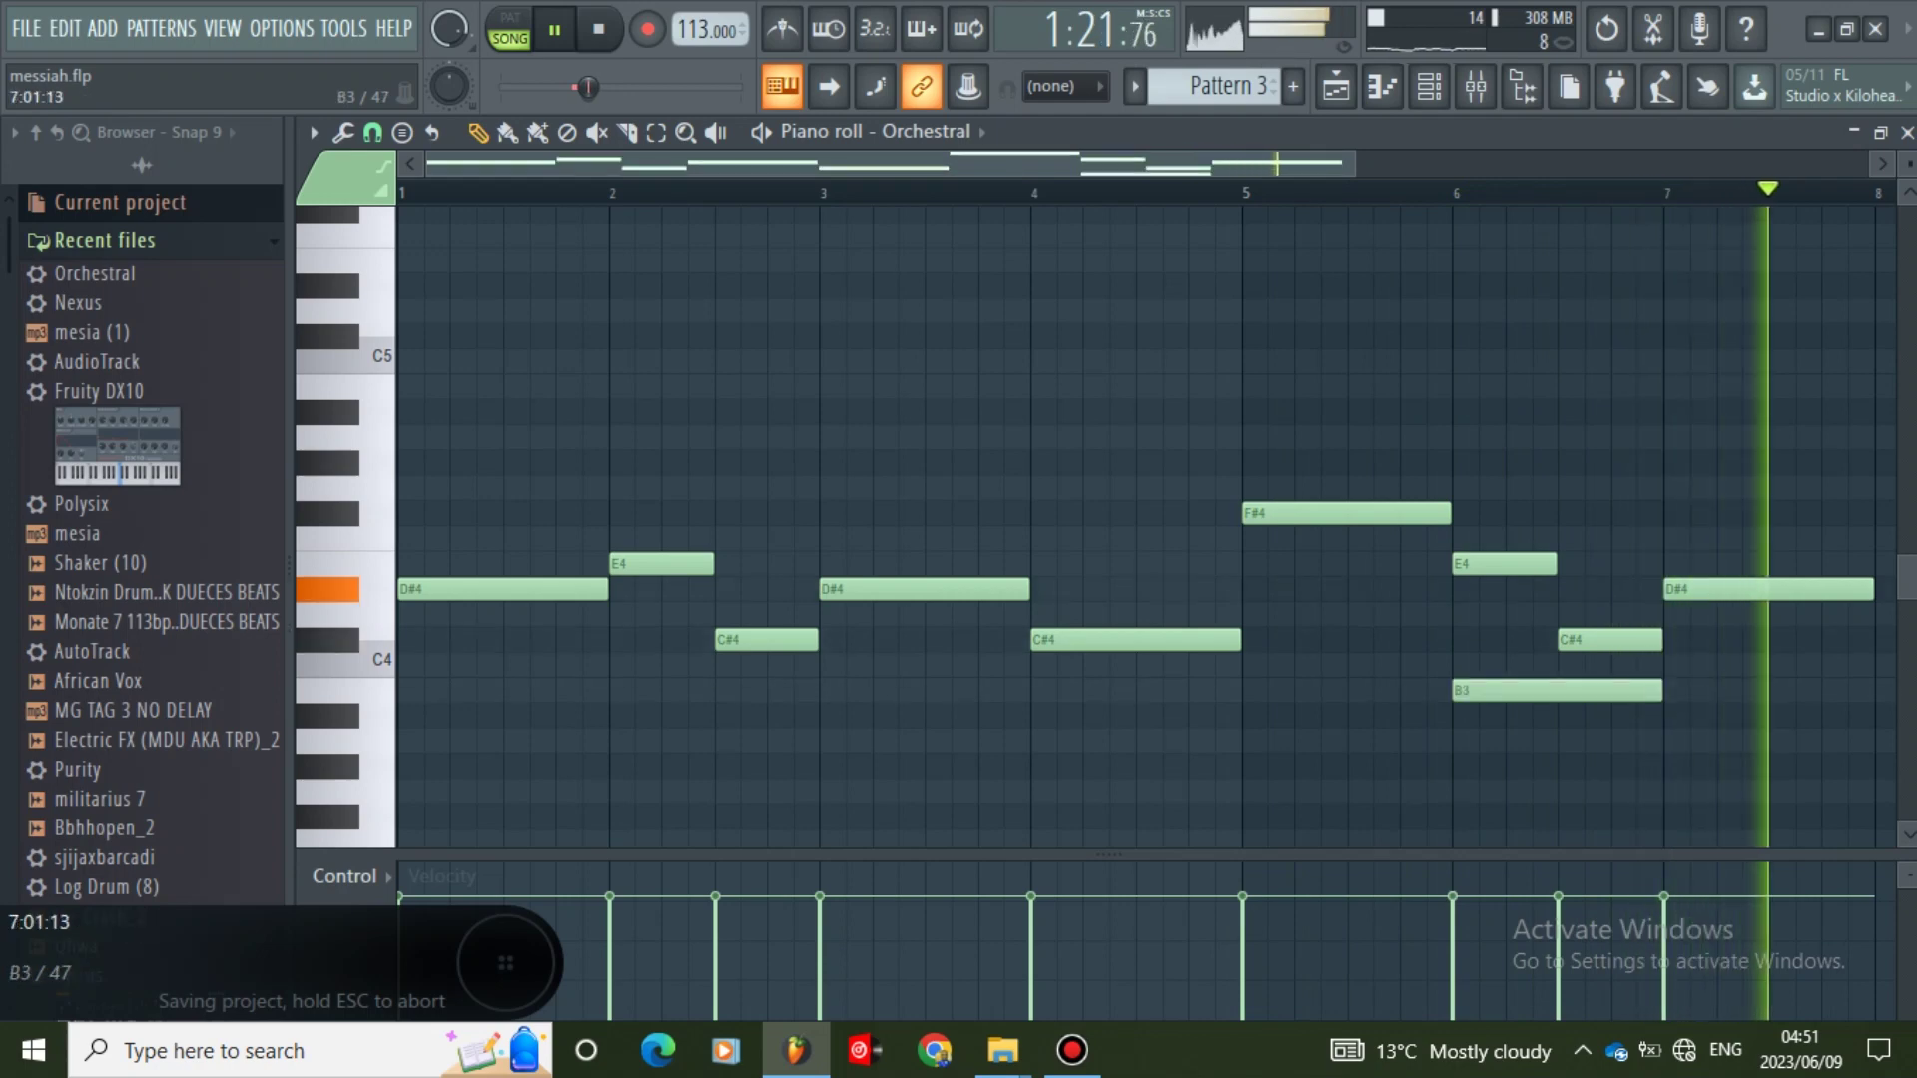
pyautogui.moveTo(1658, 690); pyautogui.dragTo(1554, 690)
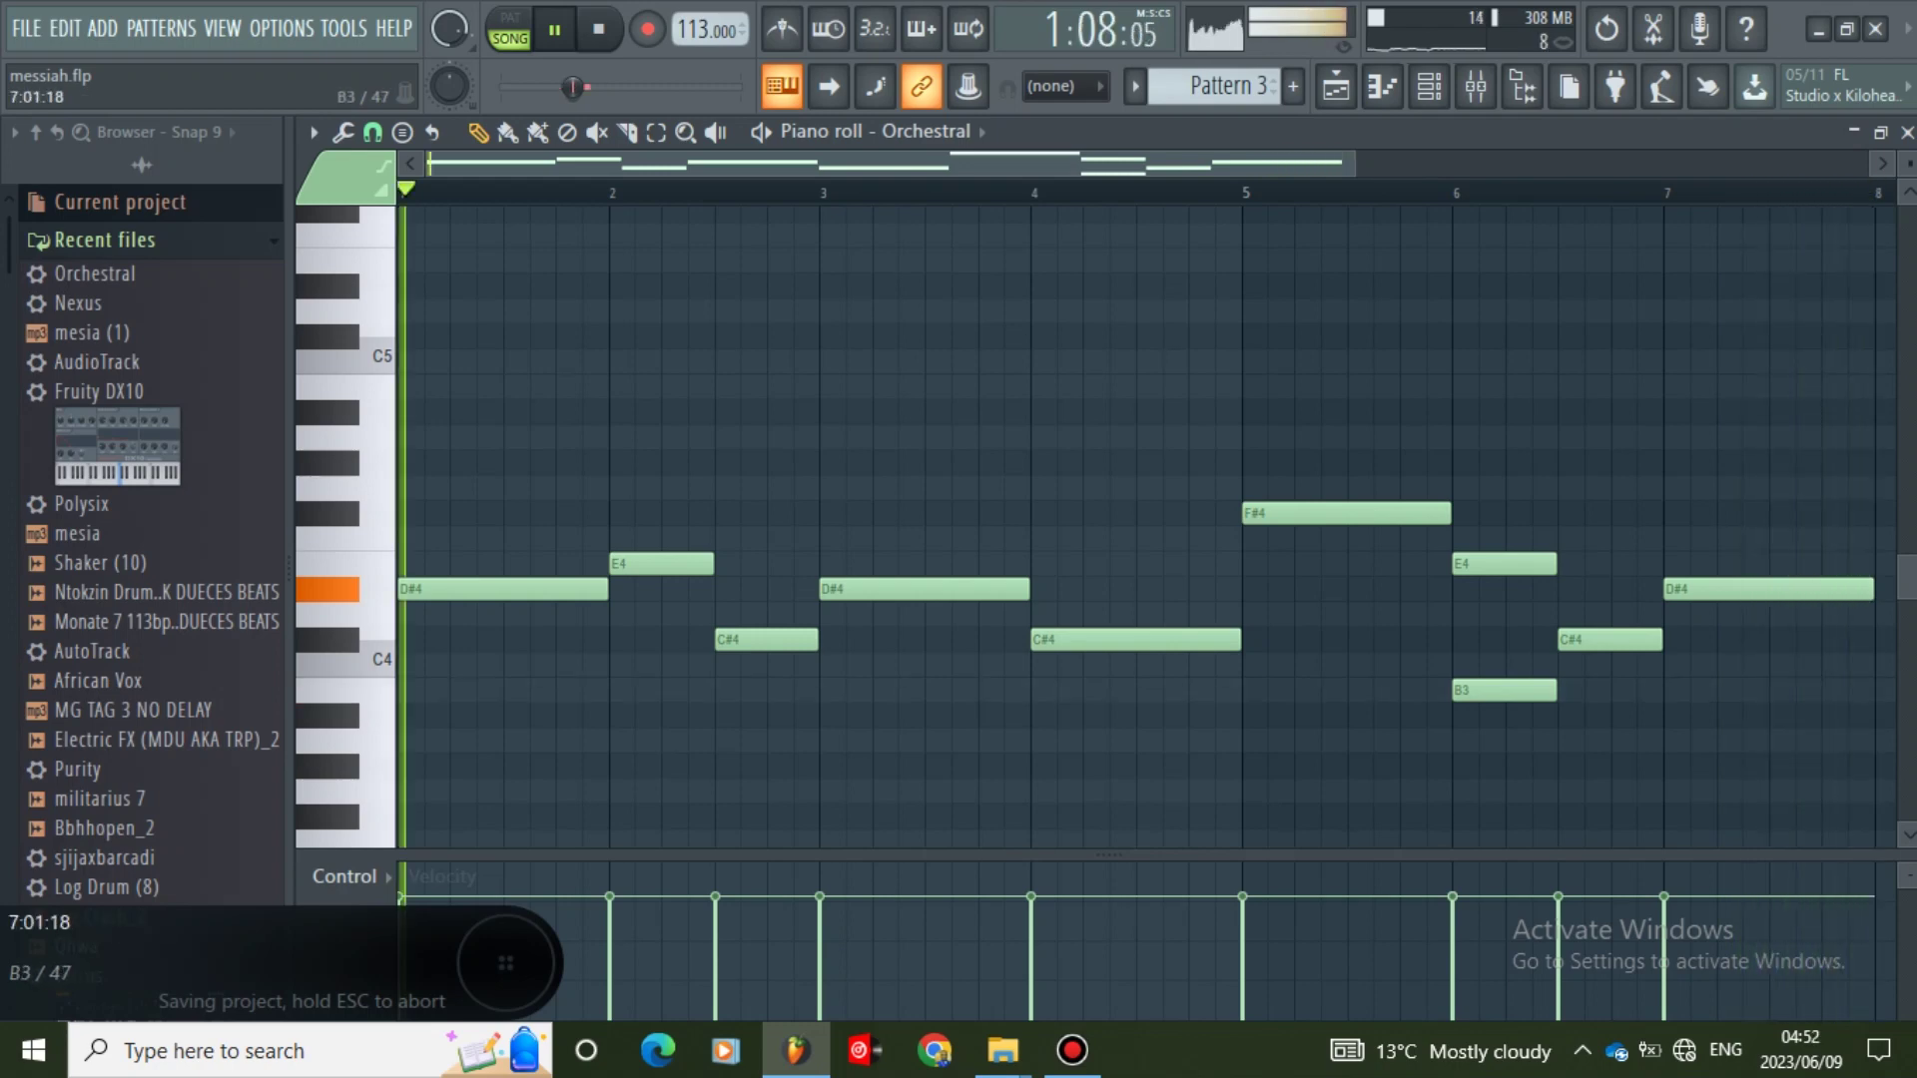
pyautogui.click(1671, 690)
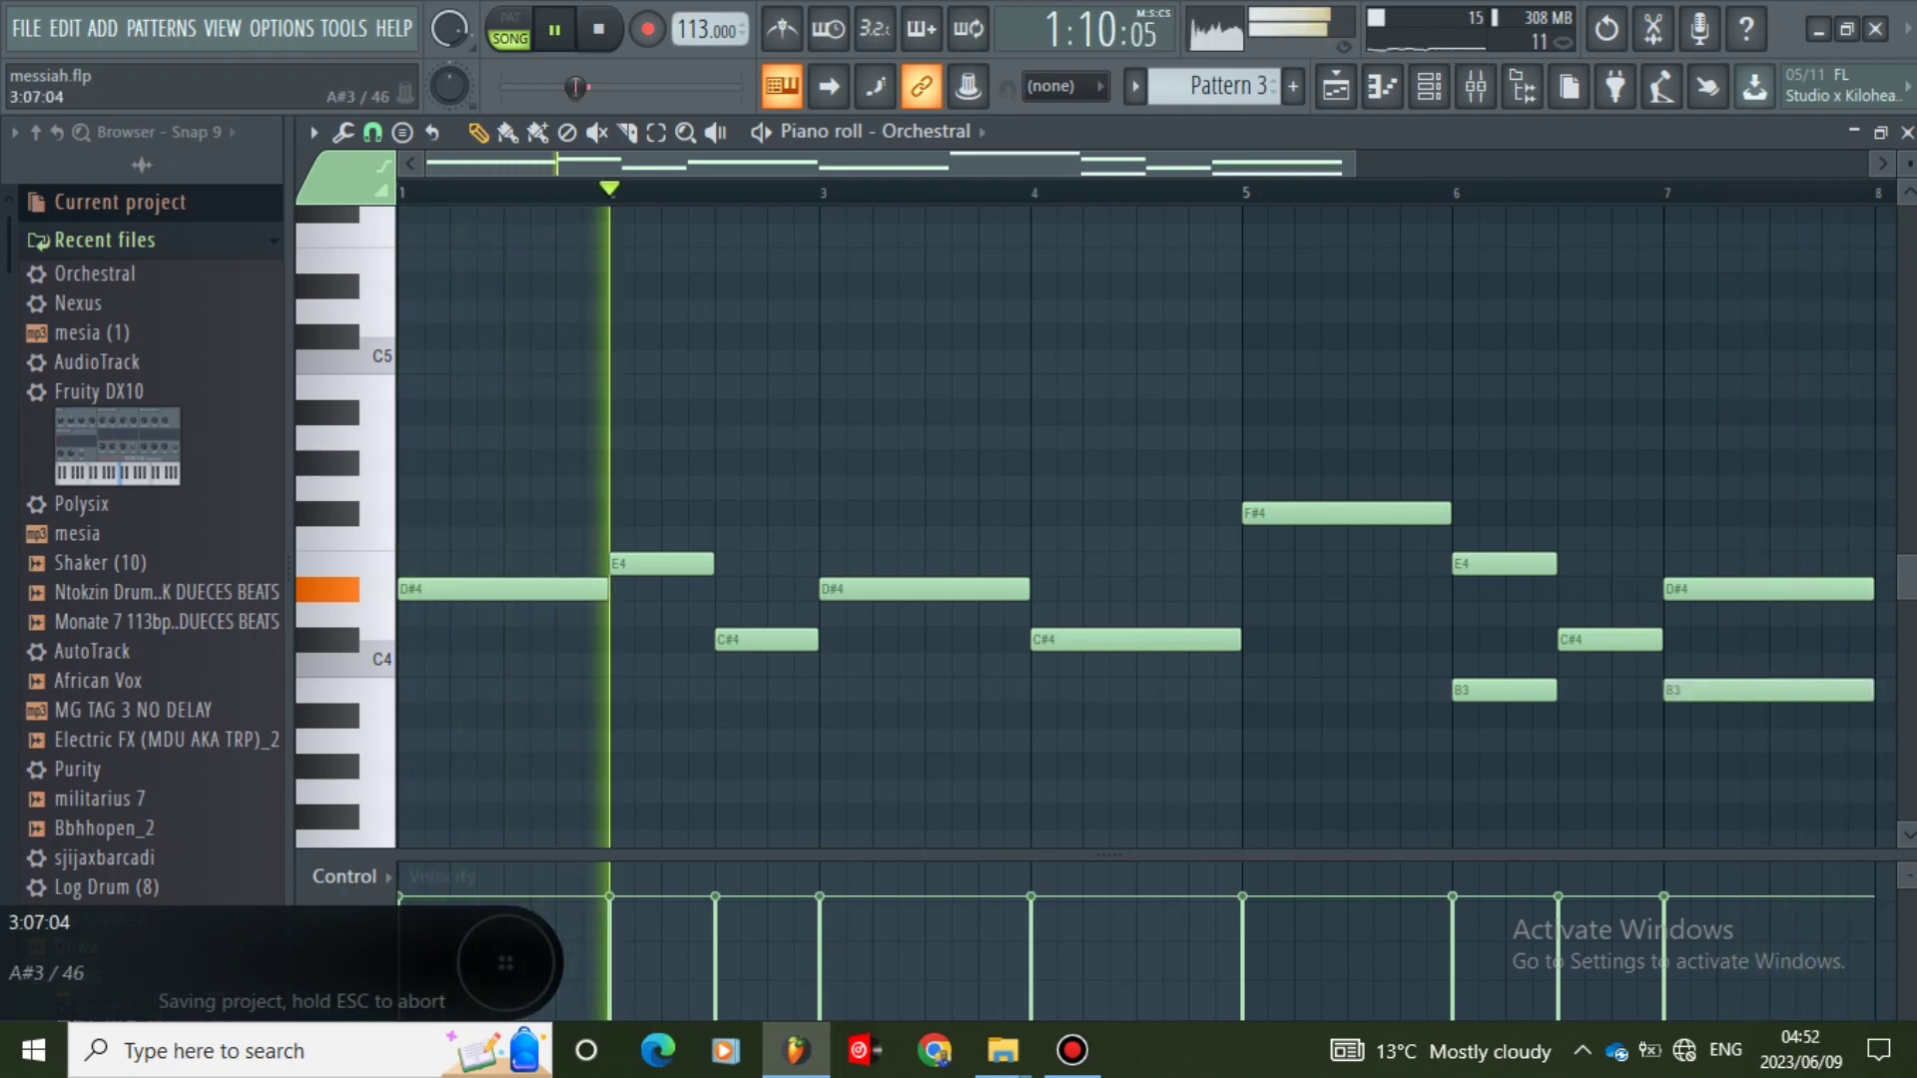
pyautogui.click(822, 690)
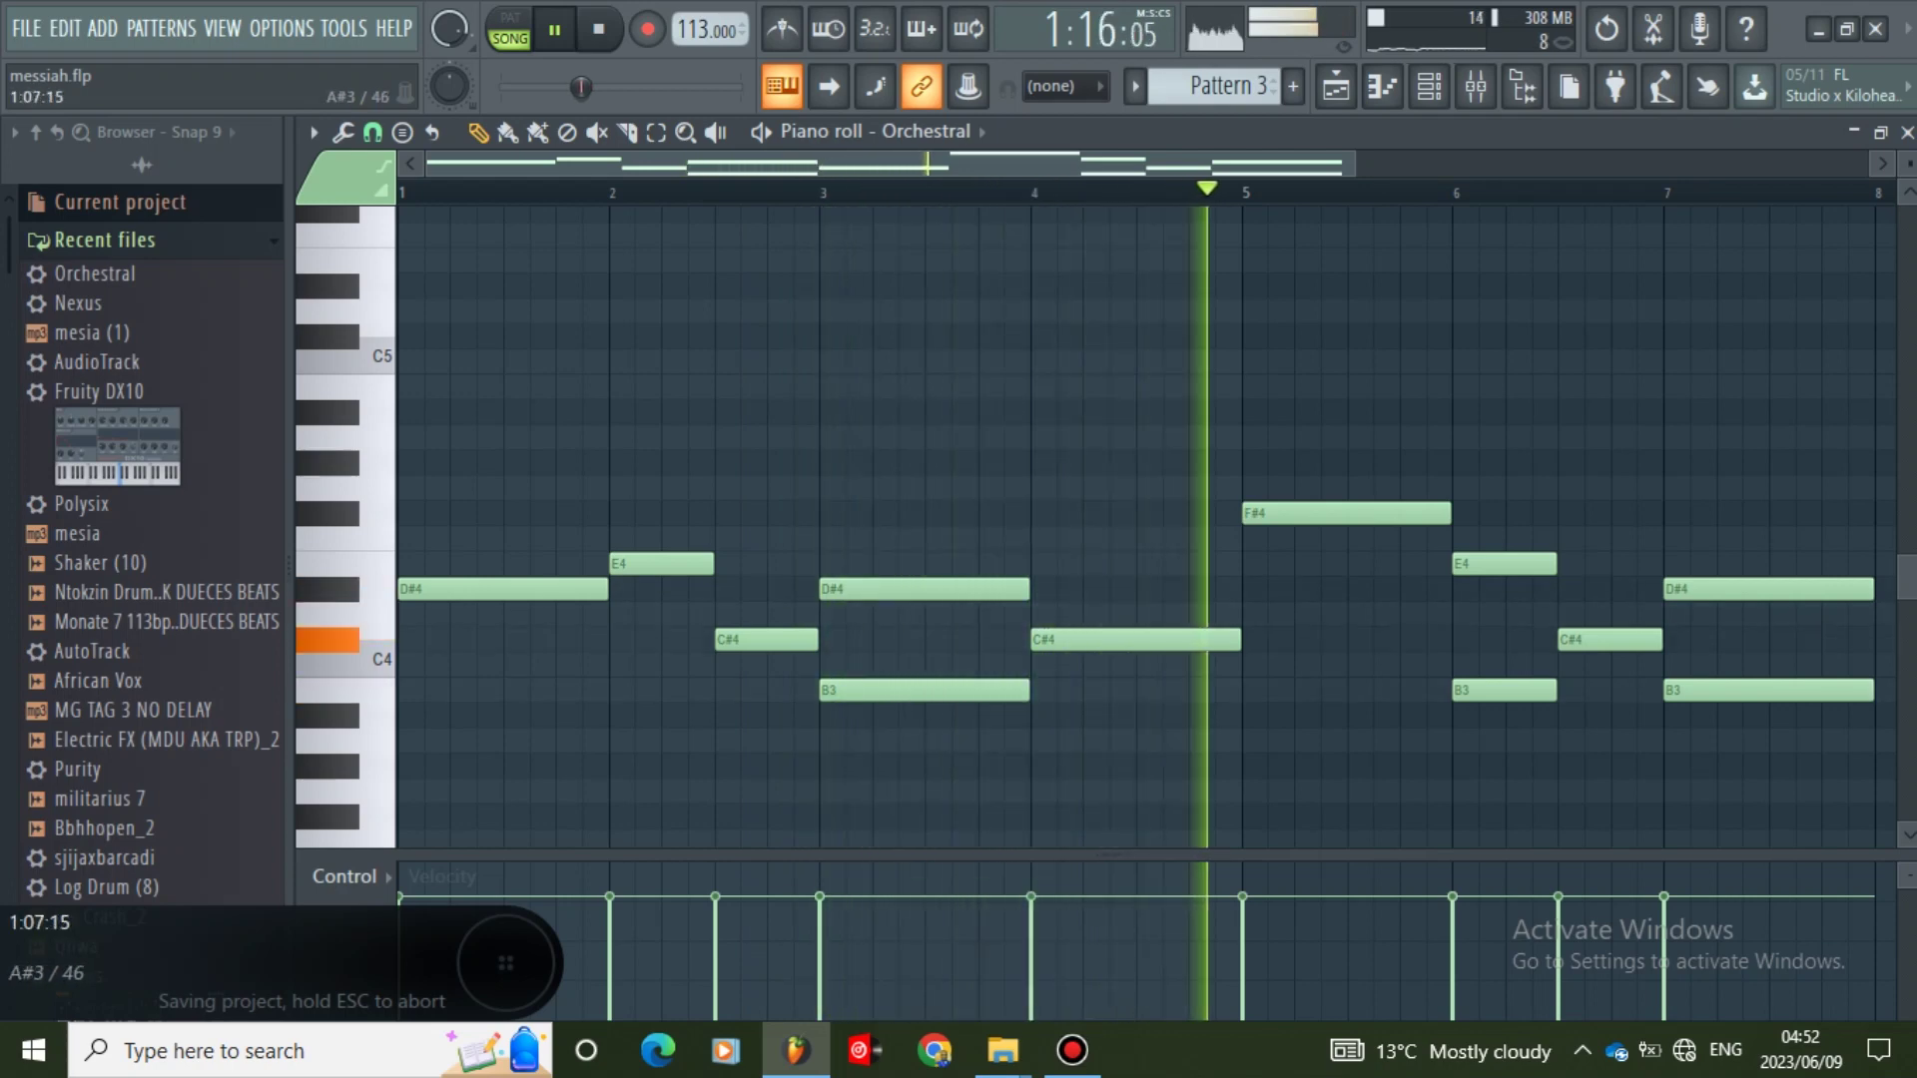
# - Add one-bar upper harmony notes, F#4 at bar 3 and A#4 at bars 5 and 7, and save the project
pyautogui.scroll(-1, 1179, 412)
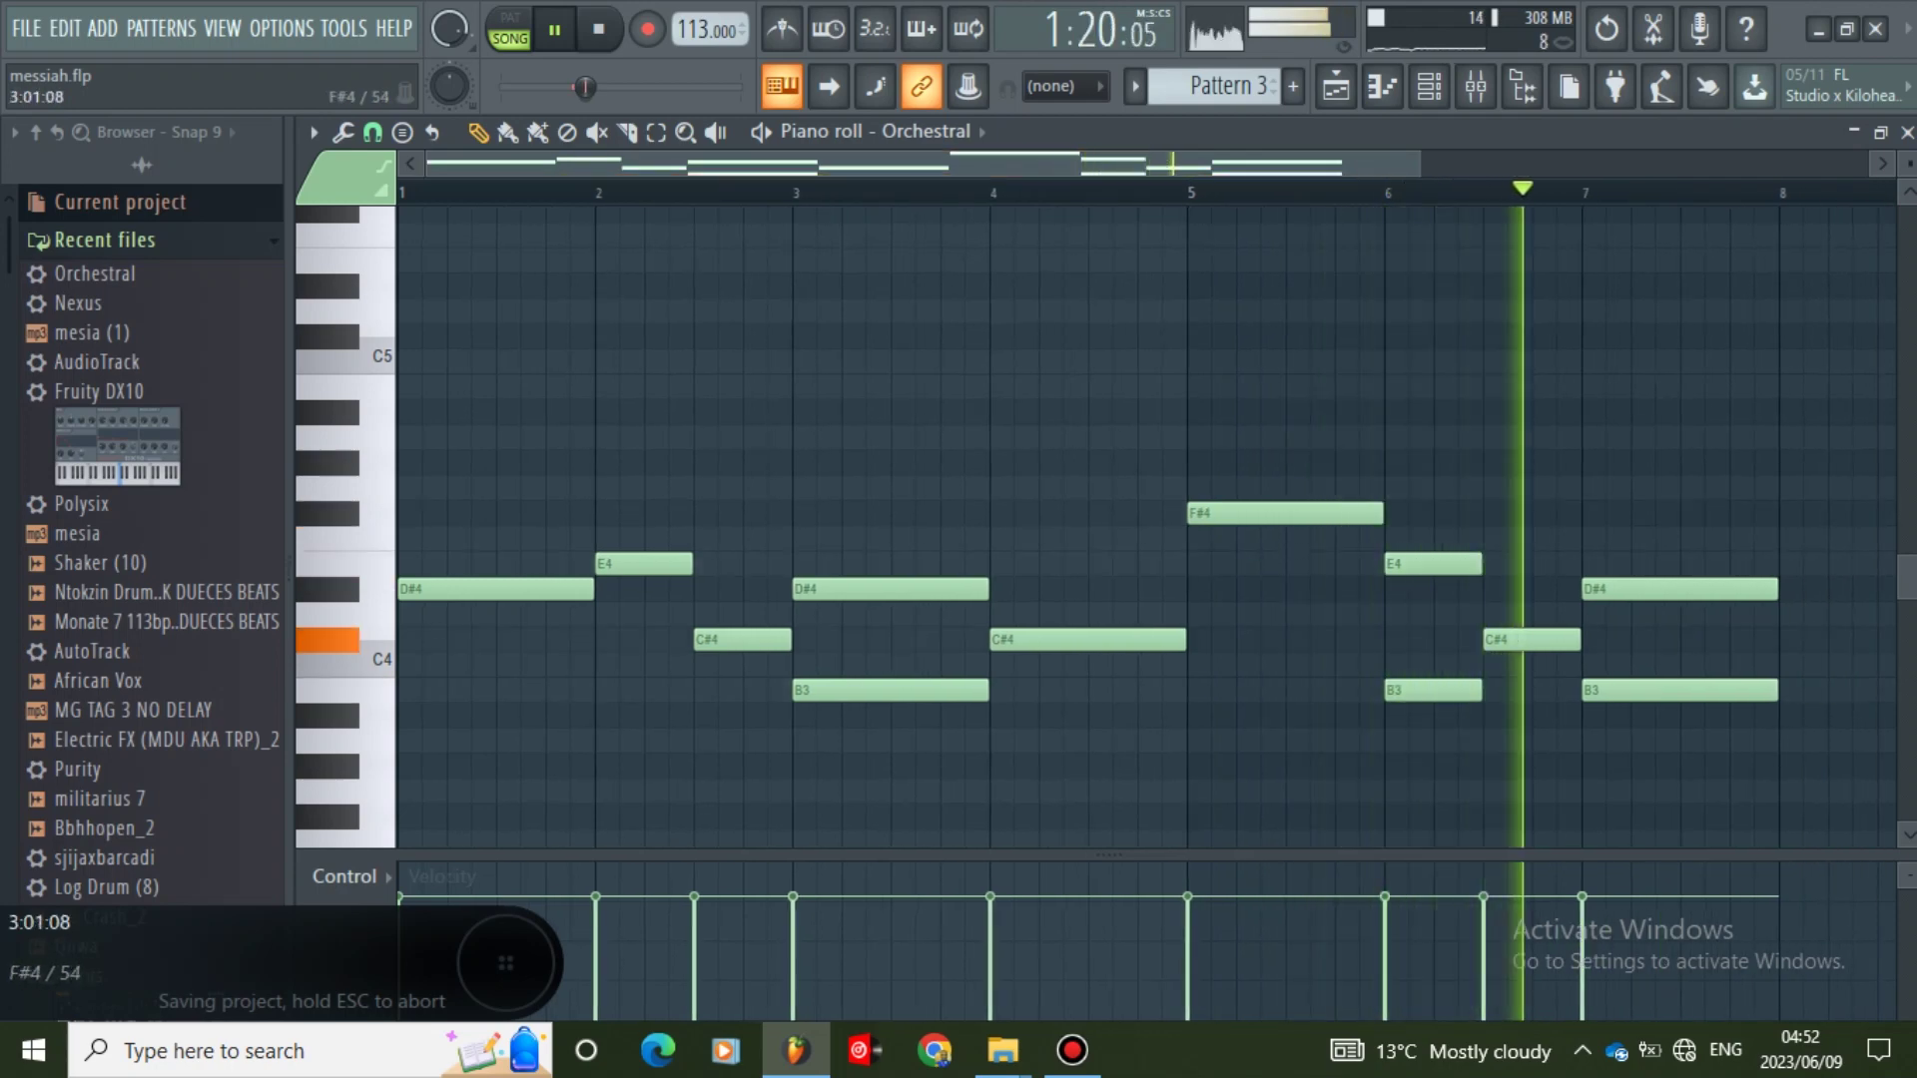
pyautogui.click(799, 513)
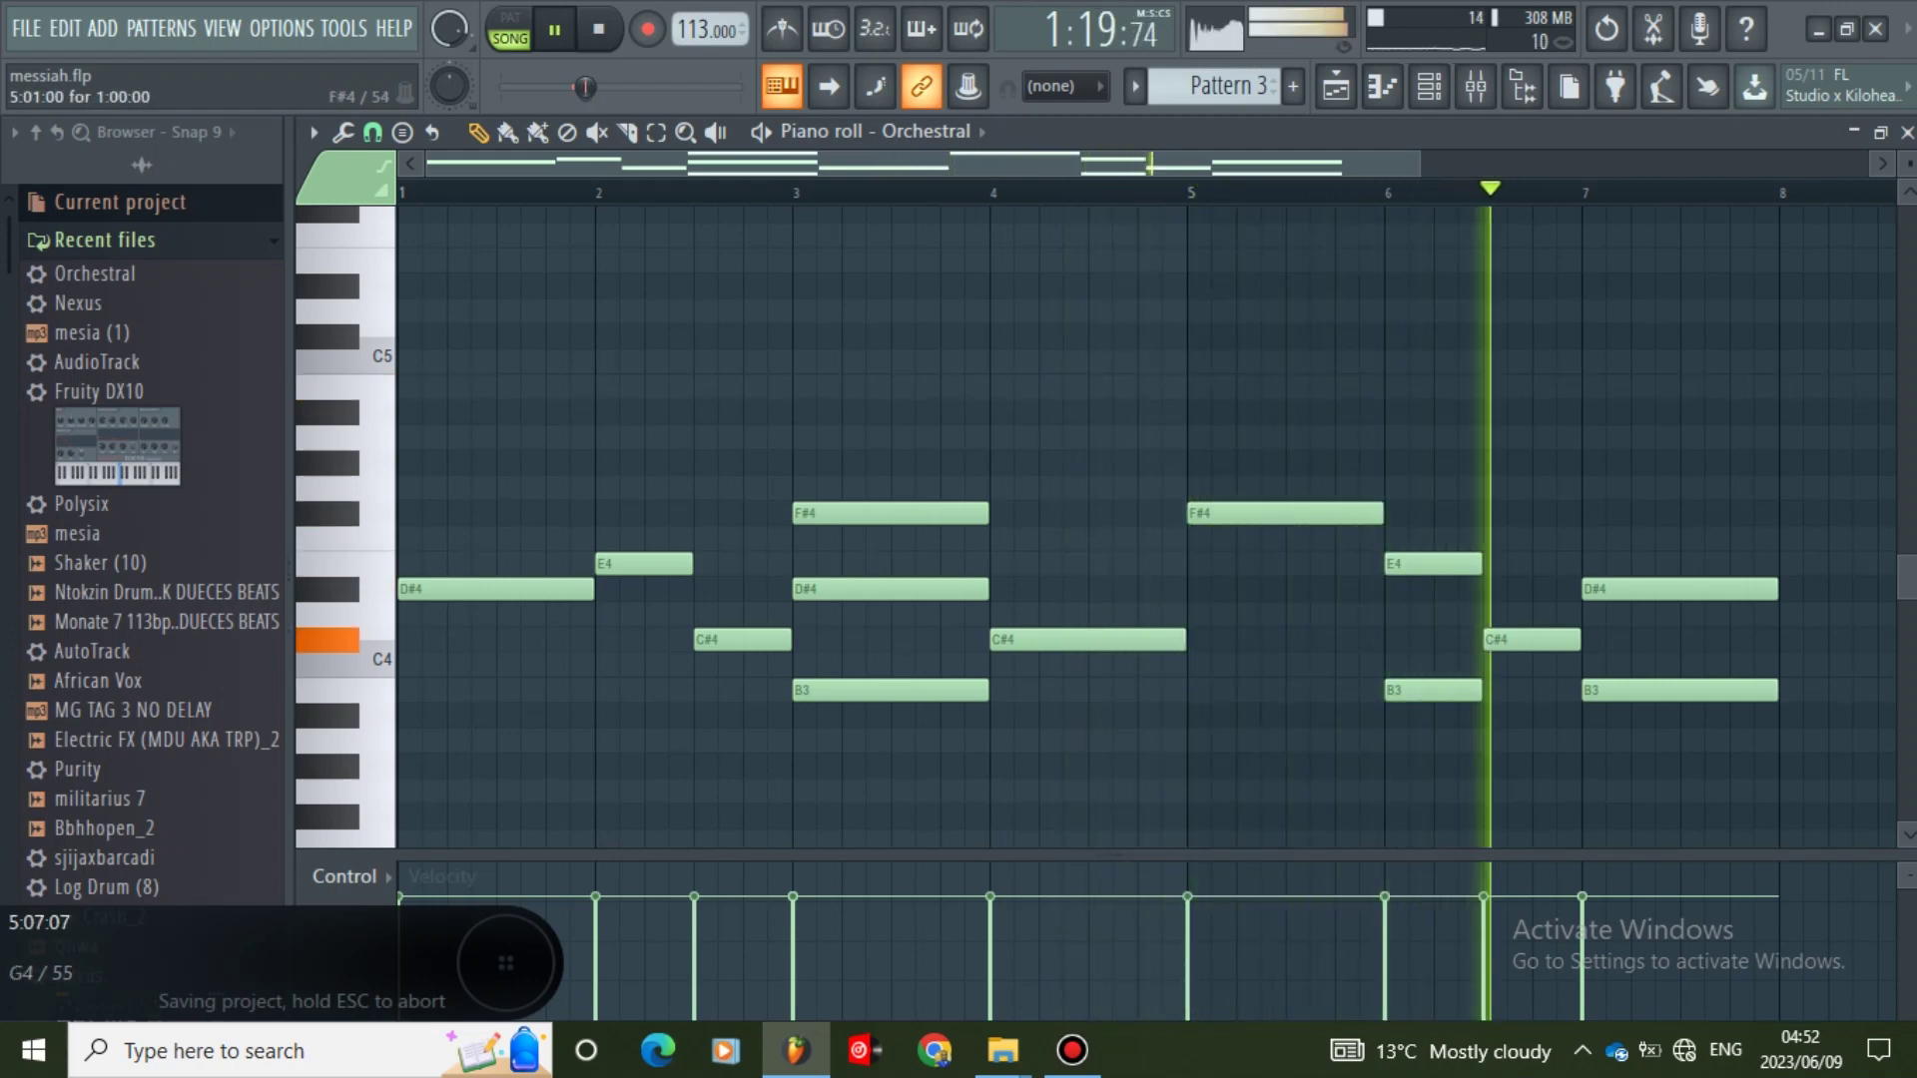
pyautogui.click(1196, 412)
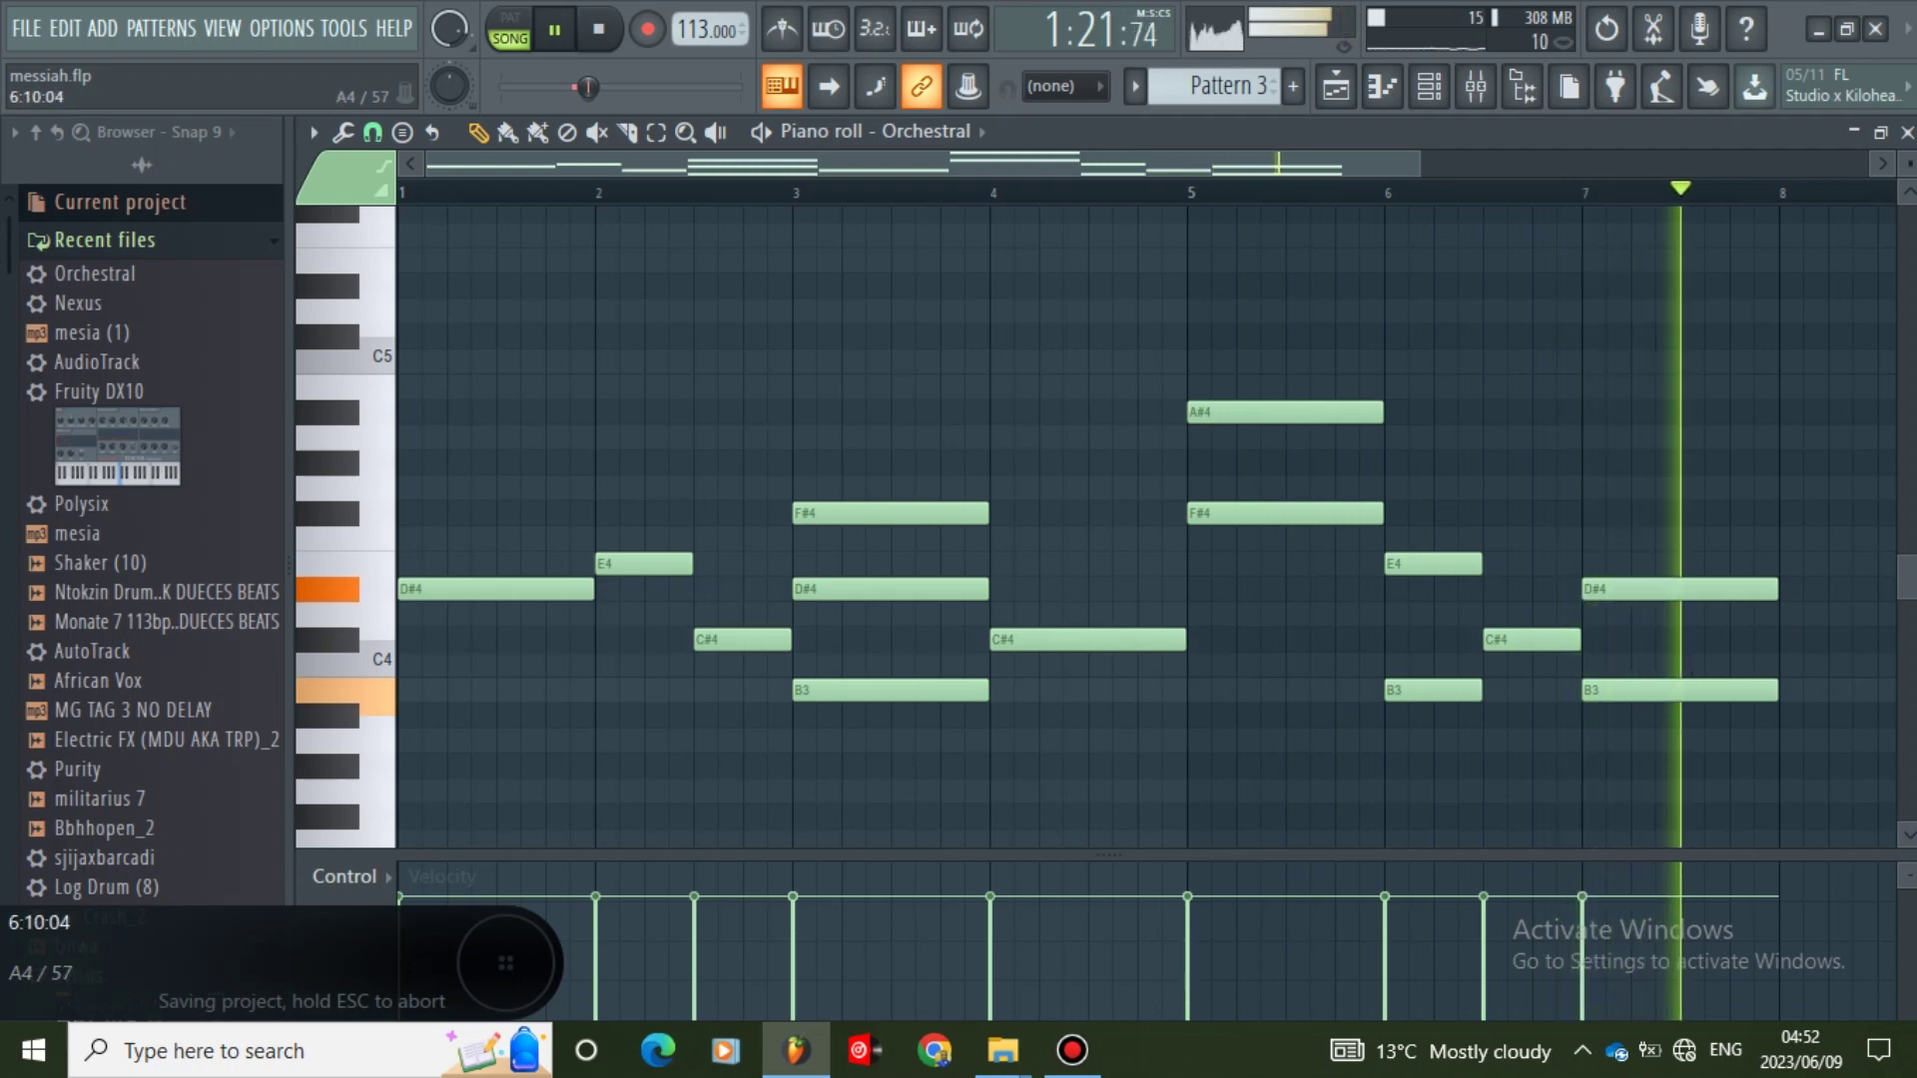
pyautogui.click(1600, 415)
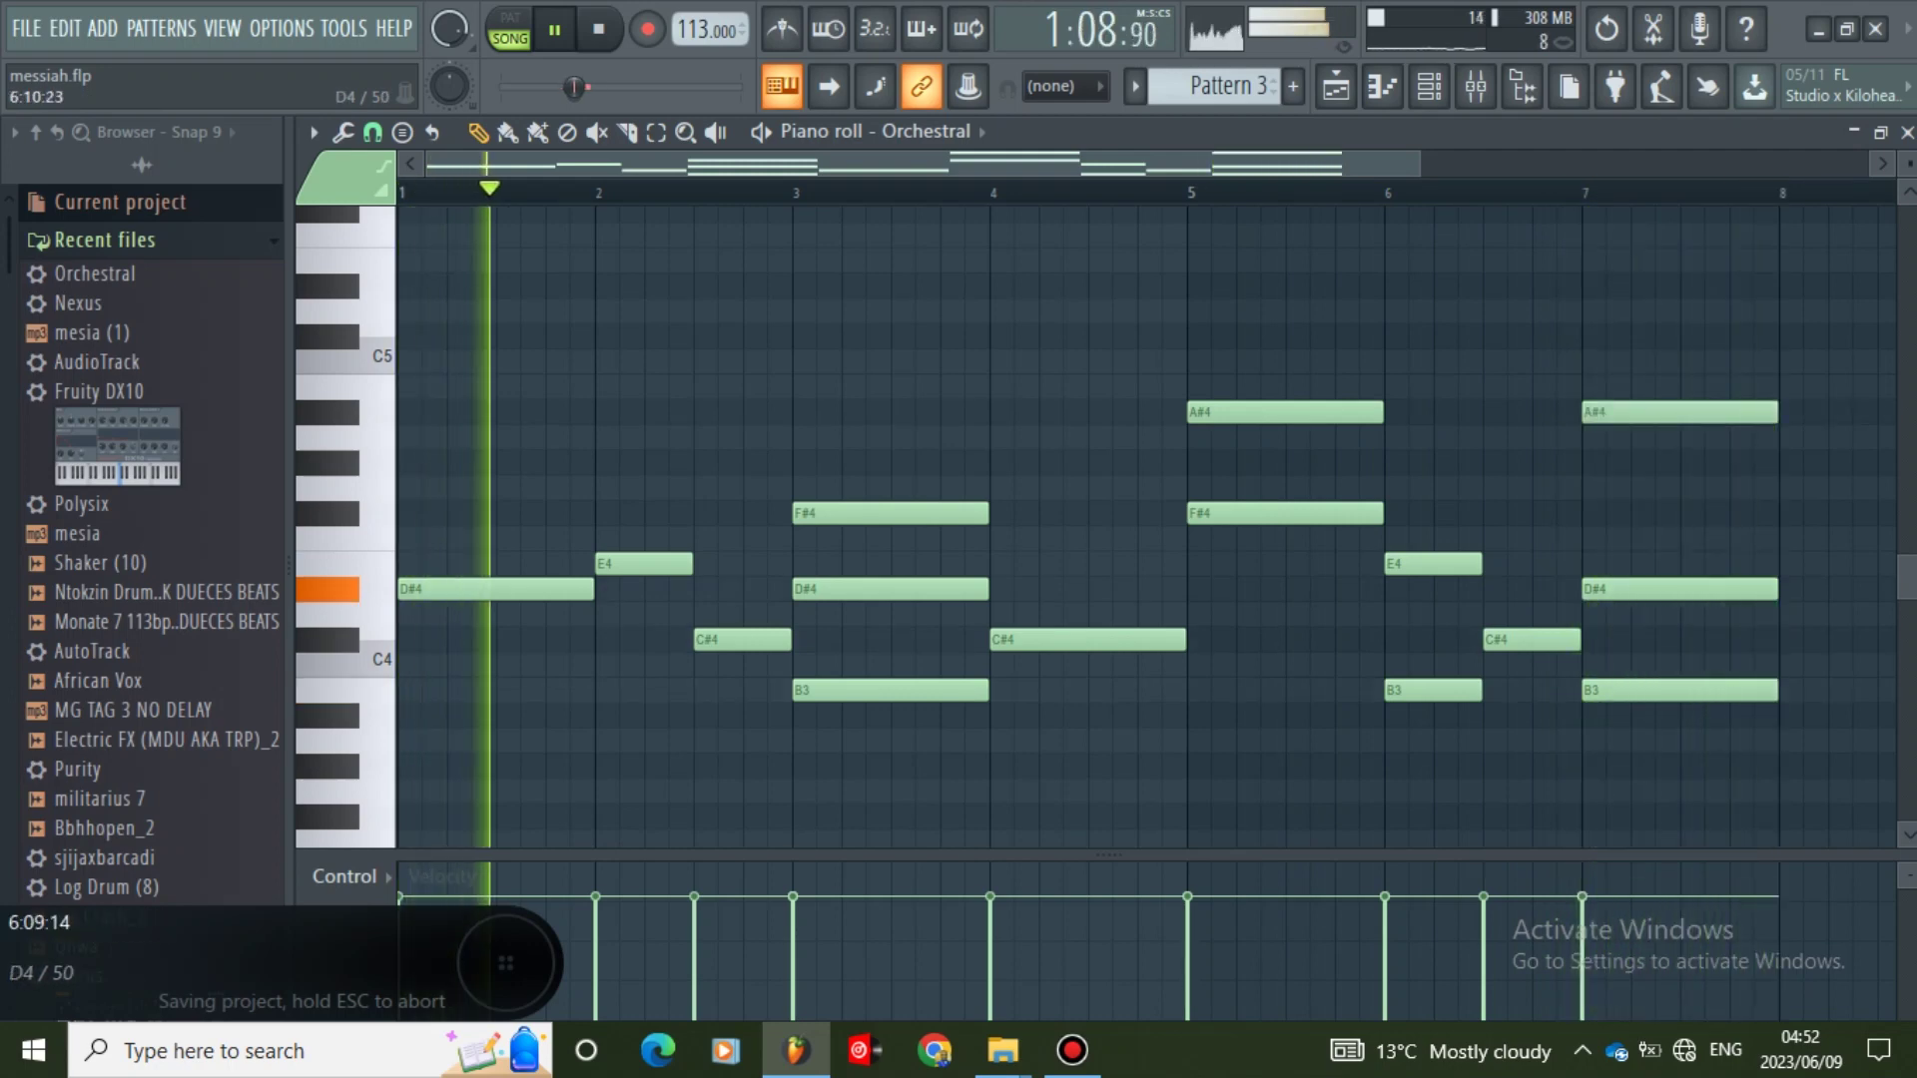
pyautogui.hotkey('ctrl', 's')
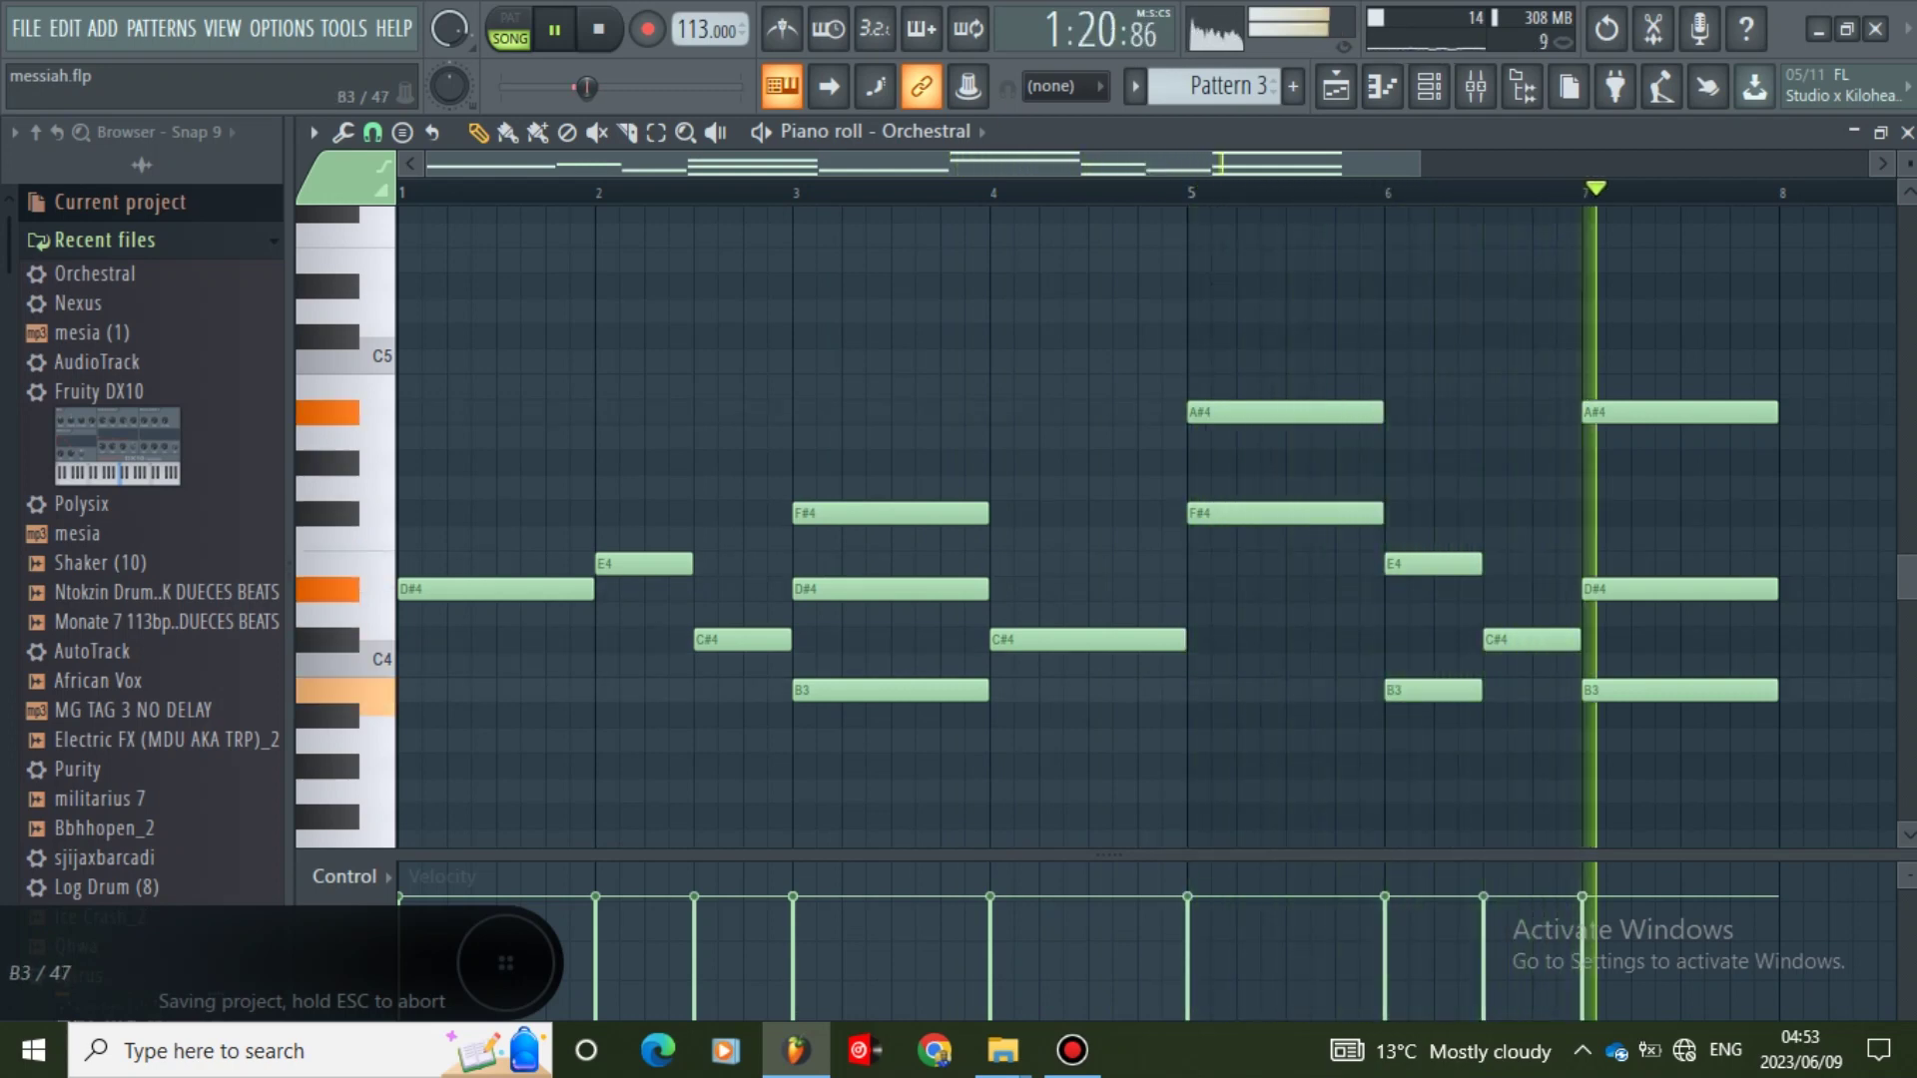
# - Lower the A#4 note in bar 7 to F#4 and delete the A#4 note in bar 5
pyautogui.press('space')
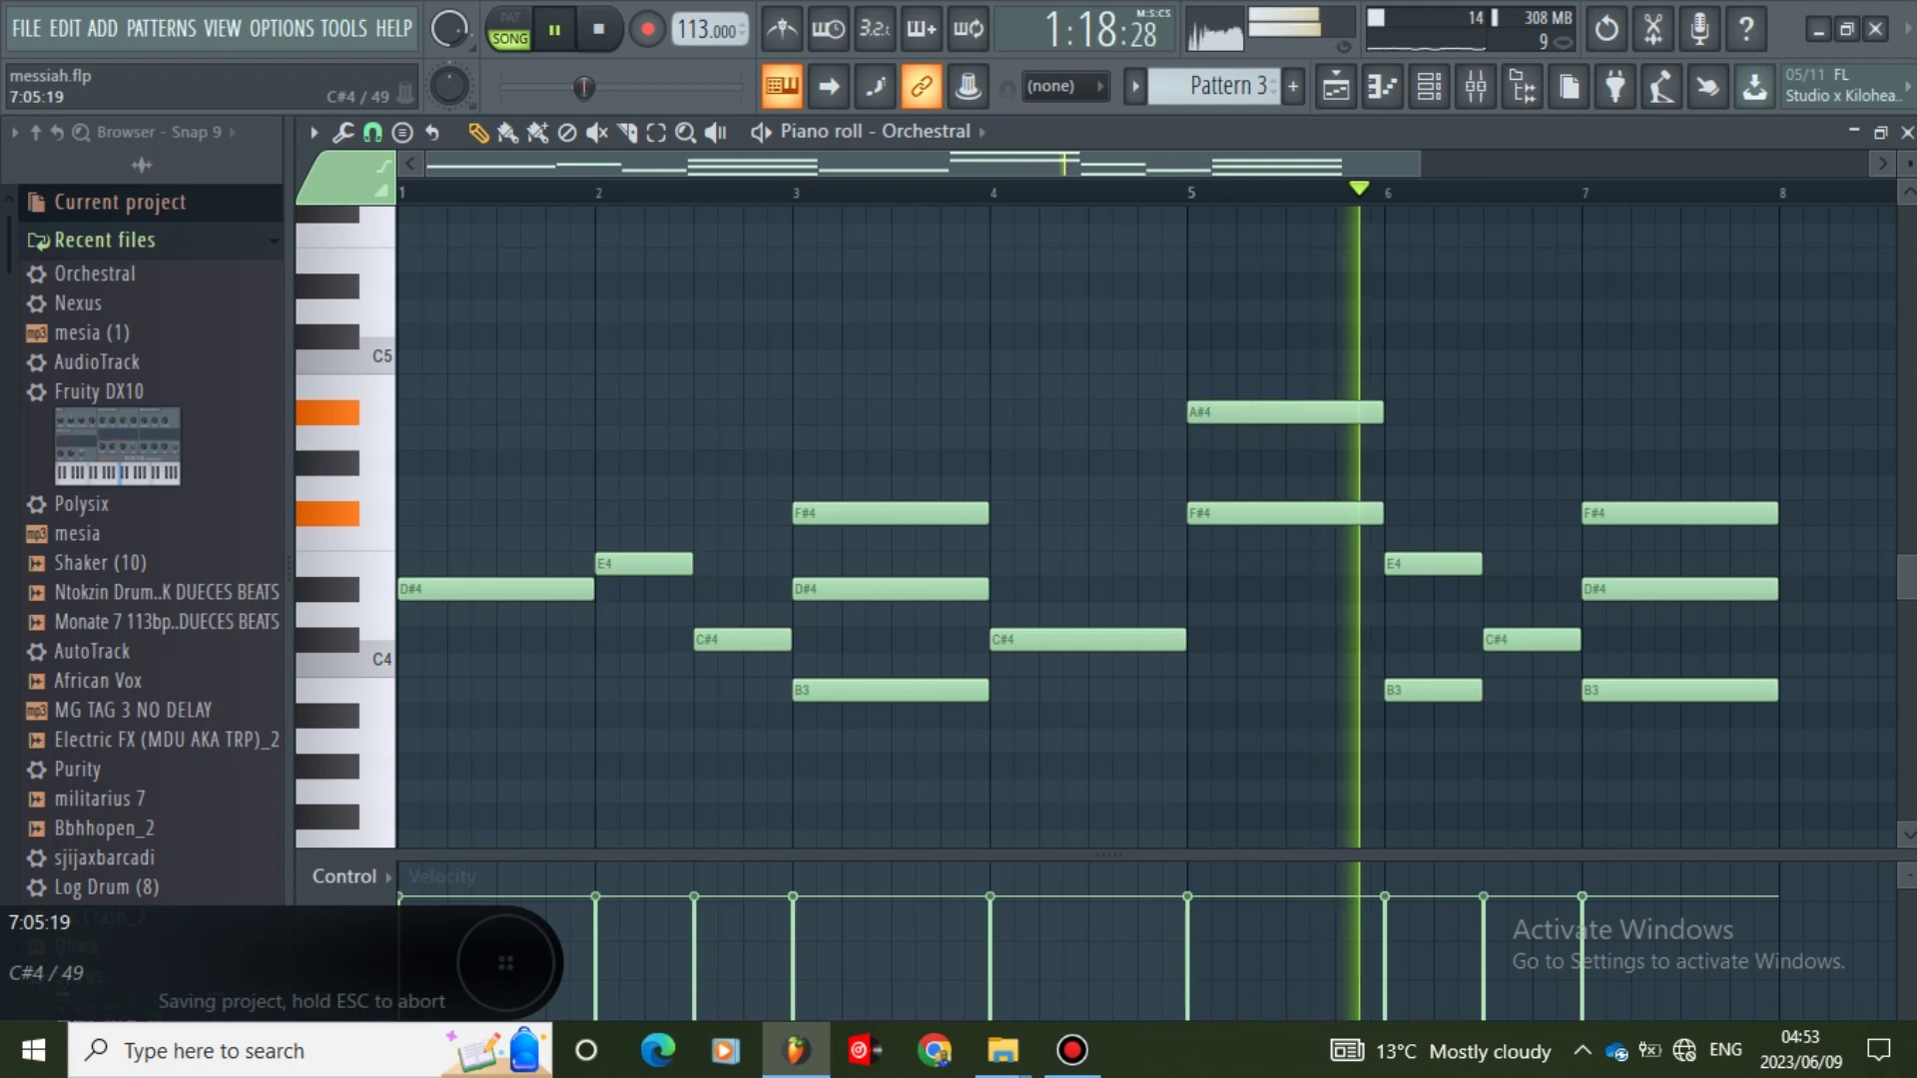
pyautogui.rightClick(1318, 412)
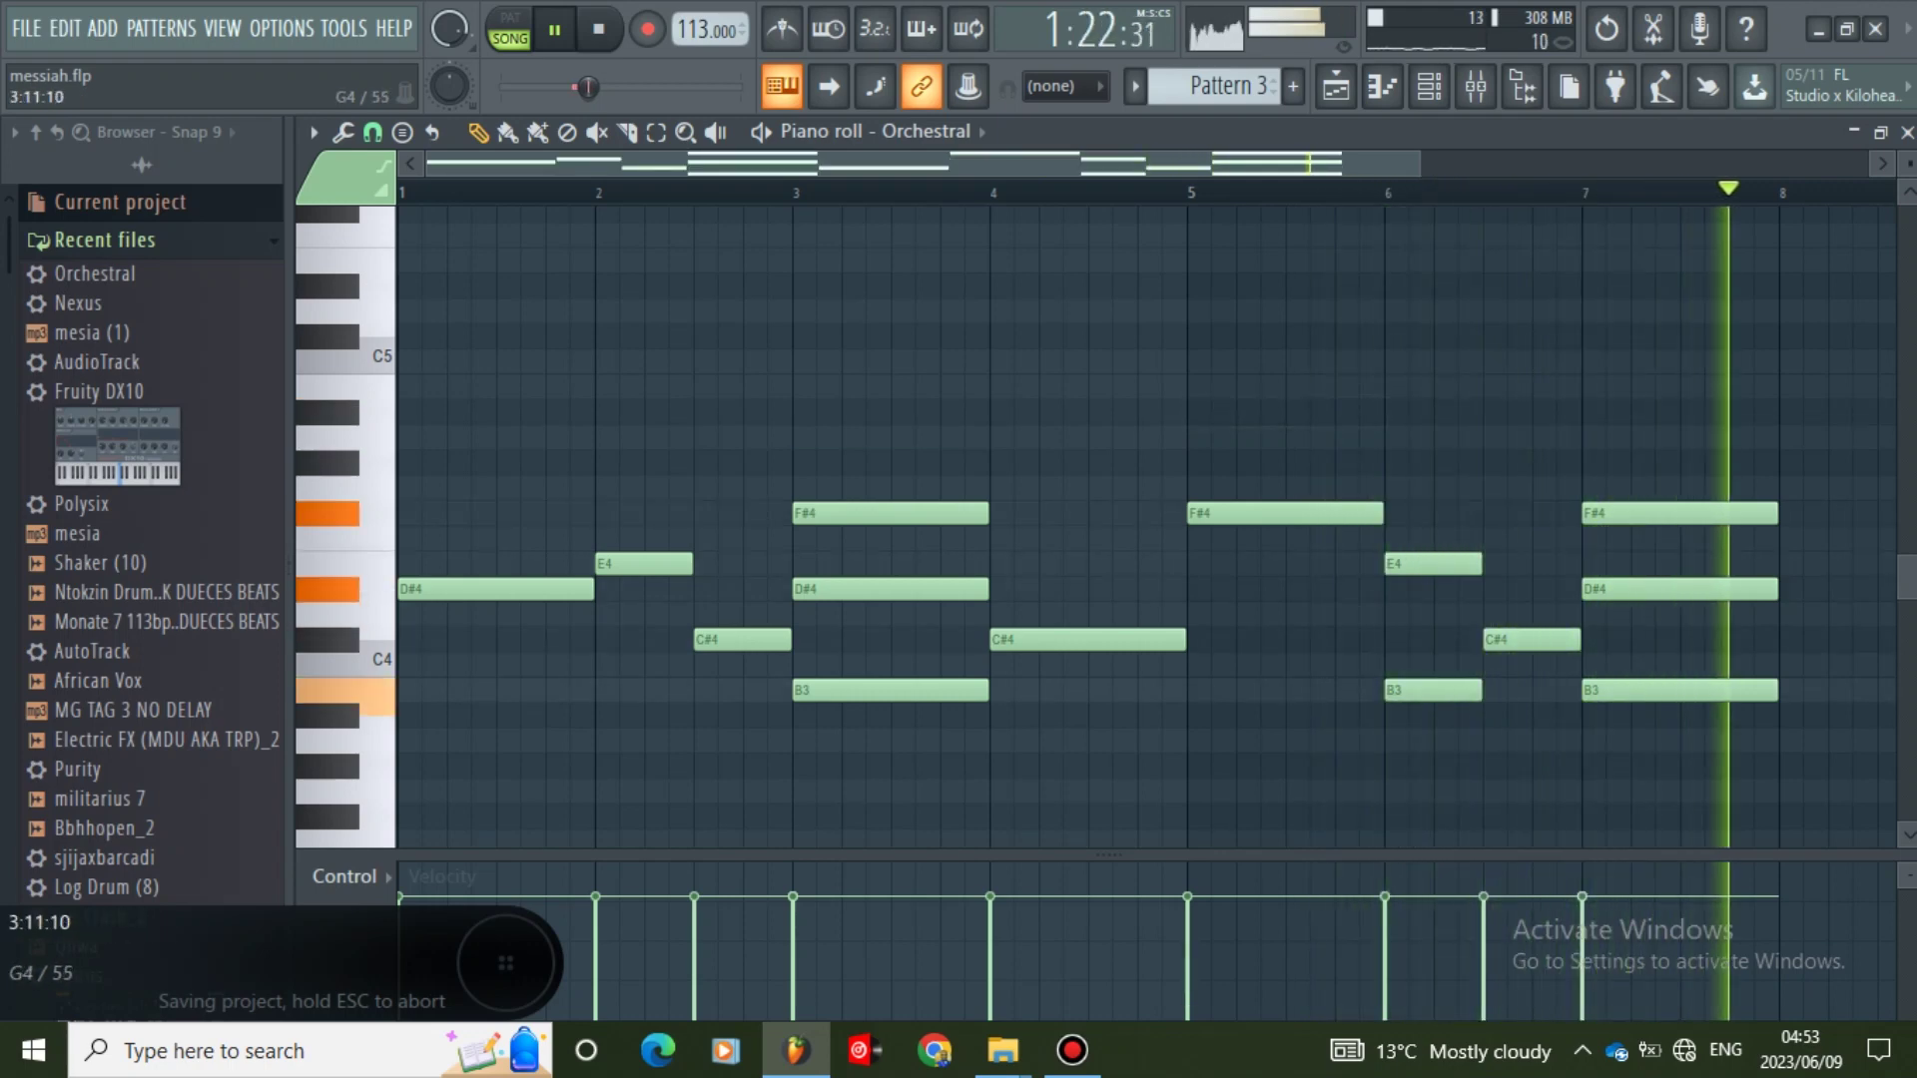
# - Add one-bar F#4 and B3 notes at bar 1 and a half-bar G#4 note at the start of bar 2
pyautogui.press('space')
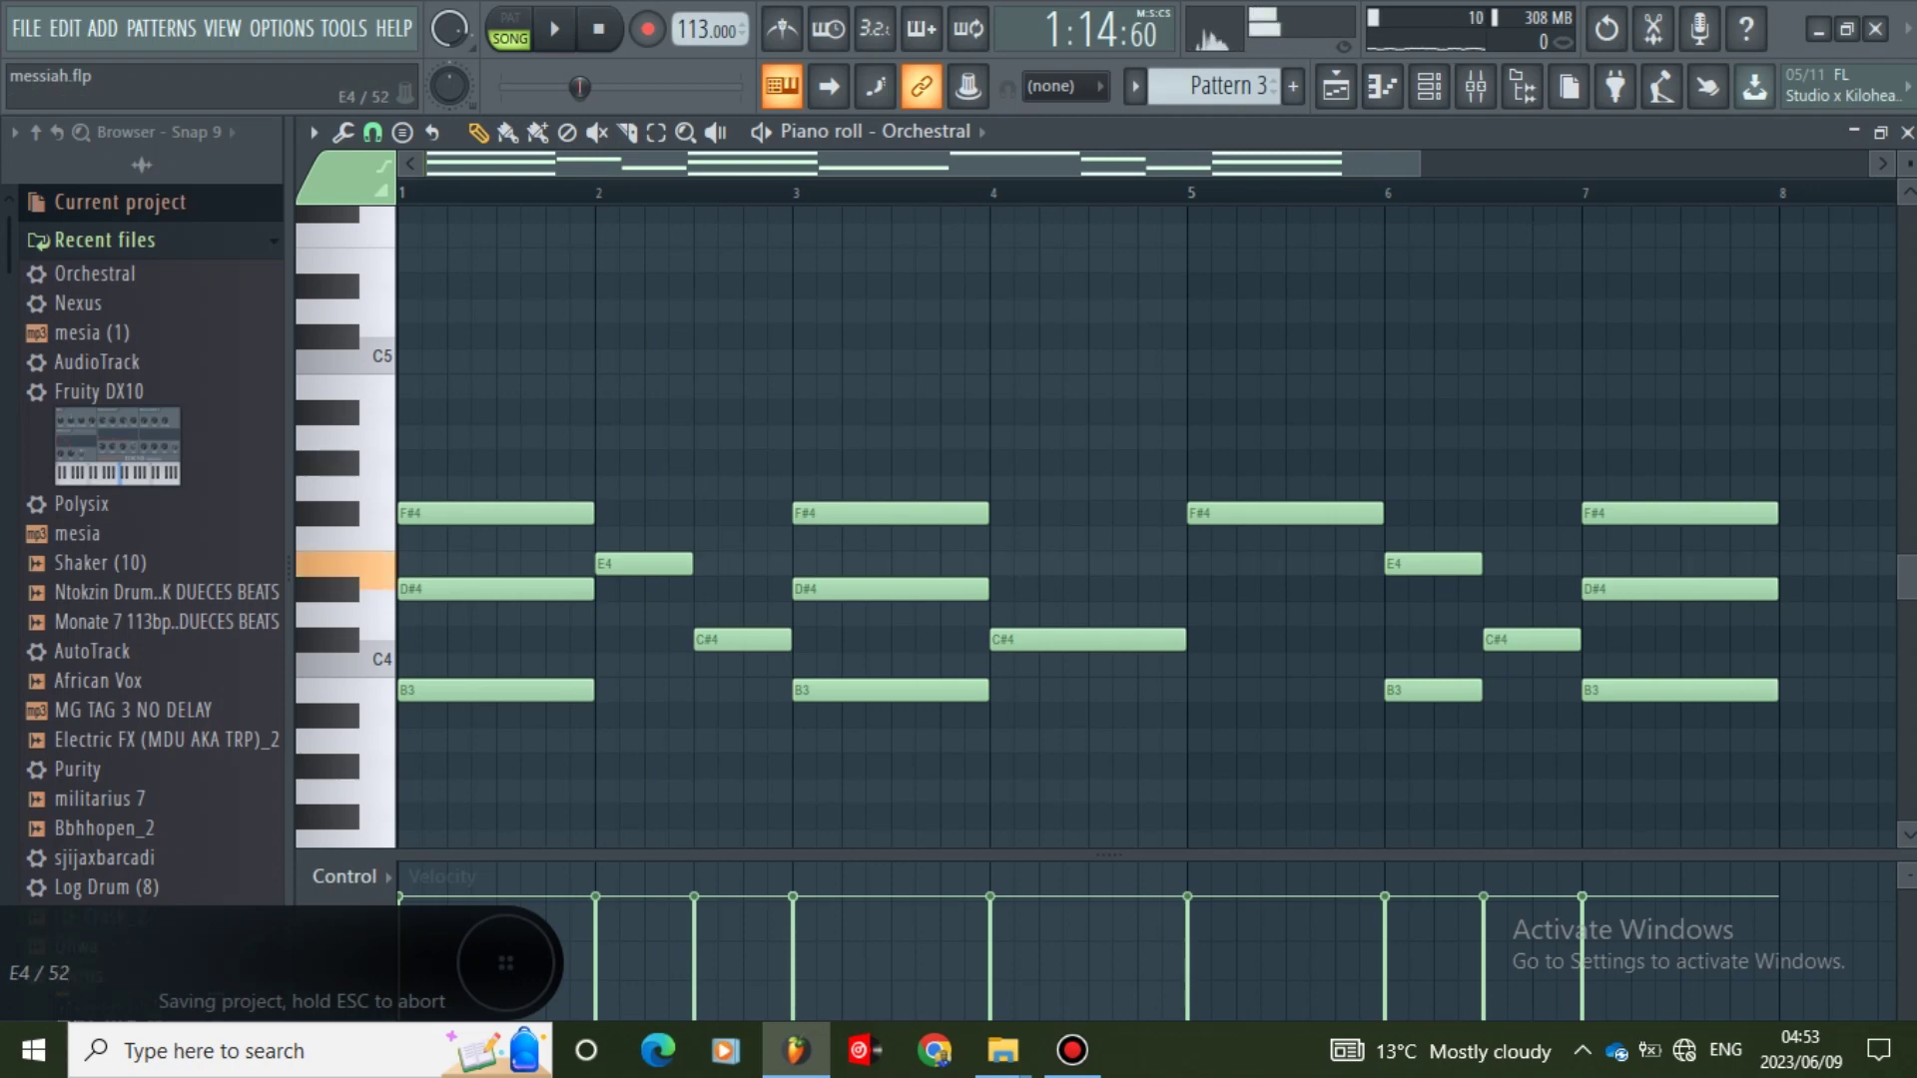
pyautogui.press('space')
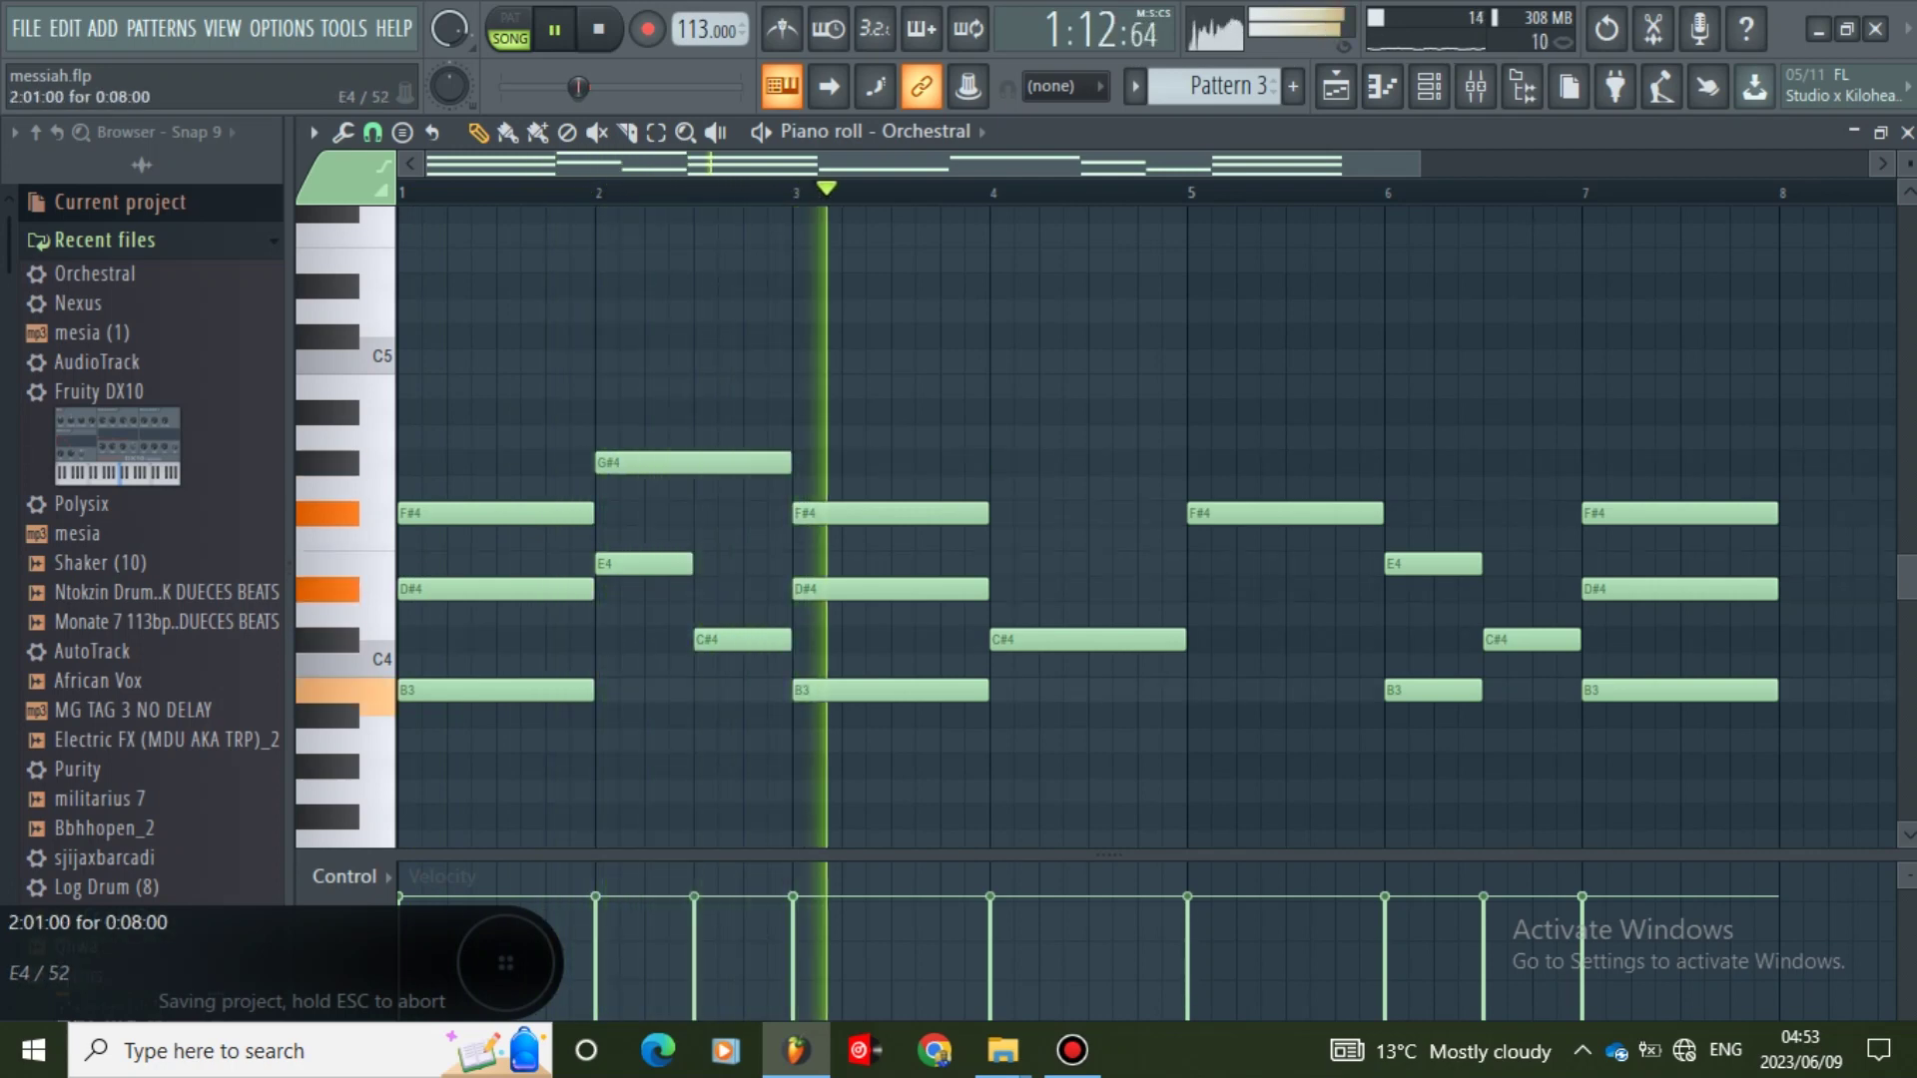
pyautogui.press('space')
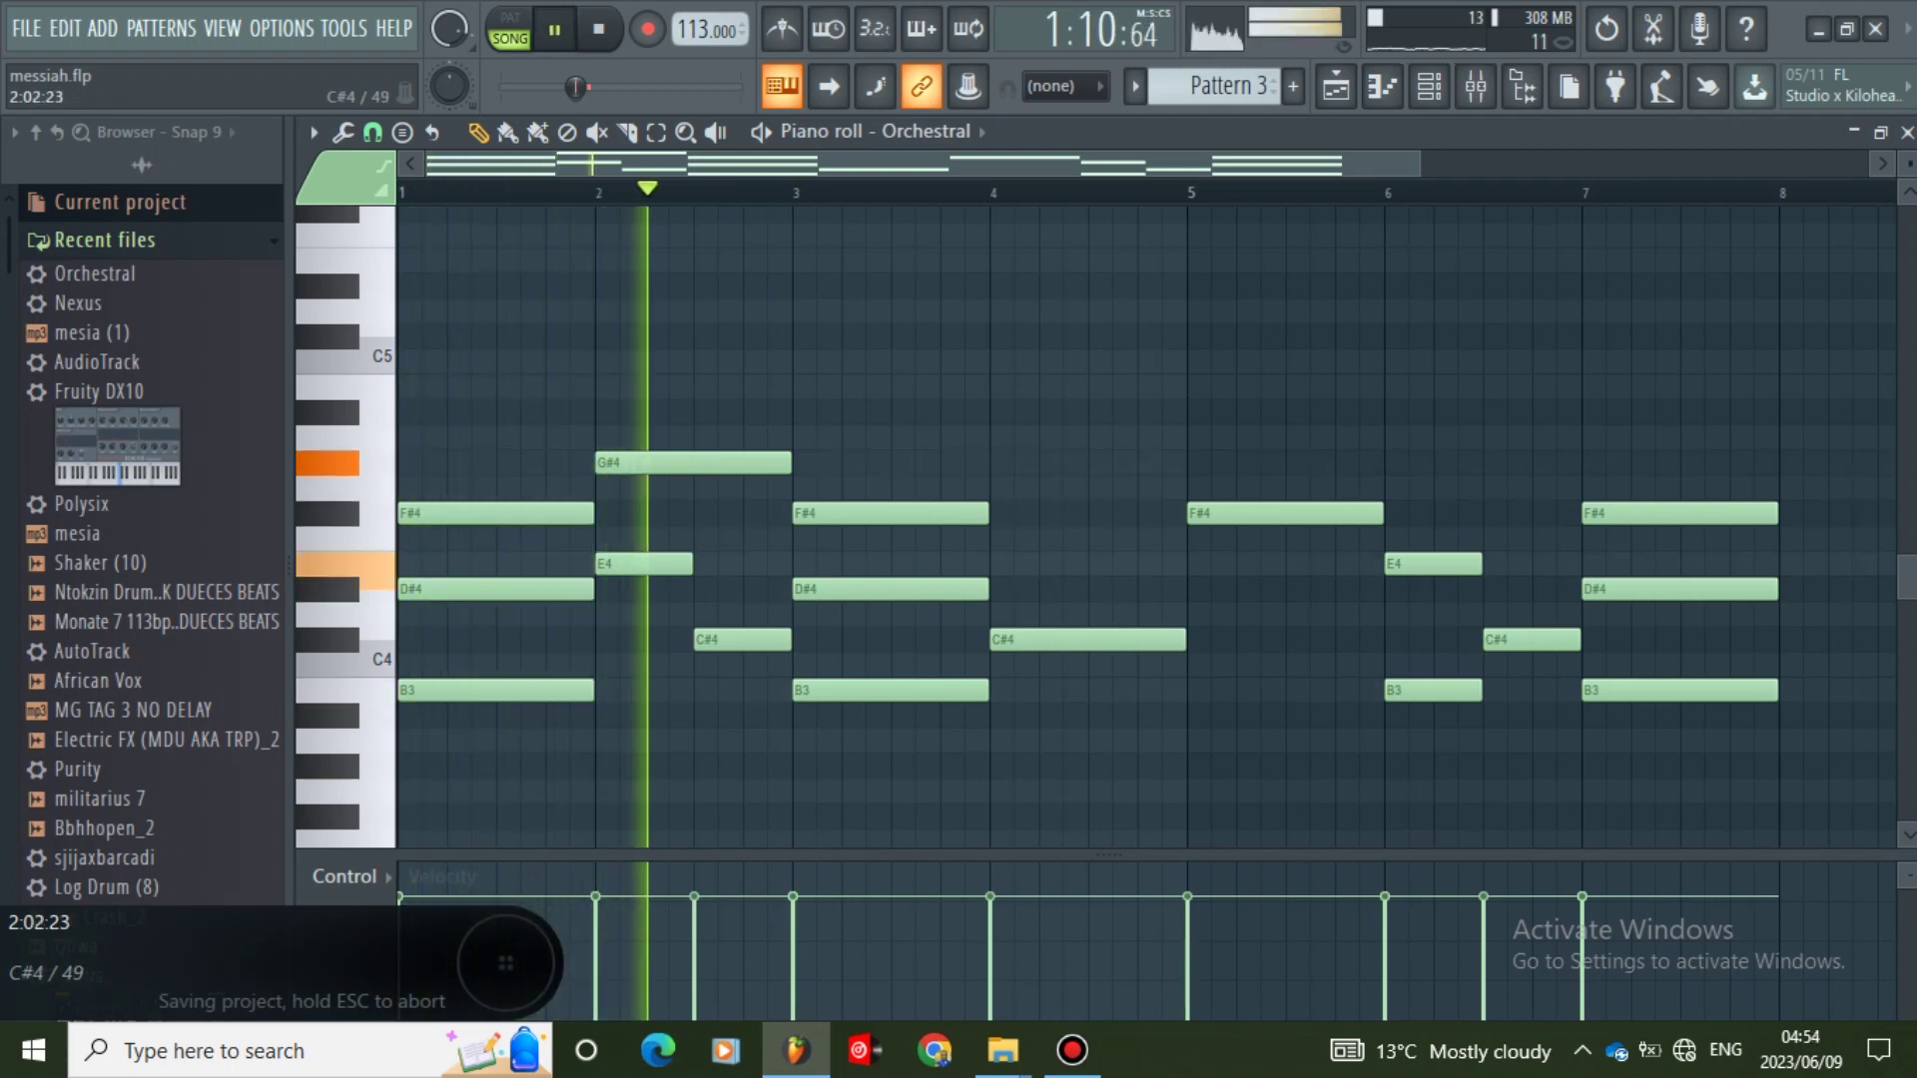
pyautogui.press('space')
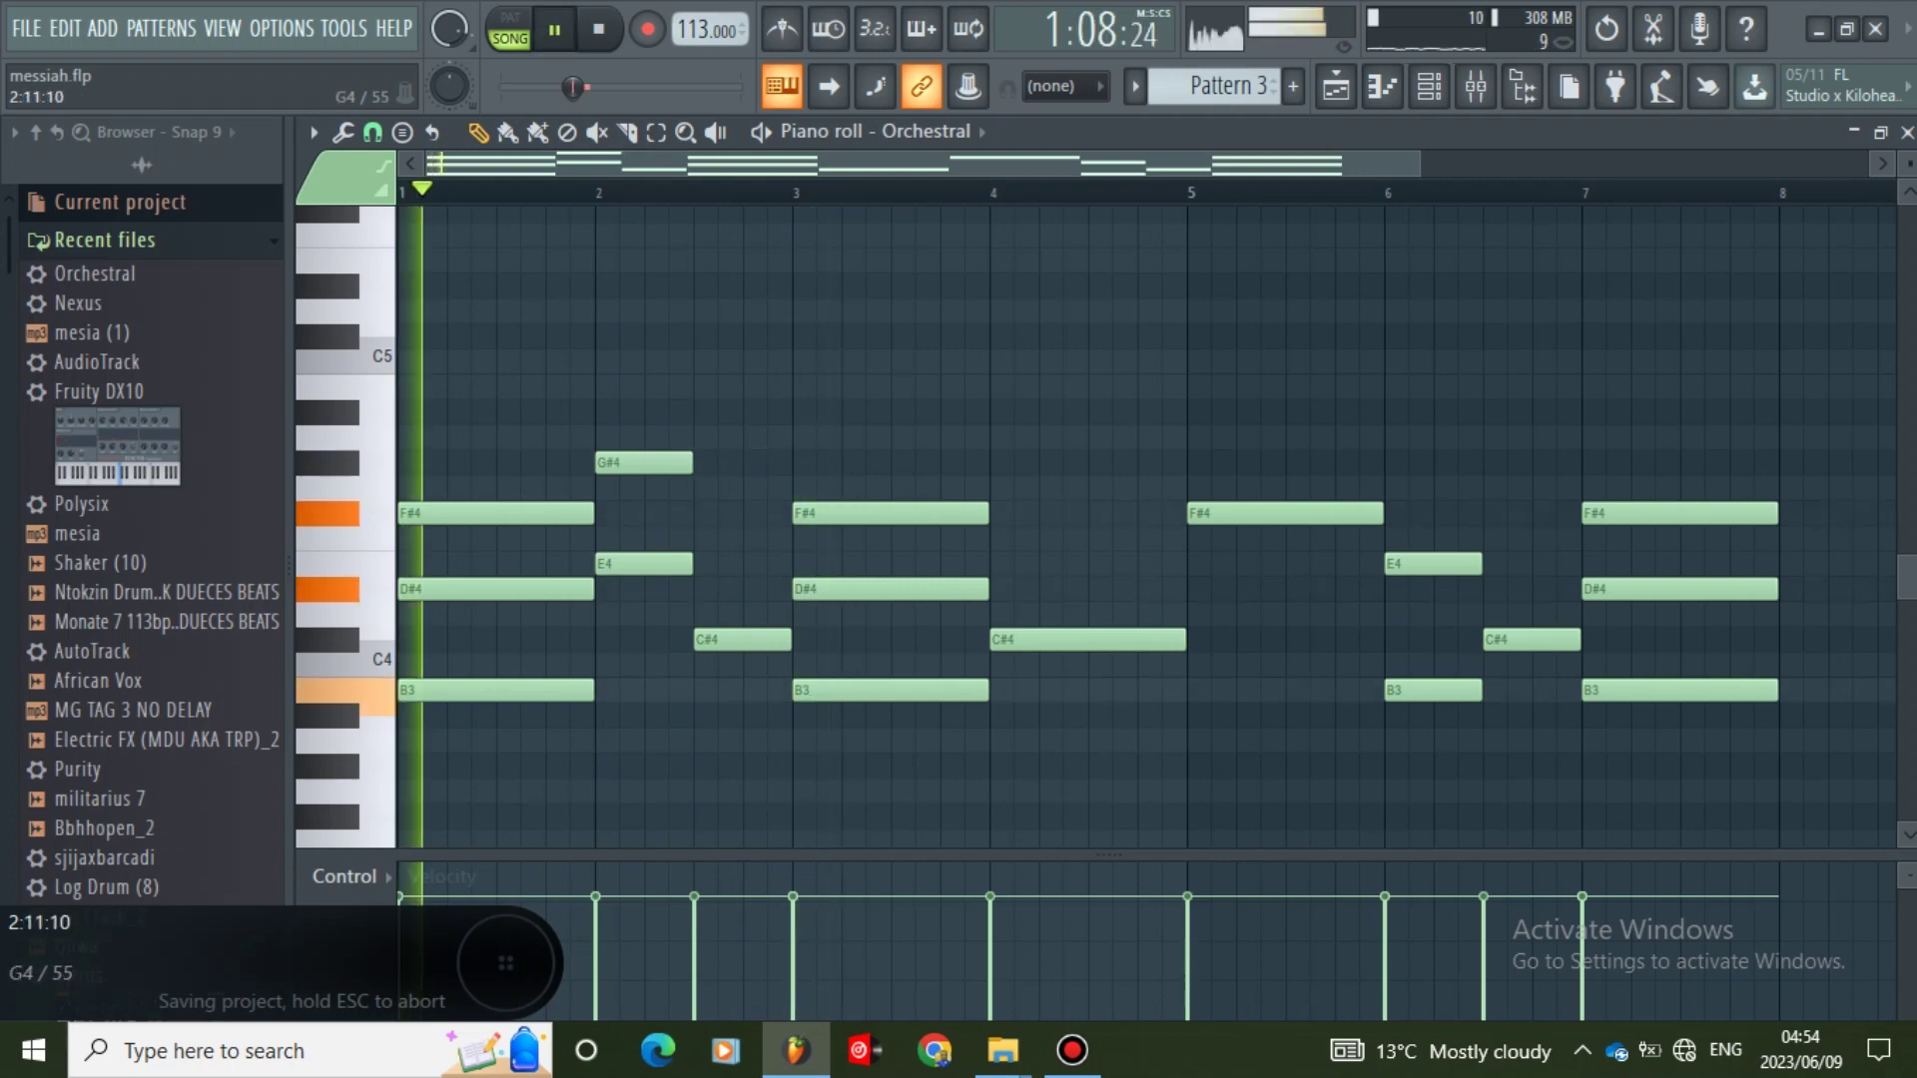
# - Complete the bar 2 chords with half-bar notes: C#4 in the first half, F#4 and A#4 in the second half
pyautogui.click(730, 513)
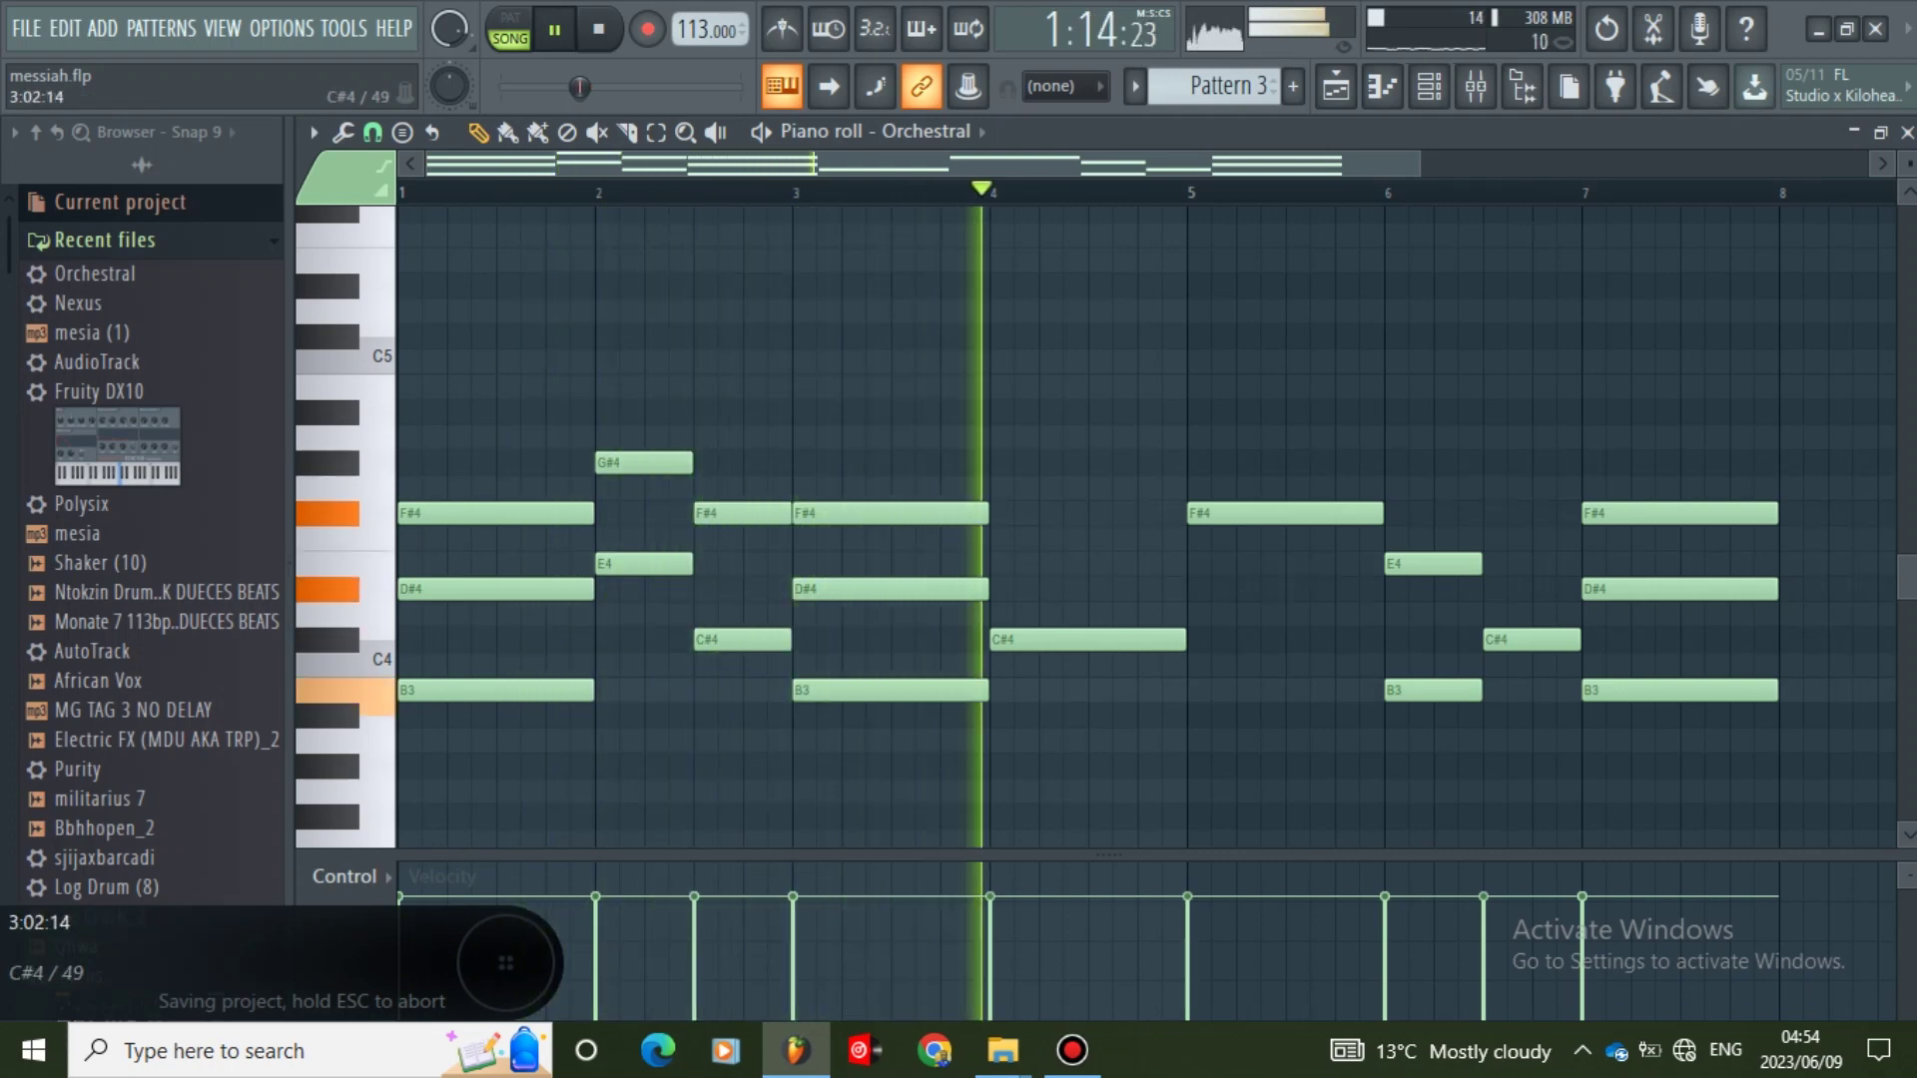
pyautogui.press('space')
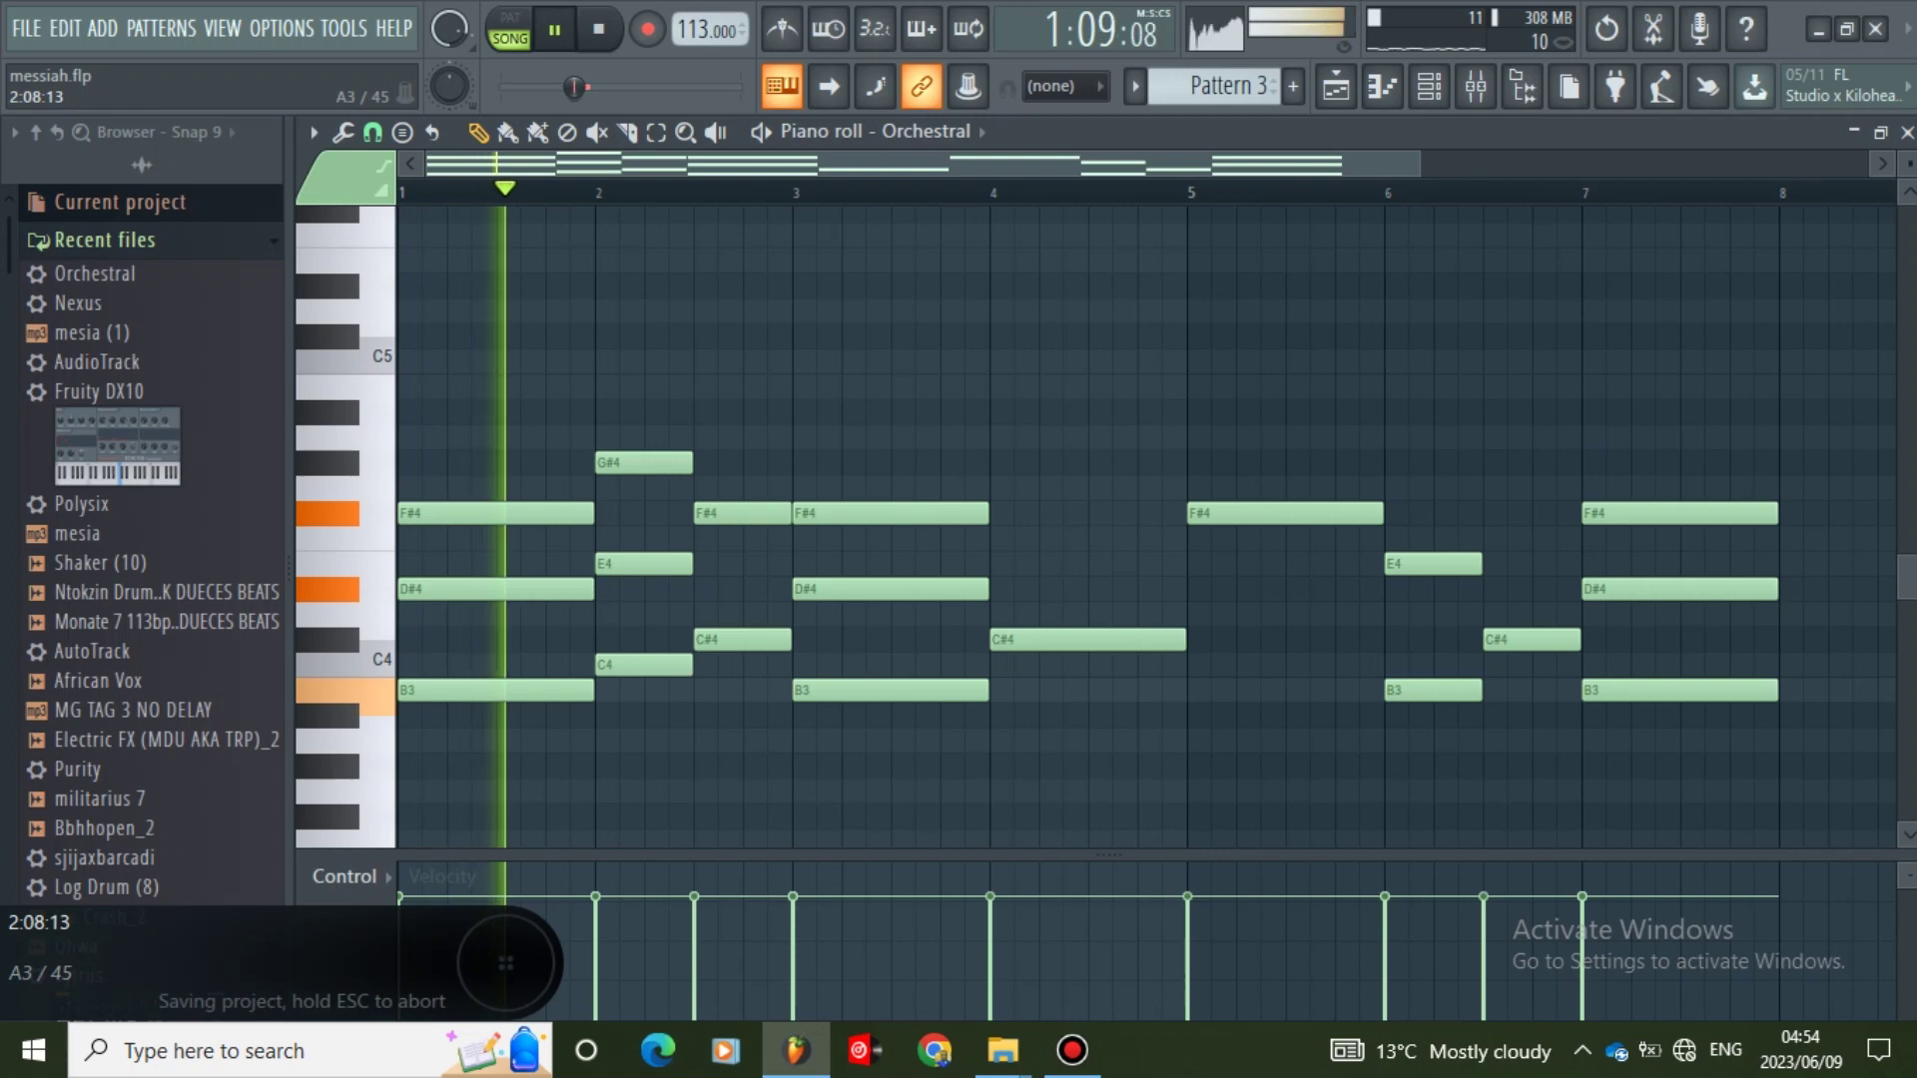
pyautogui.press('space')
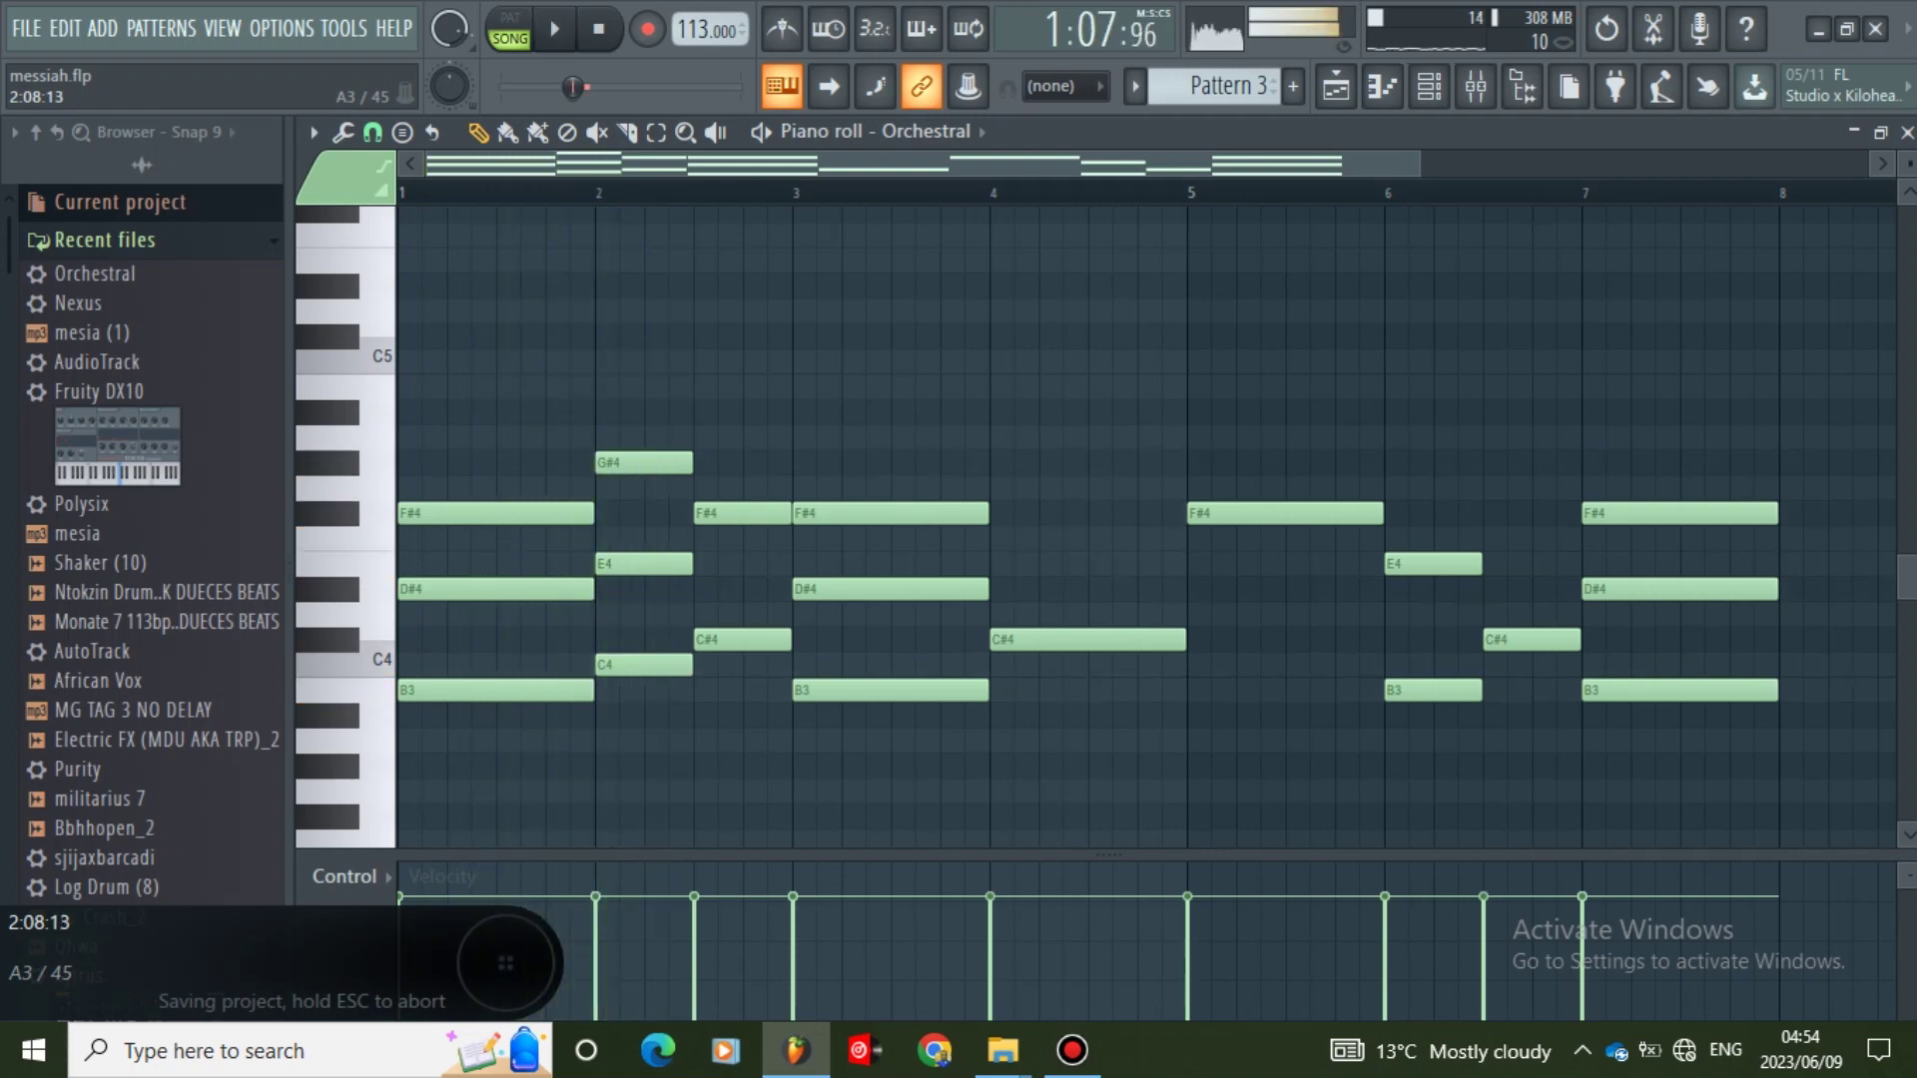
pyautogui.press('space')
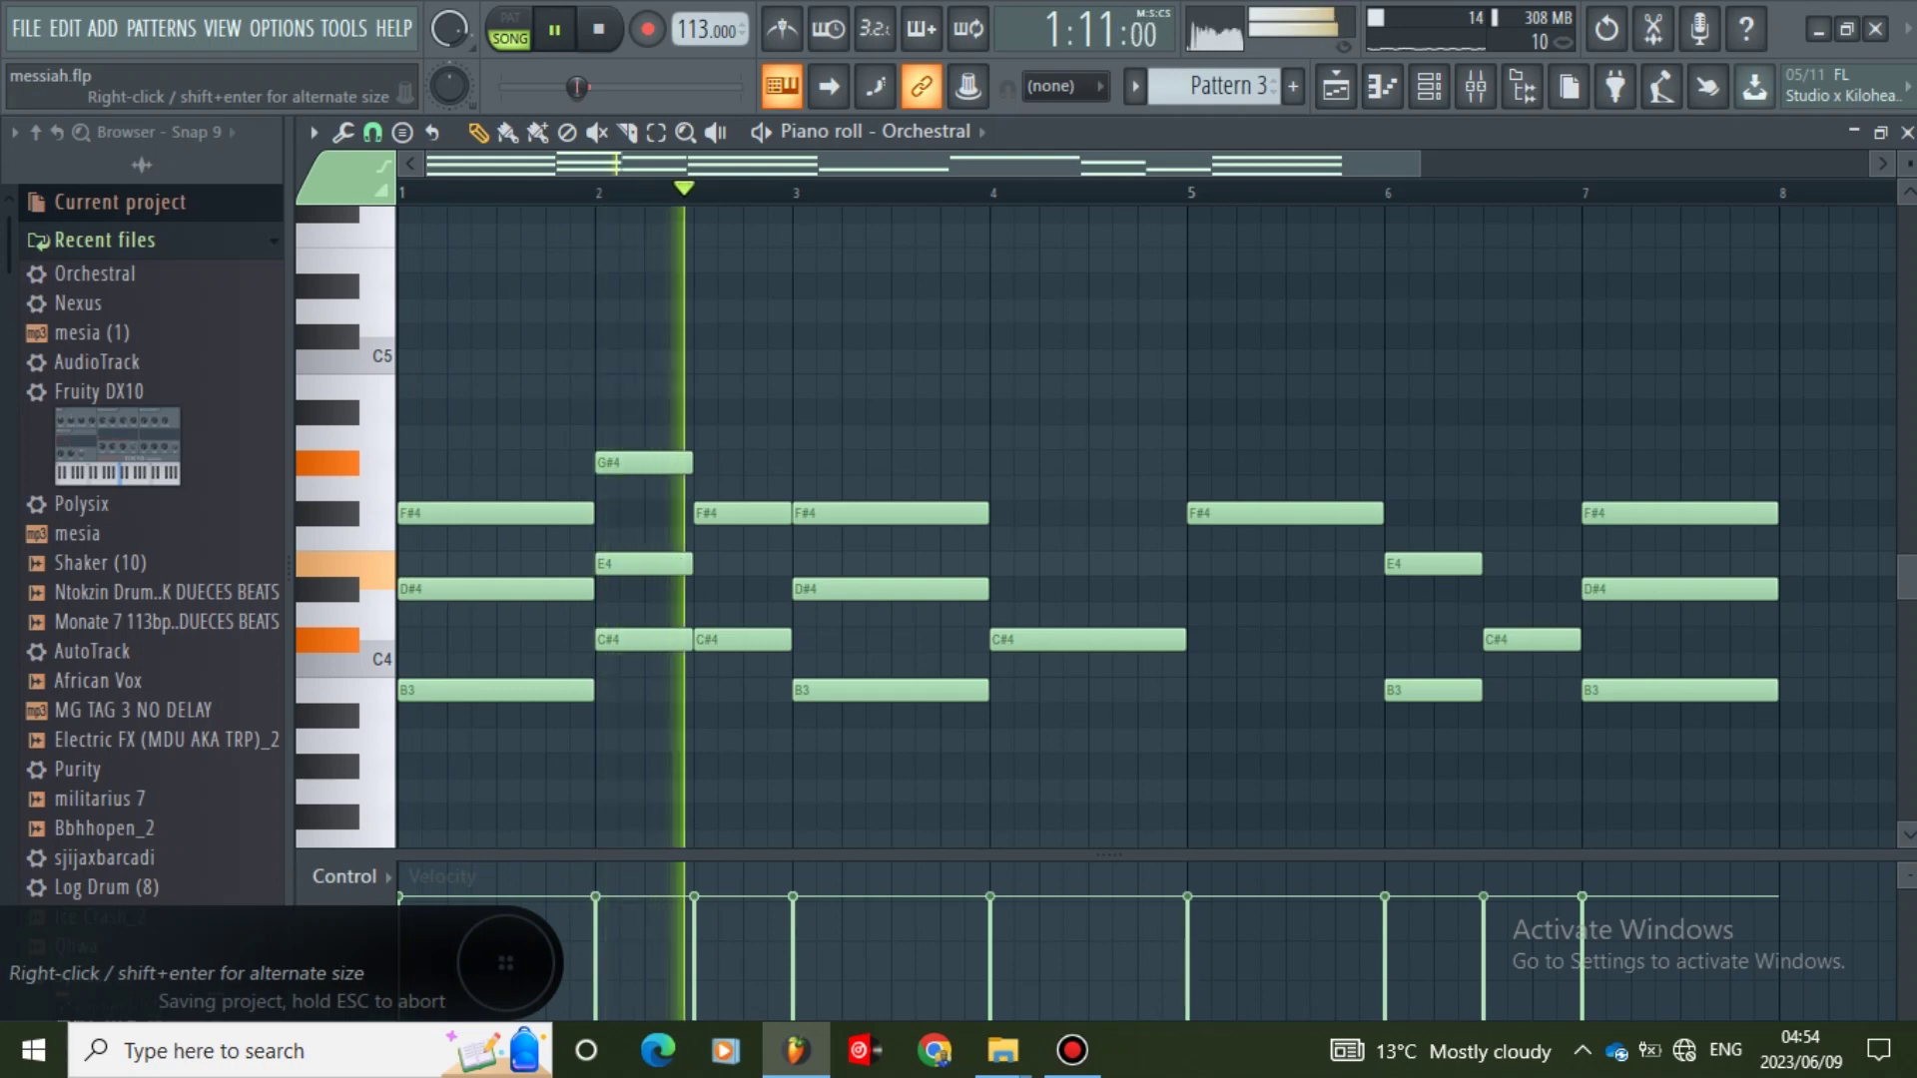
pyautogui.press('space')
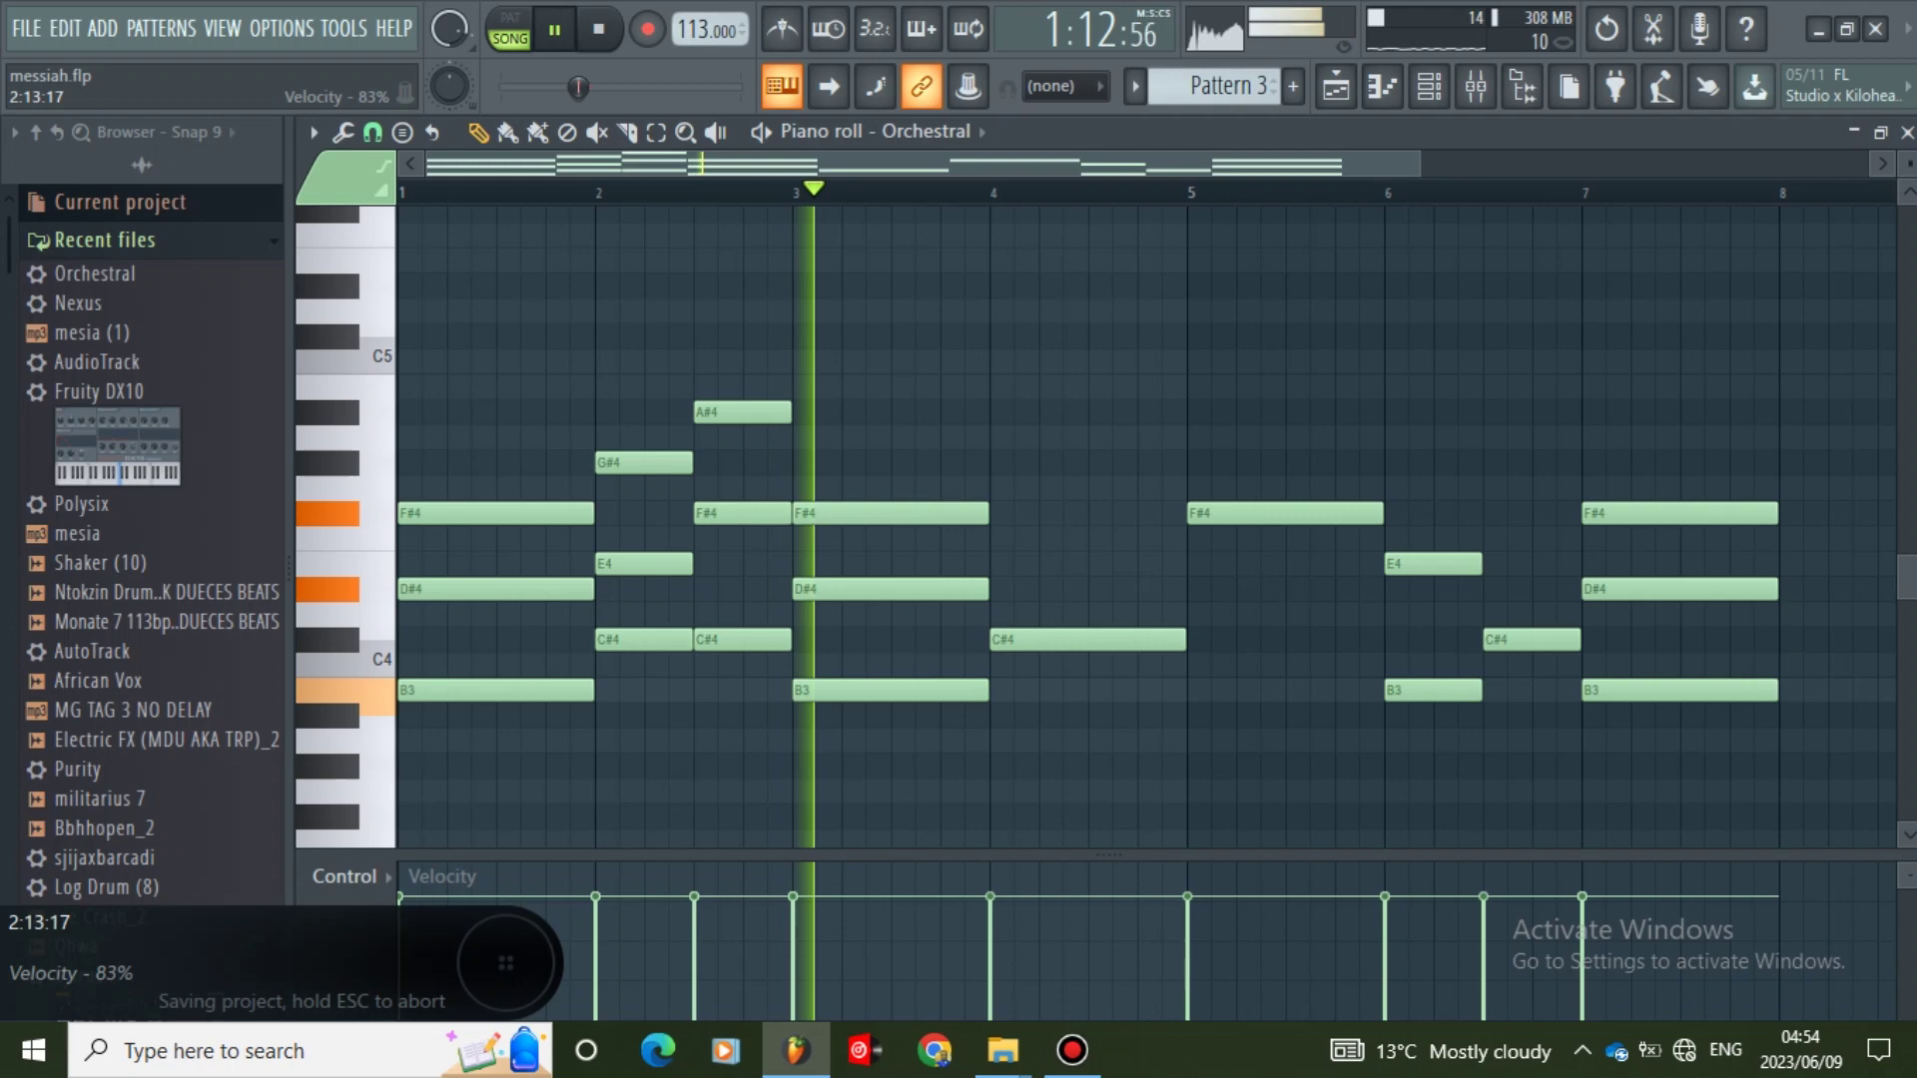
# - Raise the F#4 note in bar 3 to G#4 and add one-bar E4 and G#4 notes above the C#4 in bar 4
pyautogui.press('space')
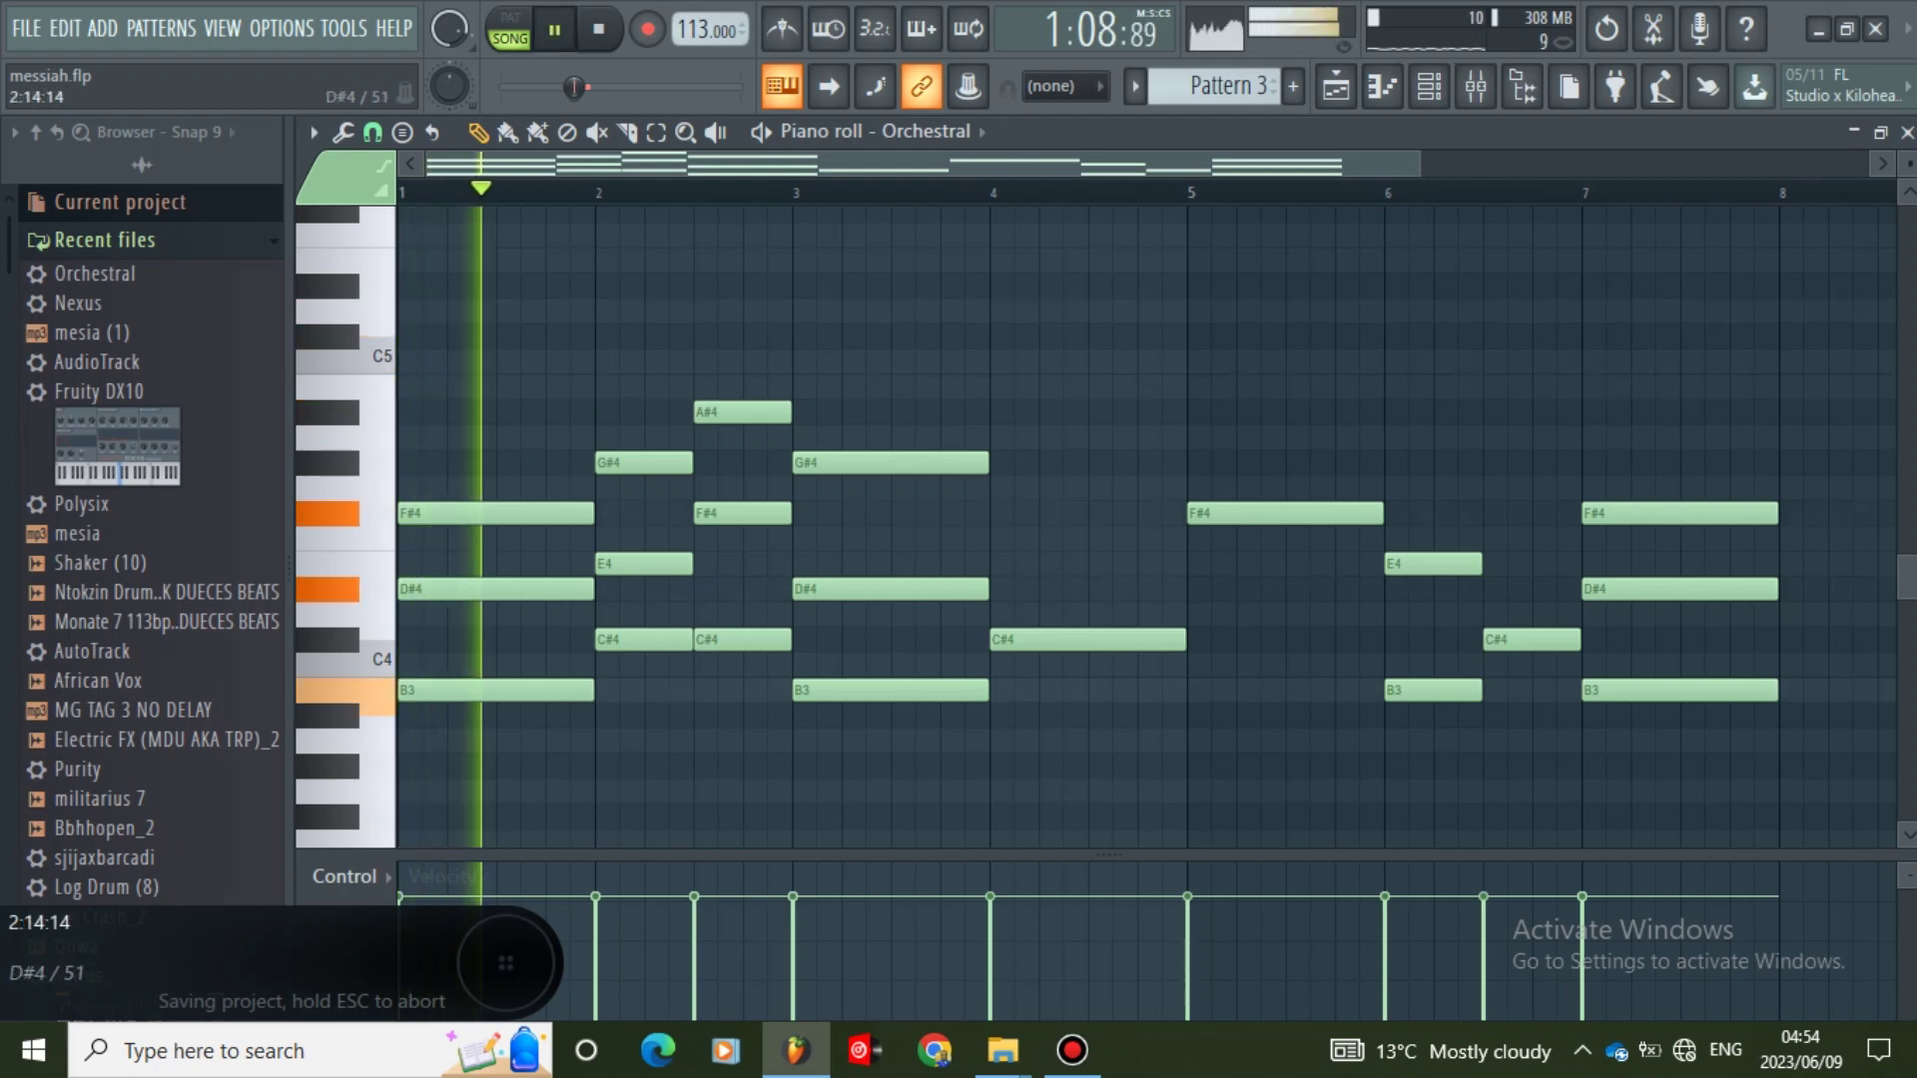
pyautogui.moveTo(921, 164); pyautogui.dragTo(992, 164)
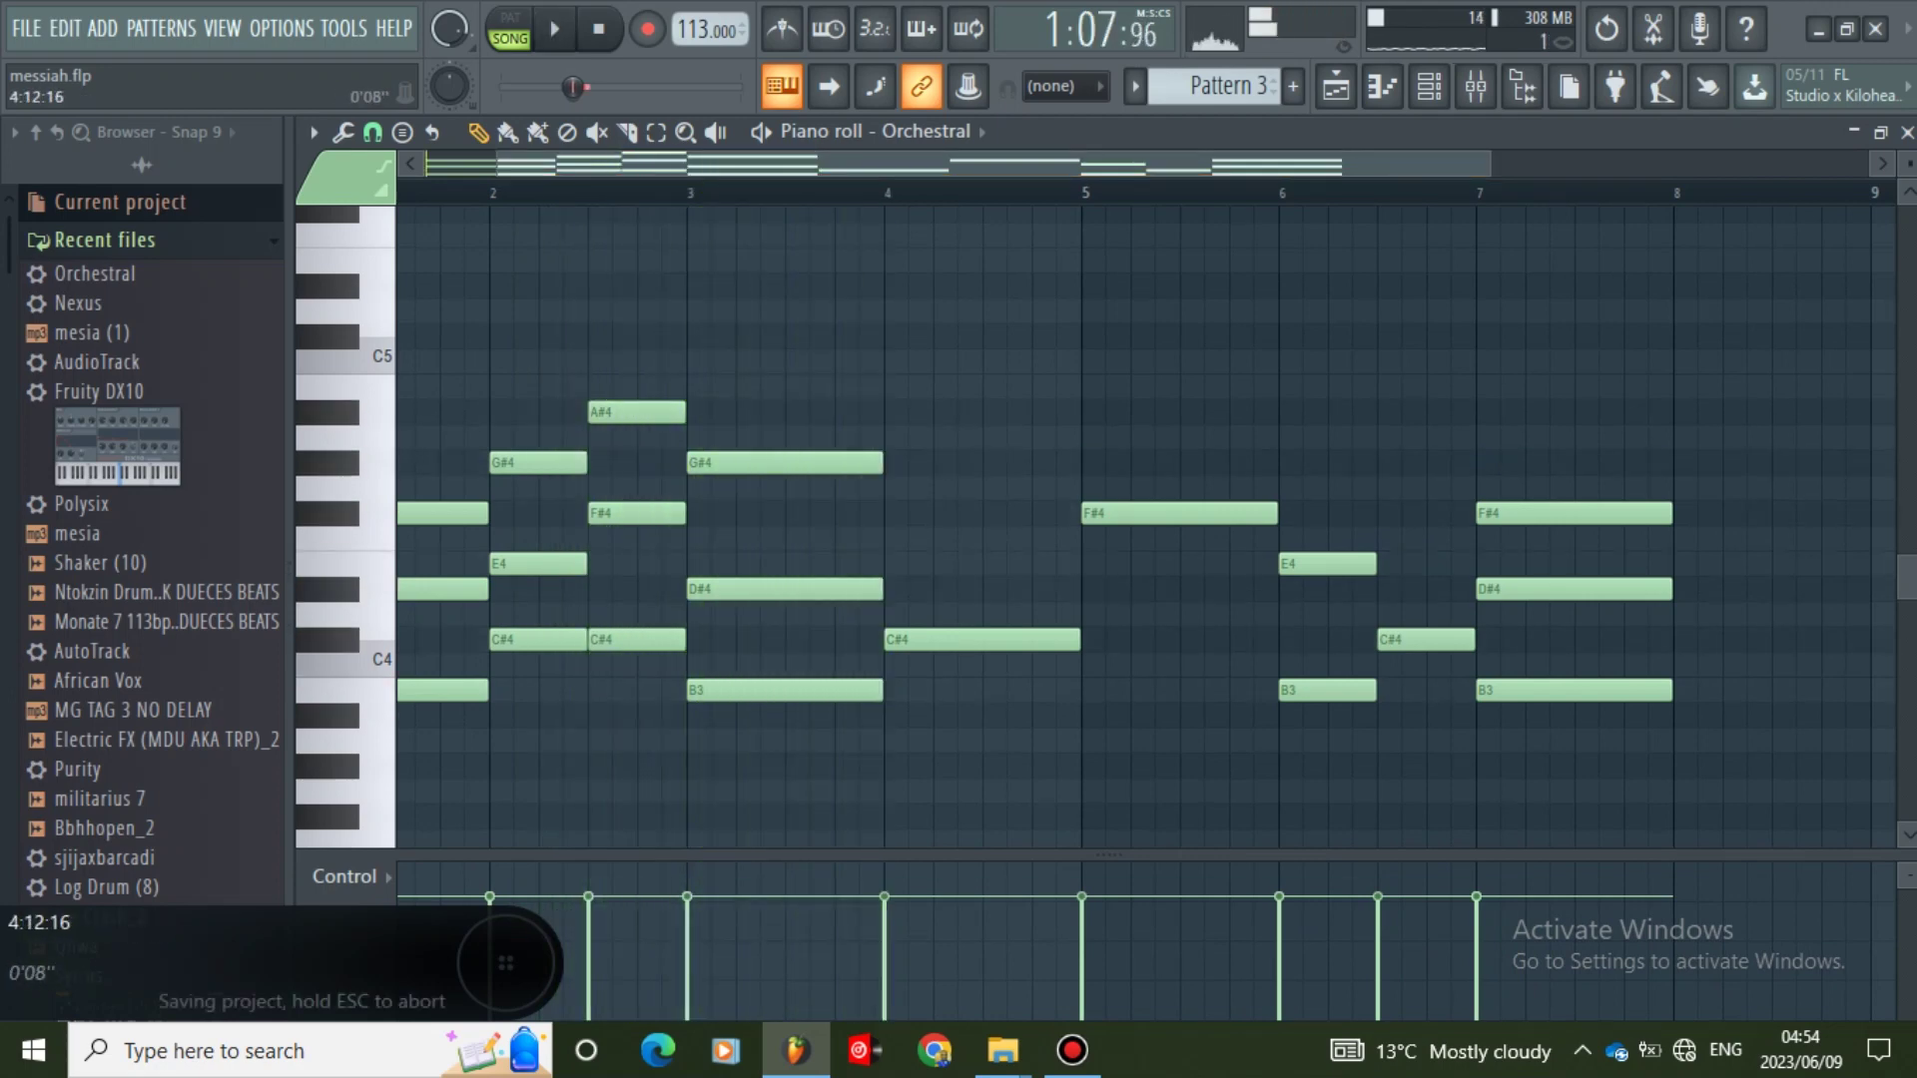
pyautogui.moveTo(1029, 164); pyautogui.dragTo(956, 164)
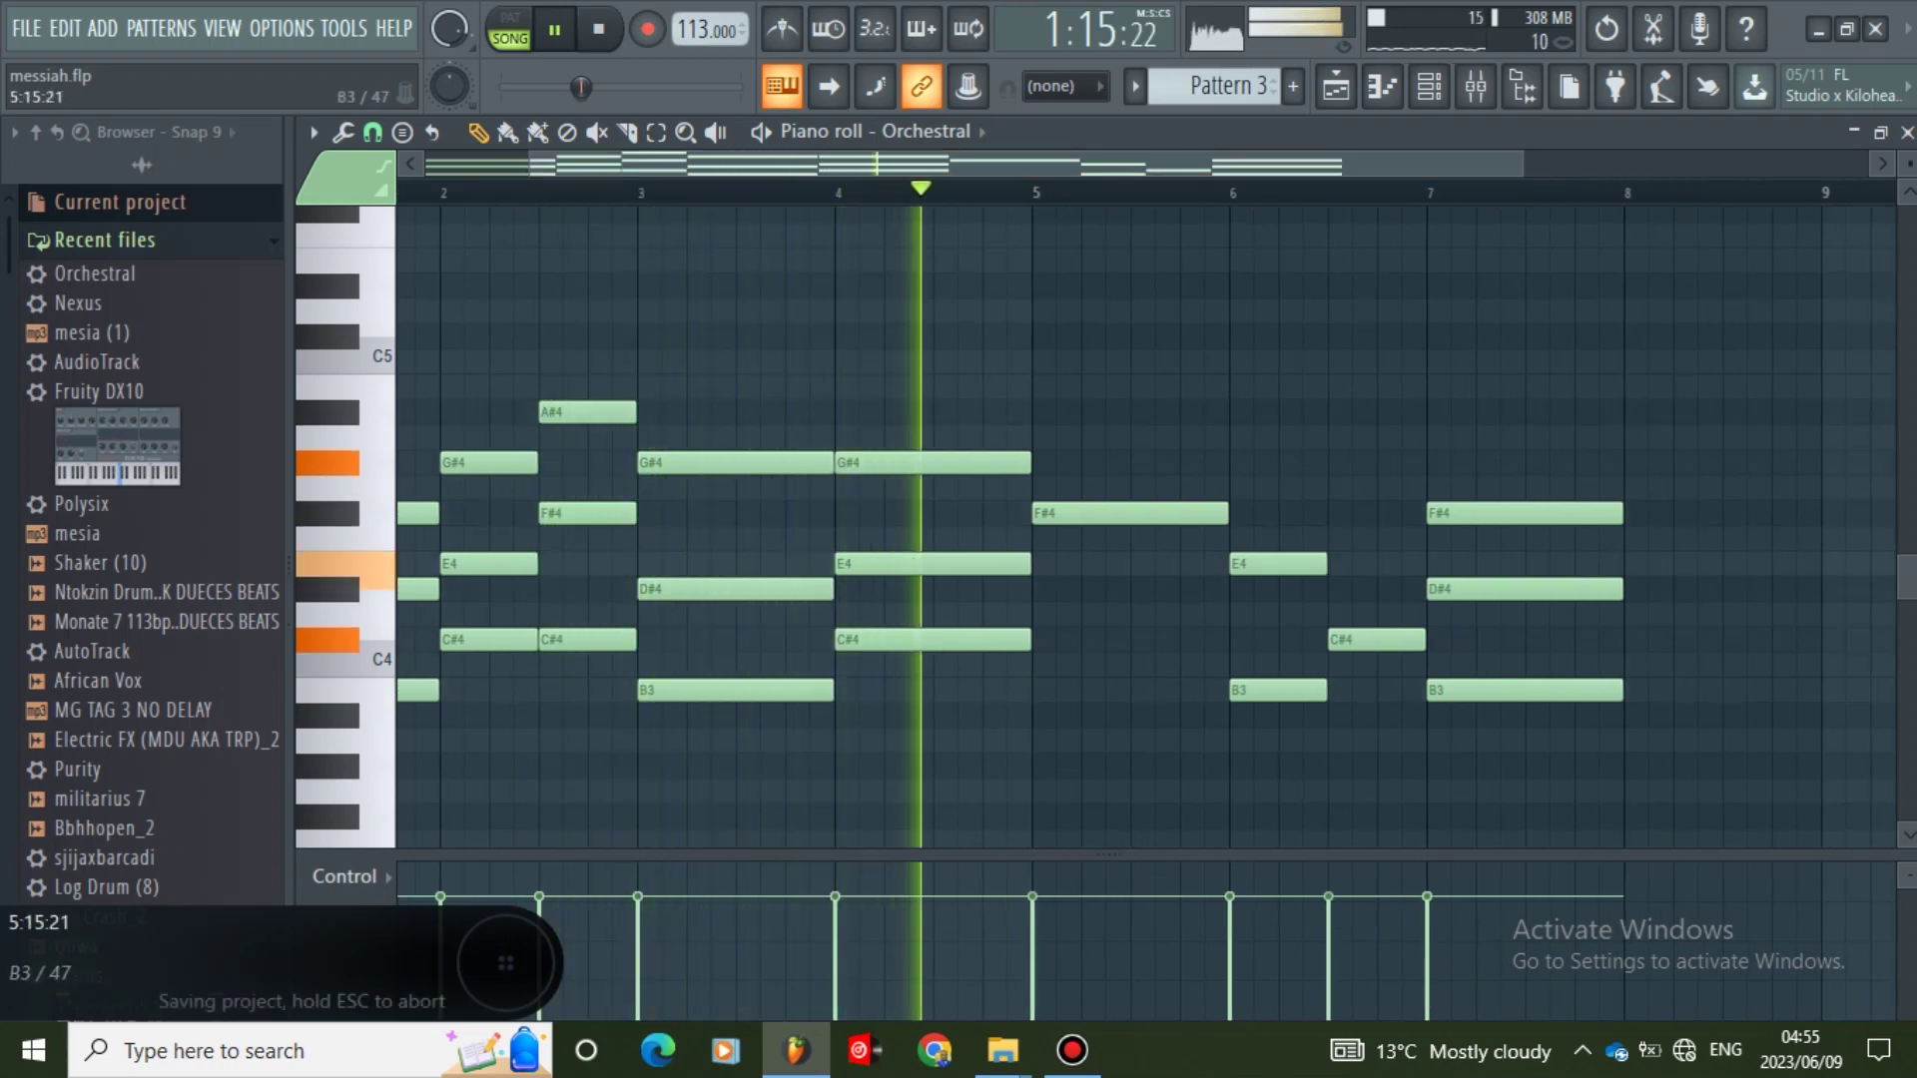
# - Reduce the bar 4 chord to a single one-bar F#4 by lowering the G#4 and removing the E4 and the lowest note
pyautogui.press('space')
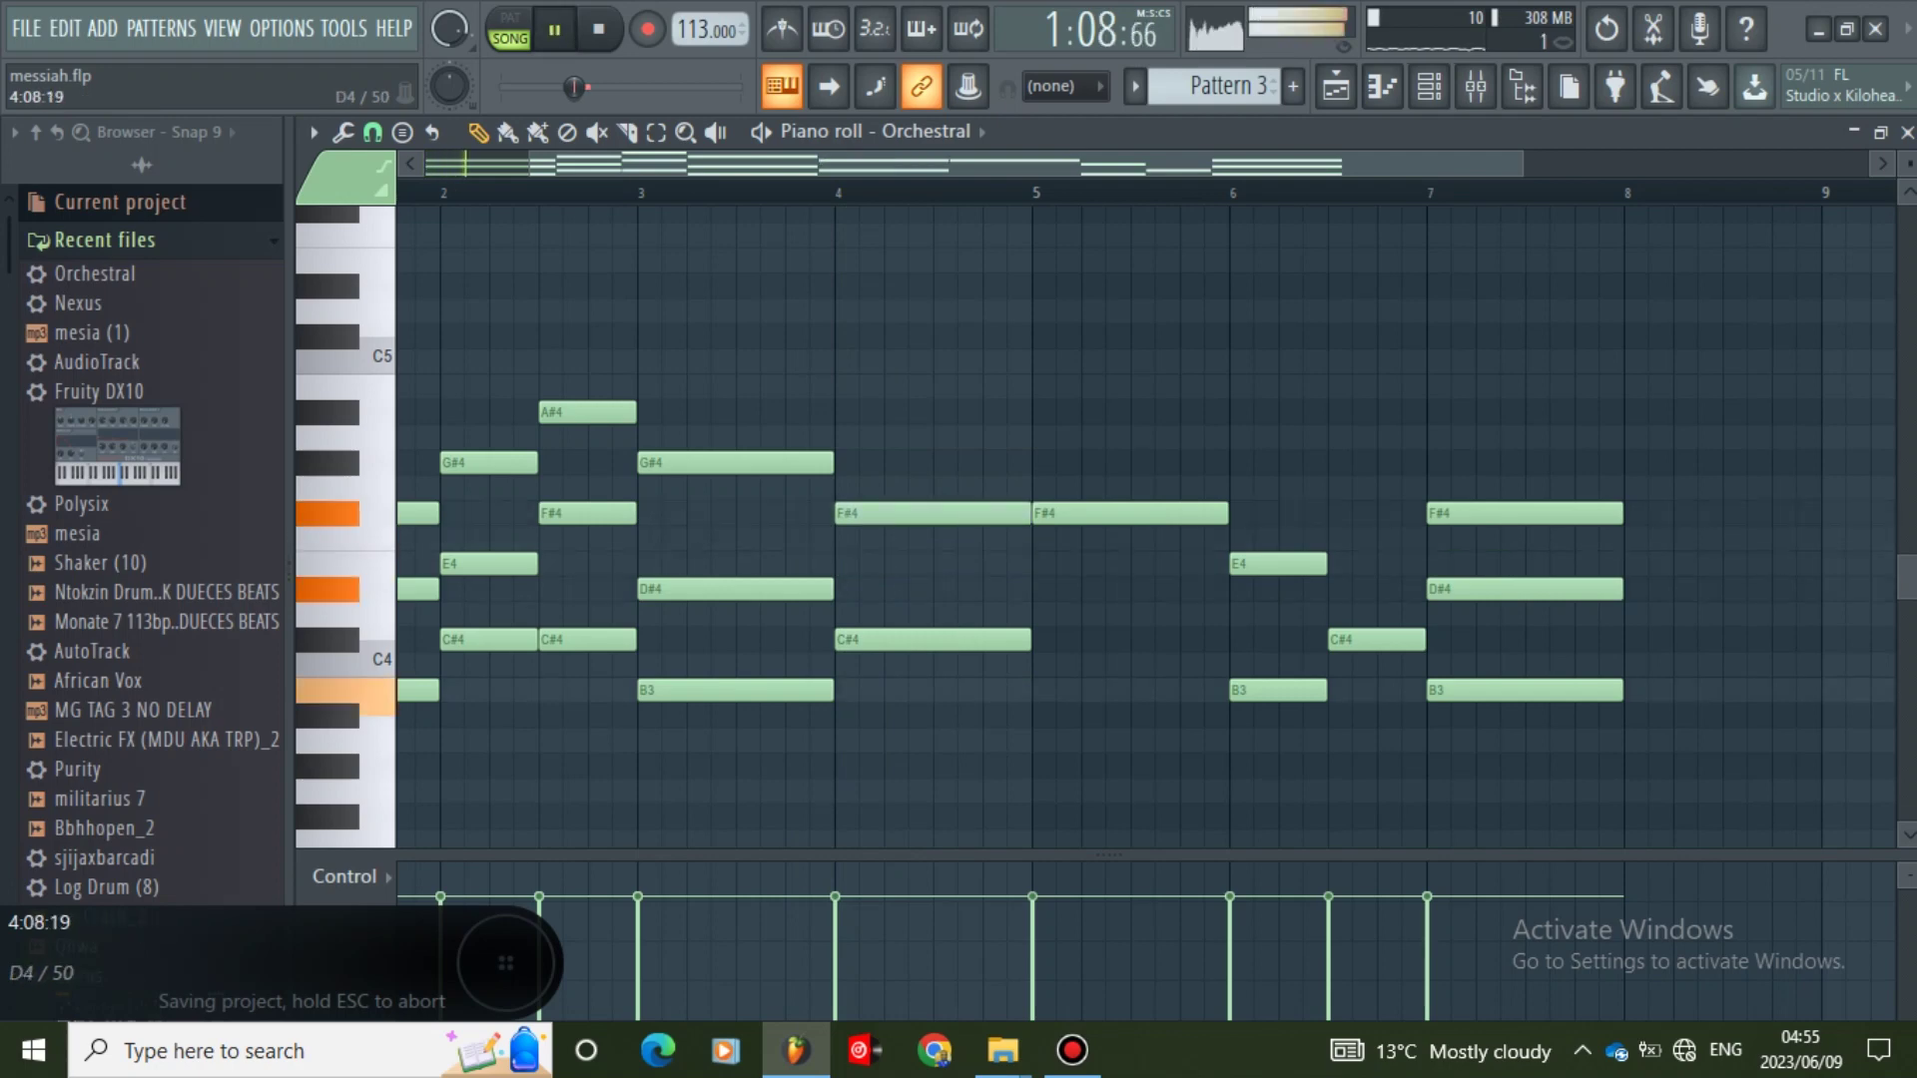
pyautogui.moveTo(922, 666); pyautogui.dragTo(922, 690)
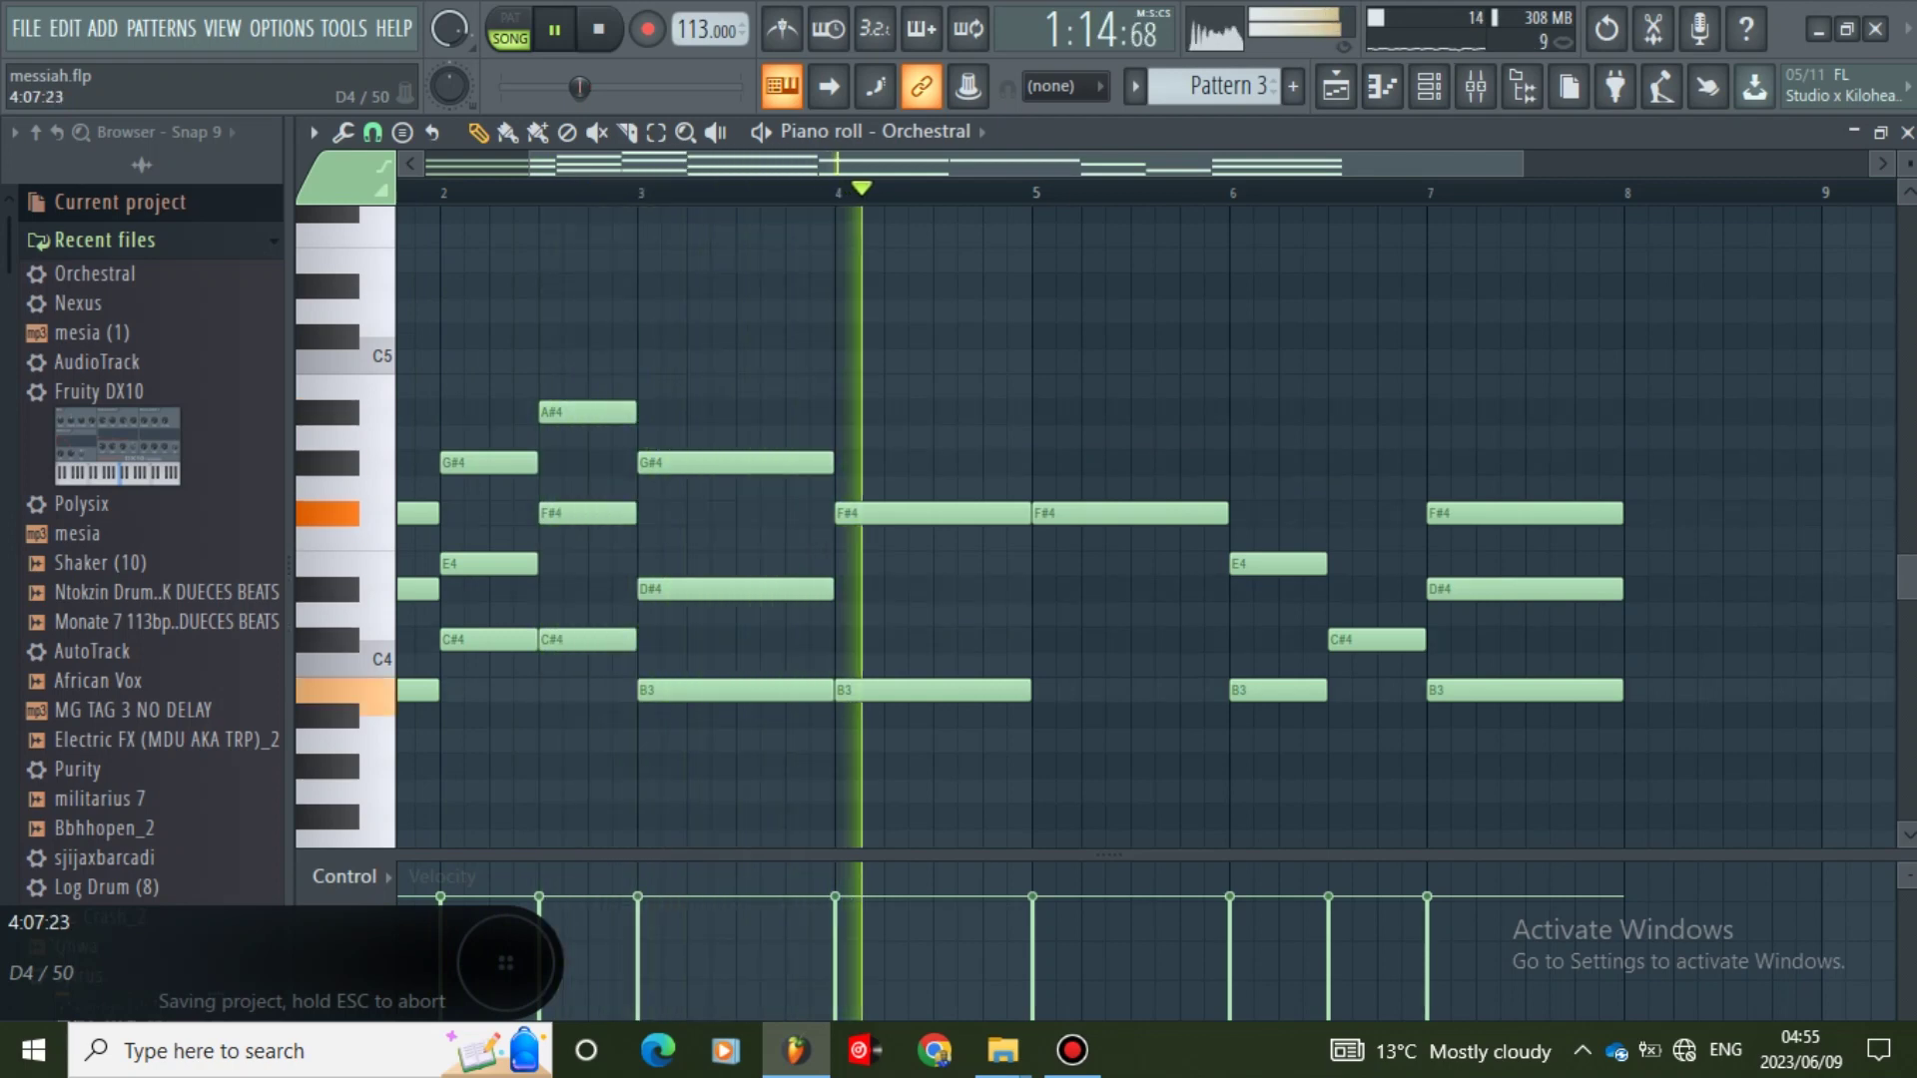
pyautogui.press('space')
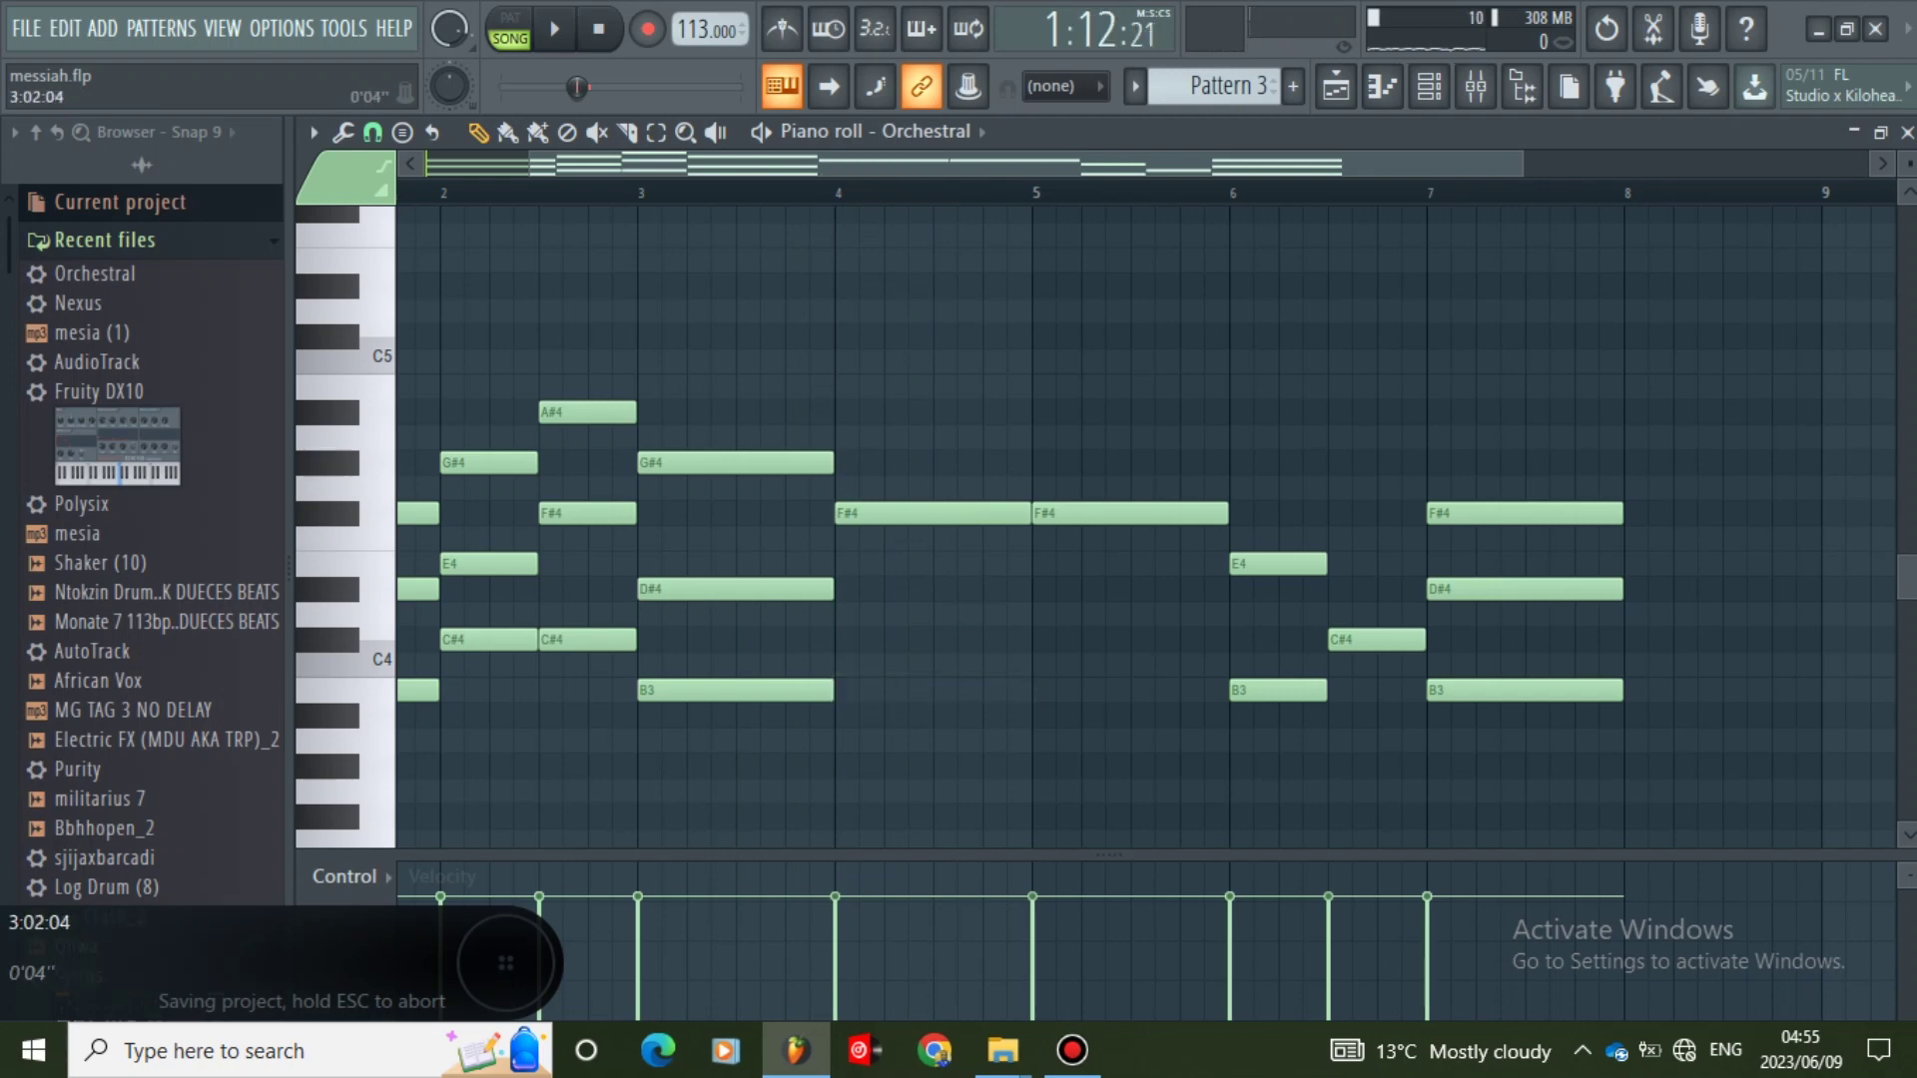
pyautogui.press('space')
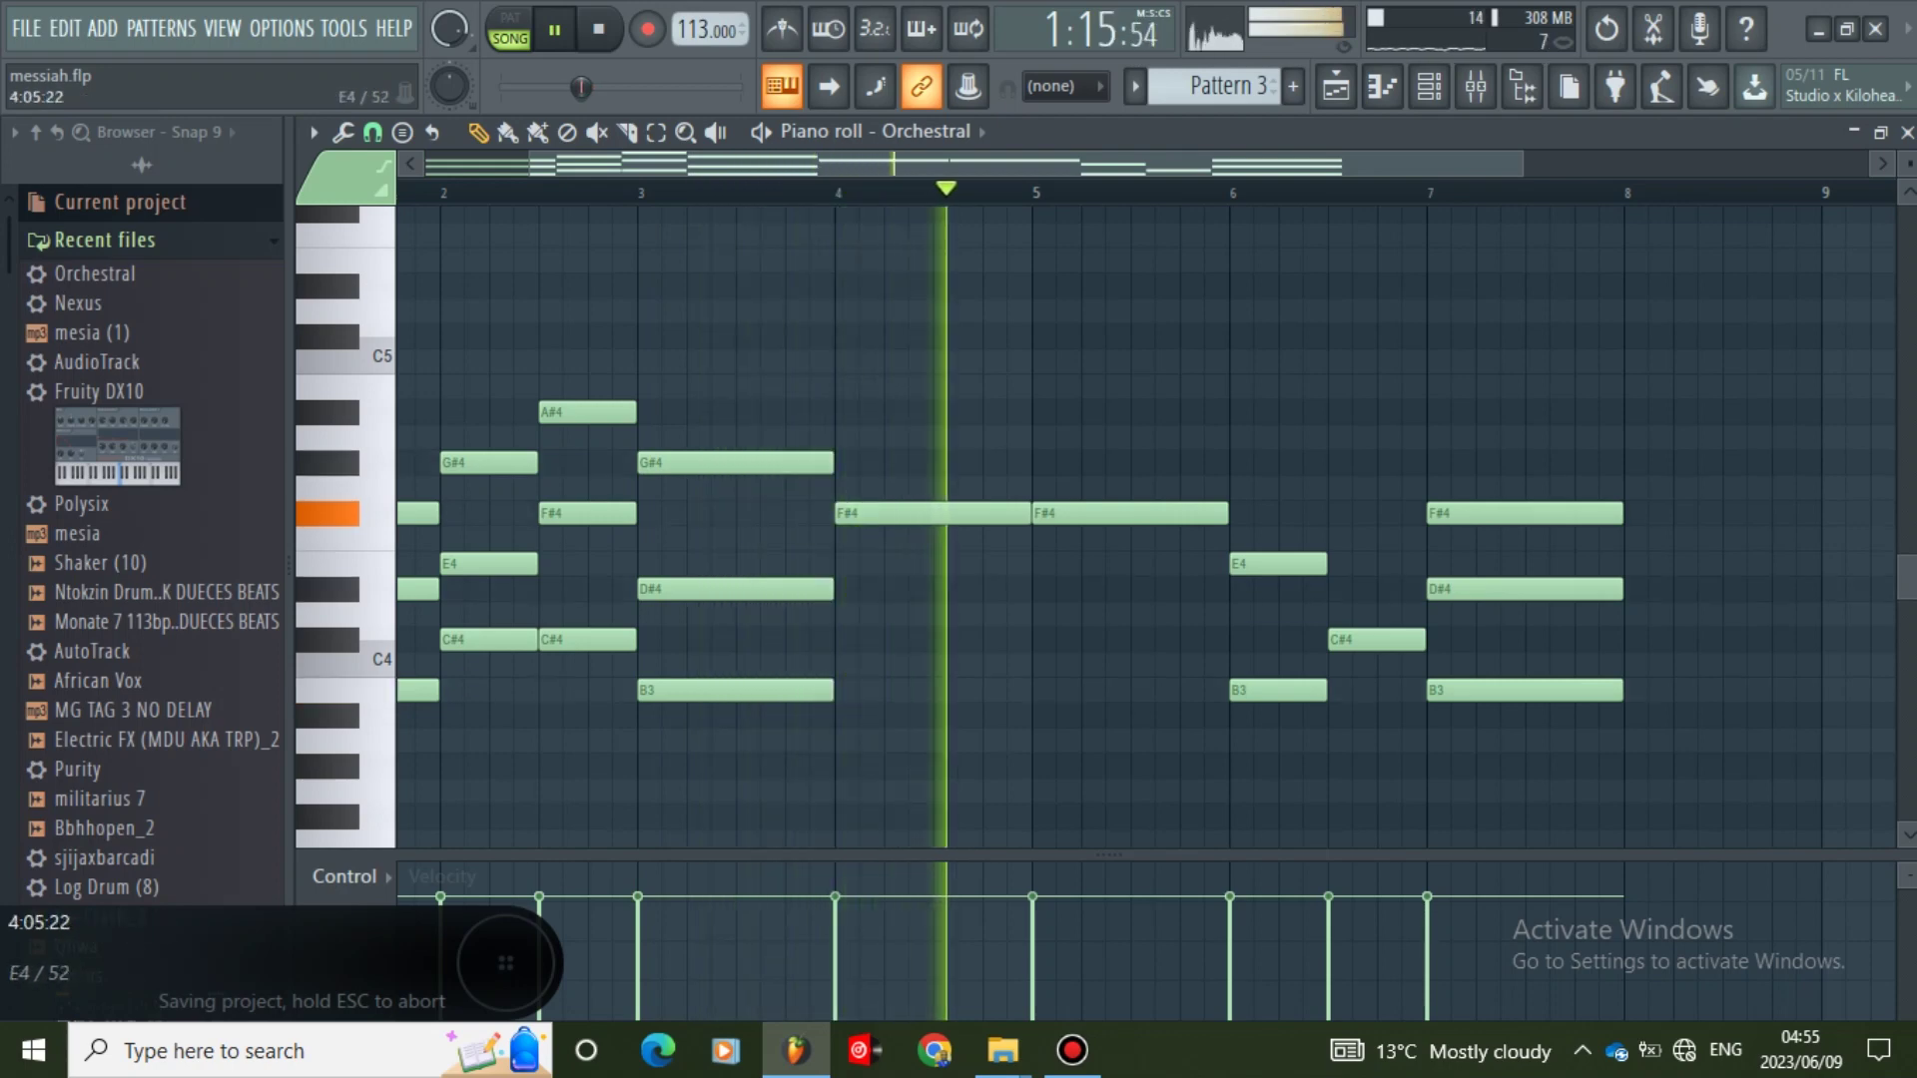
pyautogui.press('space')
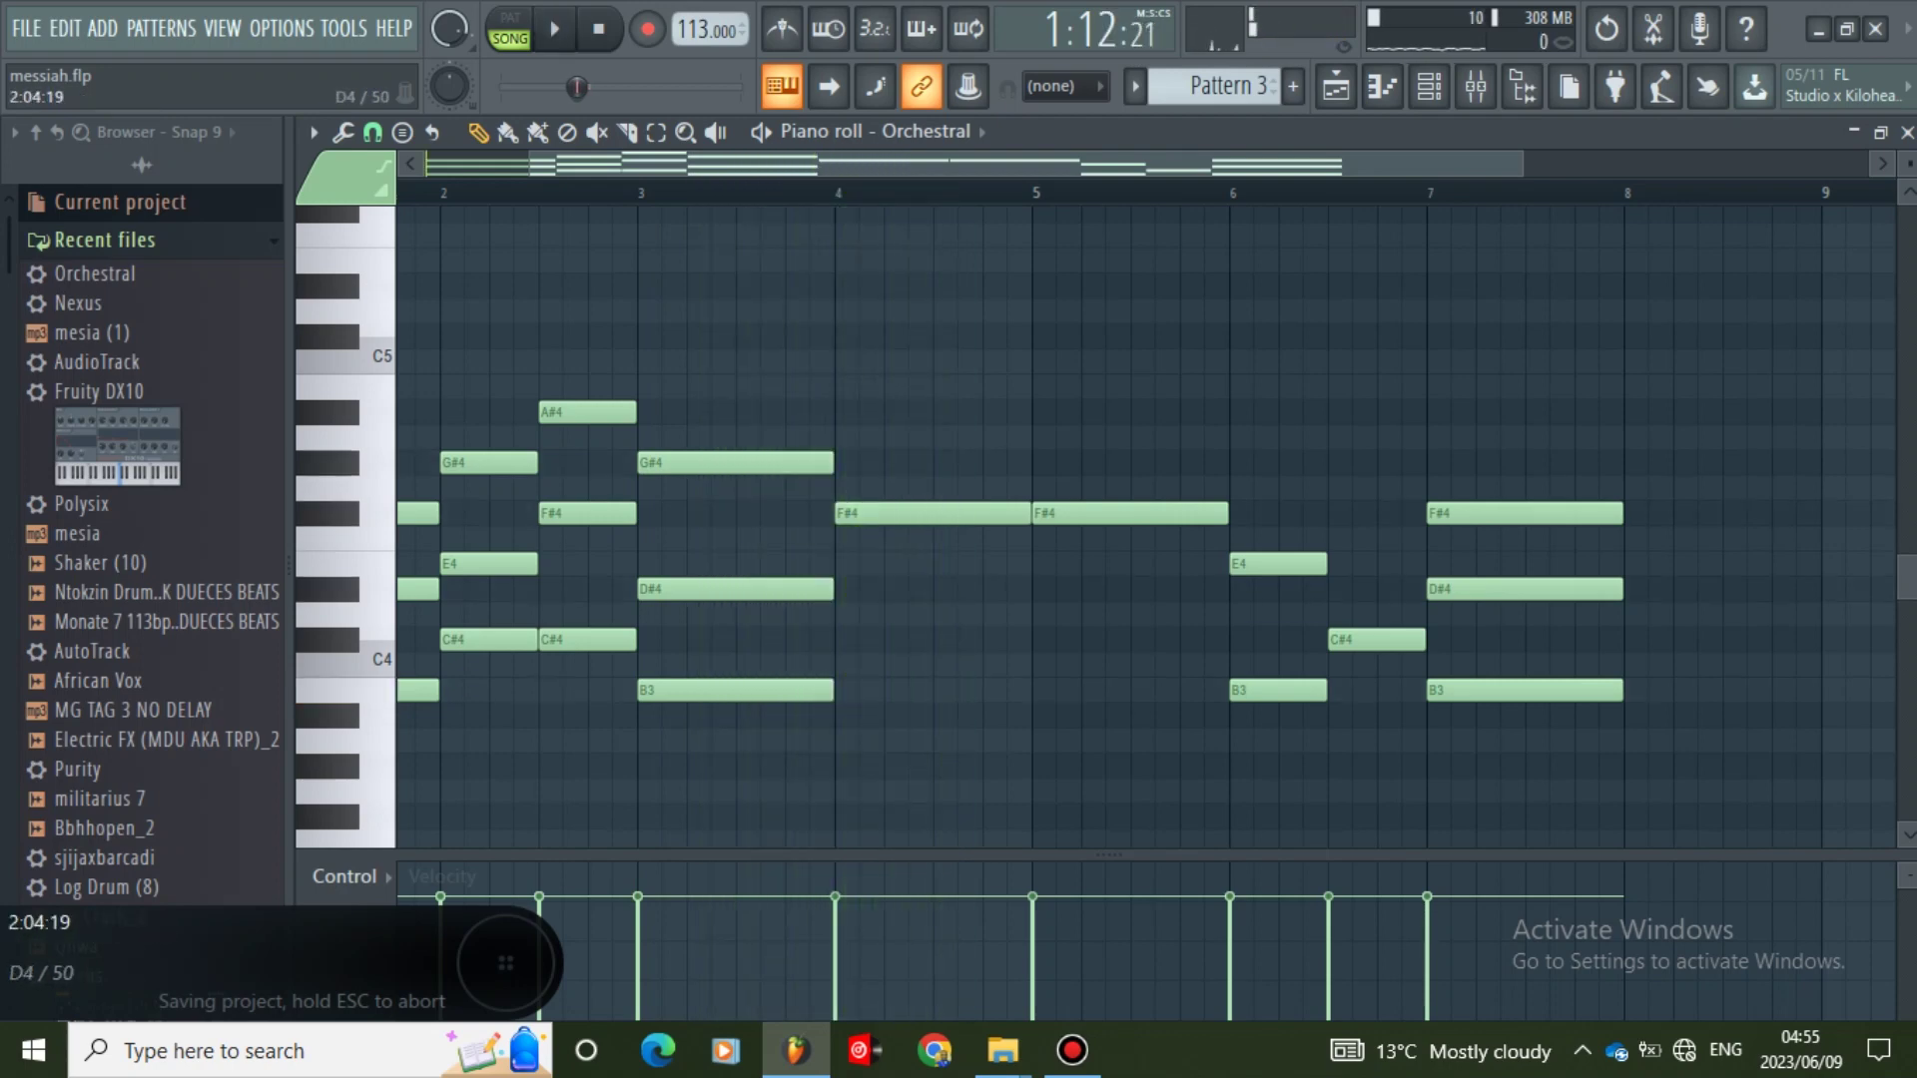
# - Add one-bar C#4 and A#3 notes below the F#4 in bar 4 and play back the chord
pyautogui.press('space')
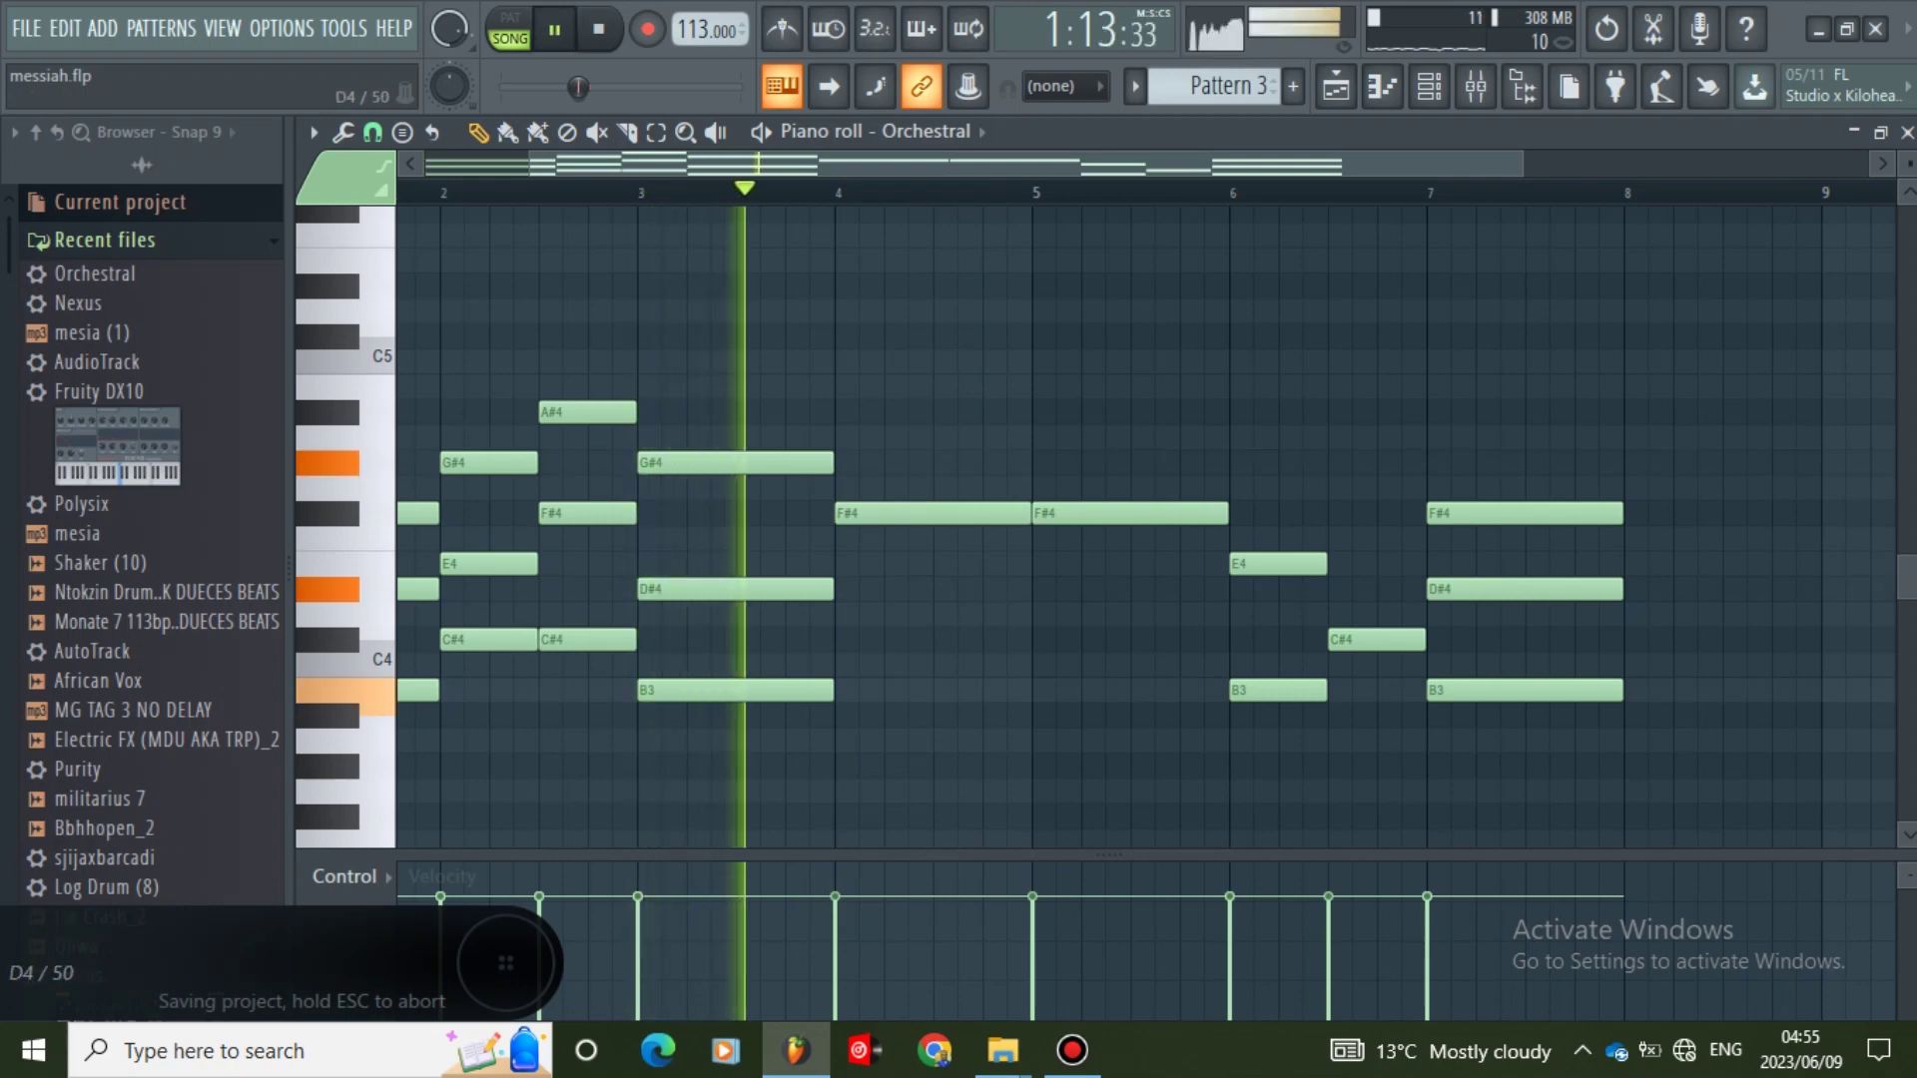
pyautogui.press('space')
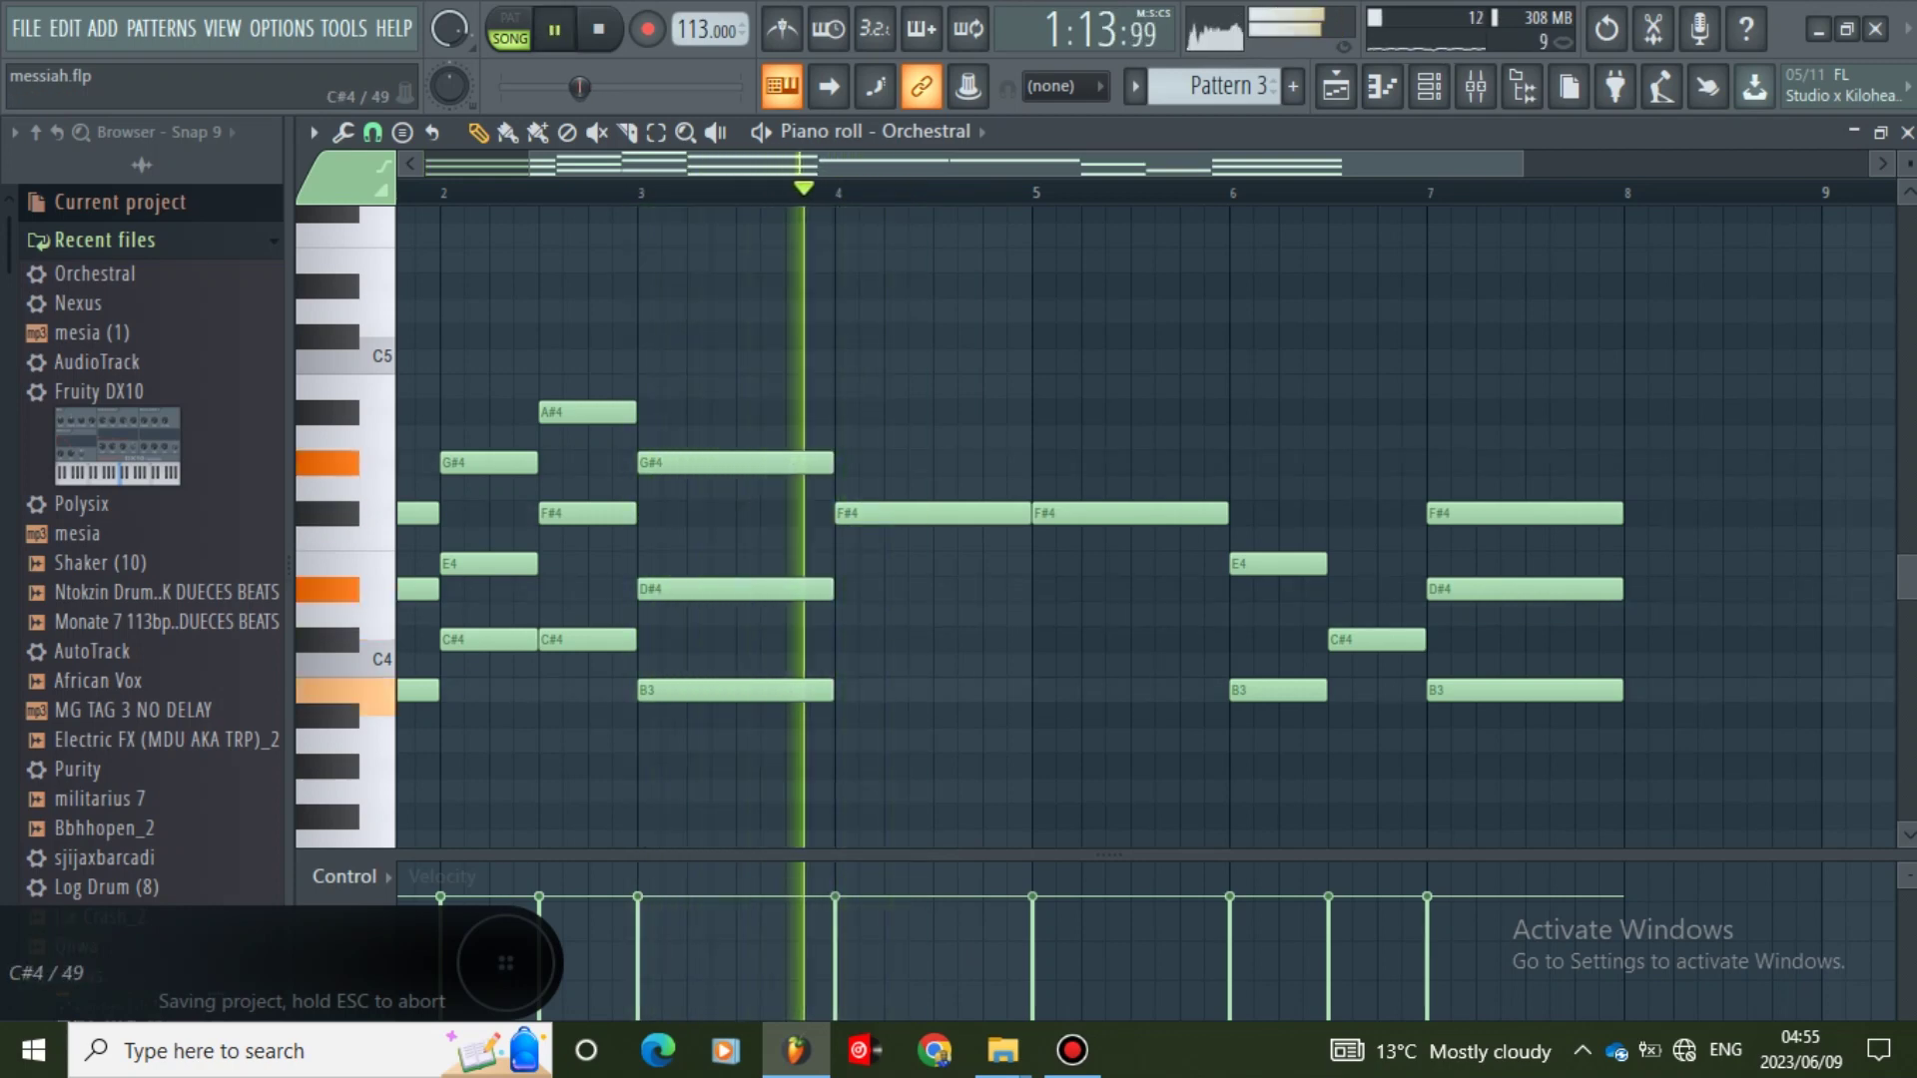
pyautogui.press('space')
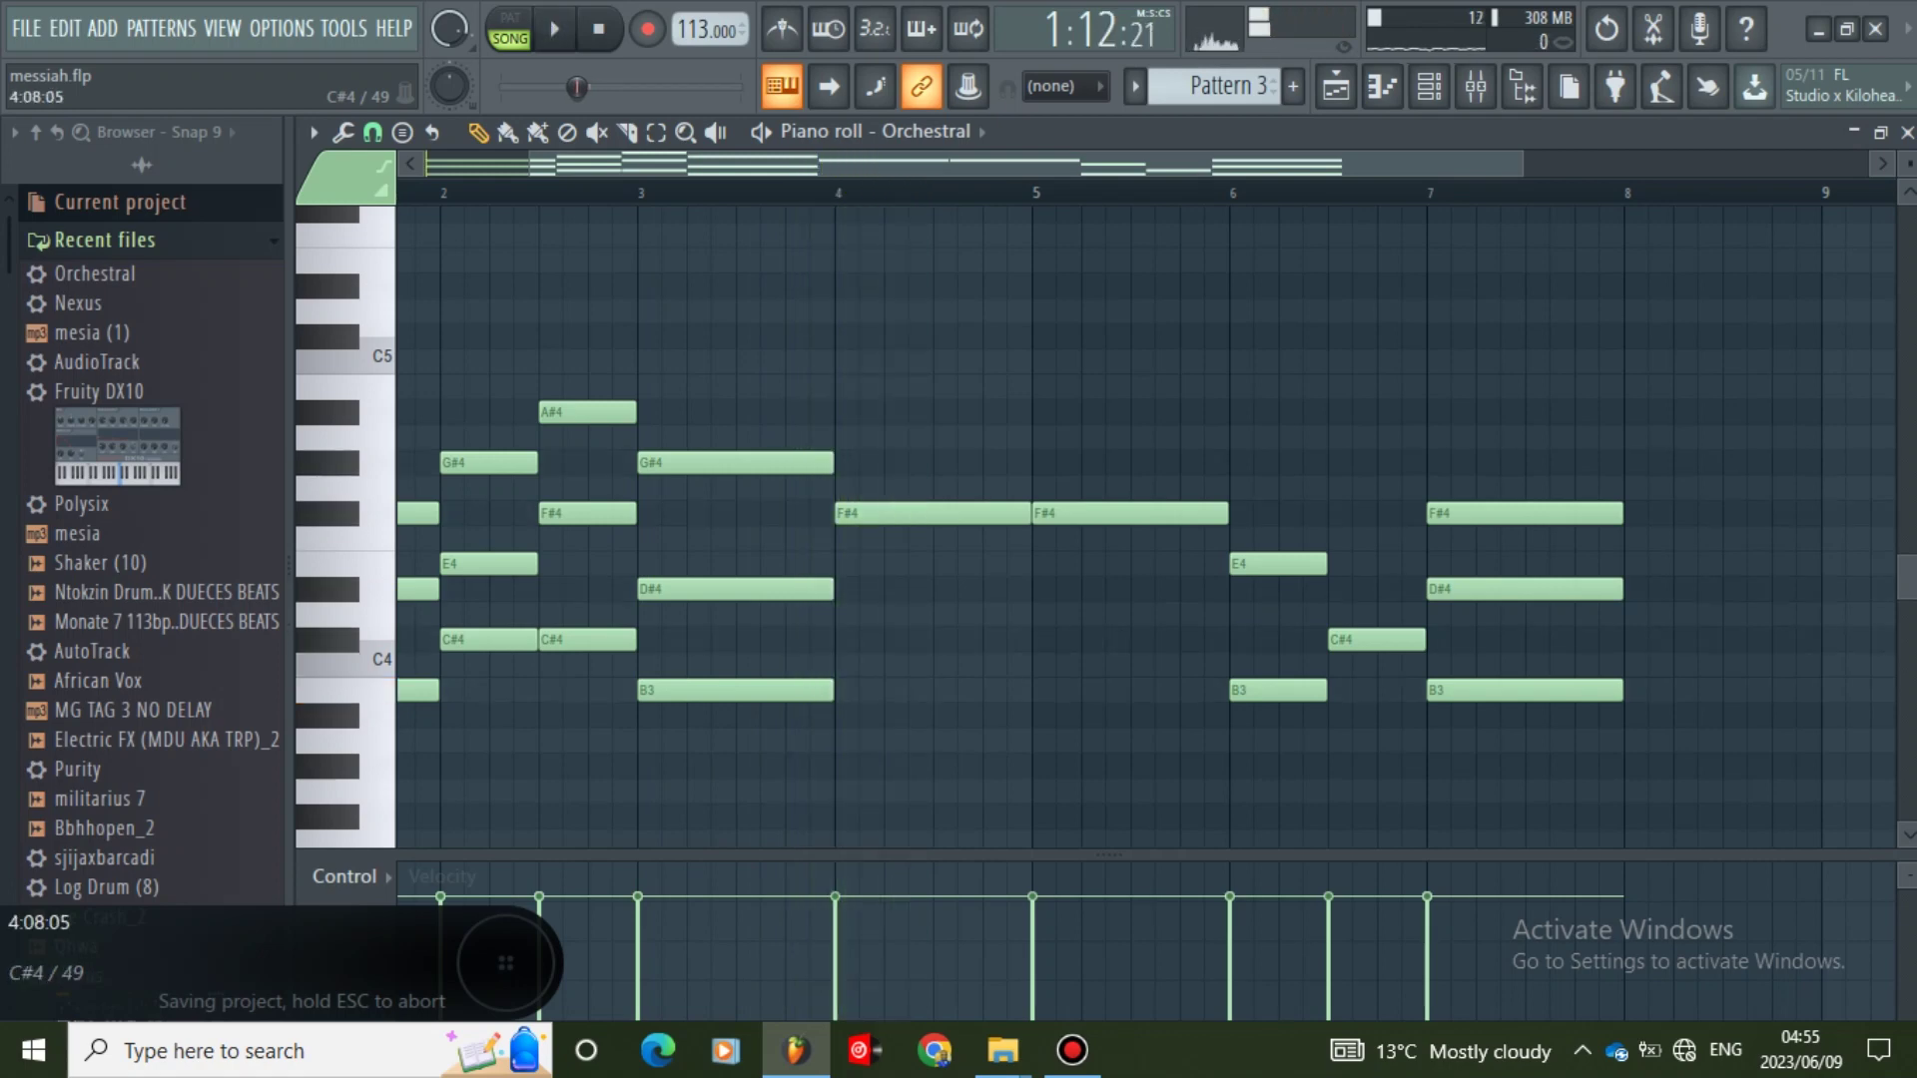
pyautogui.press('space')
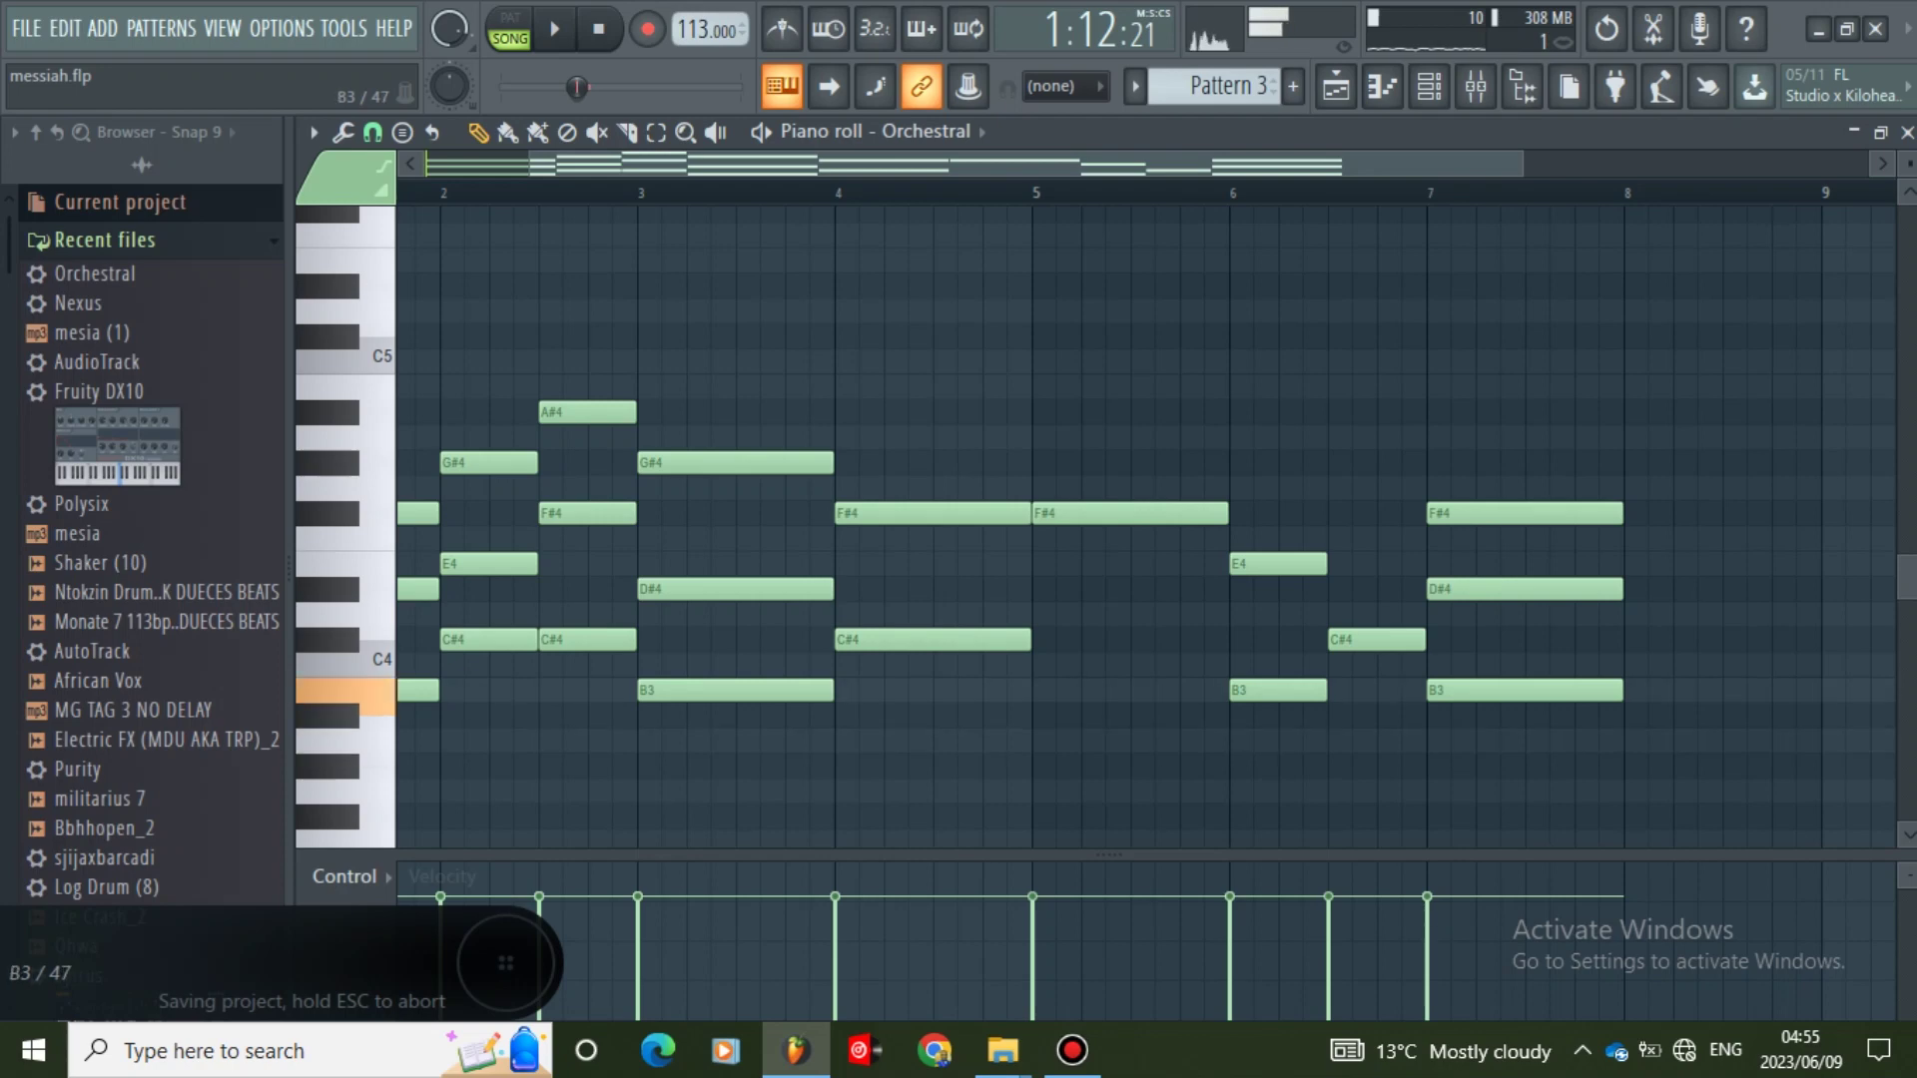
pyautogui.click(858, 716)
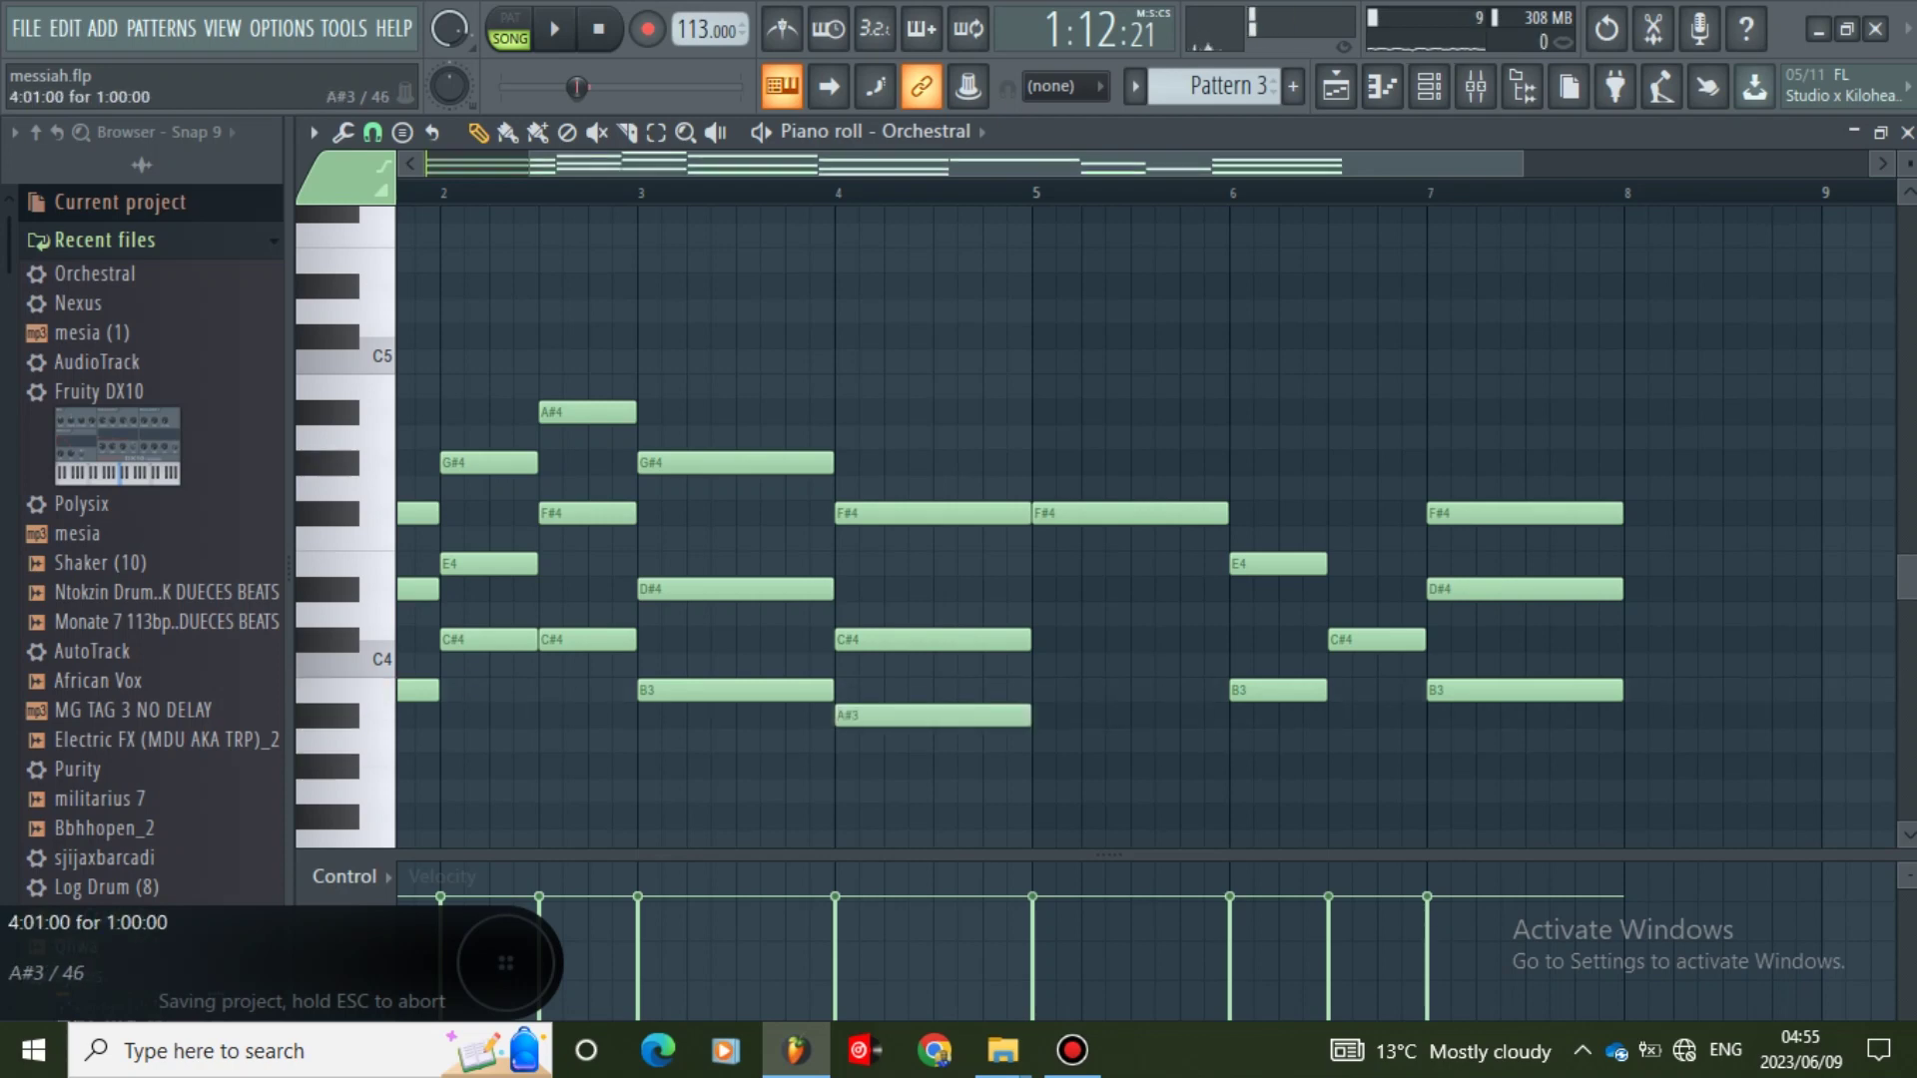
pyautogui.press('space')
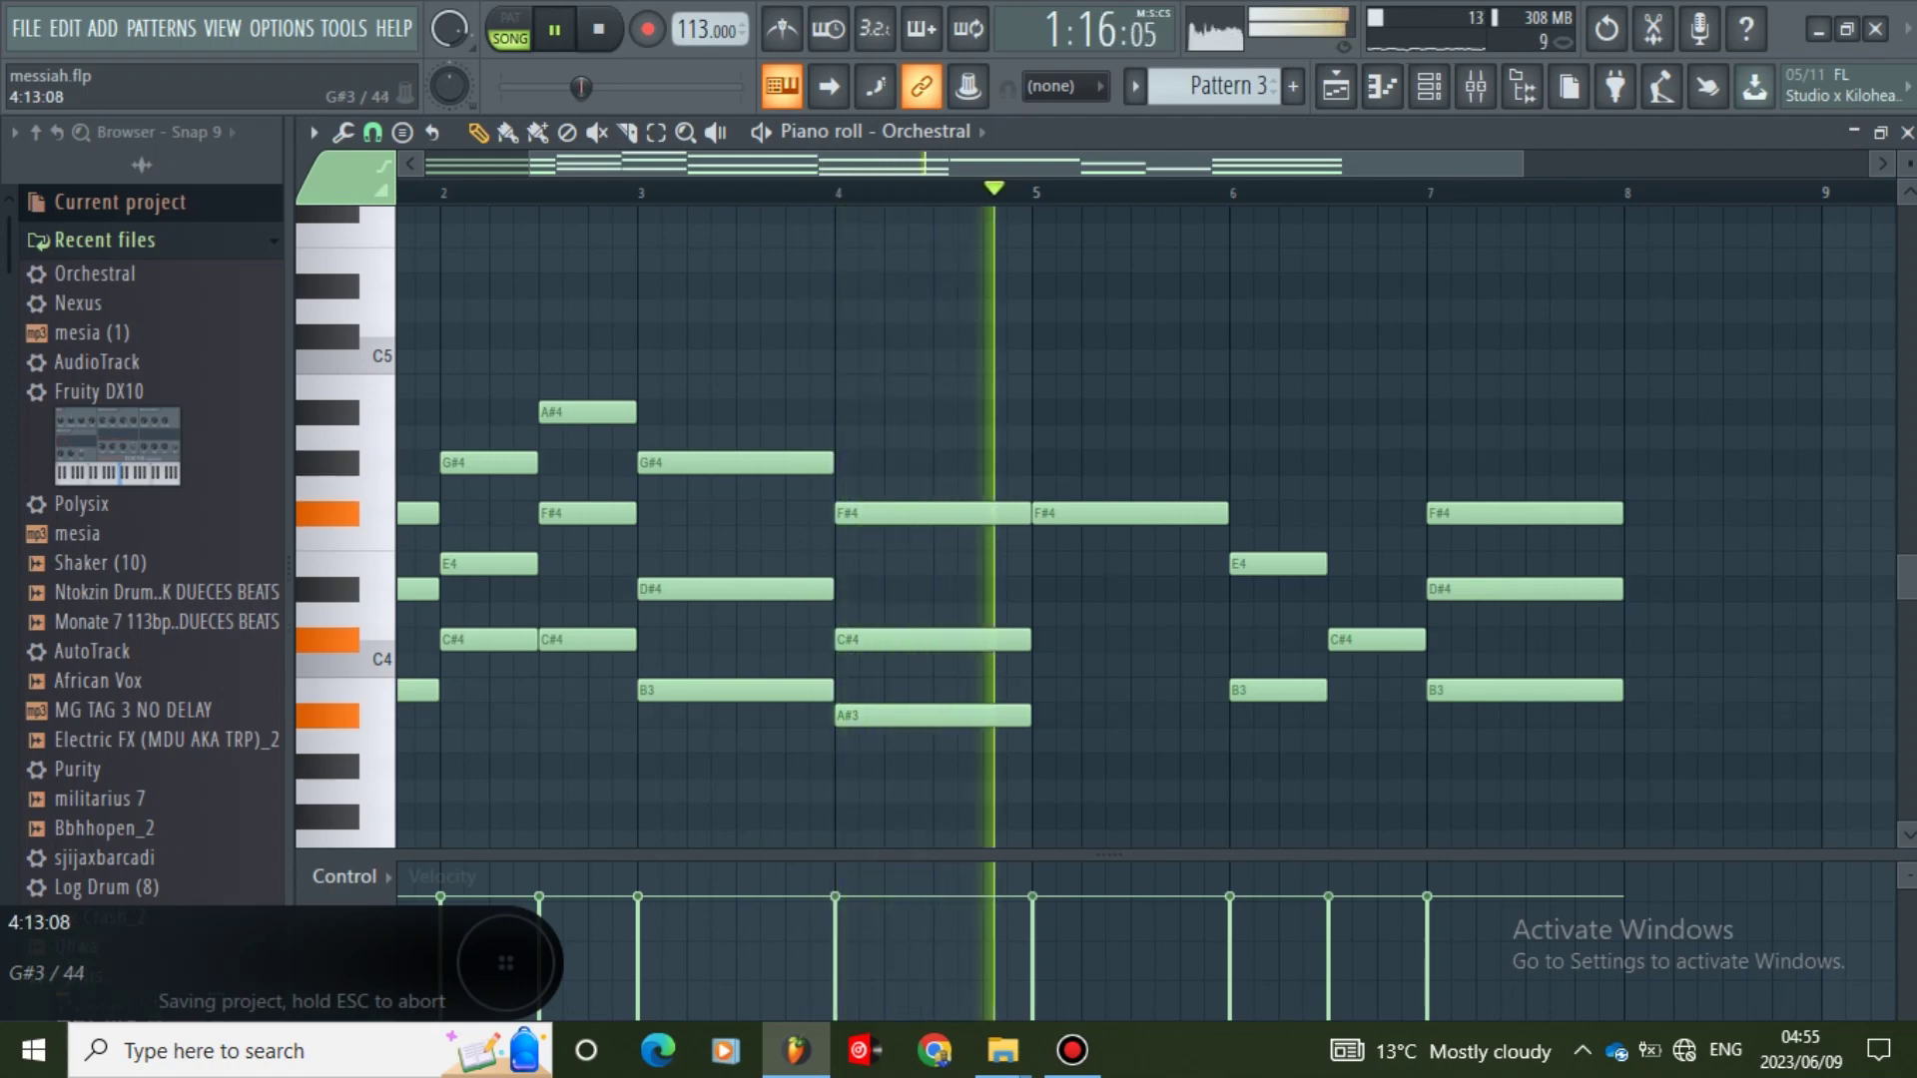
pyautogui.press('space')
# - Move the lowest bar 4 note up to A#4, auditioning A3 and A4 on the way, and play back the progression
pyautogui.moveTo(944, 716); pyautogui.dragTo(939, 745)
pyautogui.press('space')
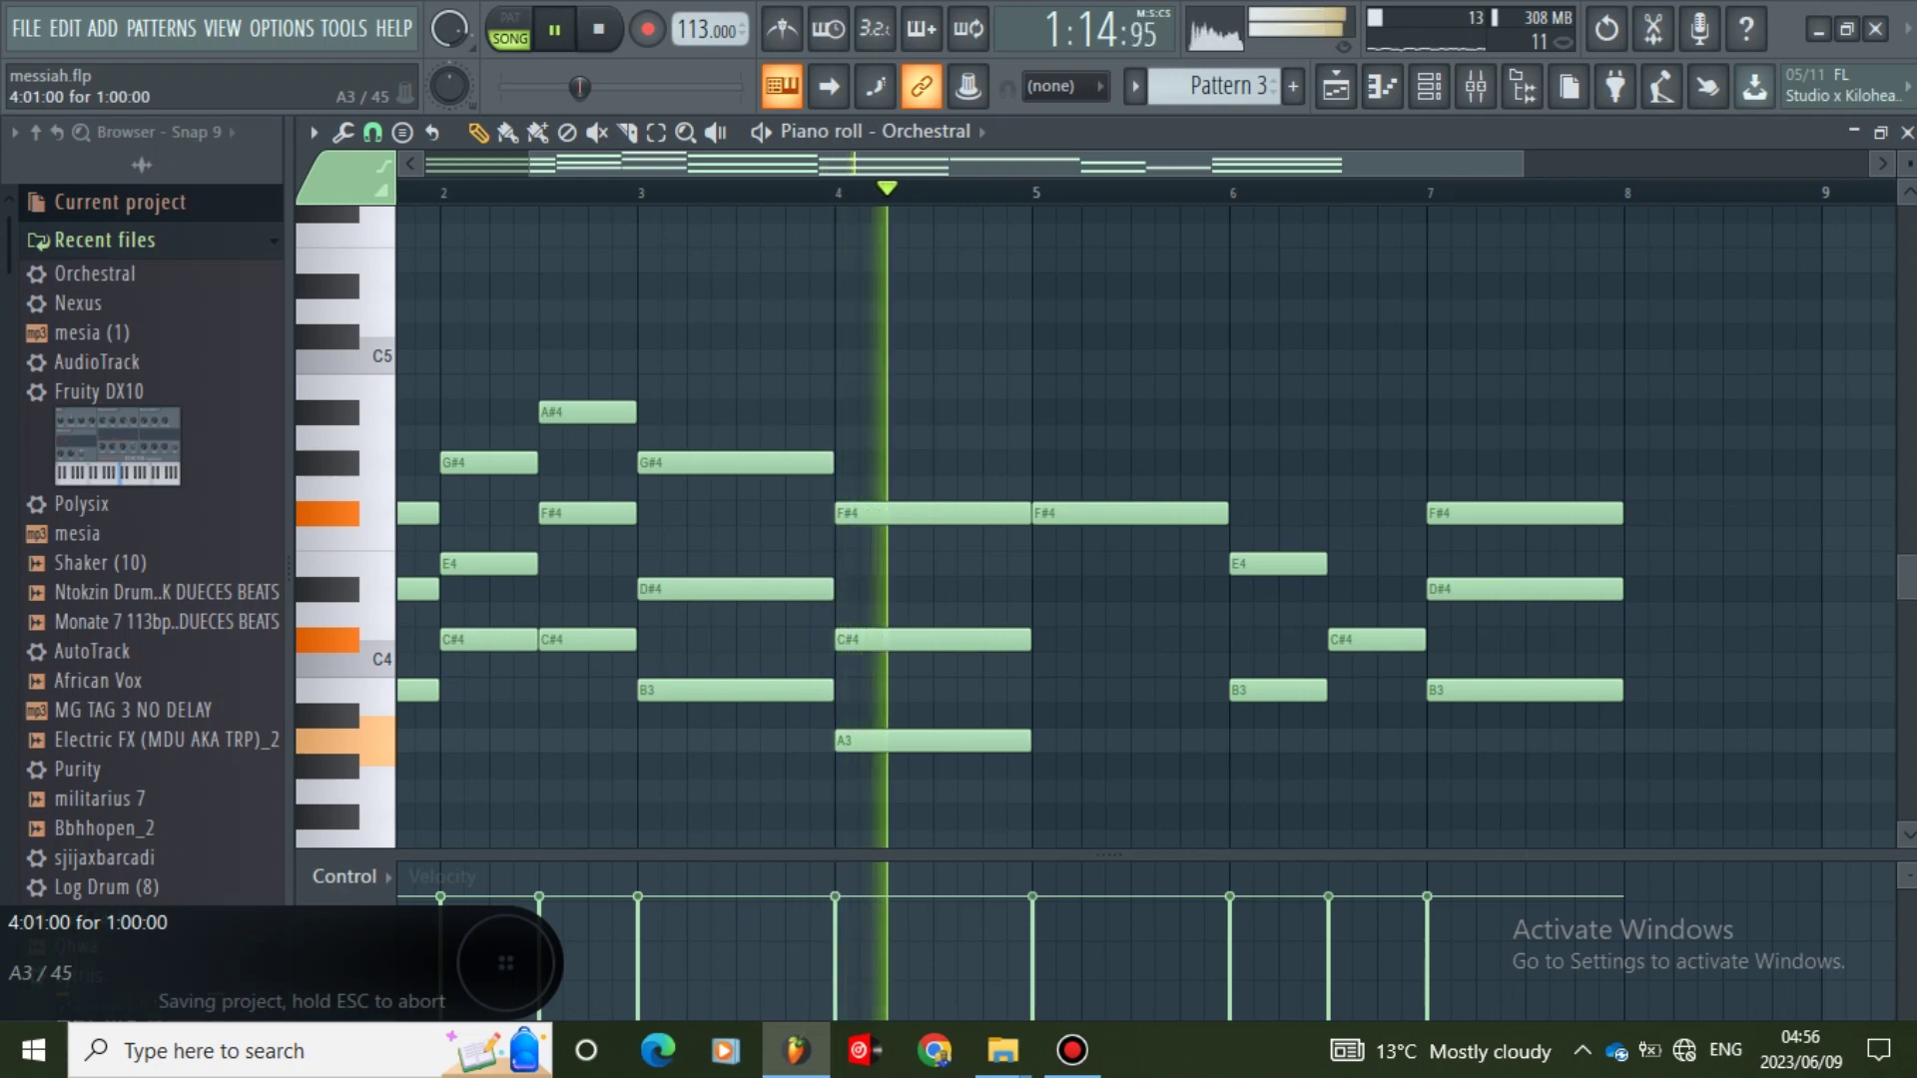
pyautogui.press('space')
pyautogui.moveTo(938, 741); pyautogui.dragTo(963, 561)
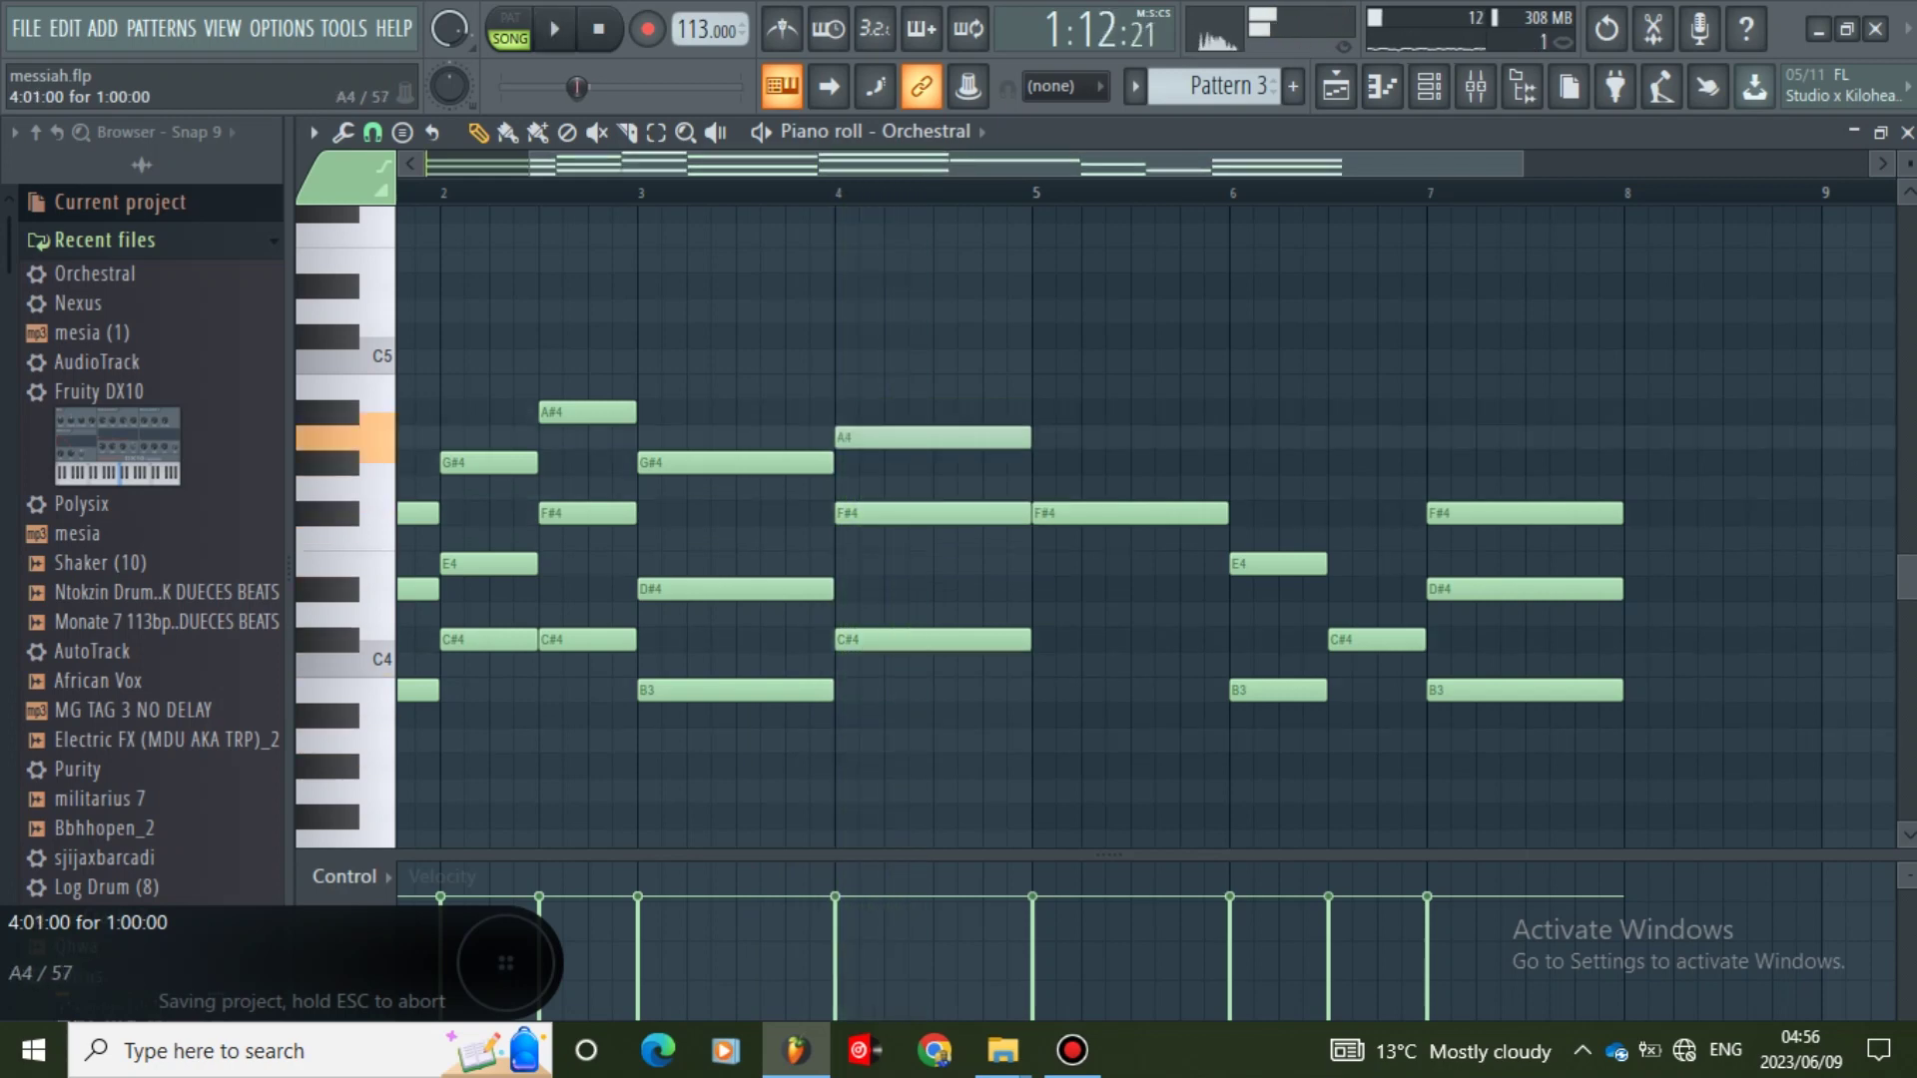
pyautogui.press('space')
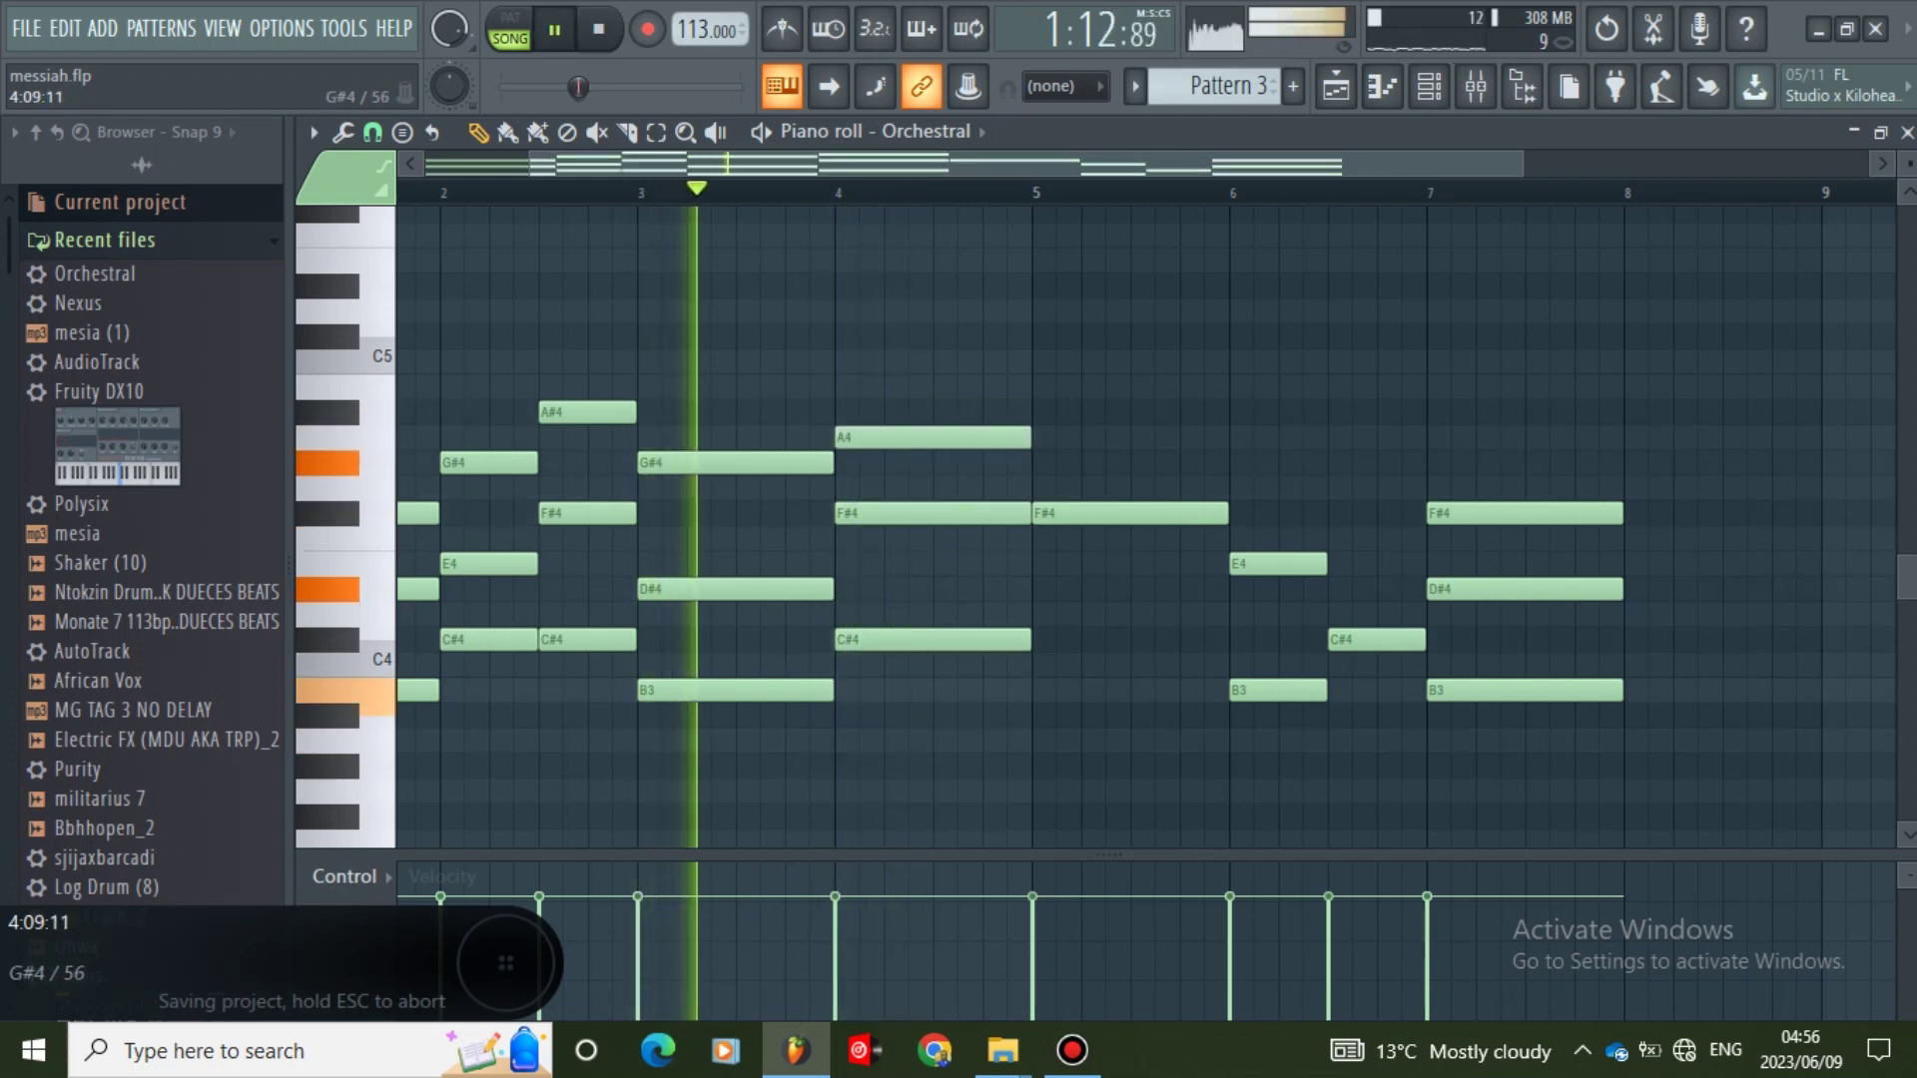
pyautogui.press('space')
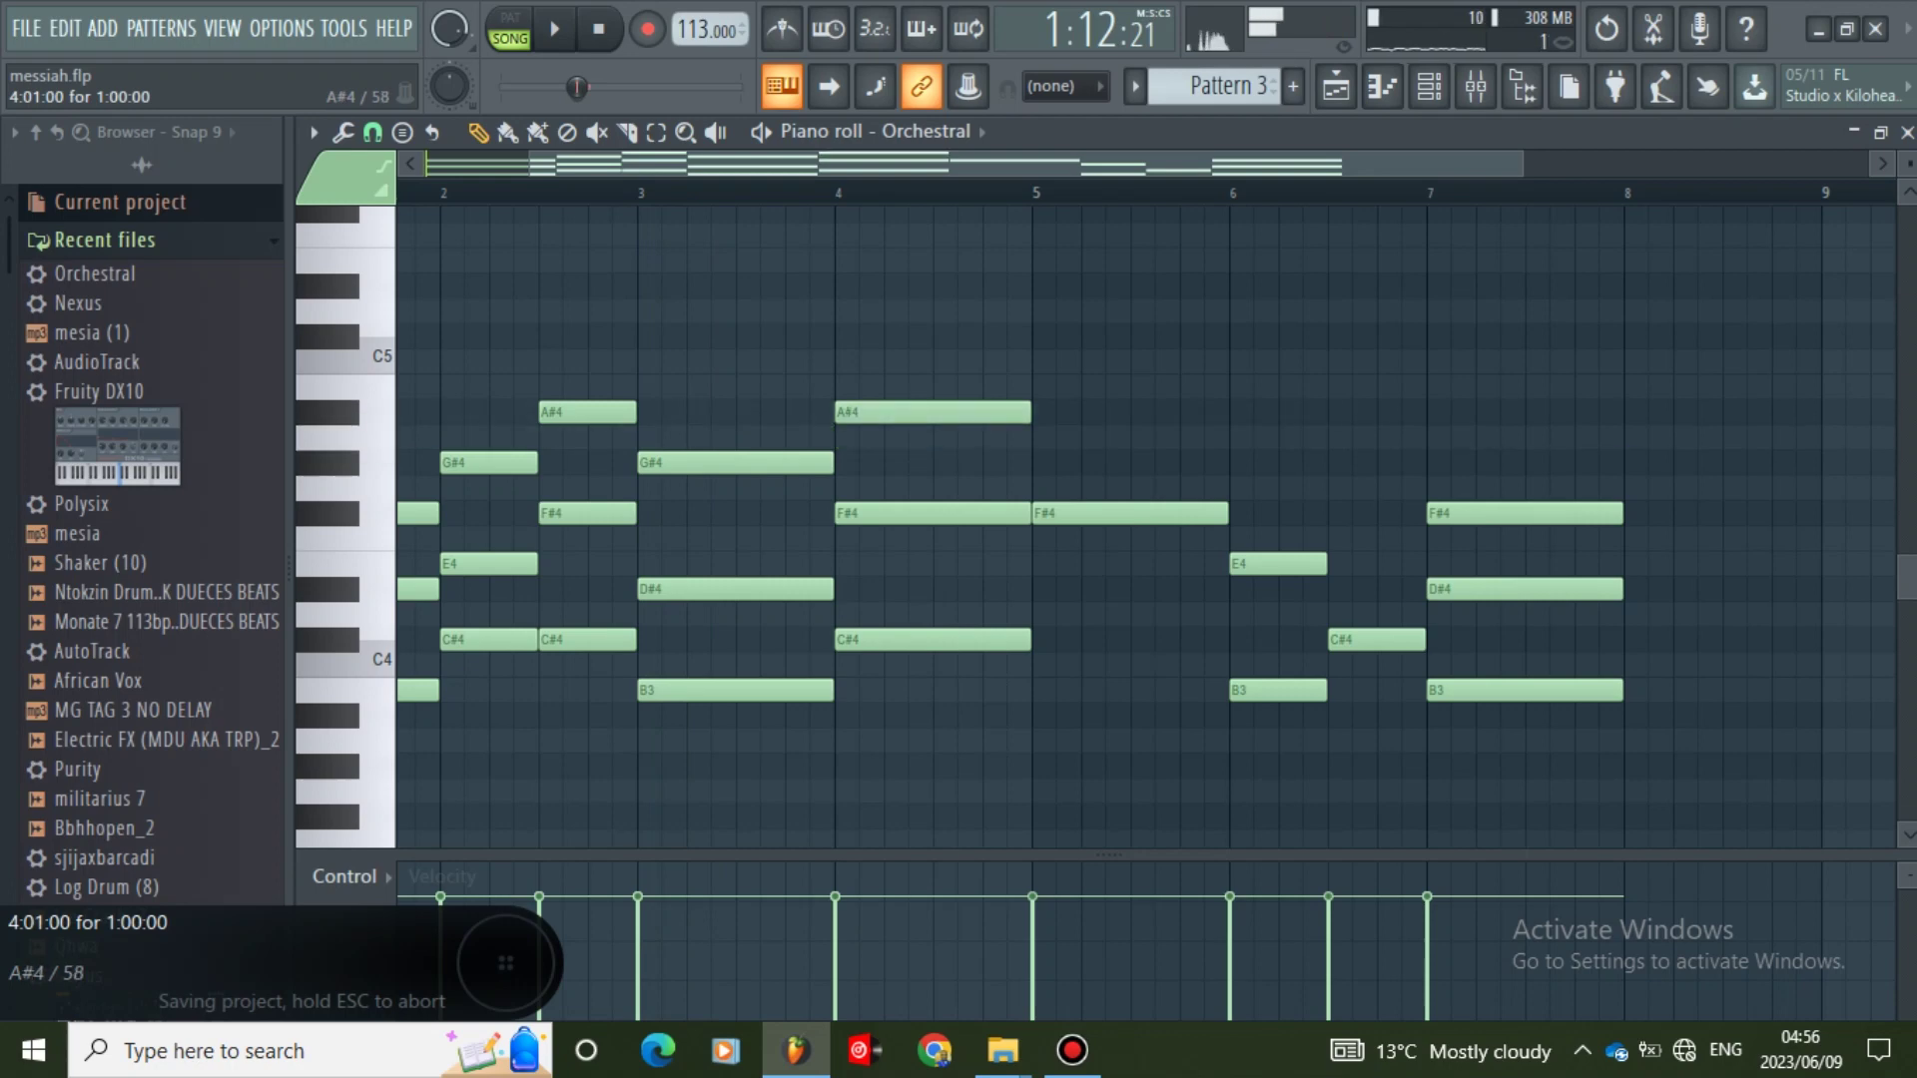
pyautogui.press('space')
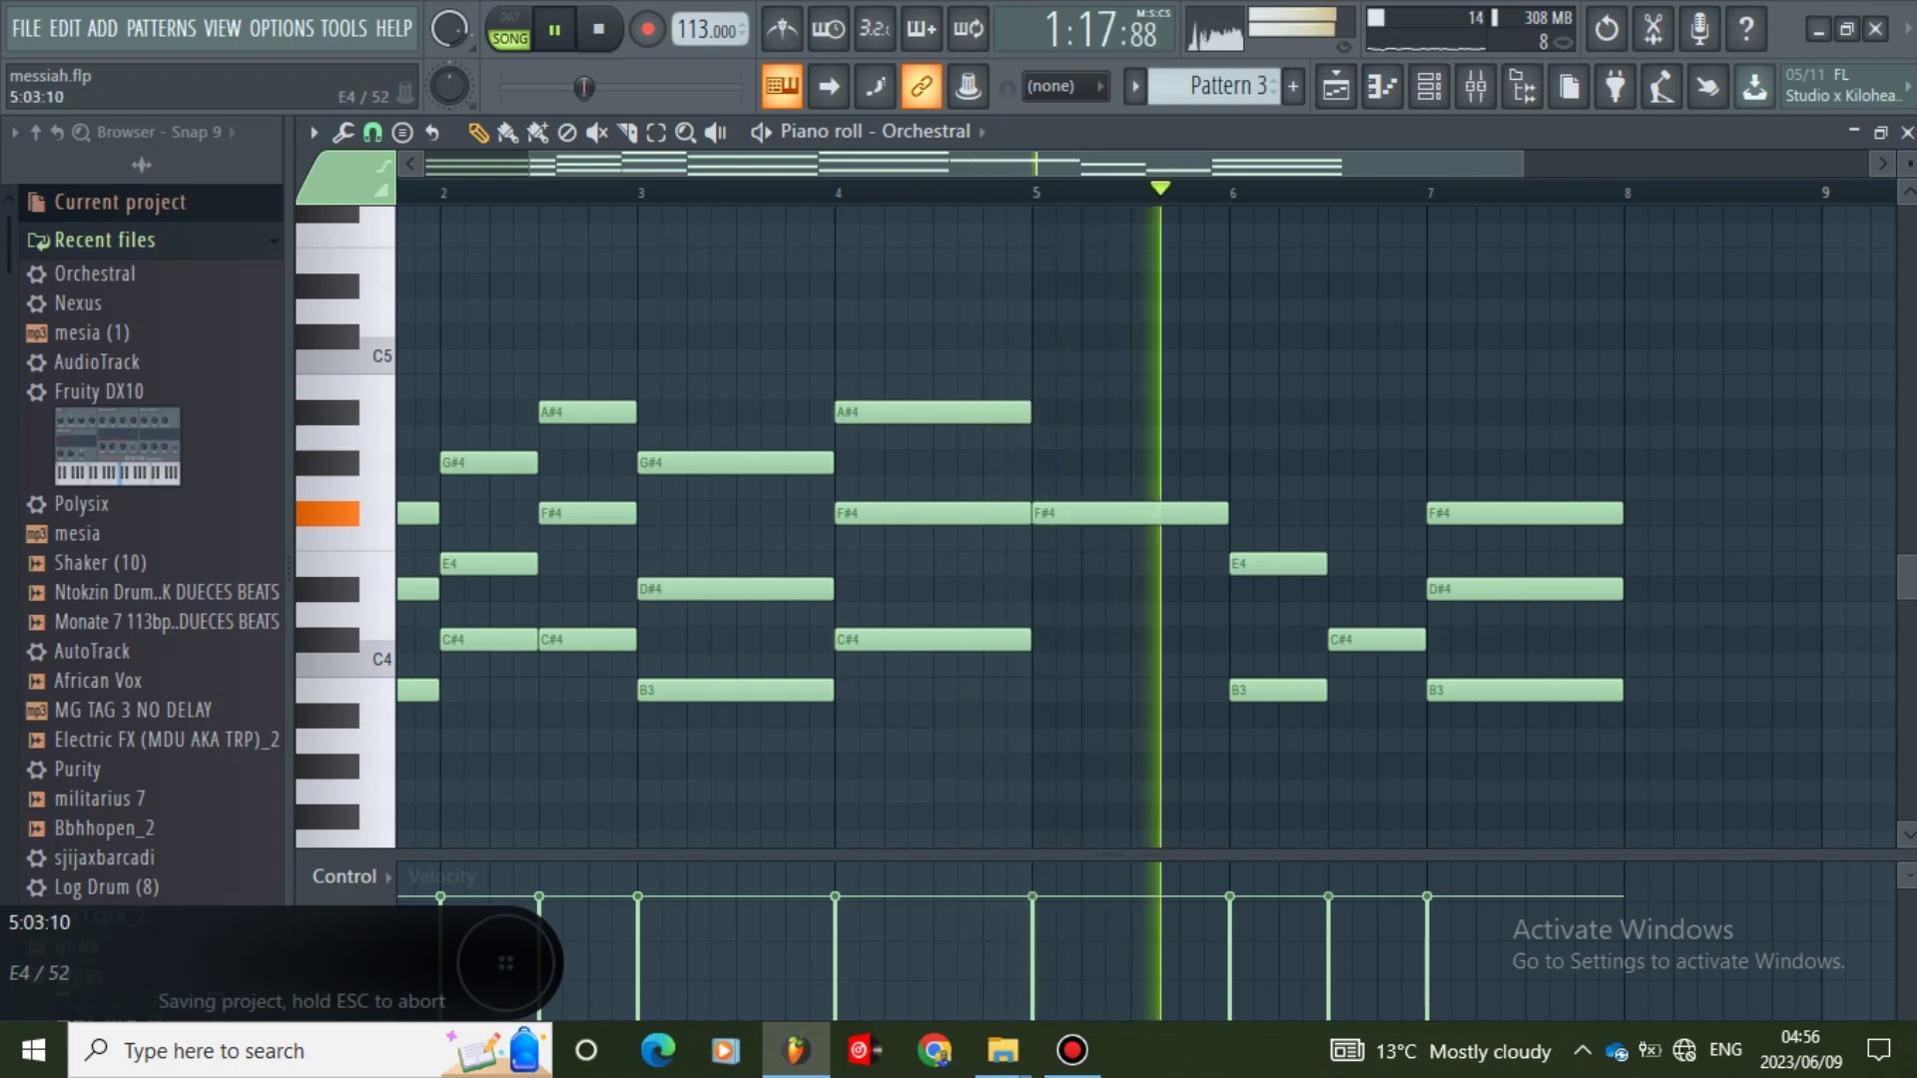
pyautogui.press('space')
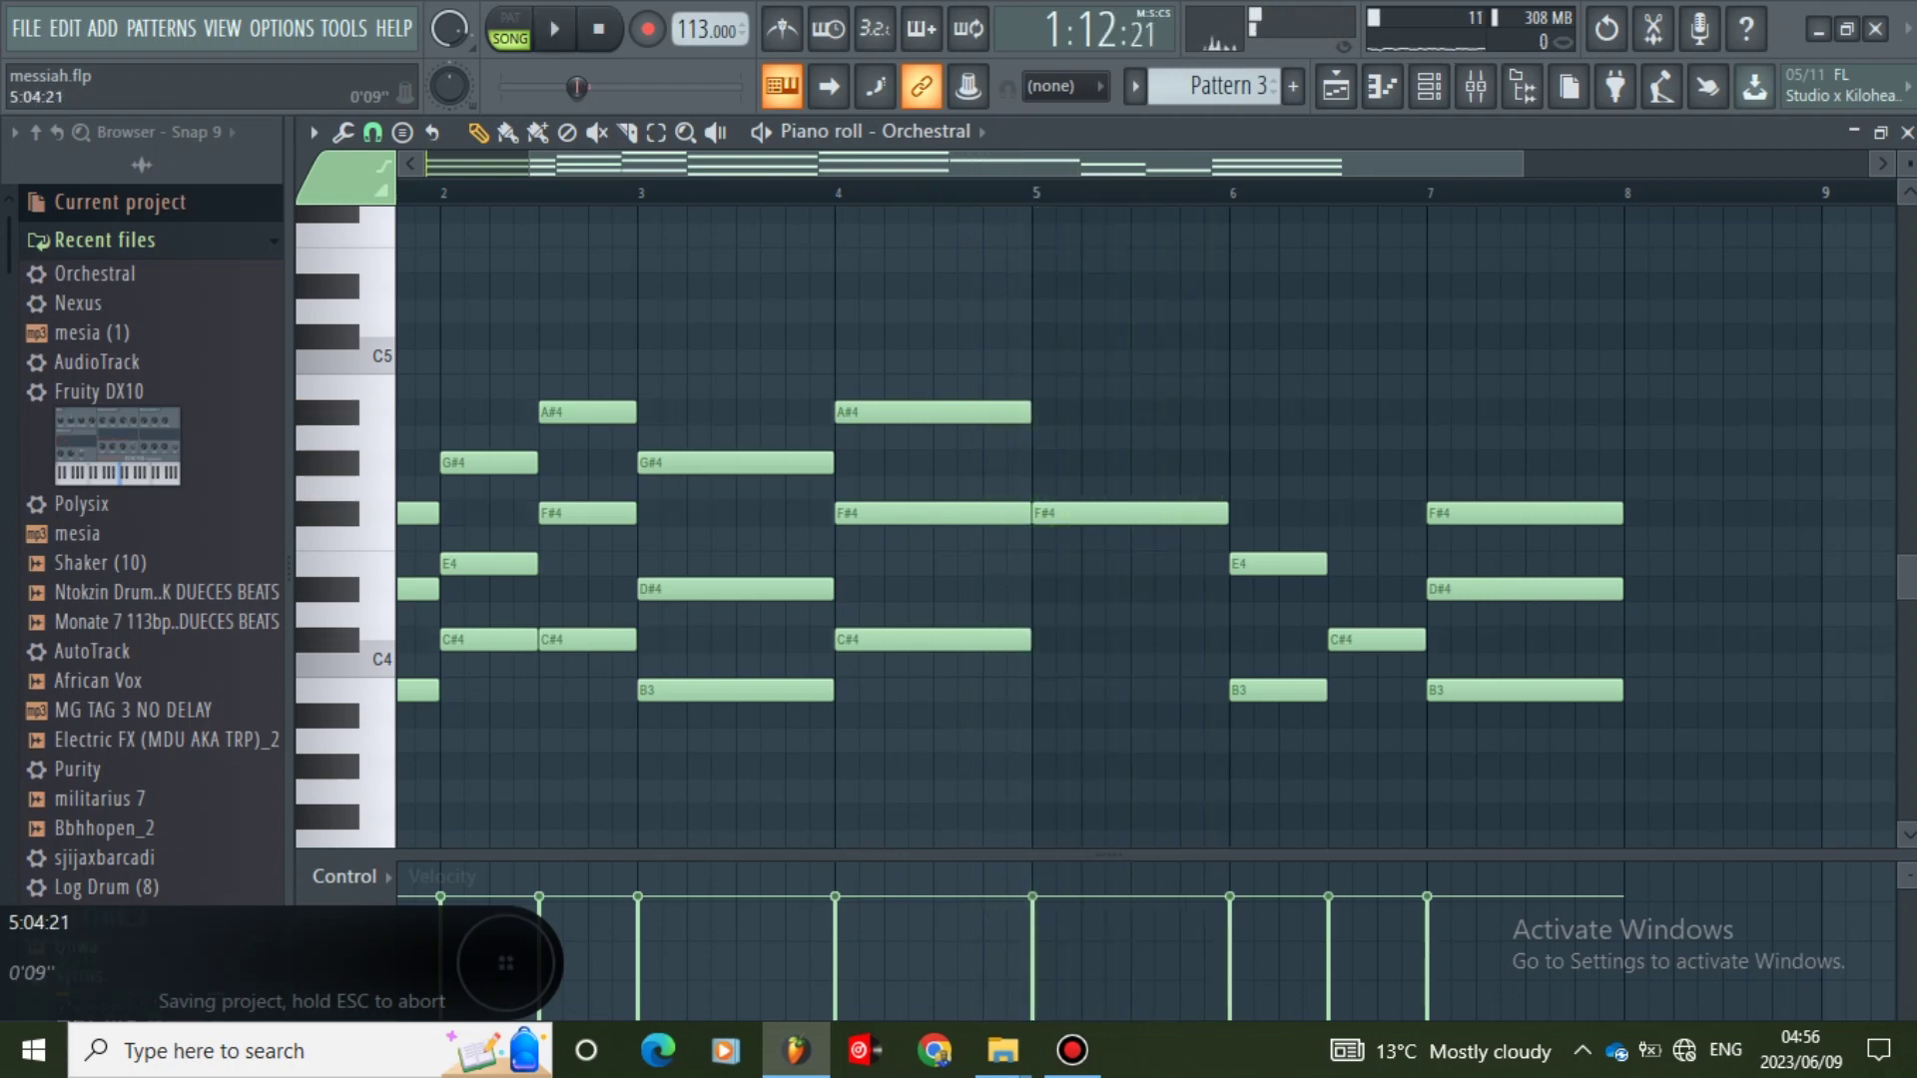
# - Add one-bar B4 and D#4 notes around the F#4 in bar 5 and audition the chord
pyautogui.press('space')
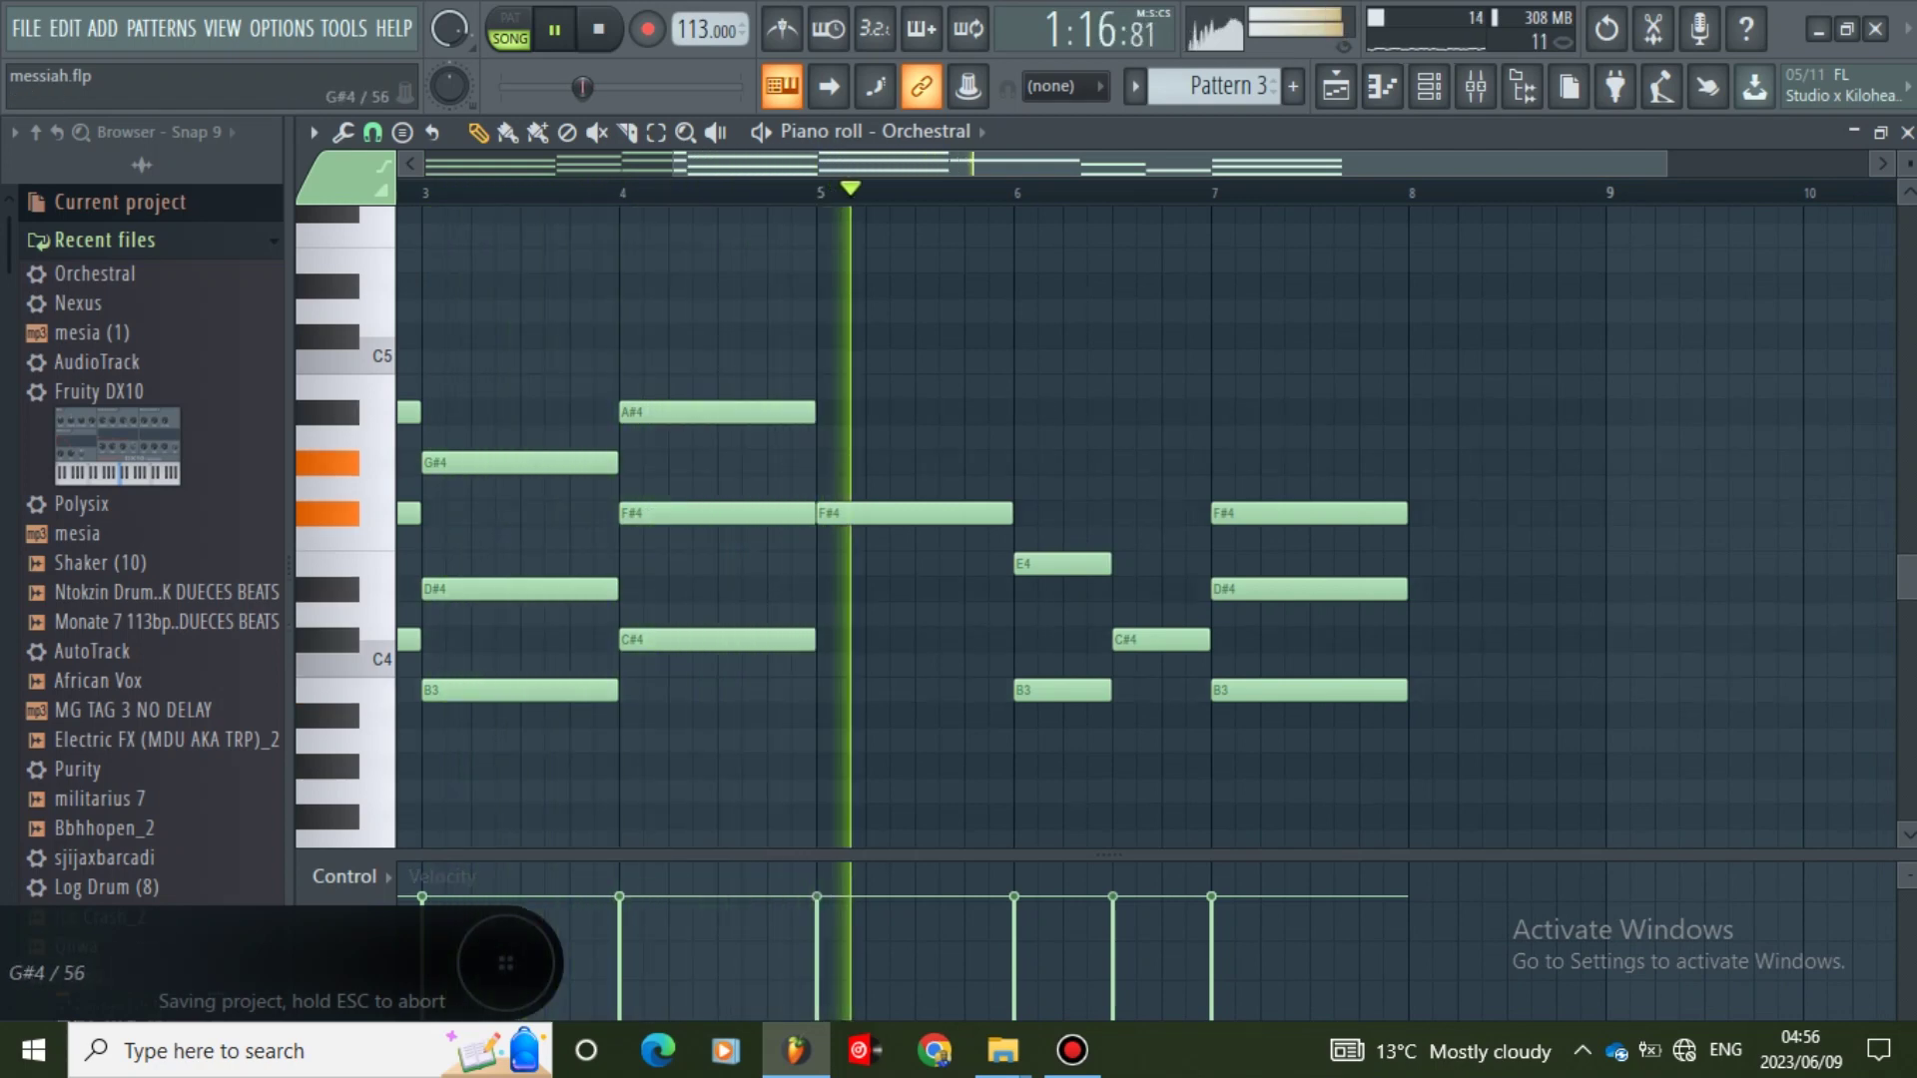
pyautogui.press('space')
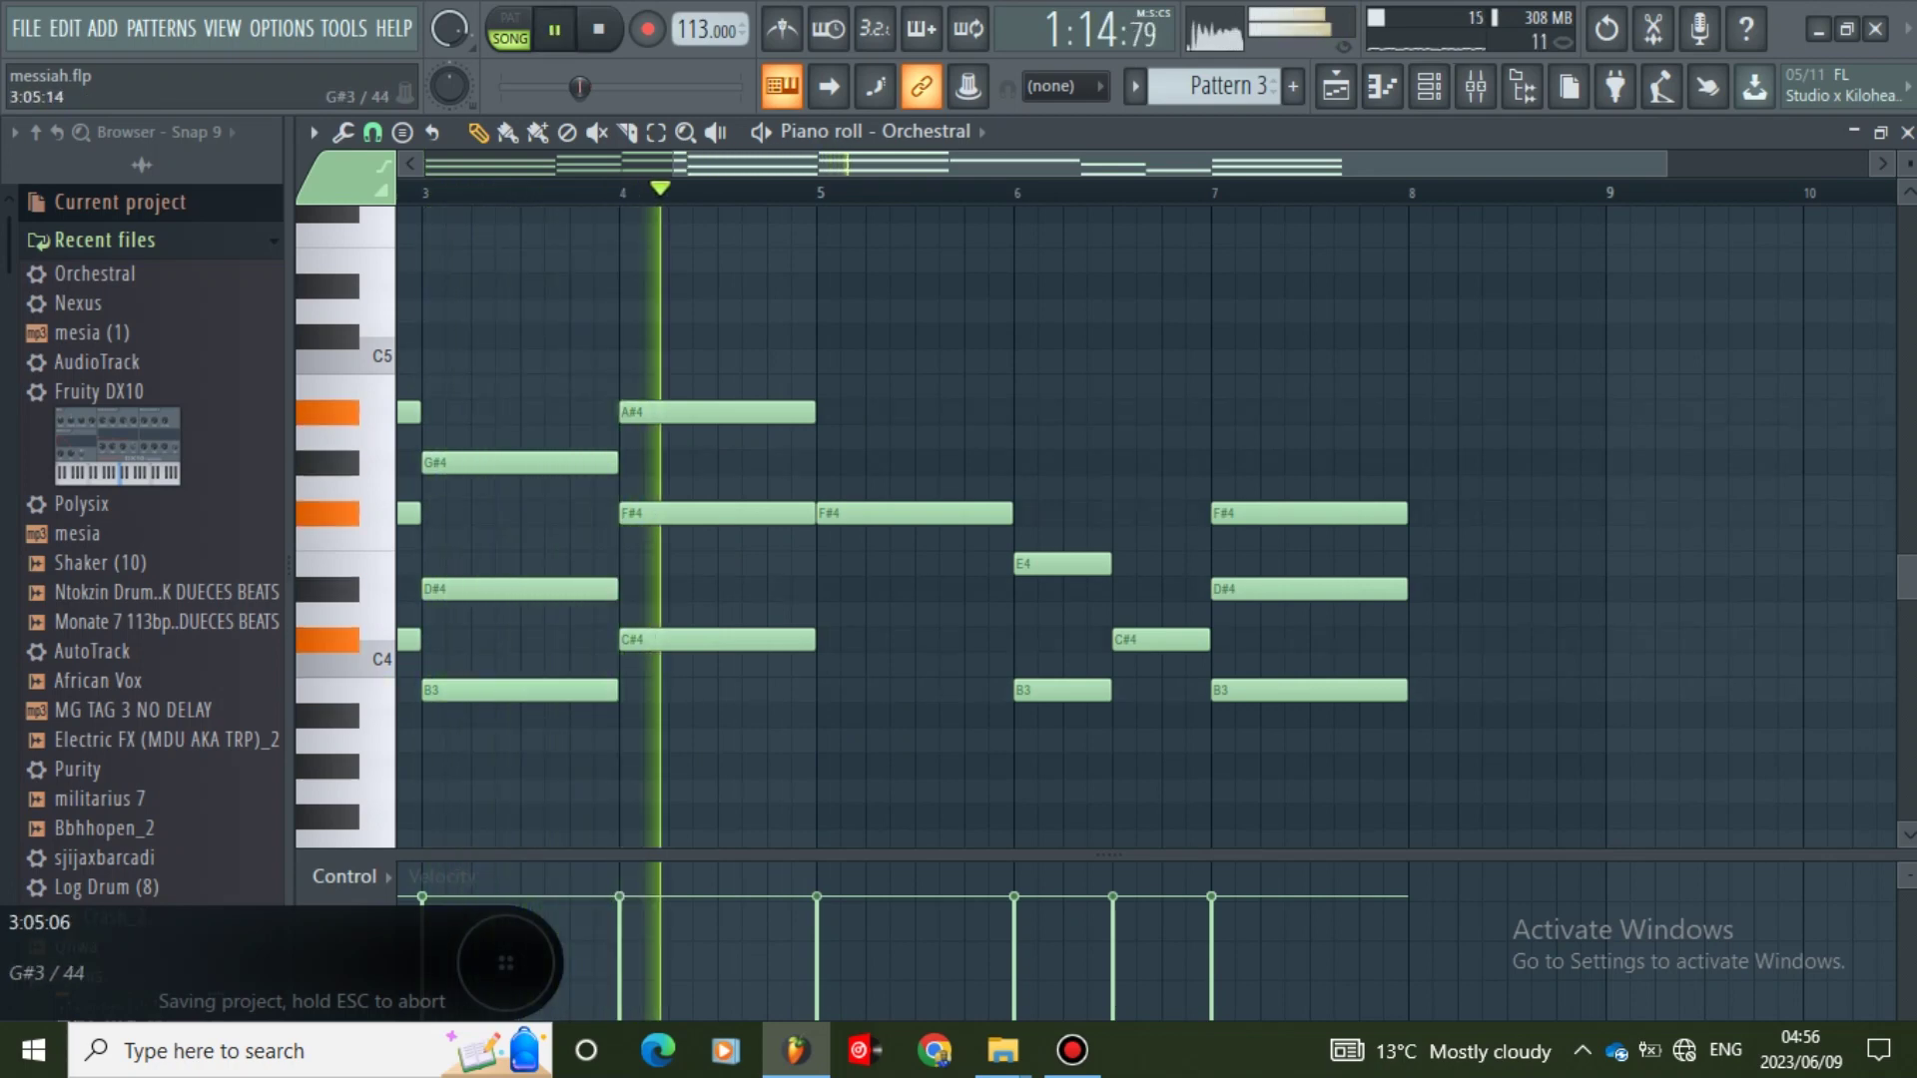
pyautogui.press('space')
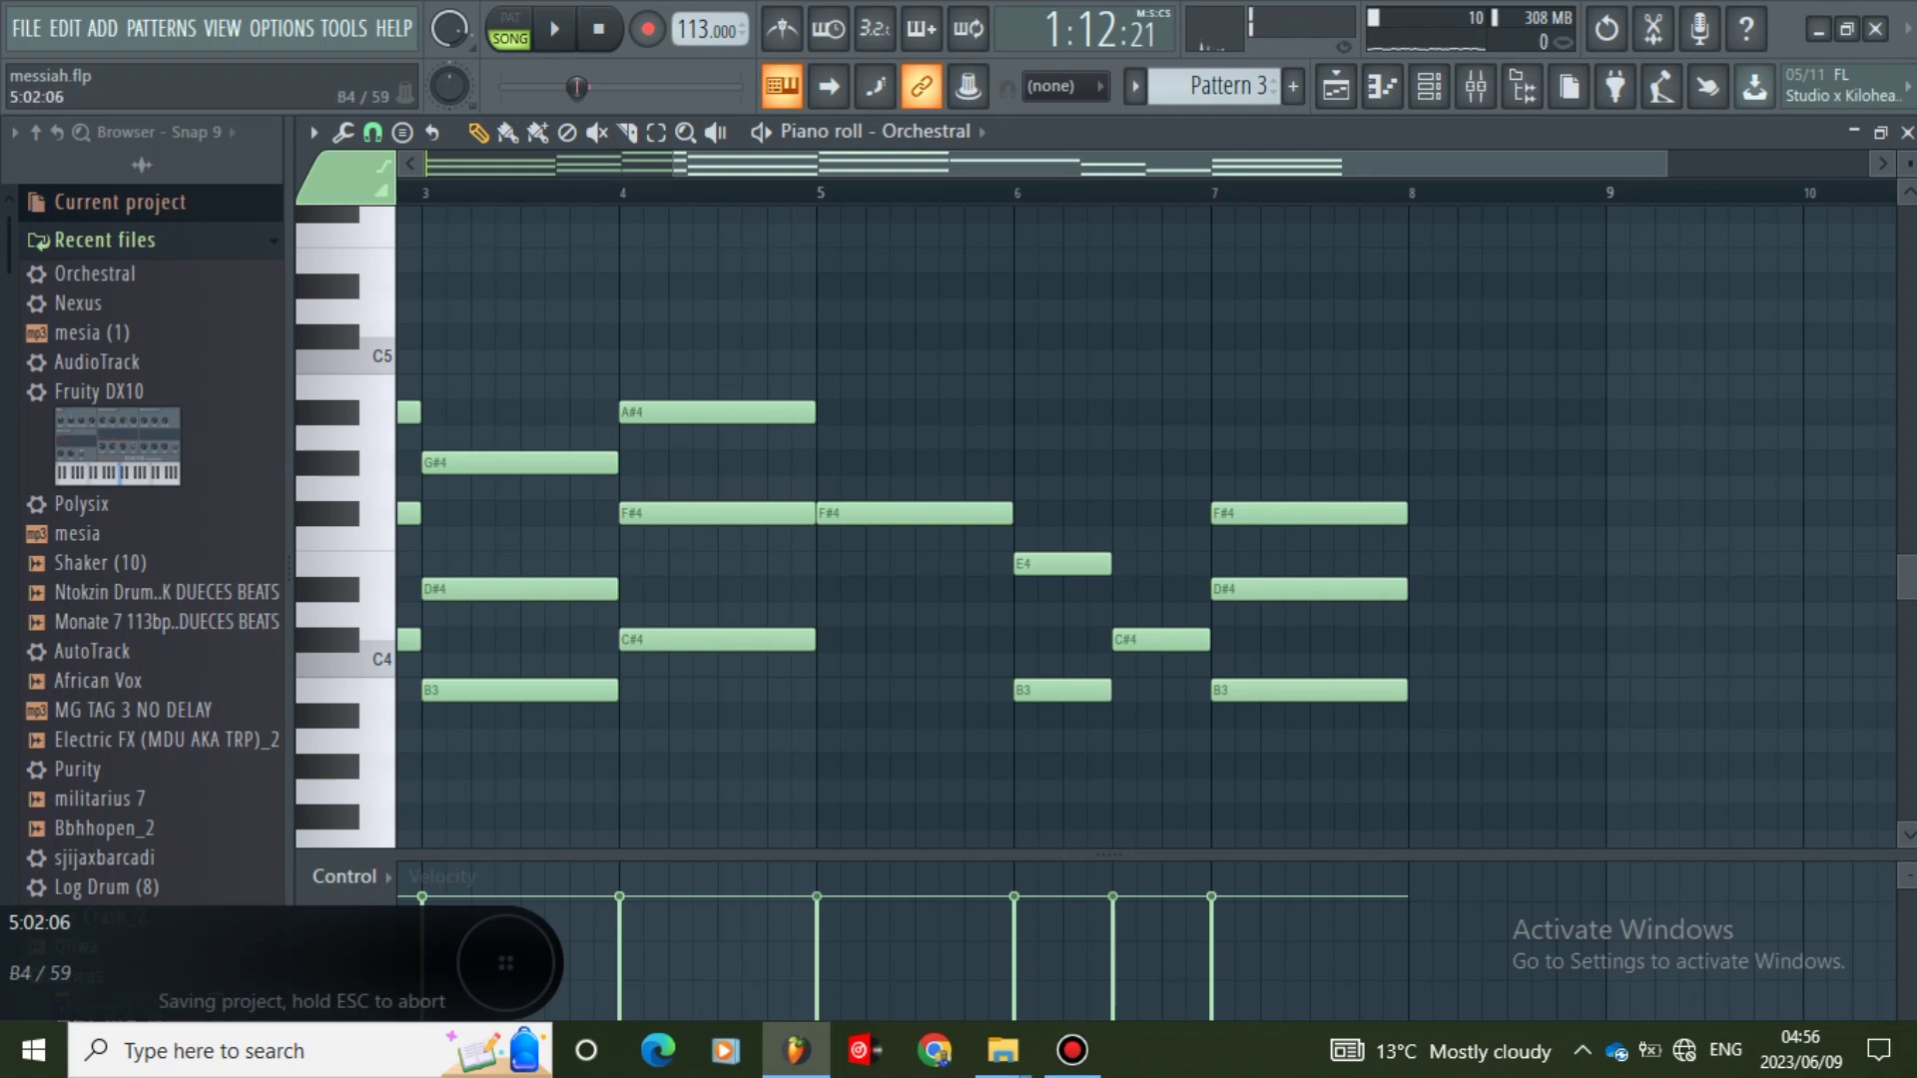
pyautogui.click(835, 386)
pyautogui.press('space')
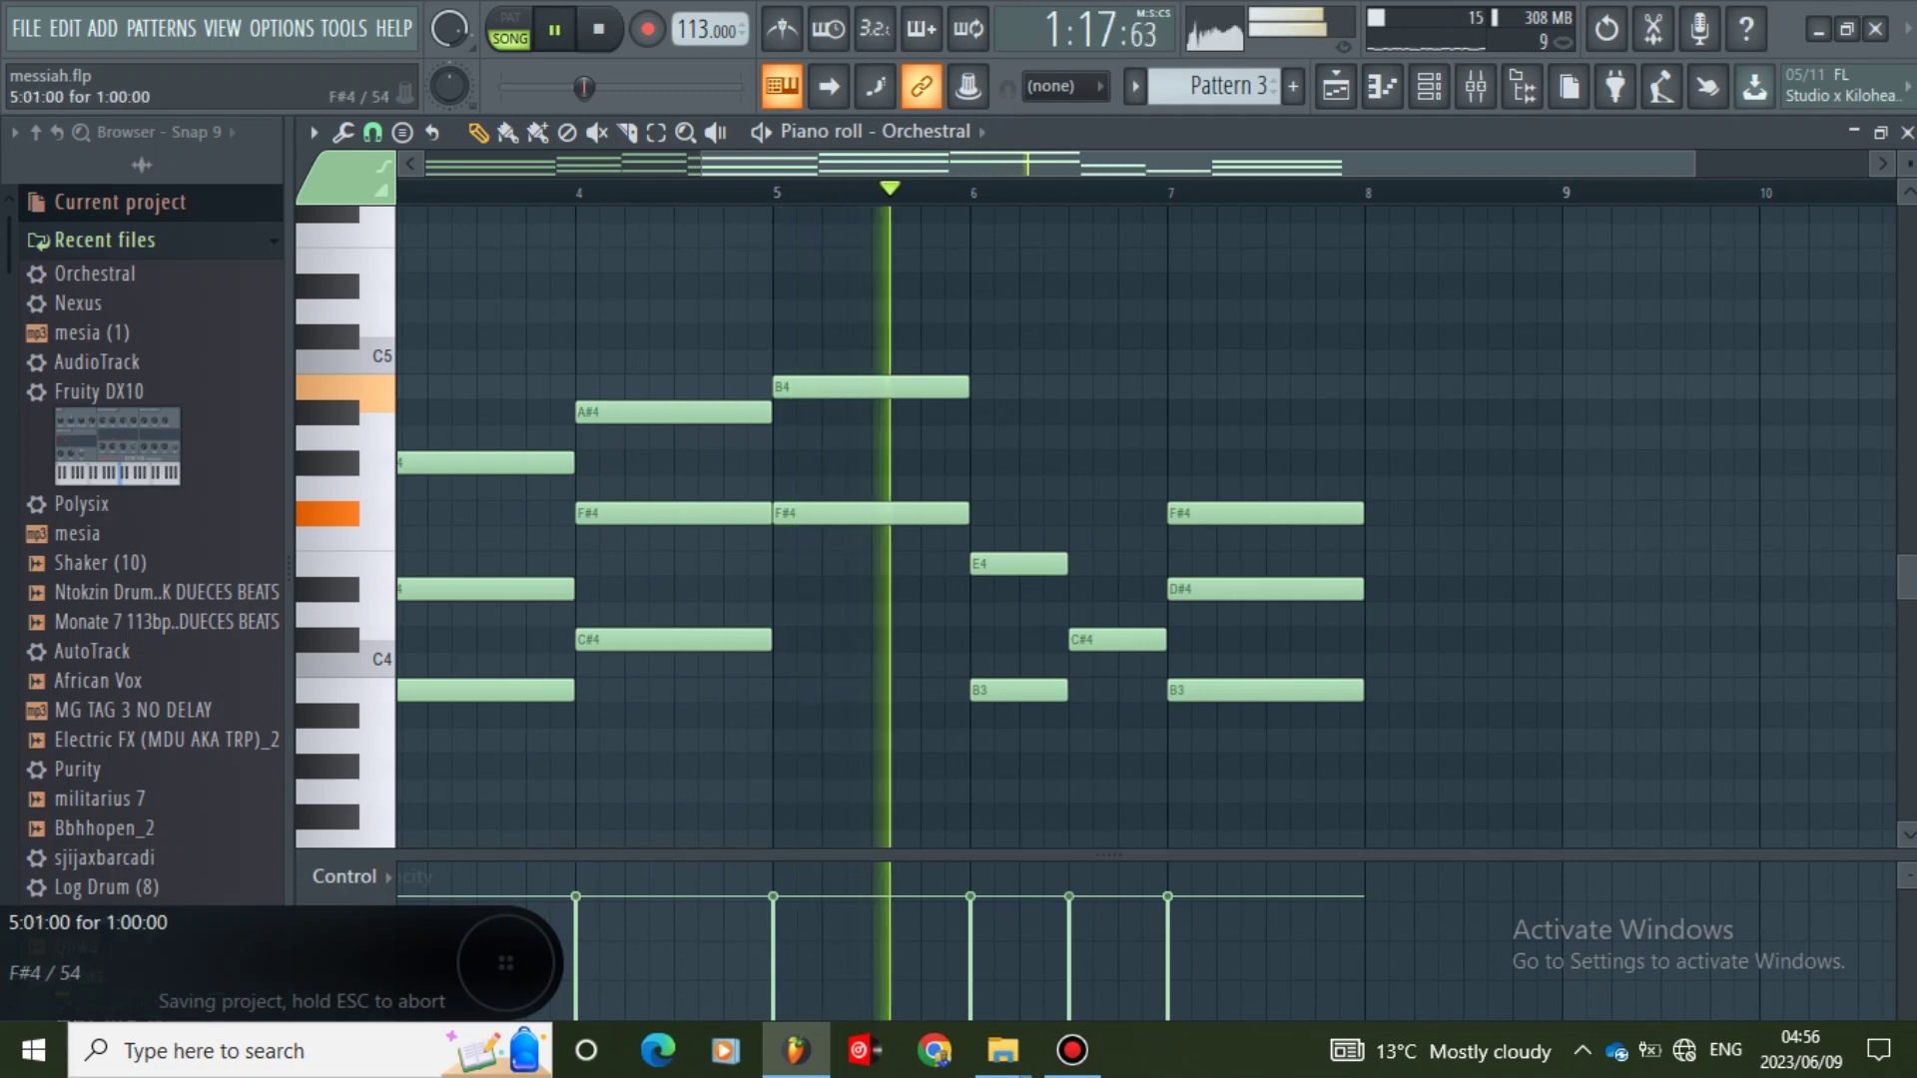
pyautogui.press('space')
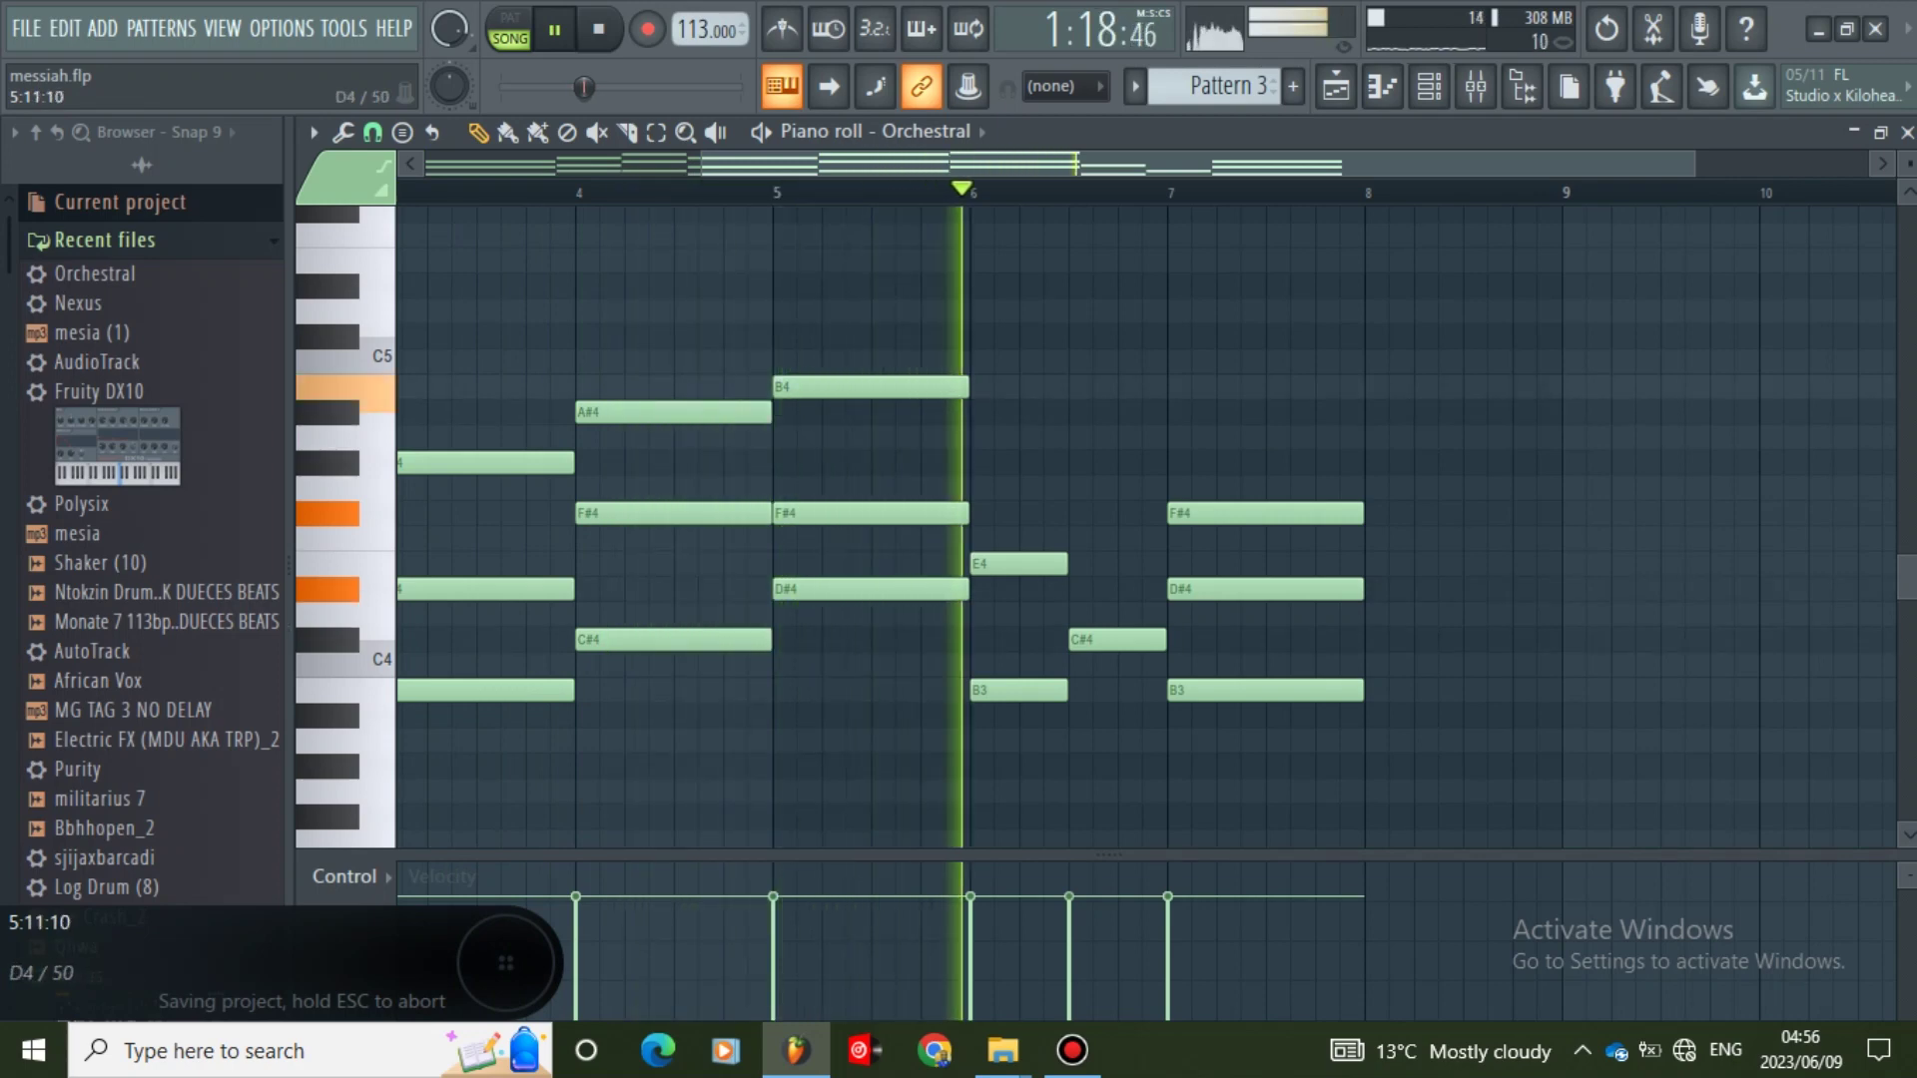
pyautogui.press('space')
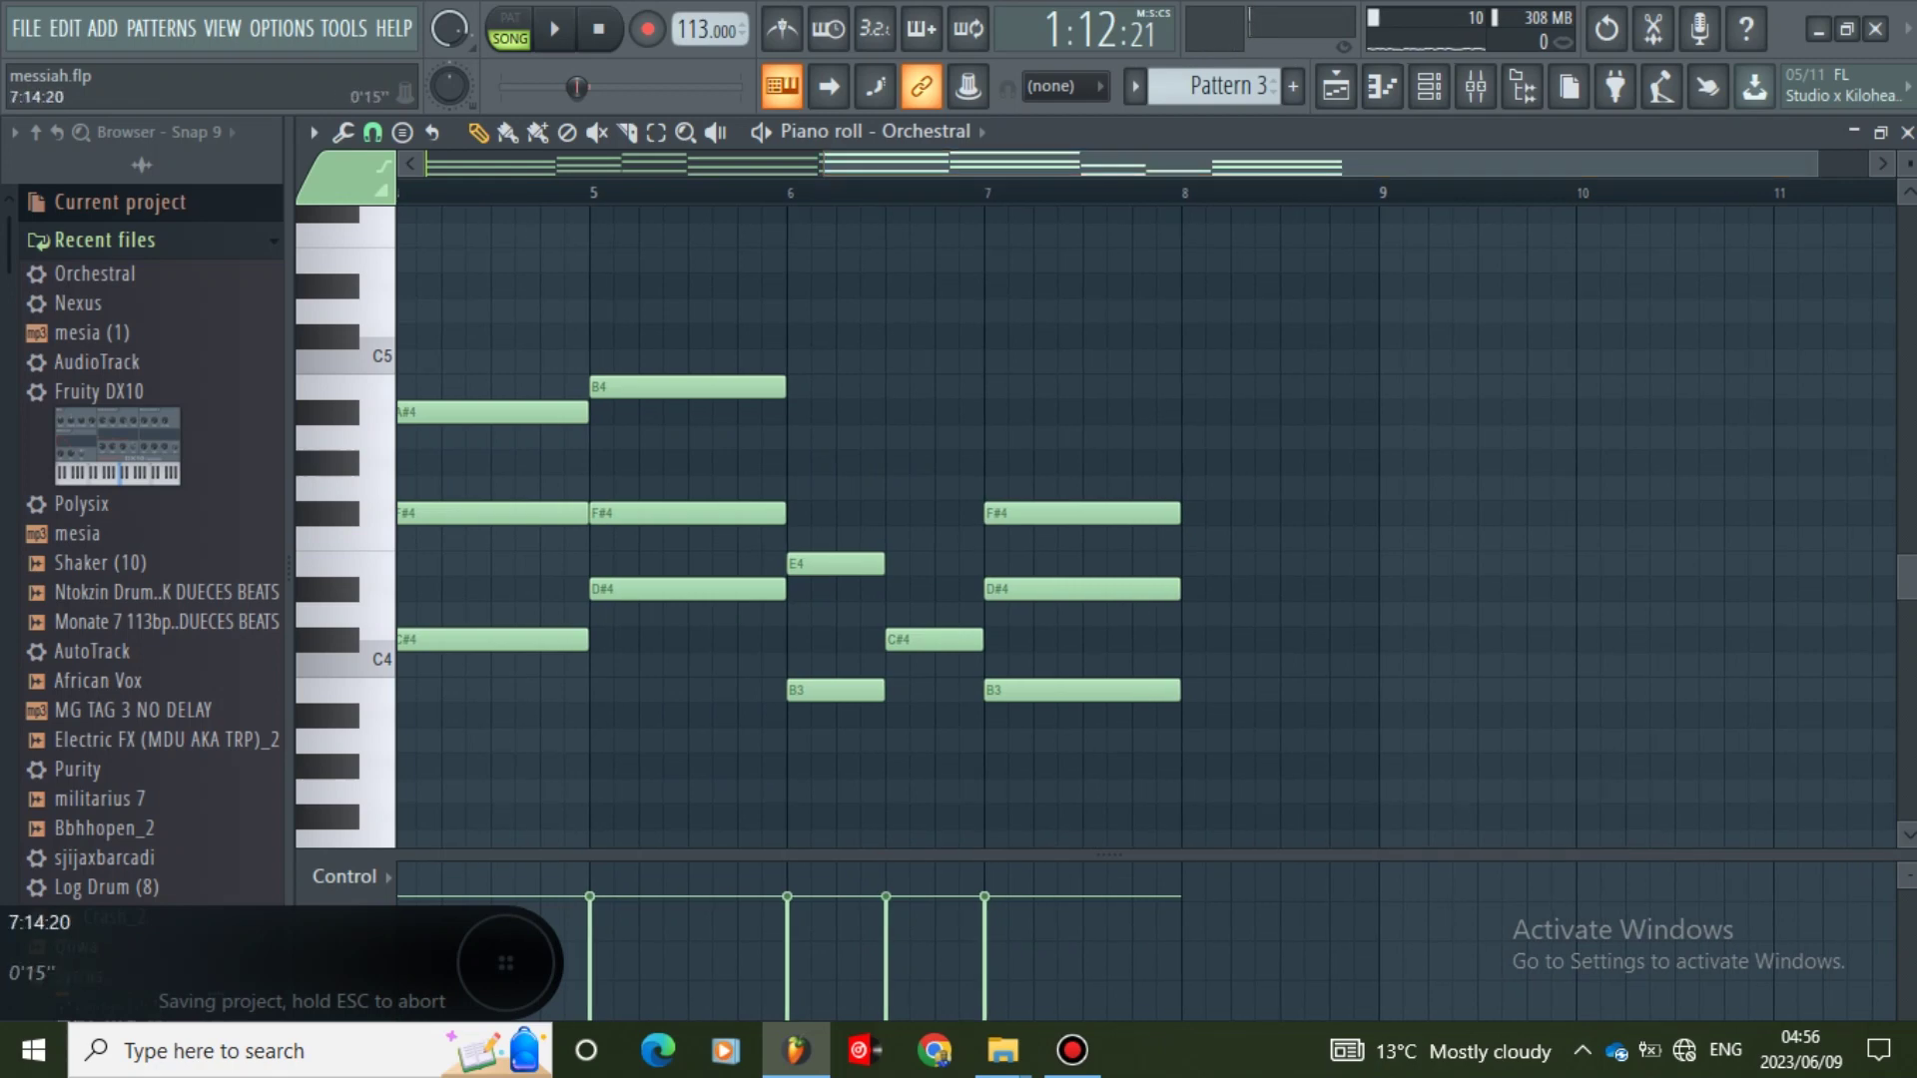
# - Add a half-bar G#4 above the E4 in the first half of bar 6, auditioning B4 first
pyautogui.moveTo(1818, 164); pyautogui.dragTo(1867, 163)
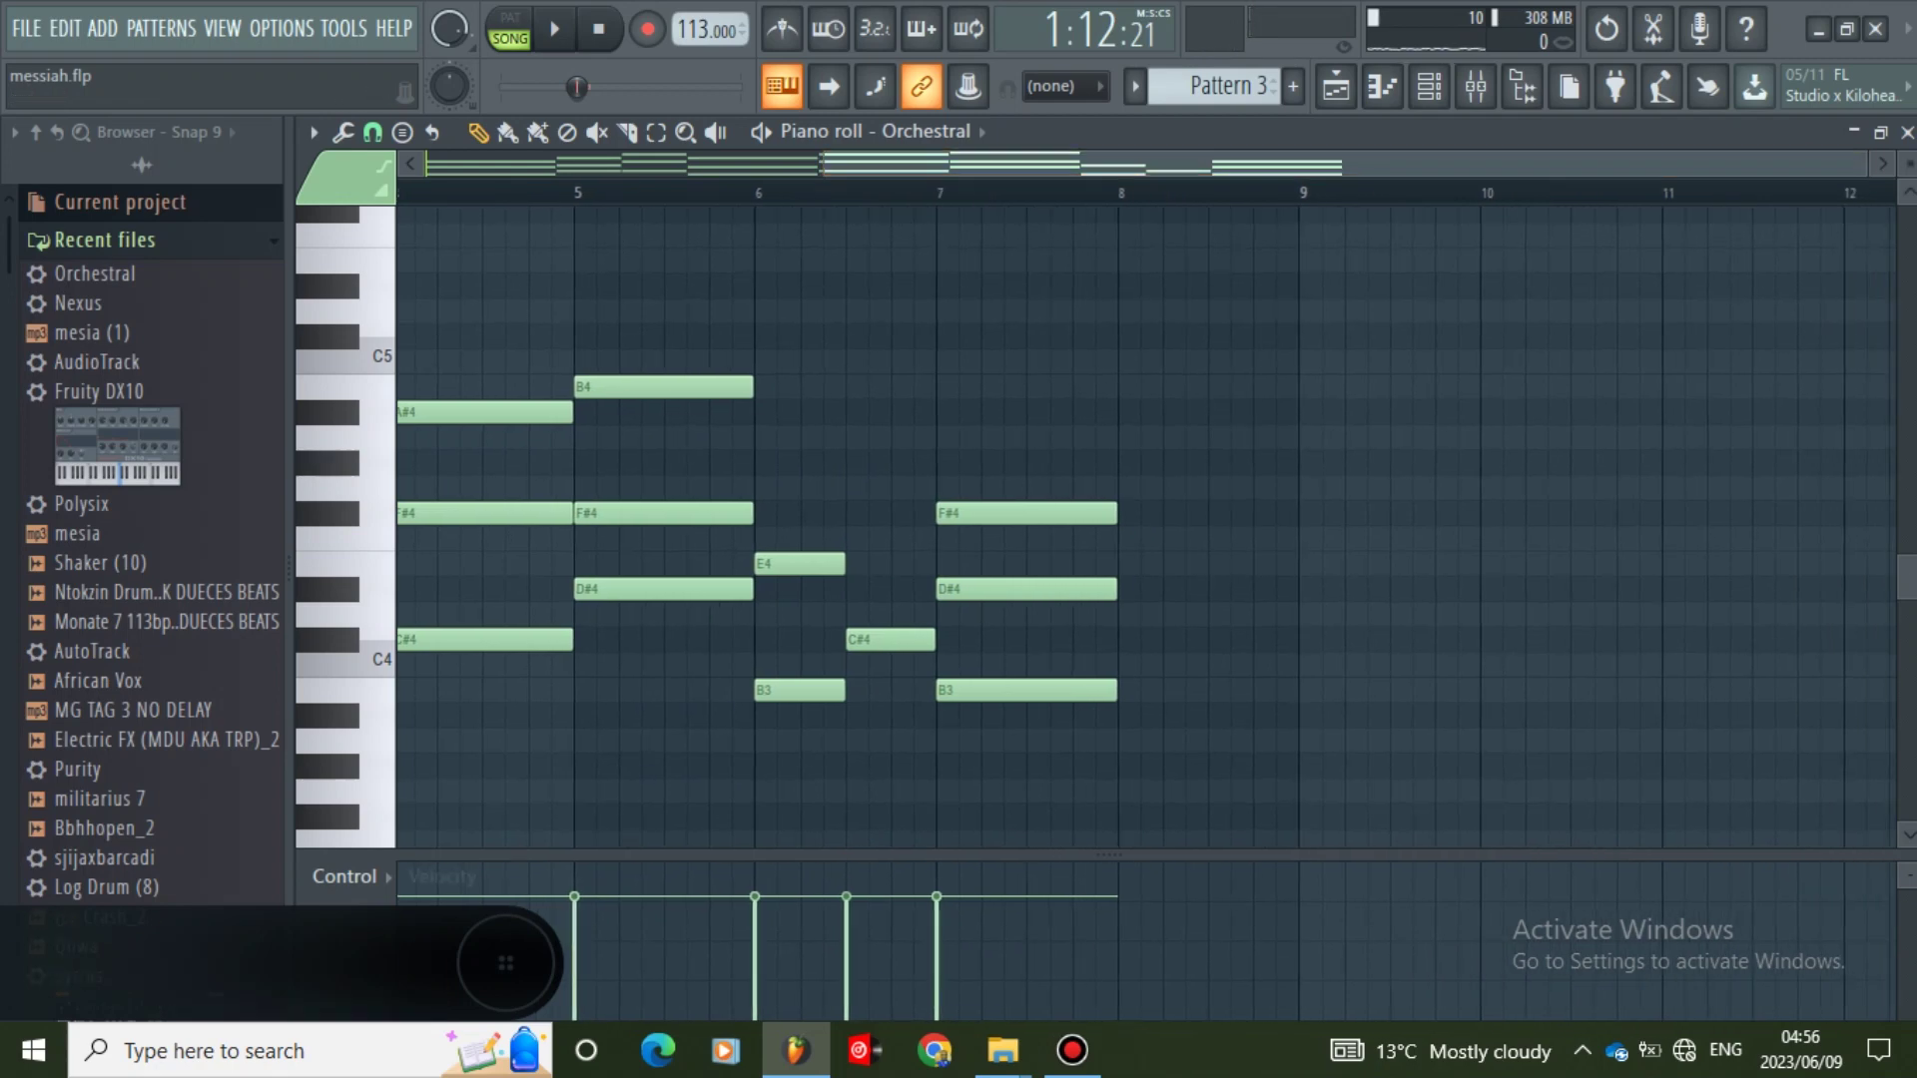
pyautogui.moveTo(1345, 164); pyautogui.dragTo(1113, 164)
pyautogui.press('space')
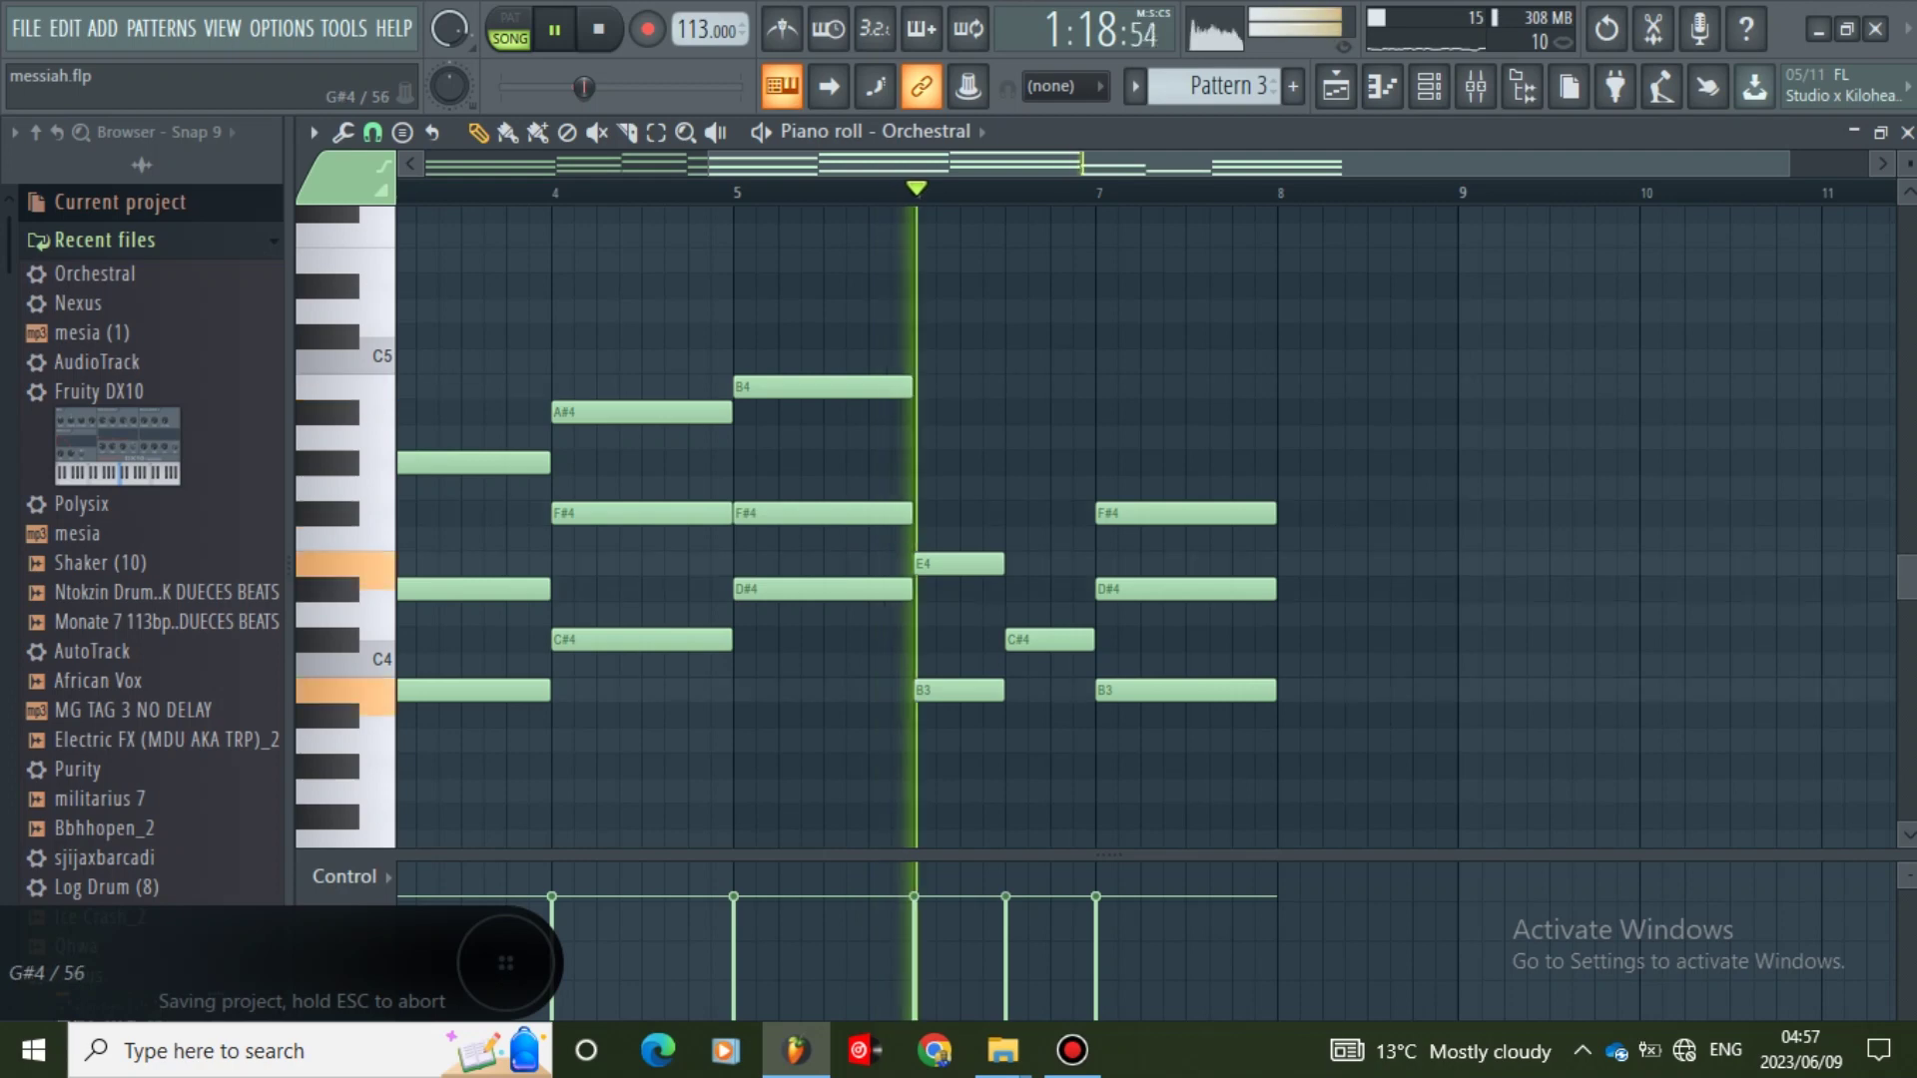
pyautogui.press('space')
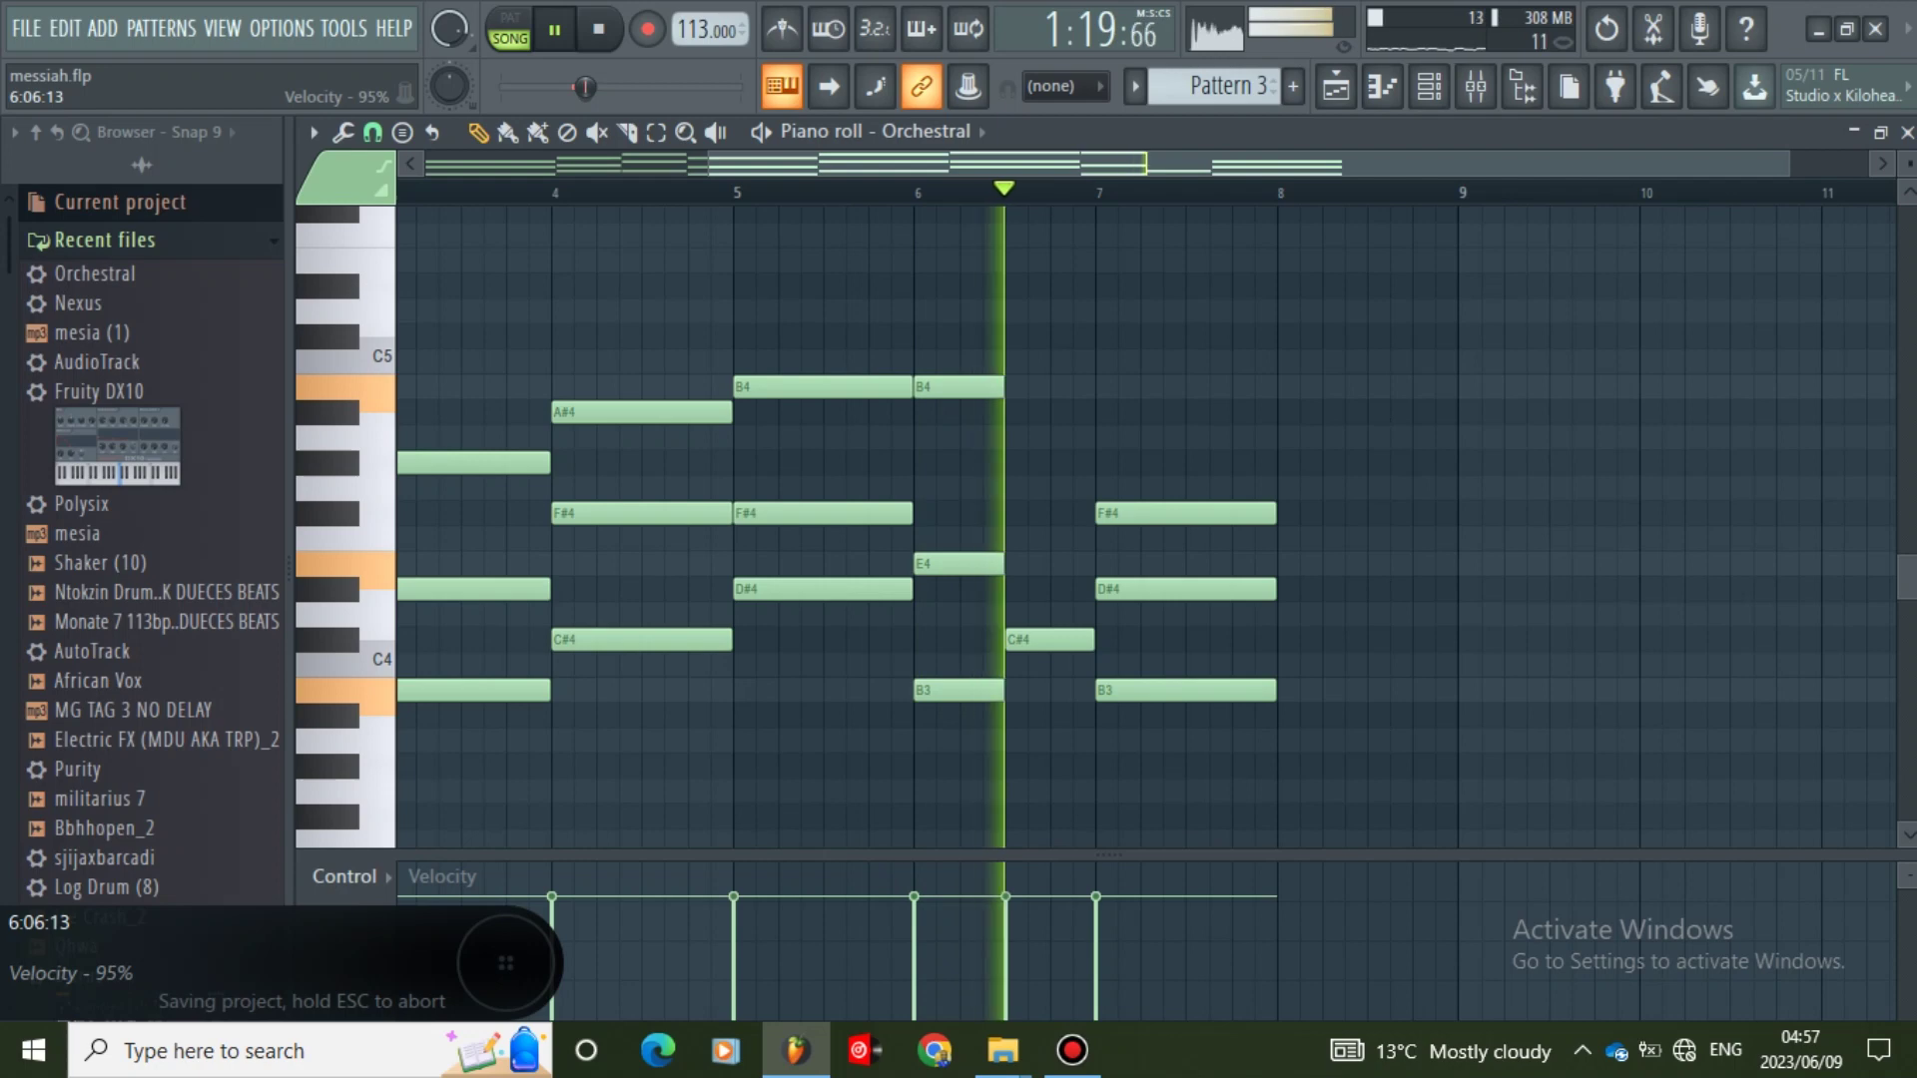
pyautogui.press('space')
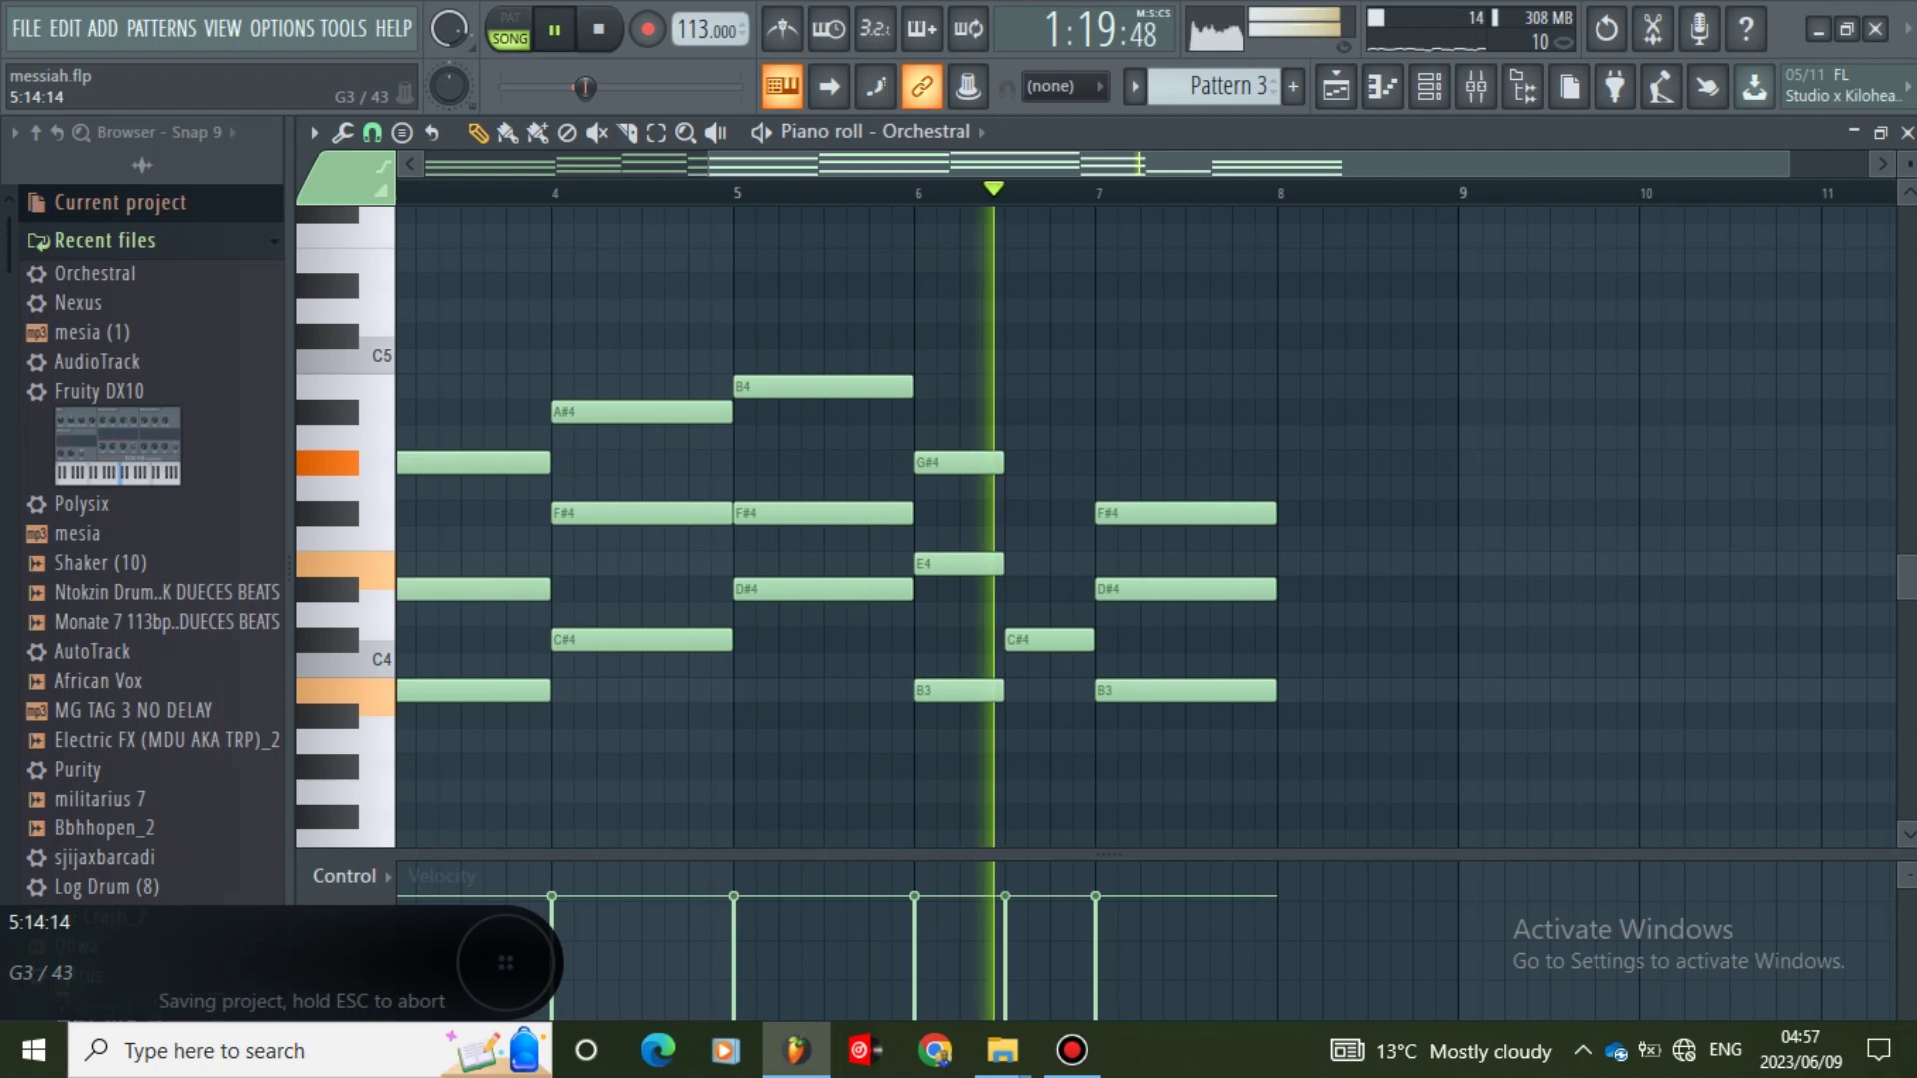
pyautogui.press('space')
# - Add half-bar F#4 and A3 notes around the C#4 in the second half of bar 6
pyautogui.hscroll(2, 599, 589)
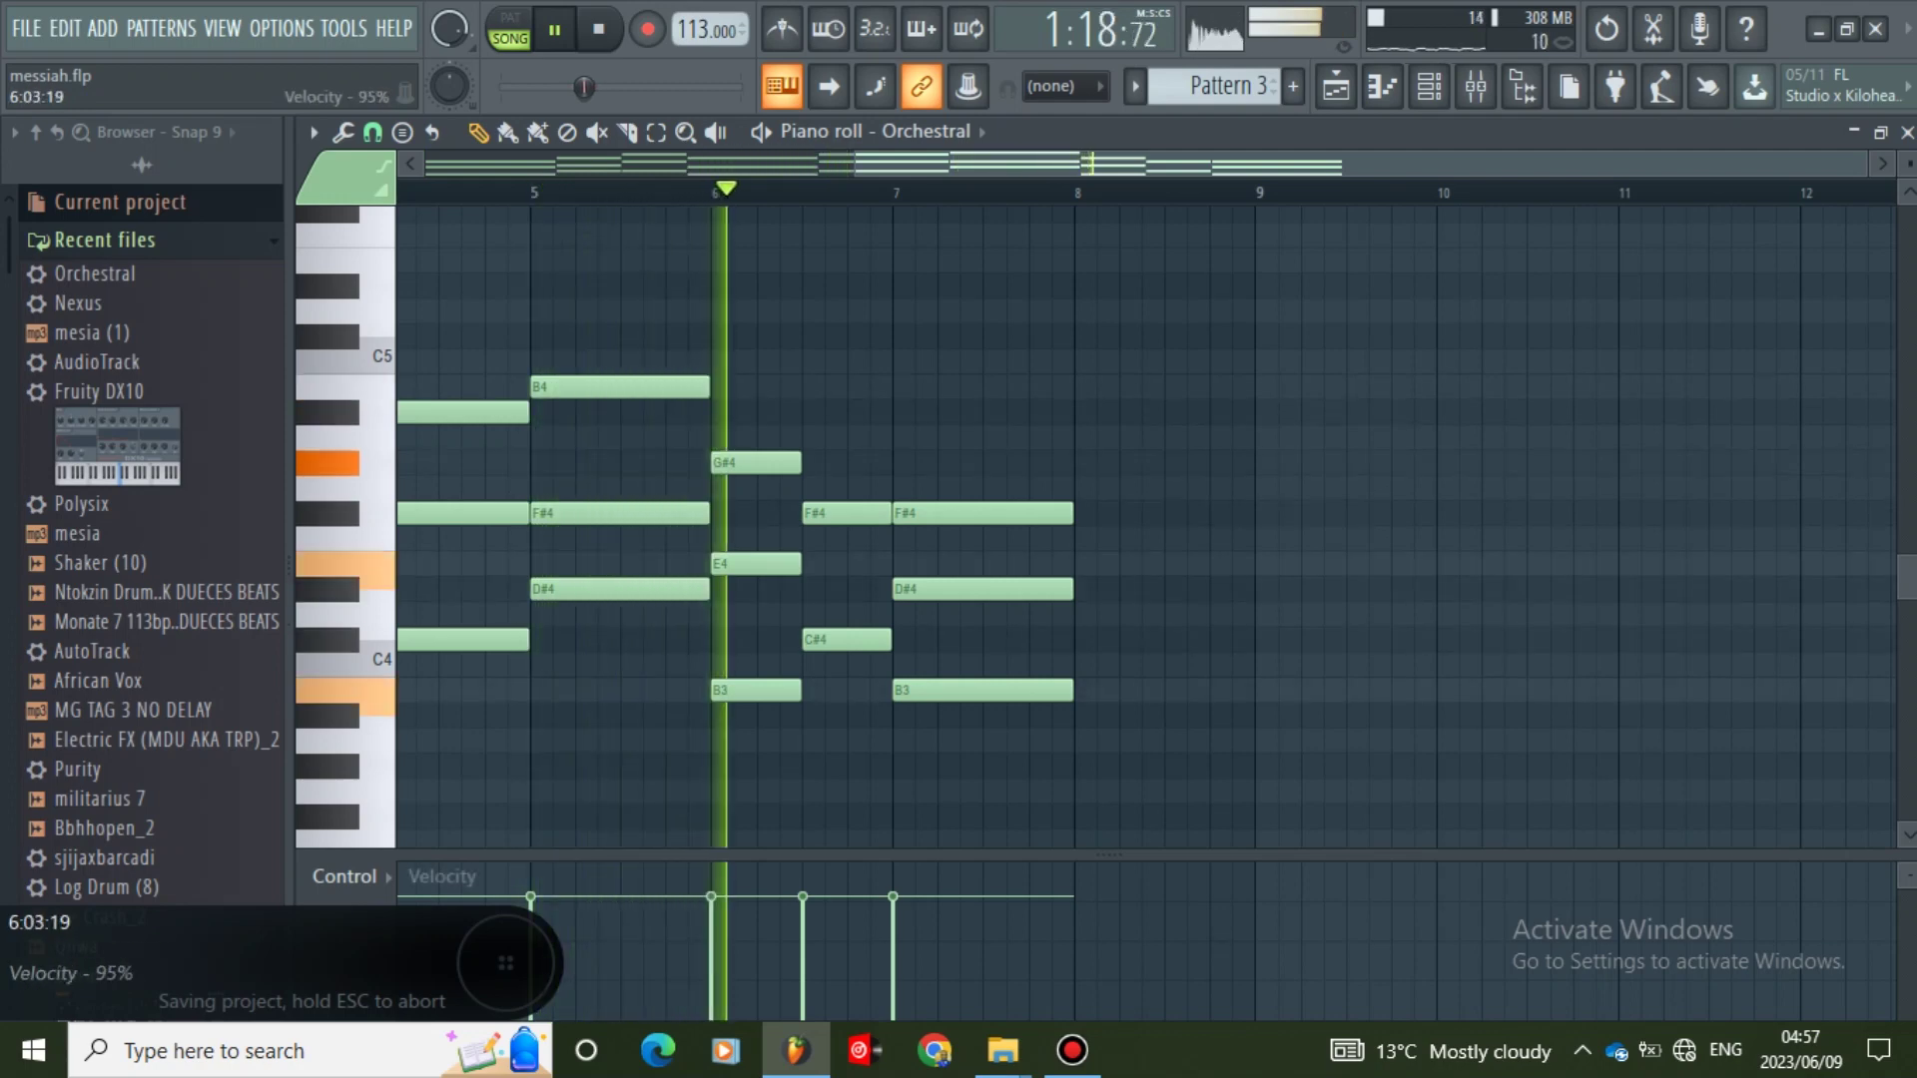
pyautogui.press('space')
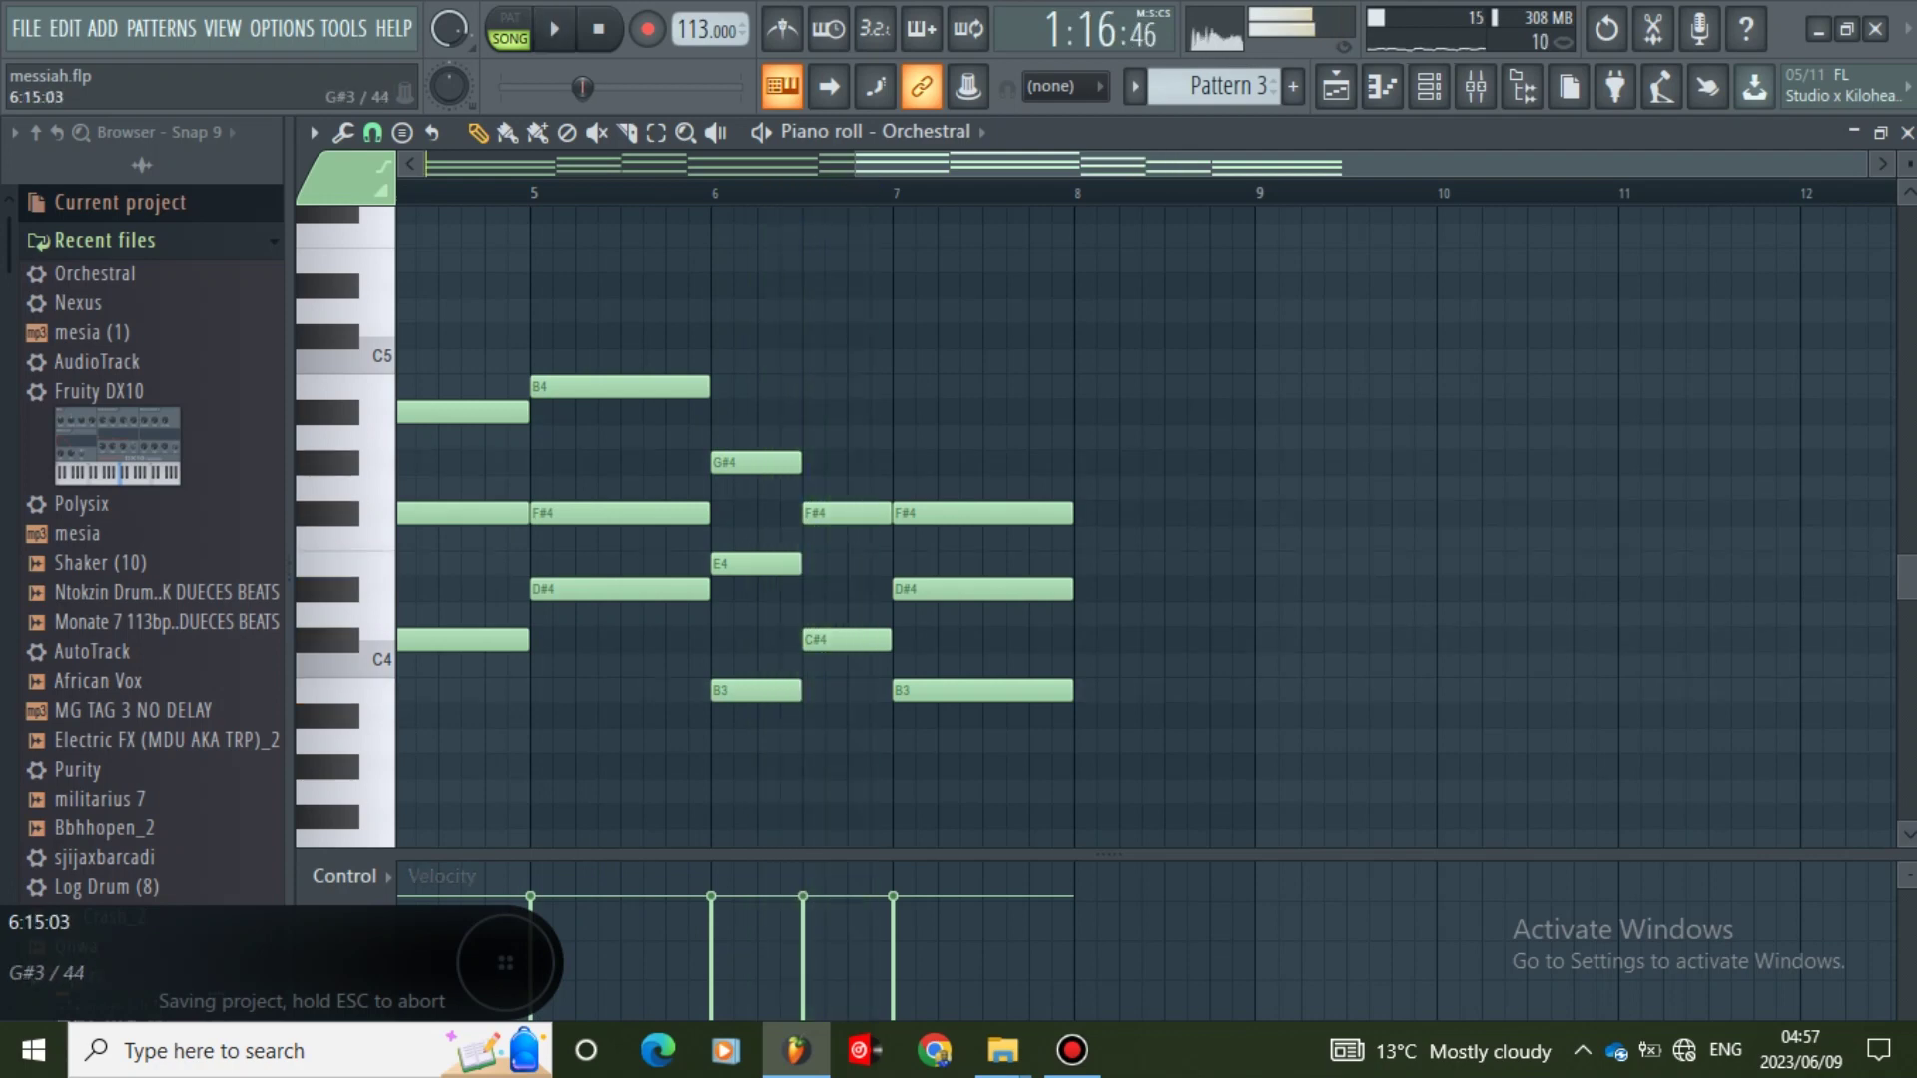
pyautogui.scroll(-1, 999, 529)
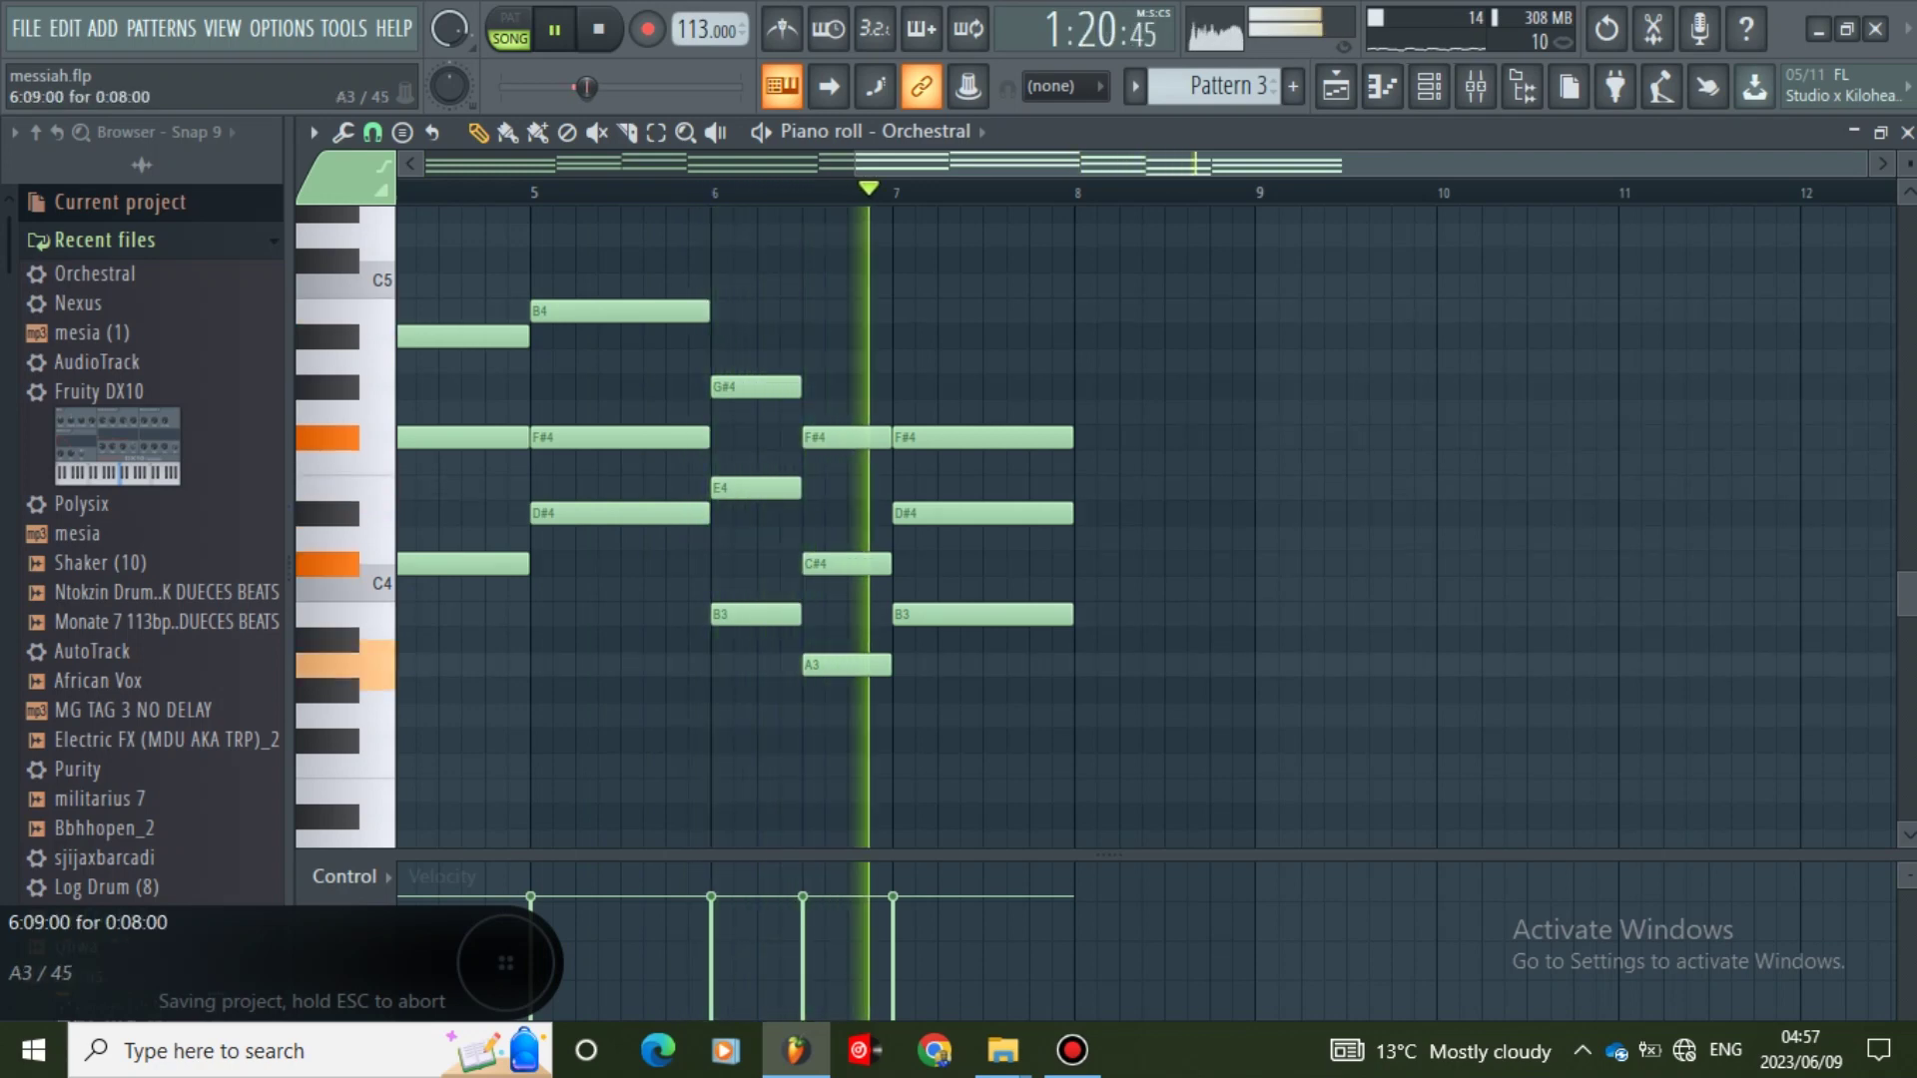
pyautogui.press('space')
# - Try the A3 note in the second half of bar 6 at G#3 and at B4, auditioning each version
pyautogui.moveTo(847, 665); pyautogui.dragTo(847, 690)
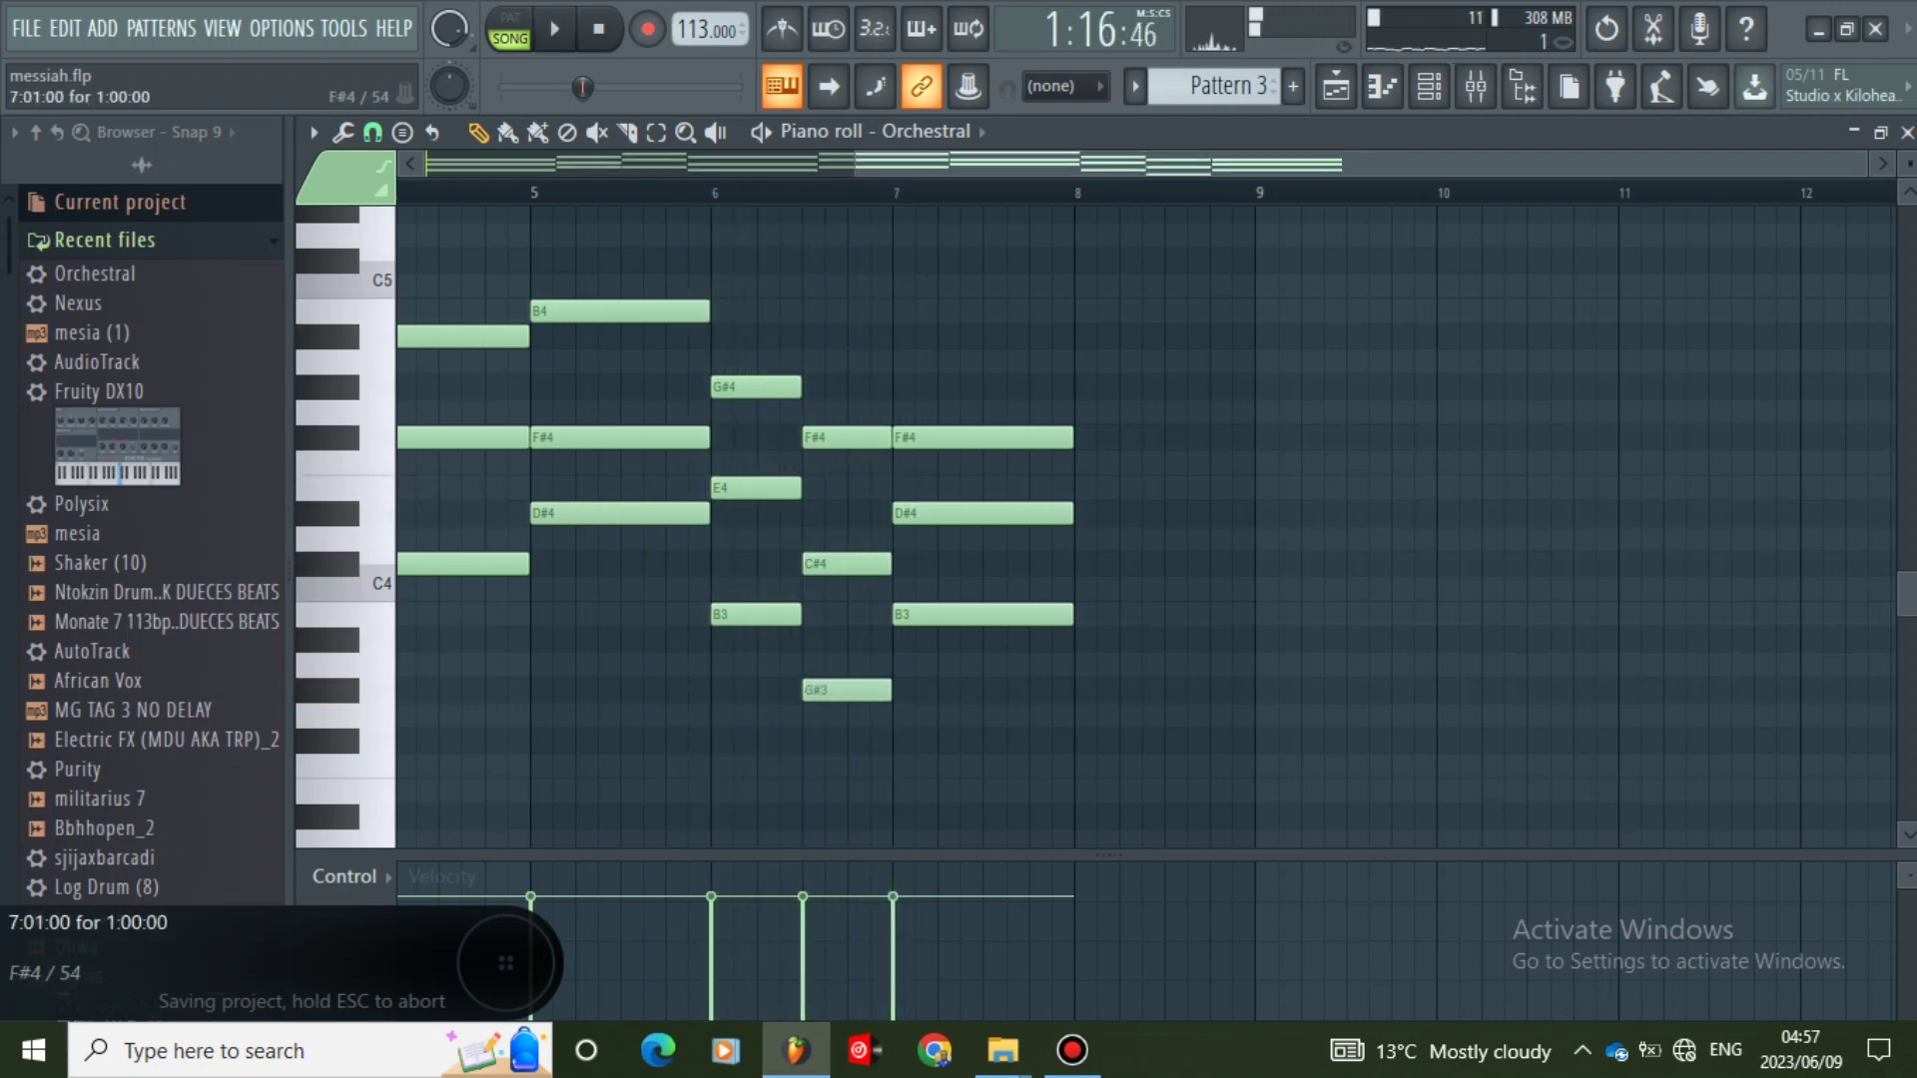
pyautogui.press('space')
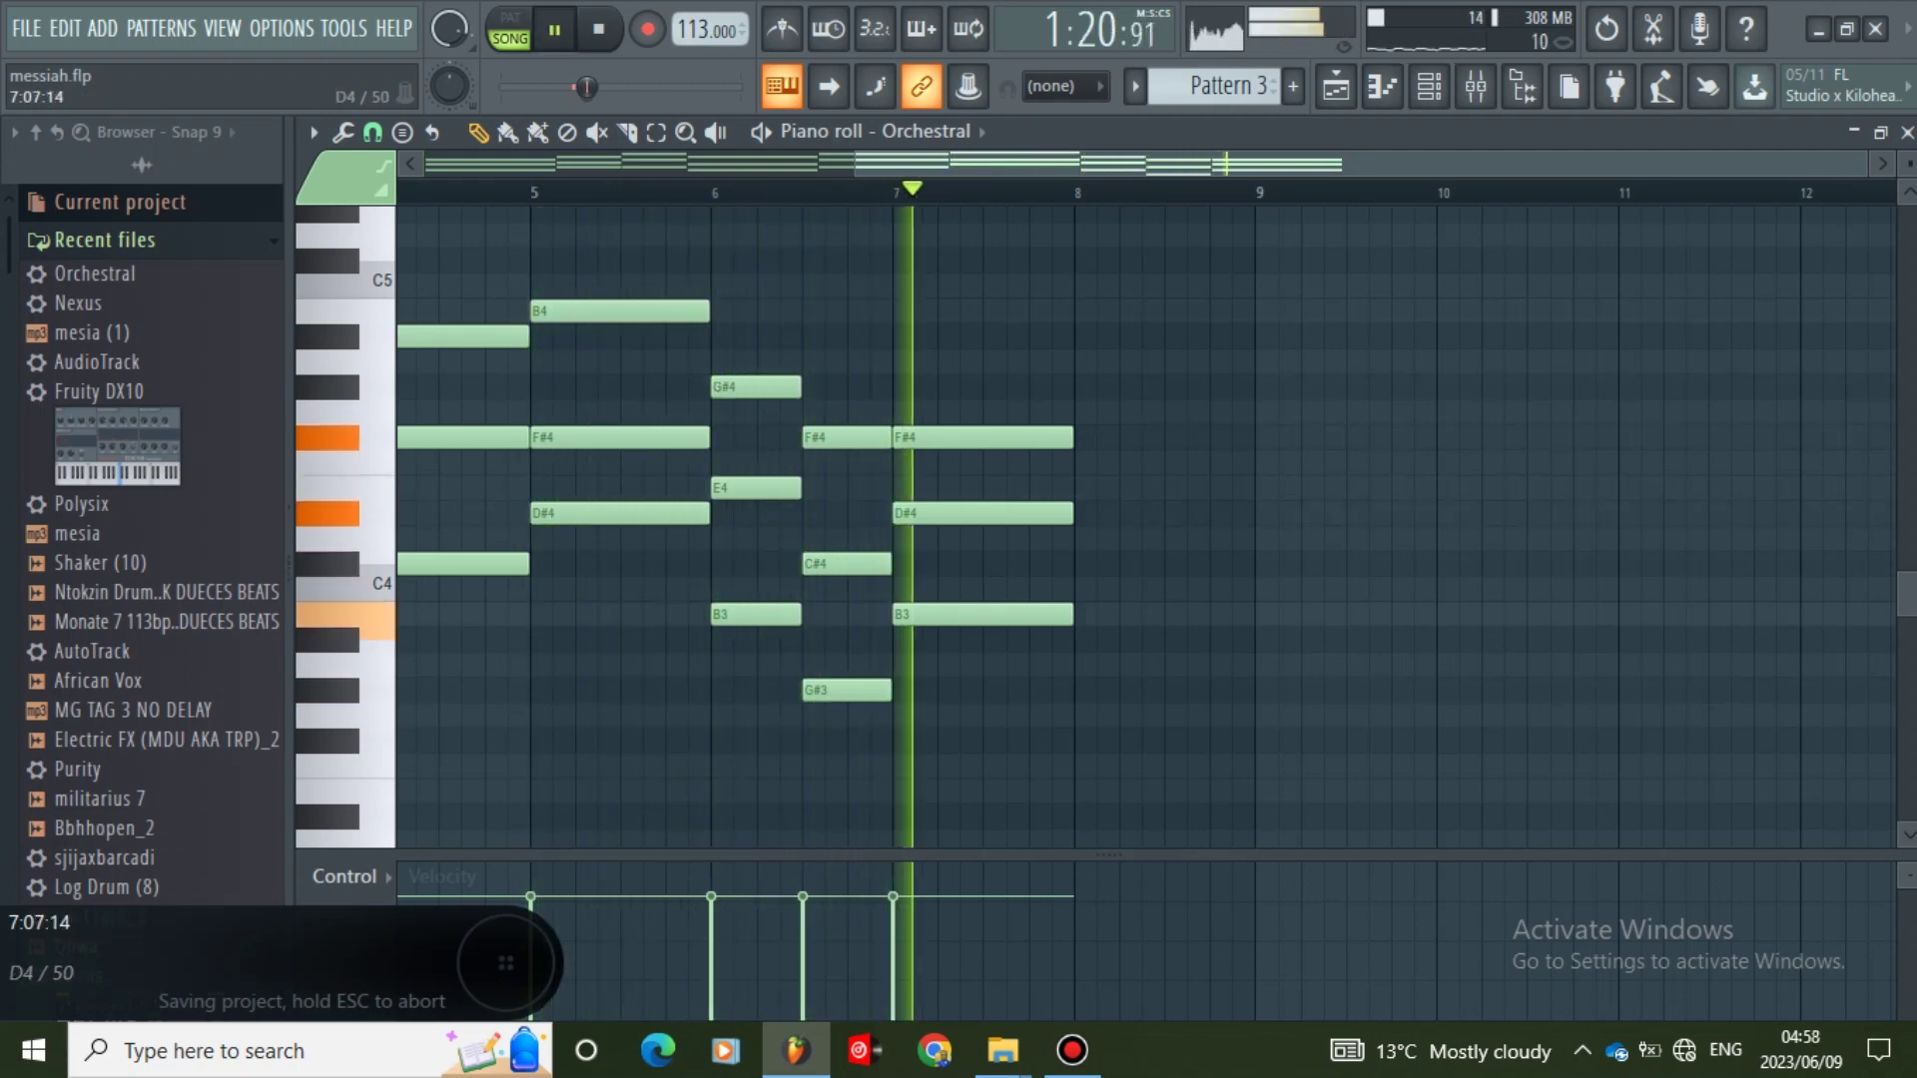
pyautogui.press('space')
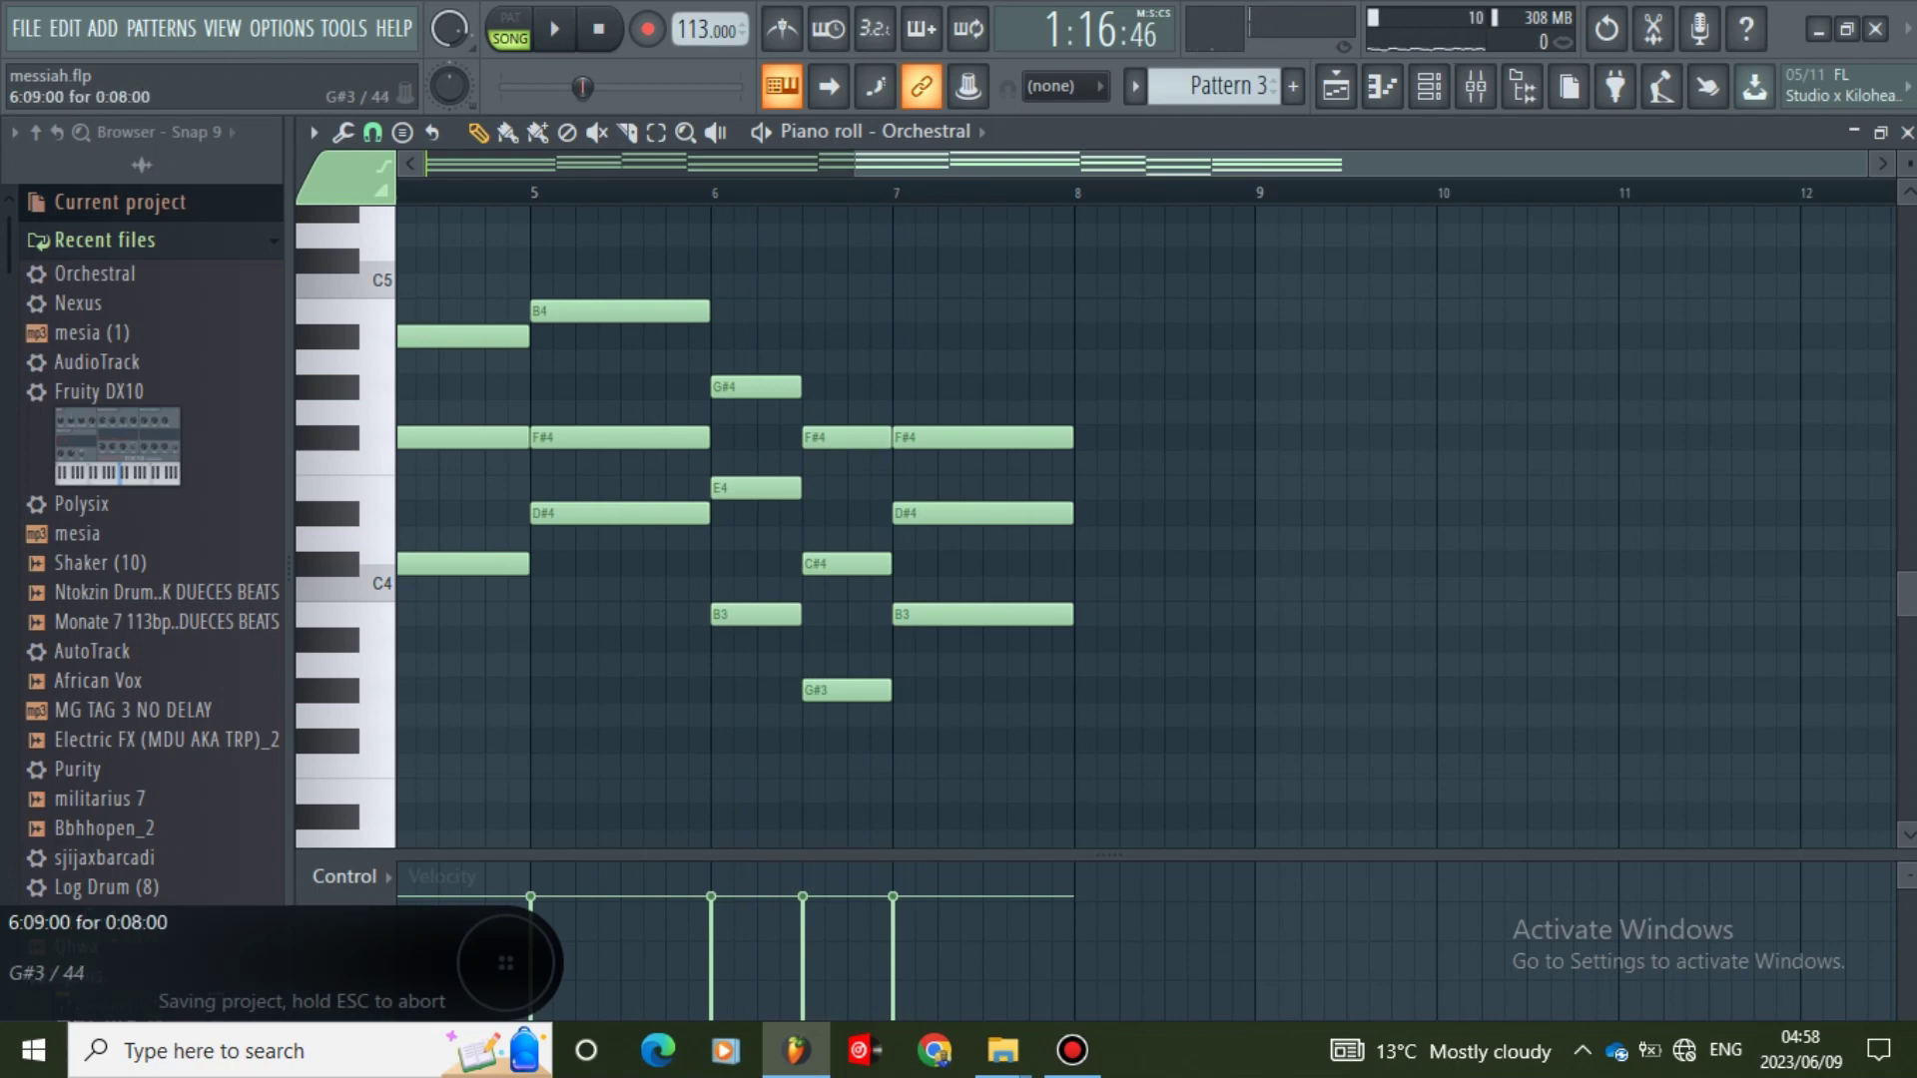
pyautogui.moveTo(847, 665); pyautogui.dragTo(847, 614)
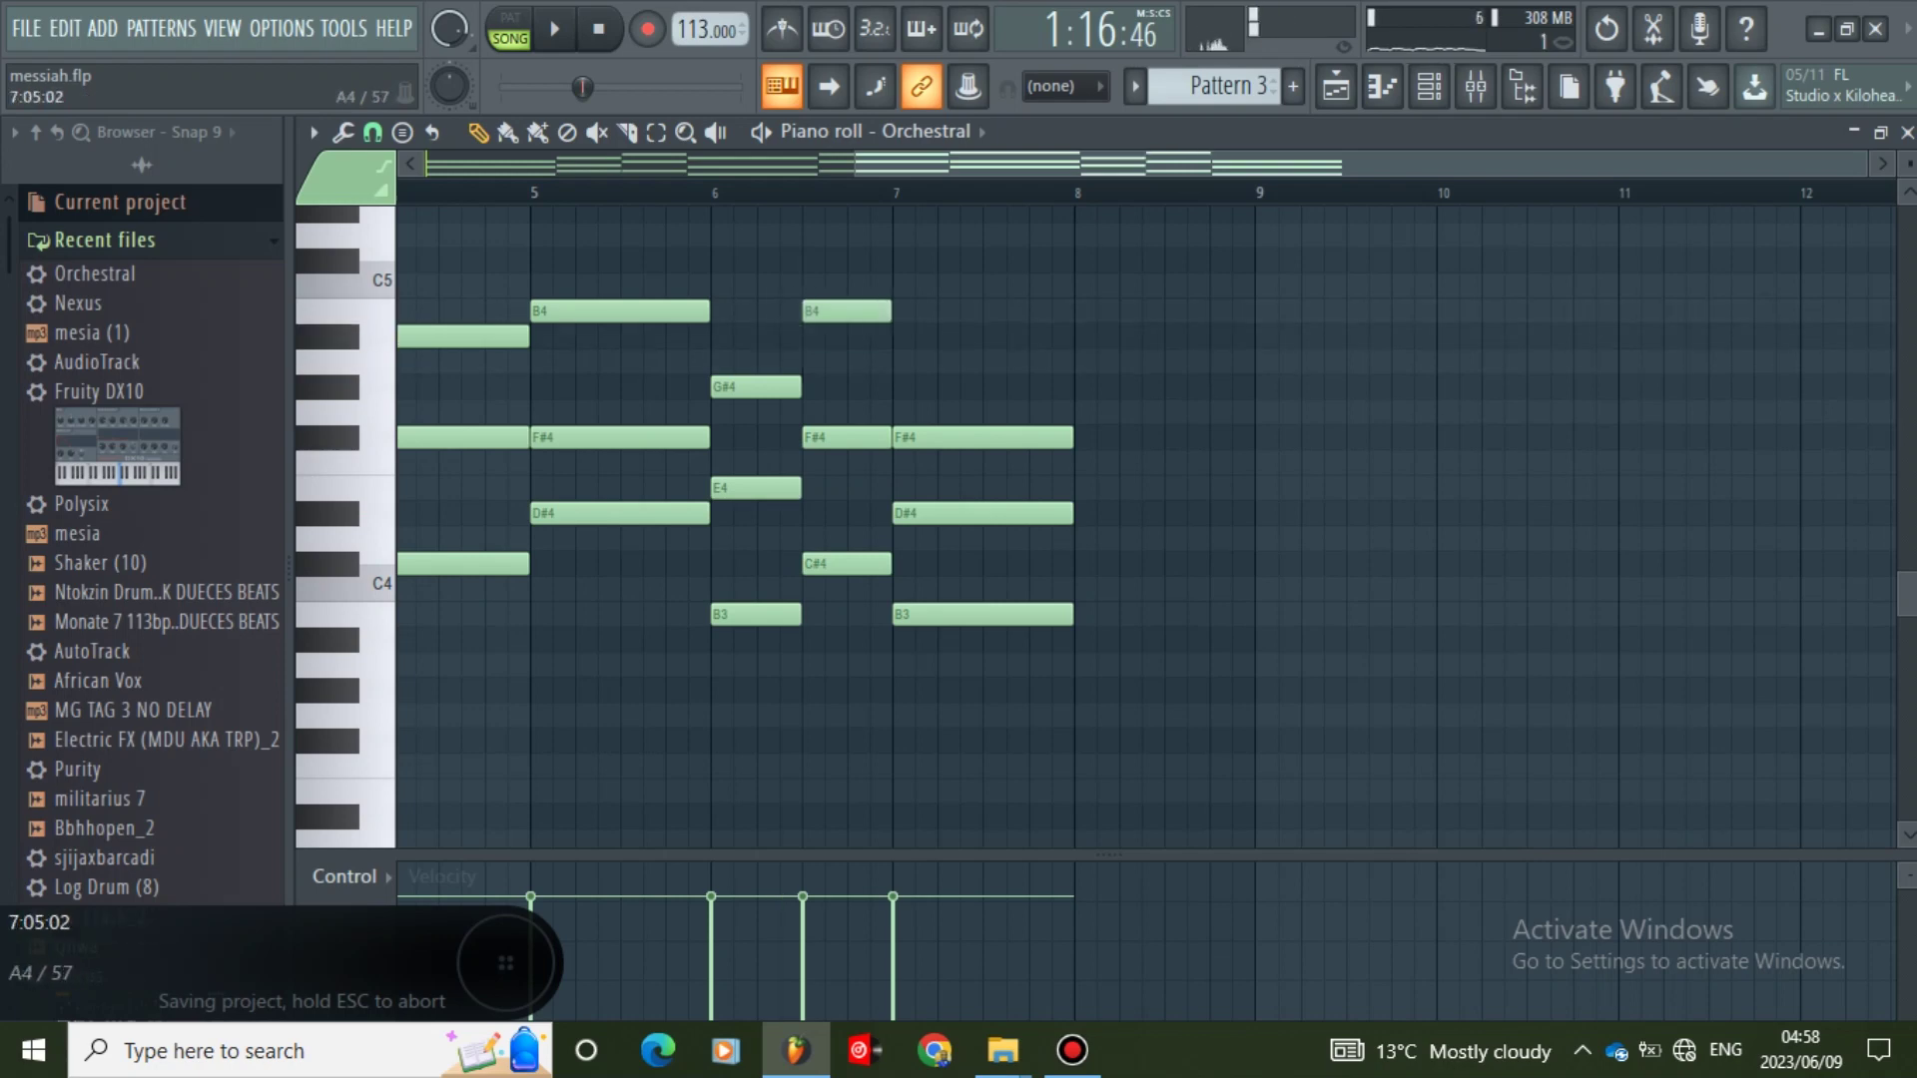
pyautogui.press('space')
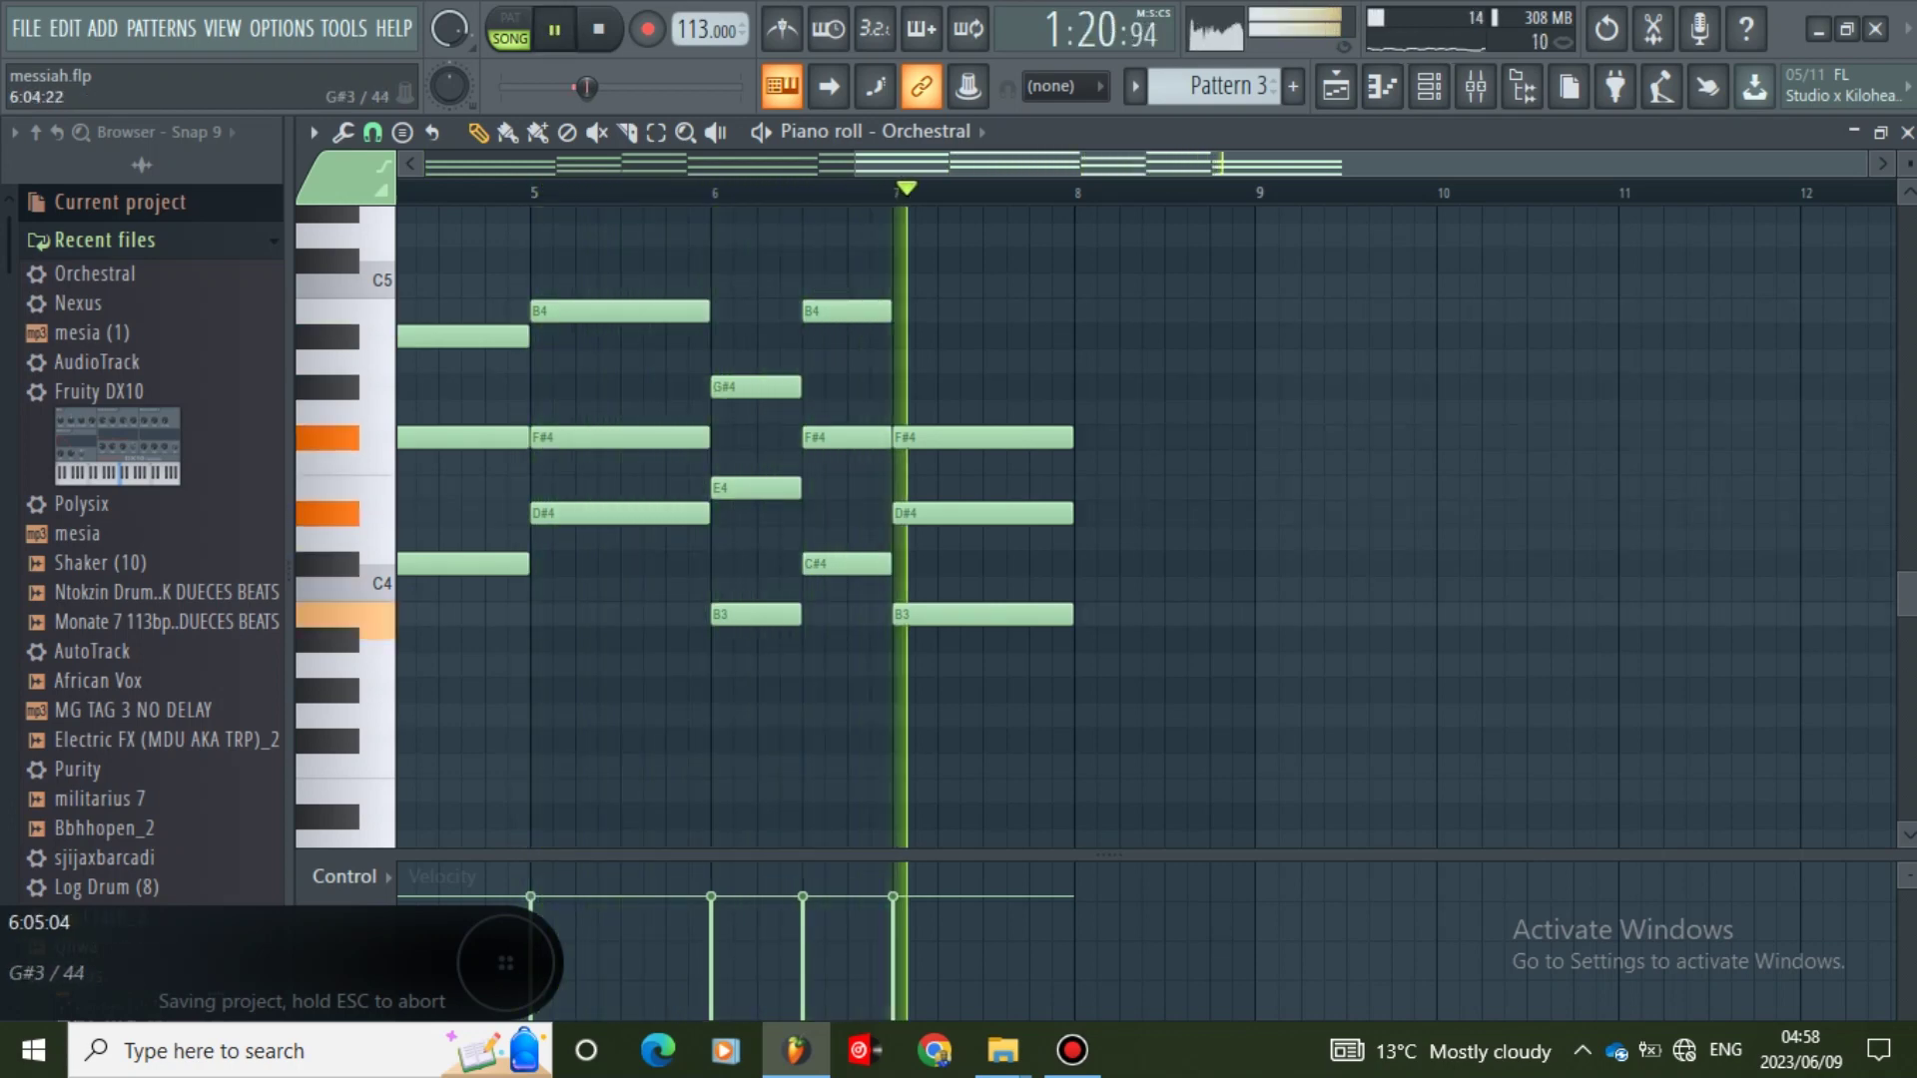
pyautogui.press('space')
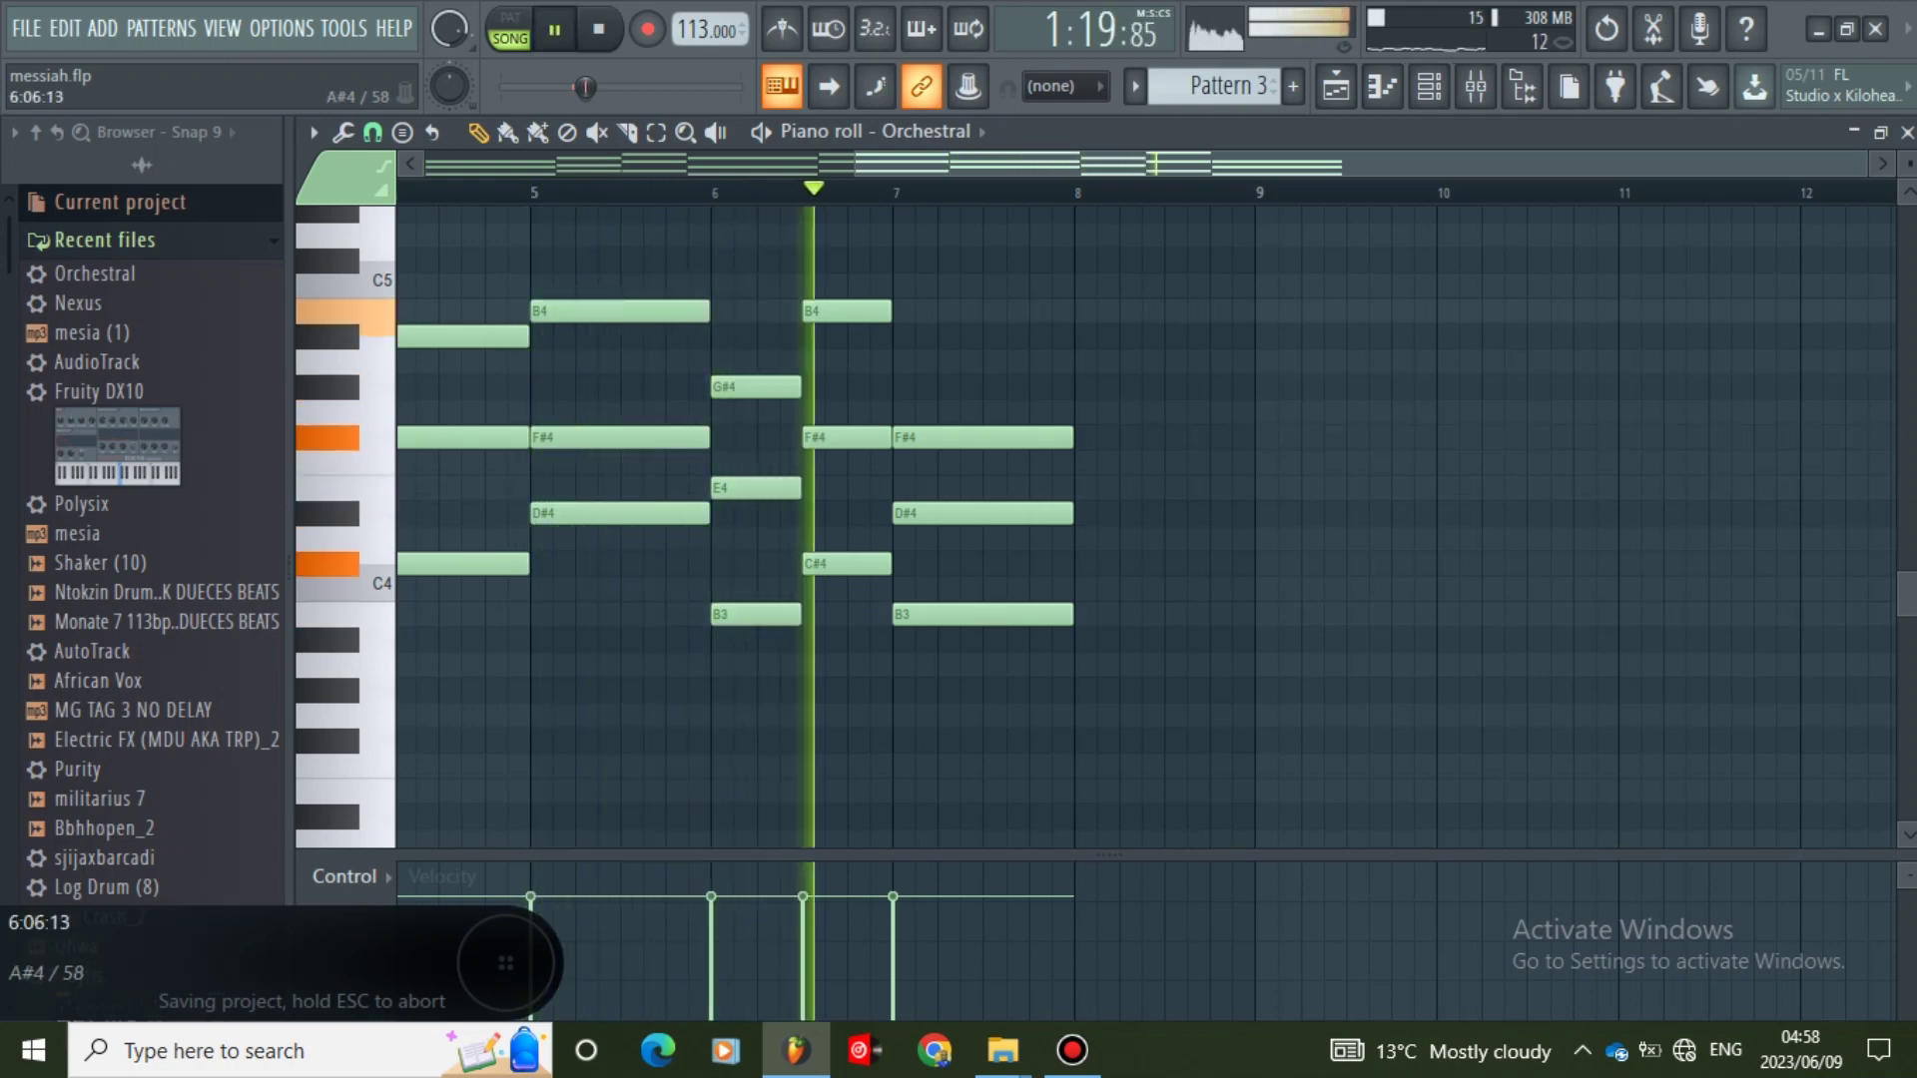
# - Remove the B4 from the second half of bar 6 and return the first-half top note to G#4 after auditioning A#4
pyautogui.press('space')
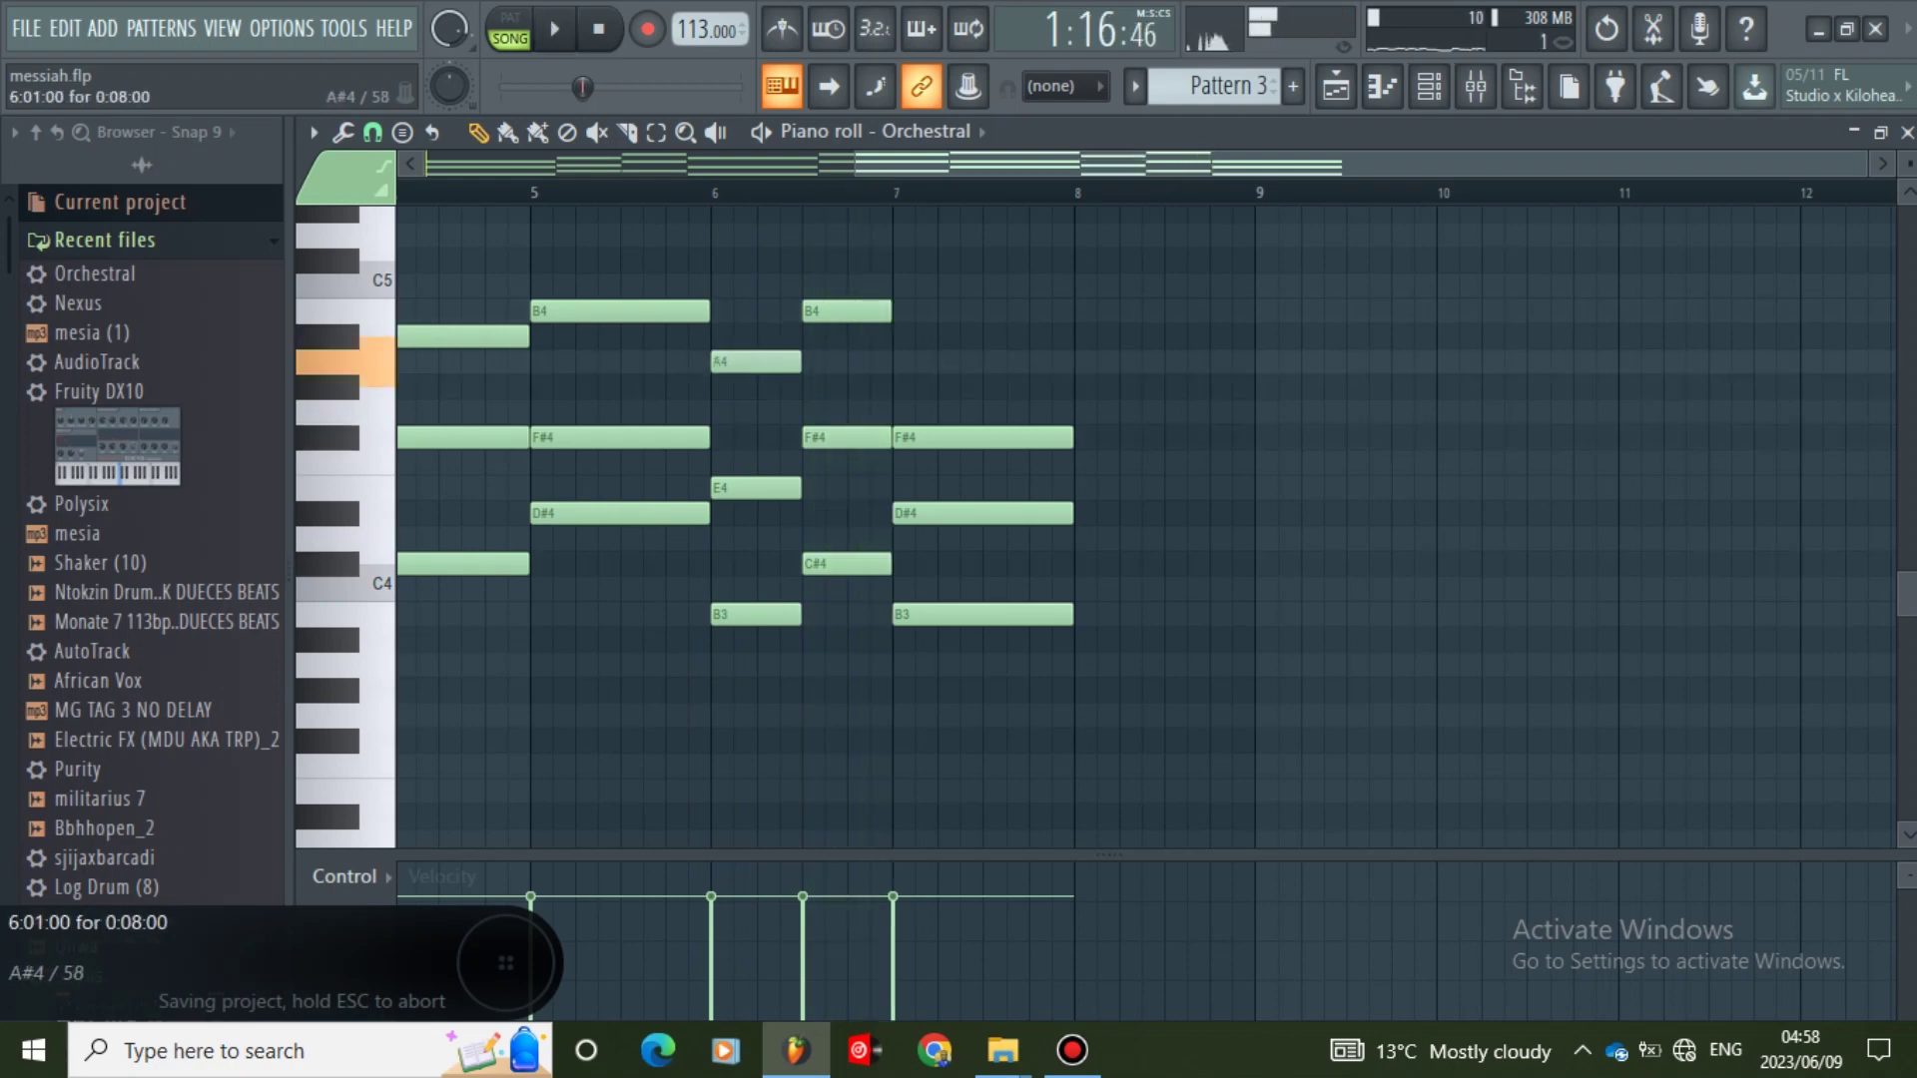
pyautogui.press('space')
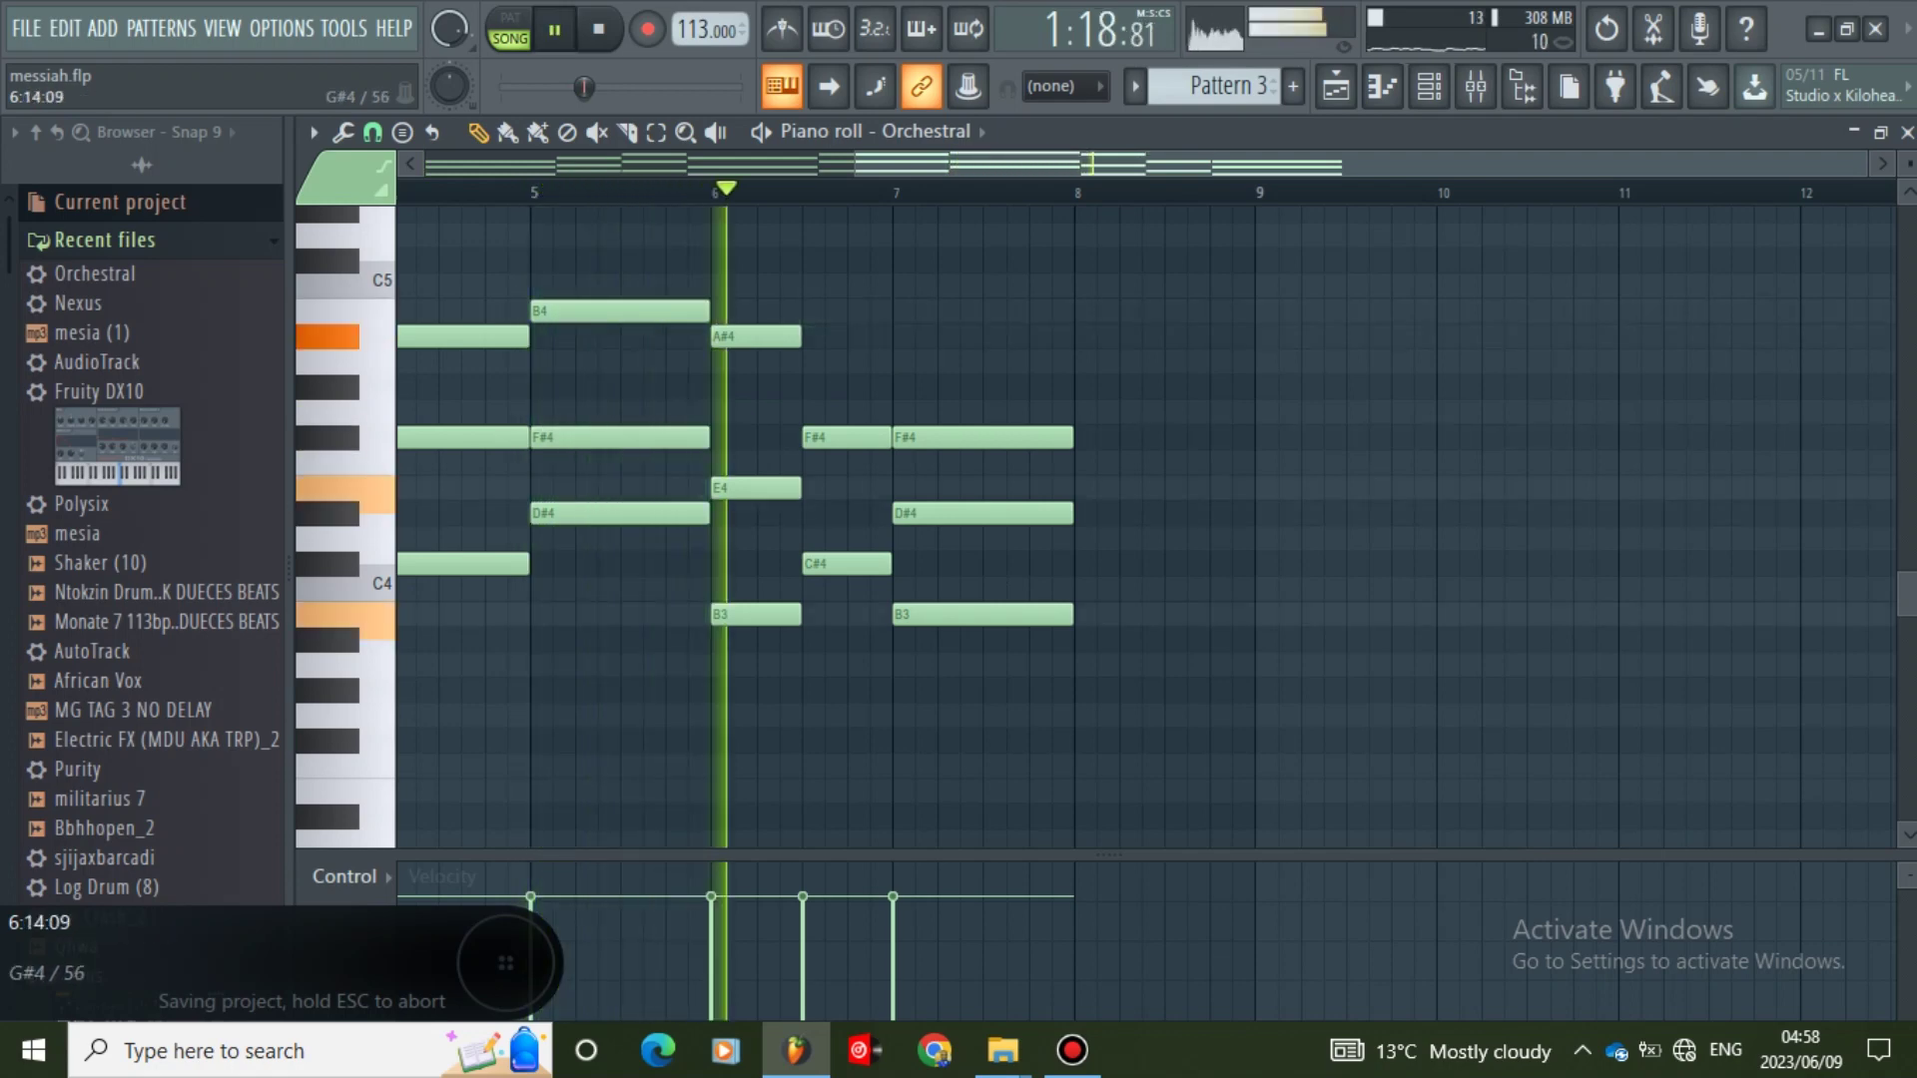
pyautogui.press('space')
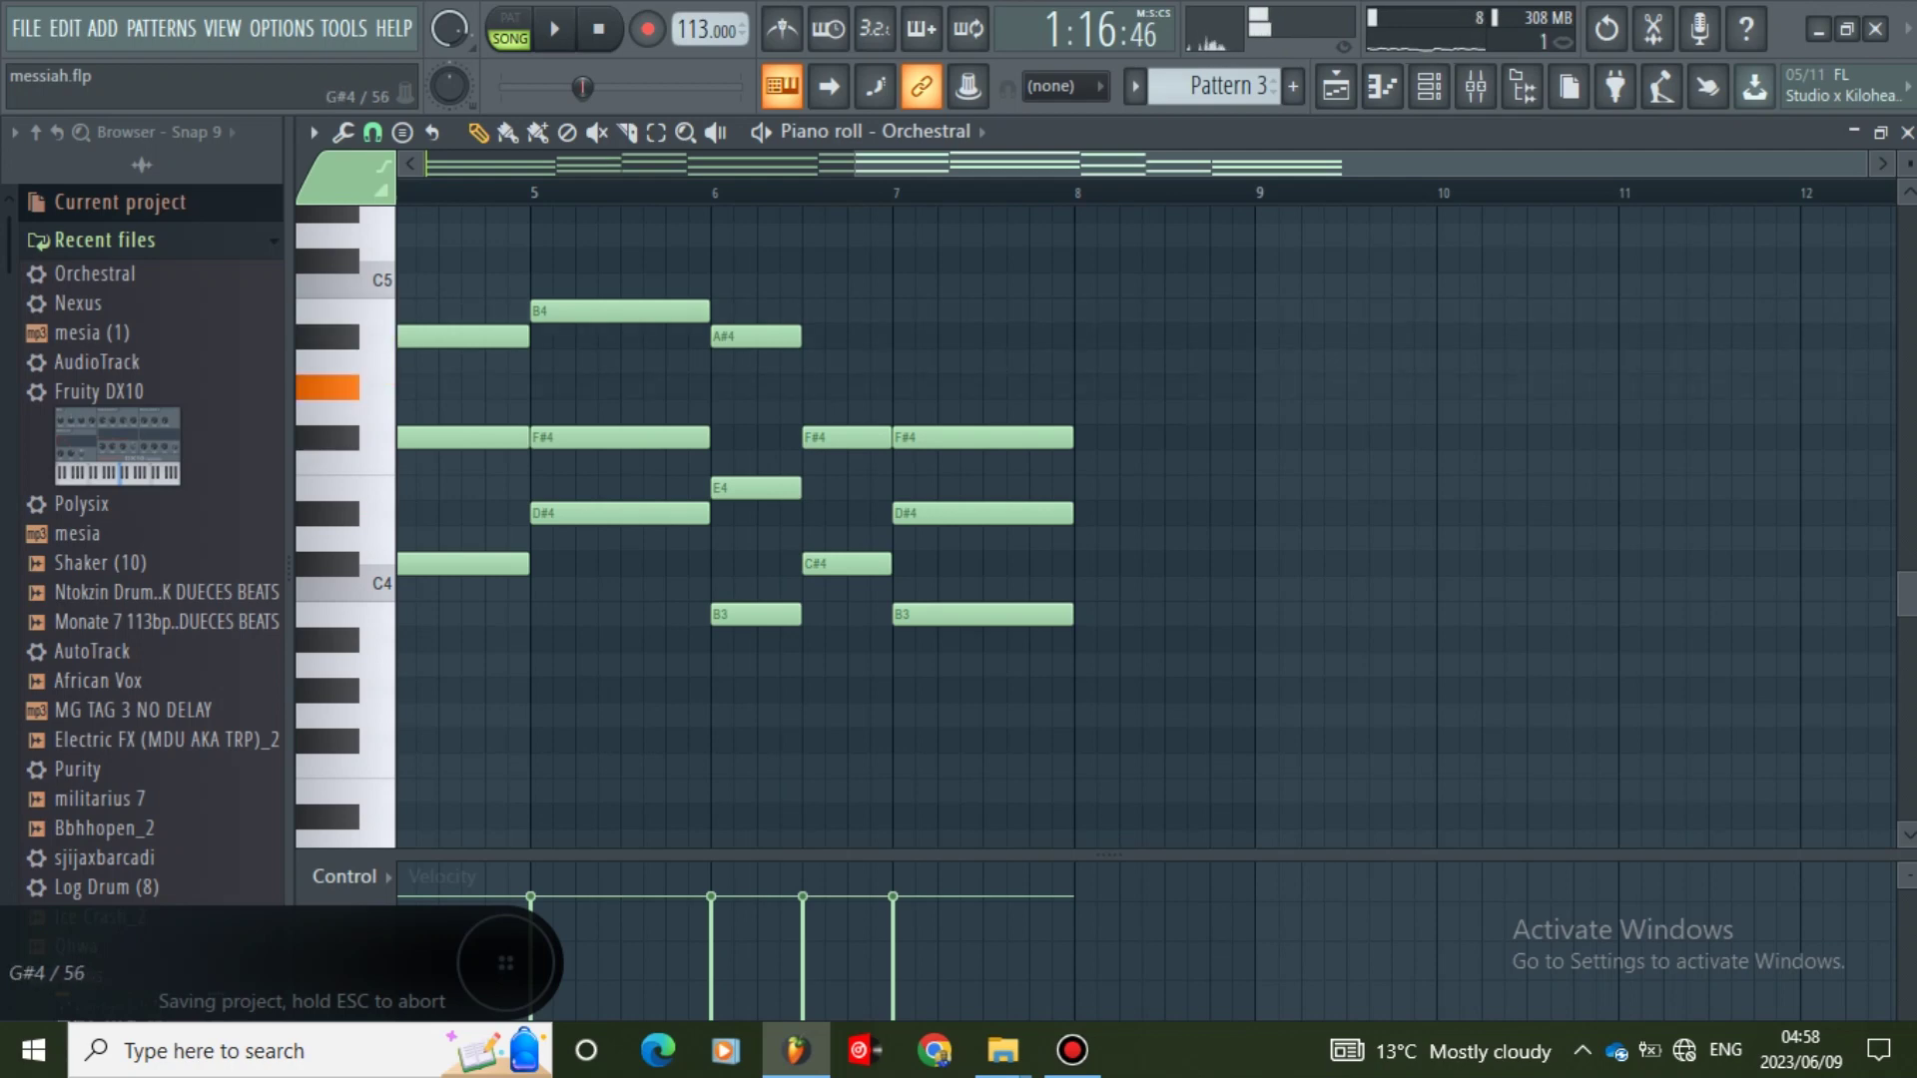
pyautogui.press('space')
pyautogui.click(722, 388)
pyautogui.rightClick(725, 337)
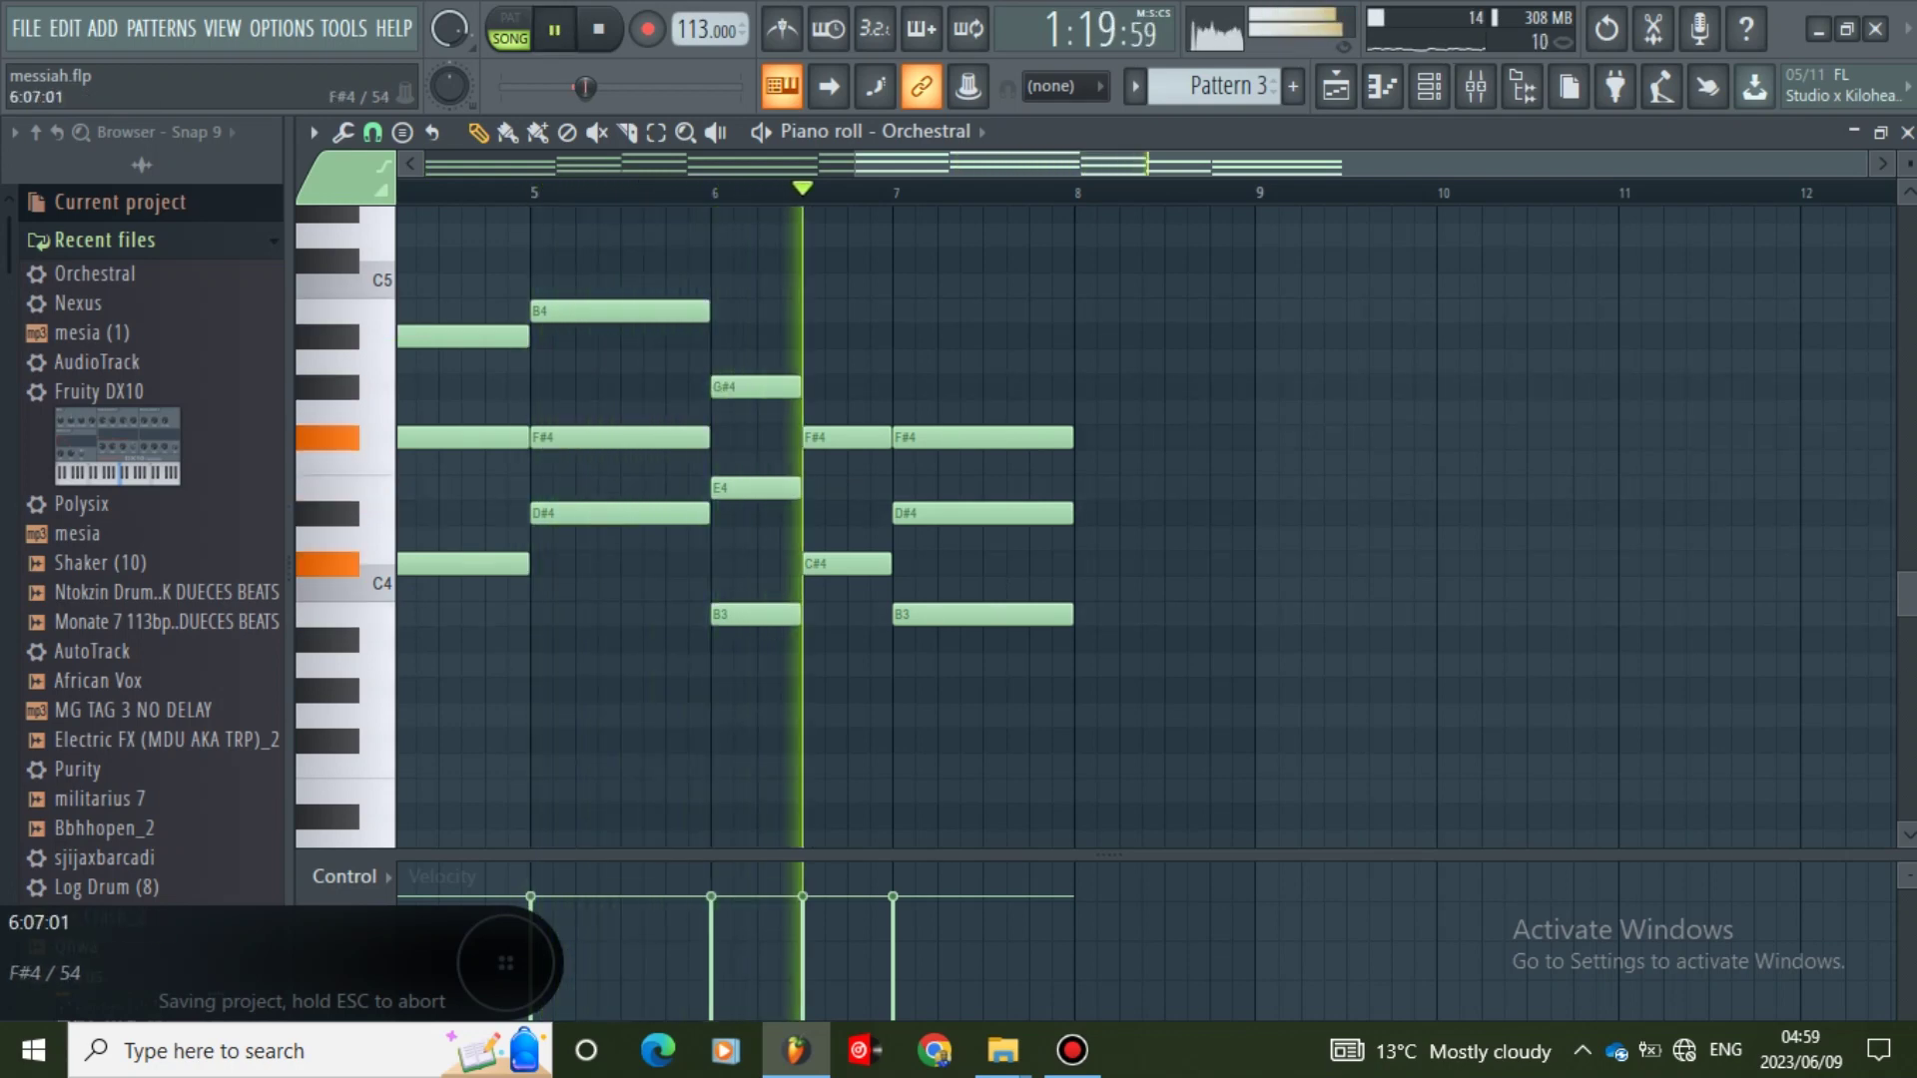
# - Add a half-bar A#4 above the F#4 in the second half of bar 6, audition the chords and save the project
pyautogui.press('space')
pyautogui.press('space')
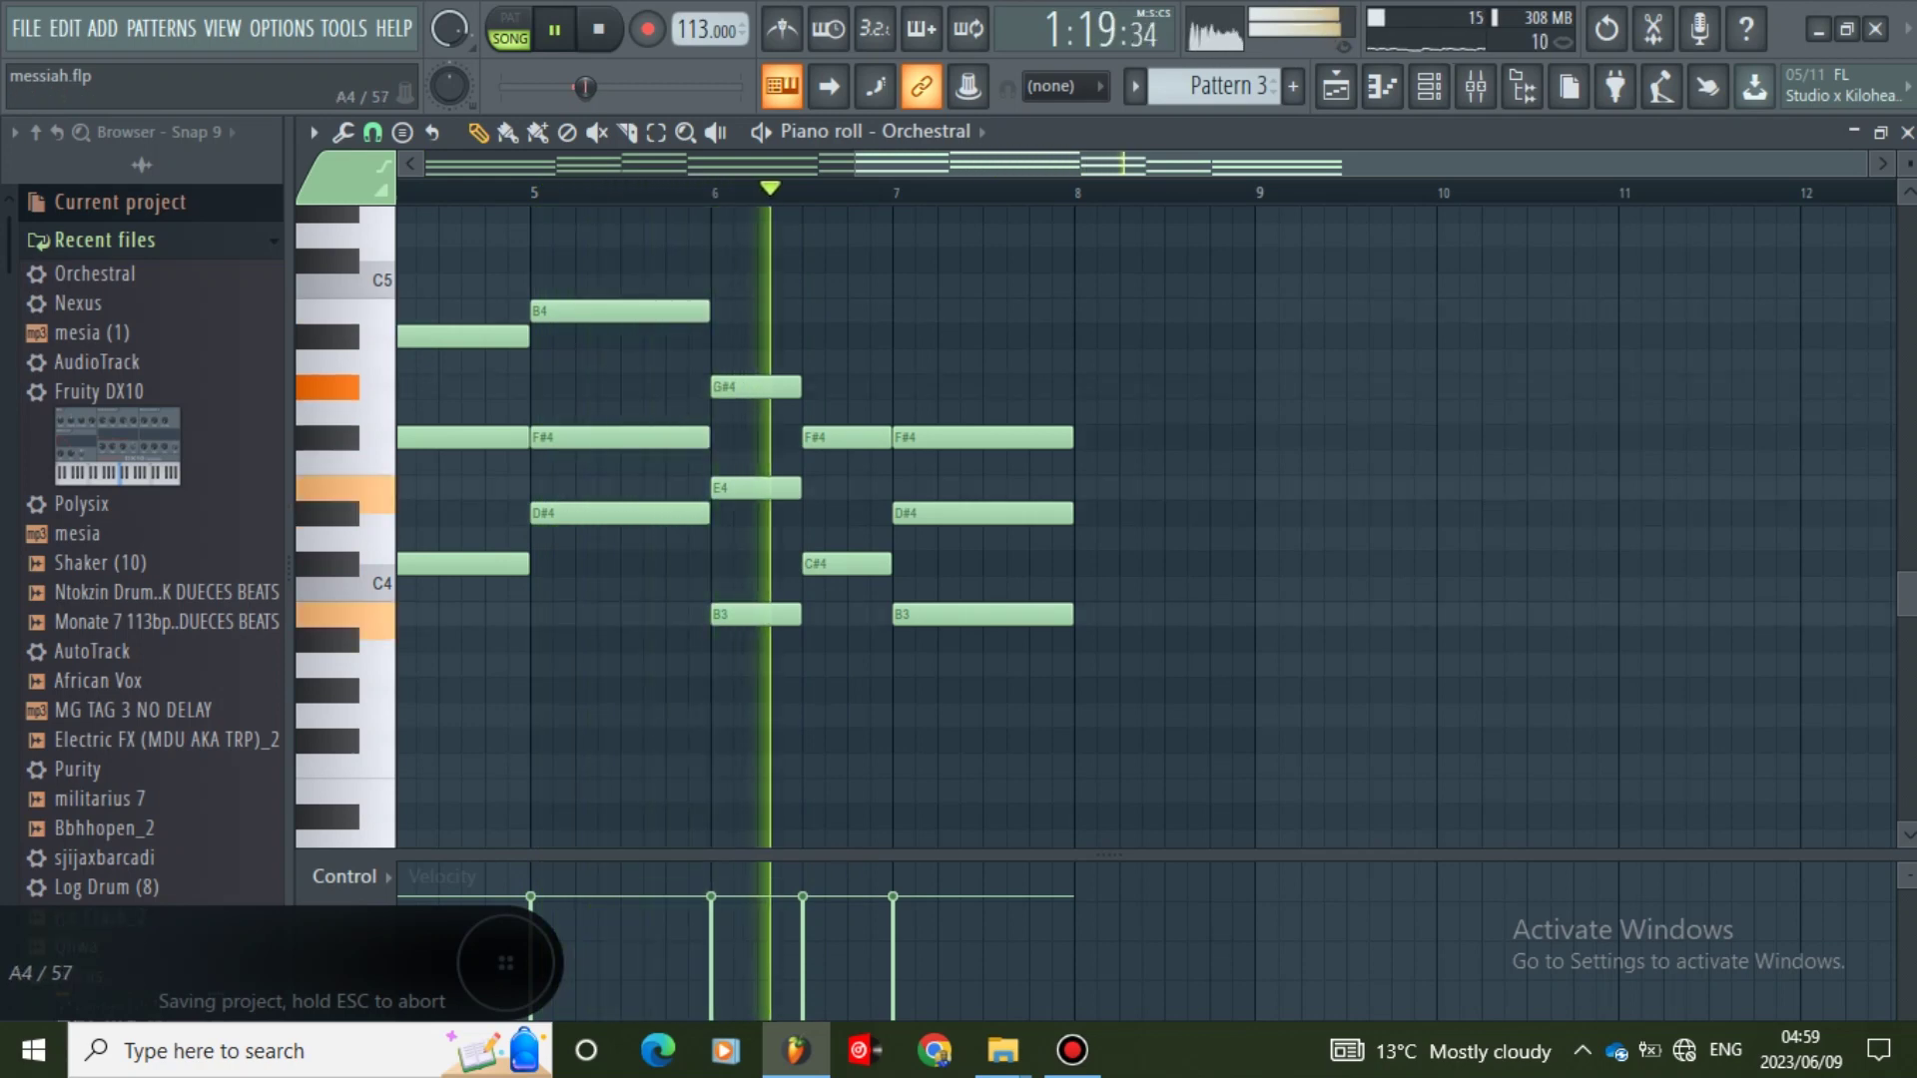
pyautogui.press('space')
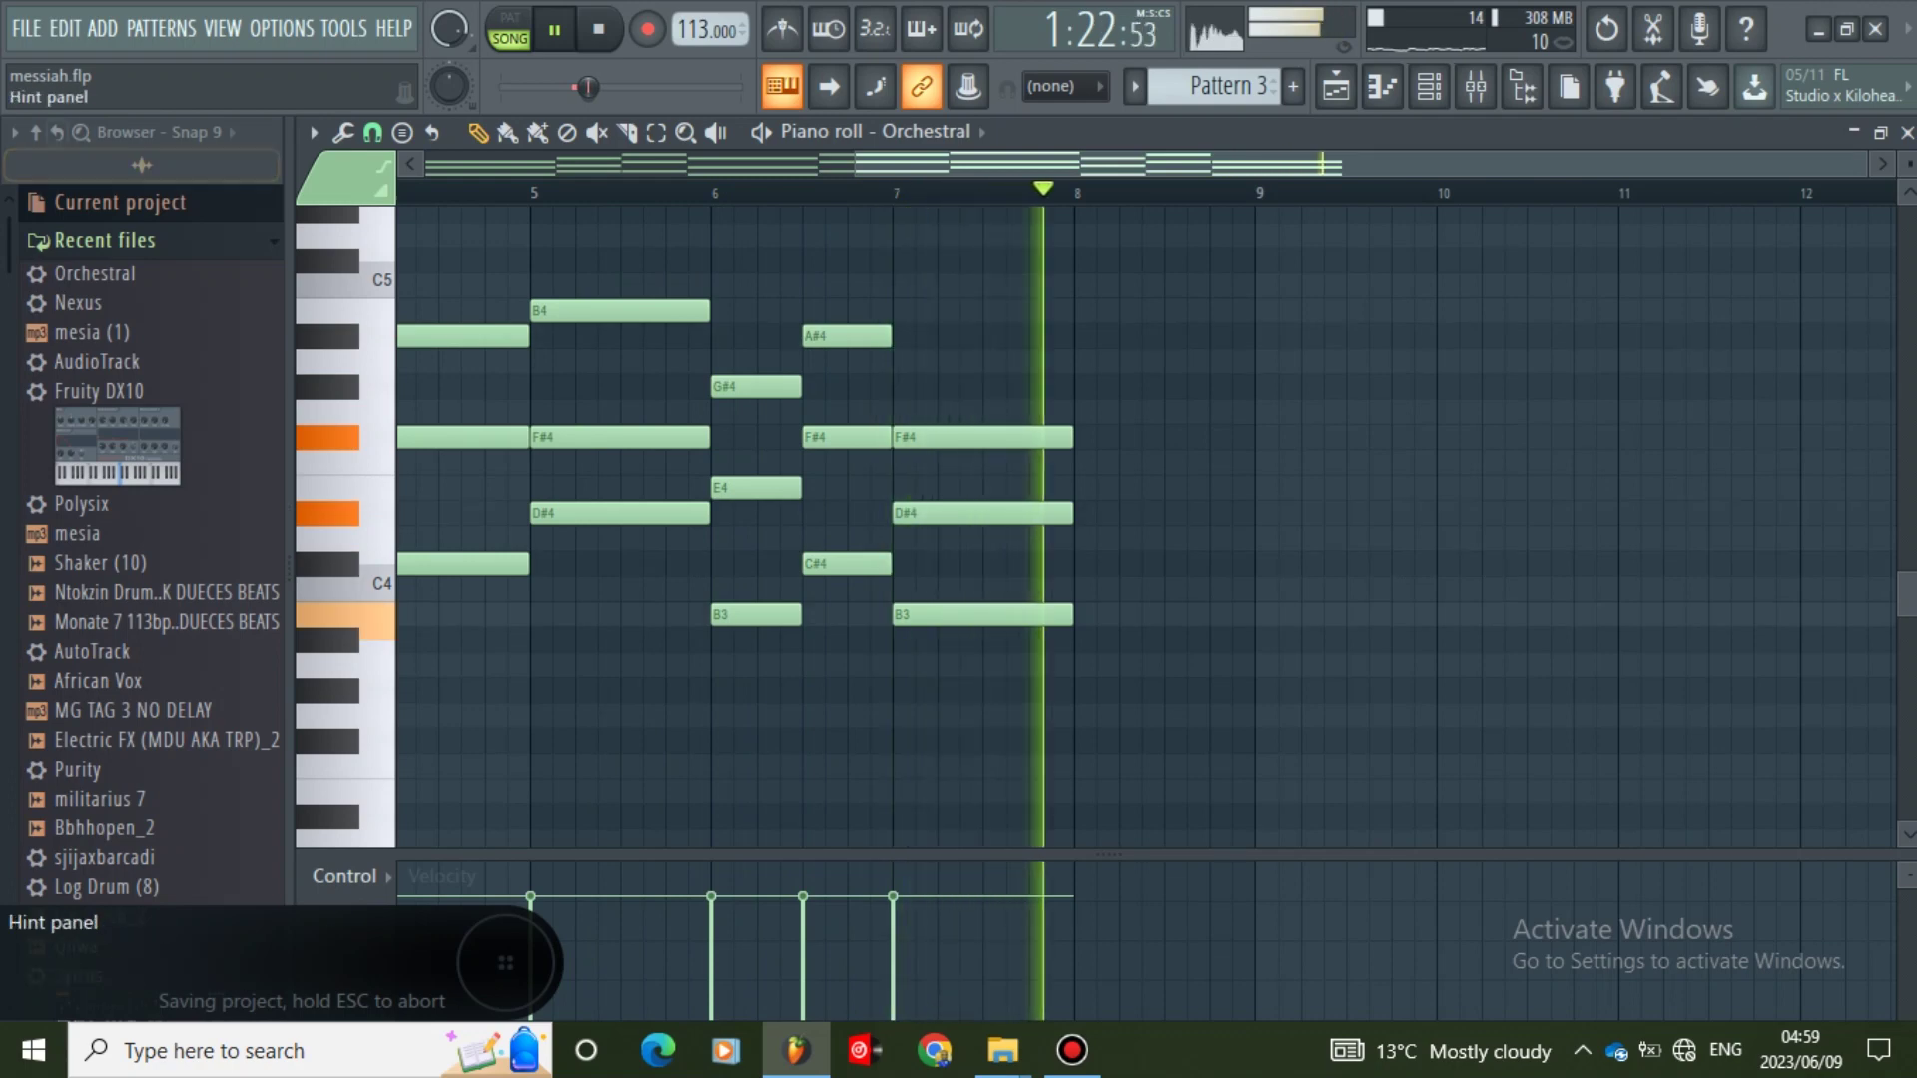
pyautogui.click(26, 29)
pyautogui.click(50, 159)
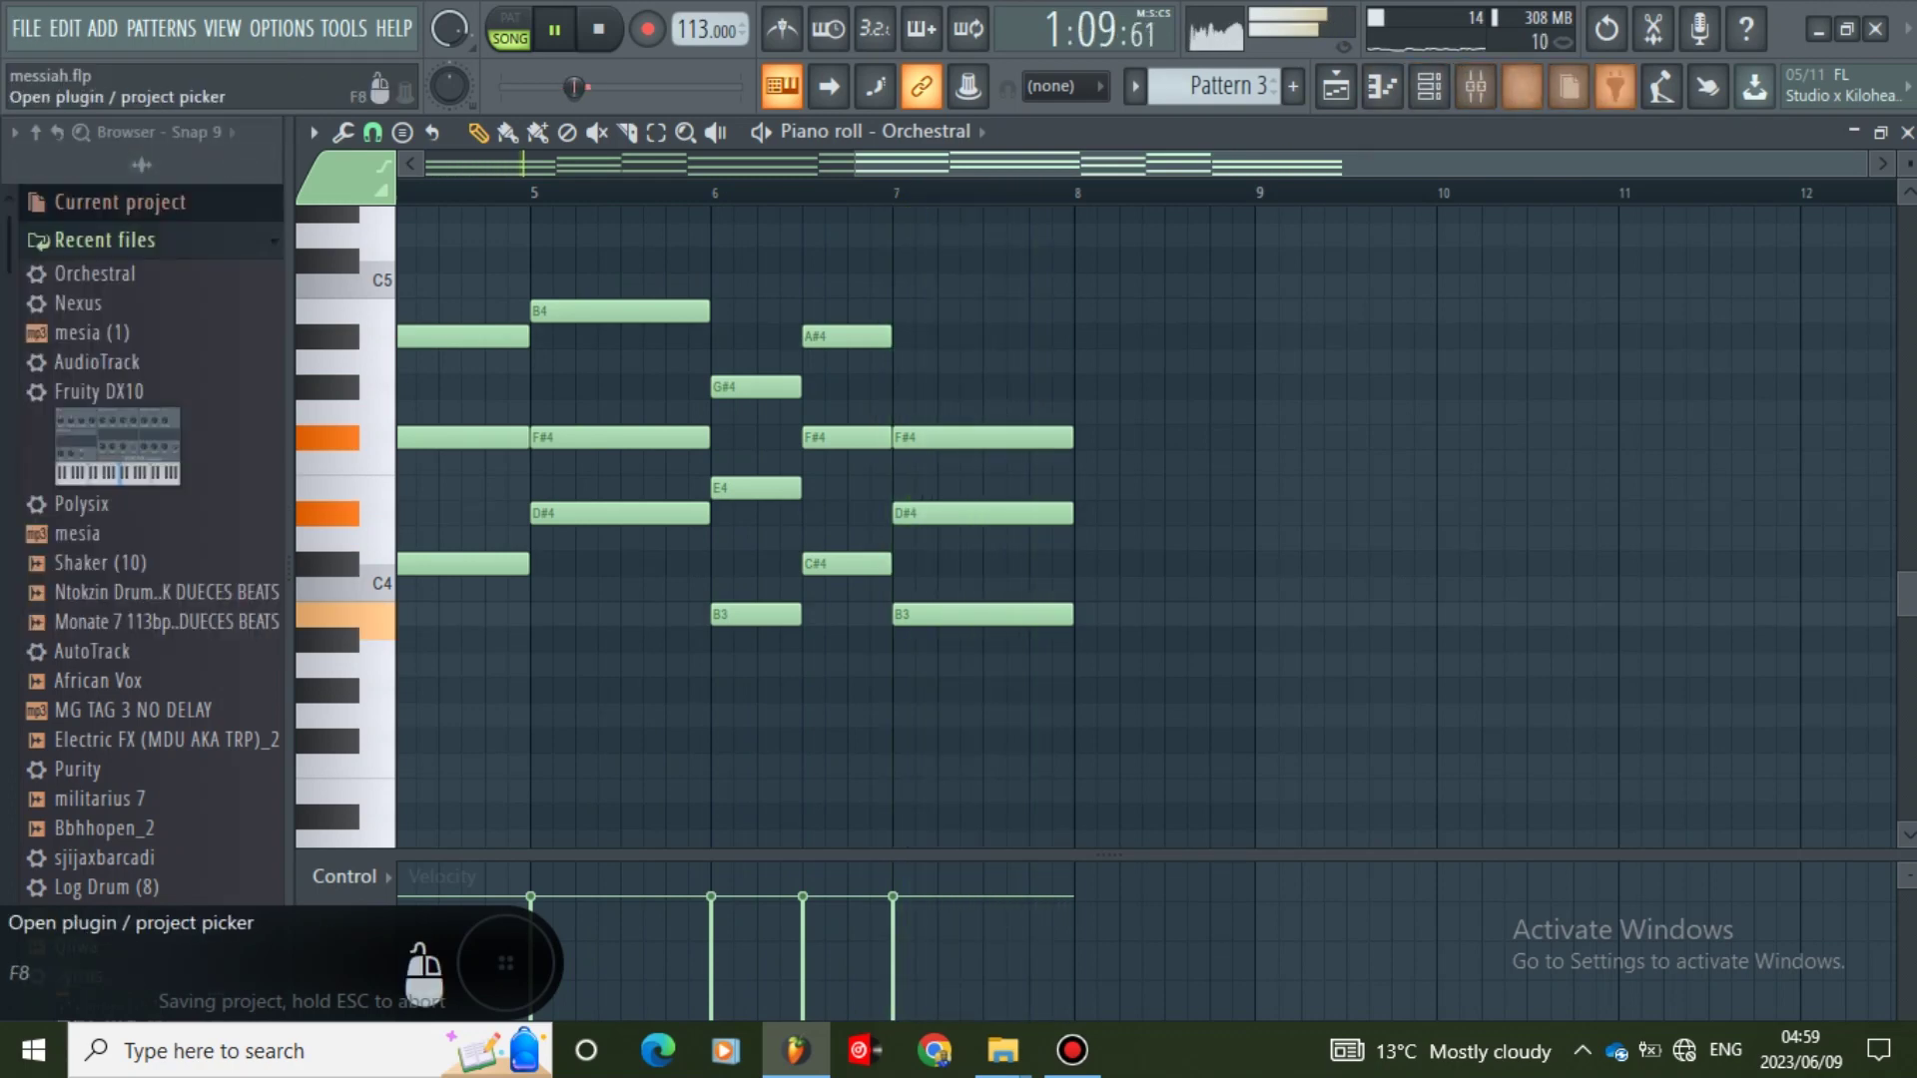
# - Close the piano roll and cut all Pattern 3 notes from the Orchestral channel
pyautogui.click(1905, 132)
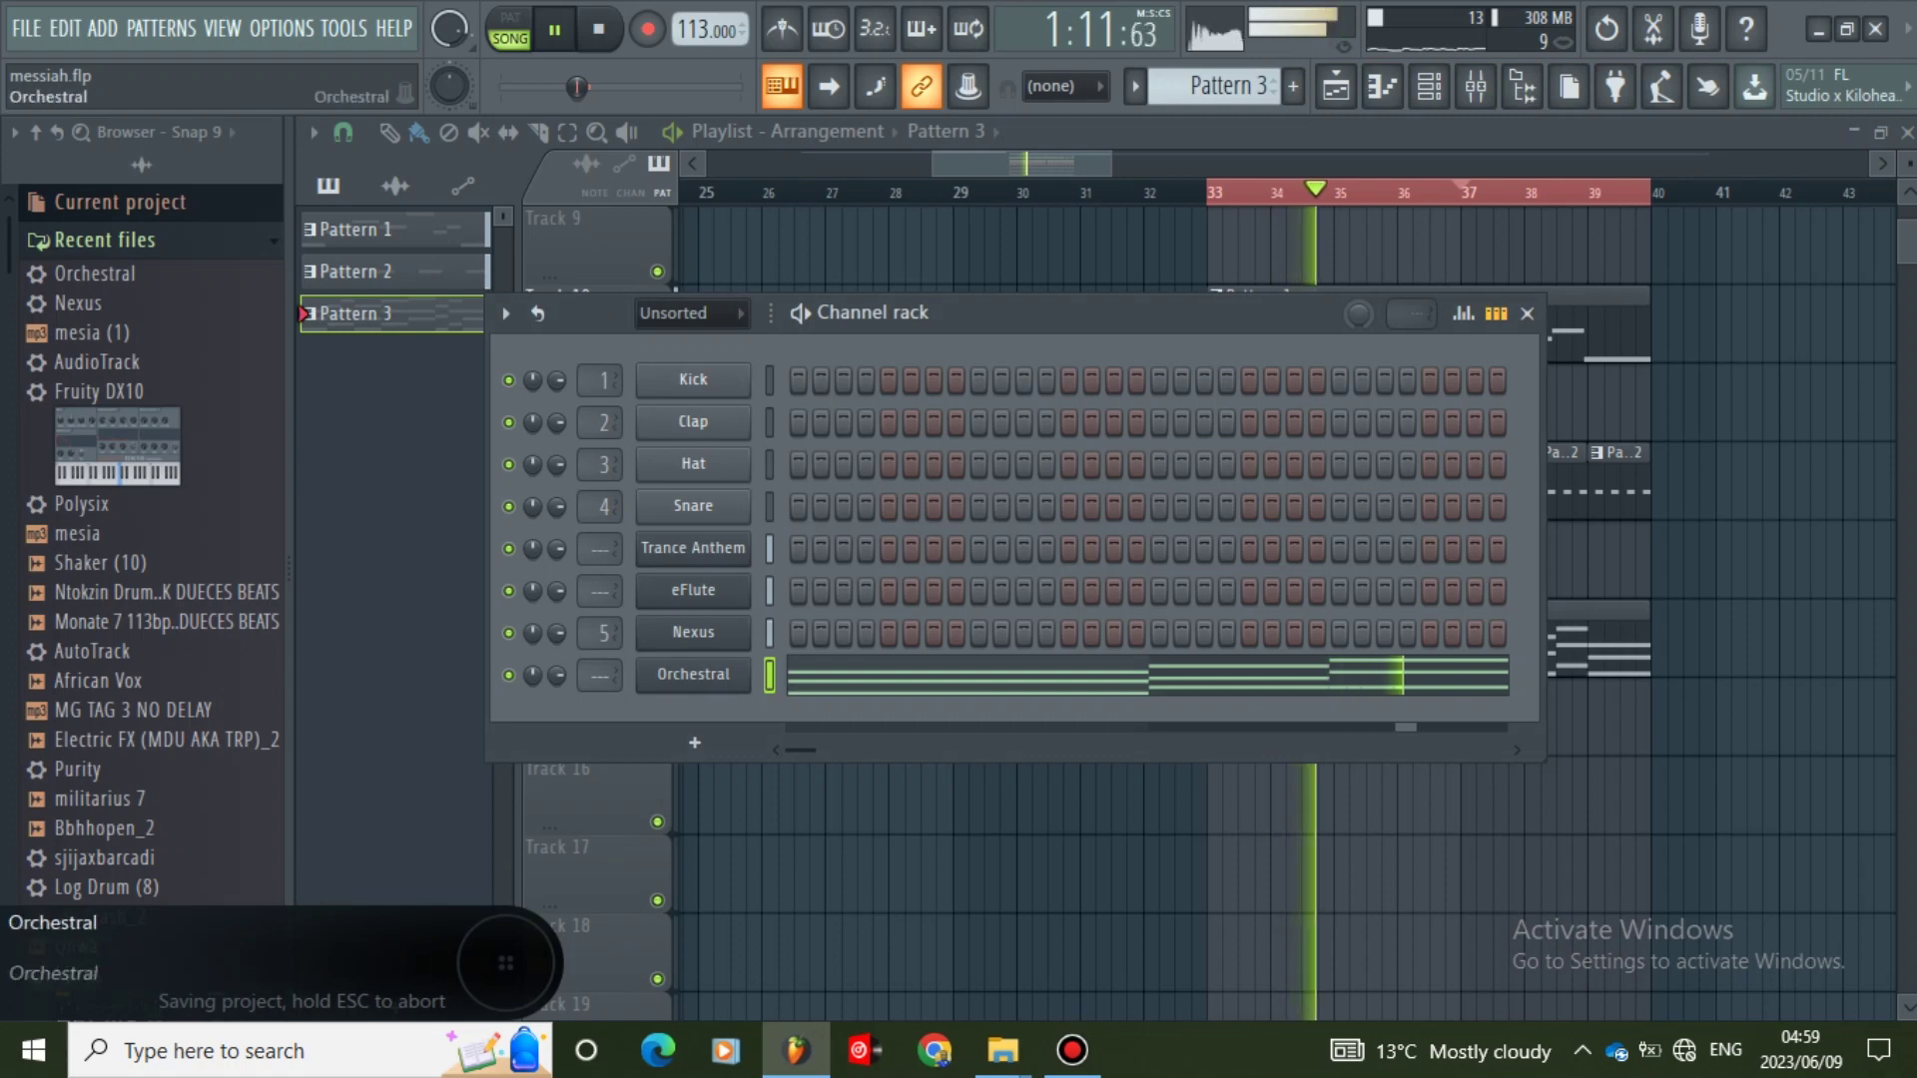
pyautogui.rightClick(647, 667)
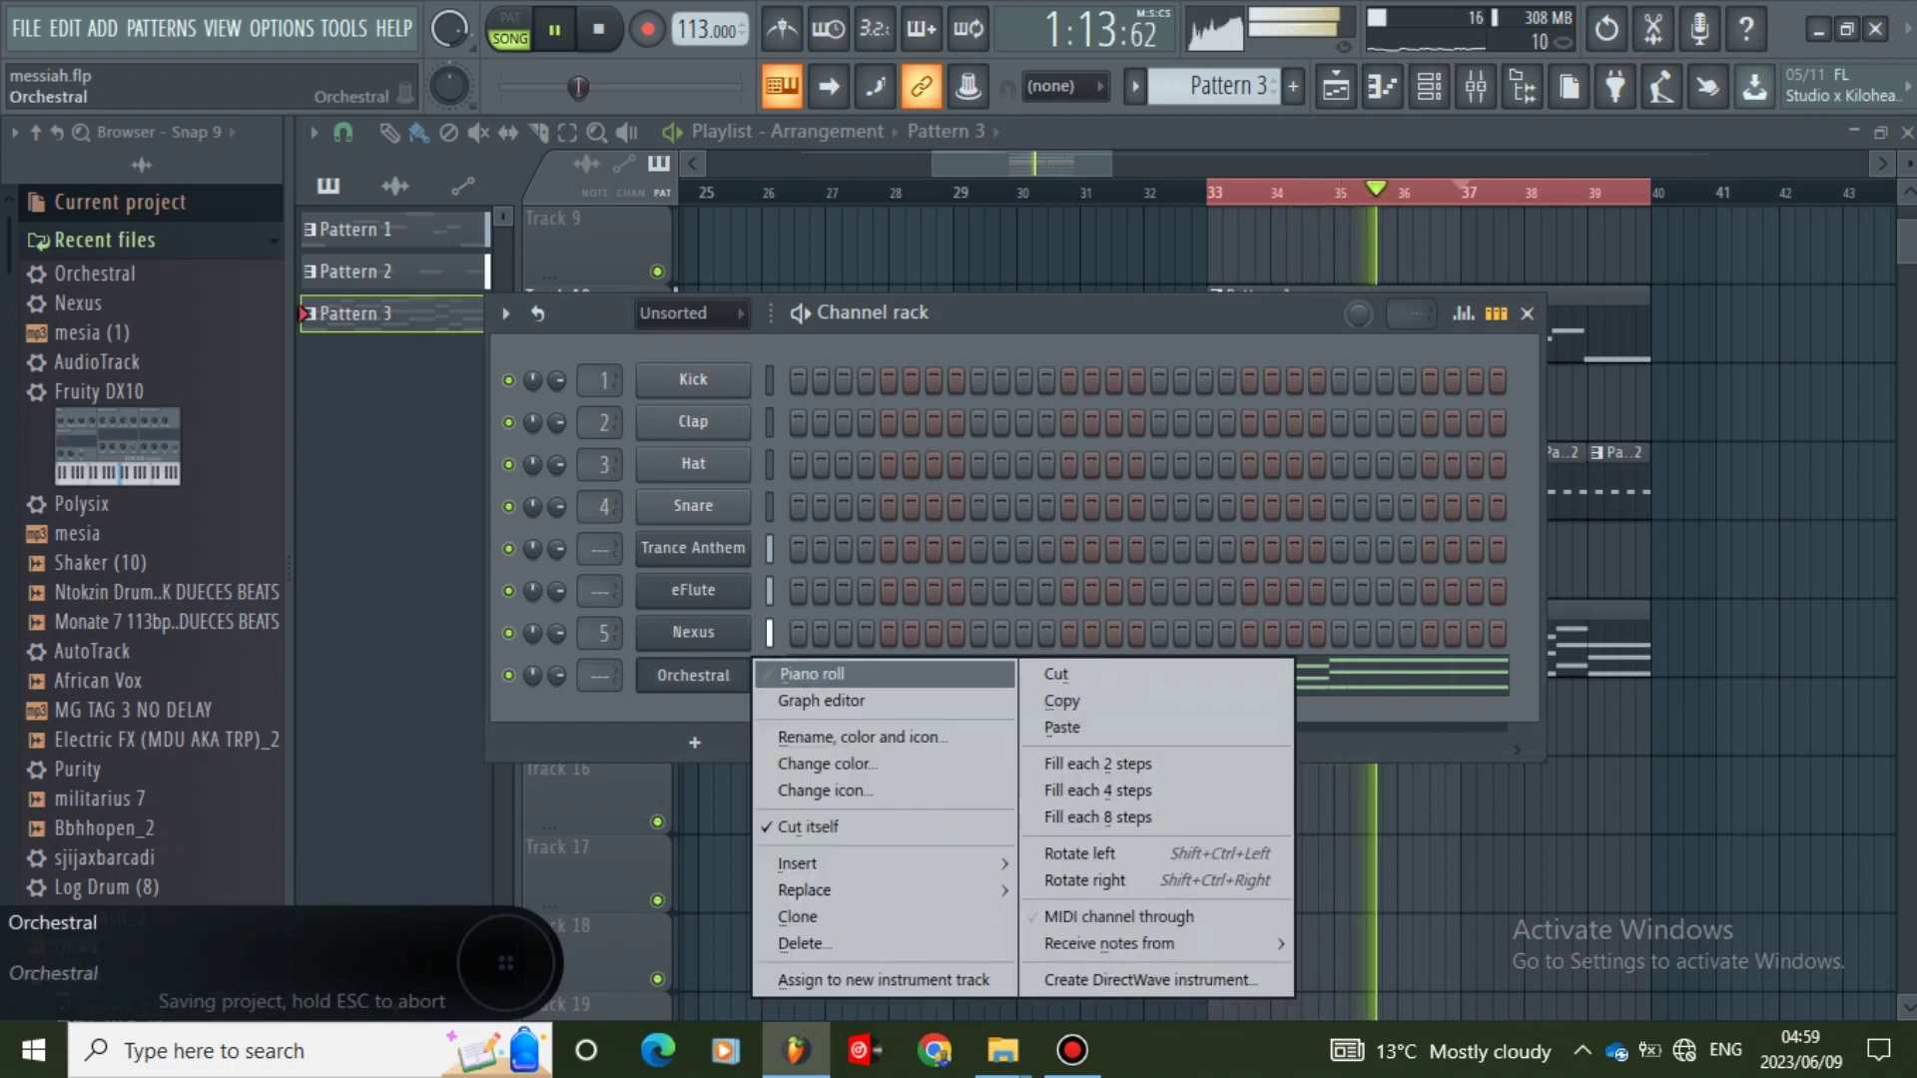
pyautogui.click(1054, 673)
# - Add a Polysix channel, load its VCF Oscillation preset and close the plugin window
pyautogui.click(695, 743)
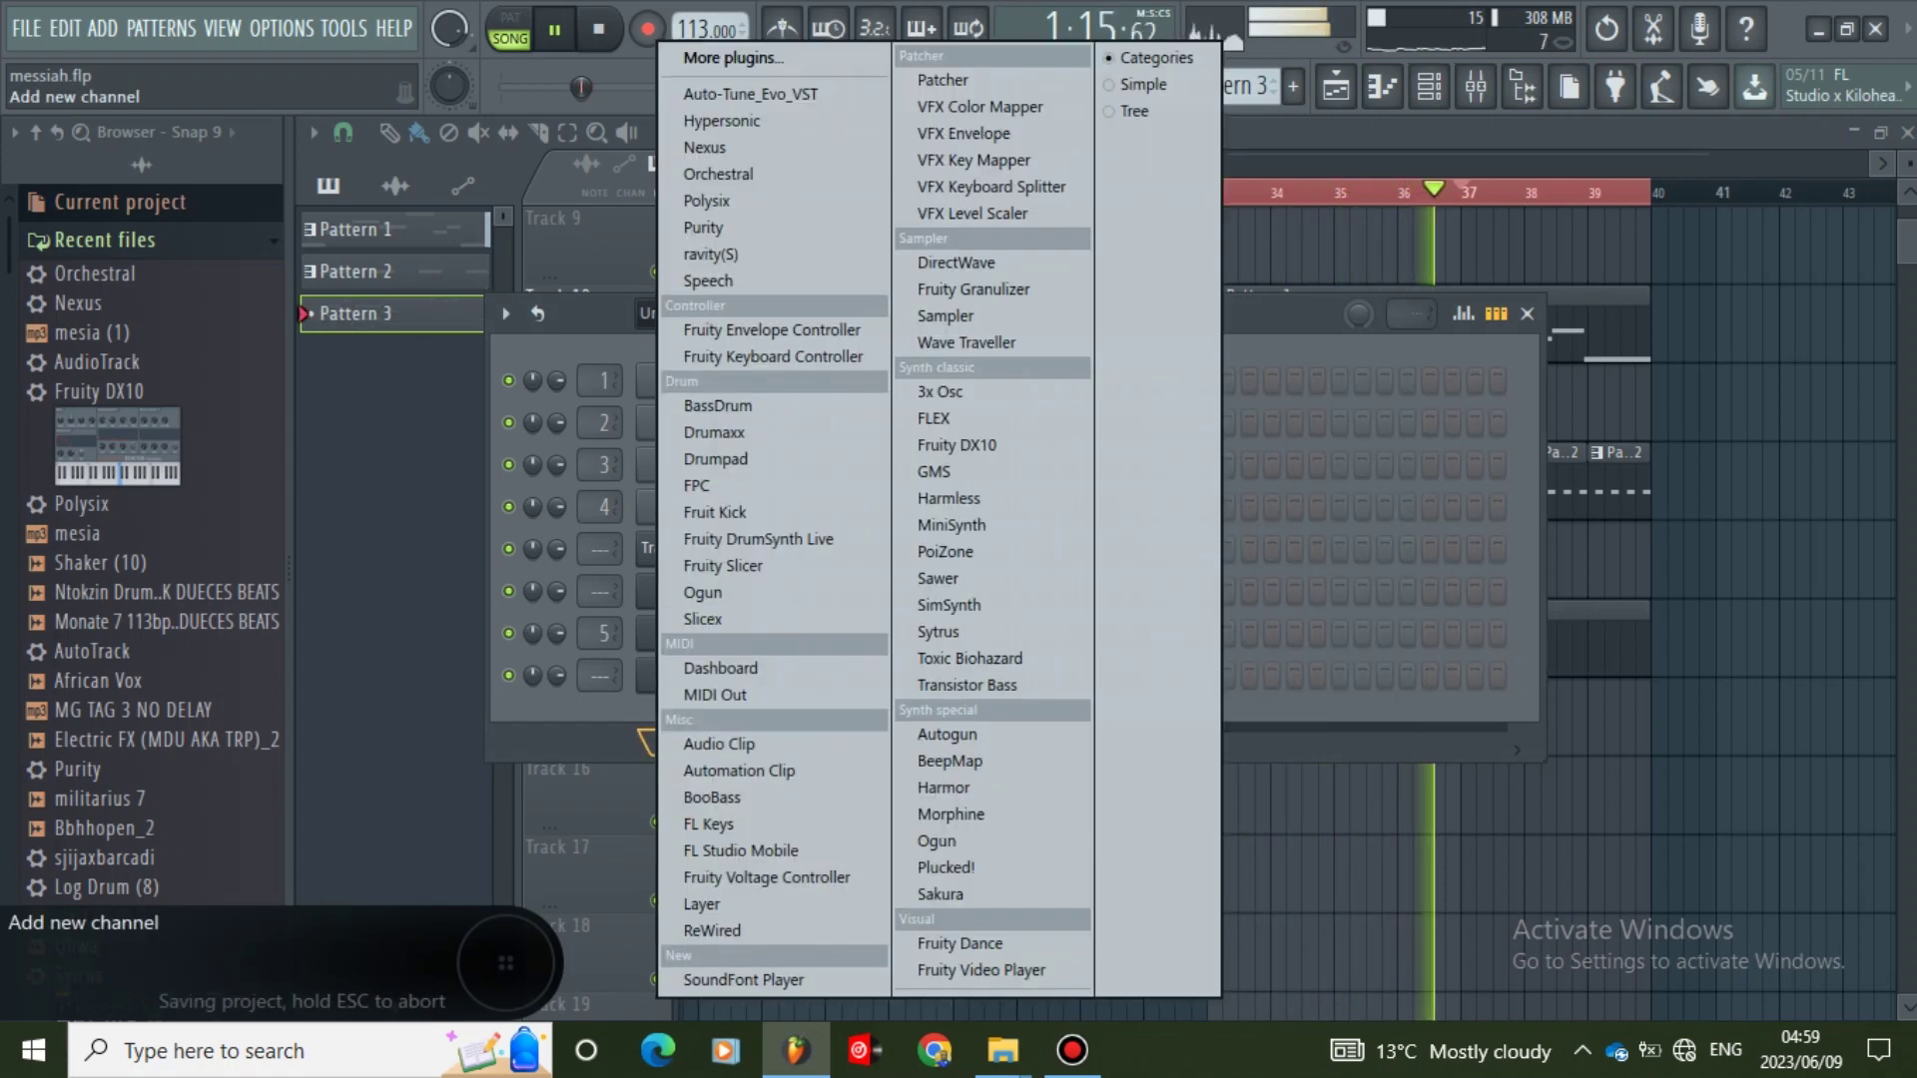
pyautogui.press('Down')
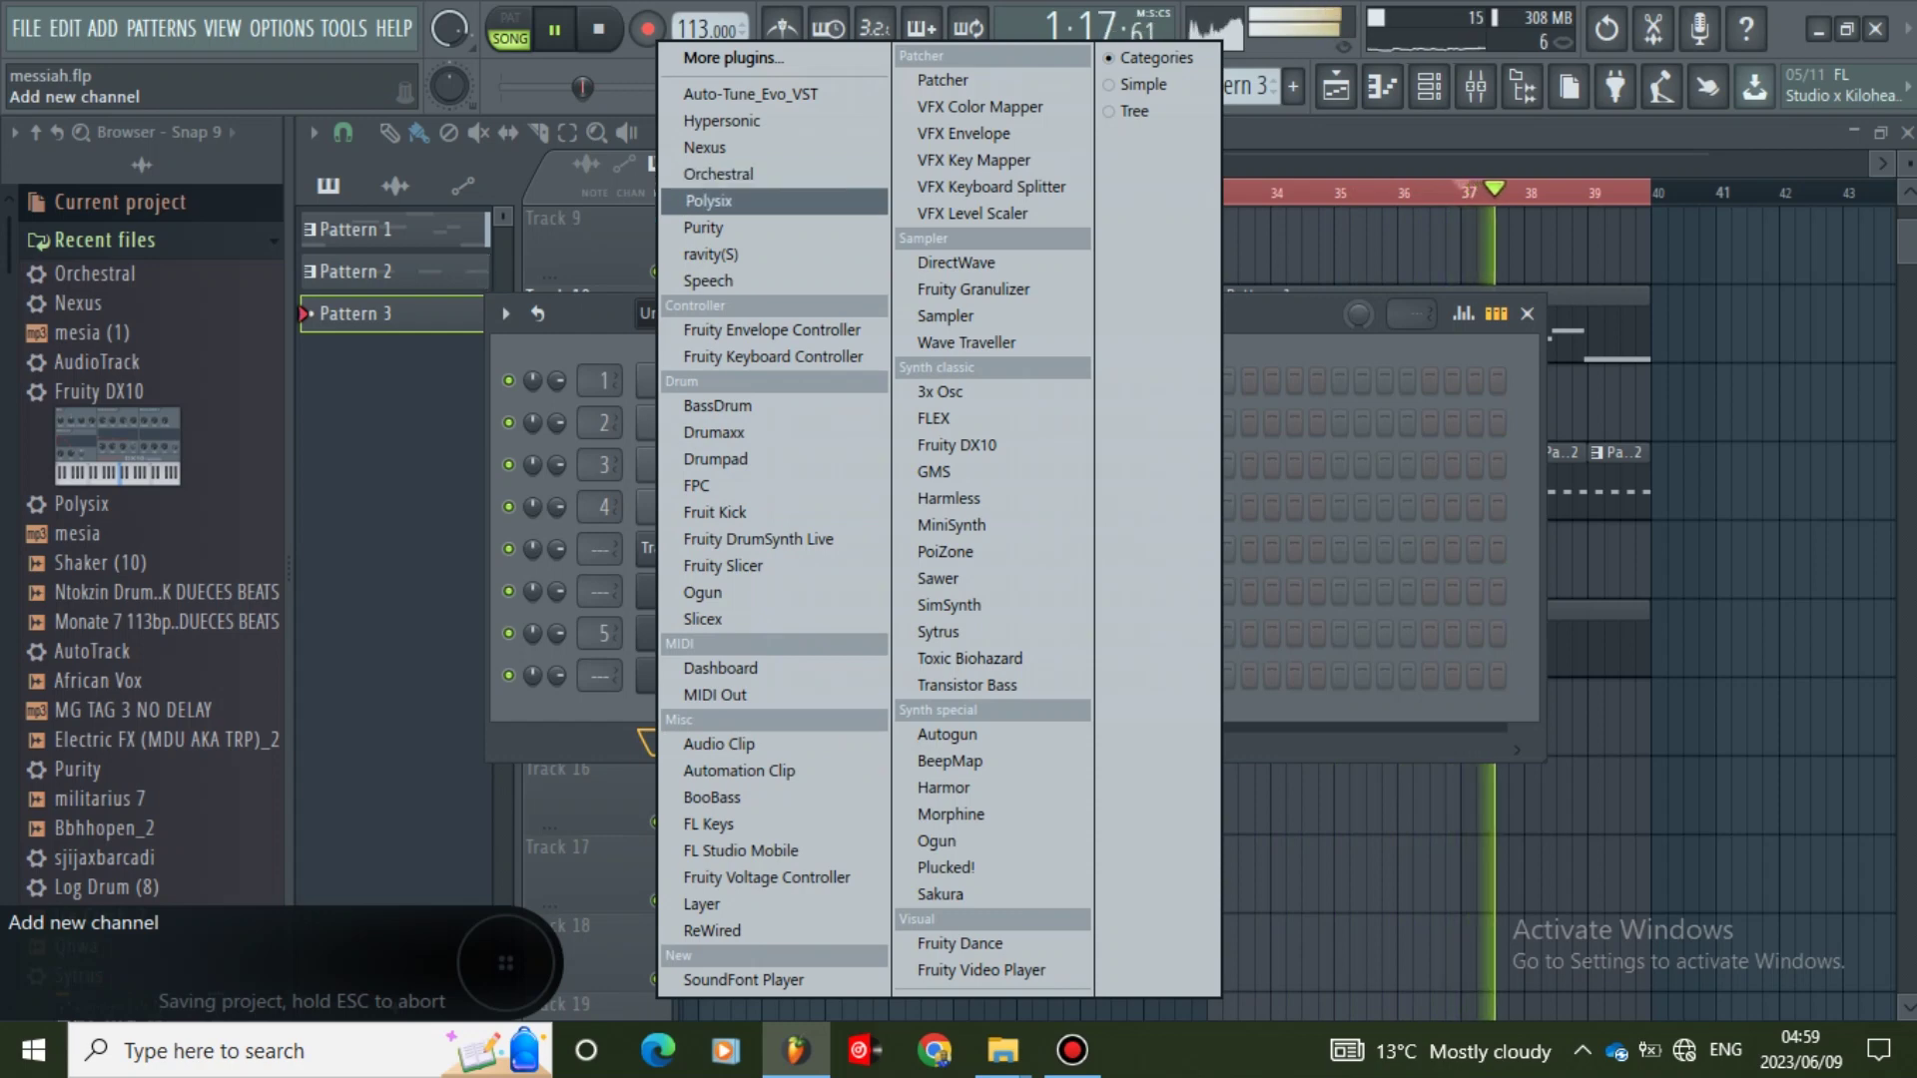
pyautogui.press('Return')
pyautogui.click(323, 263)
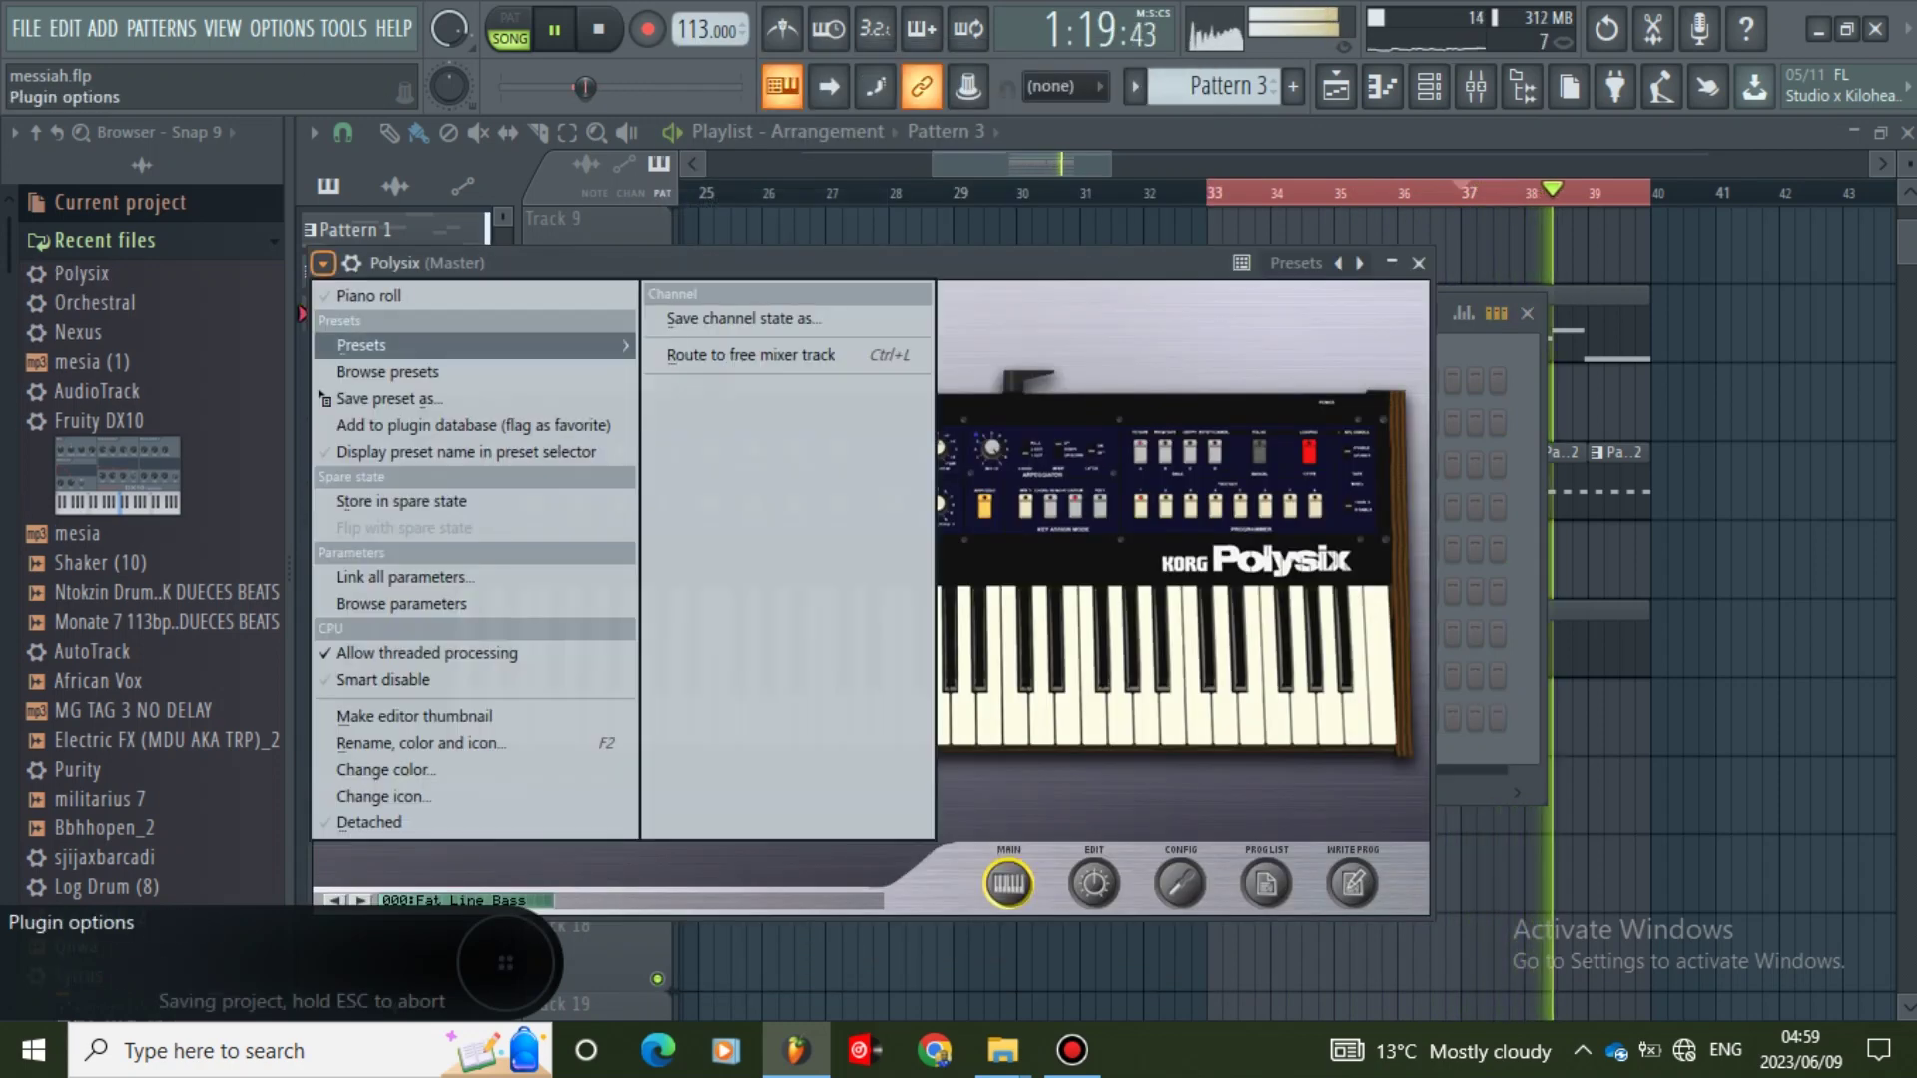
pyautogui.moveTo(419, 345)
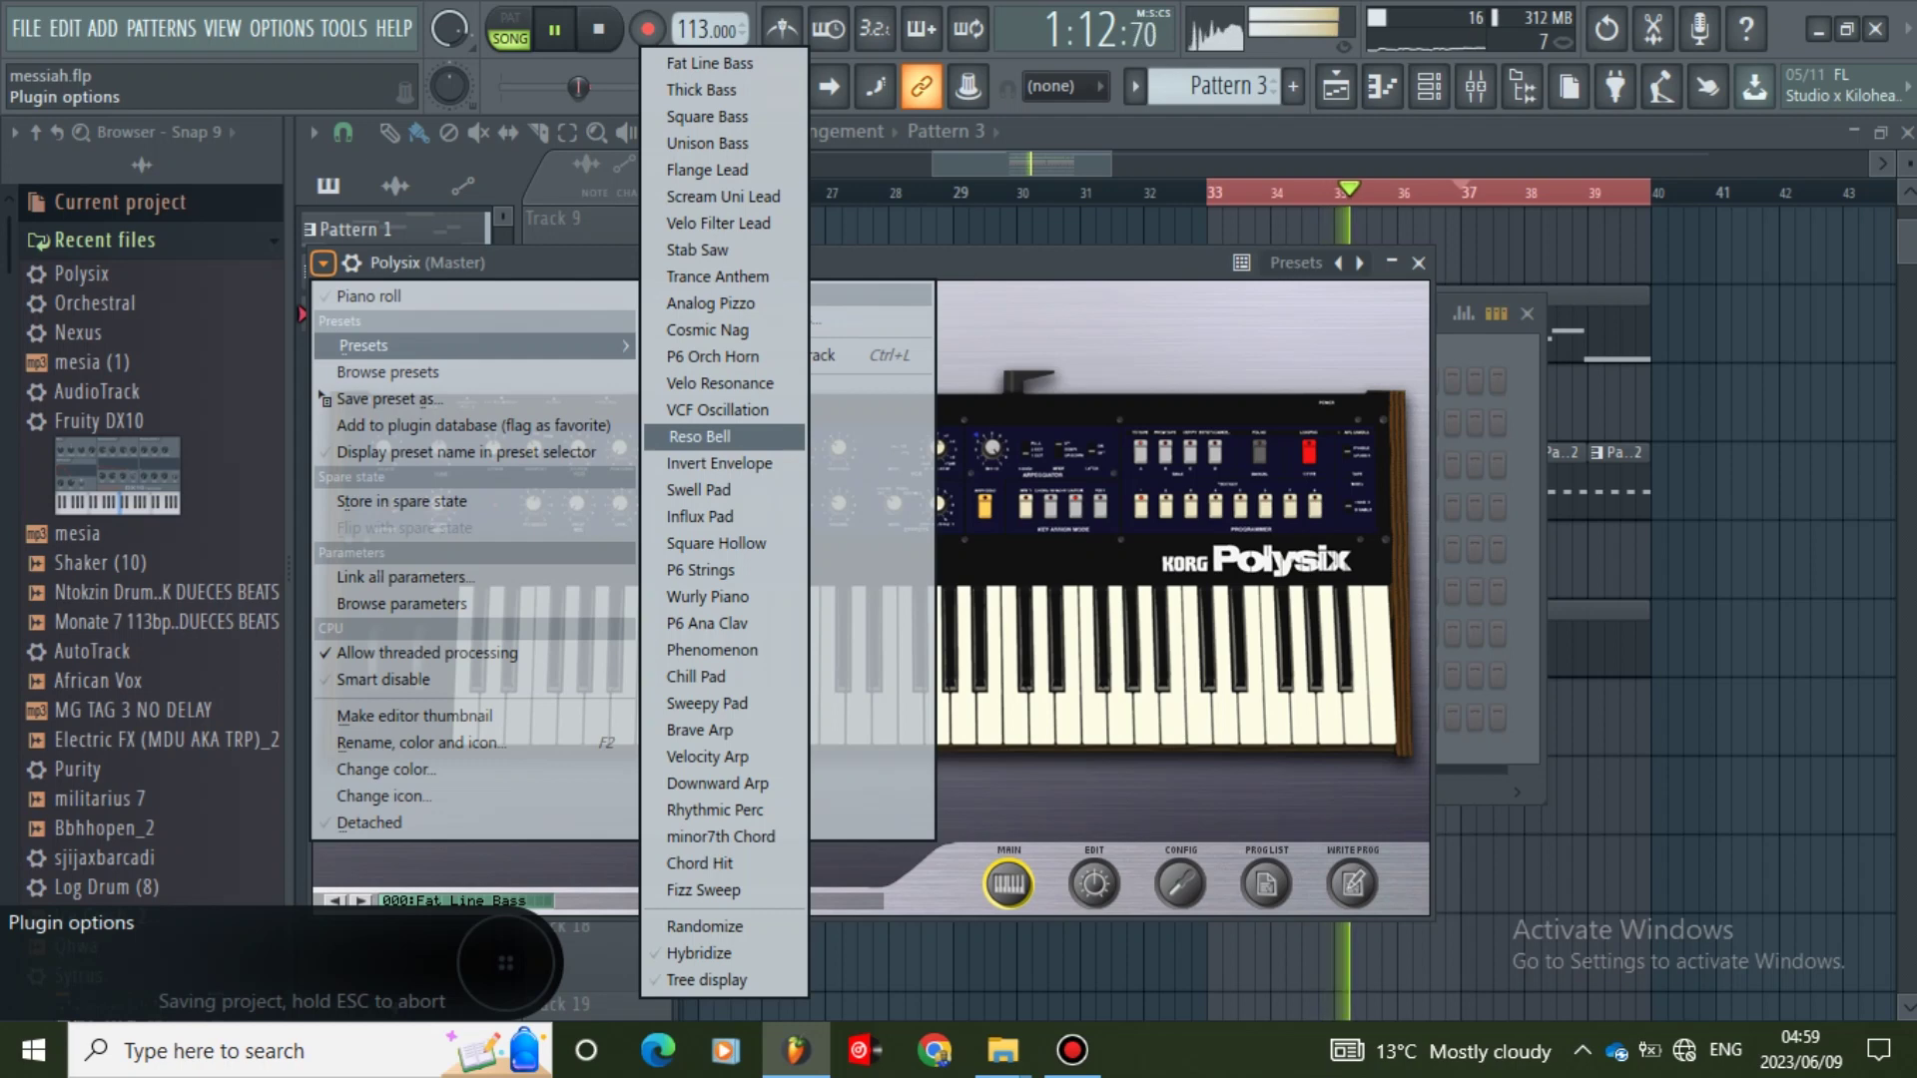
pyautogui.click(719, 410)
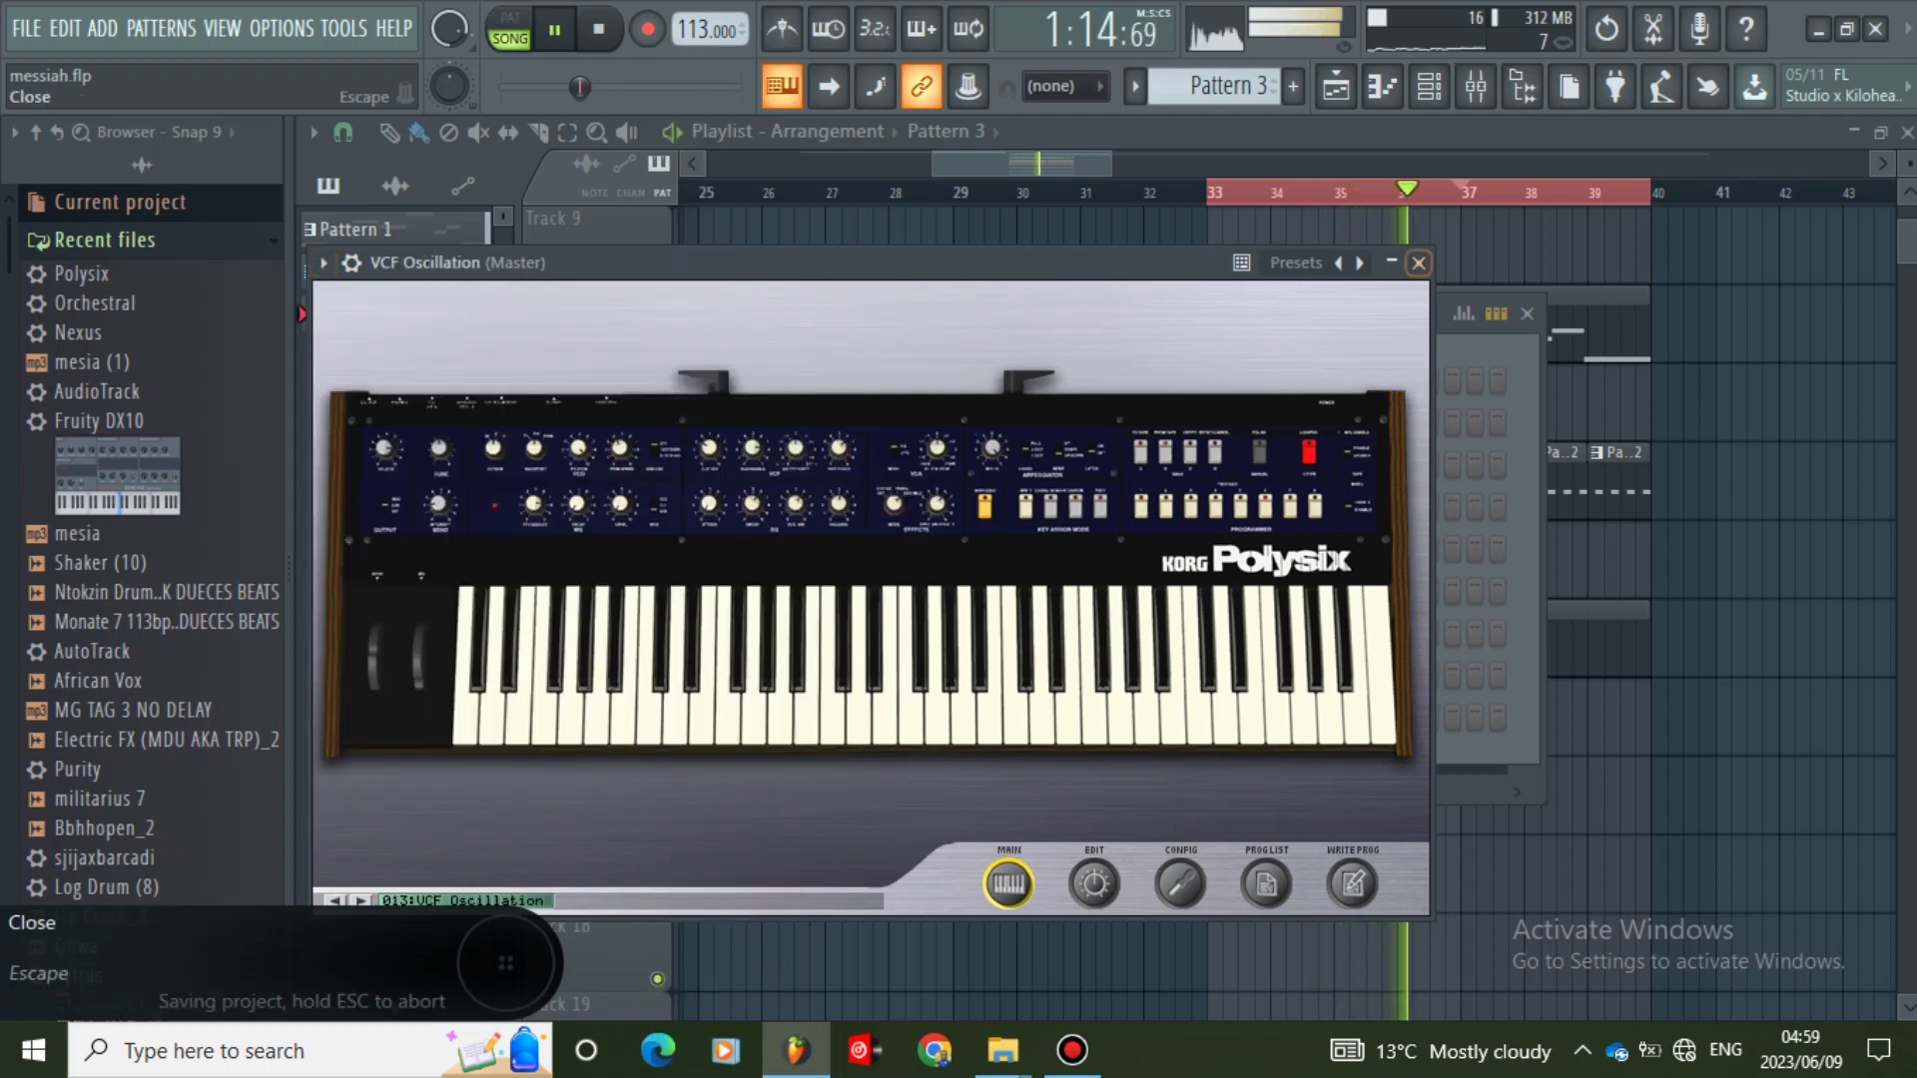
pyautogui.click(1418, 263)
# - Paste the cut chord notes into the VCF Oscillation channel and open them in the piano roll
pyautogui.rightClick(645, 717)
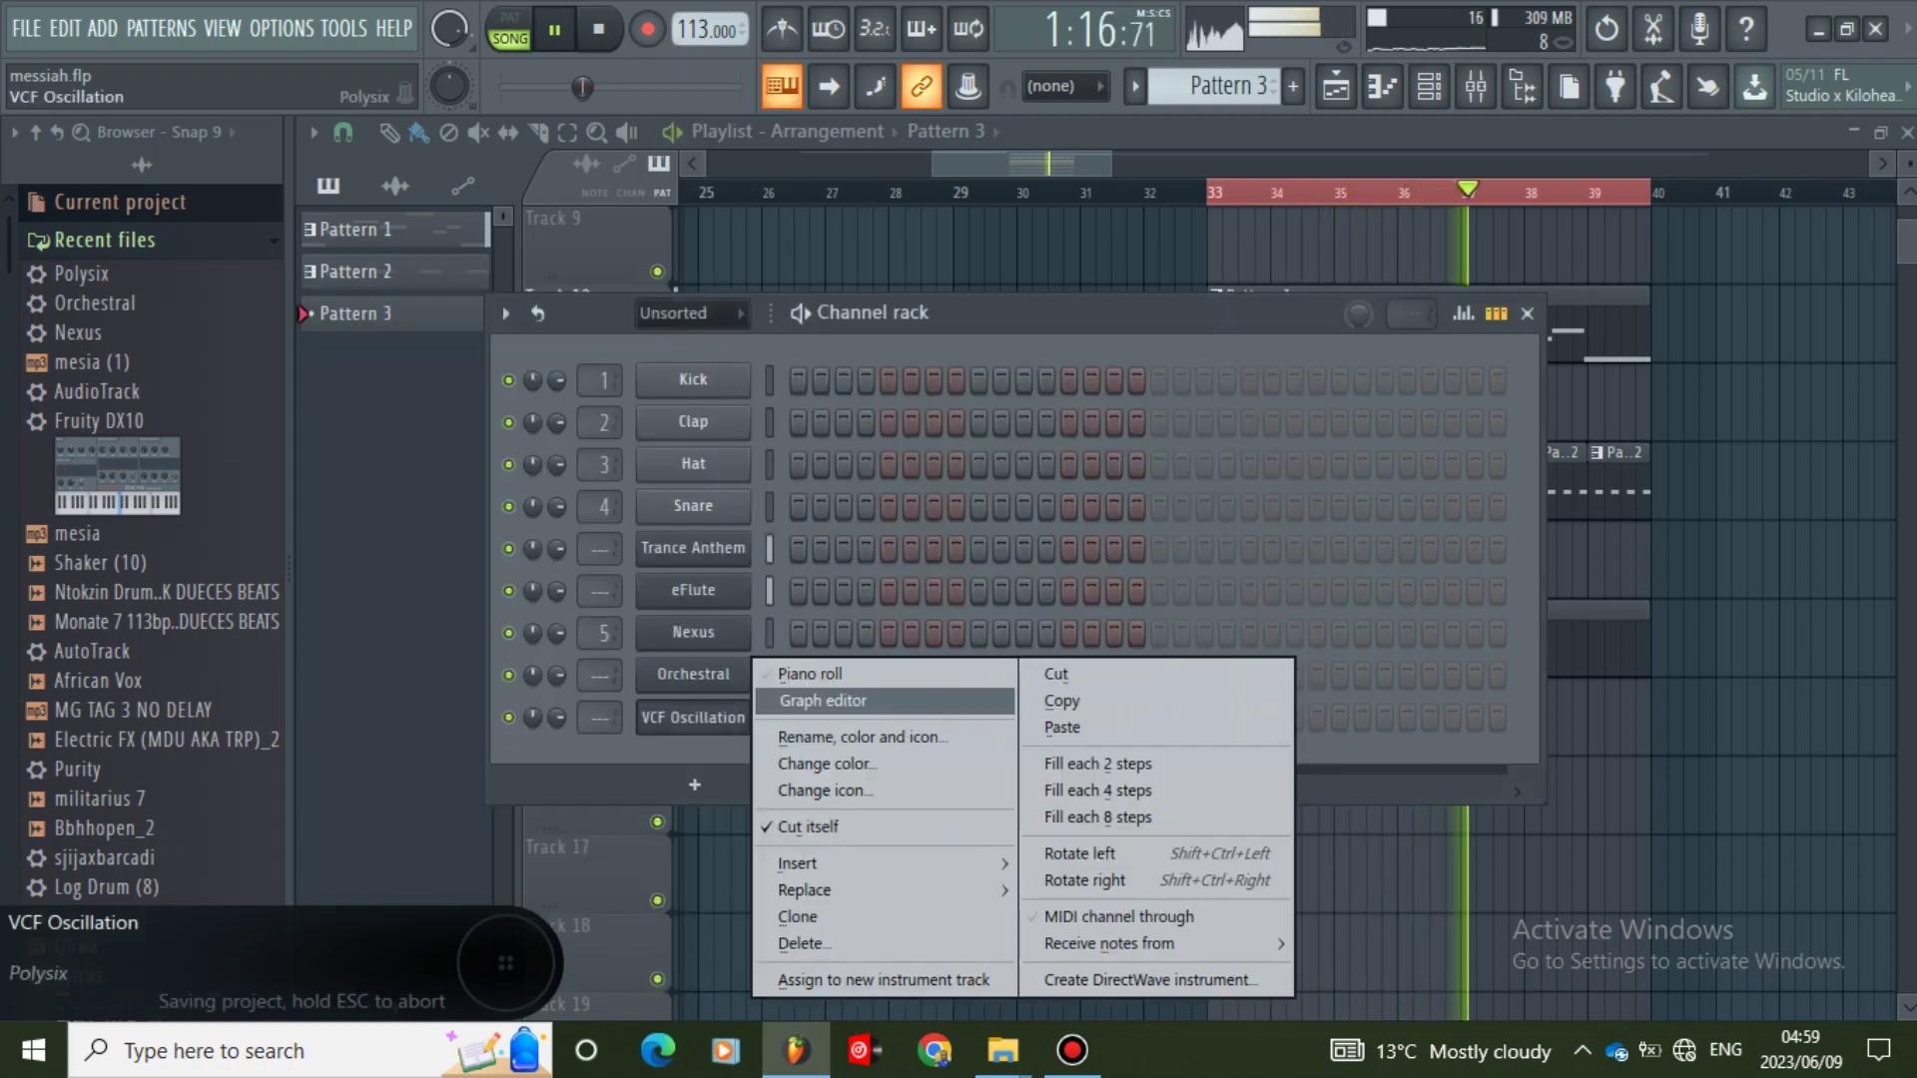
pyautogui.click(1073, 720)
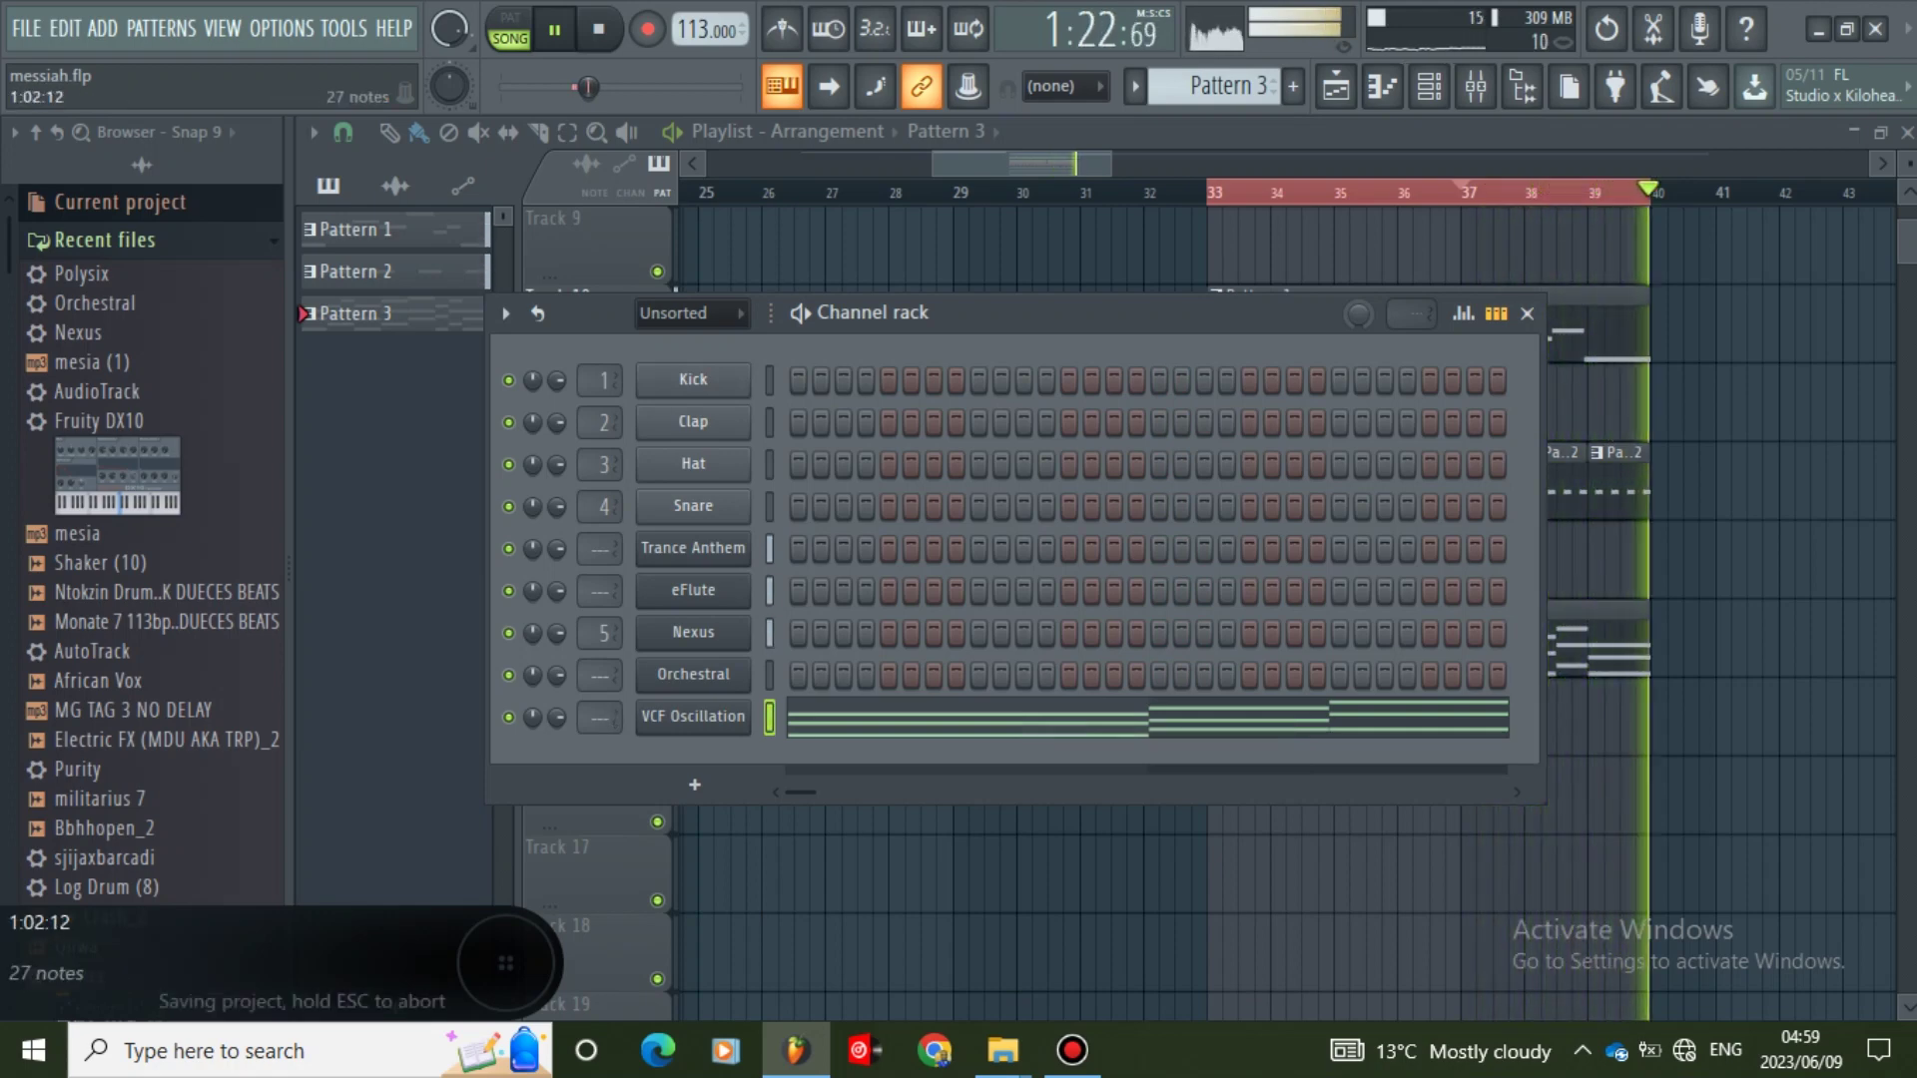
pyautogui.click(824, 717)
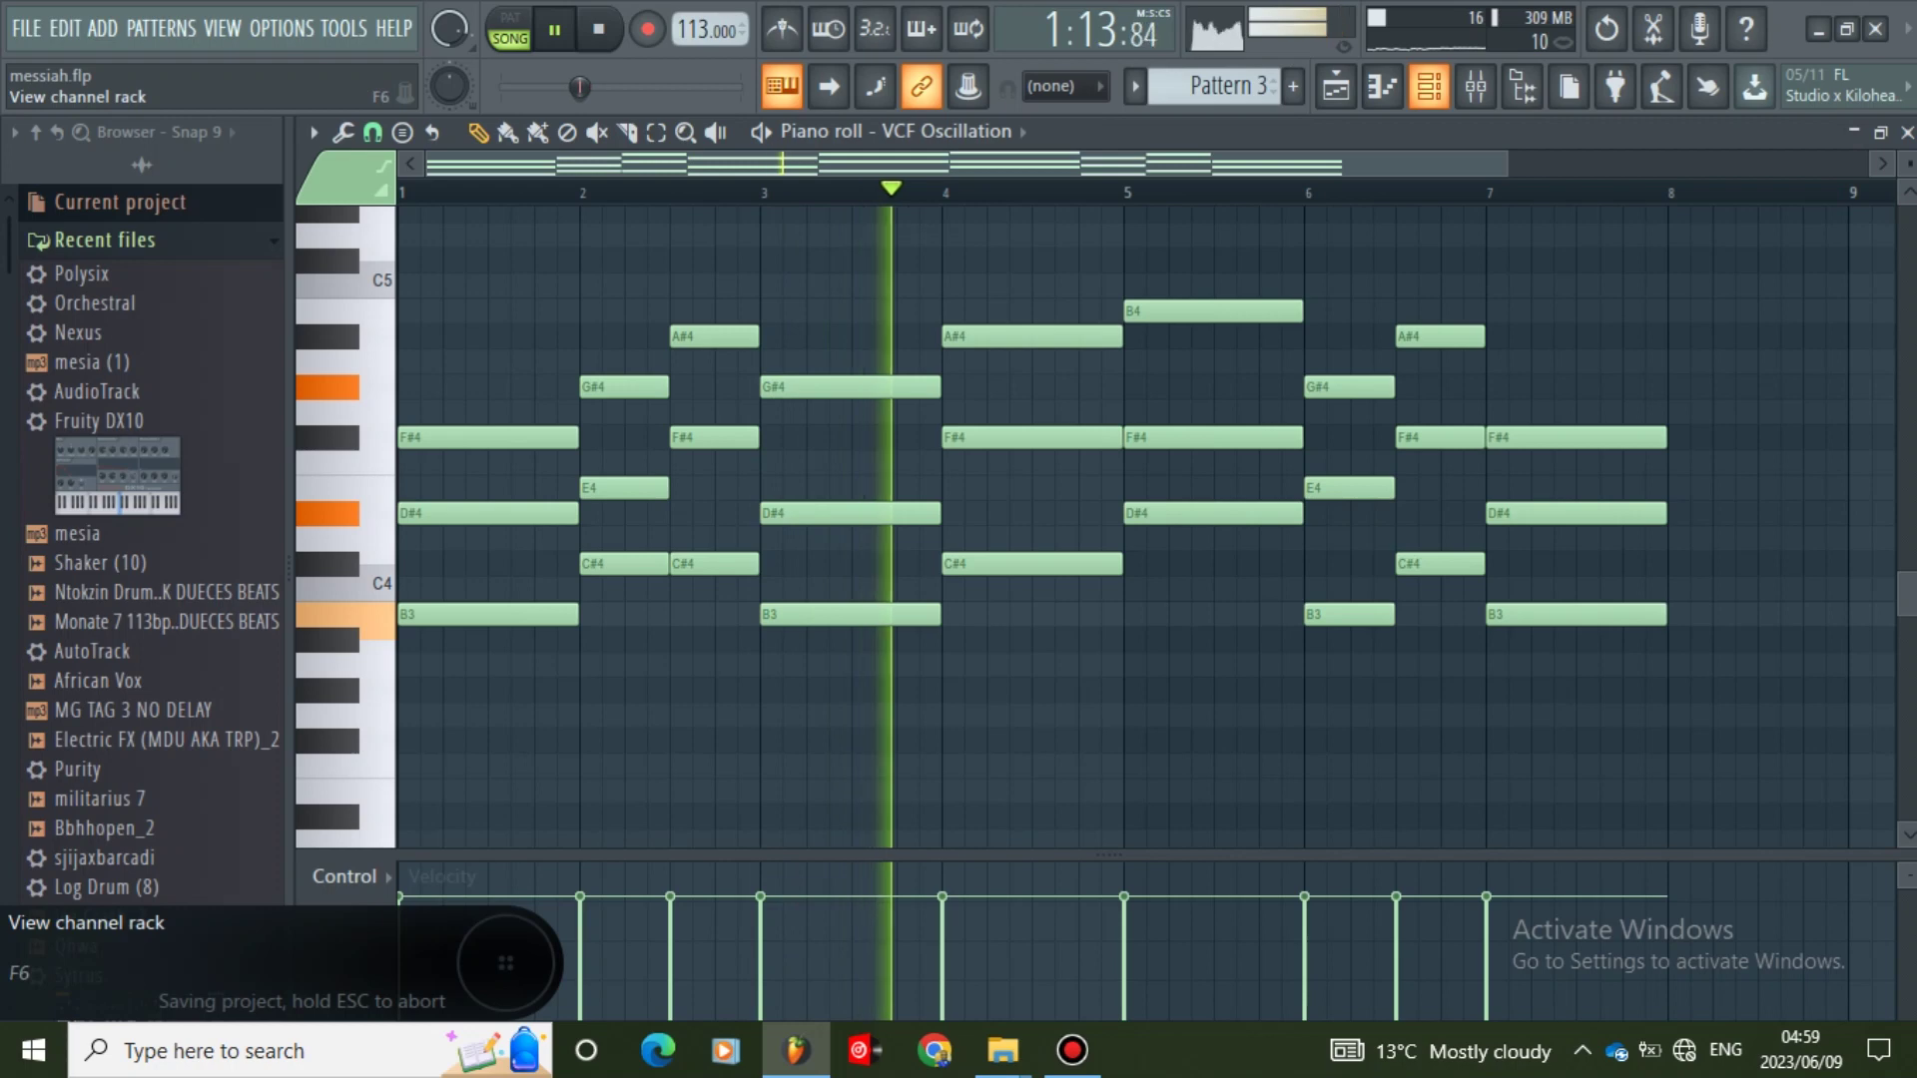
pyautogui.click(1429, 86)
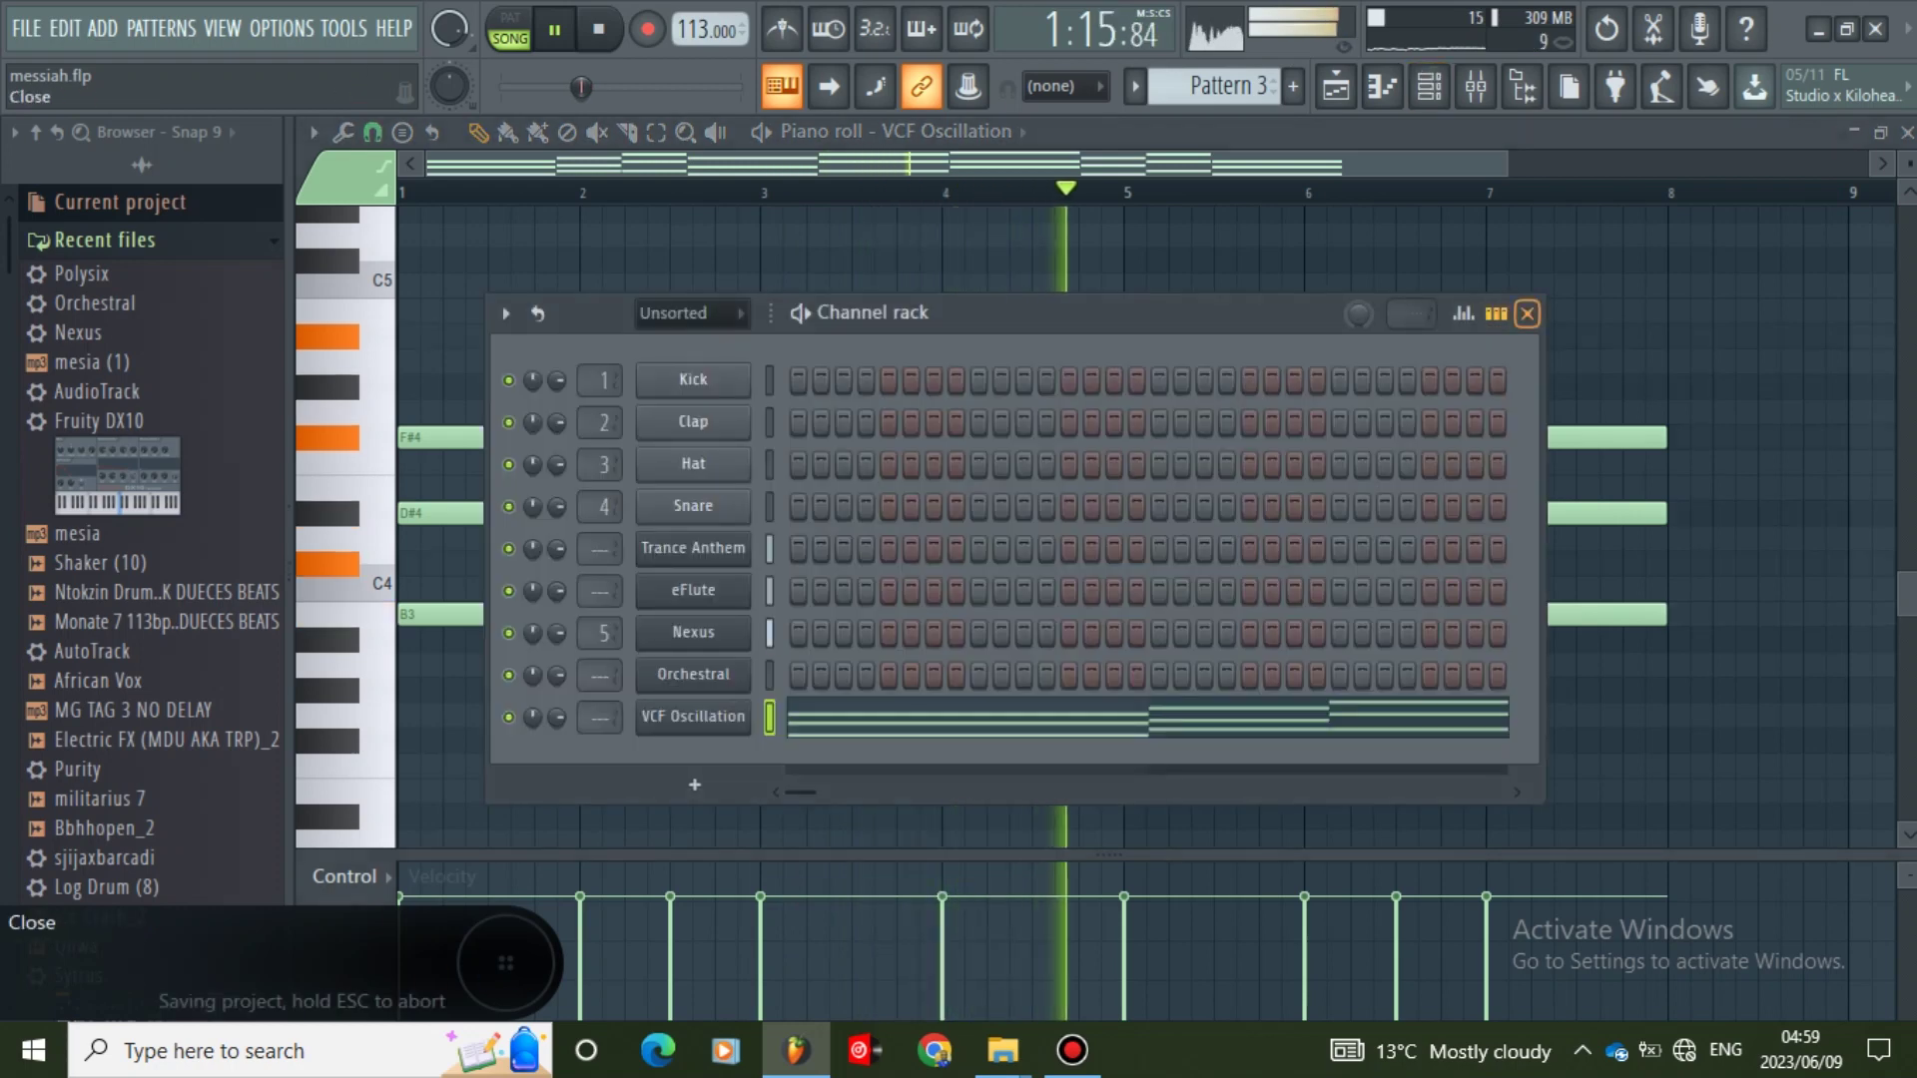
pyautogui.press('F5')
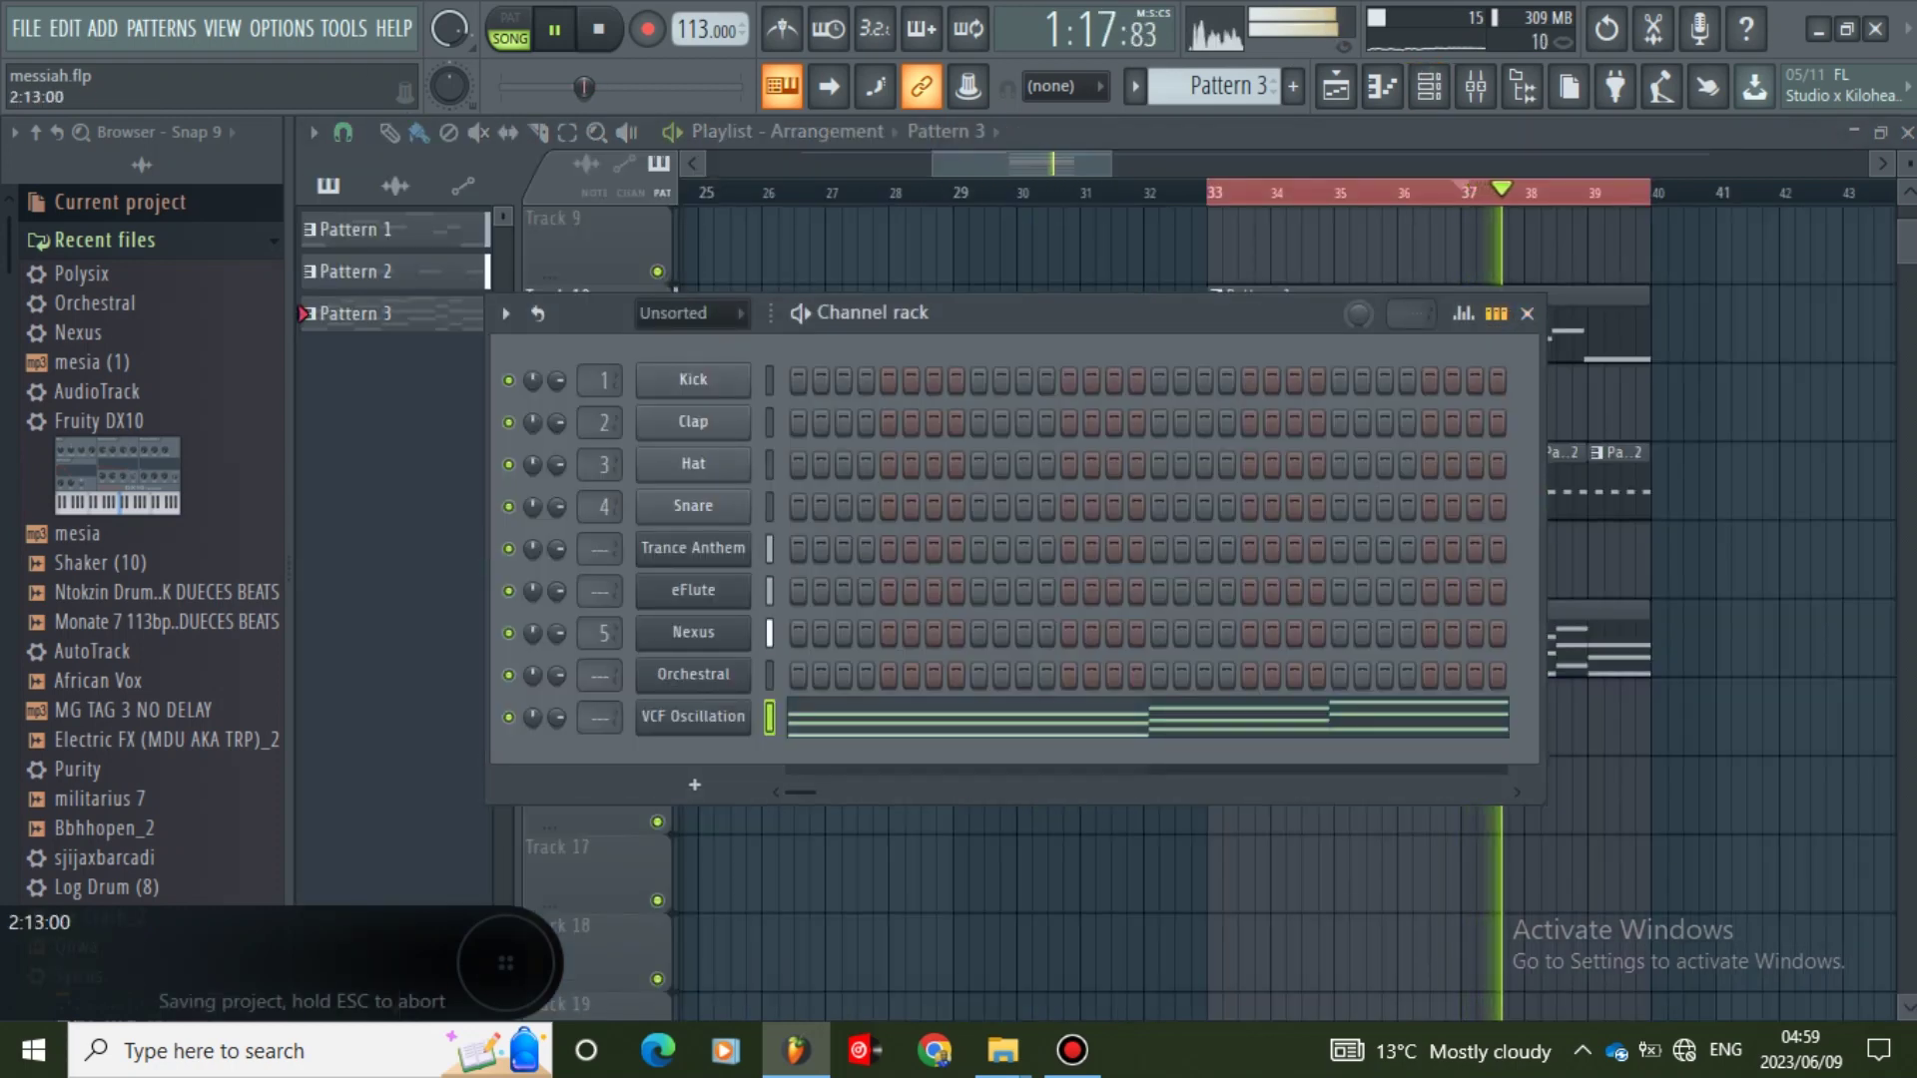
pyautogui.doubleClick(1423, 716)
pyautogui.rightClick(1437, 716)
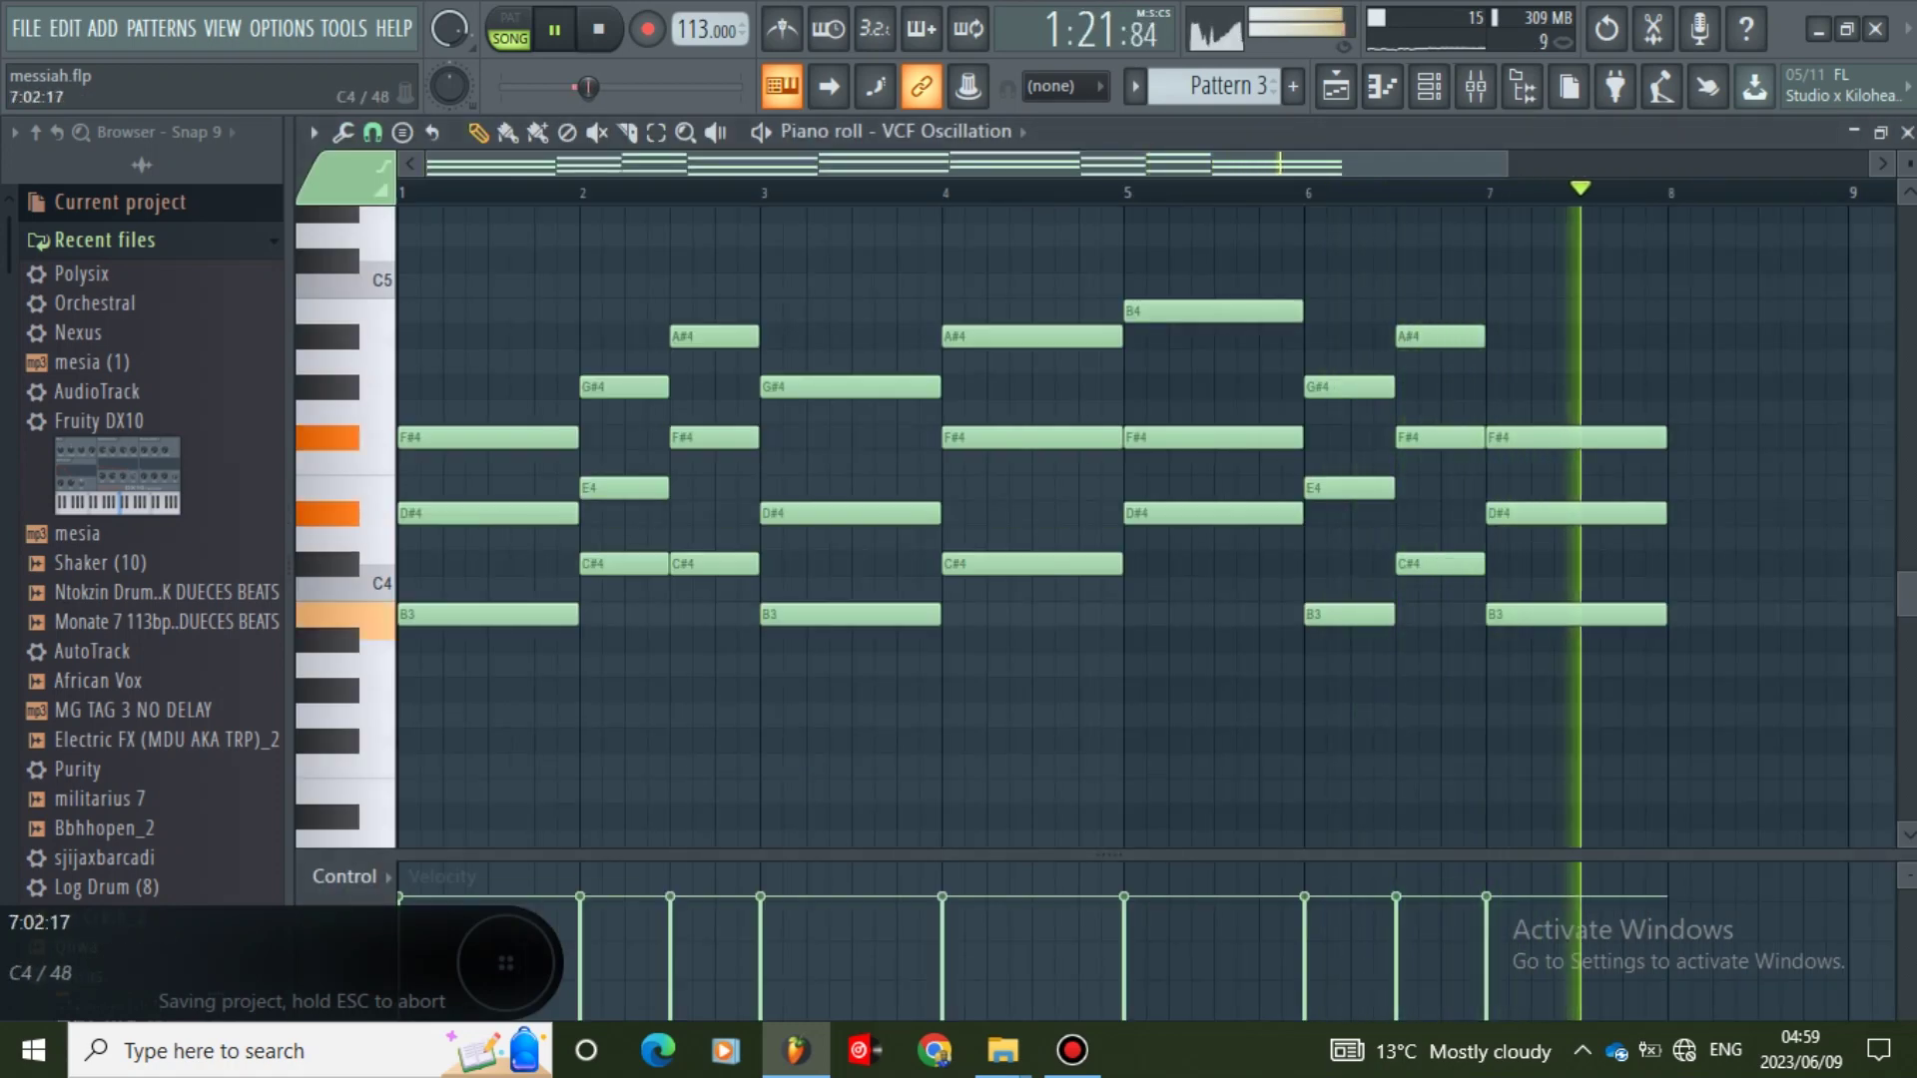
# - Try raising the bar 7 F#4 to A#4 and D#4 to E4 in the VCF Oscillation channel, auditioning each change
pyautogui.press('space')
pyautogui.hscroll(1, 1348, 299)
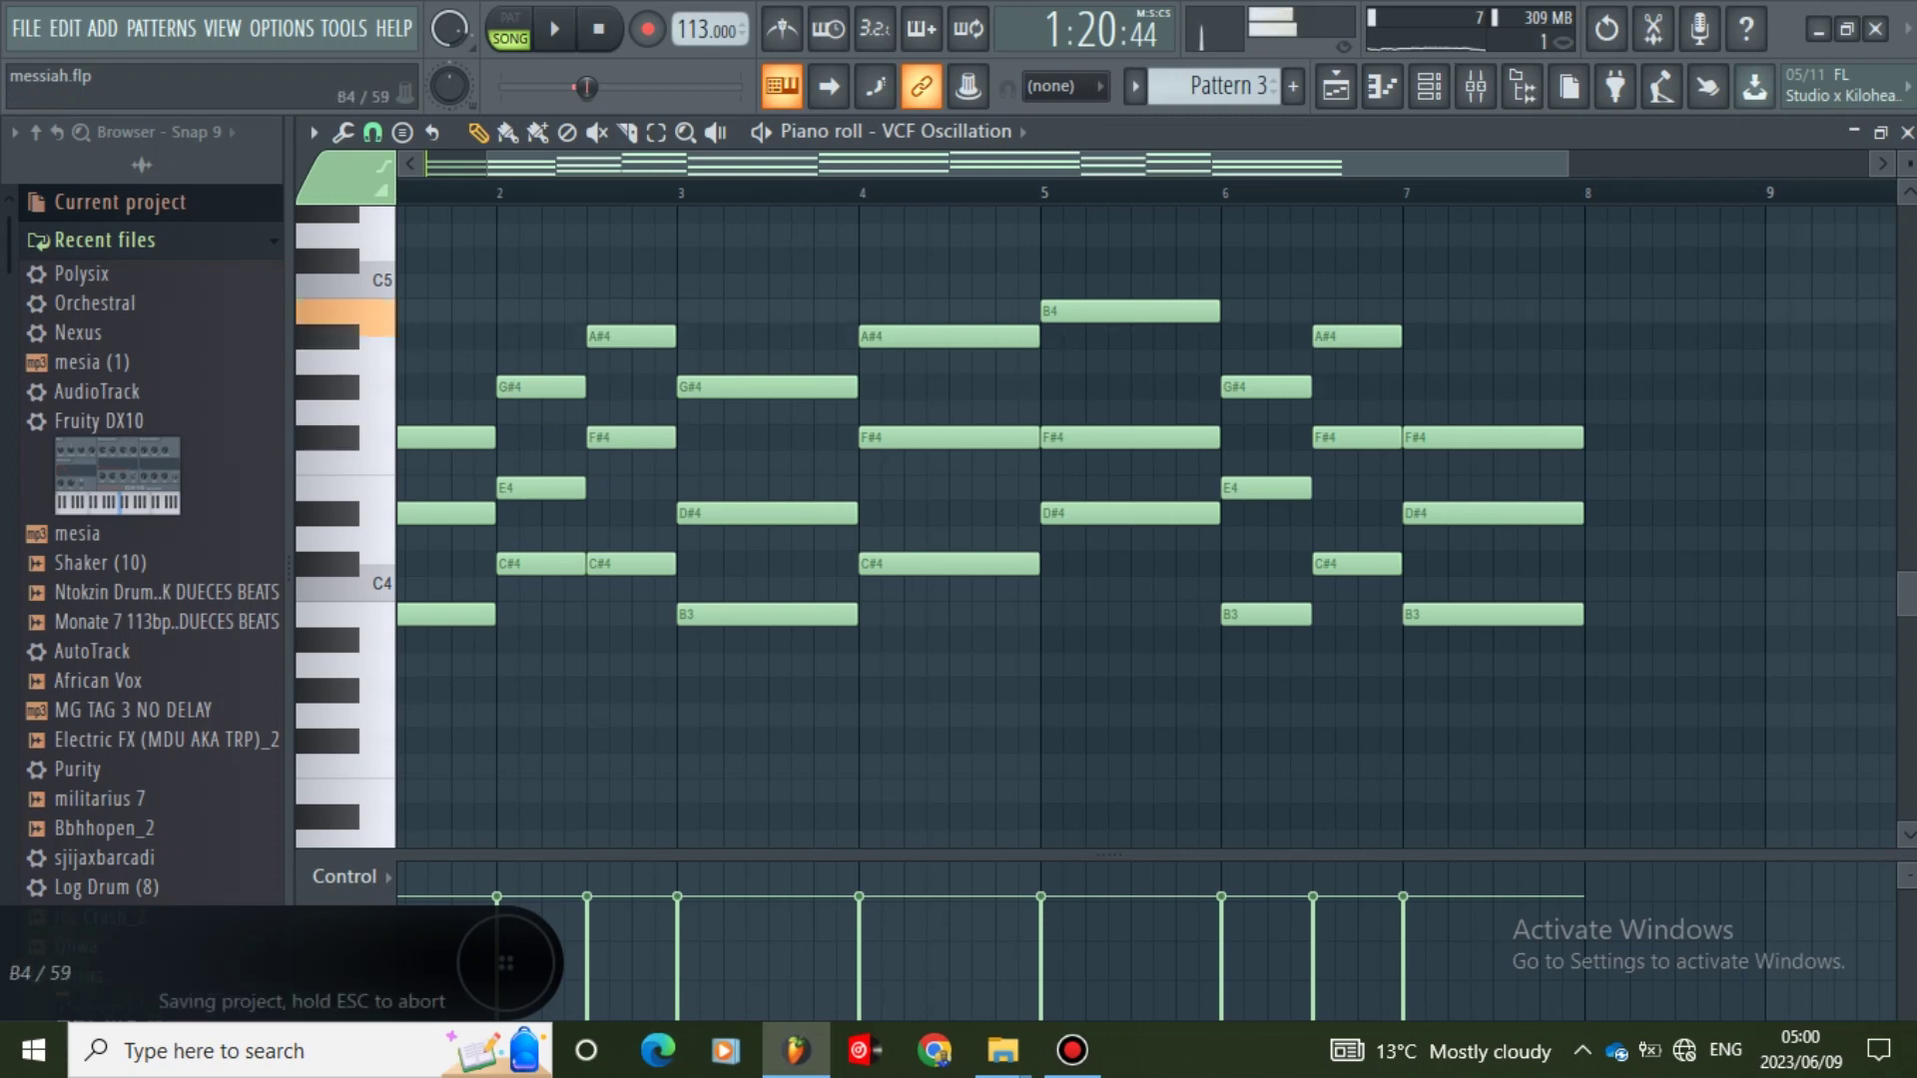
pyautogui.moveTo(1508, 438); pyautogui.dragTo(1516, 337)
pyautogui.press('space')
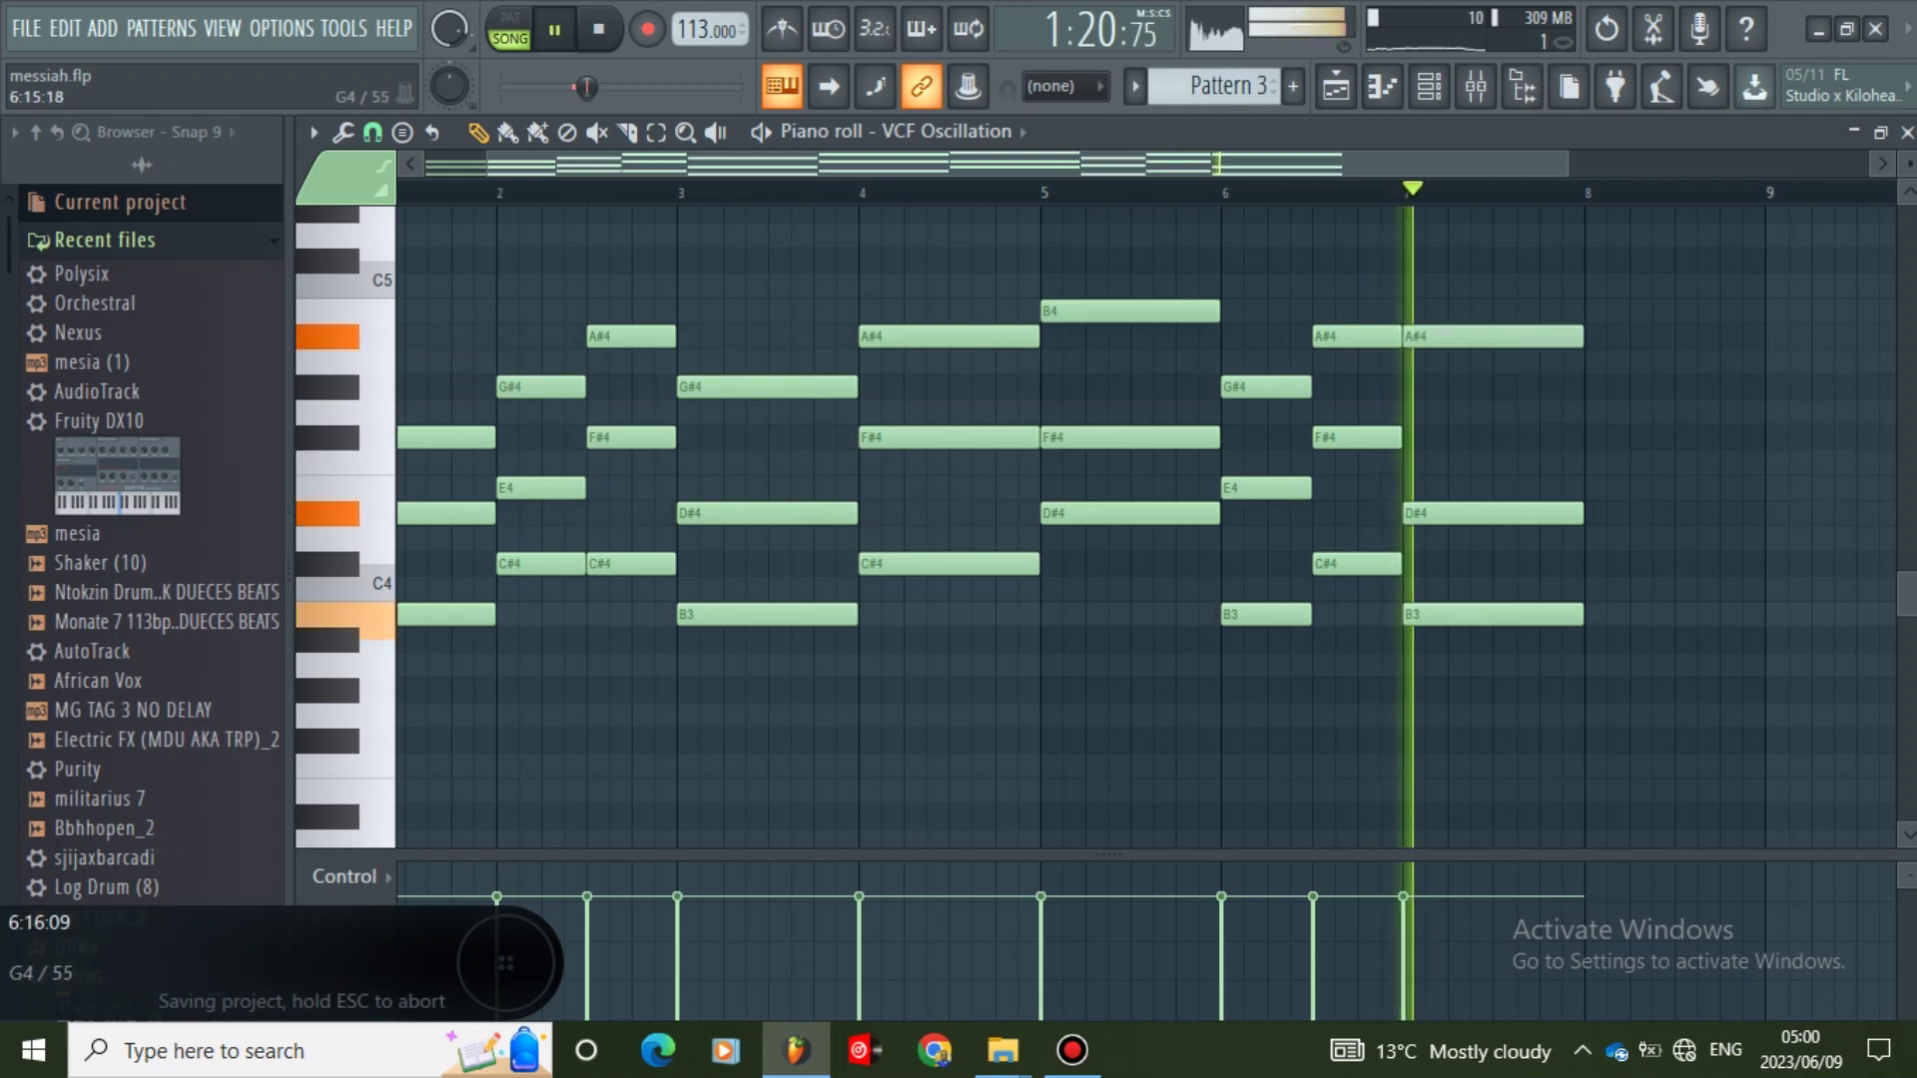
pyautogui.press('space')
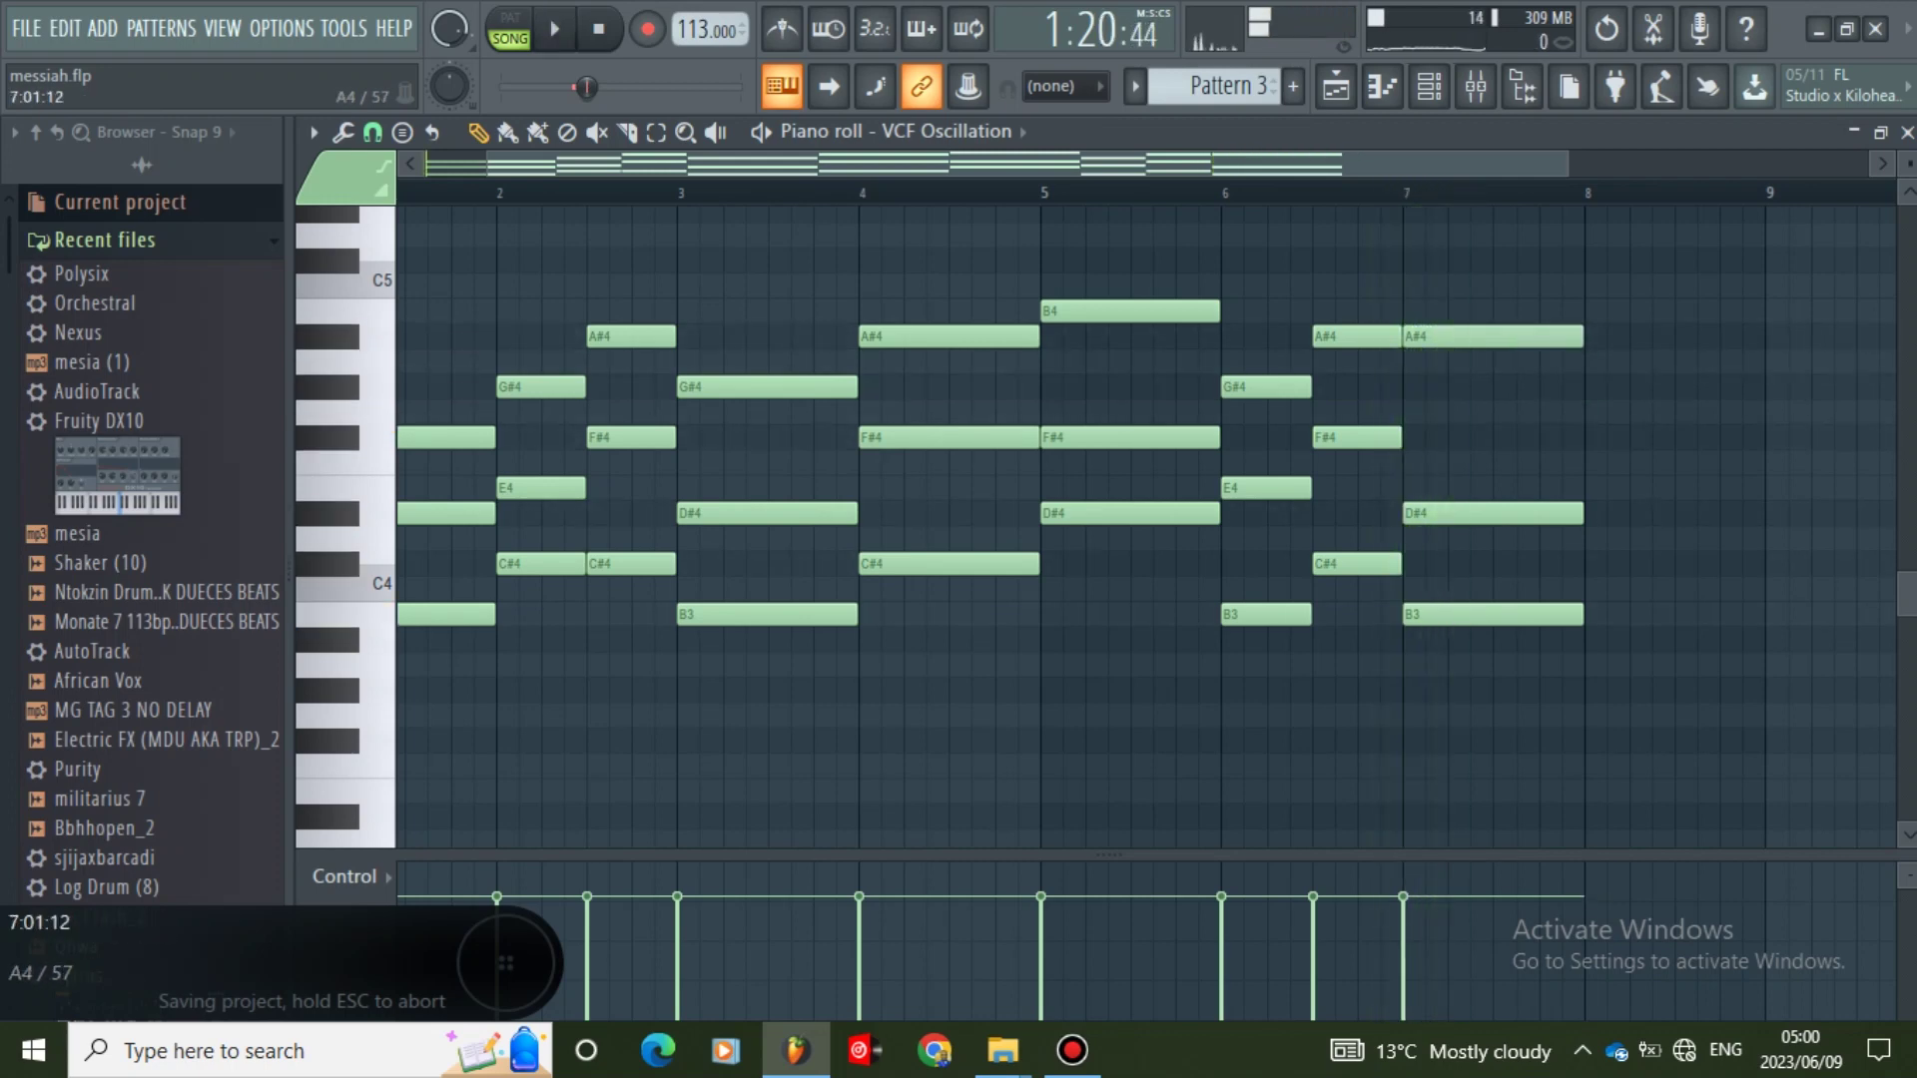
pyautogui.moveTo(1508, 513); pyautogui.dragTo(1508, 488)
pyautogui.press('space')
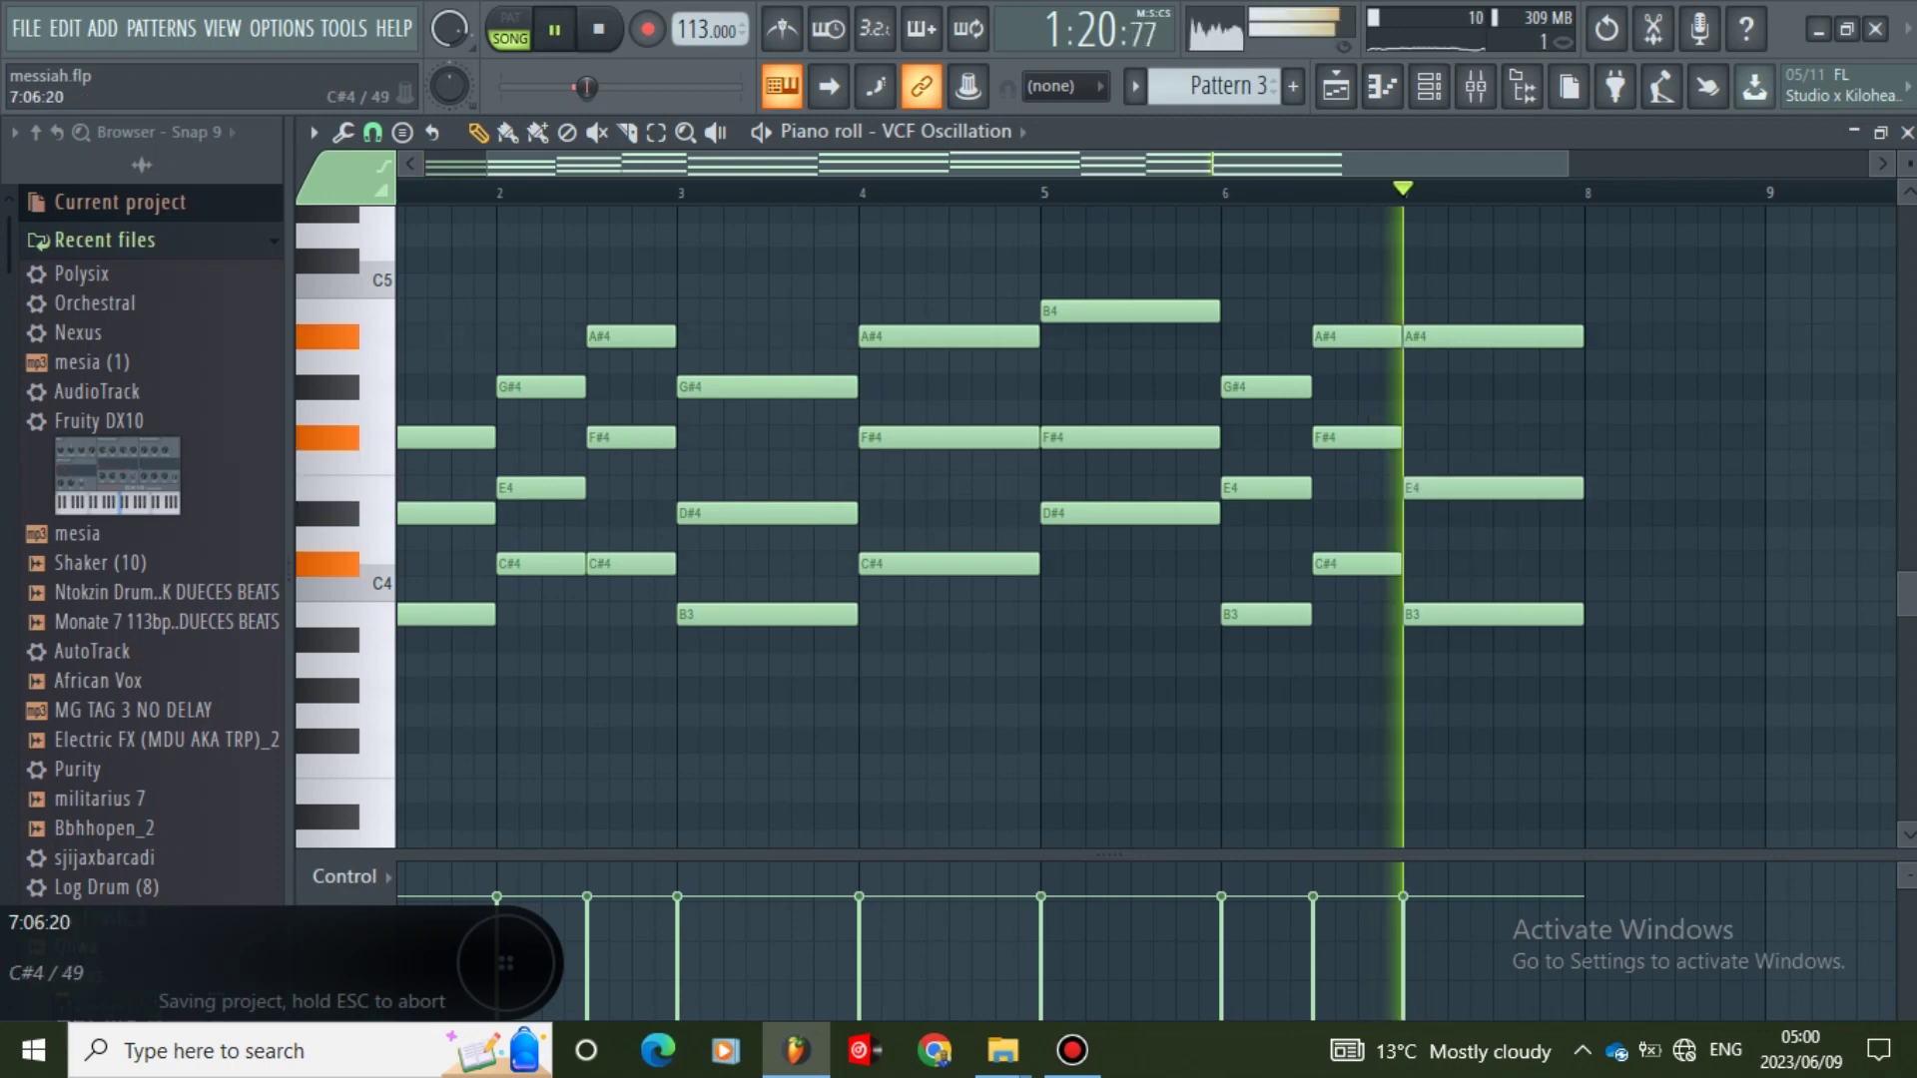
pyautogui.press('space')
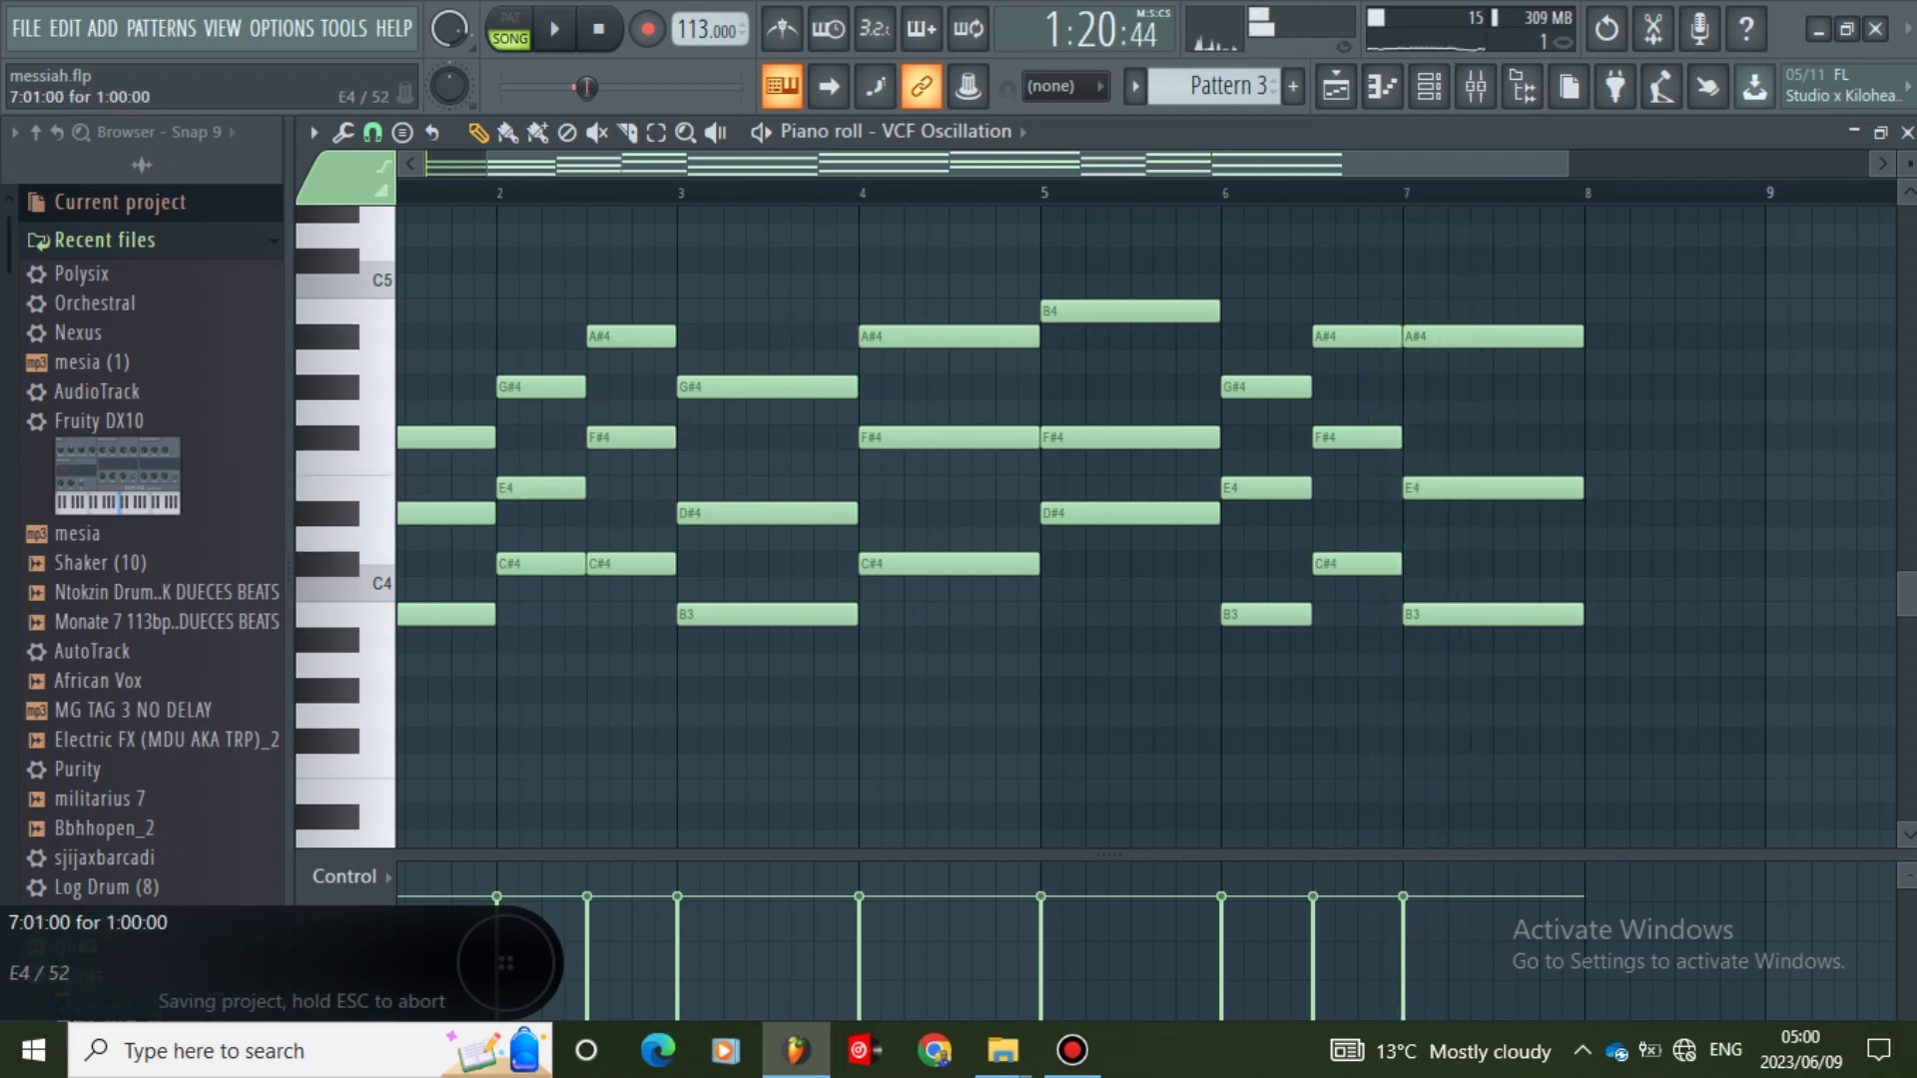
# - Paste the original chord notes back into the Orchestral channel and open them in the piano roll
pyautogui.click(1429, 86)
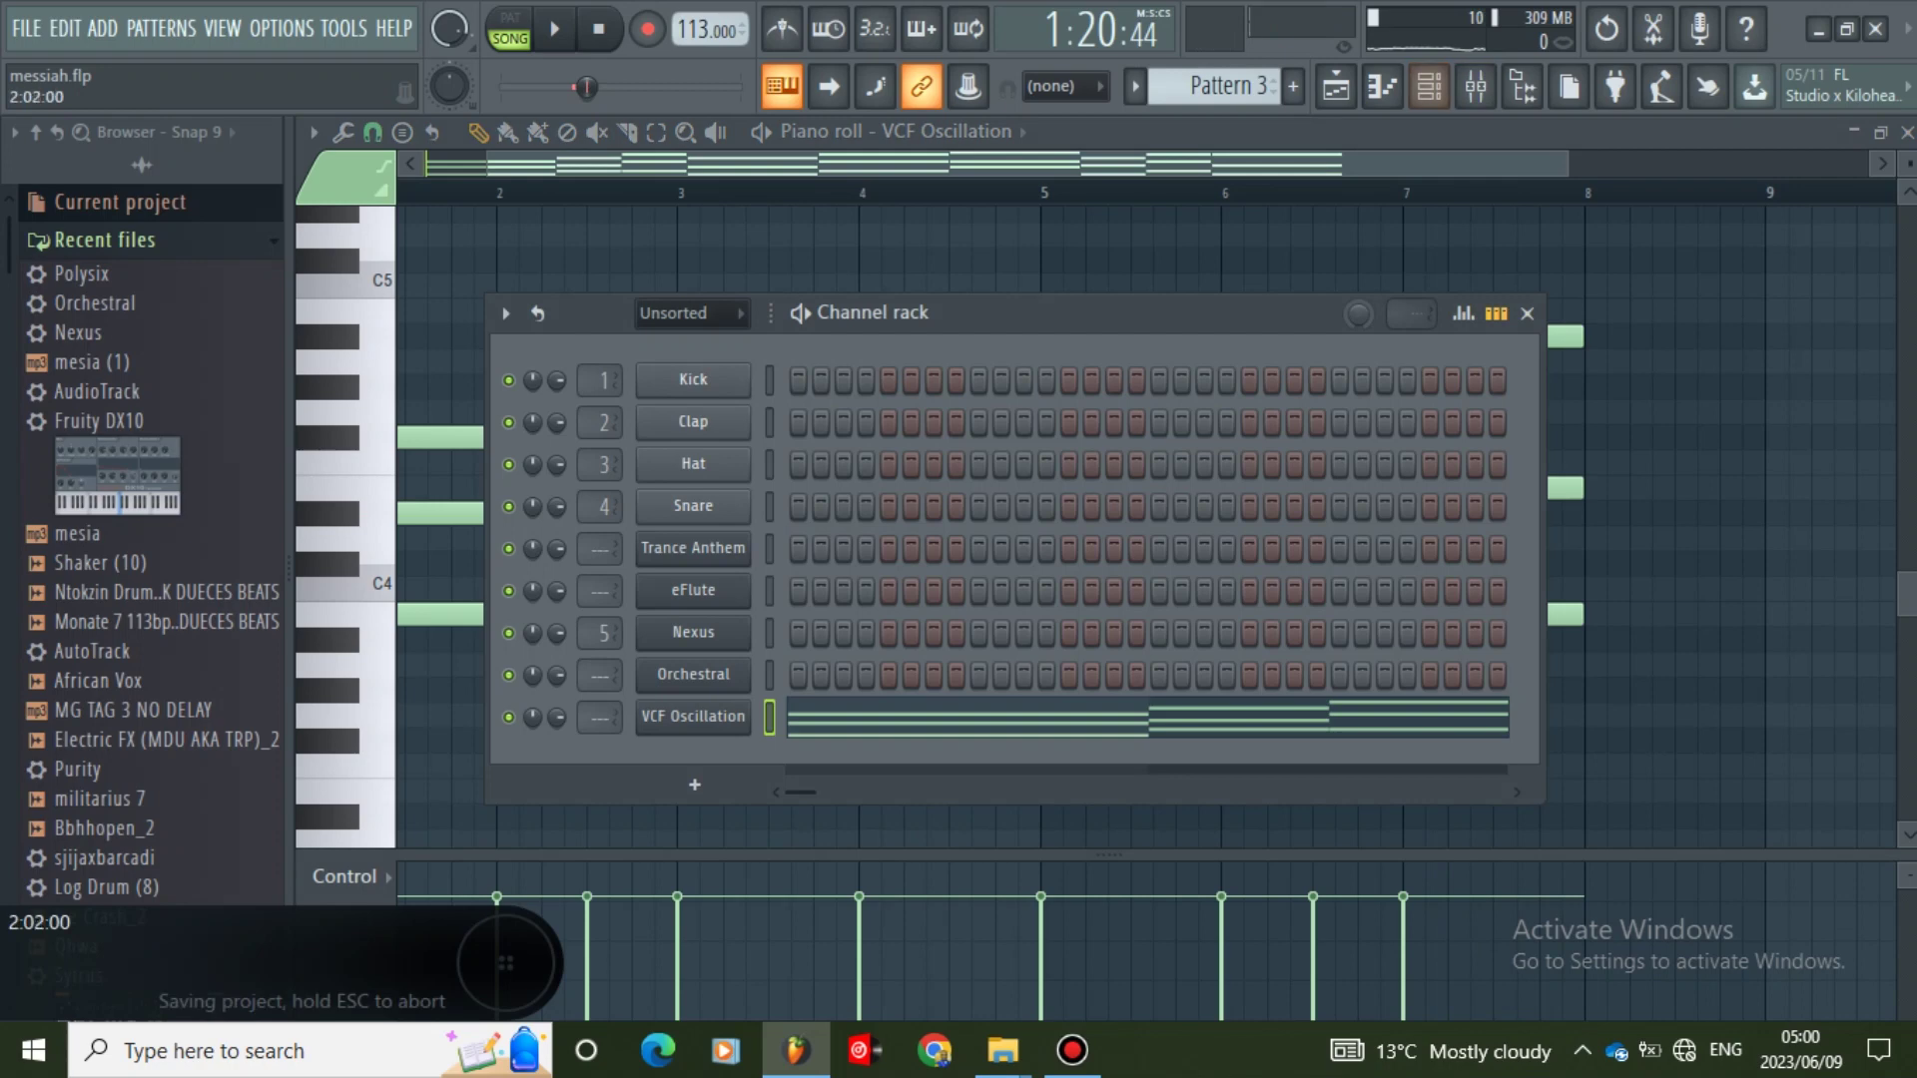
pyautogui.rightClick(644, 663)
pyautogui.click(1098, 723)
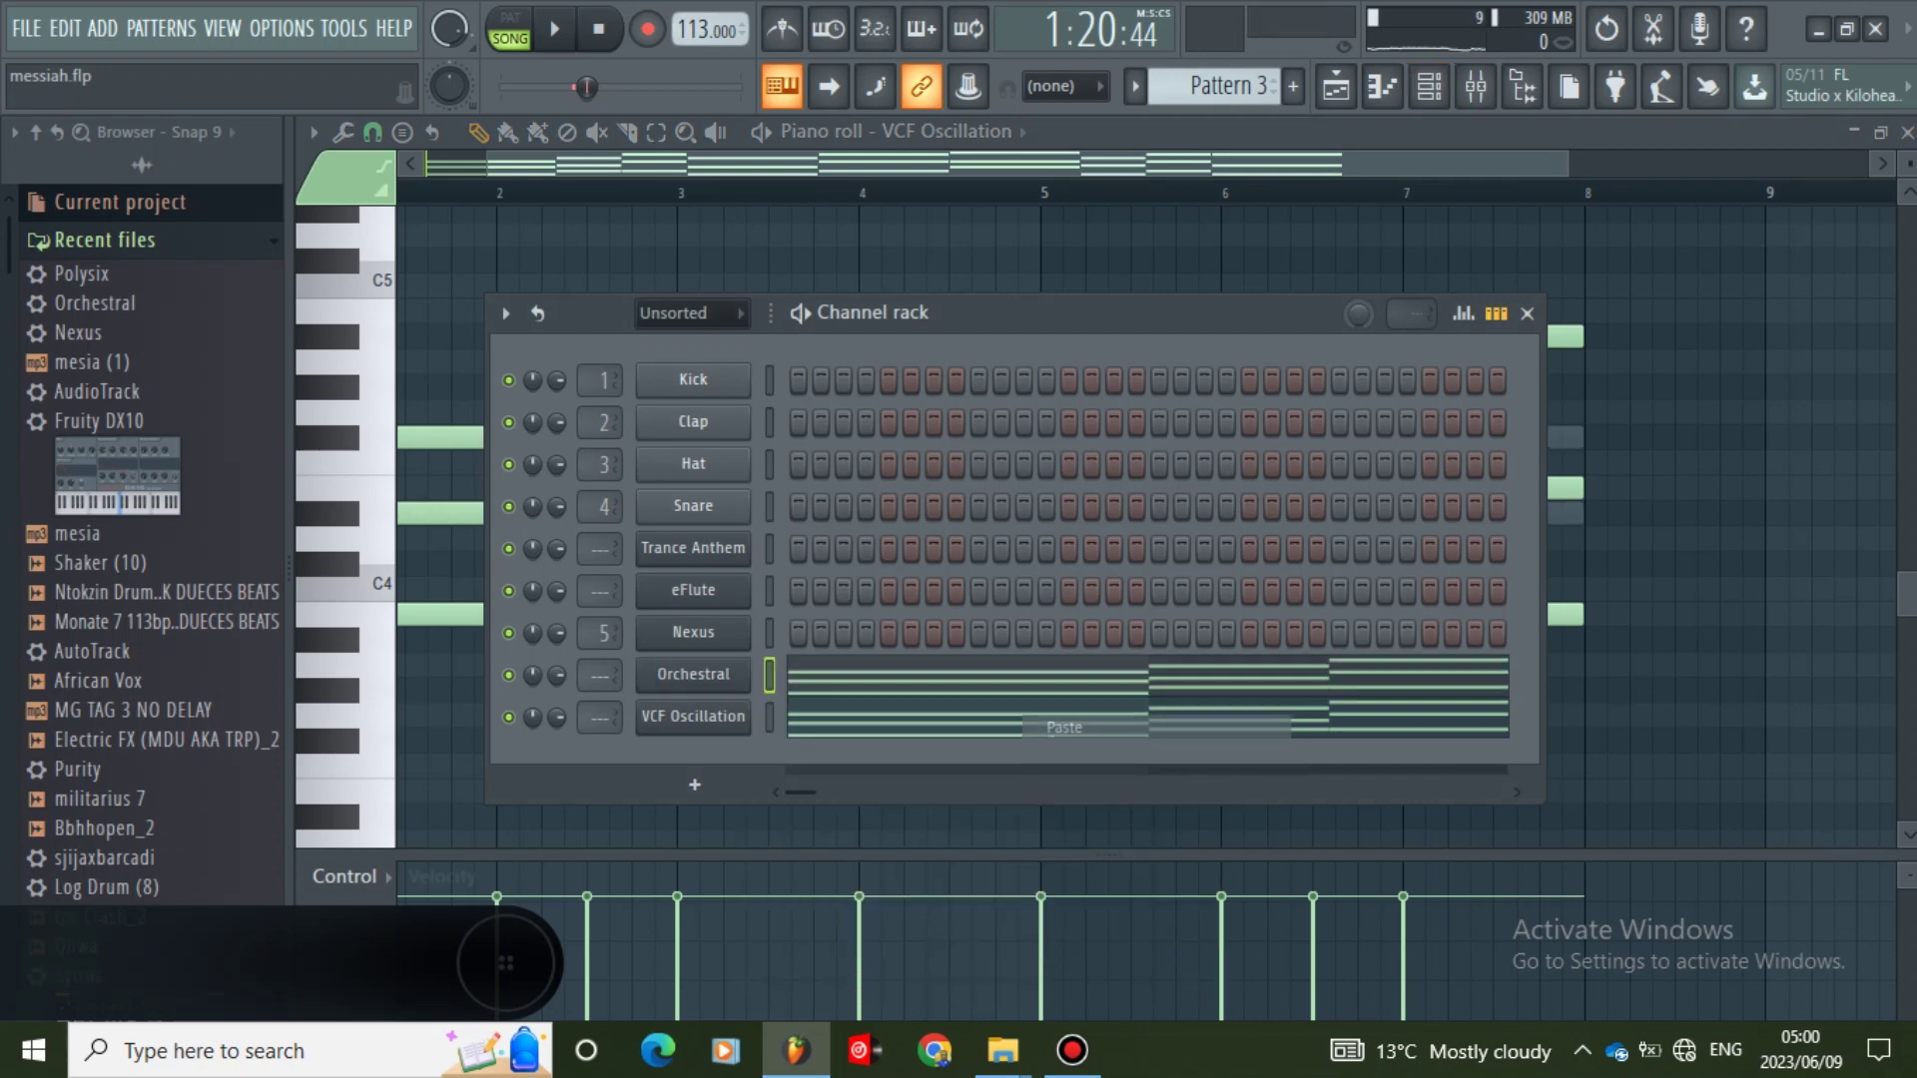
pyautogui.click(853, 676)
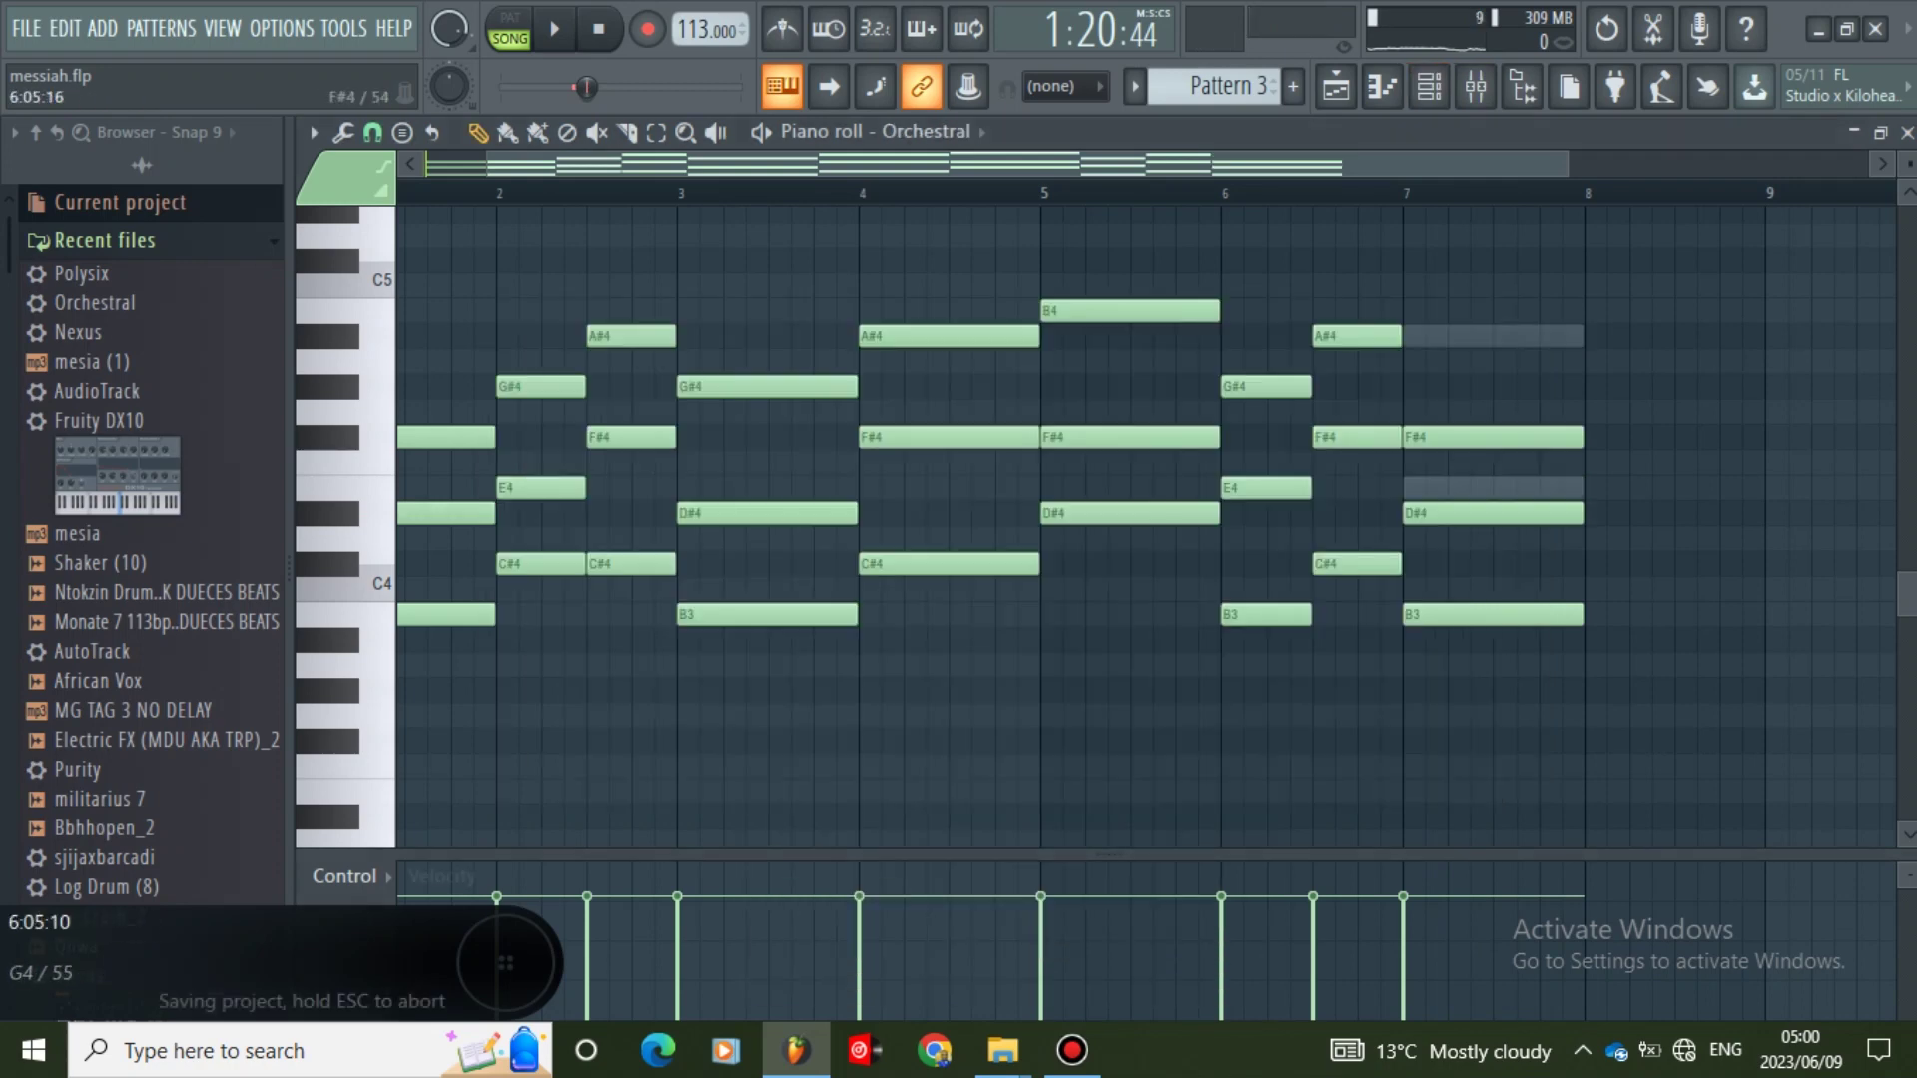
pyautogui.hscroll(2, 1149, 499)
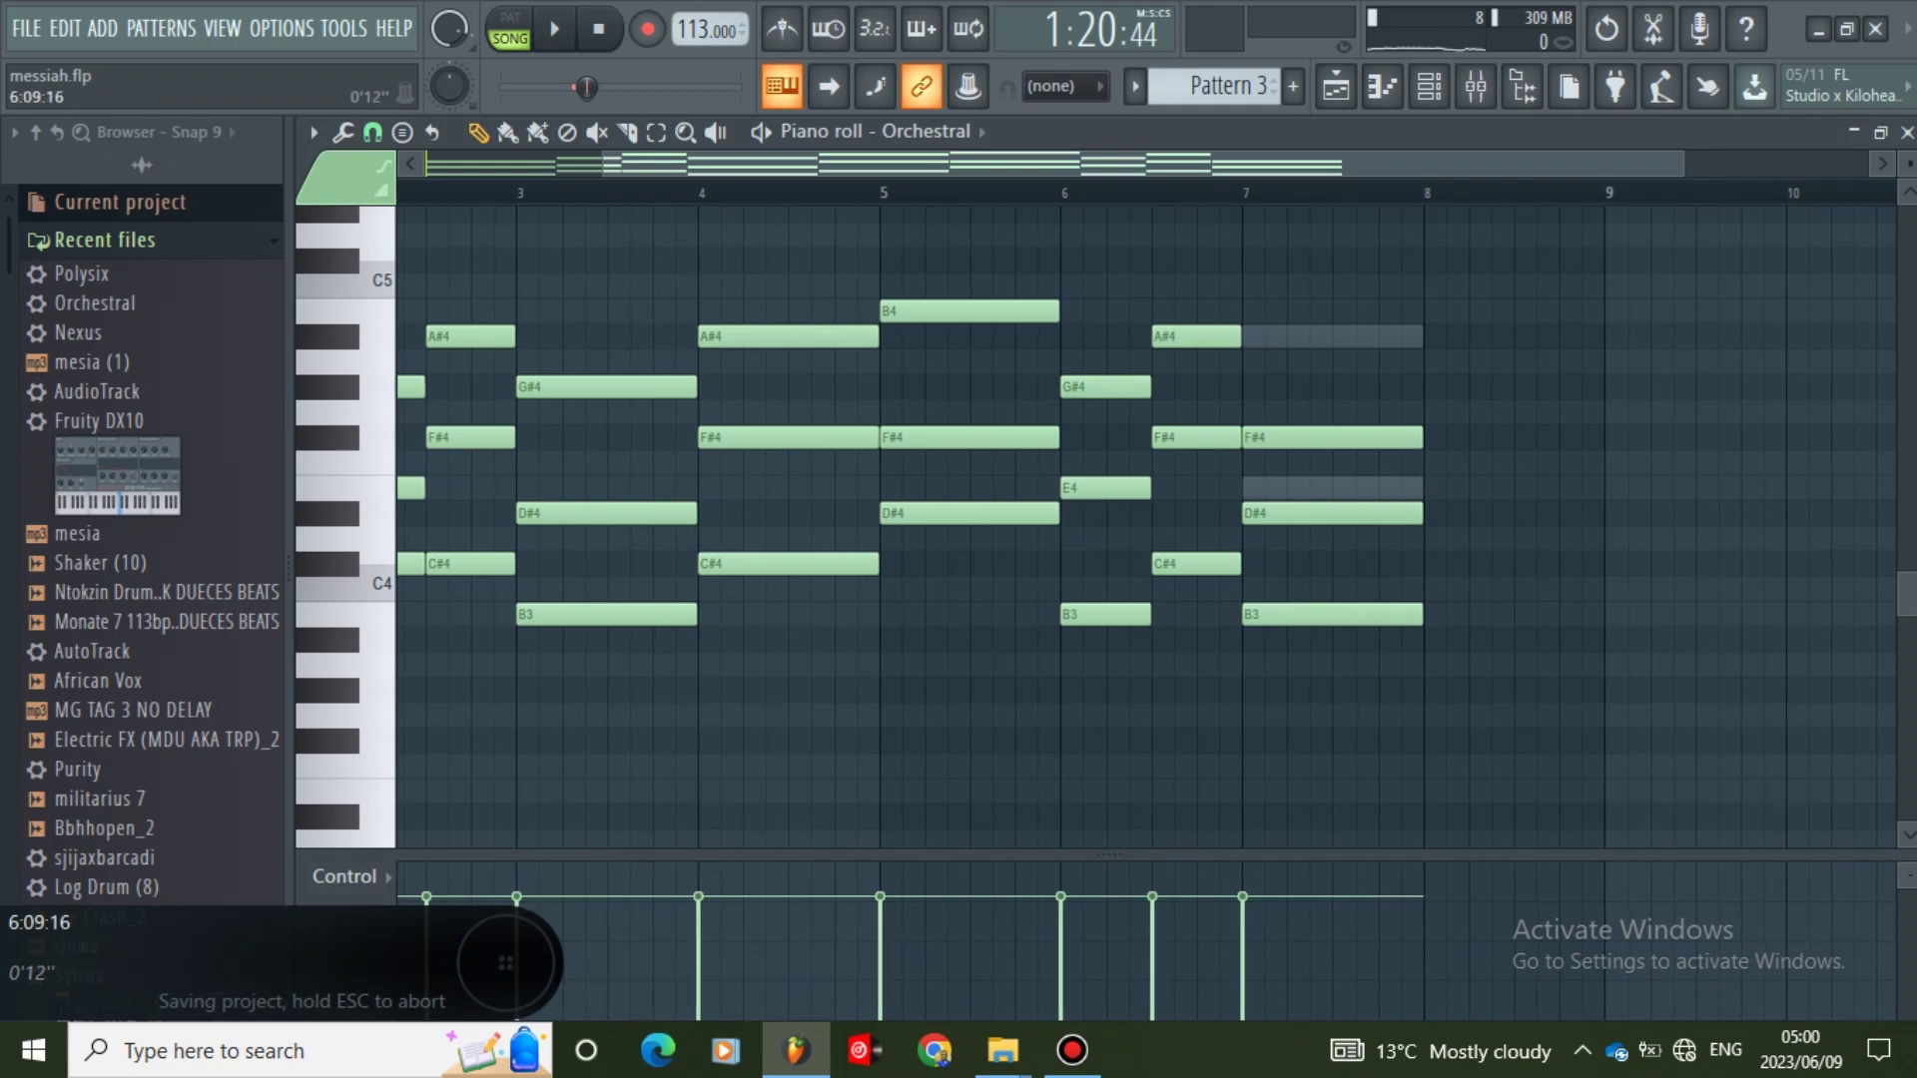
# - Mute the VCF Oscillation channel and play the arrangement, reviewing the Orchestral chords in Pattern 3
pyautogui.click(1383, 87)
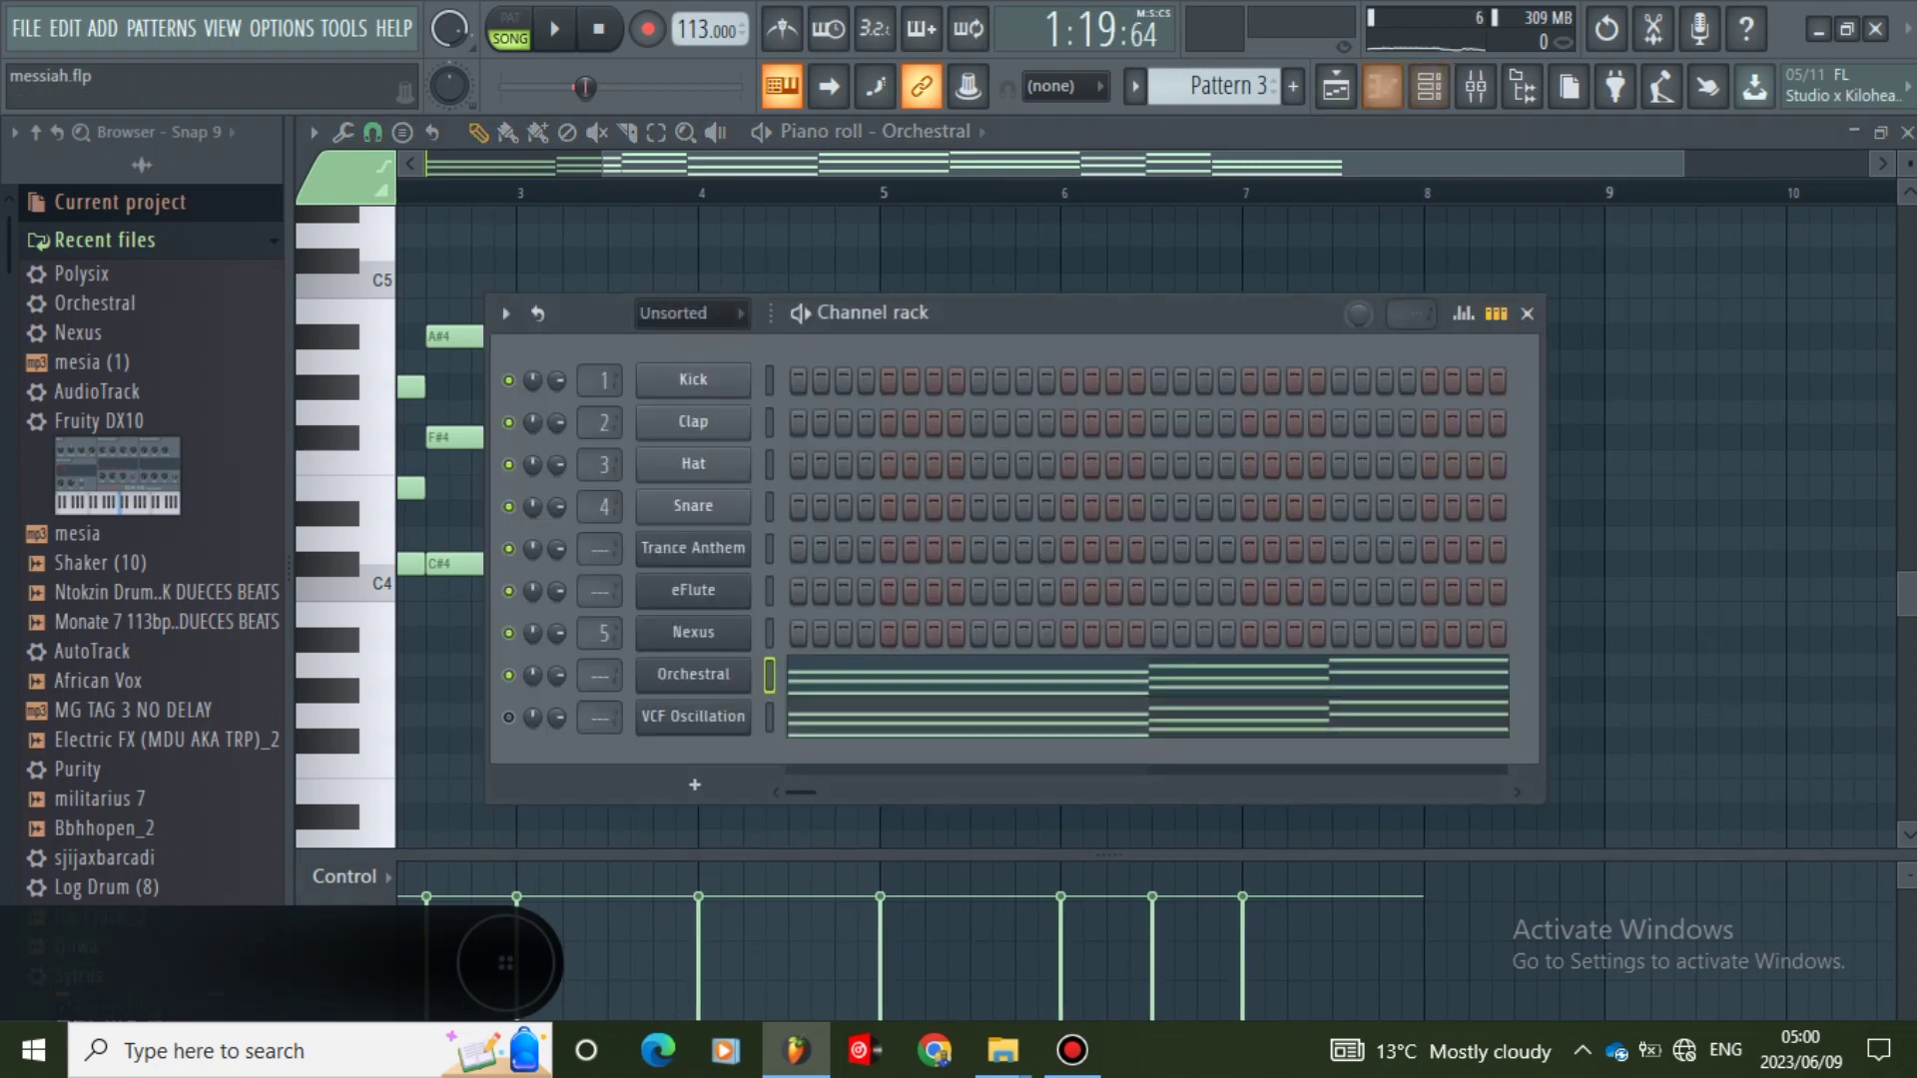
pyautogui.click(1383, 86)
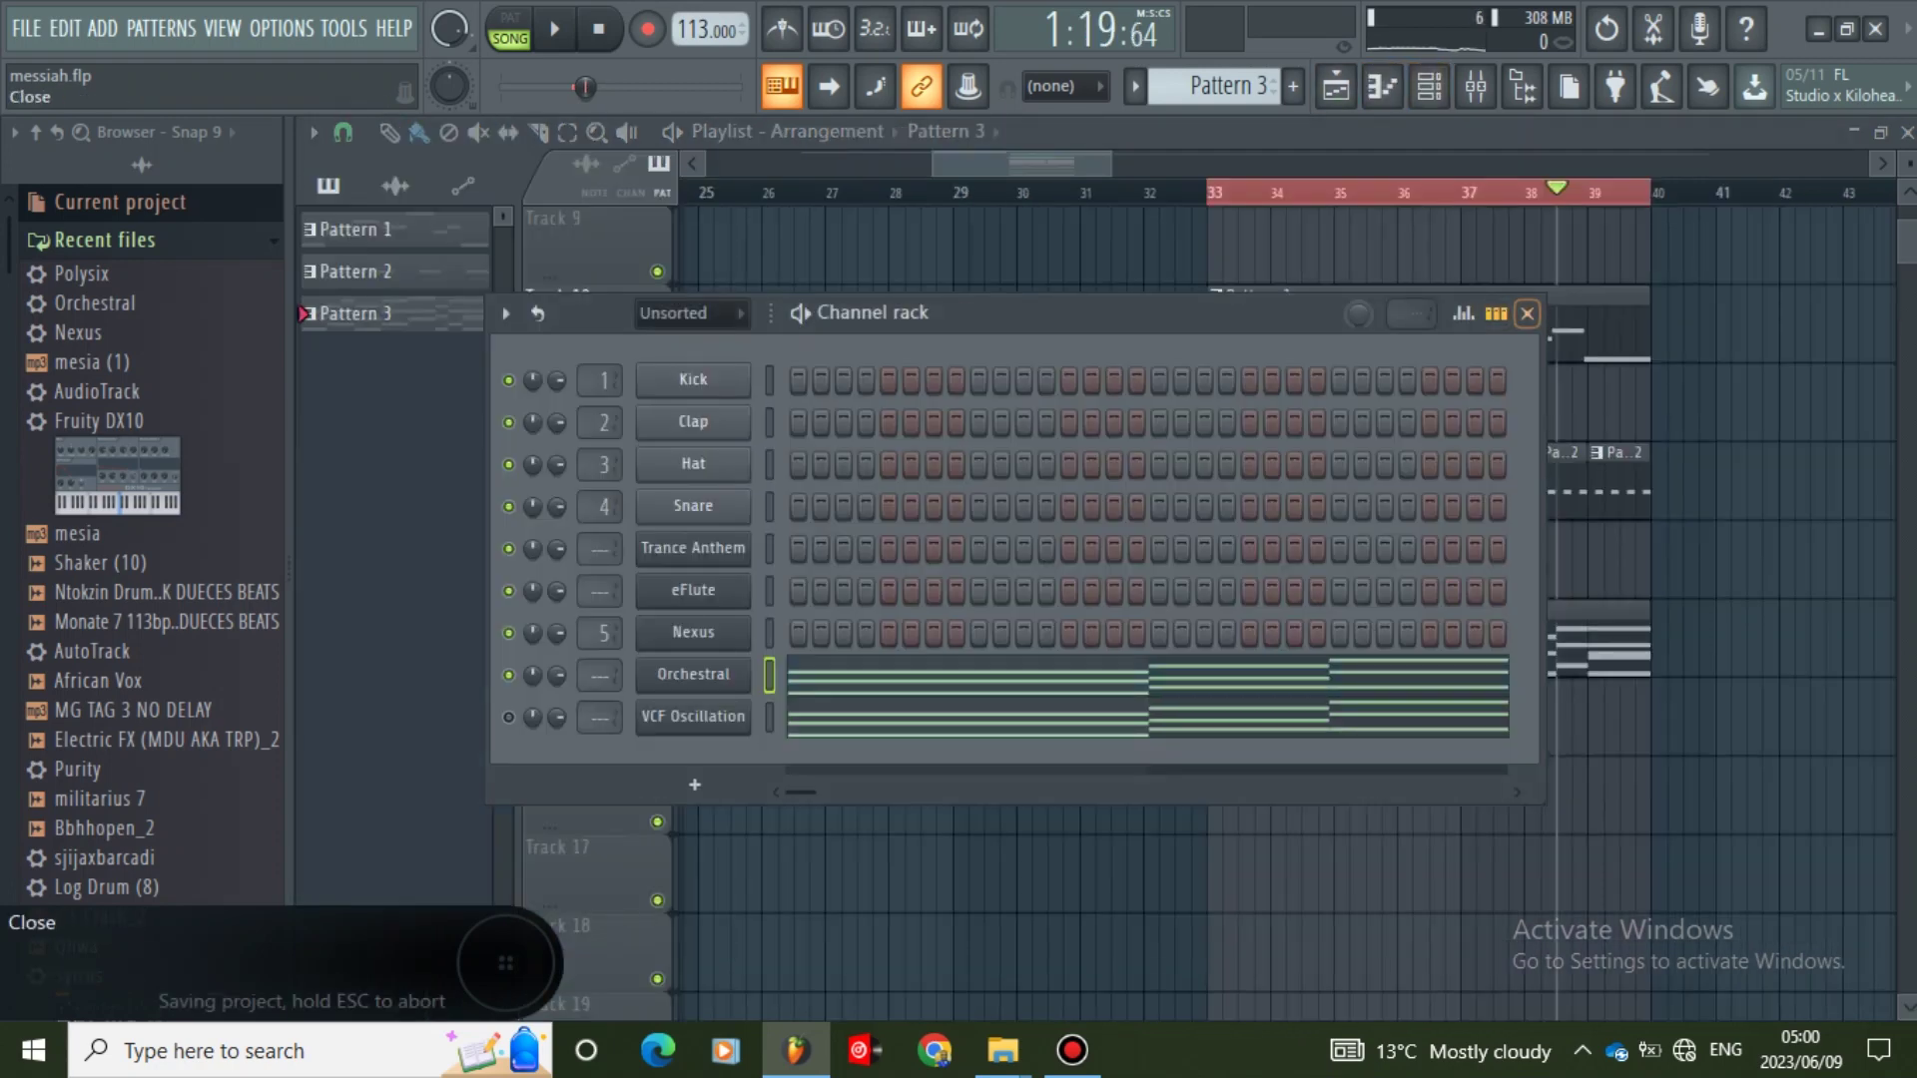
pyautogui.click(1527, 312)
pyautogui.press('space')
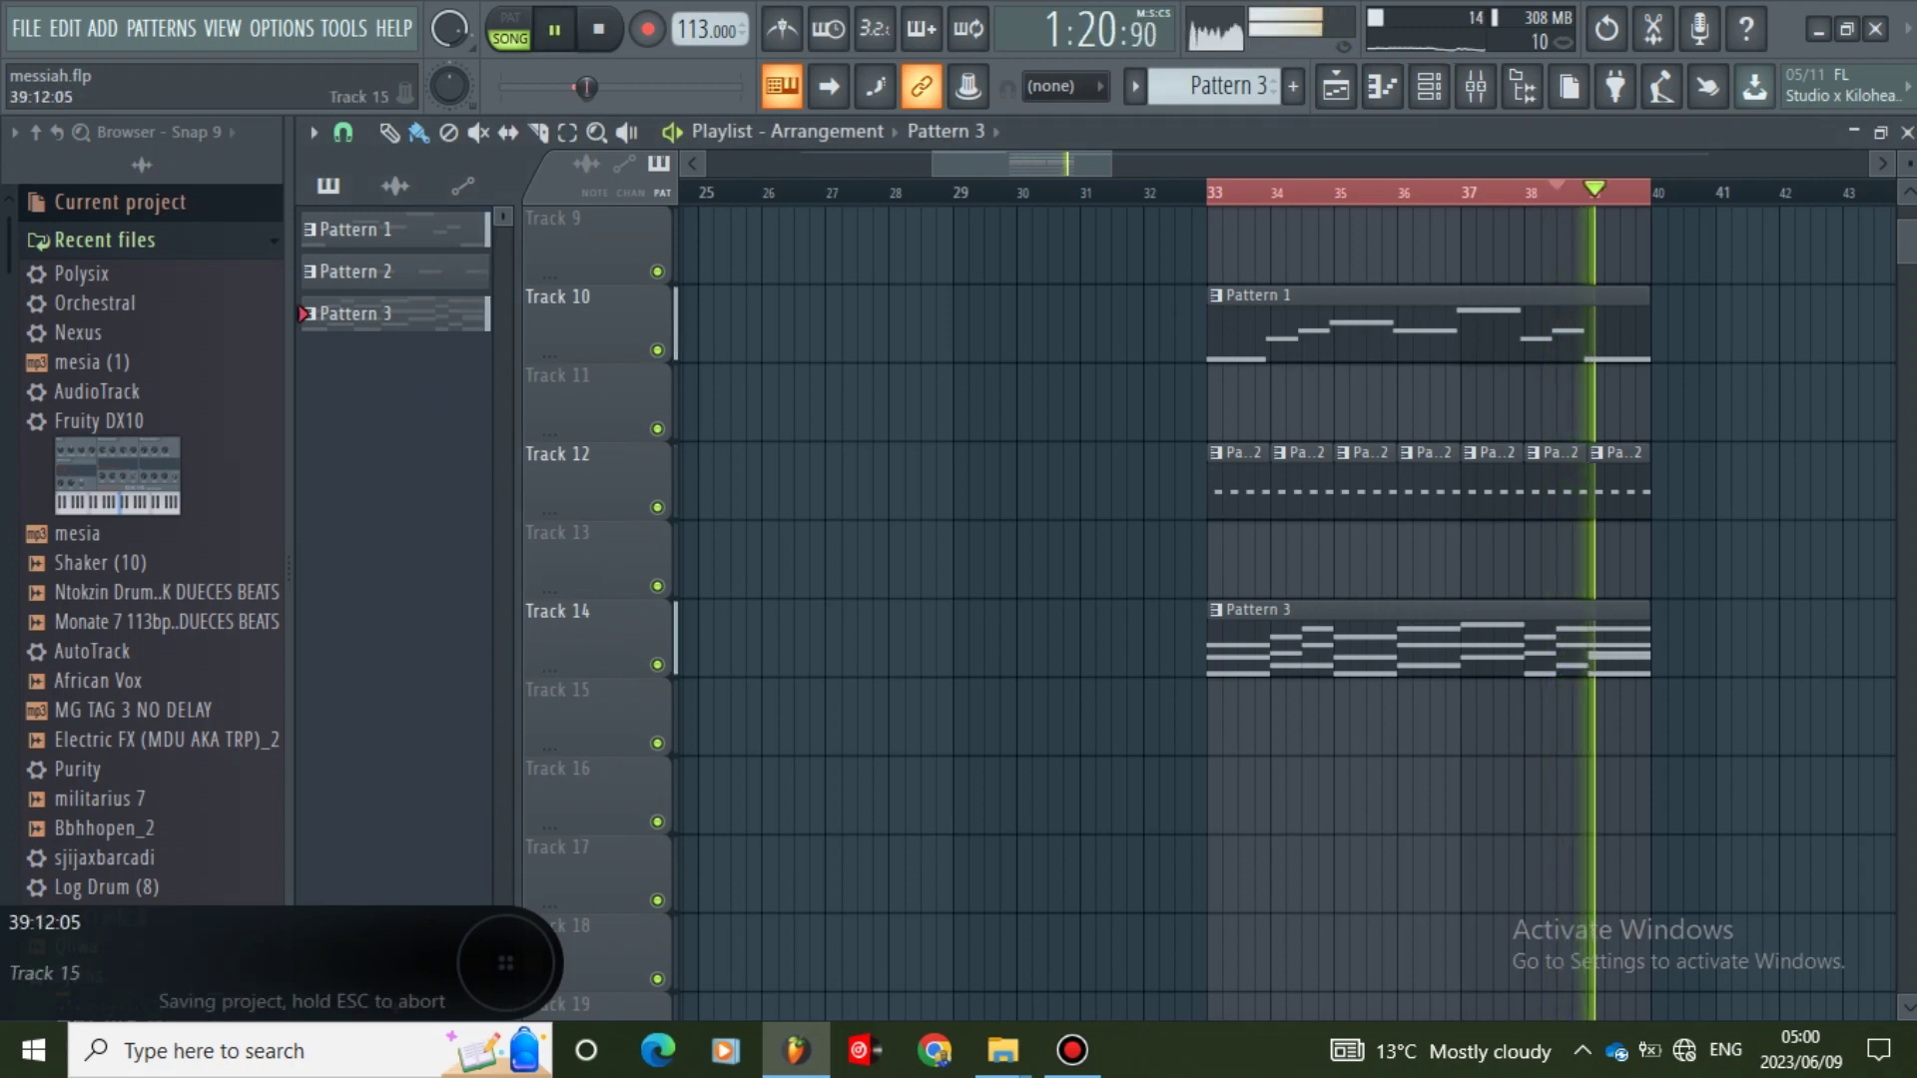
pyautogui.doubleClick(1633, 655)
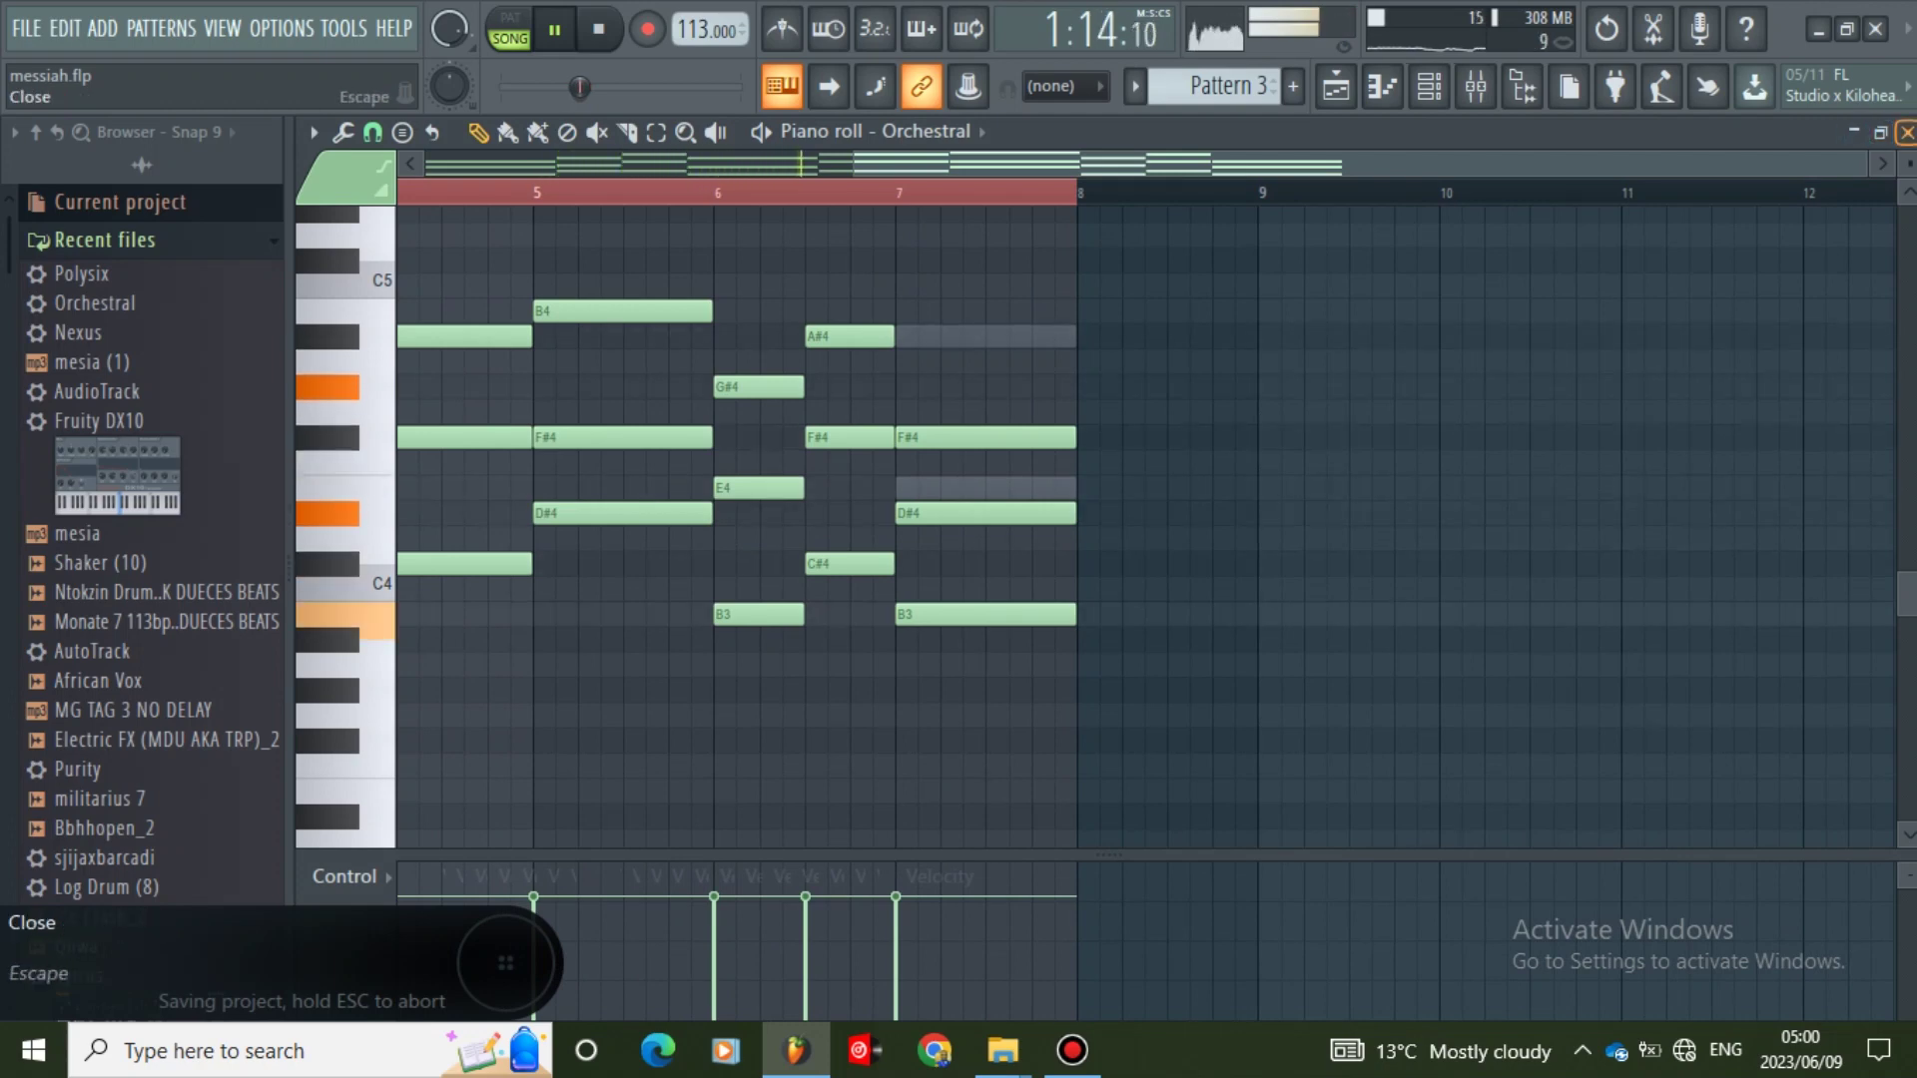
pyautogui.moveTo(1697, 163); pyautogui.dragTo(1355, 163)
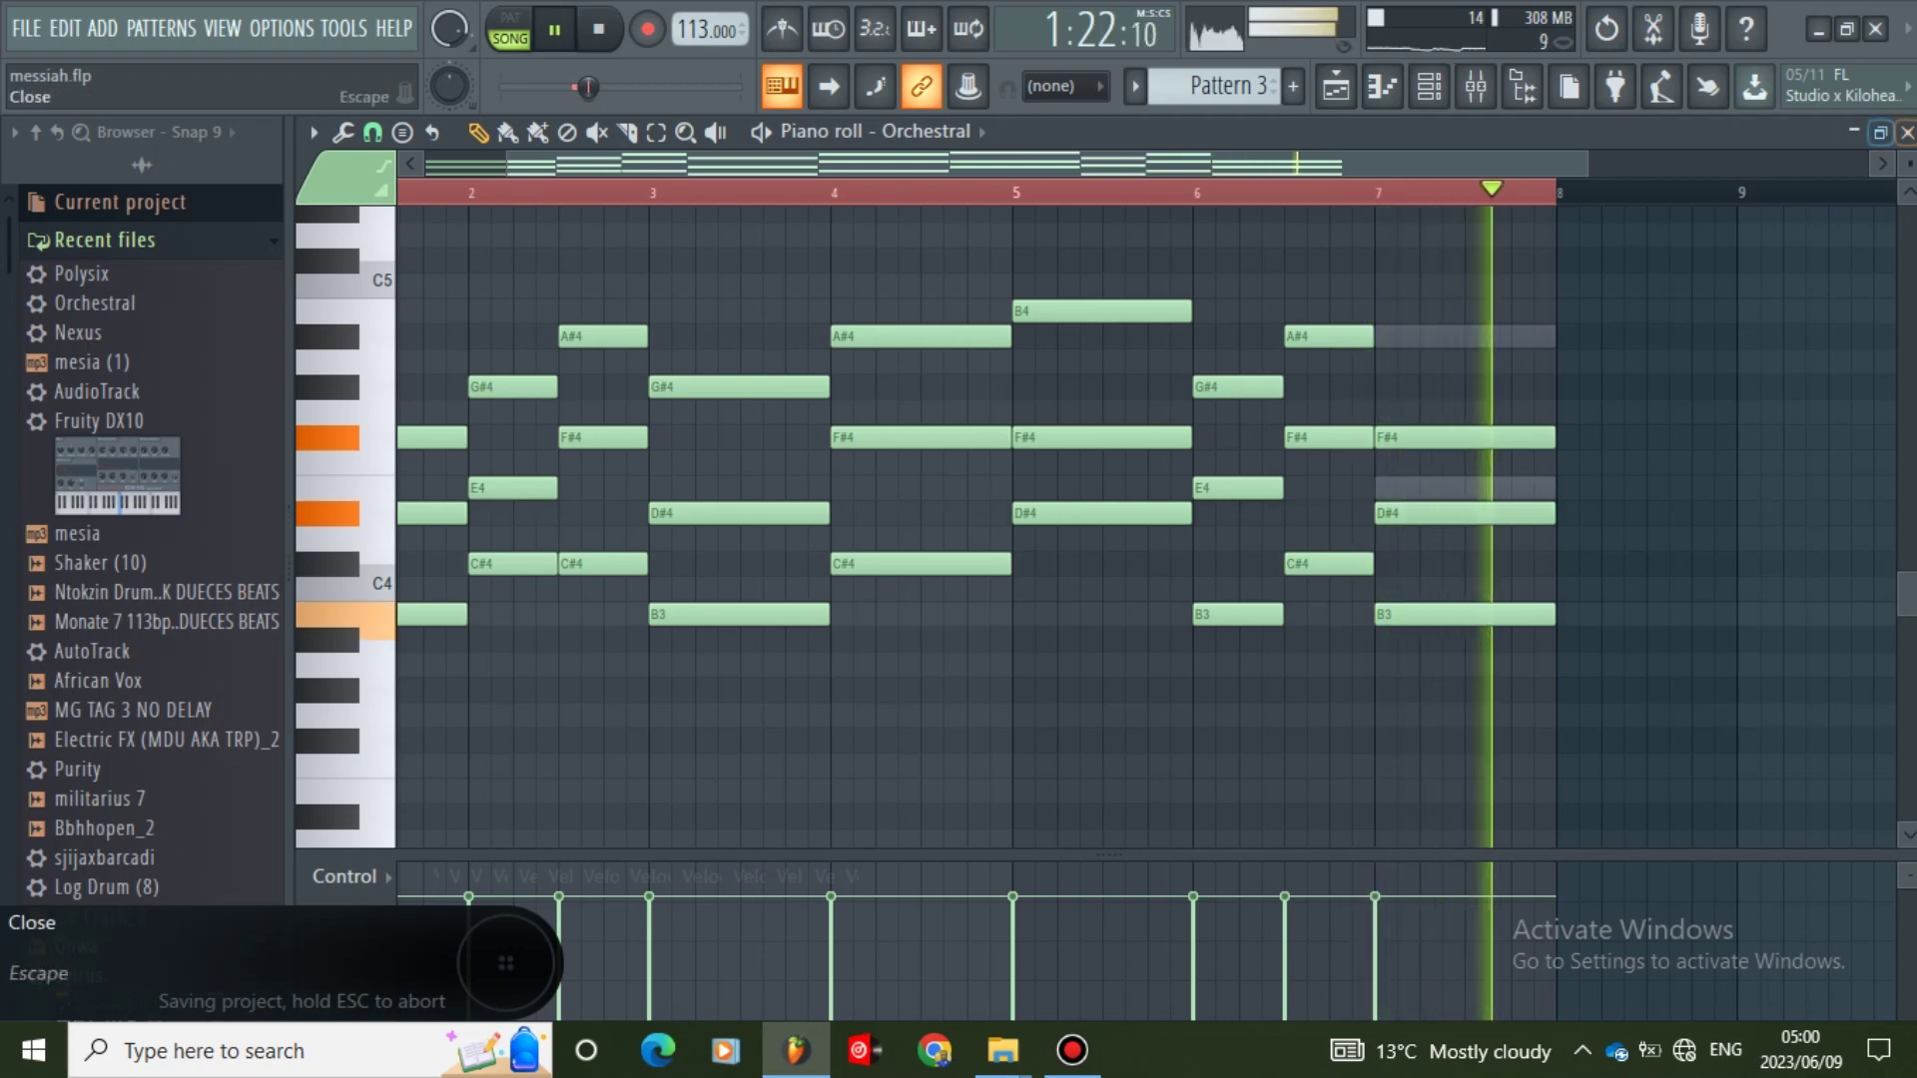
pyautogui.click(1907, 132)
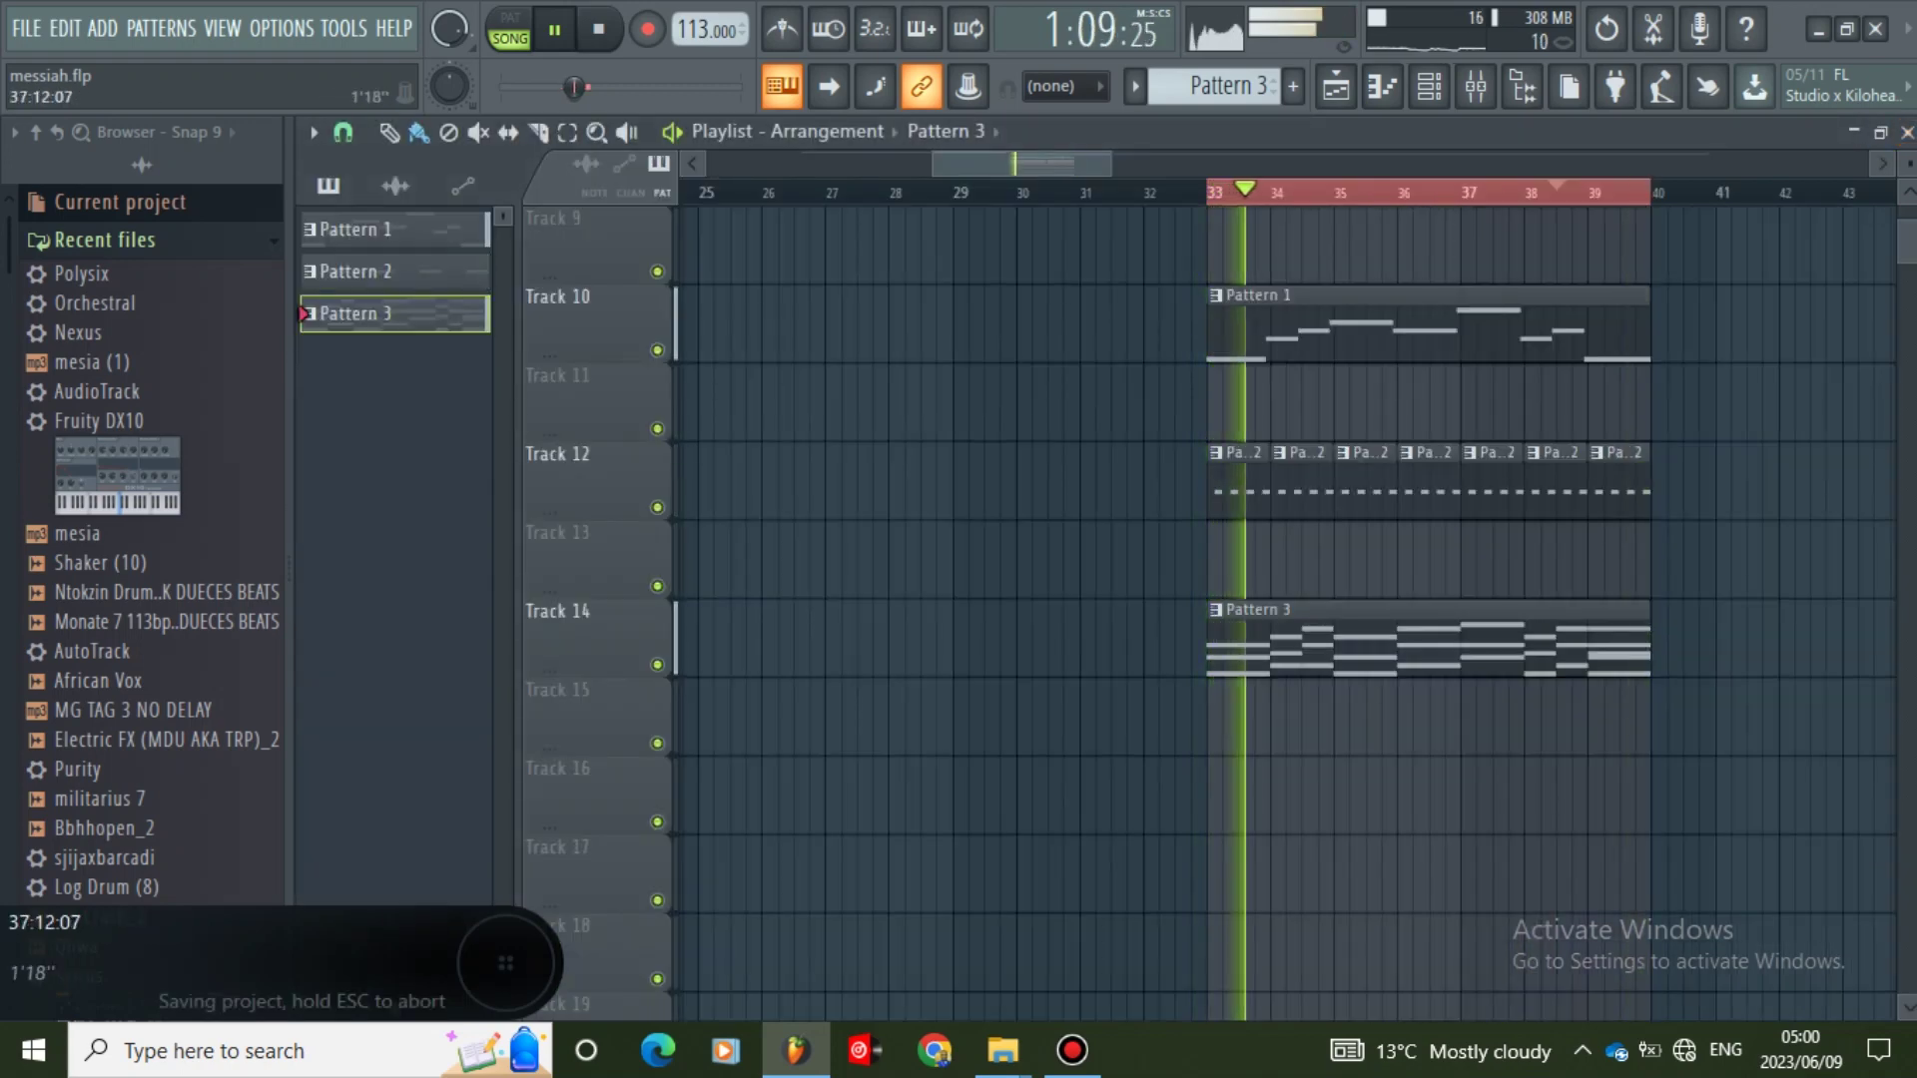
# - Paste the original chords over the VCF Oscillation channel's notes and unmute that channel
pyautogui.click(1429, 86)
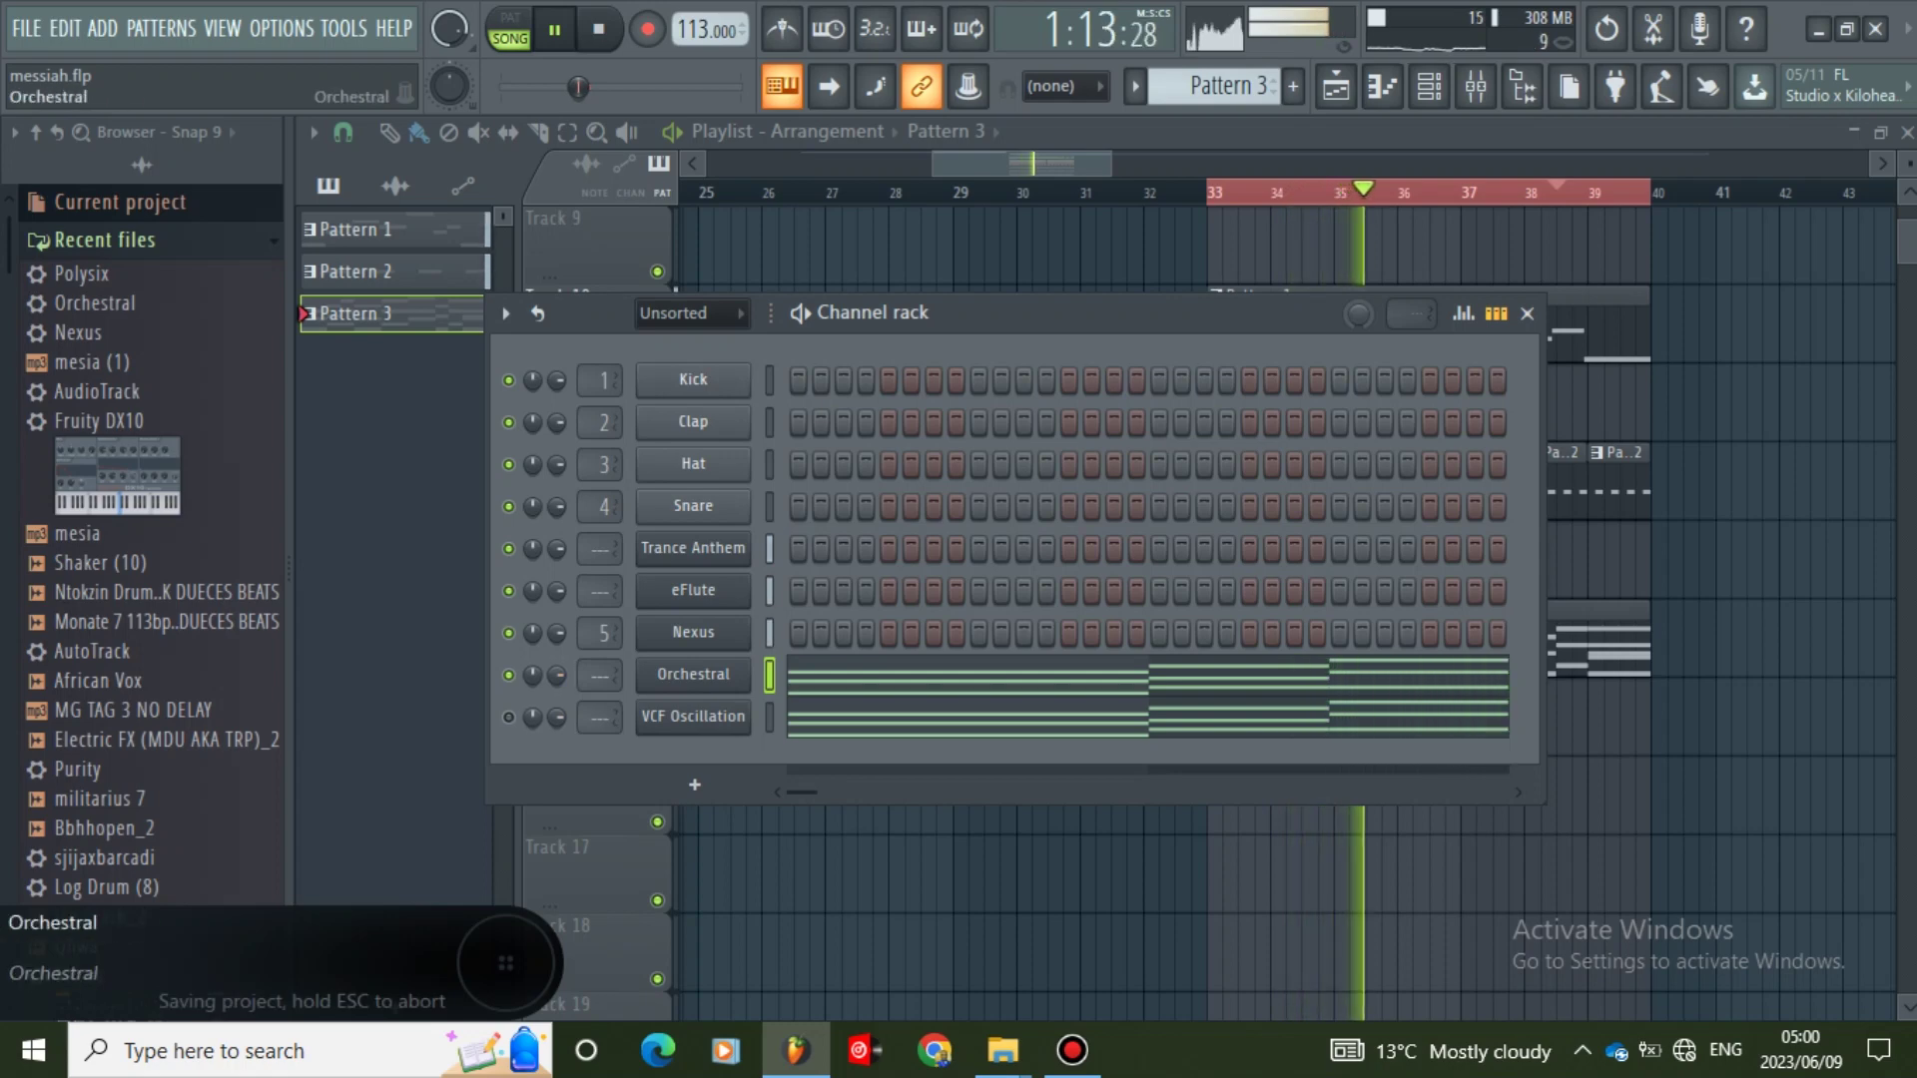
pyautogui.rightClick(693, 717)
pyautogui.click(1062, 727)
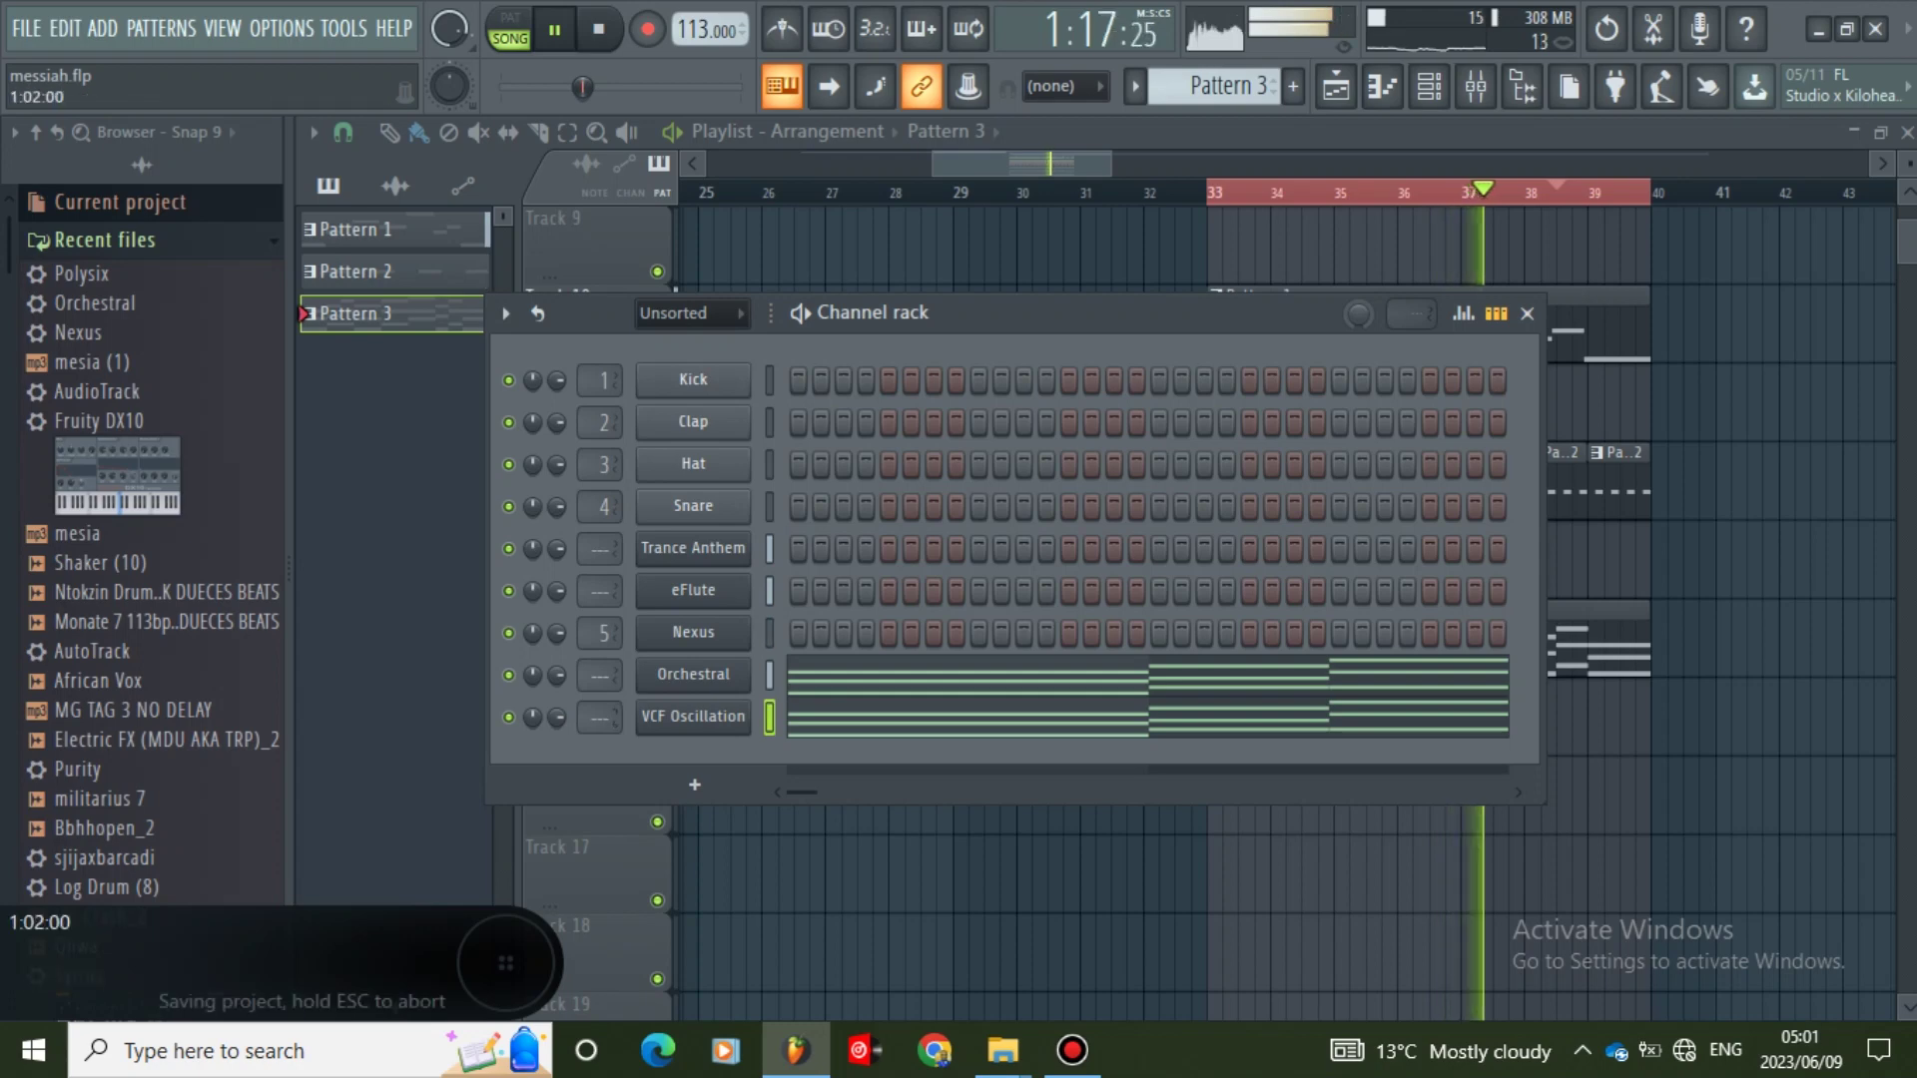
# - Route the Orchestral and VCF Oscillation channels to mixer track 6 and save the project
pyautogui.moveTo(600, 676); pyautogui.dragTo(600, 646)
pyautogui.moveTo(601, 718); pyautogui.dragTo(600, 708)
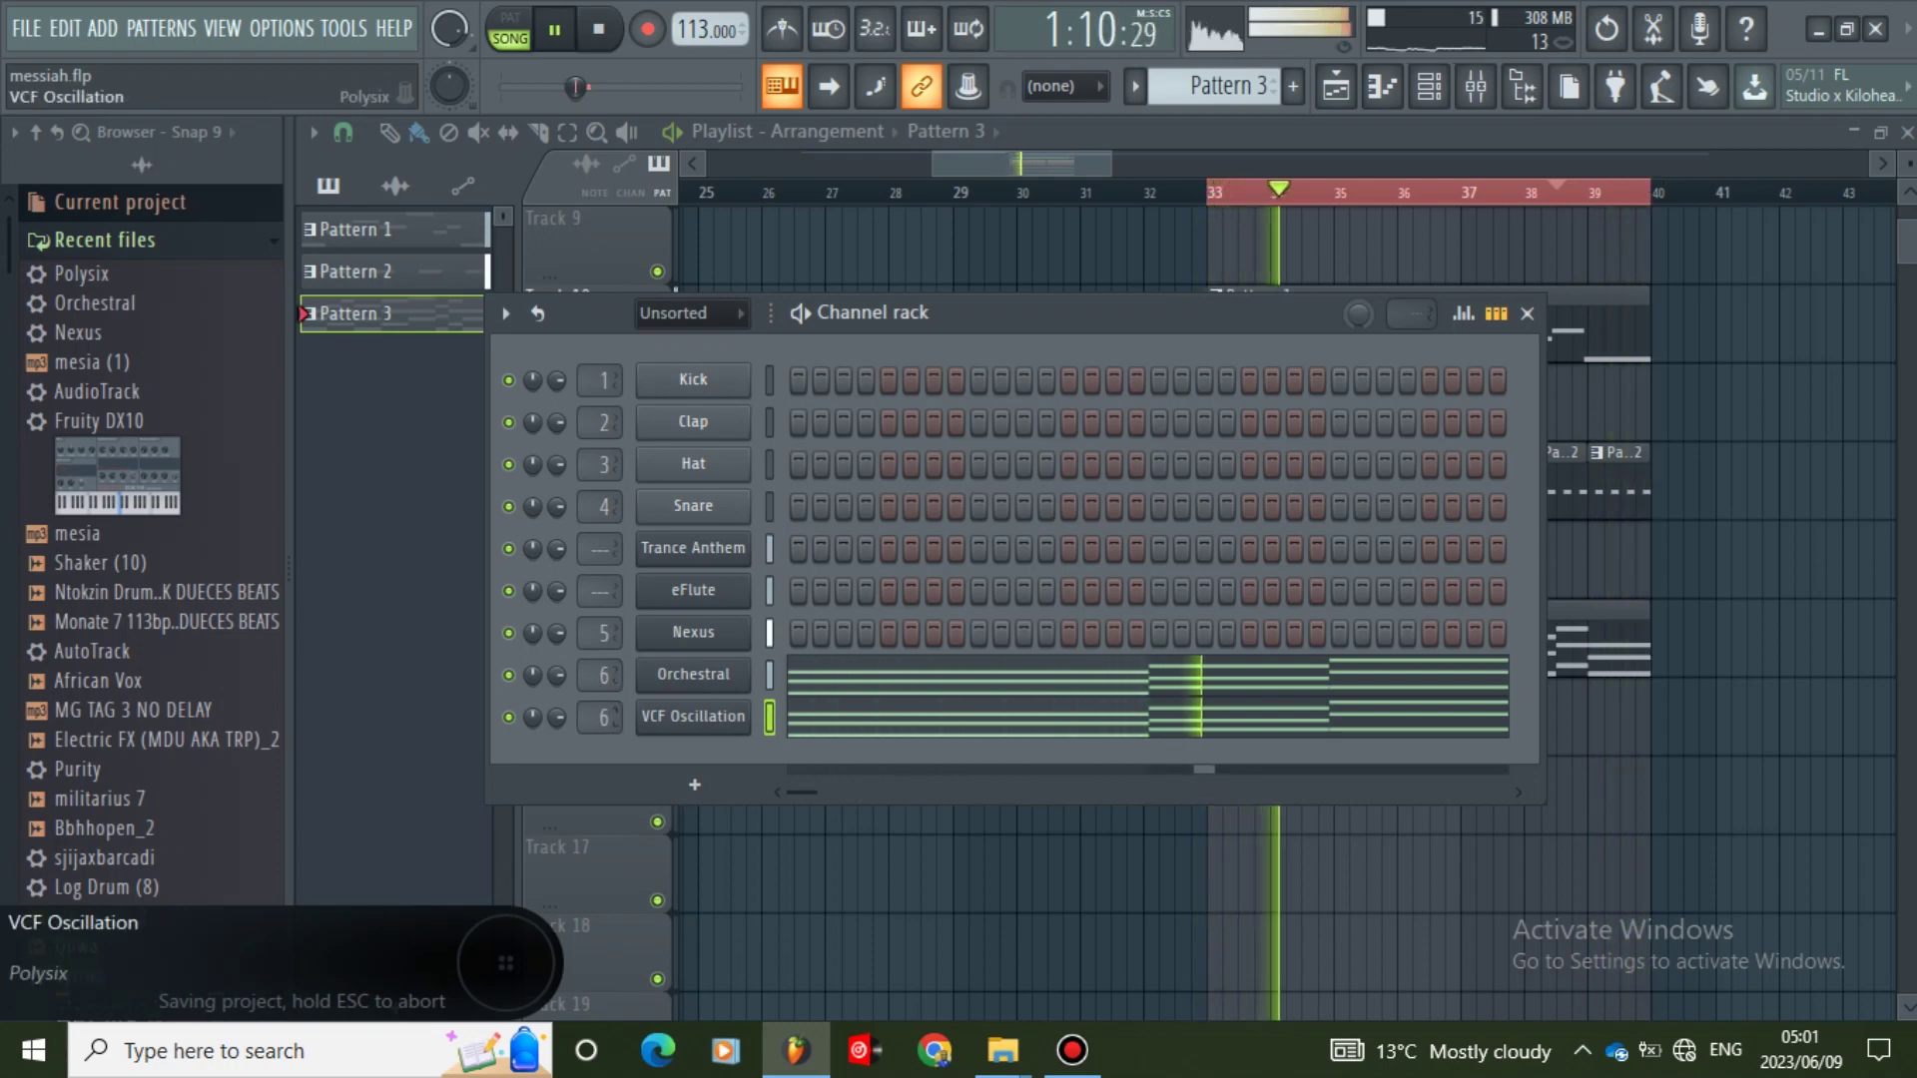
pyautogui.click(27, 28)
pyautogui.click(70, 159)
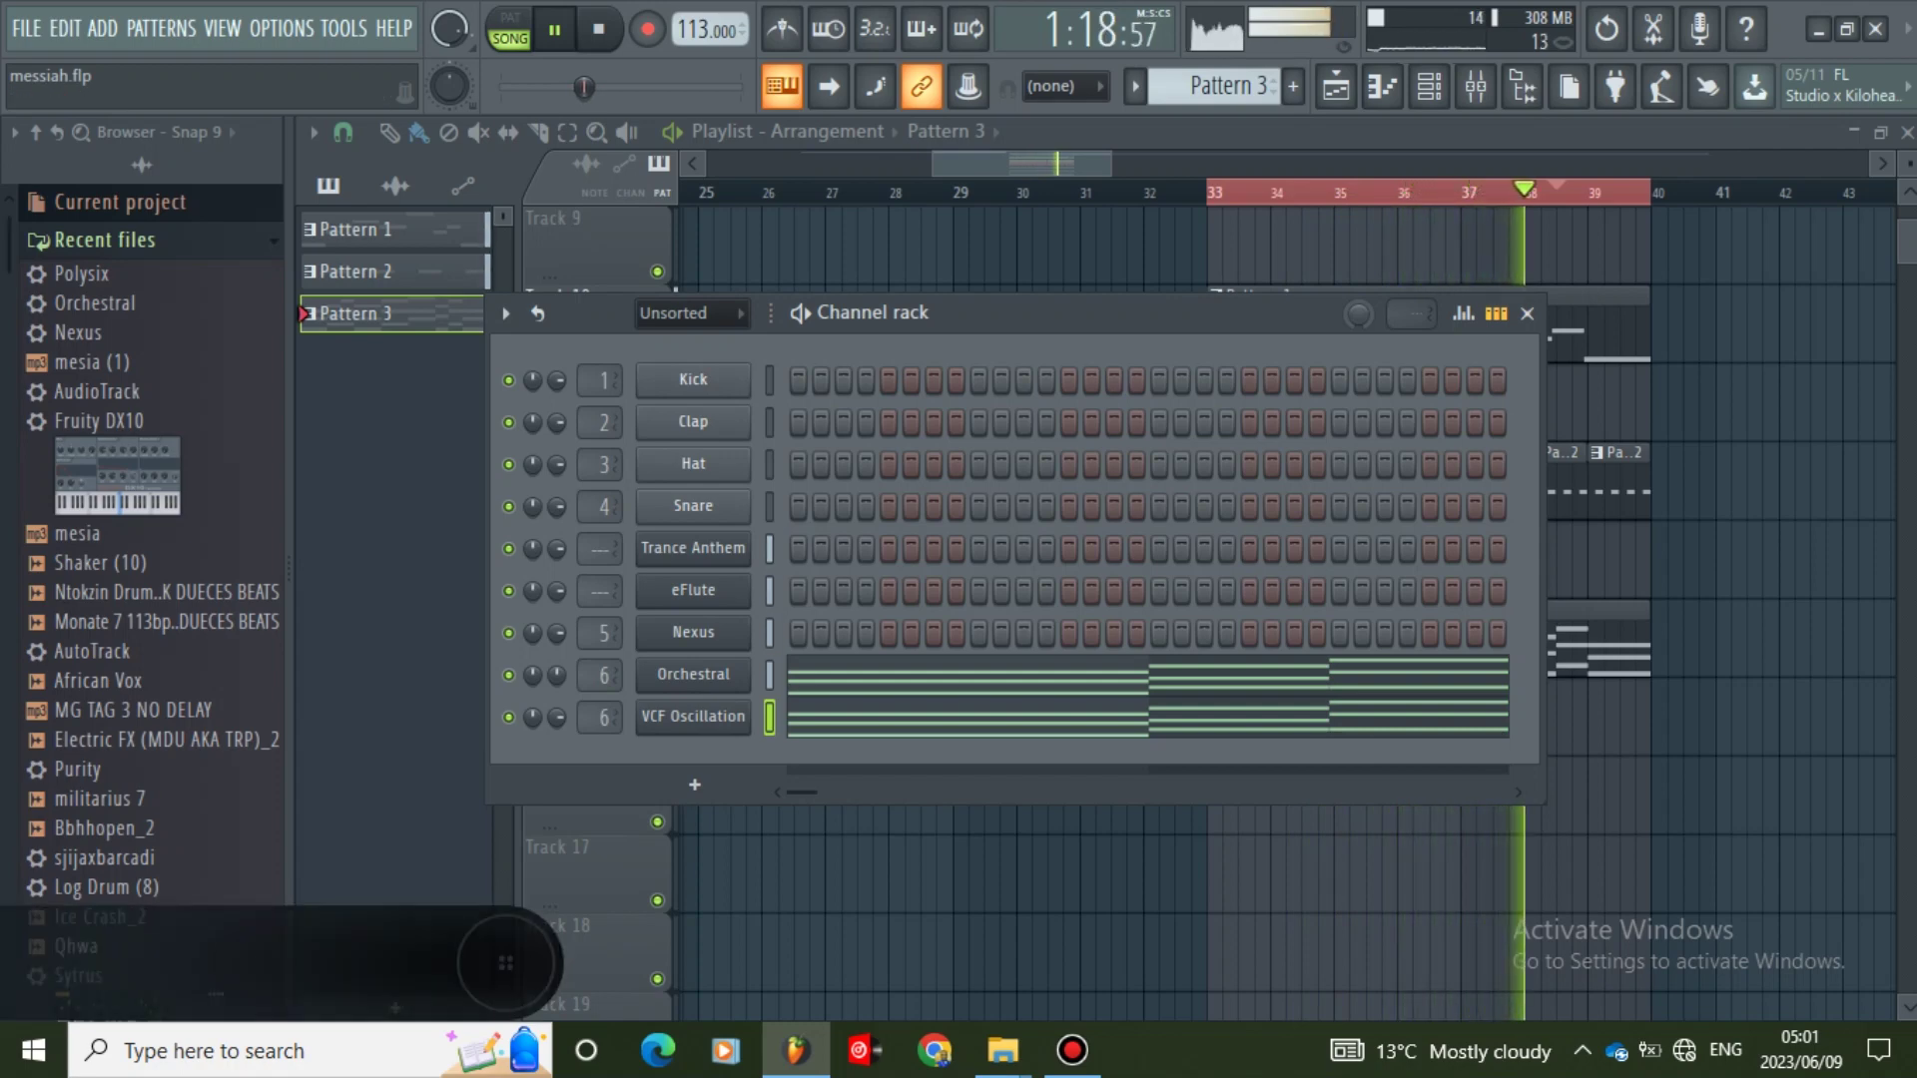
pyautogui.click(1072, 1051)
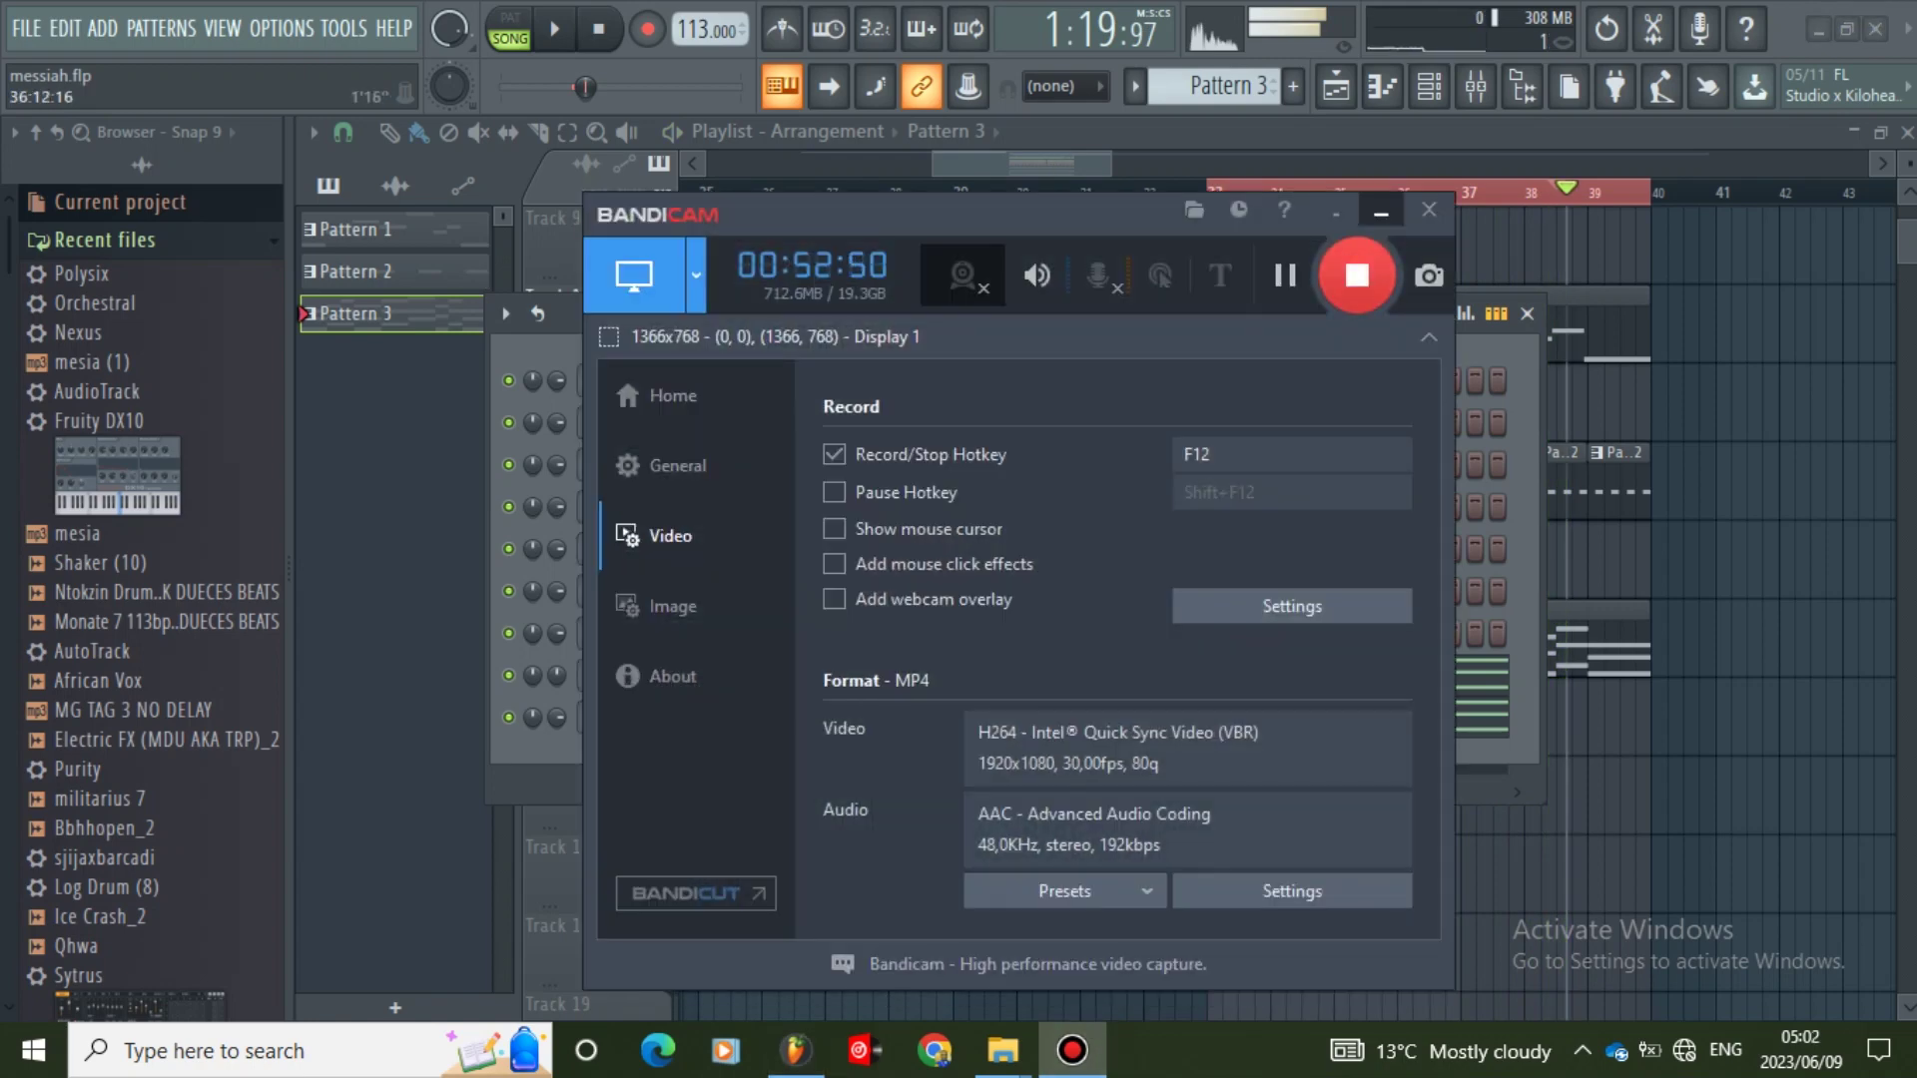
pyautogui.click(1383, 210)
pyautogui.click(1727, 875)
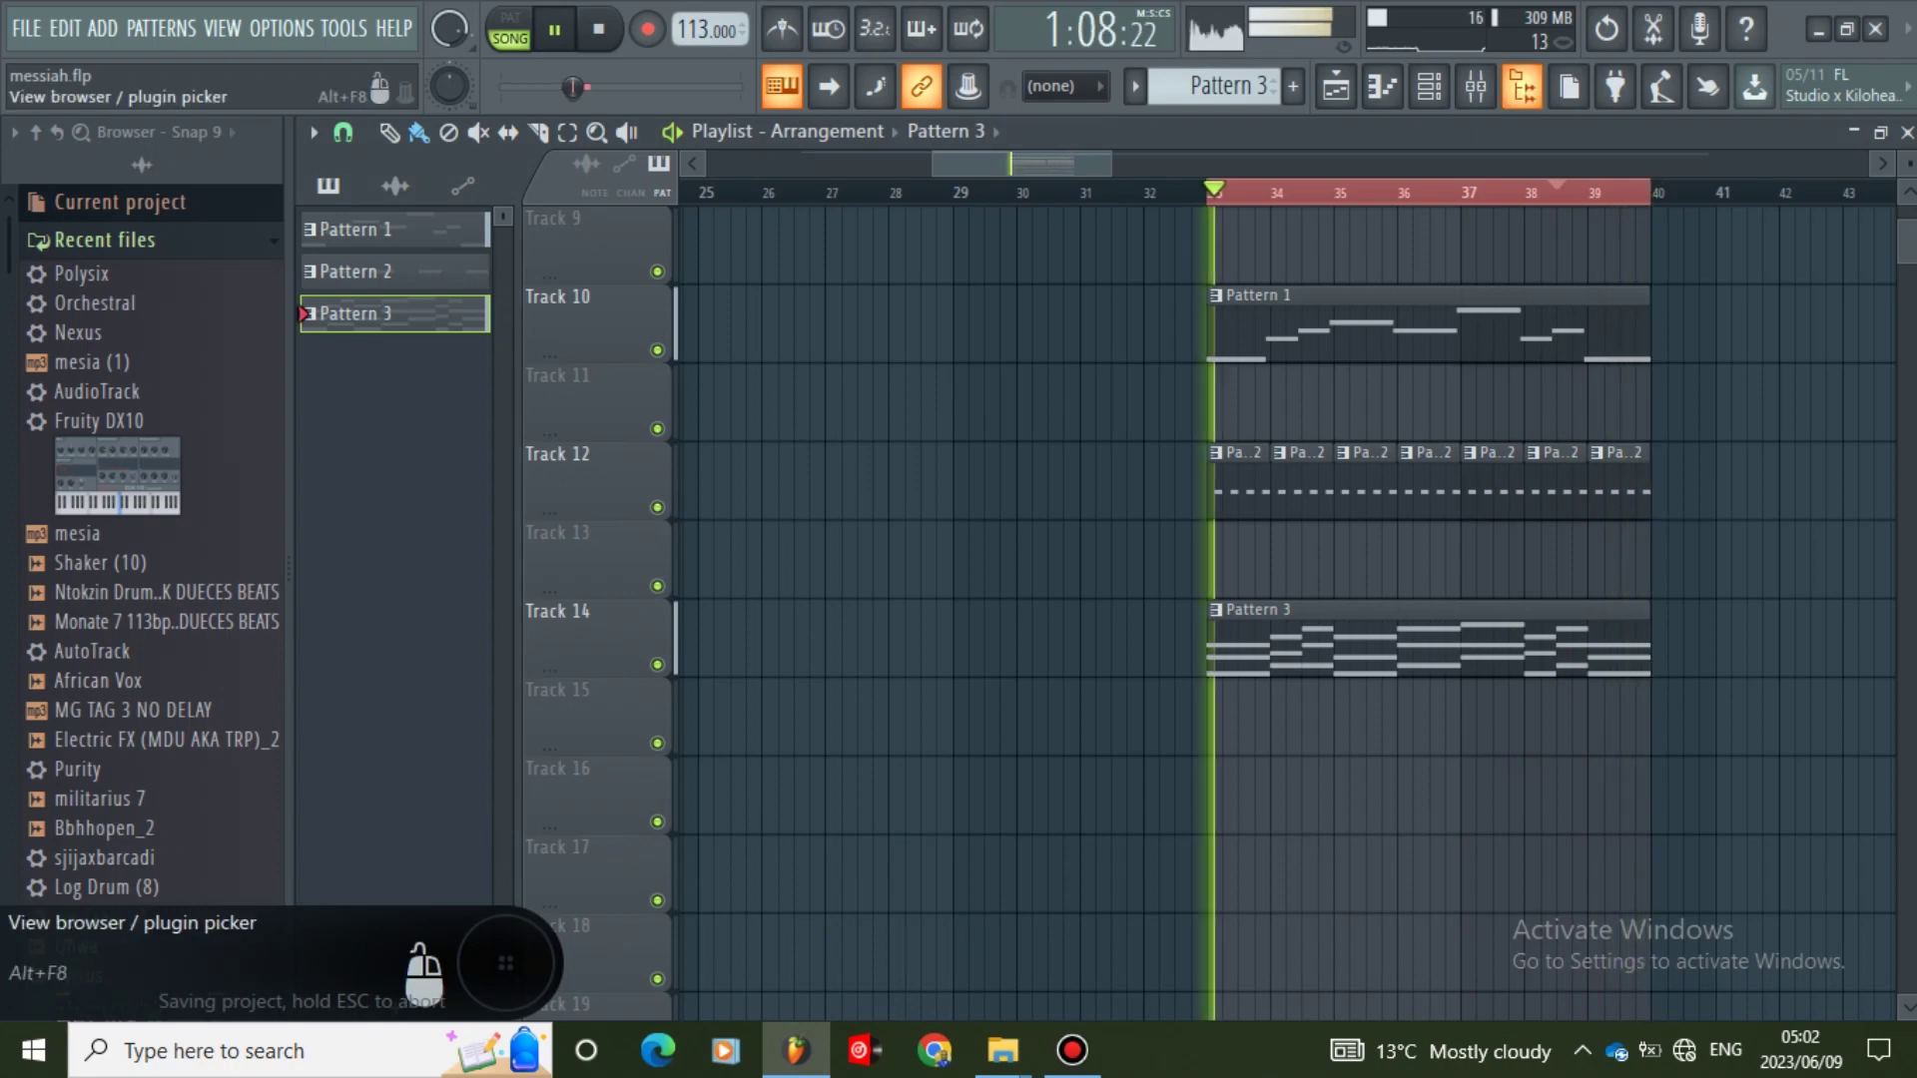
# - Check the mixer levels and the arrangement's tracks during playback, and save the messiah.flp project
pyautogui.click(1476, 86)
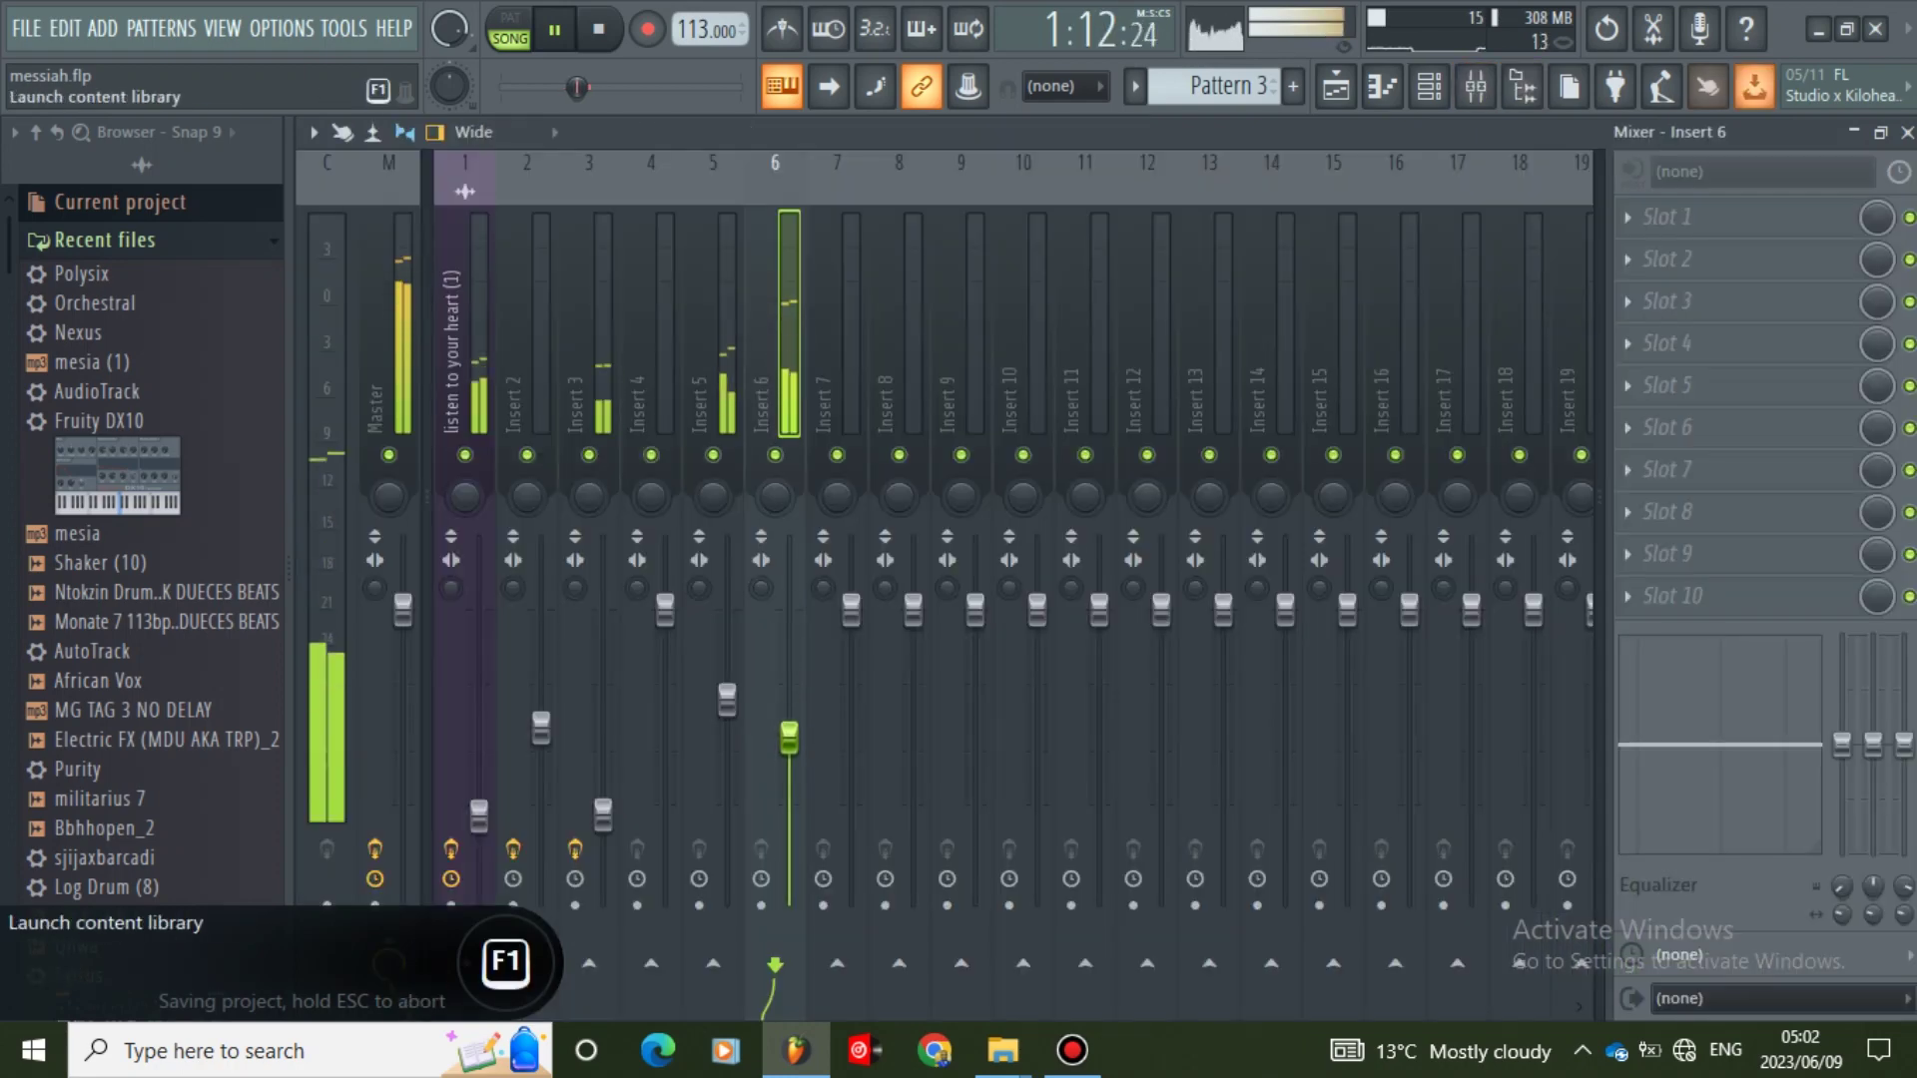
pyautogui.click(1854, 131)
pyautogui.scroll(4, 959, 599)
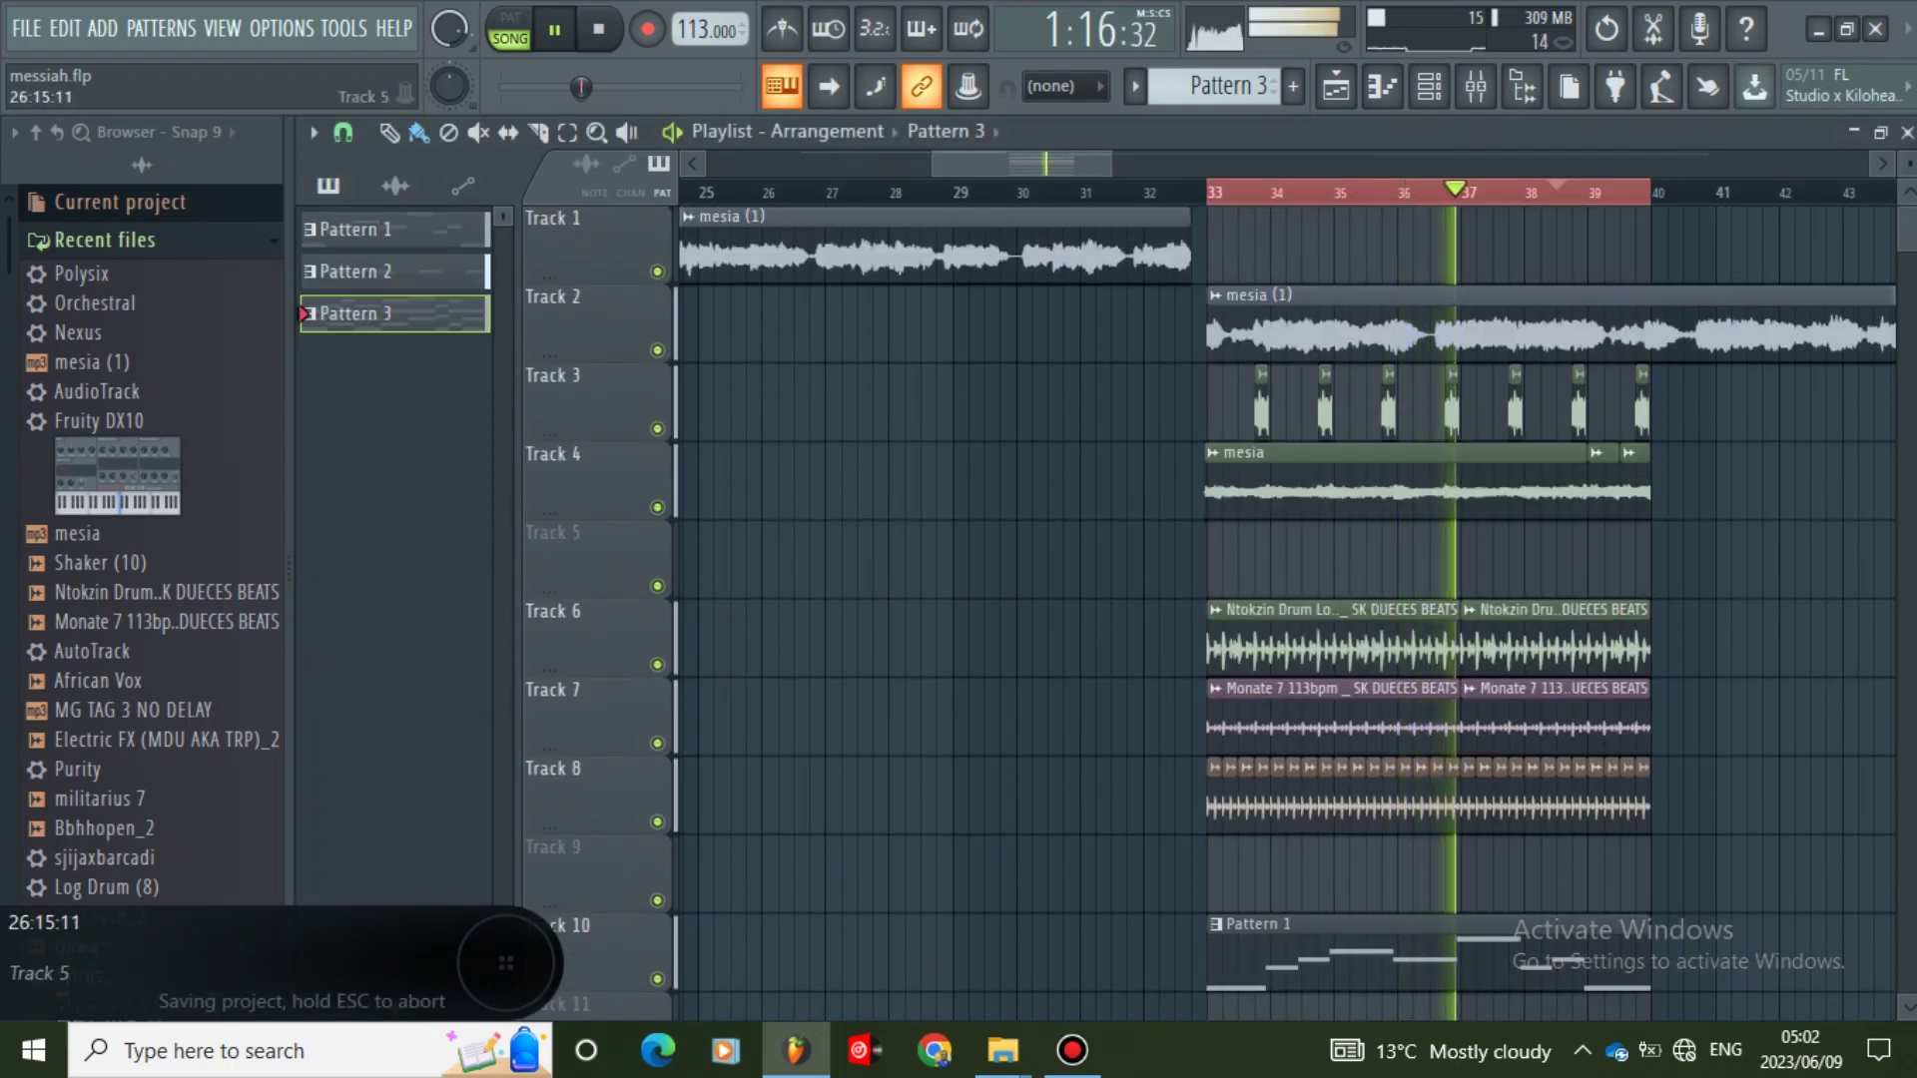
pyautogui.scroll(-2, 1214, 399)
pyautogui.scroll(-2, 1214, 399)
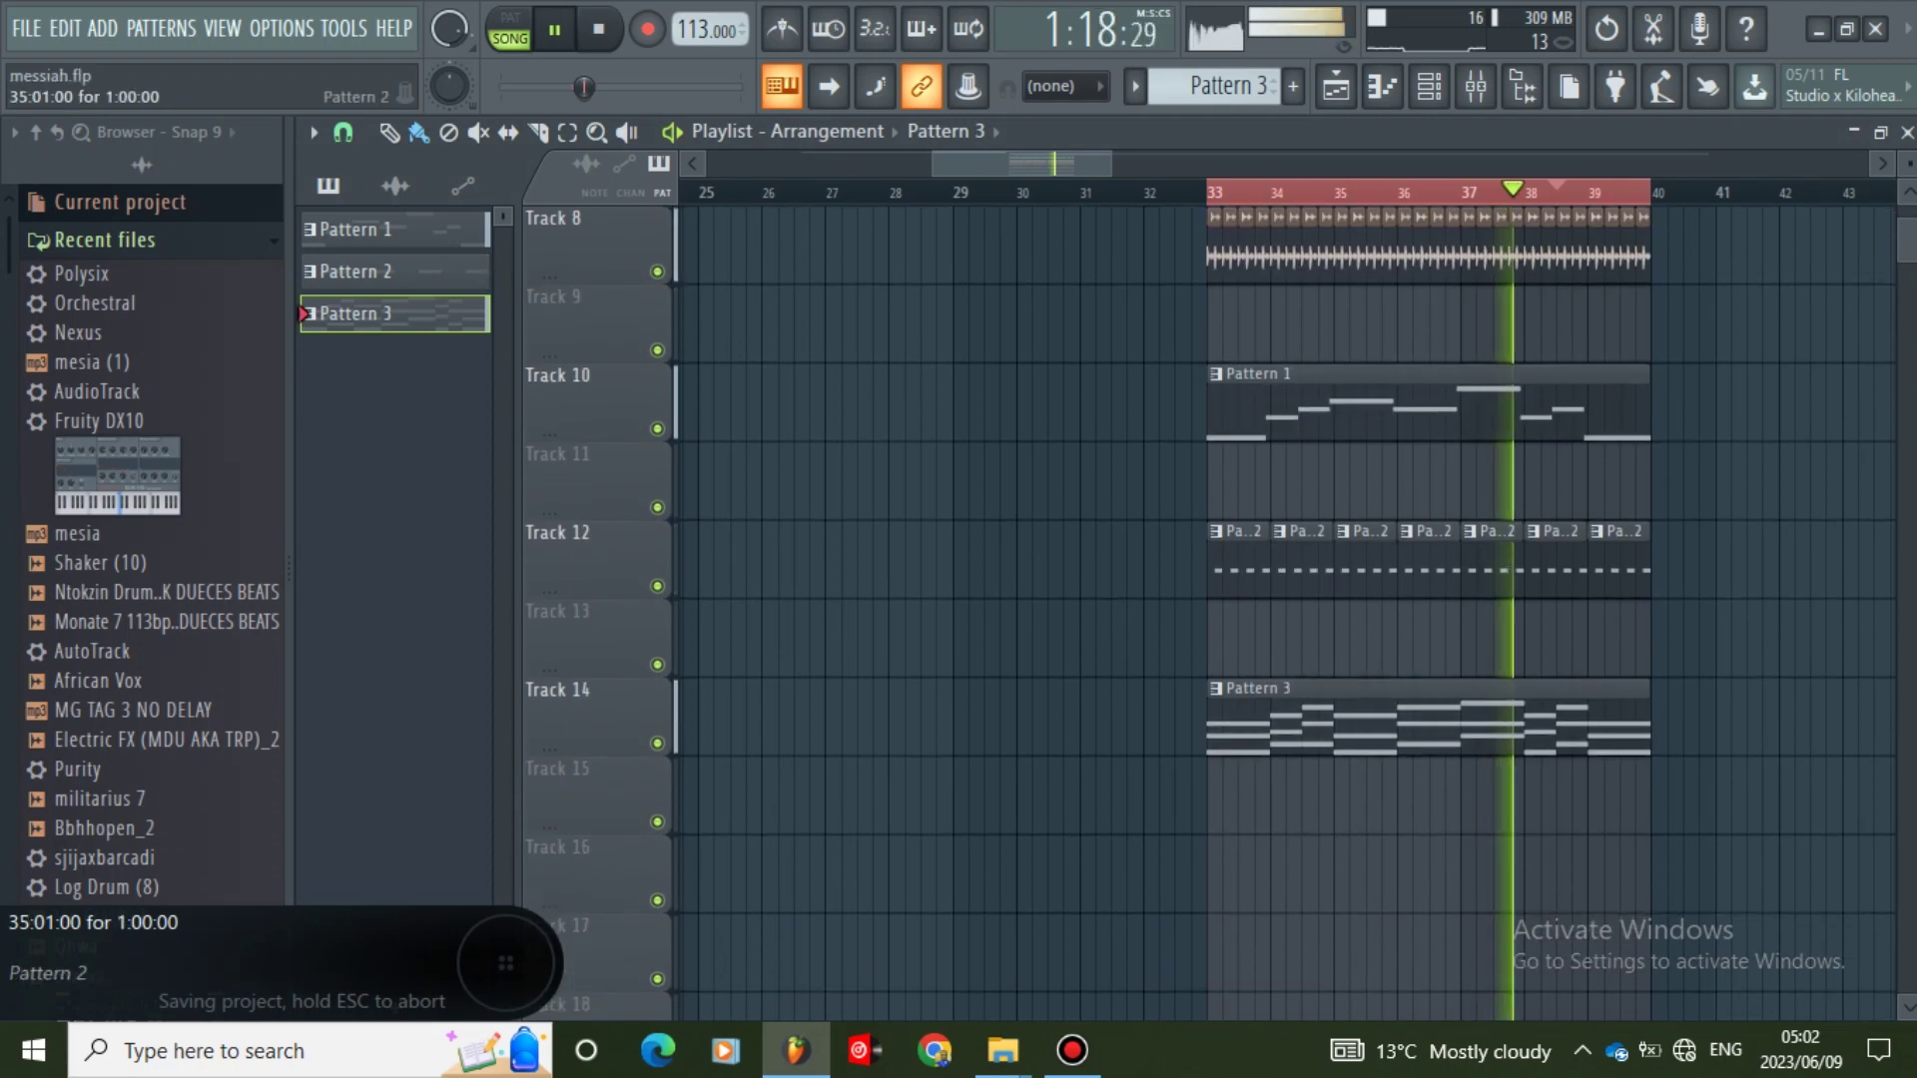
pyautogui.click(26, 28)
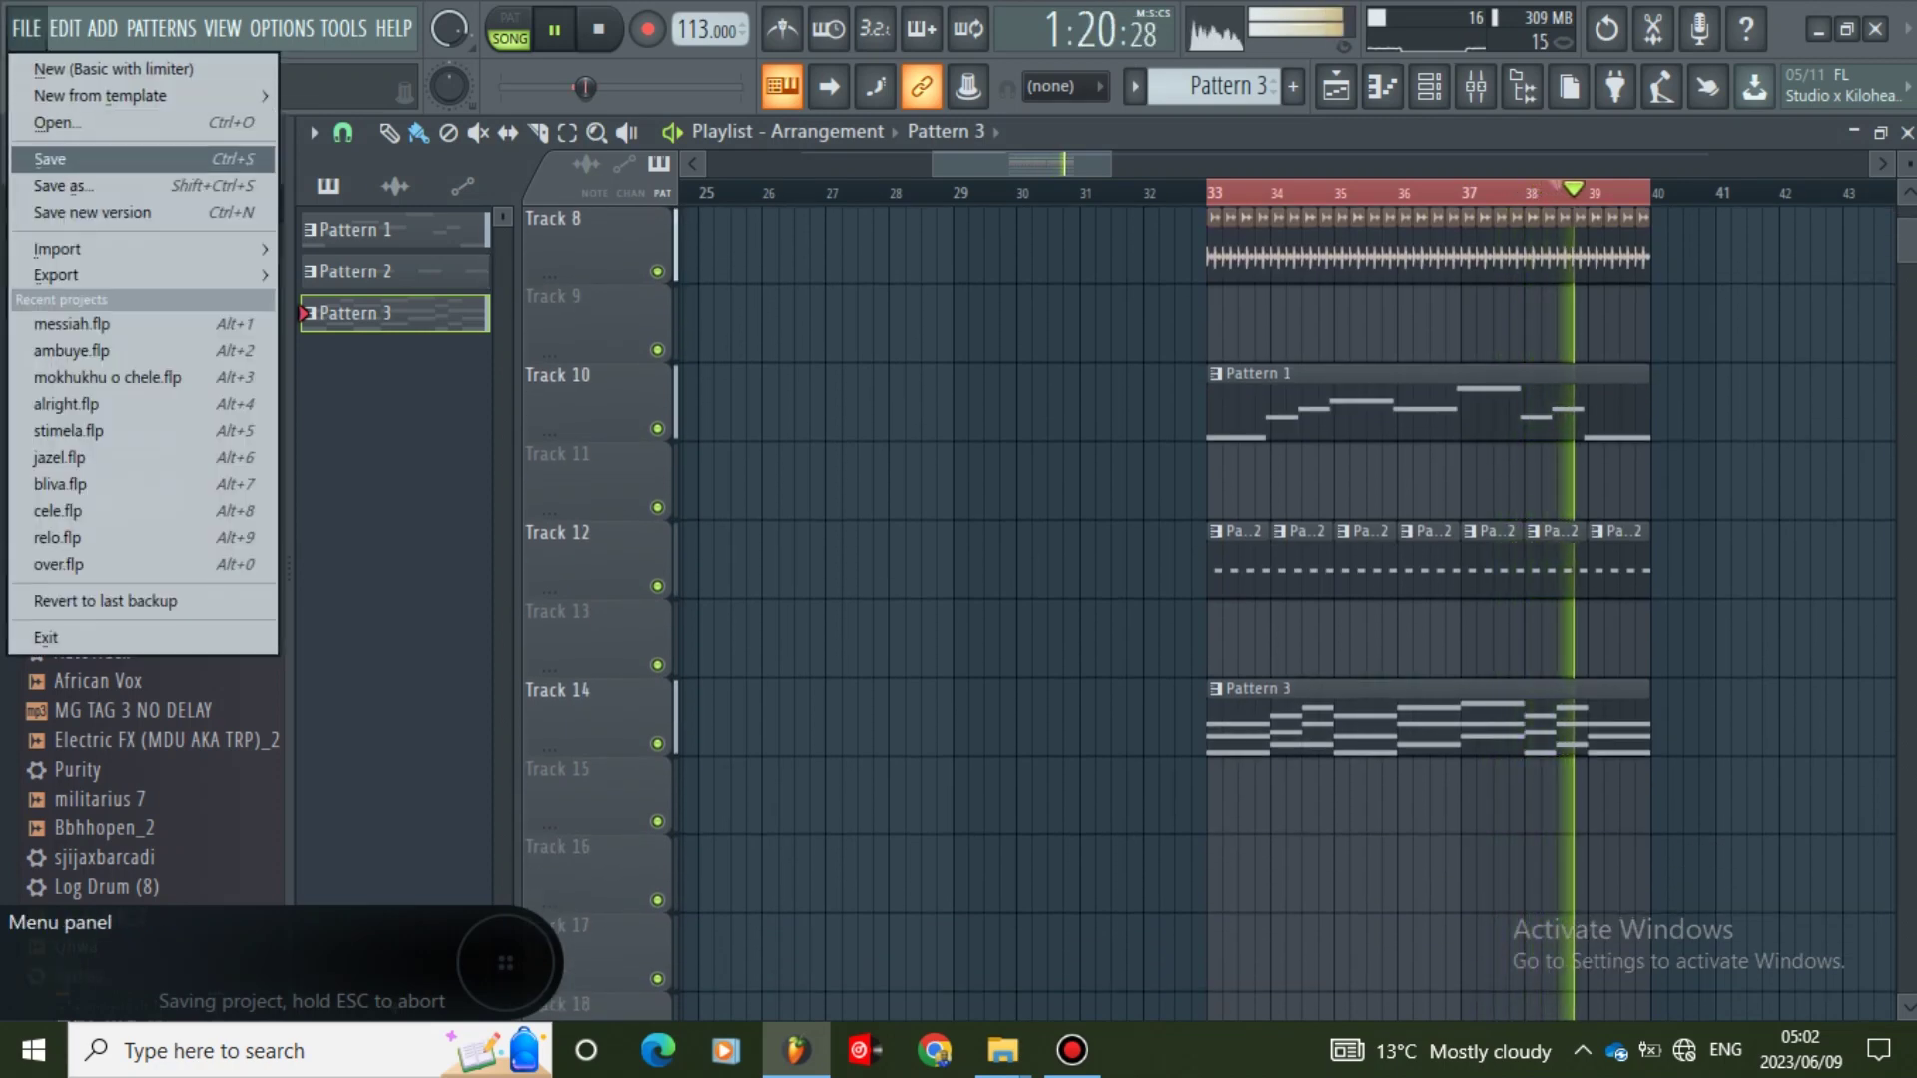
pyautogui.click(49, 158)
# - Look through the recently used sounds and instruments in the browser while the loop plays, and save the project again
pyautogui.scroll(3, 1213, 499)
pyautogui.scroll(2, 937, 338)
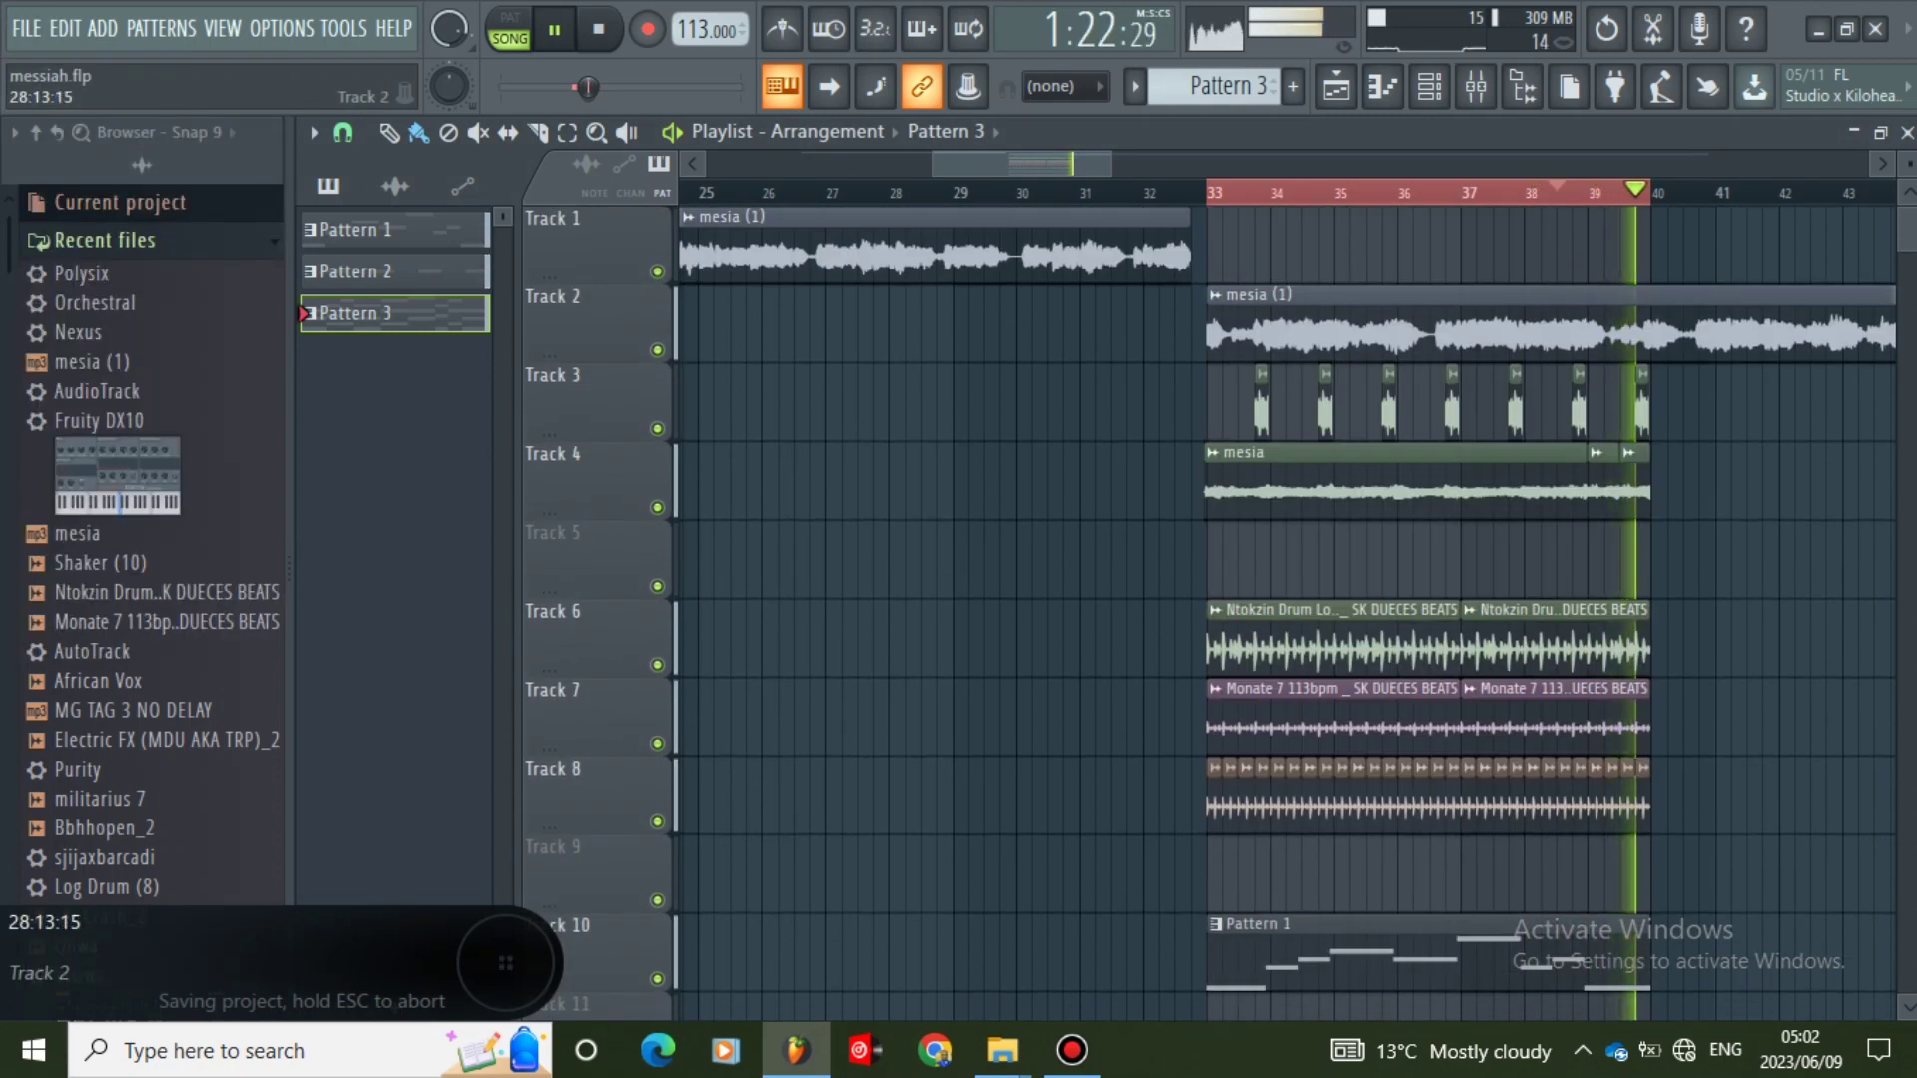
pyautogui.moveTo(1098, 164); pyautogui.dragTo(982, 164)
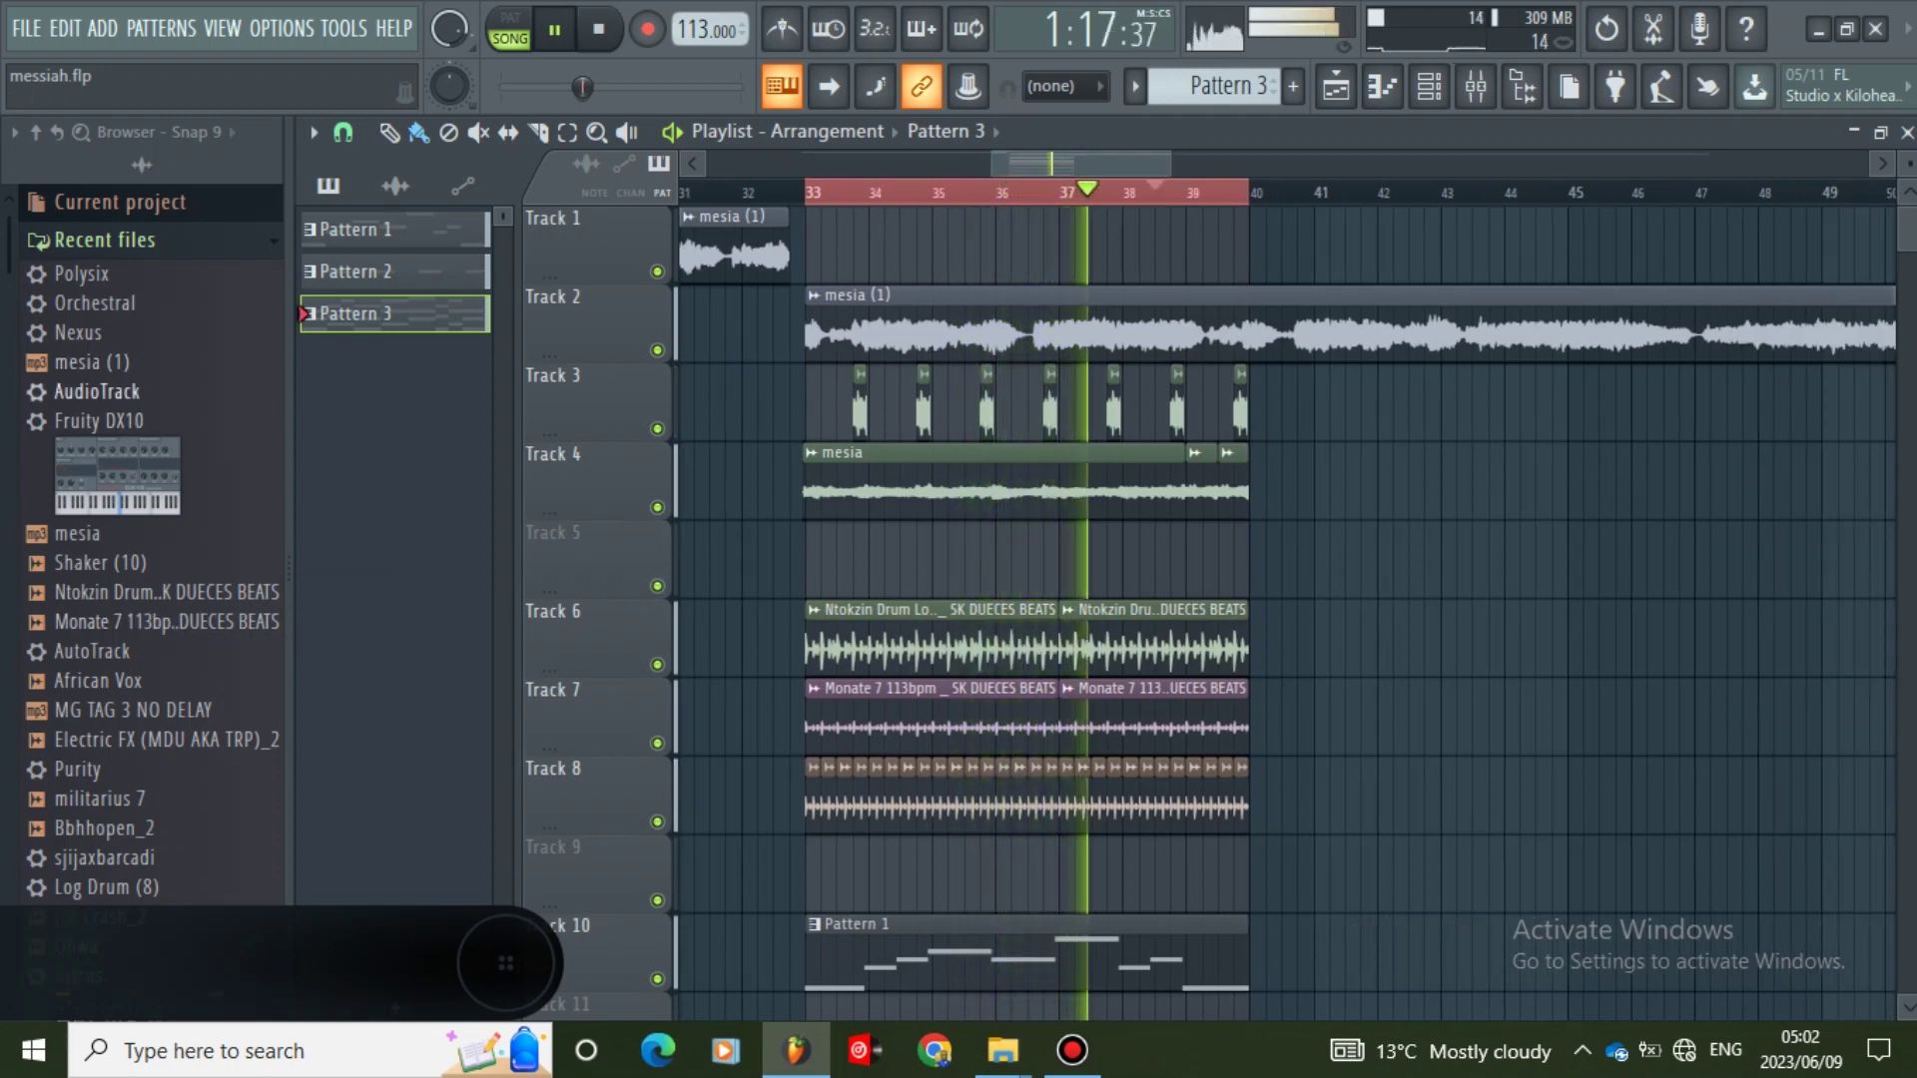
pyautogui.scroll(-3, 149, 415)
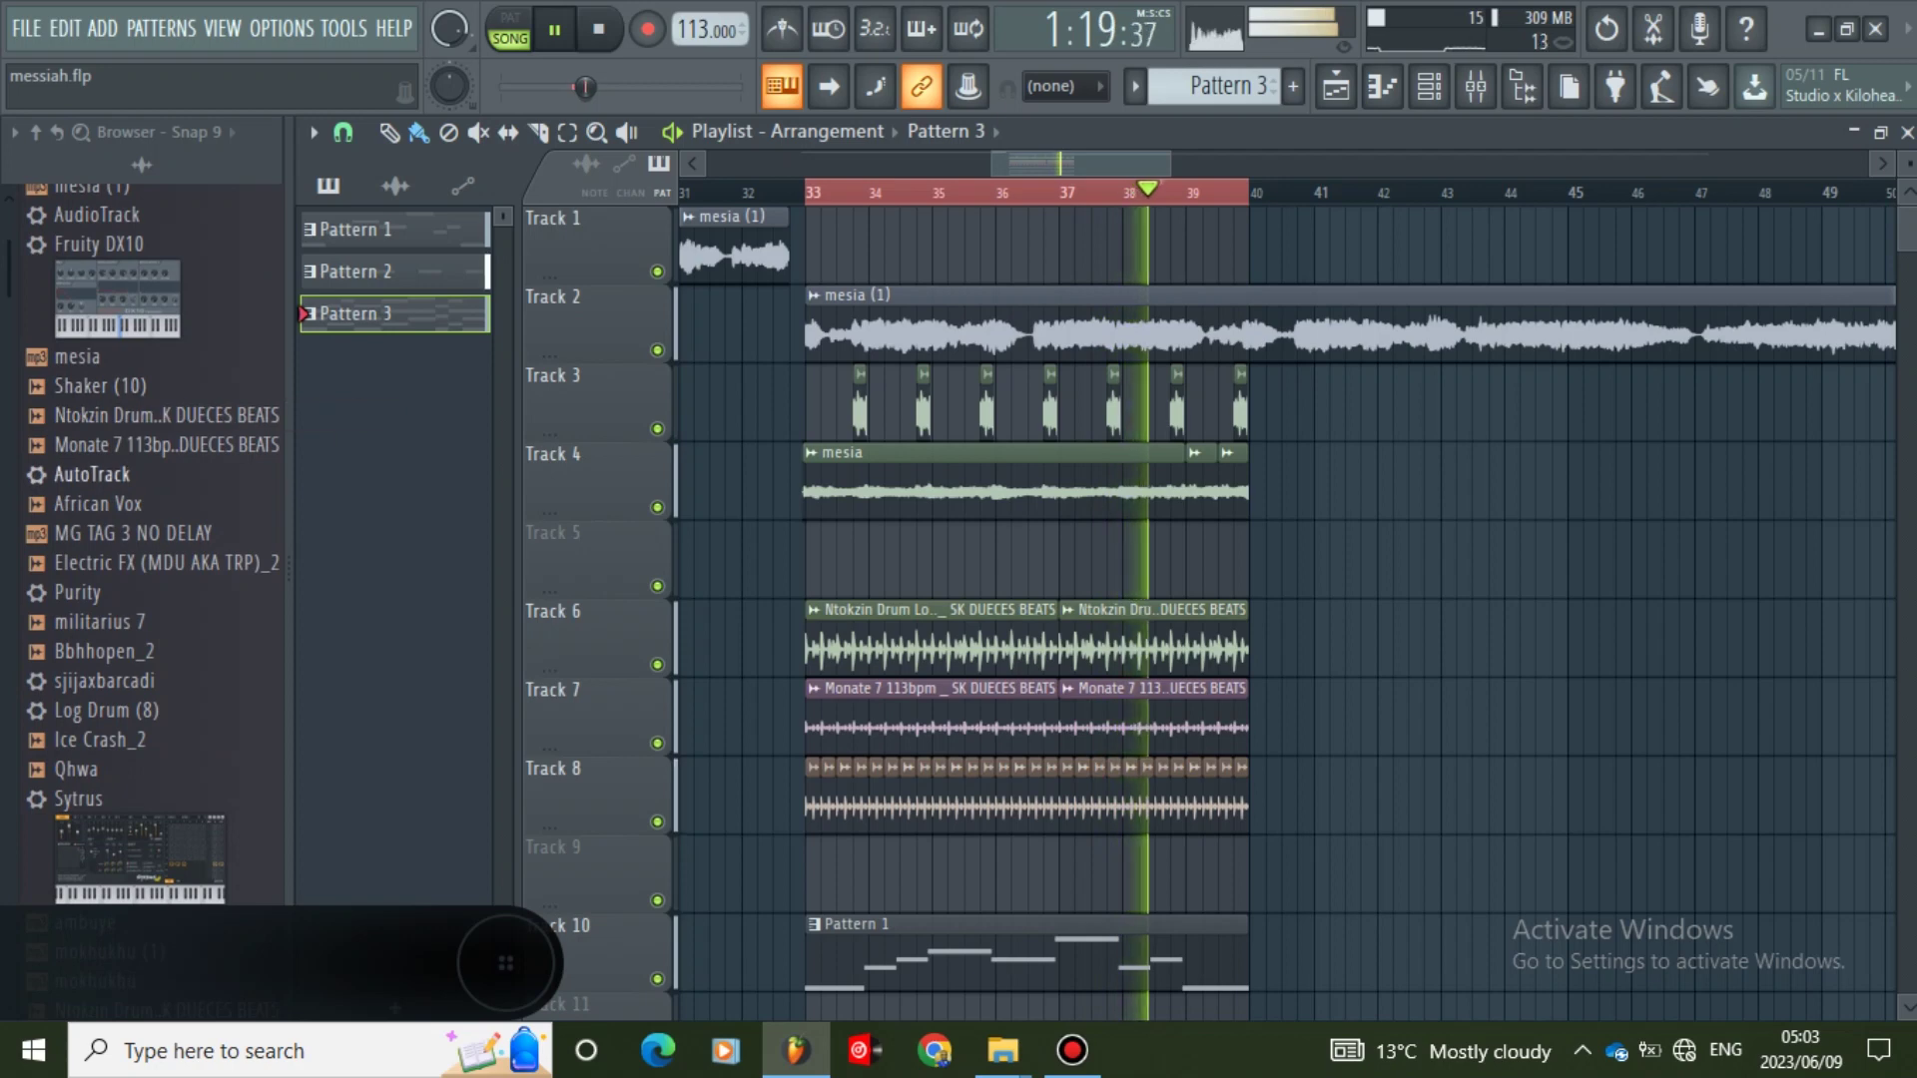
pyautogui.hotkey('ctrl', 's')
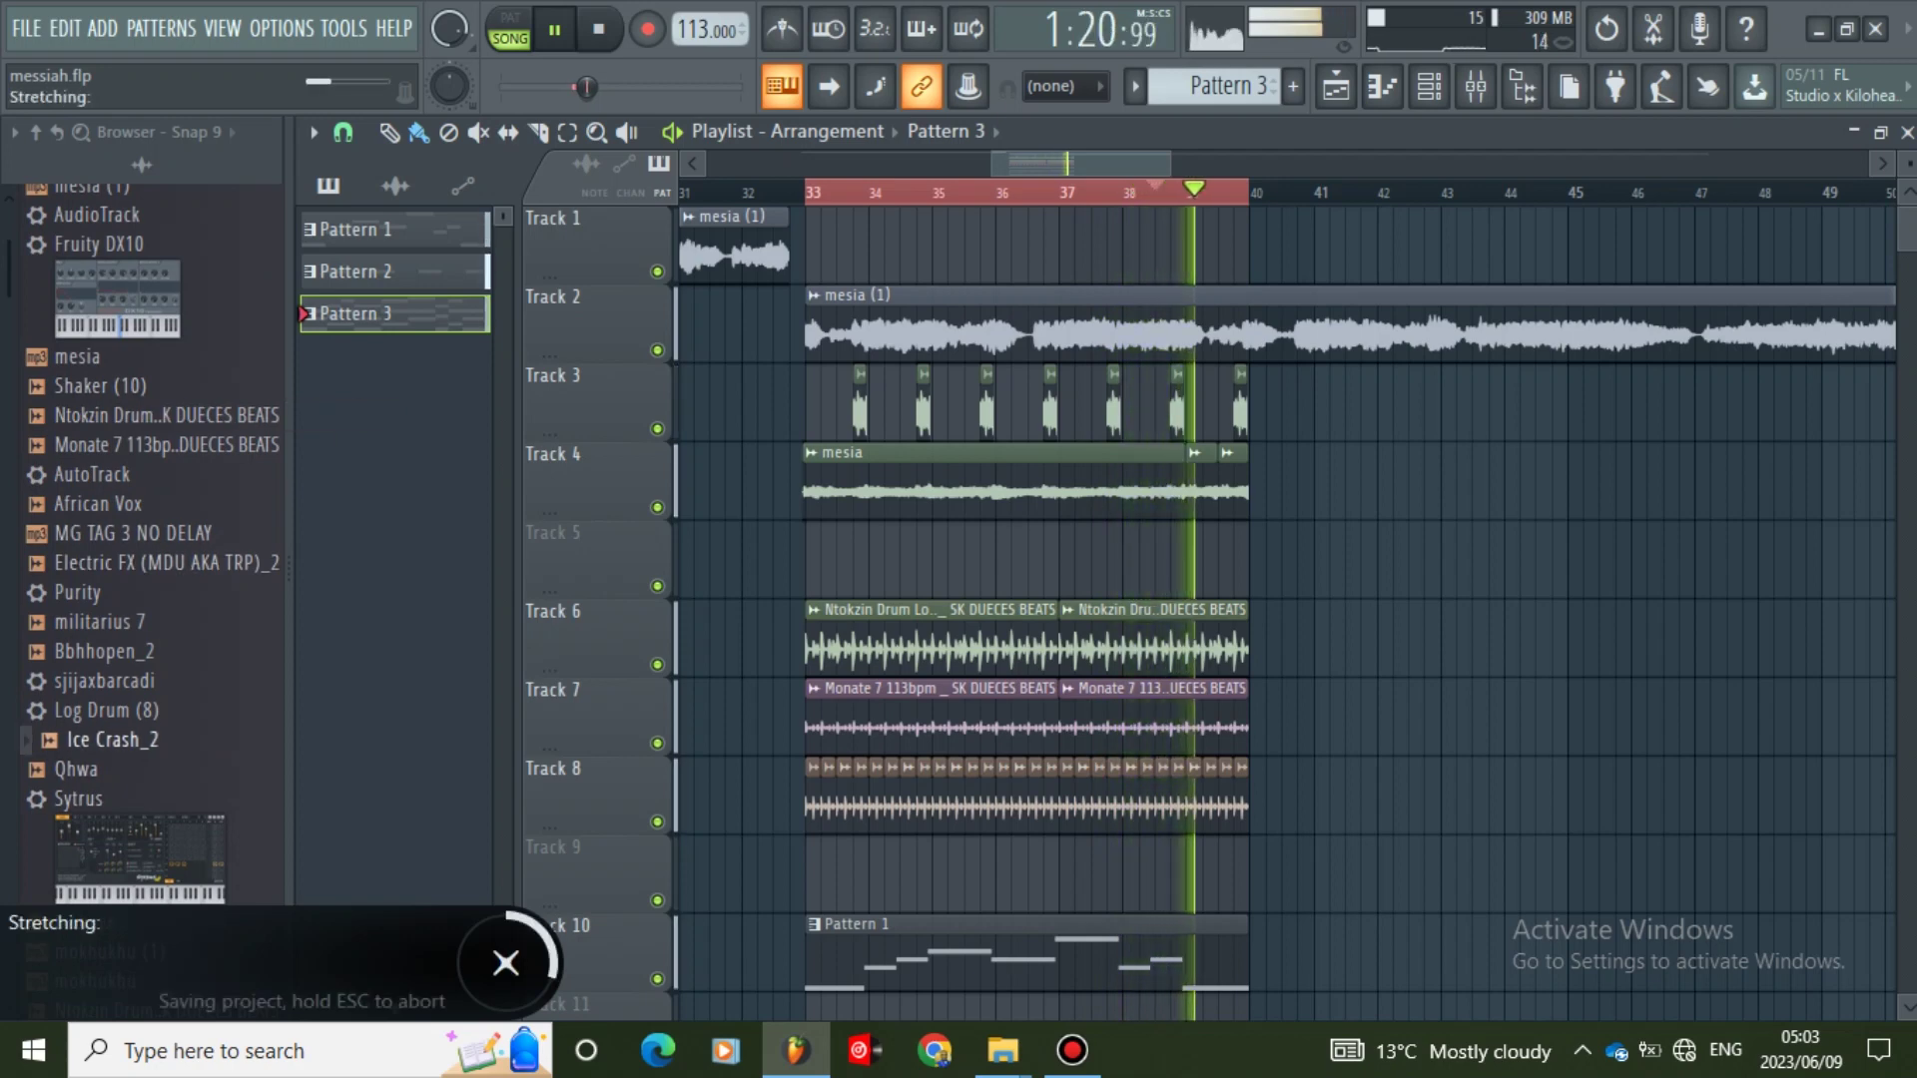
# - Place the Ice Crash_2 sample on Track 16 from bar 29, so its peak falls on bar 33
pyautogui.moveTo(100, 740); pyautogui.dragTo(709, 789)
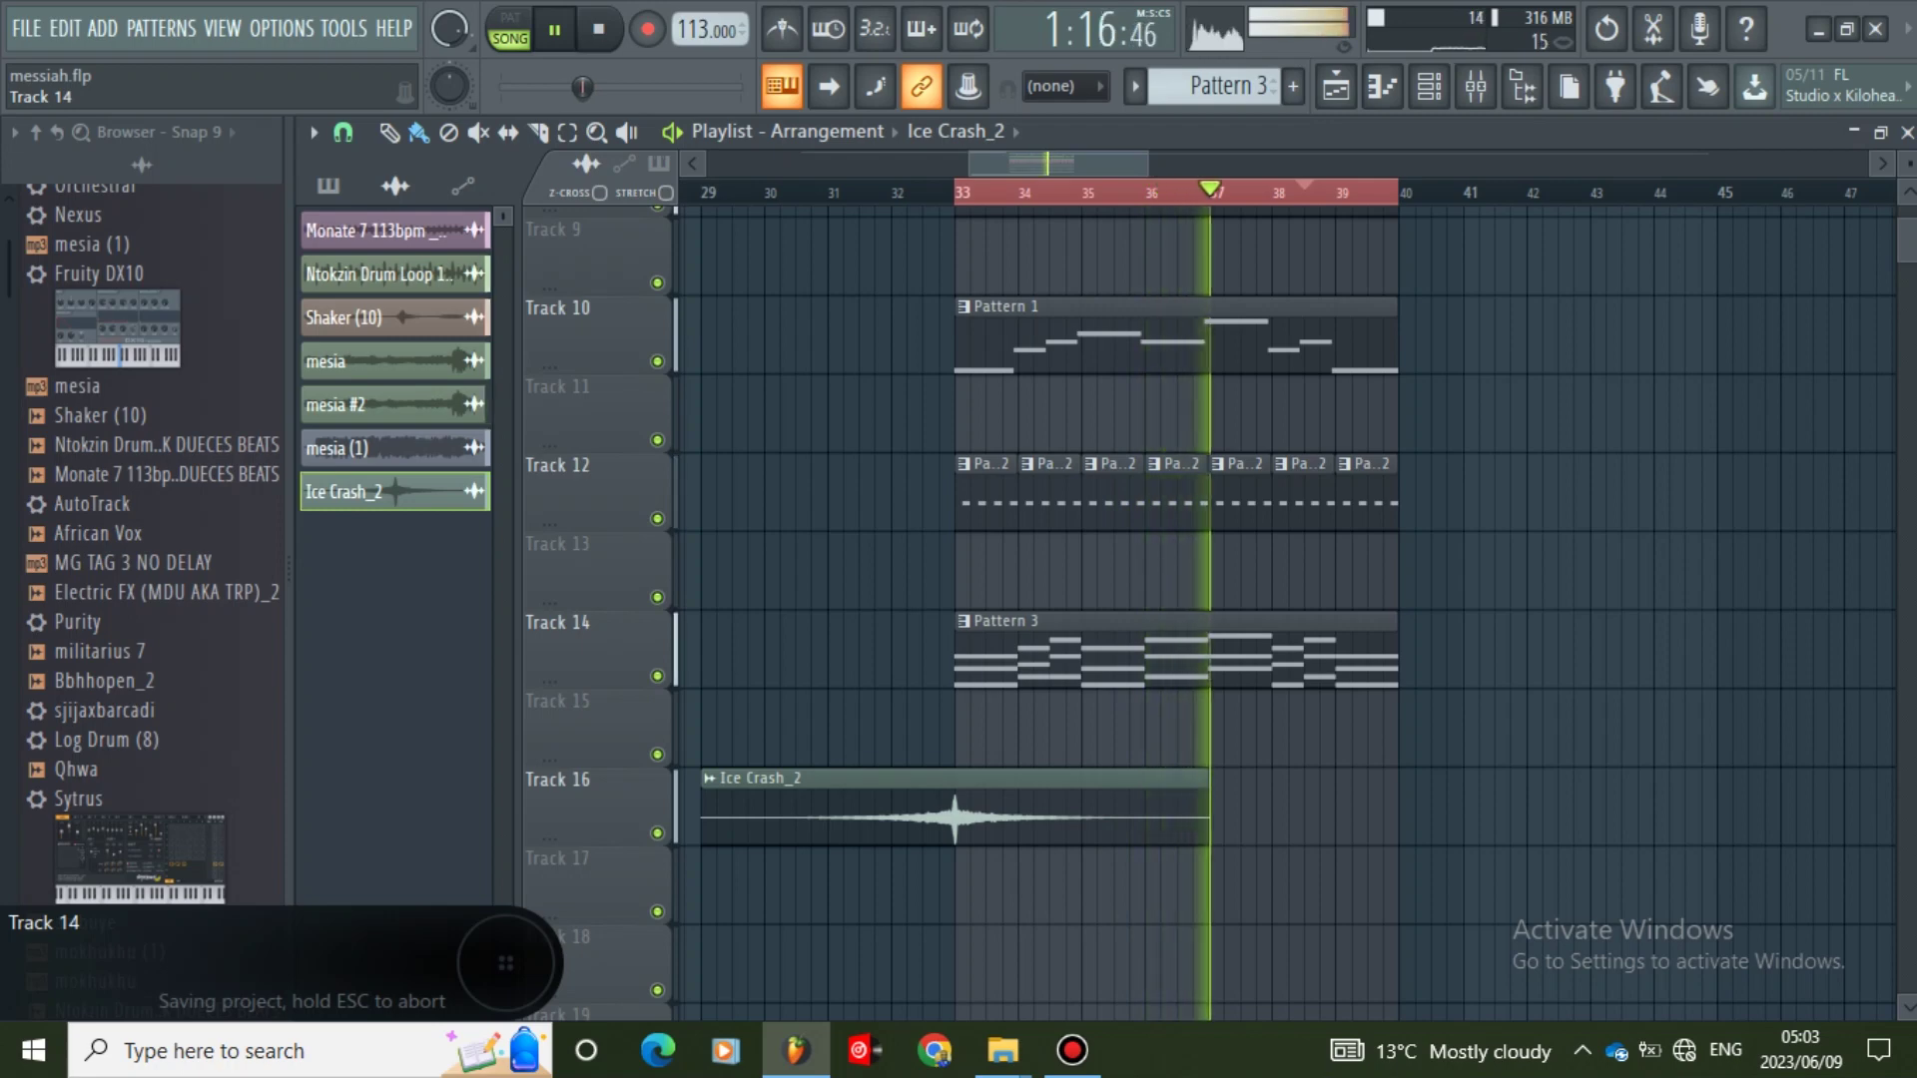
# - Repeat the Ntokzin Drum Loop on Track 6 with a full clip at bar 40 and a three-bar clip at bar 44
pyautogui.scroll(5, 1288, 609)
pyautogui.scroll(1, 1288, 781)
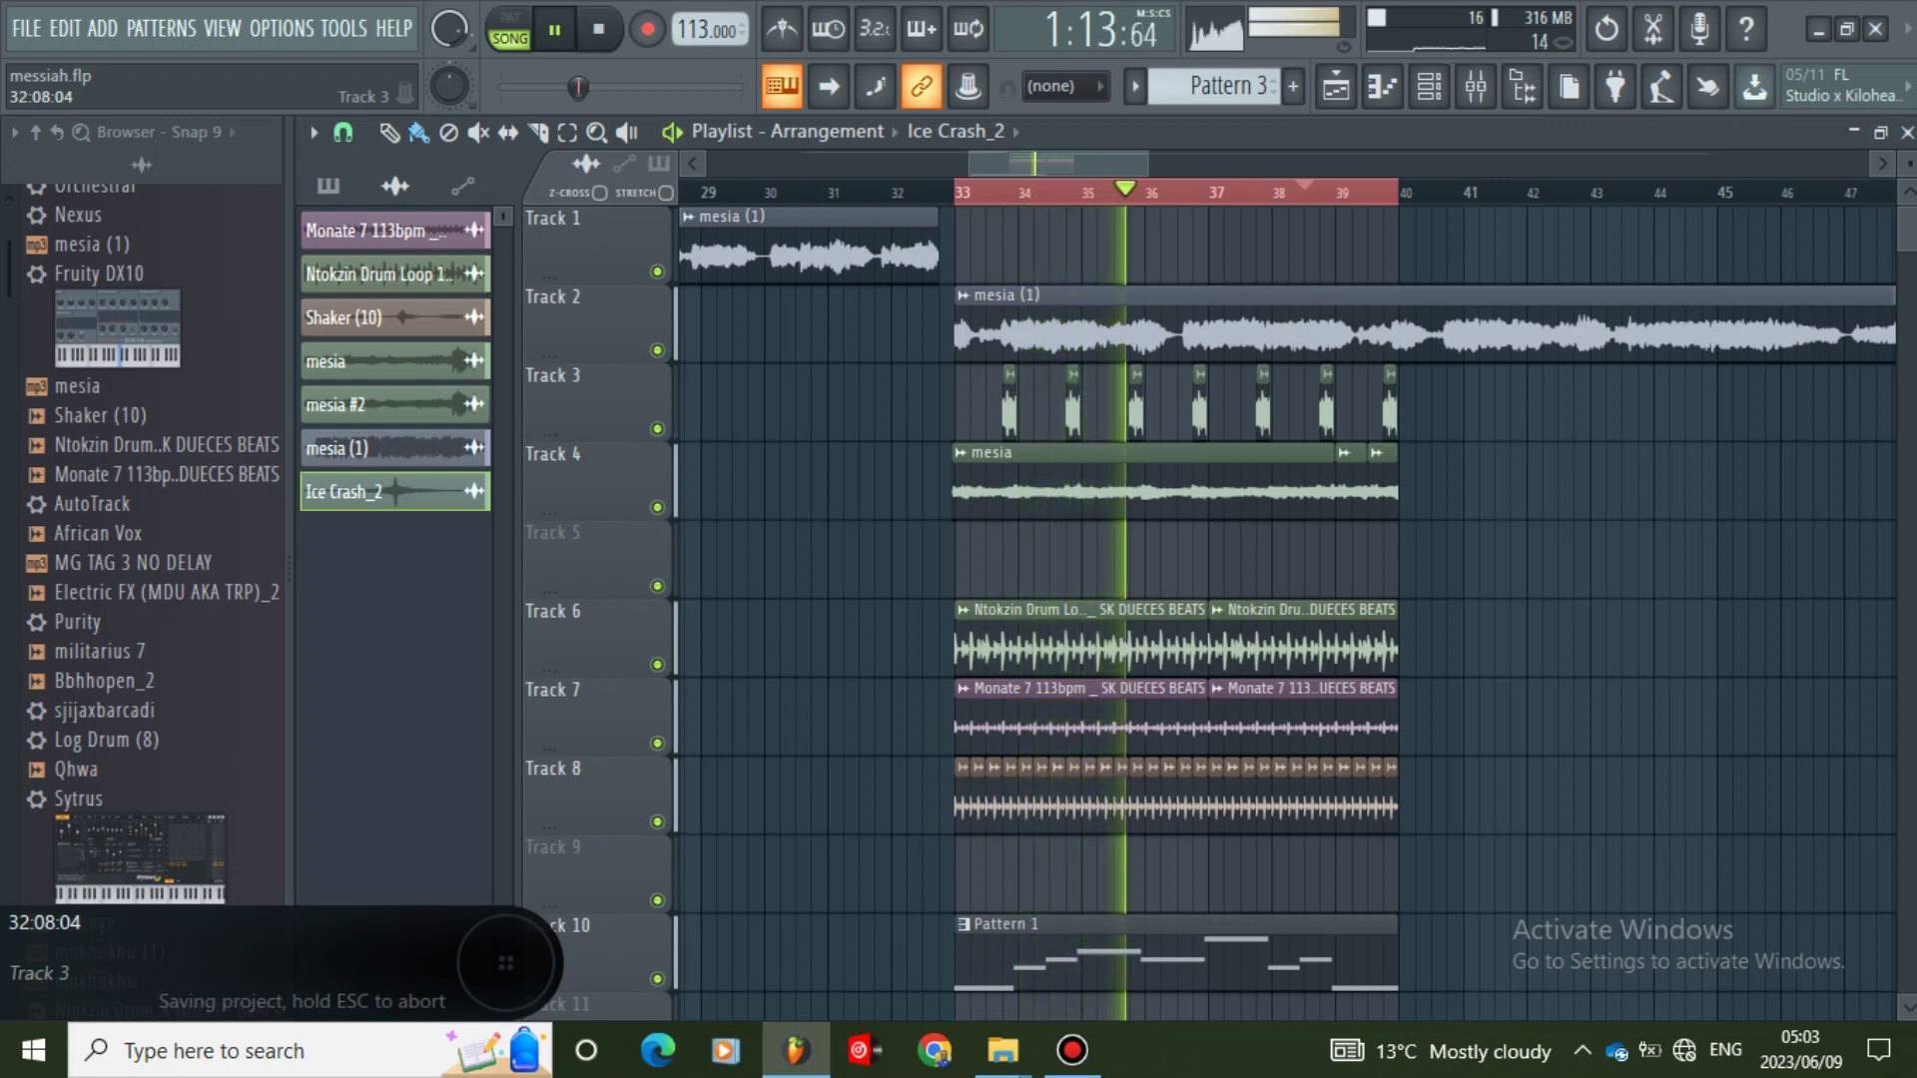
pyautogui.click(1289, 644)
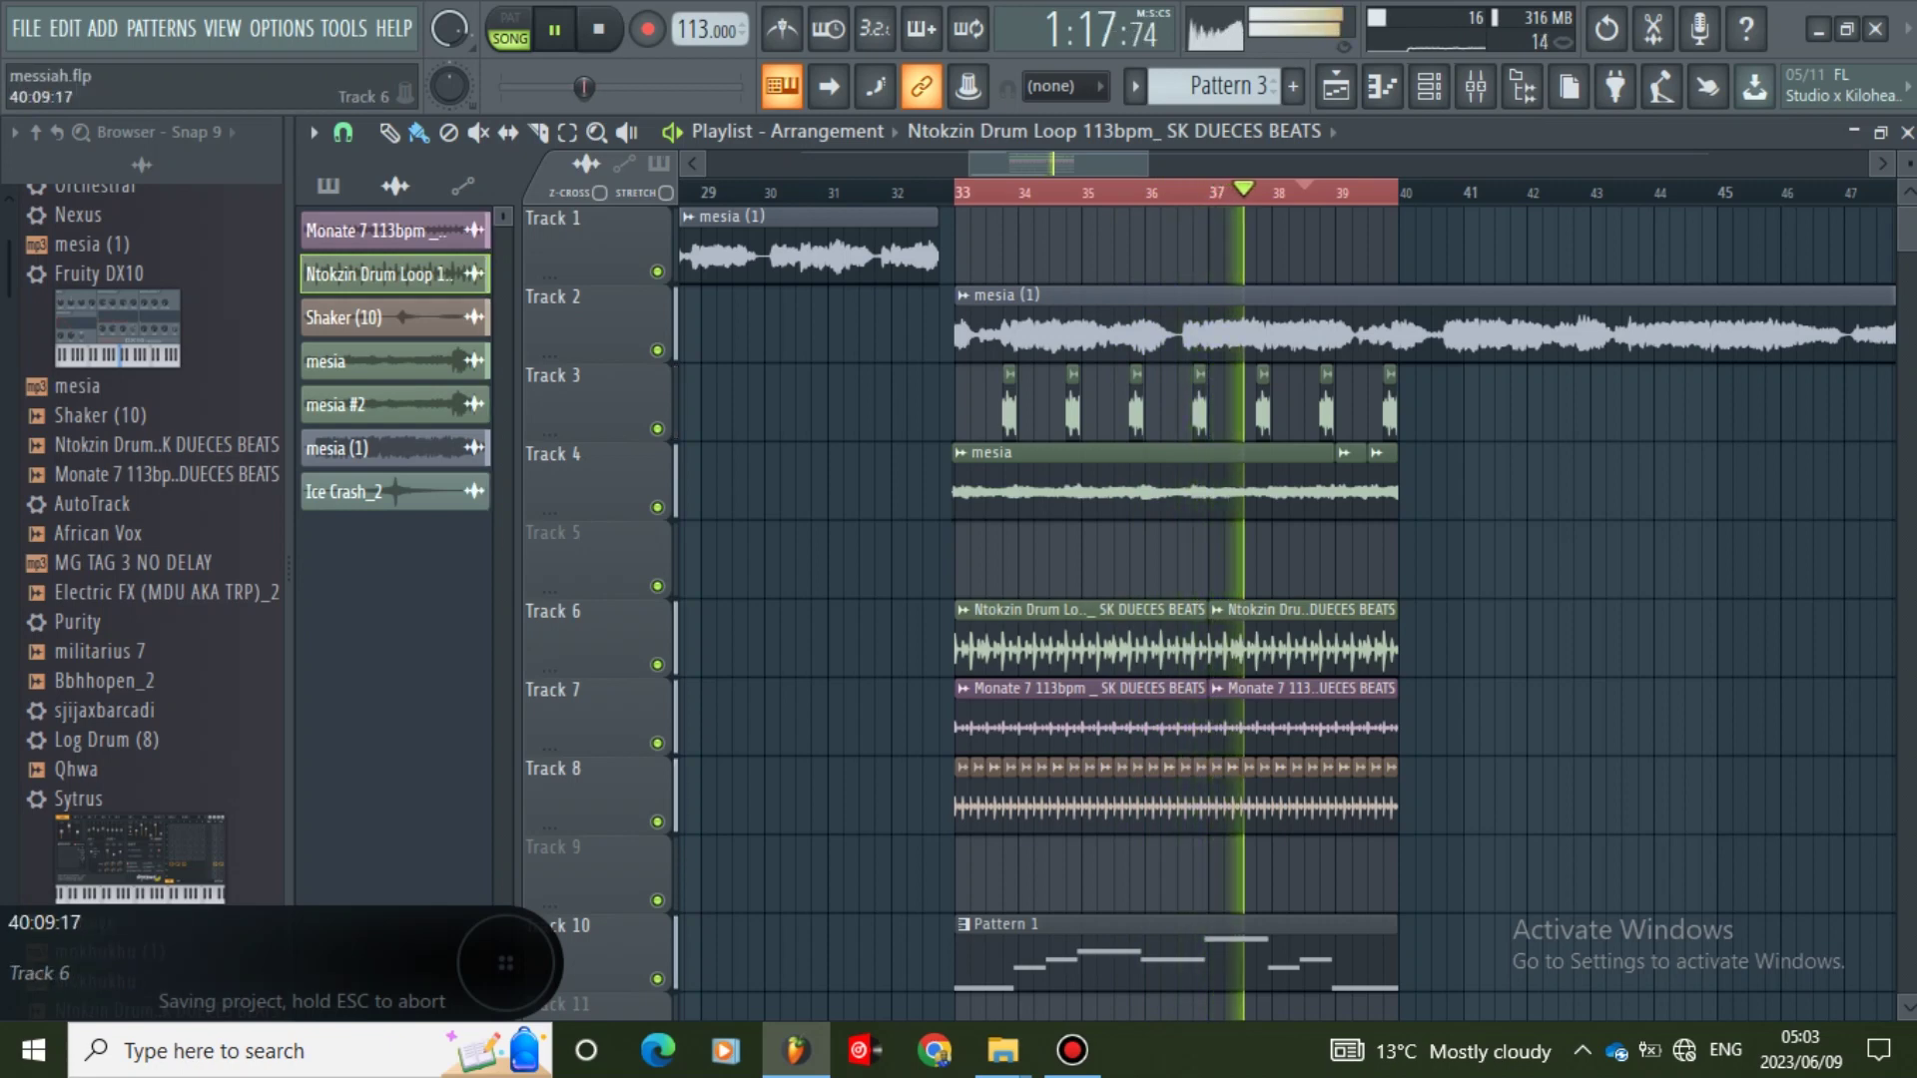
pyautogui.click(1438, 644)
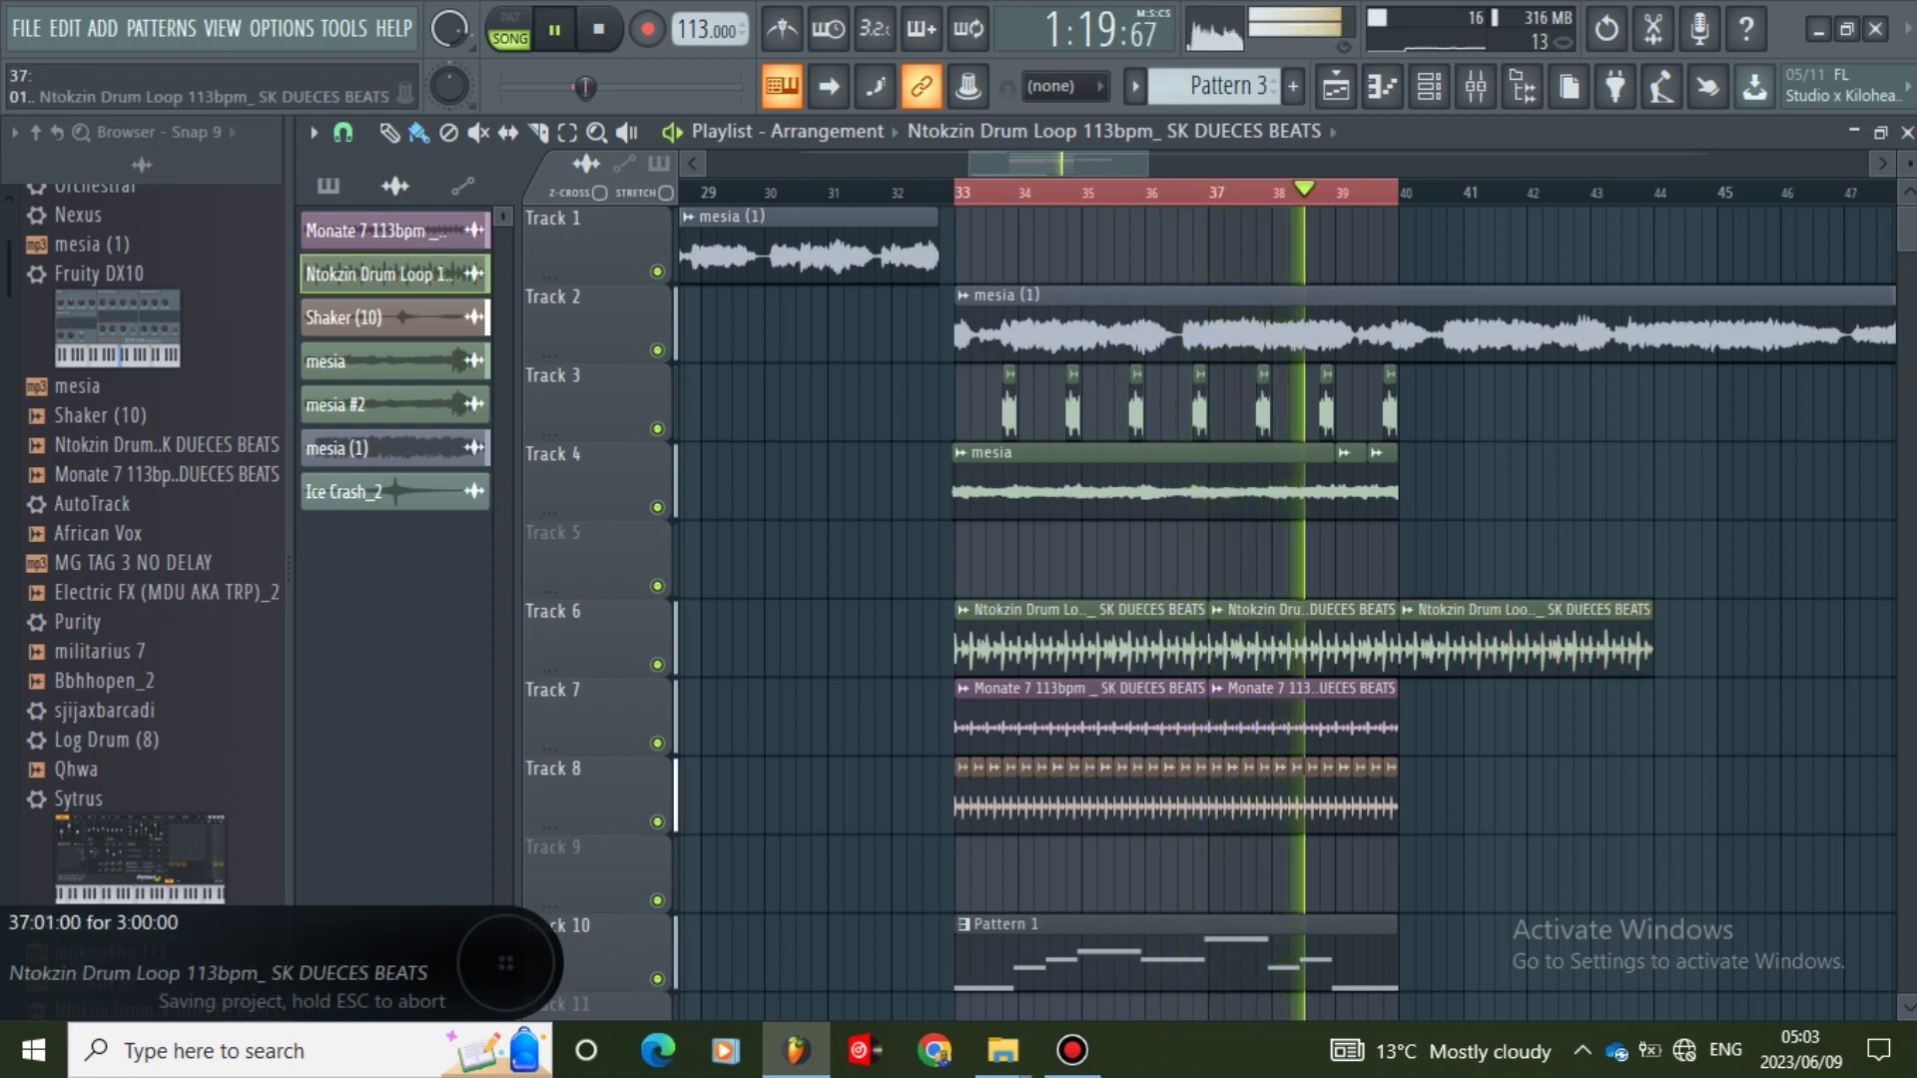
pyautogui.click(1678, 654)
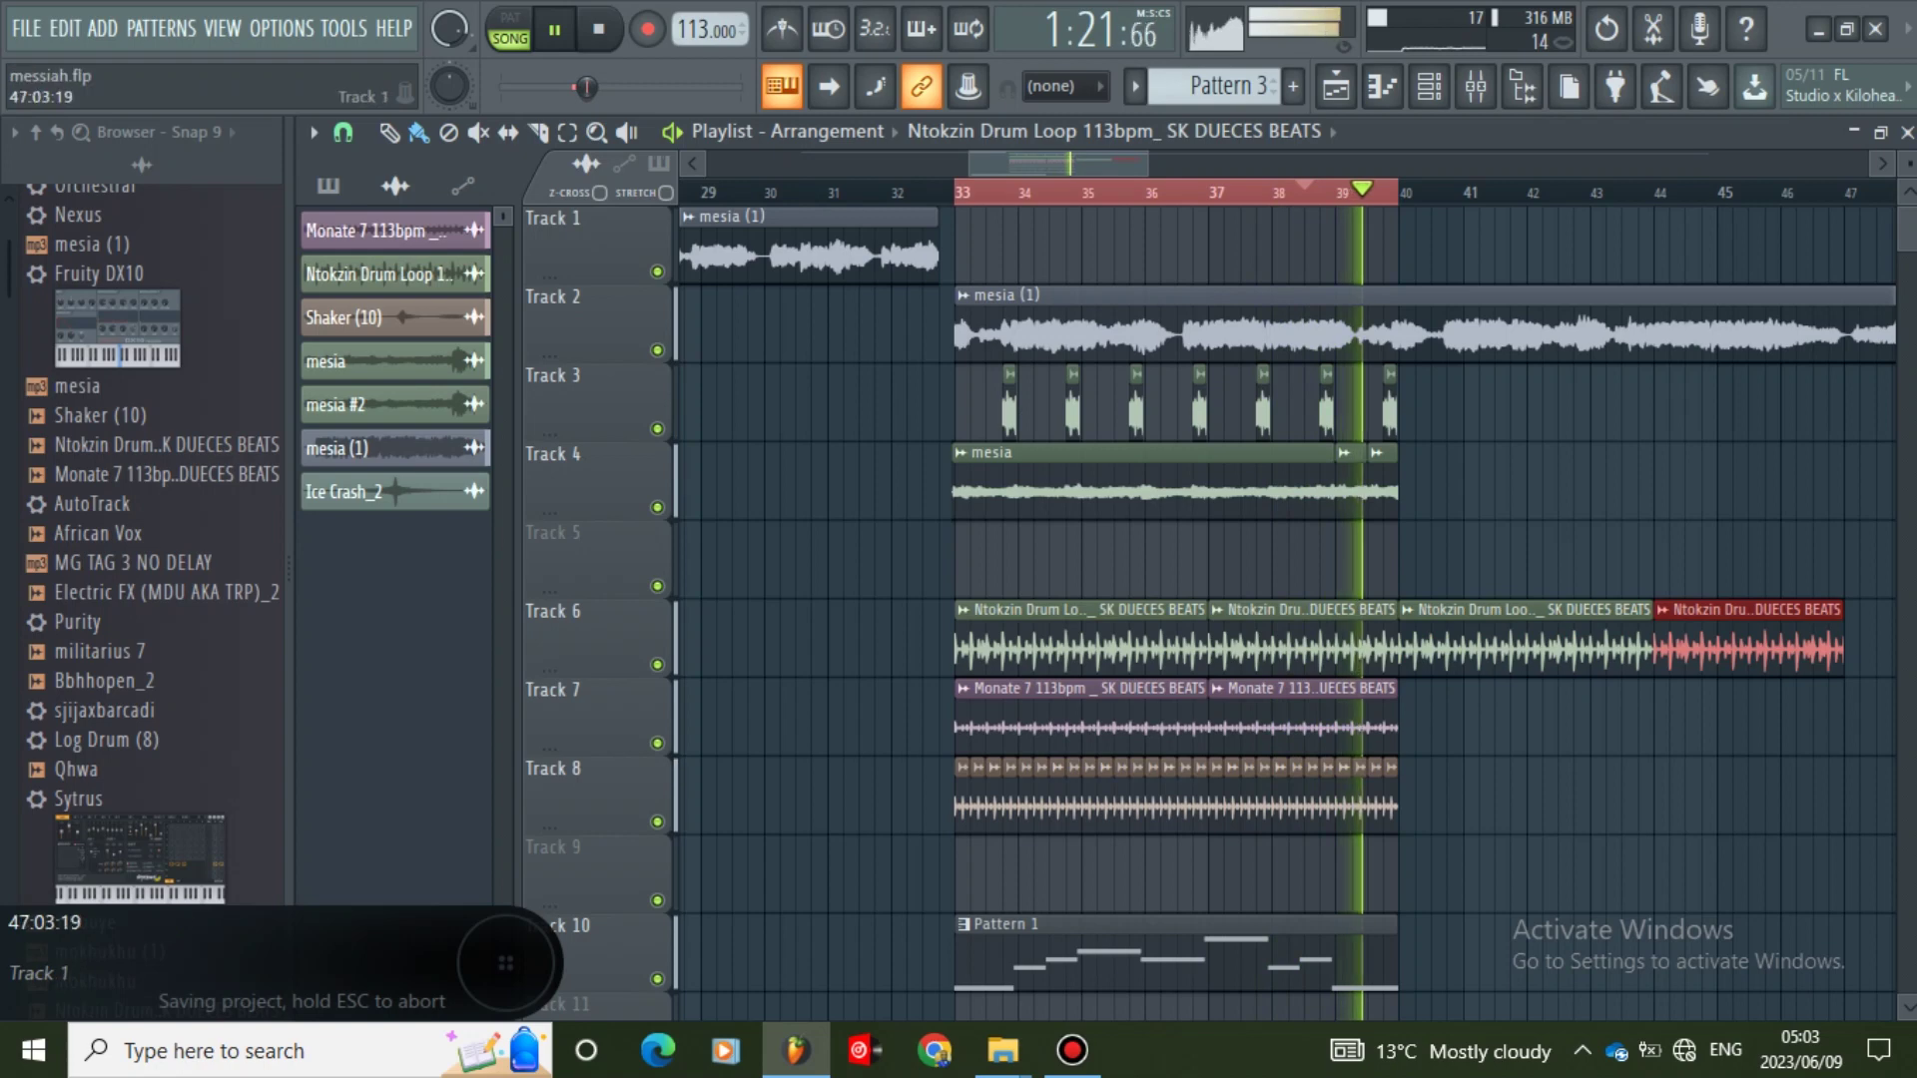
pyautogui.moveTo(1091, 164); pyautogui.dragTo(1109, 164)
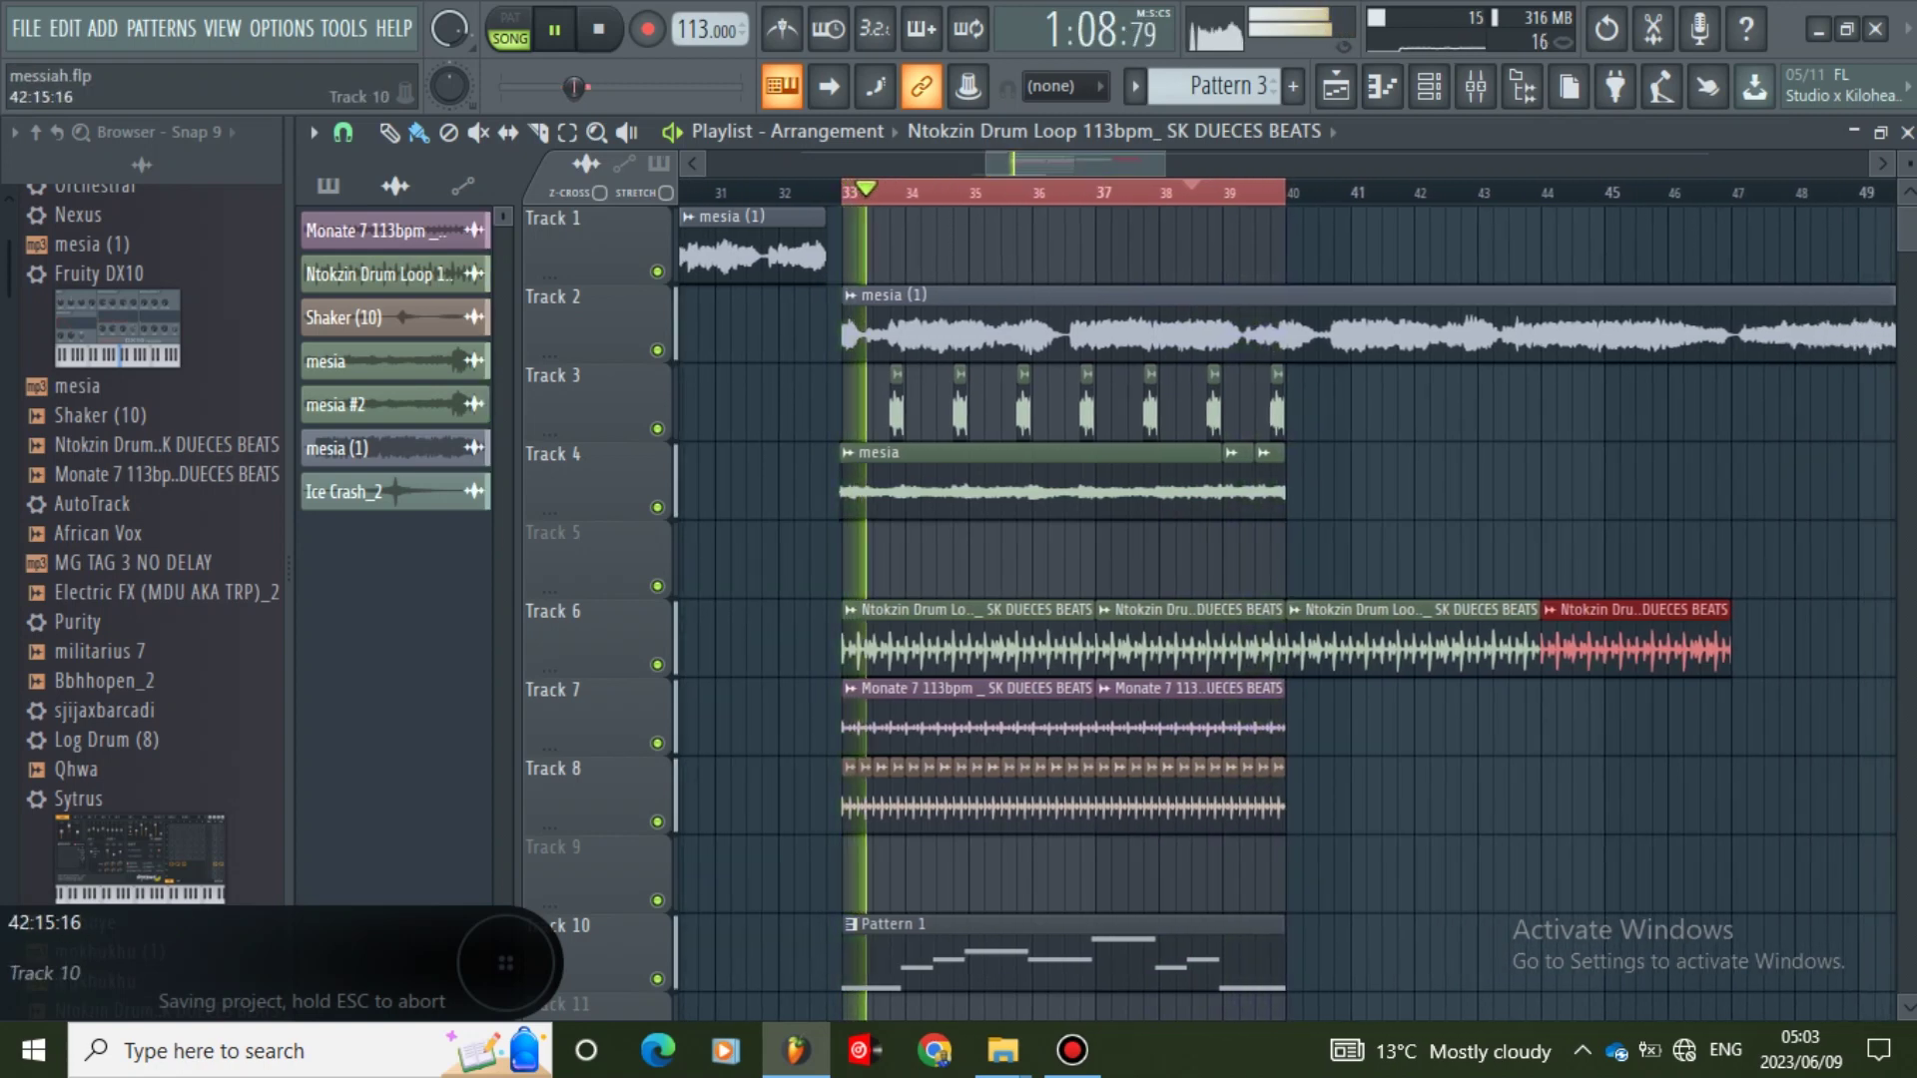
pyautogui.click(1223, 717)
pyautogui.moveTo(1303, 719); pyautogui.dragTo(1521, 719)
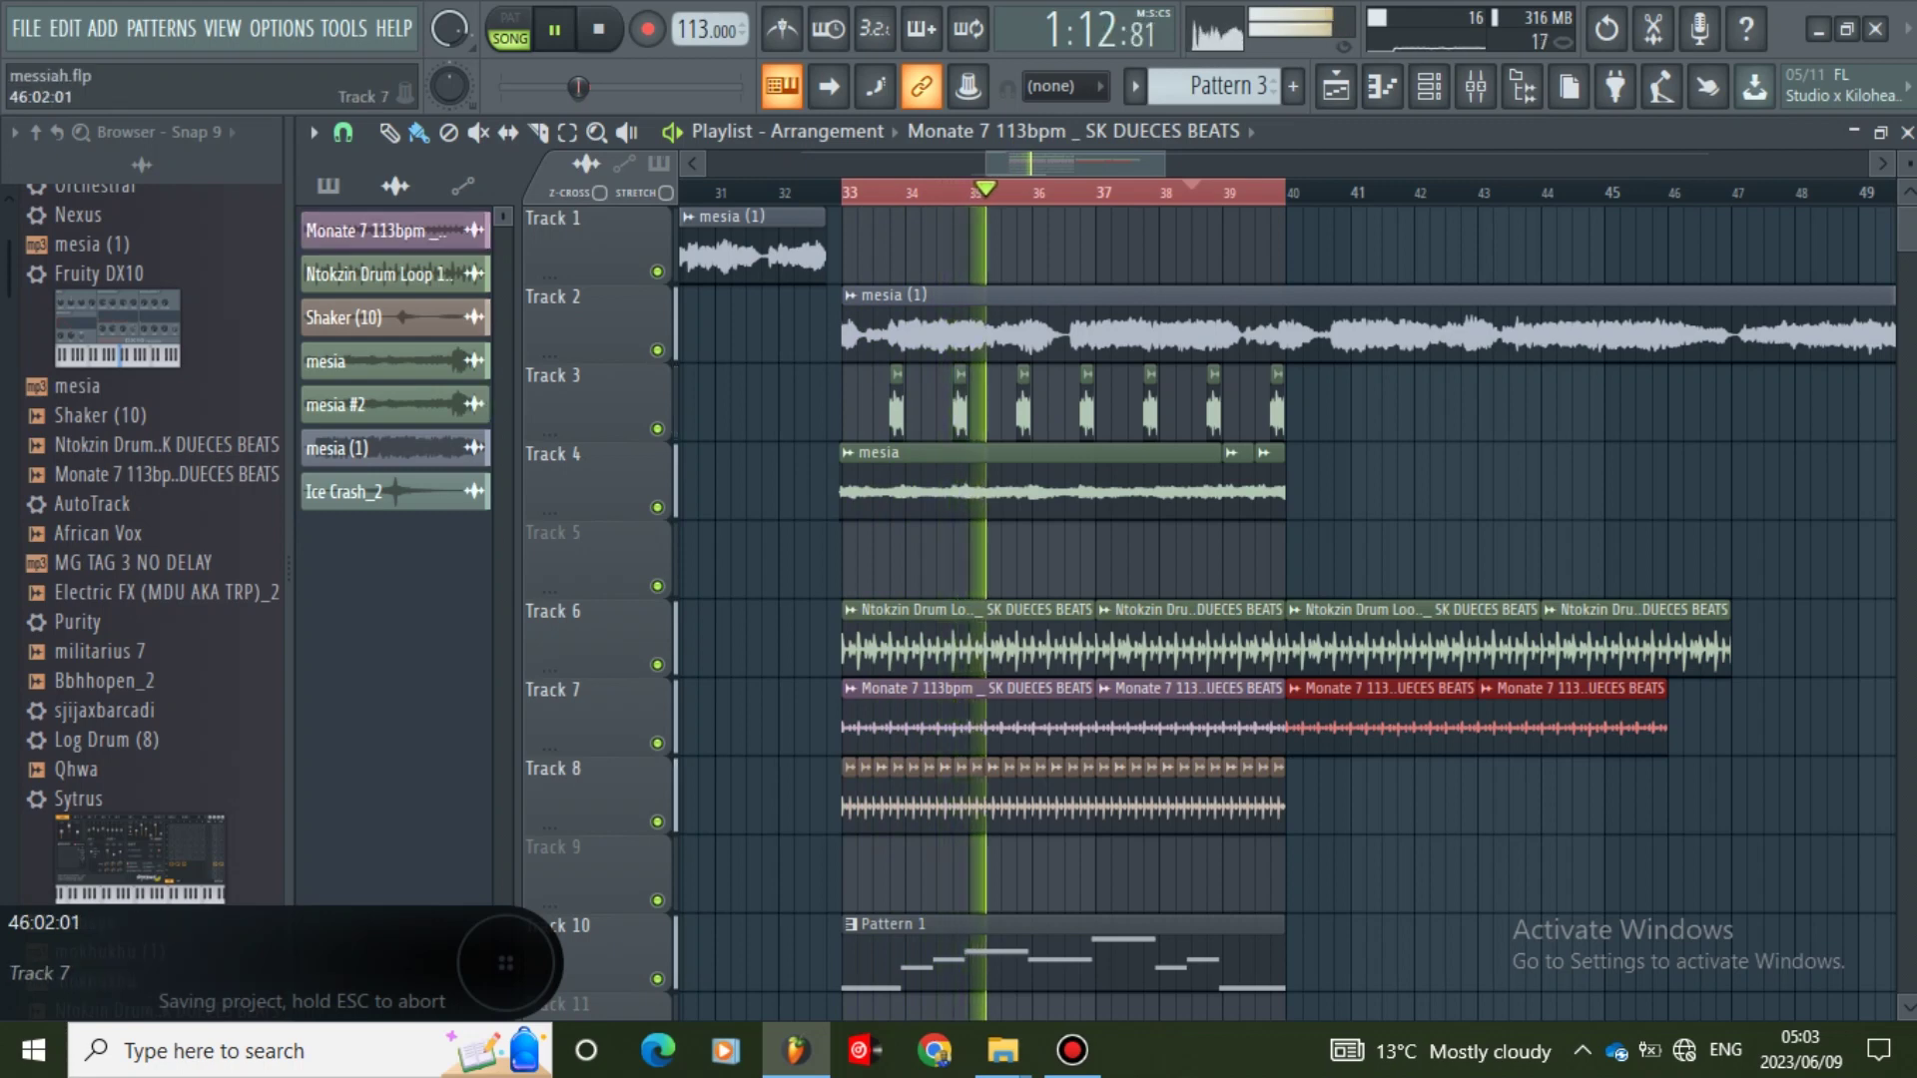
pyautogui.click(1675, 719)
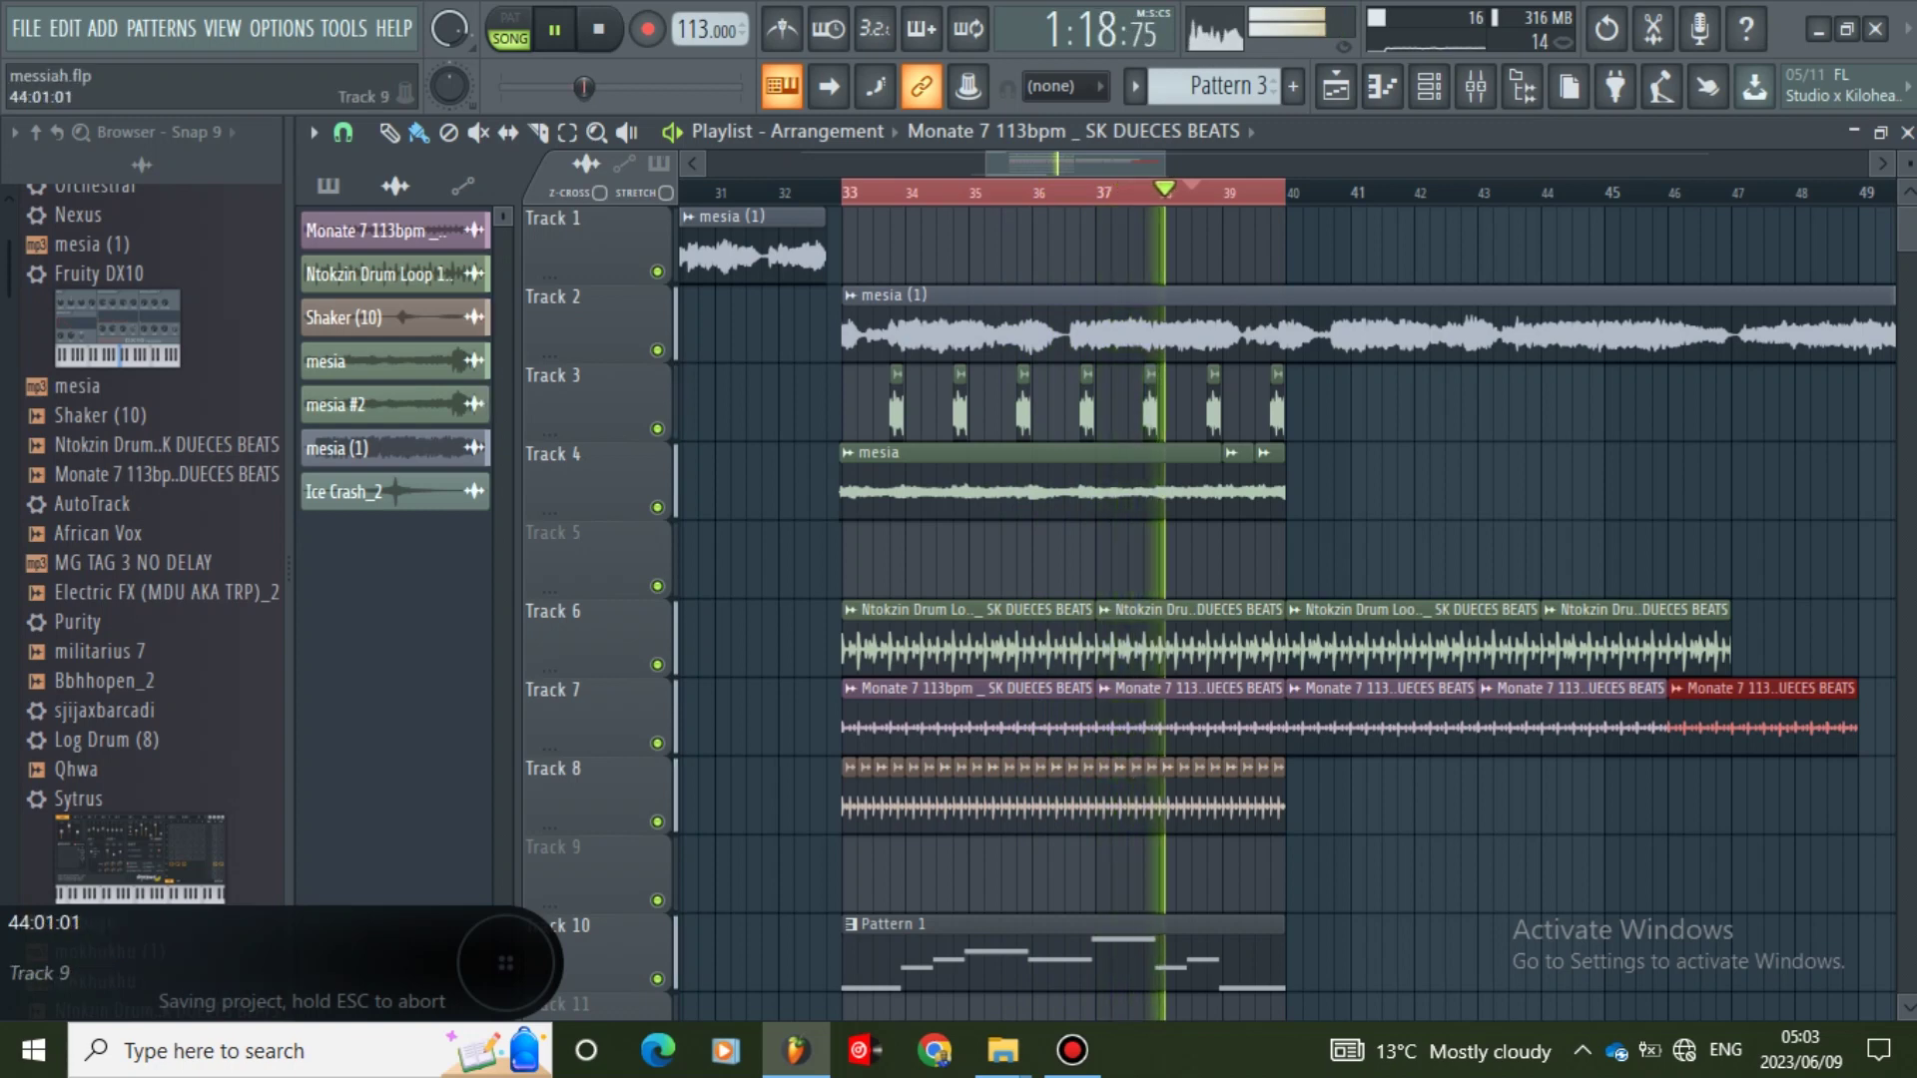
pyautogui.press('Delete')
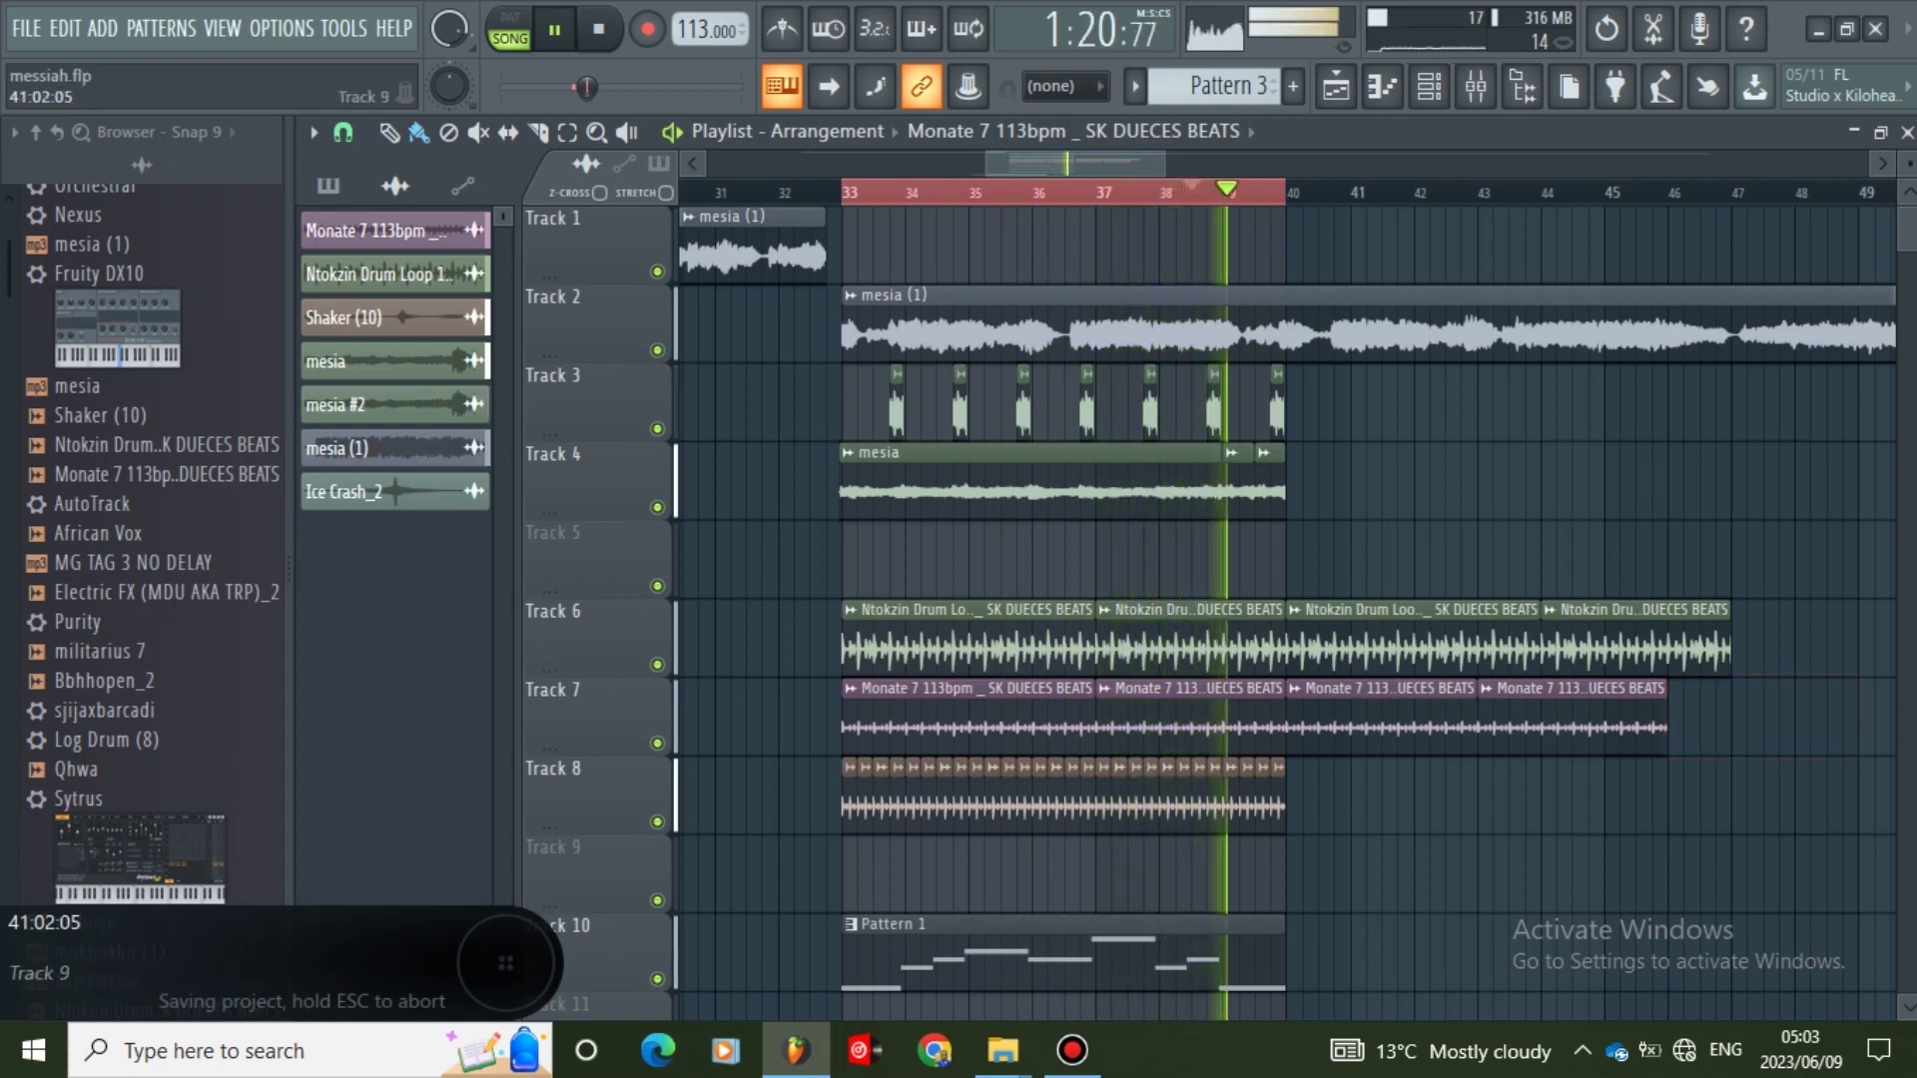
pyautogui.rightClick(1378, 717)
pyautogui.rightClick(1573, 717)
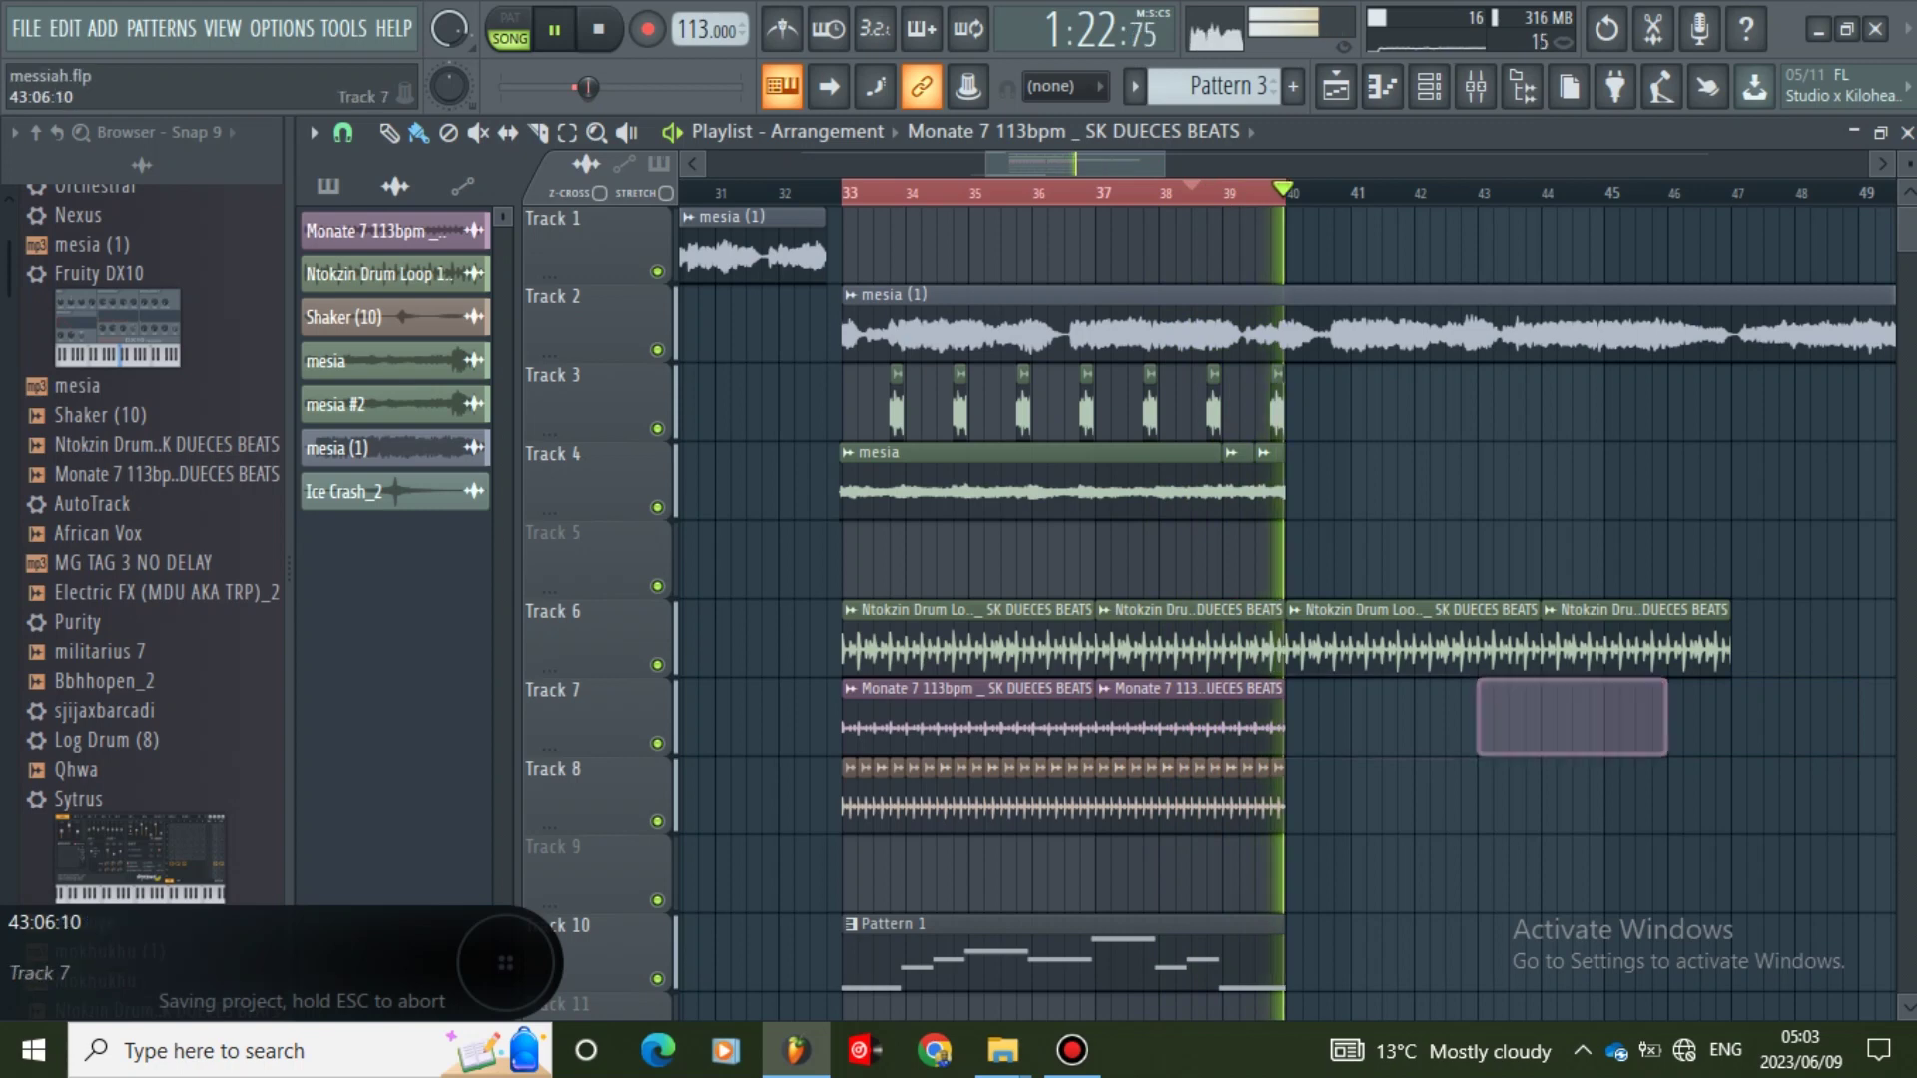
# - Repeat the Monate 7 loop on Track 7 with a full clip at bar 40 and a three-bar clip at bar 44
pyautogui.moveTo(1306, 719); pyautogui.dragTo(1292, 719)
pyautogui.click(1199, 719)
pyautogui.click(1565, 719)
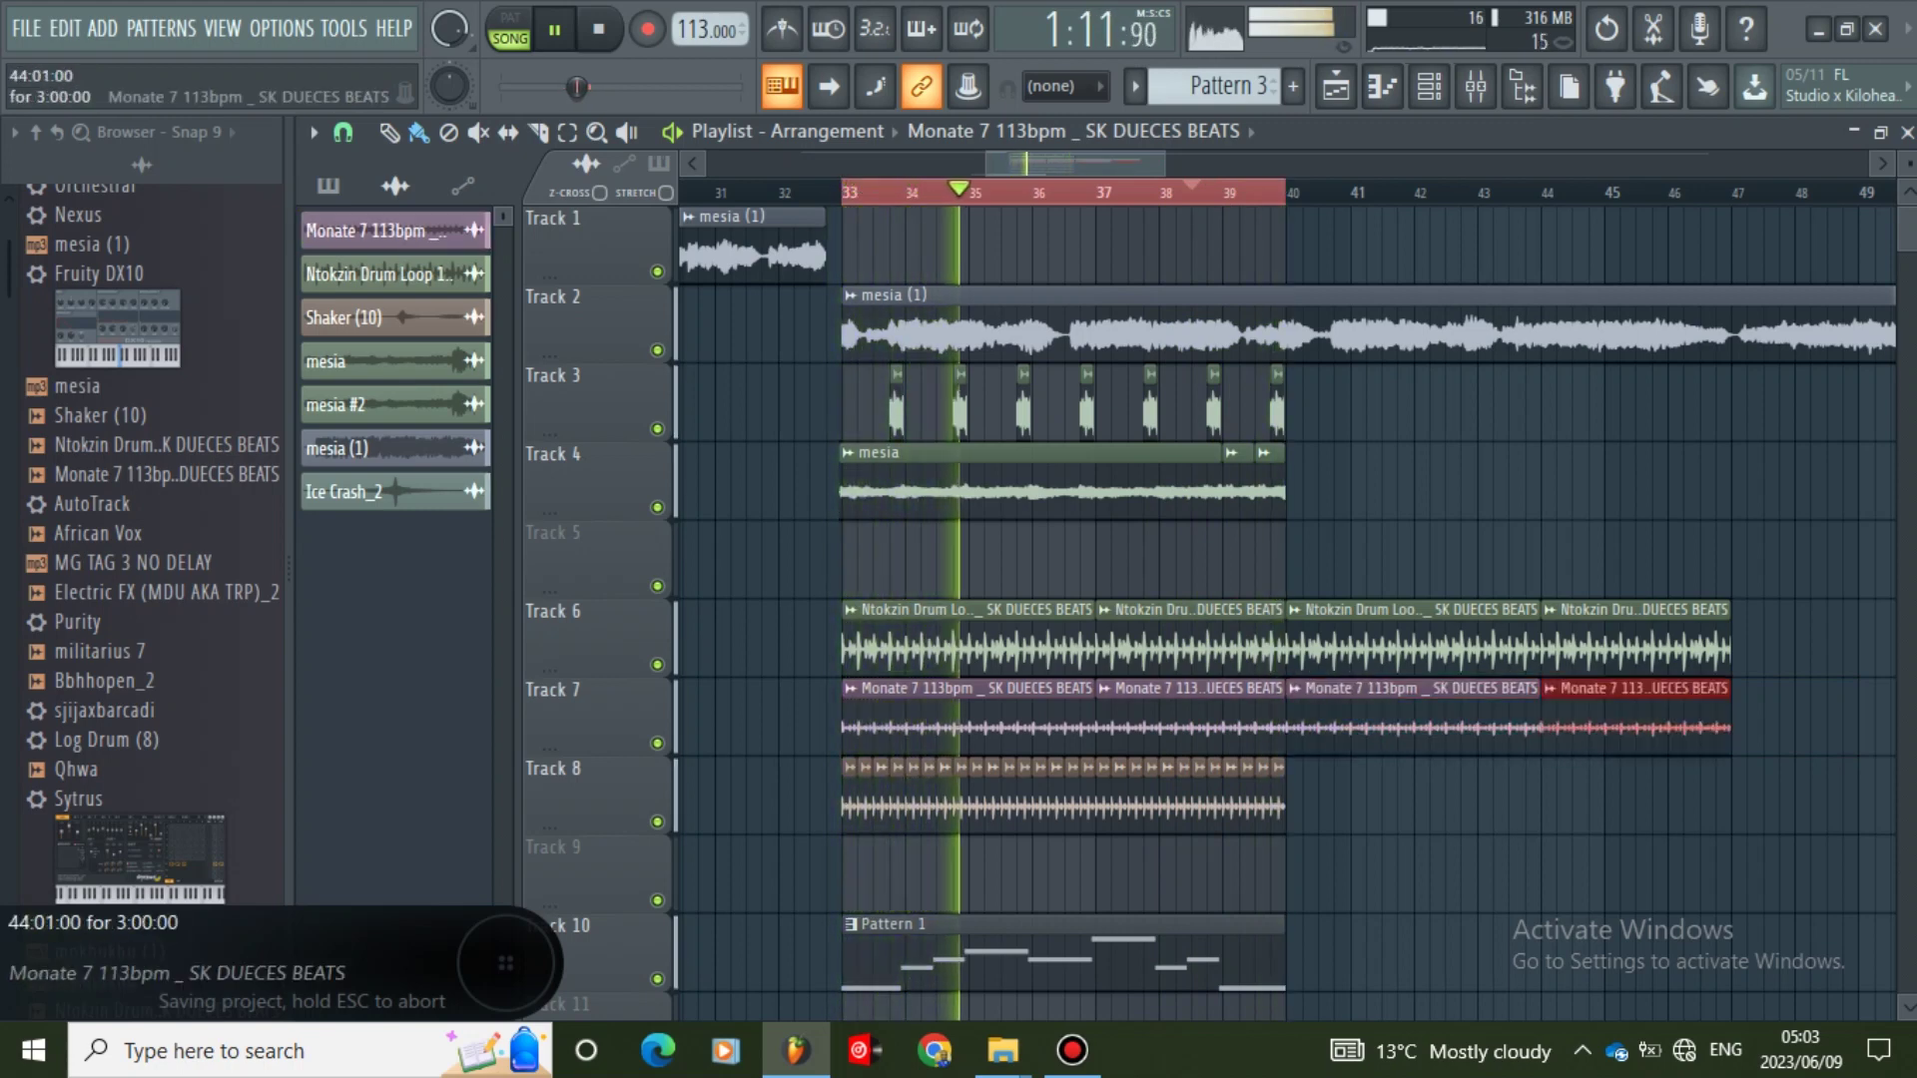
# - Add the Qhwa sample from the recent files to Track 17 at bar 33
pyautogui.scroll(-10, 952, 639)
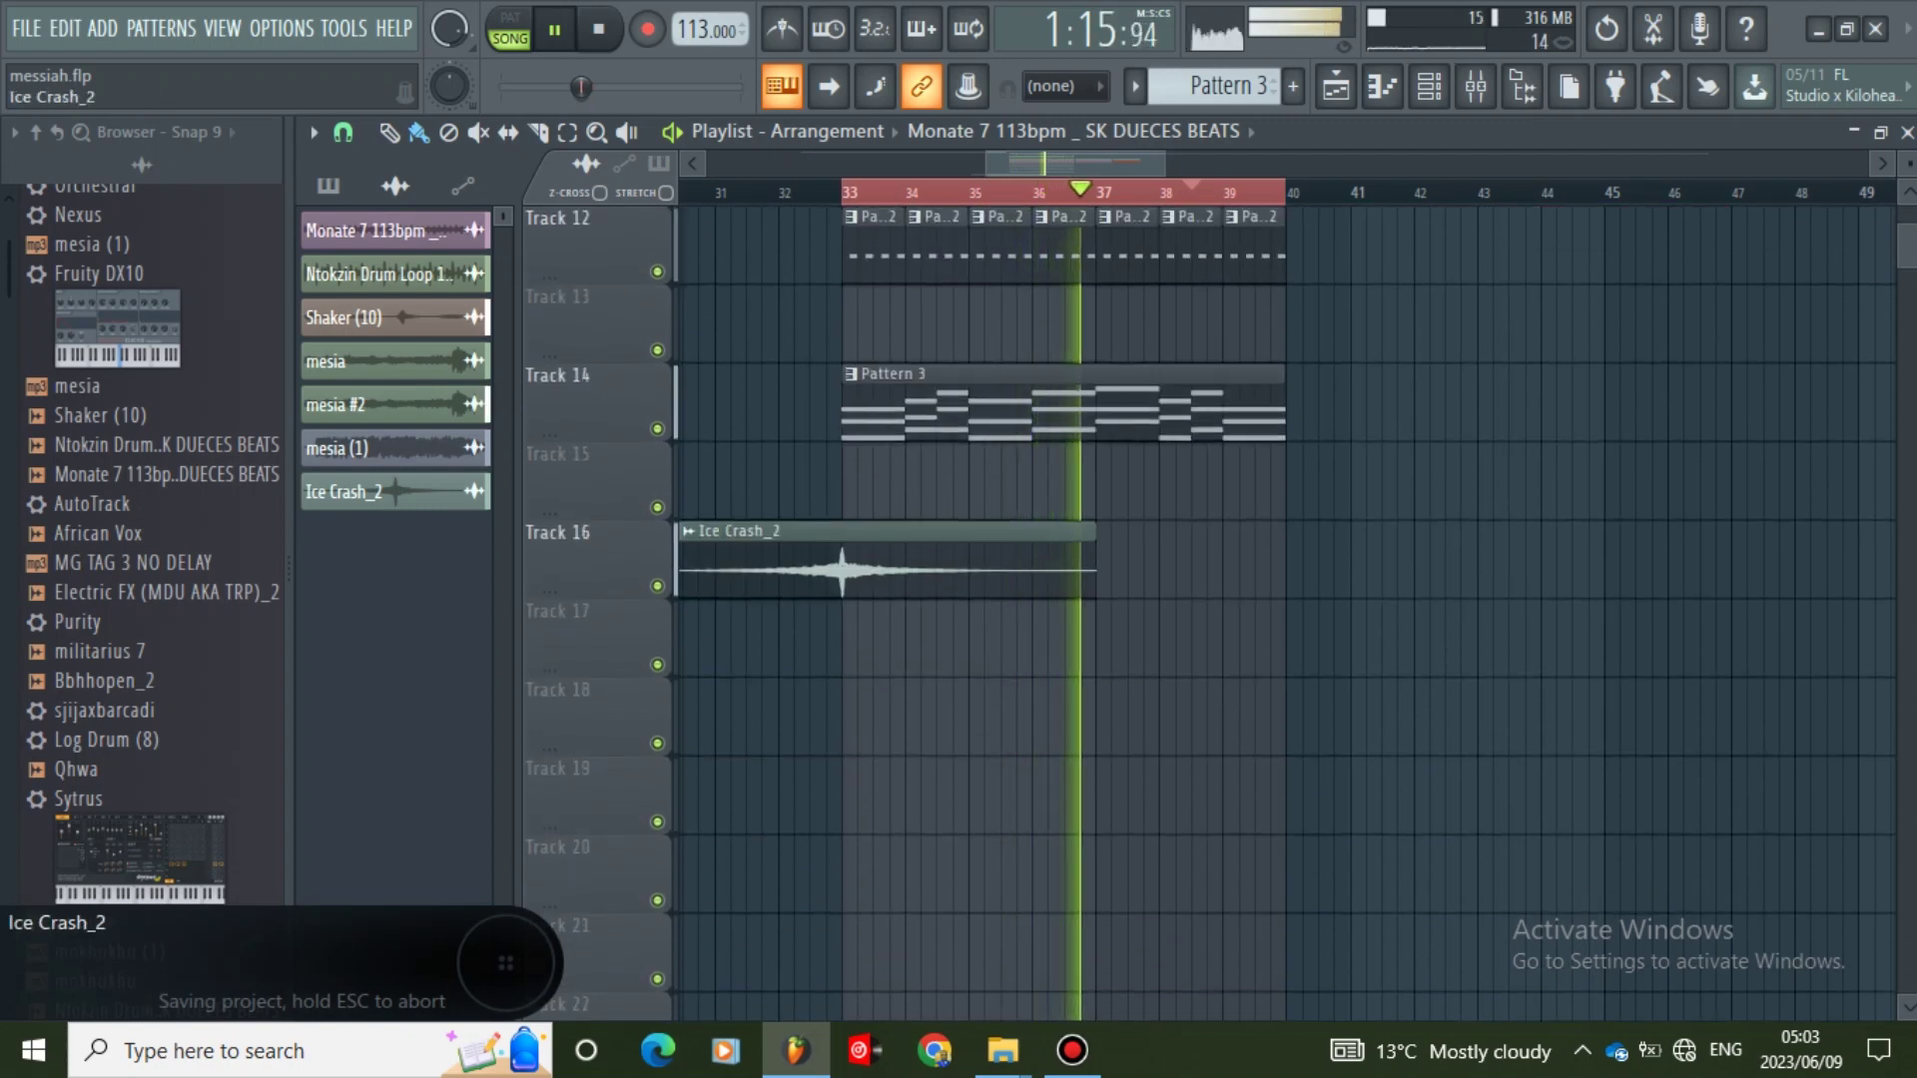
pyautogui.scroll(5, 120, 499)
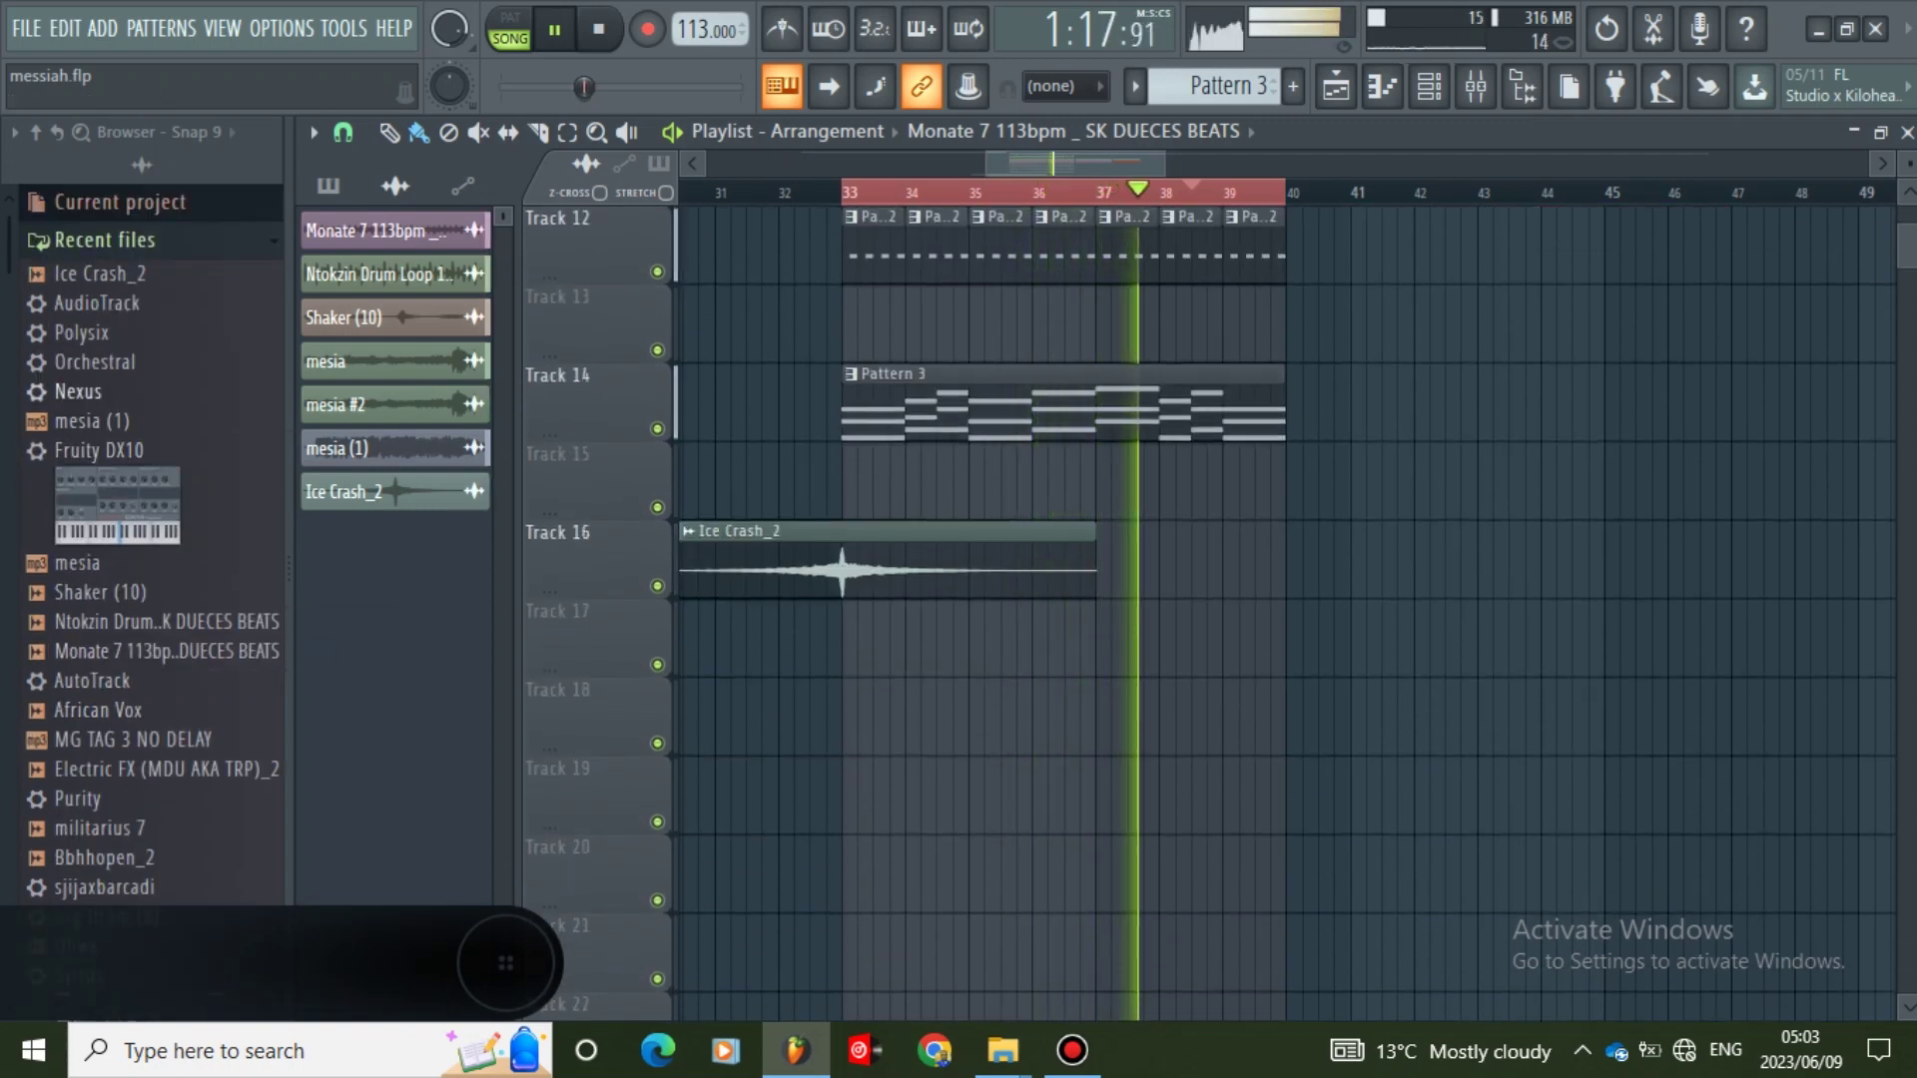
pyautogui.scroll(-3, 150, 619)
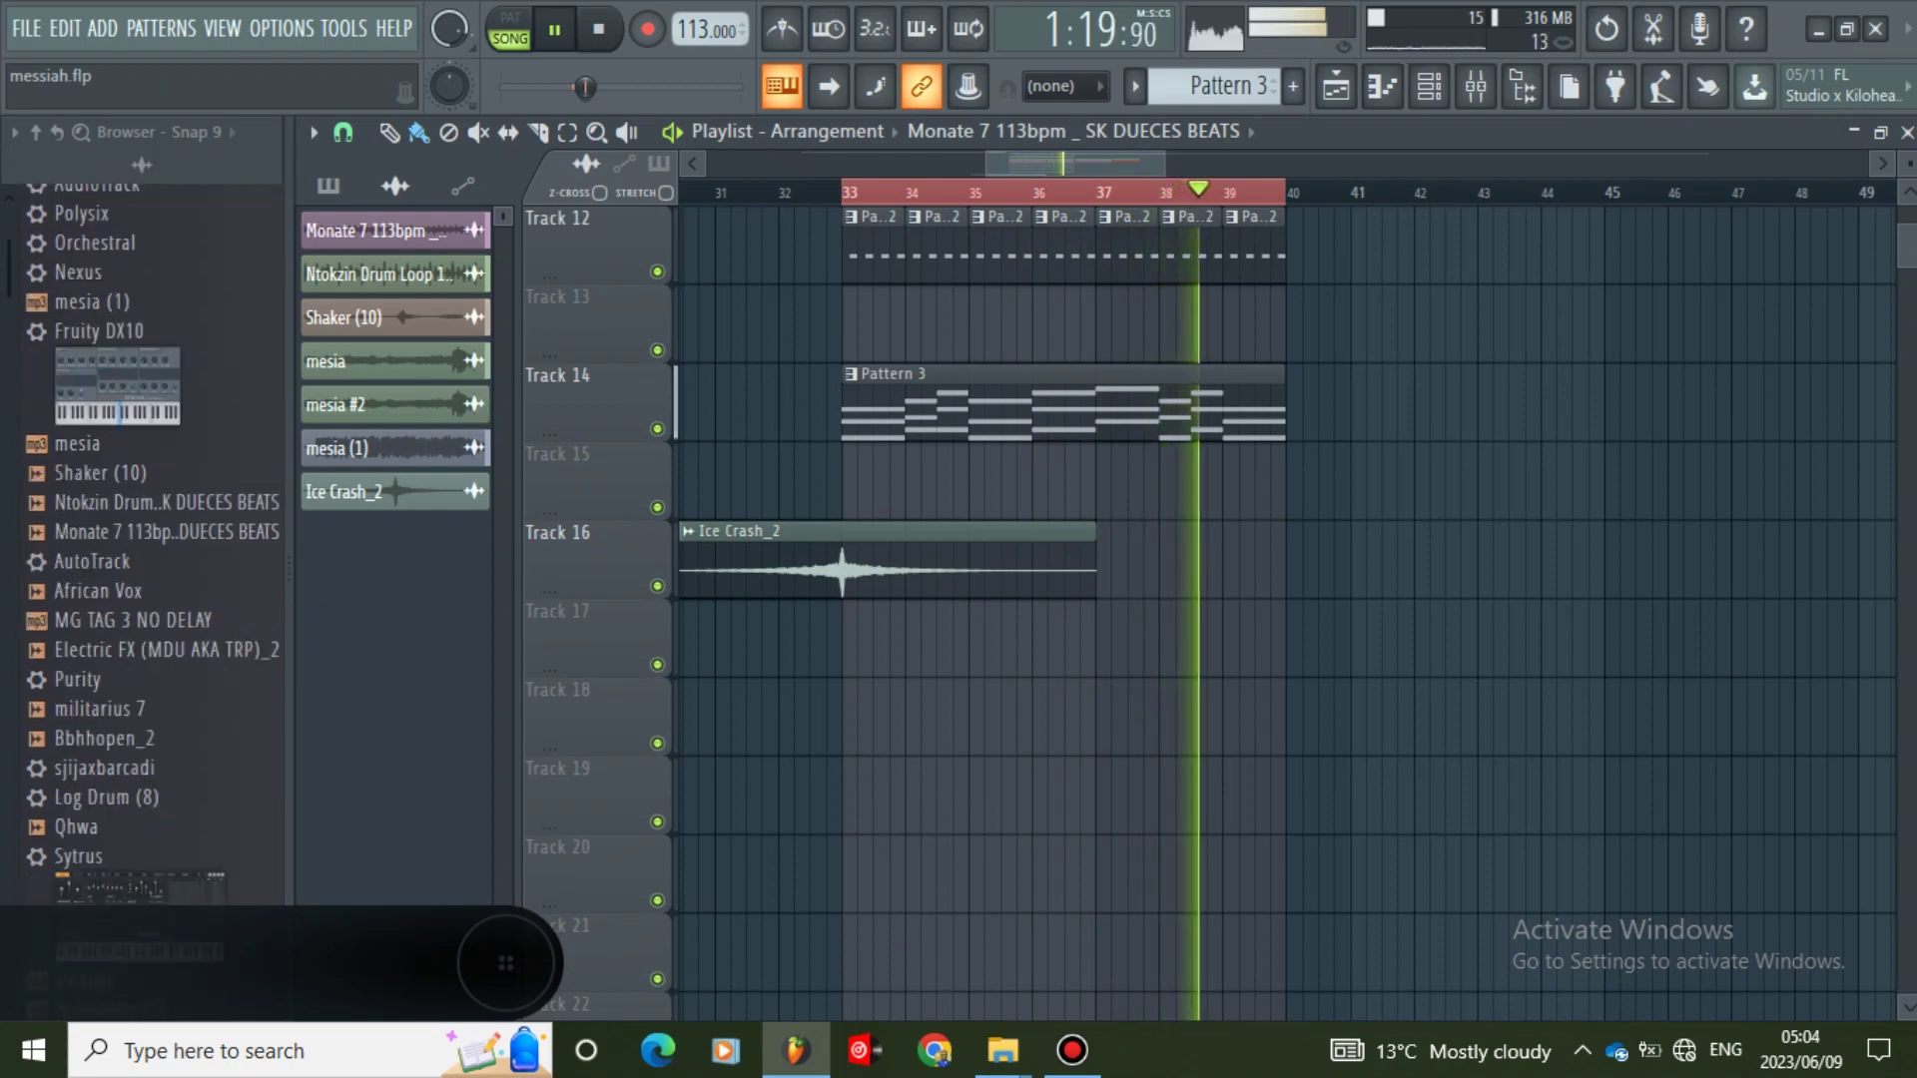
pyautogui.moveTo(88, 769); pyautogui.dragTo(927, 639)
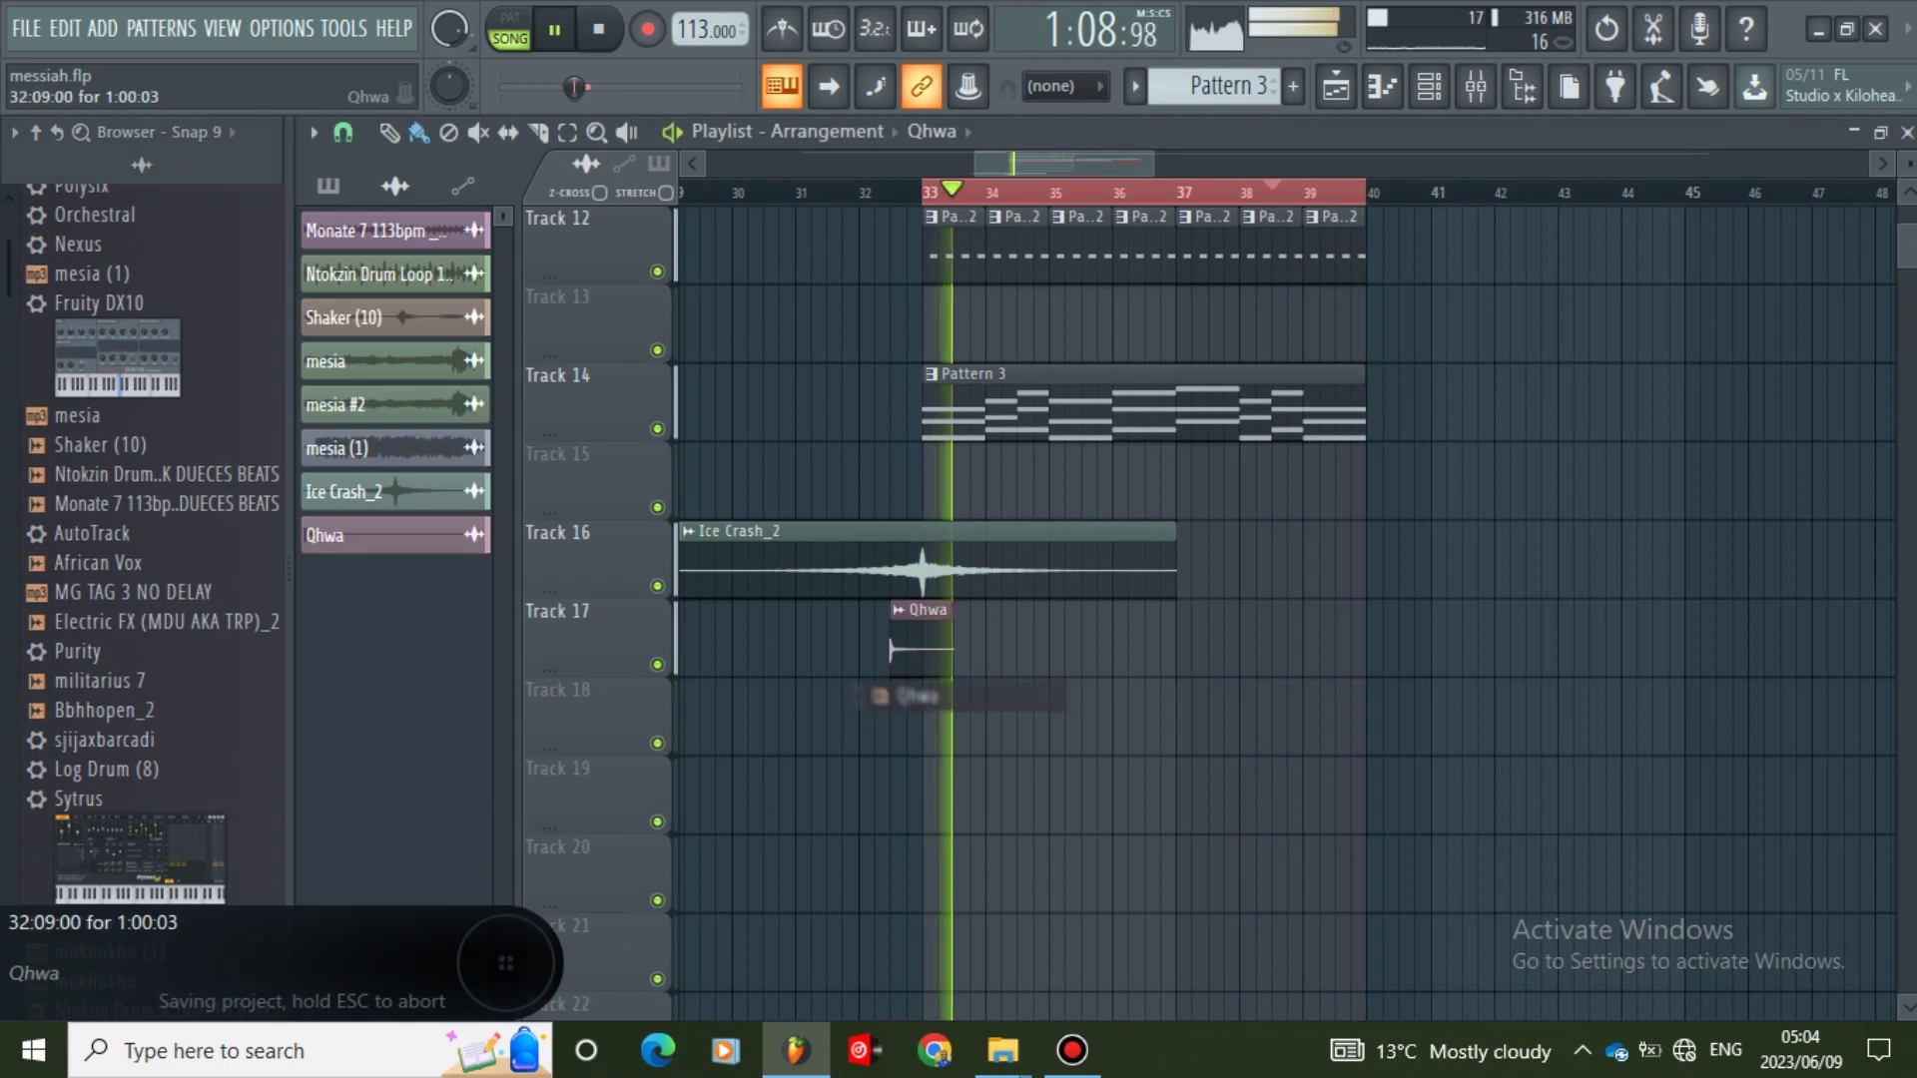
# - Check the channel settings of the Ice Crash_2 sample
pyautogui.doubleClick(1007, 561)
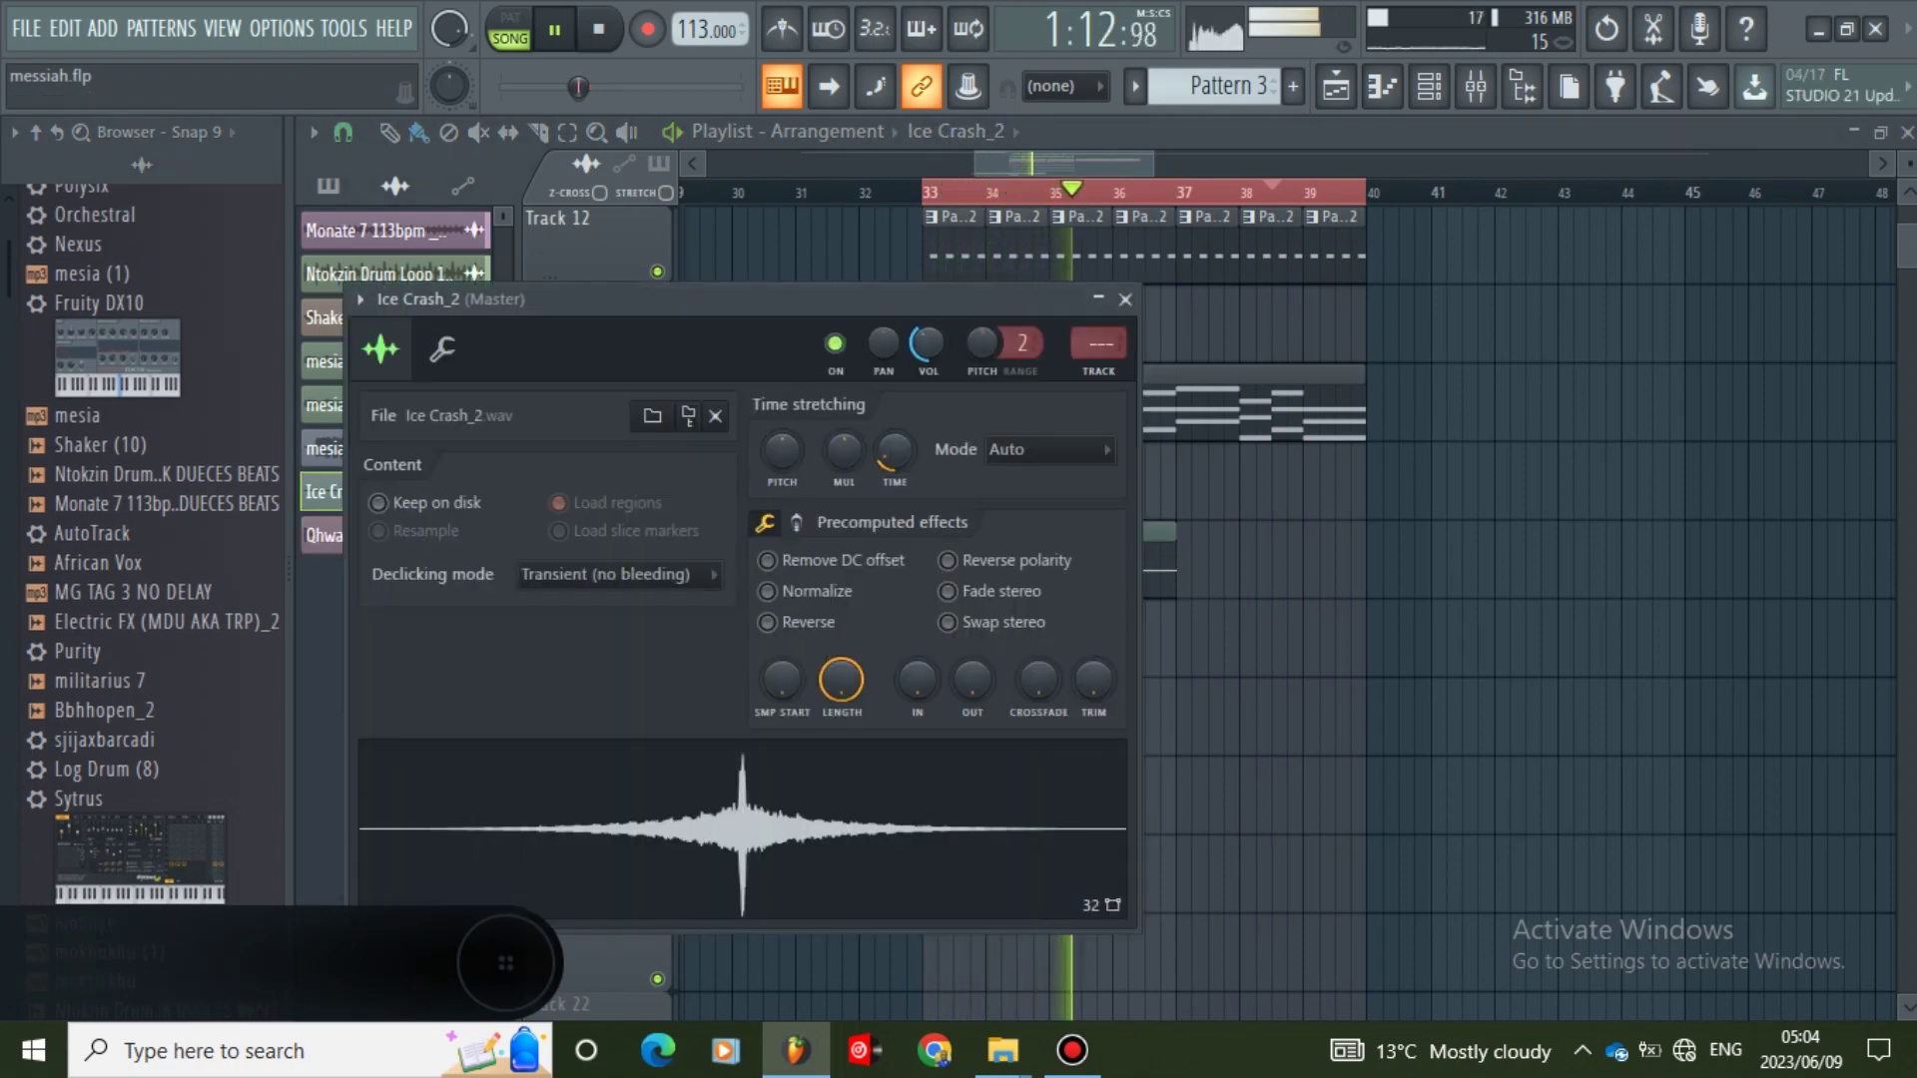
pyautogui.click(1125, 300)
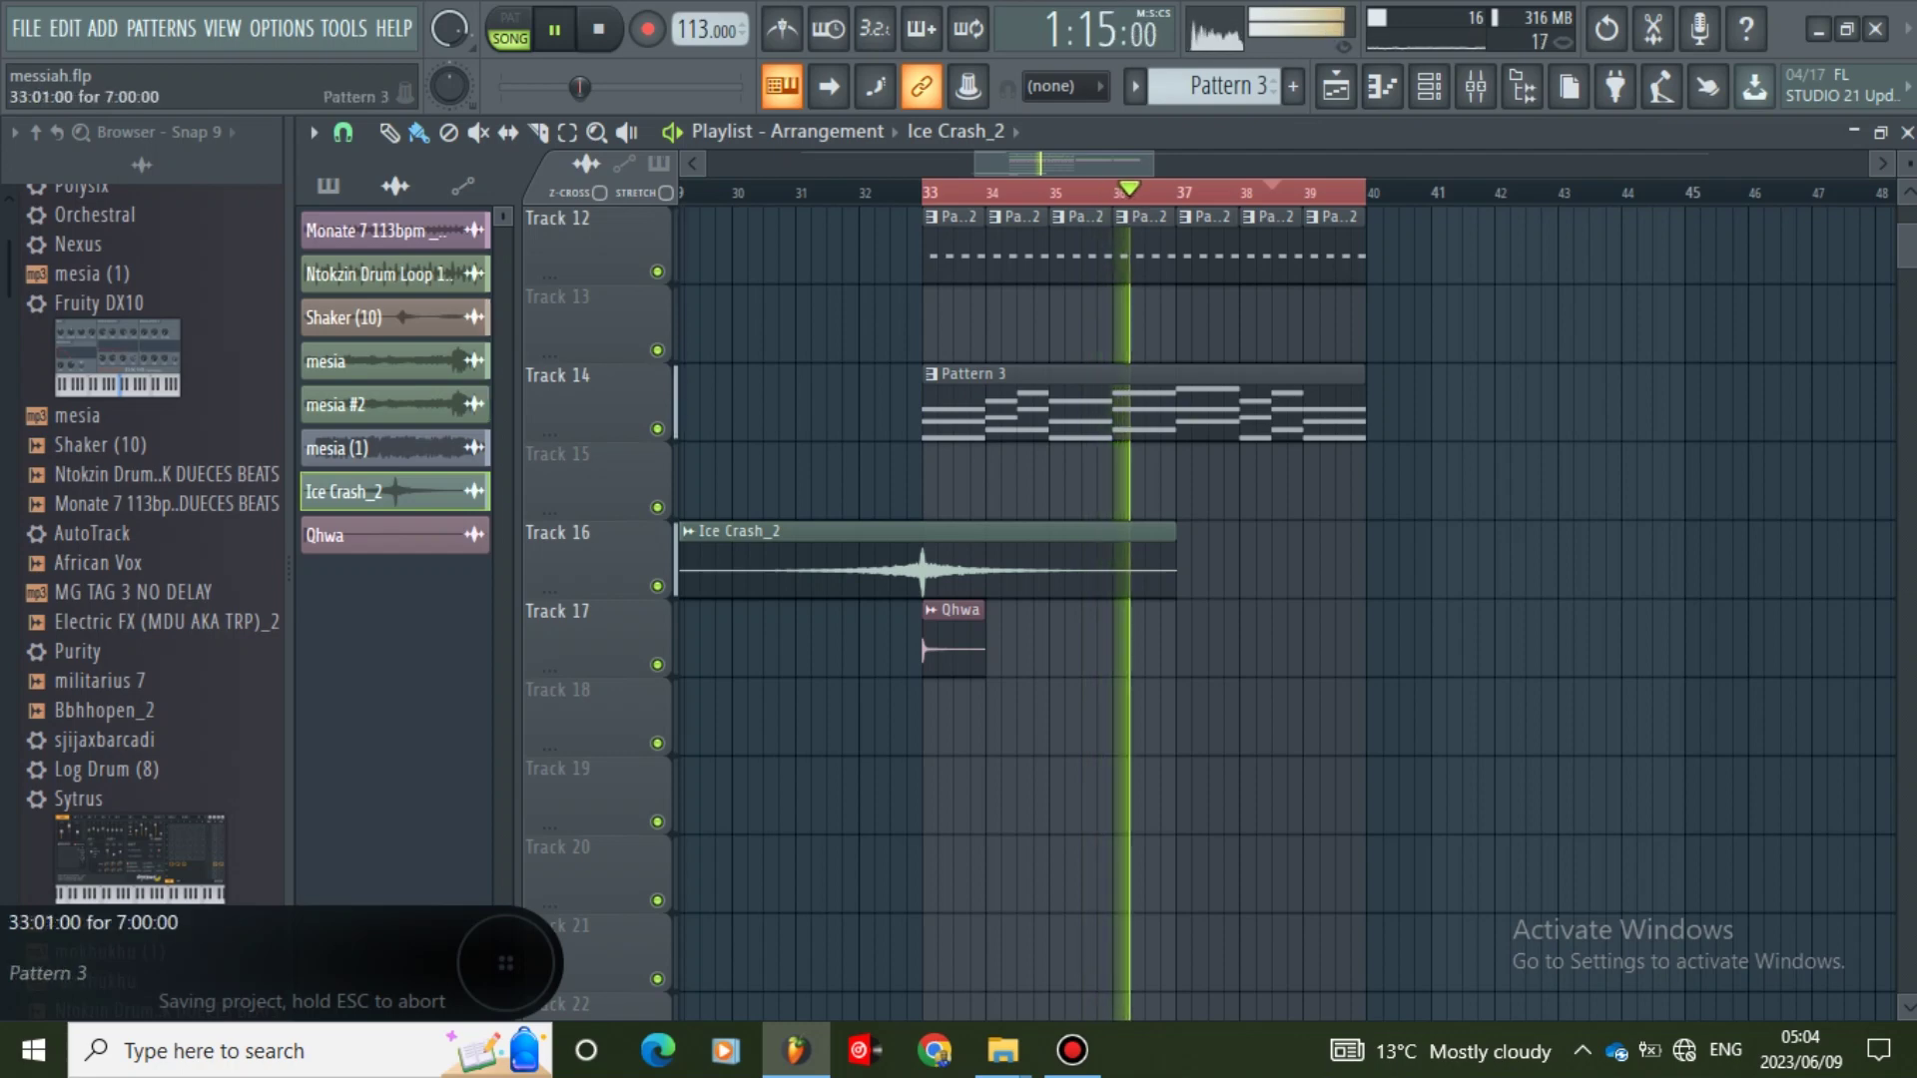
# - Extend the playlist's looped time selection to span bars 33 to 47, and deselect the clips
pyautogui.click(955, 644)
pyautogui.moveTo(1143, 164); pyautogui.dragTo(1143, 164)
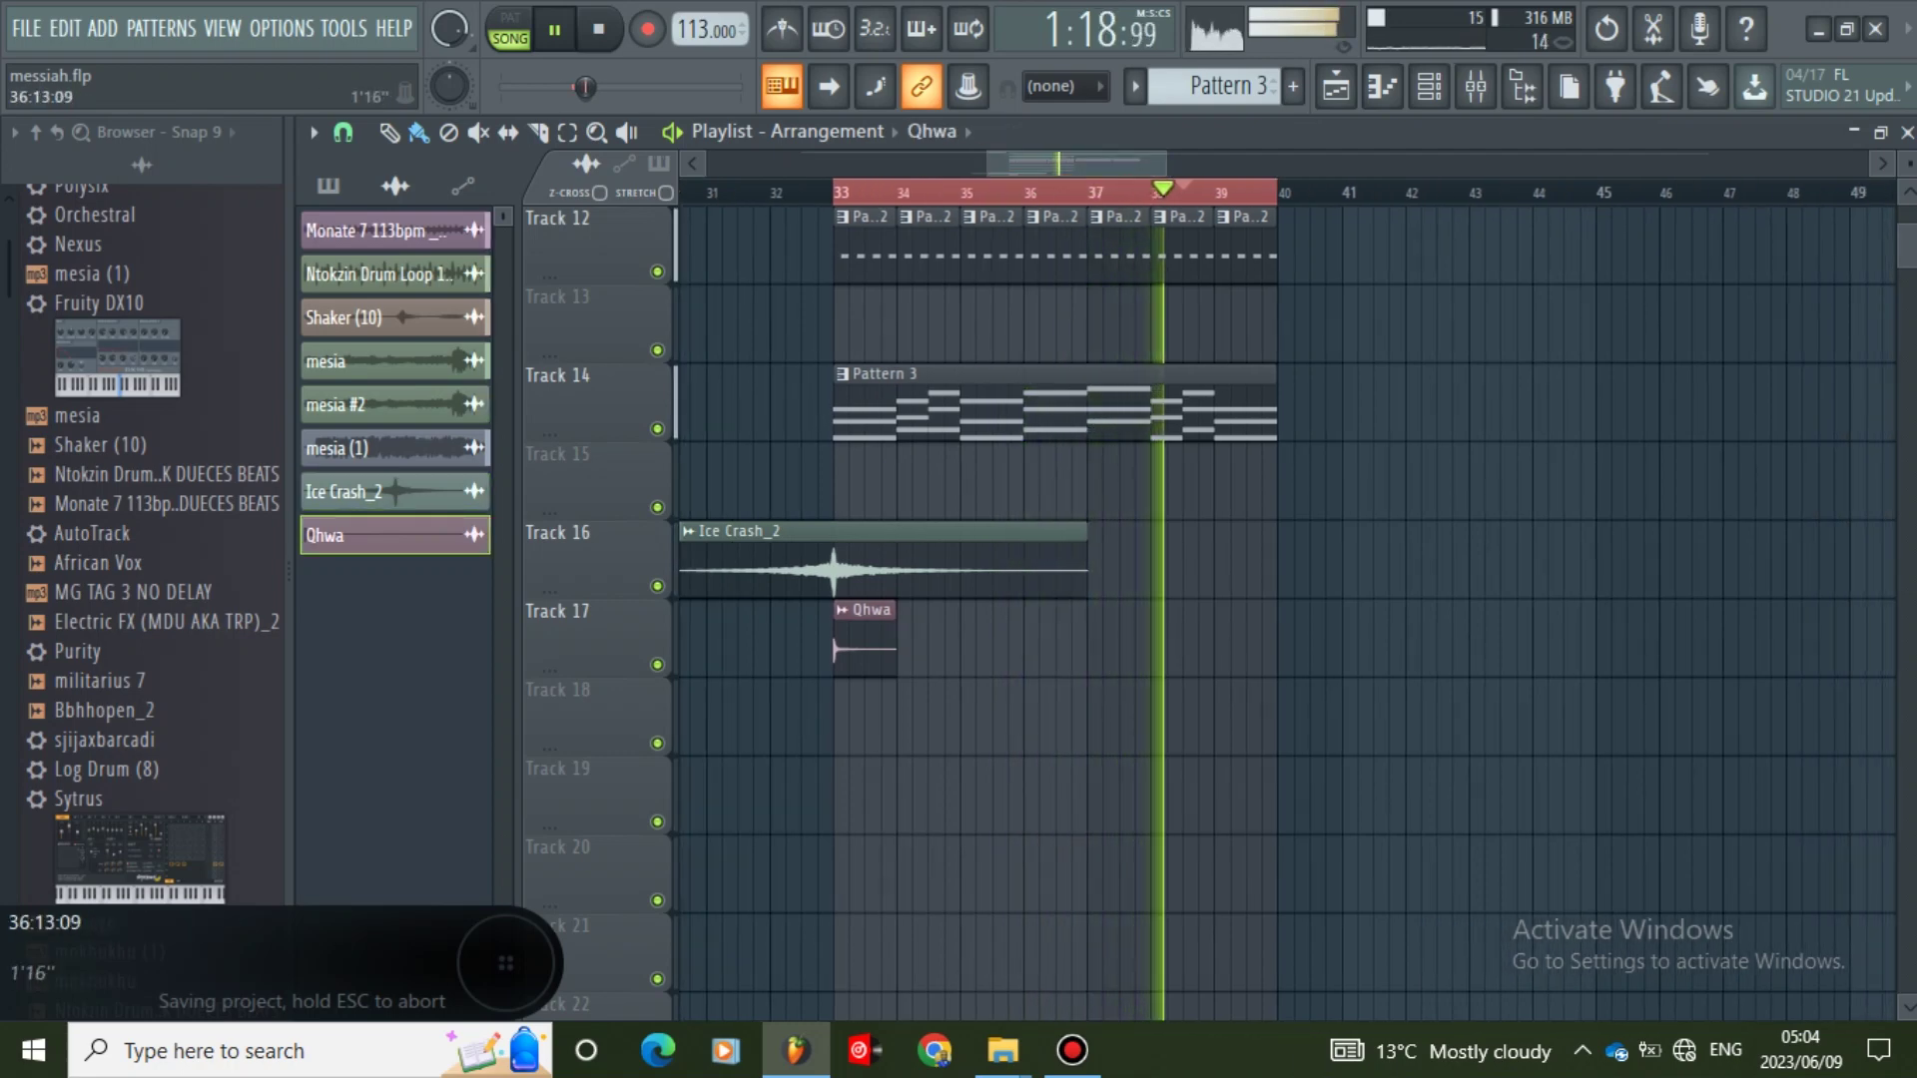
pyautogui.scroll(5, 599, 479)
pyautogui.scroll(3, 1343, 470)
pyautogui.moveTo(1274, 192); pyautogui.dragTo(1723, 192)
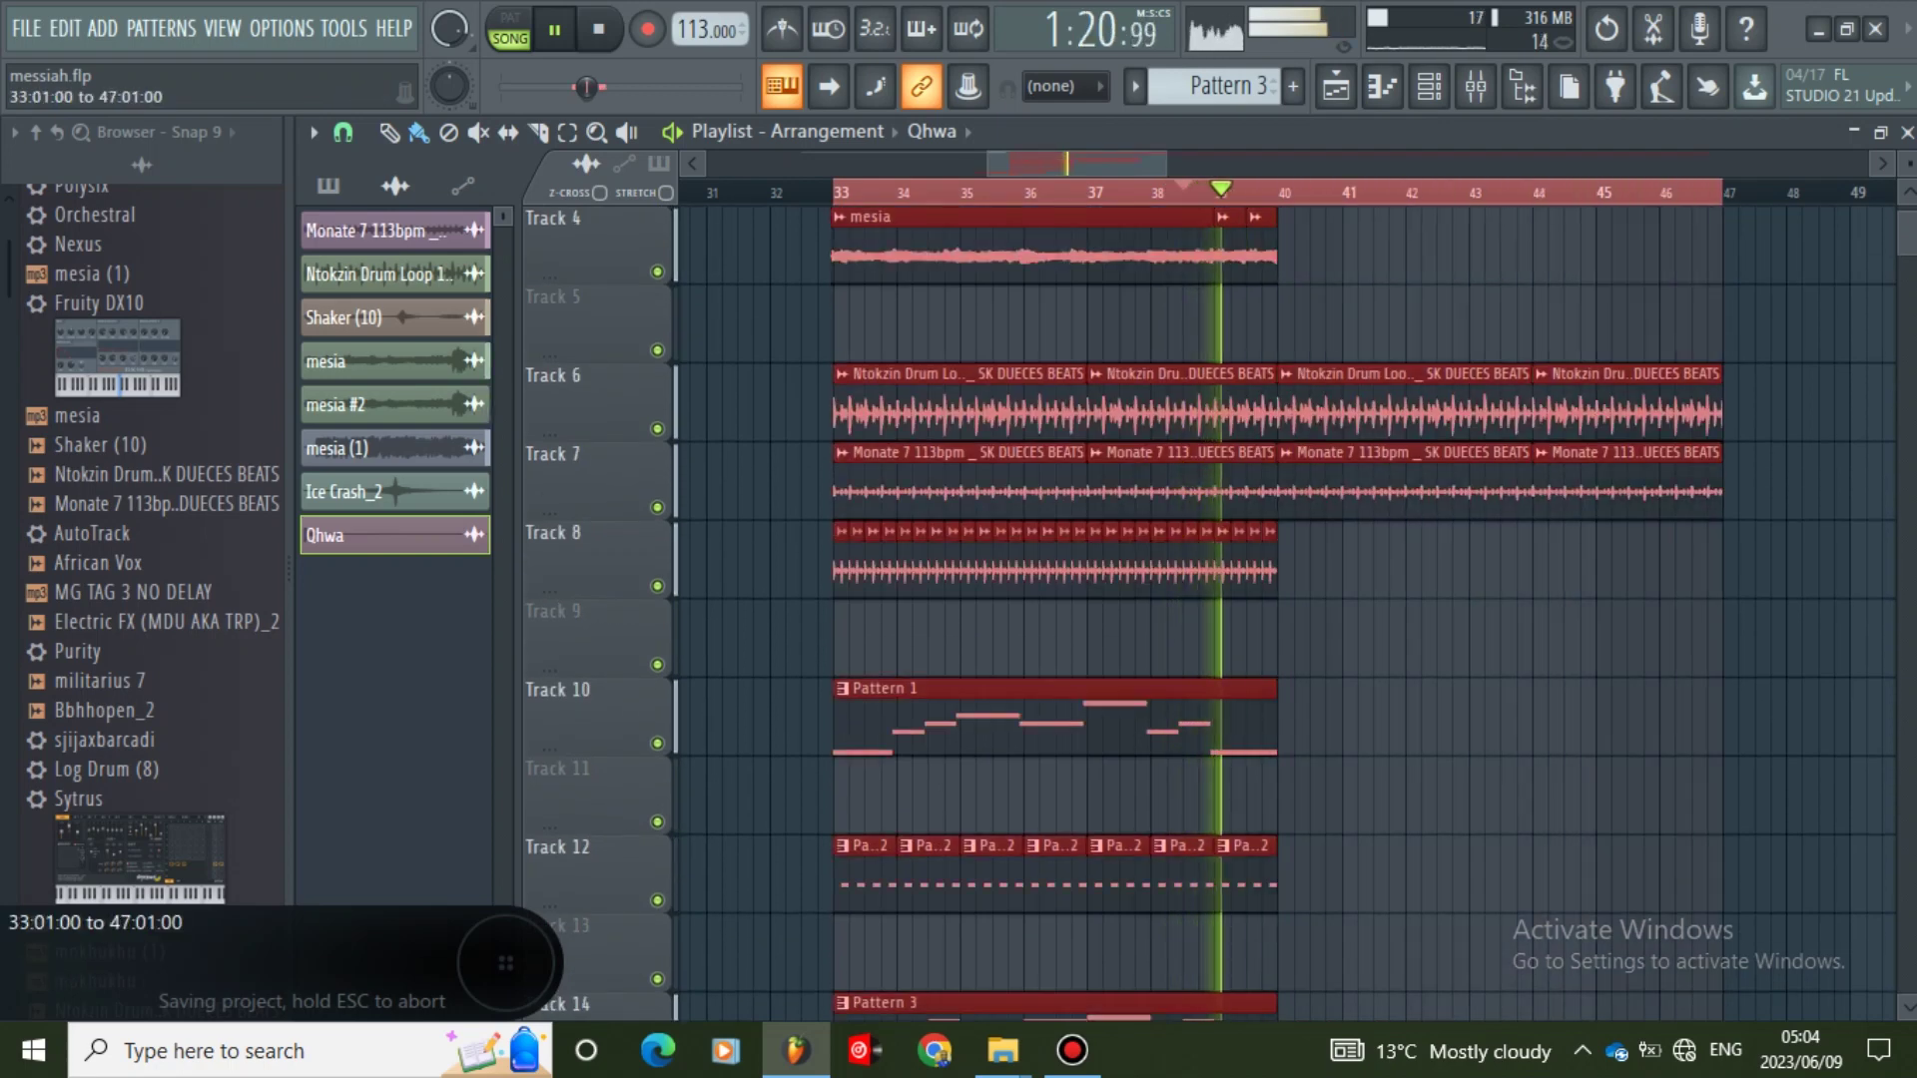
pyautogui.keyDown('ctrl'); pyautogui.click(1665, 784); pyautogui.keyUp('ctrl')
pyautogui.scroll(3, 1657, 759)
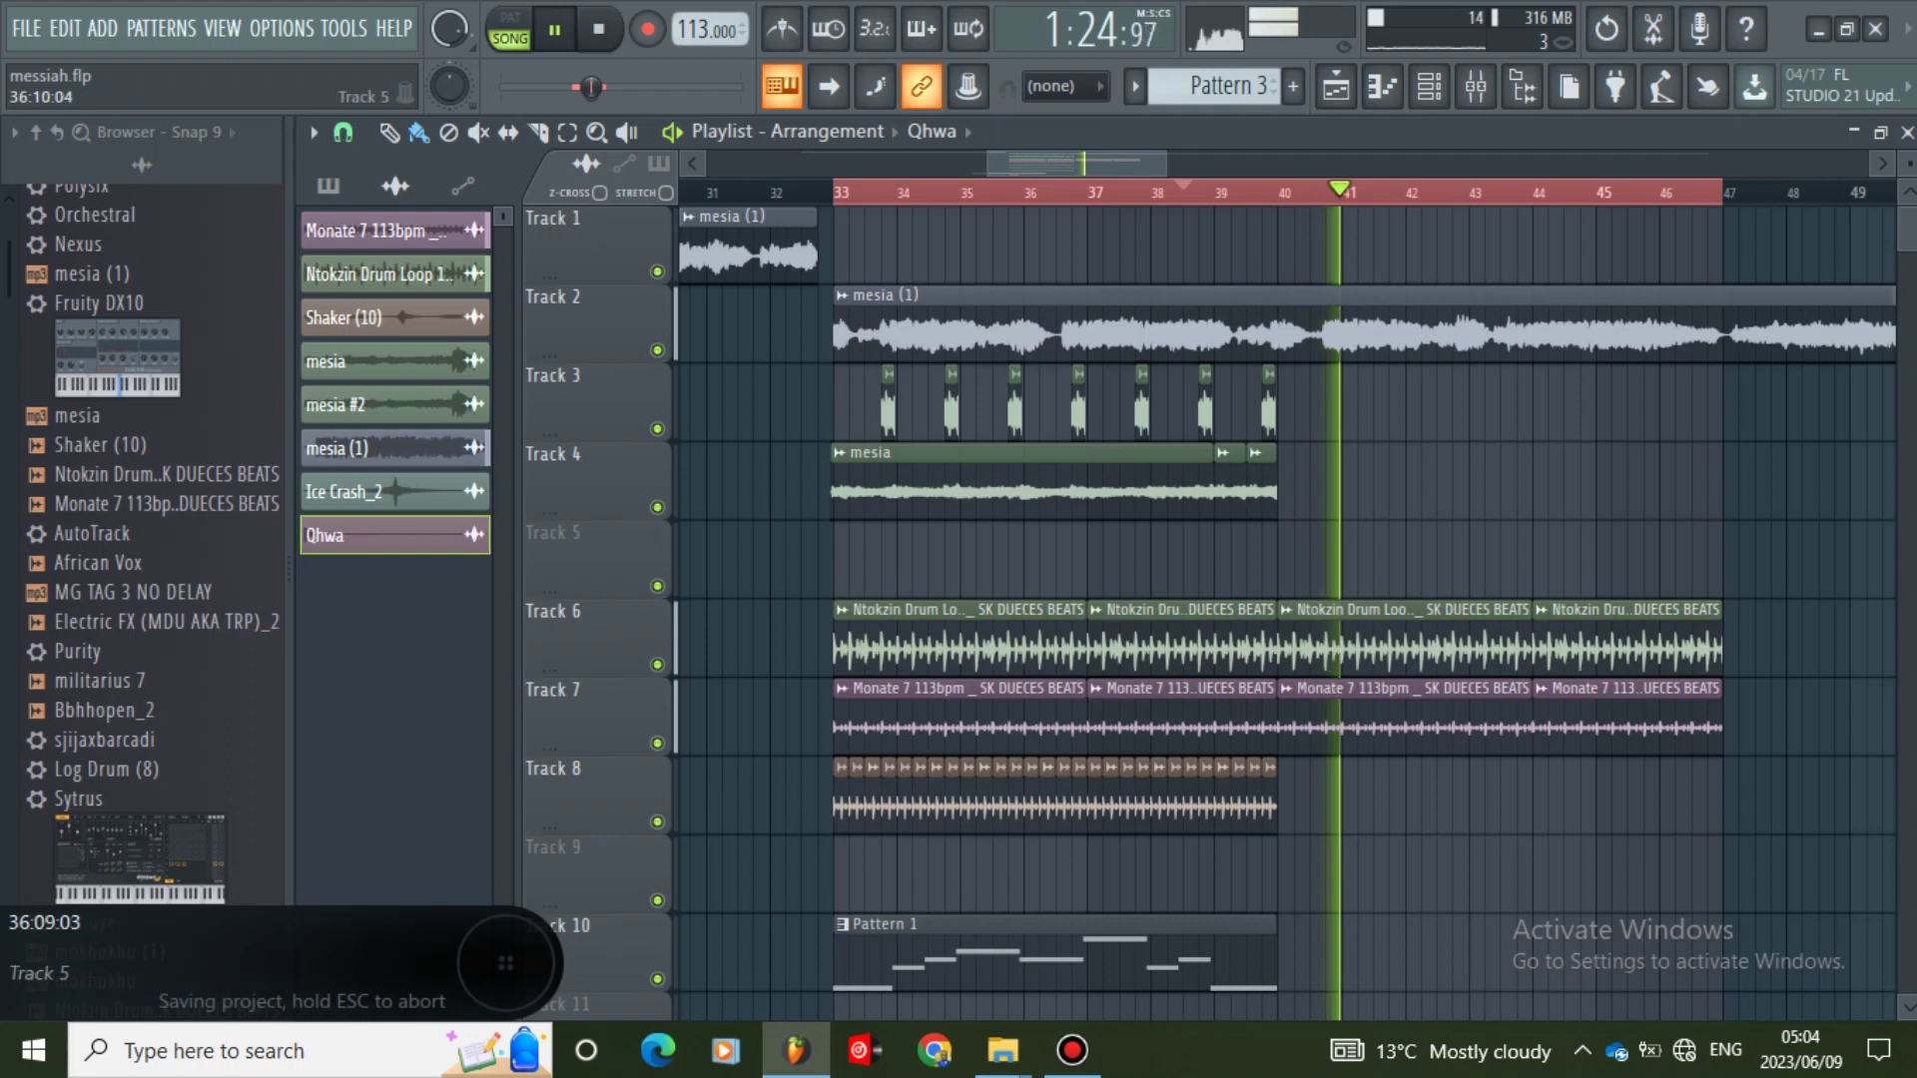
pyautogui.click(1128, 487)
pyautogui.click(1298, 488)
pyautogui.moveTo(1297, 487); pyautogui.dragTo(1284, 488)
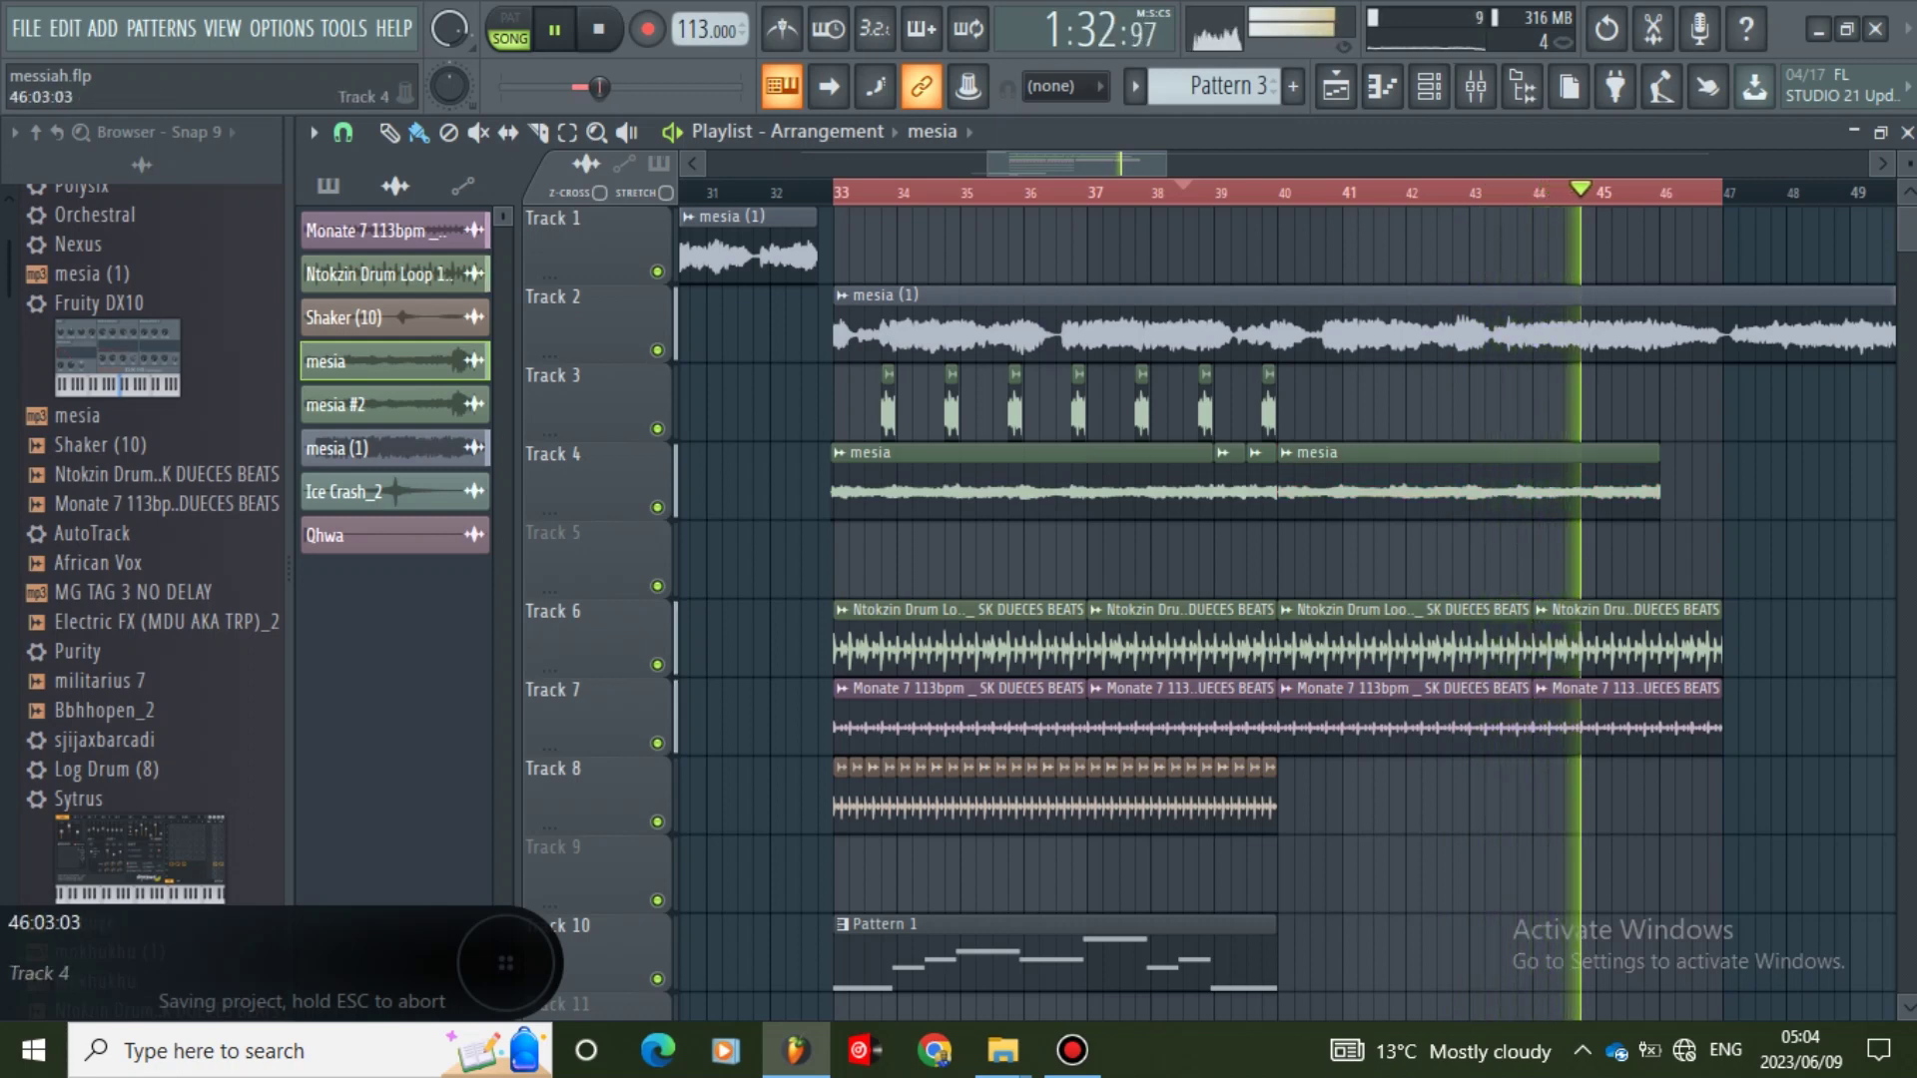
pyautogui.rightClick(1304, 487)
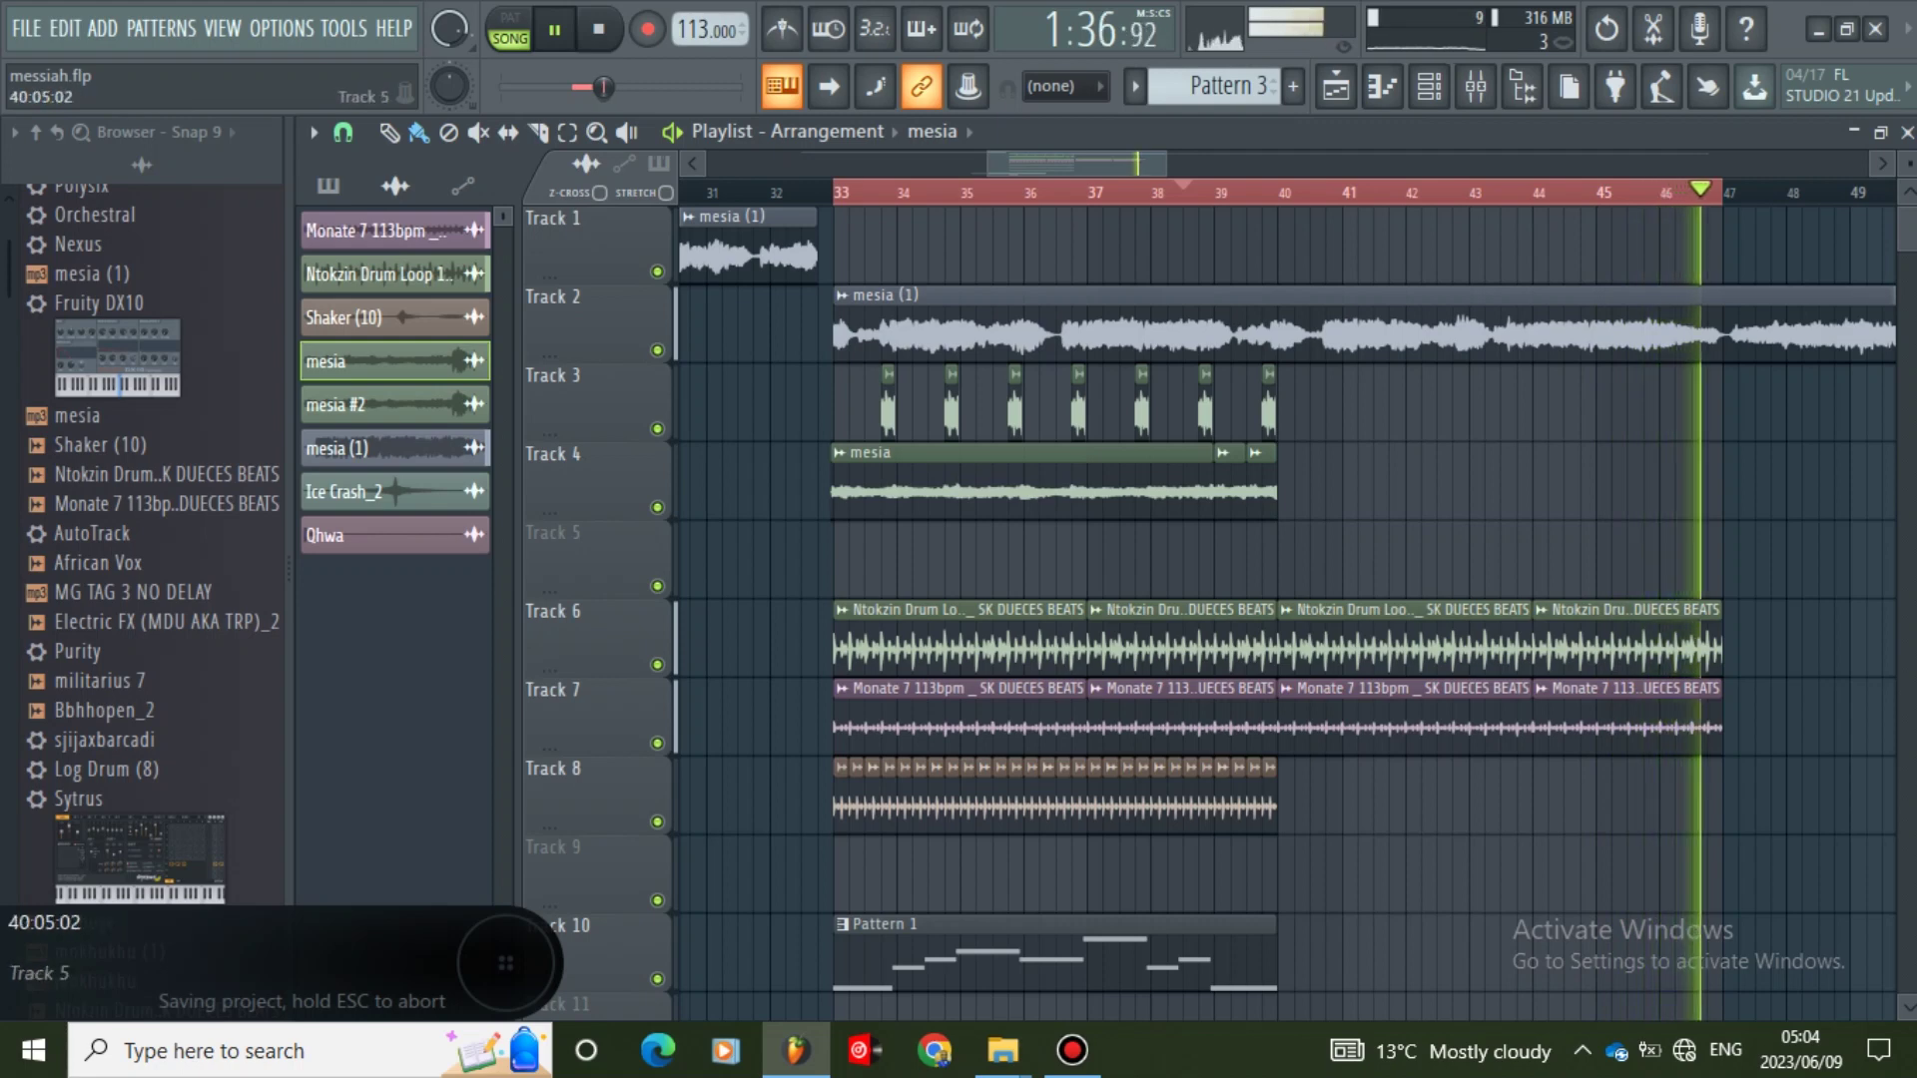
# - Place a copy of the long mesia clip on Track 4 at bar 40
pyautogui.click(1290, 559)
pyautogui.hotkey('shift', 'Up')
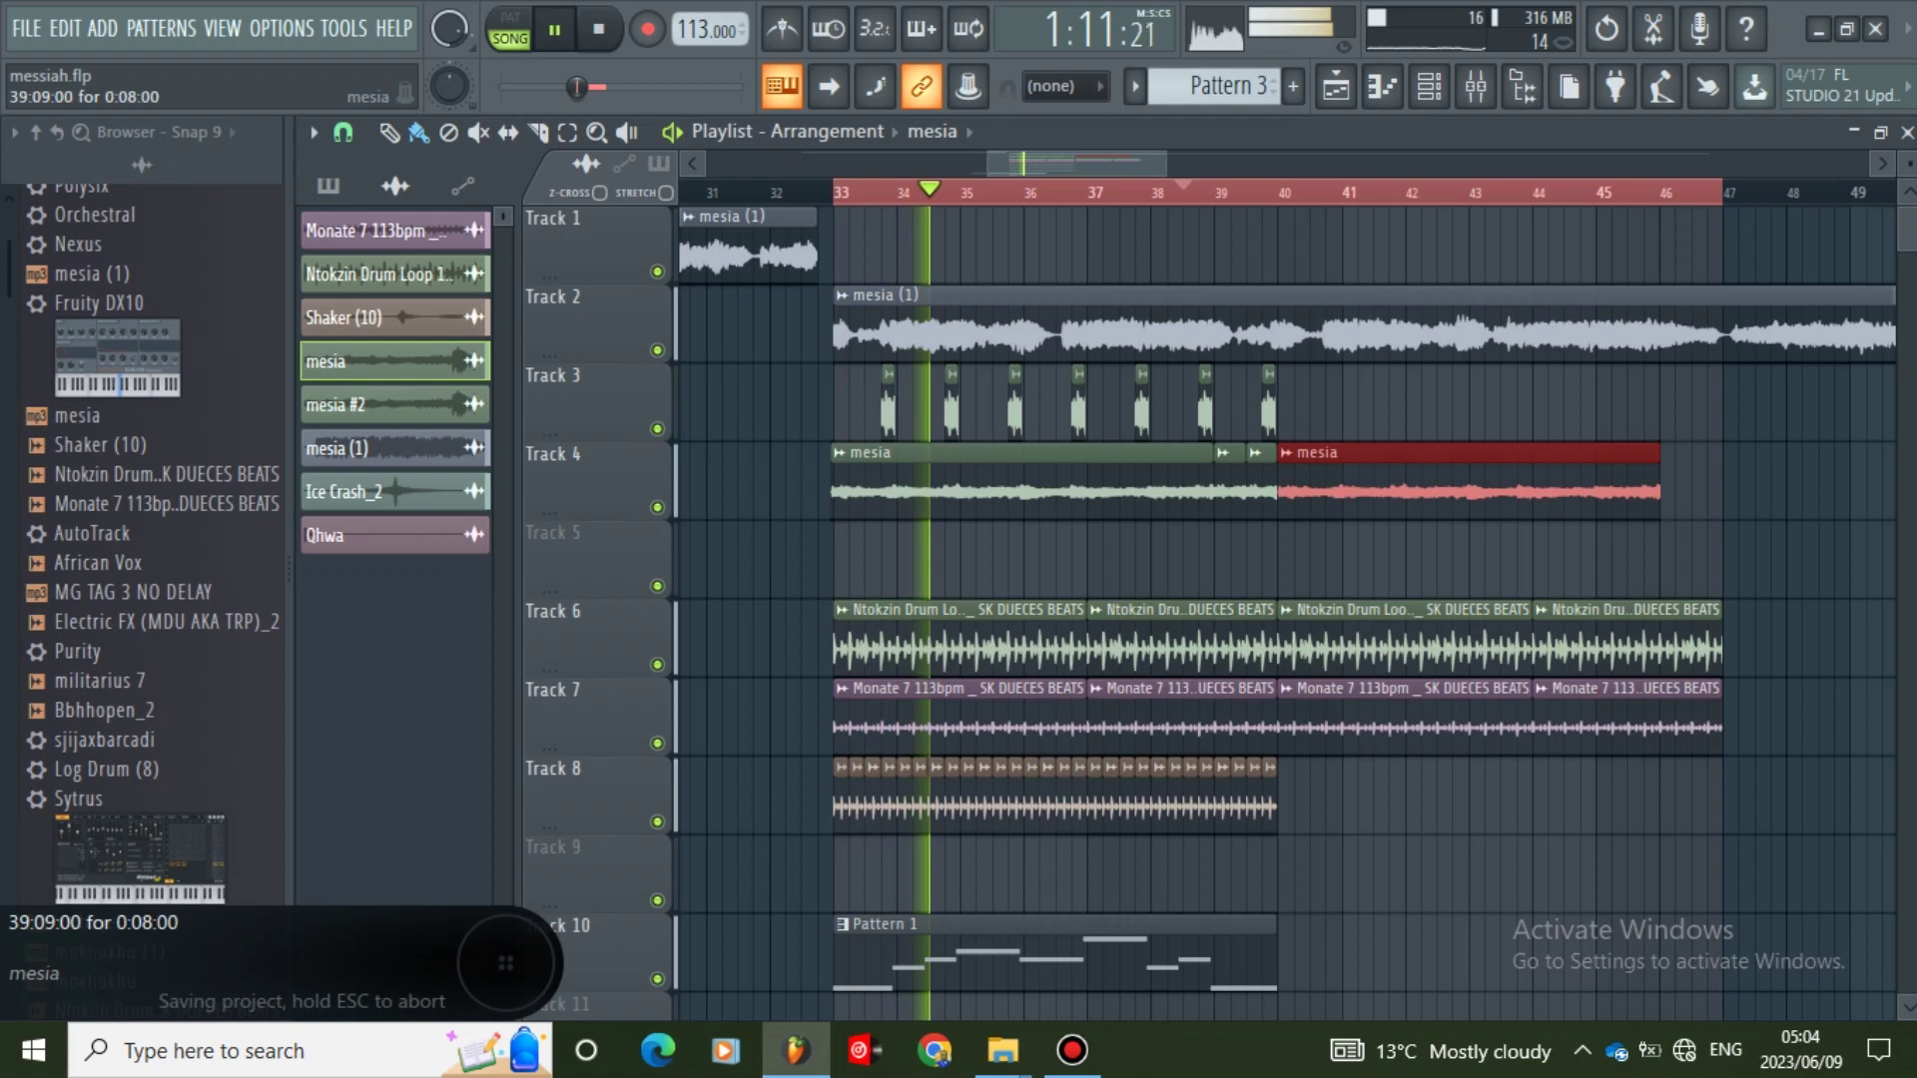
pyautogui.keyDown('ctrl'); pyautogui.click(1250, 547); pyautogui.keyUp('ctrl')
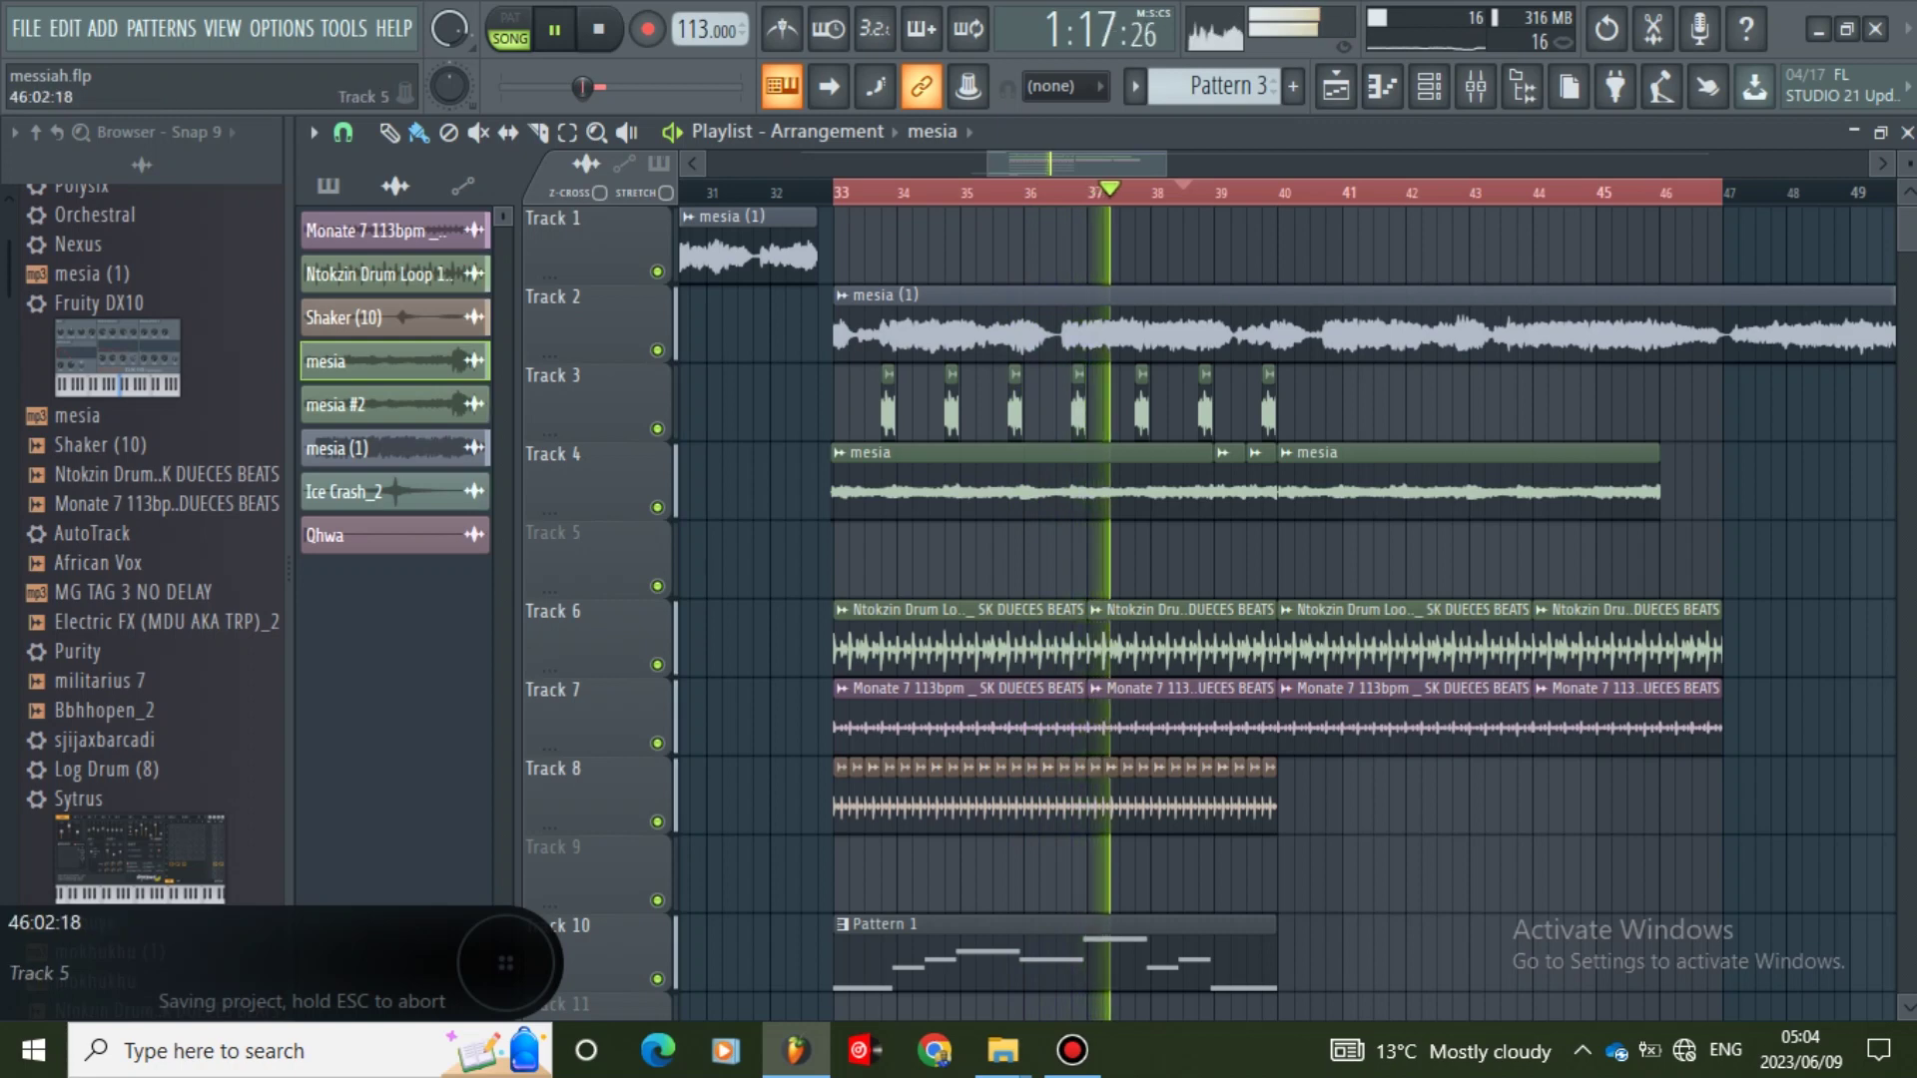
# - Add two half-bar mesia clips after the long copy on Track 4, filling bar 46 up to bar 47
pyautogui.click(1668, 555)
pyautogui.click(1704, 554)
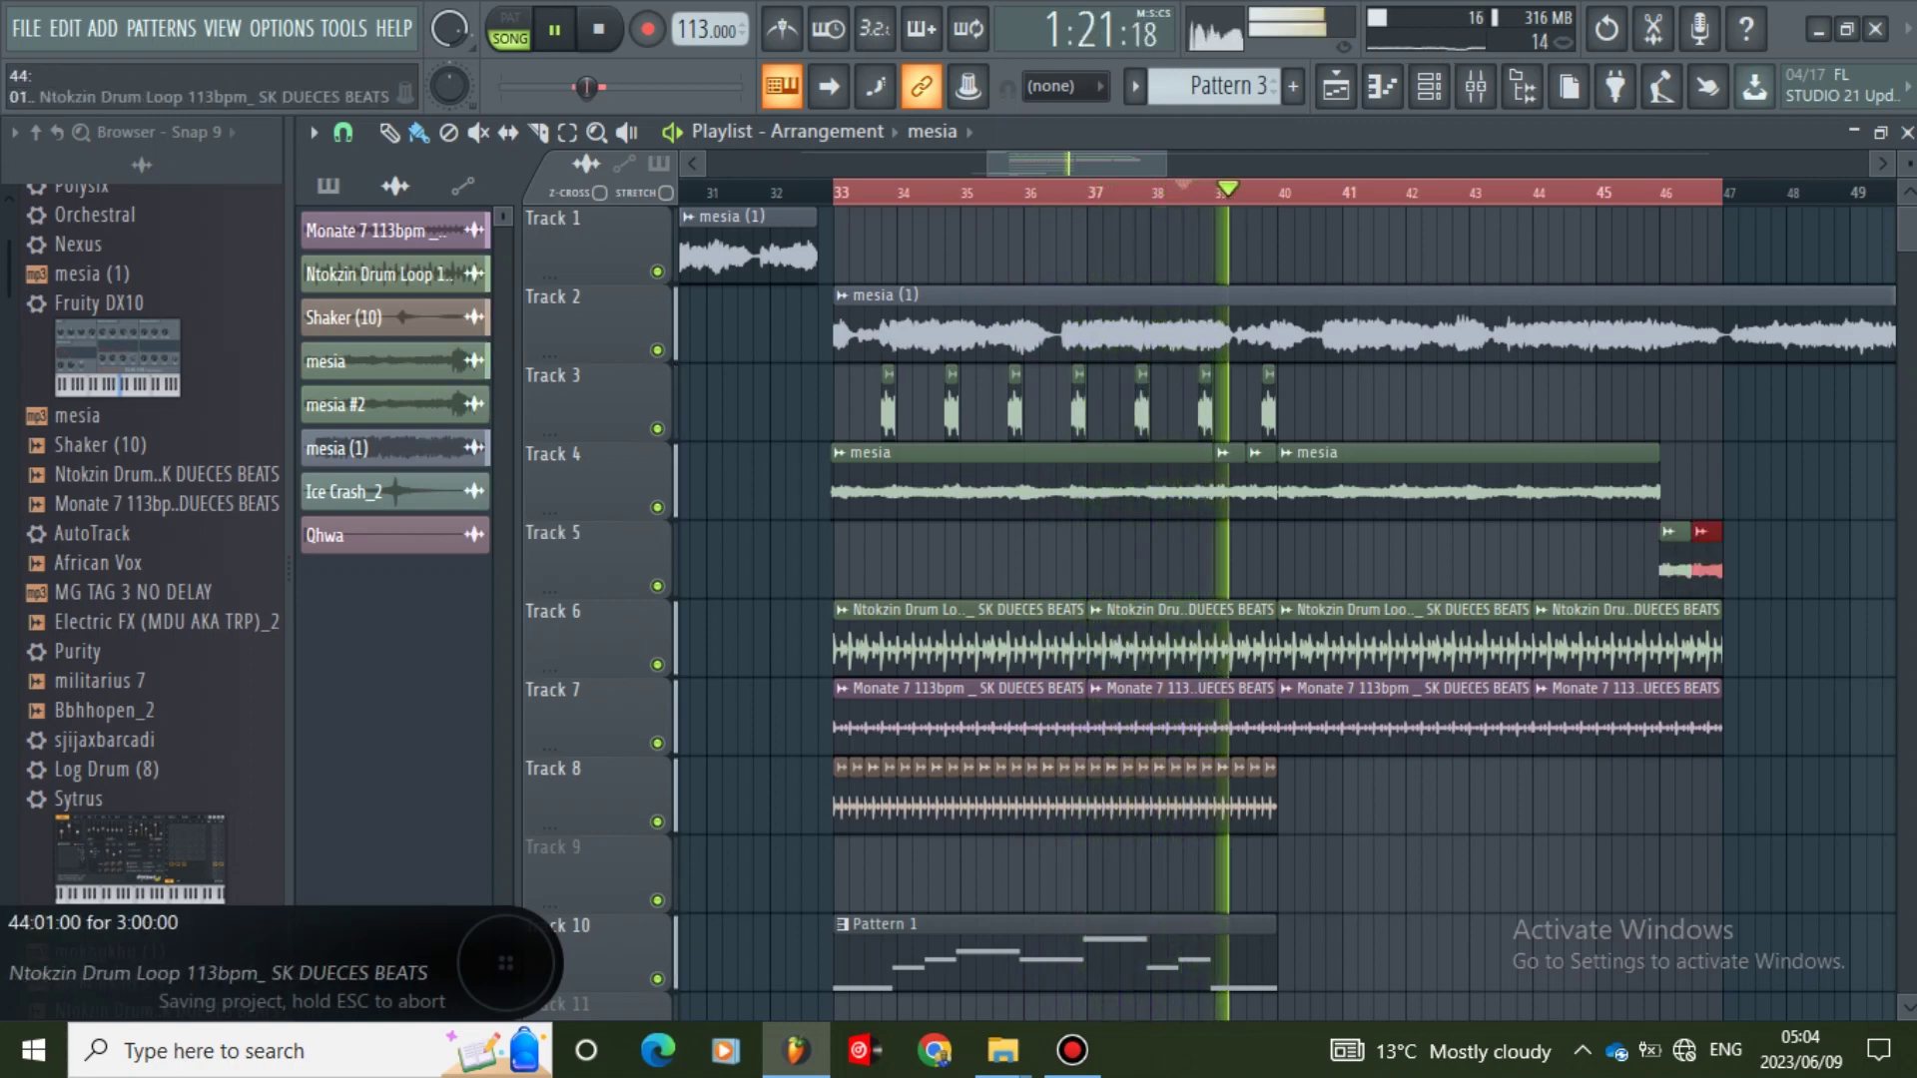
pyautogui.moveTo(1676, 559); pyautogui.dragTo(1676, 481)
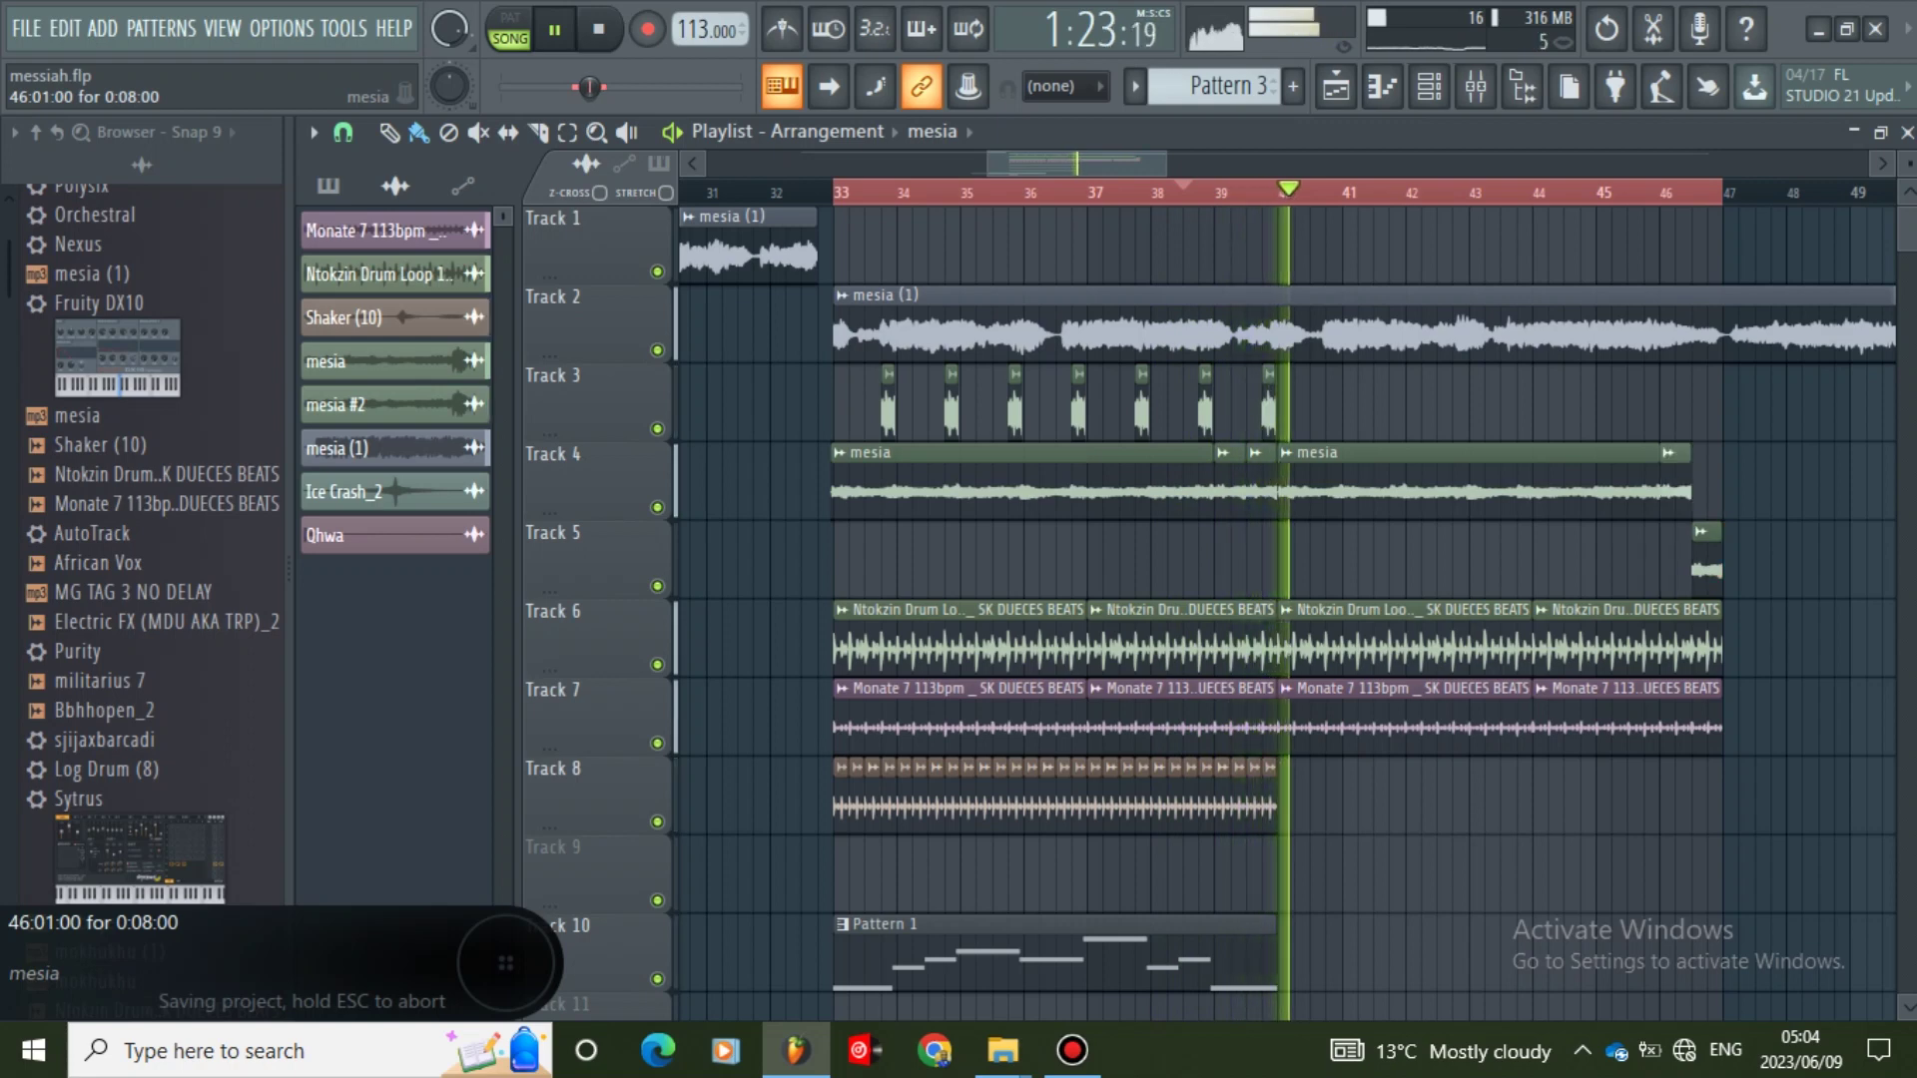
pyautogui.moveTo(1707, 559); pyautogui.dragTo(1707, 481)
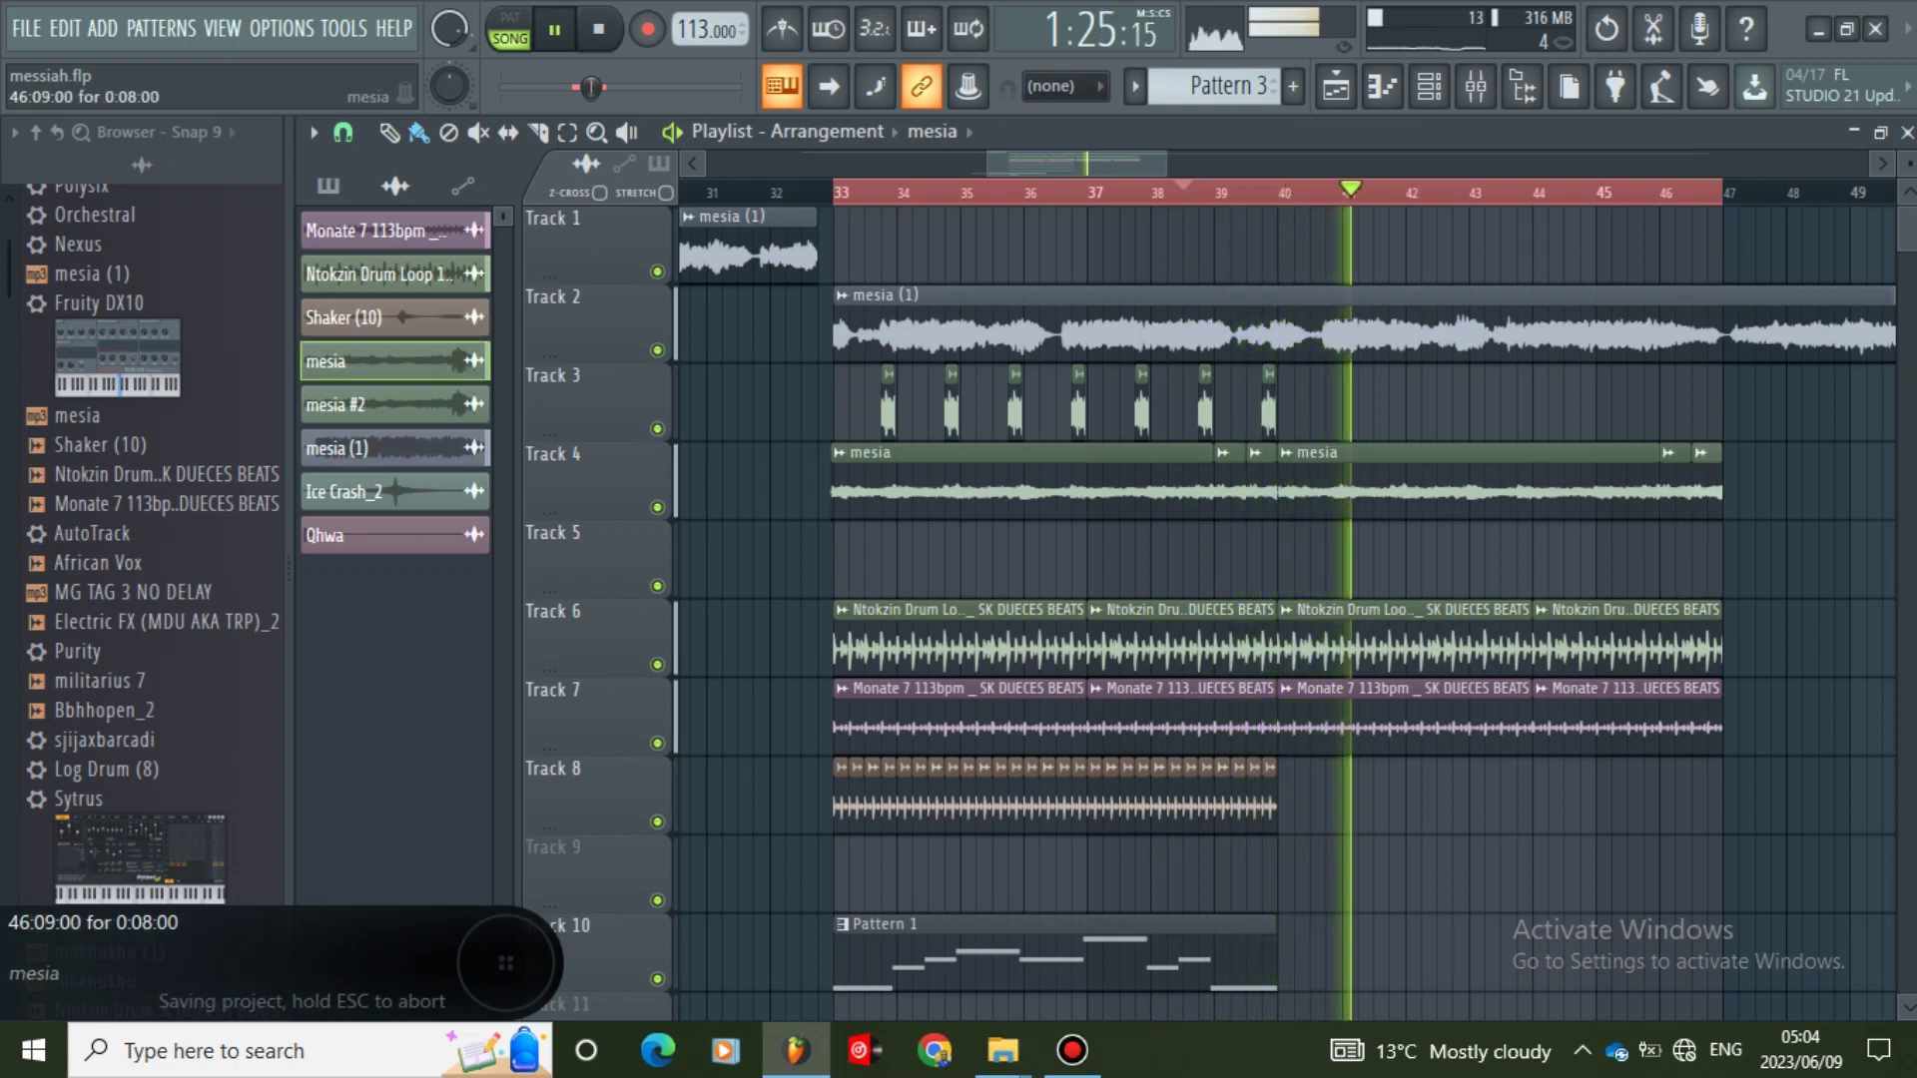
pyautogui.click(27, 28)
pyautogui.click(51, 159)
# - Repeat the Shaker (10) clips on Track 8 and Pattern 1 on Track 10 from bar 40 to bar 47
pyautogui.scroll(-2, 1288, 649)
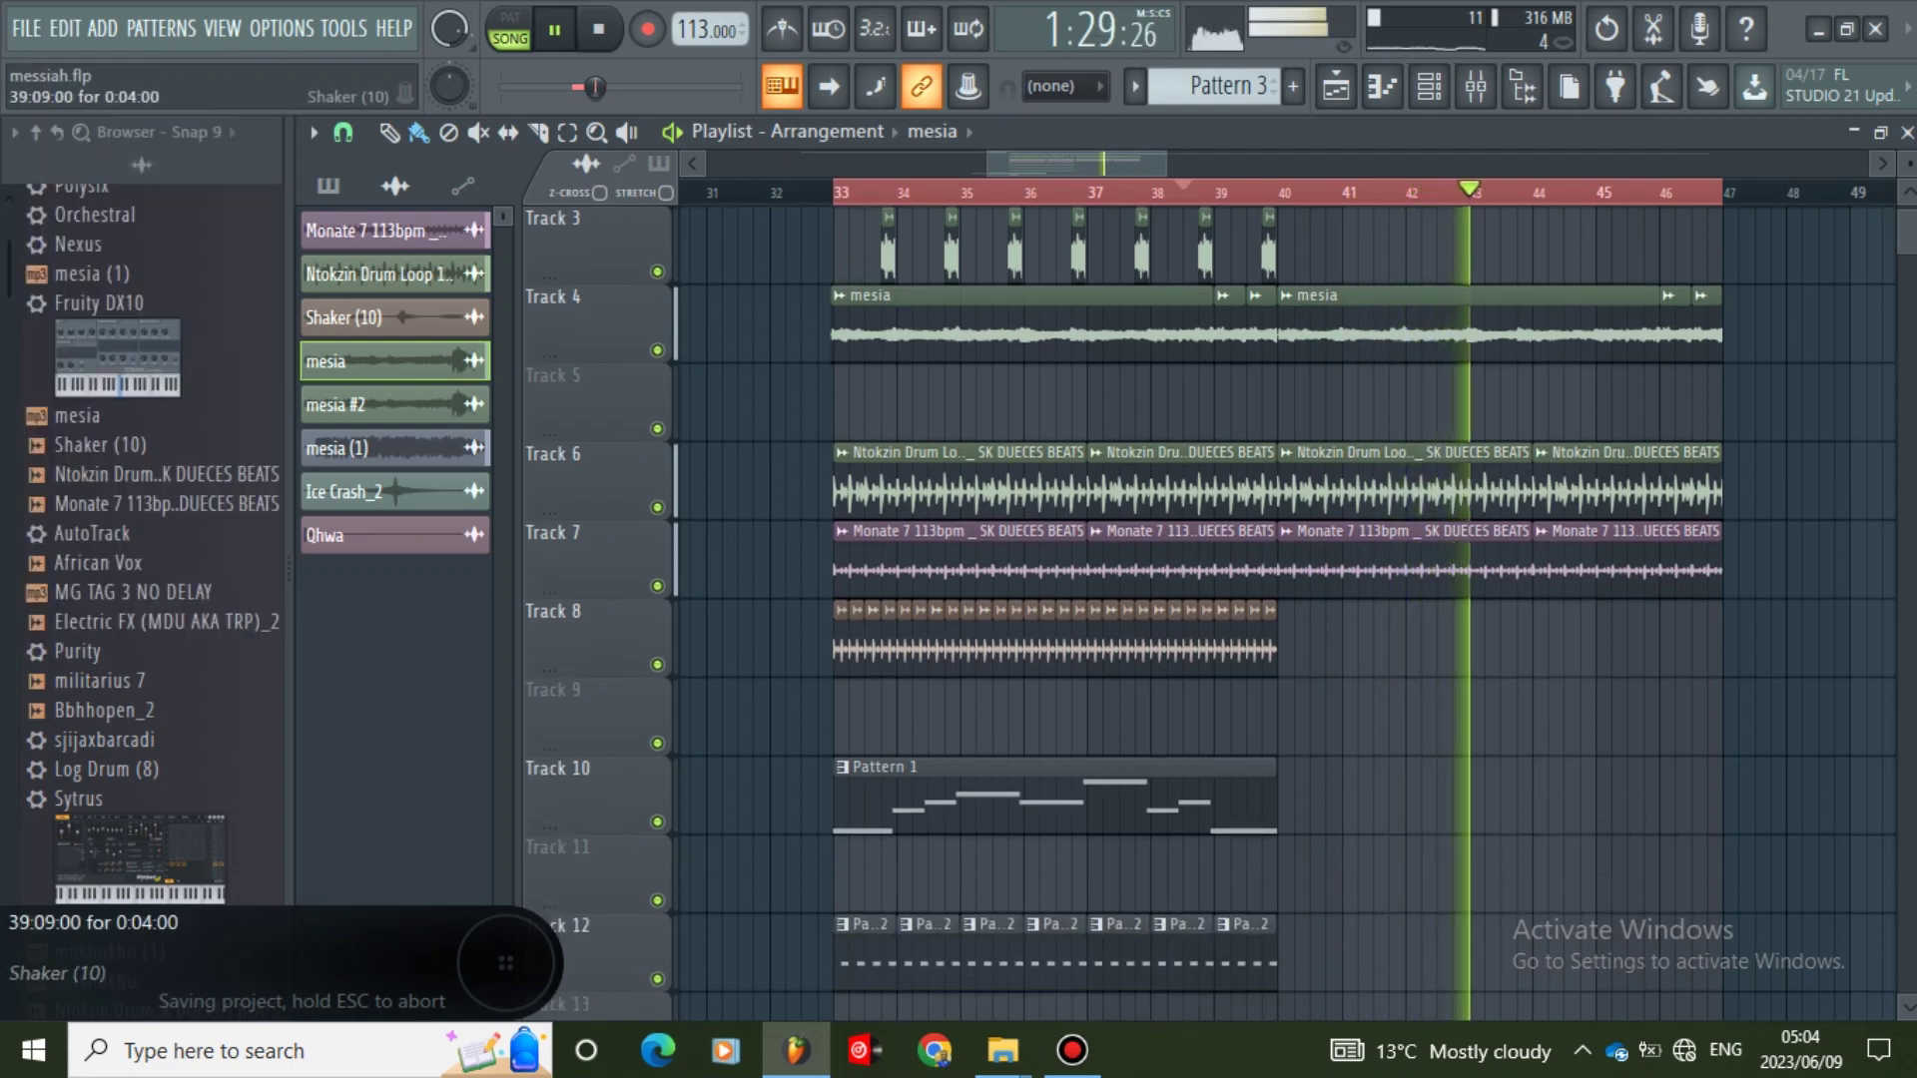
pyautogui.moveTo(1280, 649); pyautogui.dragTo(1709, 649)
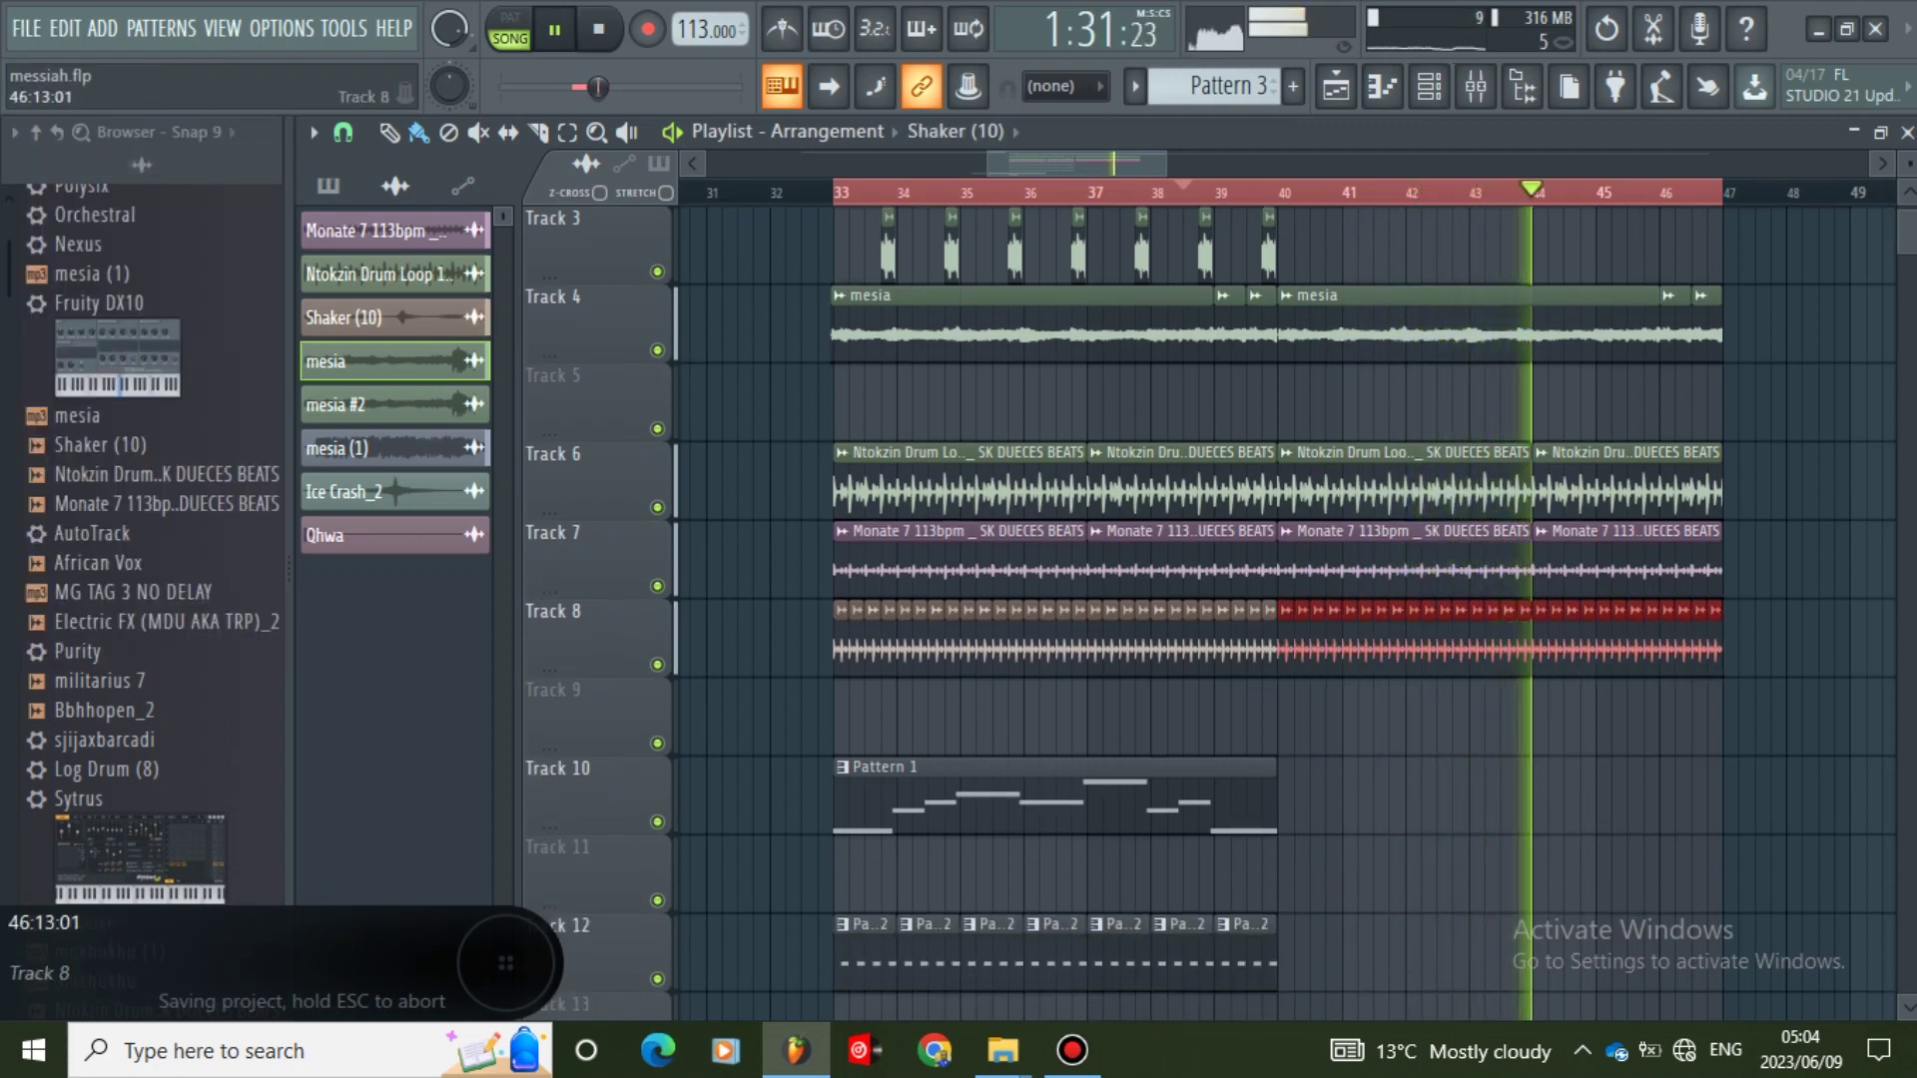
pyautogui.click(1178, 798)
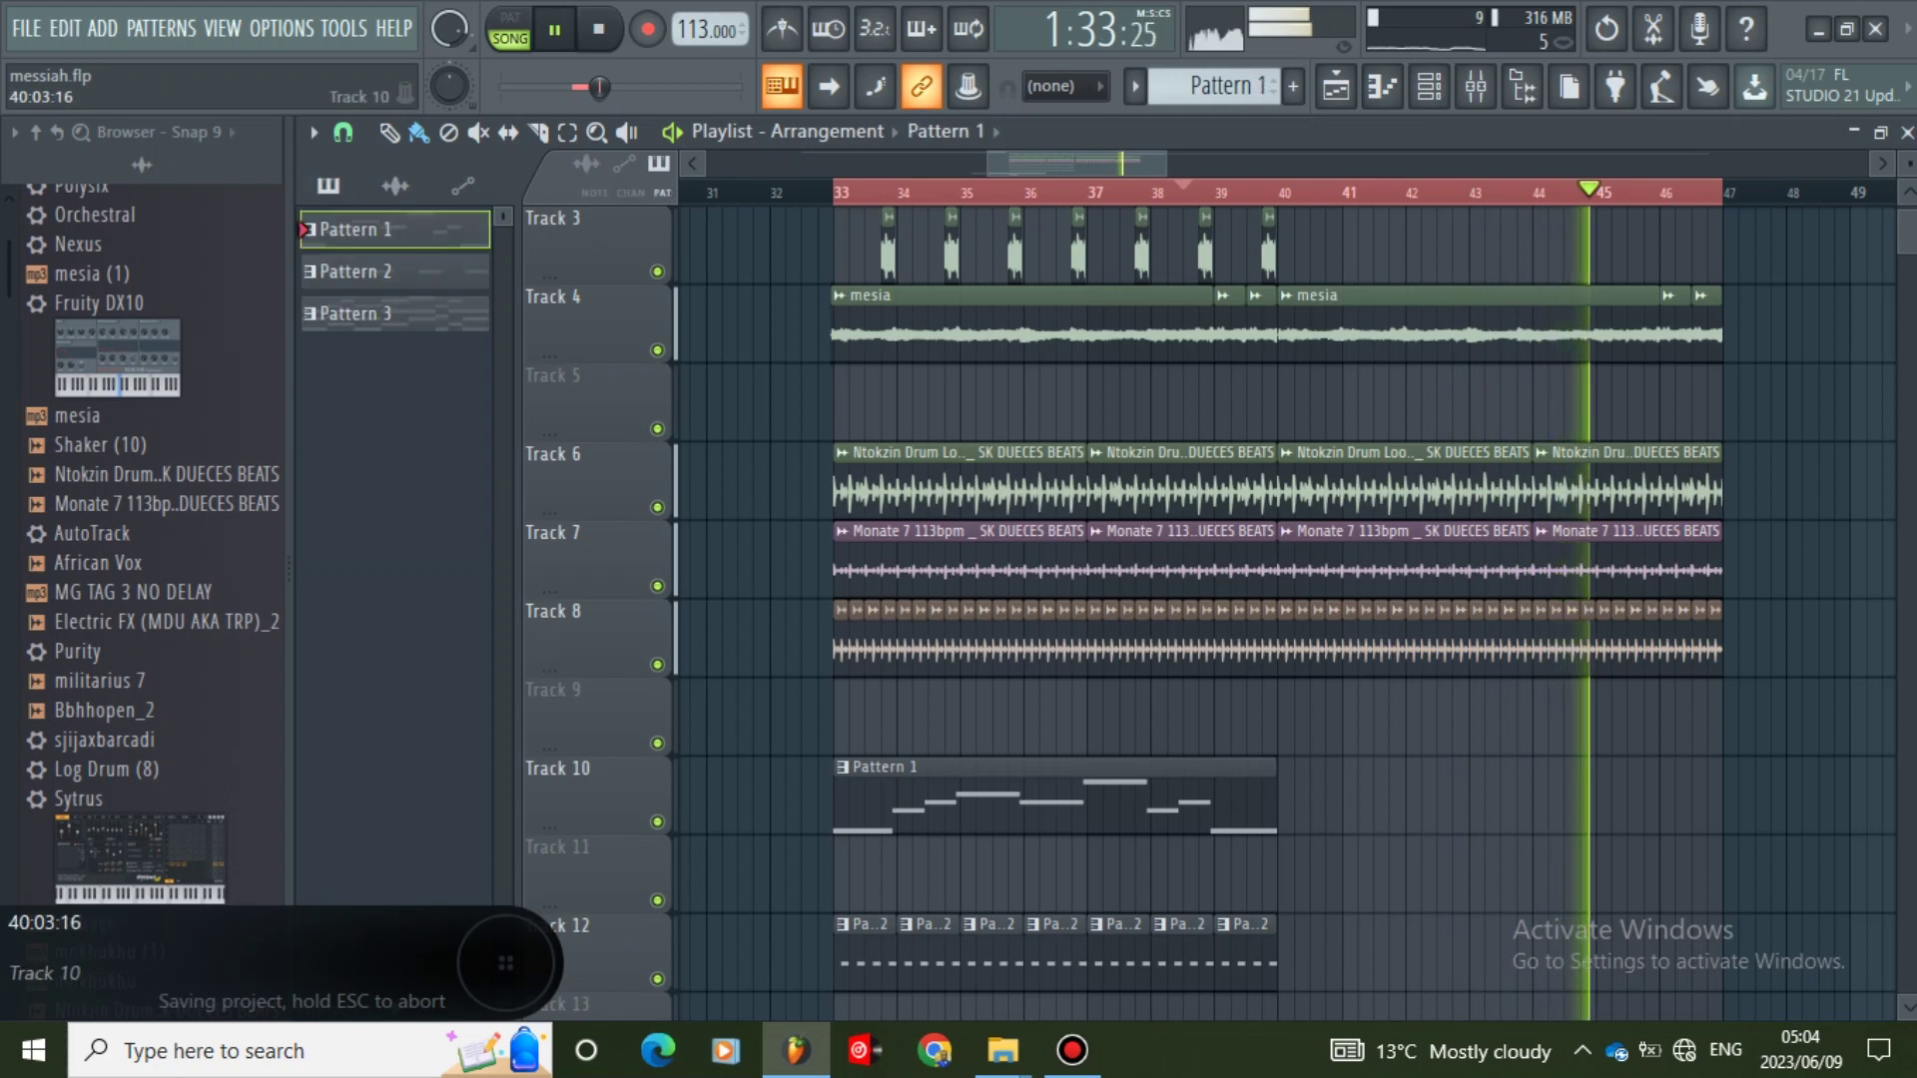
pyautogui.moveTo(1298, 798); pyautogui.dragTo(1497, 798)
# - Repeat the one-bar Pattern 2 clips along Track 12 from bar 40 to bar 47
pyautogui.scroll(-2, 1478, 899)
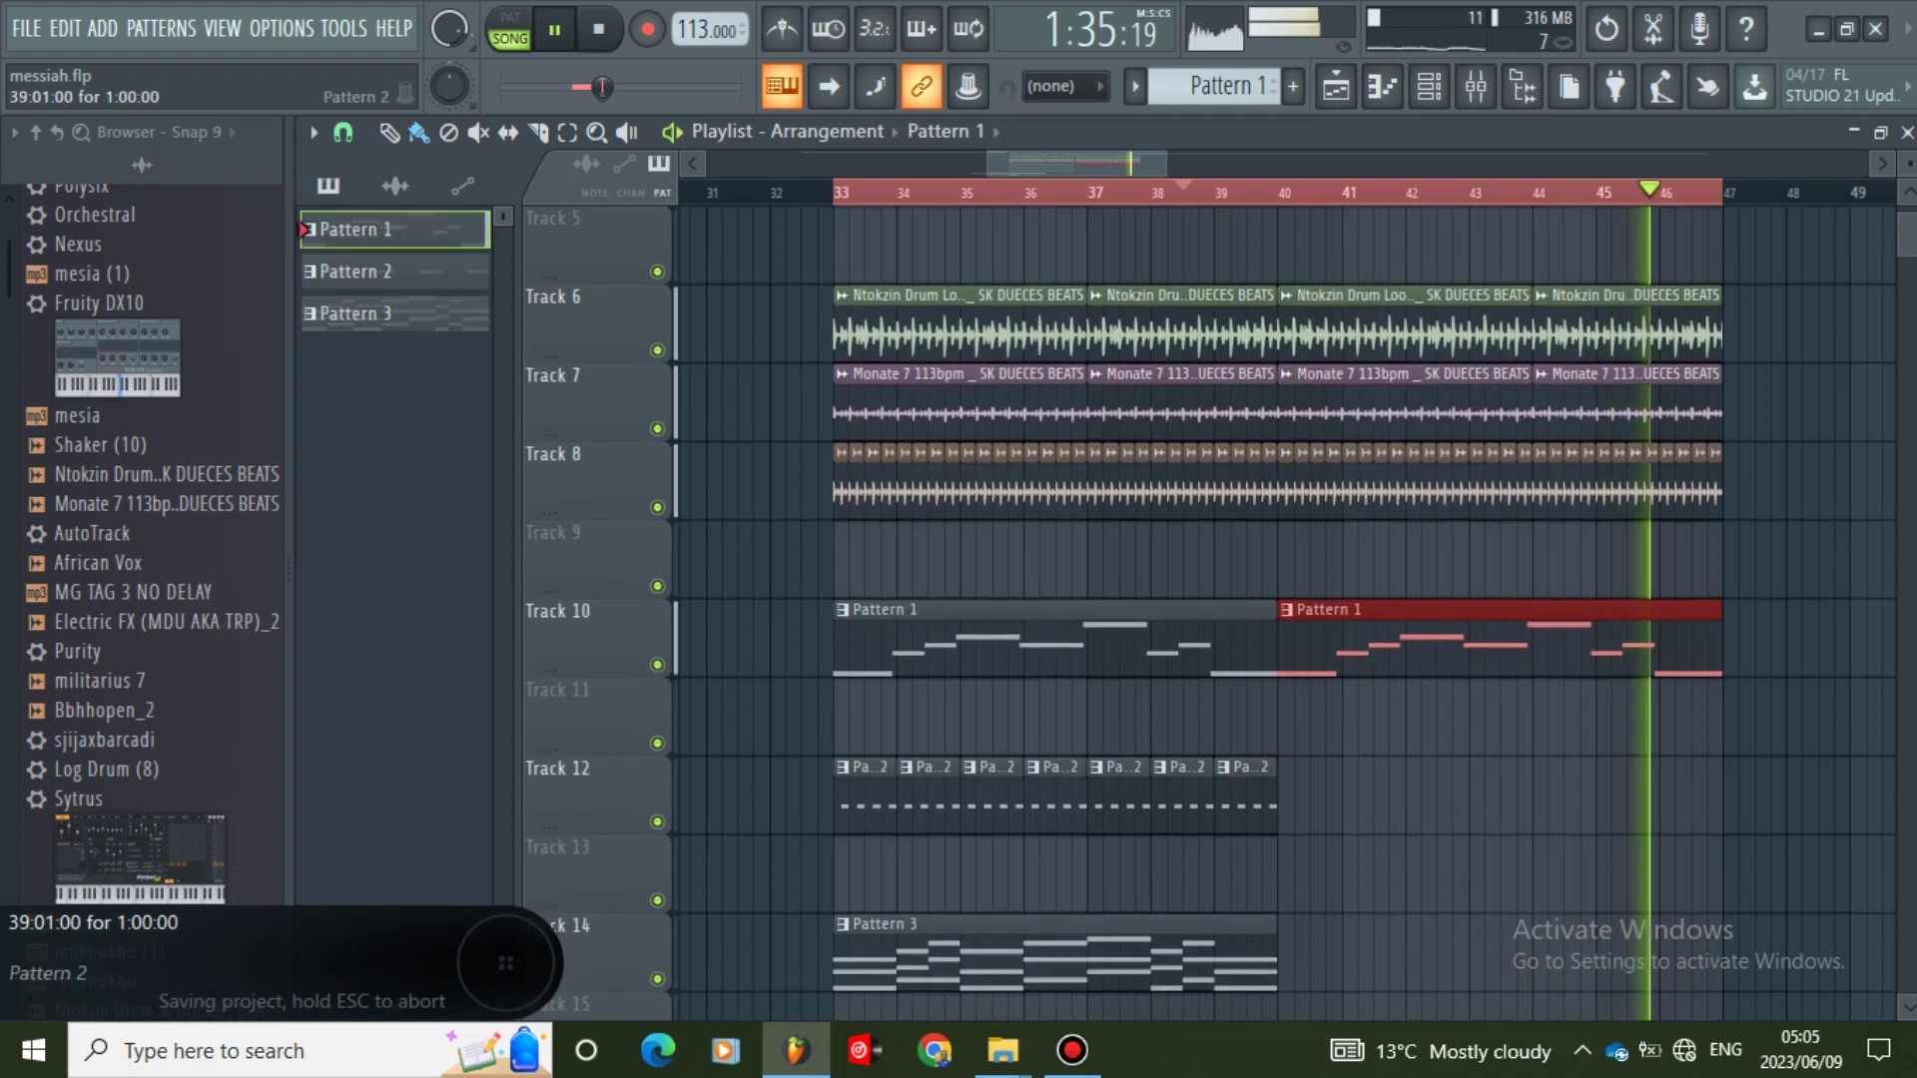
pyautogui.click(1241, 801)
pyautogui.click(1294, 800)
pyautogui.moveTo(1308, 801); pyautogui.dragTo(1717, 801)
# - Place a copy of the seven-bar Pattern 3 clip on Track 14 at bar 40
pyautogui.scroll(-3, 1718, 801)
pyautogui.click(1241, 721)
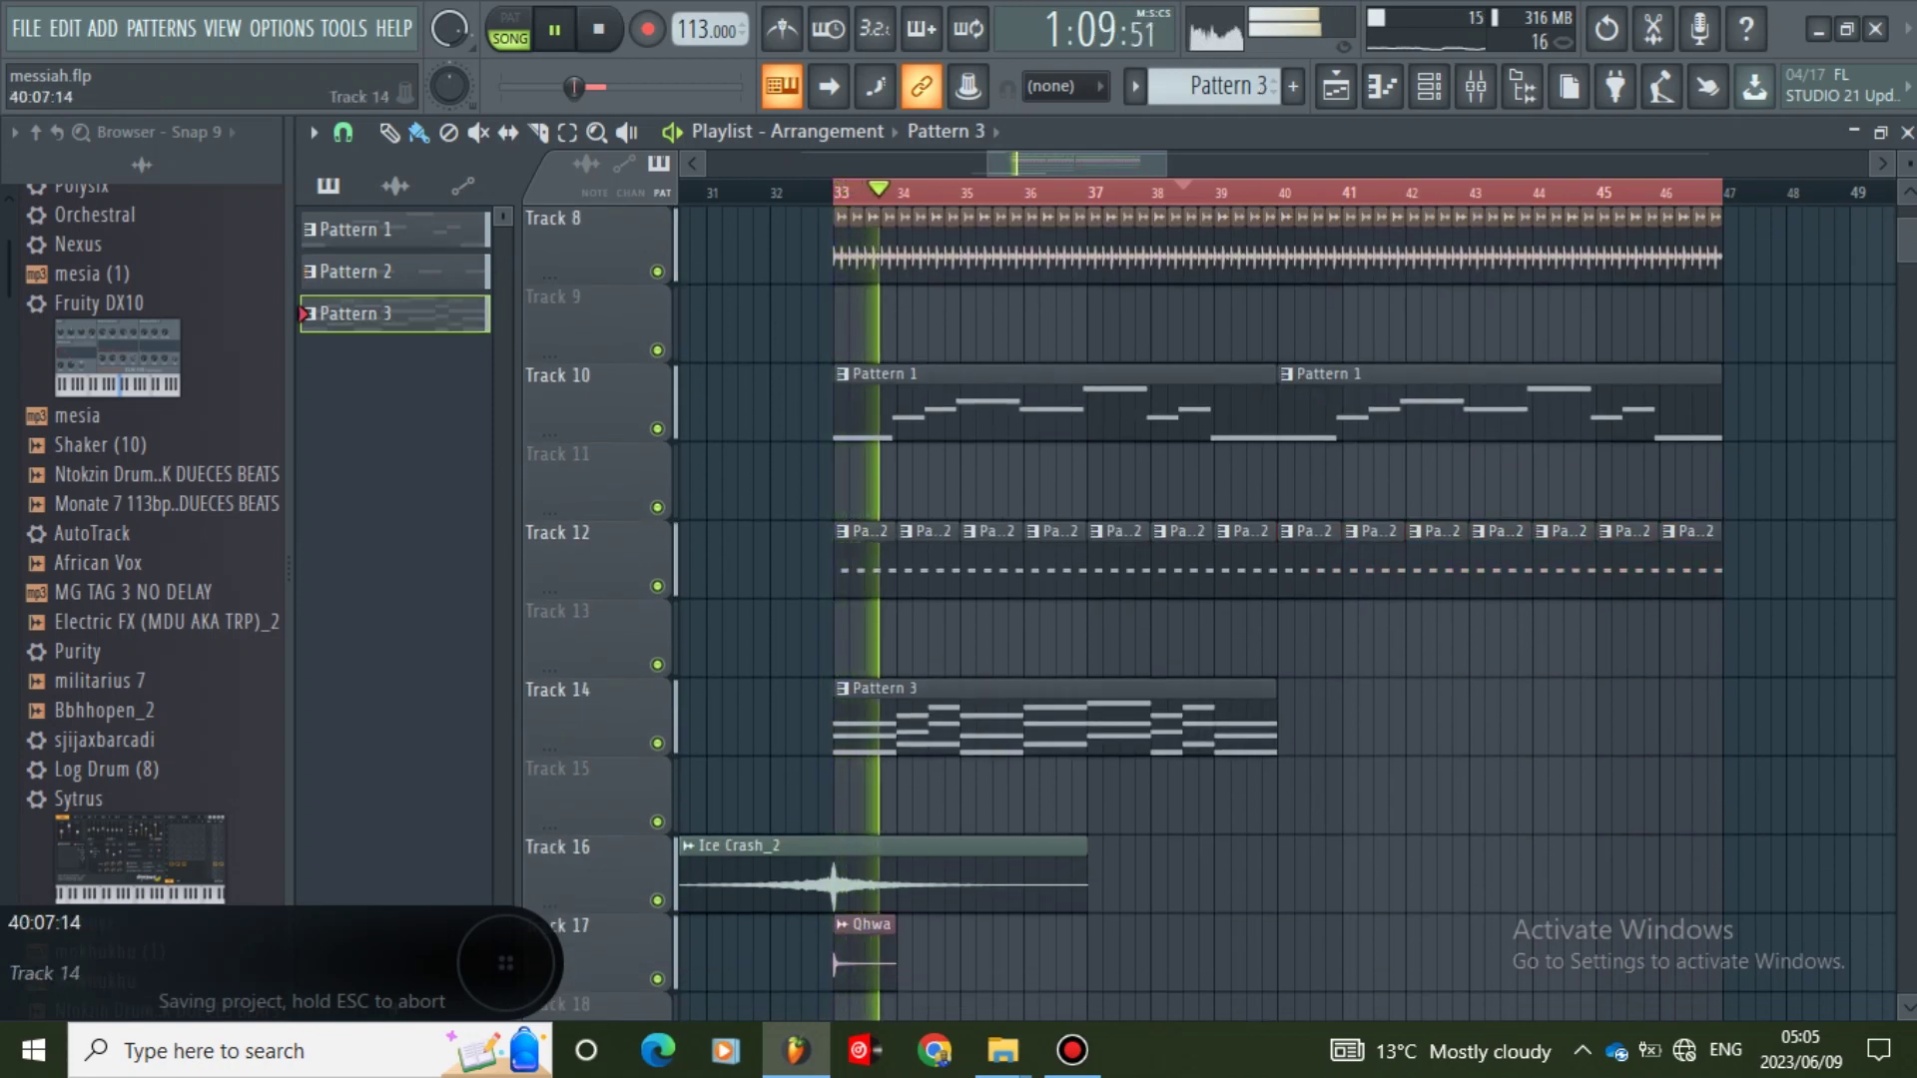
pyautogui.click(1304, 721)
pyautogui.scroll(-4, 864, 649)
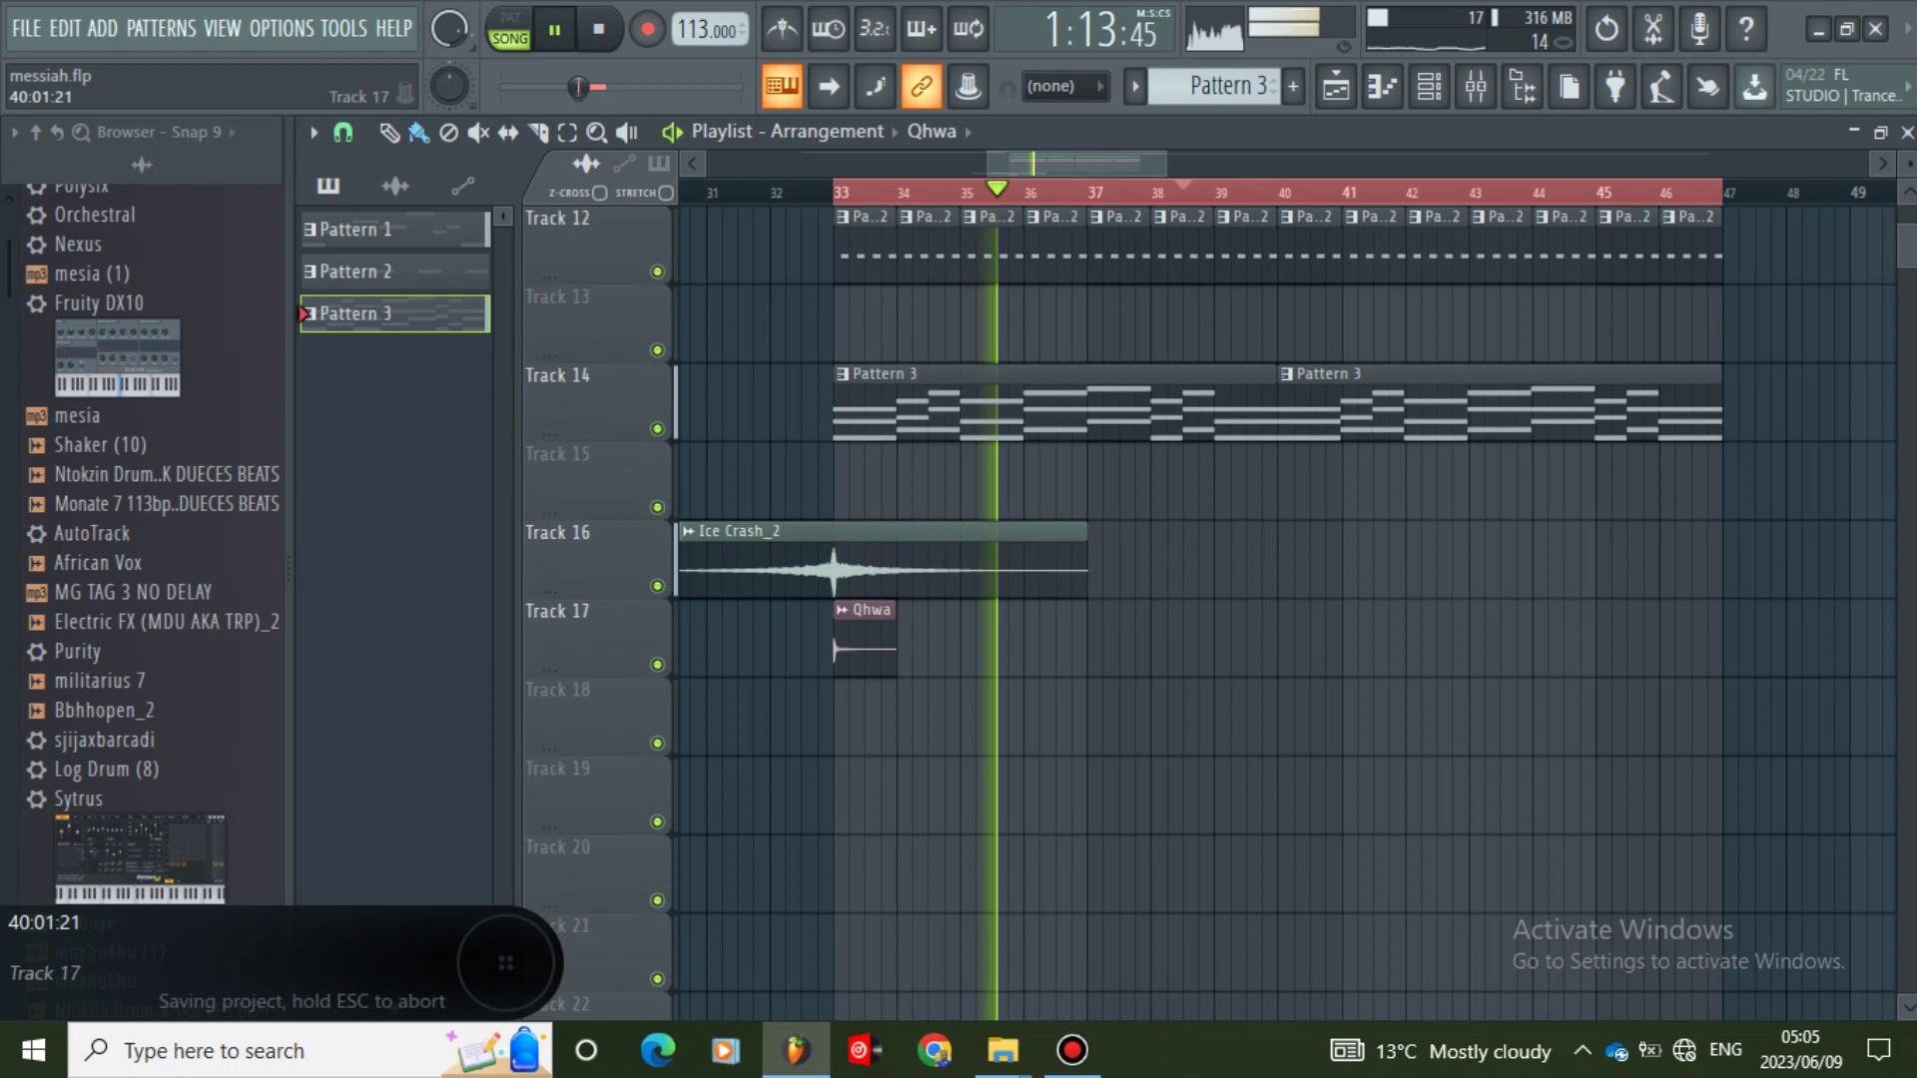
pyautogui.scroll(4, 864, 649)
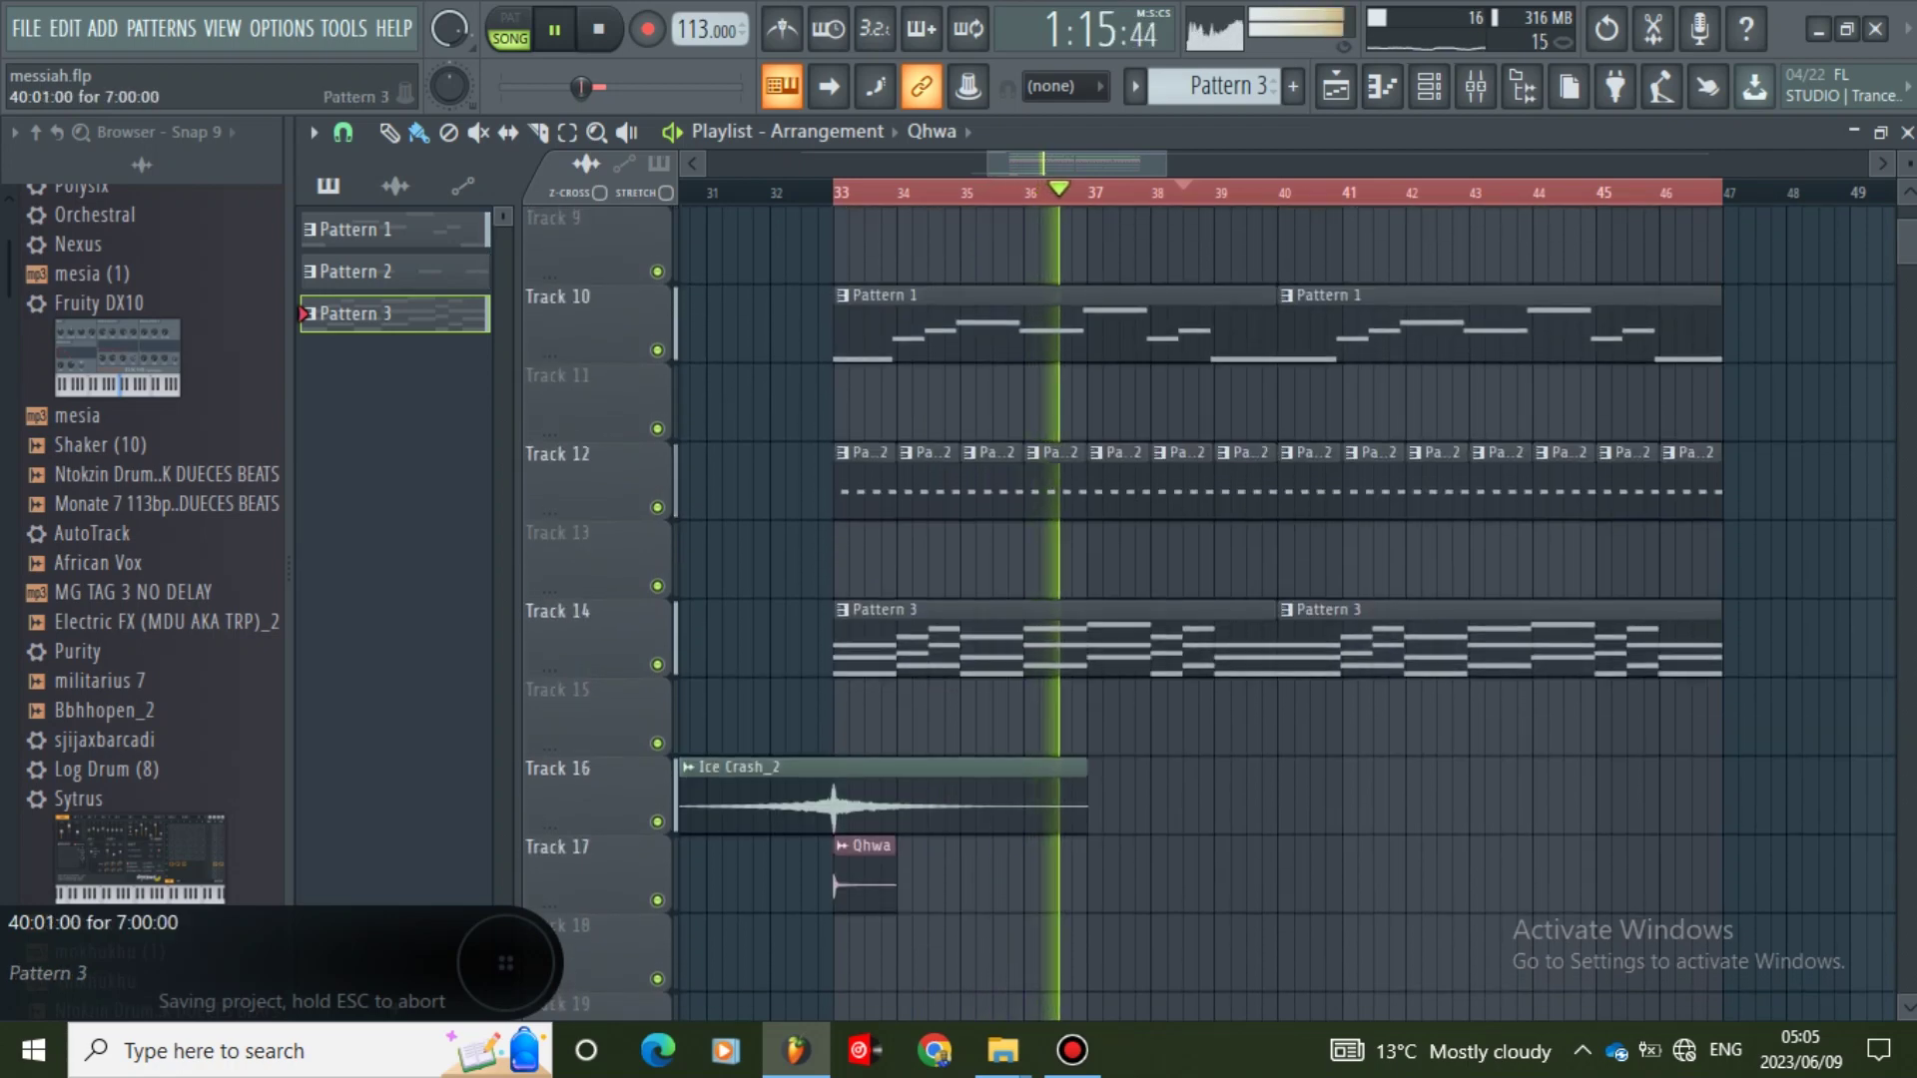
pyautogui.scroll(-2, 864, 649)
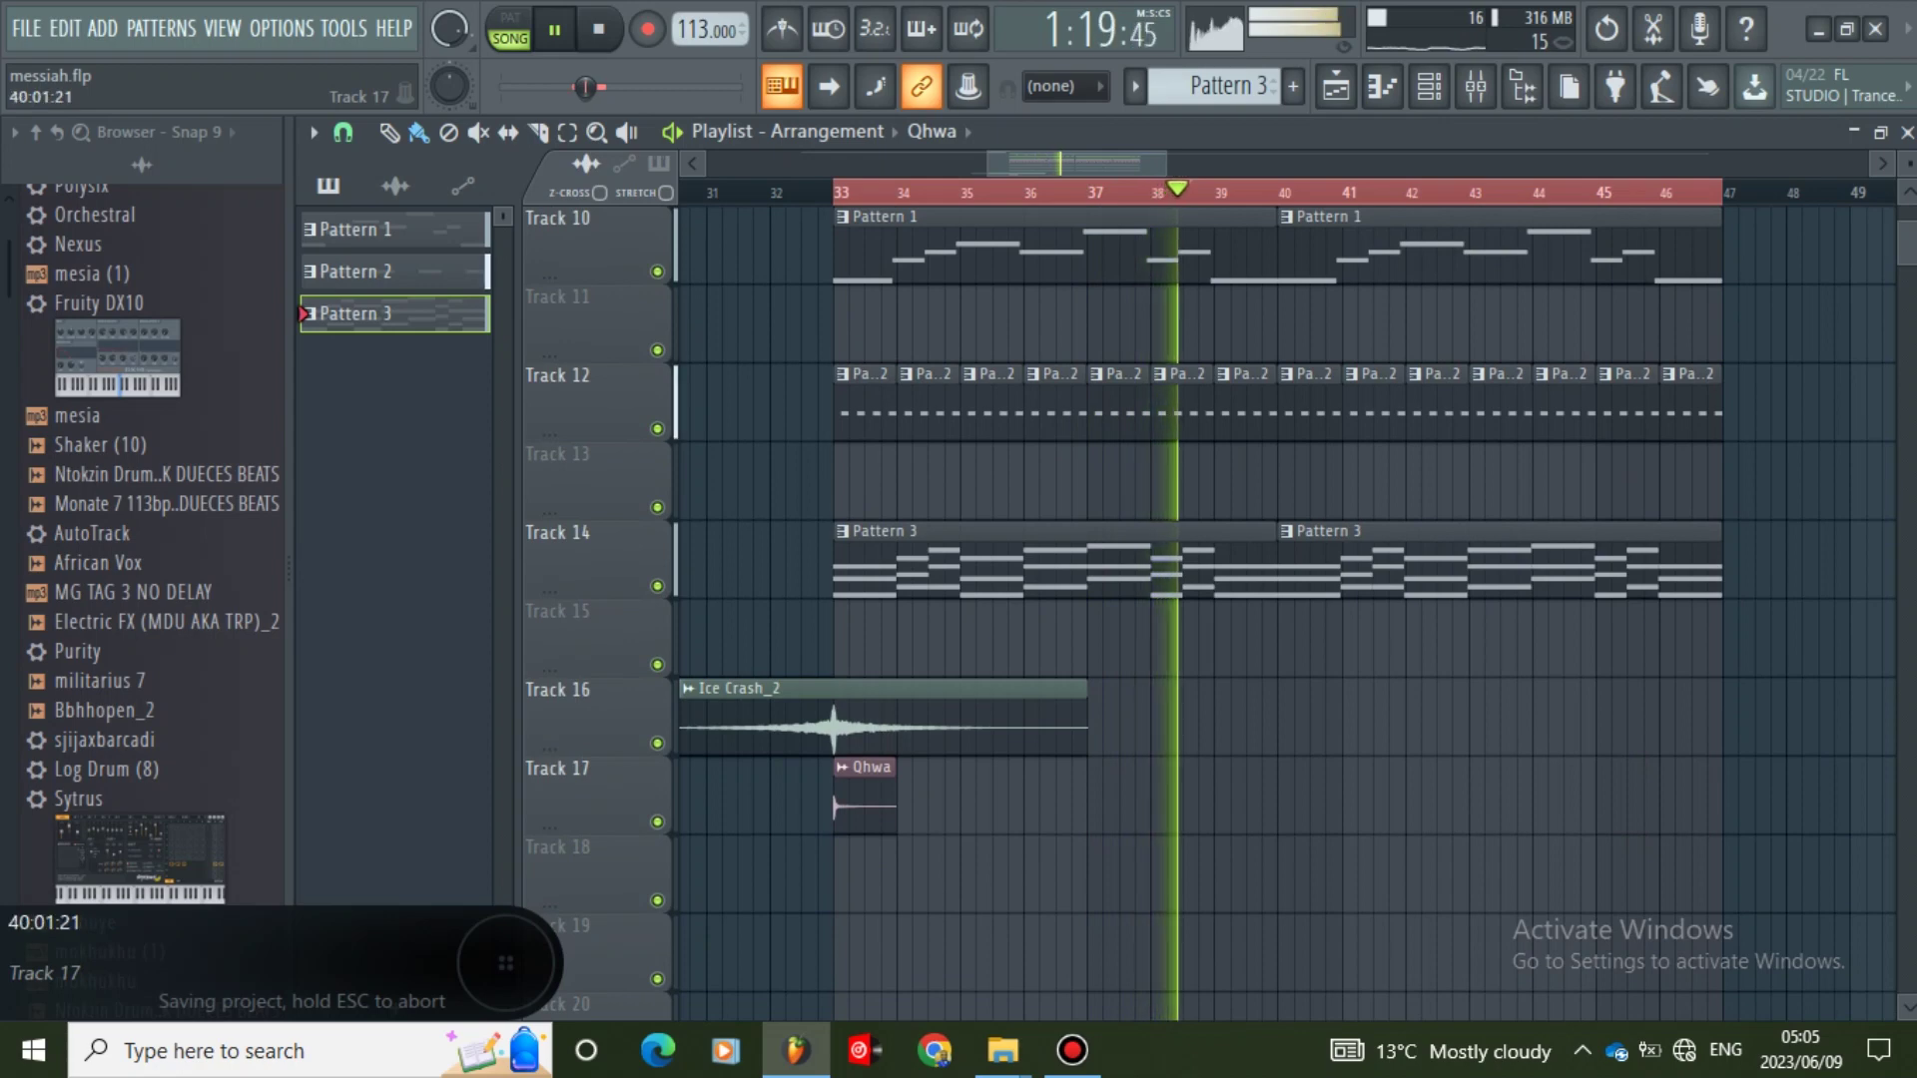
# - Place copies of the one-bar Qhwa clip on Track 17 at bar 40 and bar 47
pyautogui.click(1290, 799)
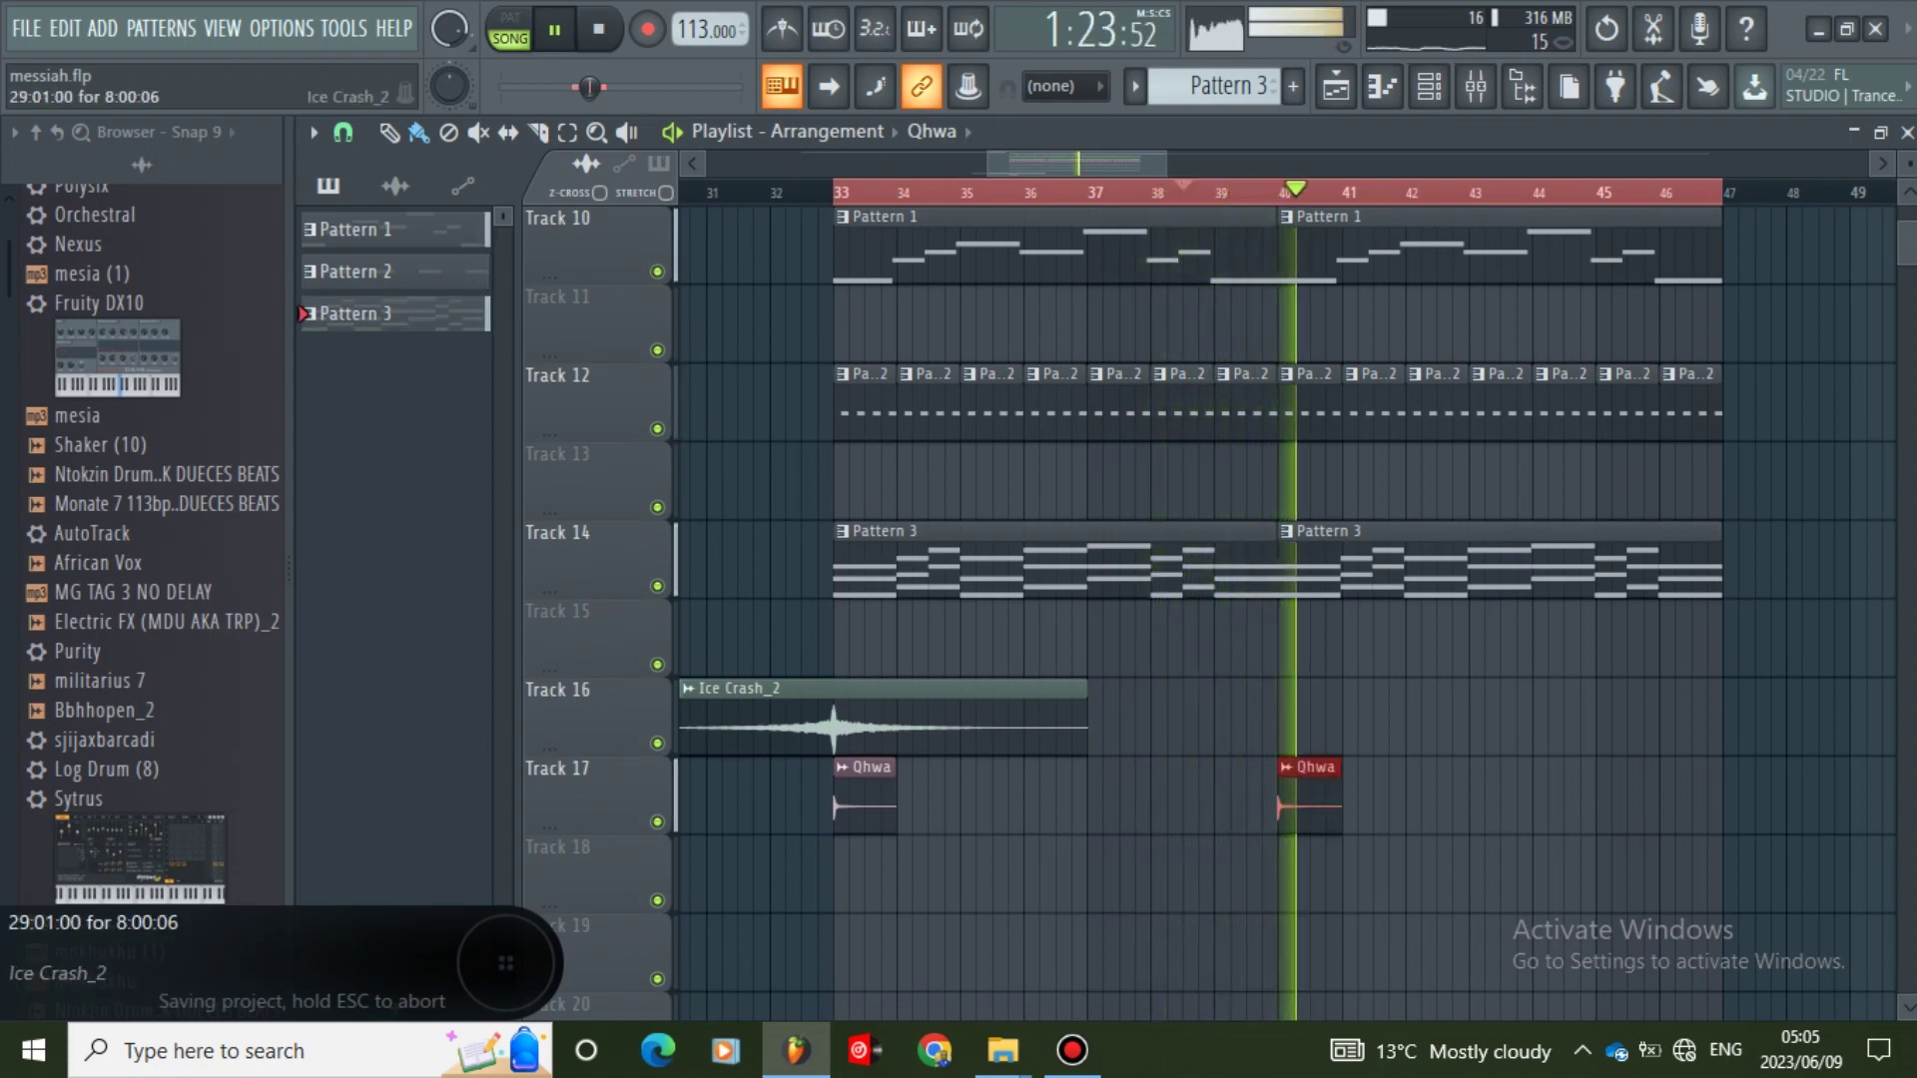
pyautogui.click(984, 714)
pyautogui.click(1299, 799)
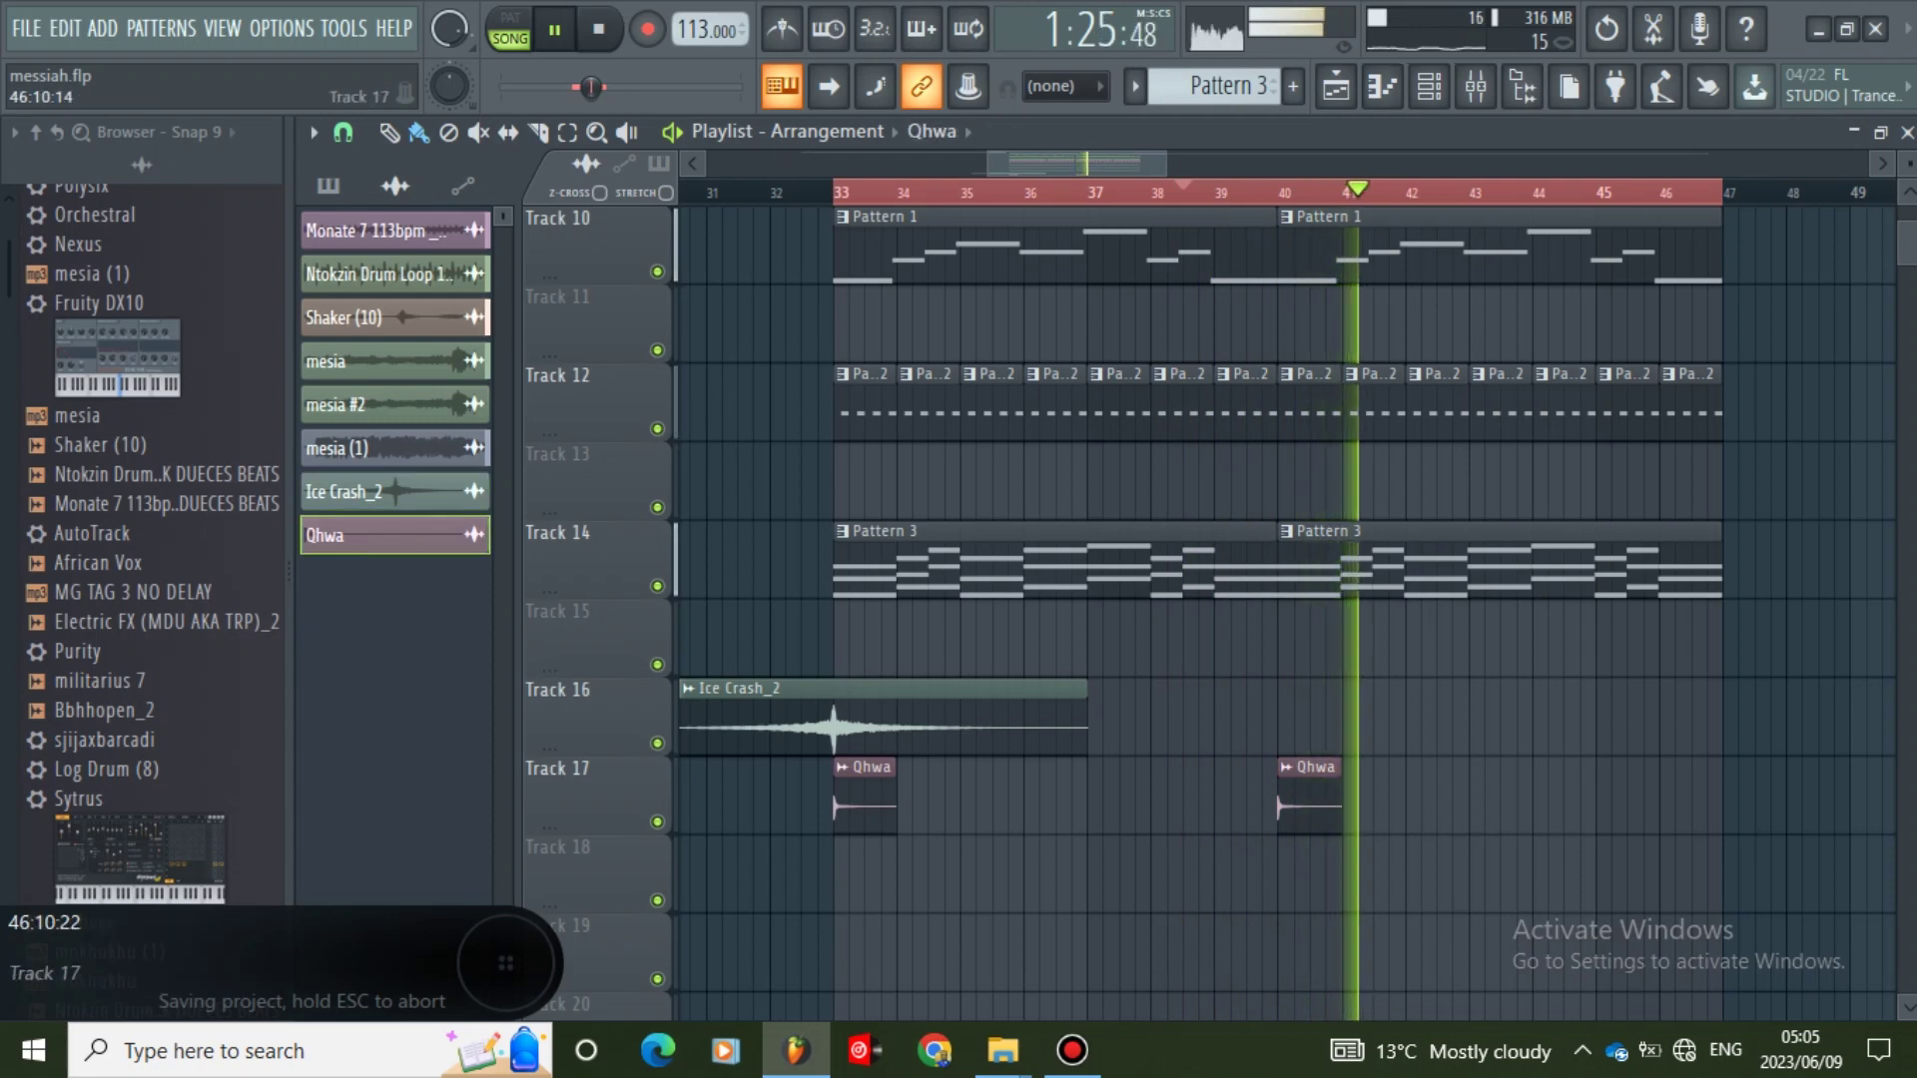
pyautogui.click(1737, 799)
# - Place a copy of Ice Crash_2 on Track 16 with its peak aligned to bar 47, and save the project
pyautogui.click(1596, 721)
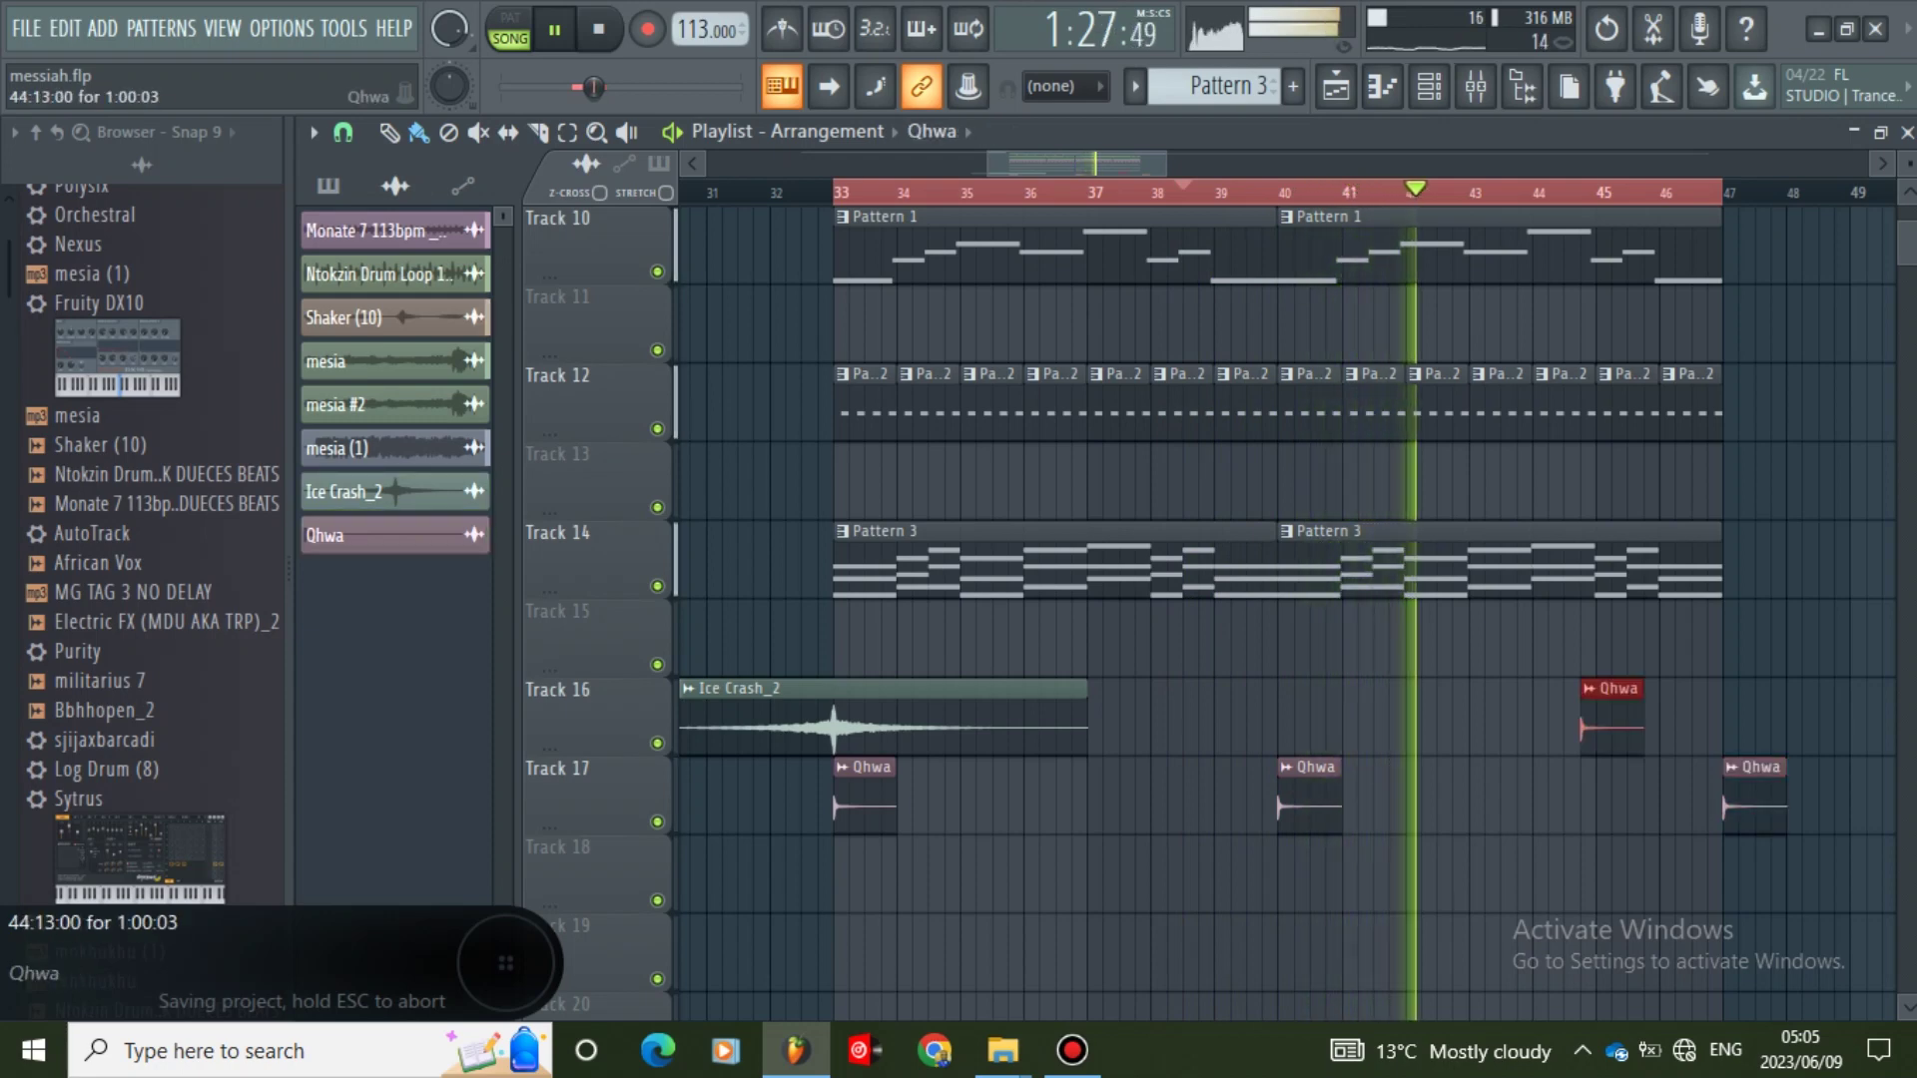
pyautogui.rightClick(1596, 721)
pyautogui.click(1048, 721)
pyautogui.click(1507, 721)
pyautogui.moveTo(1589, 721); pyautogui.dragTo(1541, 721)
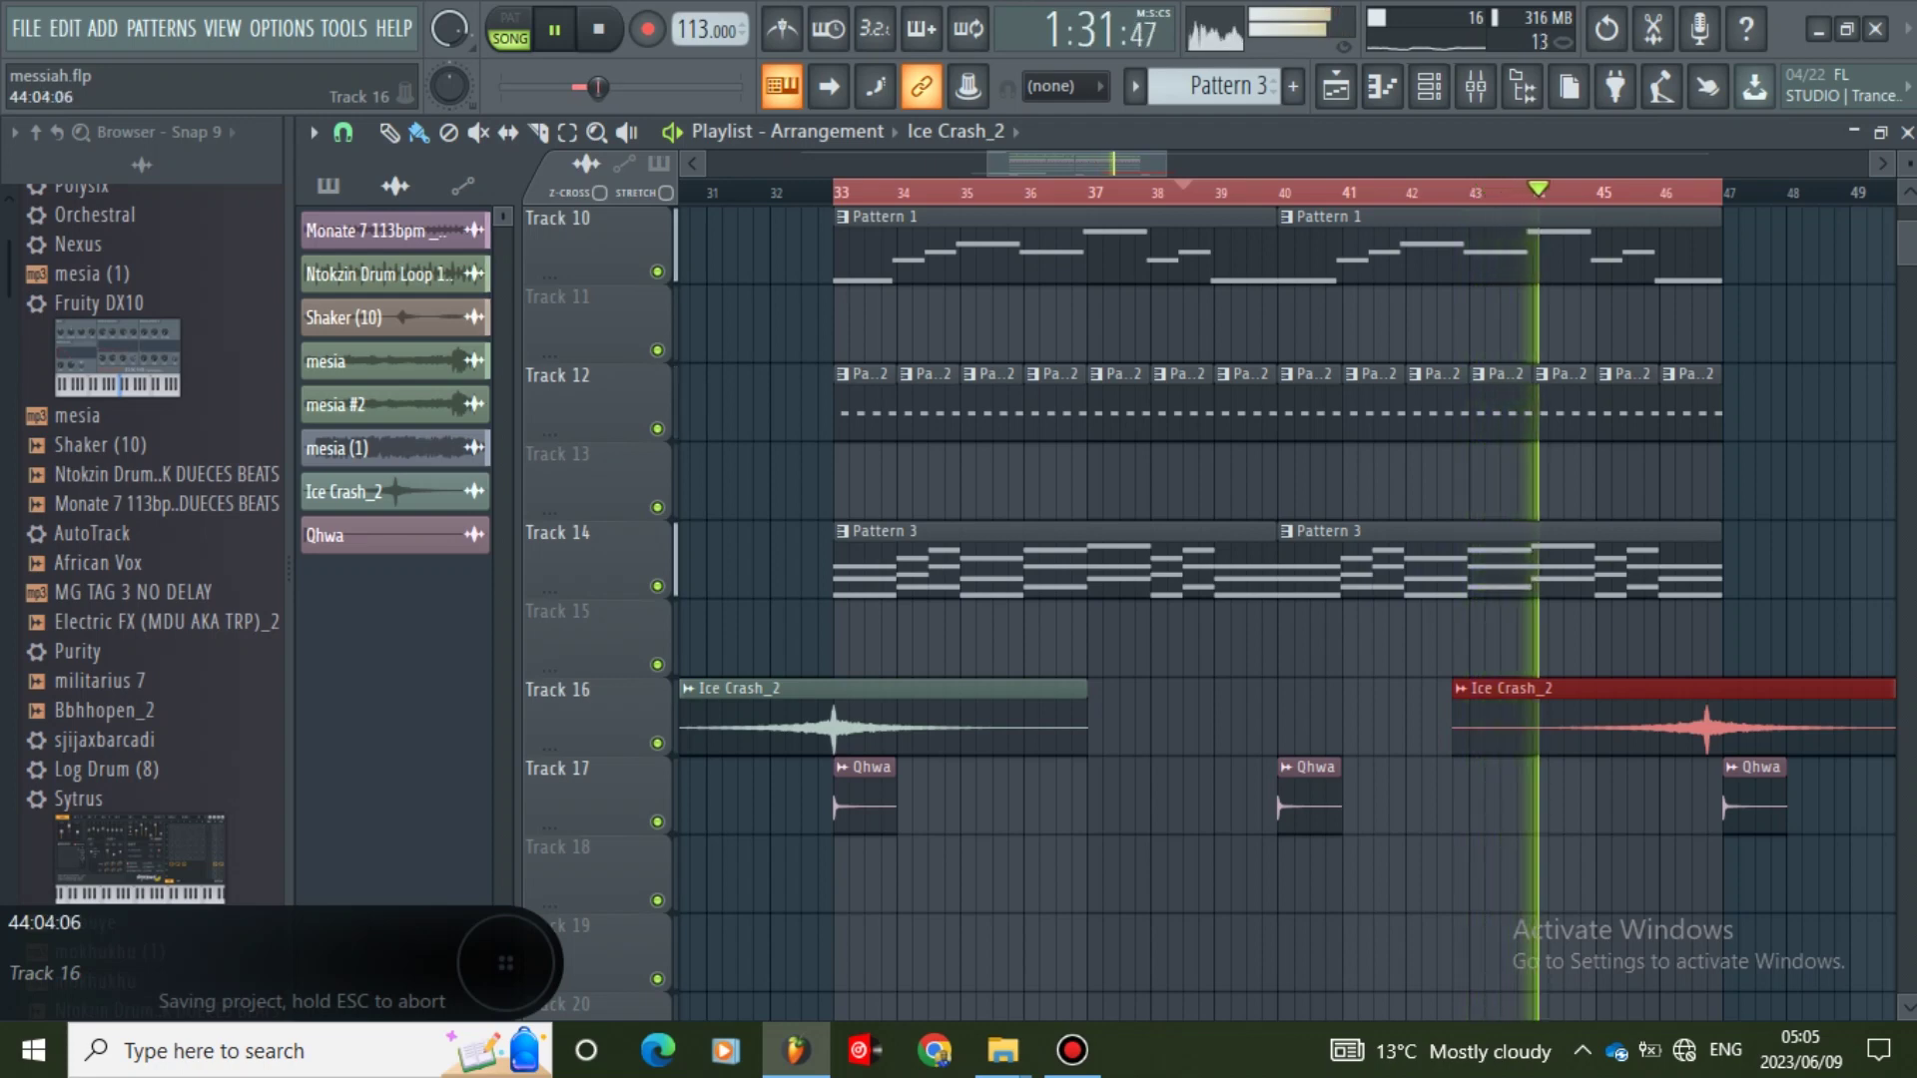
pyautogui.moveTo(1573, 721)
pyautogui.mouseDown()
pyautogui.moveTo(1605, 721)
pyautogui.moveTo(1589, 721)
pyautogui.mouseUp()
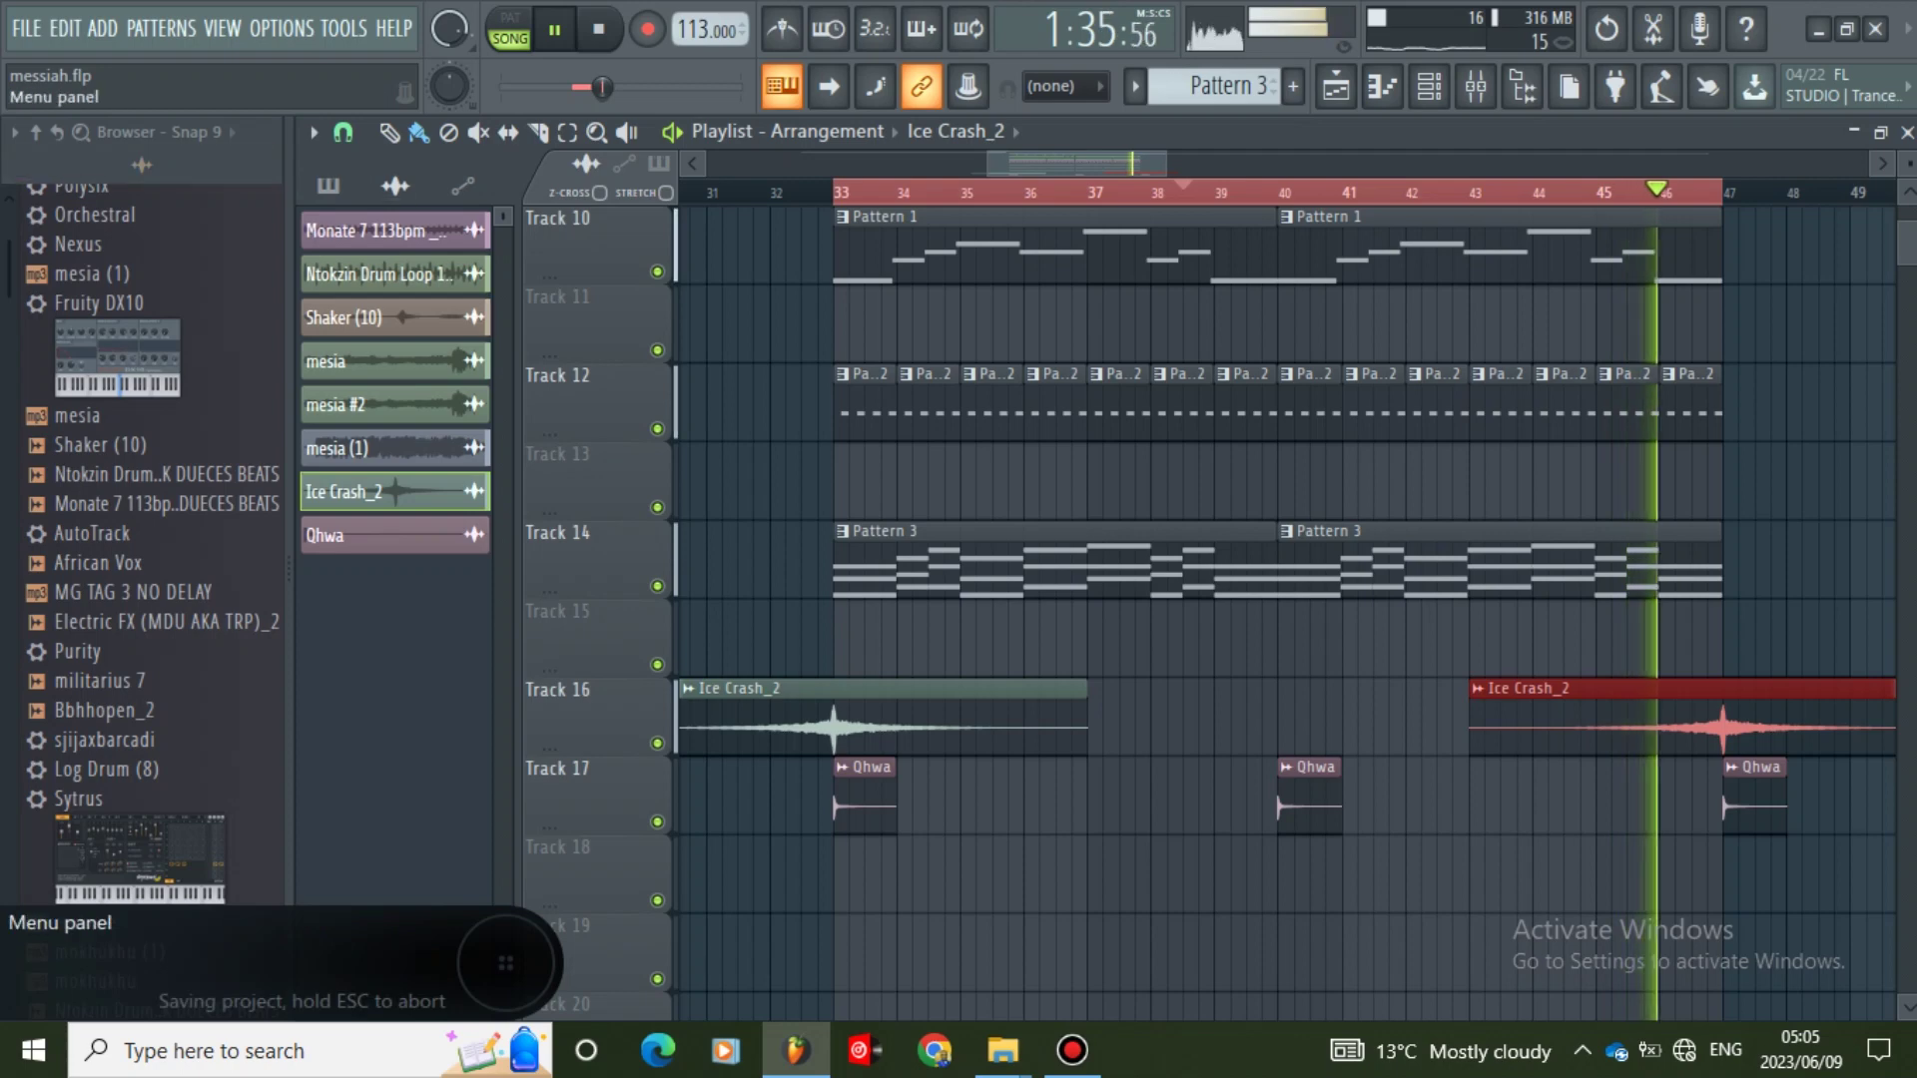
pyautogui.click(26, 29)
pyautogui.click(62, 158)
# - Delete the short mesia clip on Track 1 just before bar 33
pyautogui.scroll(5, 1606, 639)
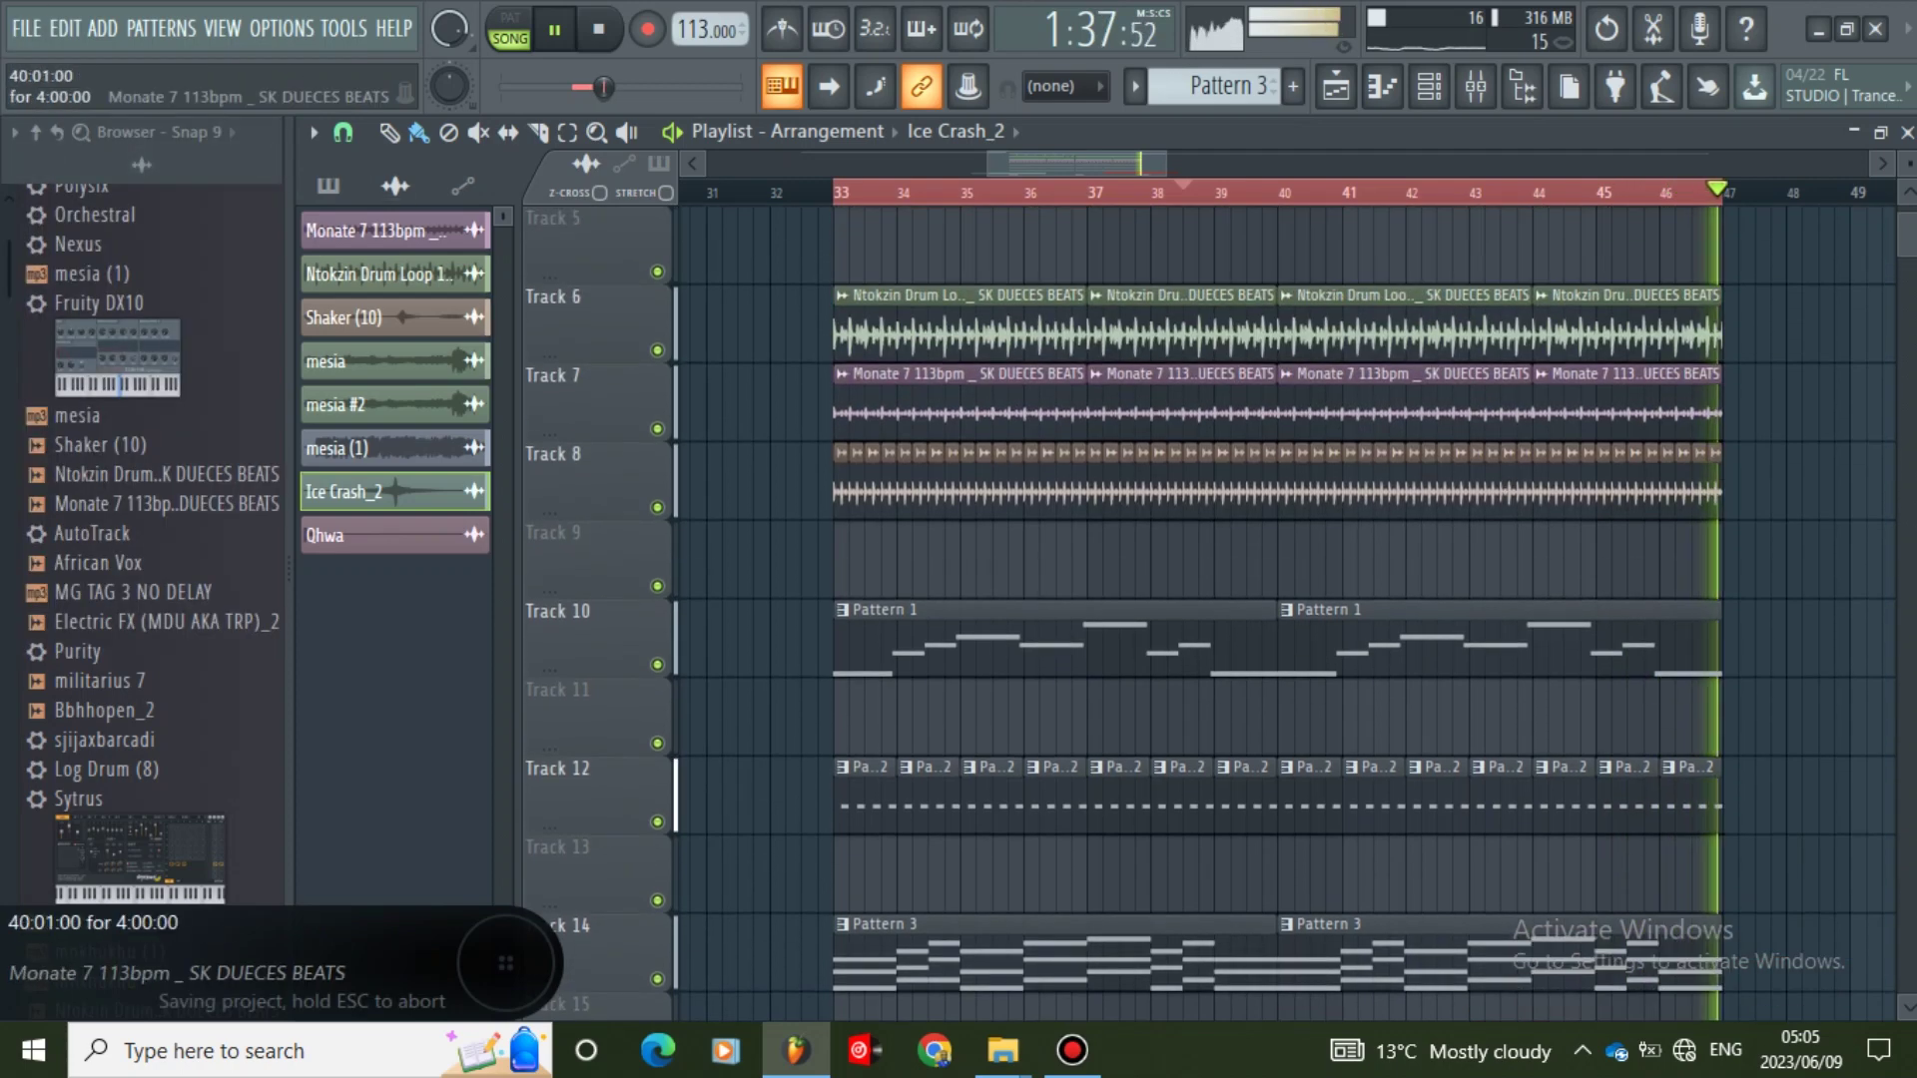
pyautogui.moveTo(1165, 162); pyautogui.dragTo(1423, 163)
pyautogui.scroll(4, 1453, 369)
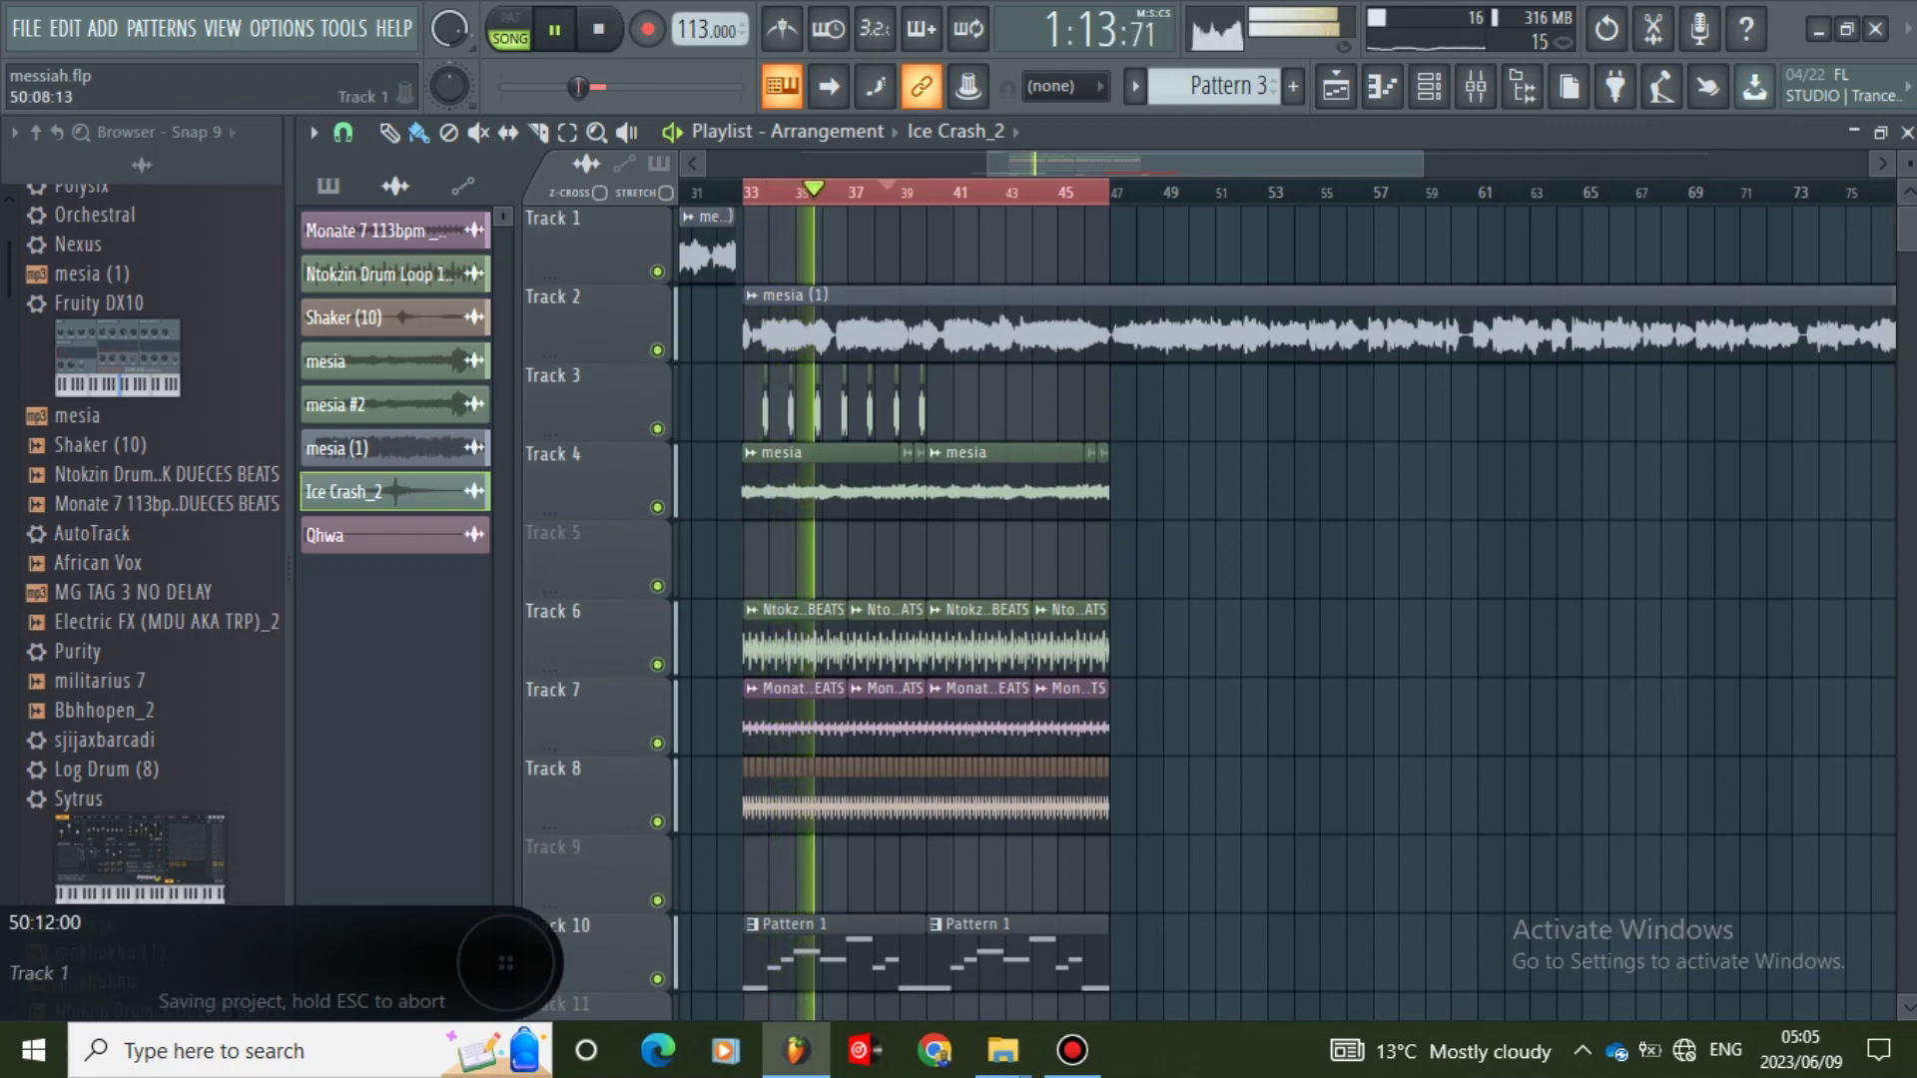
pyautogui.rightClick(708, 248)
pyautogui.hscroll(-2, 708, 247)
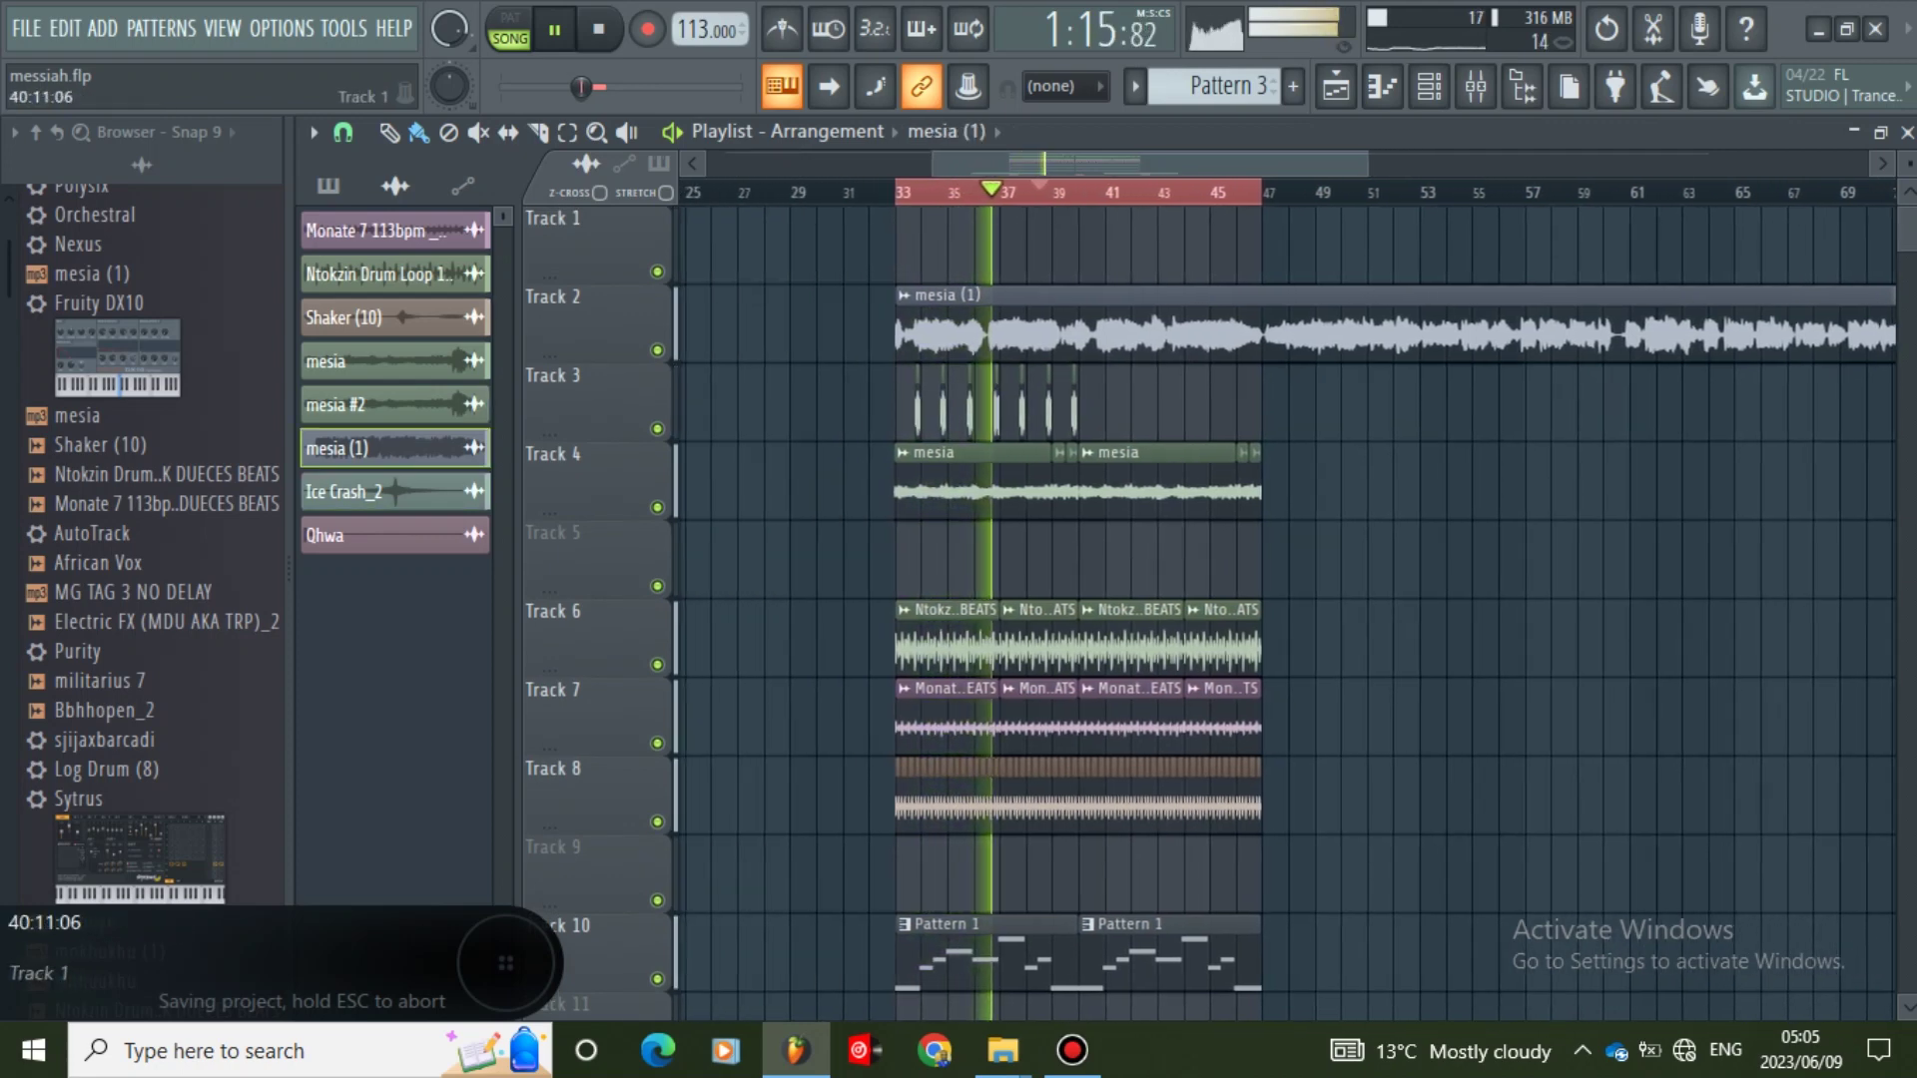
pyautogui.moveTo(1366, 163); pyautogui.dragTo(1131, 163)
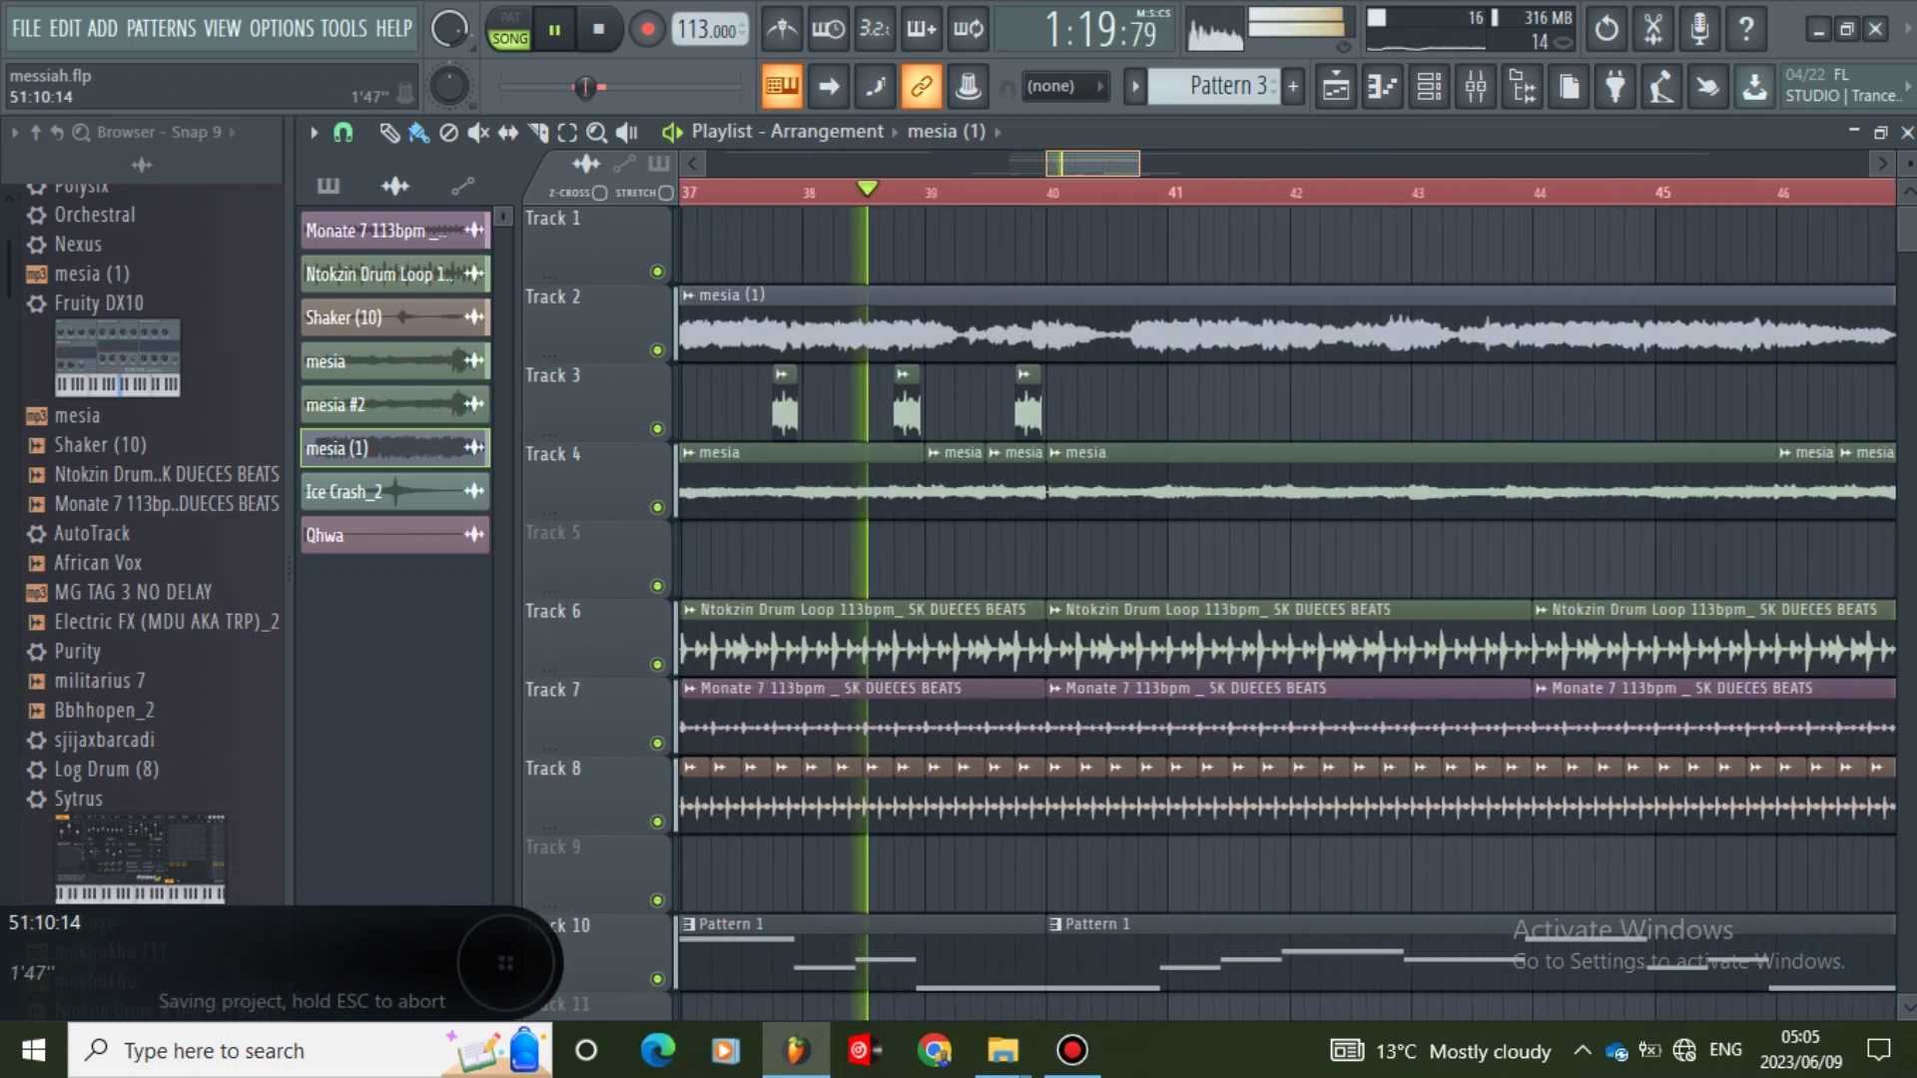
pyautogui.moveTo(1118, 163); pyautogui.dragTo(1269, 163)
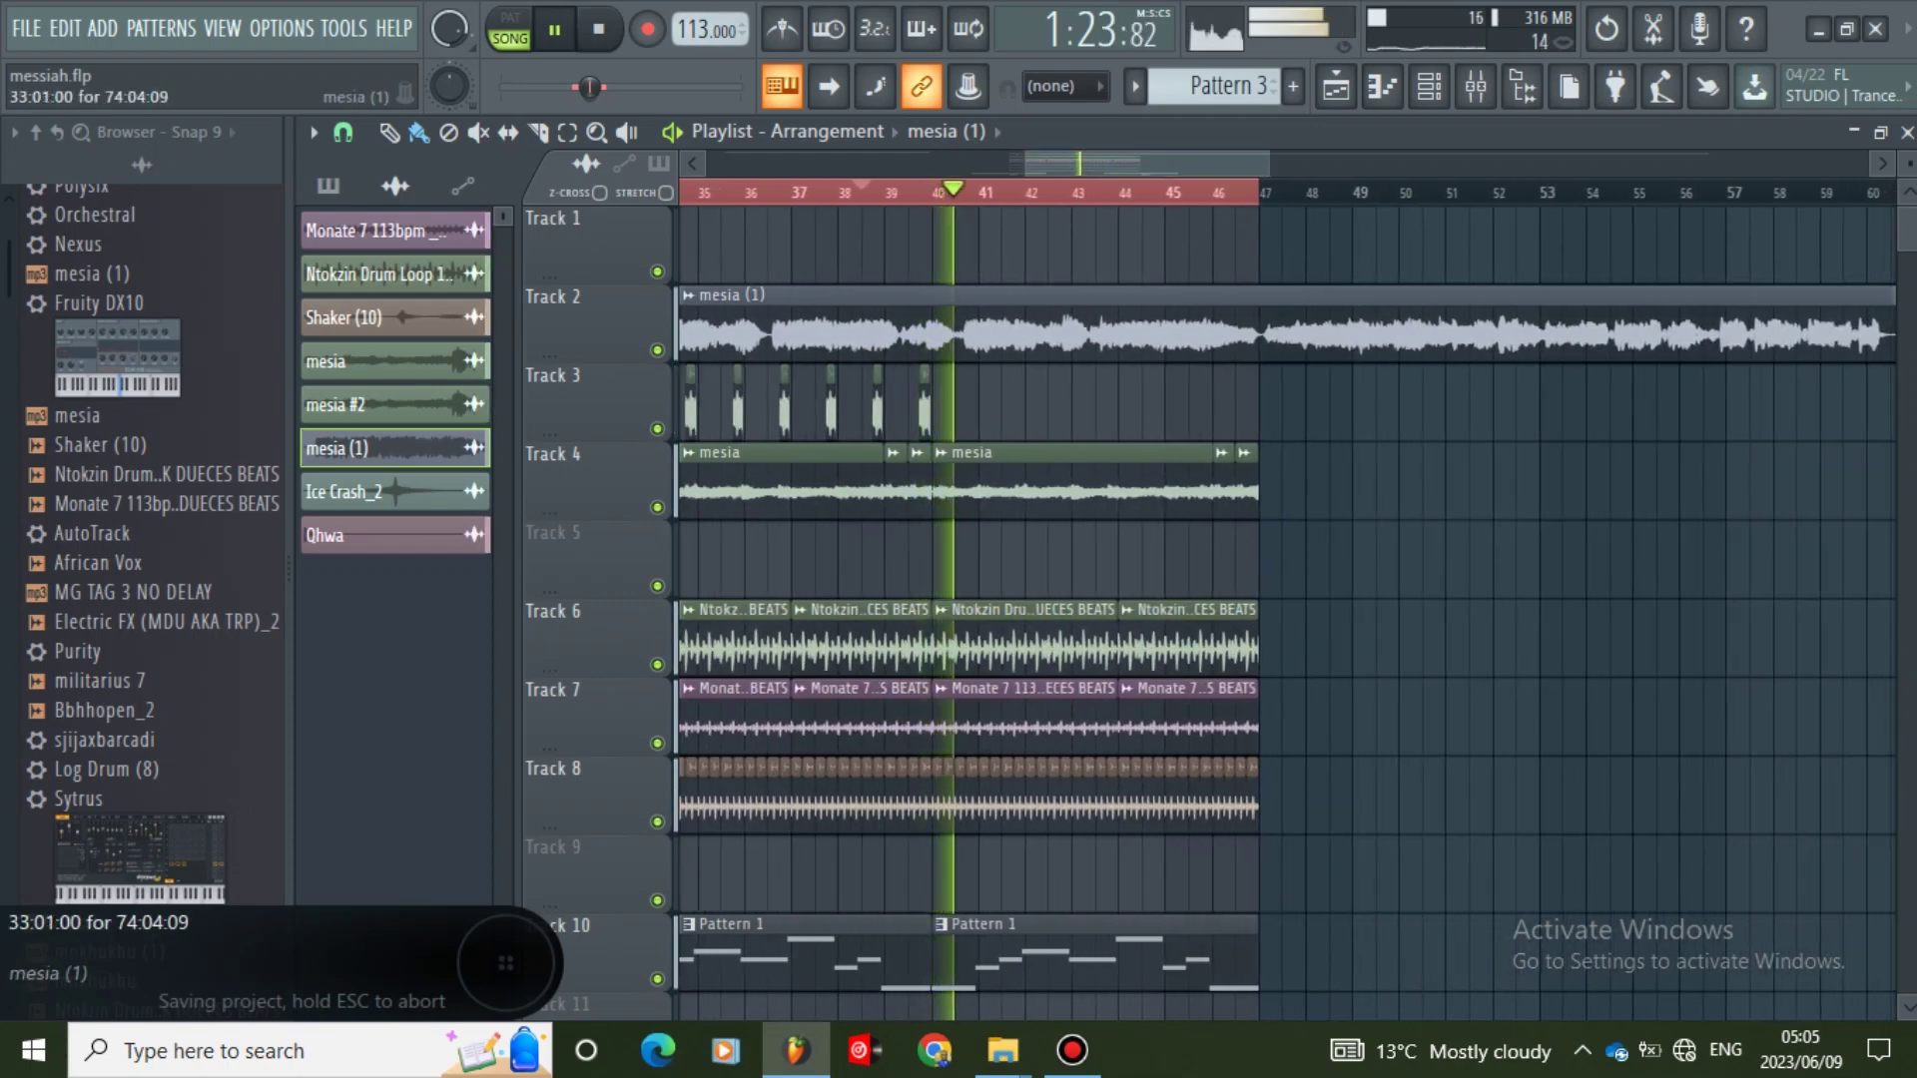
pyautogui.scroll(-2, 998, 400)
pyautogui.scroll(2, 999, 599)
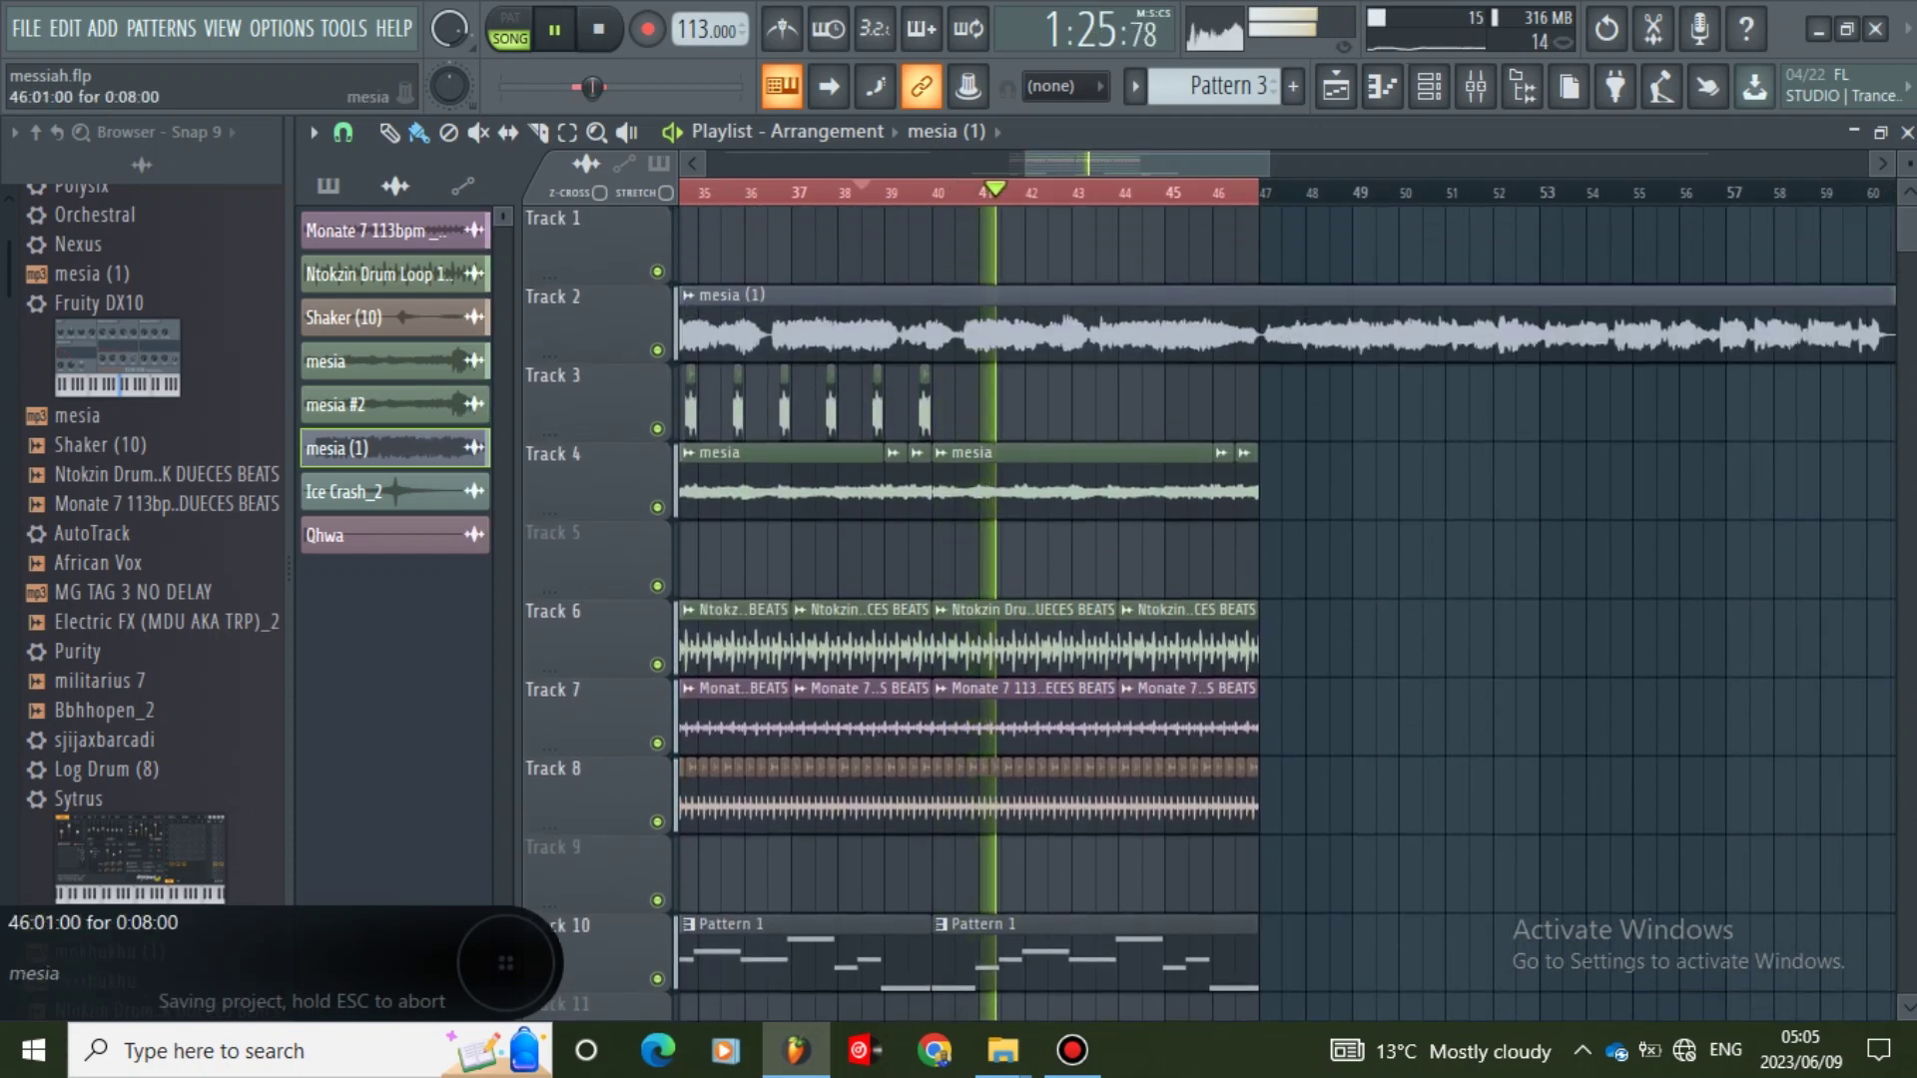
pyautogui.moveTo(1269, 163); pyautogui.dragTo(1387, 162)
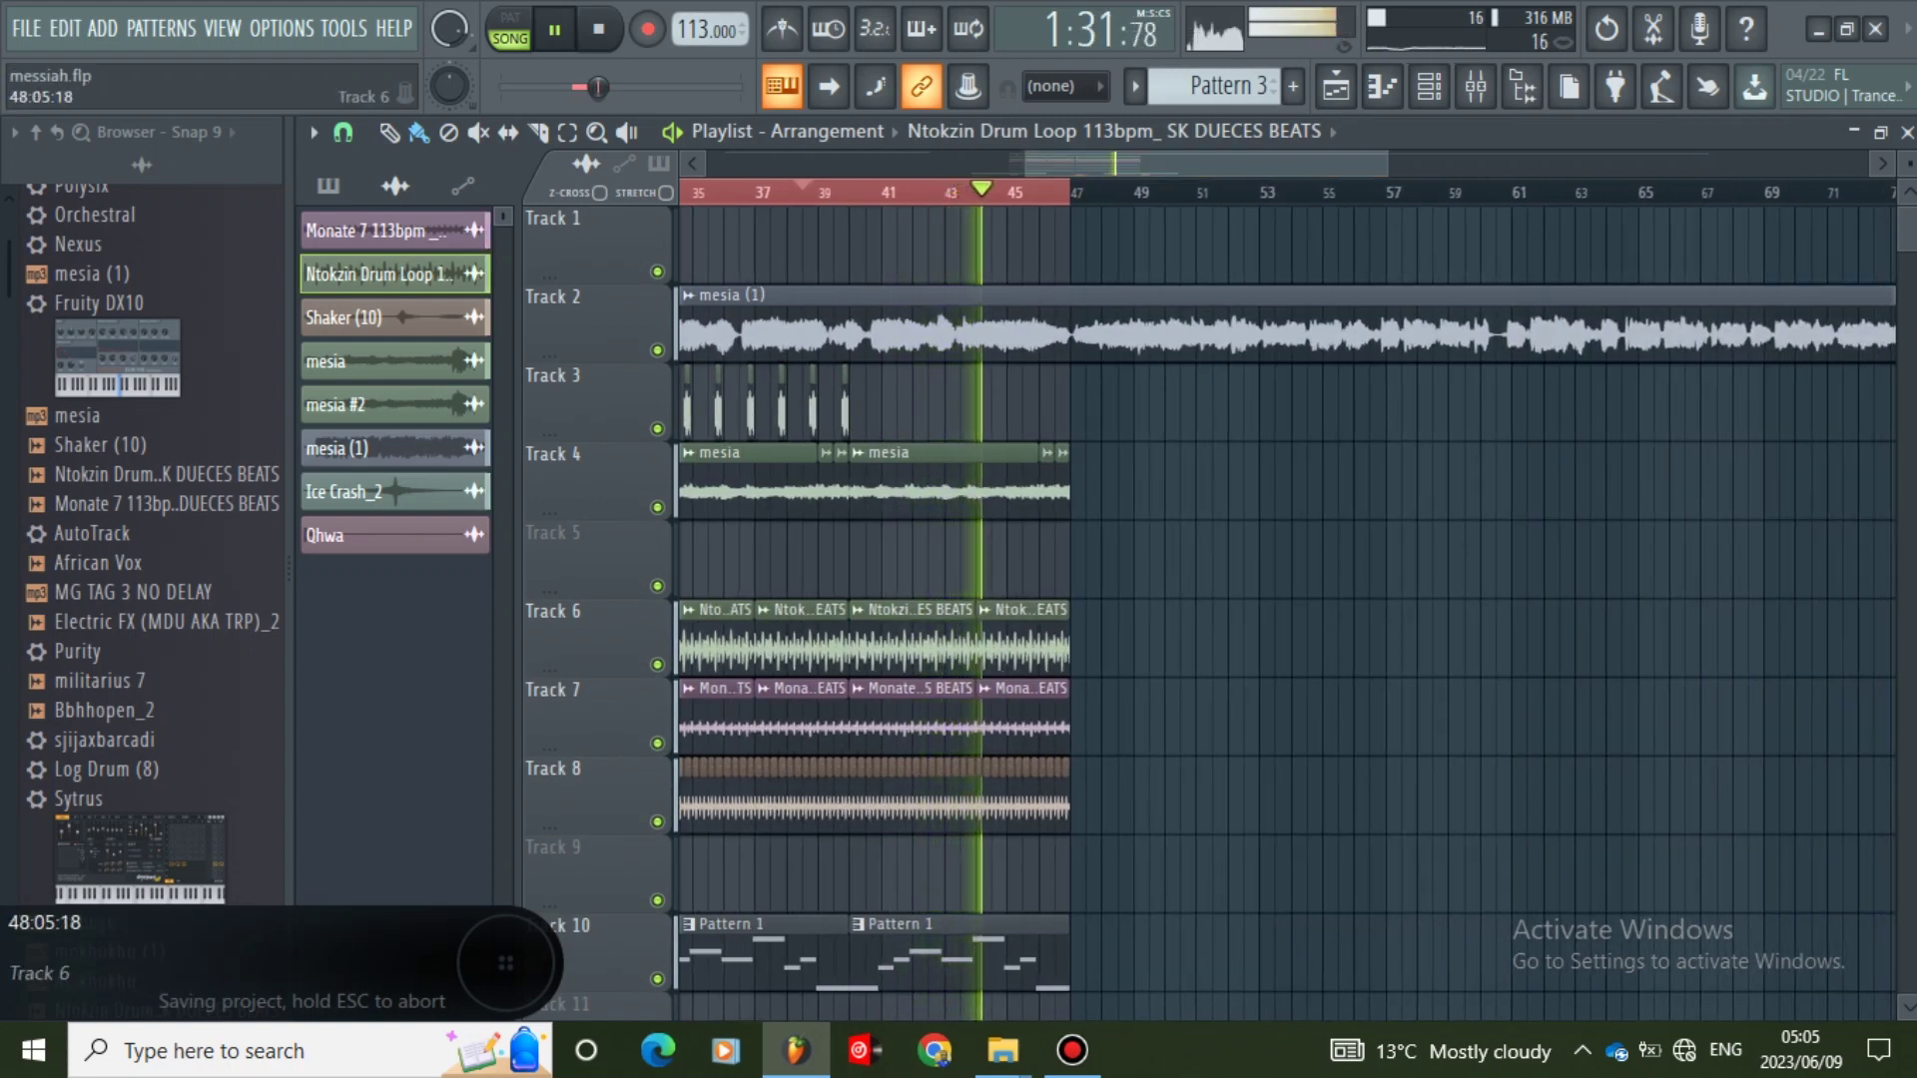
pyautogui.click(1106, 641)
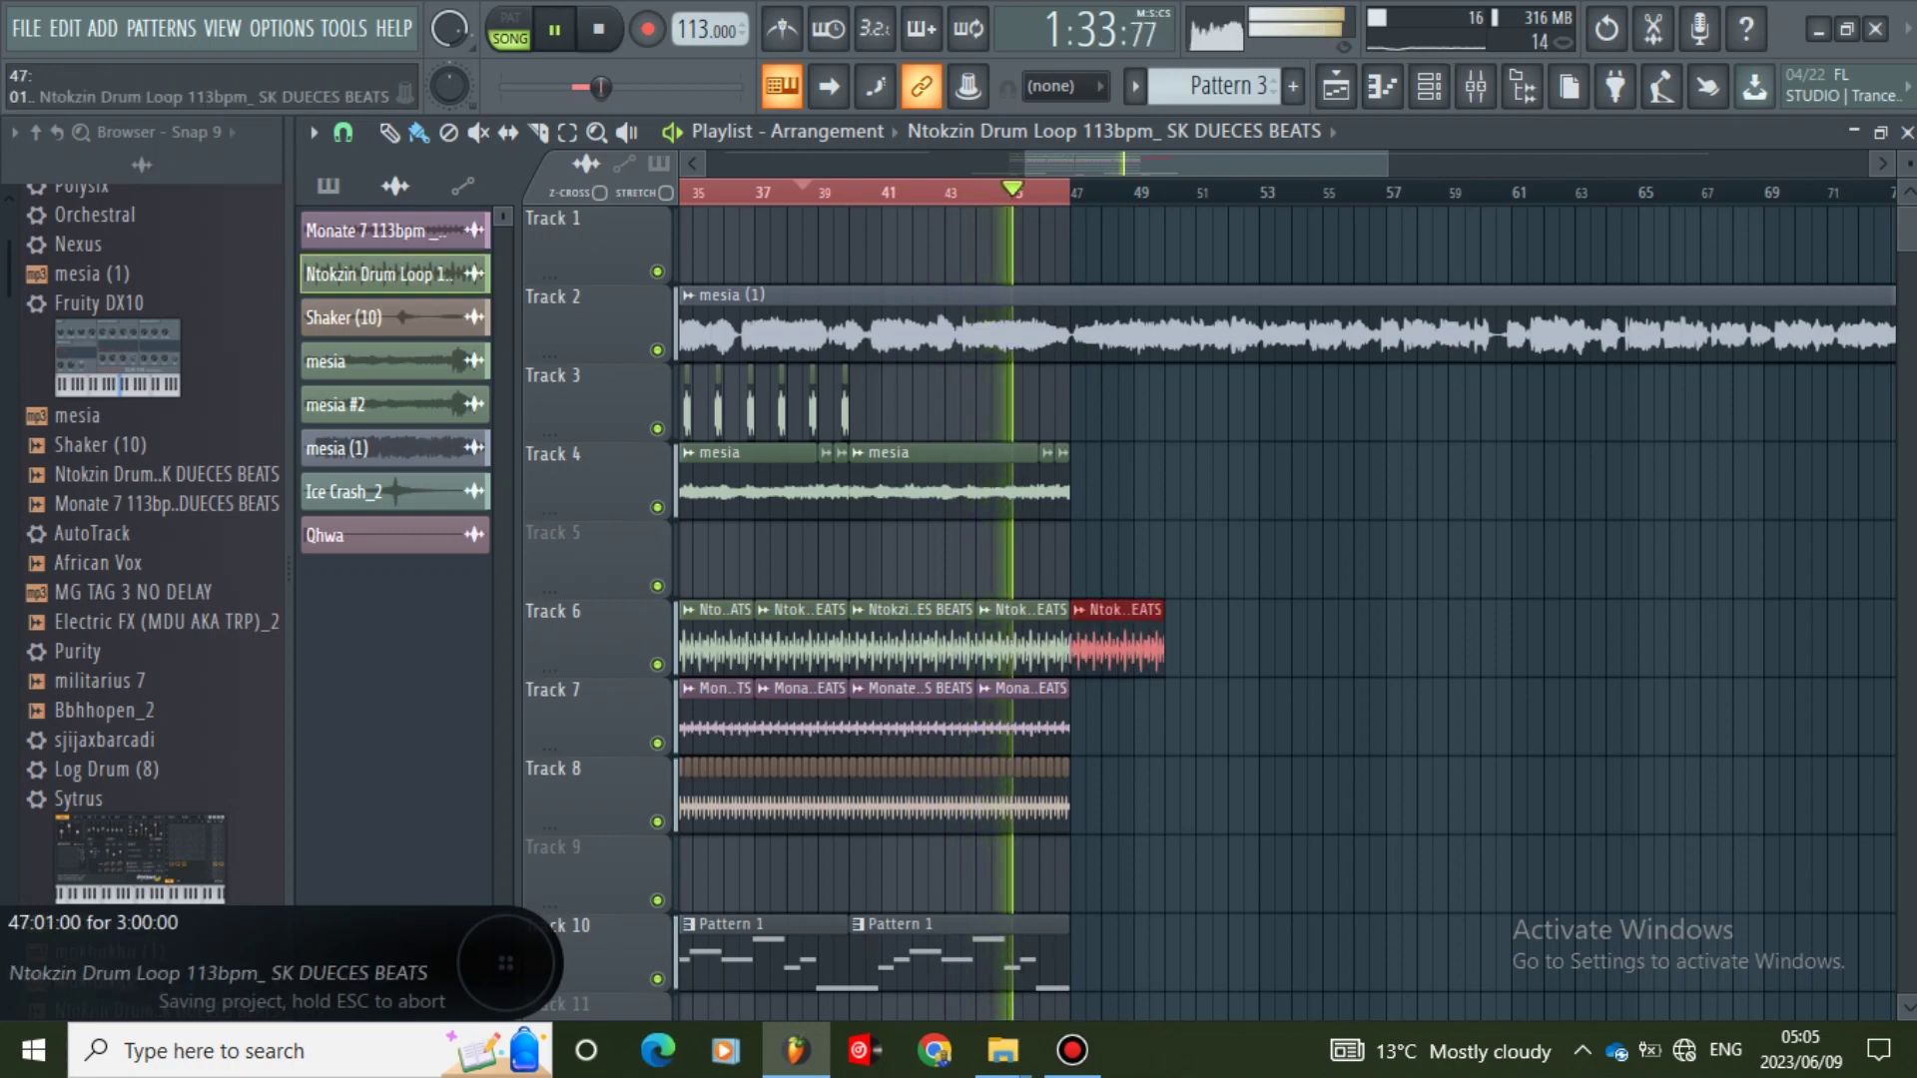
pyautogui.moveTo(1387, 163); pyautogui.dragTo(1187, 163)
pyautogui.press('Delete')
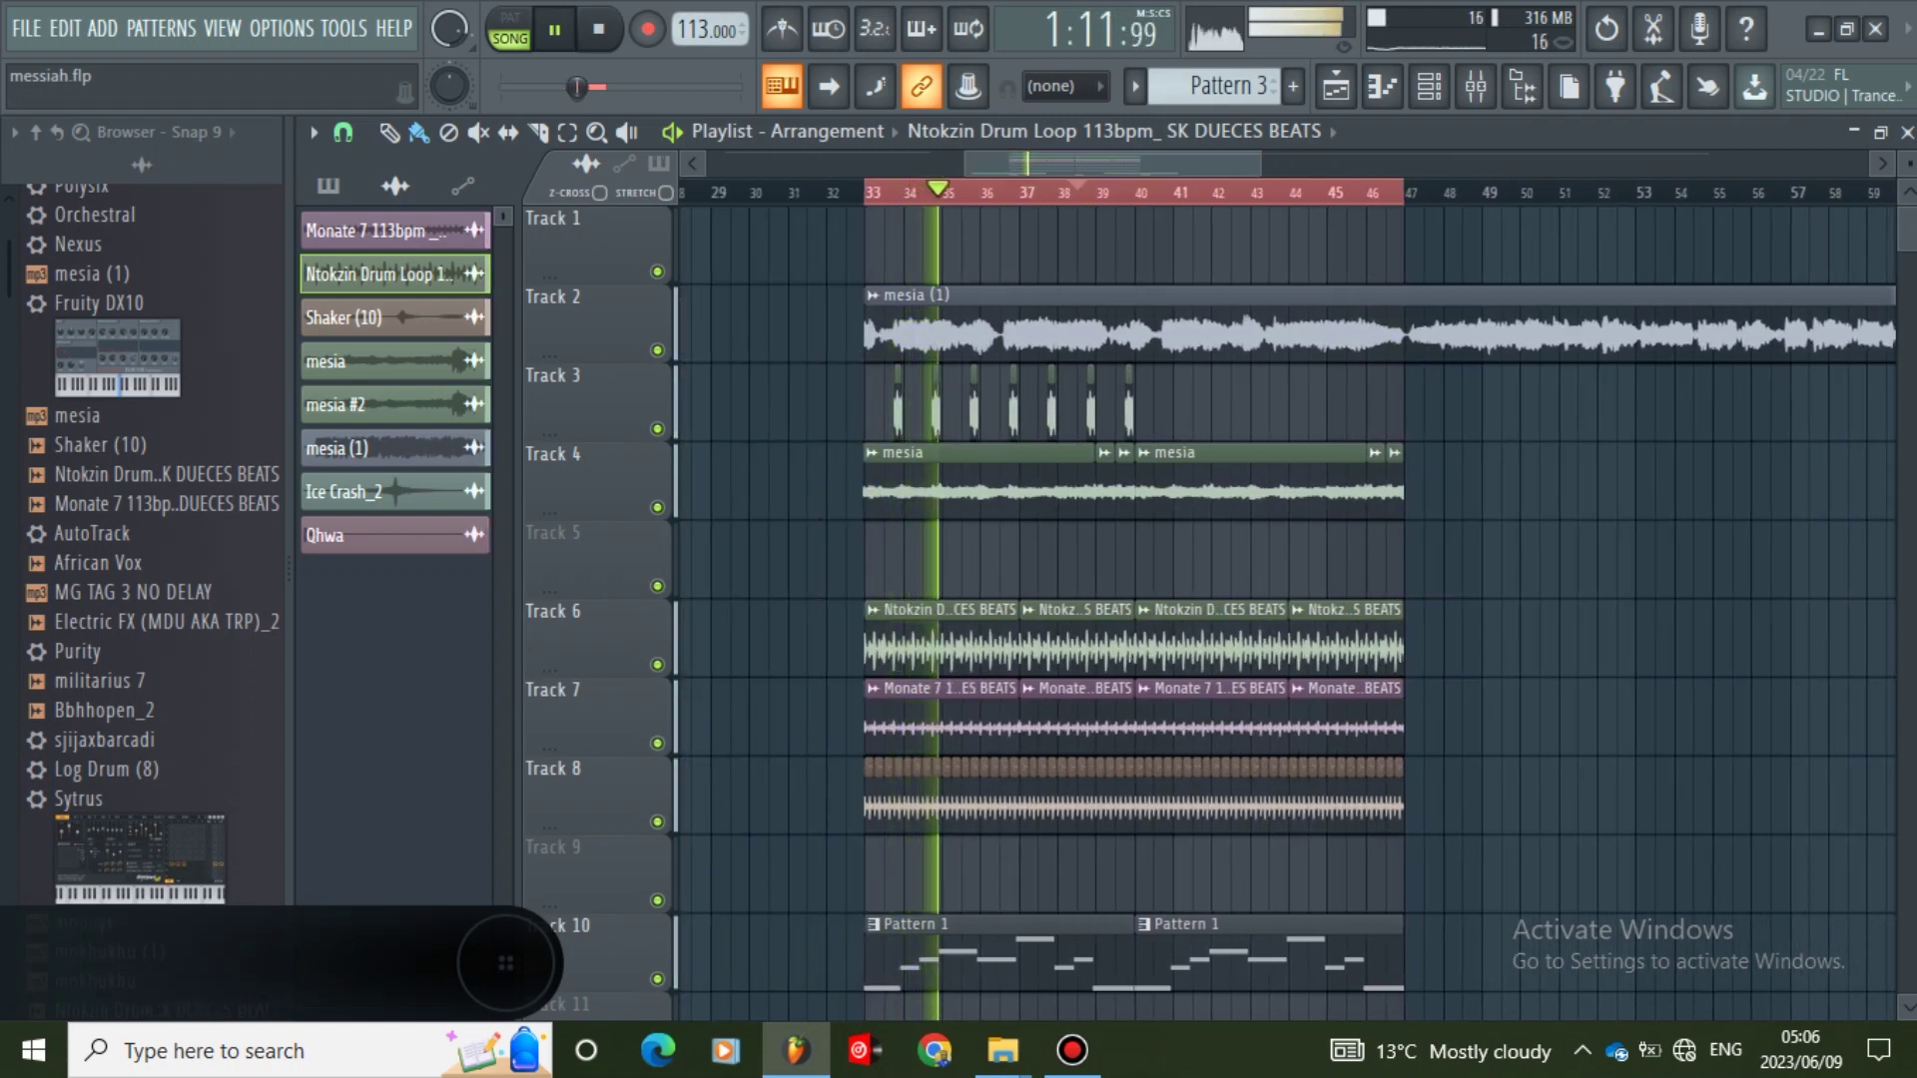
# - Duplicate all loop clips on Tracks 6 to 8 into bars 47 to 61, and extend the timeline selection to bar 61
pyautogui.moveTo(842, 599); pyautogui.dragTo(1442, 835)
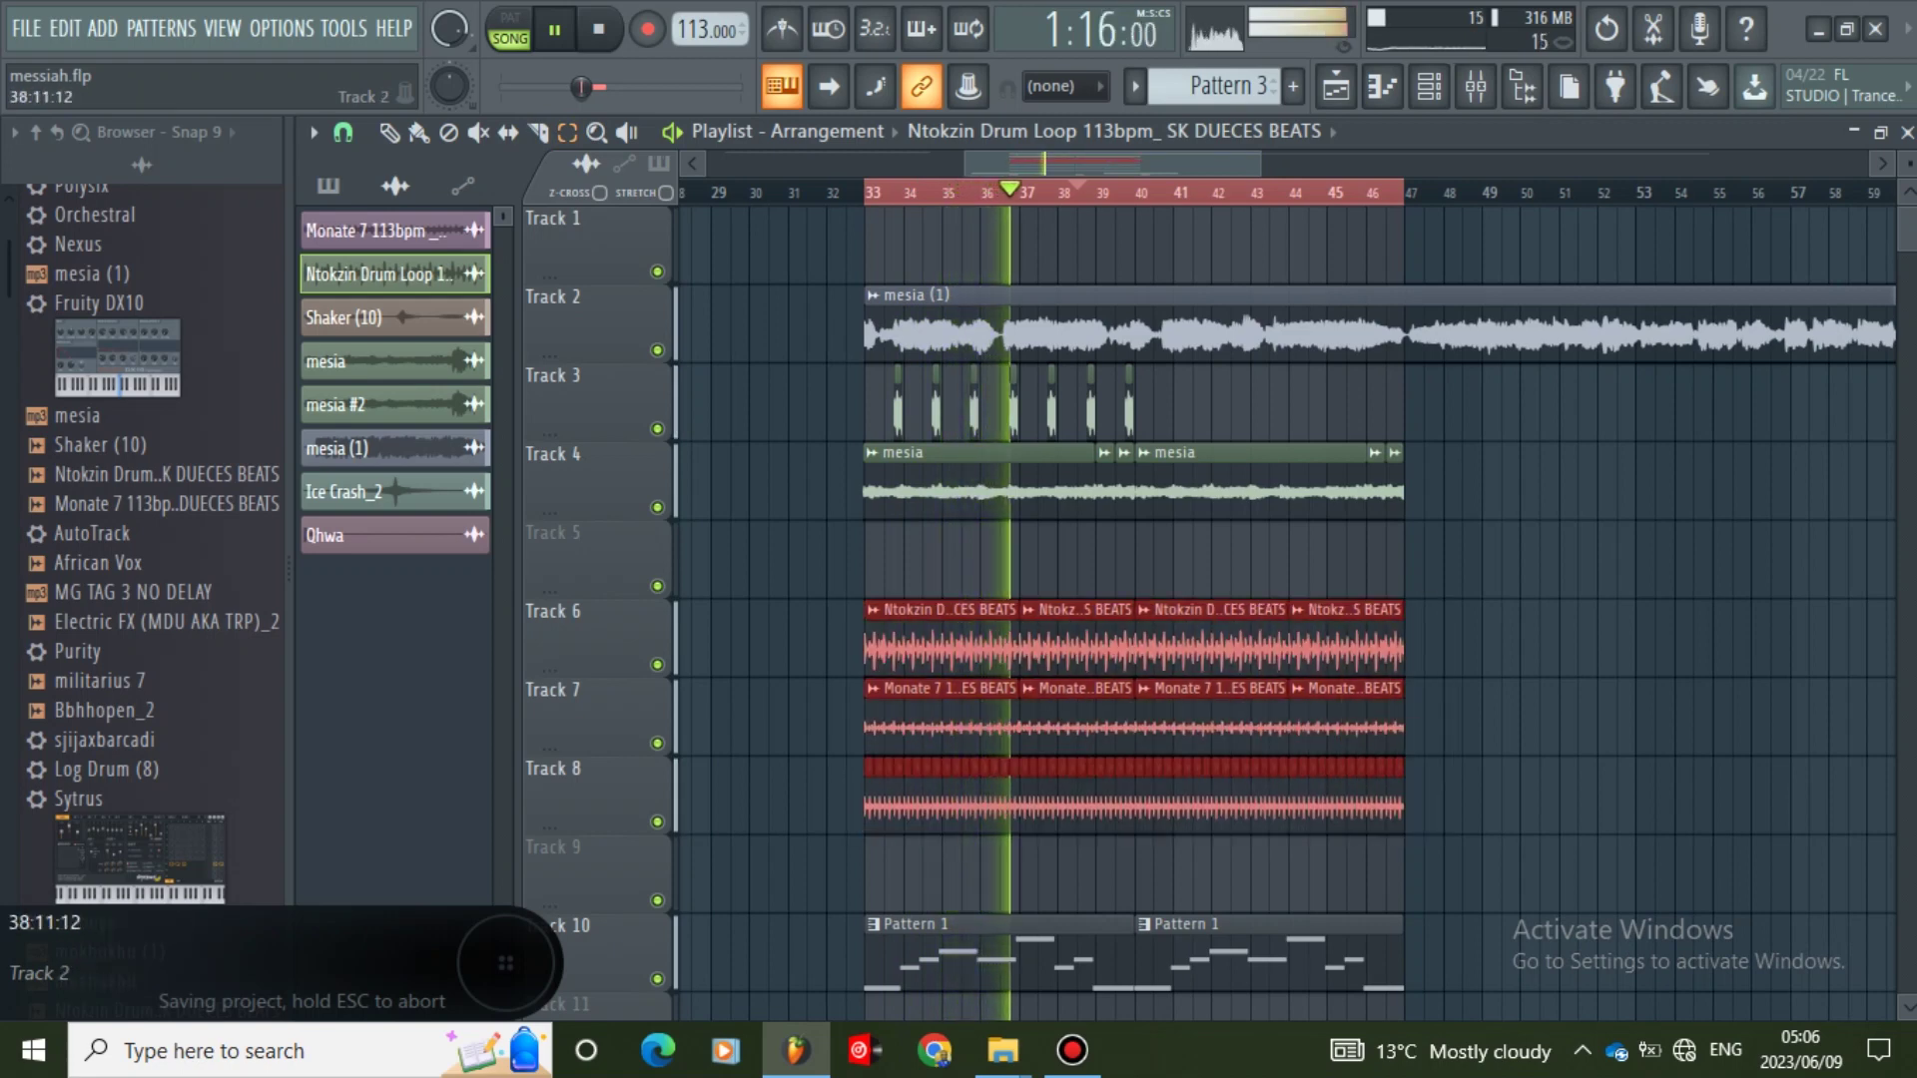
pyautogui.click(1113, 131)
pyautogui.moveTo(1114, 162); pyautogui.dragTo(1292, 162)
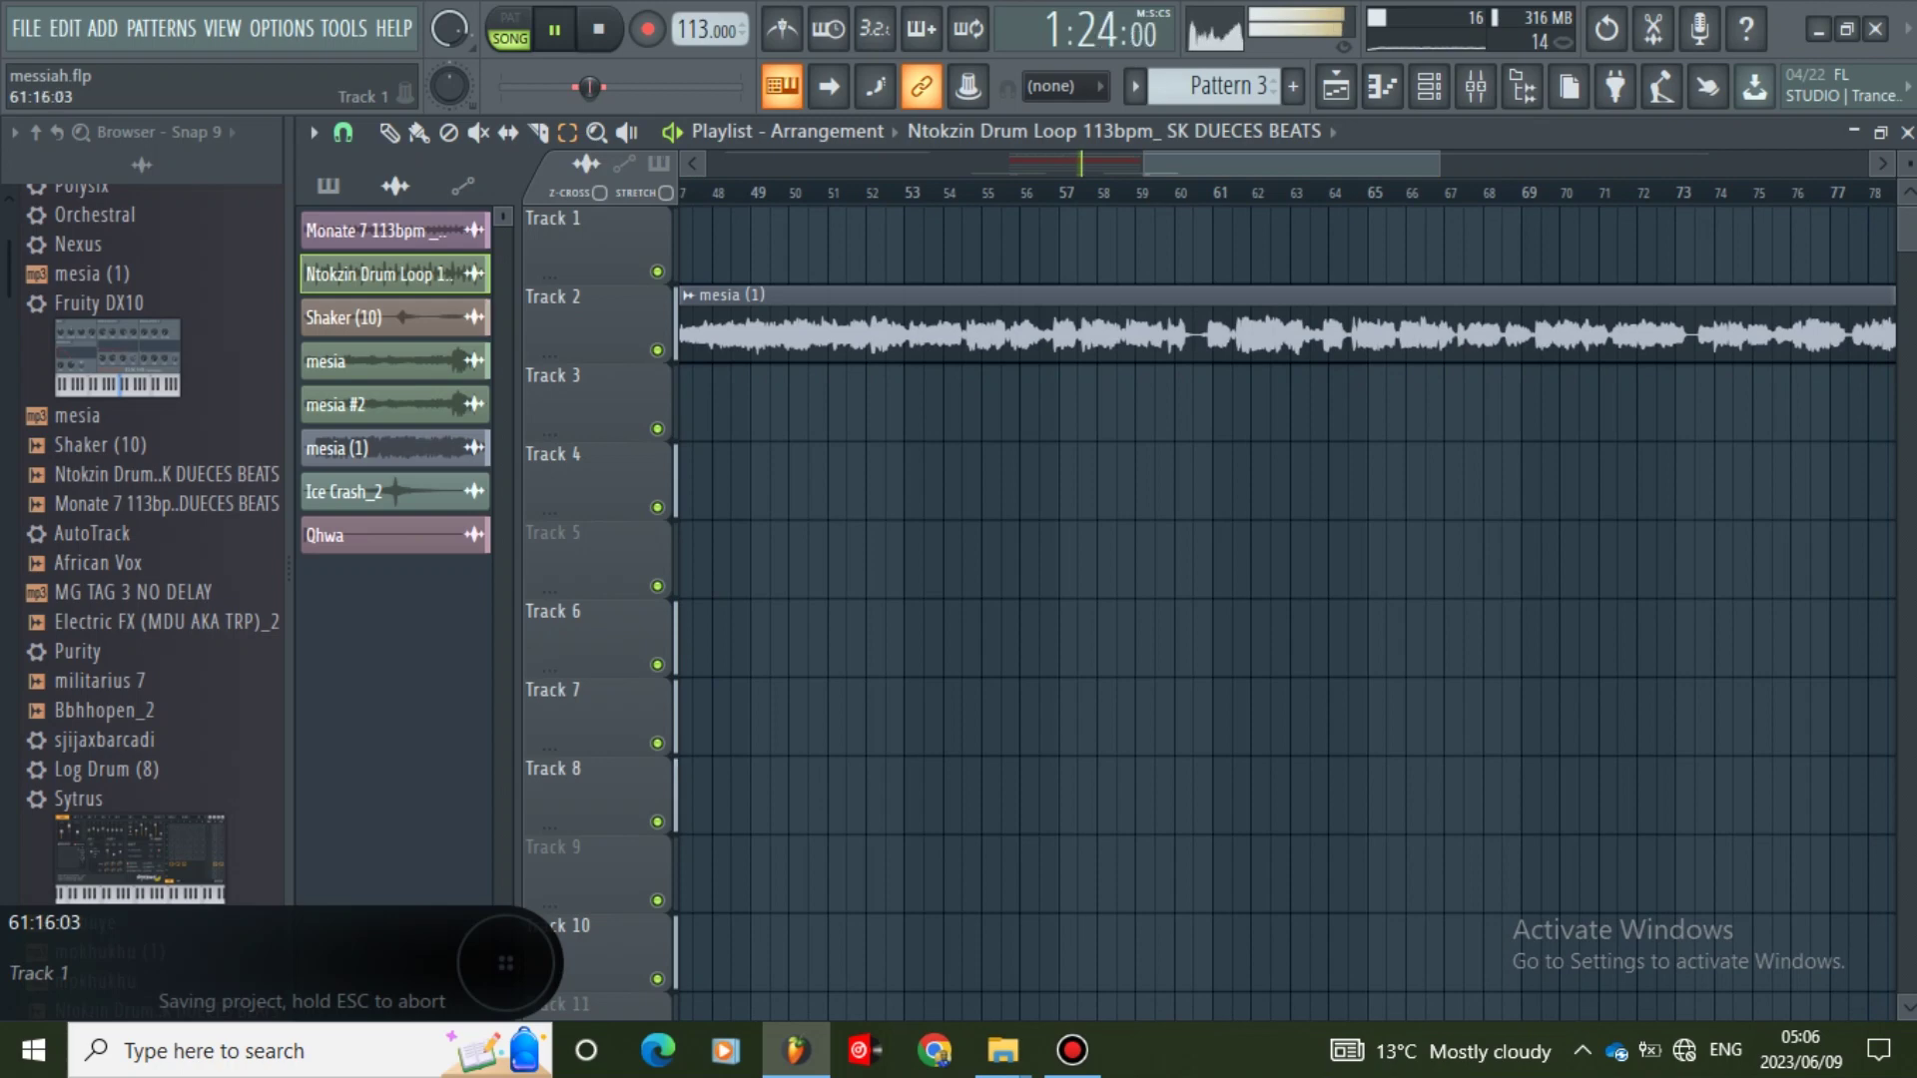
pyautogui.hotkey('ctrl', 'v')
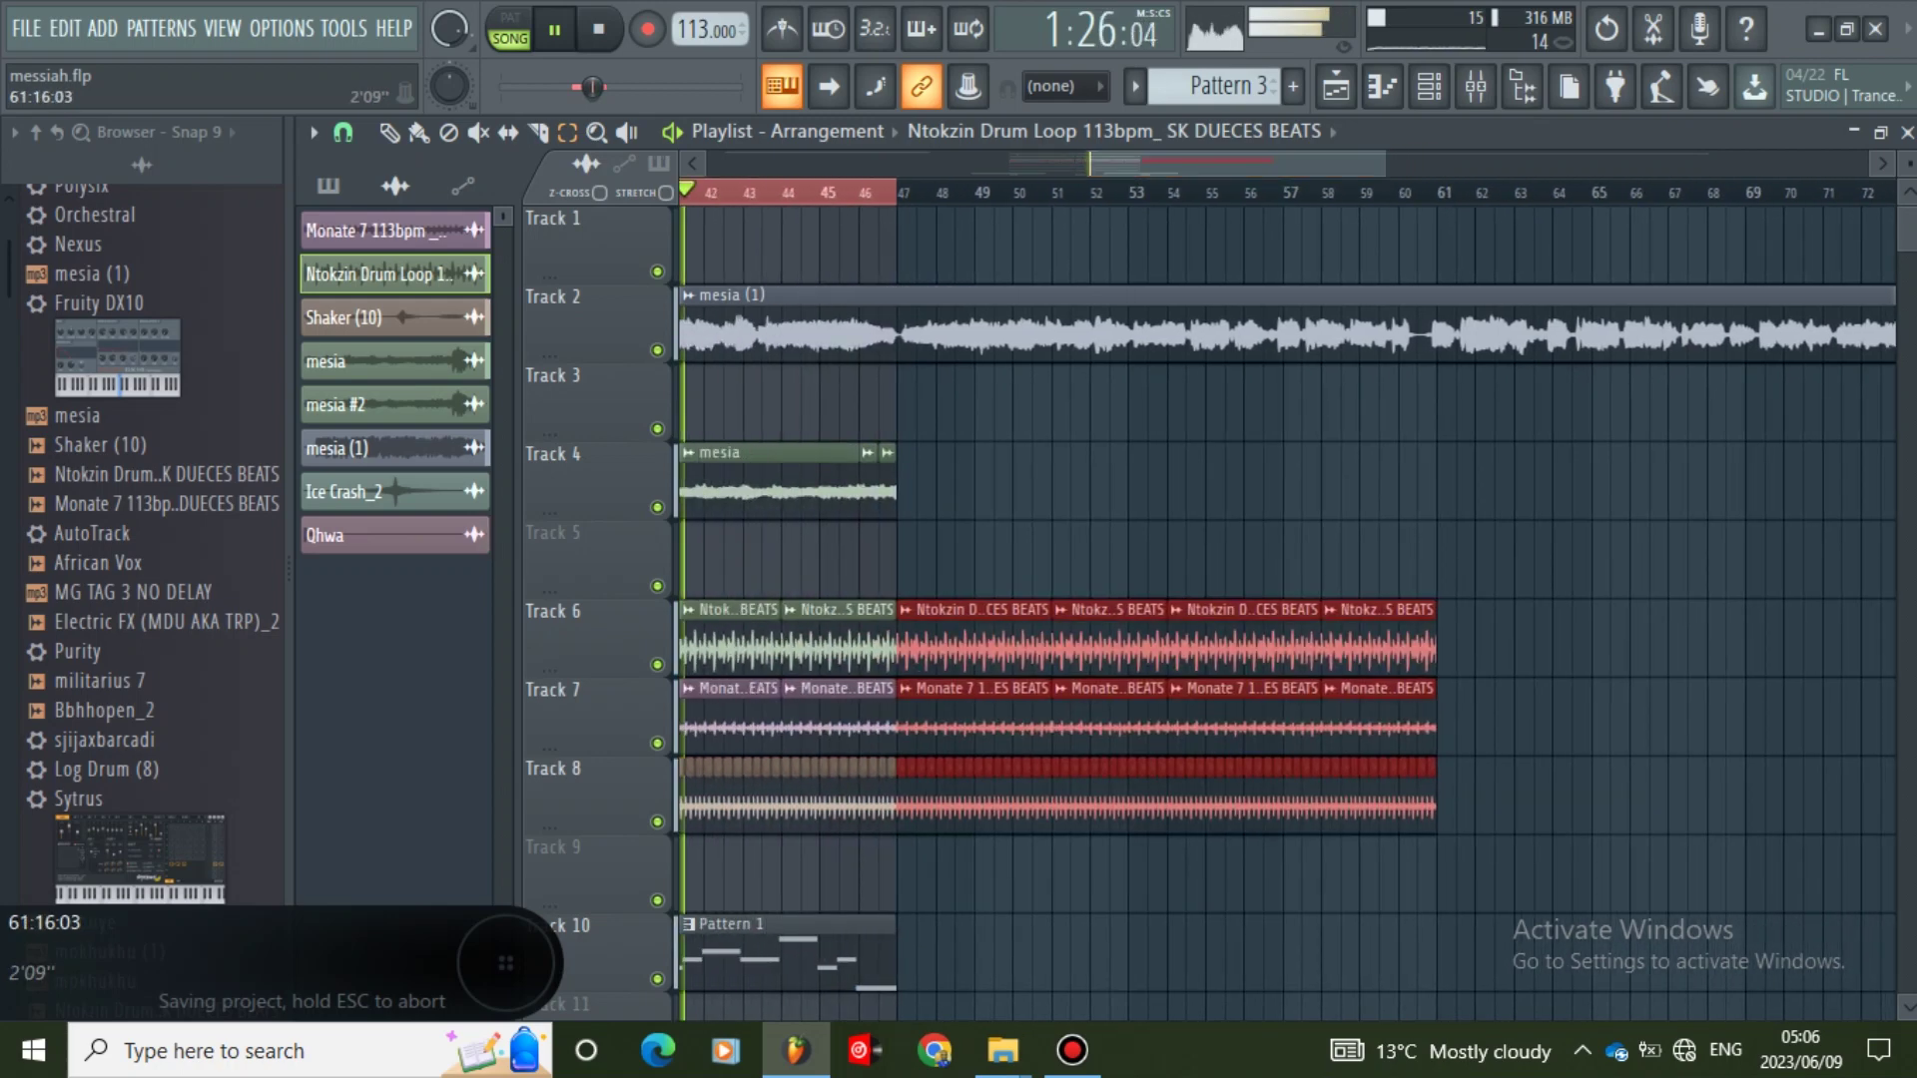
pyautogui.moveTo(897, 193); pyautogui.dragTo(1438, 192)
pyautogui.click(1749, 801)
pyautogui.press('b')
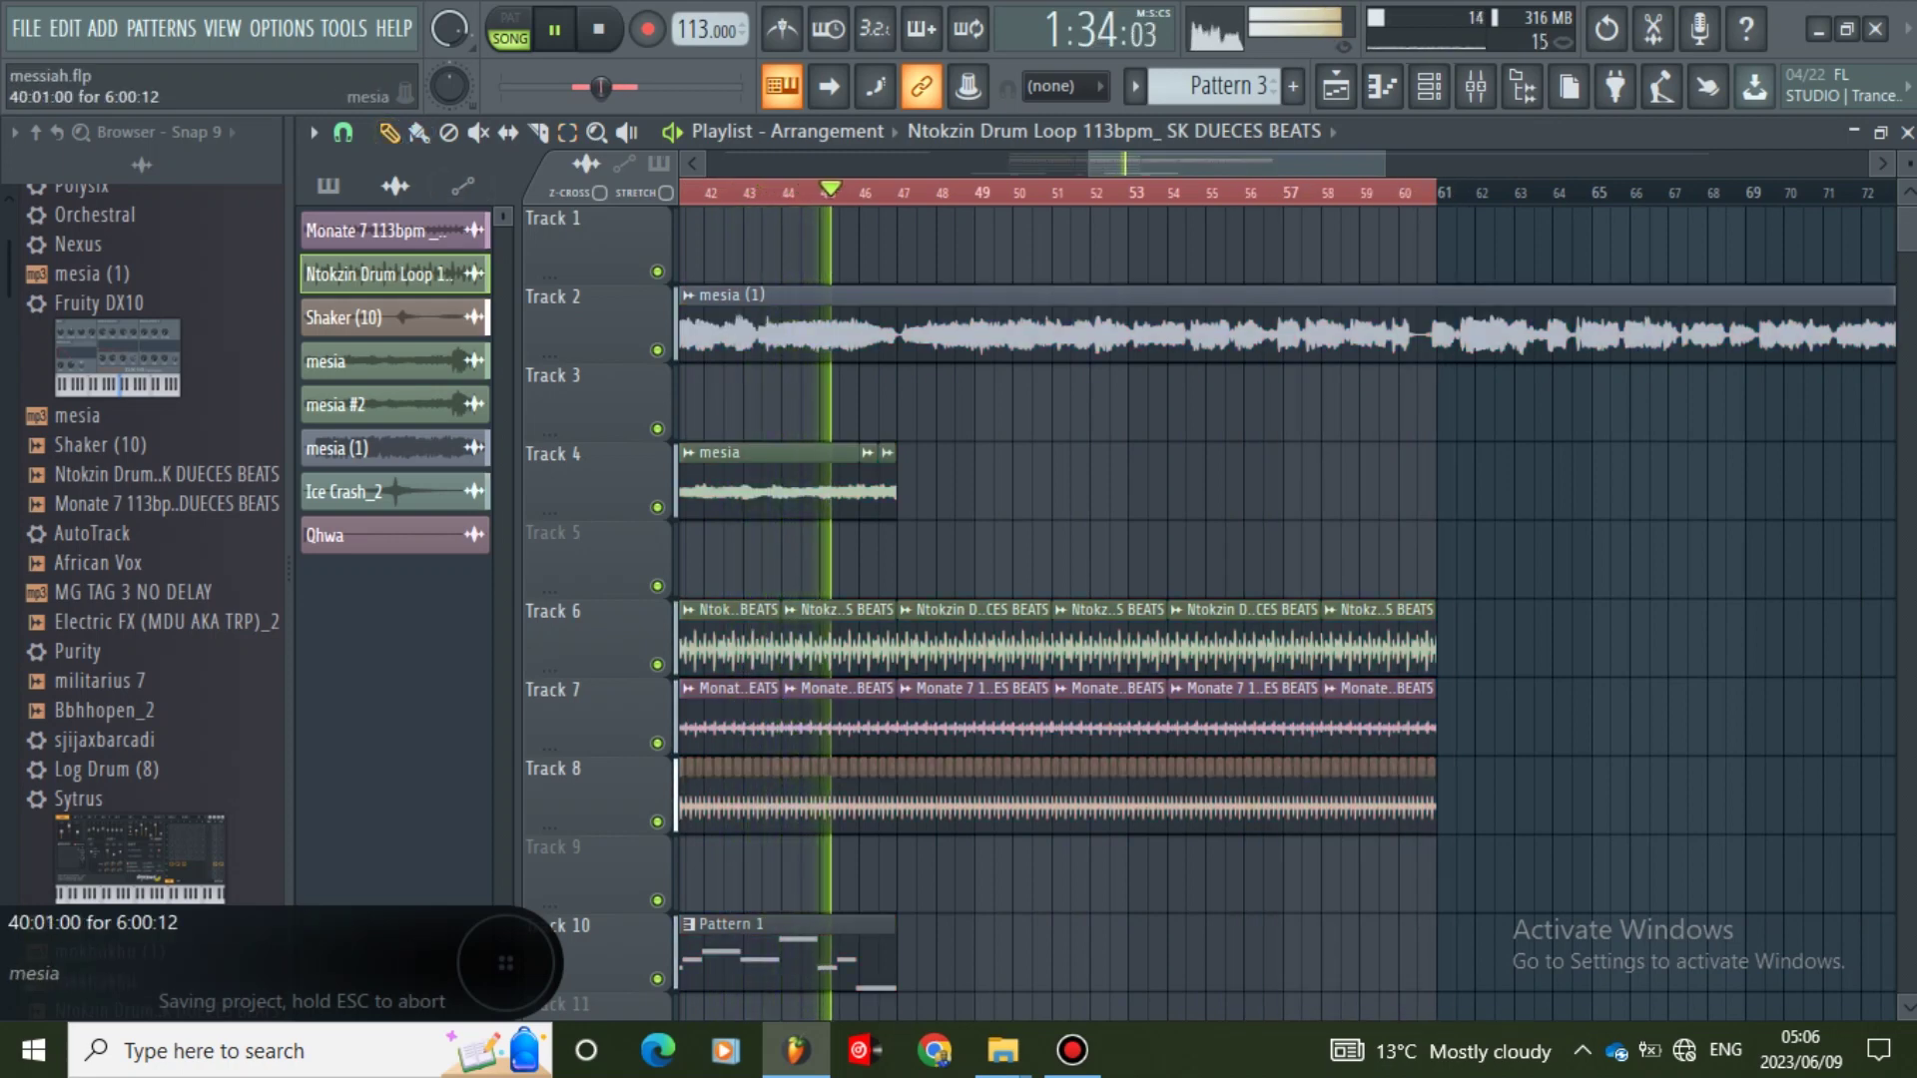
# - Place two more seven-bar Pattern 3 clips on Track 14, at bar 47 and bar 54
pyautogui.scroll(-3, 1288, 599)
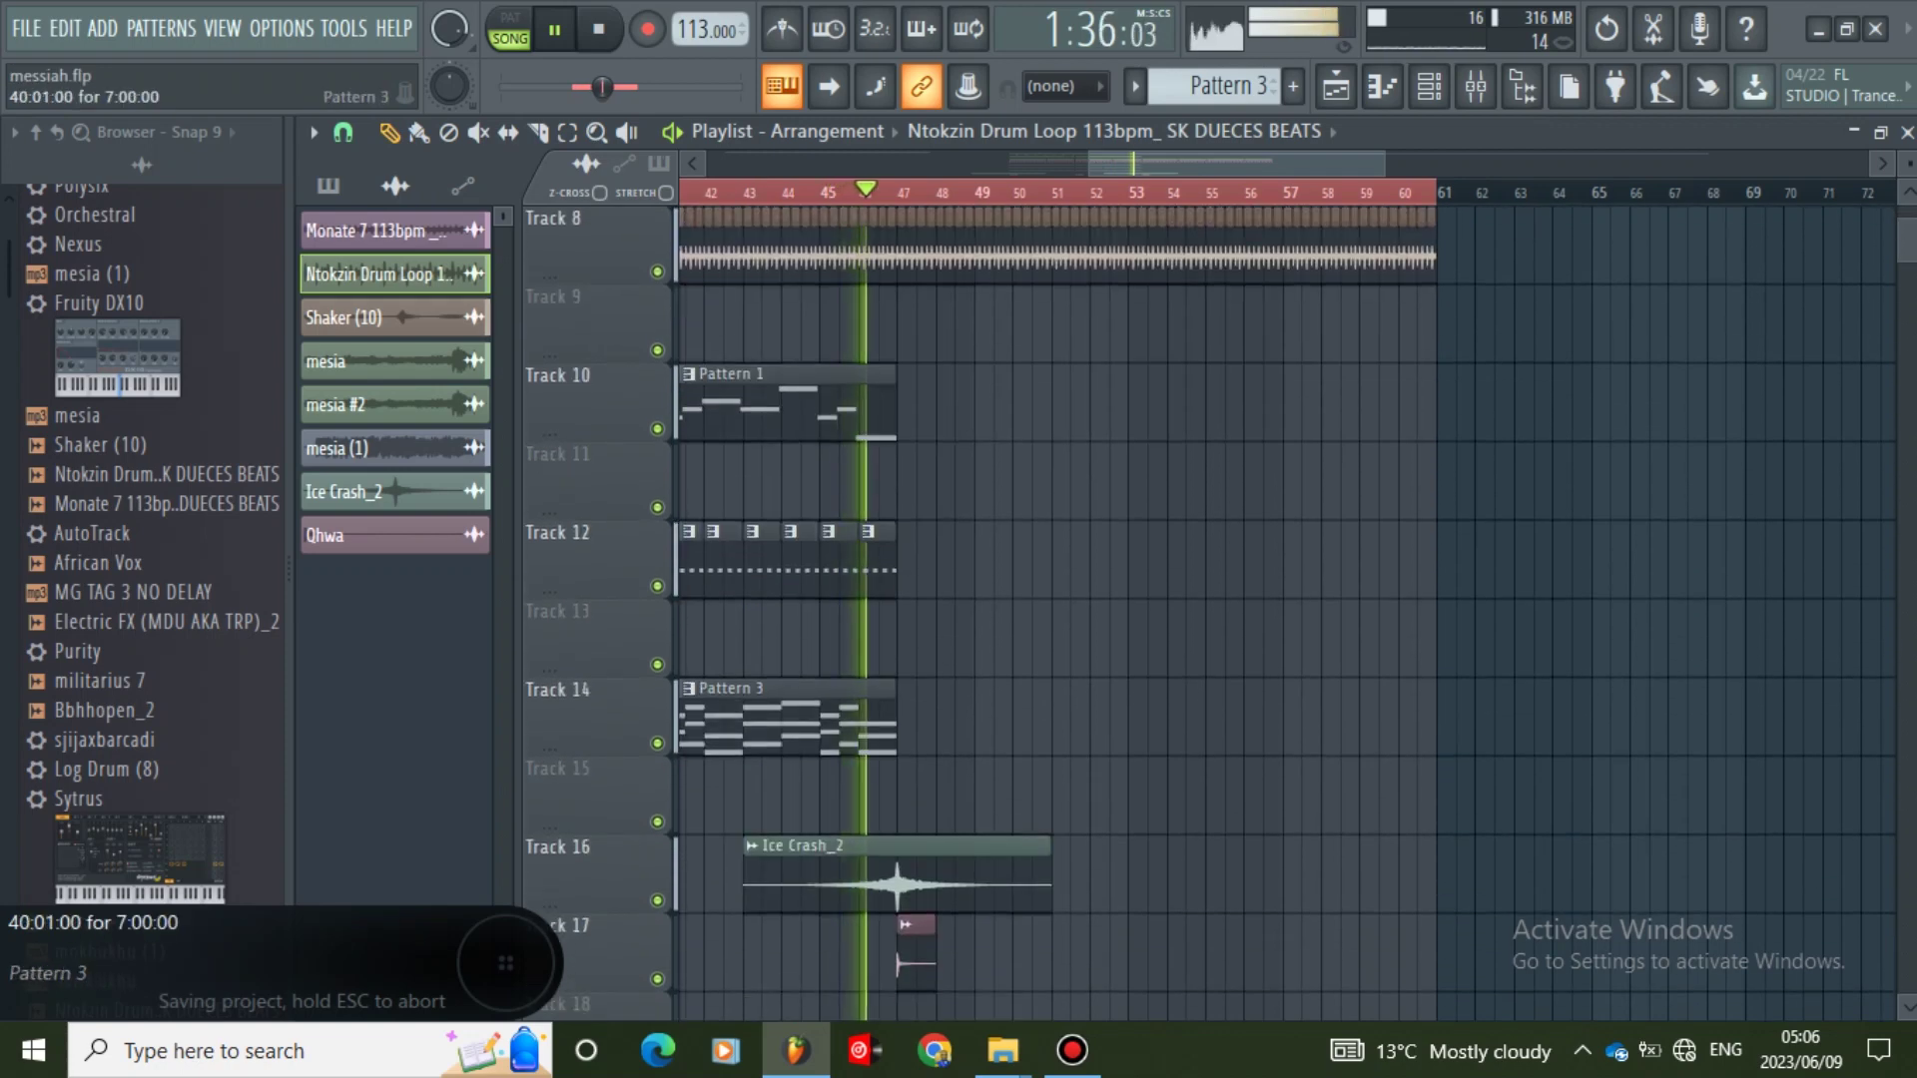
pyautogui.click(879, 711)
pyautogui.click(911, 711)
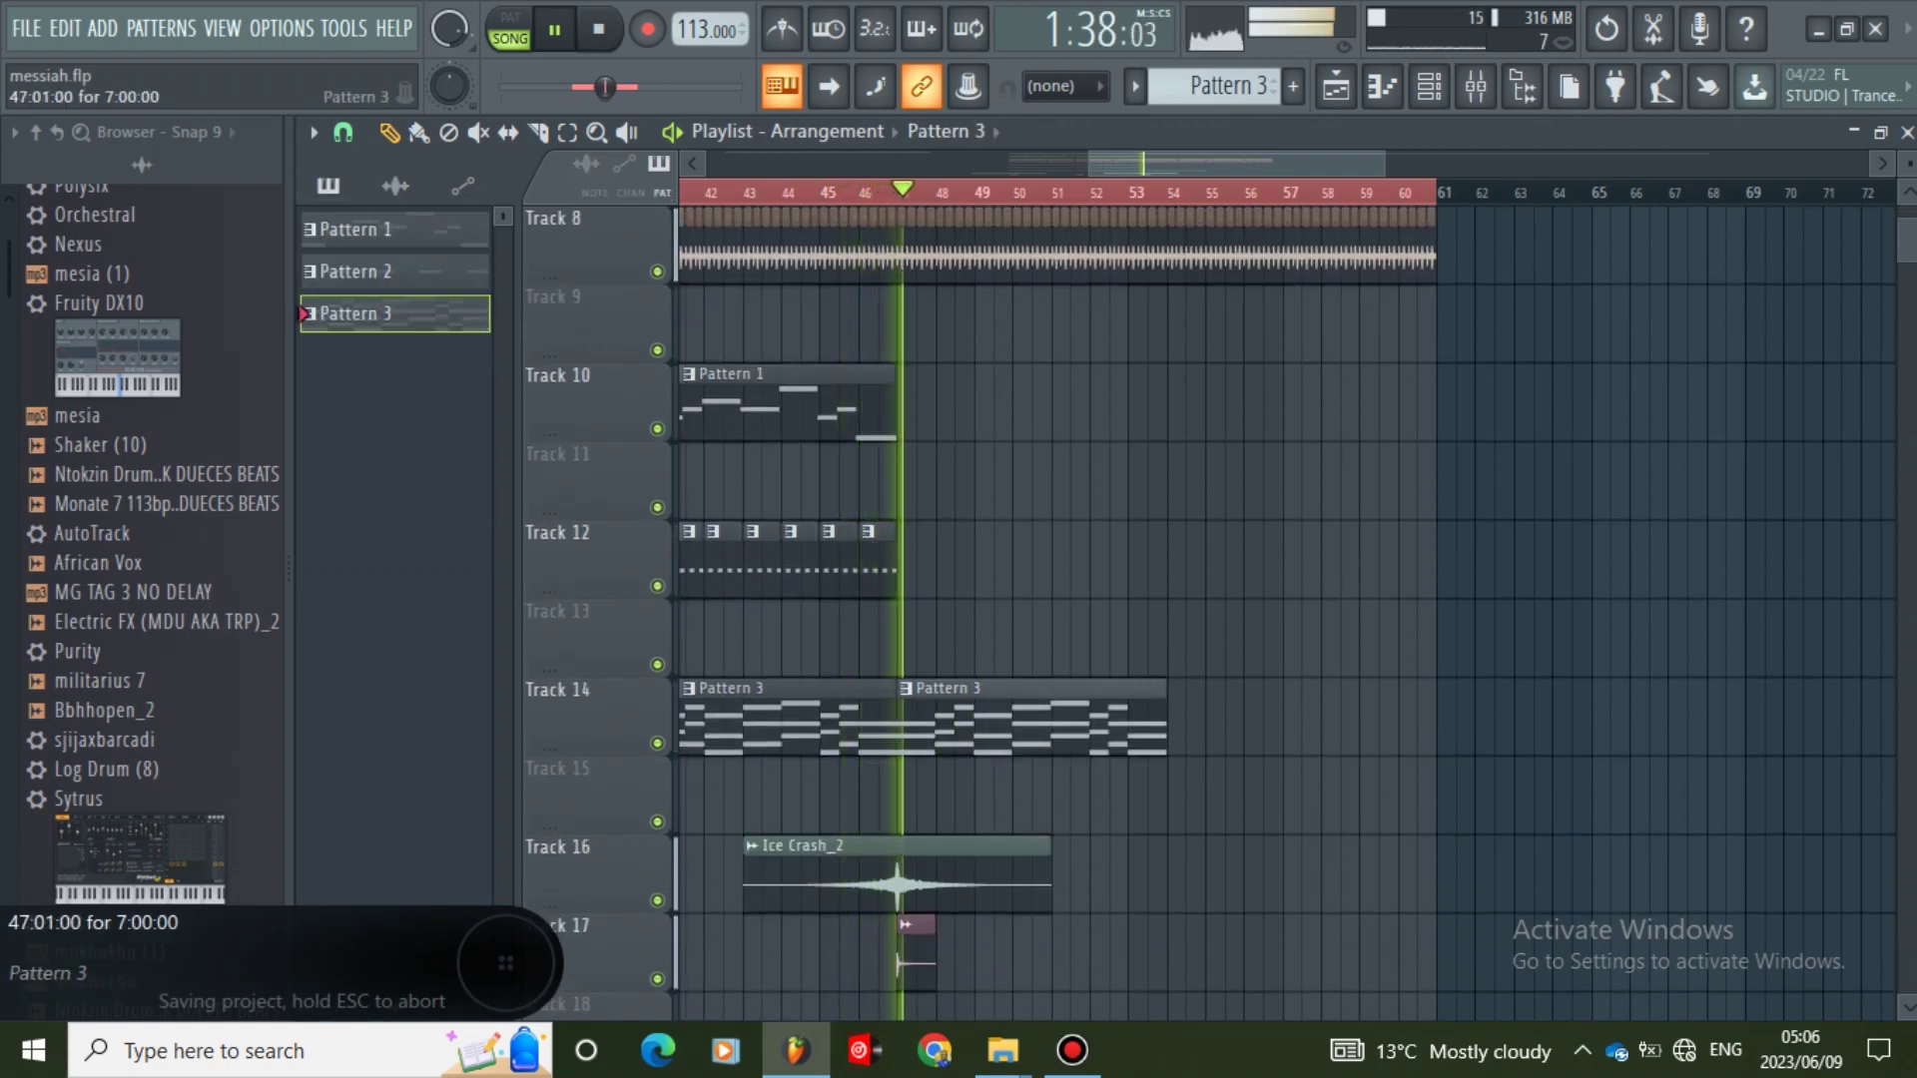
pyautogui.click(1184, 711)
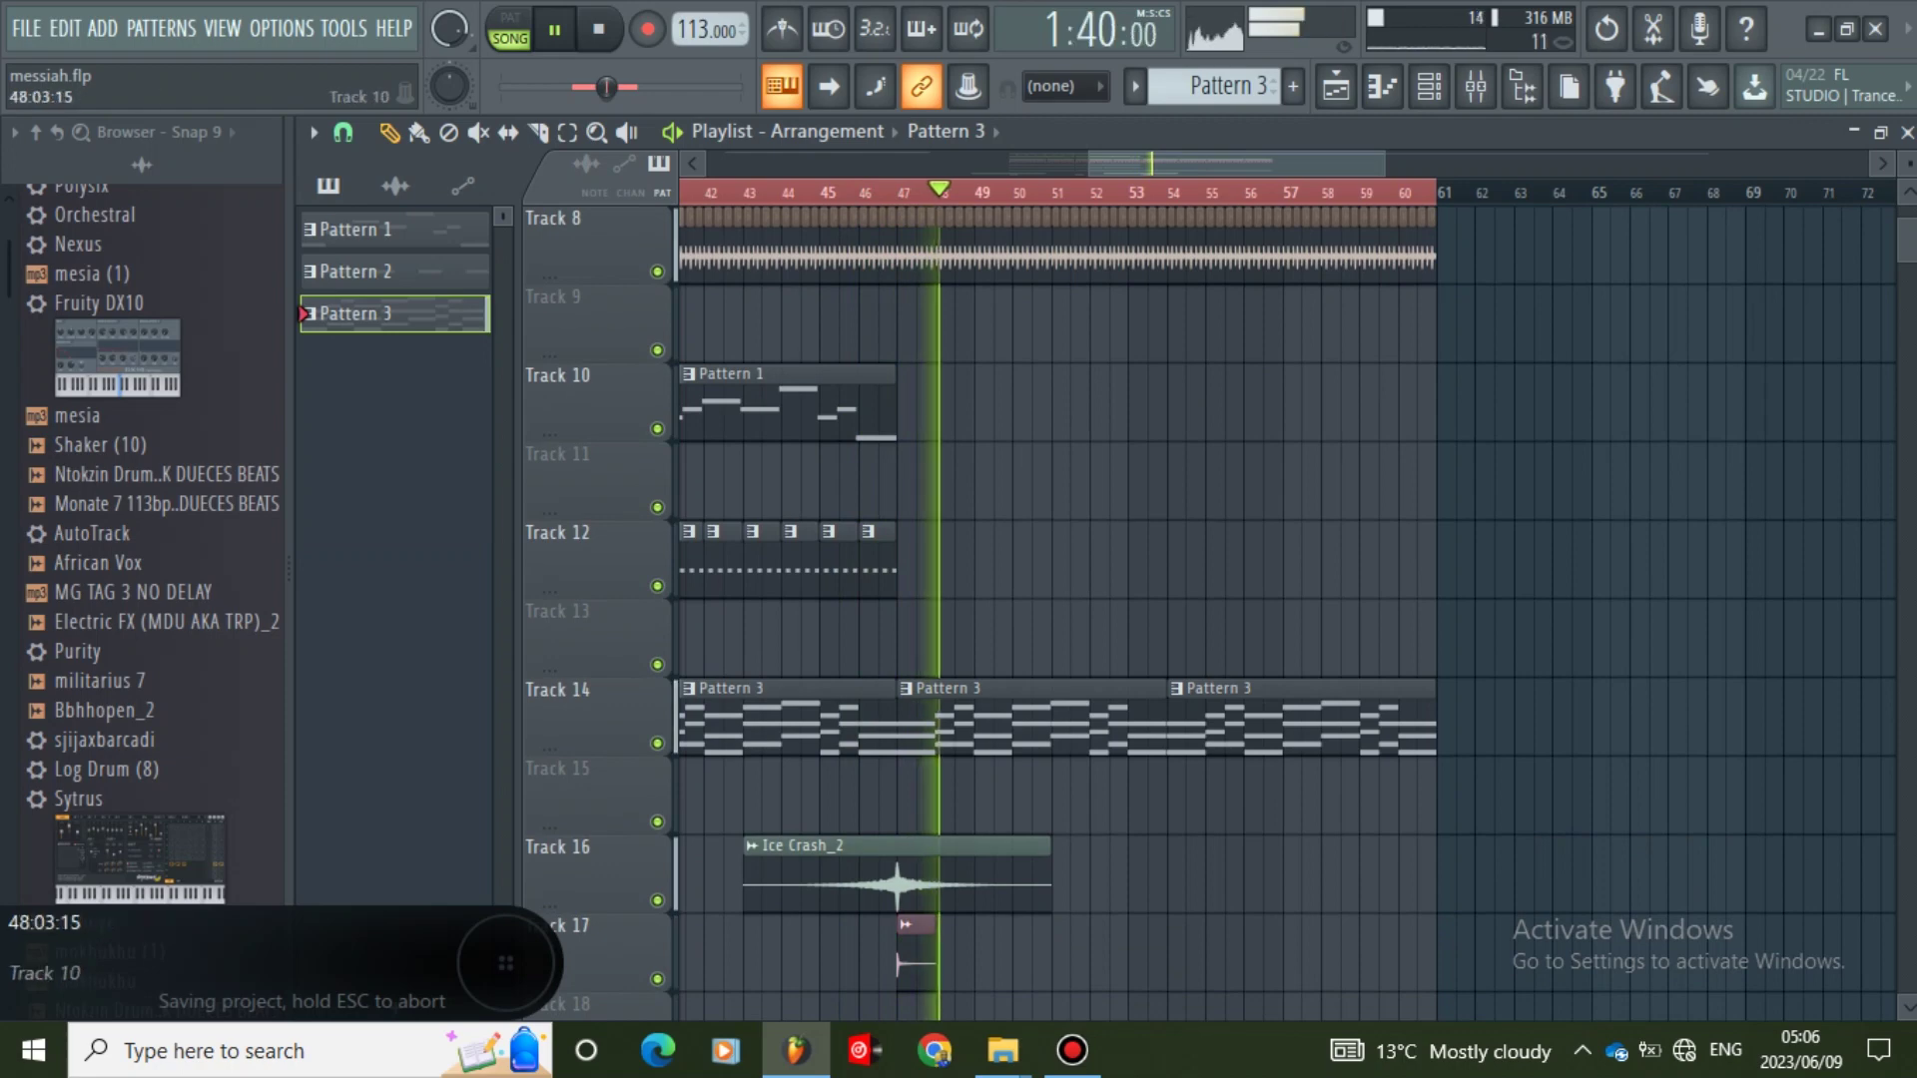
# - Paint one-bar Pattern 2 clips along Track 12 from bar 47 to bar 61, and save the project
pyautogui.moveTo(1174, 163); pyautogui.dragTo(1057, 163)
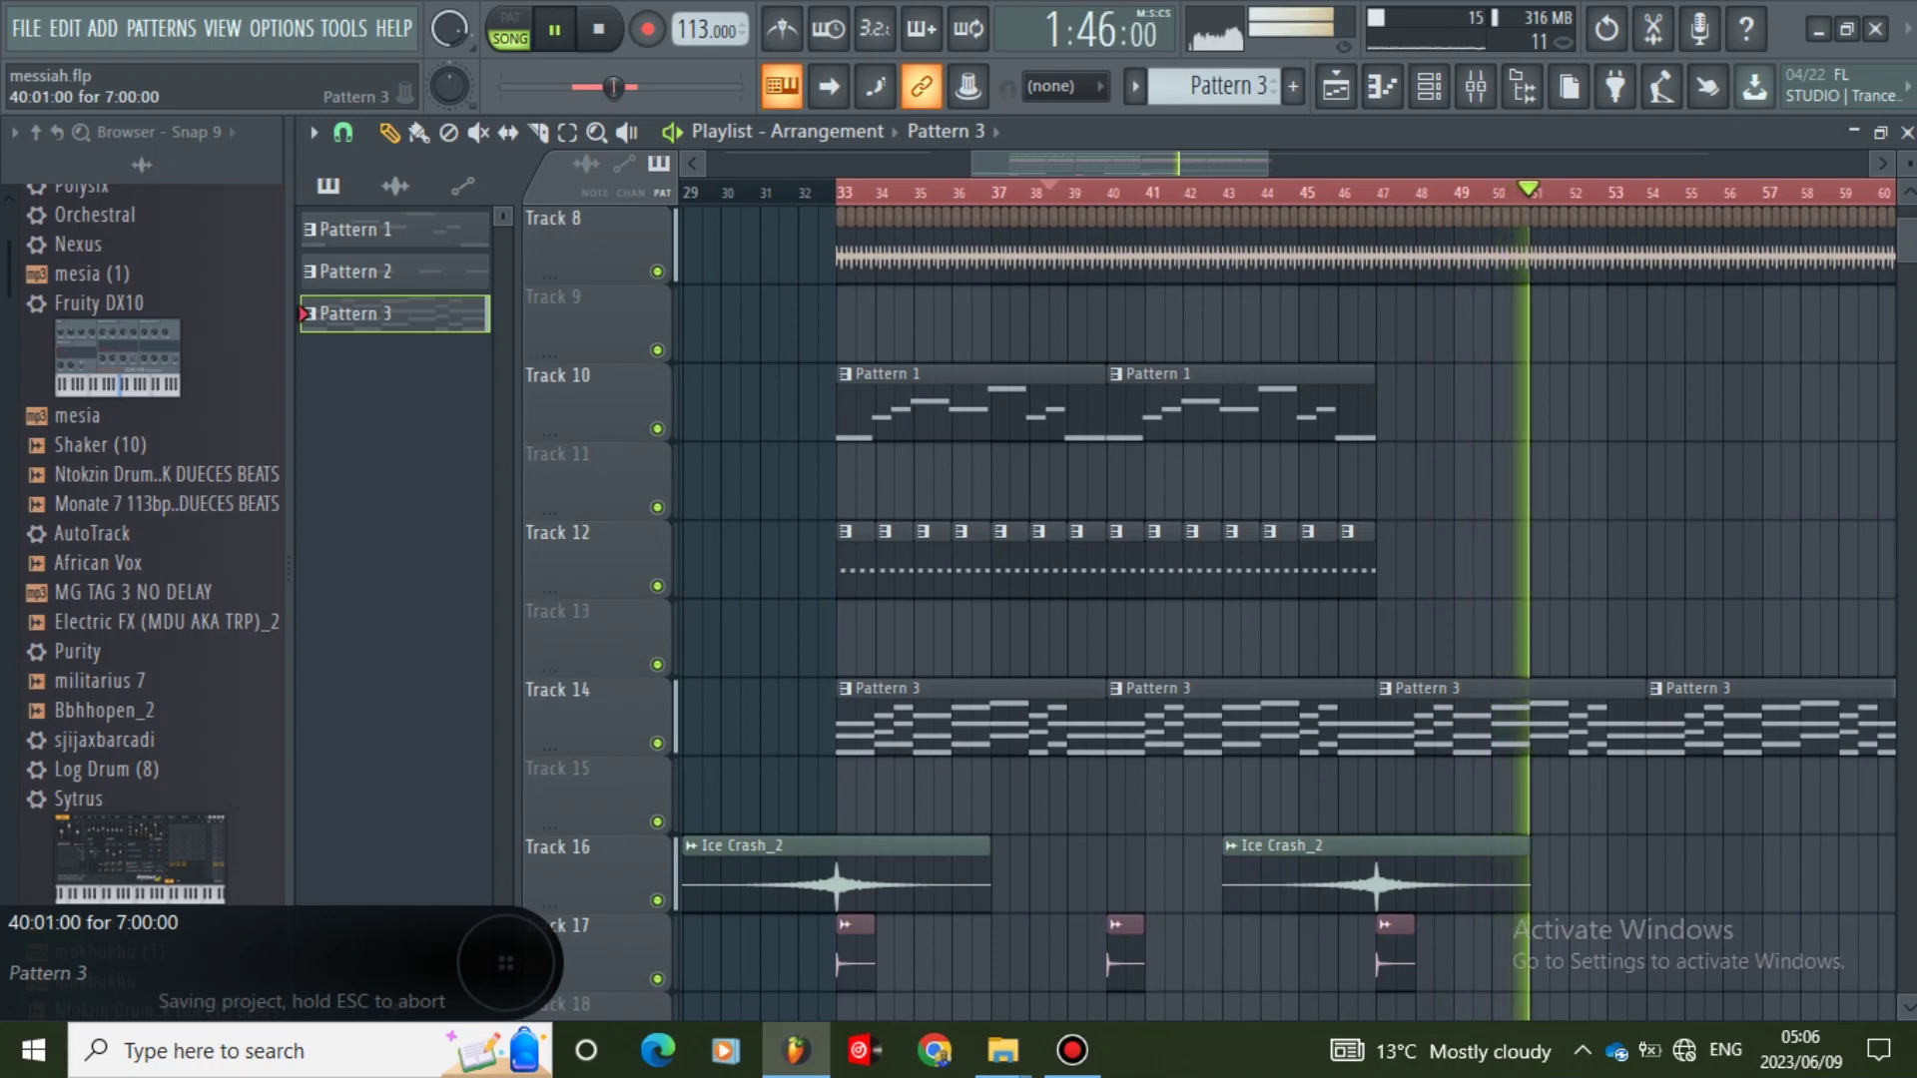
pyautogui.scroll(3, 1307, 719)
pyautogui.click(1330, 639)
pyautogui.click(1355, 787)
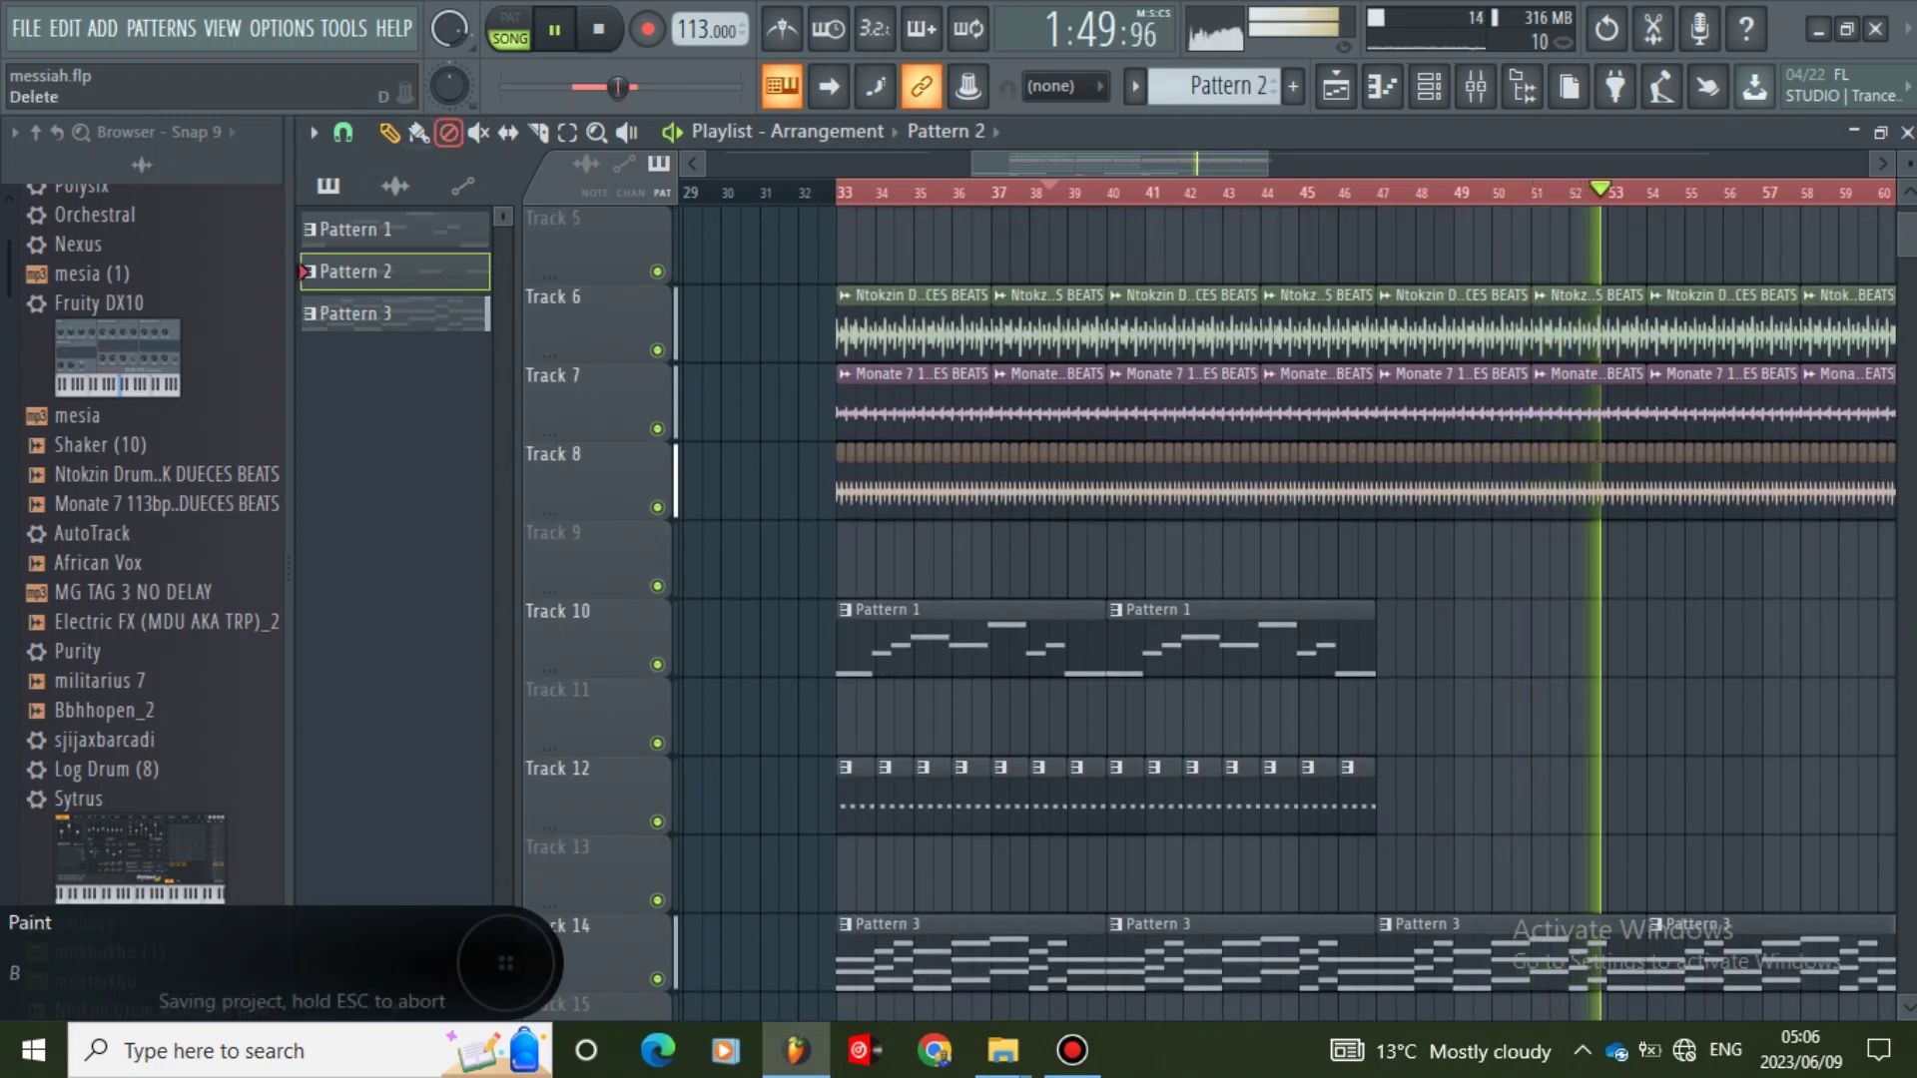
pyautogui.moveTo(1395, 796)
pyautogui.mouseDown()
pyautogui.moveTo(1892, 796)
pyautogui.moveTo(1723, 744)
pyautogui.moveTo(1698, 769)
pyautogui.moveTo(1890, 796)
pyautogui.mouseUp()
pyautogui.rightClick(1698, 794)
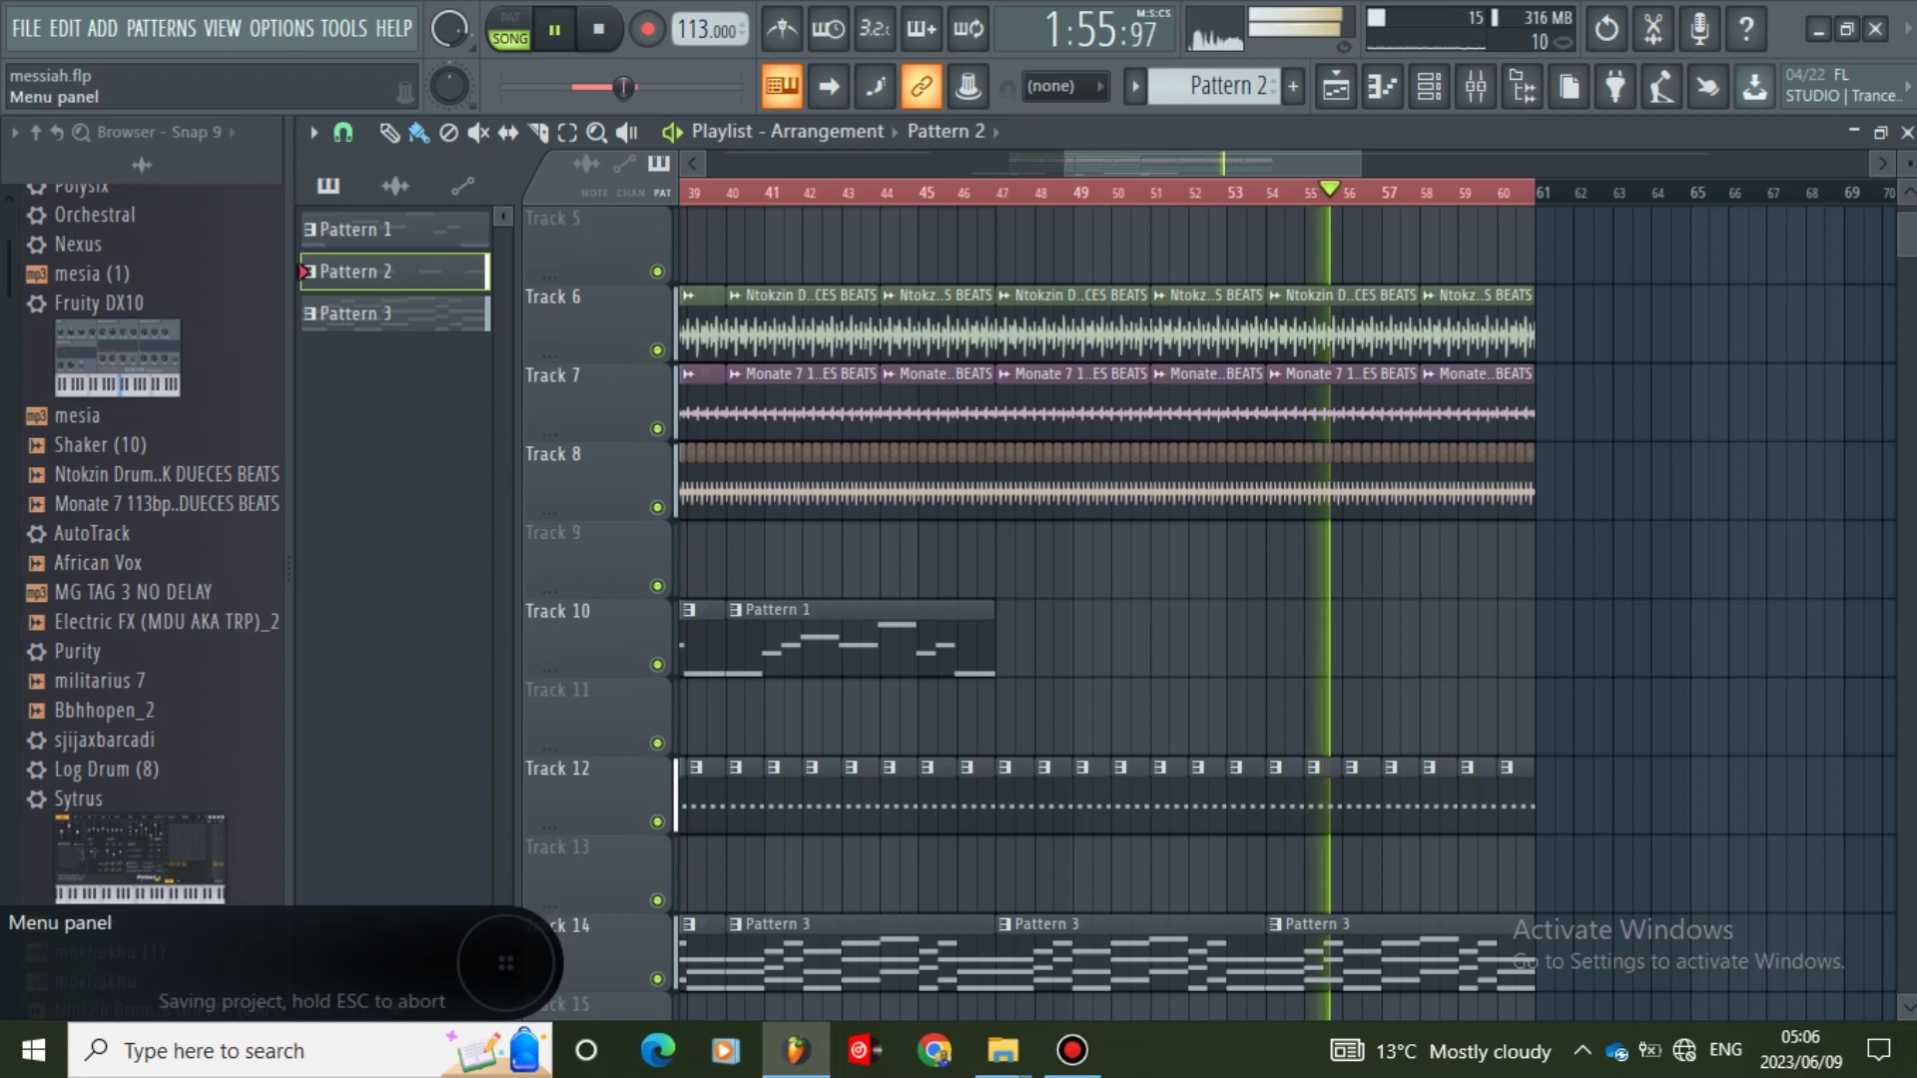
pyautogui.click(27, 29)
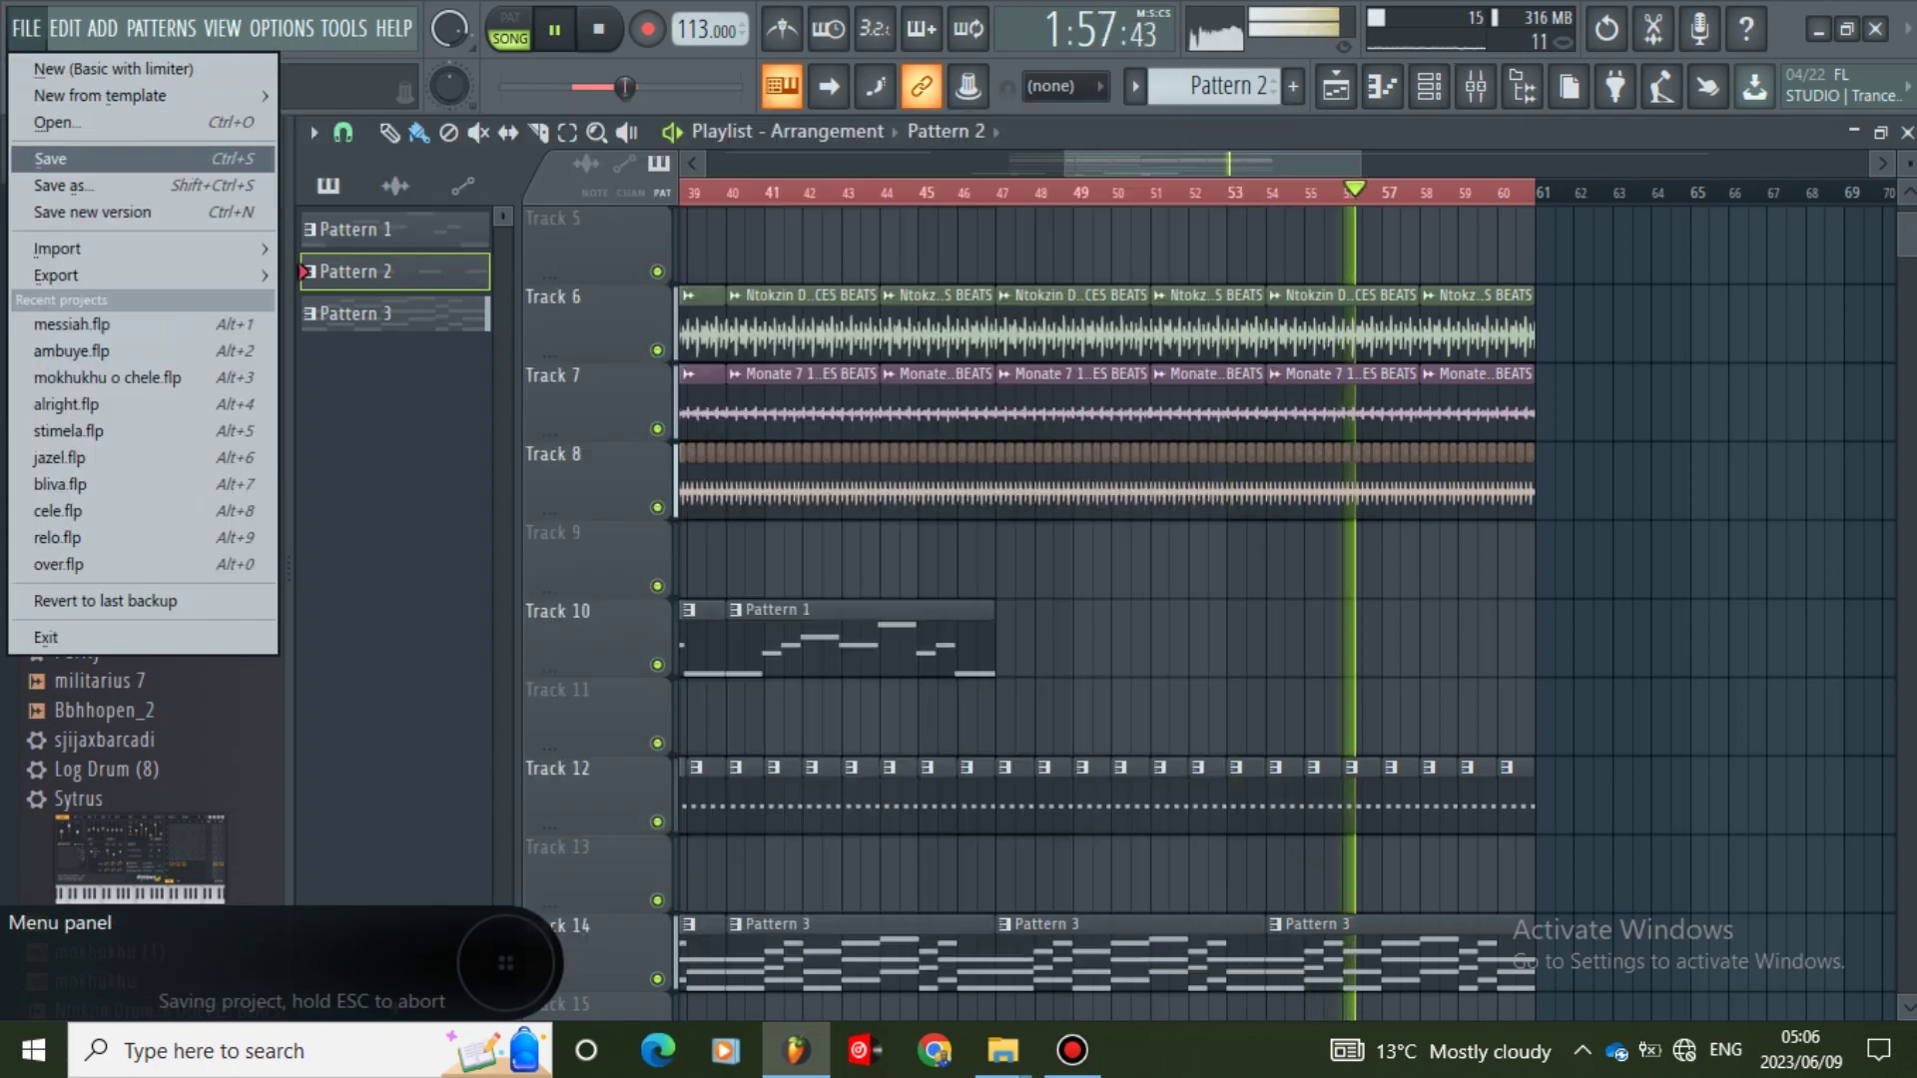
pyautogui.click(50, 158)
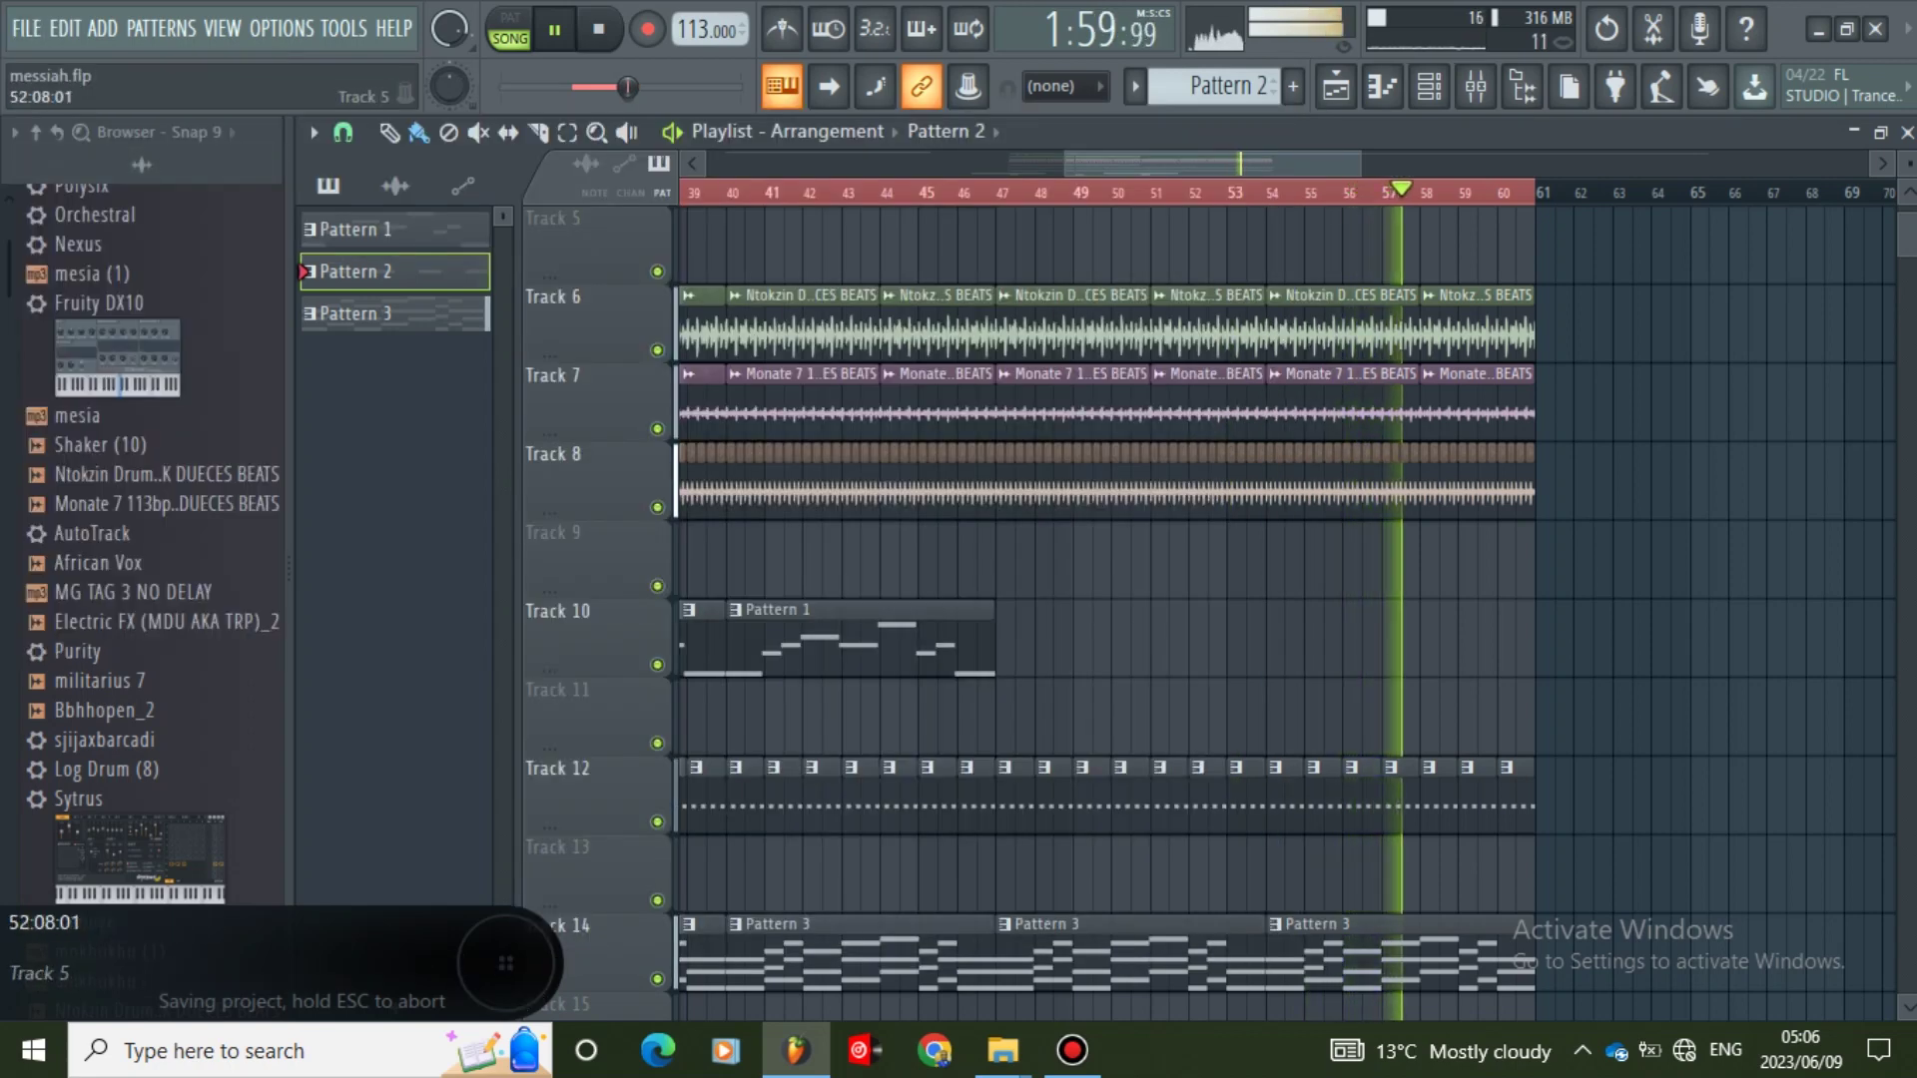
# - Add a copy of the Qhwa clip on Track 17 at bar 54
pyautogui.moveTo(1319, 163); pyautogui.dragTo(1254, 163)
pyautogui.scroll(-5, 1355, 639)
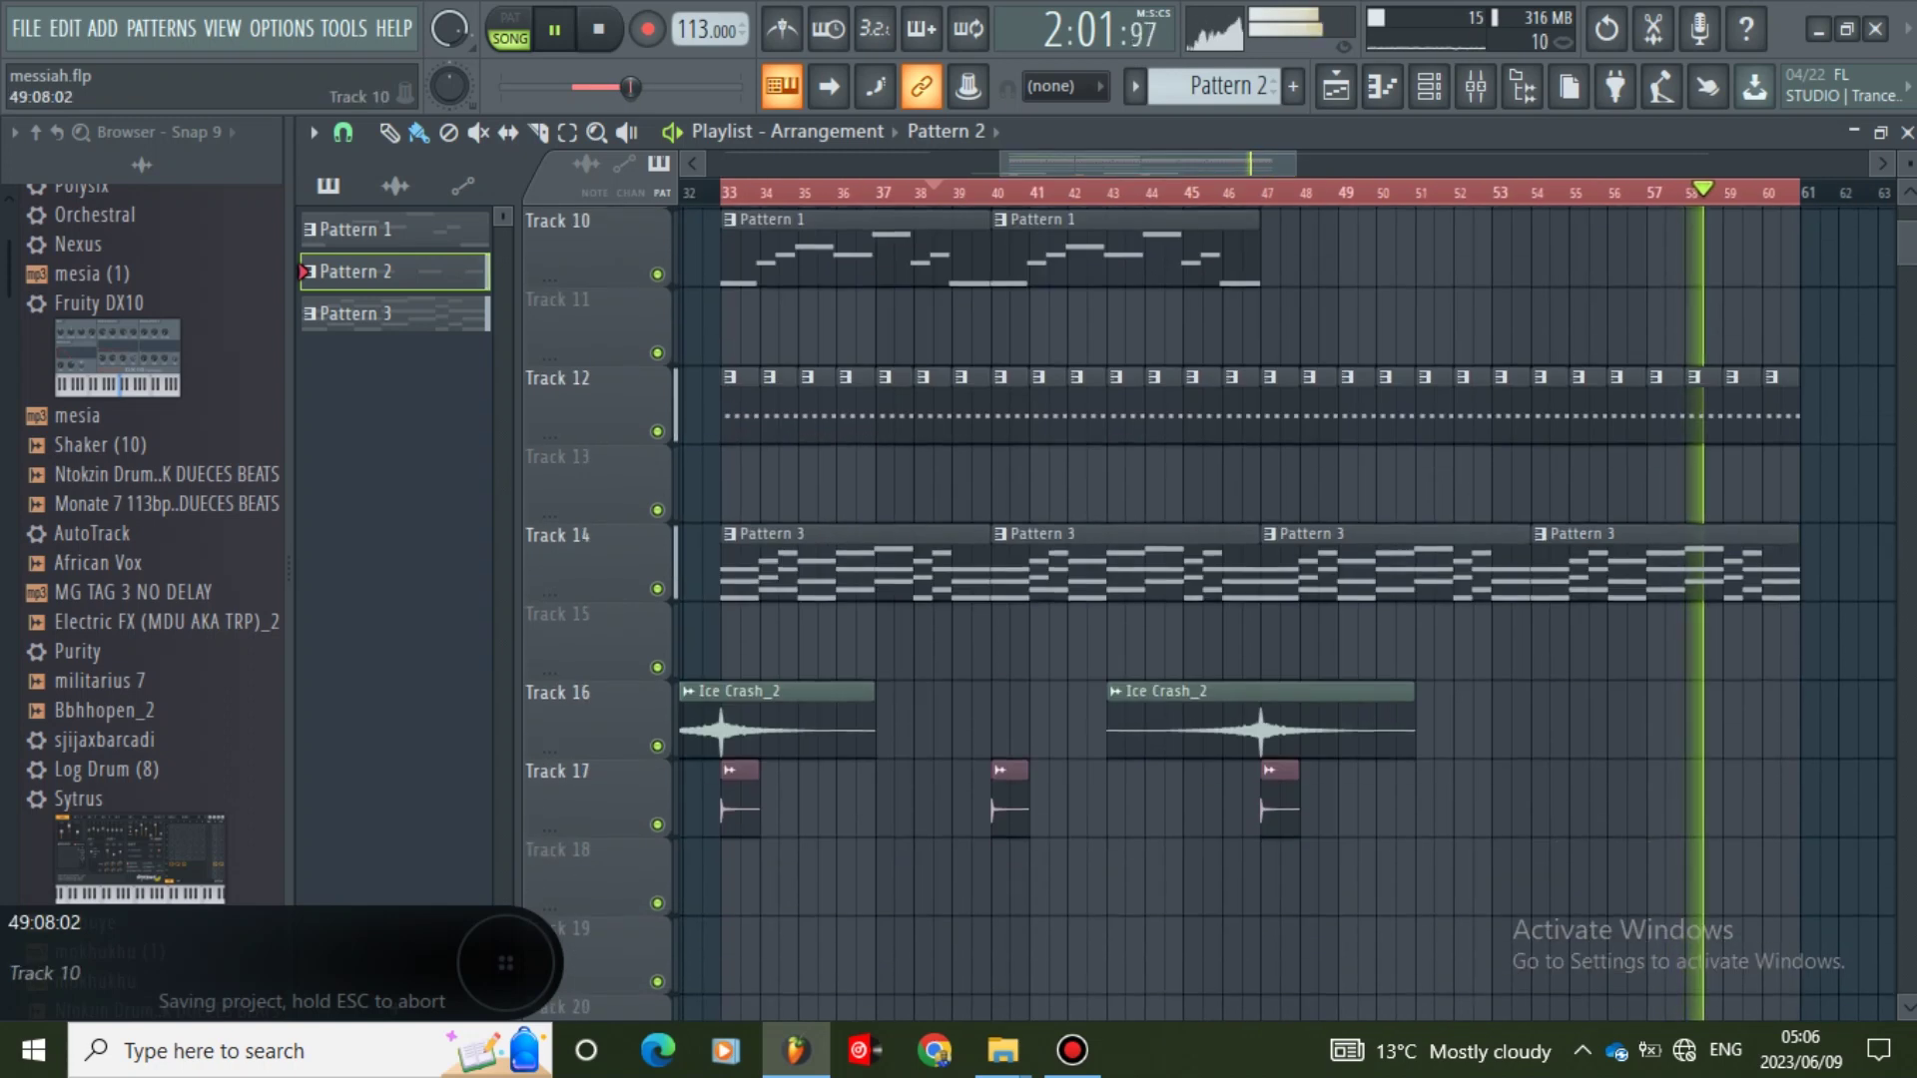
pyautogui.click(1280, 799)
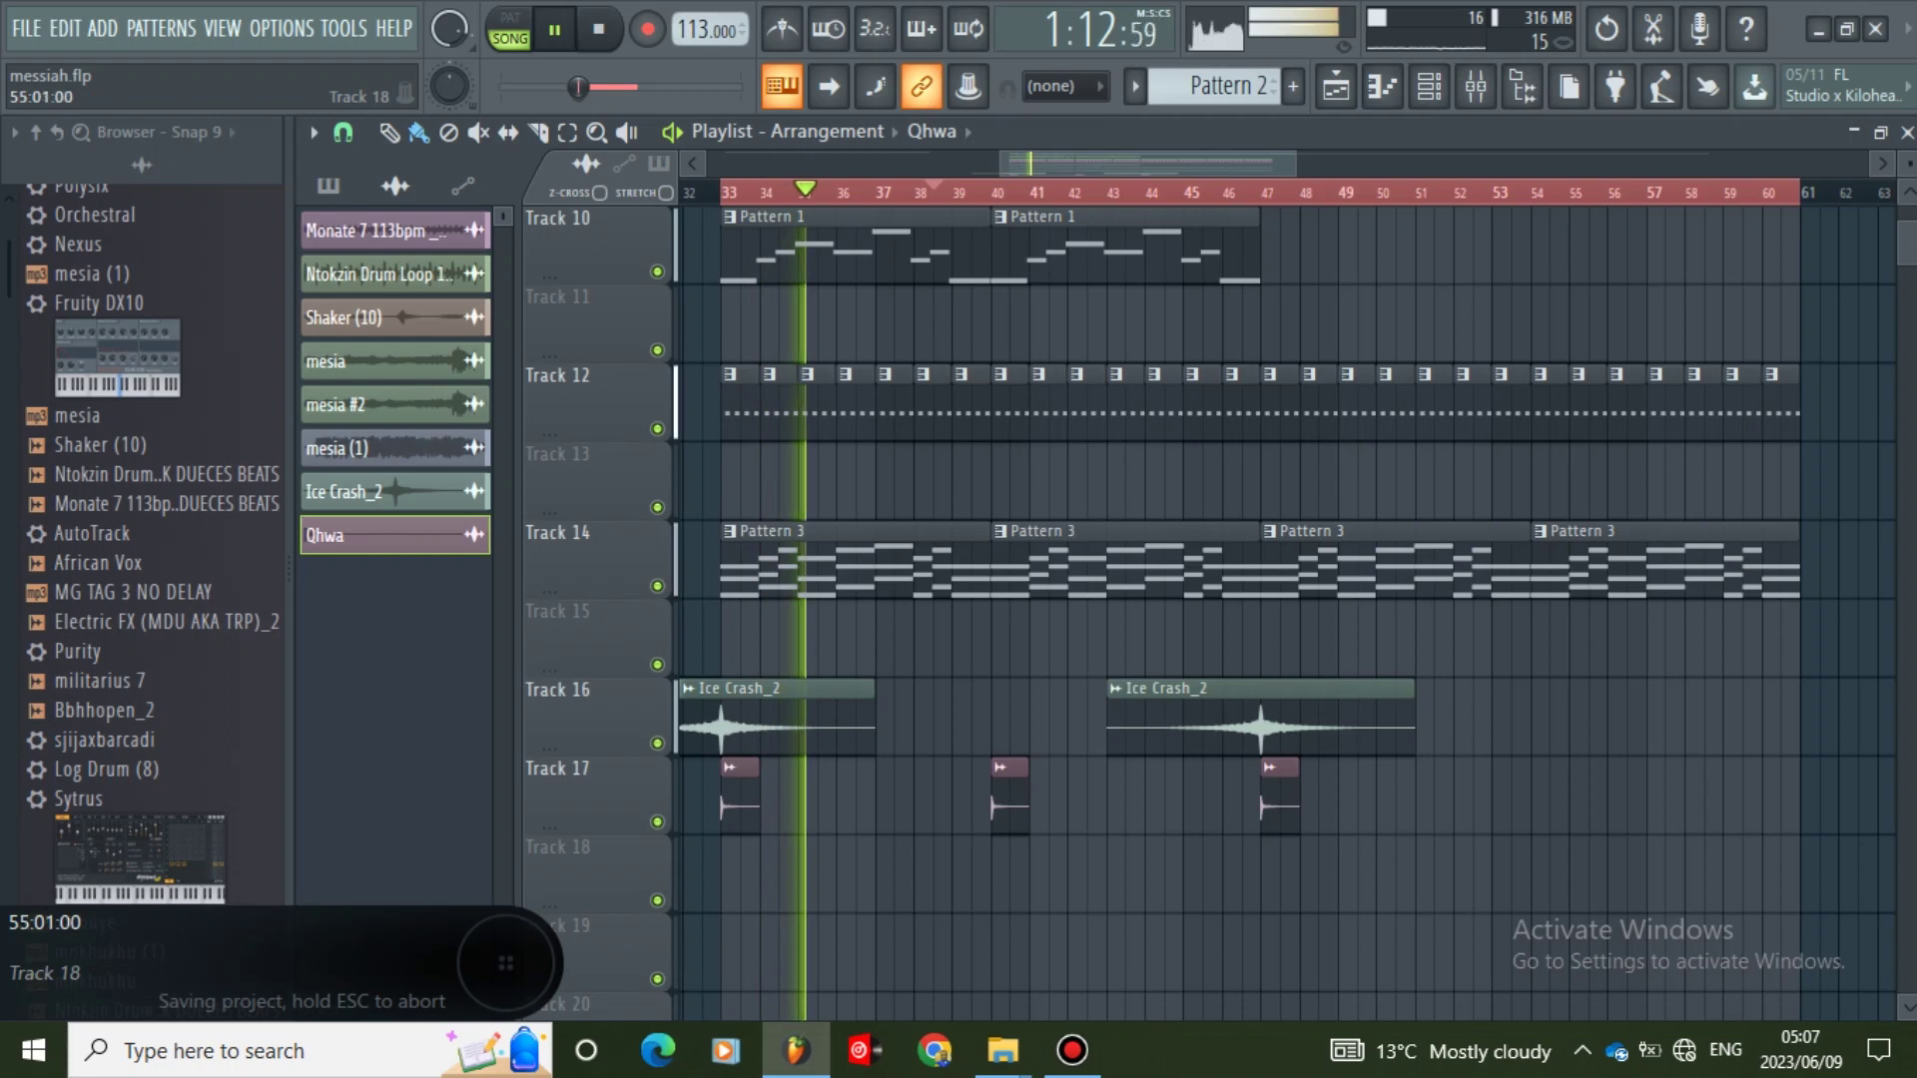
pyautogui.click(1539, 796)
# - Place another Ice Crash_2 copy on Track 16 with its peak aligned to bar 61
pyautogui.click(1328, 719)
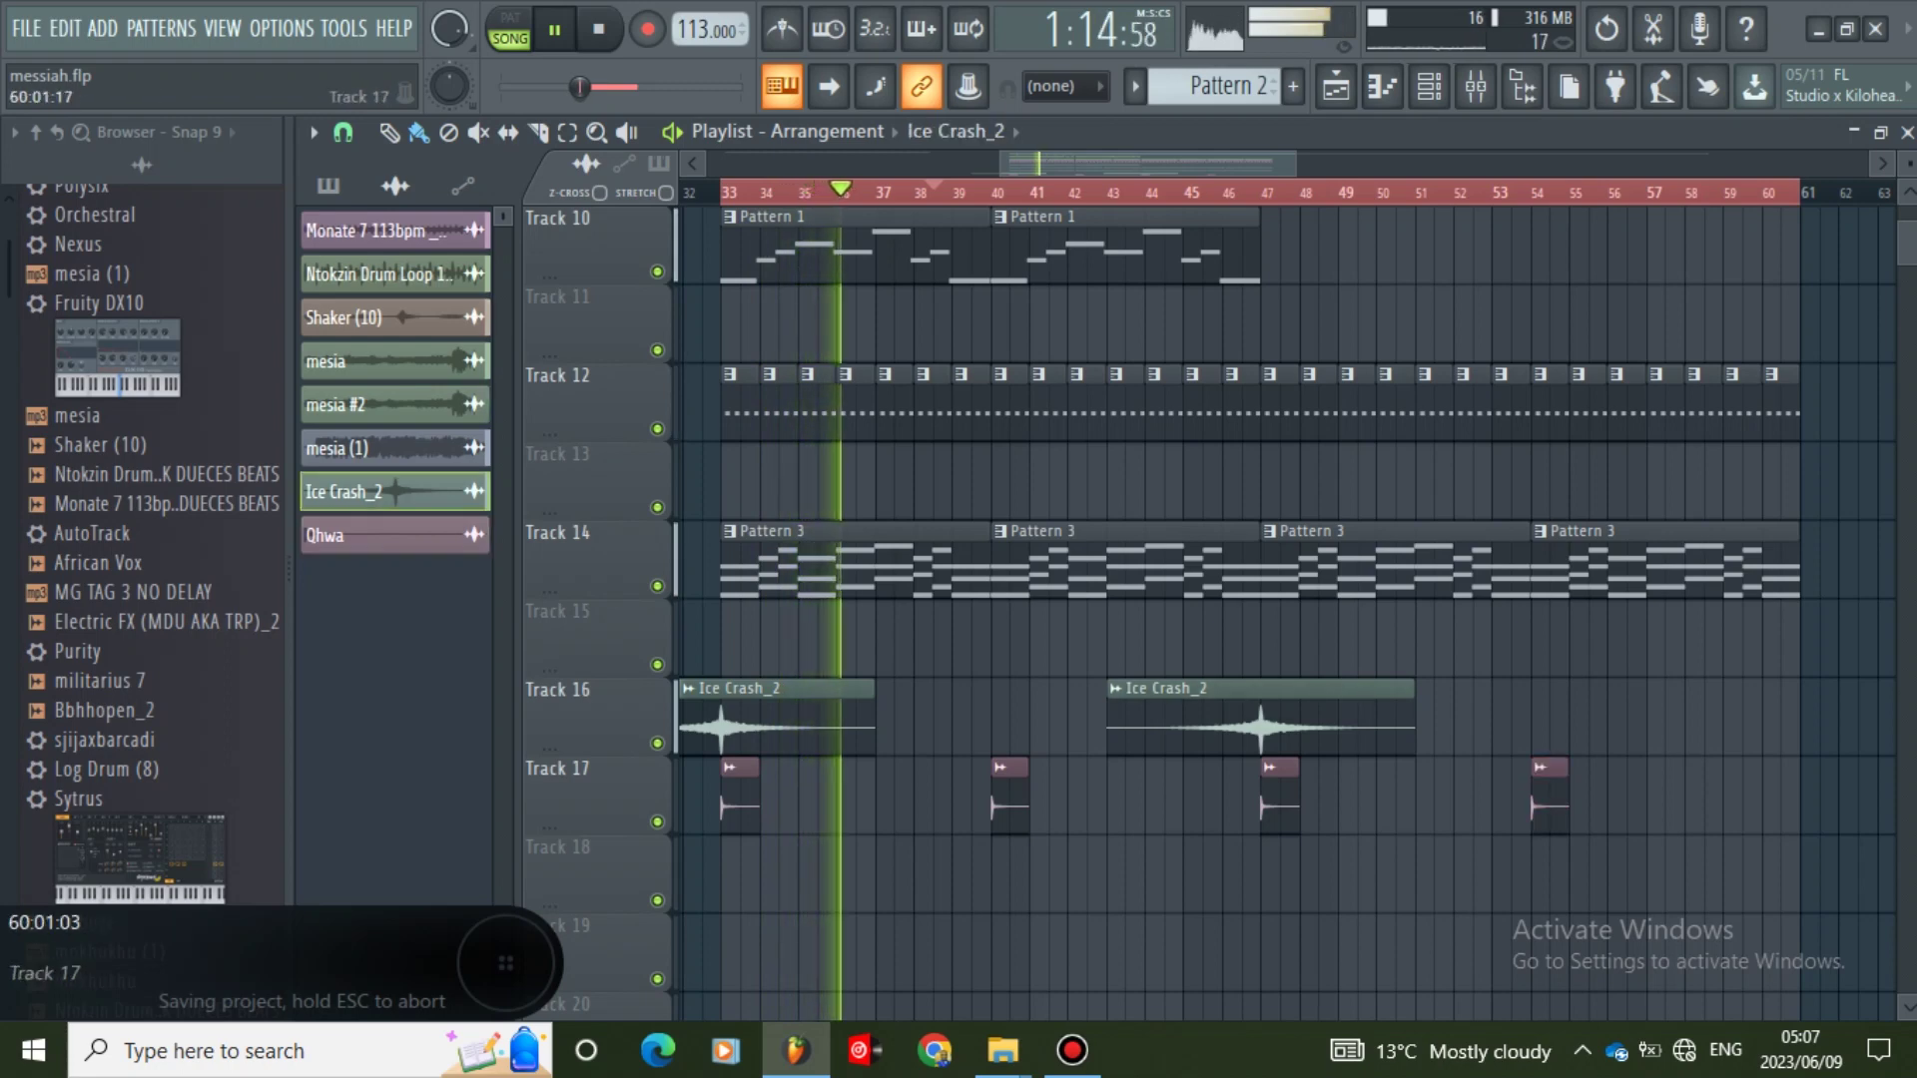
pyautogui.click(1752, 721)
pyautogui.moveTo(1754, 721); pyautogui.dragTo(1658, 721)
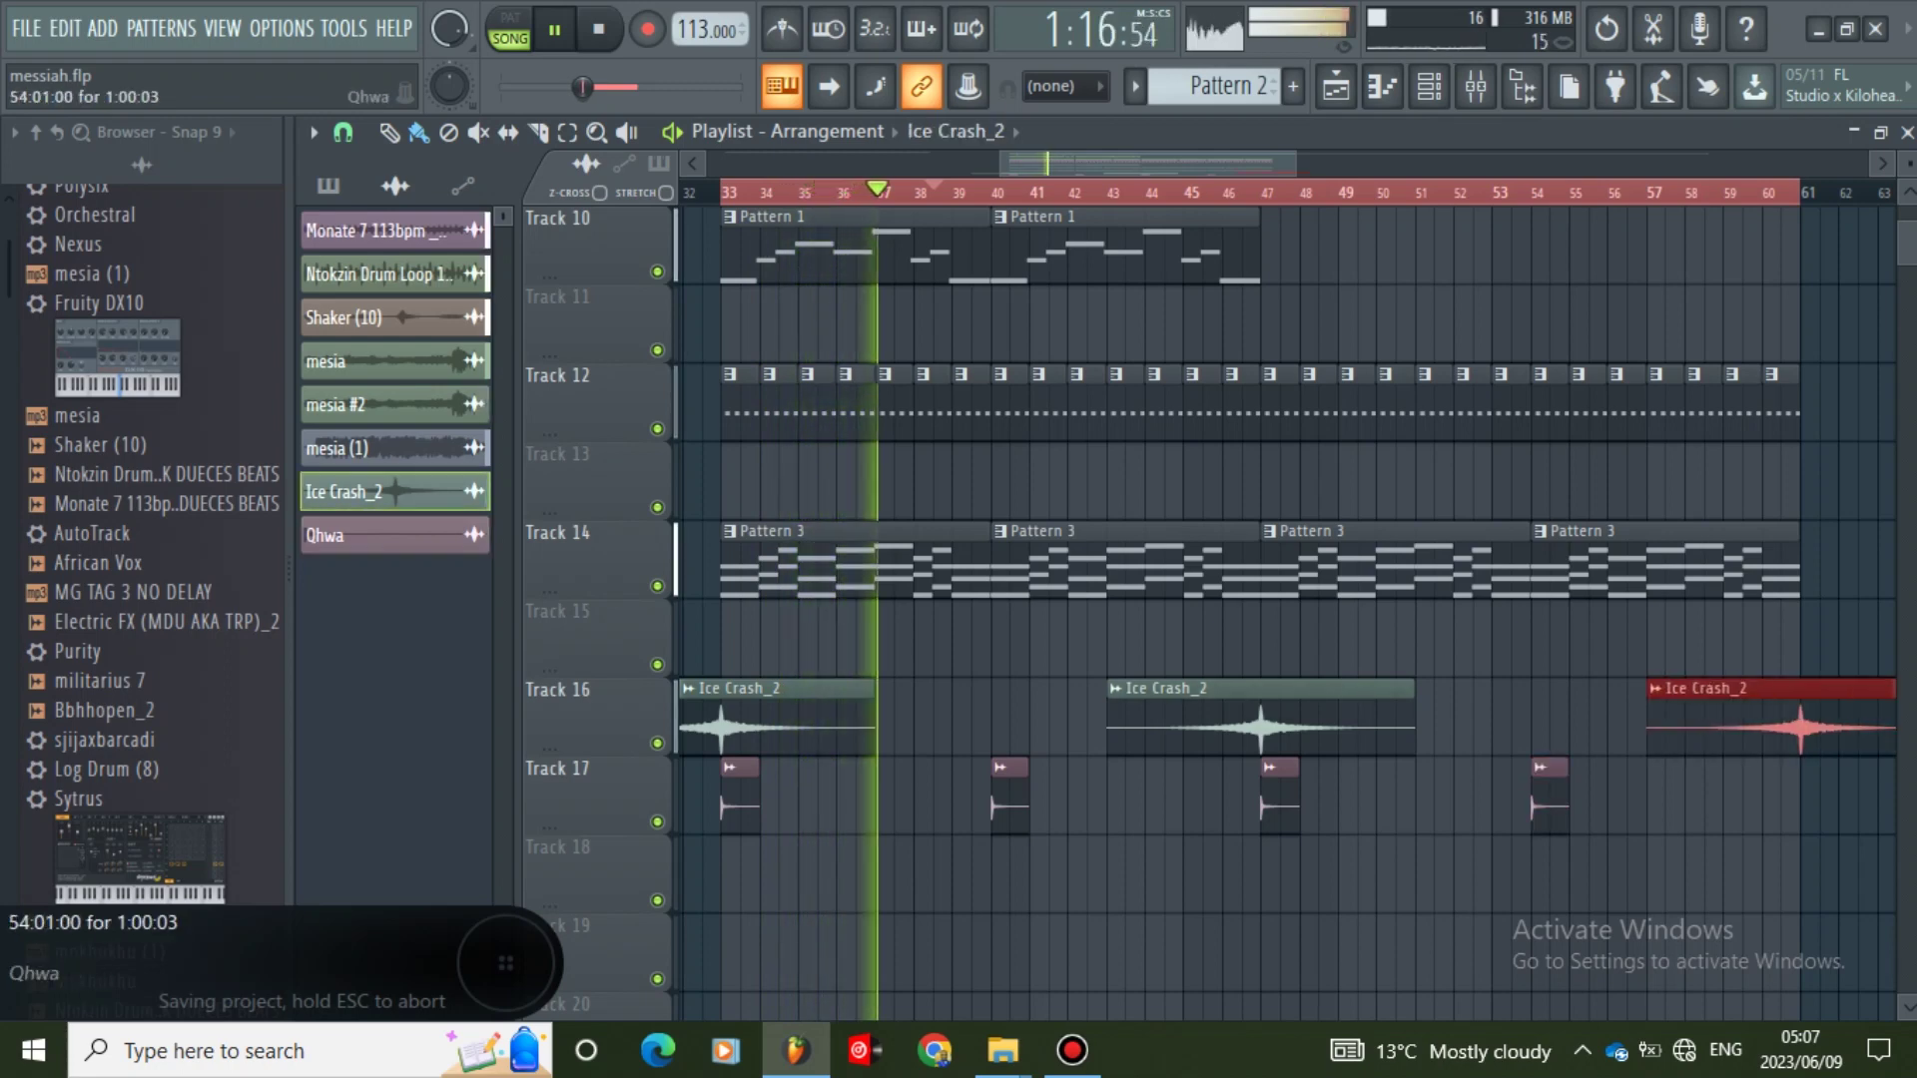
# - Place a Qhwa copy on Track 17 exactly at bar 61, and save the project
pyautogui.click(1546, 796)
pyautogui.click(1794, 796)
pyautogui.moveTo(1803, 796); pyautogui.dragTo(1823, 796)
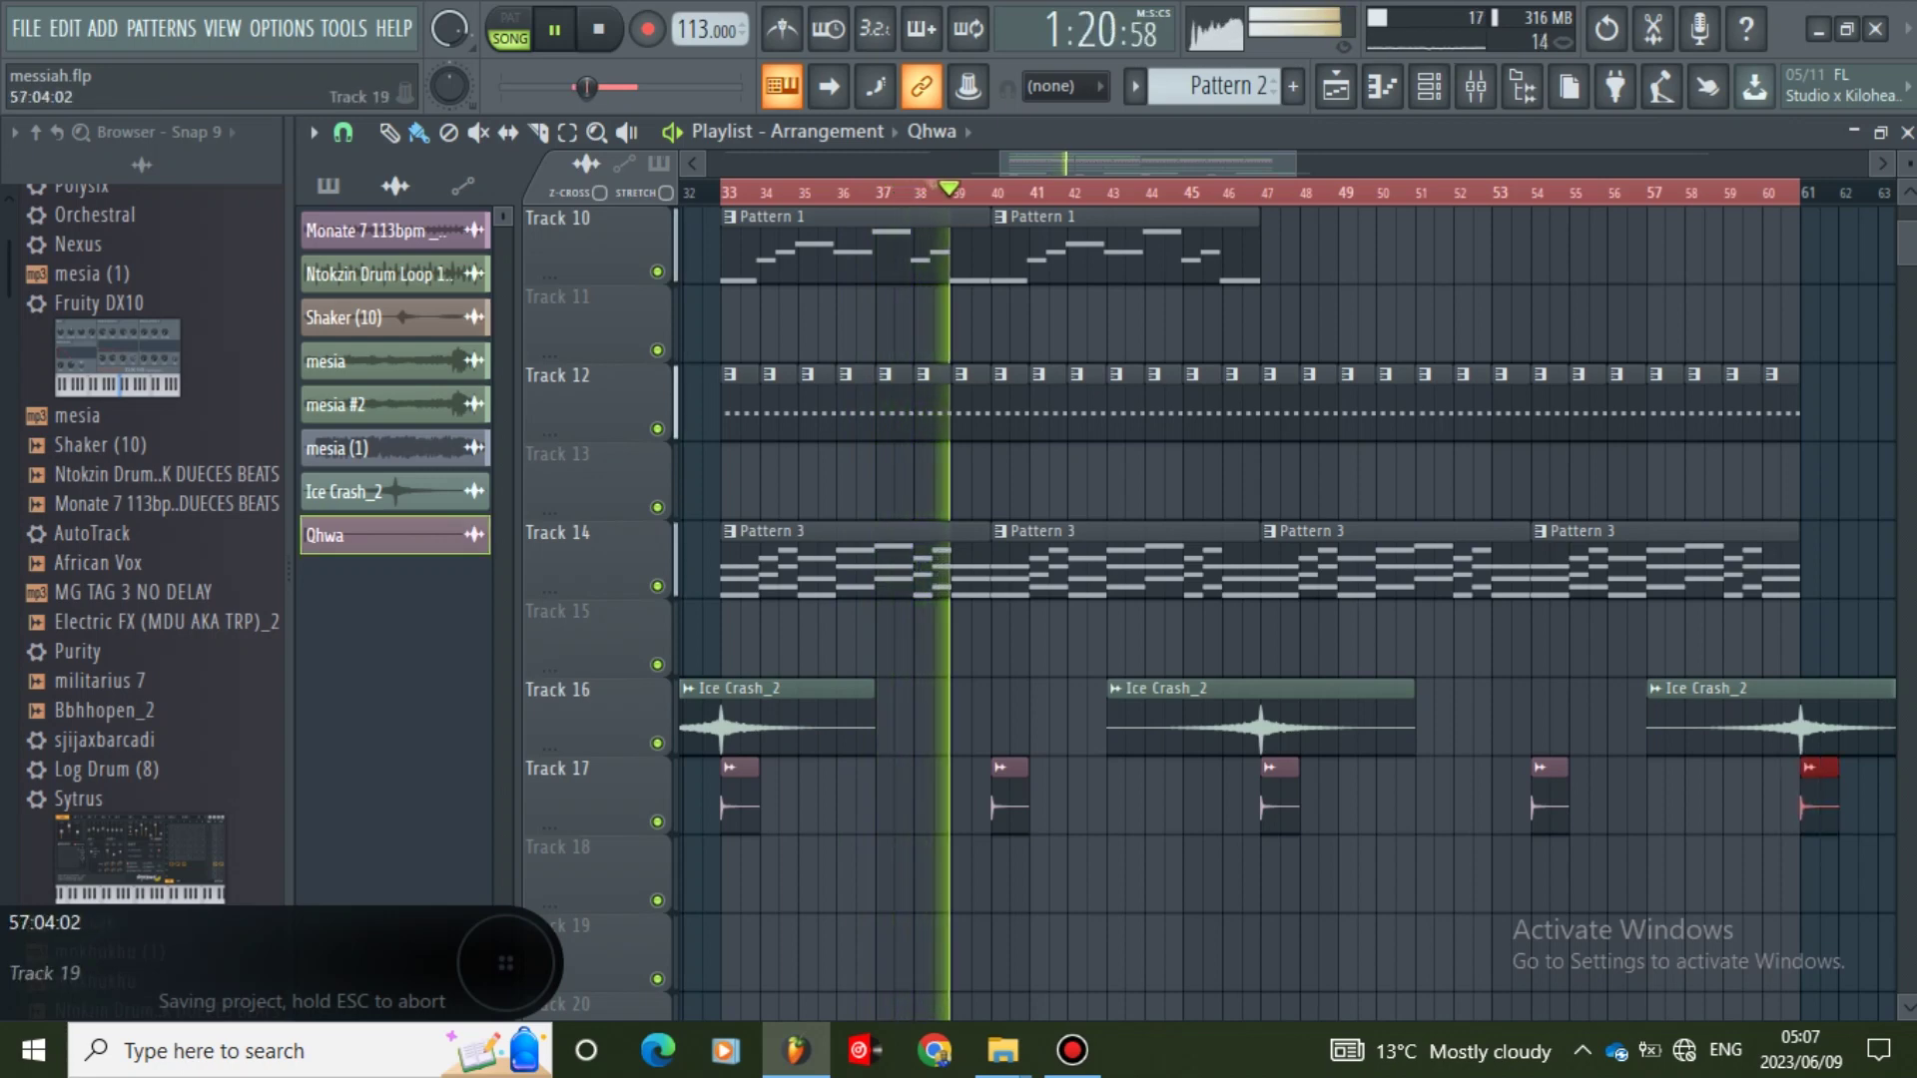
pyautogui.click(27, 29)
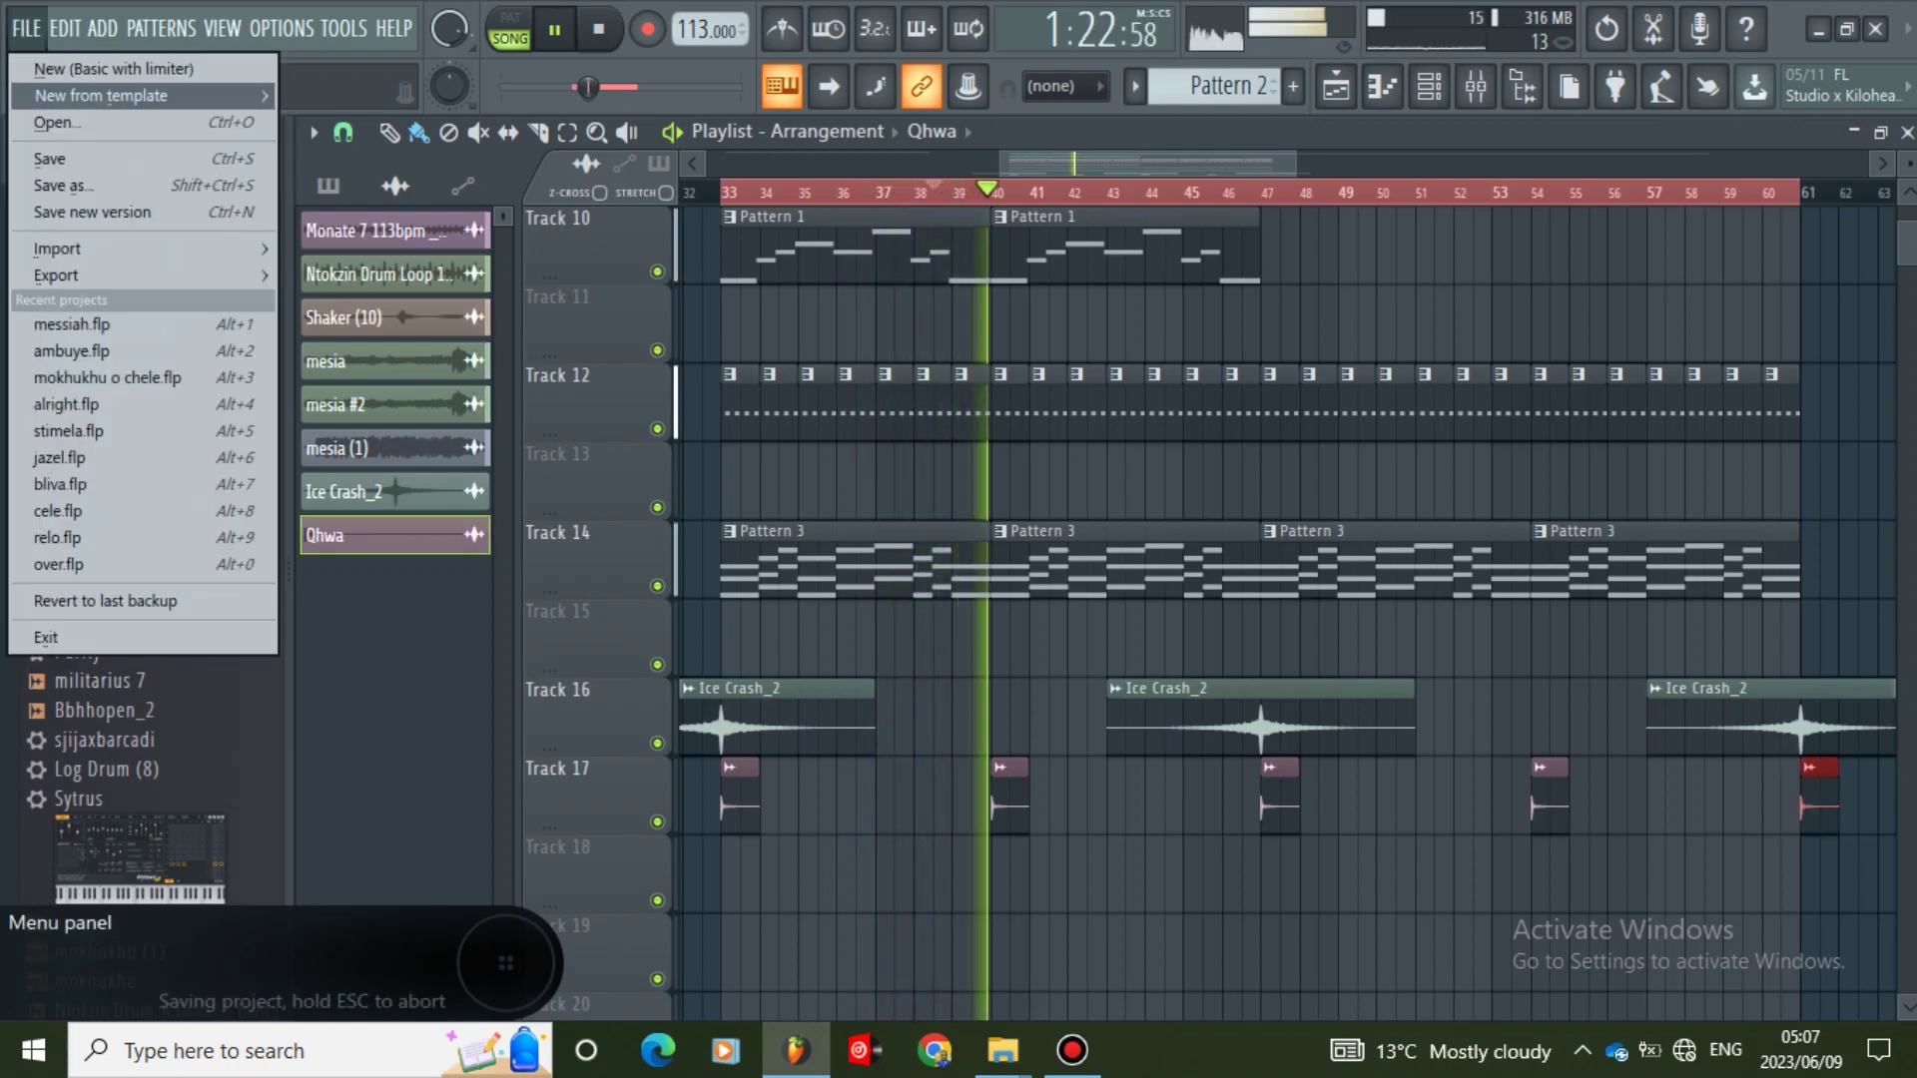
pyautogui.click(49, 159)
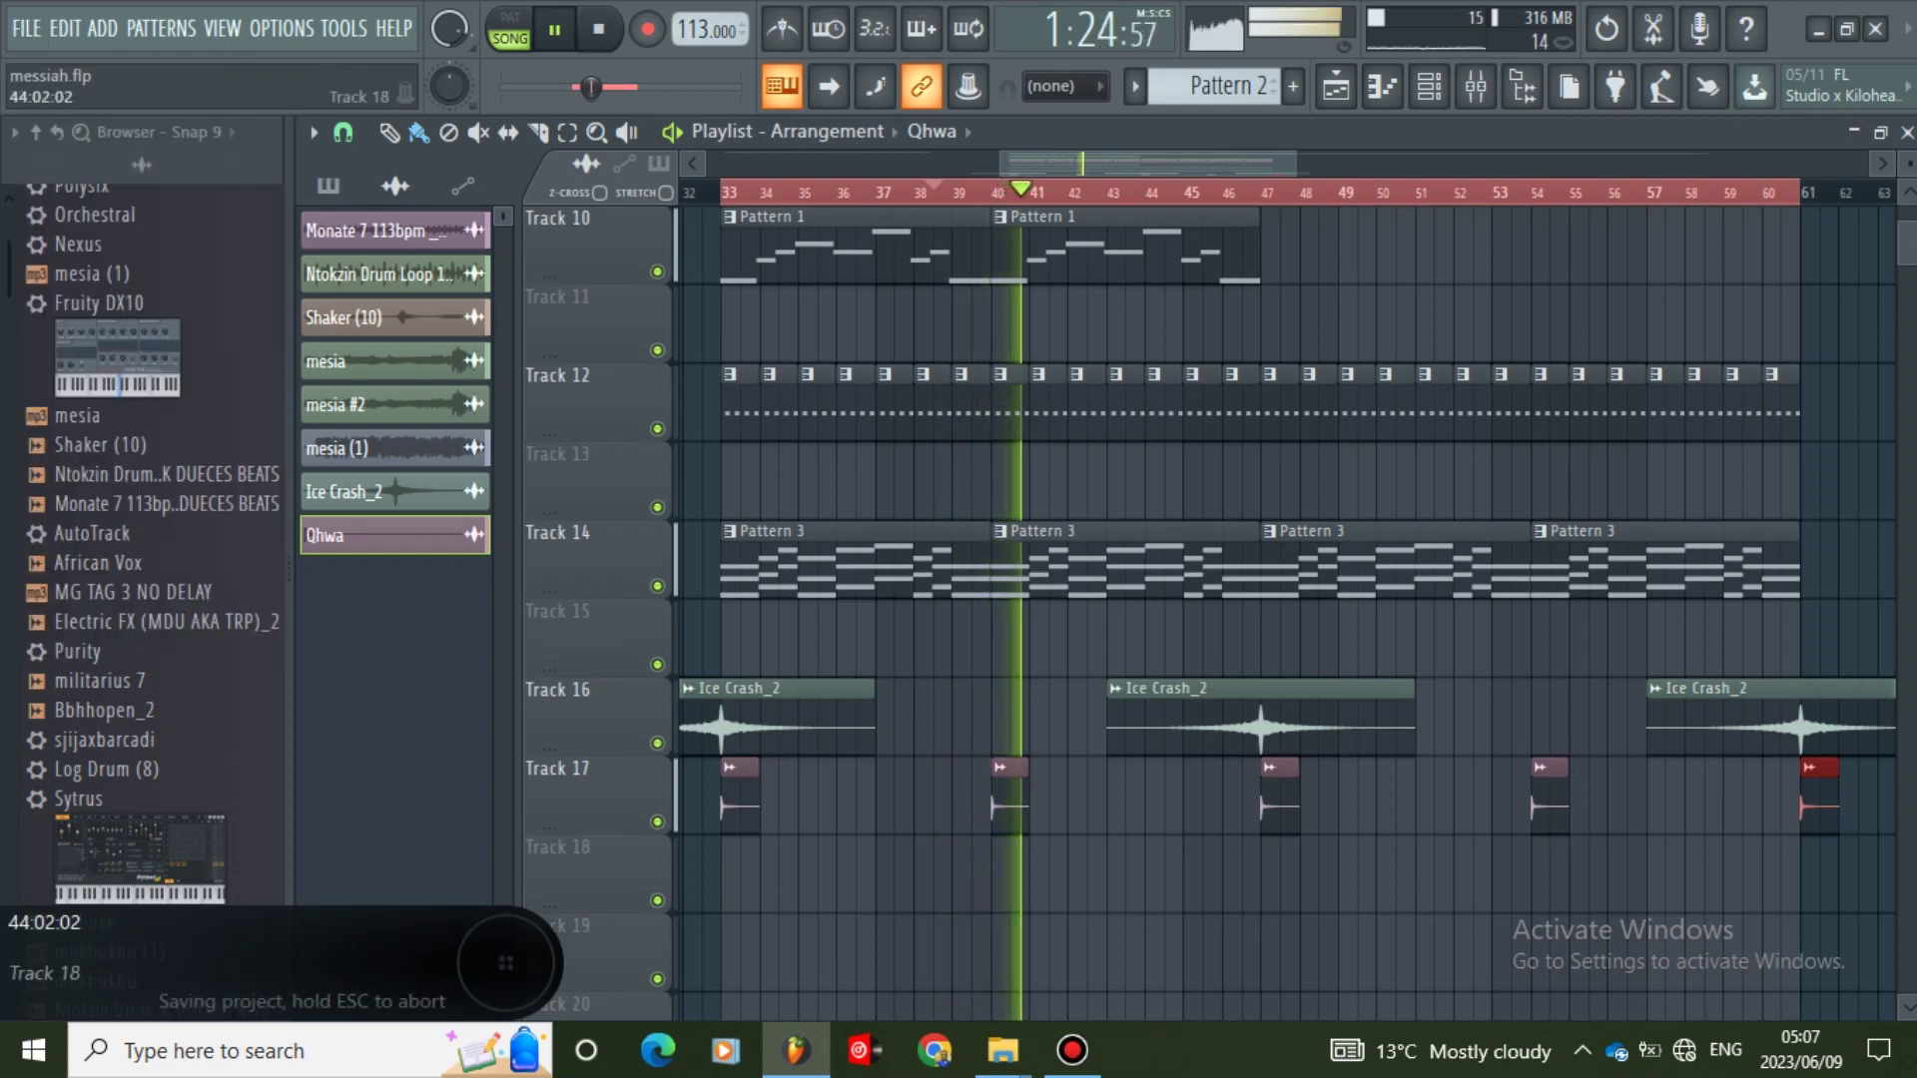
pyautogui.scroll(5, 1194, 719)
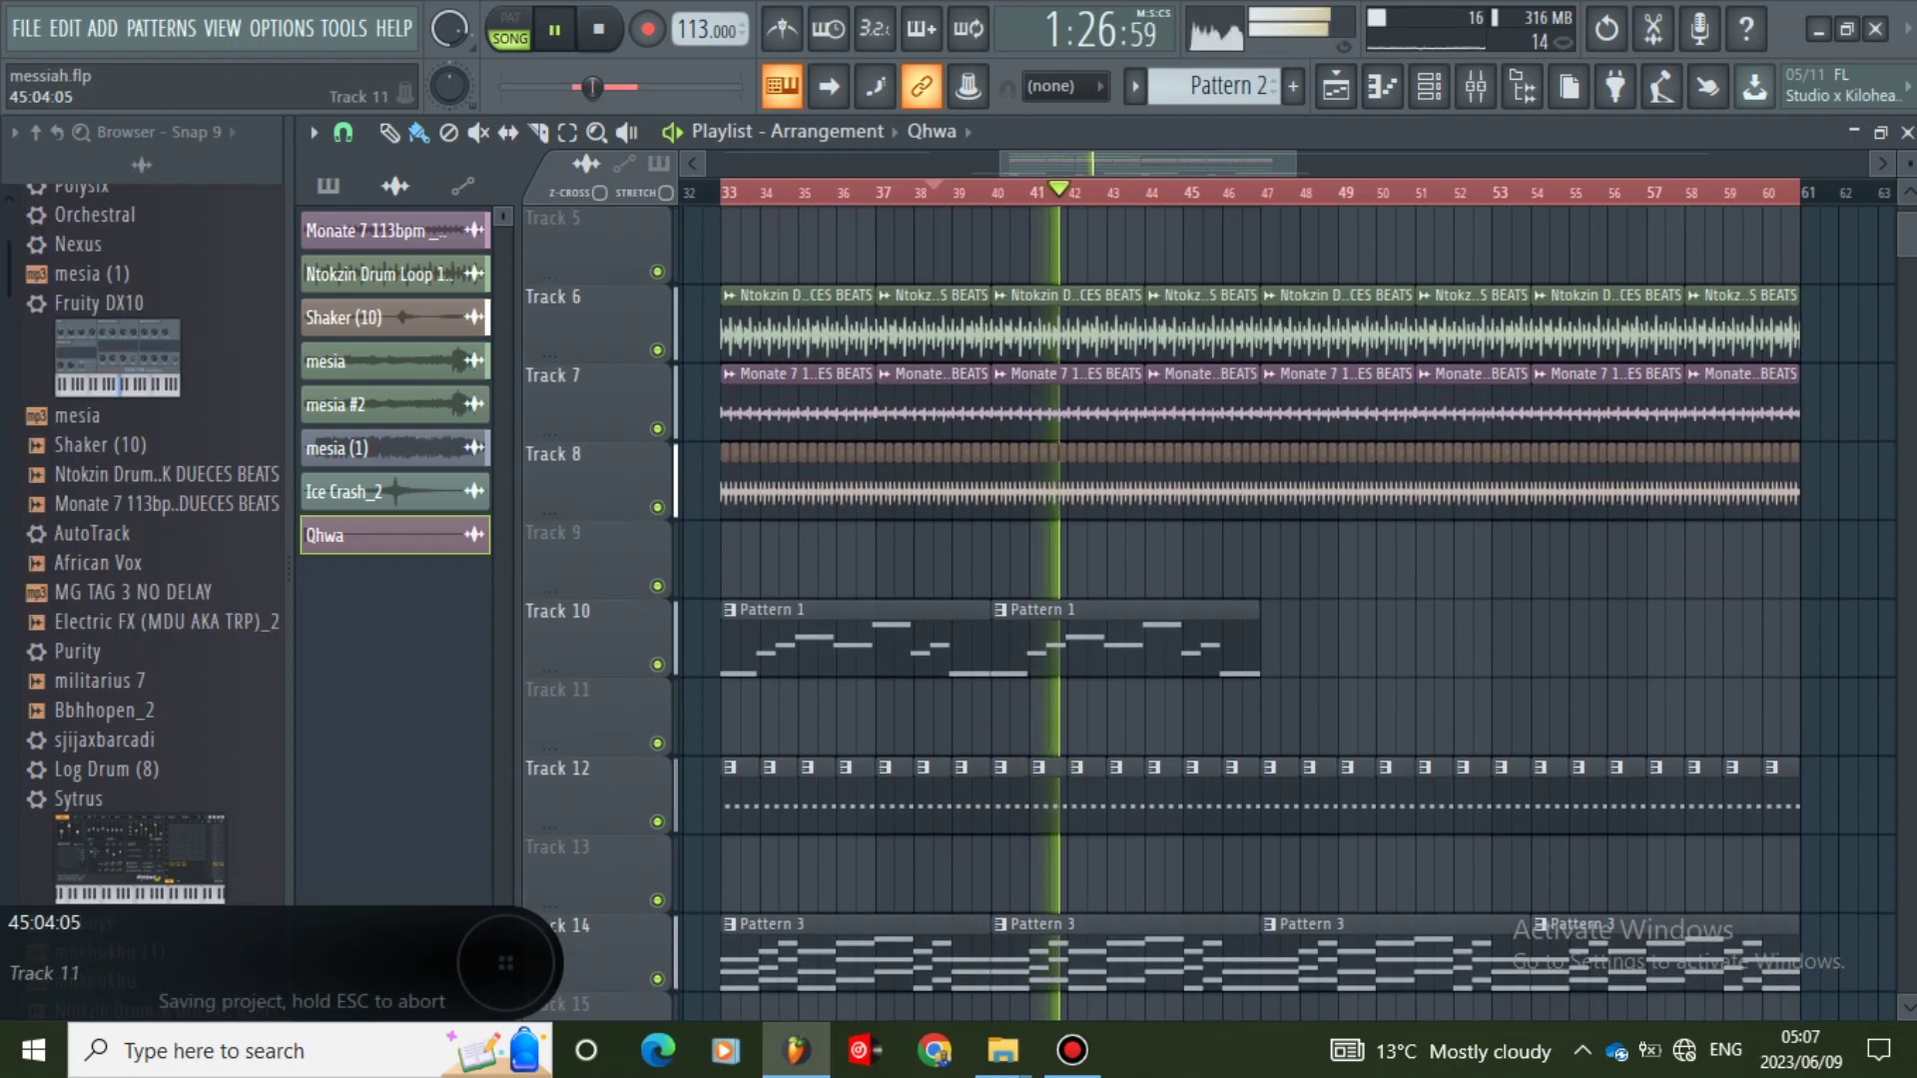
pyautogui.scroll(1, 1132, 719)
pyautogui.moveTo(1180, 164)
pyautogui.mouseDown()
pyautogui.moveTo(1084, 164)
pyautogui.moveTo(1146, 164)
pyautogui.mouseUp()
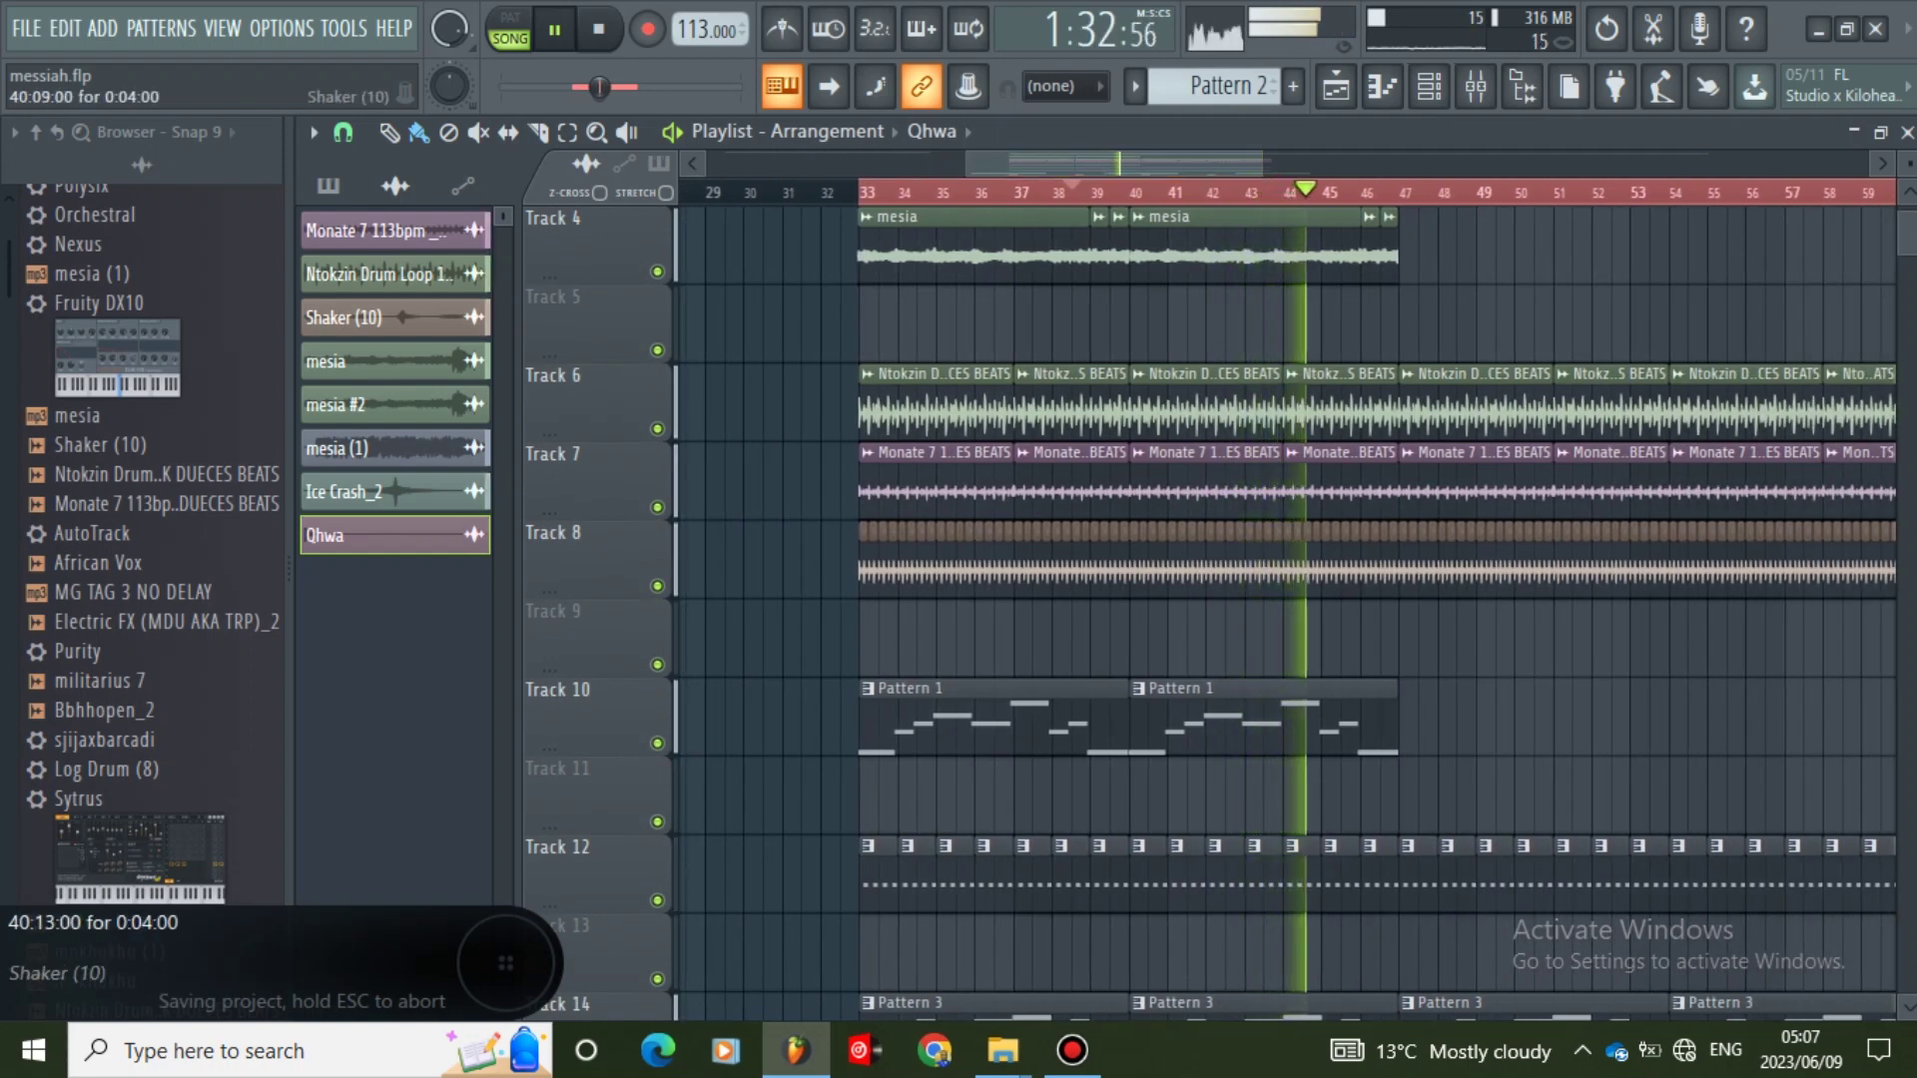
# - Clone Pattern 1 as a new Pattern 2, place it on Track 11 at bars 47 and 54, and save the project
pyautogui.click(1381, 721)
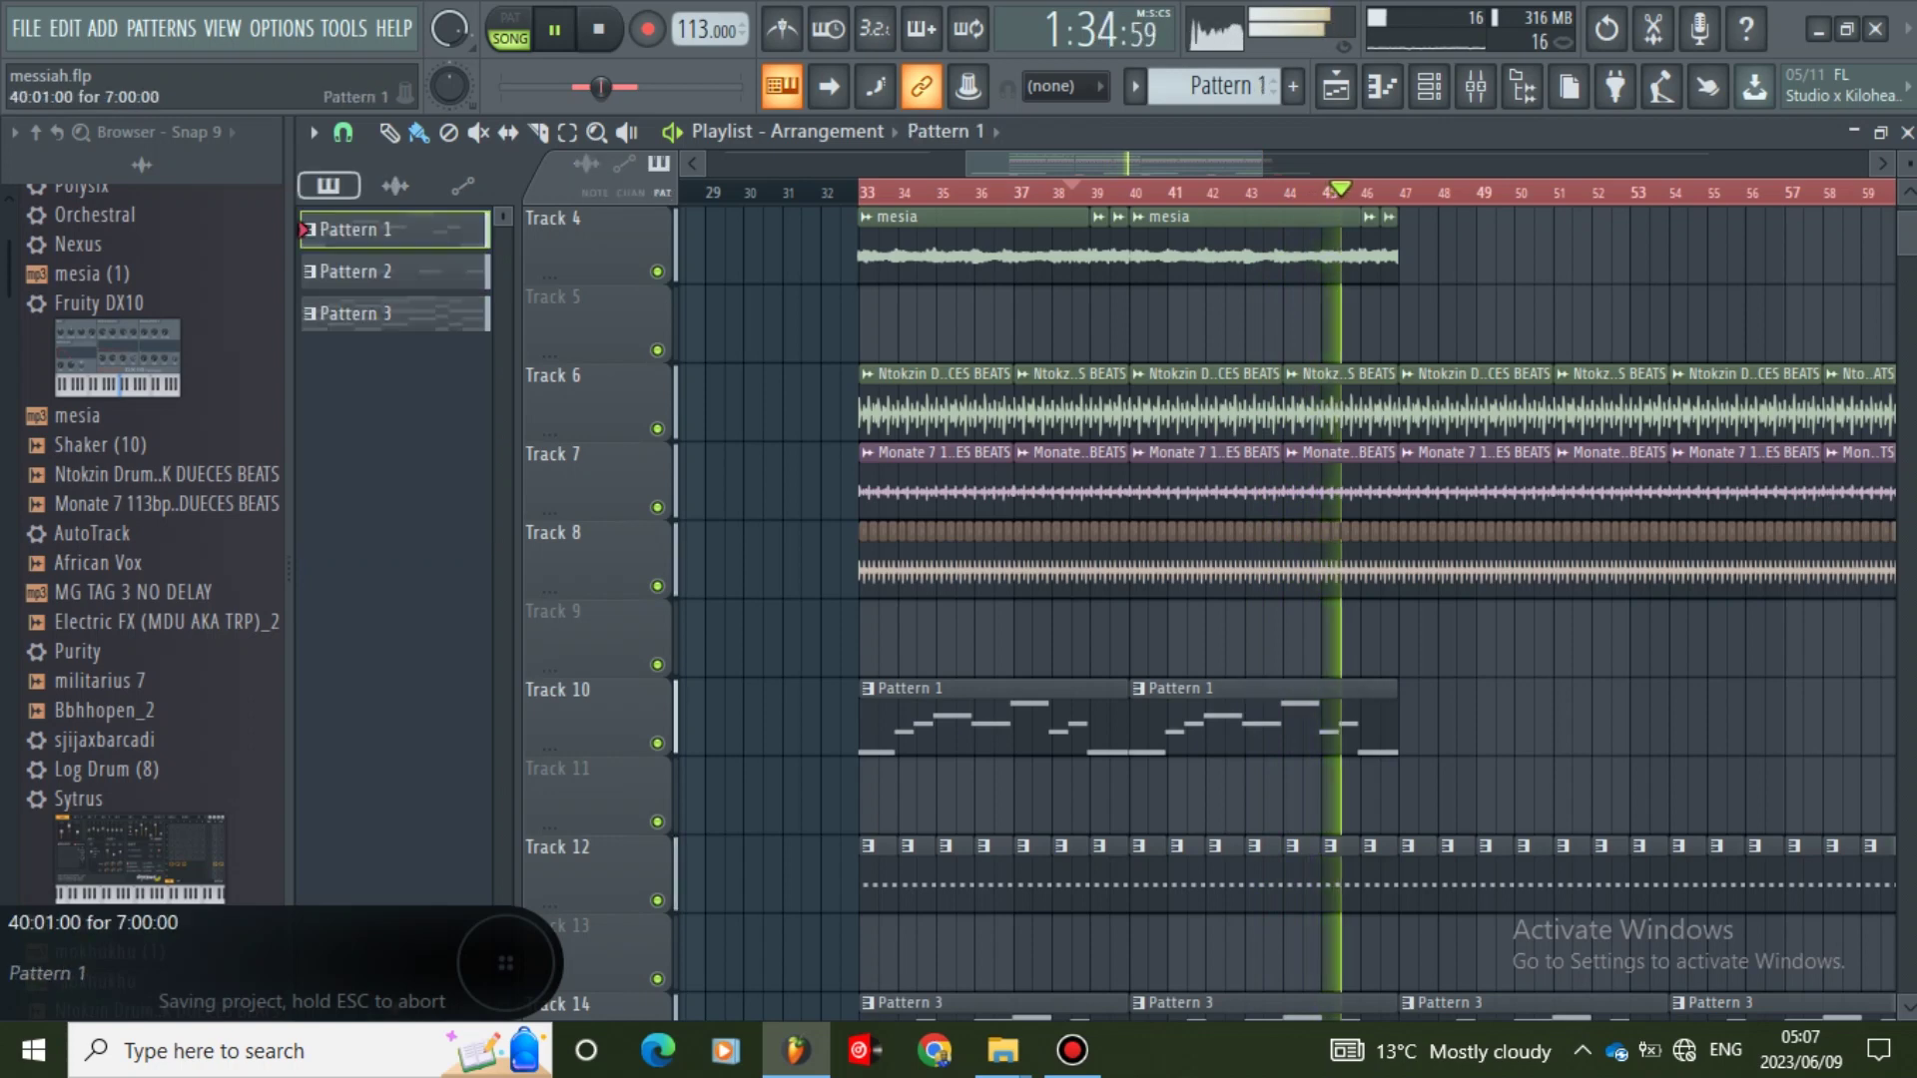
pyautogui.click(1418, 792)
pyautogui.click(1408, 767)
pyautogui.click(1458, 852)
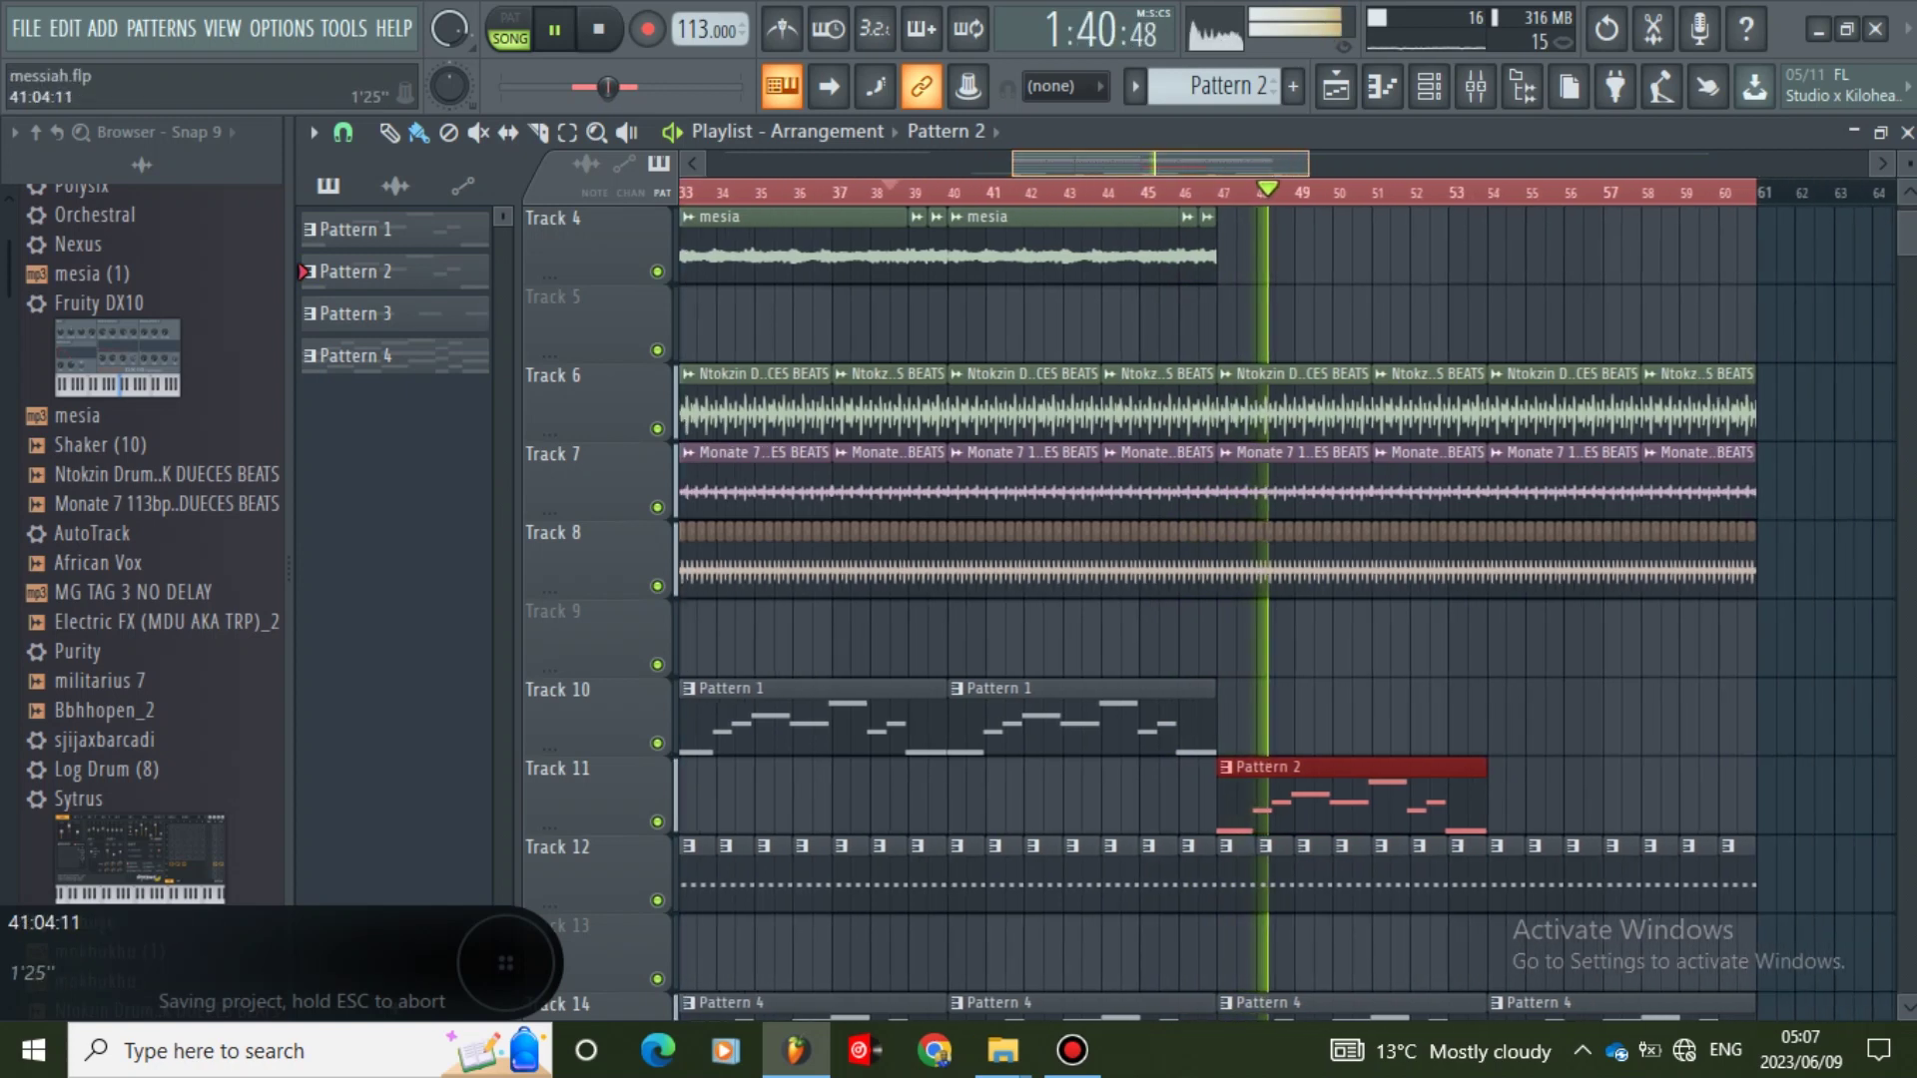
pyautogui.click(1488, 794)
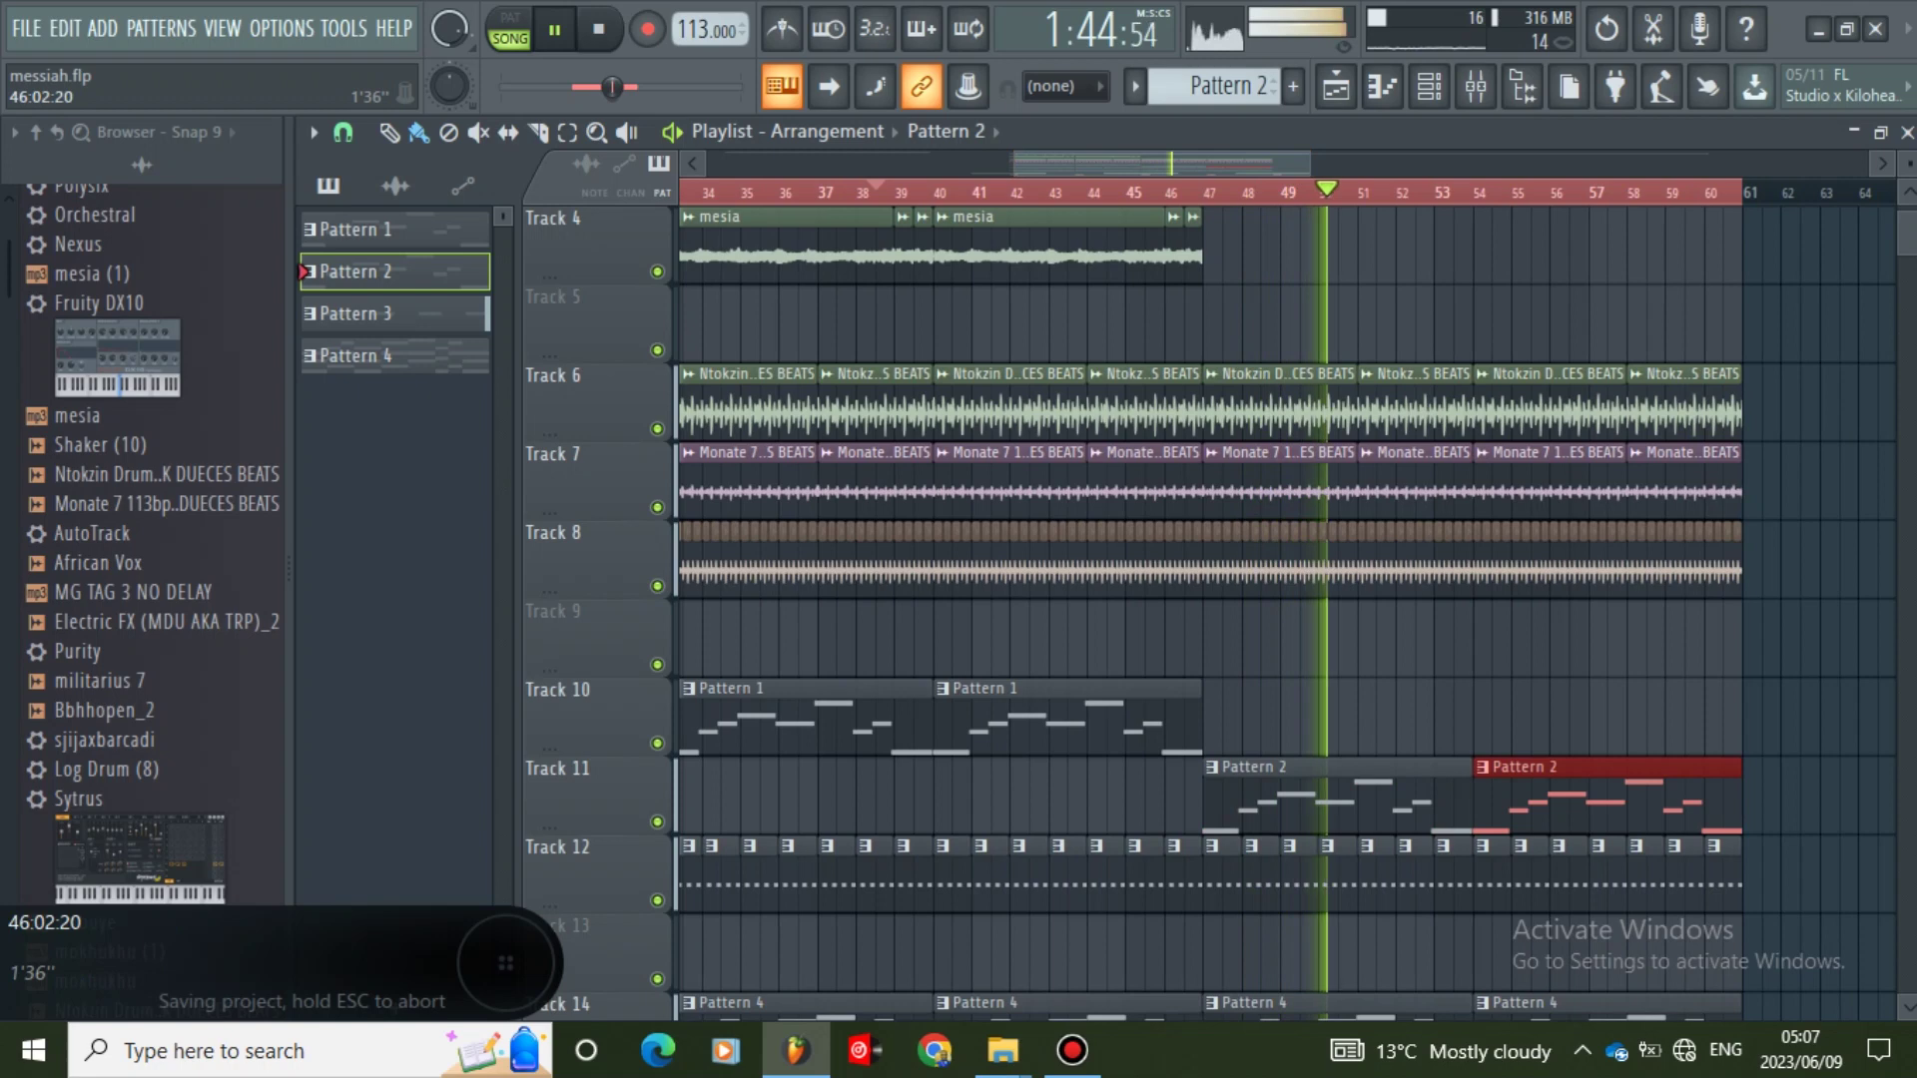
pyautogui.scroll(3, 1288, 599)
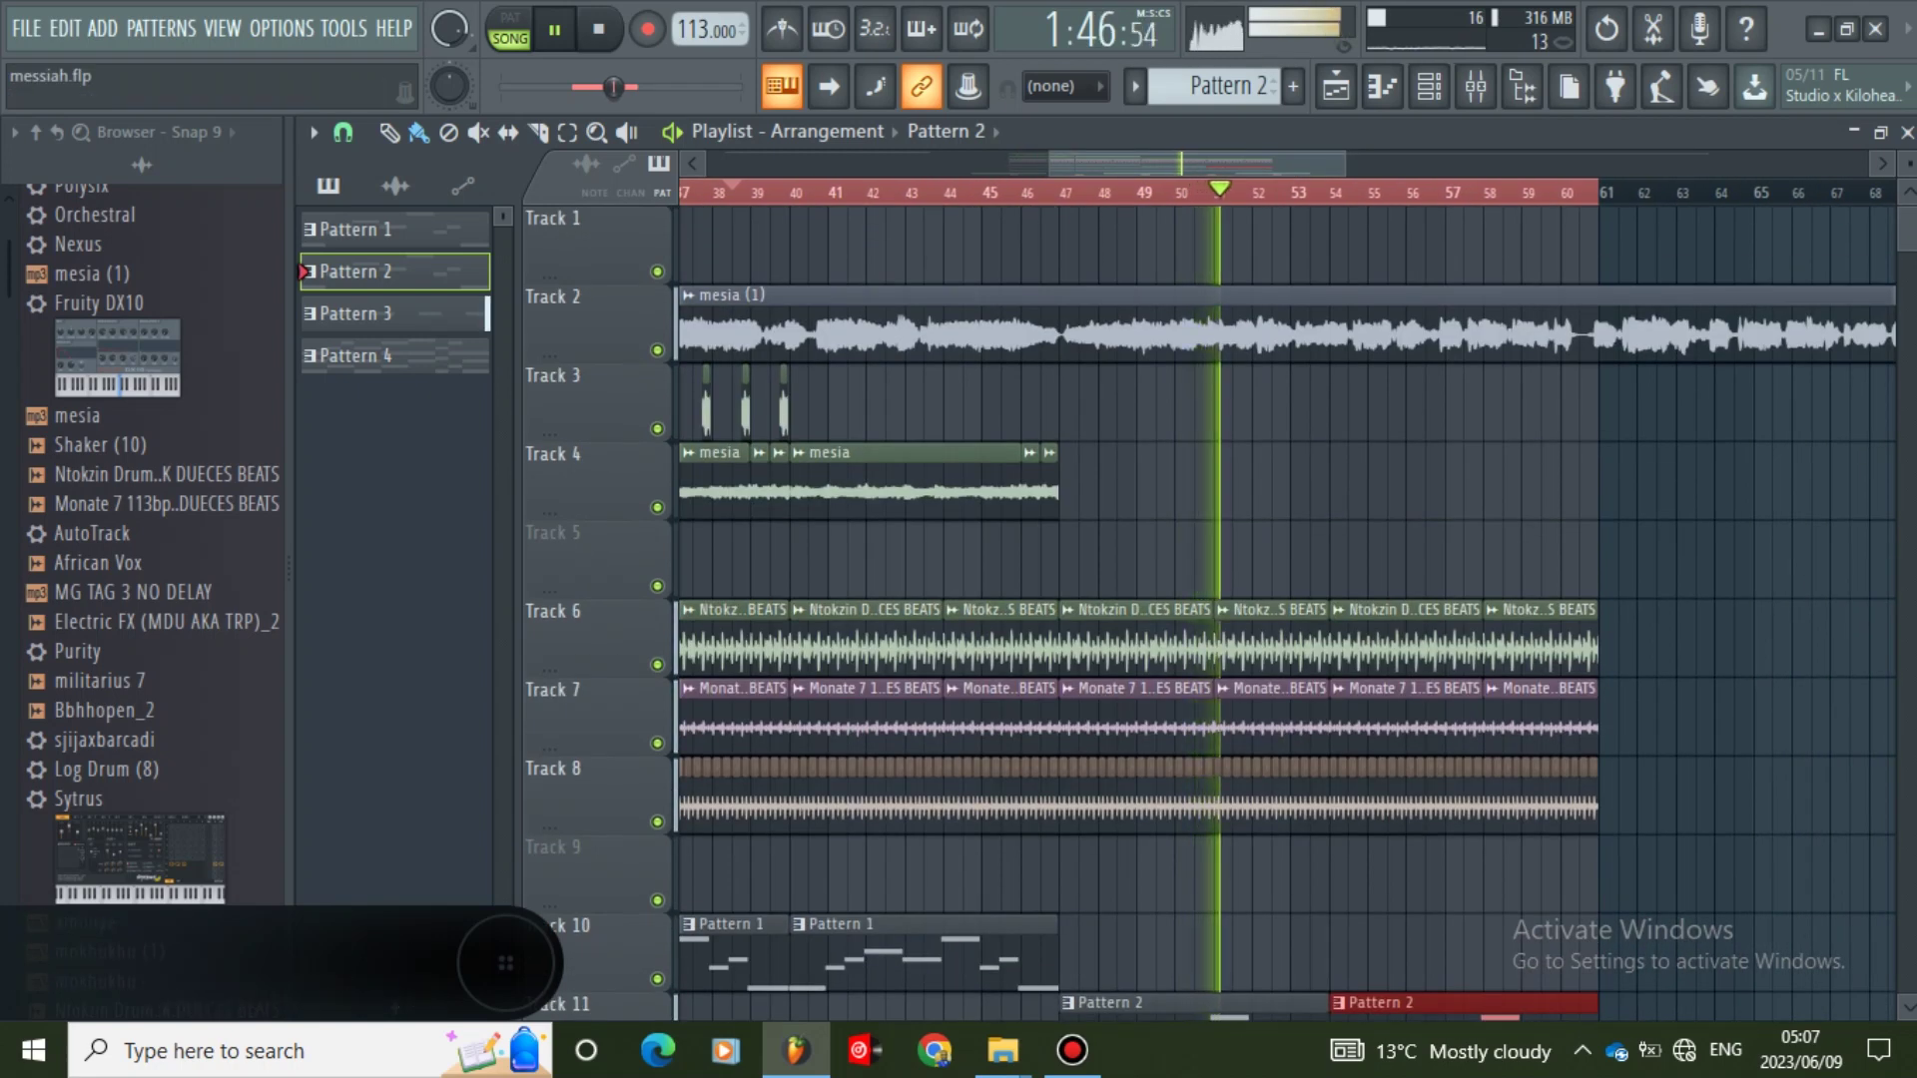
pyautogui.scroll(-2, 1288, 599)
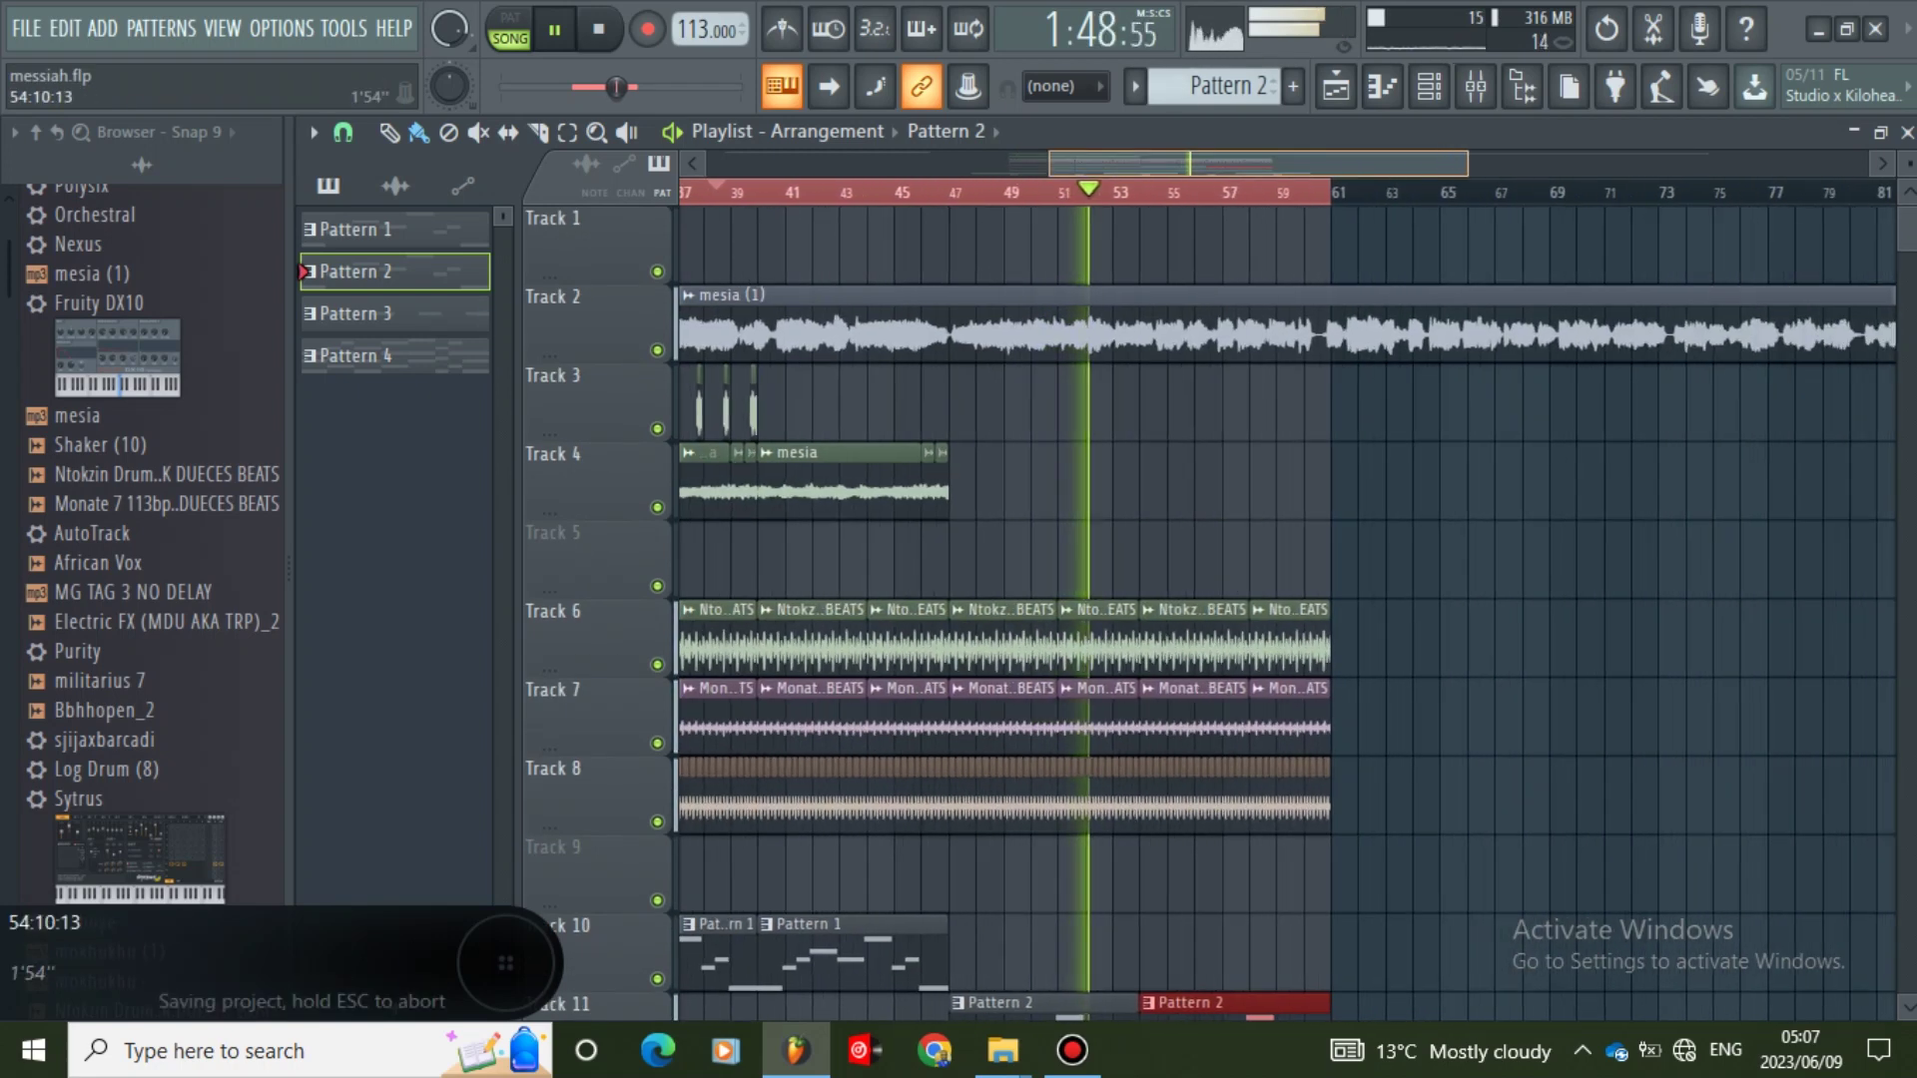
pyautogui.click(27, 29)
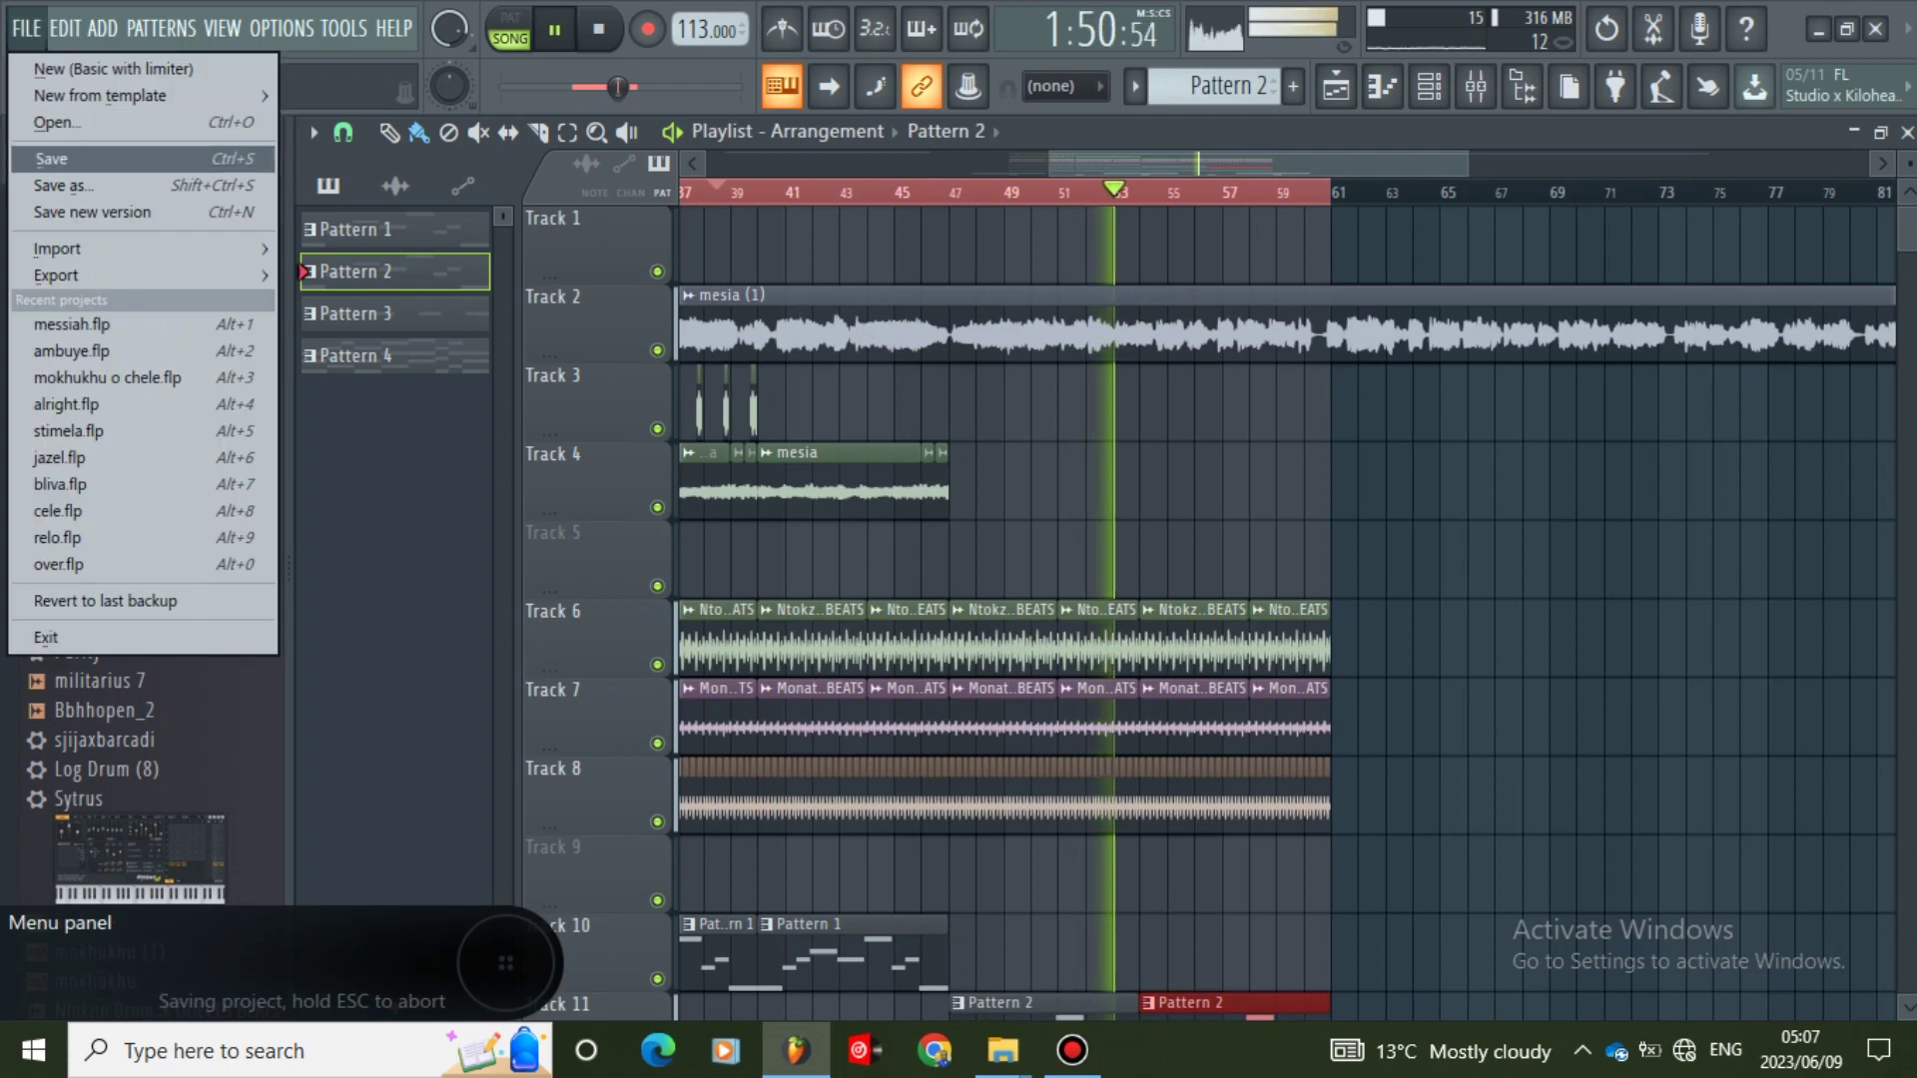
pyautogui.click(60, 159)
# - Raise the volume fader of the "listen to your heart (1)" mixer insert slightly and return to the playlist
pyautogui.scroll(-5, 1148, 400)
pyautogui.scroll(-1, 1149, 599)
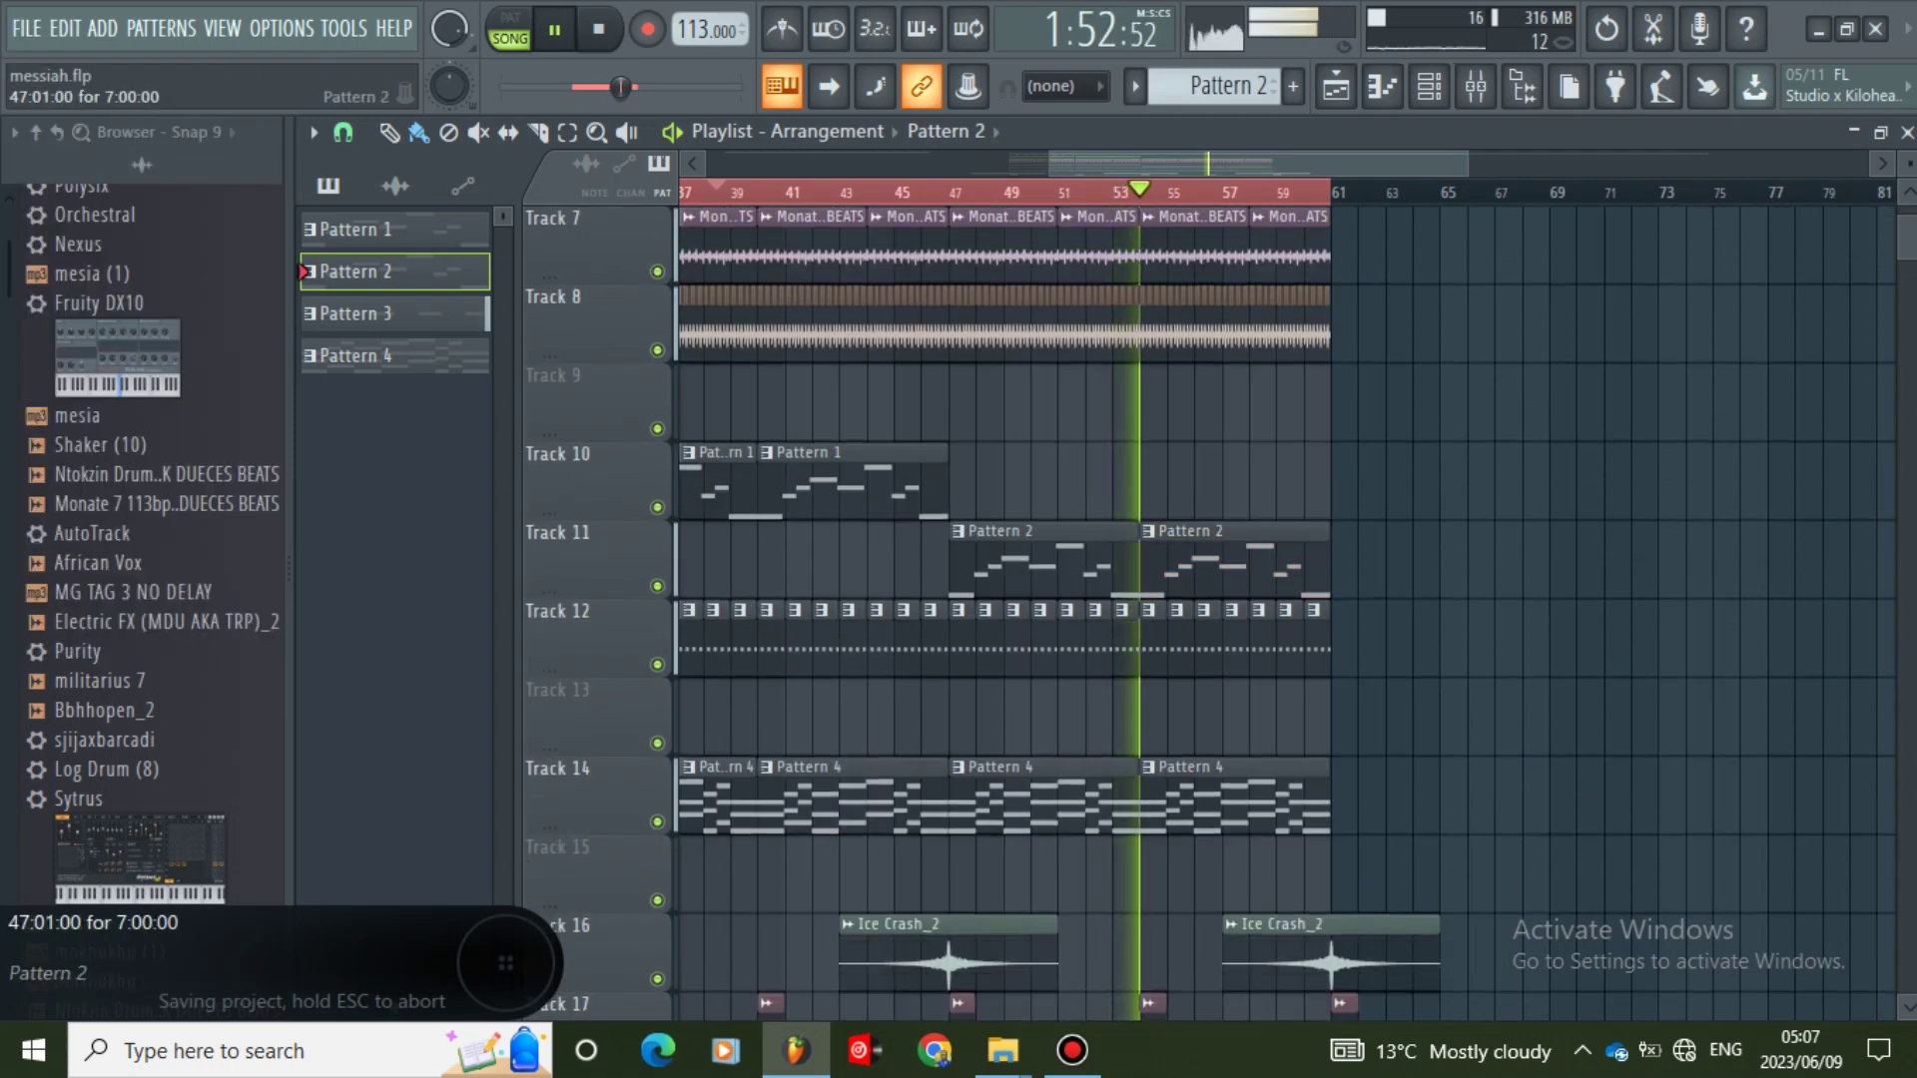
pyautogui.click(1429, 86)
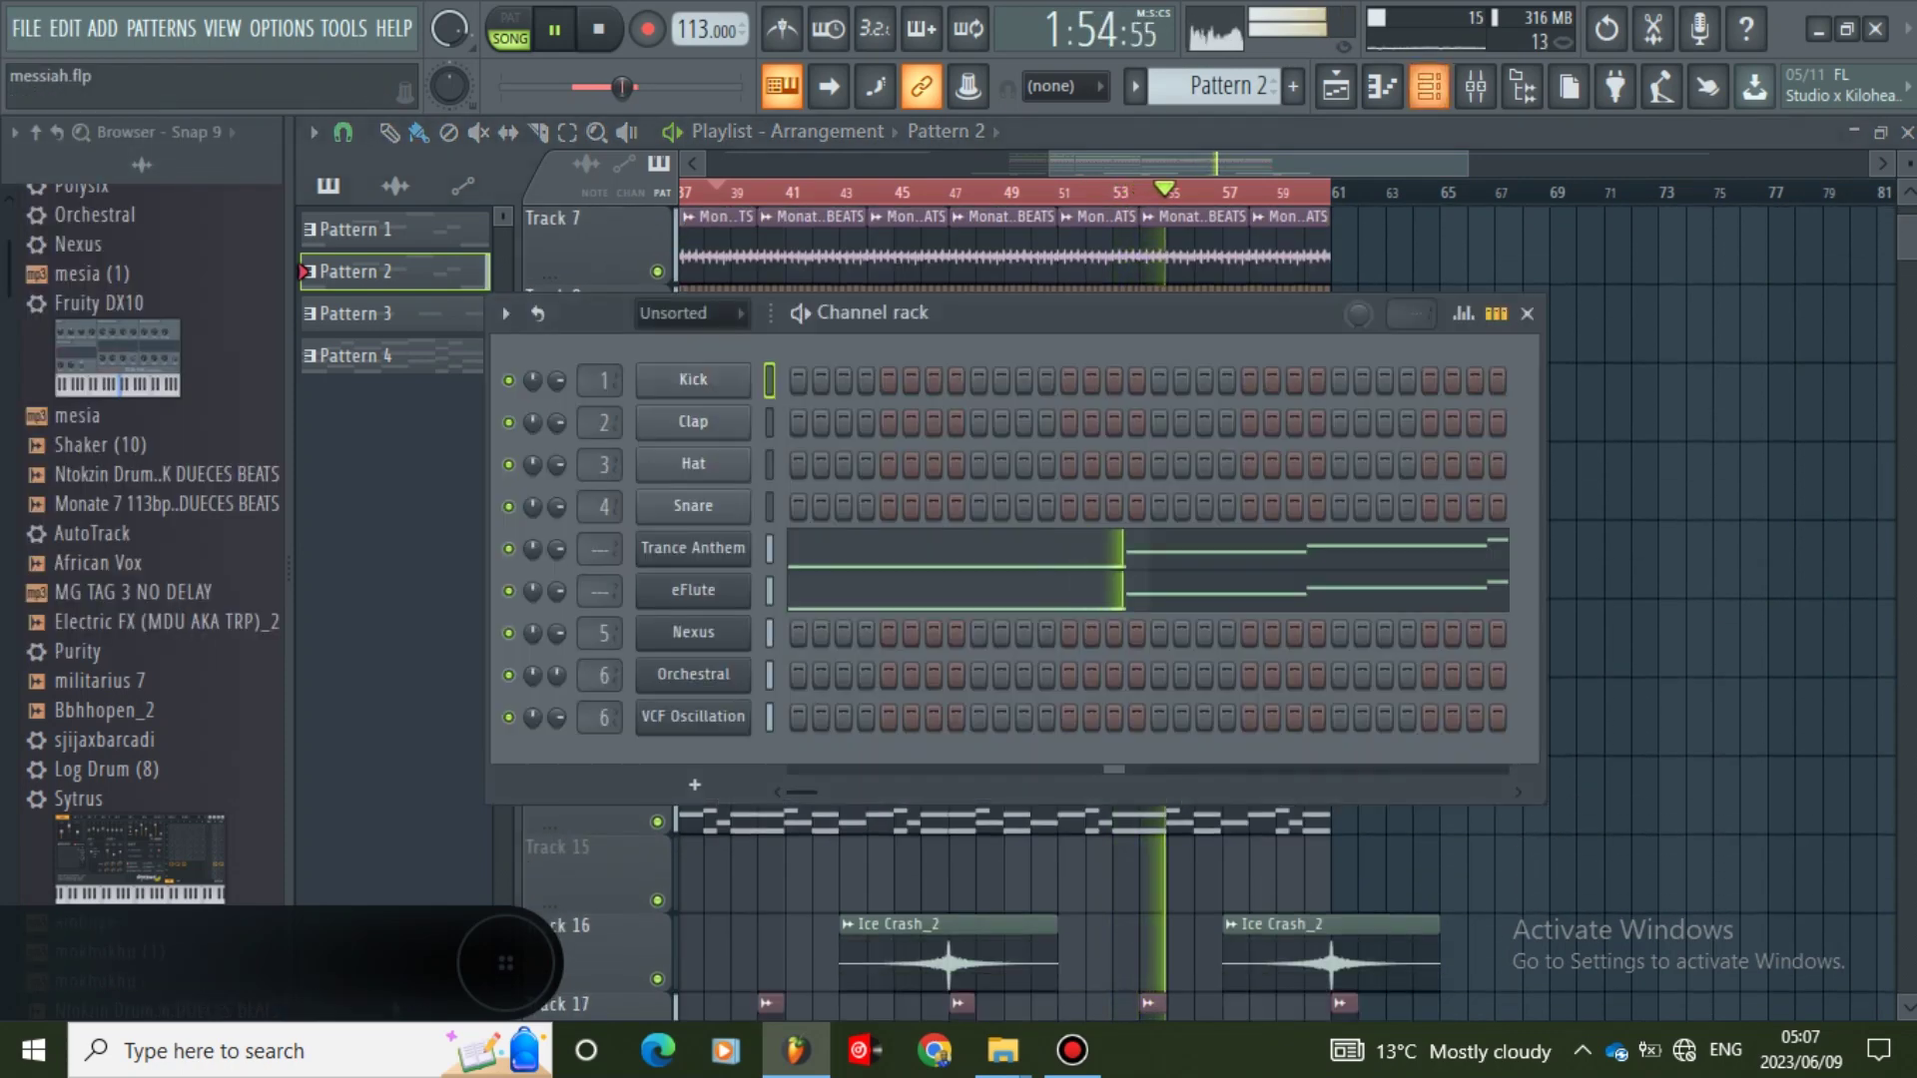
pyautogui.click(1476, 86)
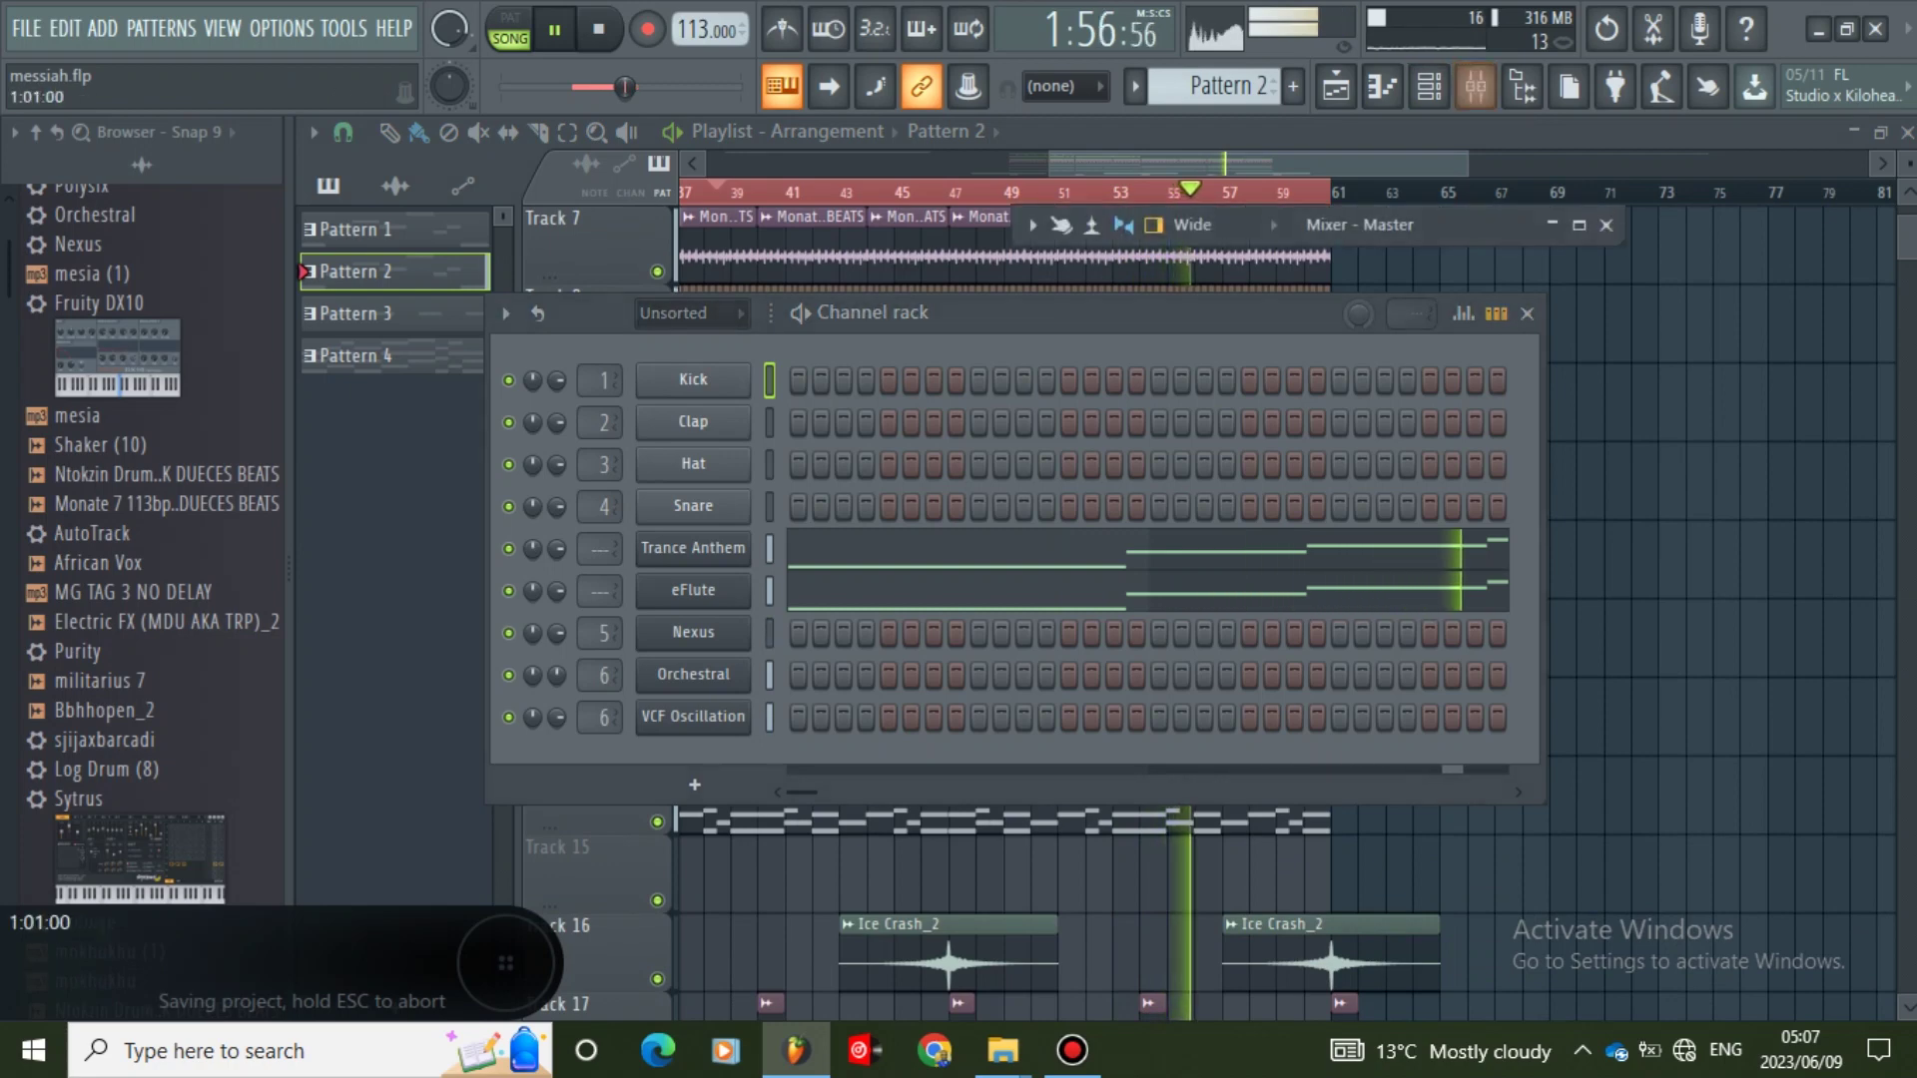
pyautogui.doubleClick(1344, 225)
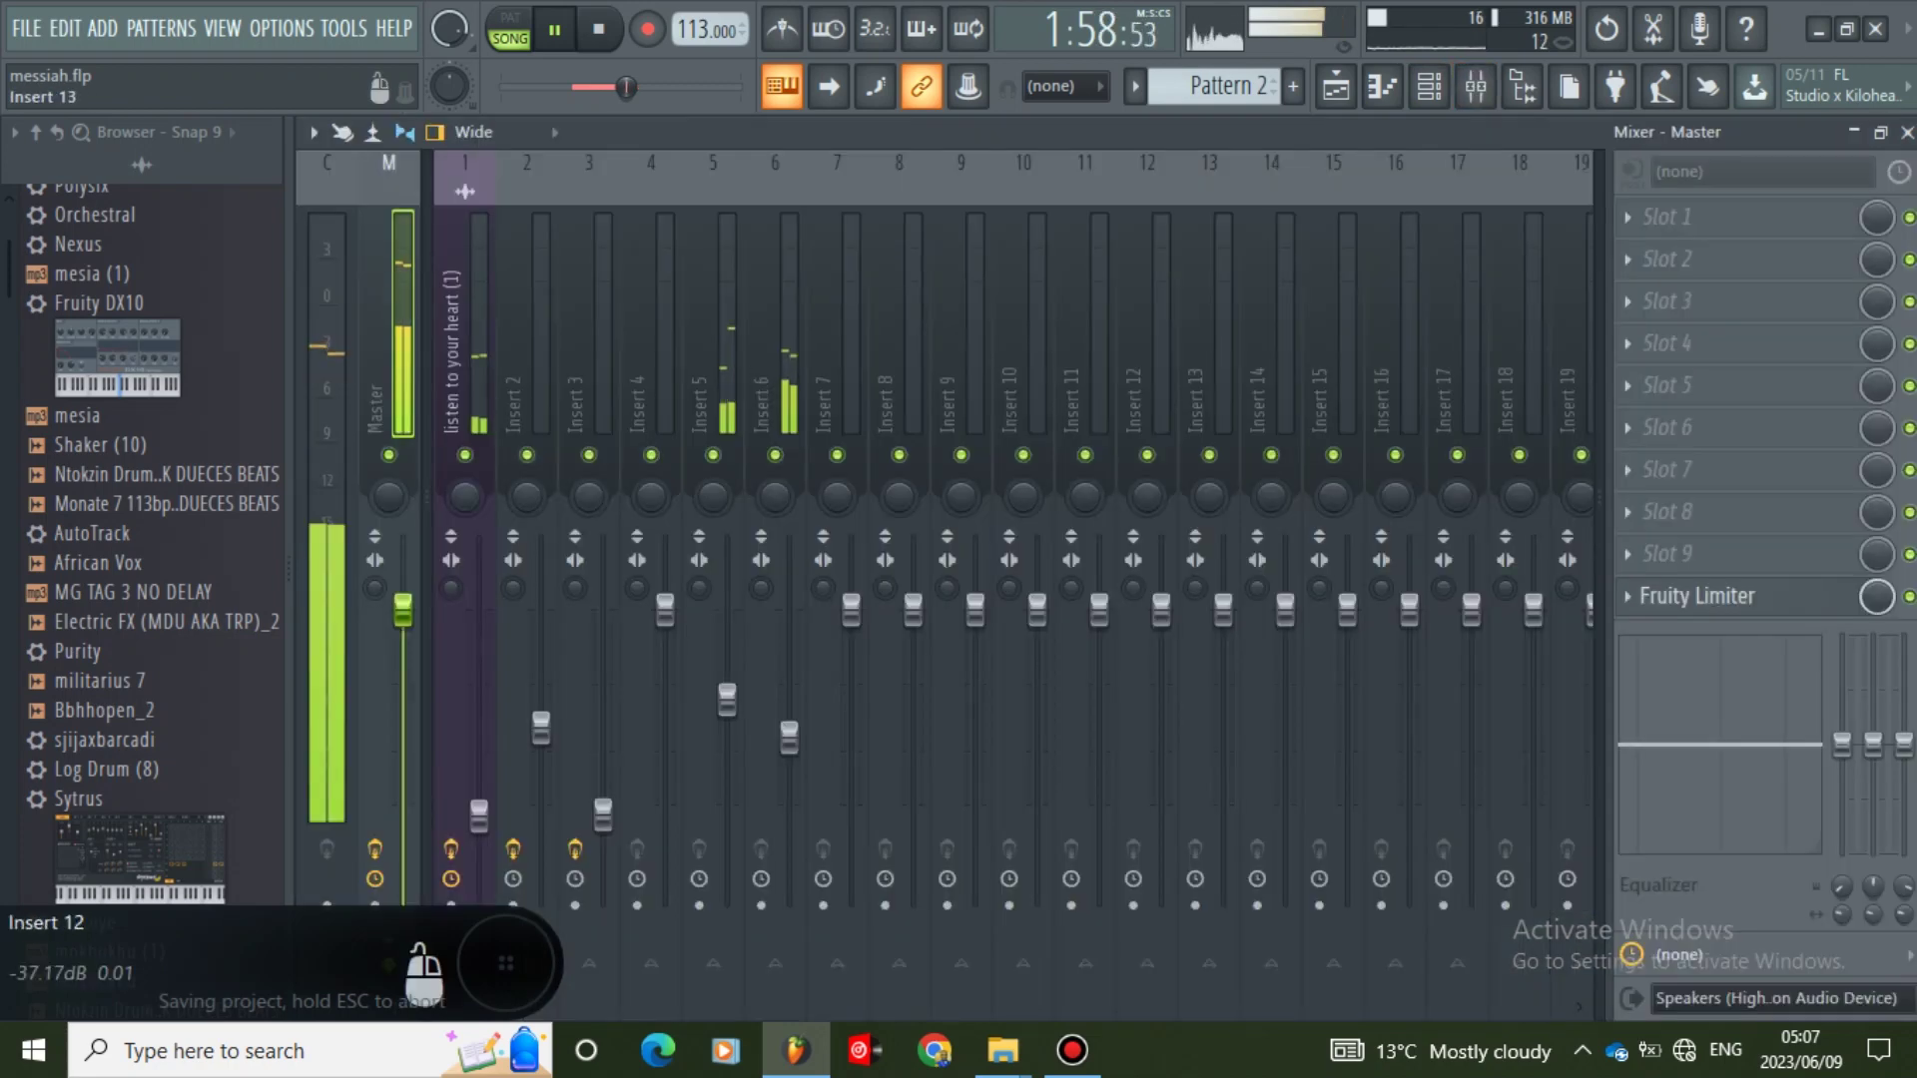
pyautogui.moveTo(479, 817); pyautogui.dragTo(479, 811)
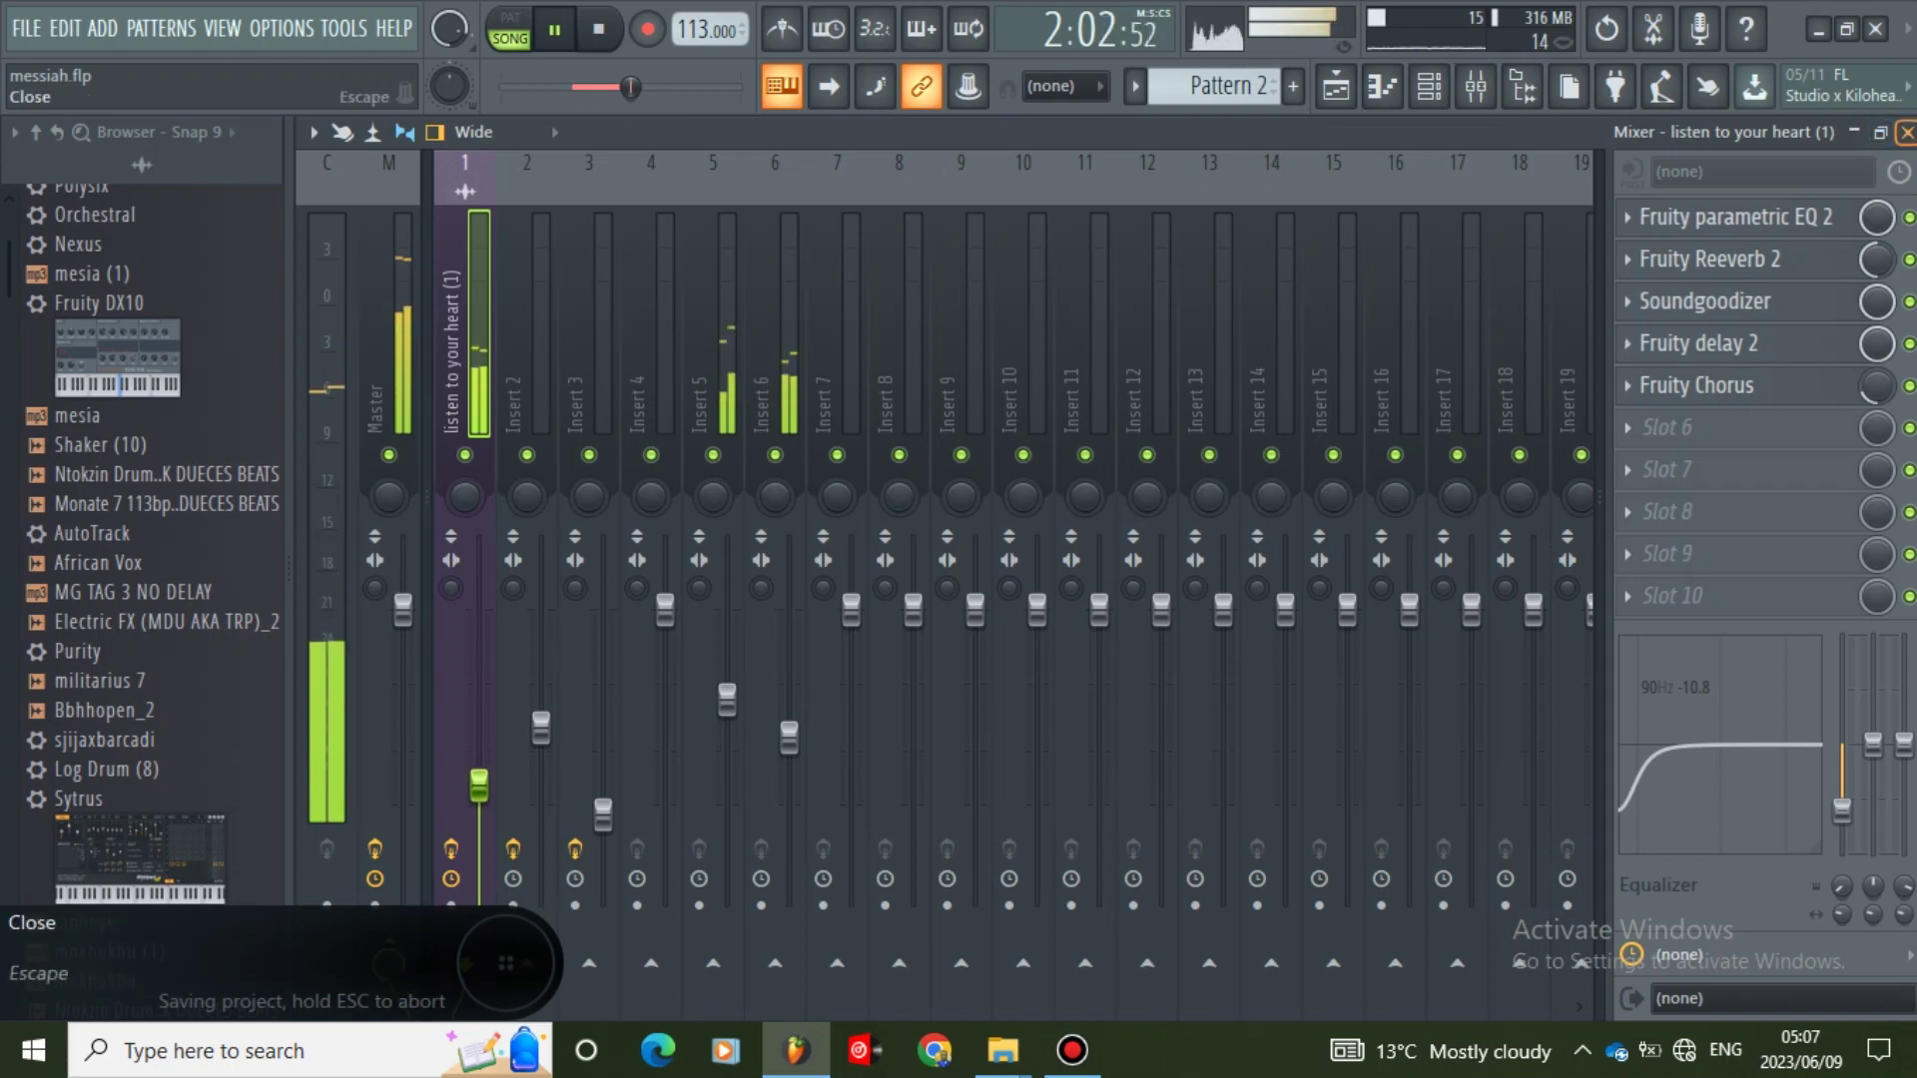
pyautogui.click(1907, 132)
pyautogui.click(1498, 870)
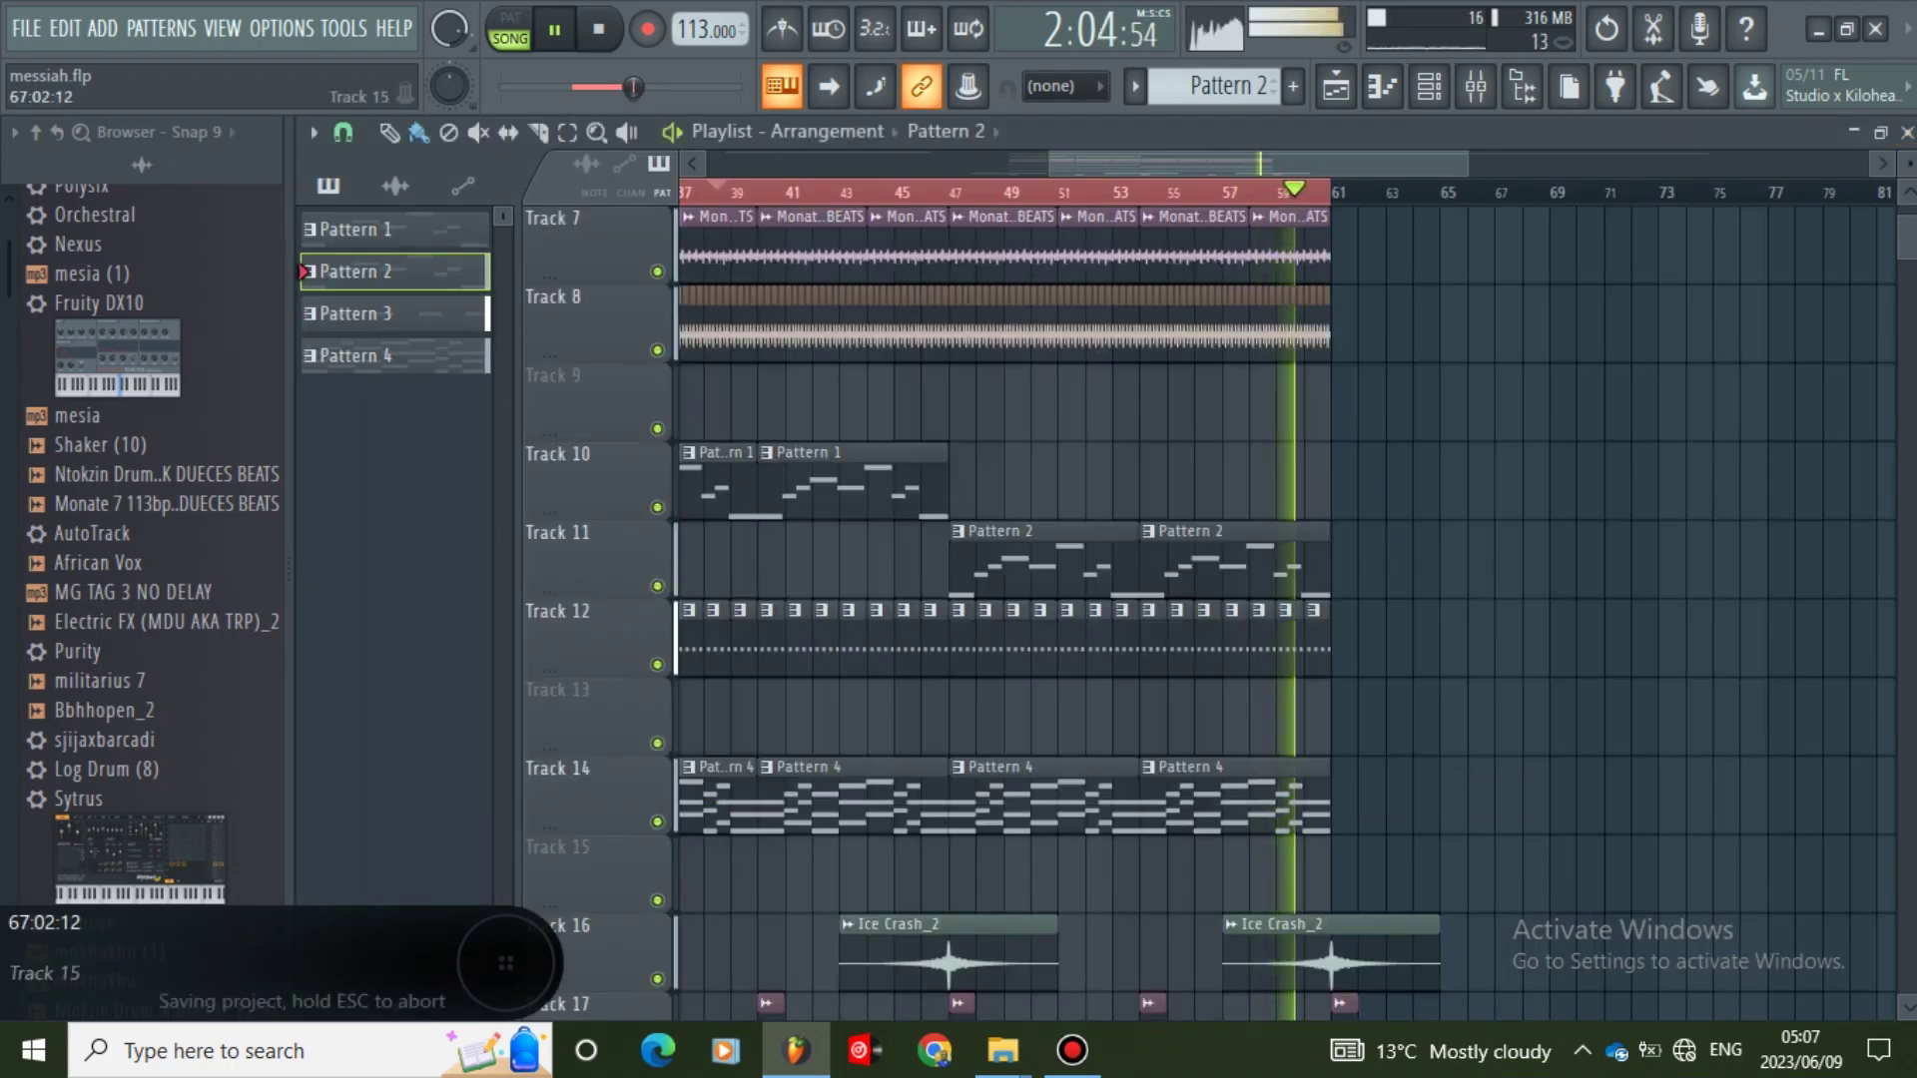
# - Cut the Trance Anthem notes from Pattern 2 on Track 11
pyautogui.doubleClick(985, 565)
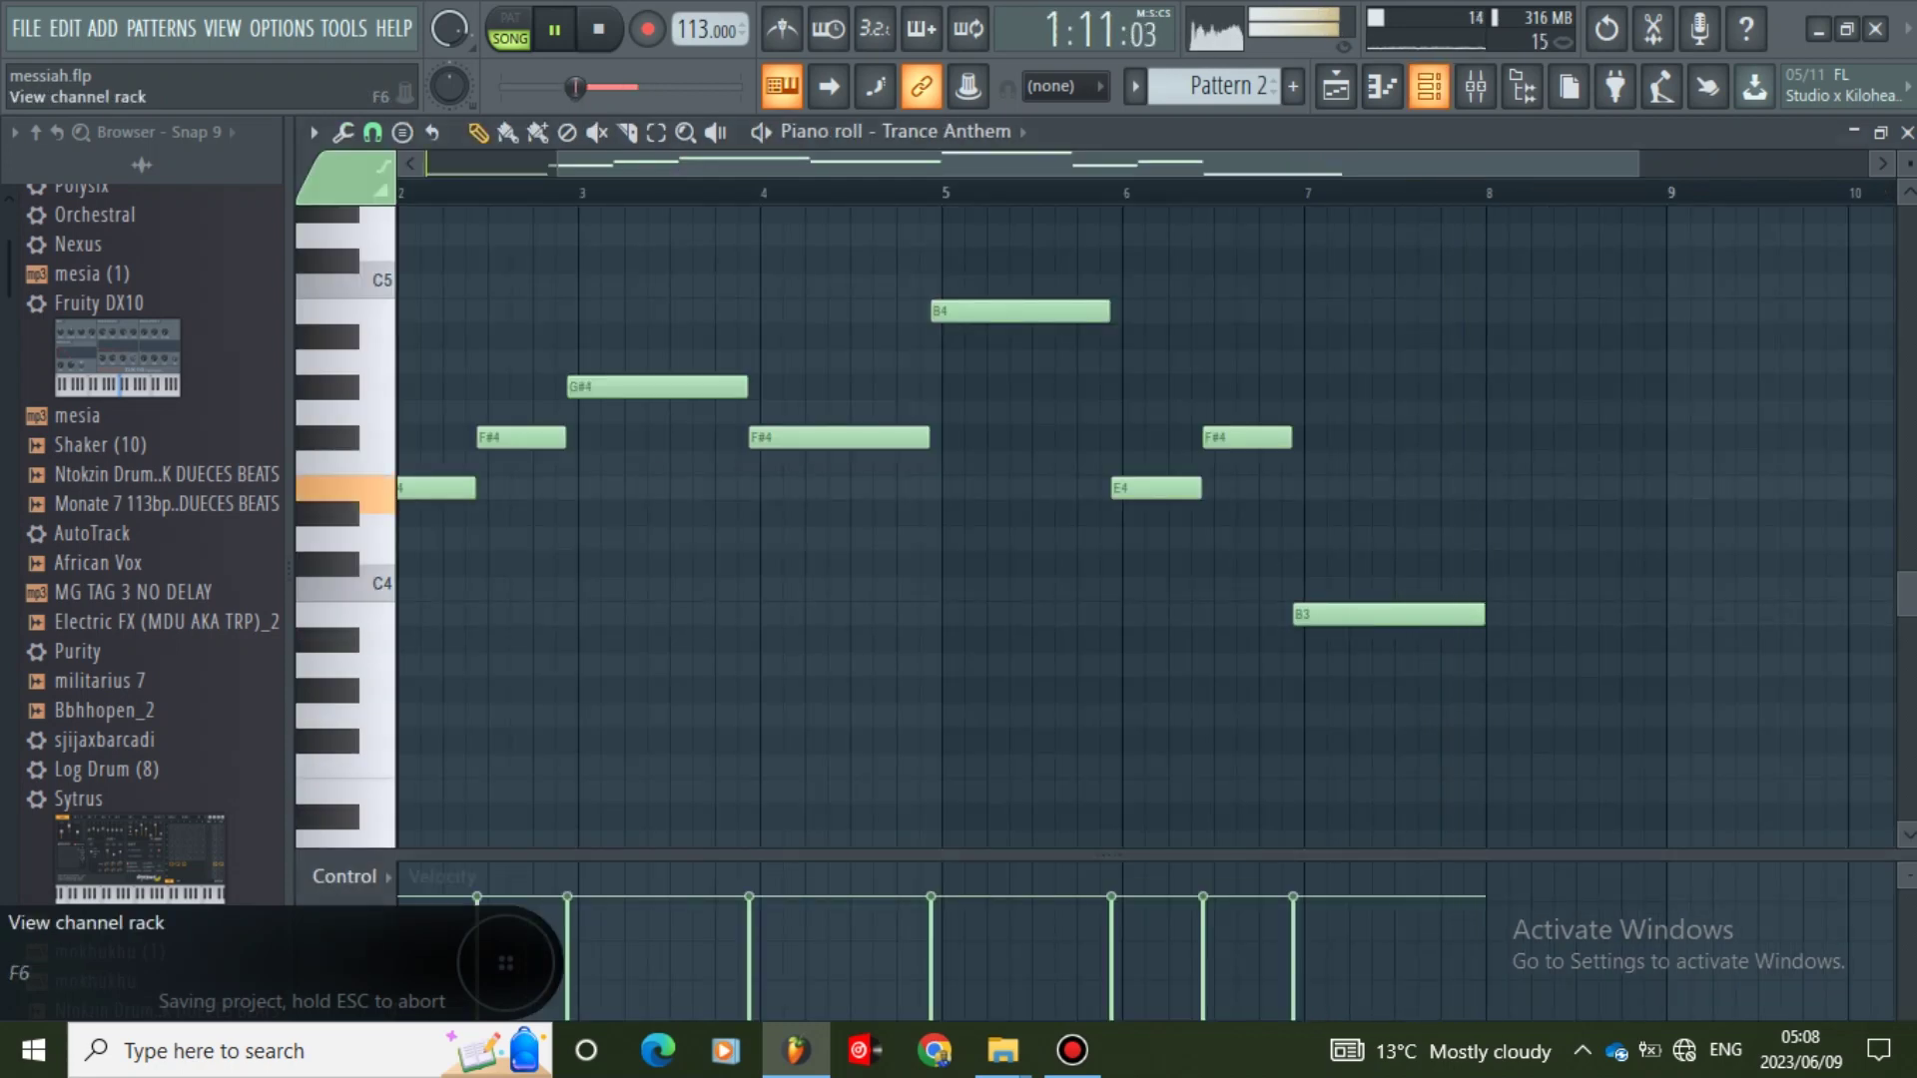
pyautogui.click(1429, 86)
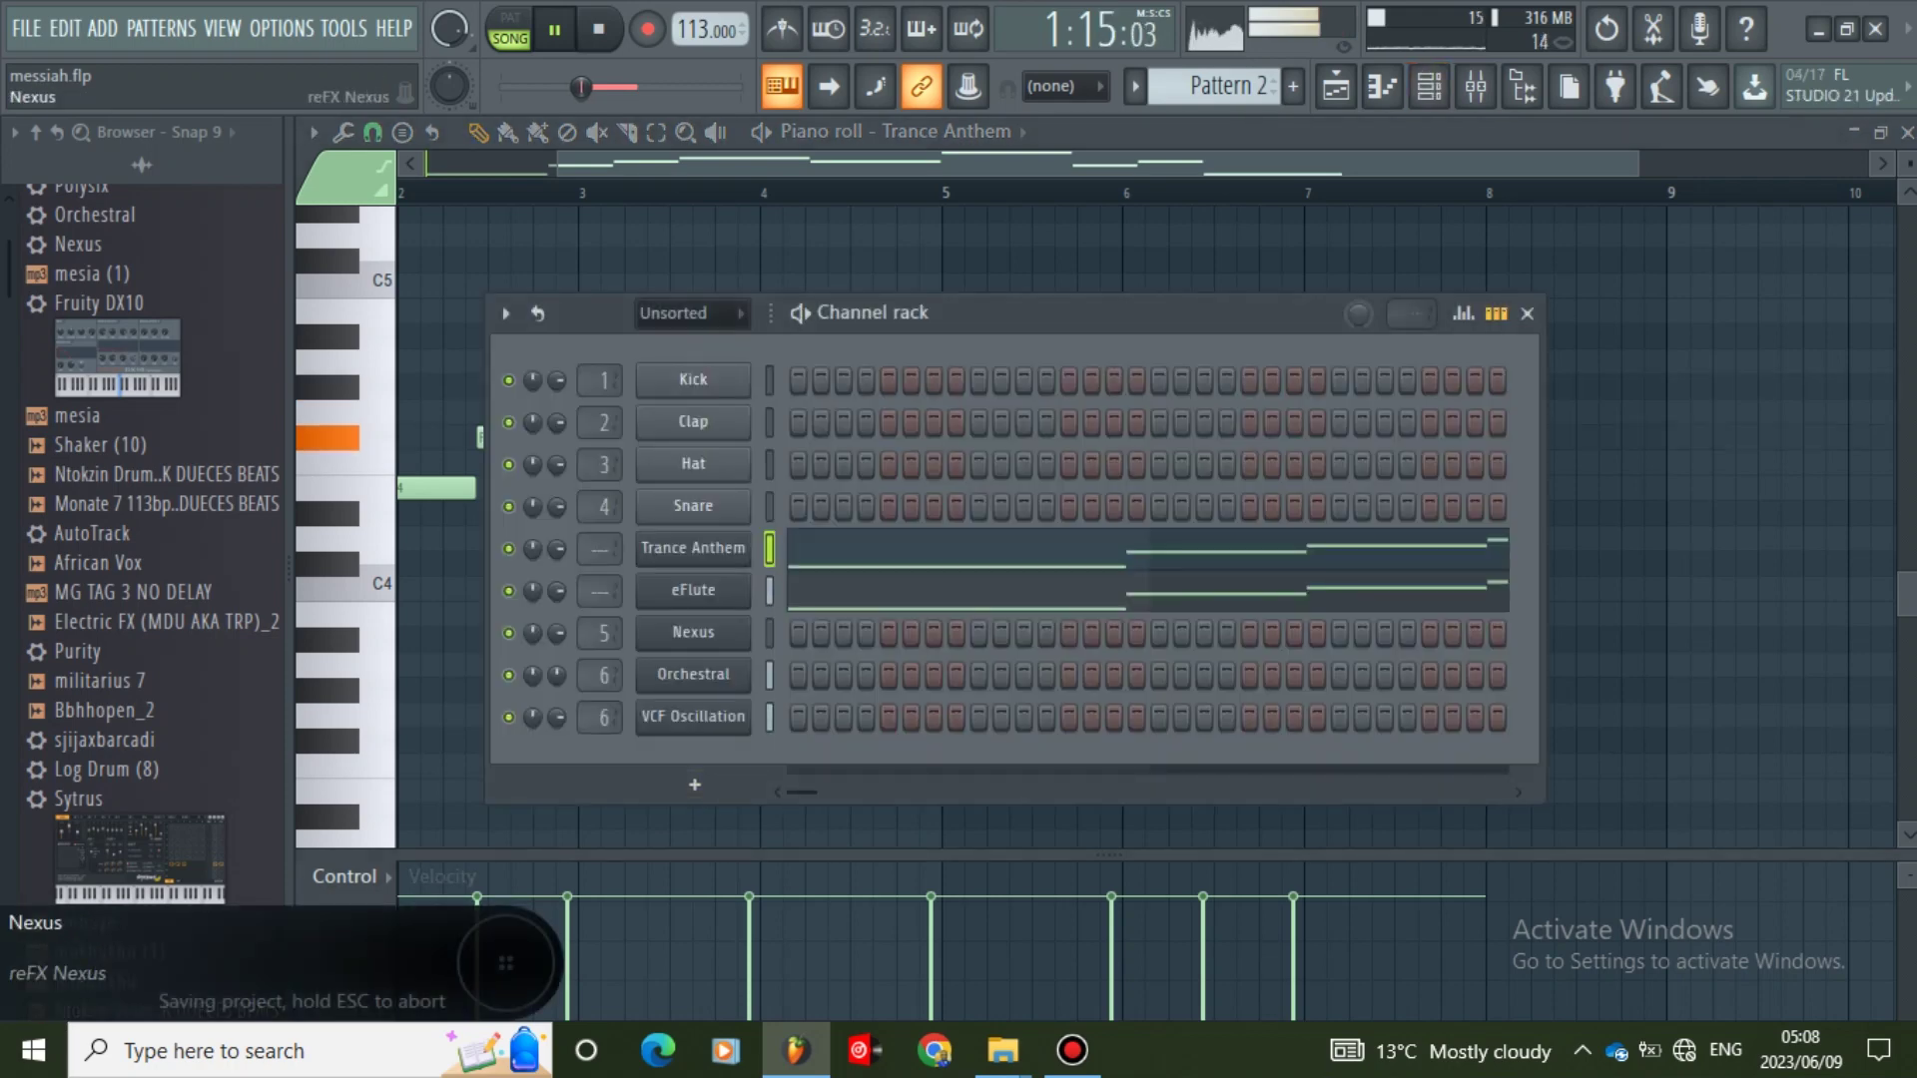
pyautogui.rightClick(747, 544)
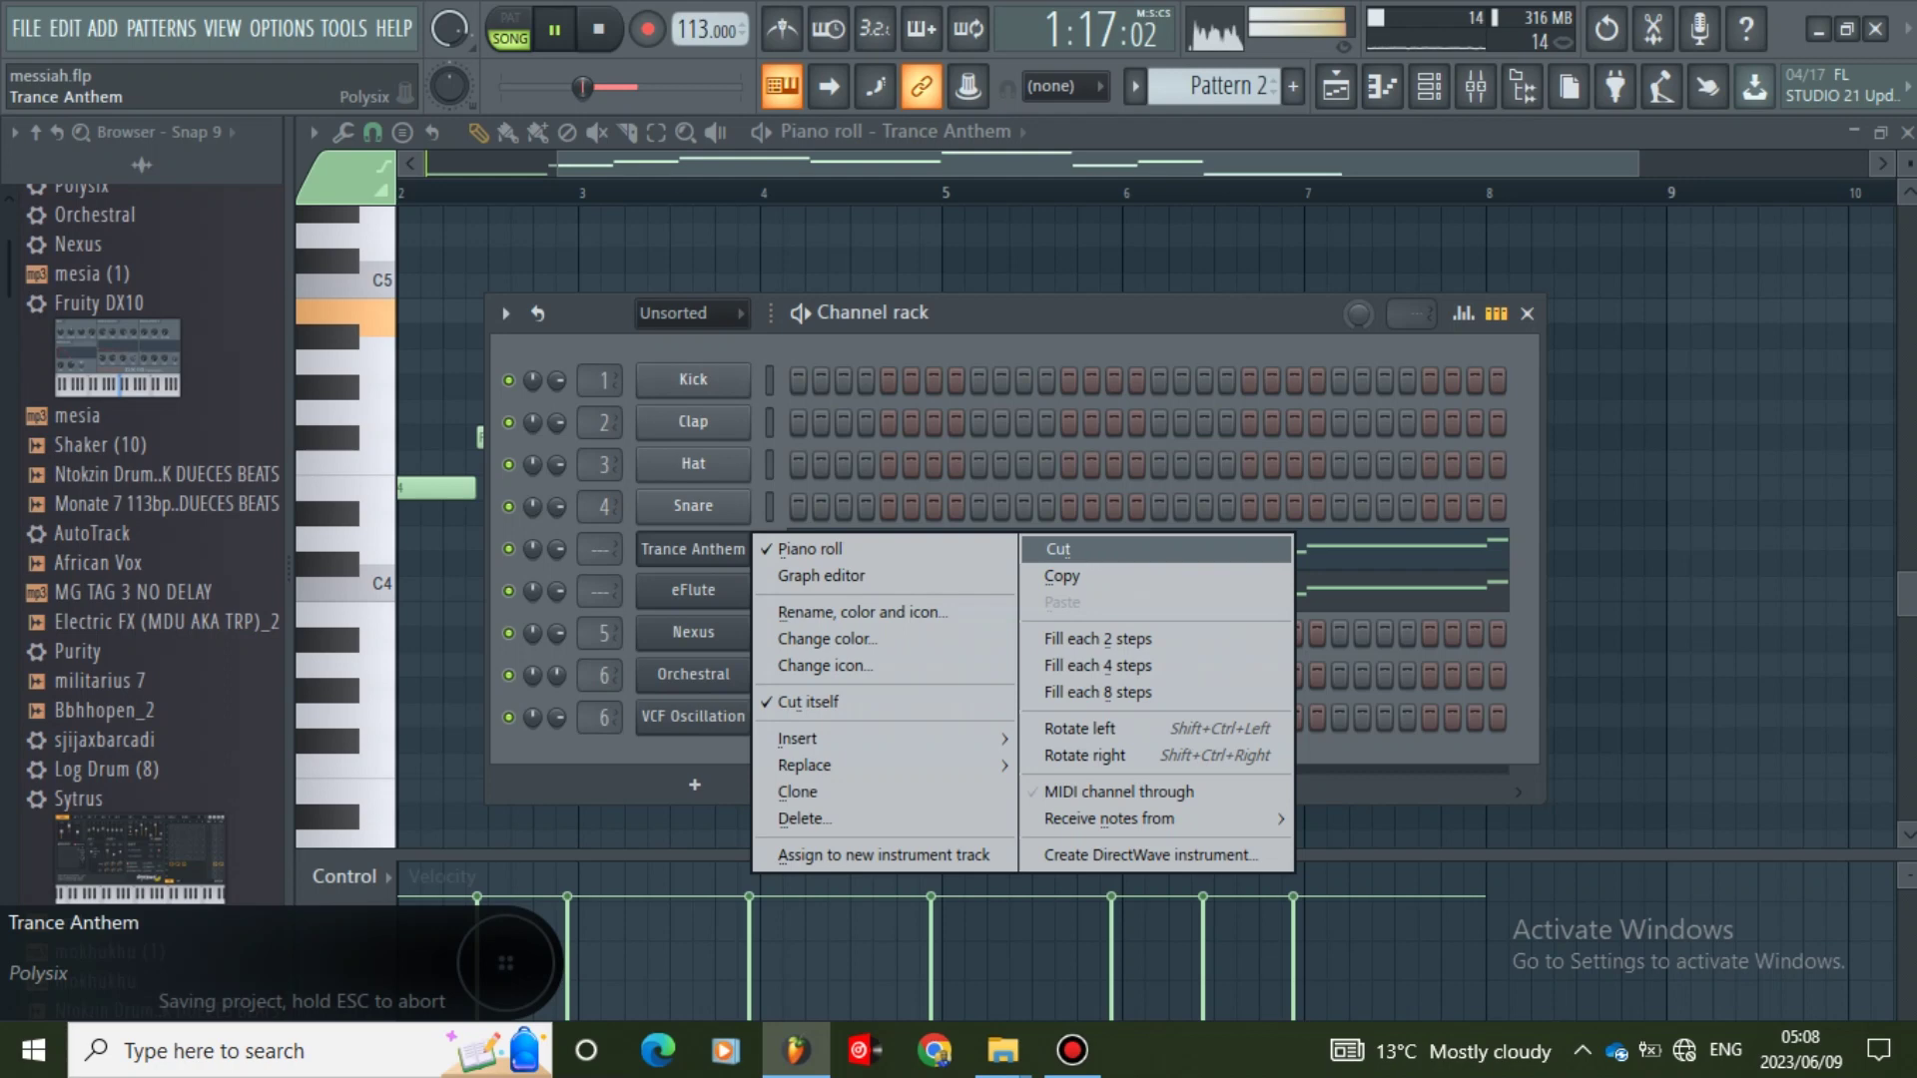
pyautogui.click(1059, 550)
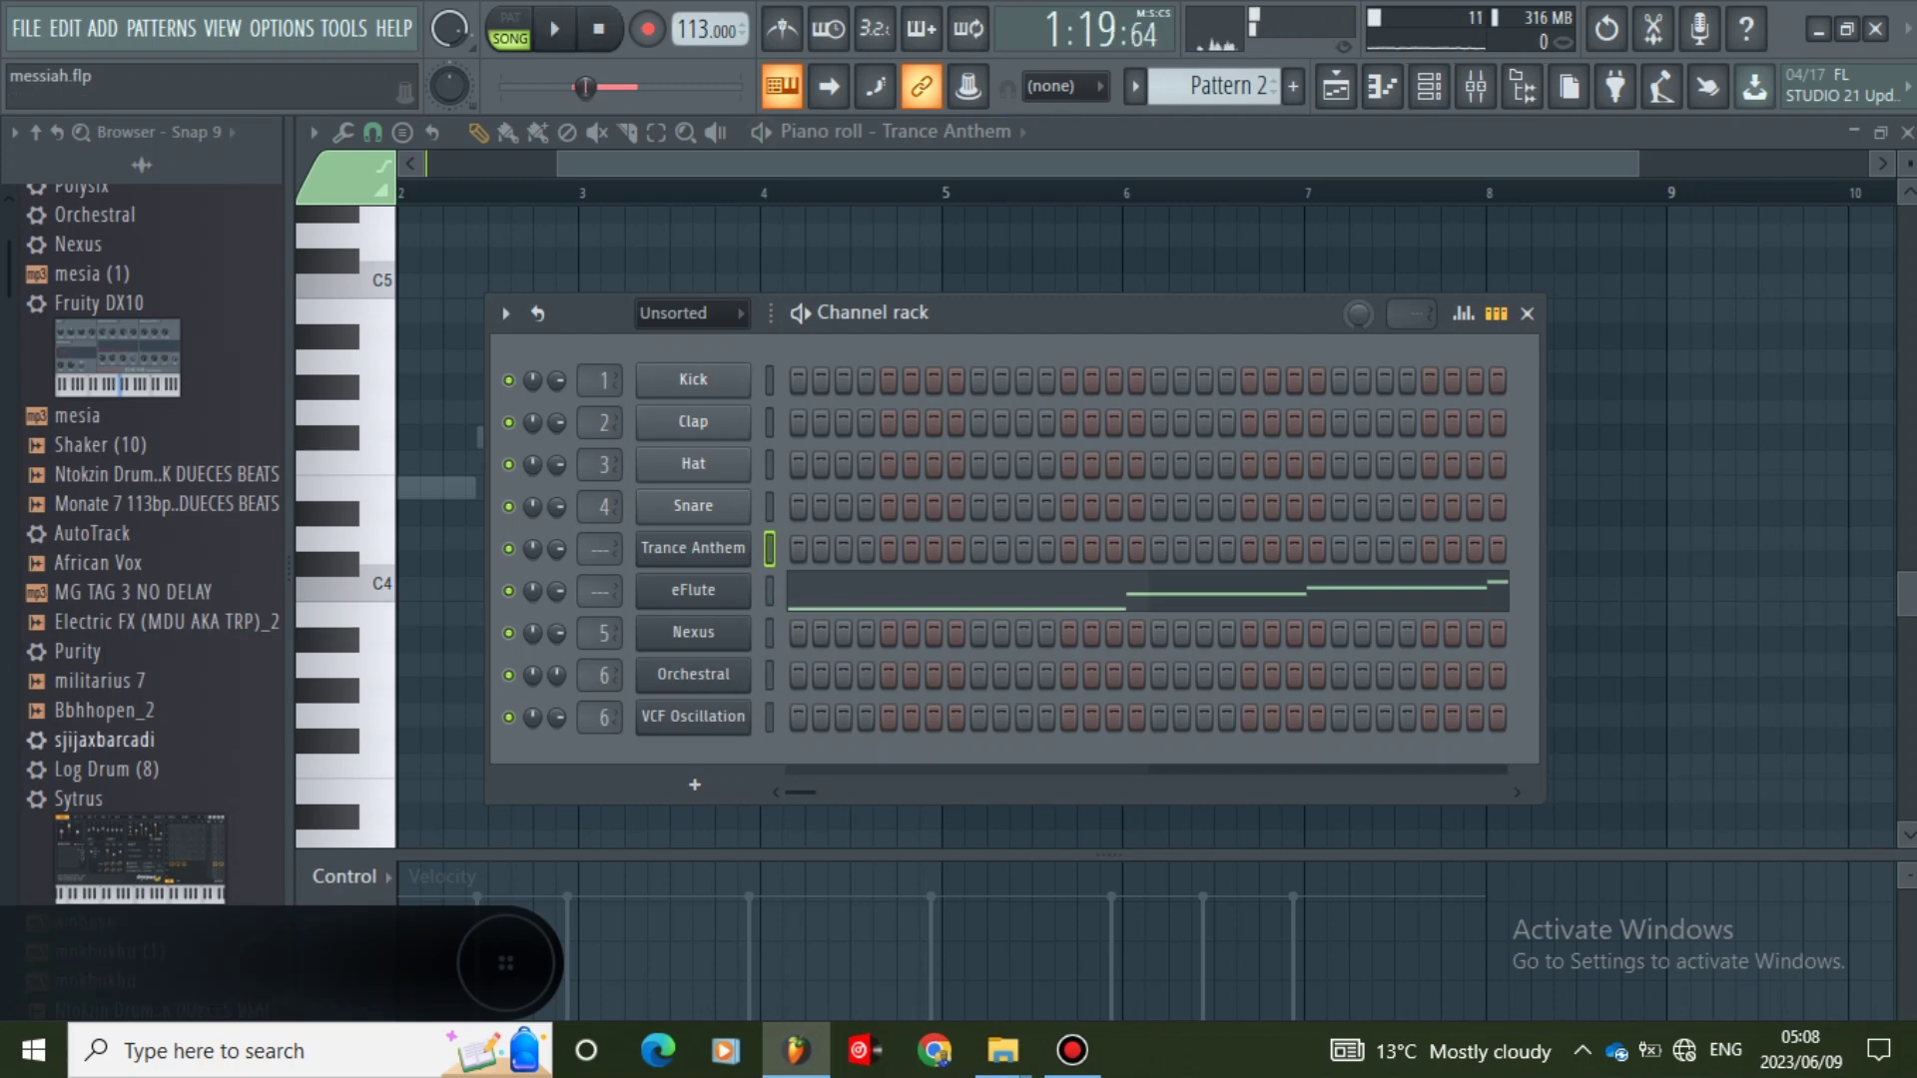
# - Add the sjijaxbarcadi preset as a new channel and close its plugin window
pyautogui.click(104, 740)
pyautogui.press('Return')
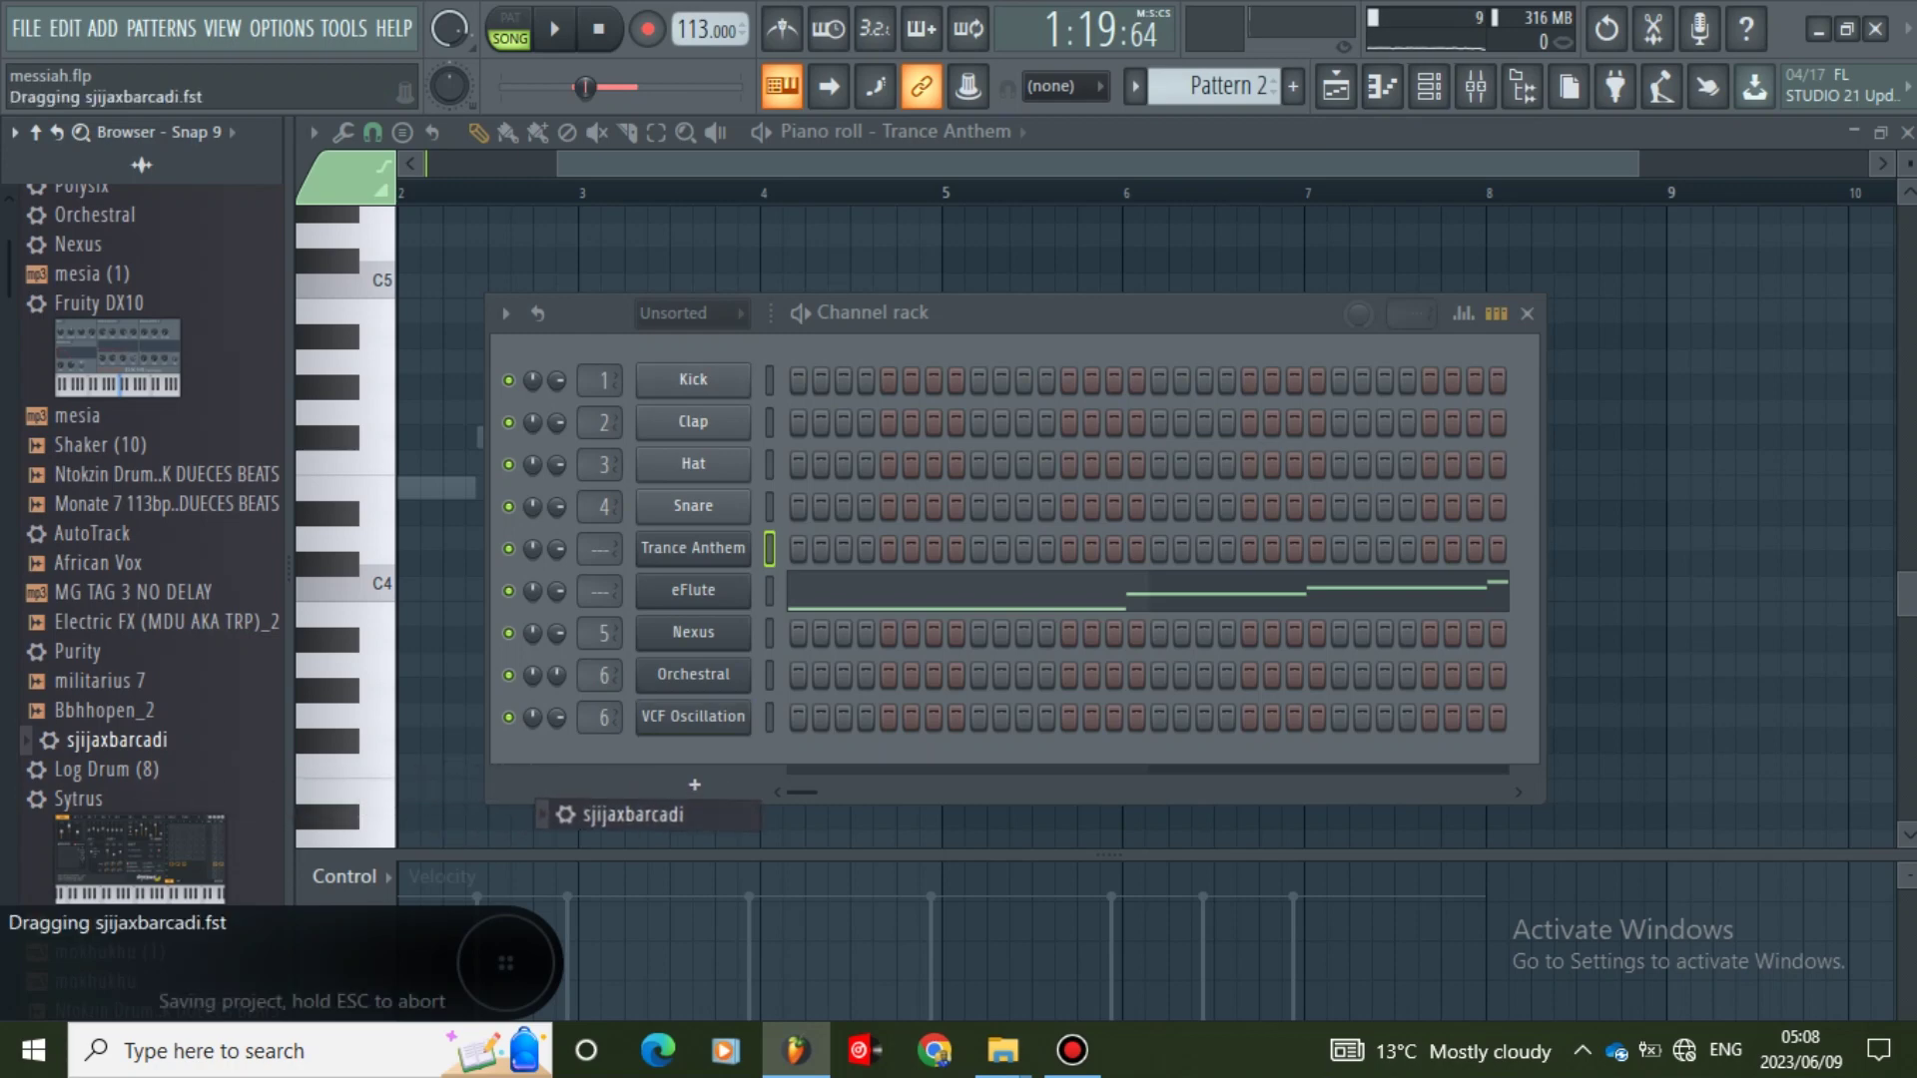
pyautogui.moveTo(559, 814); pyautogui.dragTo(559, 814)
pyautogui.press('Return')
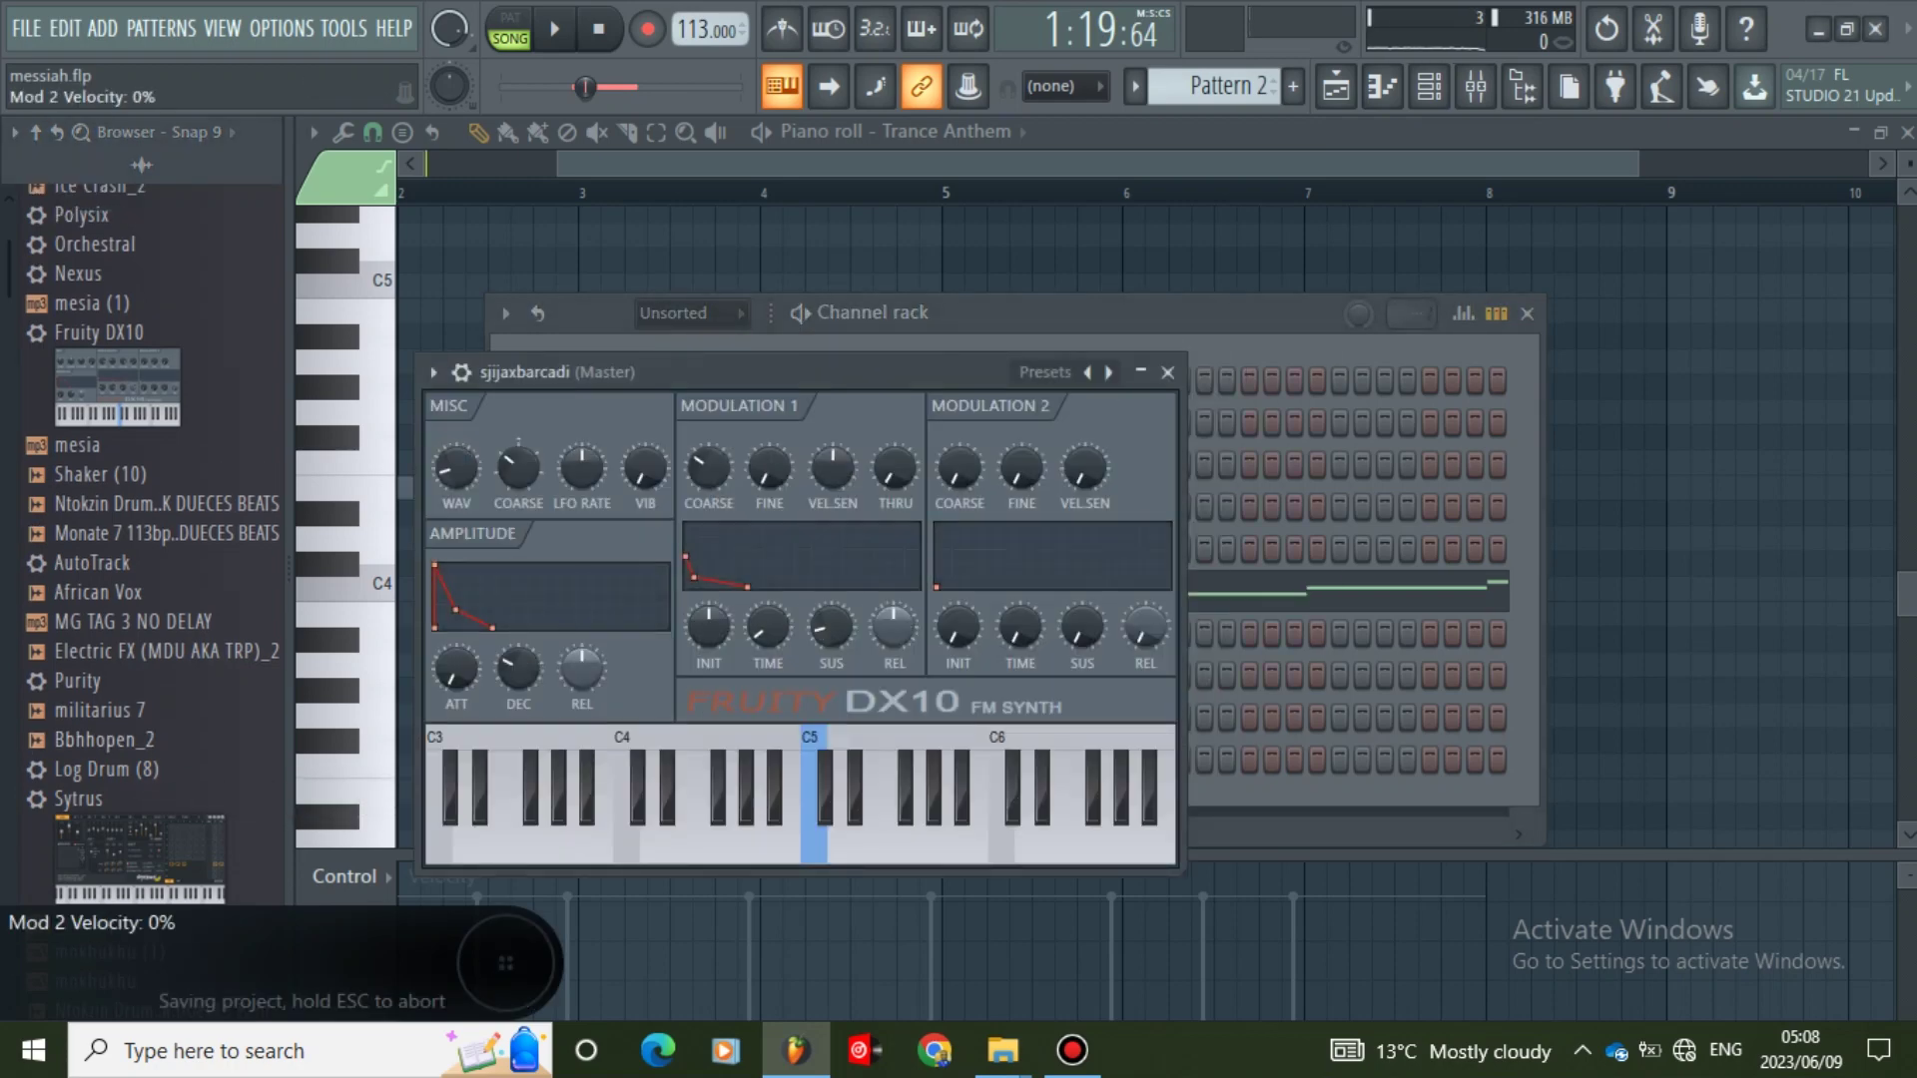
pyautogui.press('Escape')
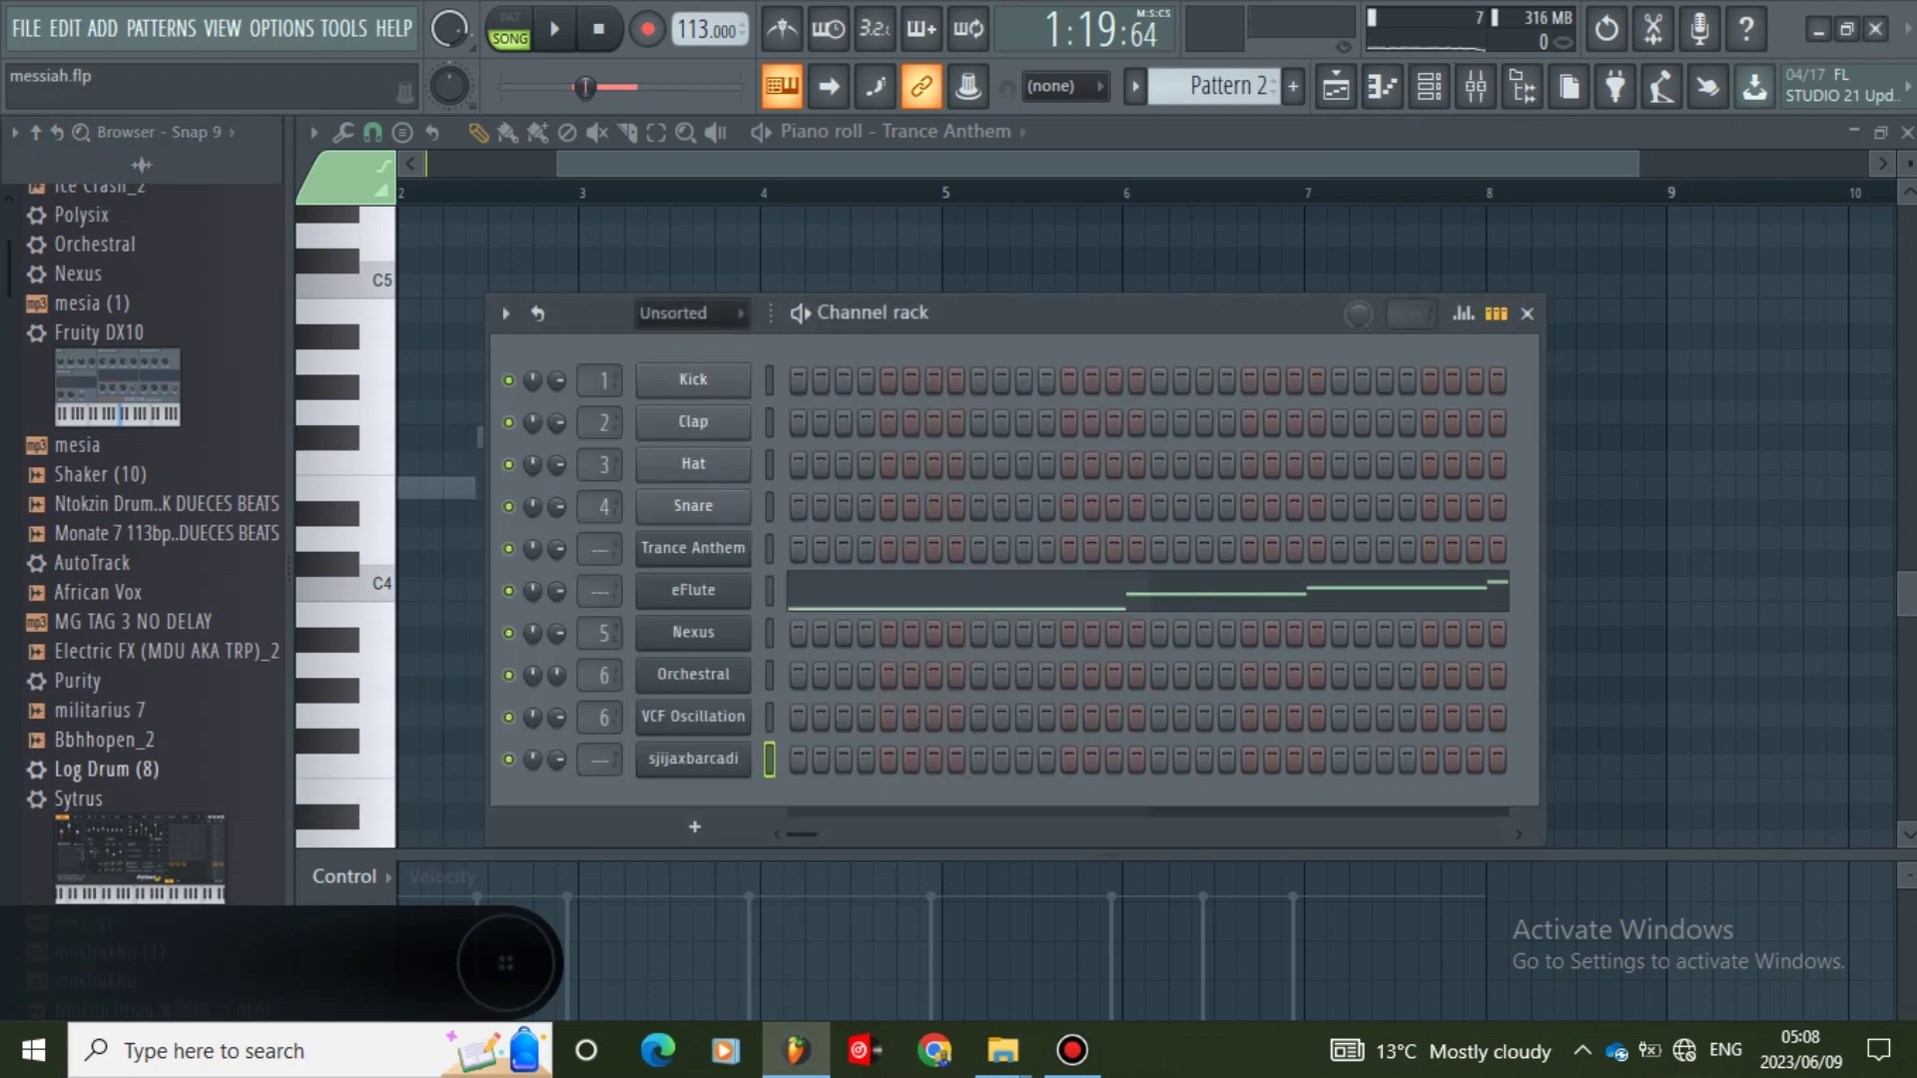
# - Add the Log Drum (8) preset as a new channel and paste the cut Trance Anthem notes into it
pyautogui.moveTo(100, 769); pyautogui.dragTo(106, 770)
pyautogui.moveTo(648, 867); pyautogui.dragTo(665, 866)
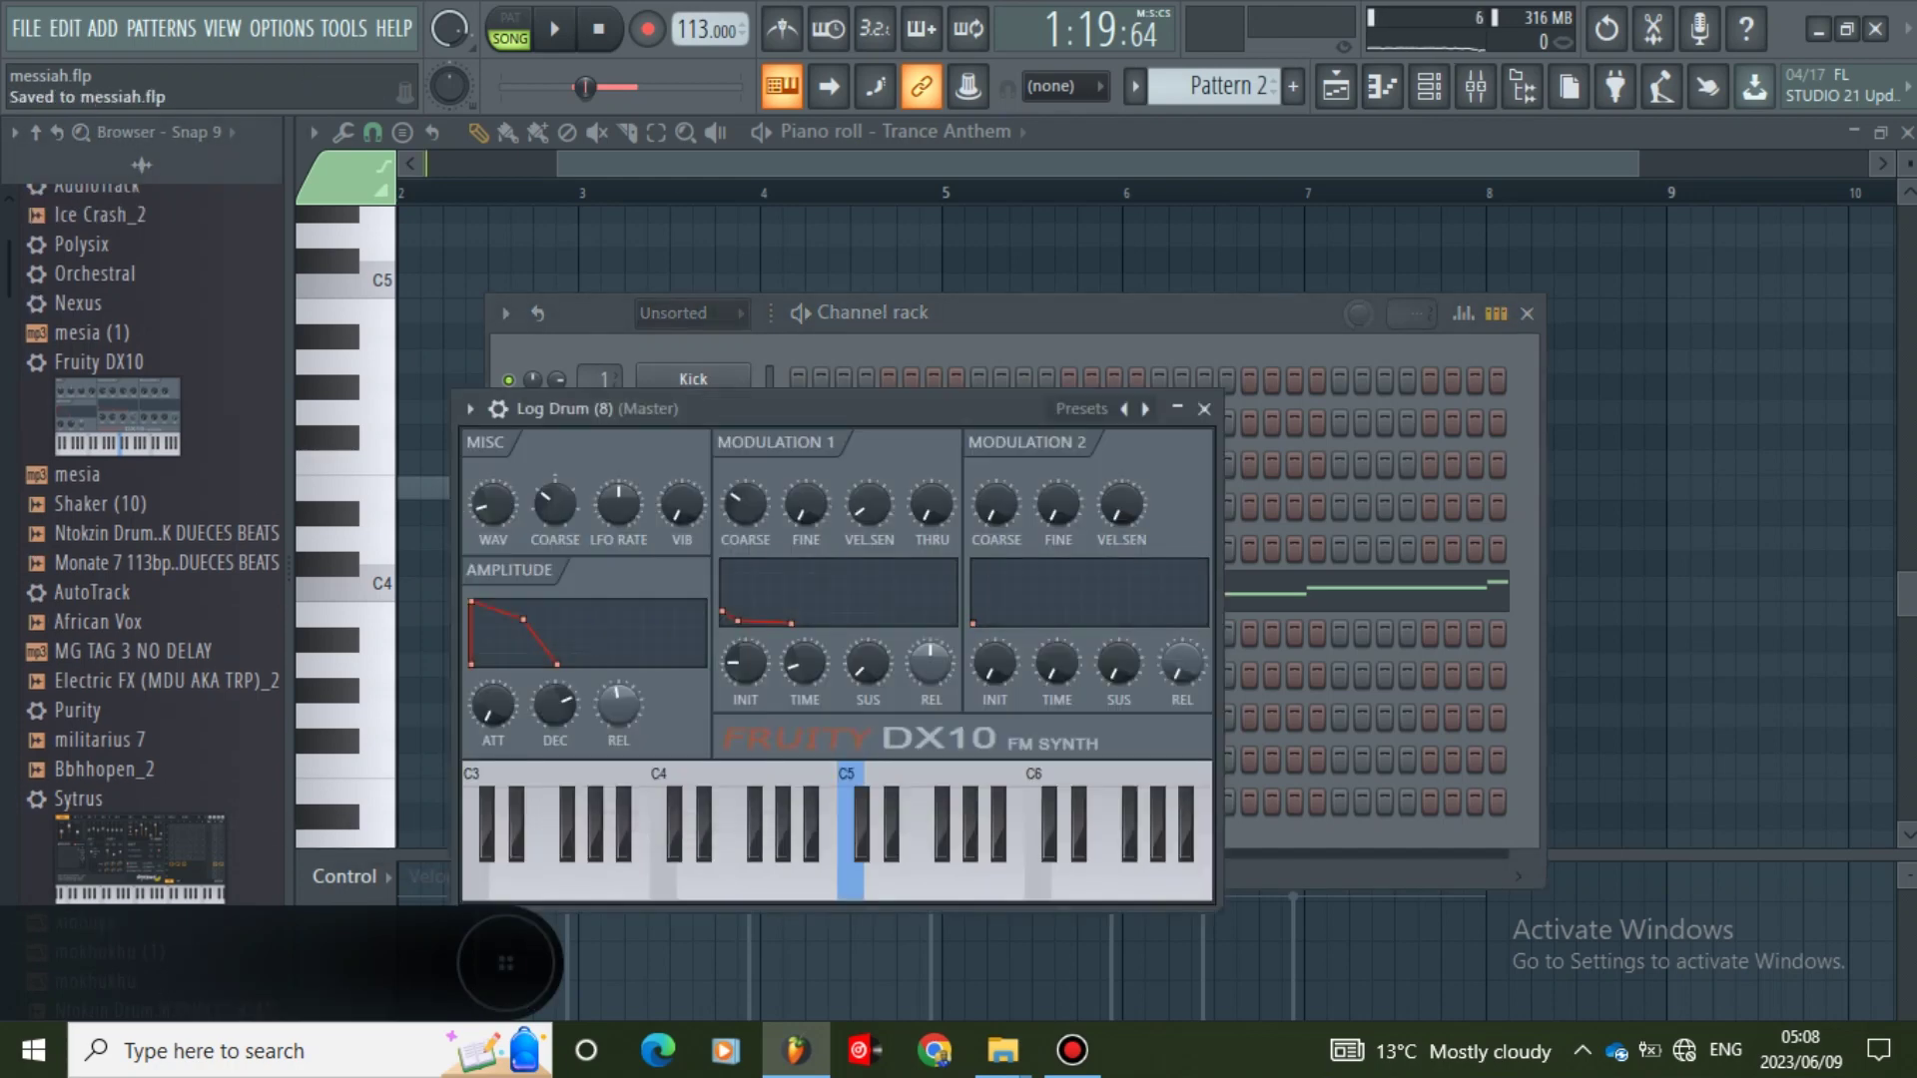
pyautogui.press('Escape')
pyautogui.rightClick(747, 799)
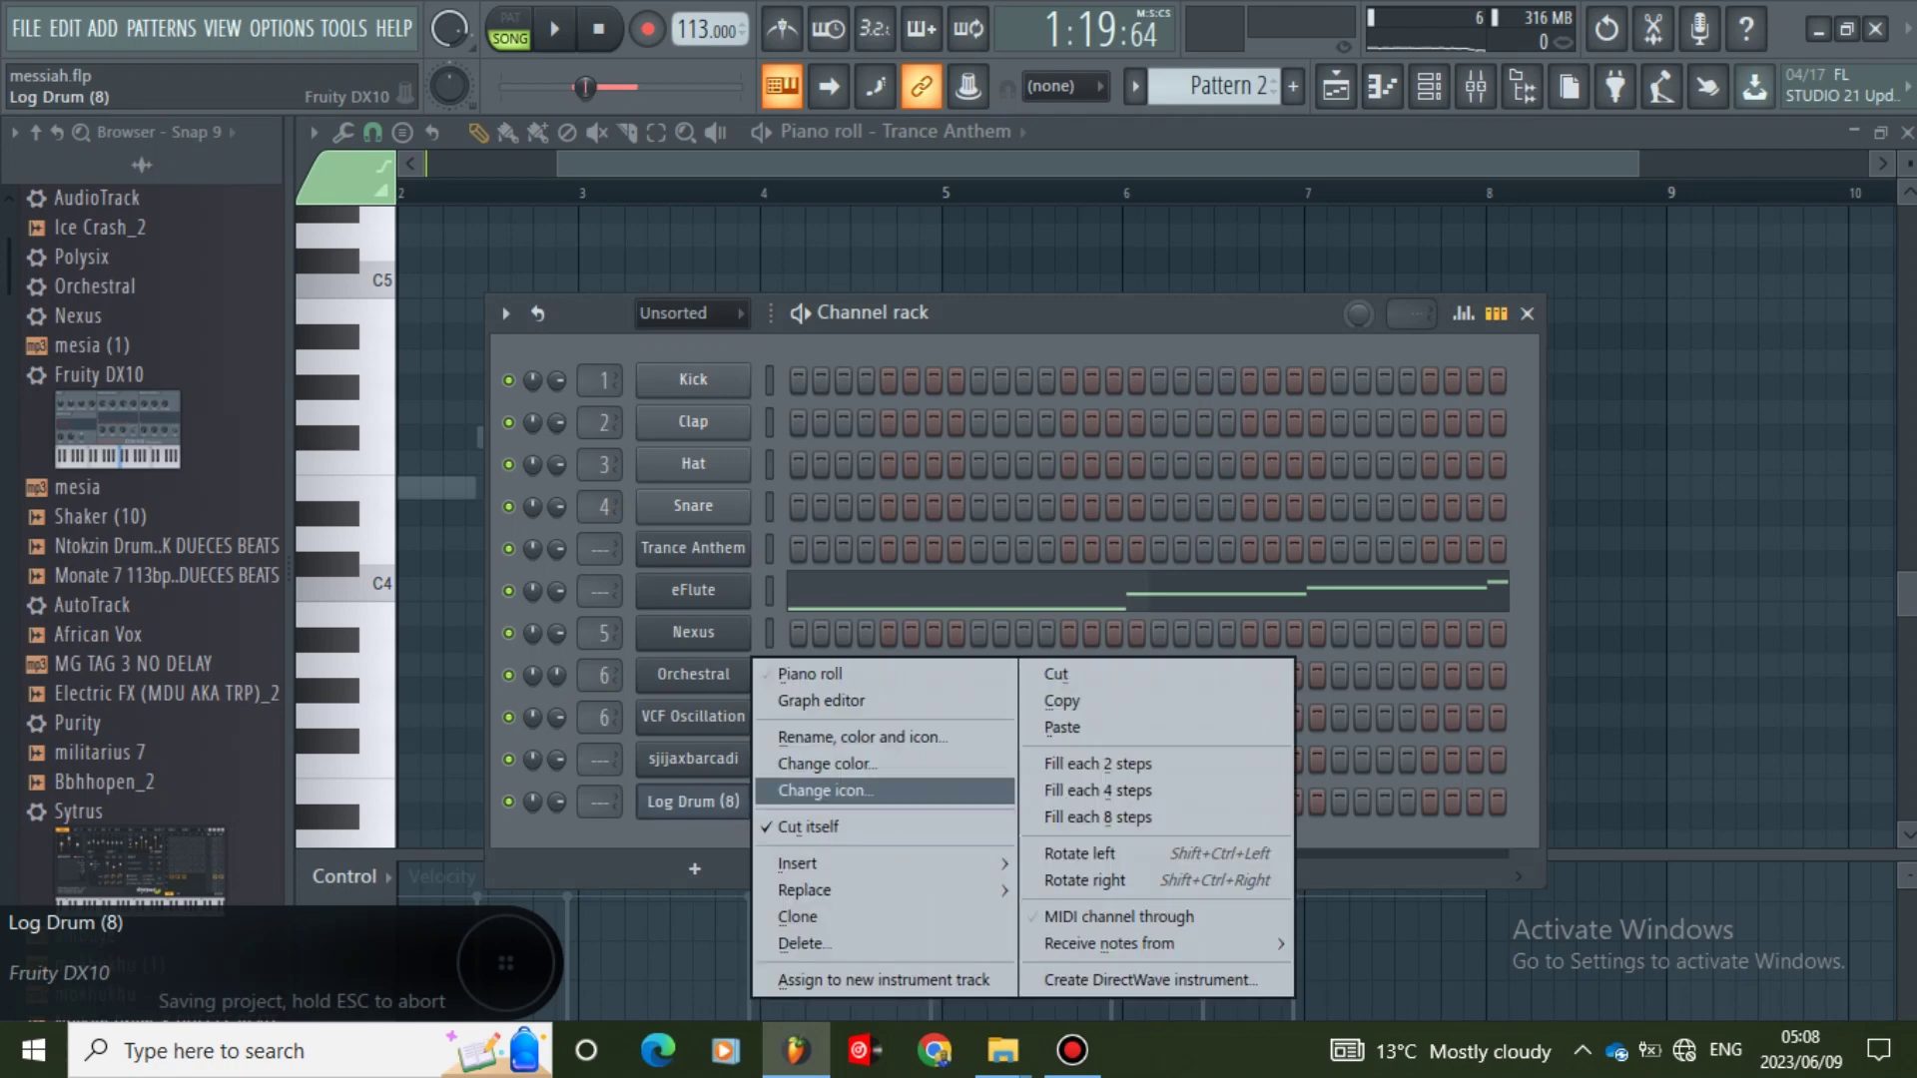
pyautogui.click(1064, 728)
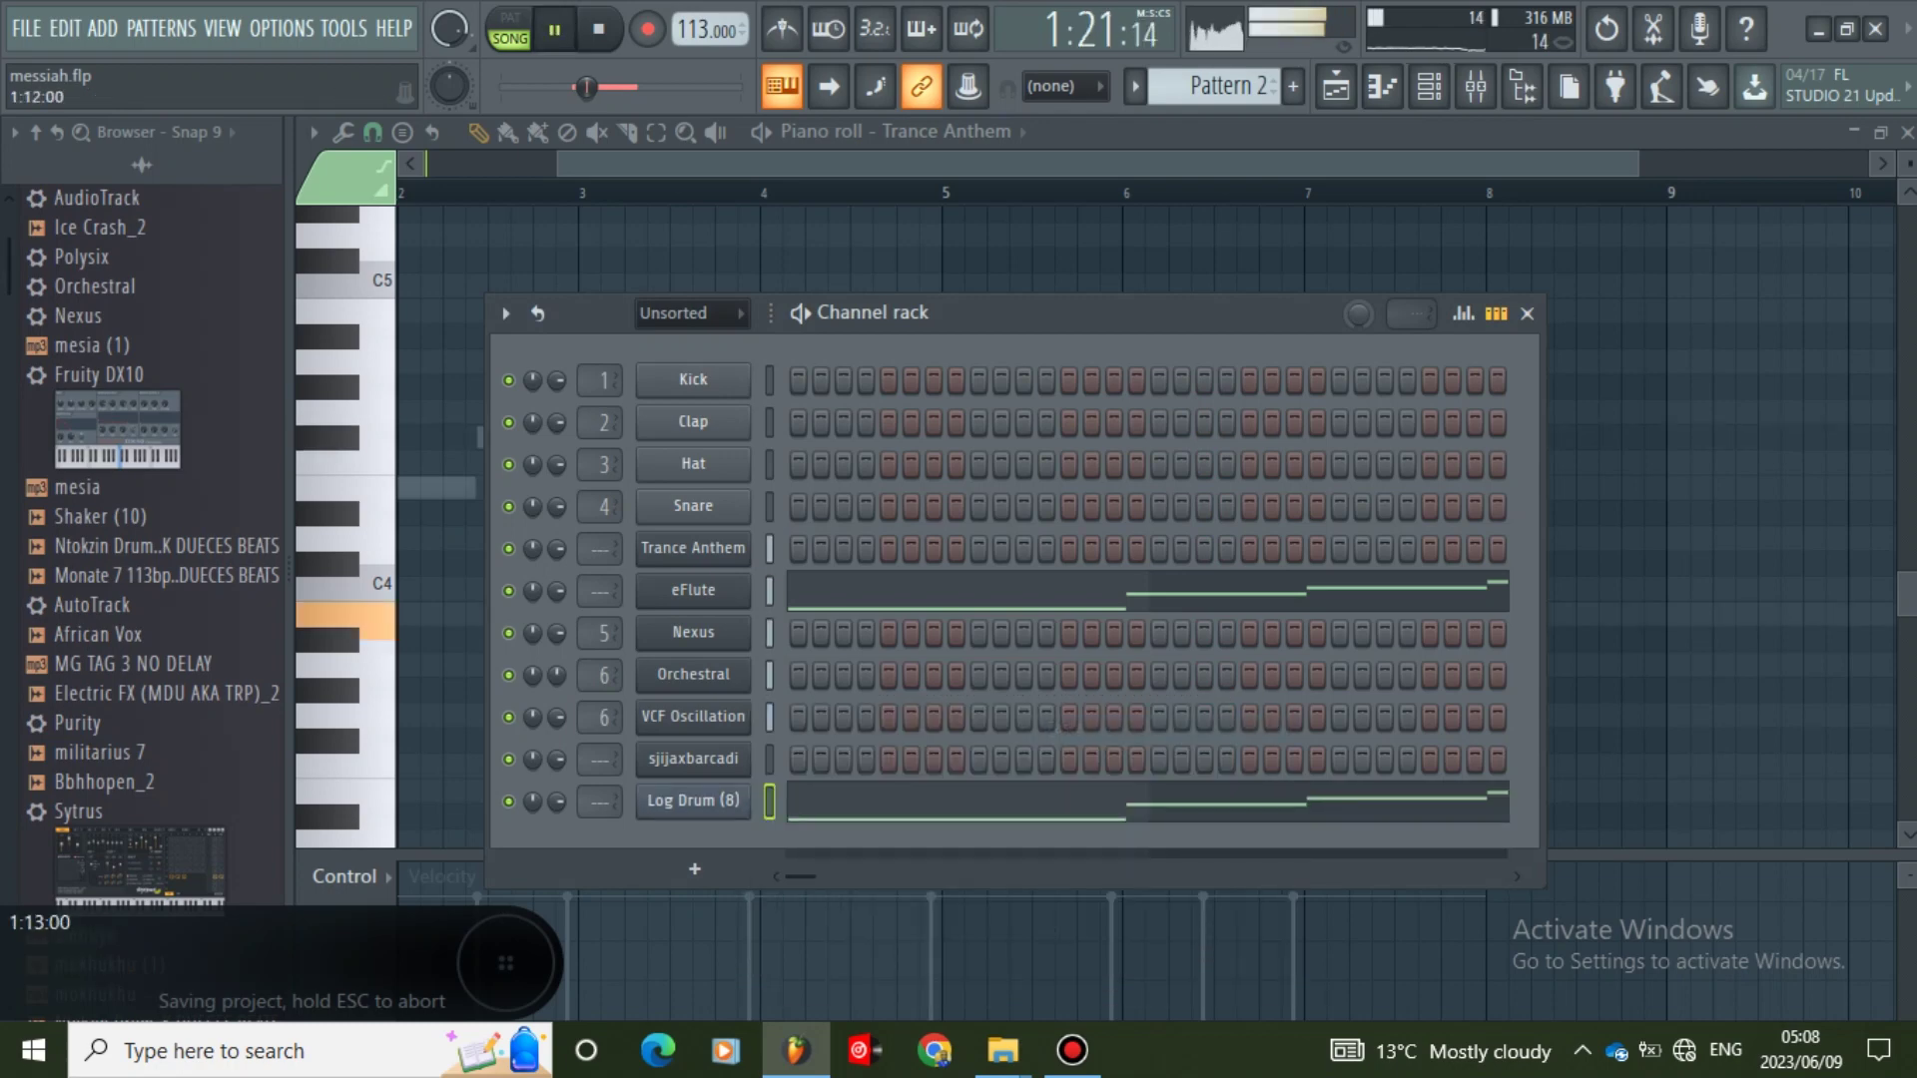
# - Set the playlist's playback range from bar 47 to bar 61 and deselect the clips
pyautogui.click(1336, 86)
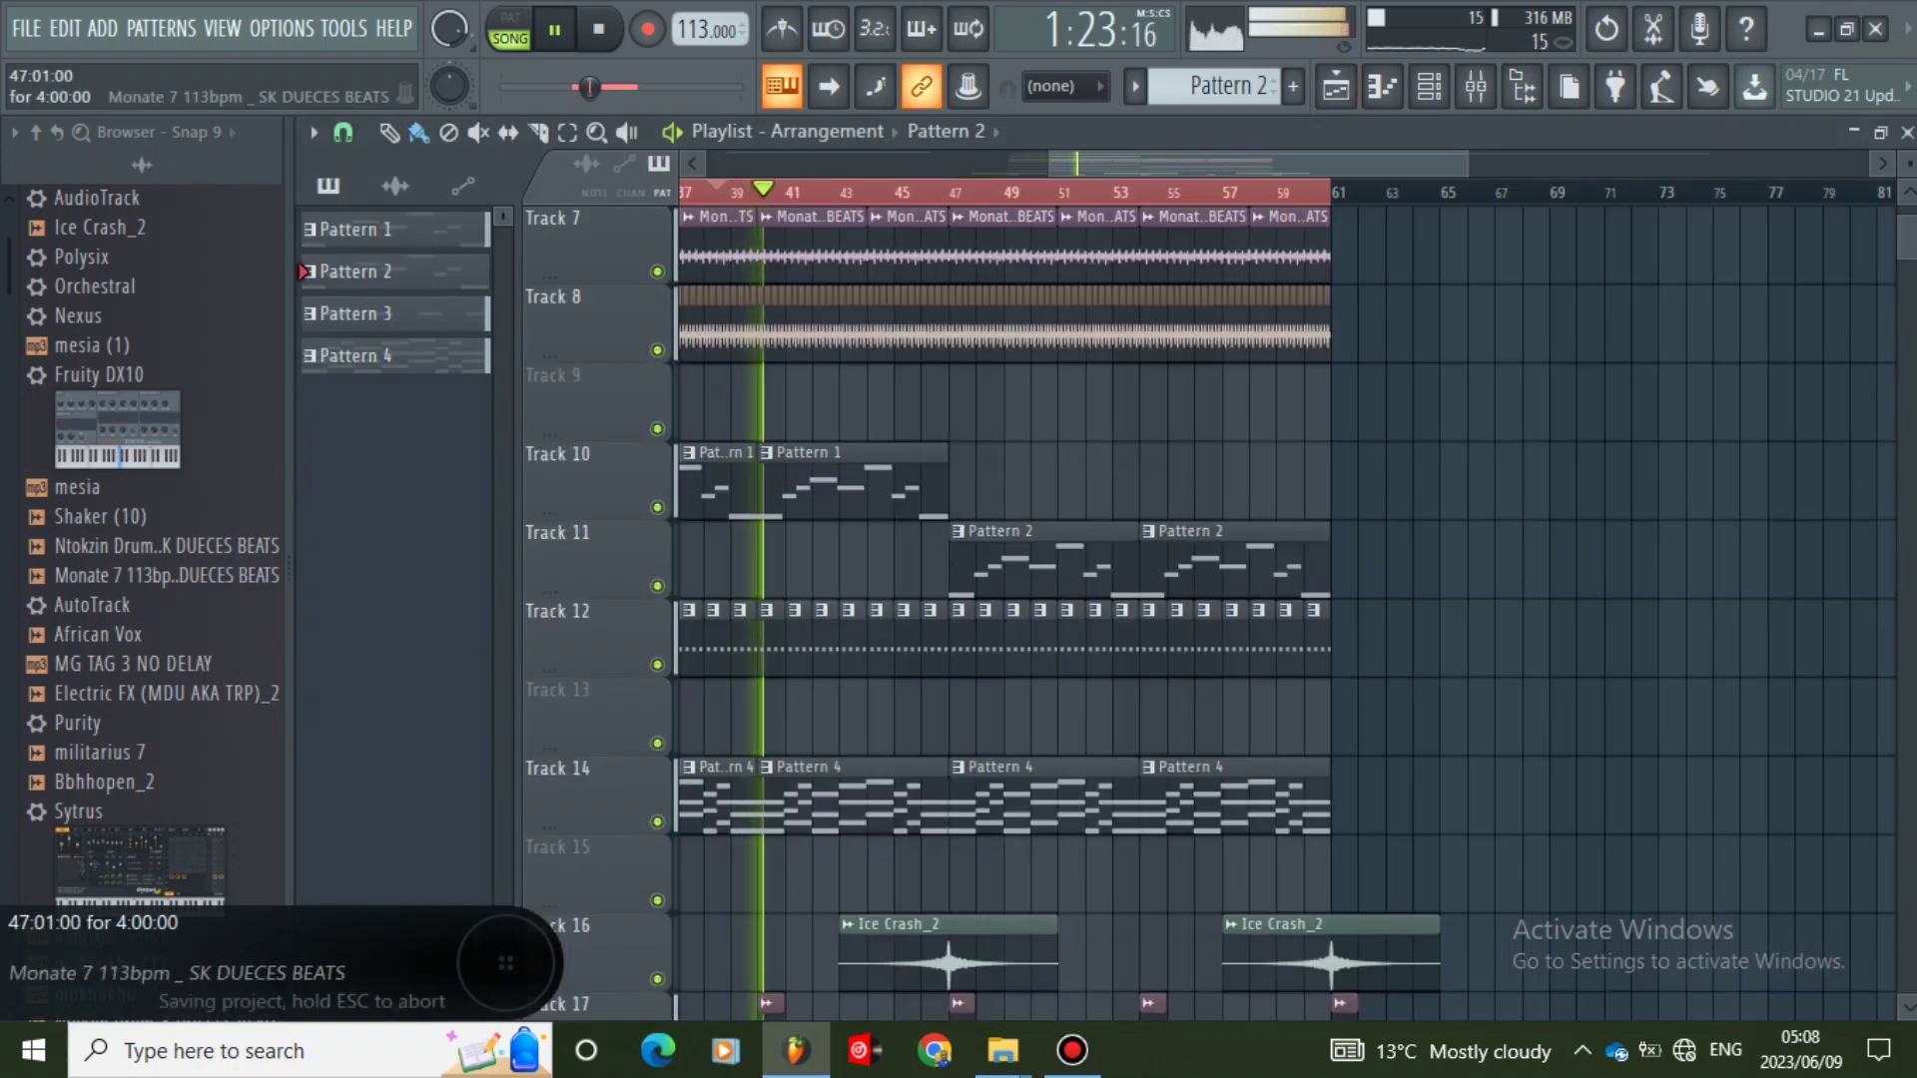
pyautogui.moveTo(954, 192); pyautogui.dragTo(1331, 191)
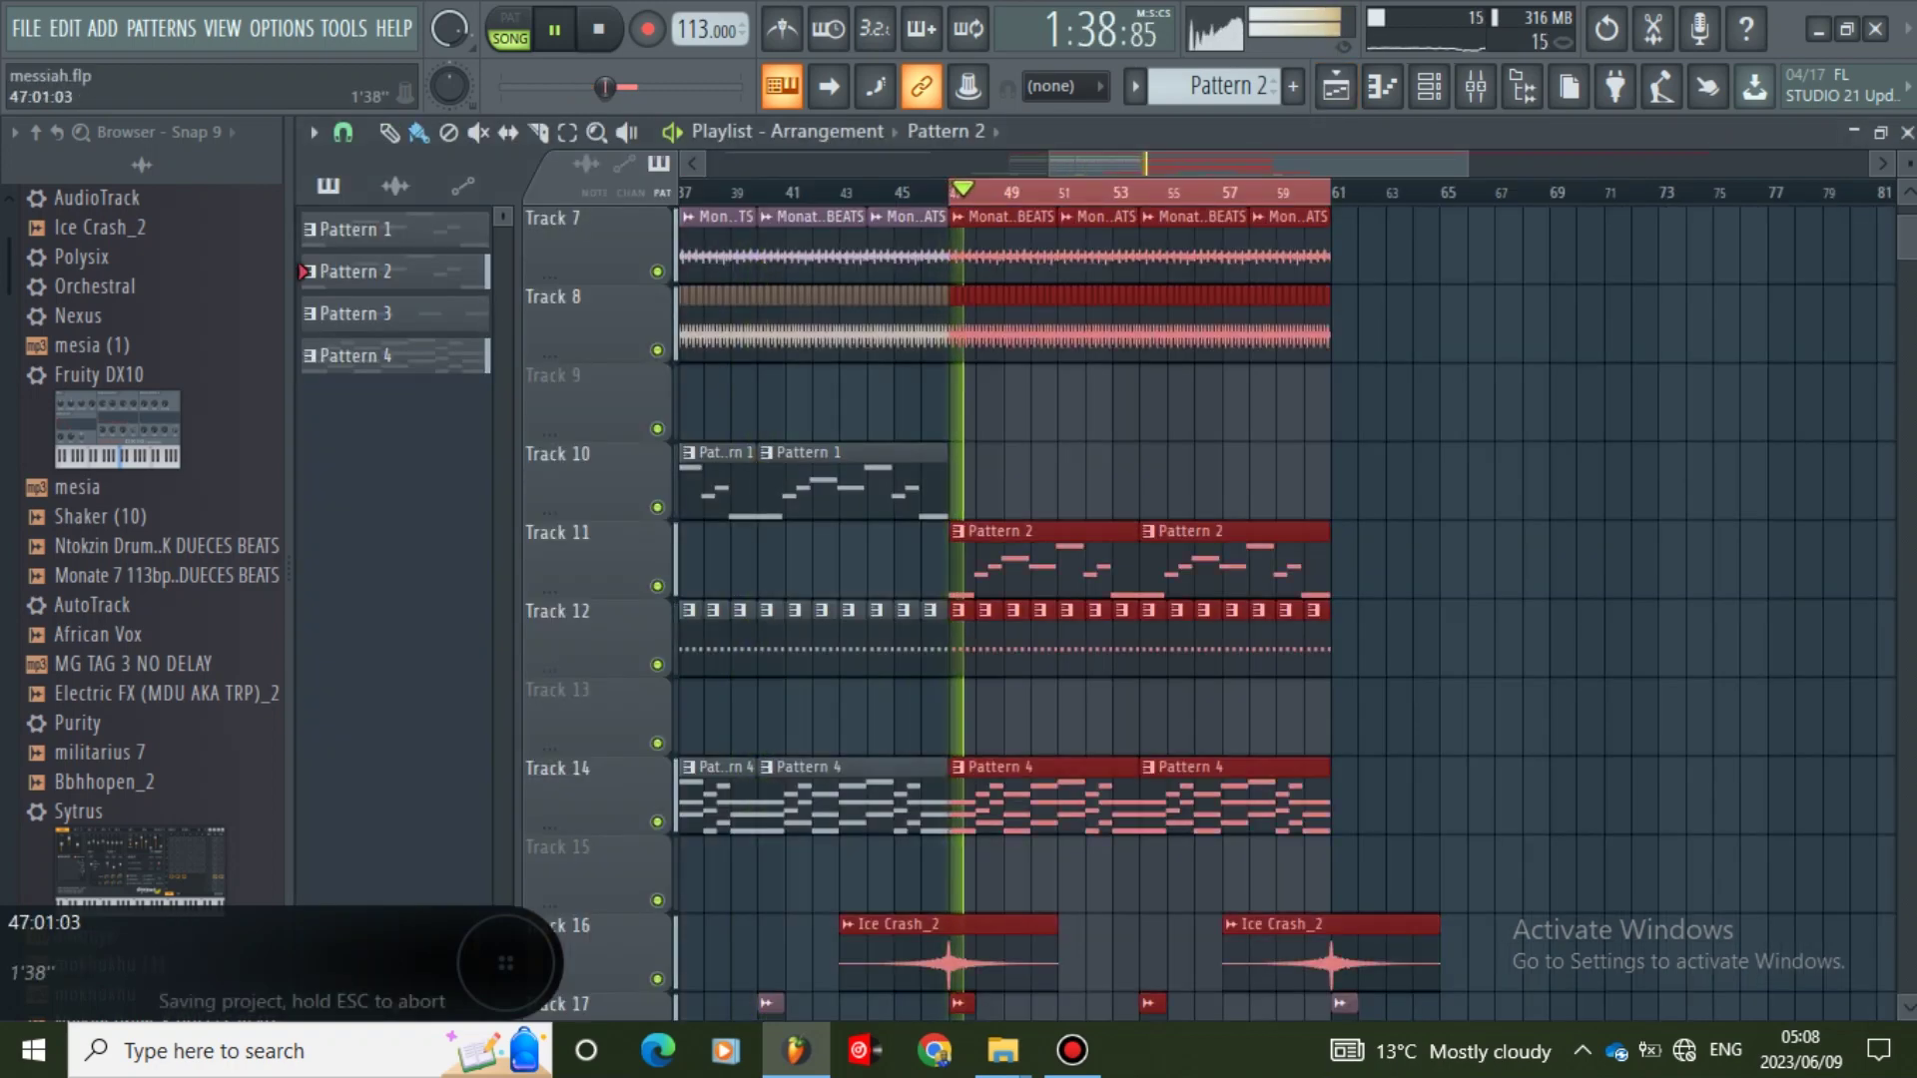
pyautogui.click(1077, 484)
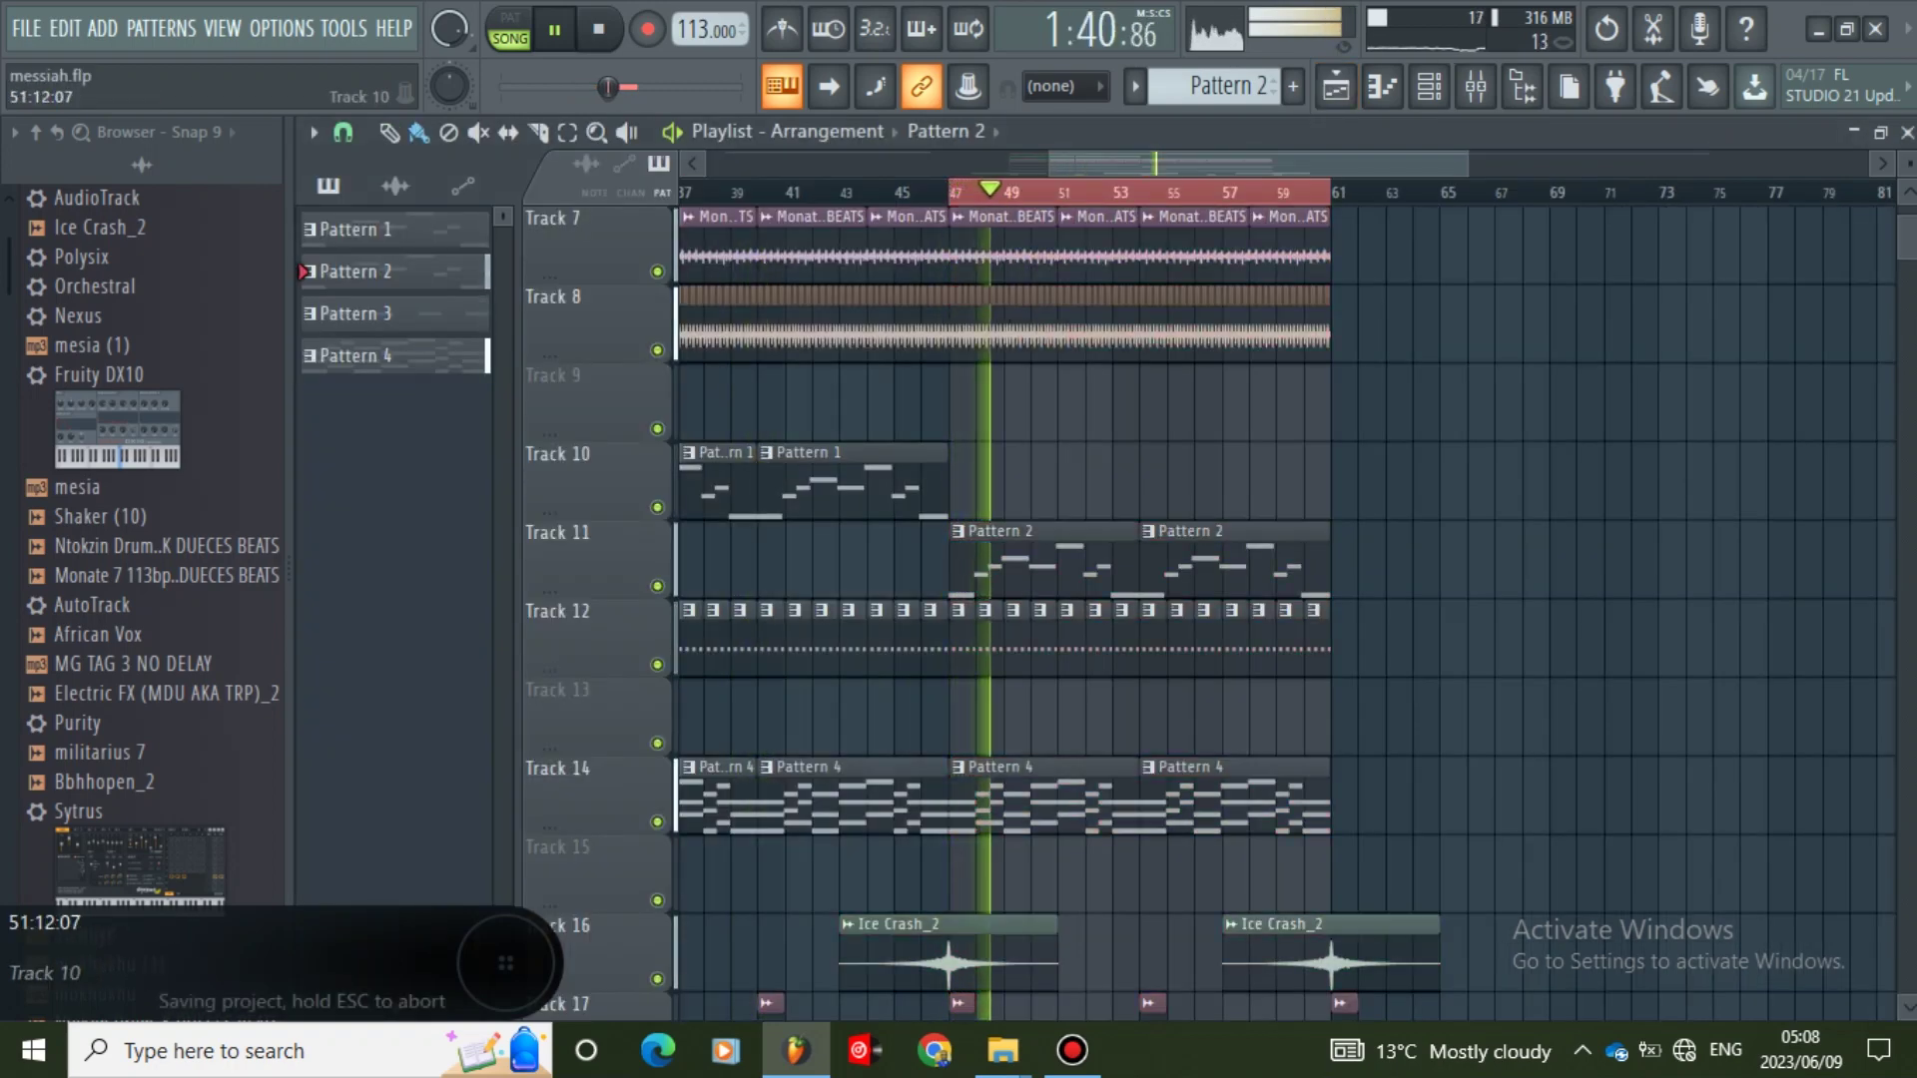
# - Review the Log Drum (8) notes of Pattern 2 in the piano roll while the section plays
pyautogui.doubleClick(1008, 564)
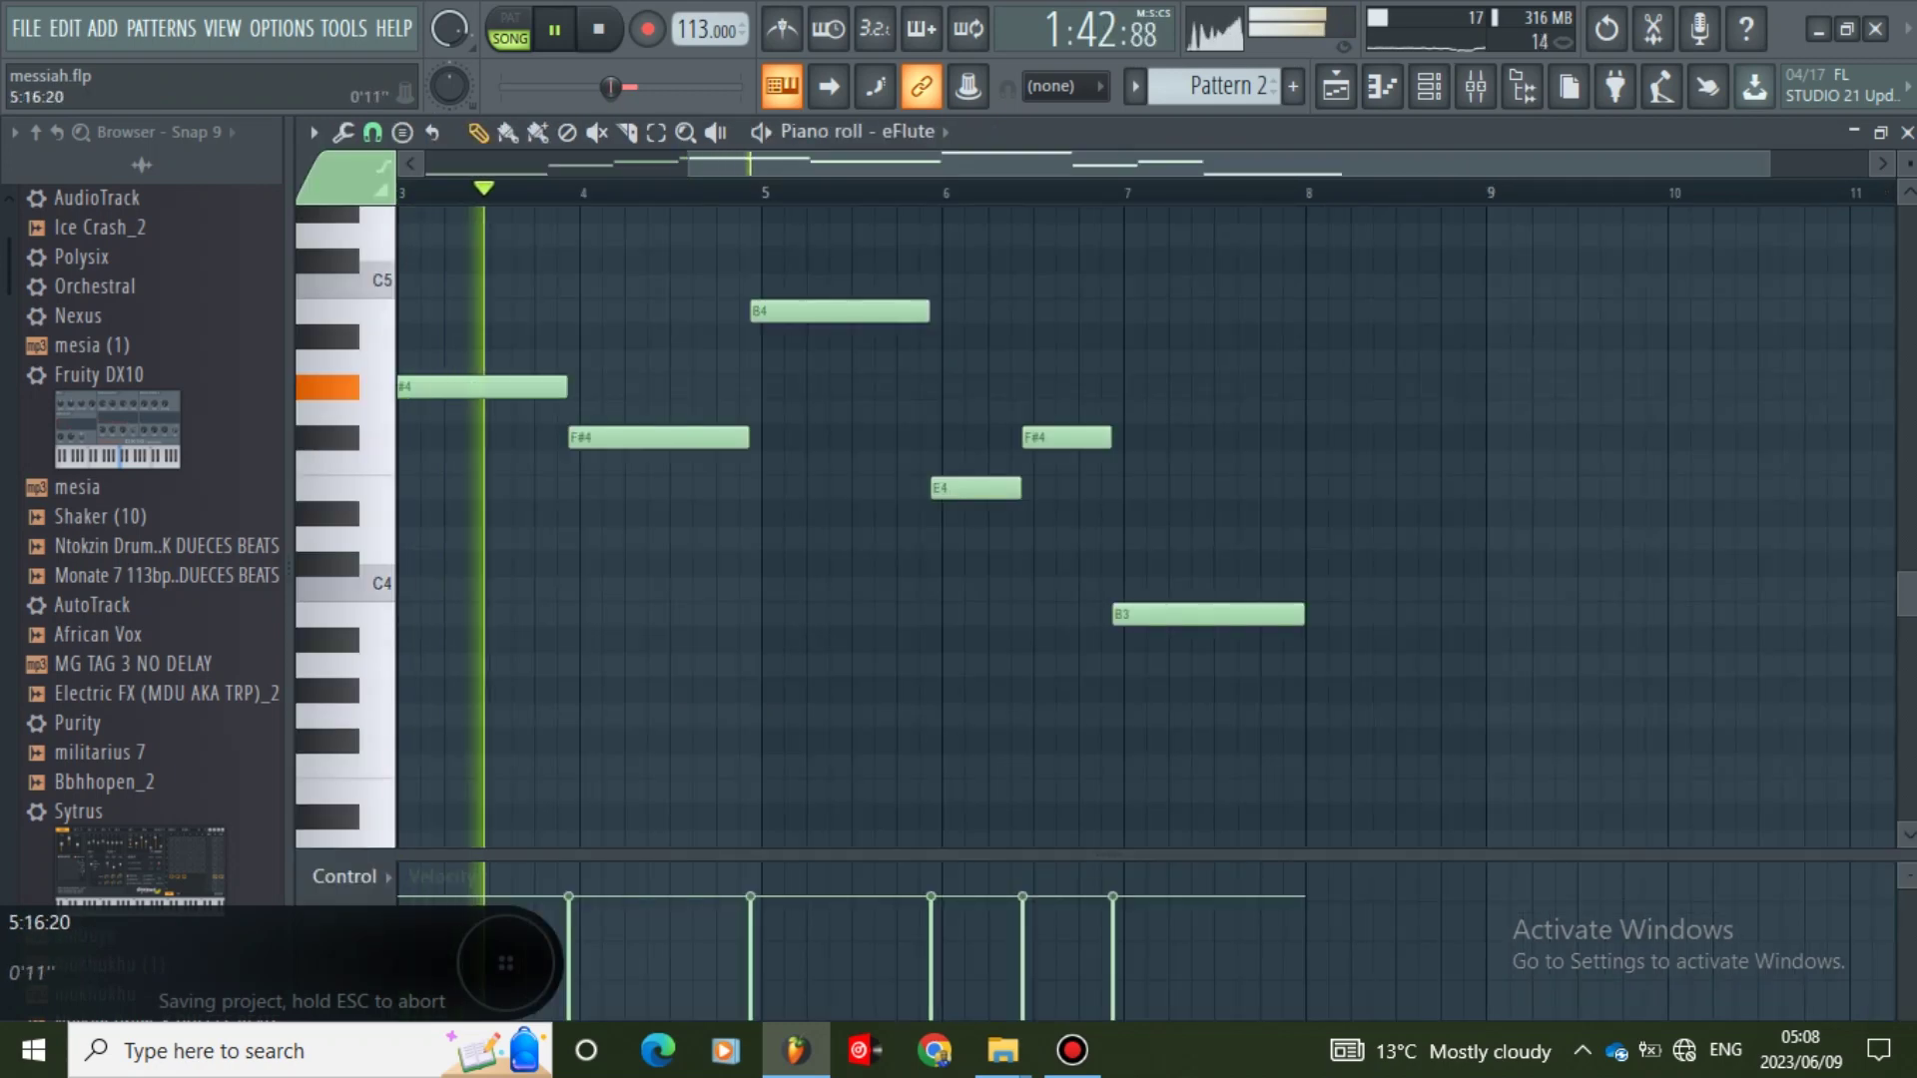
pyautogui.click(1429, 87)
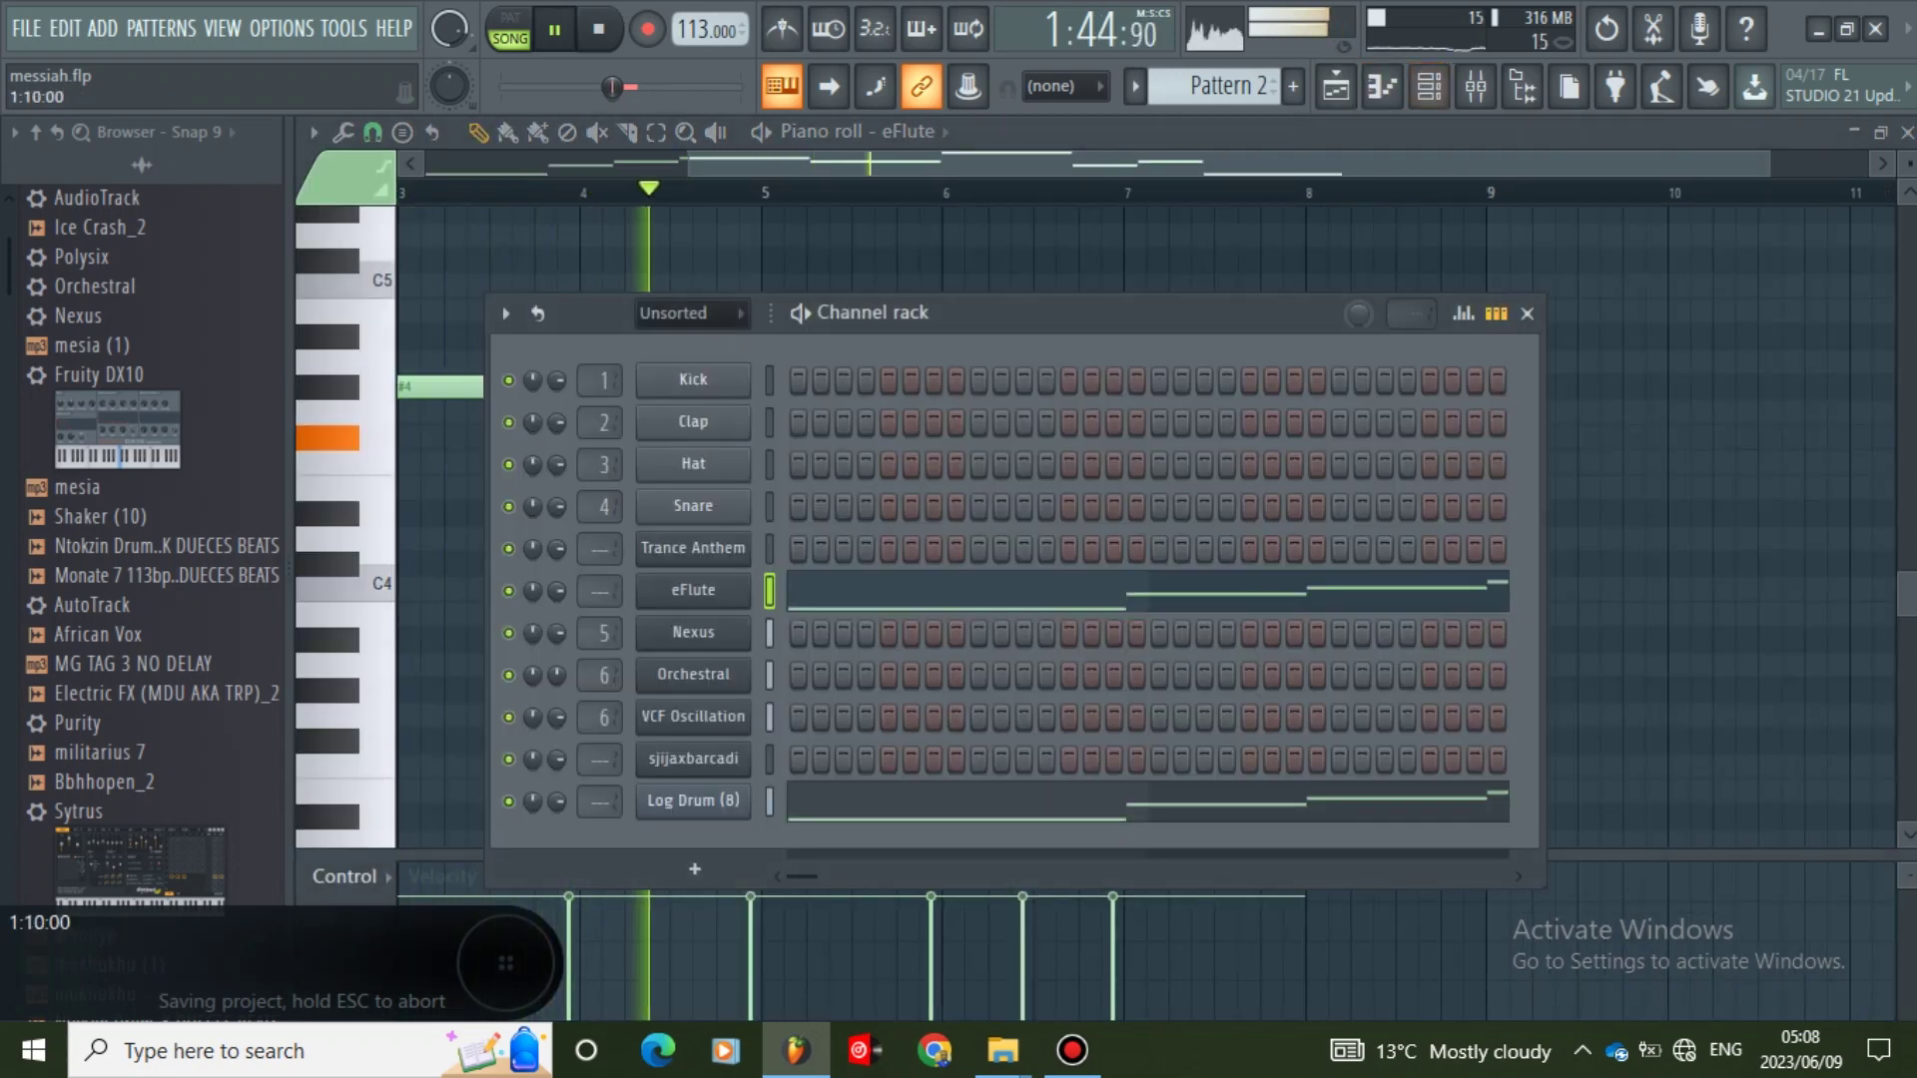
pyautogui.click(802, 809)
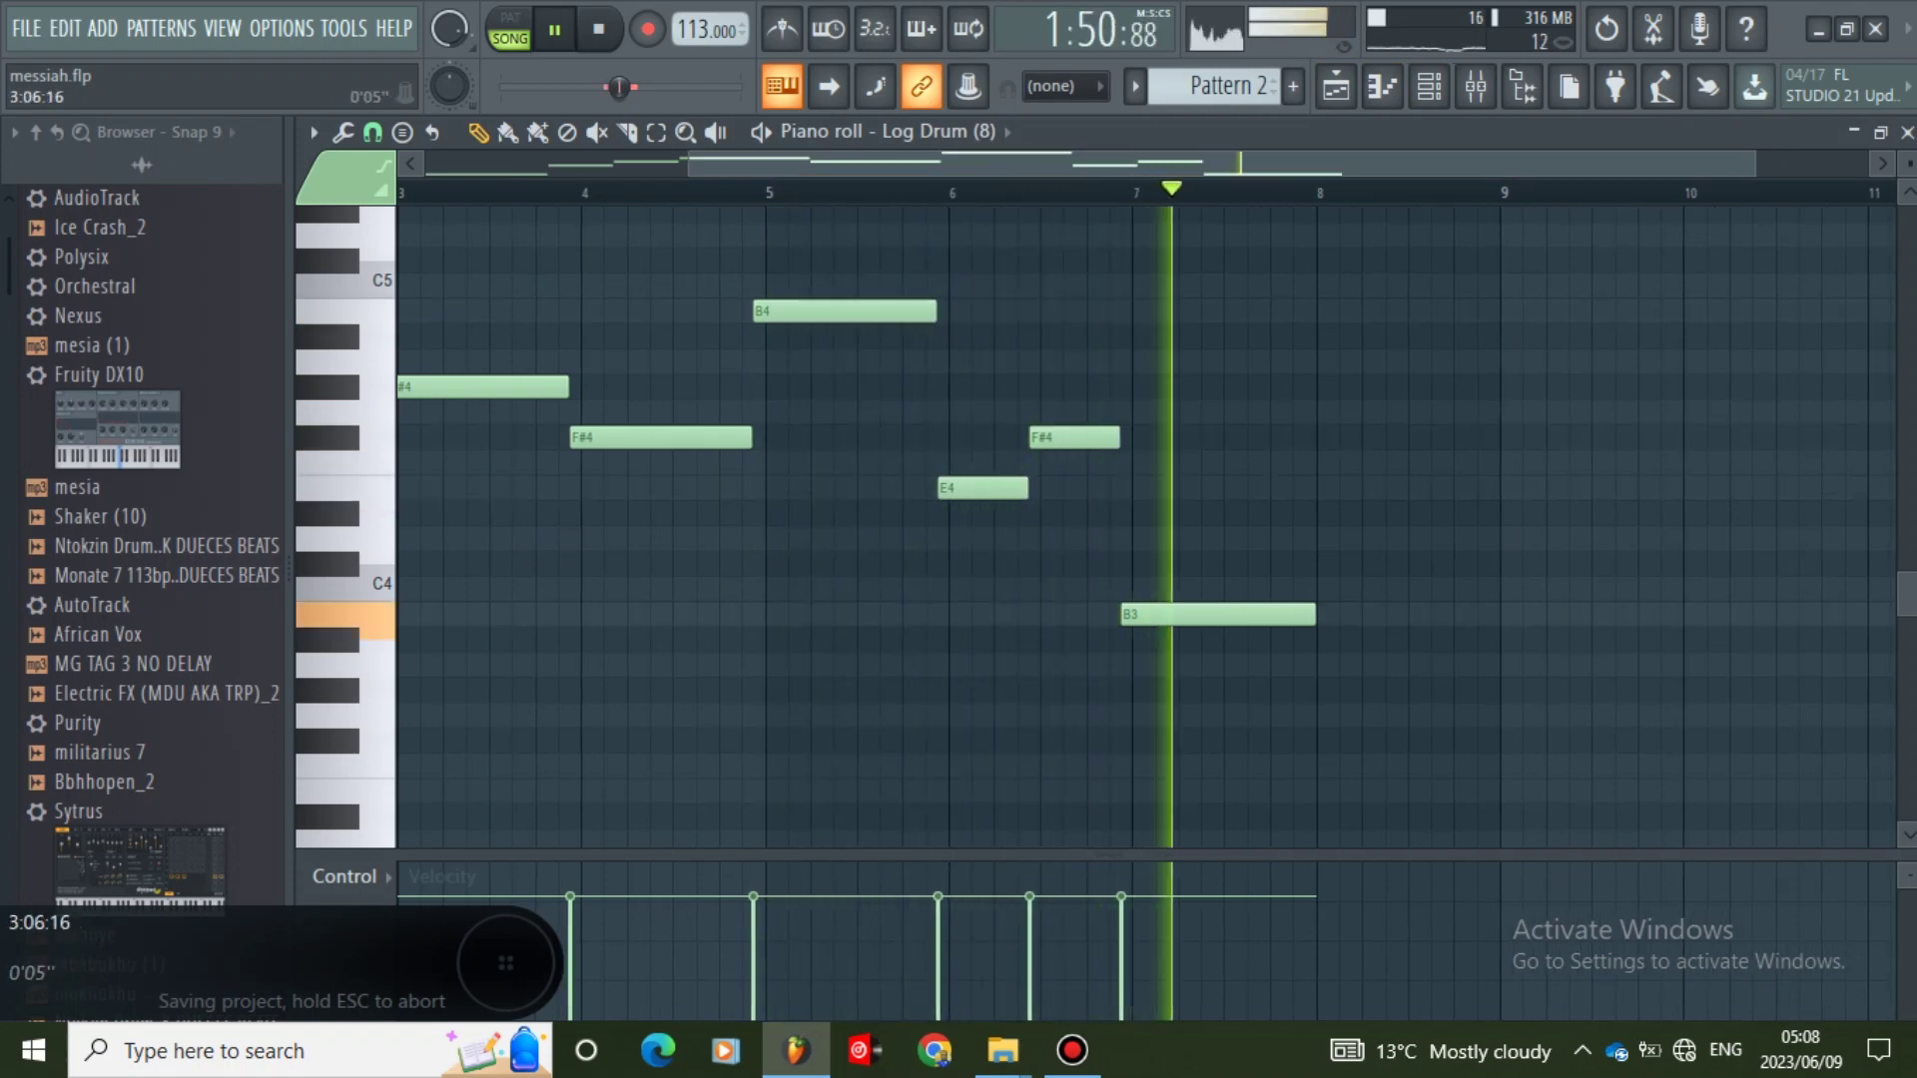
pyautogui.click(1906, 132)
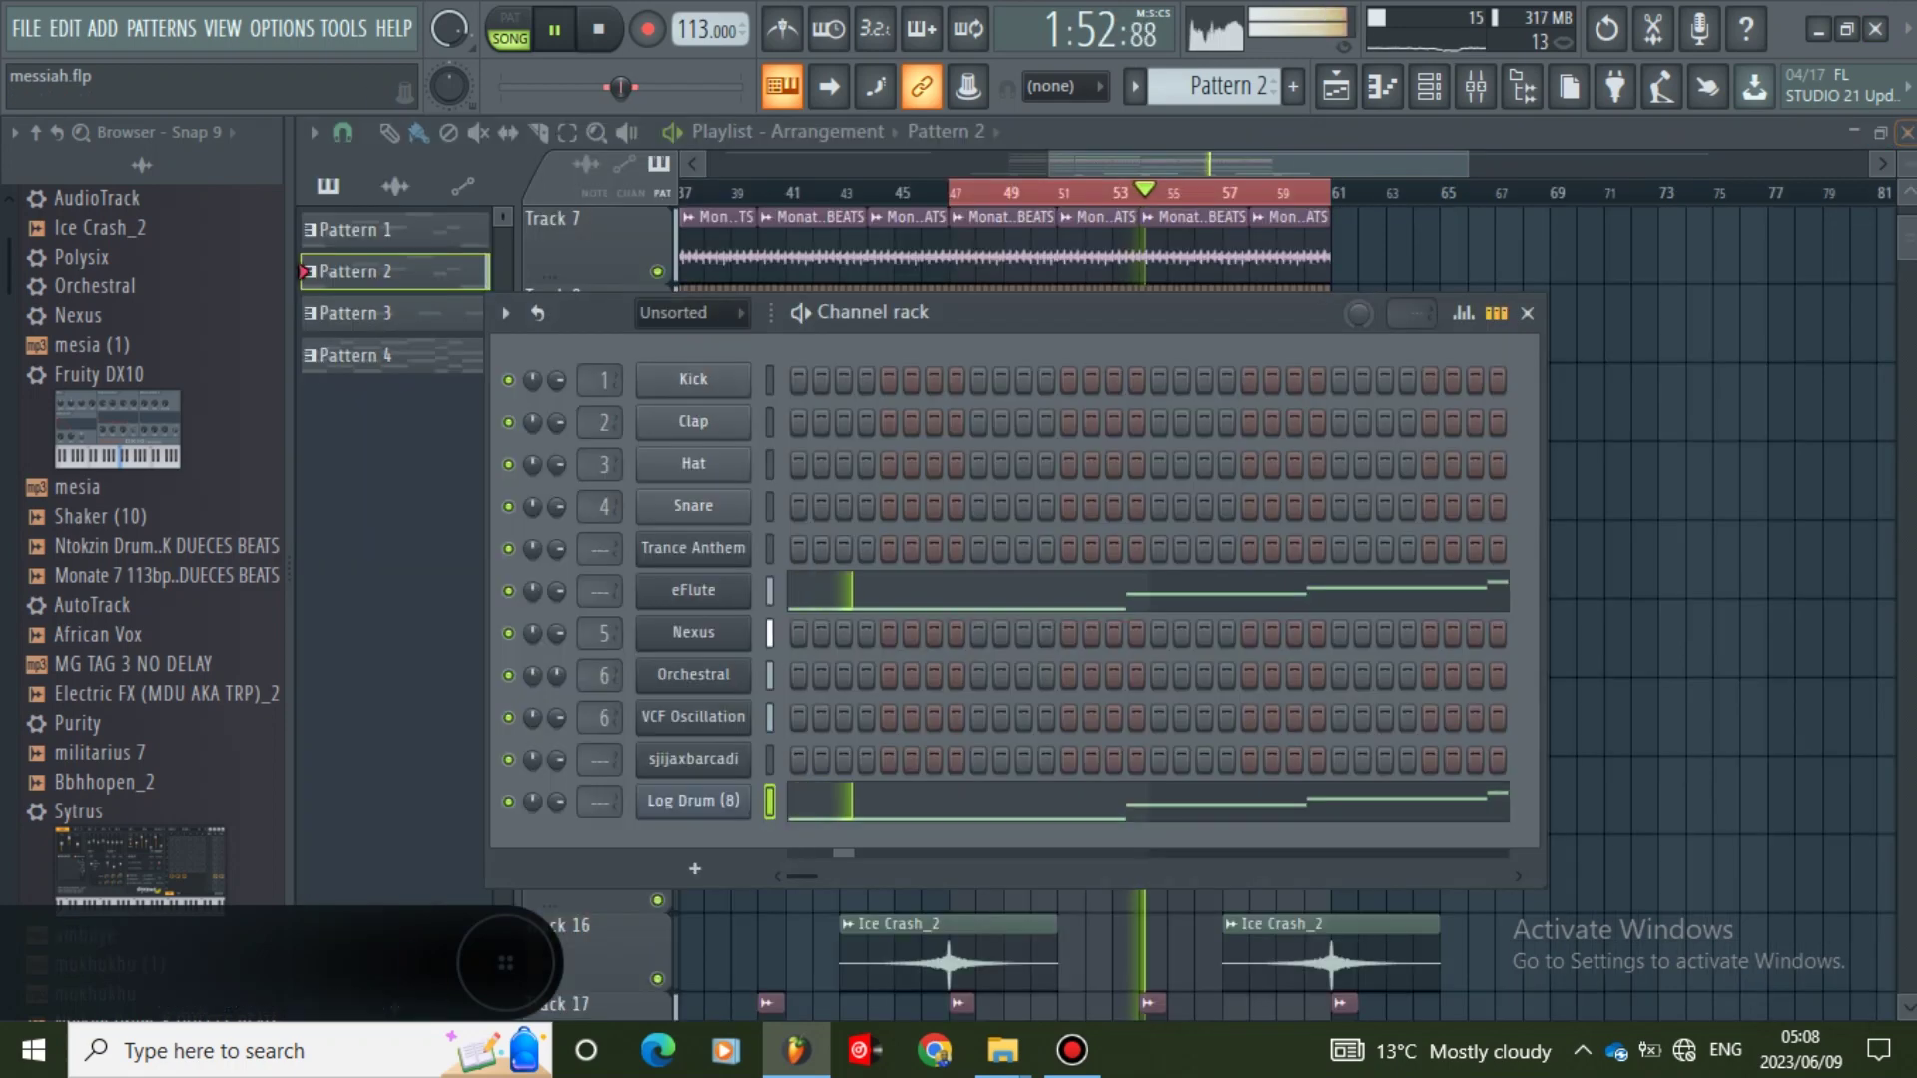
# - Move the Log Drum (8) notes in Pattern 2 to the sjijaxbarcadi channel by cutting and pasting them
pyautogui.rightClick(644, 800)
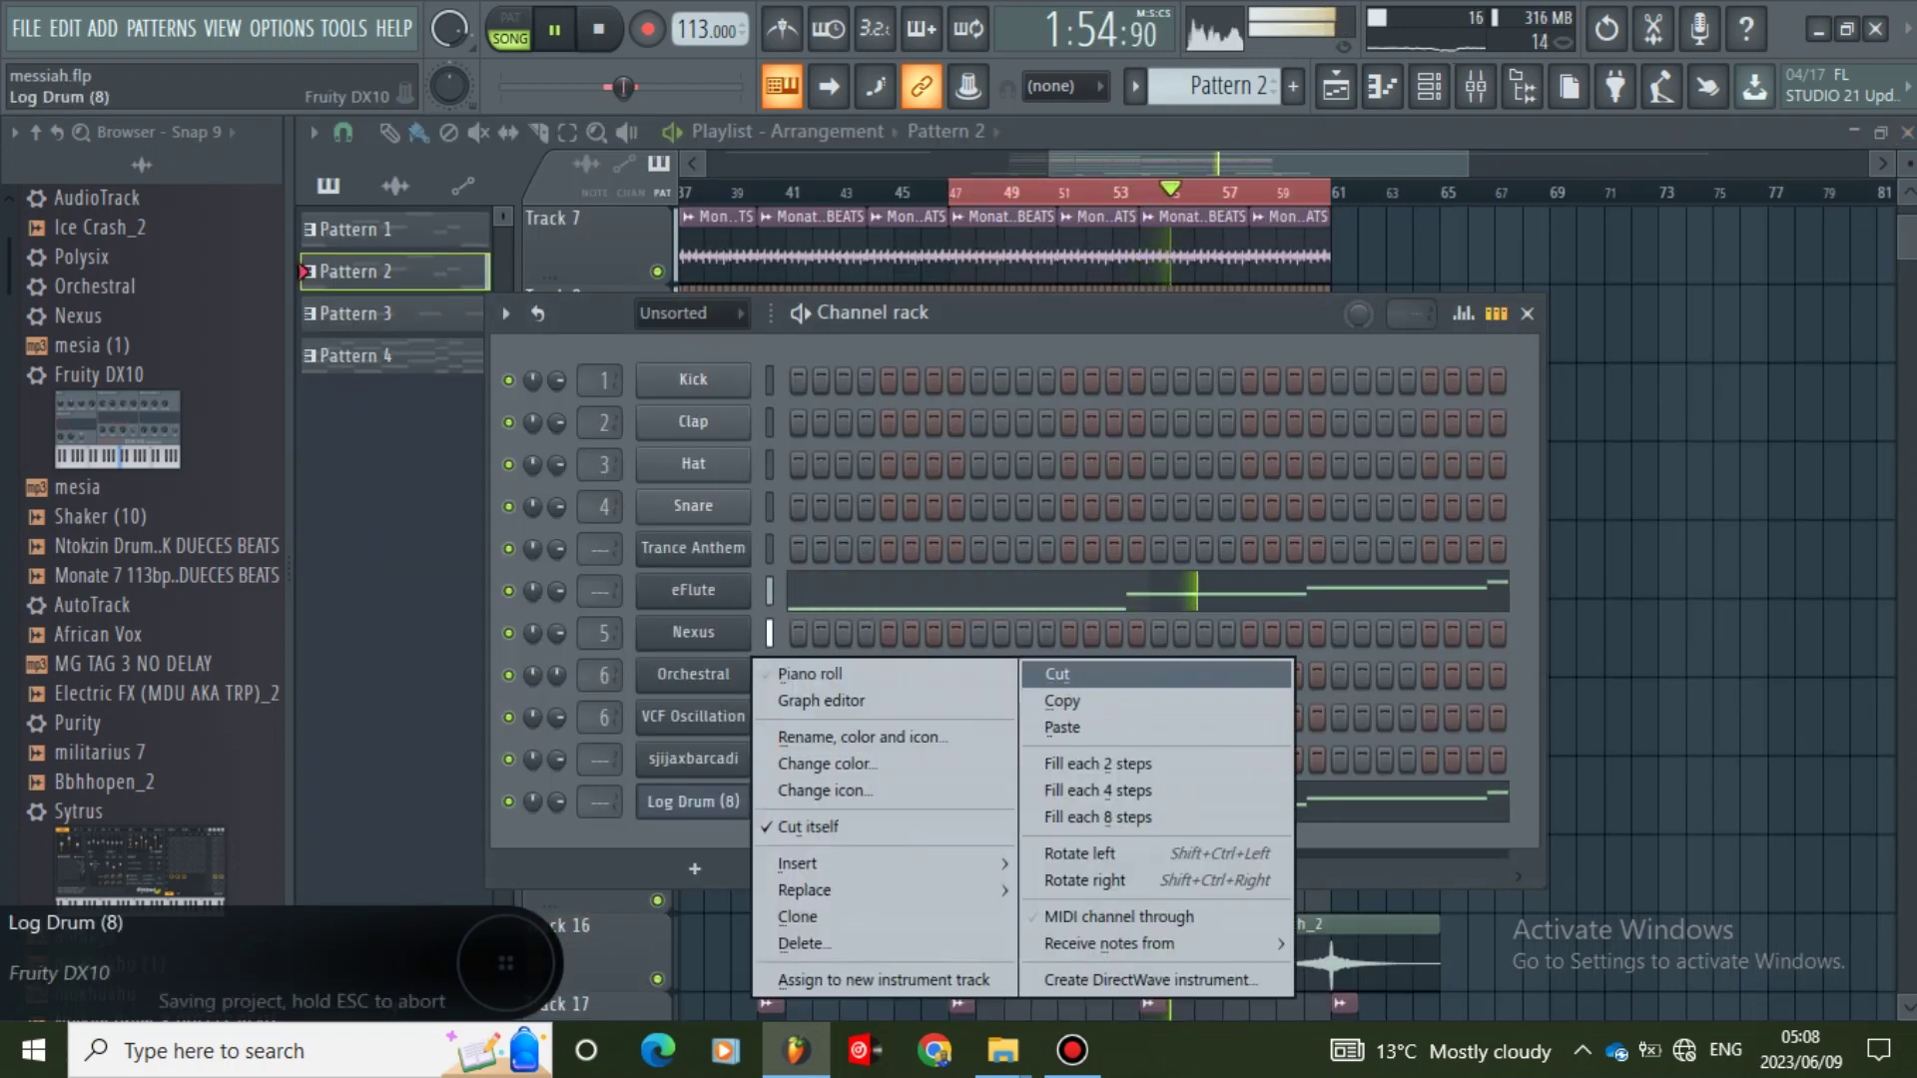
pyautogui.click(1058, 674)
pyautogui.rightClick(693, 758)
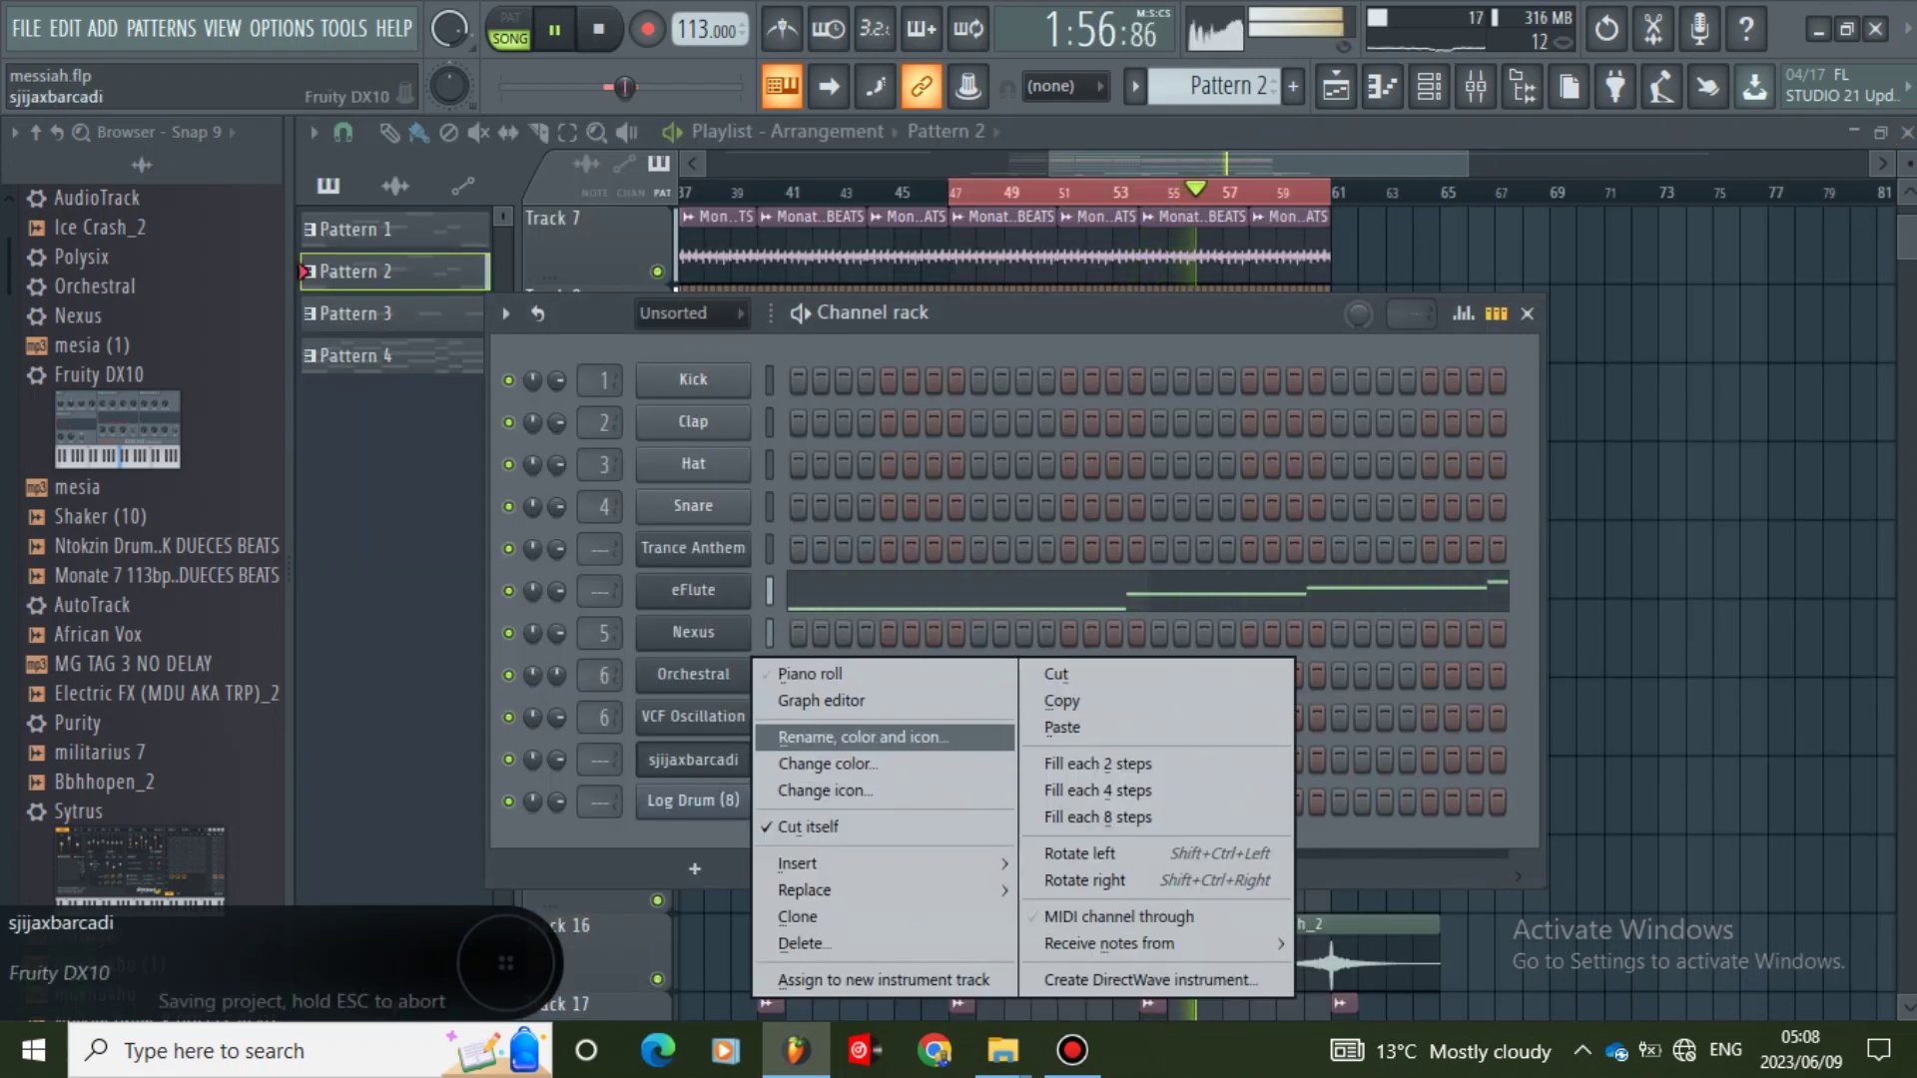
pyautogui.click(1059, 729)
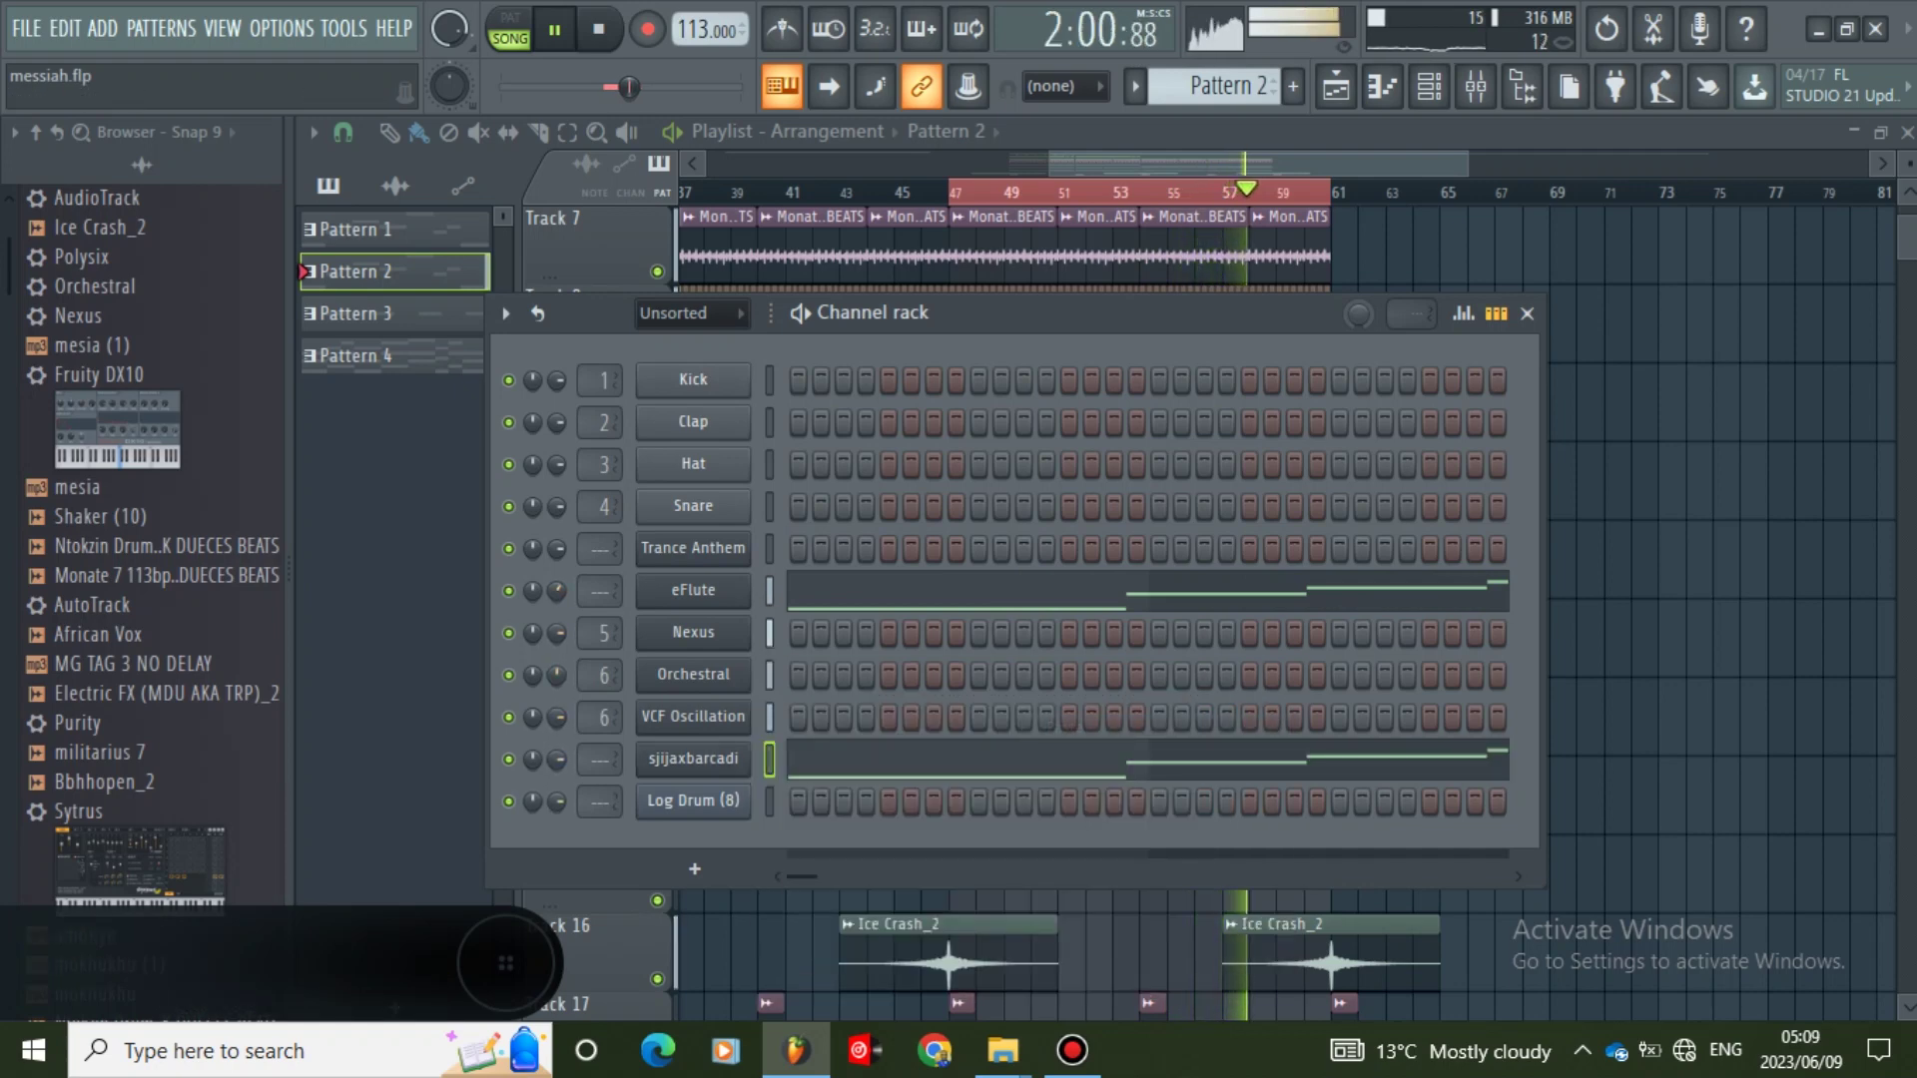
# - Clear the pasted sjijaxbarcadi notes from Pattern 2 in the piano roll and pause playback
pyautogui.click(826, 760)
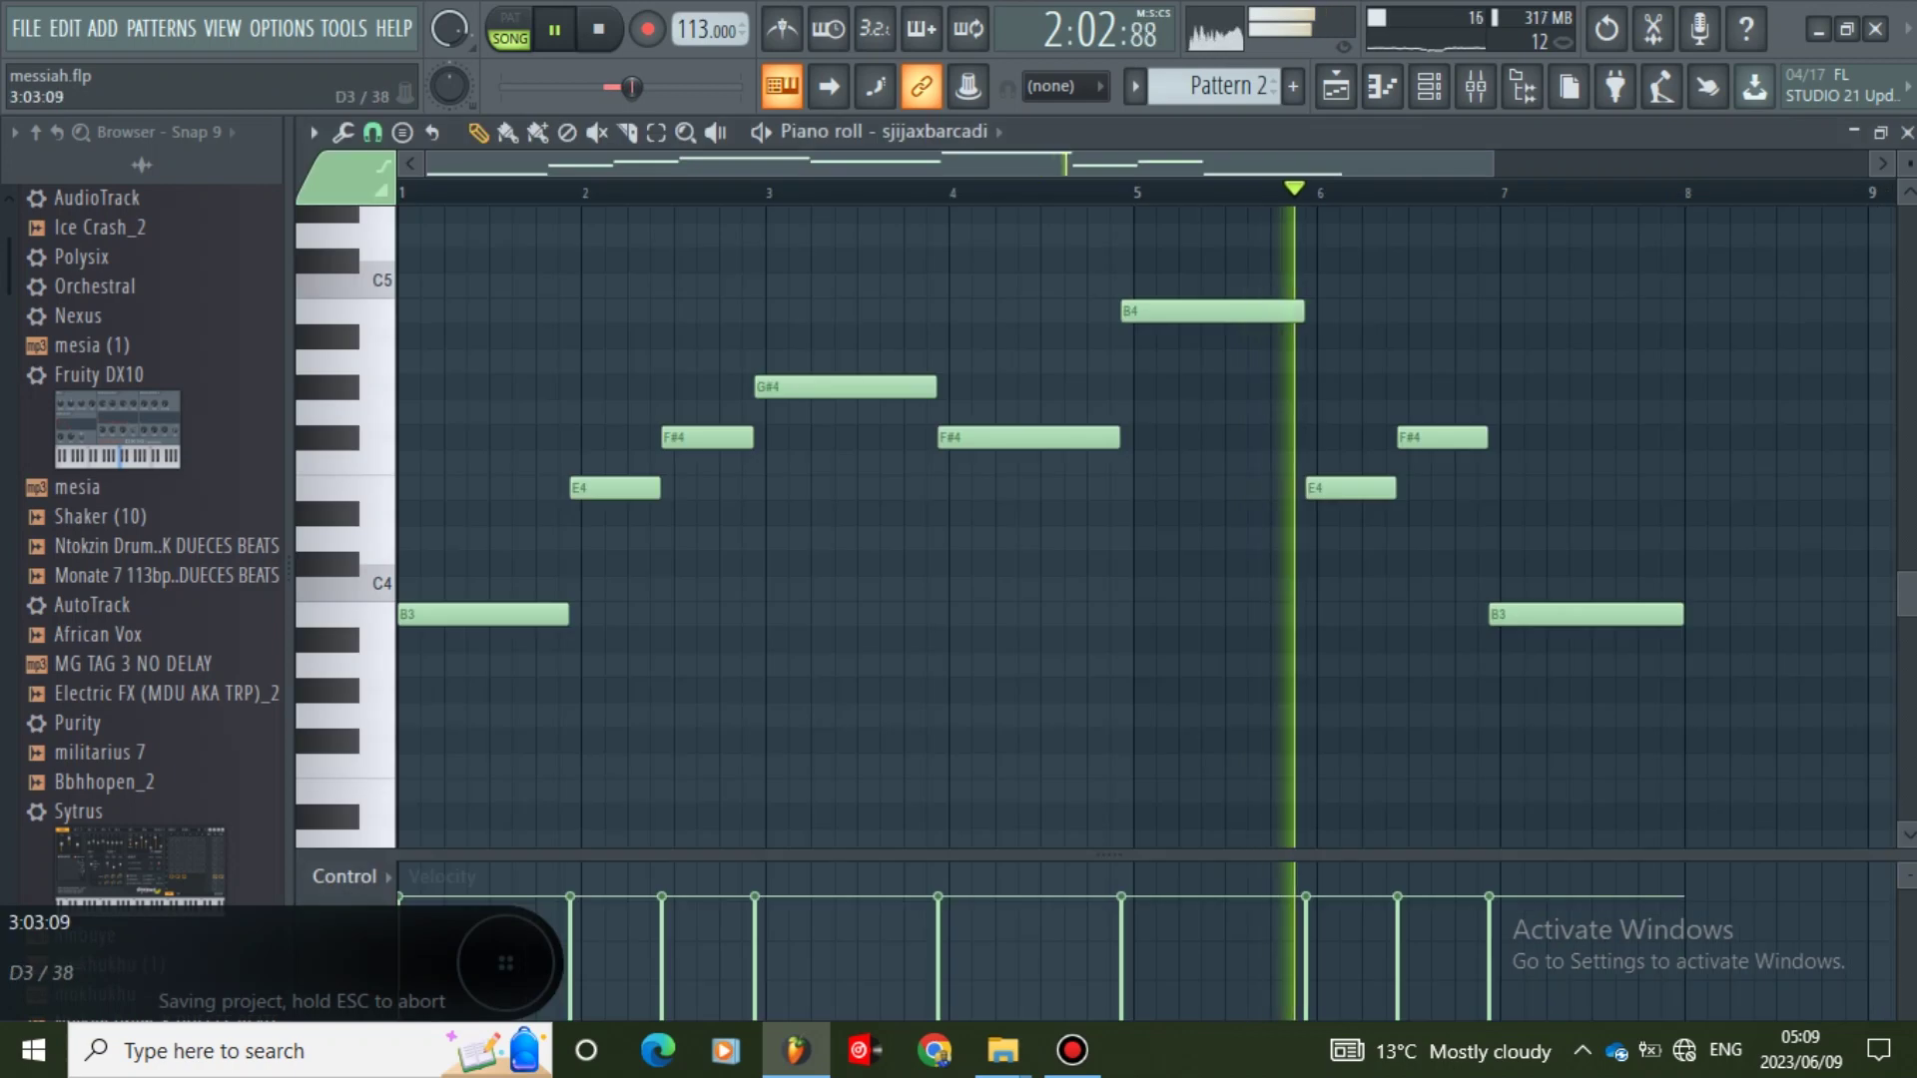
pyautogui.moveTo(1493, 164); pyautogui.dragTo(1134, 164)
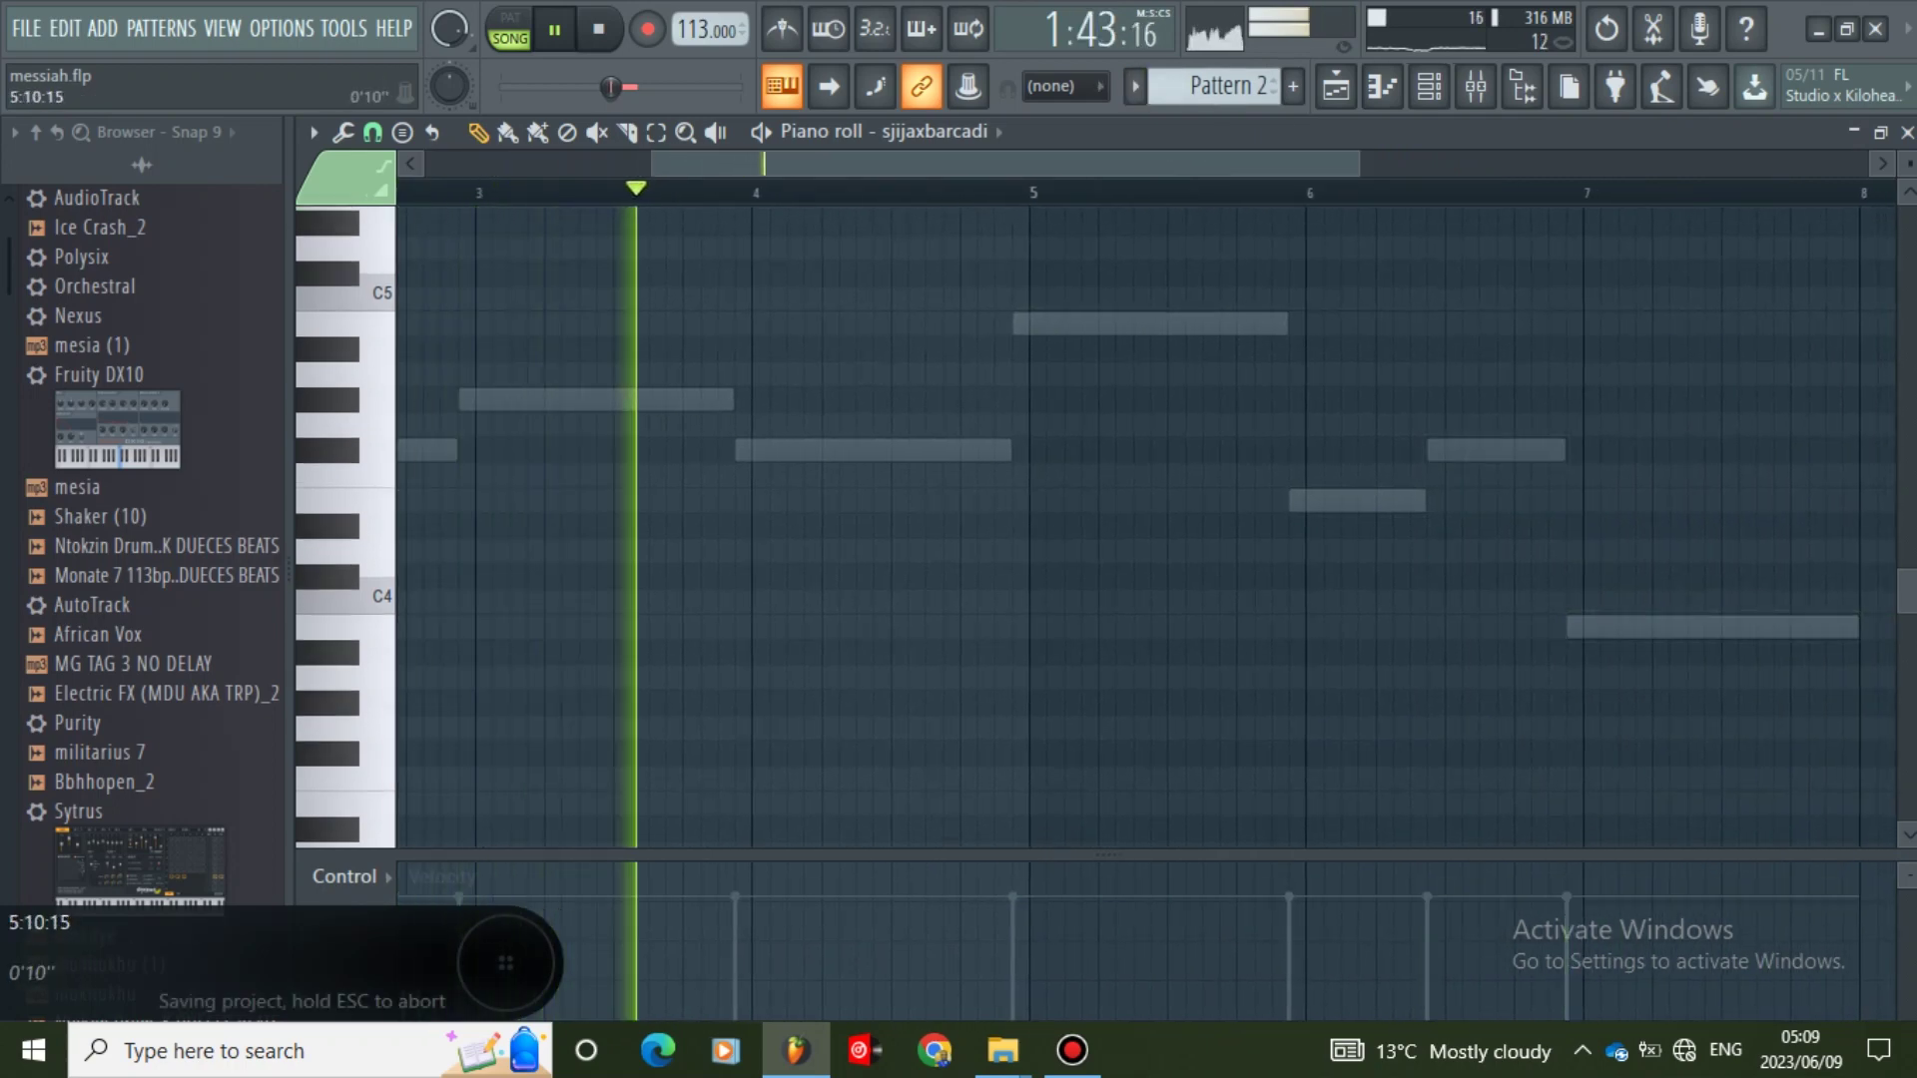
pyautogui.moveTo(1193, 163); pyautogui.dragTo(968, 164)
pyautogui.press('space')
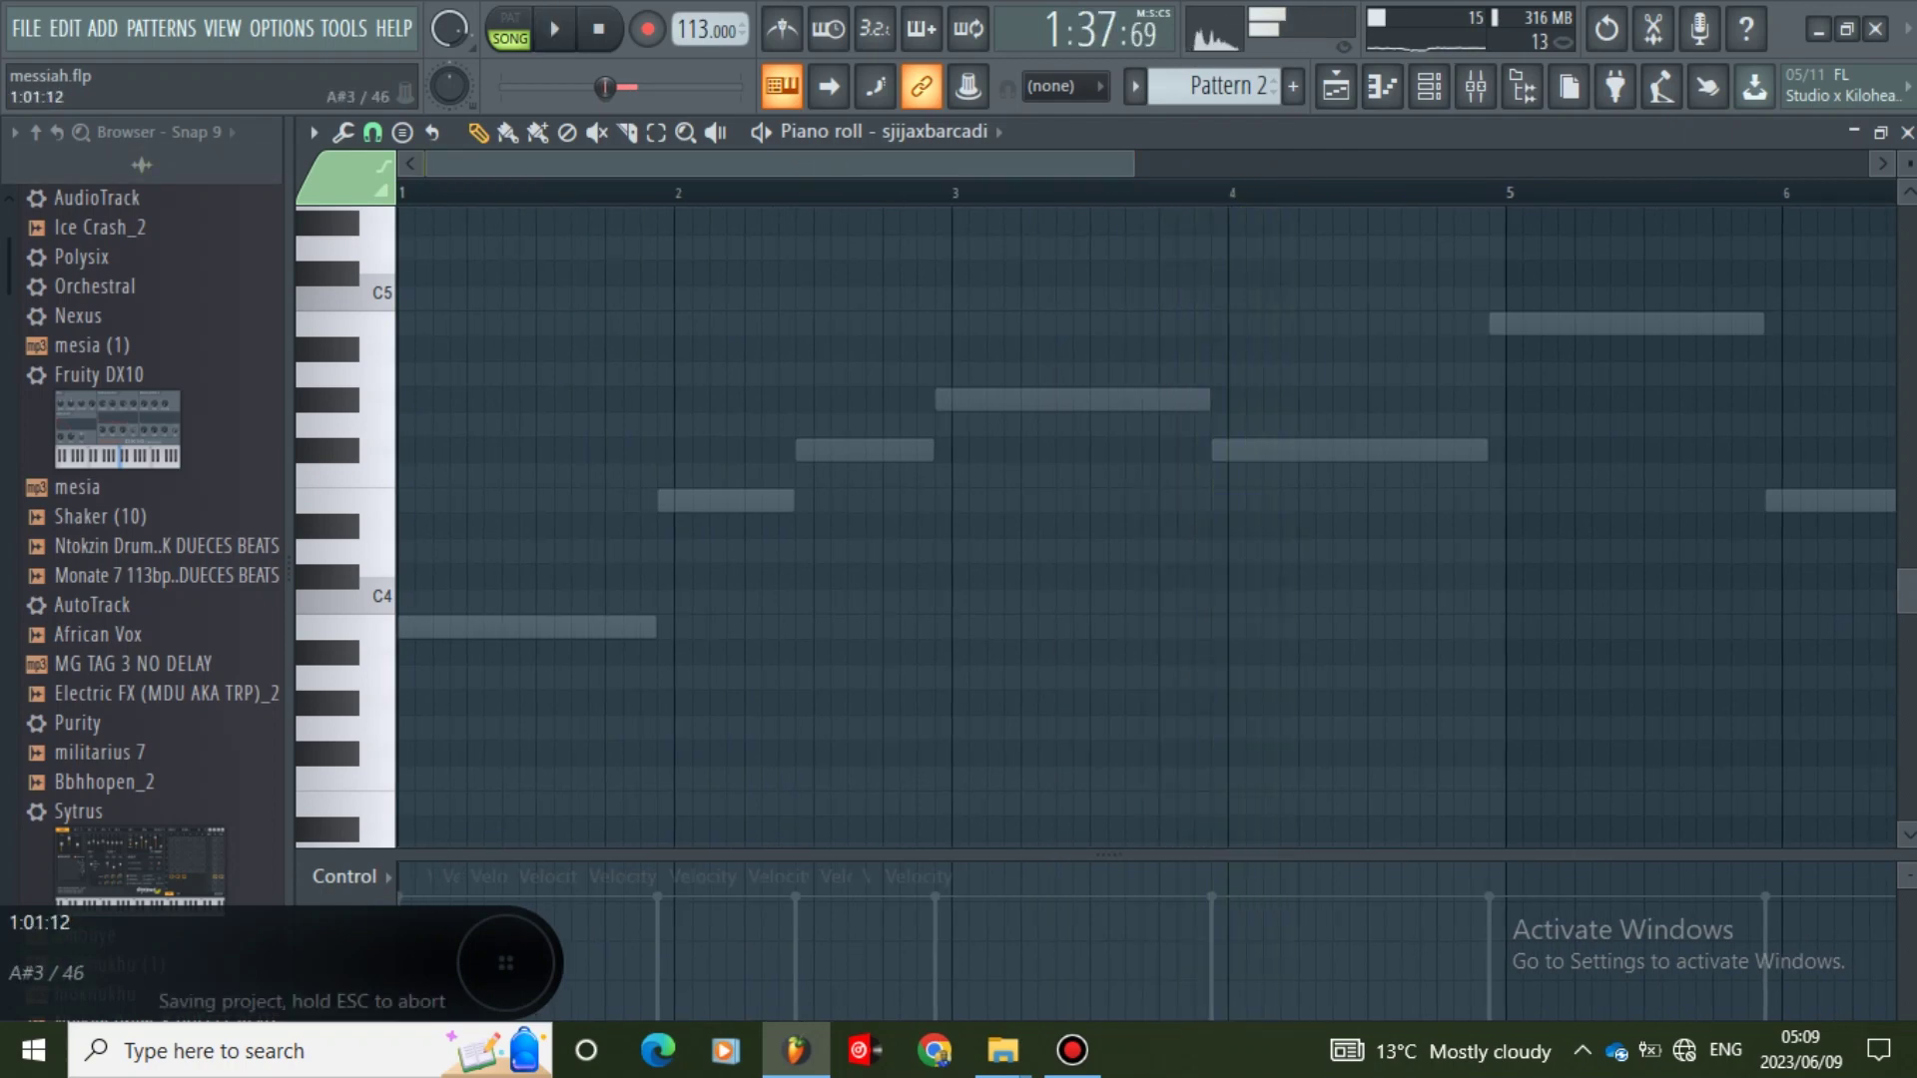
# - Add a short B3 note at the start of bar 1 for sjijaxbarcadi and change the piano roll's snap setting
pyautogui.click(404, 627)
pyautogui.press('space')
pyautogui.press('space')
pyautogui.click(314, 132)
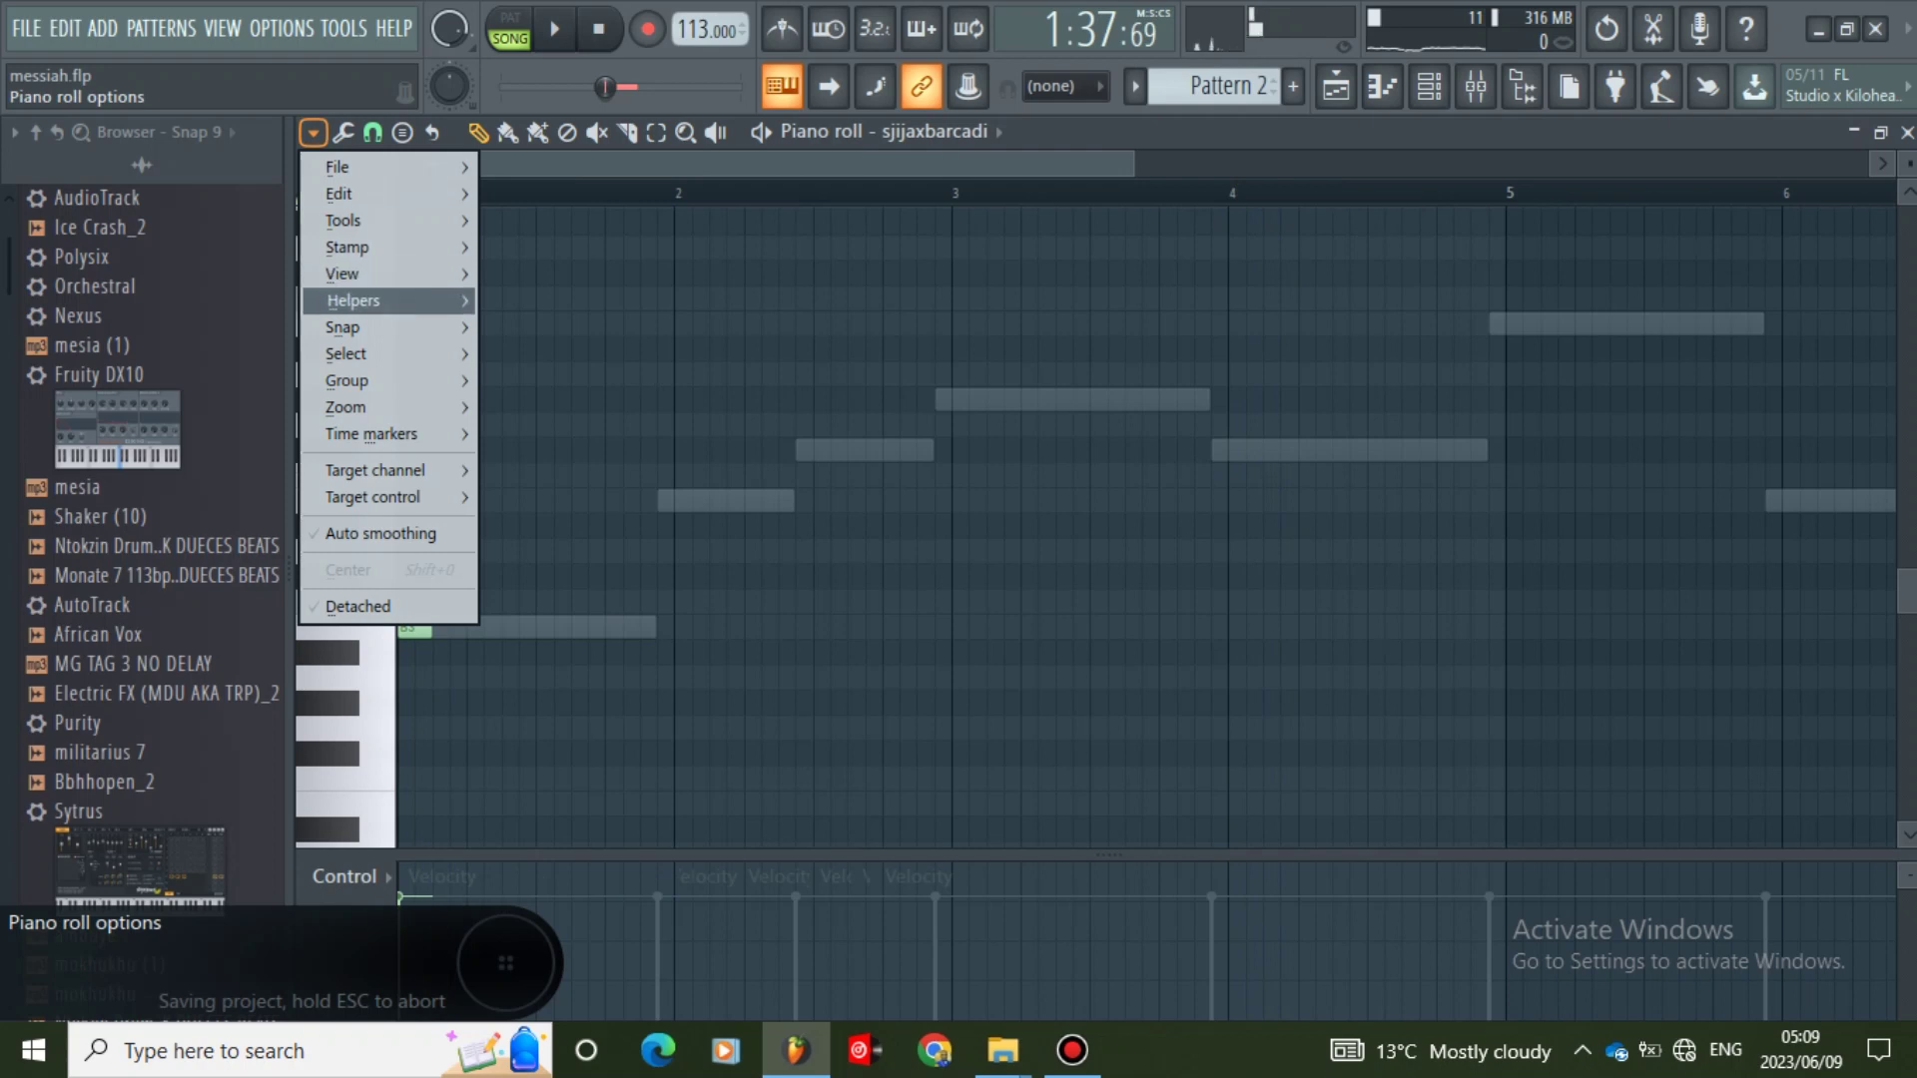
pyautogui.moveTo(345, 327)
pyautogui.click(529, 428)
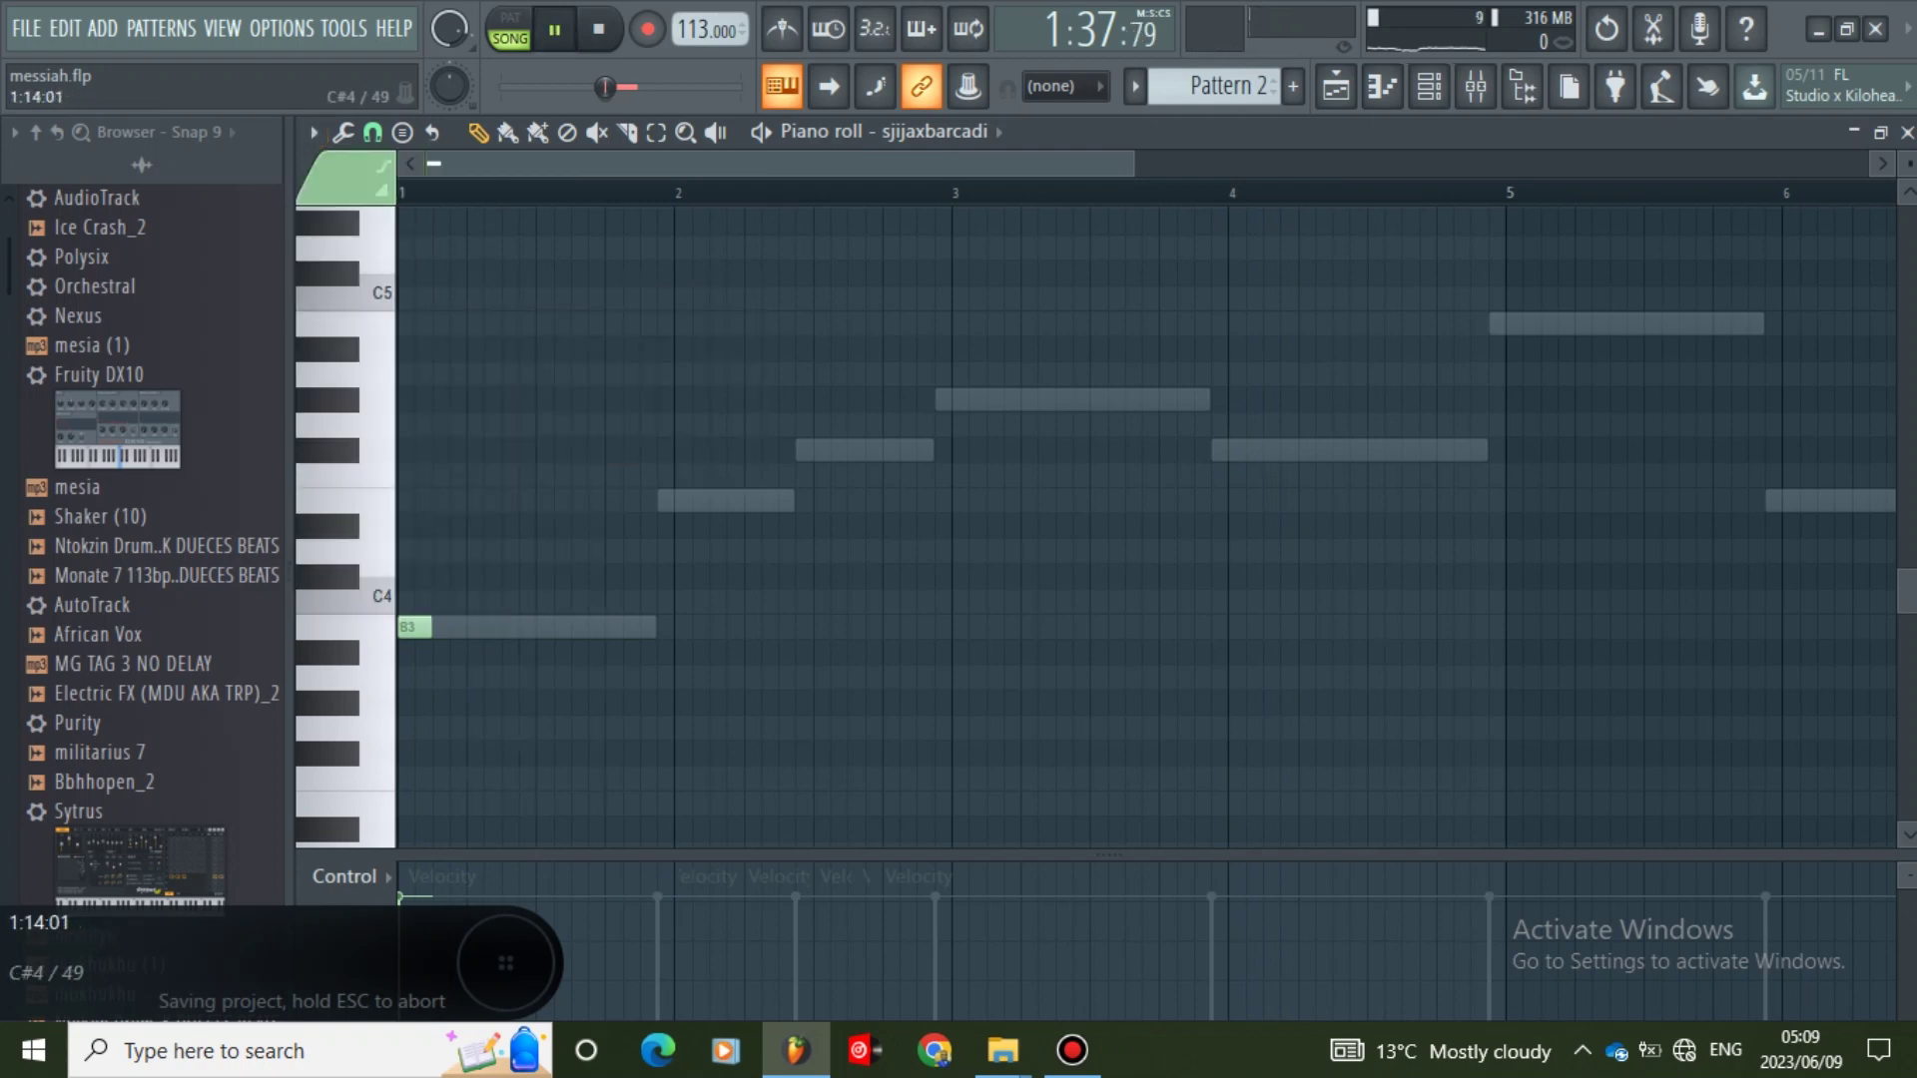
pyautogui.press('space')
pyautogui.press('space')
# - Add four more short B3 notes along bar 1 over the ghost note, checking the rhythm with playback
pyautogui.click(469, 628)
pyautogui.press('space')
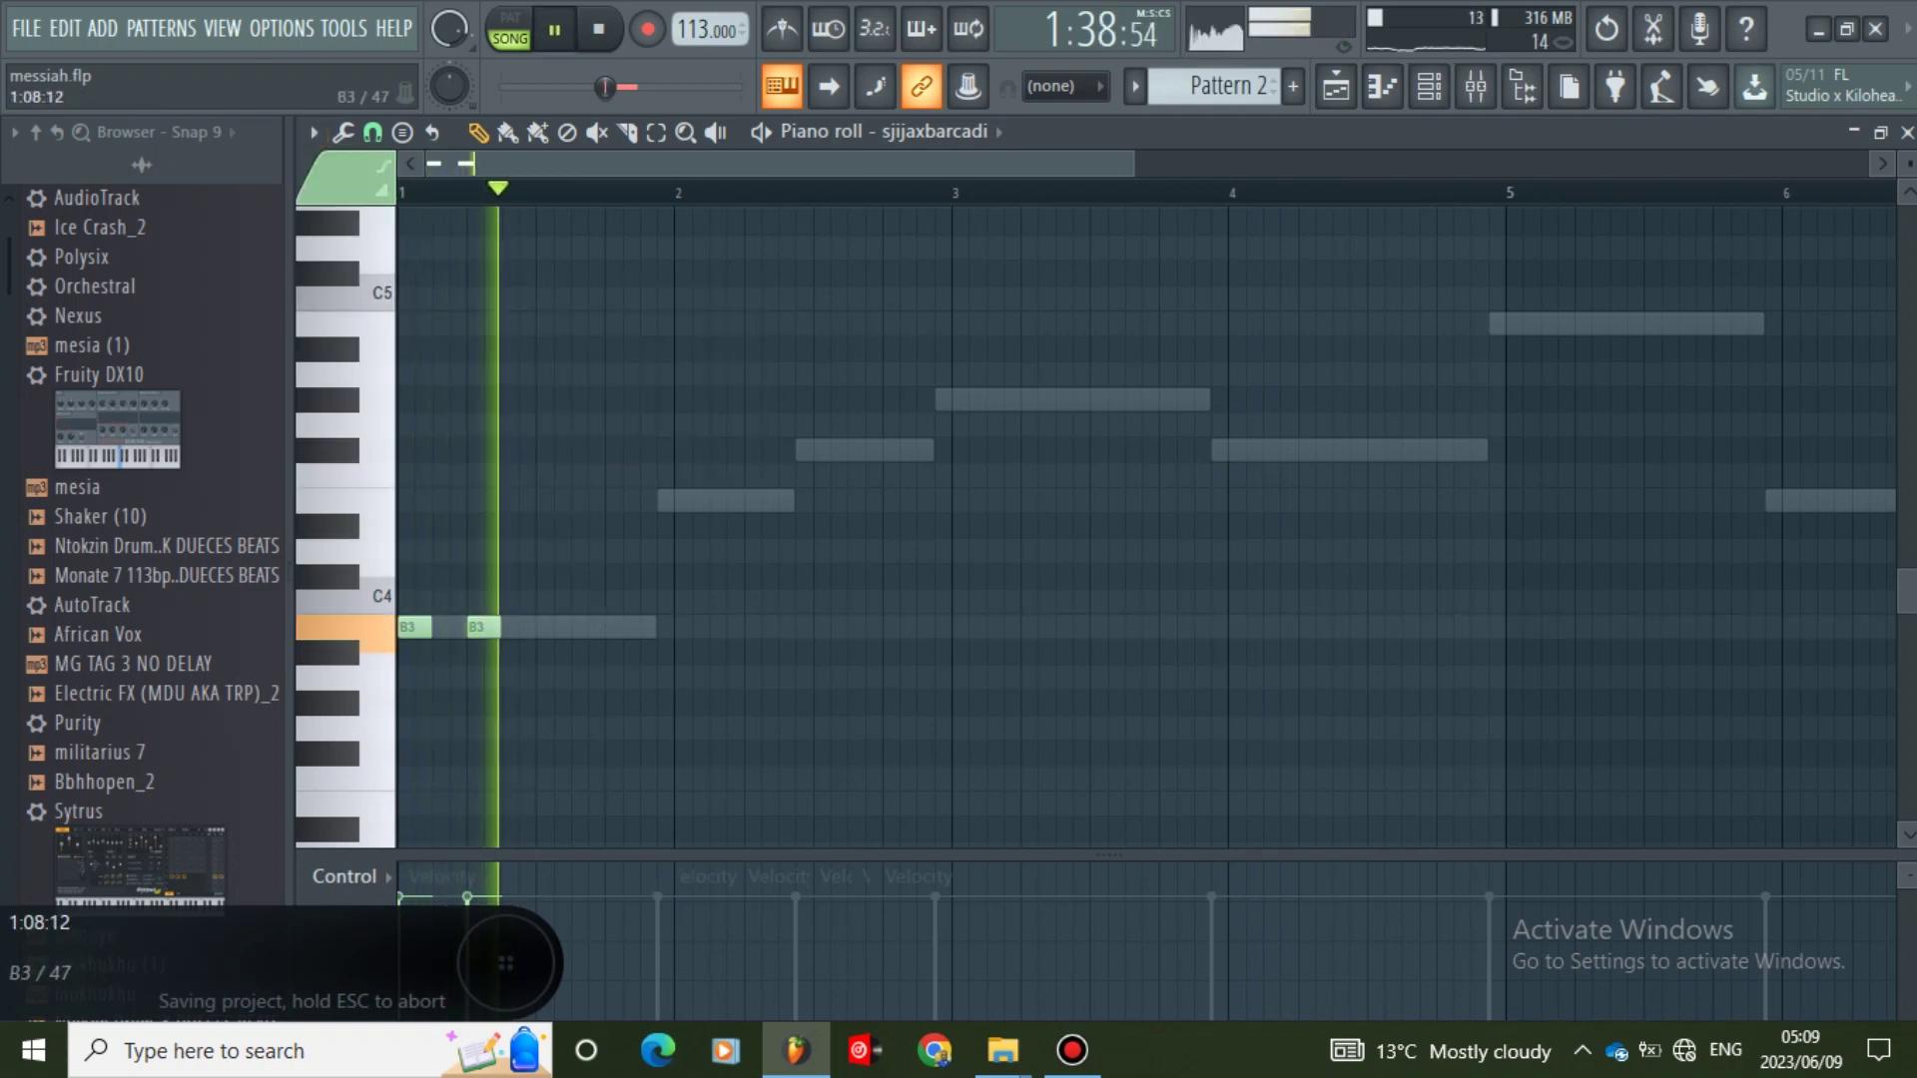
pyautogui.click(527, 627)
pyautogui.press('space')
pyautogui.press('space')
pyautogui.click(579, 627)
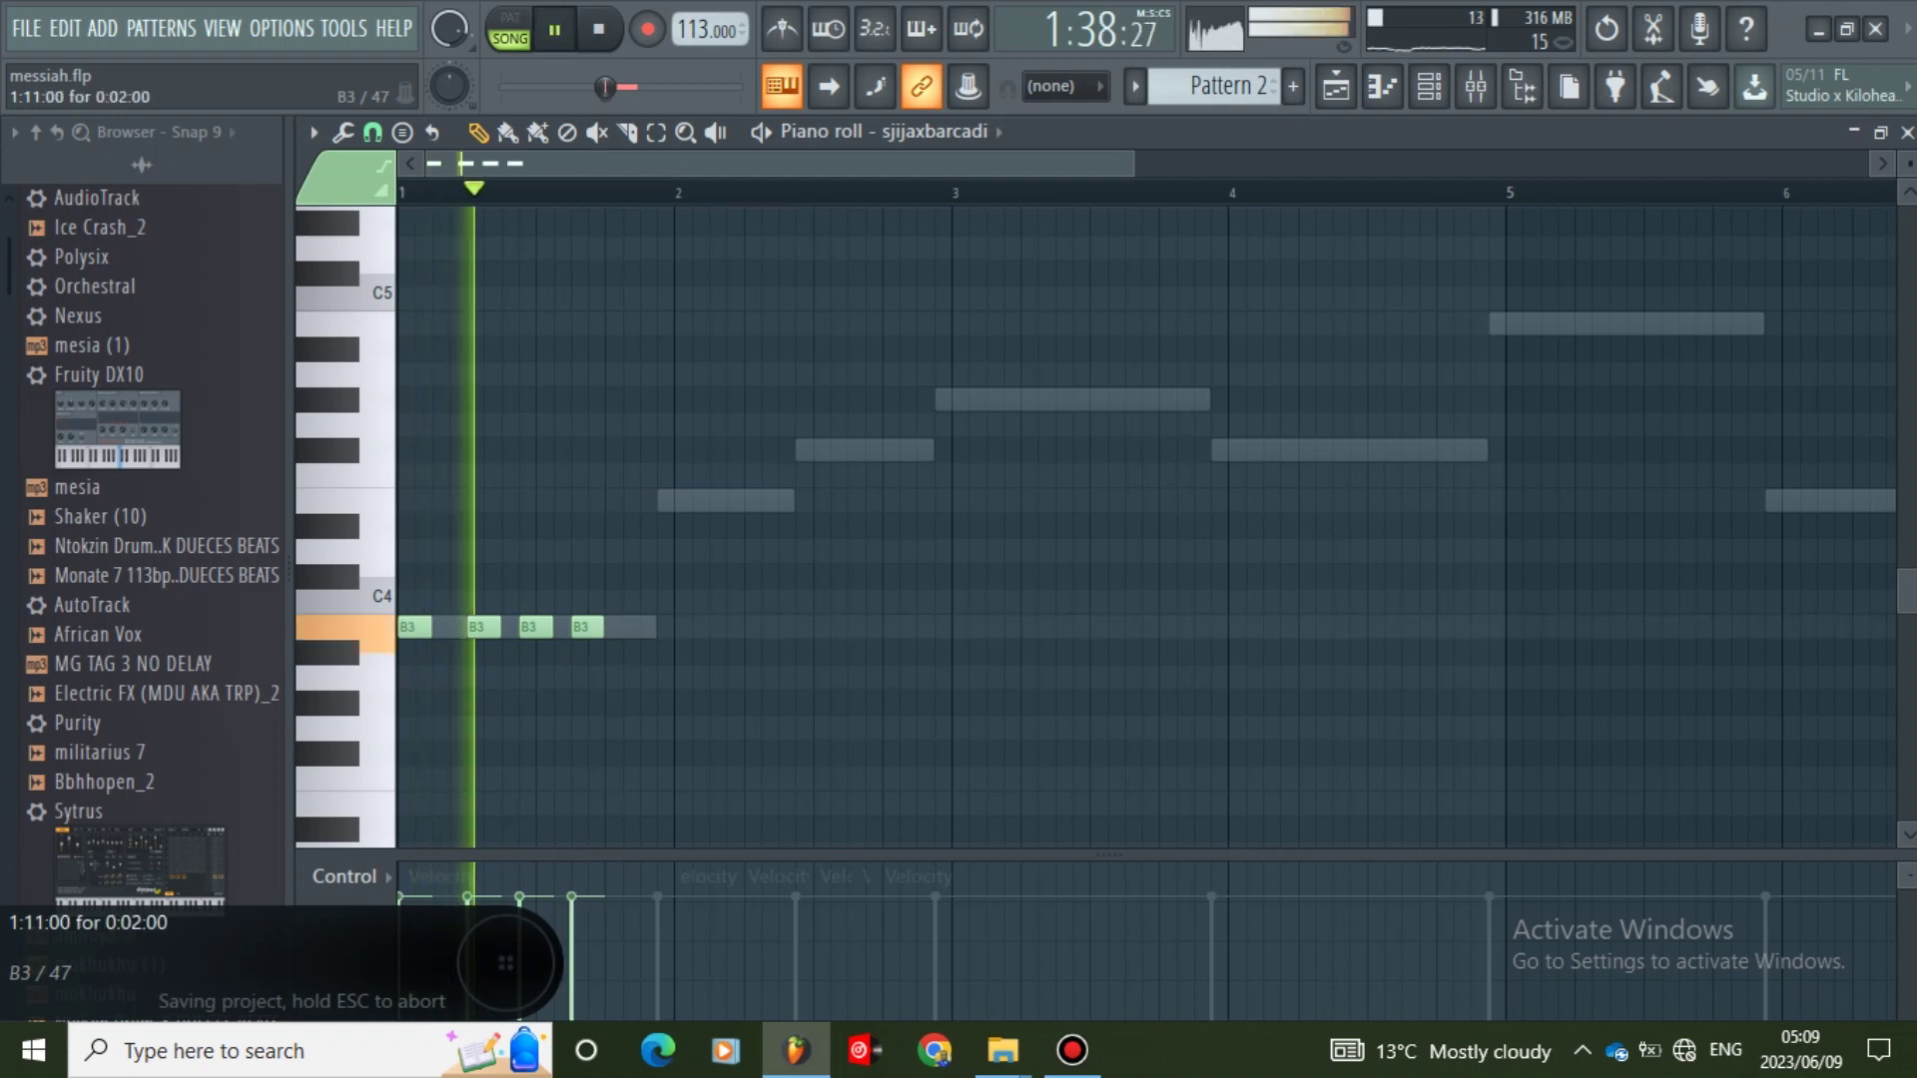
pyautogui.click(627, 628)
pyautogui.press('space')
pyautogui.press('space')
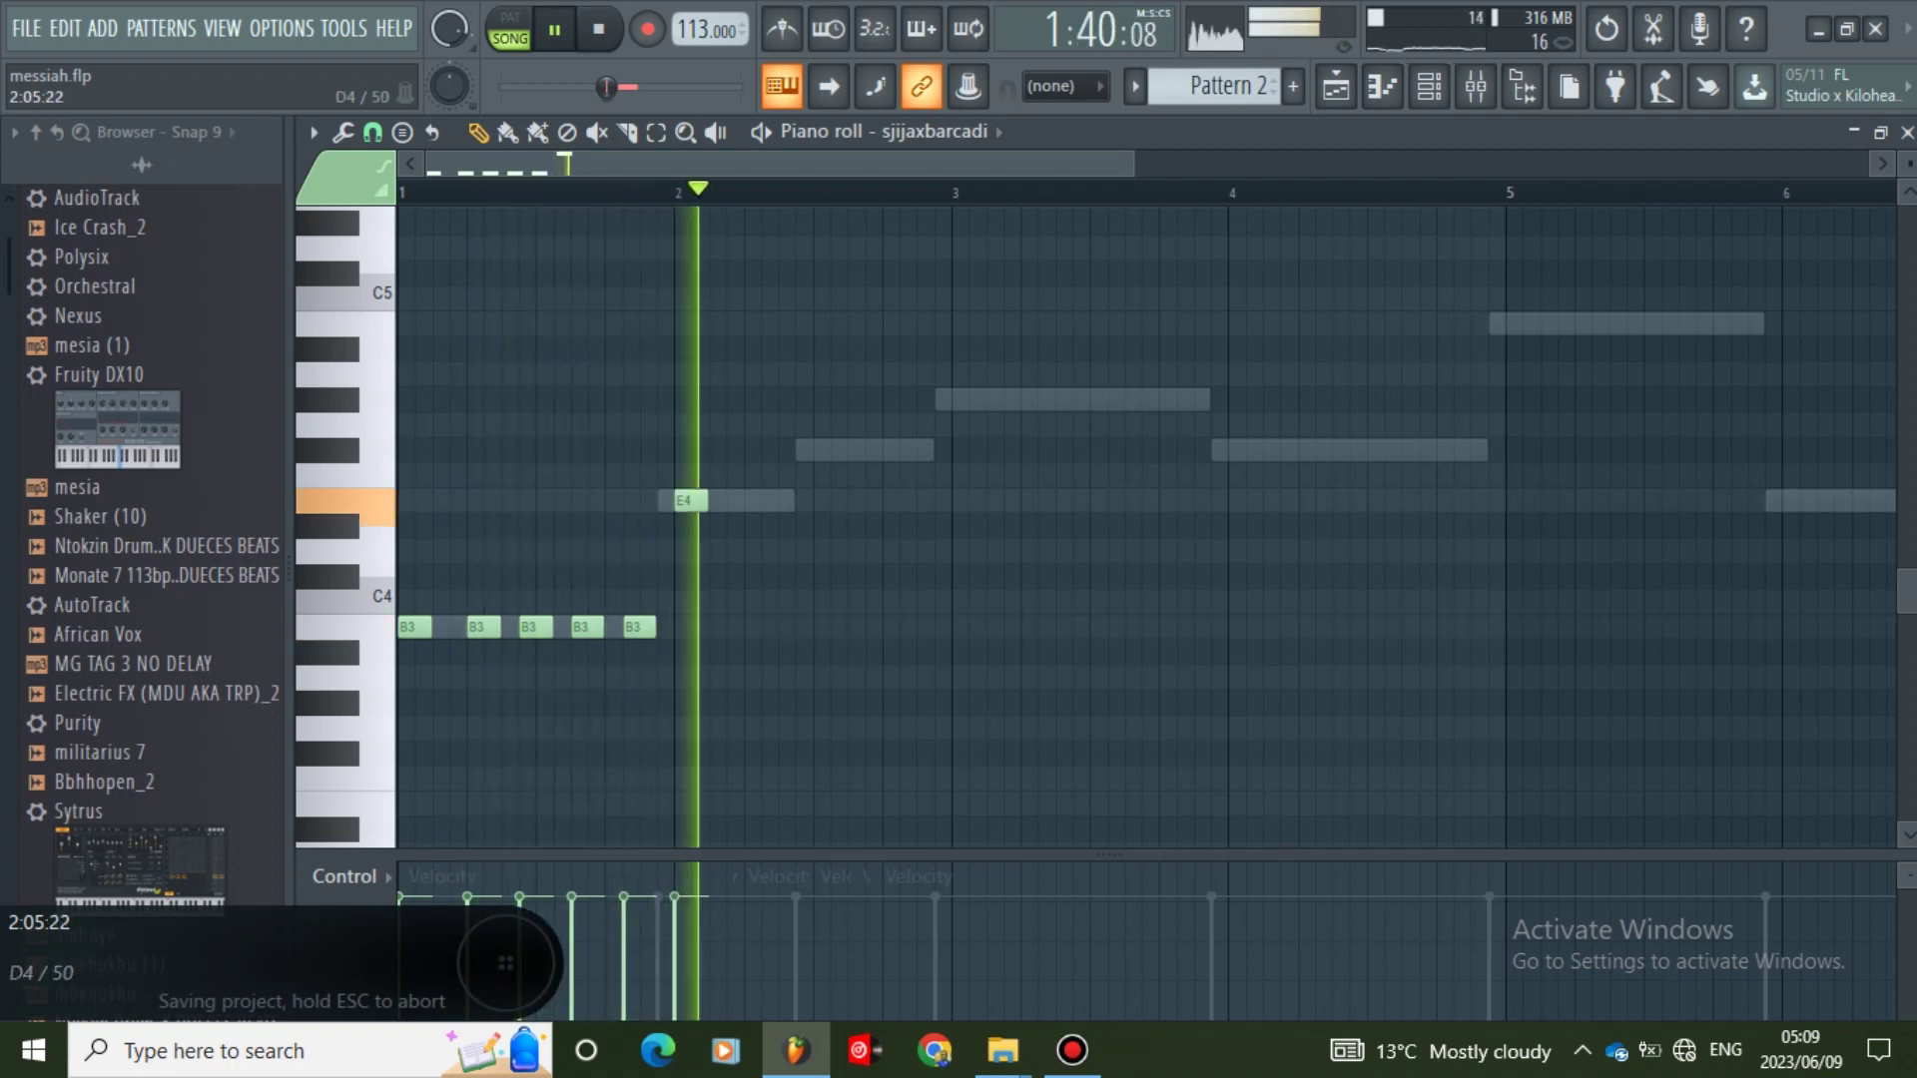
# - Fill bar 2 with two short E4 notes and three short F#4 notes over the ghost notes
pyautogui.click(759, 500)
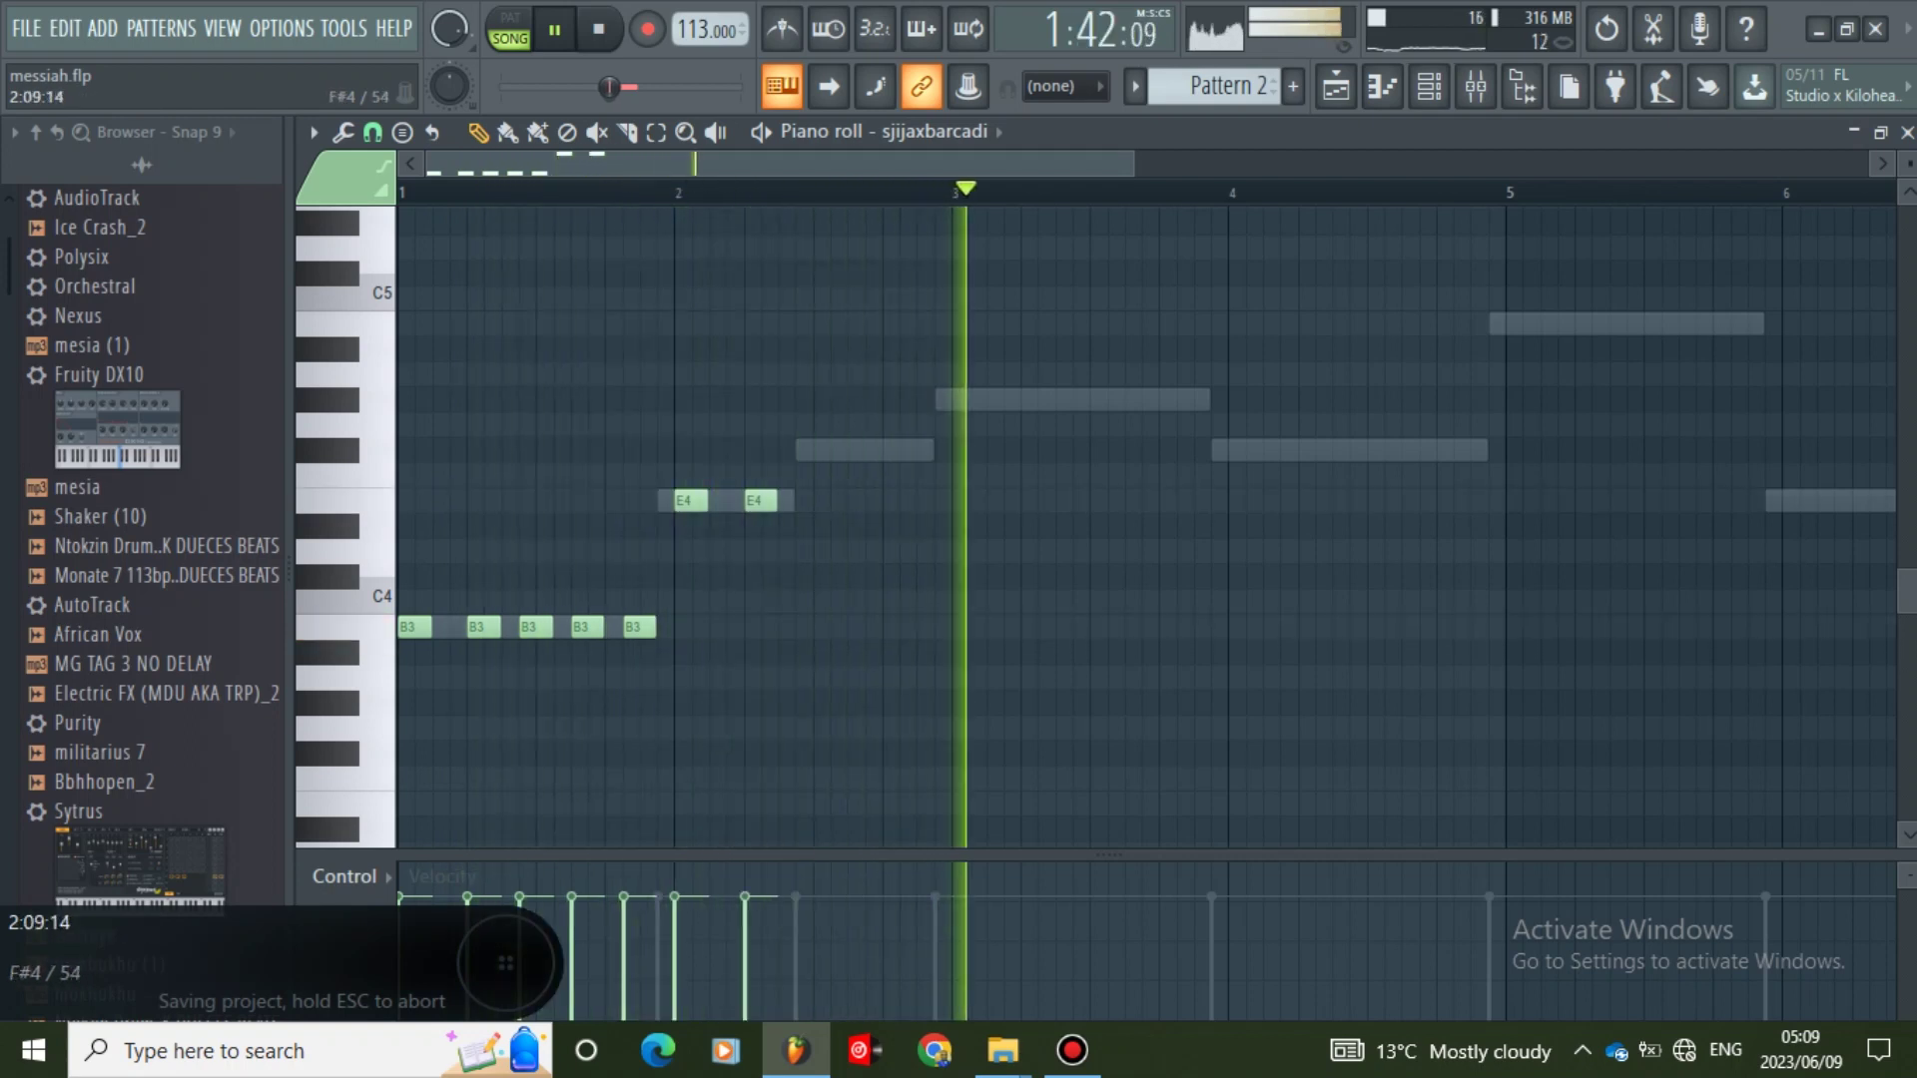
pyautogui.click(811, 450)
pyautogui.click(861, 451)
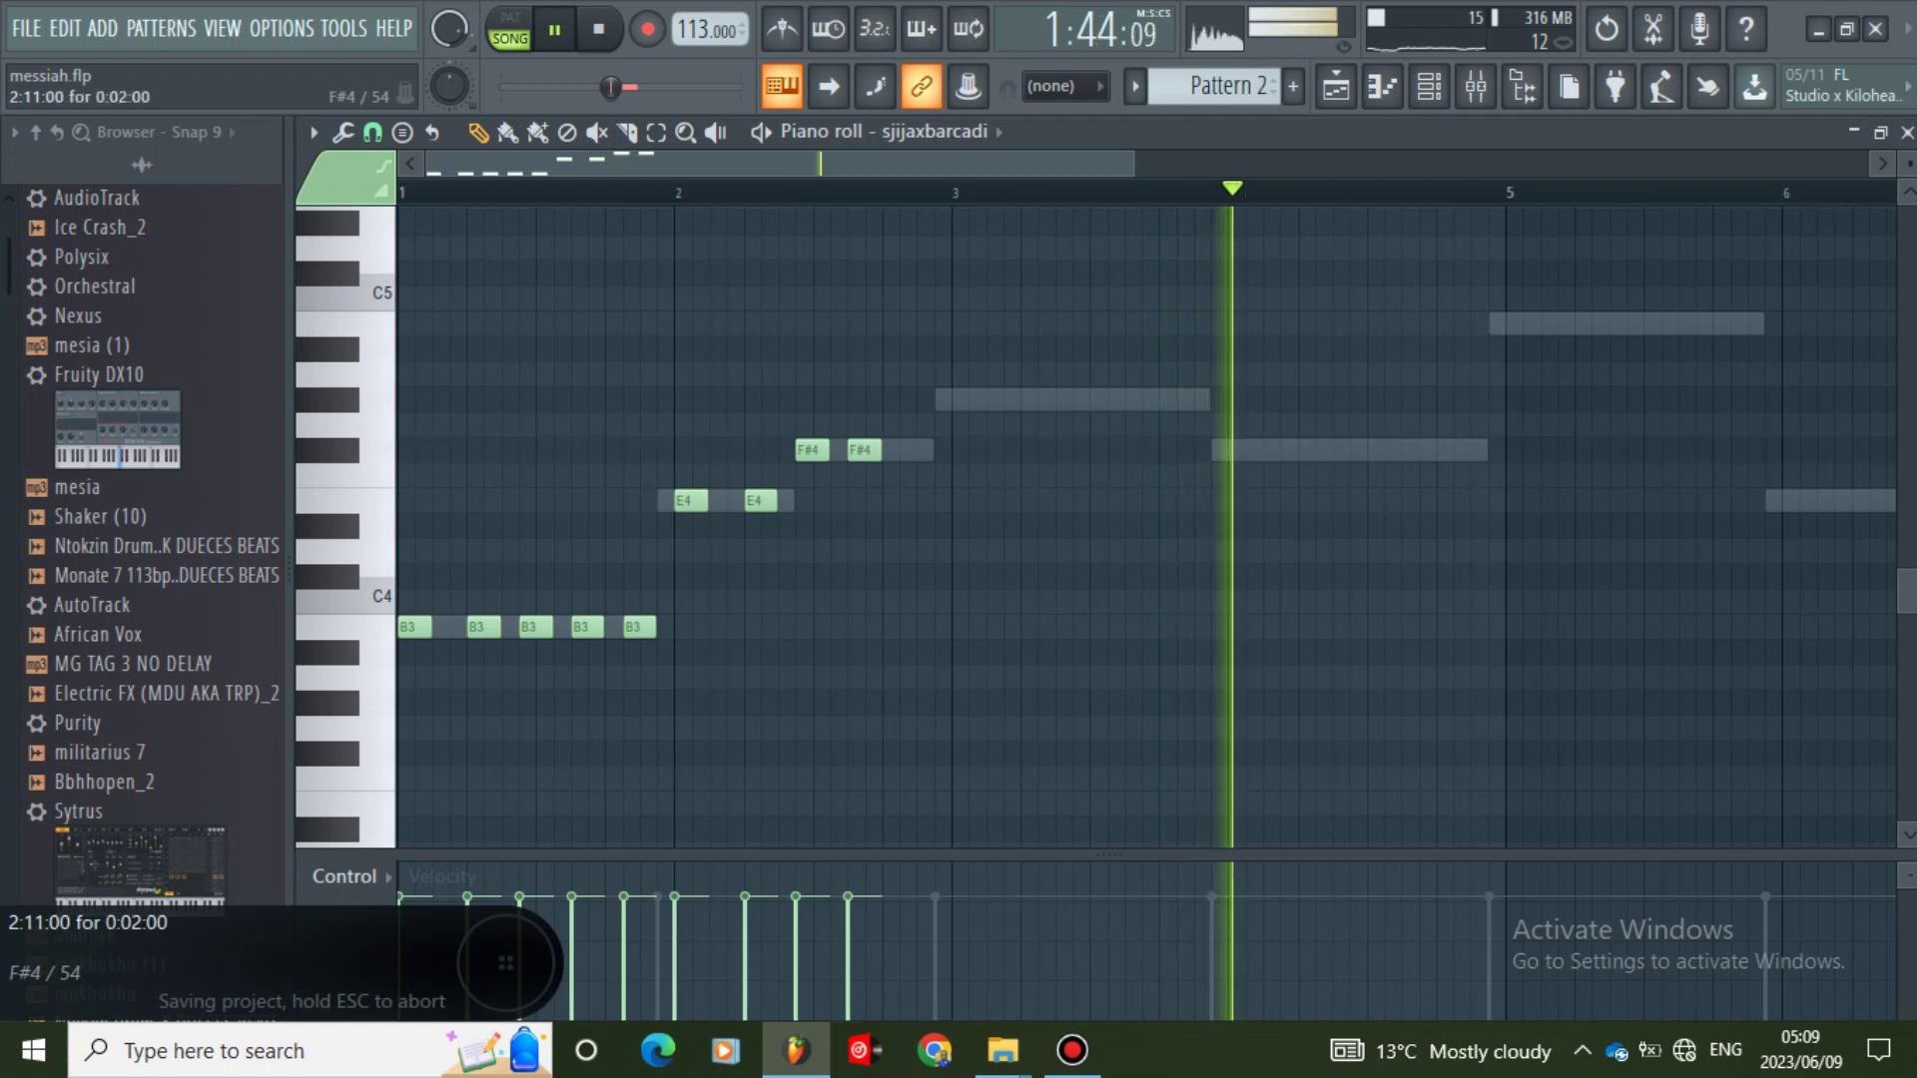
pyautogui.click(908, 450)
# - Fill bar 3 with six short G#4 notes over the ghost note
pyautogui.click(964, 400)
pyautogui.click(1018, 400)
pyautogui.doubleClick(1019, 400)
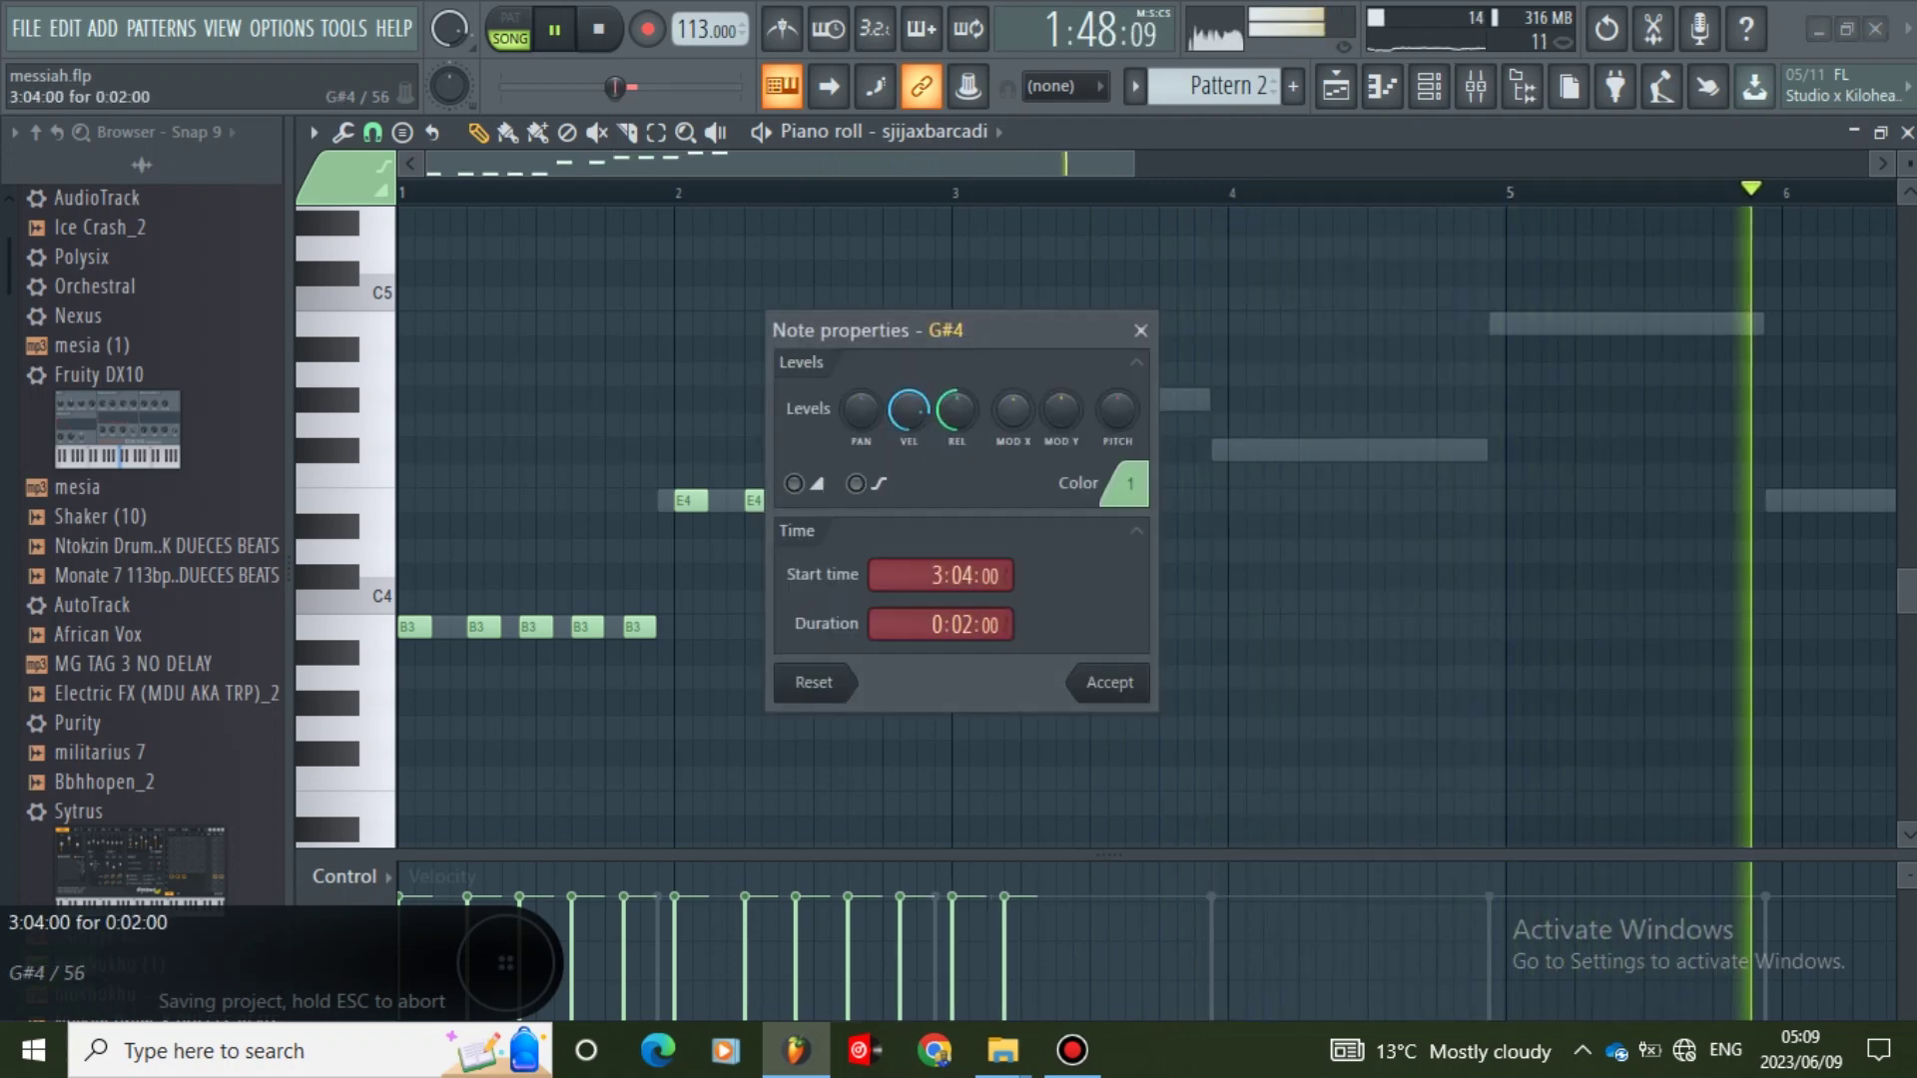
pyautogui.click(1141, 329)
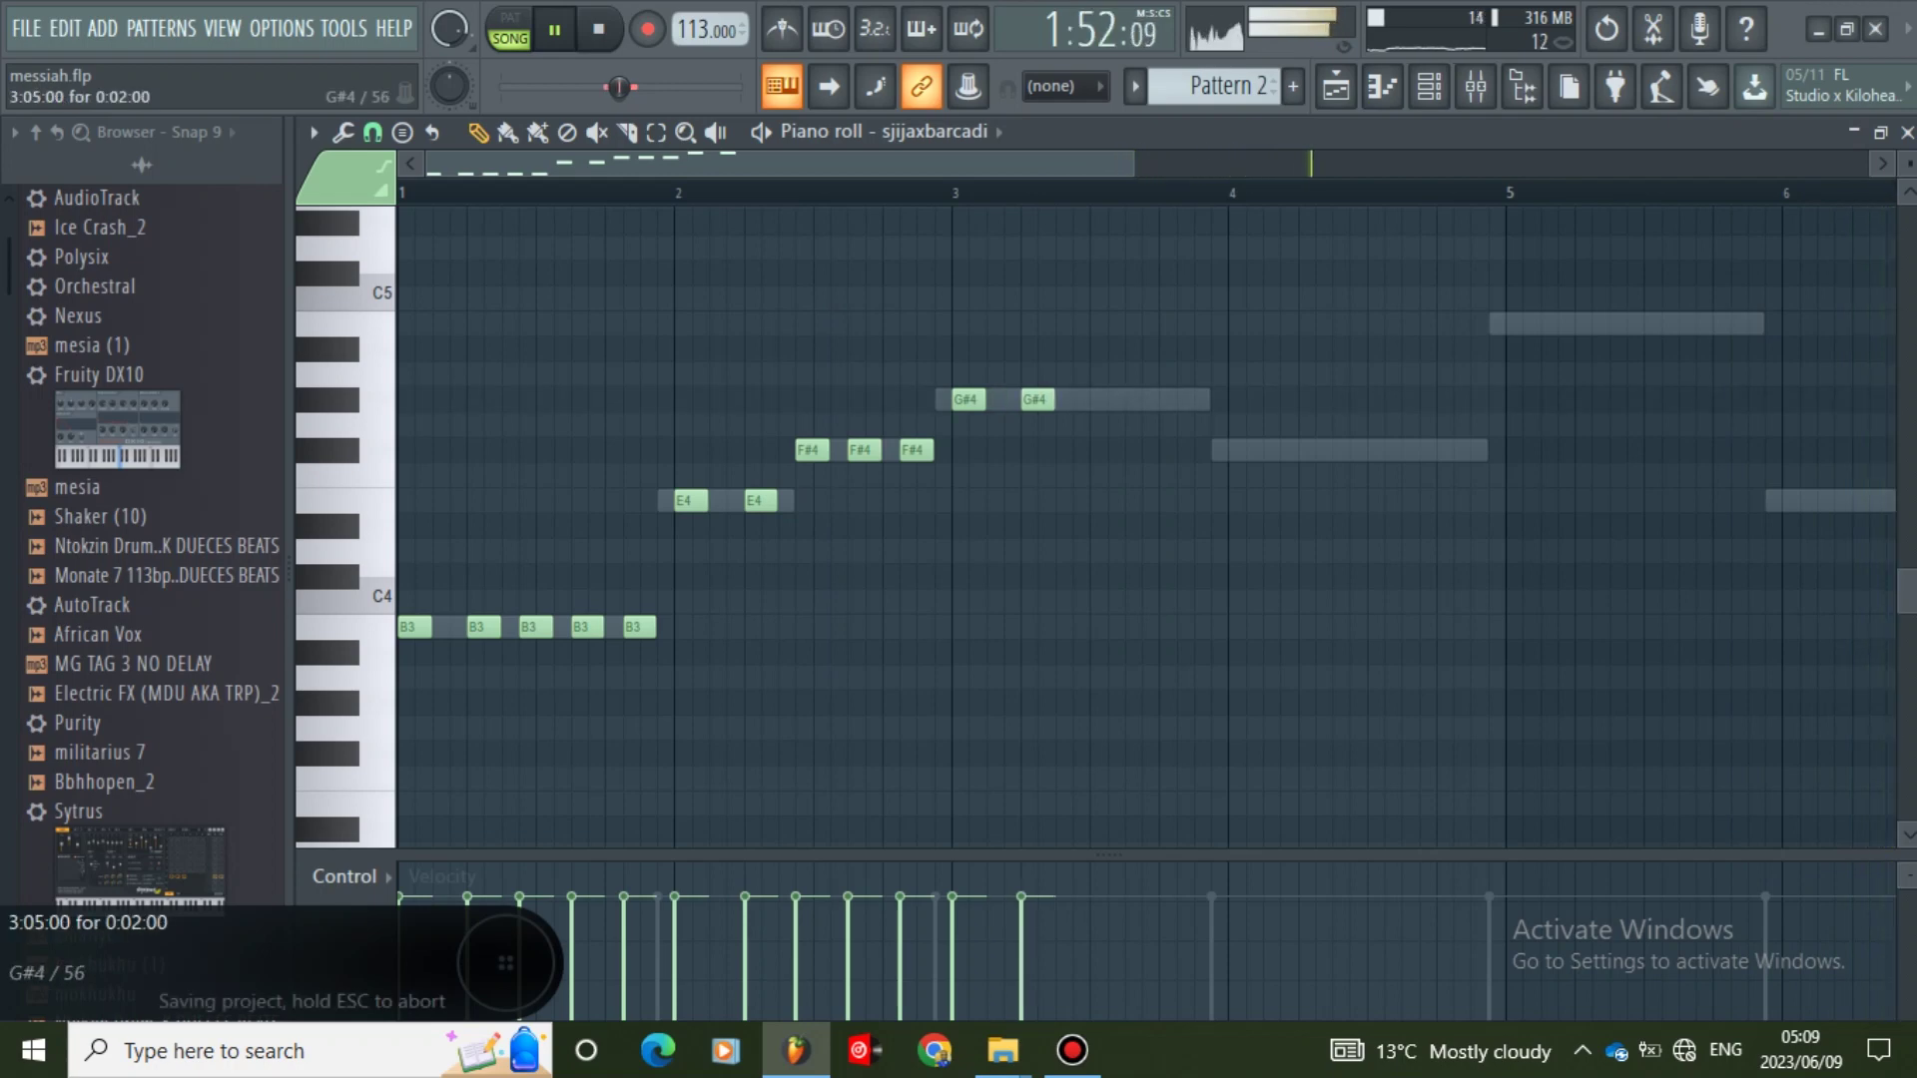
pyautogui.click(1085, 400)
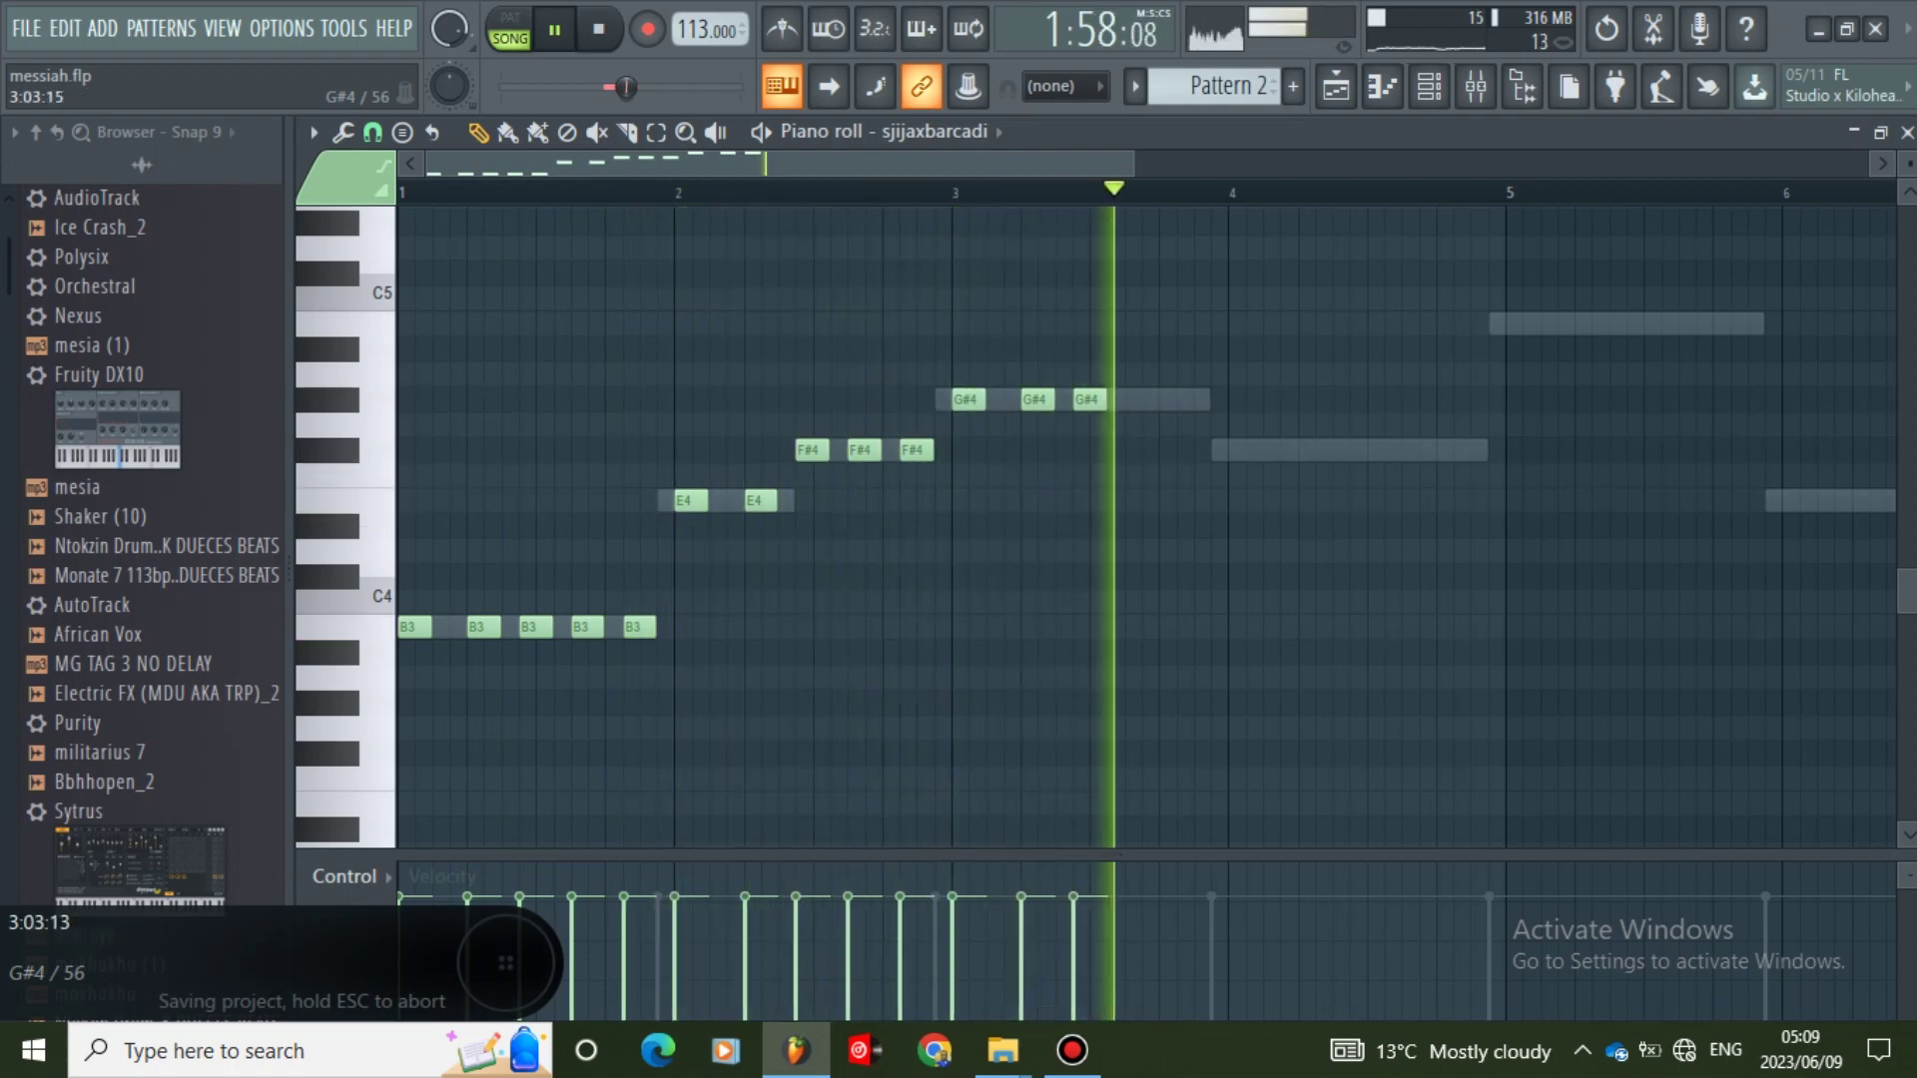
pyautogui.click(1137, 401)
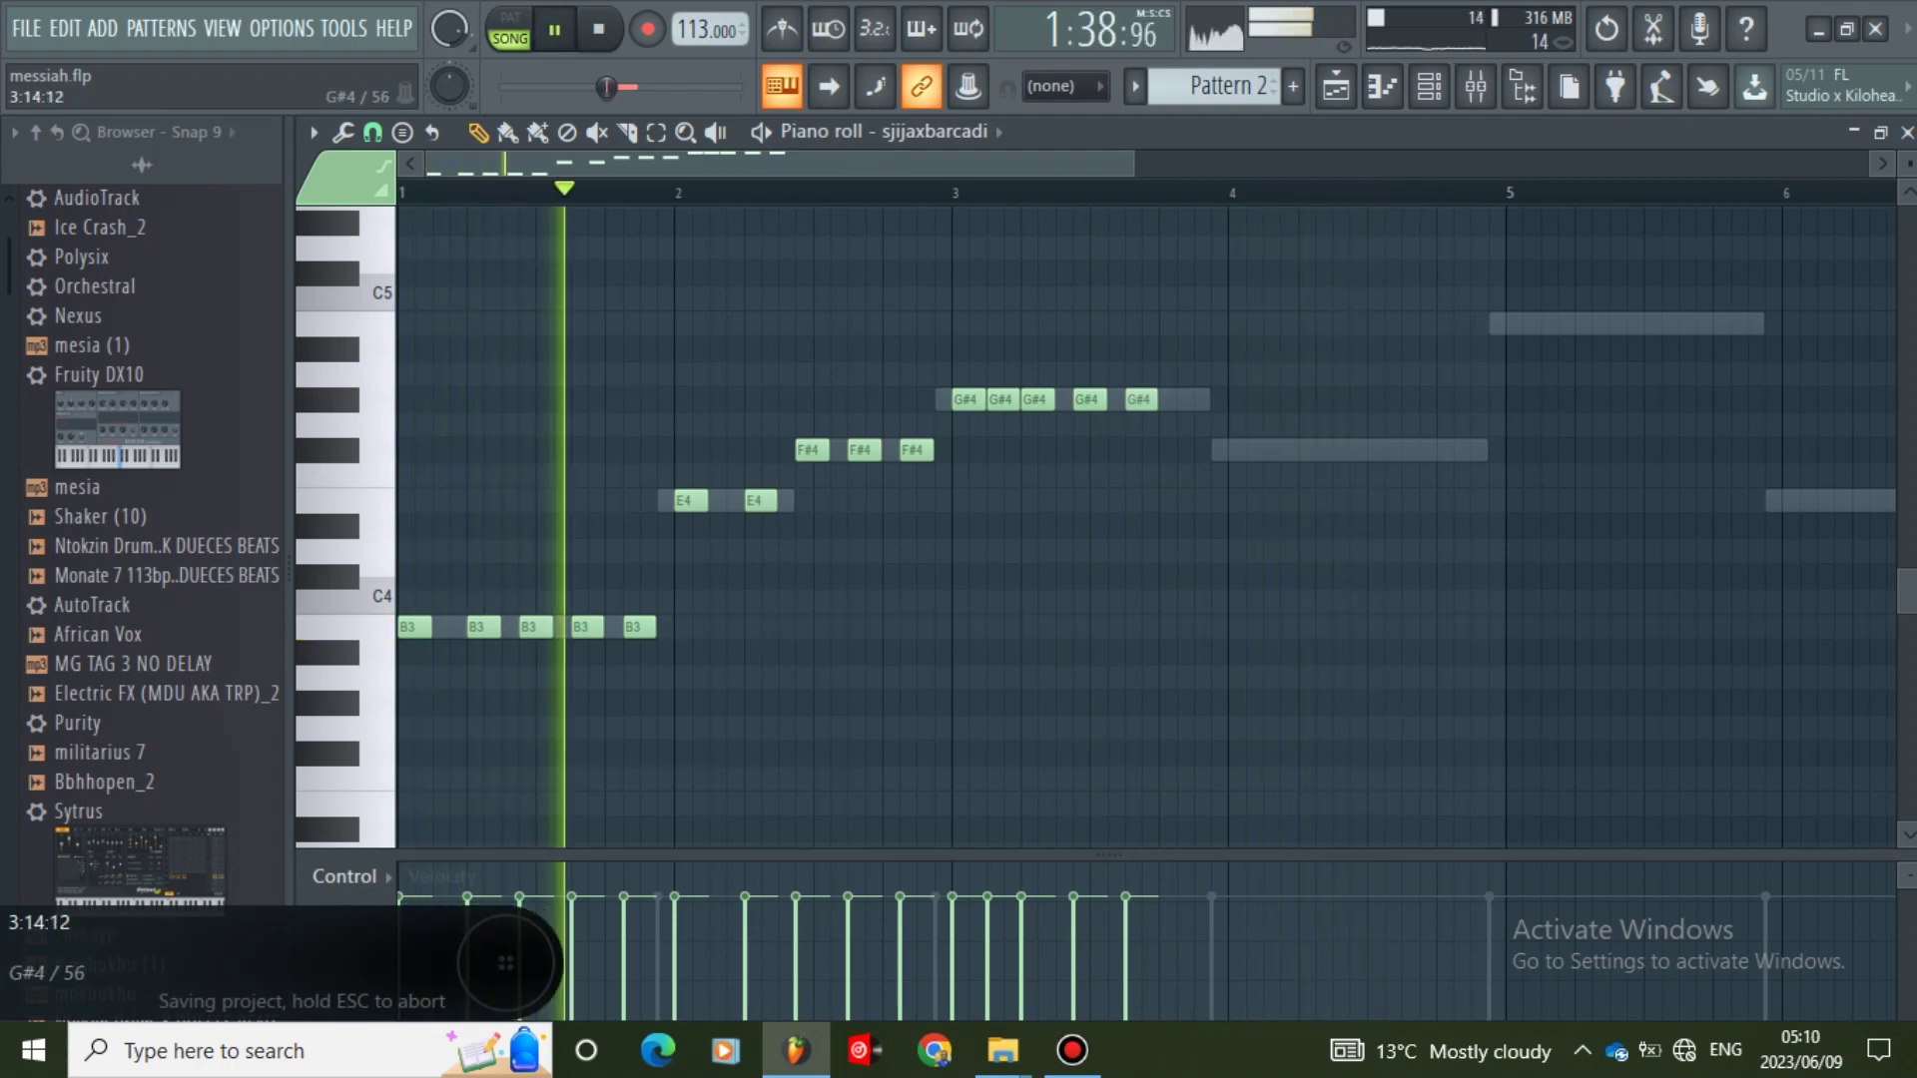
pyautogui.click(1184, 399)
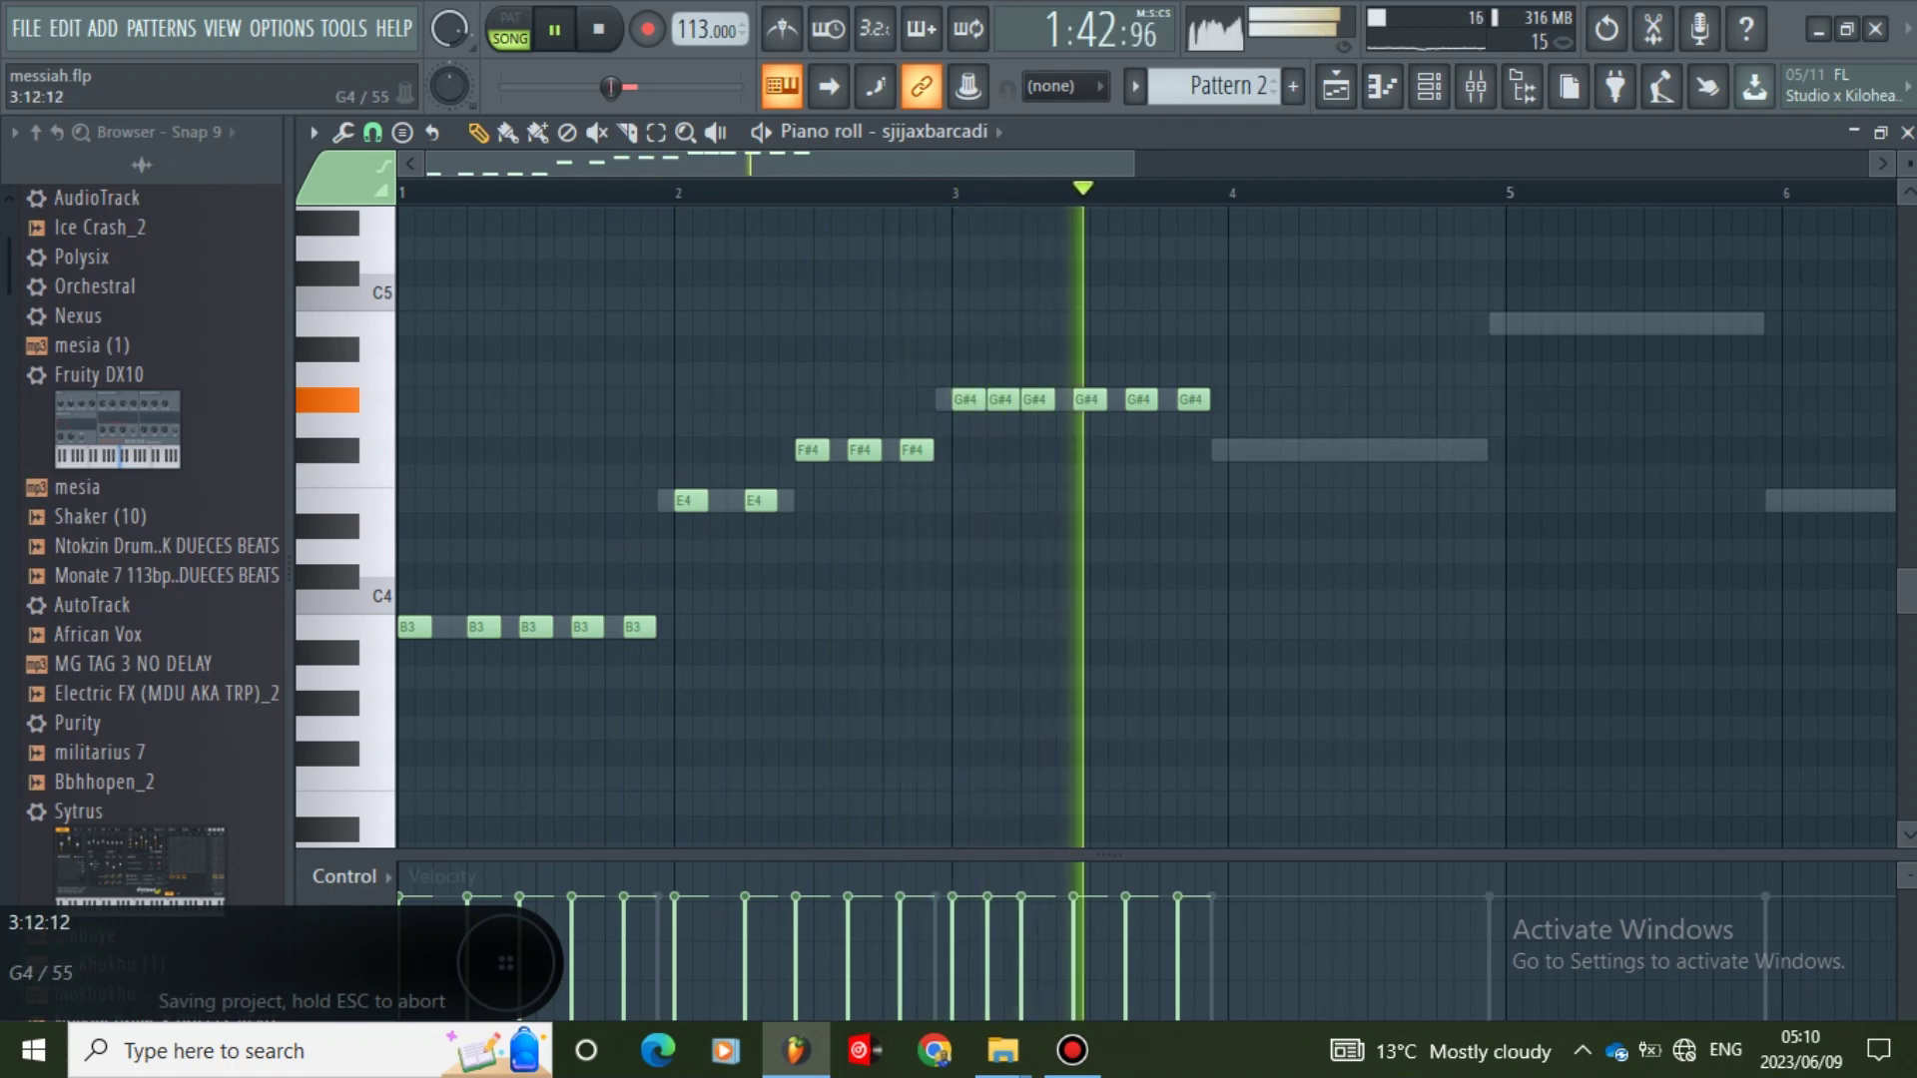
# - Fill bar 4 with five short F#4 notes over the ghost note
pyautogui.click(1239, 449)
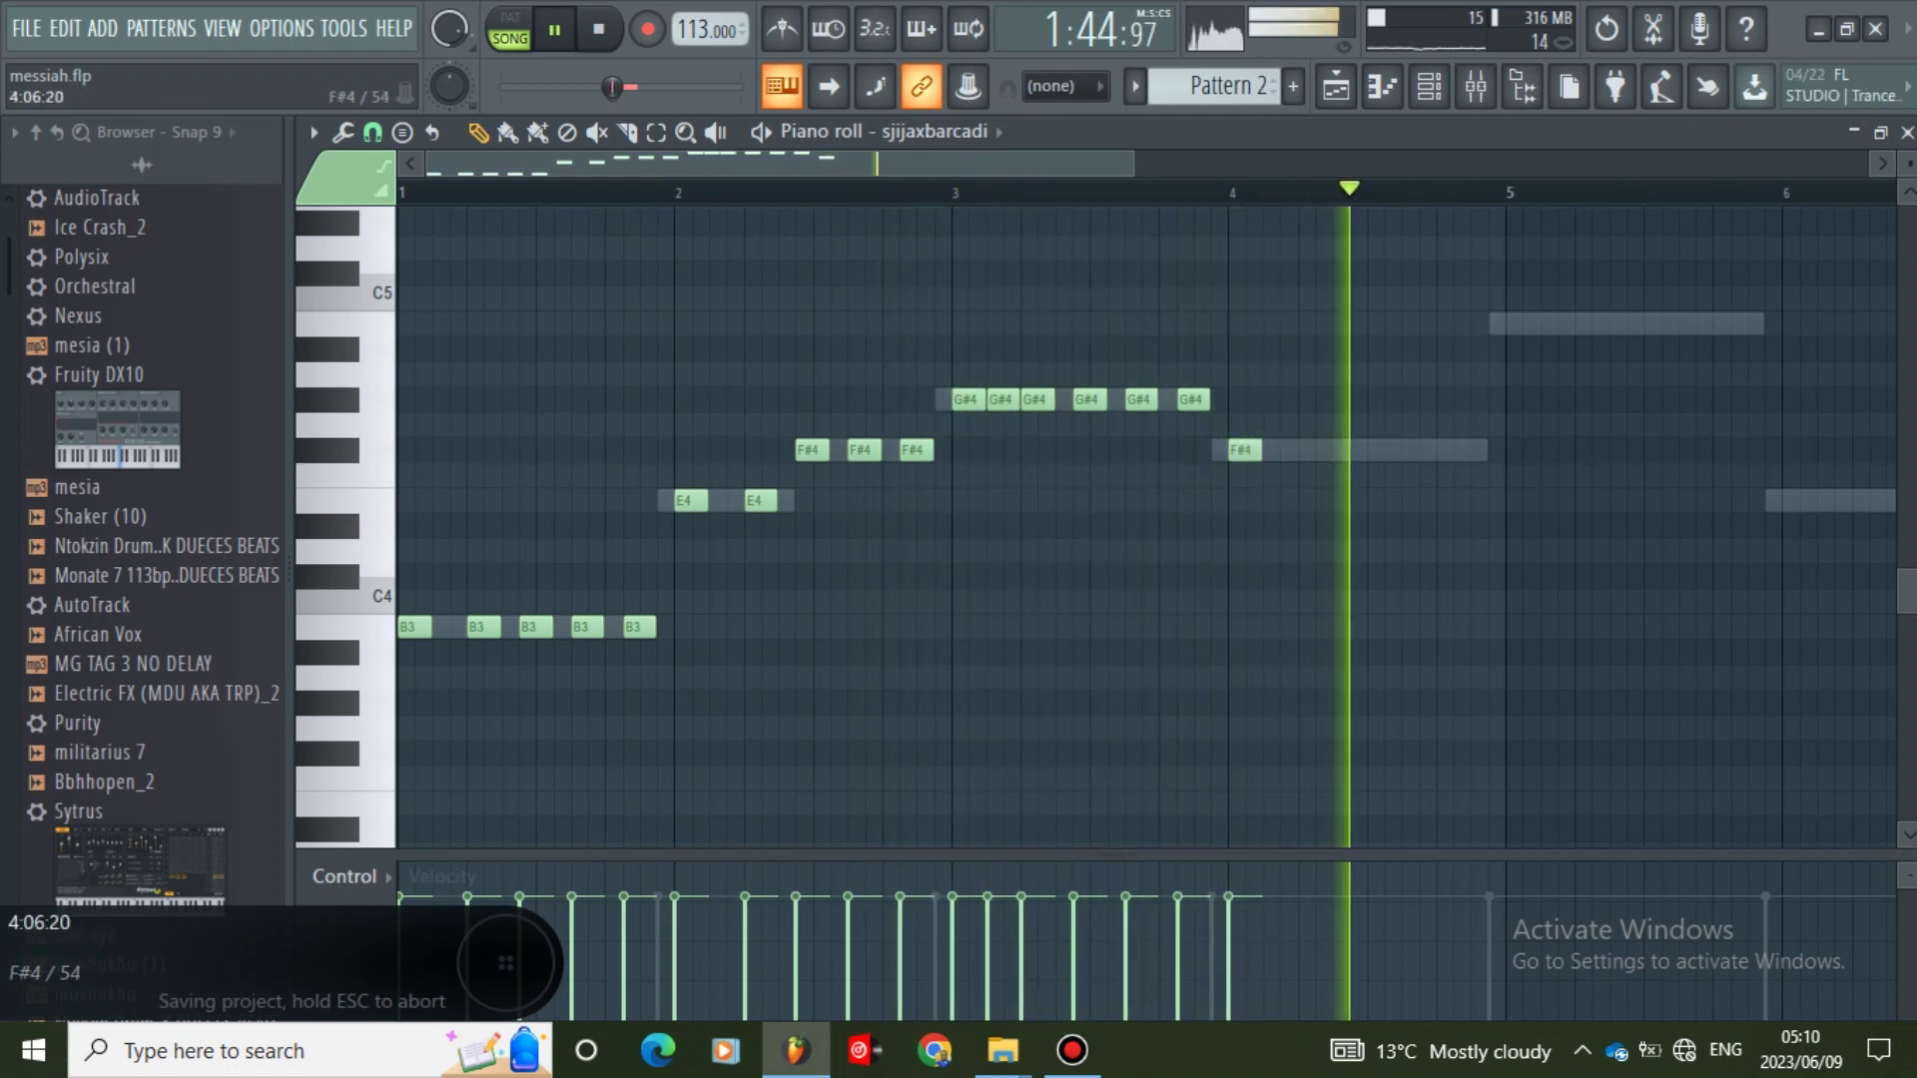
pyautogui.click(1310, 449)
pyautogui.click(1352, 451)
pyautogui.click(1406, 450)
pyautogui.click(1458, 450)
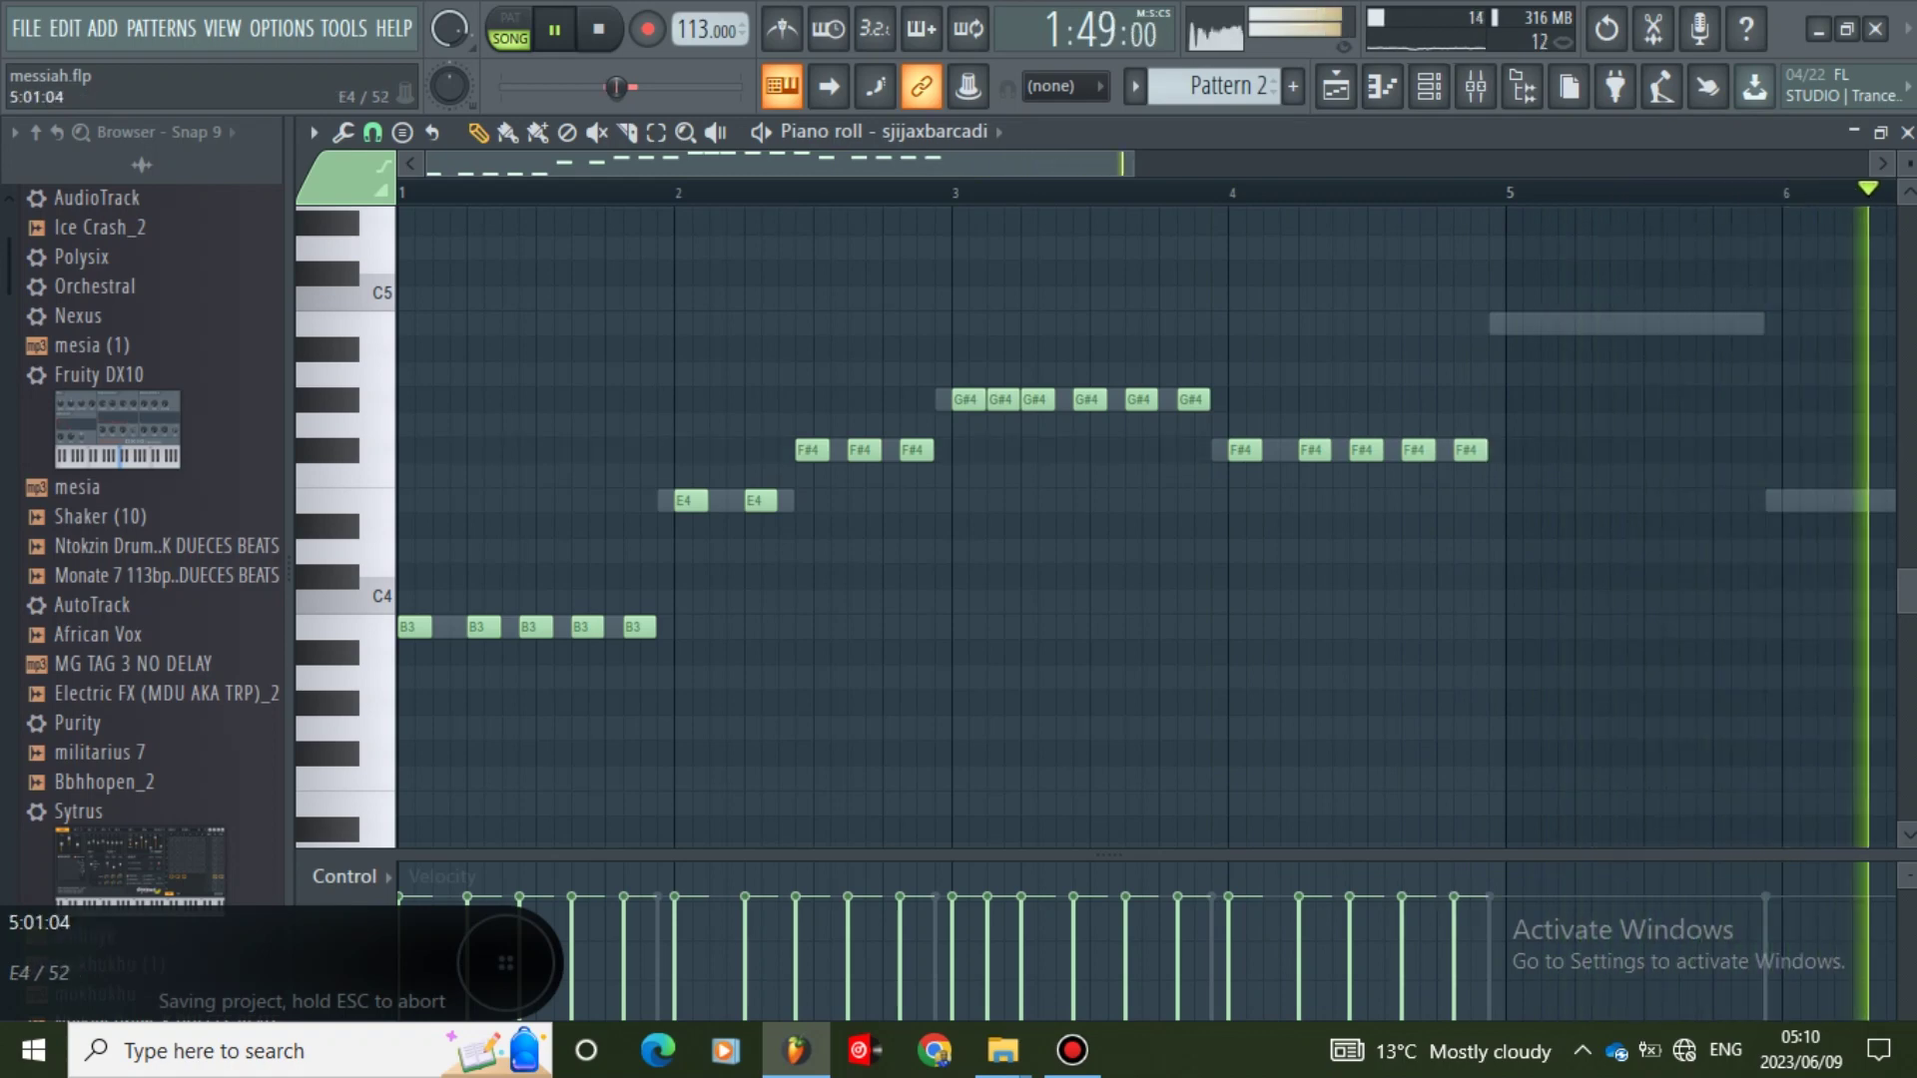
# - Continue the sequence with short B4 notes in bar 5, E4 and F#4 notes in bar 6, and B3 notes in bar 7
pyautogui.moveTo(1075, 164); pyautogui.dragTo(1237, 164)
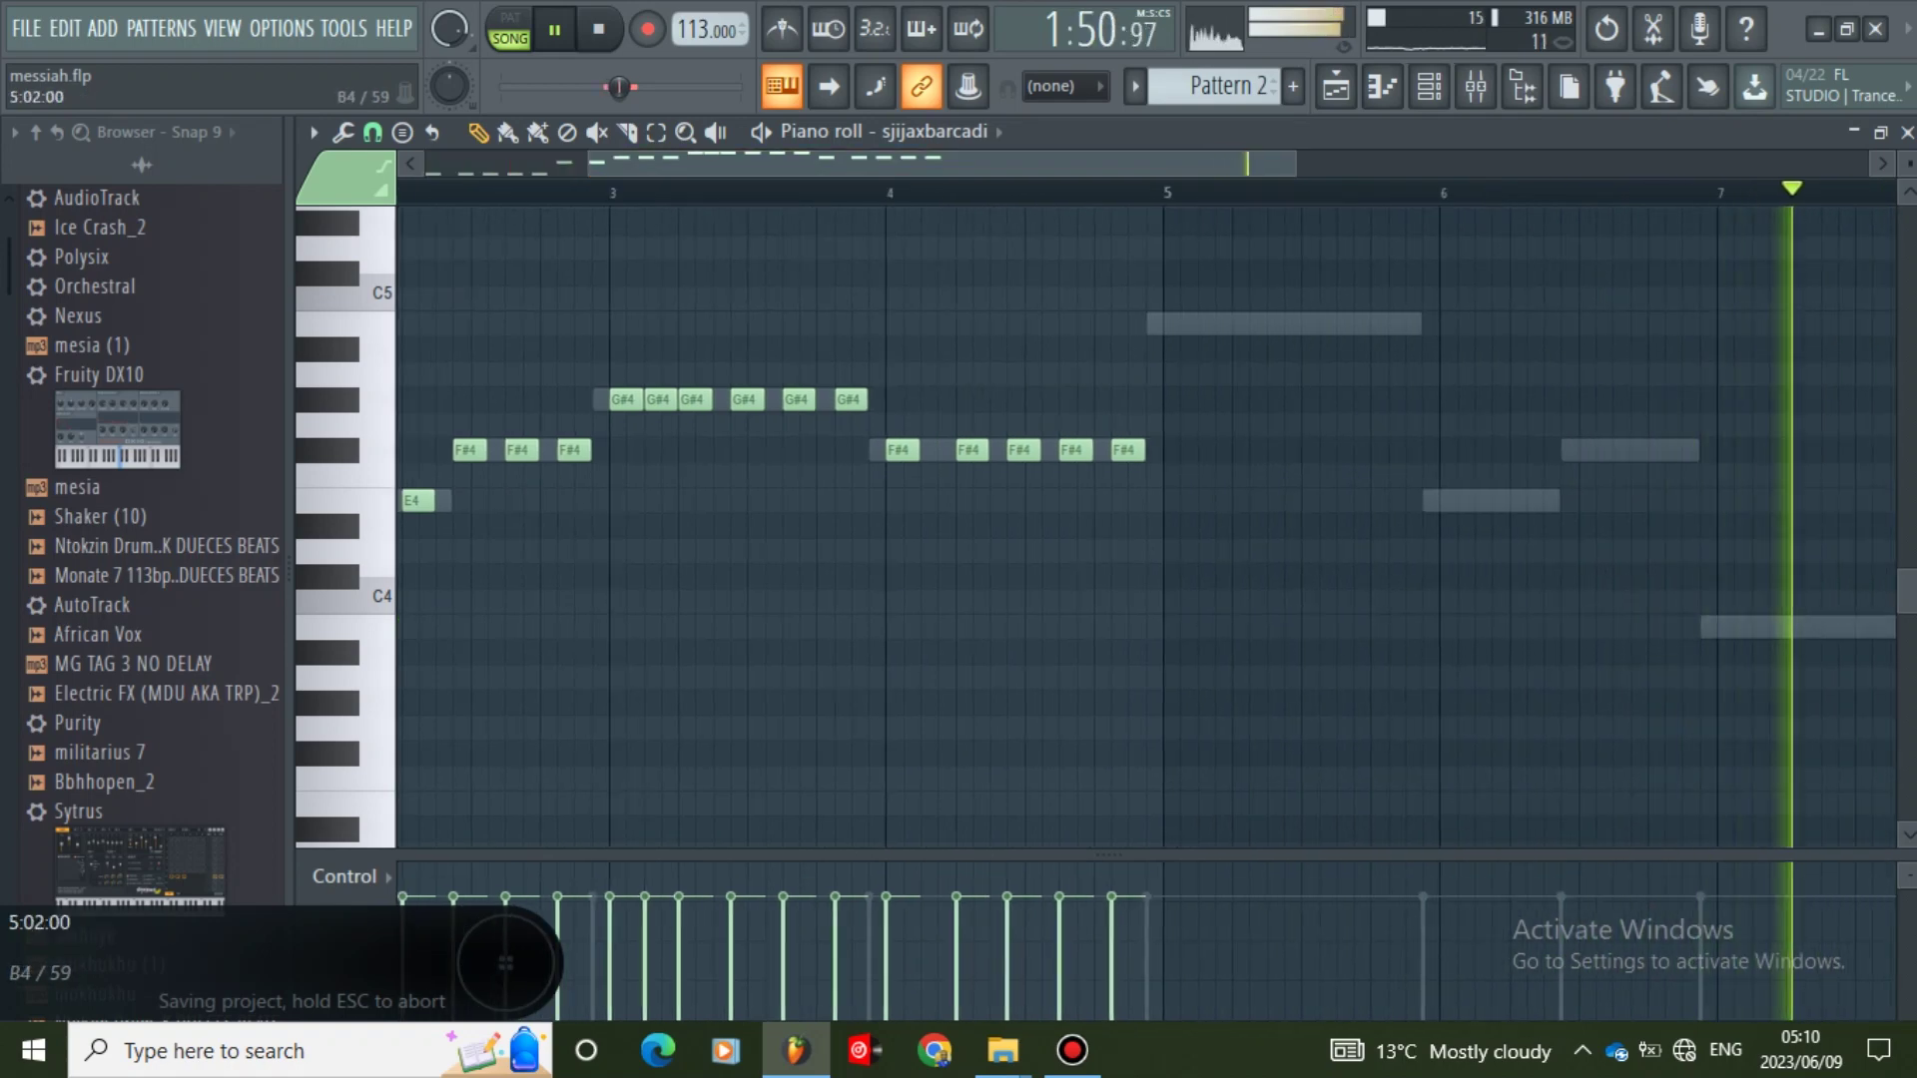
pyautogui.click(1173, 323)
pyautogui.click(27, 29)
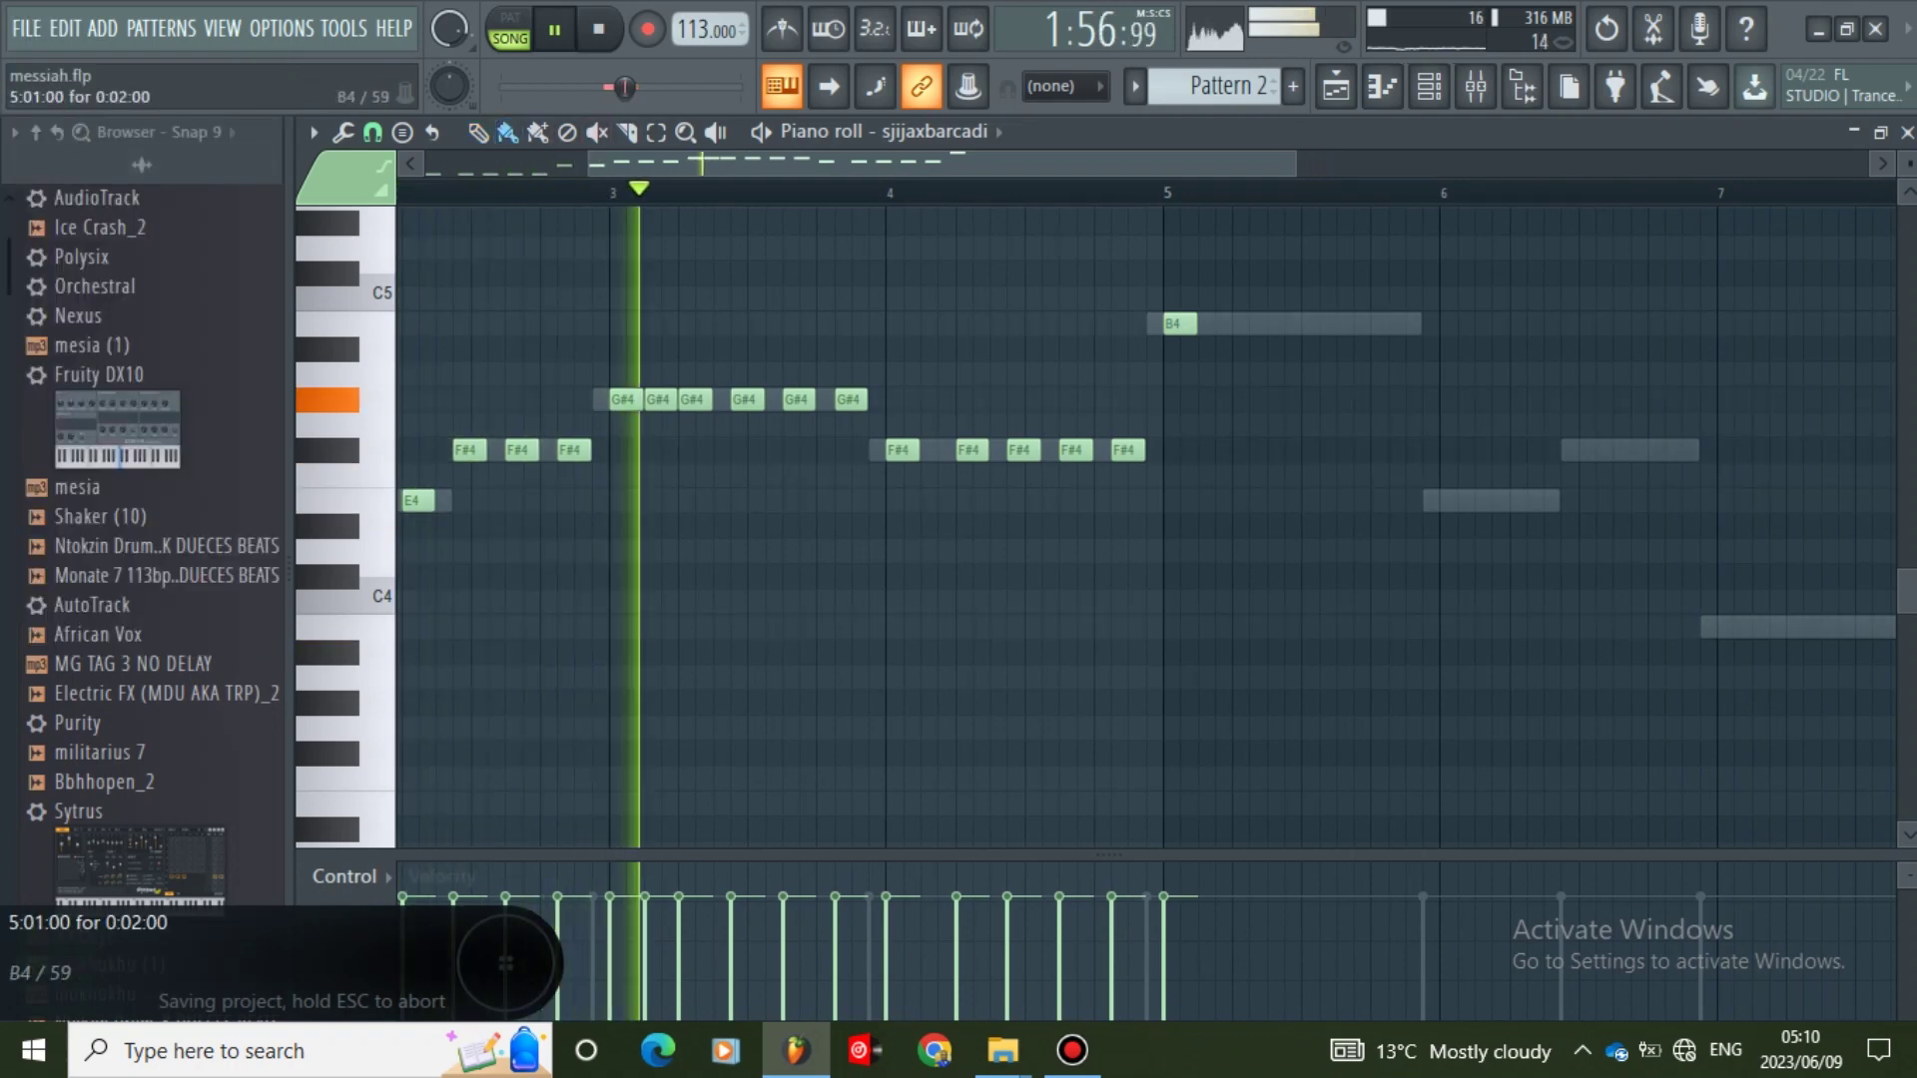
pyautogui.click(1236, 323)
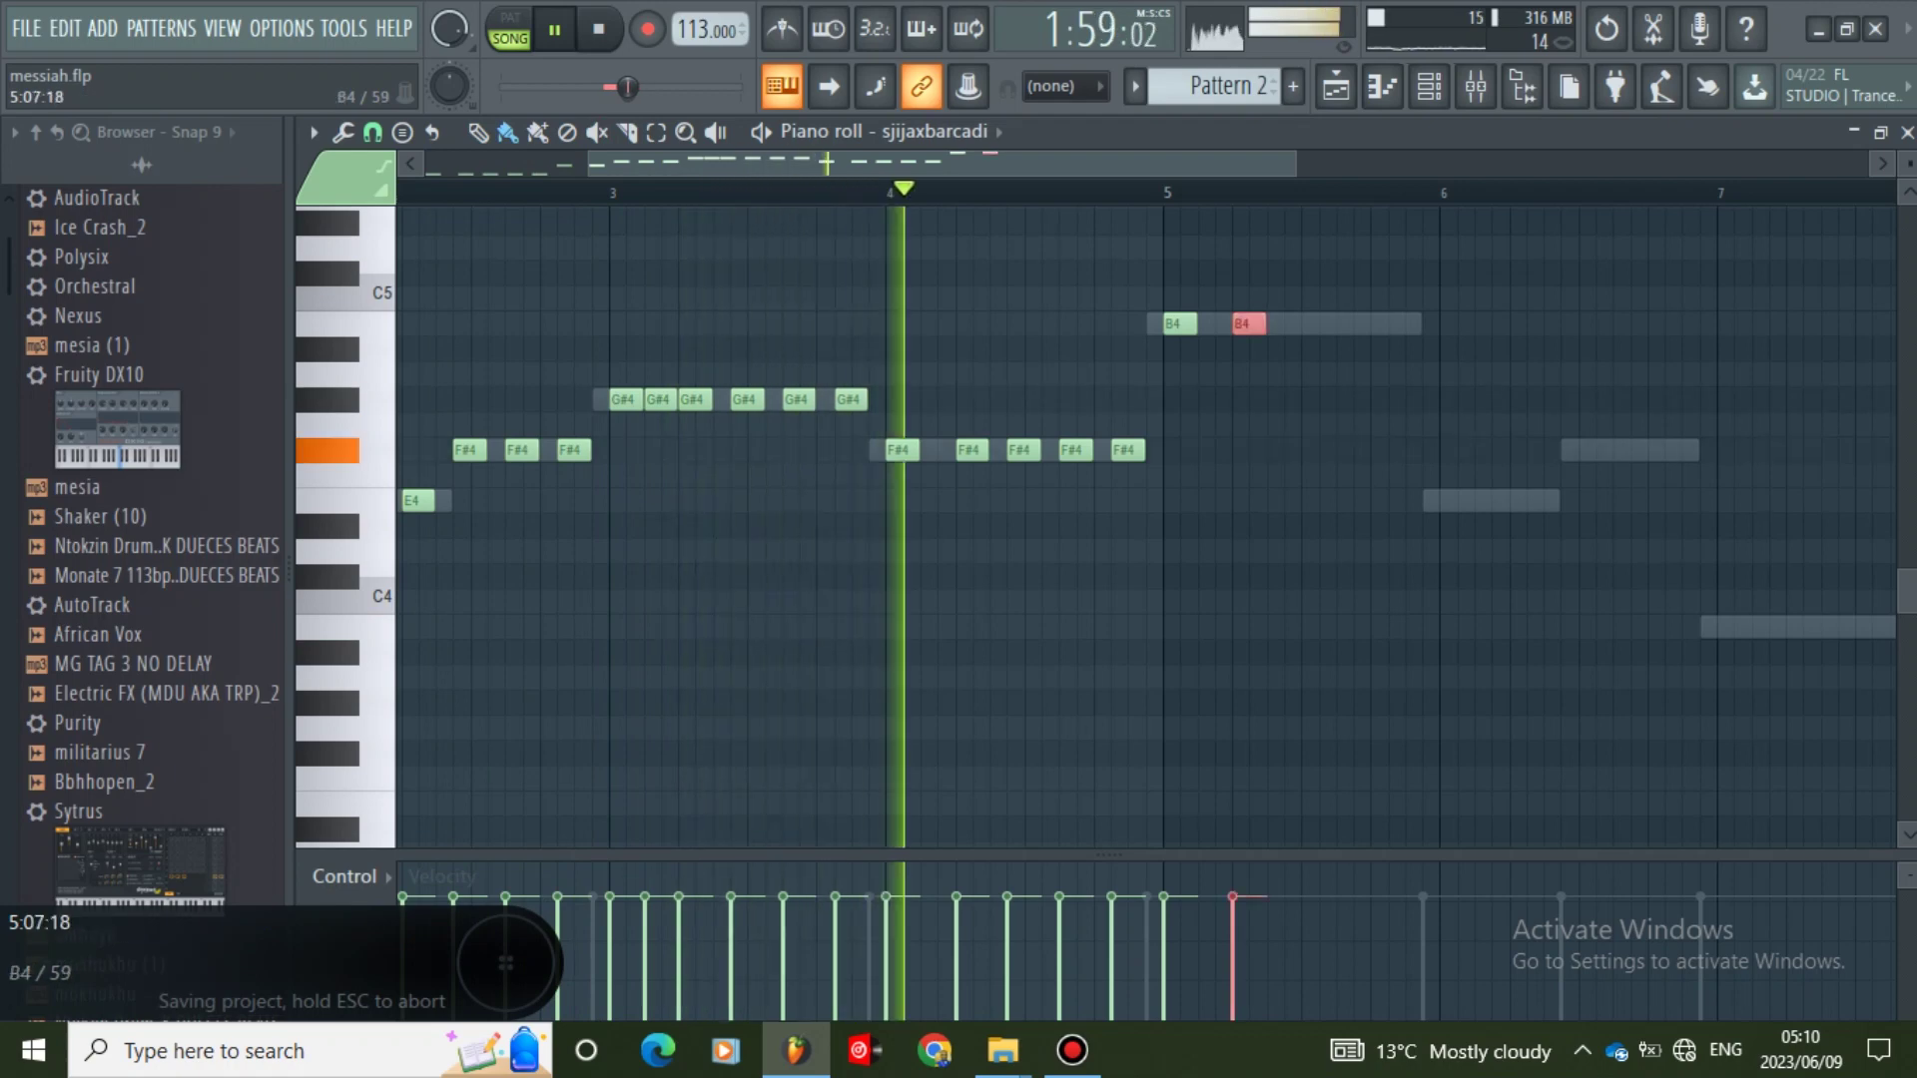
pyautogui.click(1299, 324)
pyautogui.click(1340, 324)
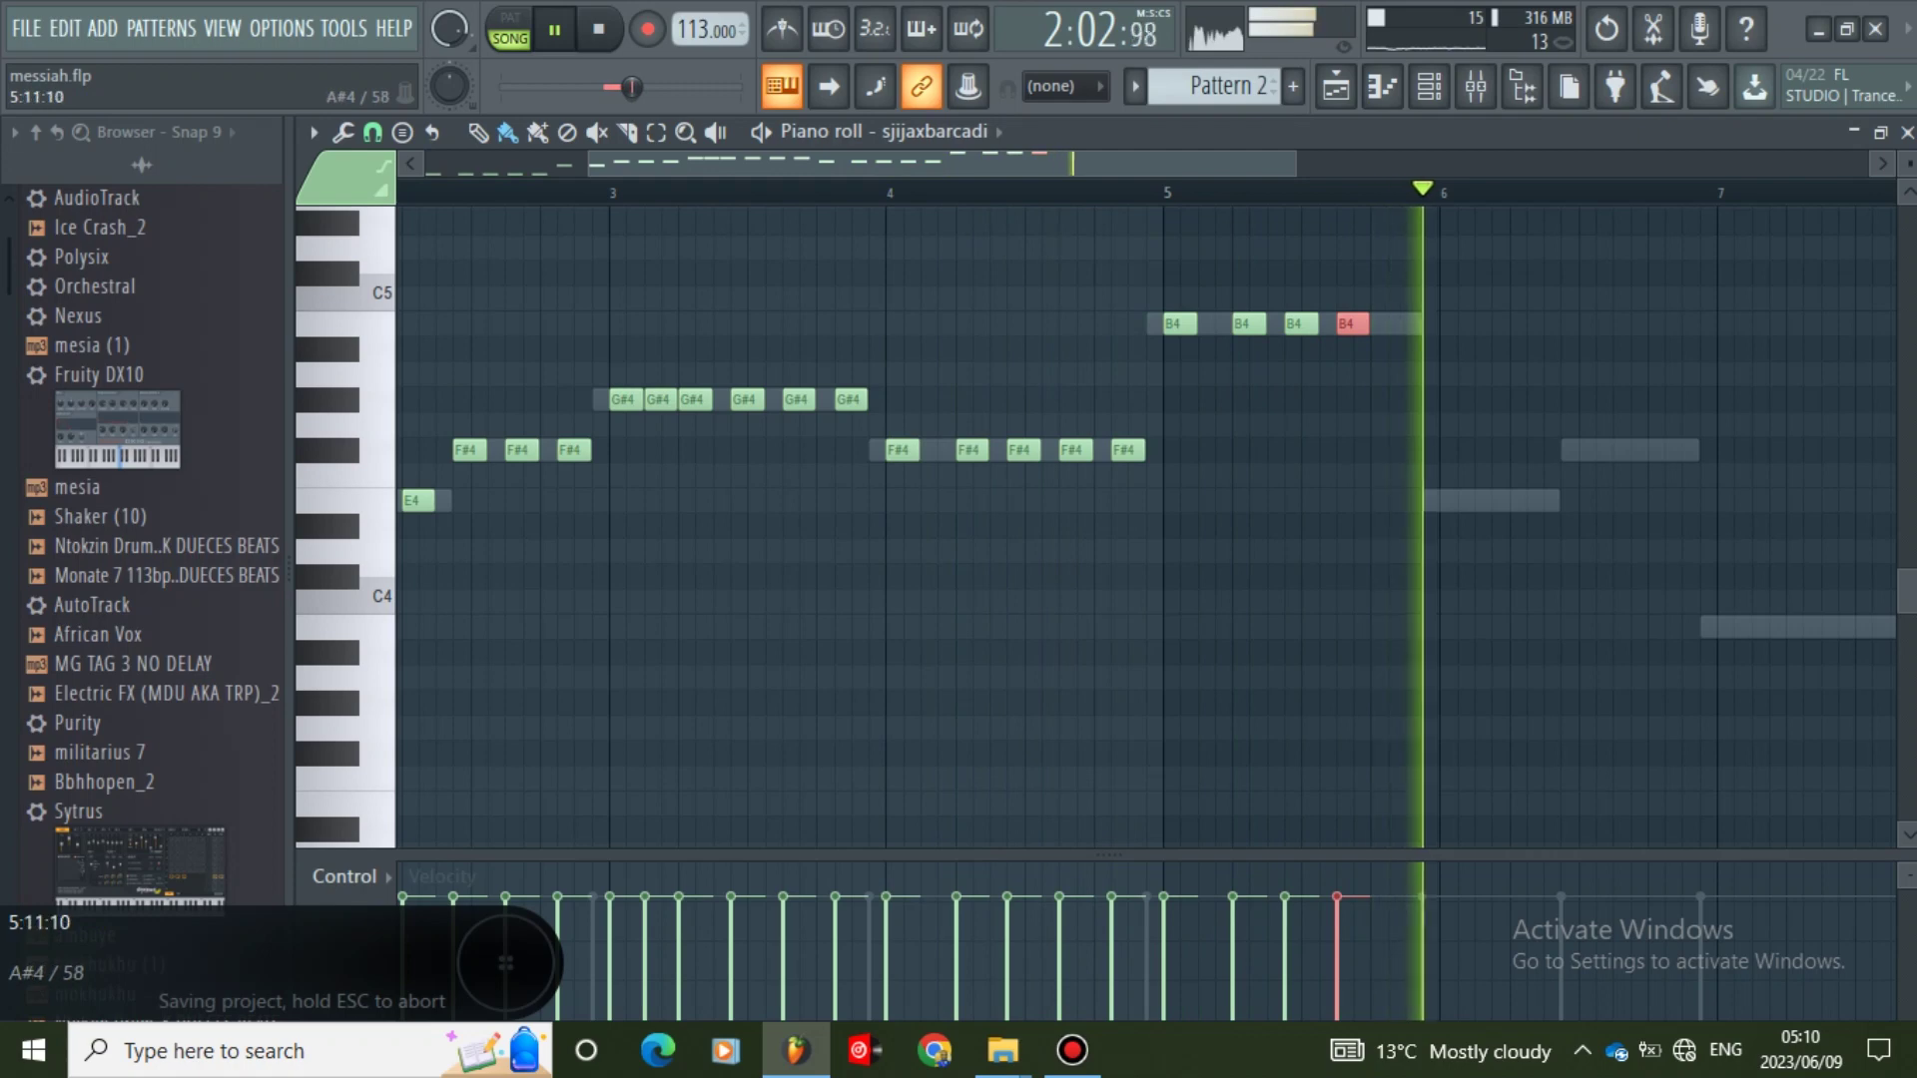
pyautogui.press('space')
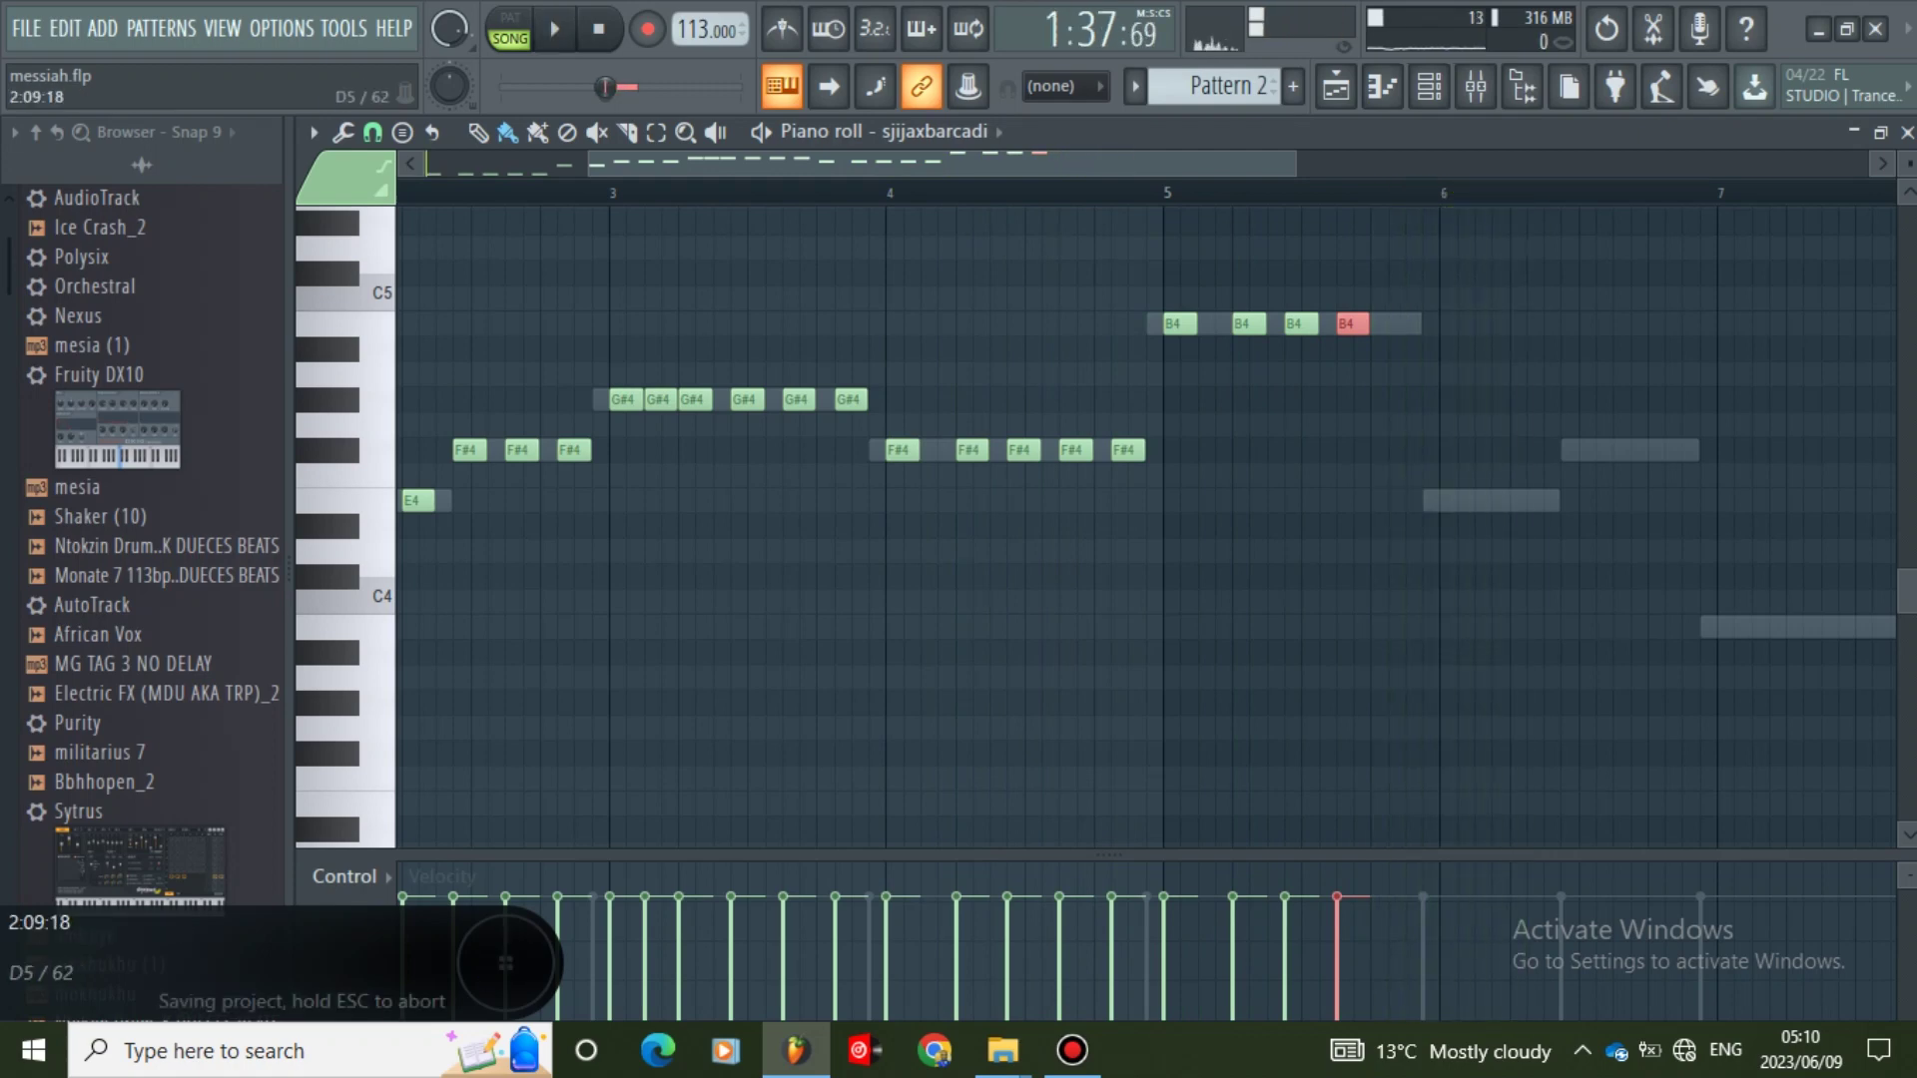
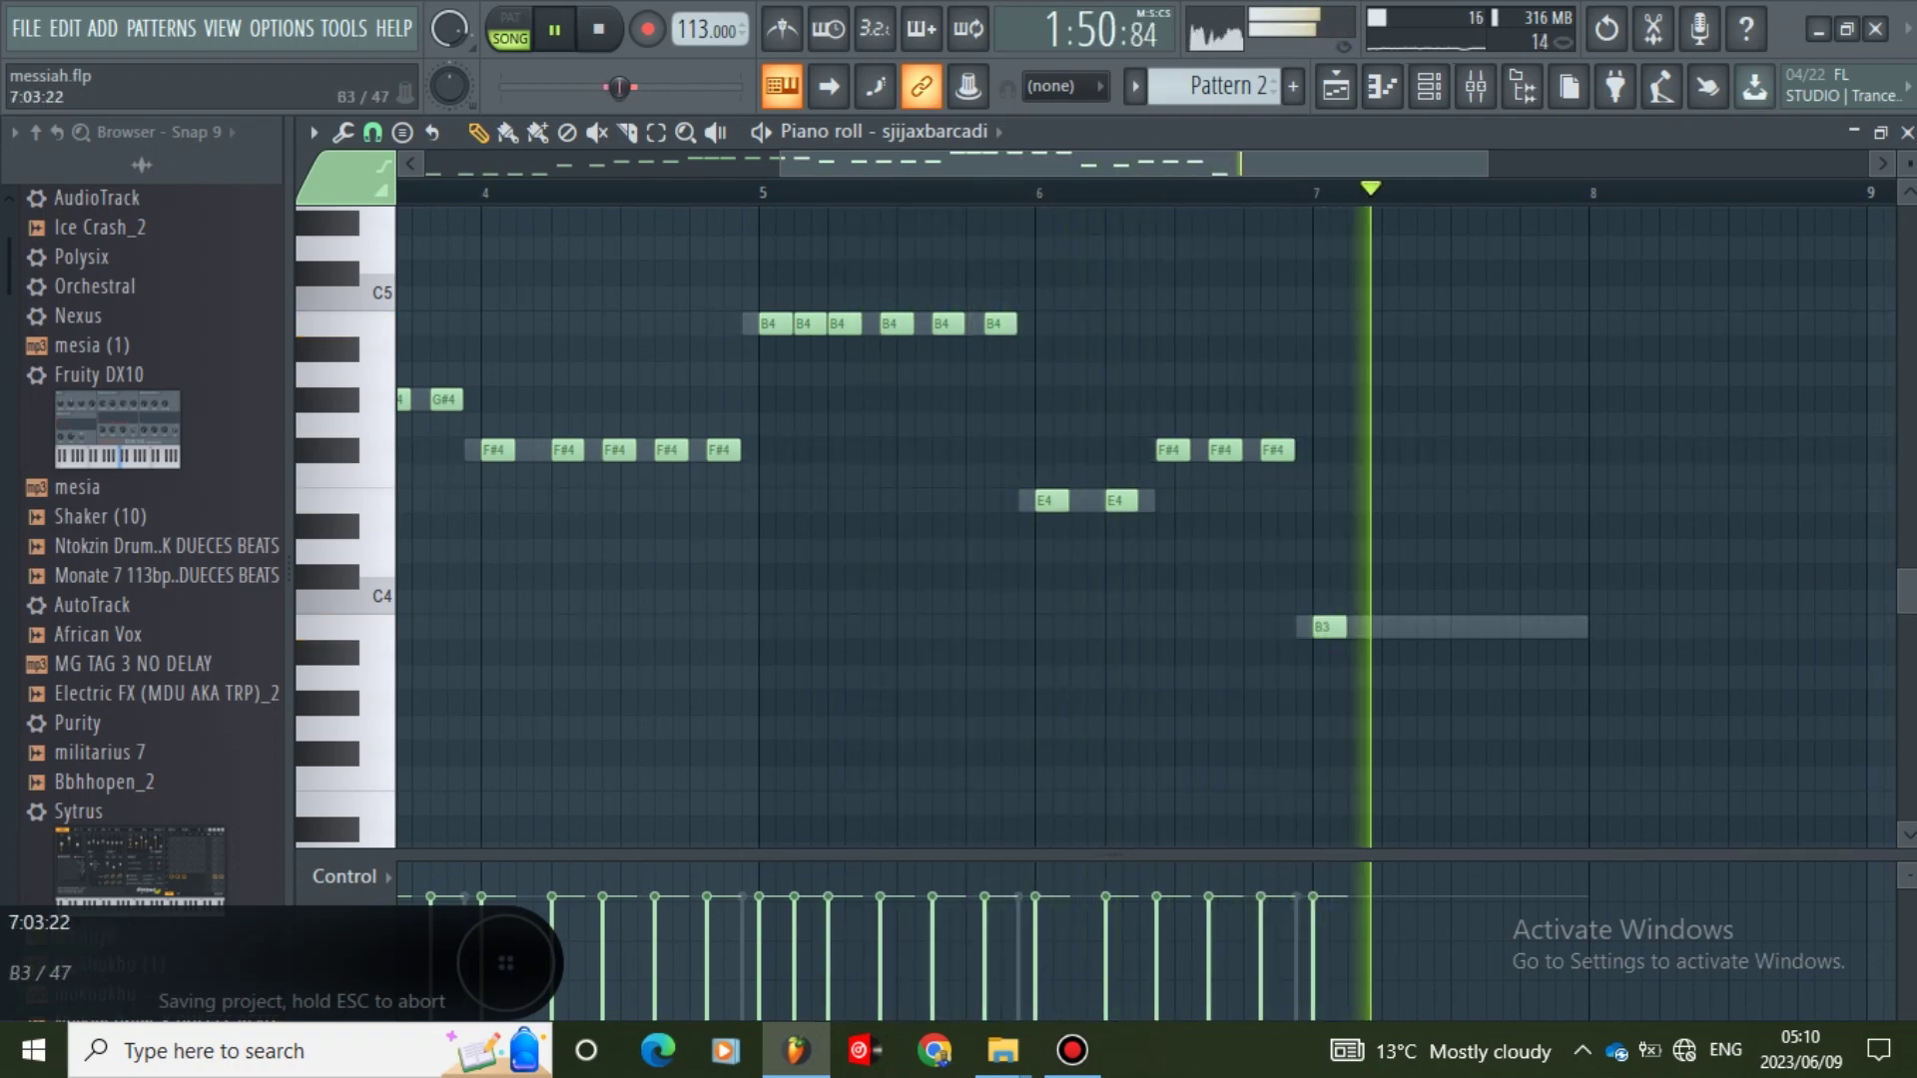
pyautogui.click(1378, 627)
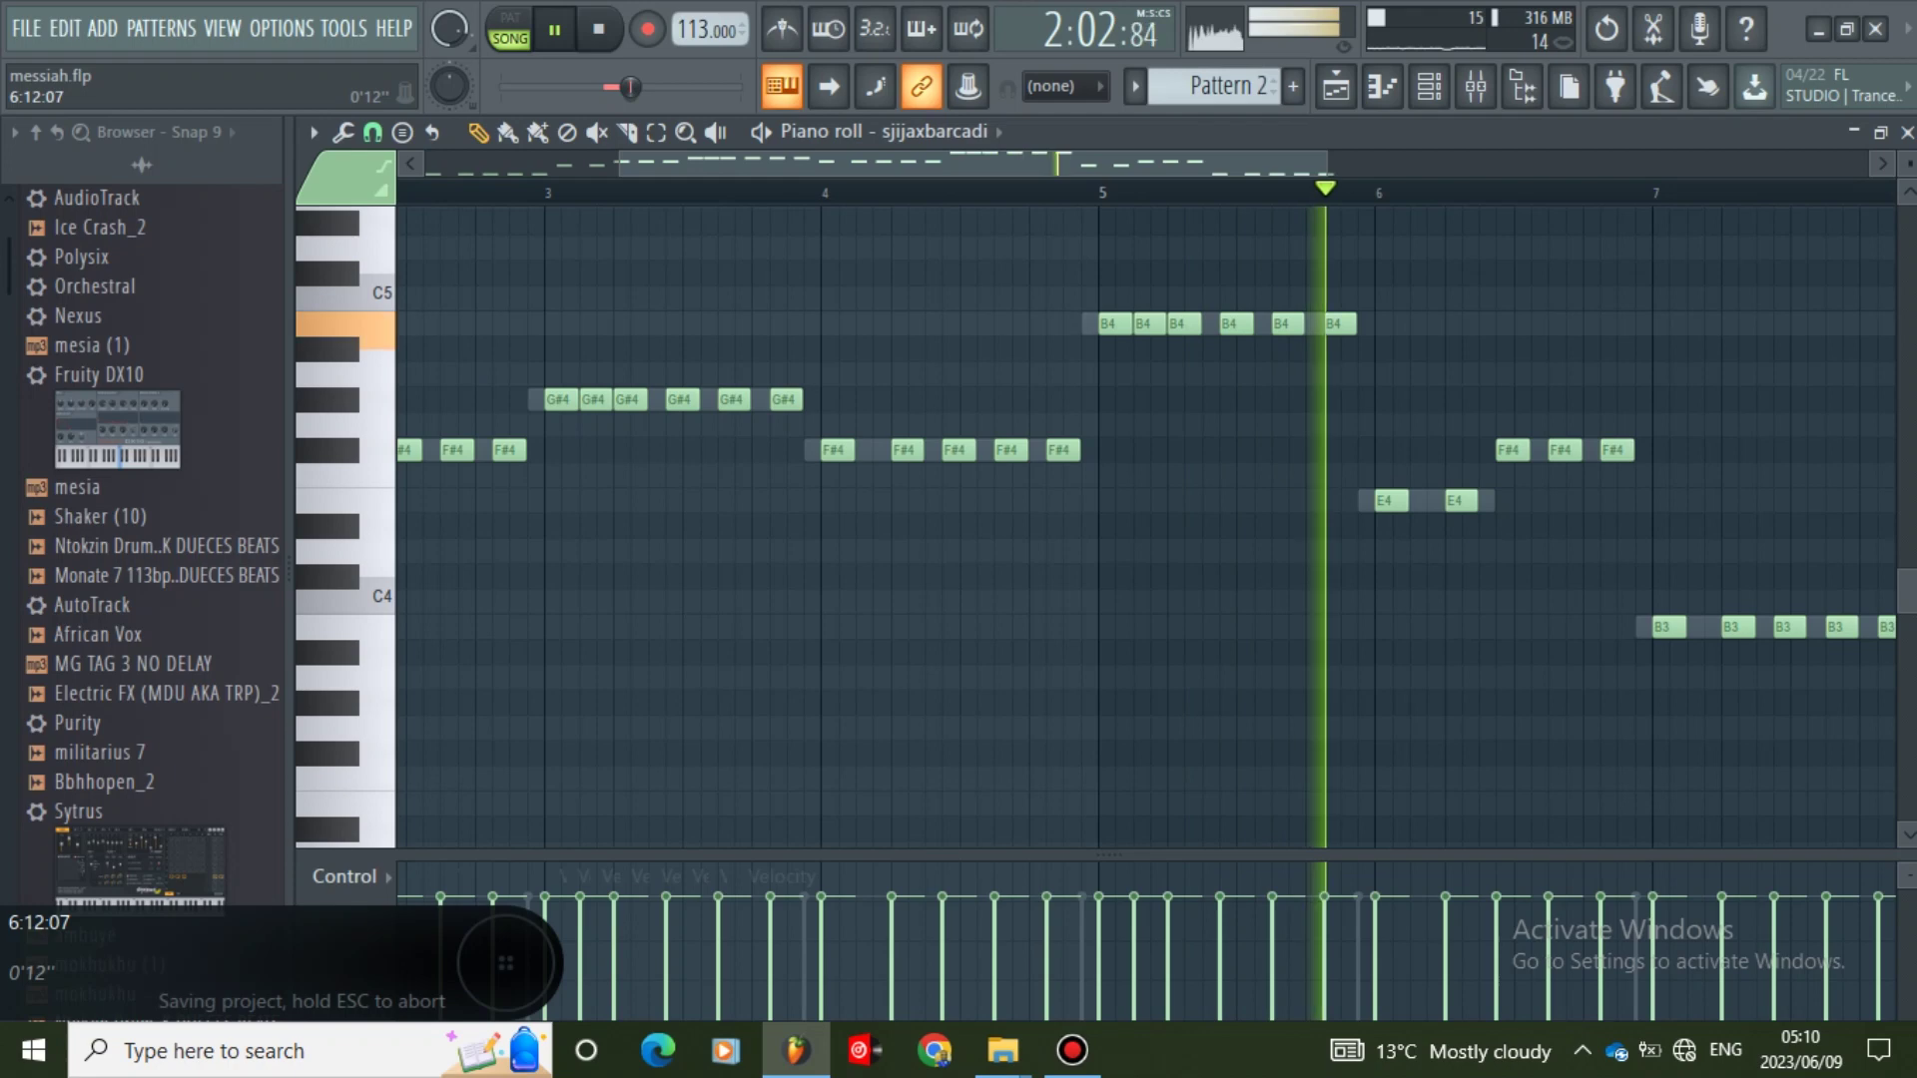
# - In bar 5, move the first and fifth B4 notes up an octave and the third one down an octave
pyautogui.scroll(3, 1148, 575)
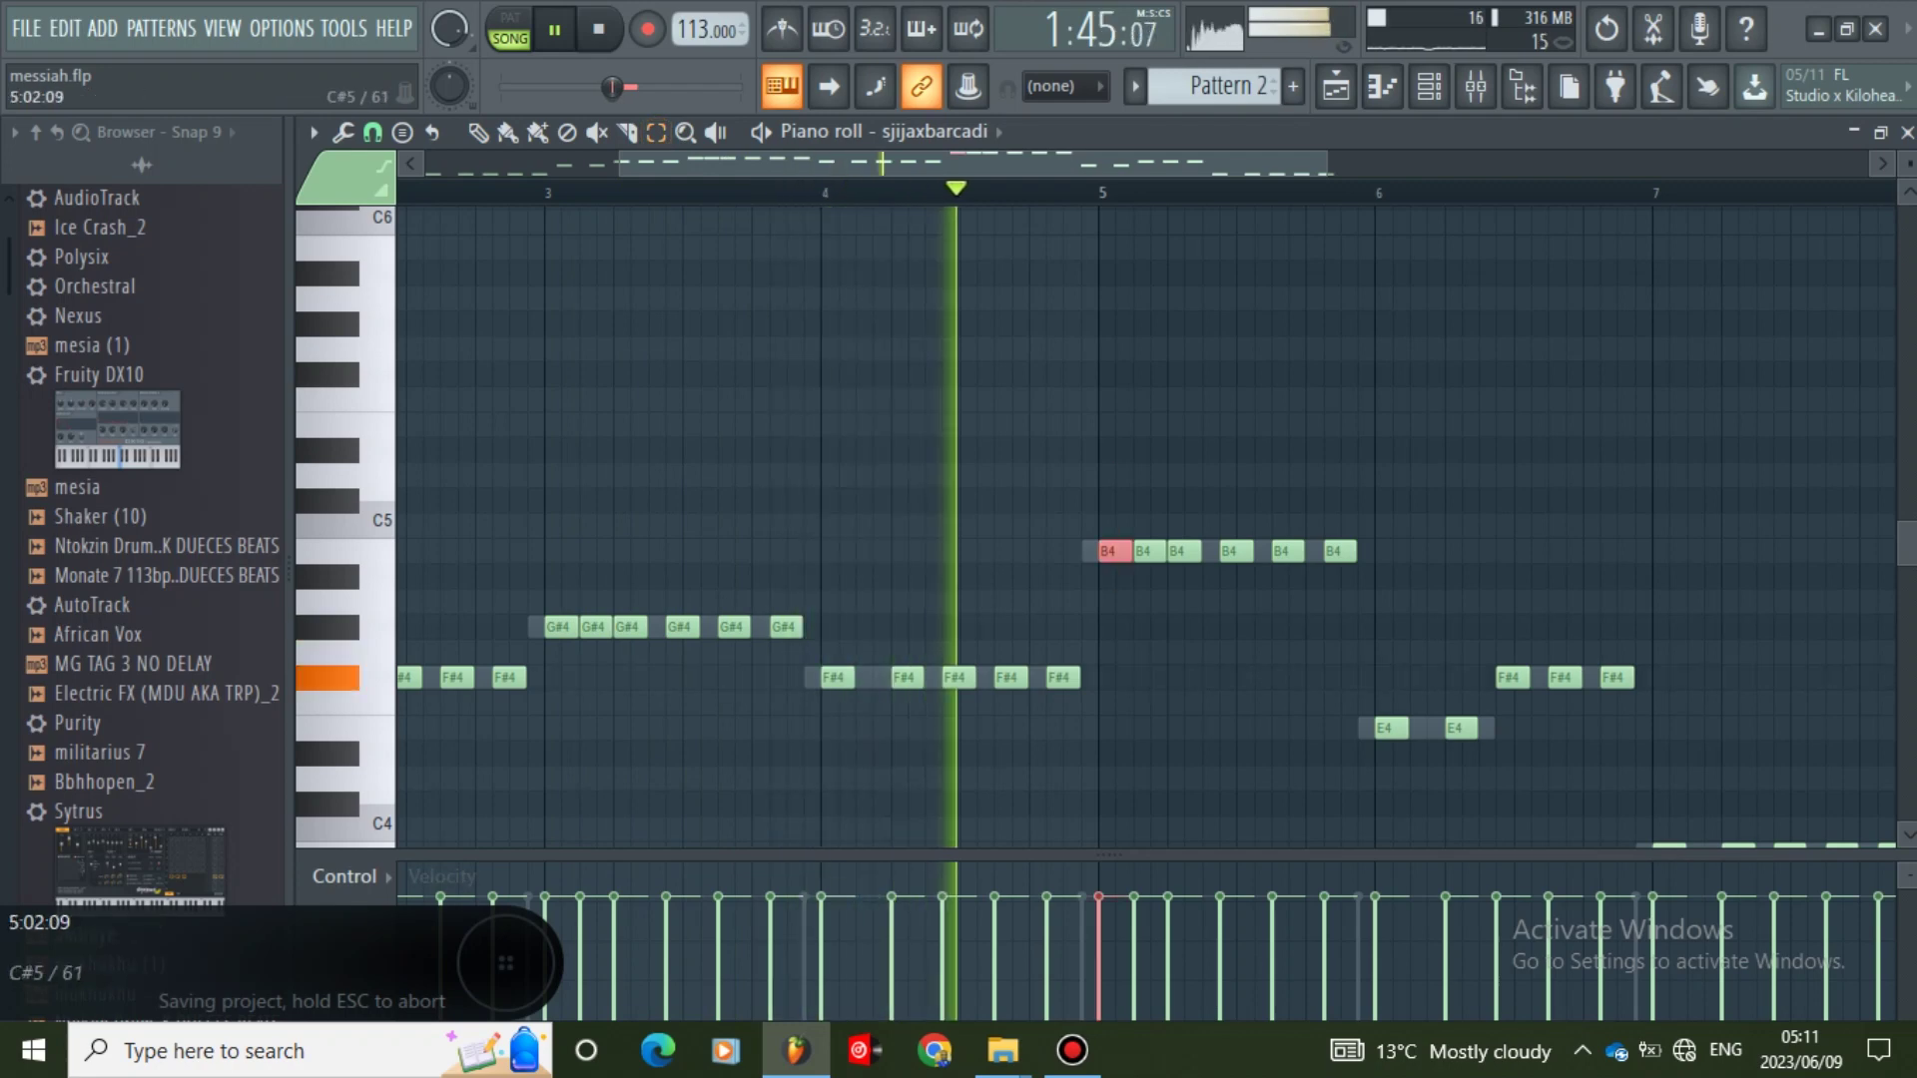
pyautogui.hotkey('ctrl', 'Up')
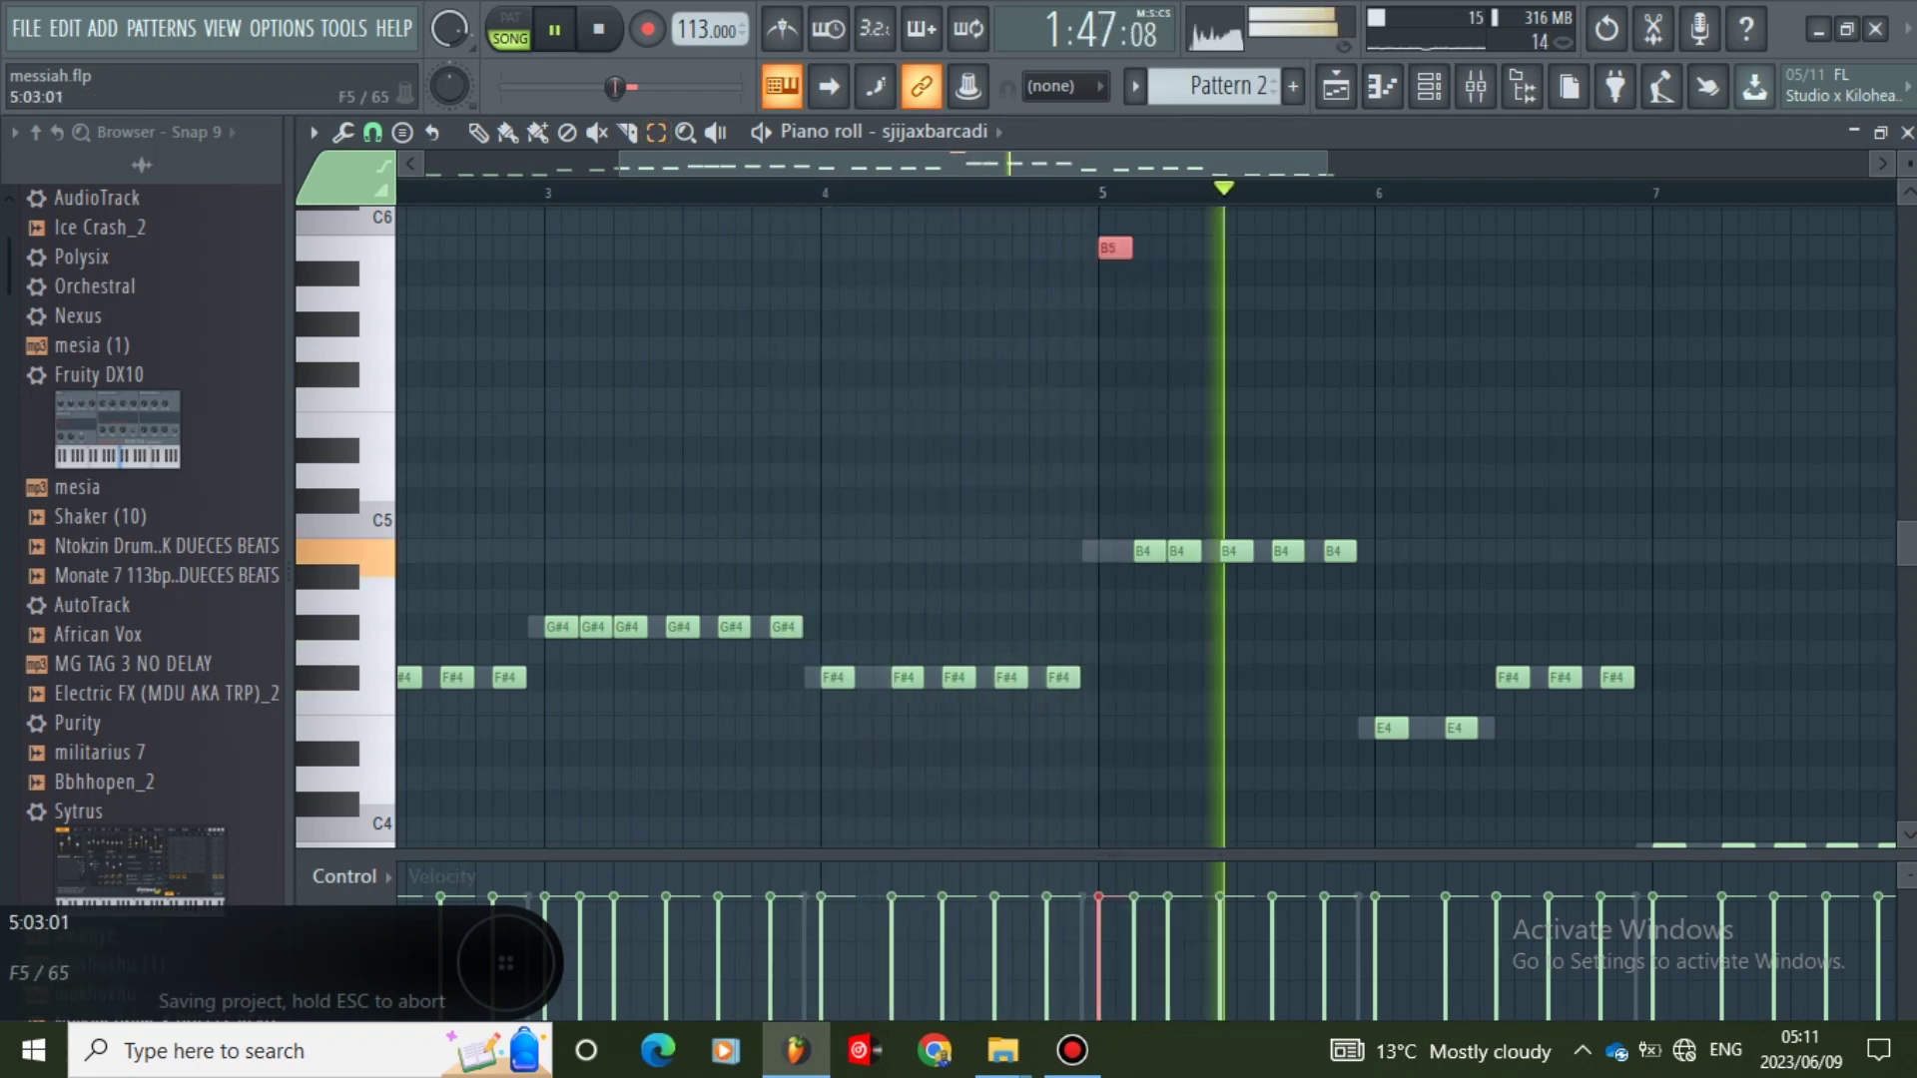
pyautogui.moveTo(1173, 525); pyautogui.dragTo(1175, 598)
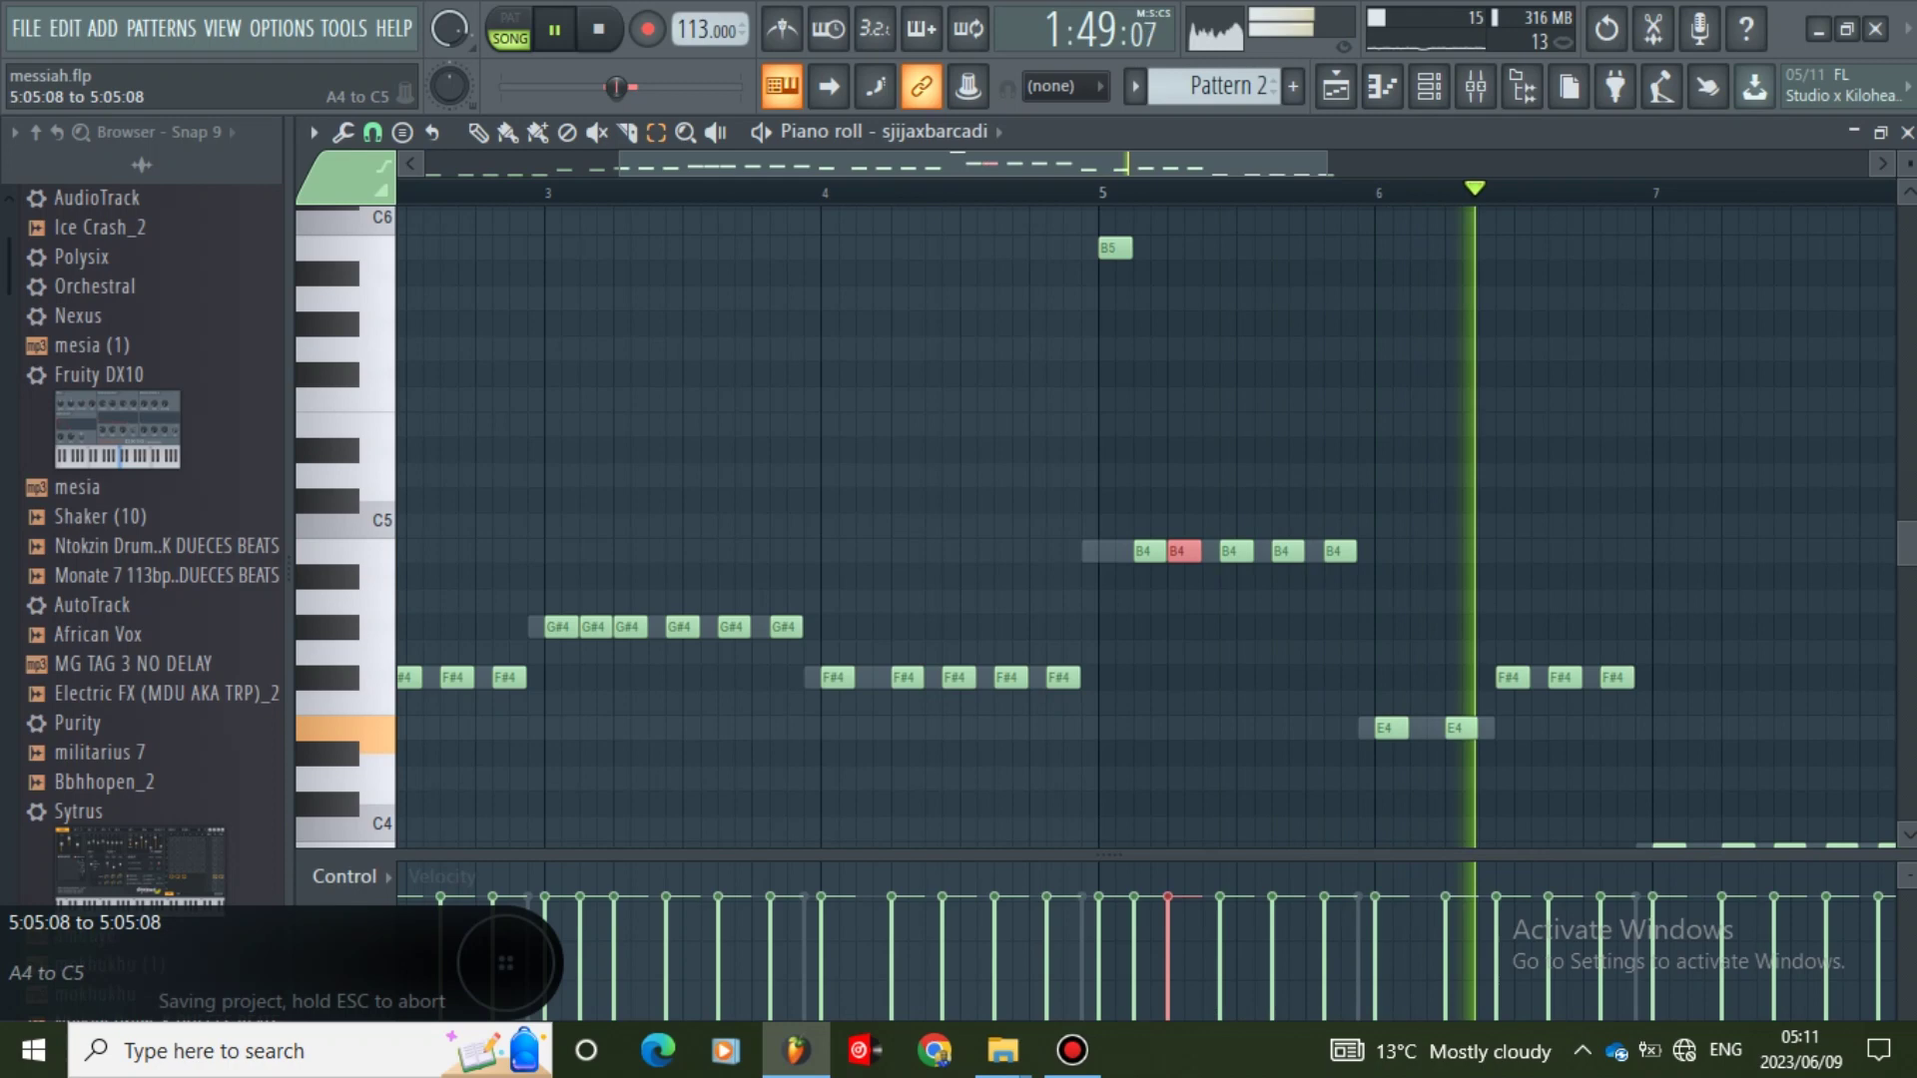
pyautogui.hotkey('ctrl', 'Down')
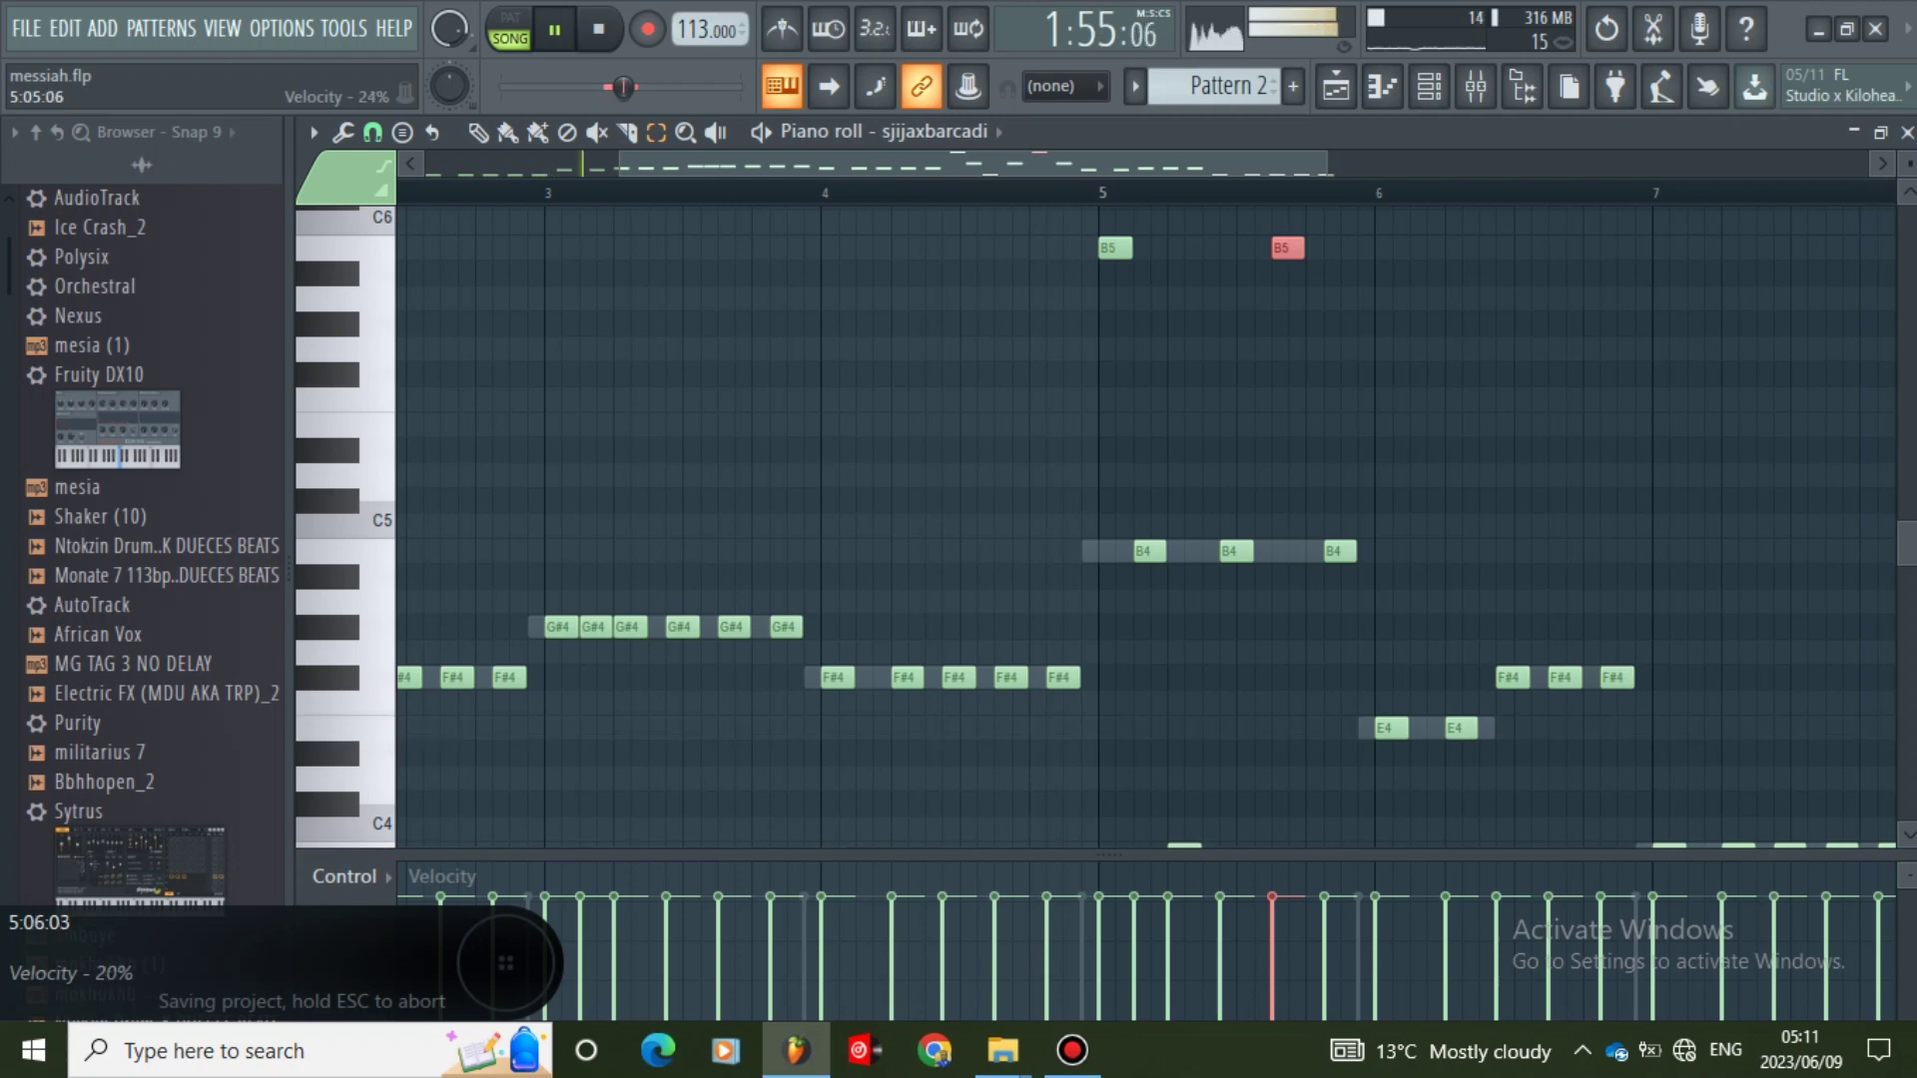
# - Move the first E4 note of bar 6 down an octave to E3 and save the project
pyautogui.moveTo(1395, 679); pyautogui.dragTo(1398, 755)
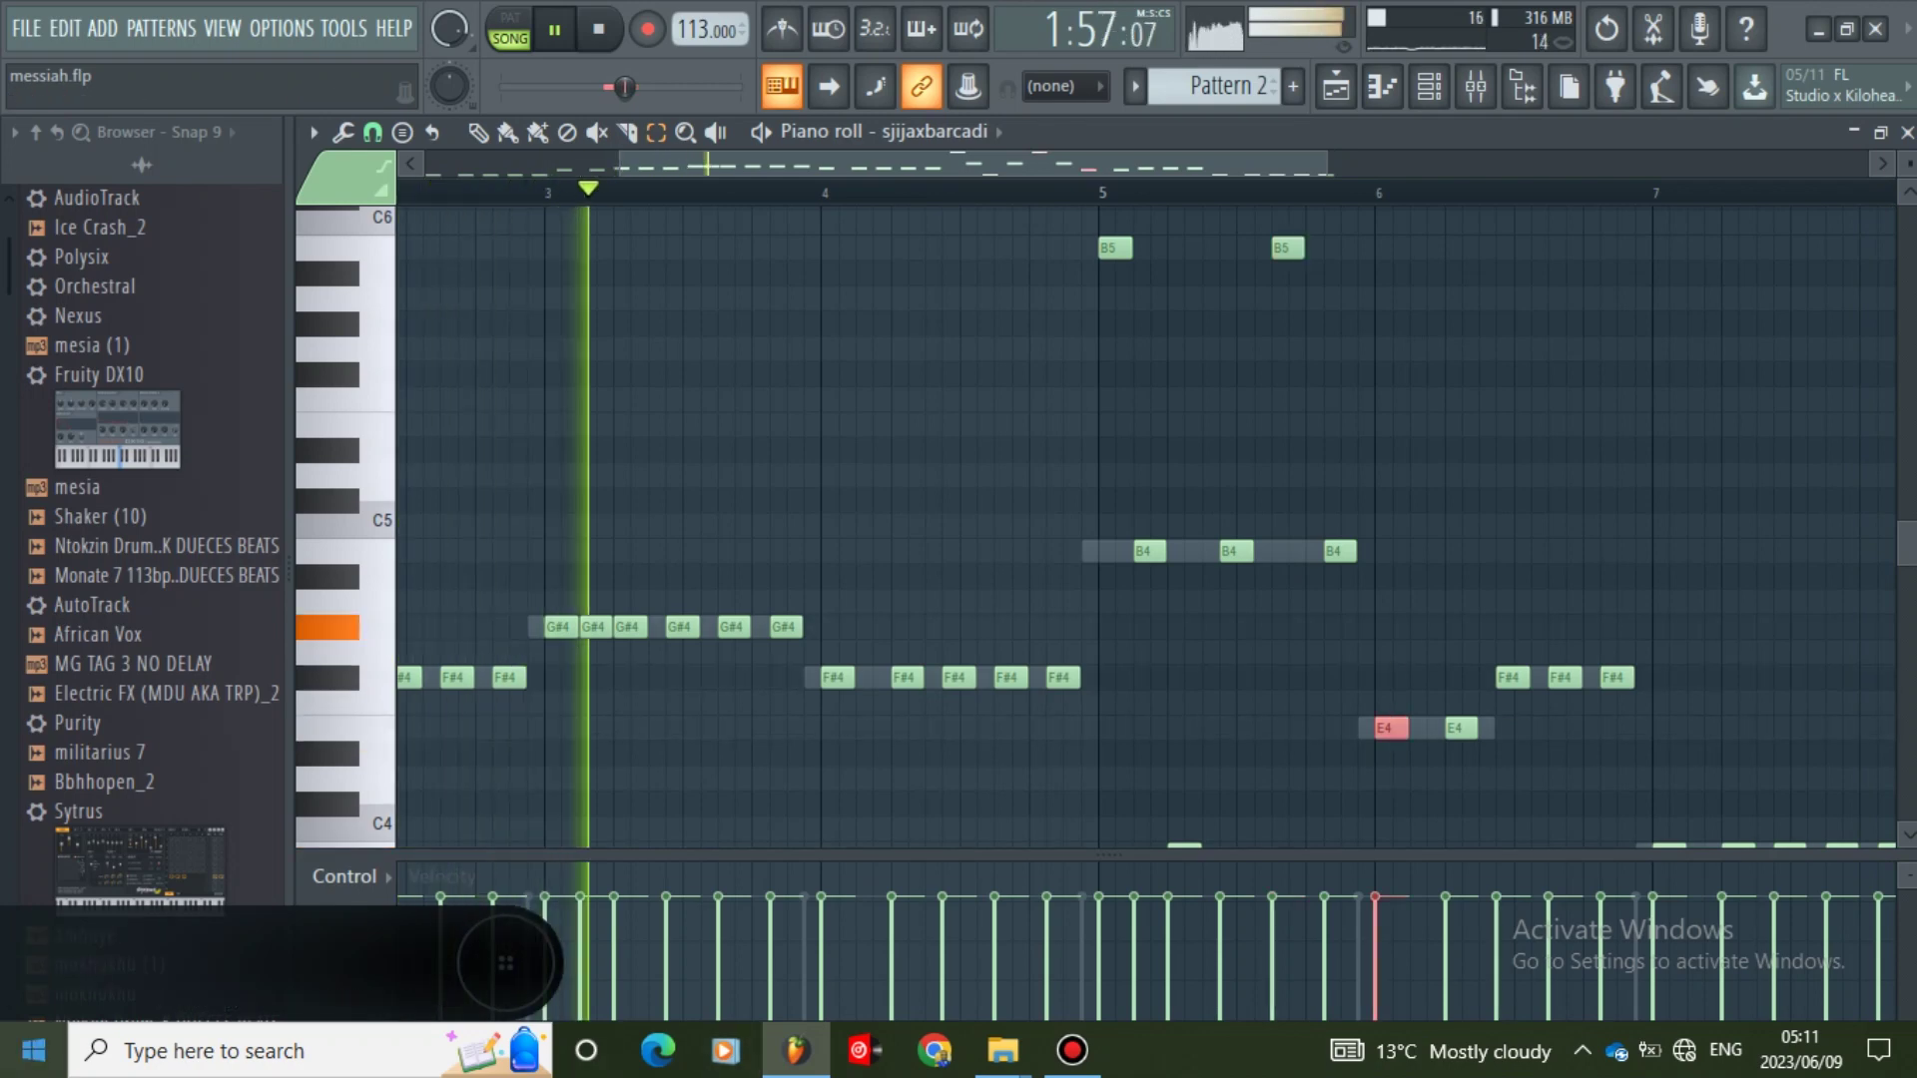
pyautogui.hotkey('ctrl', 'Down')
pyautogui.hotkey('ctrl', 's')
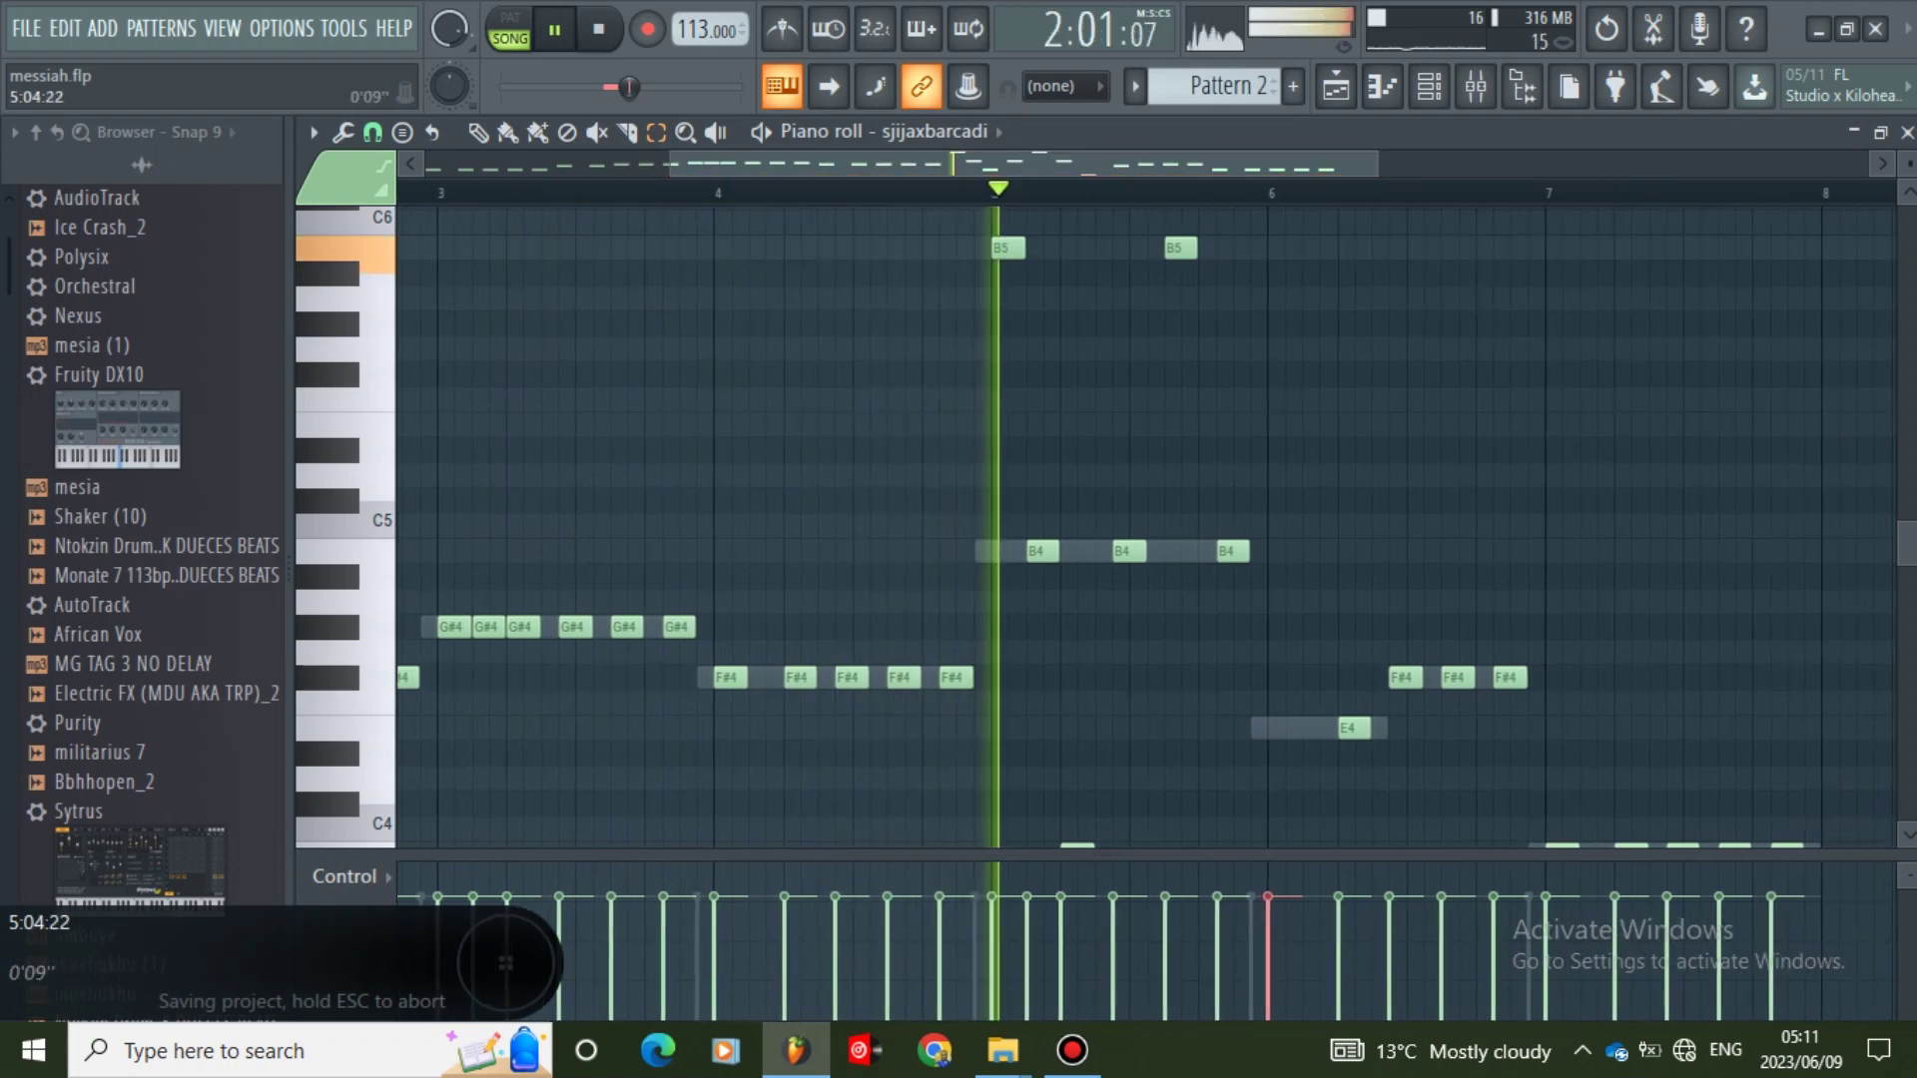
pyautogui.scroll(-2, 1371, 649)
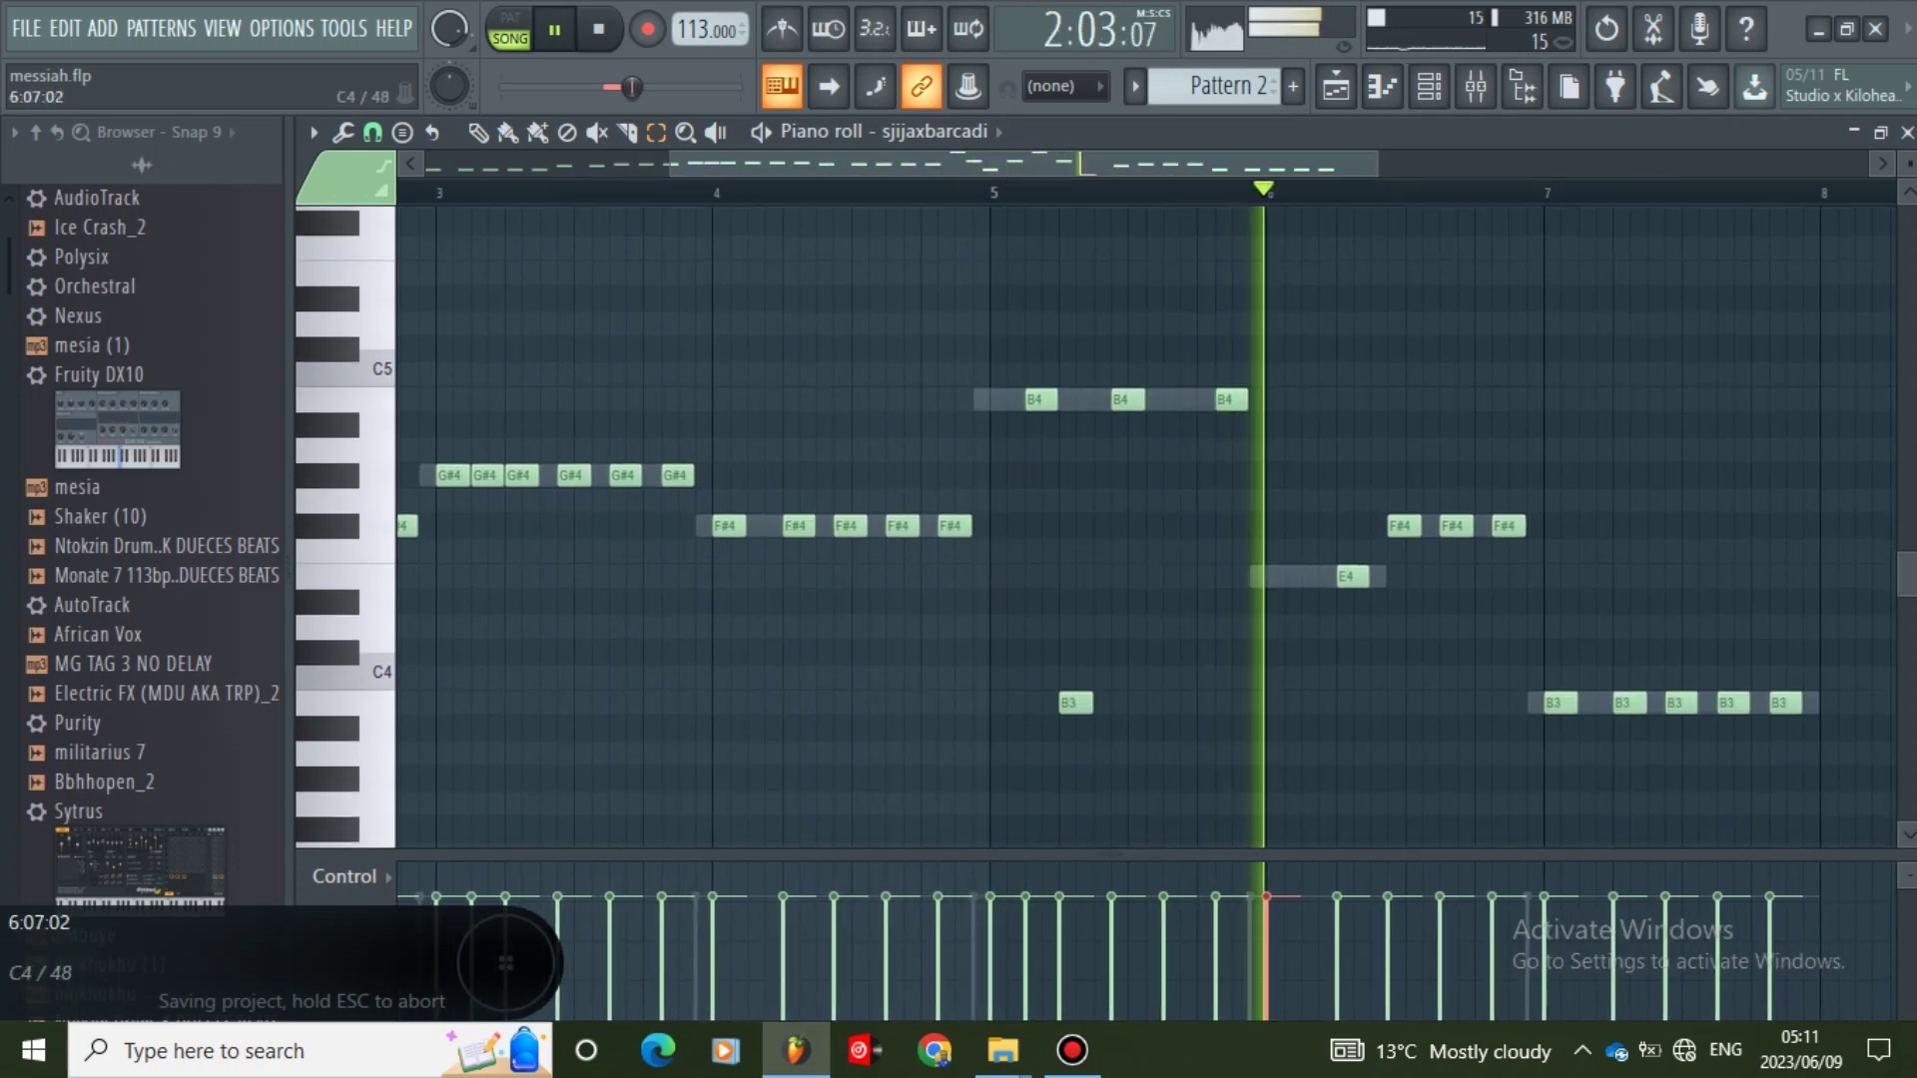
pyautogui.scroll(-1, 1408, 572)
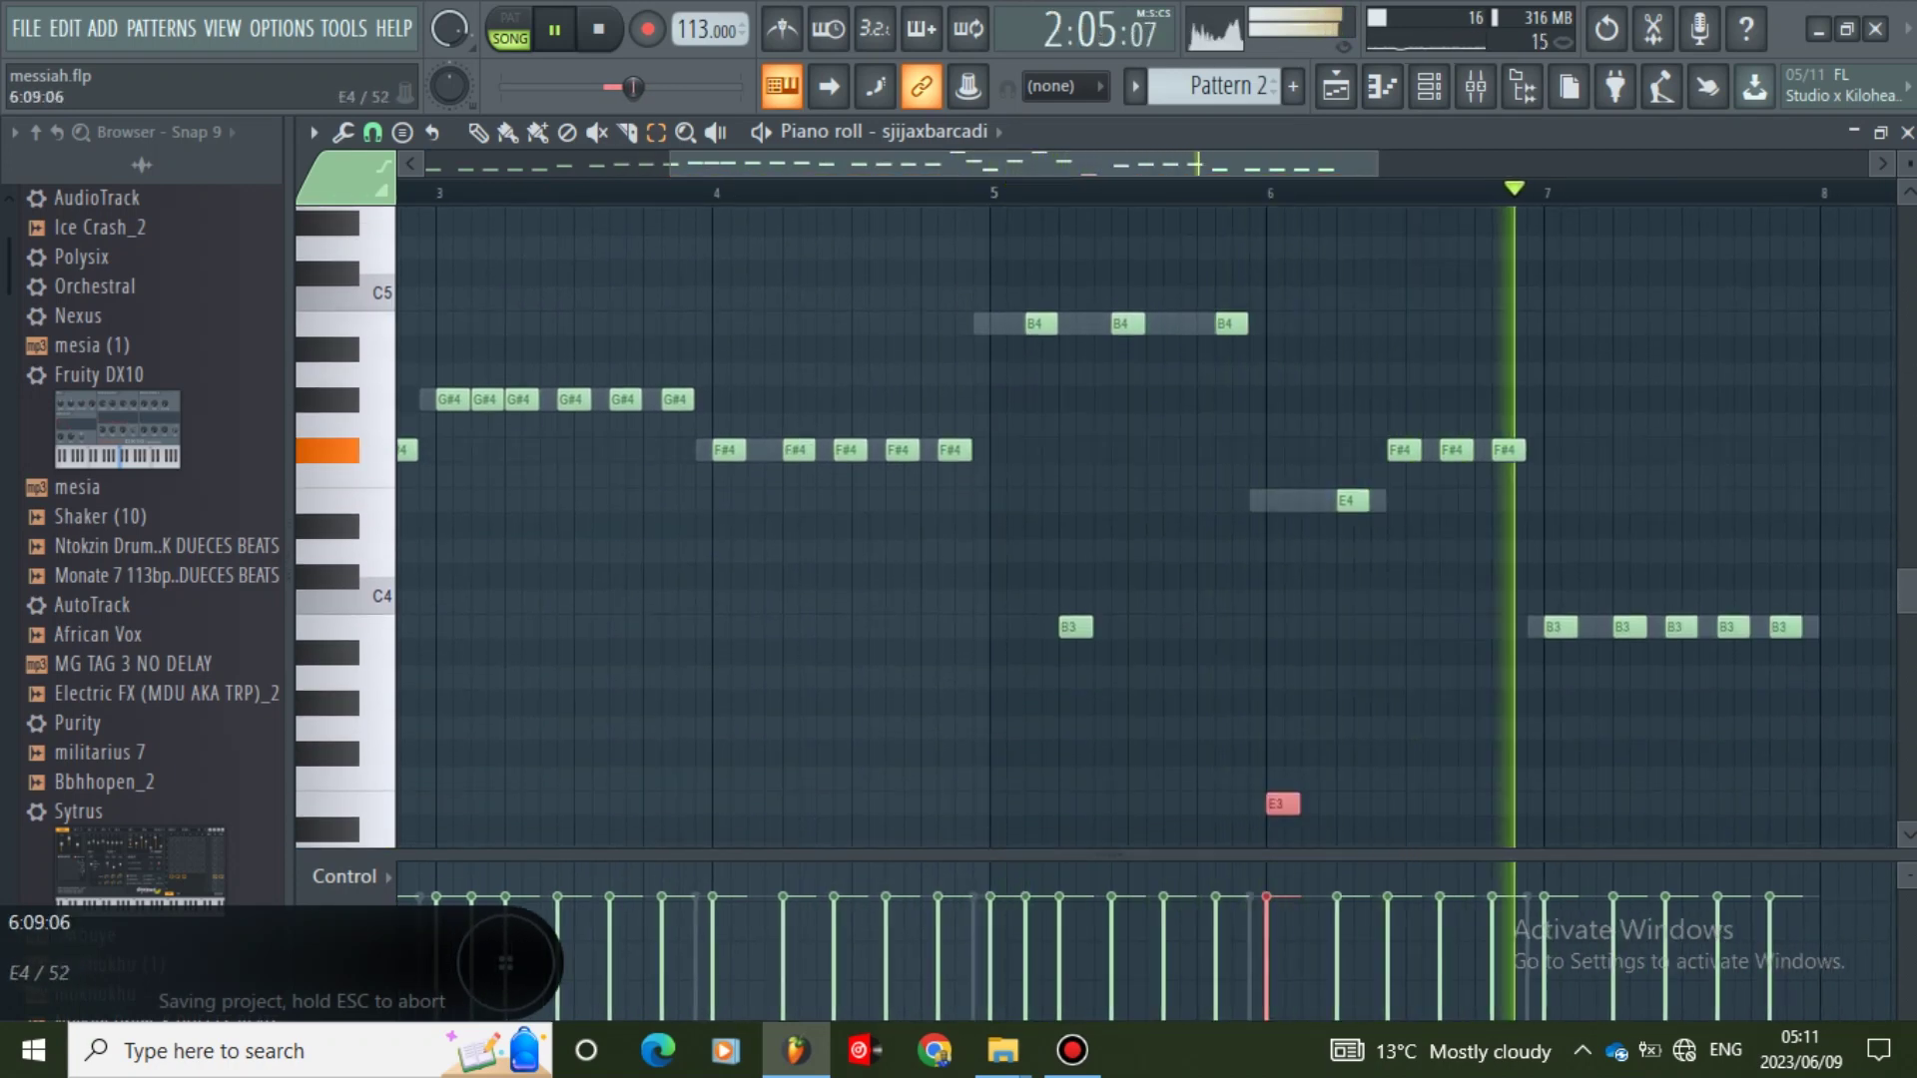
# - In bar 6, move the first F#4 note up to F#5 and the last one down to F#3, saving the project
pyautogui.click(1405, 450)
pyautogui.hotkey('ctrl', 'Up')
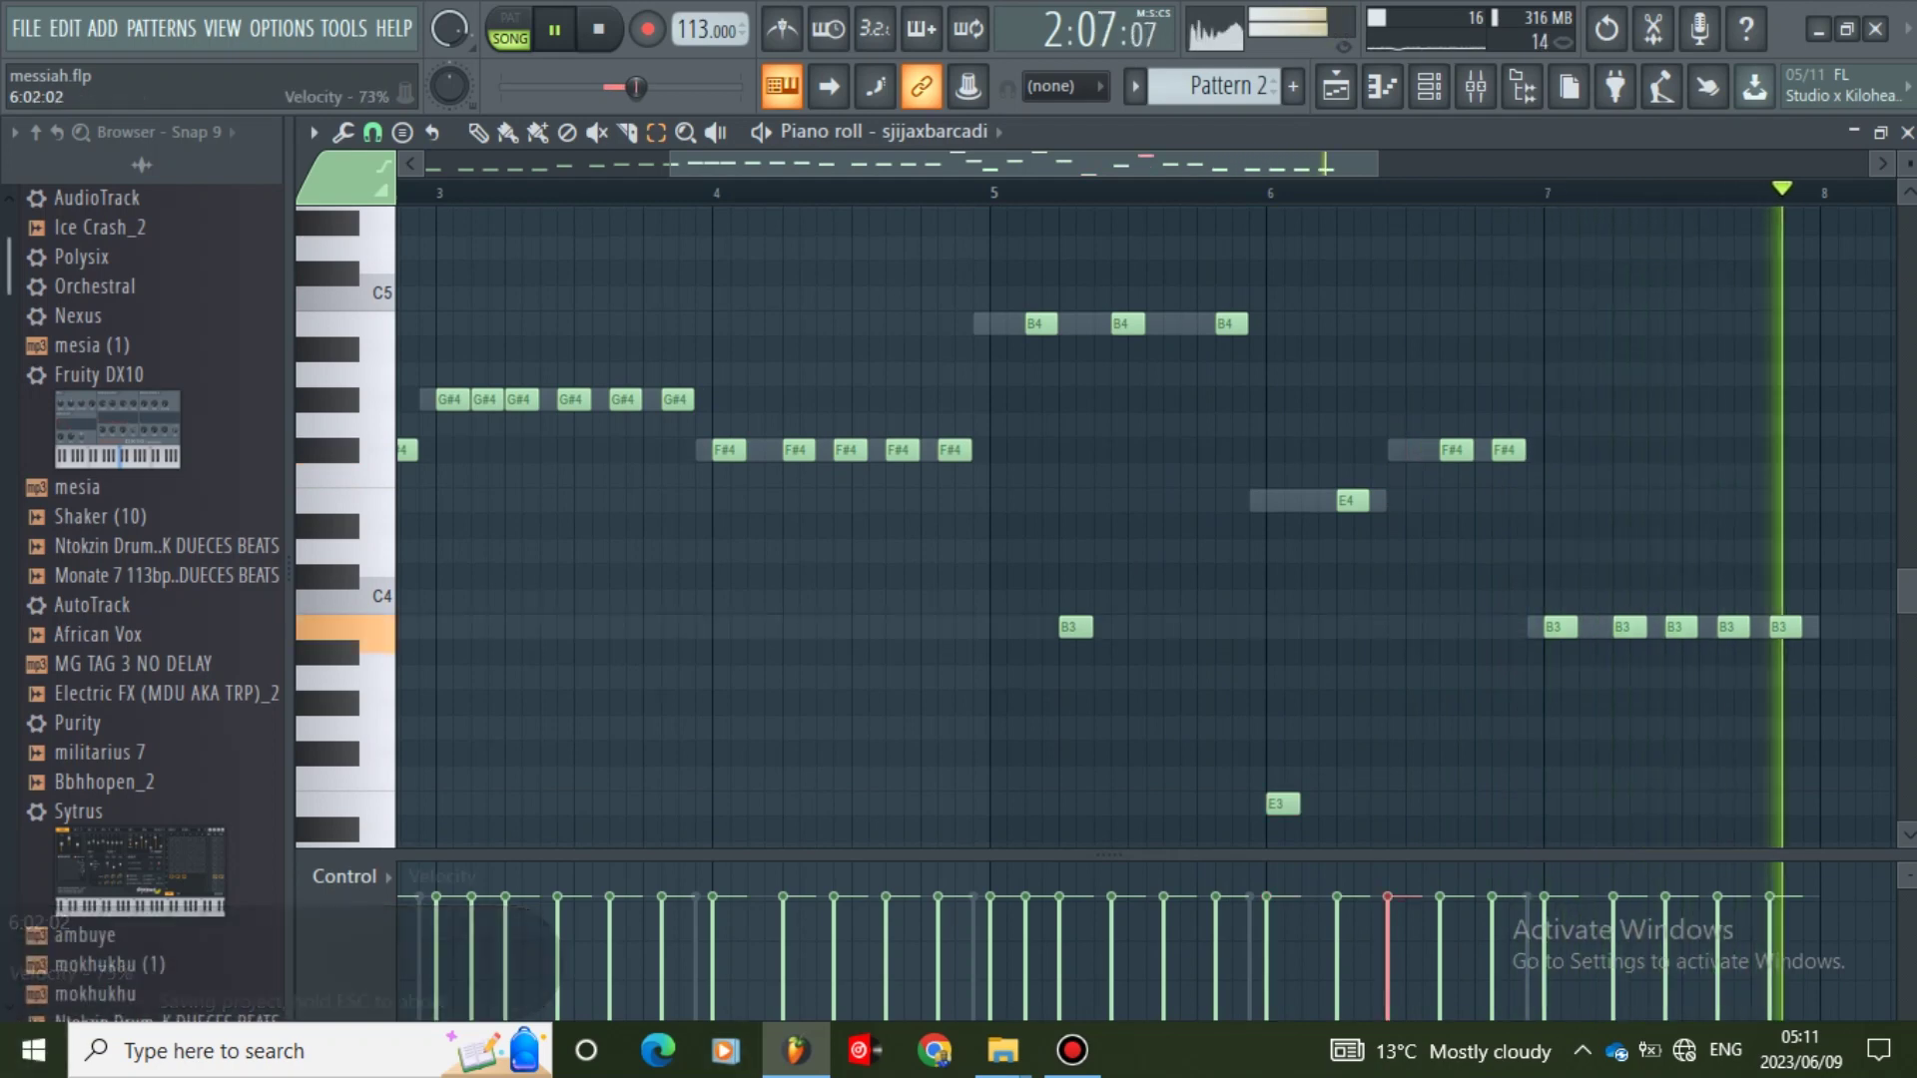
pyautogui.hotkey('ctrl', 's')
pyautogui.scroll(5, 1145, 525)
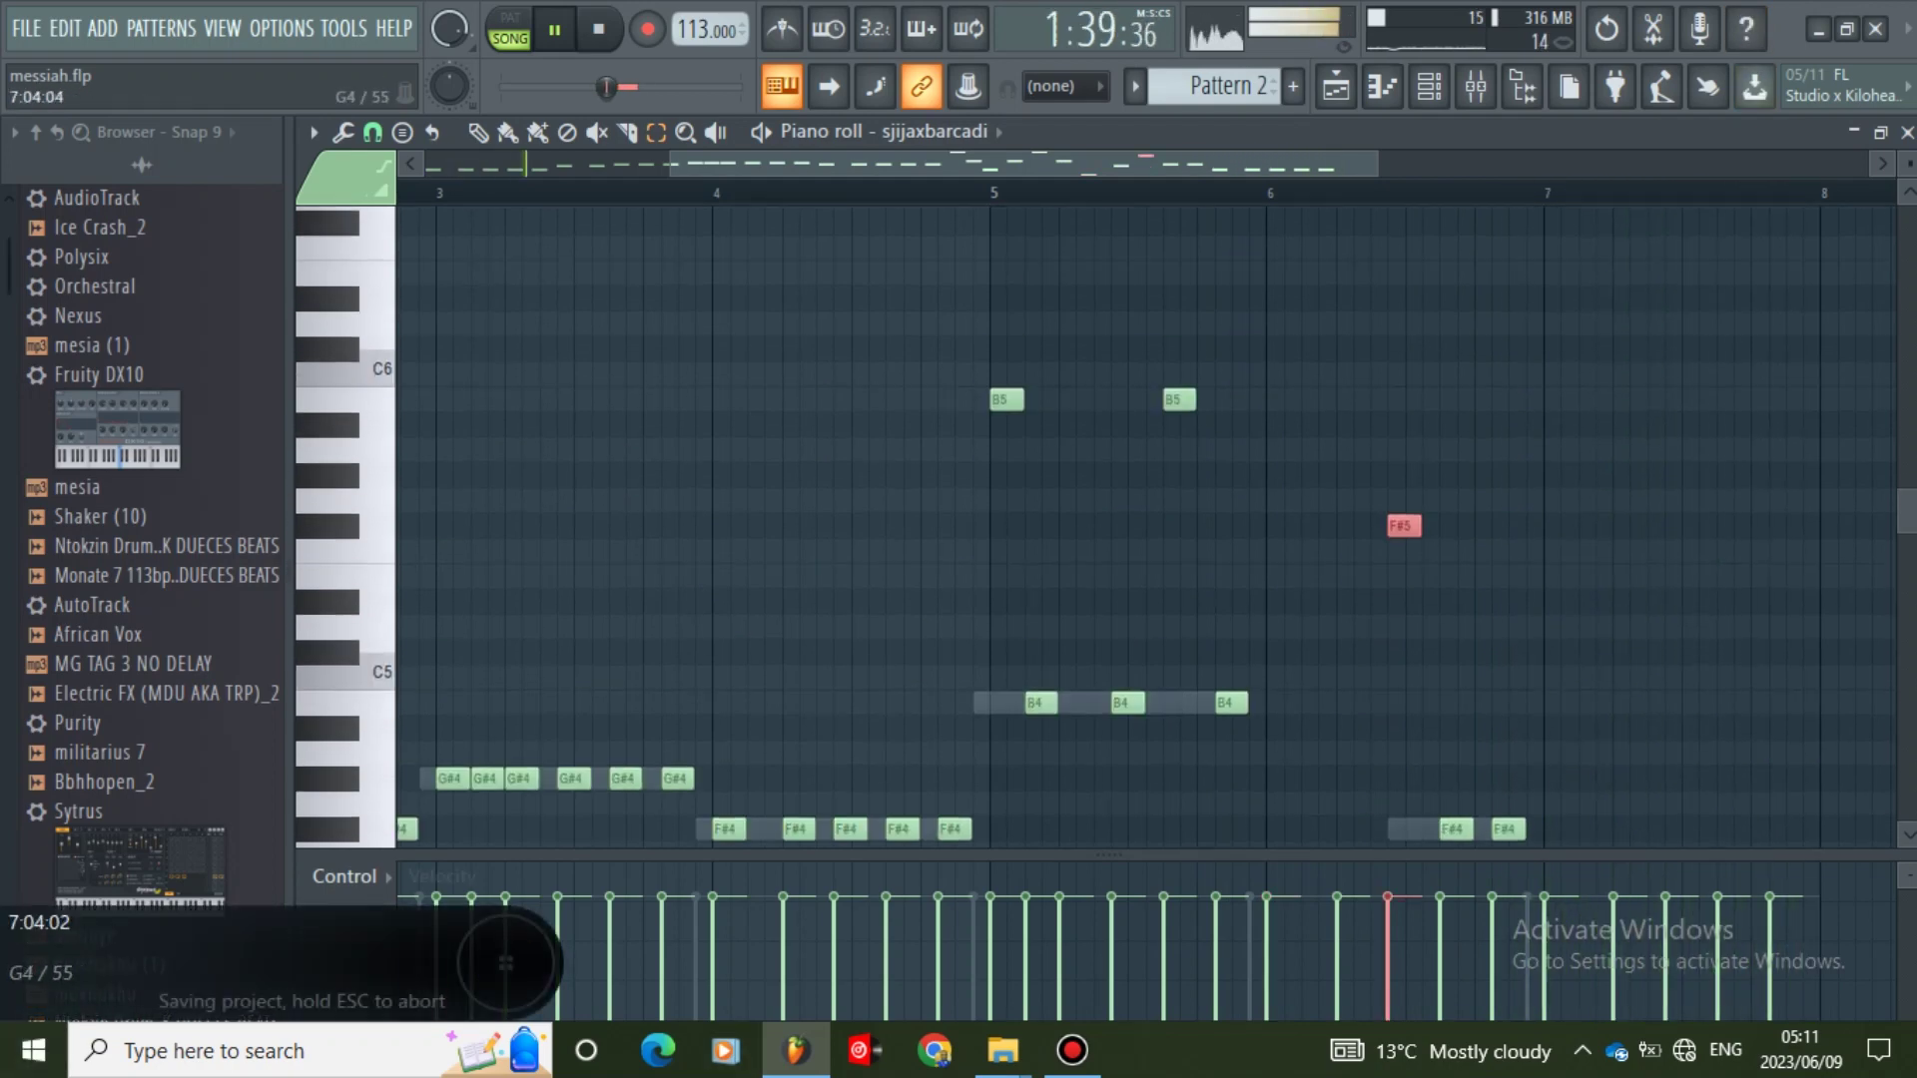
pyautogui.scroll(-2, 1558, 779)
pyautogui.click(1510, 652)
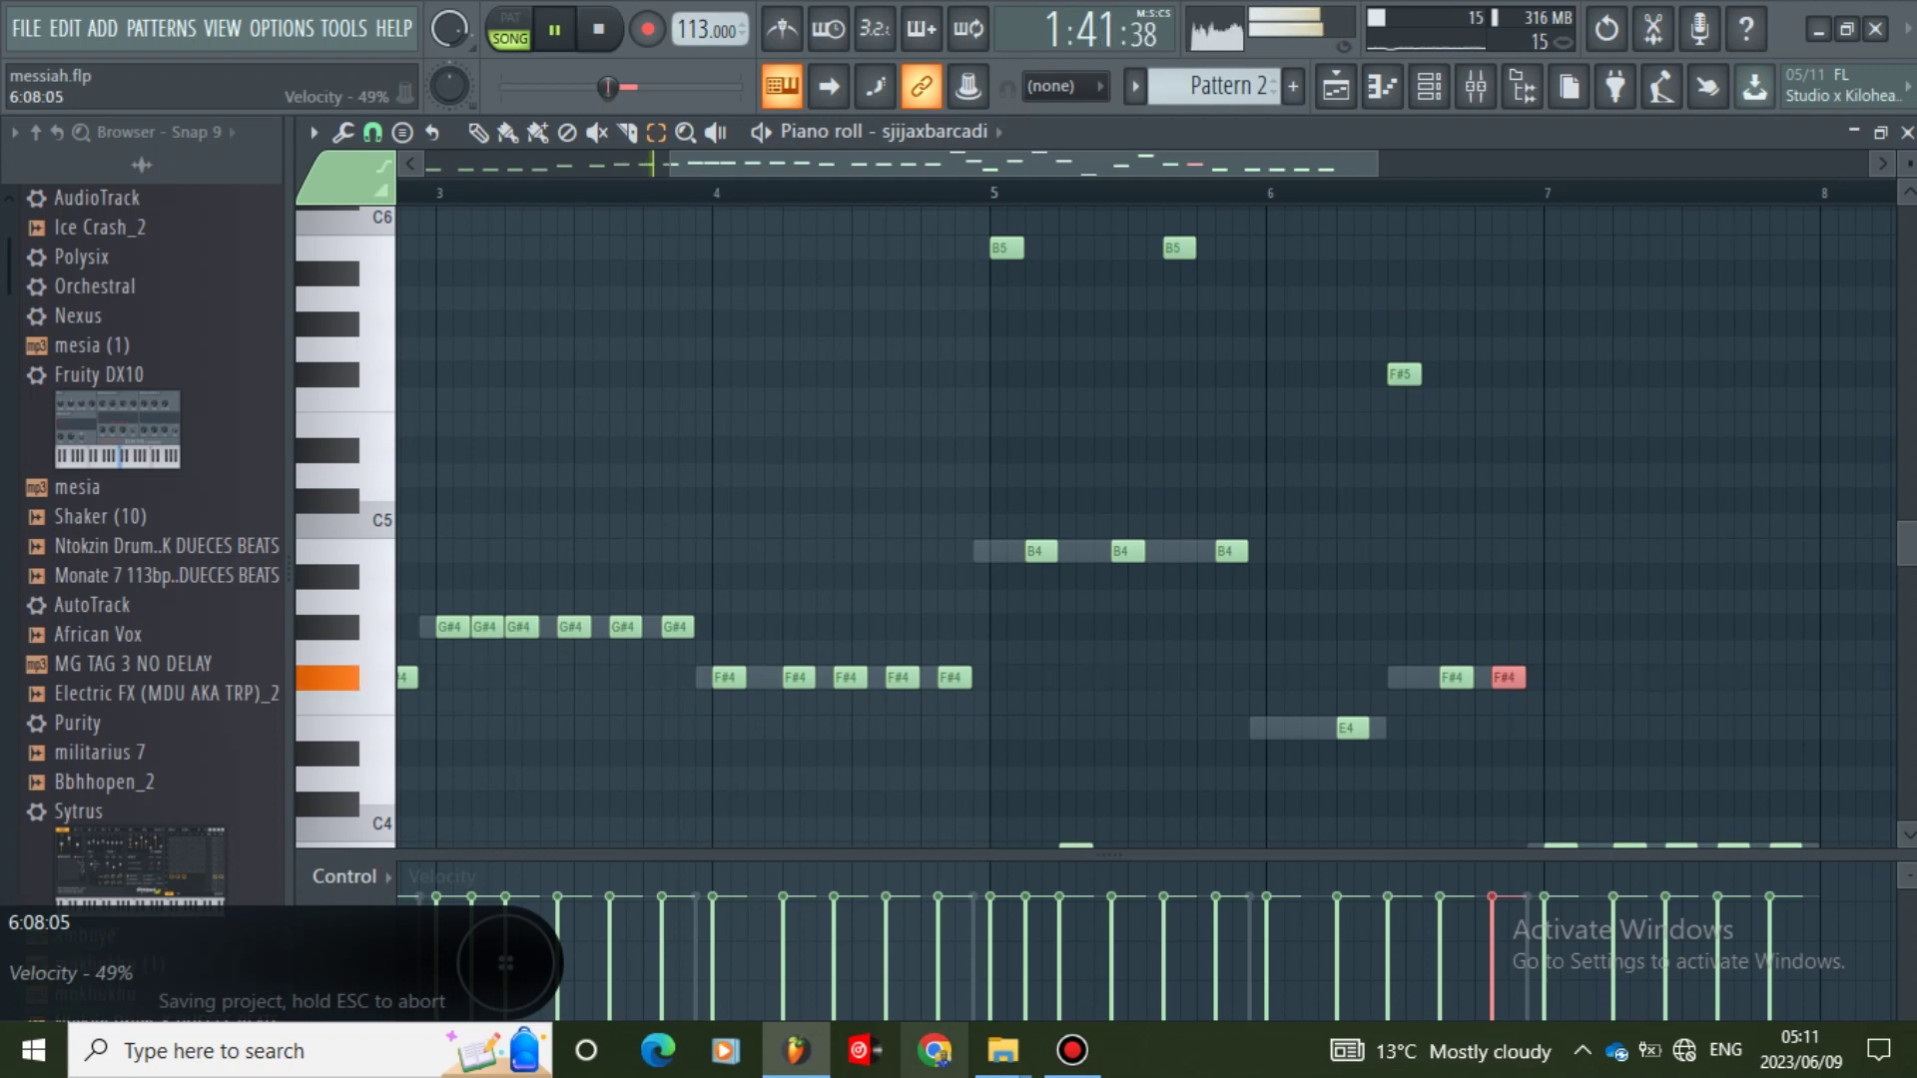
pyautogui.scroll(-3, 1146, 525)
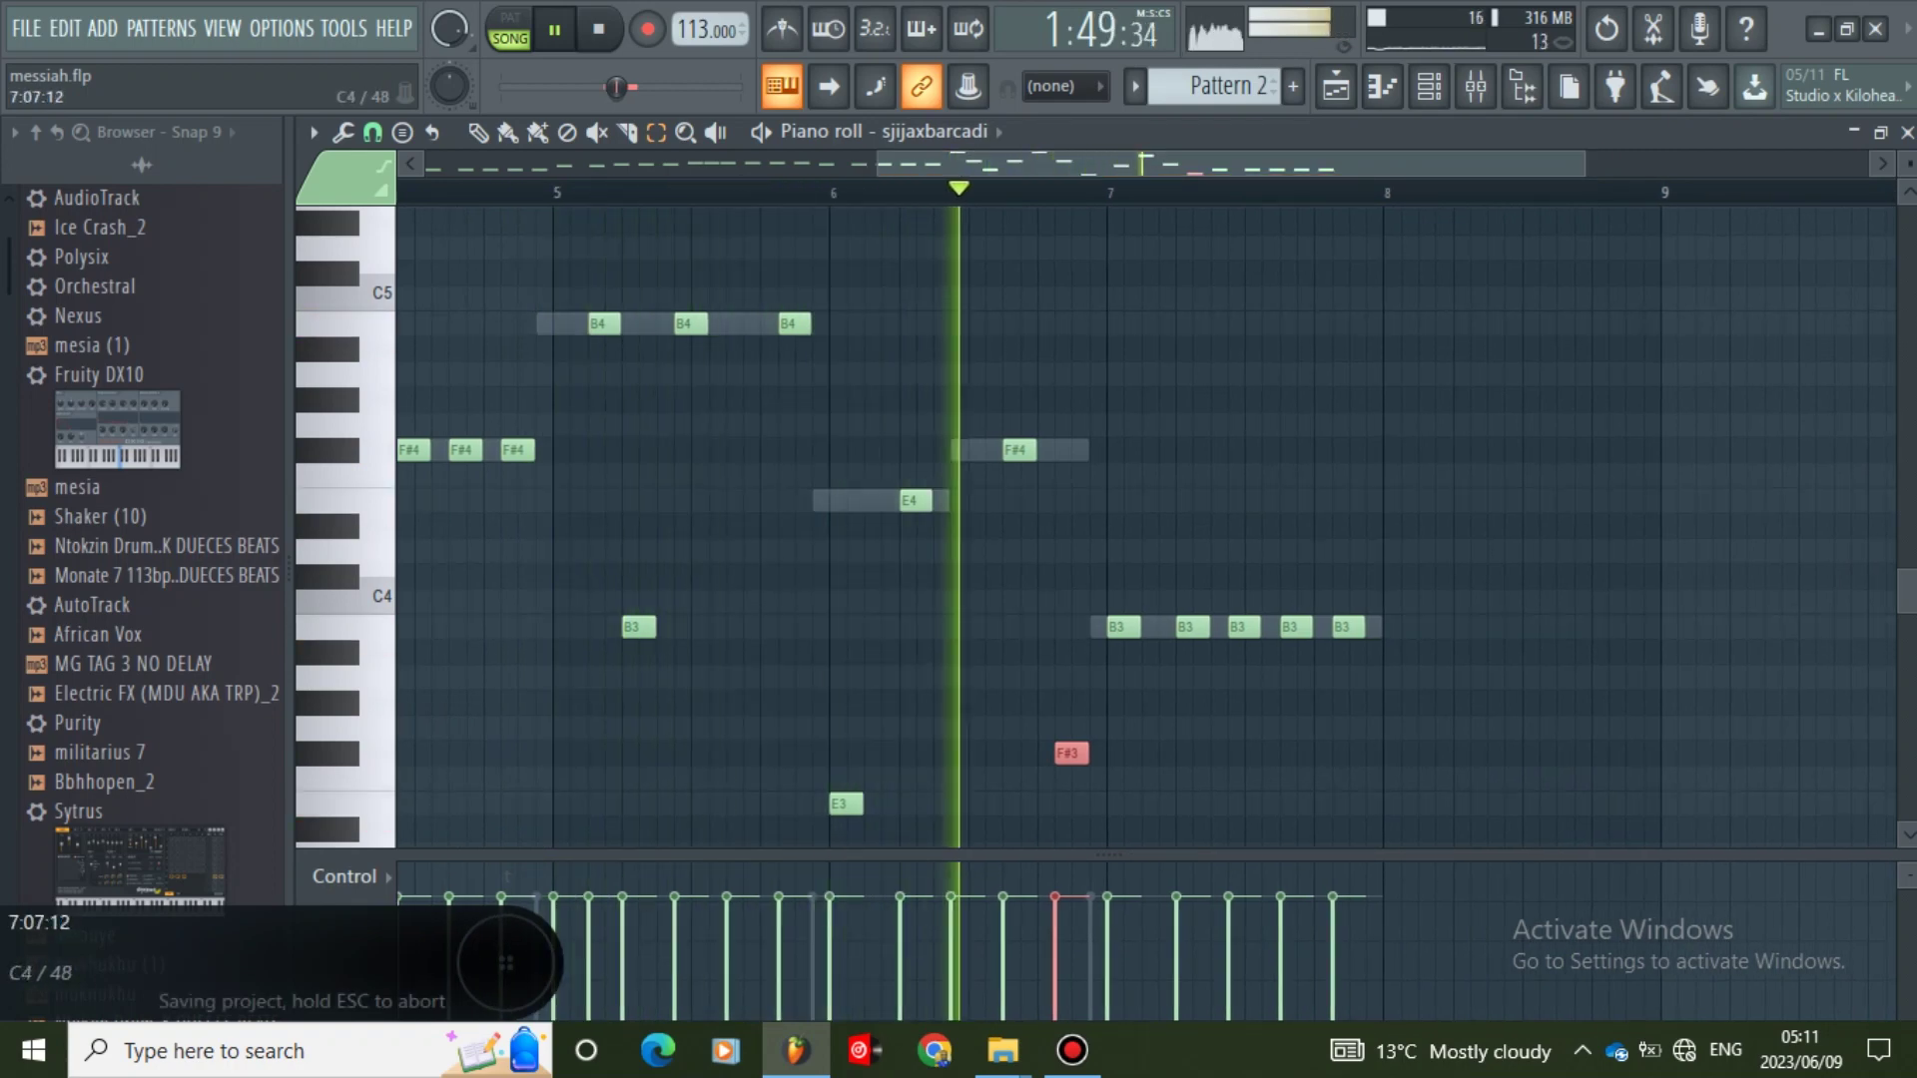
# - In bar 7, move the second B3 note up to B4 and the fourth one down an octave
pyautogui.moveTo(1195, 567); pyautogui.dragTo(1186, 658)
pyautogui.scroll(3, 1226, 627)
pyautogui.scroll(-3, 1231, 699)
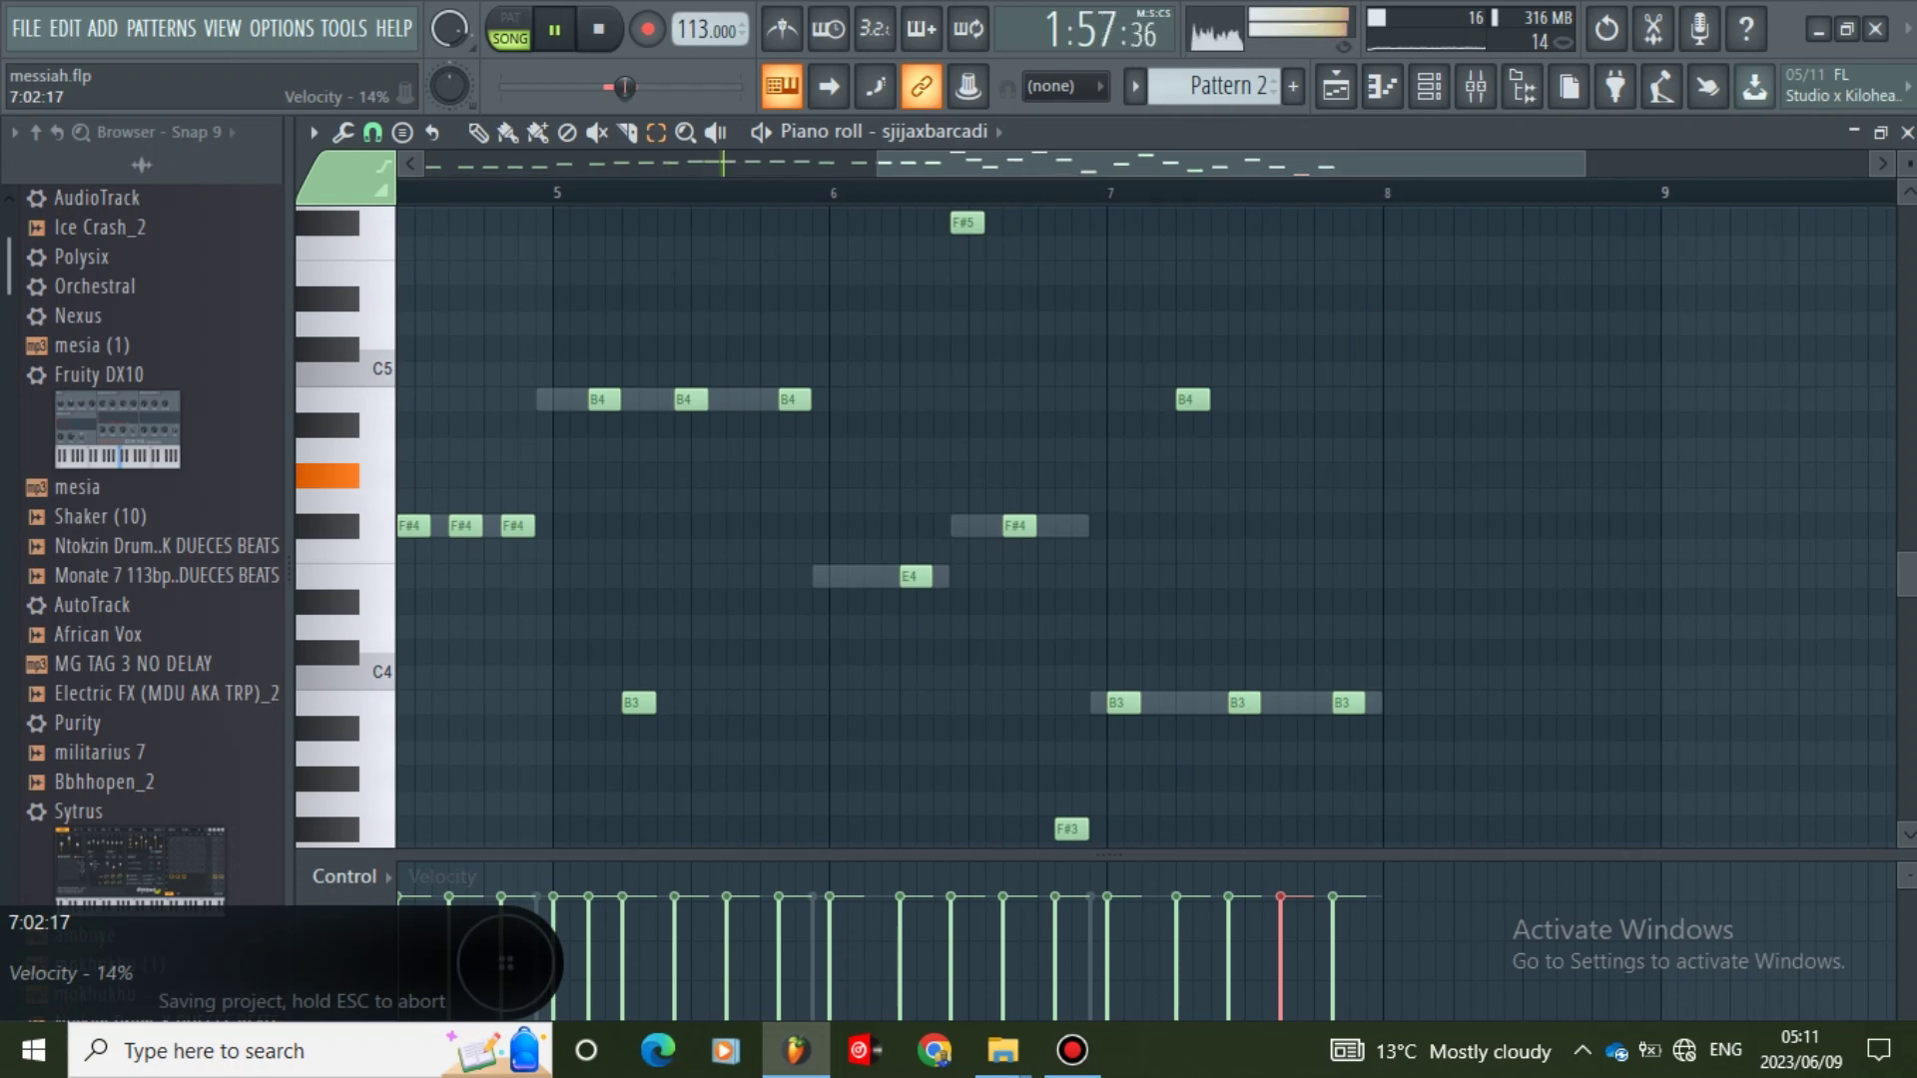
pyautogui.moveTo(877, 164); pyautogui.dragTo(573, 163)
pyautogui.scroll(3, 950, 490)
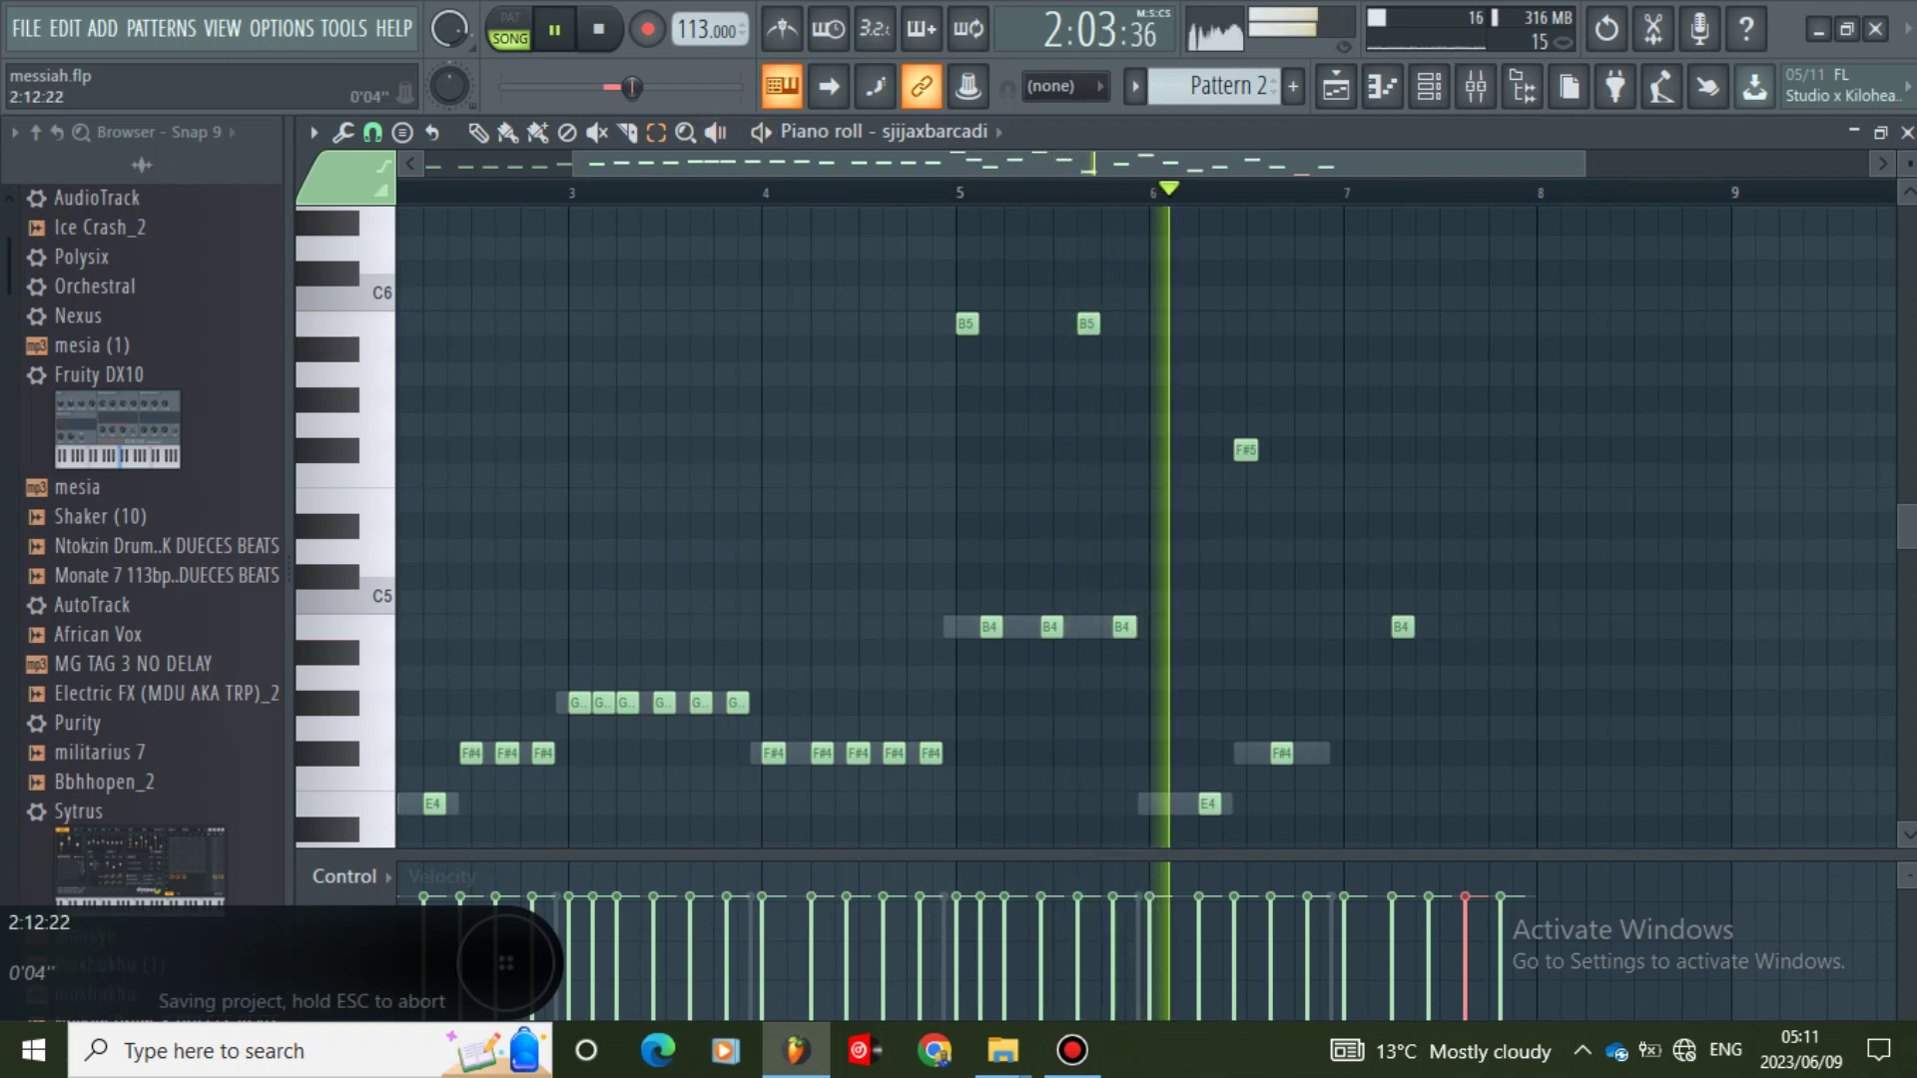
# - Move the first B5 note of bar 5 down an octave, and transpose the whole sjijaxbarcadi line down an octave
pyautogui.click(967, 323)
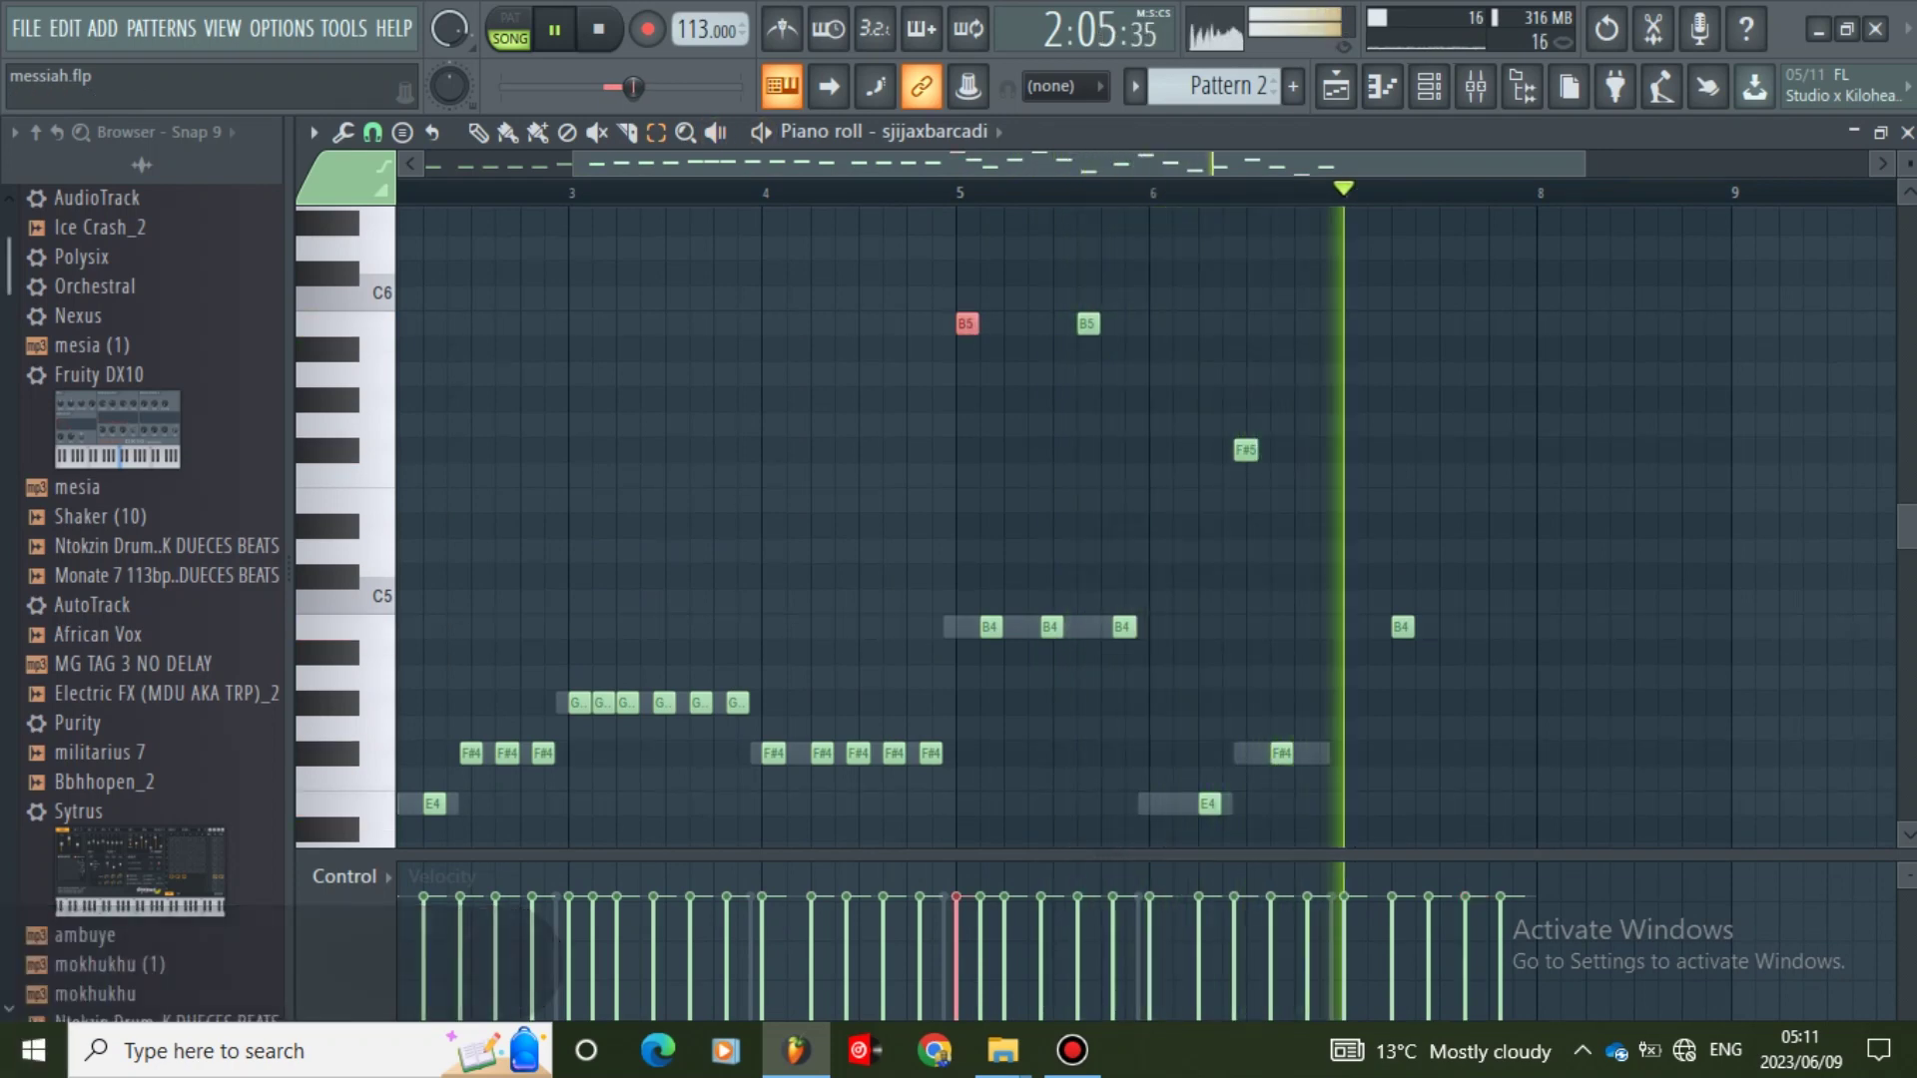
pyautogui.hotkey('ctrl', 'Down')
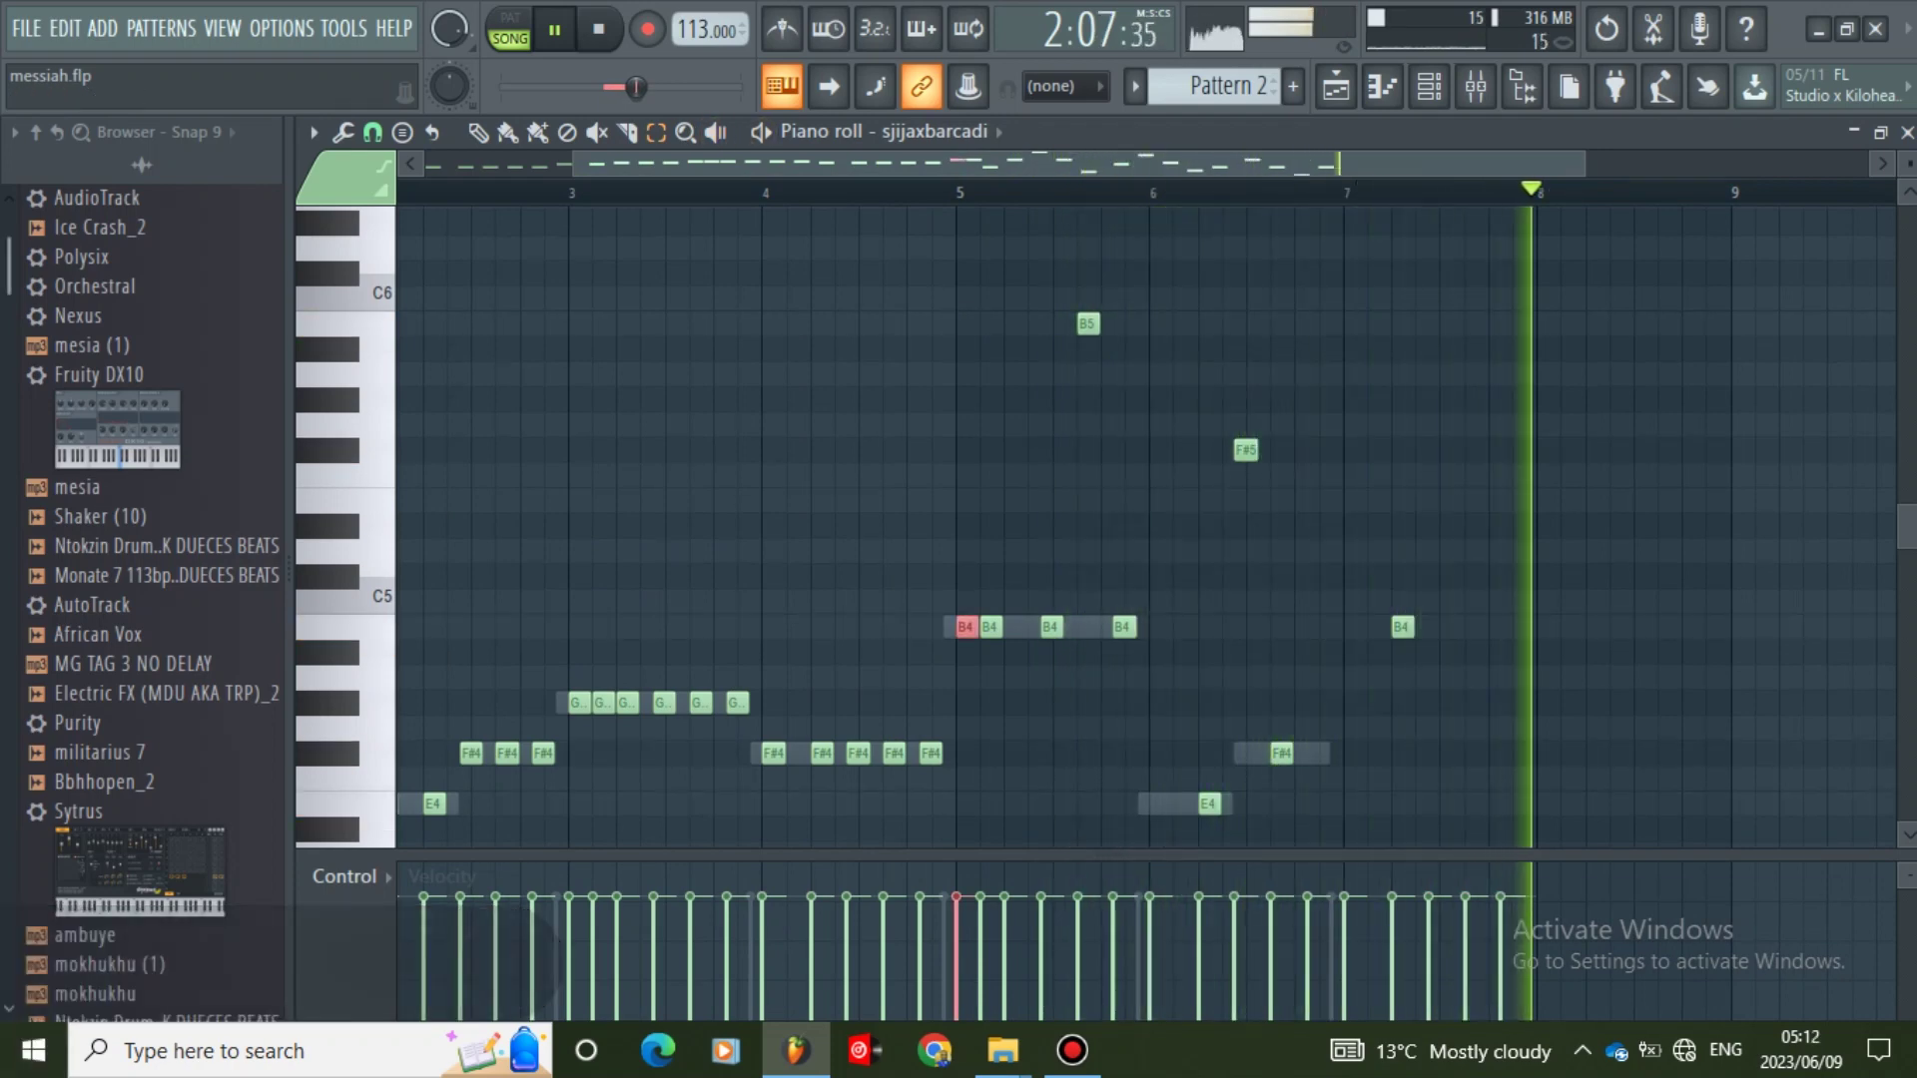
pyautogui.scroll(-2, 1148, 519)
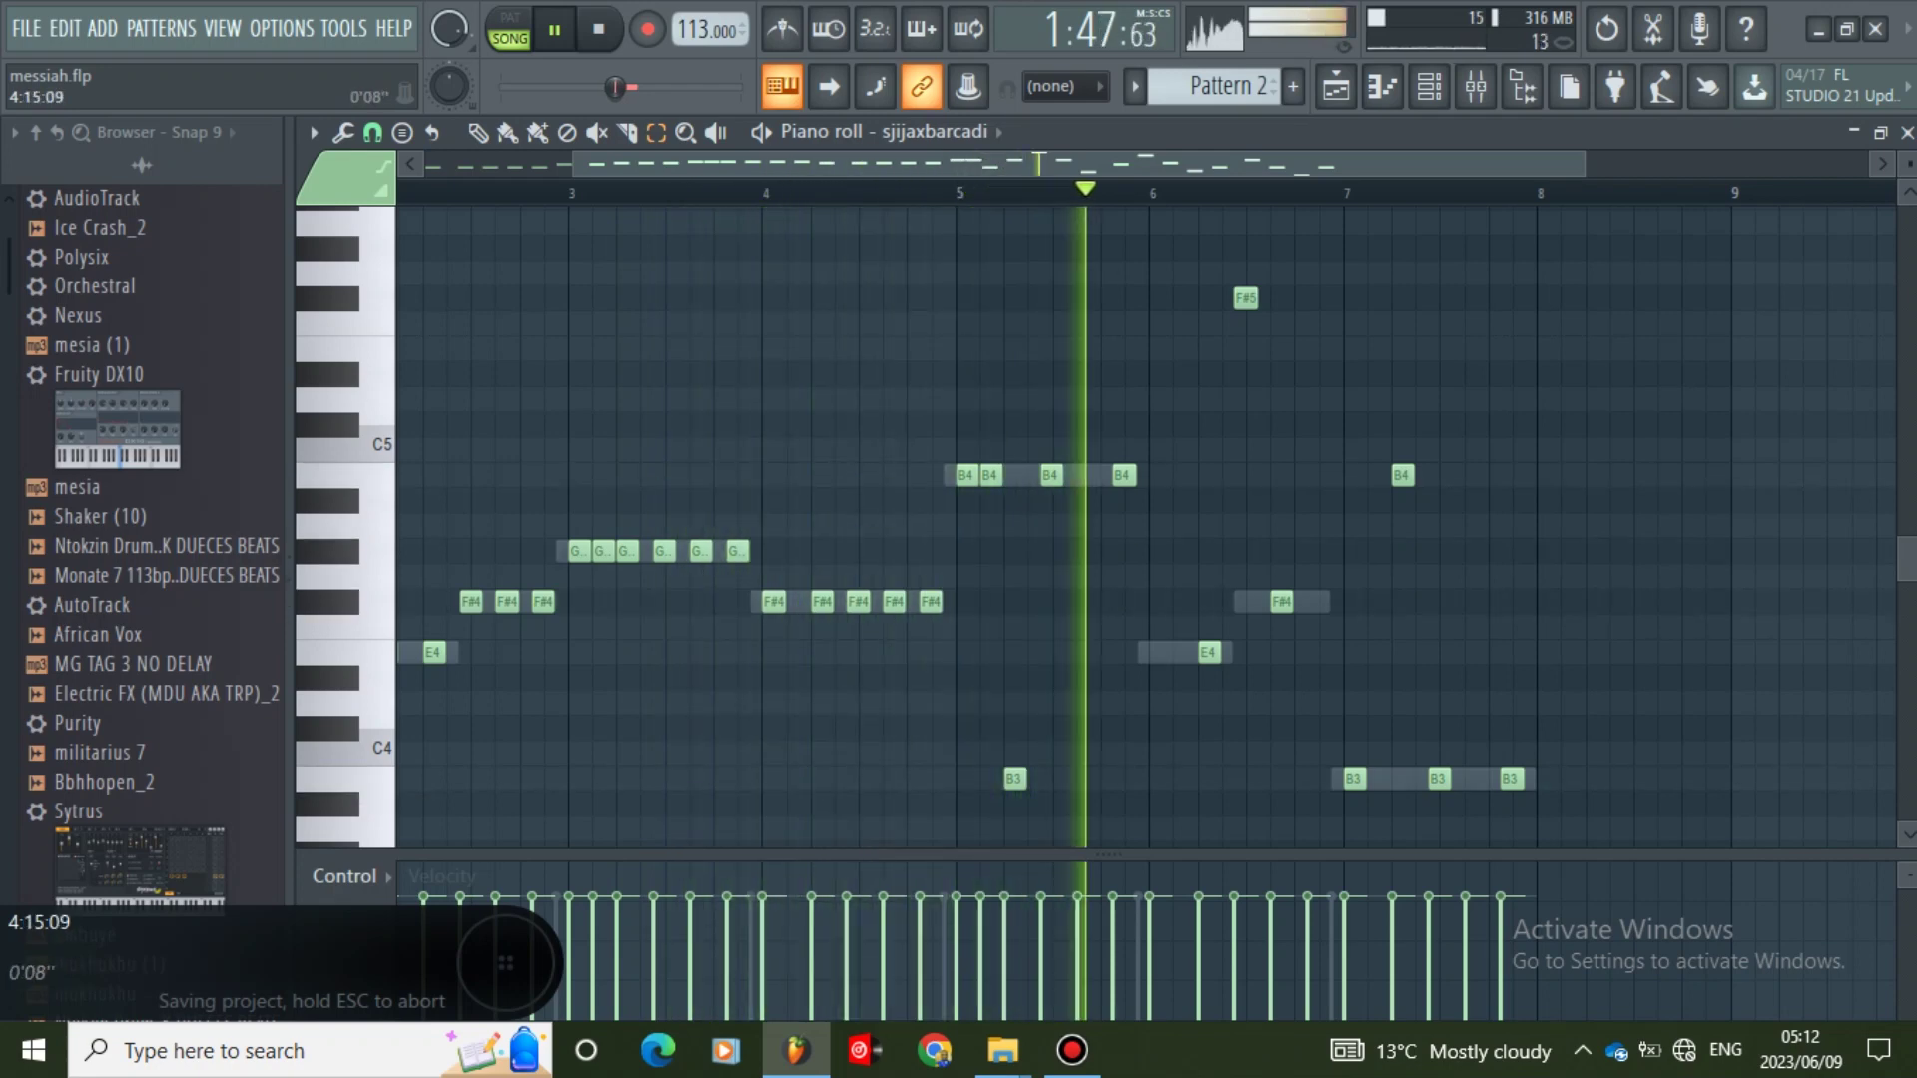
pyautogui.scroll(1, 889, 299)
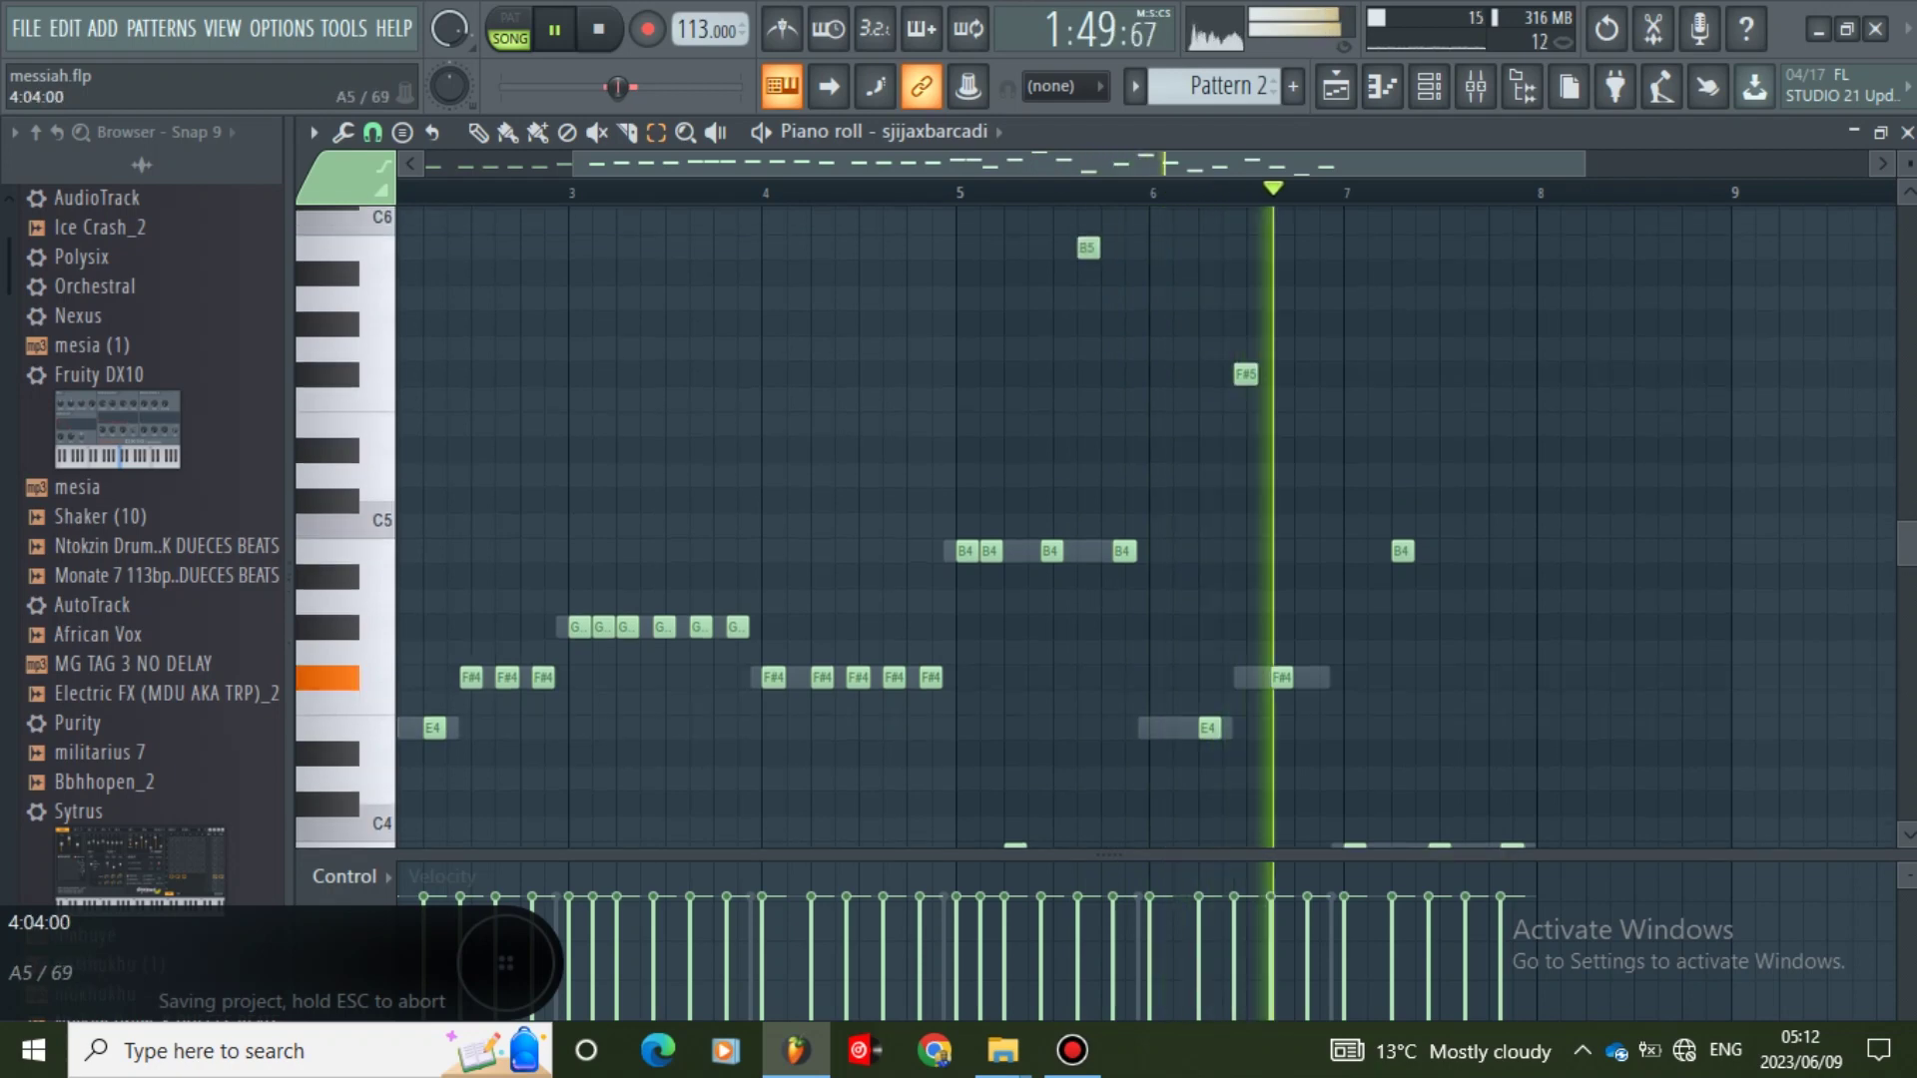
pyautogui.hotkey('ctrl', 'Down')
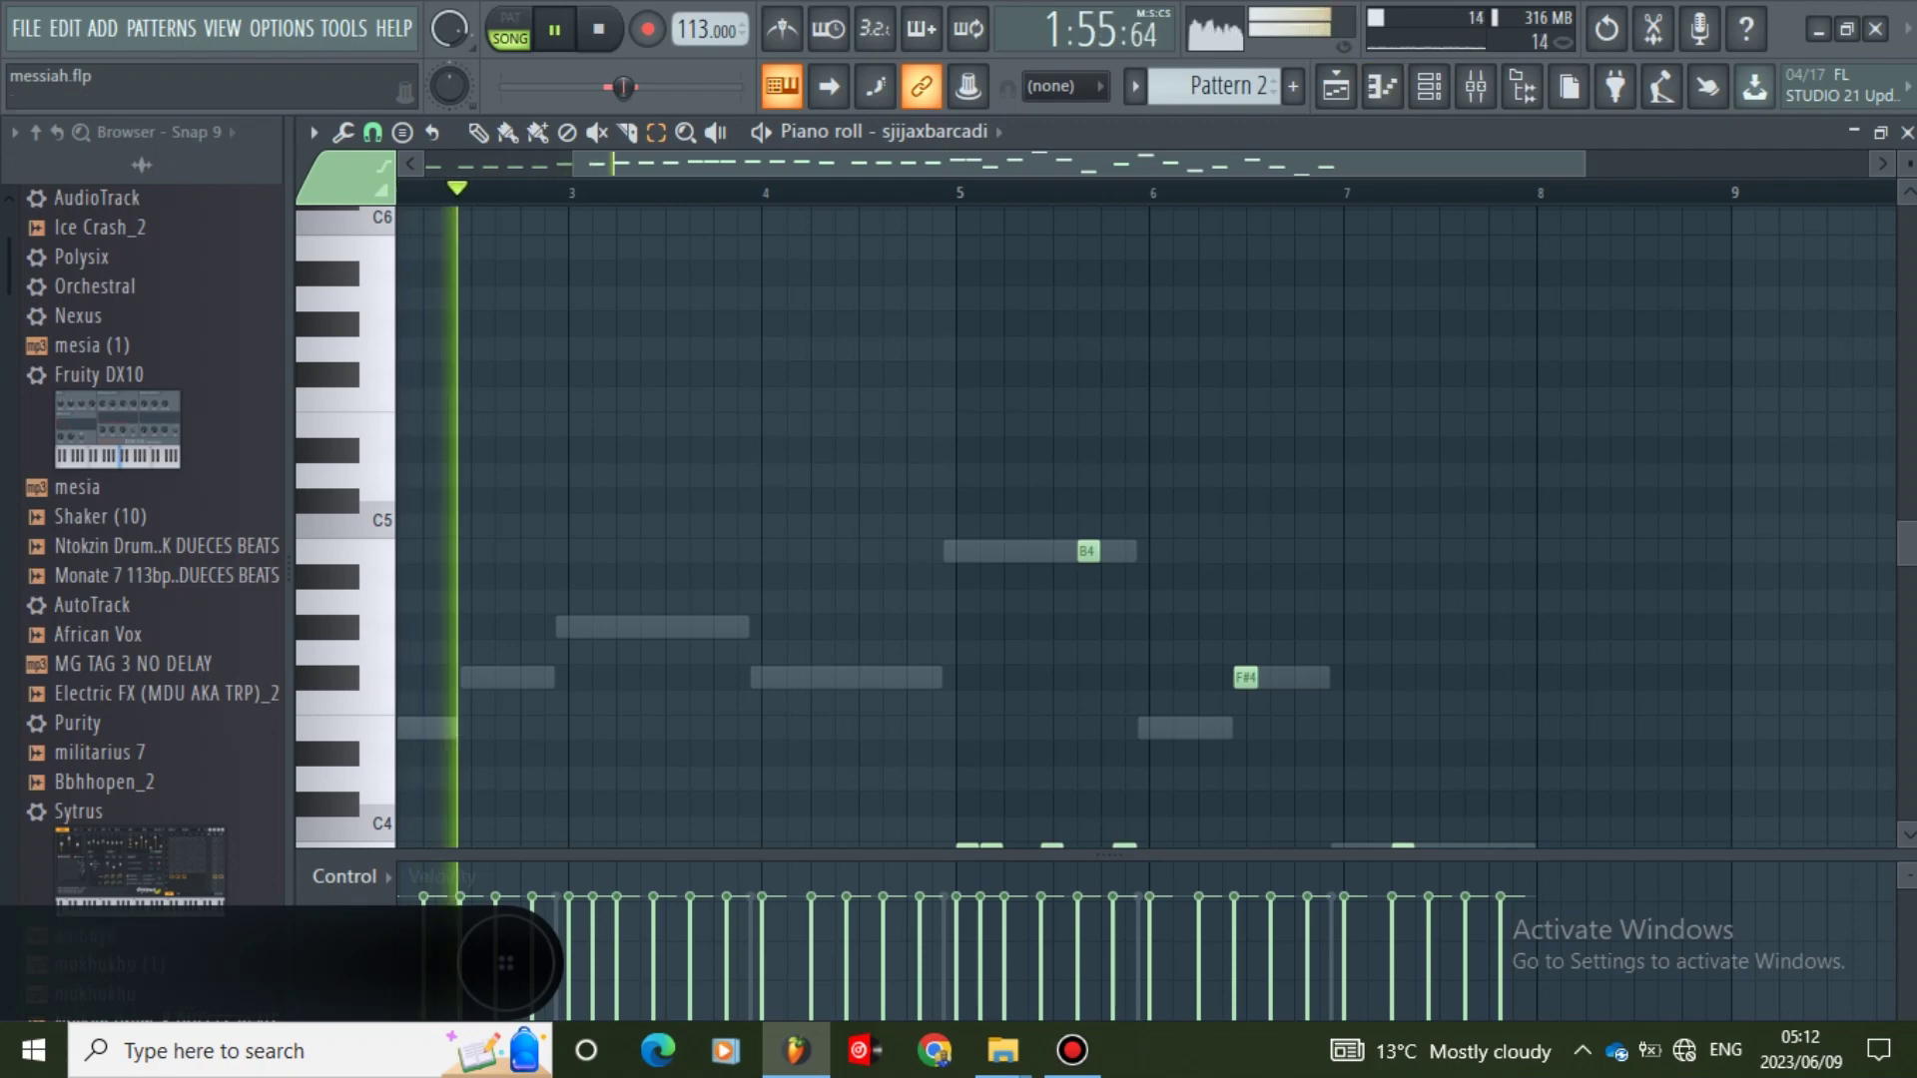
# - Copy the sjijaxbarcadi notes of Pattern 2 into the Log Drum (8) channel and save the project
pyautogui.click(1429, 86)
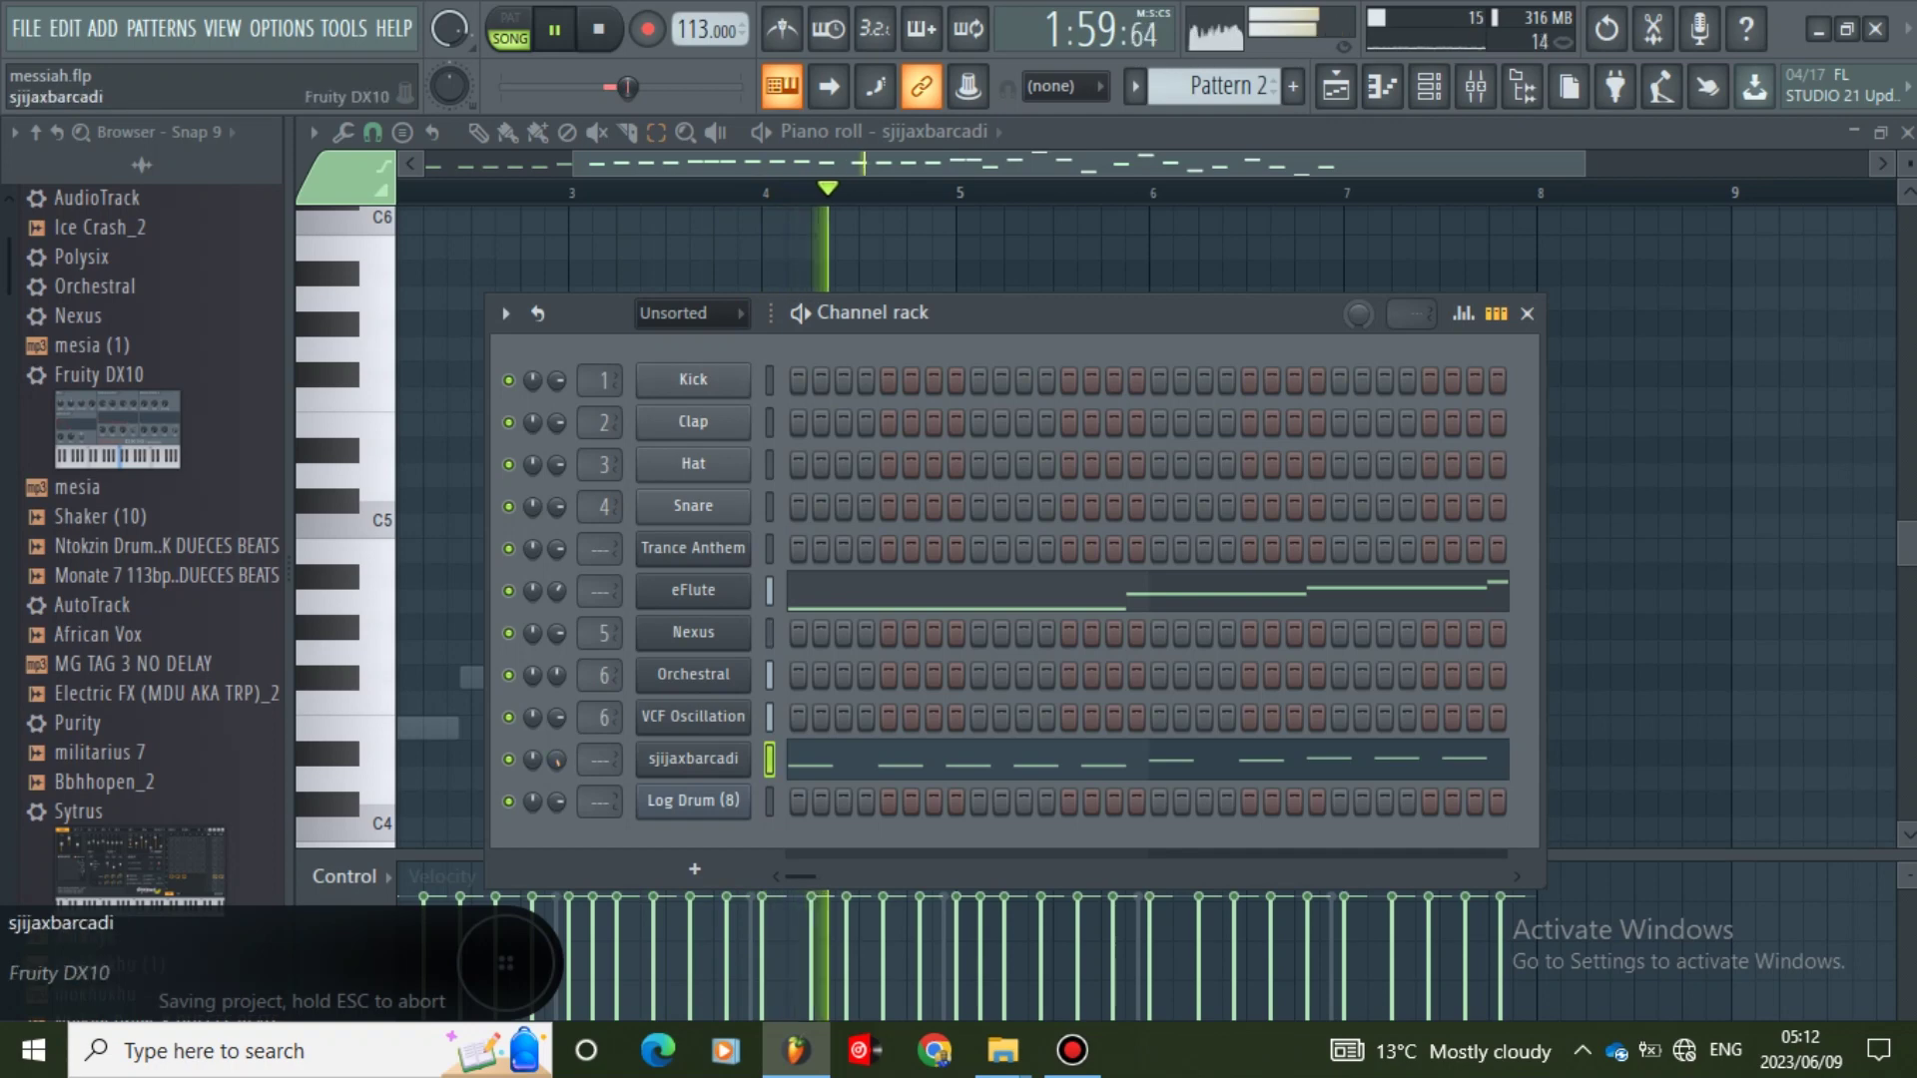
pyautogui.rightClick(693, 760)
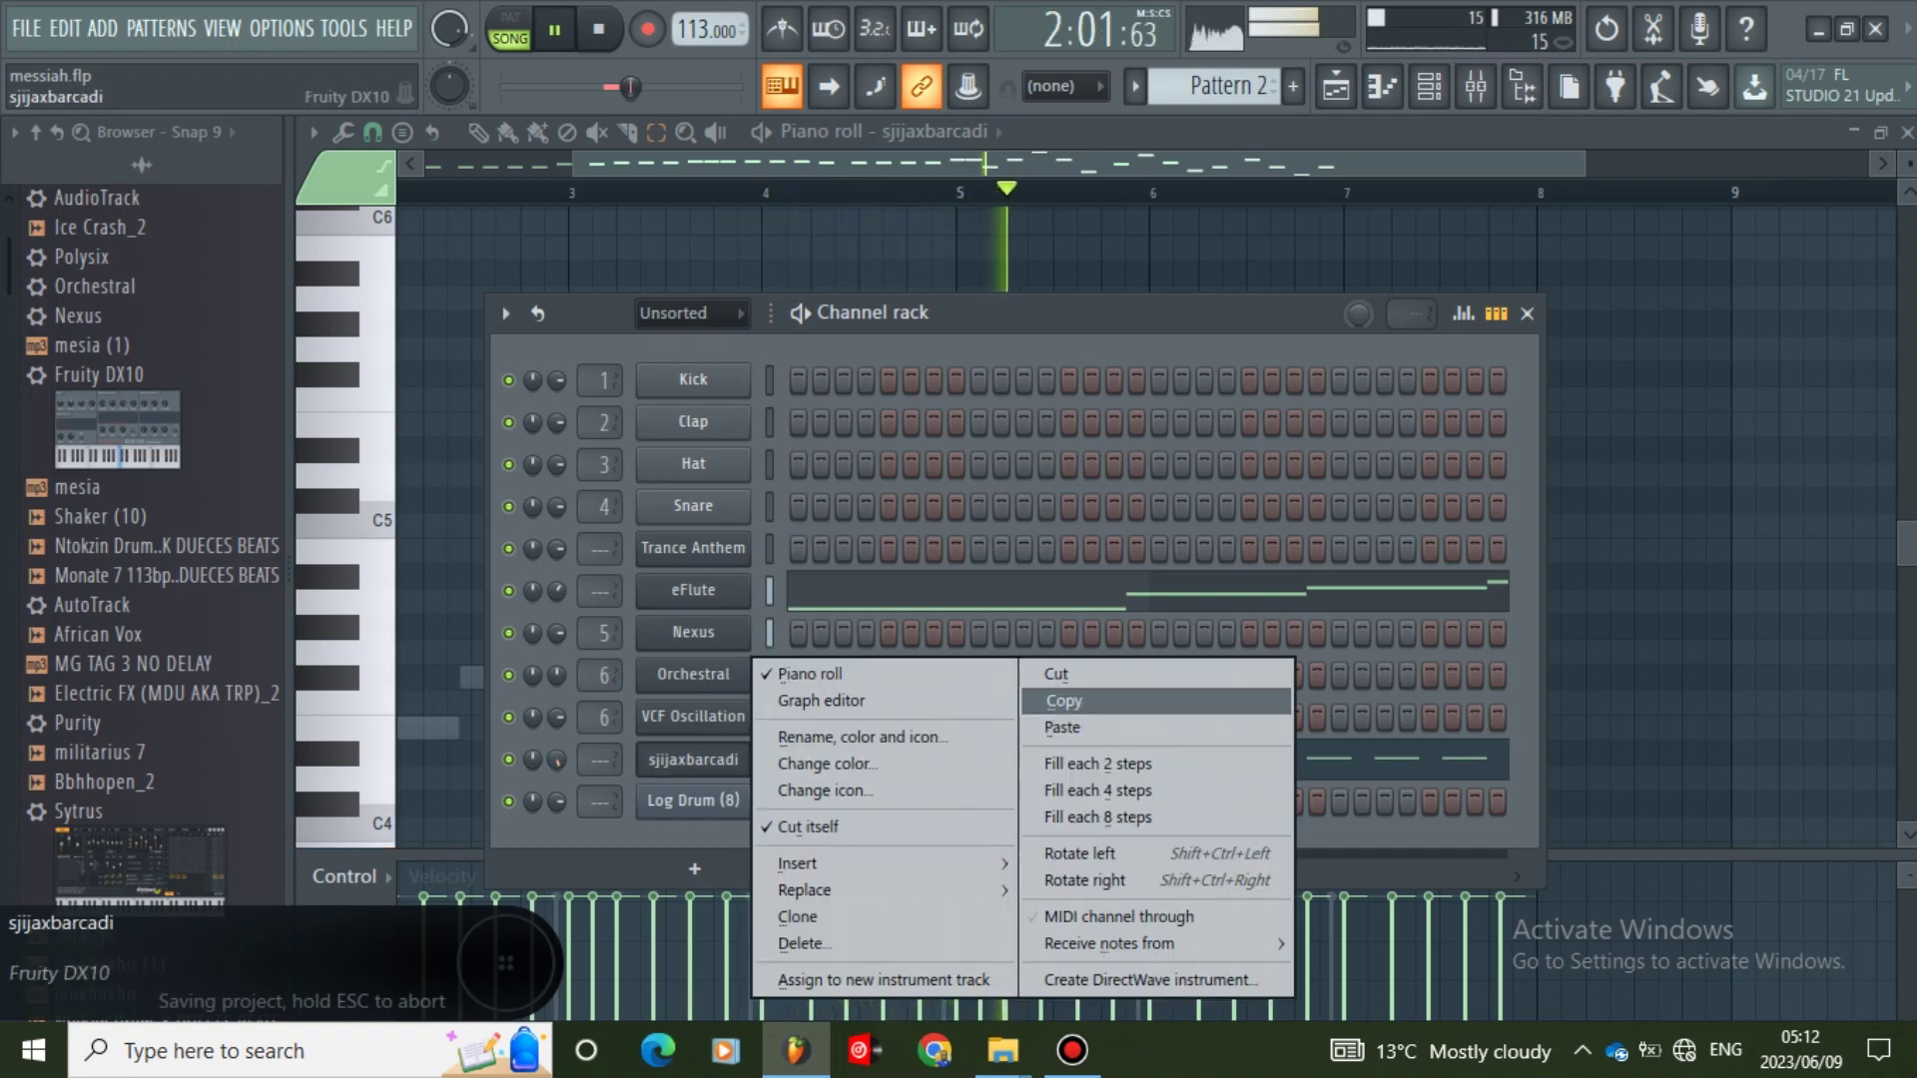
pyautogui.click(1064, 701)
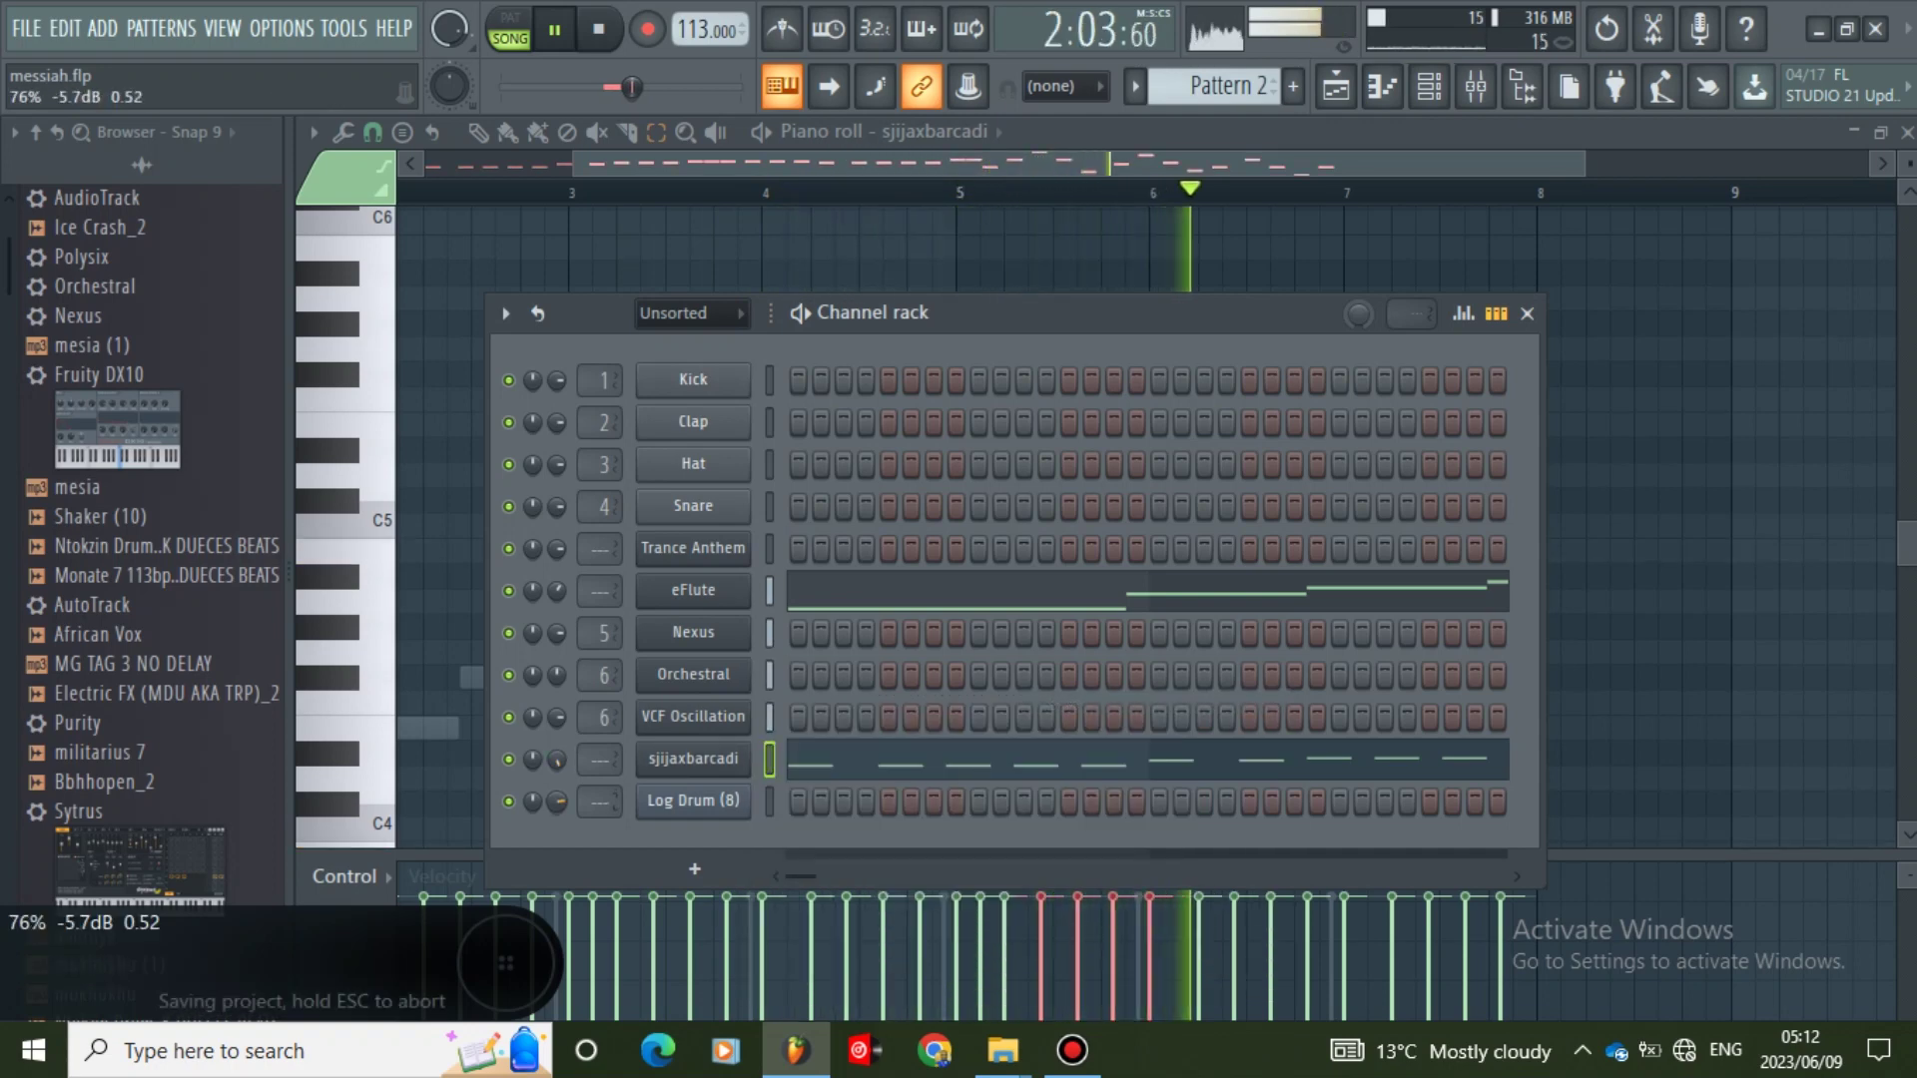
pyautogui.rightClick(693, 800)
pyautogui.click(1065, 727)
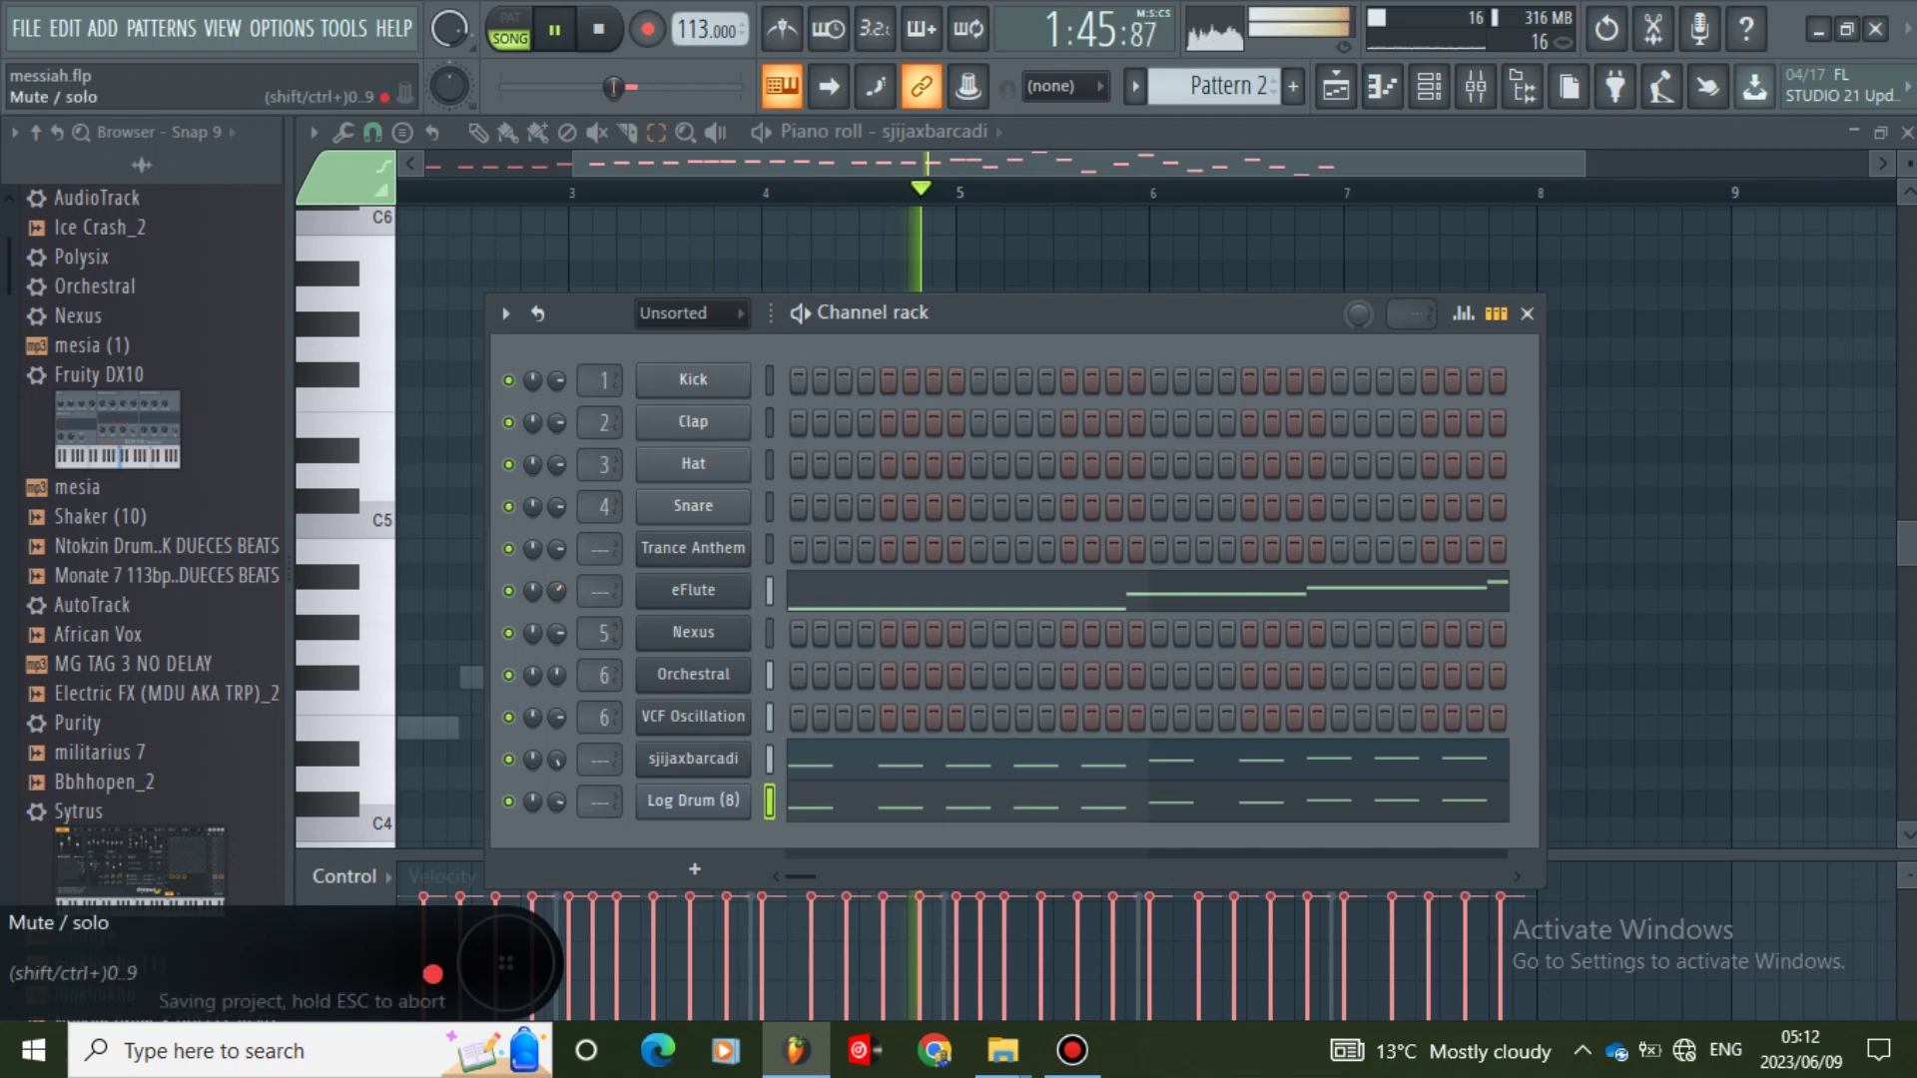
pyautogui.hotkey('ctrl', 's')
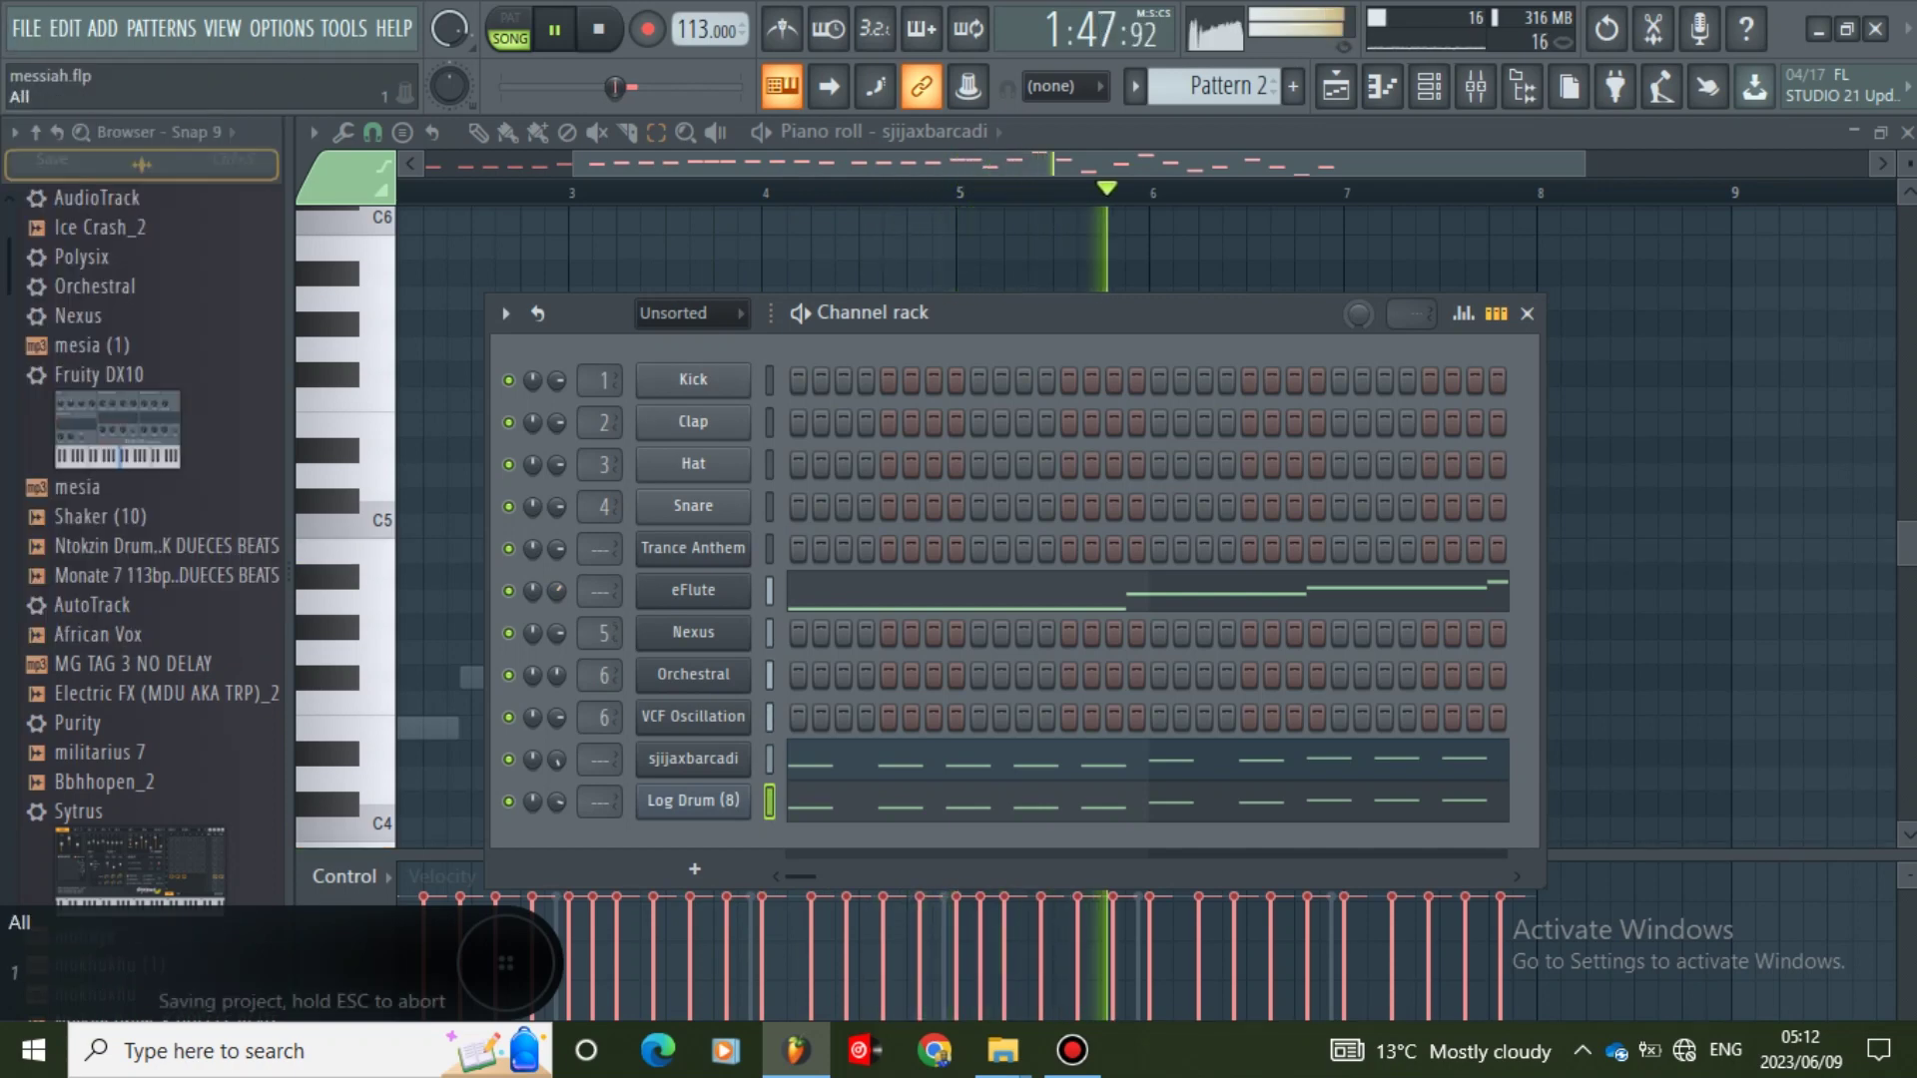
pyautogui.click(1527, 313)
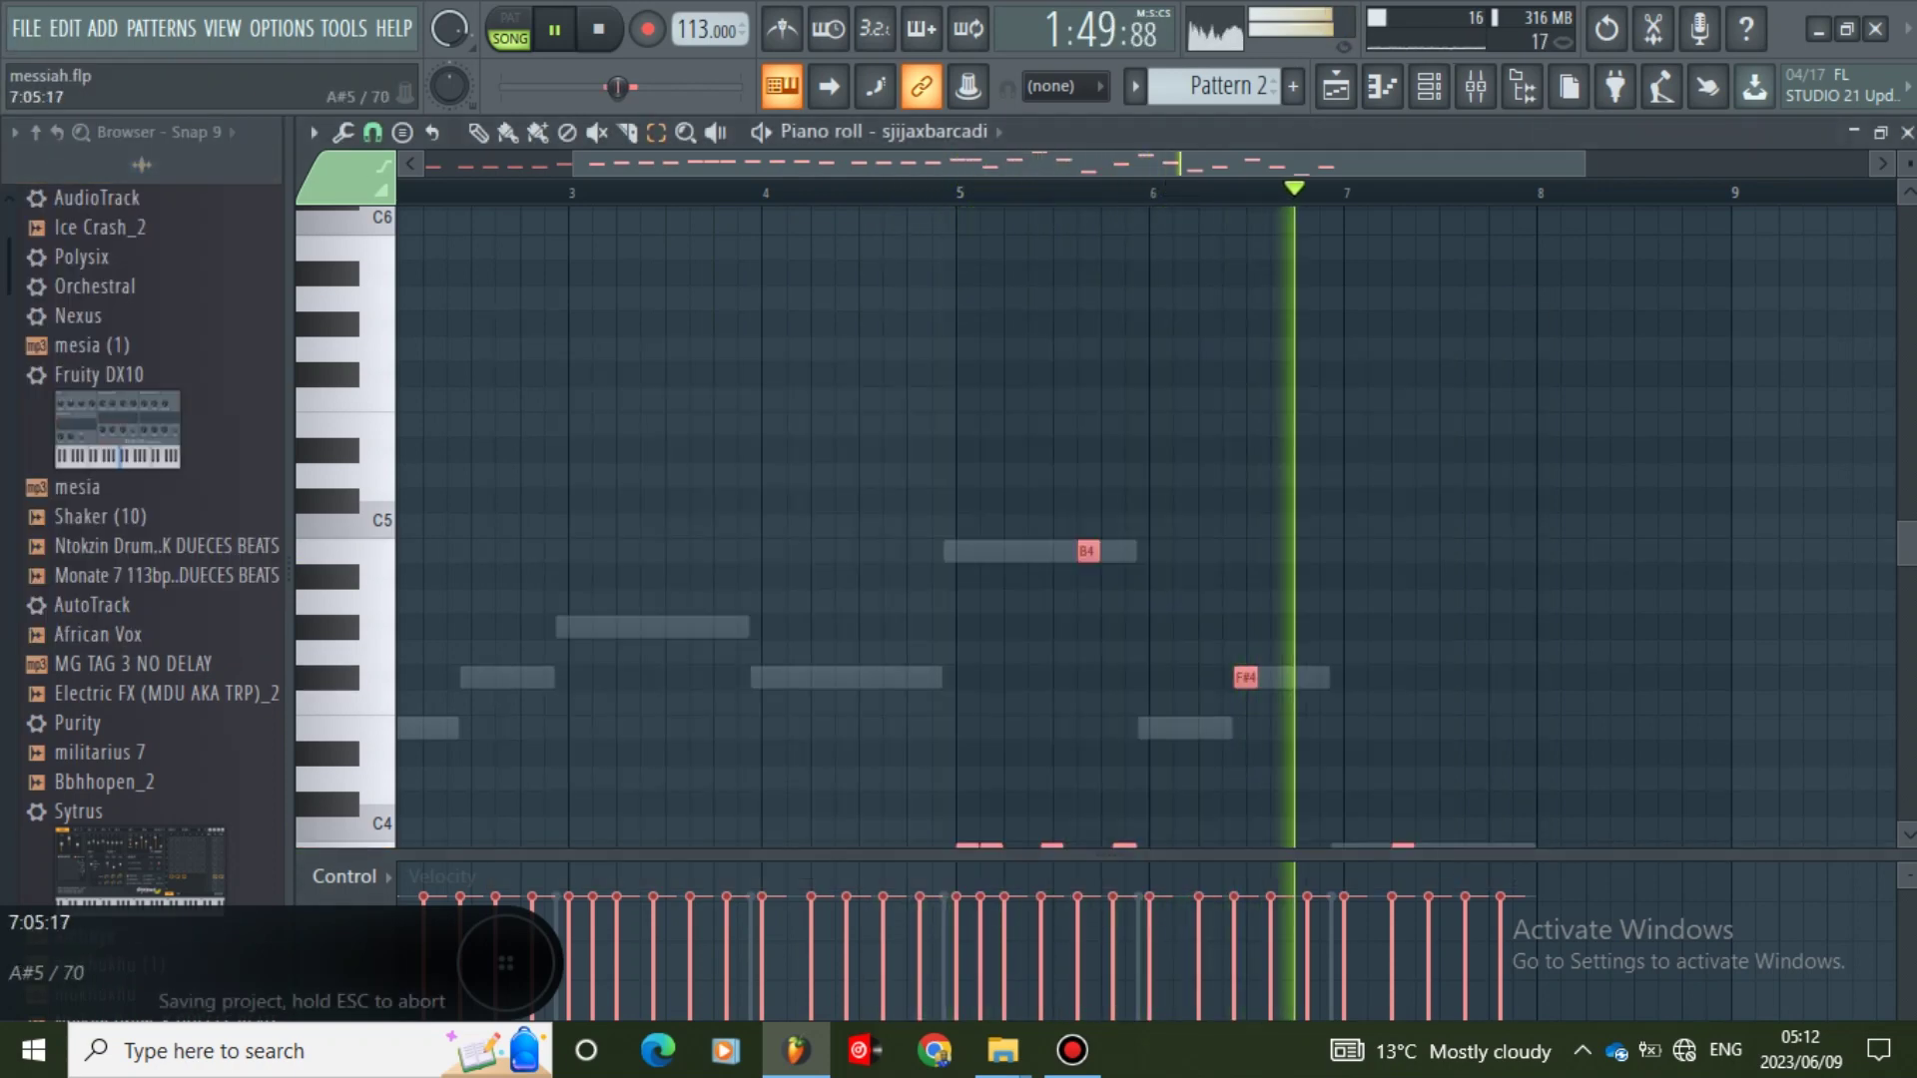
# - Create Pattern 5 and place it repeatedly on playlist Track 19 from bar 47 to bar 61
pyautogui.press('F5')
pyautogui.scroll(-4, 999, 480)
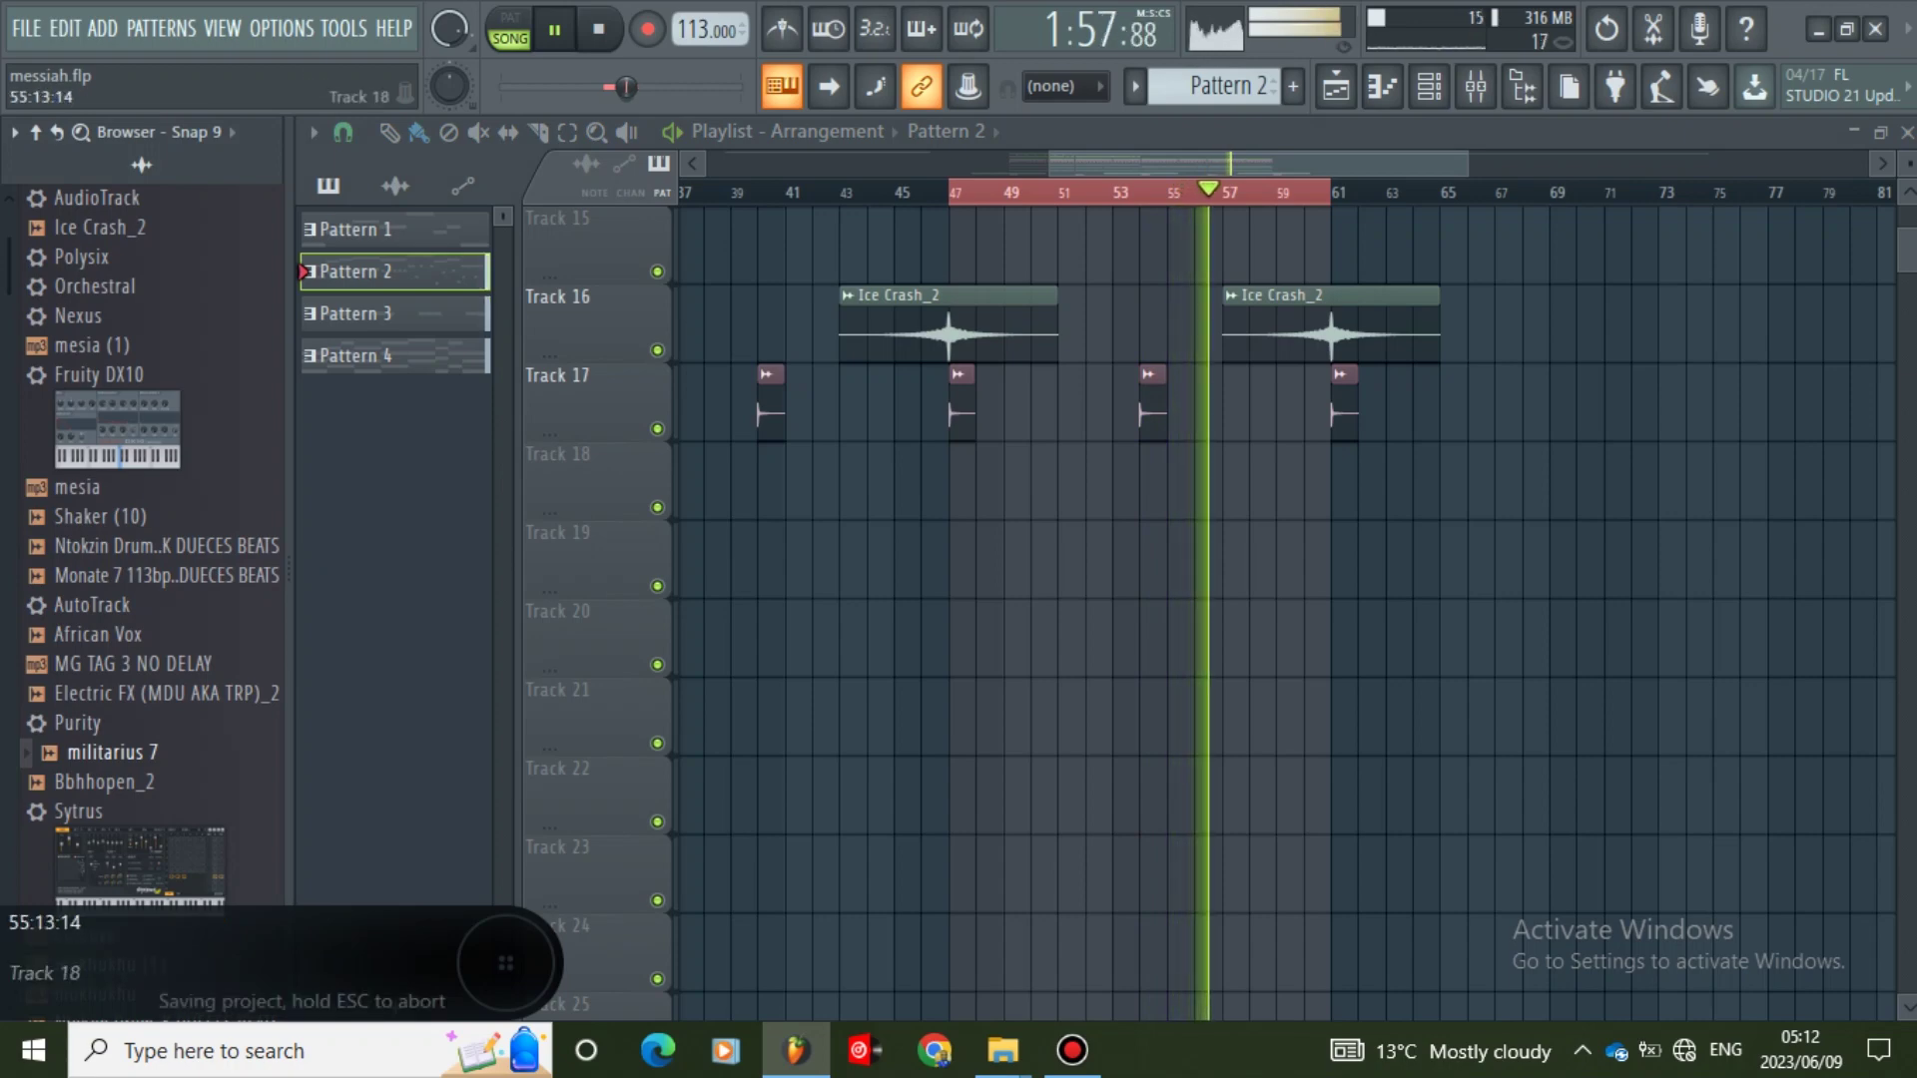
pyautogui.scroll(3, 1283, 244)
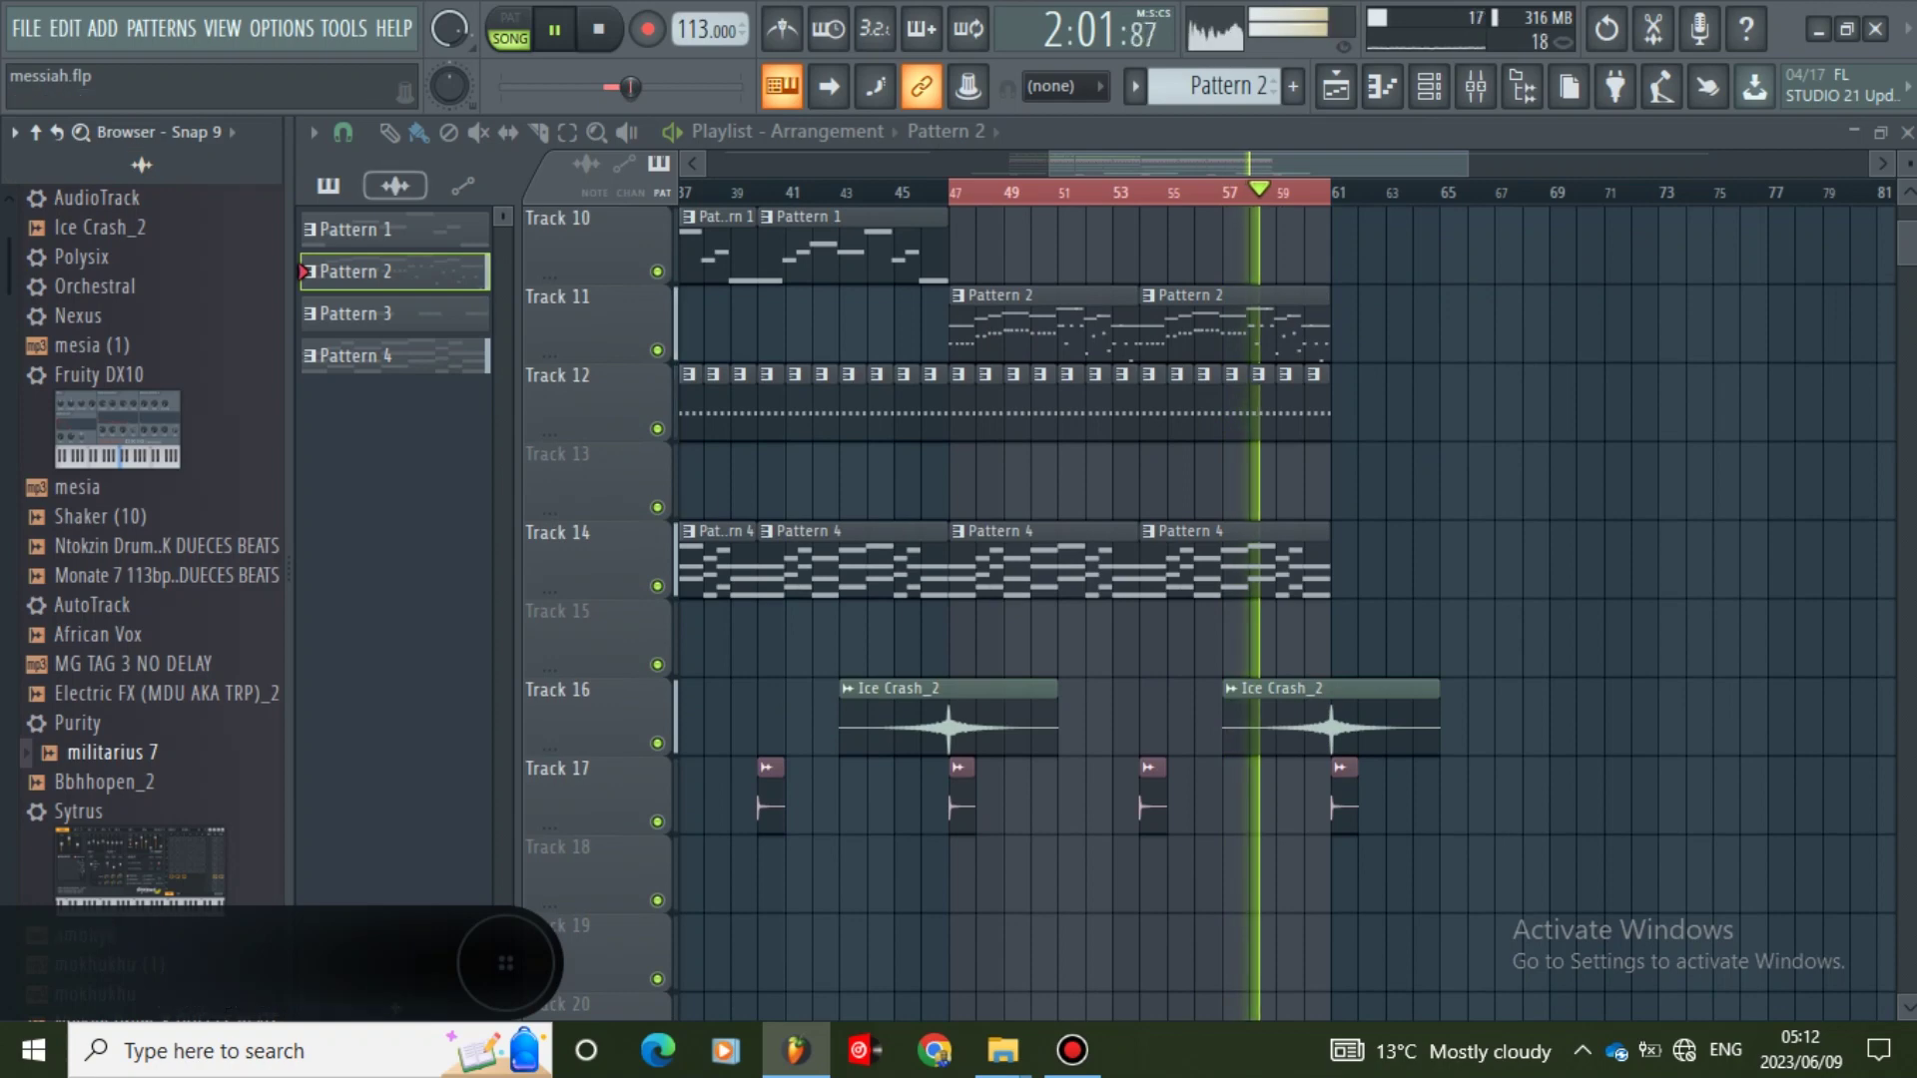
pyautogui.scroll(-1, 1283, 719)
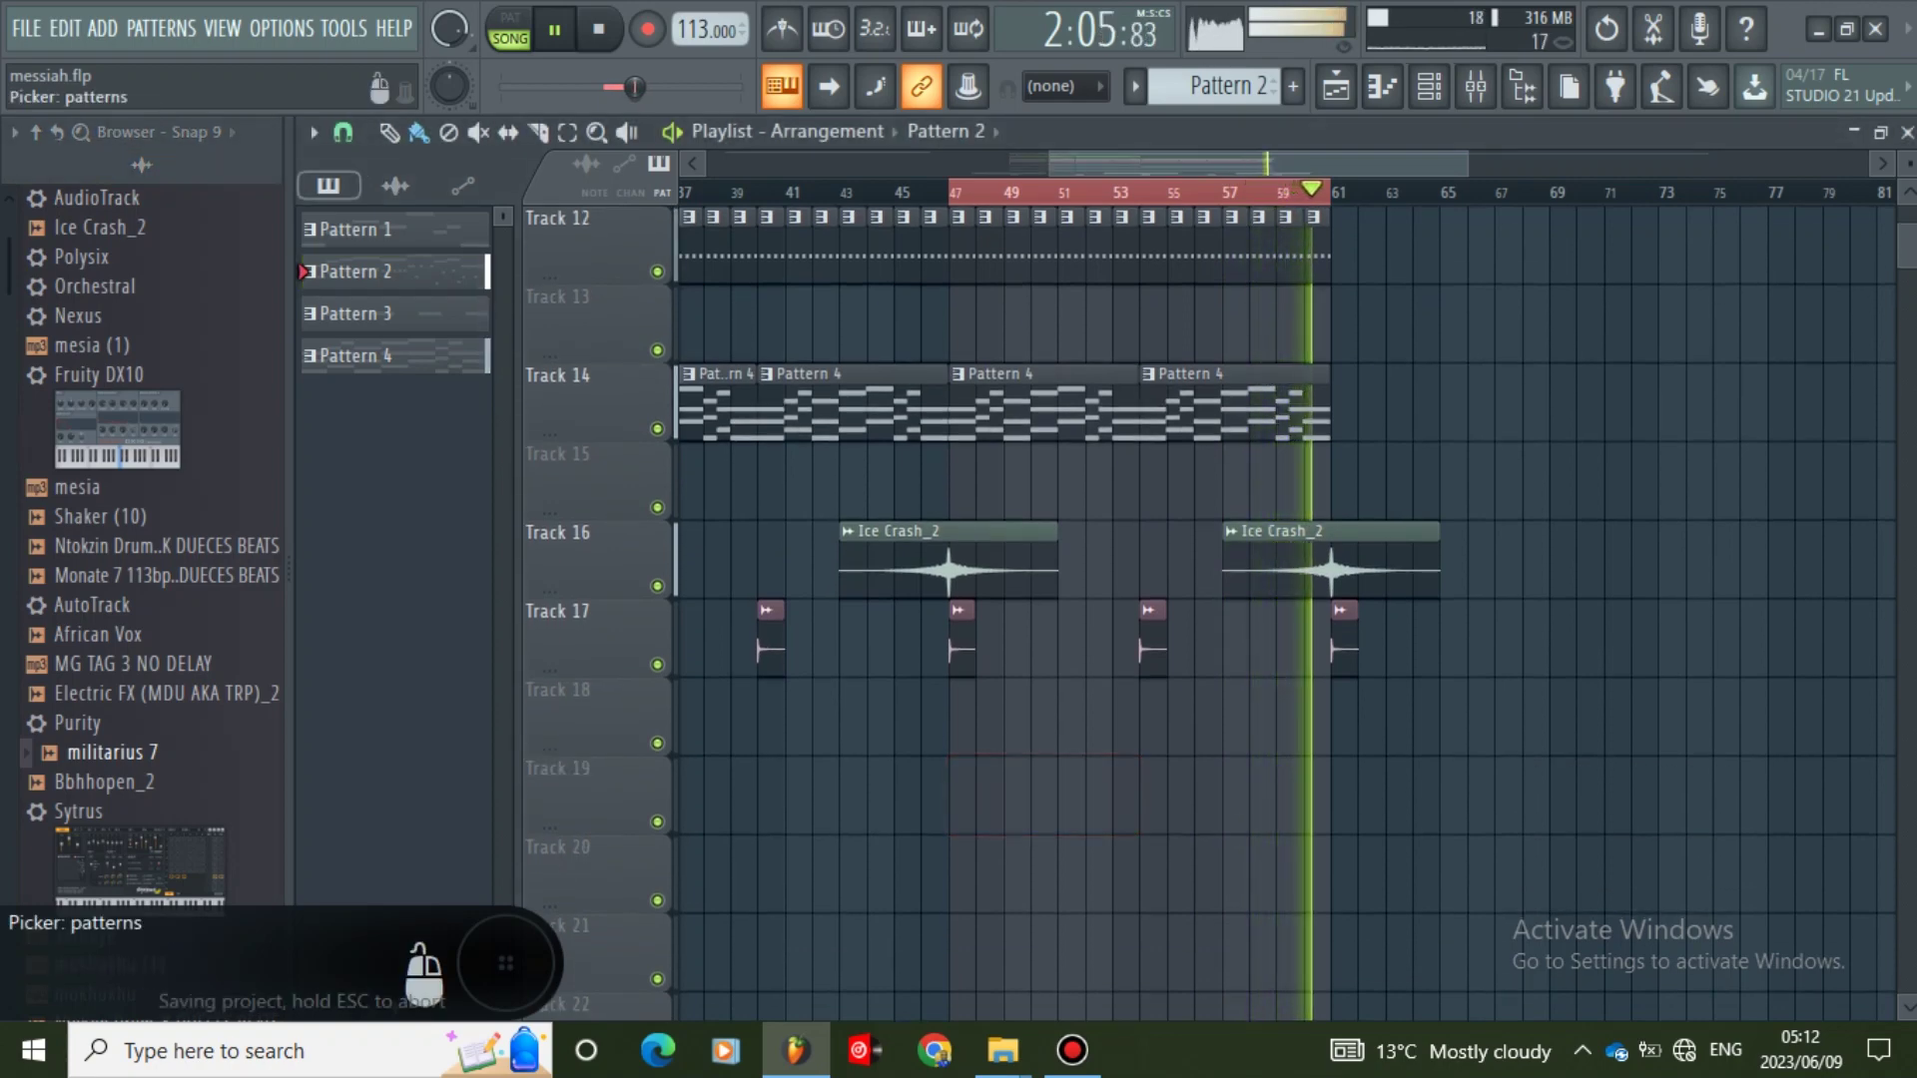
pyautogui.click(1293, 86)
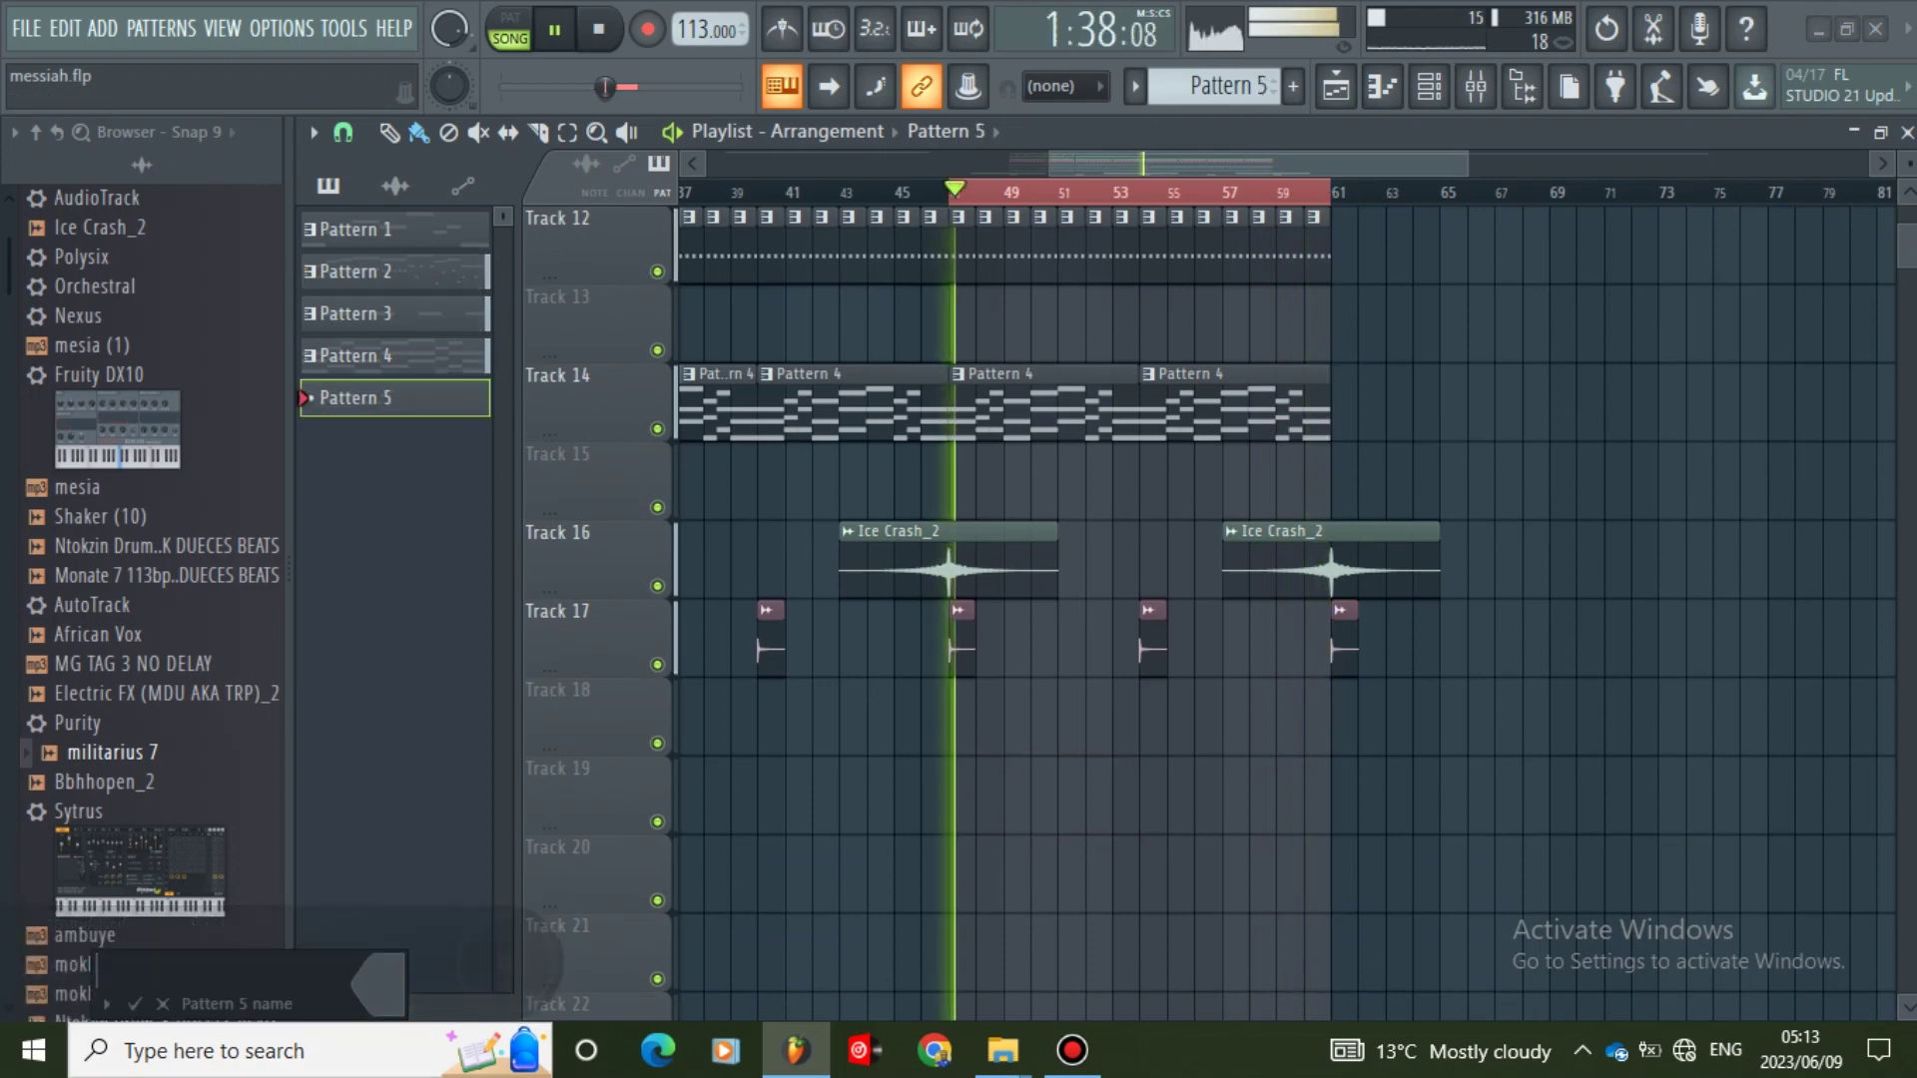
pyautogui.click(135, 1005)
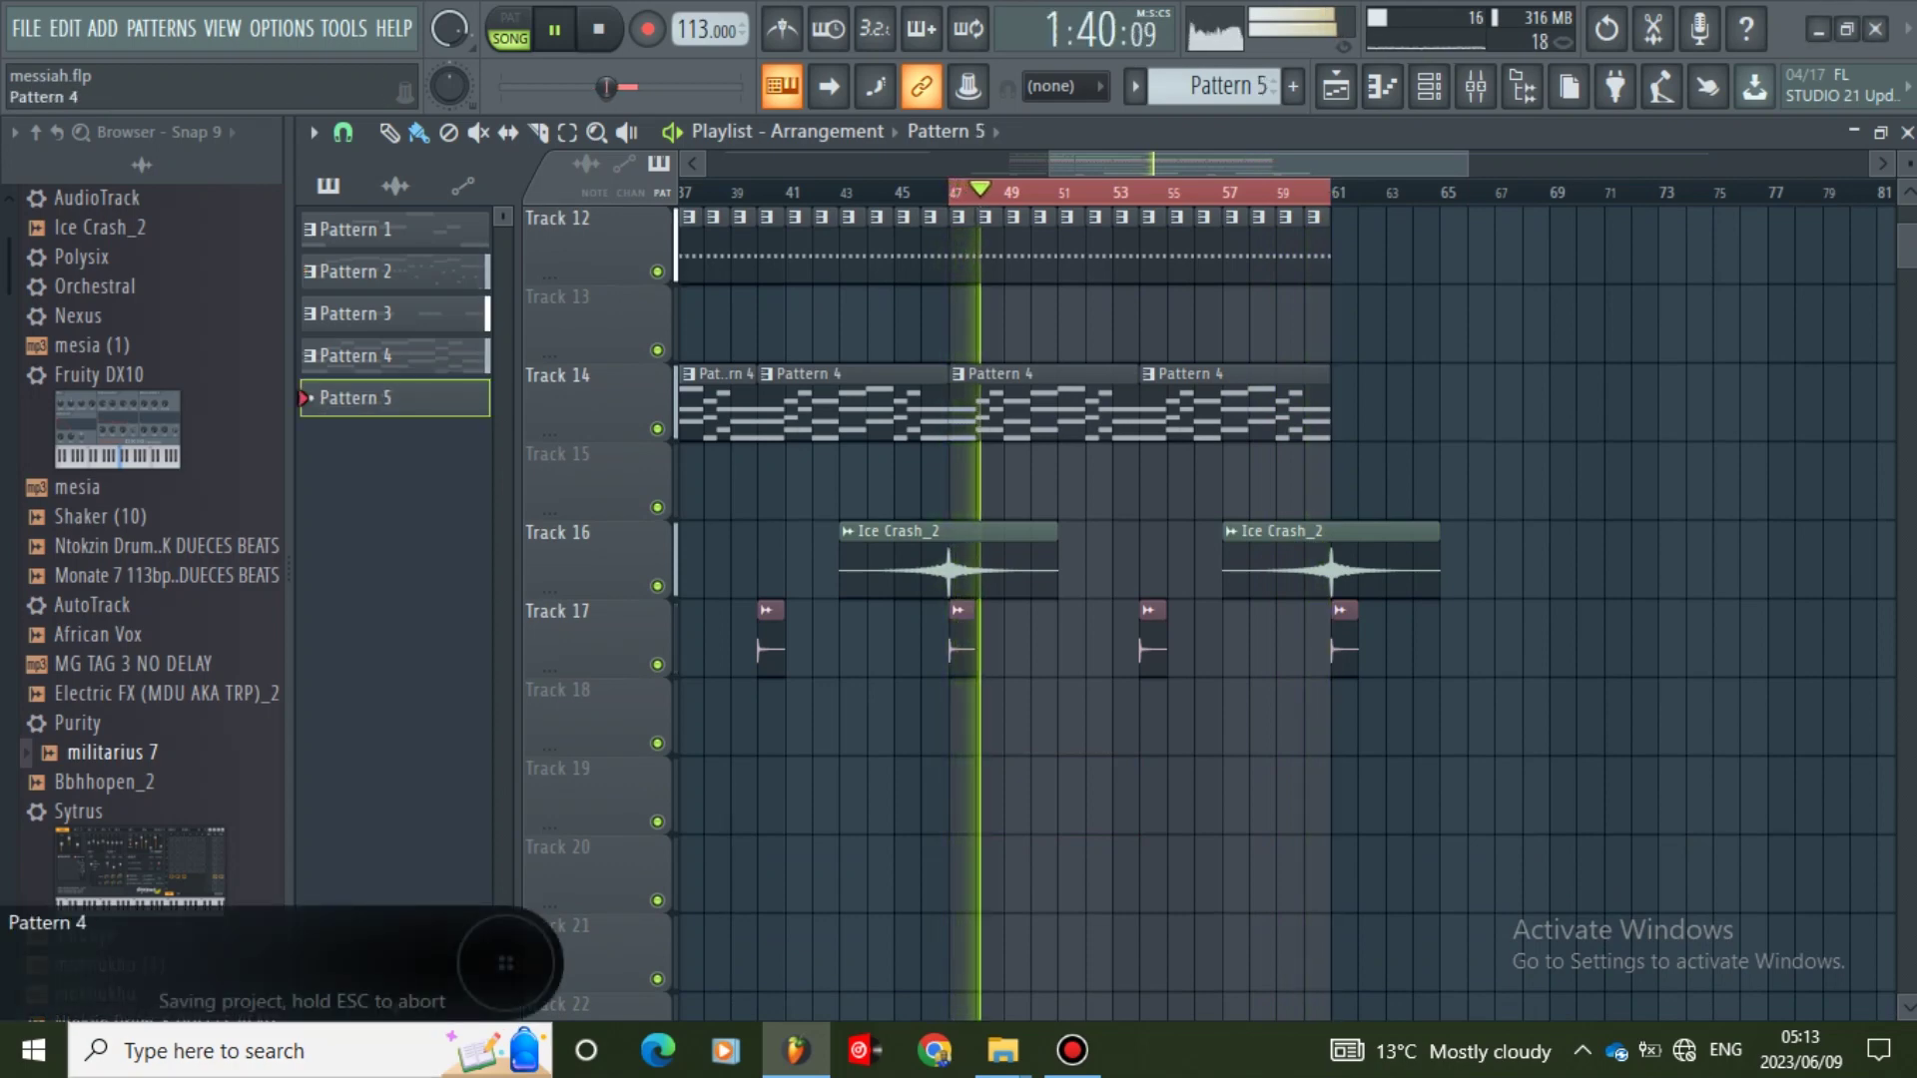
pyautogui.moveTo(407, 402); pyautogui.dragTo(1003, 964)
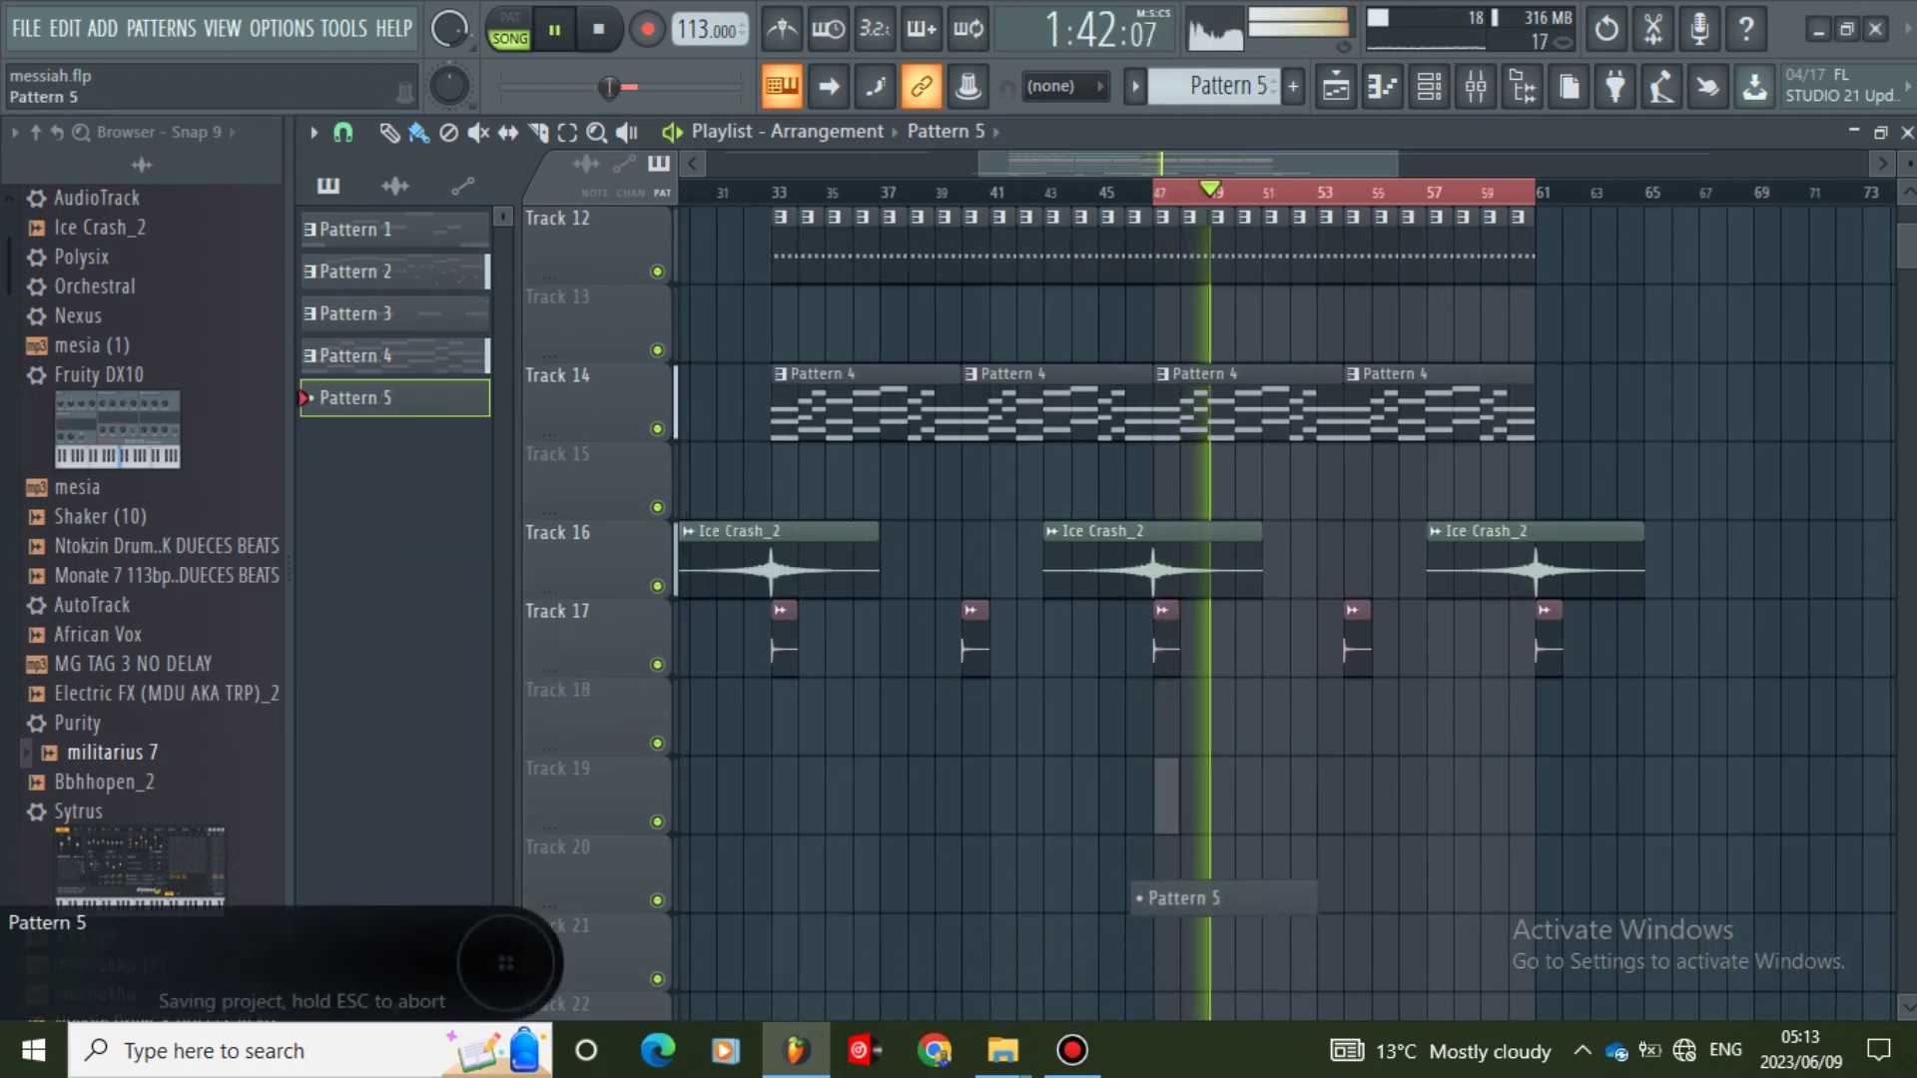
pyautogui.moveTo(1188, 809); pyautogui.dragTo(1453, 841)
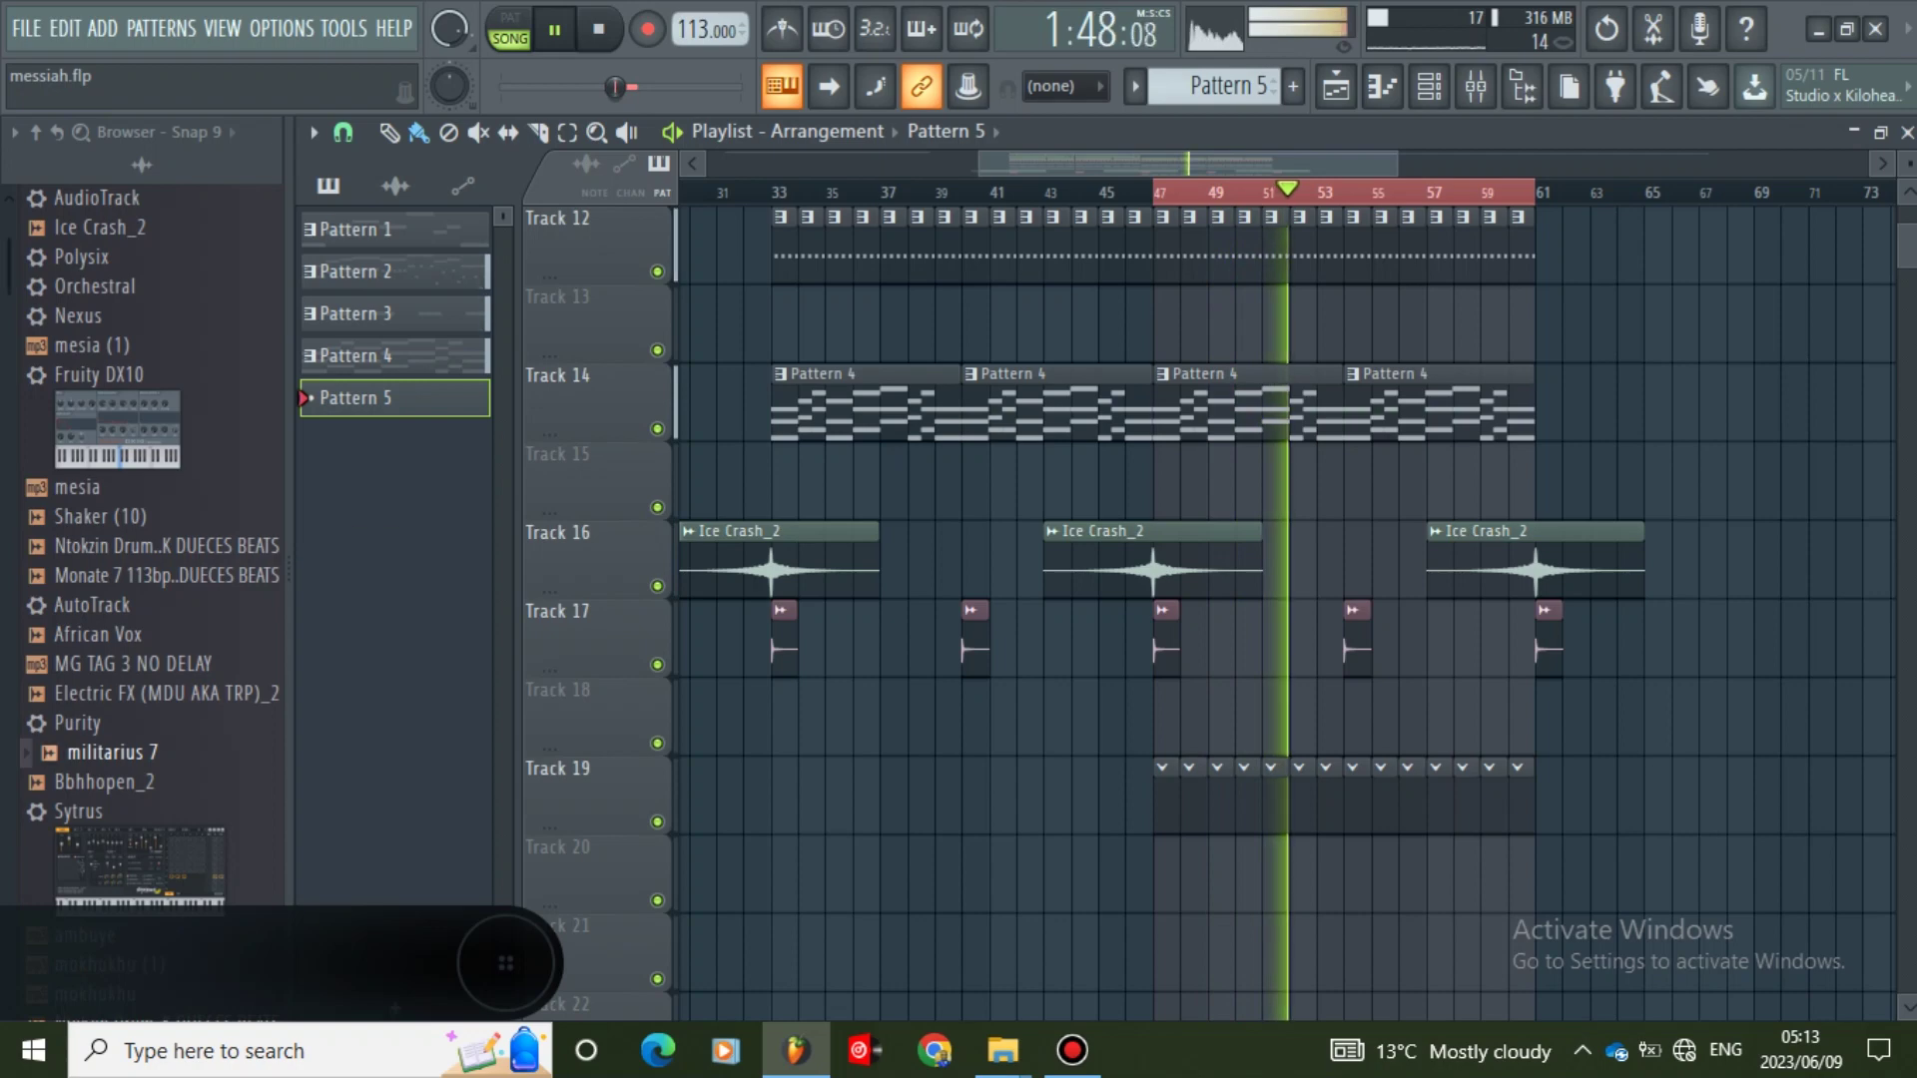
# - Add the Bbhhopen_2 sample as a new channel below Log Drum (8)
pyautogui.moveTo(117, 782); pyautogui.dragTo(770, 791)
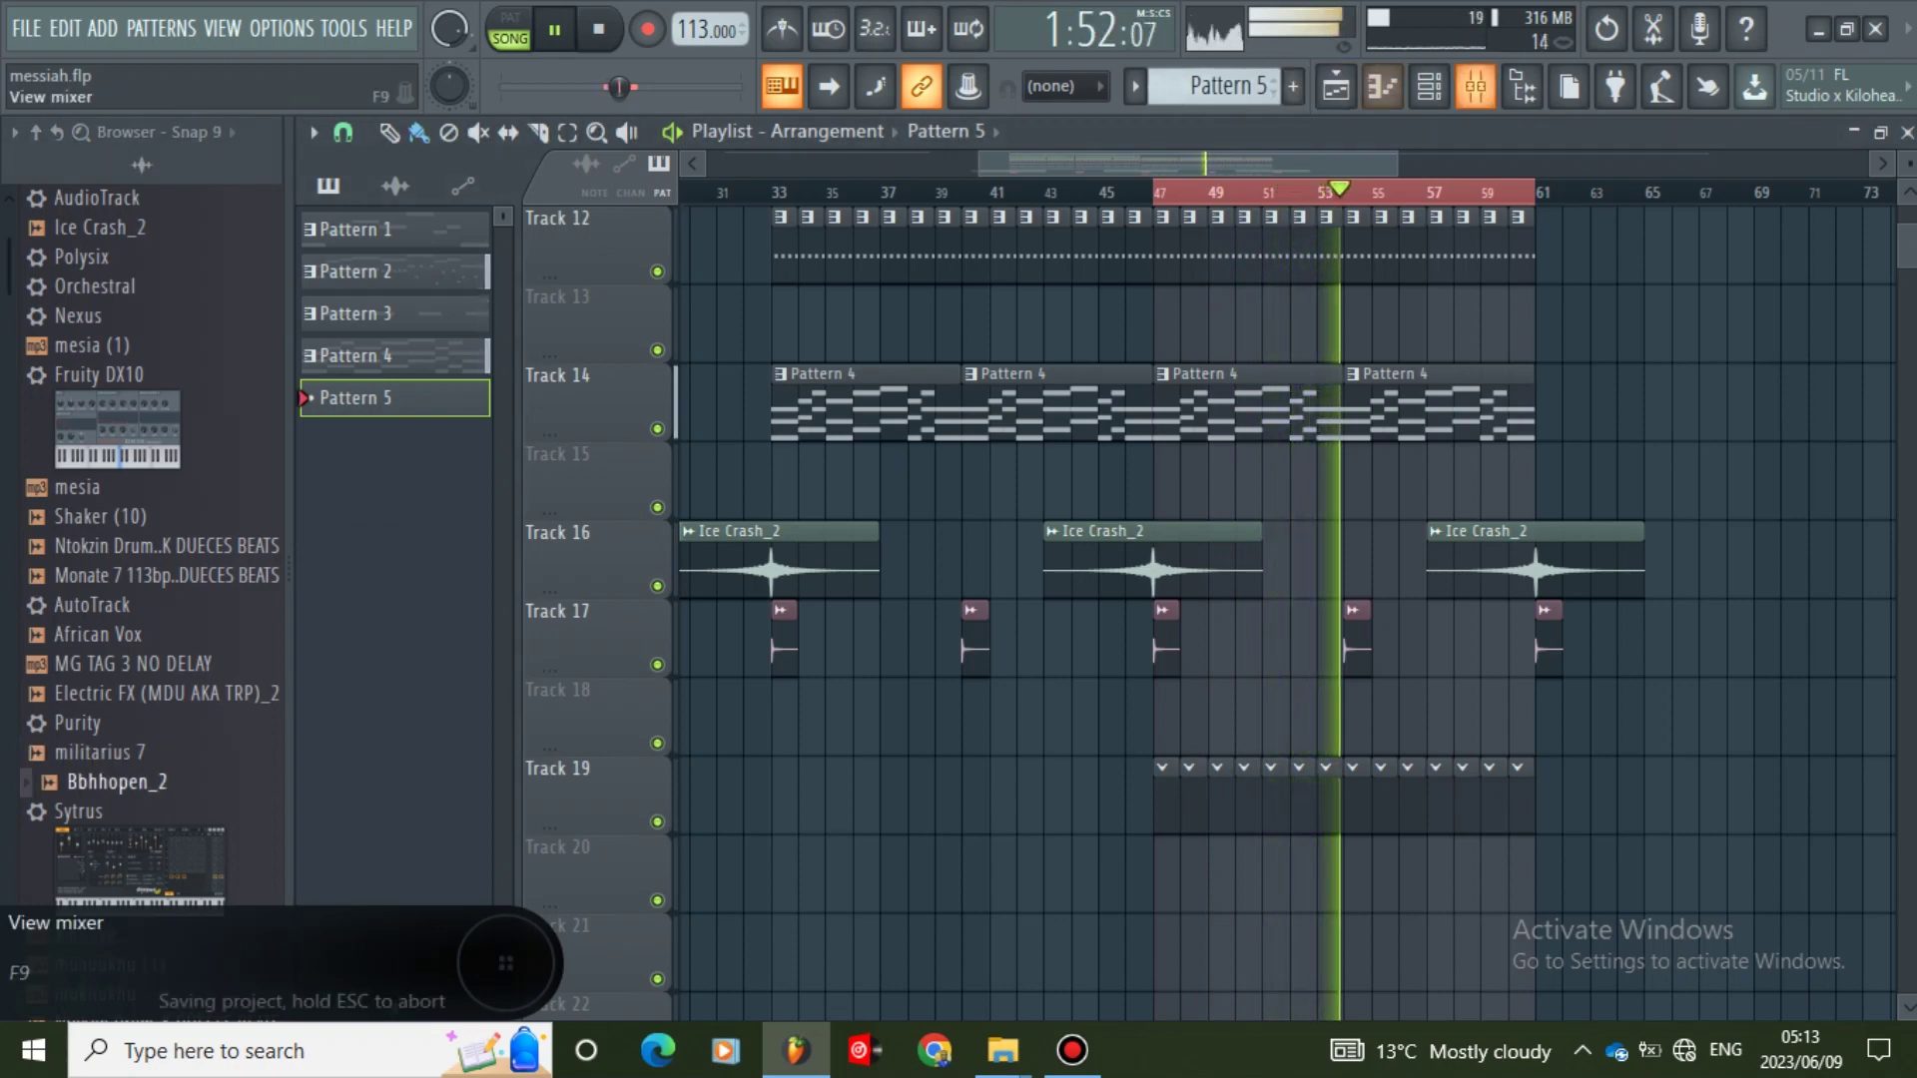
pyautogui.press('F6')
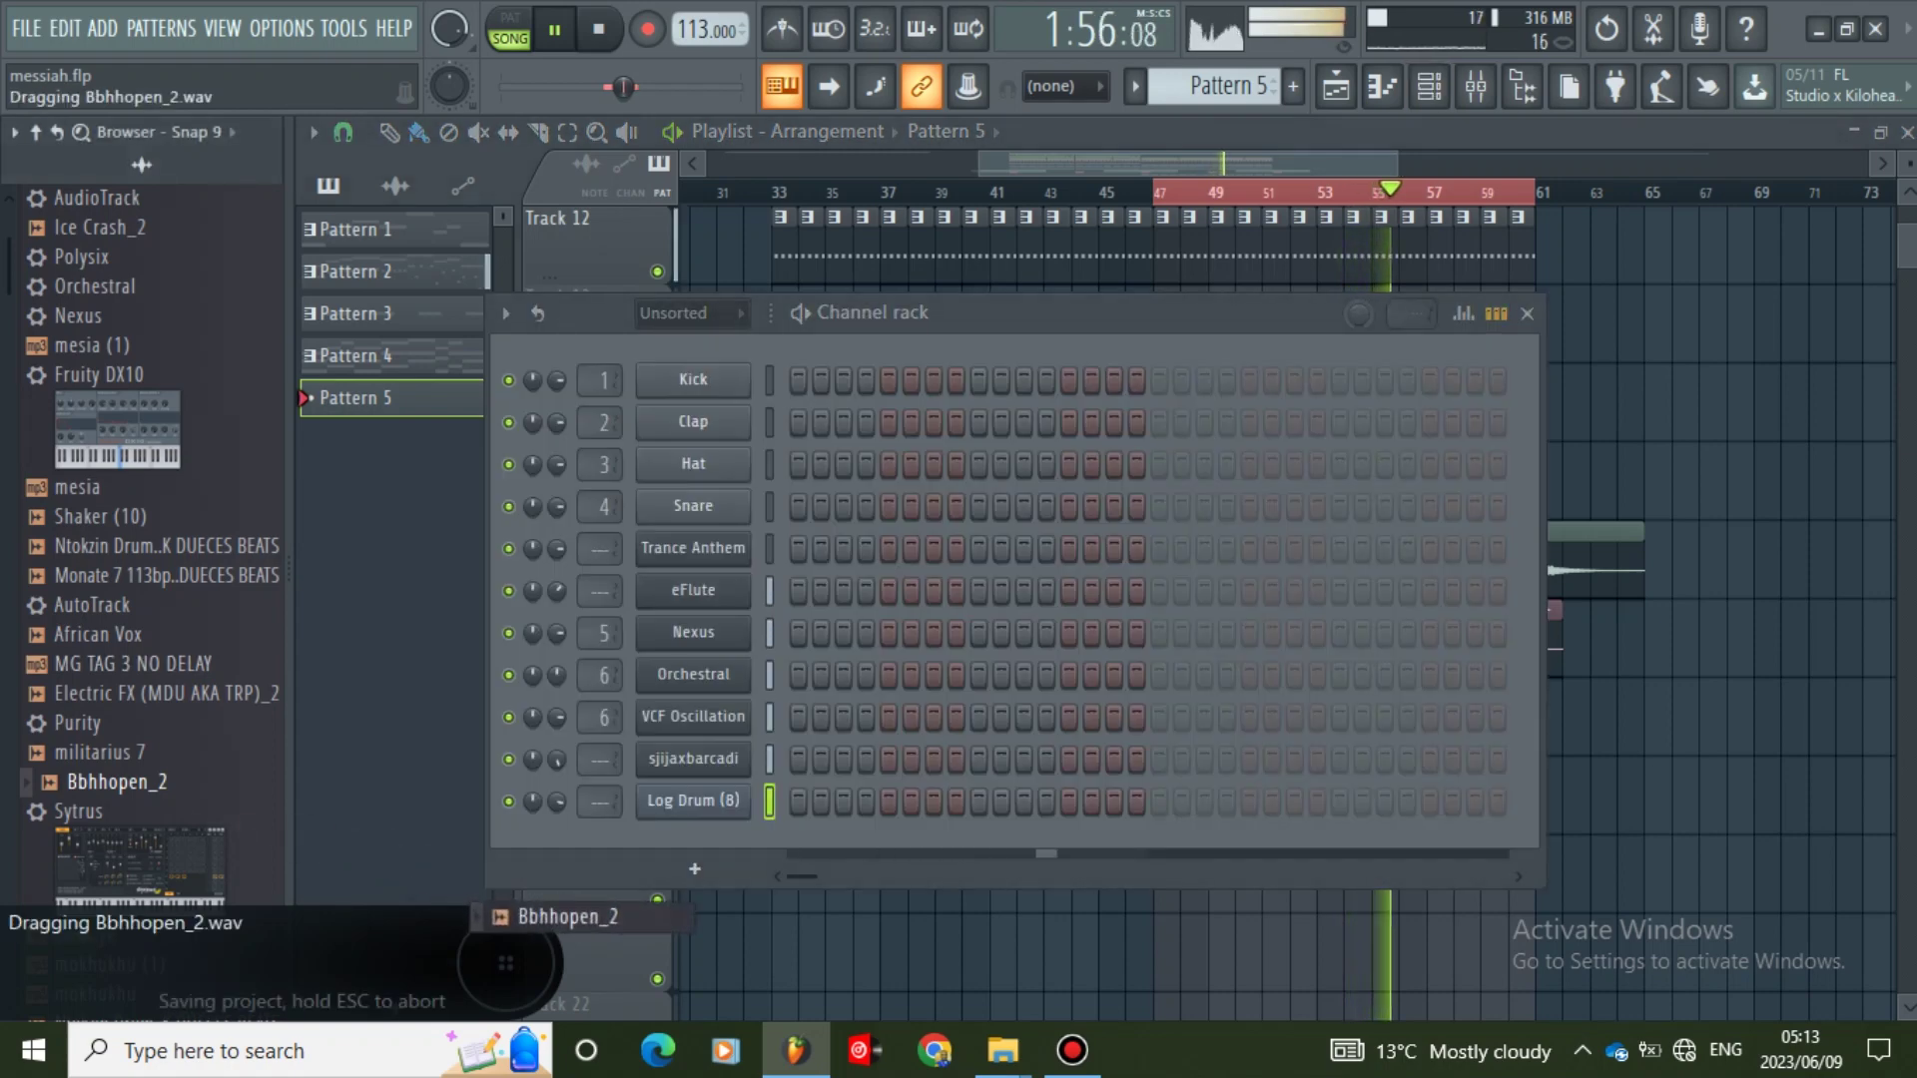
pyautogui.moveTo(544, 894); pyautogui.dragTo(560, 879)
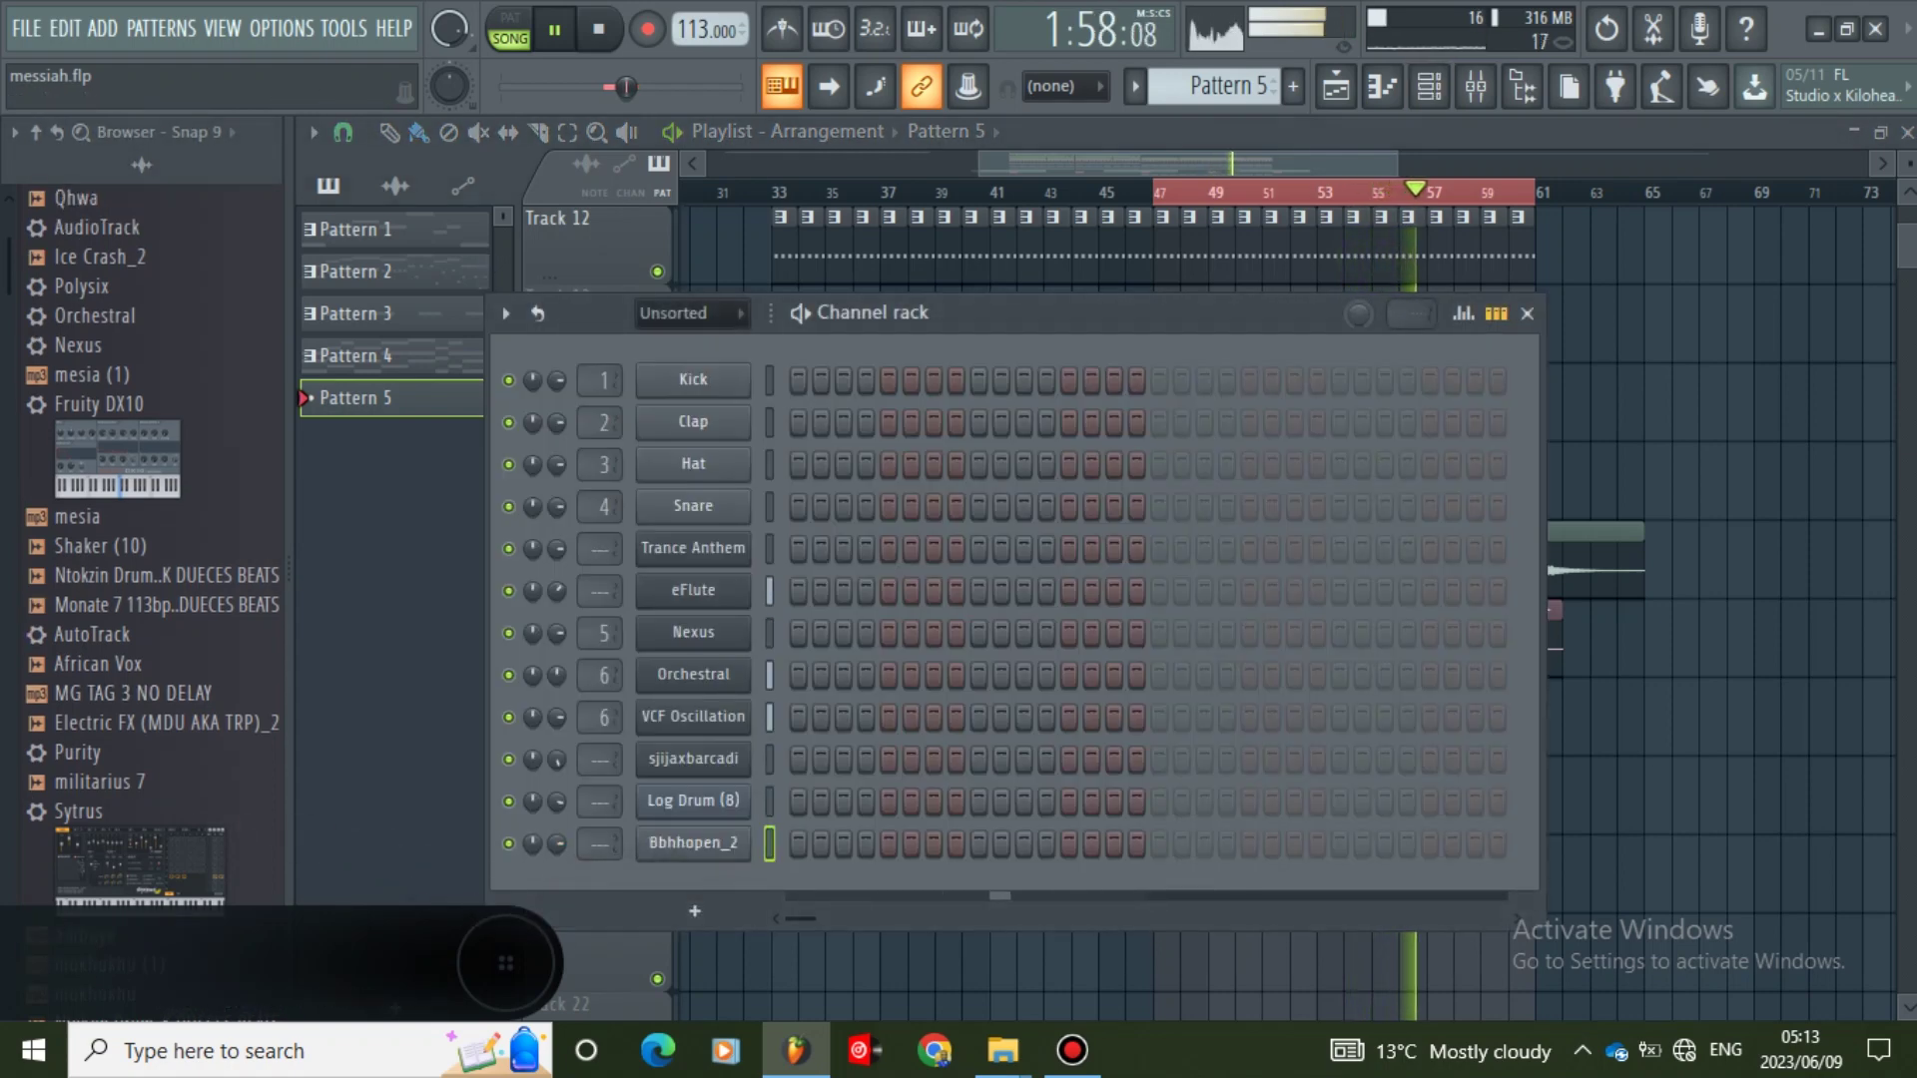
# - Program Bbhhopen_2 hits on steps 3, 7, 11 and 15 of Pattern 5 and save the project
pyautogui.rightClick(739, 844)
pyautogui.click(809, 827)
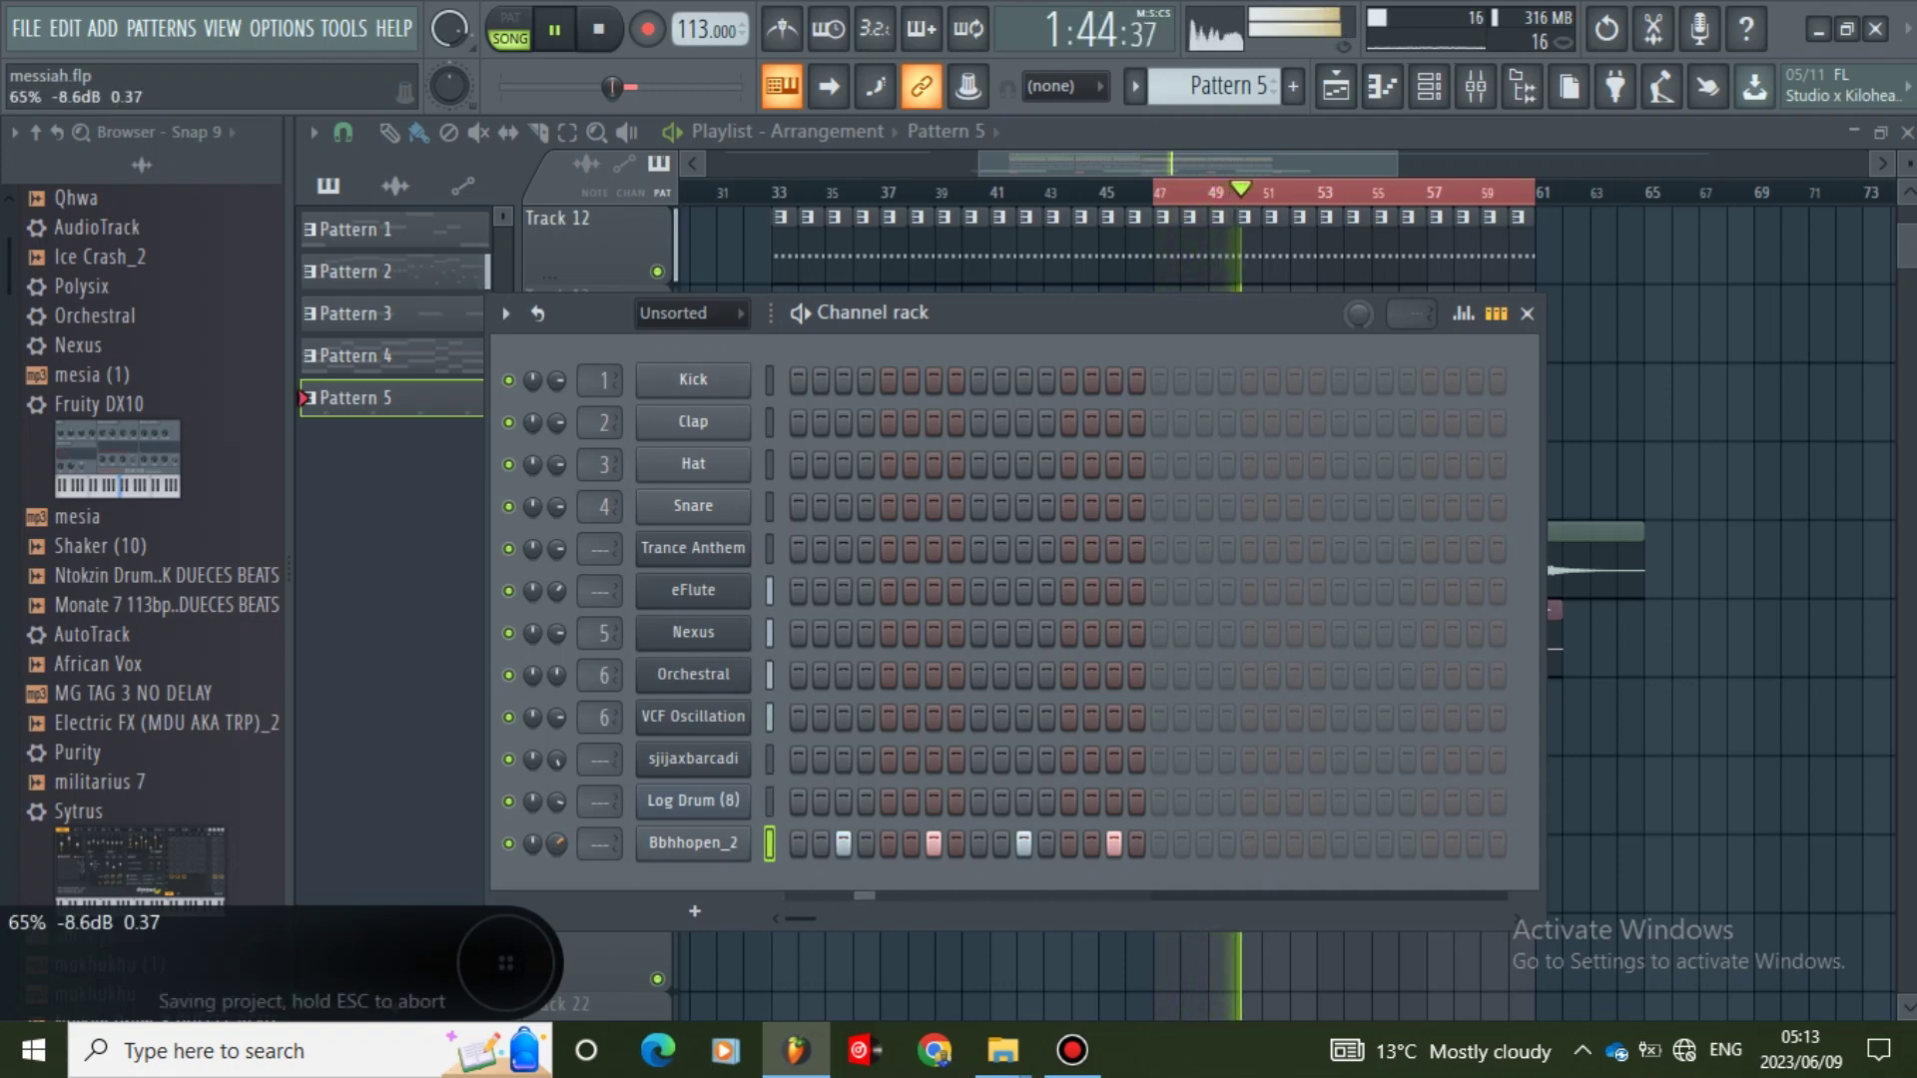
pyautogui.click(26, 29)
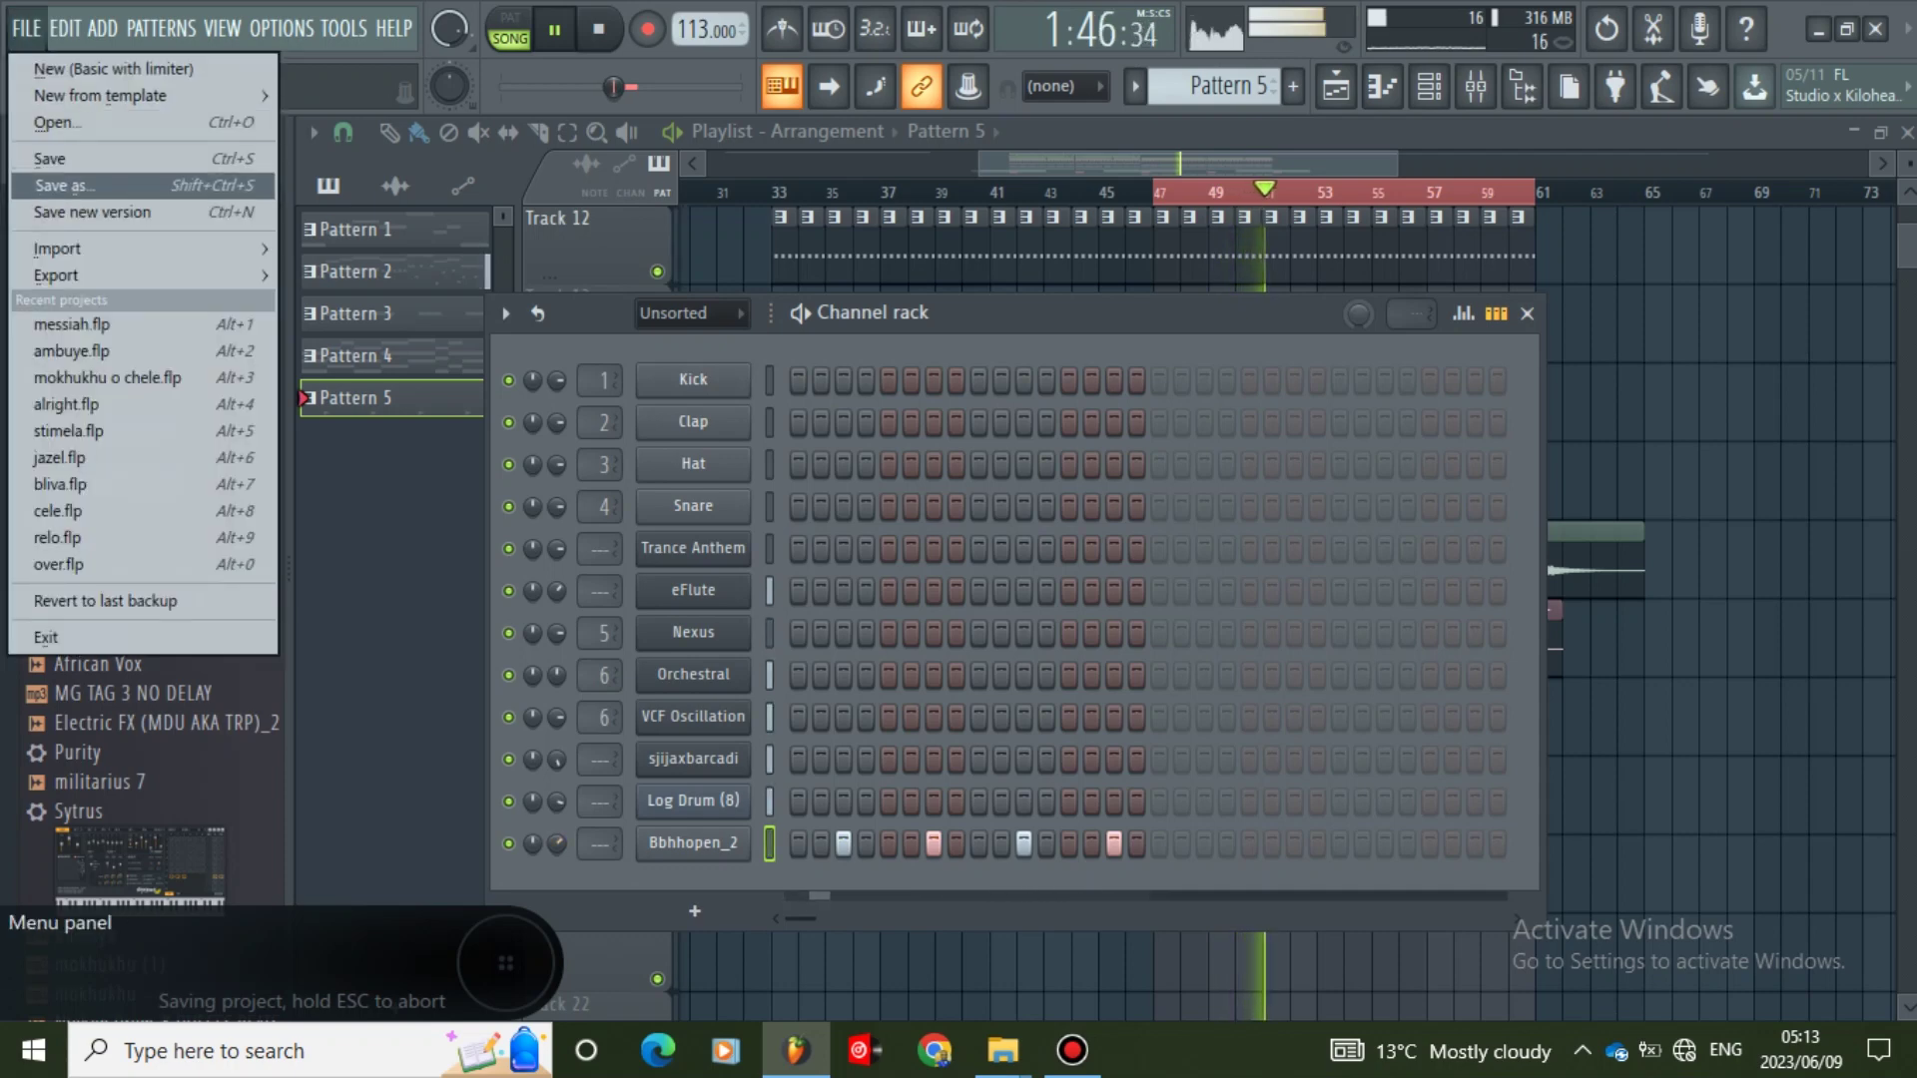
pyautogui.click(50, 158)
pyautogui.click(1527, 314)
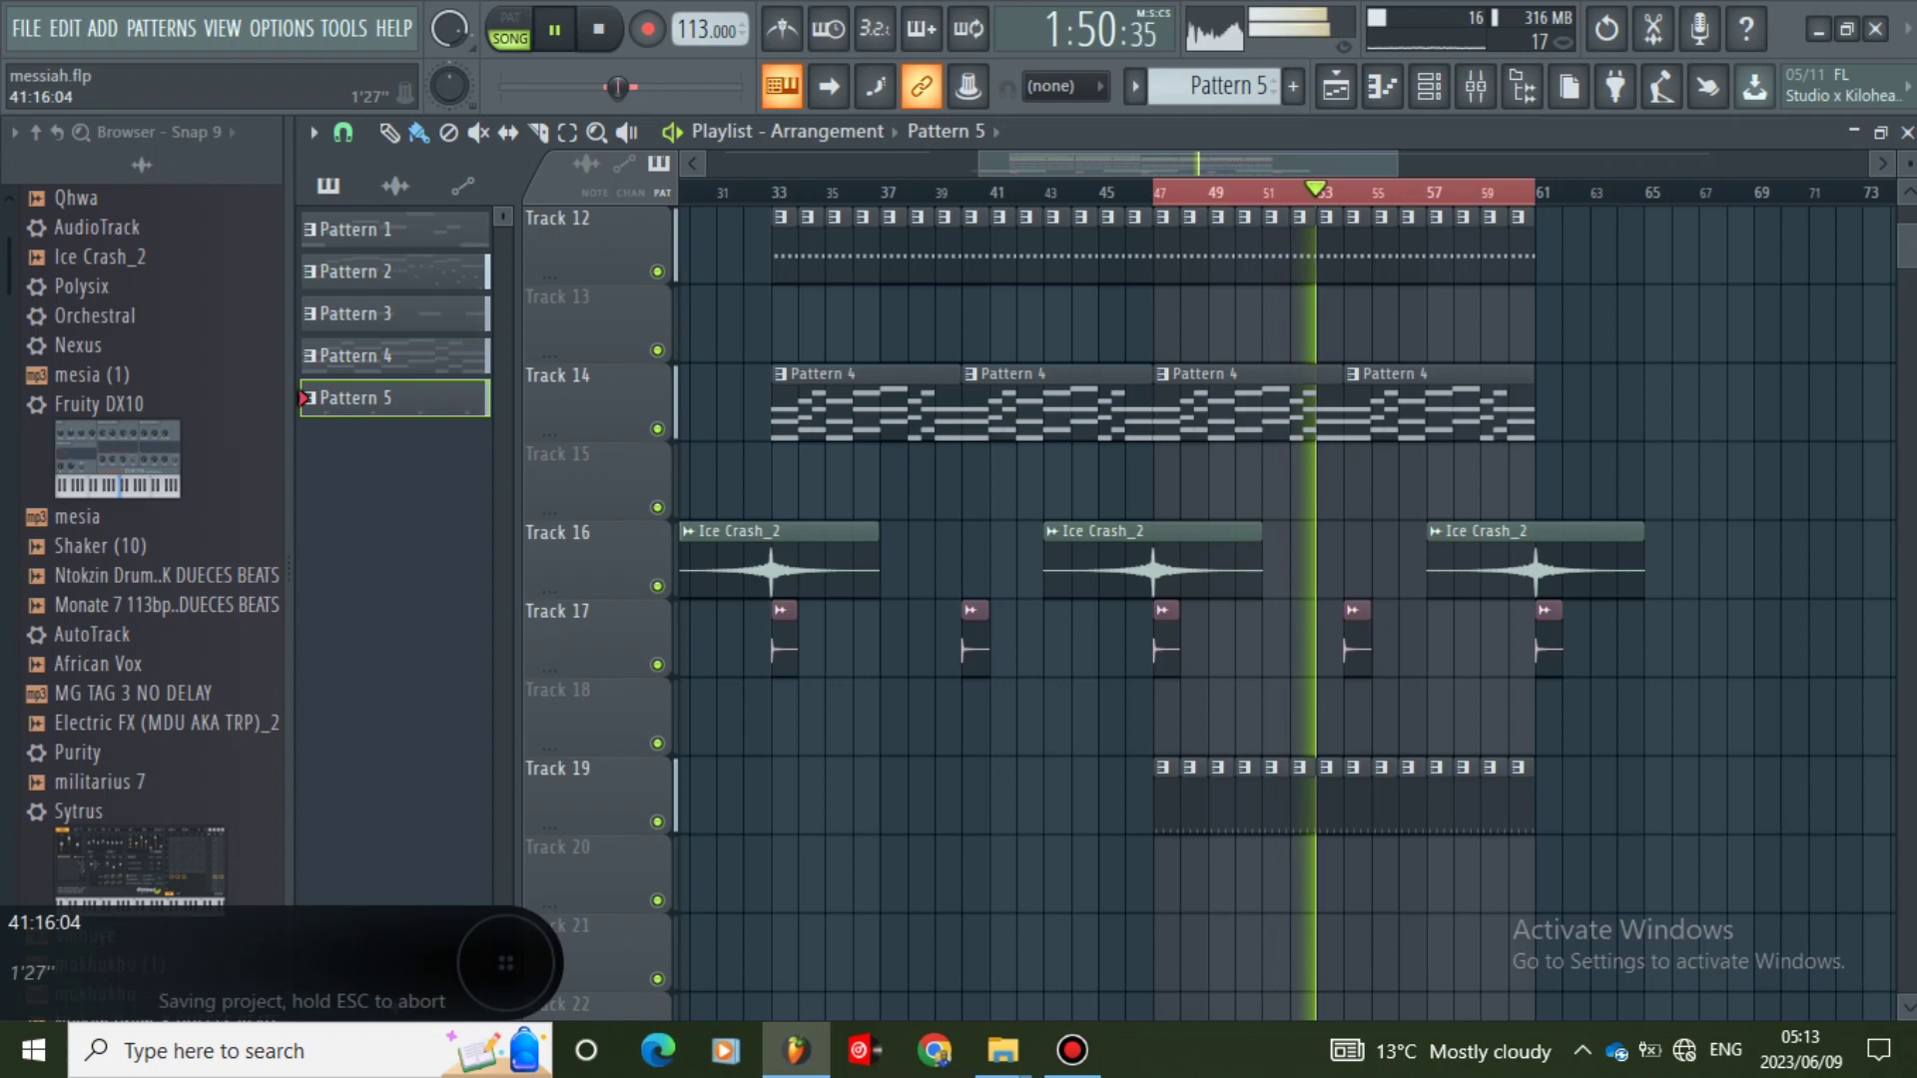
# - Save the project with the Pattern 5 clips in the arrangement
pyautogui.scroll(-3, 1099, 639)
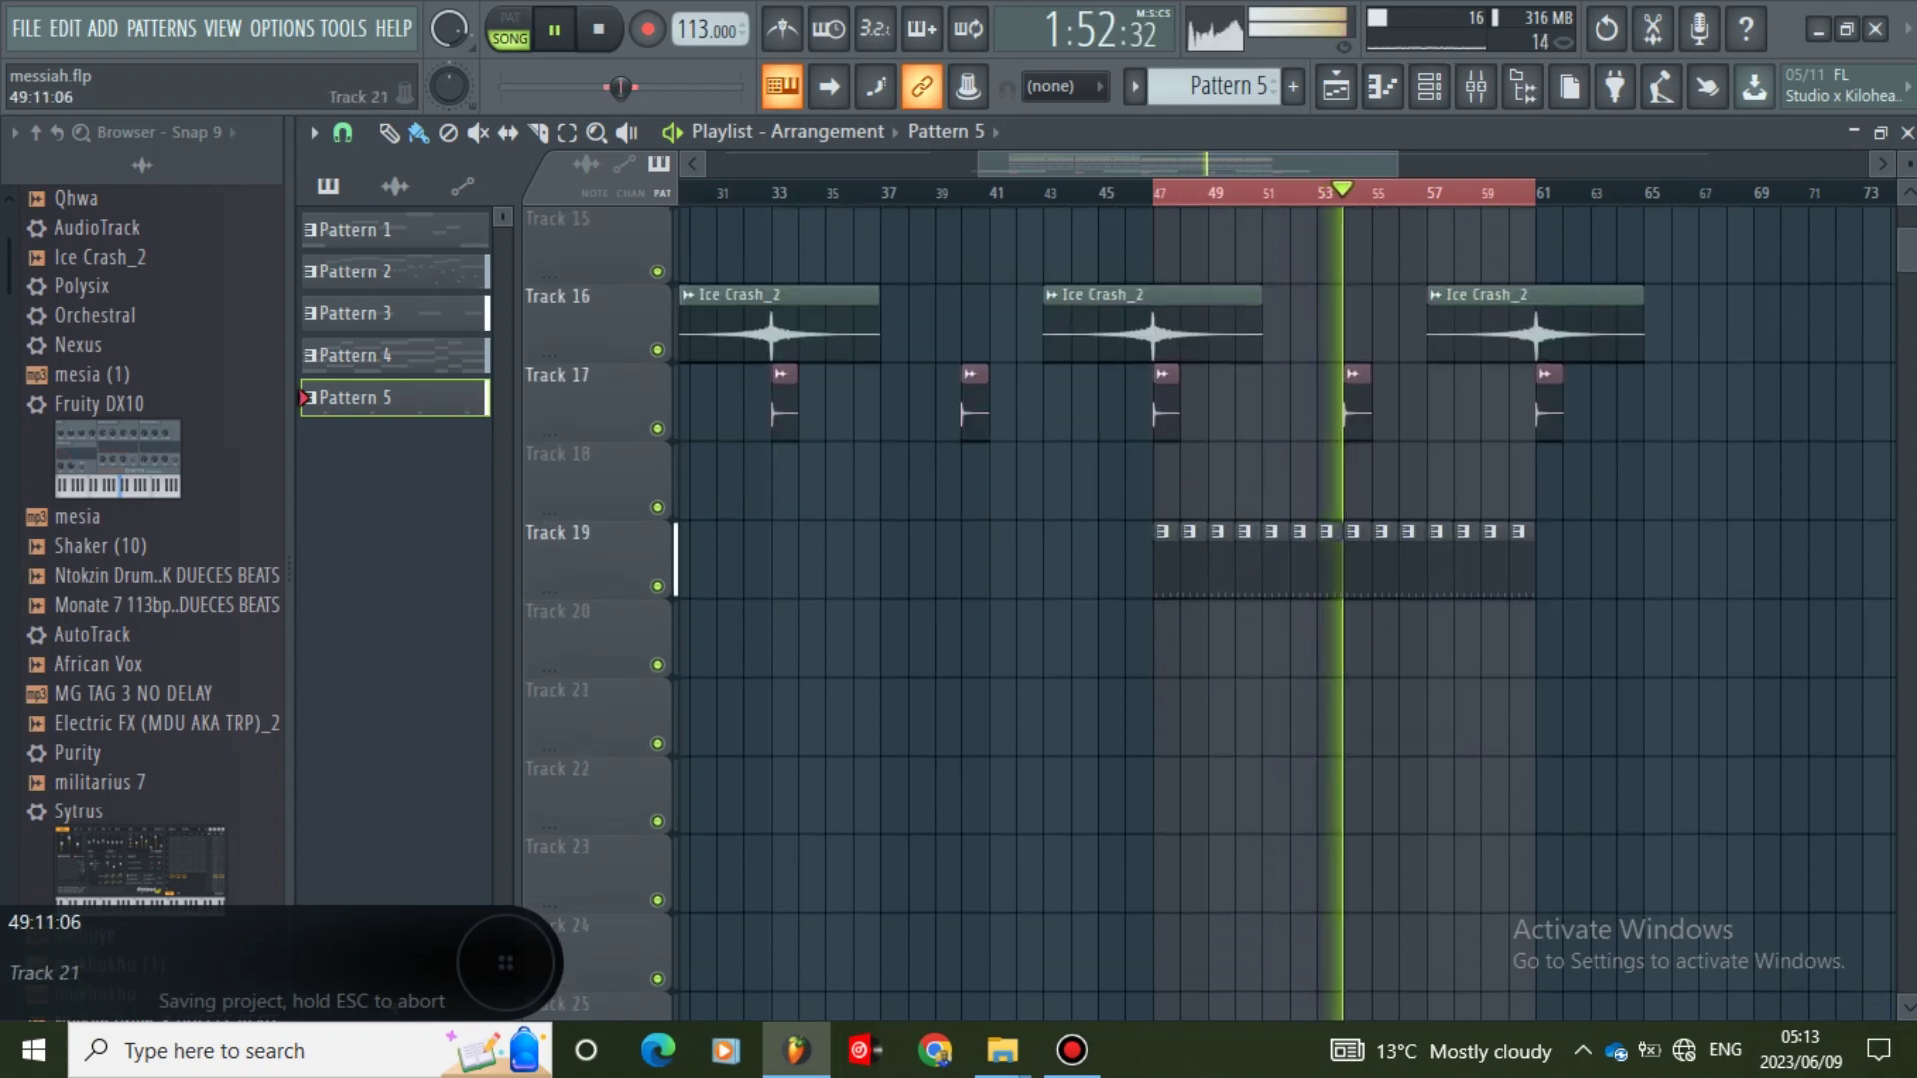
pyautogui.moveTo(1396, 163); pyautogui.dragTo(1253, 163)
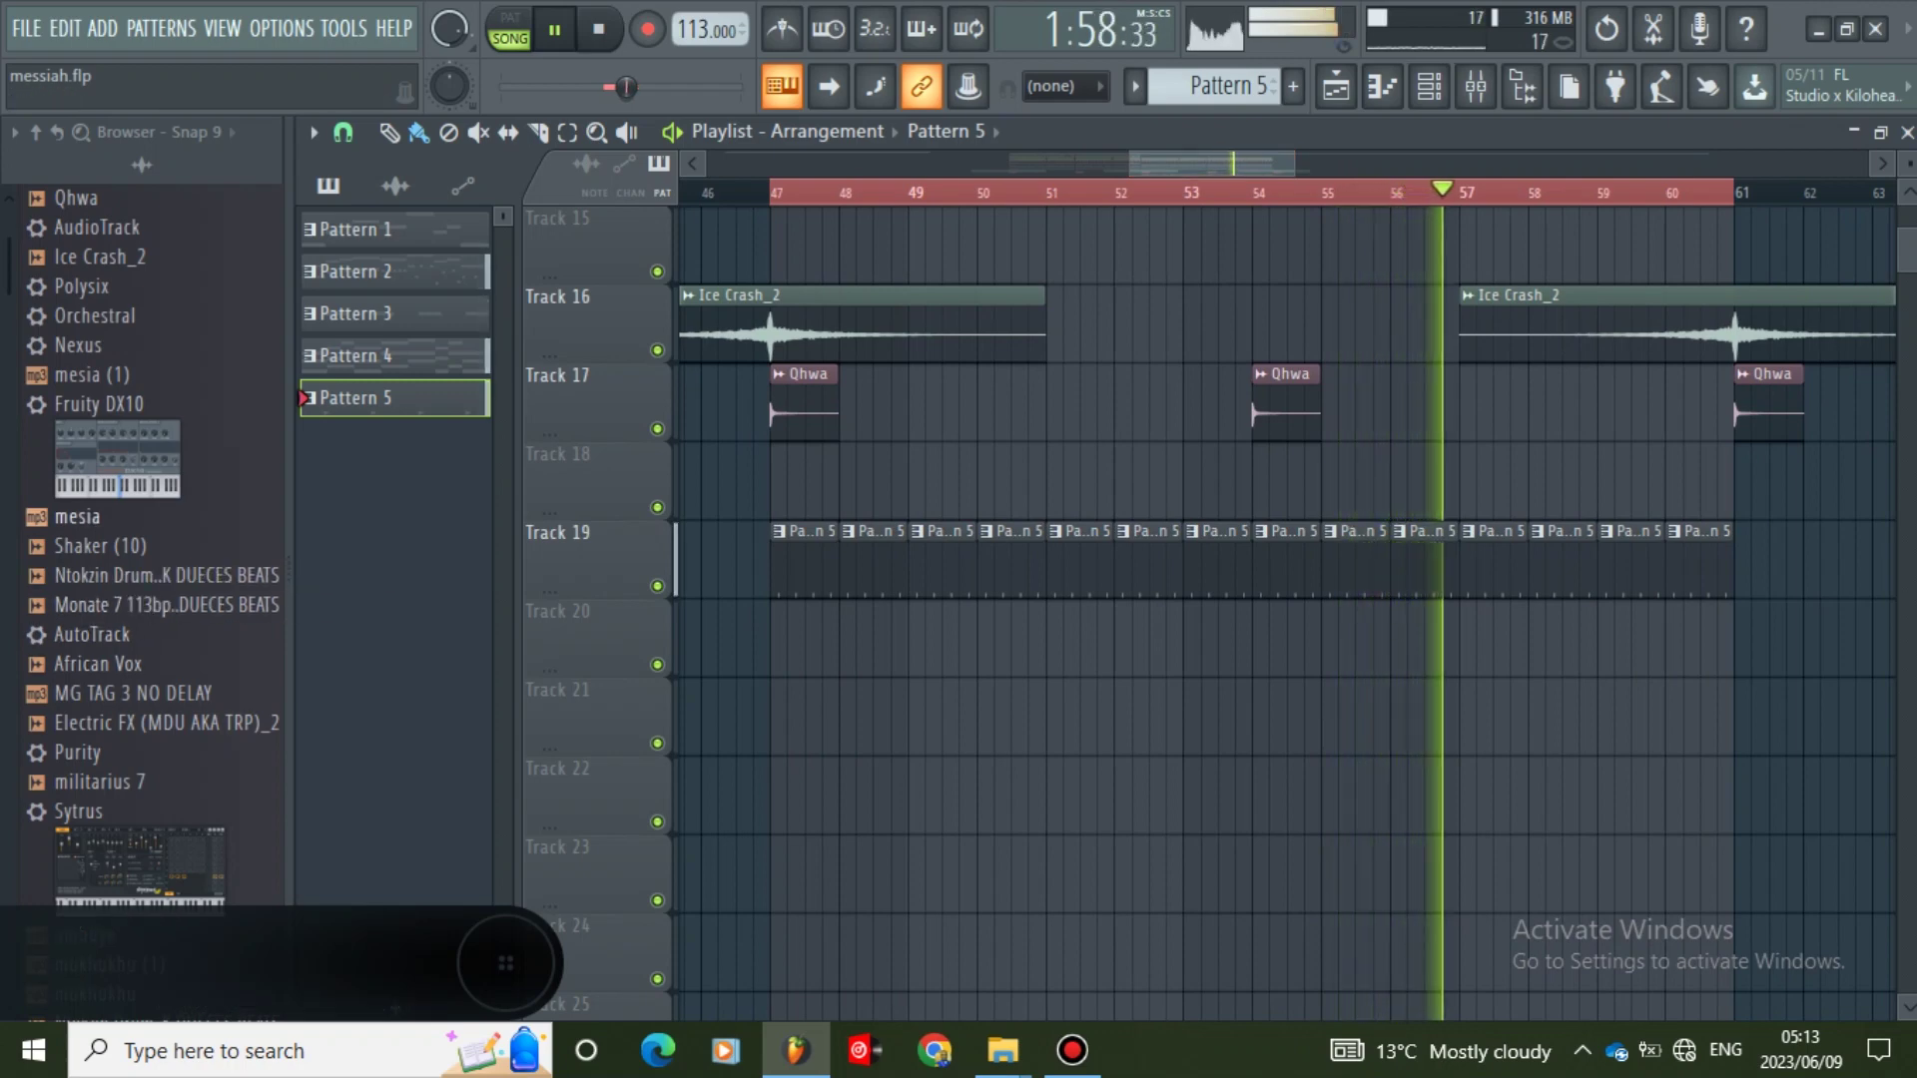
pyautogui.hotkey('ctrl', 's')
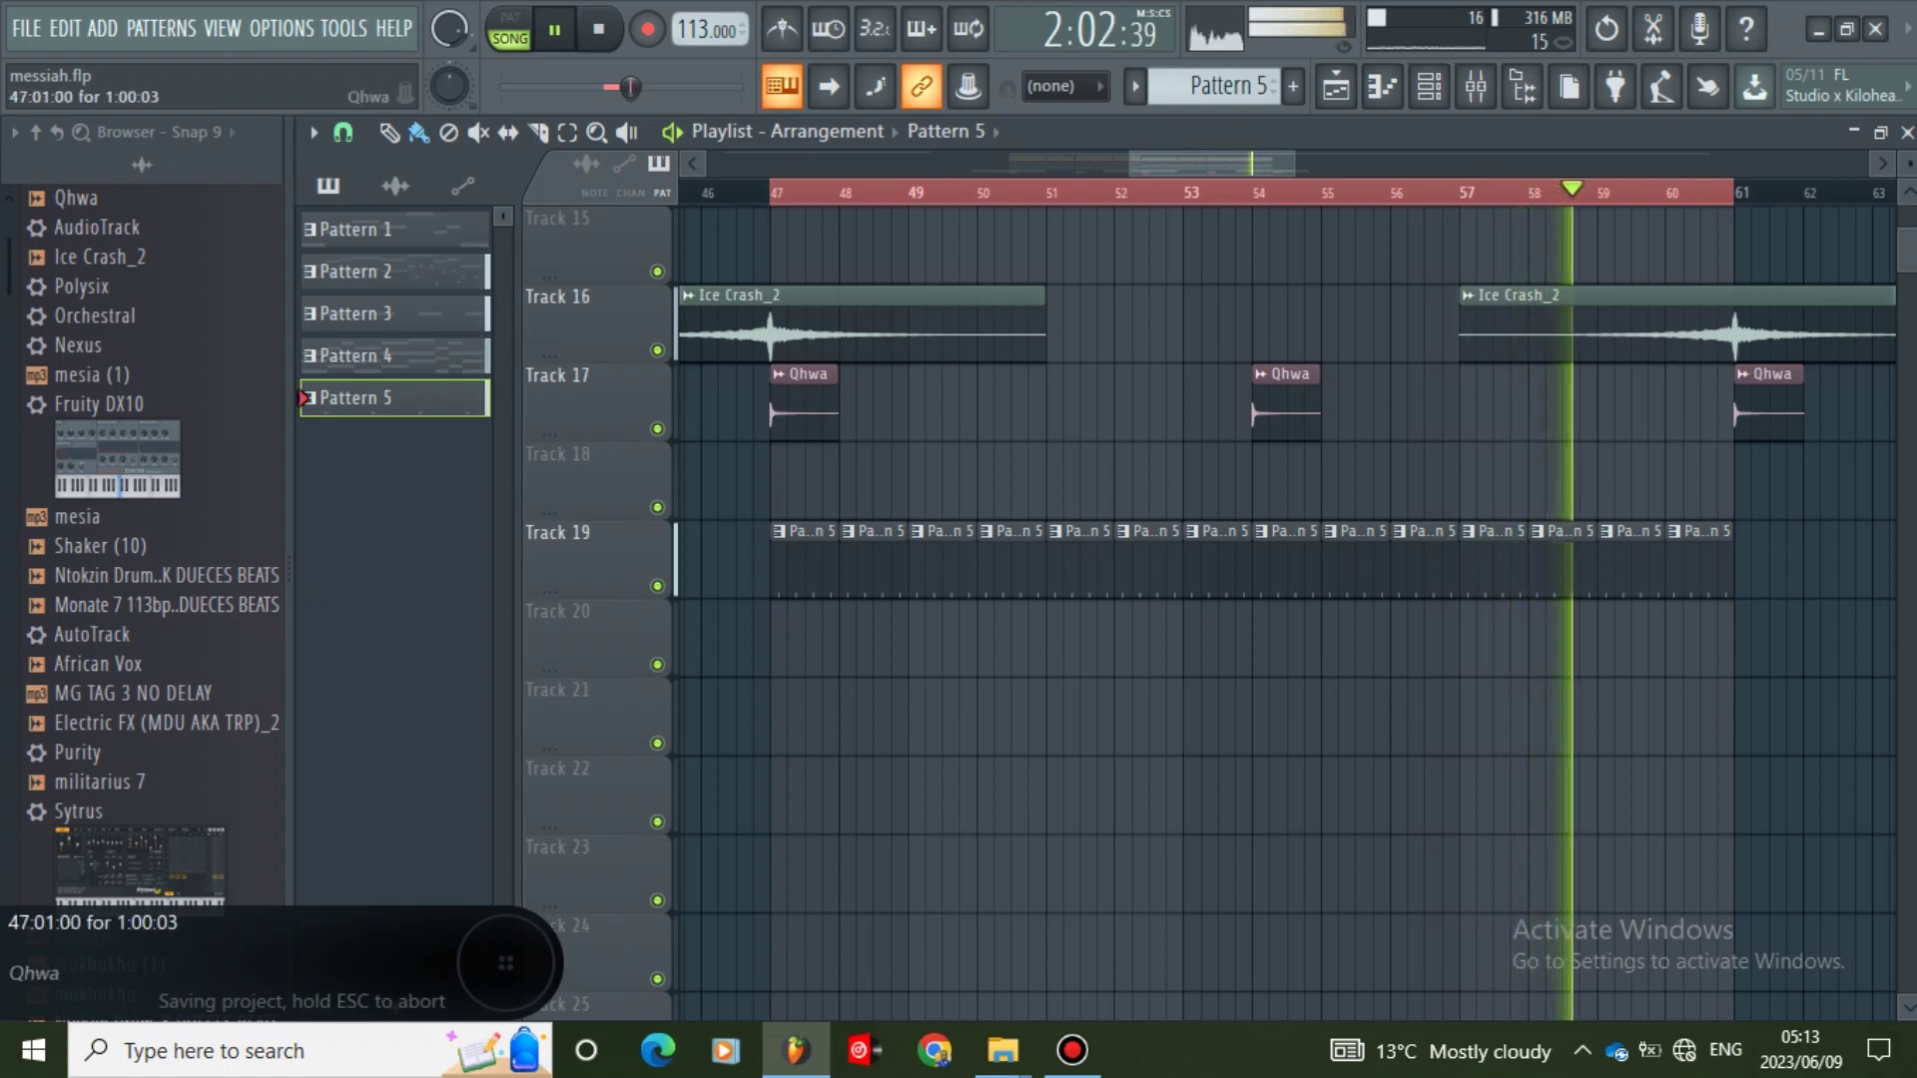
pyautogui.moveTo(1168, 163); pyautogui.dragTo(1144, 163)
pyautogui.hotkey('ctrl', 's')
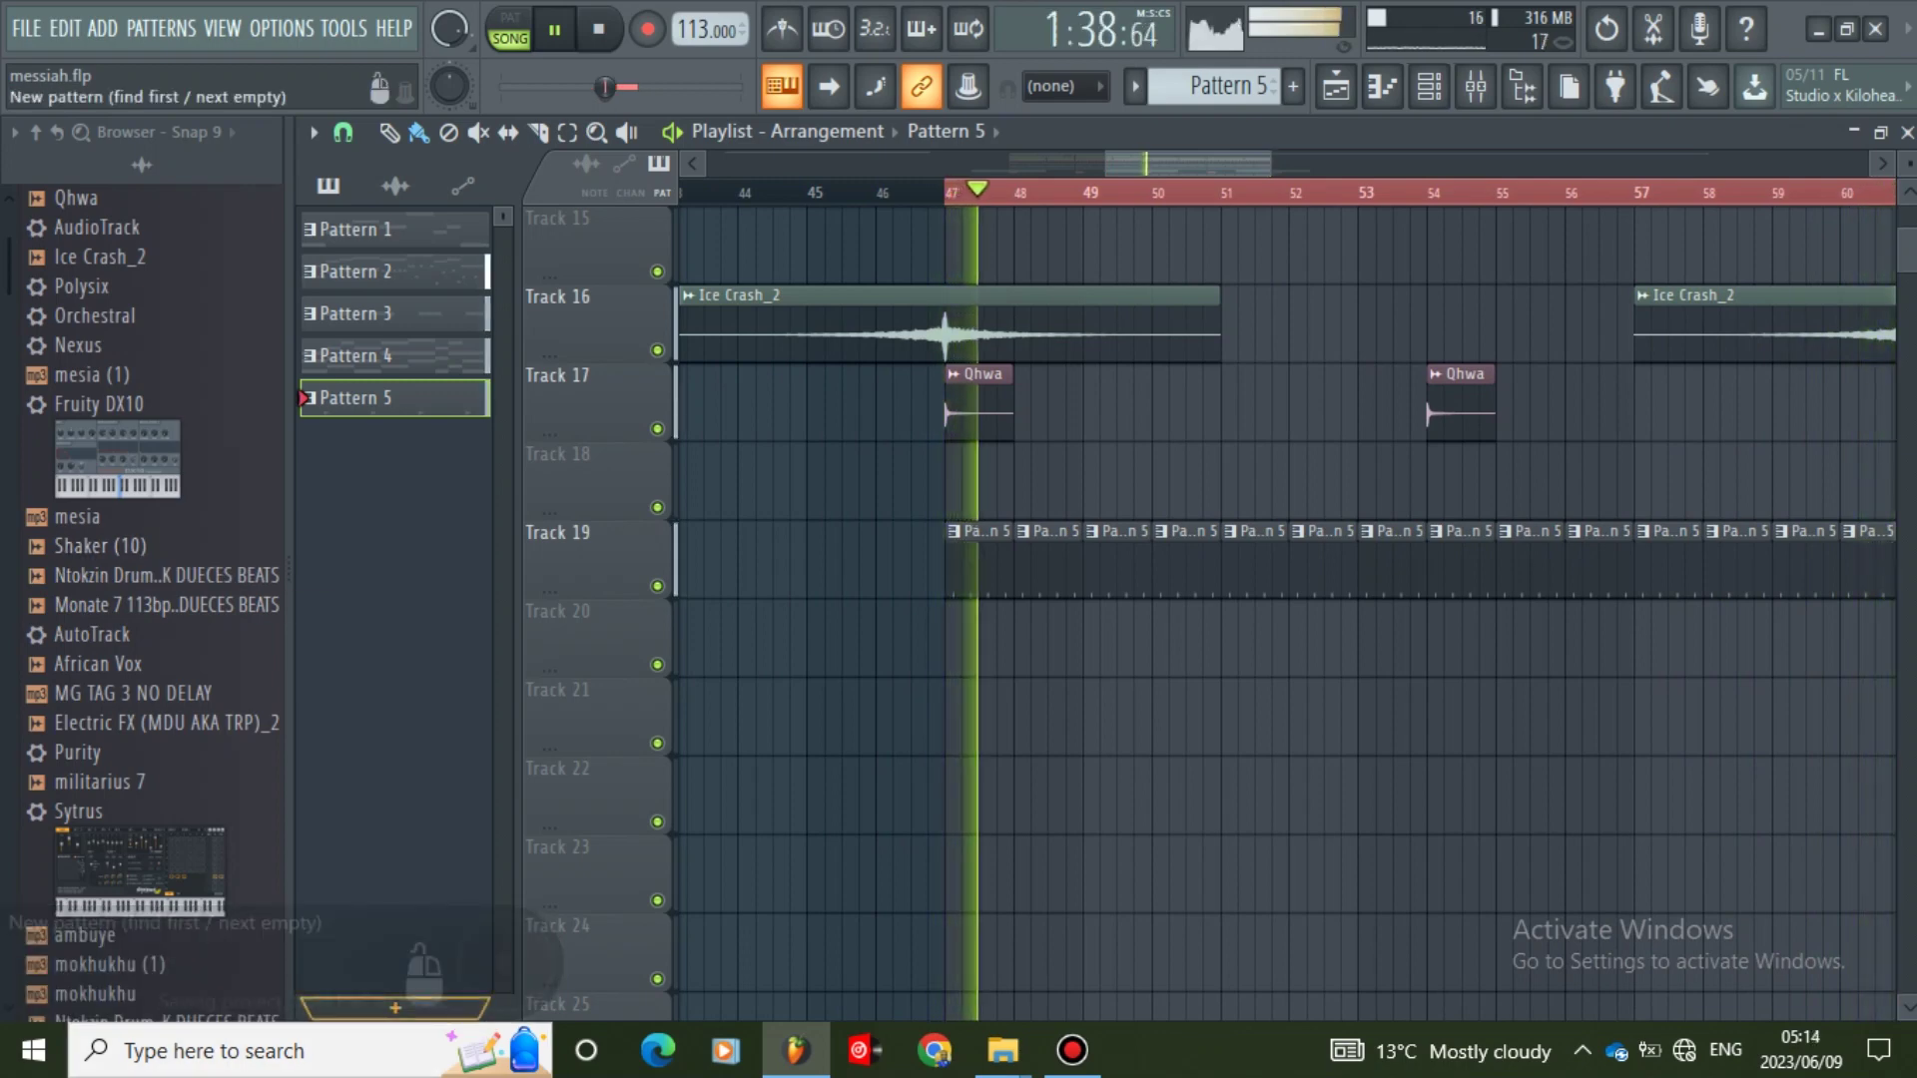
# - Create Pattern 6 and place it on Track 21 at bar 47 as a two-bar clip
pyautogui.click(1293, 85)
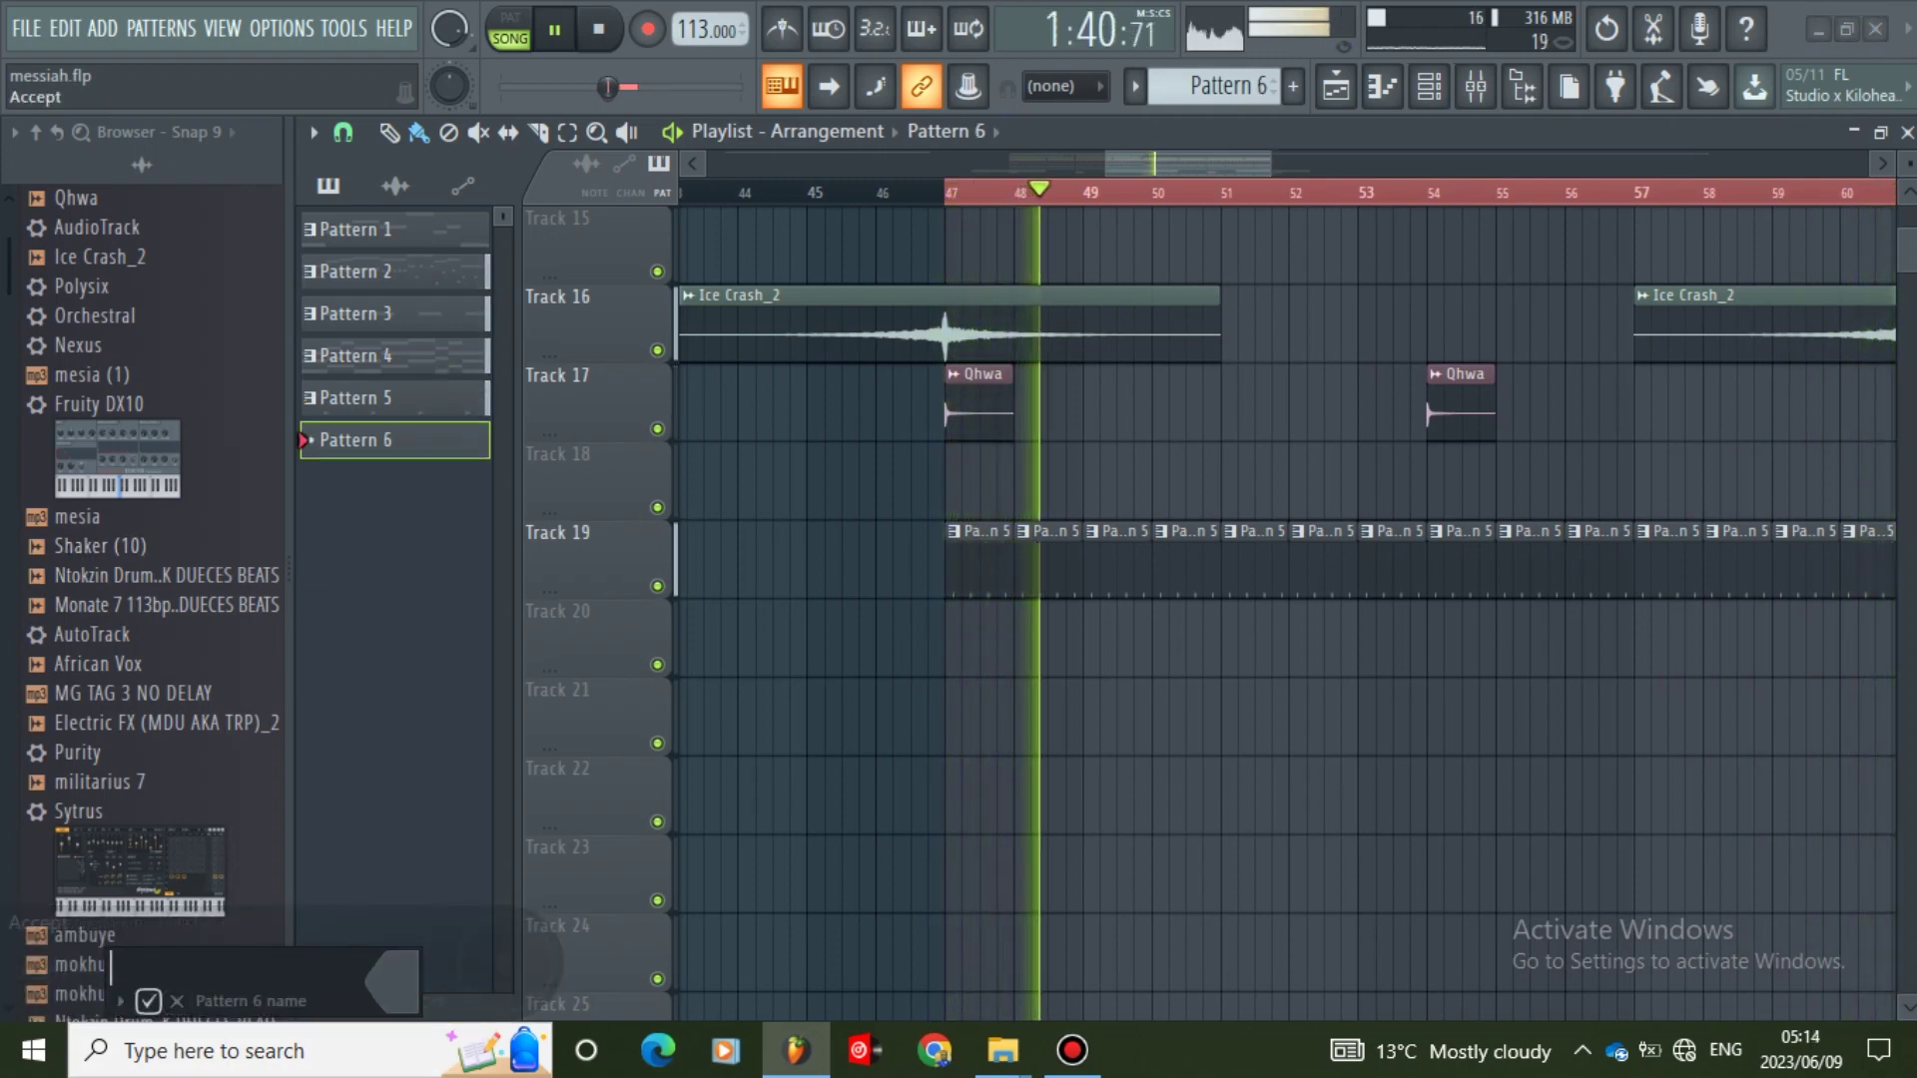
pyautogui.moveTo(394, 439); pyautogui.dragTo(1088, 719)
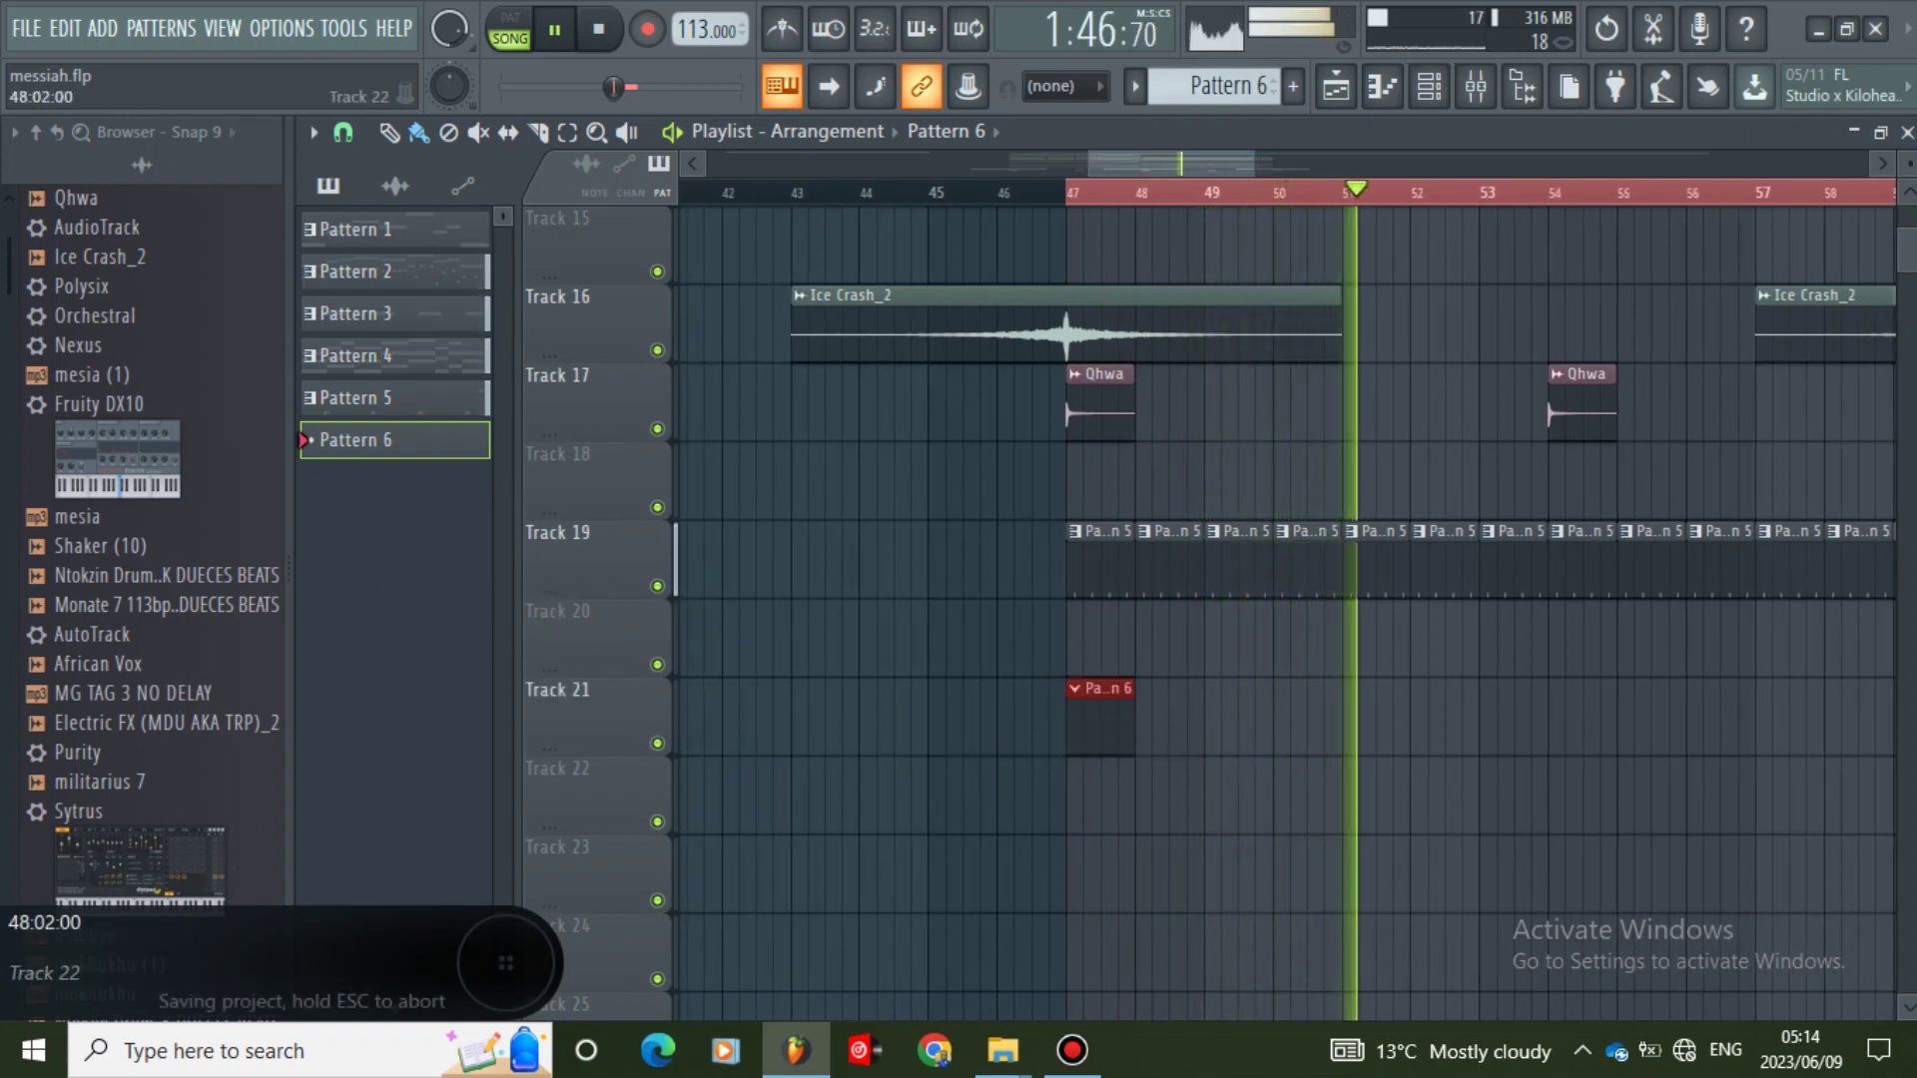
pyautogui.moveTo(1132, 734); pyautogui.dragTo(1204, 756)
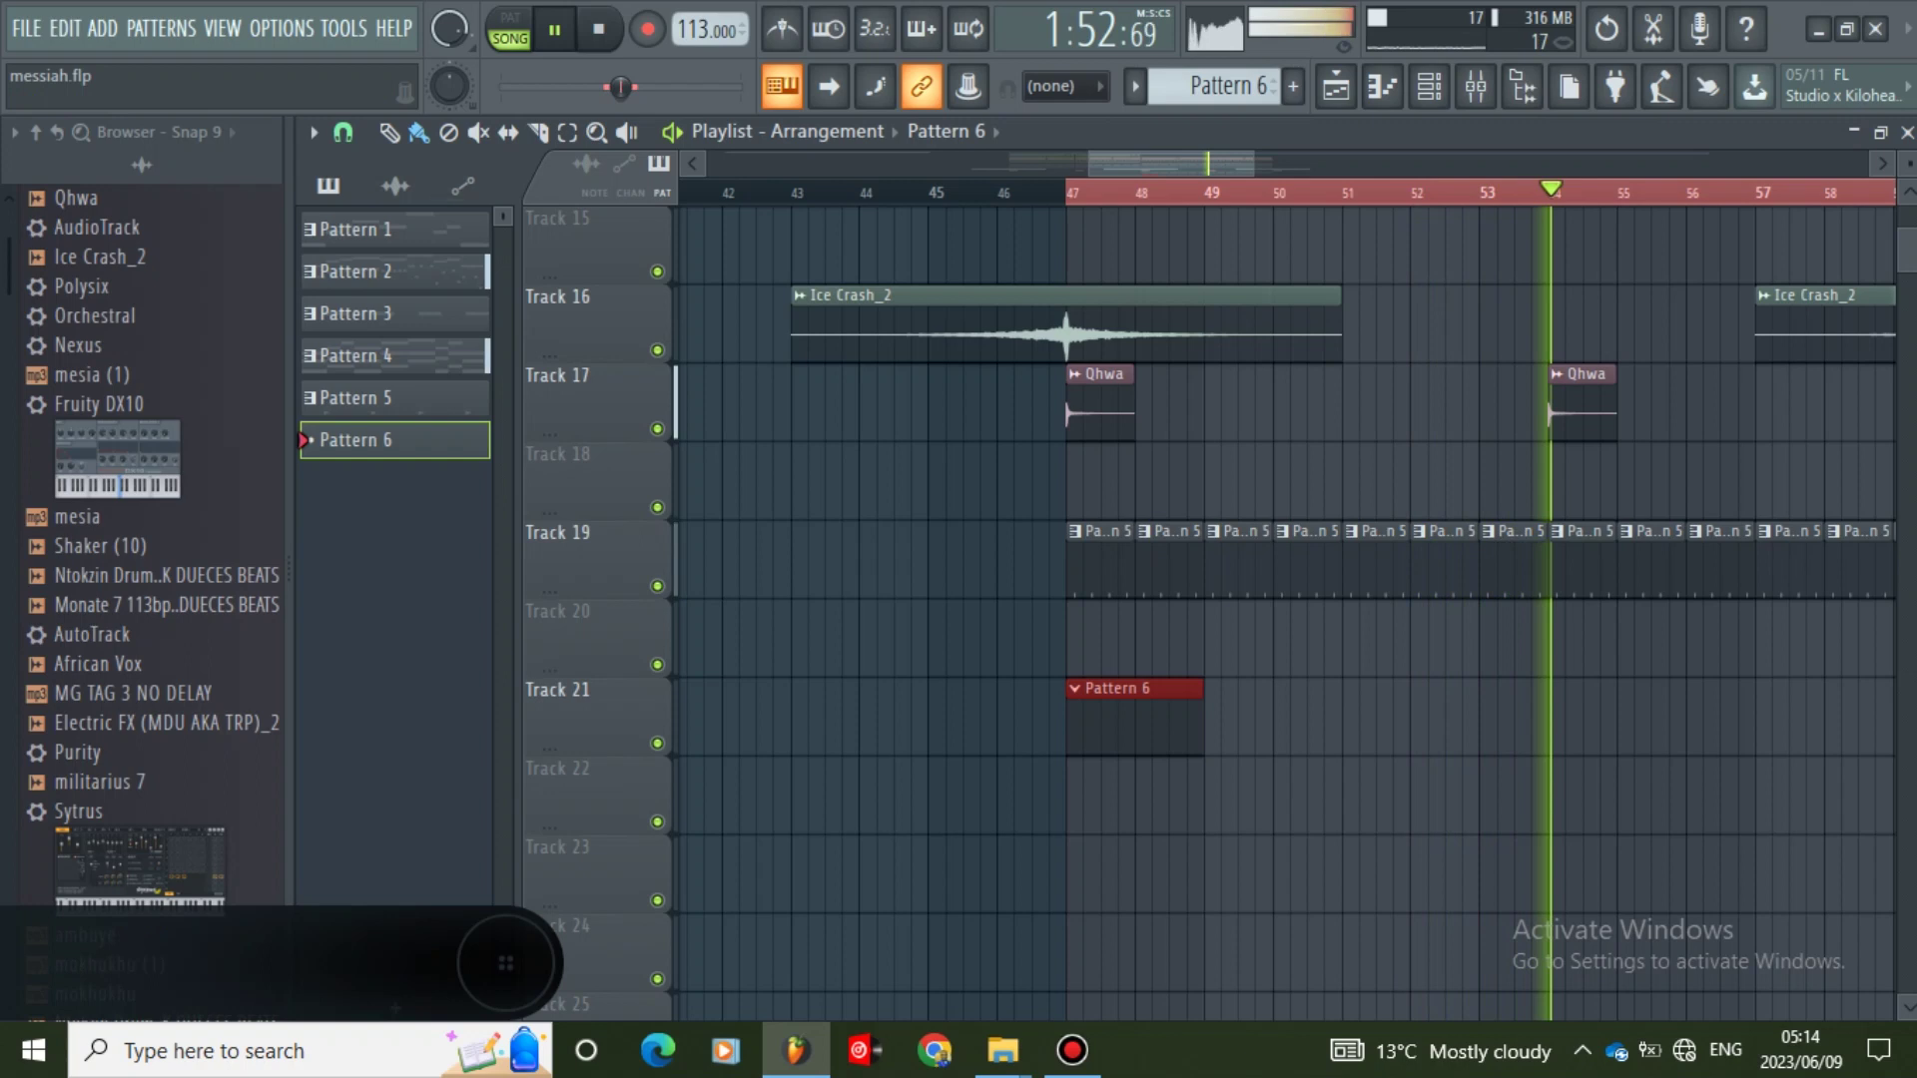
# - Set the playlist snap to 1/3 step and repeat the two-bar Pattern 6 clip along Track 21 up to bar 61
pyautogui.click(313, 131)
pyautogui.moveTo(344, 247)
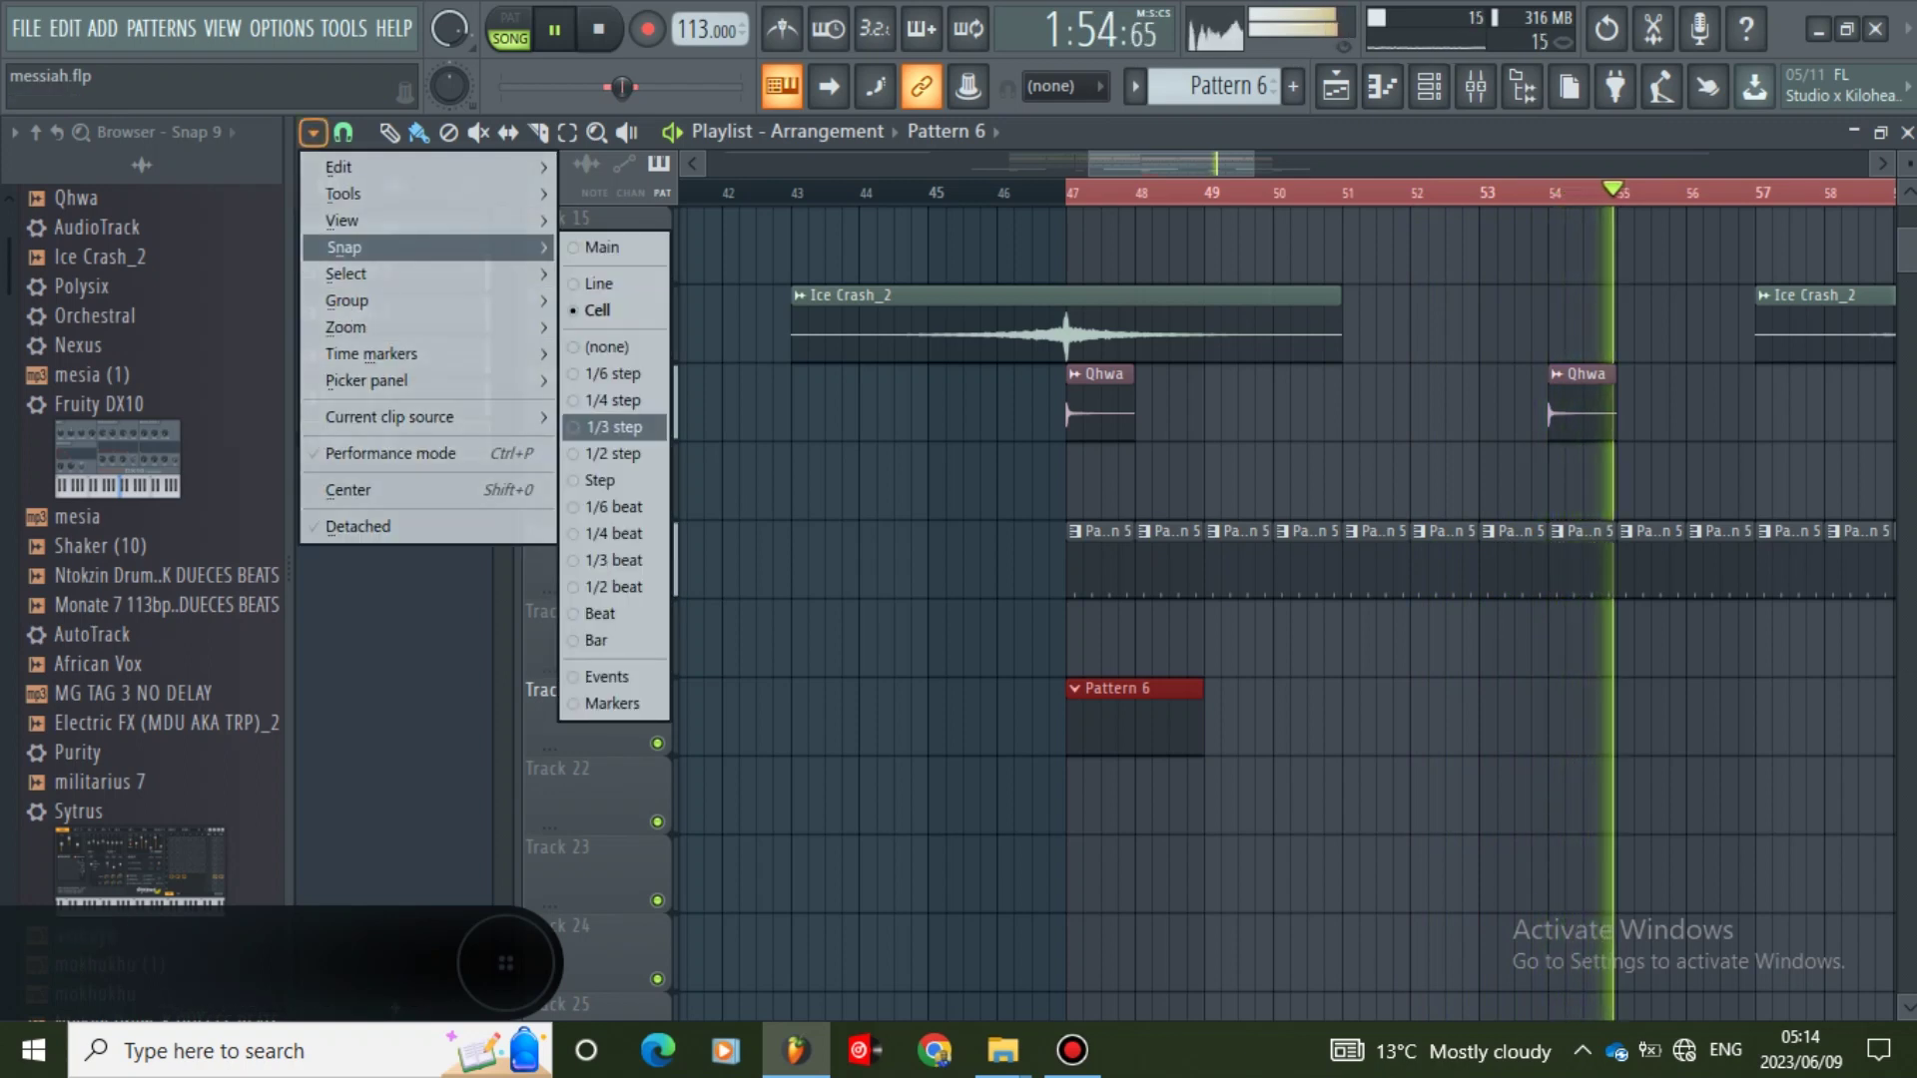
pyautogui.click(613, 427)
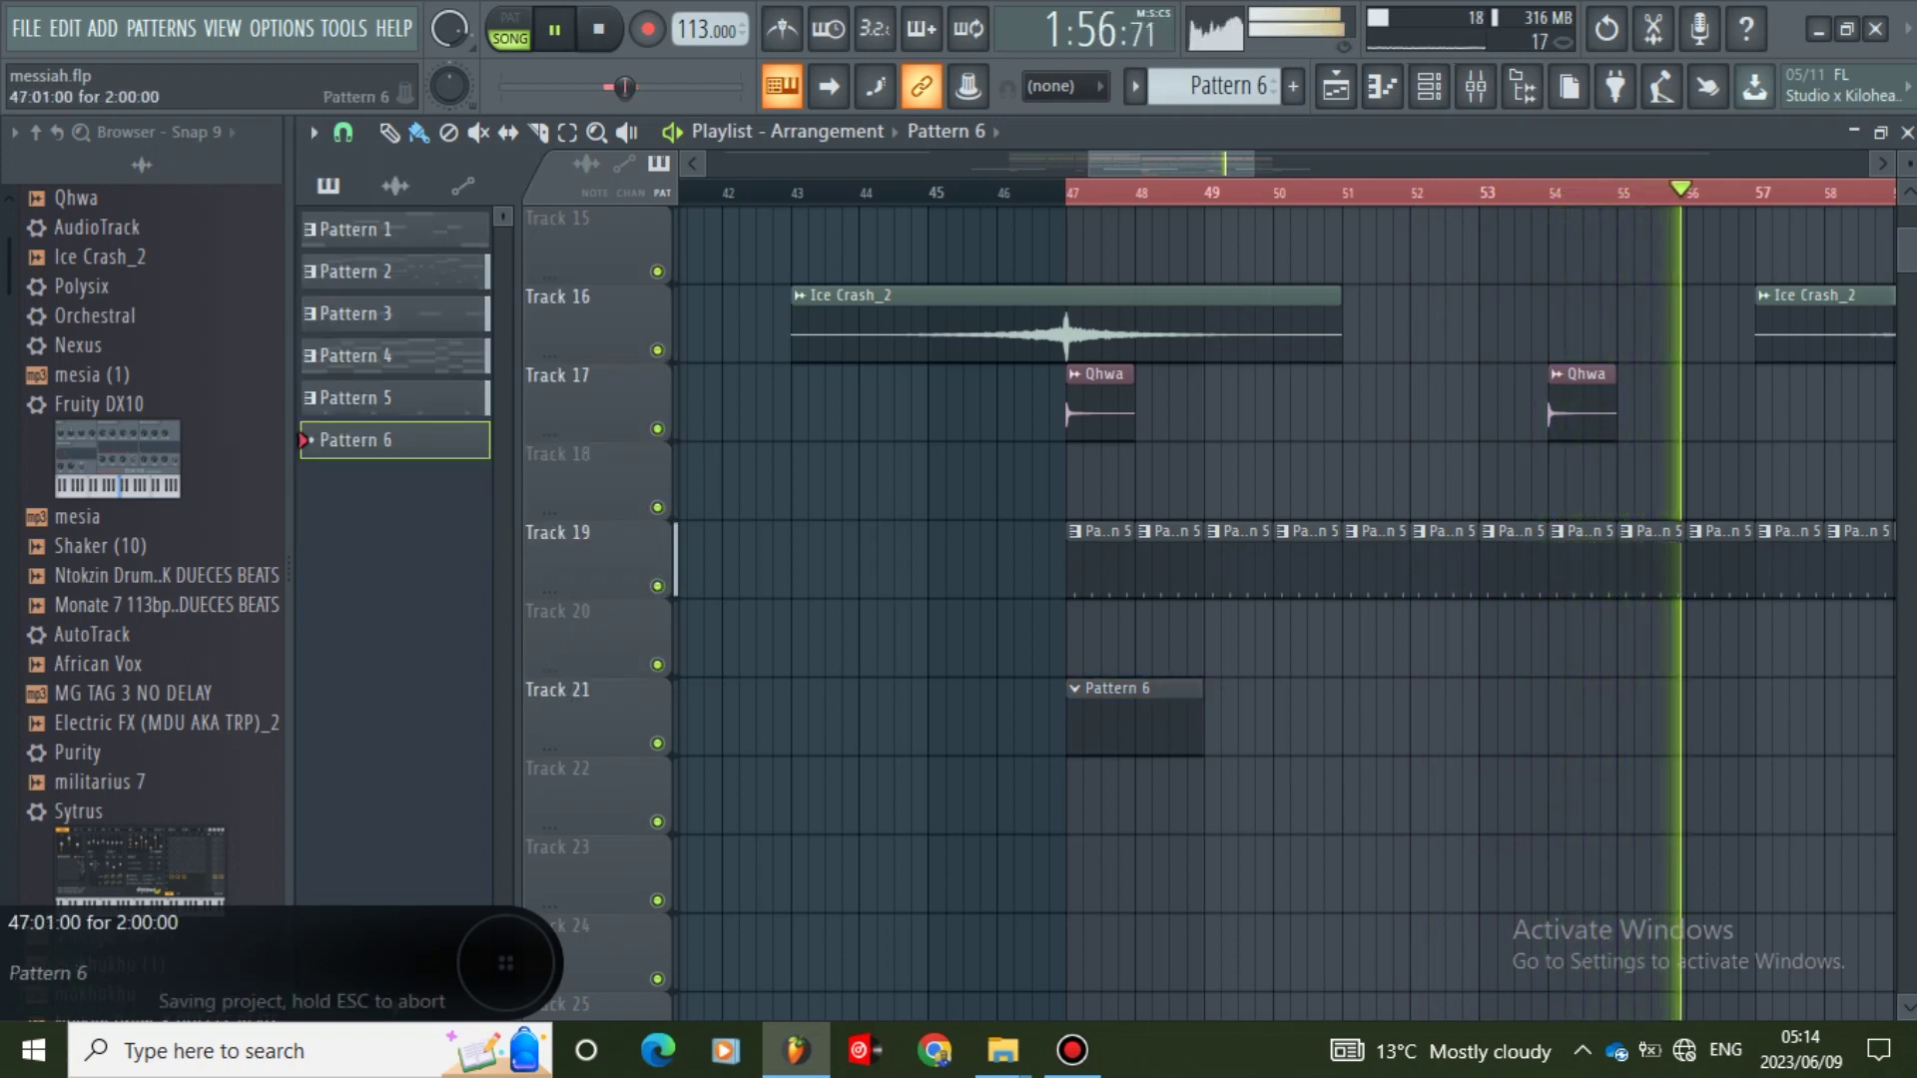
pyautogui.moveTo(1213, 734)
pyautogui.mouseDown()
pyautogui.moveTo(1389, 764)
pyautogui.moveTo(1864, 649)
pyautogui.moveTo(1902, 594)
pyautogui.mouseUp()
pyautogui.rightClick(1722, 721)
pyautogui.rightClick(1838, 719)
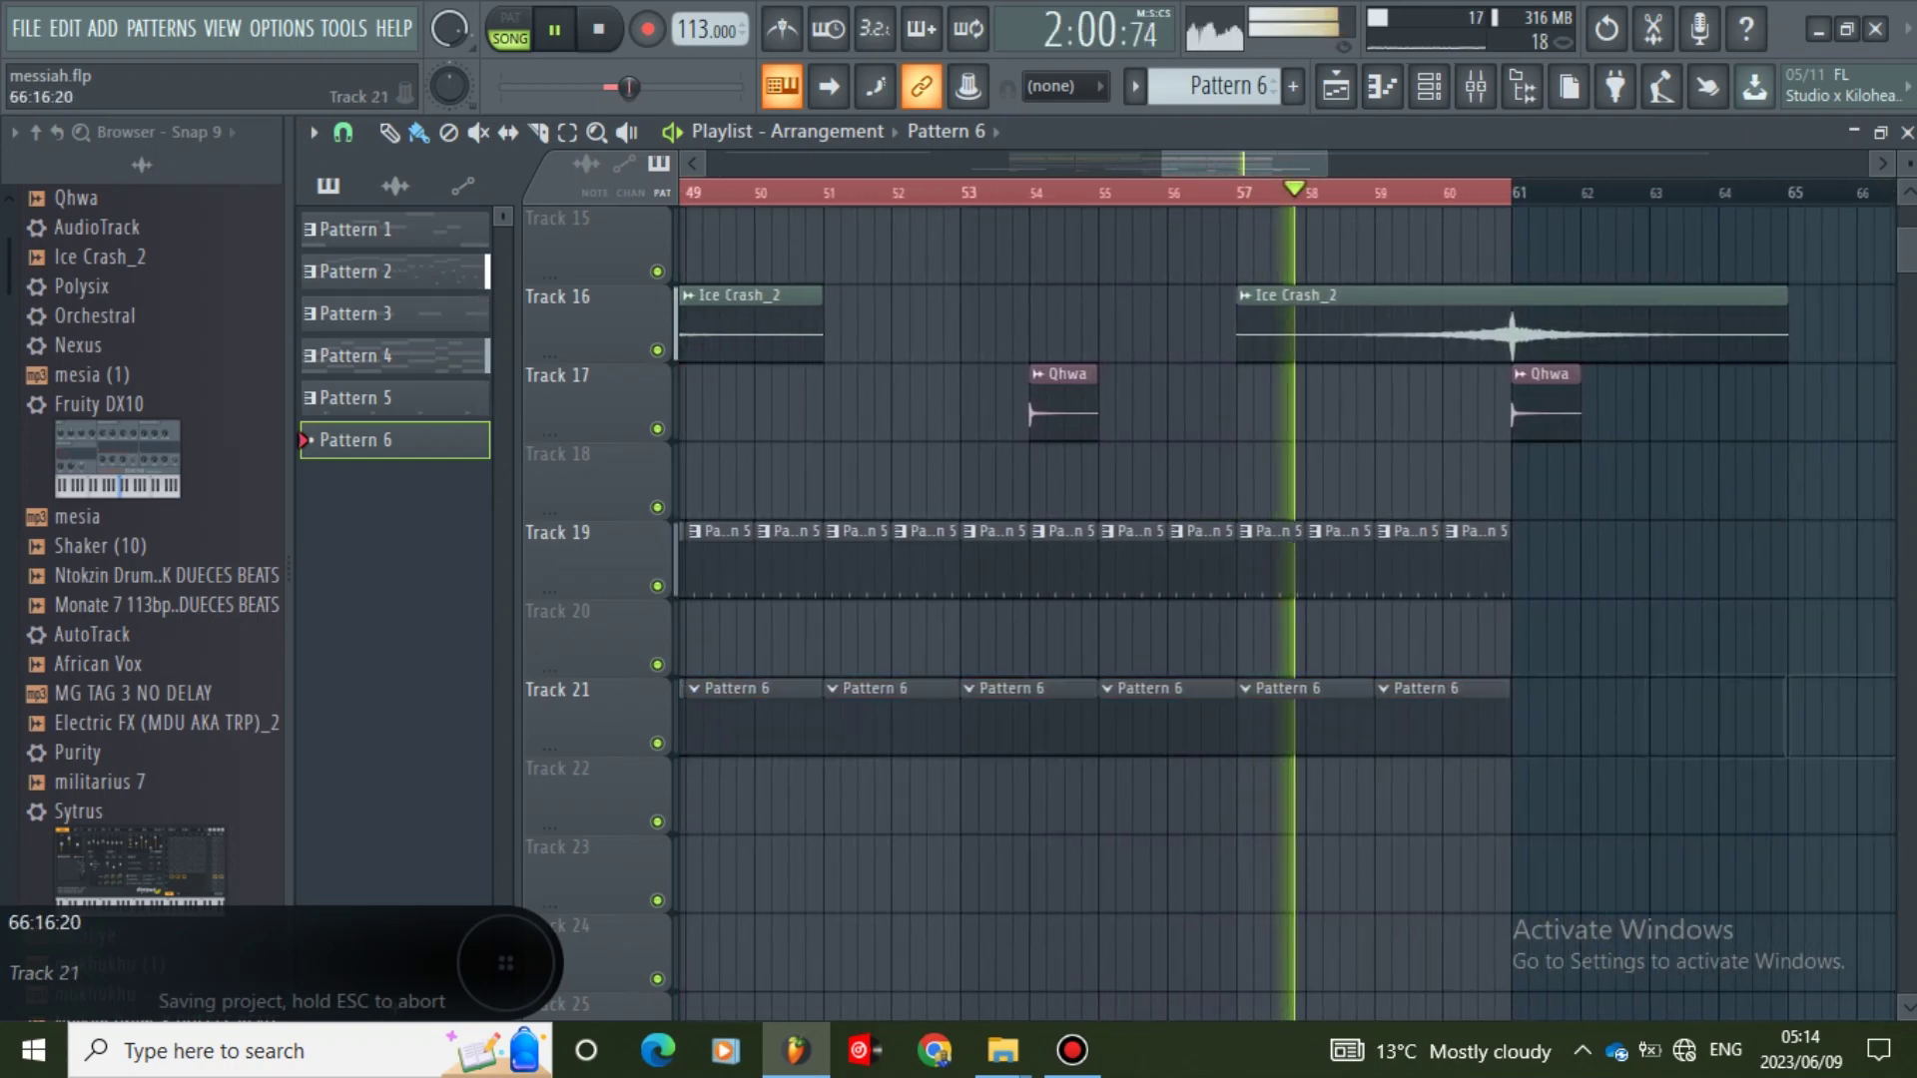
pyautogui.moveTo(1308, 163); pyautogui.dragTo(1183, 163)
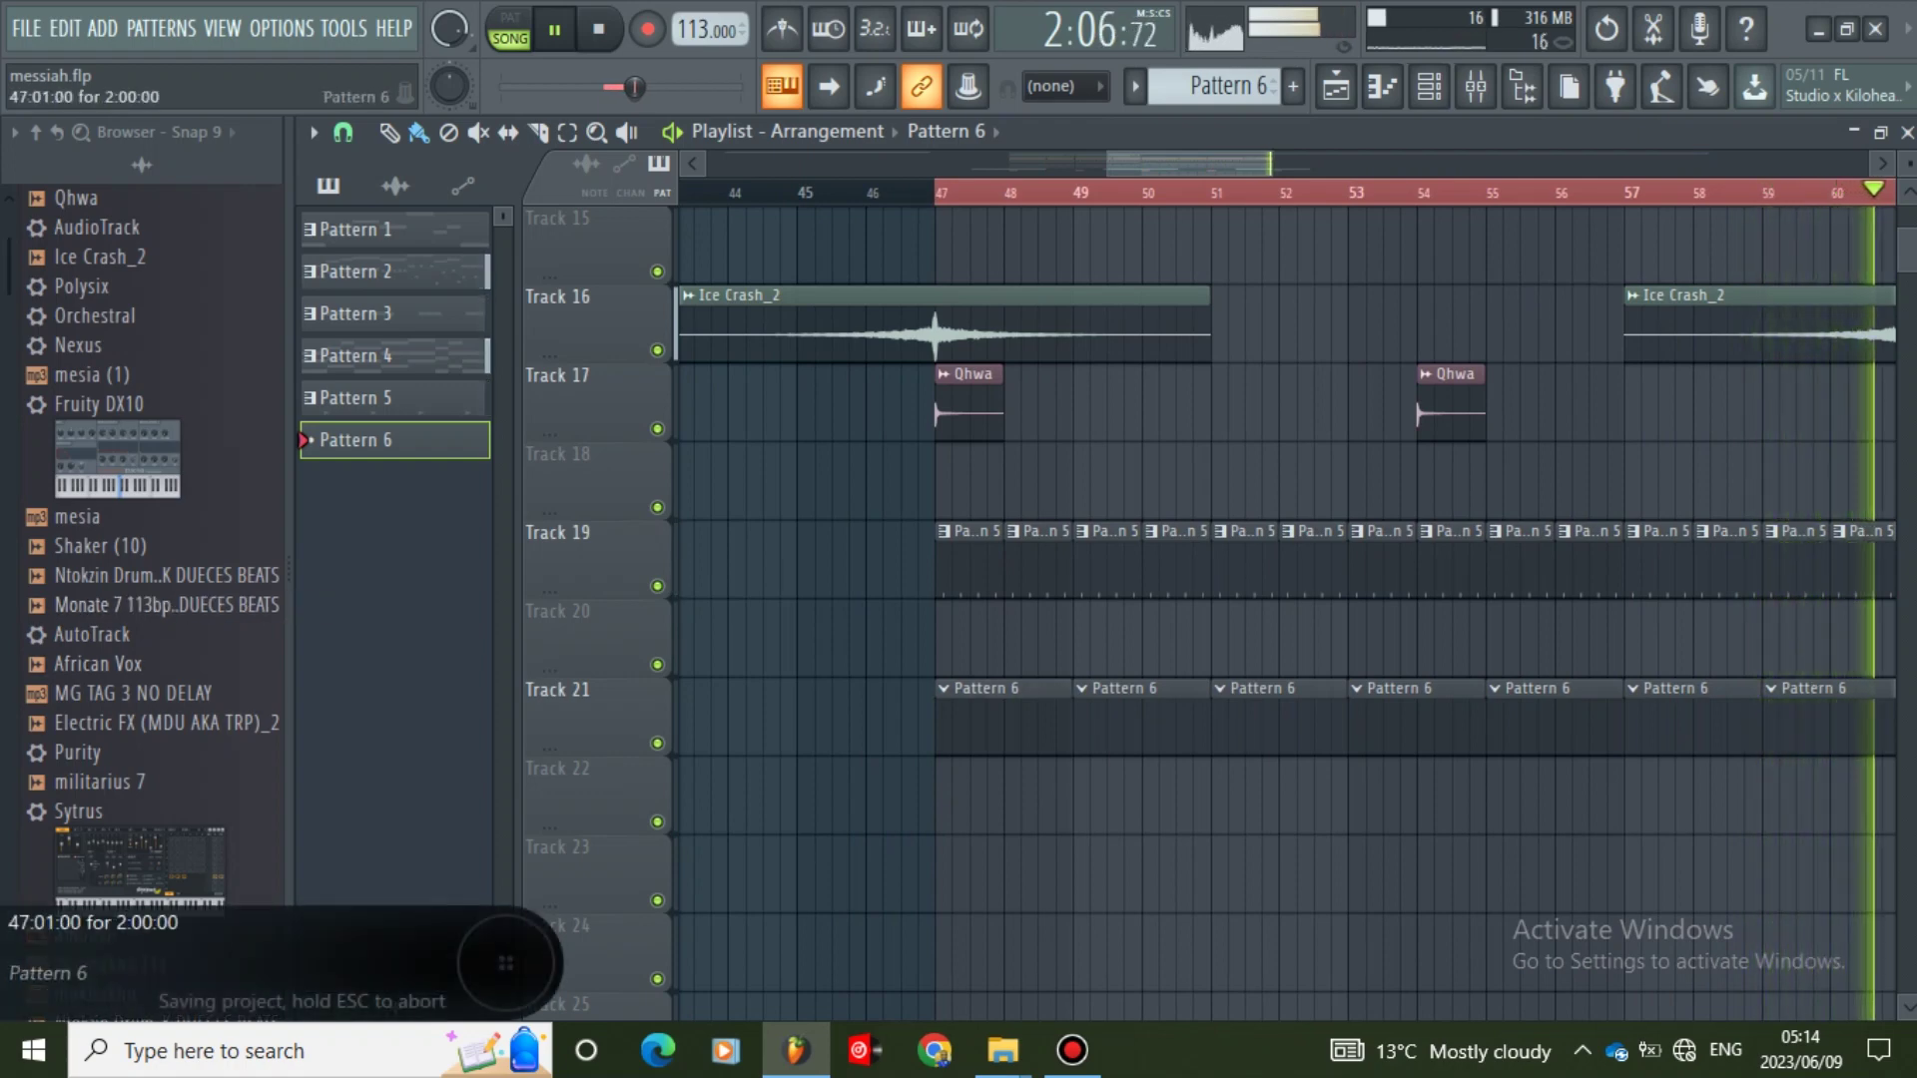
# - Add the militarius 7 sample to the Channel rack as a new channel below Bbhhopen_2
pyautogui.press('F6')
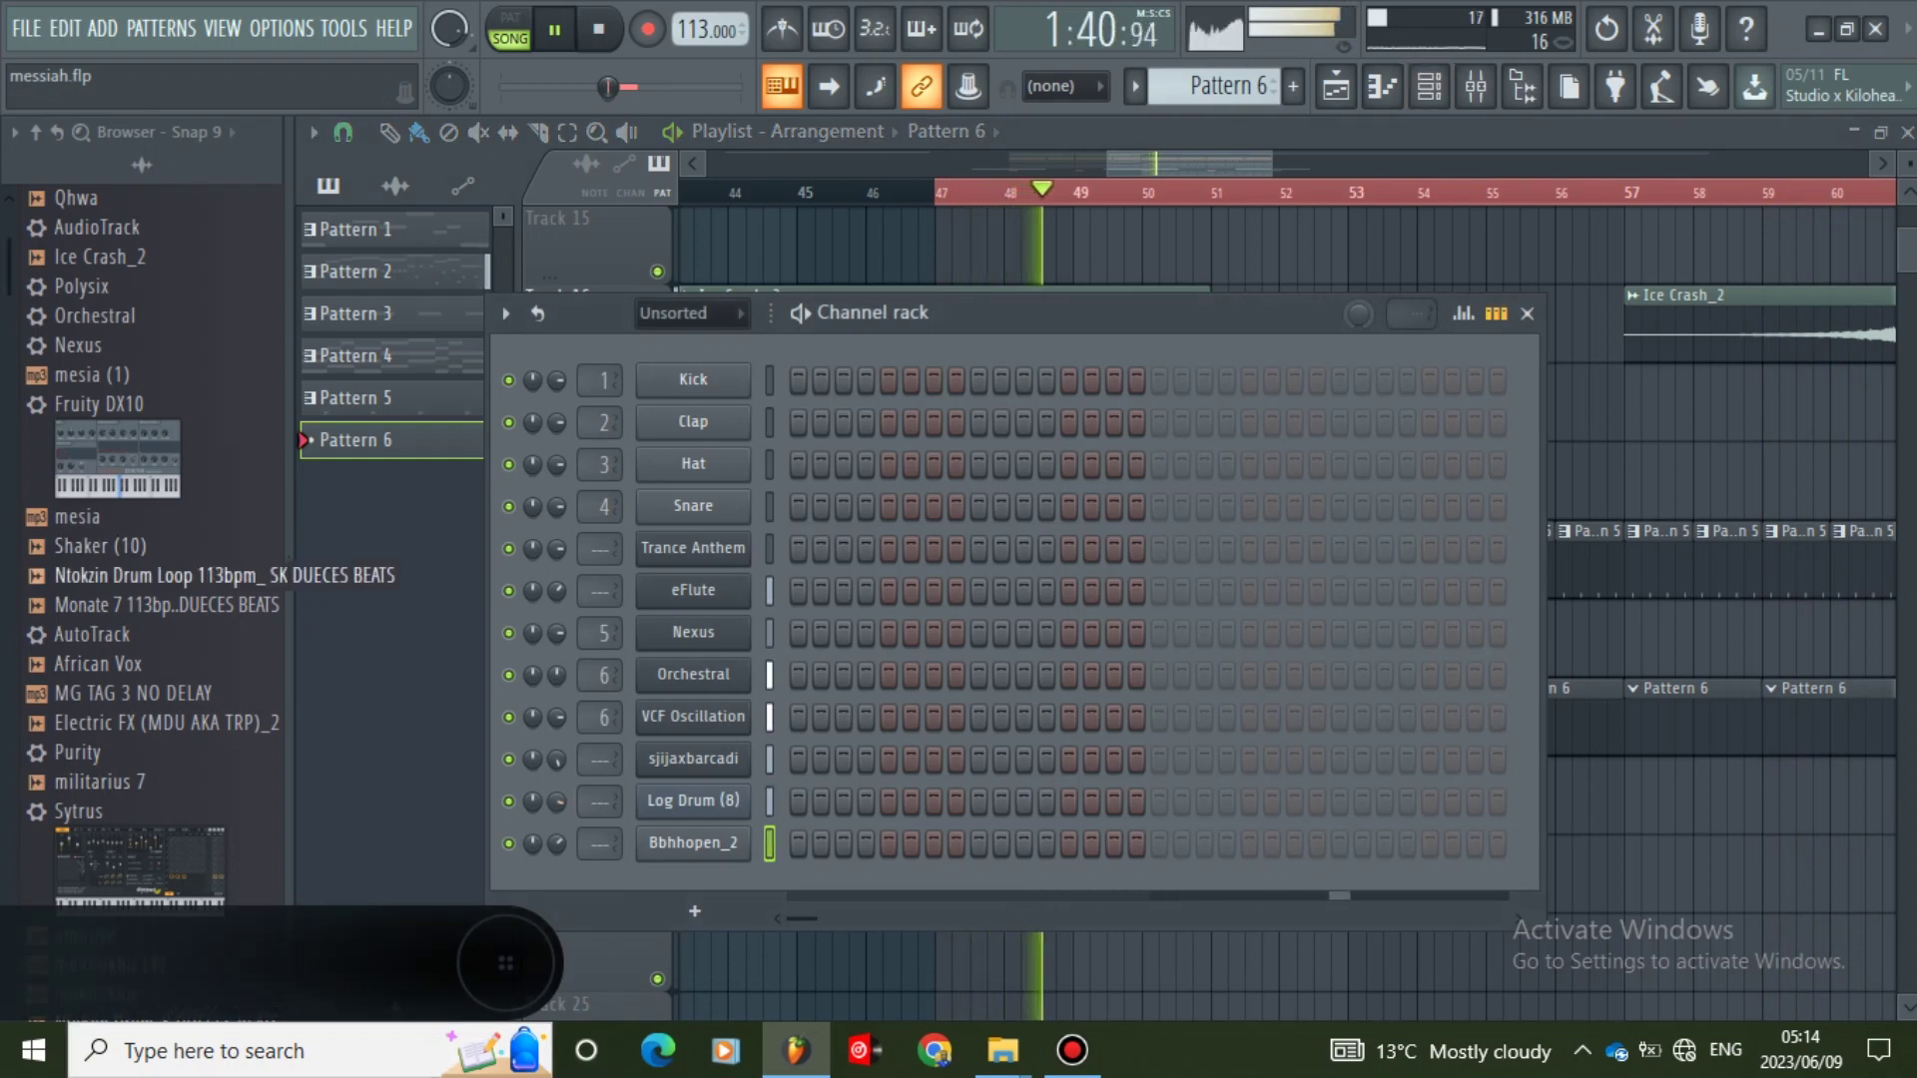
pyautogui.moveTo(100, 782); pyautogui.dragTo(126, 783)
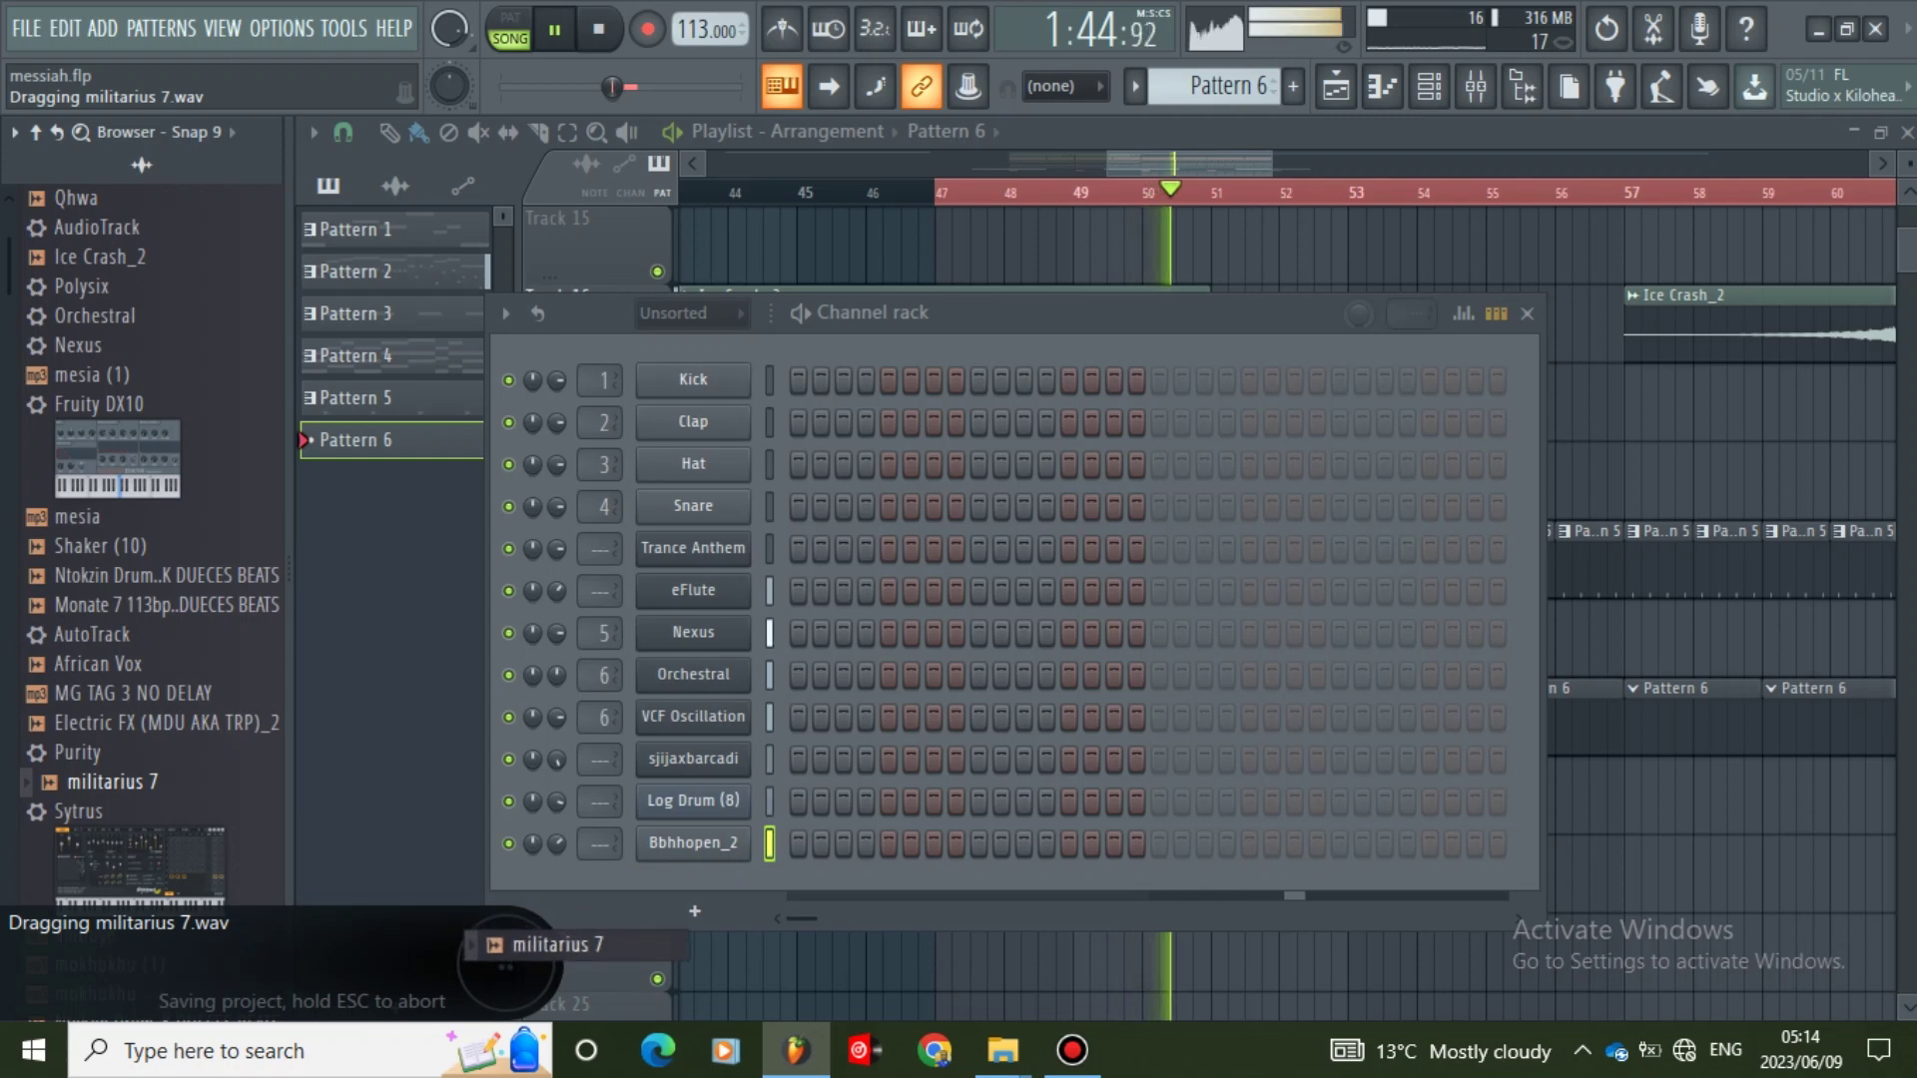
pyautogui.moveTo(507, 963); pyautogui.dragTo(507, 962)
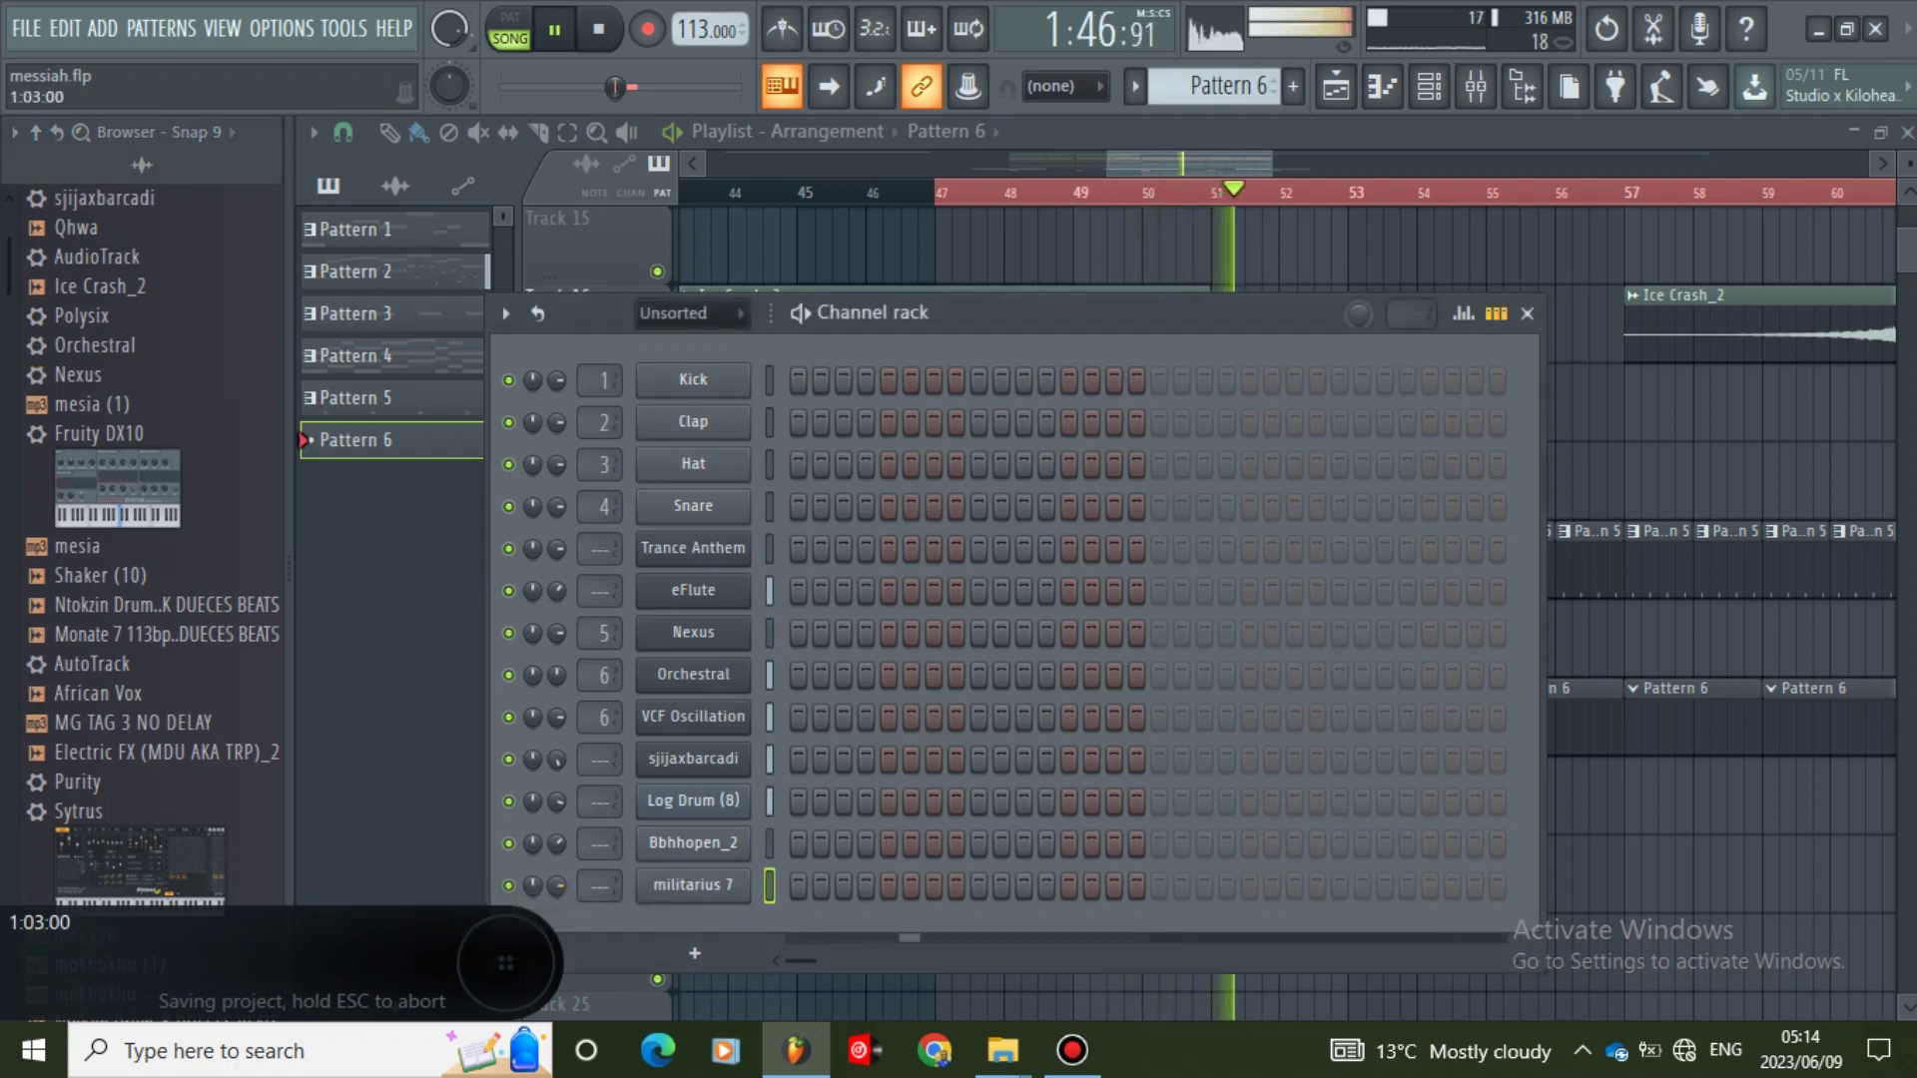
pyautogui.rightClick(739, 884)
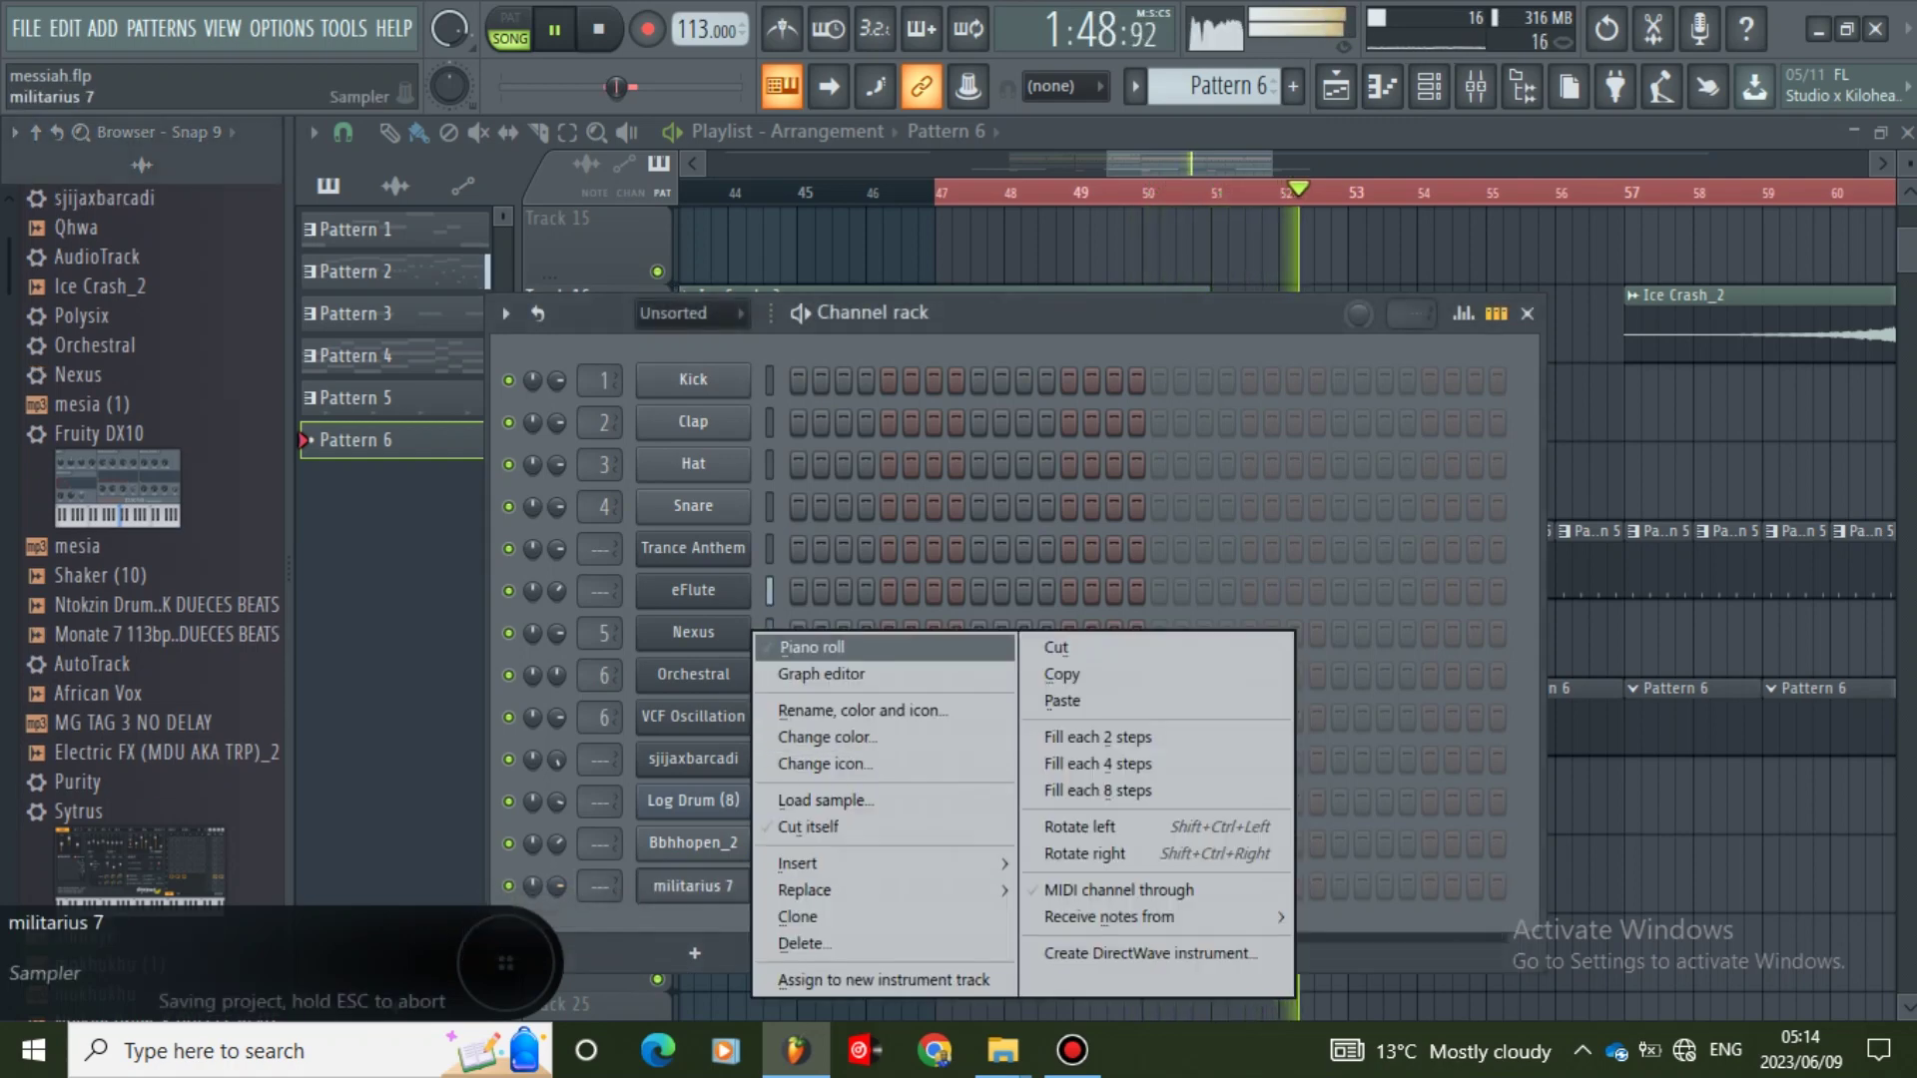
pyautogui.click(812, 647)
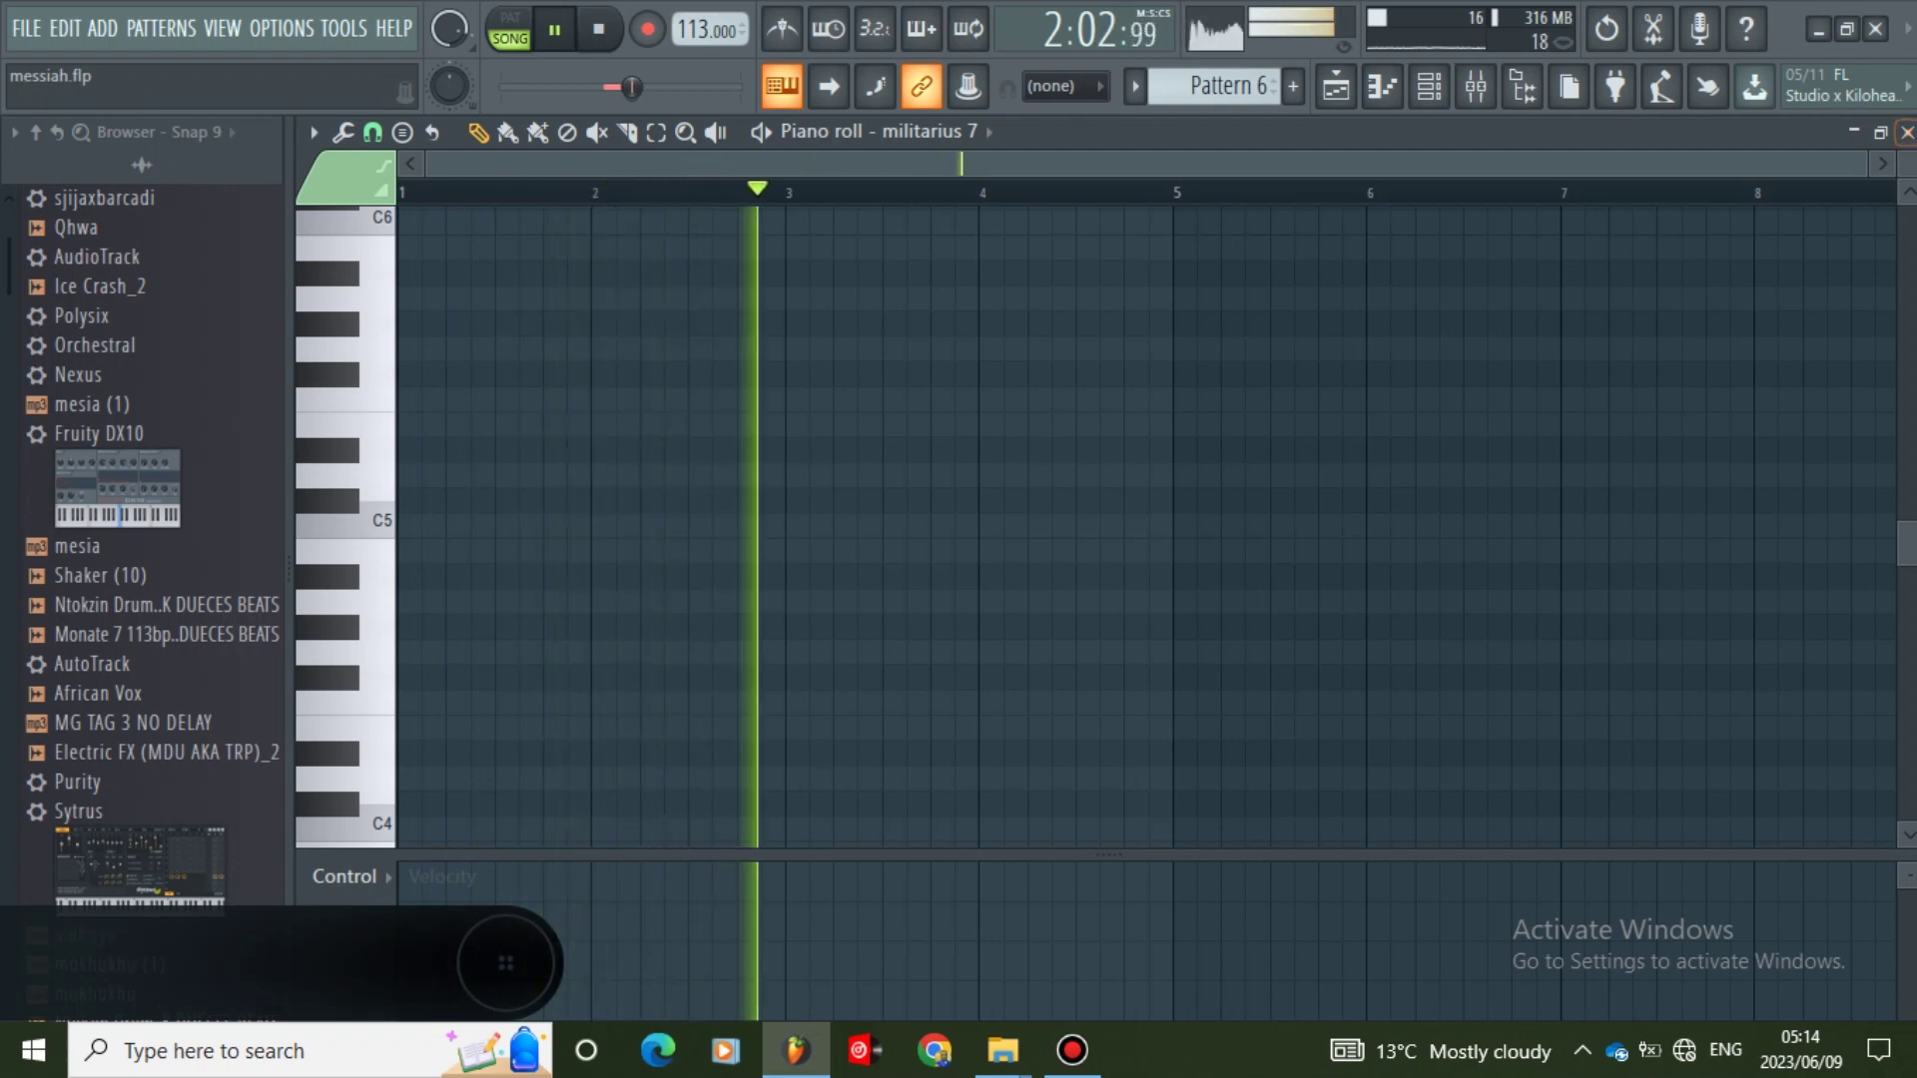
pyautogui.click(1907, 131)
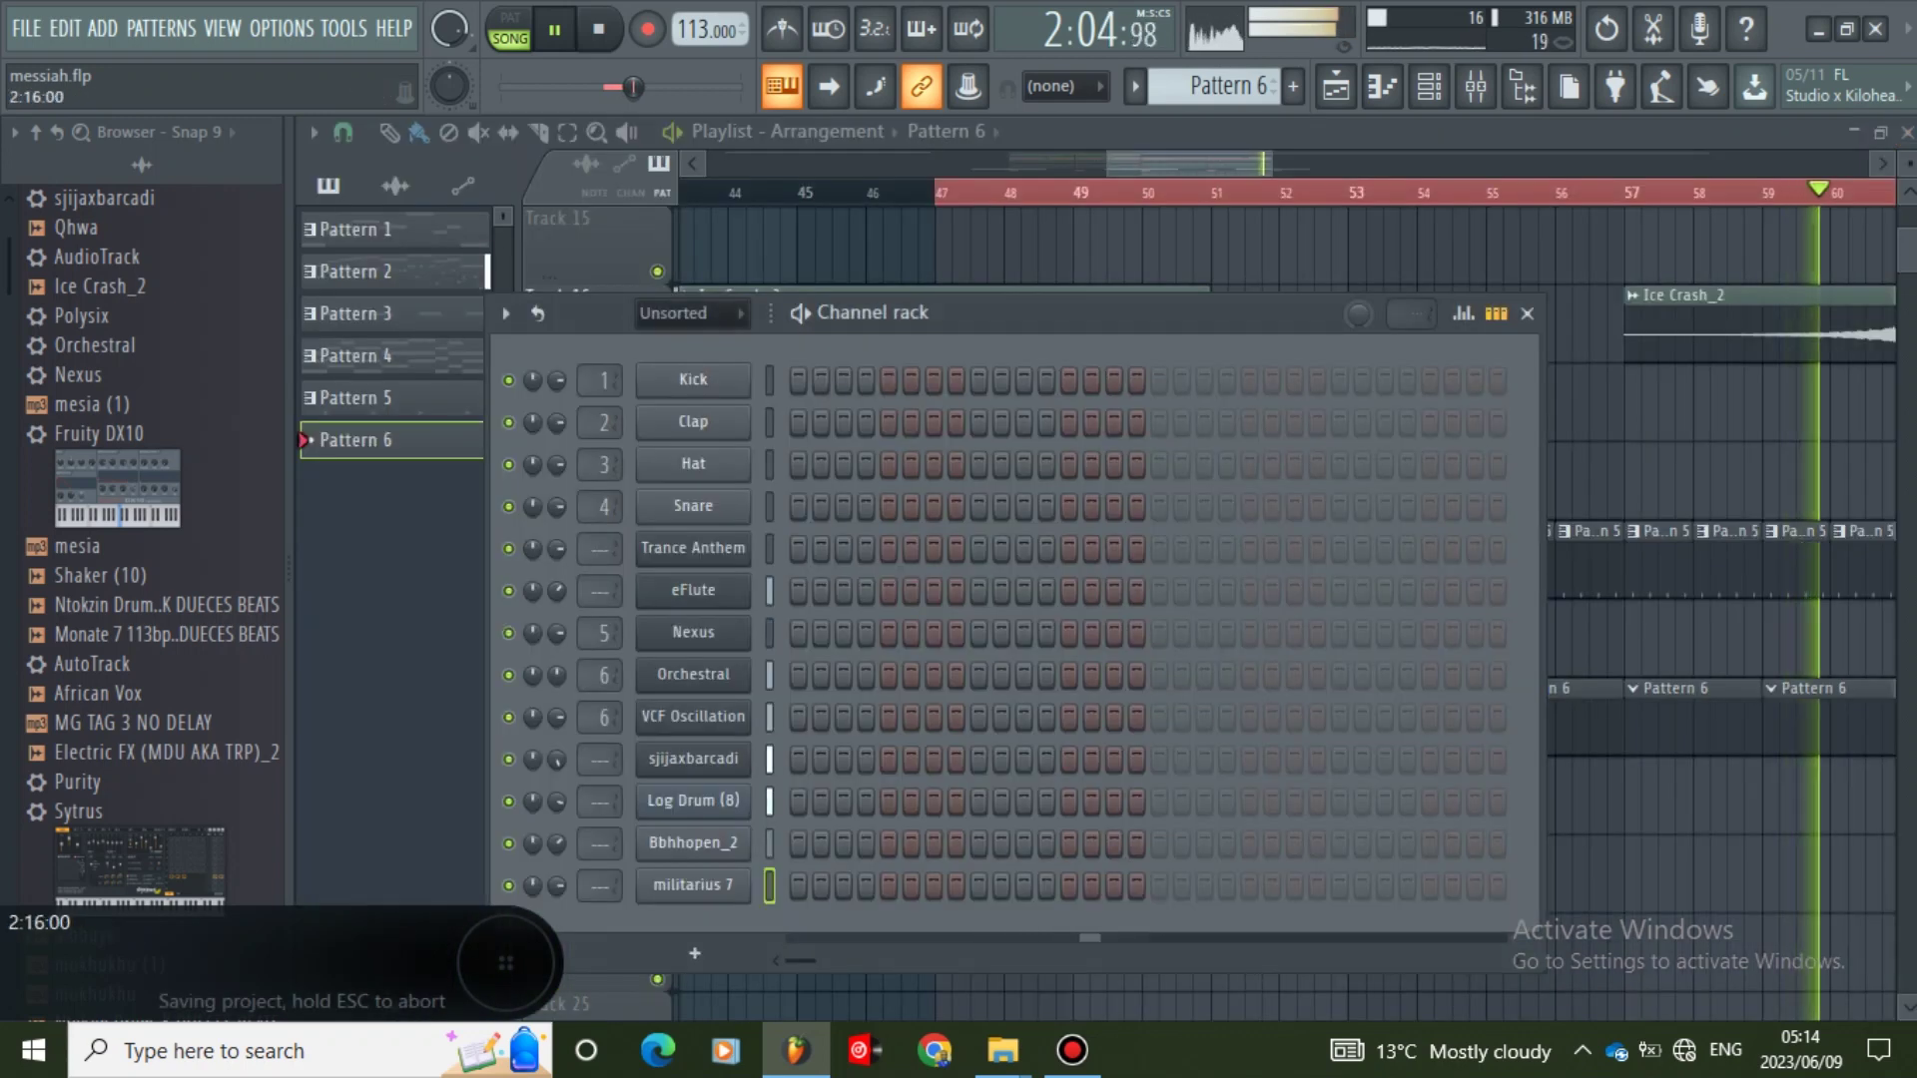
pyautogui.click(1527, 313)
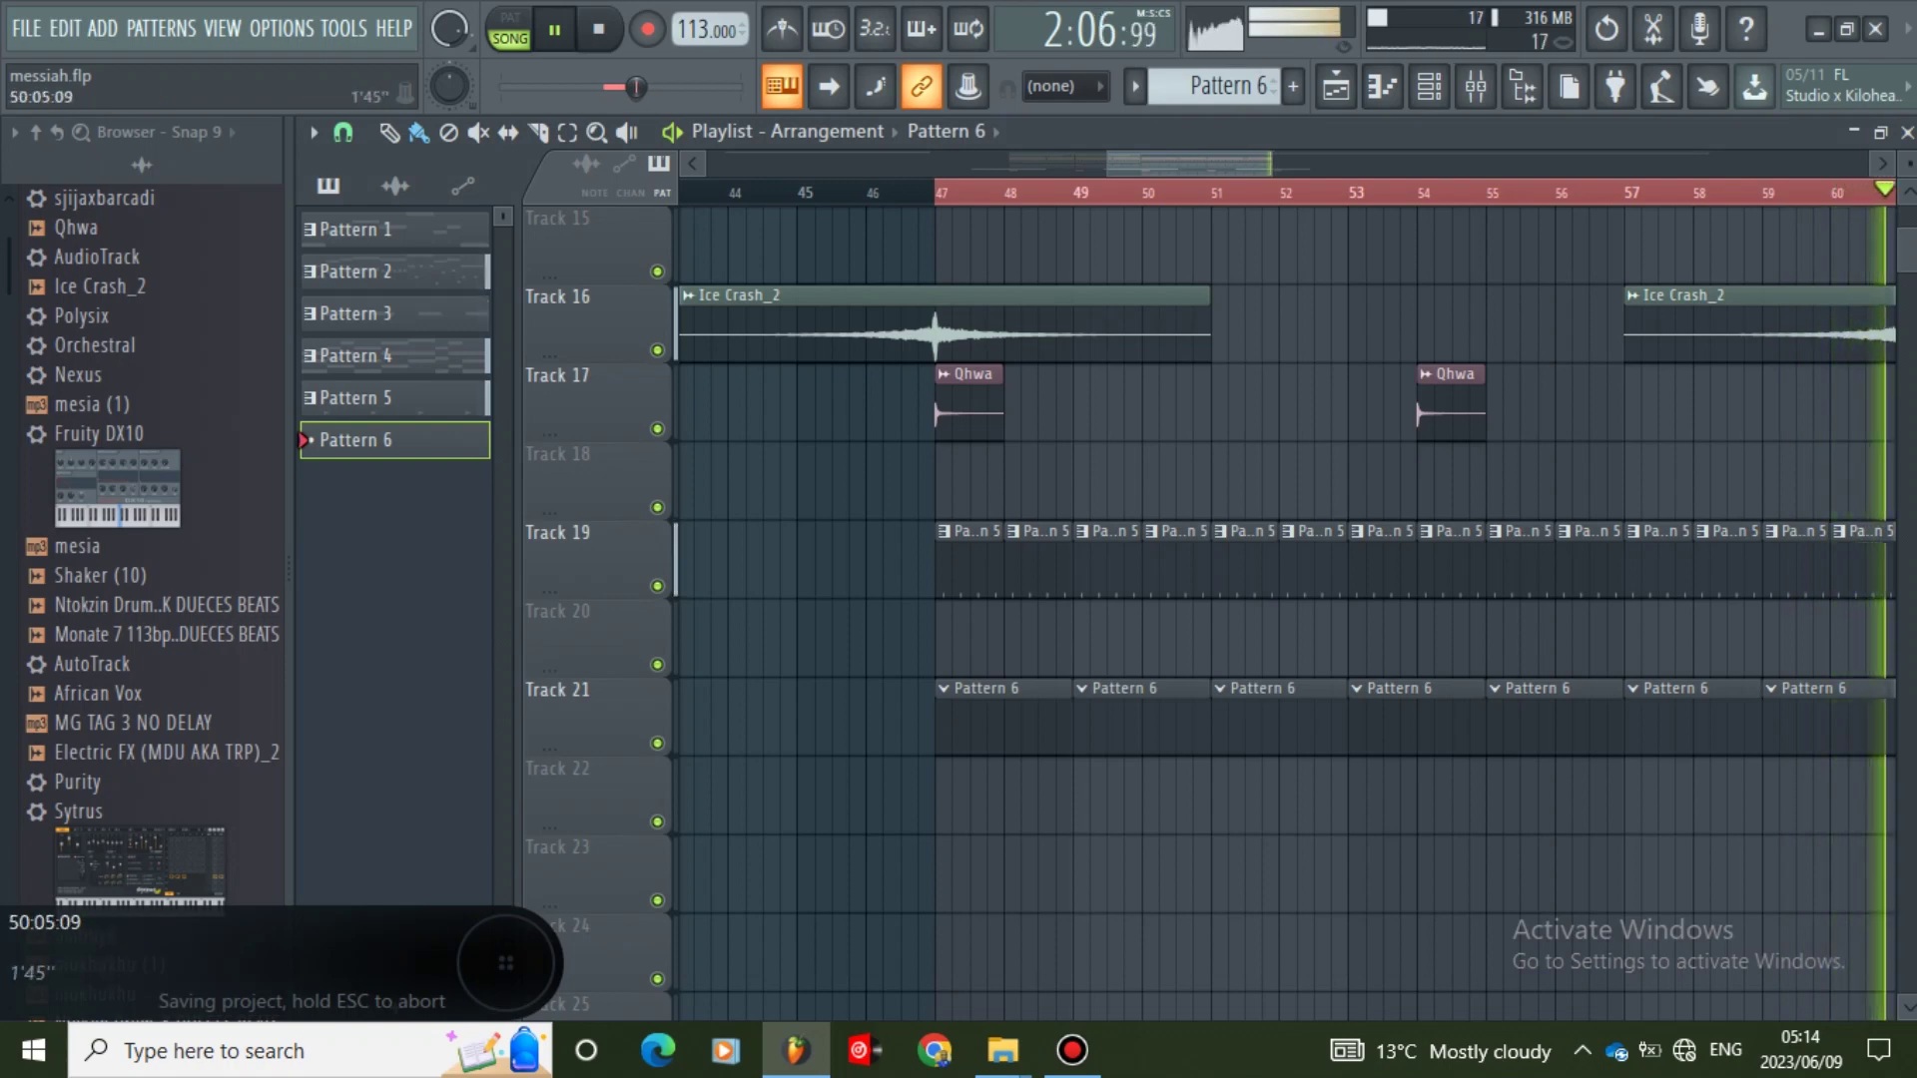
# - Delete the repeated Pattern 6 clips on Track 21 from bar 49 onward, leaving only the first clip at bar 47
pyautogui.press('pagedown')
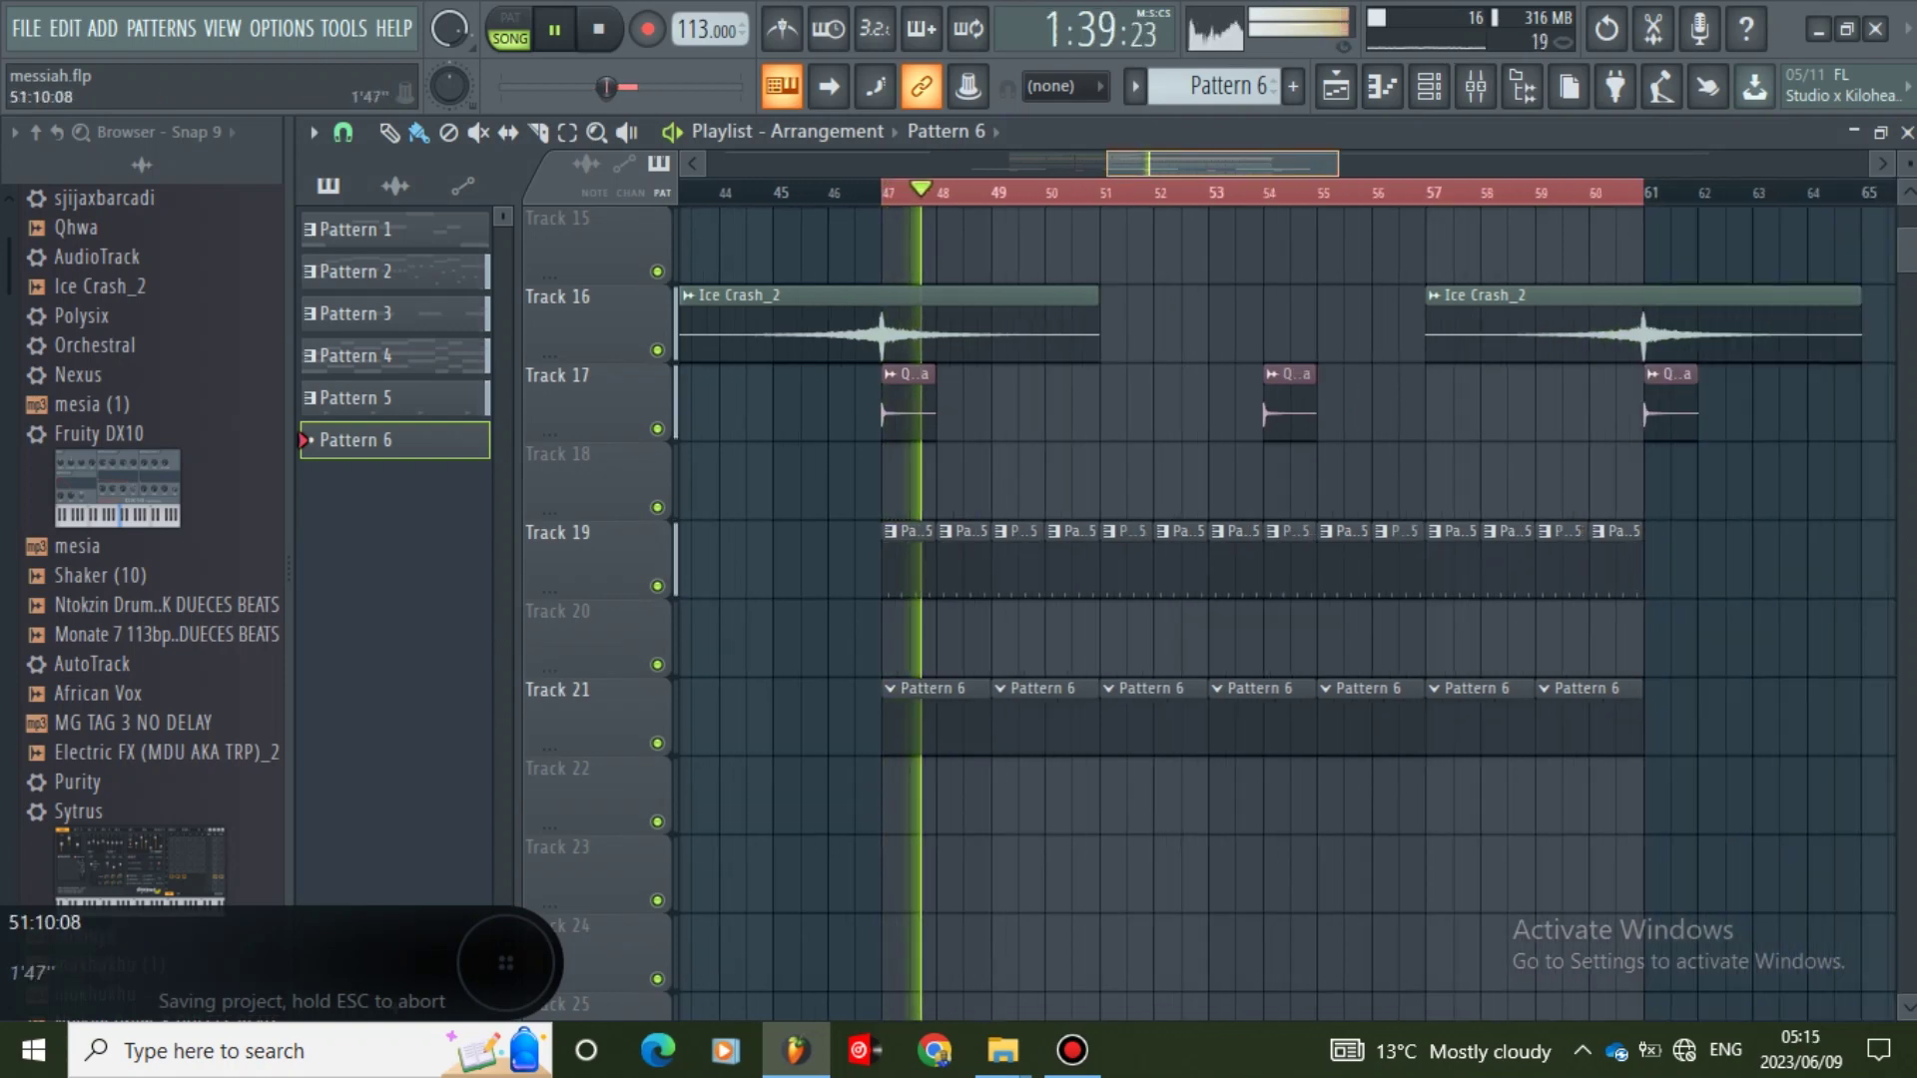
pyautogui.rightClick(951, 715)
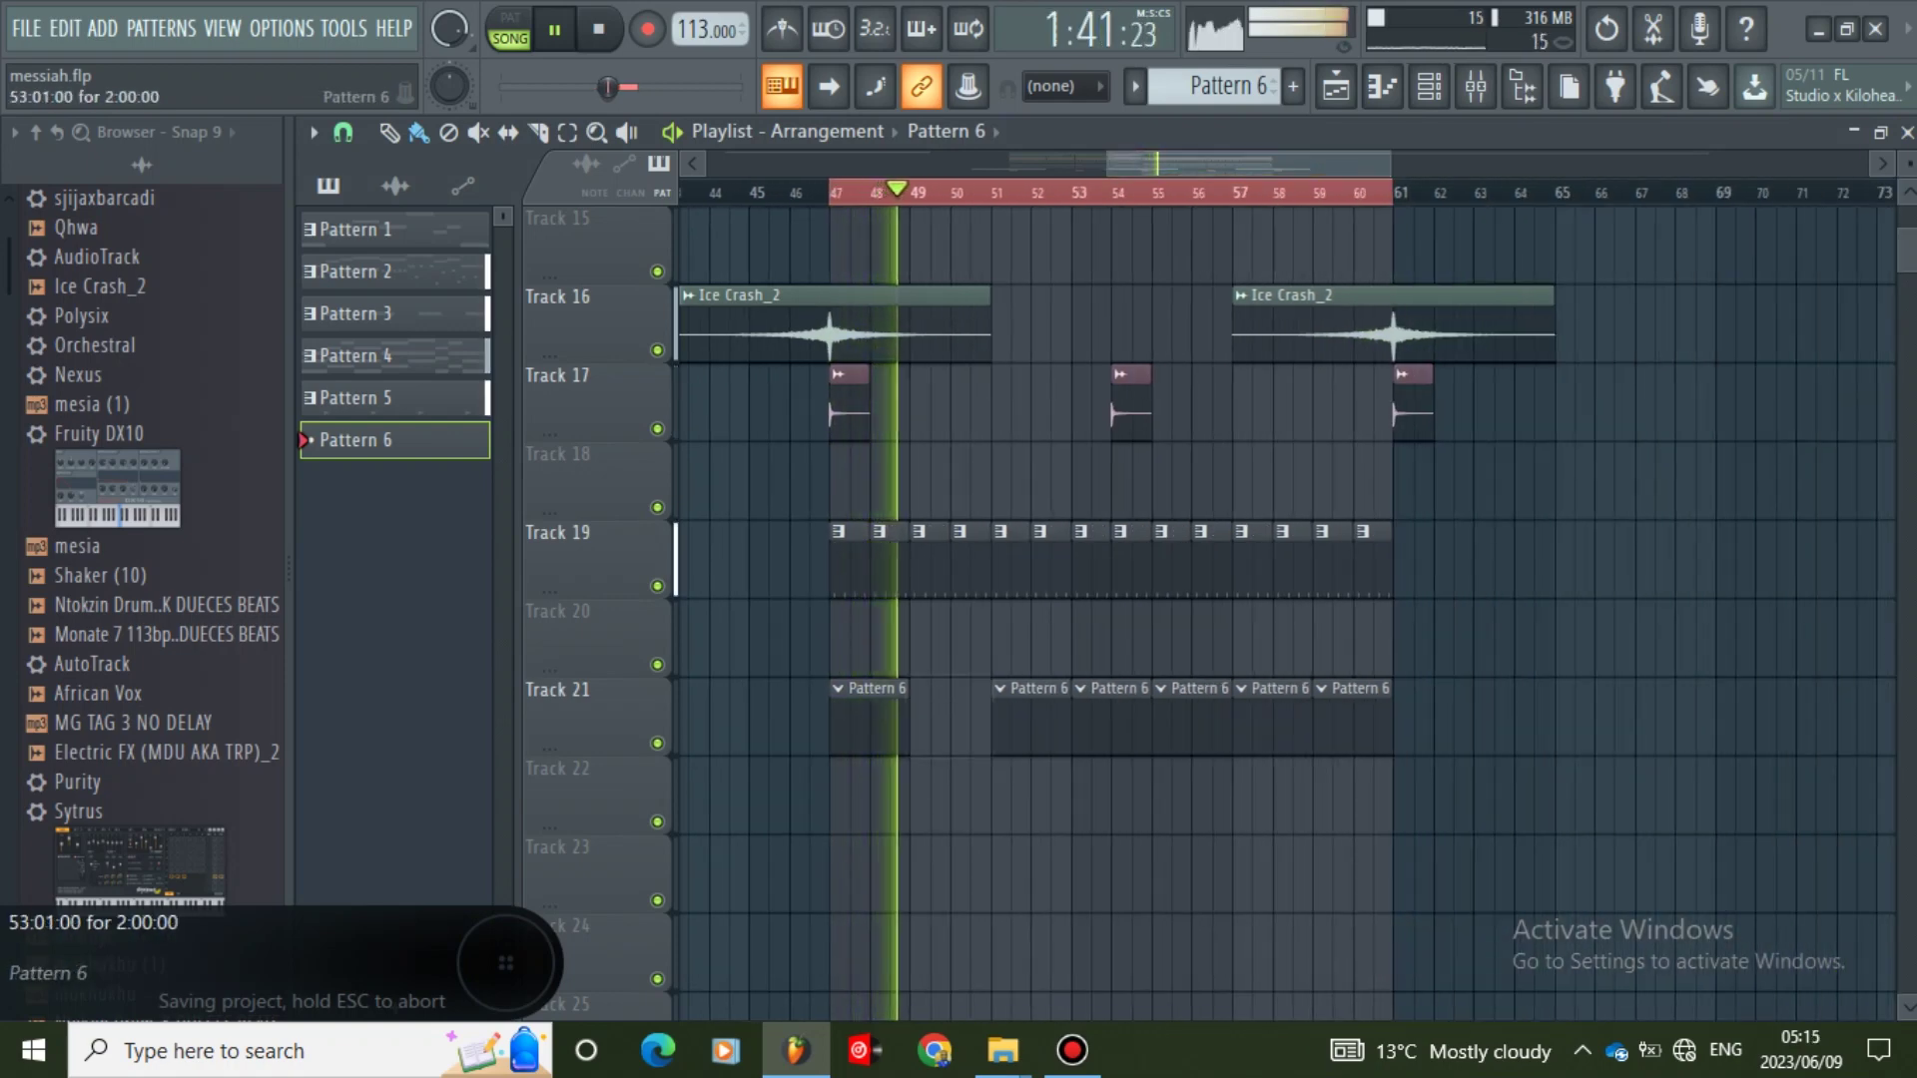
pyautogui.rightClick(1112, 716)
pyautogui.rightClick(1304, 716)
pyautogui.rightClick(1320, 716)
pyautogui.rightClick(1221, 716)
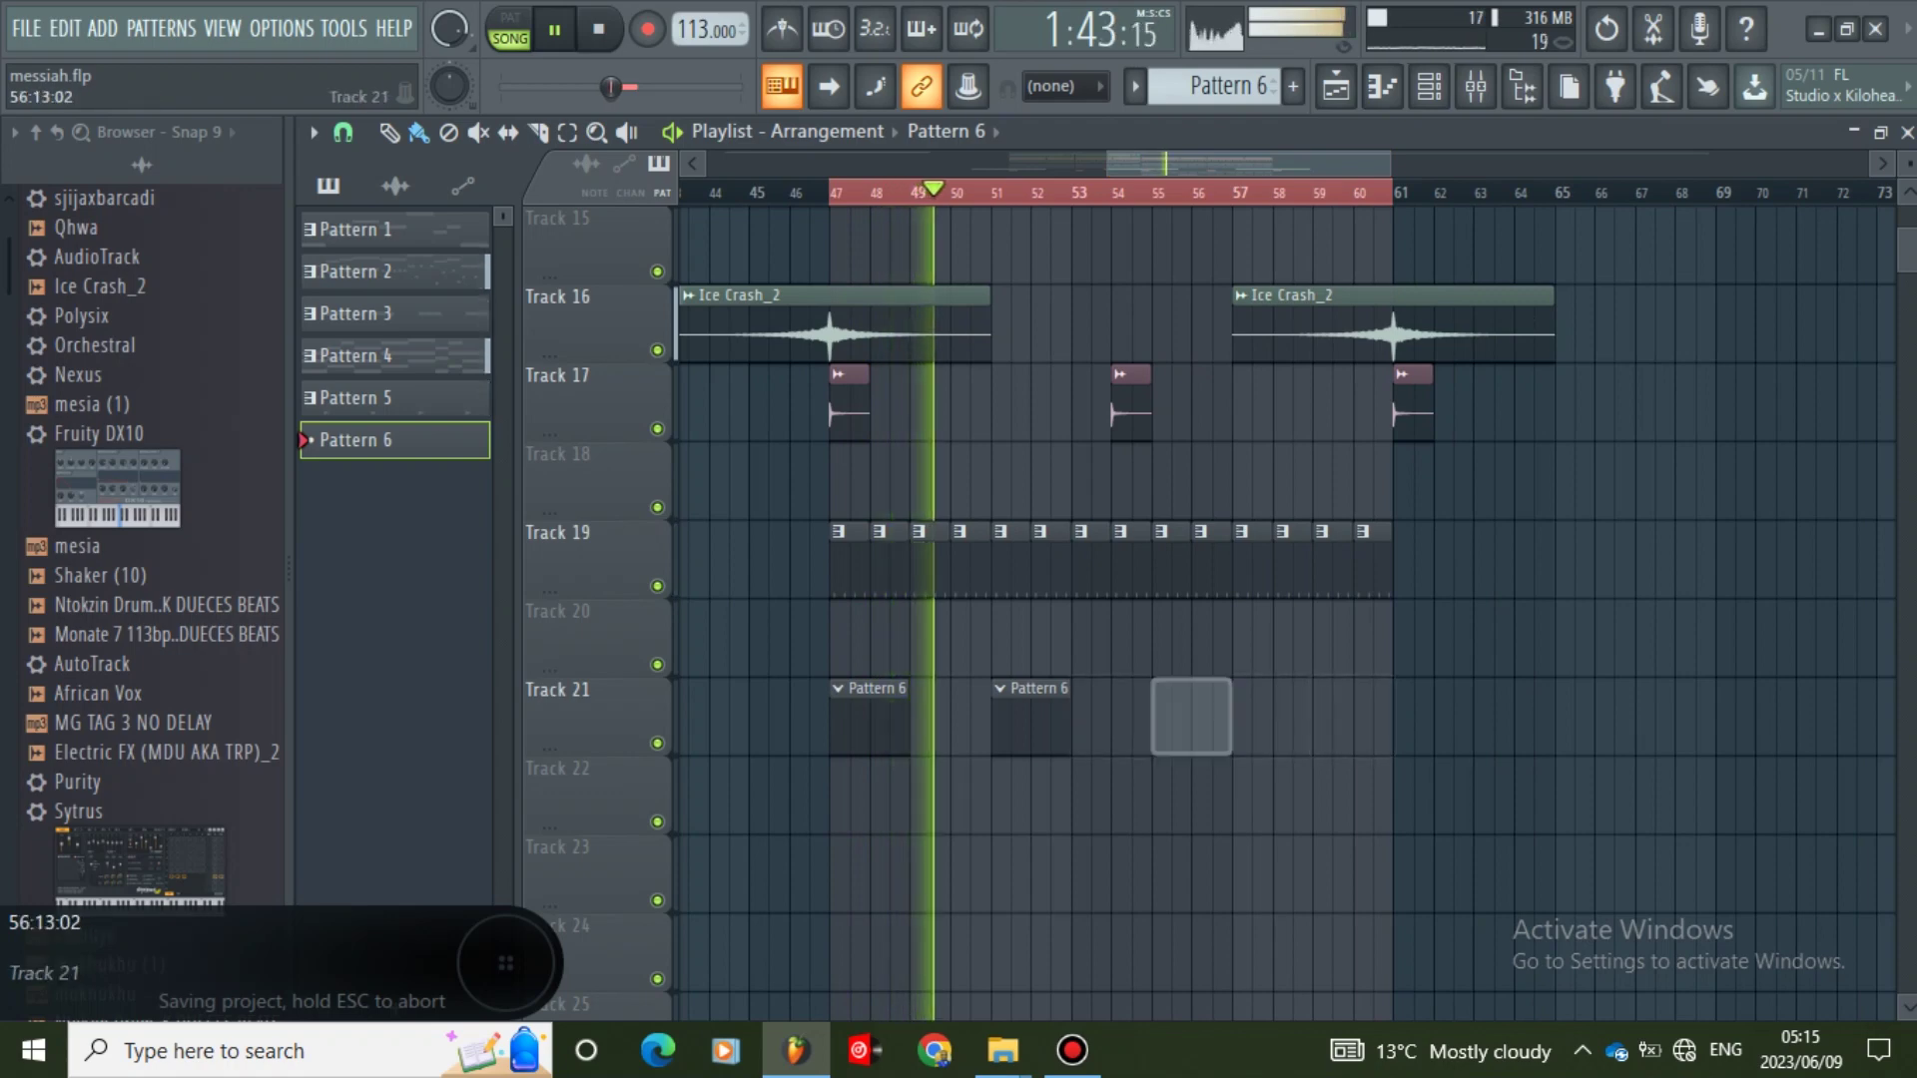
pyautogui.rightClick(1046, 716)
# - Try three-bar and four-bar lengths for the Pattern 6 clip on Track 21, removing the test copies placed after it
pyautogui.moveTo(908, 727); pyautogui.dragTo(928, 727)
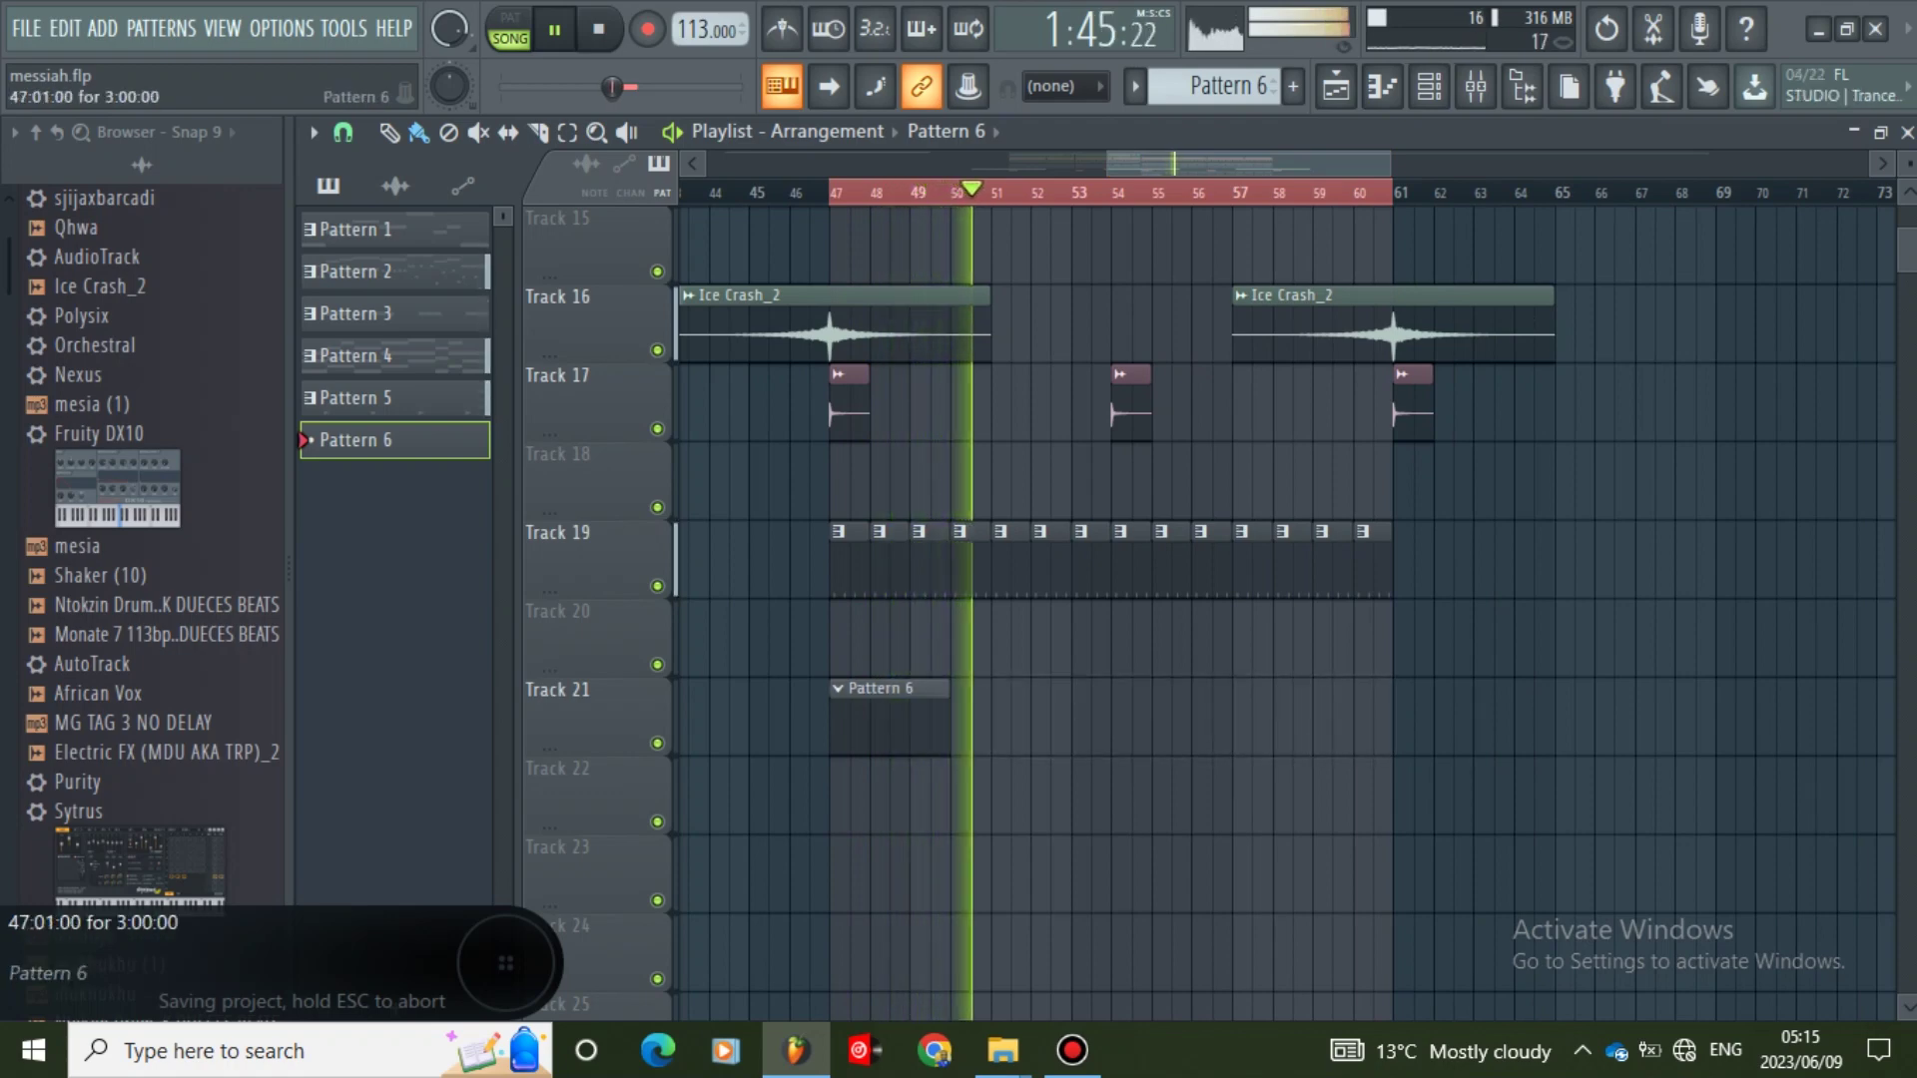
pyautogui.click(1010, 716)
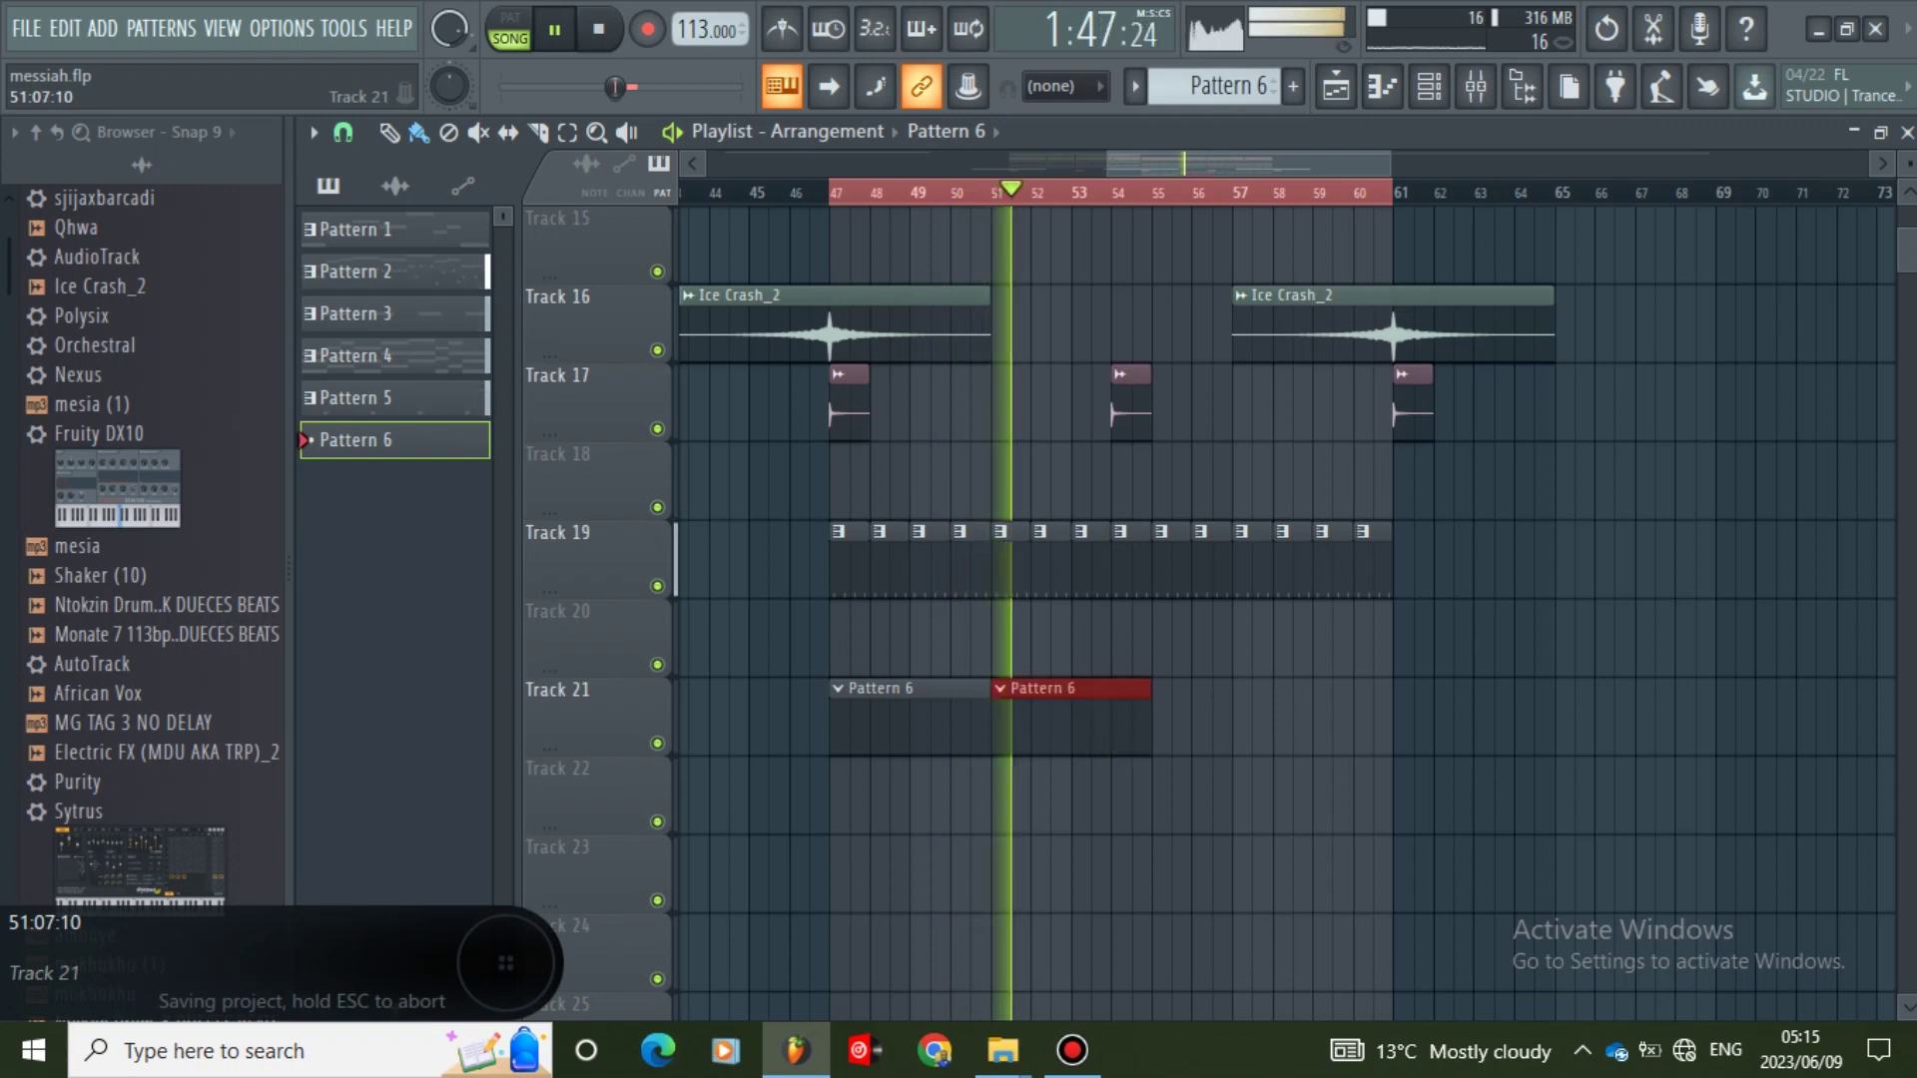
pyautogui.click(1168, 716)
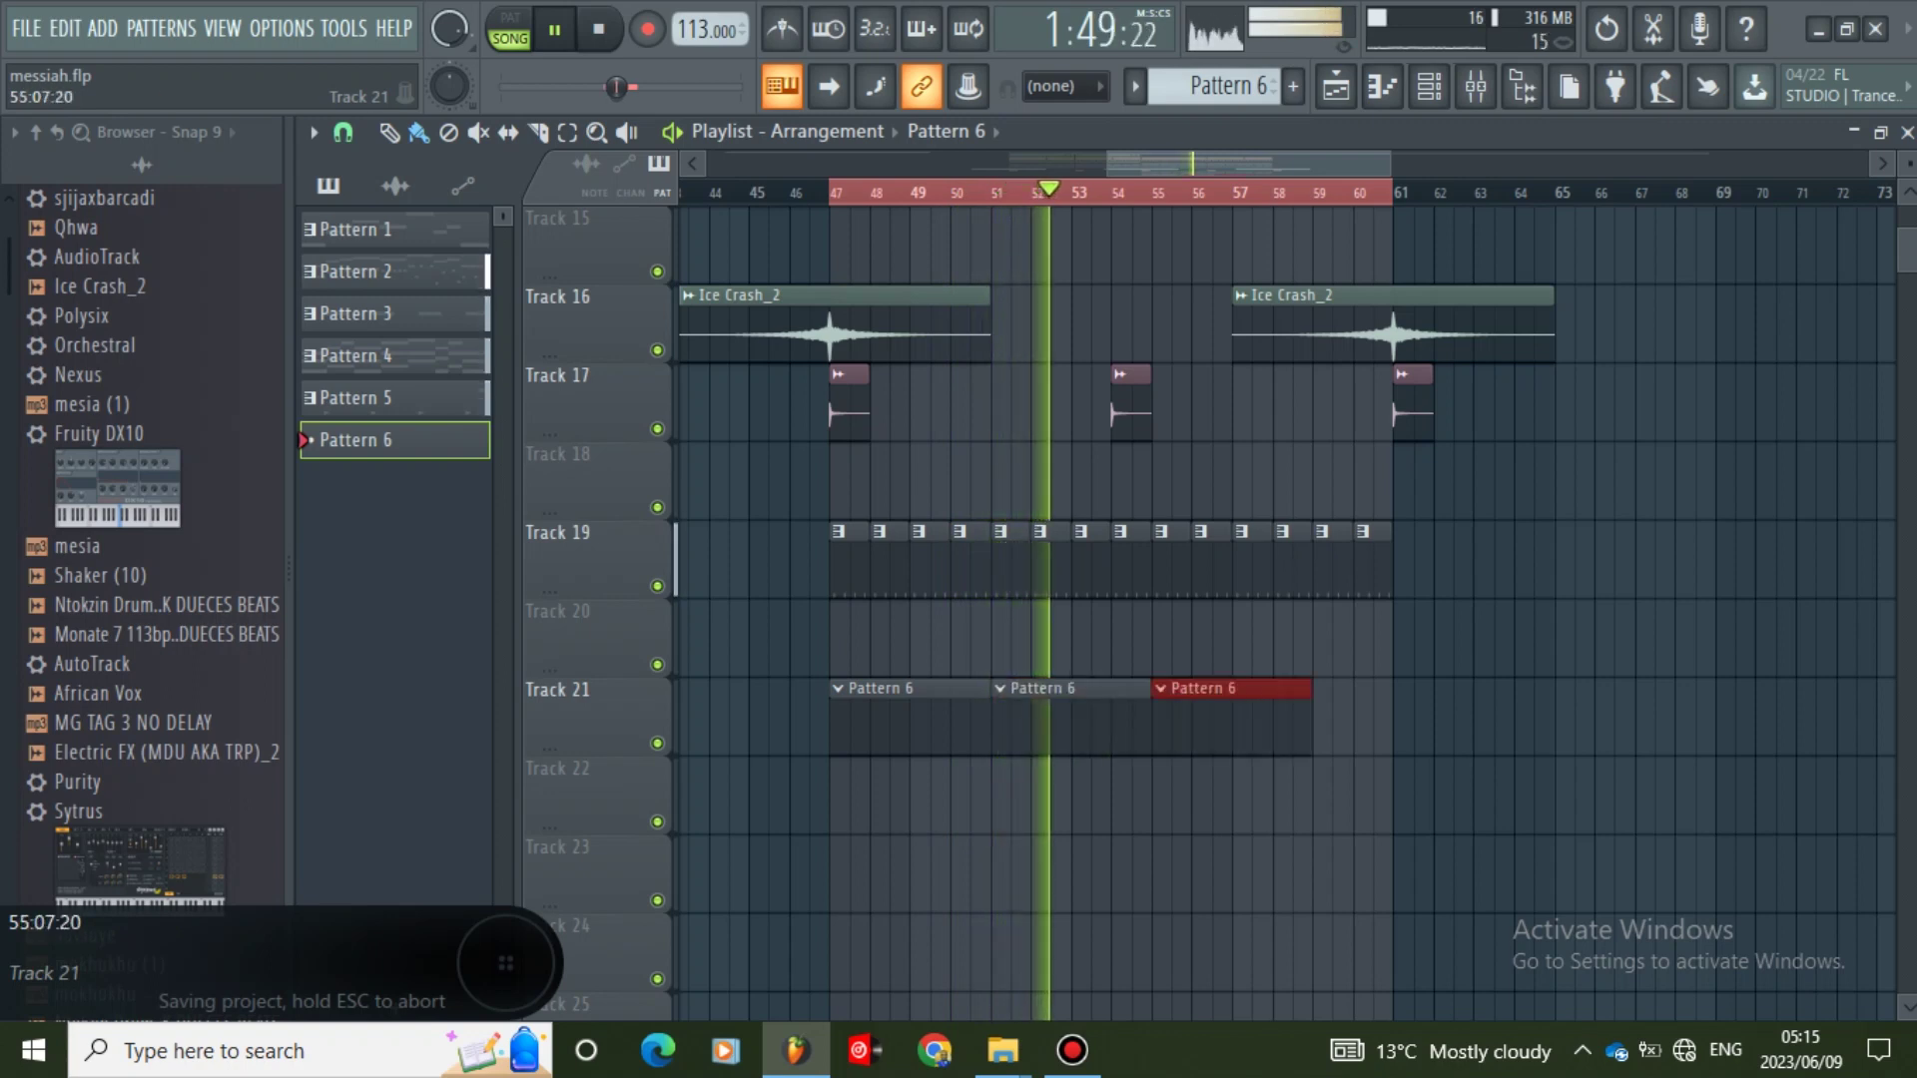
pyautogui.rightClick(1164, 716)
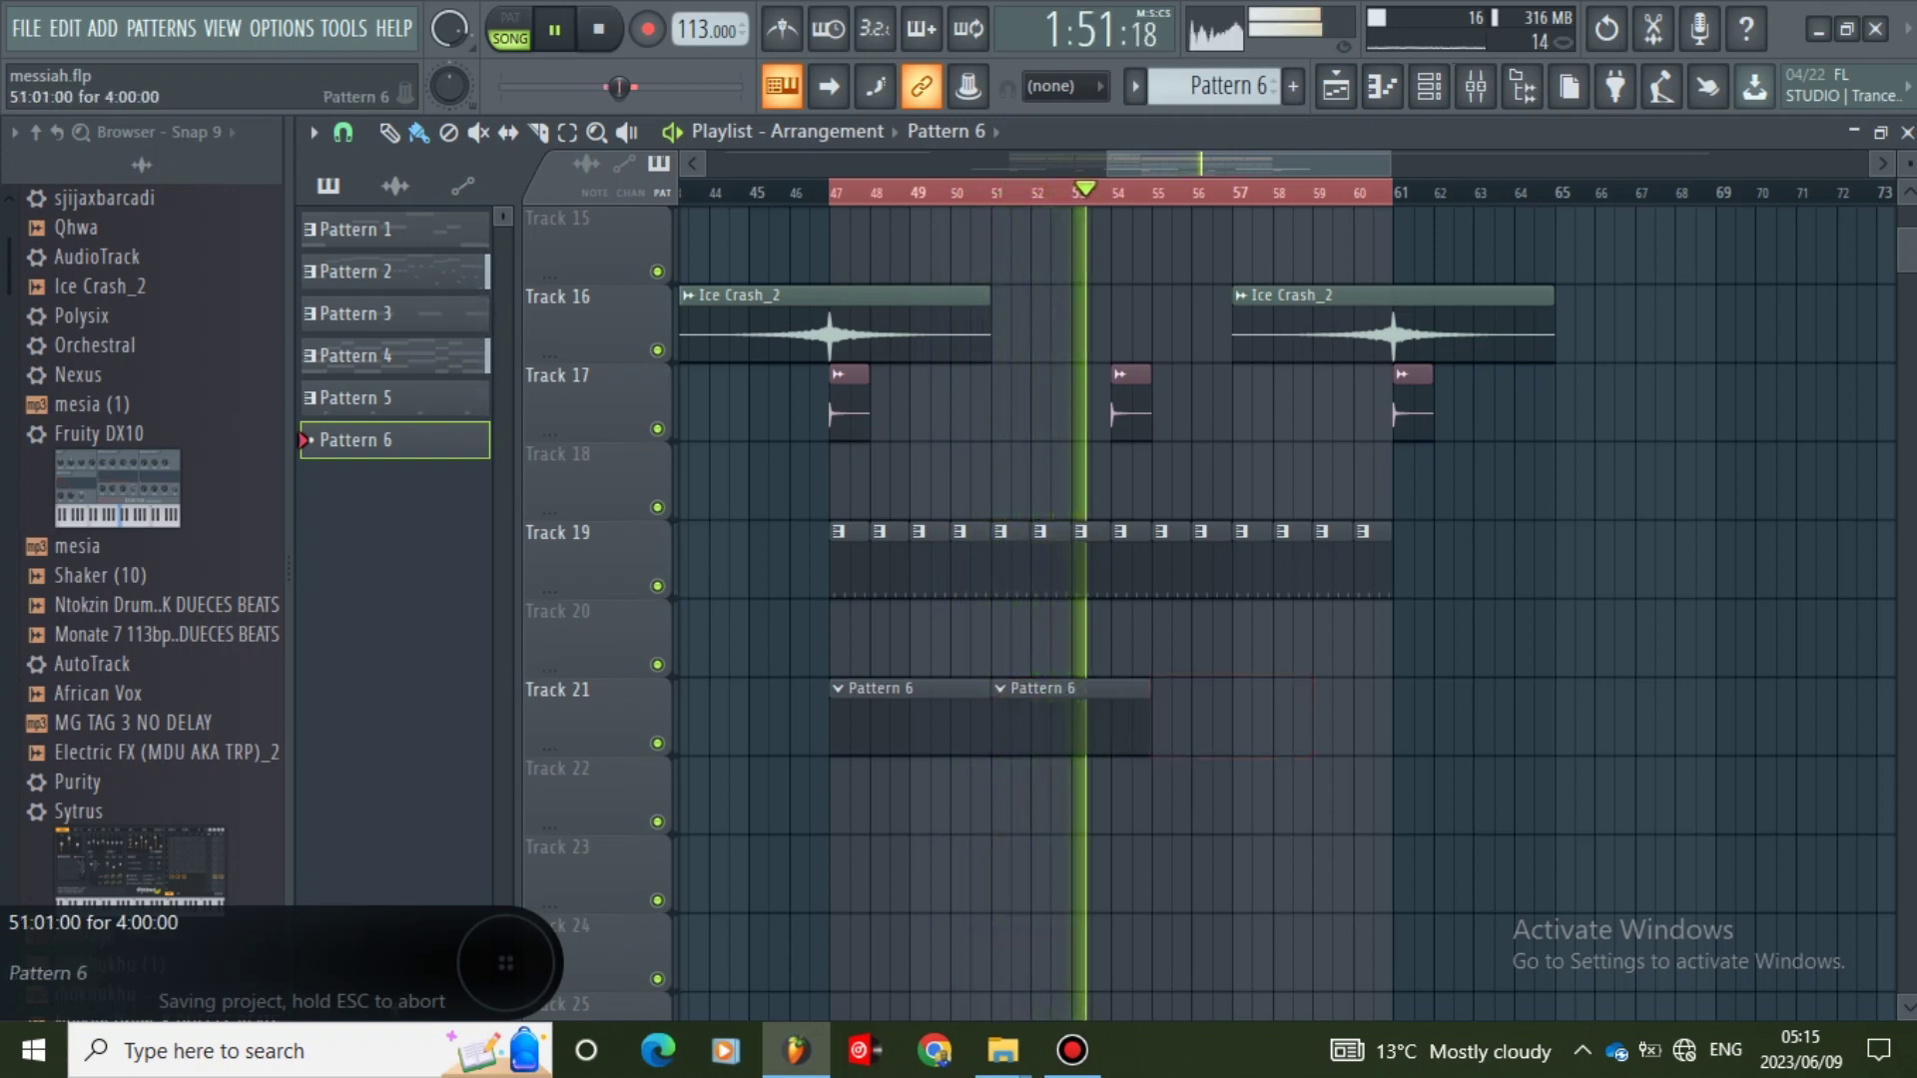
pyautogui.rightClick(1001, 716)
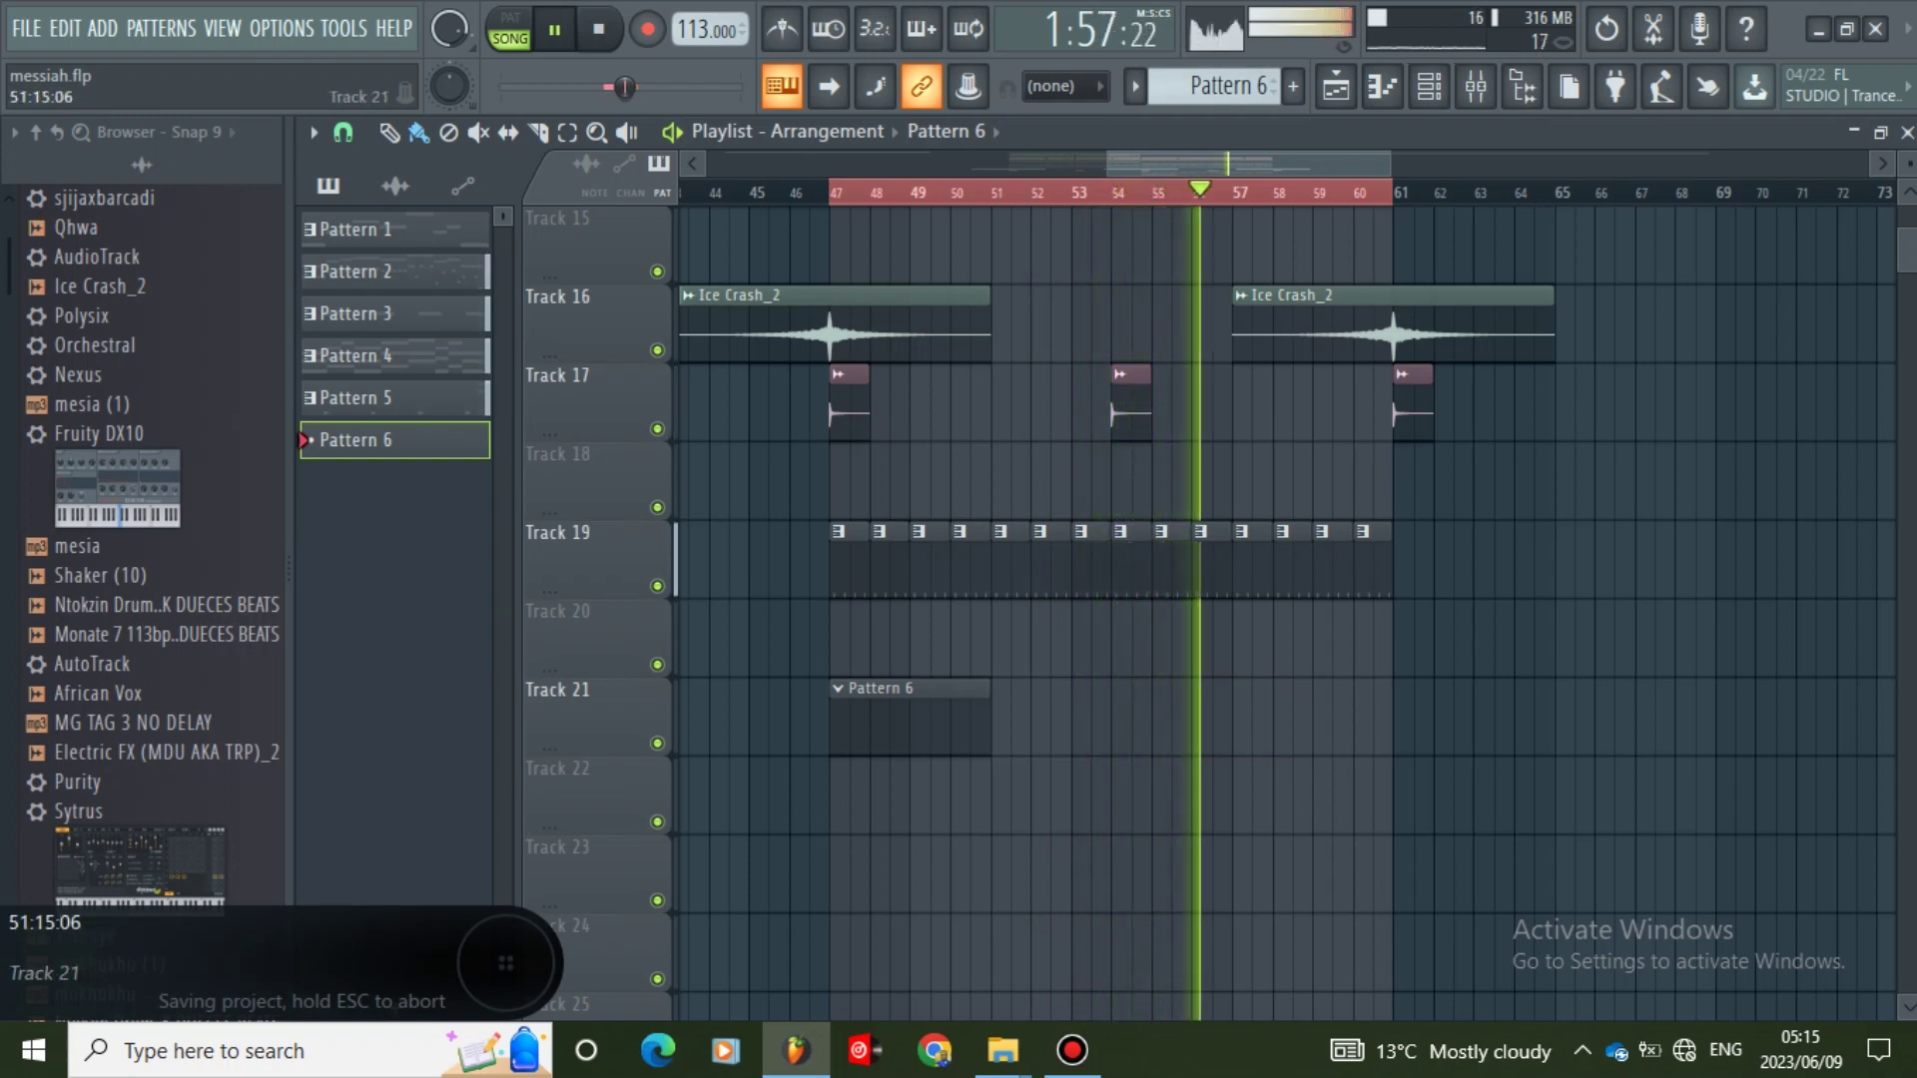
pyautogui.click(1082, 717)
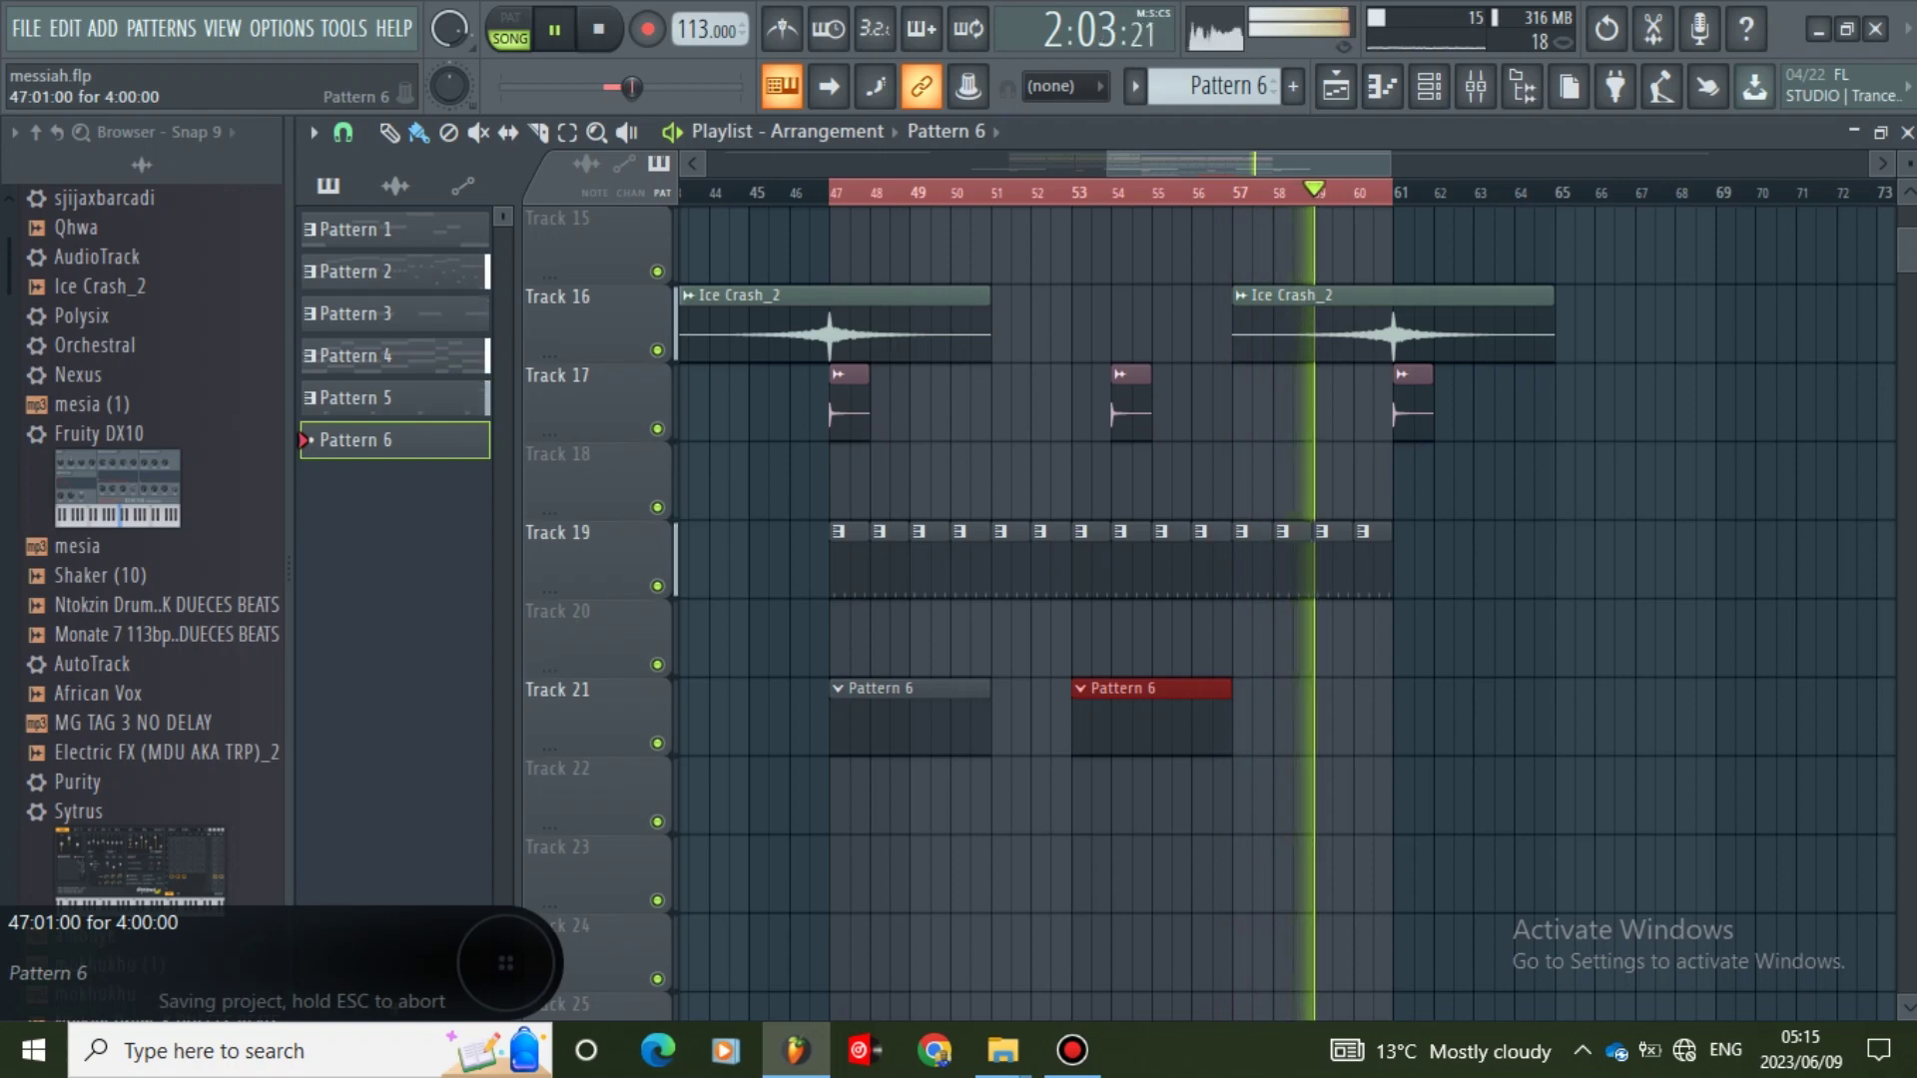
pyautogui.rightClick(1154, 717)
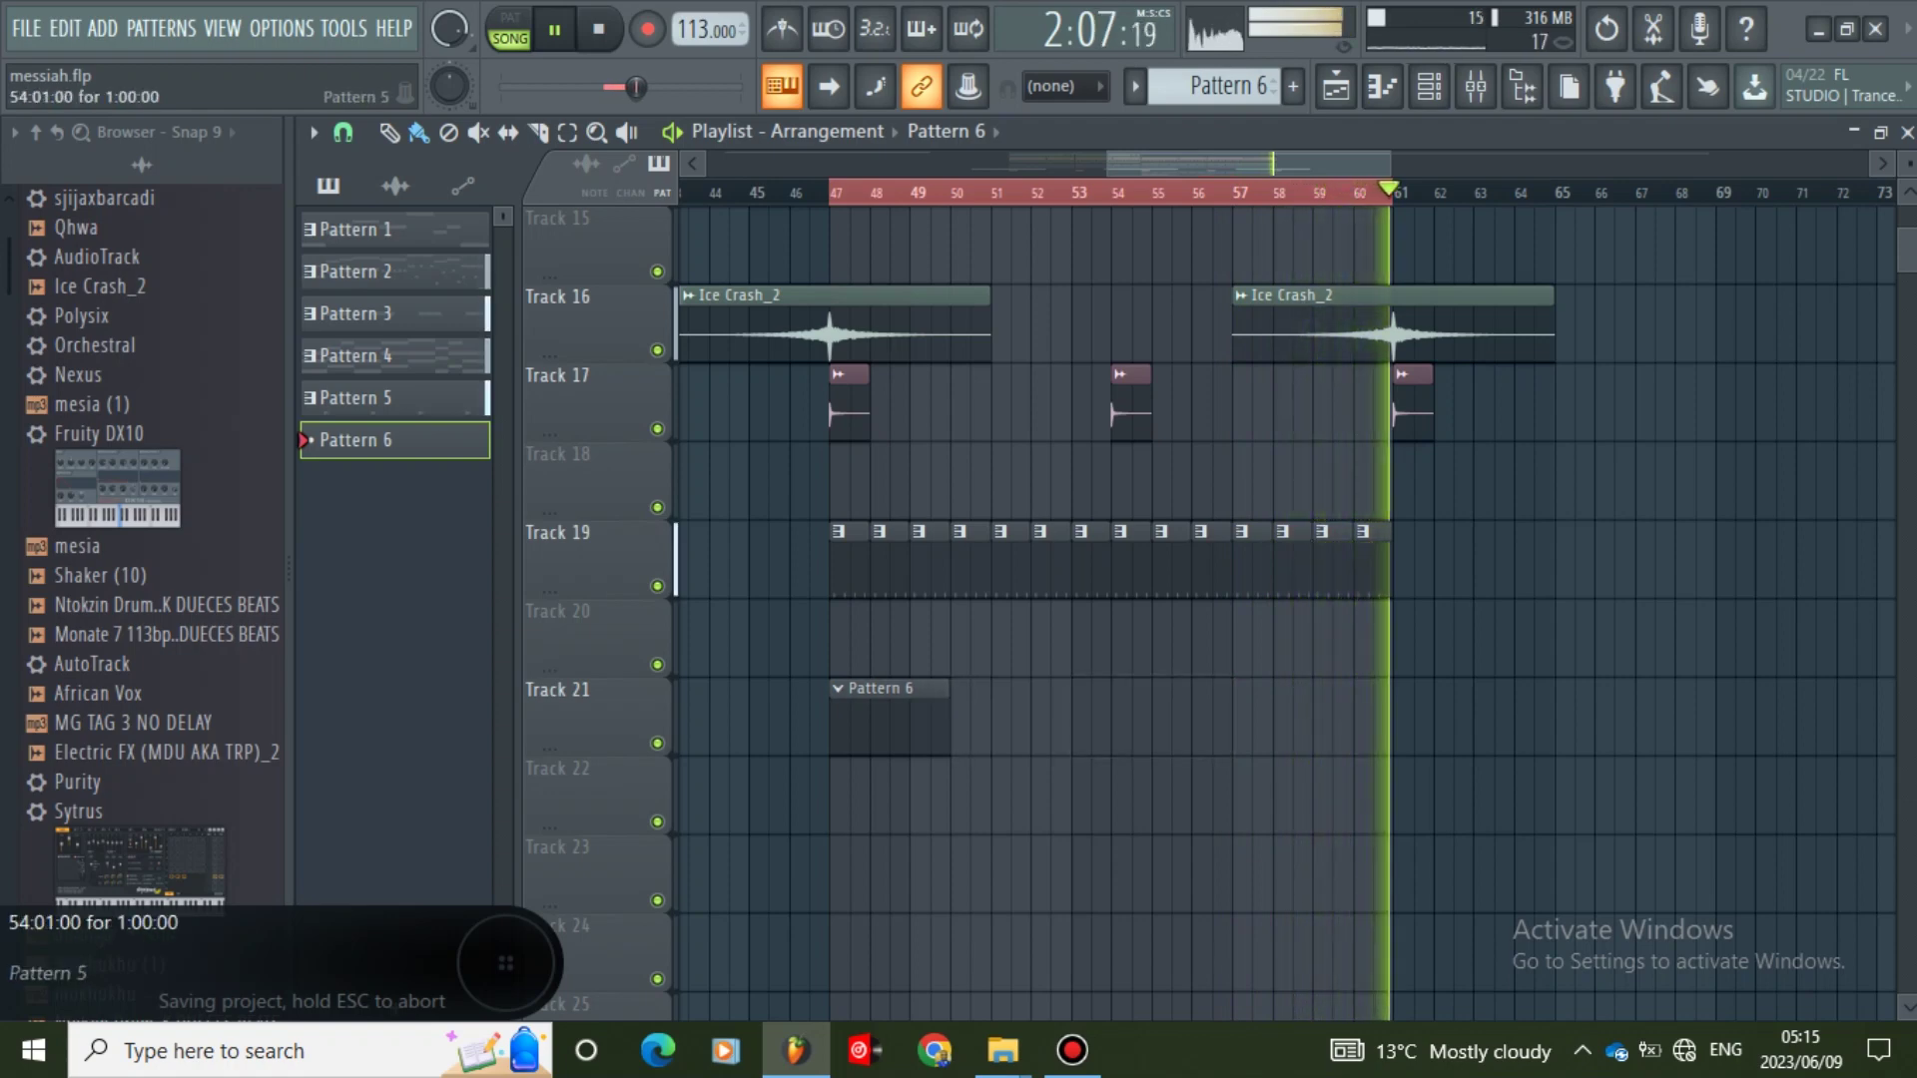
pyautogui.click(1072, 1051)
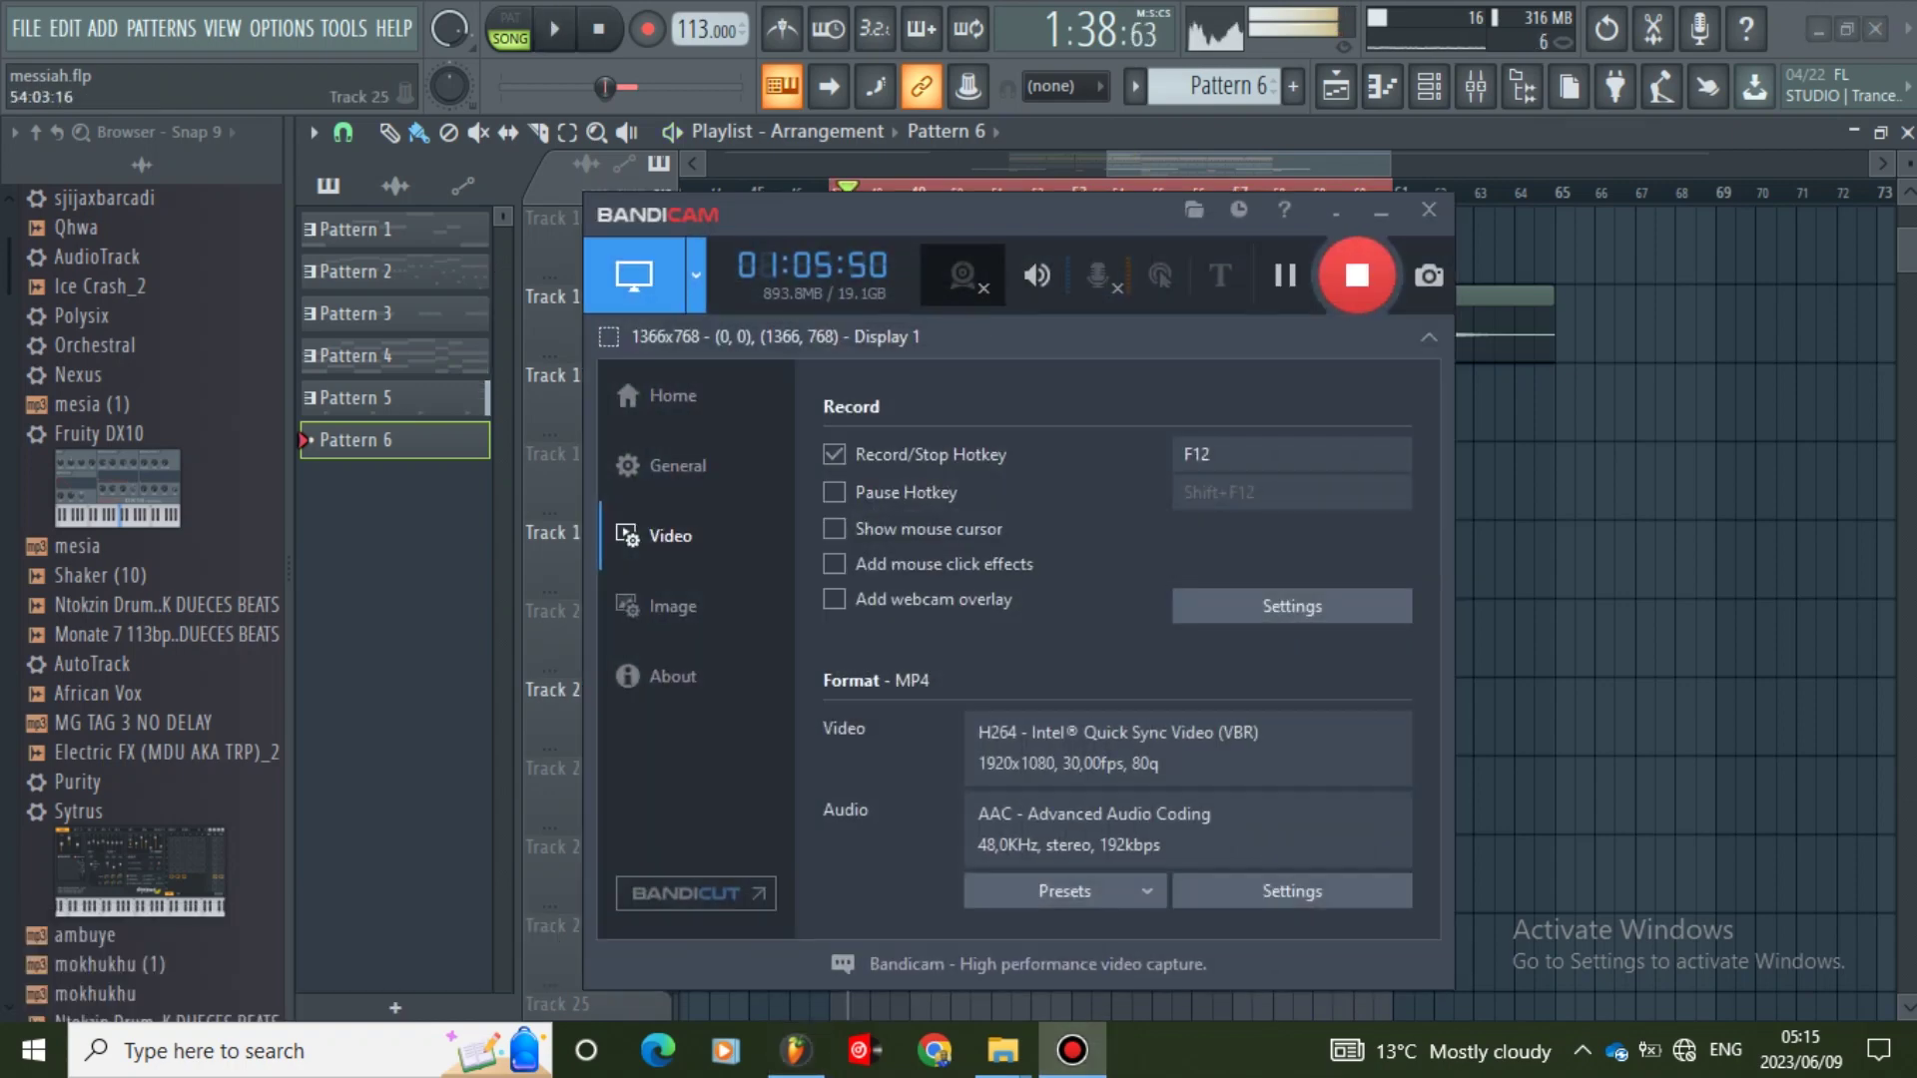
pyautogui.click(1493, 402)
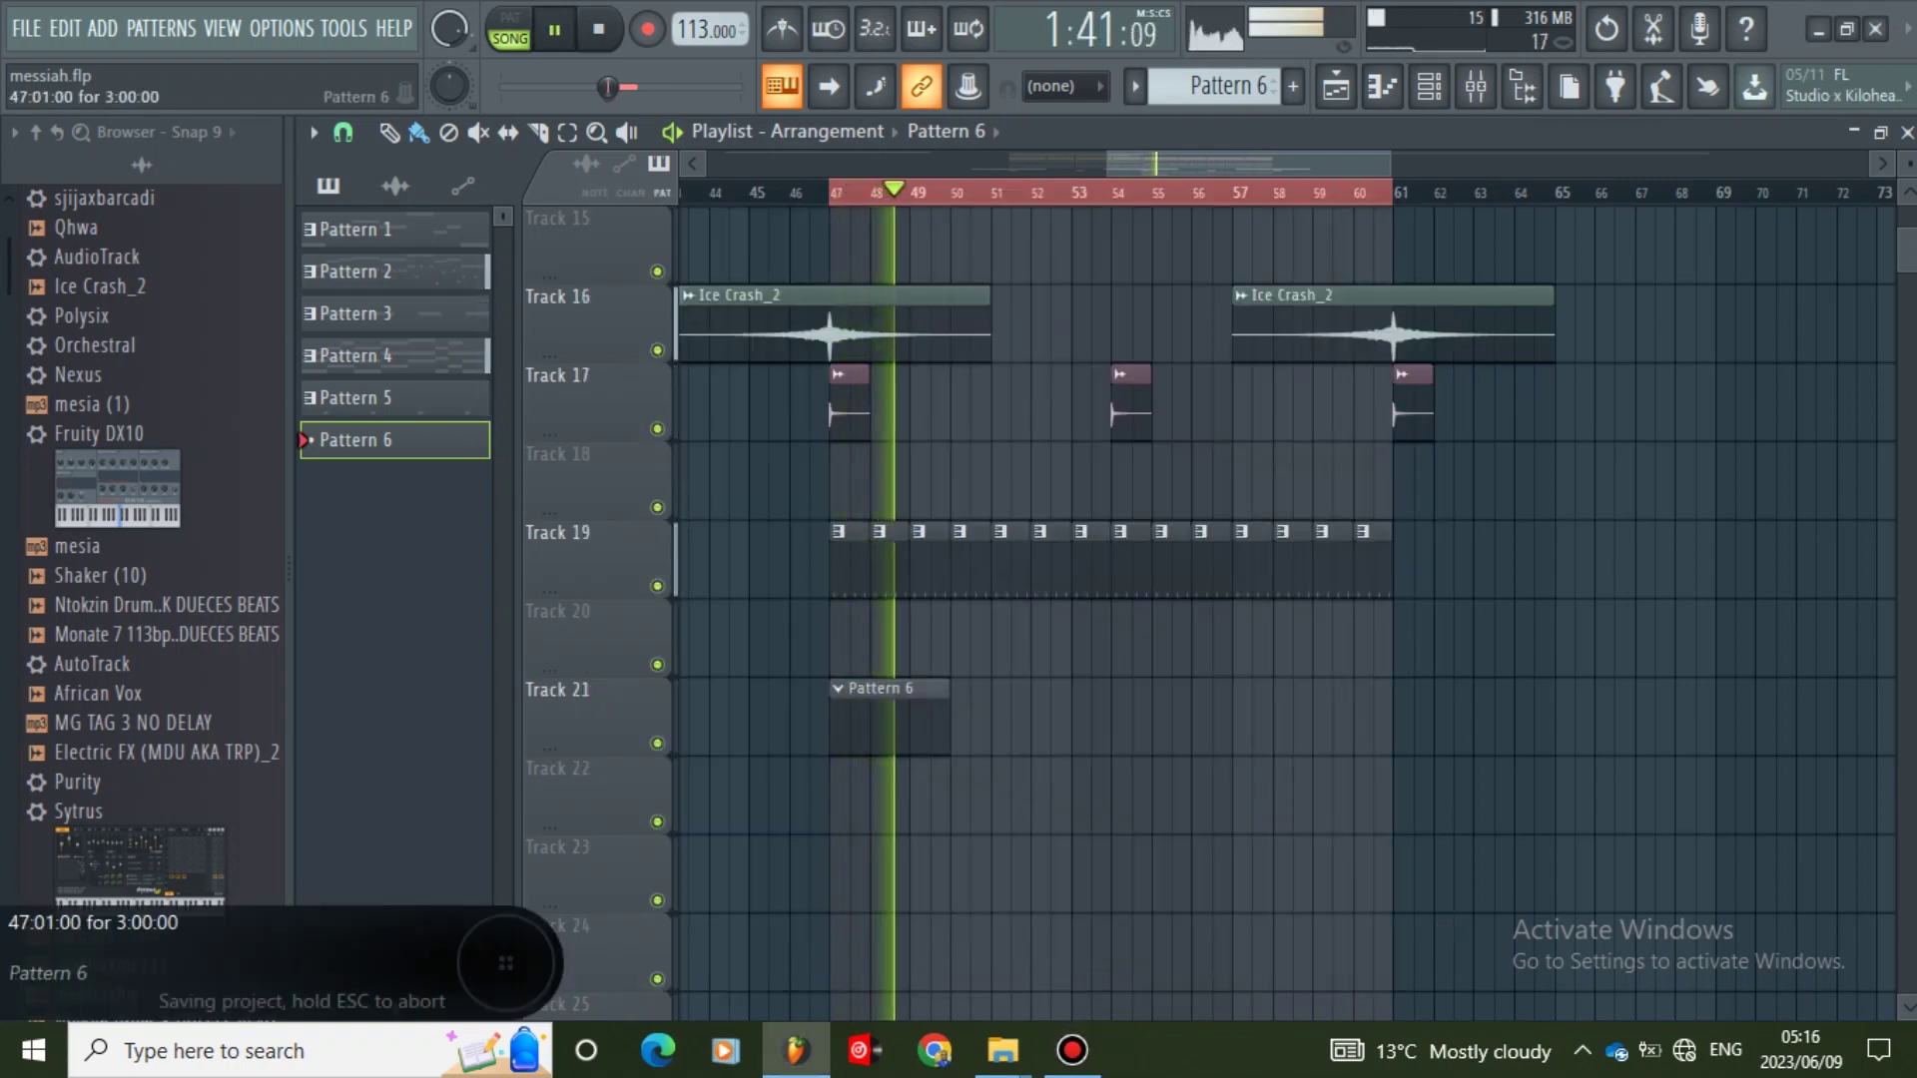
# - Shorten the Pattern 6 clip at bar 47 to two bars and repeat it along Track 21 up to bar 61
pyautogui.click(920, 717)
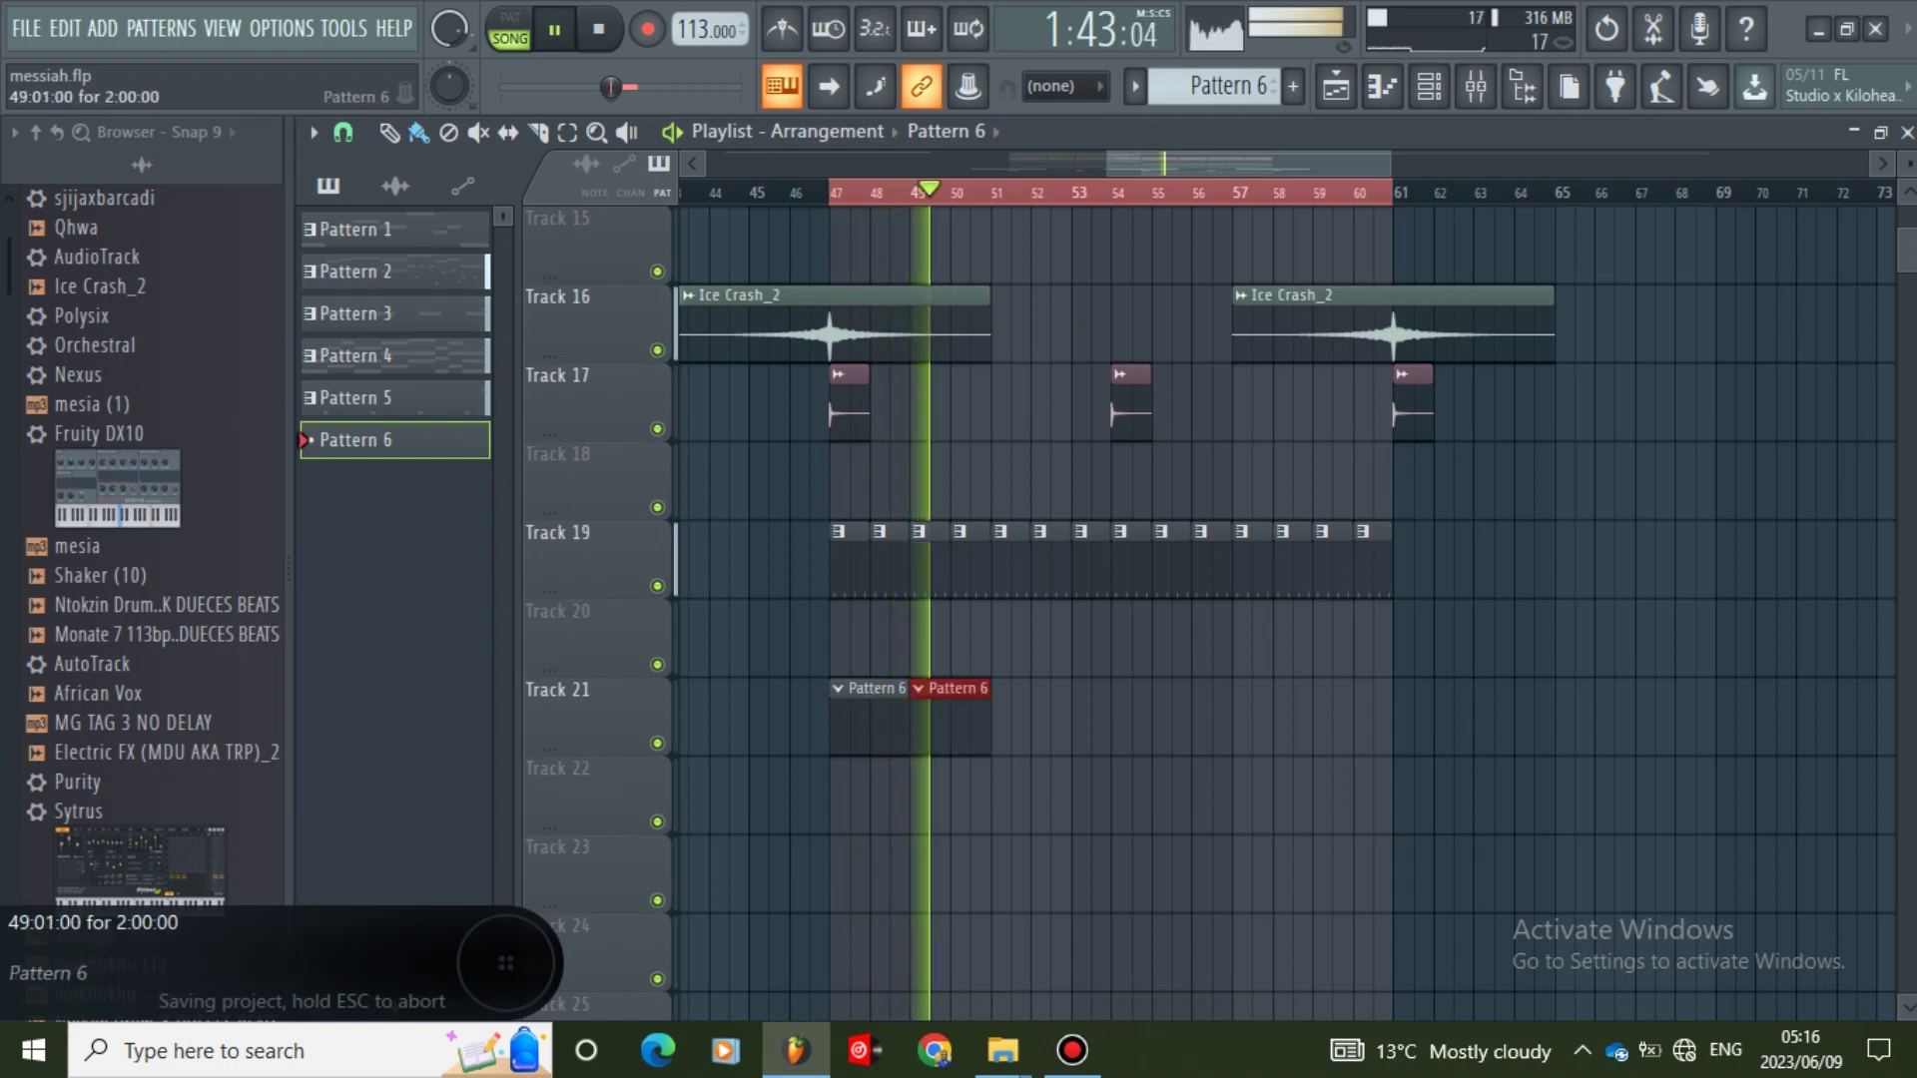
pyautogui.hotkey('ctrl', 'b')
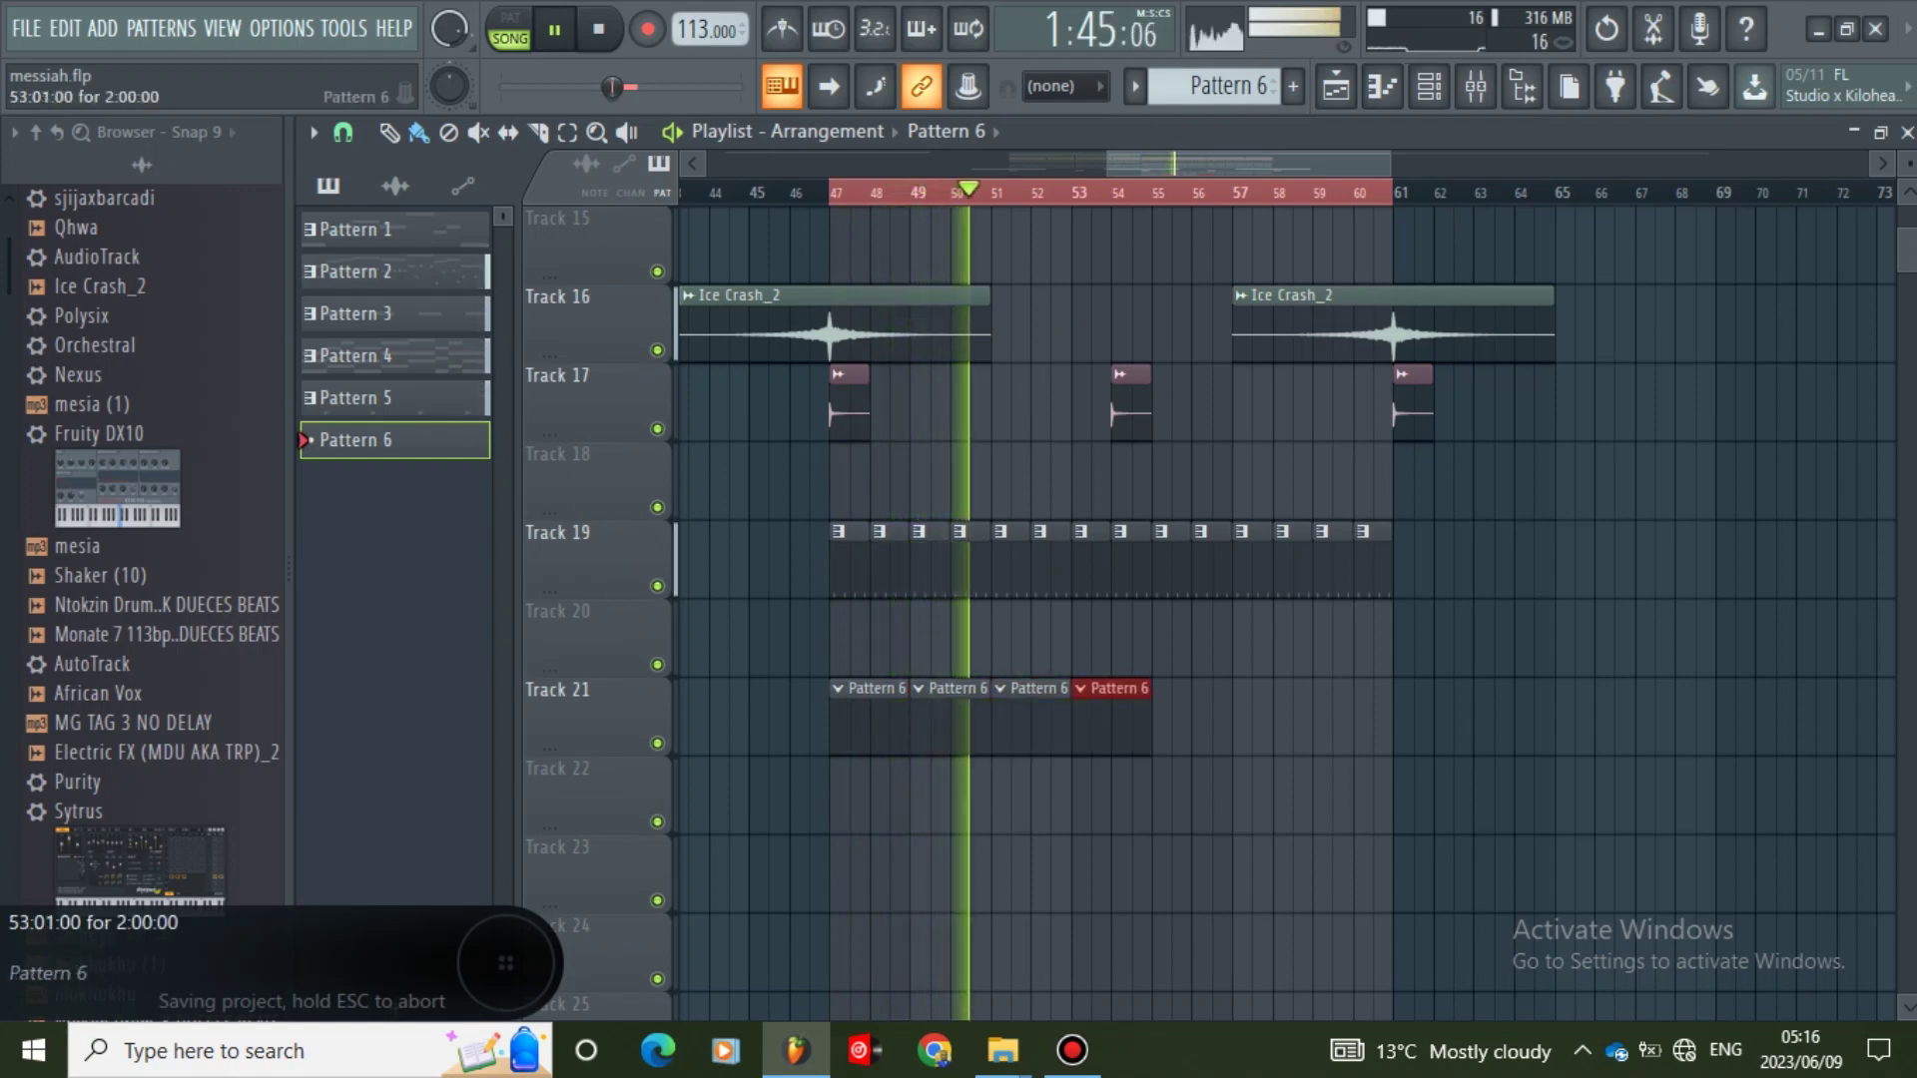
pyautogui.hotkey('ctrl', 'b')
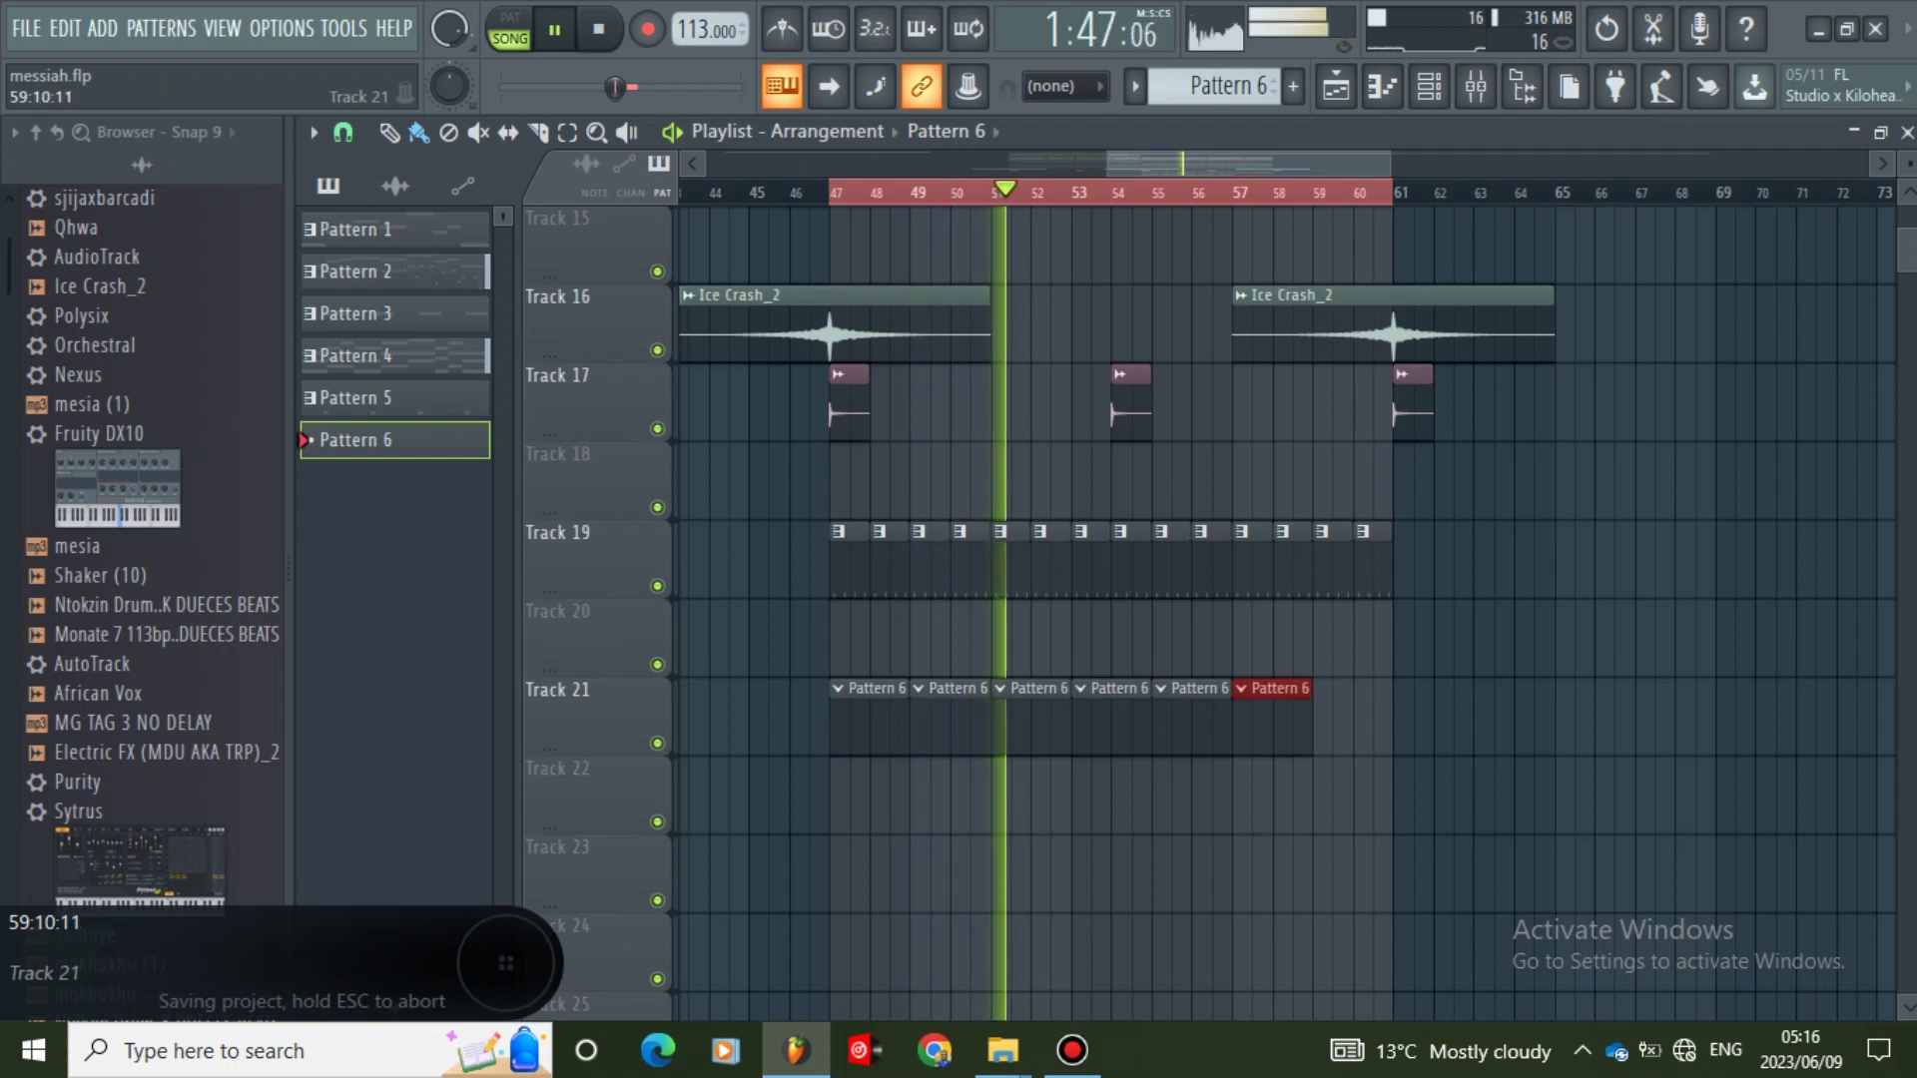
pyautogui.hotkey('ctrl', 'b')
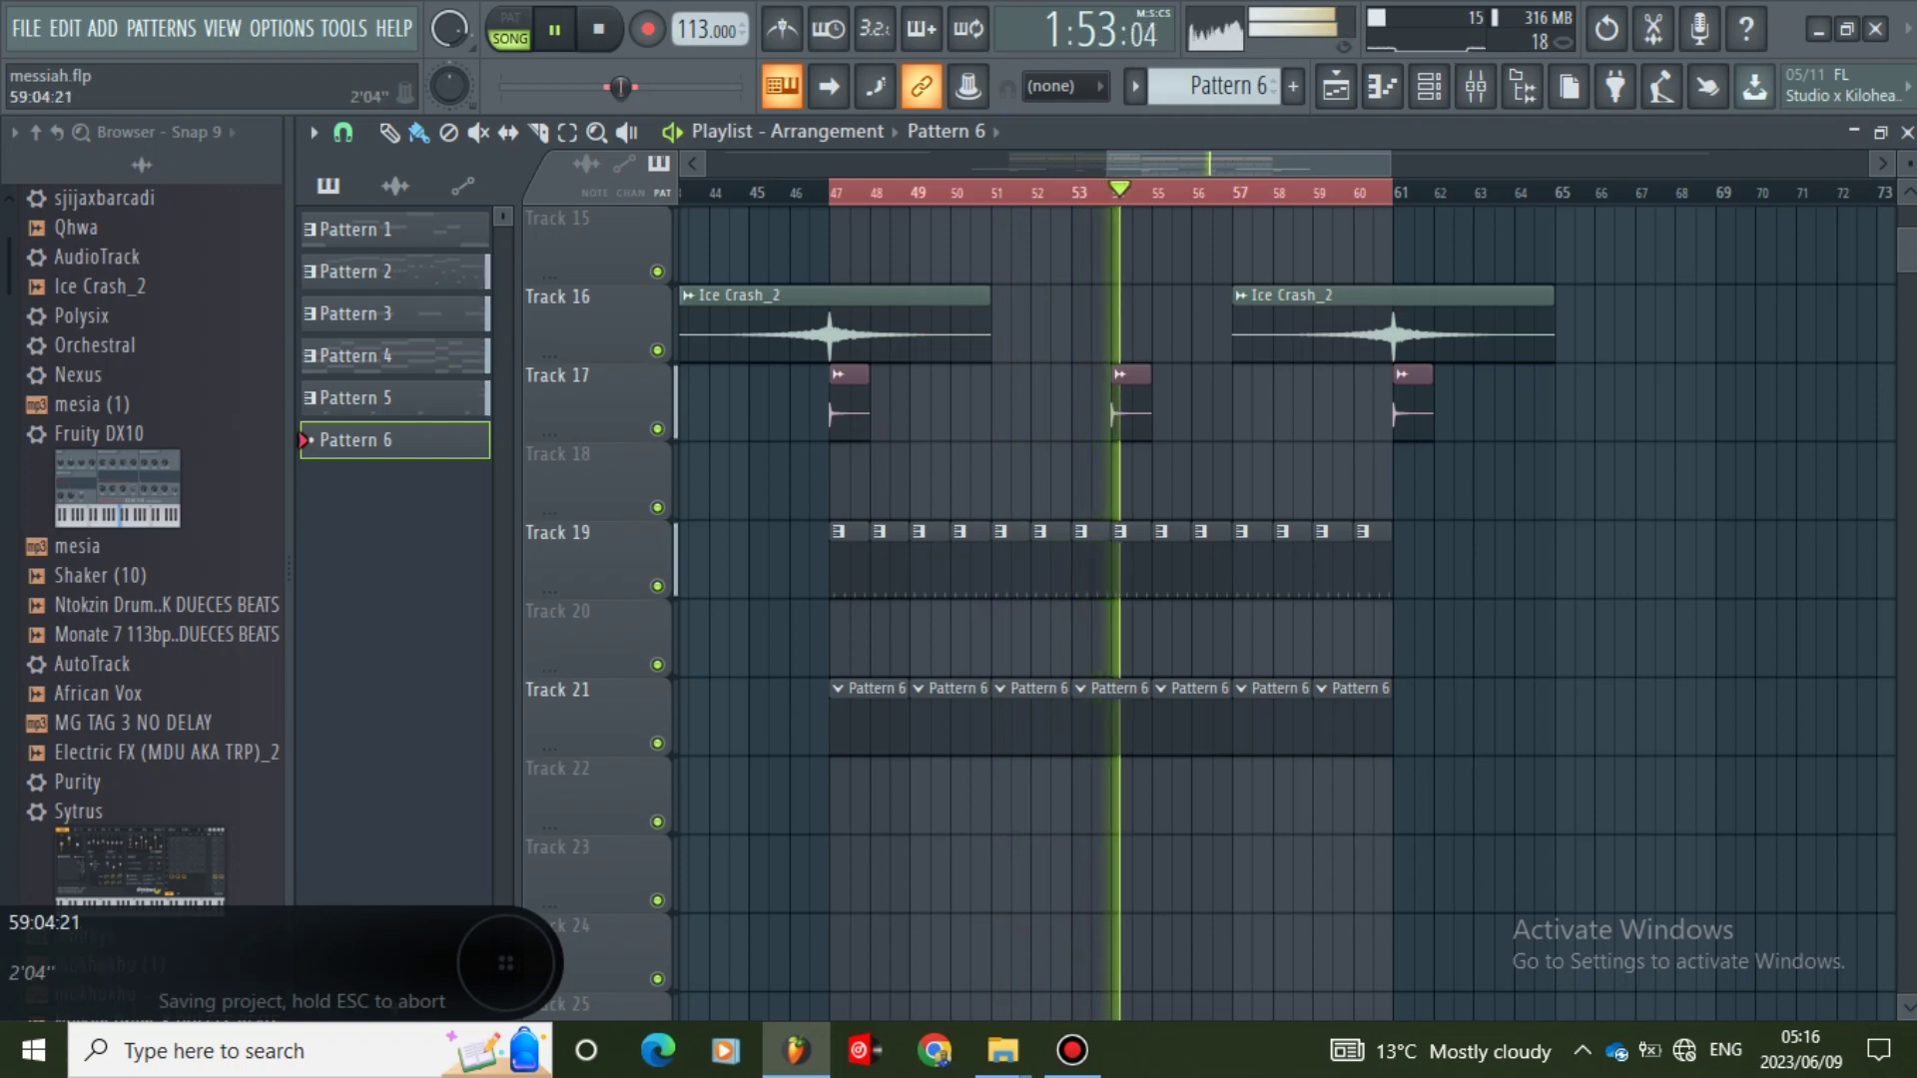
# - Place a one-step C5 note at the start of bar 1 in the militarius 7 piano roll of Pattern 6
pyautogui.click(1429, 86)
pyautogui.rightClick(693, 886)
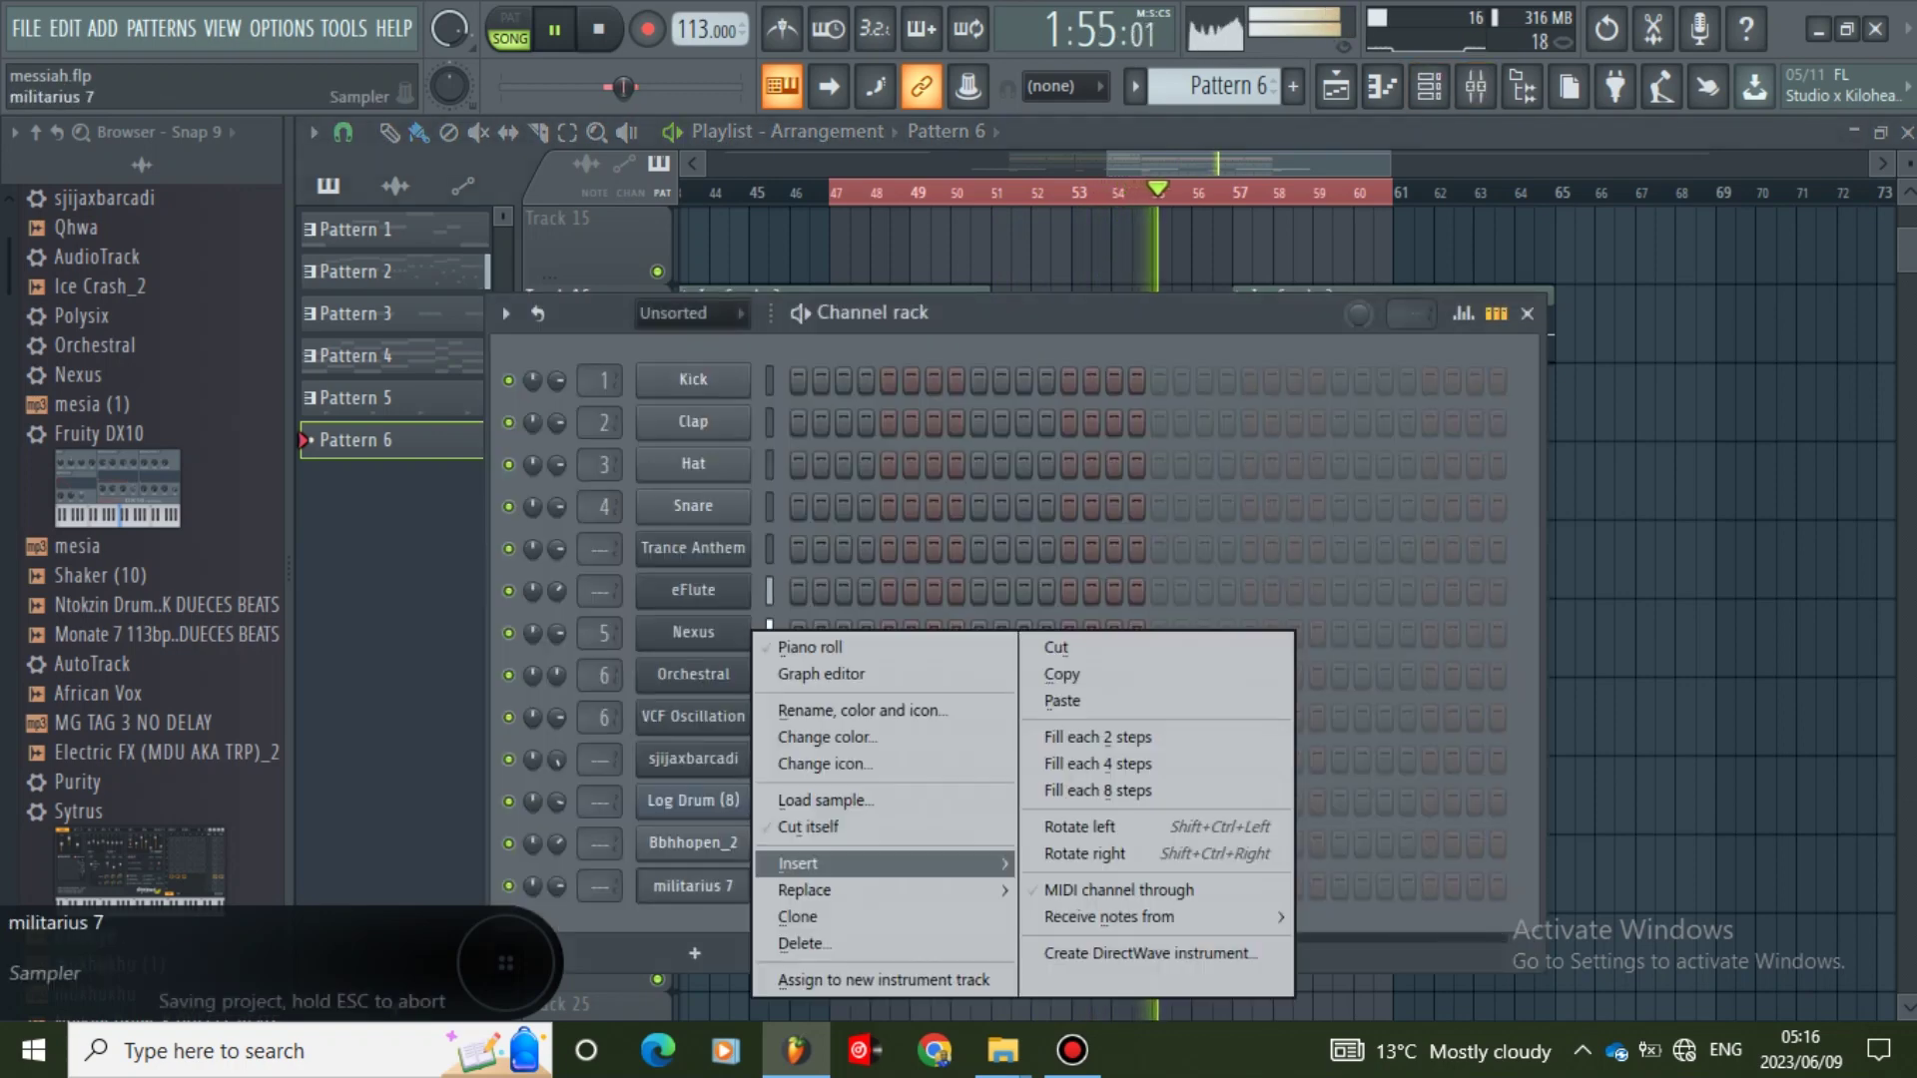
pyautogui.click(812, 647)
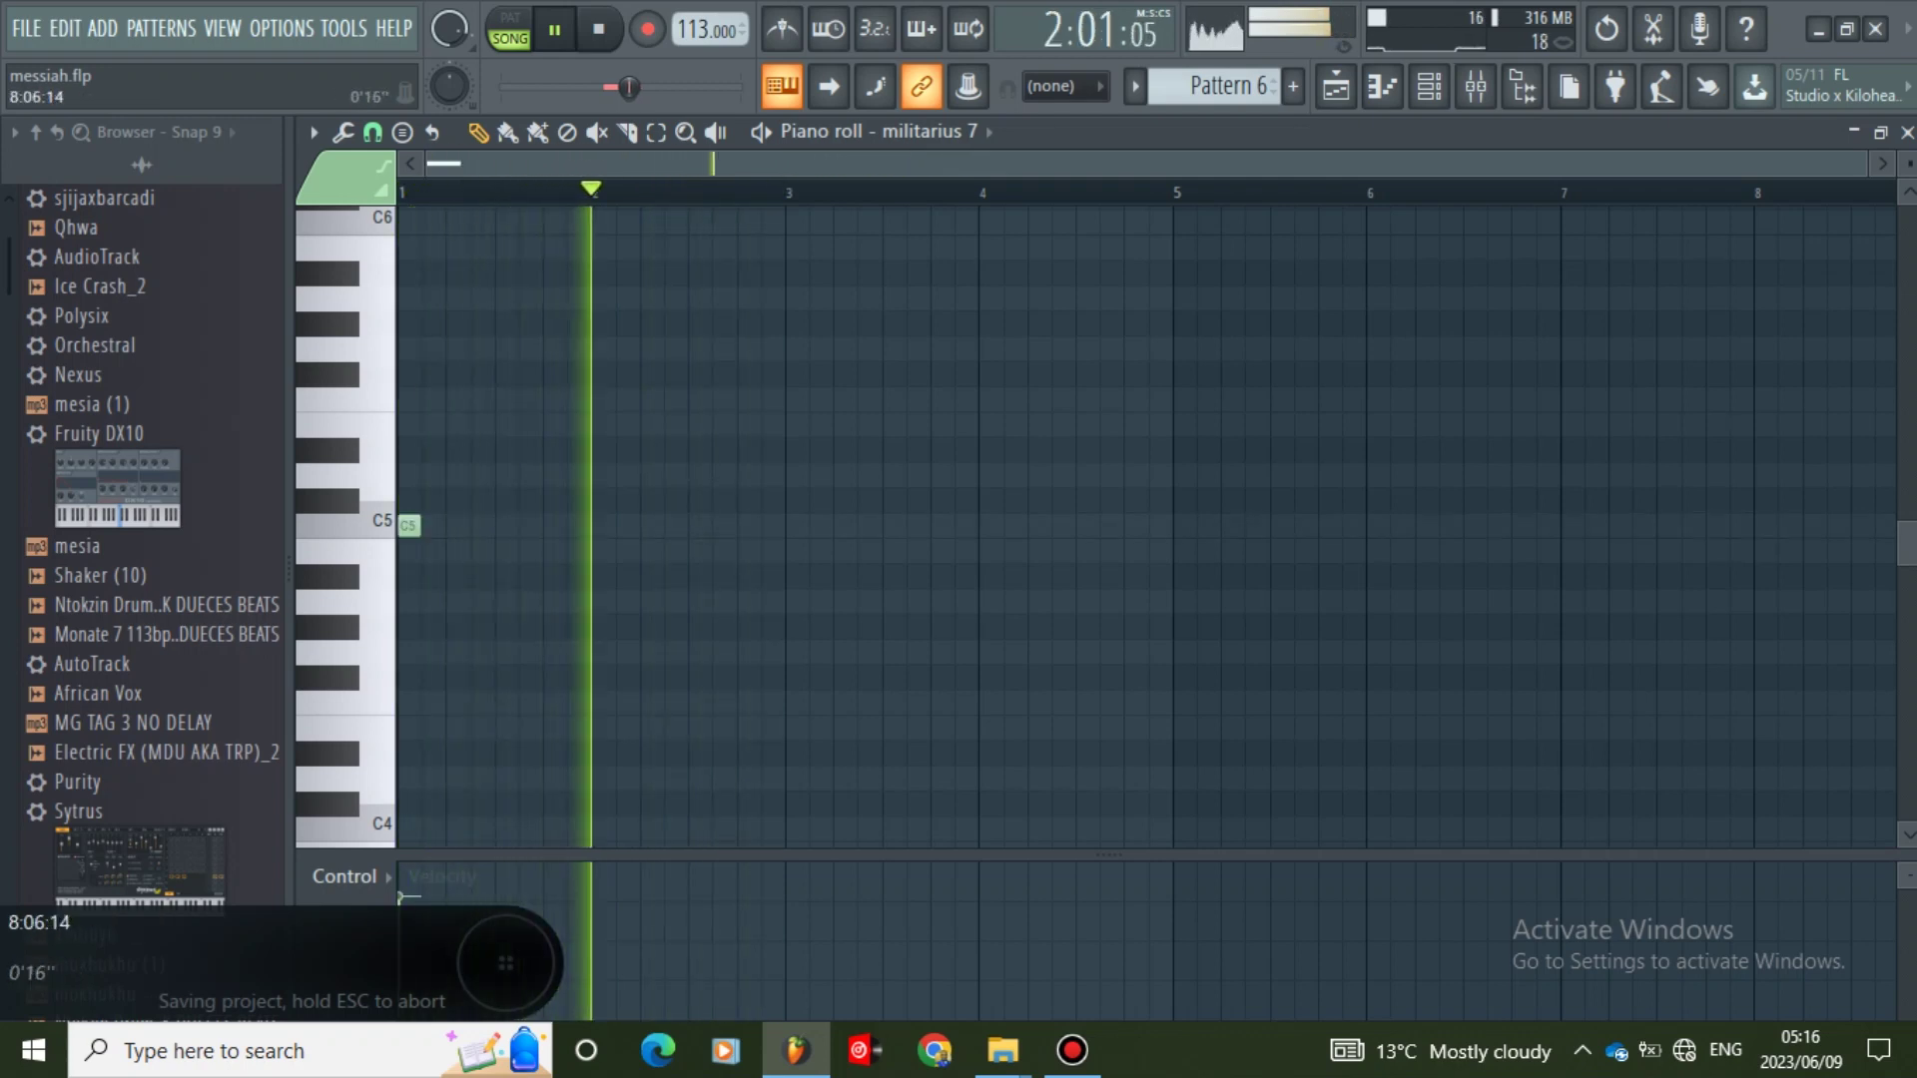
pyautogui.click(409, 525)
pyautogui.moveTo(1545, 163); pyautogui.dragTo(1045, 163)
pyautogui.moveTo(482, 525); pyautogui.dragTo(440, 526)
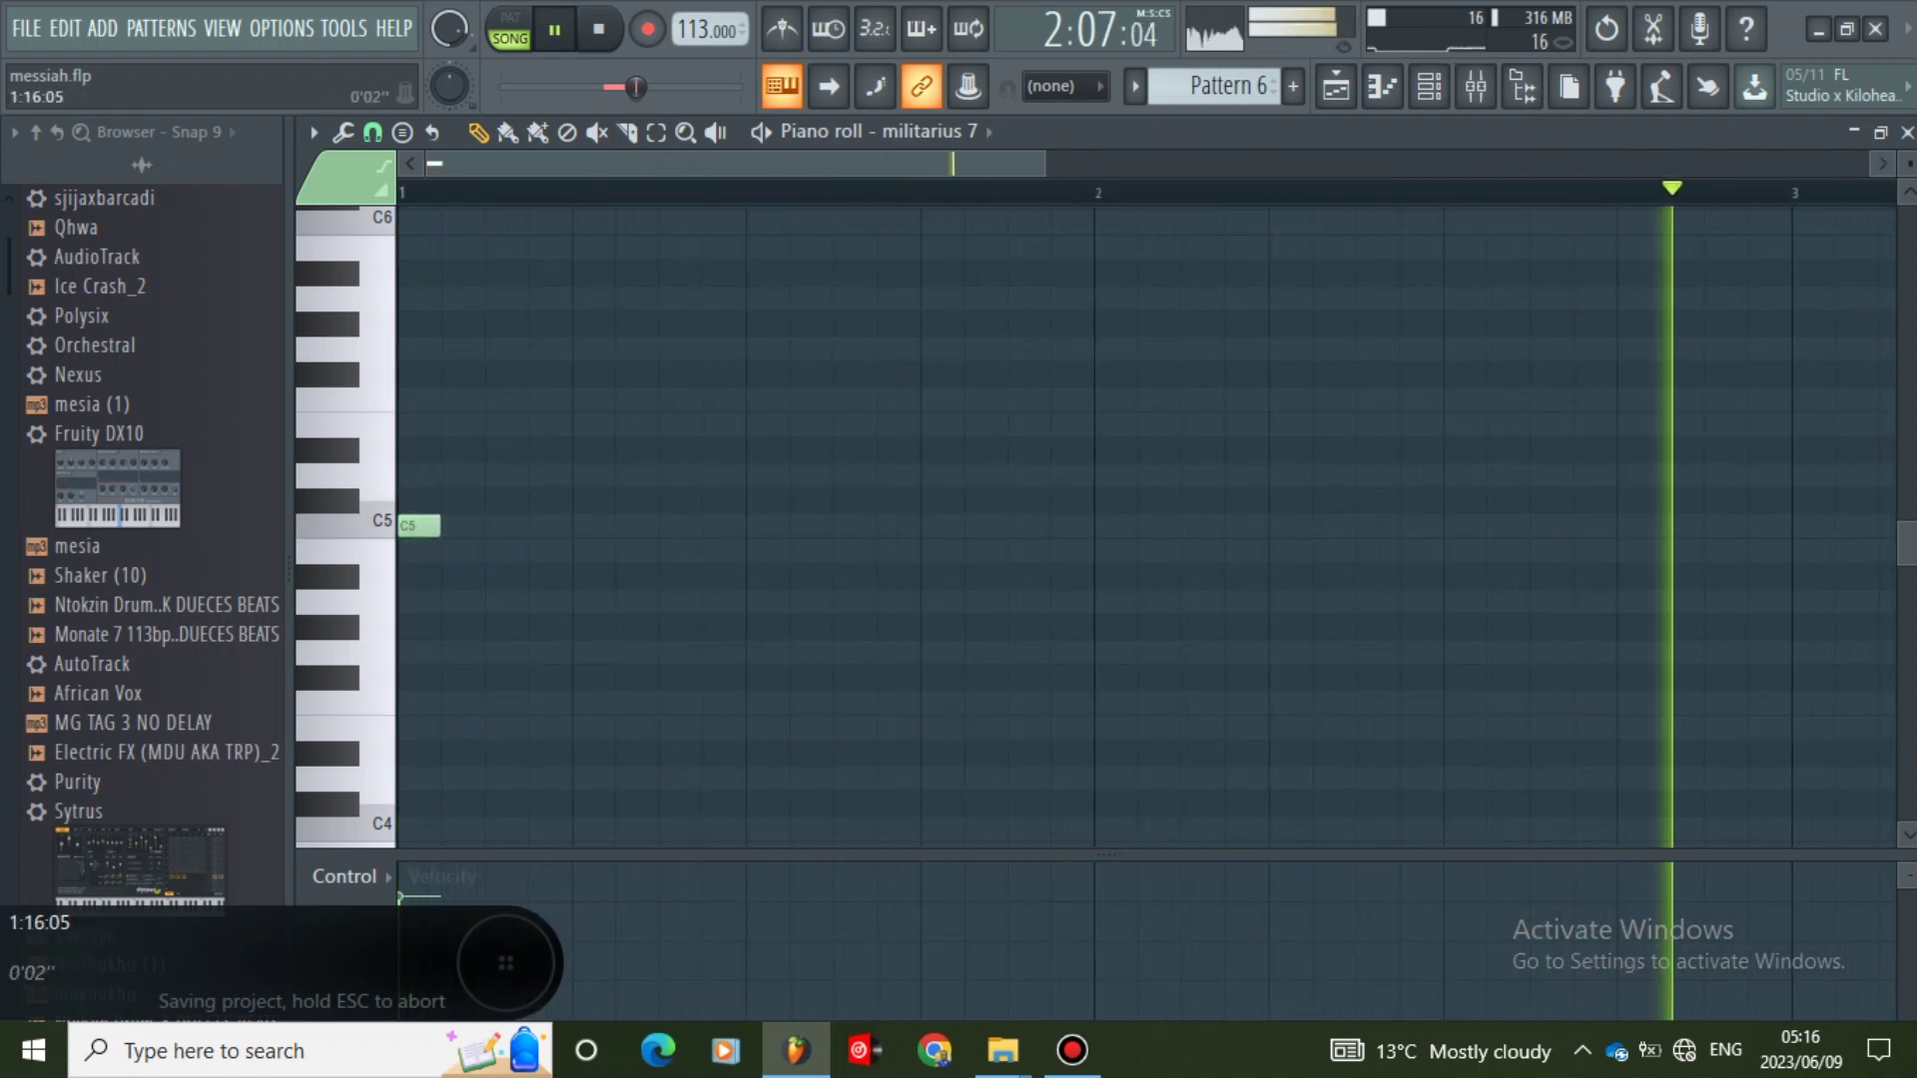
# - Add one-step C5 notes on steps 5 and 11 of bar 1 and on step 1 of bar 2
pyautogui.click(591, 527)
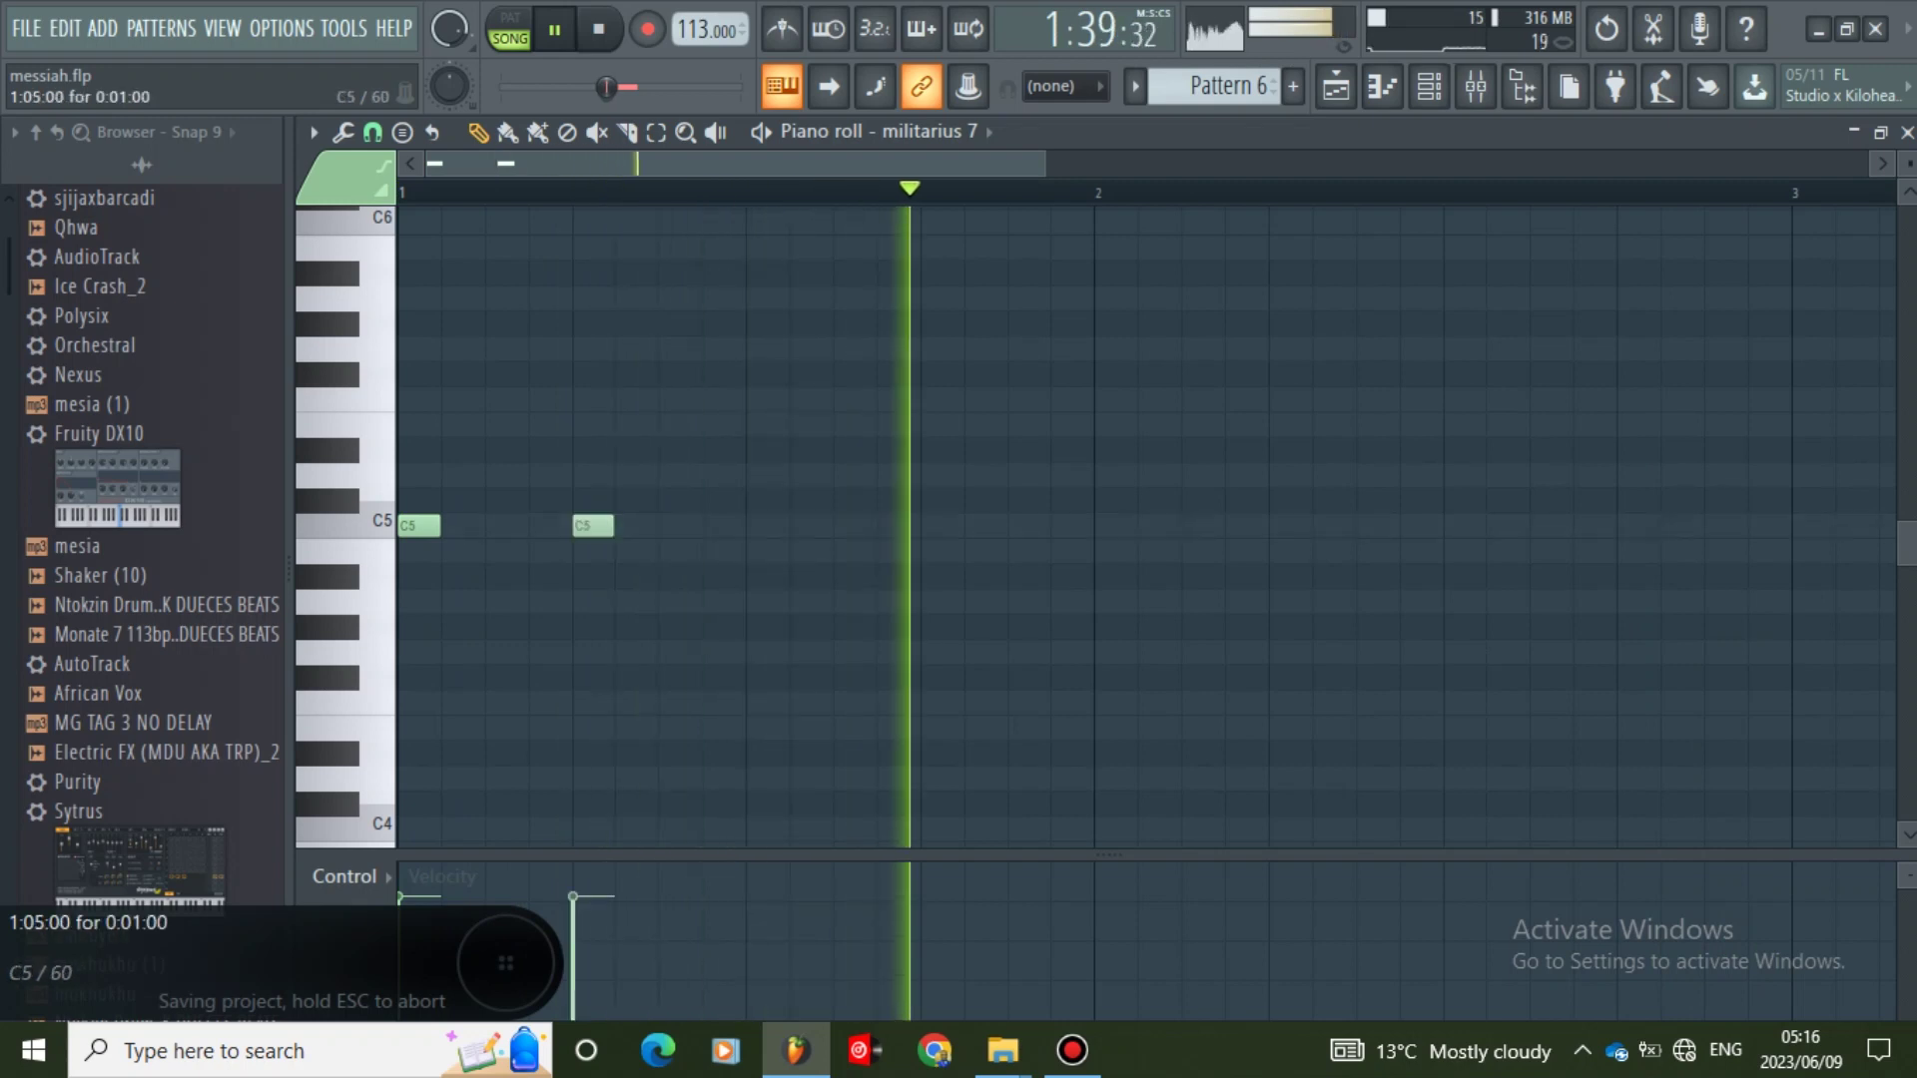
pyautogui.click(1114, 526)
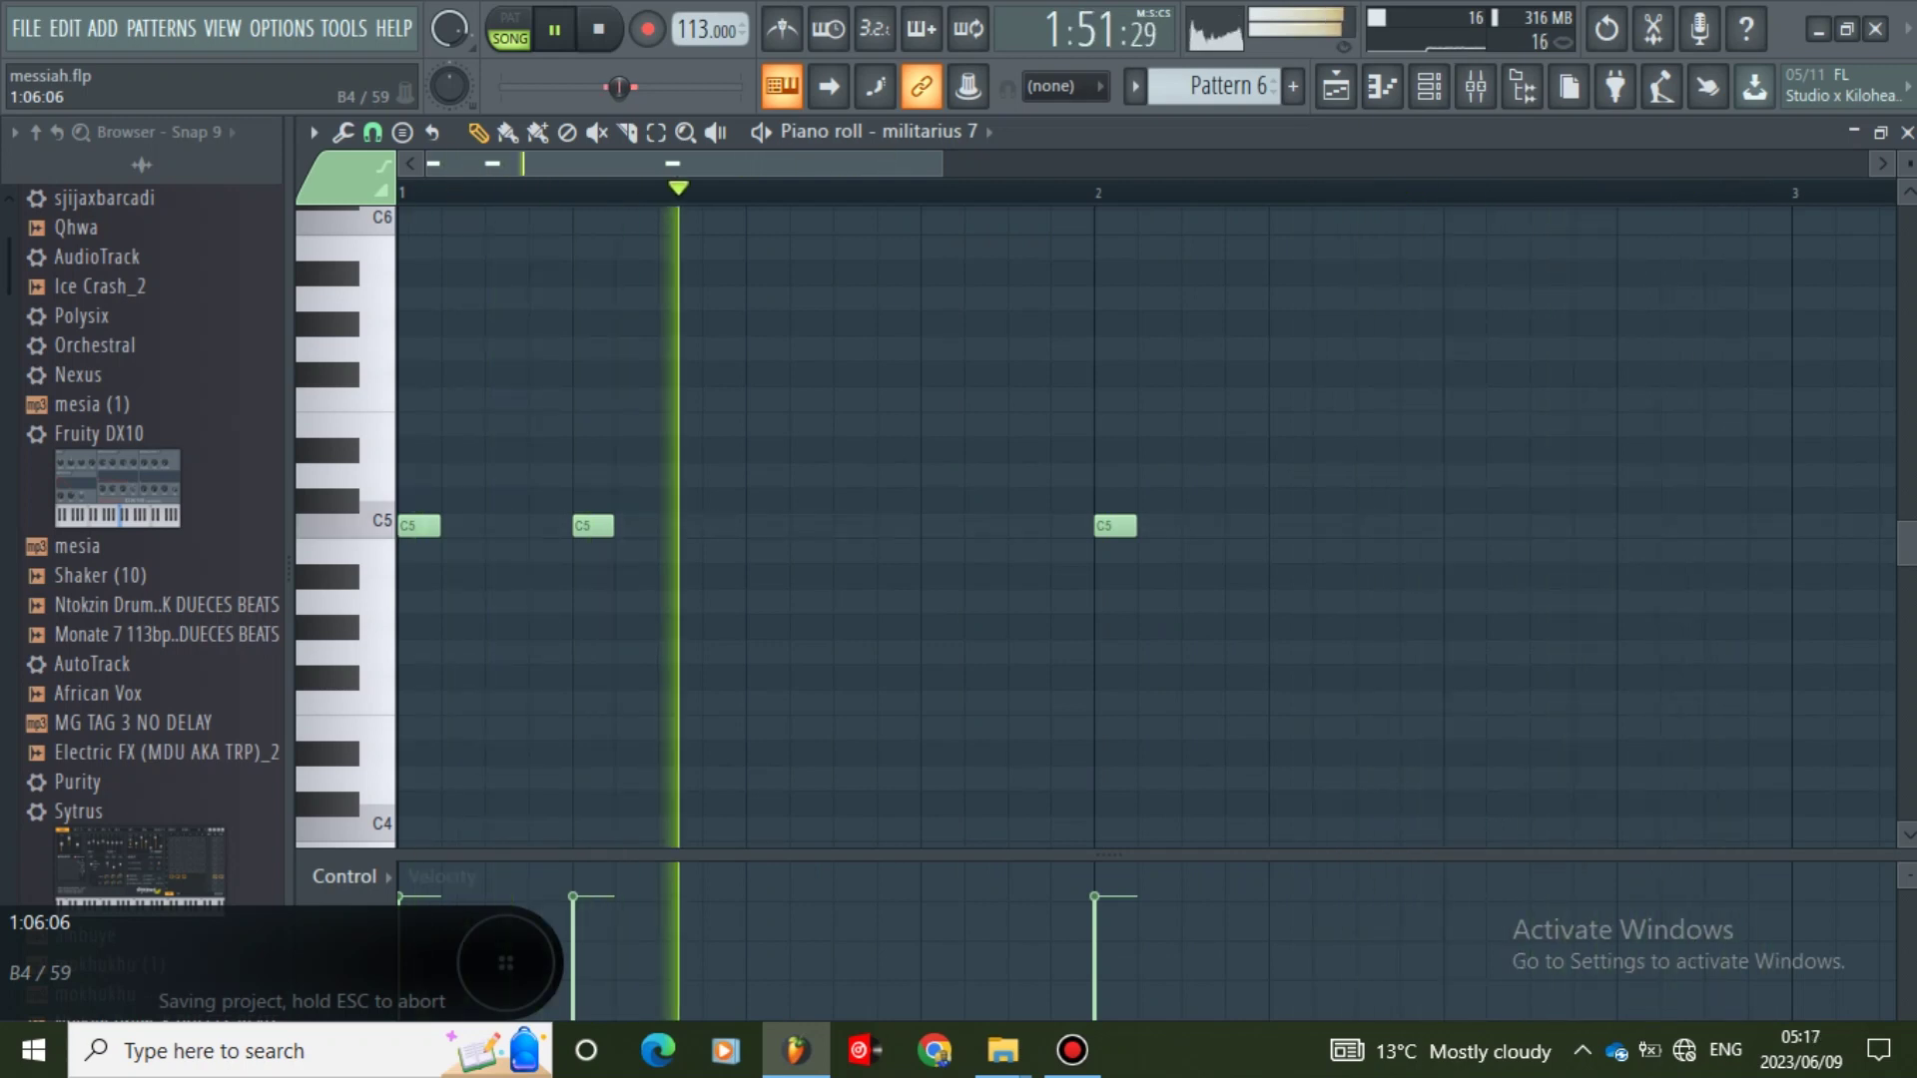
pyautogui.click(762, 526)
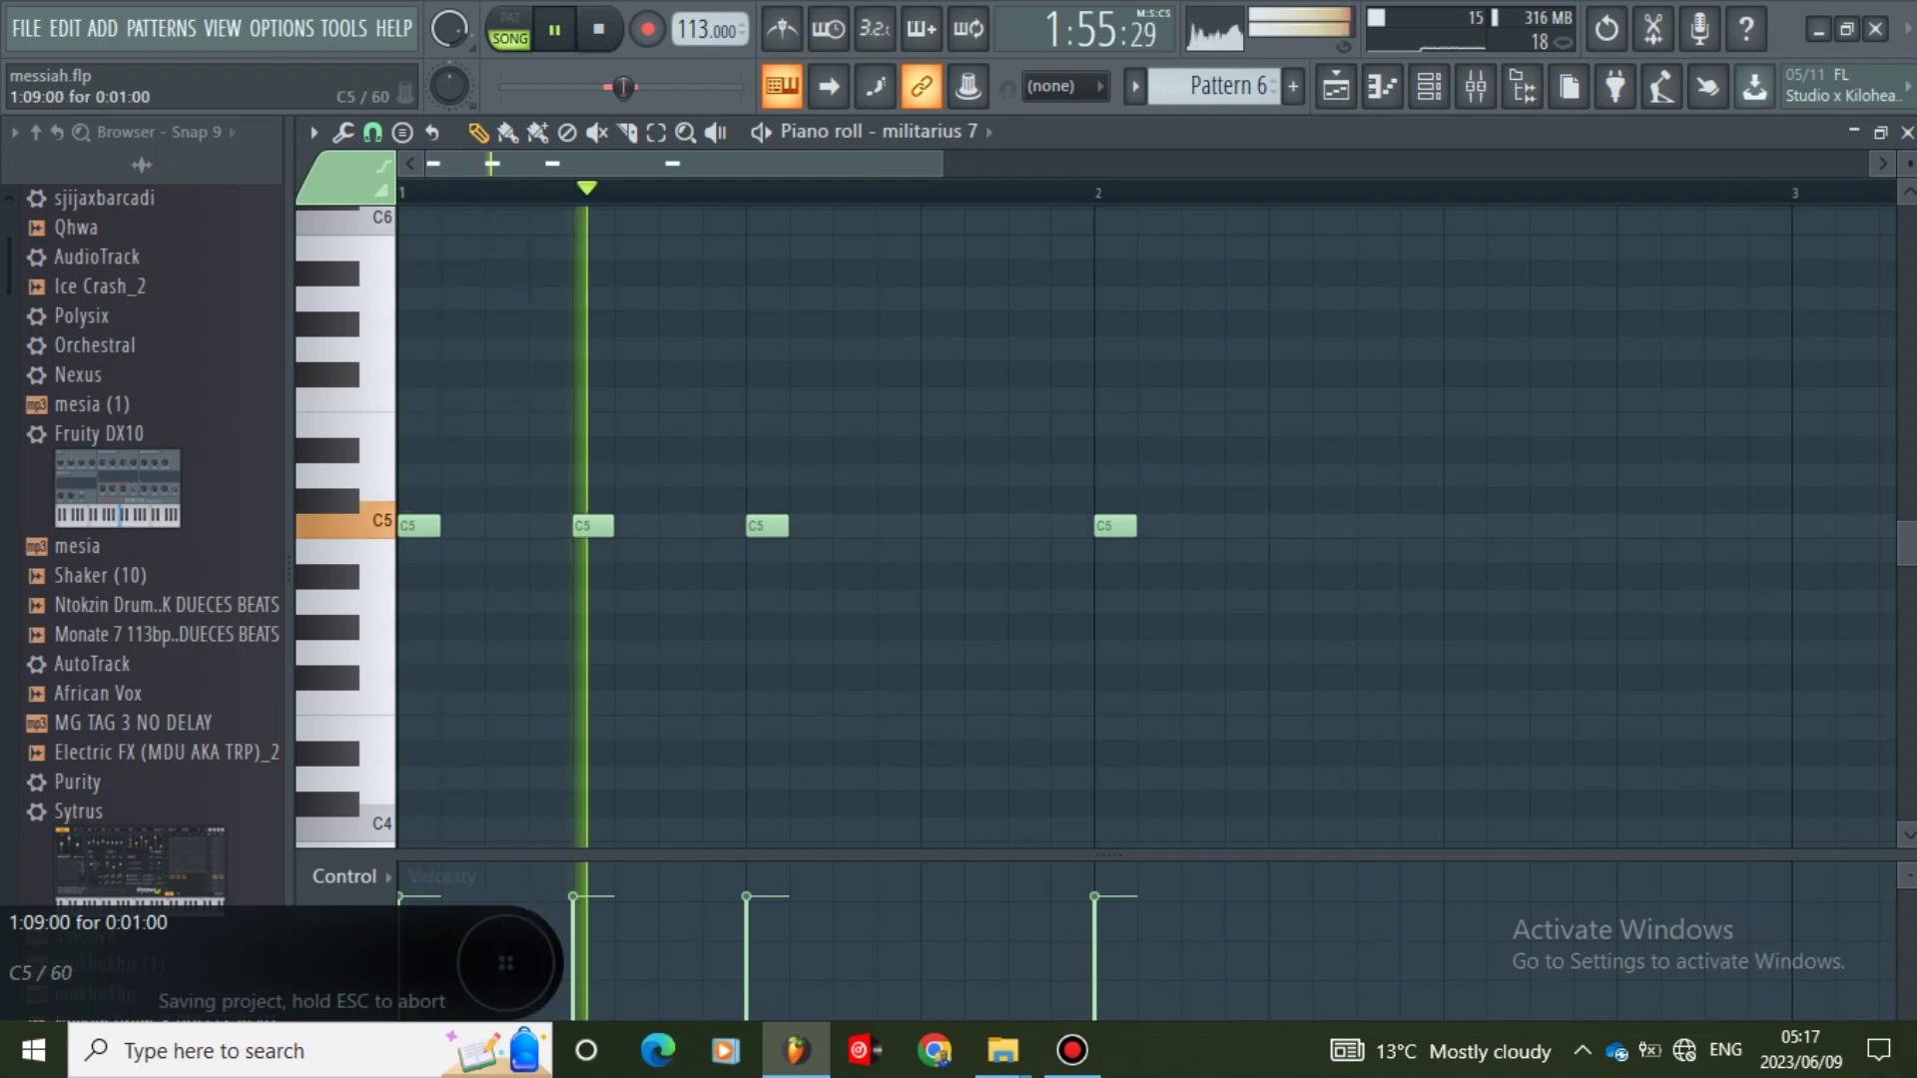
pyautogui.moveTo(767, 530); pyautogui.dragTo(855, 532)
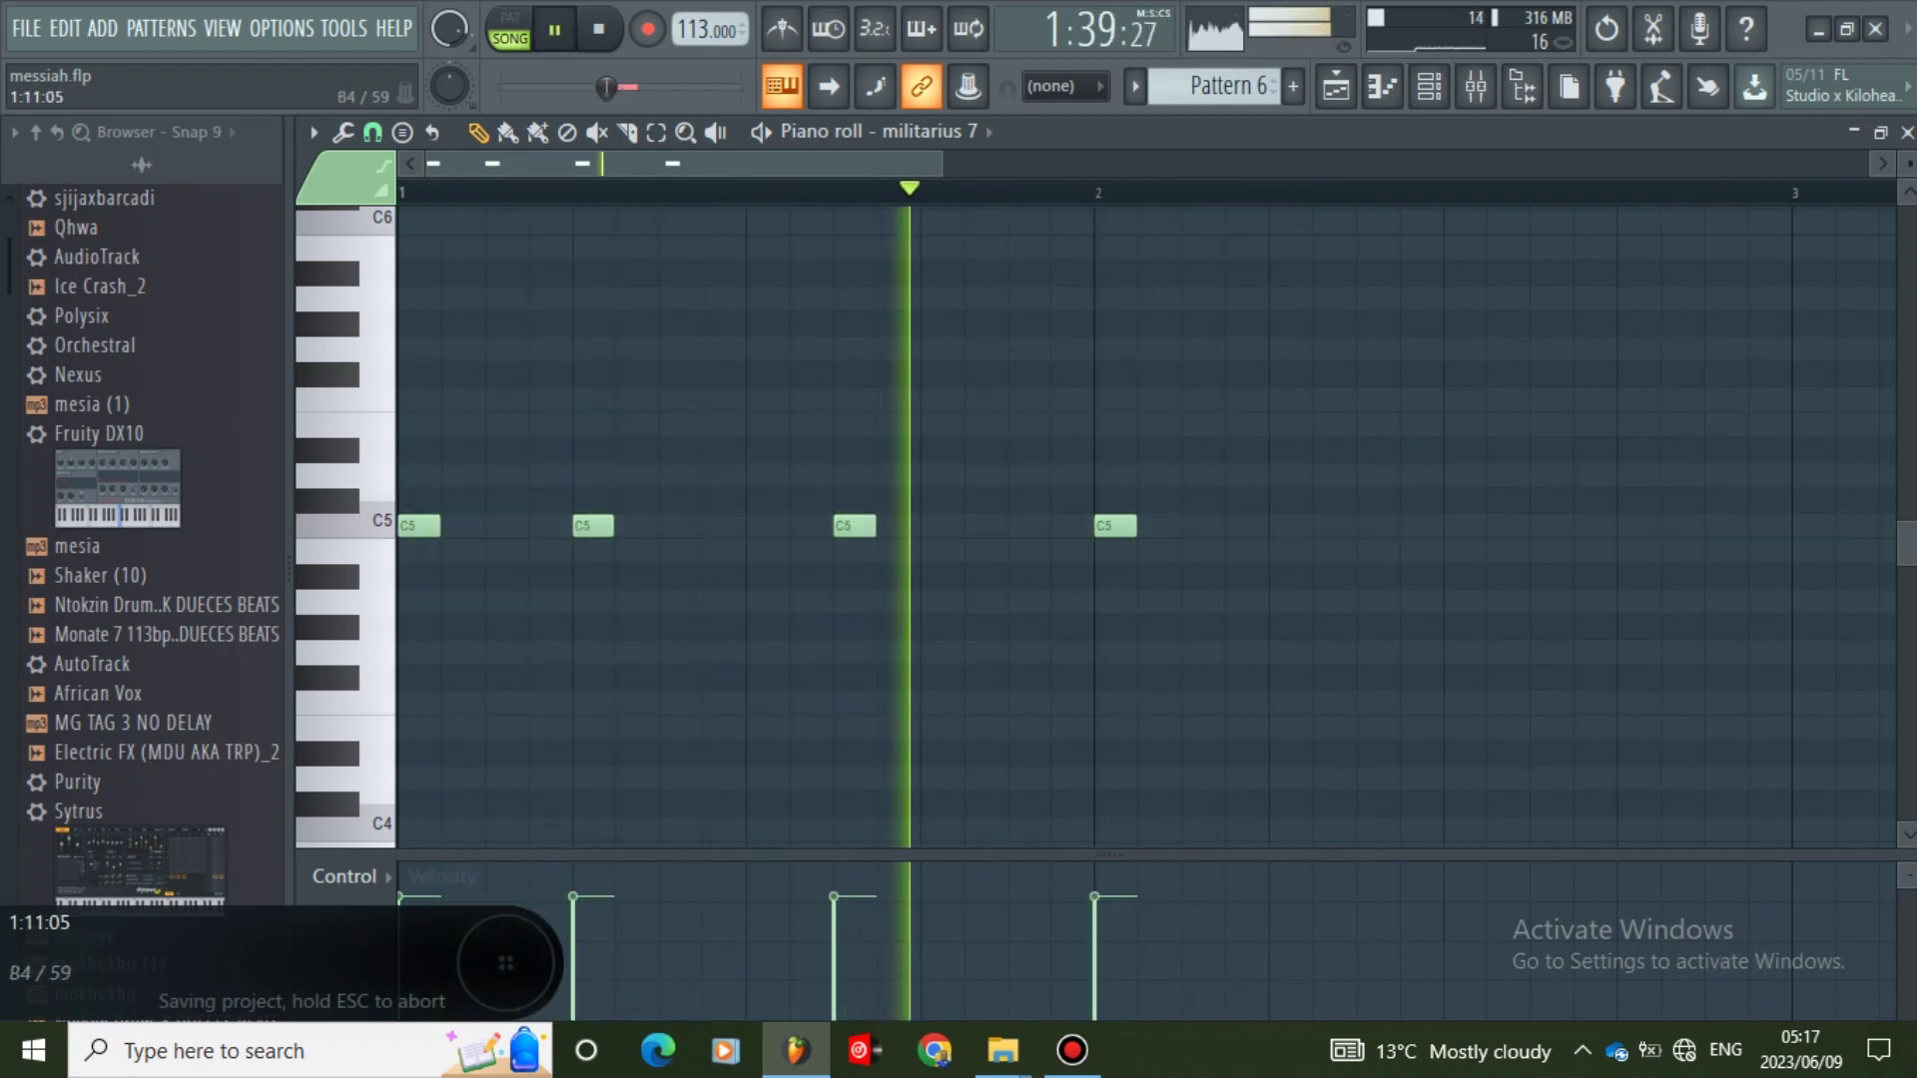
# - Complete bar 2 with C5 notes on steps 5, 8 and 13, leaving step 11 empty, and close the piano roll
pyautogui.click(1286, 527)
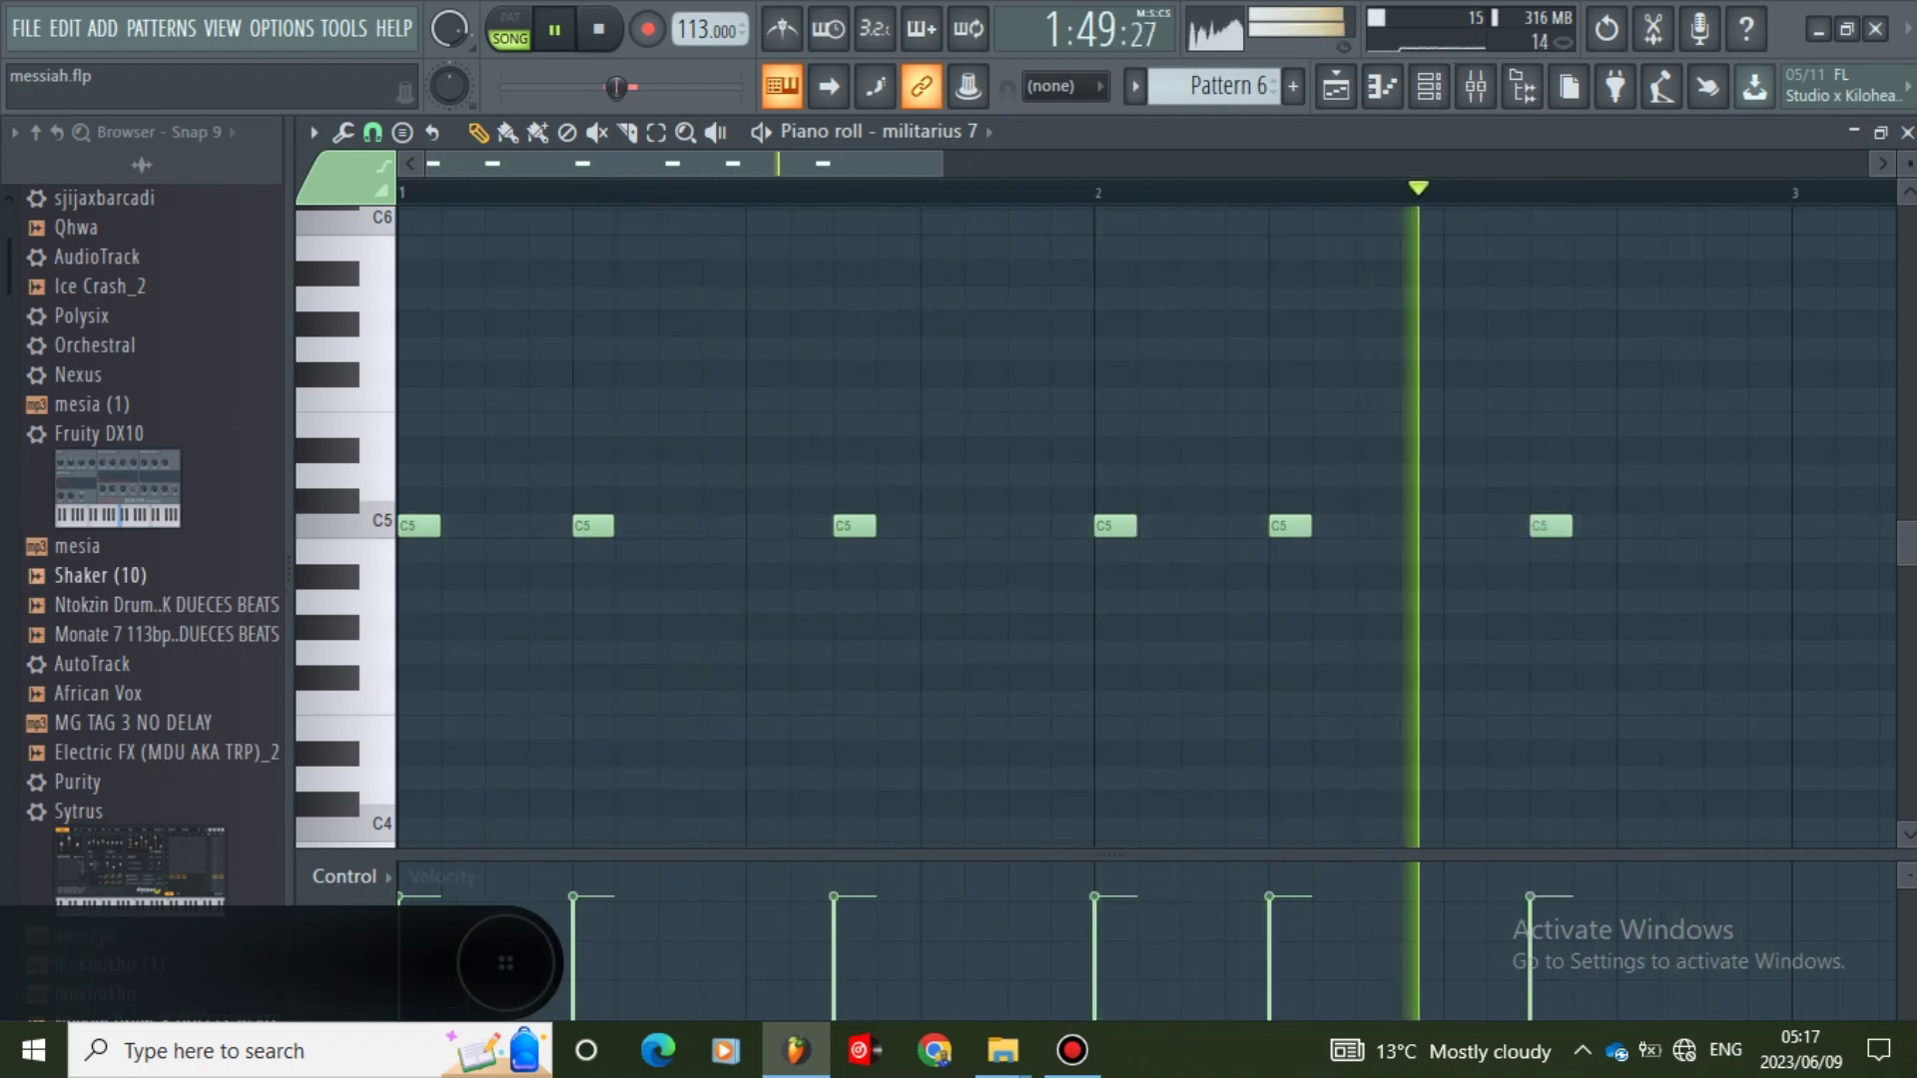
pyautogui.click(1415, 528)
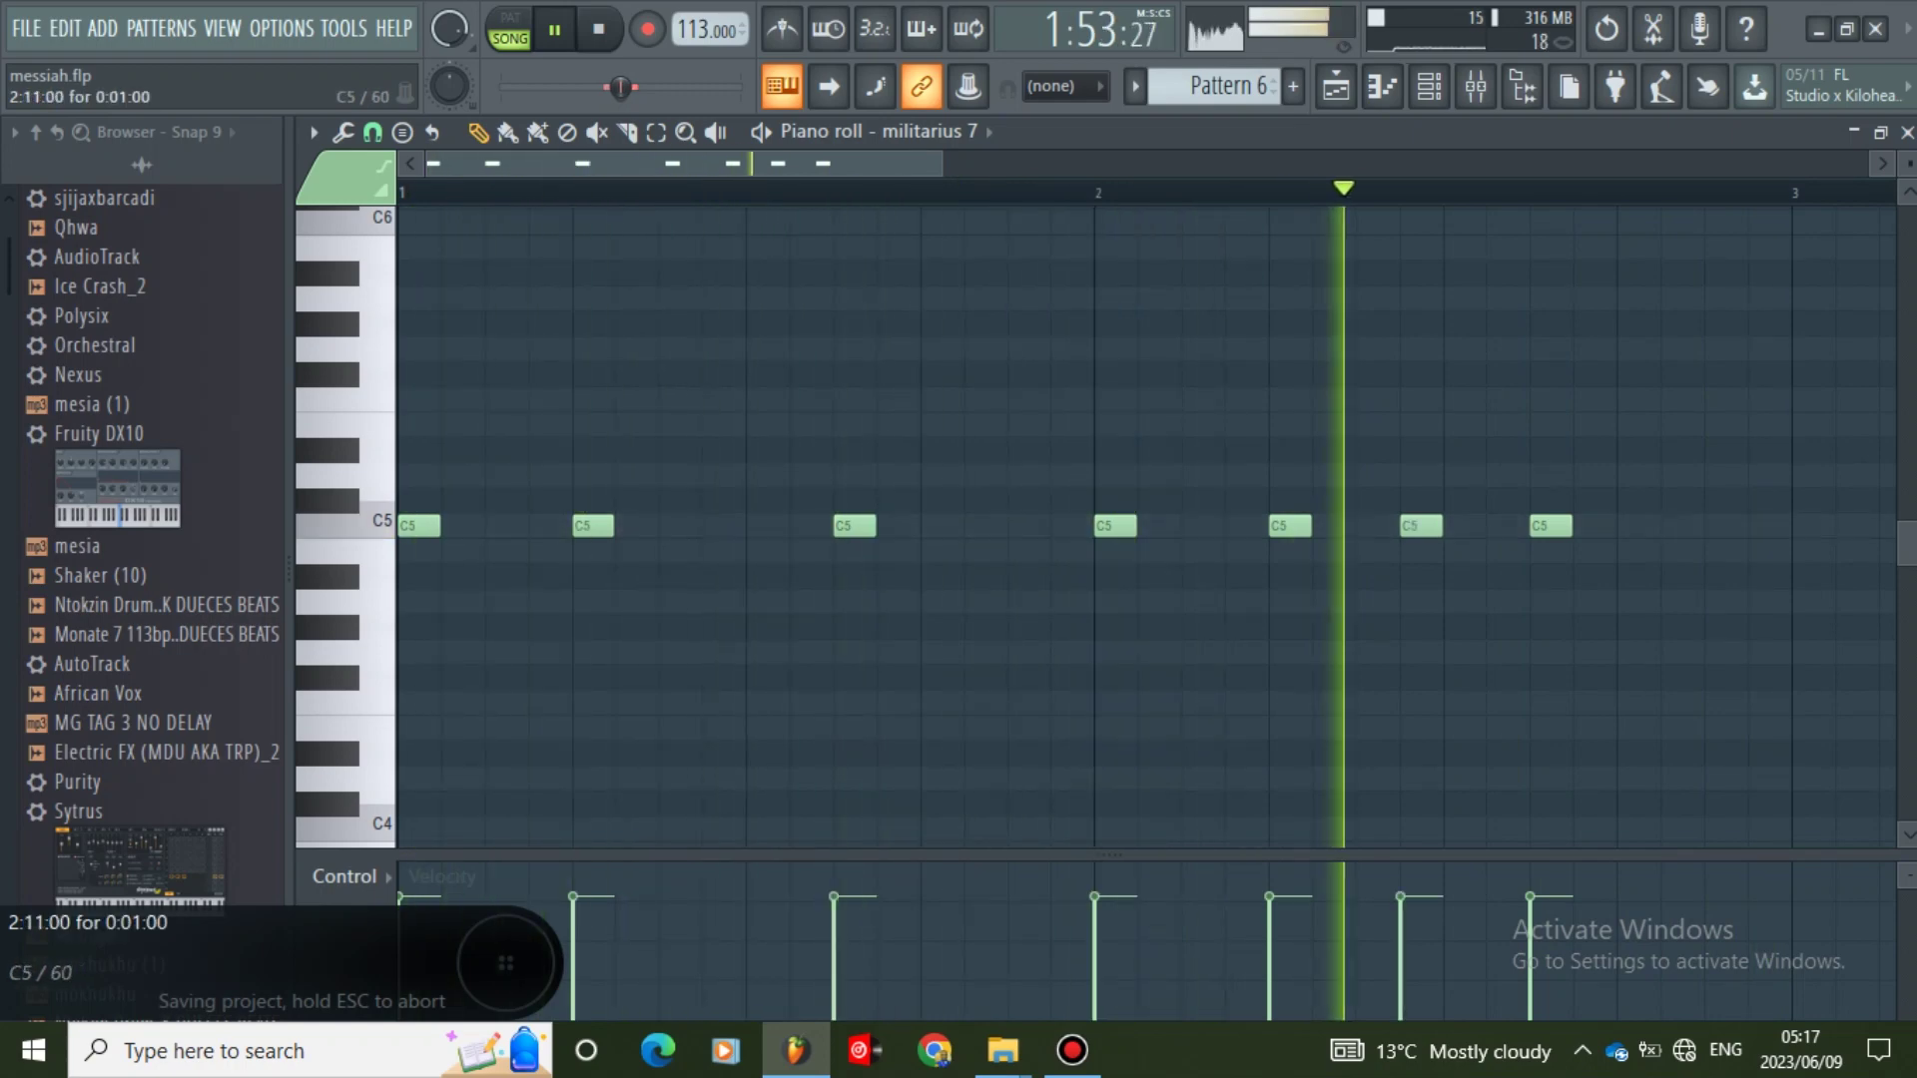
pyautogui.rightClick(1551, 526)
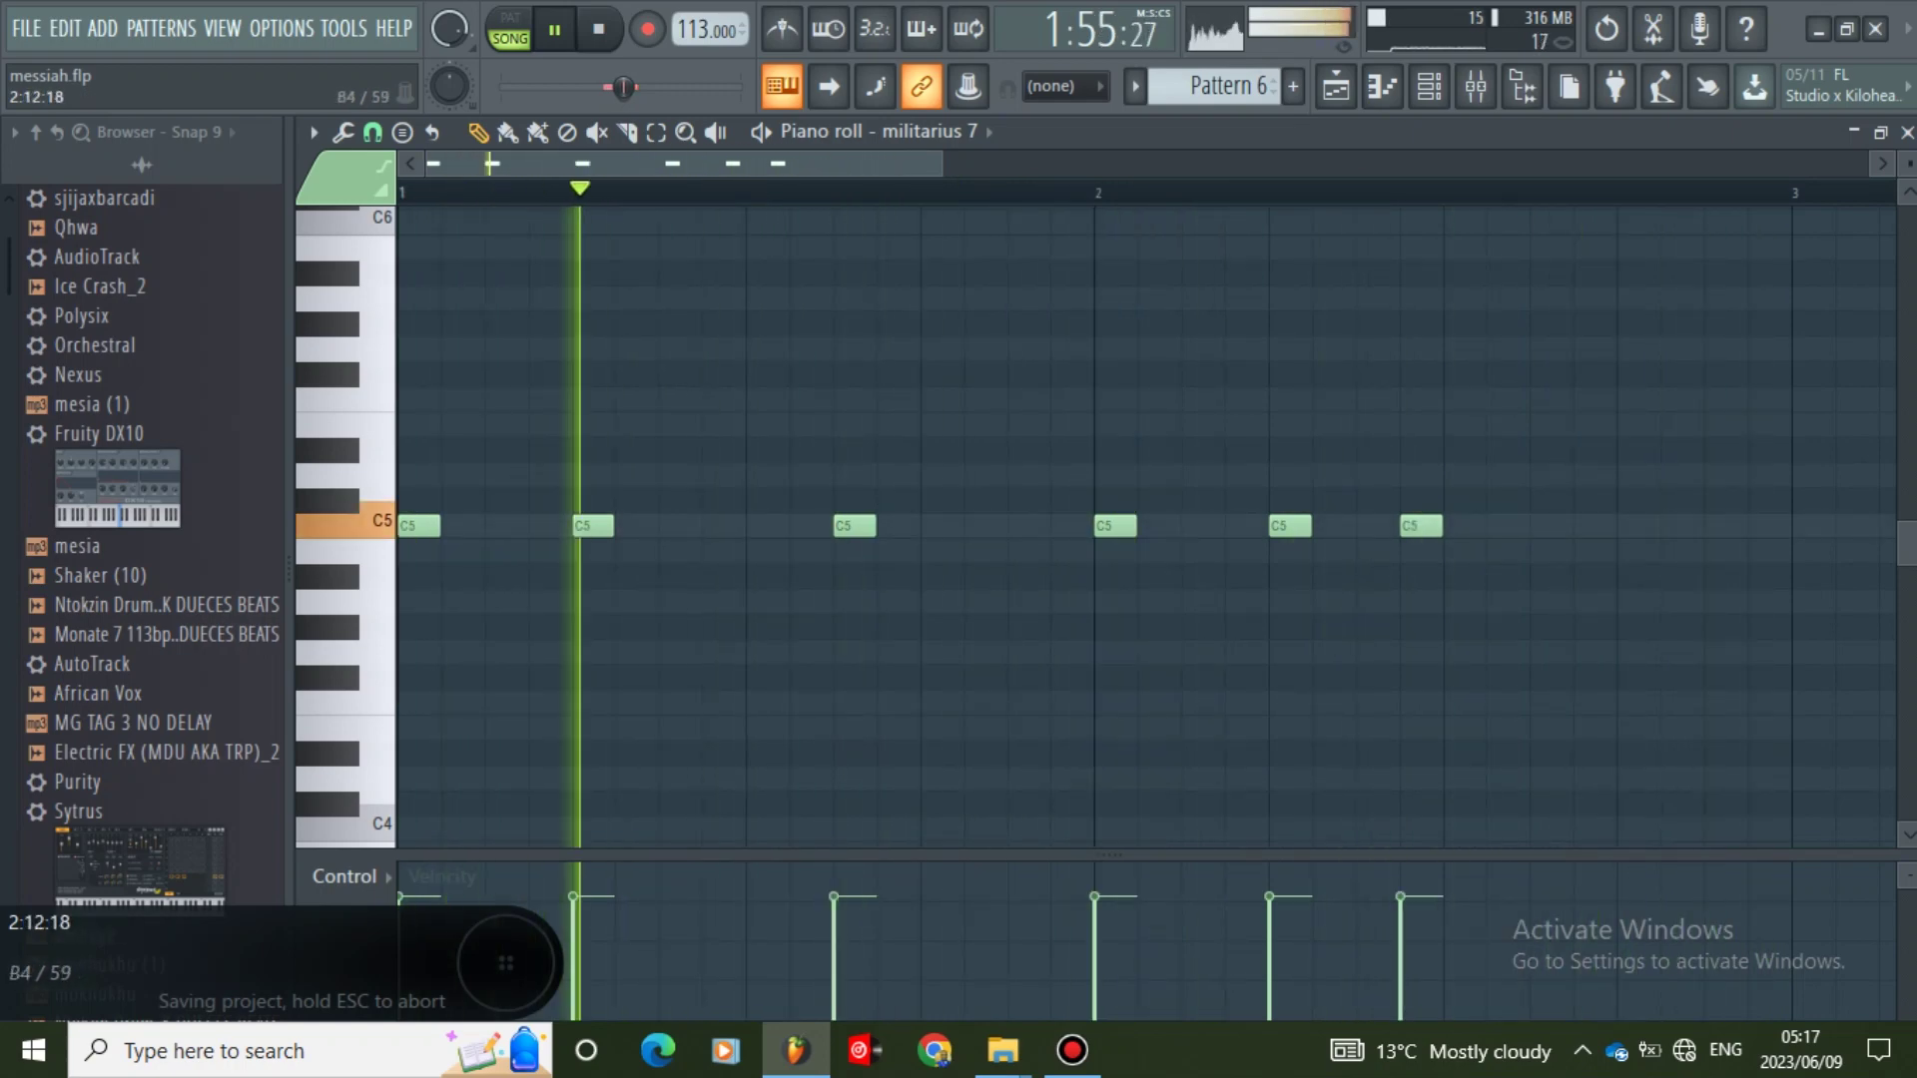
pyautogui.click(1626, 526)
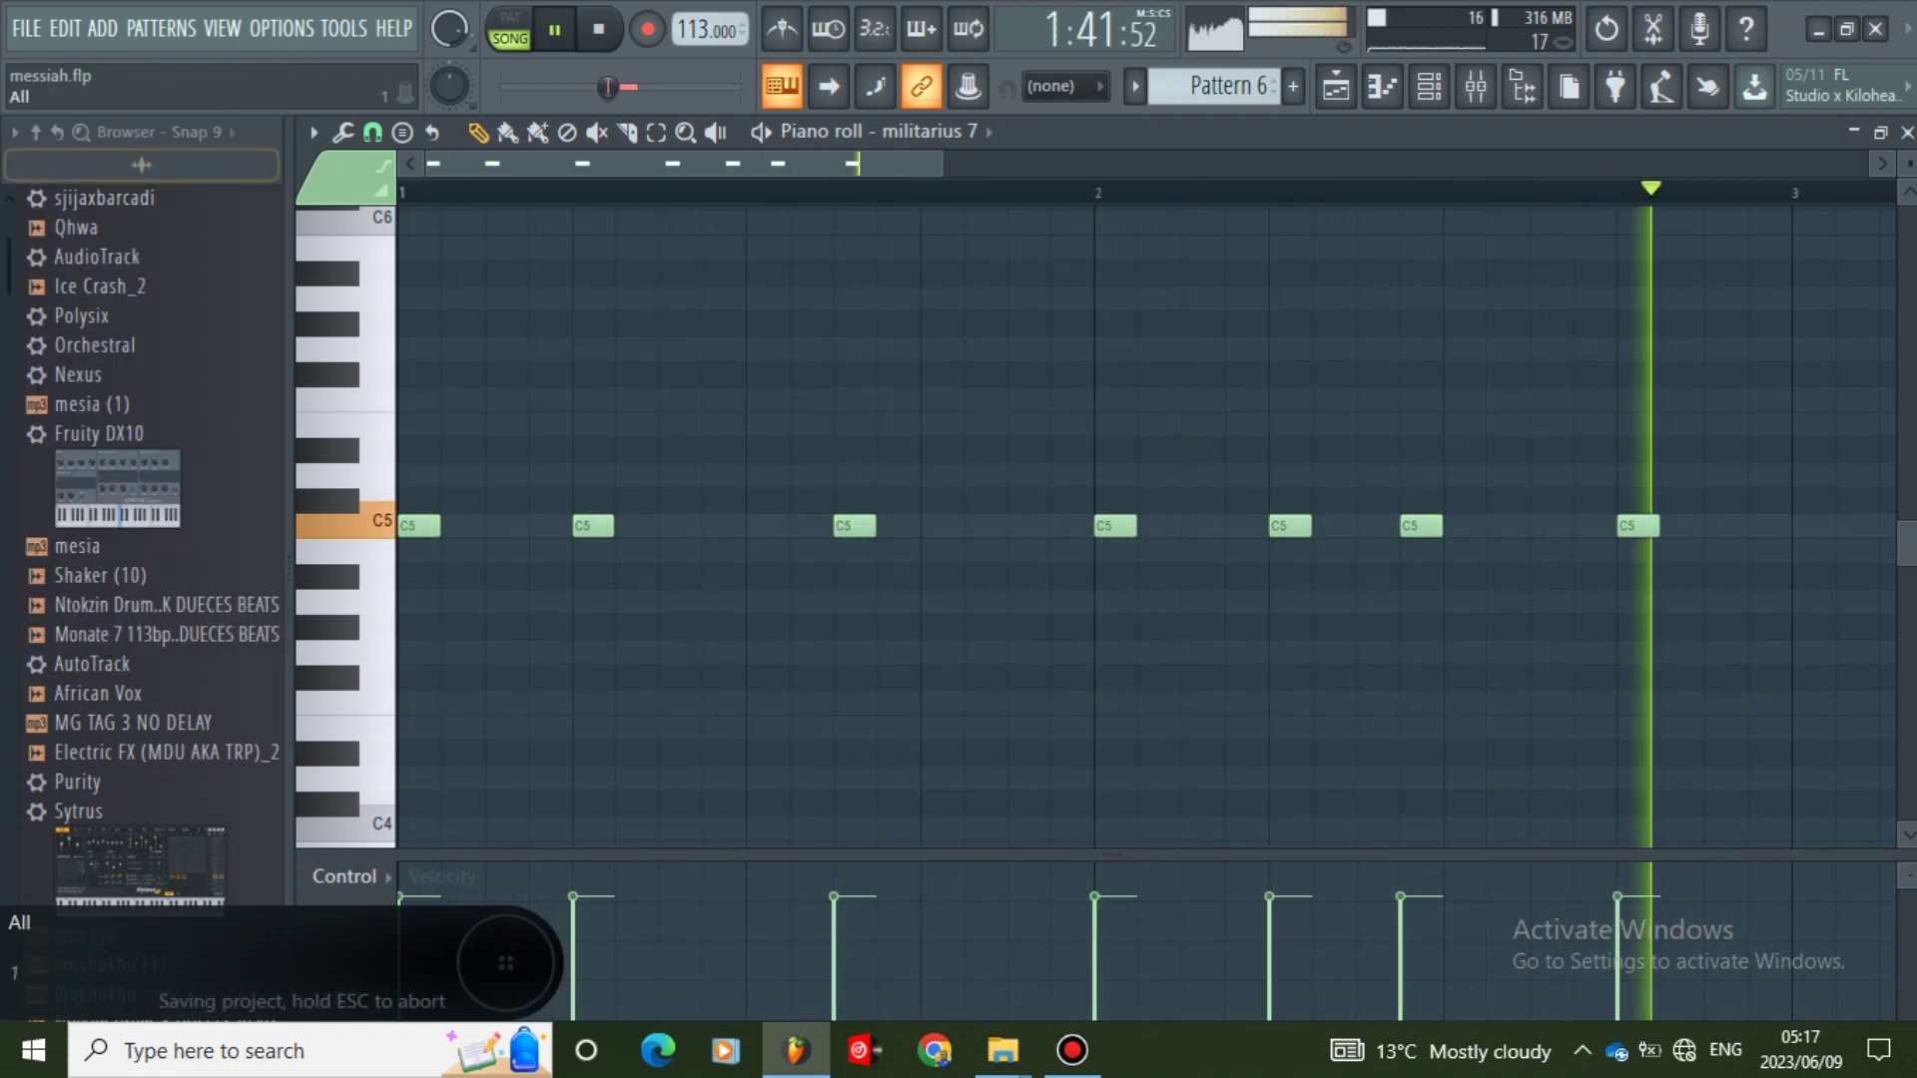
pyautogui.click(1907, 132)
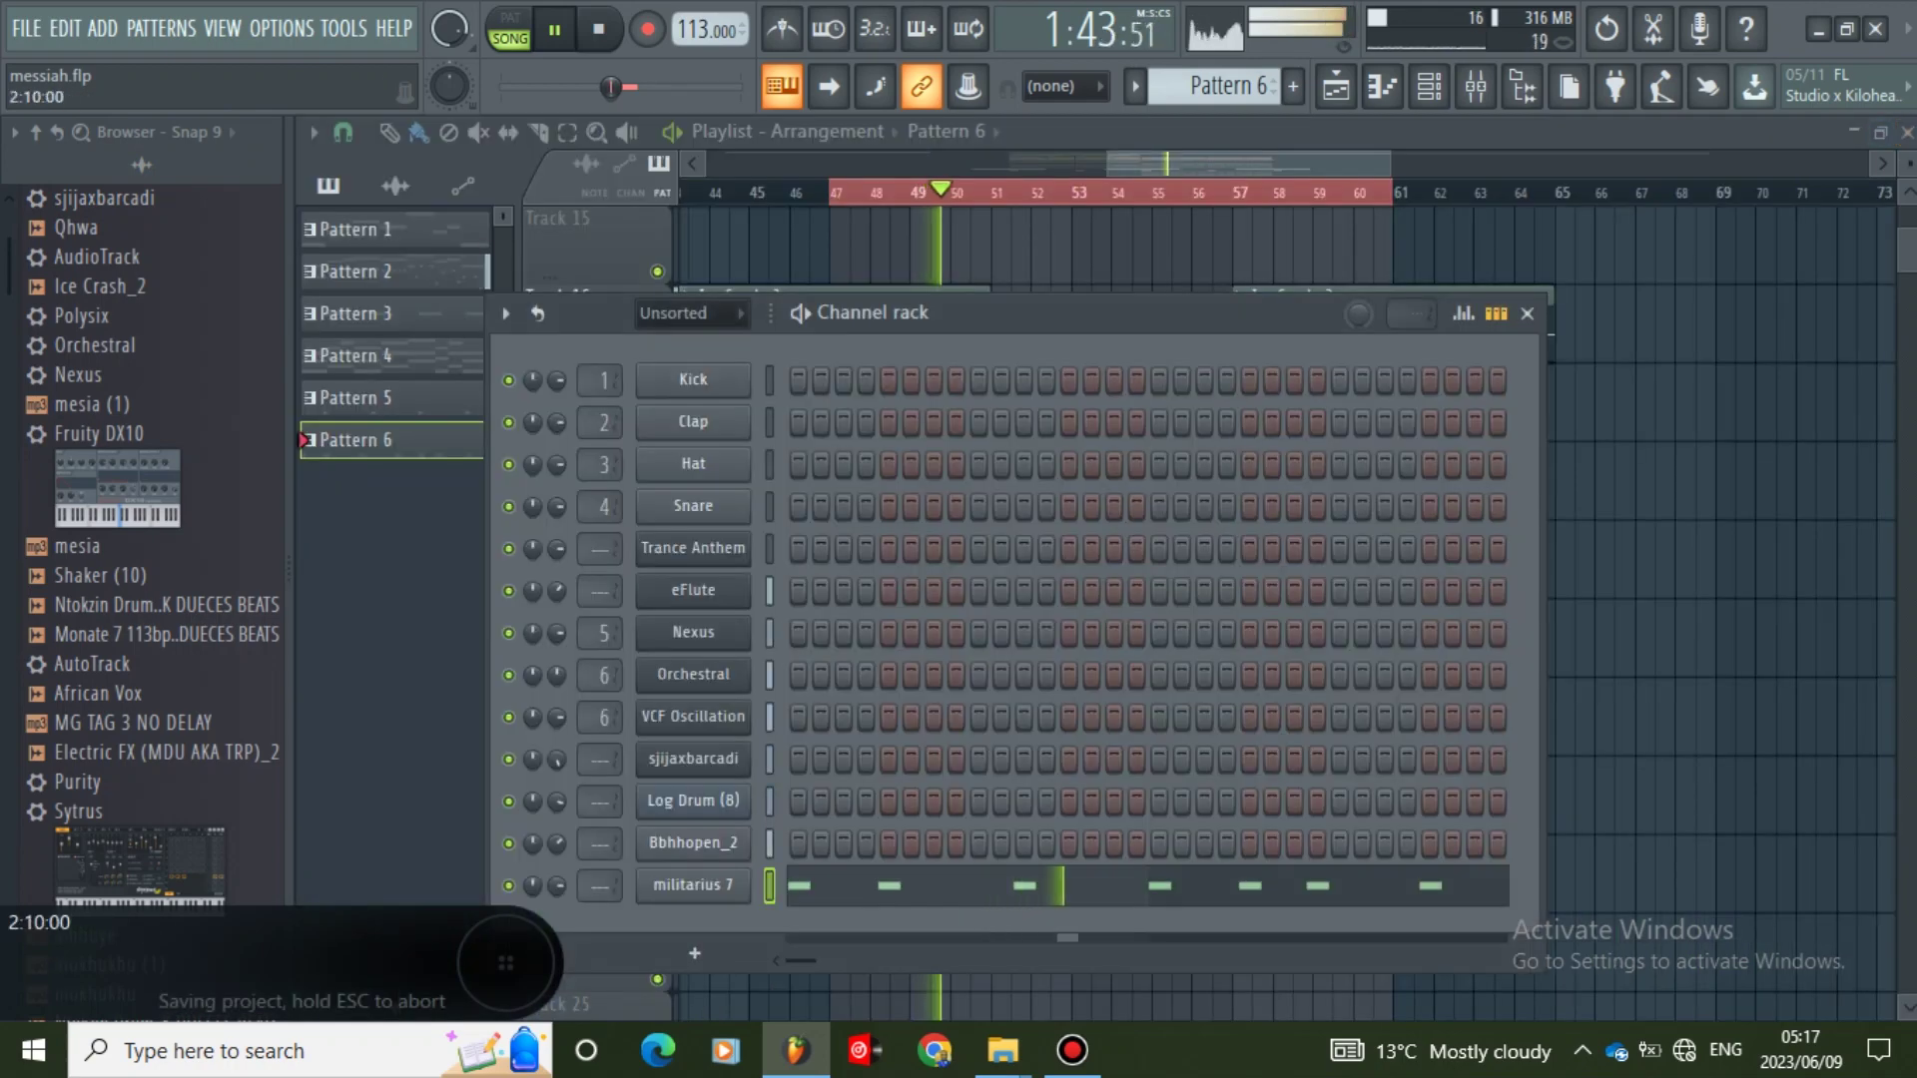
# - Close the channel rack and extend the playlist time selection back to span bars 33 to 61, leaving no clips selected
pyautogui.click(1526, 312)
pyautogui.scroll(6, 1440, 719)
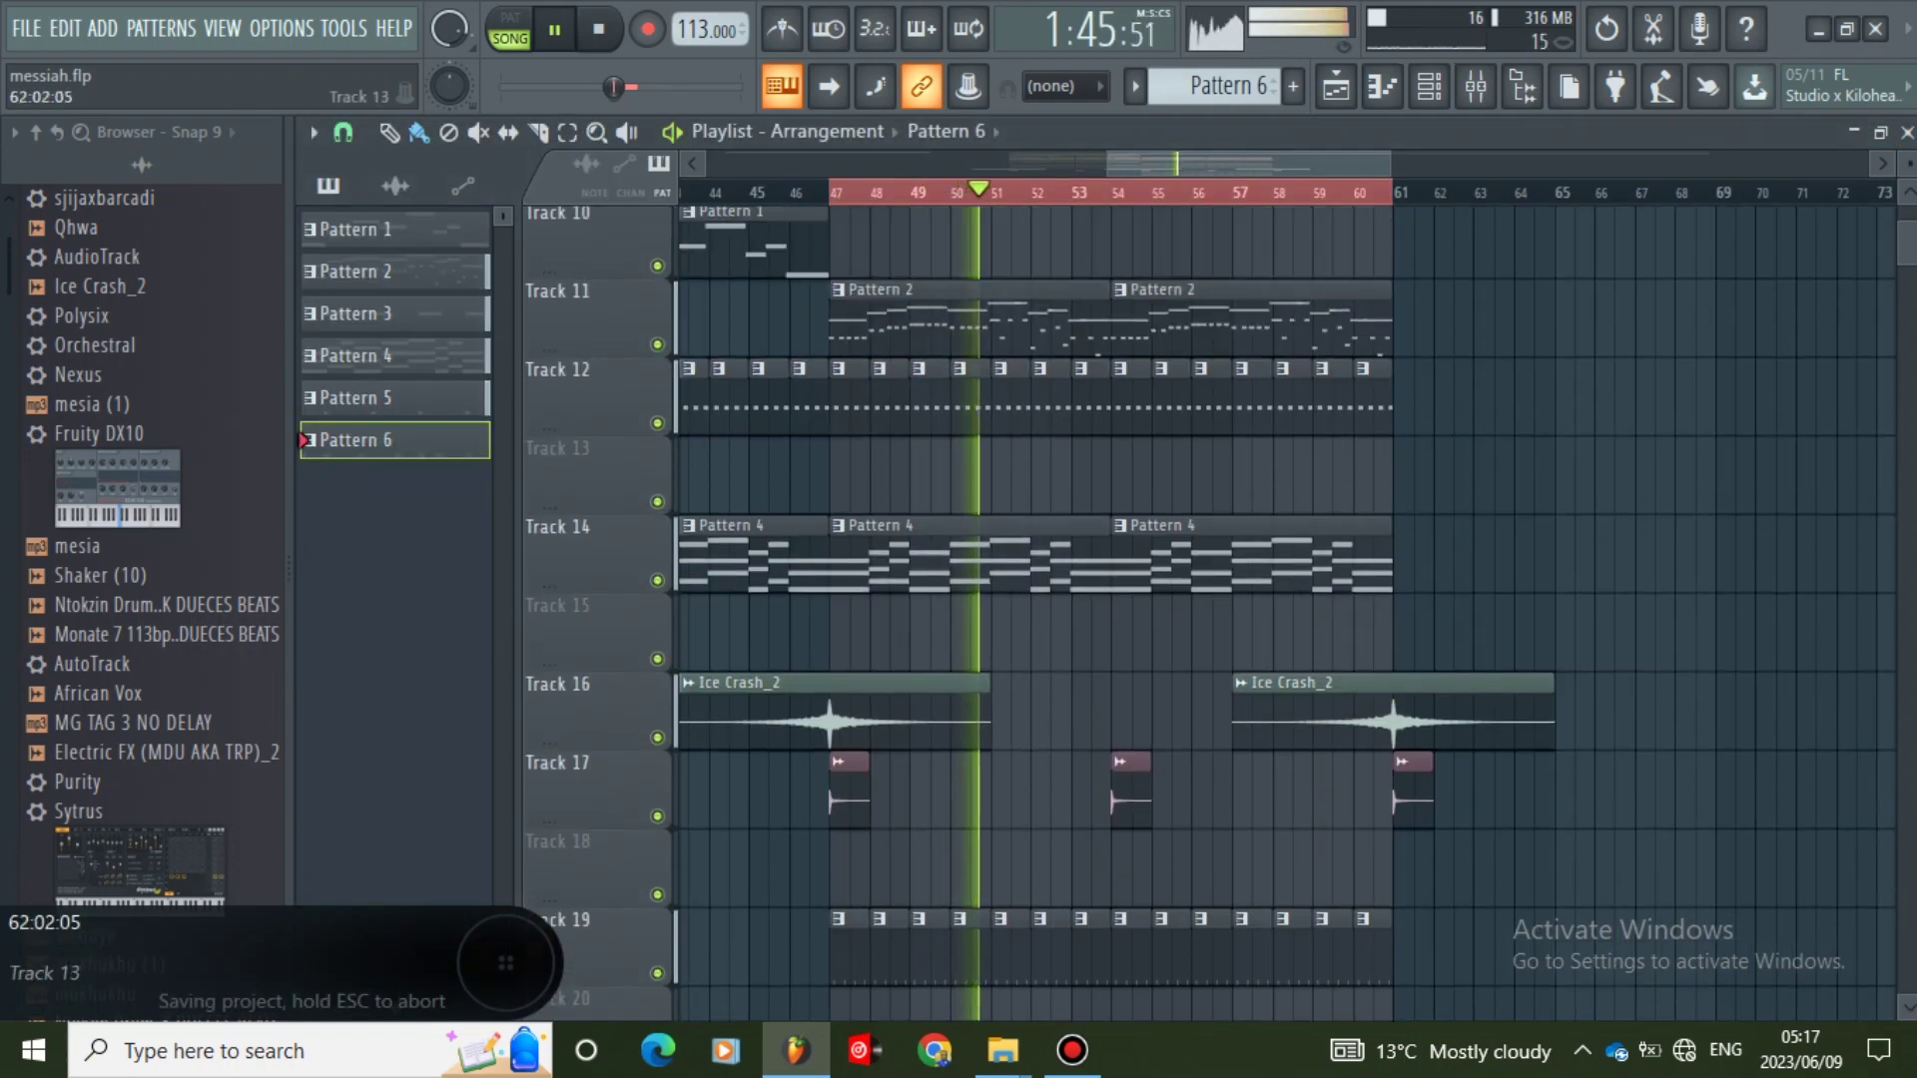
pyautogui.scroll(2, 1440, 718)
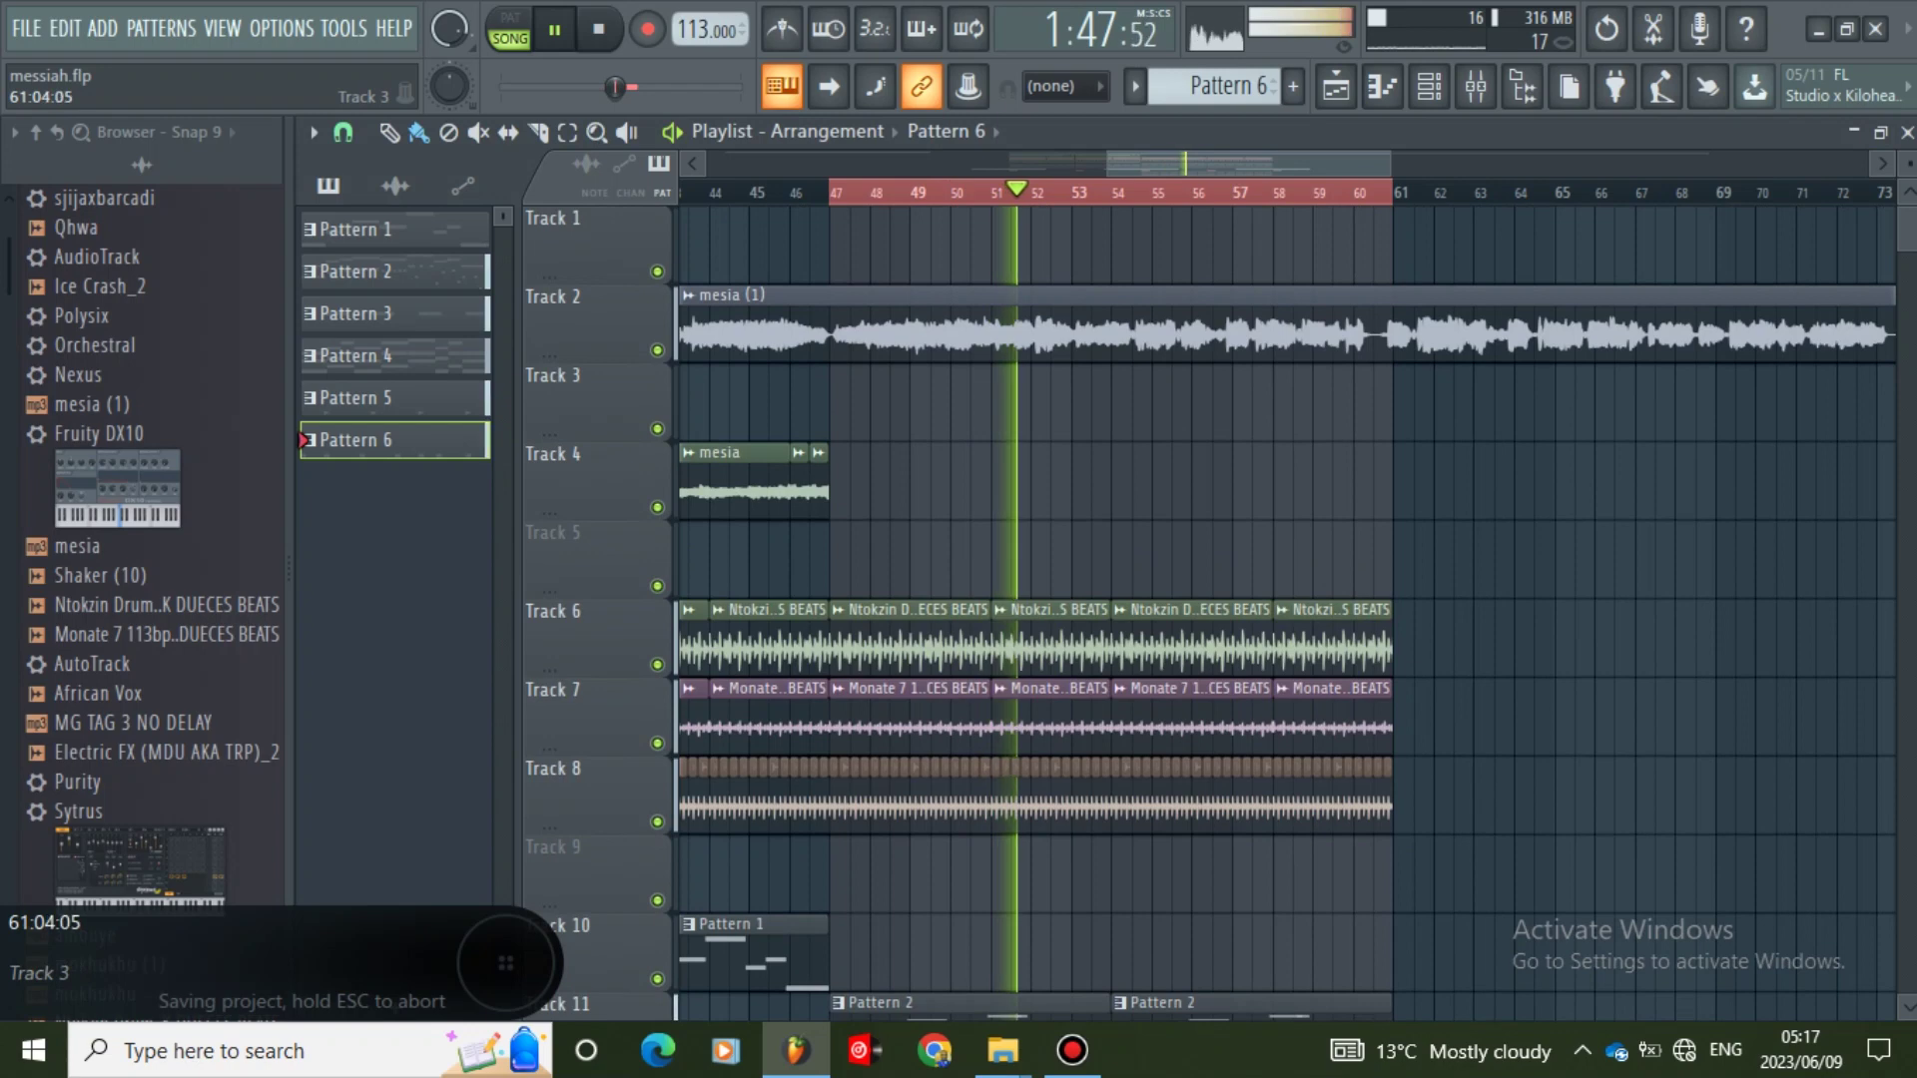
pyautogui.hscroll(-5, 1288, 599)
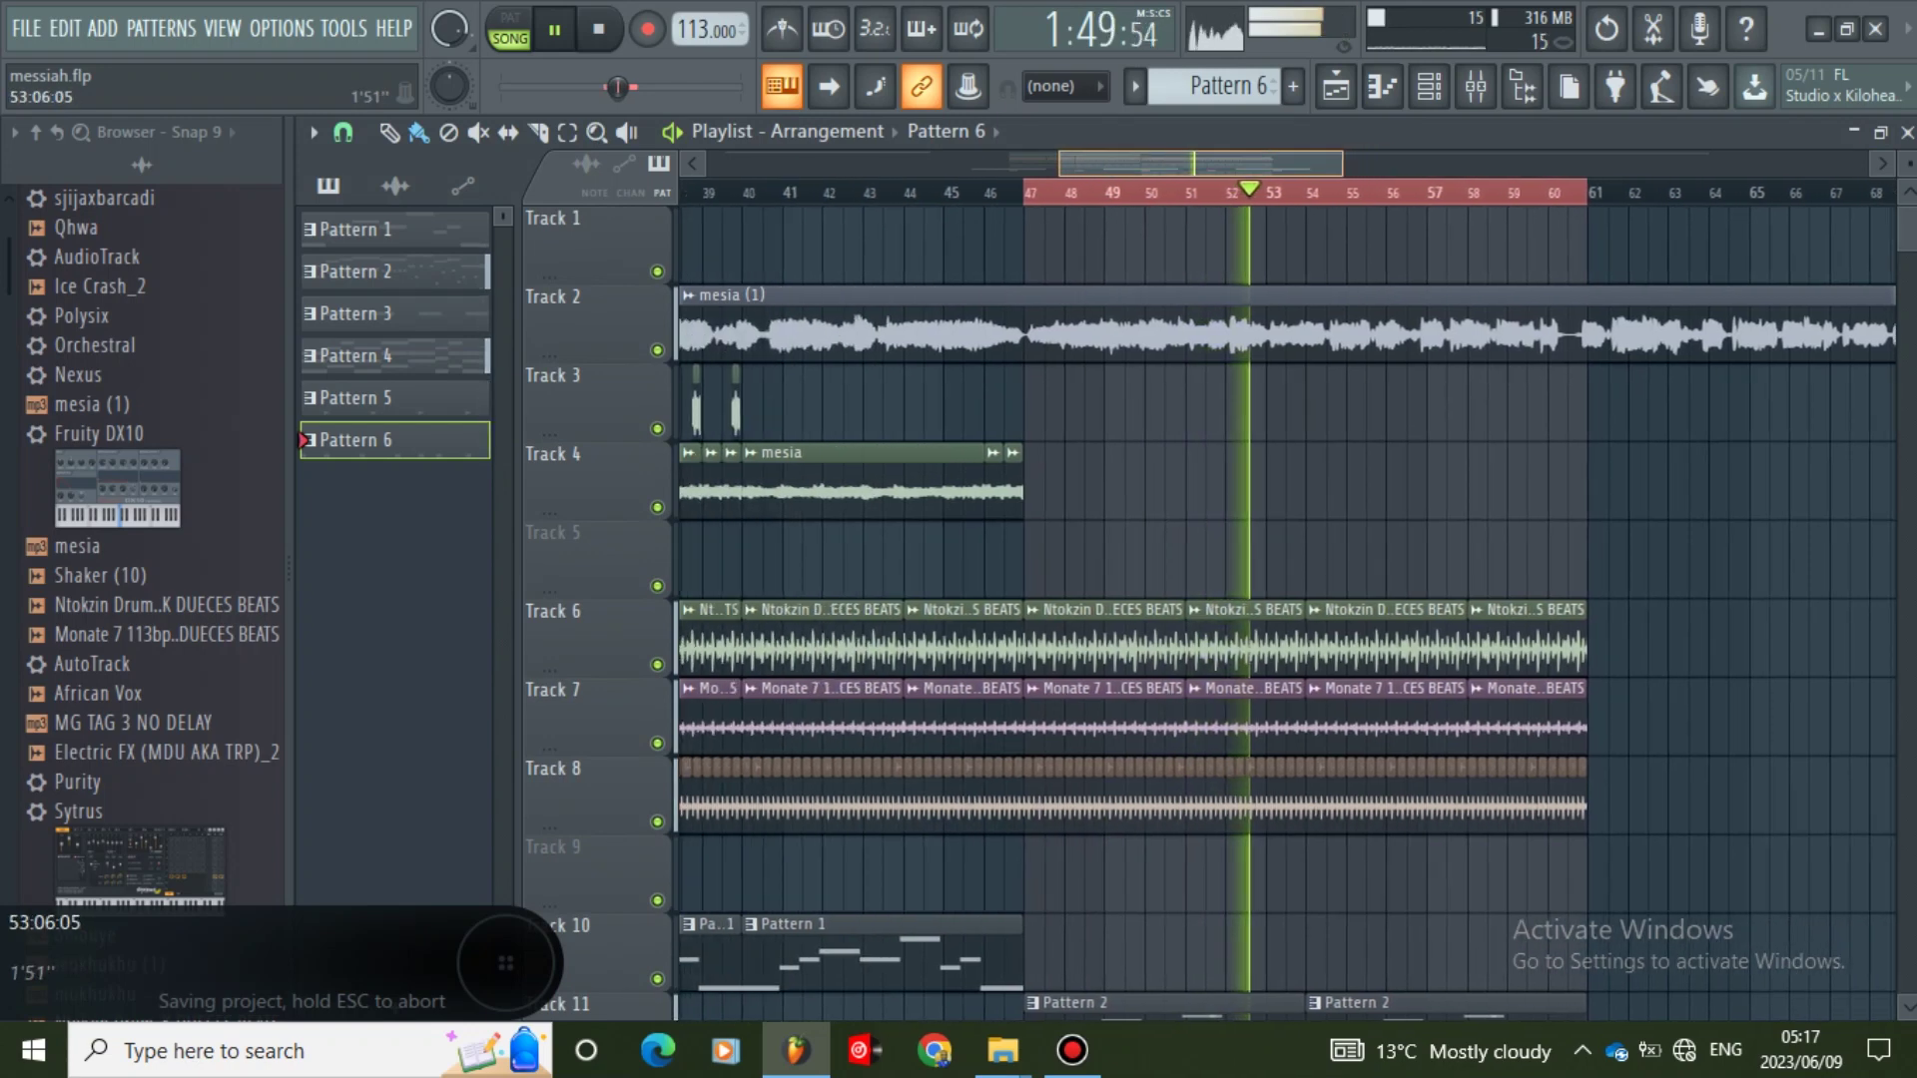
pyautogui.hscroll(-1, 1457, 599)
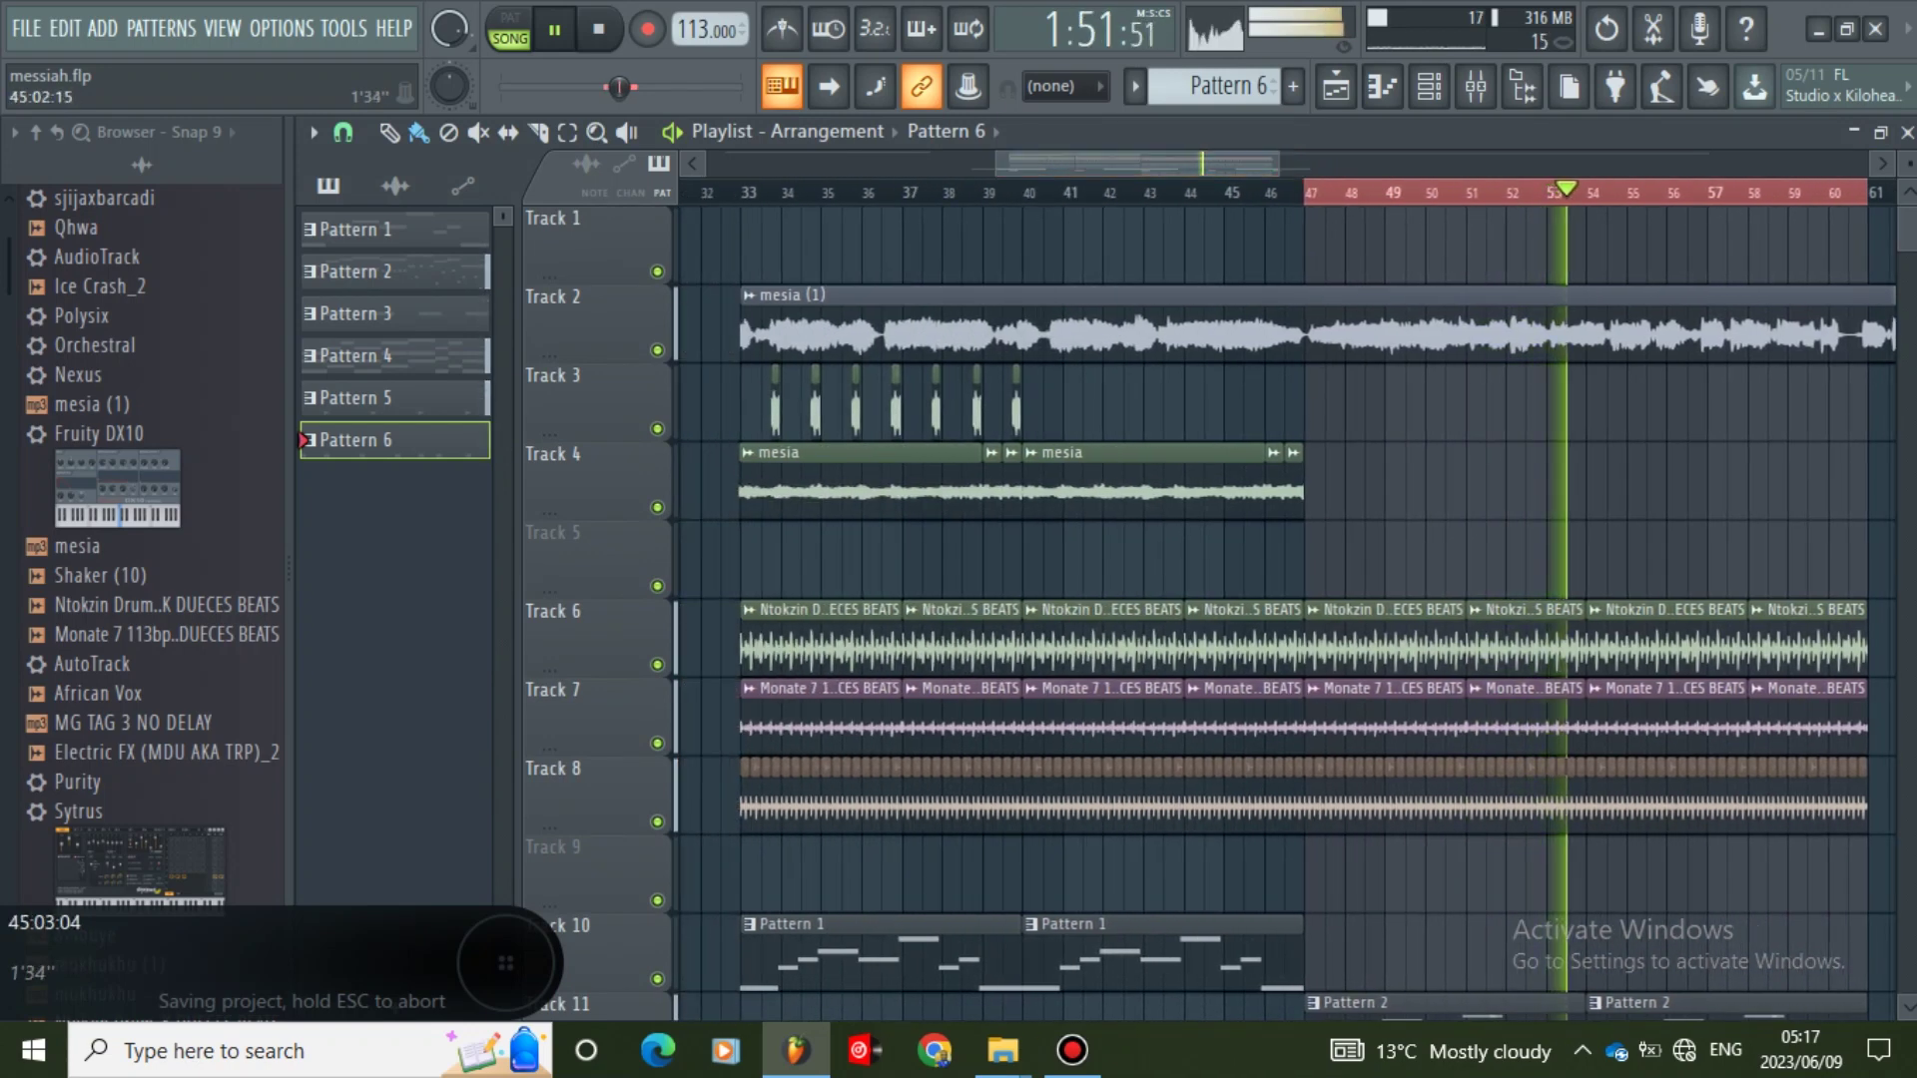
pyautogui.moveTo(1308, 192); pyautogui.dragTo(1082, 192)
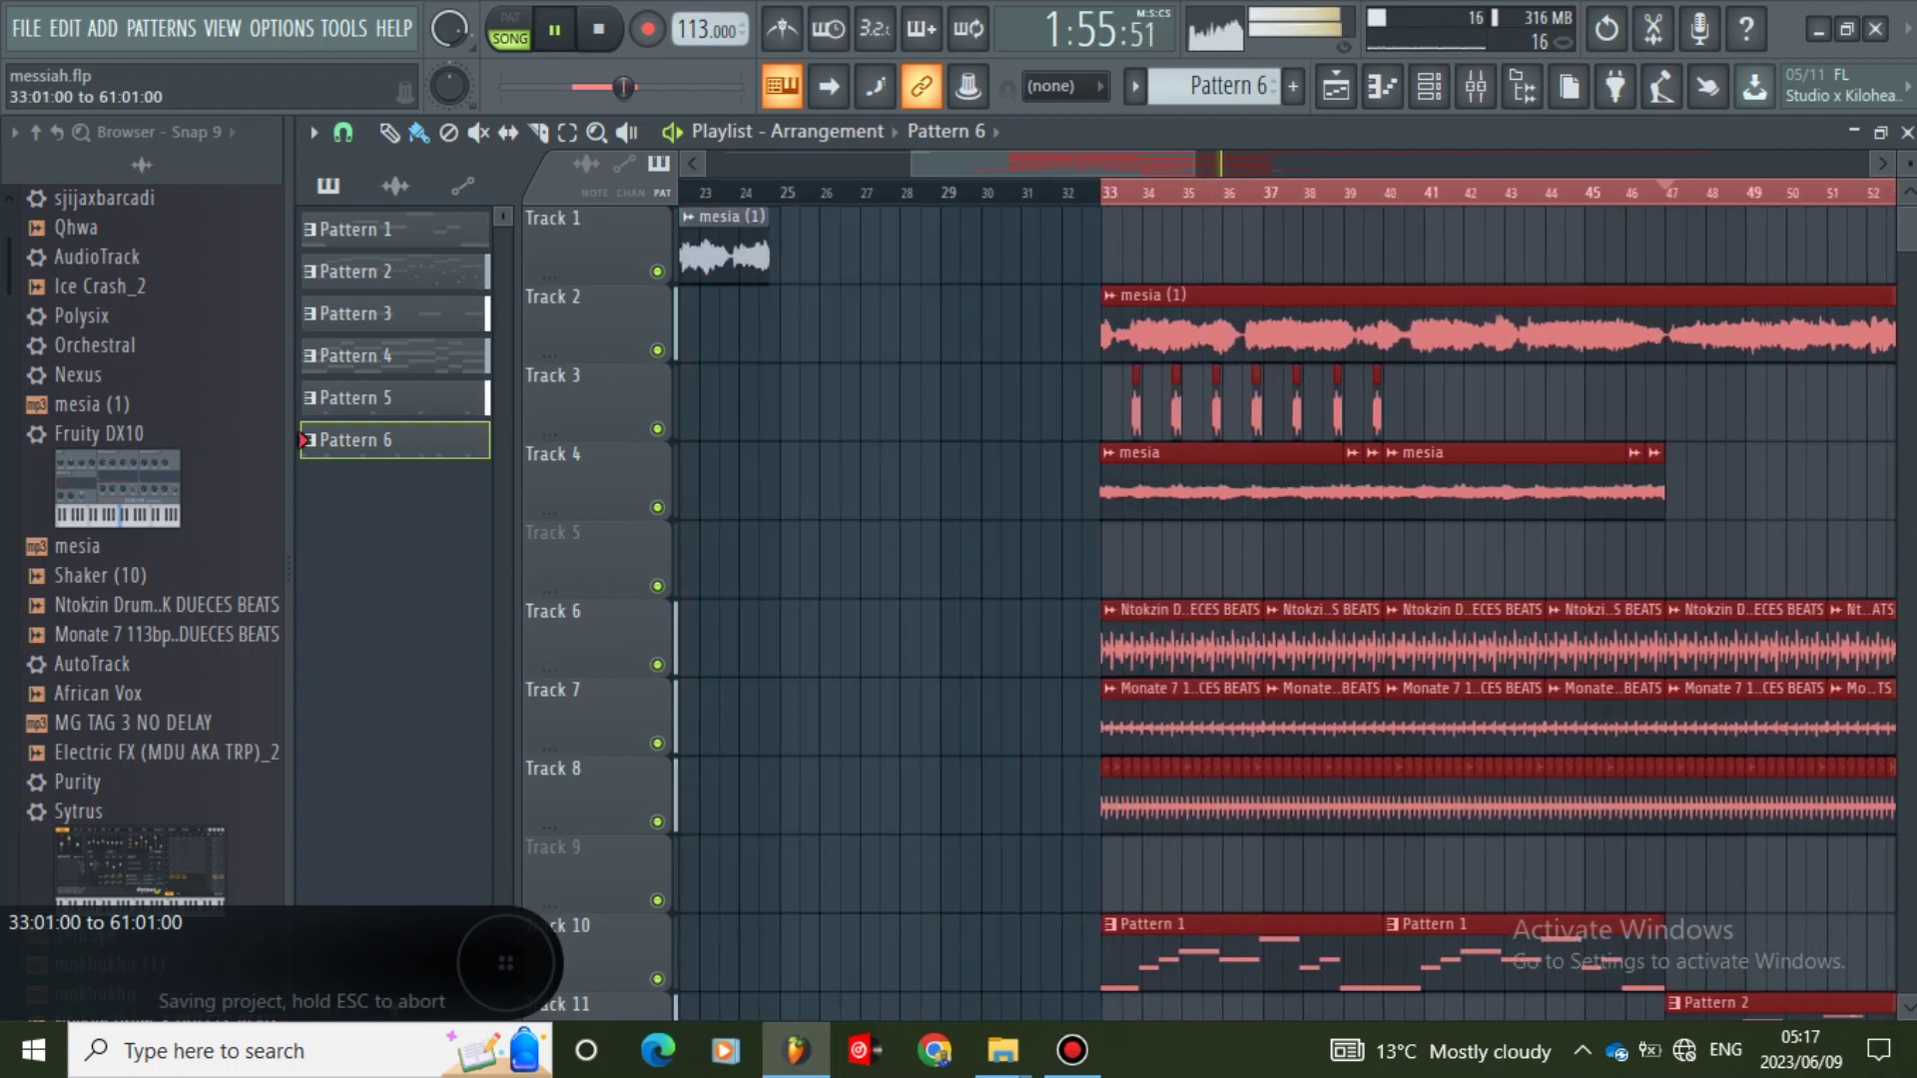
pyautogui.moveTo(1194, 162); pyautogui.dragTo(1633, 163)
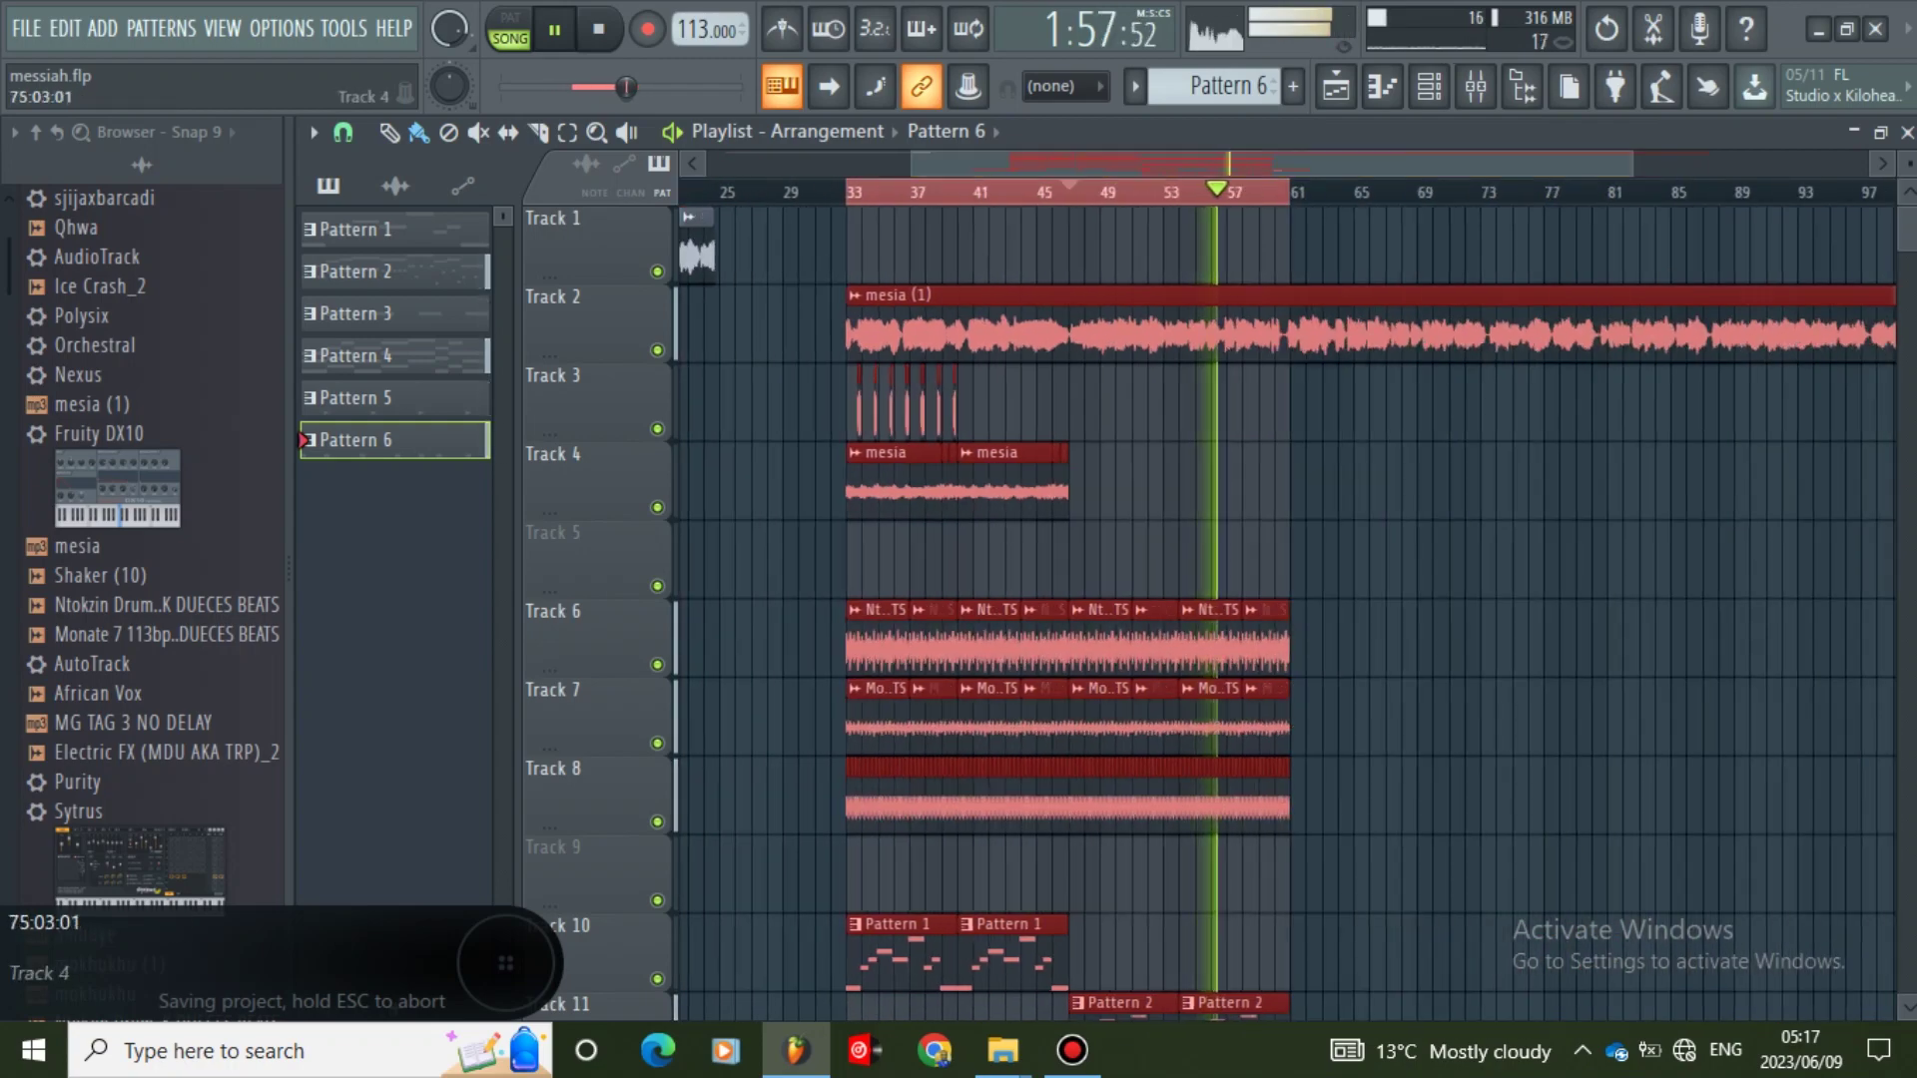
pyautogui.click(1528, 520)
# - Review the arranged tracks between bars 33 and 61 during playback, checking how the section ends at bar 61
pyautogui.scroll(-8, 1528, 519)
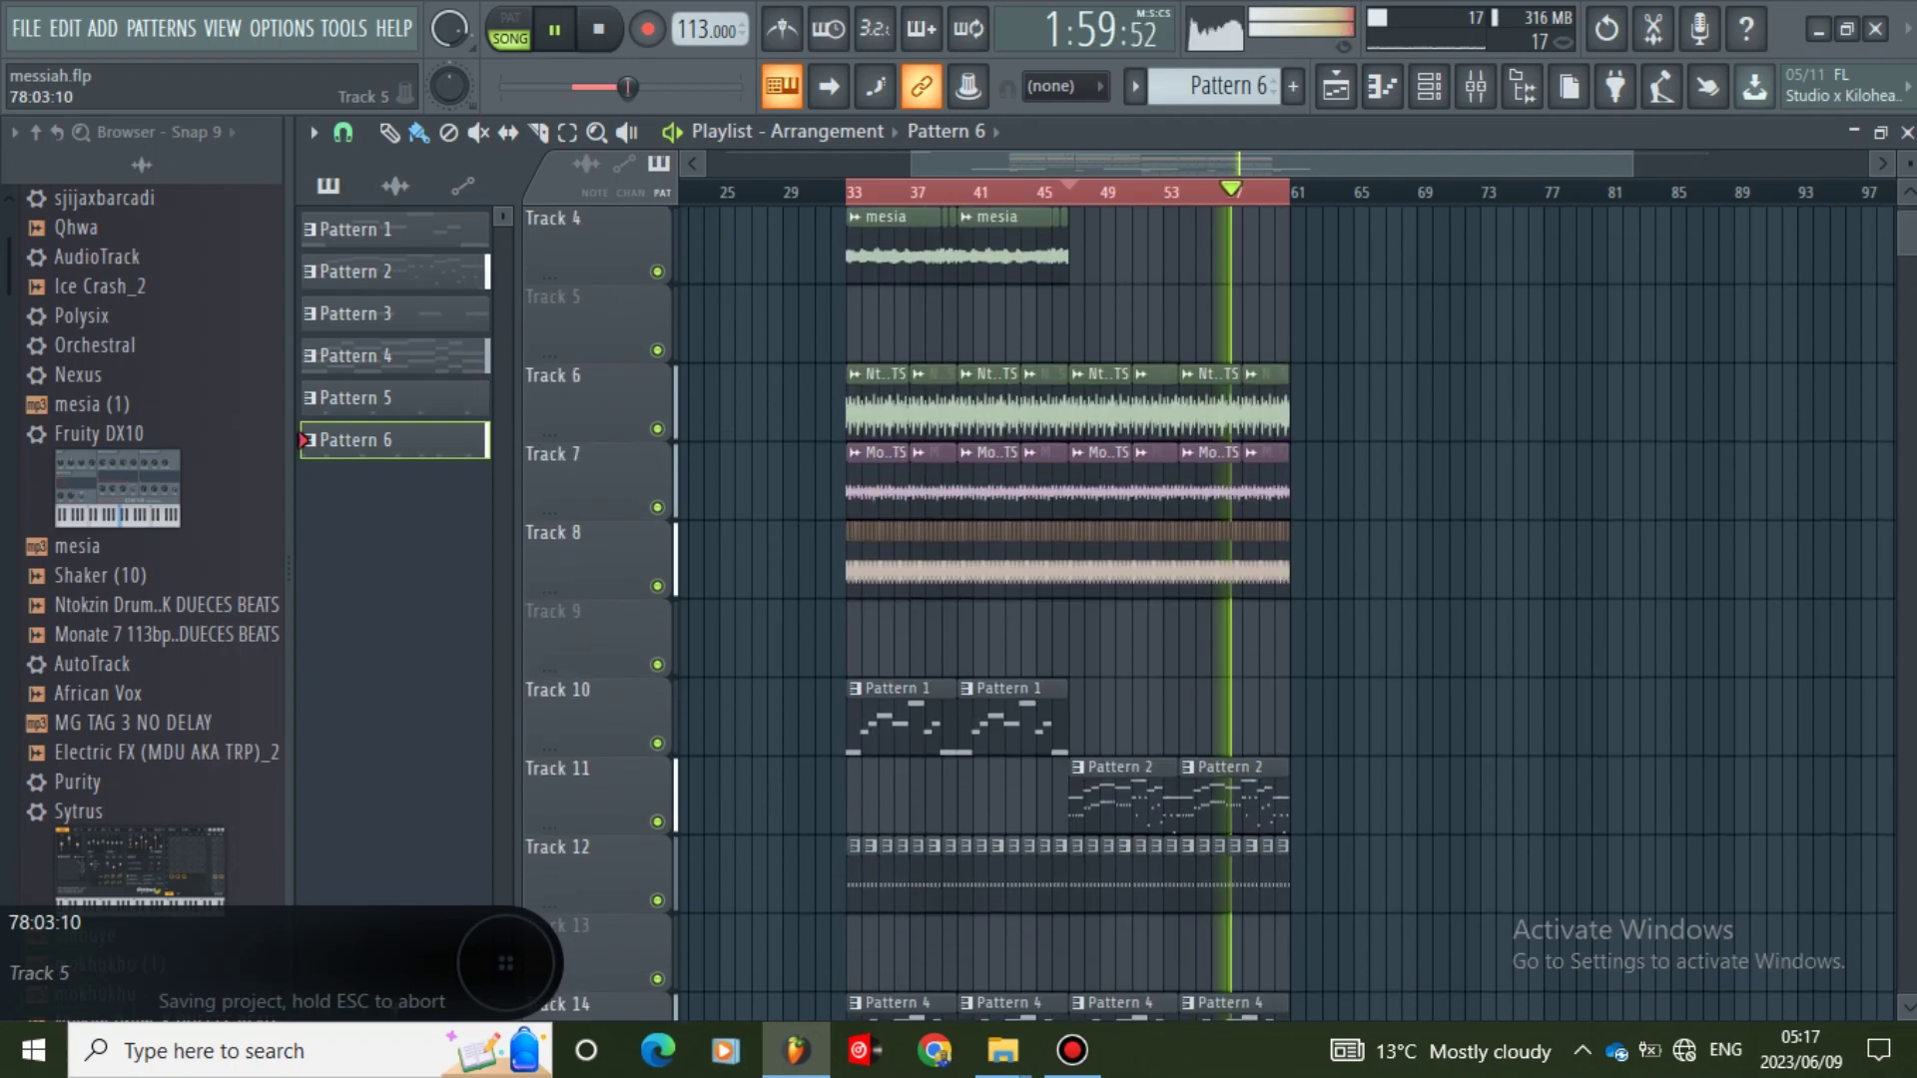
pyautogui.scroll(-5, 1528, 599)
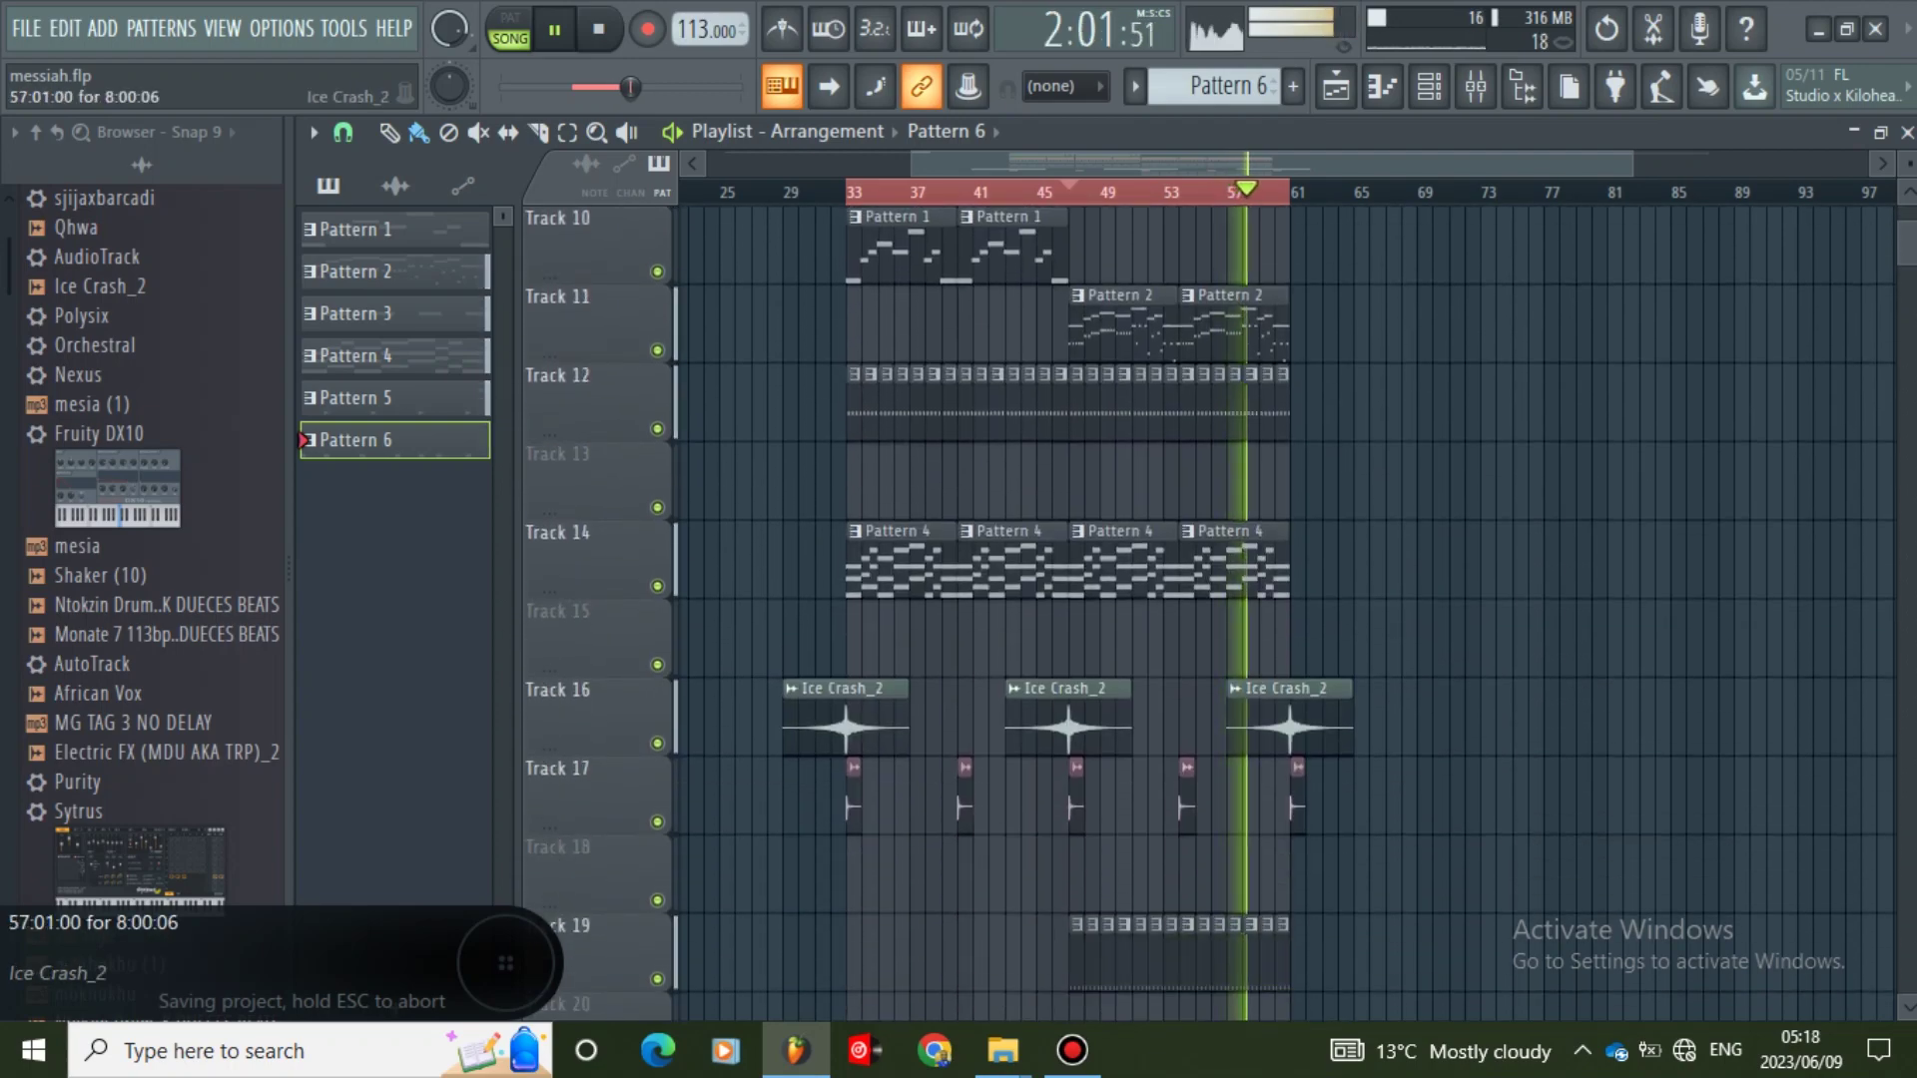
pyautogui.scroll(9, 1528, 599)
pyautogui.scroll(4, 1527, 599)
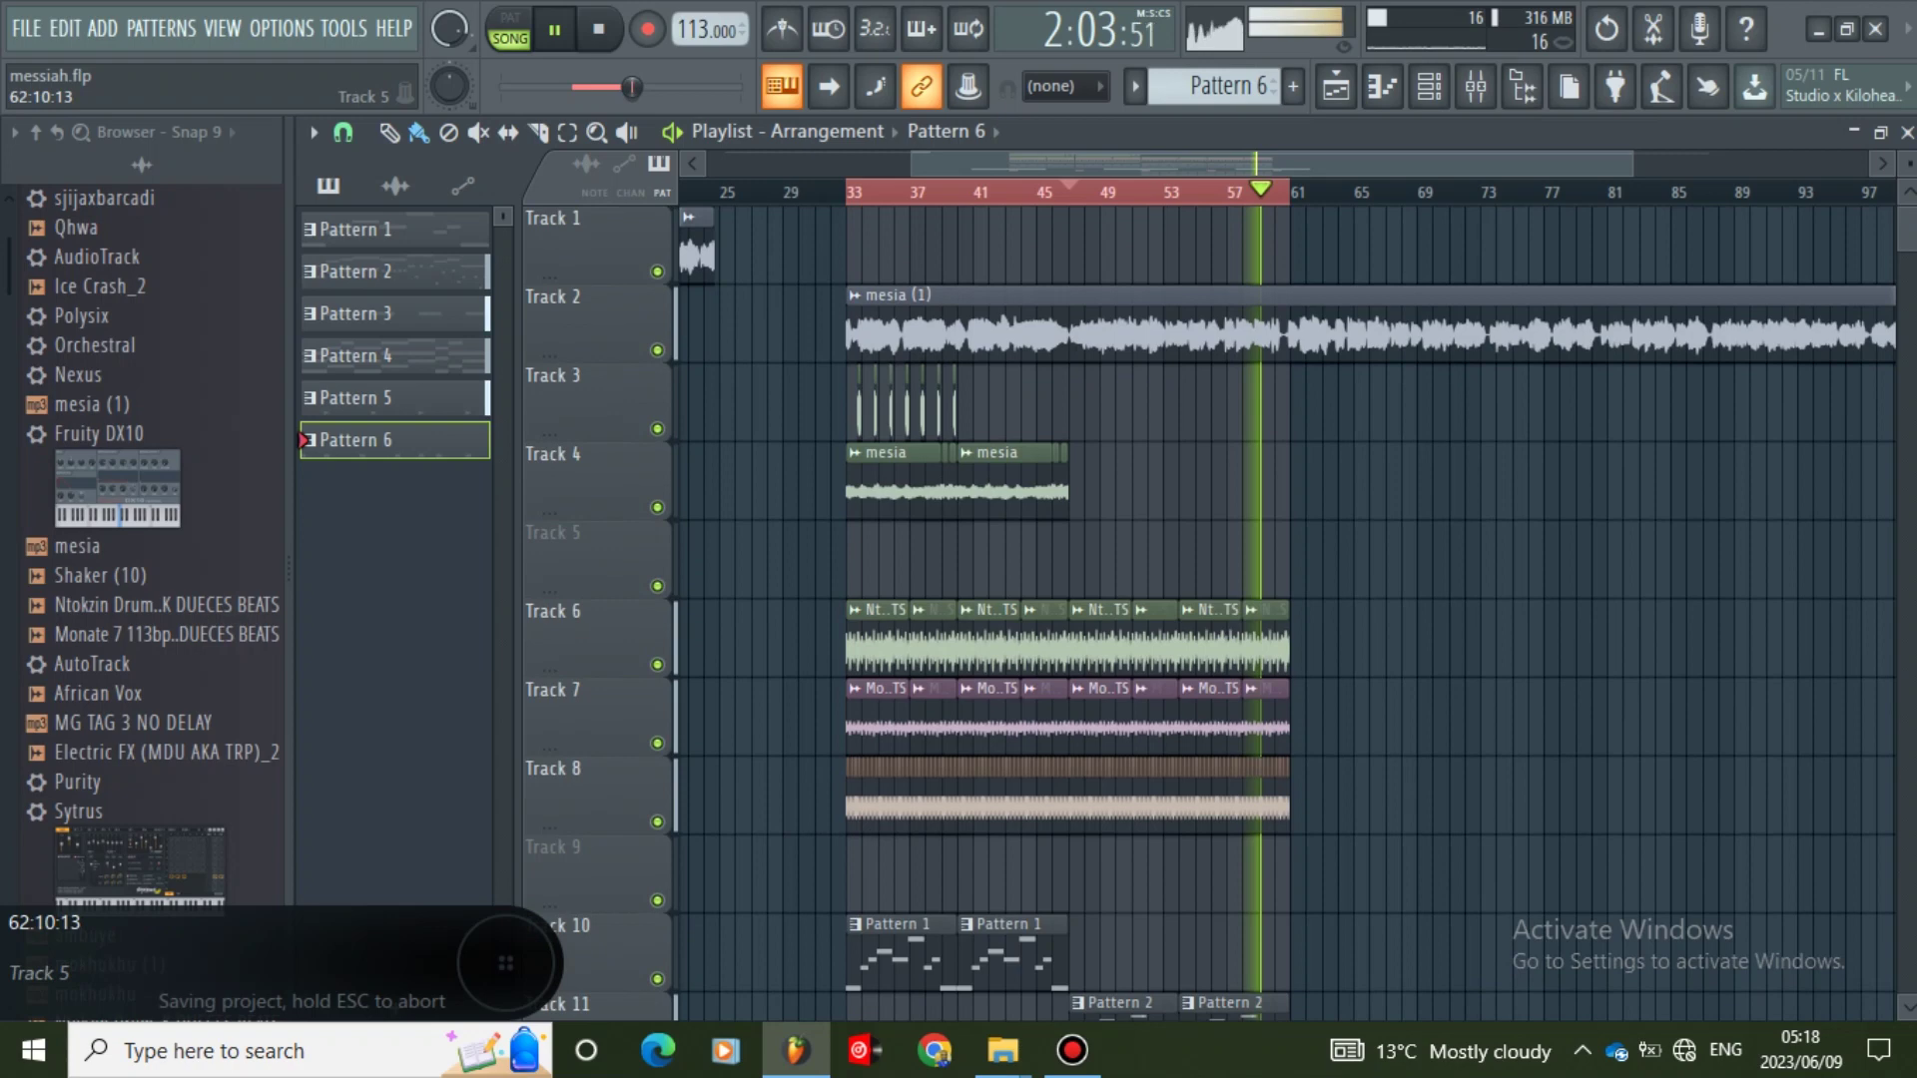
pyautogui.moveTo(1632, 164); pyautogui.dragTo(1451, 164)
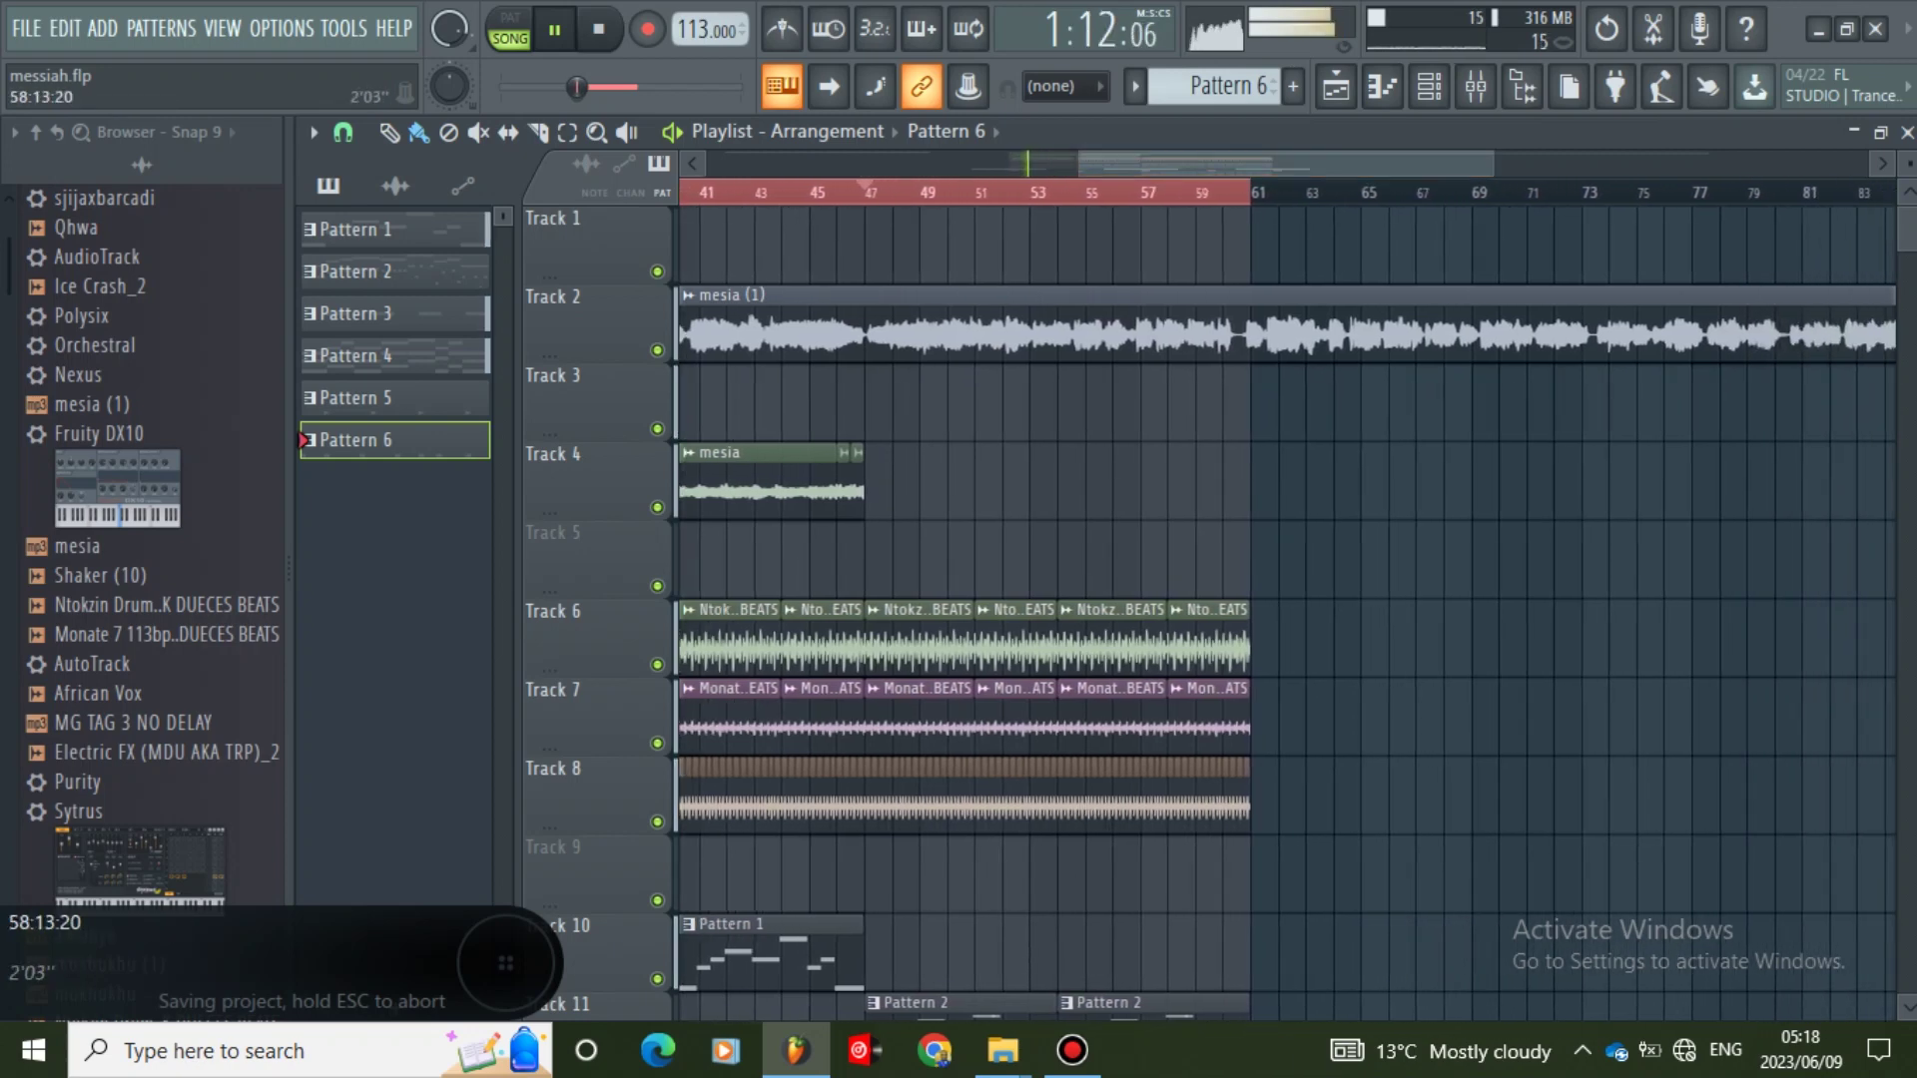
pyautogui.press('space')
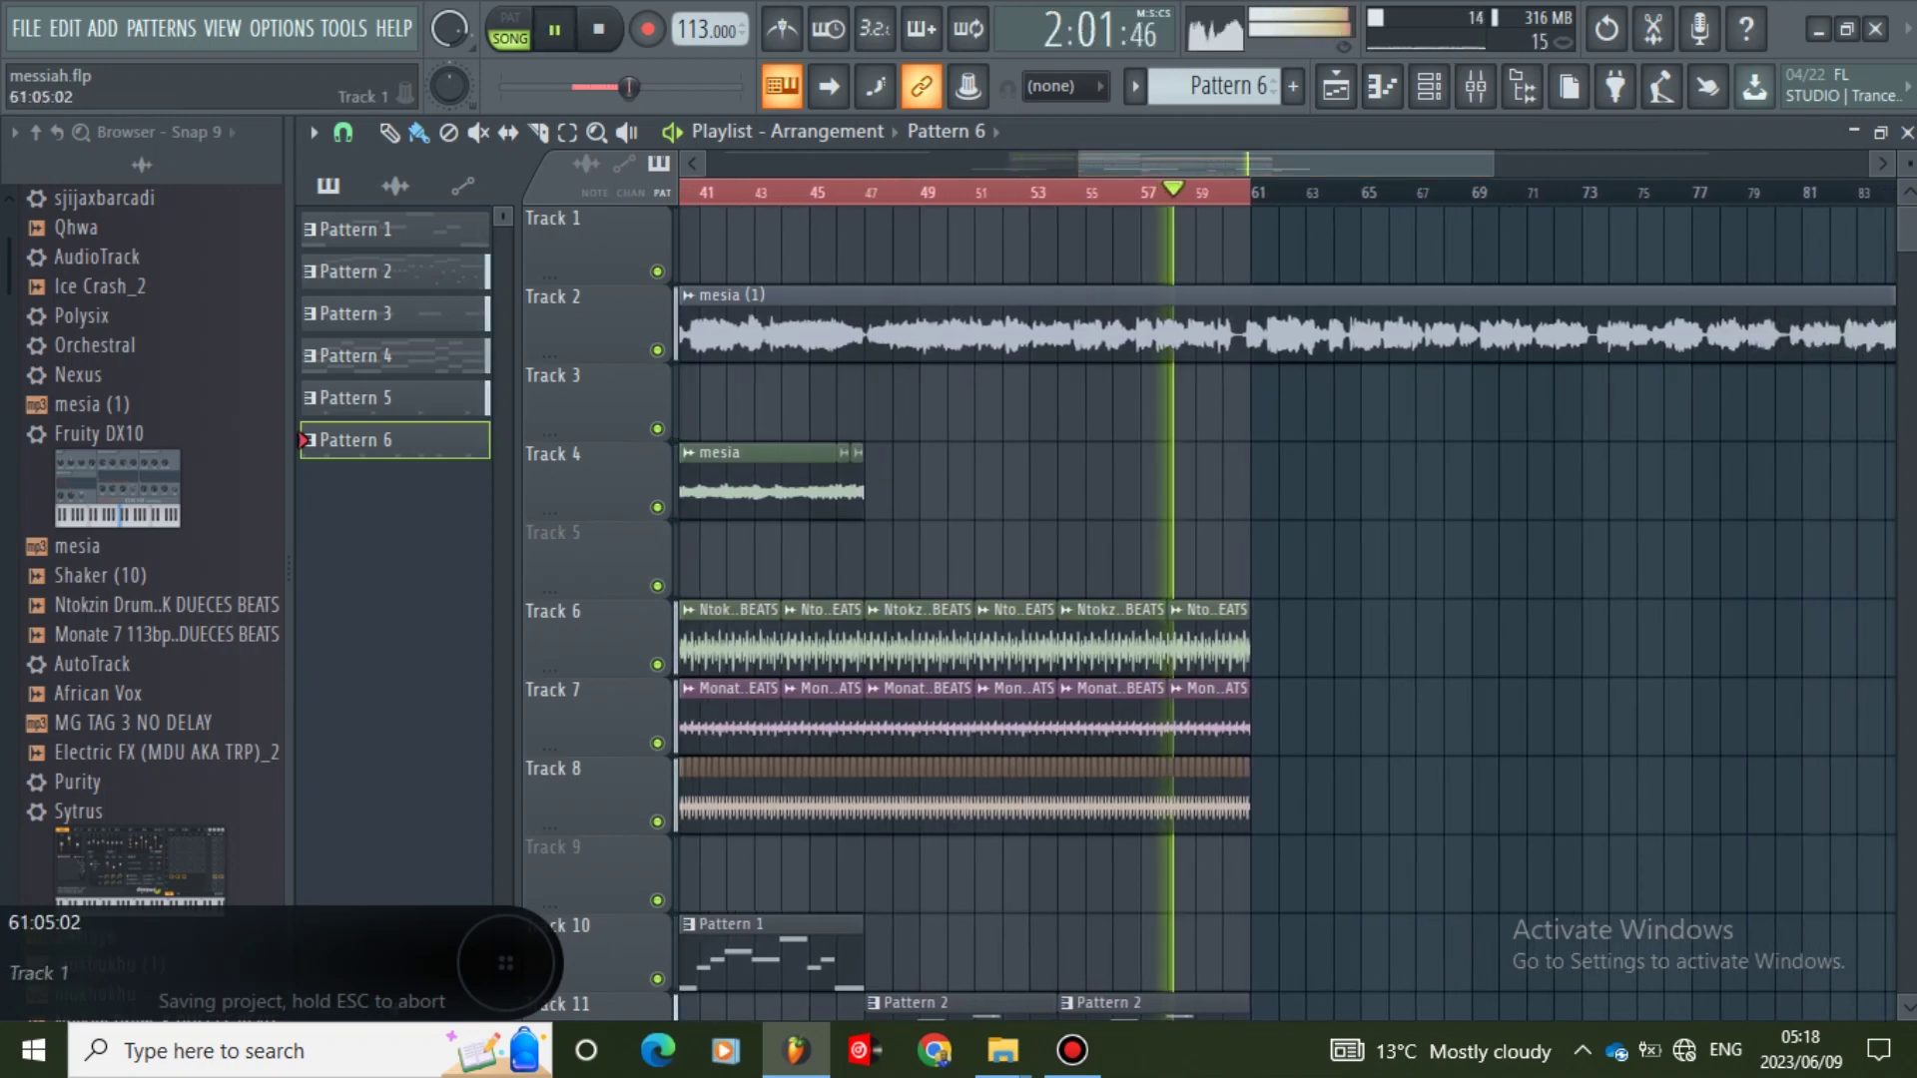
pyautogui.press('space')
# - Extend the end of the time selection to bar 74, play the vocal past bar 61, and clear the clip selection
pyautogui.moveTo(1239, 193); pyautogui.dragTo(1609, 193)
pyautogui.press('space')
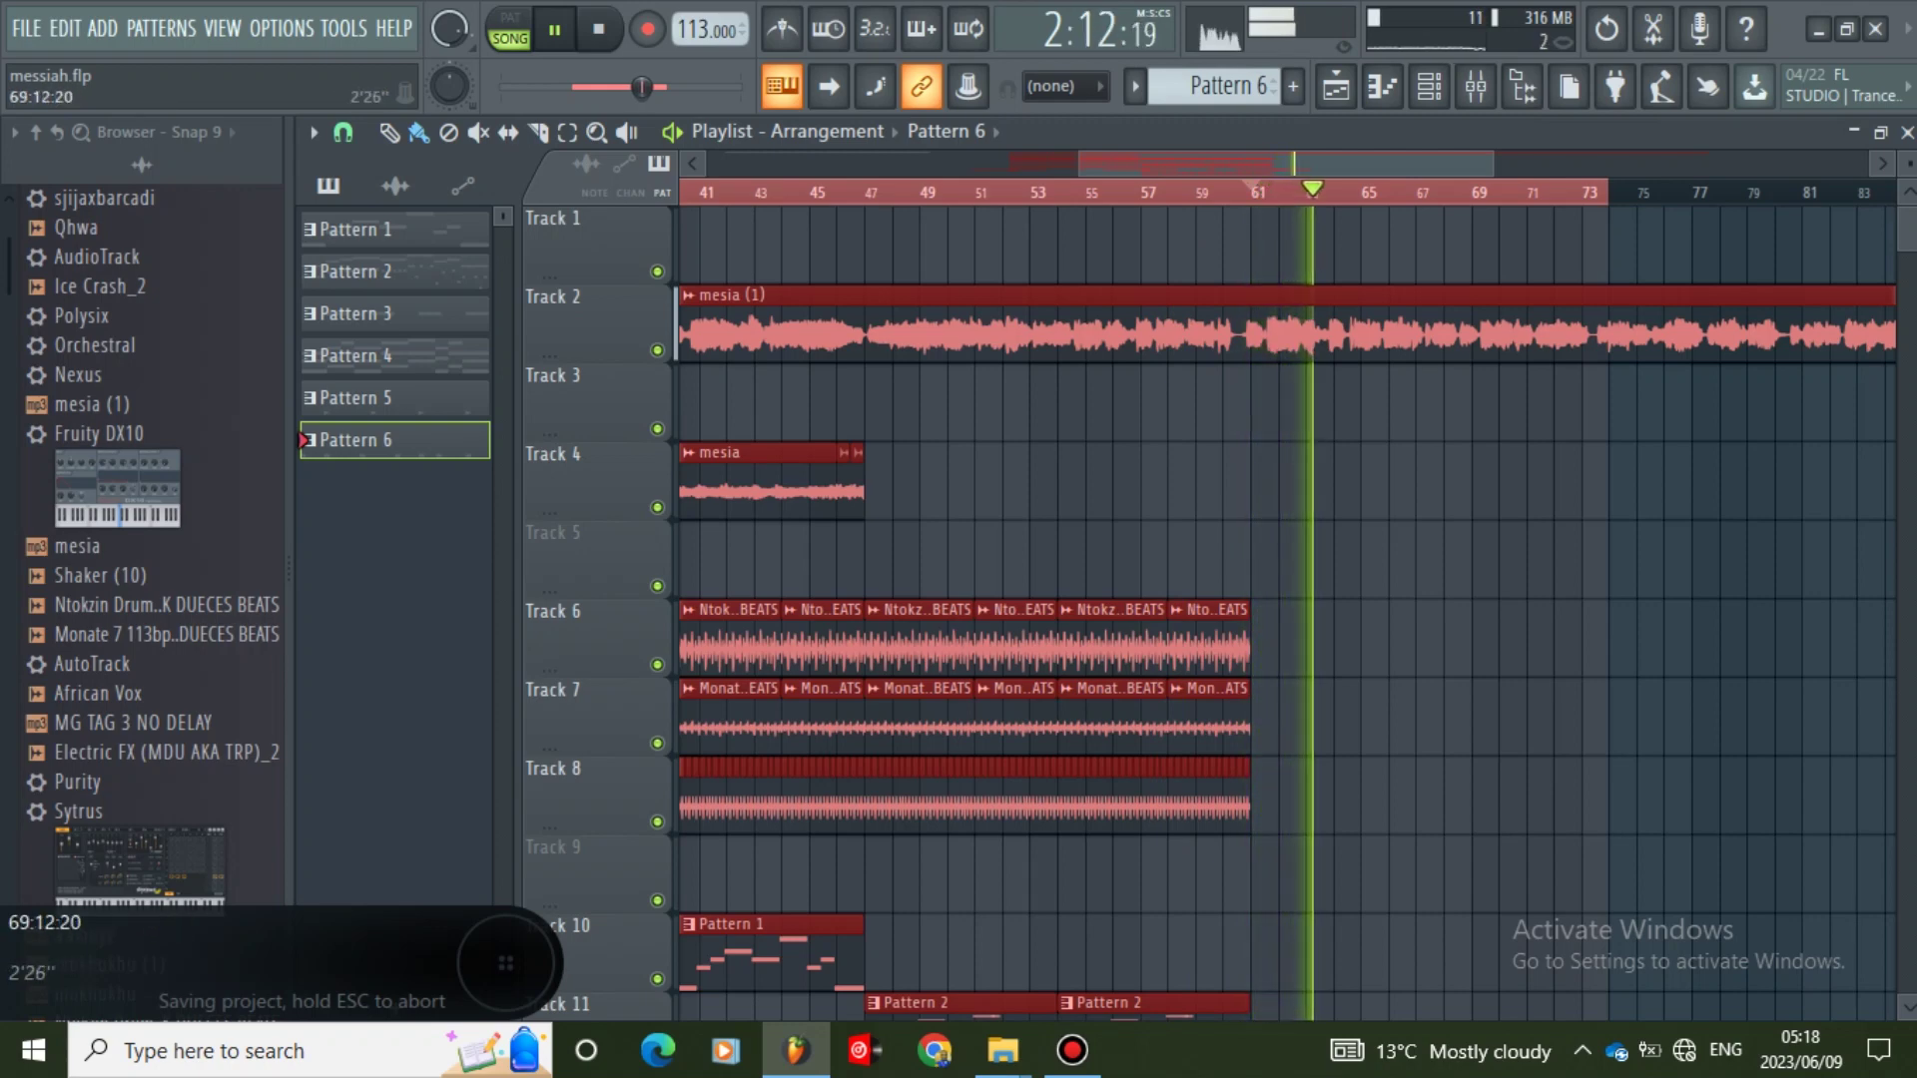
pyautogui.press('space')
pyautogui.moveTo(1492, 163); pyautogui.dragTo(1338, 163)
pyautogui.keyDown('ctrl'); pyautogui.click(1510, 480); pyautogui.keyUp('ctrl')
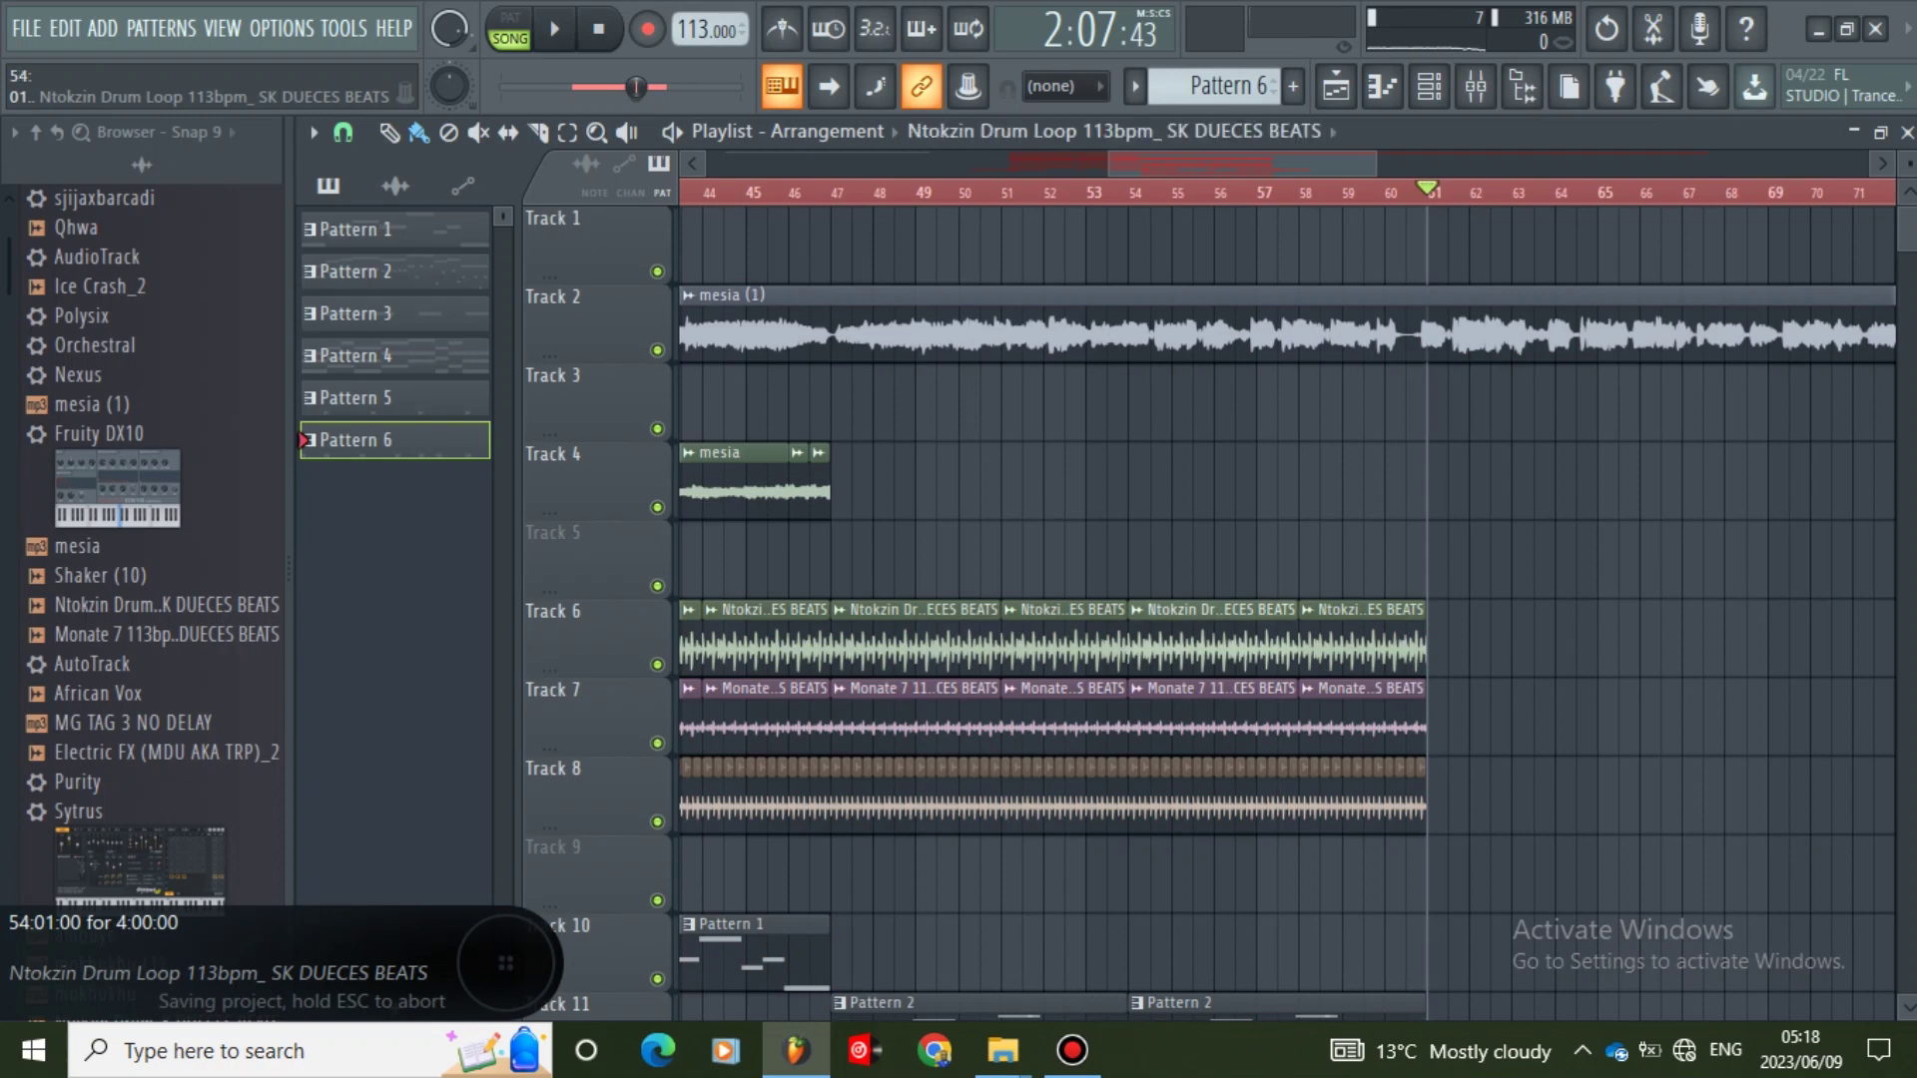
pyautogui.click(1363, 644)
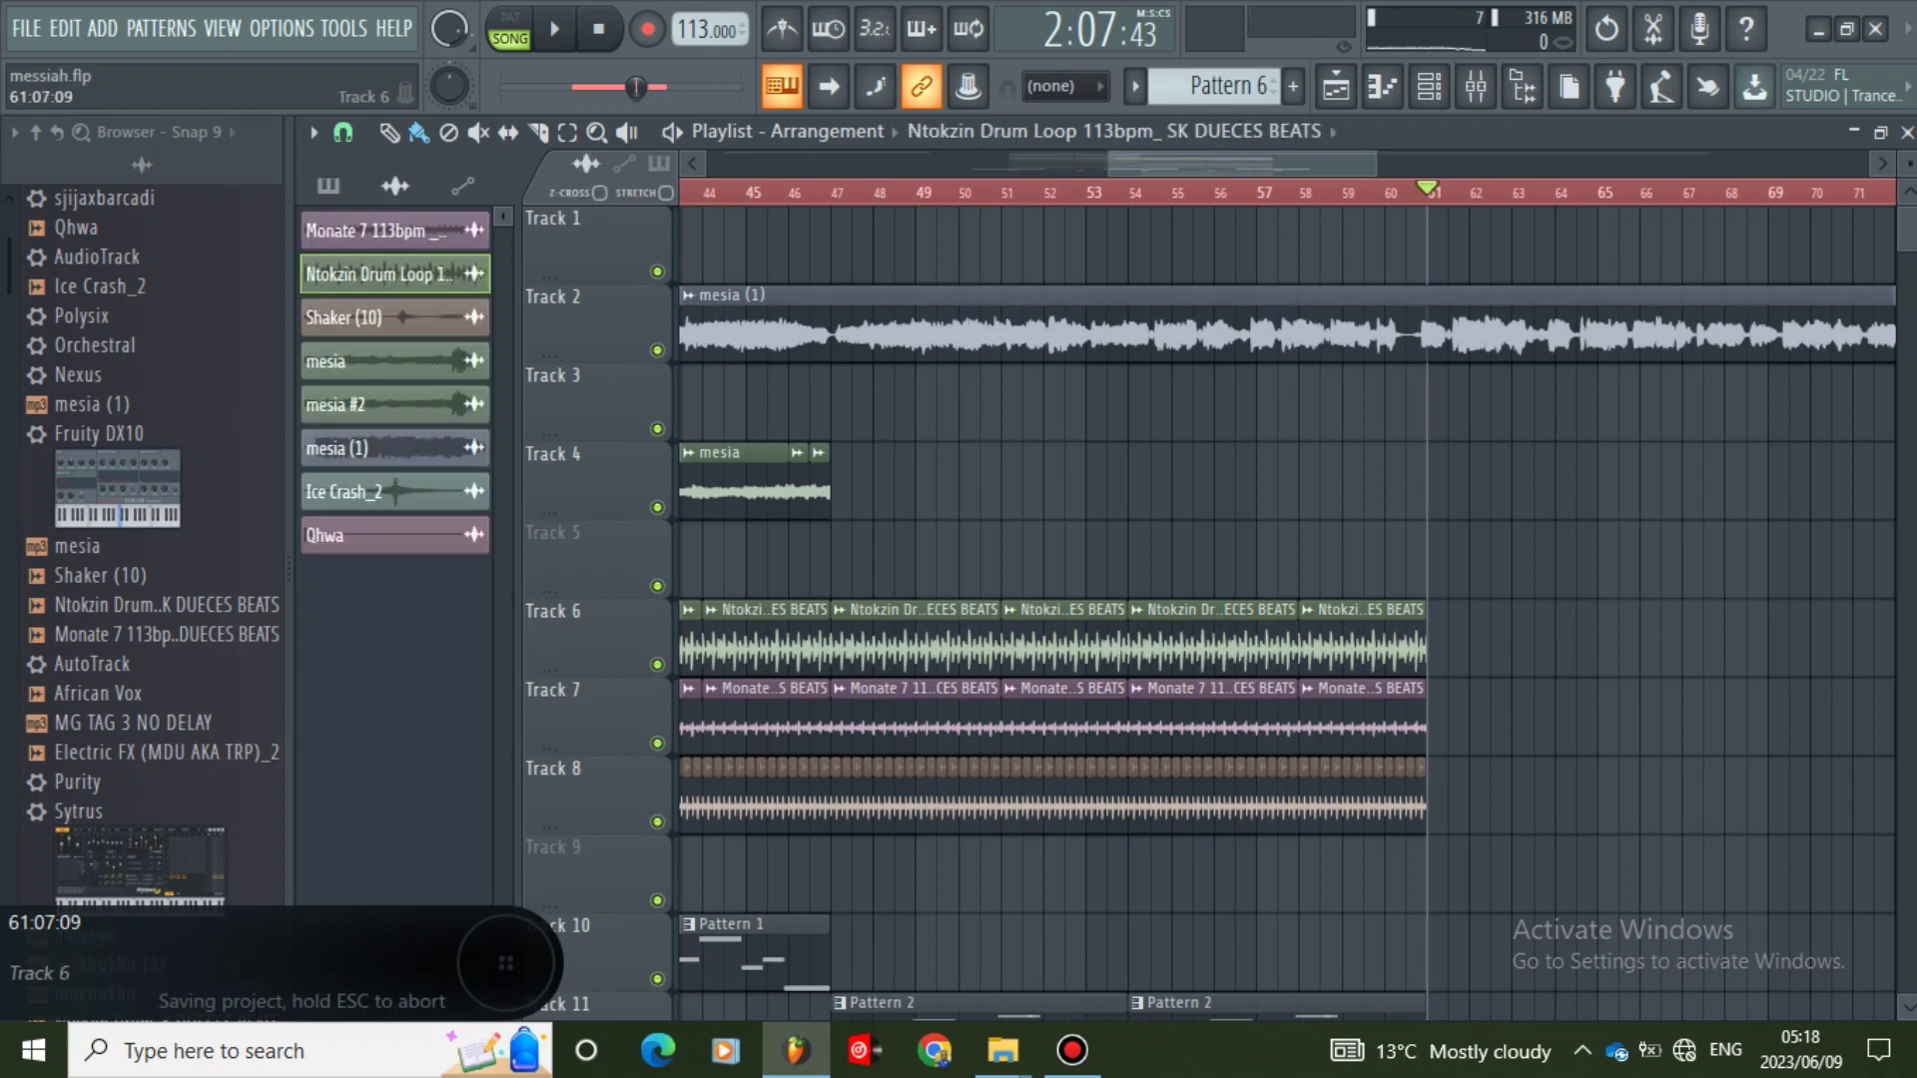
pyautogui.click(1445, 640)
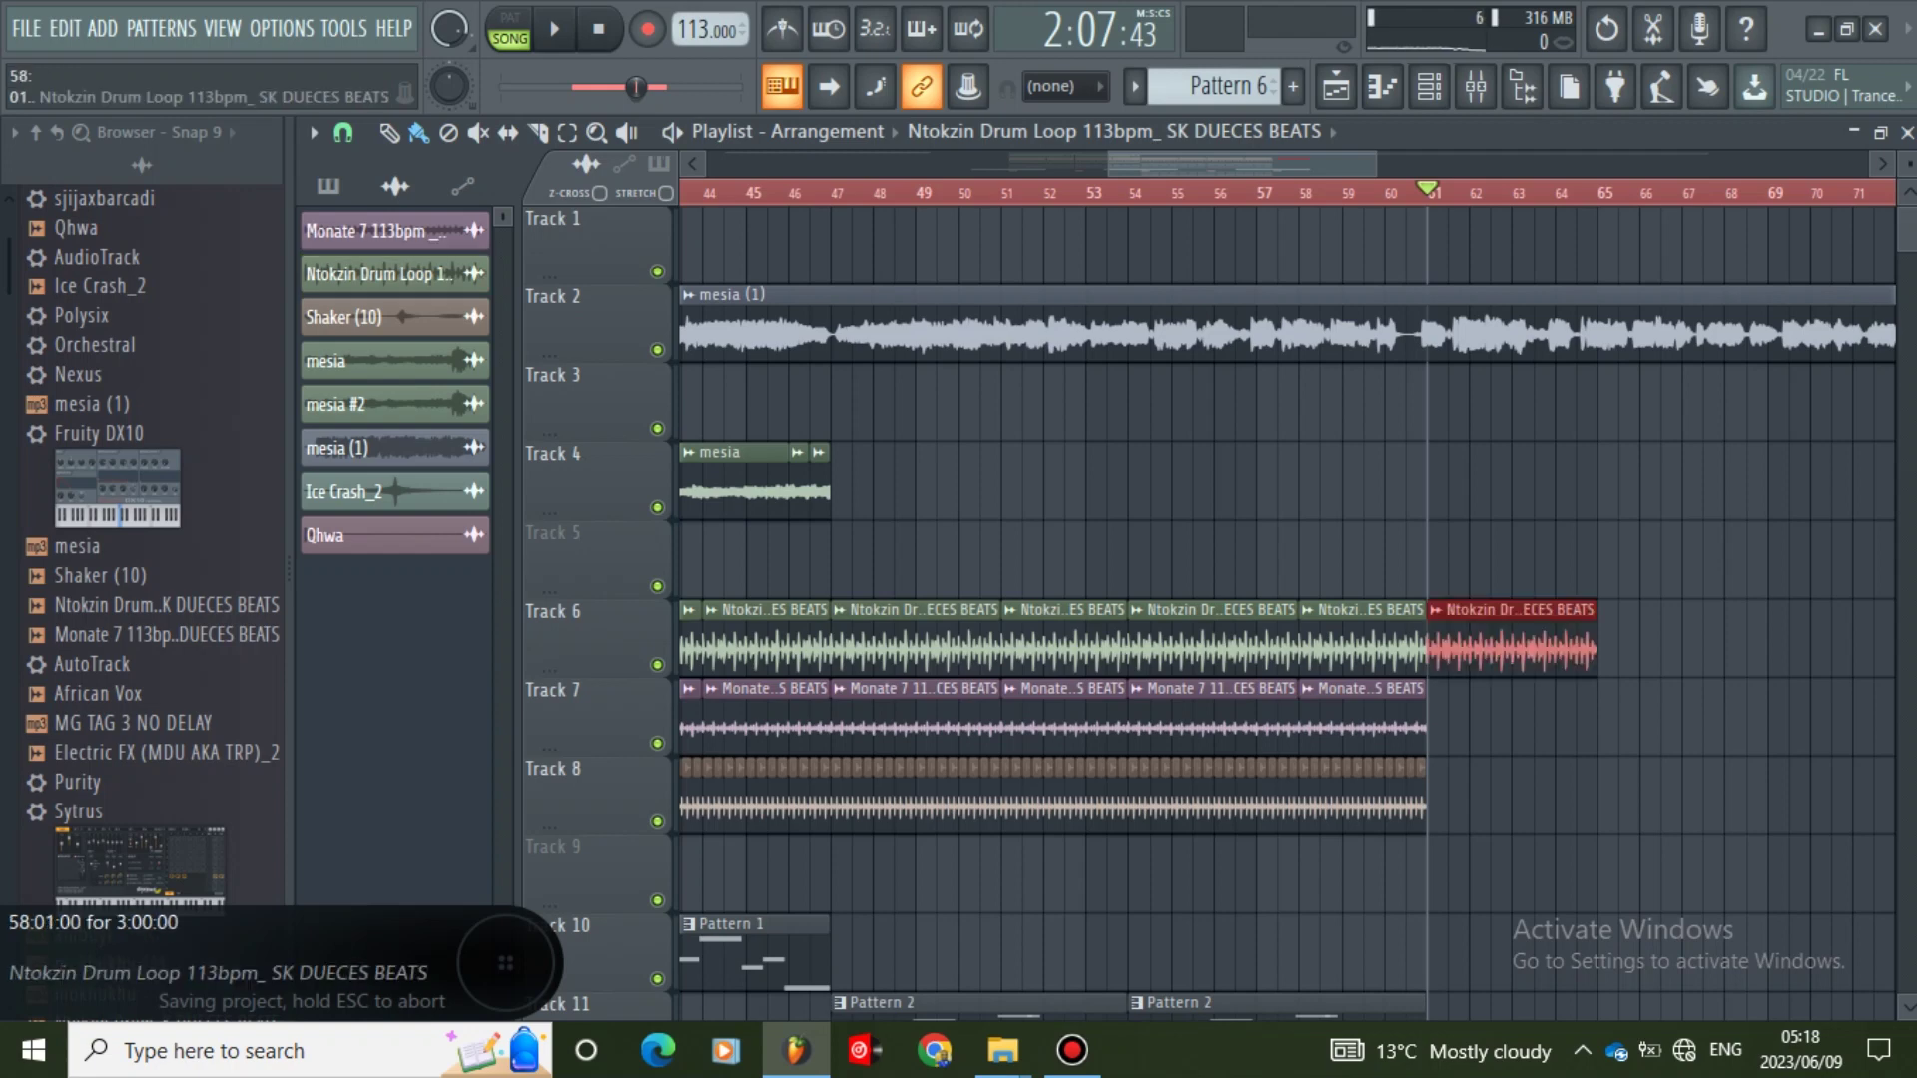
pyautogui.press('Delete')
# - Duplicate the loop clips on Tracks 6 to 8 from bars 33 to 61 and move the copies to start at bar 61
pyautogui.moveTo(1376, 163); pyautogui.dragTo(1645, 163)
pyautogui.moveTo(1440, 163); pyautogui.dragTo(1251, 163)
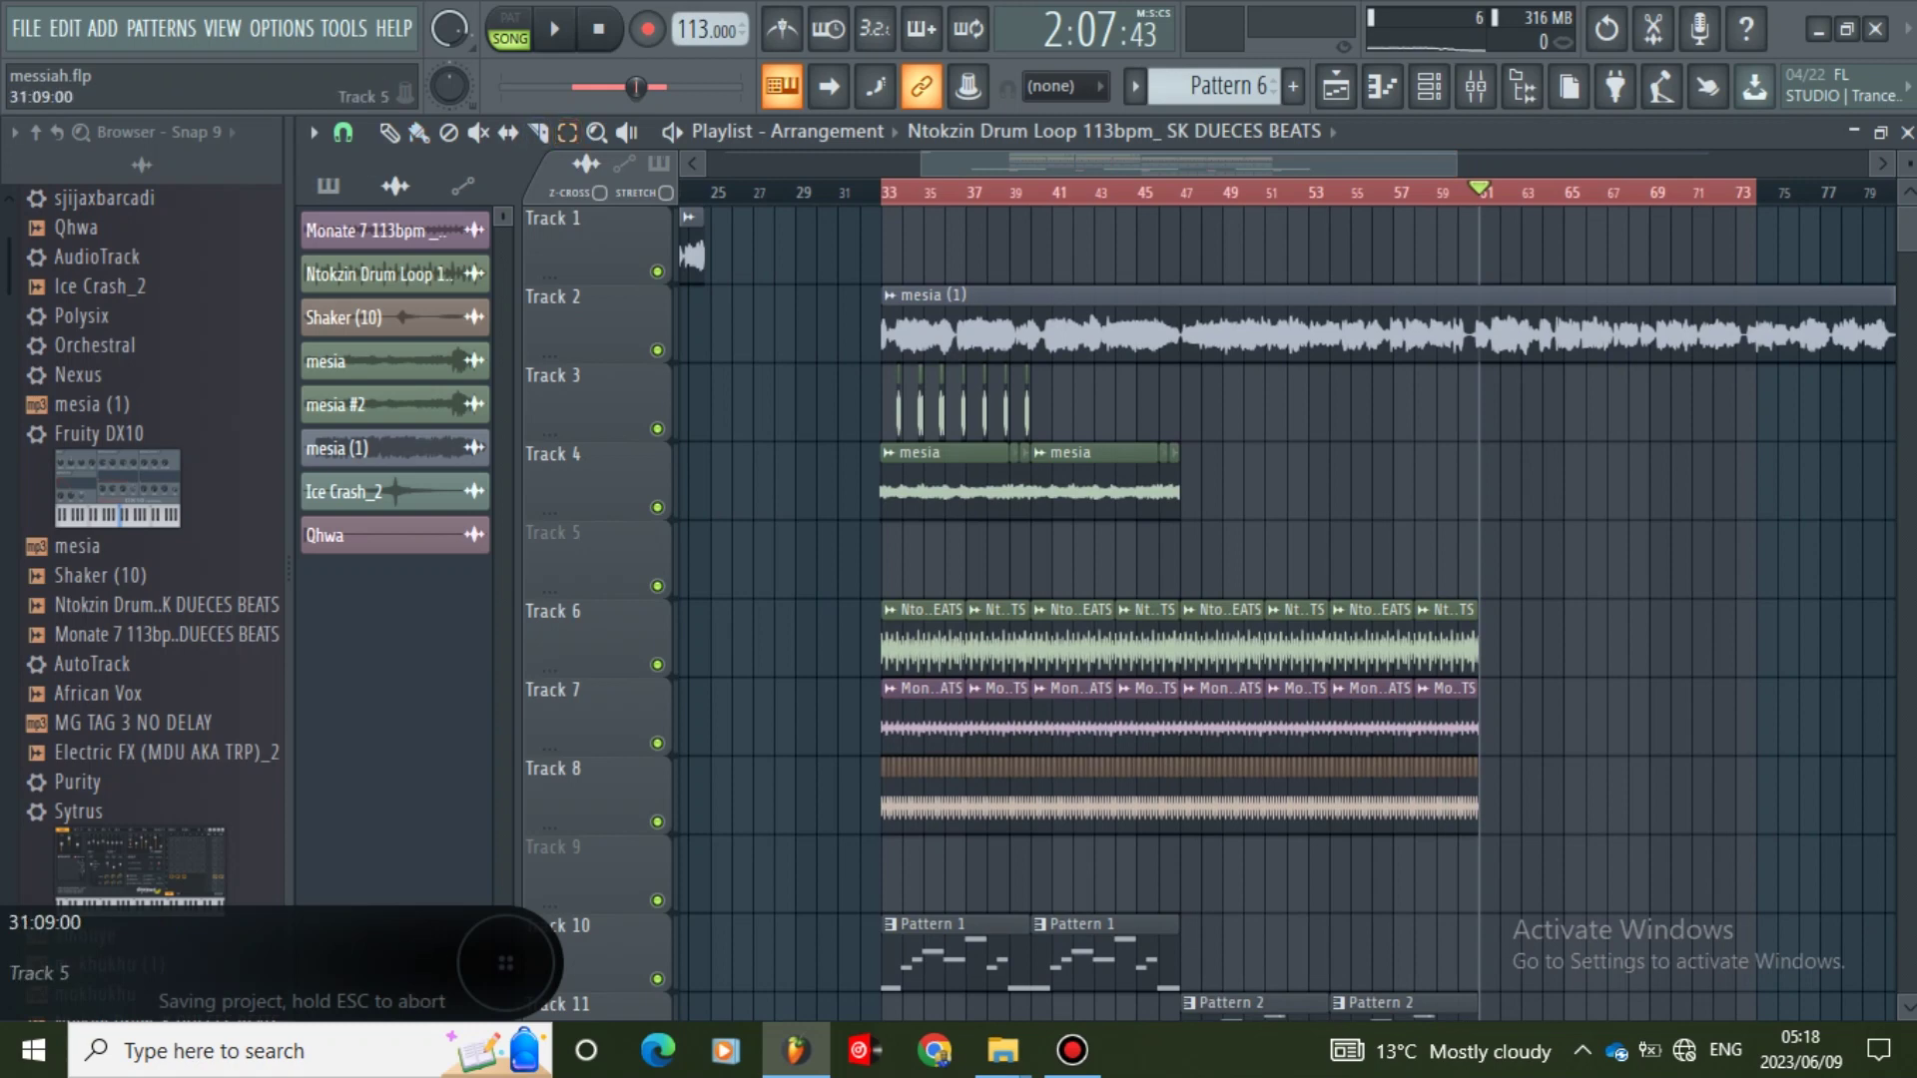
pyautogui.moveTo(871, 675); pyautogui.dragTo(1496, 831)
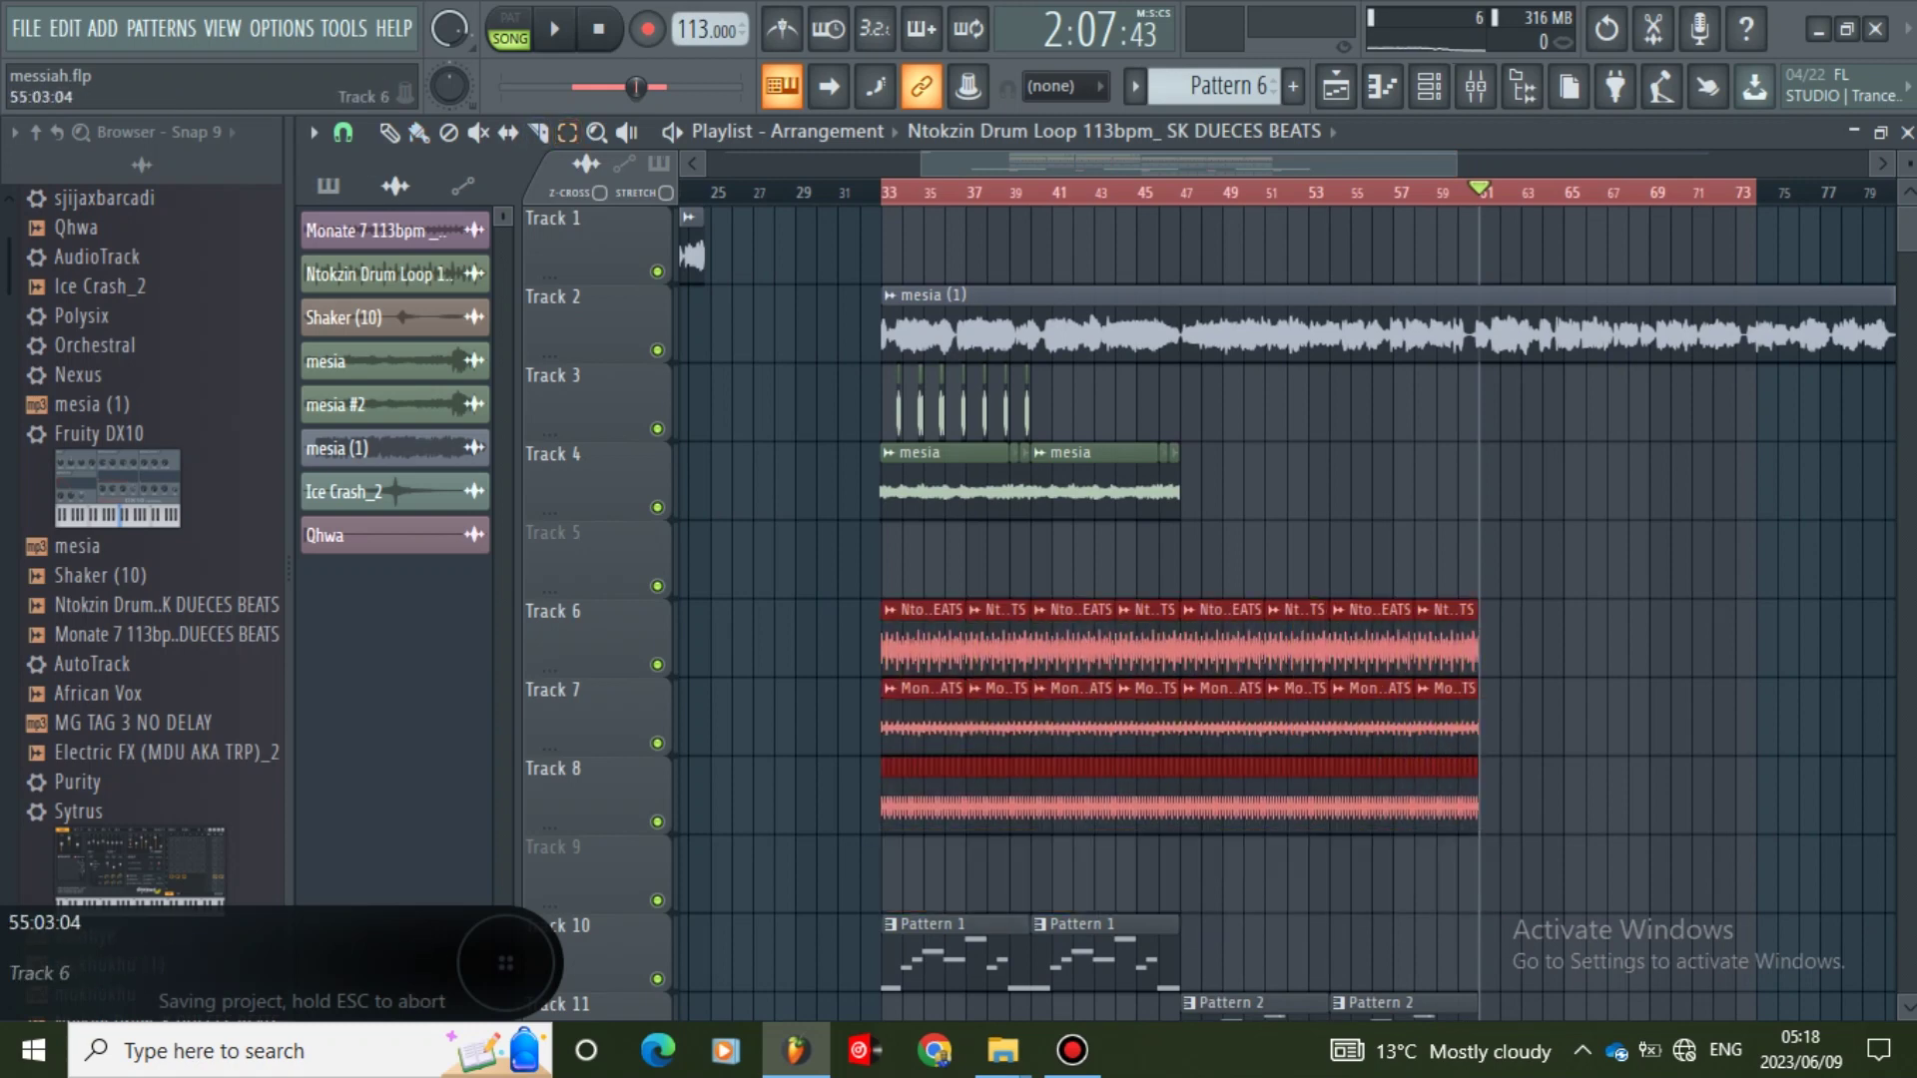
pyautogui.hotkey('ctrl', 'b')
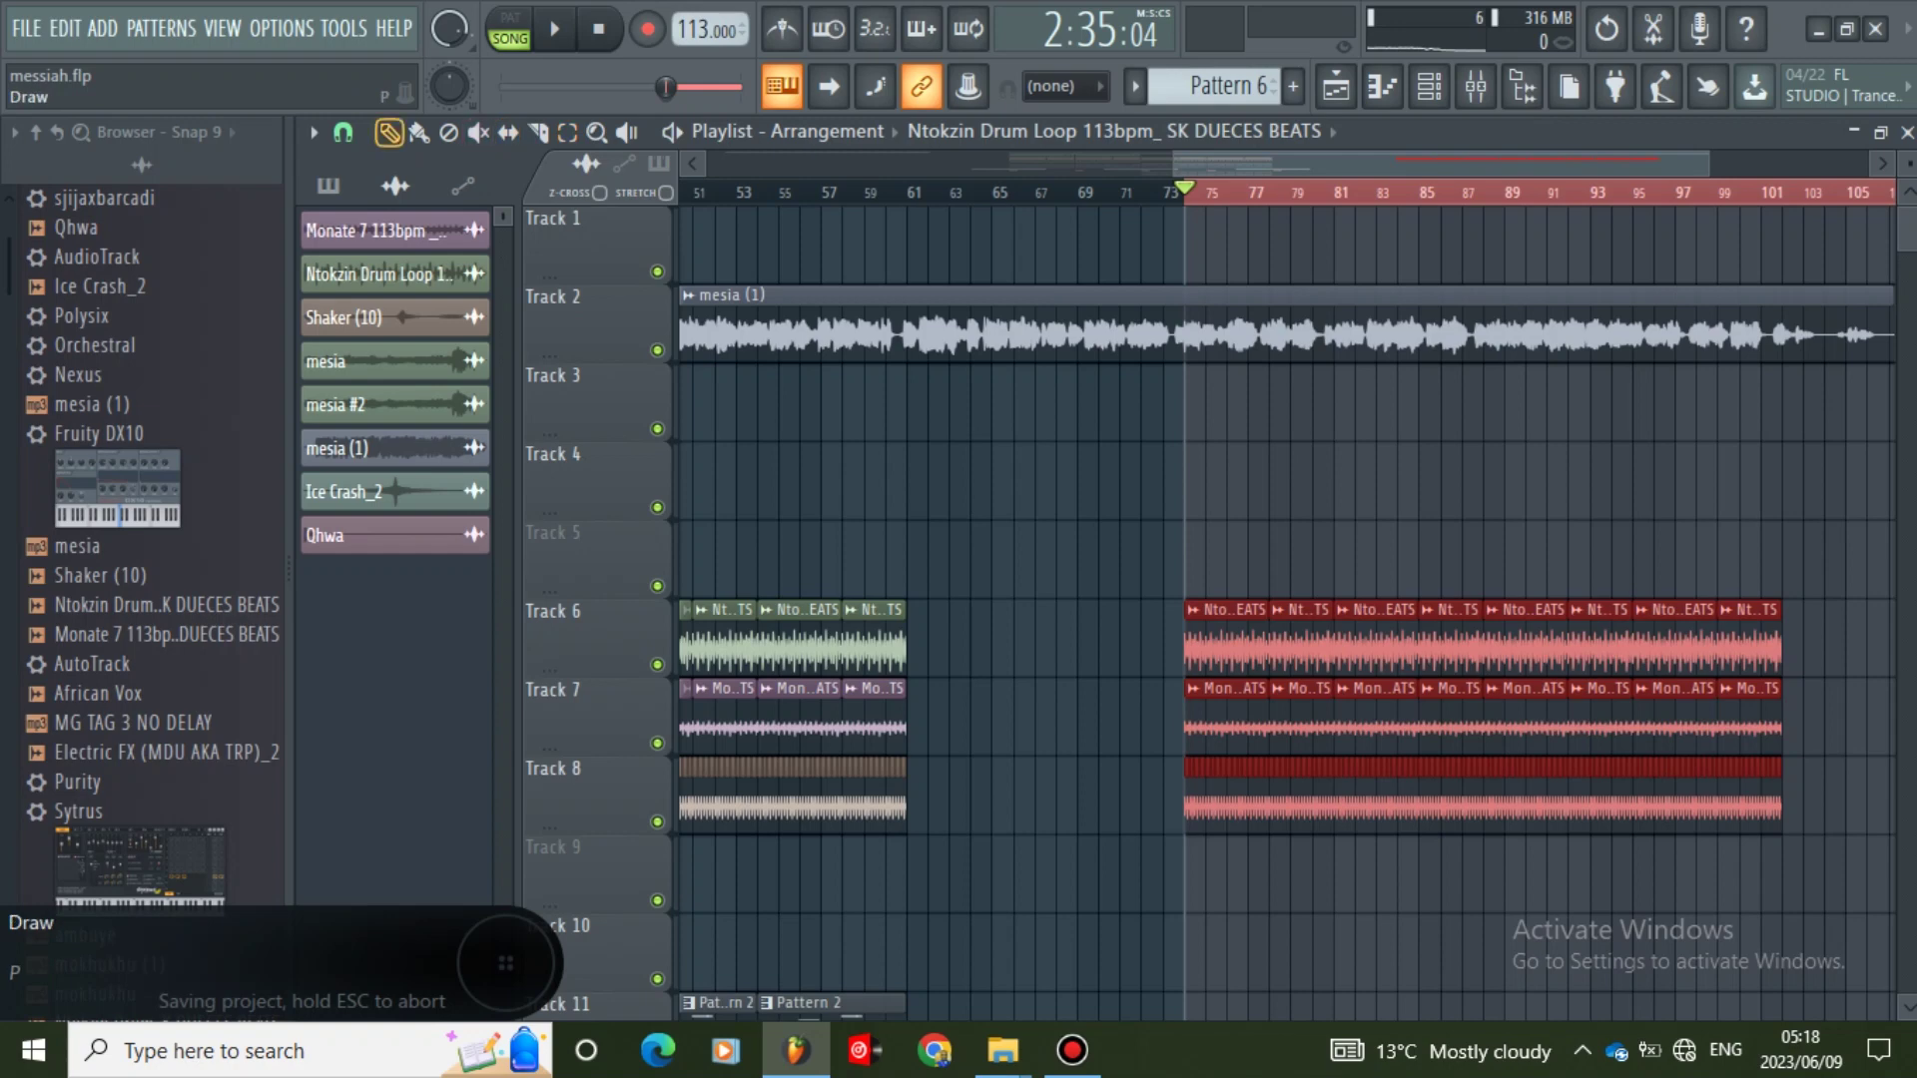
pyautogui.moveTo(1255, 639); pyautogui.dragTo(980, 639)
pyautogui.keyDown('ctrl'); pyautogui.click(1121, 245); pyautogui.keyUp('ctrl')
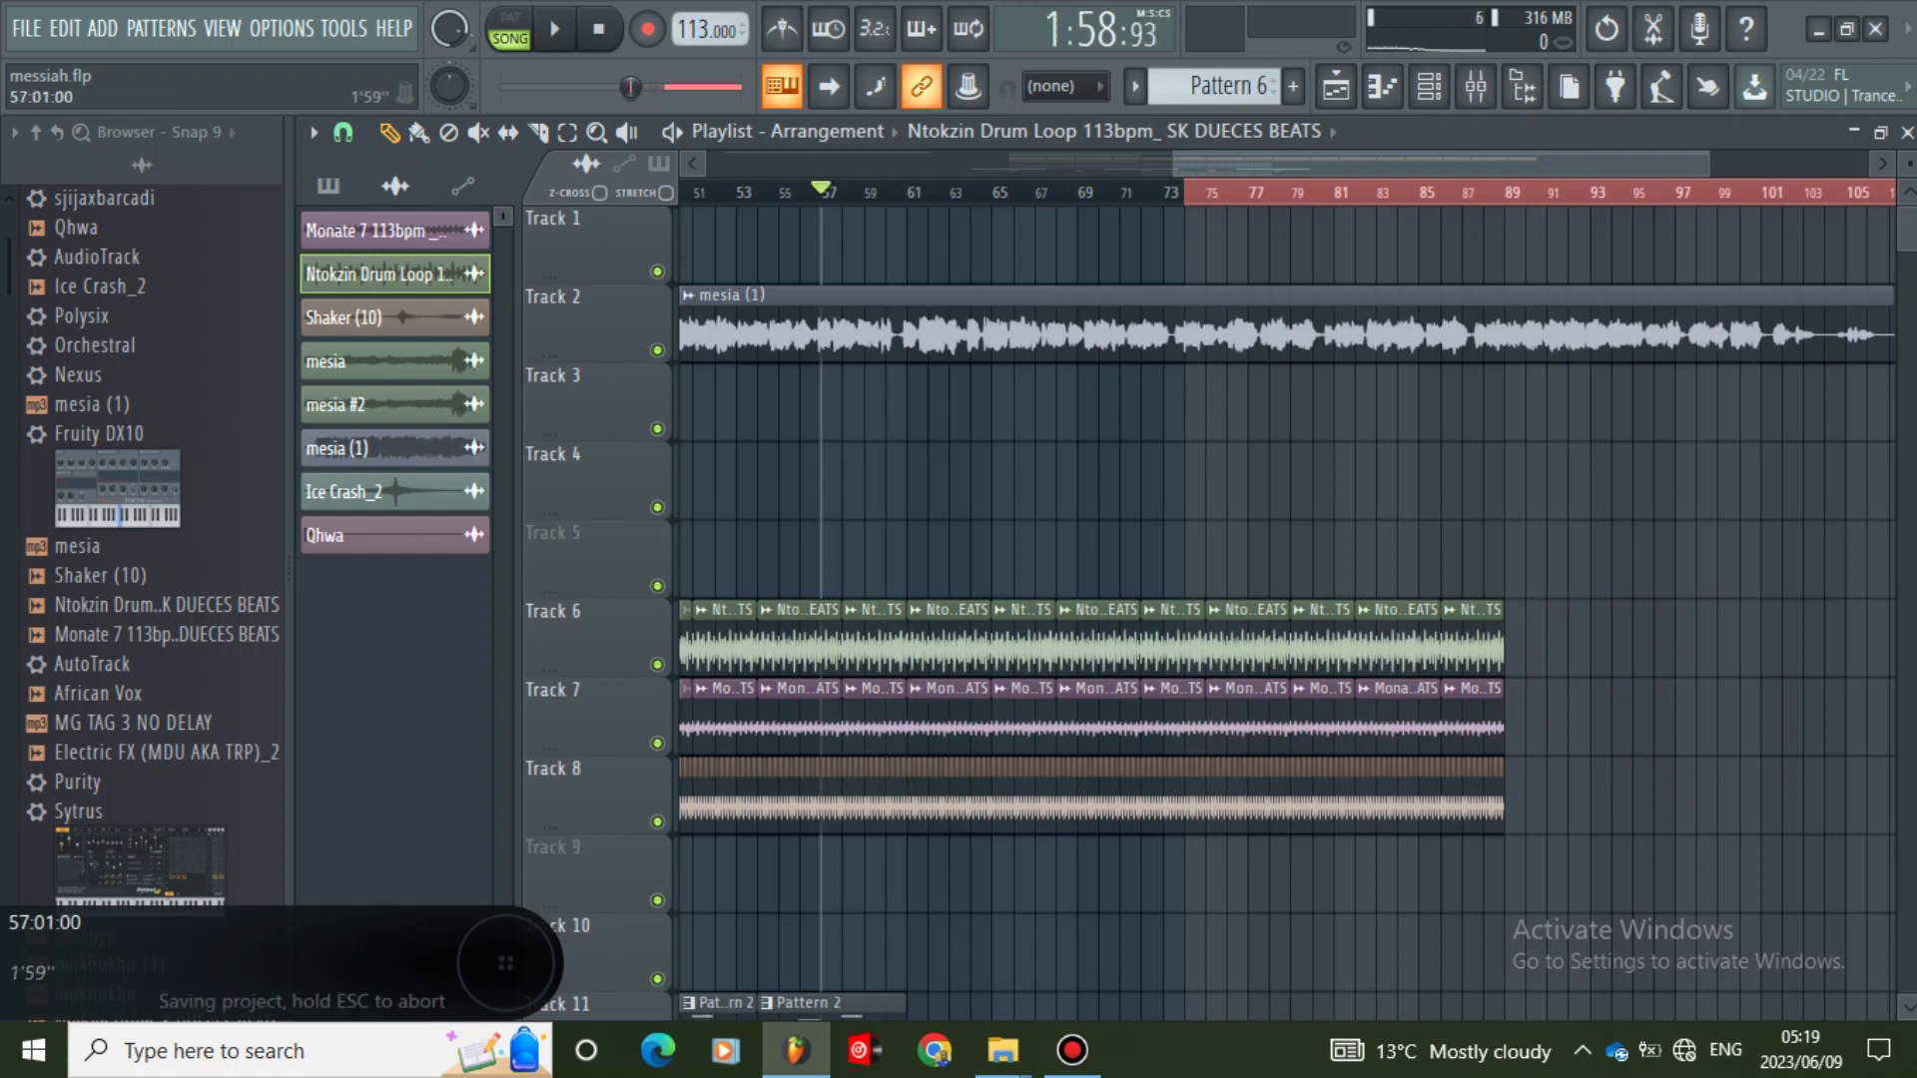
# - Clear the existing playlist time selection and make a new one spanning bars 58 to 88
pyautogui.moveTo(896, 193); pyautogui.dragTo(906, 192)
pyautogui.hotkey('ctrl', 'd')
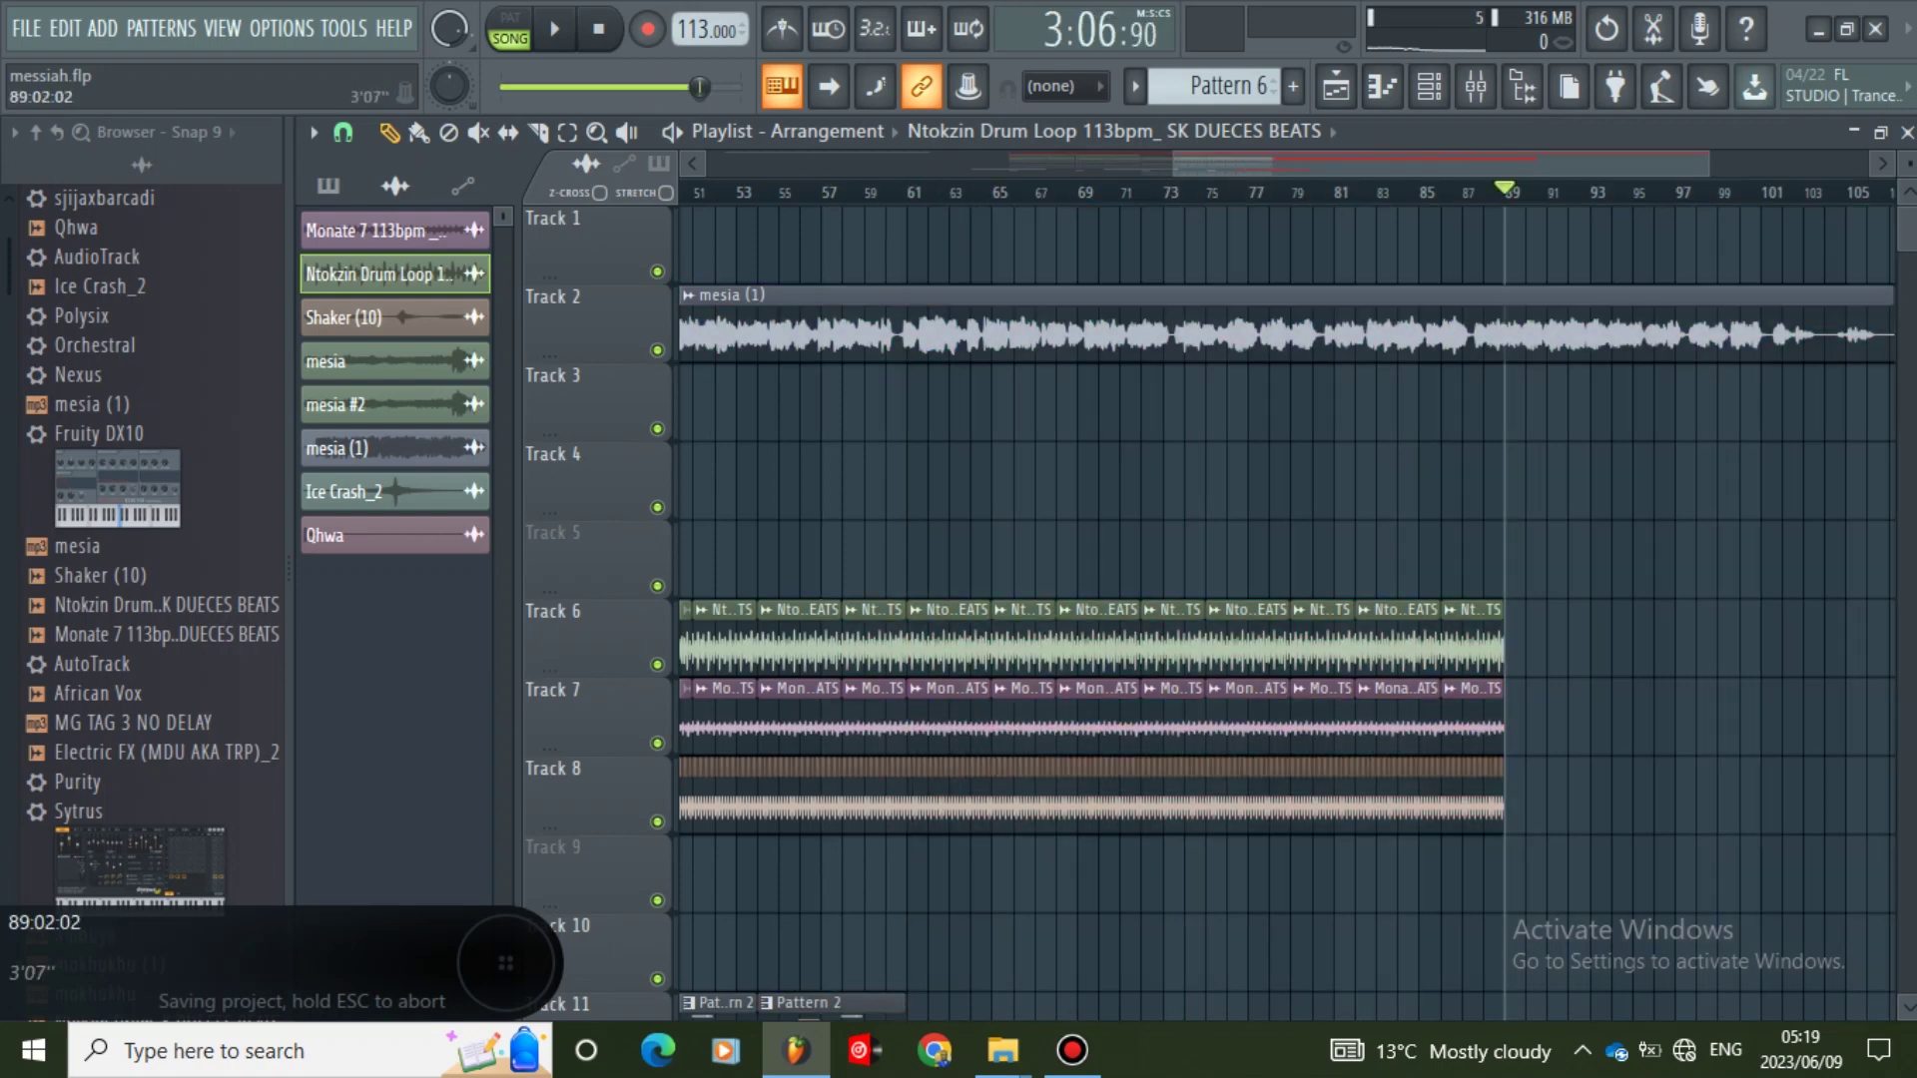
pyautogui.moveTo(1503, 193); pyautogui.dragTo(841, 193)
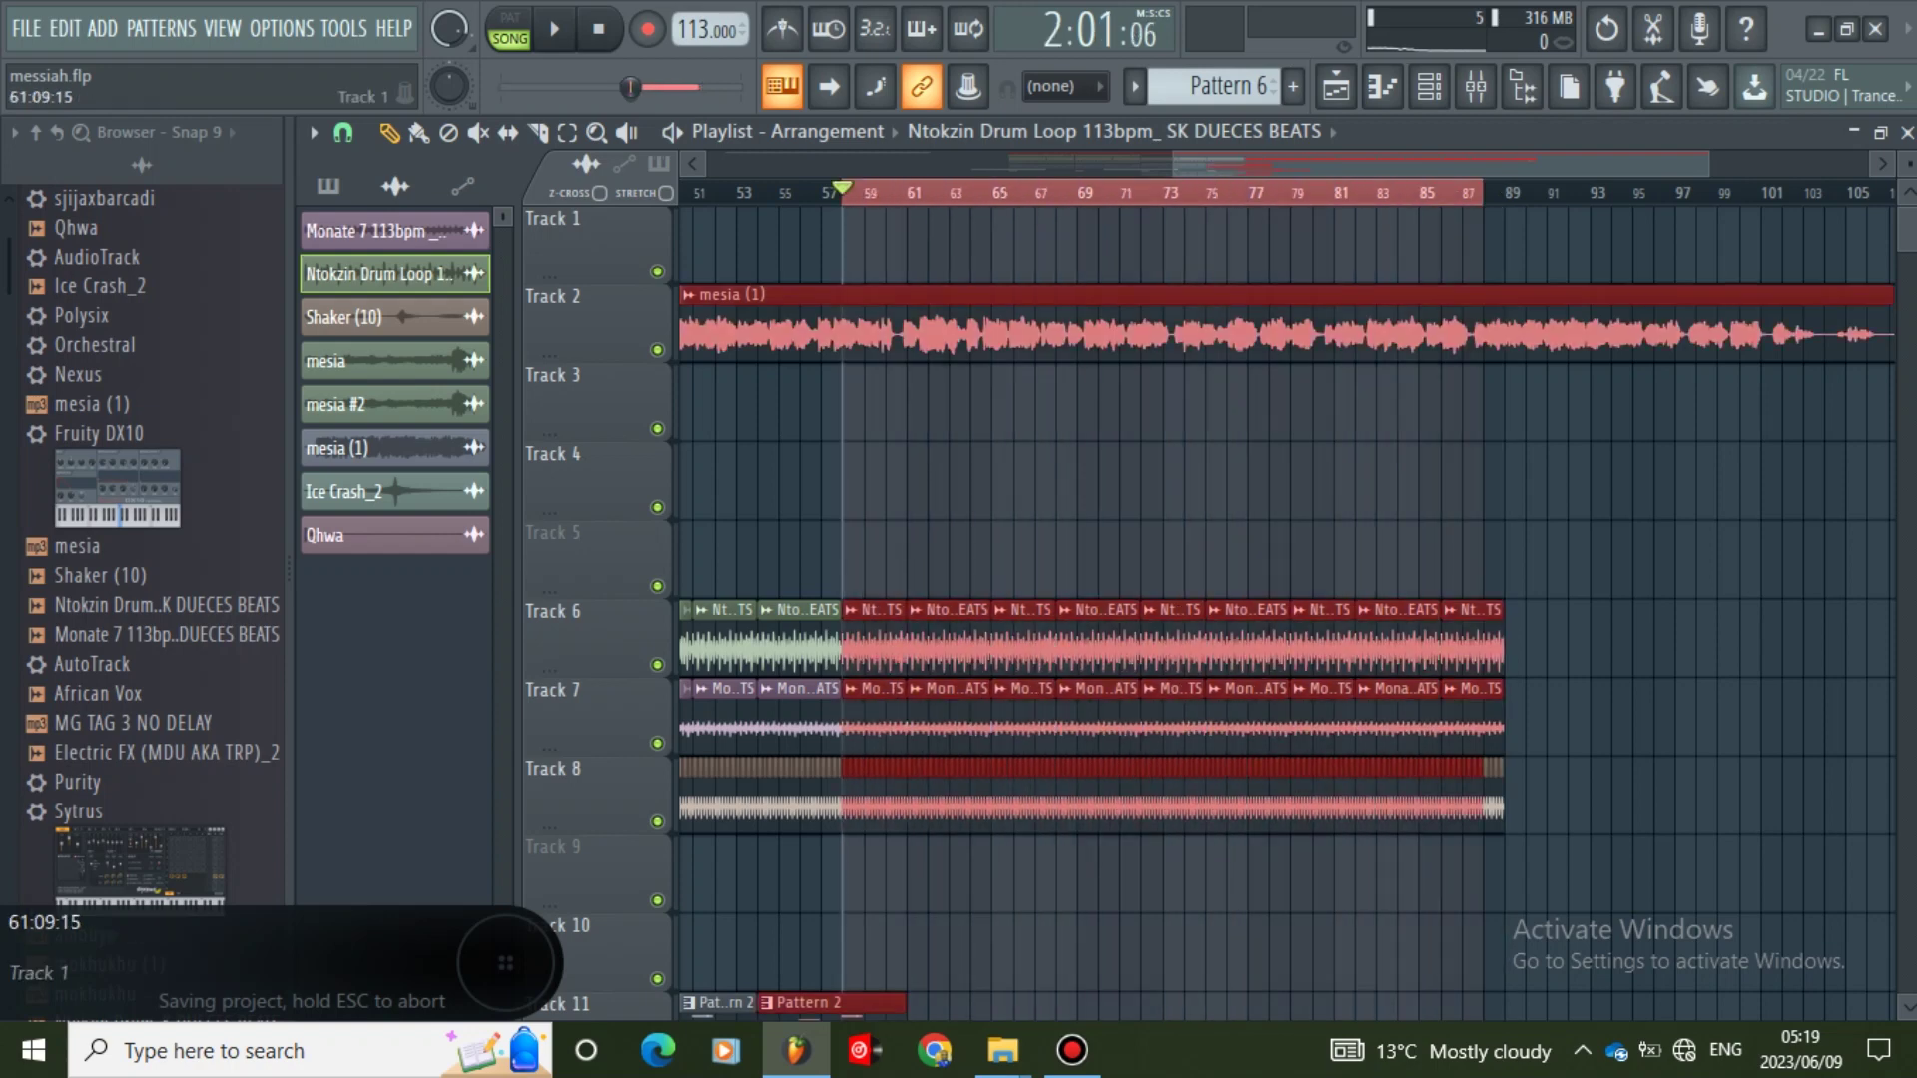
# - Play from bar 58 and examine which clips on Tracks 2 to 19 continue past bar 61
pyautogui.scroll(-4, 1039, 559)
pyautogui.press('space')
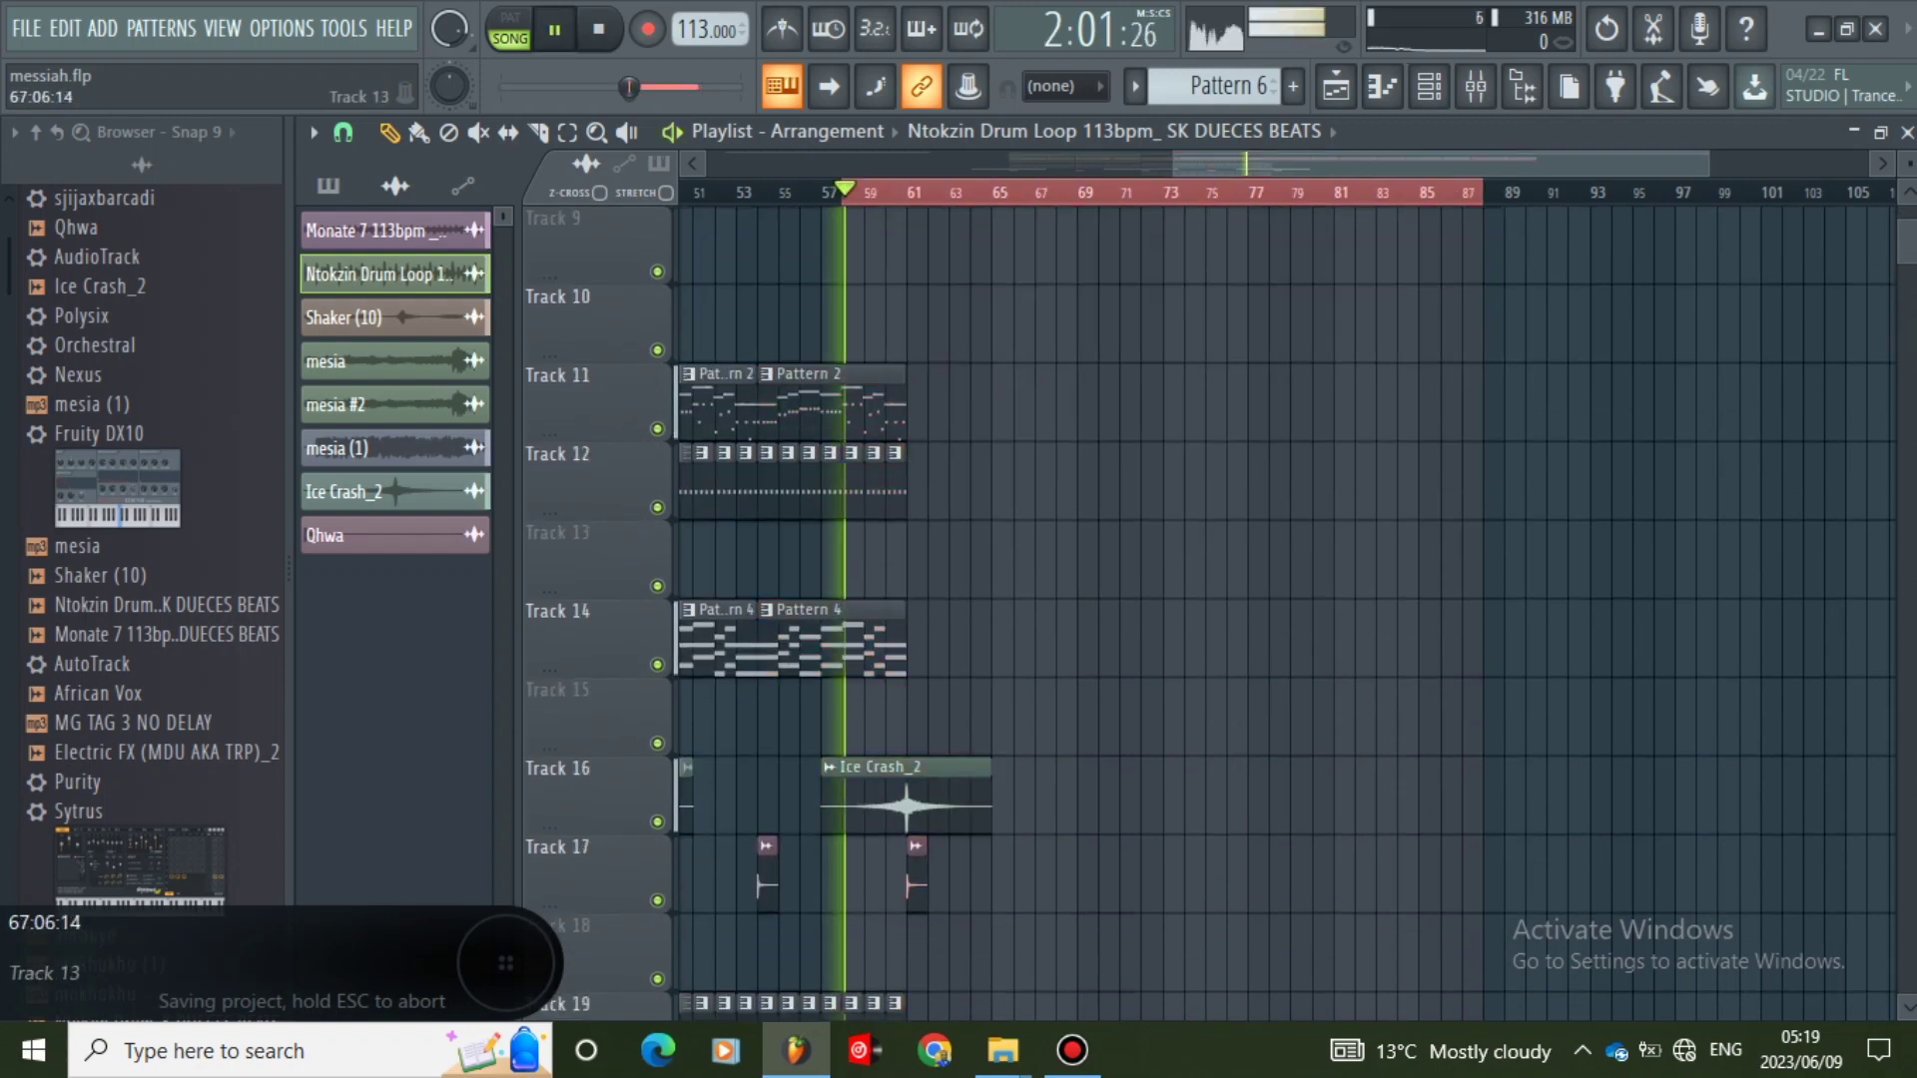
pyautogui.scroll(2, 1208, 609)
pyautogui.scroll(3, 1039, 599)
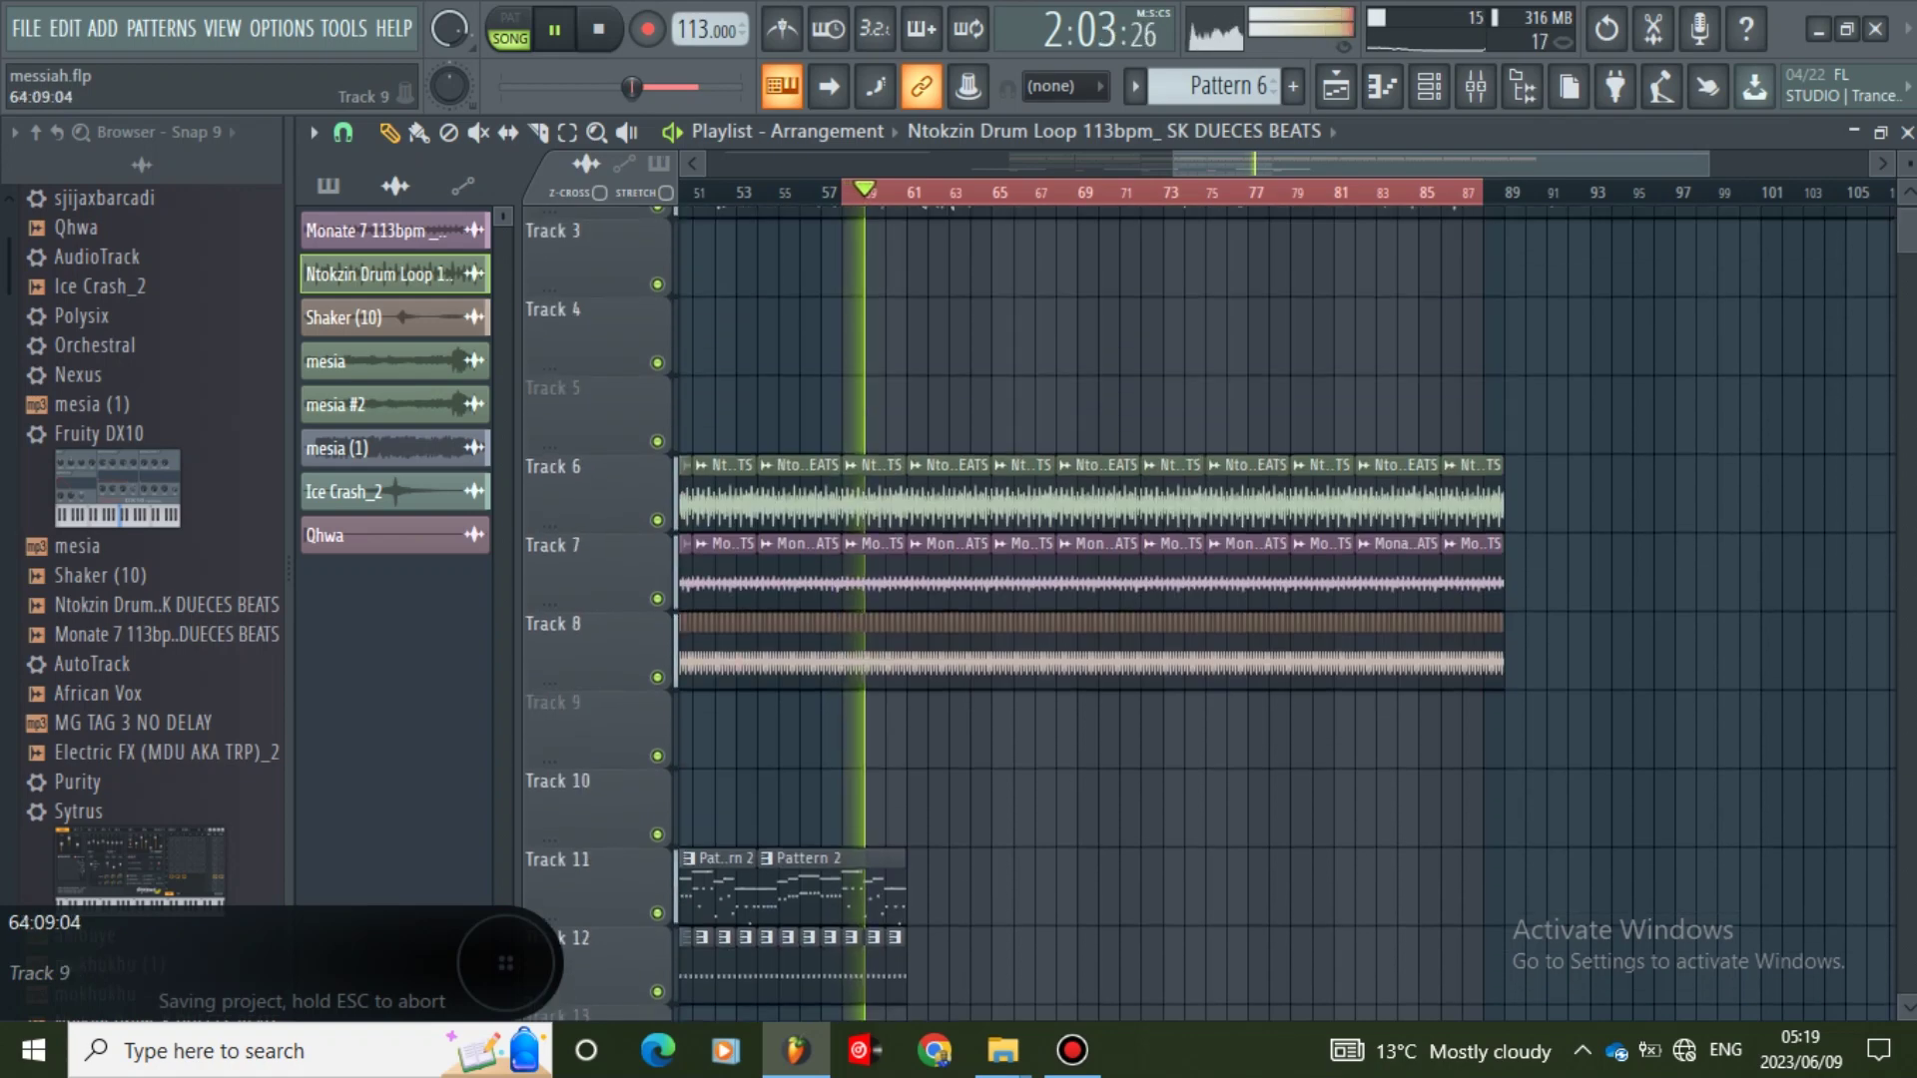
pyautogui.scroll(-3, 1039, 600)
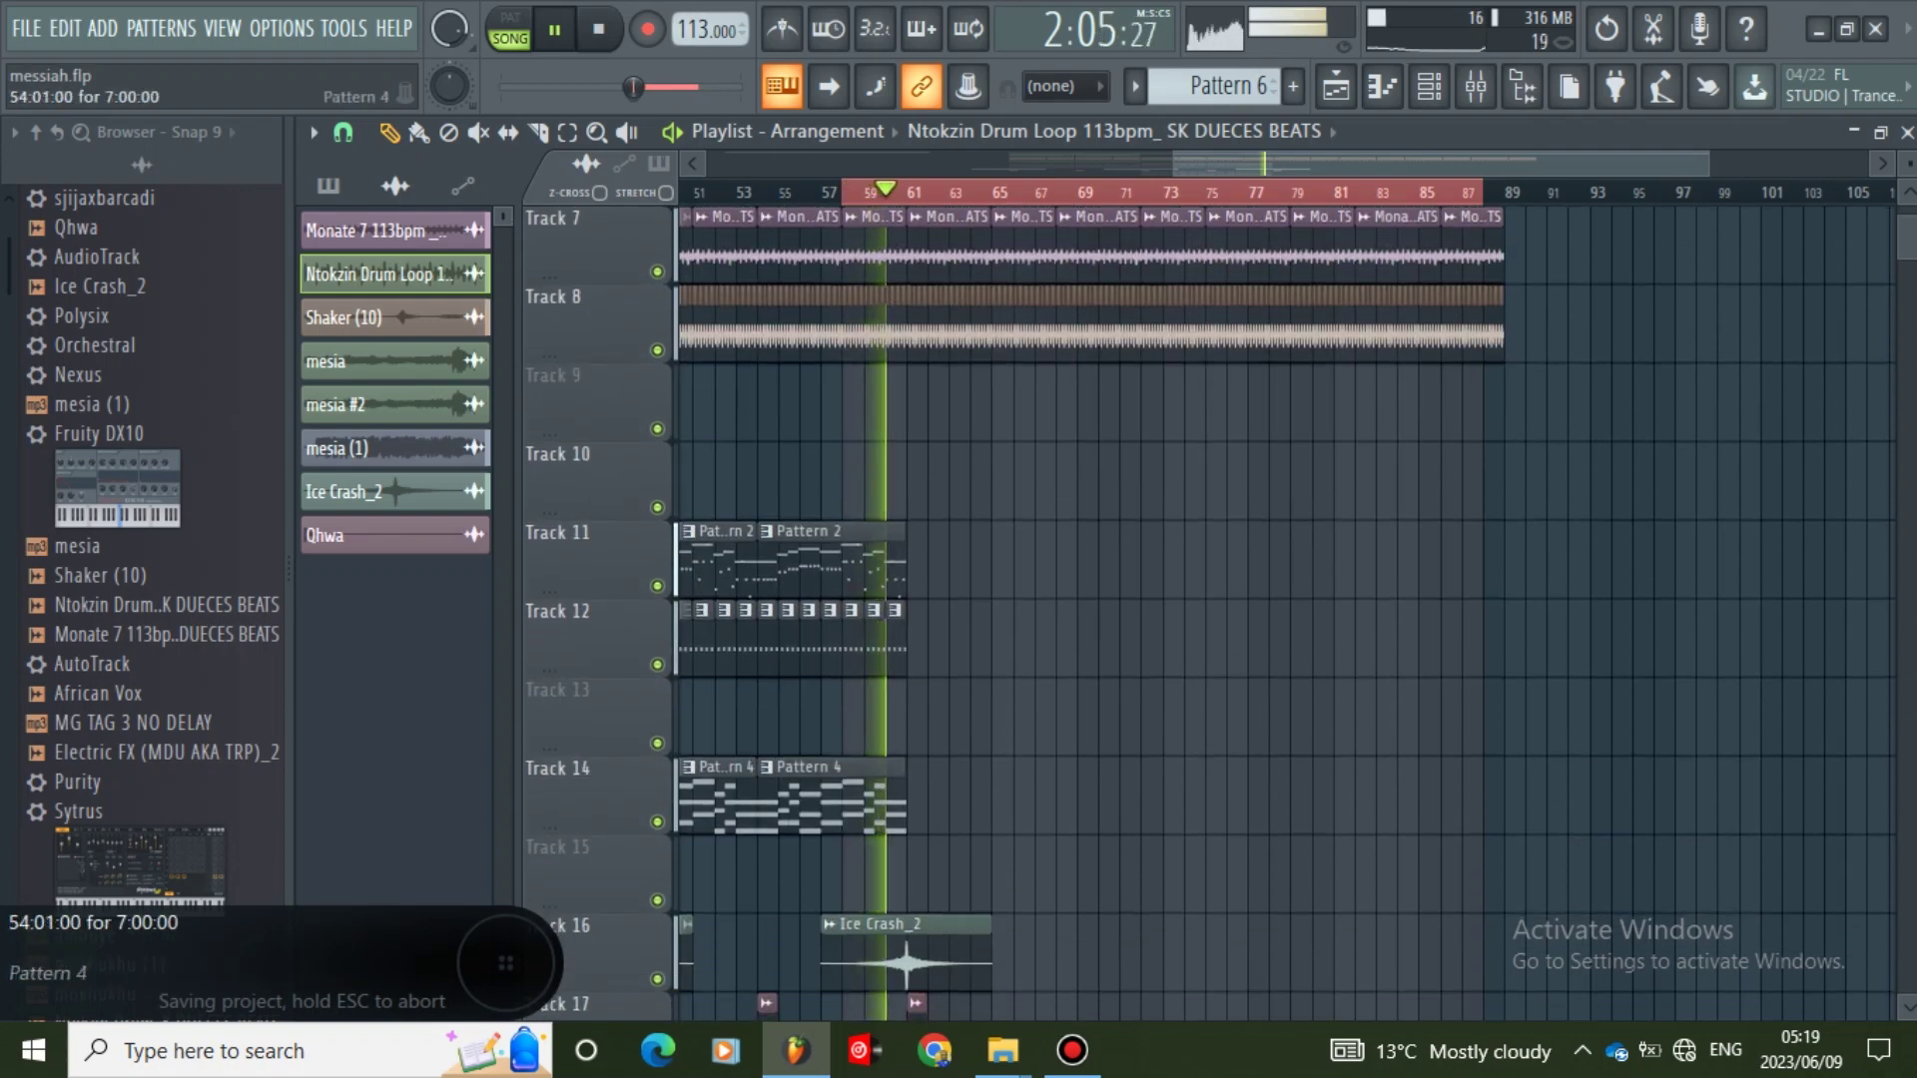
pyautogui.click(861, 795)
pyautogui.scroll(3, 923, 644)
pyautogui.scroll(1, 1285, 612)
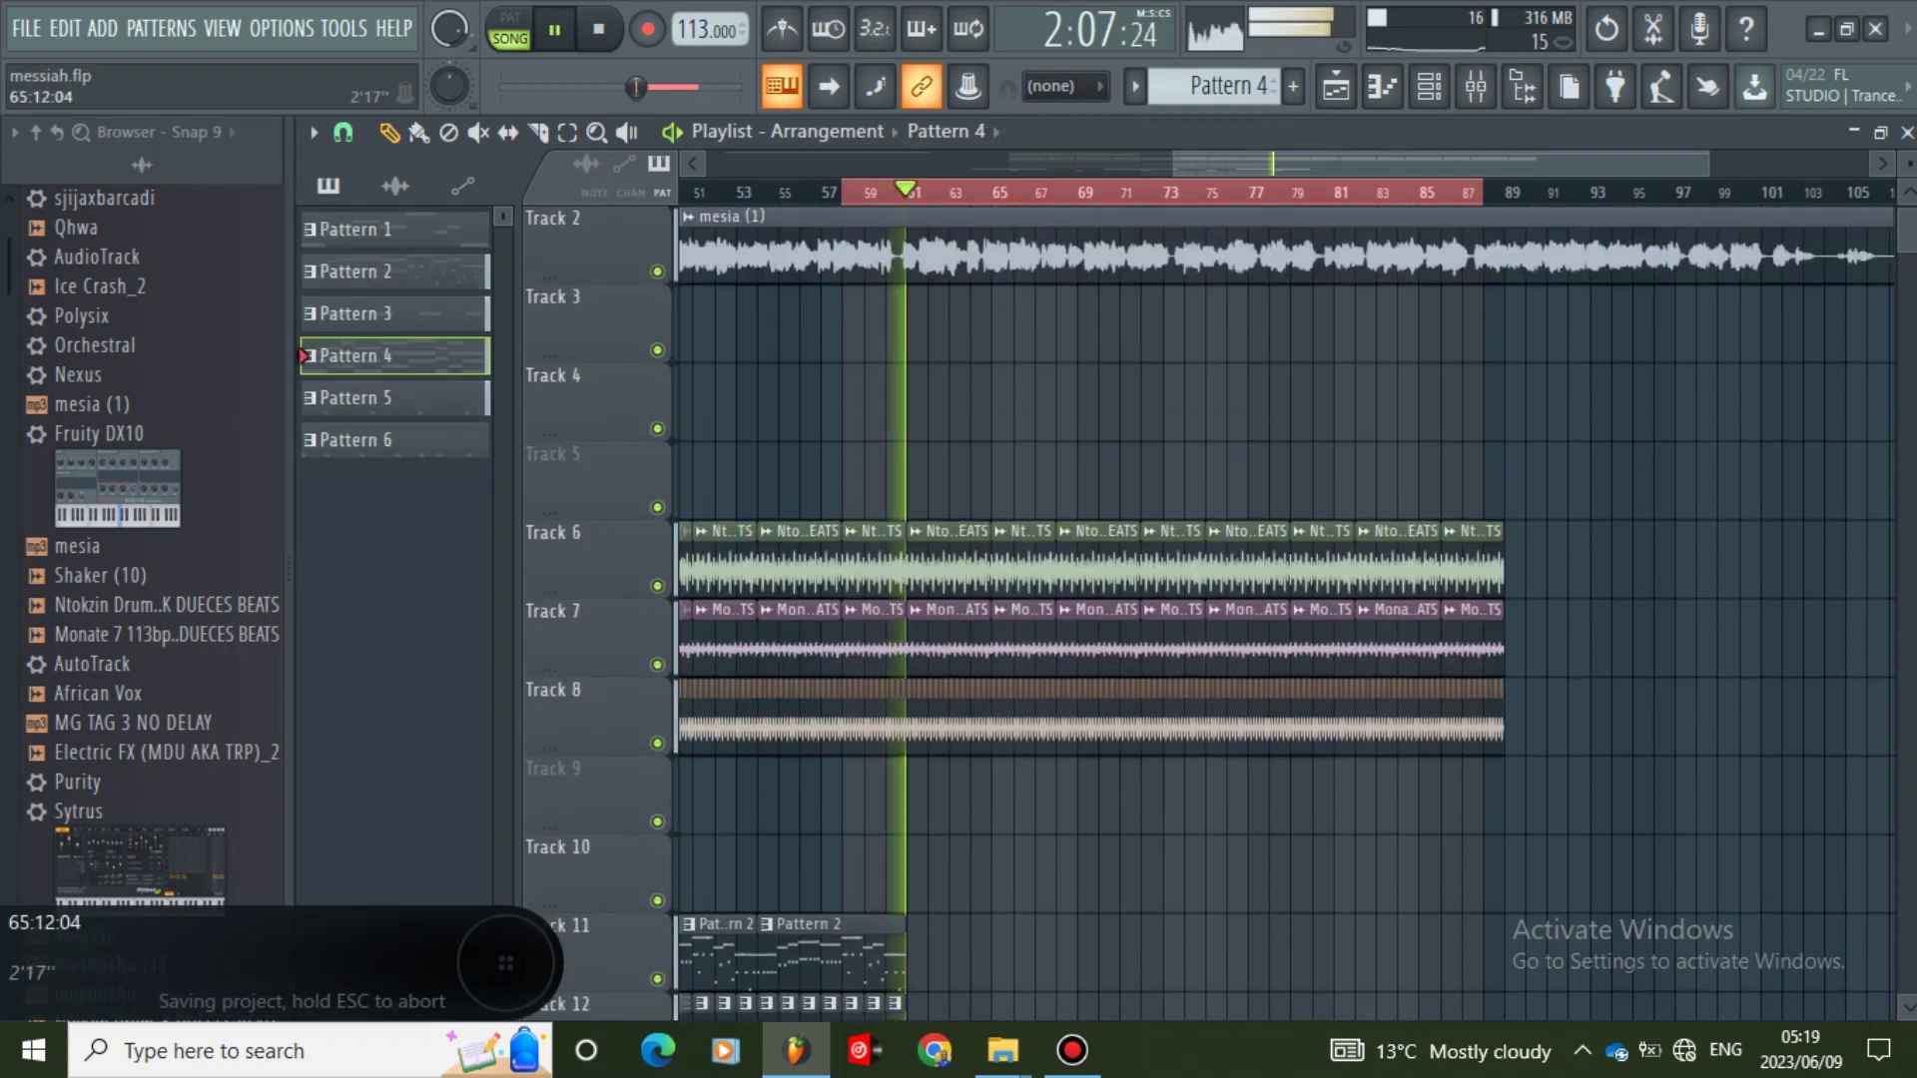
# - Stop playback, duplicate the mesia clips at bars 33 to 47 on Track 4, and align the copies to start at bar 61
pyautogui.moveTo(1174, 163); pyautogui.dragTo(1021, 163)
pyautogui.press('space')
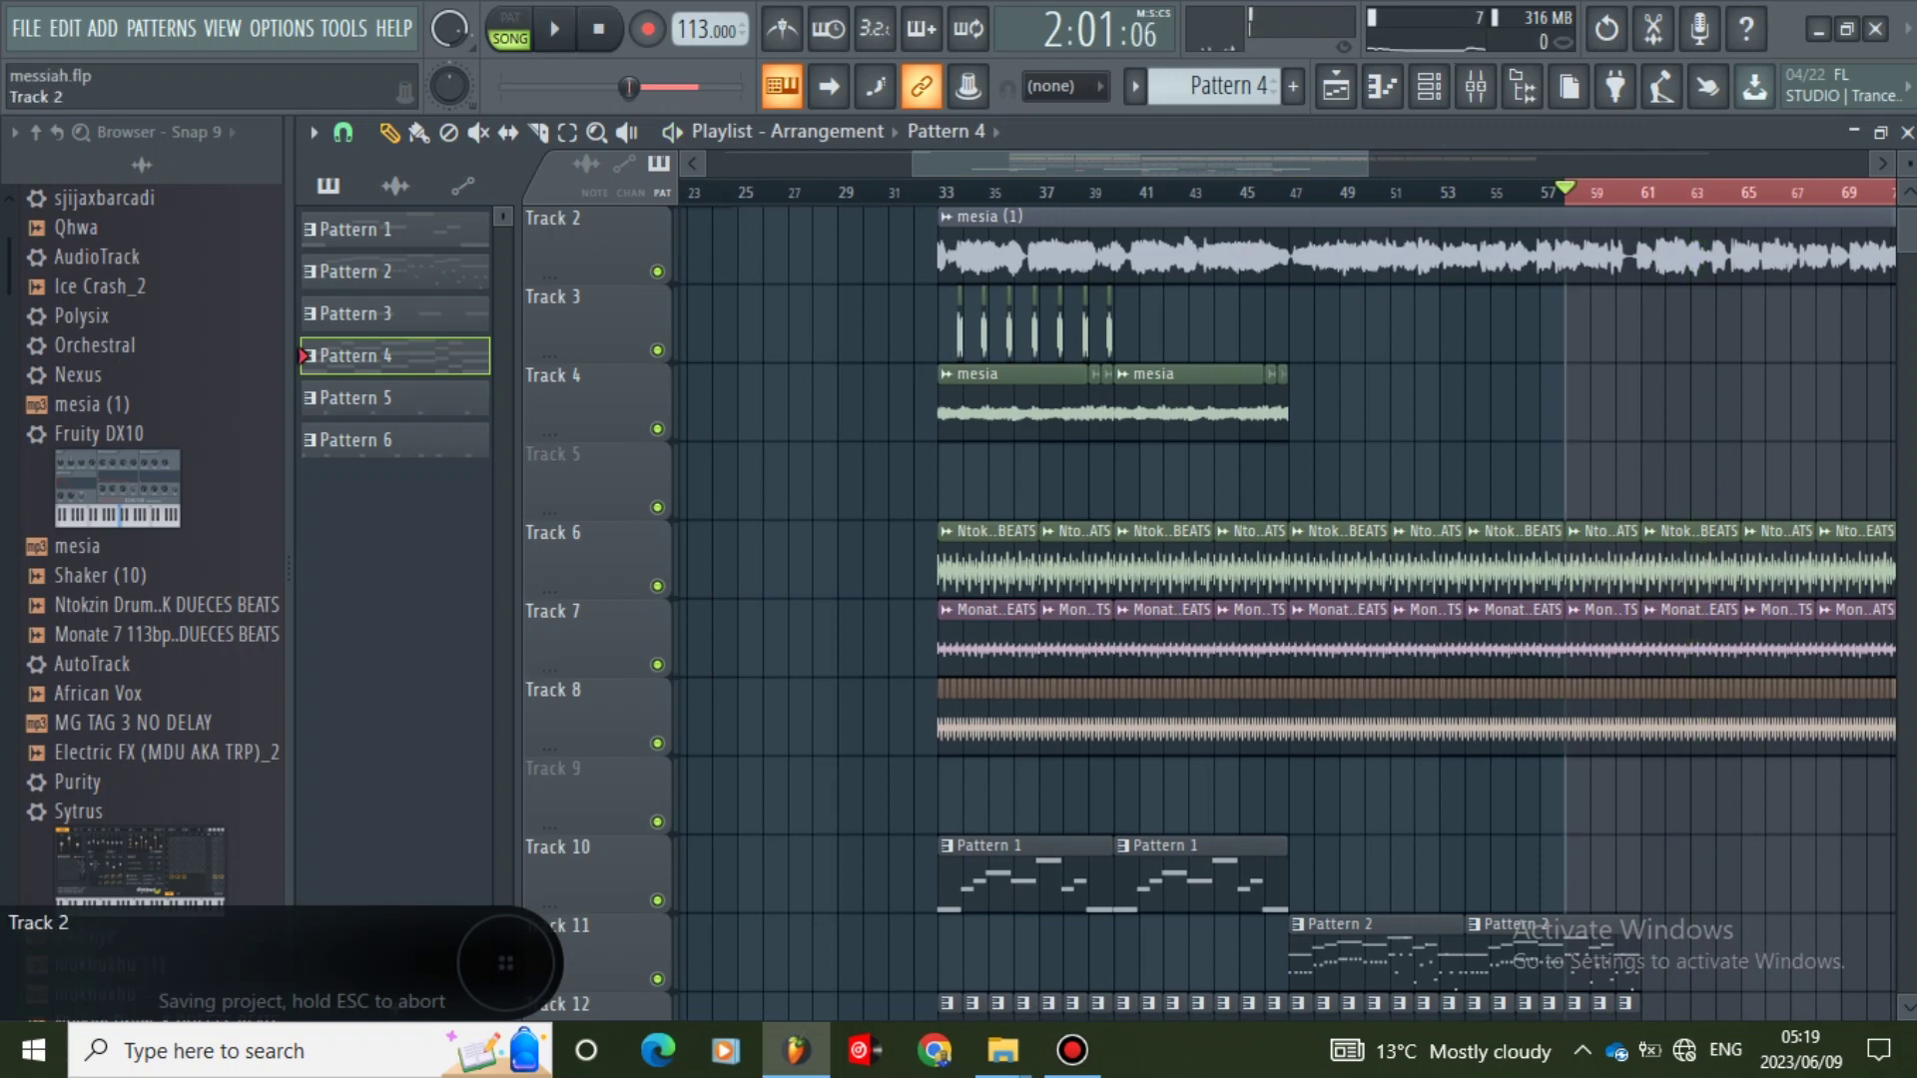
pyautogui.moveTo(936, 479); pyautogui.dragTo(1298, 399)
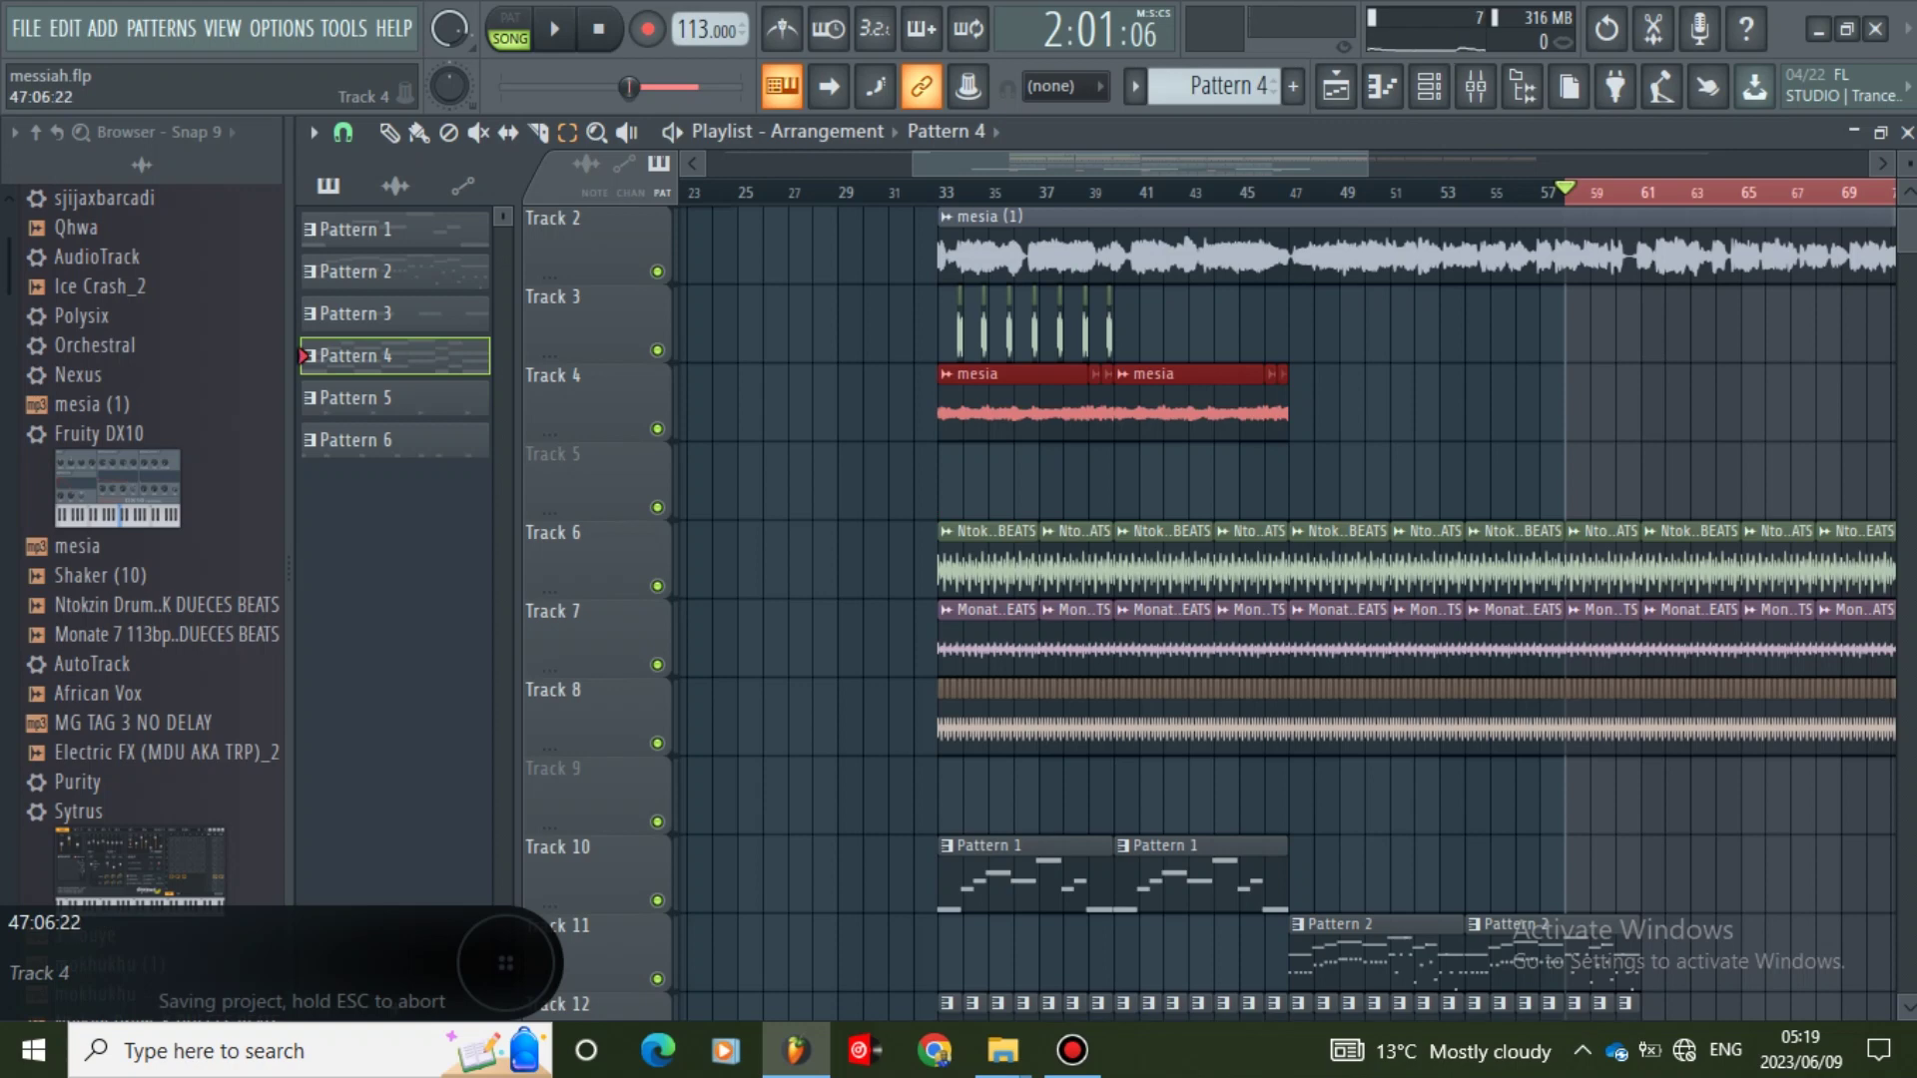
pyautogui.hotkey('ctrl', 'v')
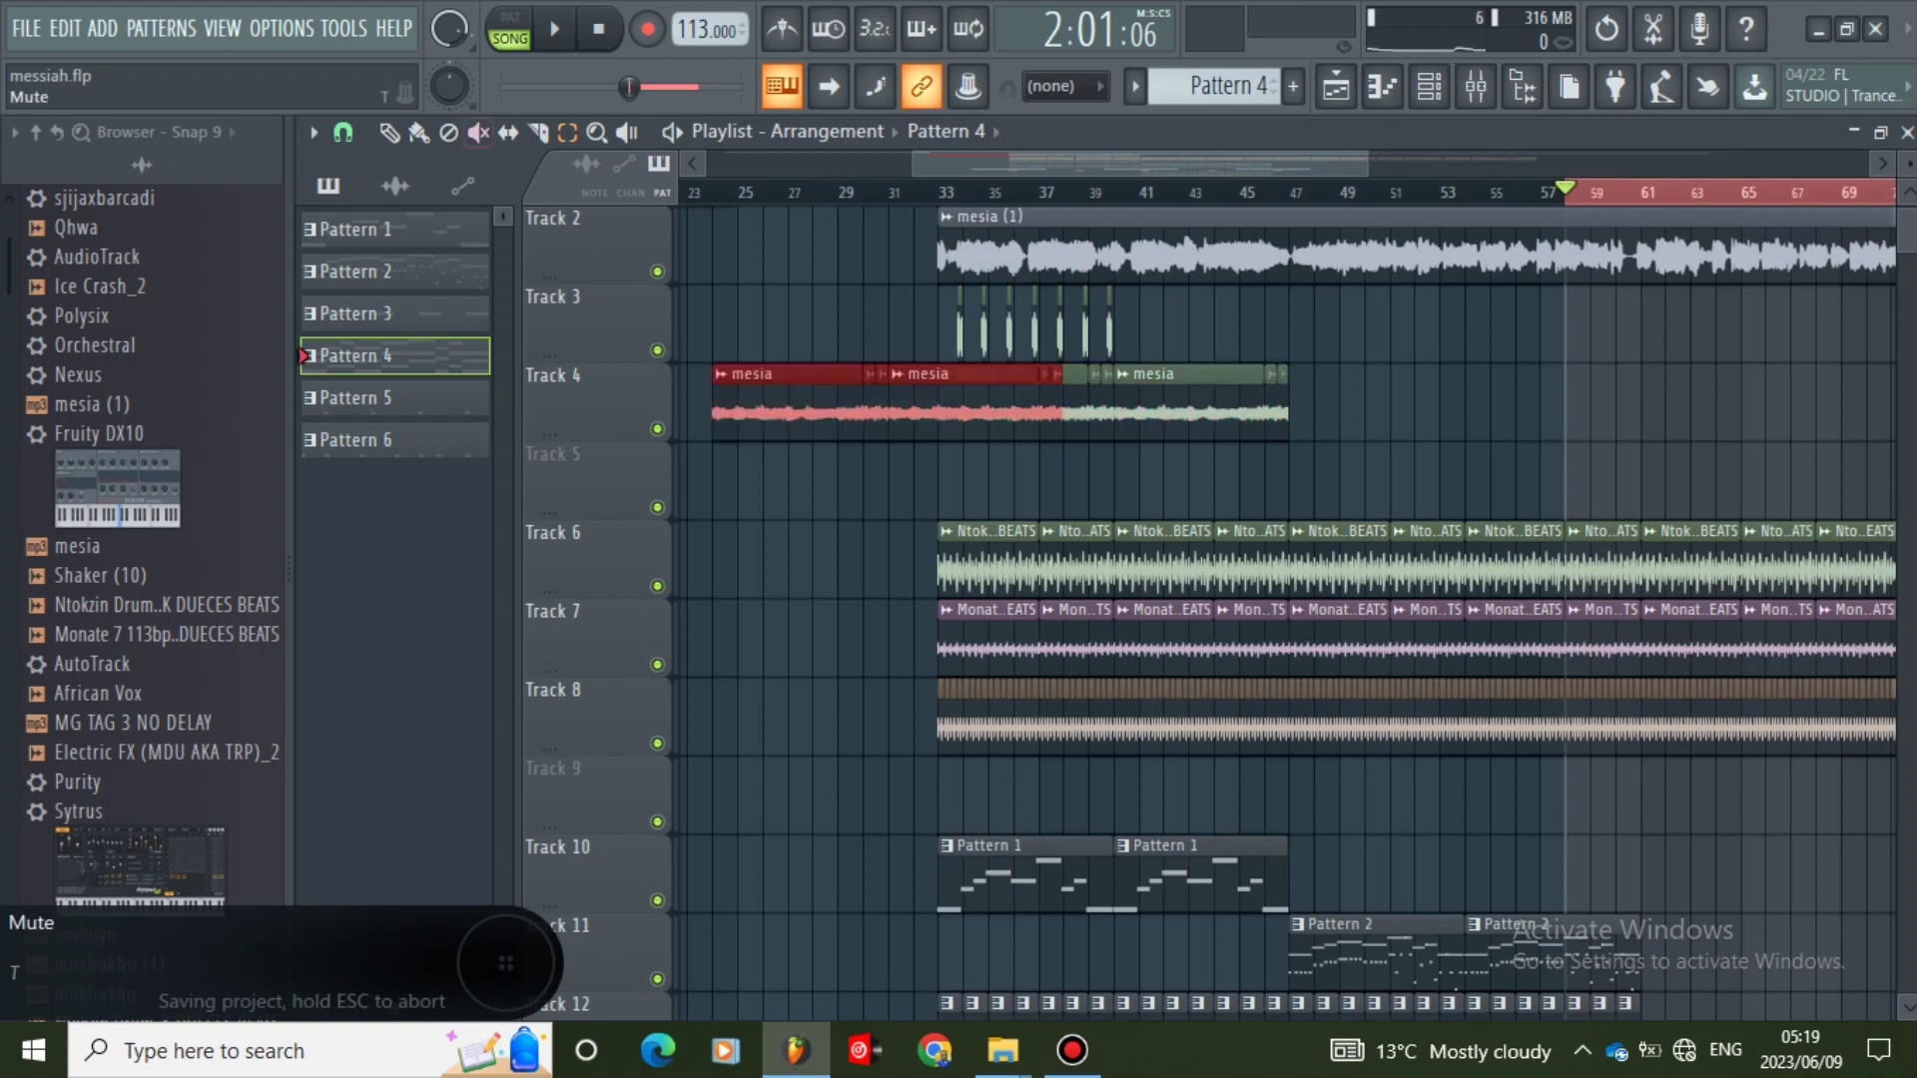
pyautogui.moveTo(741, 404); pyautogui.dragTo(1618, 404)
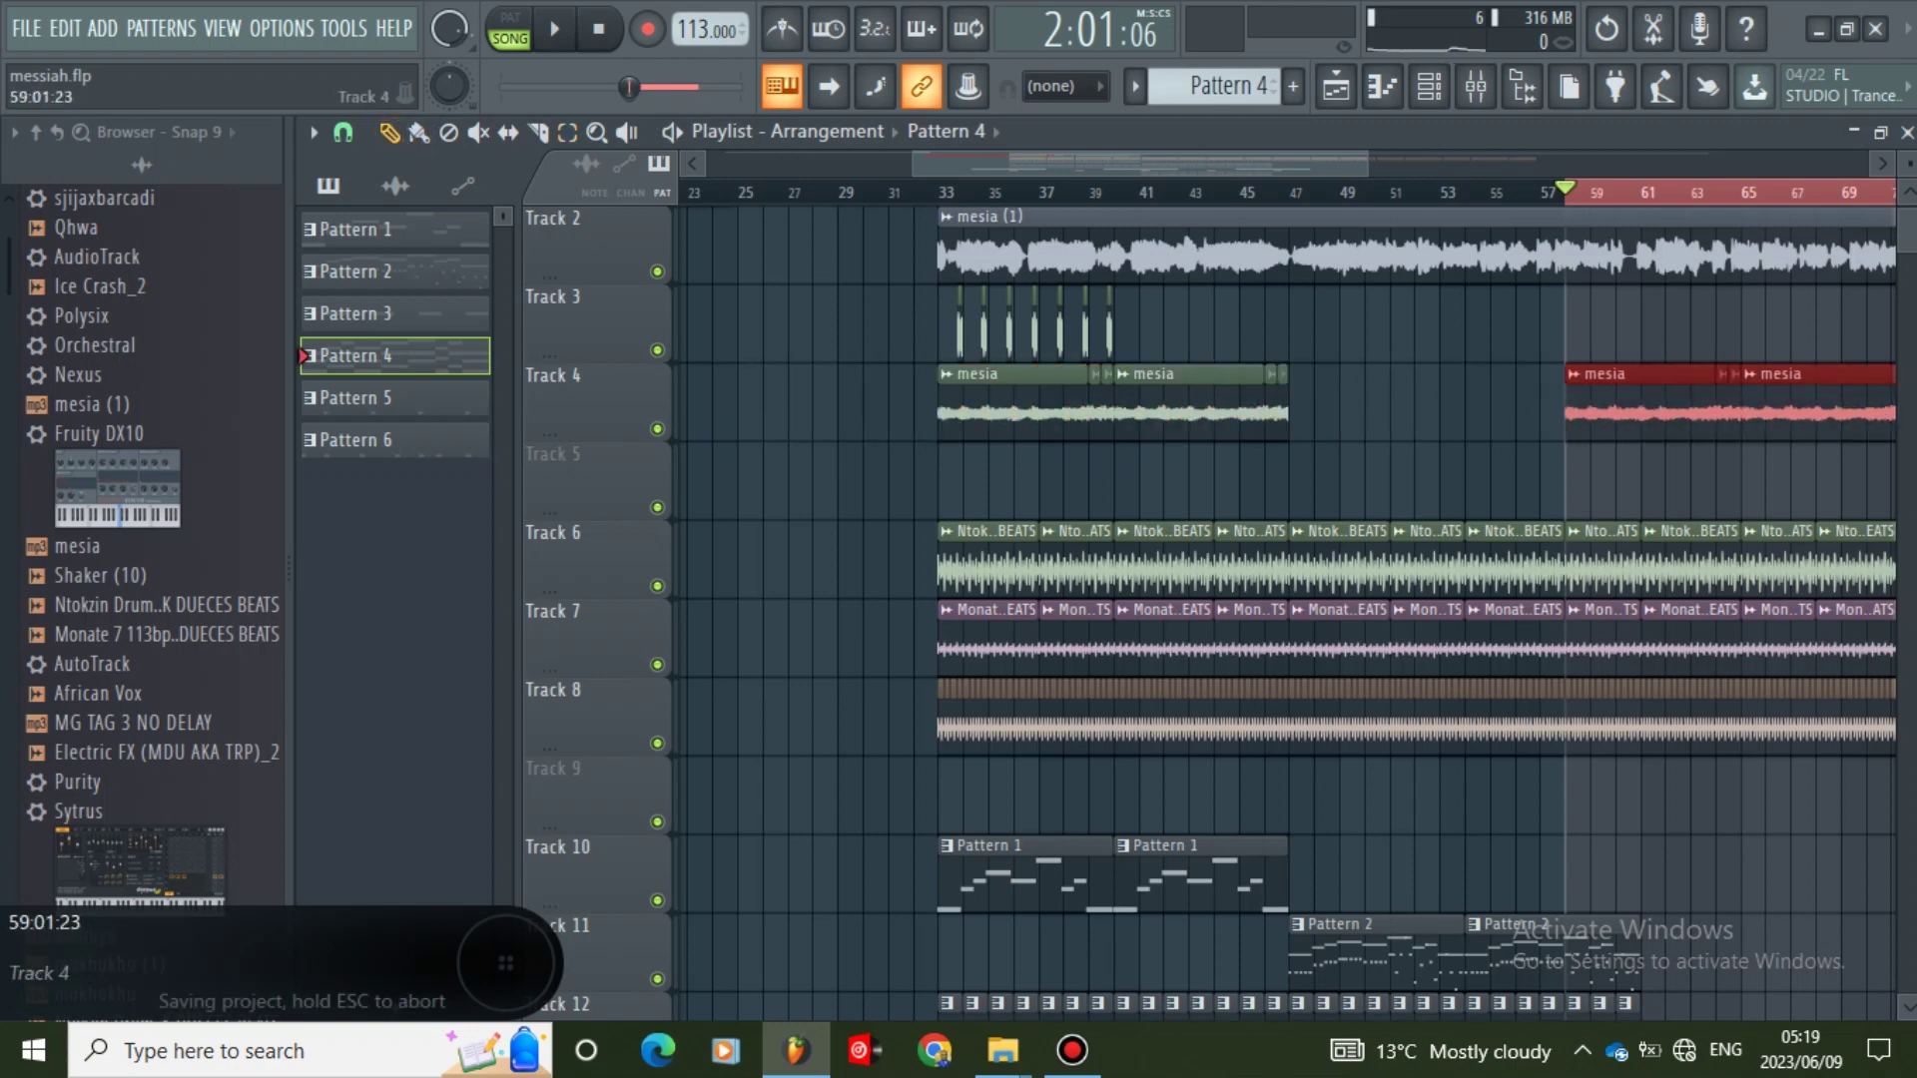
pyautogui.click(1593, 404)
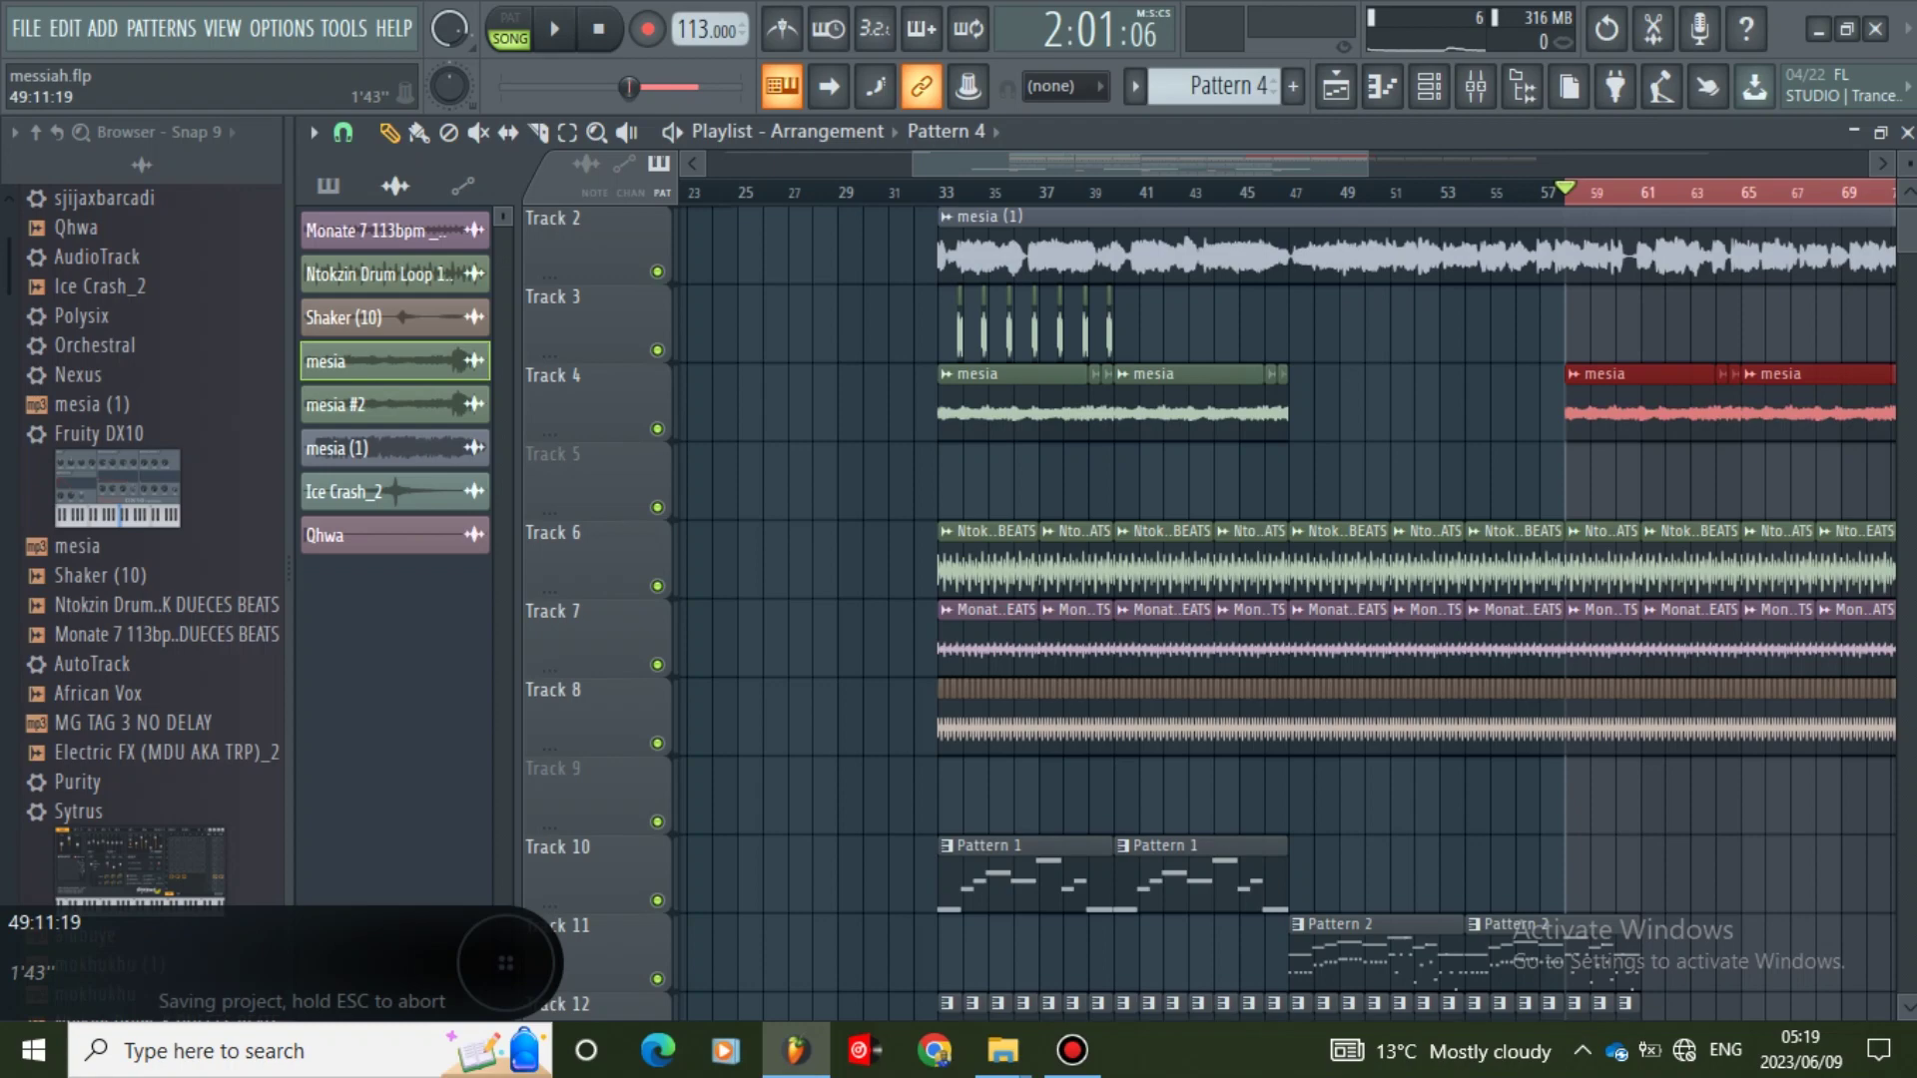
pyautogui.moveTo(1366, 163)
pyautogui.mouseDown()
pyautogui.moveTo(1024, 164)
pyautogui.moveTo(1348, 164)
pyautogui.mouseUp()
pyautogui.scroll(-7, 1608, 405)
pyautogui.scroll(5, 1458, 327)
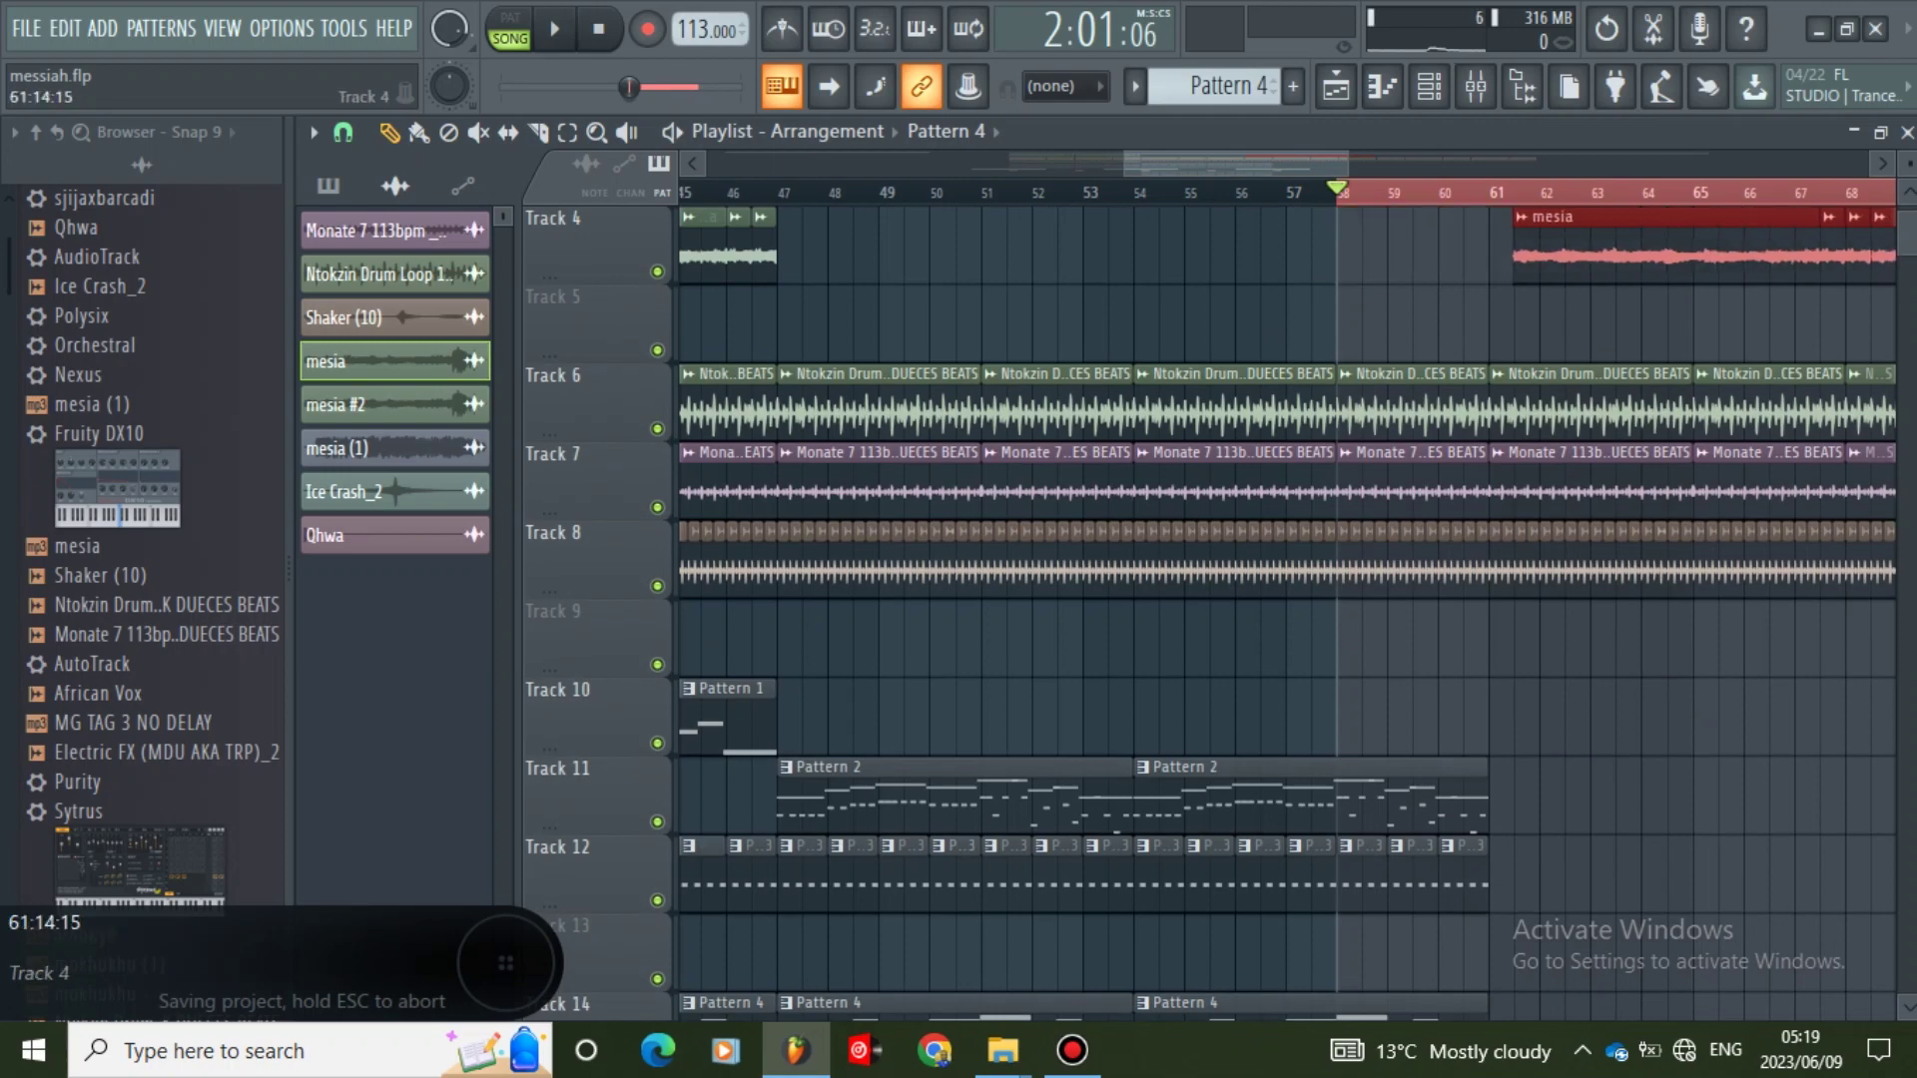
pyautogui.scroll(-8, 1098, 280)
pyautogui.scroll(11, 1098, 280)
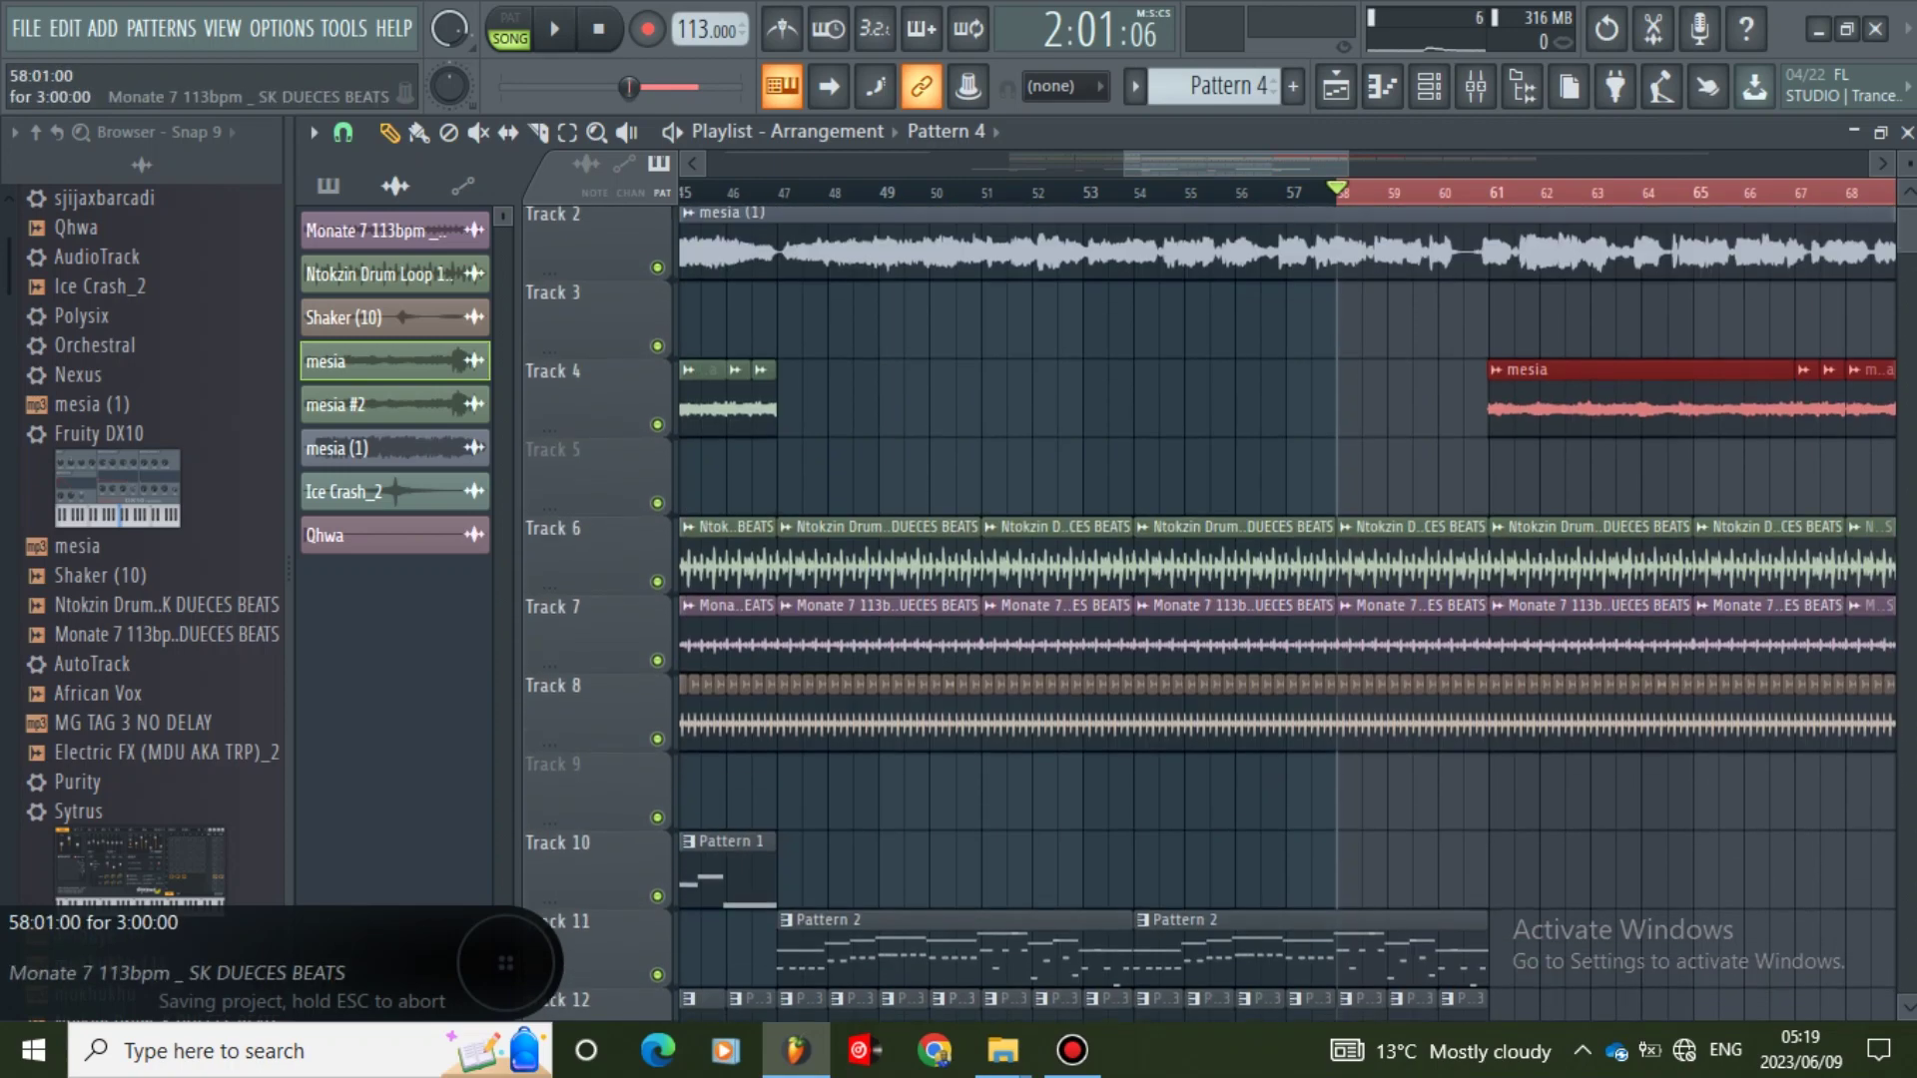
# - Add another copy of the mesia clips on Track 4 starting at bar 75, and select the clips within the time selection
pyautogui.moveTo(1348, 164); pyautogui.dragTo(1660, 164)
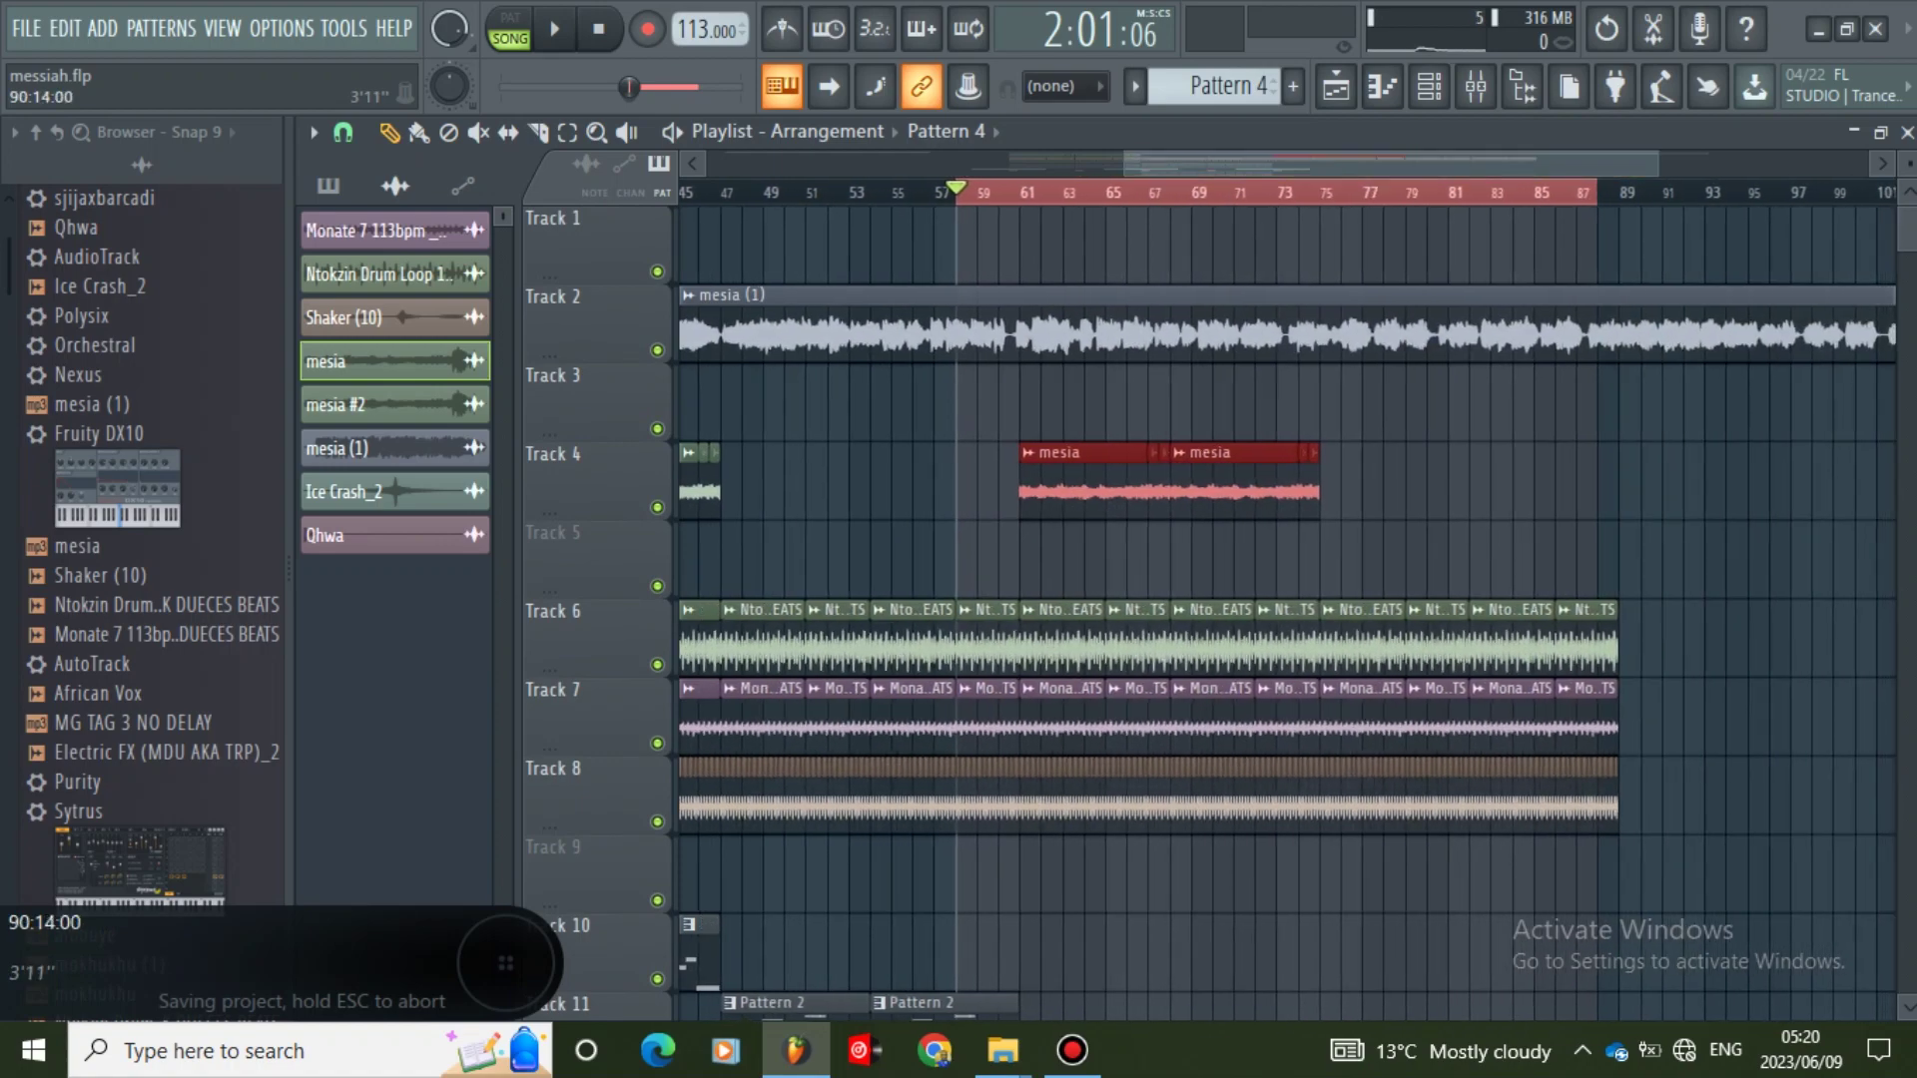
pyautogui.hotkey('ctrl', 'v')
pyautogui.moveTo(783, 481); pyautogui.dragTo(1511, 481)
pyautogui.keyDown('ctrl'); pyautogui.click(1681, 559); pyautogui.keyUp('ctrl')
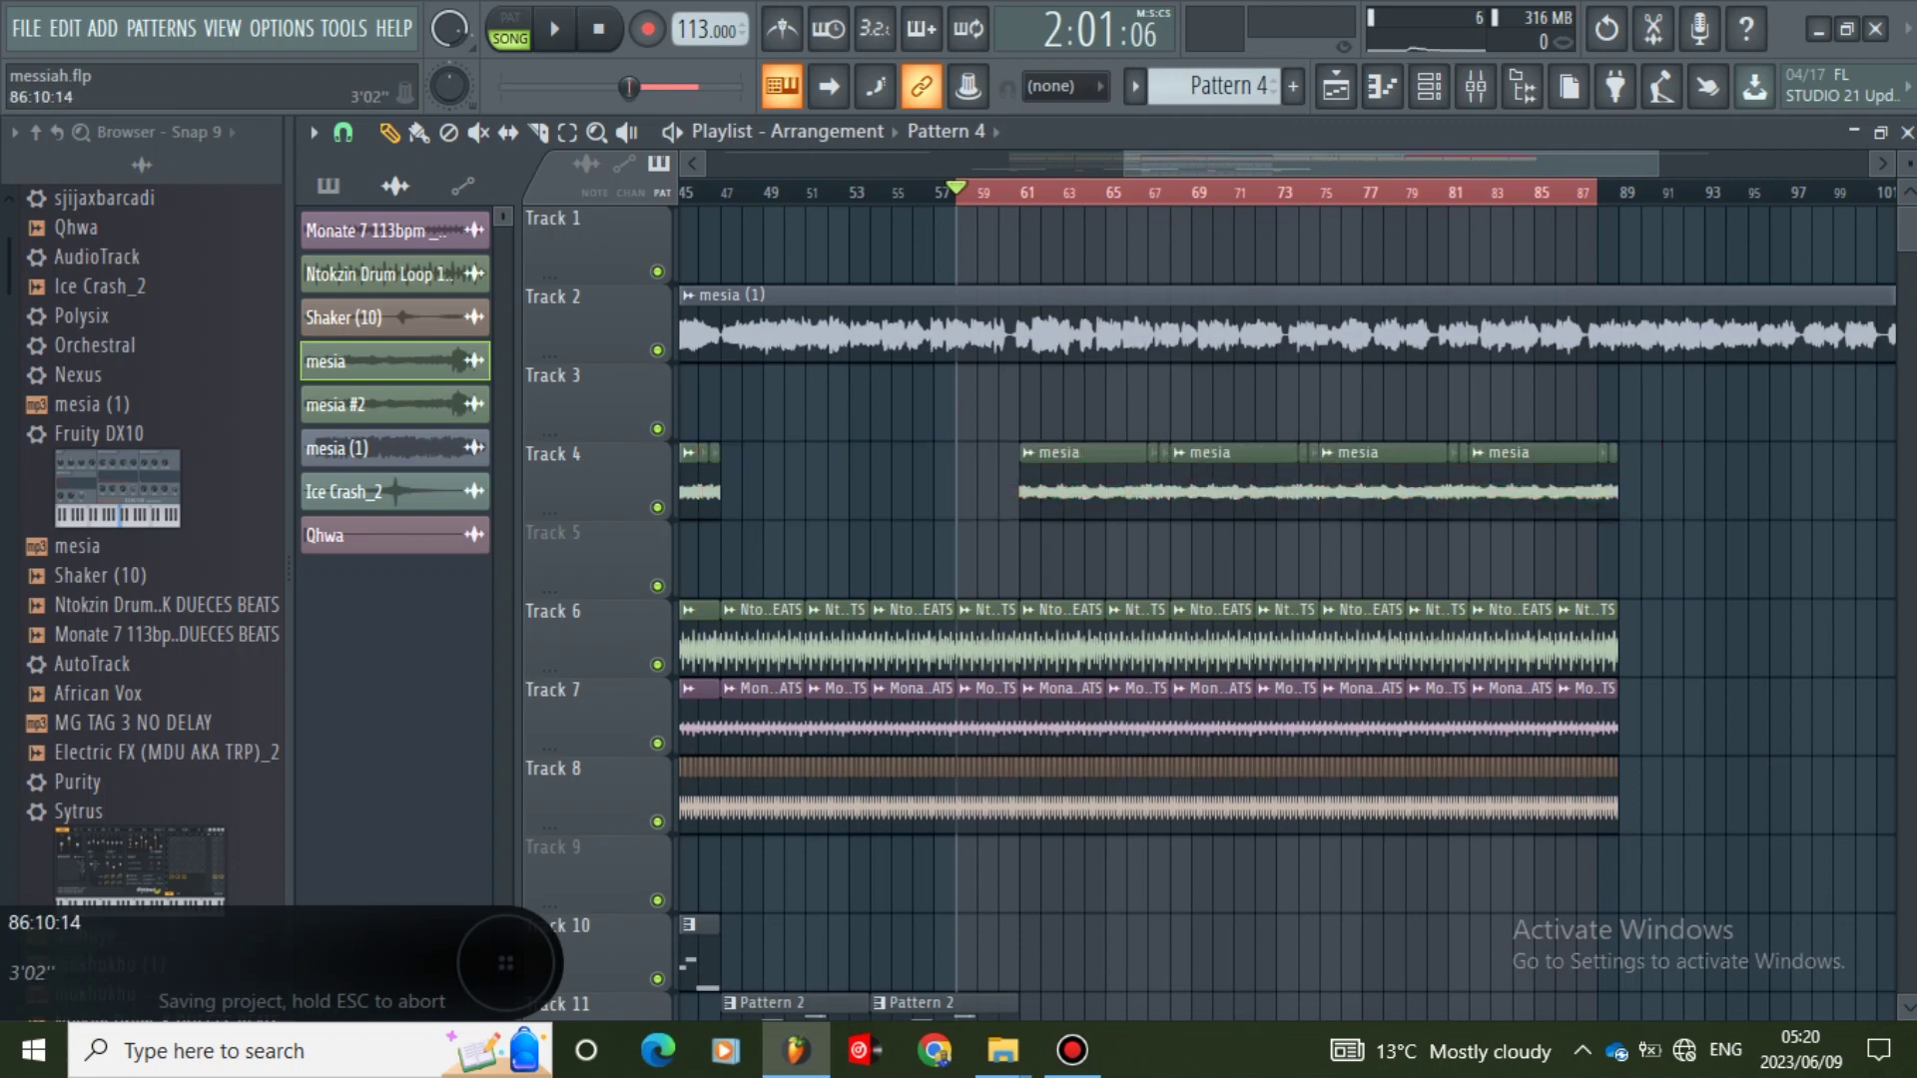
pyautogui.hotkey('ctrl', 'a')
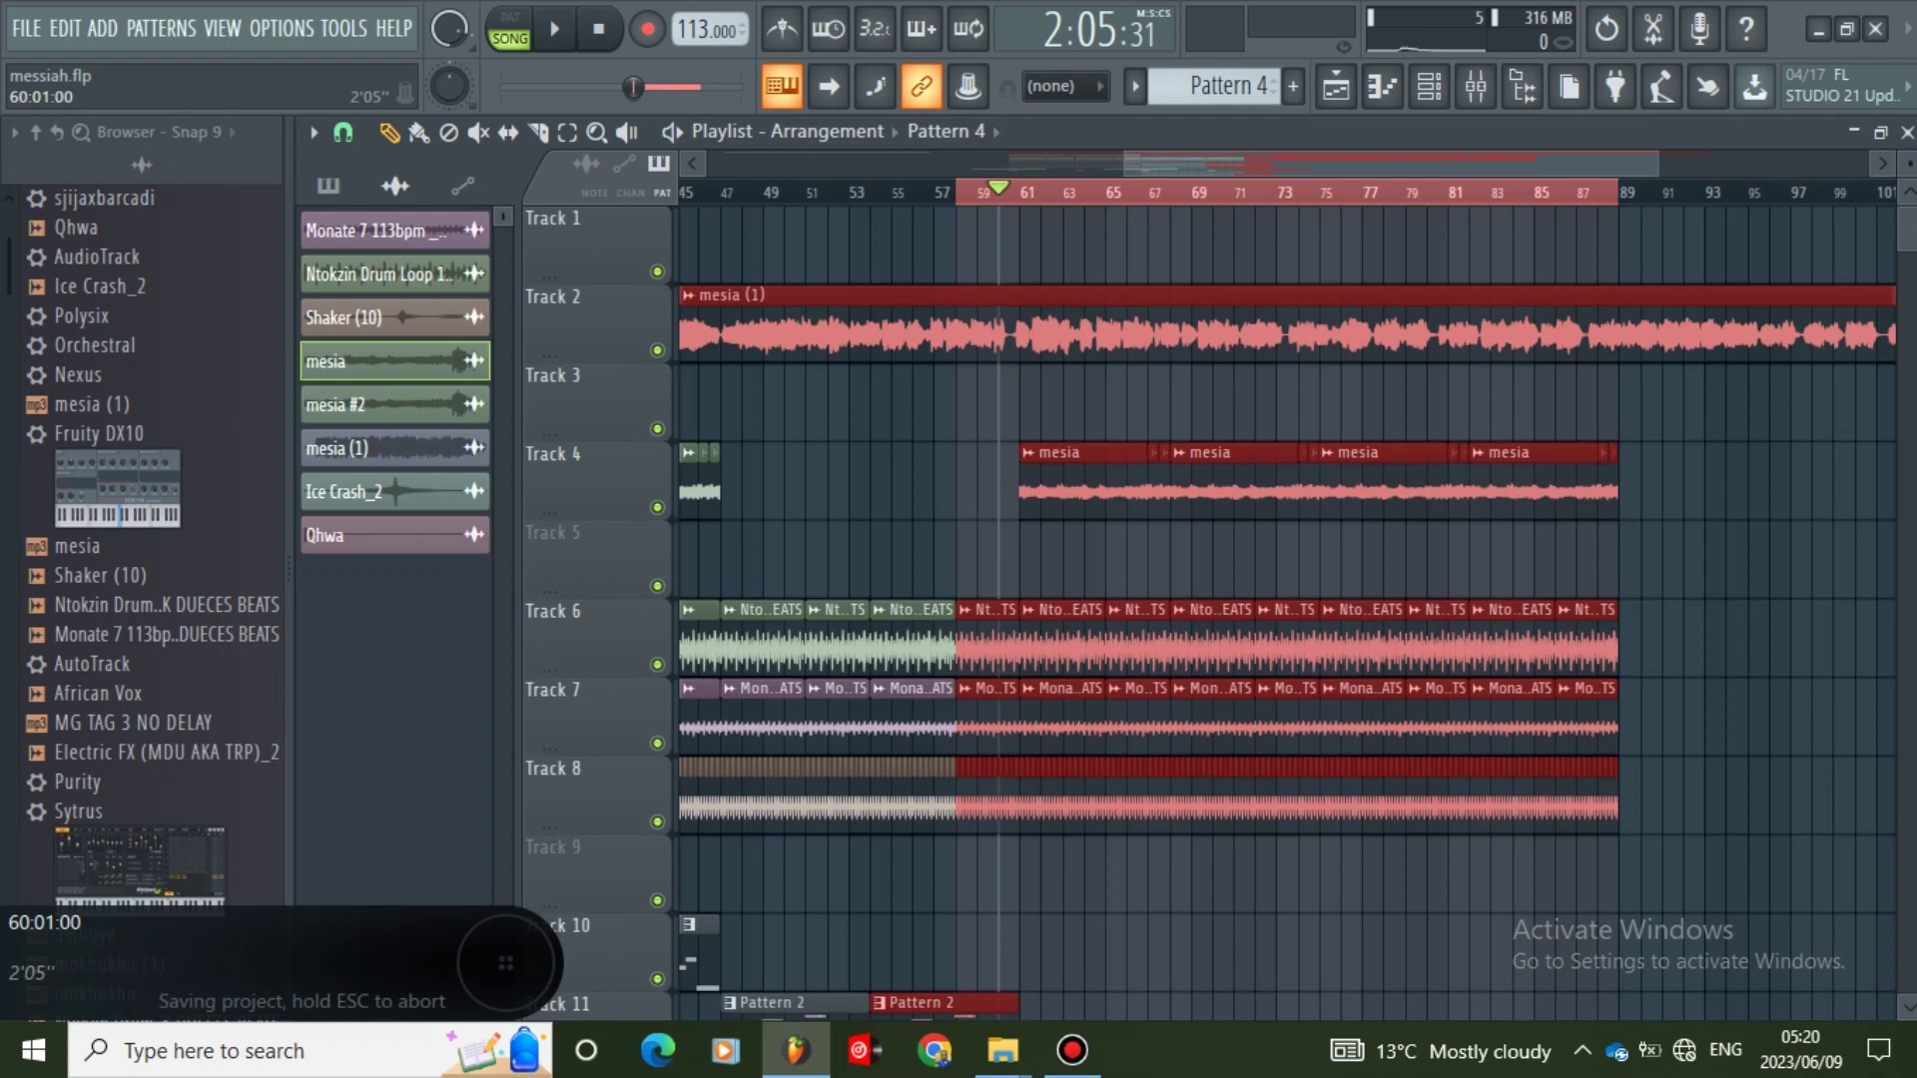
# - Clear the playlist time selection and play the arrangement from bar 58
pyautogui.click(966, 191)
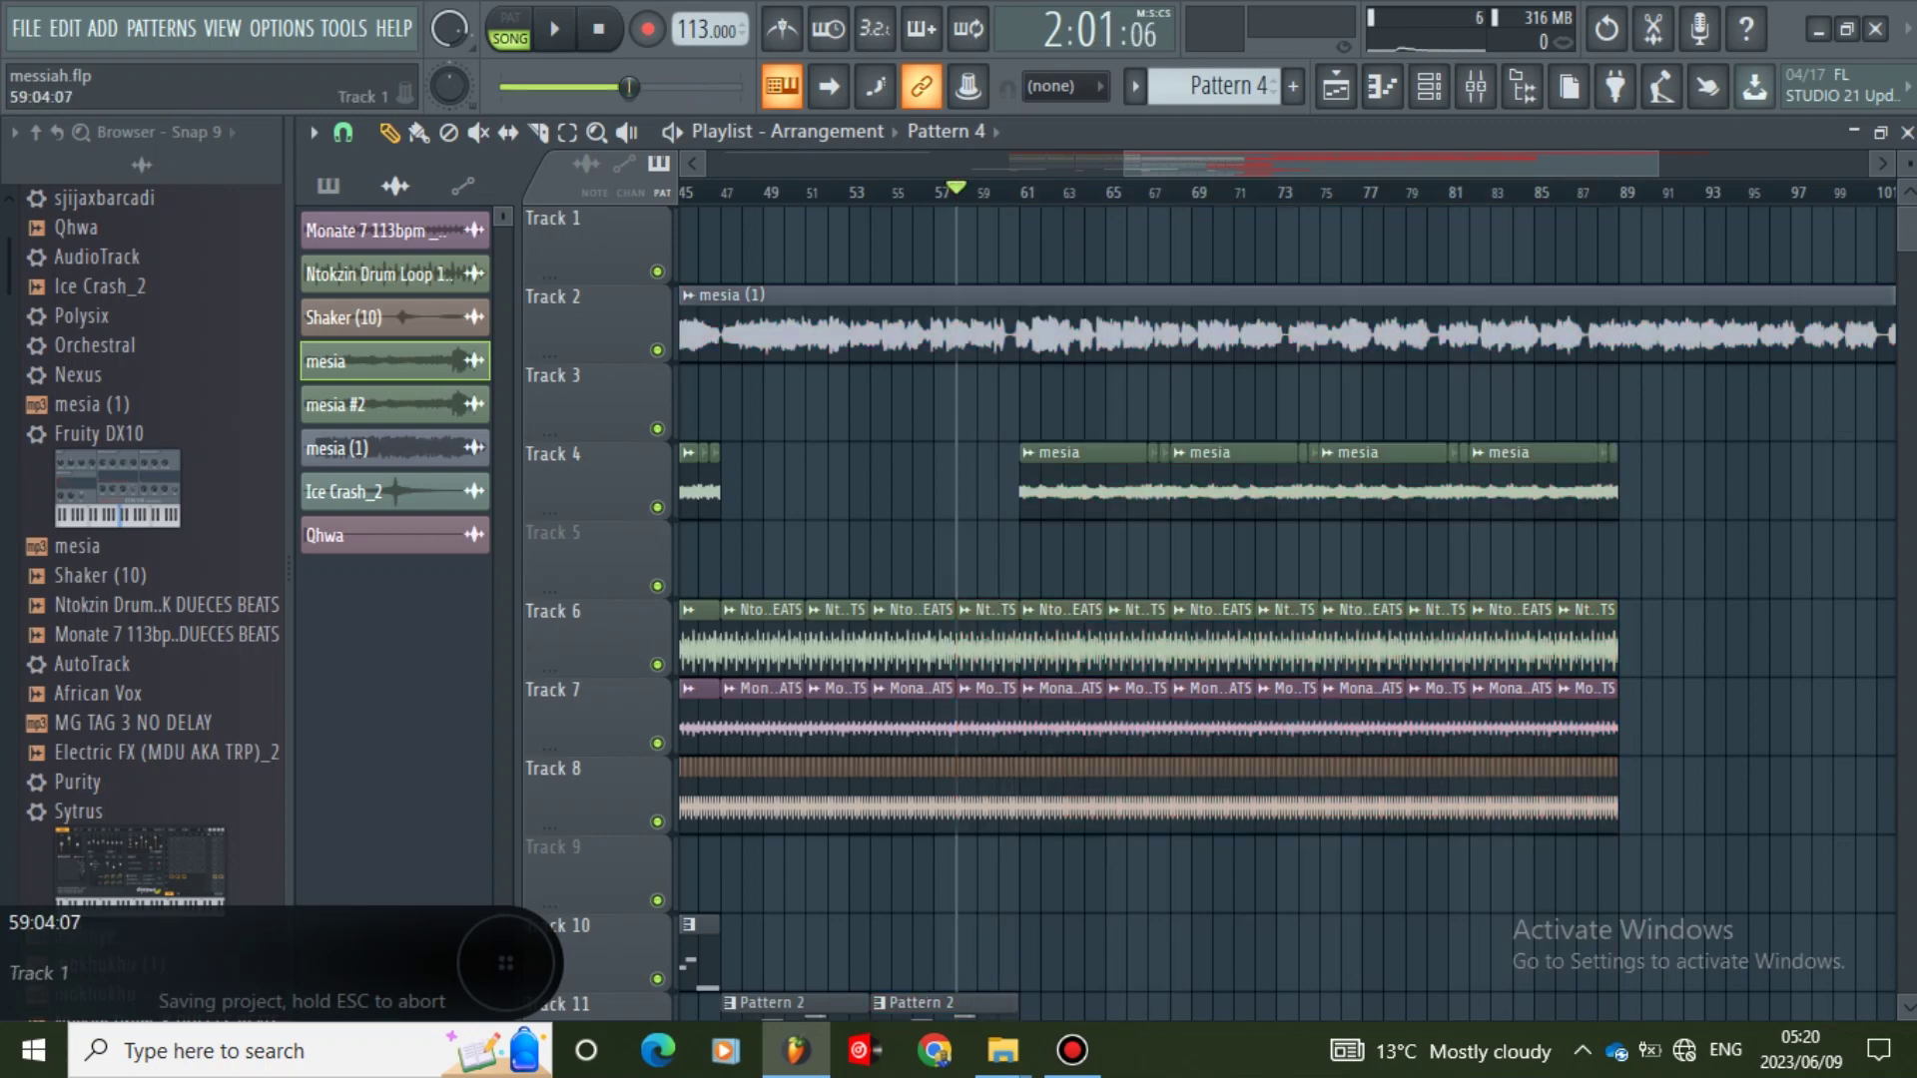
pyautogui.moveTo(1125, 162); pyautogui.dragTo(1117, 163)
pyautogui.press('space')
pyautogui.scroll(-3, 973, 480)
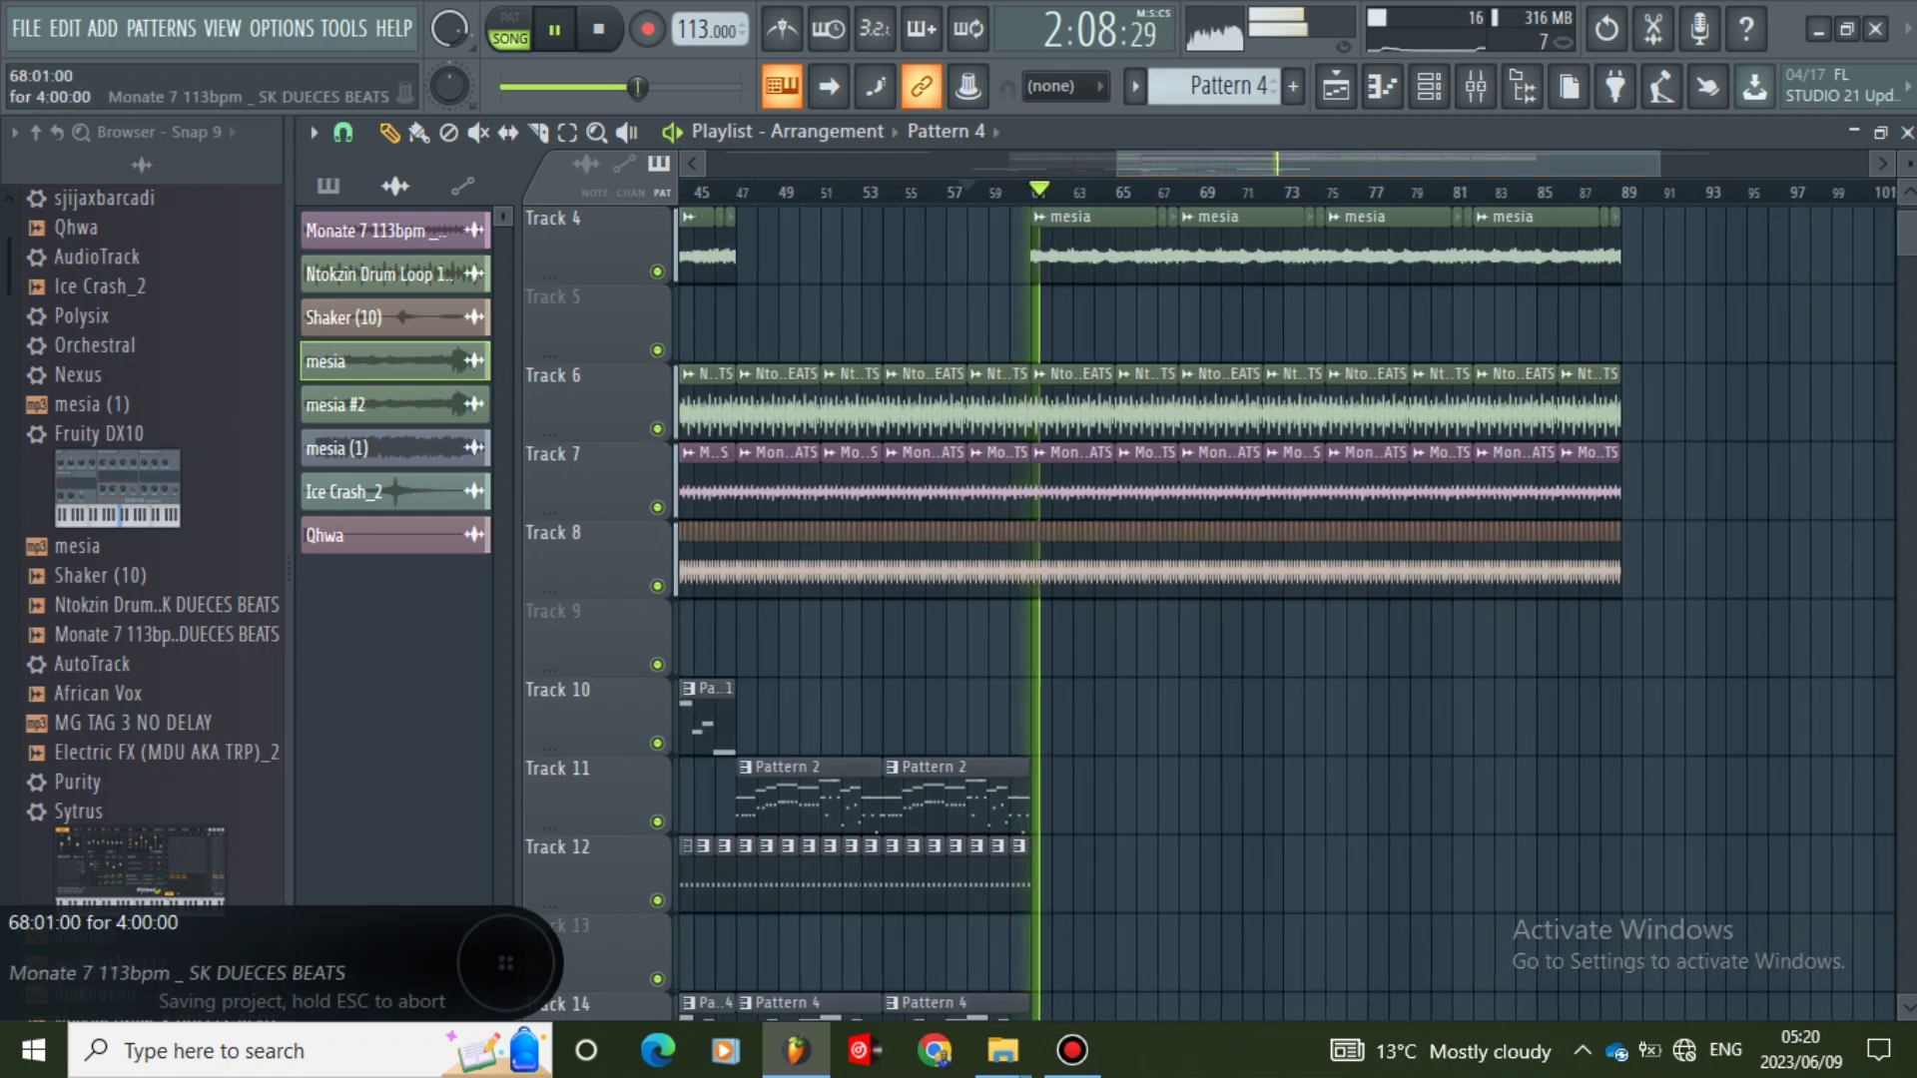
# - Add two Pattern 1 clips on Track 10 at bars 61 and 68, and two Pattern 2 clips on Track 11 at bars 75 and 82
pyautogui.hscroll(-6, 1288, 600)
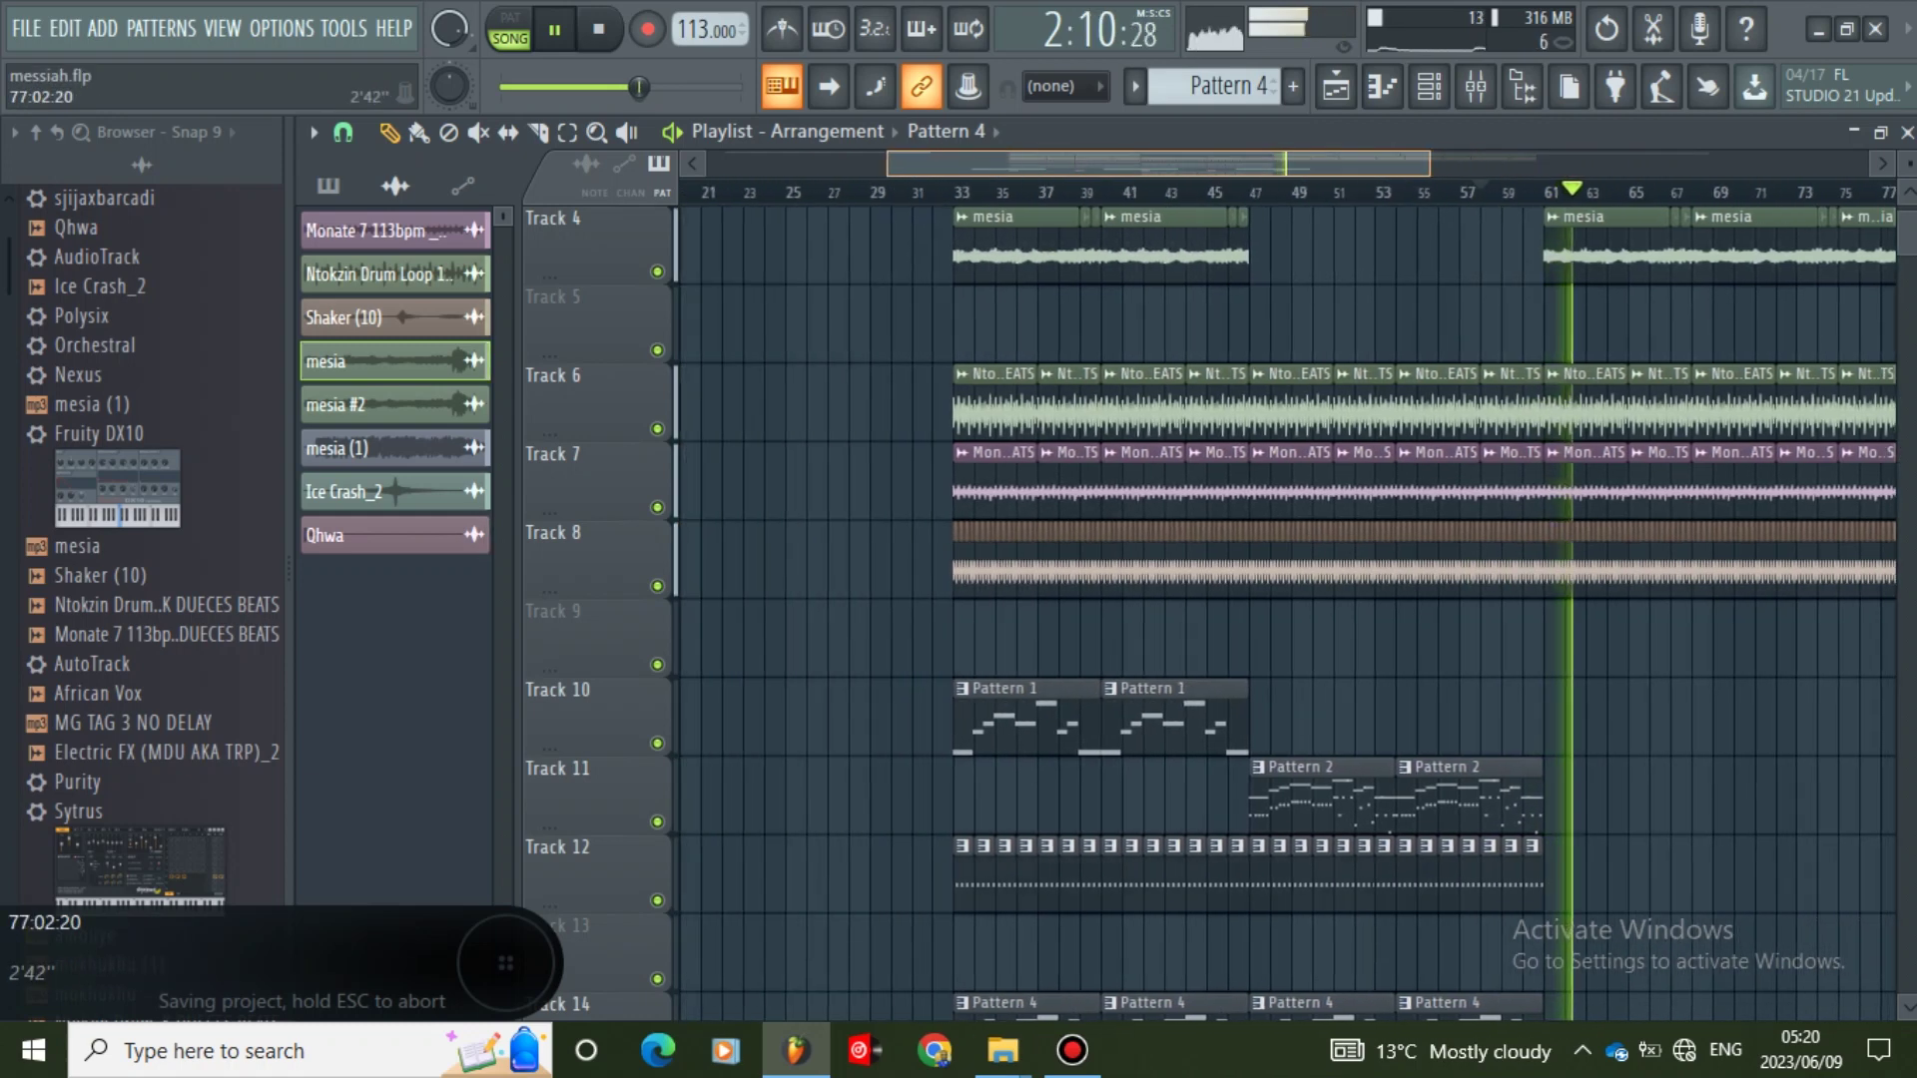
pyautogui.hscroll(2, 1288, 599)
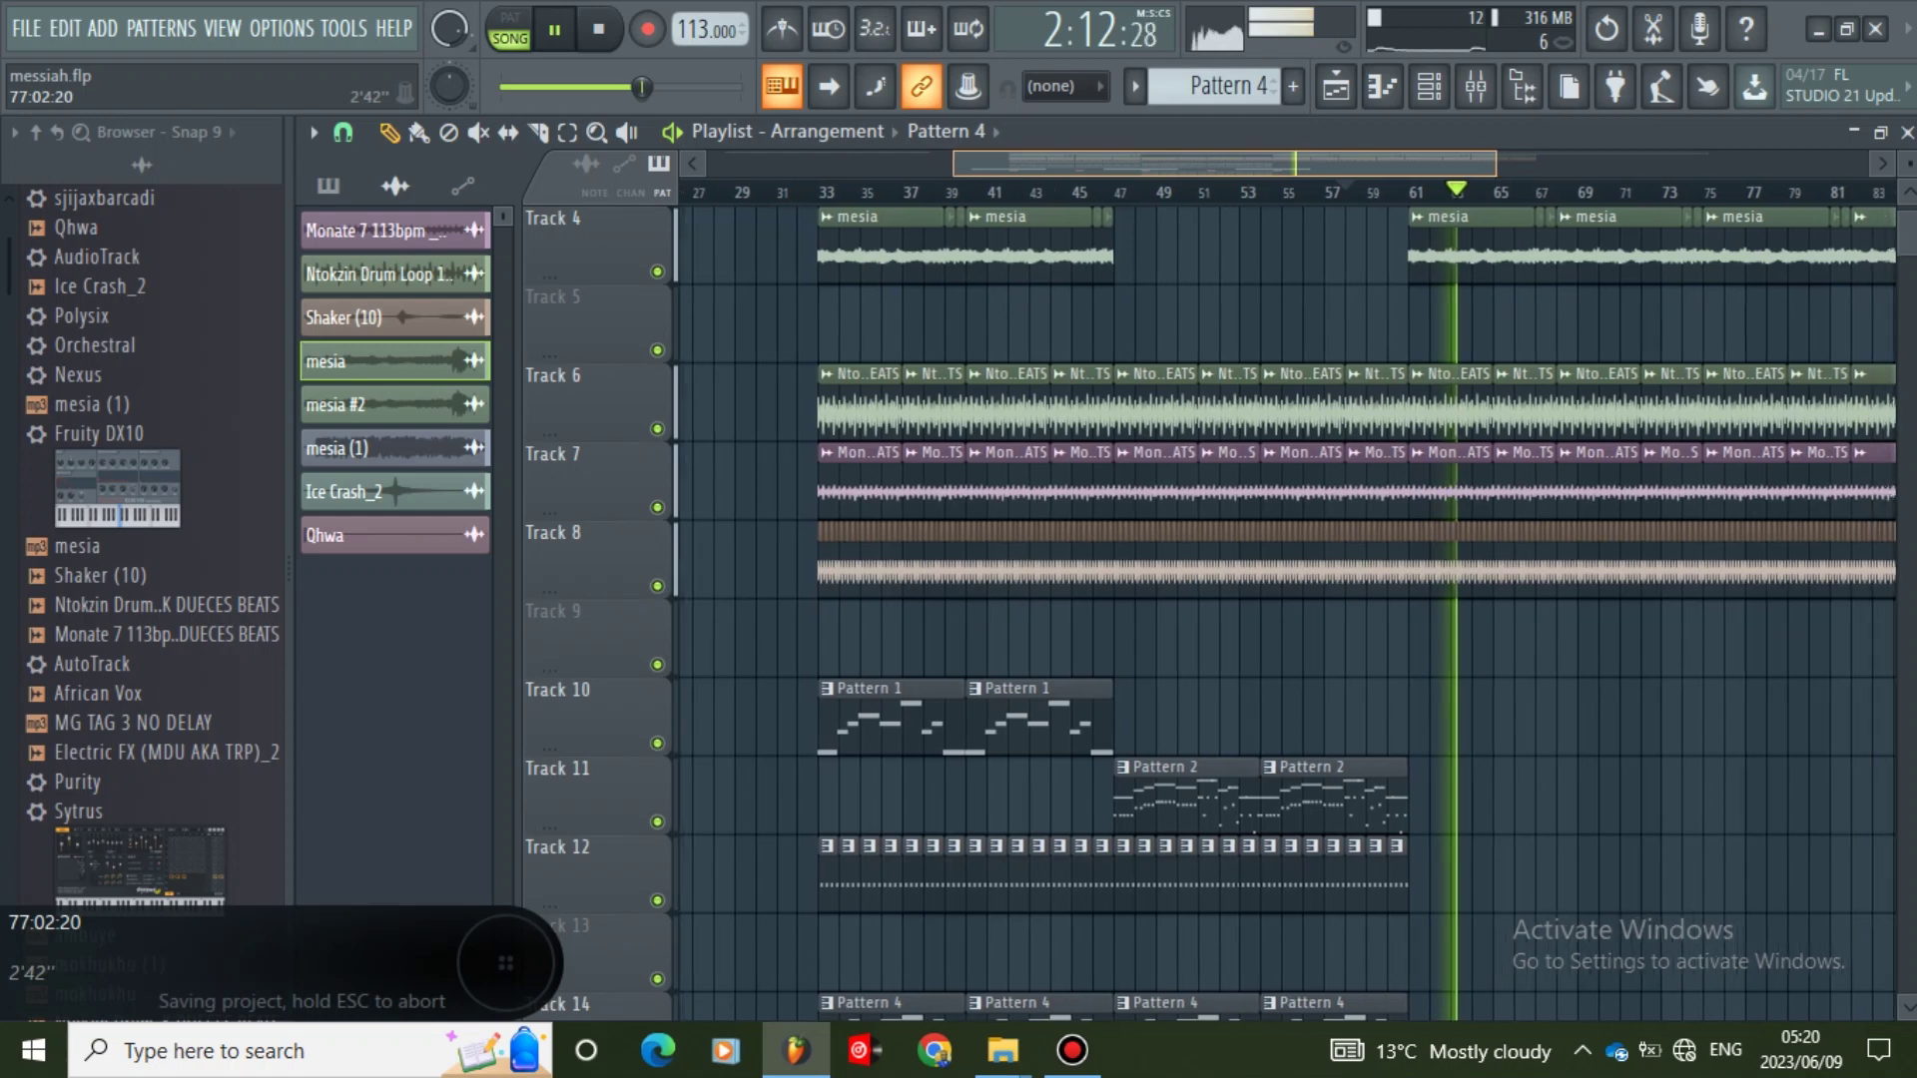
pyautogui.hscroll(1, 1289, 600)
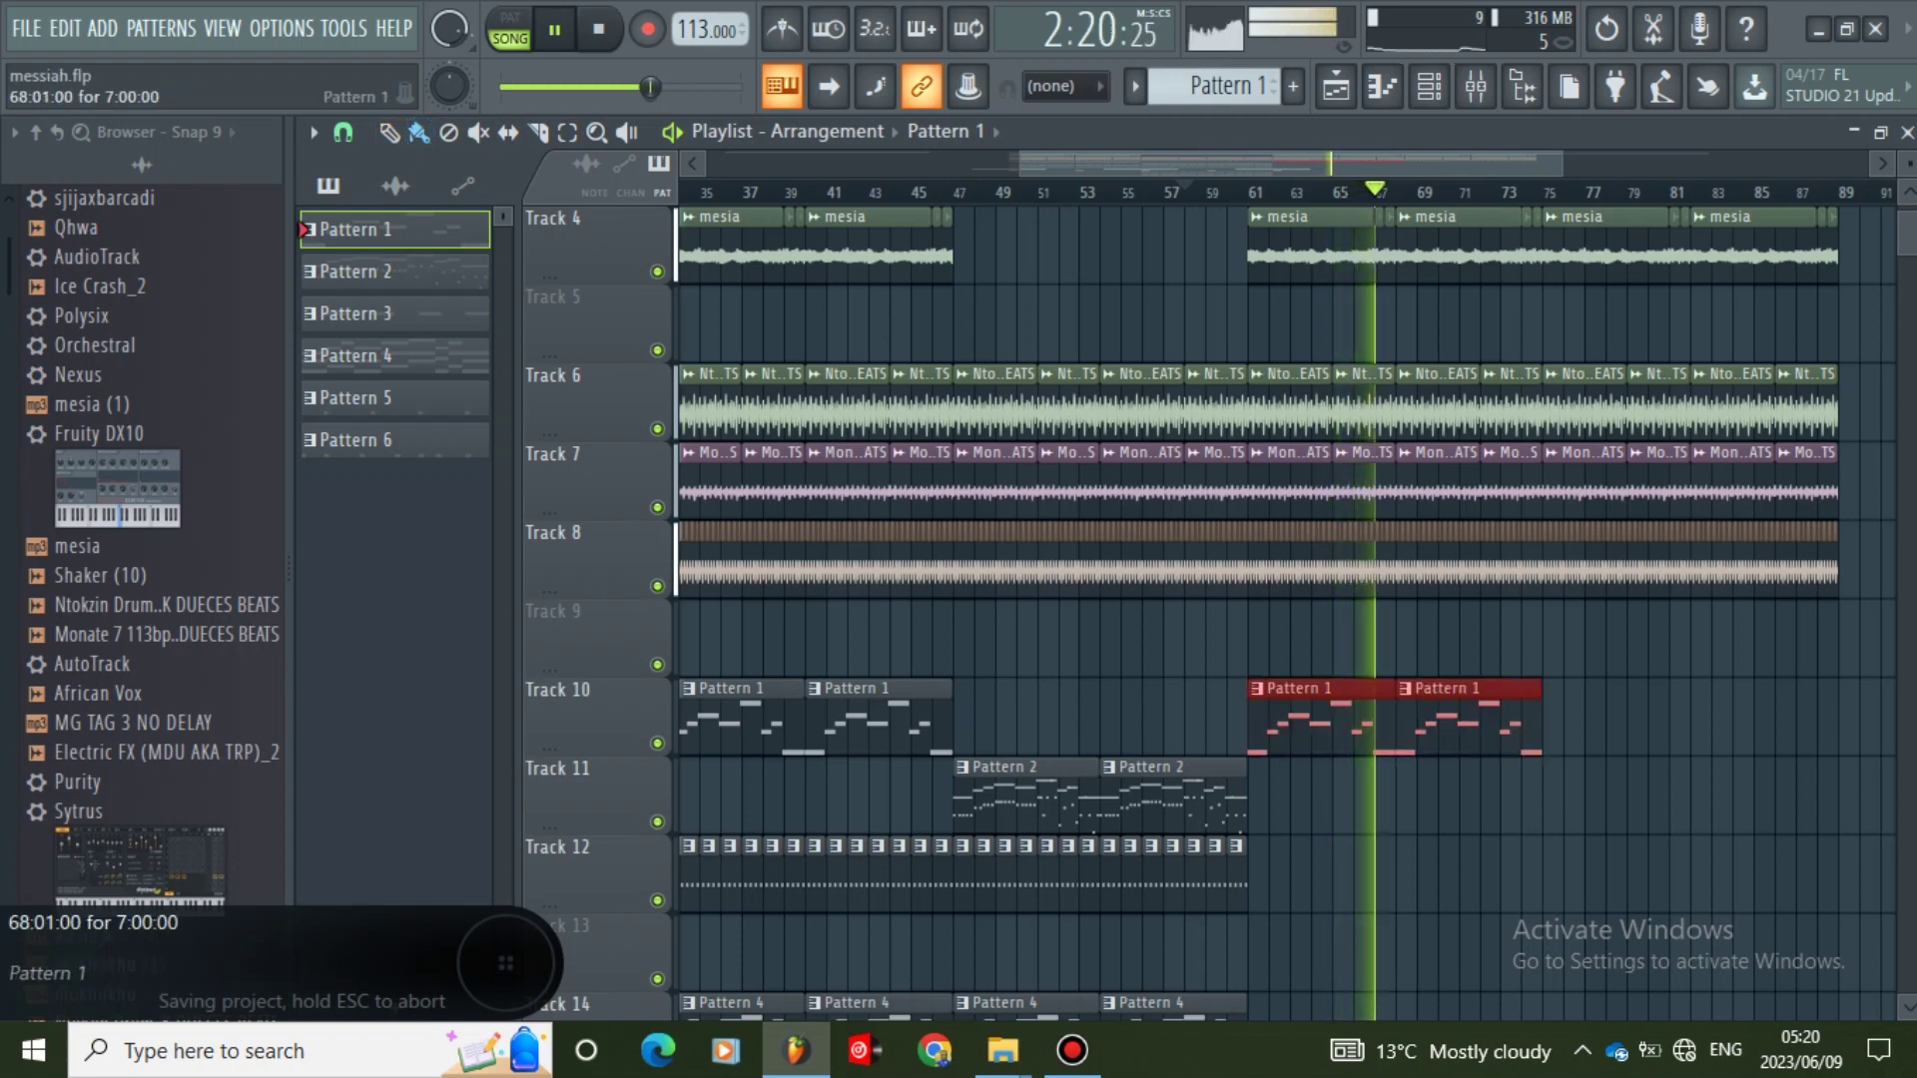
pyautogui.moveTo(1328, 164); pyautogui.dragTo(1414, 164)
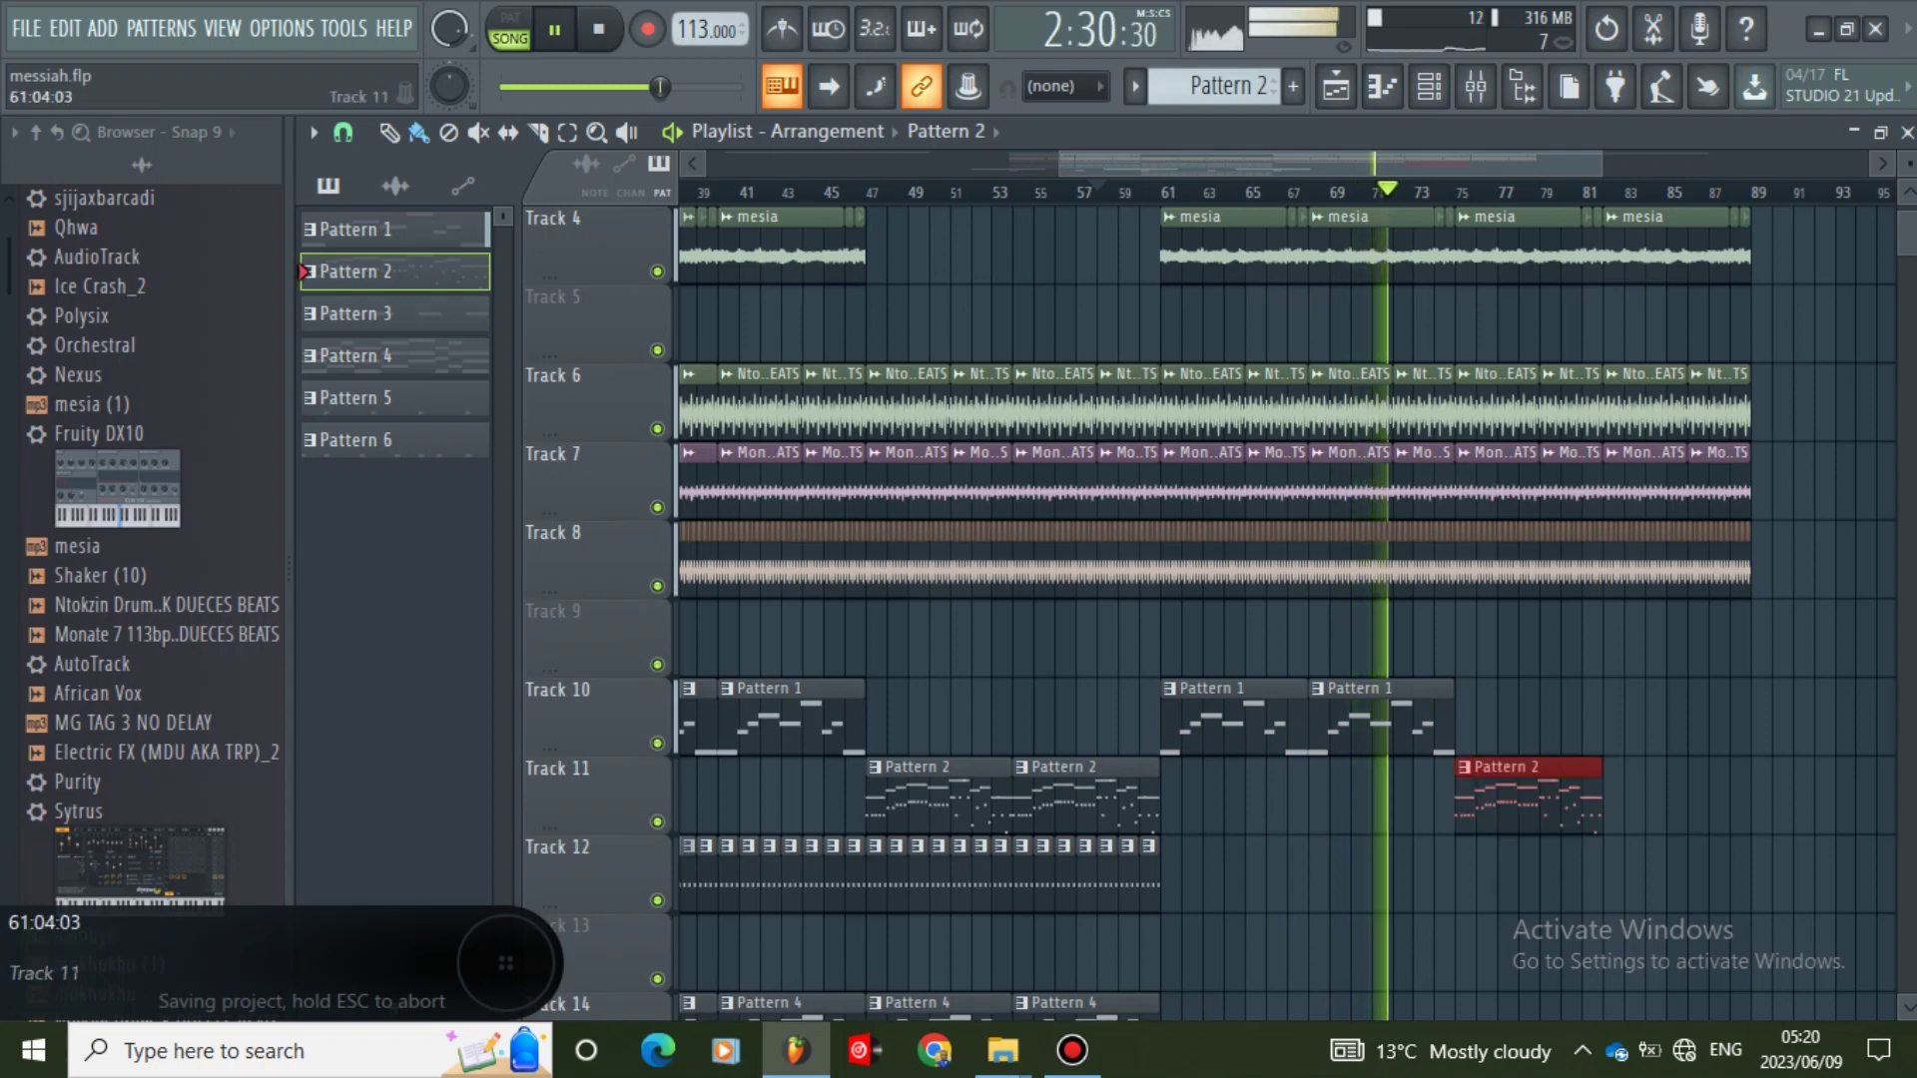
pyautogui.click(1620, 794)
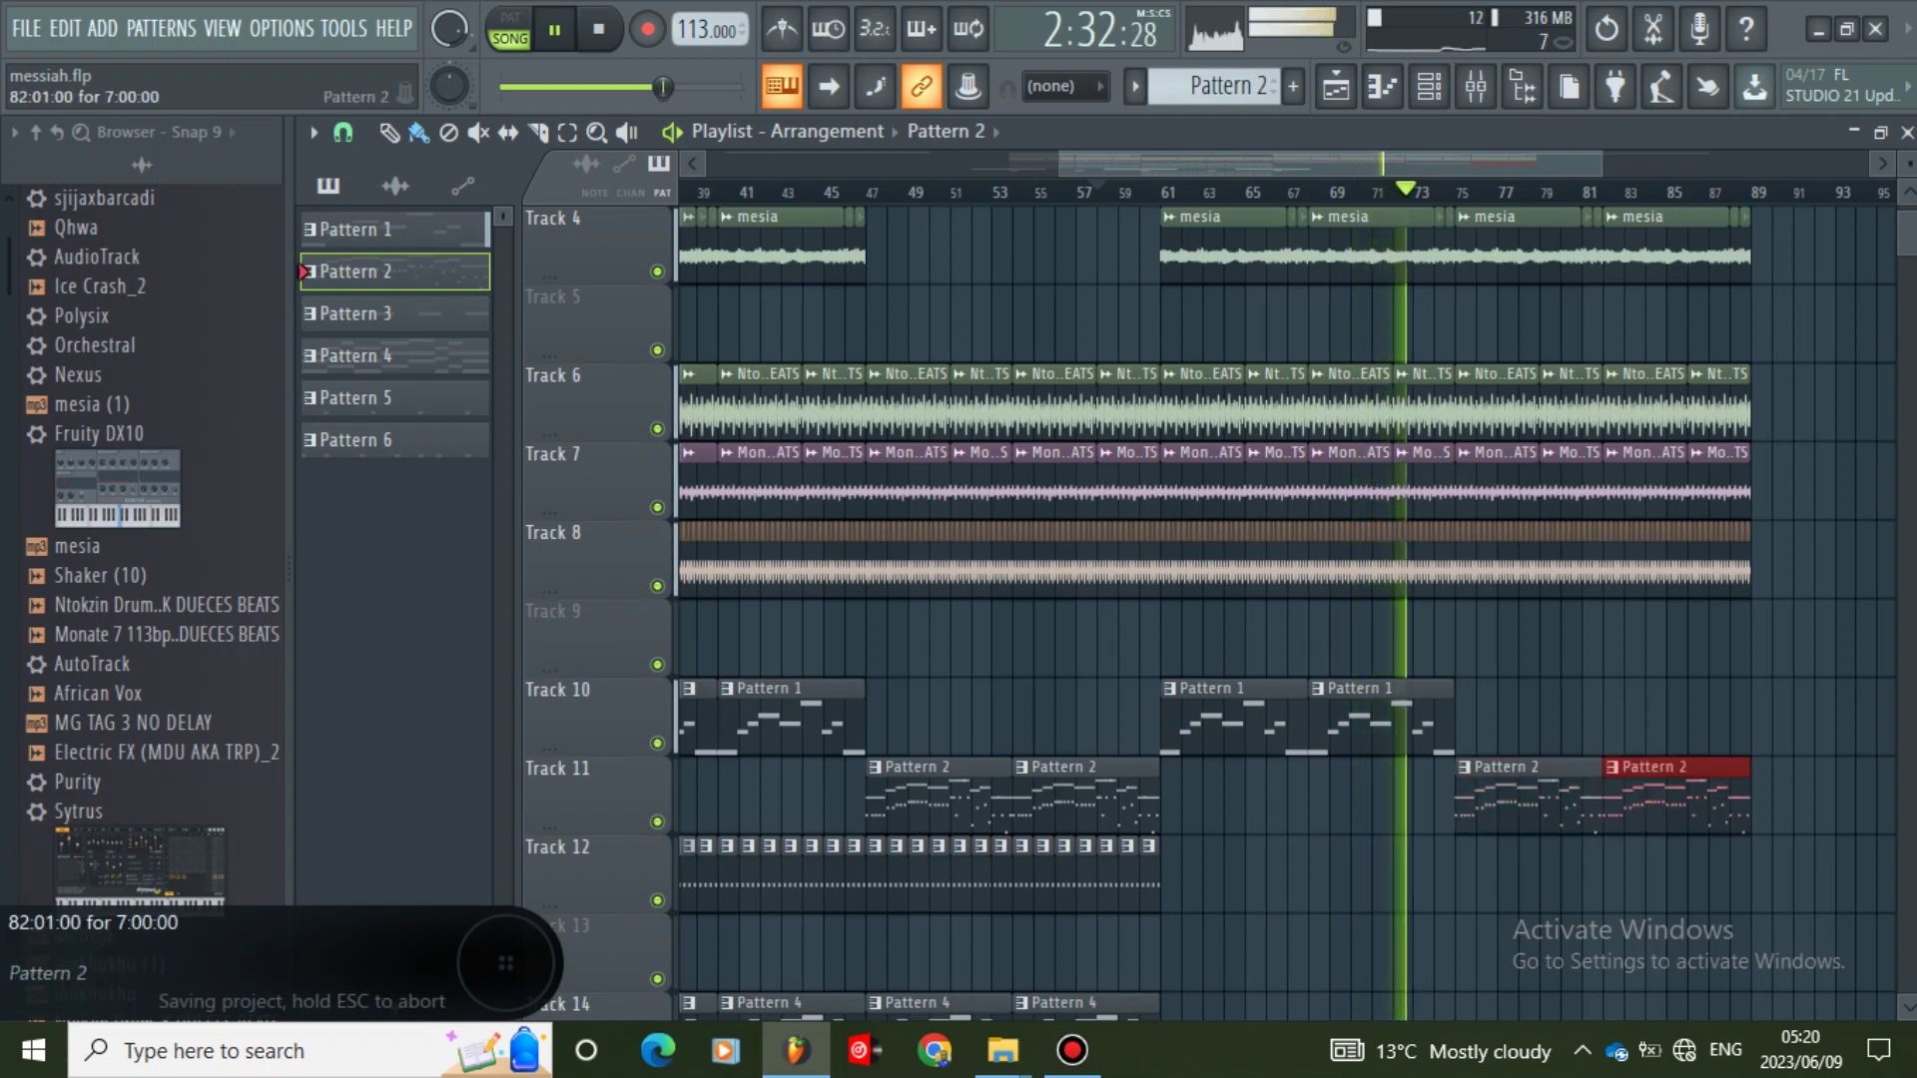
# - Pick up the Qhwa clip at bar 61 on Track 17 and place a copy at bar 68
pyautogui.scroll(-3, 1517, 719)
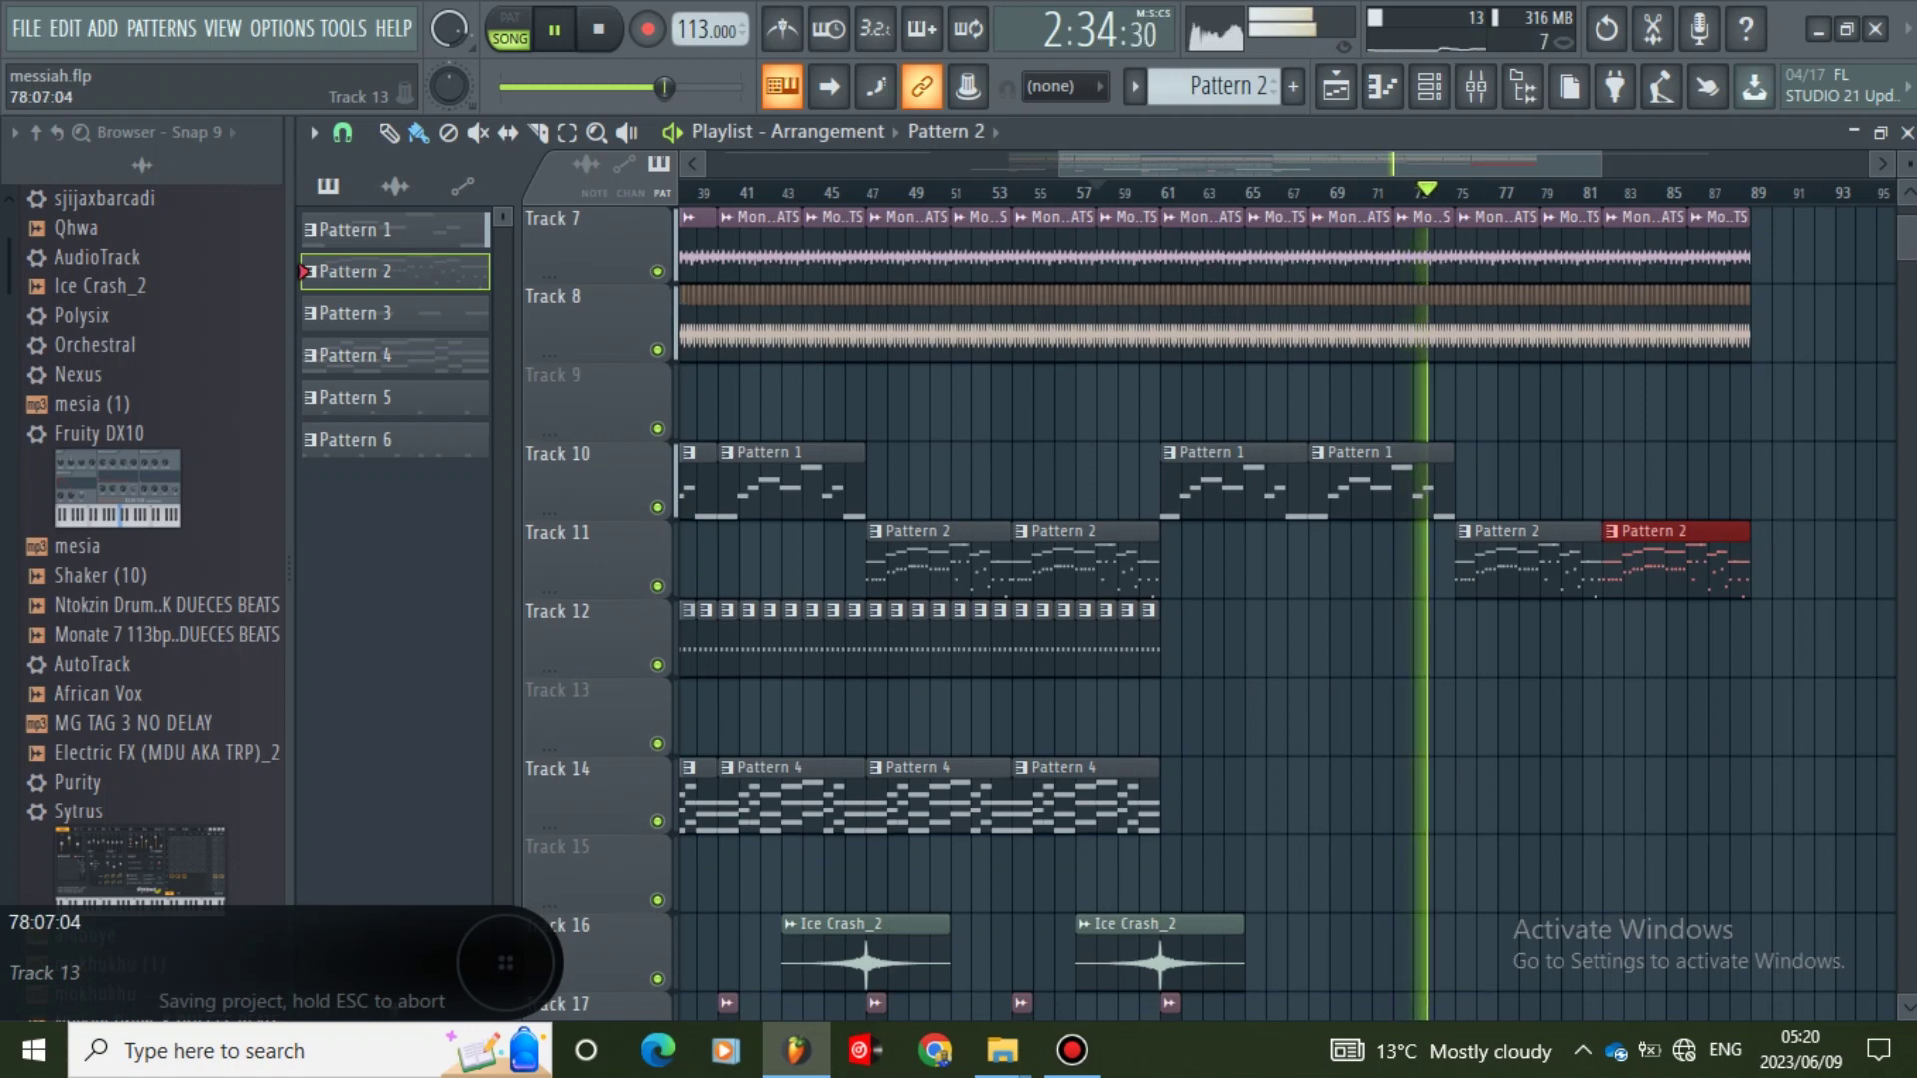
pyautogui.scroll(-3, 1523, 719)
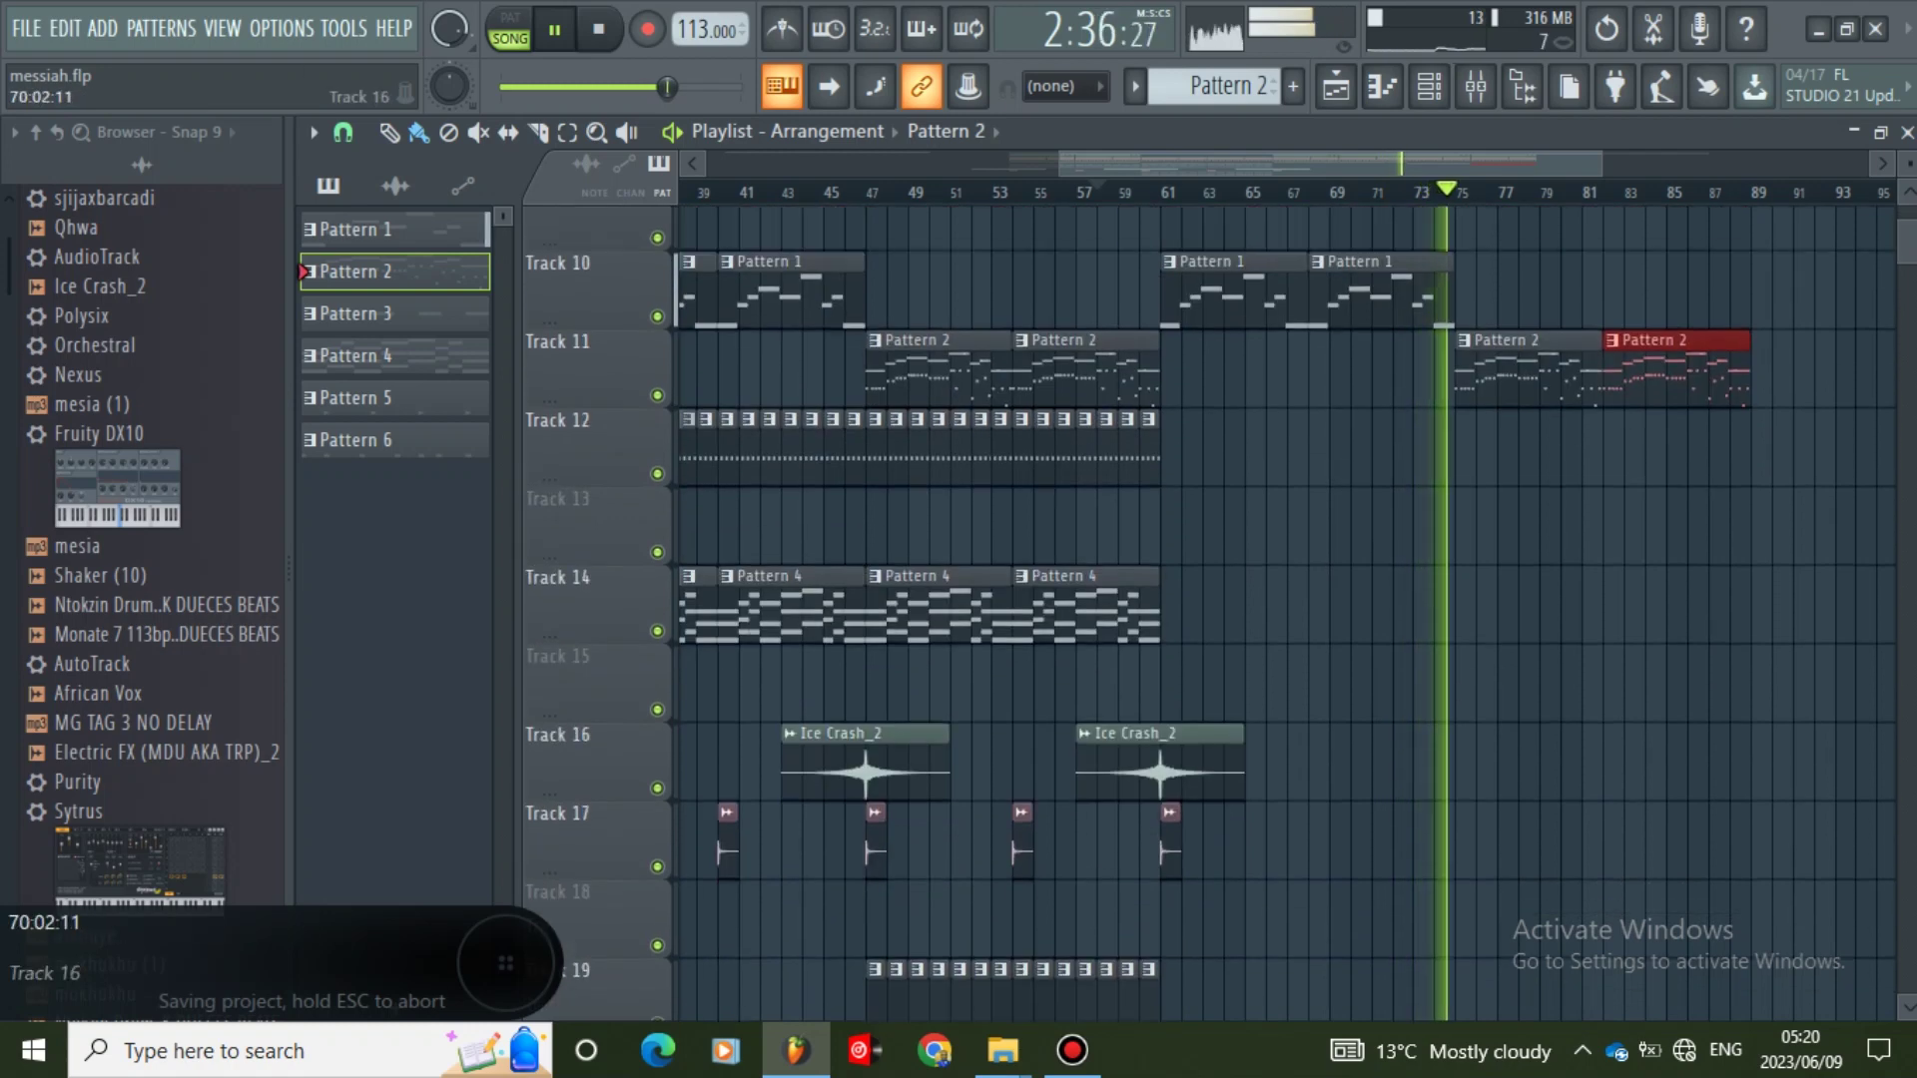
pyautogui.scroll(2, 1280, 614)
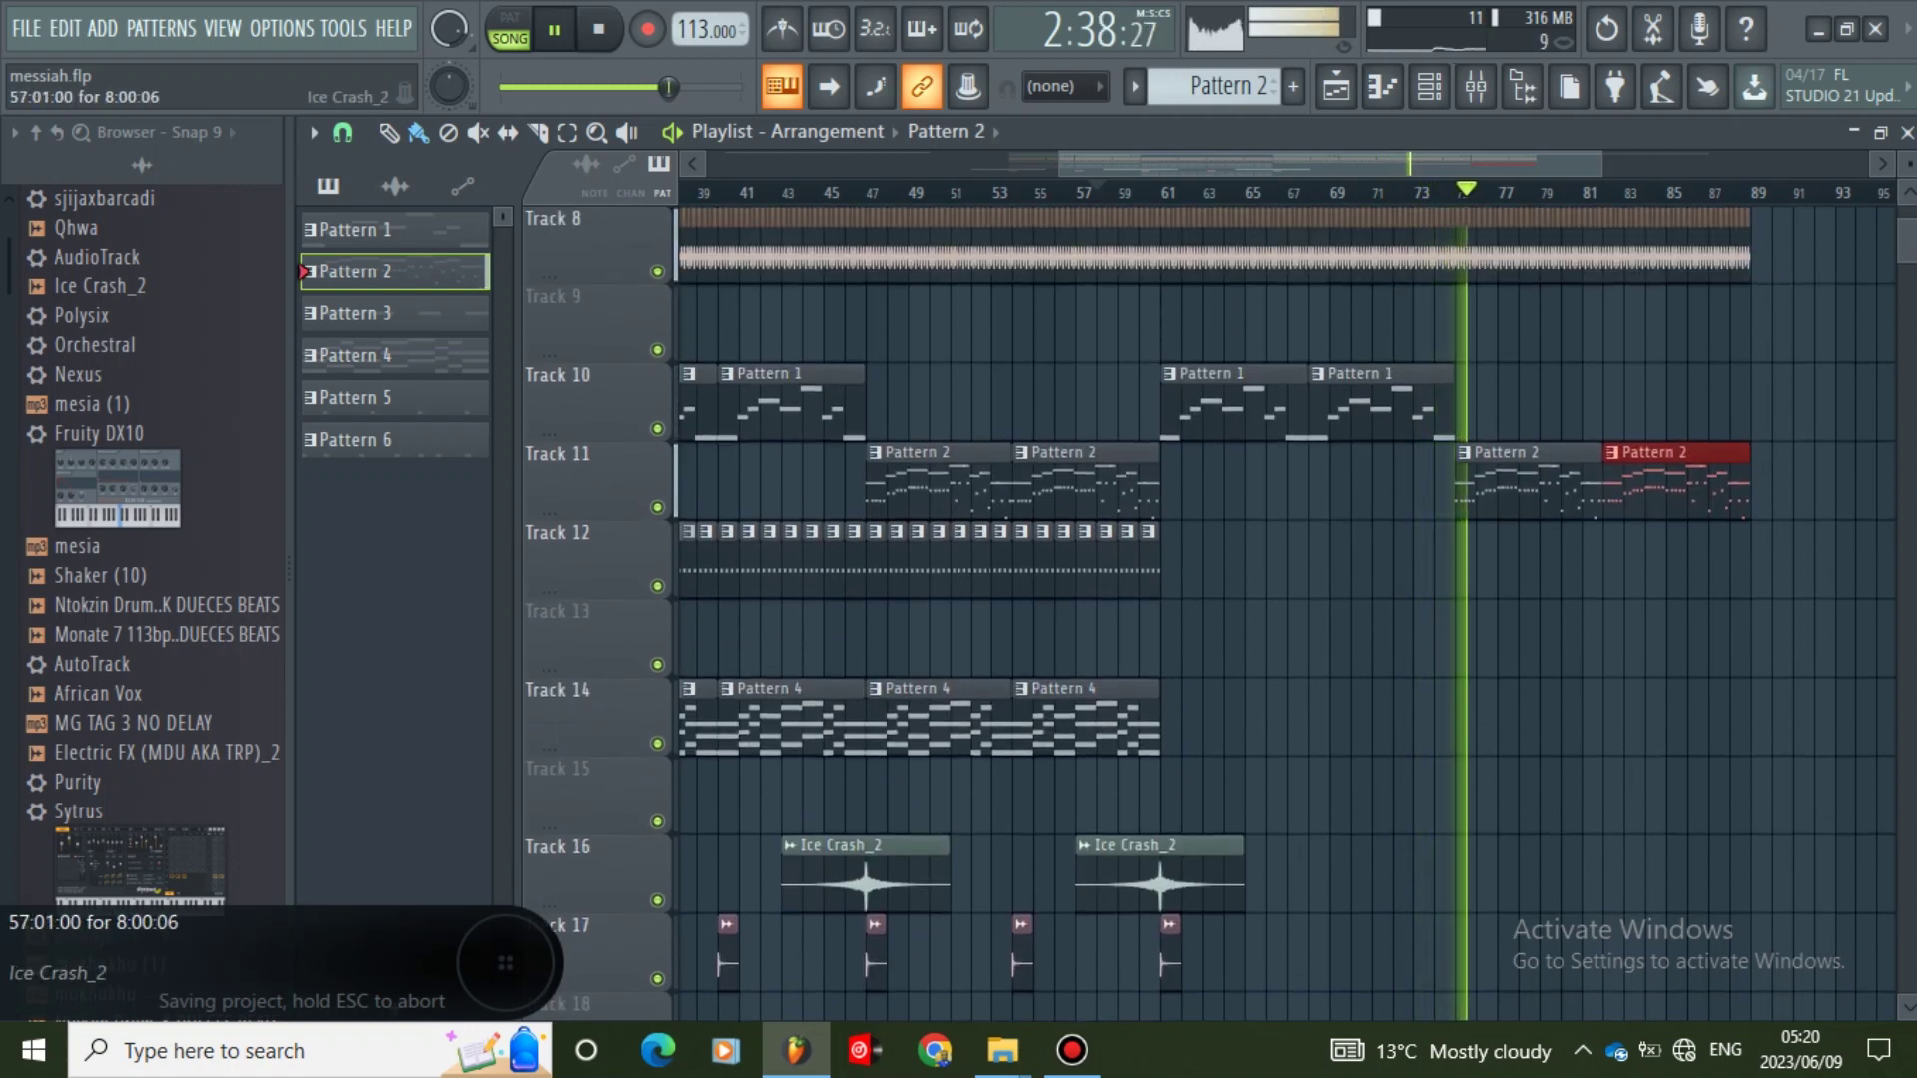
pyautogui.click(1170, 954)
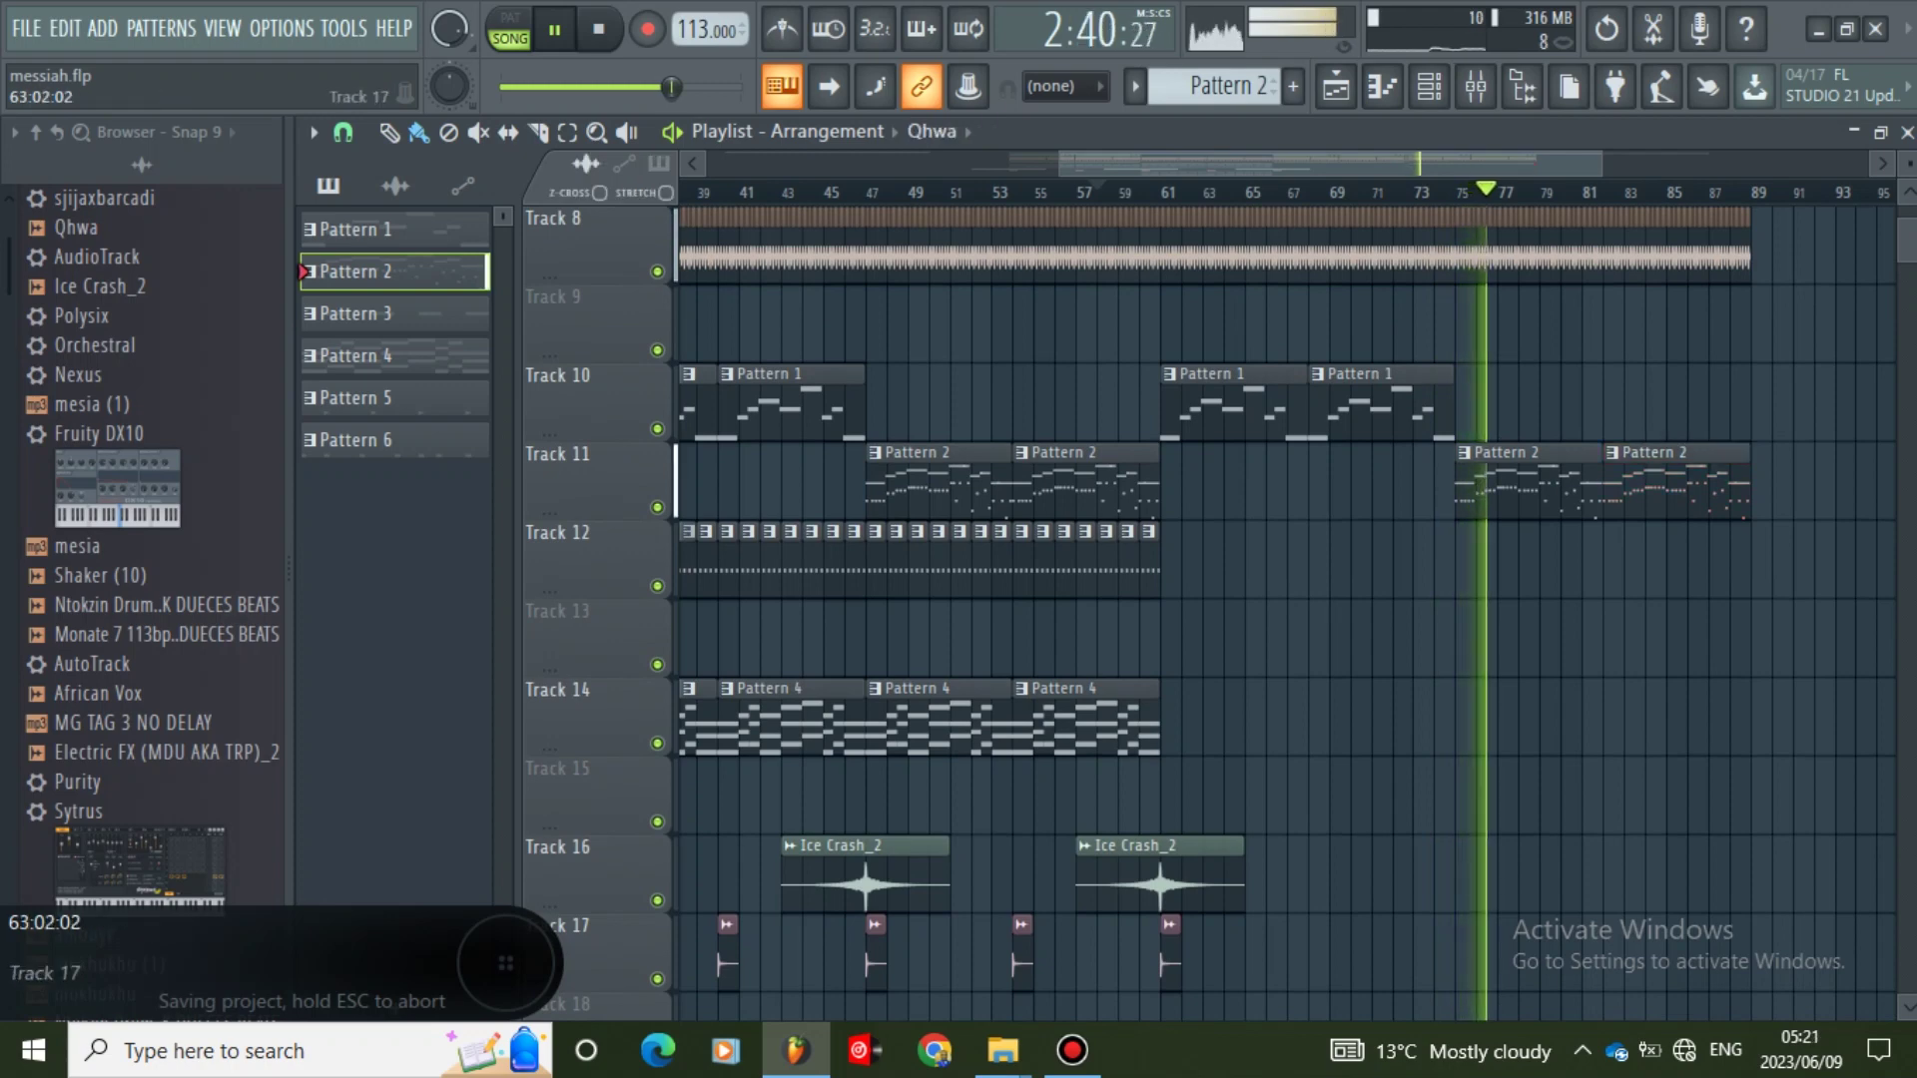
pyautogui.scroll(-3, 1212, 614)
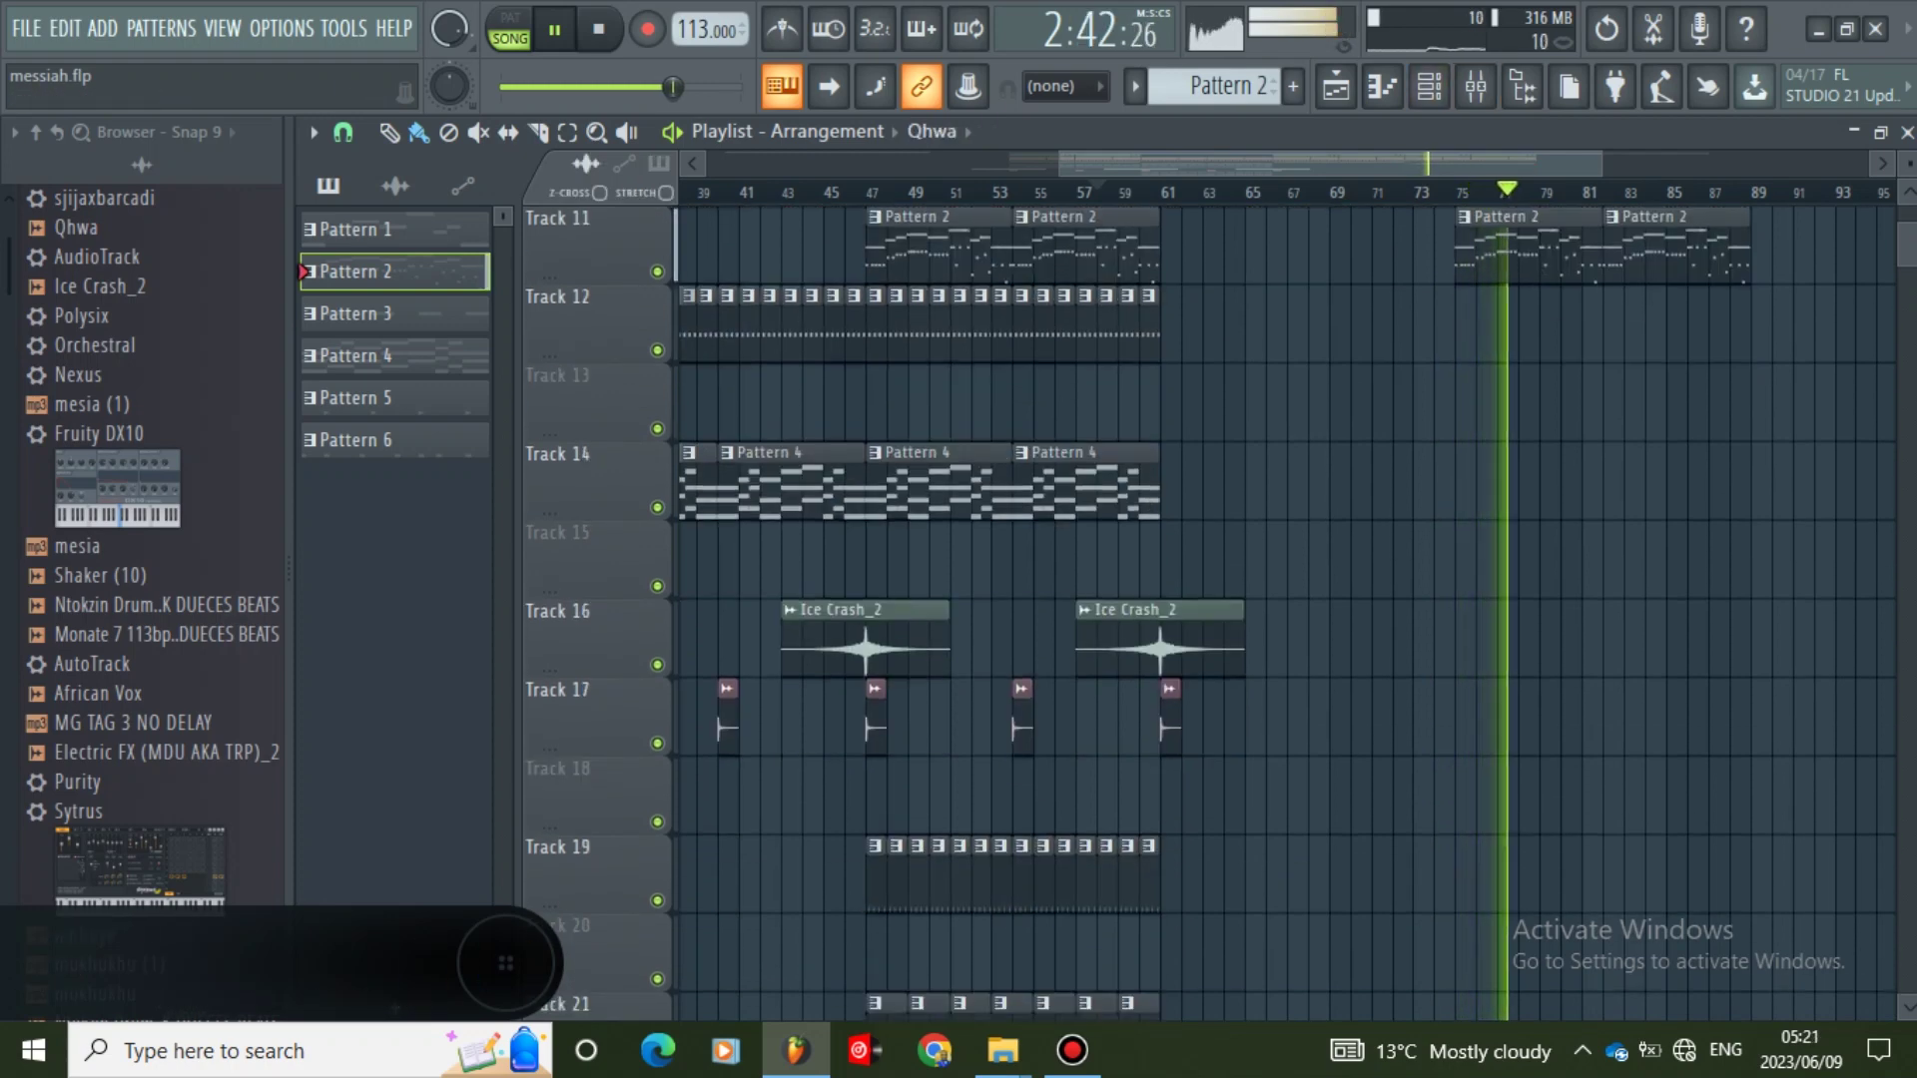
pyautogui.moveTo(1601, 164); pyautogui.dragTo(1405, 164)
pyautogui.moveTo(1236, 164); pyautogui.dragTo(1297, 164)
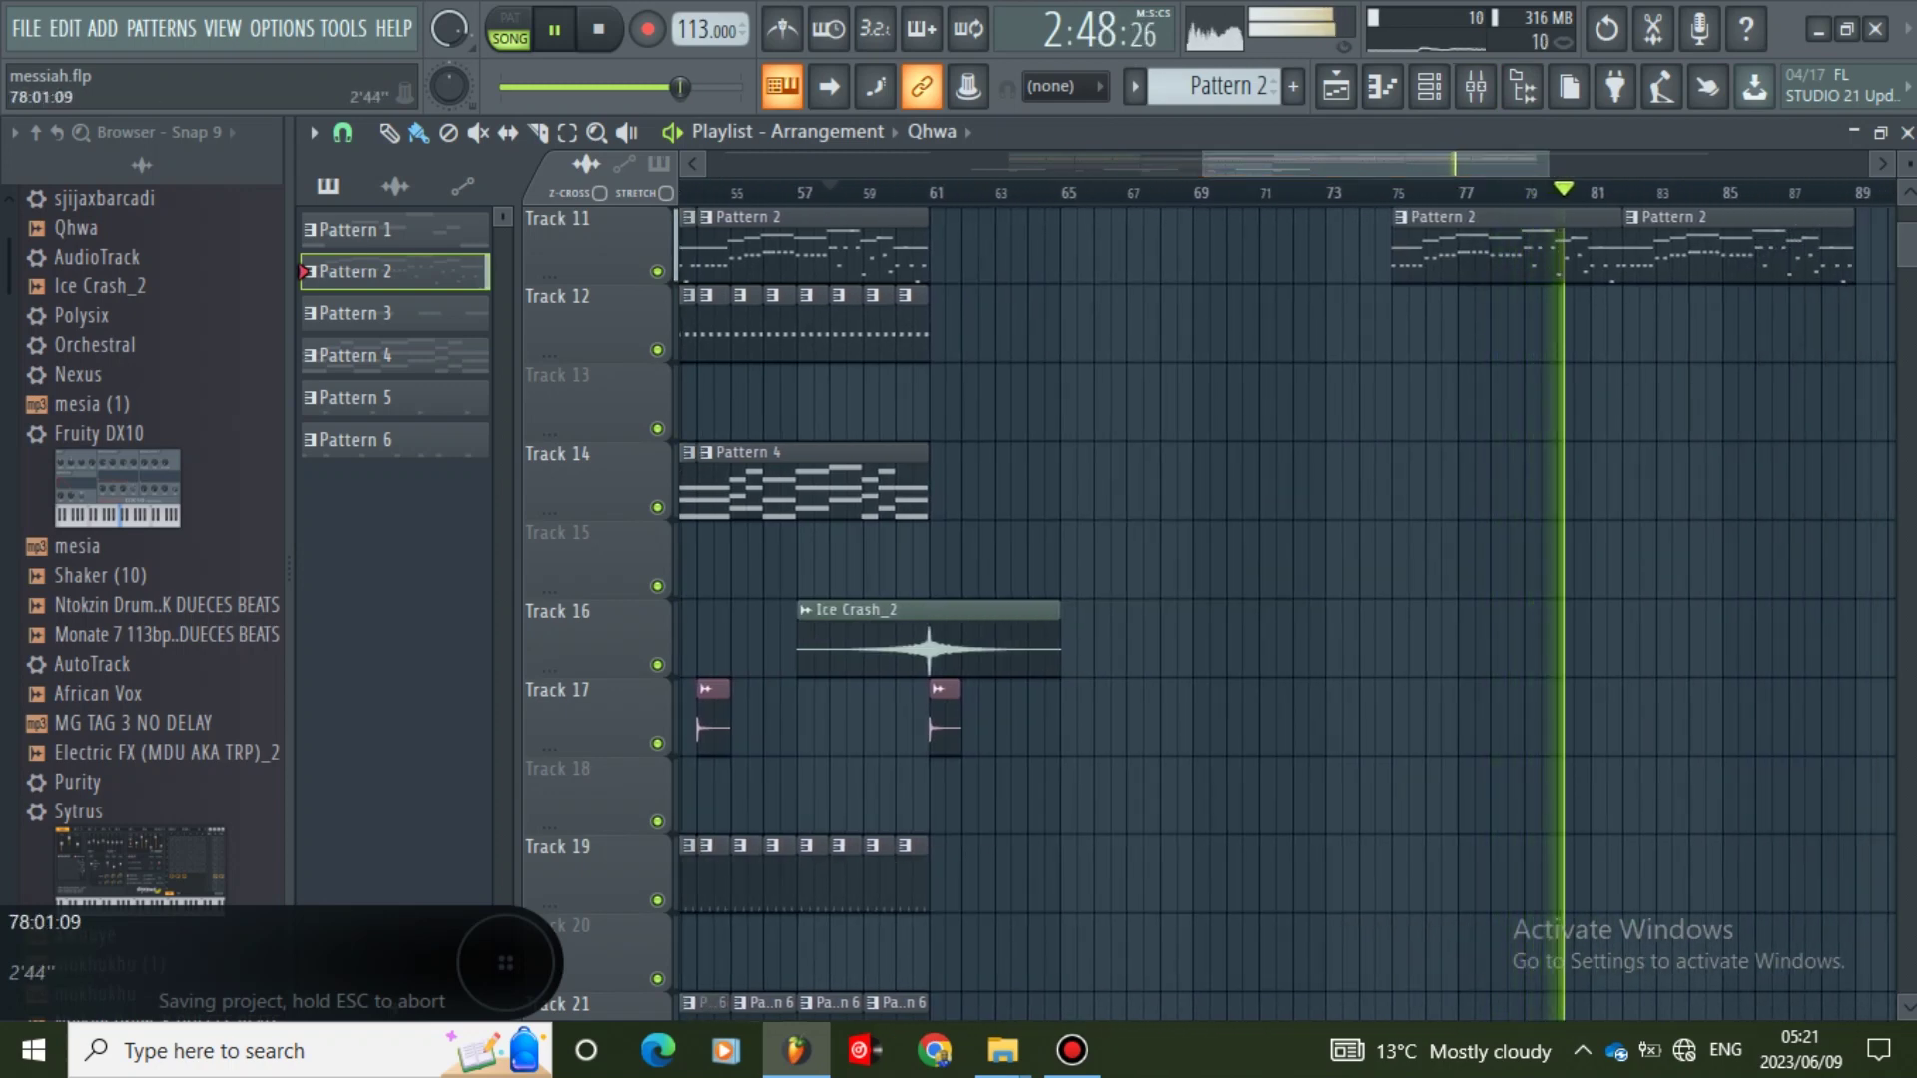
pyautogui.moveTo(1548, 163); pyautogui.dragTo(1656, 164)
pyautogui.scroll(4, 1583, 324)
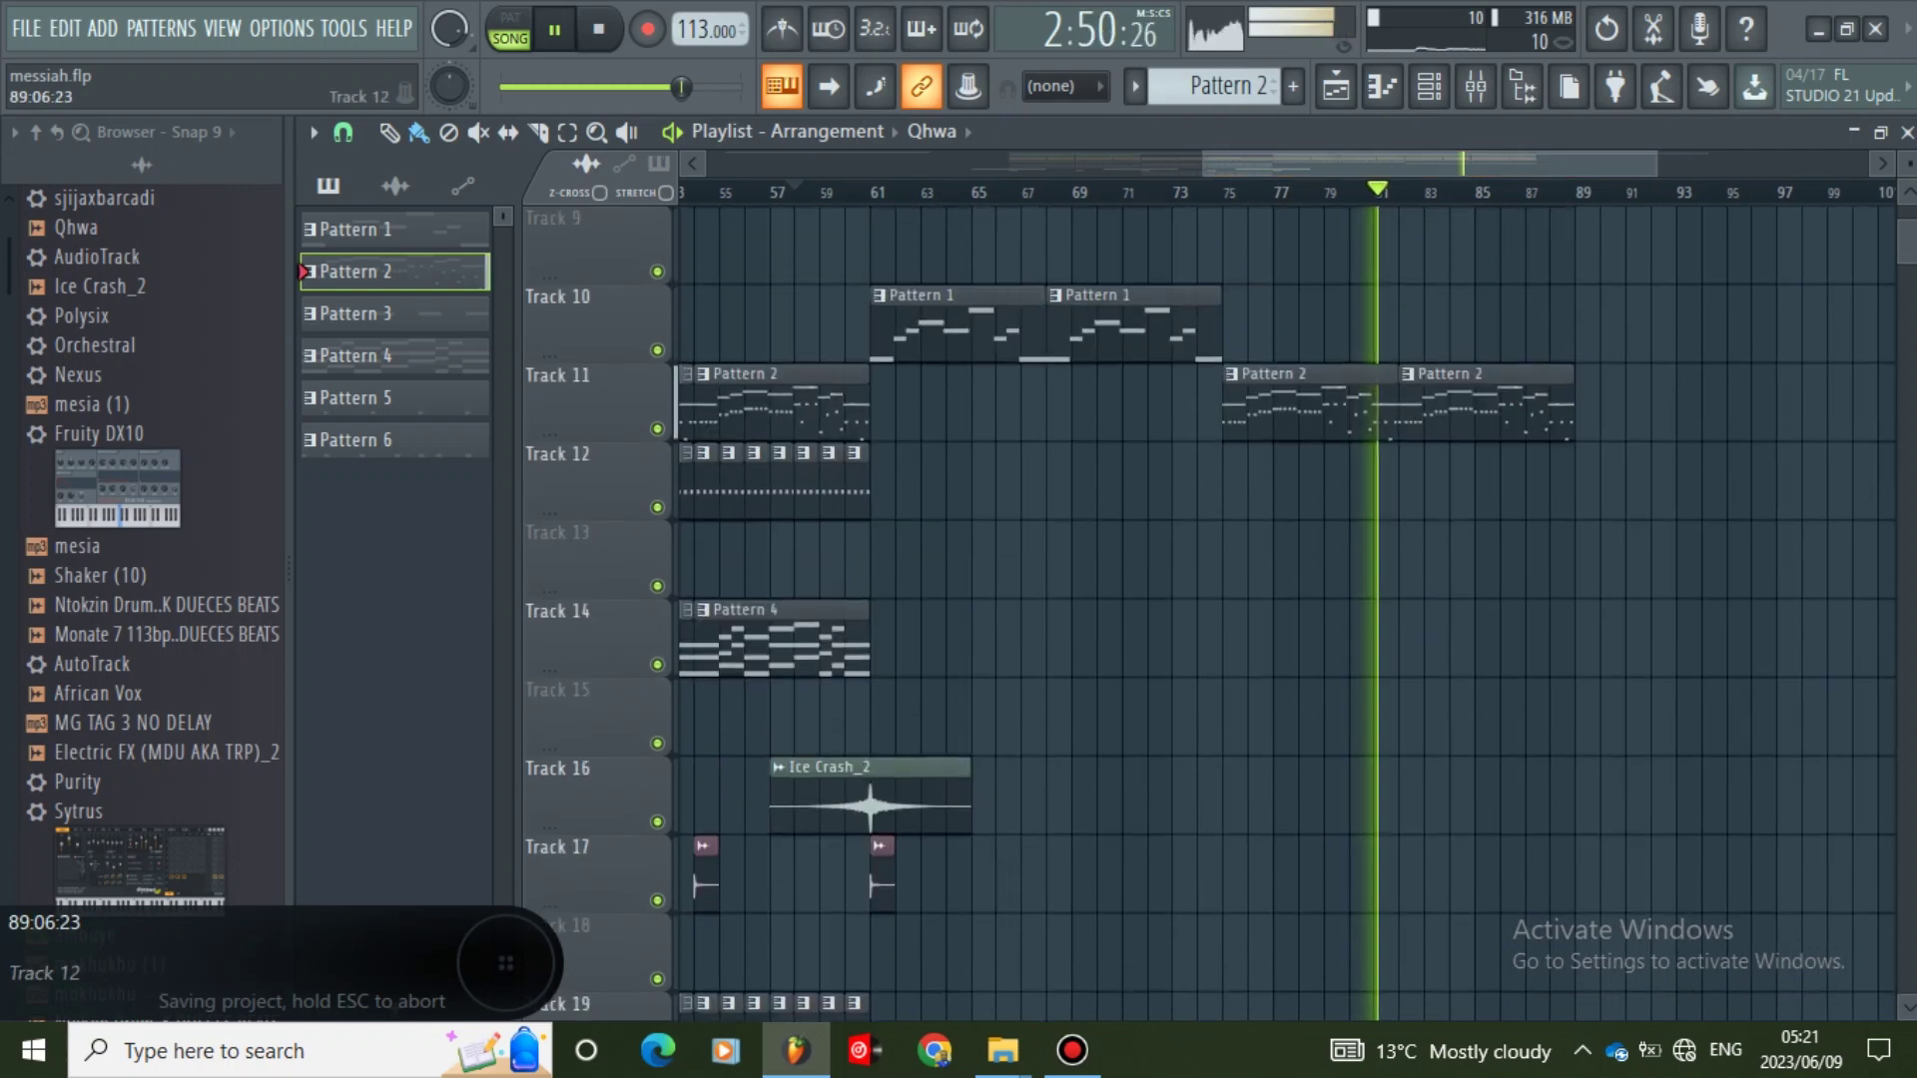
pyautogui.scroll(-3, 1210, 614)
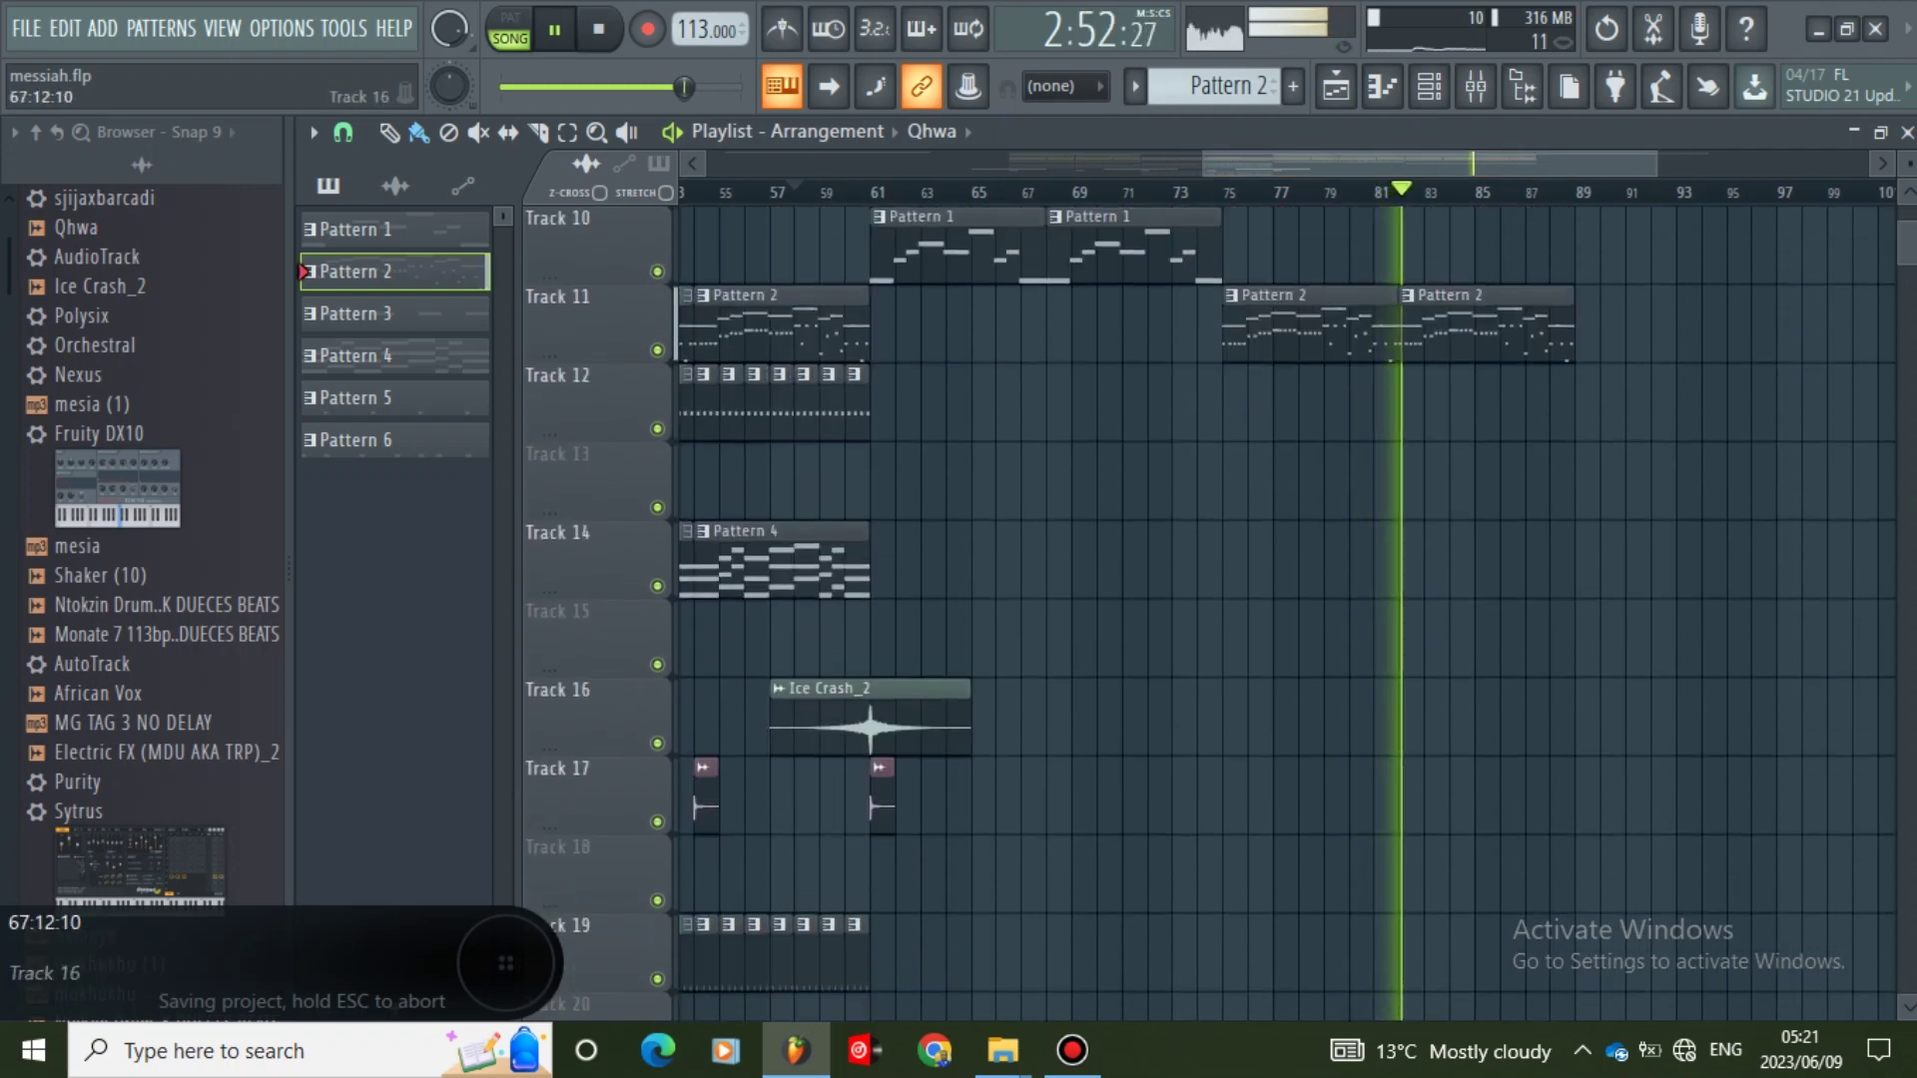
pyautogui.scroll(1, 1210, 615)
pyautogui.scroll(1, 1049, 795)
pyautogui.scroll(-2, 1051, 795)
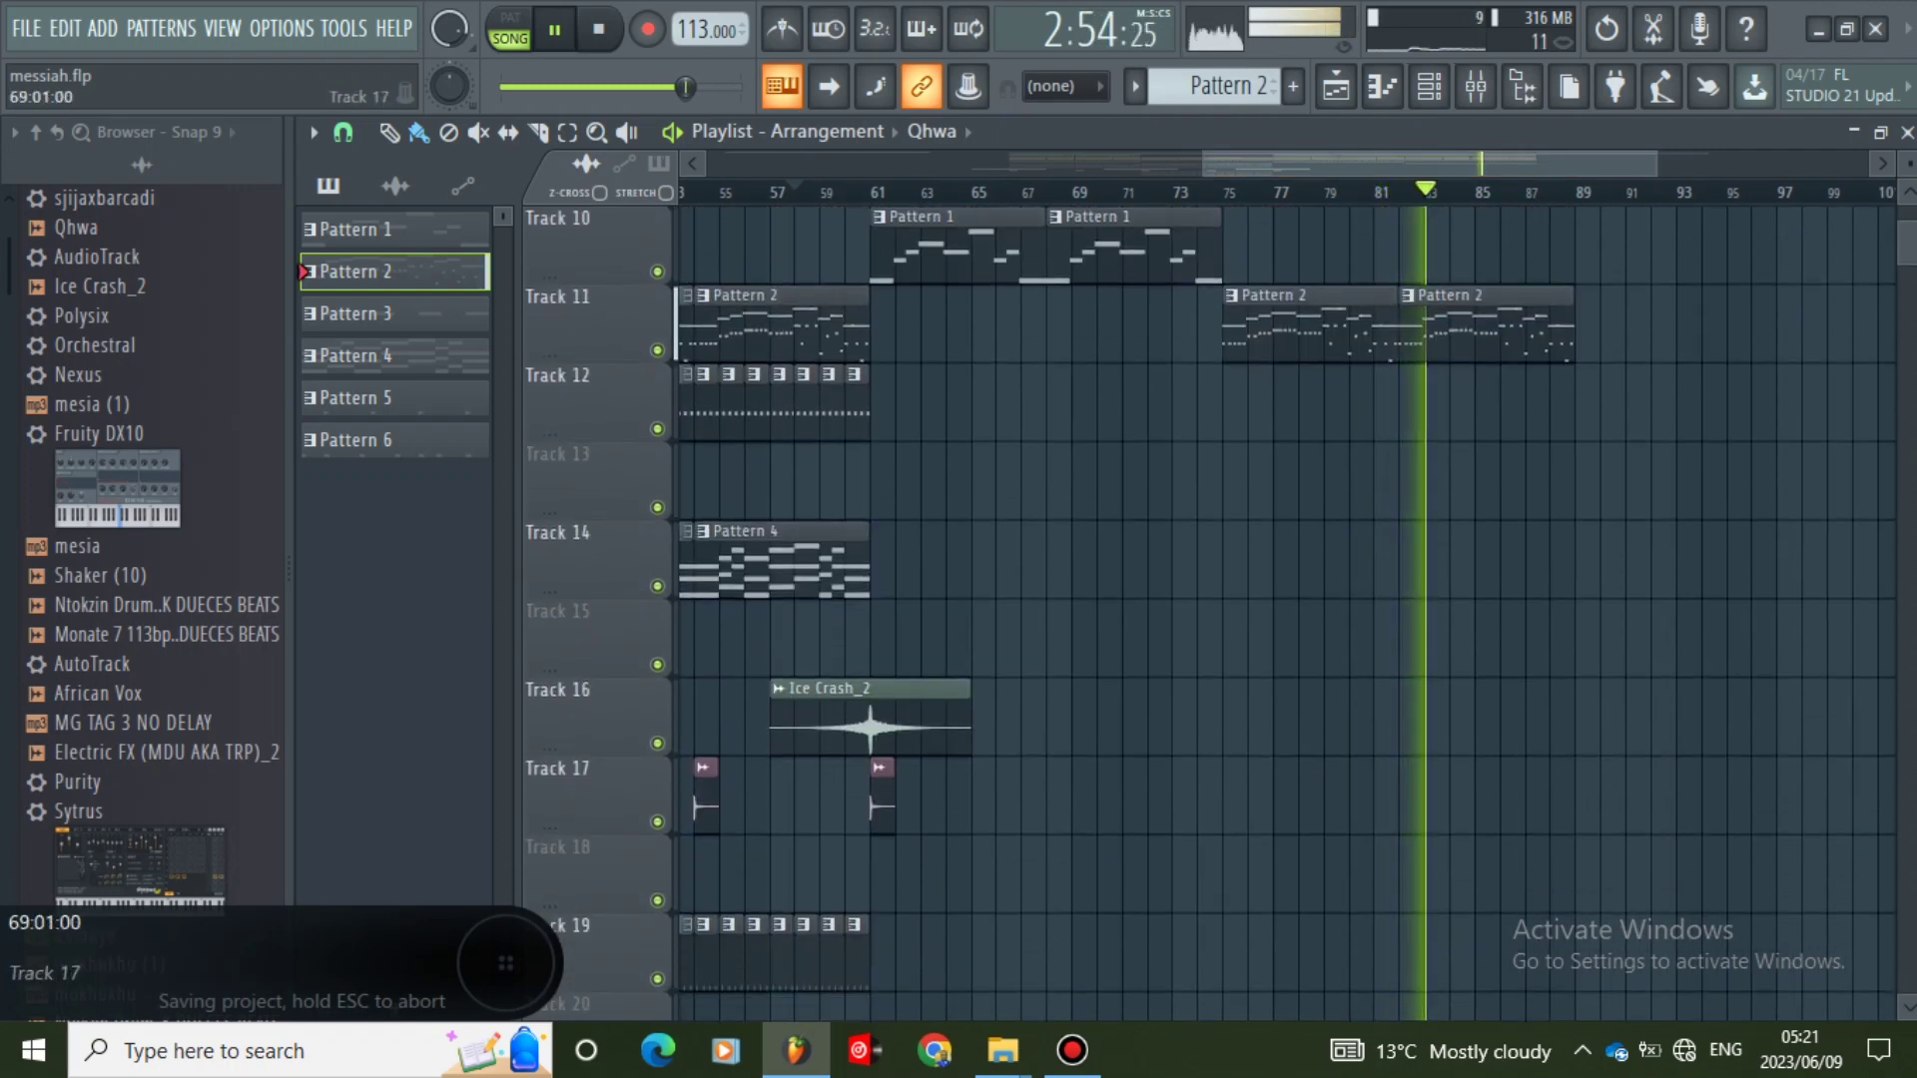
pyautogui.click(1049, 799)
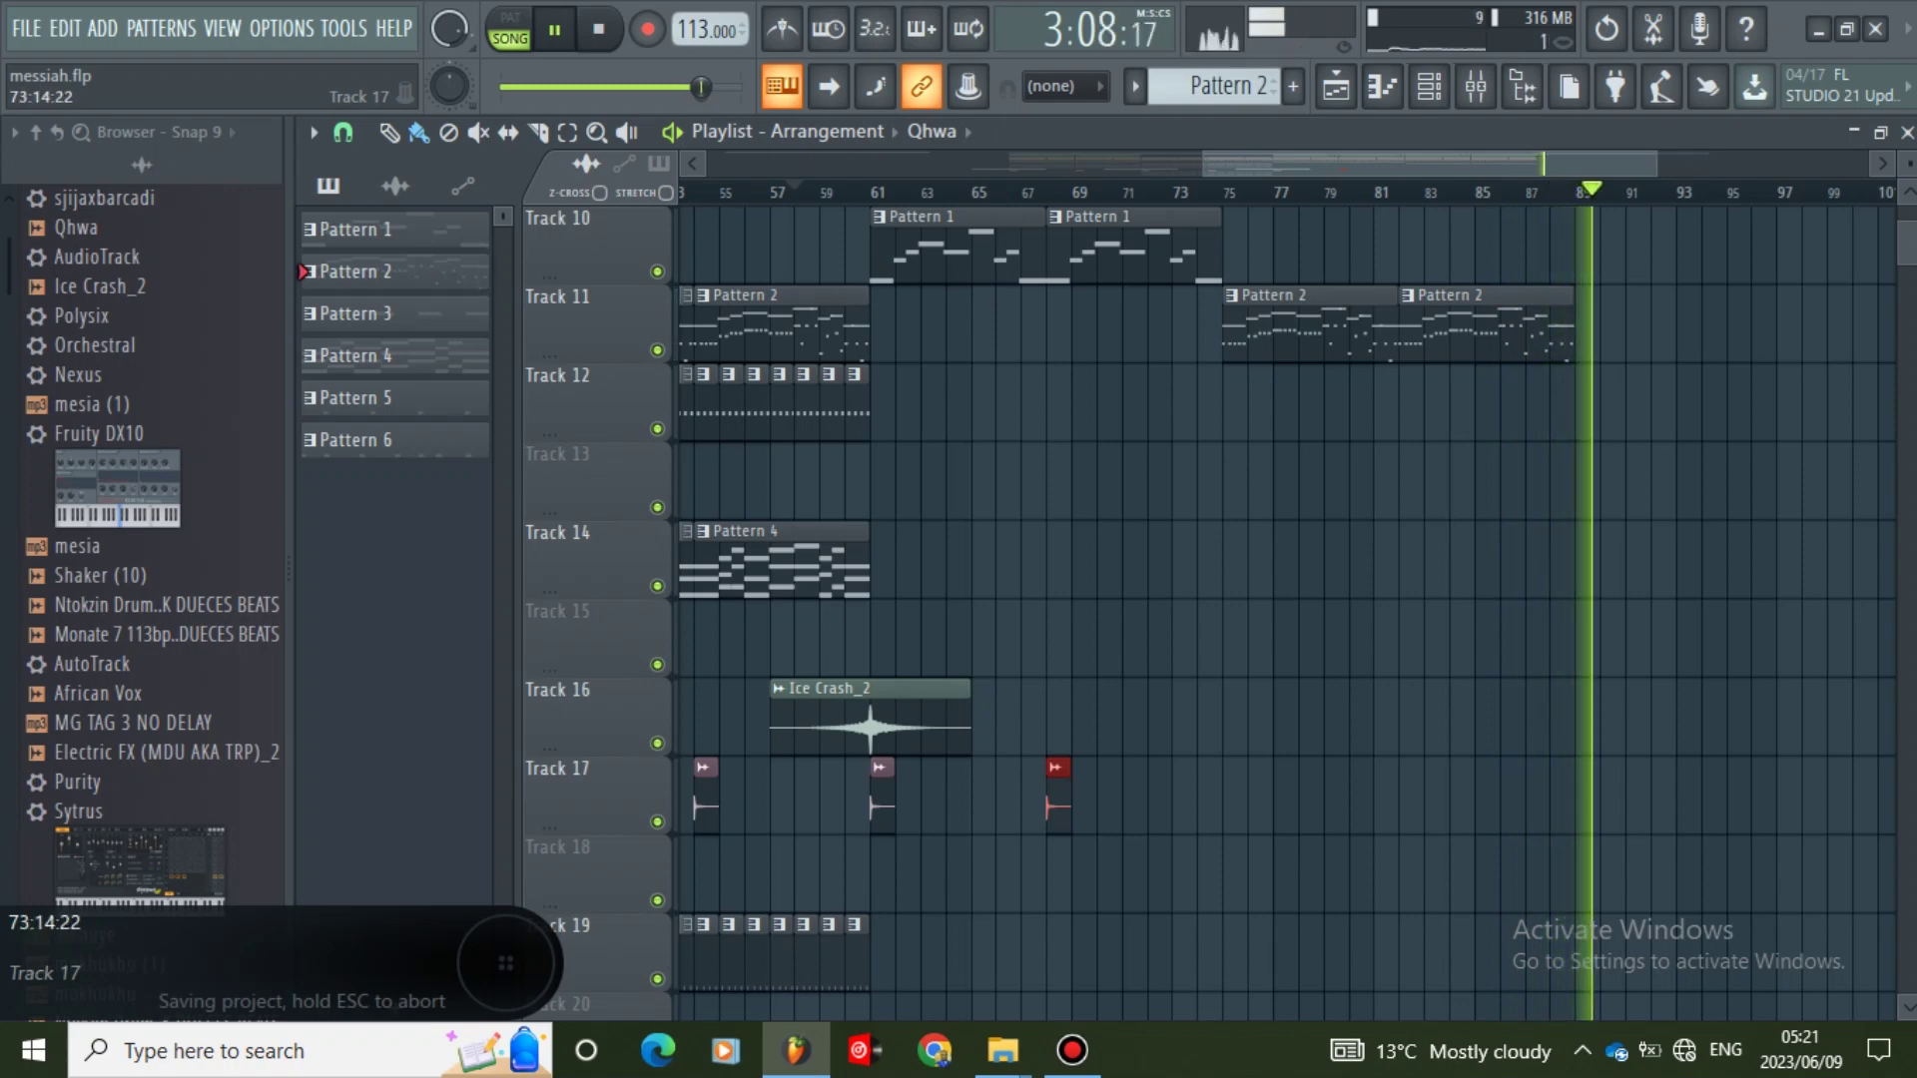
# - Stop playback, make a time selection from bar 57 to bar 89, and play it with the clips deselected
pyautogui.scroll(4, 1428, 959)
pyautogui.scroll(5, 1288, 614)
pyautogui.press('space')
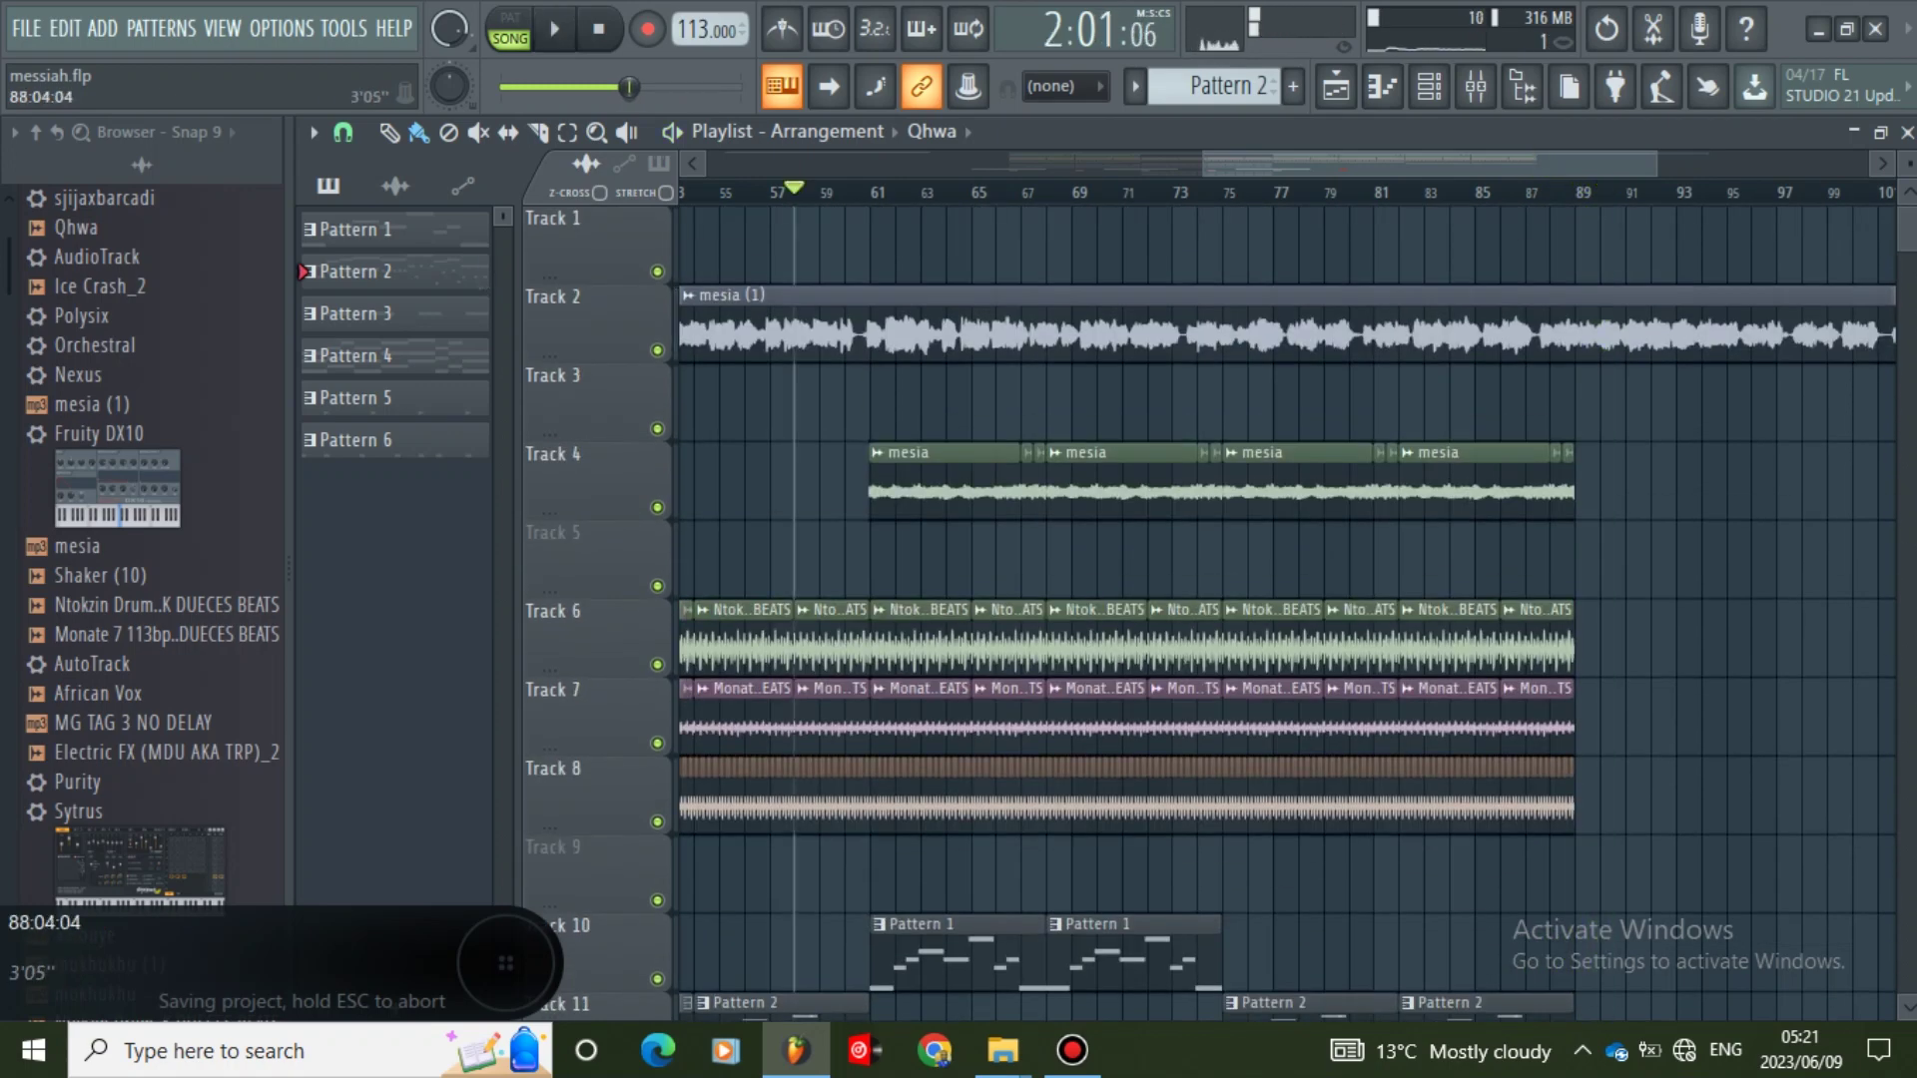
pyautogui.moveTo(1568, 193); pyautogui.dragTo(771, 193)
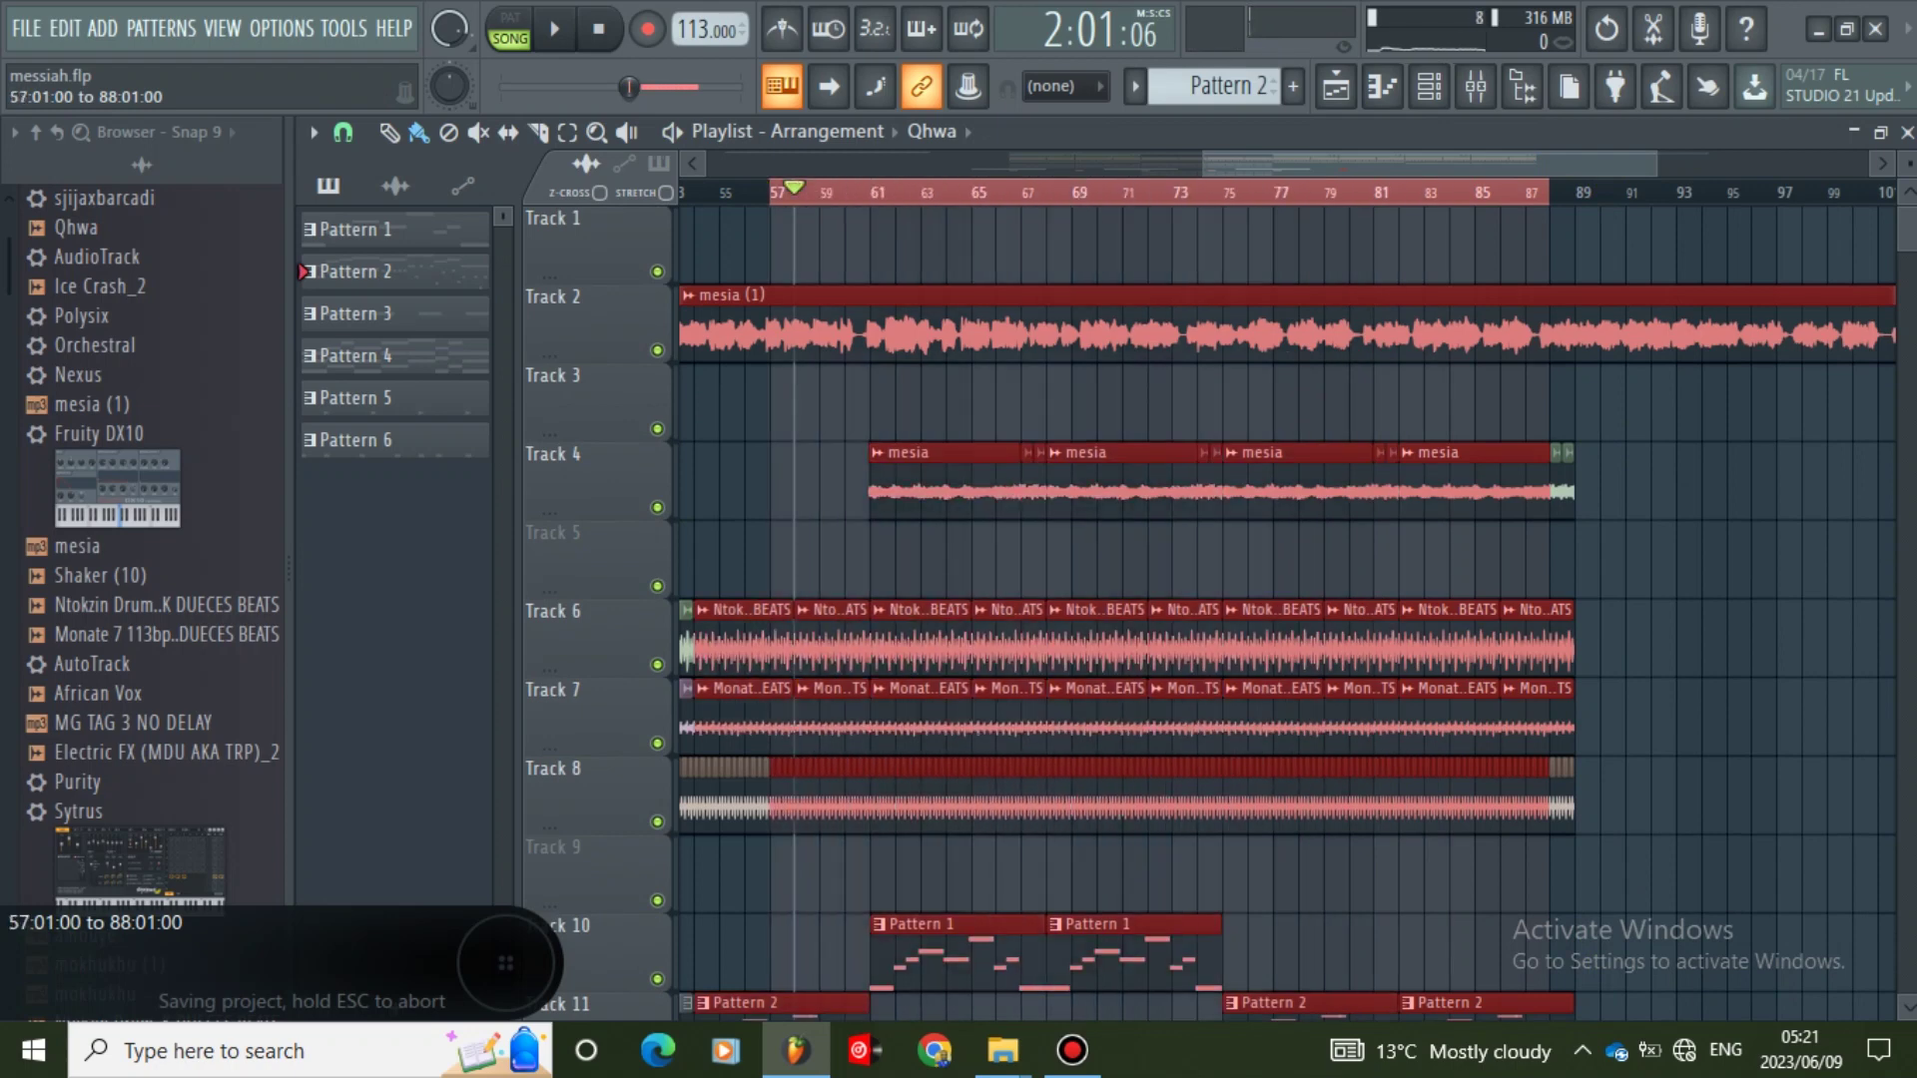
pyautogui.moveTo(1527, 193); pyautogui.dragTo(1575, 193)
pyautogui.press('space')
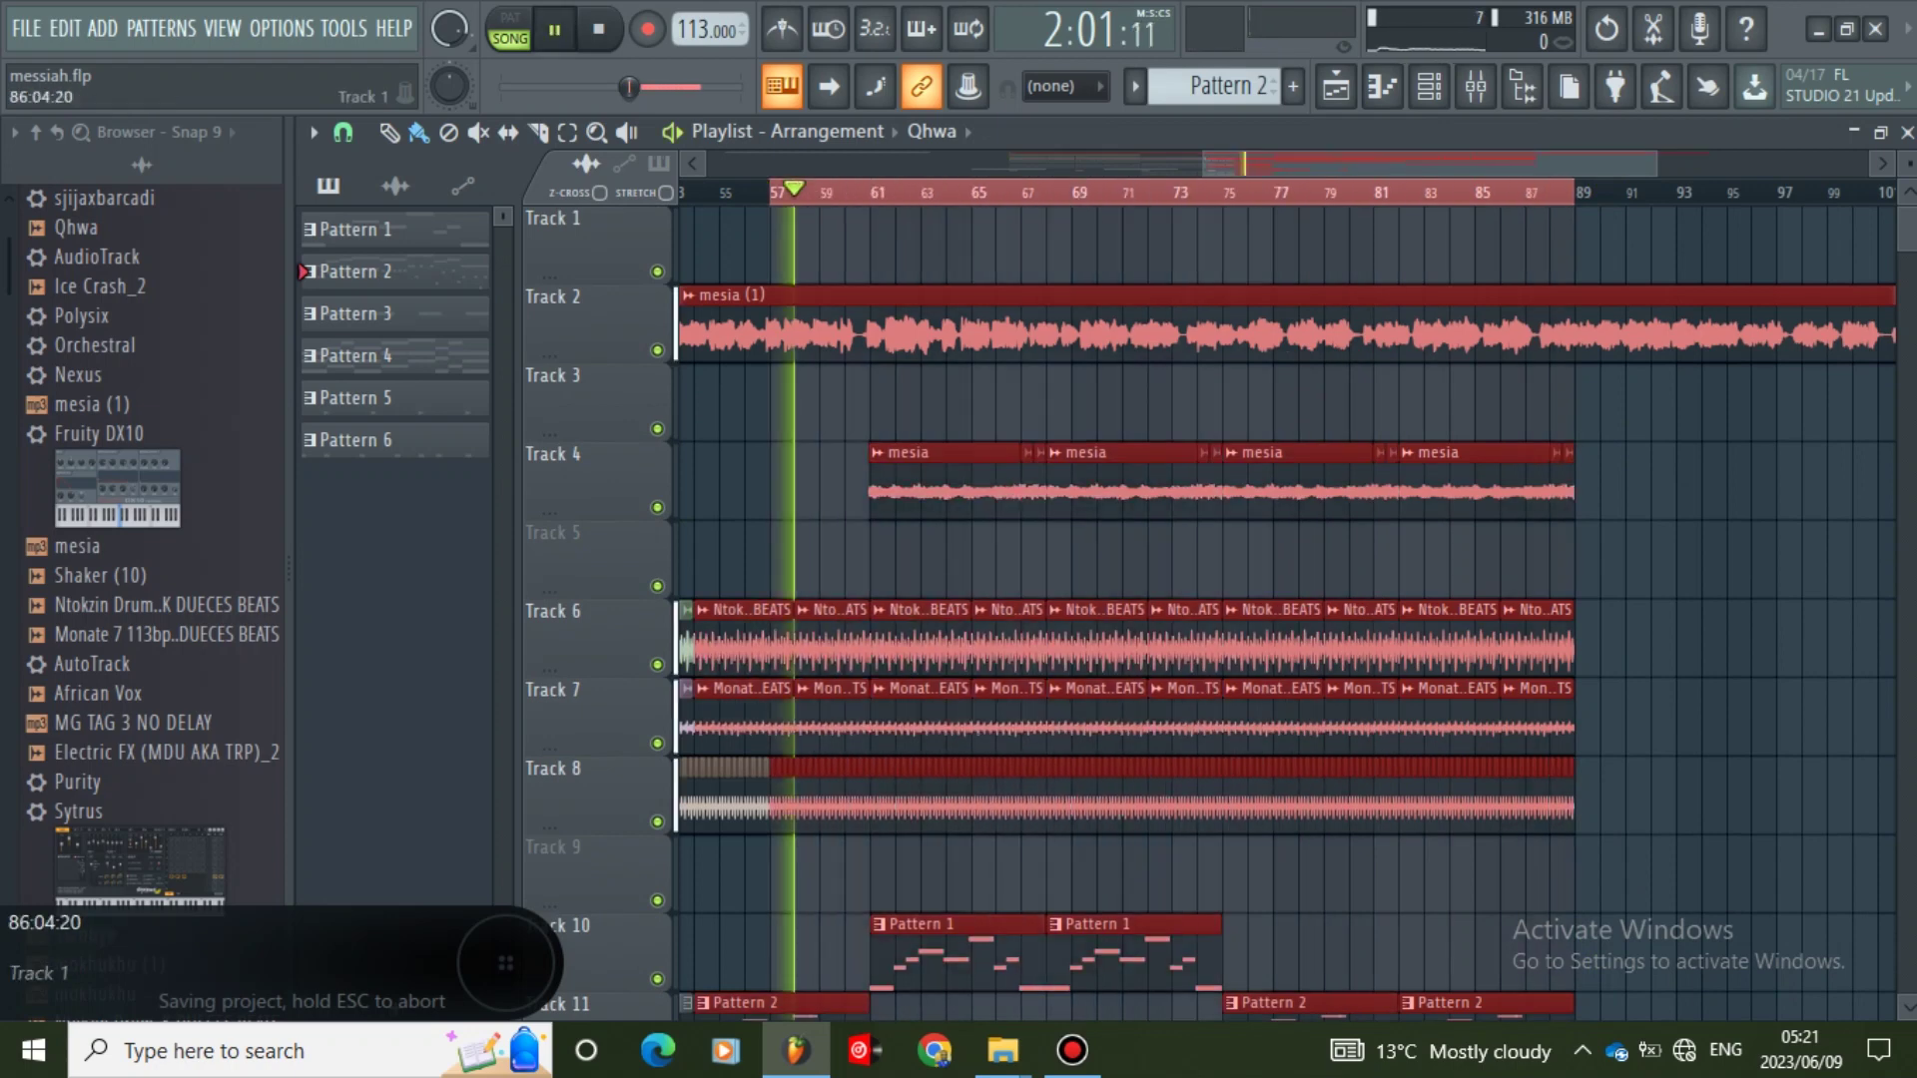
pyautogui.keyDown('ctrl'); pyautogui.click(1767, 639); pyautogui.keyUp('ctrl')
# - Place further Qhwa clips on Track 17 at bars 75 and 82
pyautogui.scroll(-3, 1636, 564)
pyautogui.scroll(-7, 1637, 565)
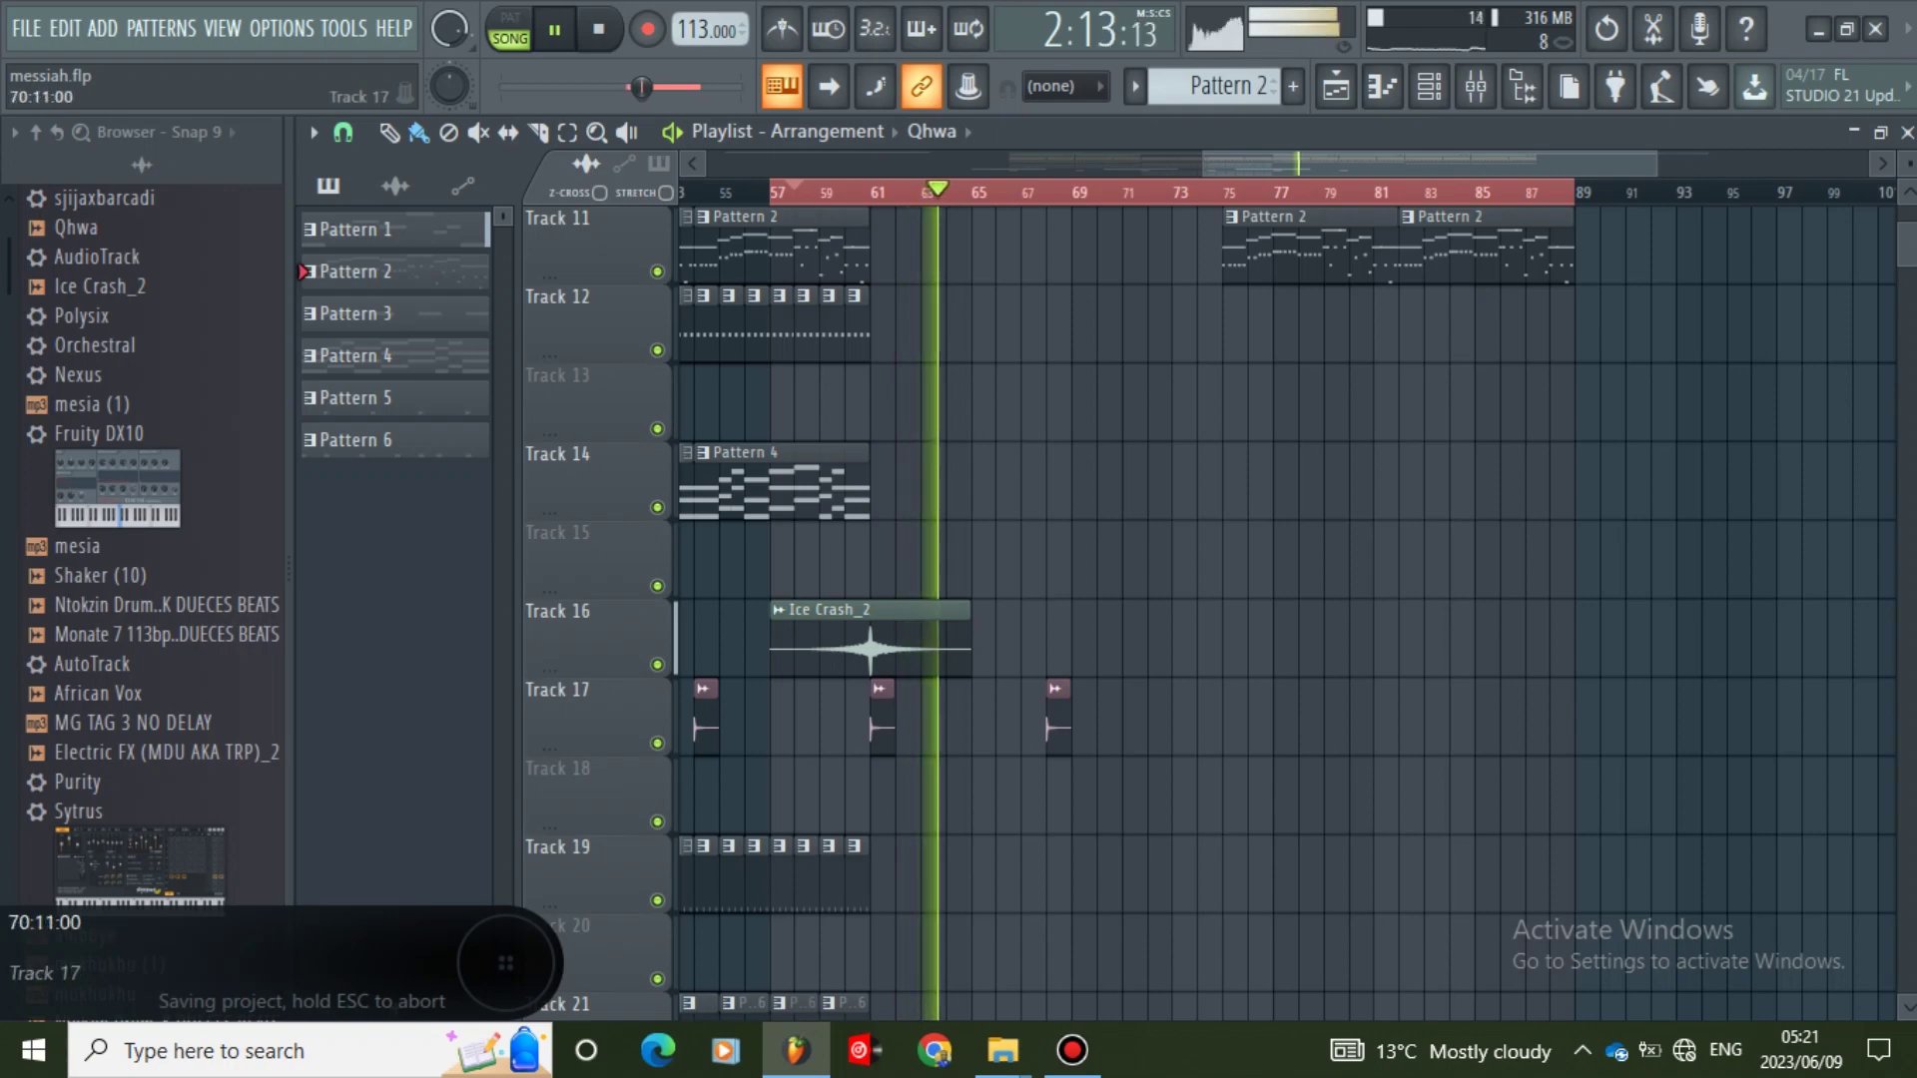
pyautogui.click(1231, 721)
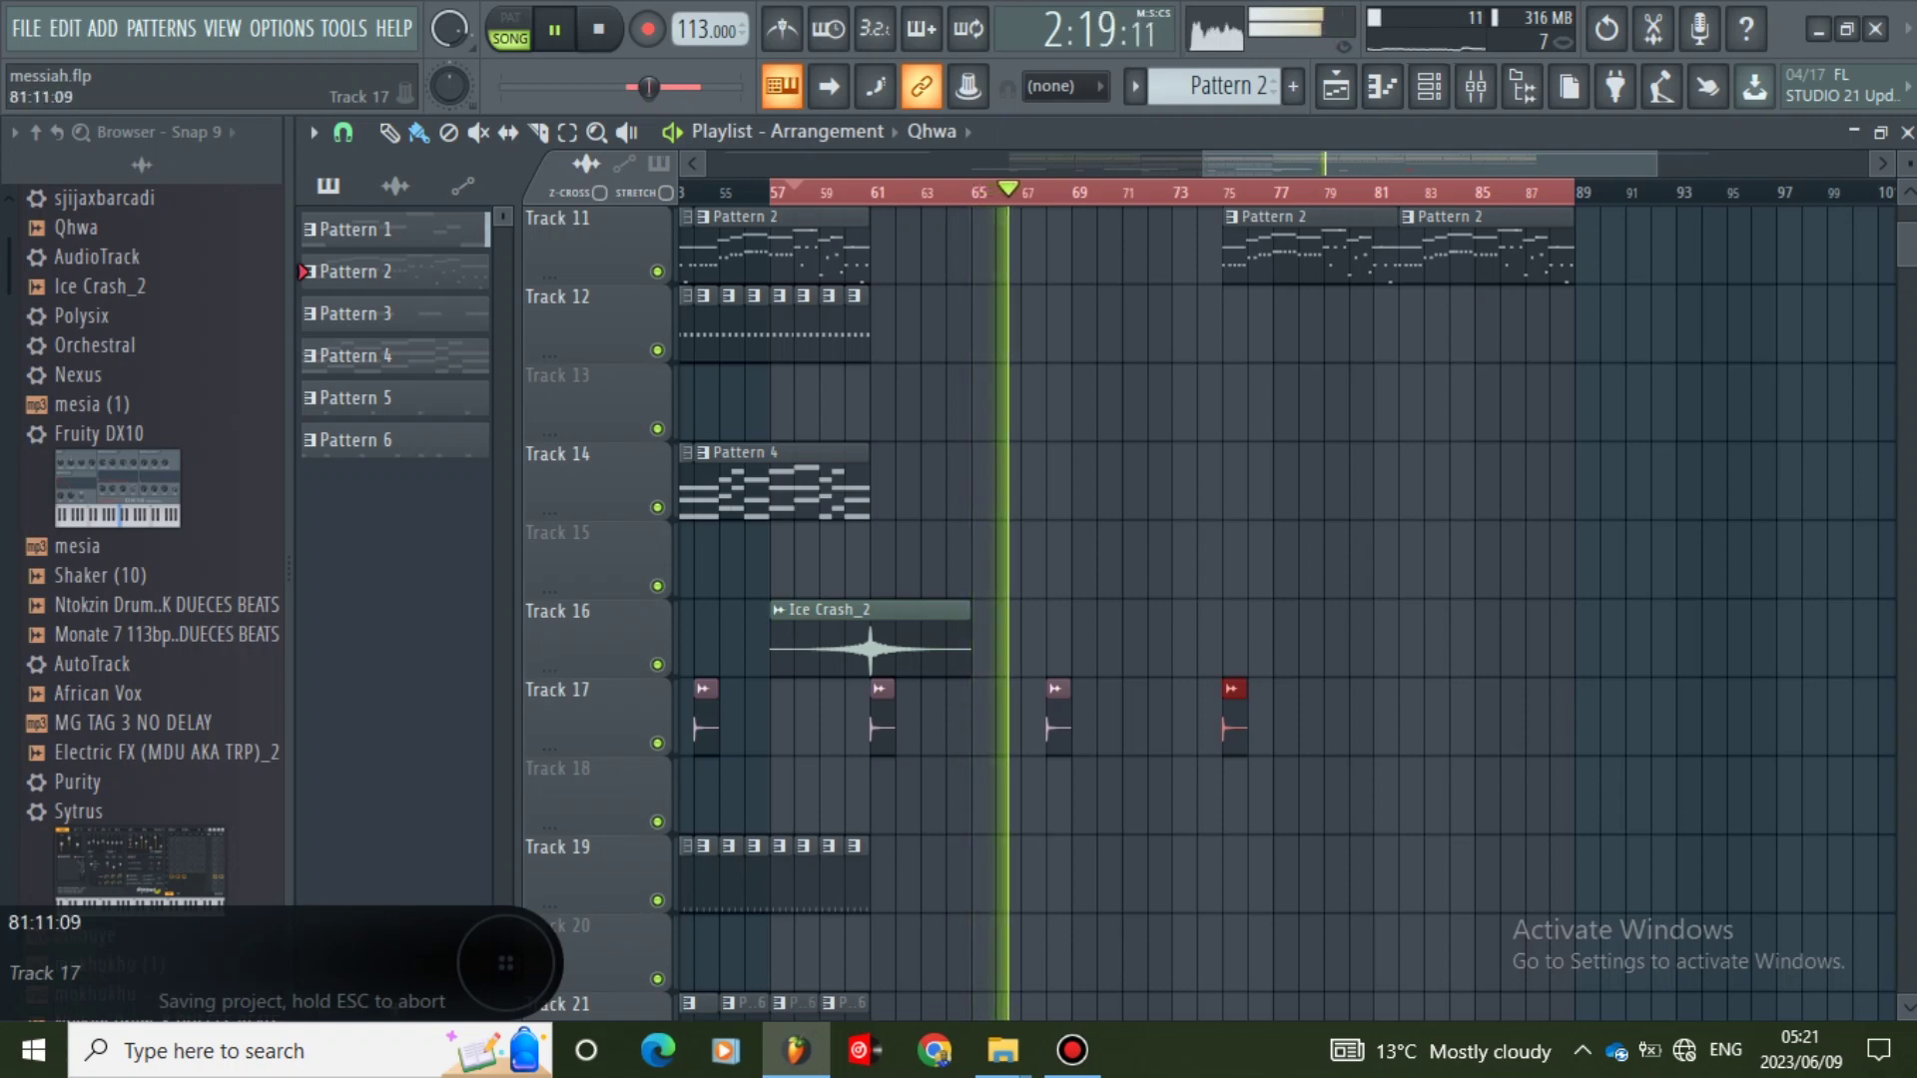
pyautogui.click(1390, 719)
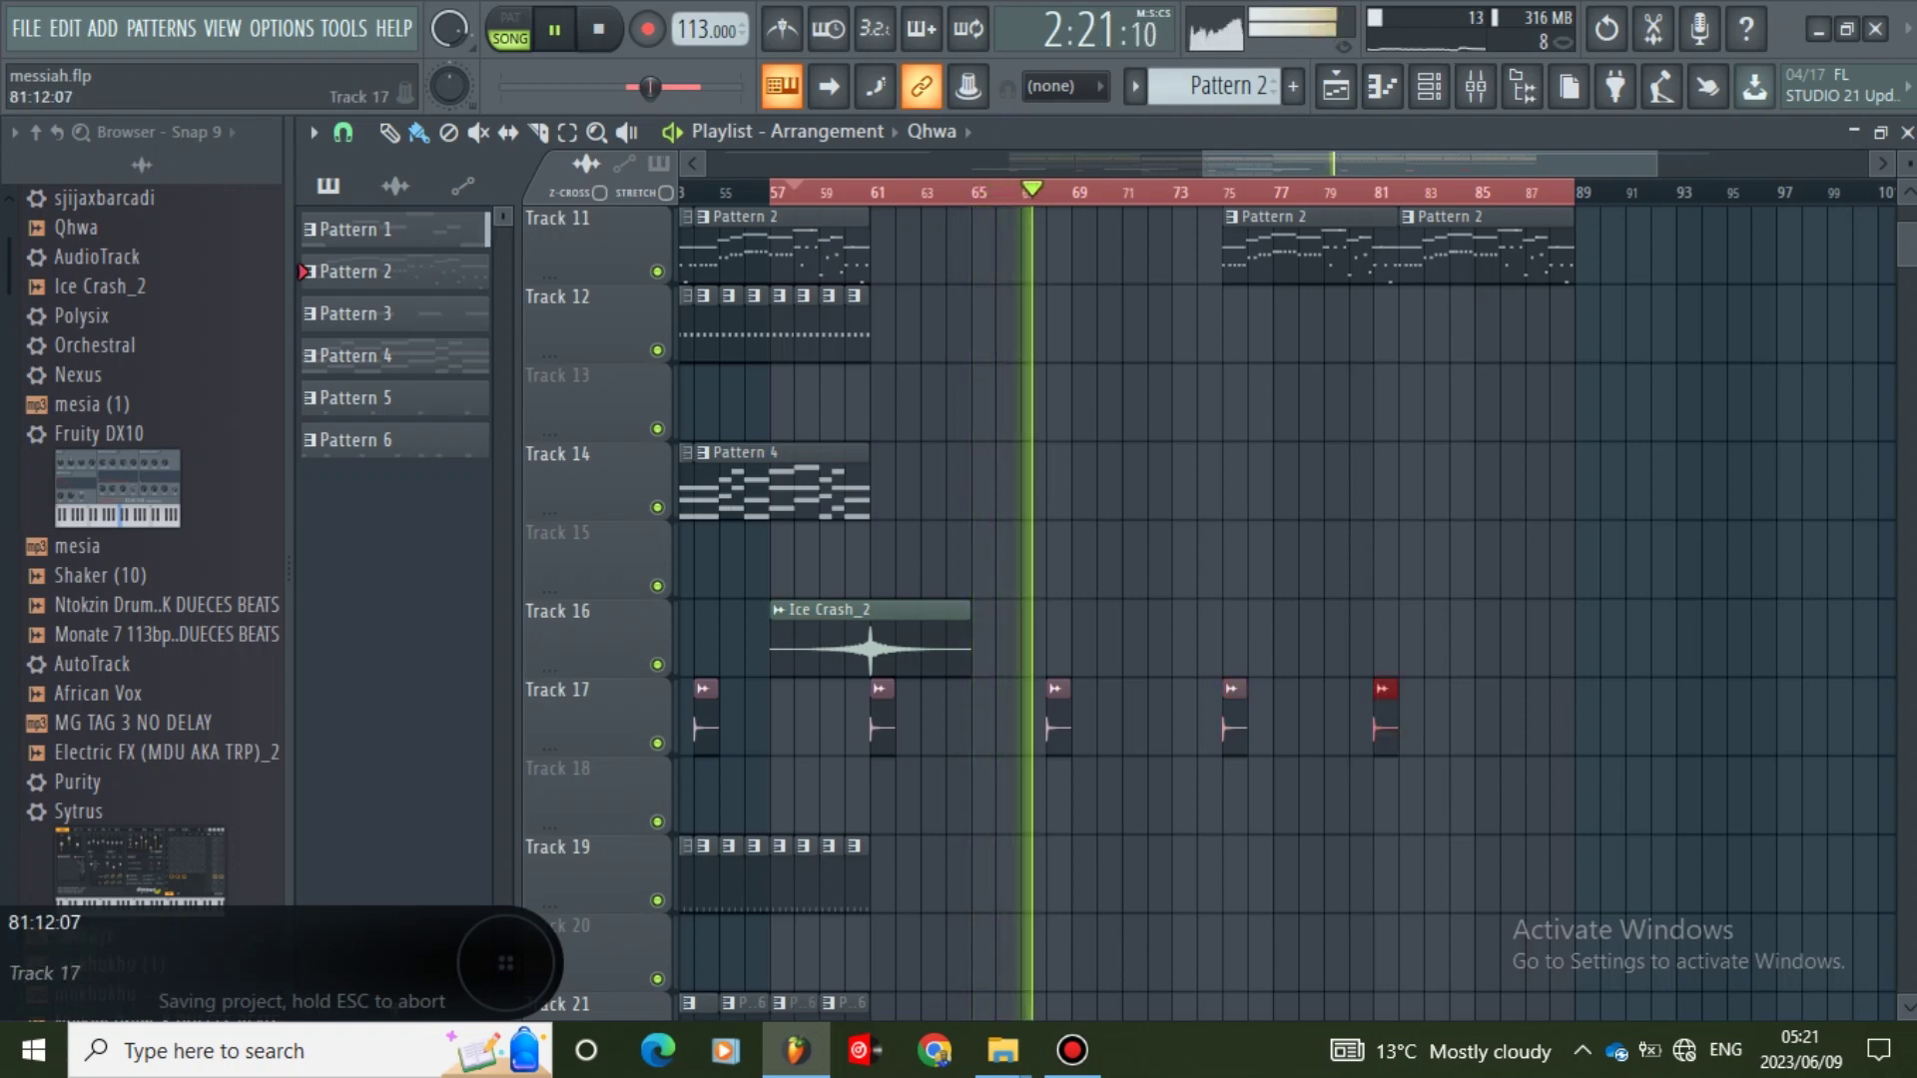
pyautogui.moveTo(1390, 719); pyautogui.dragTo(1415, 719)
# - Pick up the Qhwa clip again and place another copy on Track 17 at bar 89
pyautogui.click(906, 644)
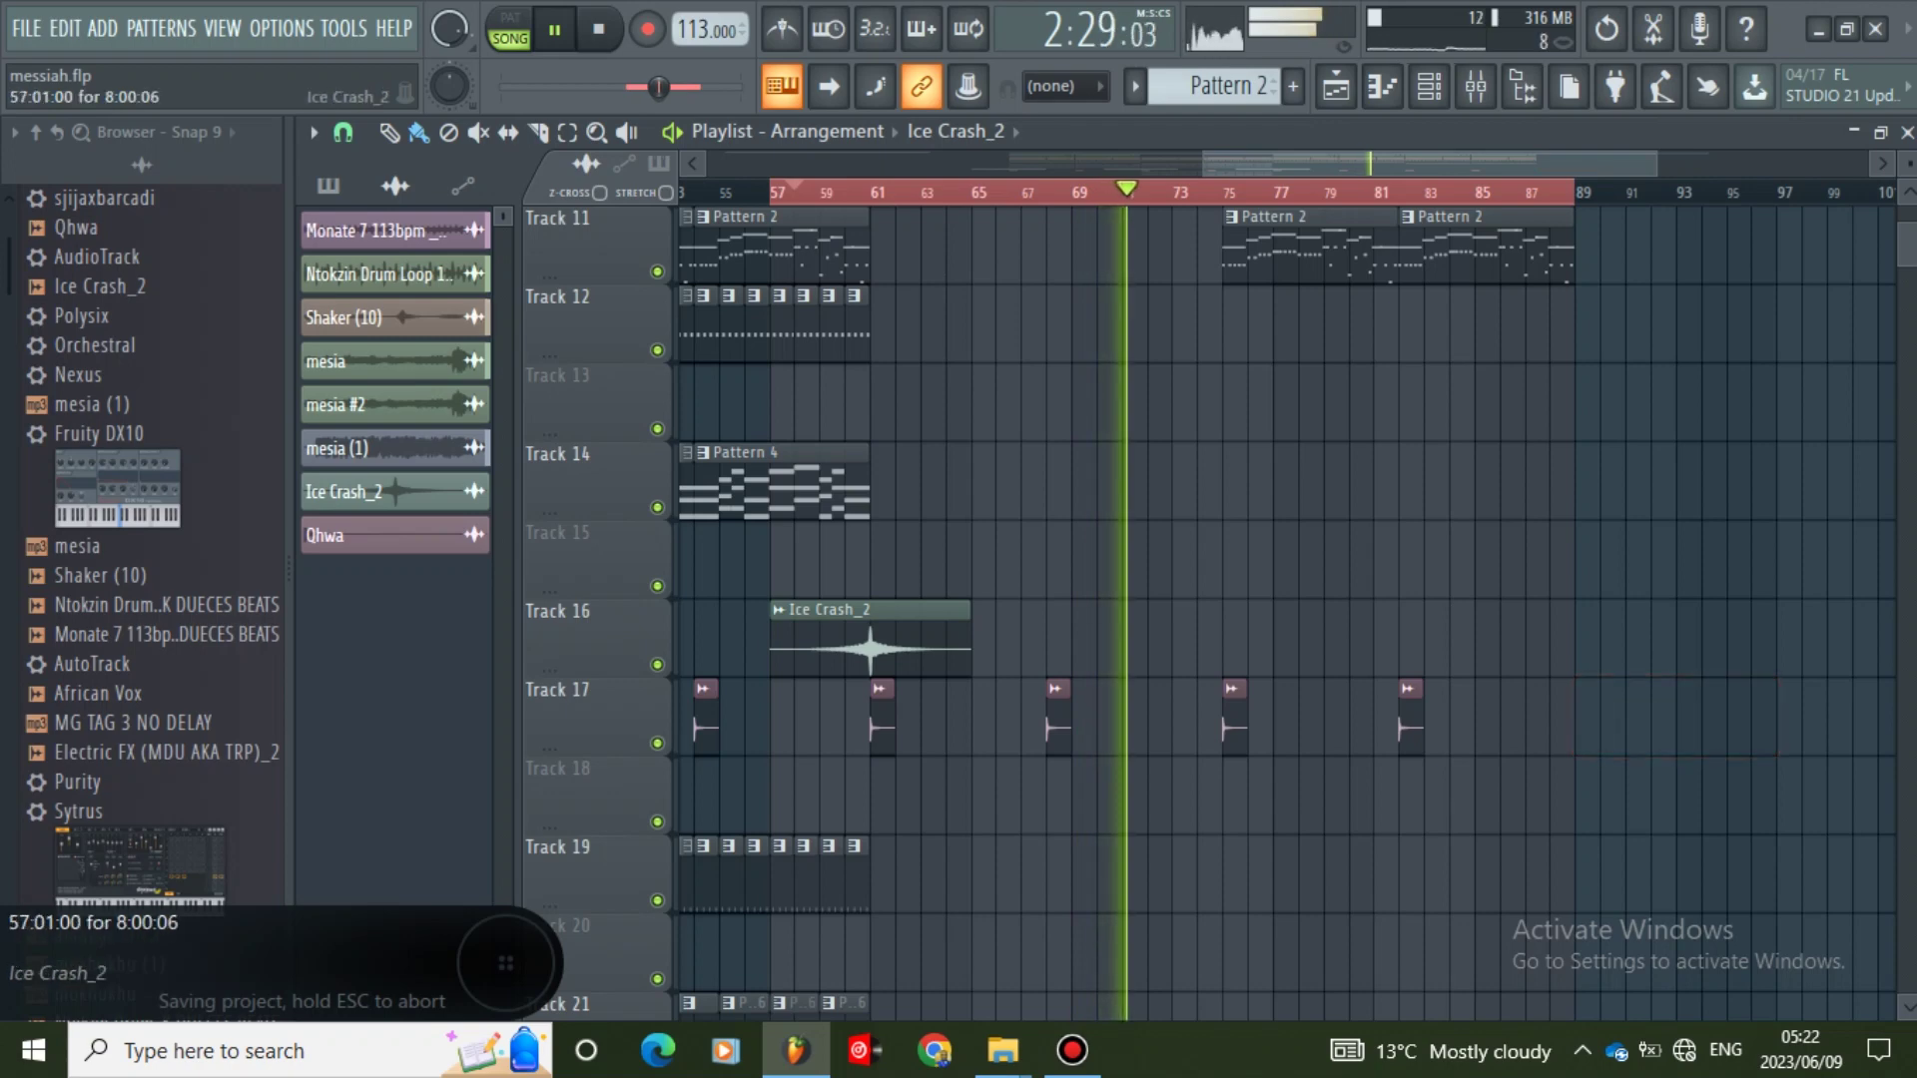
pyautogui.click(883, 717)
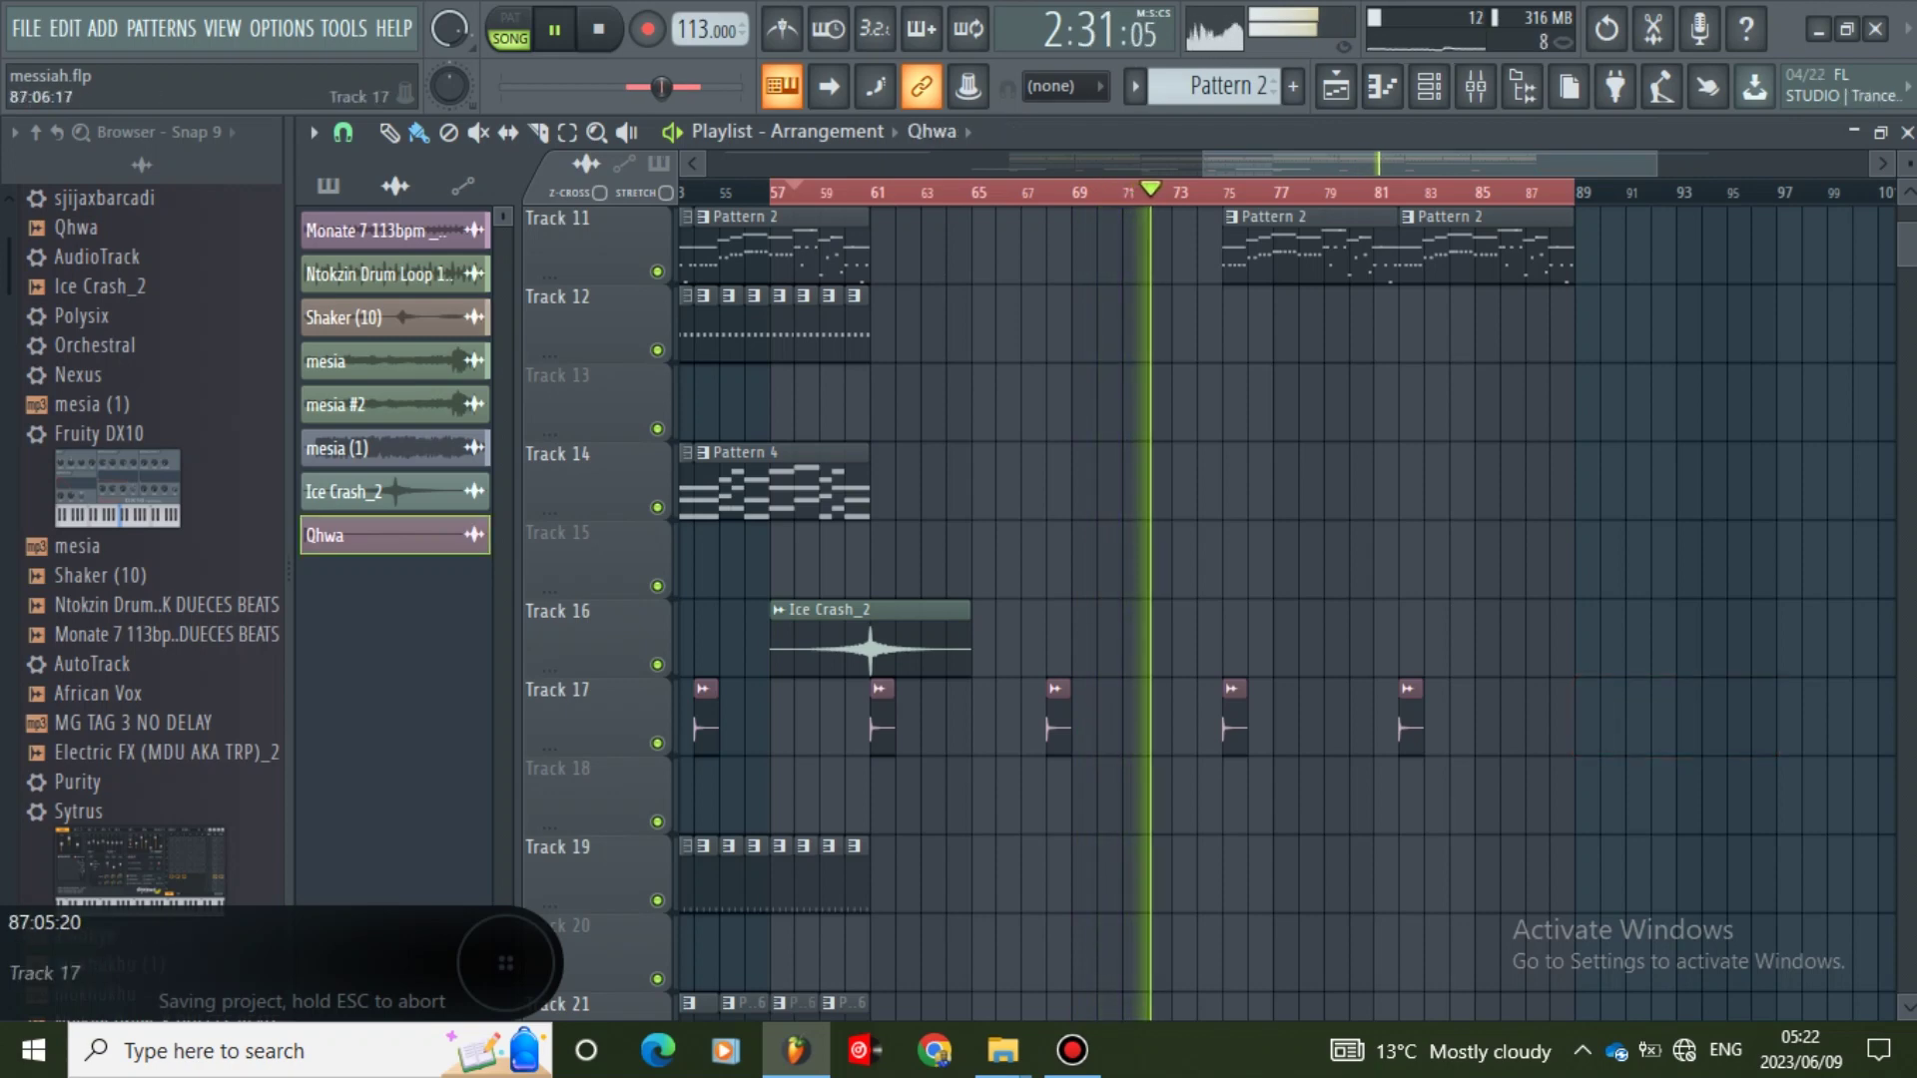
pyautogui.scroll(5, 1498, 789)
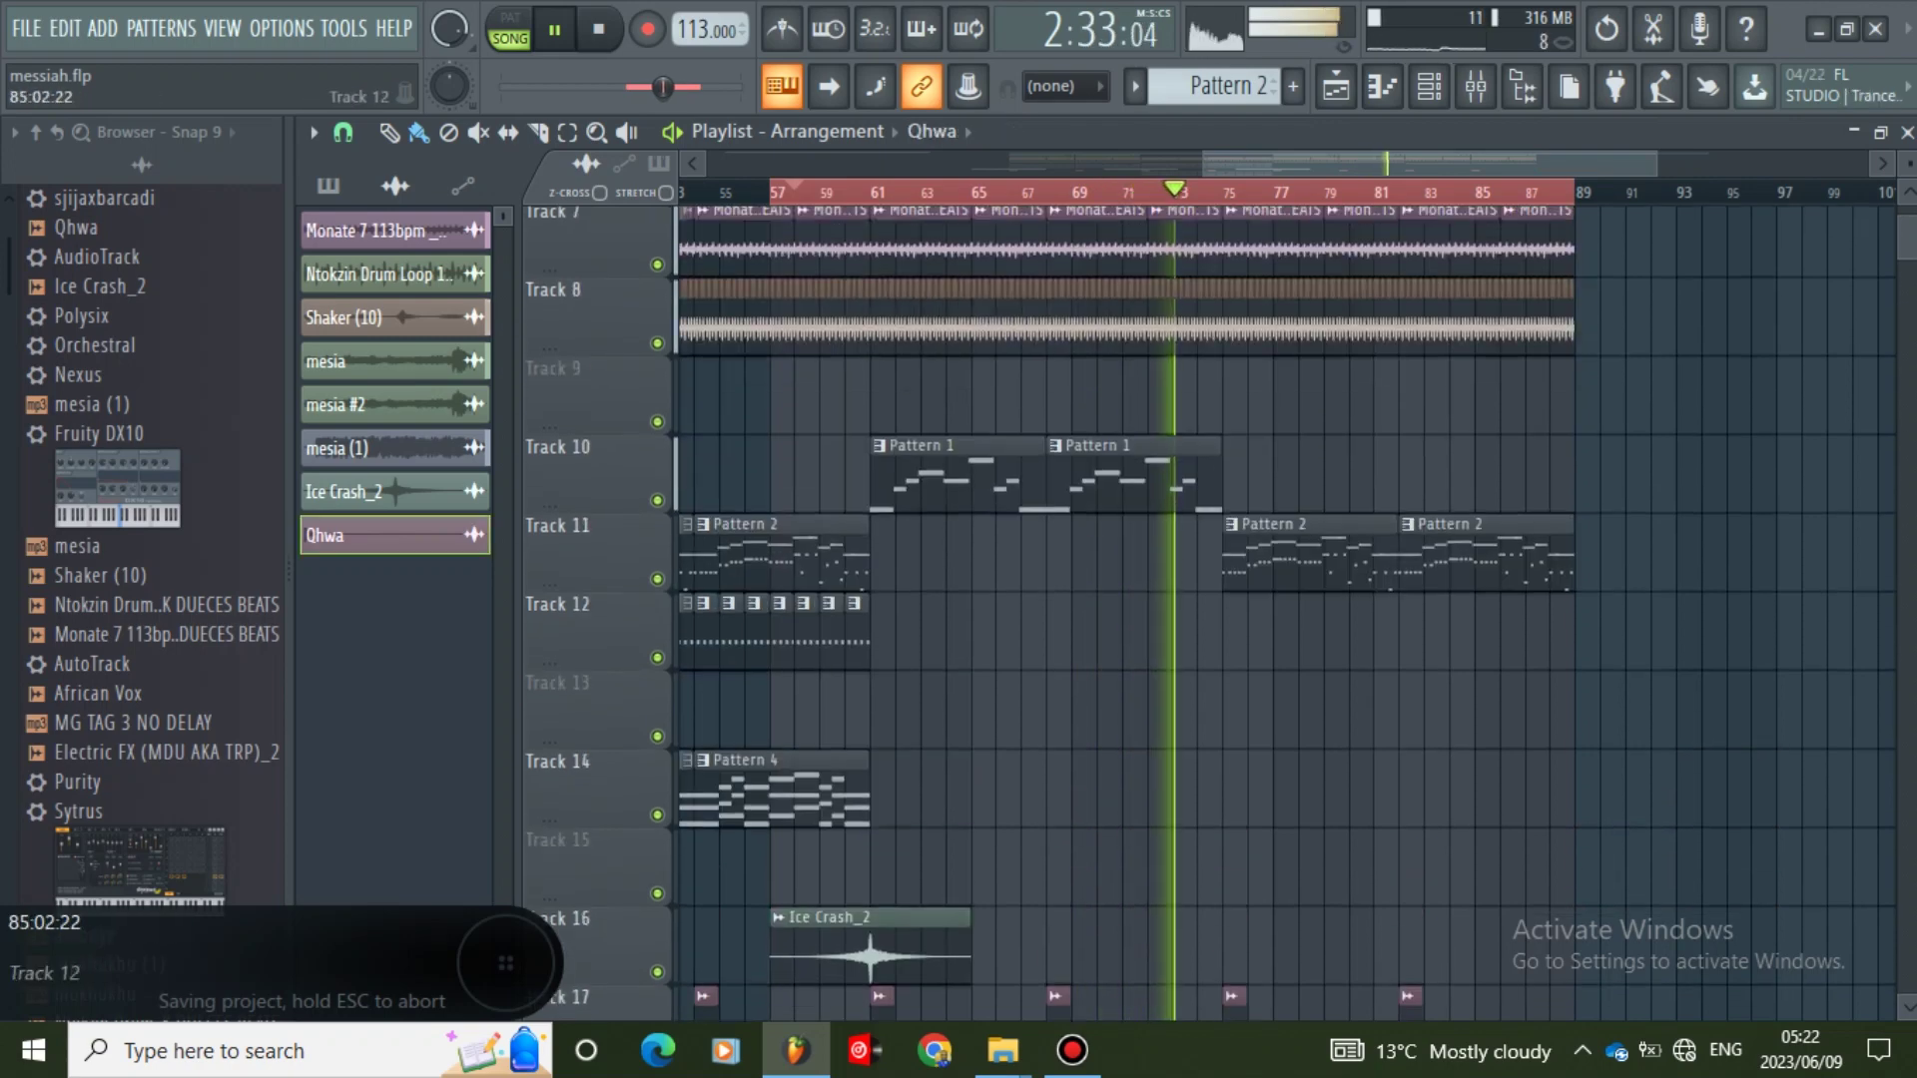
pyautogui.scroll(-2, 988, 789)
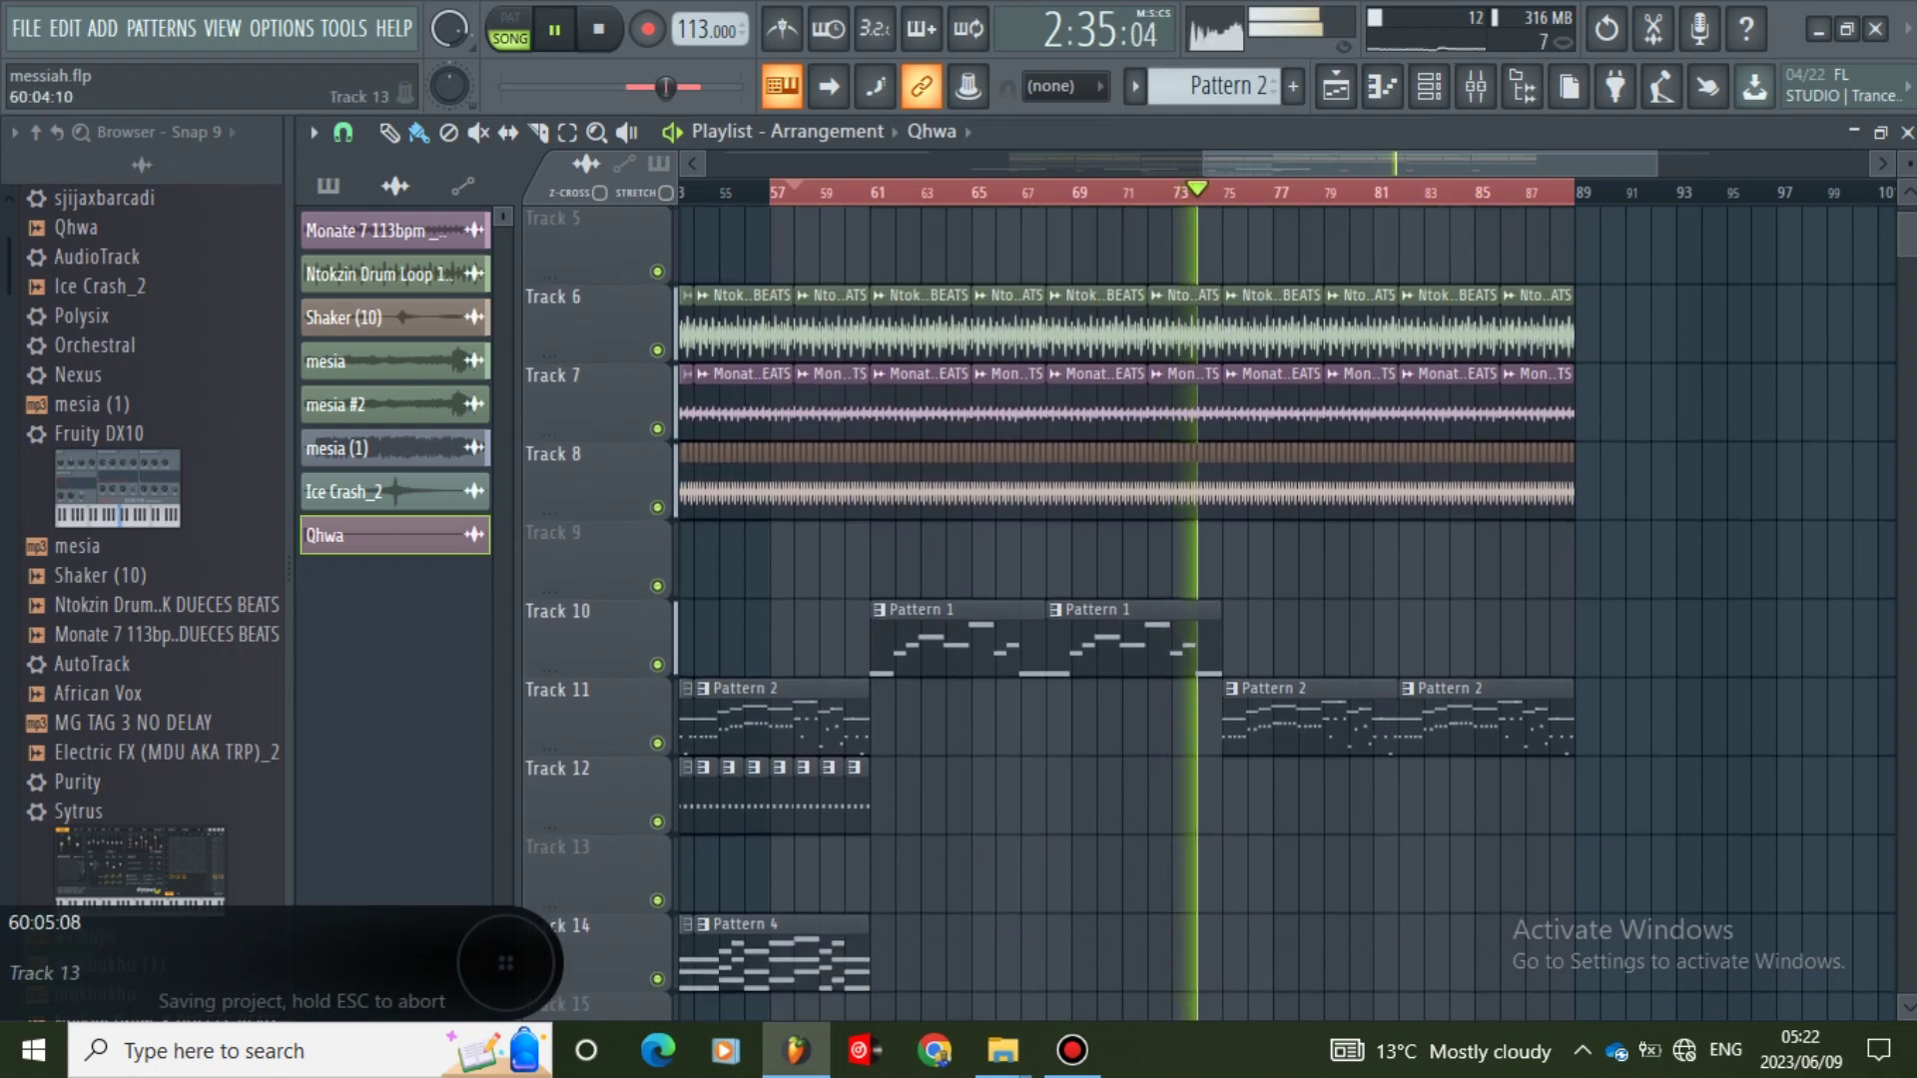
pyautogui.scroll(-5, 989, 788)
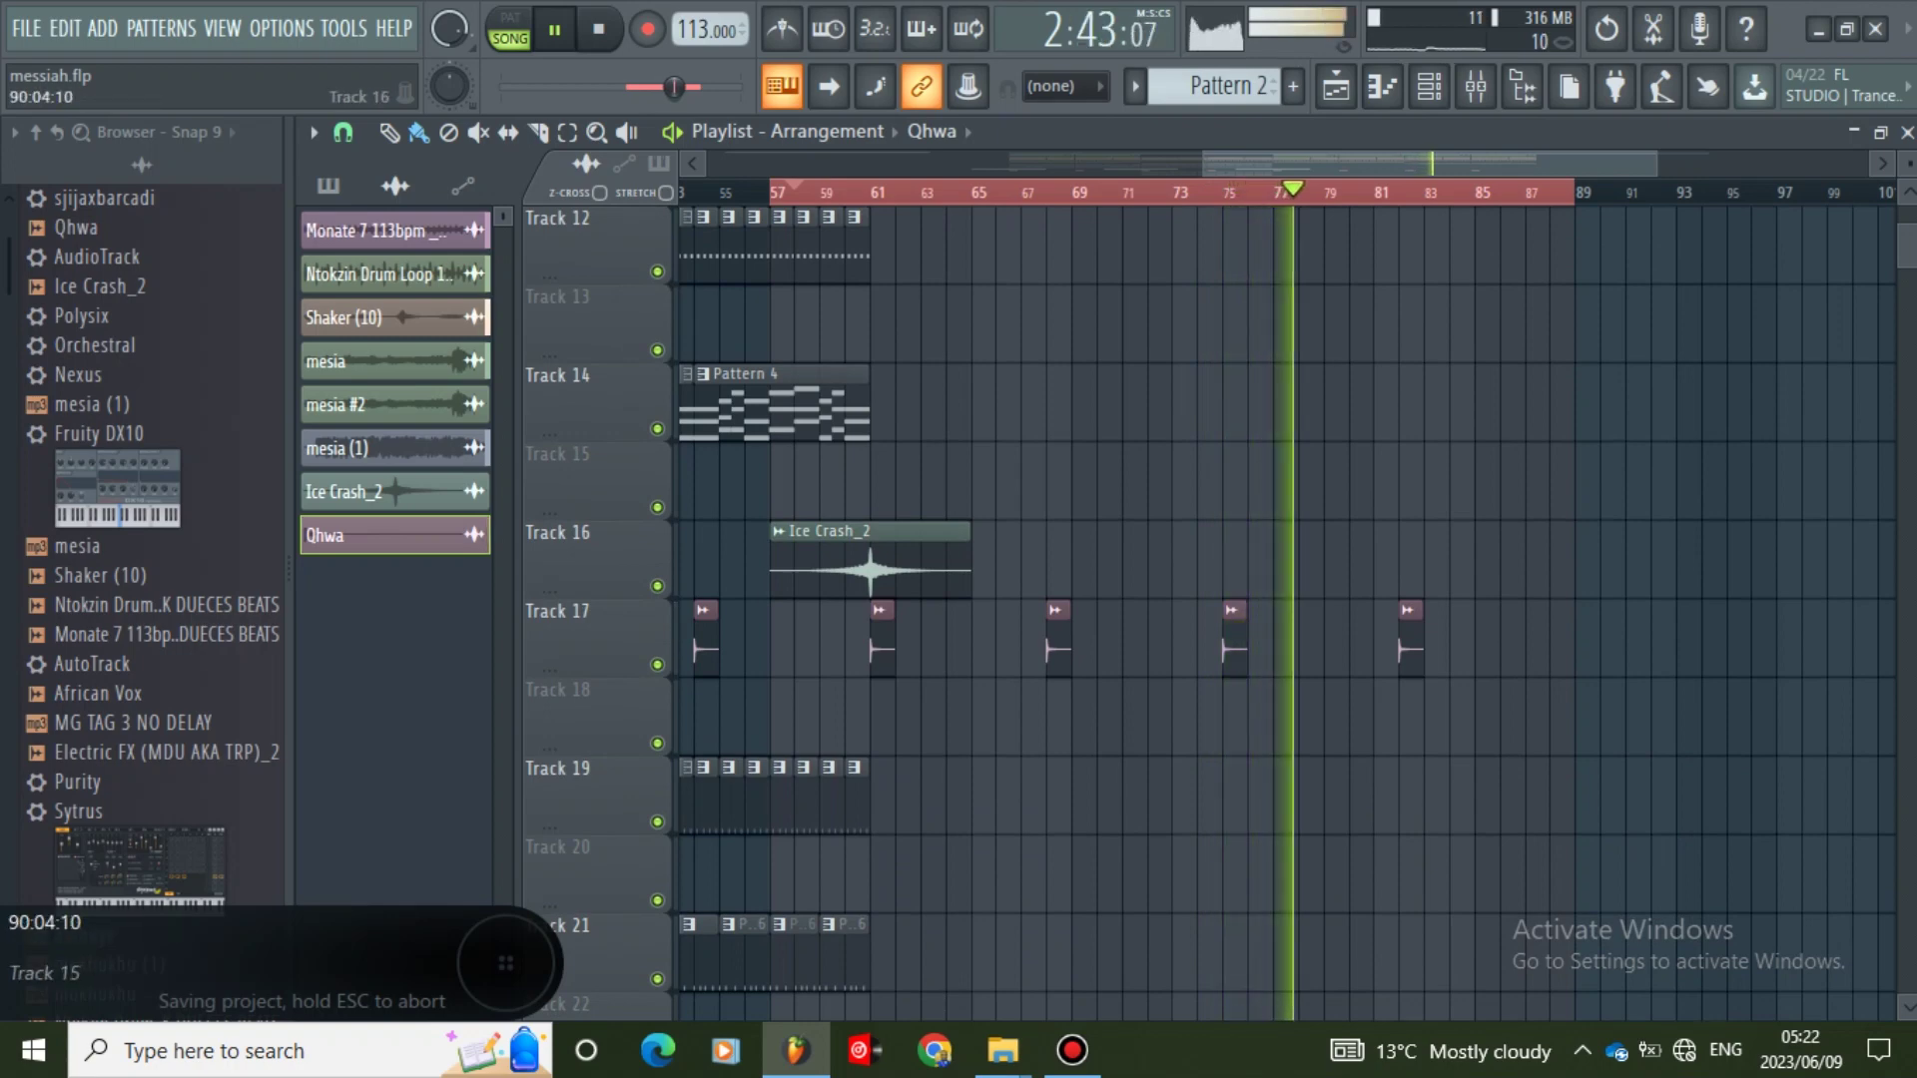
pyautogui.click(1585, 641)
# - Add an Ice Crash_2 clip on Track 16 at bar 71, play from there, and move the clip to start at bar 85
pyautogui.click(879, 561)
pyautogui.moveTo(1215, 561)
pyautogui.mouseDown()
pyautogui.moveTo(1248, 561)
pyautogui.moveTo(1200, 561)
pyautogui.mouseUp()
pyautogui.scroll(3, 1202, 561)
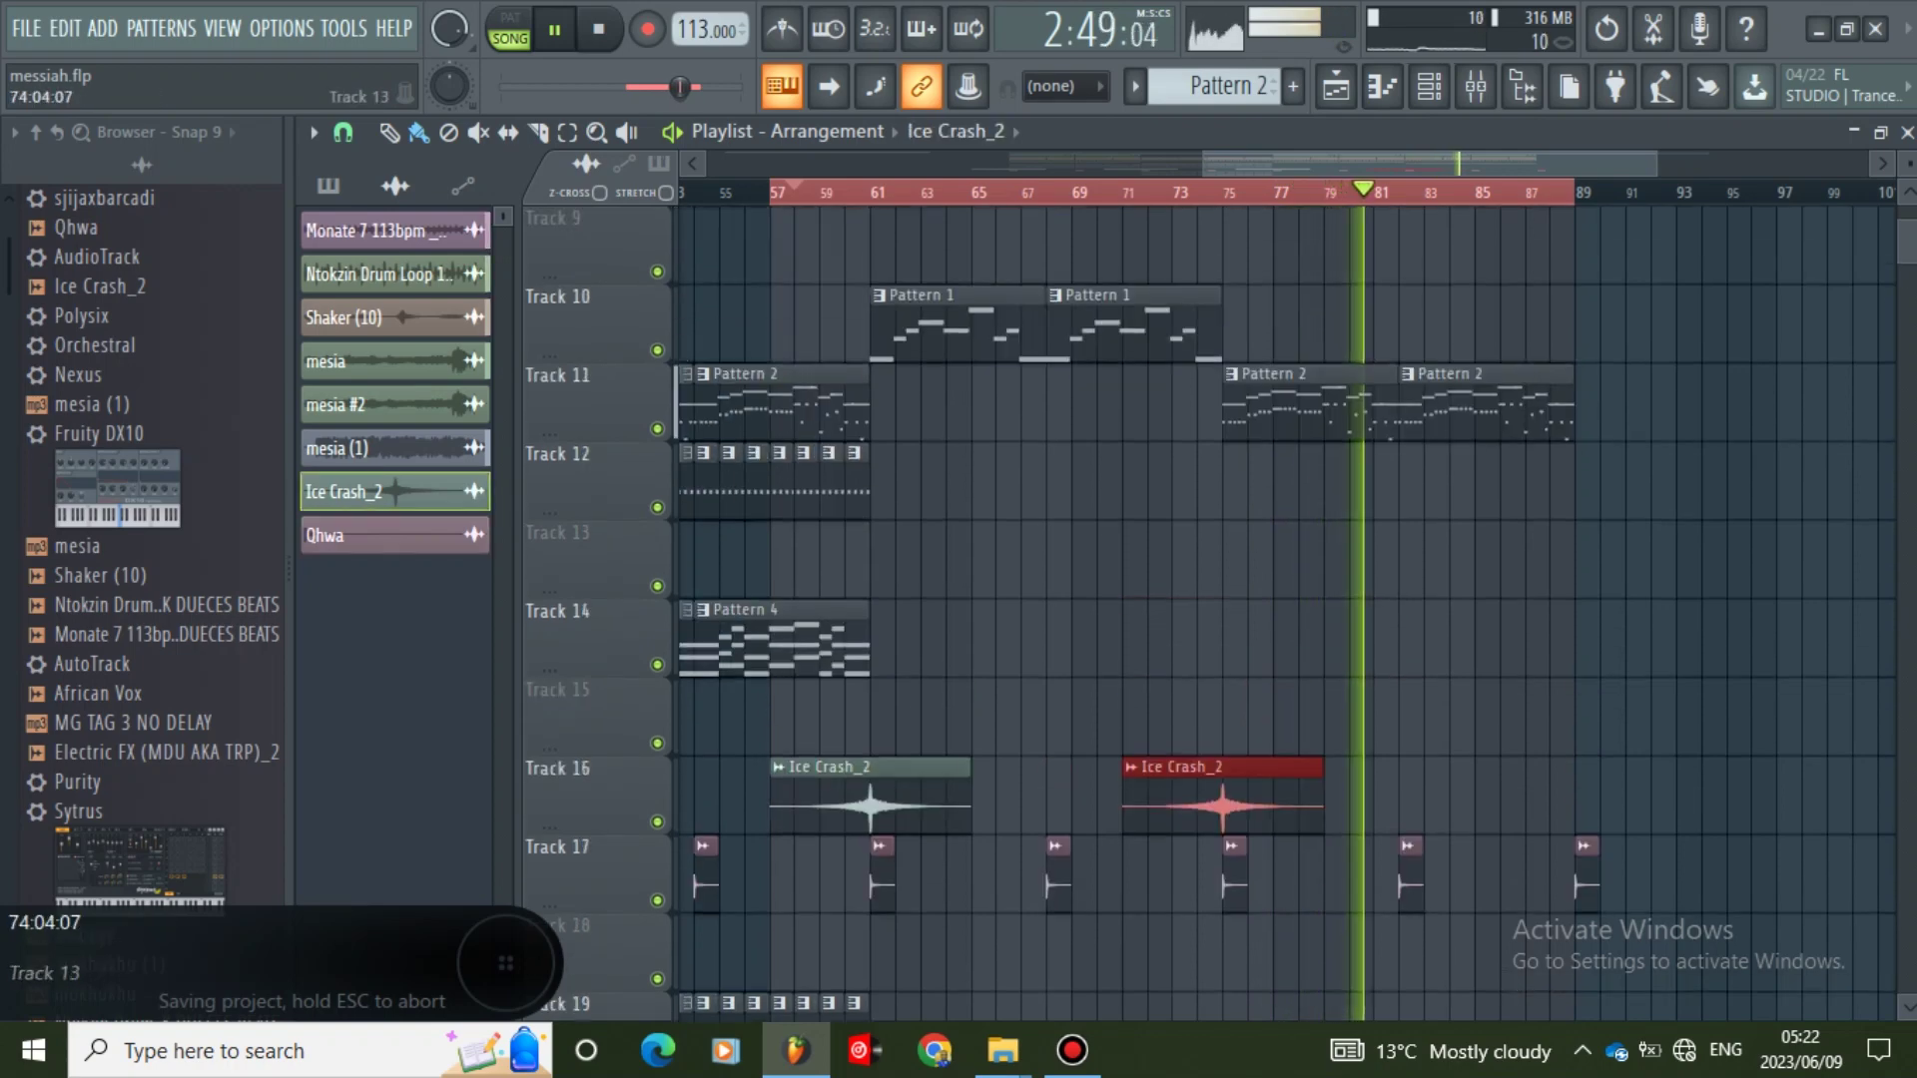
pyautogui.click(1127, 192)
pyautogui.moveTo(1218, 779); pyautogui.dragTo(1569, 779)
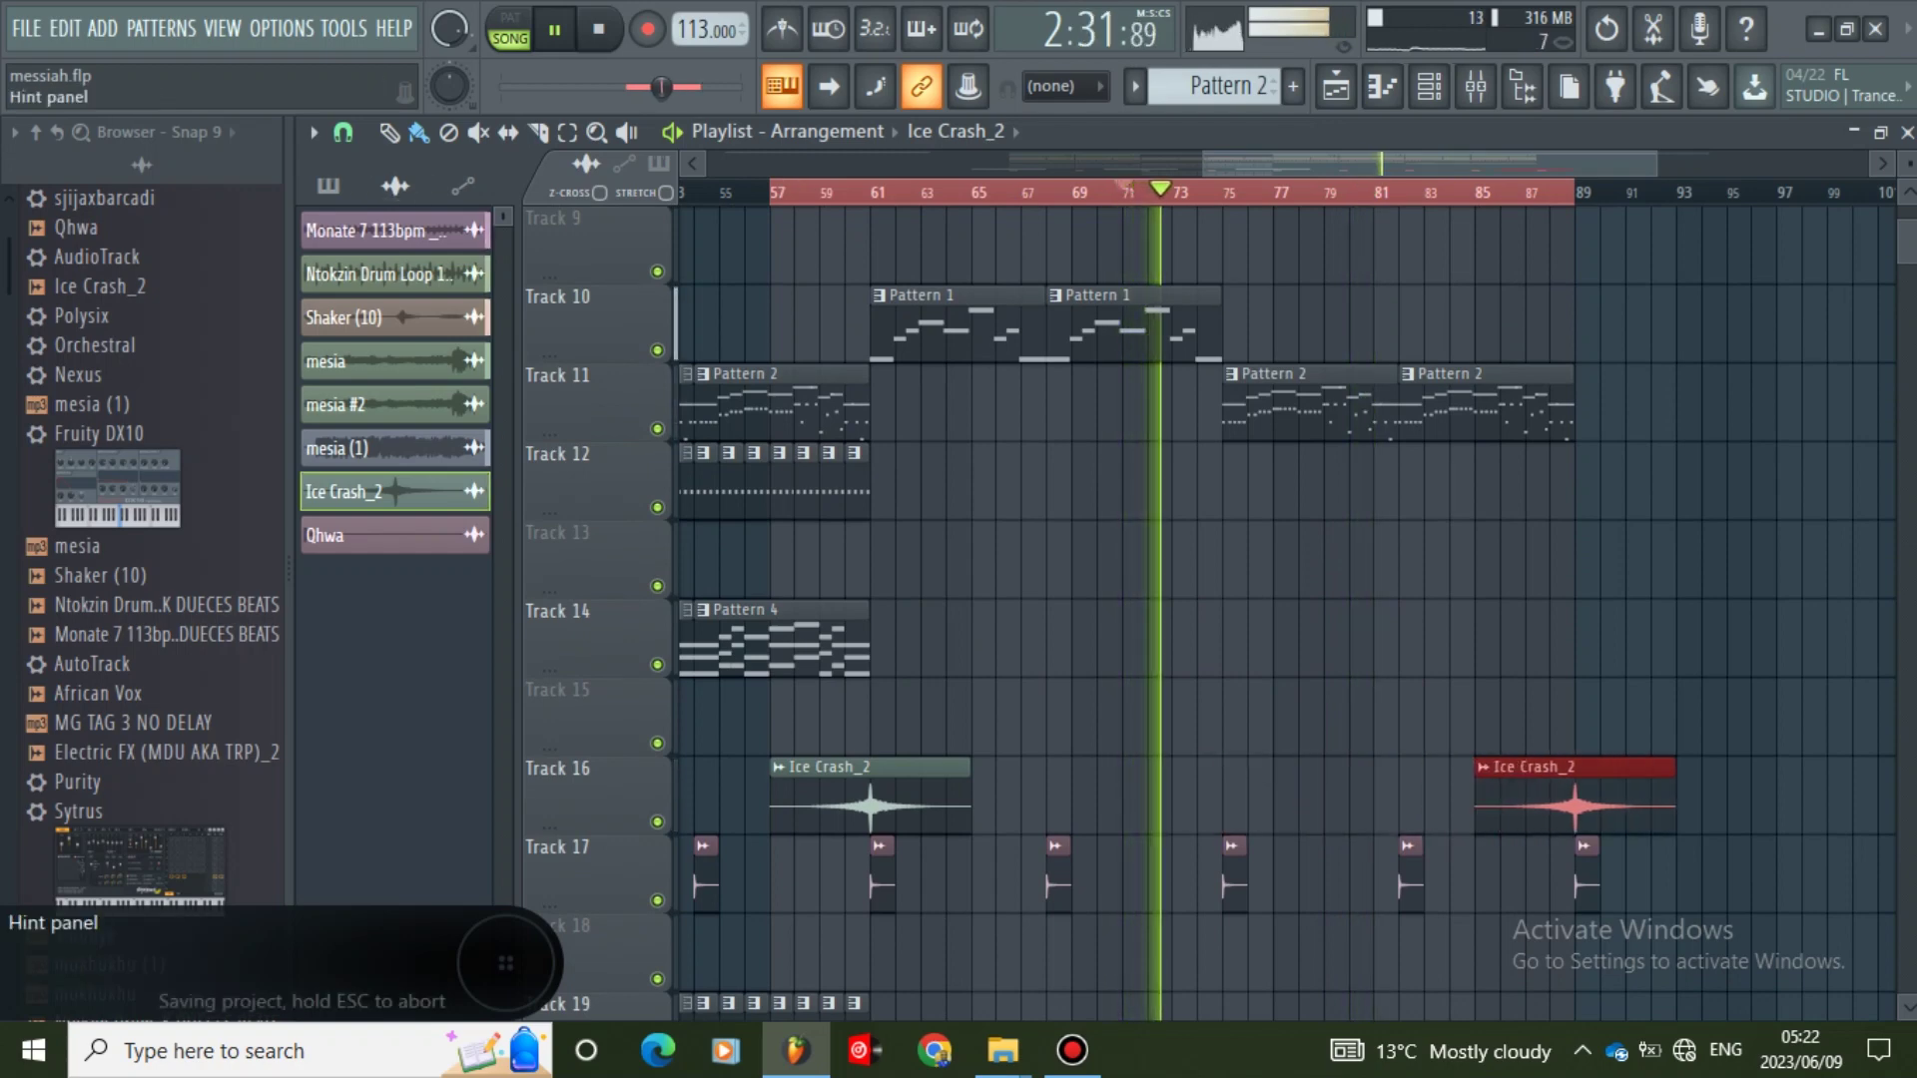
# - Save the project
pyautogui.click(27, 29)
pyautogui.click(60, 157)
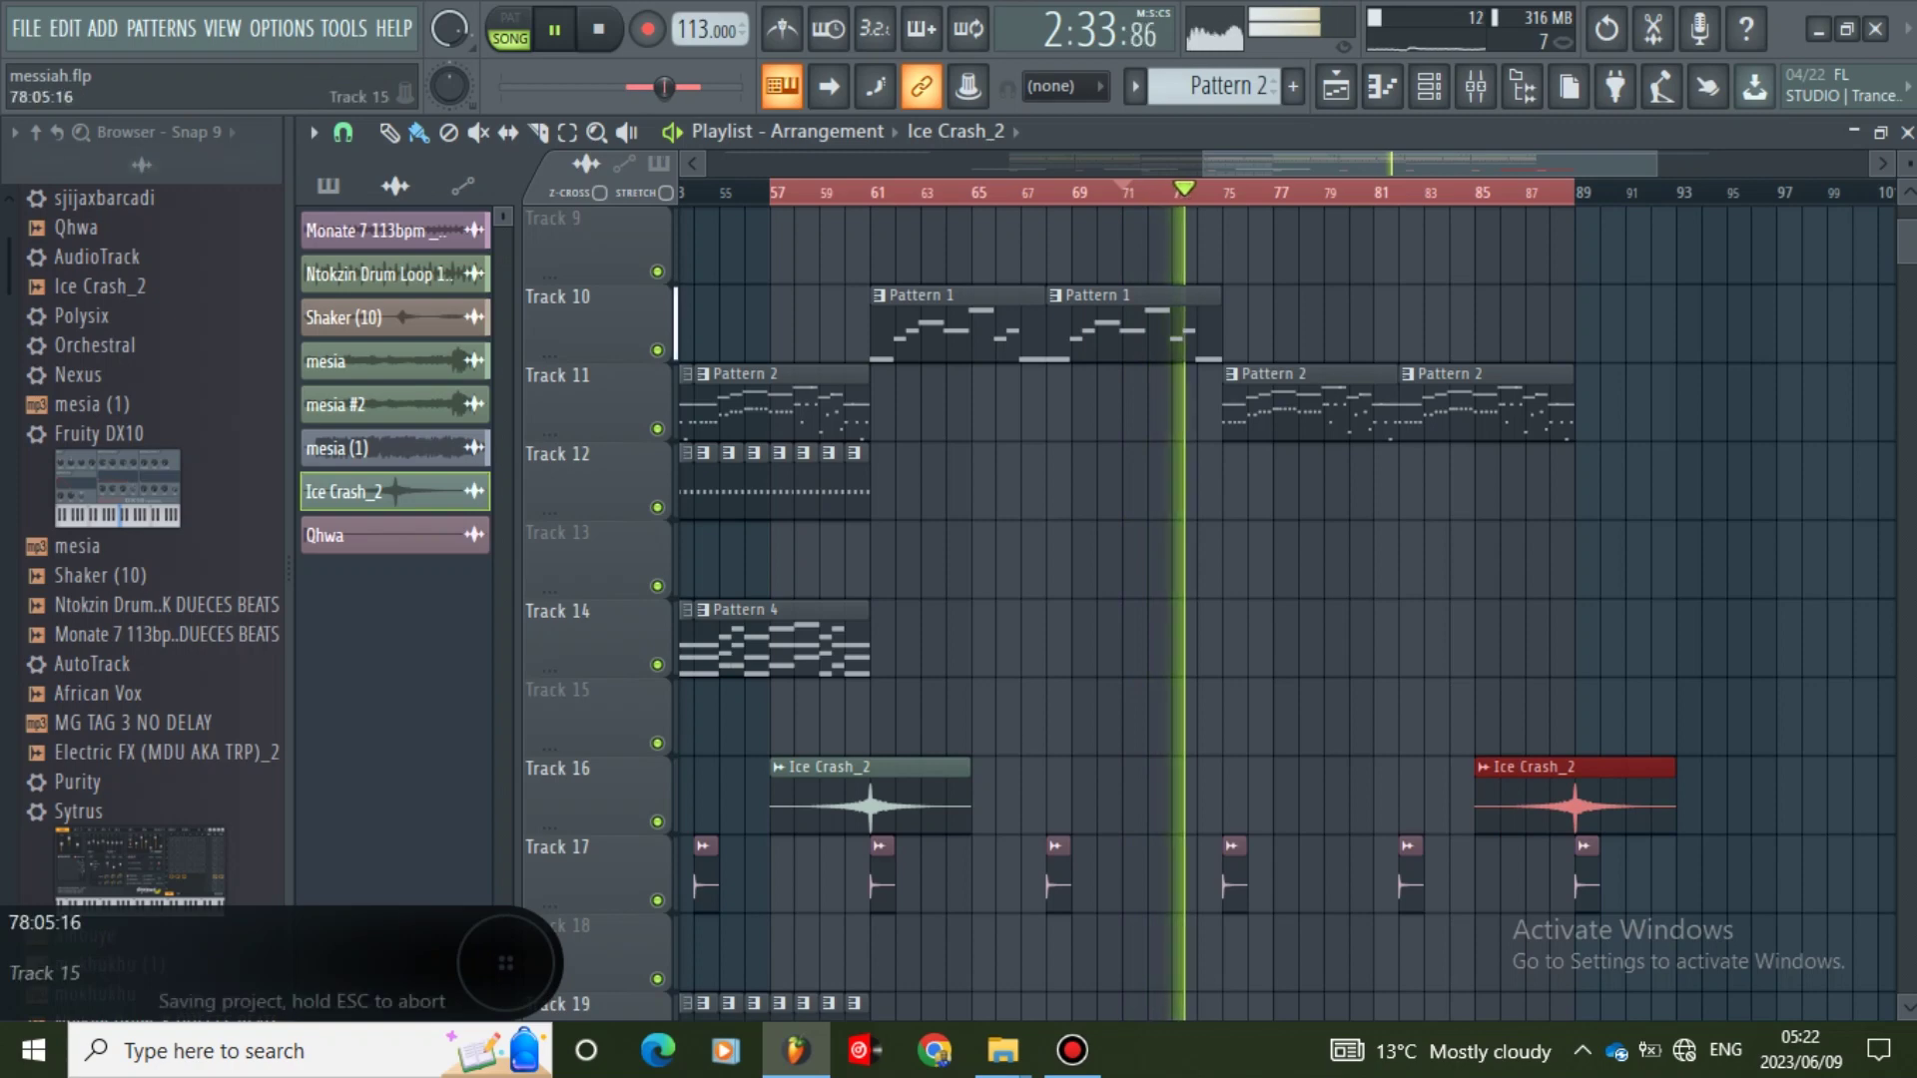
# - Examine the clips down to Track 21, including the spacing of the Ice Crash_2 clips on Track 16 across the whole arrangement
pyautogui.scroll(3, 1336, 717)
pyautogui.scroll(5, 1339, 689)
pyautogui.scroll(-8, 1363, 644)
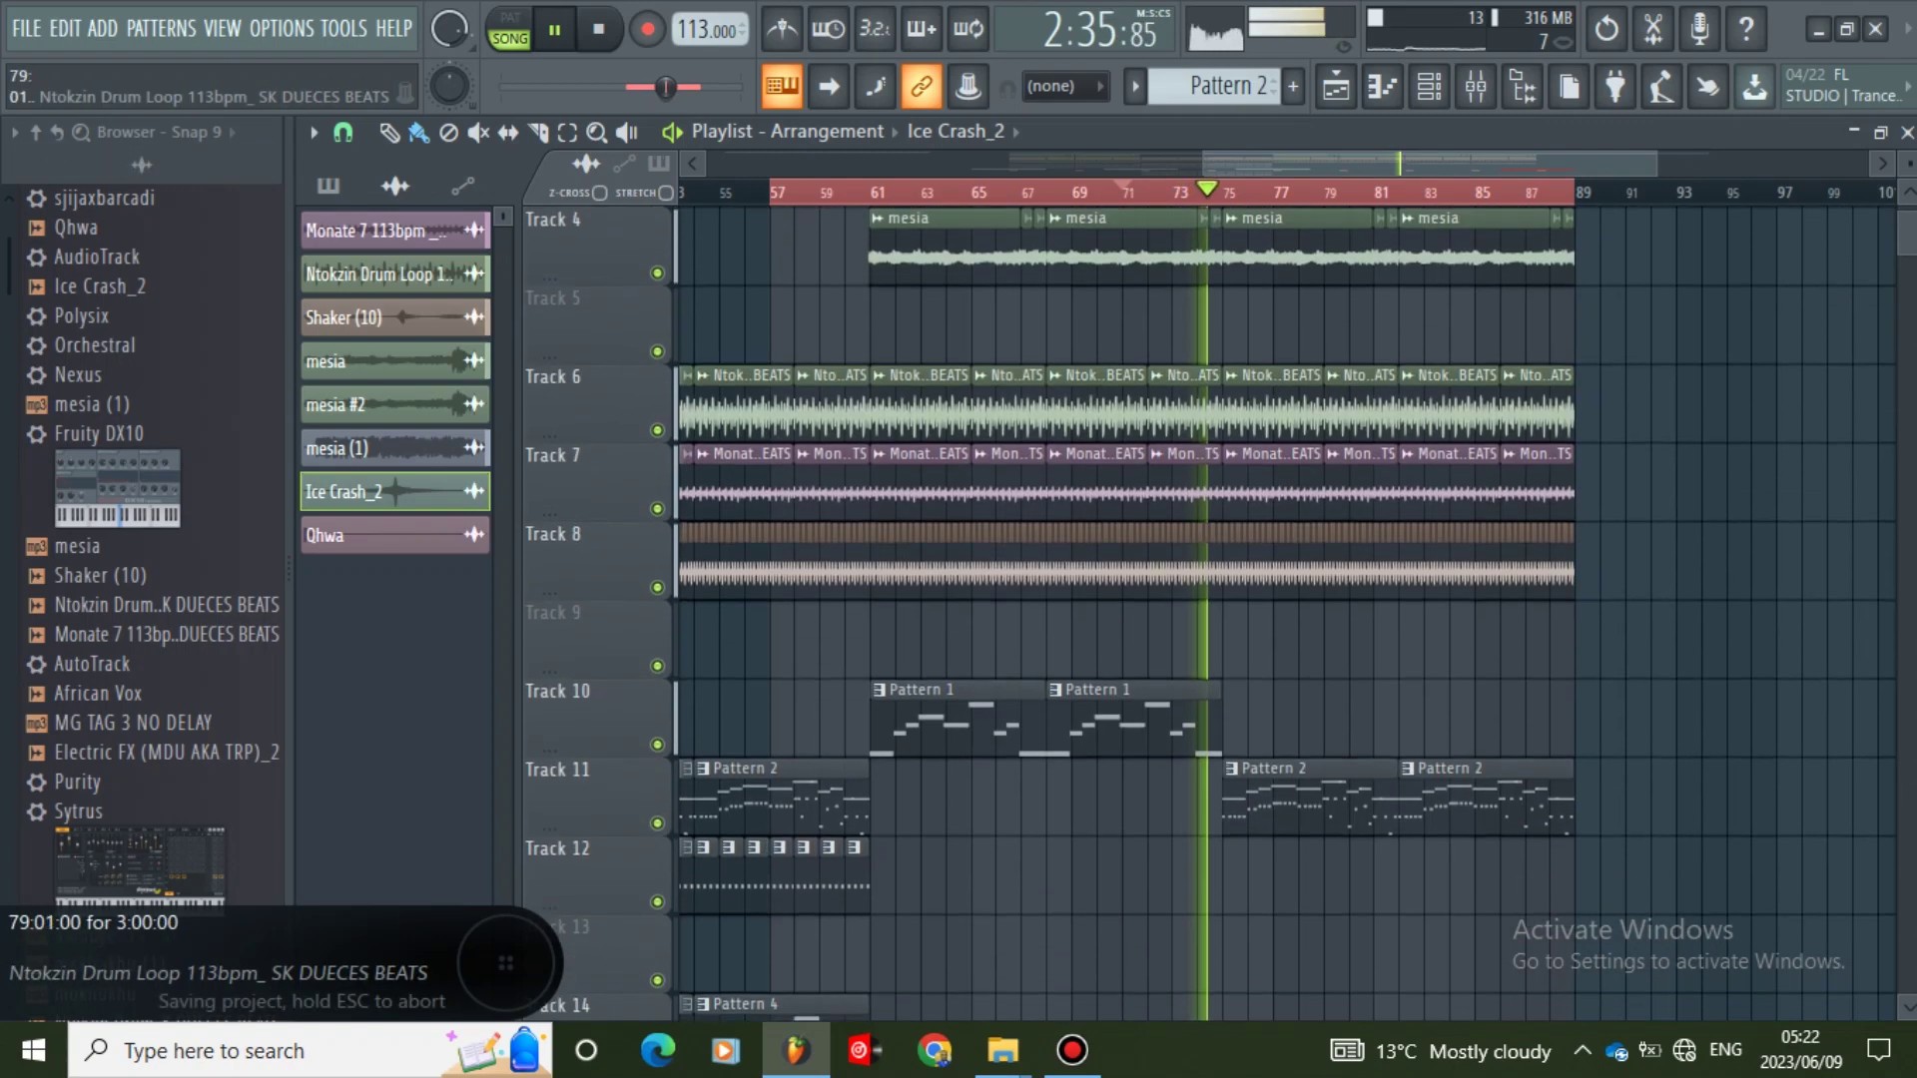
pyautogui.scroll(-3, 1286, 612)
pyautogui.scroll(-3, 1287, 612)
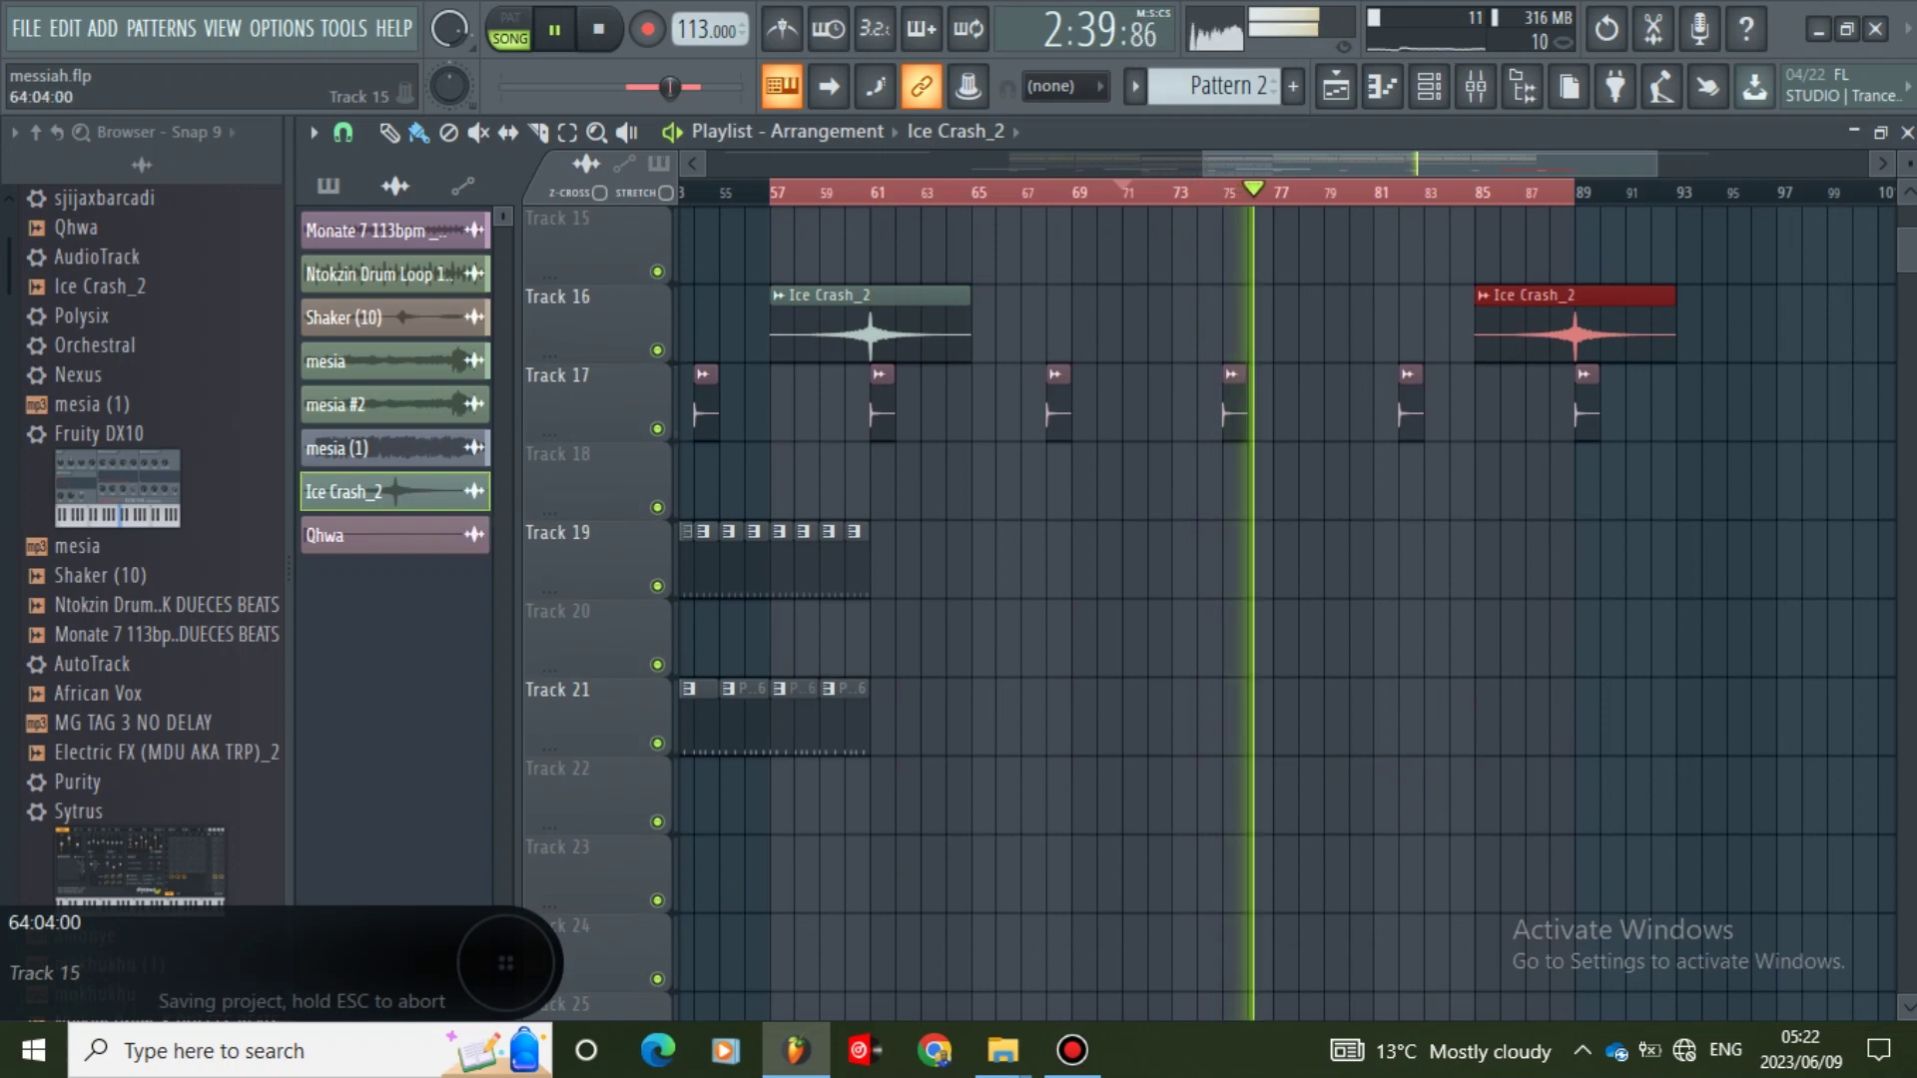
pyautogui.moveTo(1233, 164); pyautogui.dragTo(793, 164)
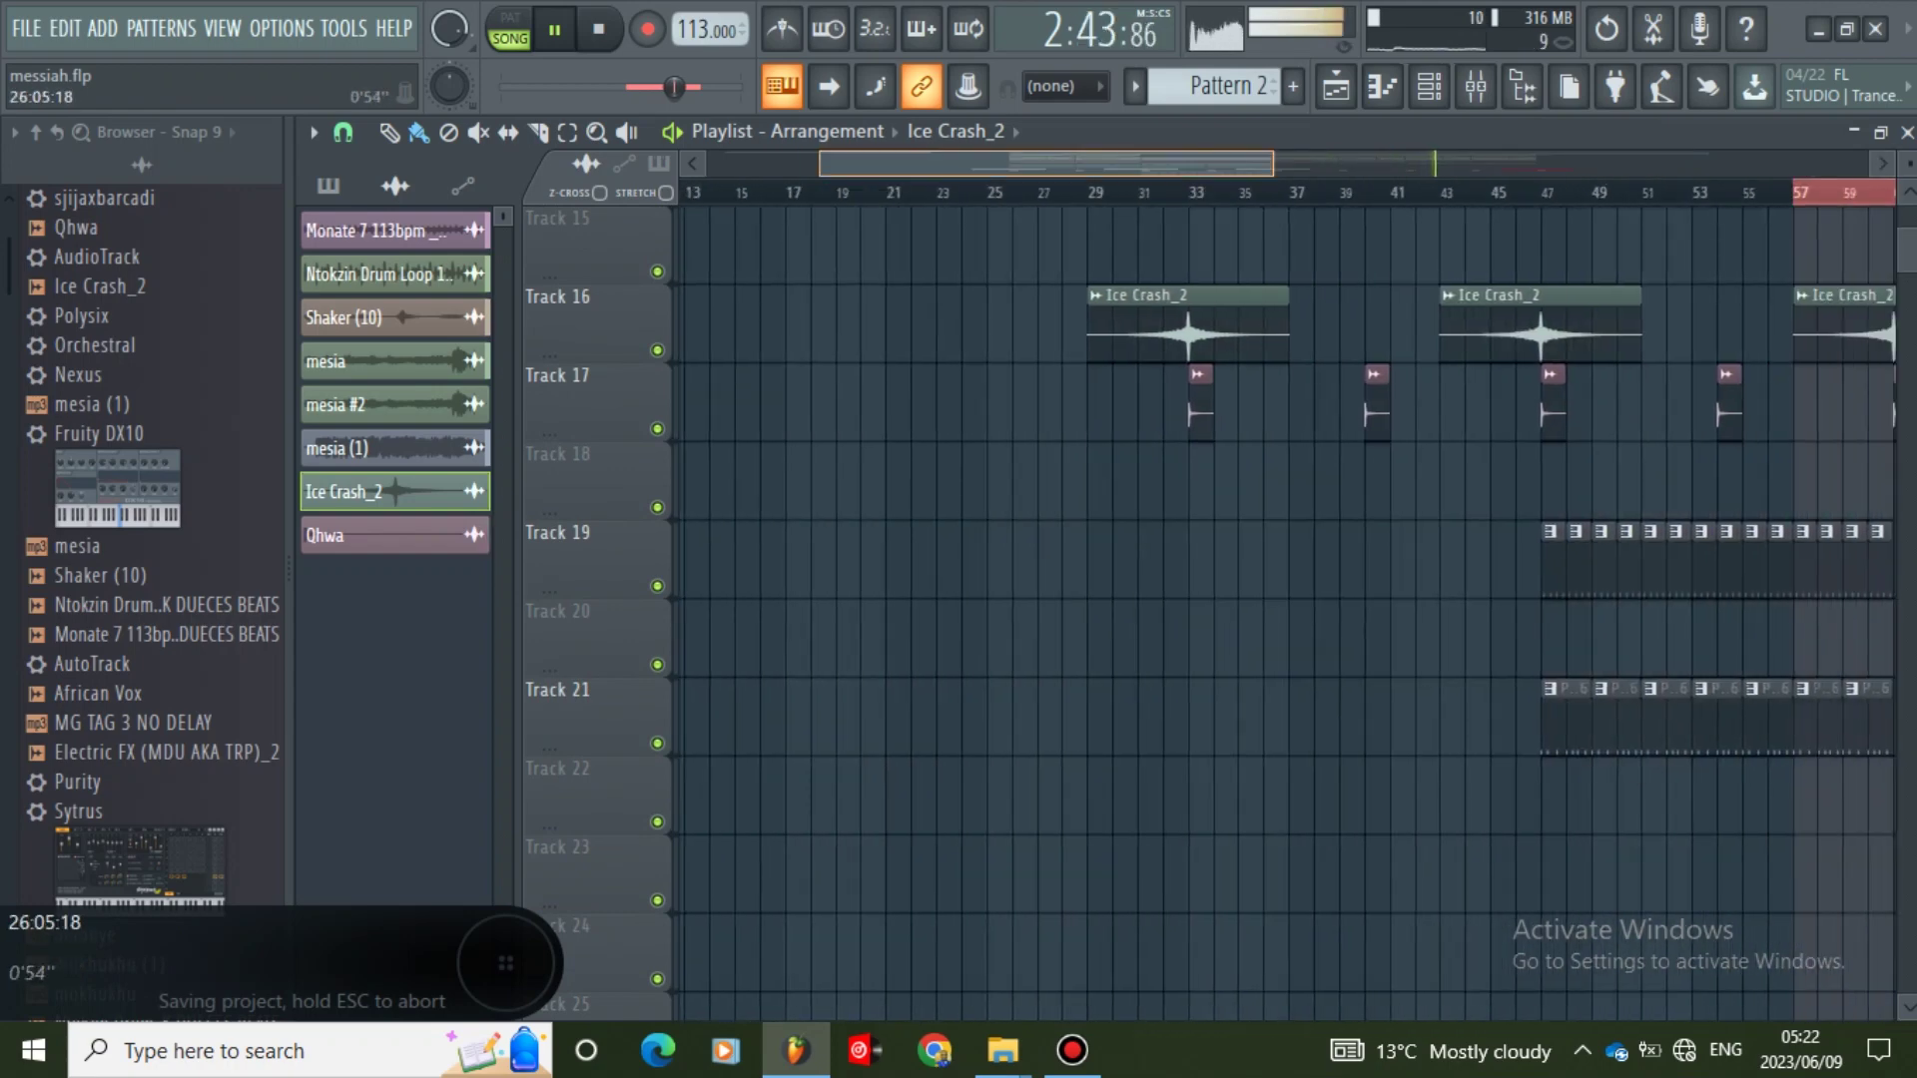
pyautogui.moveTo(1273, 163); pyautogui.dragTo(1837, 163)
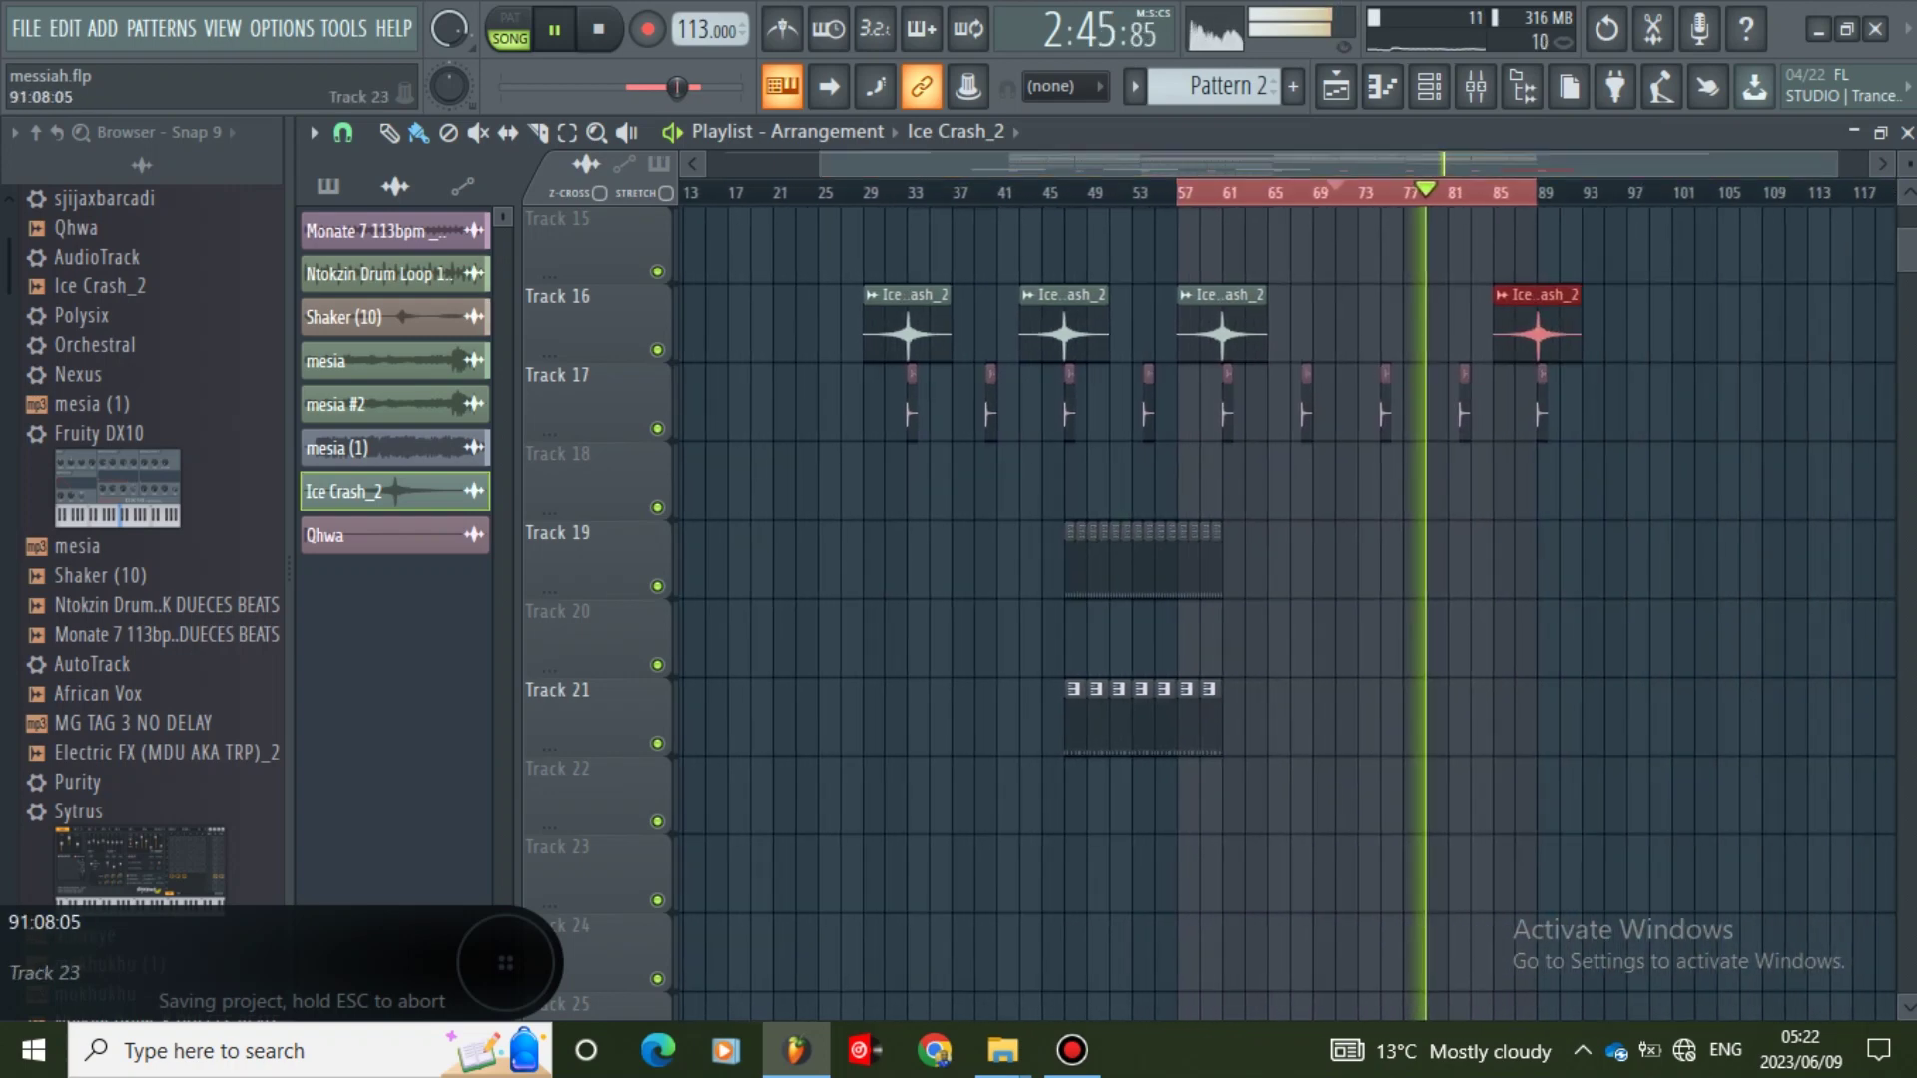
# - Continue the Pattern 3 clips on Track 12 from bar 61 to bar 89 and save the project
pyautogui.scroll(4, 1554, 799)
pyautogui.scroll(4, 1298, 644)
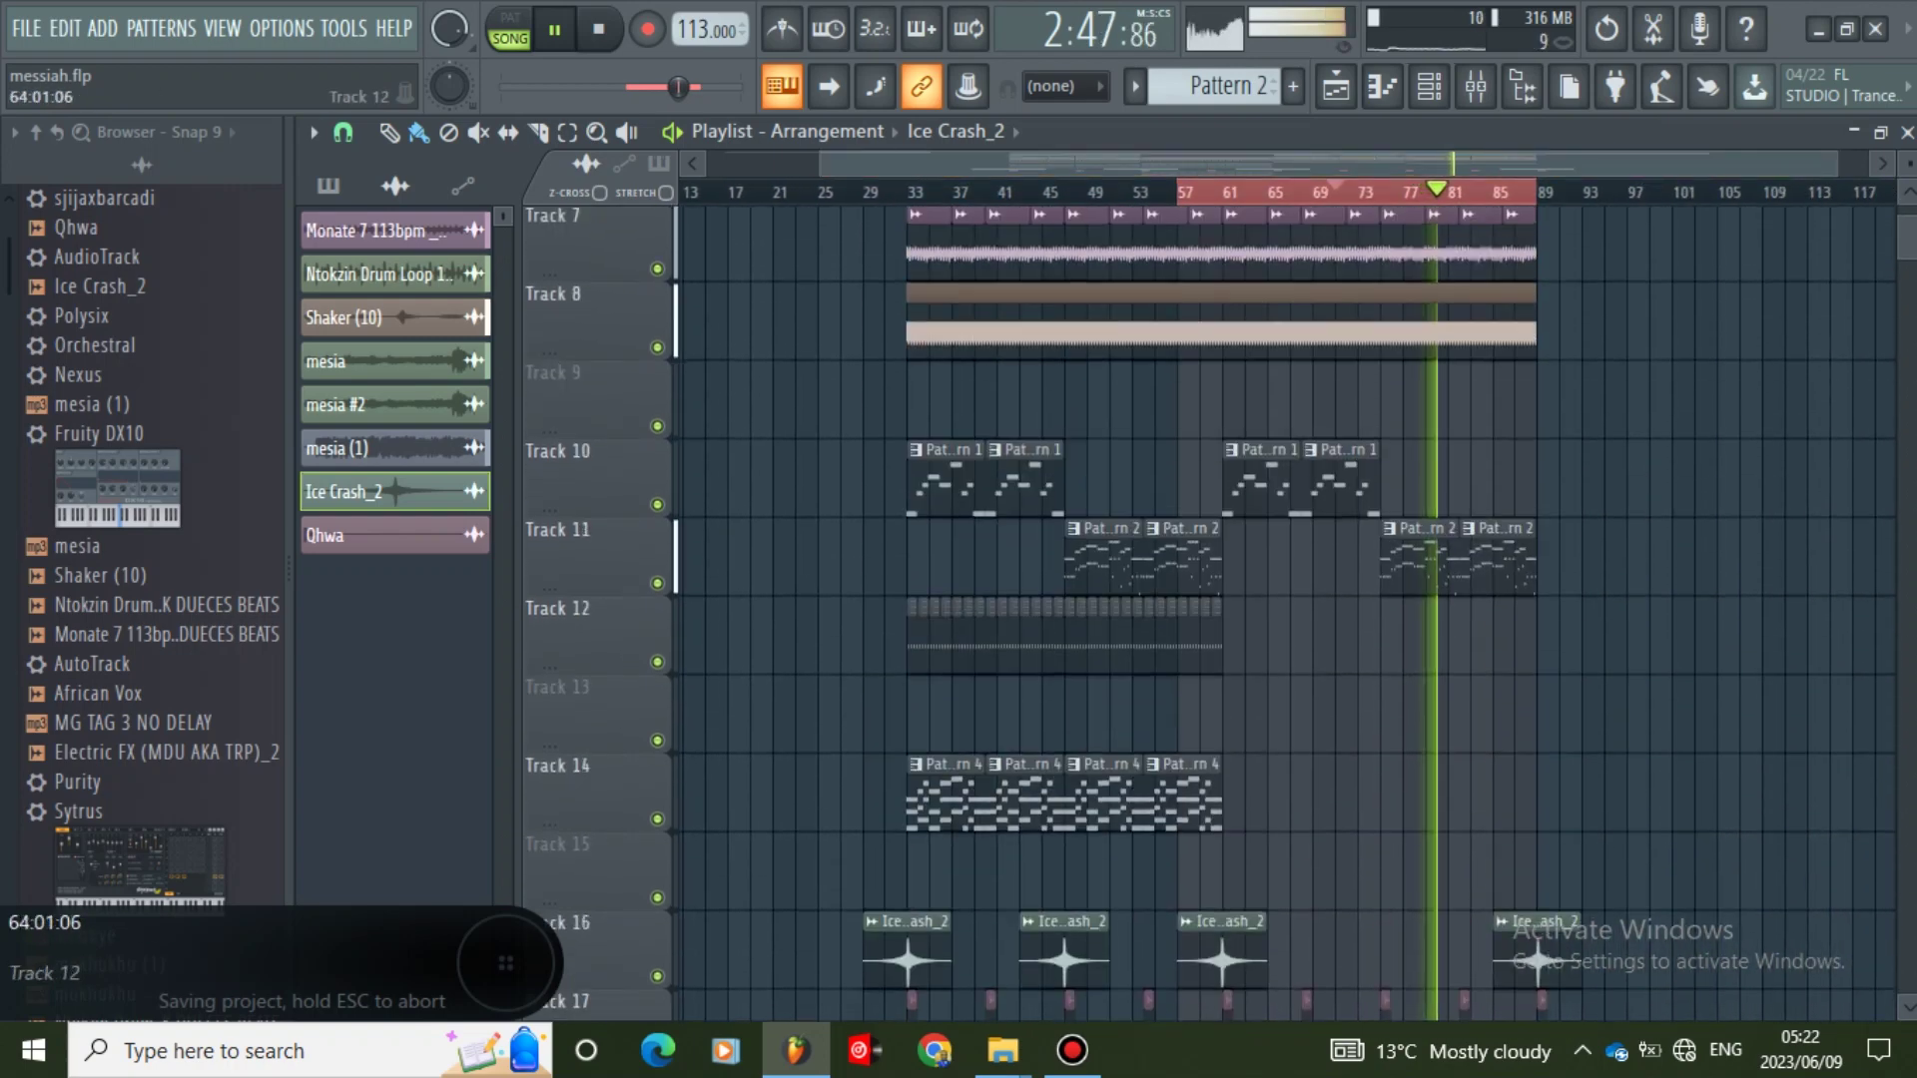
pyautogui.click(1216, 641)
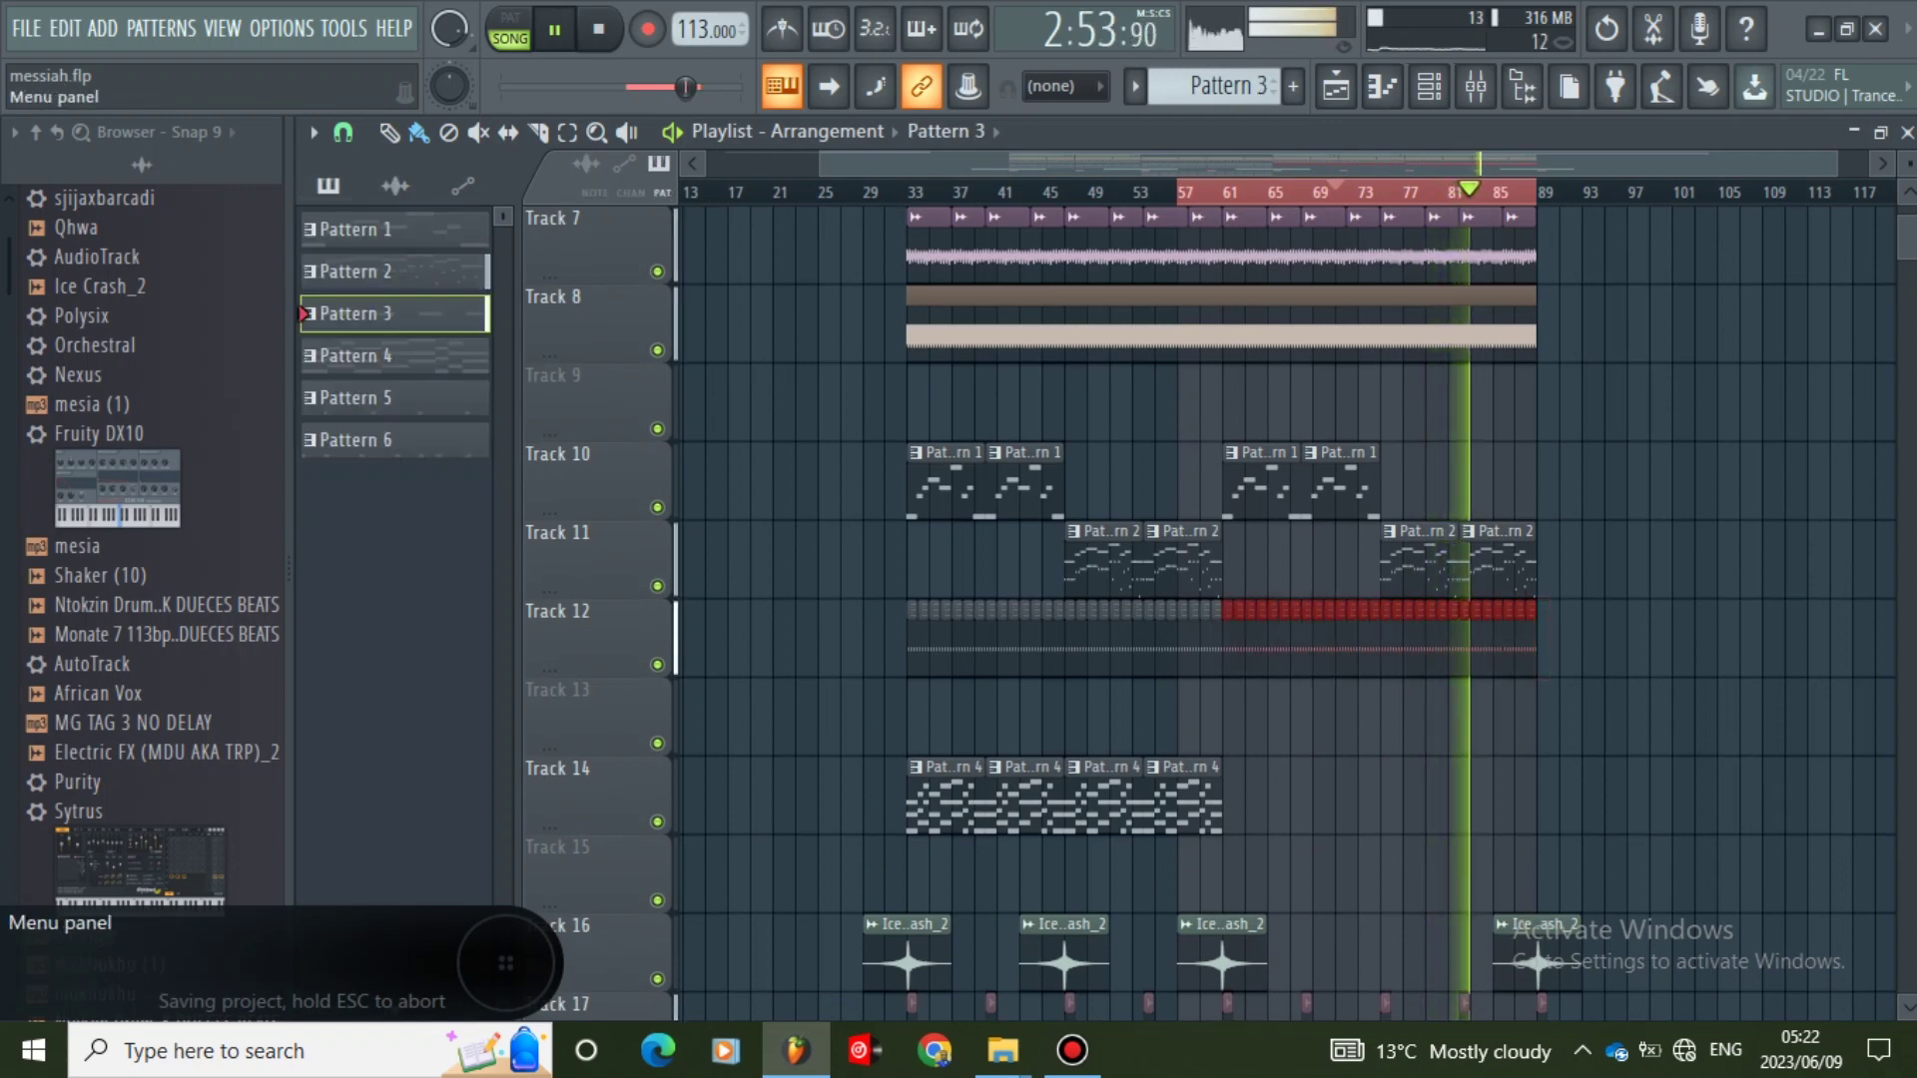
pyautogui.click(27, 29)
pyautogui.click(60, 158)
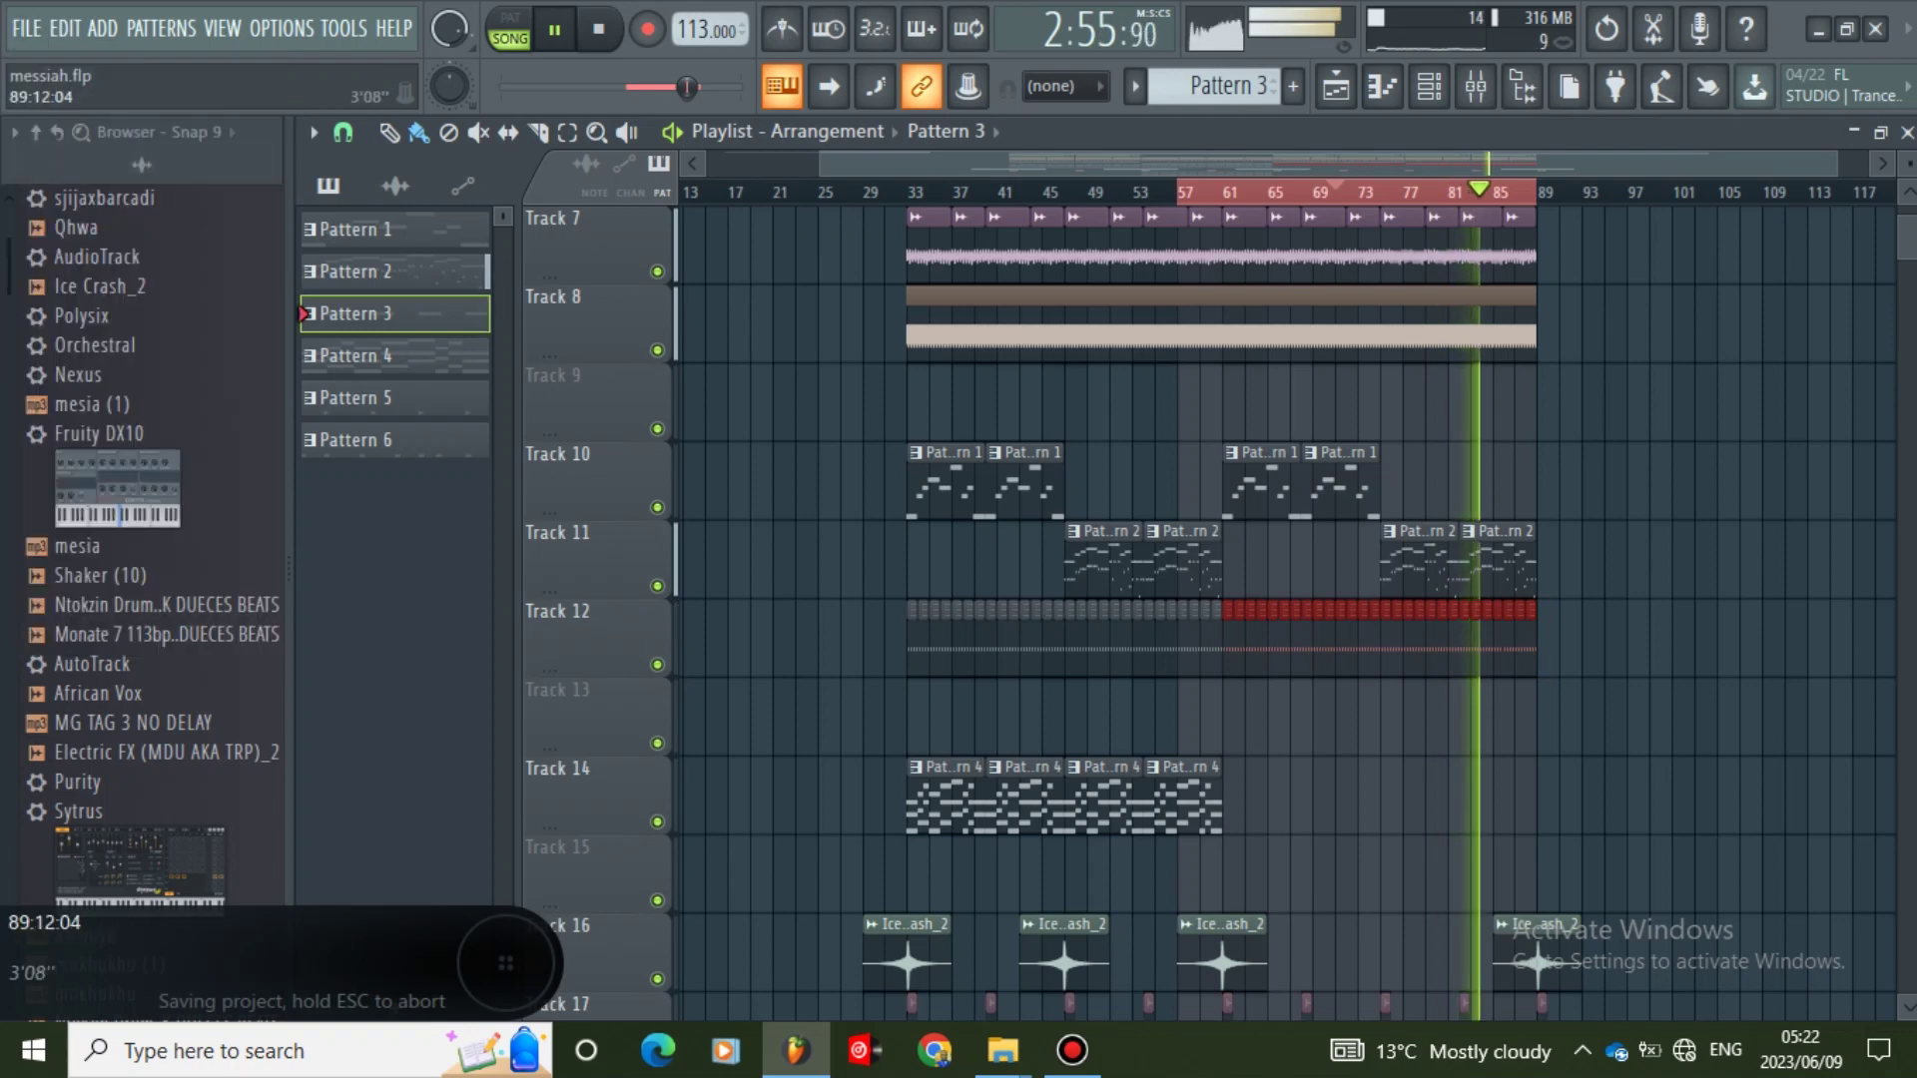
# - Choose Pattern 6 from the existing clips and paint it along Track 19 from bar 75 to bar 89
pyautogui.moveTo(1835, 164); pyautogui.dragTo(1271, 164)
pyautogui.moveTo(1128, 163); pyautogui.dragTo(1482, 164)
pyautogui.click(1345, 796)
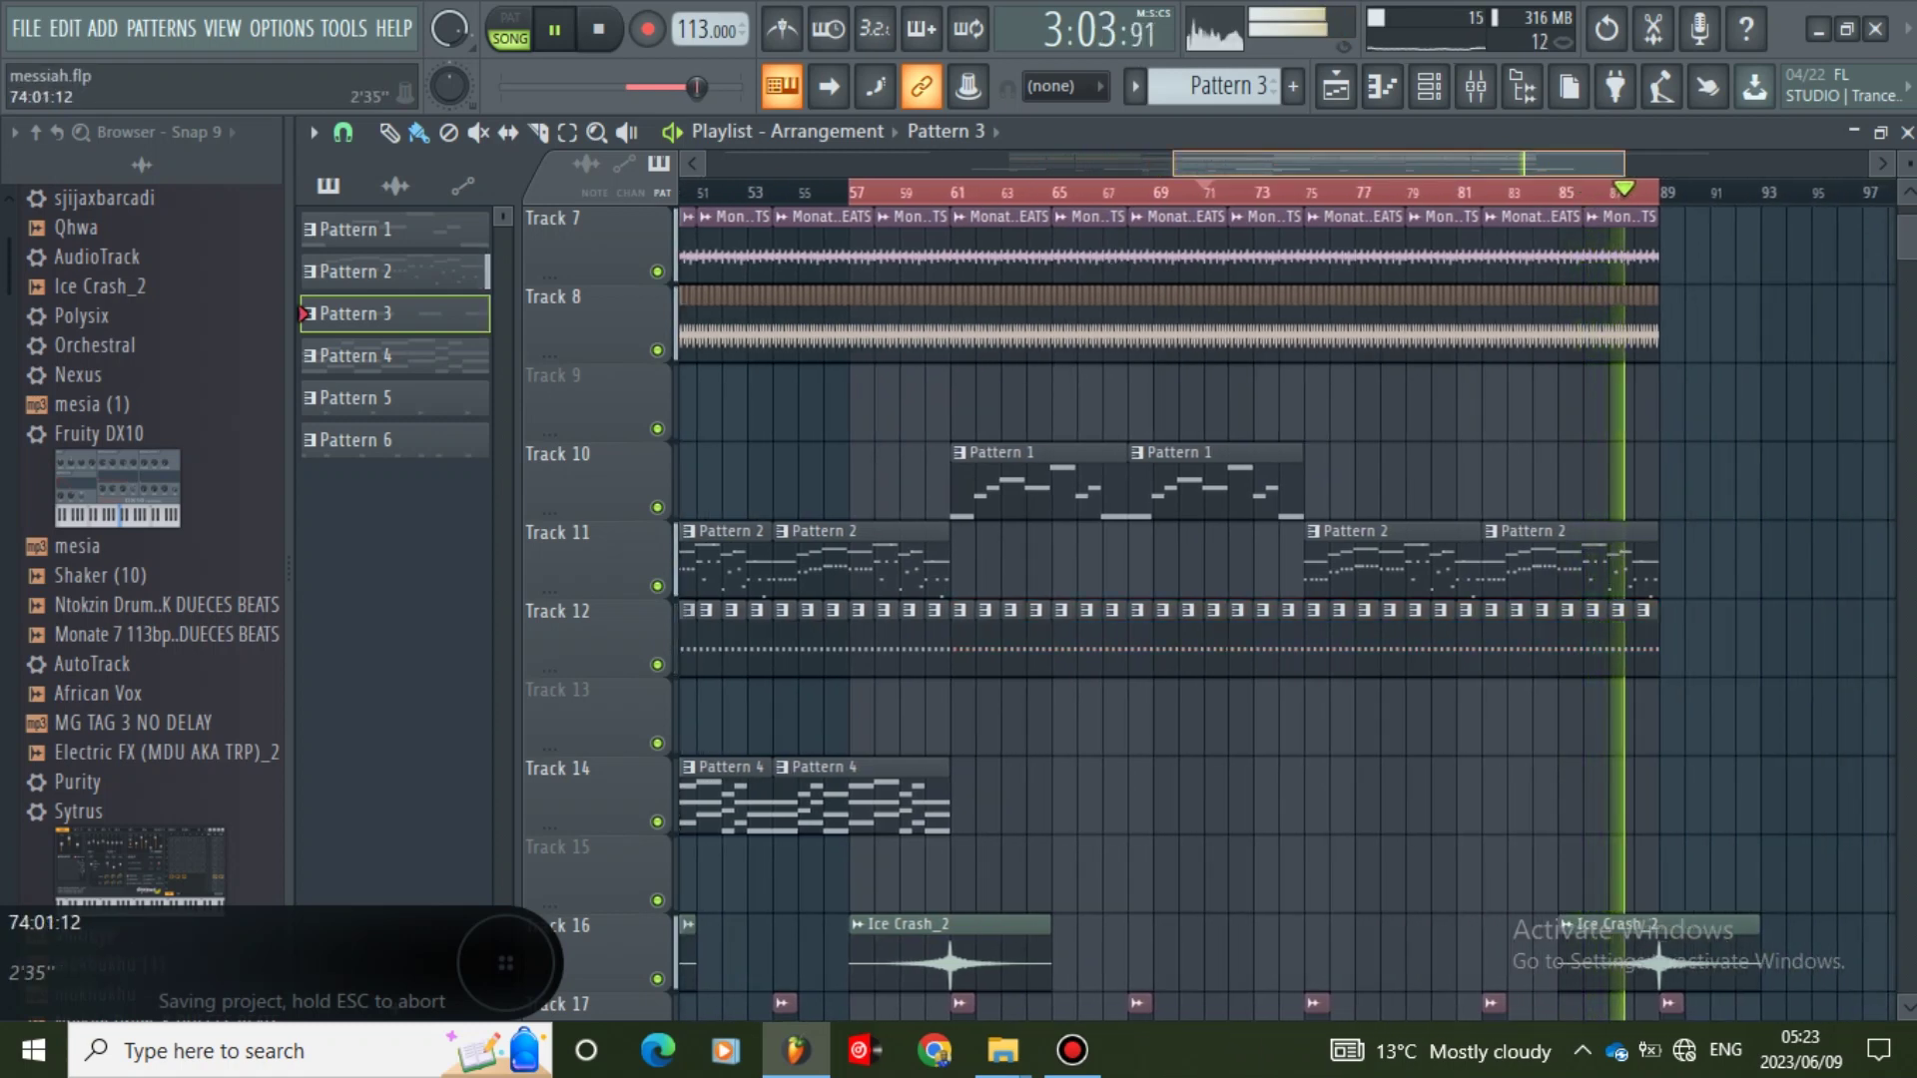
pyautogui.moveTo(1292, 163); pyautogui.dragTo(1402, 162)
pyautogui.scroll(4, 1383, 639)
pyautogui.scroll(-4, 589, 847)
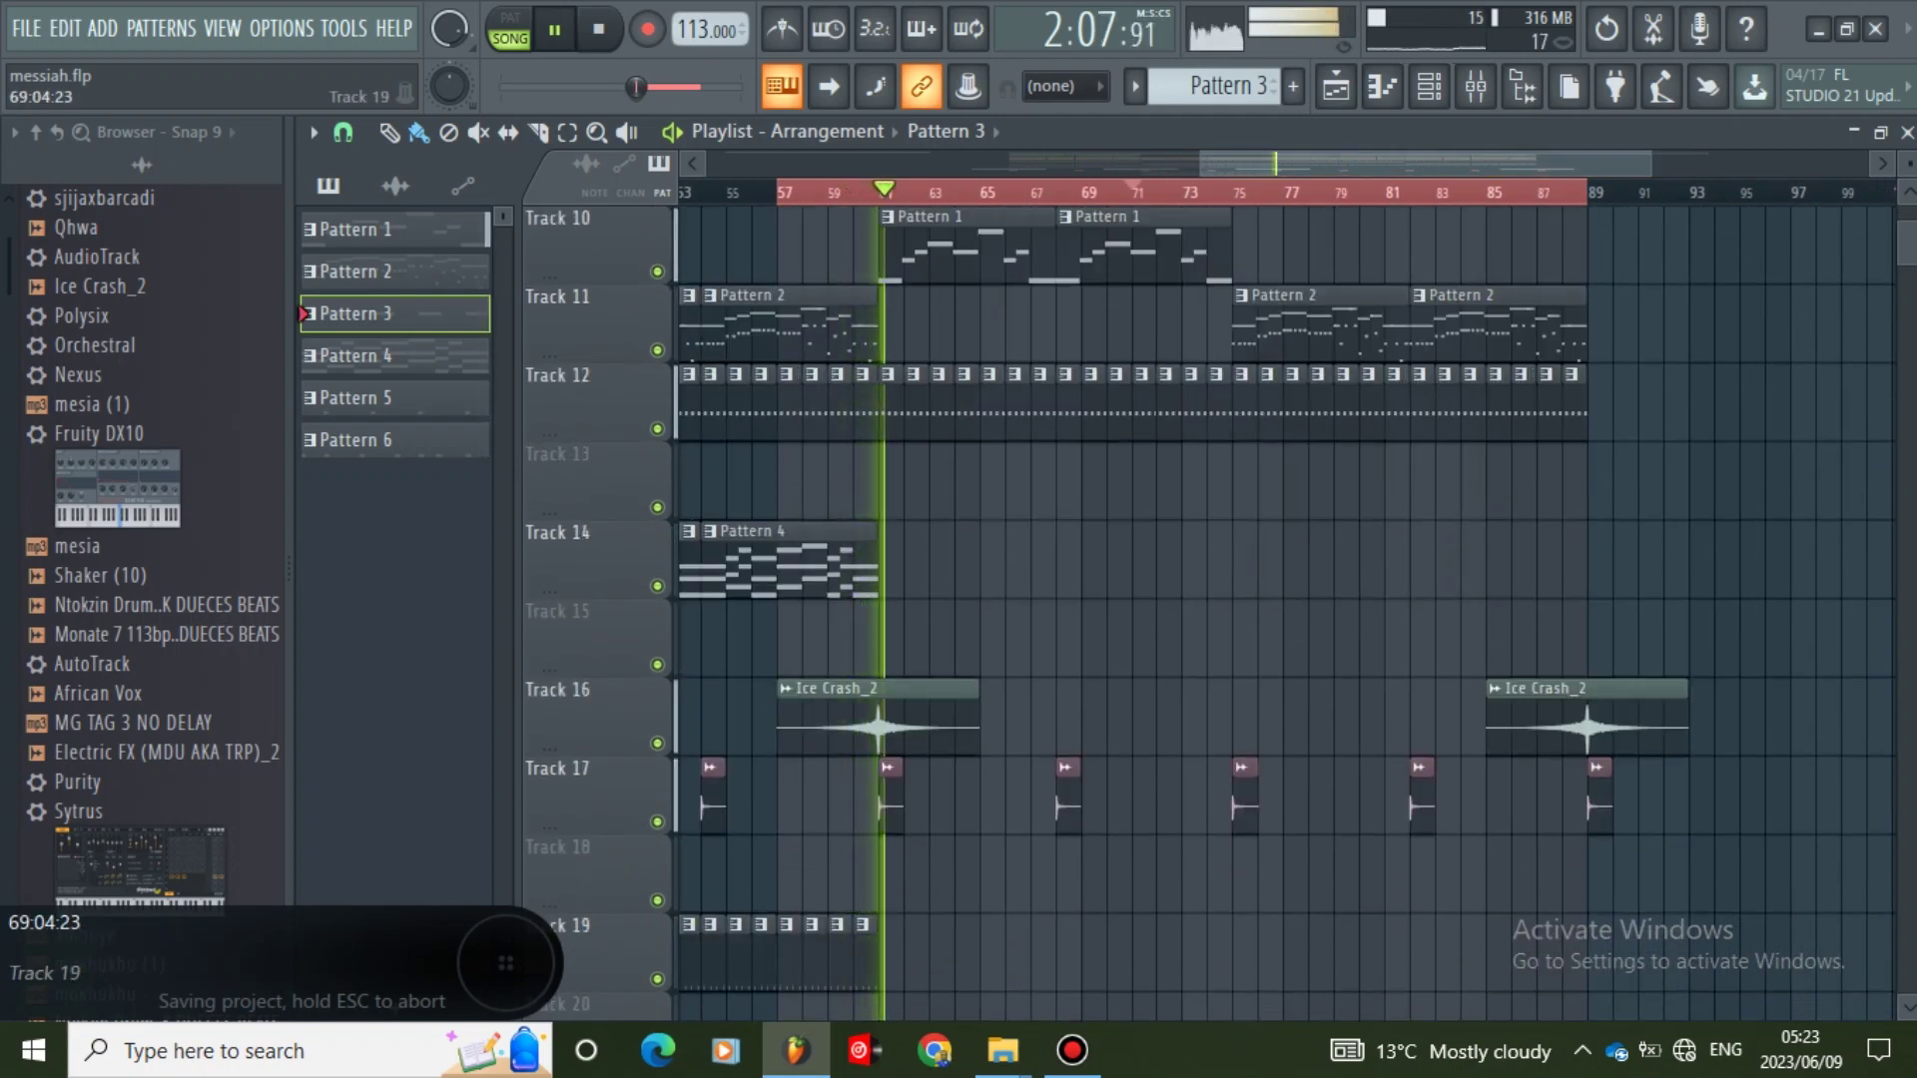
pyautogui.scroll(-3, 589, 799)
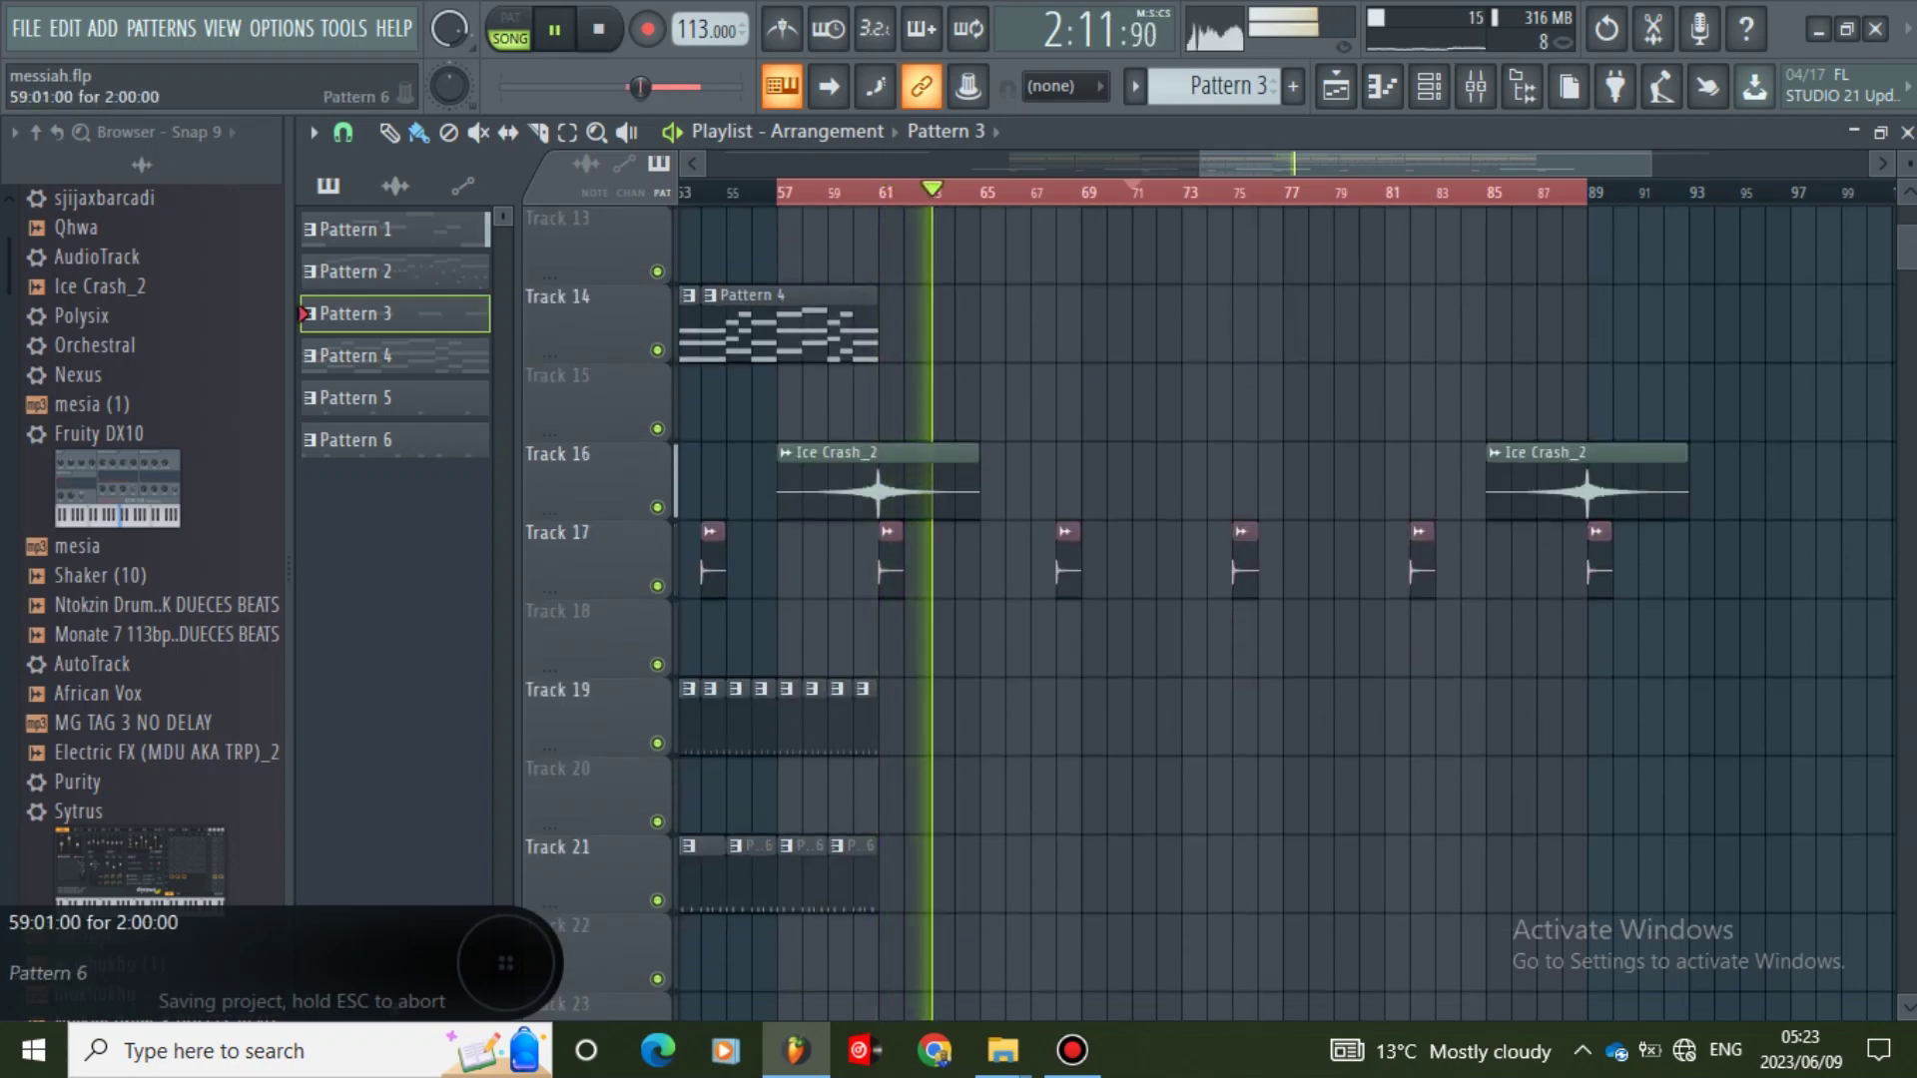
pyautogui.moveTo(1320, 164)
pyautogui.mouseDown()
pyautogui.moveTo(1222, 163)
pyautogui.moveTo(1332, 164)
pyautogui.mouseUp()
pyautogui.scroll(8, 1306, 539)
pyautogui.scroll(-8, 1306, 540)
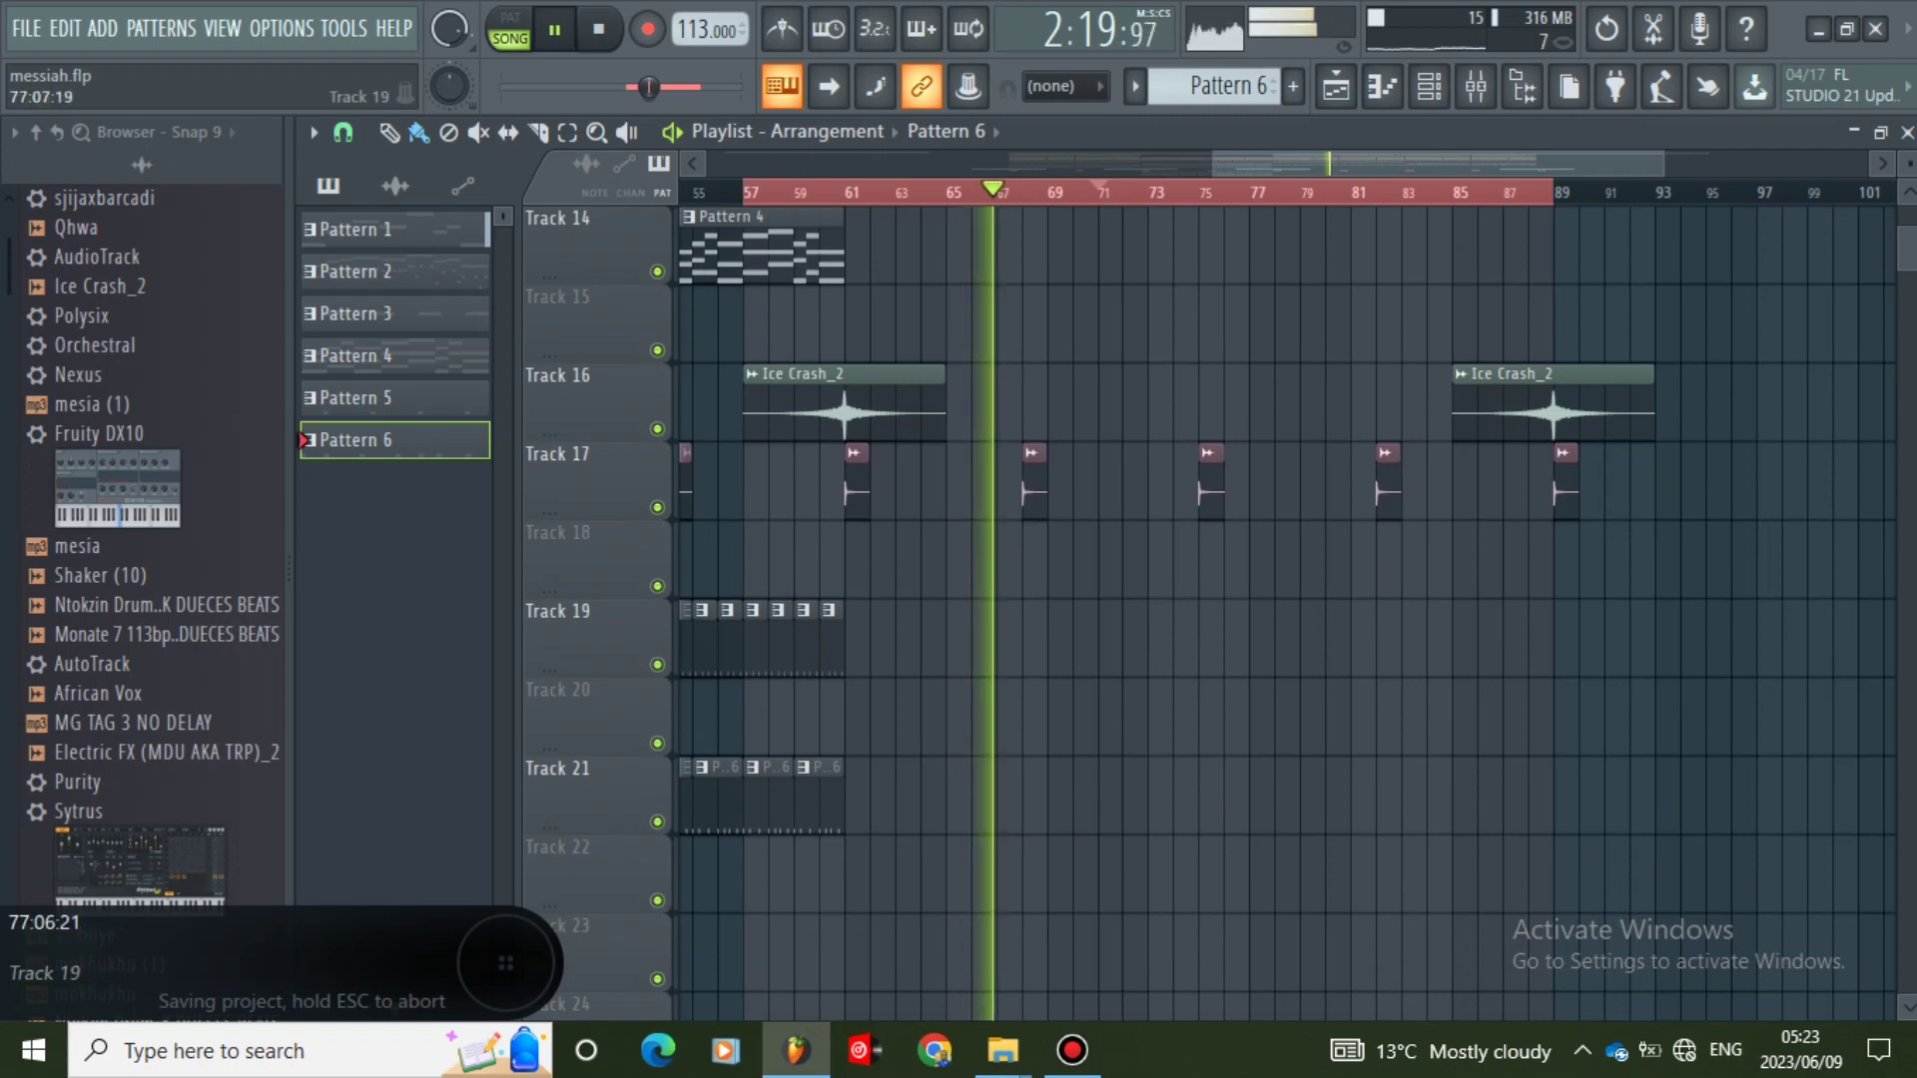
pyautogui.scroll(6, 1306, 539)
pyautogui.scroll(-6, 1306, 539)
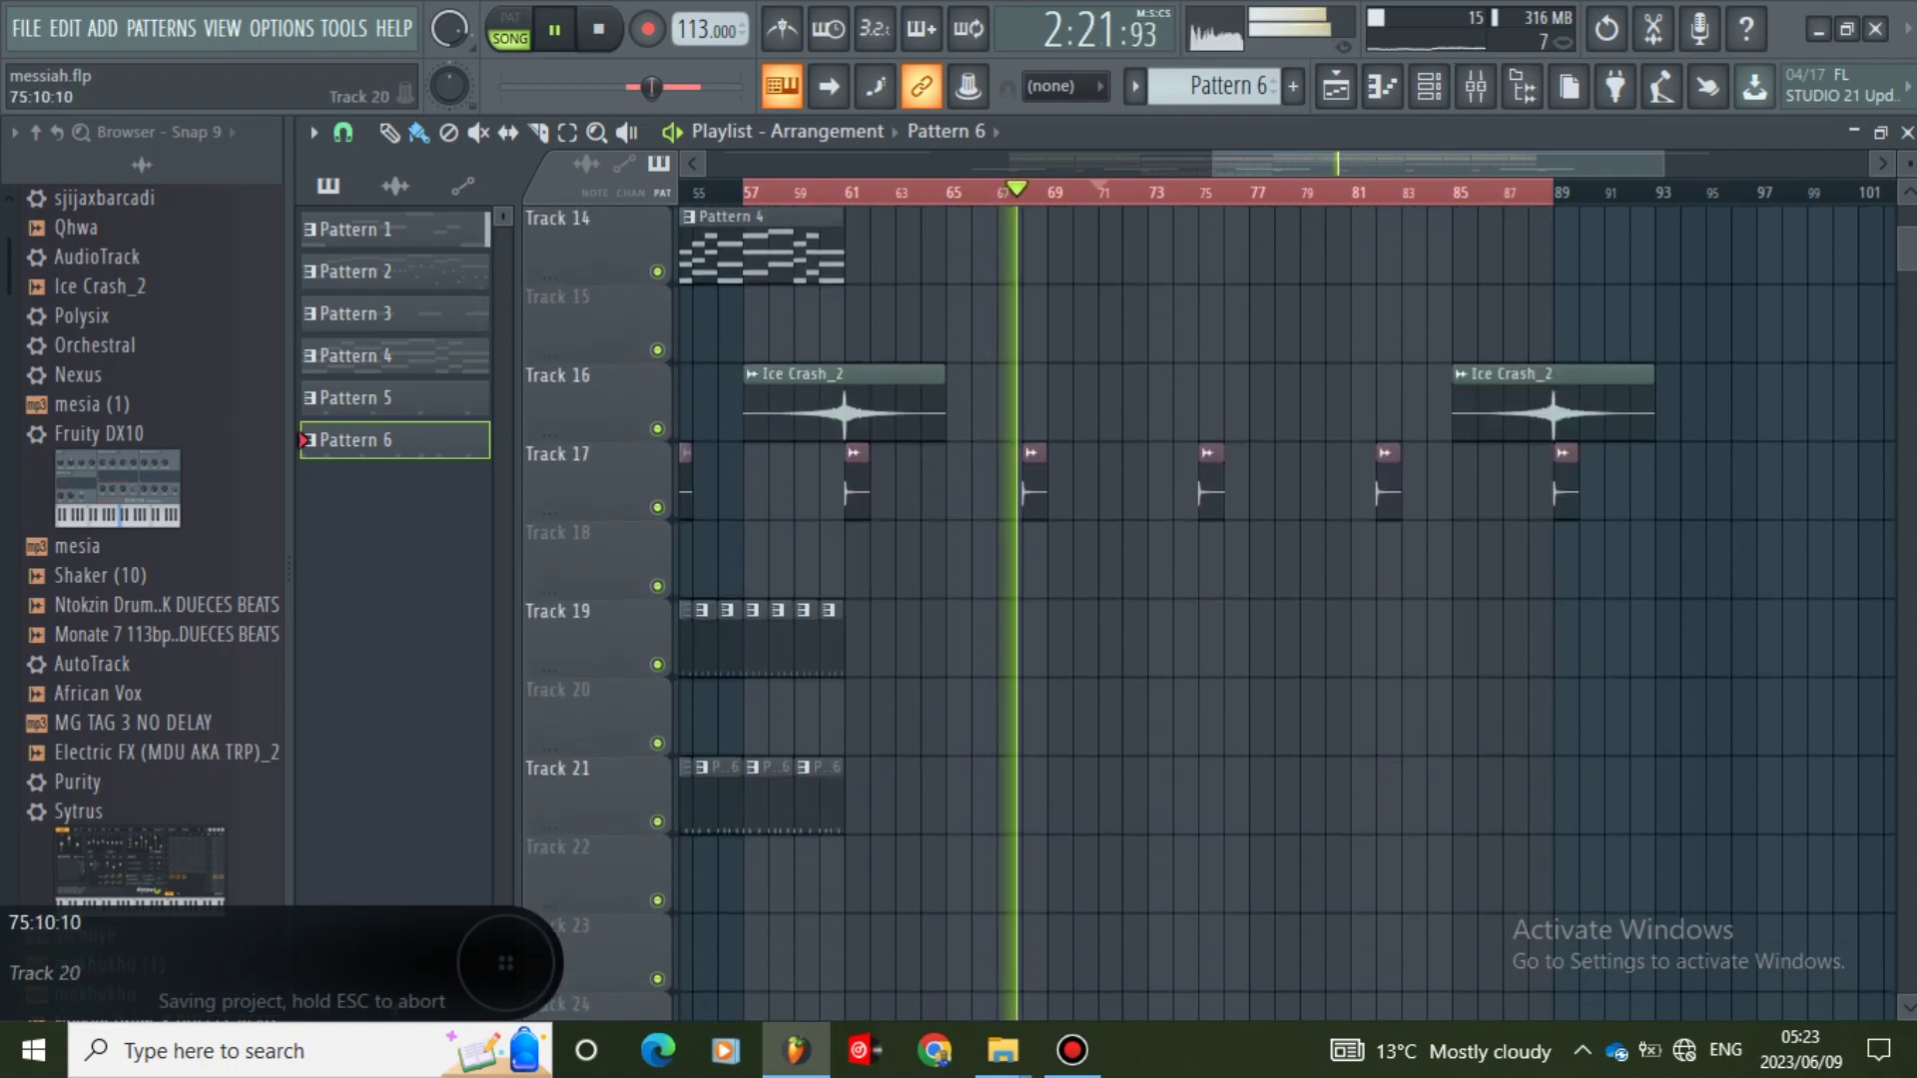
pyautogui.moveTo(1211, 644)
pyautogui.mouseDown()
pyautogui.moveTo(1633, 644)
pyautogui.moveTo(1566, 644)
pyautogui.mouseUp()
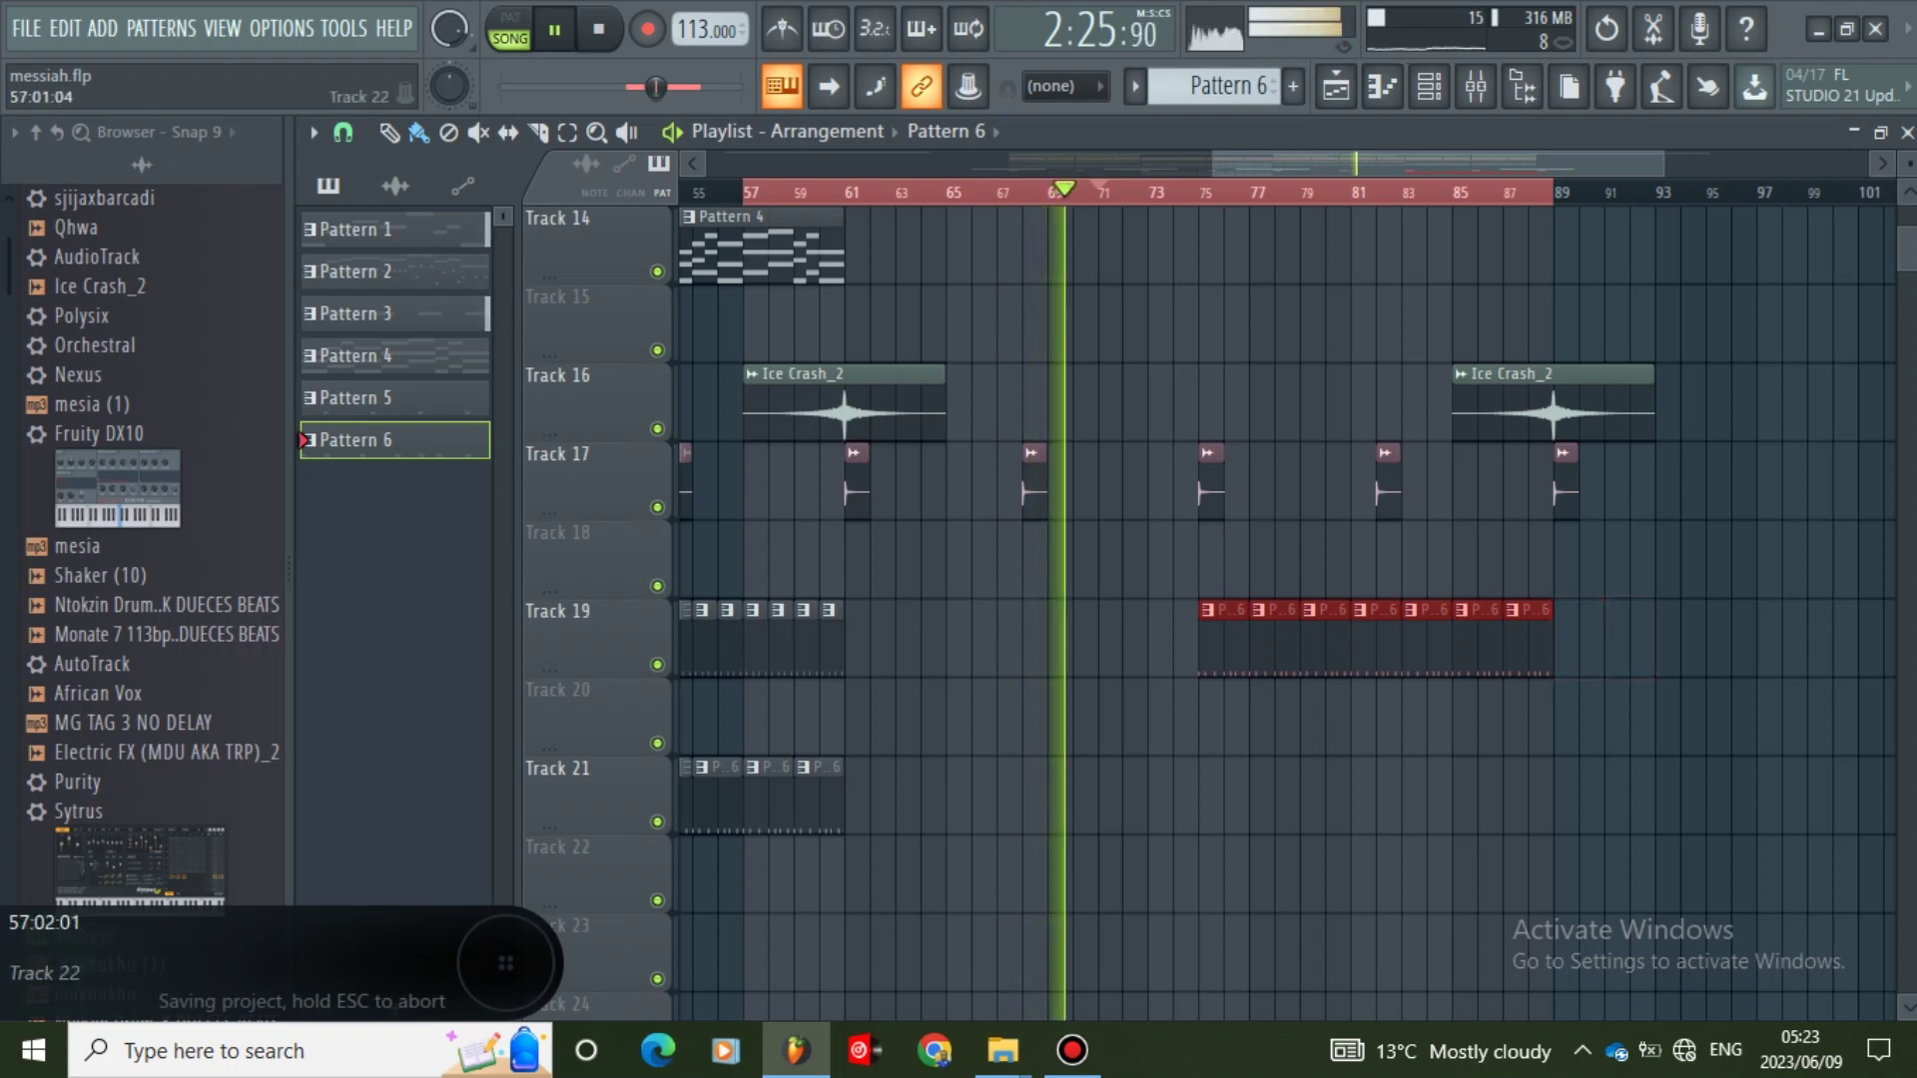
# - Fill Track 21 with Pattern 6 clips from bar 75 to bar 89 and save the project
pyautogui.click(1209, 799)
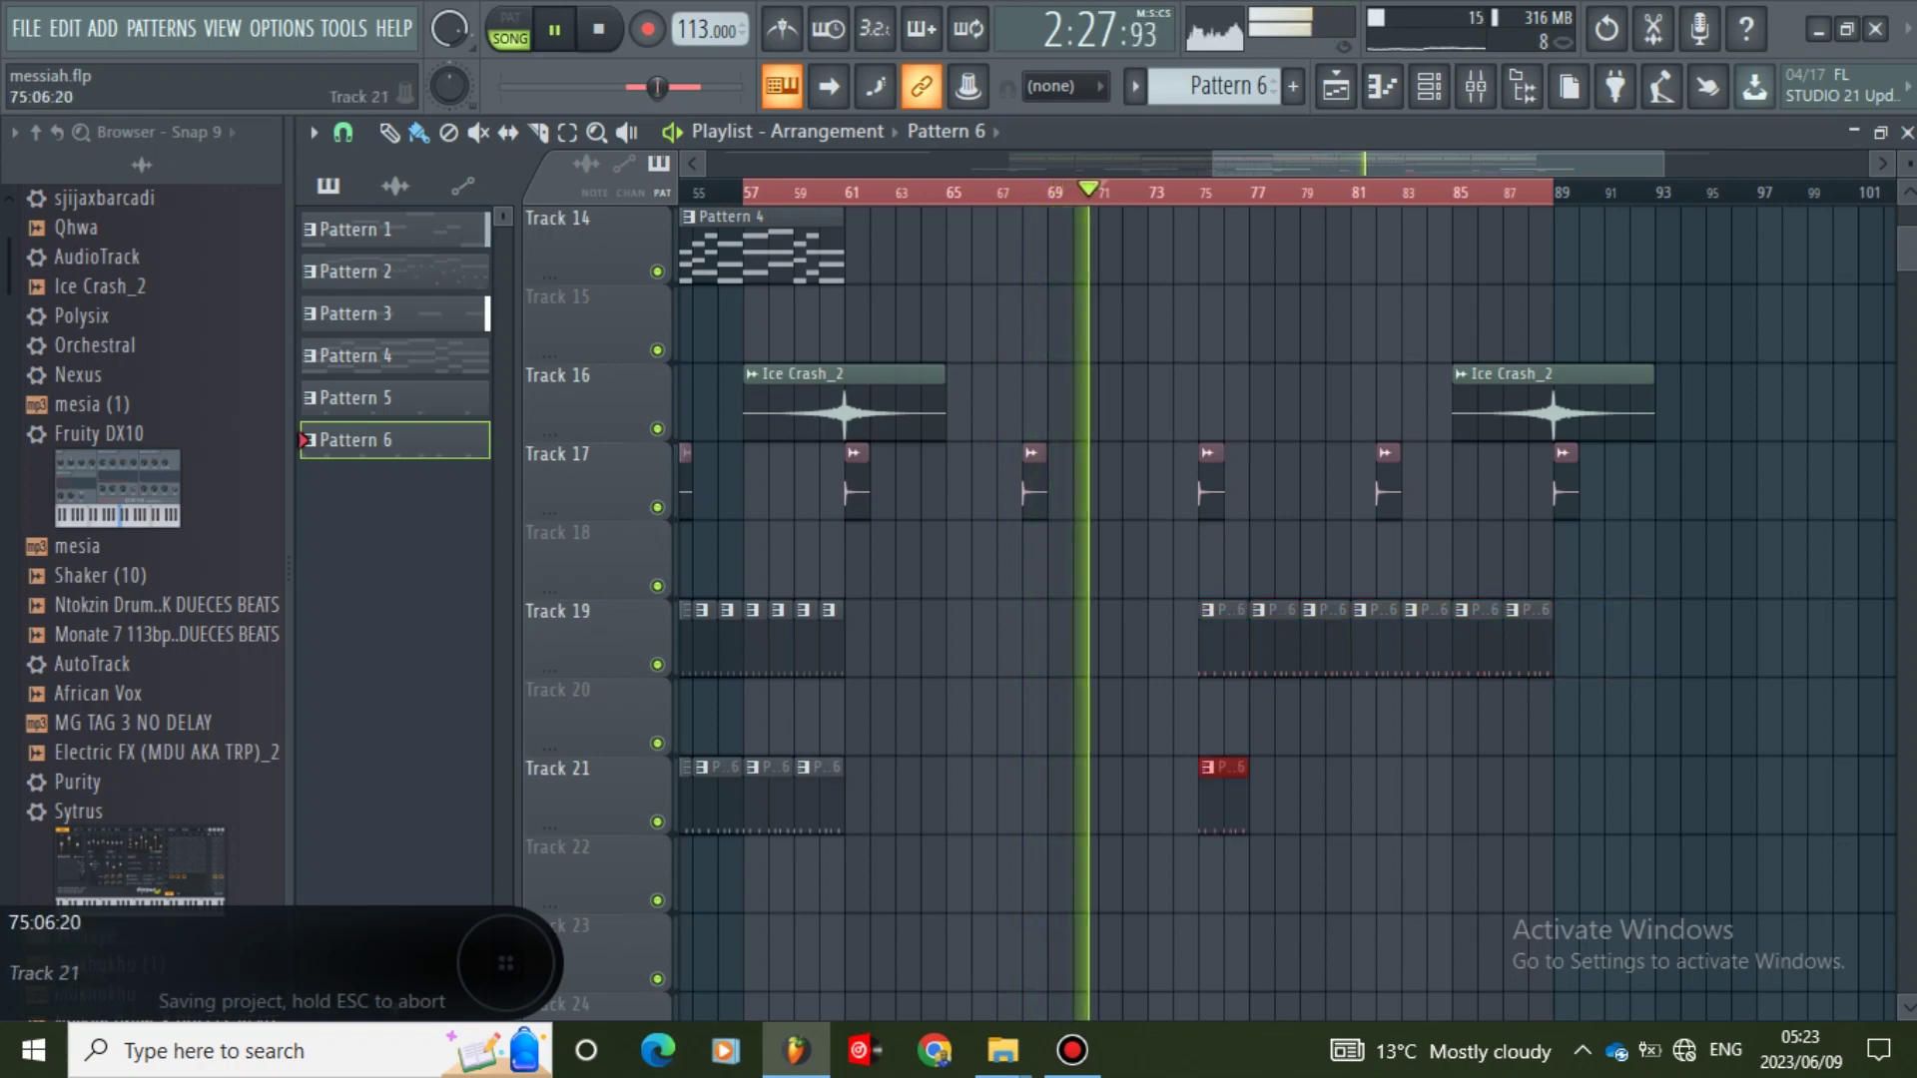
pyautogui.moveTo(1209, 799); pyautogui.dragTo(1538, 799)
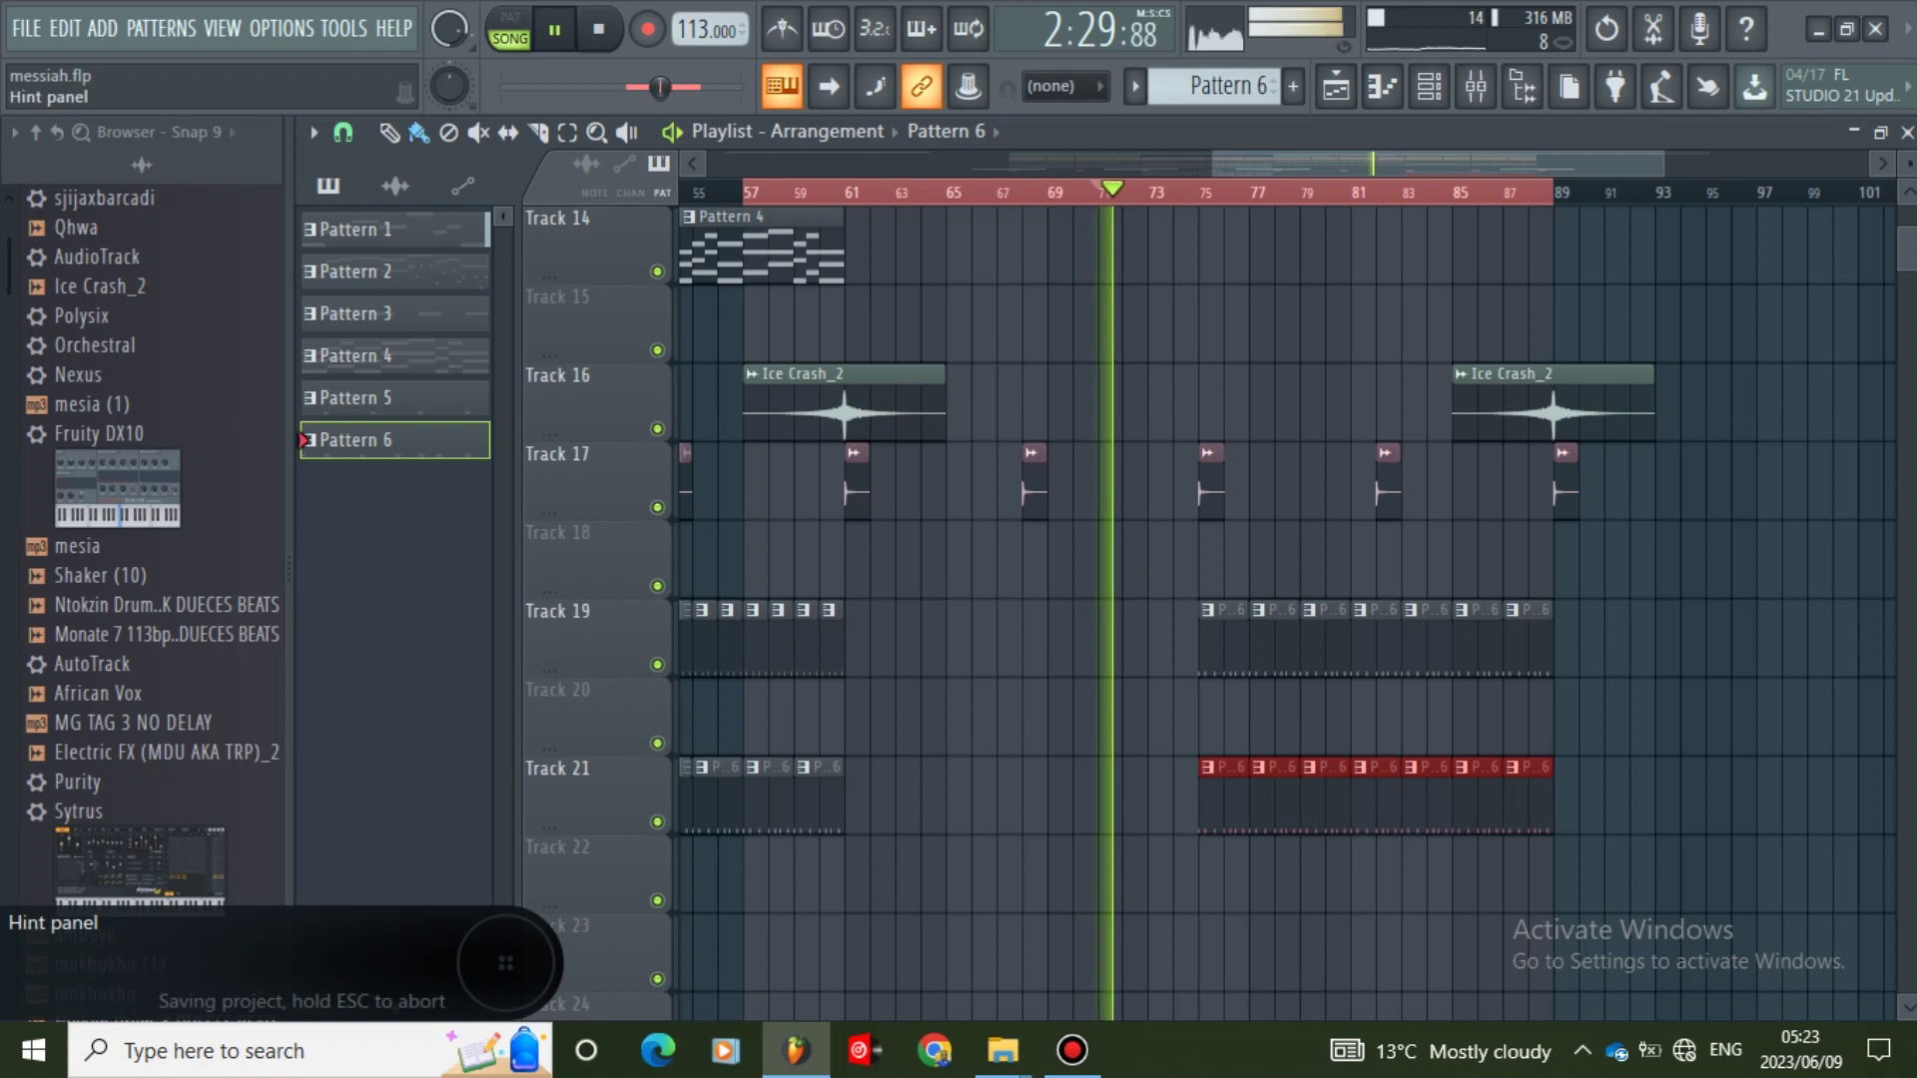
pyautogui.click(27, 29)
pyautogui.click(54, 159)
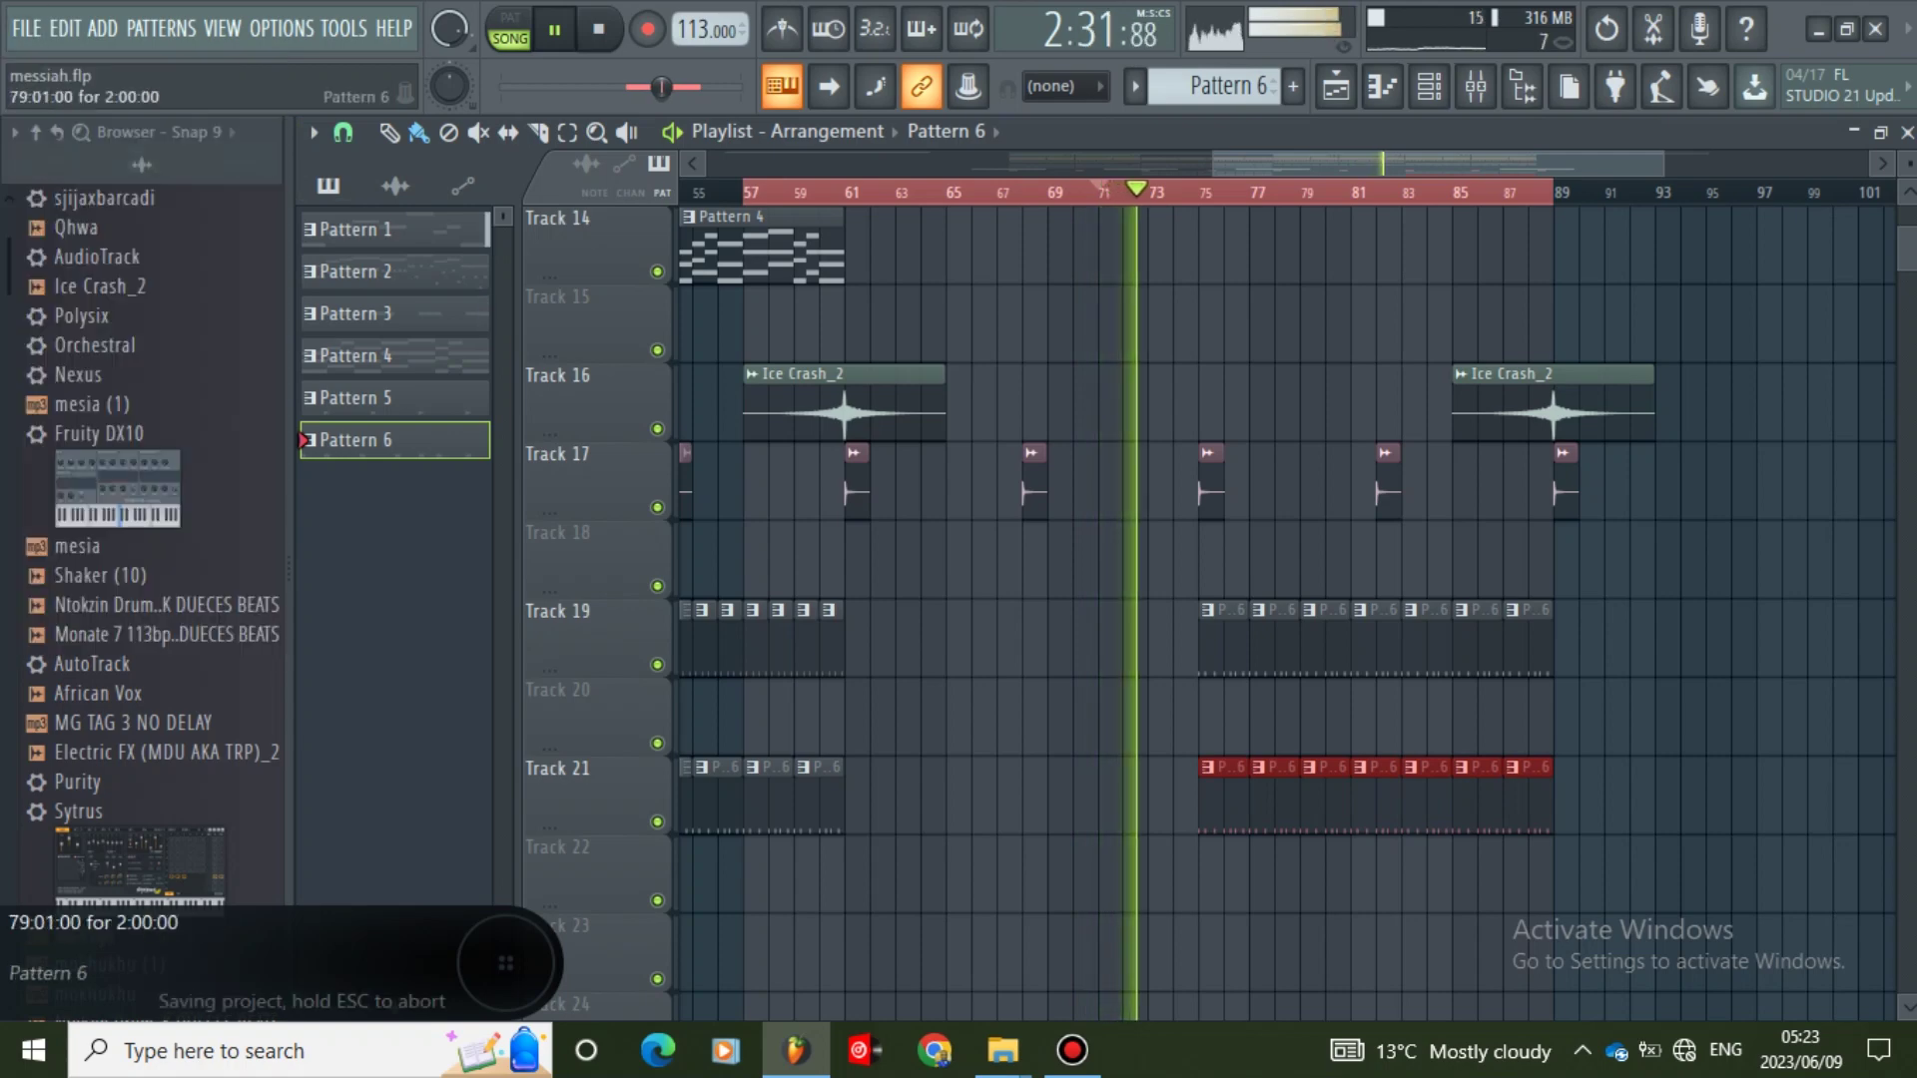
# - Extend the playlist's time selection back to bar 33 and deselect the clips inside it
pyautogui.scroll(1, 1212, 640)
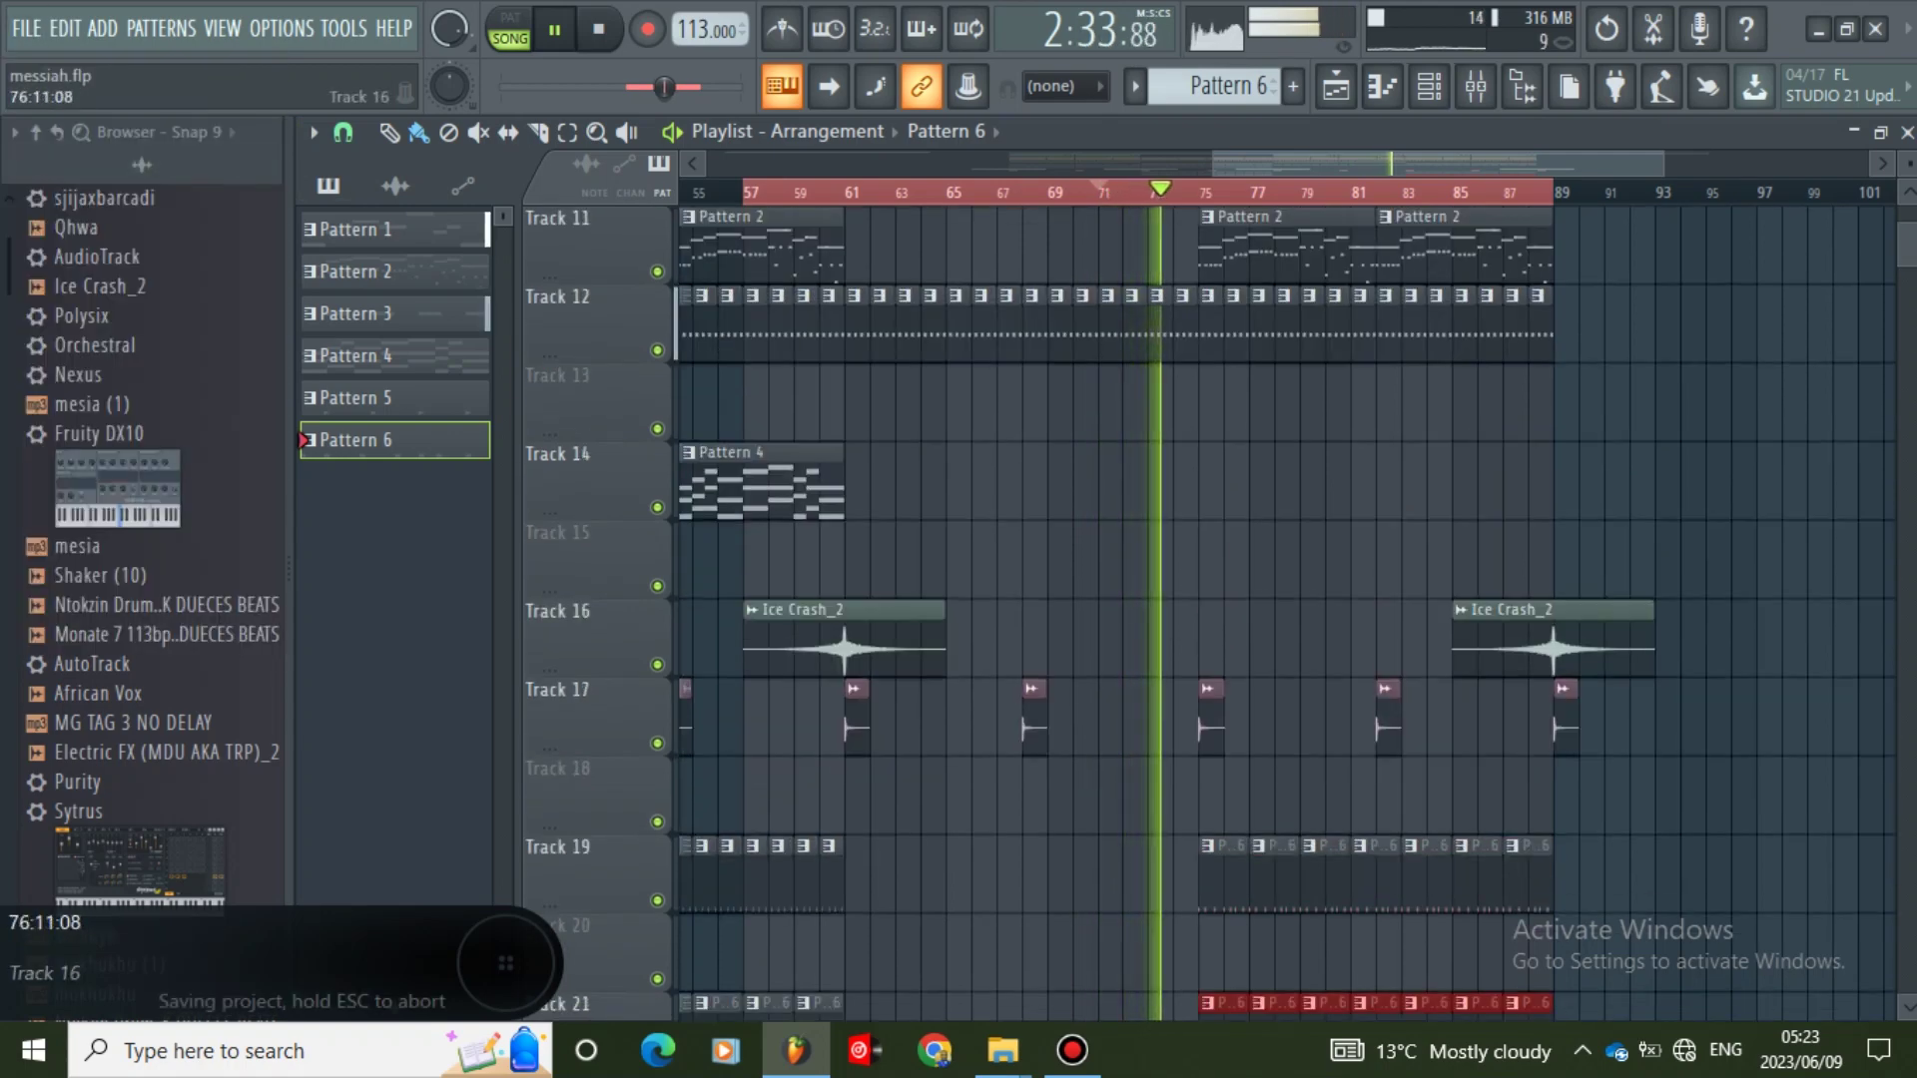
pyautogui.scroll(-1, 1298, 680)
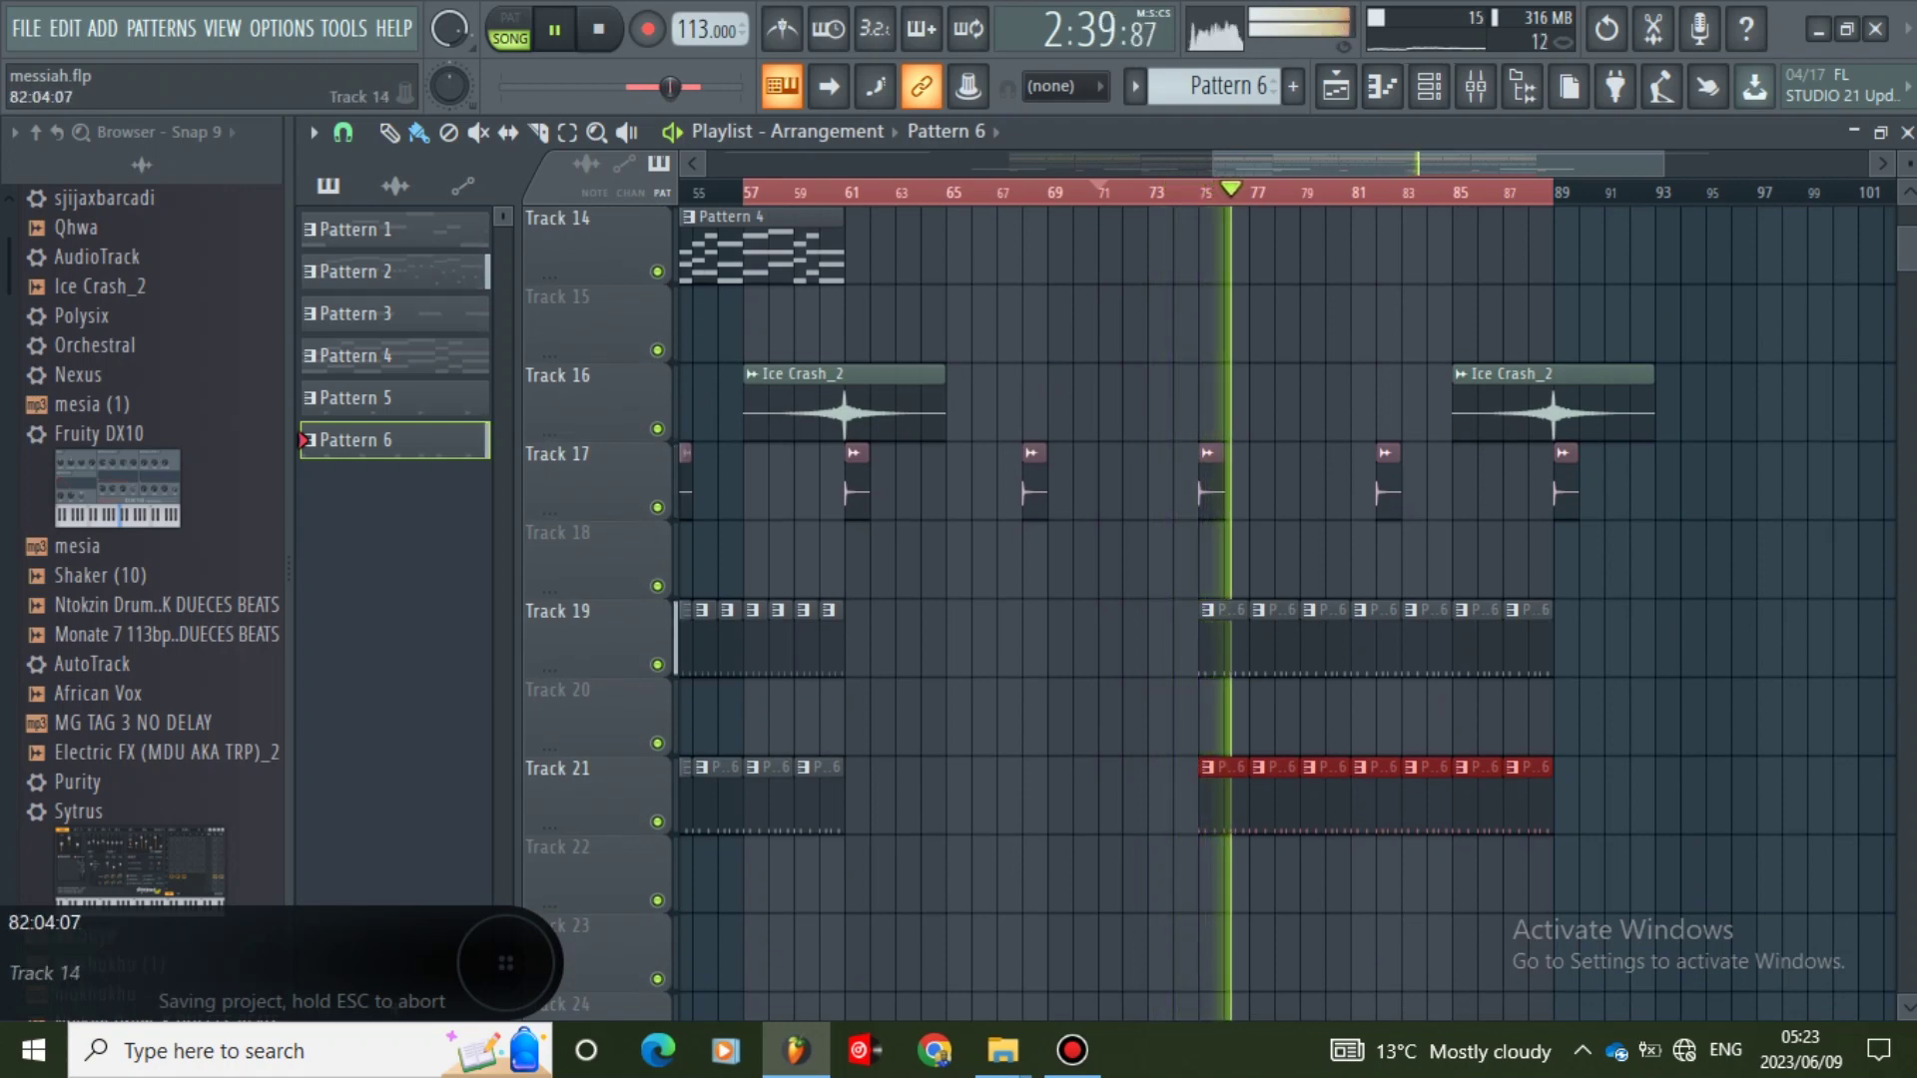
pyautogui.scroll(4, 1288, 613)
pyautogui.scroll(1, 1288, 613)
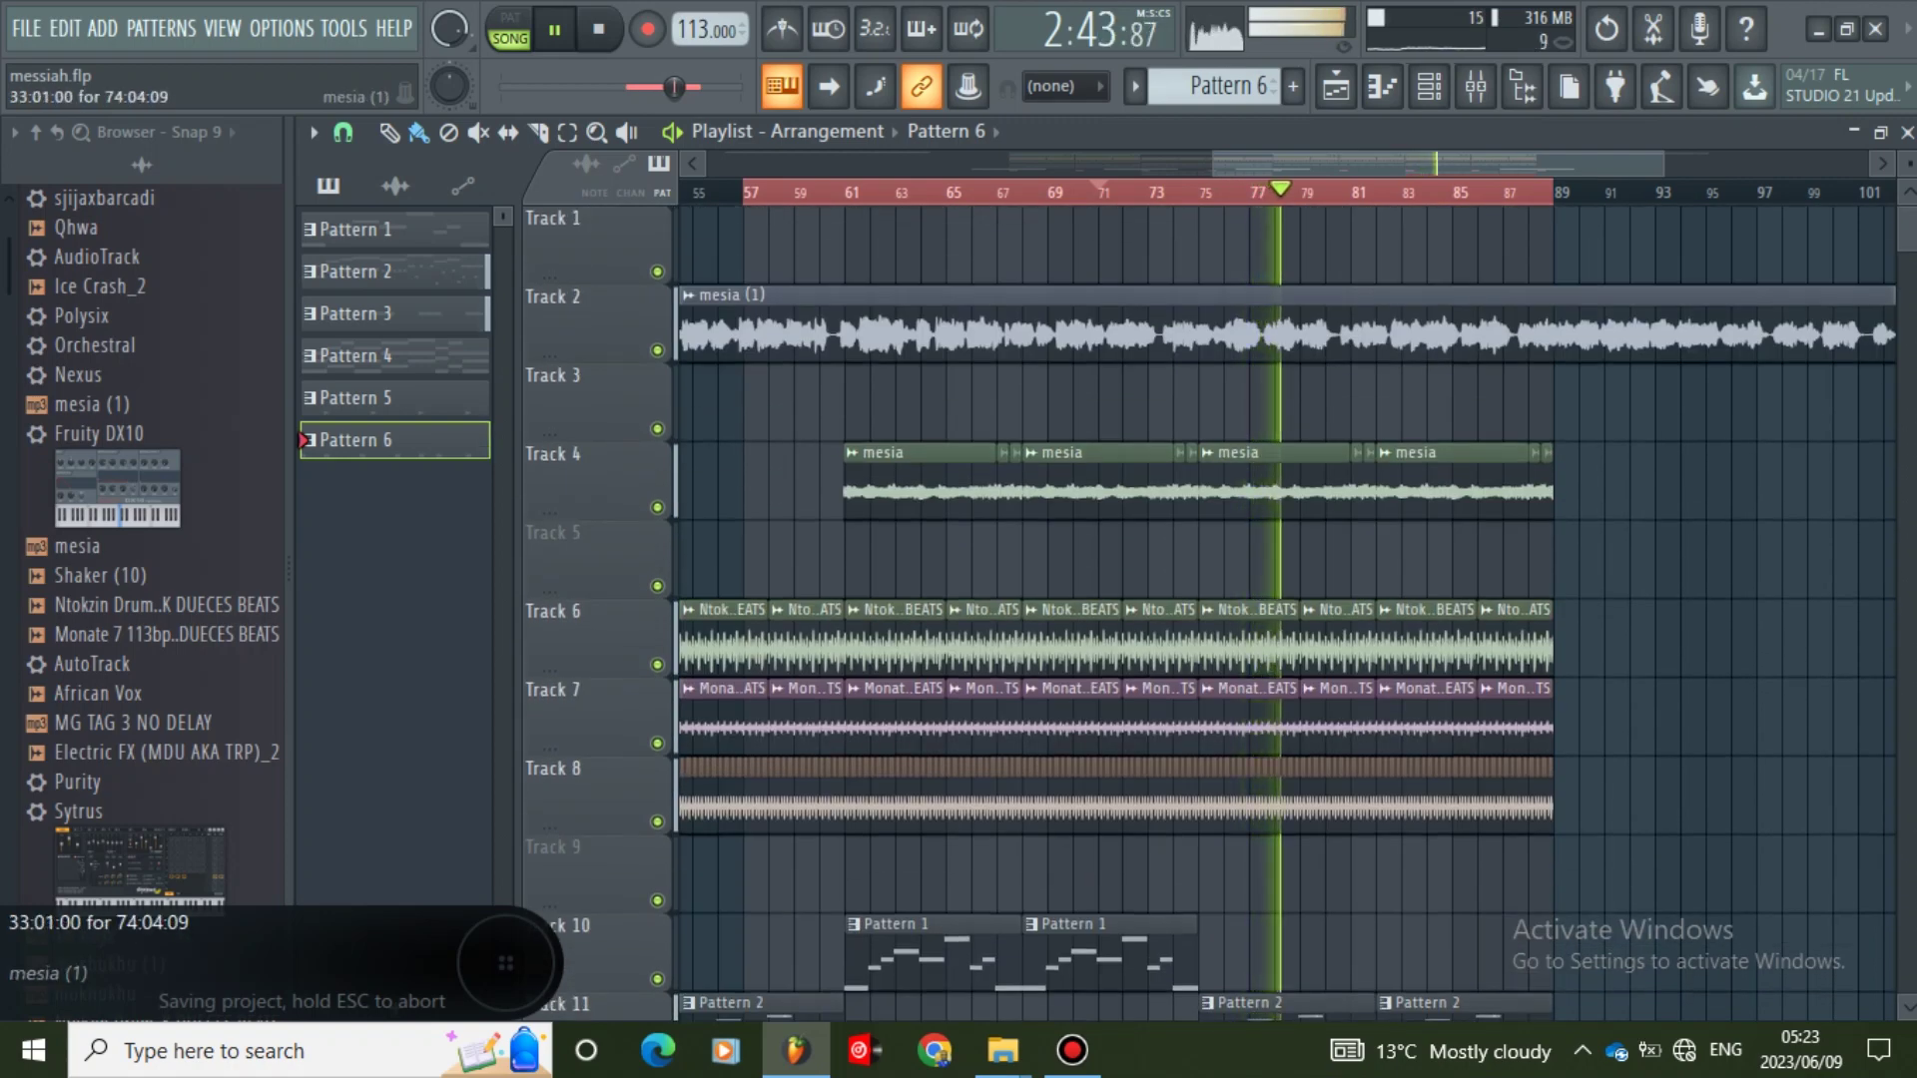
pyautogui.hscroll(-5, 1288, 612)
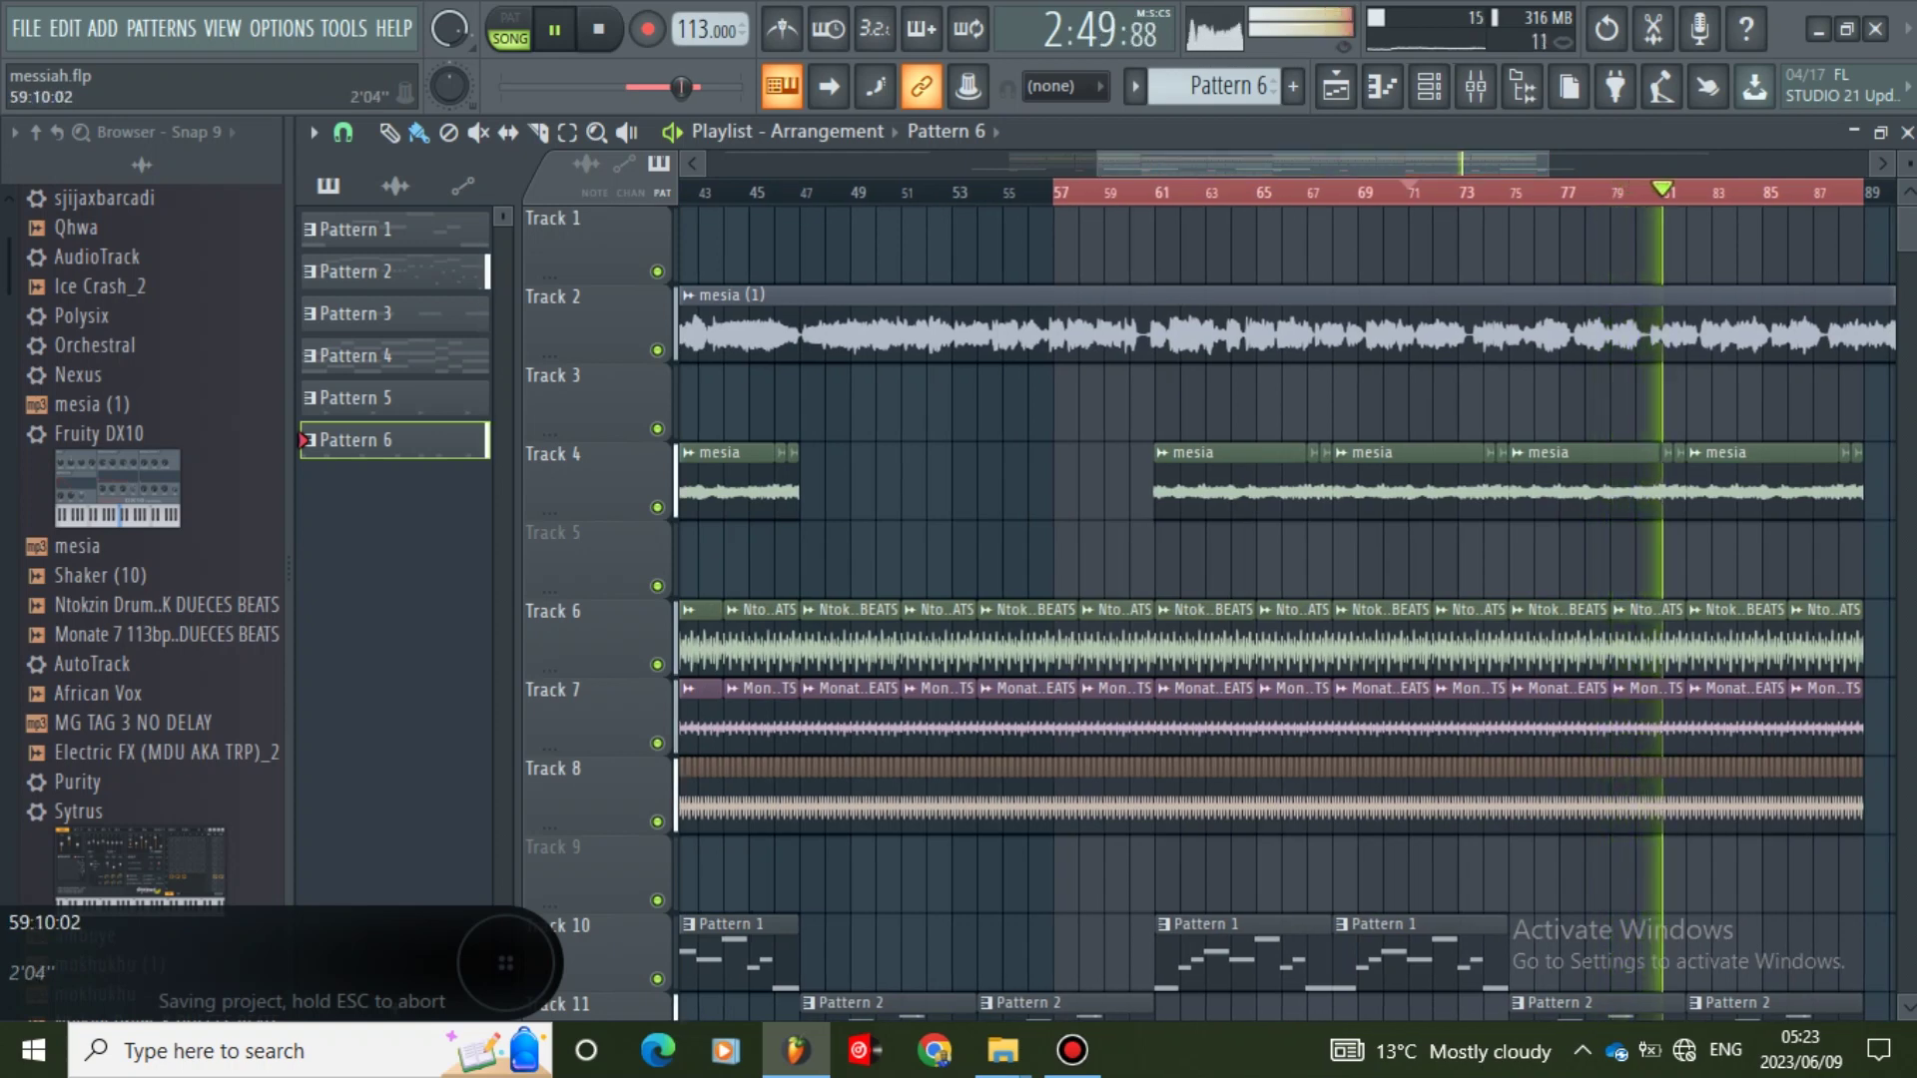
pyautogui.moveTo(1098, 163); pyautogui.dragTo(744, 163)
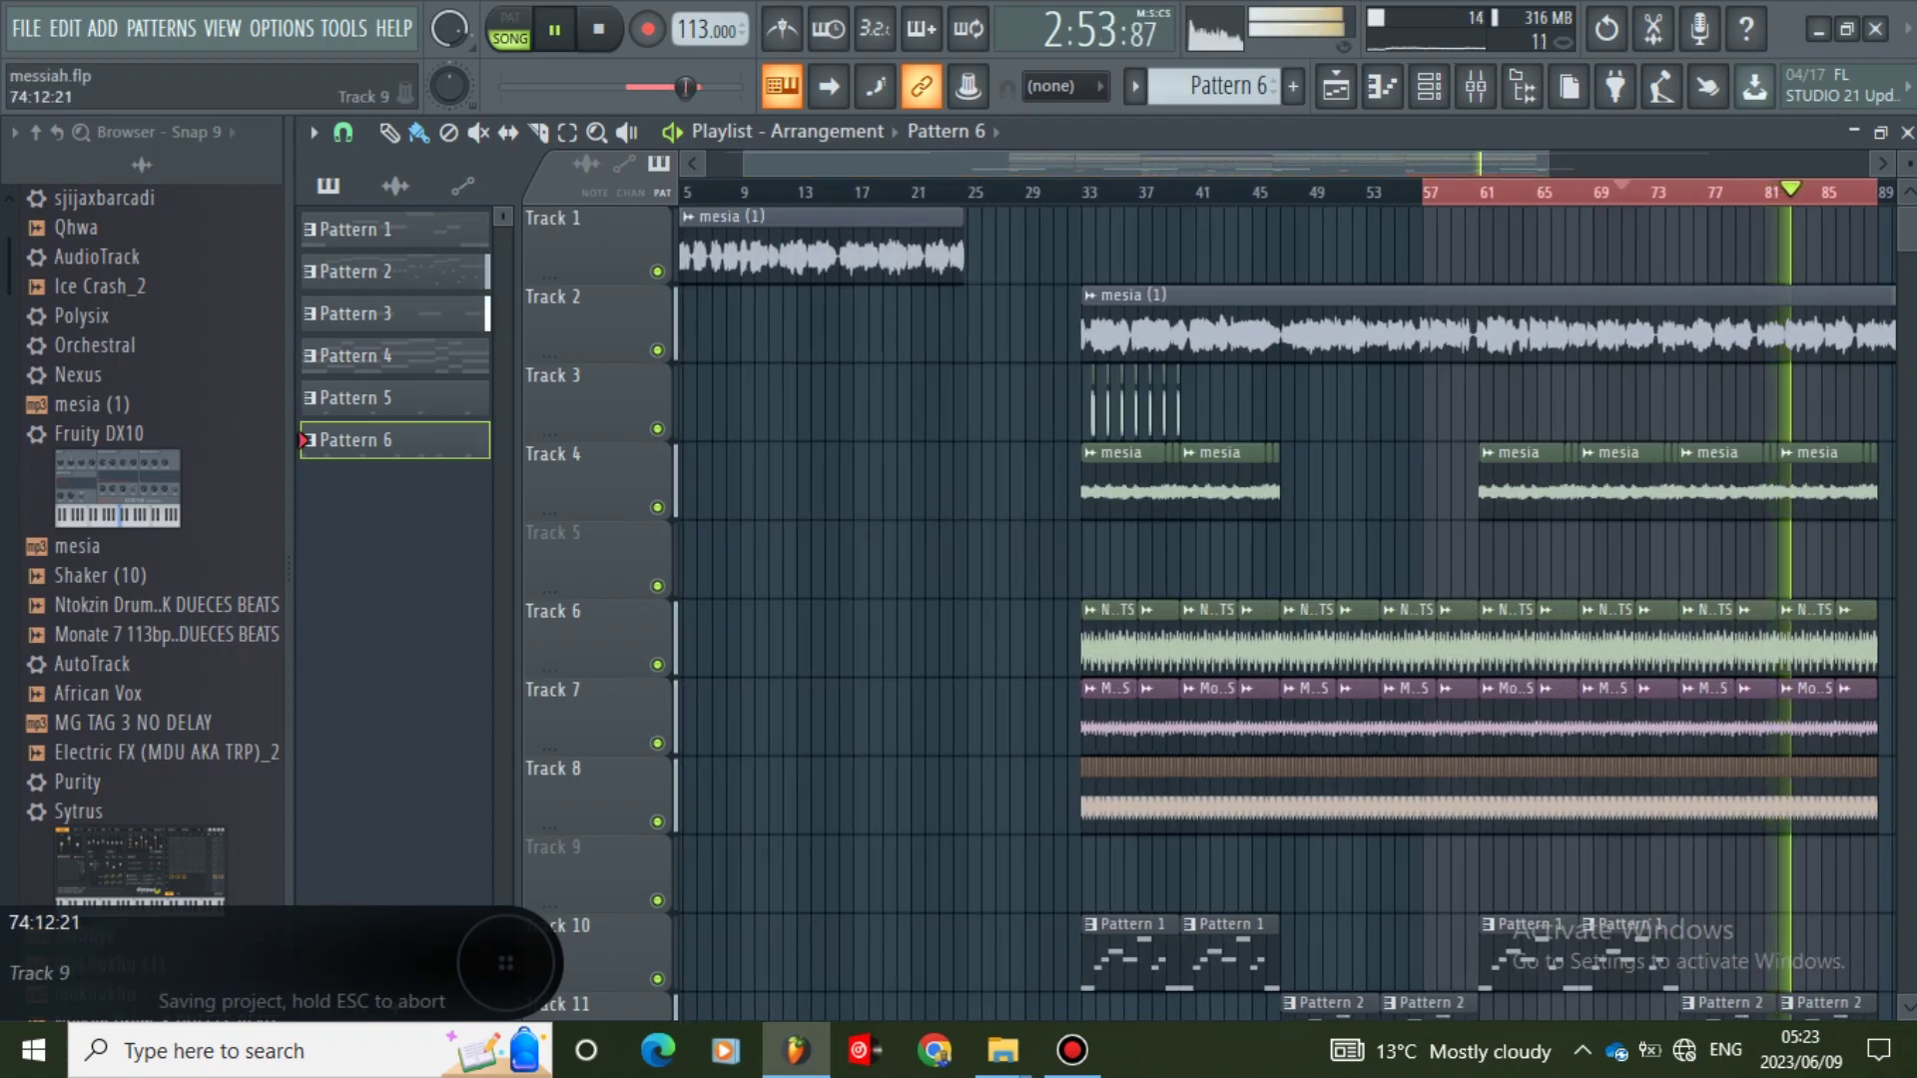
pyautogui.moveTo(1423, 191); pyautogui.dragTo(1082, 192)
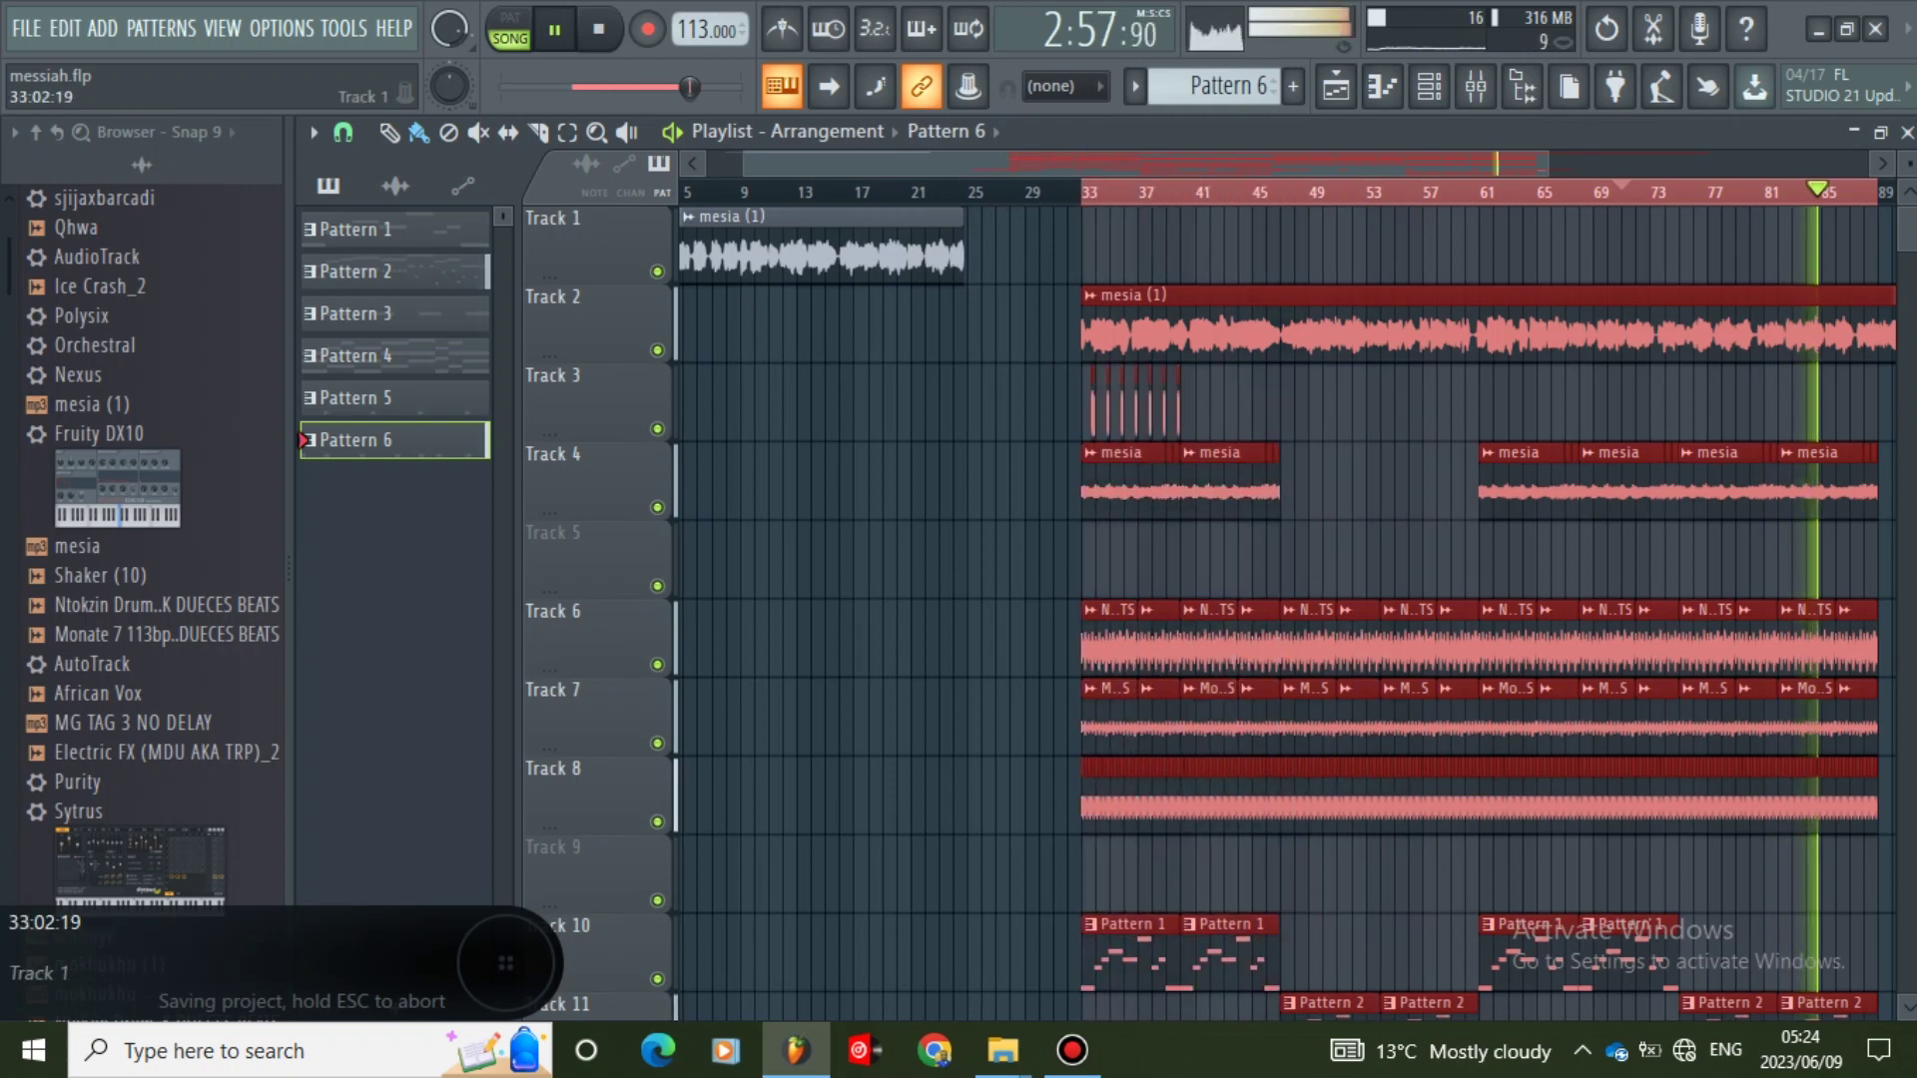
pyautogui.click(835, 487)
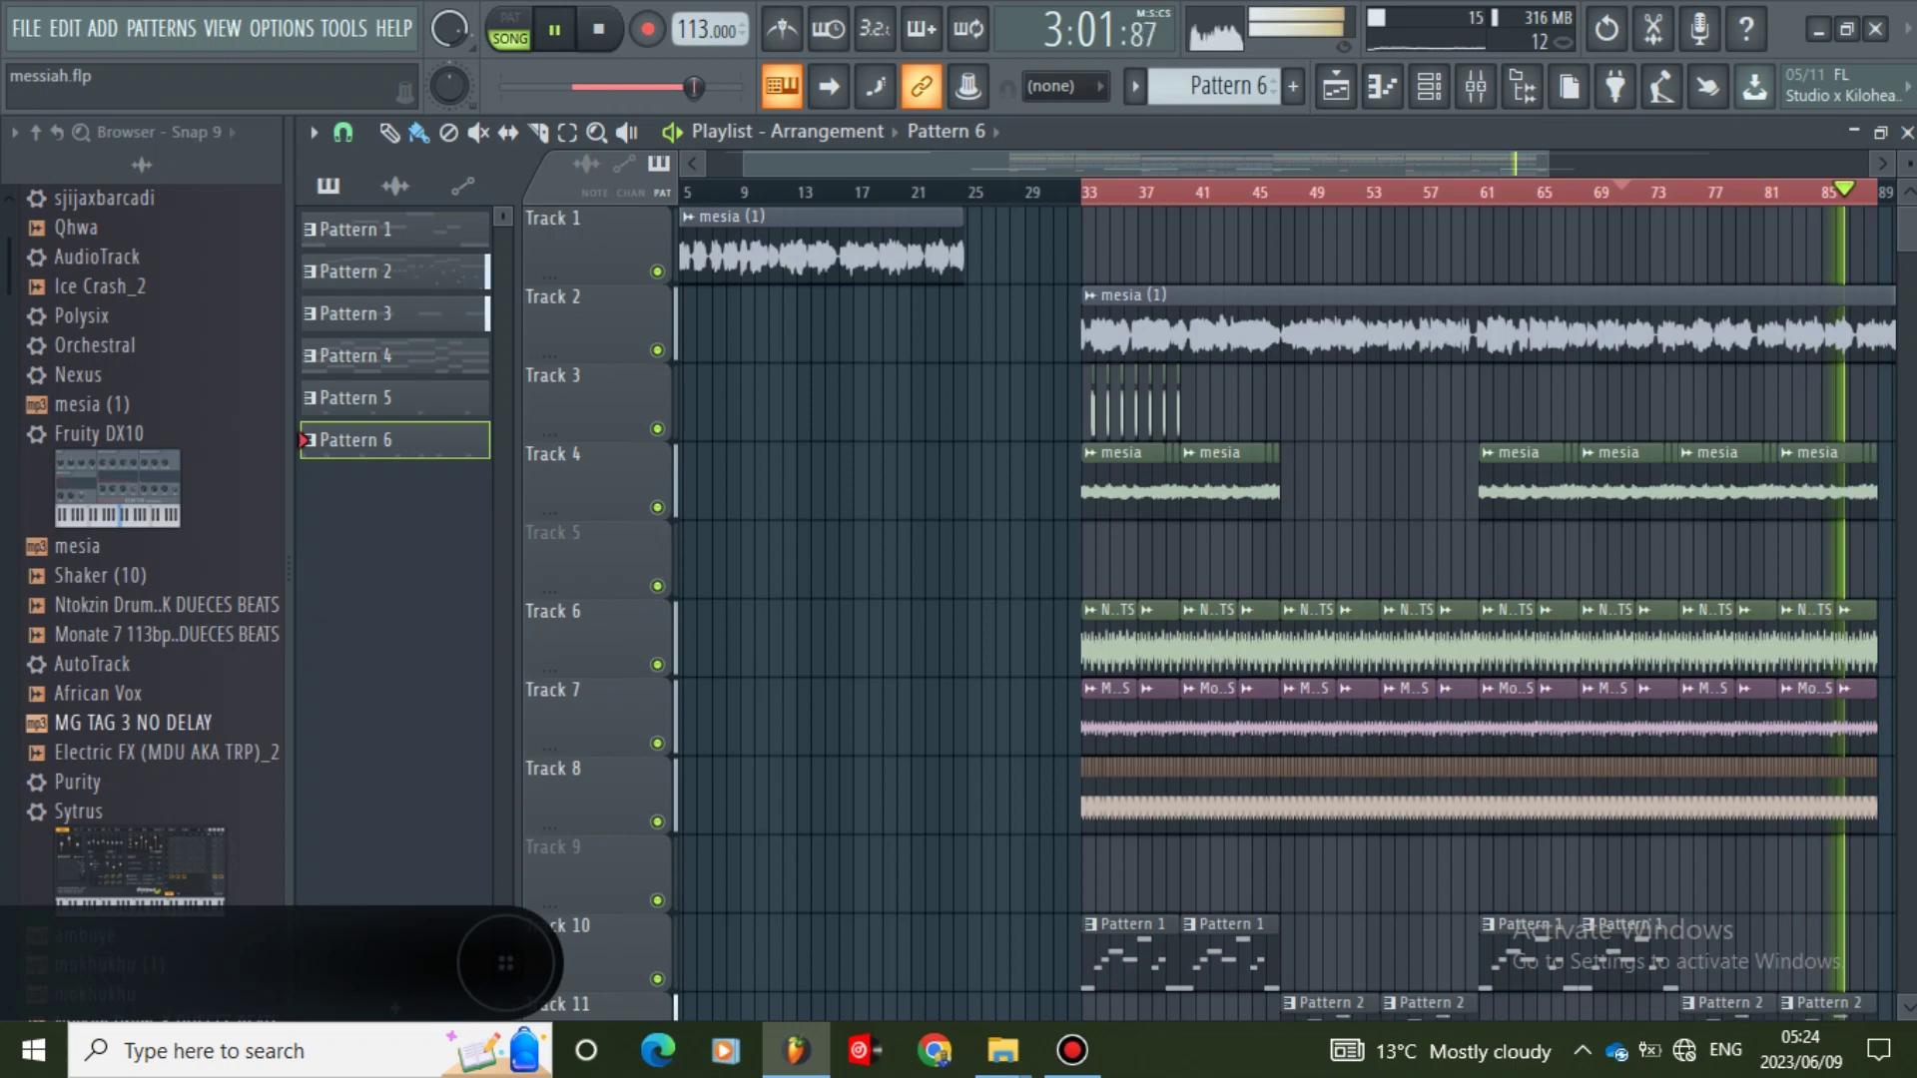
# - Preview the MG TAG 3 NO DELAY sample, place it on Track 9 at bar 54 and save the project
pyautogui.click(140, 723)
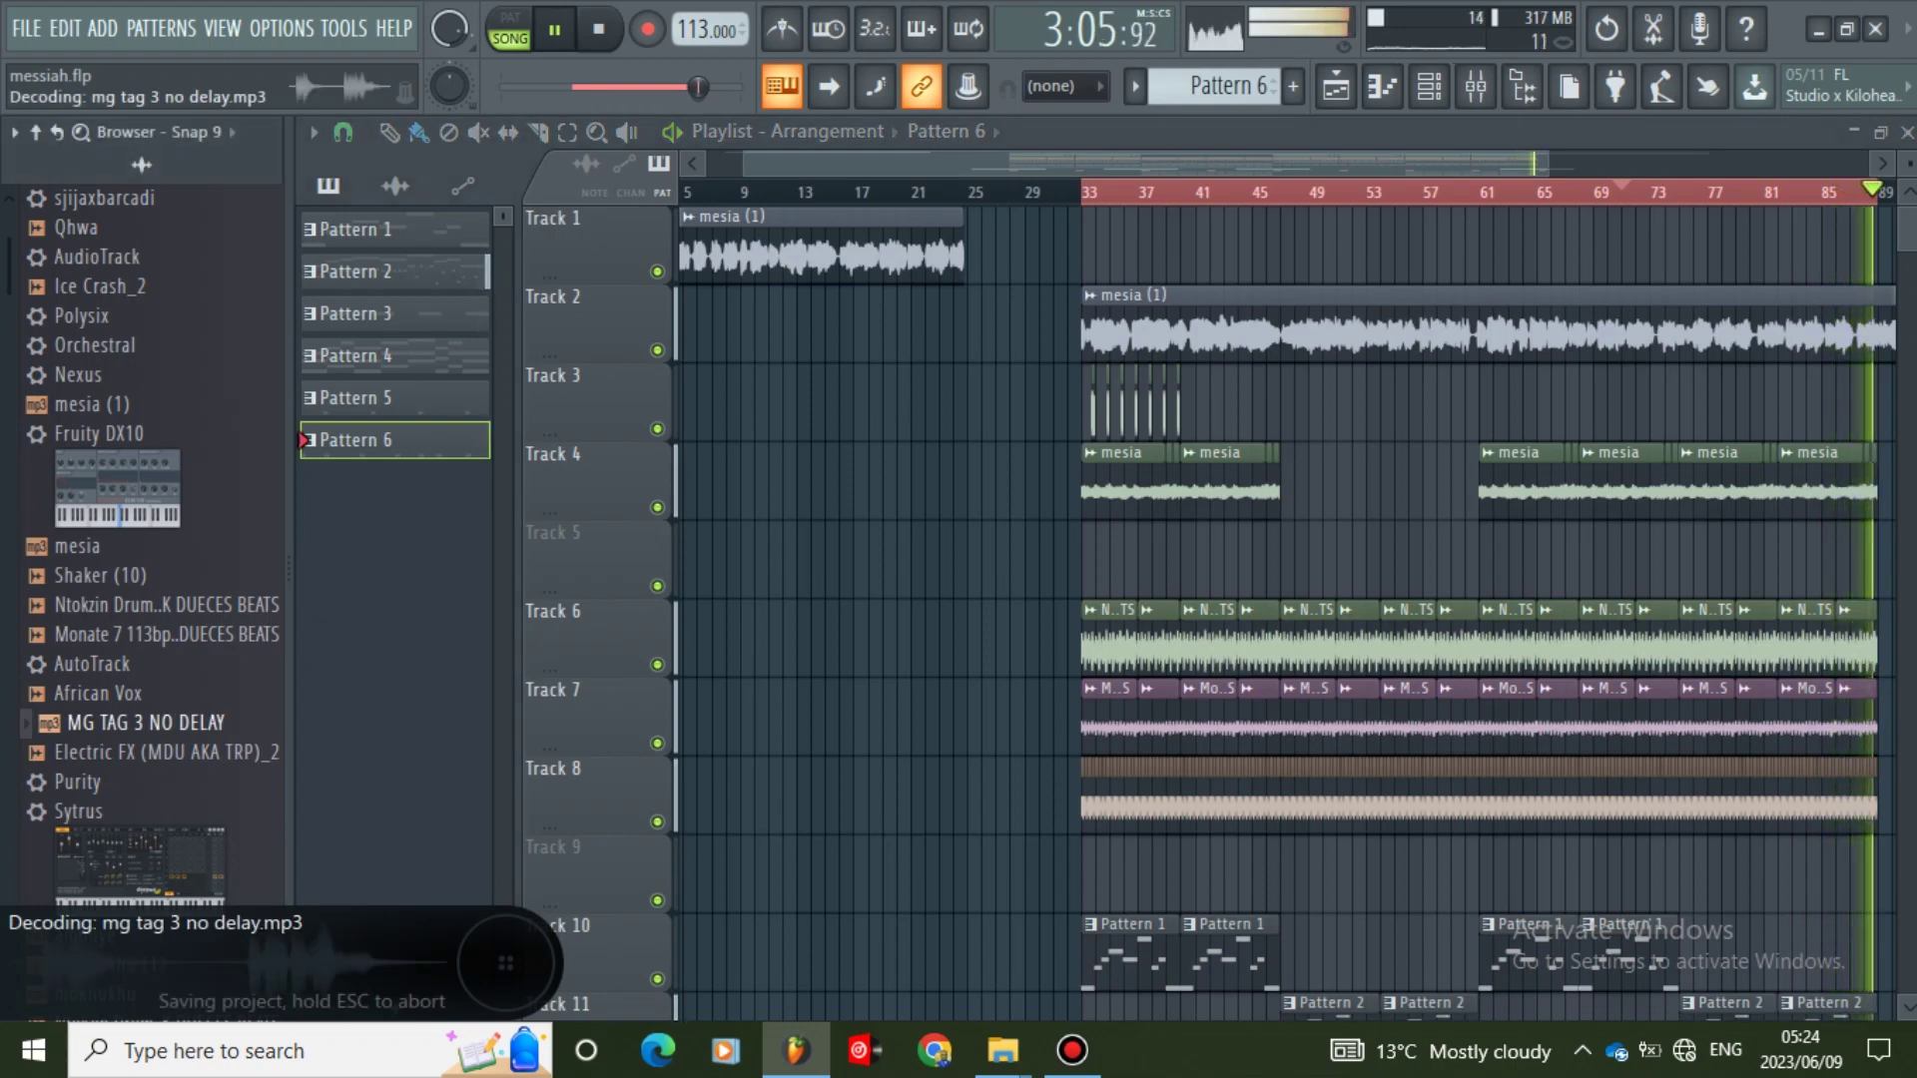
pyautogui.moveTo(140, 723); pyautogui.dragTo(1446, 869)
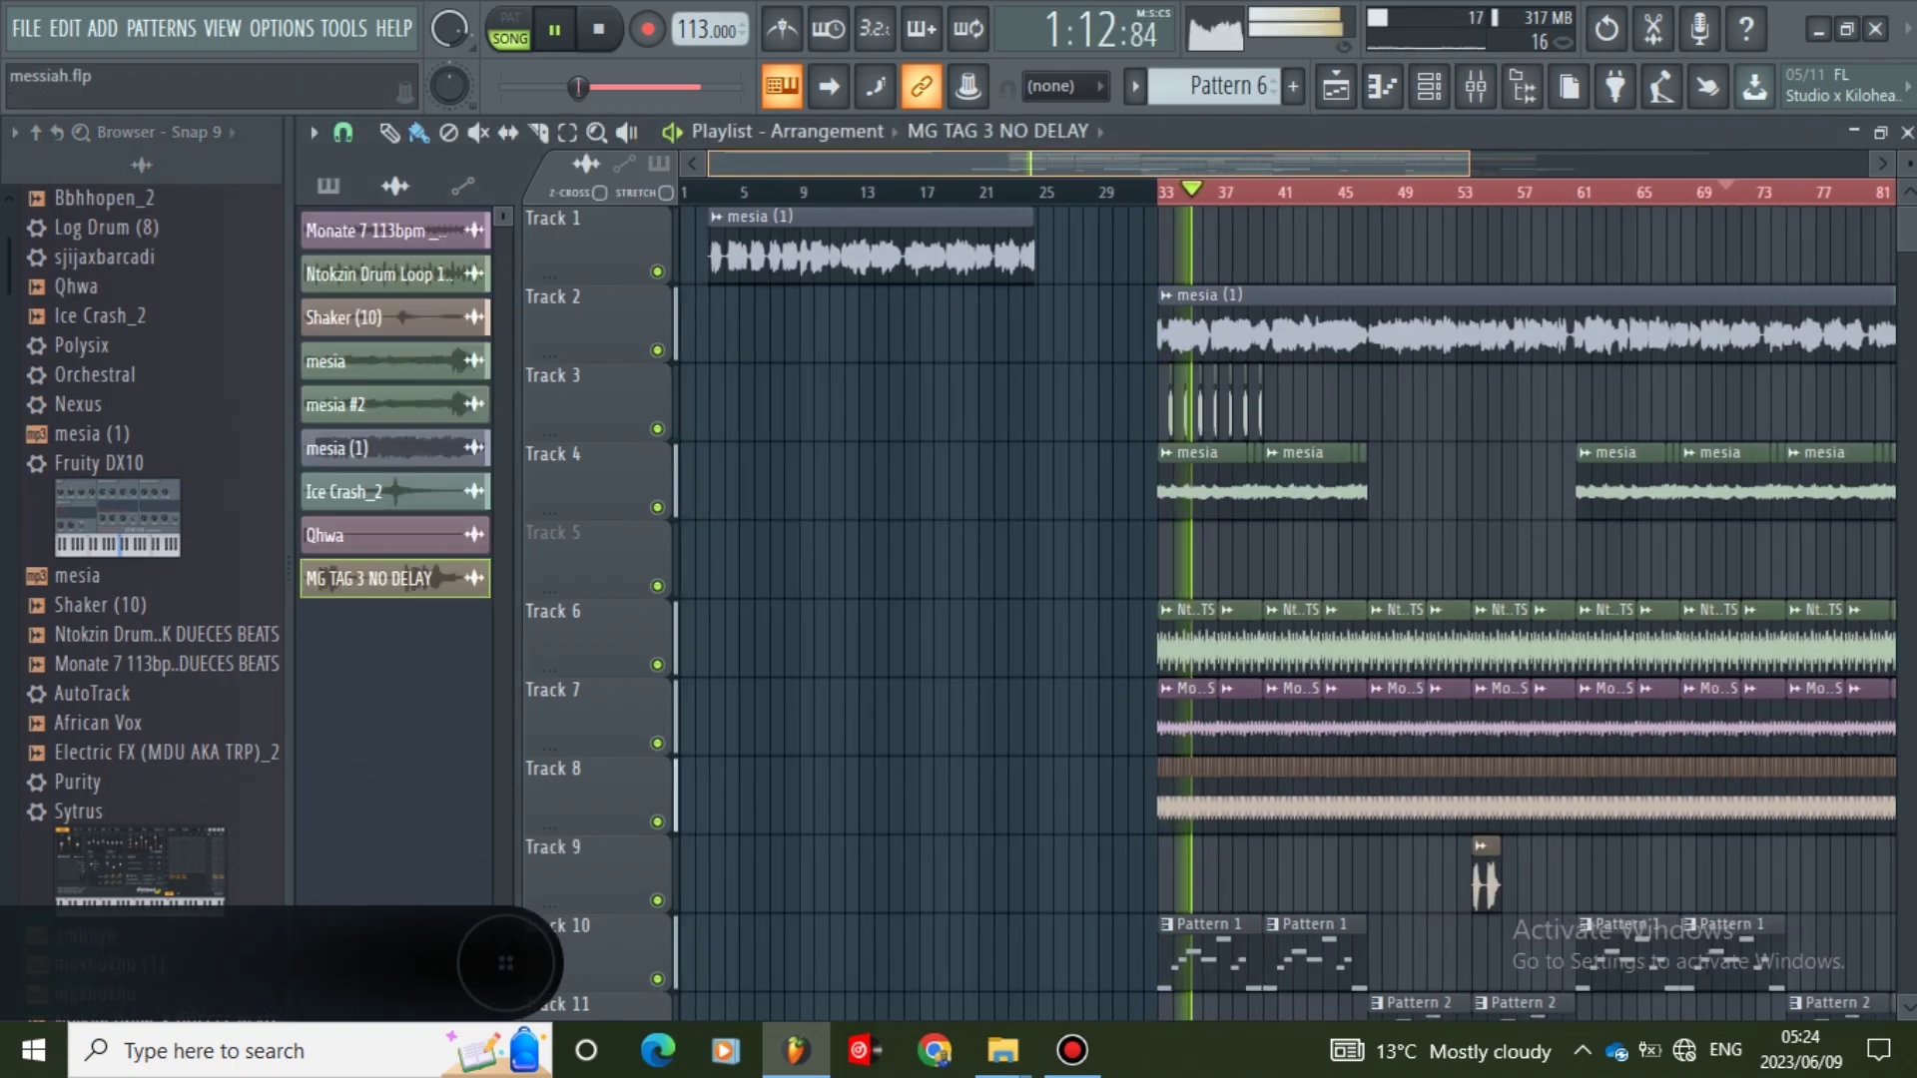
pyautogui.moveTo(1470, 164); pyautogui.dragTo(1124, 164)
pyautogui.hotkey('ctrl', 's')
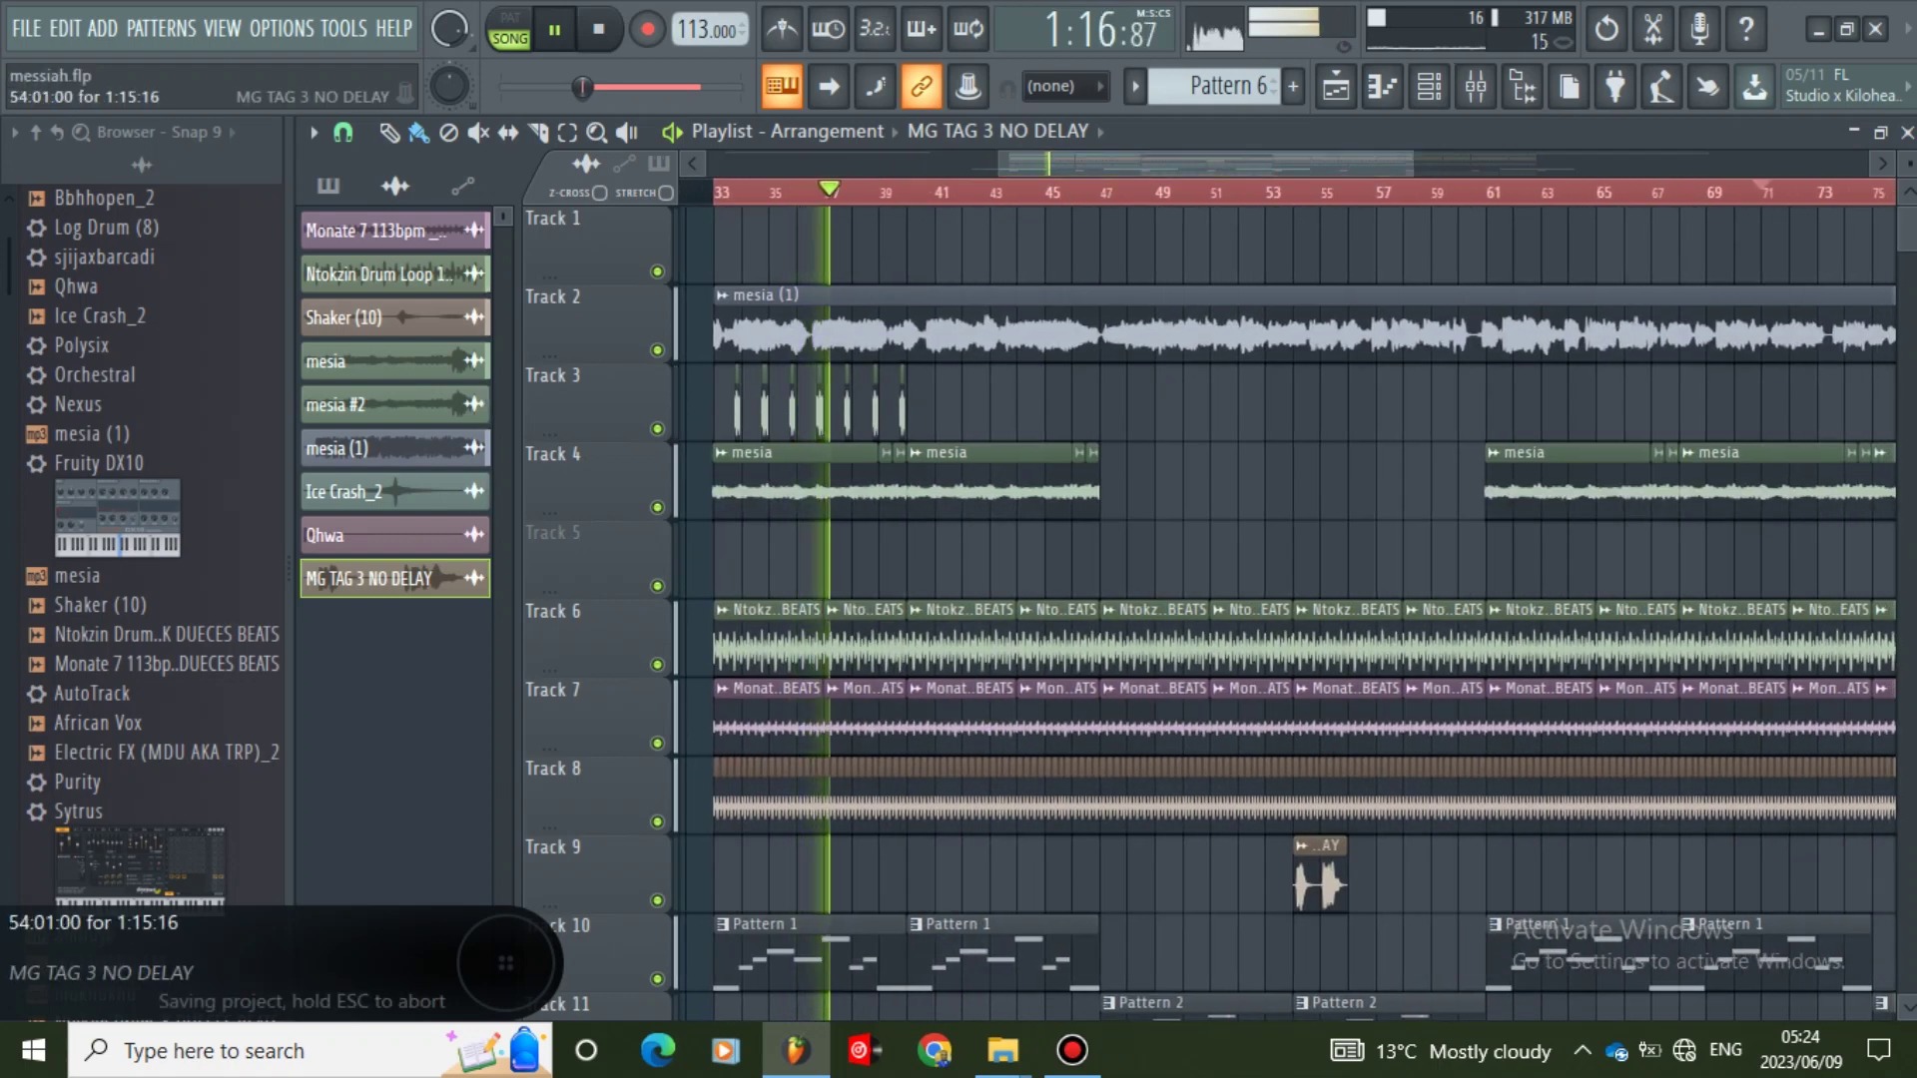
# - Move the MG TAG 3 NO DELAY clip on Track 9 to start at bar 59
pyautogui.moveTo(1310, 875); pyautogui.dragTo(1260, 874)
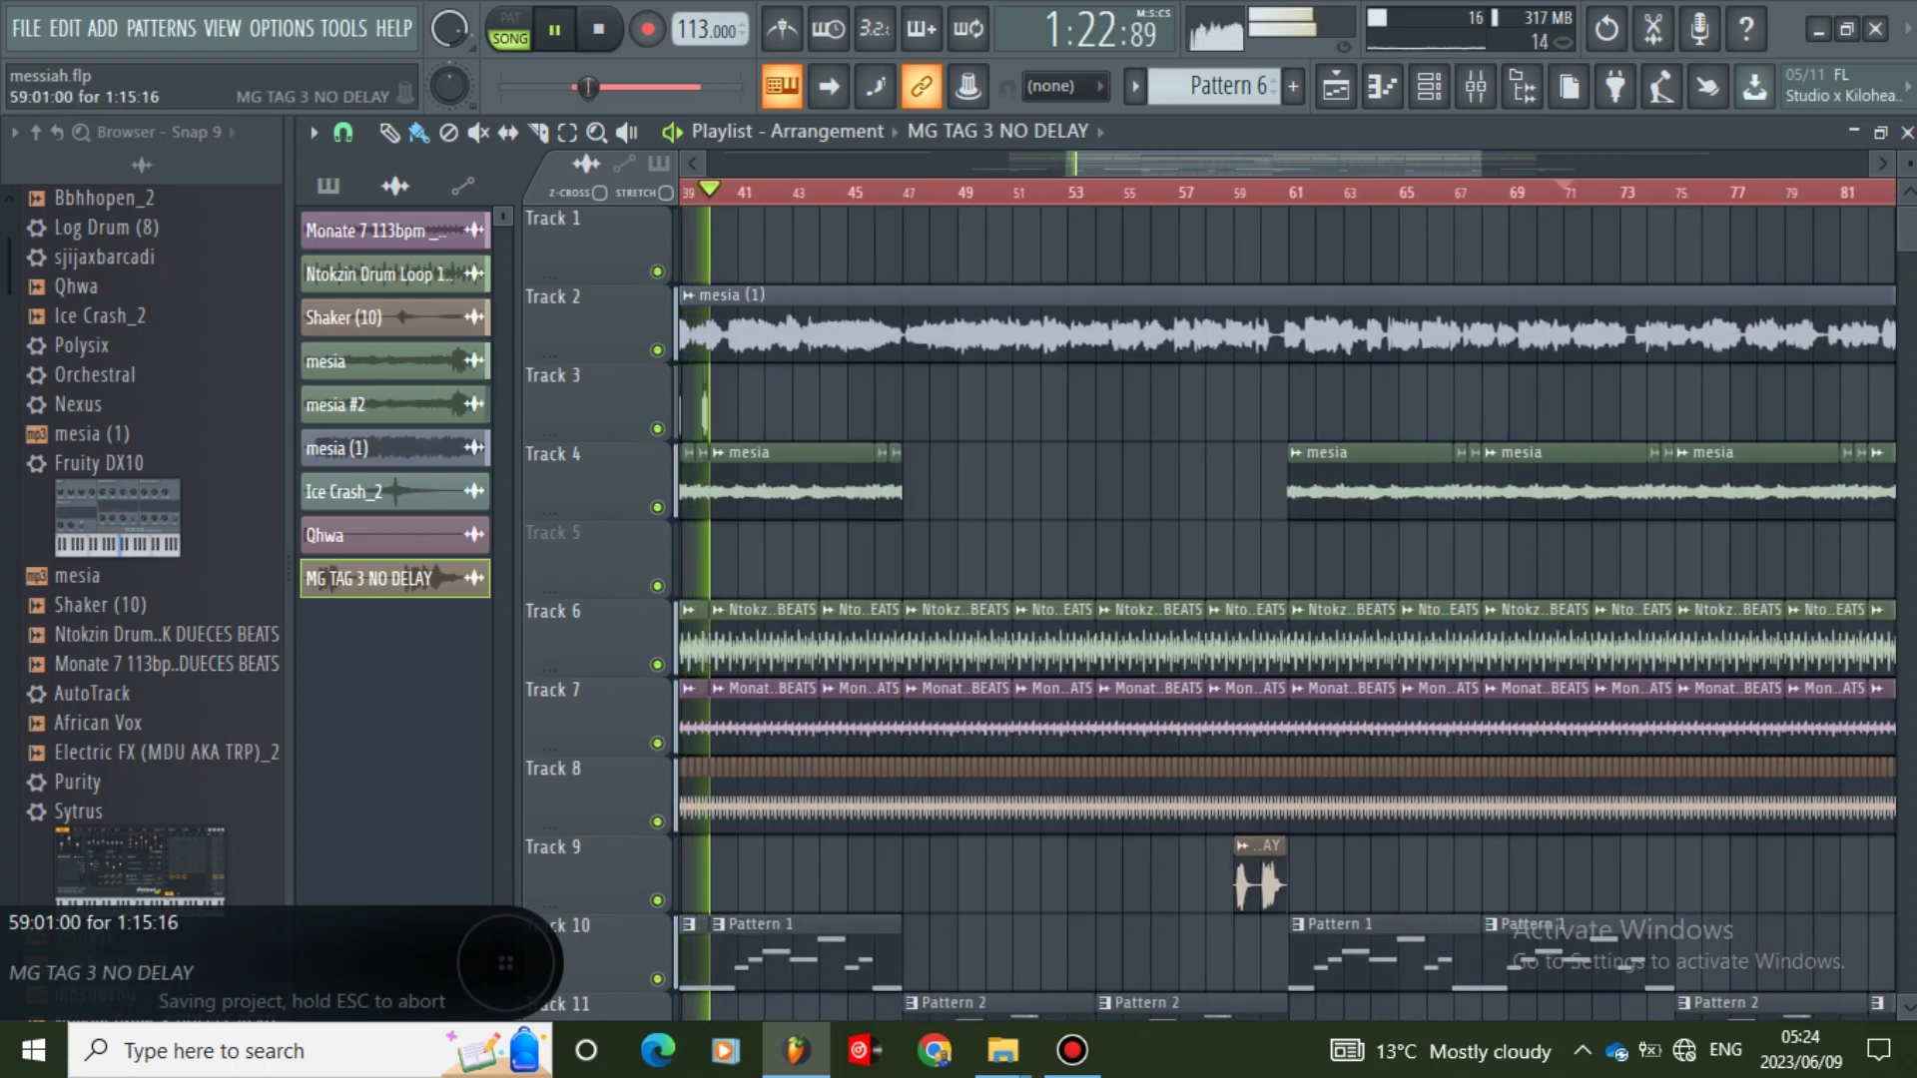
pyautogui.moveTo(1069, 163); pyautogui.dragTo(884, 162)
pyautogui.moveTo(1481, 162); pyautogui.dragTo(1780, 162)
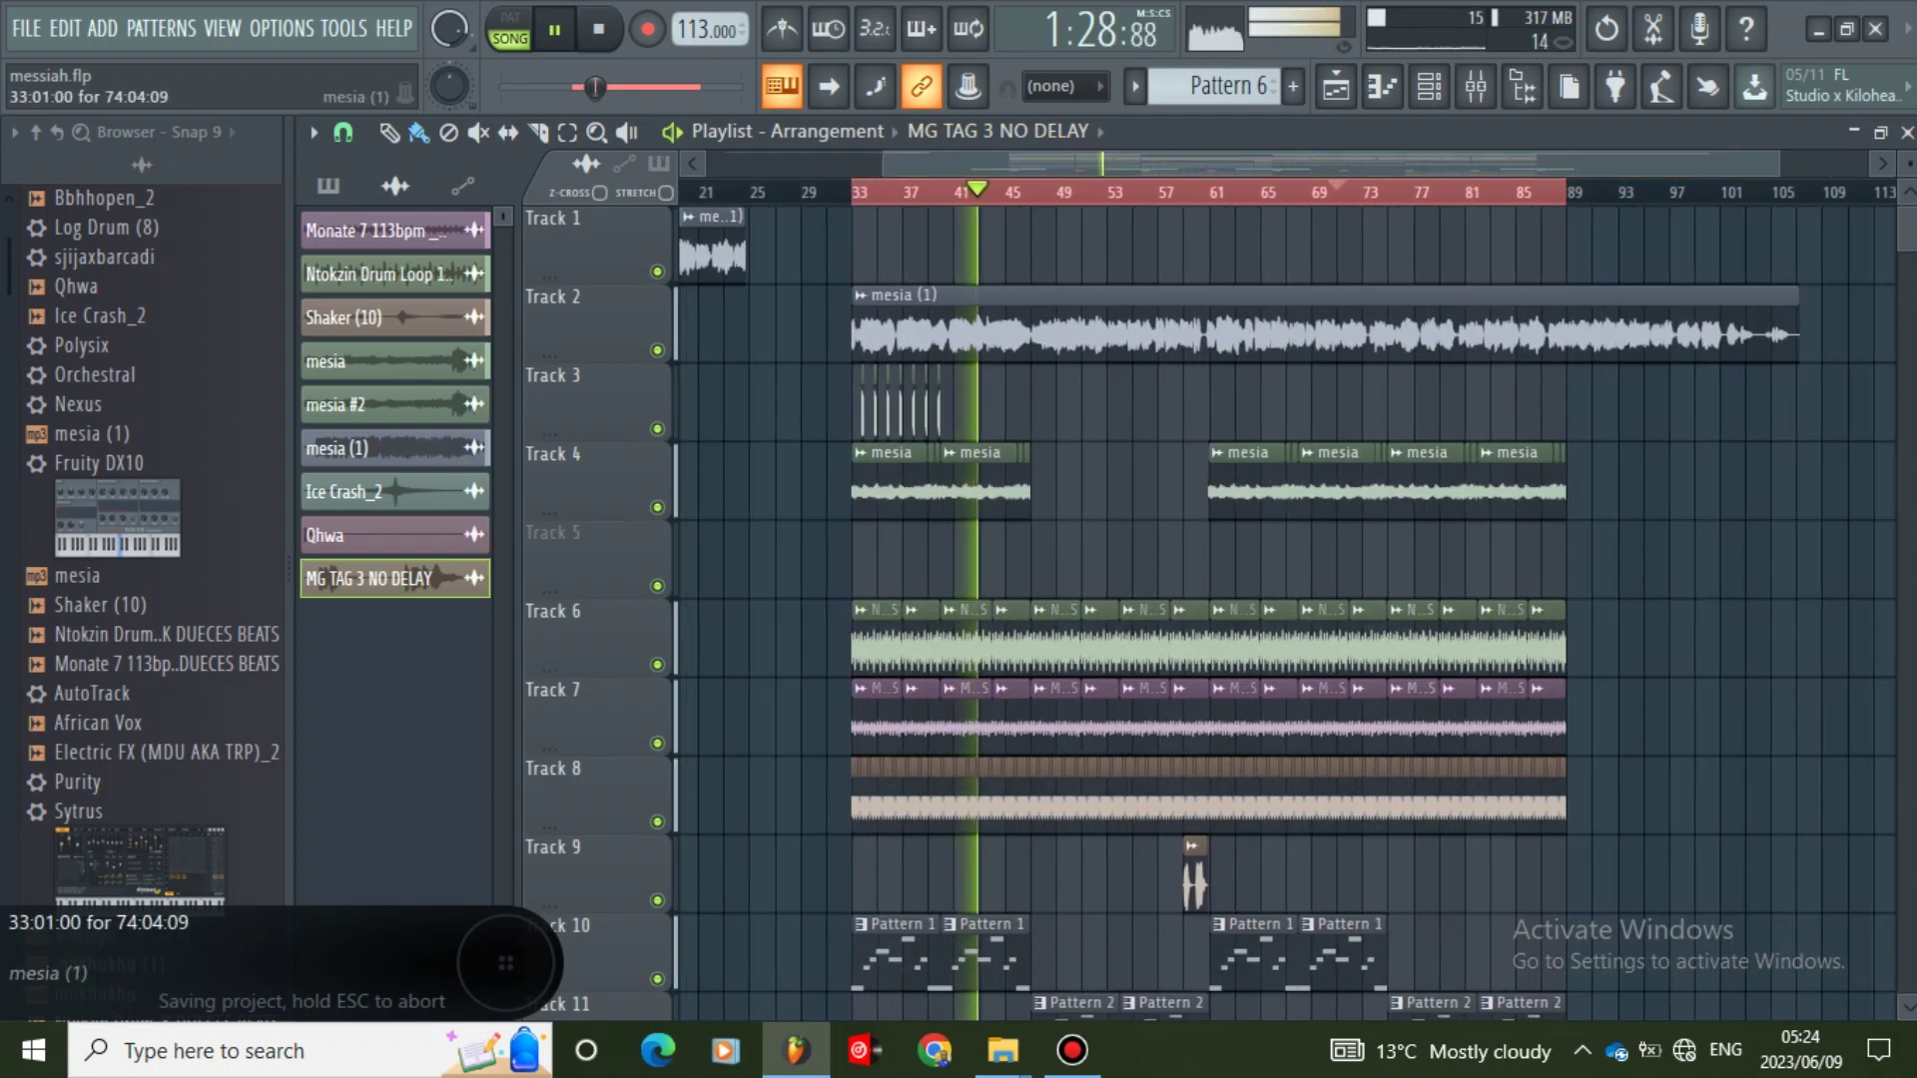
pyautogui.scroll(-1, 1562, 329)
pyautogui.scroll(-7, 1273, 615)
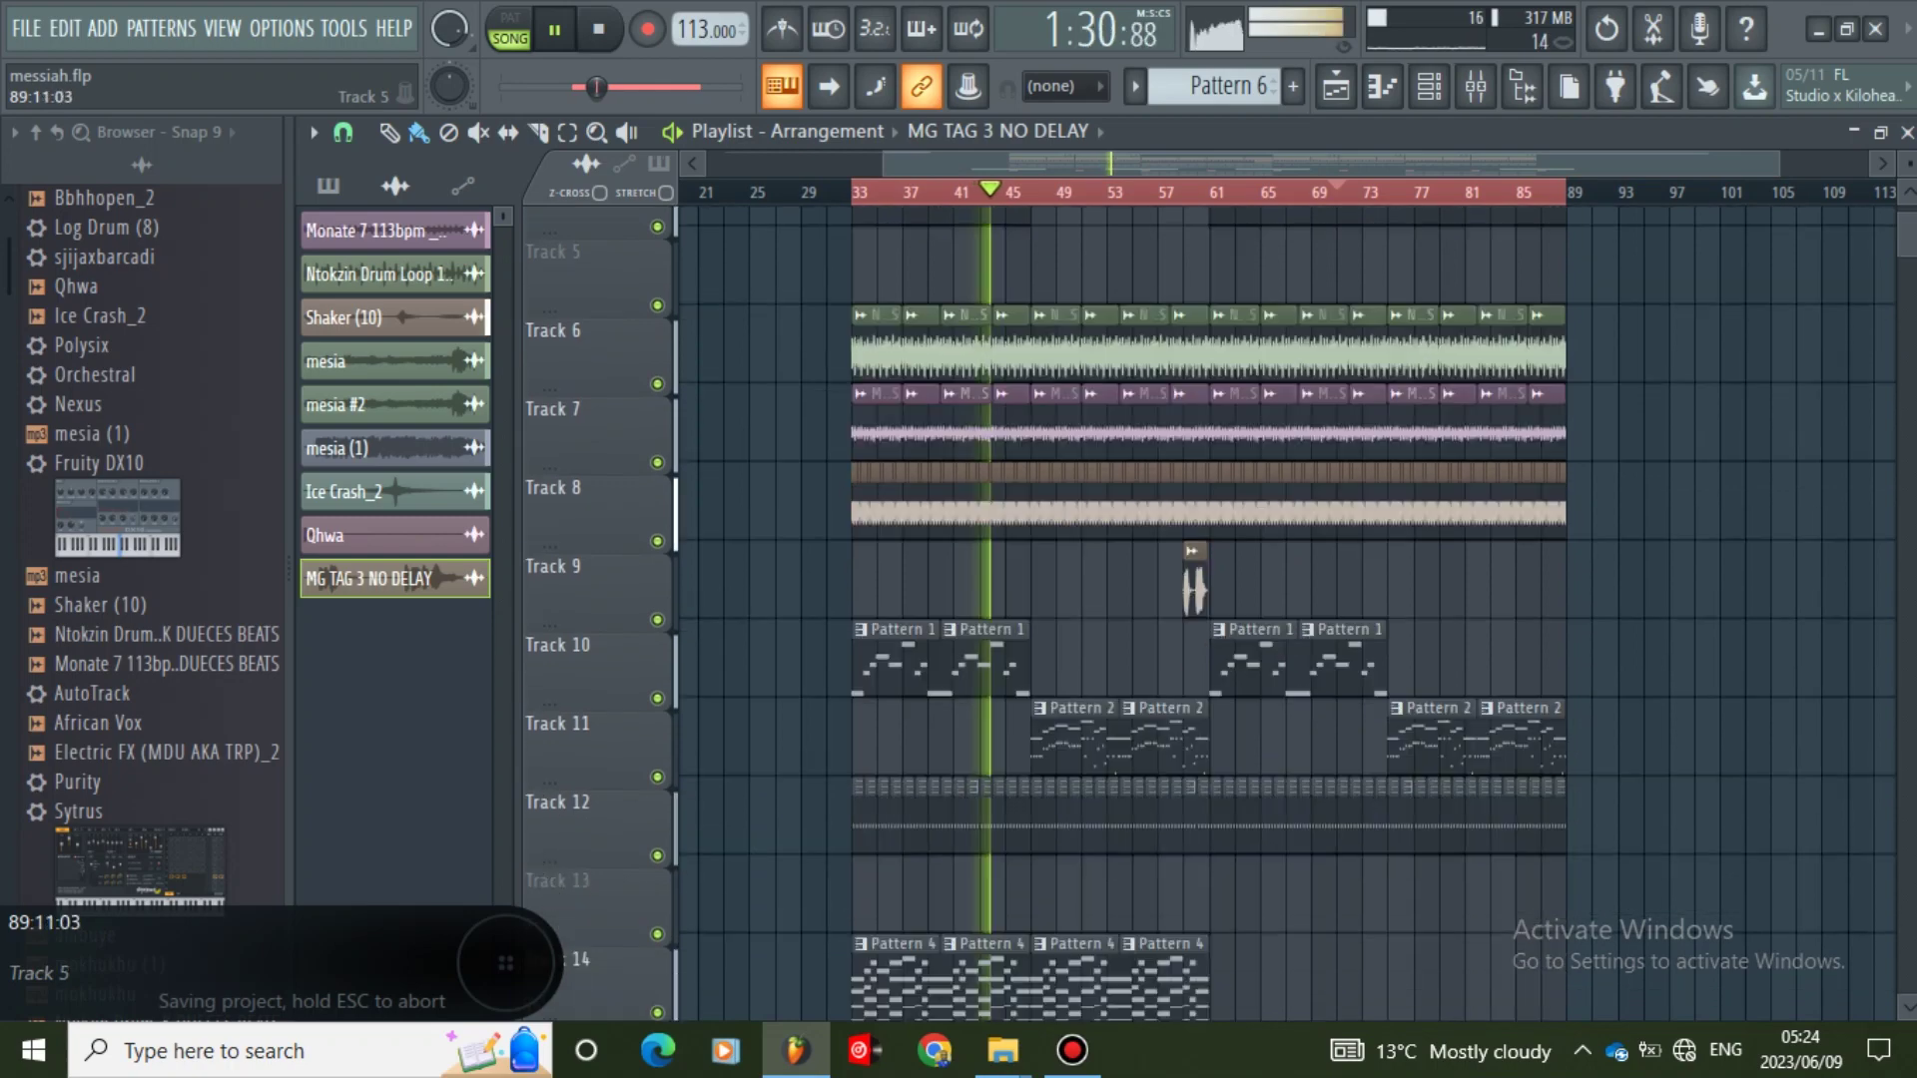
pyautogui.scroll(-5, 1273, 614)
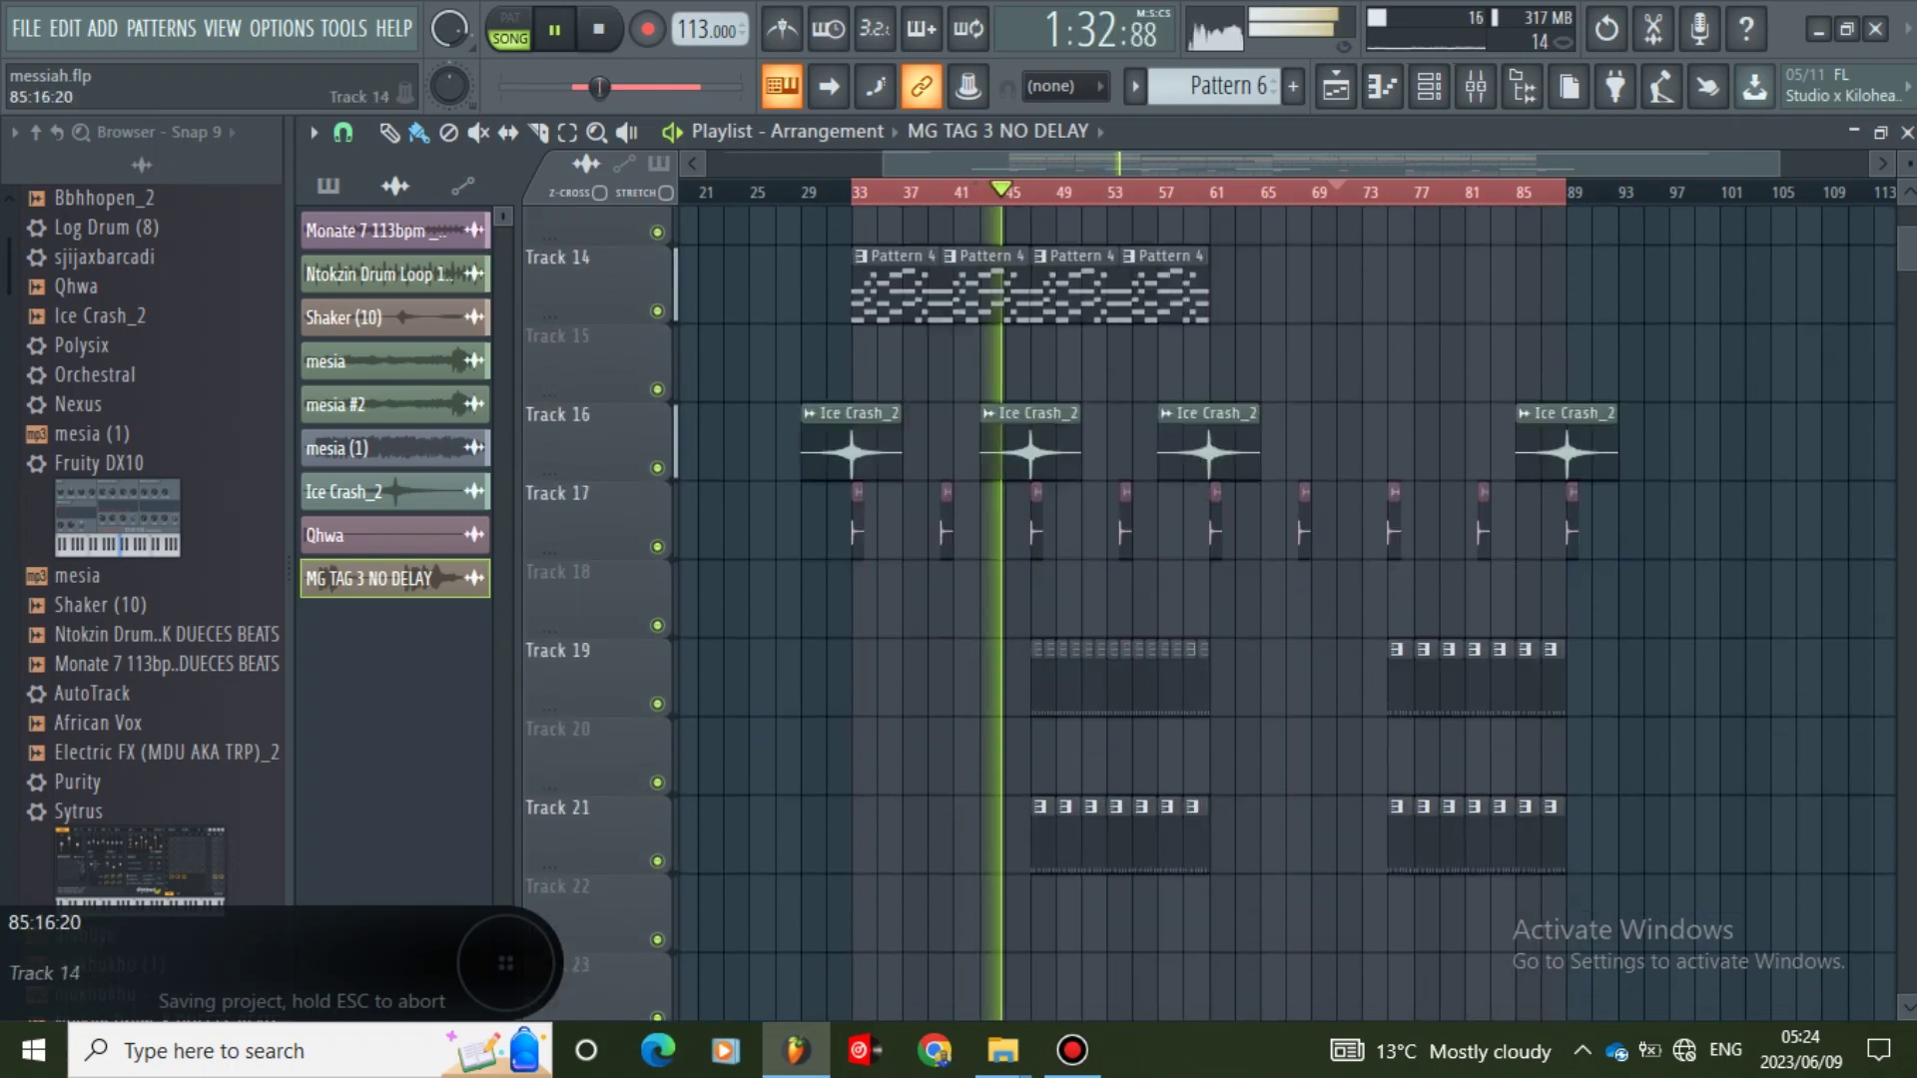
pyautogui.scroll(2, 1273, 614)
pyautogui.scroll(11, 1189, 470)
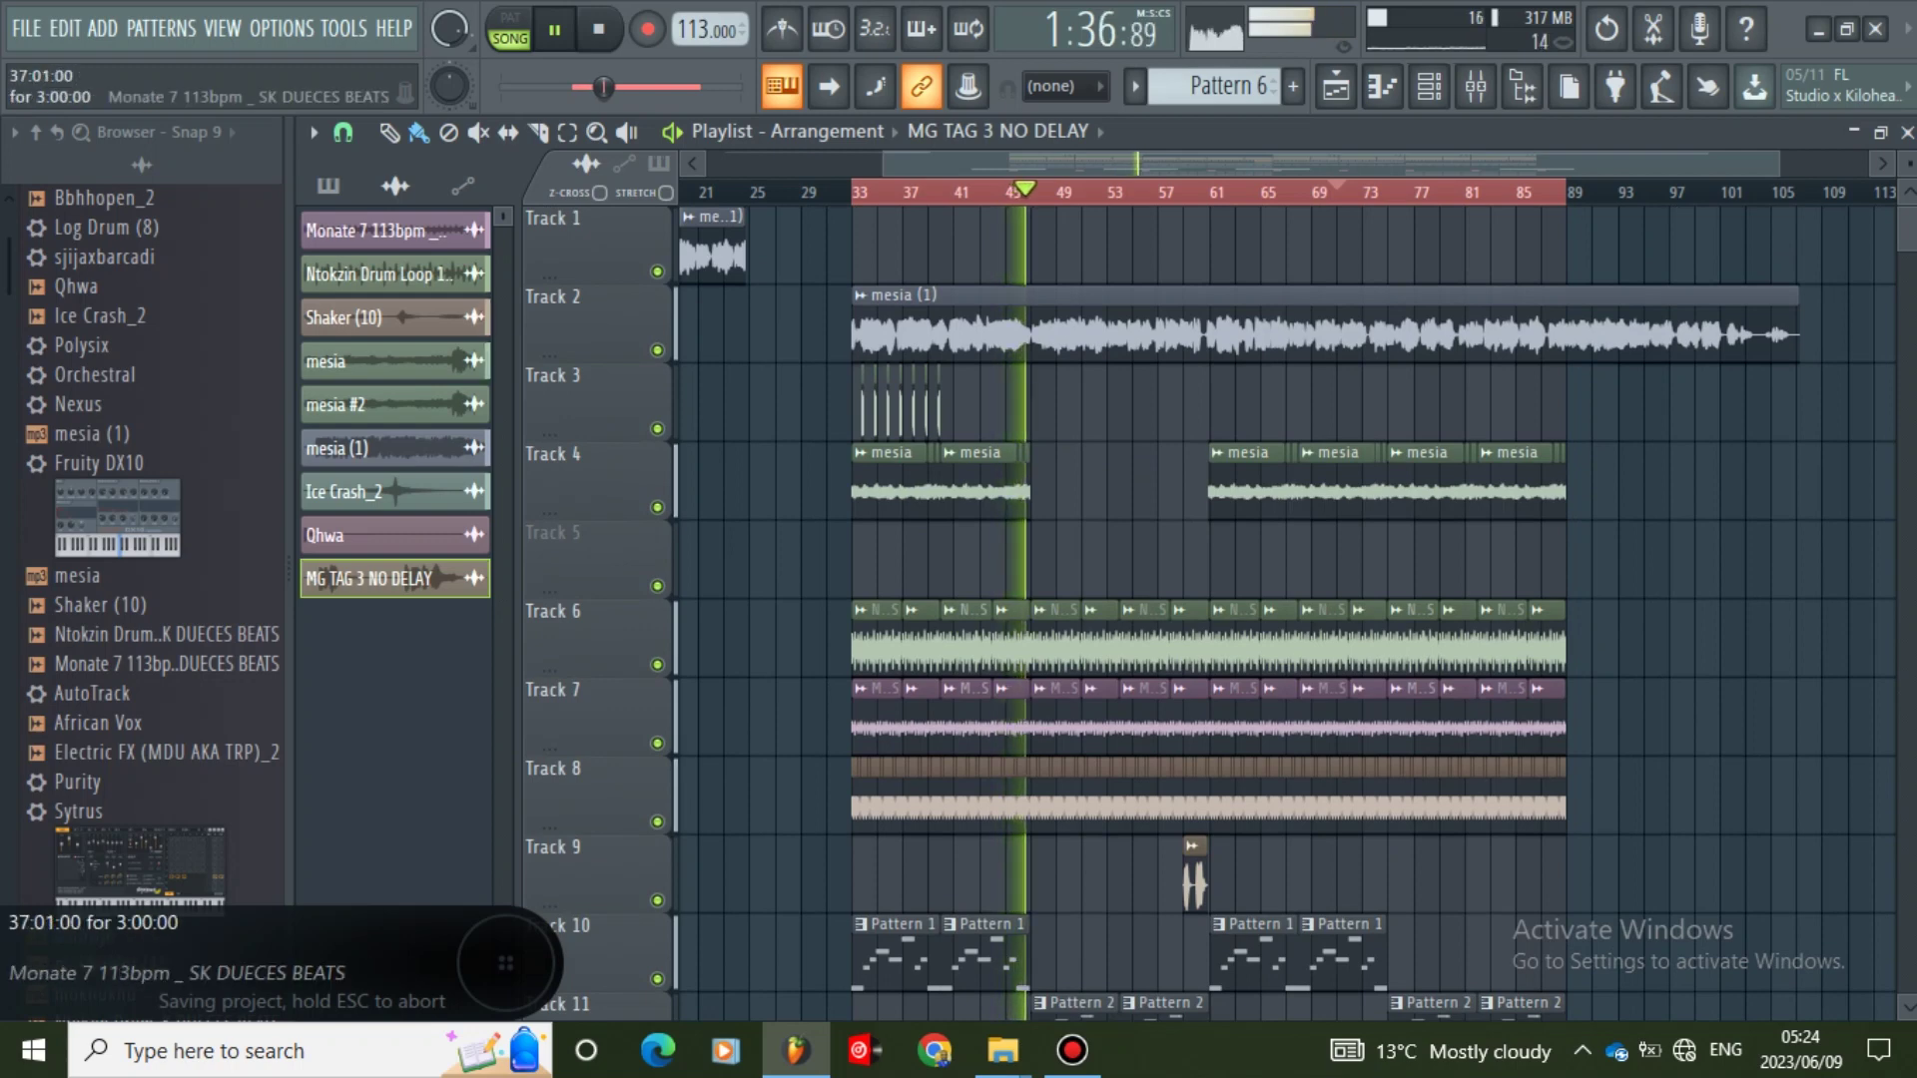
# - Raise the volume fader of the "listen to your heart (1)" mixer insert slightly and return to the playlist
pyautogui.click(1475, 86)
pyautogui.moveTo(480, 786); pyautogui.dragTo(479, 756)
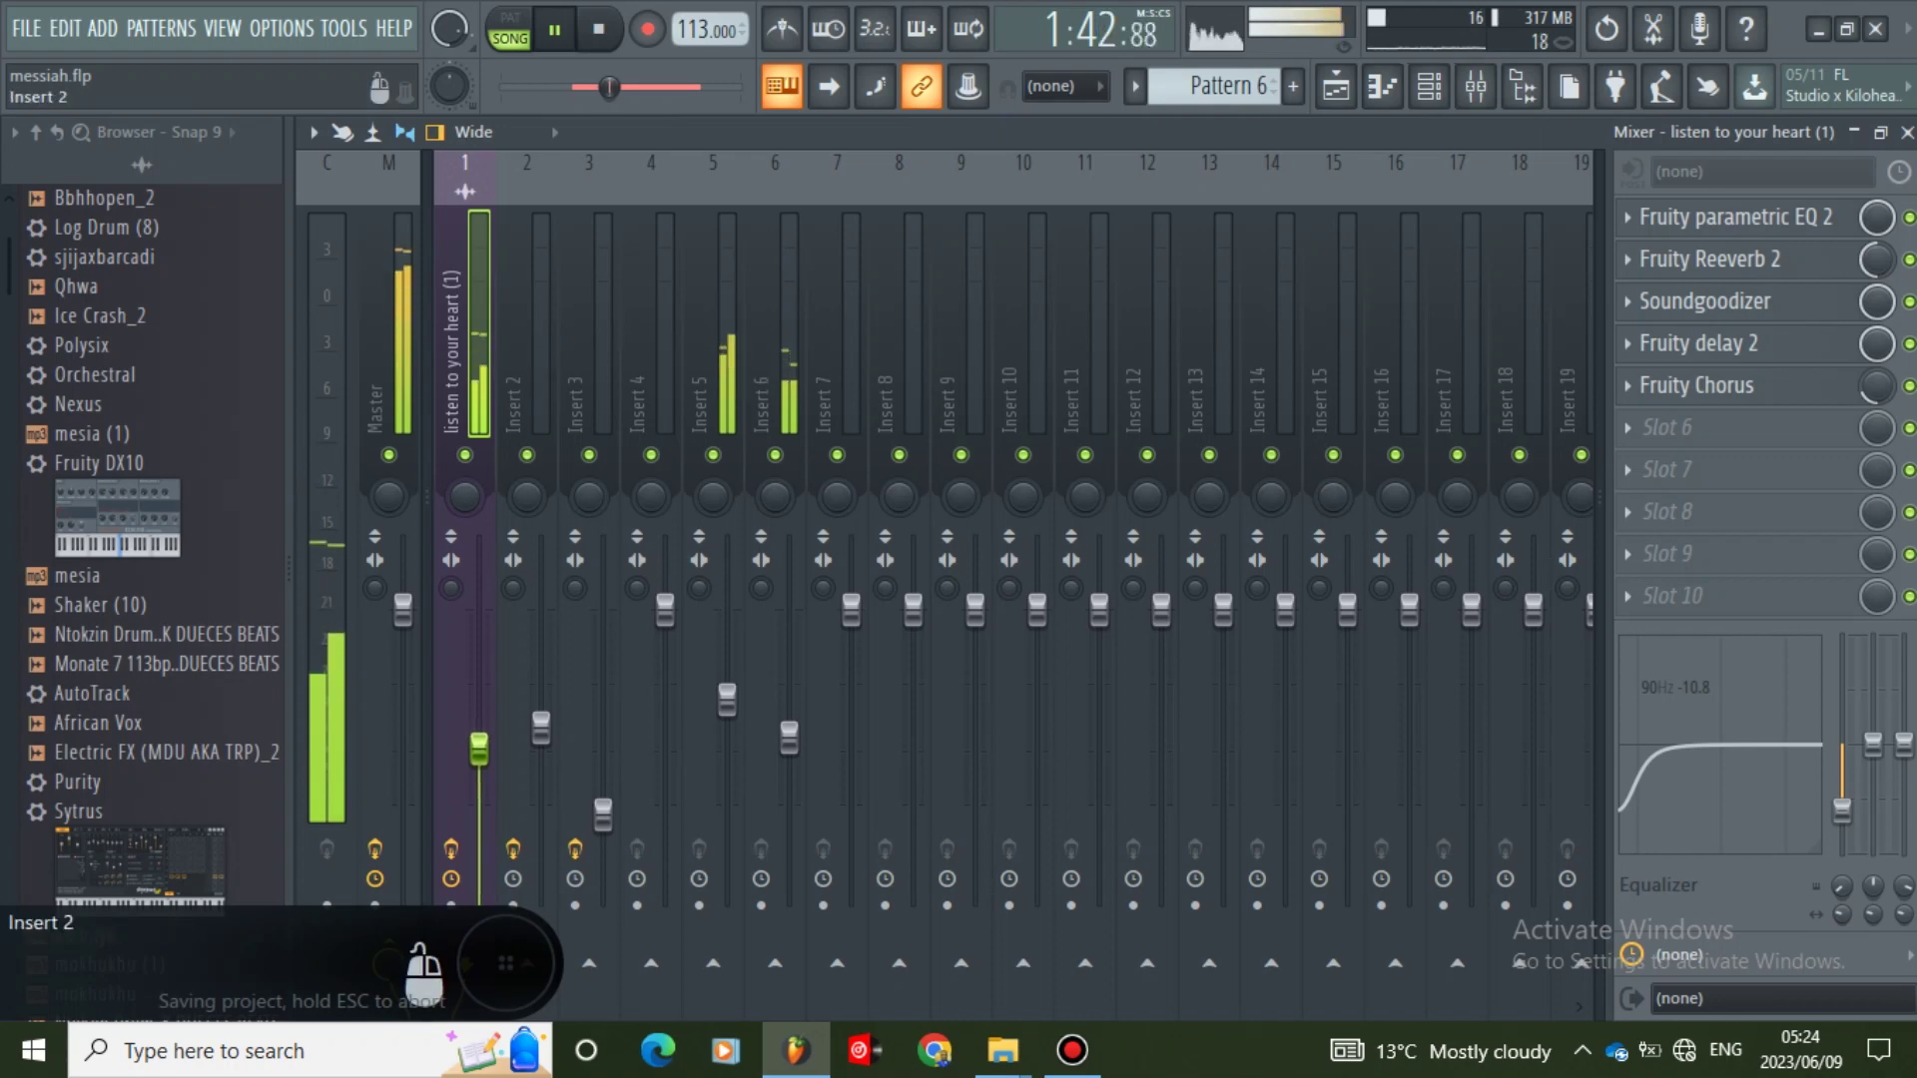
pyautogui.click(1336, 87)
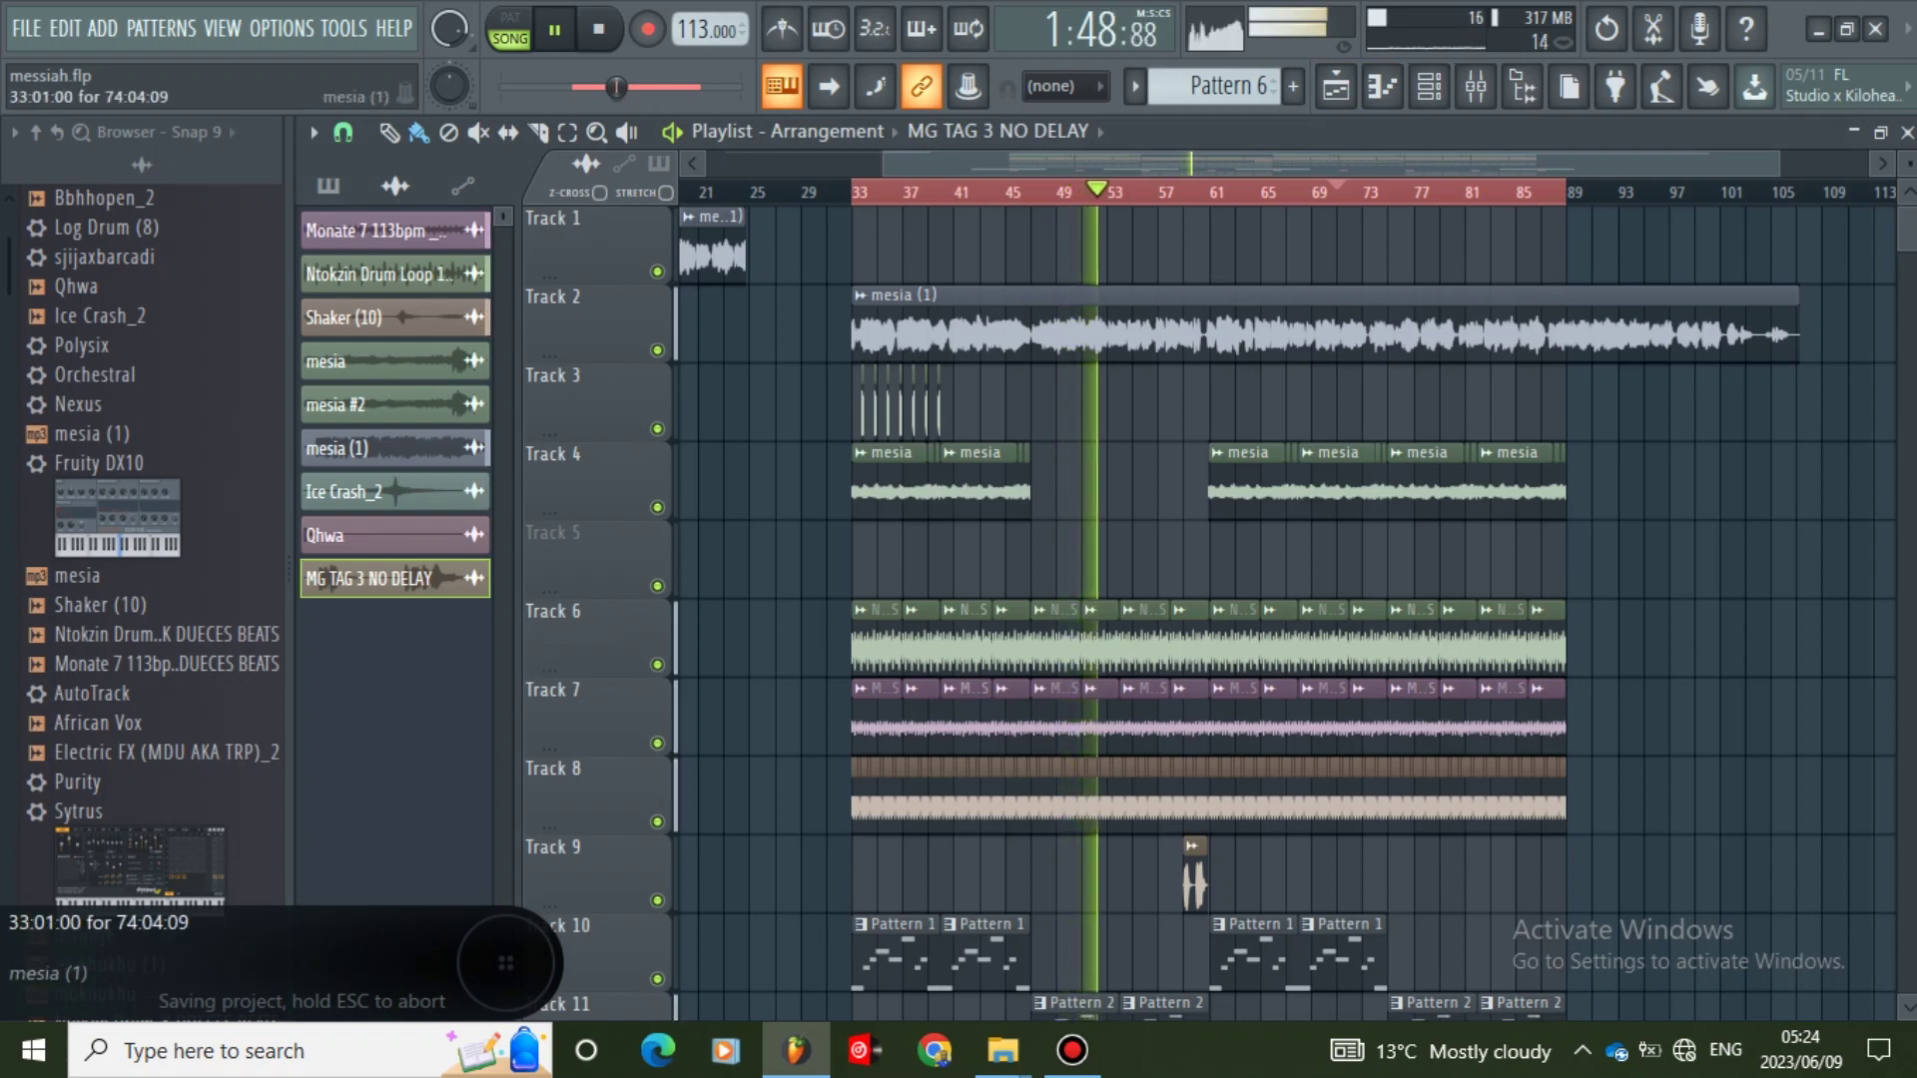
# - Lower the channel volume of the MG TAG 3 NO DELAY sample slightly and close its settings
pyautogui.scroll(-5, 1198, 599)
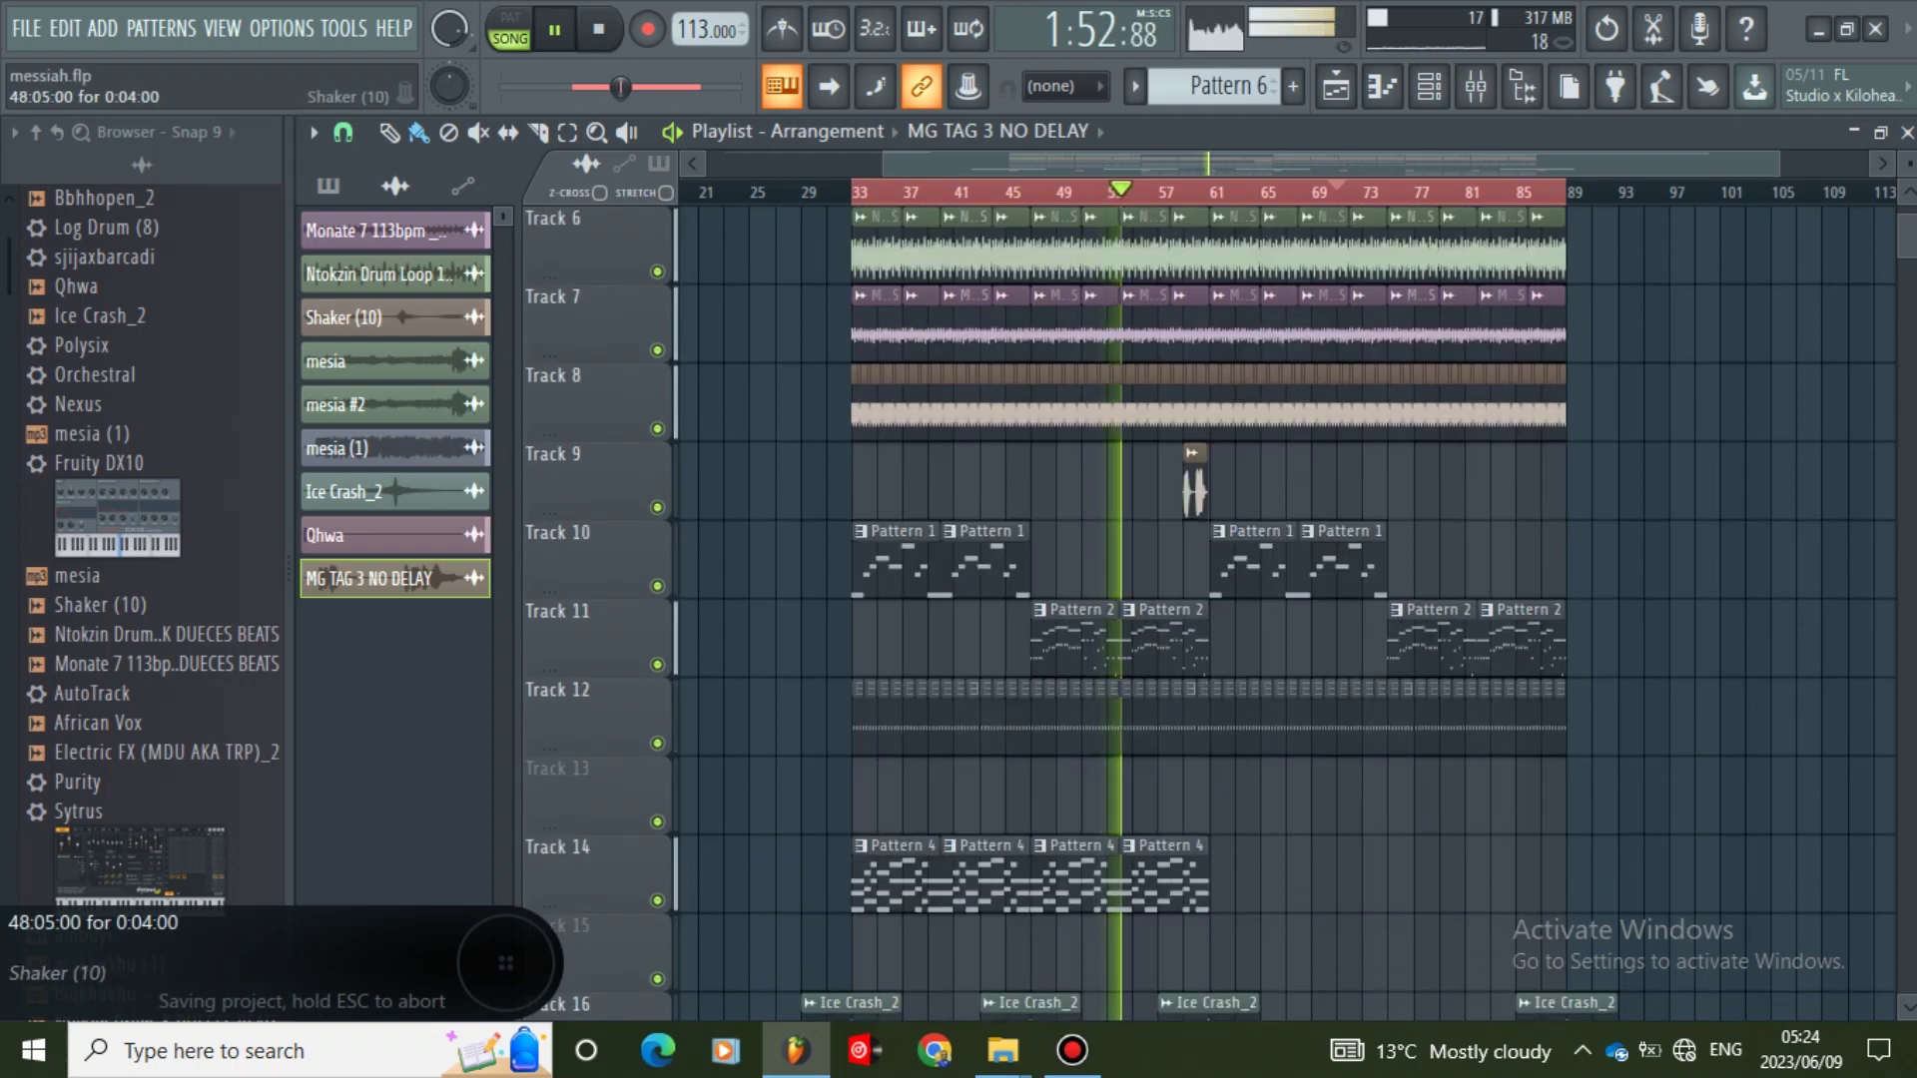
pyautogui.scroll(-1, 1166, 400)
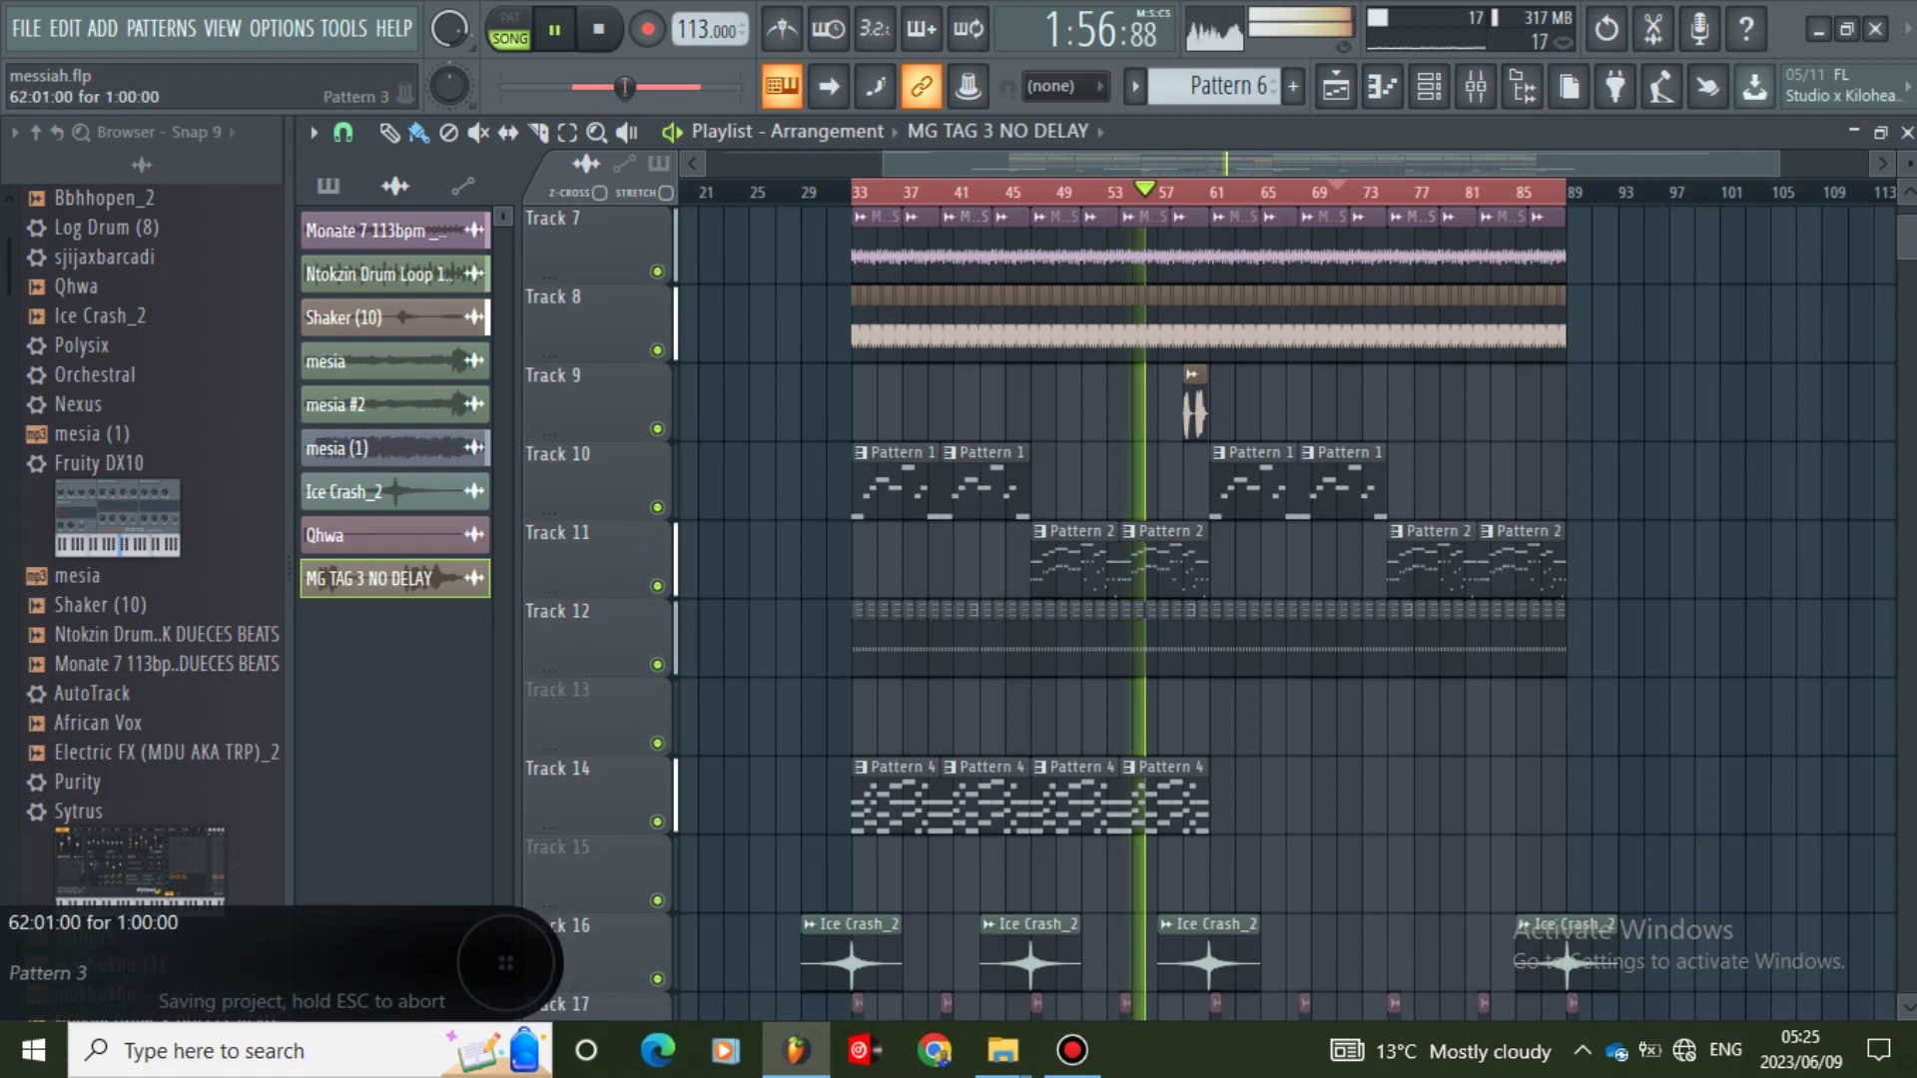
pyautogui.scroll(6, 1238, 799)
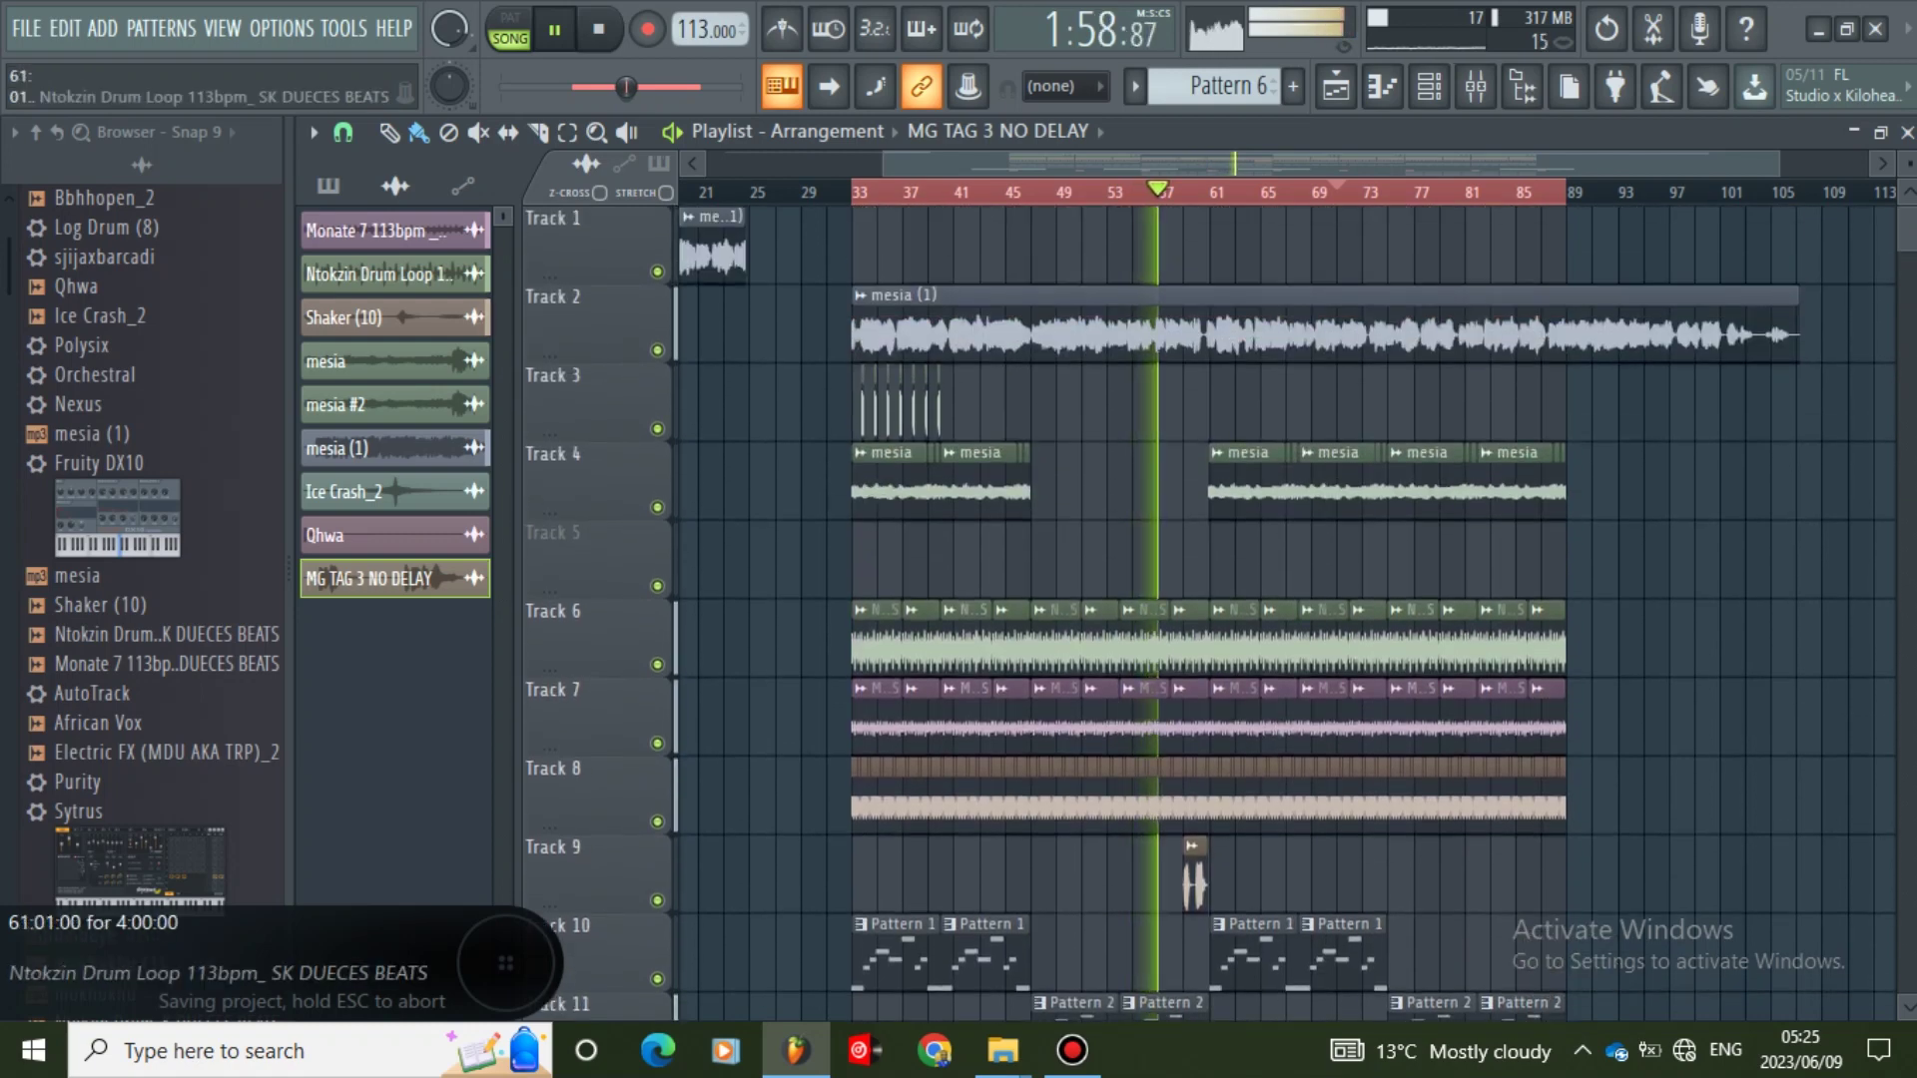
pyautogui.doubleClick(1194, 889)
pyautogui.moveTo(1148, 563); pyautogui.dragTo(1148, 579)
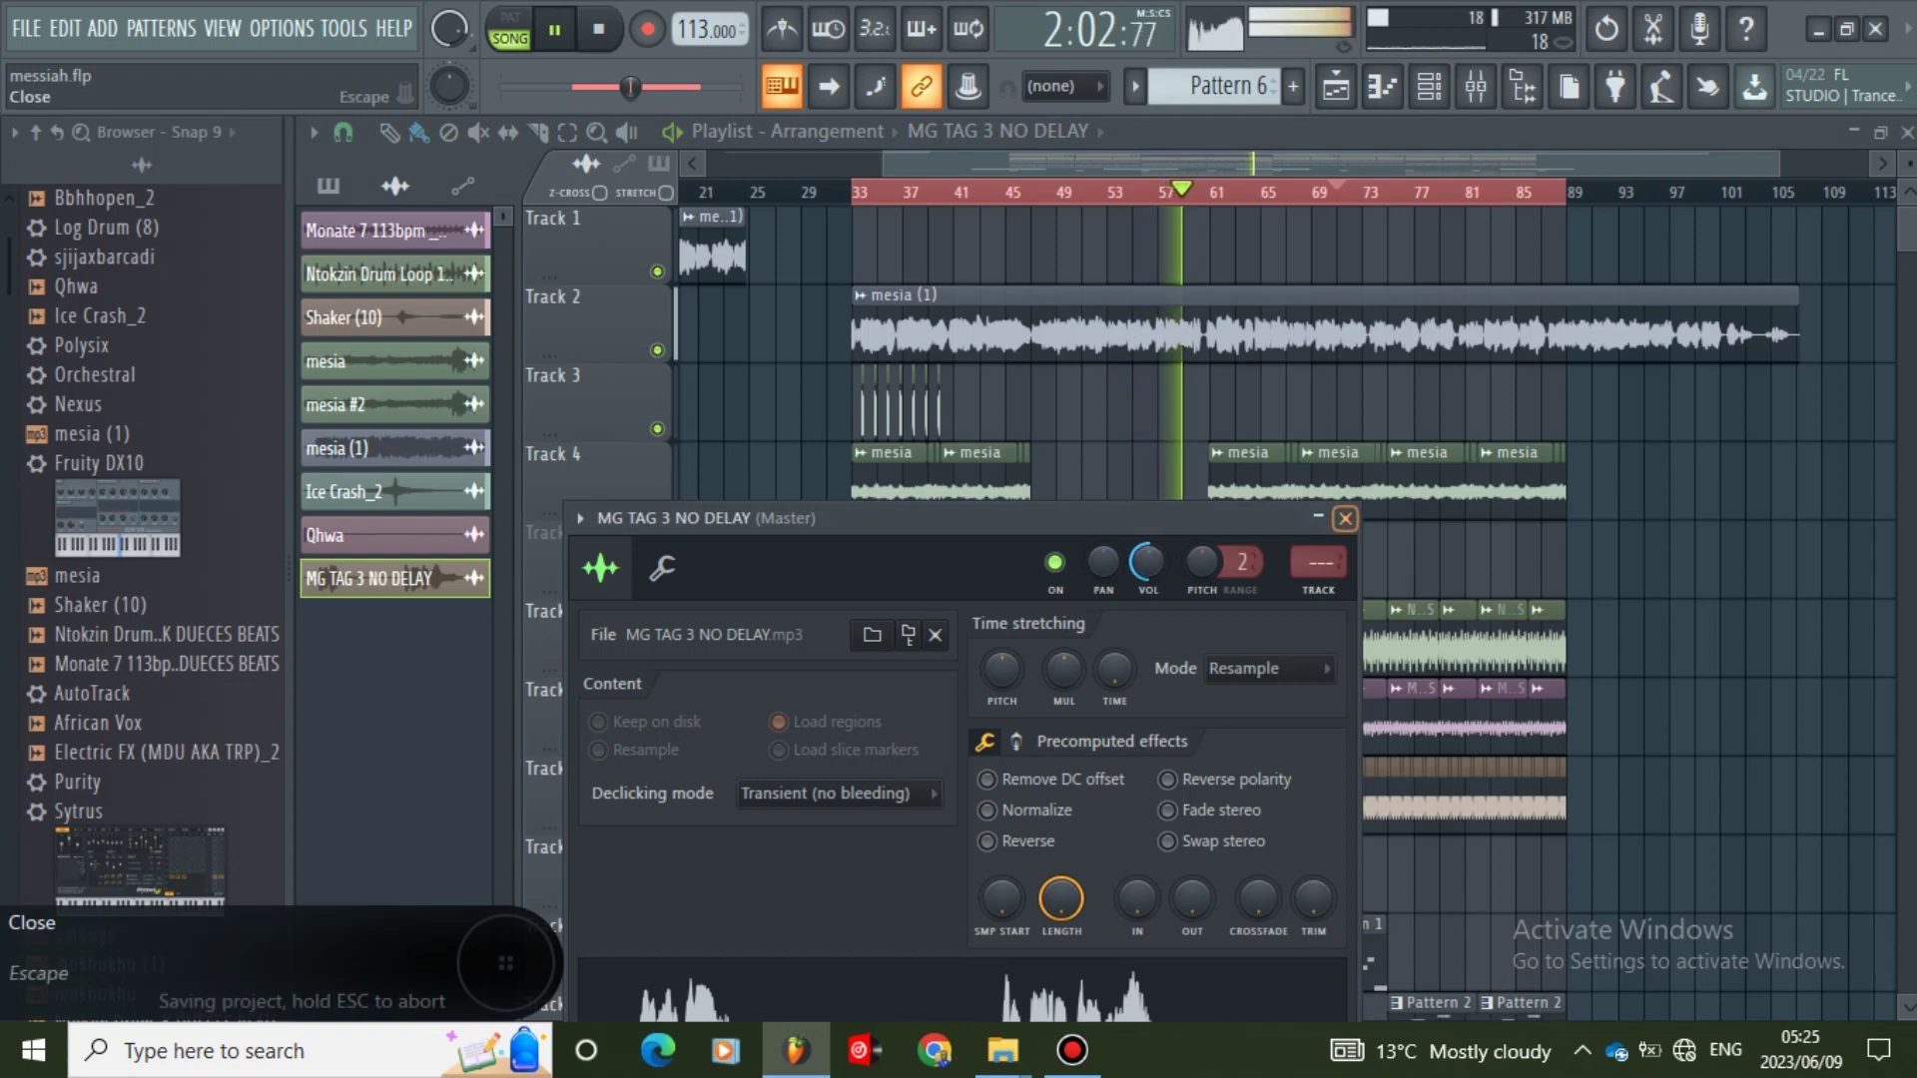
pyautogui.click(1345, 519)
pyautogui.scroll(-3, 1194, 649)
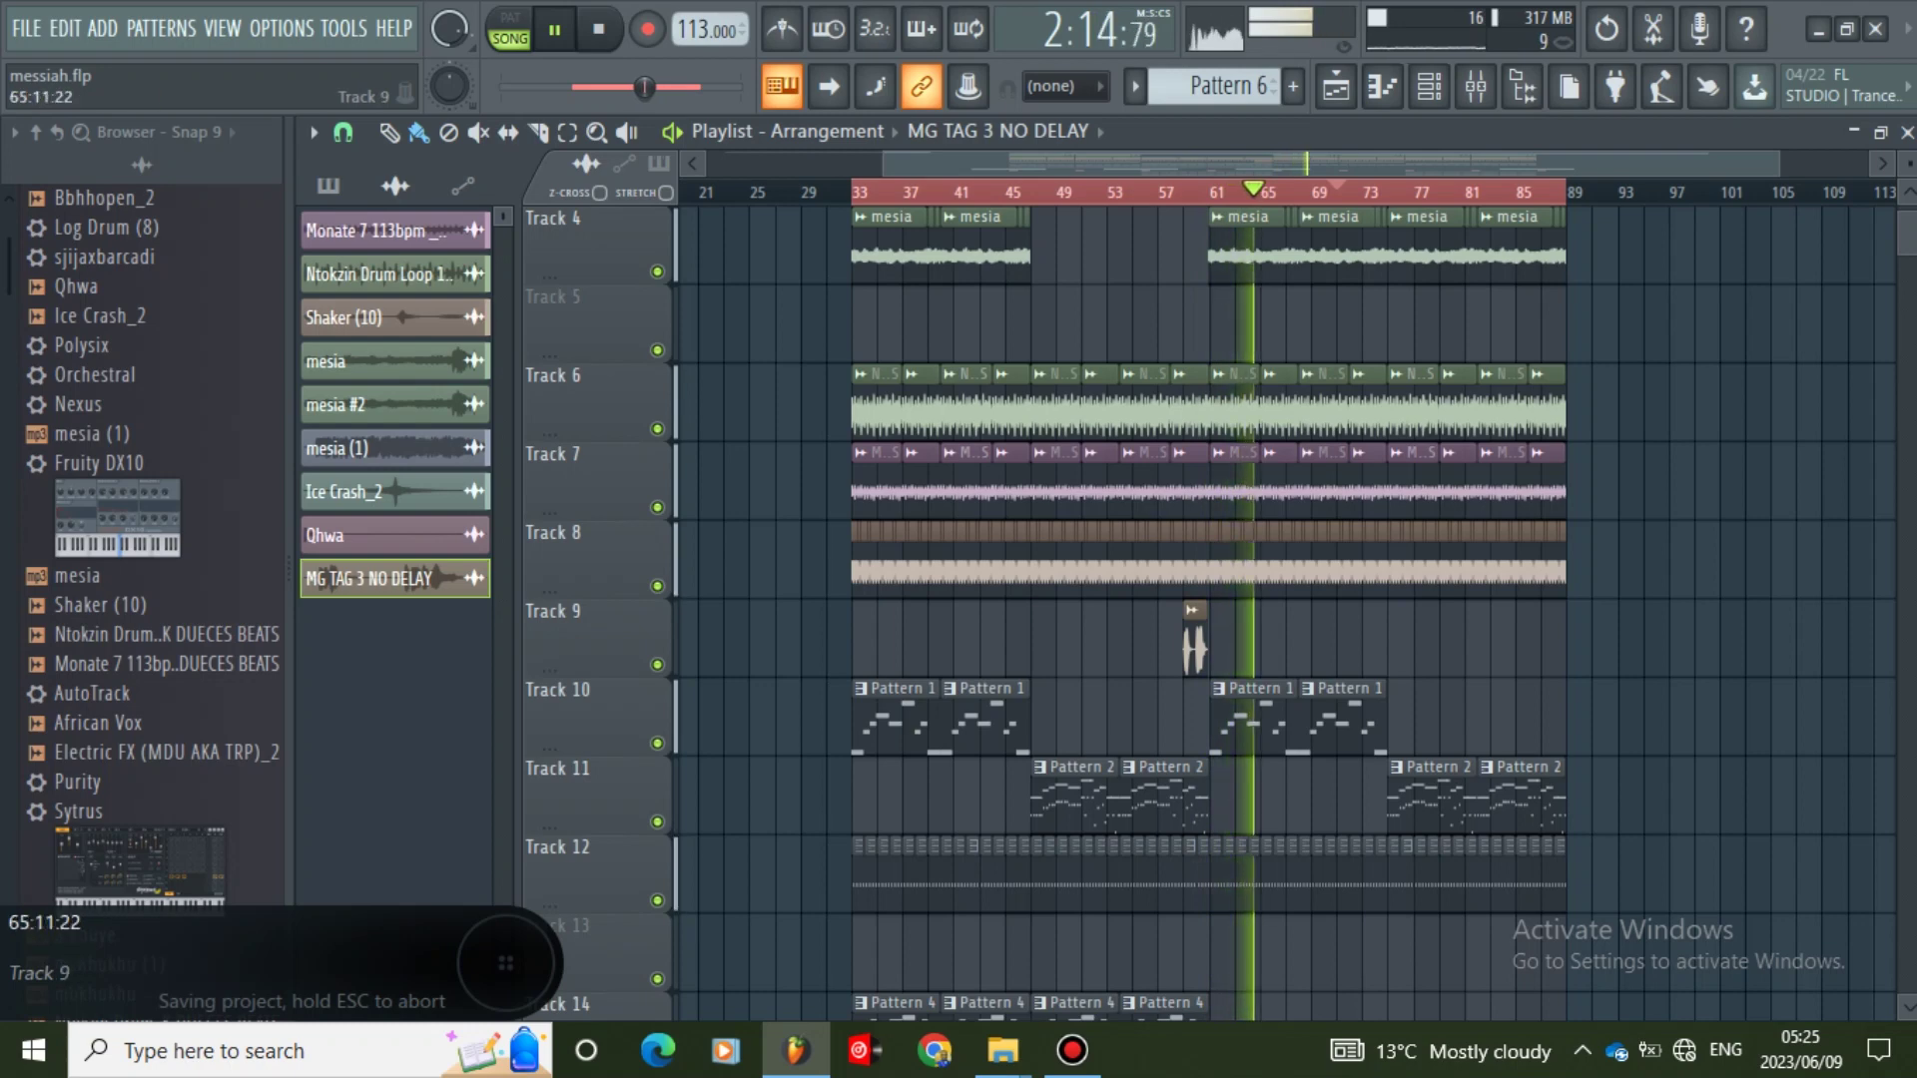
pyautogui.scroll(3, 1288, 639)
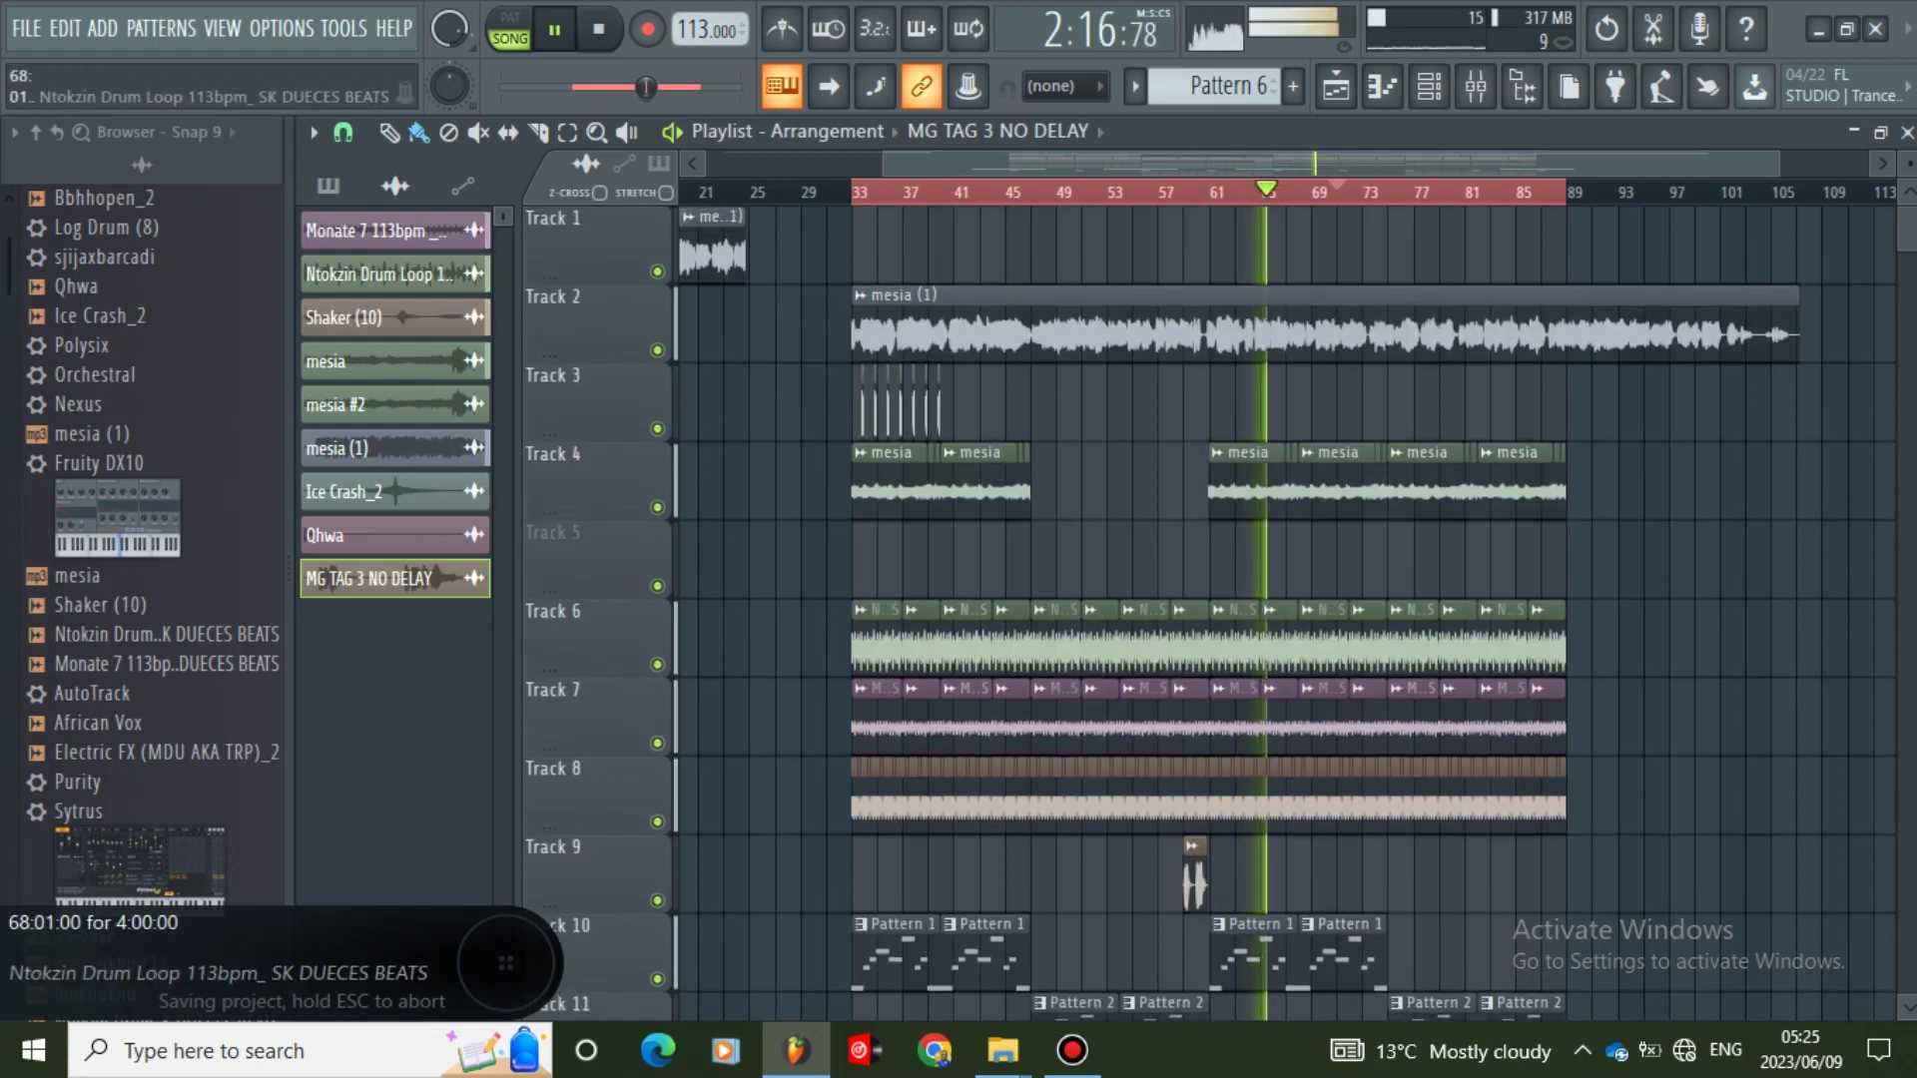
# - Review the clips on all playlist tracks while the arrangement plays from about bar 65 towards bar 89, and stop playback
pyautogui.scroll(-7, 1288, 614)
pyautogui.scroll(-4, 1289, 639)
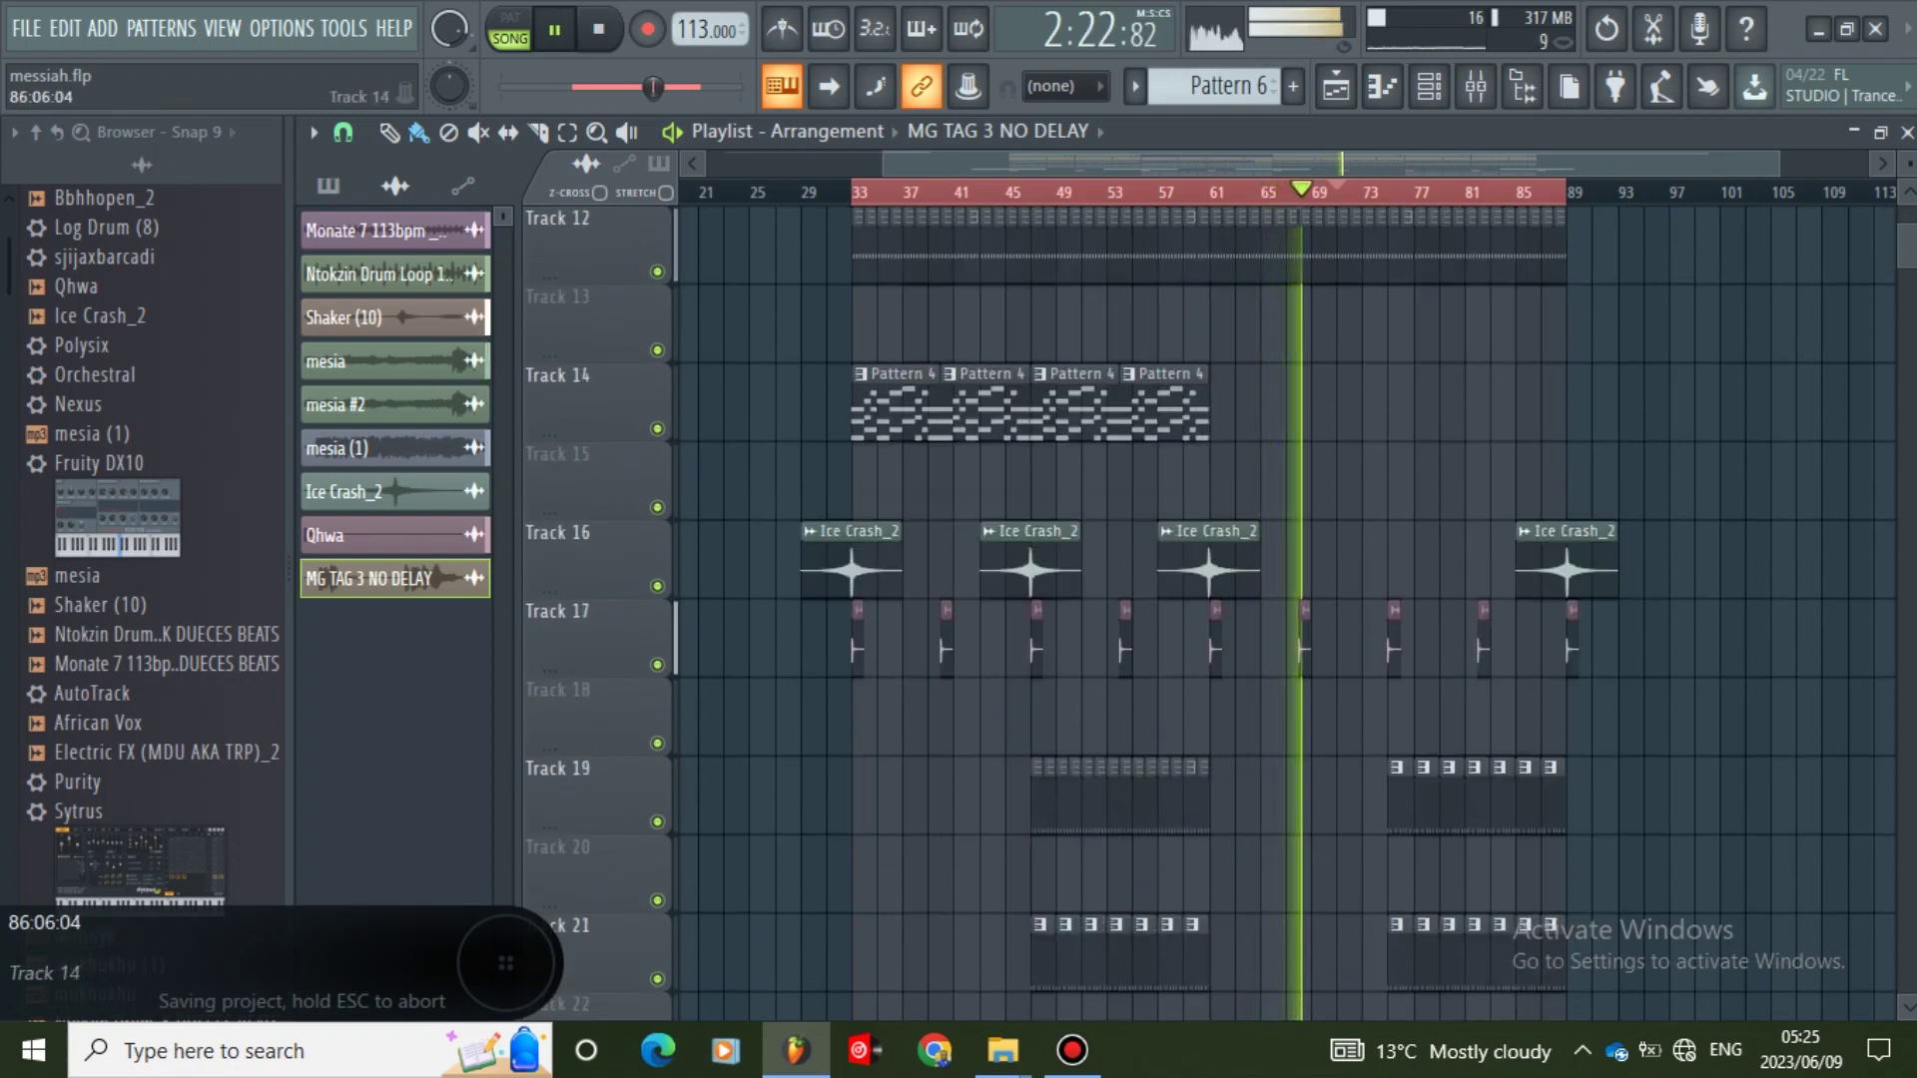
pyautogui.scroll(-5, 1289, 609)
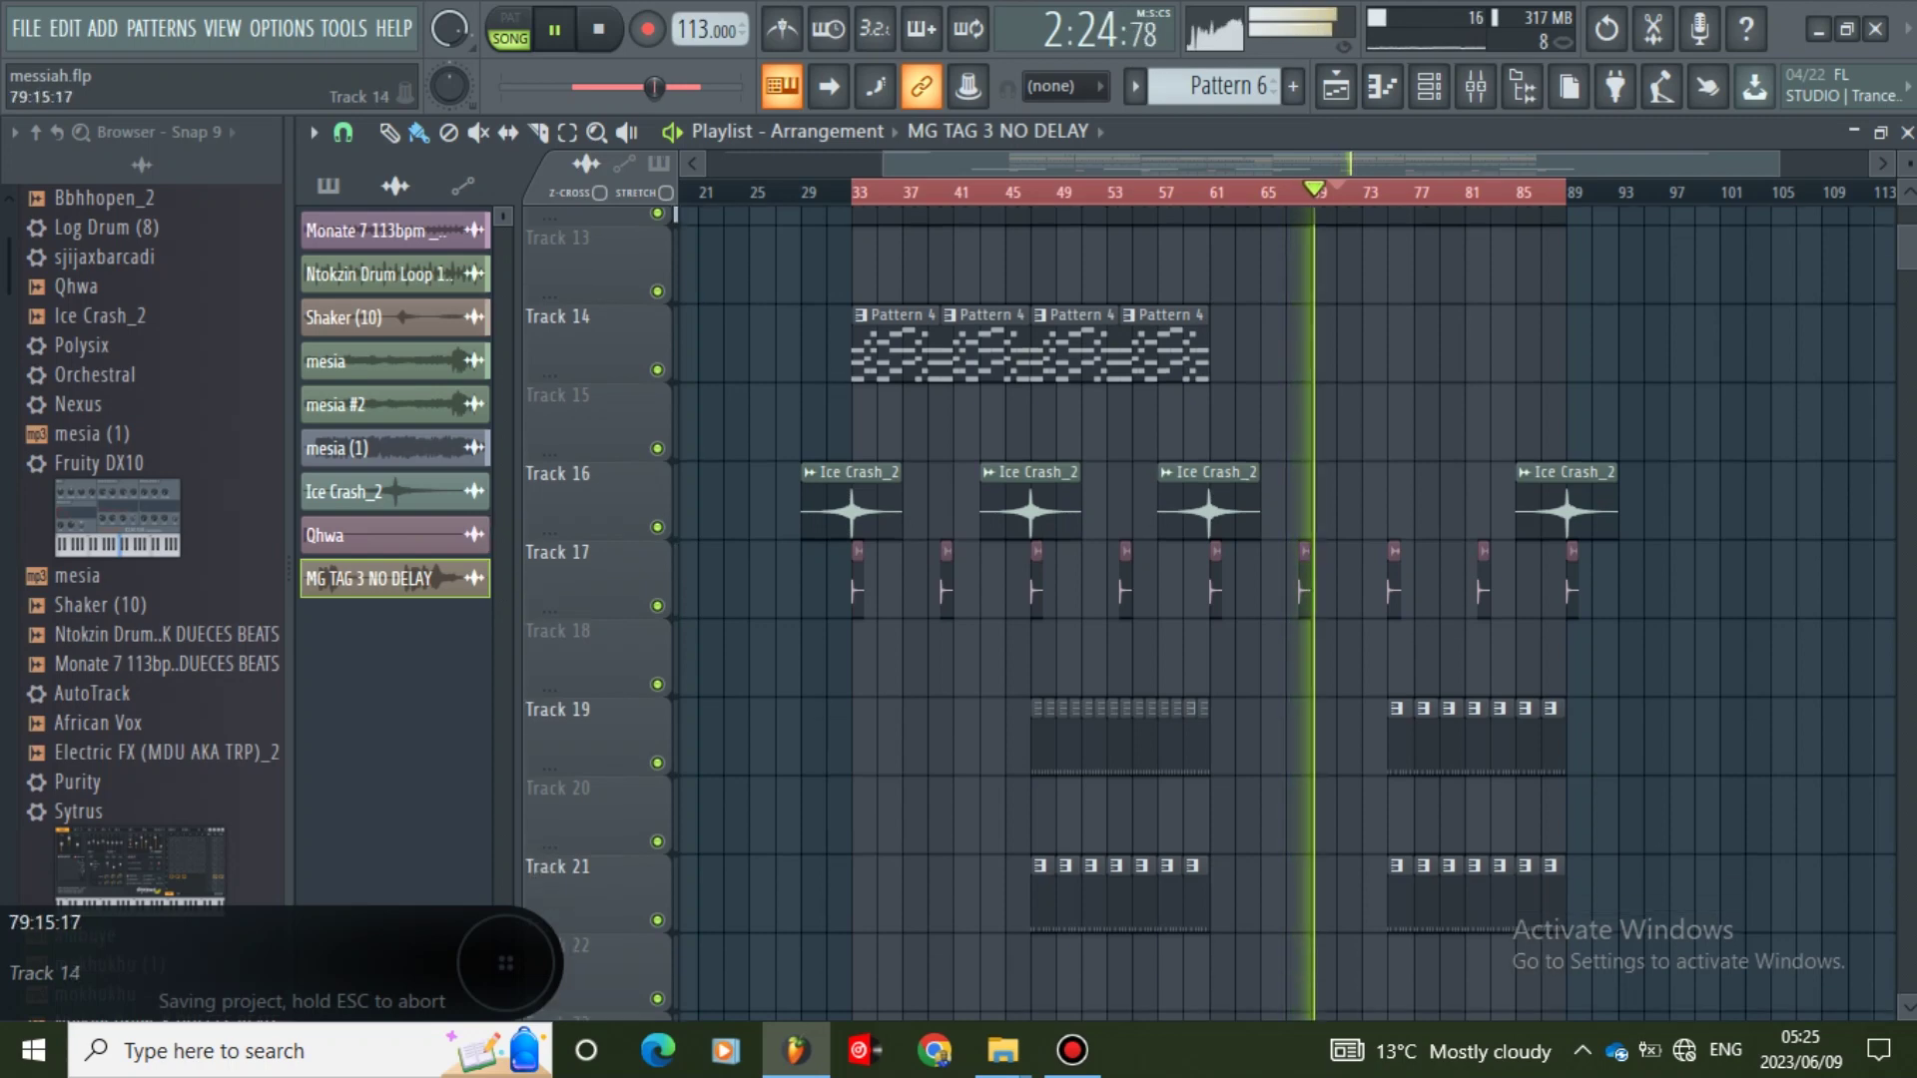
pyautogui.scroll(7, 1288, 609)
pyautogui.scroll(5, 1288, 609)
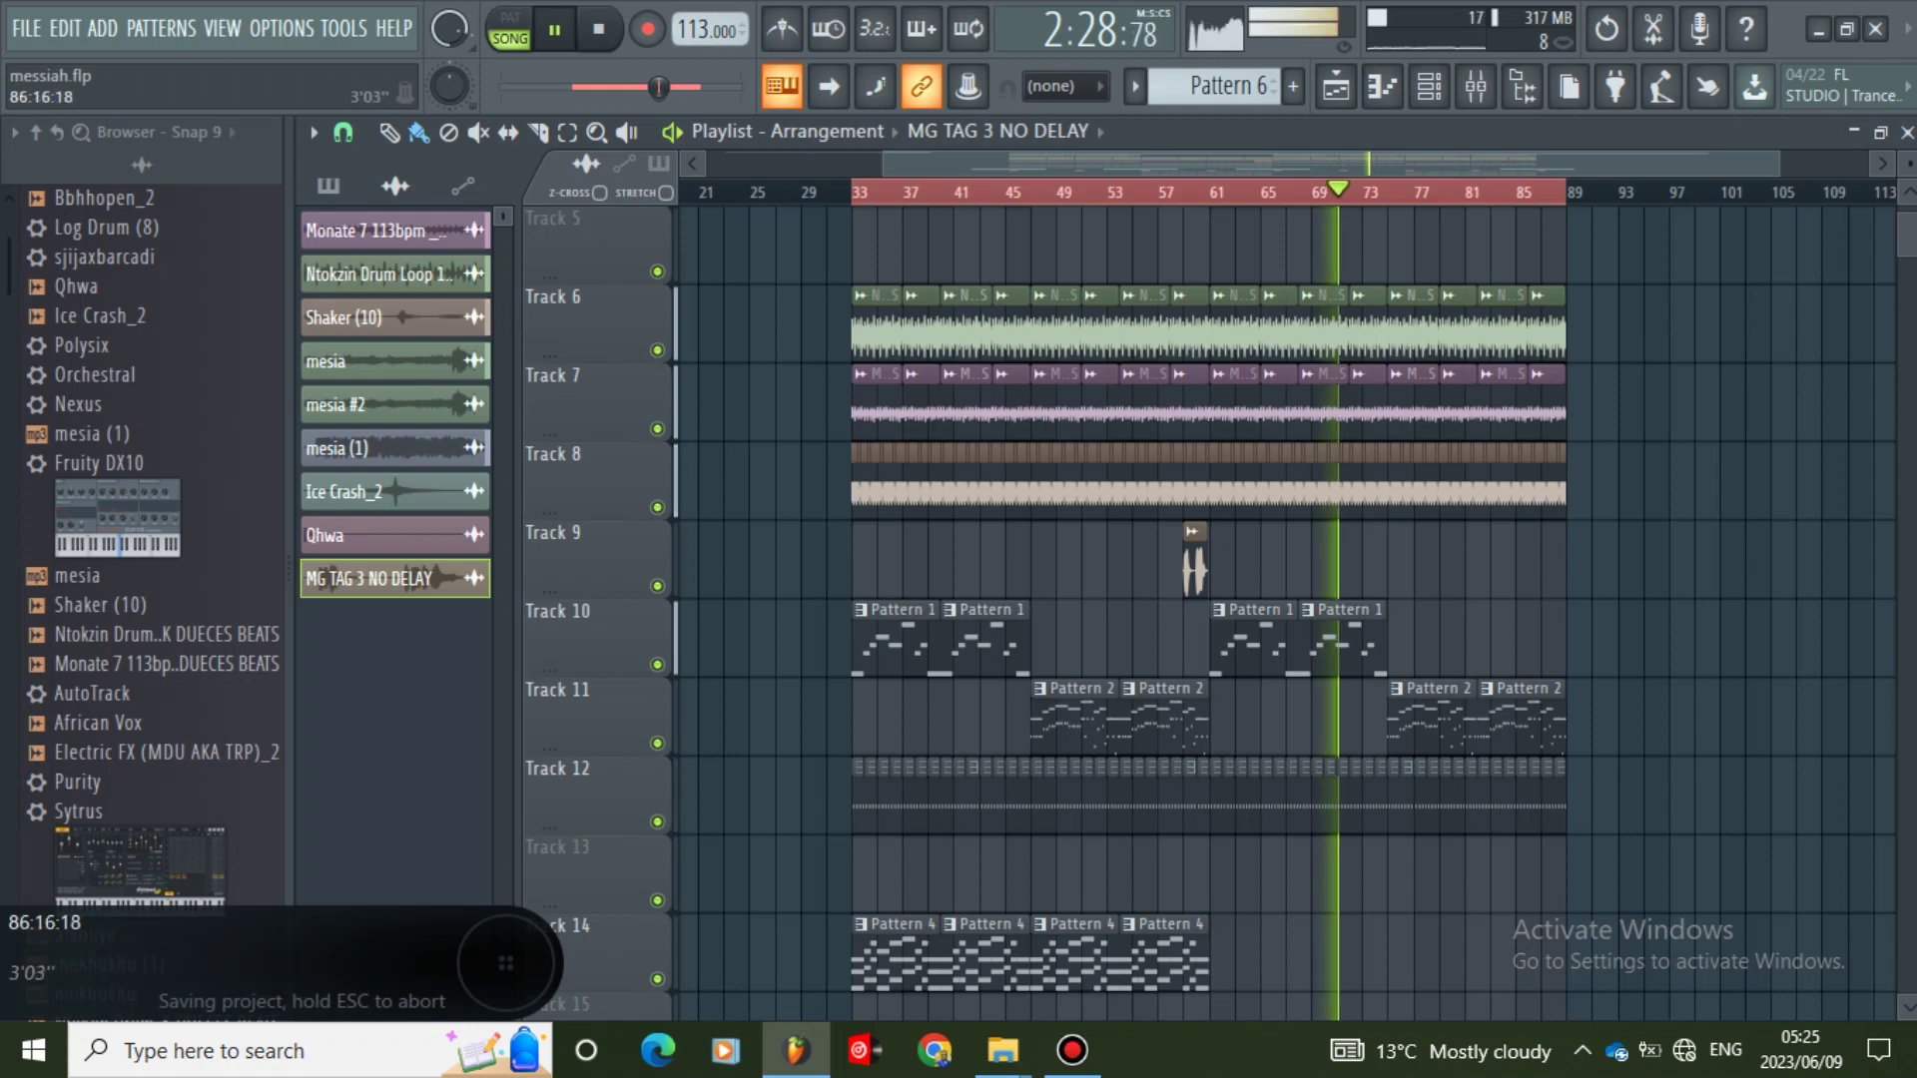
pyautogui.hotkey('ctrl', 'a')
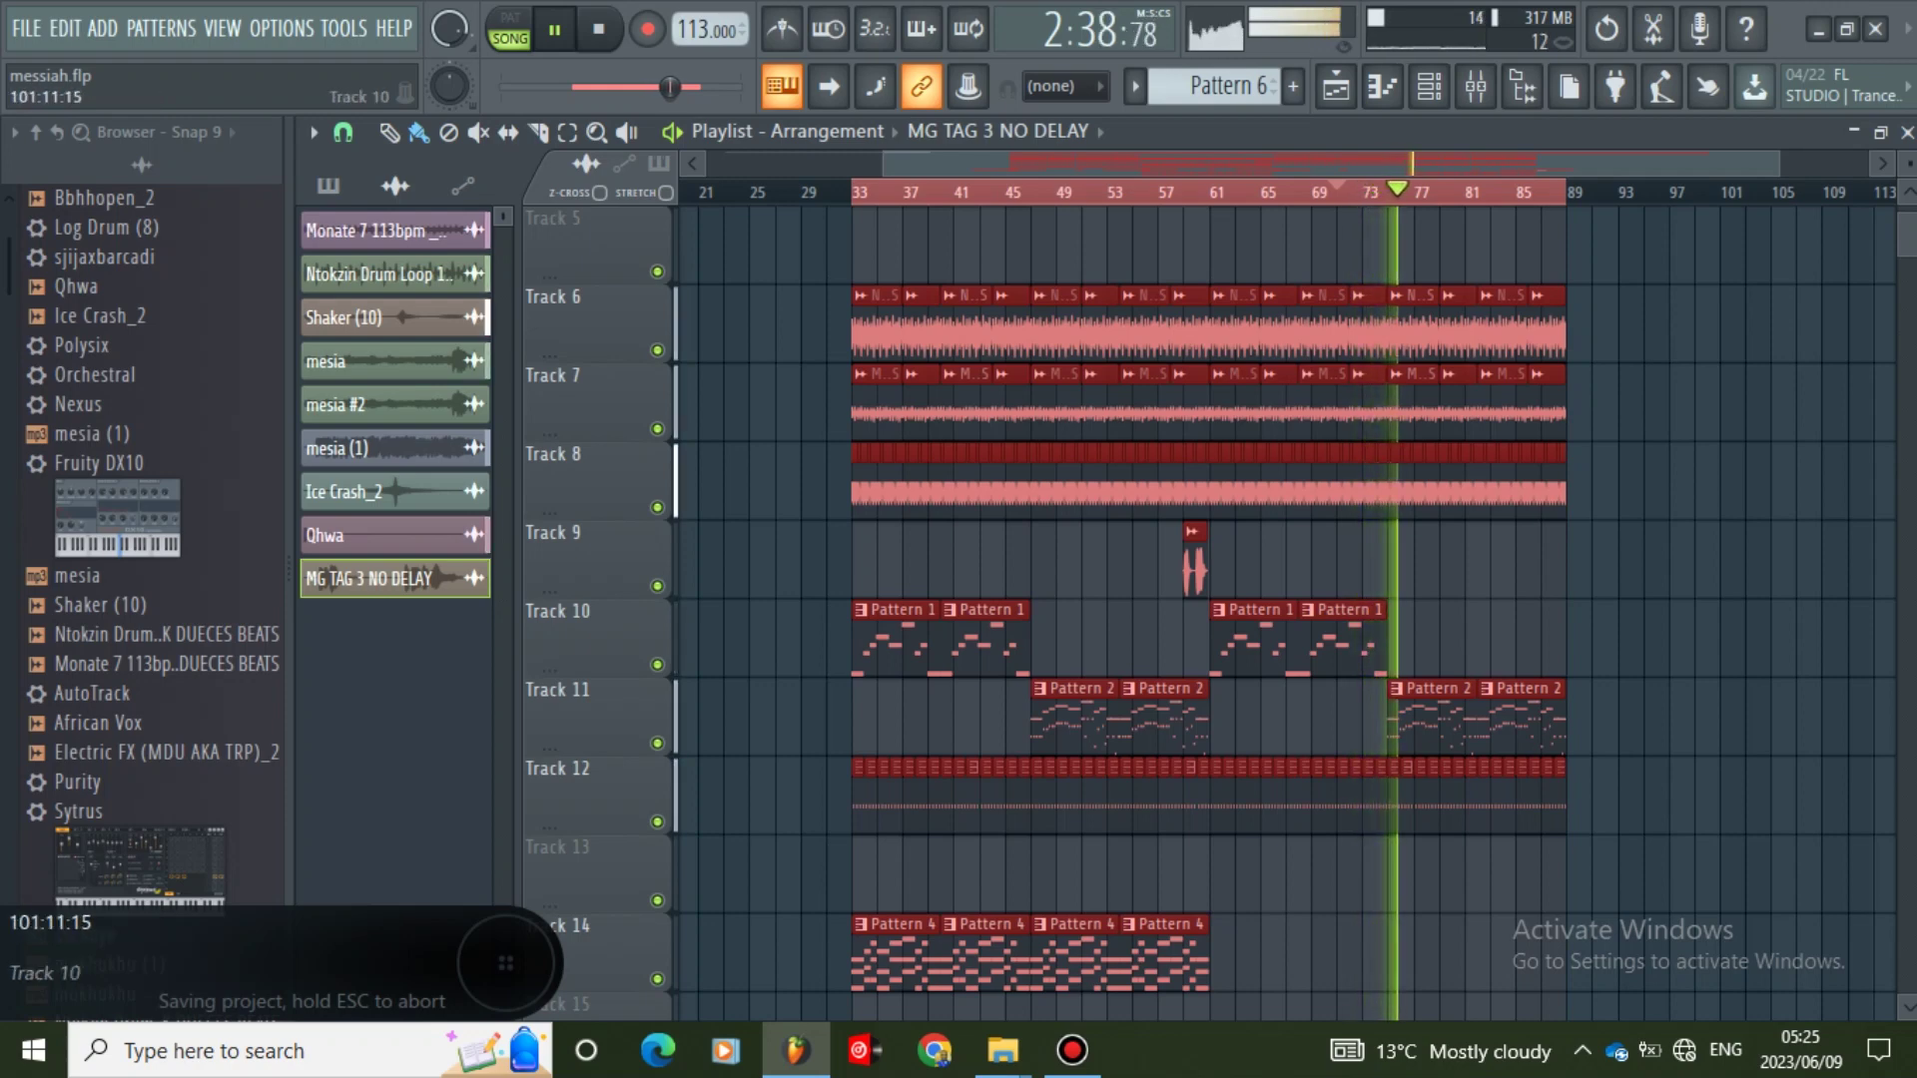
pyautogui.click(1729, 715)
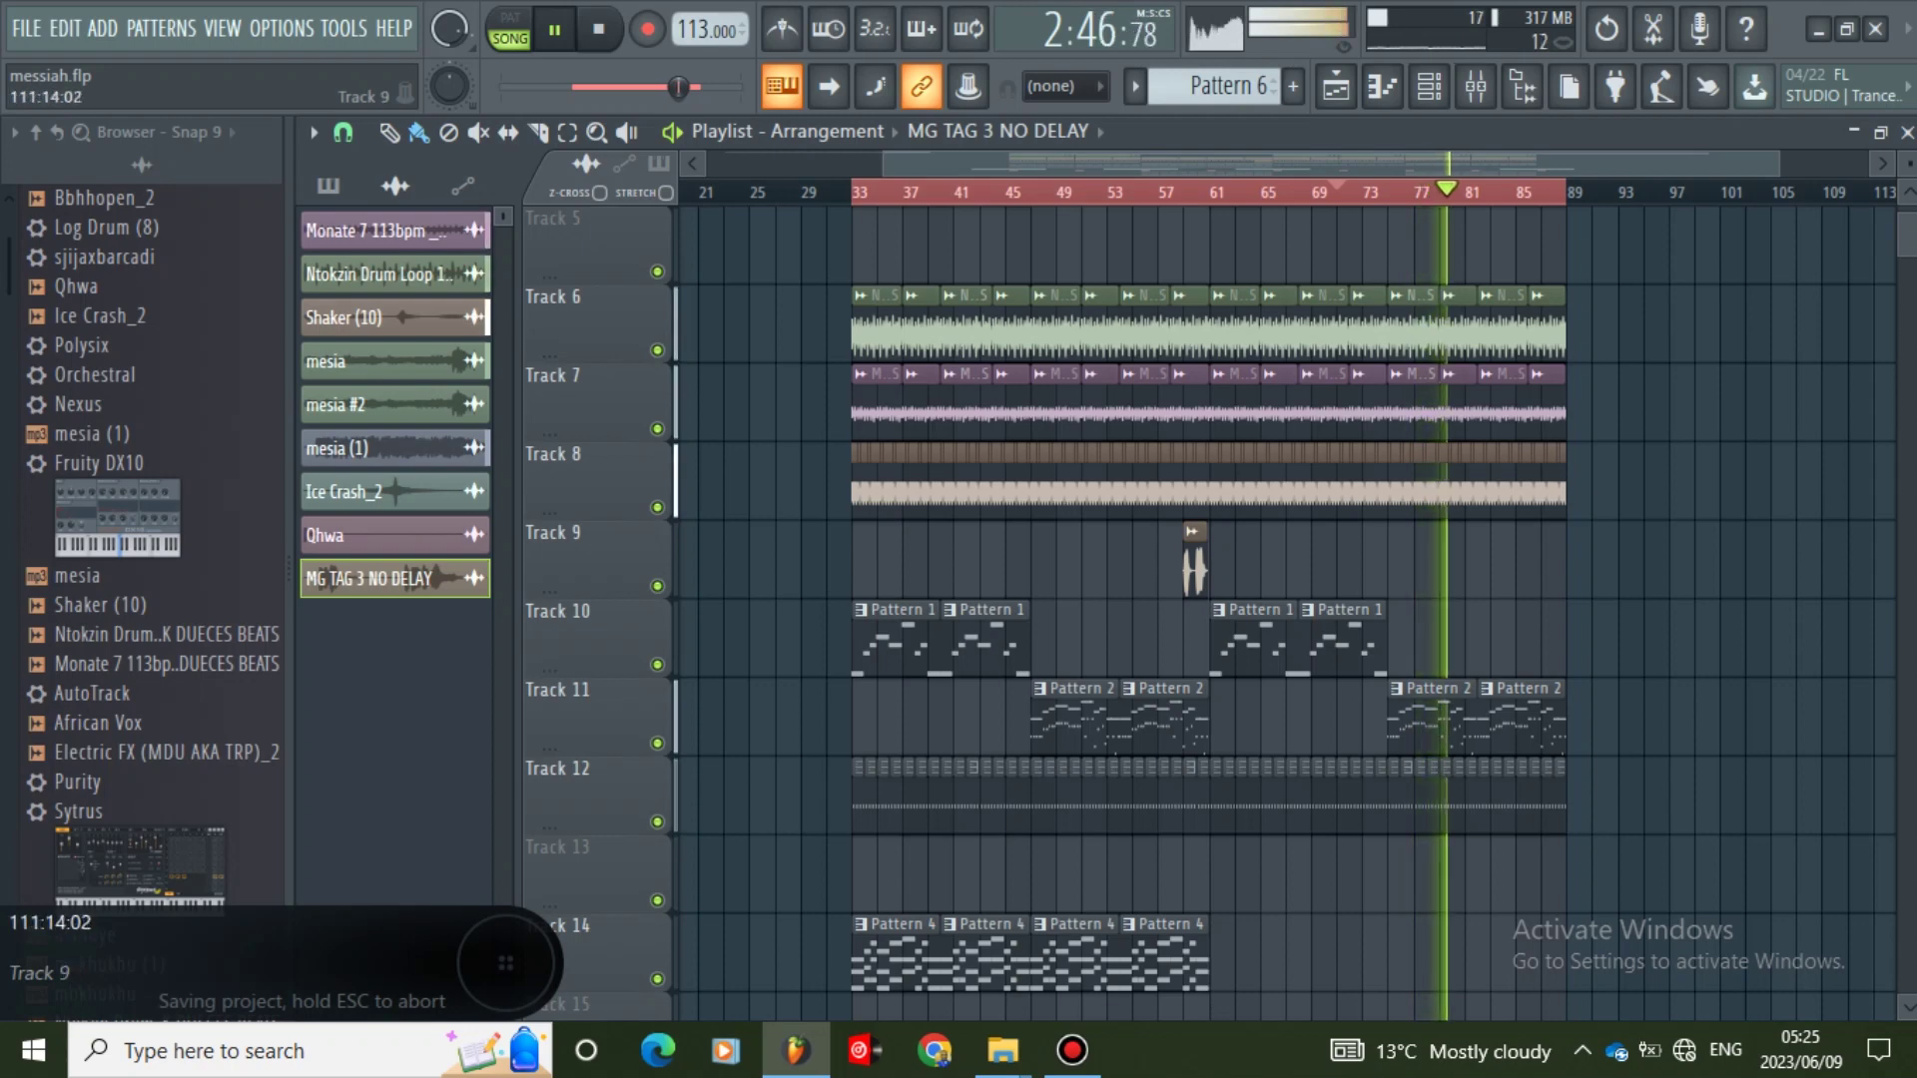
pyautogui.scroll(5, 1748, 719)
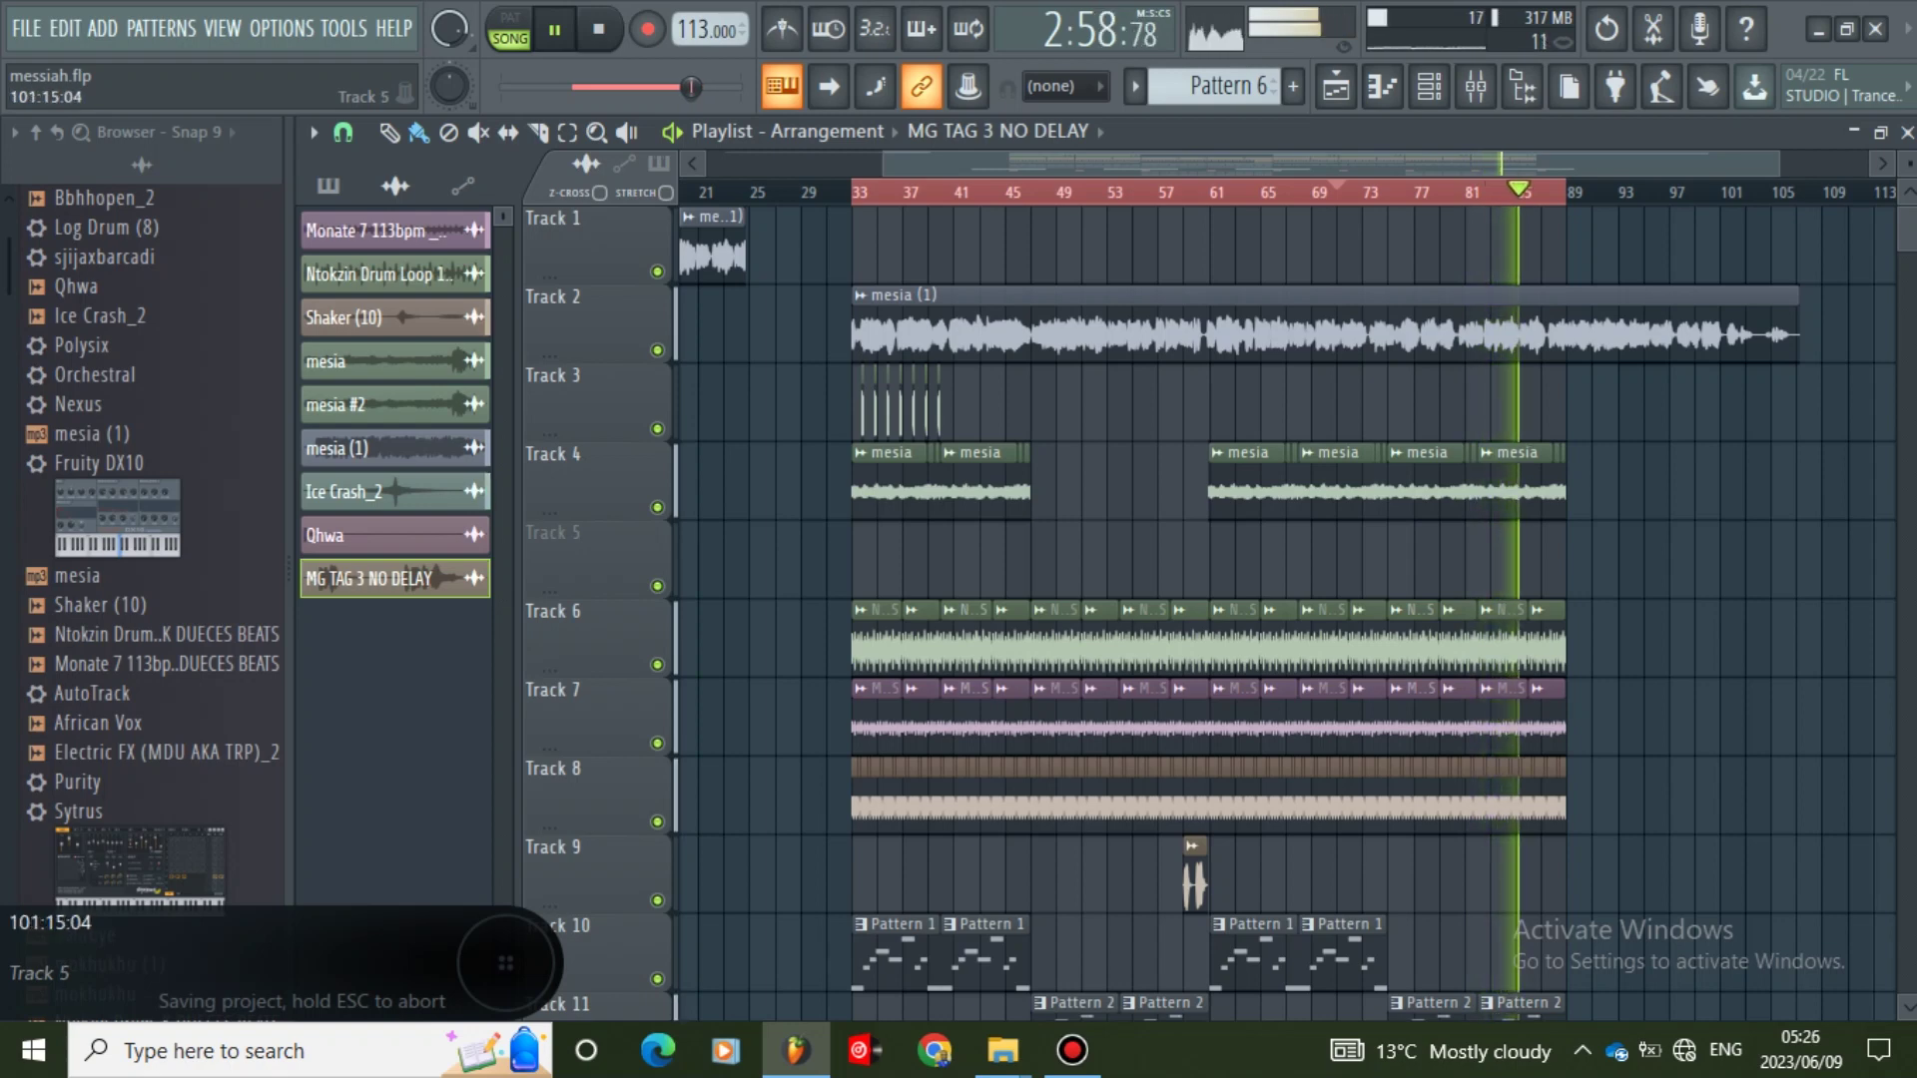
pyautogui.scroll(-2, 1208, 599)
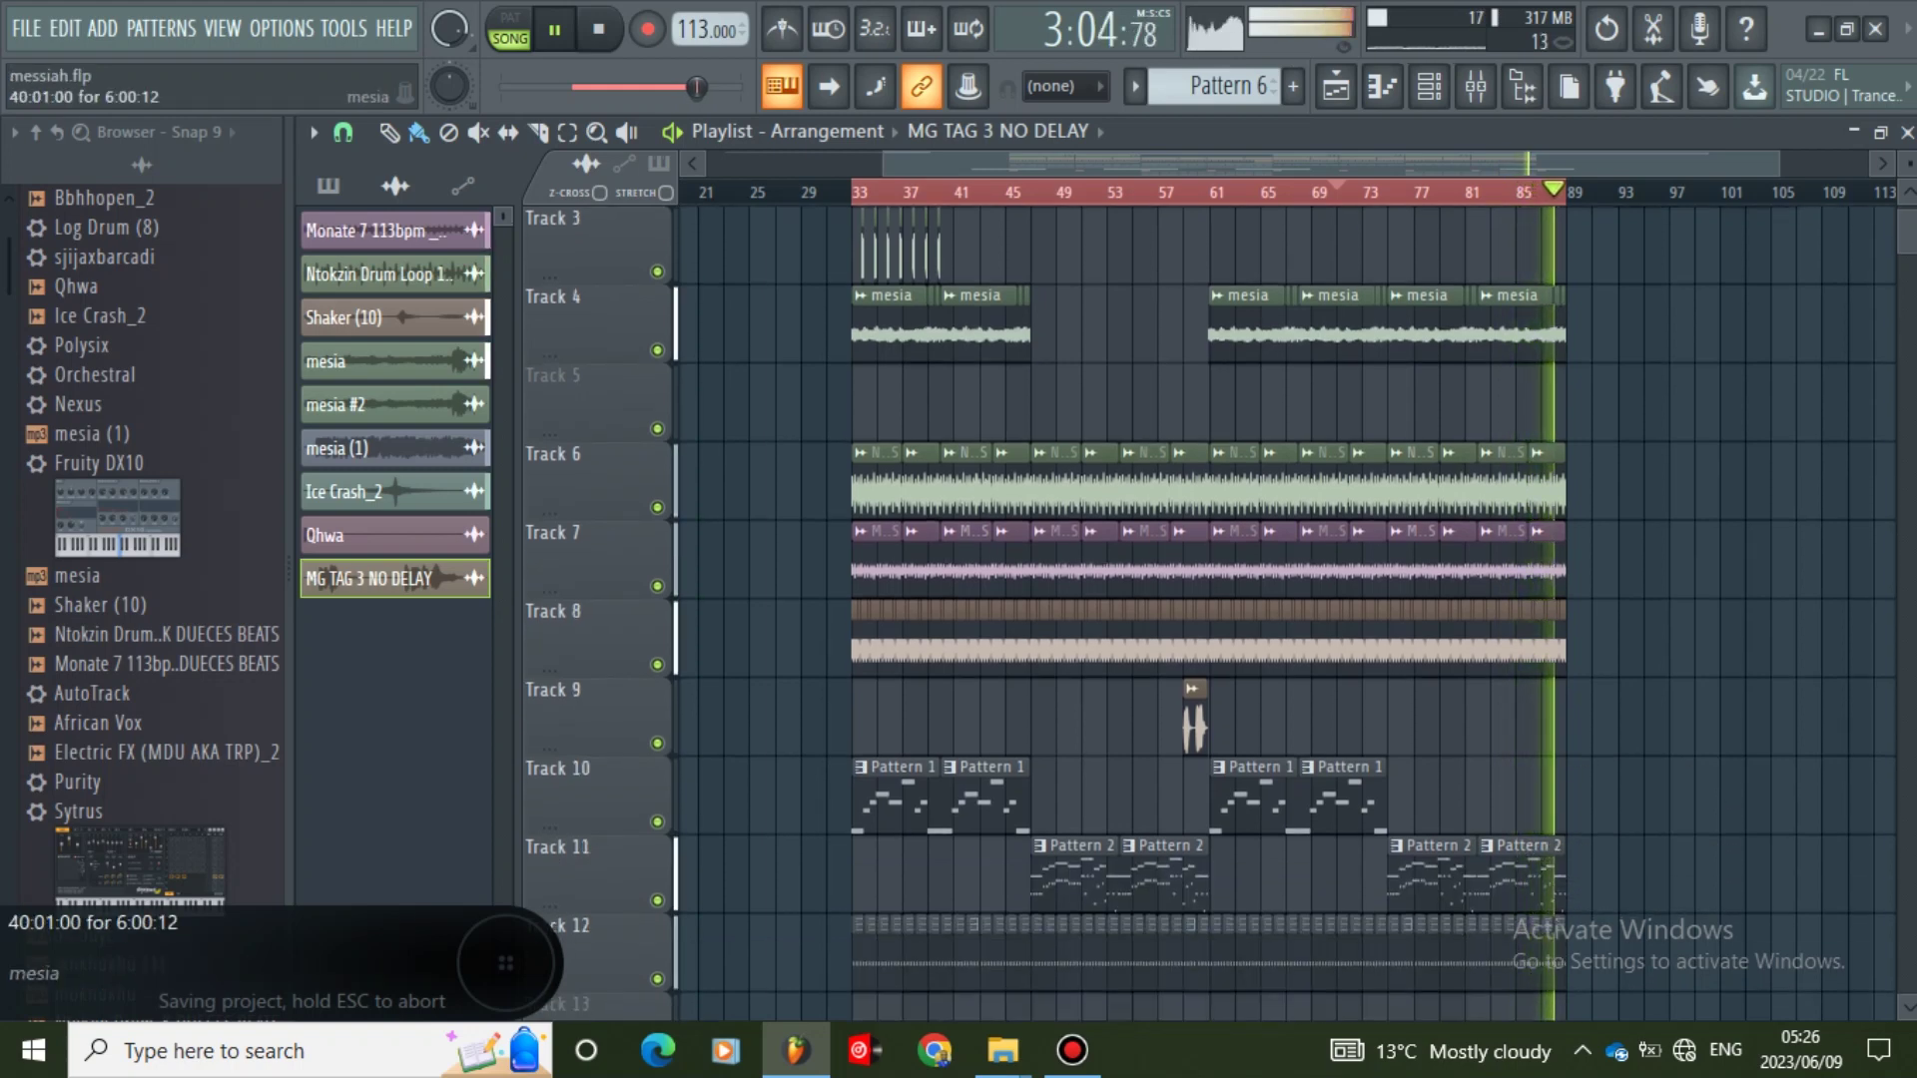
pyautogui.press('space')
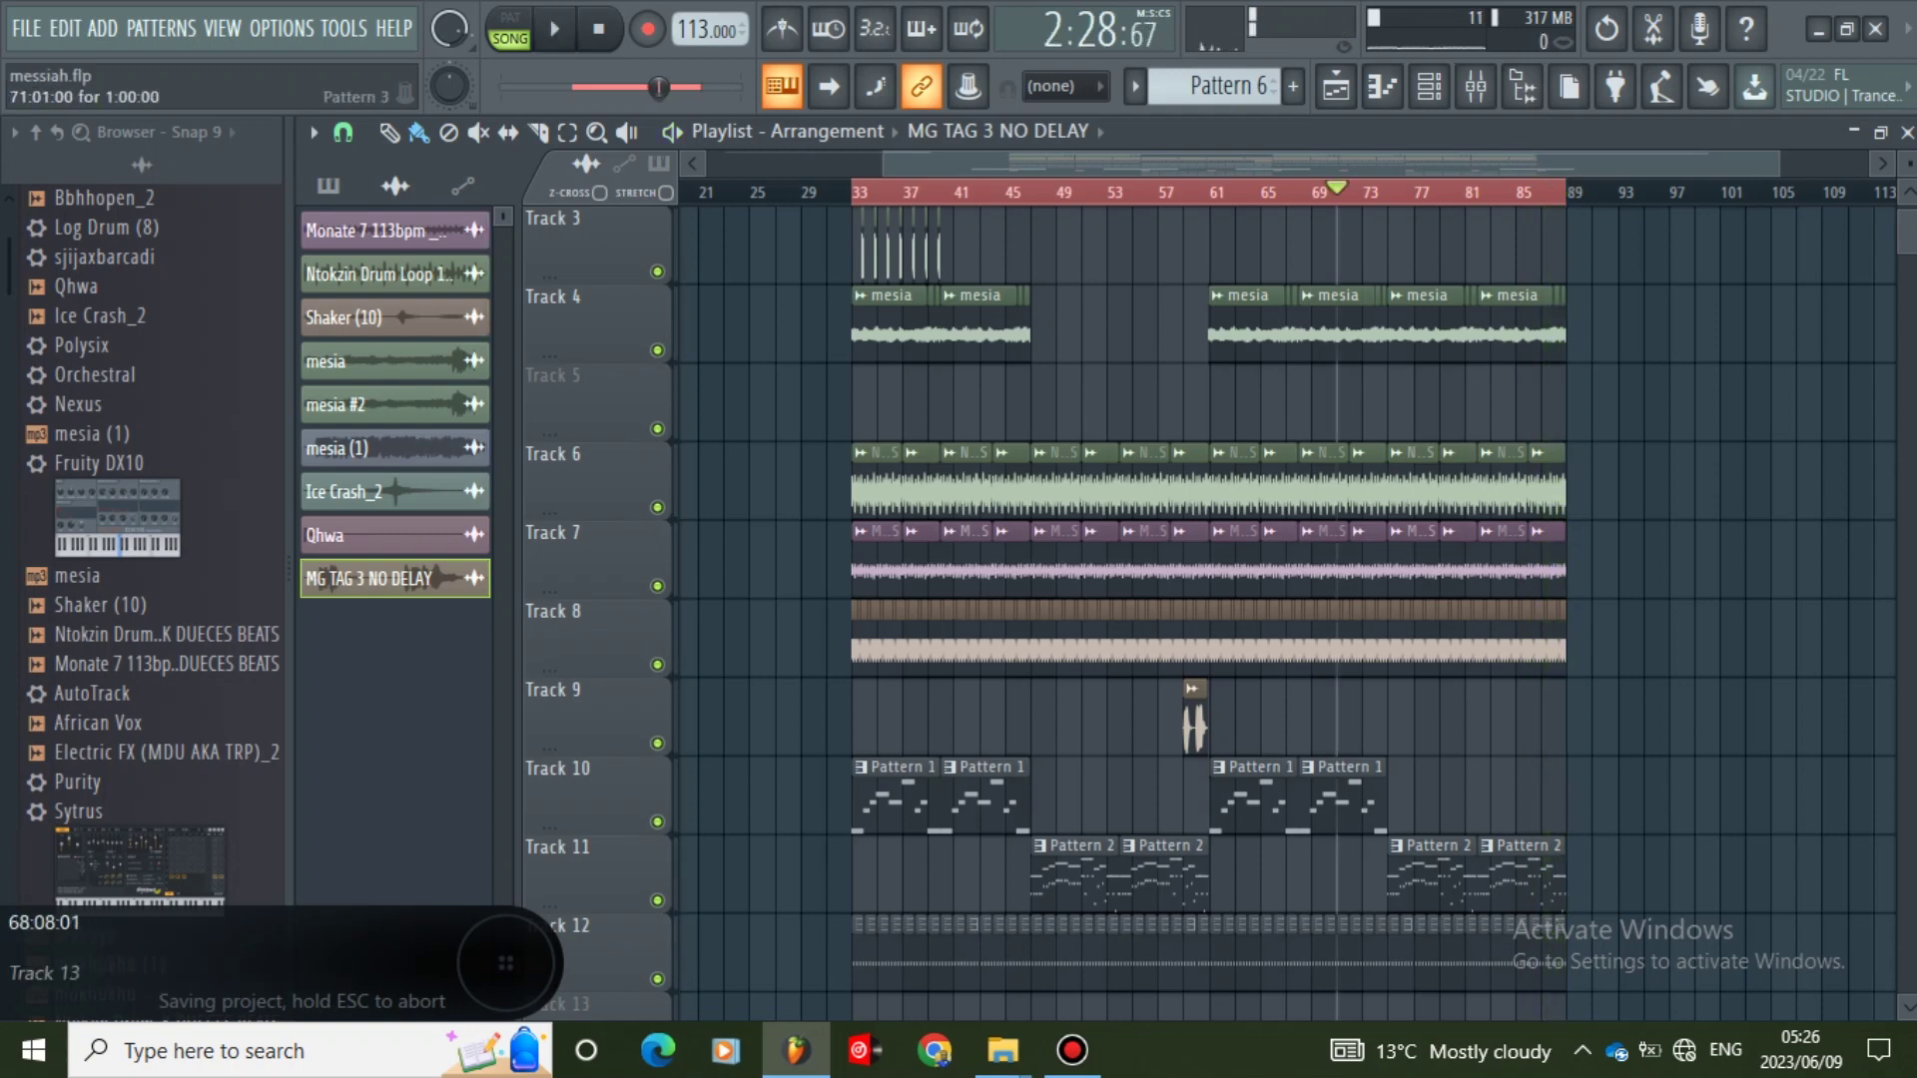
pyautogui.click(1073, 1050)
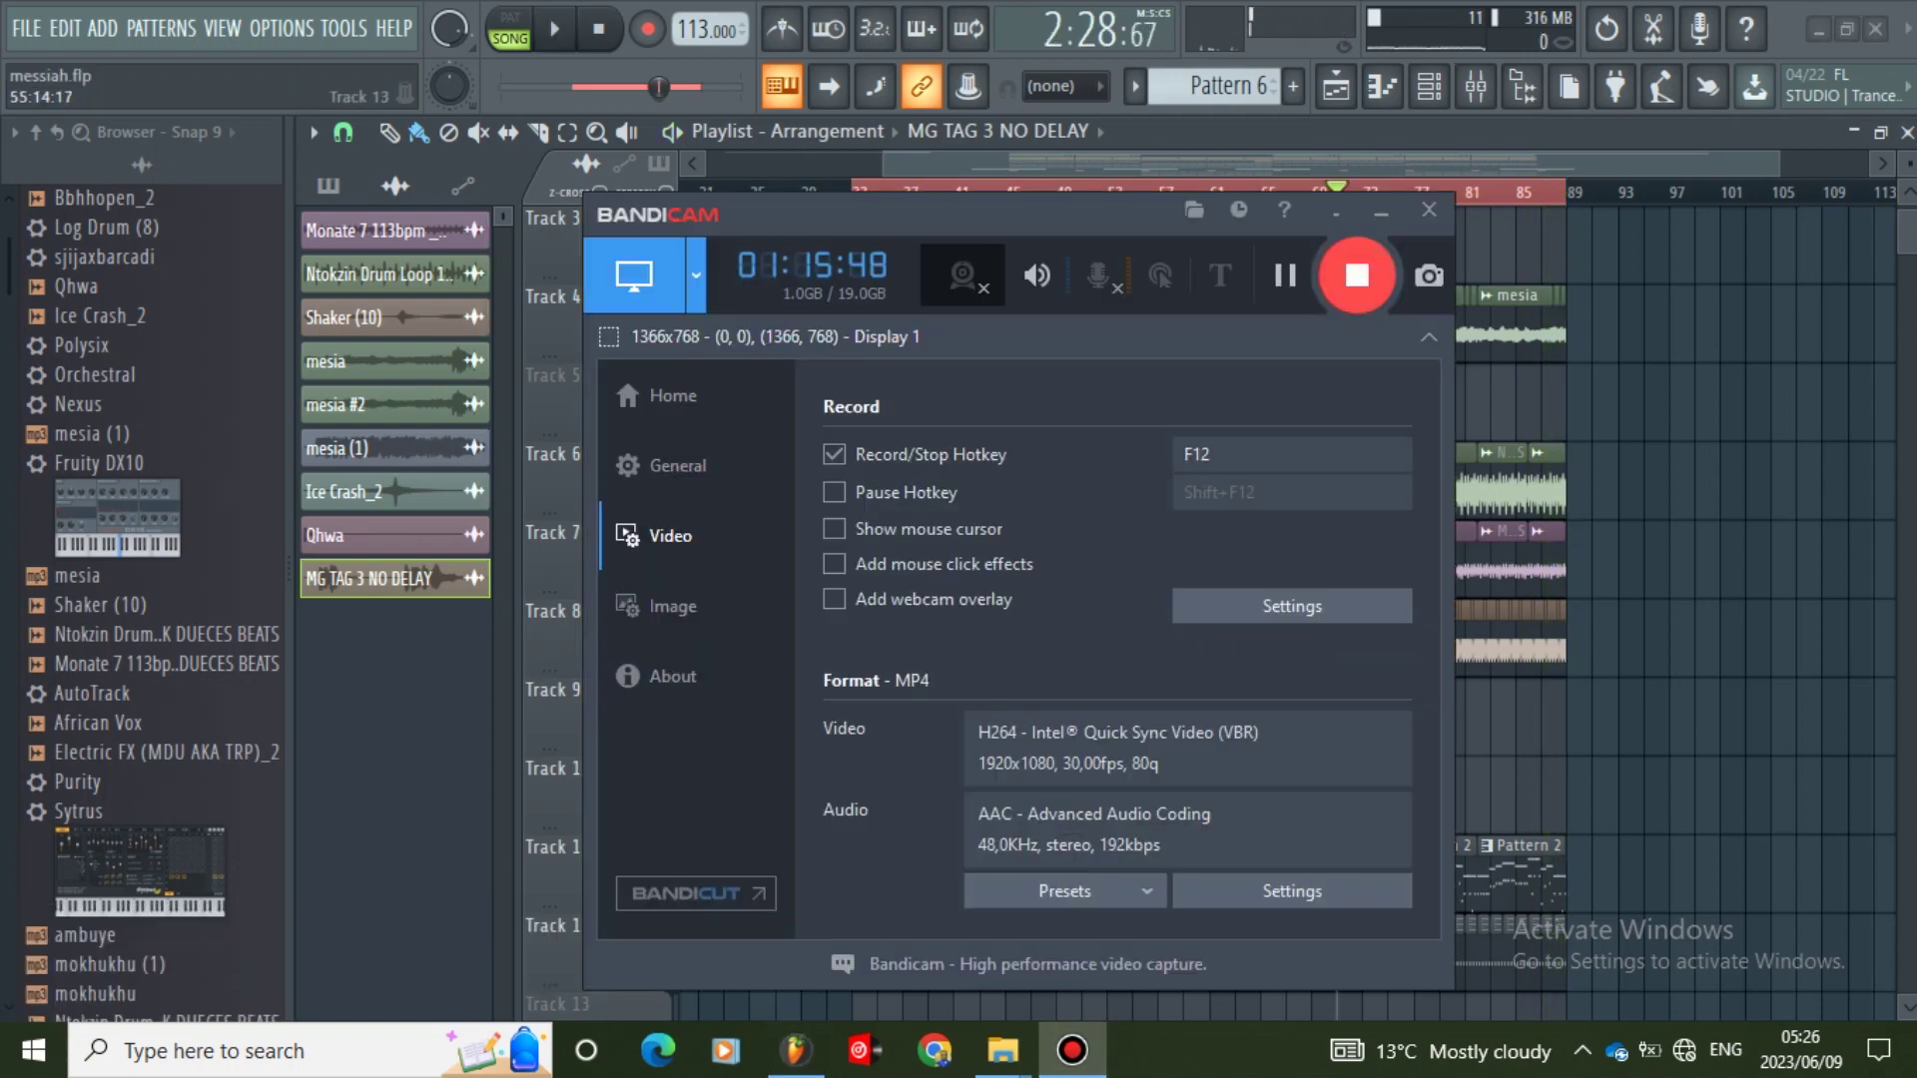